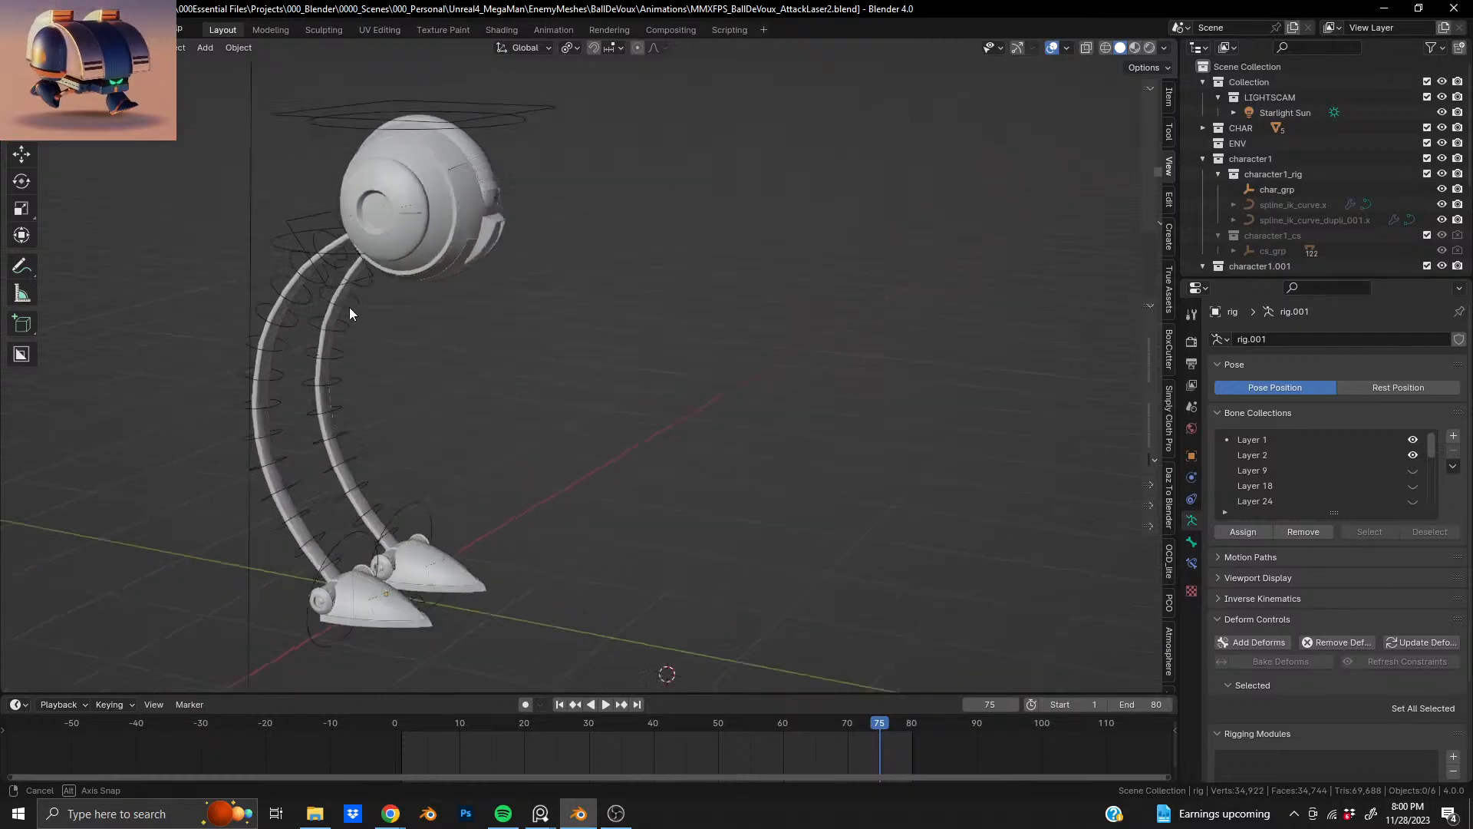
- Move the Starlight Sun away from the character in the horizontal plane, about -1134.6 cm in X and -791.77 cm in Y
scroll(444, 253, "down", 5)
left_click(472, 183)
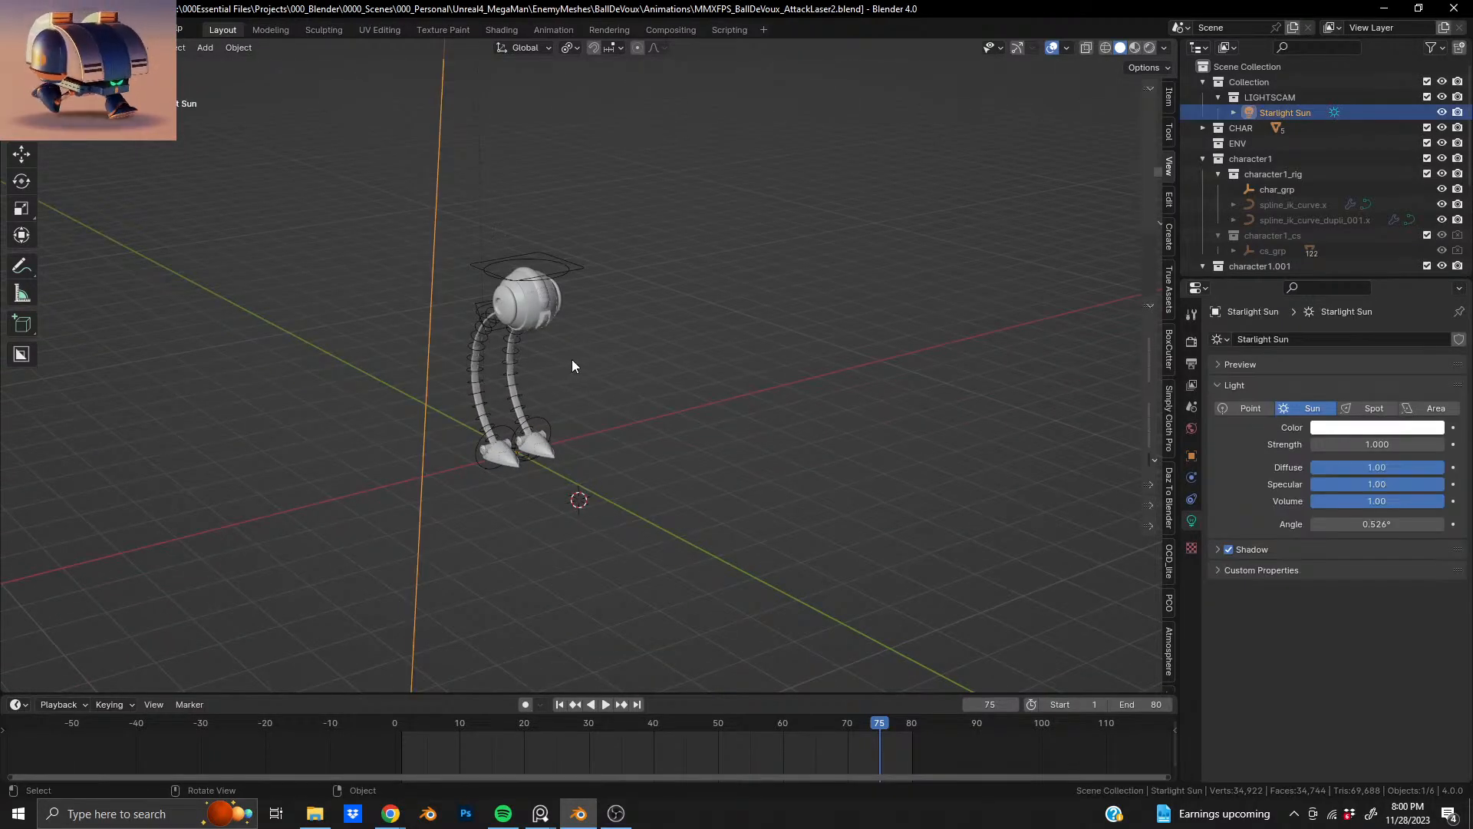
key("g")
key("shift+z")
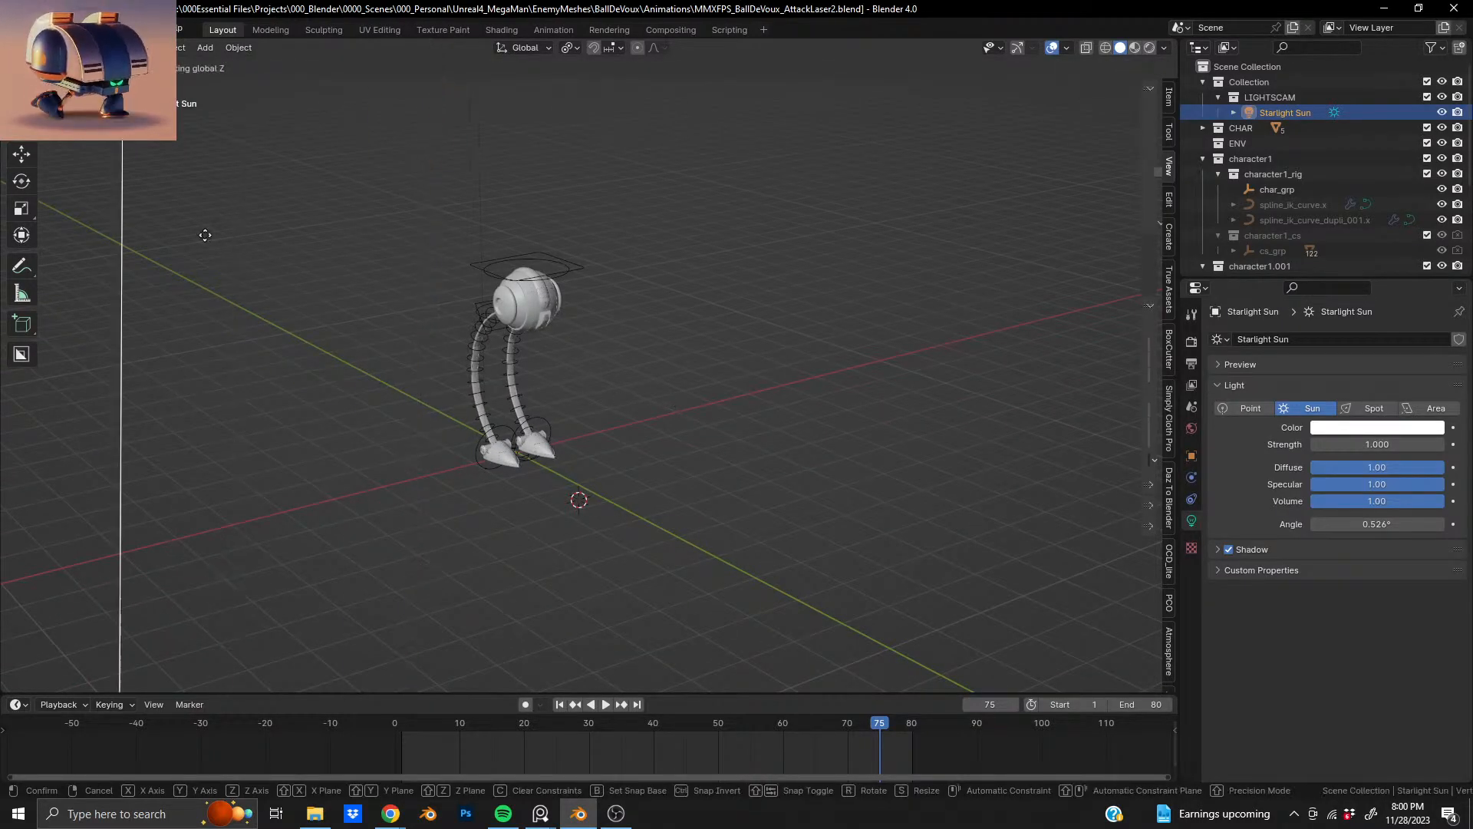
left_click(62, 195)
- Play the character's existing animation in a side view to examine the leg and body motion
scroll(496, 285, "up", 2)
middle_click_drag(562, 292, 675, 259)
scroll(547, 275, "up", 2)
mouse_move(548, 275)
middle_mouse_down()
mouse_move(569, 271)
mouse_move(568, 284)
middle_mouse_up()
scroll(607, 318, "down", 2)
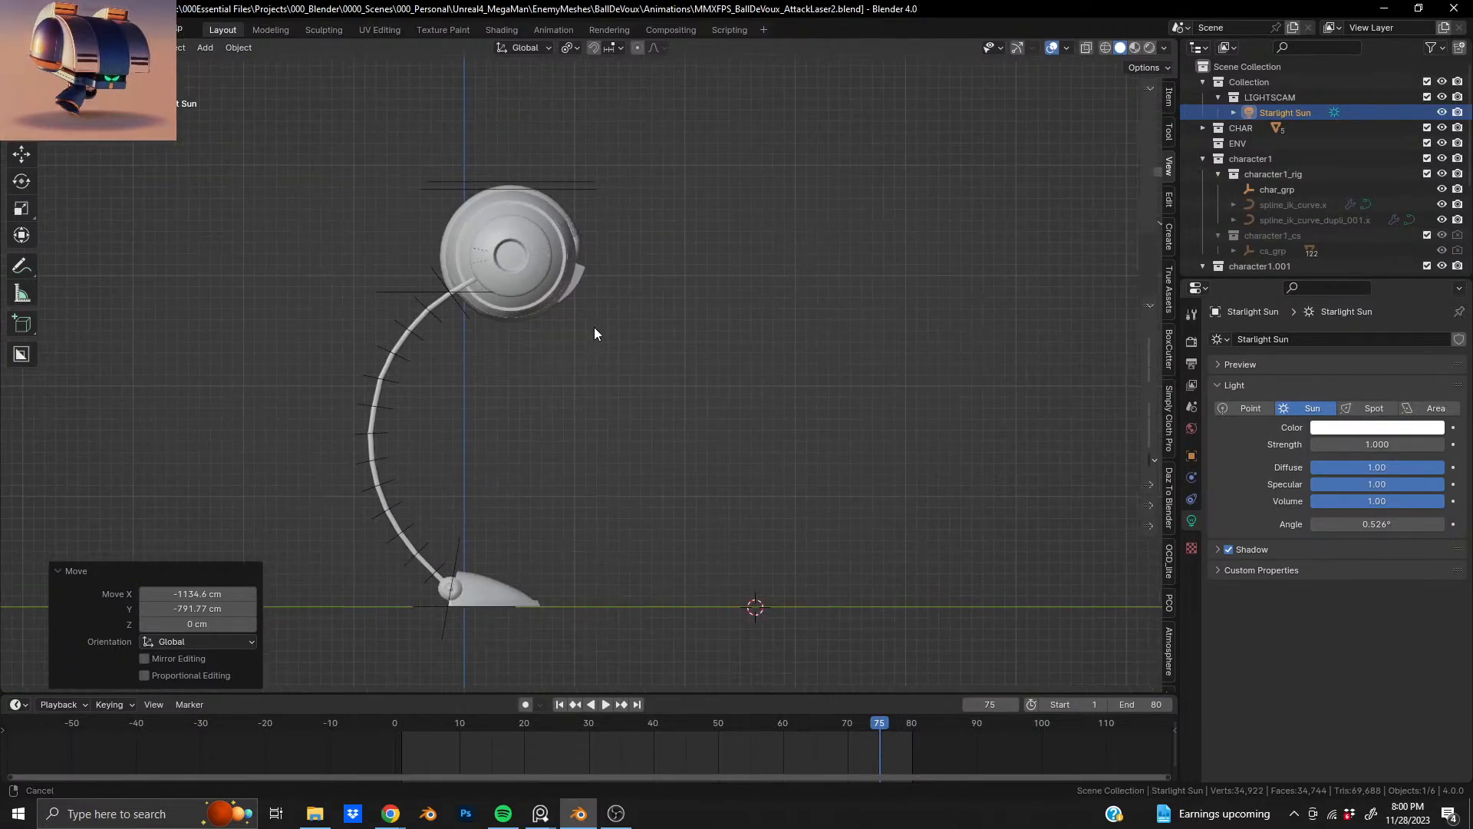
key("space")
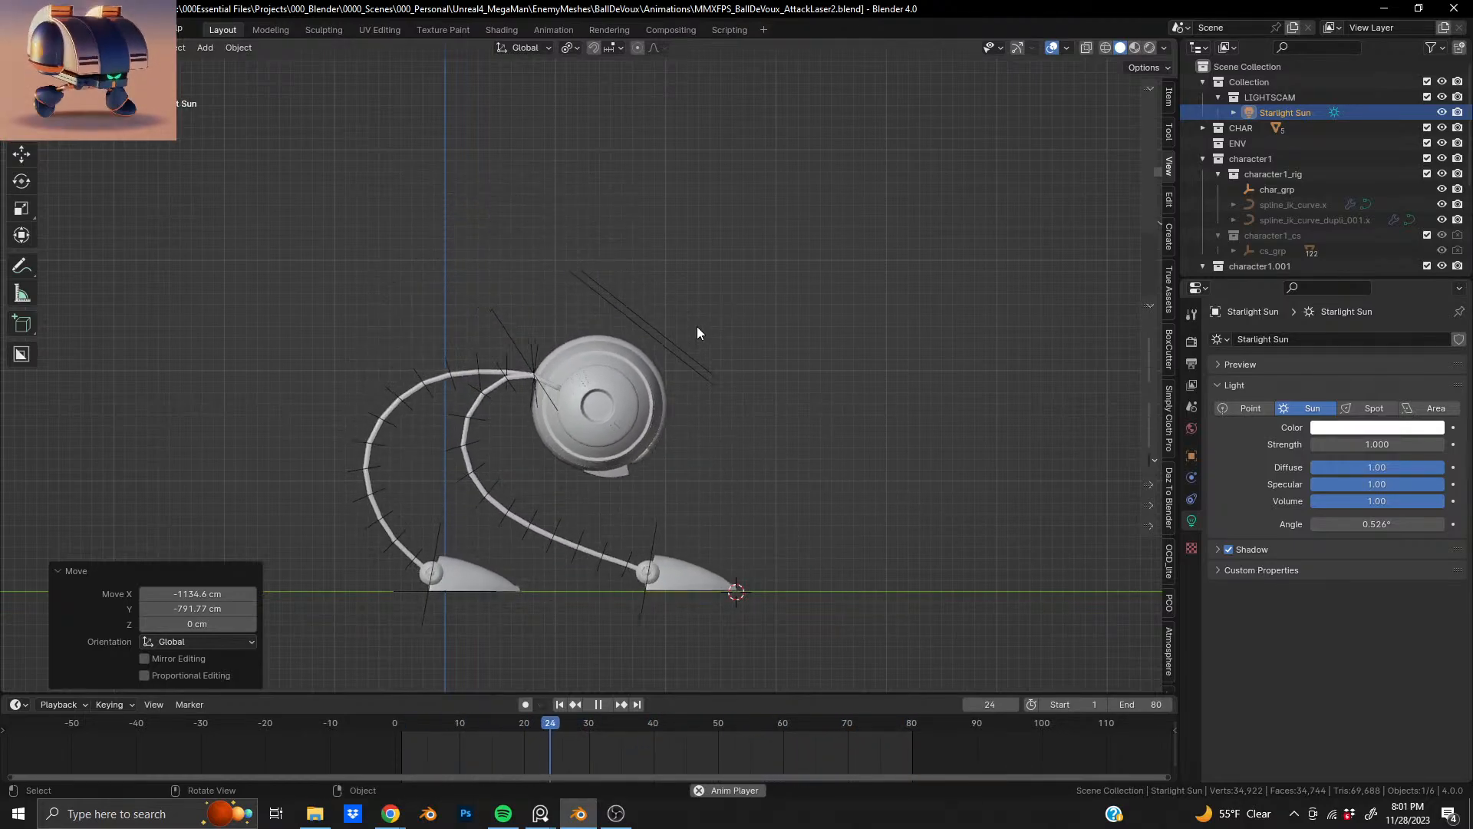
key("space")
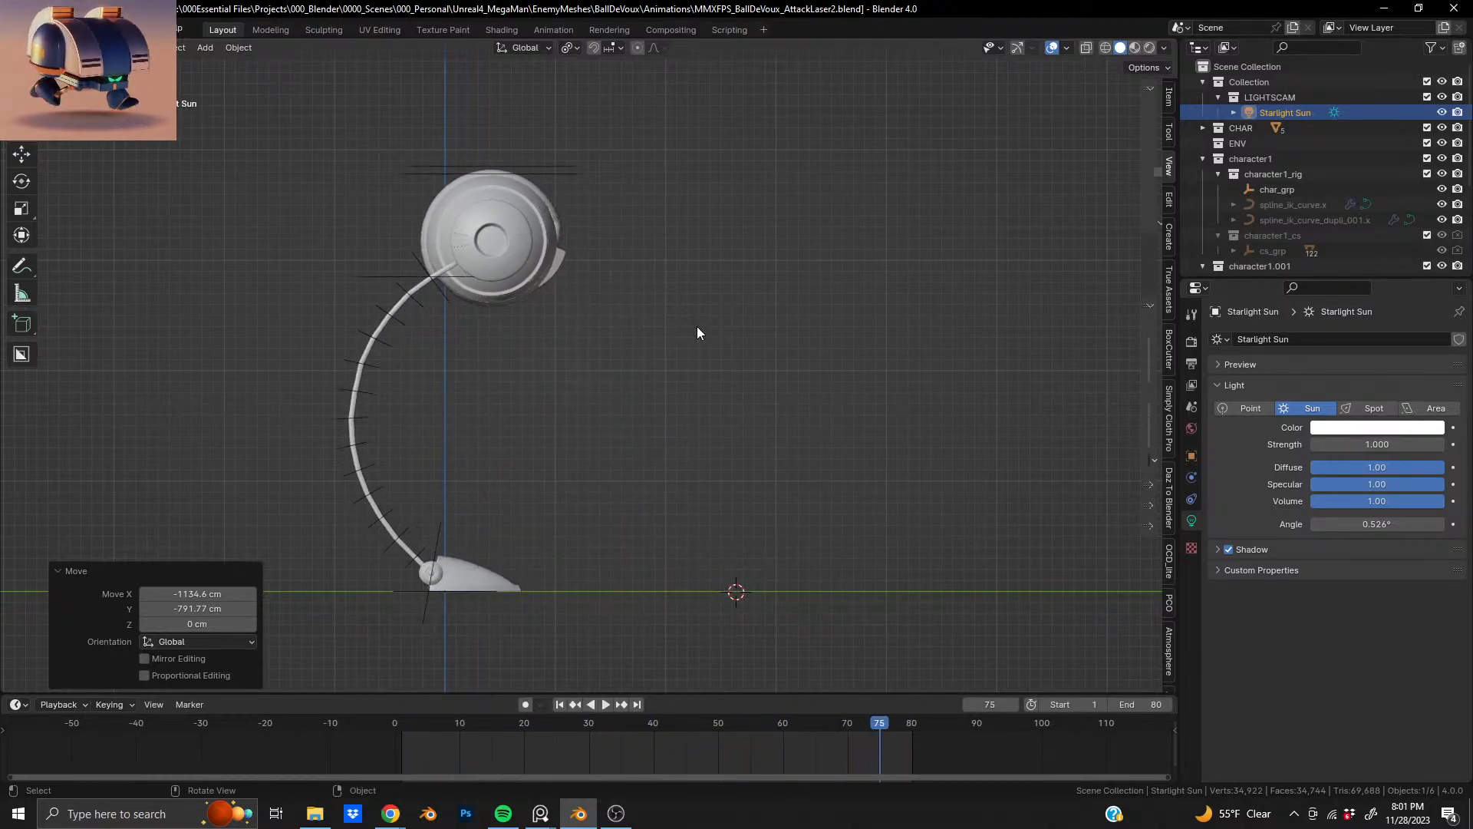
mouse_move(507, 253)
middle_mouse_down()
mouse_move(427, 240)
mouse_move(537, 248)
mouse_move(528, 218)
mouse_move(518, 265)
mouse_move(504, 246)
middle_mouse_up()
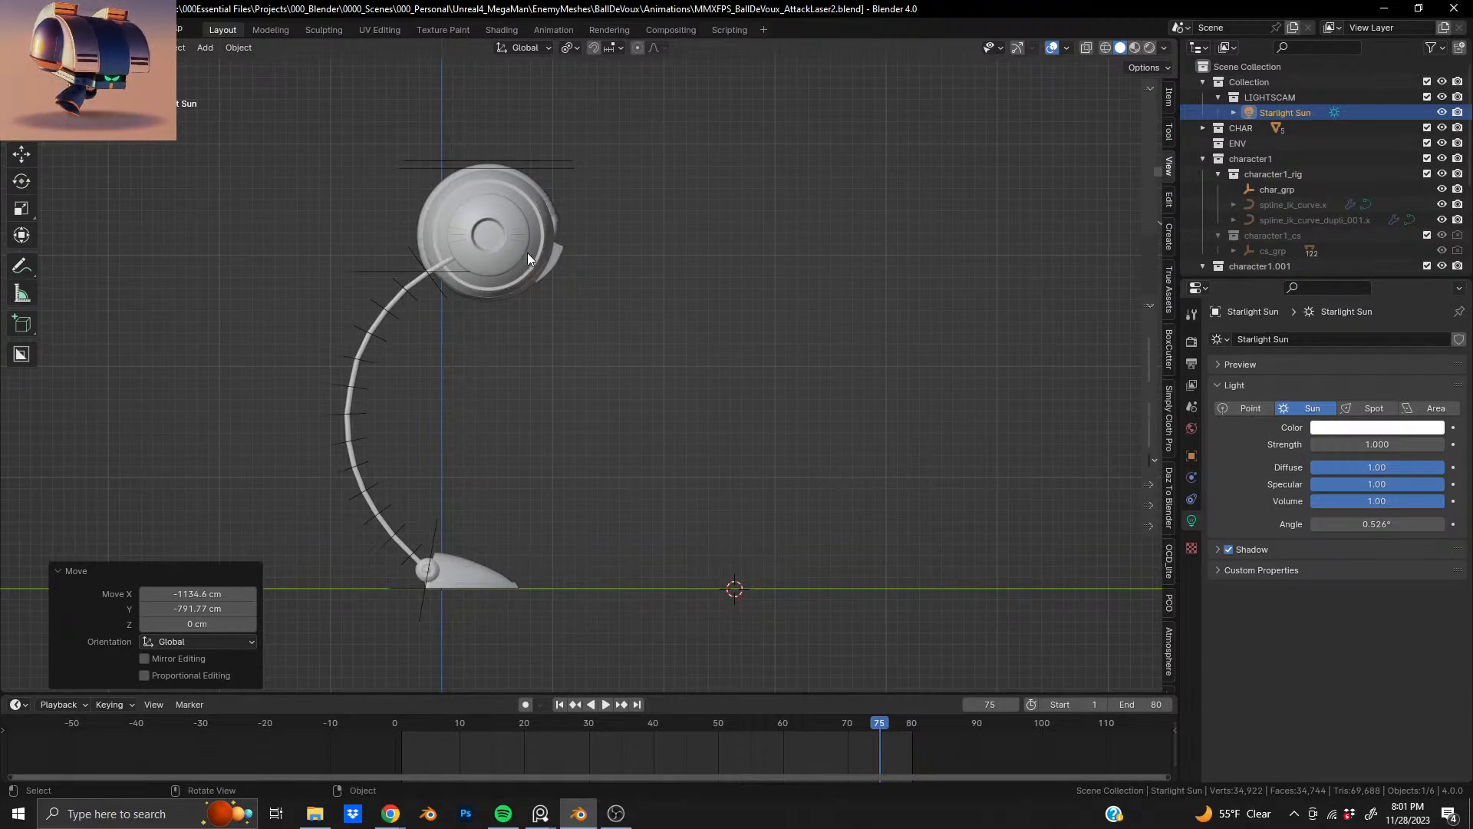
key("alt+Tab")
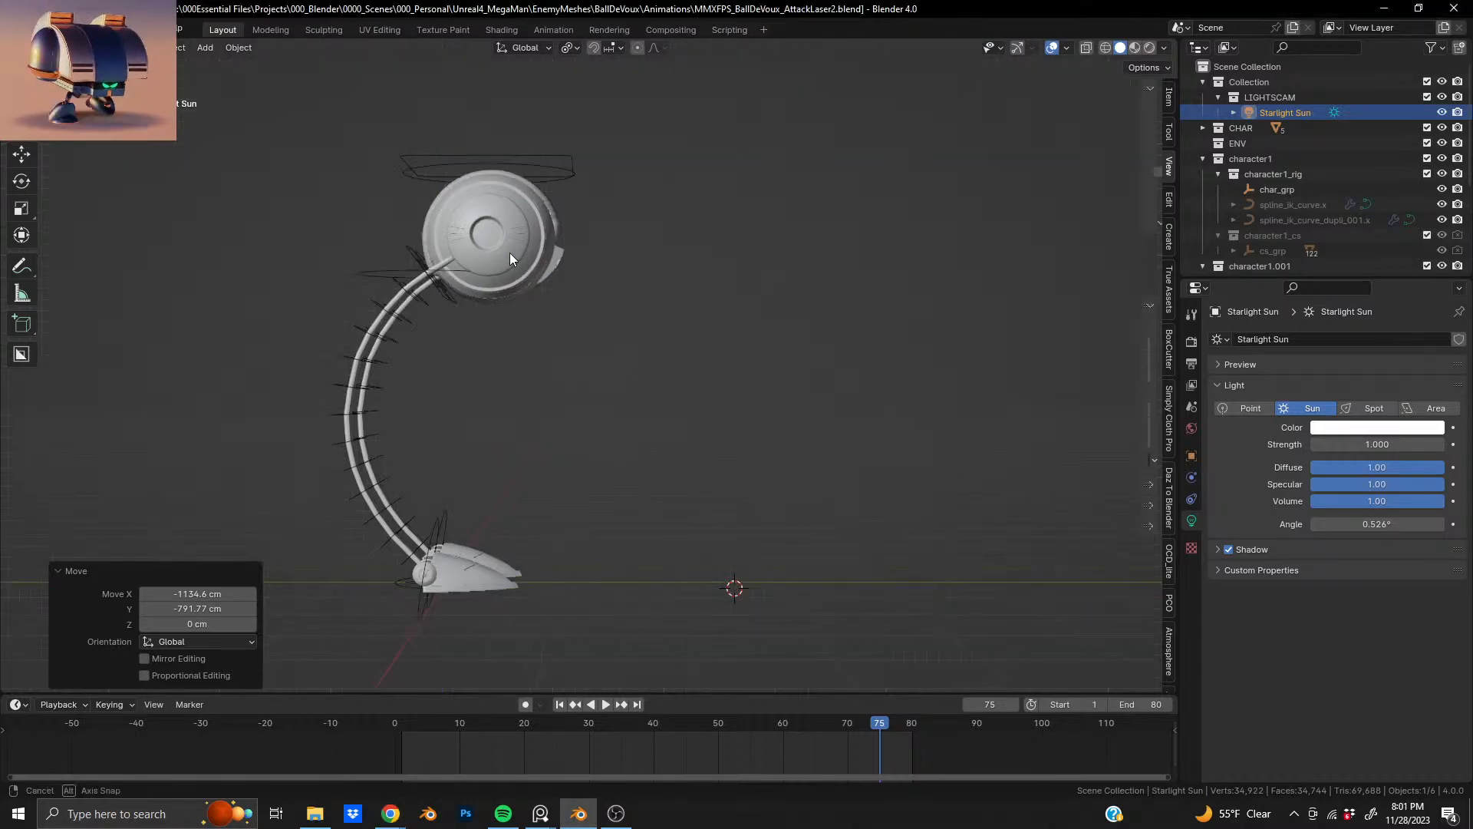
- Select the character's rig and switch it to Pose Mode
middle_click_drag(510, 251, 431, 290)
left_click(406, 285)
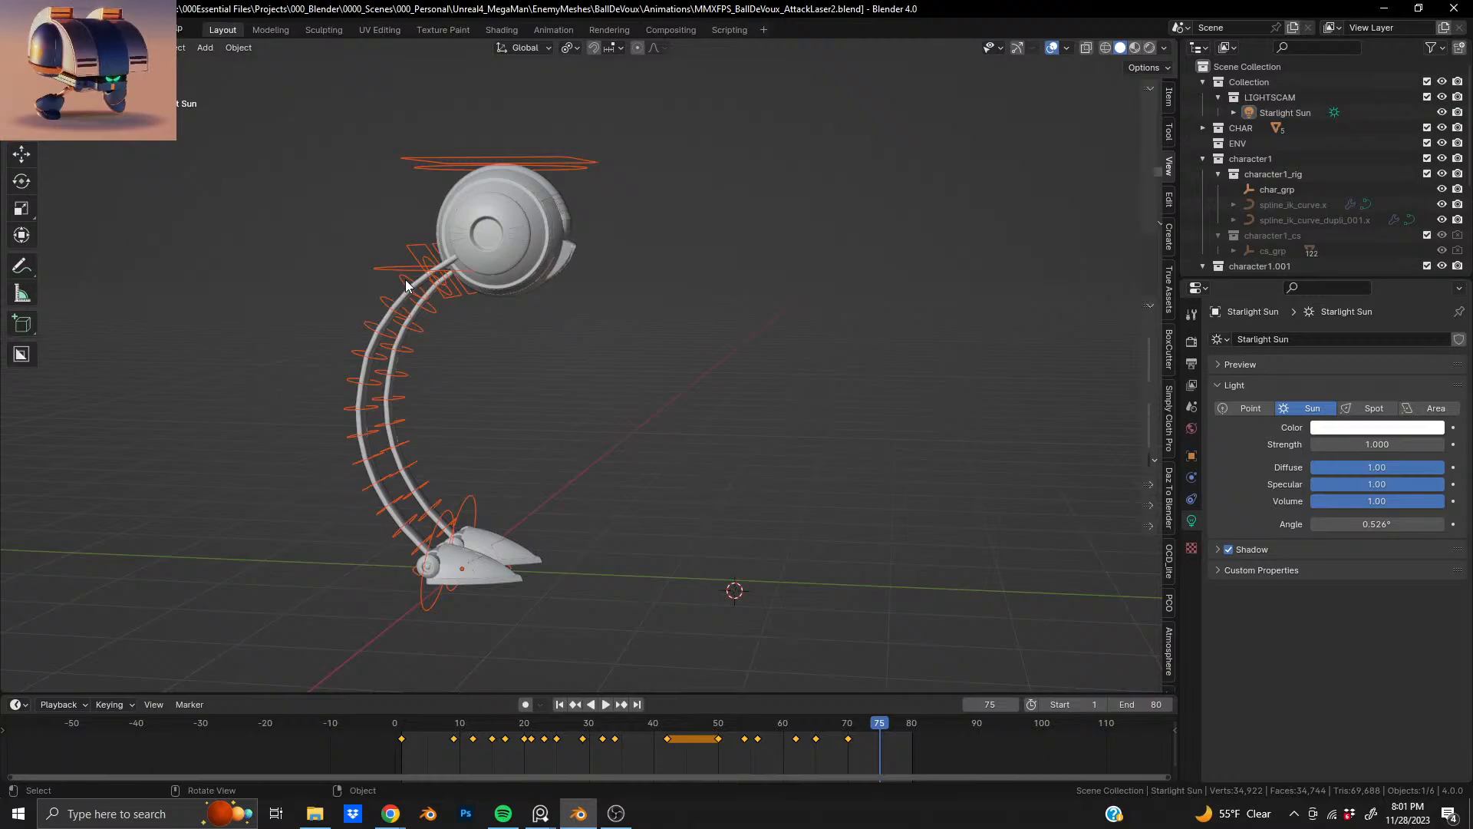
left_click(412, 275)
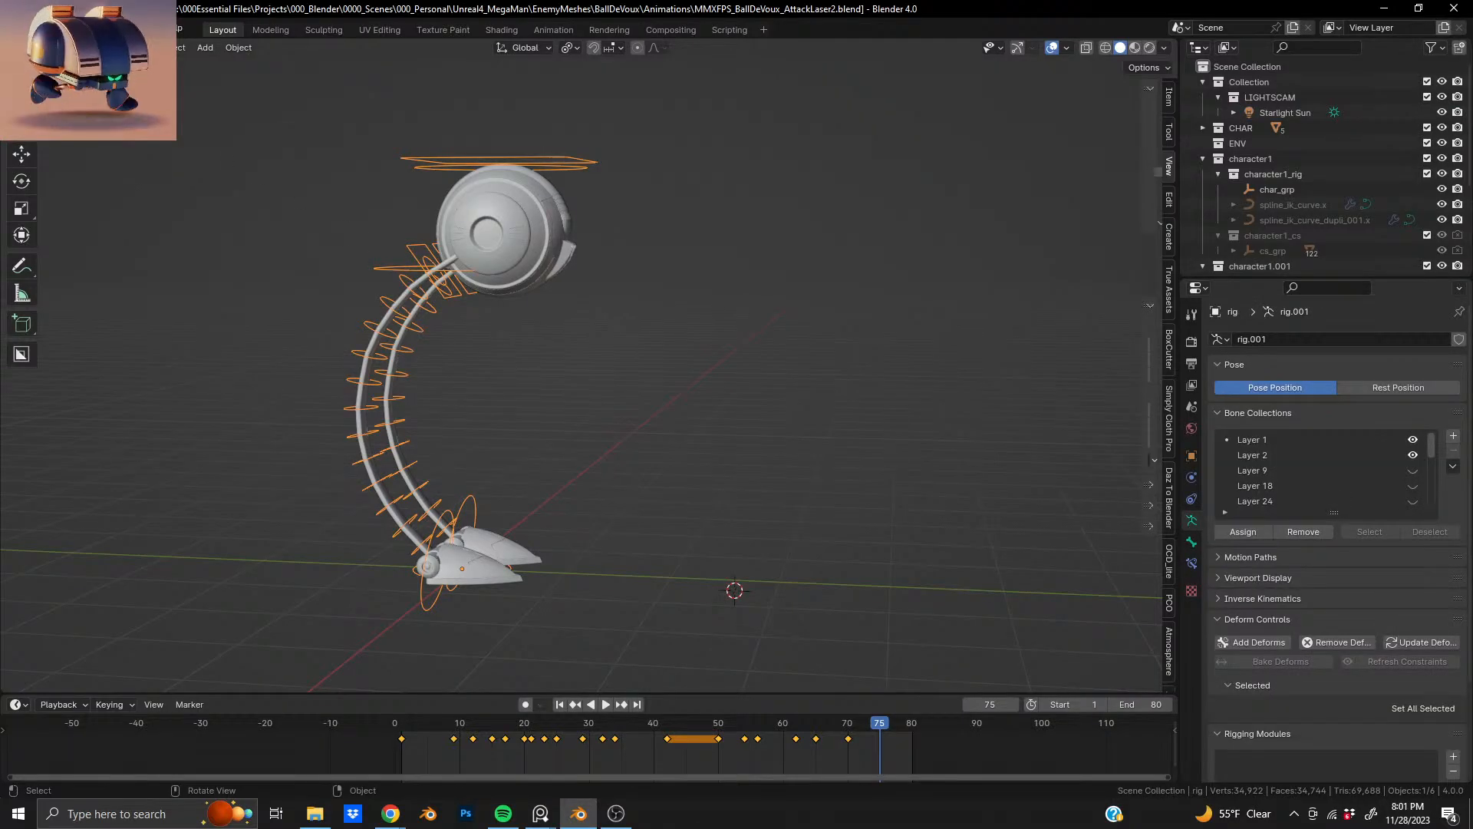
key("ctrl+Tab")
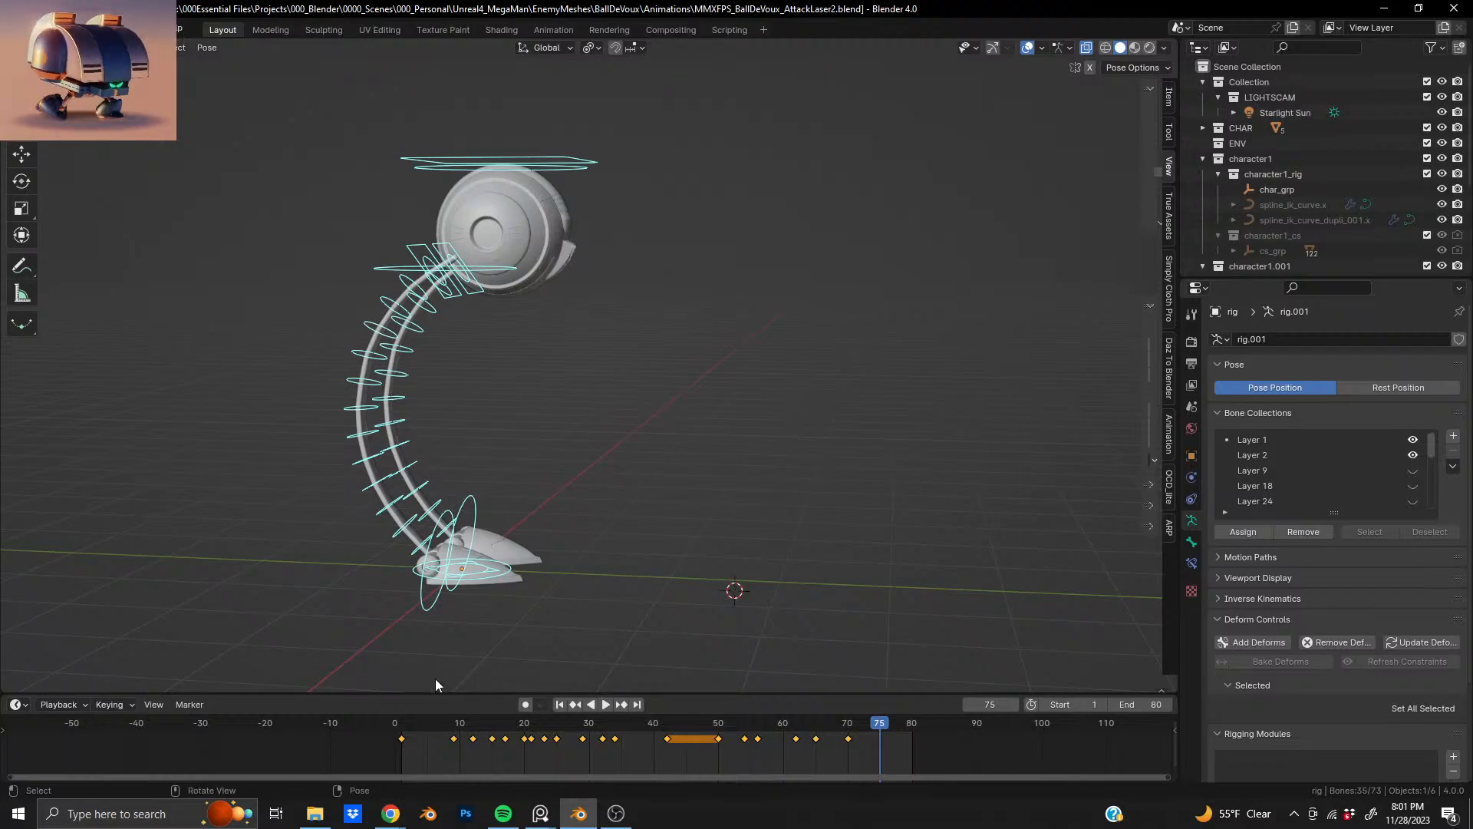
- Go to frame 1, select all the rig's bones, and delete every keyframe after the first one
left_click(400, 725)
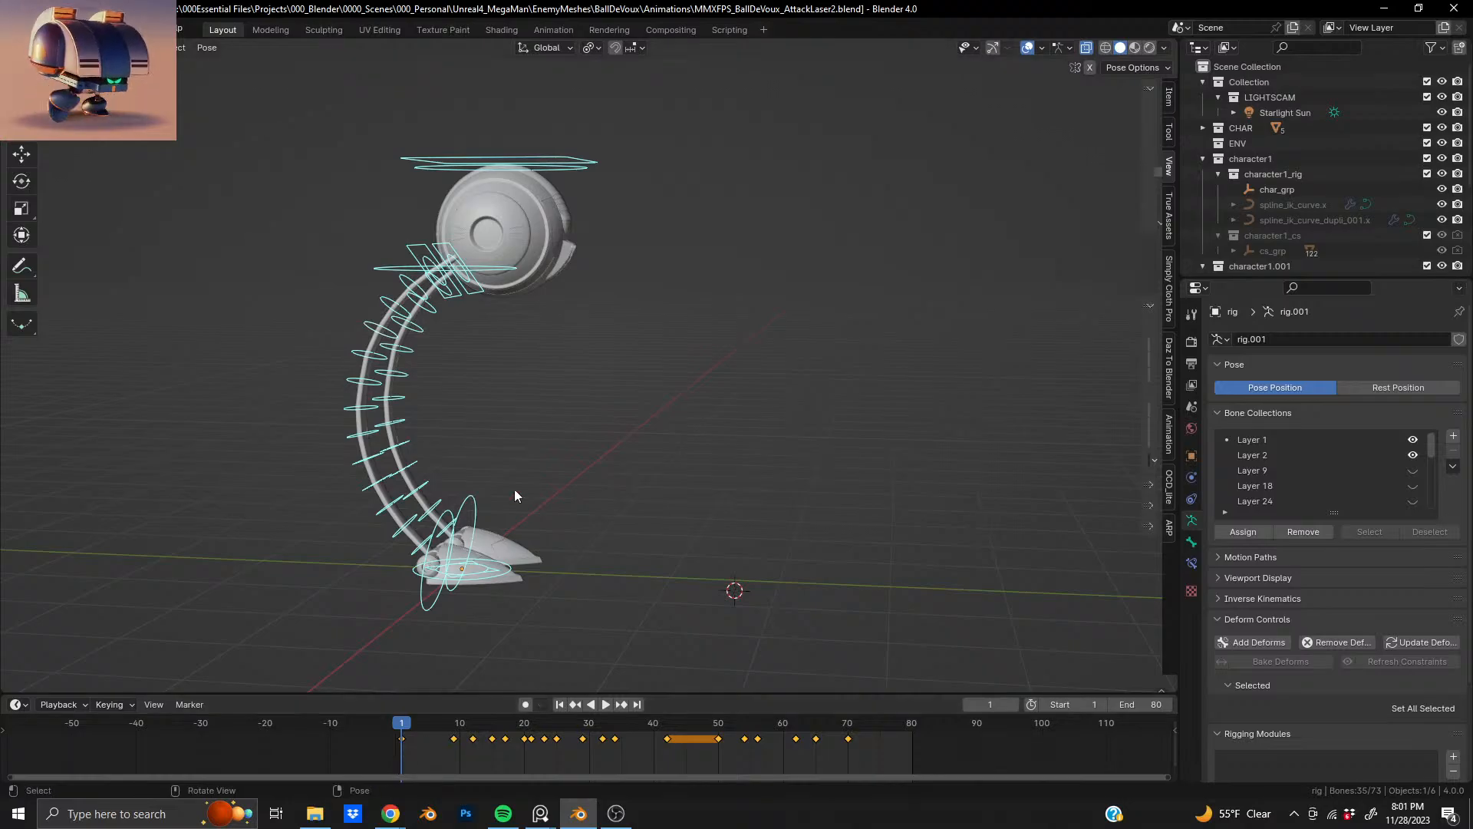
left_click(574, 320)
key("a")
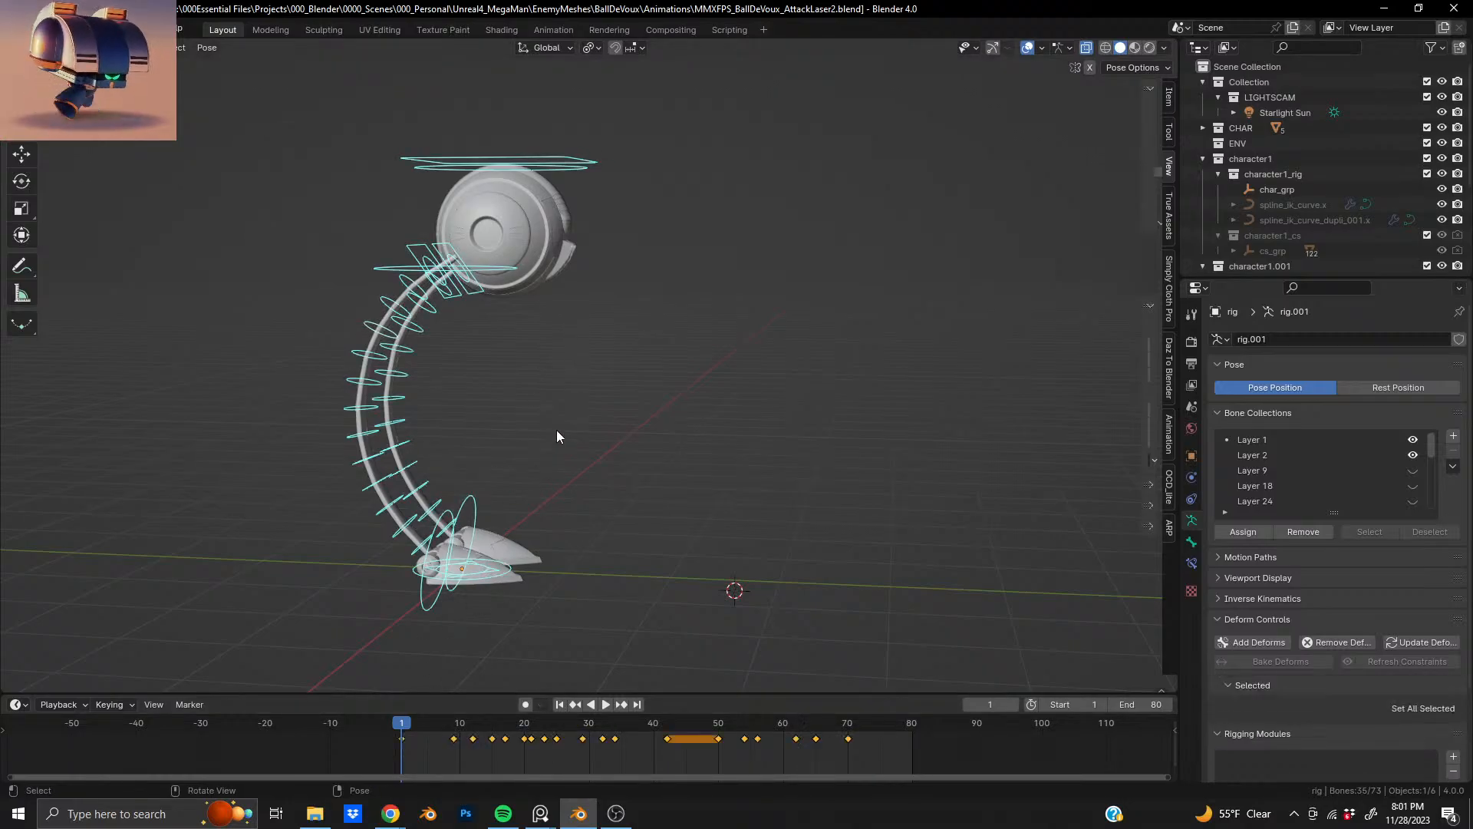
left_click_drag(376, 755, 928, 729)
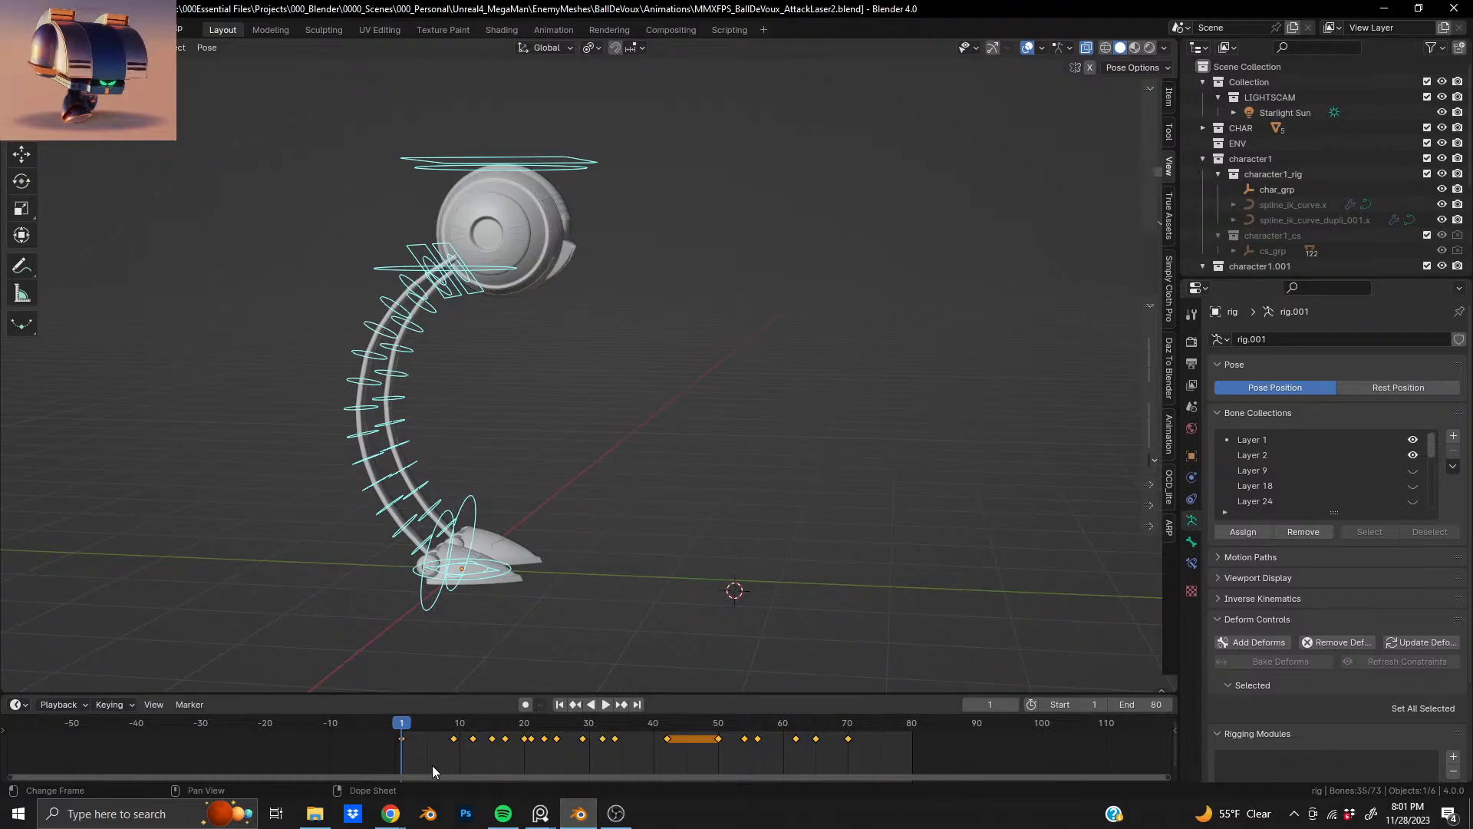
left_click_drag(432, 766, 886, 722)
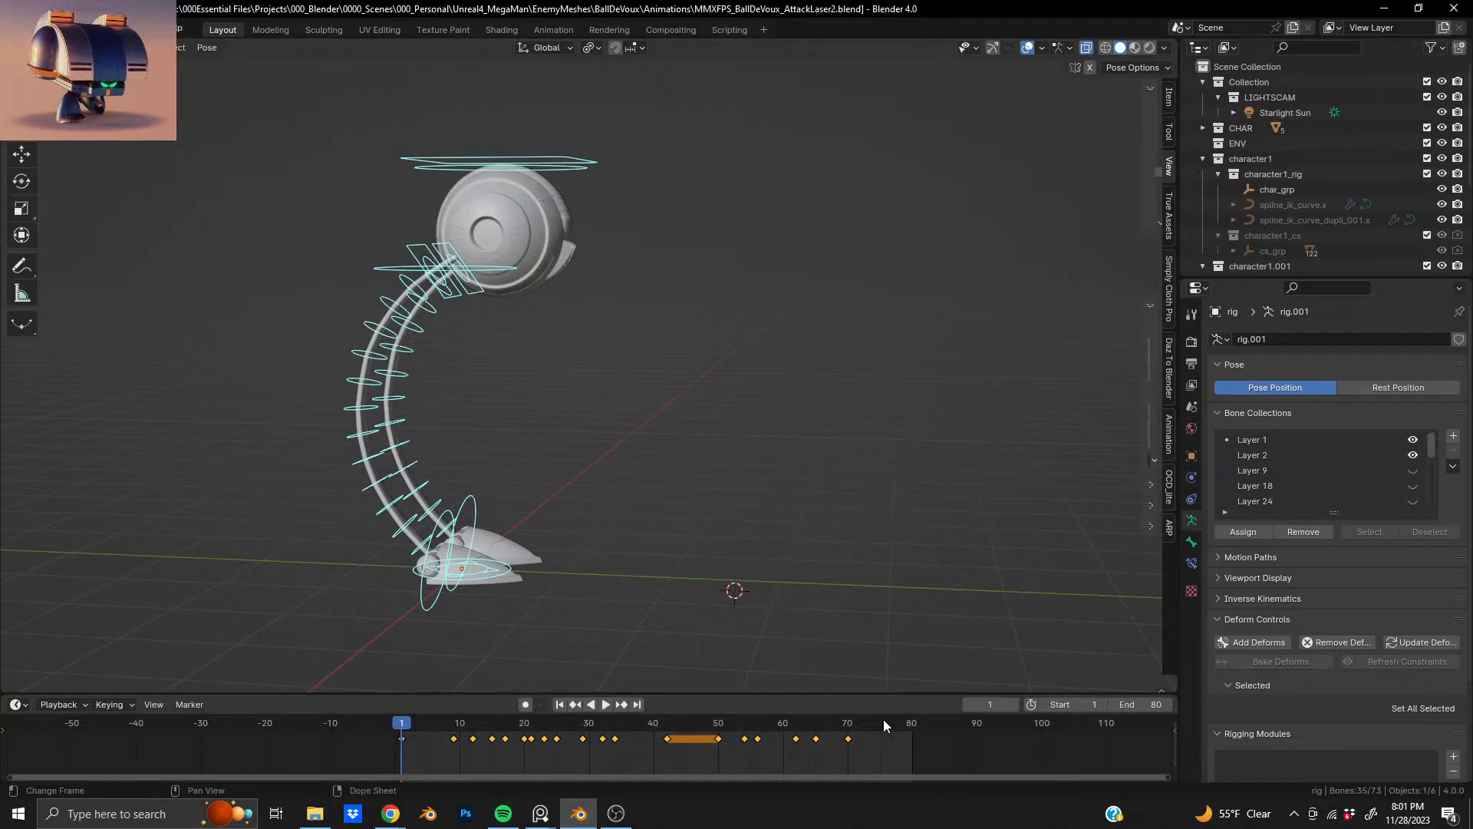
key("Delete")
middle_click_drag(500, 453, 504, 511)
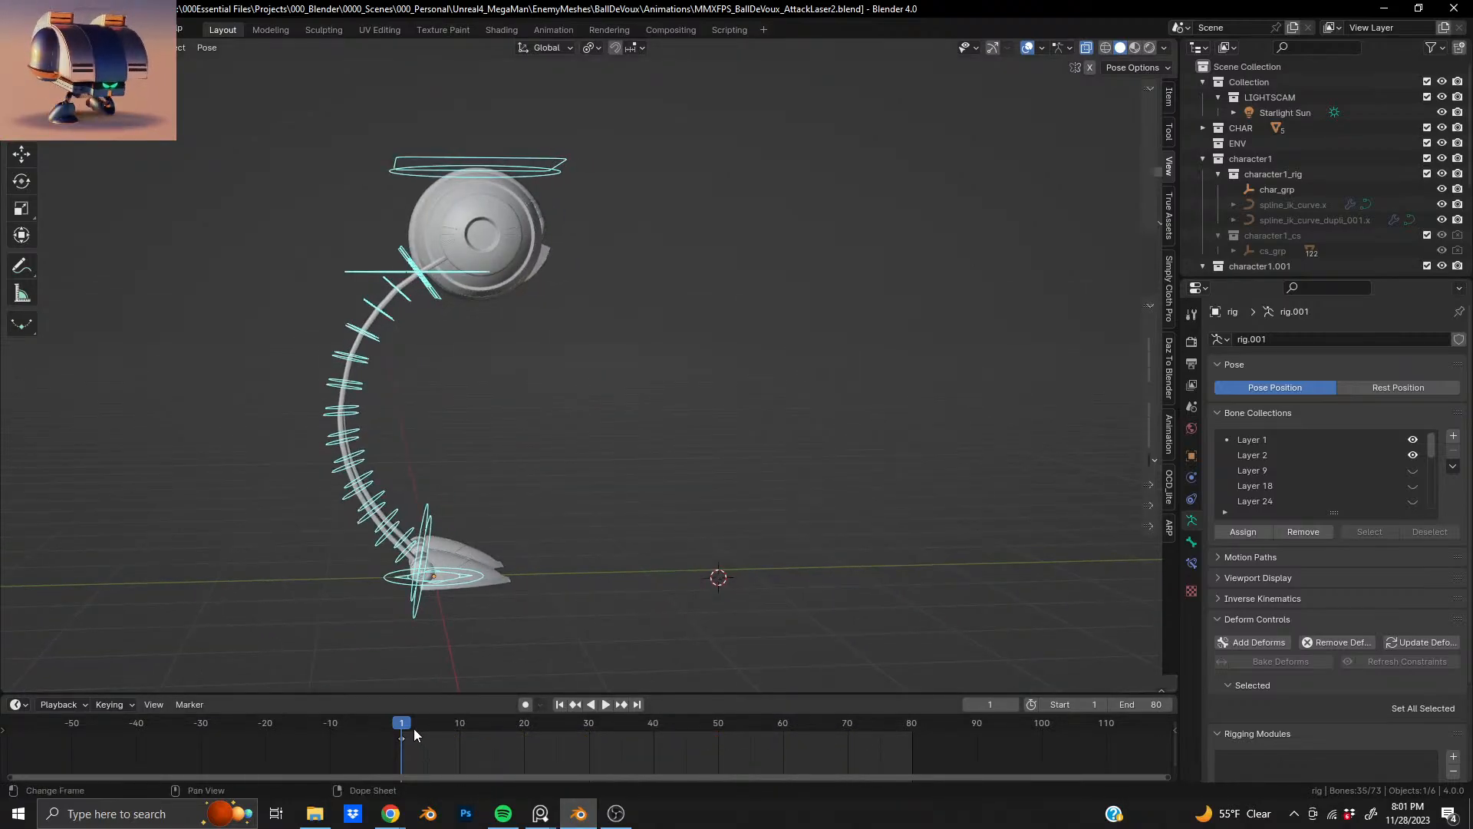
mouse_move(413, 729)
left_mouse_down()
mouse_move(946, 738)
mouse_move(402, 738)
left_mouse_up()
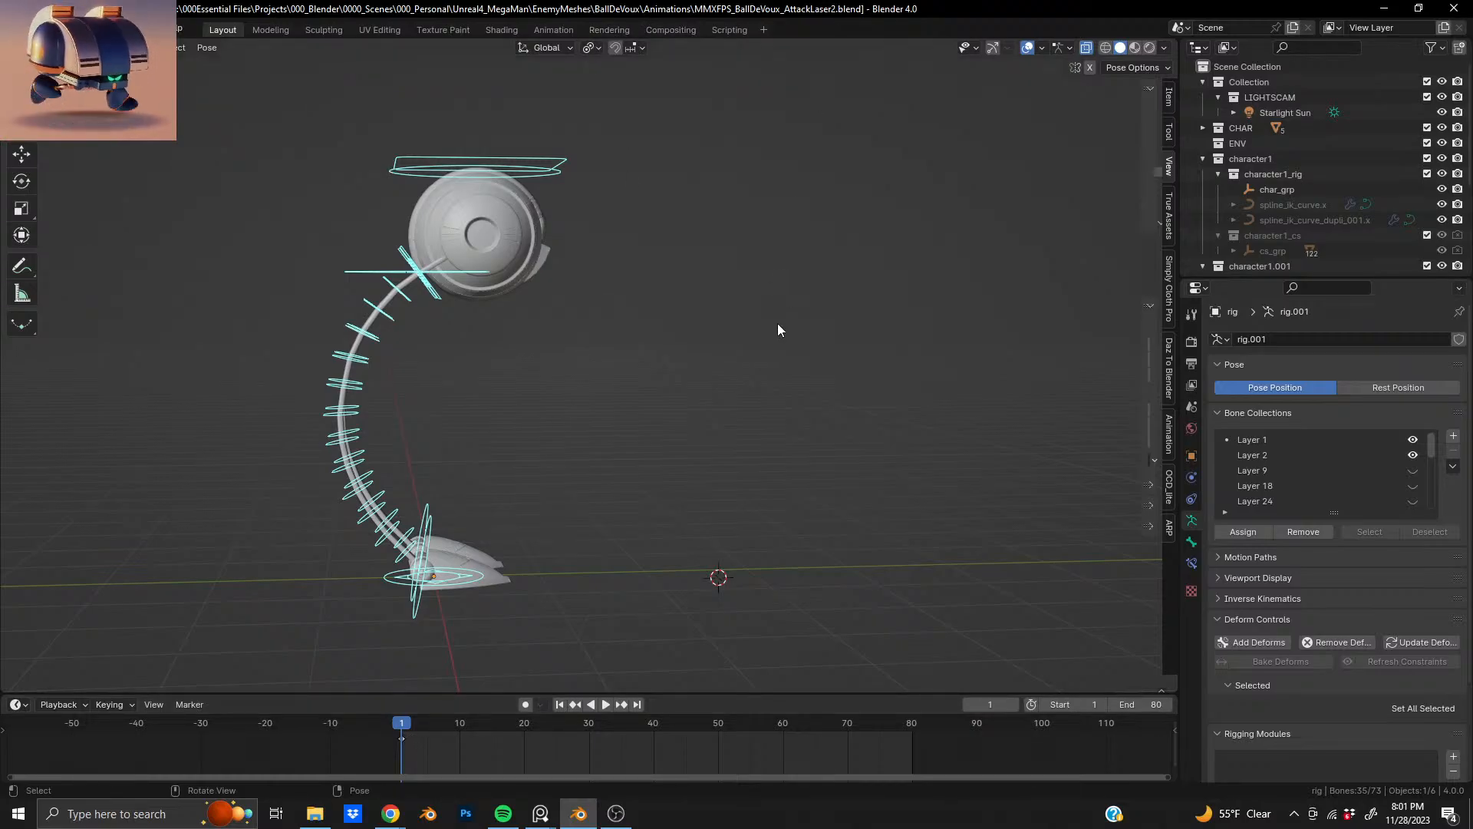
- Select the control bones along both legs and leave the ground-level foot control out of the selection
middle_click_drag(458, 247, 448, 296)
left_click(567, 288)
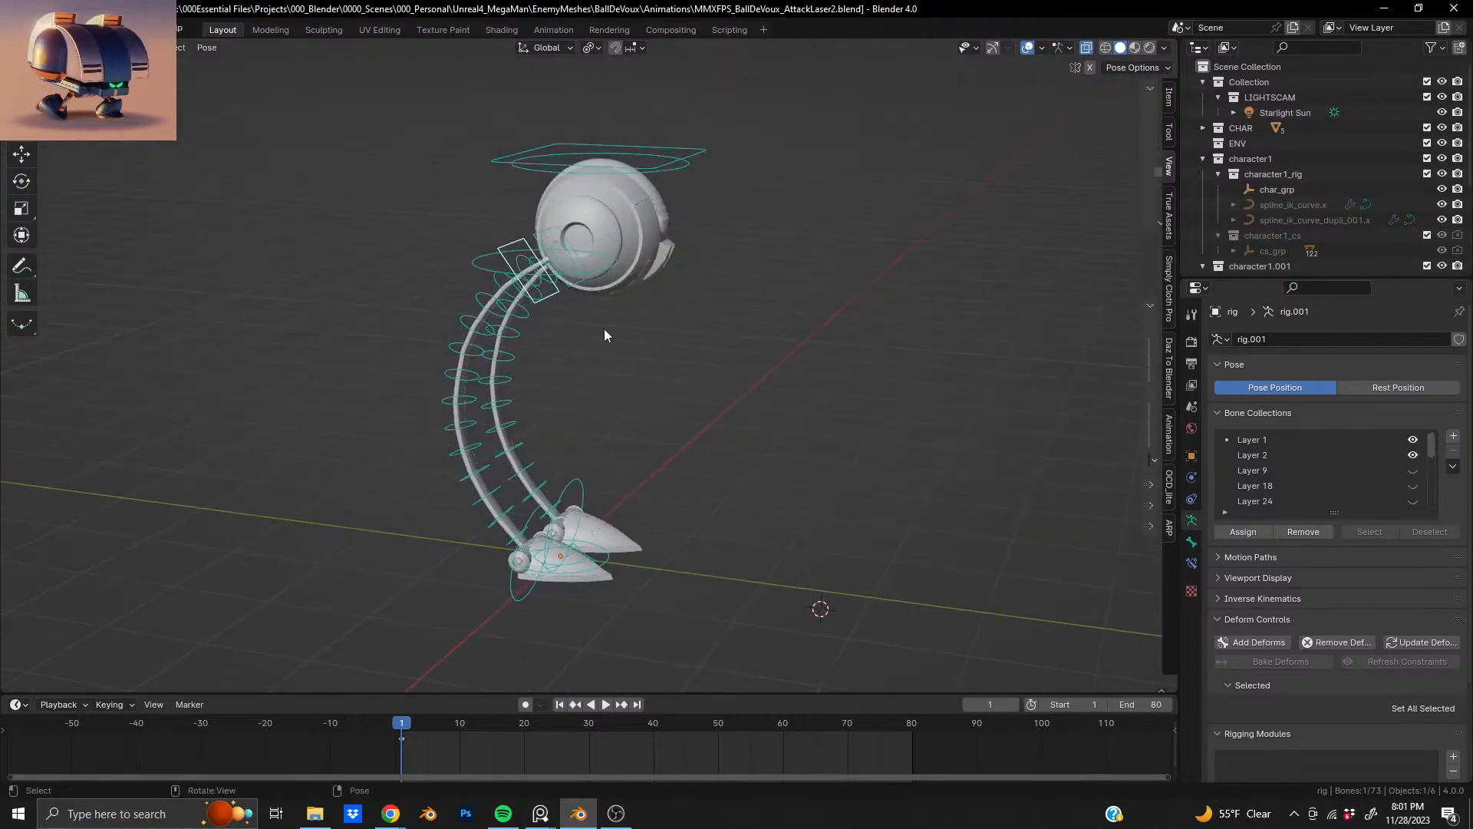
middle_click_drag(587, 286, 551, 472)
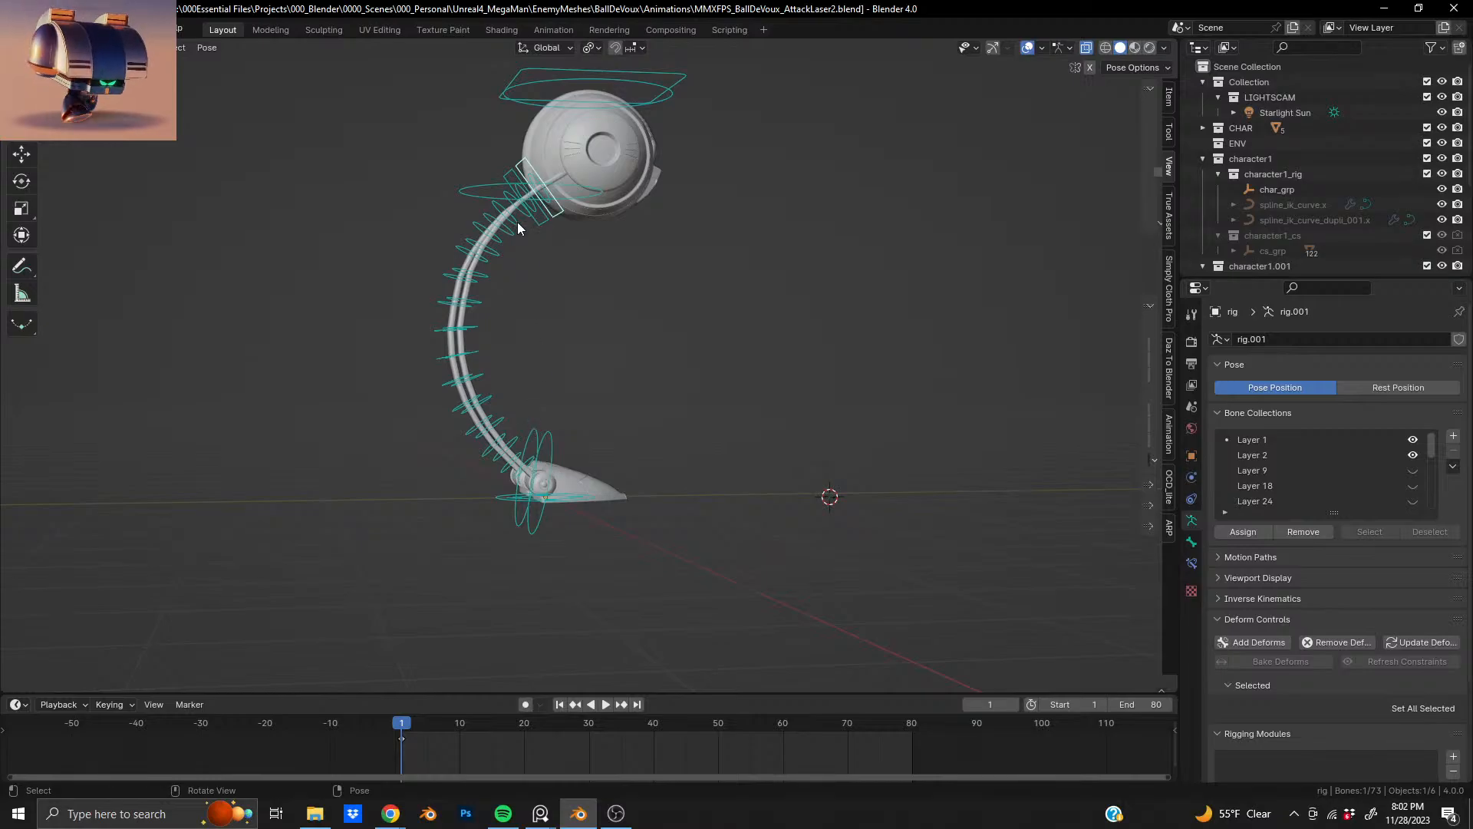
middle_click_drag(518, 228, 559, 247)
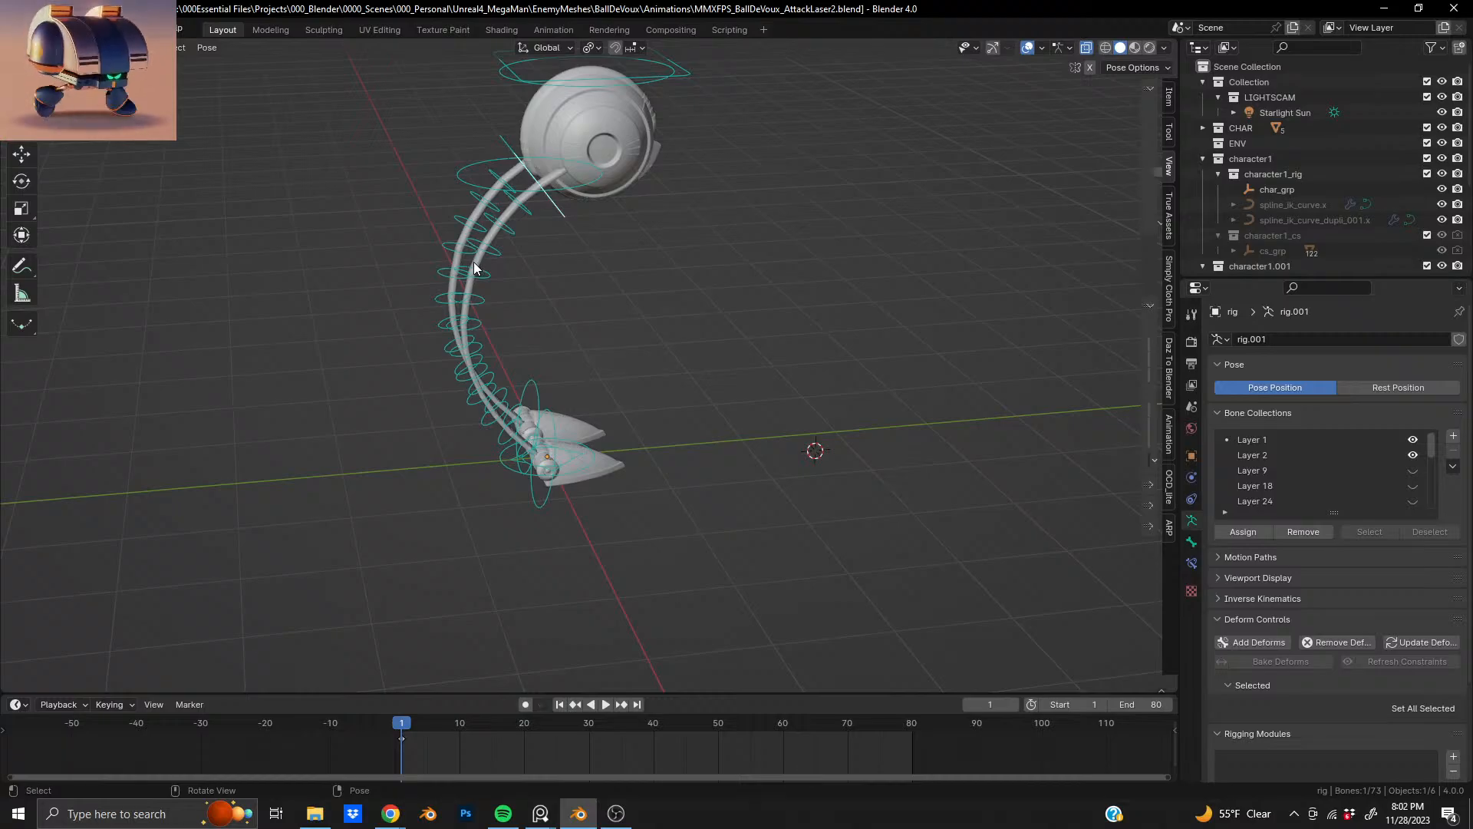
middle_click_drag(477, 267, 446, 250)
left_click_drag(431, 235, 690, 551)
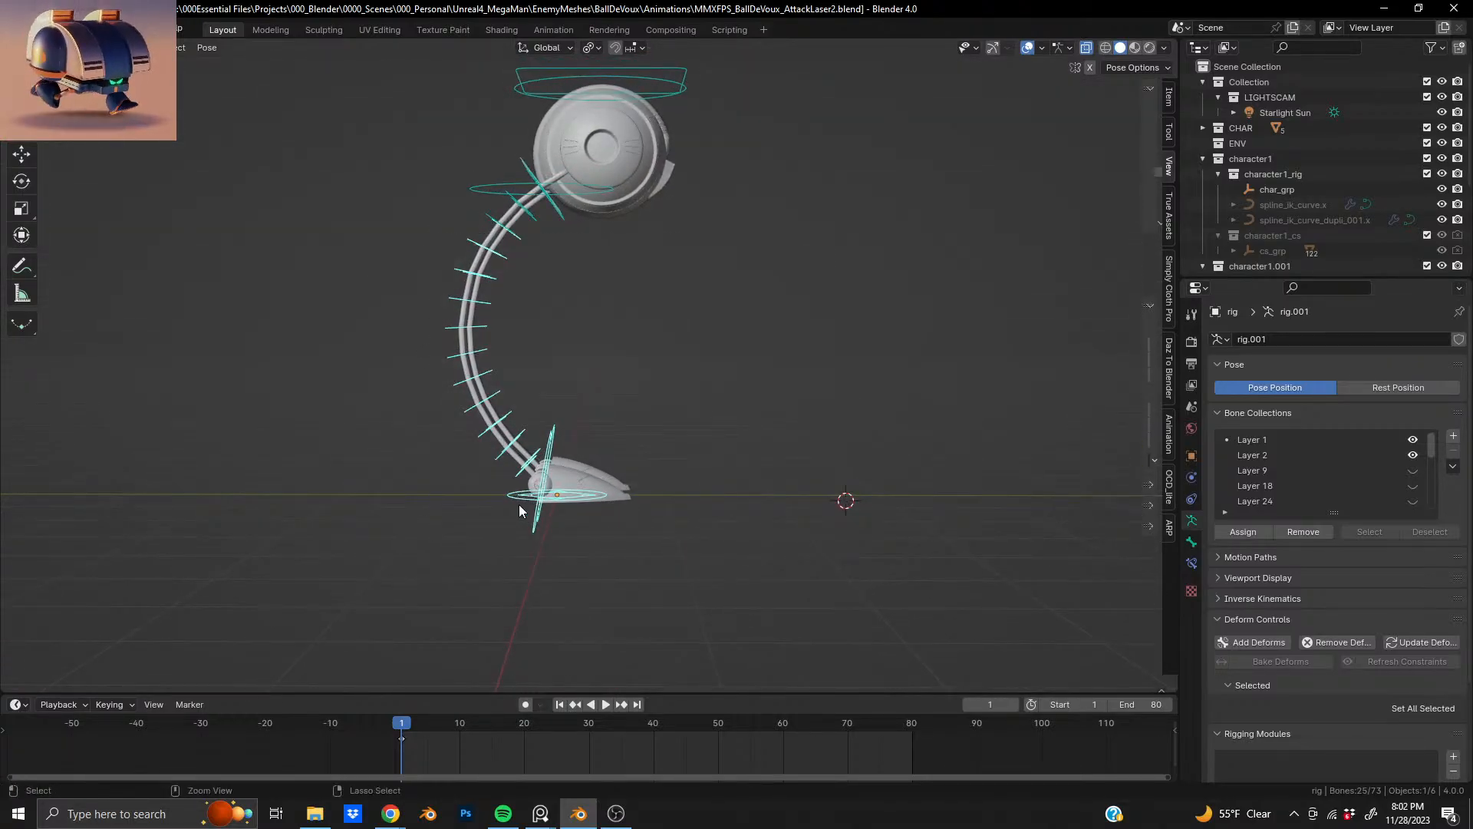
left_click_drag(517, 504, 529, 525, "ctrl")
- At frame 10, rotate the top bones of both legs by about 9.2° so the legs swing out behind the body
left_click(460, 725)
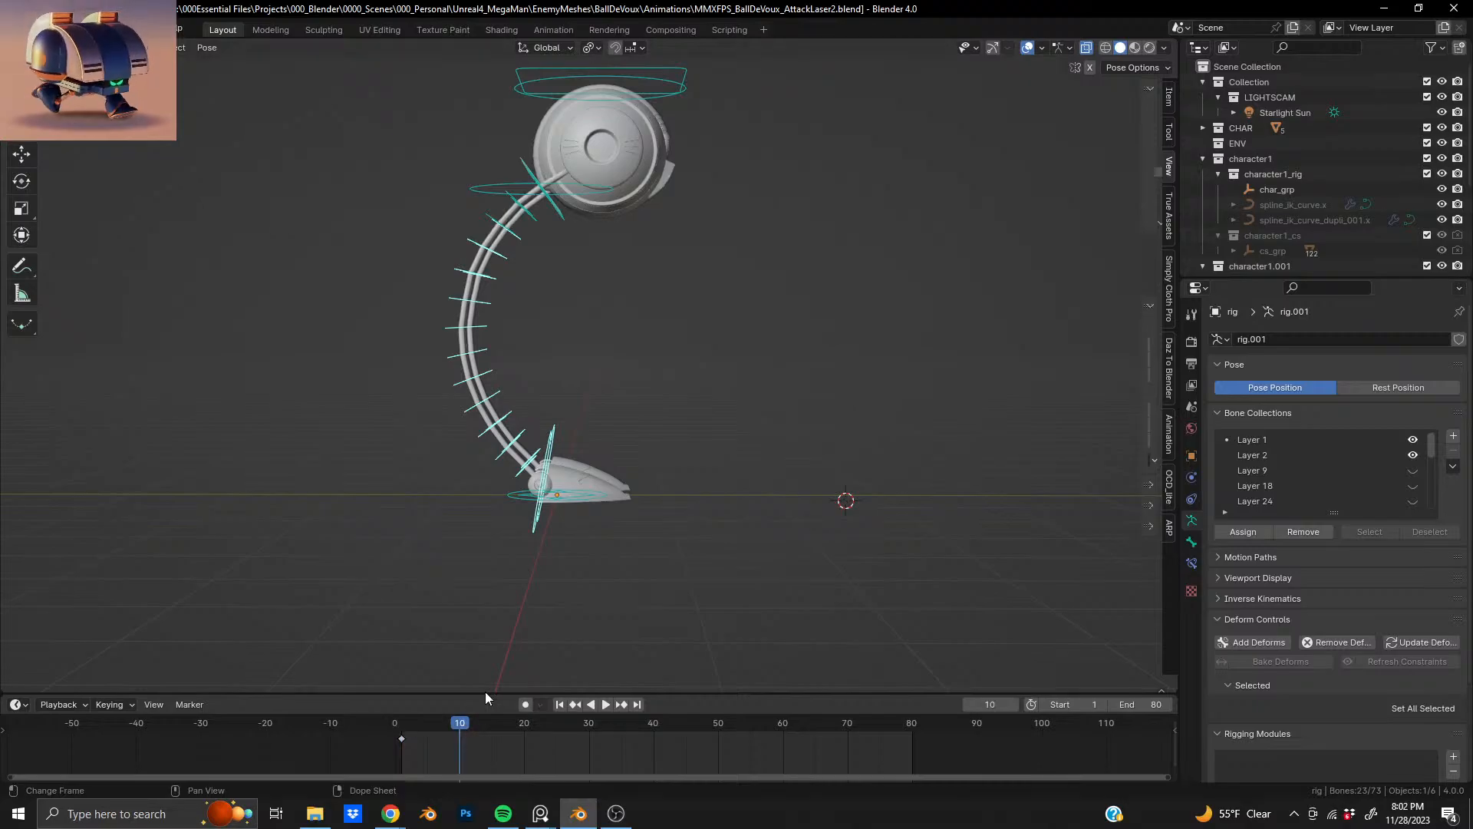
scroll(587, 488, "up", 3)
middle_click_drag(587, 488, 557, 490)
left_click_drag(542, 424, 562, 458, "ctrl")
middle_click_drag(562, 460, 542, 486)
middle_click_drag(567, 144, 633, 253, "shift")
scroll(633, 253, "up", 3)
left_click(597, 253)
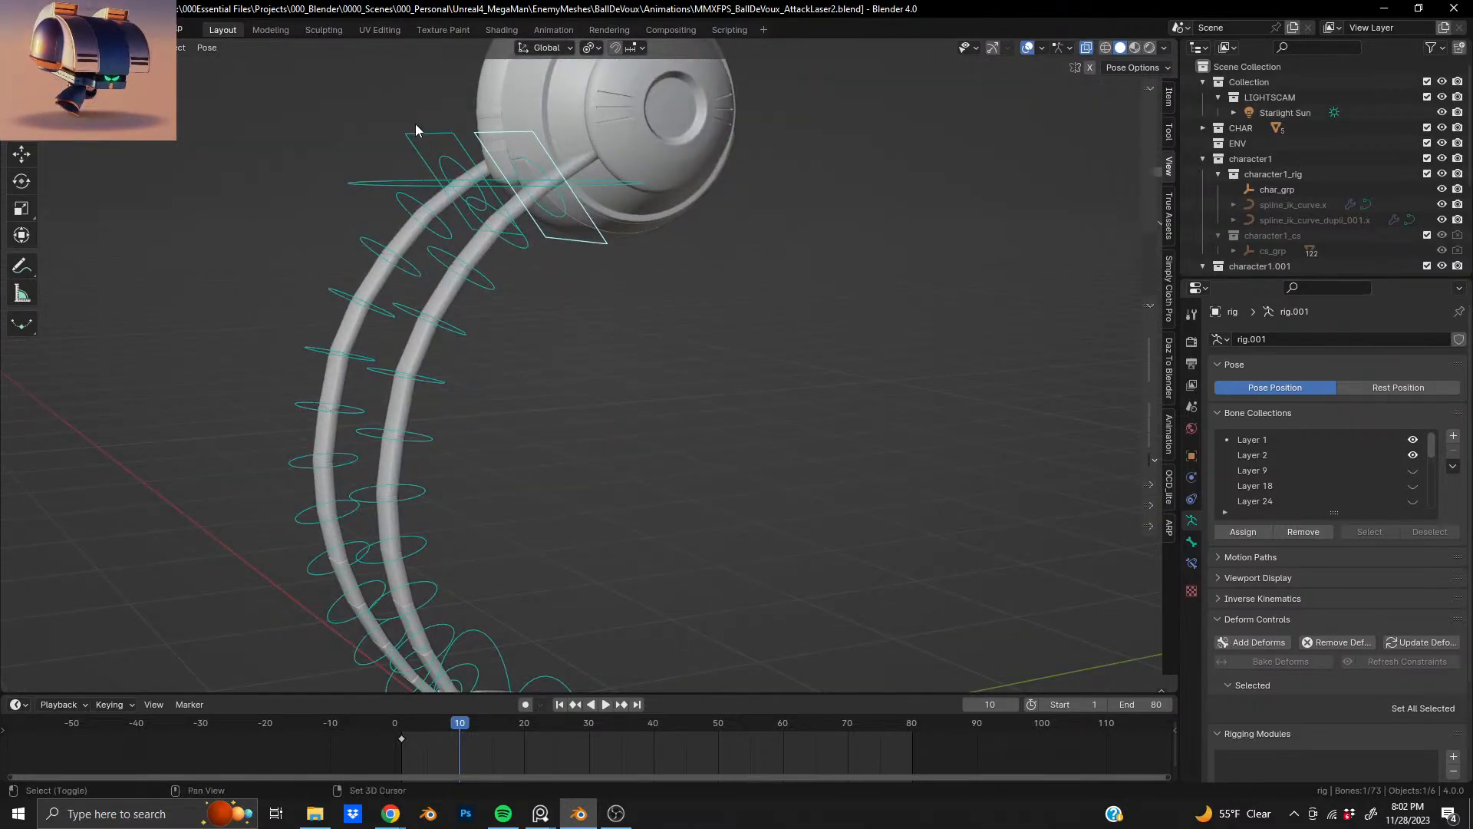
left_click(415, 123, "shift")
middle_click_drag(628, 184, 556, 119)
scroll(581, 223, "down", 3)
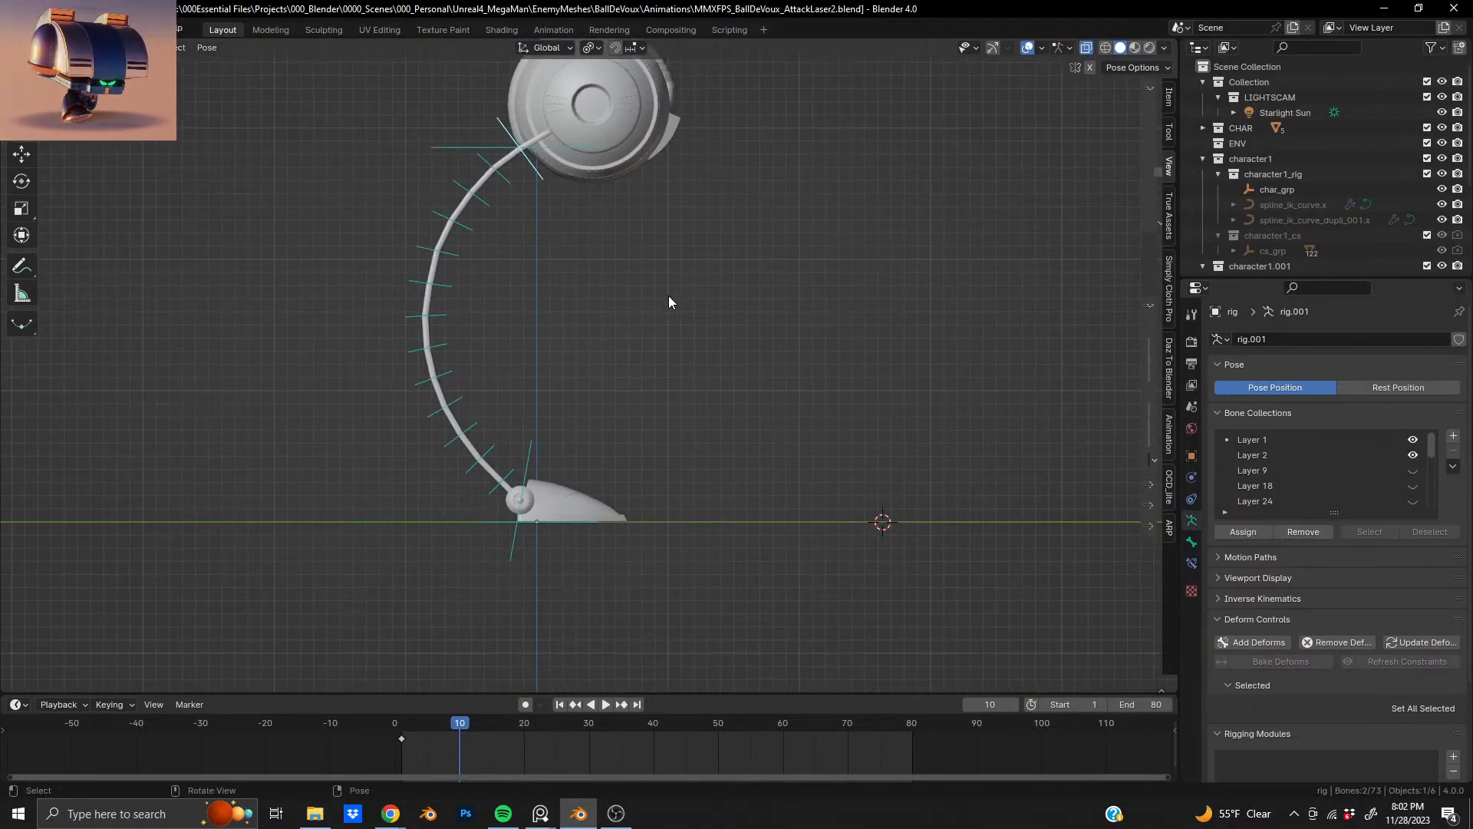
key("r")
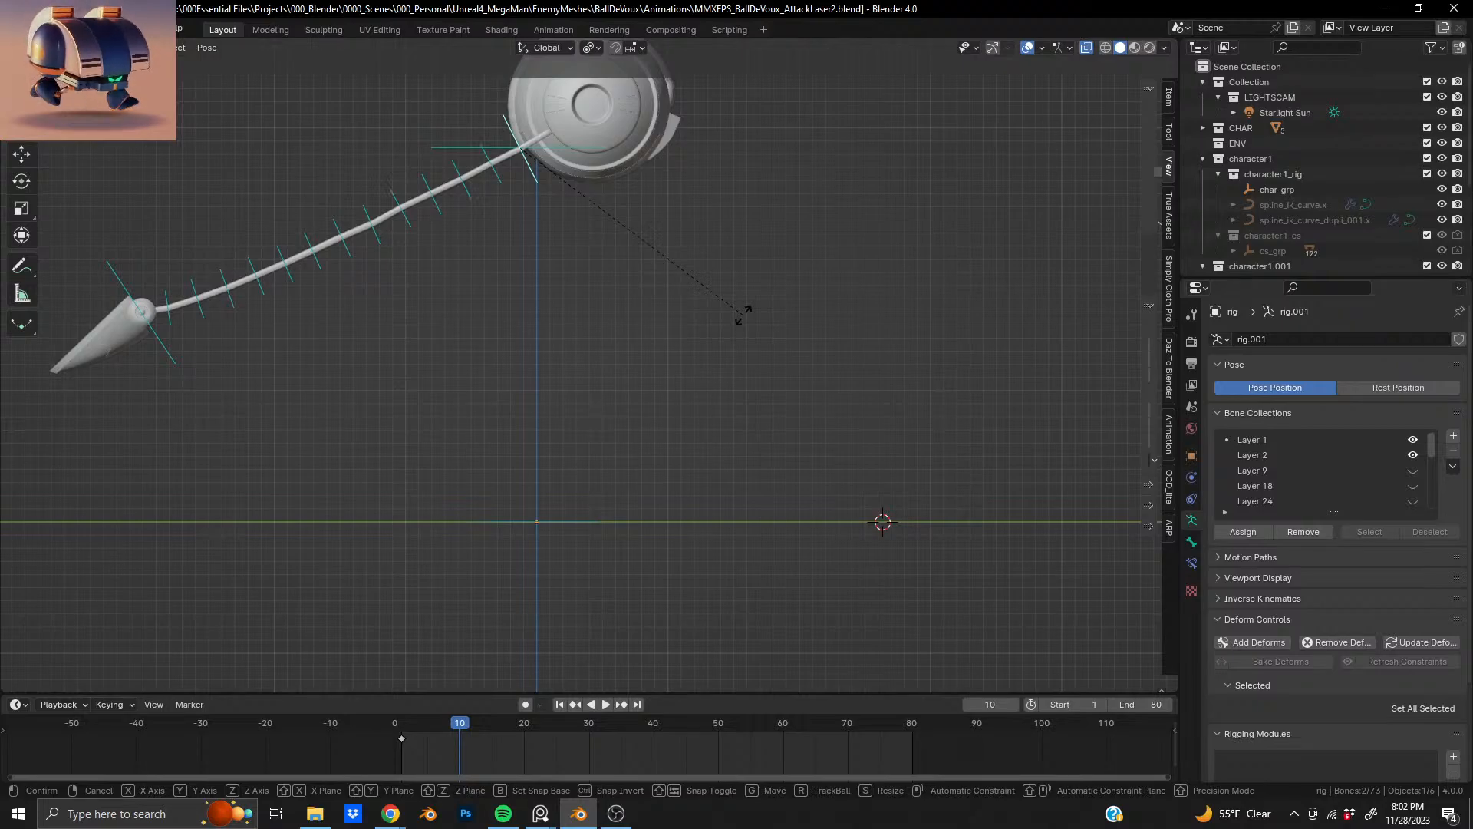
left_click(750, 247)
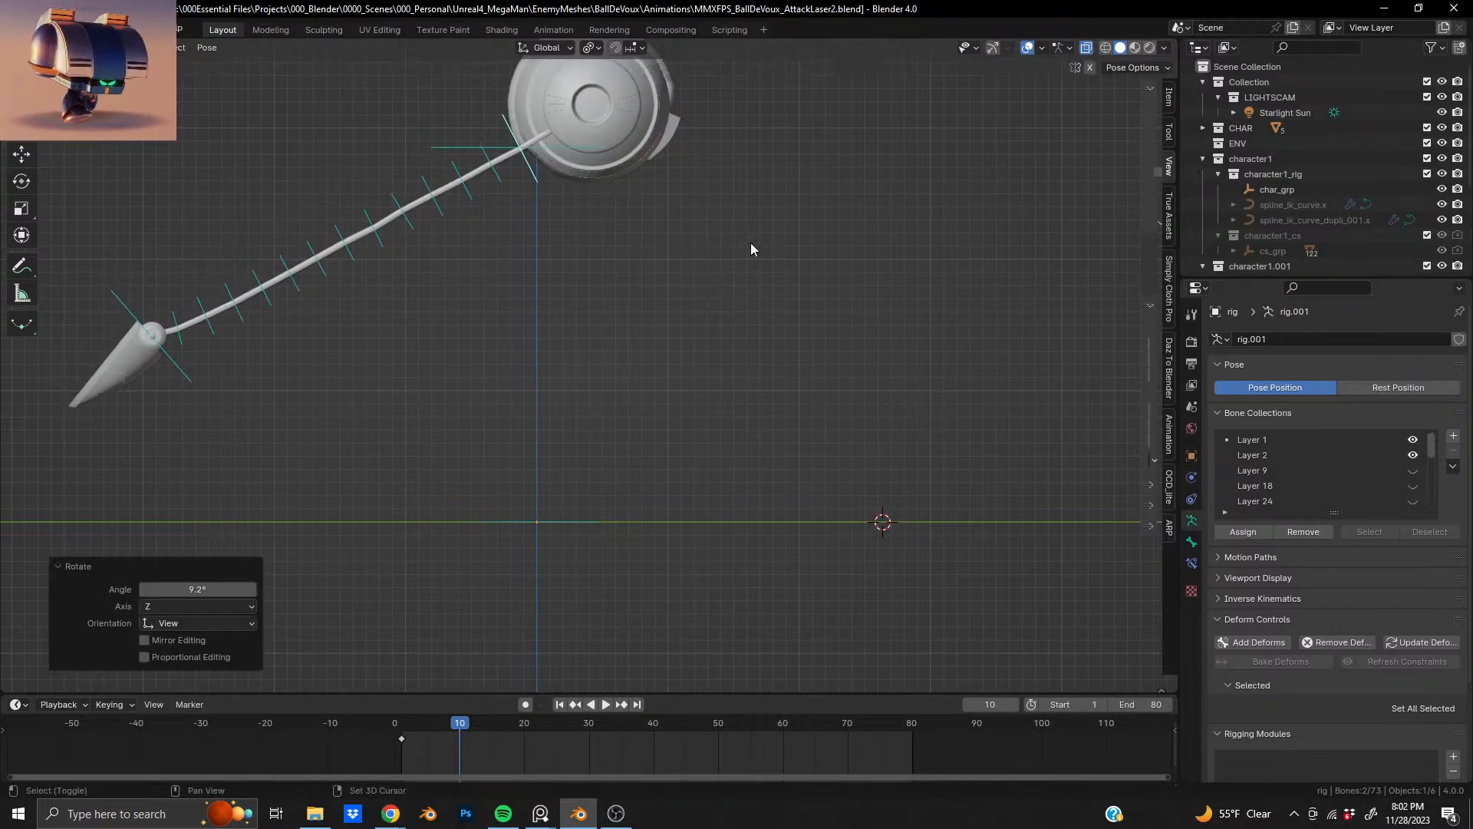
- Rotate the lowest bone of both legs, just above the ankles, by about -13.2° to angle the feet downward
left_click(213, 328)
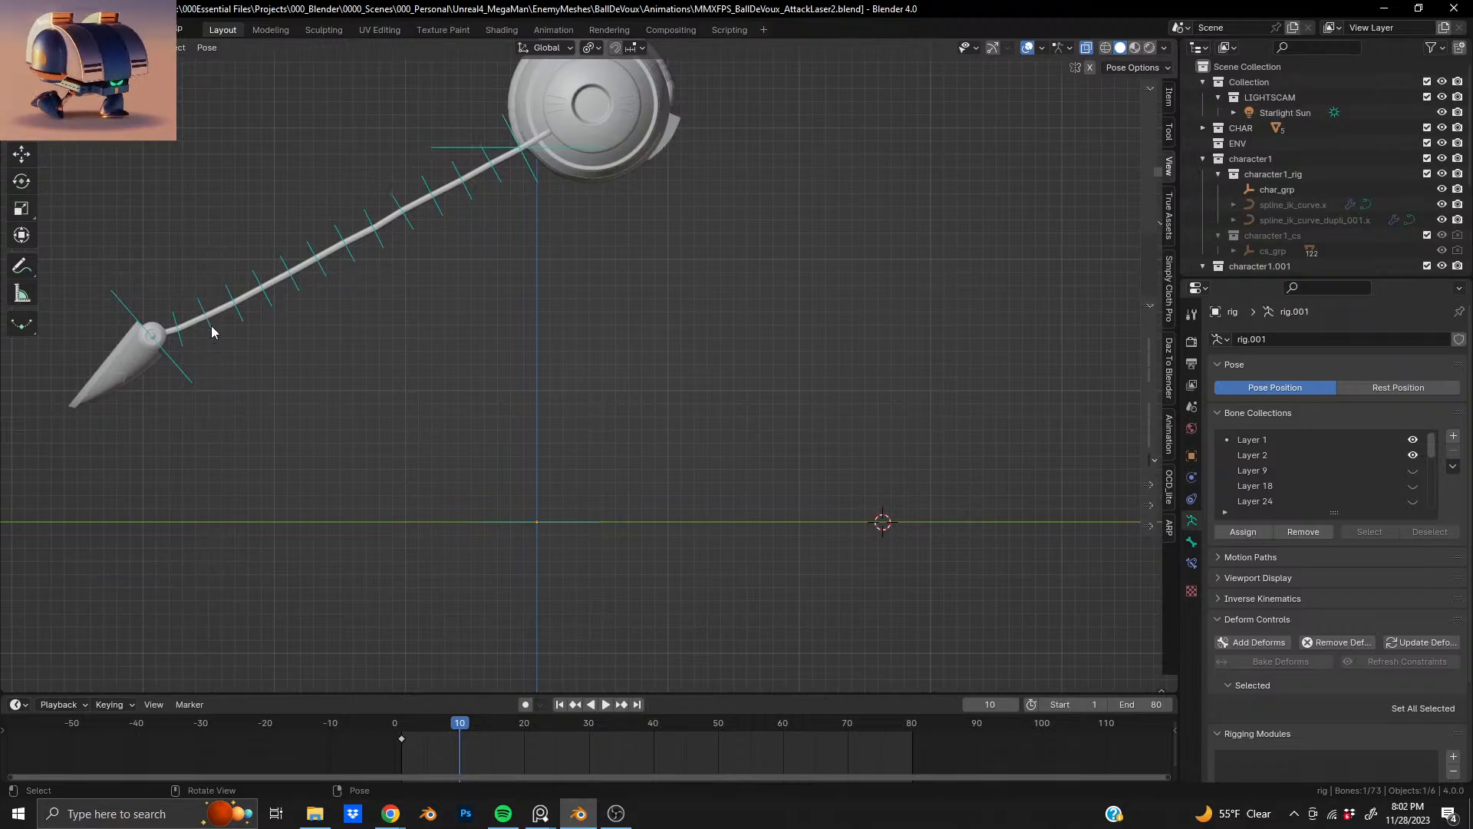
left_click(184, 341, "shift")
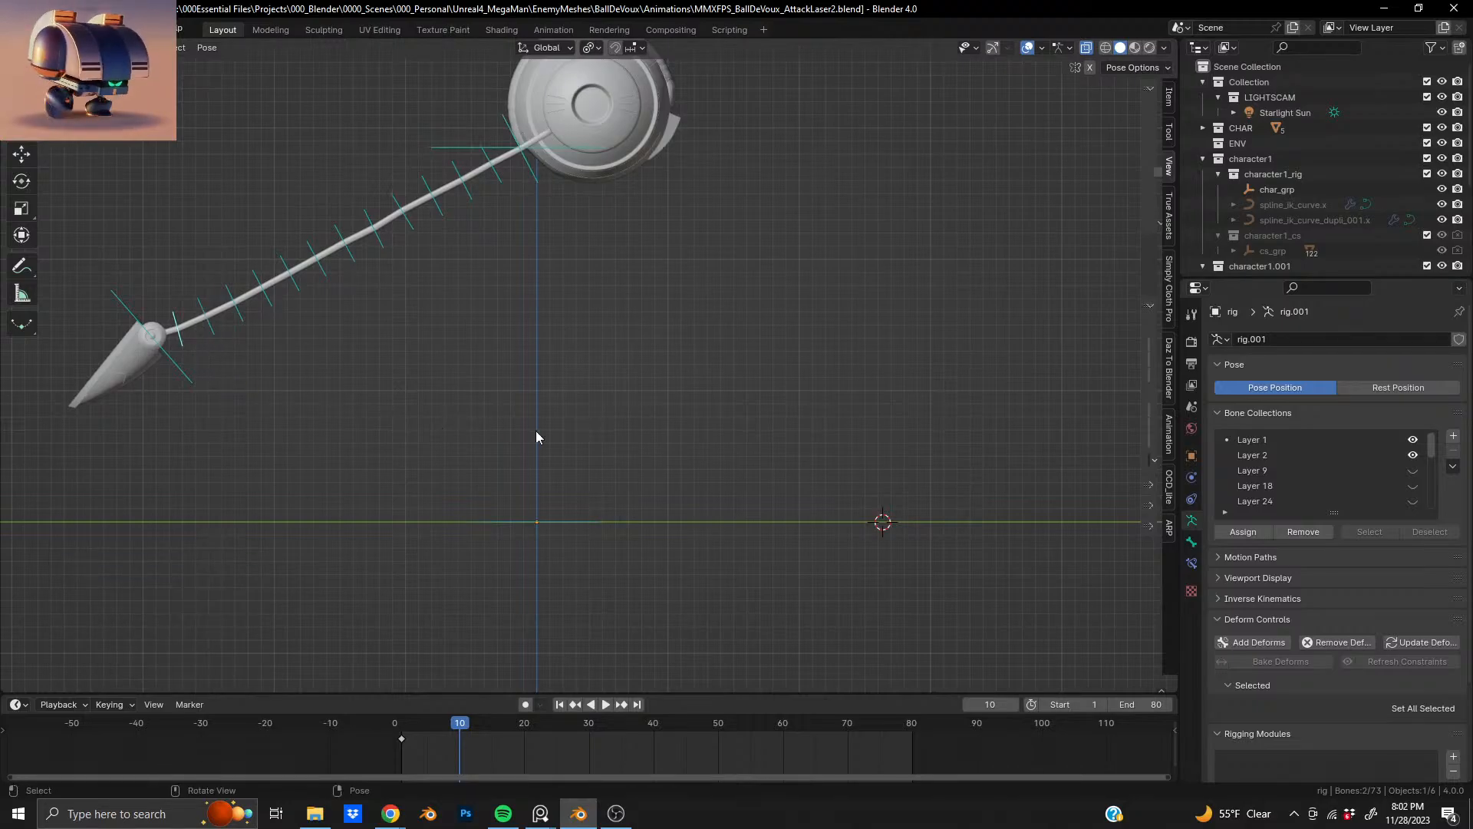
key("r")
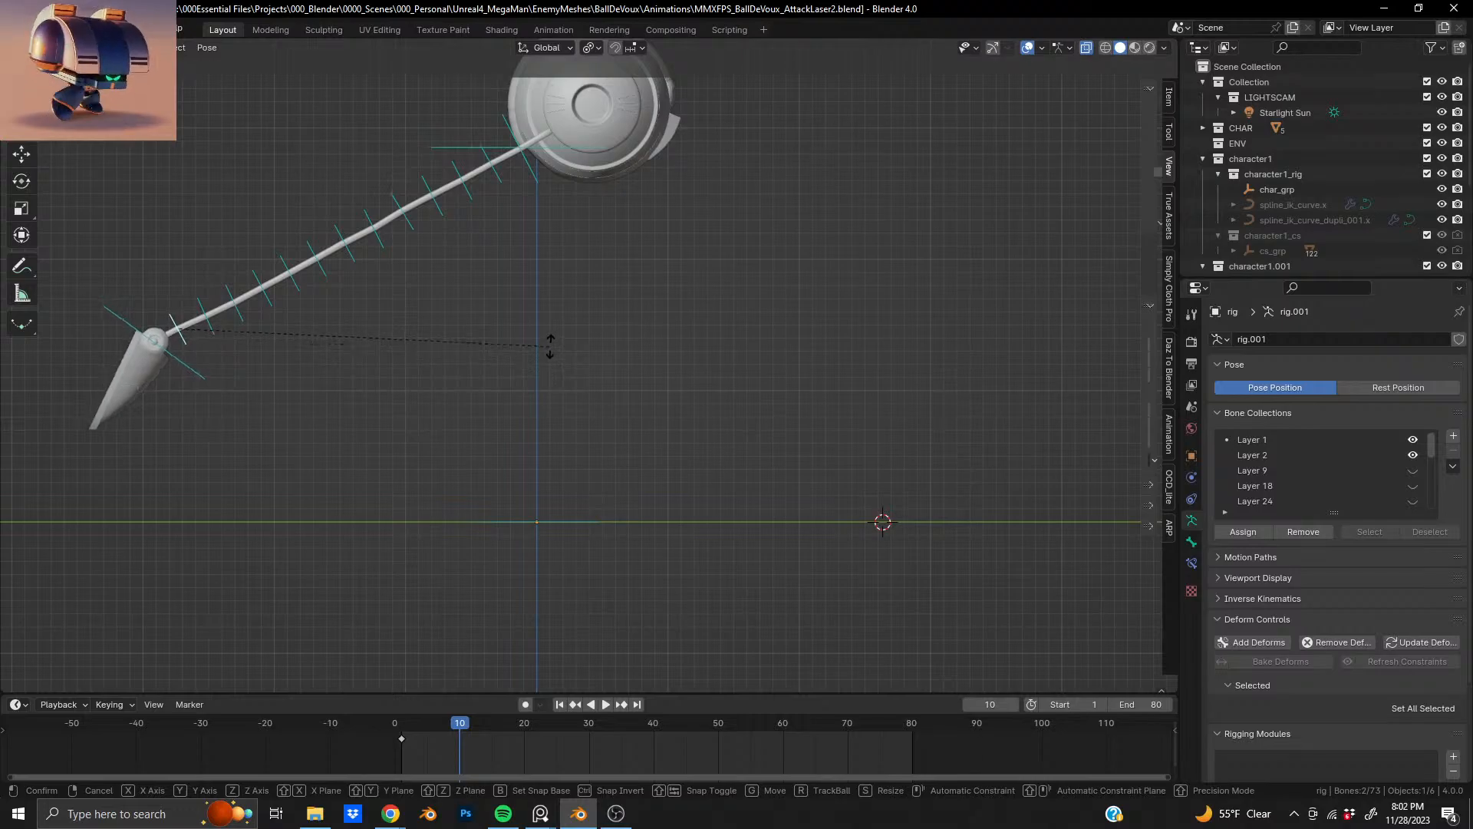
left_click(551, 345)
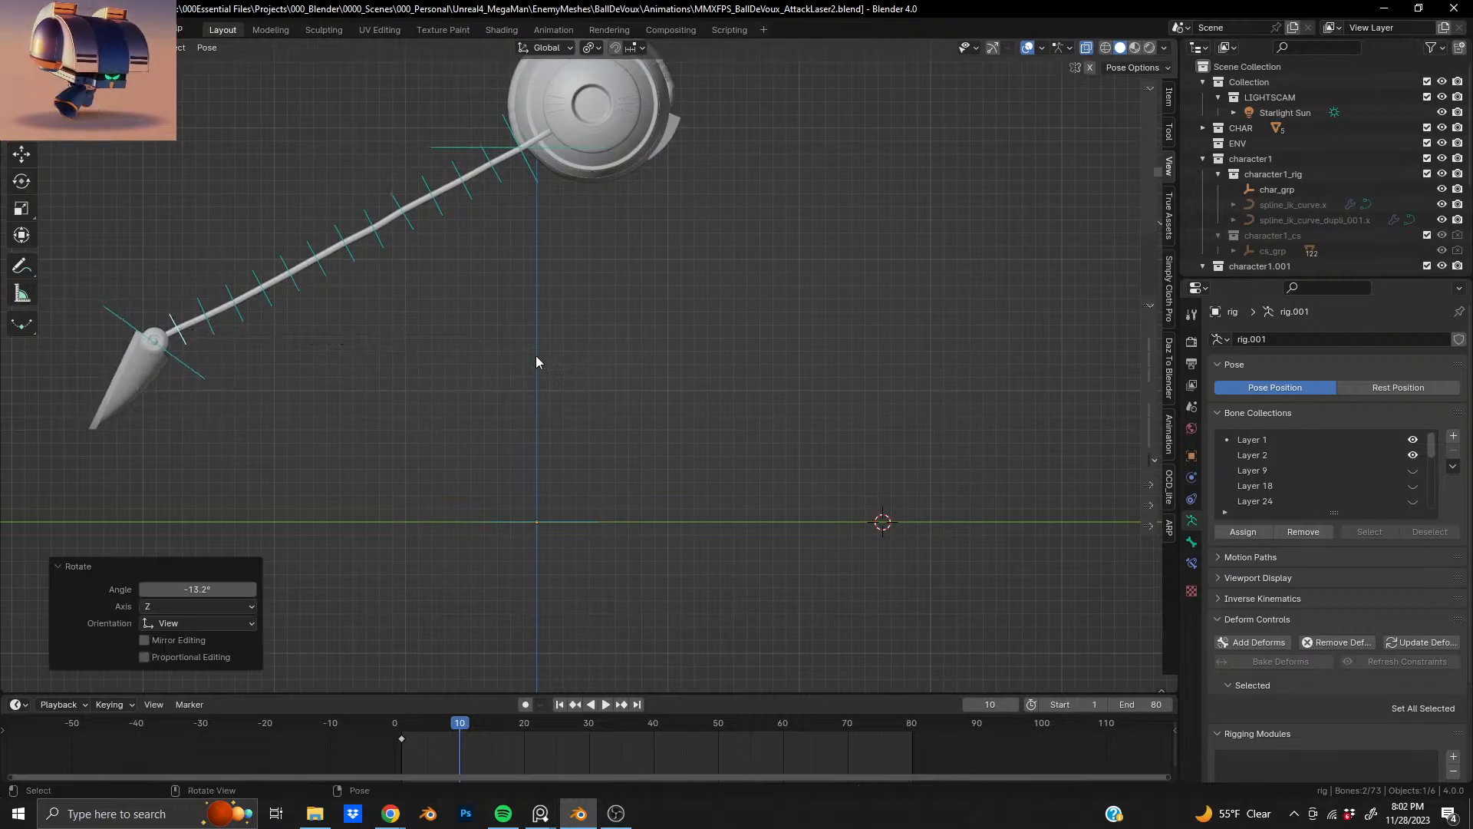
- Rotate the second-lowest bones of both legs by about -1.43° and the lowest ones by about 1.02°
left_click(217, 329)
key("r")
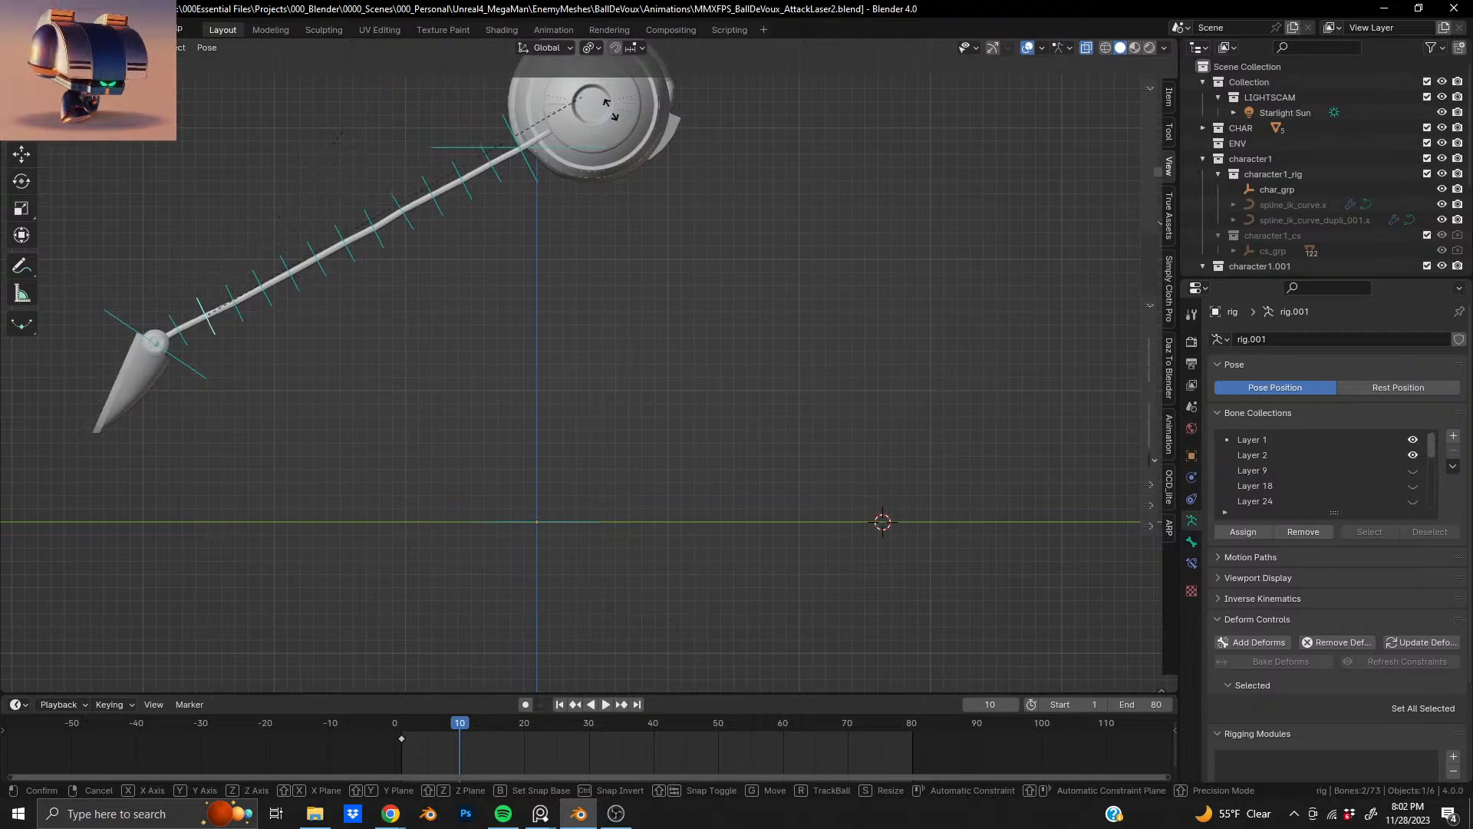
left_click(419, 65)
left_click(182, 341)
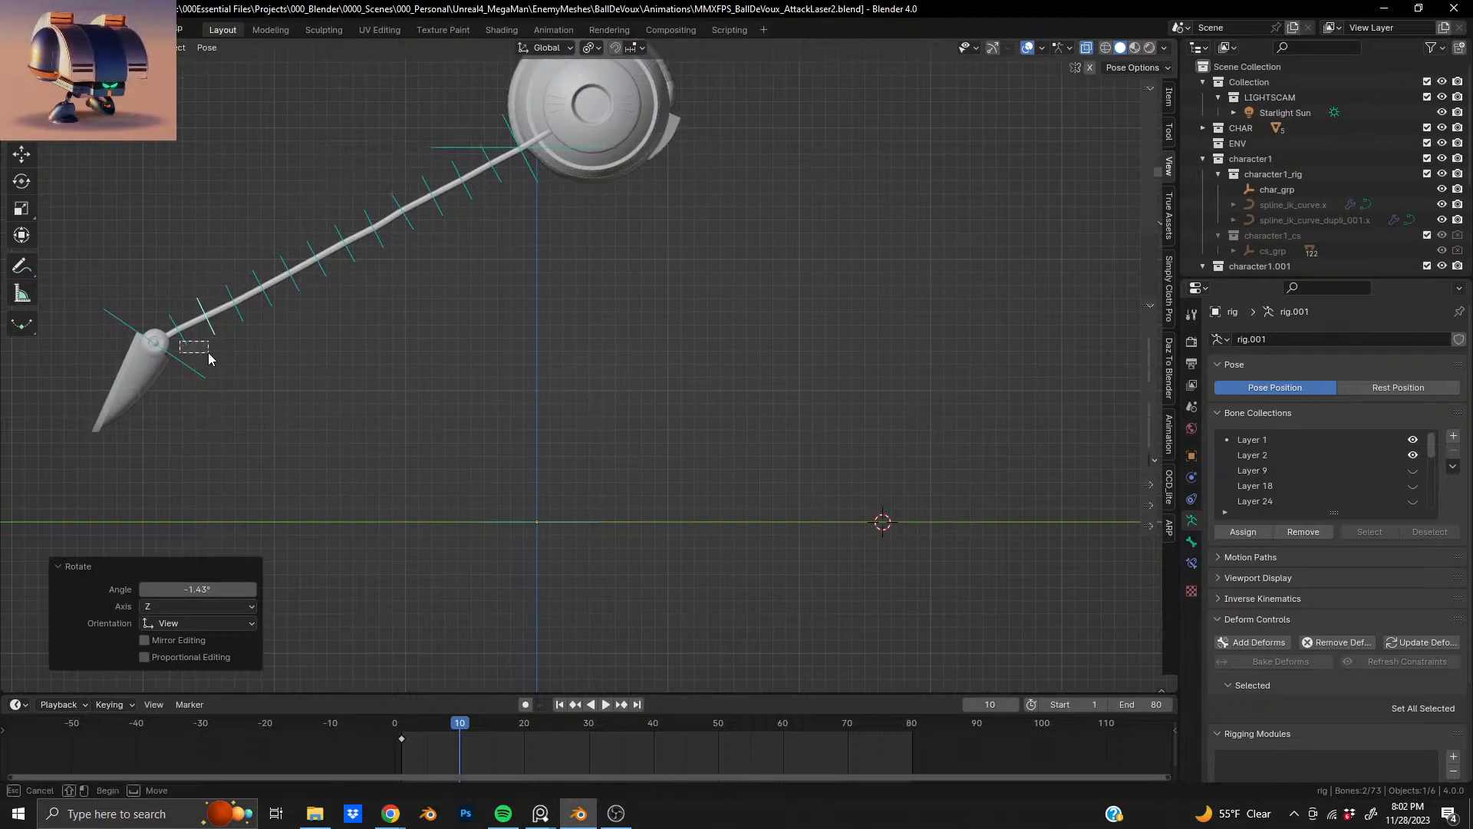
key("r")
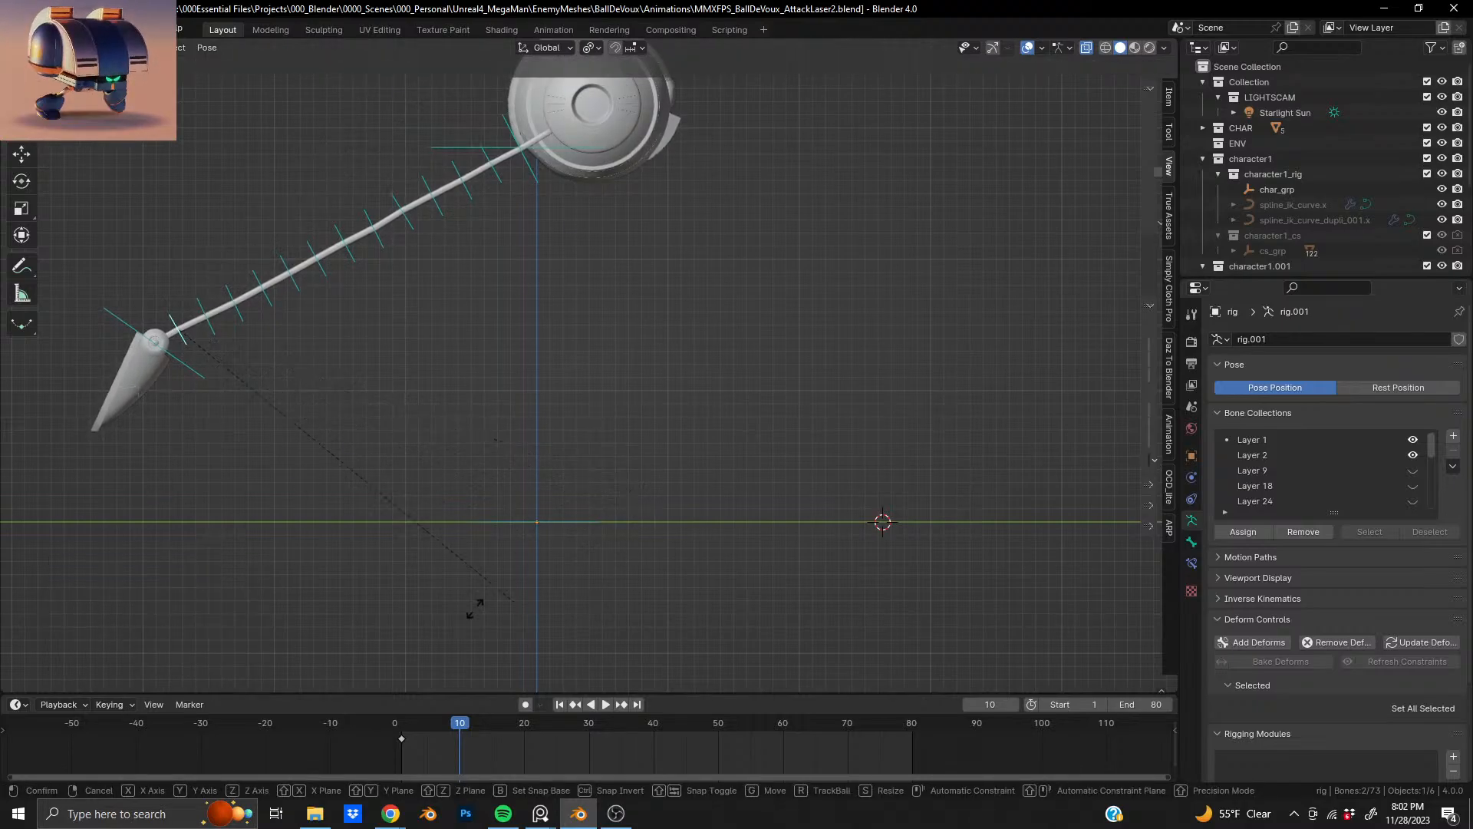
left_click(441, 599)
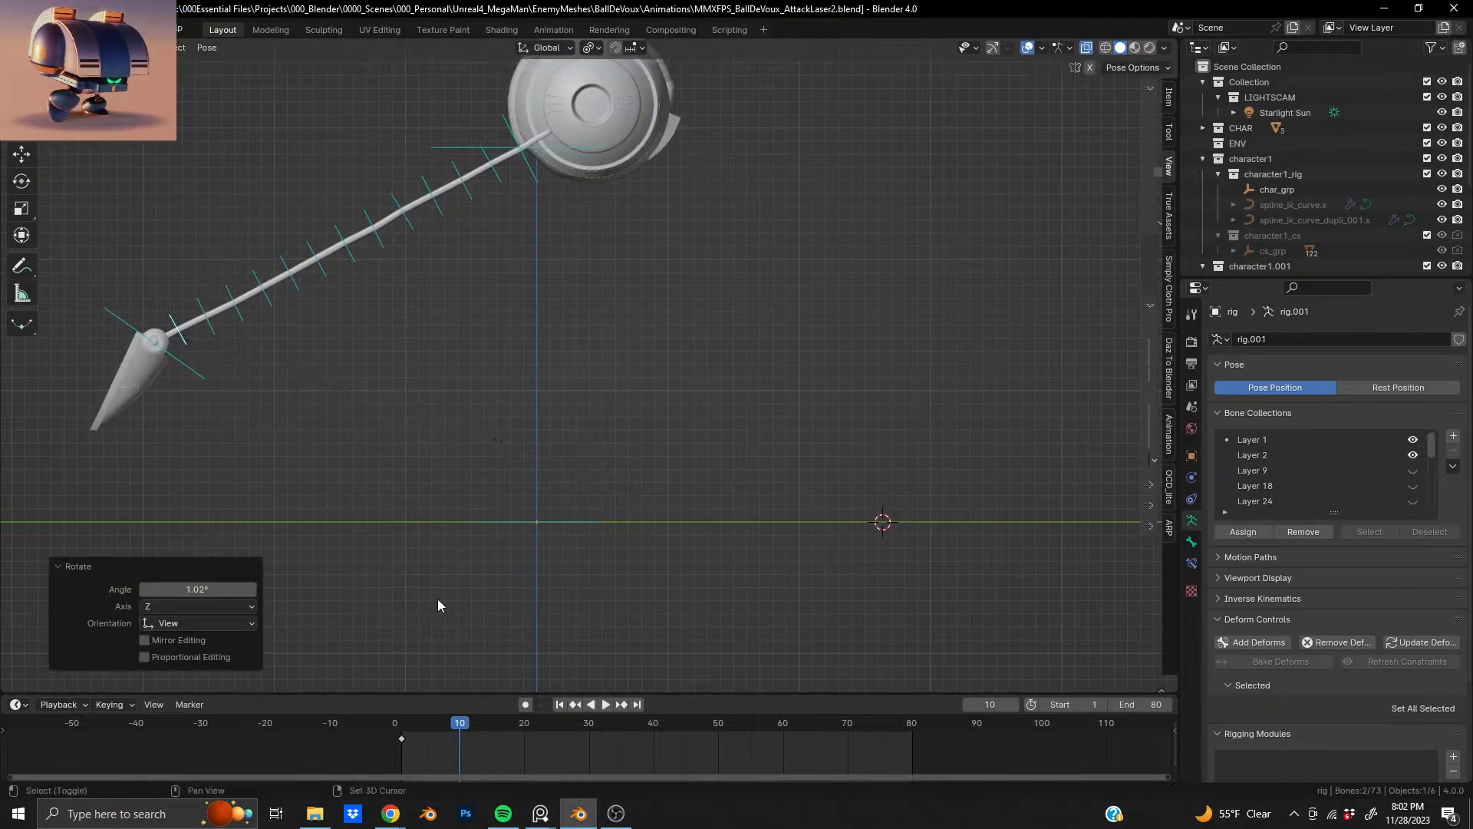
- Rotate the middle bones of both legs by about -0.9°
left_click(379, 243)
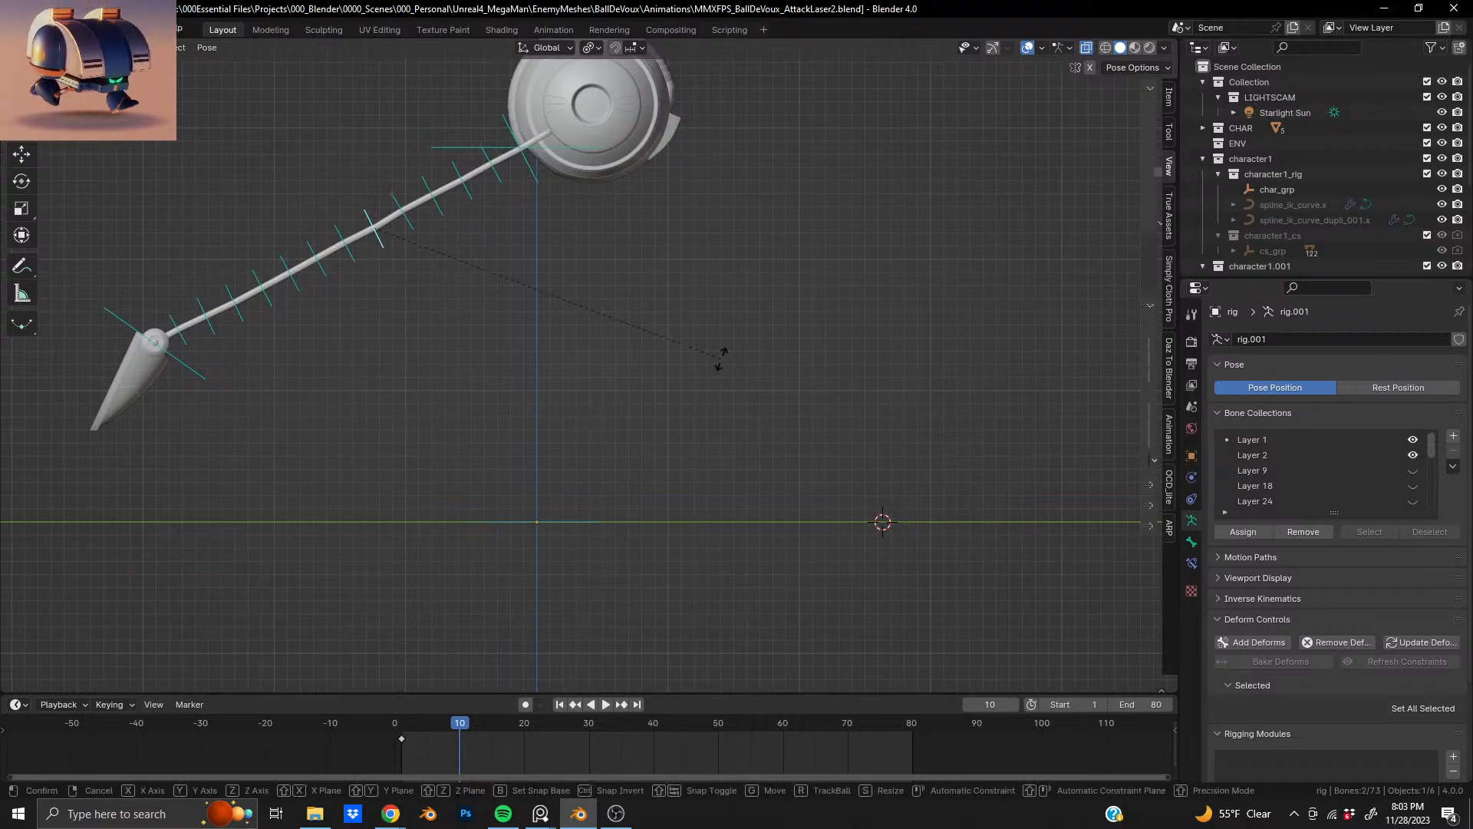
key("r")
left_click(767, 191)
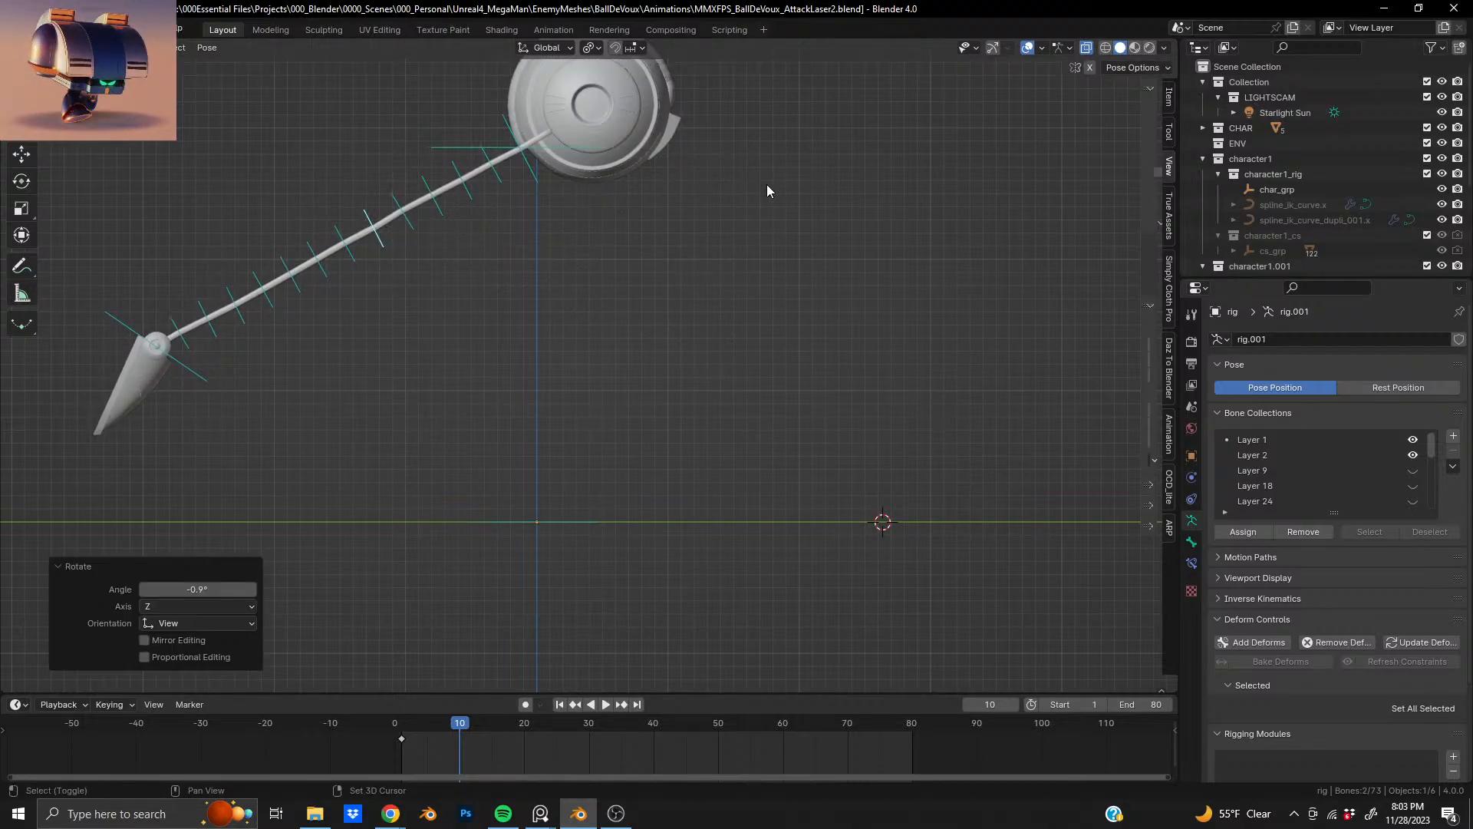
- Rotate the bones just above the middle of both legs by about 2.57° and the middle ones by about -2.78°
left_click(430, 227)
key("r")
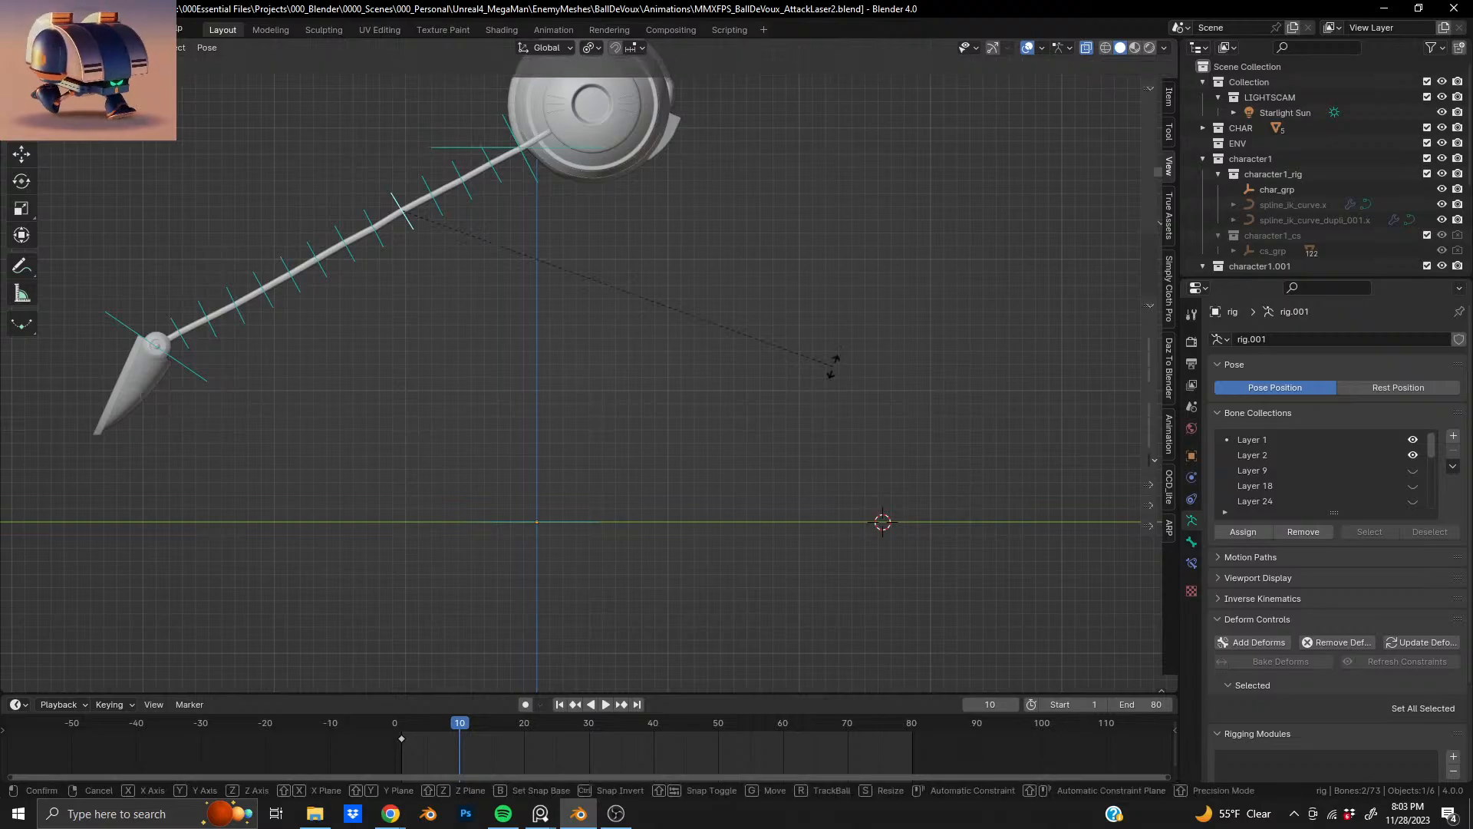
left_click(360, 553)
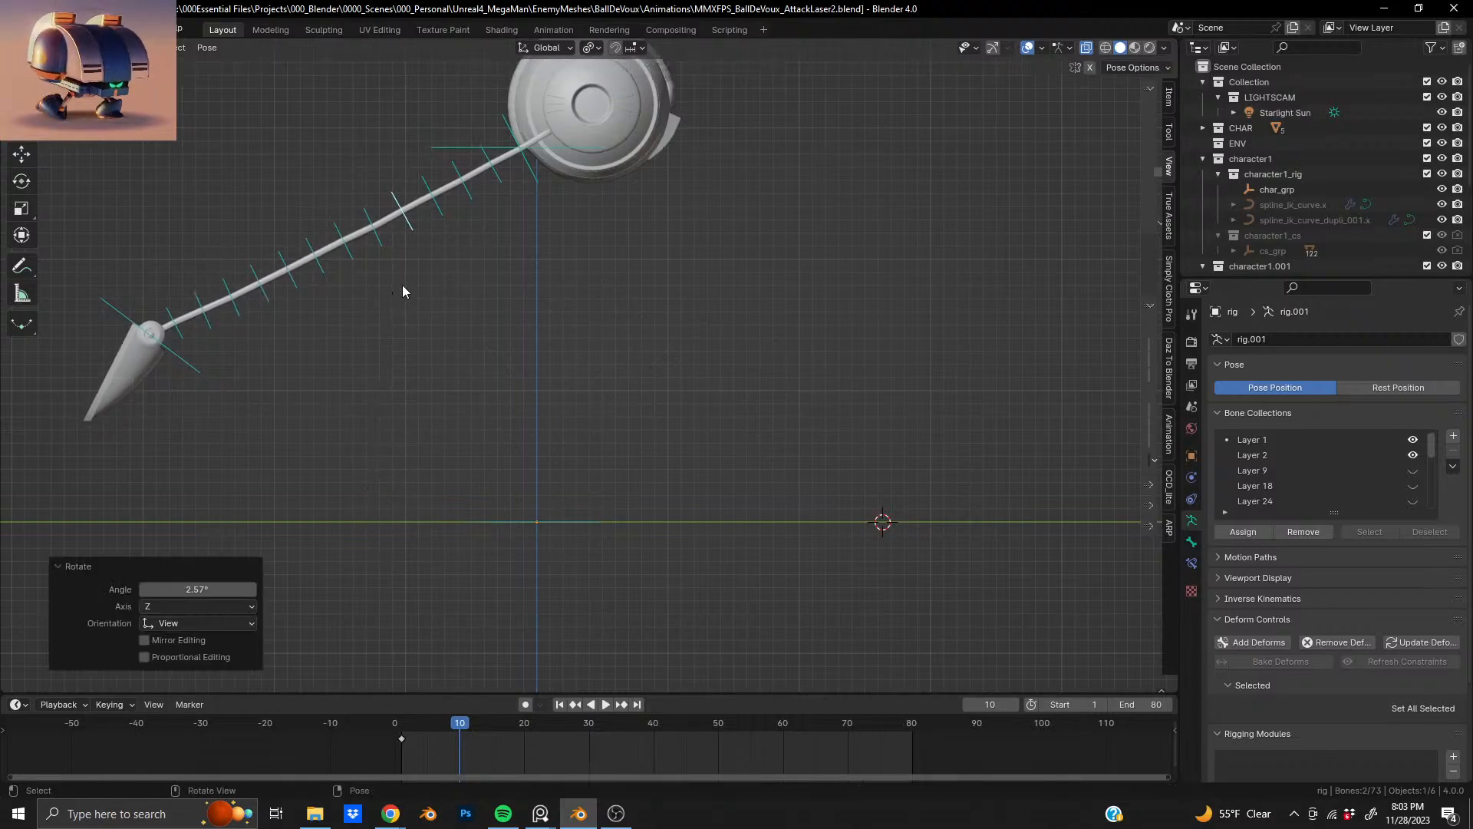
left_click(415, 264)
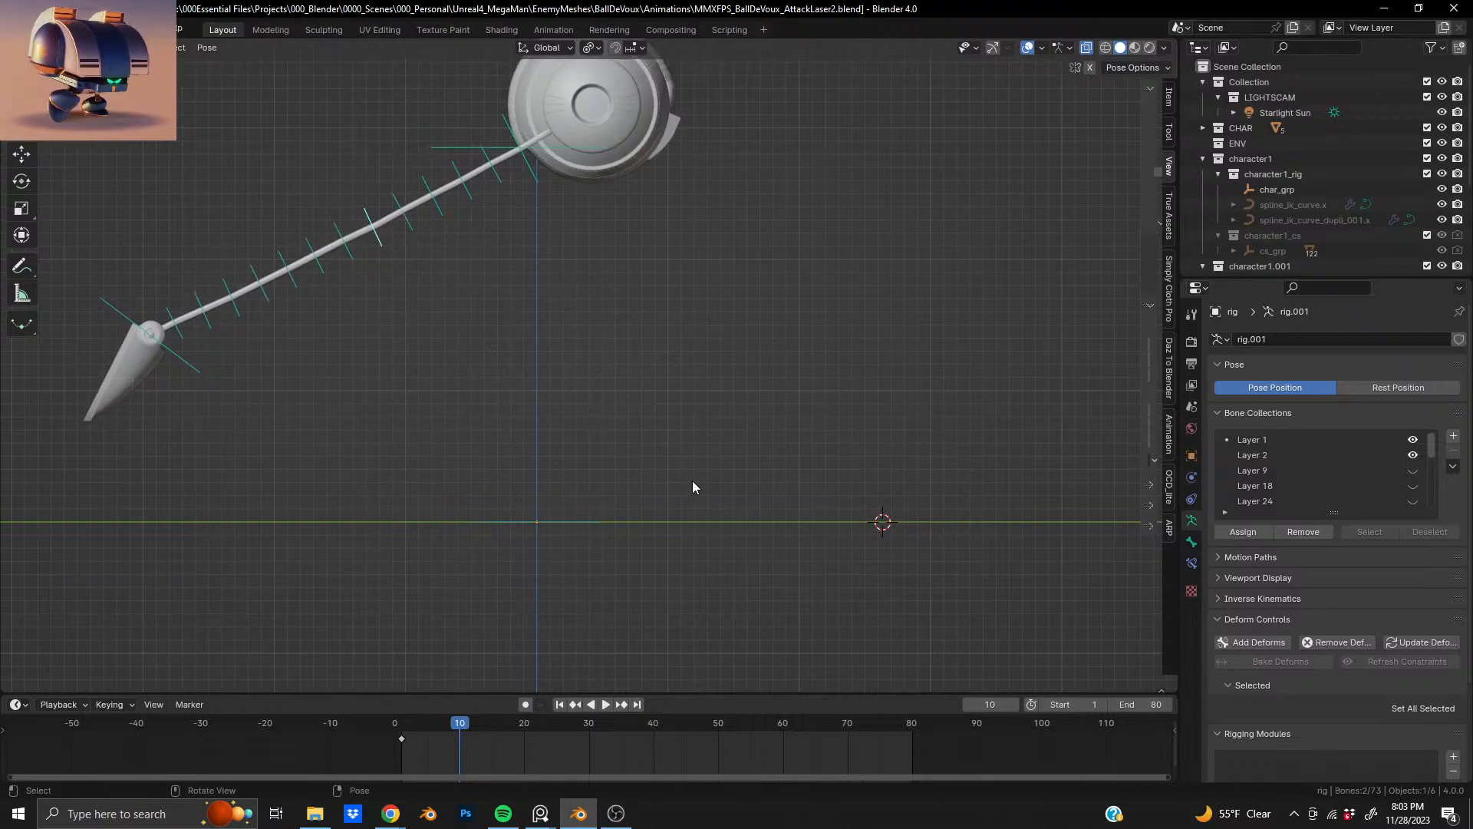
key("r")
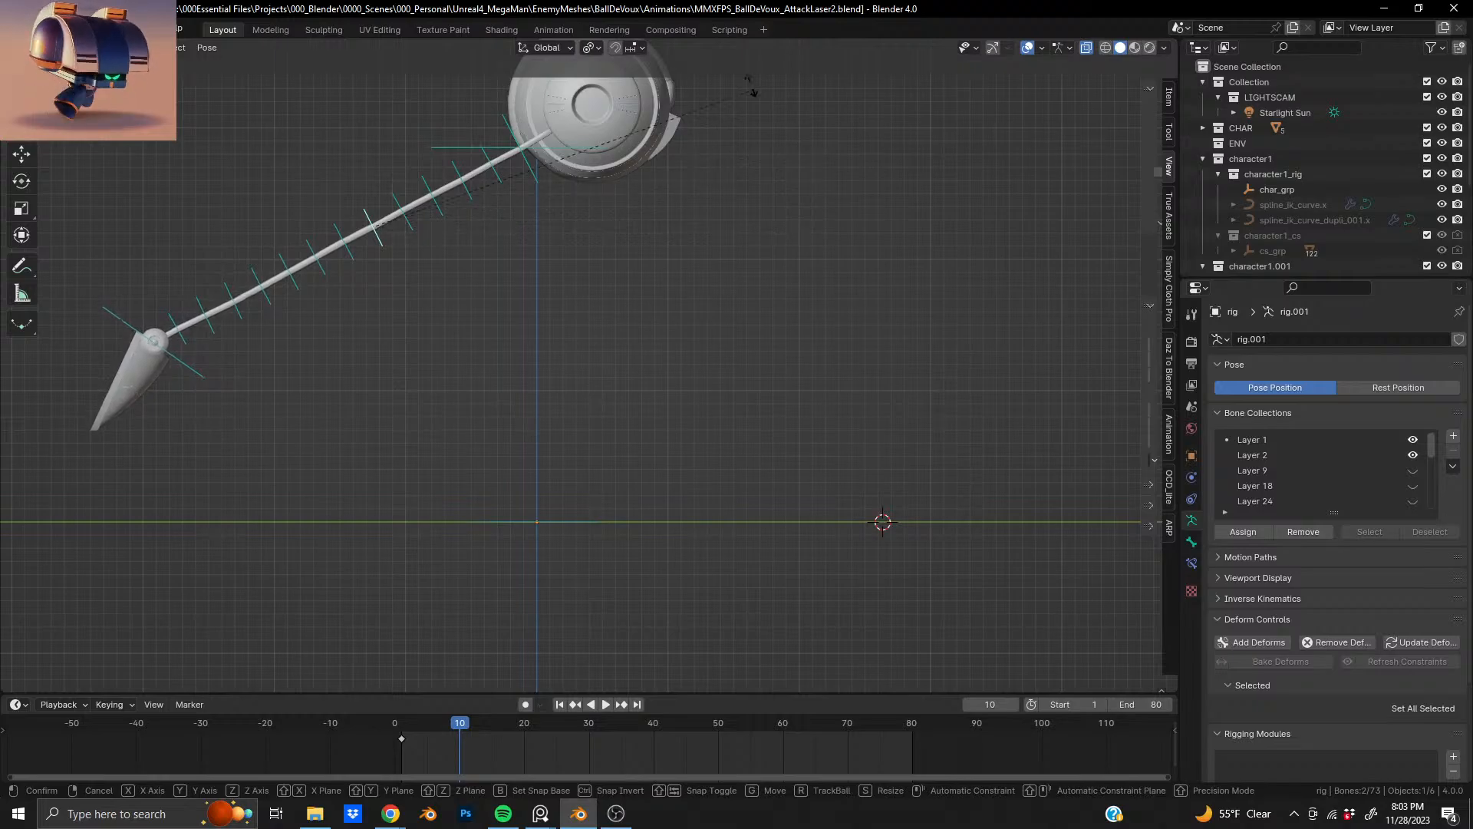
left_click(651, 602)
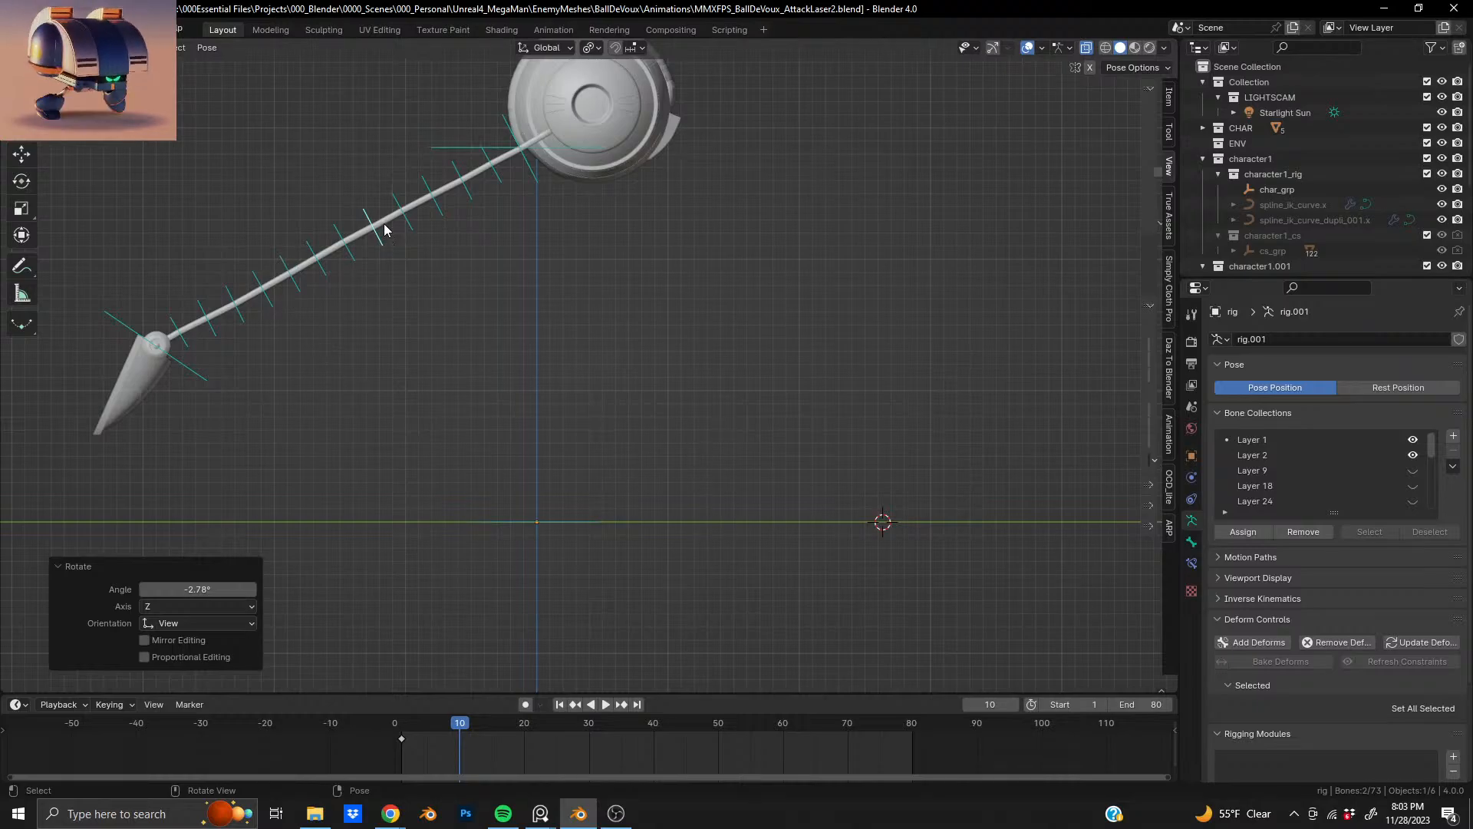
- Rotate the lowest bone of both legs, just above the ankles, slightly to raise the feet
middle_click_drag(384, 229, 585, 307)
scroll(585, 316, "up", 2)
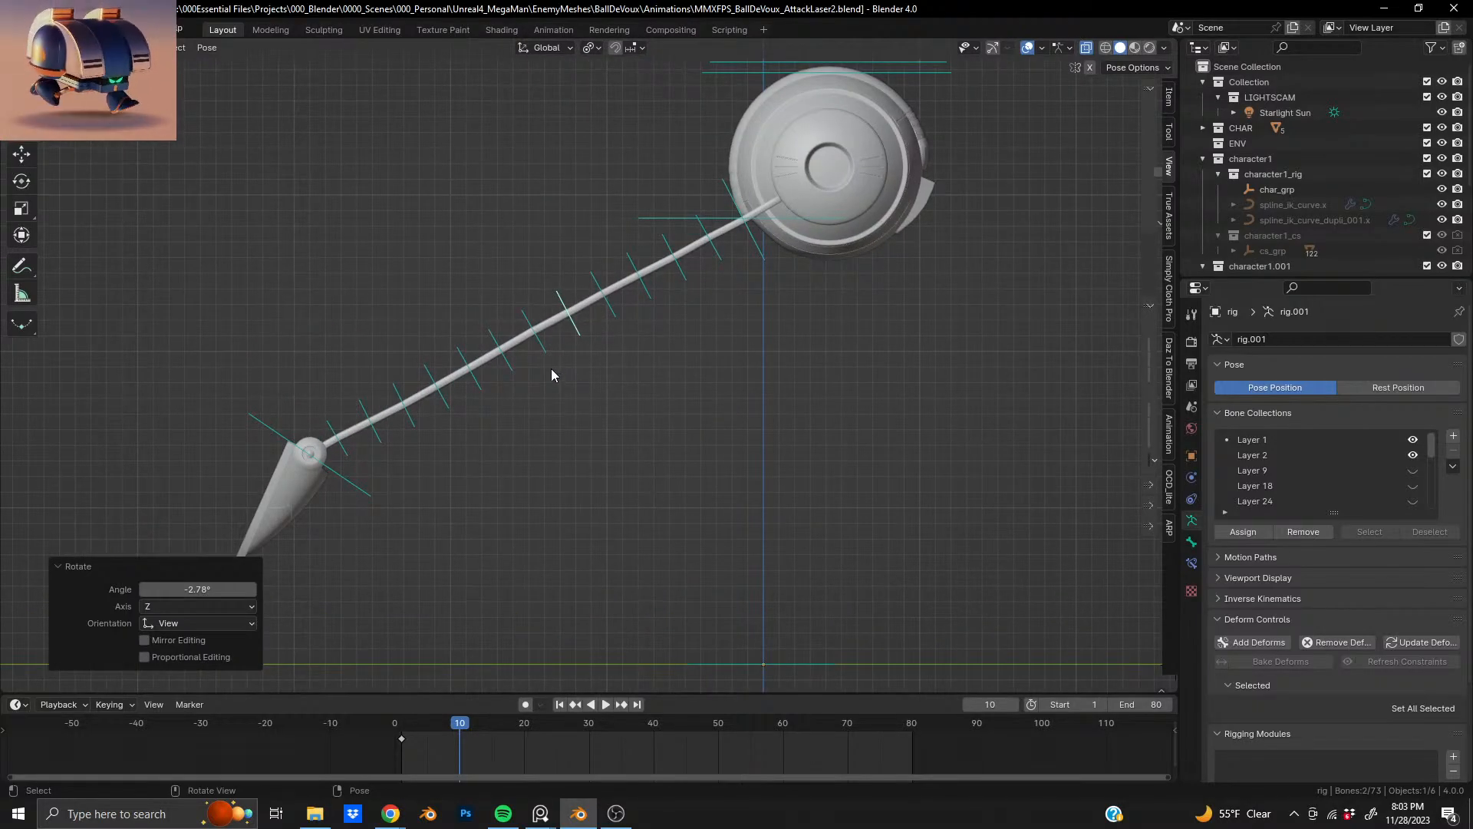
left_click_drag(532, 343, 582, 383)
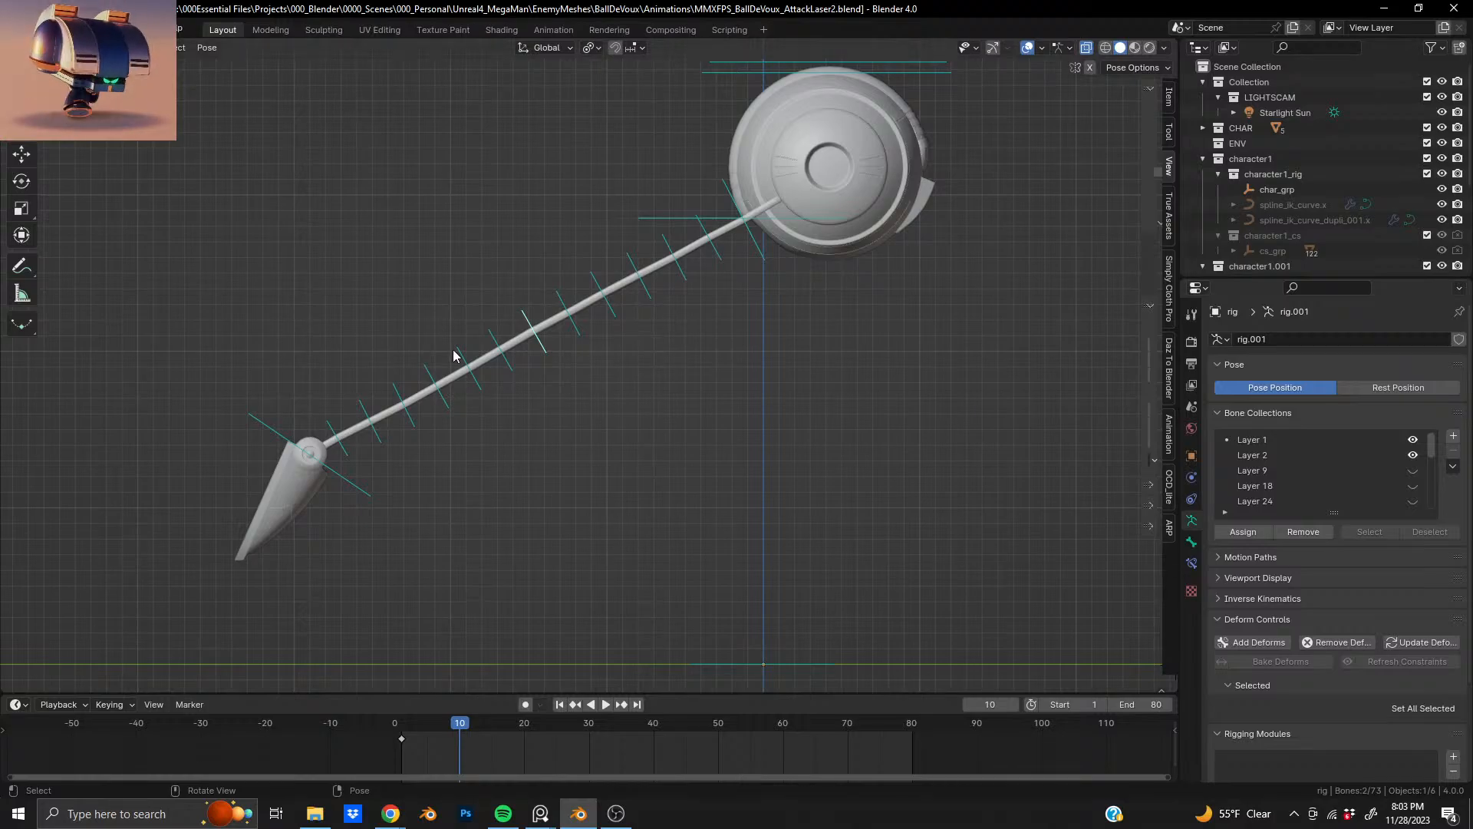
middle_click_drag(472, 377, 559, 319)
scroll(527, 335, "up", 6)
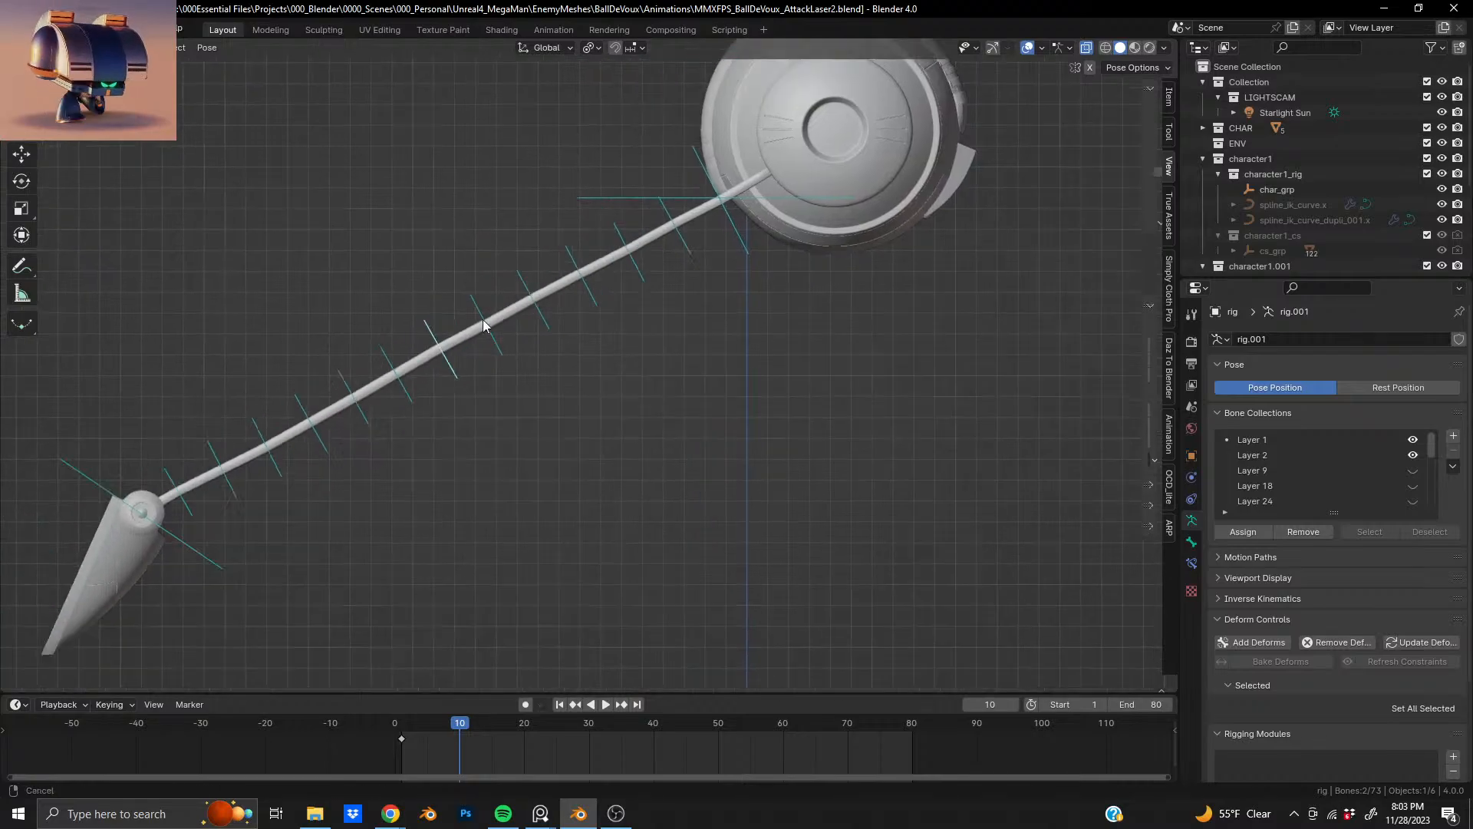
scroll(560, 272, "down", 5)
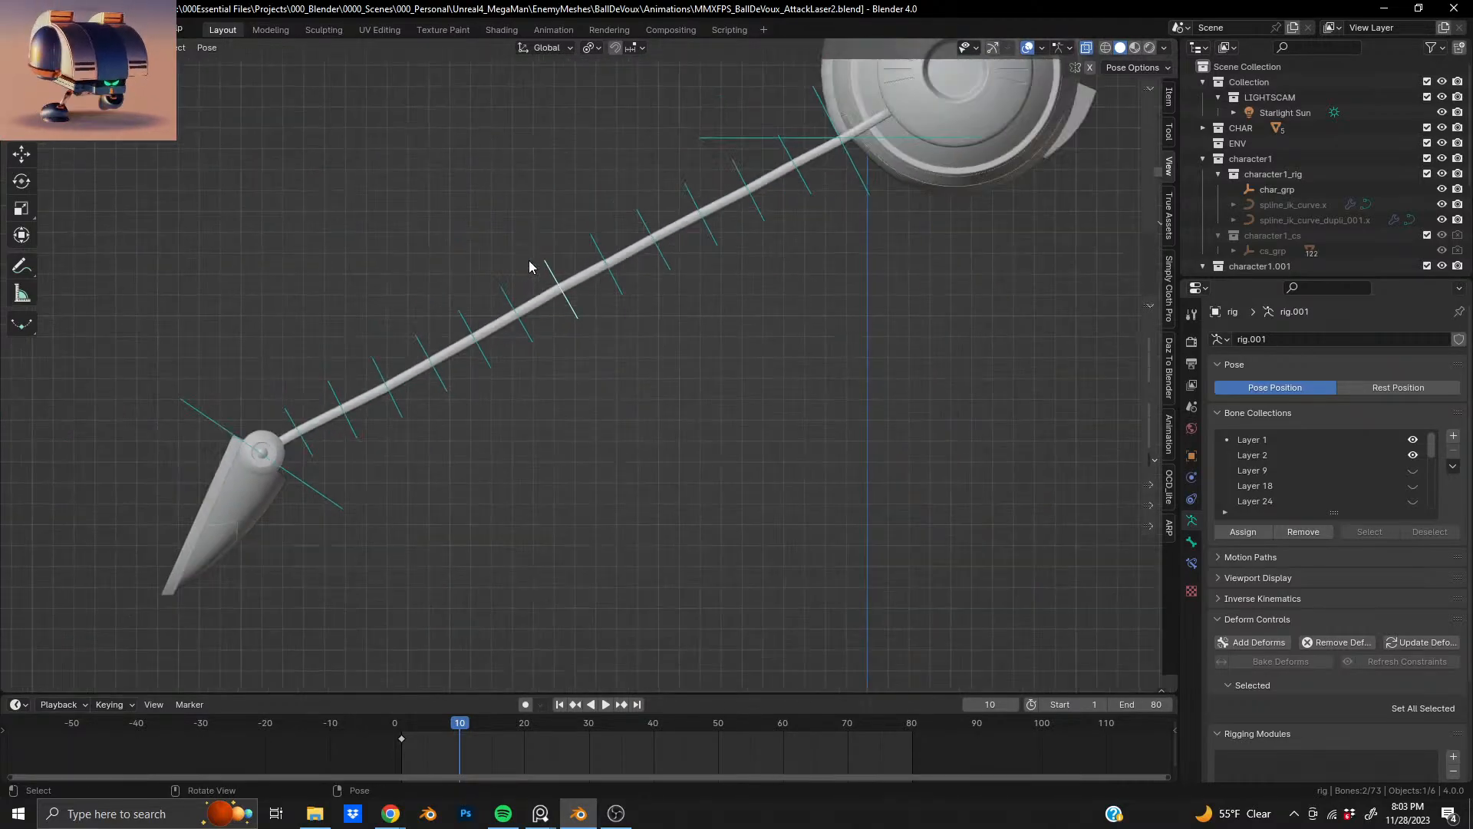
middle_click_drag(532, 269, 532, 375)
scroll(461, 383, "up", 5)
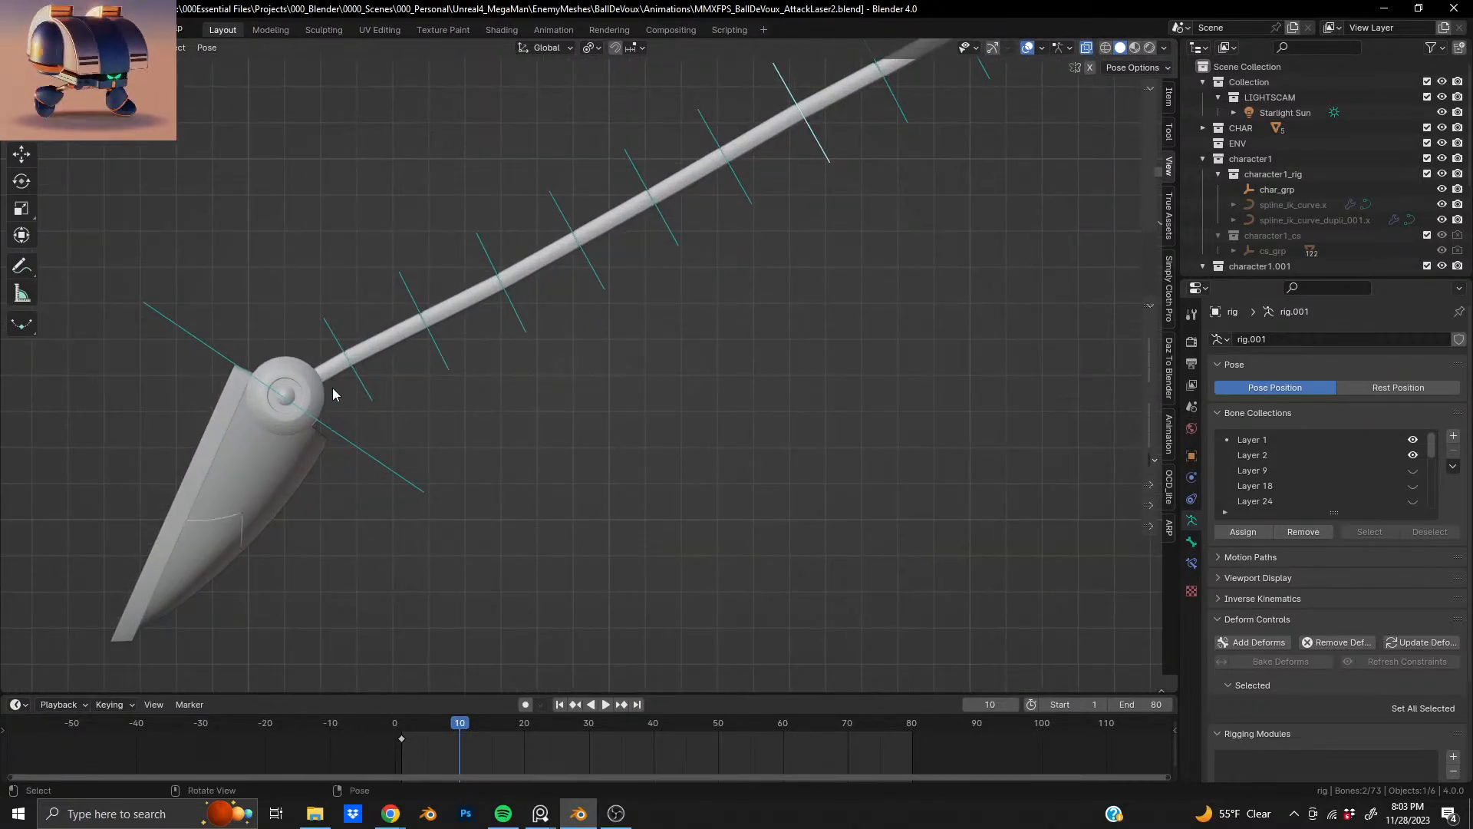
scroll(472, 339, "down", 2)
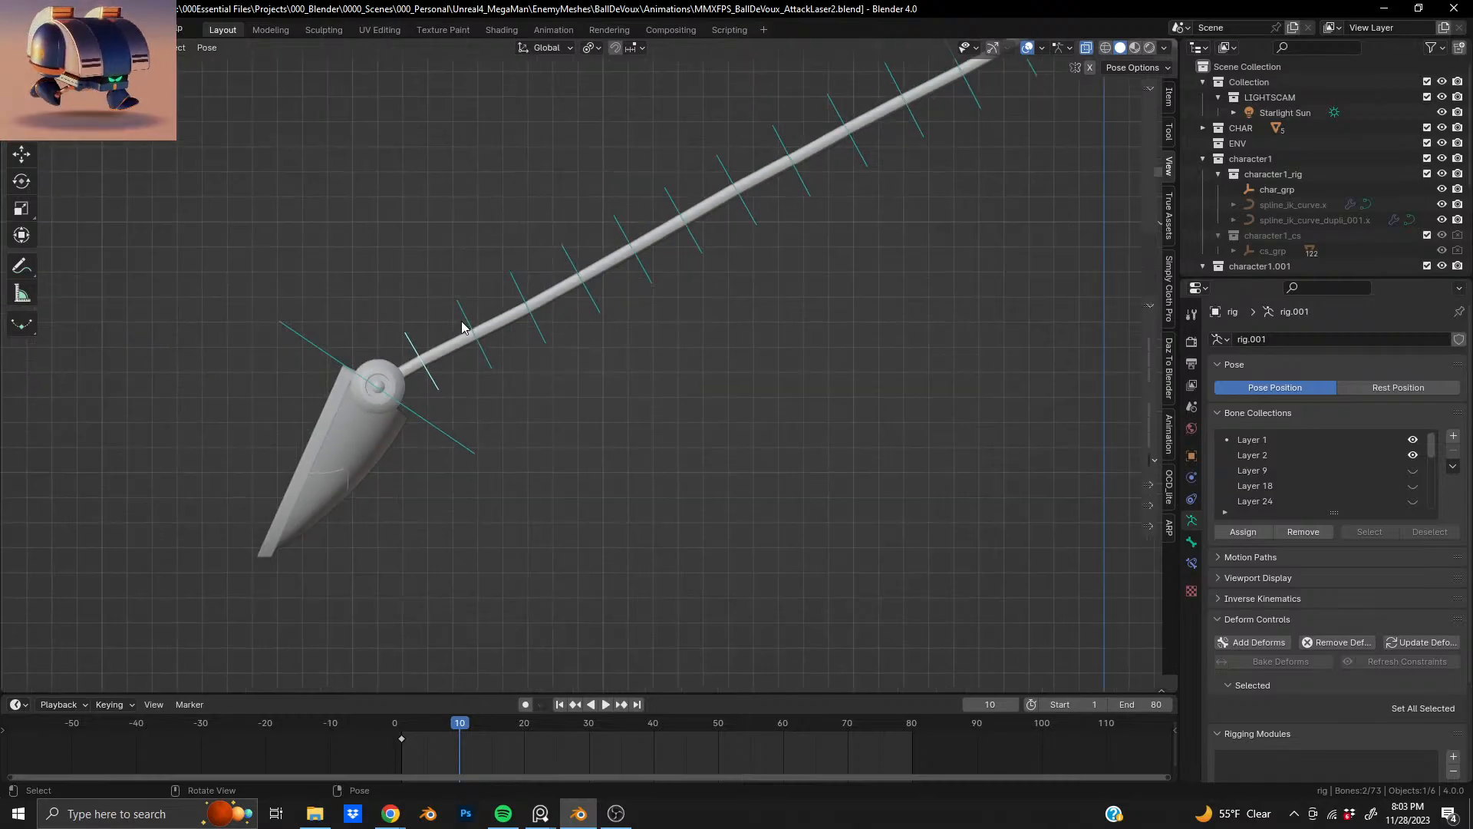
key("r")
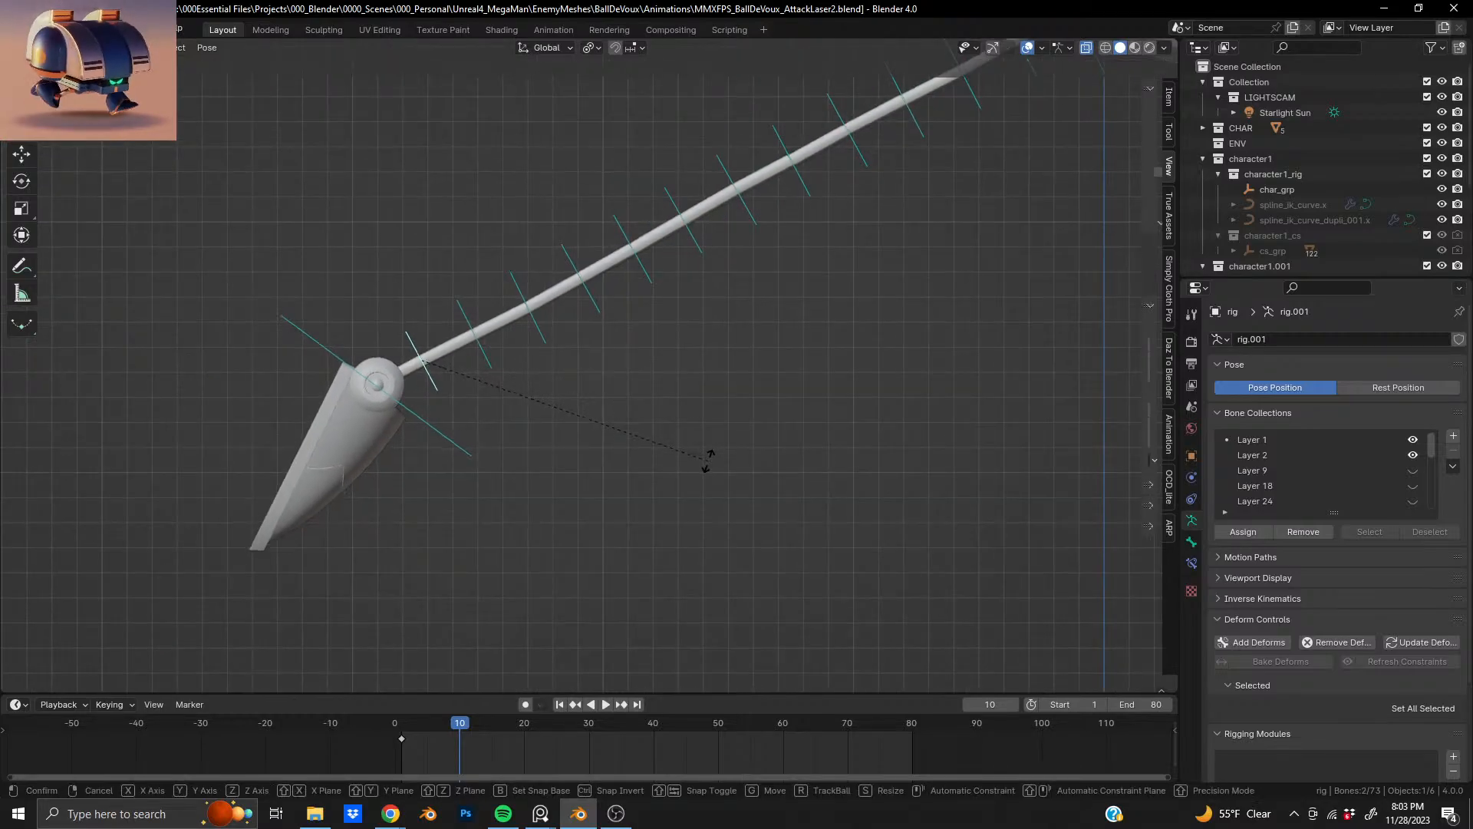
left_click(669, 453)
- Rotate the third bone above the ankle on both legs by about -2.99° to straighten the lower legs
left_click(536, 331)
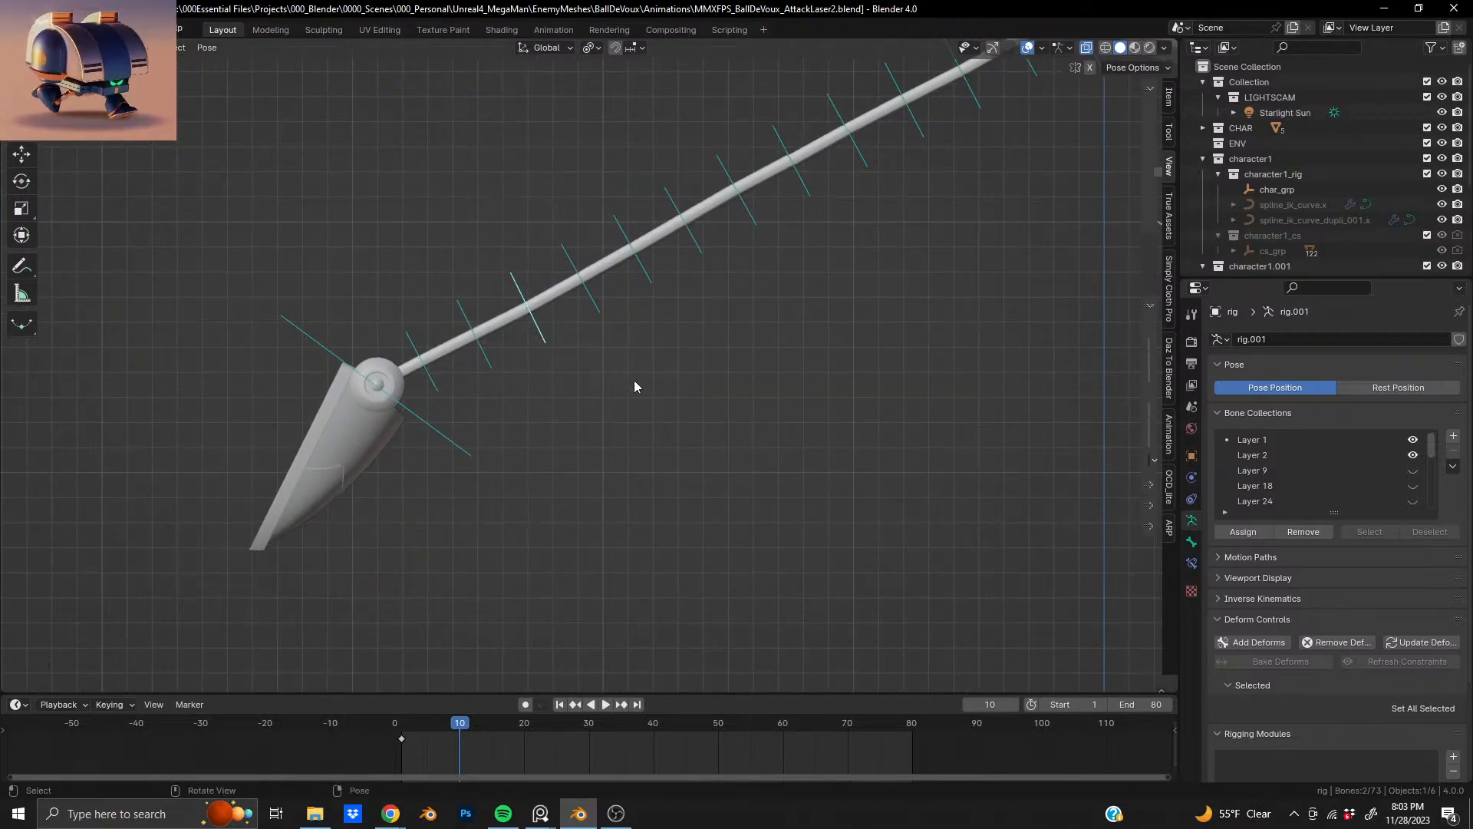
key("r")
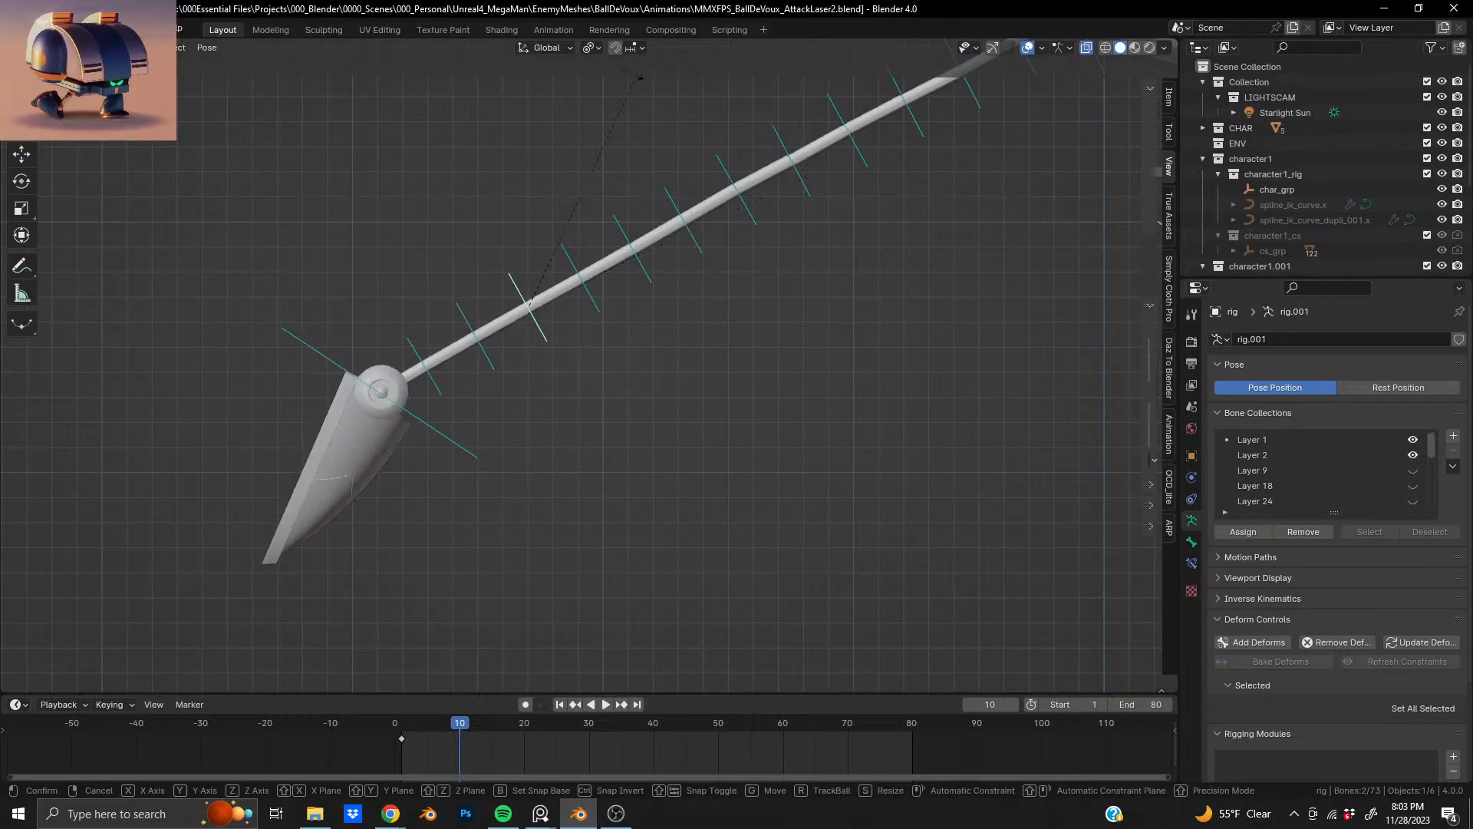
left_click(794, 157)
middle_click_drag(794, 157, 637, 249)
scroll(735, 345, "down", 1)
scroll(630, 249, "up", 2)
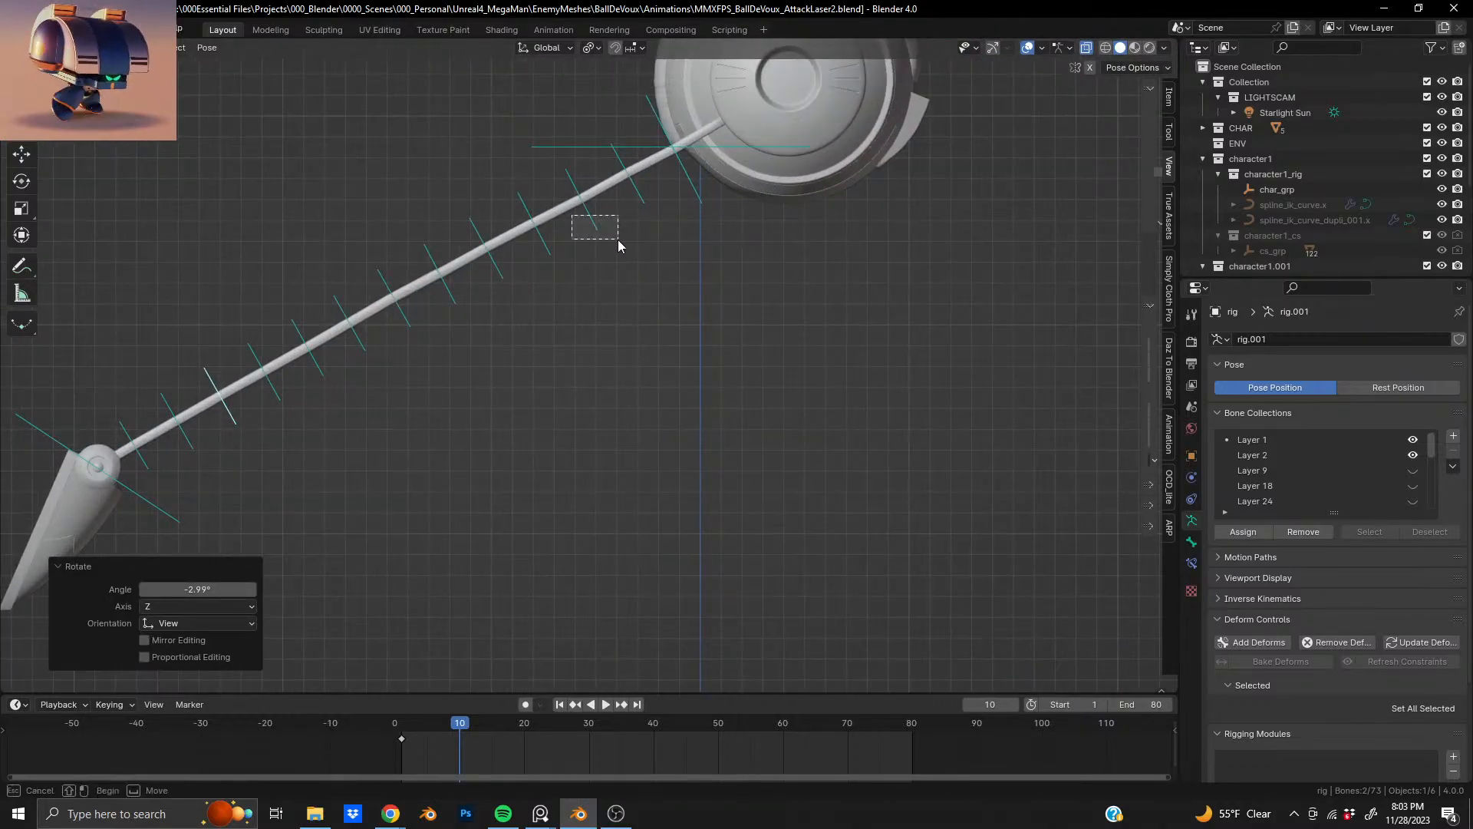
- Rotate the second bones from the hip of both legs slightly, and the third ones by about -1.73°
left_click(613, 236)
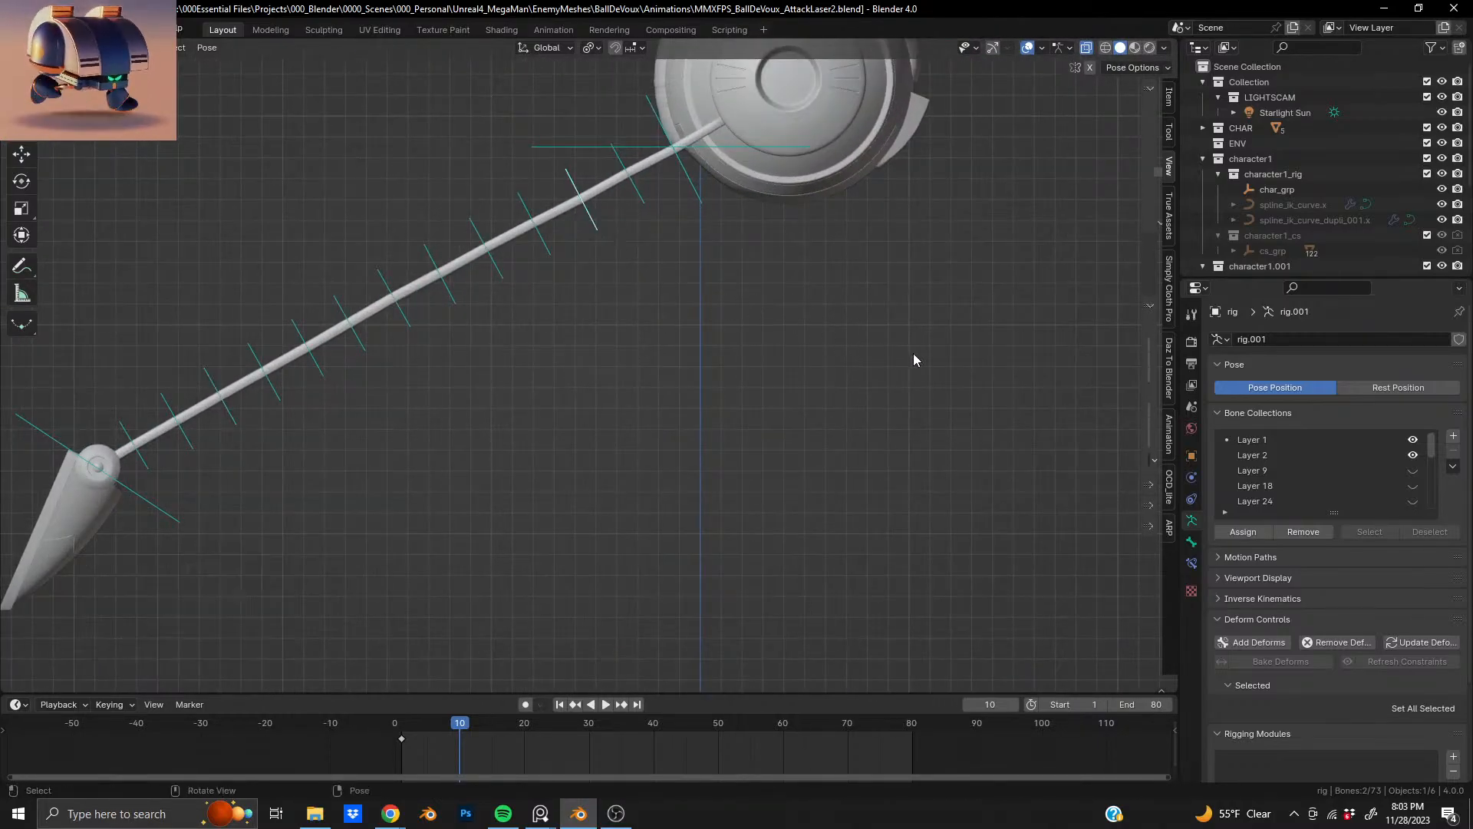
left_click(643, 201)
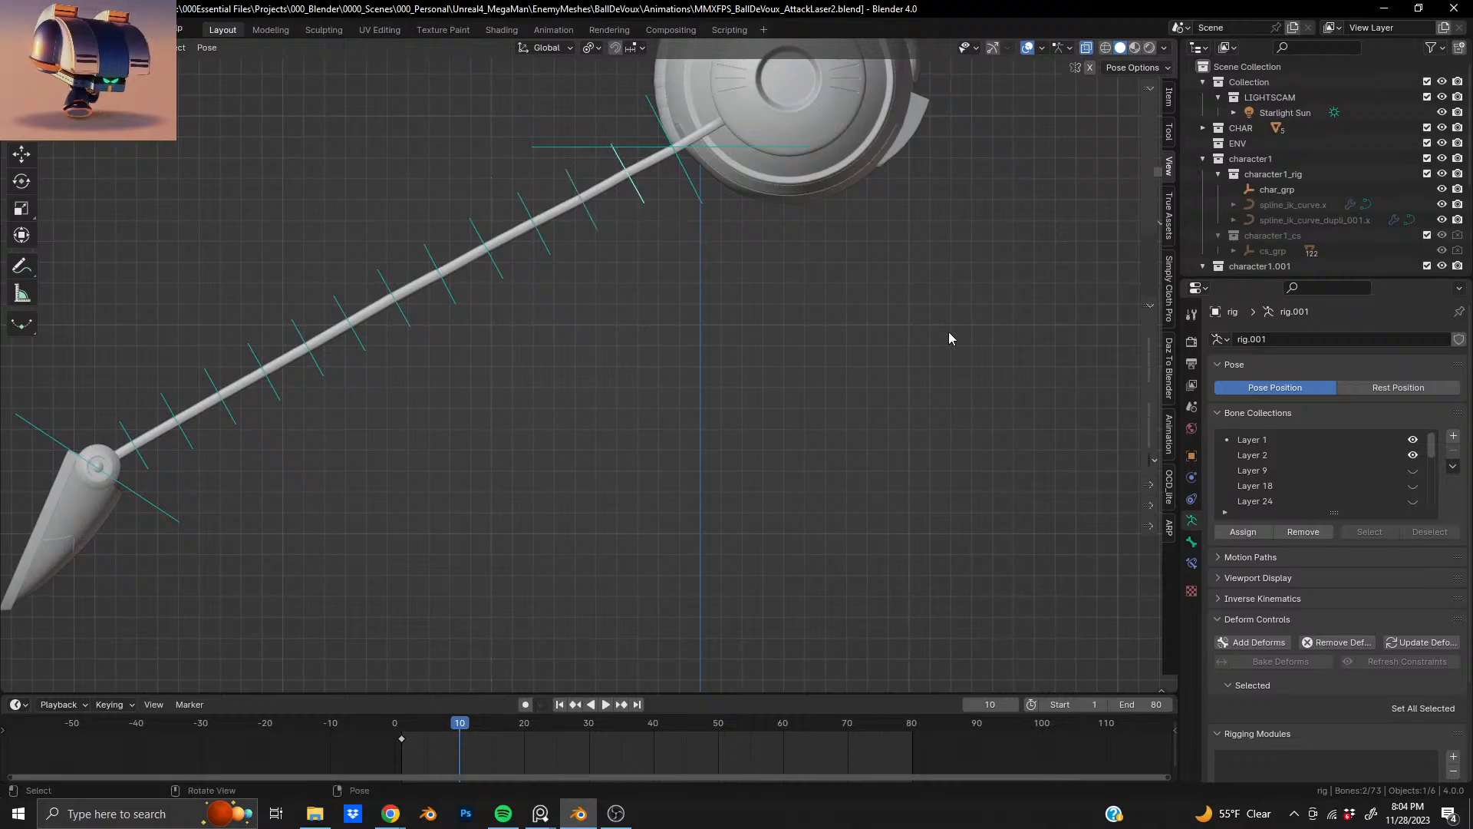
left_click(841, 487)
left_click_drag(580, 217, 651, 261)
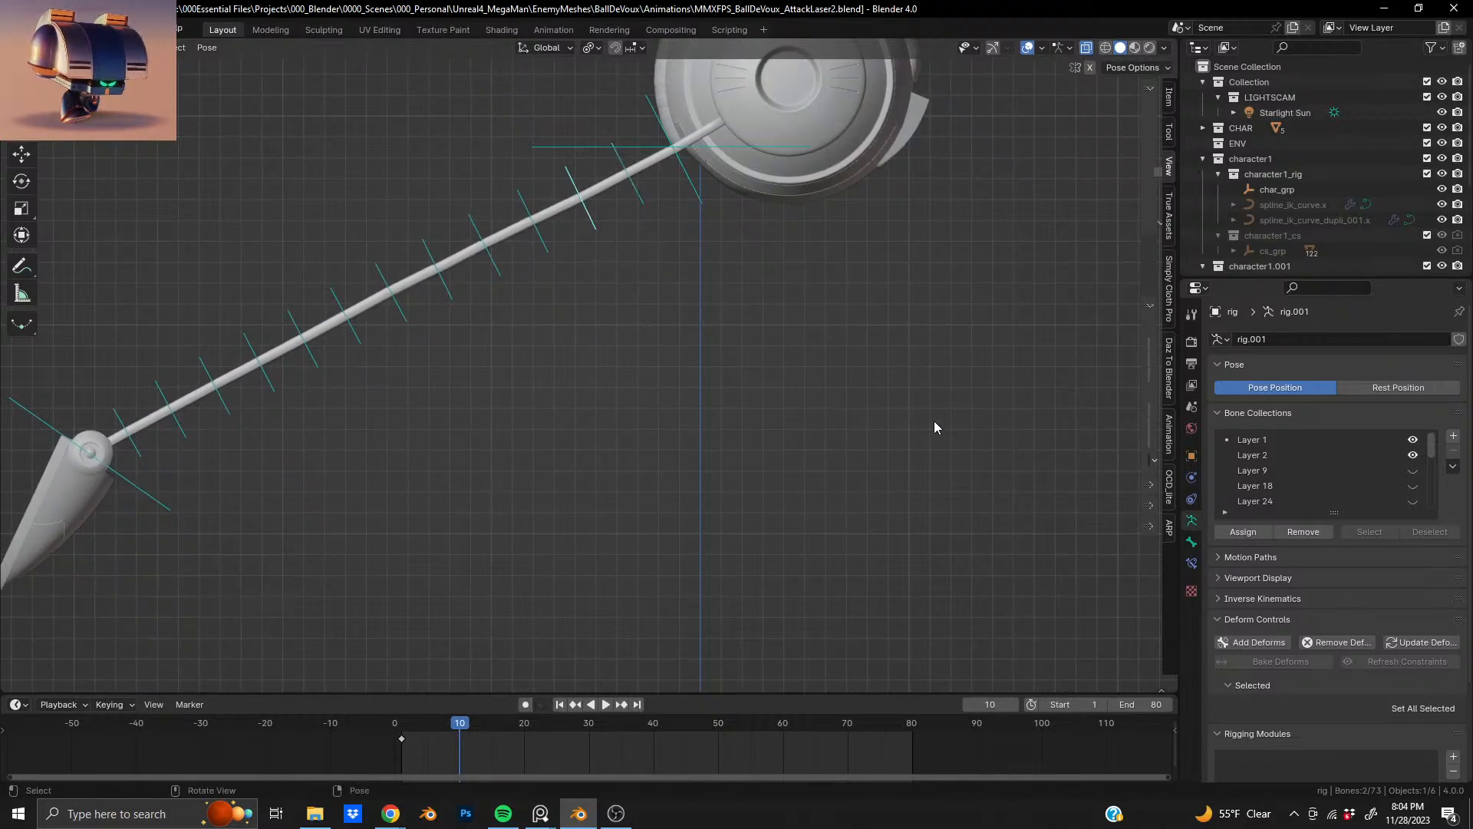
key("r")
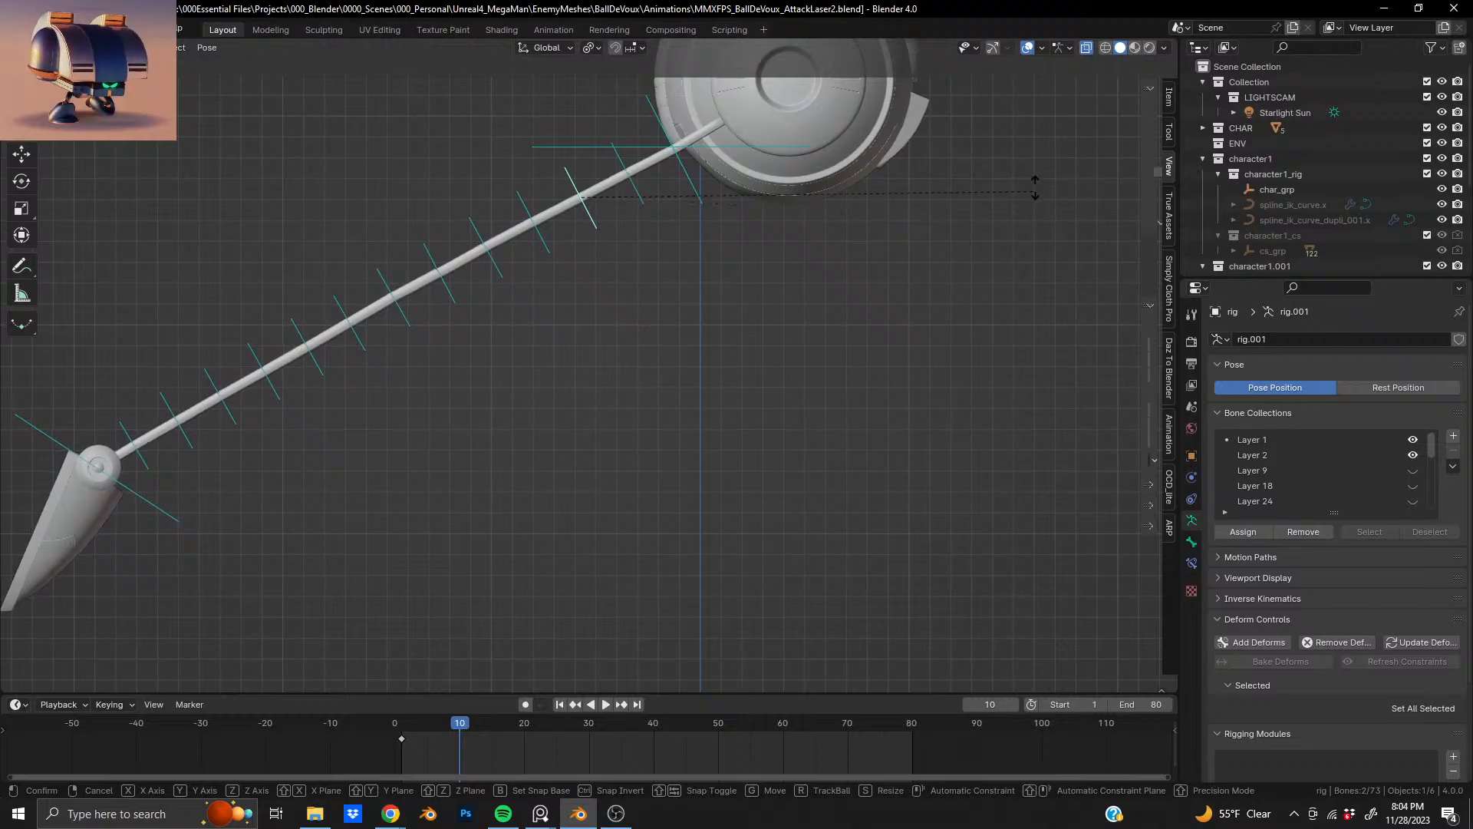
left_click(1034, 190)
- Examine the line of both legs from the hip to the feet in side view
scroll(797, 339, "down", 4)
middle_click_drag(684, 394, 661, 335, "shift")
scroll(662, 335, "down", 1)
scroll(666, 333, "up", 2)
middle_click_drag(699, 265, 651, 341, "shift")
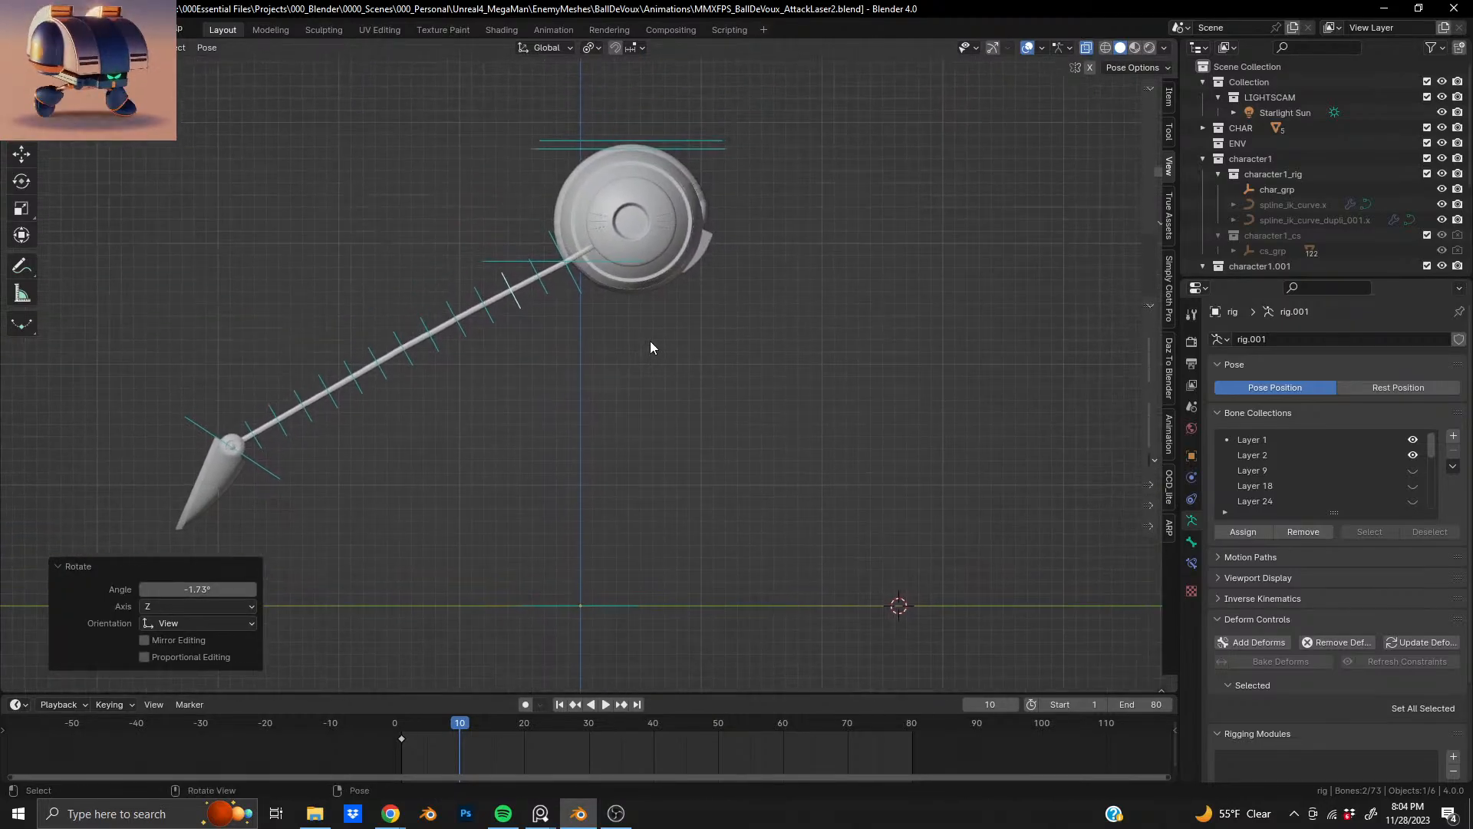
scroll(651, 338, "up", 1)
middle_click_drag(546, 441, 623, 403, "shift")
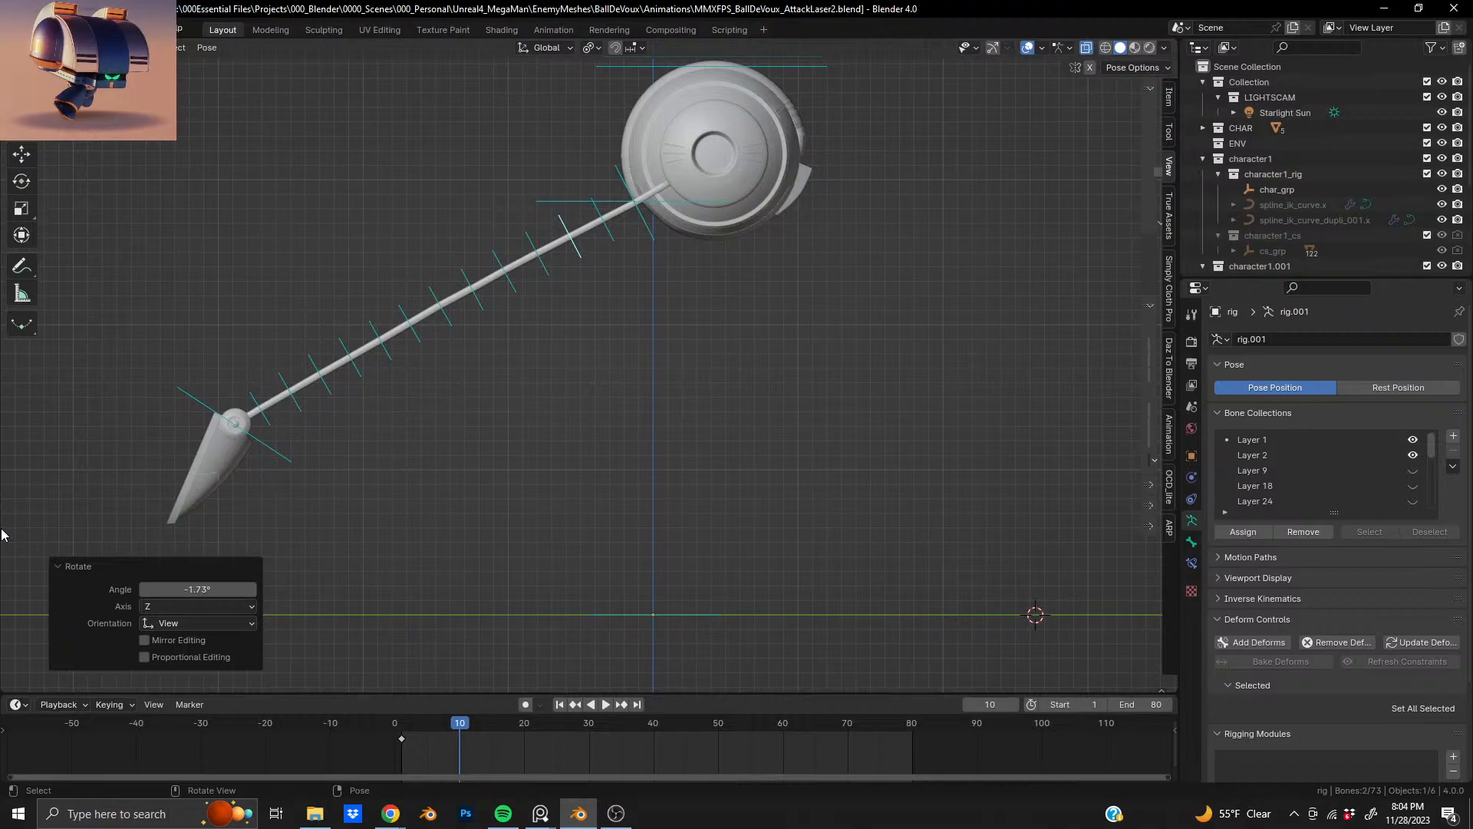
left_click(97, 569)
middle_click_drag(422, 261, 493, 300, "shift")
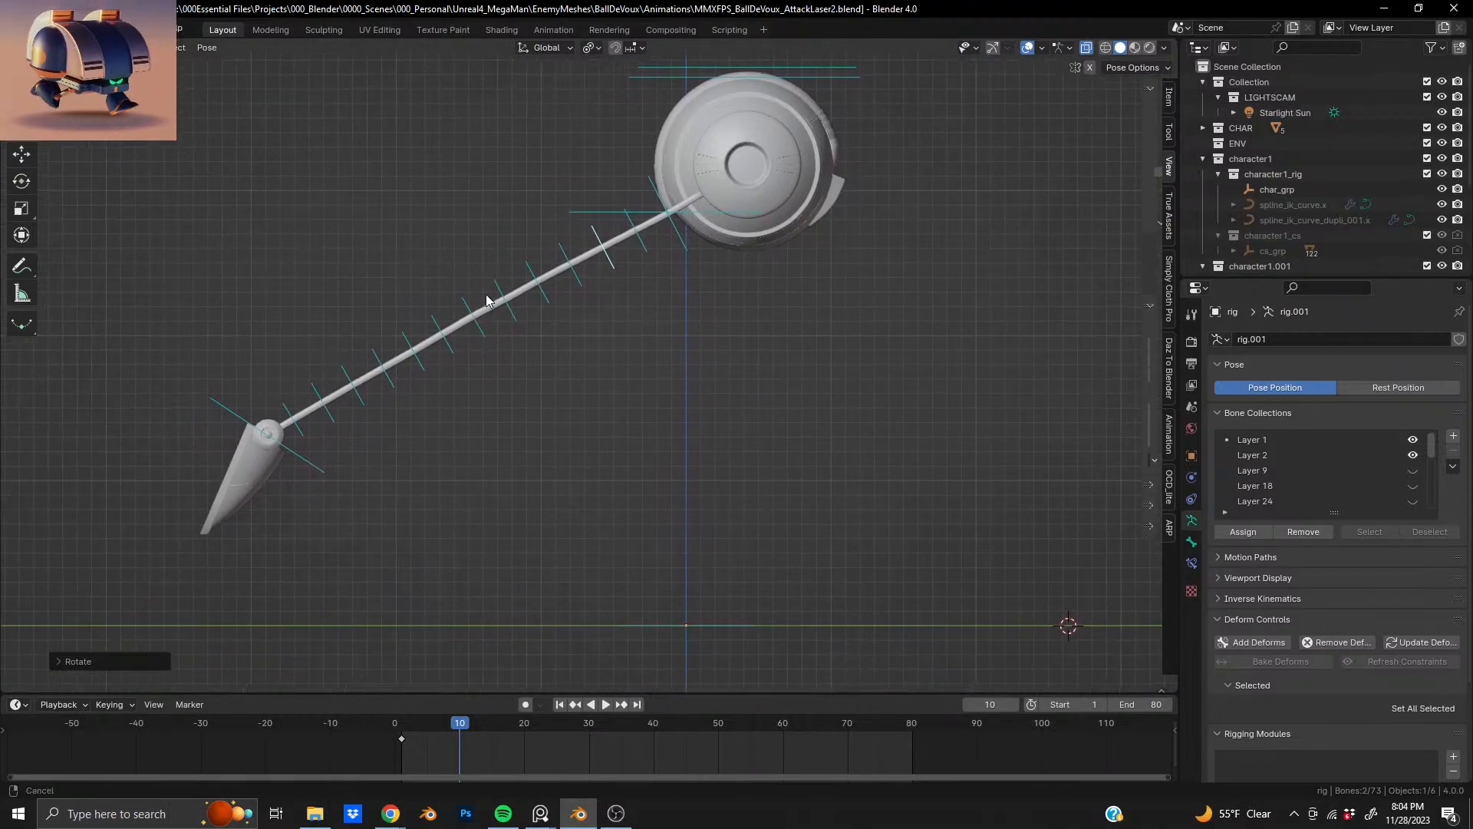
middle_click_drag(503, 378, 474, 364, "shift")
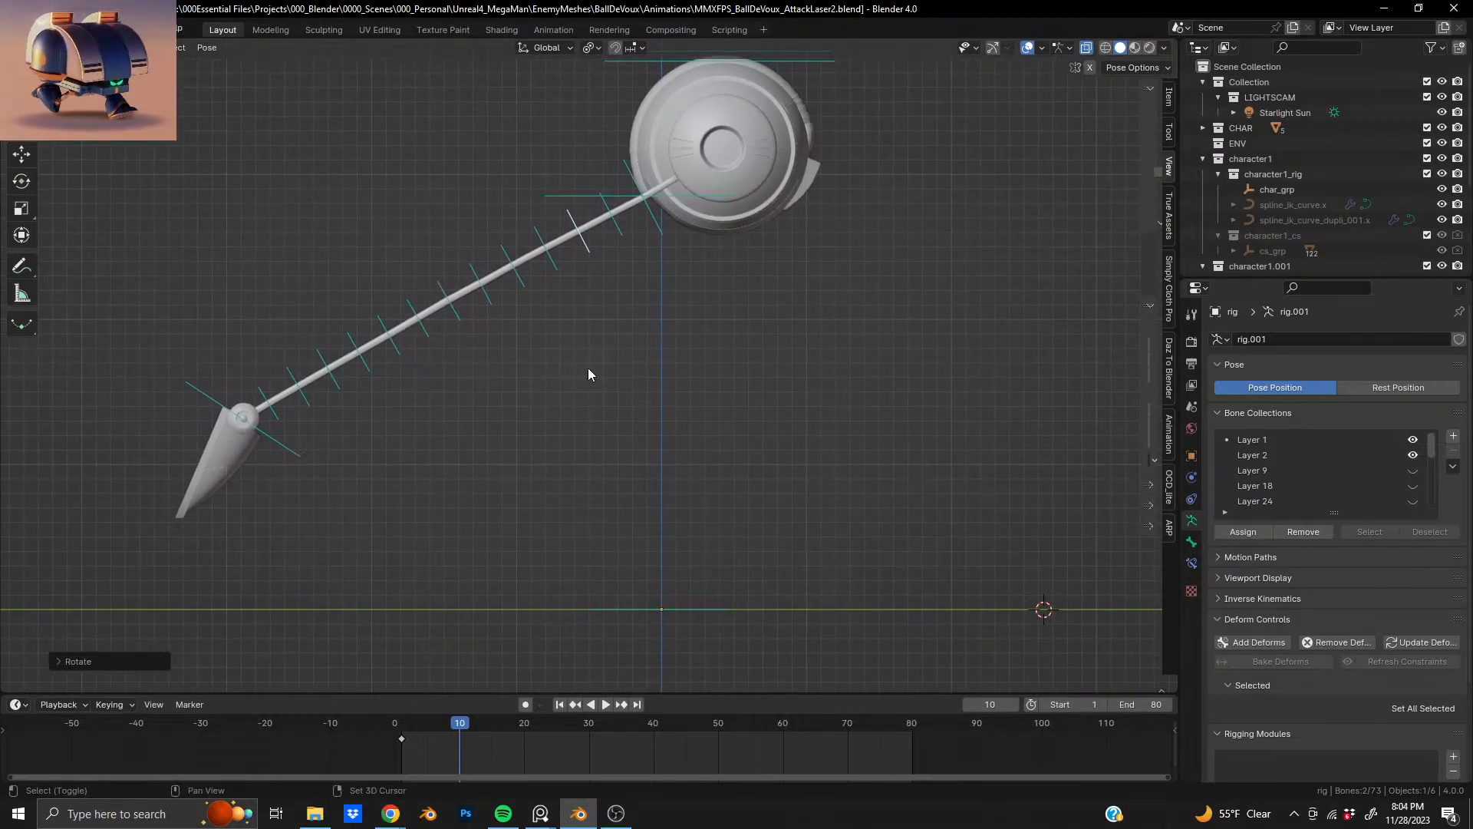
middle_click_drag(601, 367, 654, 340, "shift")
middle_click_drag(767, 298, 673, 381, "shift")
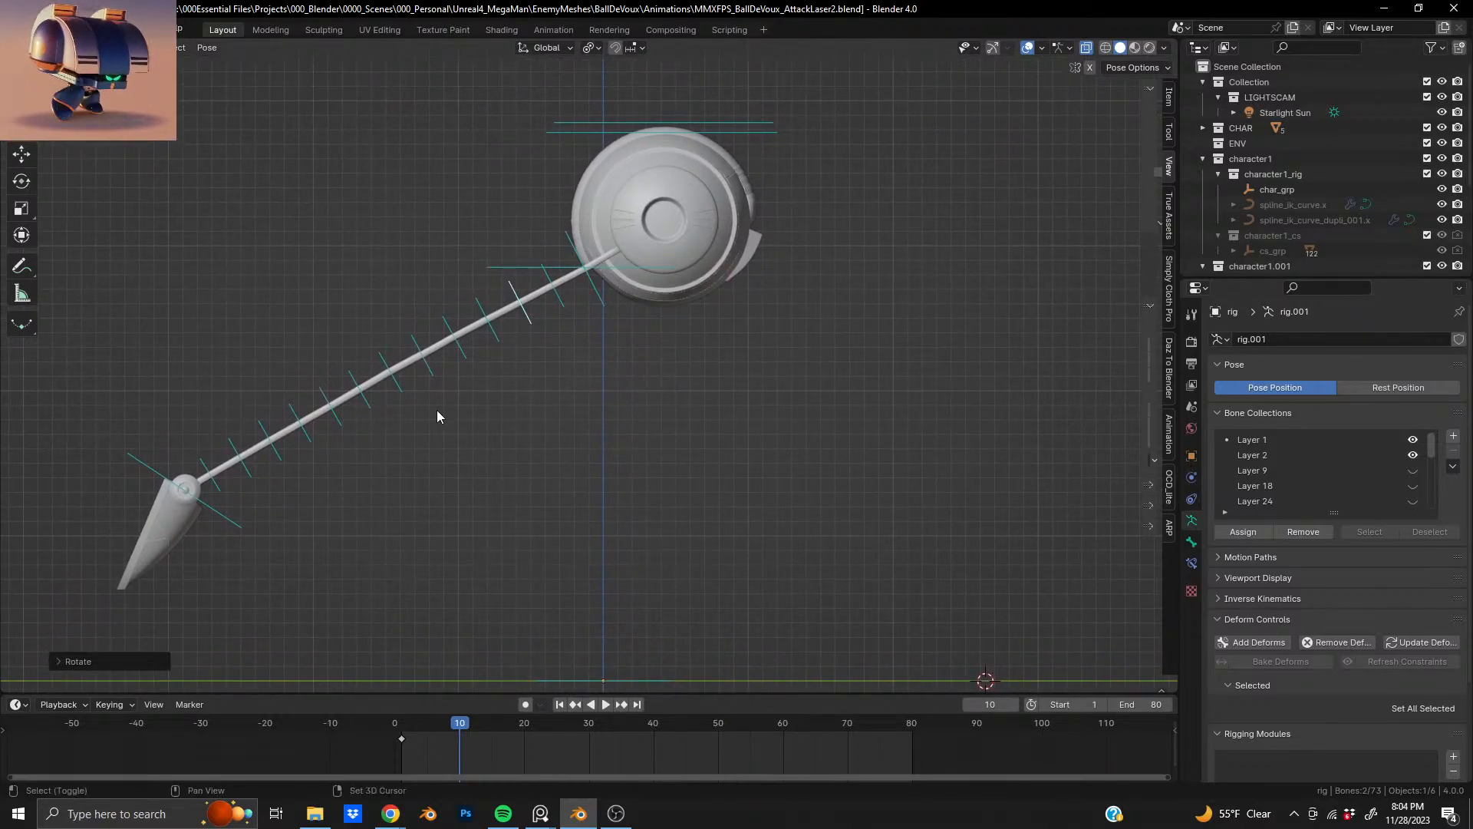
middle_click_drag(437, 415, 487, 390, "shift")
middle_click_drag(646, 376, 623, 347, "shift")
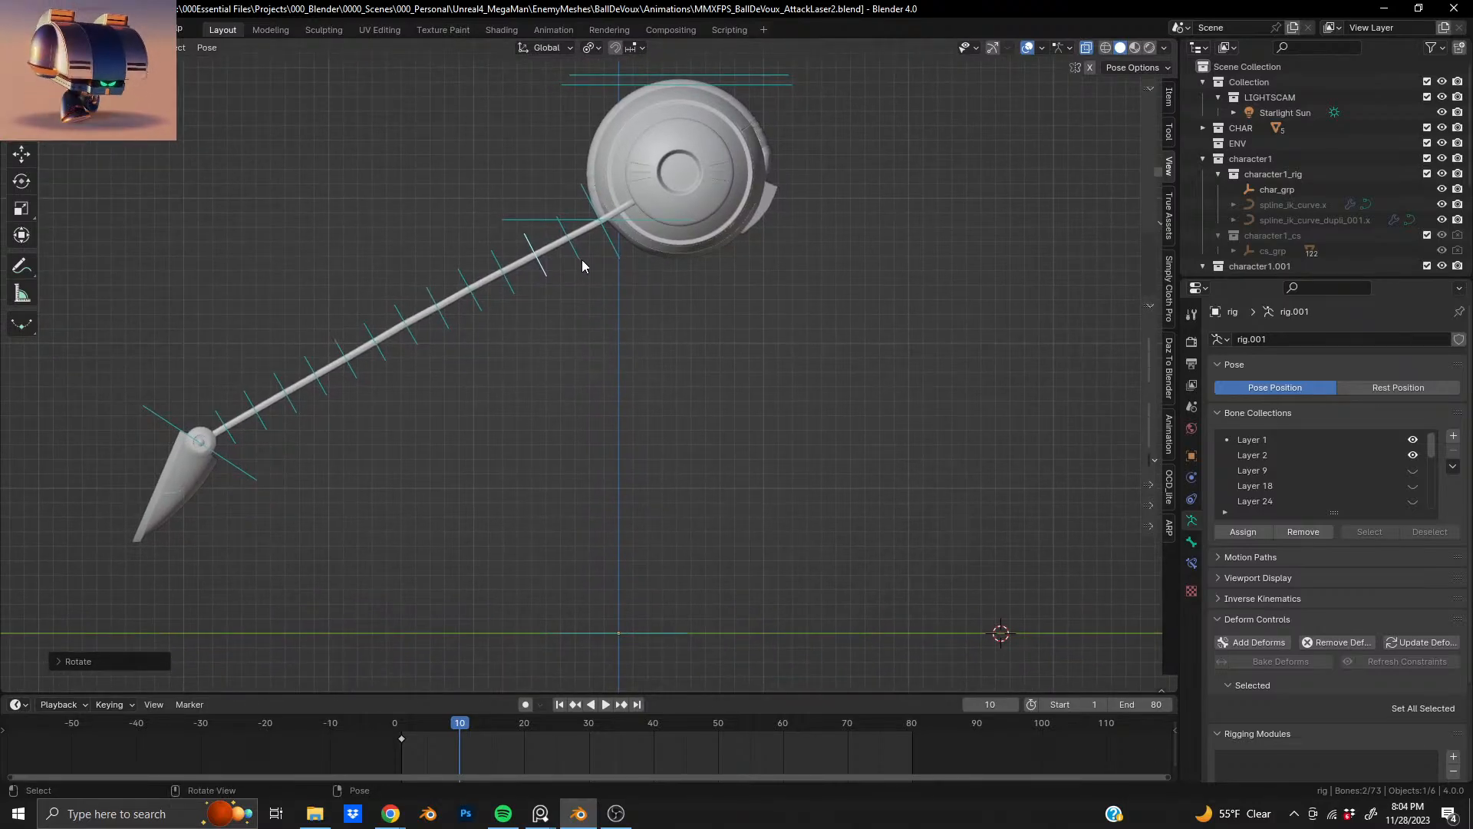
- Rotate the second and third bones from the hip of both legs together to swing the legs down below the body
key("b")
left_click_drag(571, 284, 571, 284)
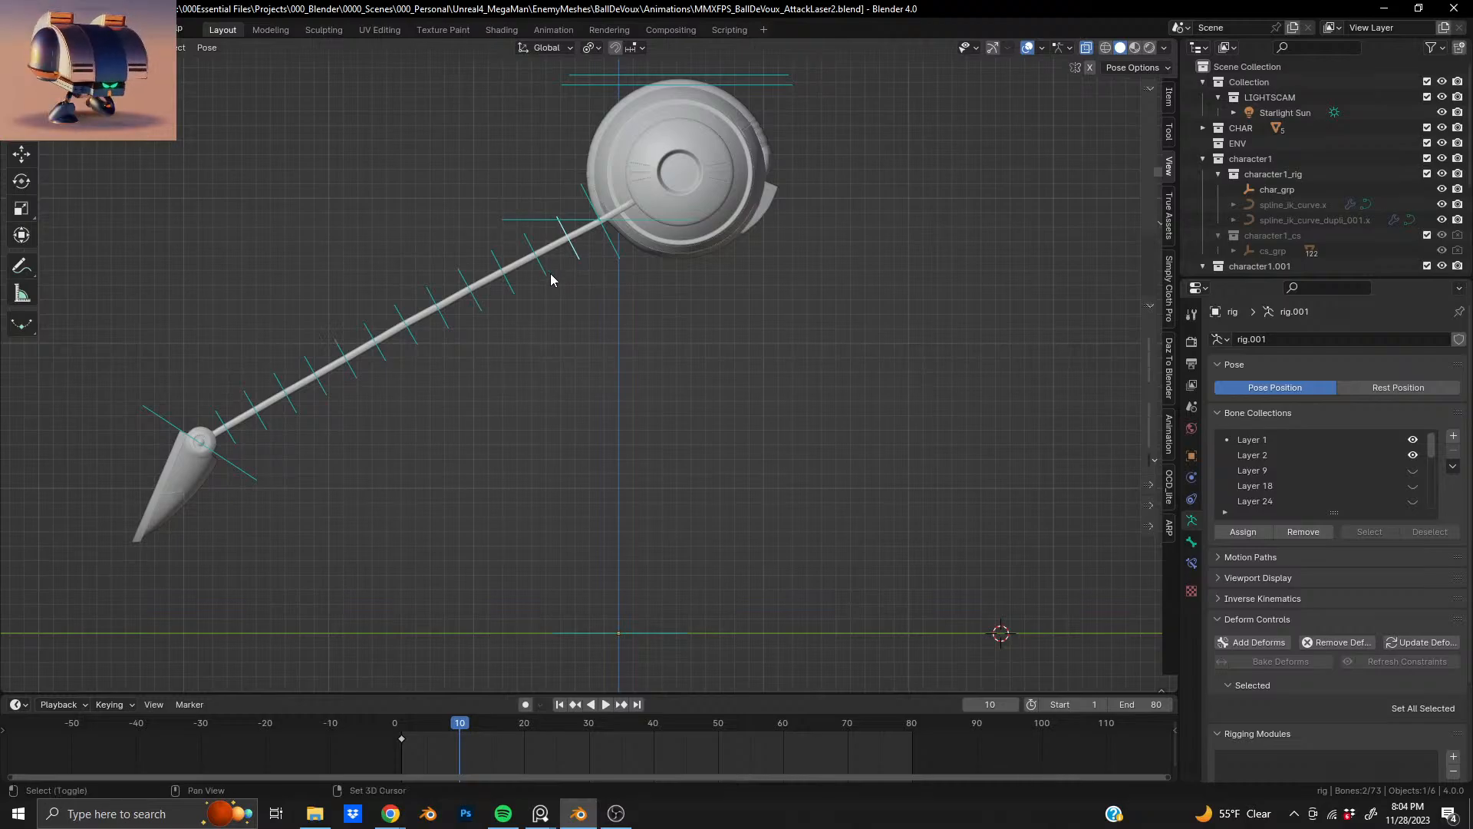
key("r")
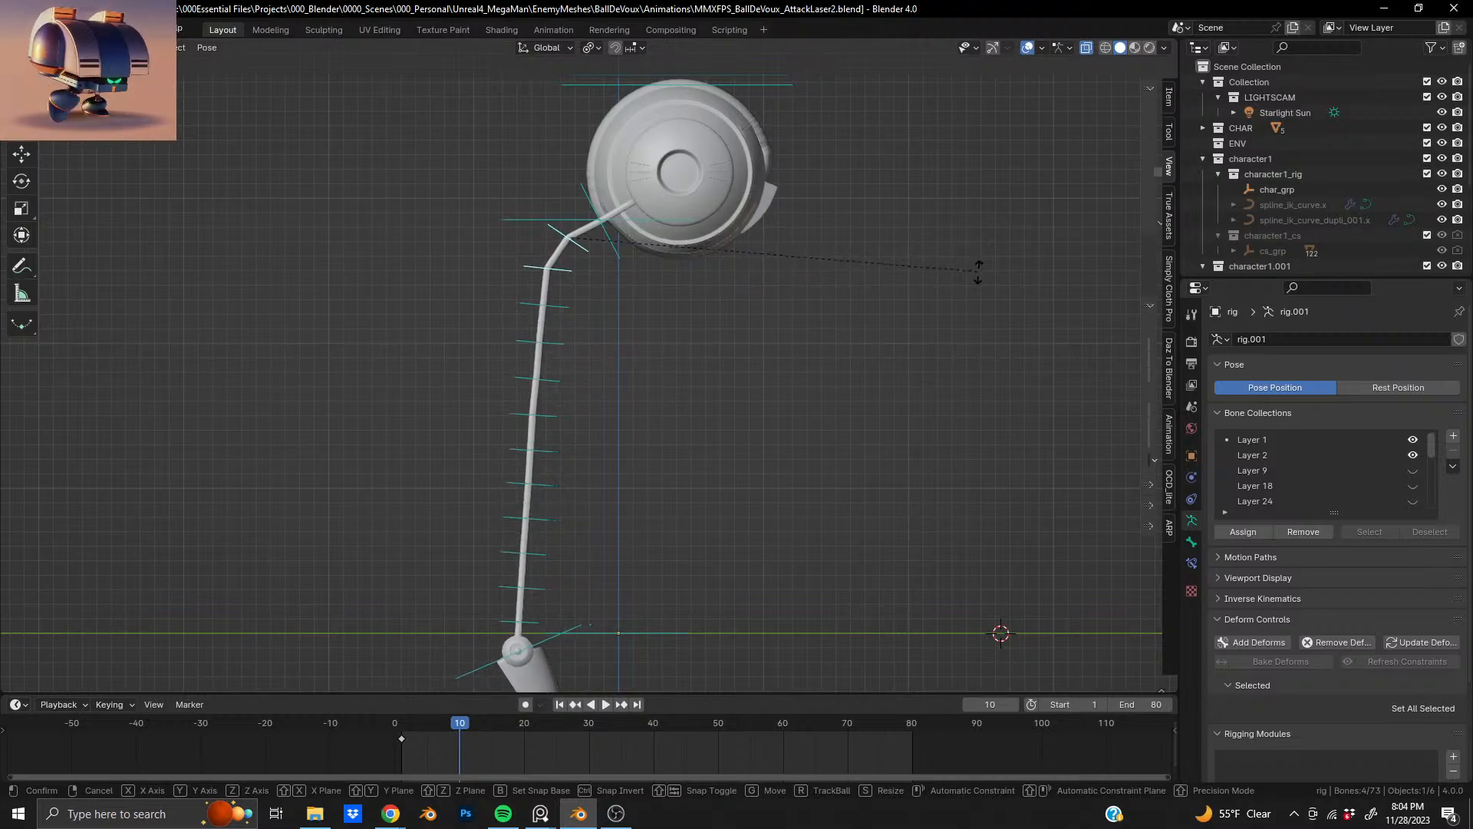
left_click(976, 269)
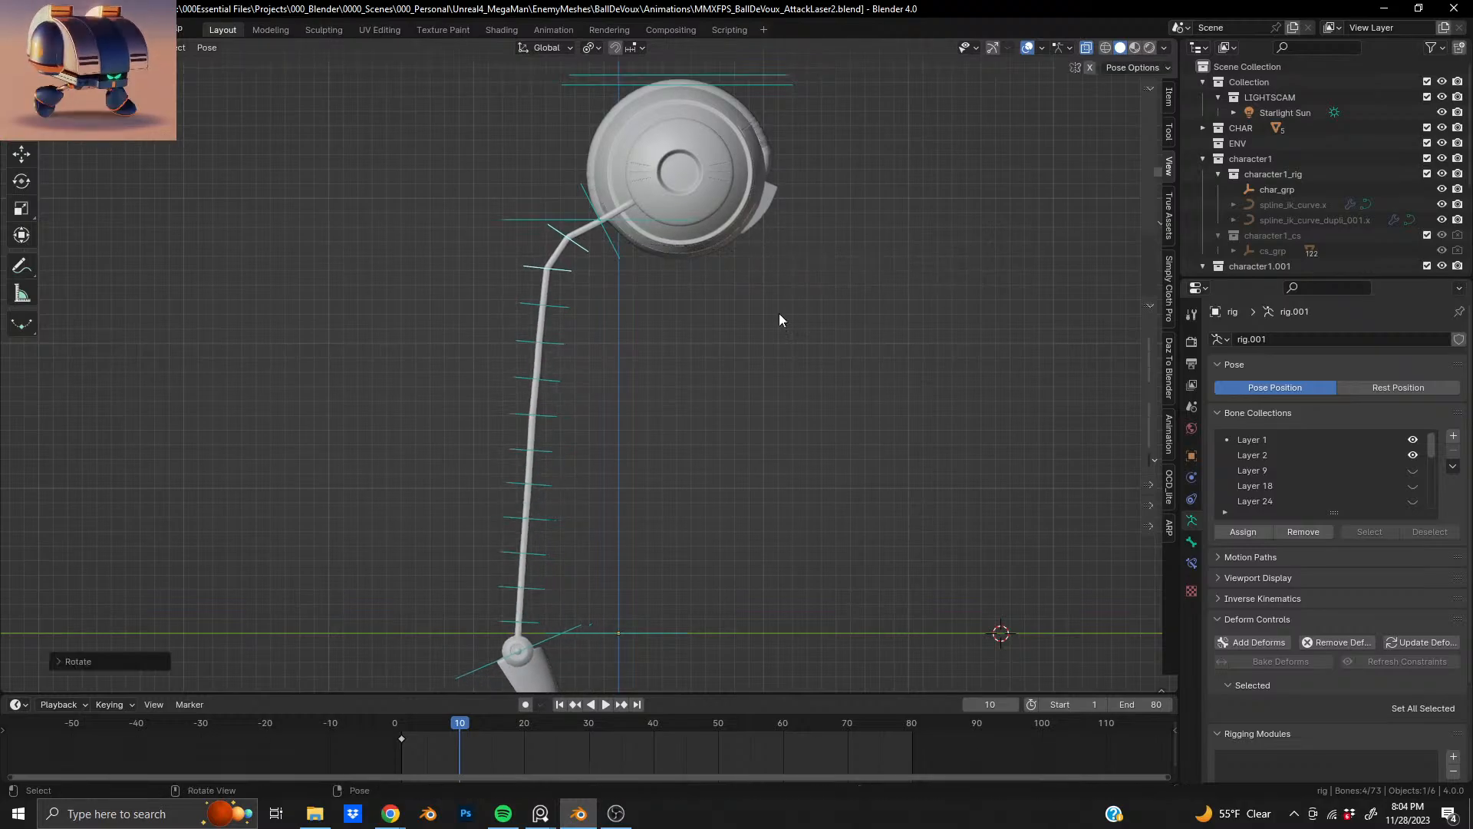
- Rotate the fourth bones from the hip of both legs so the lower legs hang vertically
left_click(560, 302)
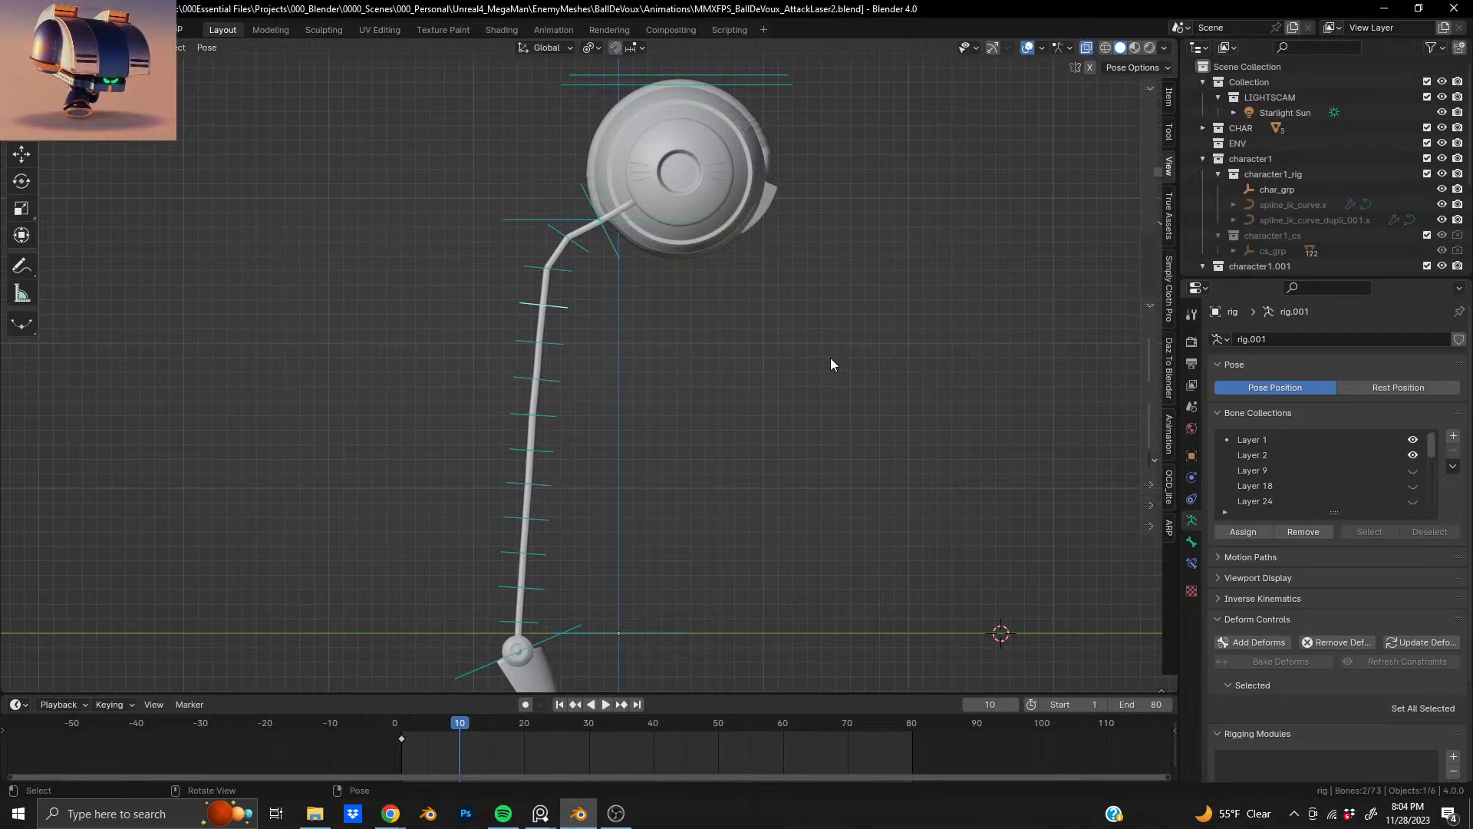
key("r")
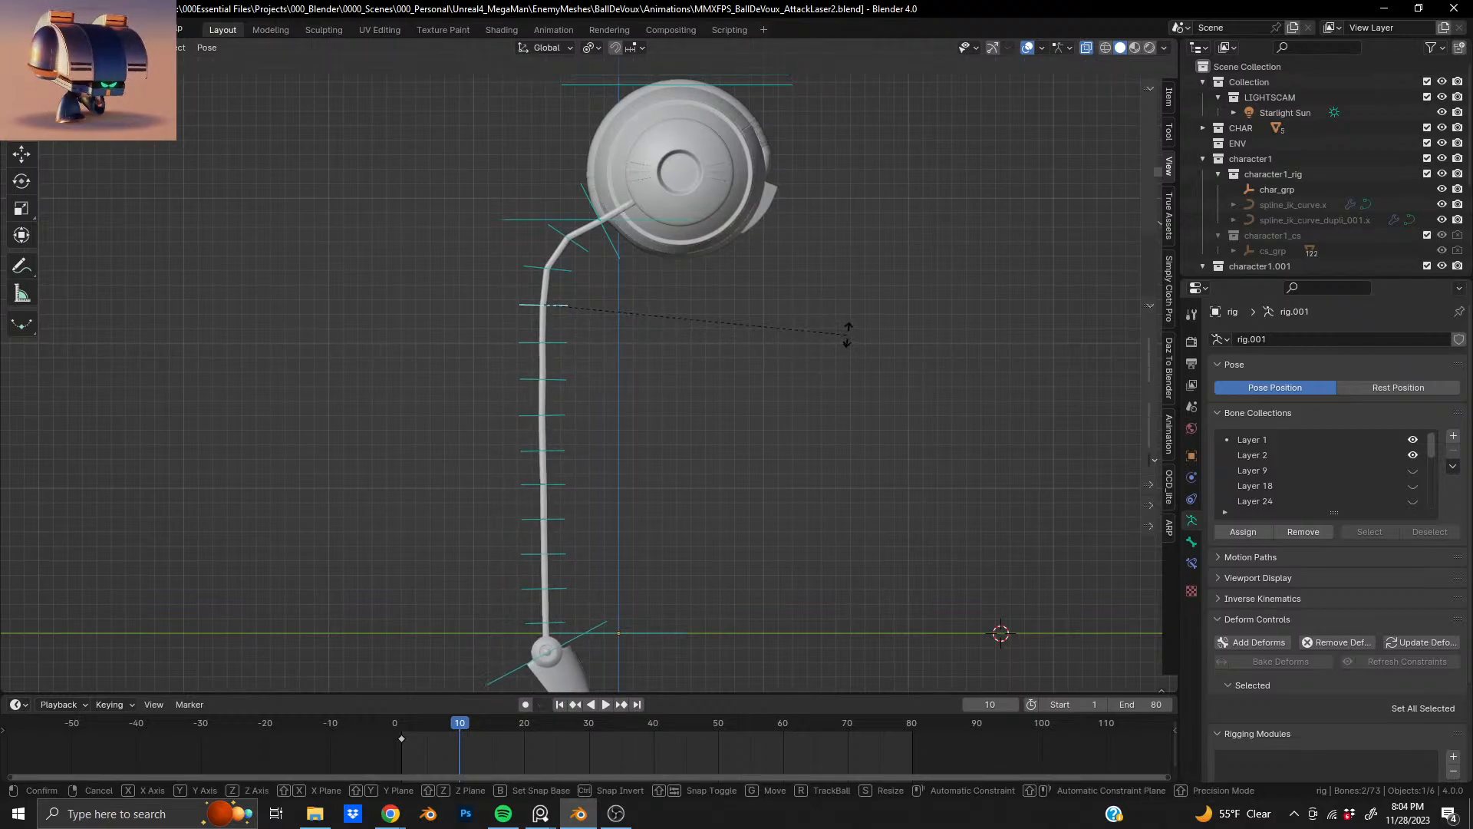
left_click(847, 342)
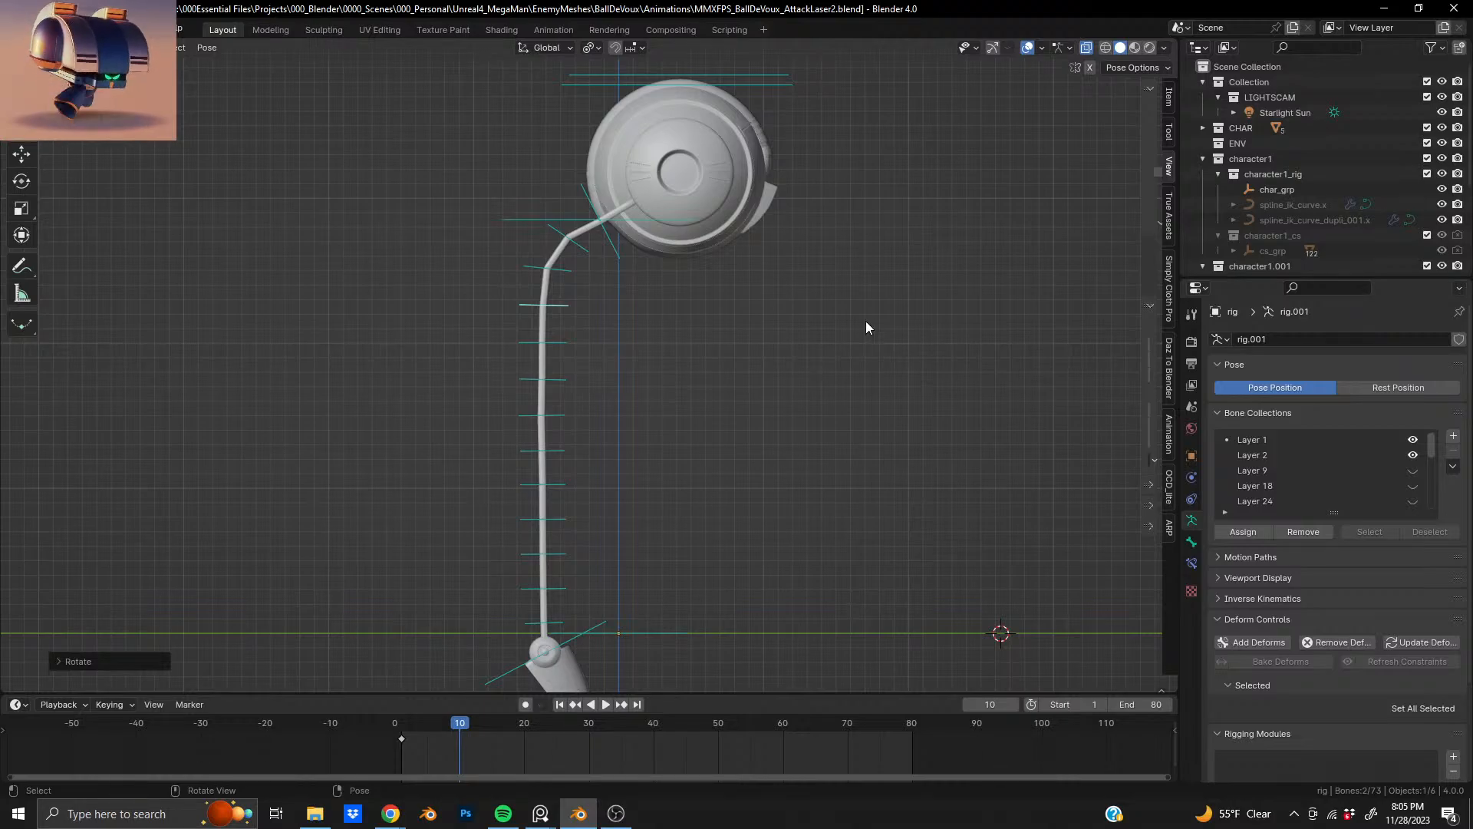
- Rotate the foot bones of both legs so the soles are level with the ground and the toes point forward
scroll(656, 388, "down", 2)
middle_click_drag(657, 388, 650, 291, "shift")
scroll(594, 435, "up", 4)
middle_click_drag(471, 606, 531, 366, "shift")
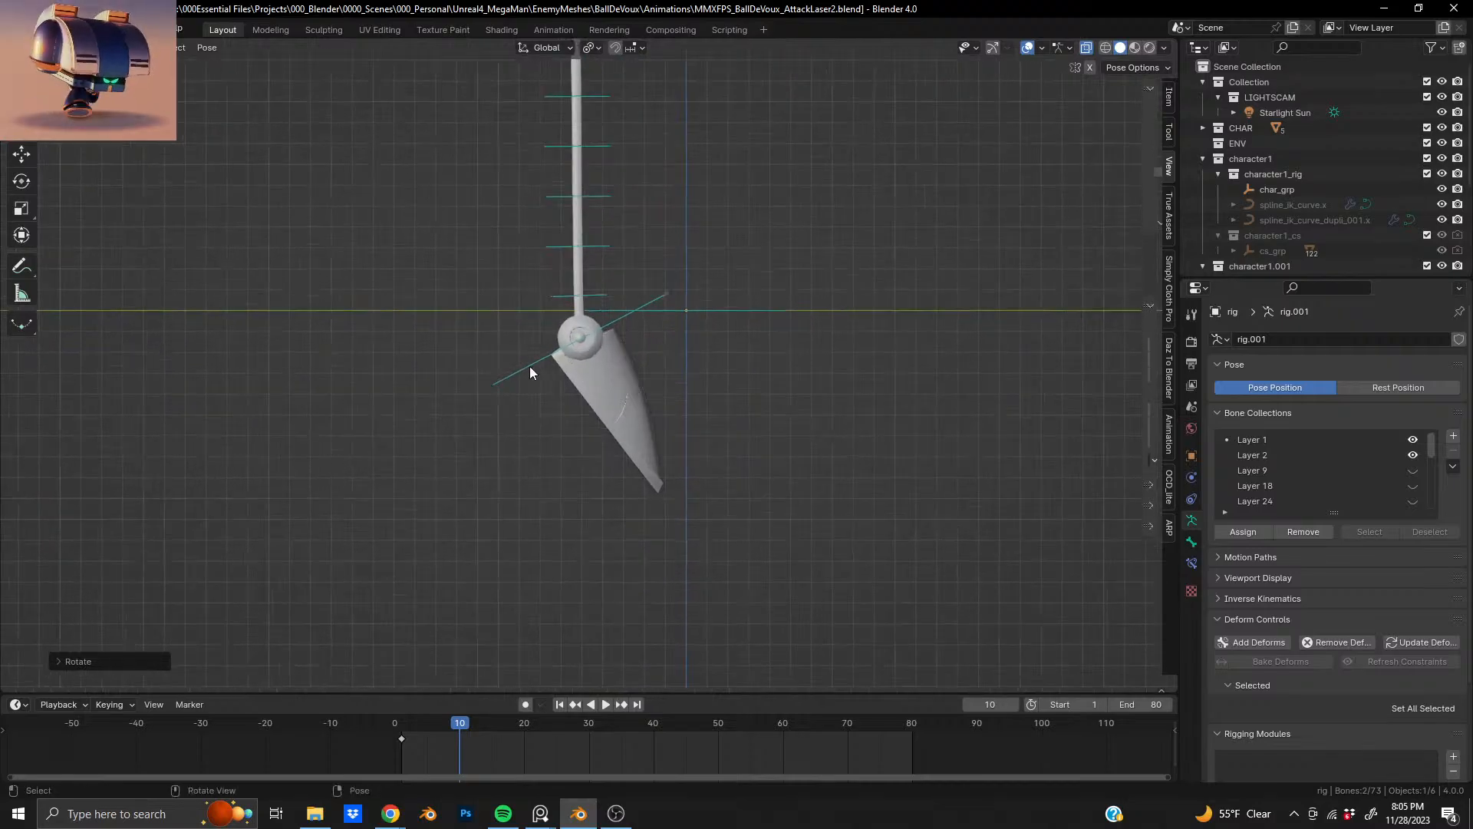
scroll(529, 366, "up", 1)
left_click_drag(436, 323, 509, 447)
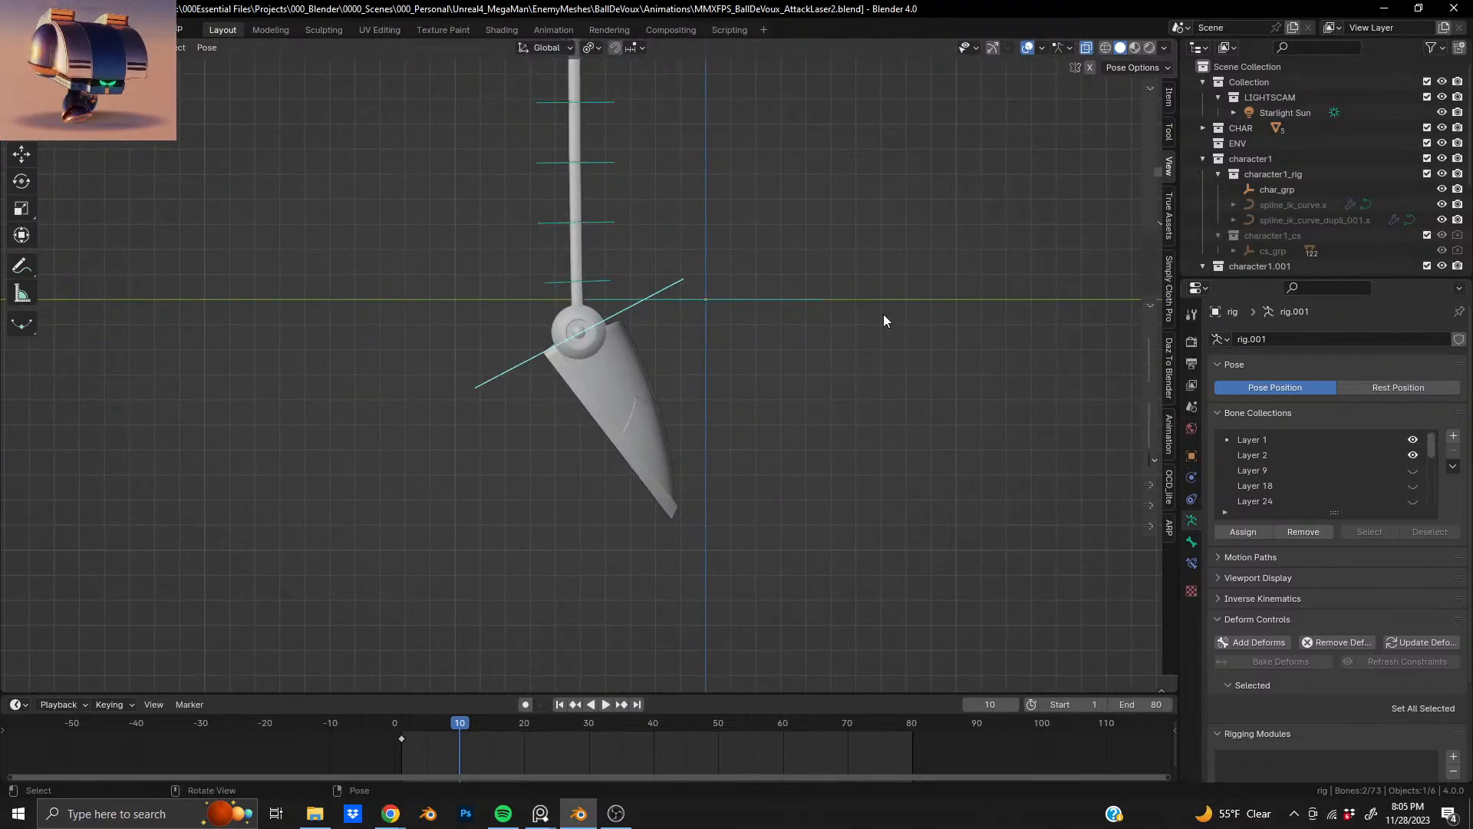
key("r")
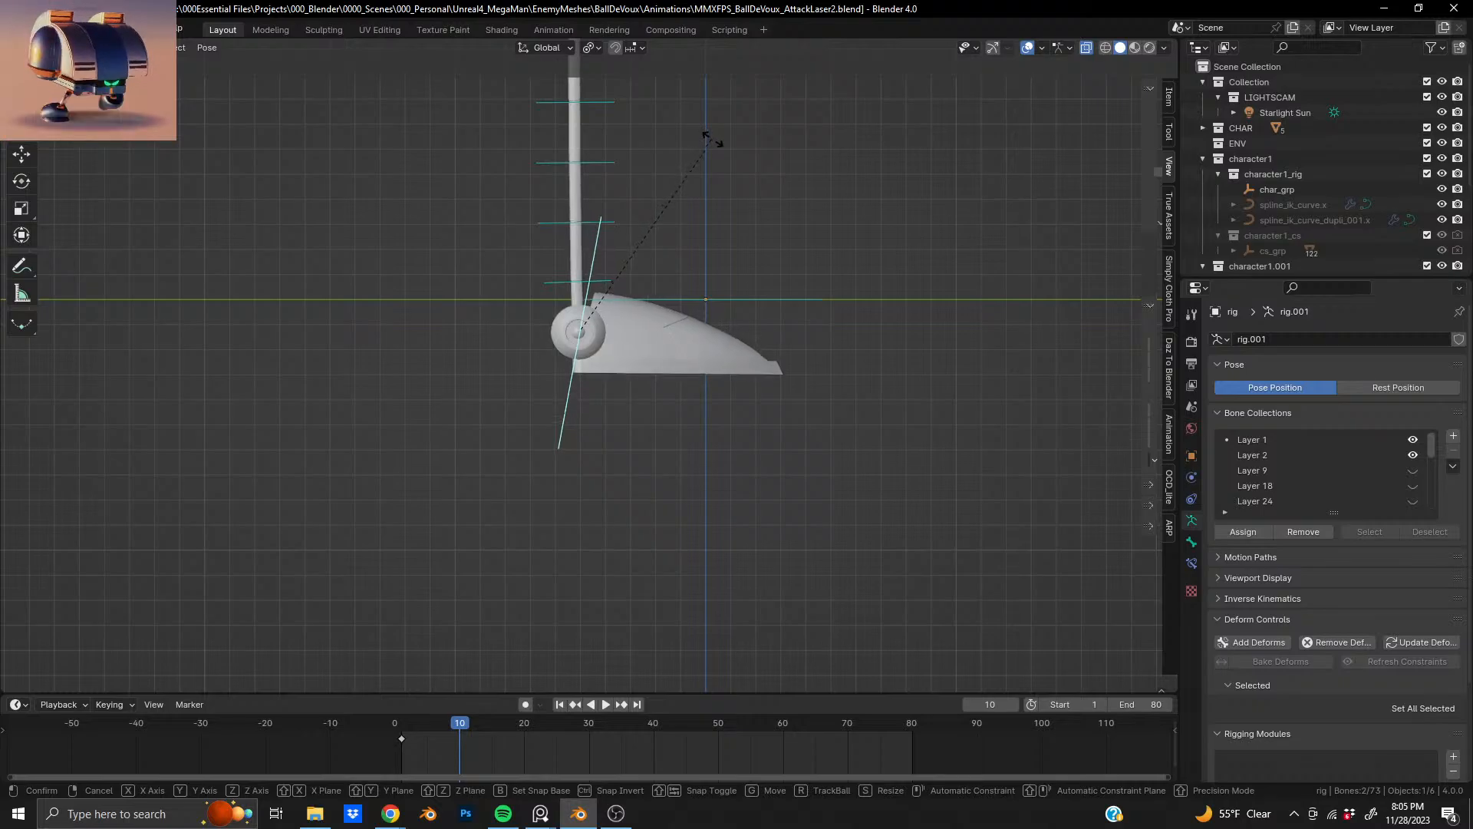
left_click(712, 139)
middle_click_drag(620, 235, 574, 422, "shift")
scroll(706, 300, "down", 5)
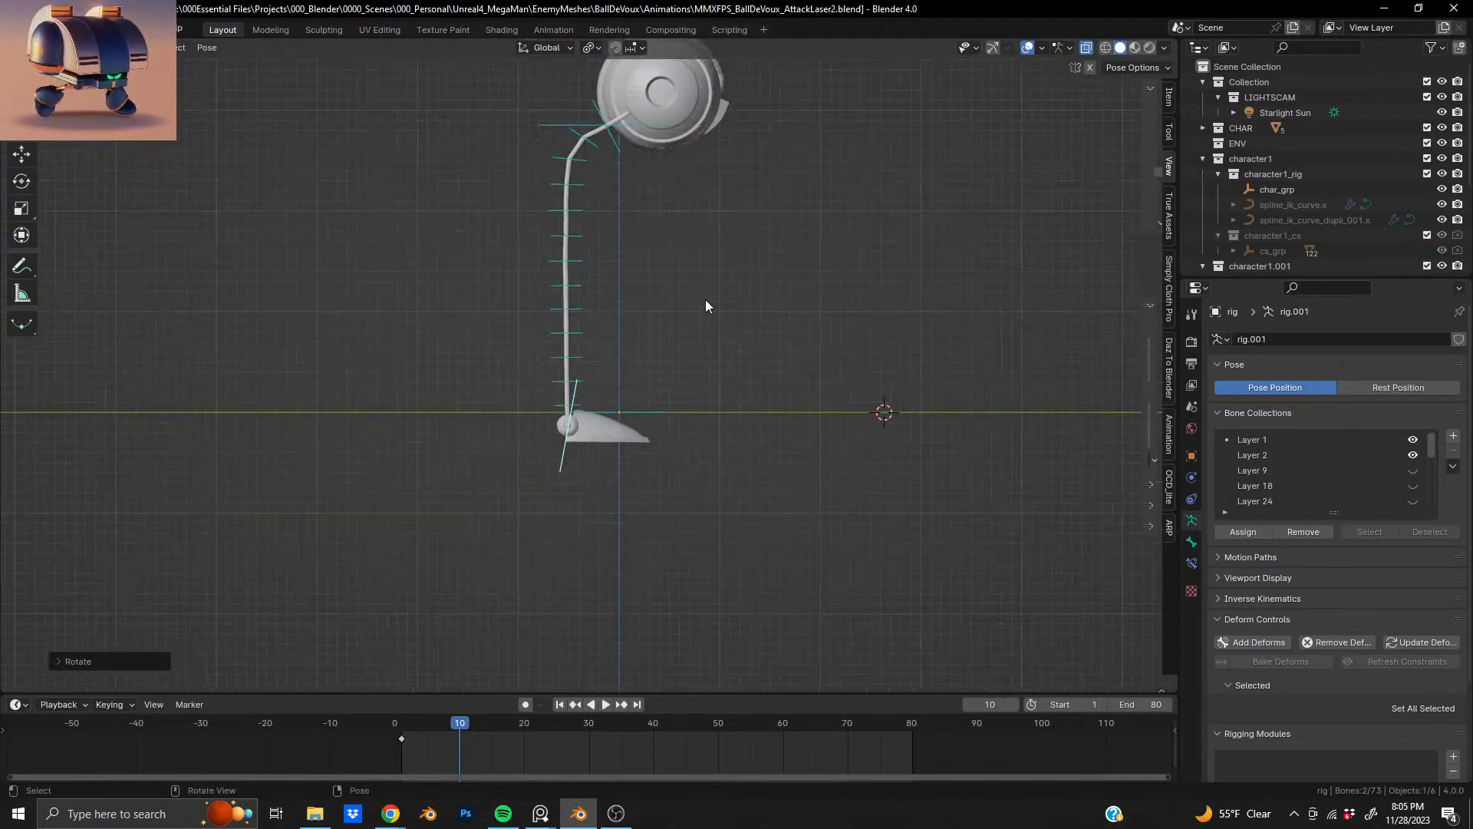
- Undo the rotation that levelled the foot bones of both legs
middle_click_drag(706, 300, 682, 387, "shift")
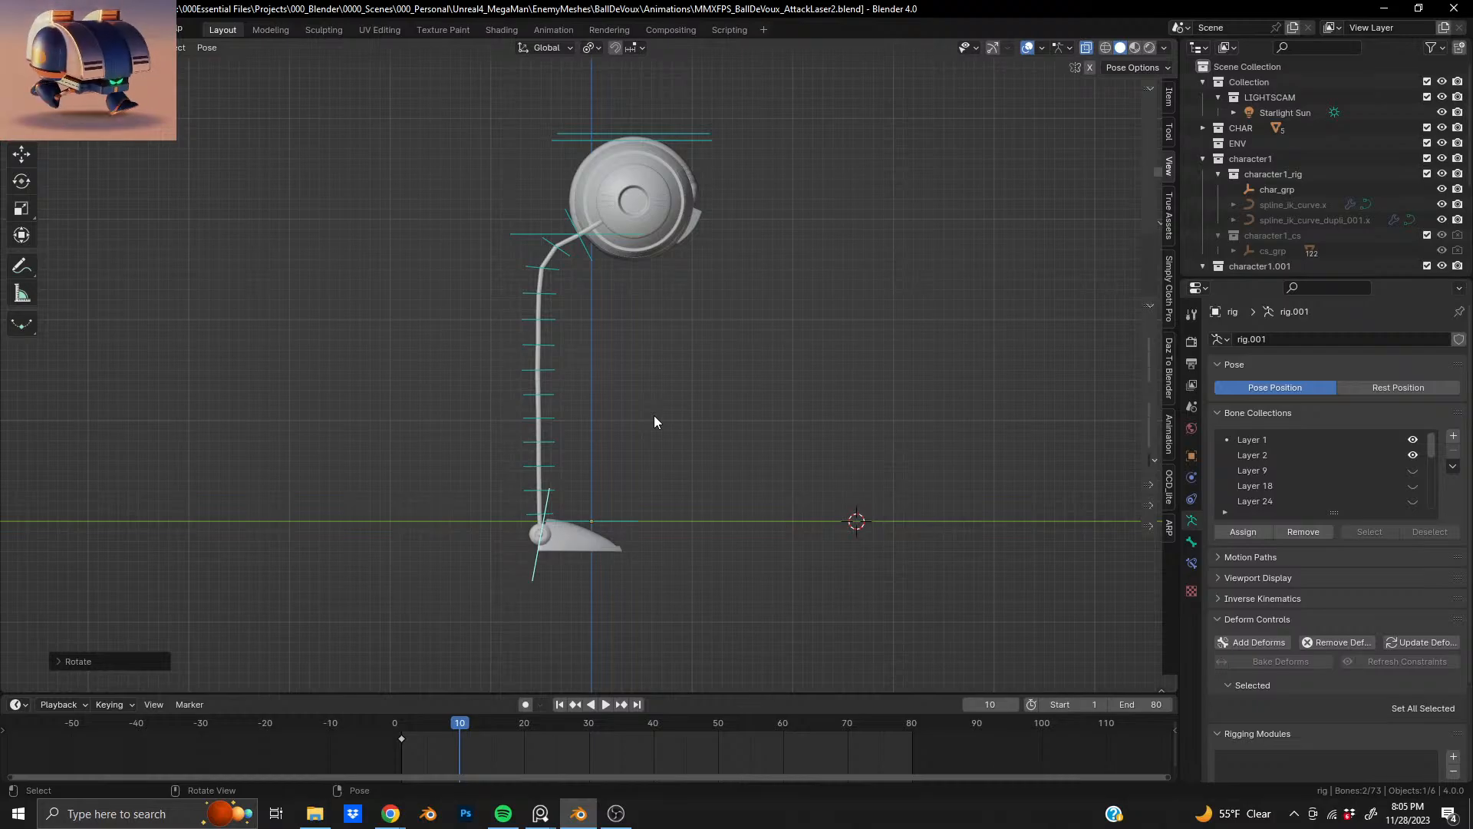
key("ctrl+z")
key("ctrl+z")
key("ctrl+z")
key("ctrl+z")
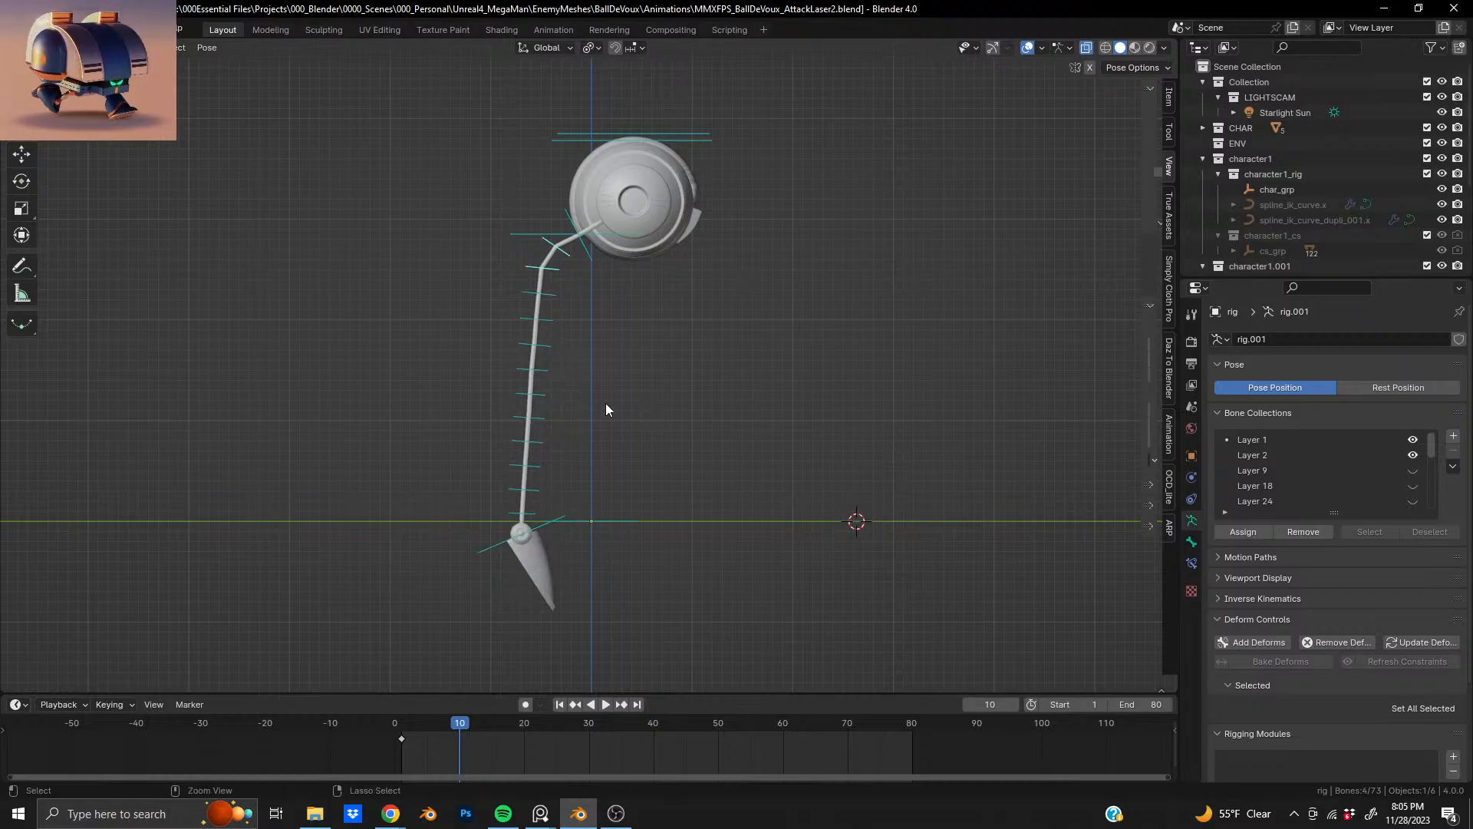
key("ctrl+shift+z")
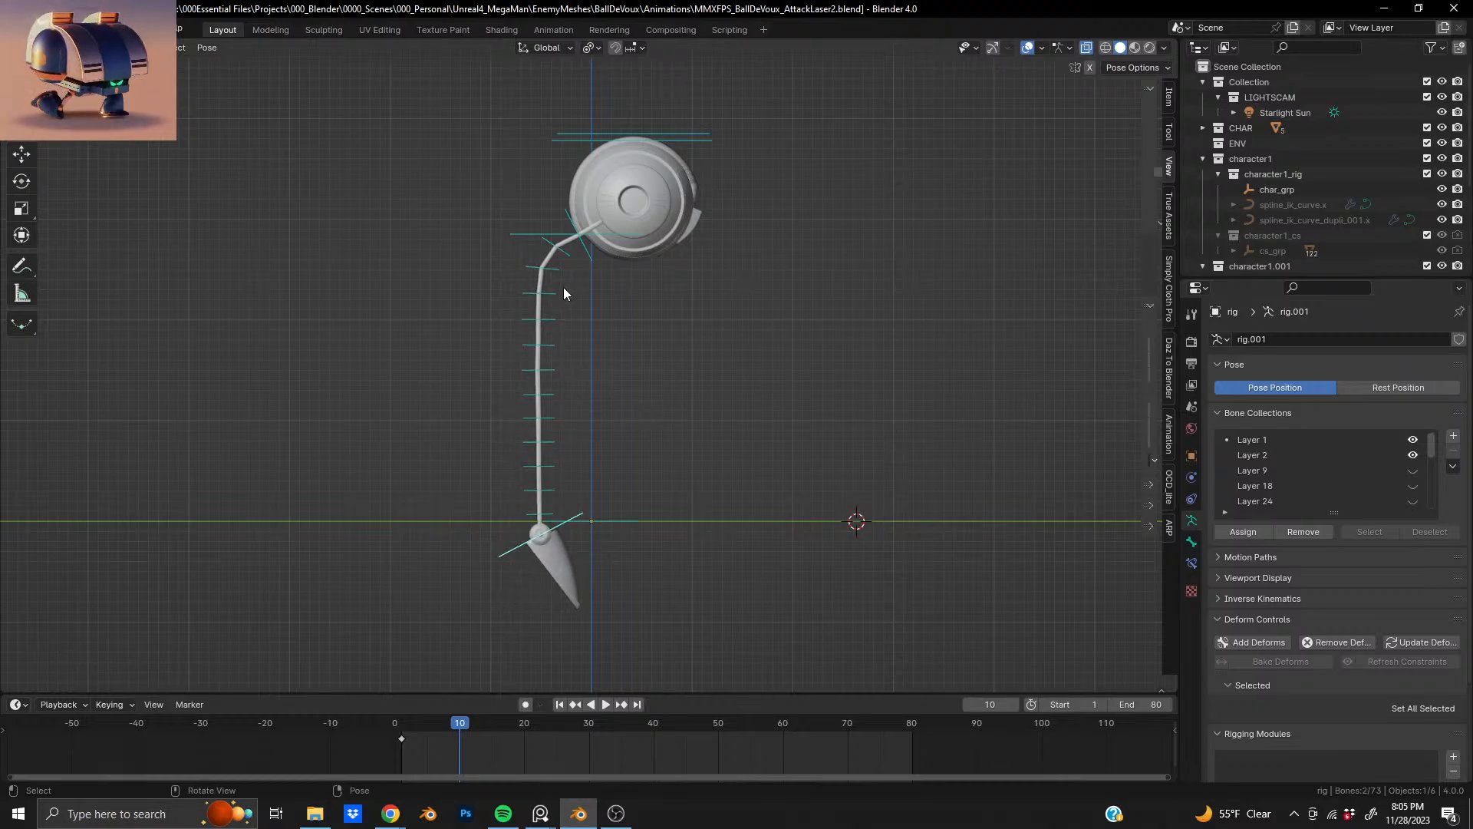
- Rotate the fourth bones from the hip through the ankle together on both legs, curving the lower legs forward
left_click_drag(564, 292, 546, 534)
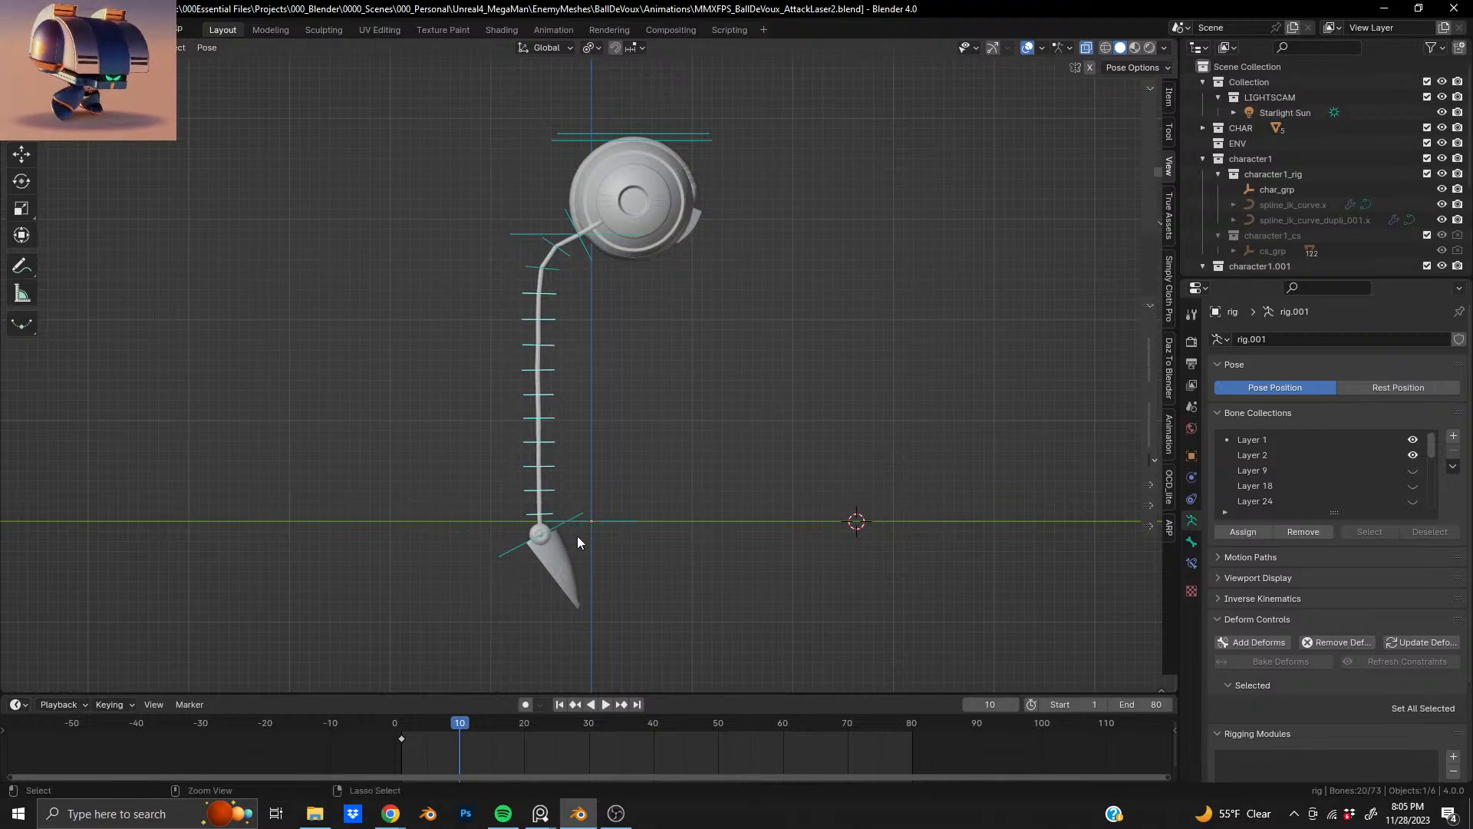
key("r")
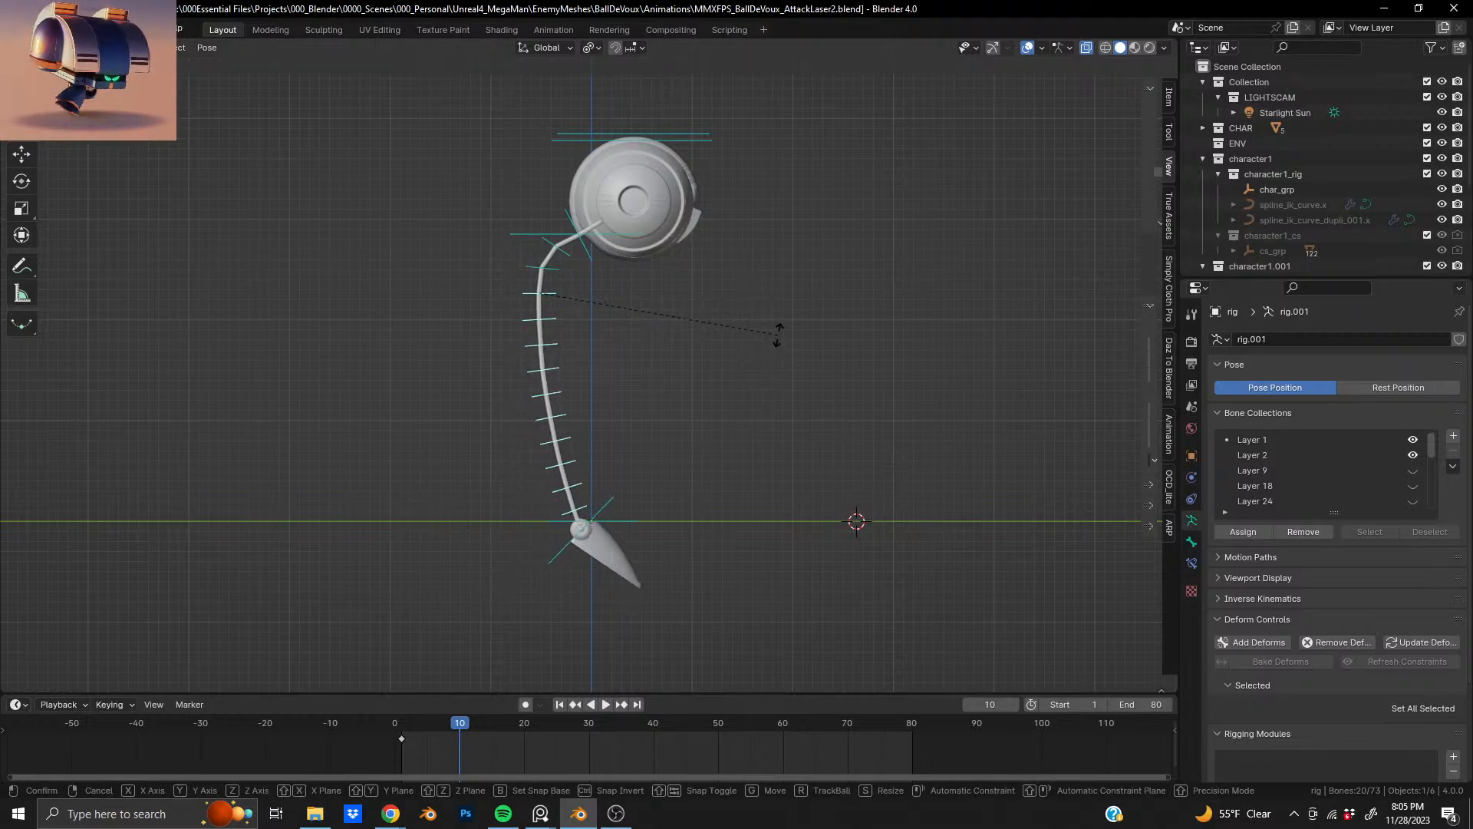
left_click(776, 329)
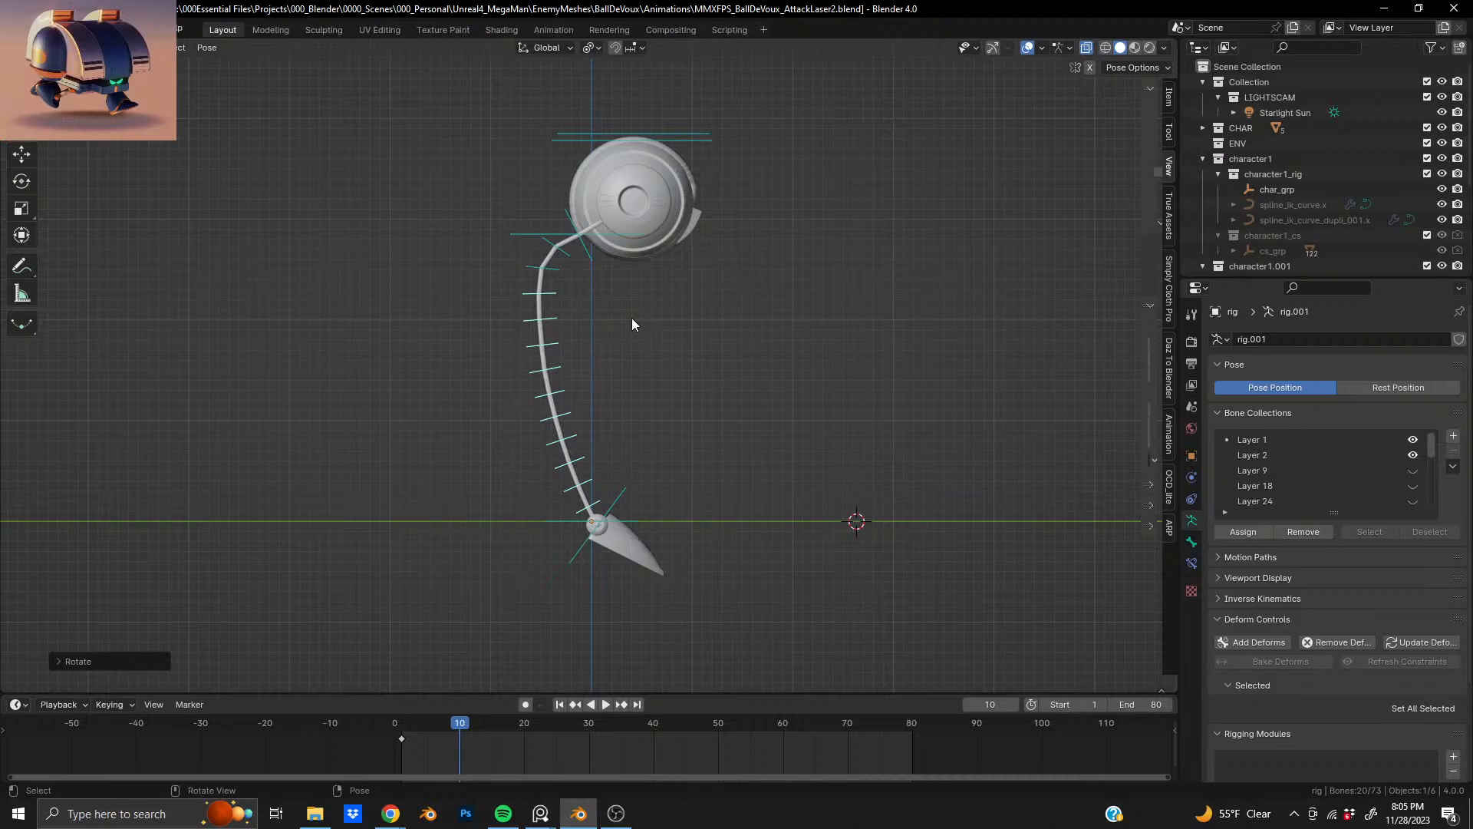
- Rotate the third and then the second bones from the hip of both legs backward, bringing the feet behind the body
left_click(559, 273)
key("r")
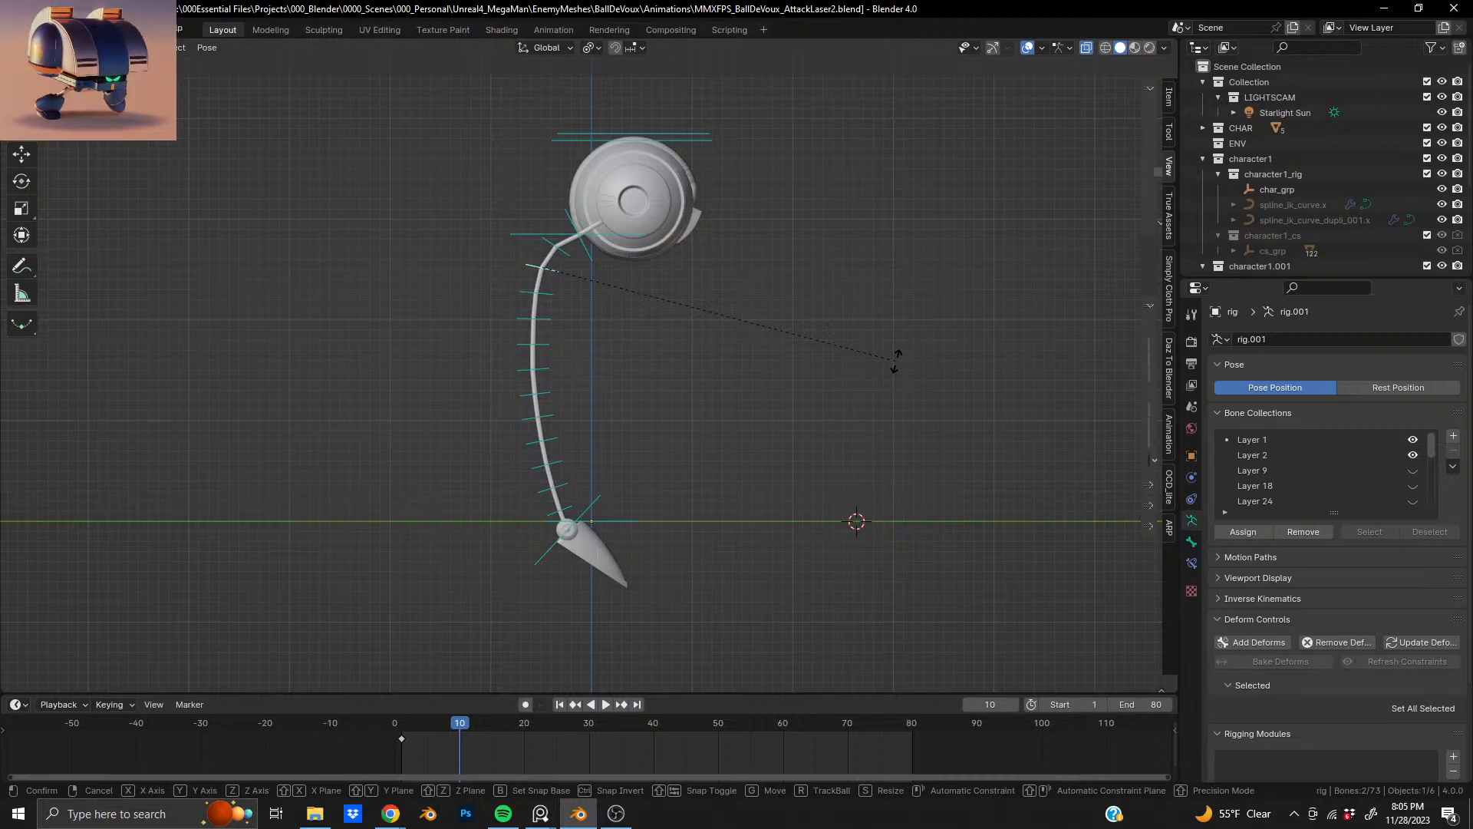
left_click(885, 386)
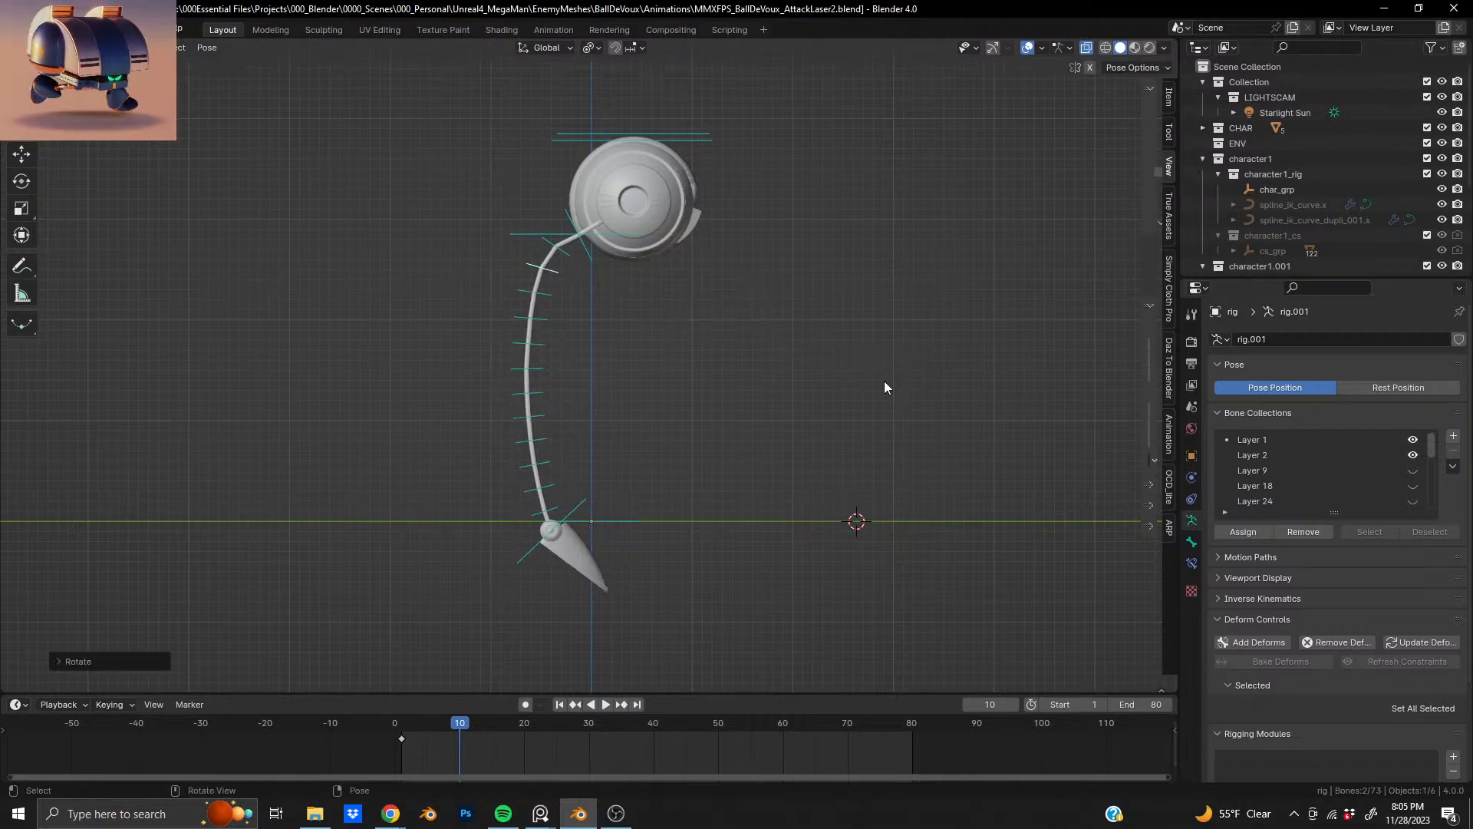
key("r")
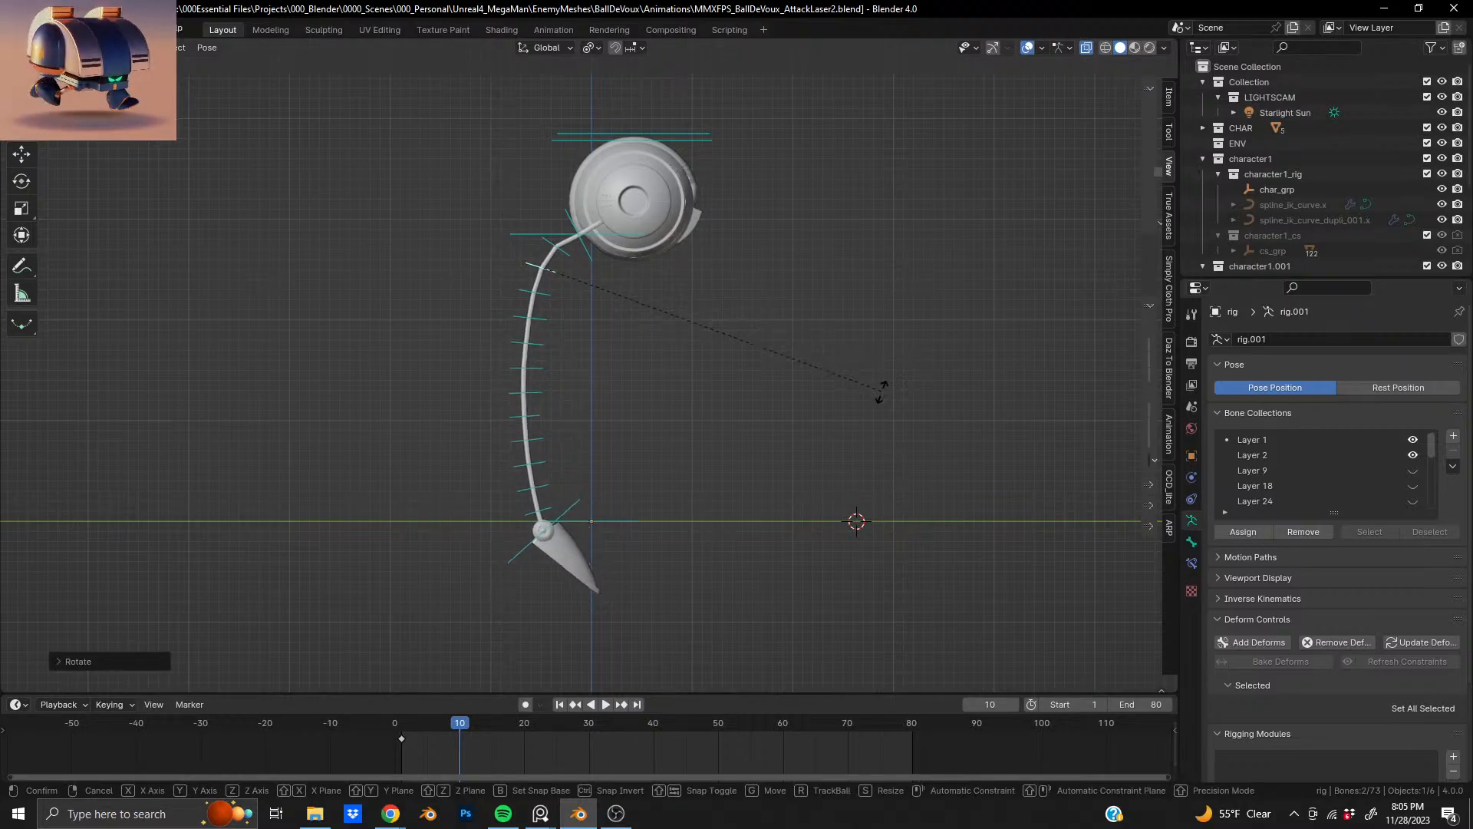
left_click(871, 399)
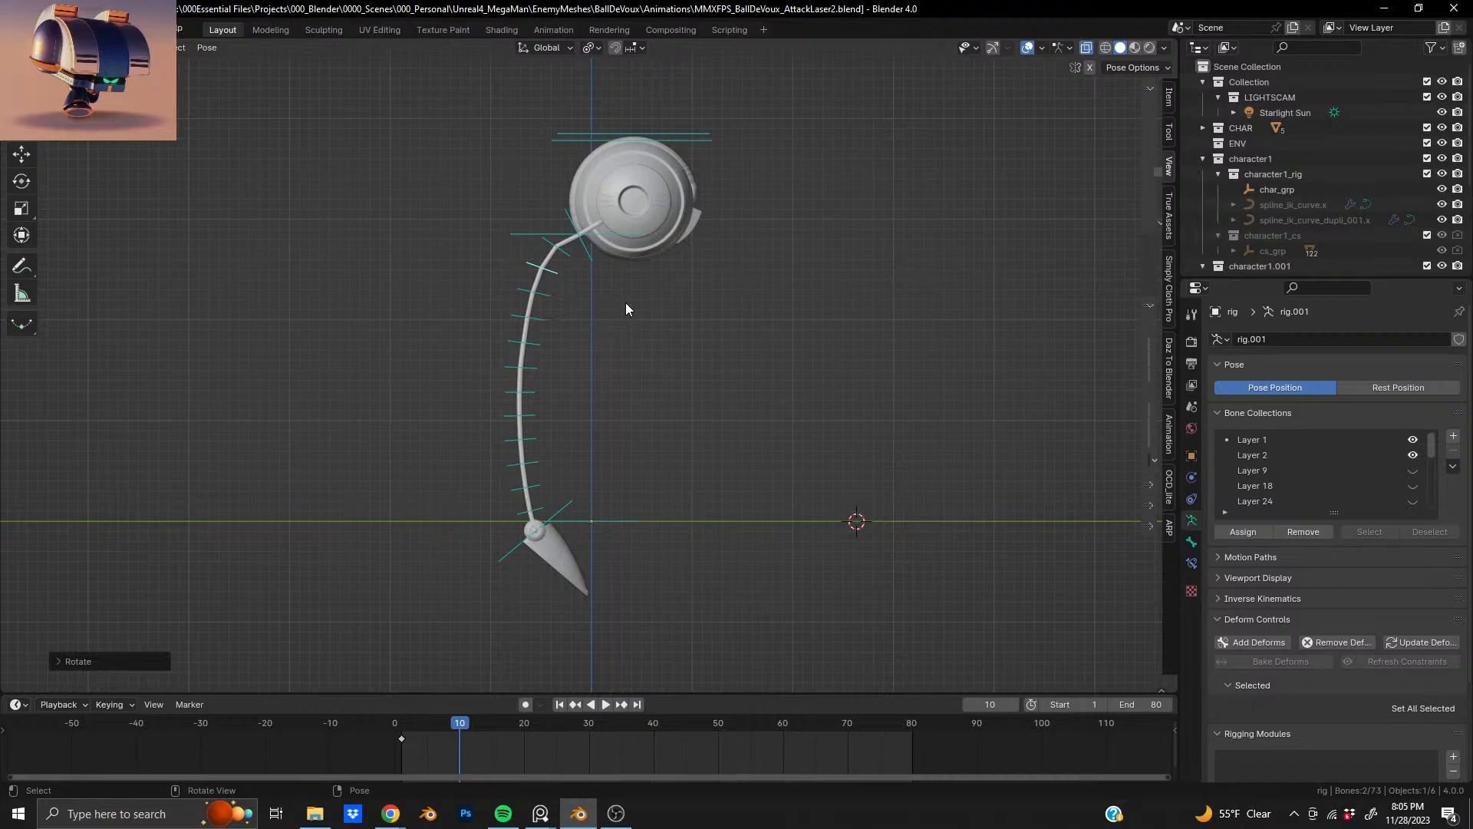
left_click(569, 268)
key("r")
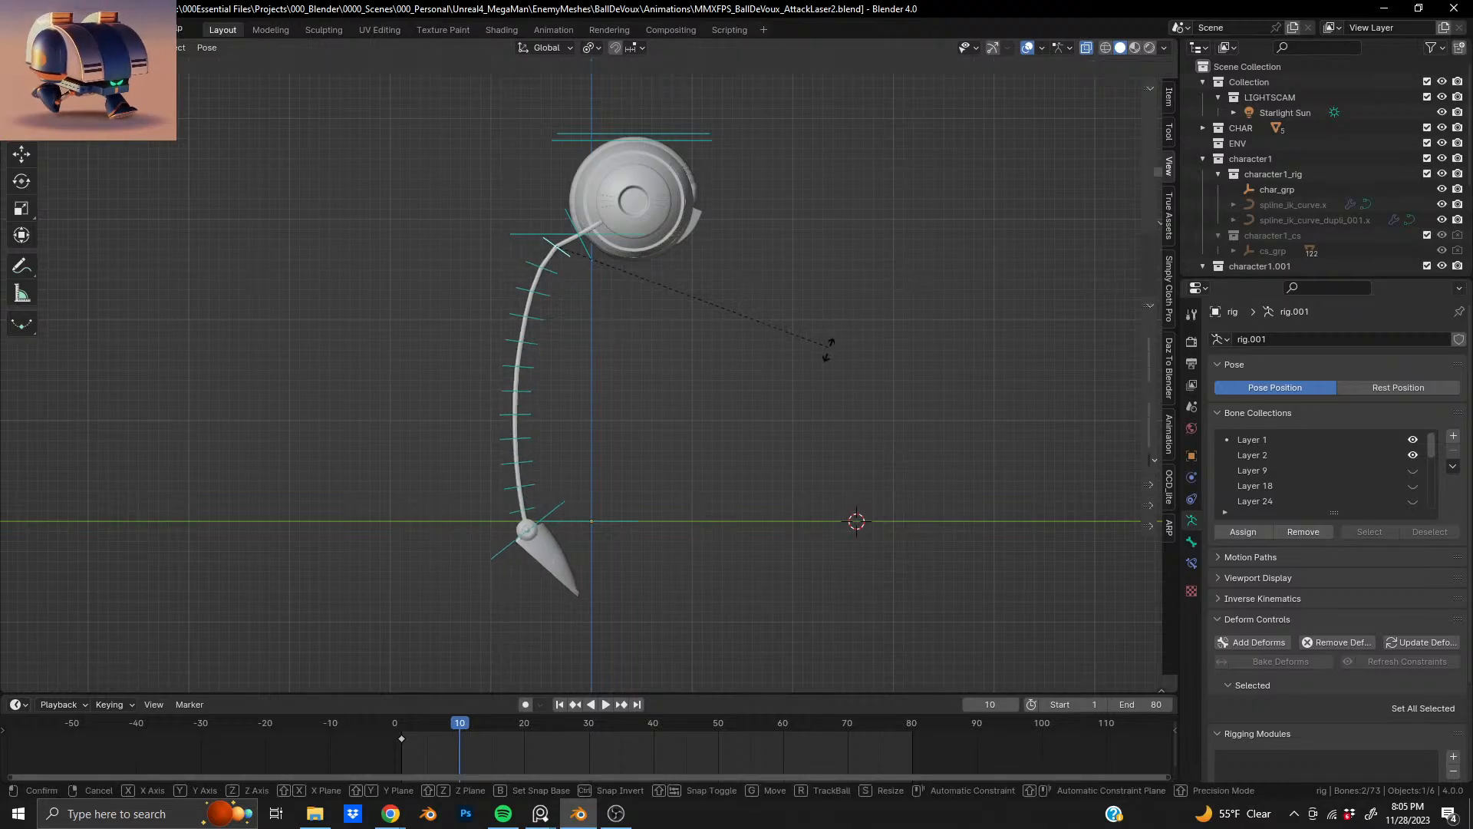
left_click(828, 360)
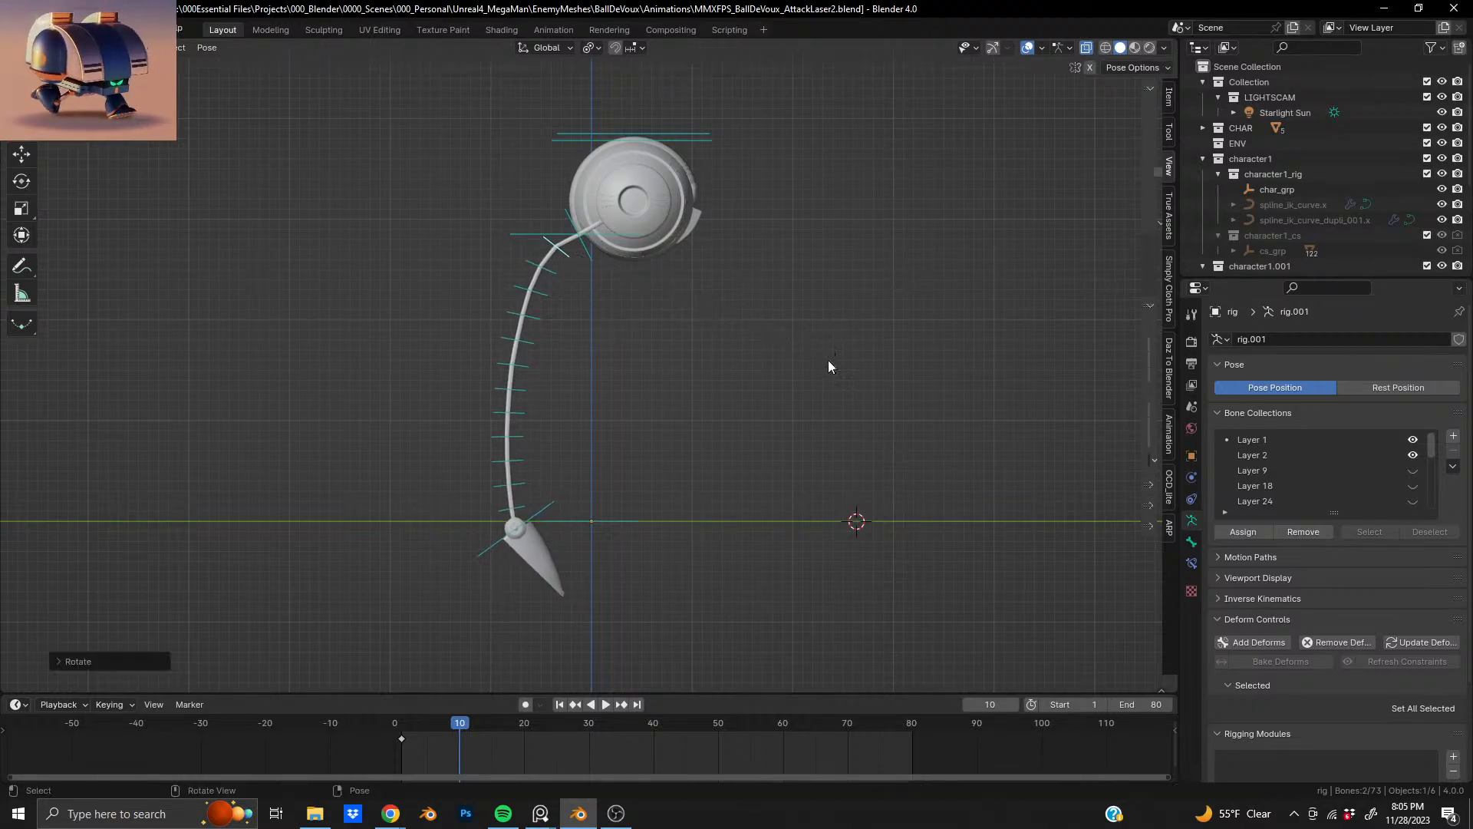
- Try to rotate the first bones at the hip of both legs
left_click(586, 264)
key("r")
left_click(732, 433)
key("ctrl+z")
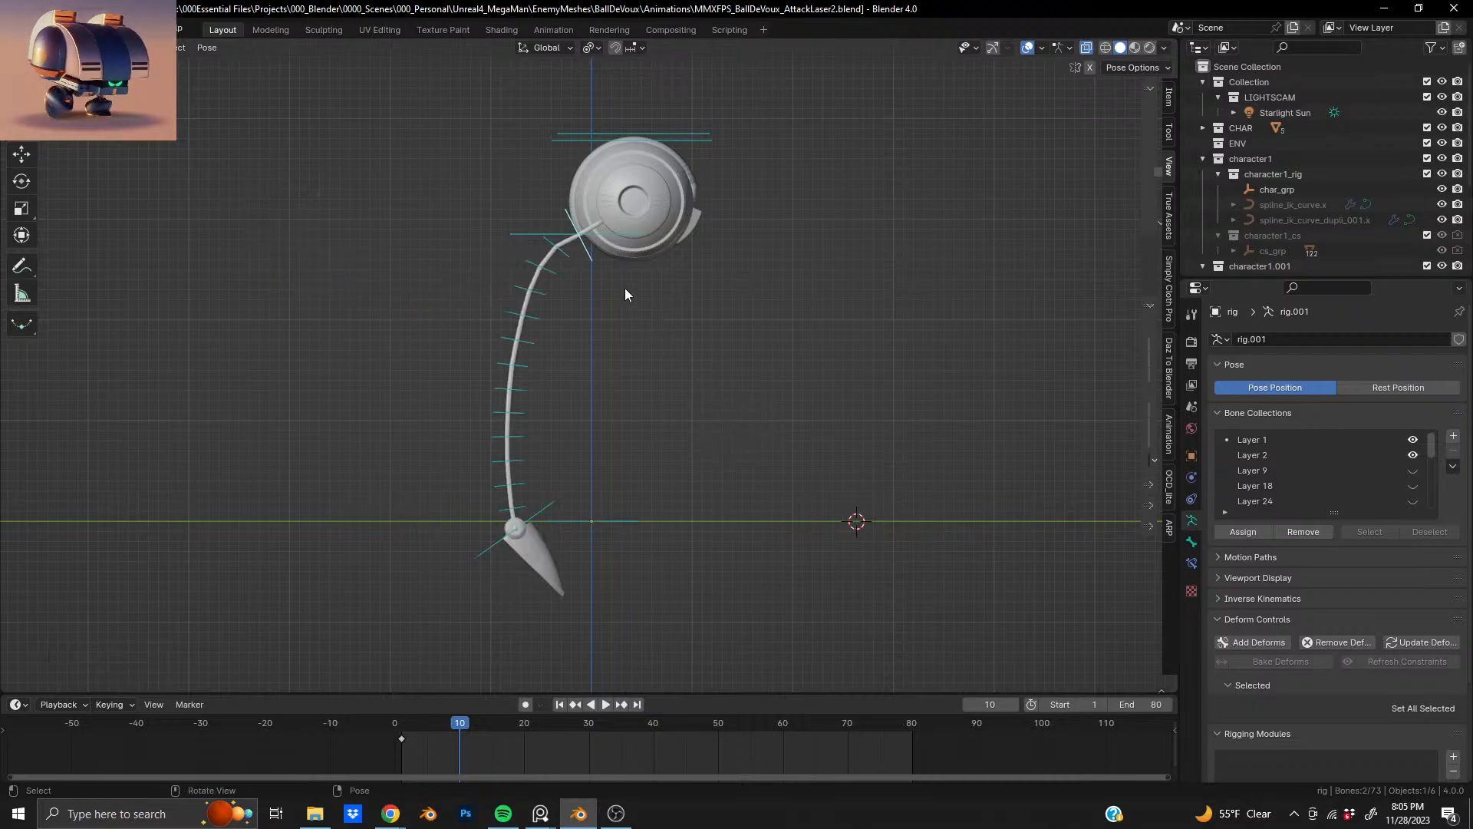
- Rotate the main body bone to tilt the ball body forward and downward
left_click(614, 230)
key("r")
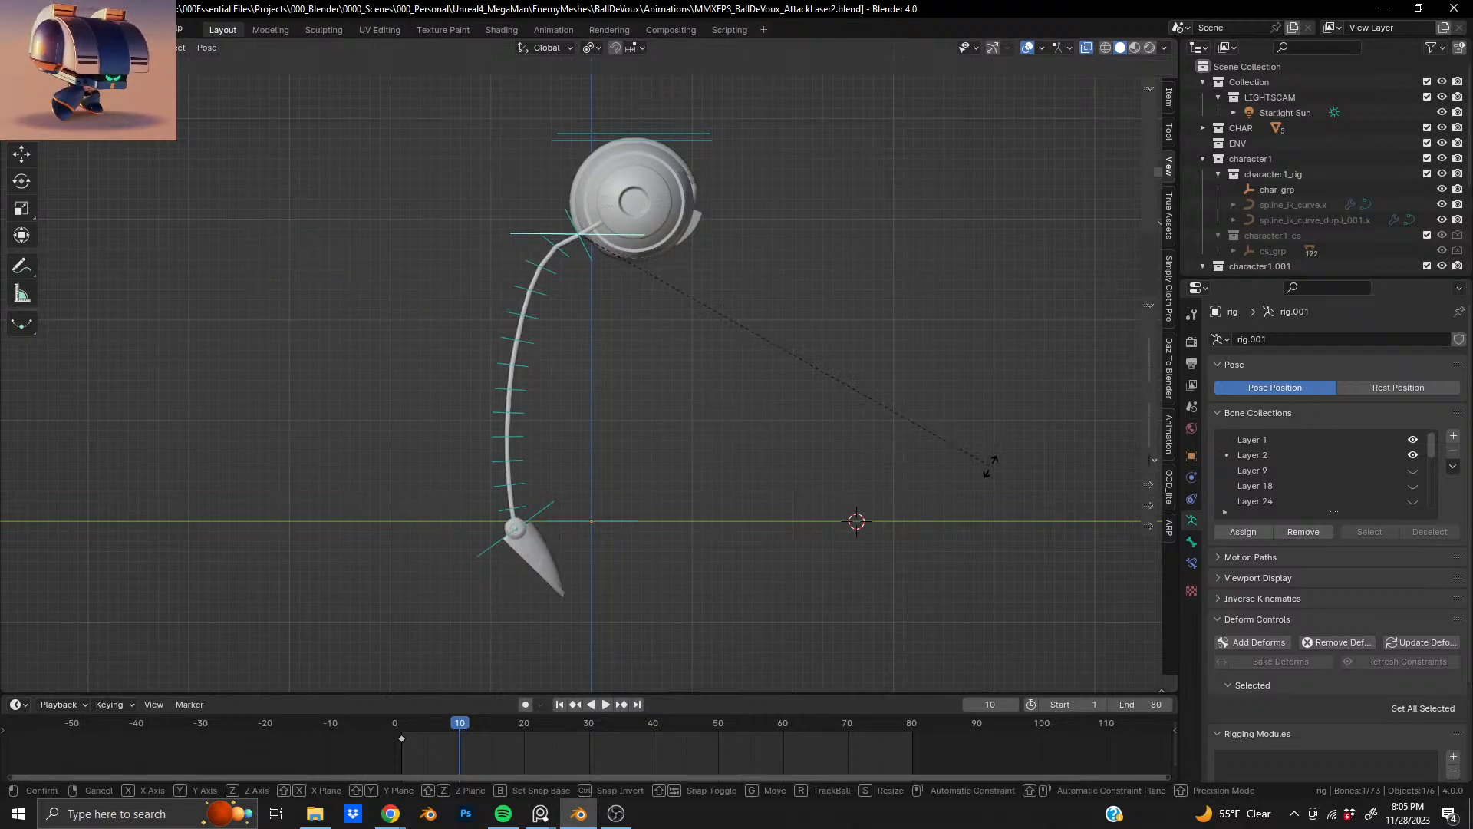
left_click(950, 620)
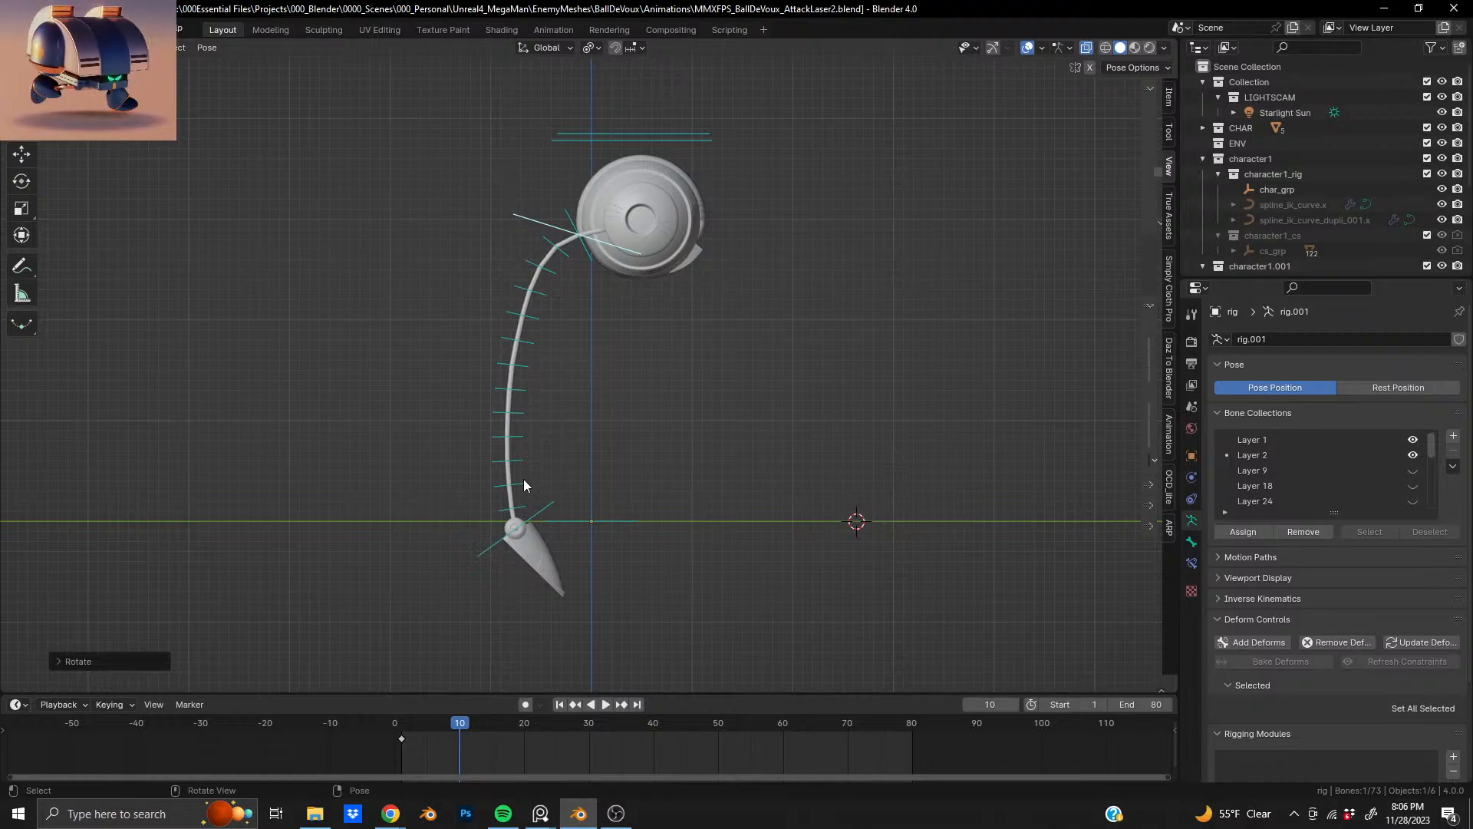
- Rotate the three lowest leg bones above the ankle on both legs to straighten the shins
left_click_drag(472, 438, 508, 516)
key("r")
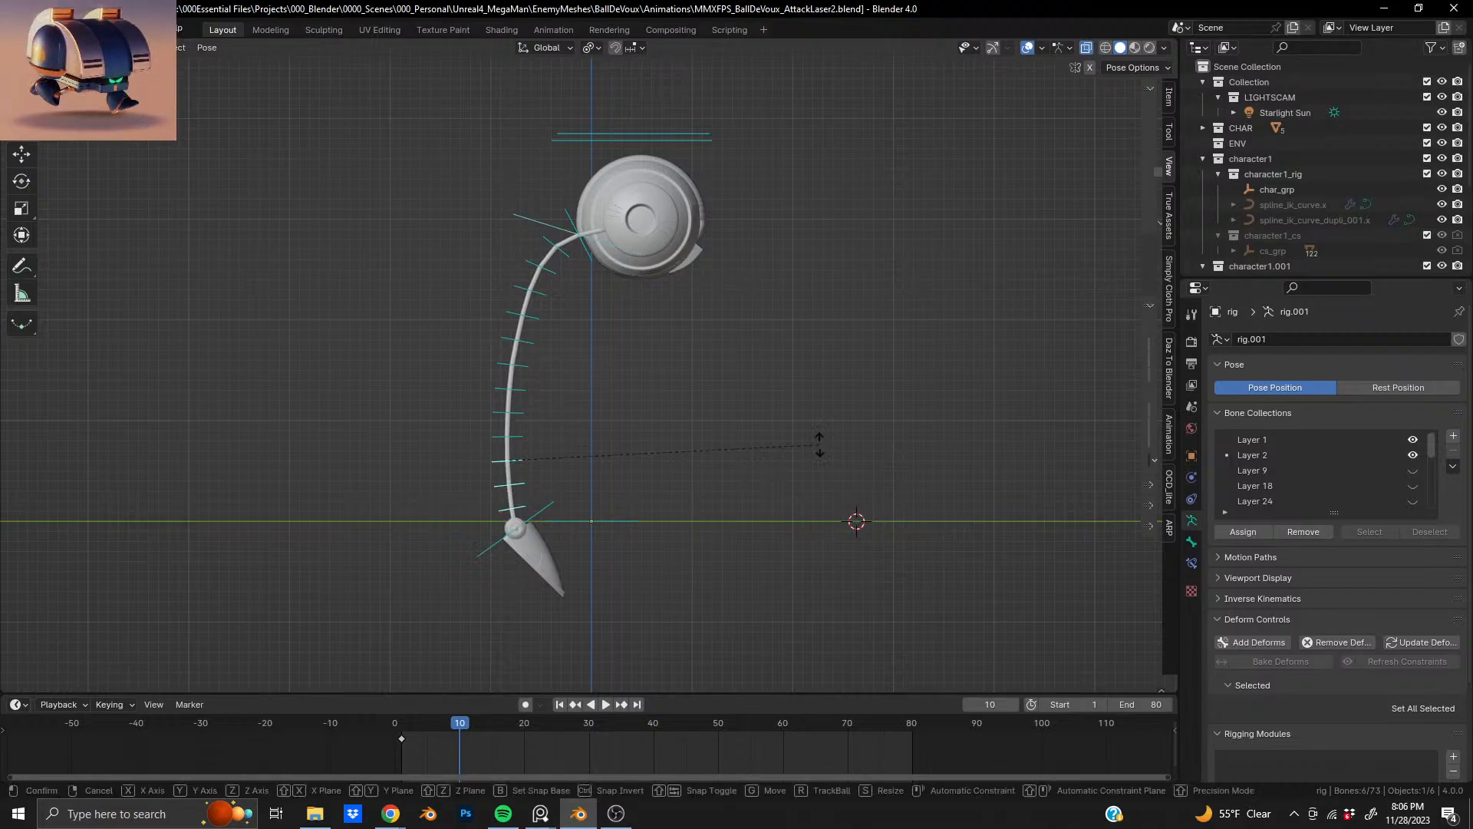
left_click(817, 463)
- Rotate the mid-leg bones of both legs level by level upward so the legs run straight down and slightly backward
left_click_drag(546, 433, 521, 407)
key("r")
left_click(603, 378)
key("r")
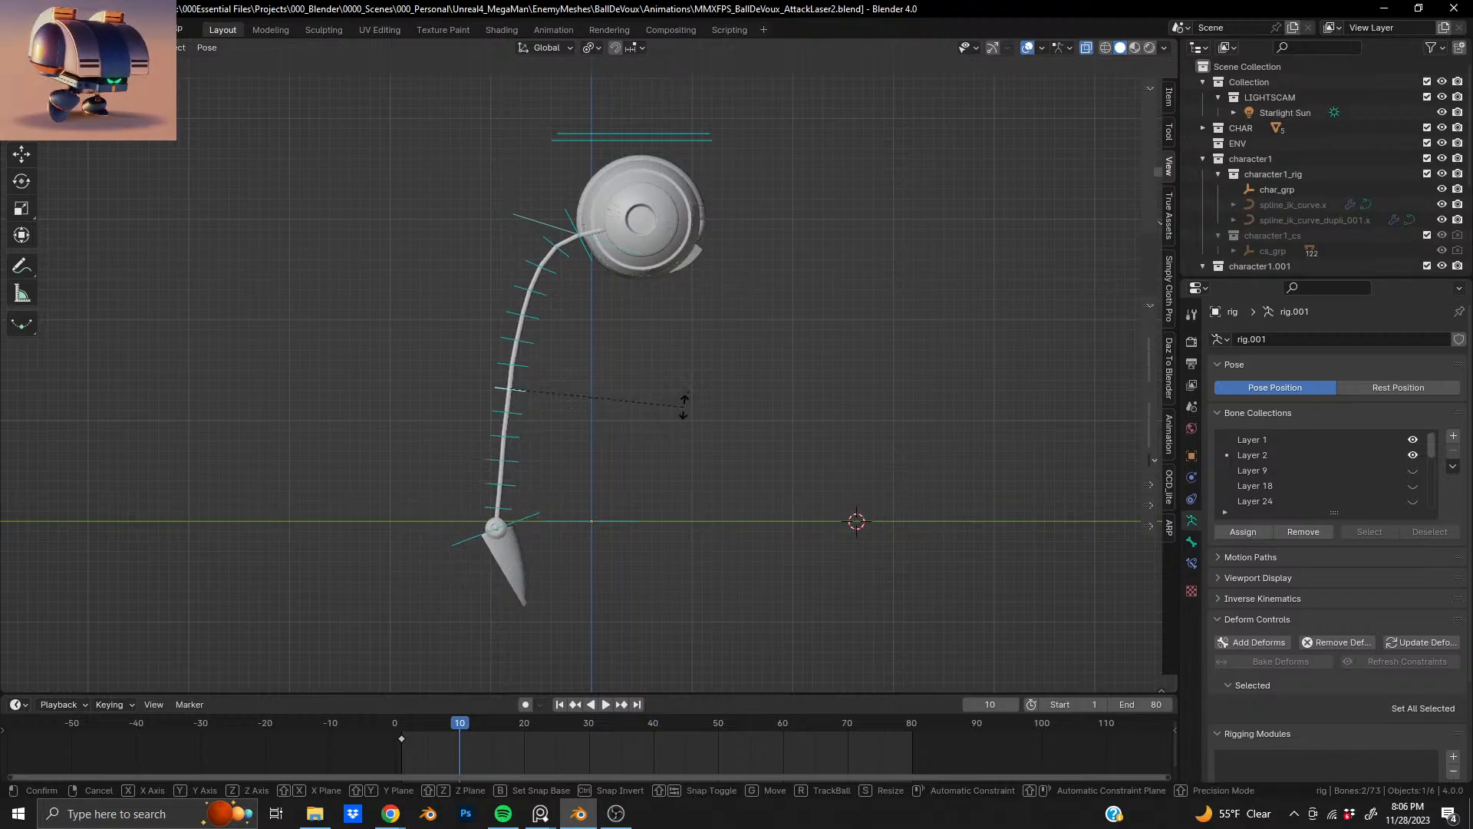
left_click(595, 382)
left_click_drag(536, 357, 525, 376)
key("r")
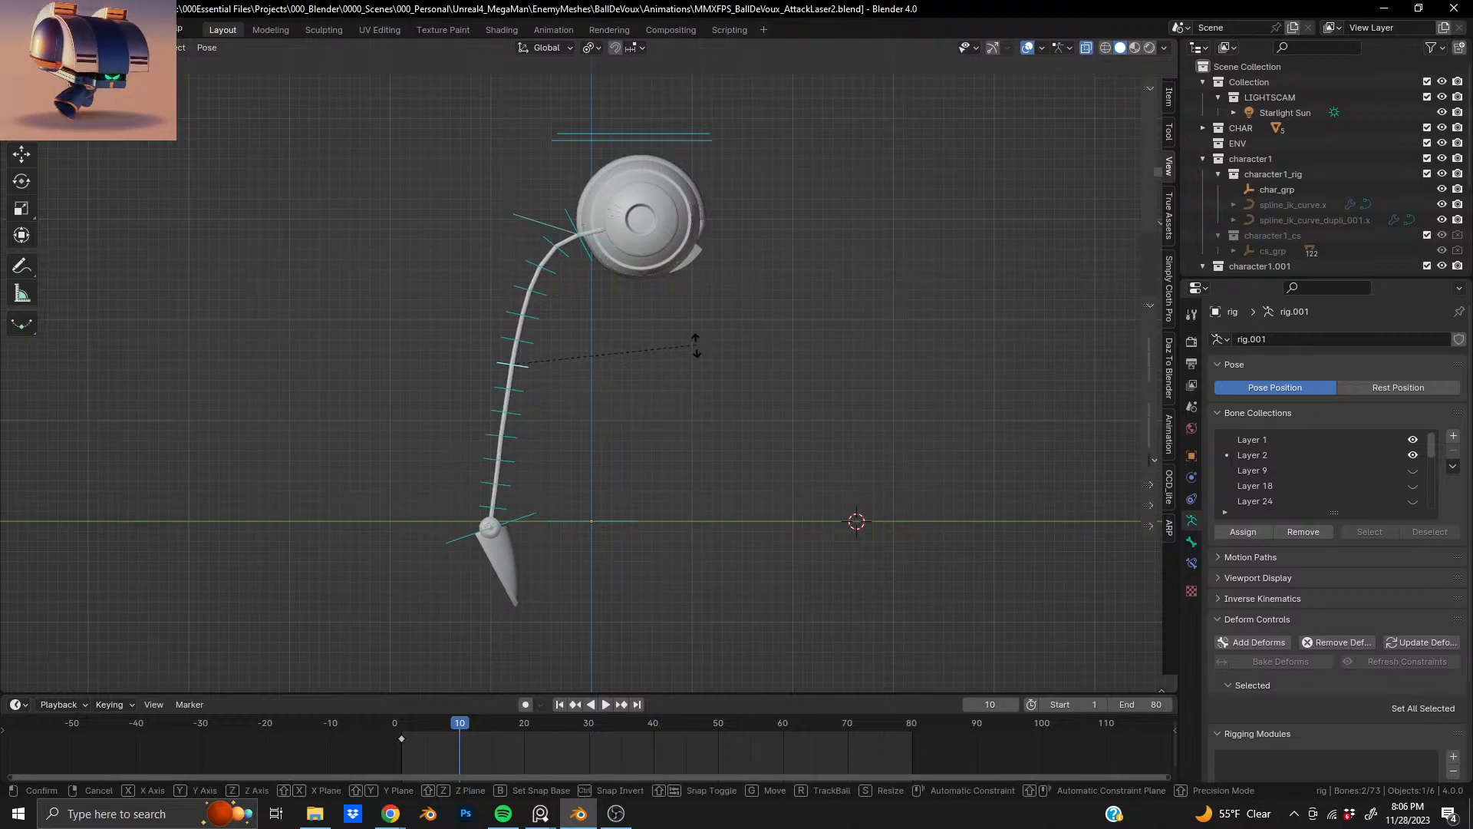
left_click(695, 350)
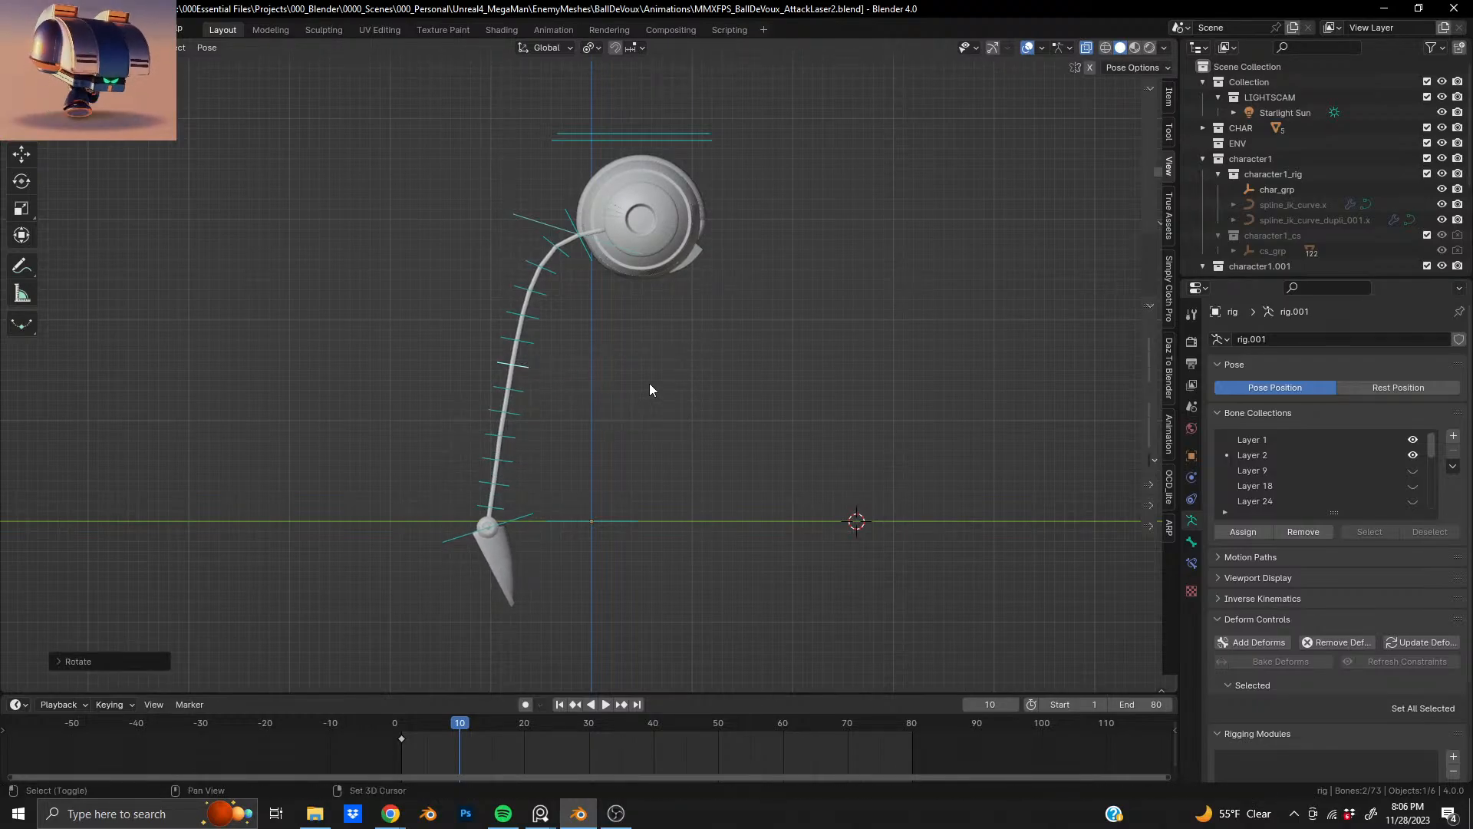
scroll(650, 382, "up", 2)
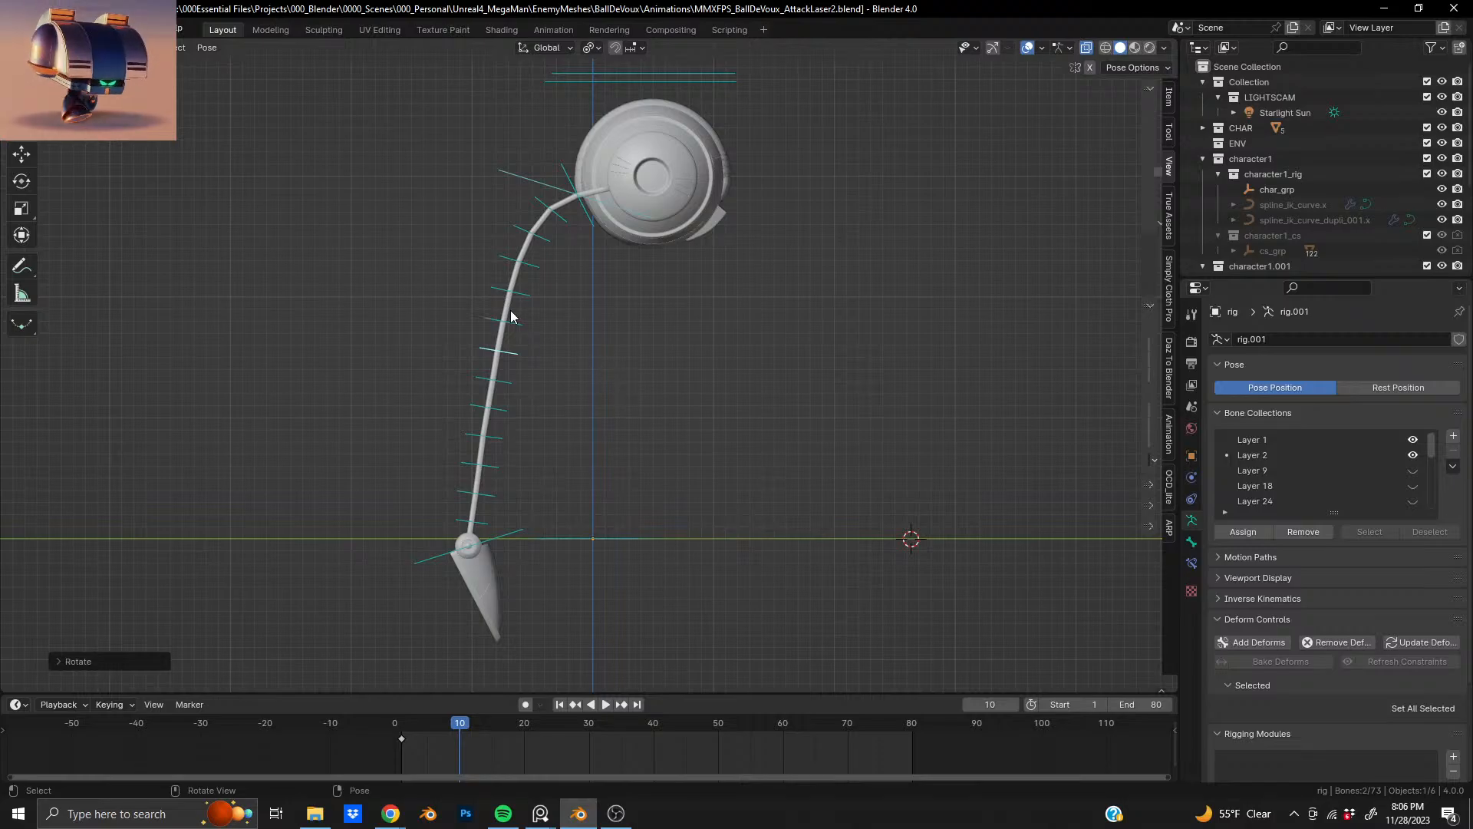
scroll(537, 300, "down", 1)
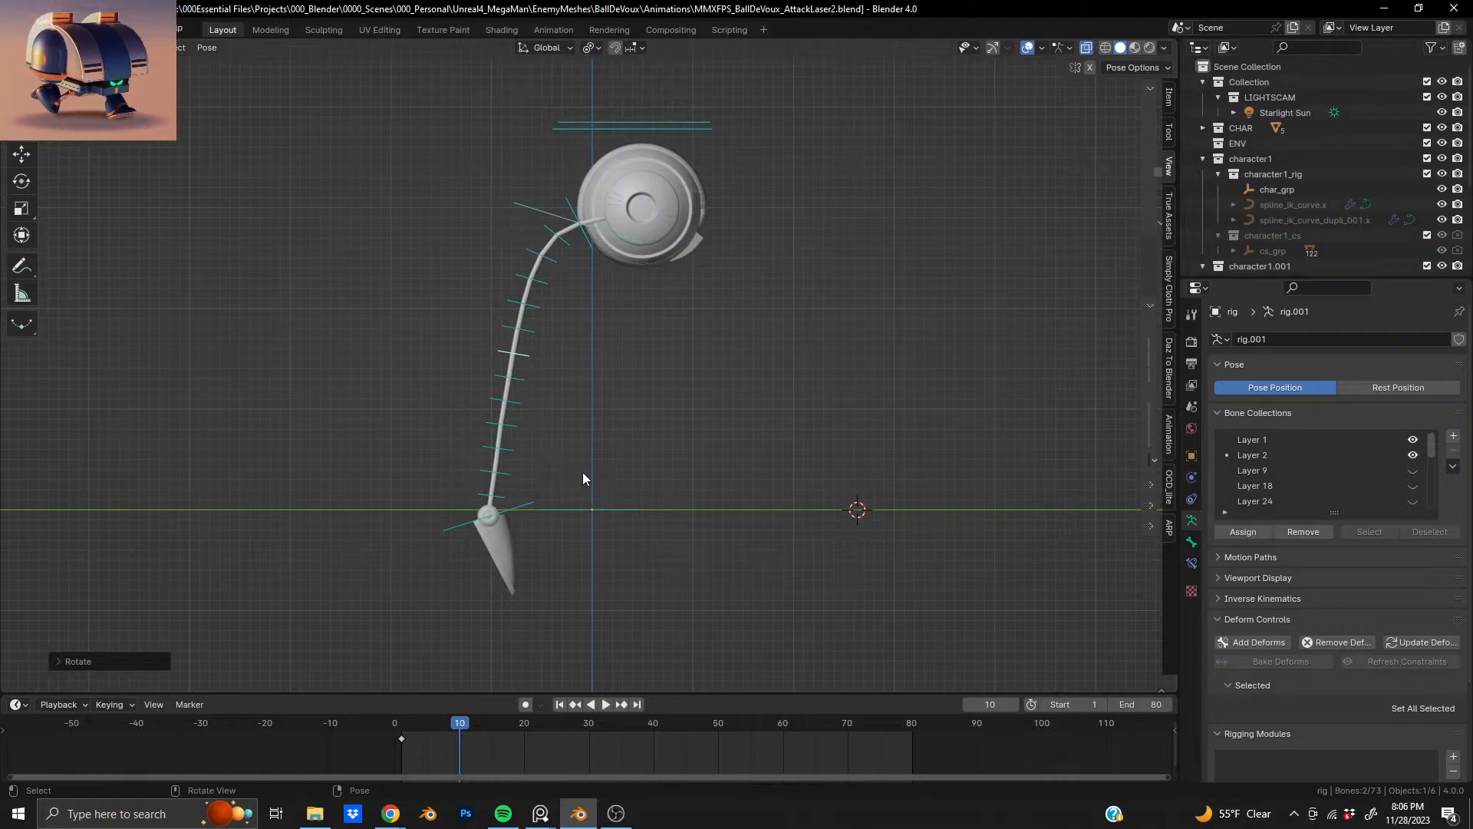
- Rotate the foot bones of both legs together until the soles are level and the toes point forward
left_click(531, 507)
key("r")
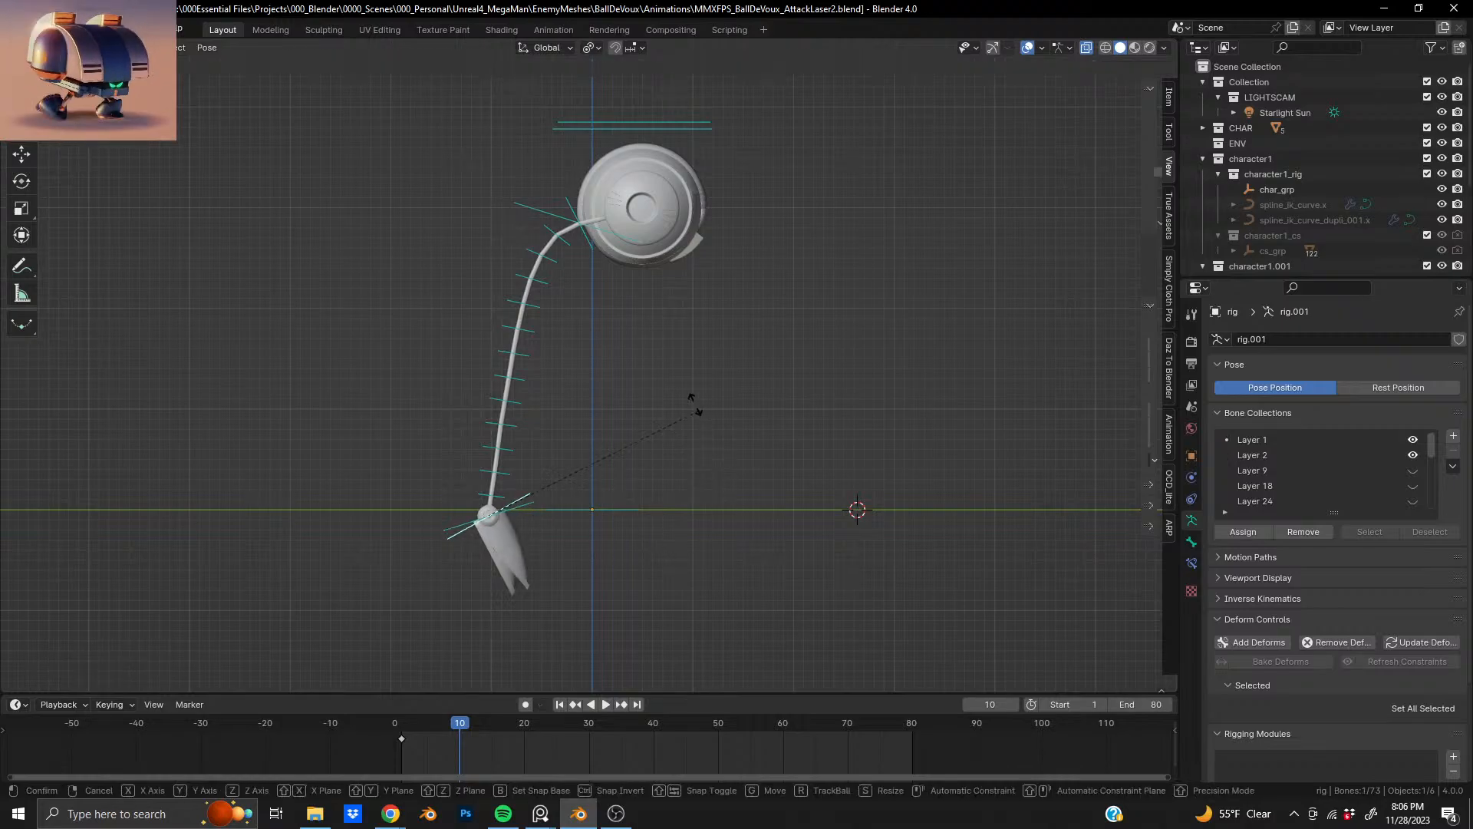
left_click(675, 390)
key("ctrl+z")
left_click(535, 513, "shift")
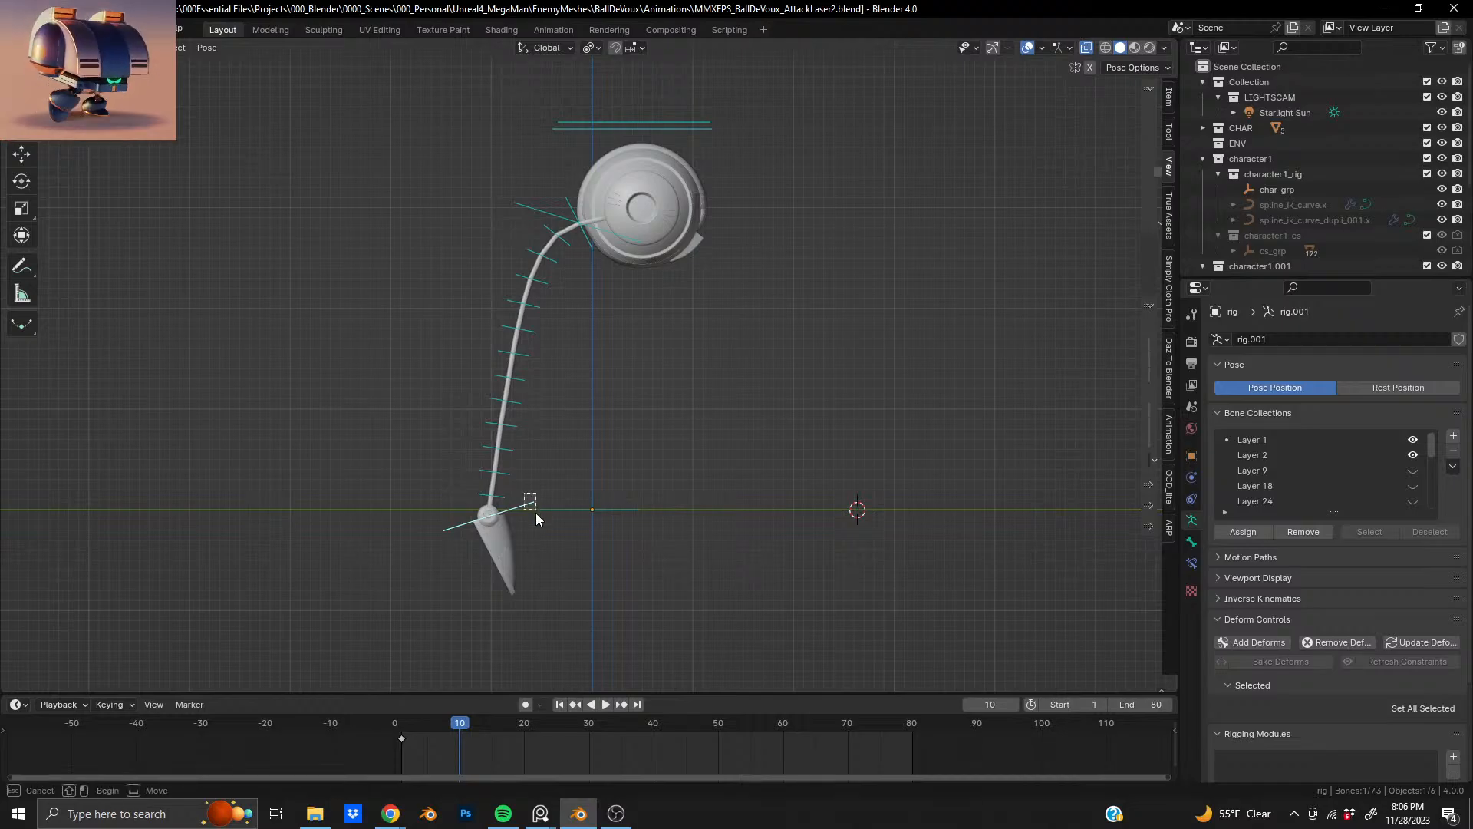
key("r")
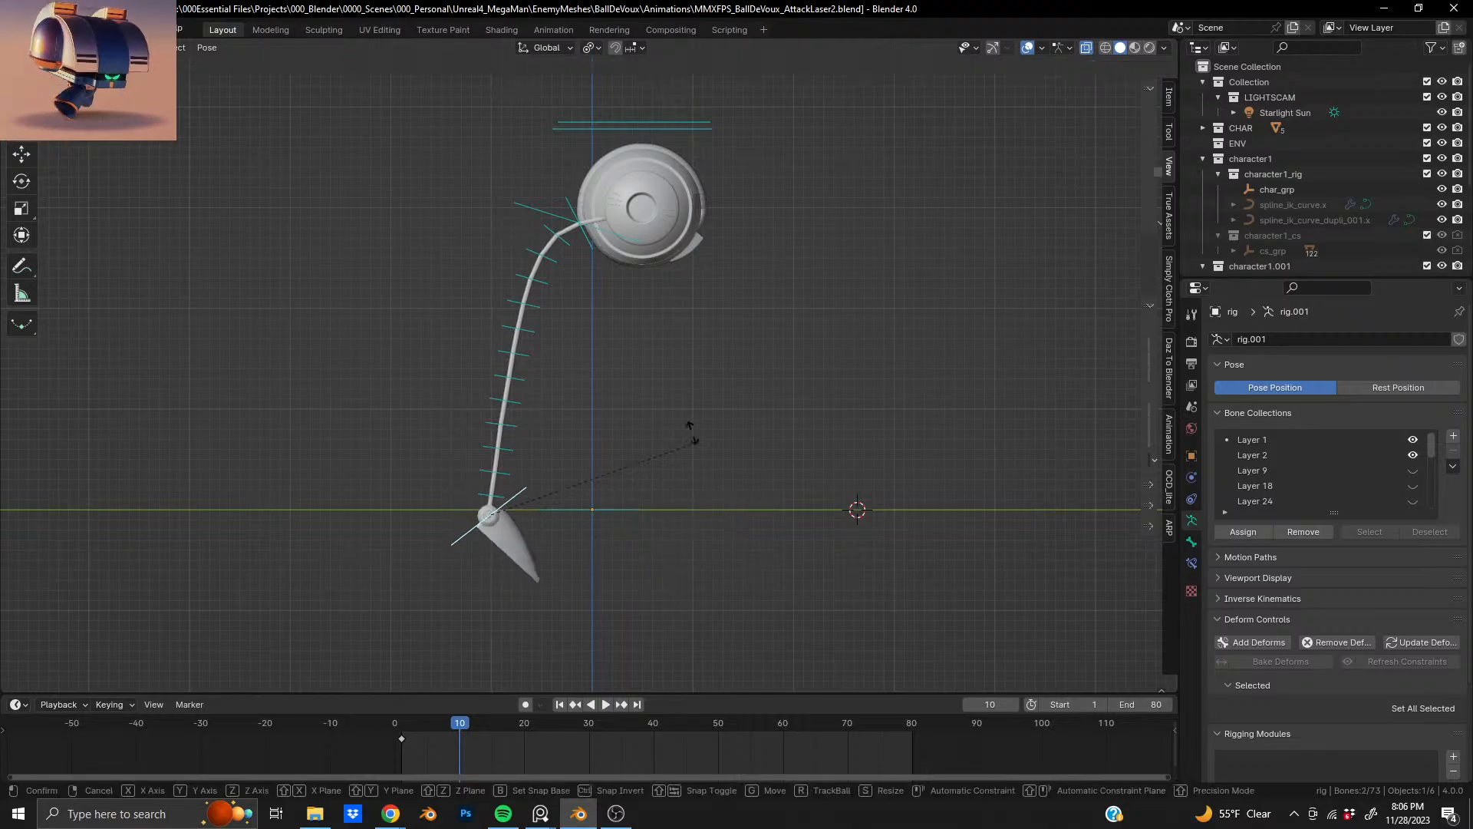
left_click(599, 552)
scroll(614, 429, "up", 8)
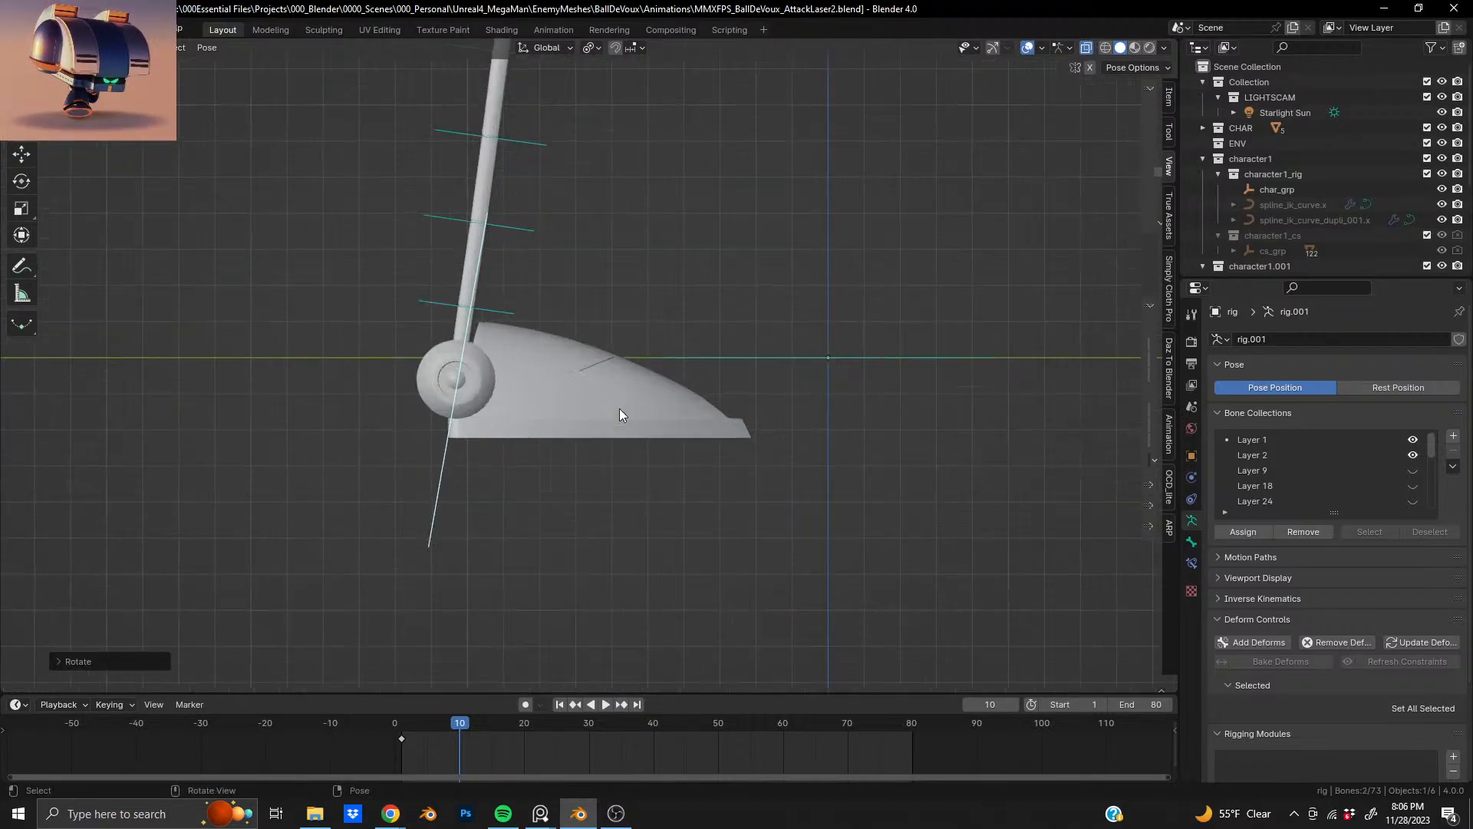
scroll(610, 447, "down", 10)
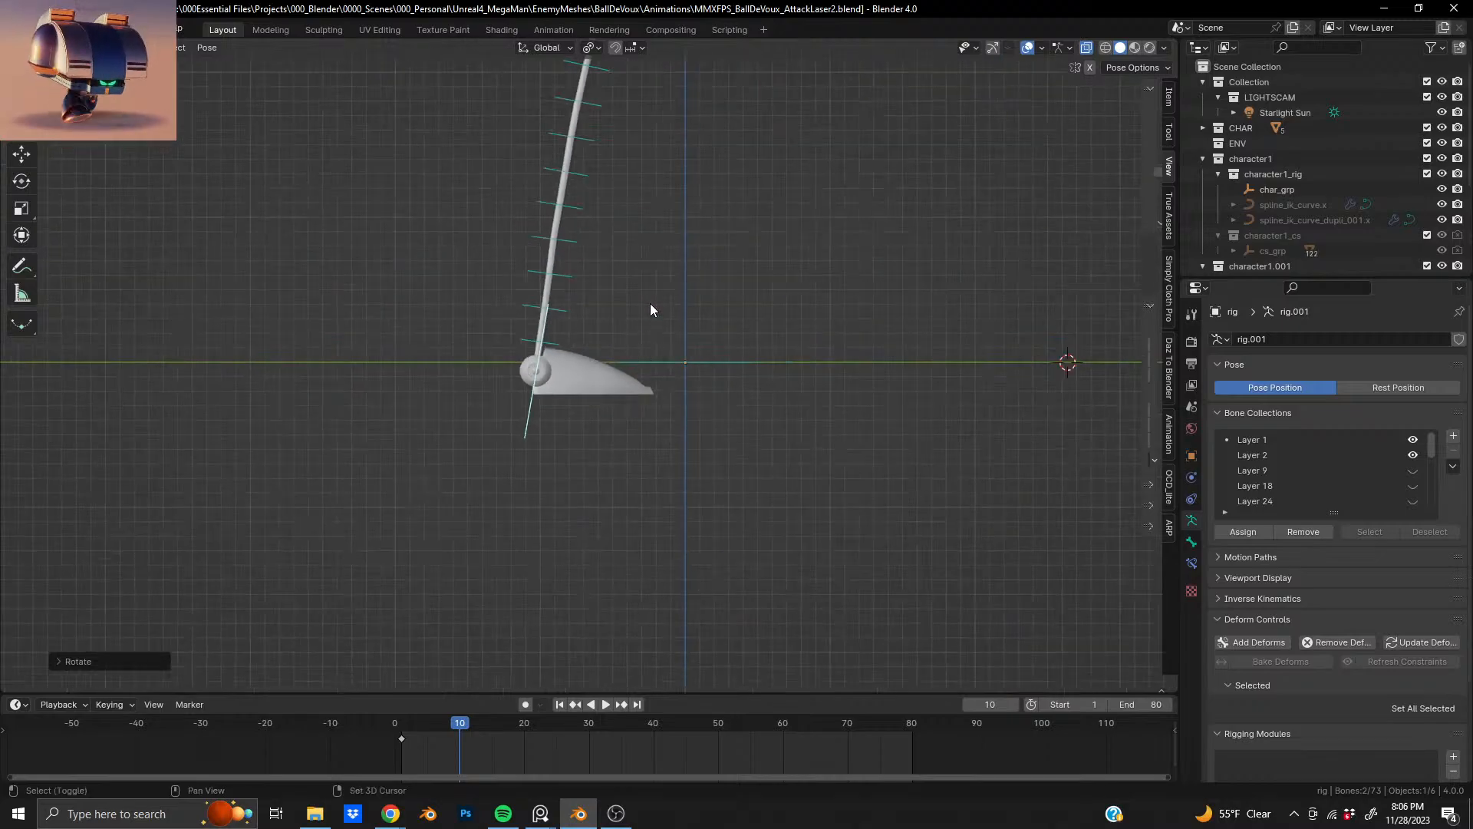
- Move the body and leg bones up until the soles rest on the ground line, and copy the pose
key("a")
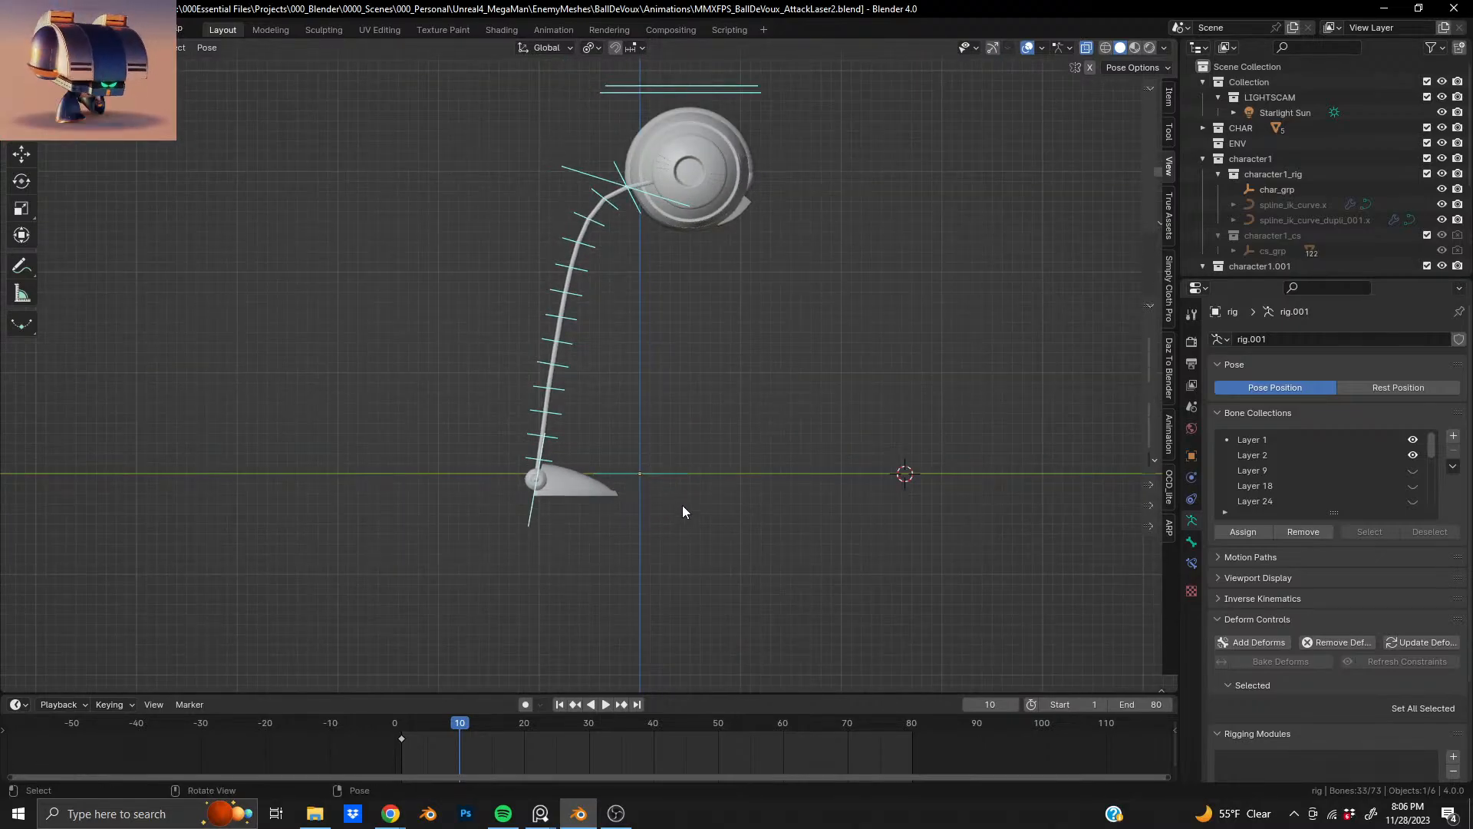
middle_click_drag(662, 438, 600, 467, "shift")
key("g")
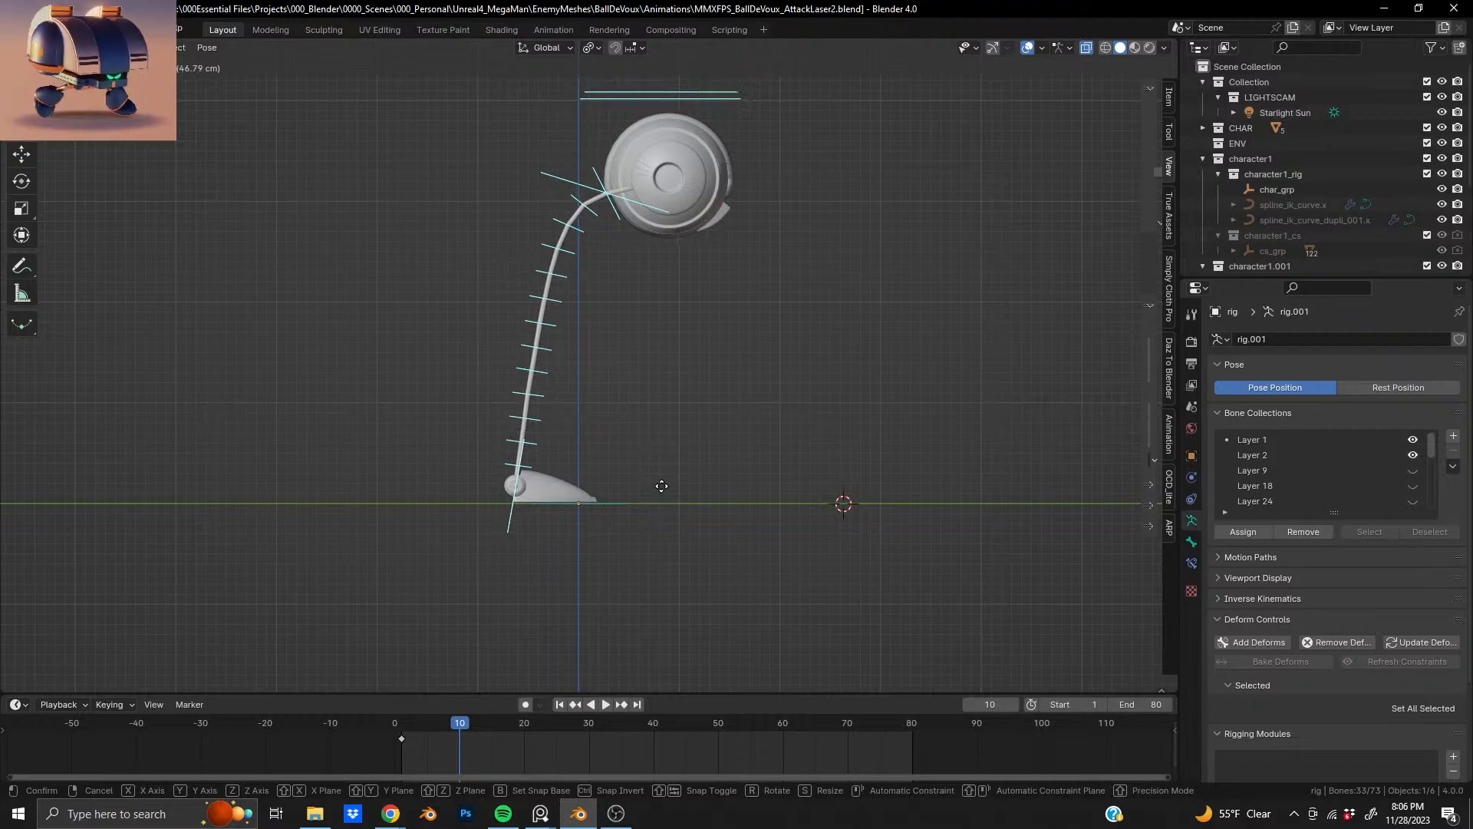
left_click(660, 486)
key("ctrl+c")
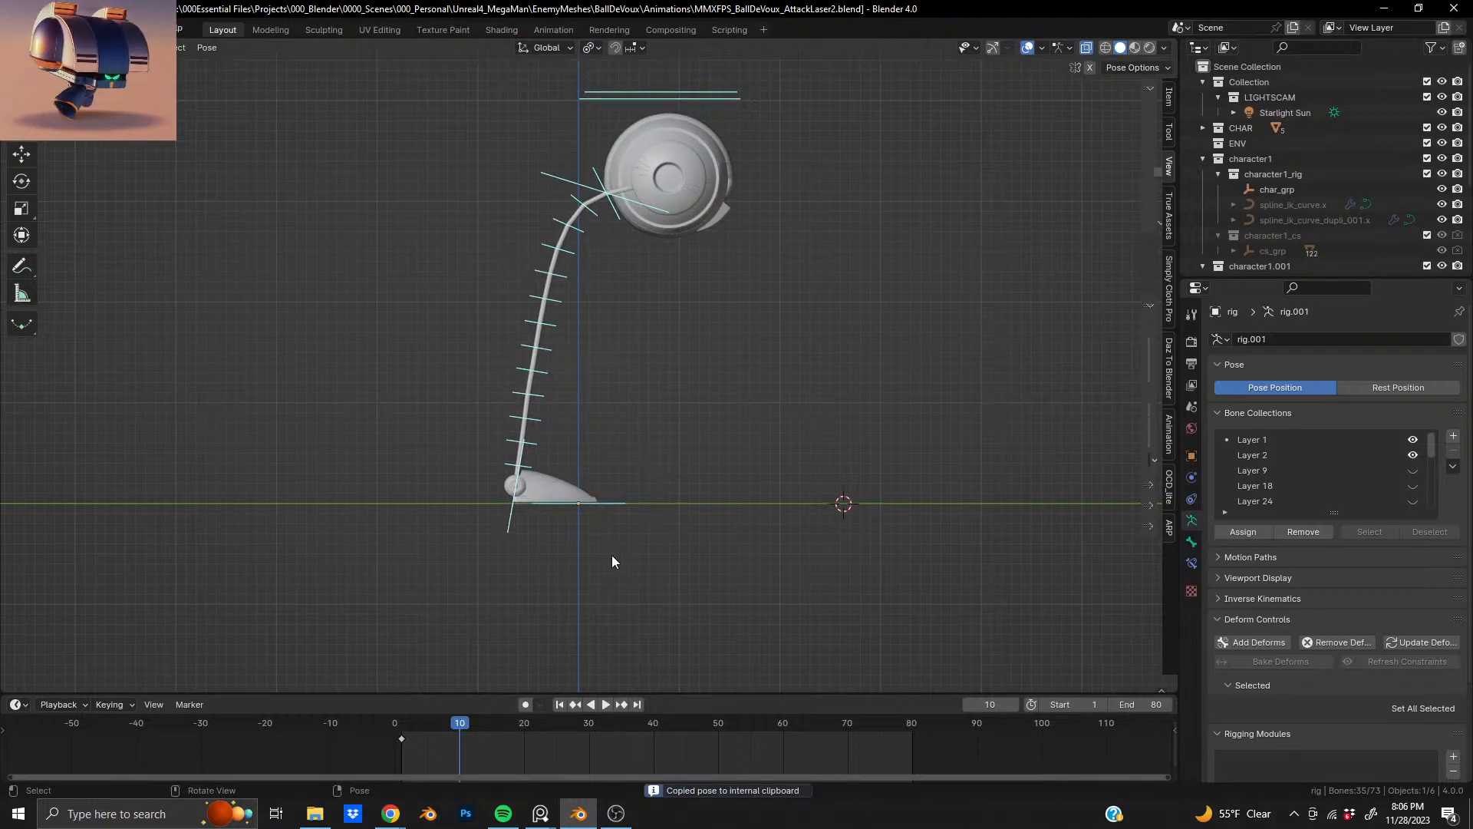
- Place the 3D cursor at the toe tip of the original frame 1 pose as a foot position marker
left_click(404, 729)
left_click(459, 722)
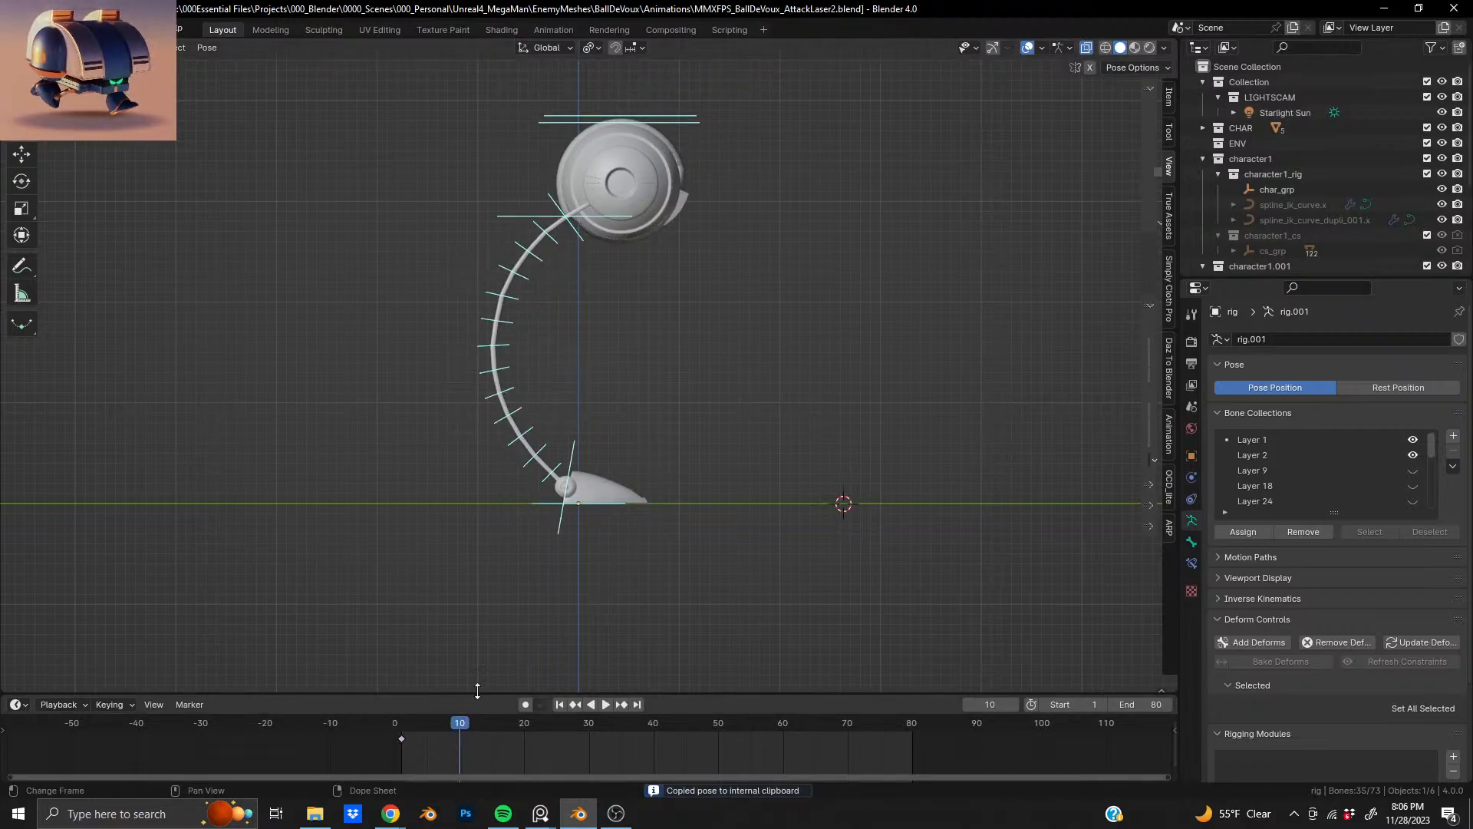
middle_click_drag(526, 477, 543, 396, "shift")
scroll(543, 395, "up", 10)
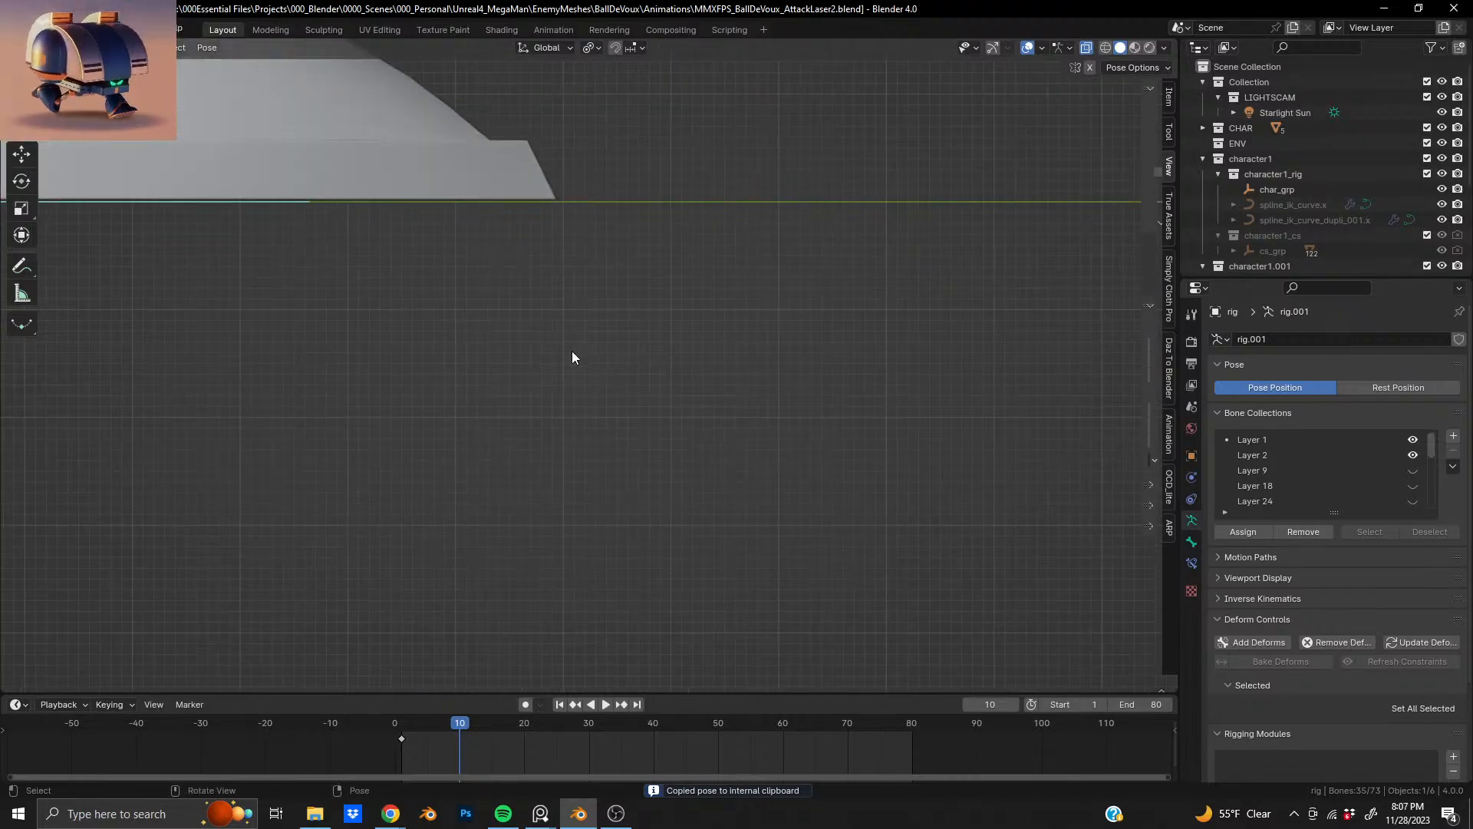
scroll(524, 388, "up", 8)
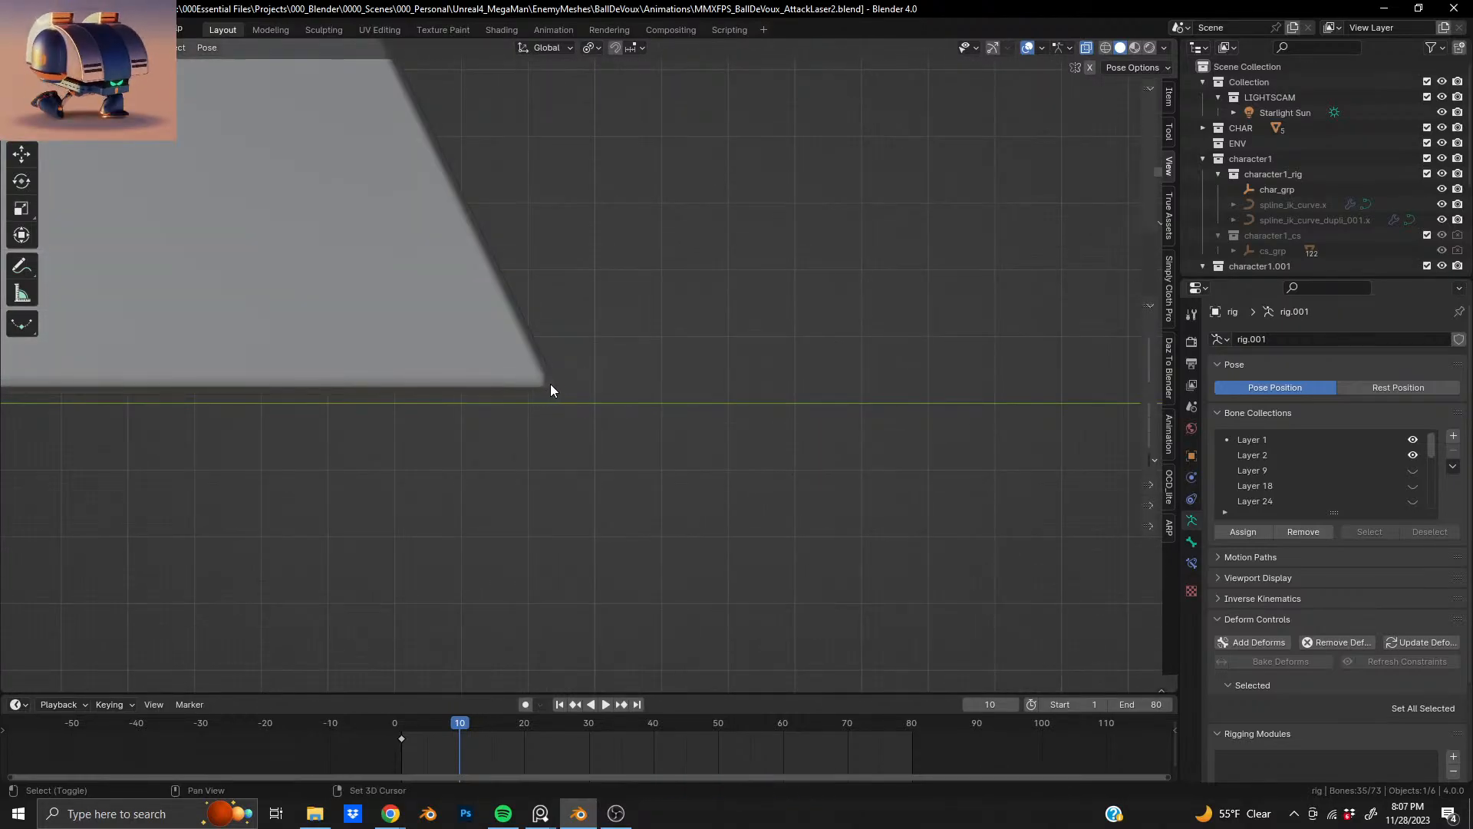
right_click(550, 384, "shift")
scroll(546, 389, "down", 6)
- Paste the copied pose at frame 10 and move the body and leg bones forward until the toe tips meet the 3D cursor
key("ctrl+v")
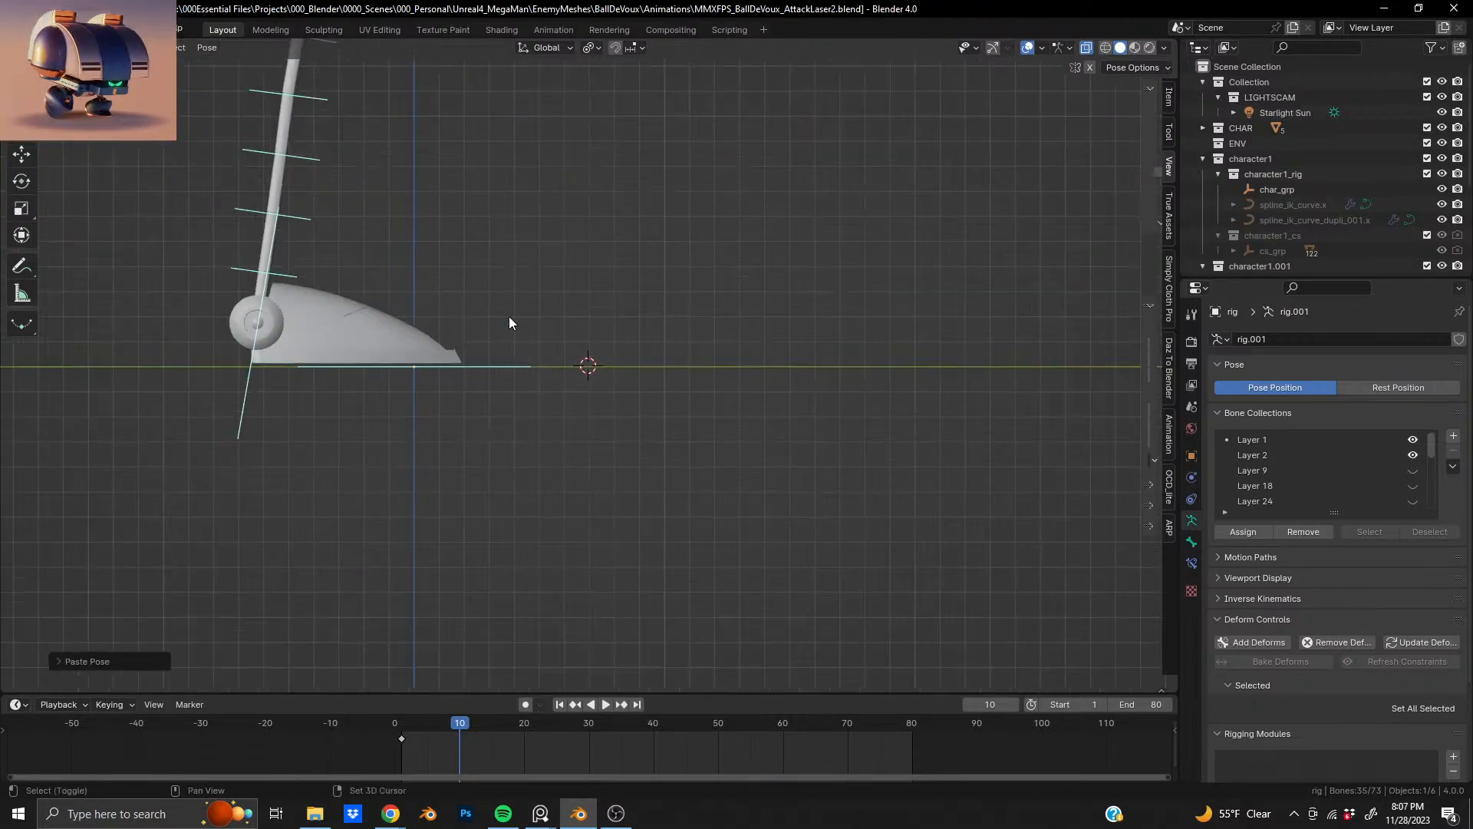
middle_click_drag(509, 316, 518, 479, "shift")
left_click_drag(521, 485, 516, 572)
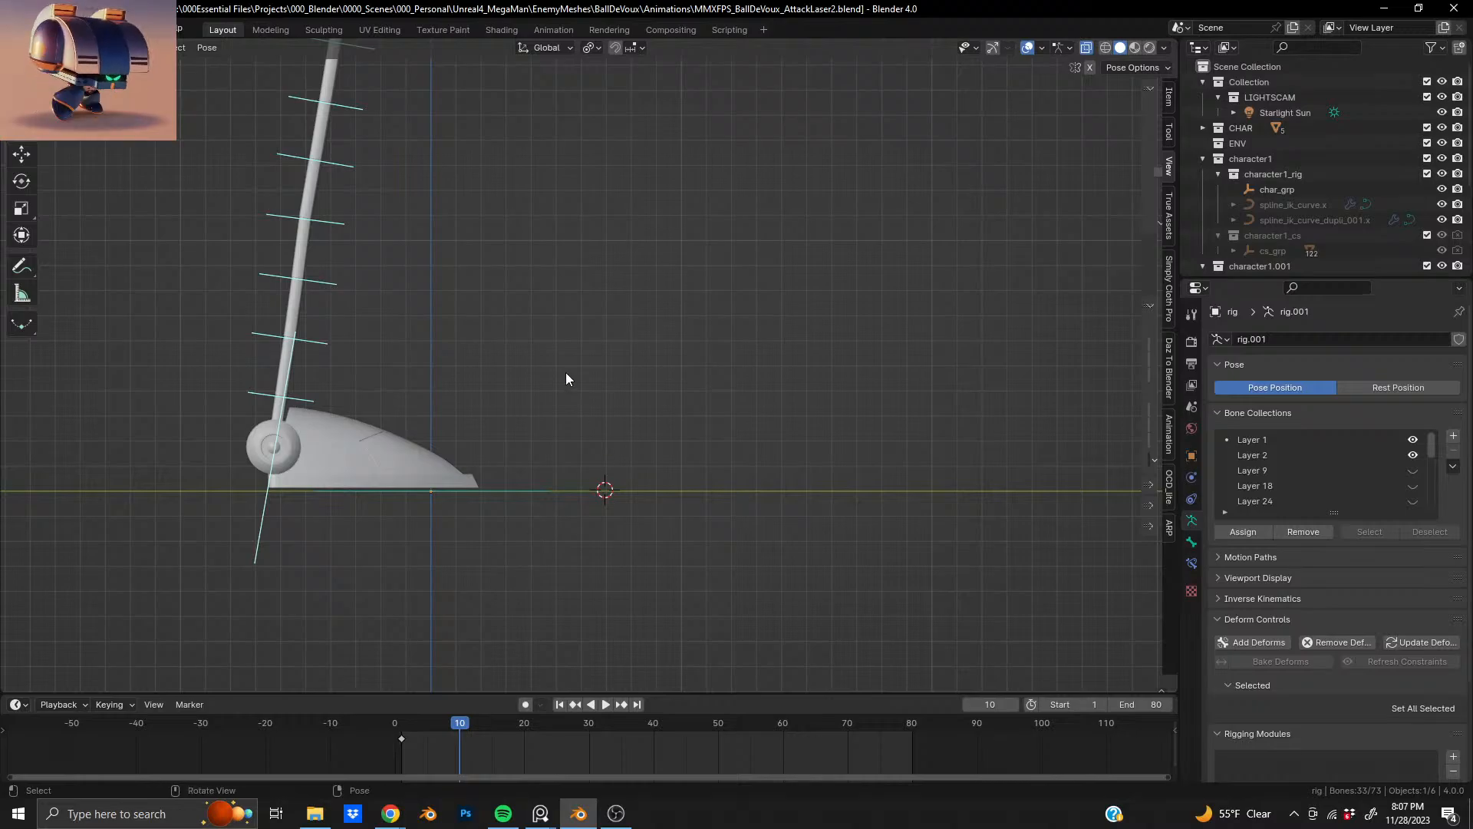
key("g")
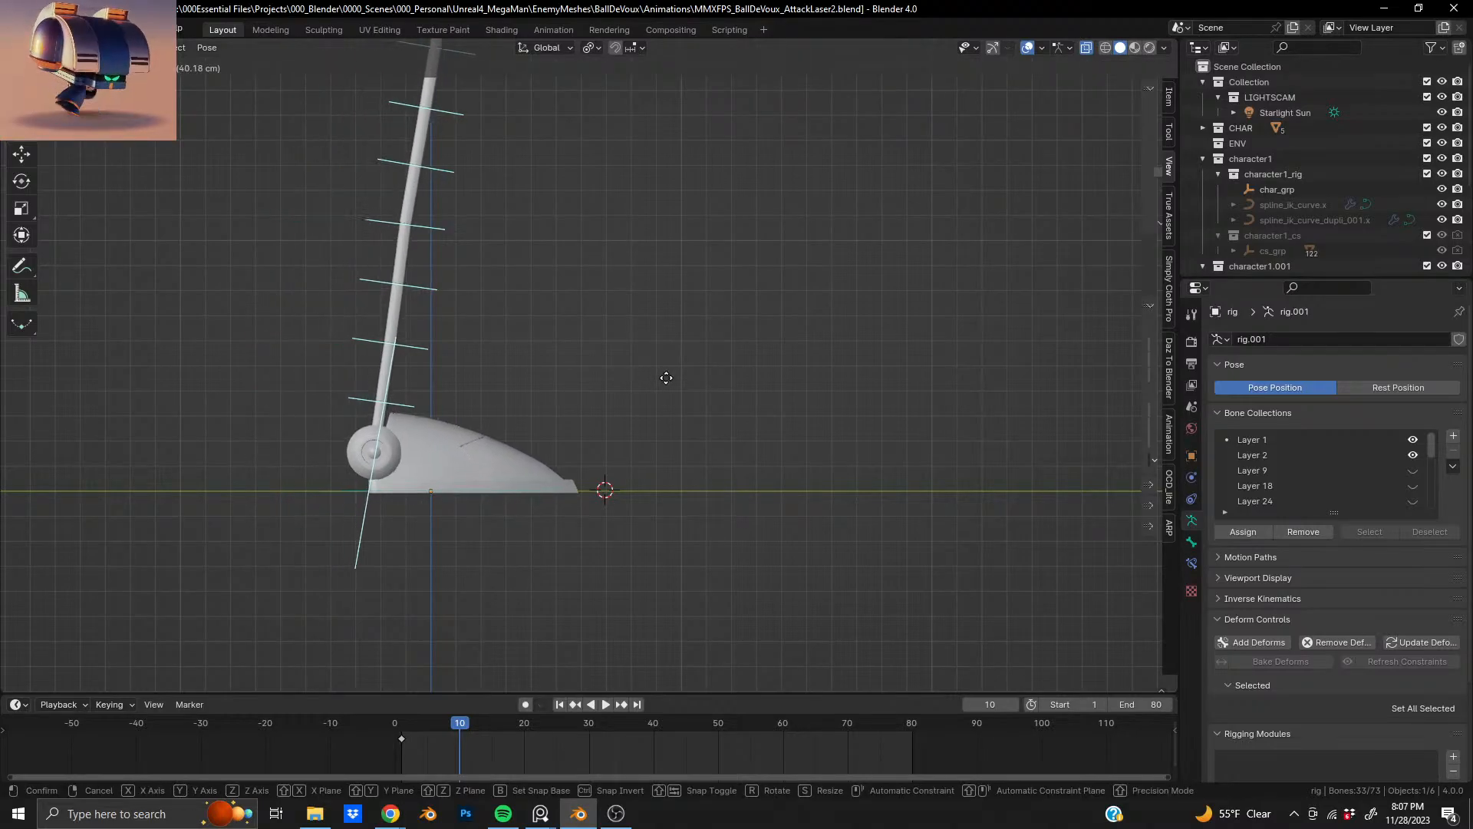
key("y")
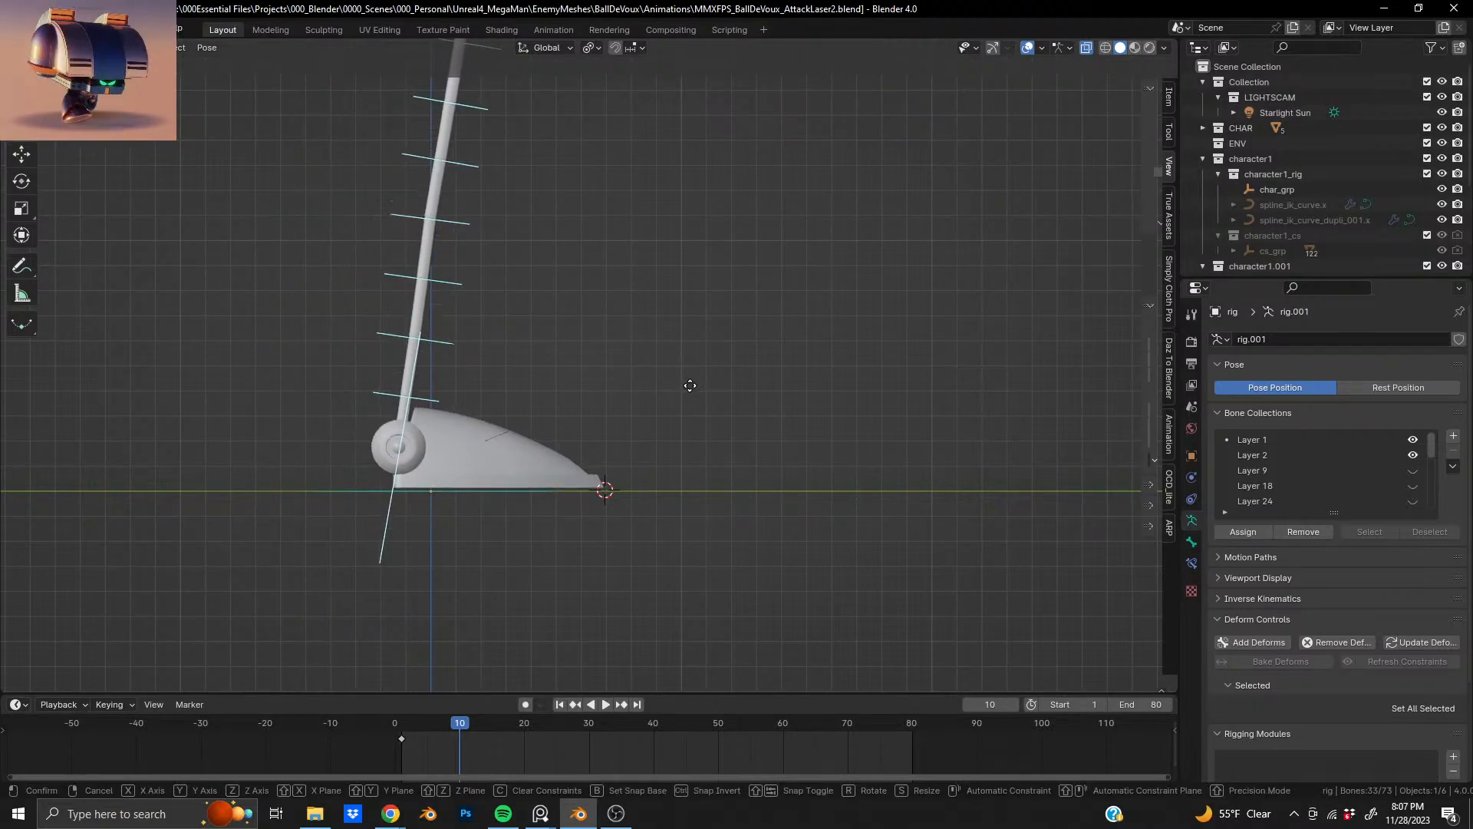
left_click(693, 386)
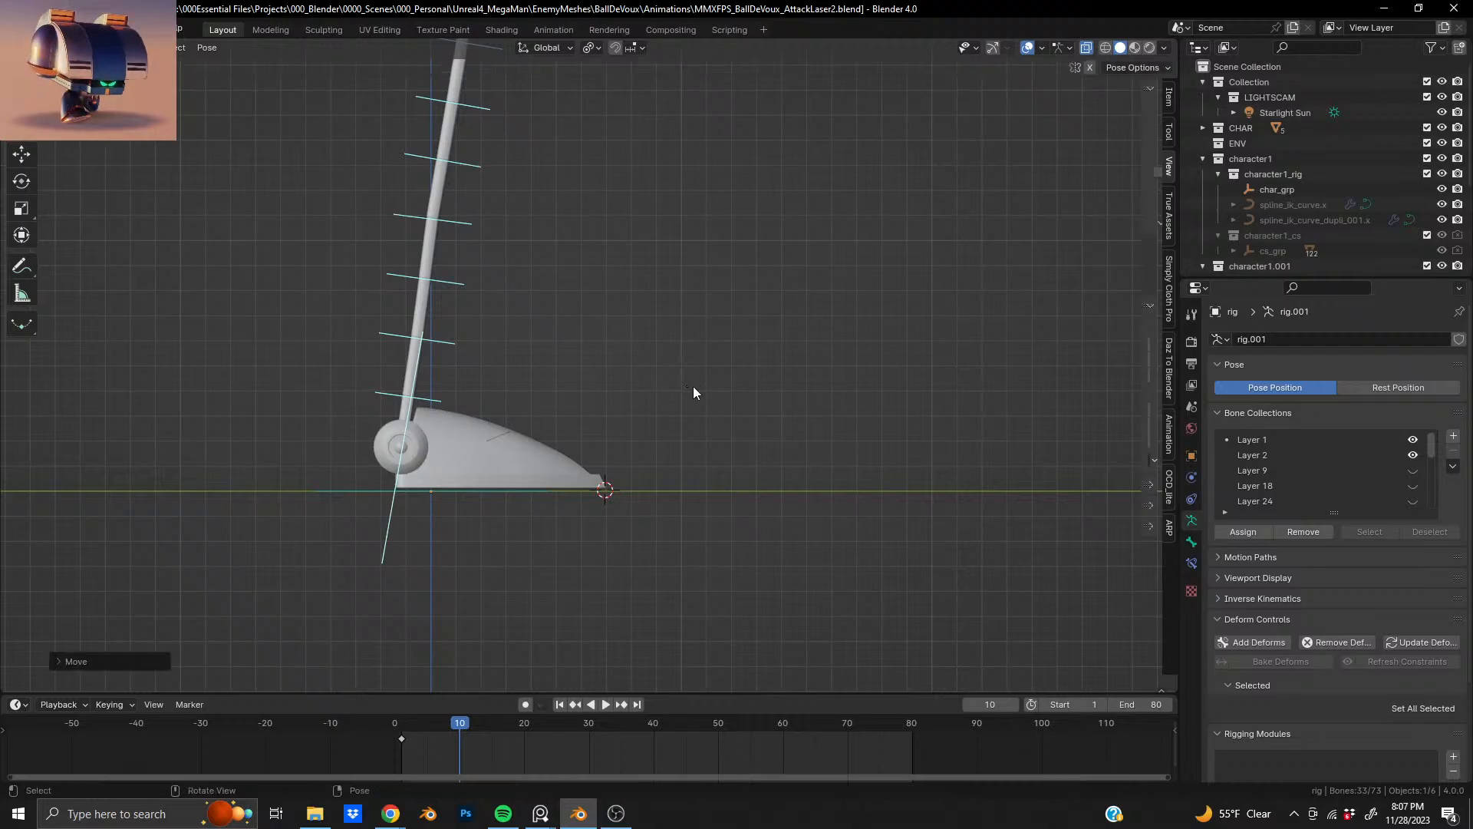
key("g")
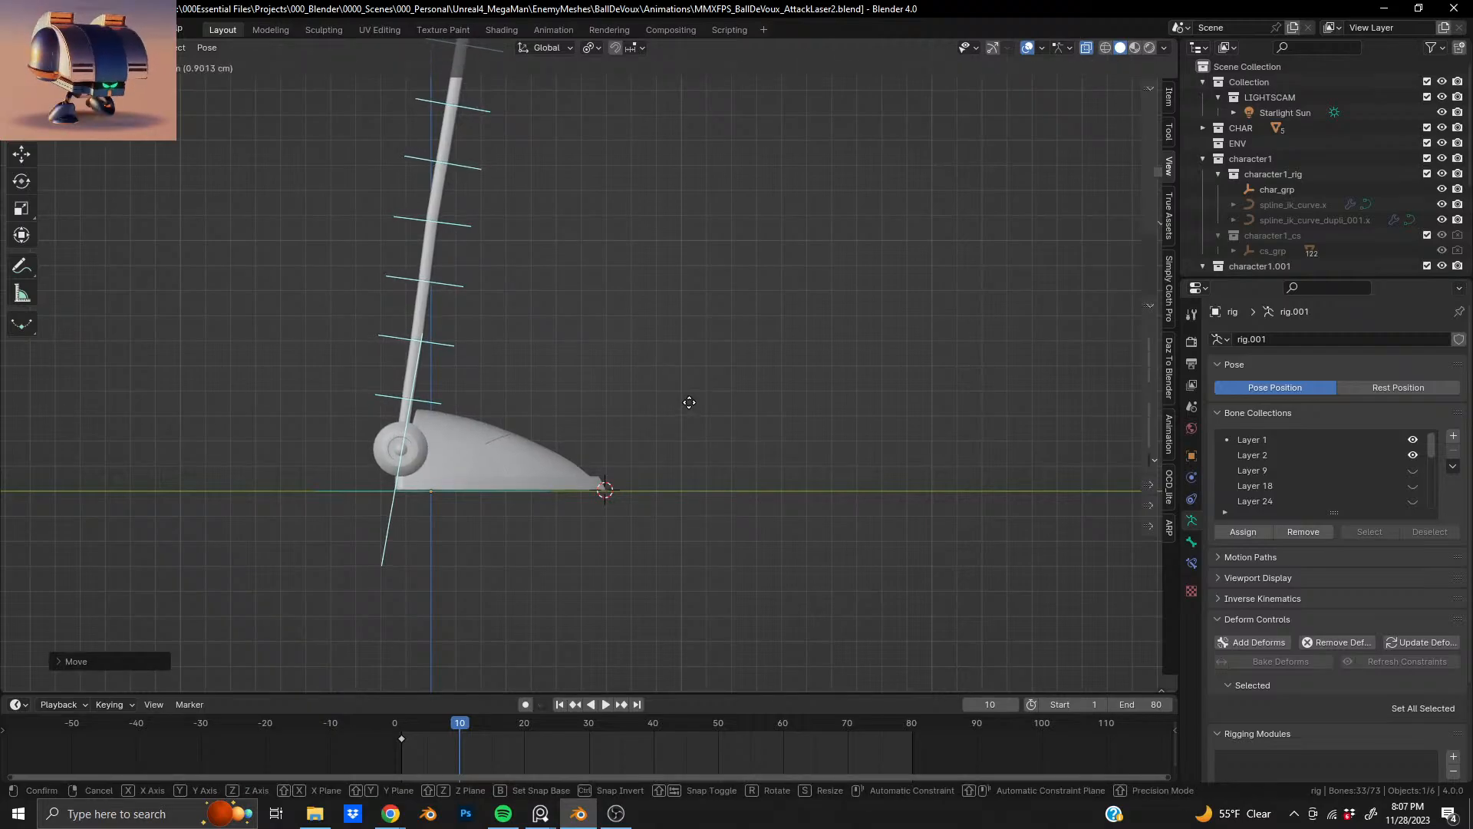
left_click(688, 407)
- Rotate the matching upper-leg bones of both legs forward until the legs hang almost vertically below the body
scroll(564, 395, "down", 5)
key("KP_Decimal")
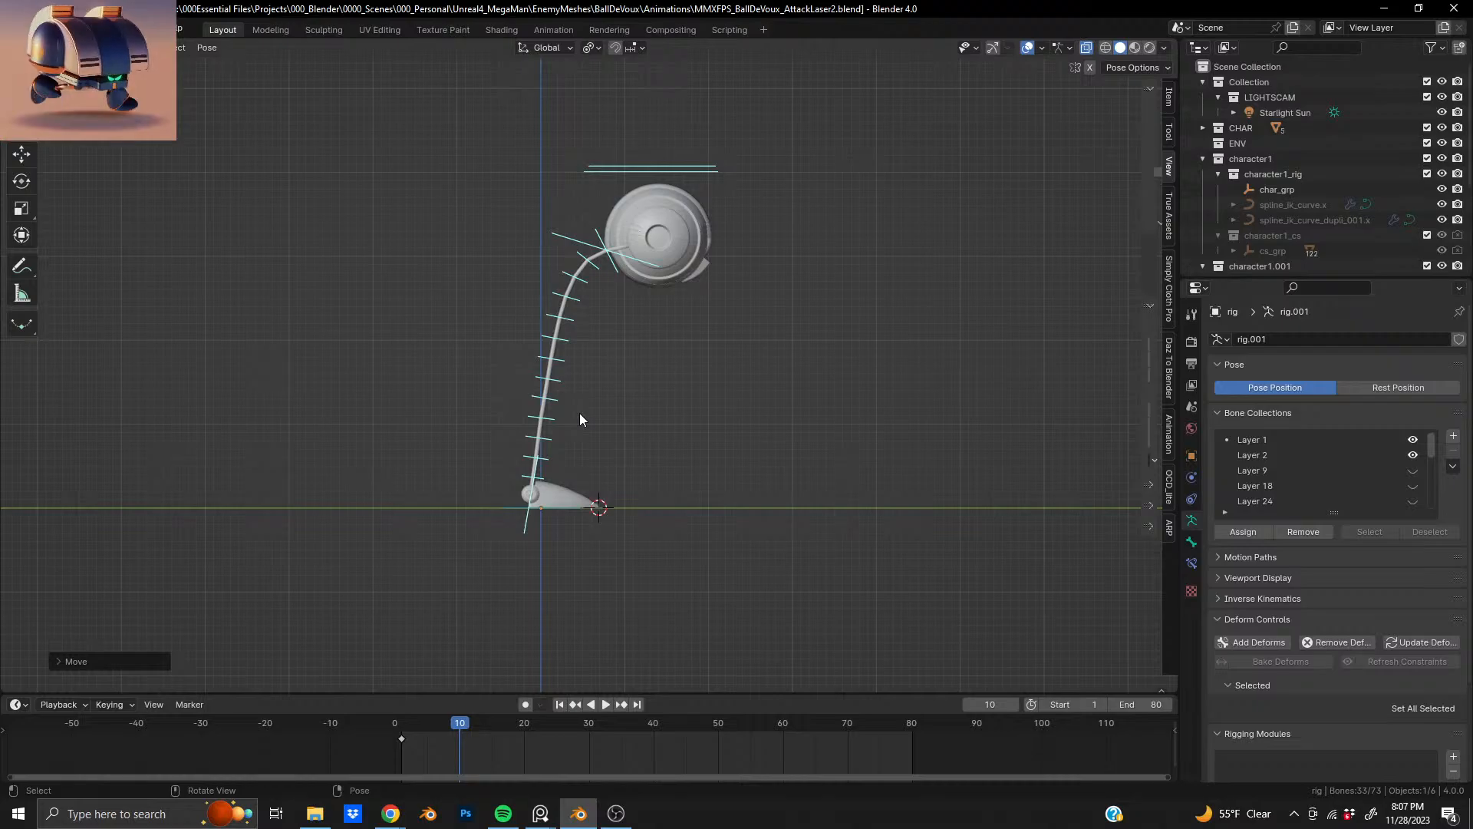
scroll(589, 471, "up", 3)
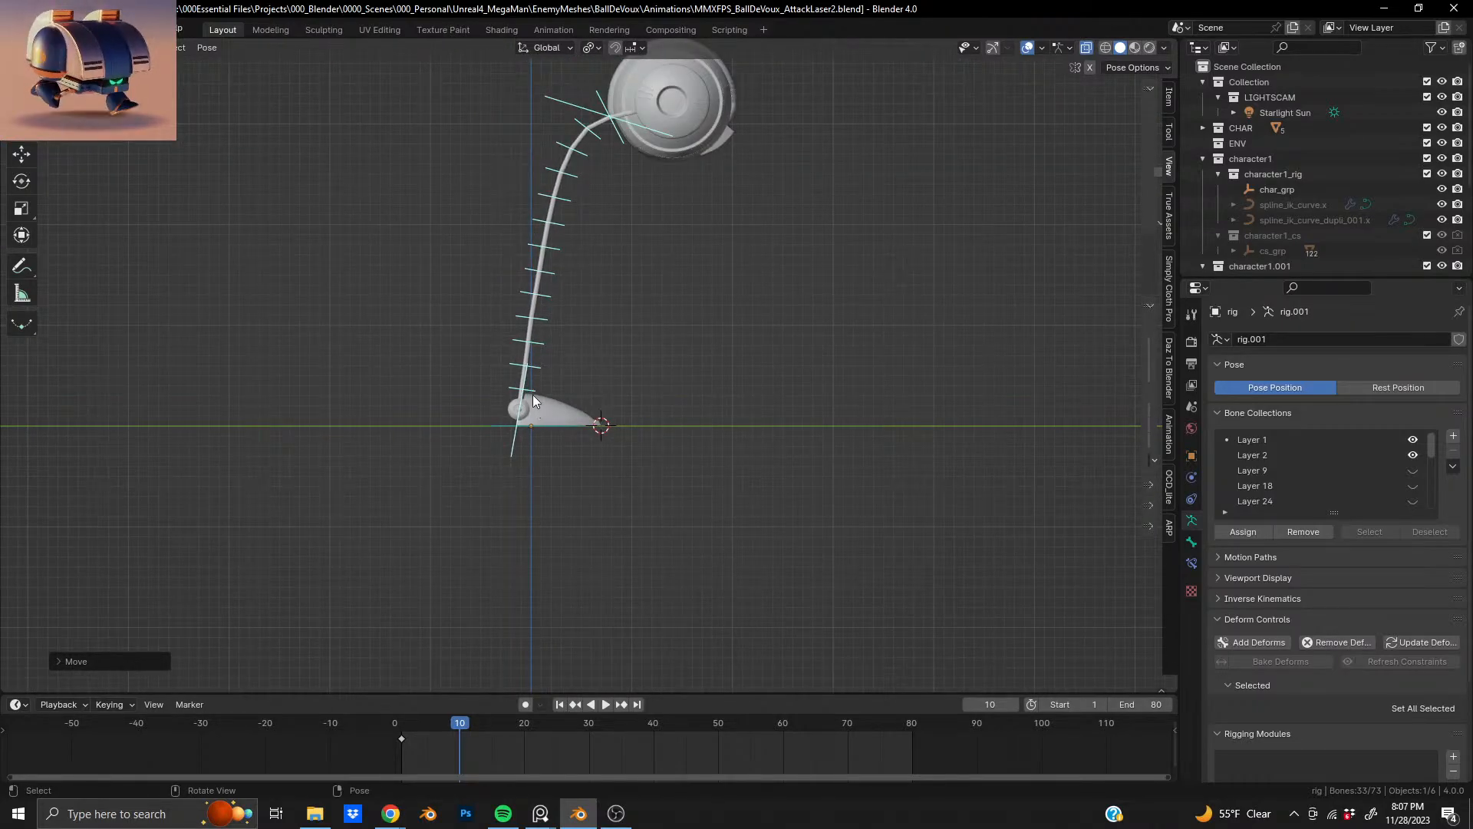
left_click(579, 179)
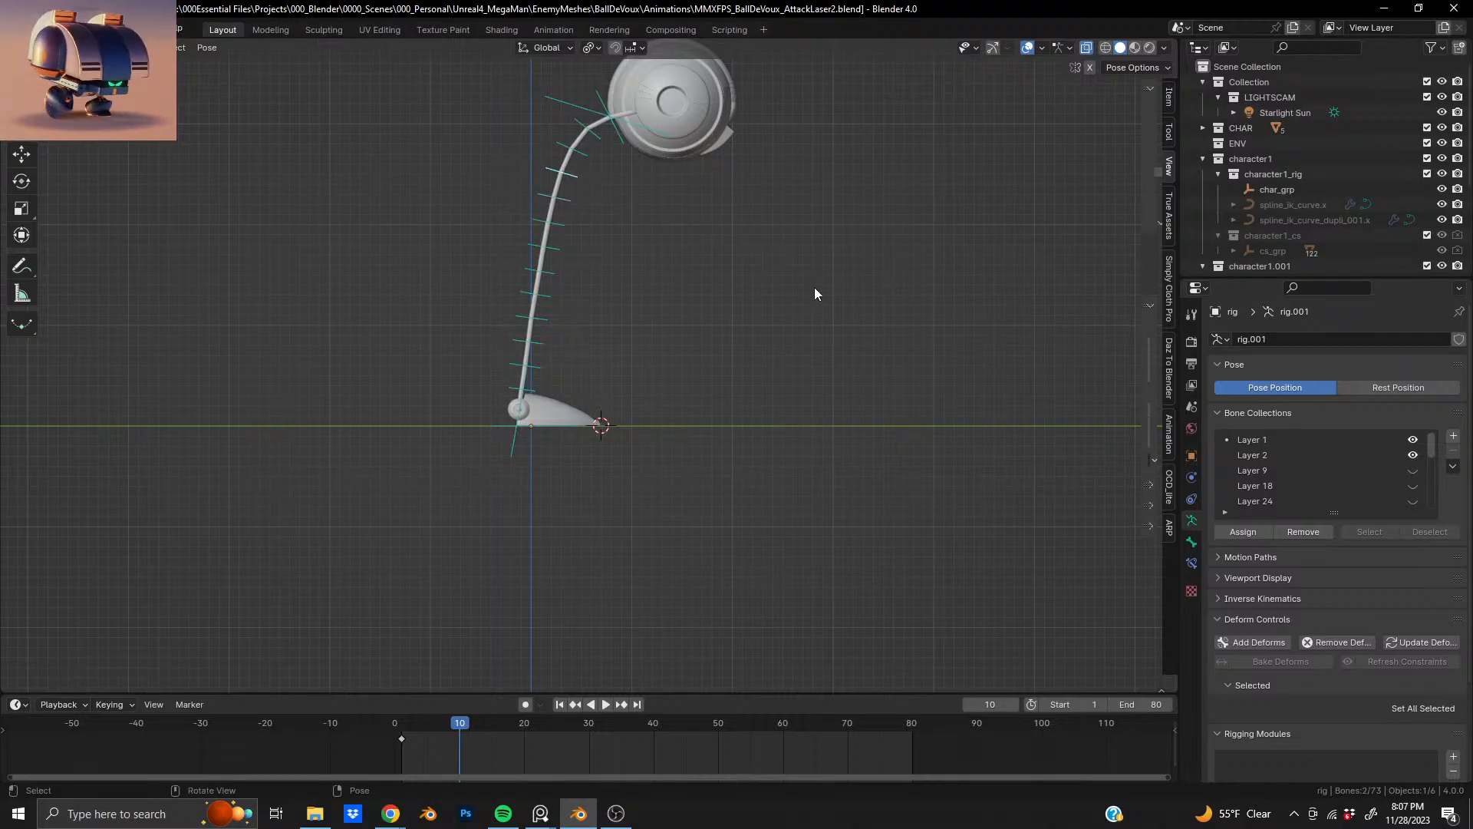
key("r")
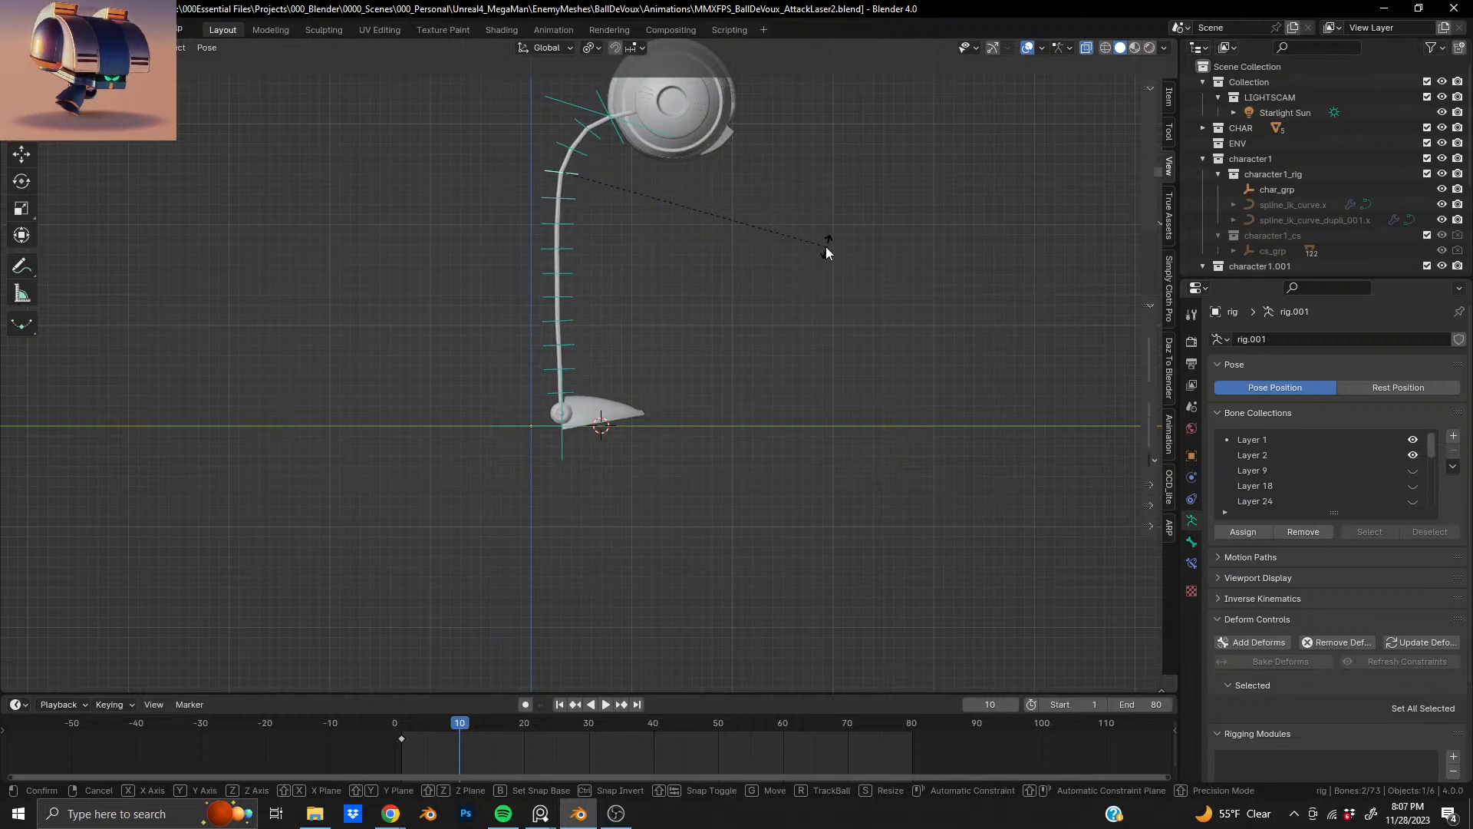
left_click(826, 246)
- Rotate the foot bones of both legs until the soles are parallel to the ground line
scroll(601, 422, "up", 5)
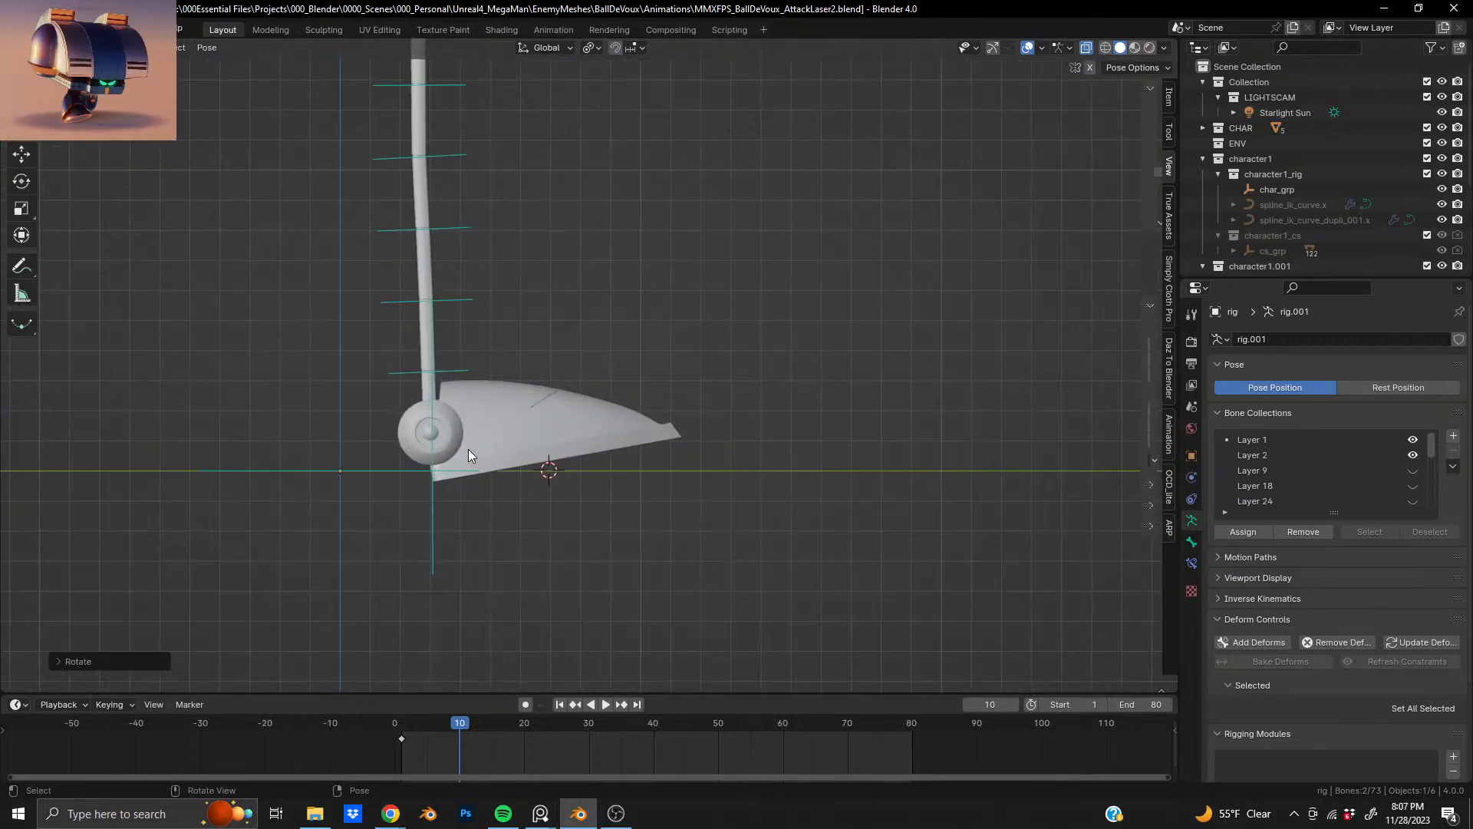
left_click_drag(385, 508, 473, 591)
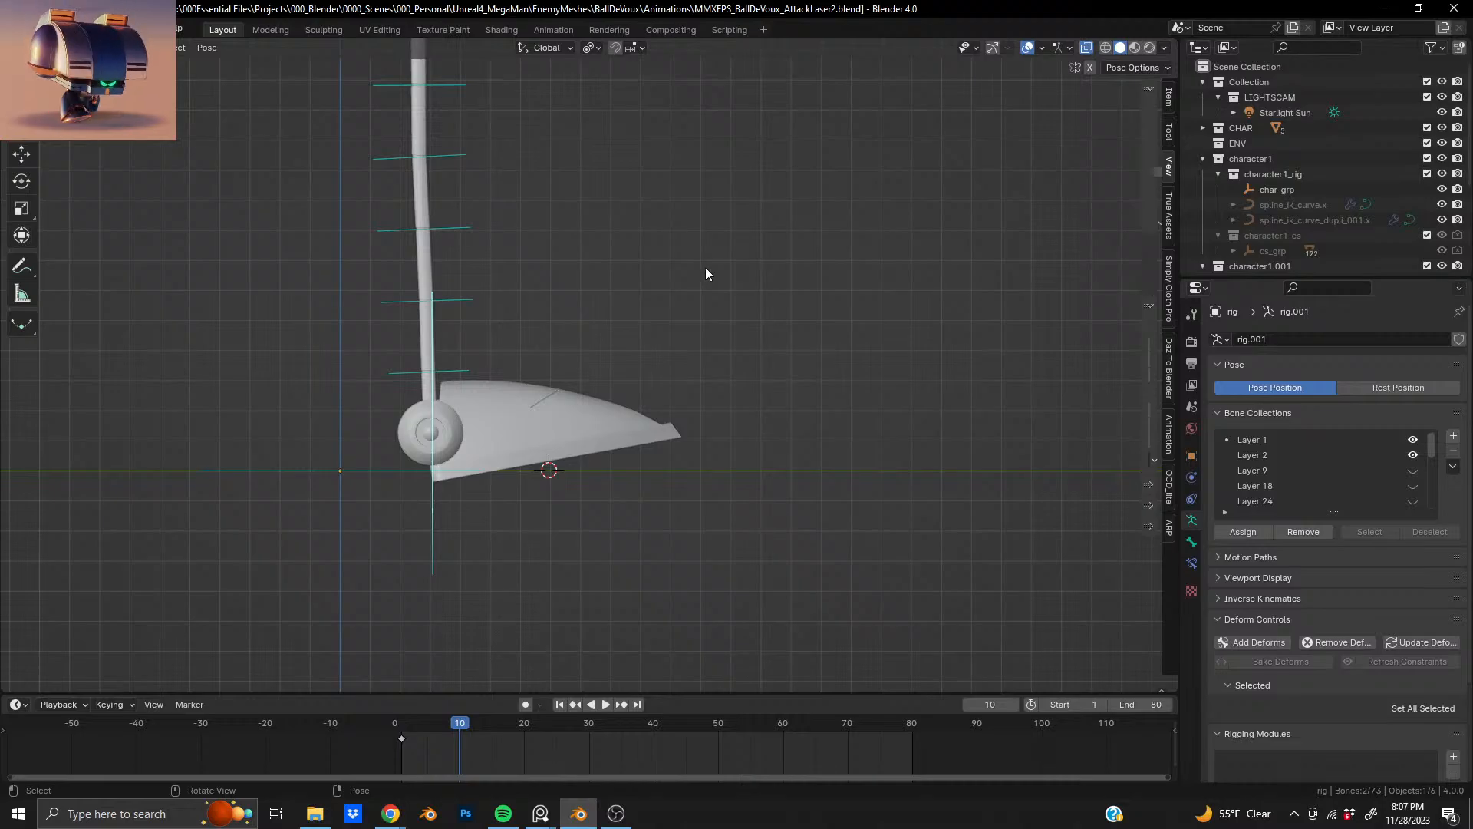
key("r")
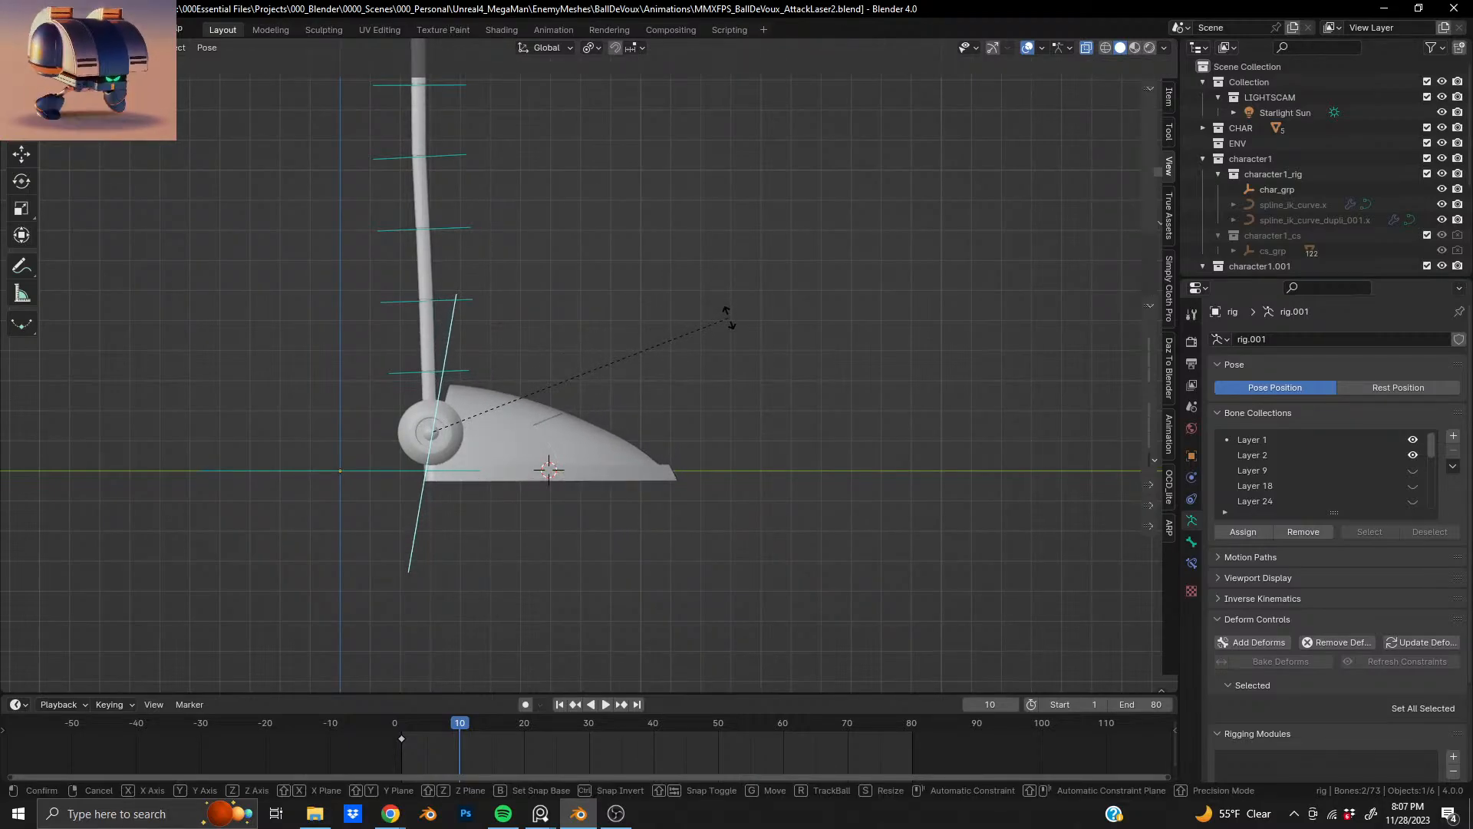
left_click(729, 317)
- Rotate both foot bones further so the toes tilt downward below the ground line
scroll(670, 325, "down", 5)
middle_click_drag(609, 229, 652, 415, "shift")
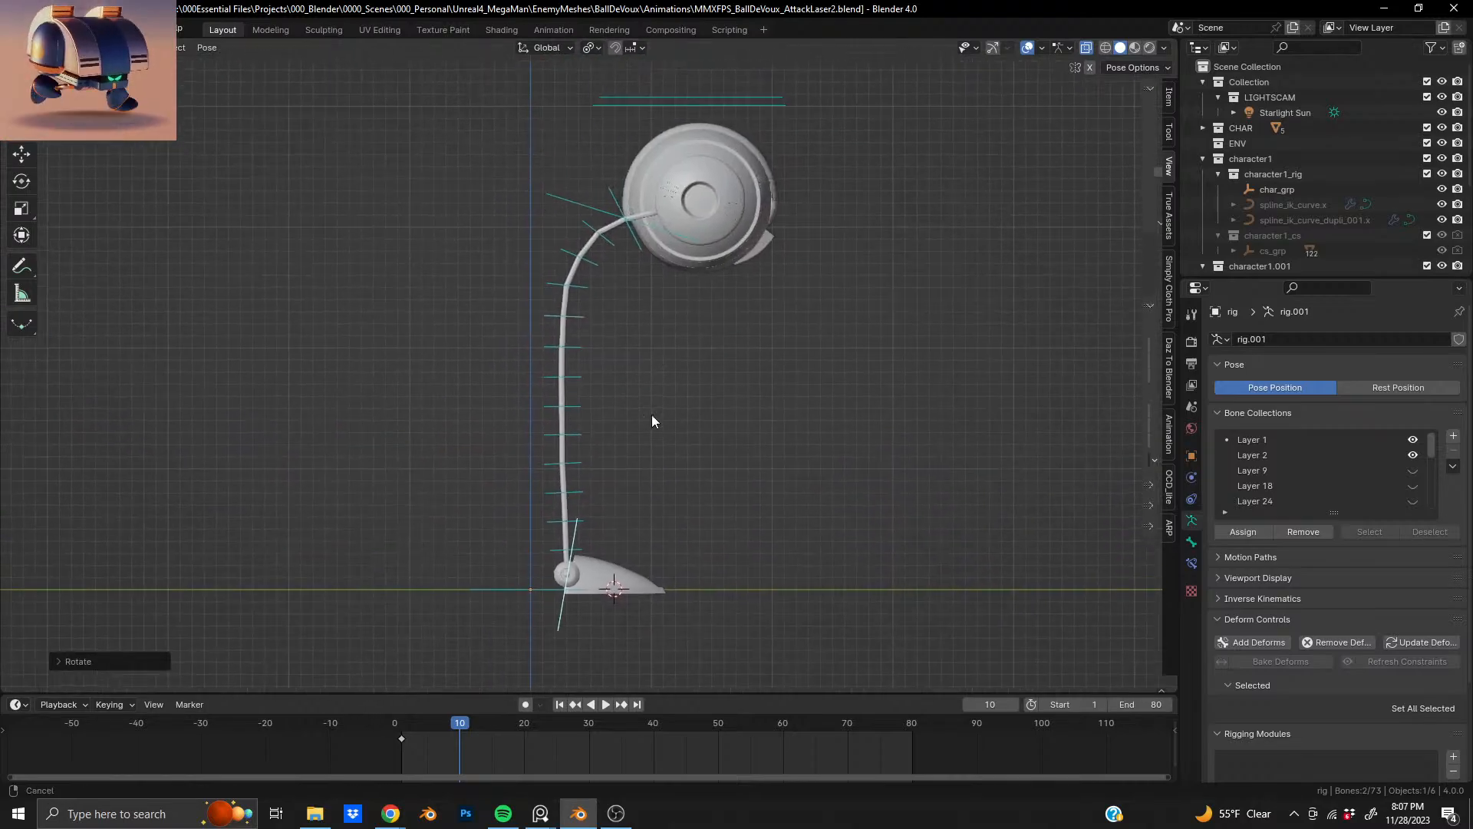
scroll(651, 414, "down", 1)
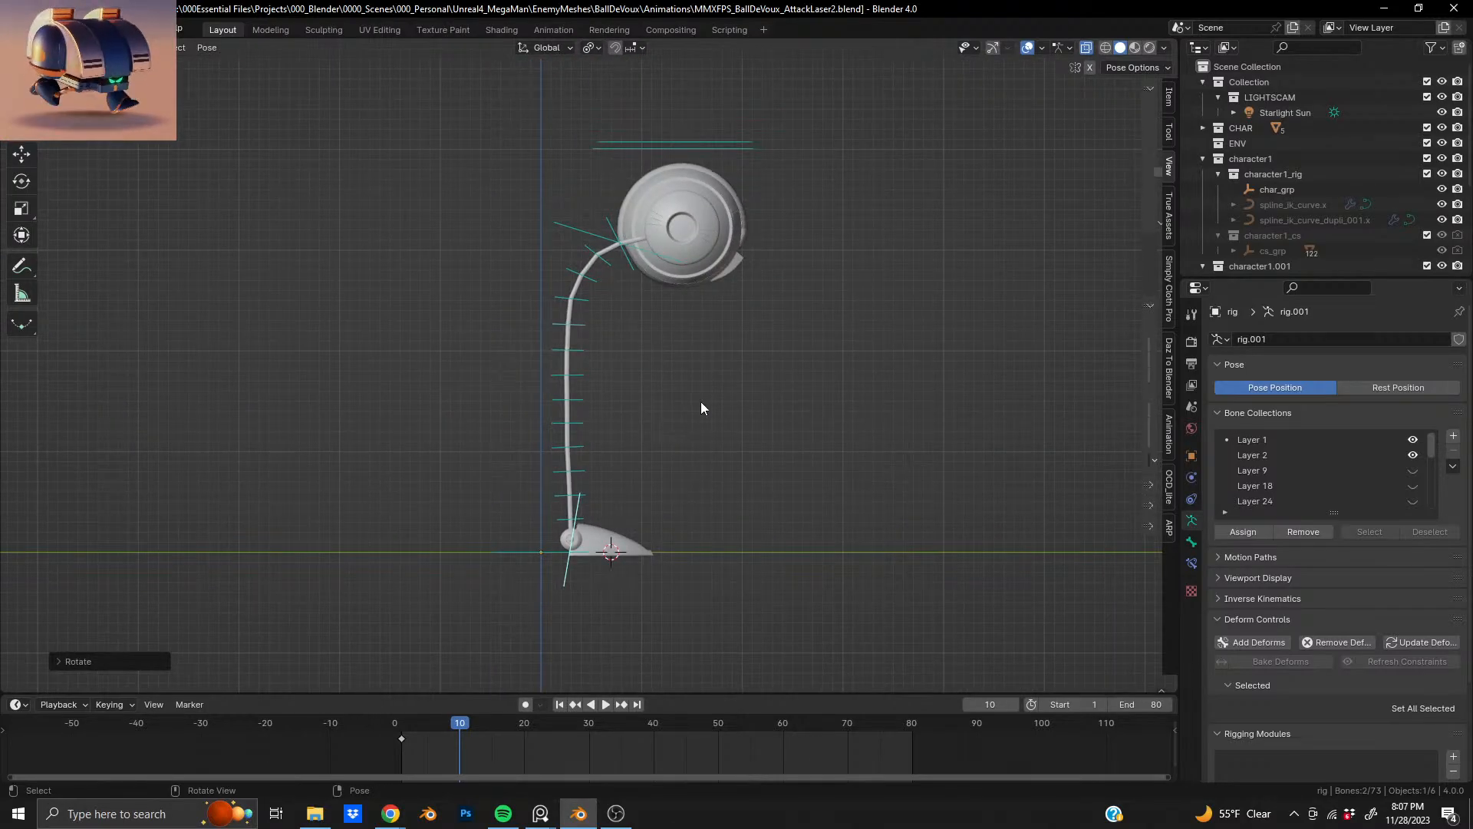
middle_click_drag(624, 488, 614, 311, "shift")
scroll(648, 337, "up", 7)
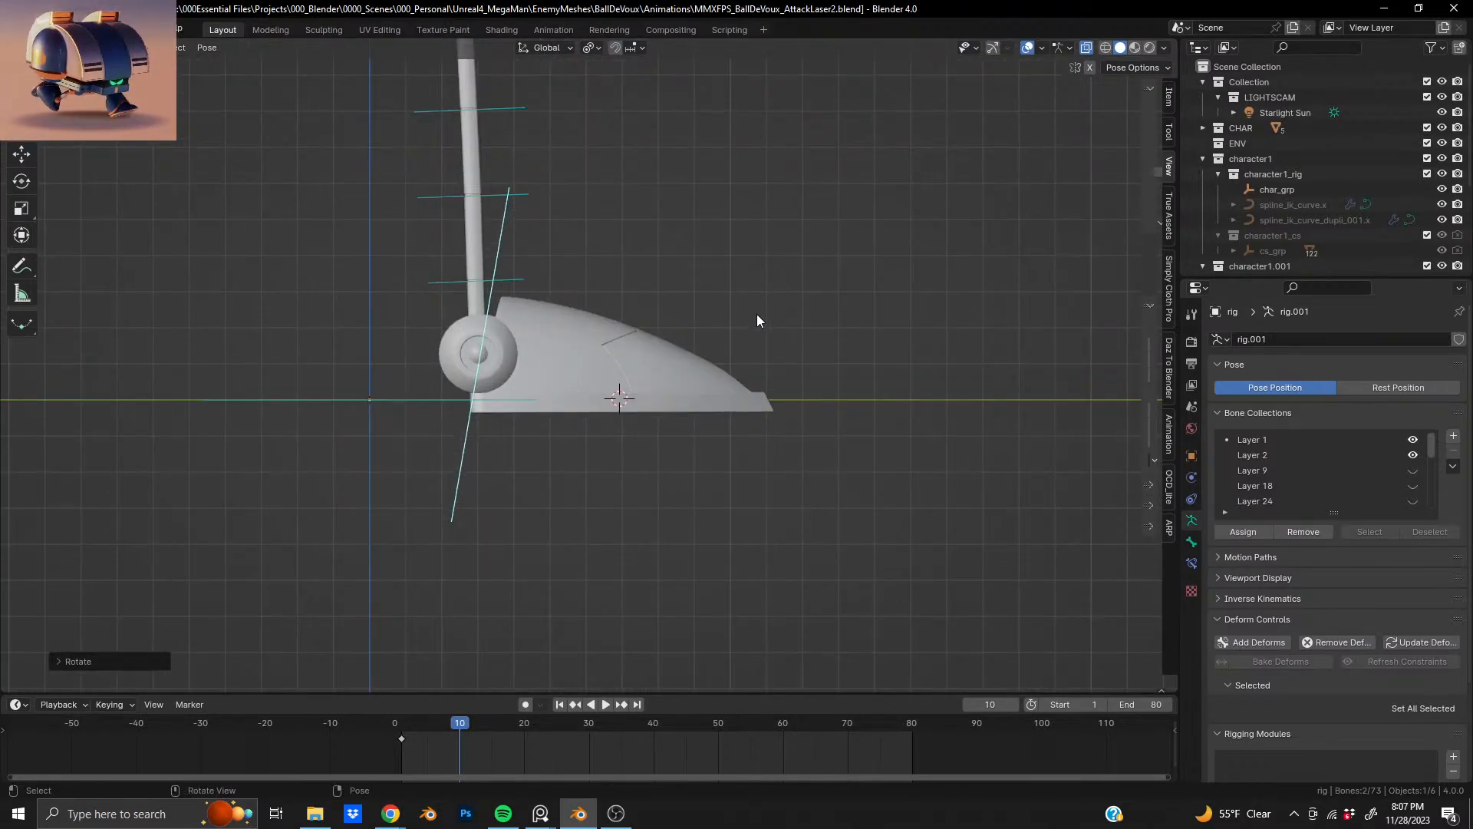
key("r")
left_click(760, 375)
- Set the transform pivot to 3D Cursor and move all bones except the ground root bones until the toe tips meet the cursor
scroll(611, 326, "down", 5)
middle_click_drag(573, 259, 563, 440, "shift")
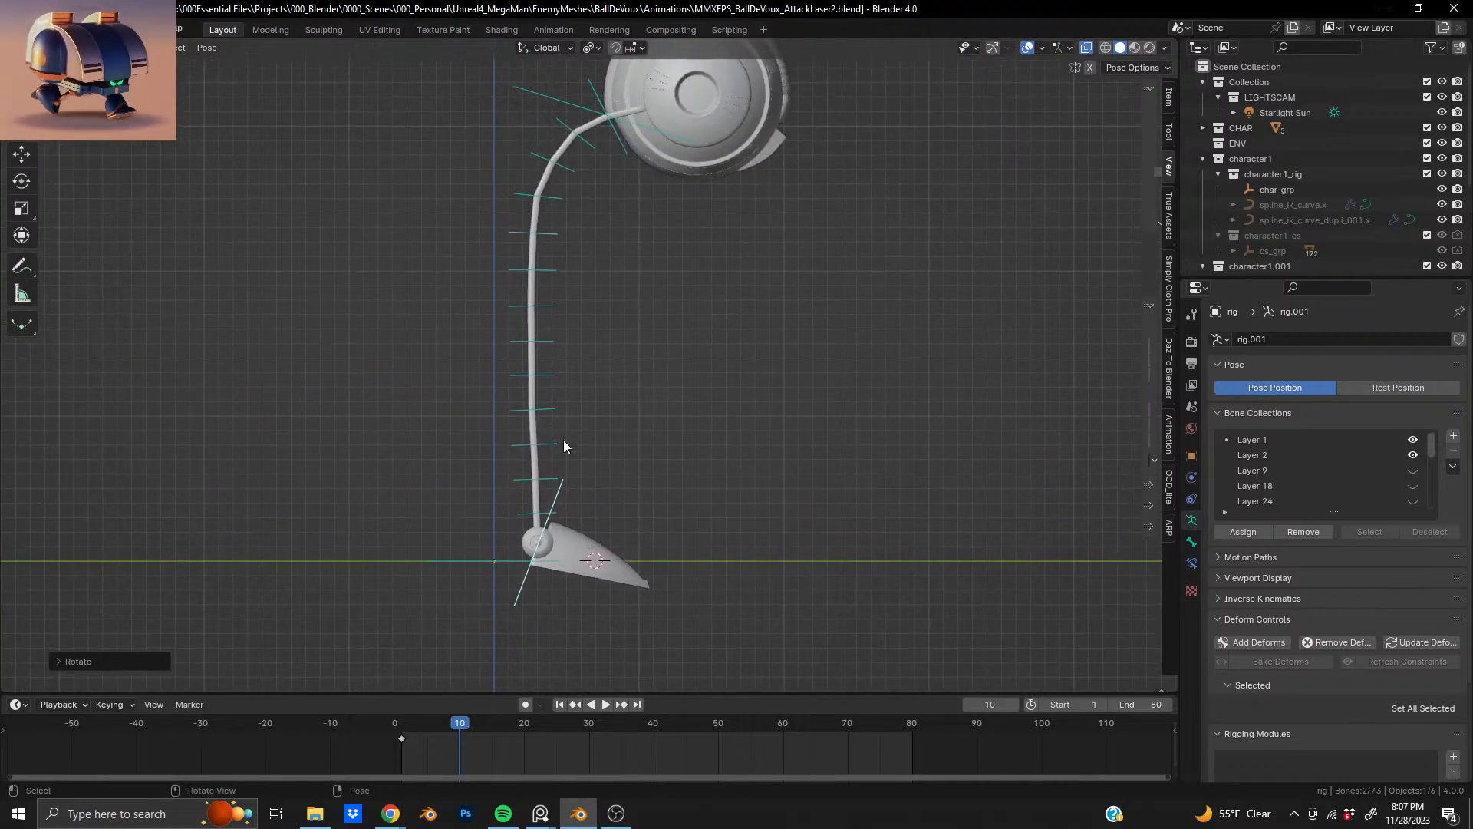
scroll(600, 324, "down", 4)
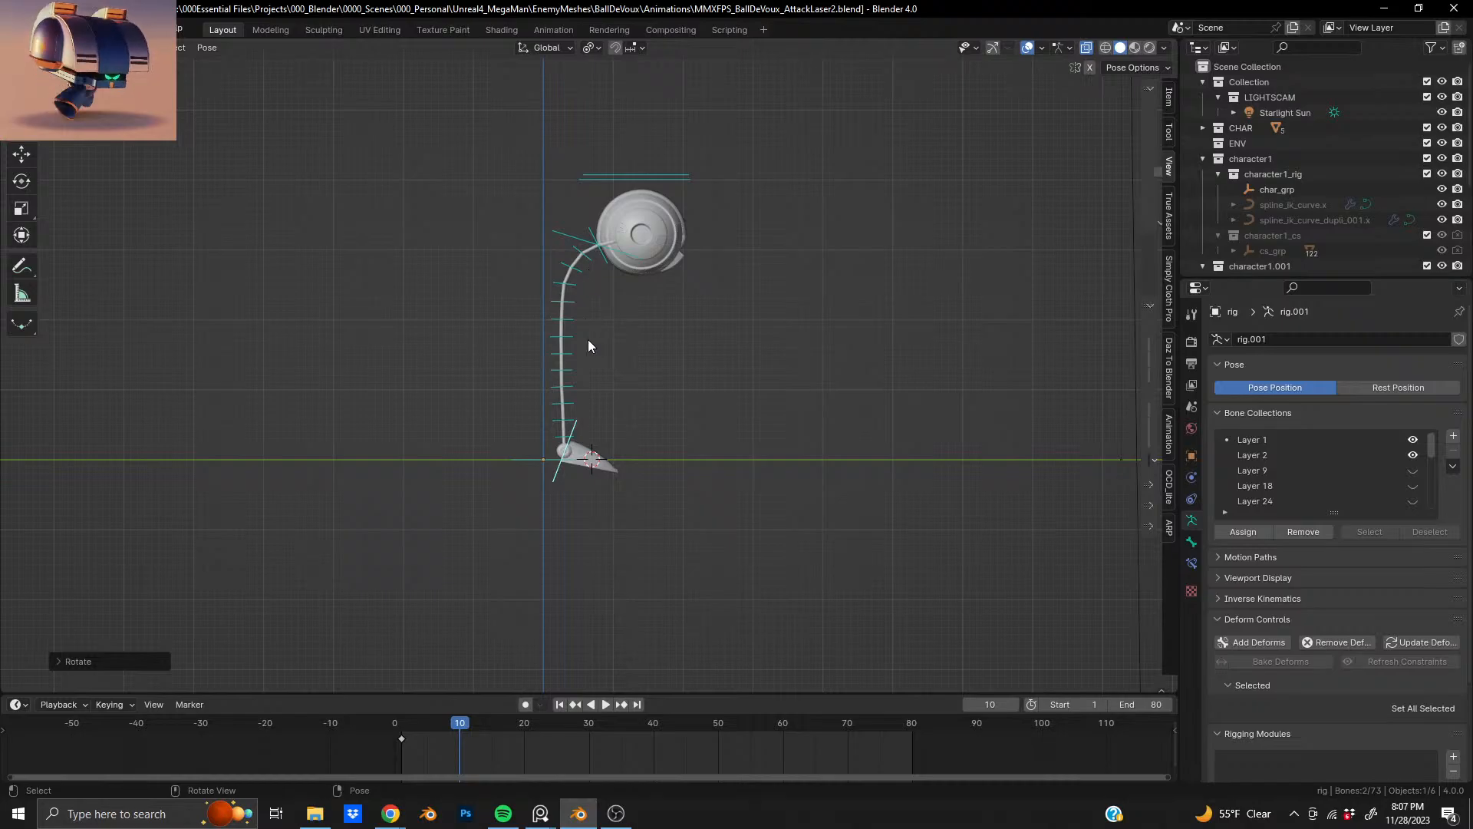
middle_click_drag(611, 402, 606, 318, "shift")
scroll(606, 318, "up", 5)
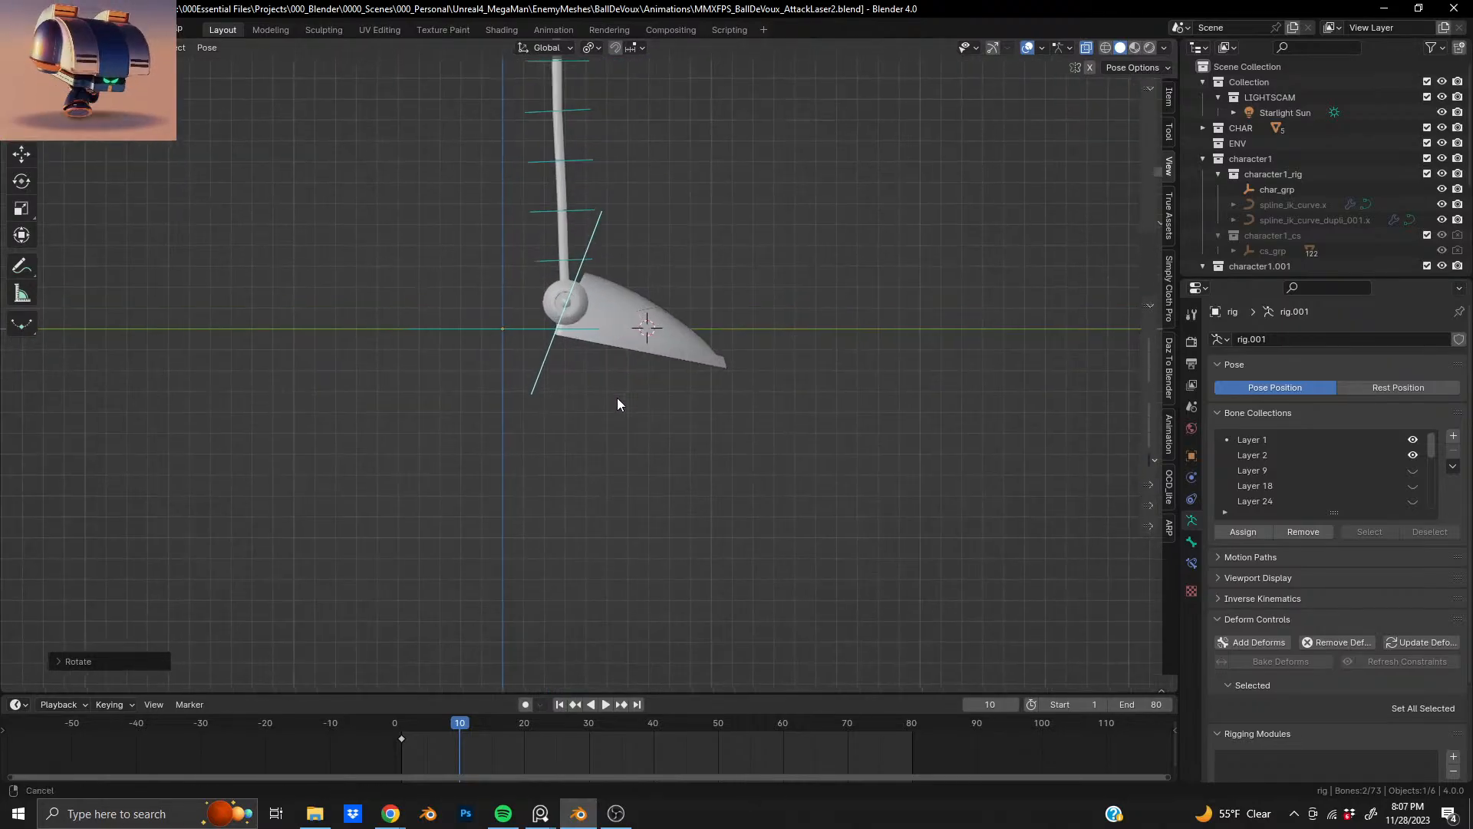
middle_click_drag(616, 397, 611, 356, "shift")
left_click(589, 48)
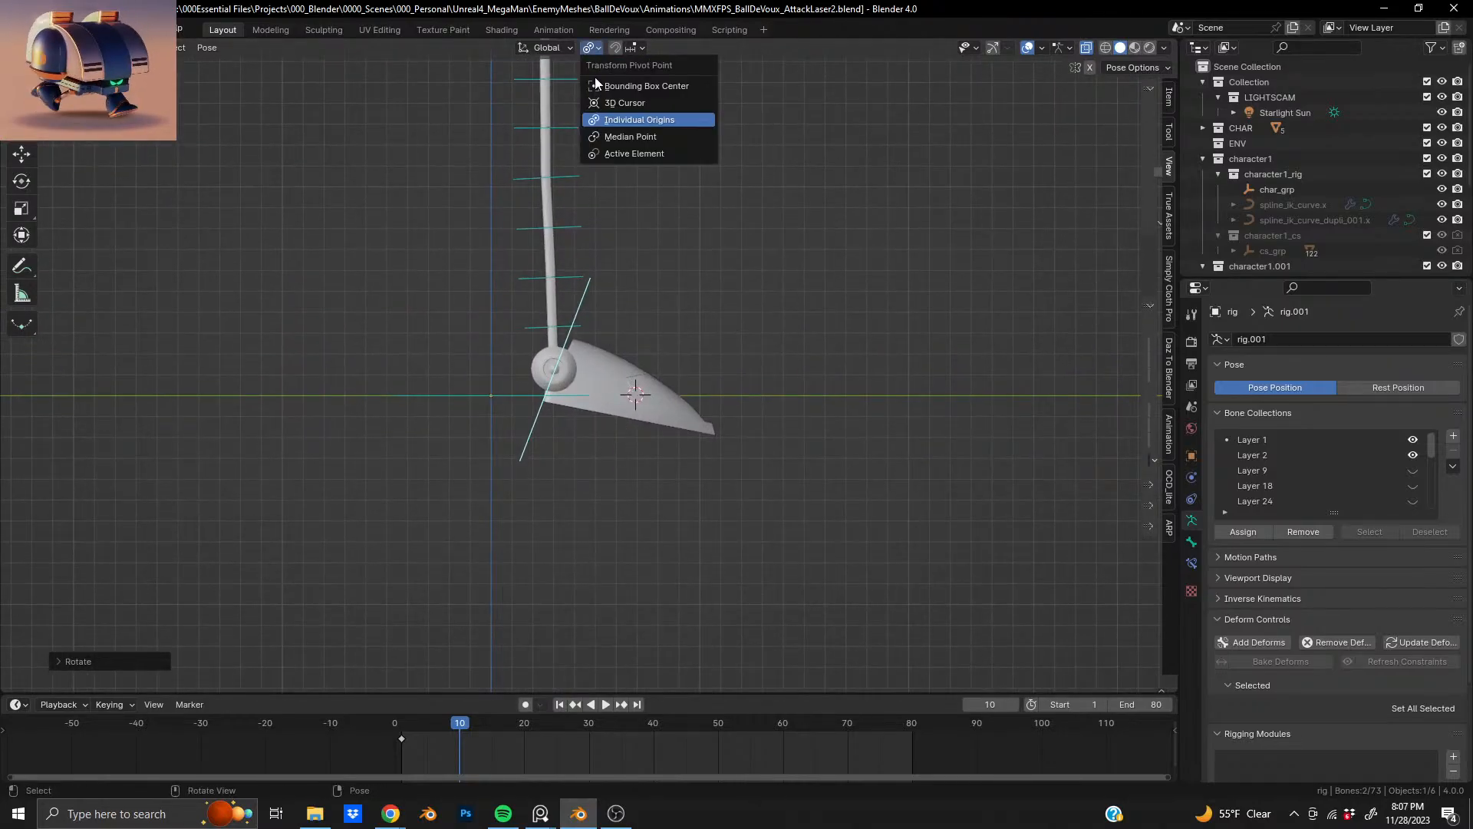
left_click(629, 105)
left_click(784, 320)
left_click_drag(451, 364, 494, 417)
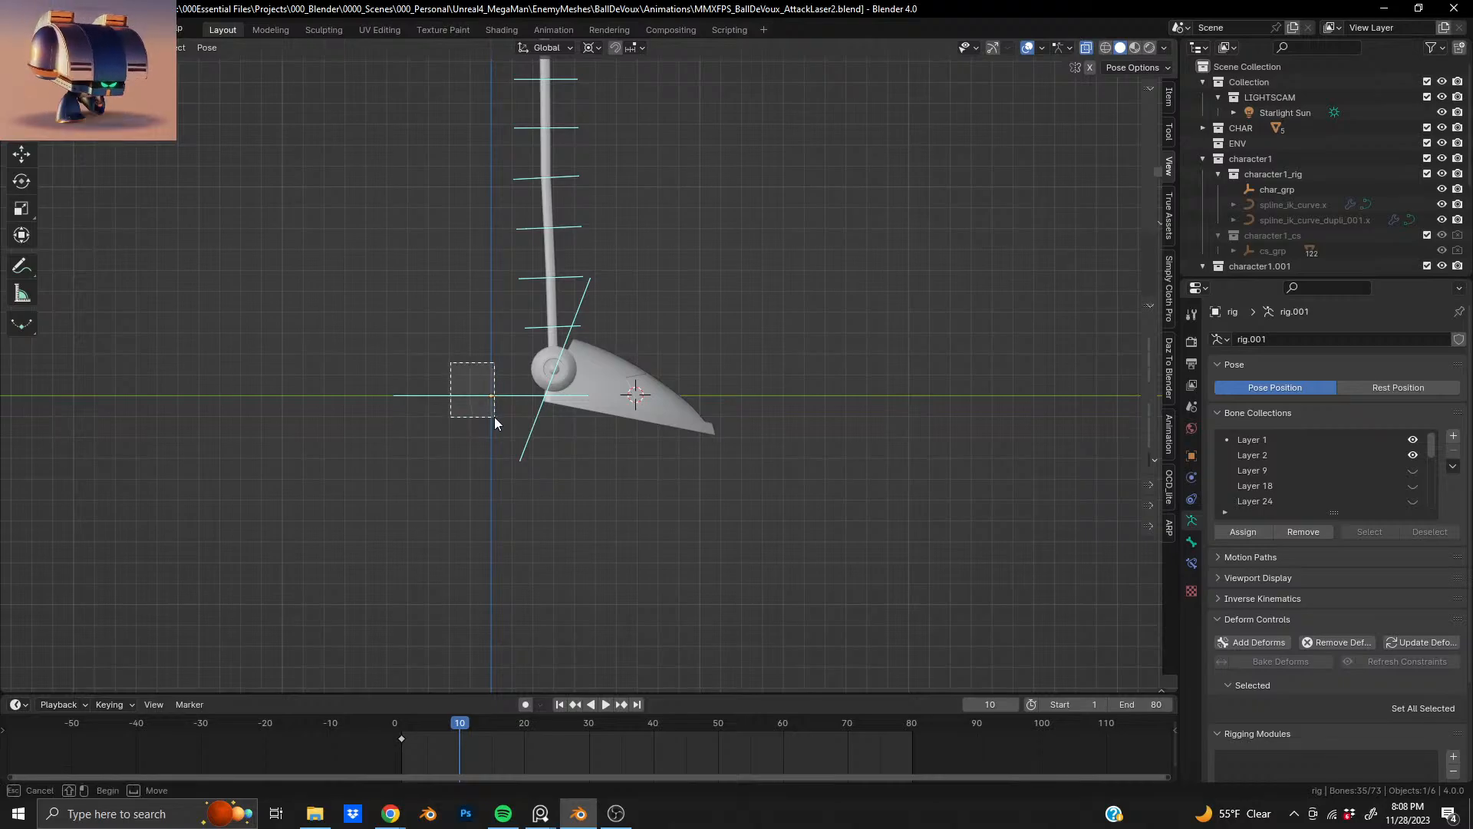
key("g")
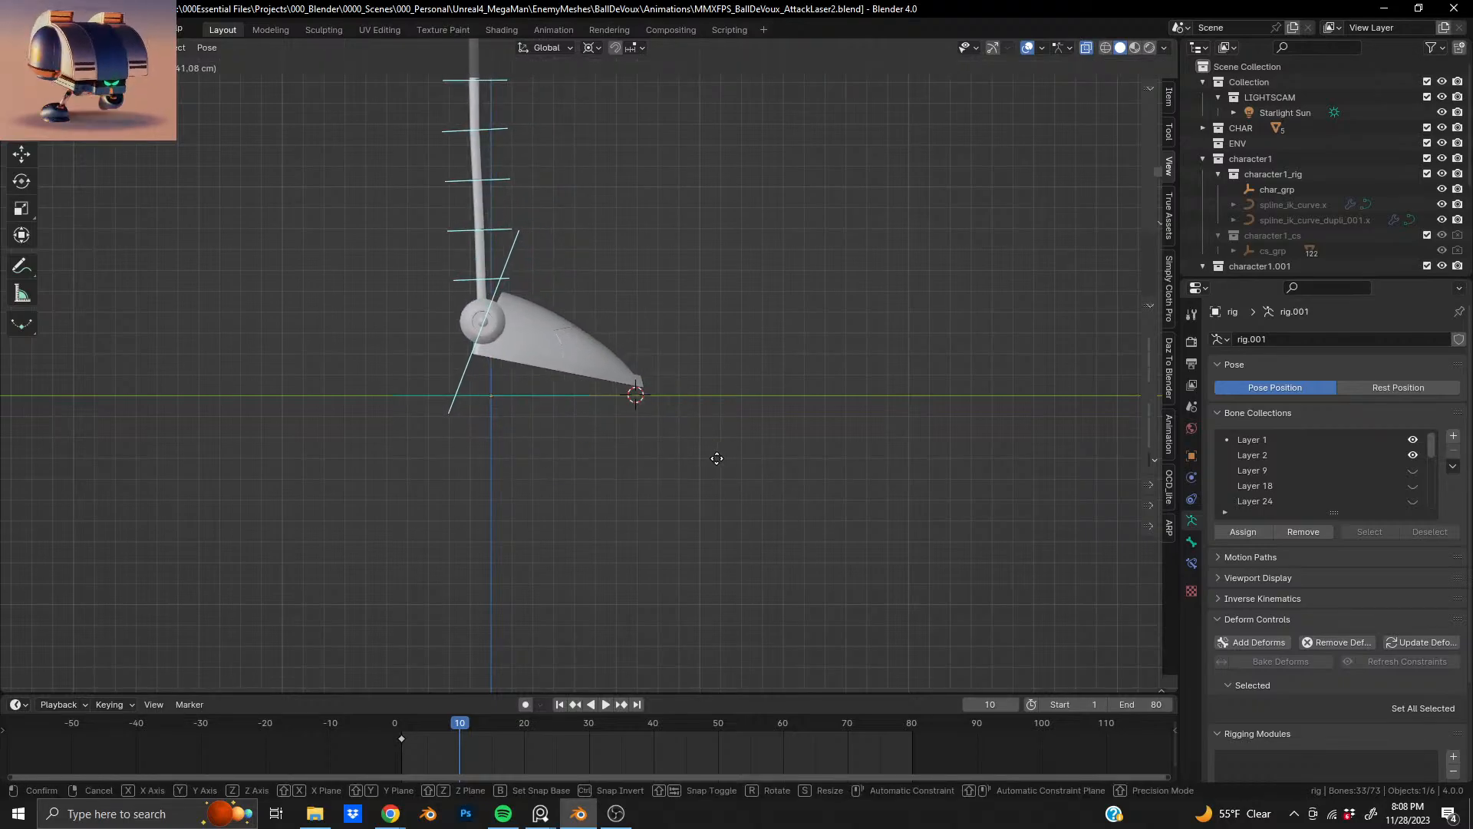
left_click(712, 469)
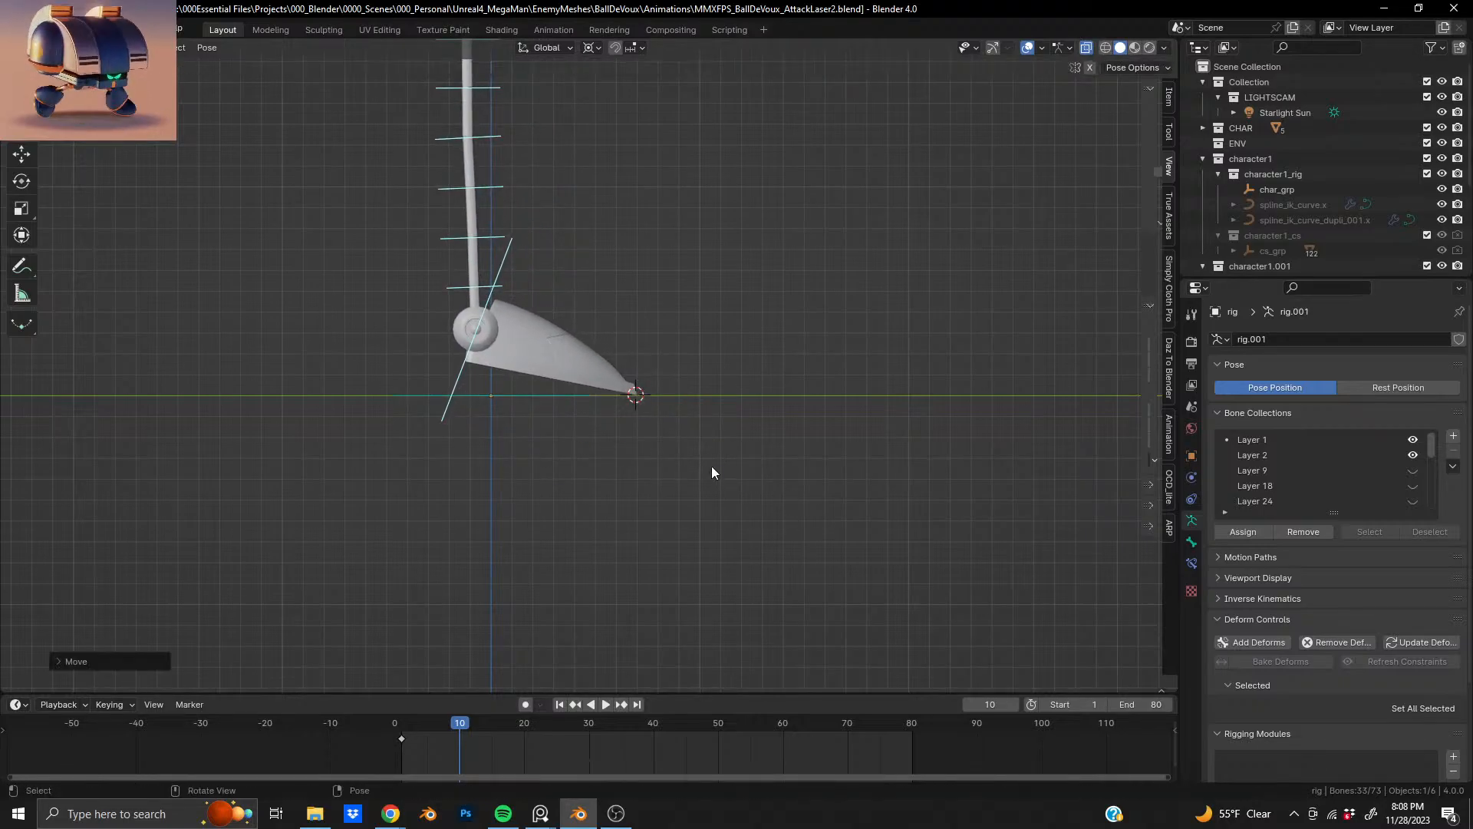
- Rotate the body and leg bones about the 3D cursor until the soles lie flat, and nudge the toe tips onto the cursor
key("r")
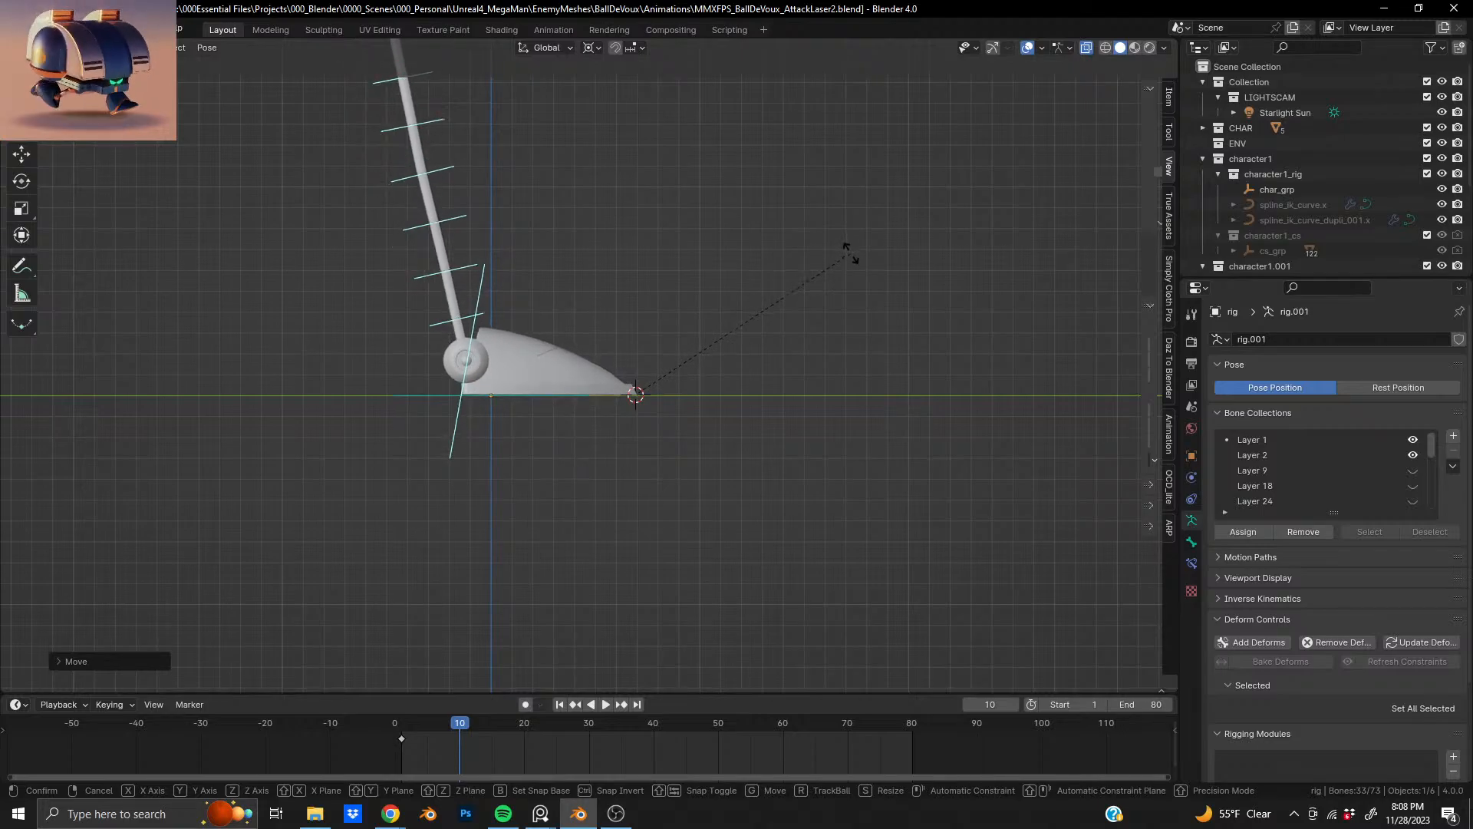
left_click(850, 254)
scroll(680, 402, "up", 8)
key("g")
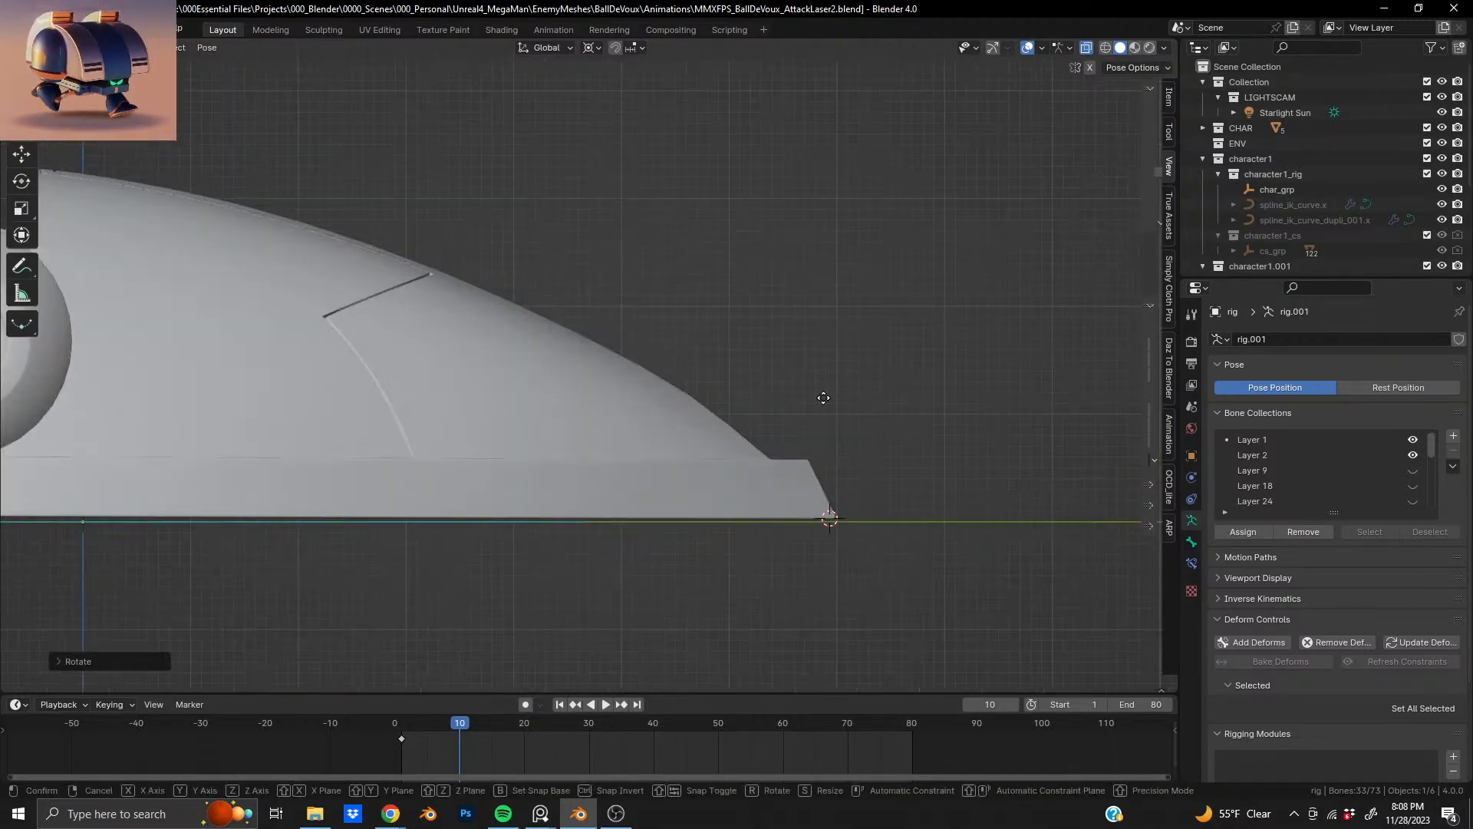
left_click(777, 422)
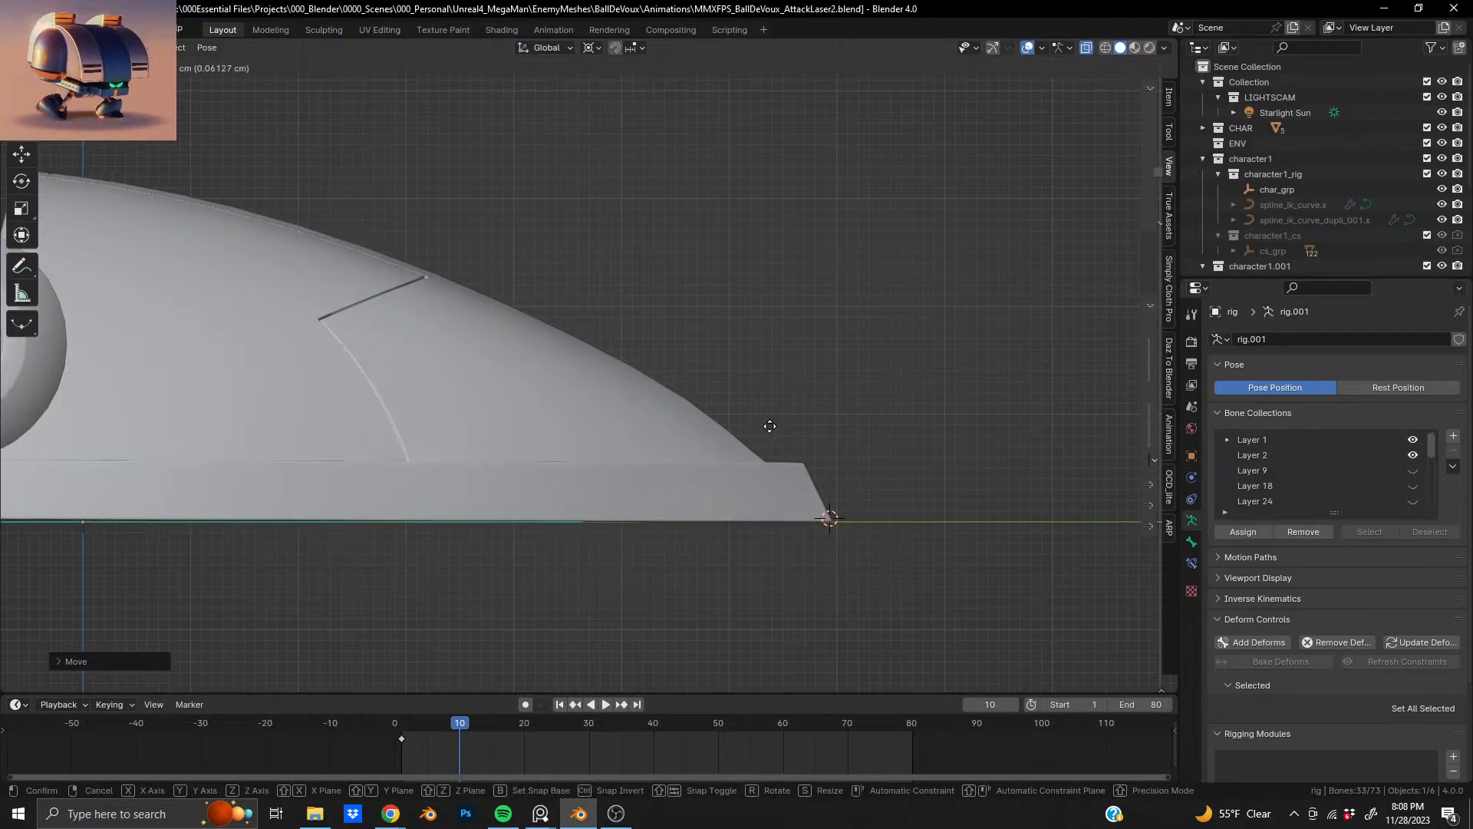
- Insert a Whole Character keyframe for all bones at frame 10
scroll(769, 432, "down", 10)
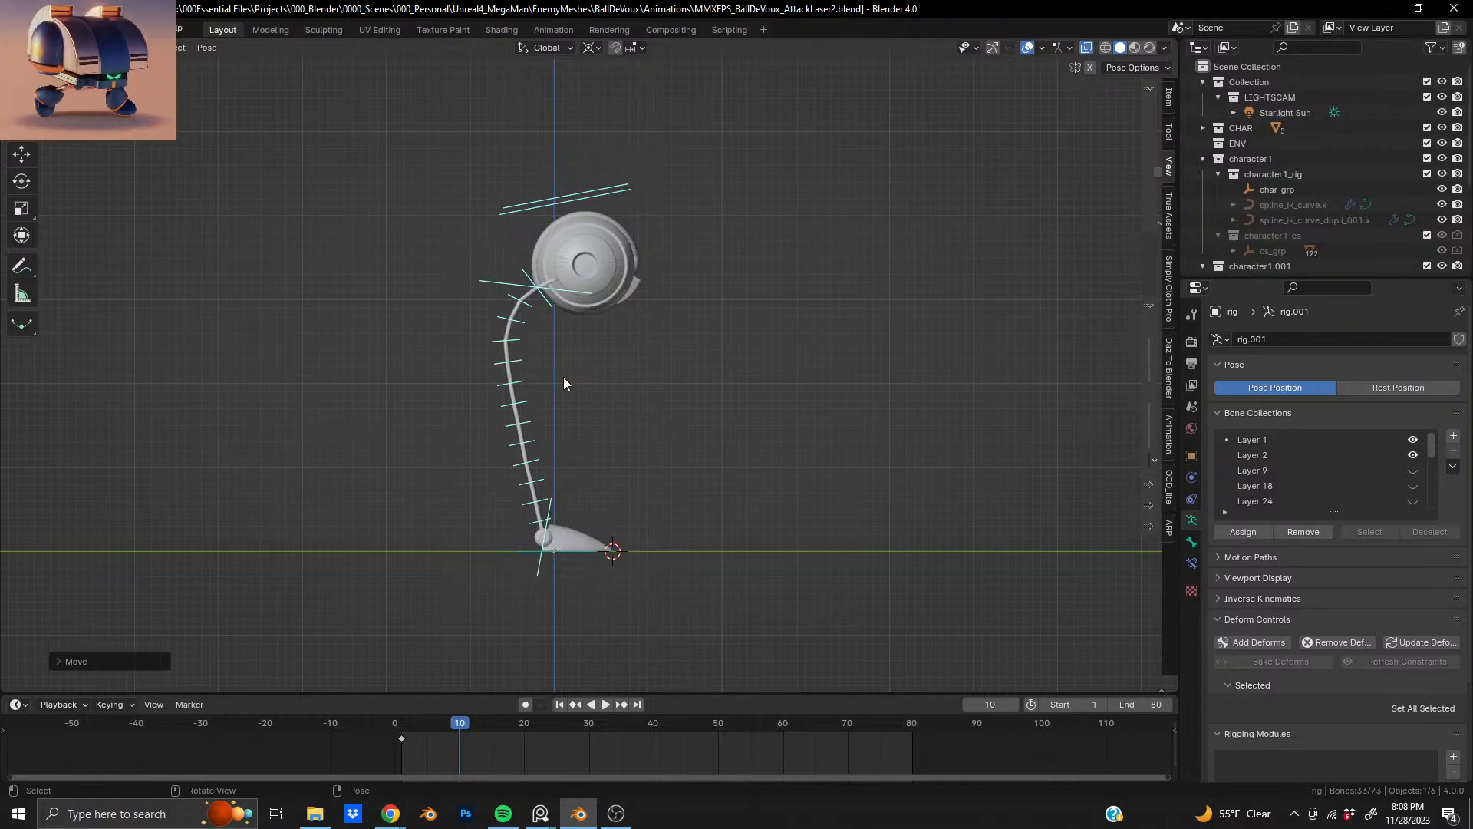
key("a")
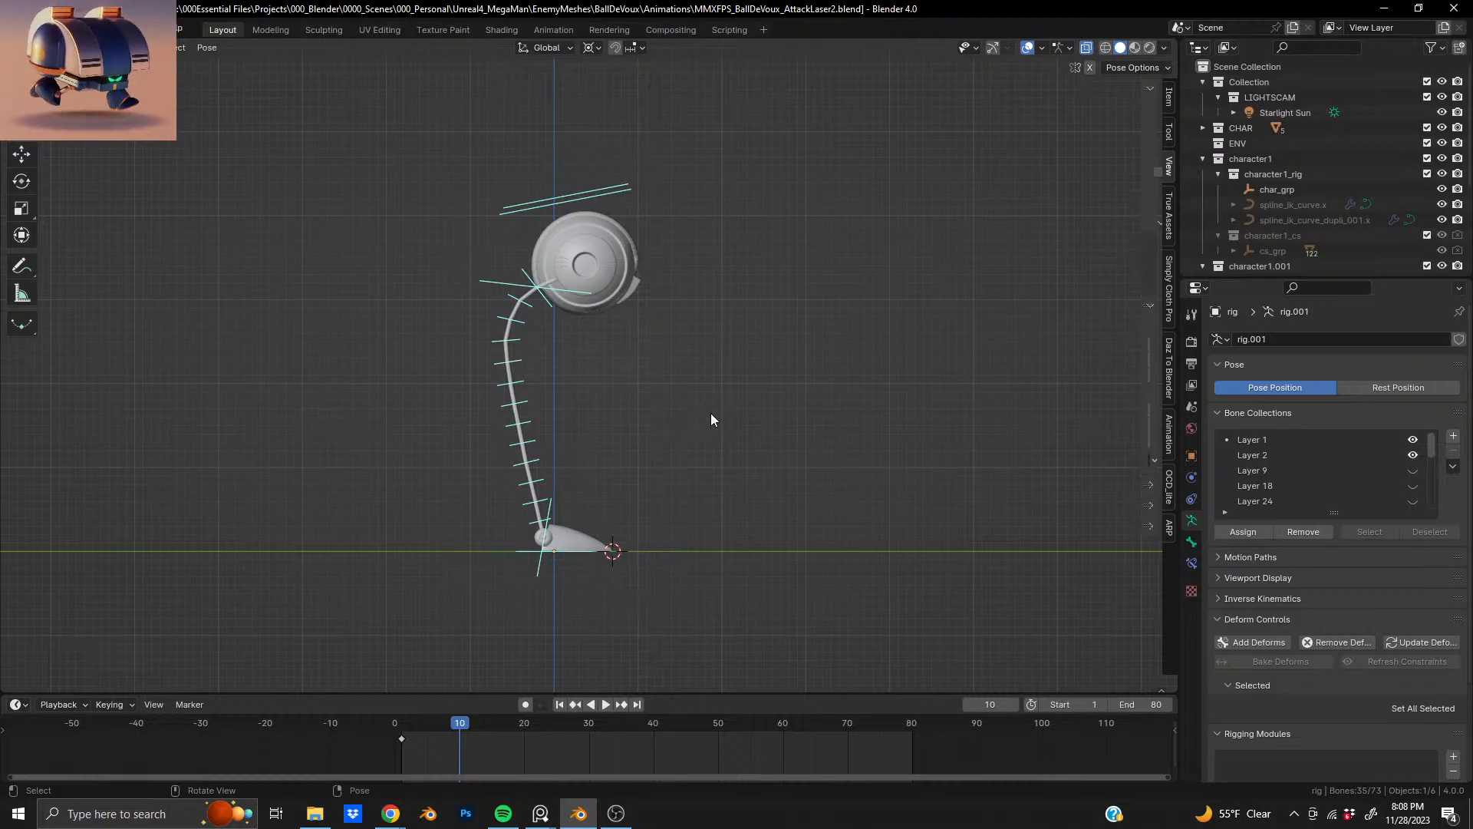
key("i")
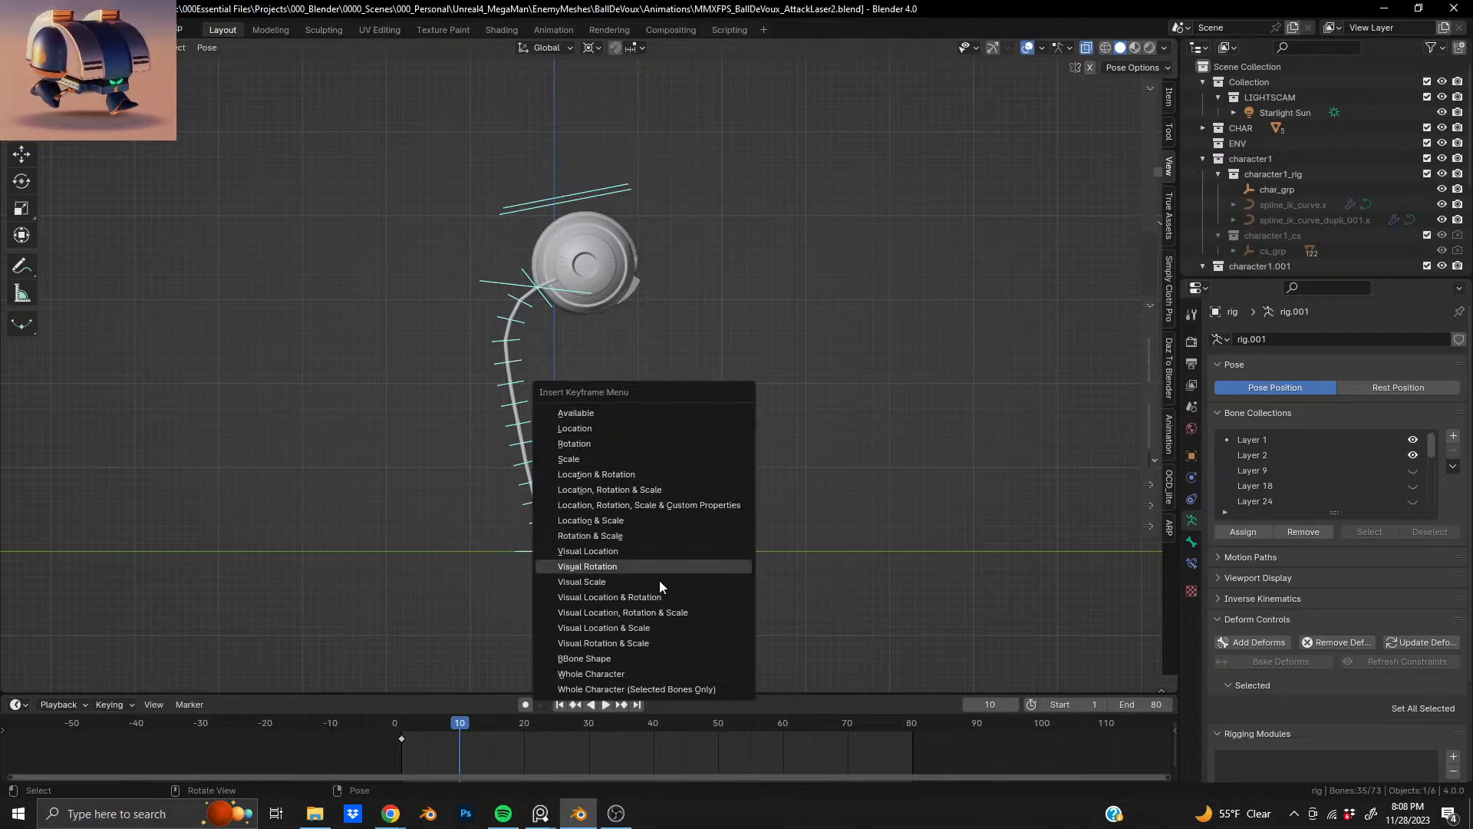
left_click(661, 676)
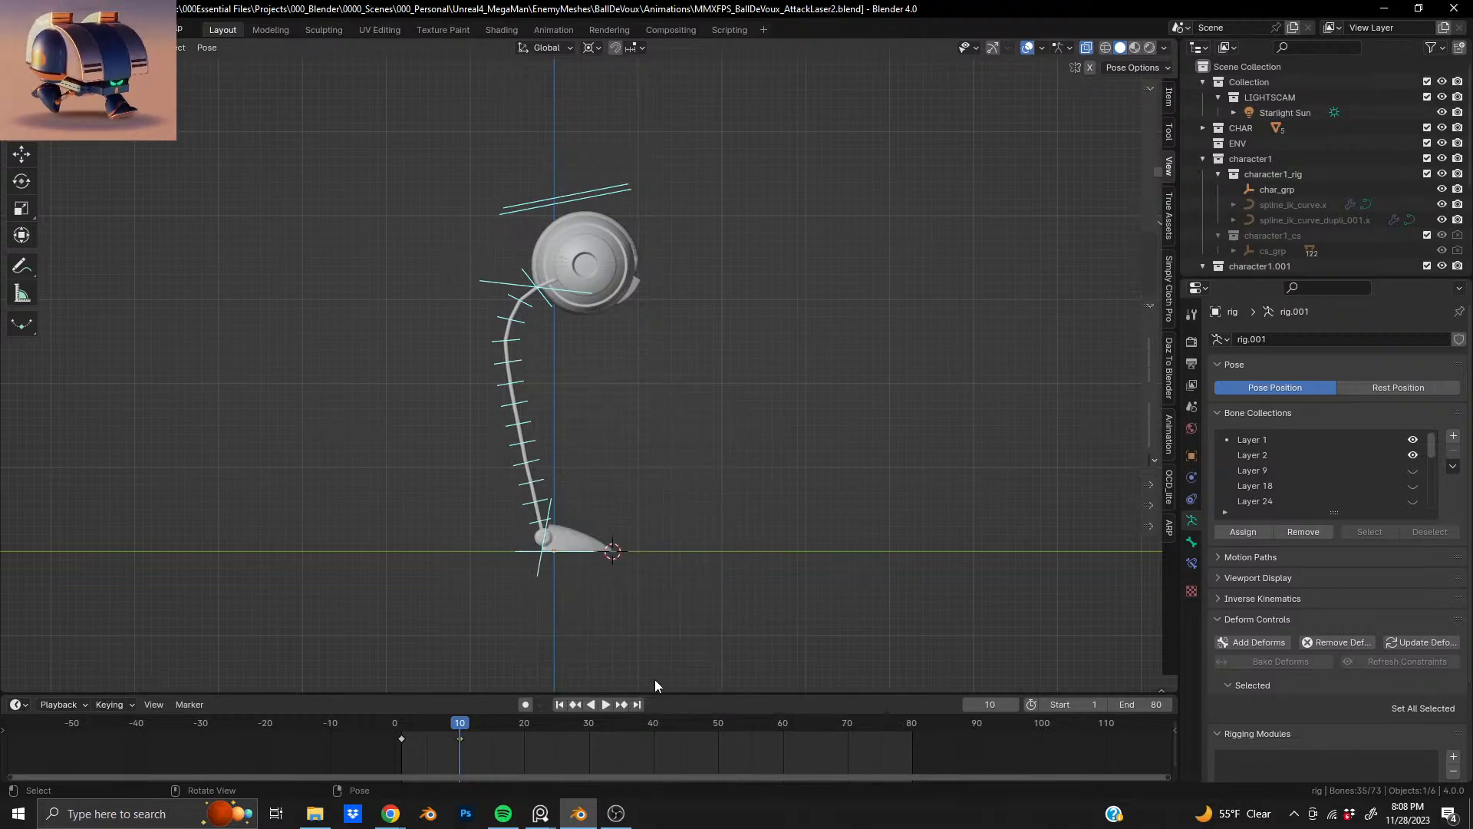
- At frame 6, set the transform pivot to Individual Origins and rotate the four lower leg bones so the ankles swing back
left_click_drag(463, 722, 430, 753)
key("space")
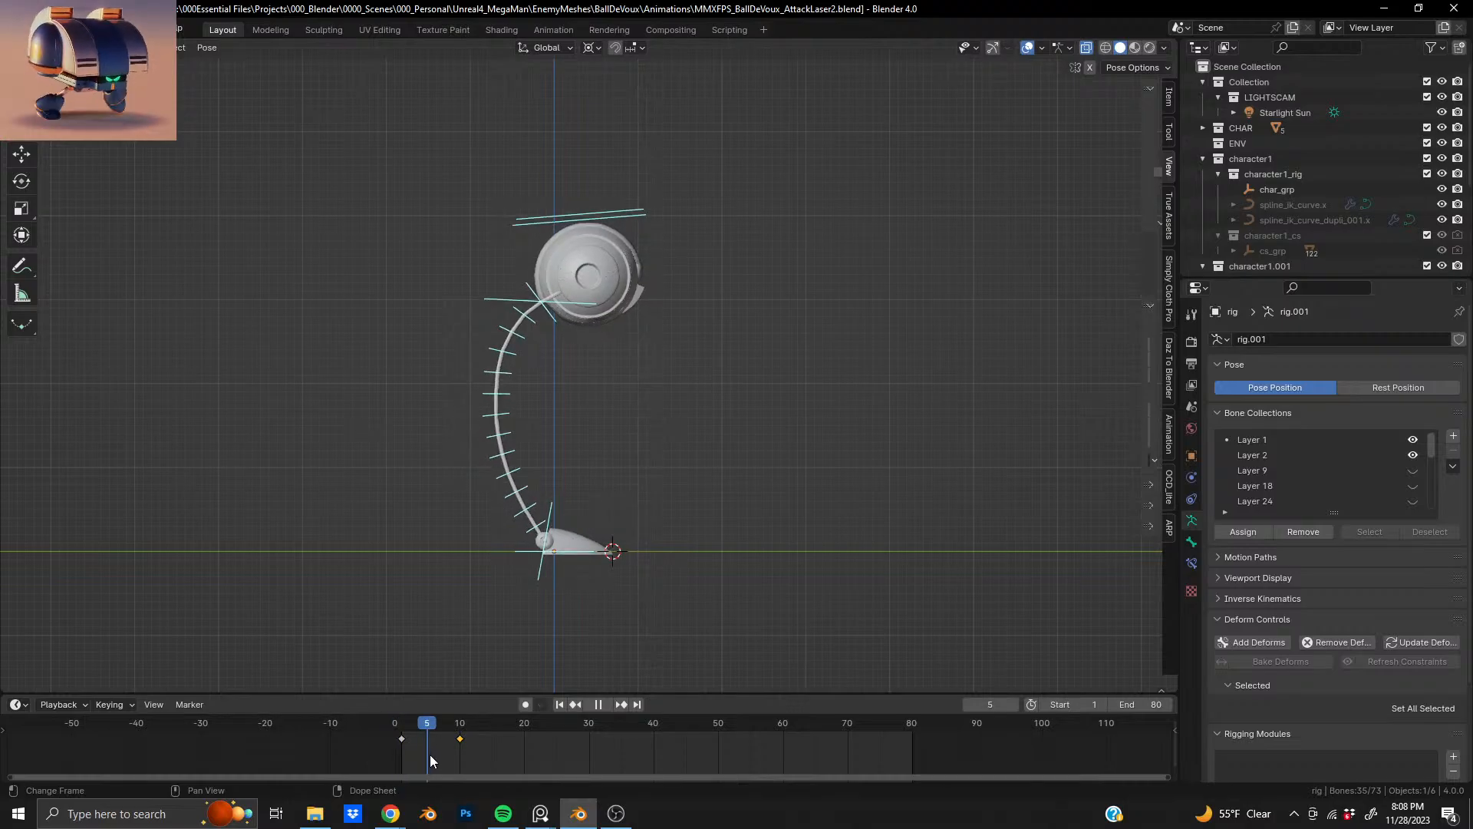
left_click_drag(427, 760, 432, 760)
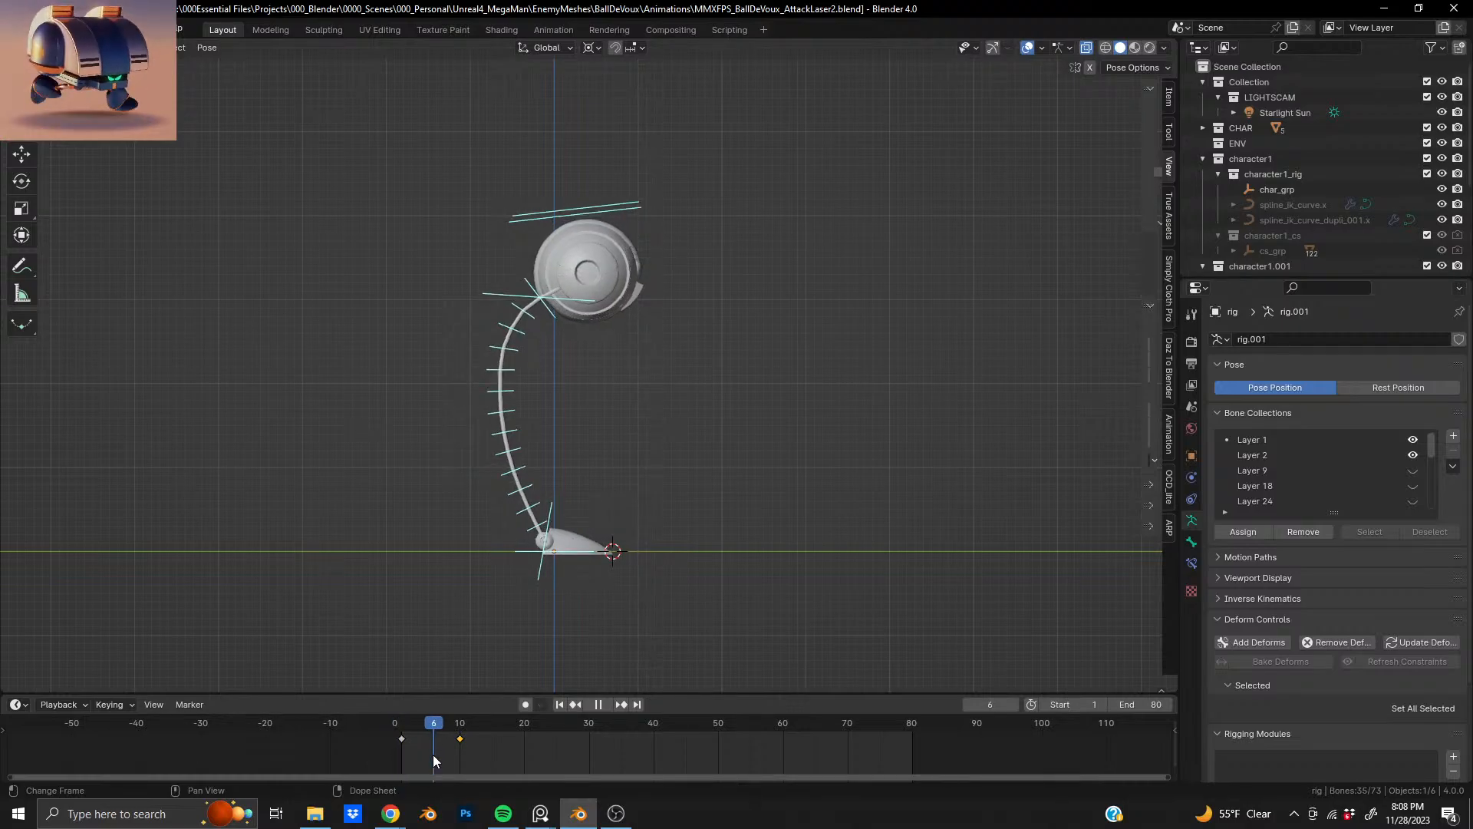
key("b")
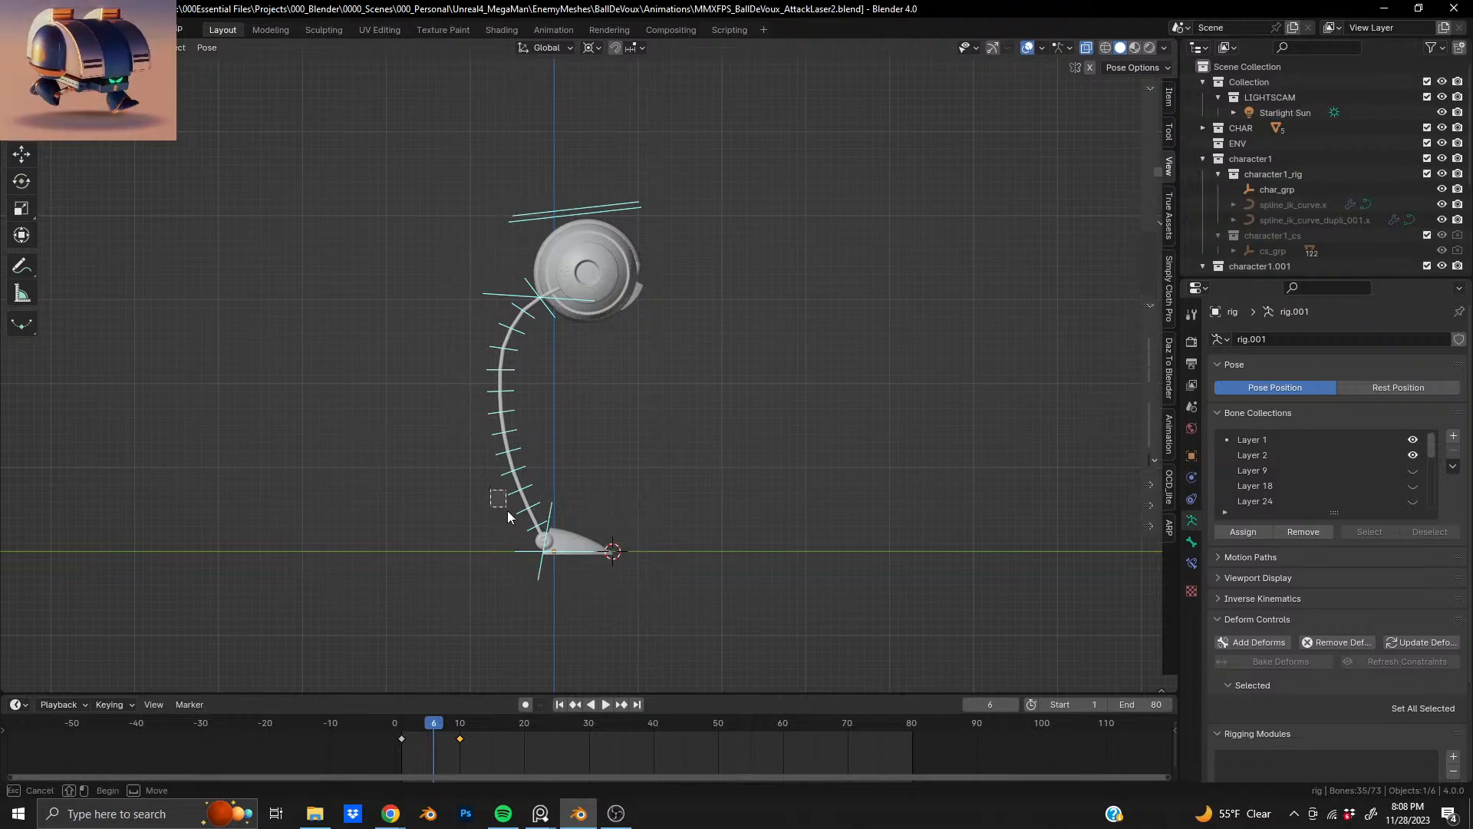
left_click_drag(524, 536, 527, 533)
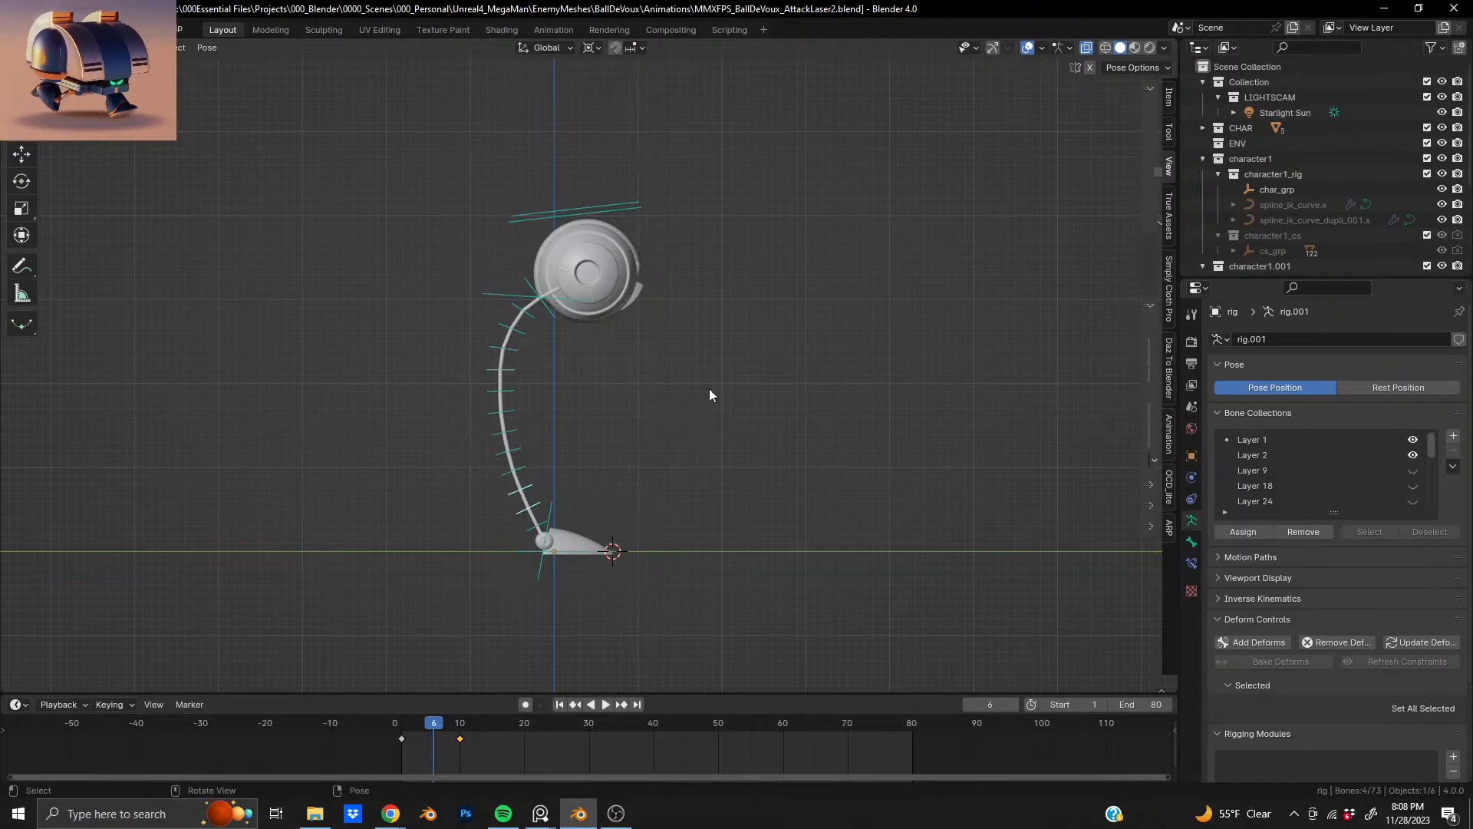
key("r")
left_click(709, 406)
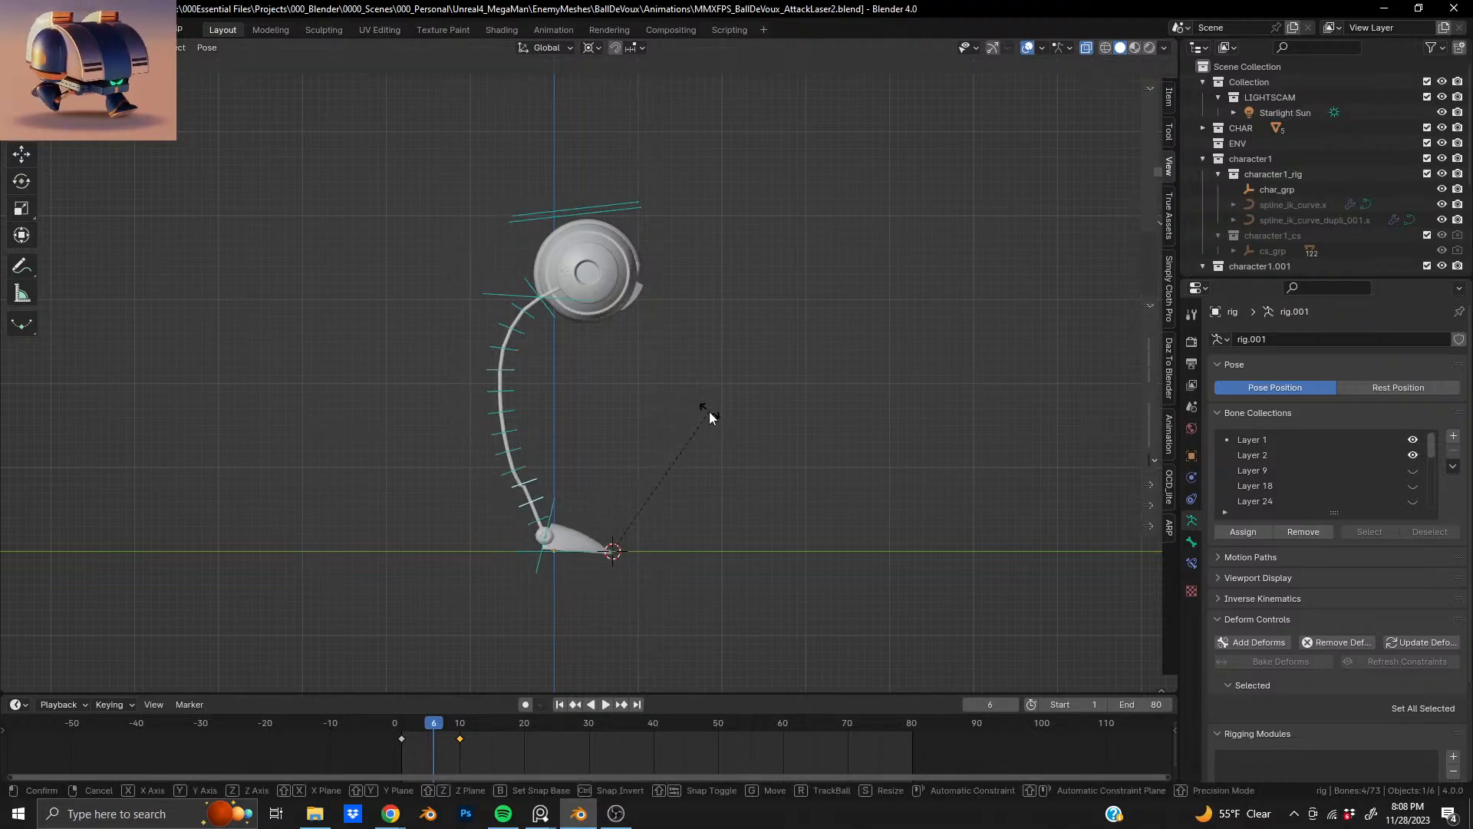
left_click(587, 48)
left_click(605, 120)
key("r")
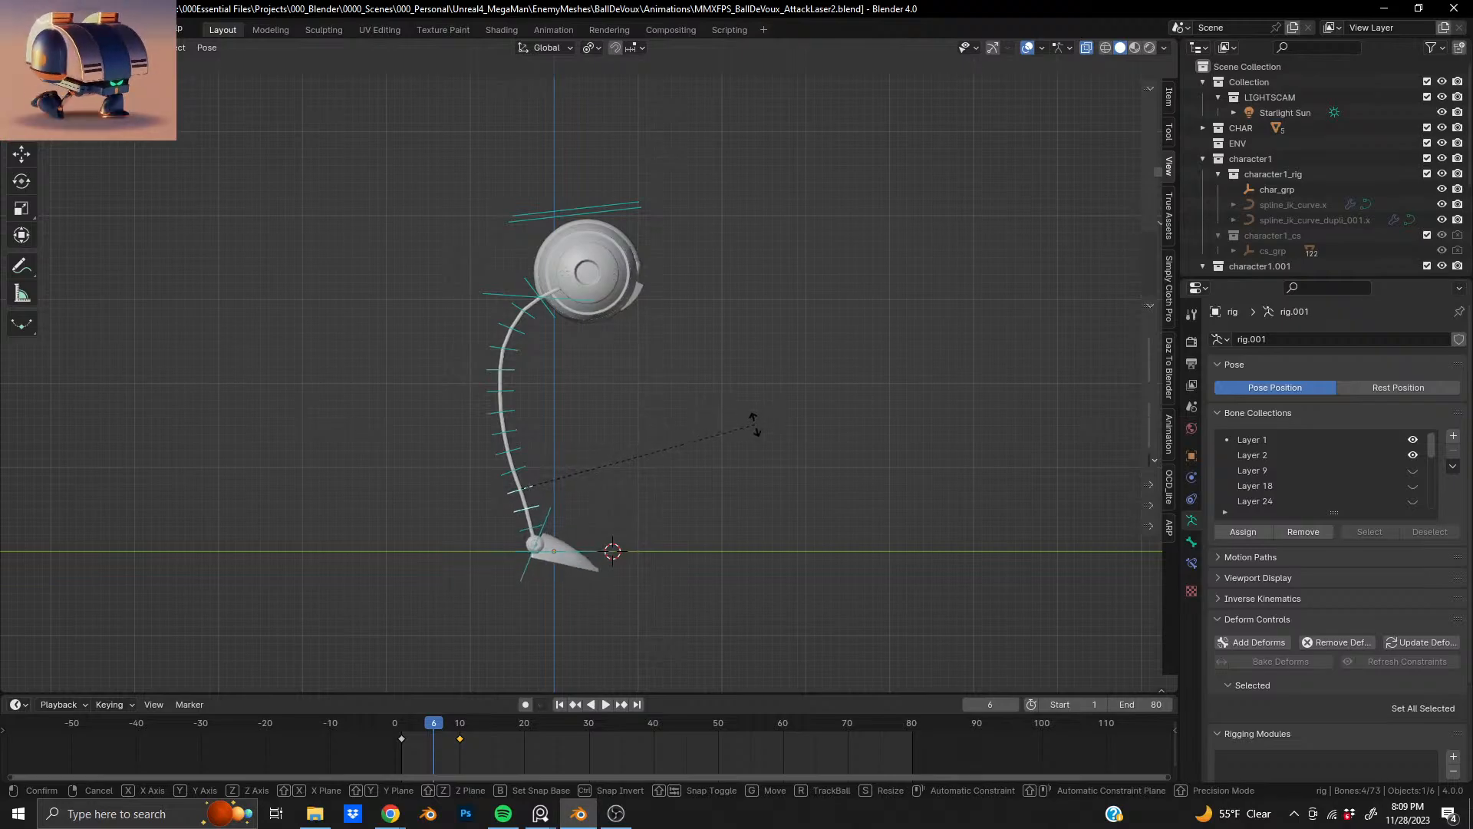
left_click(754, 421)
- Adjust the lower leg curve by rotating the bone pair nearest the ankles and another pair higher up the shins
left_click(515, 533)
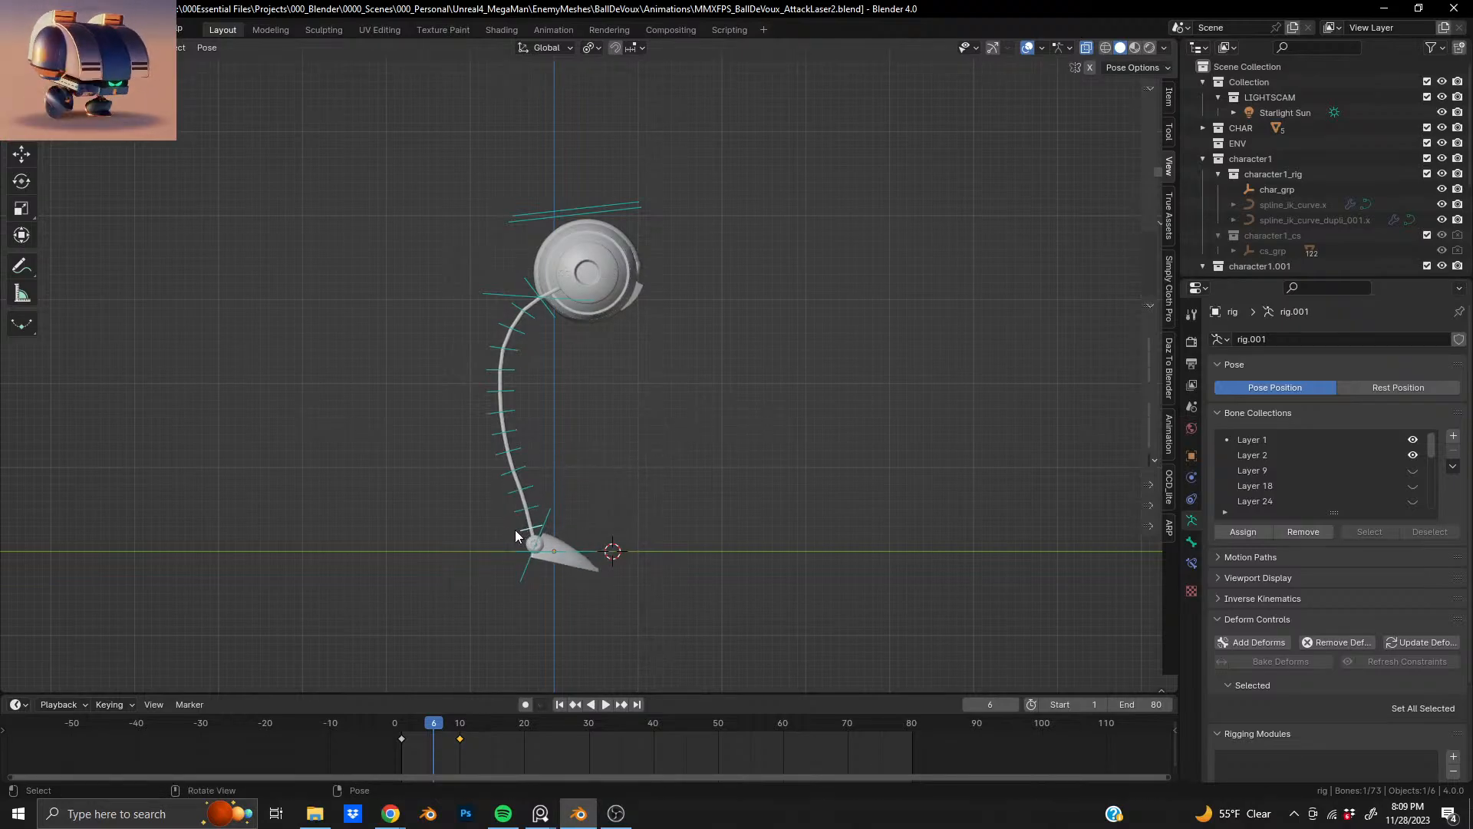
left_click(555, 513, "shift")
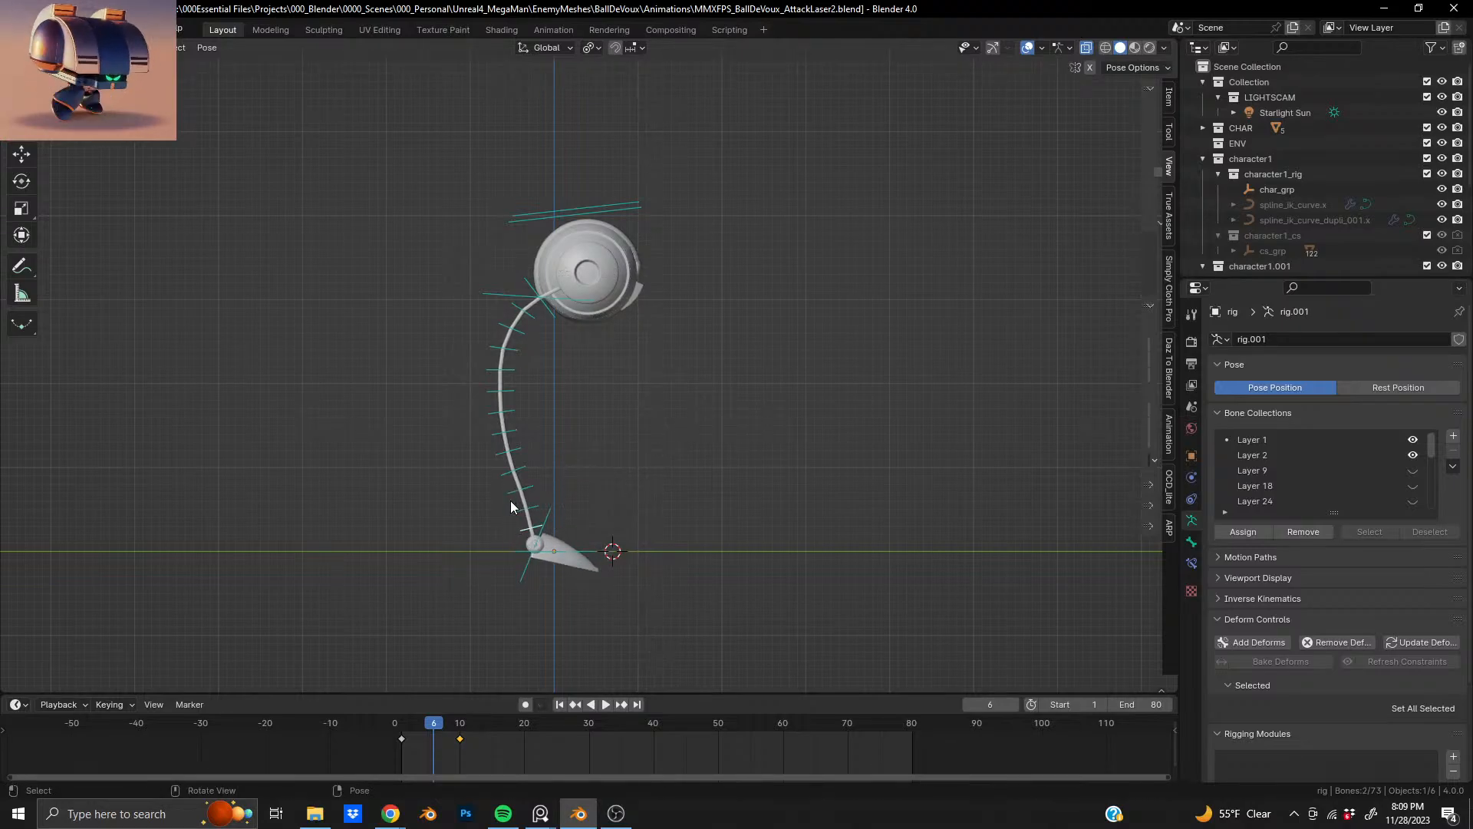
key("r")
left_click(672, 539)
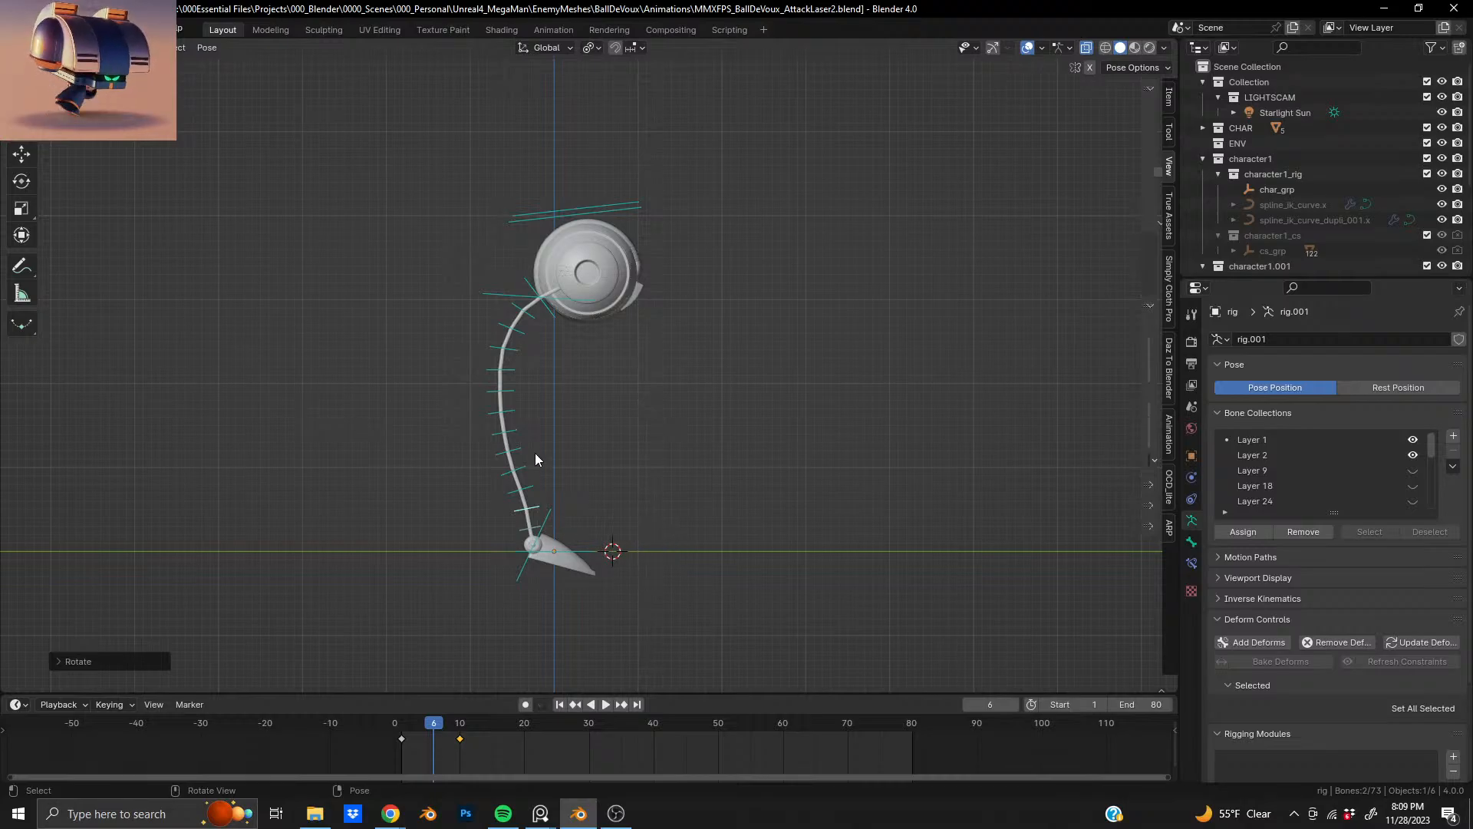
key("b")
key("Escape")
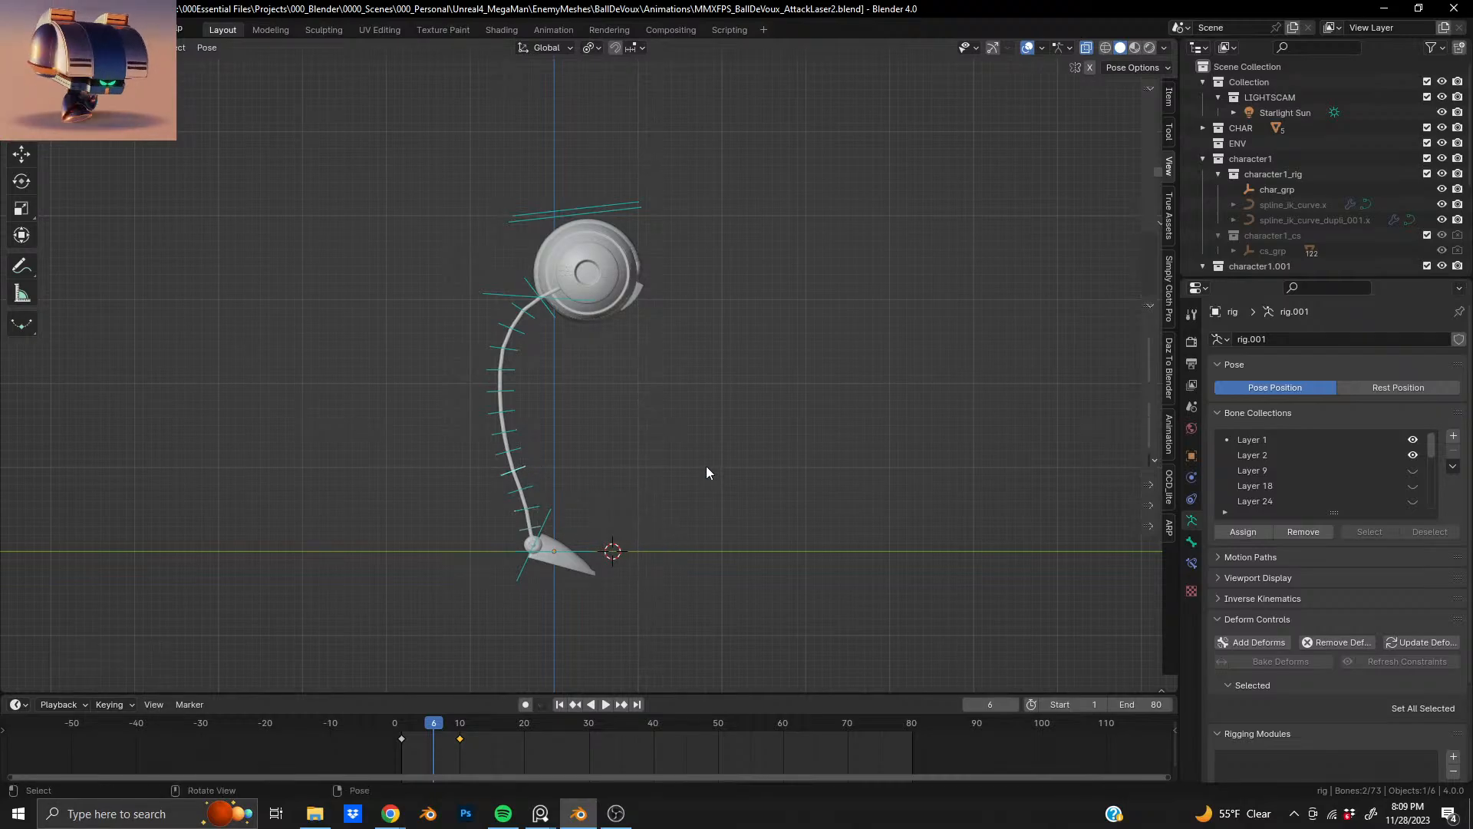
key("r")
left_click(778, 453)
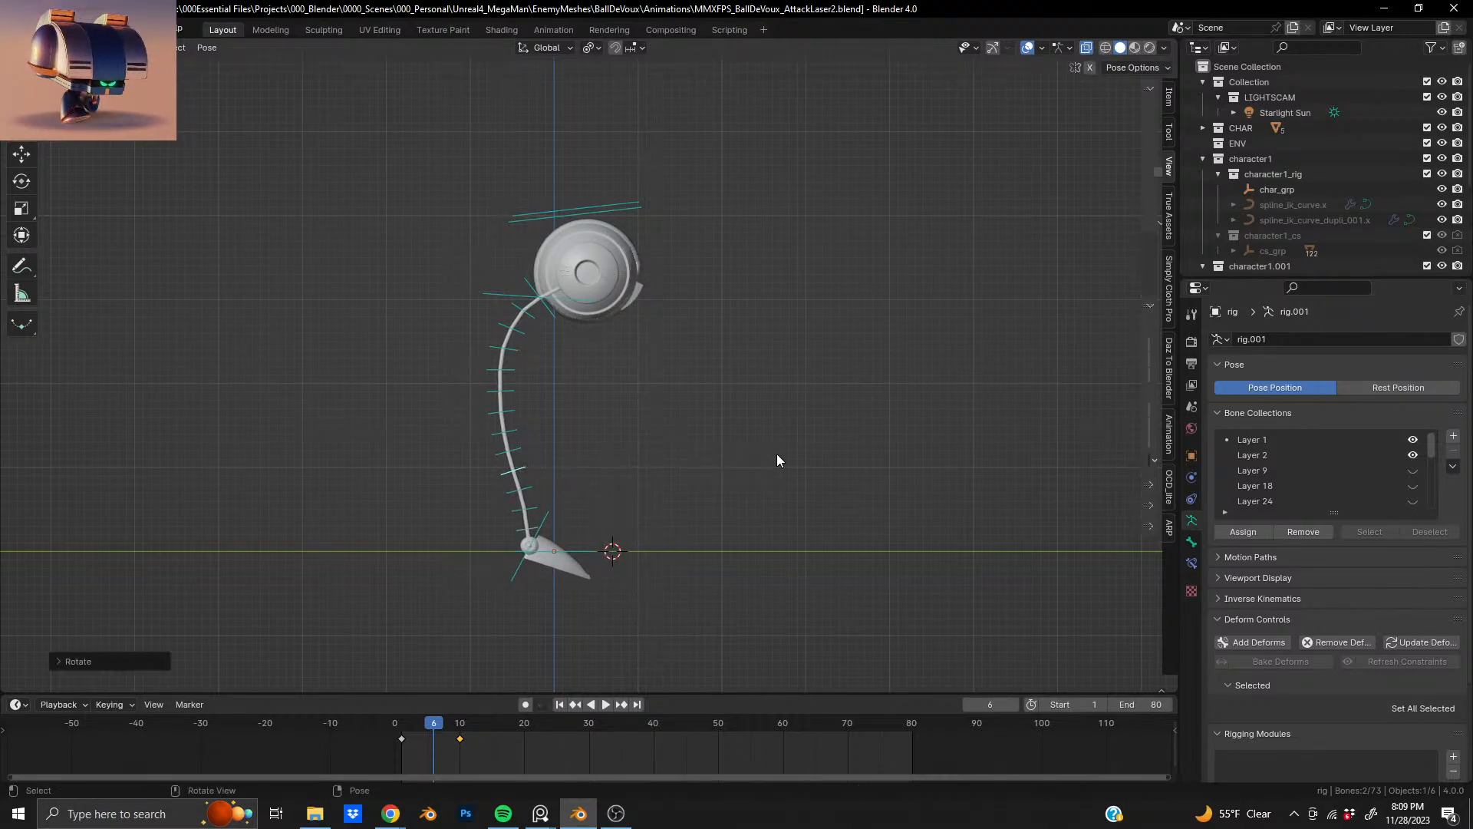
- Rotate both foot bones upward until the soles lie parallel to the ground line
scroll(586, 532, "up", 3)
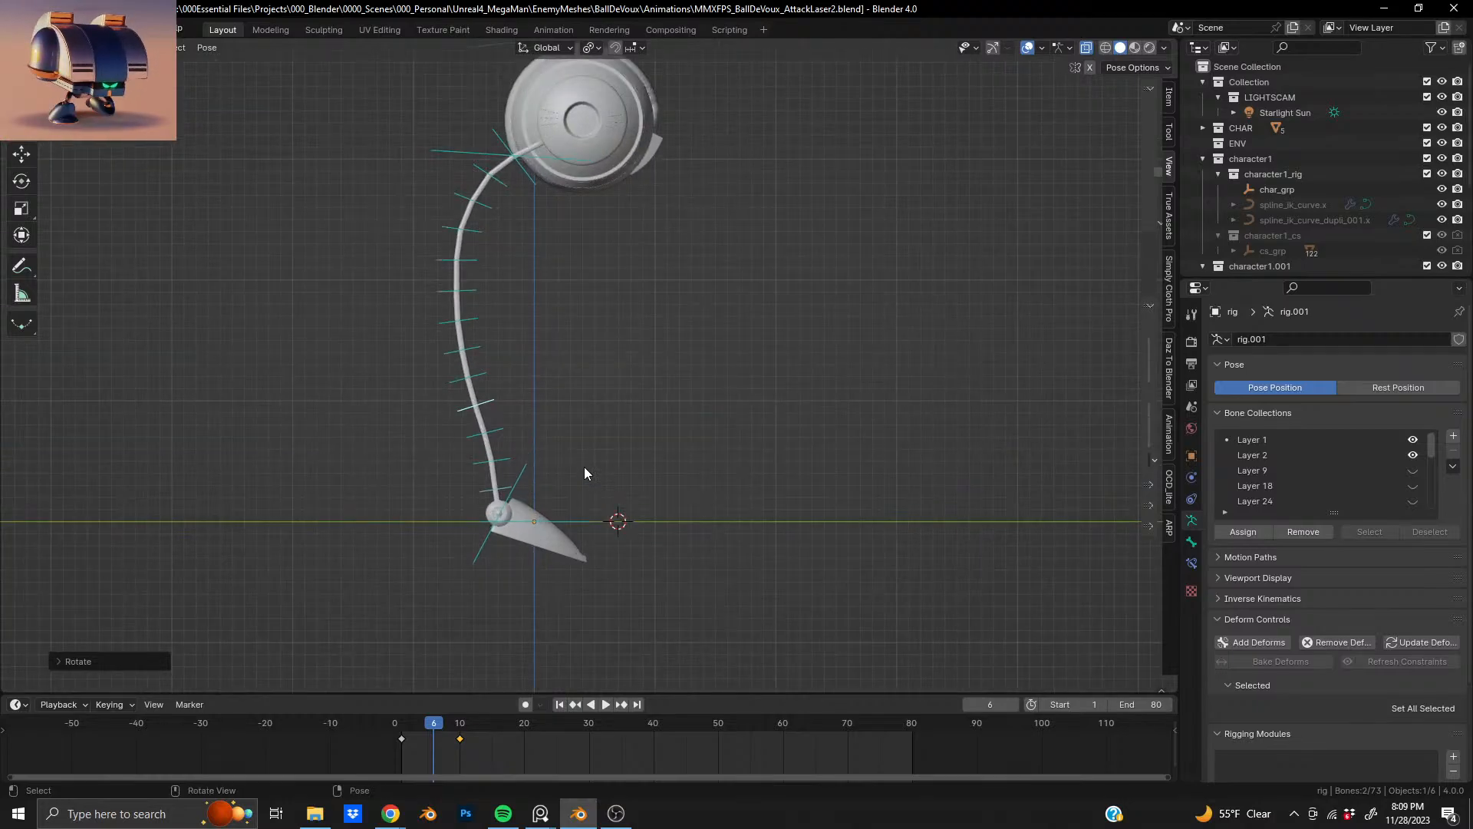
left_click_drag(516, 455, 529, 471)
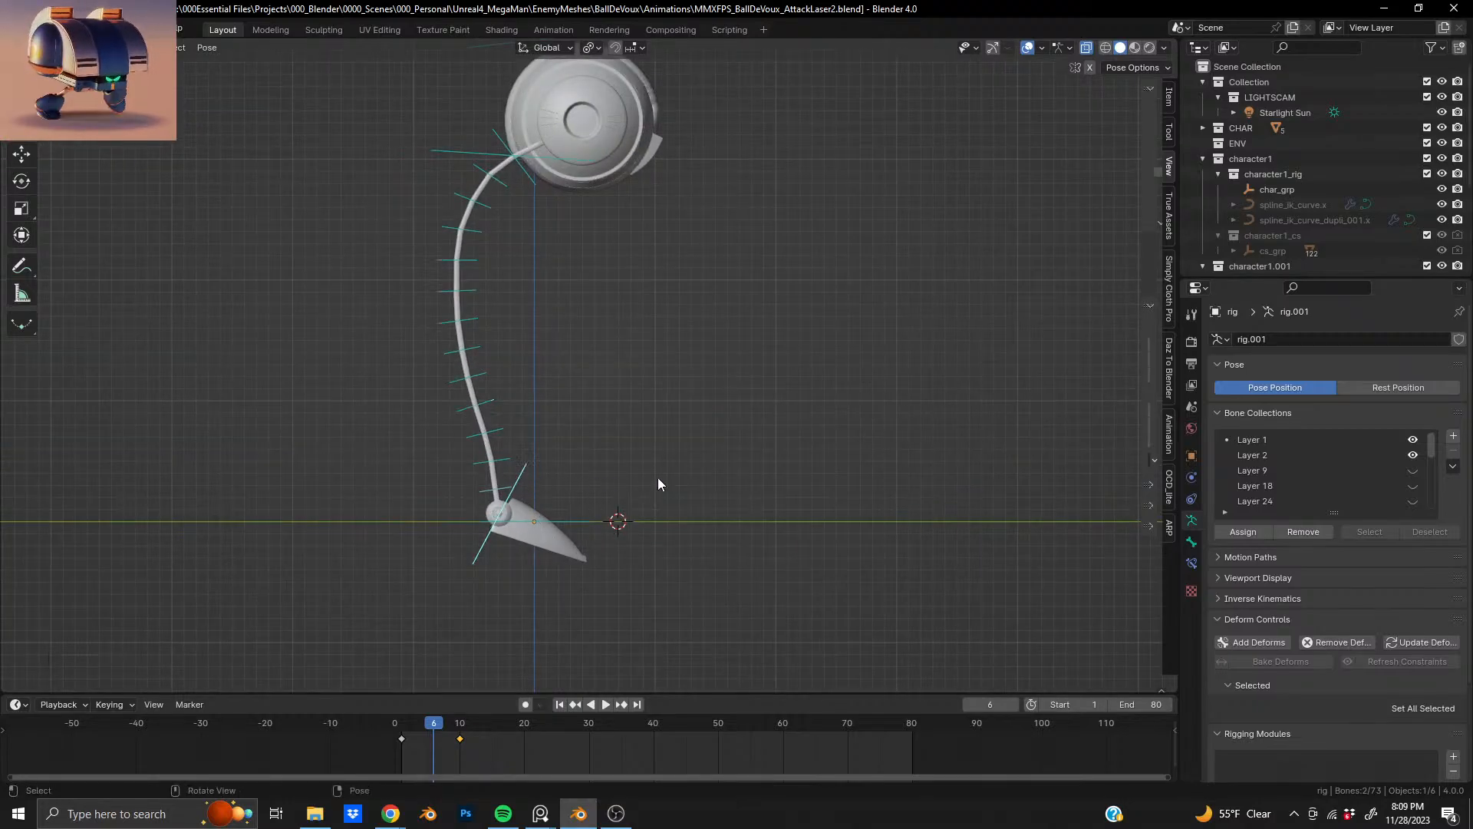
key("r")
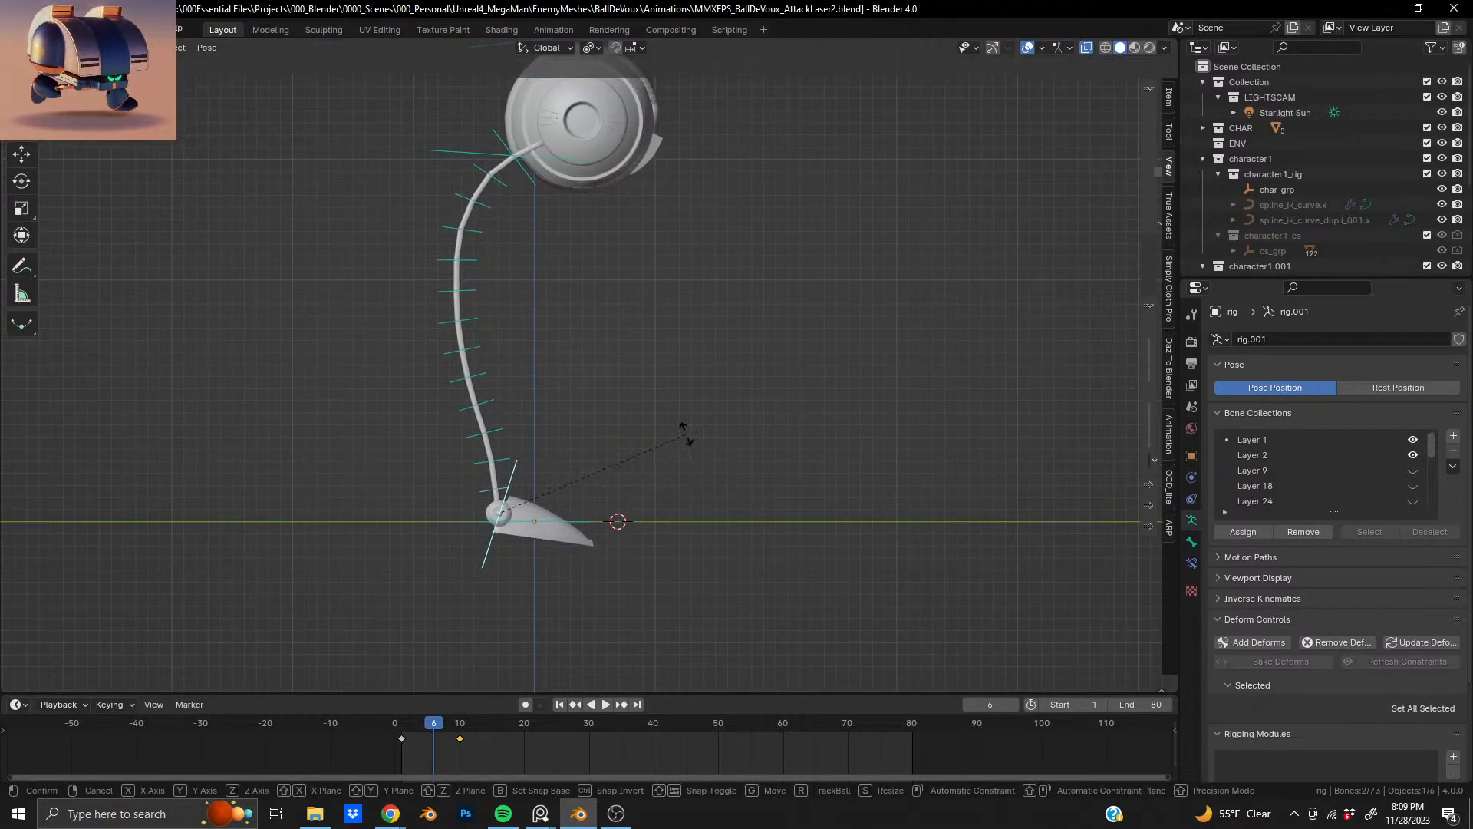
left_click(683, 432)
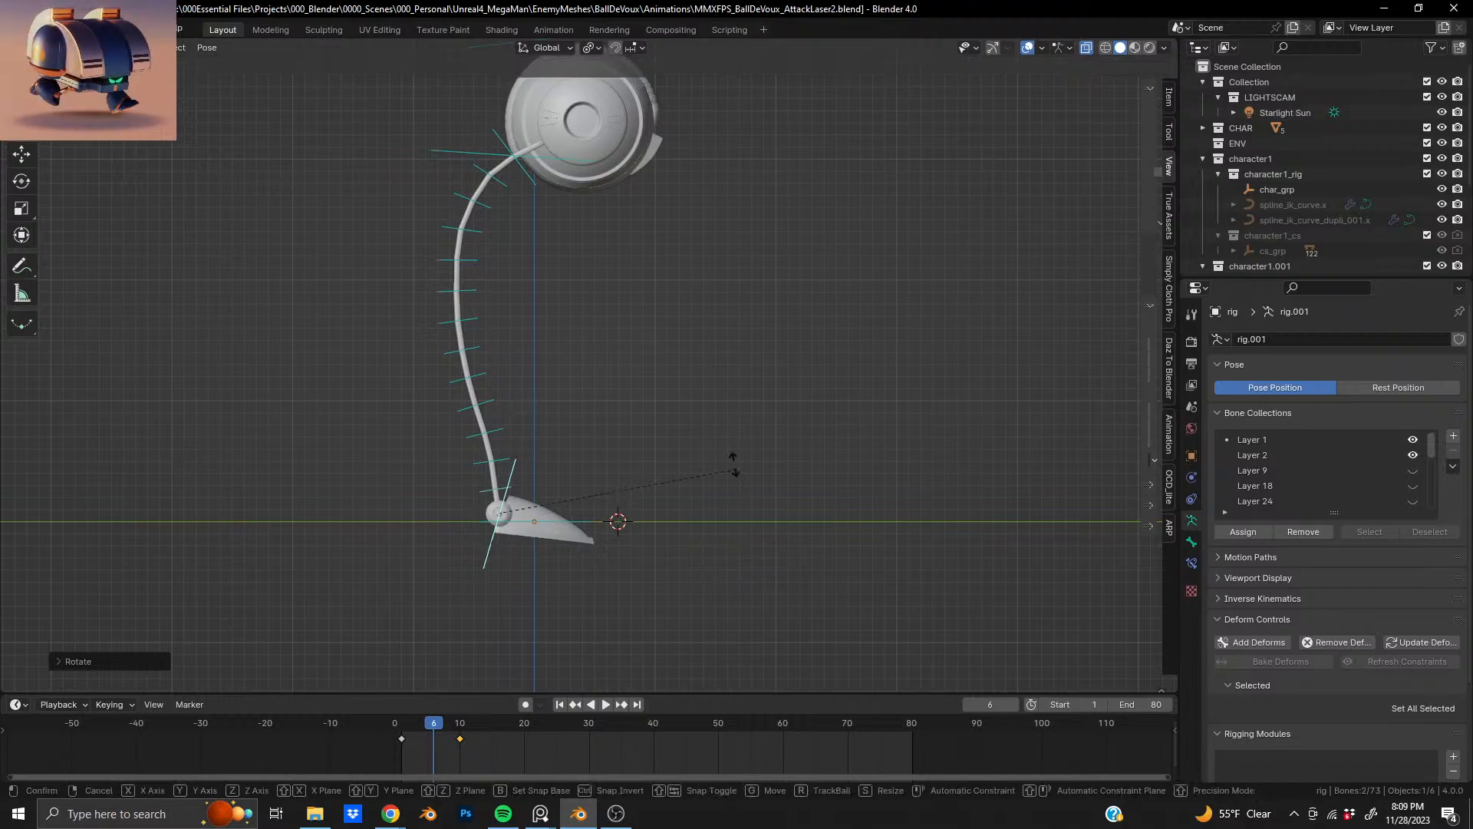
key("r")
left_click(732, 446)
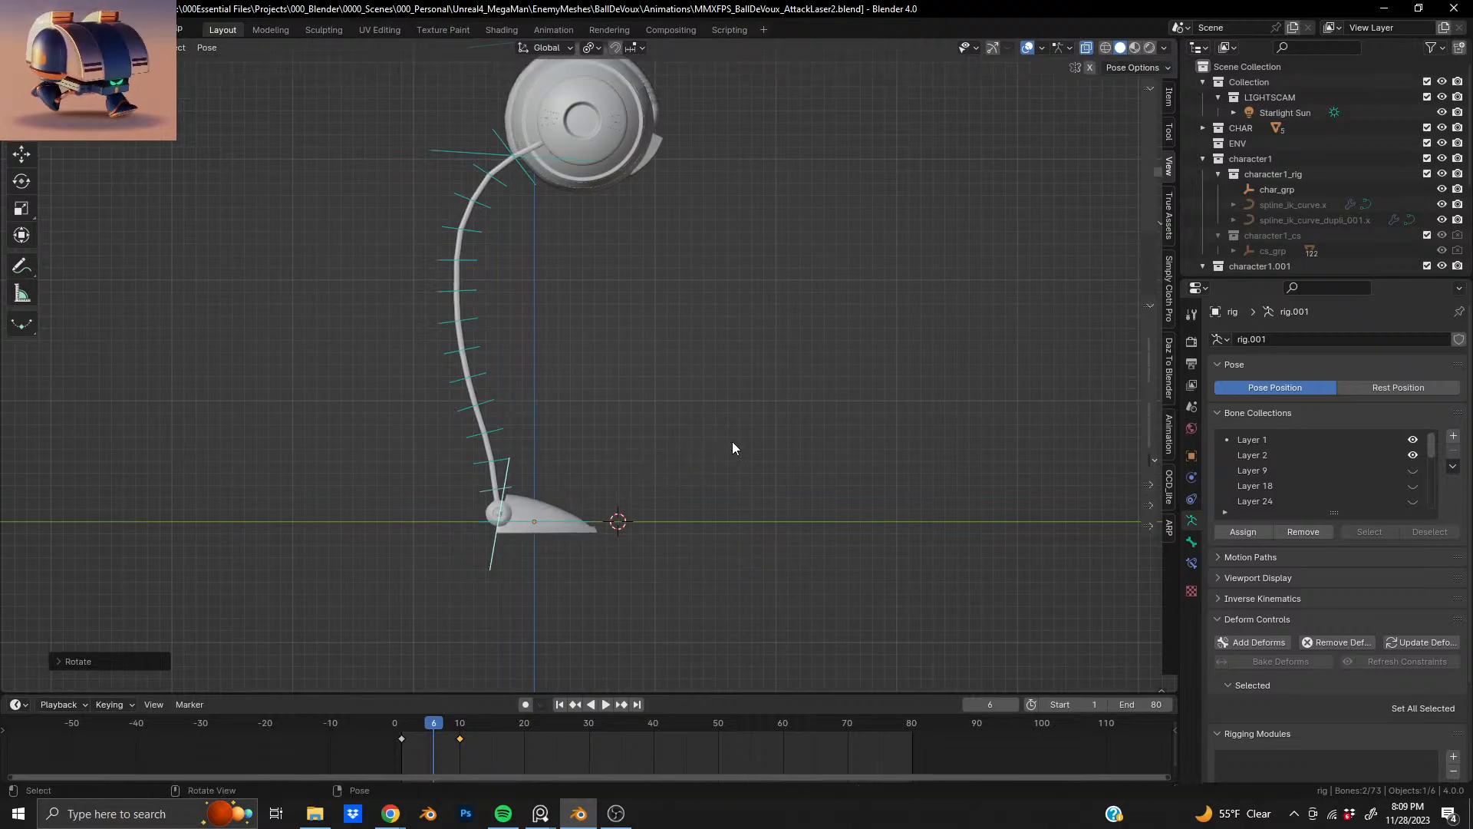
- Move all bones except the ground root bones until the toe tips meet the 3D cursor at frame 6
key("a")
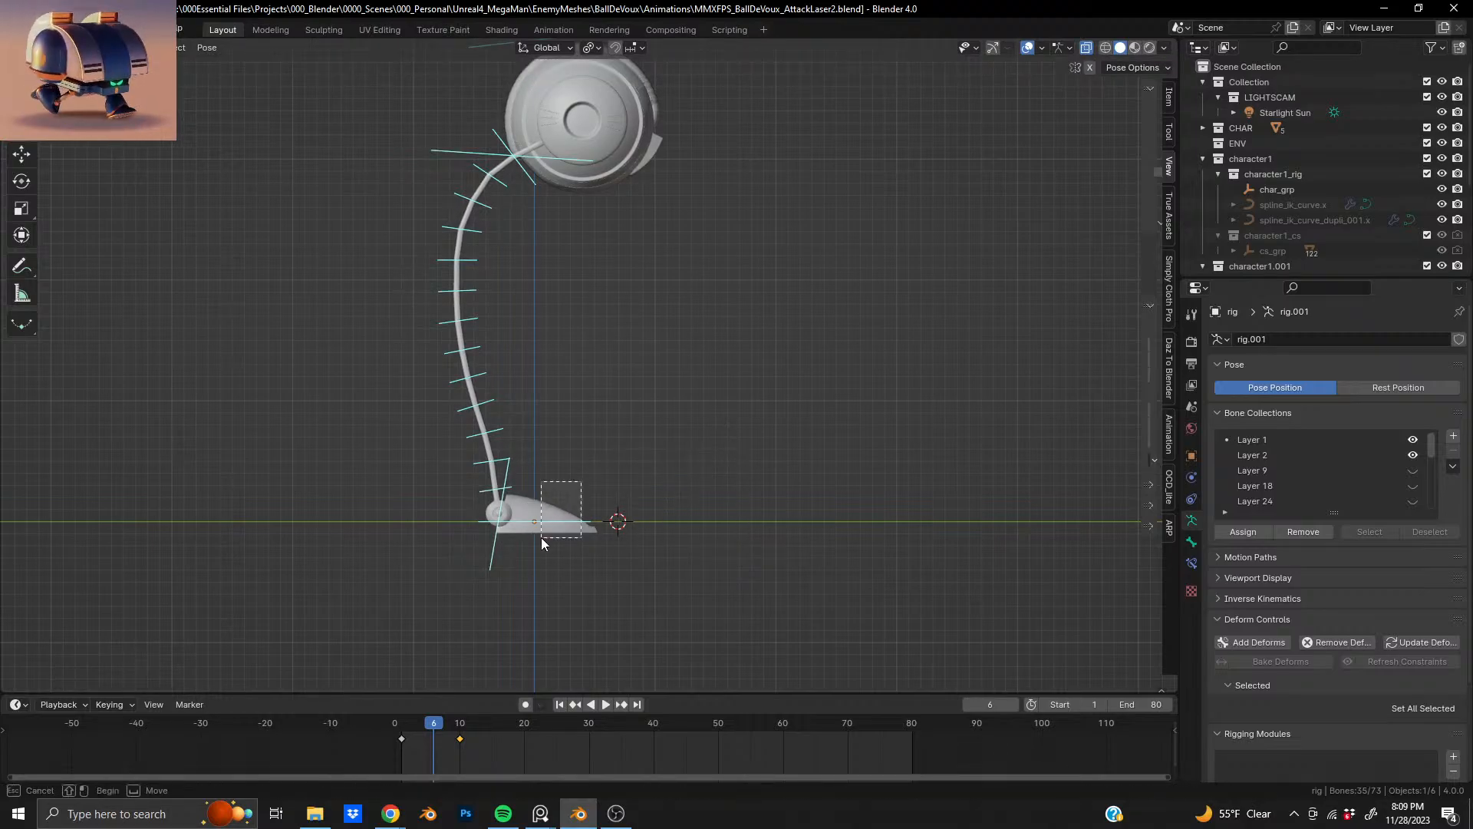
key("g")
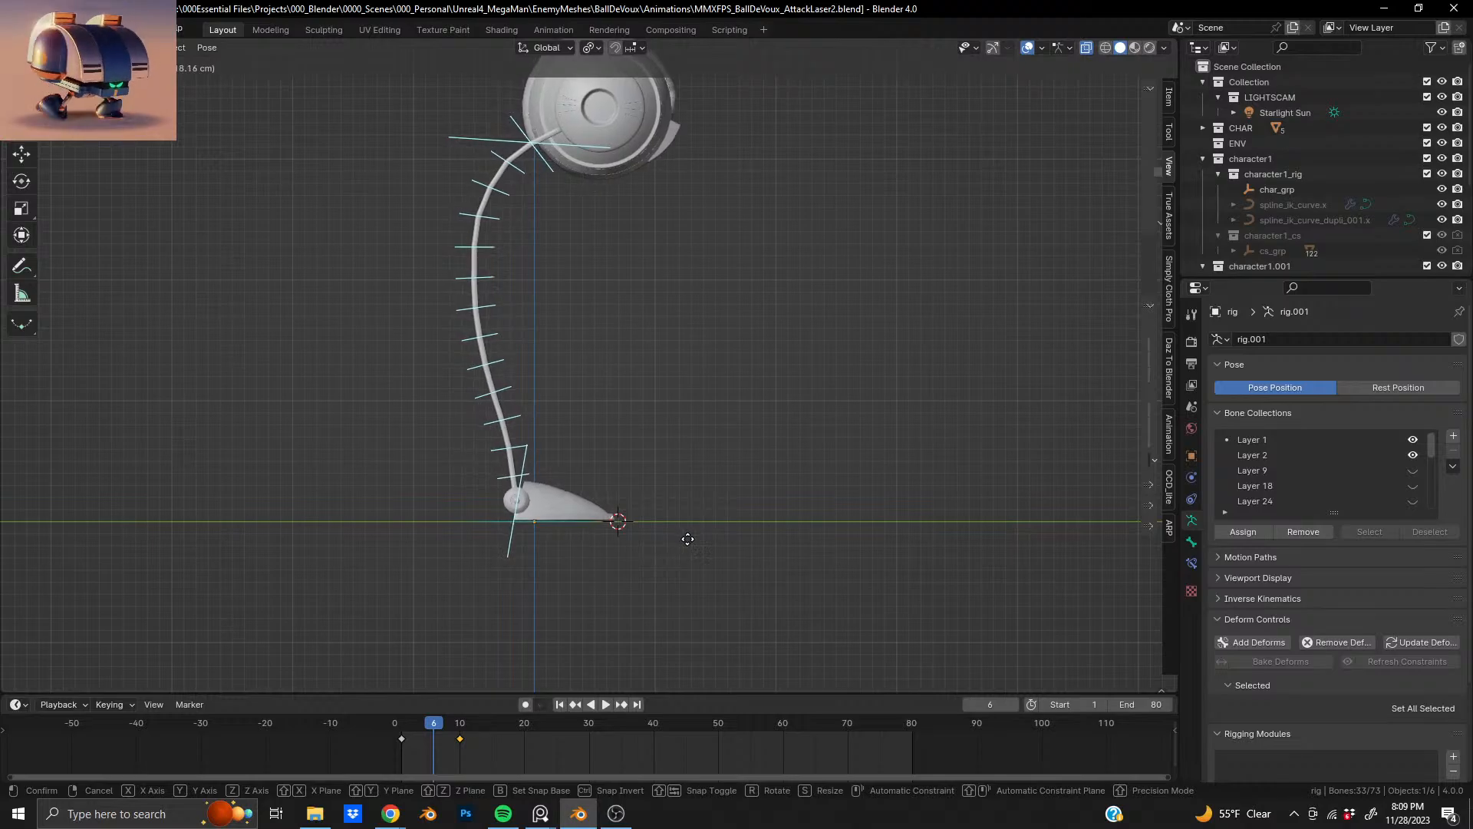
left_click(691, 540)
scroll(614, 529, "down", 3)
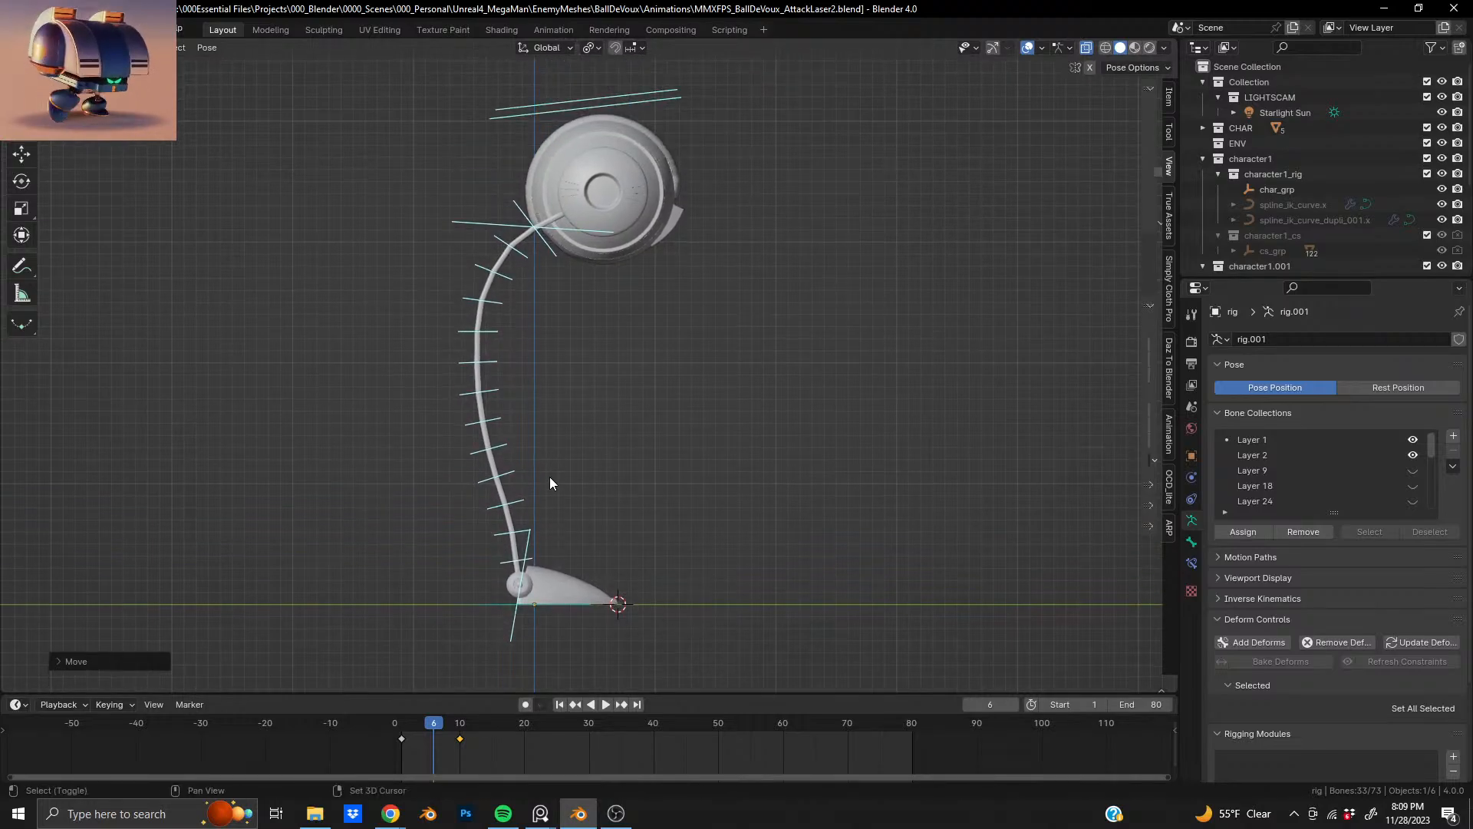
- Insert a Whole Character keyframe for all bones at frame 6, and play and scrub through the rising motion
key("i")
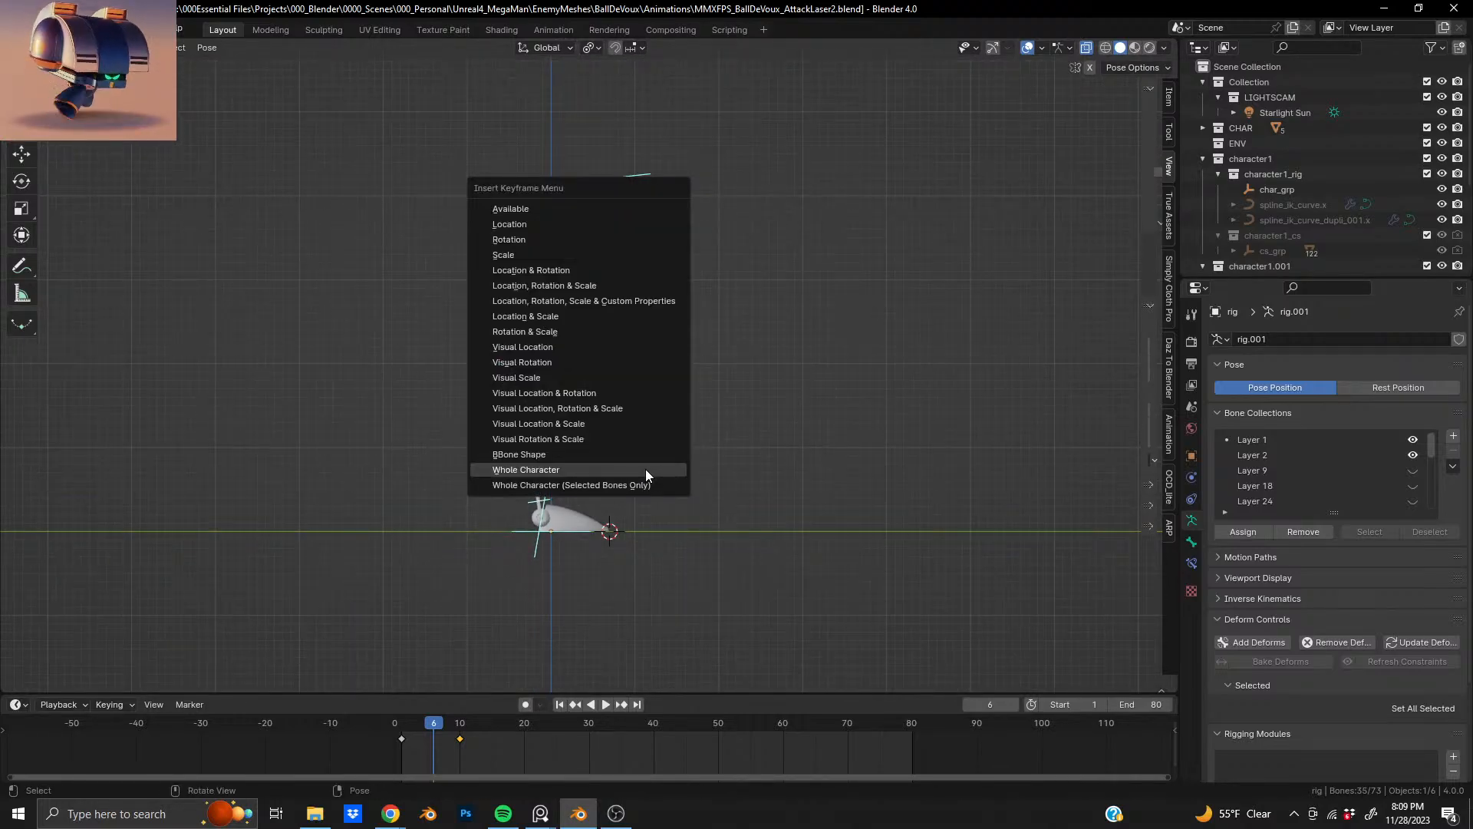
left_click(646, 468)
key("space")
left_click(394, 735)
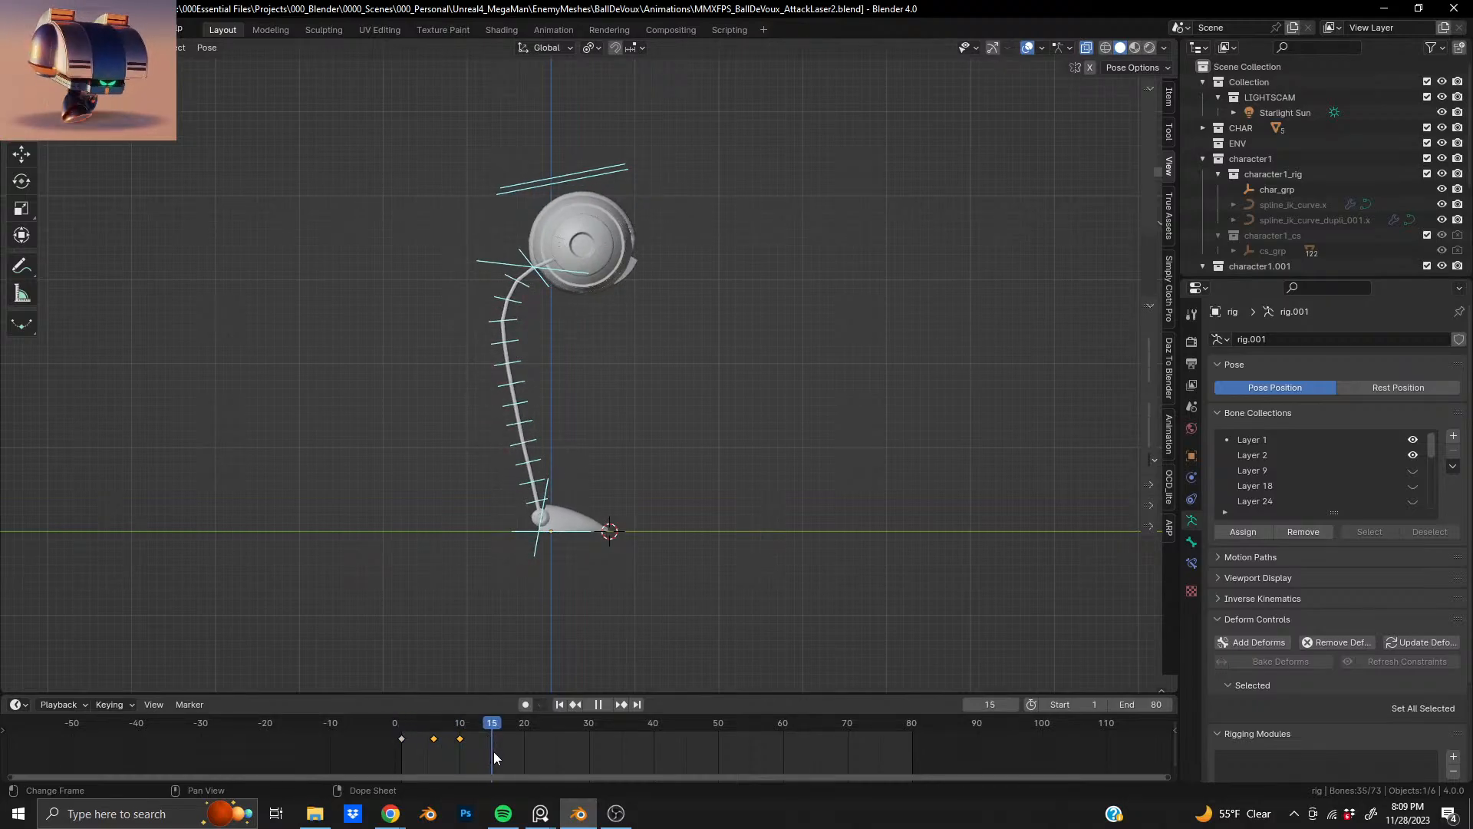
mouse_move(494, 751)
left_mouse_down()
mouse_move(390, 749)
mouse_move(472, 758)
left_mouse_up()
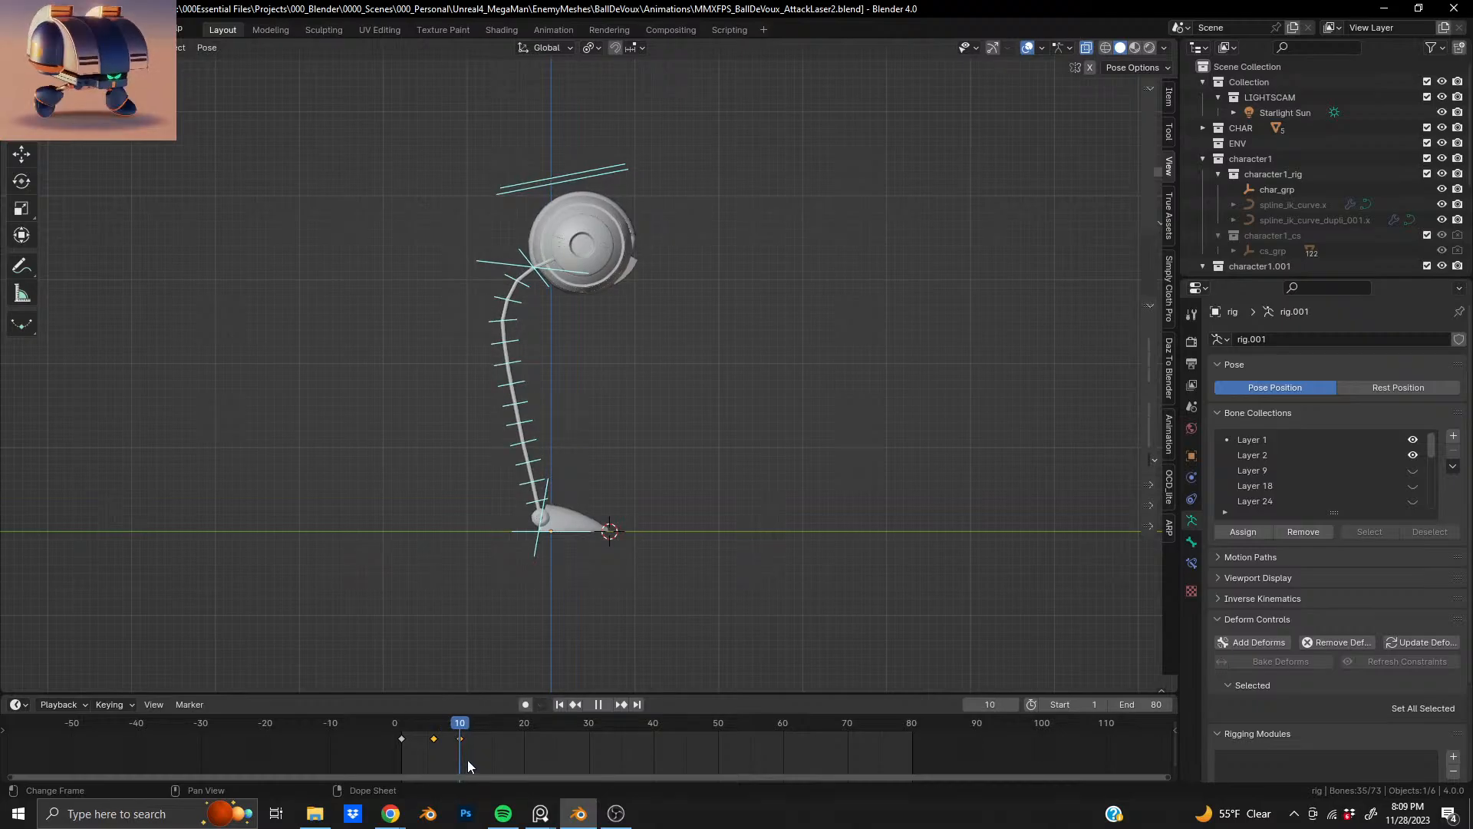
- At frame 15, rotate the uppermost leg bones so both legs bend and swing forward beneath the body
left_click_drag(491, 766, 494, 766)
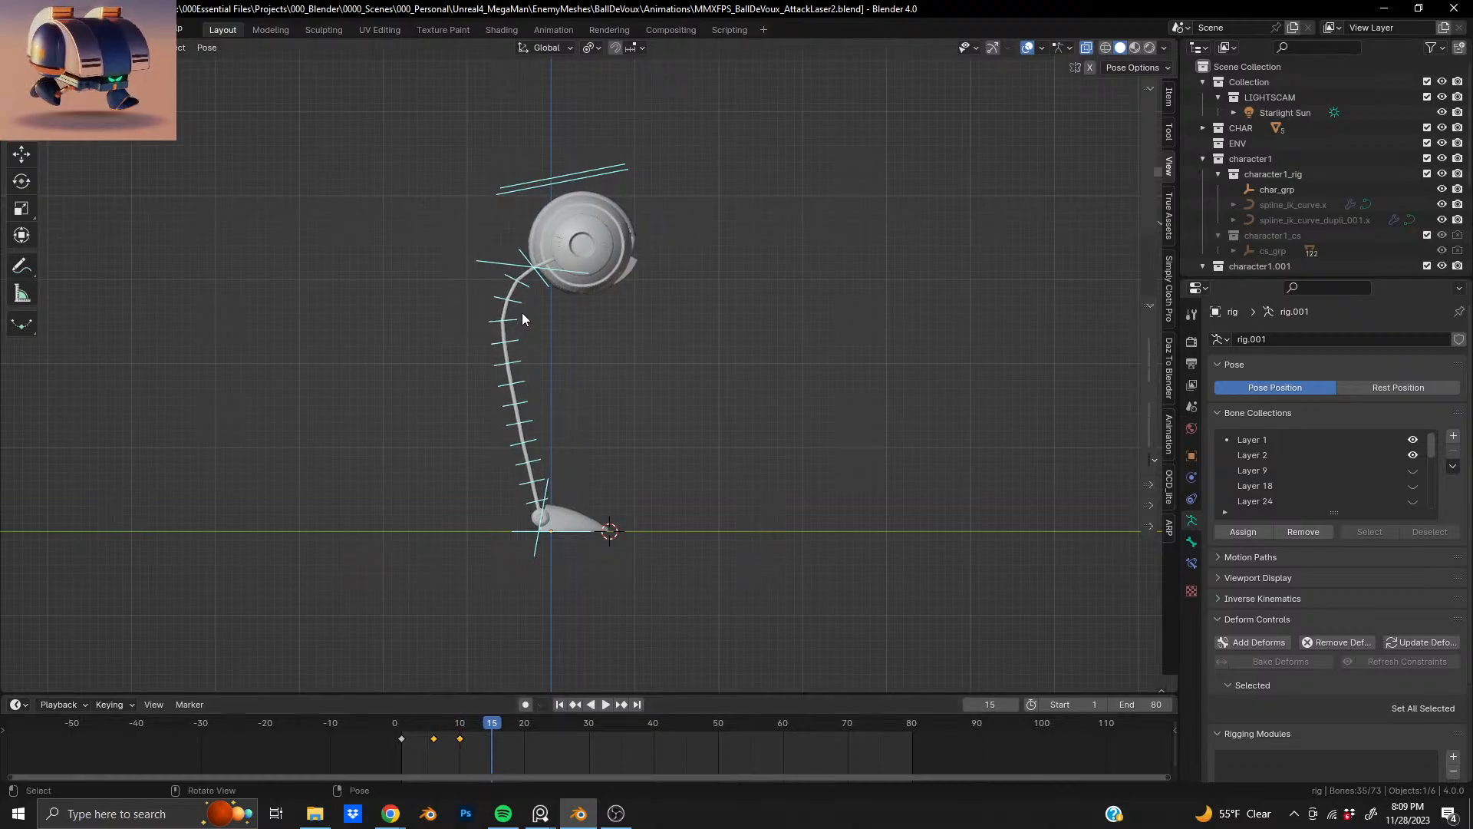
left_click_drag(453, 272, 512, 332)
key("r")
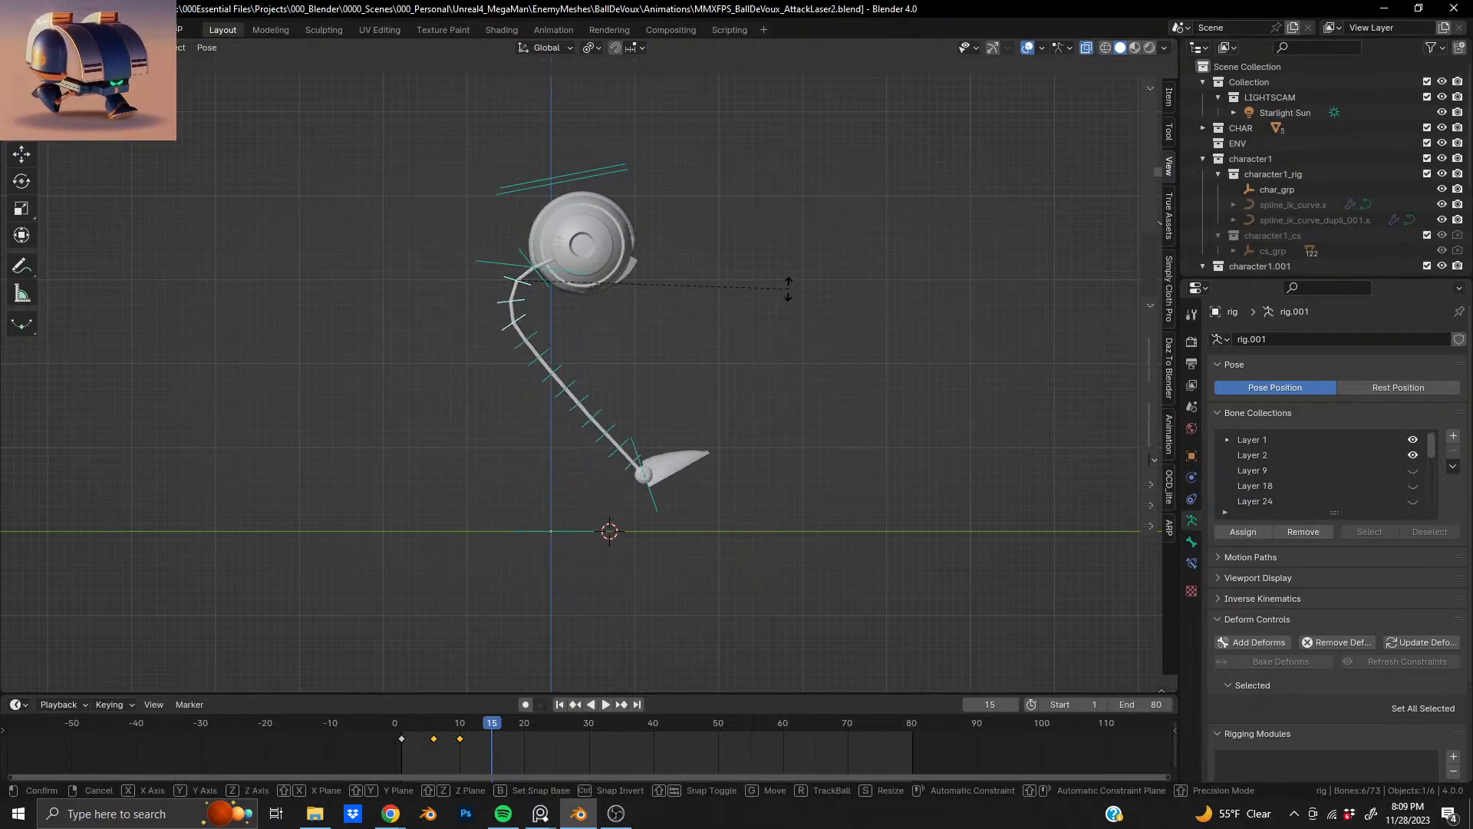
left_click(752, 264)
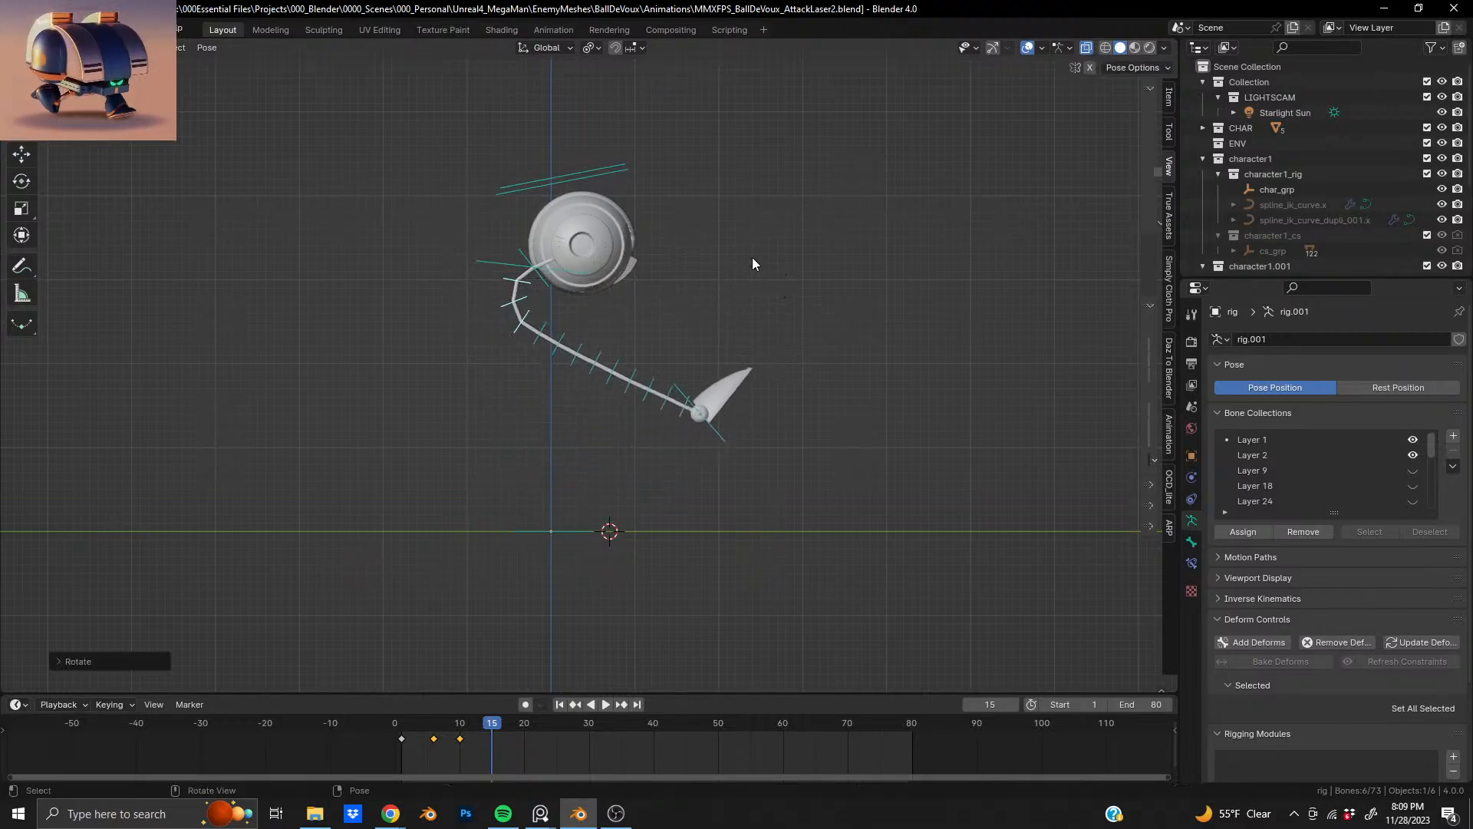
- Rotate the body bone so the spherical body pitches forward and down
left_click(555, 291)
key("r")
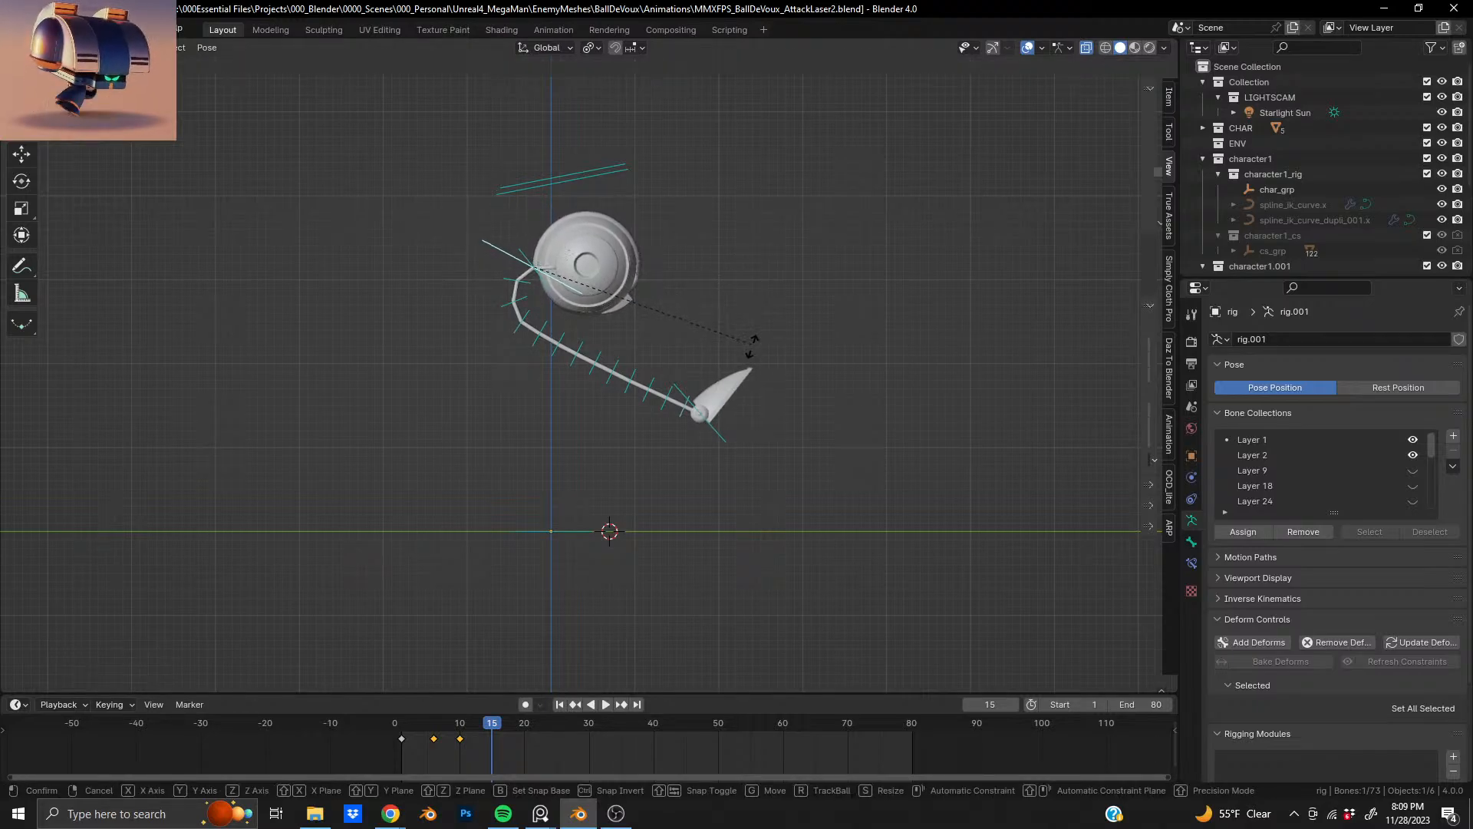
left_click(747, 368)
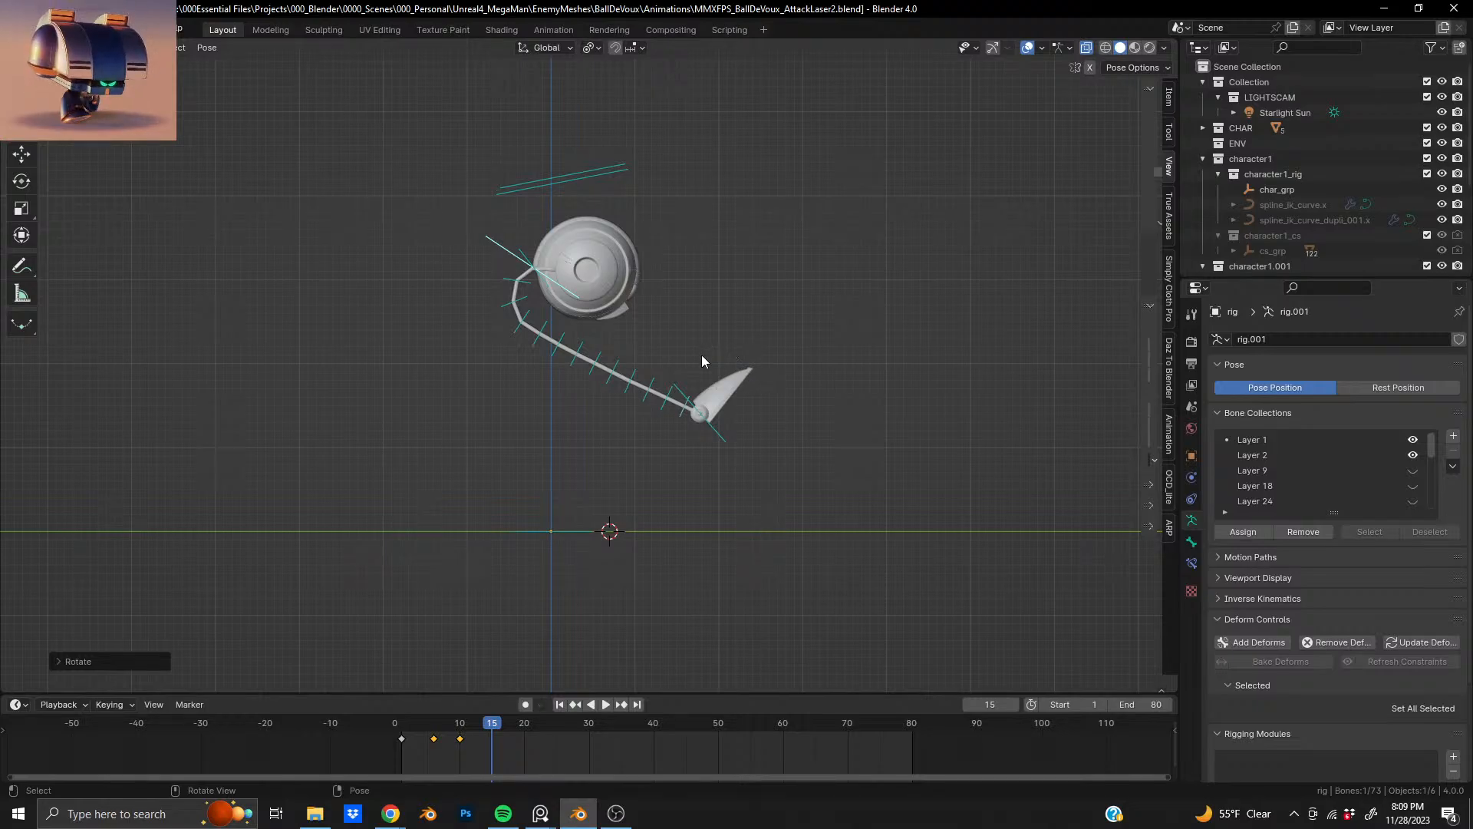
- Set the transform pivot to 3D Cursor and rotate all bones except the ground root bones until the soles lie level
key("a")
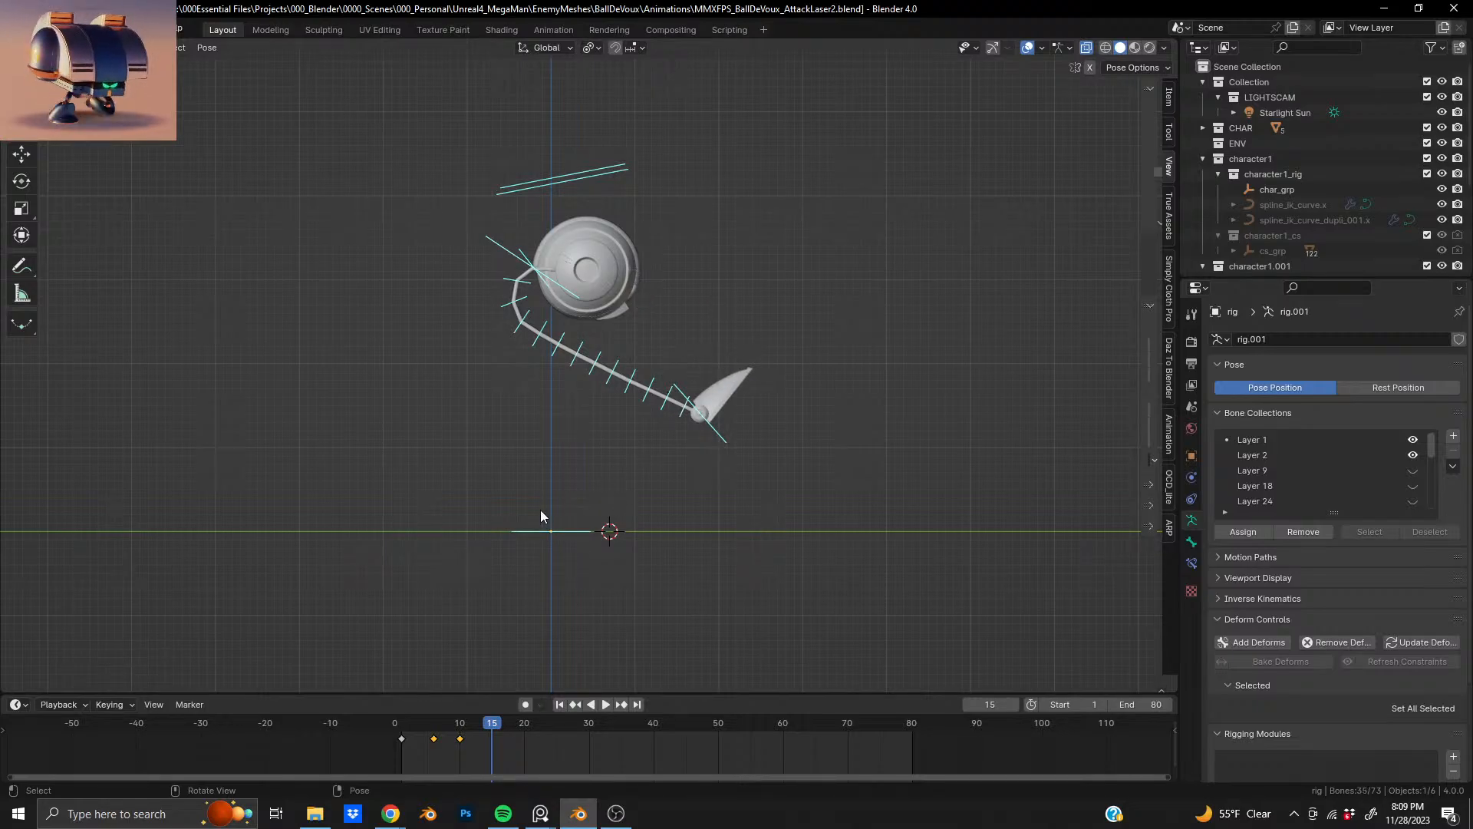
left_click_drag(540, 510, 587, 592, "ctrl")
key("r")
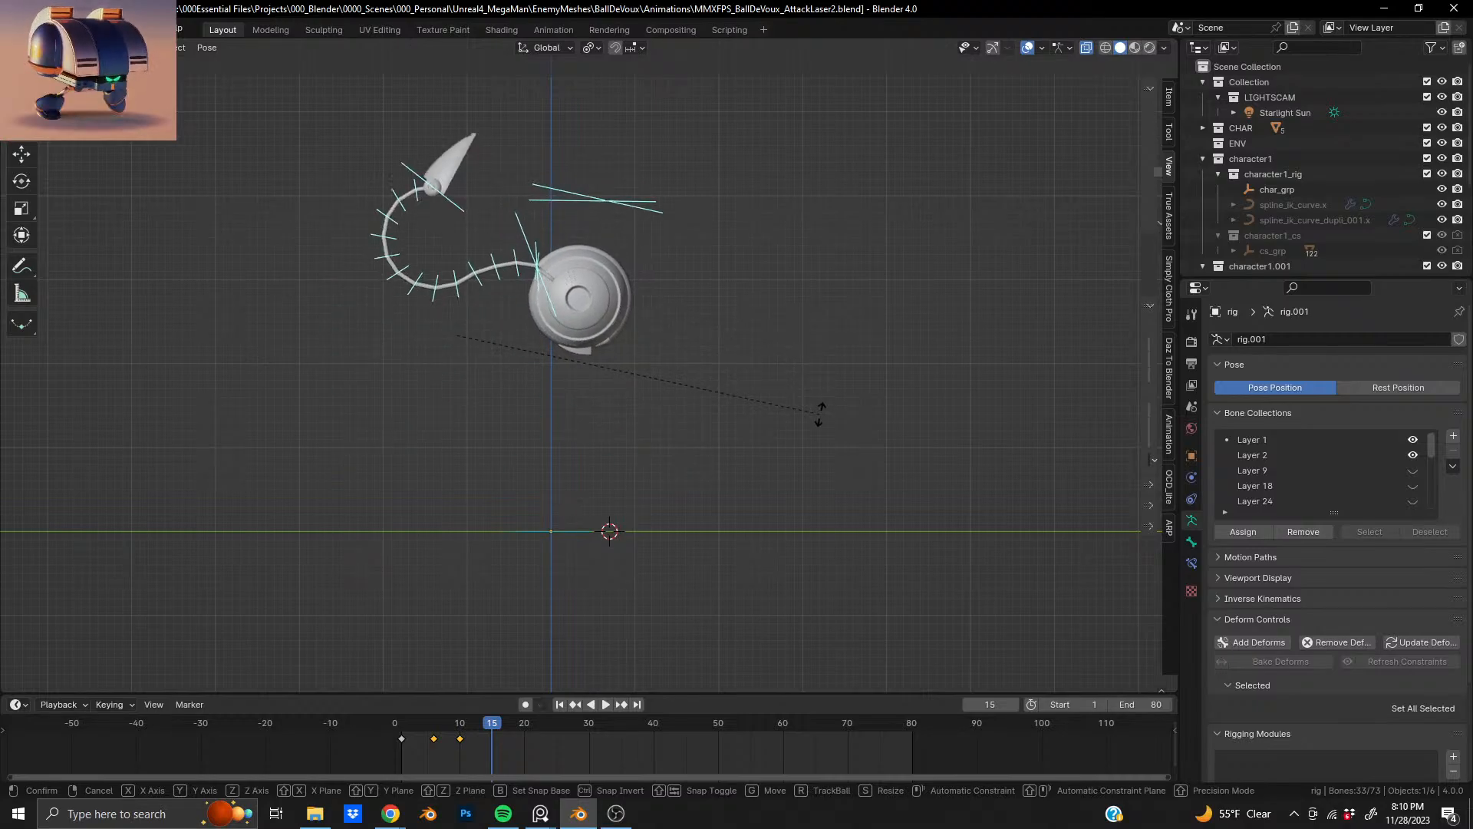
left_click(648, 233)
left_click(591, 48)
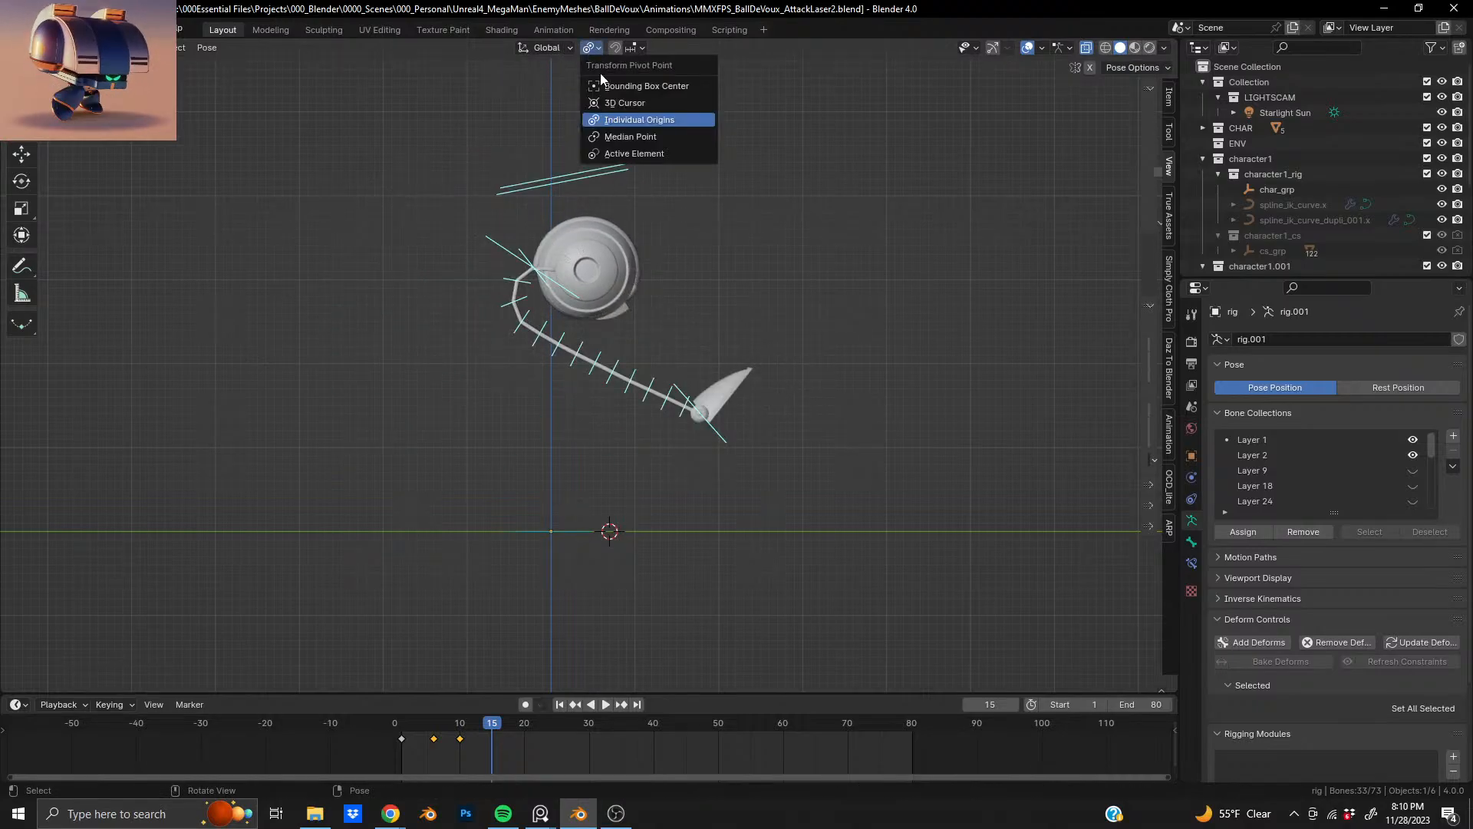
left_click(632, 102)
key("r")
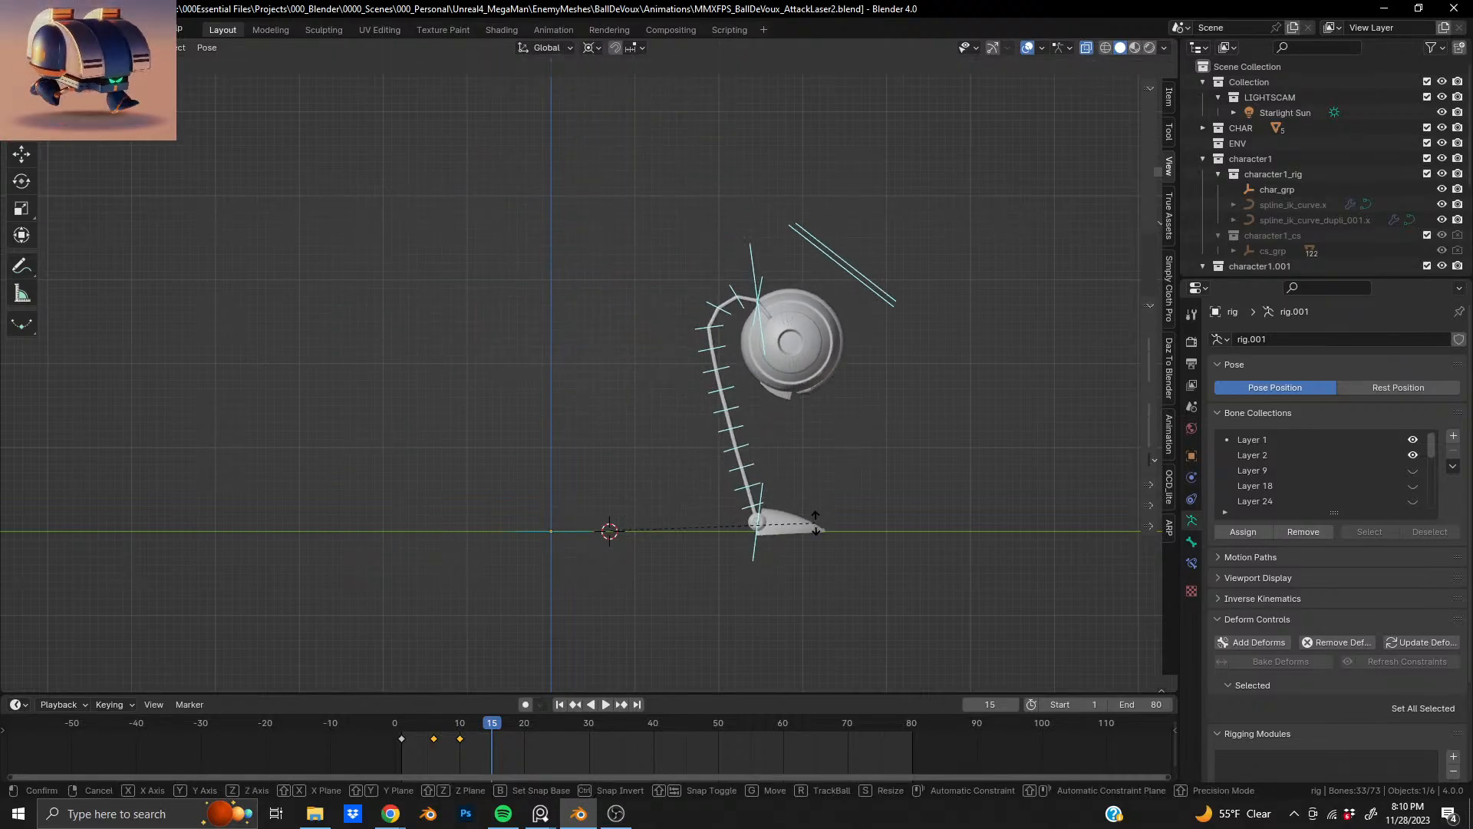
left_click(820, 531)
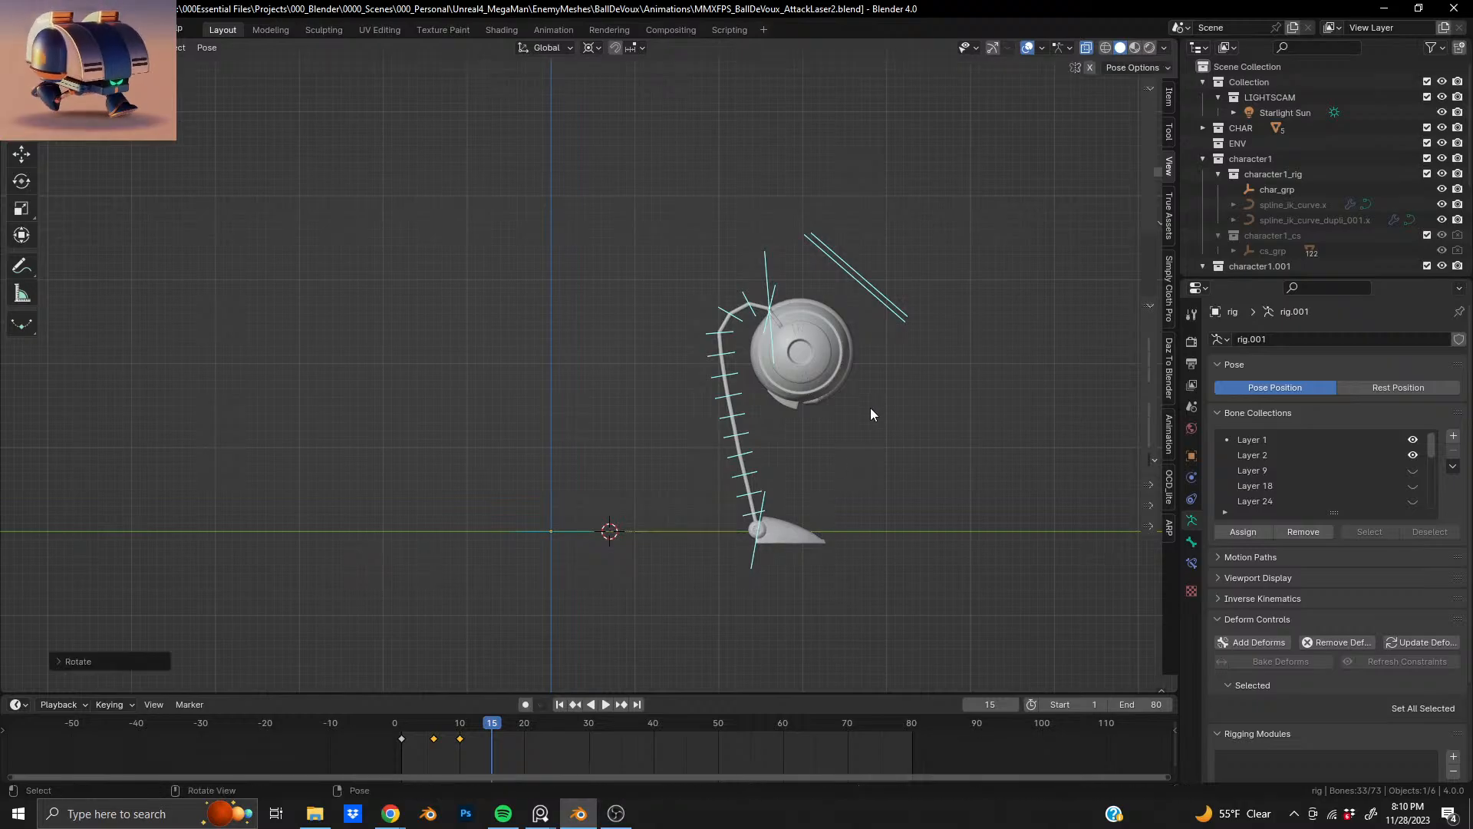
- Move the rotated bones back until the toe tips meet the 3D cursor on the ground line
key("g")
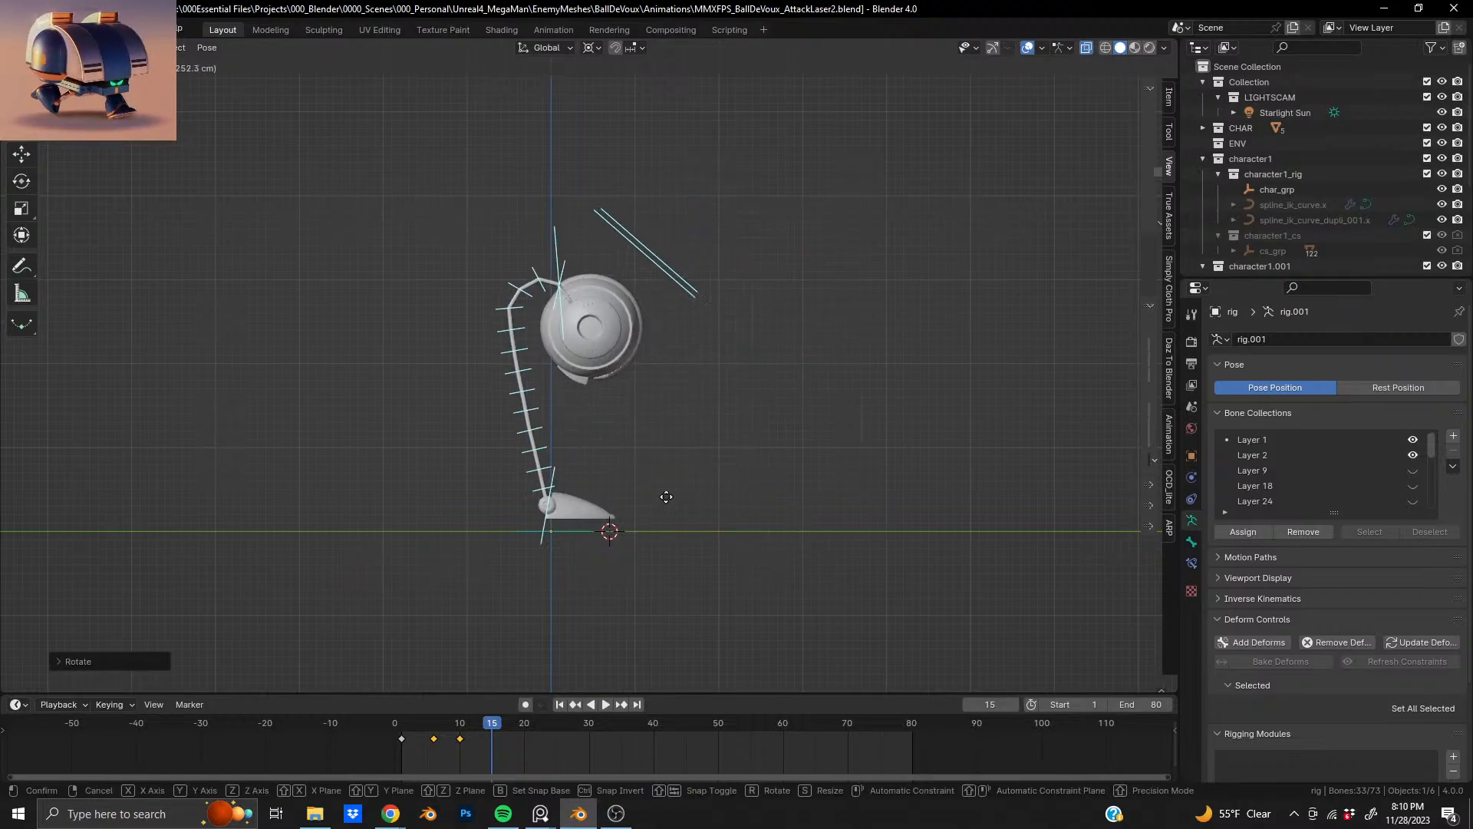
left_click(668, 505)
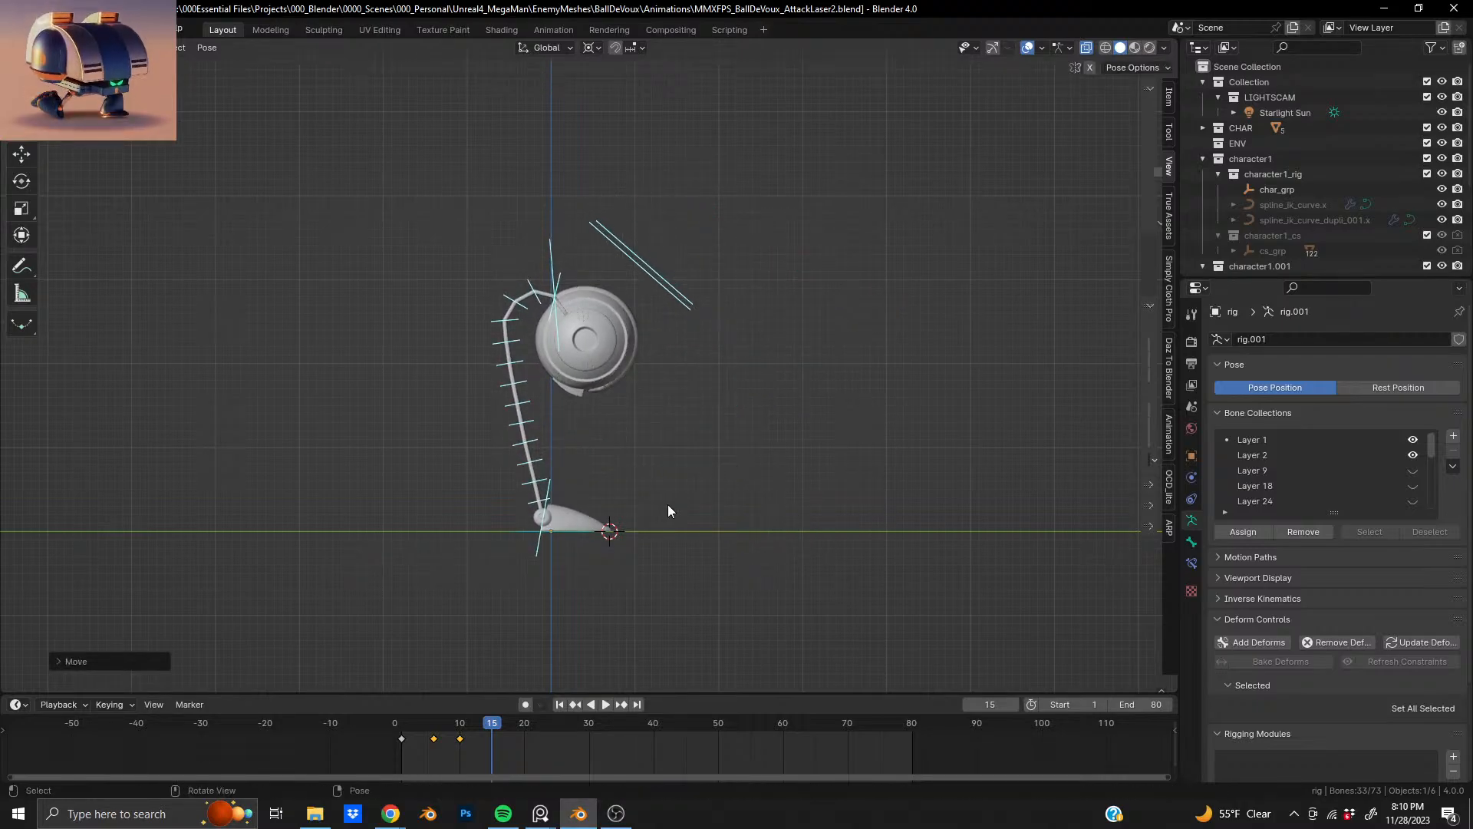
middle_click_drag(609, 513, 609, 442, "shift")
scroll(609, 443, "up", 10)
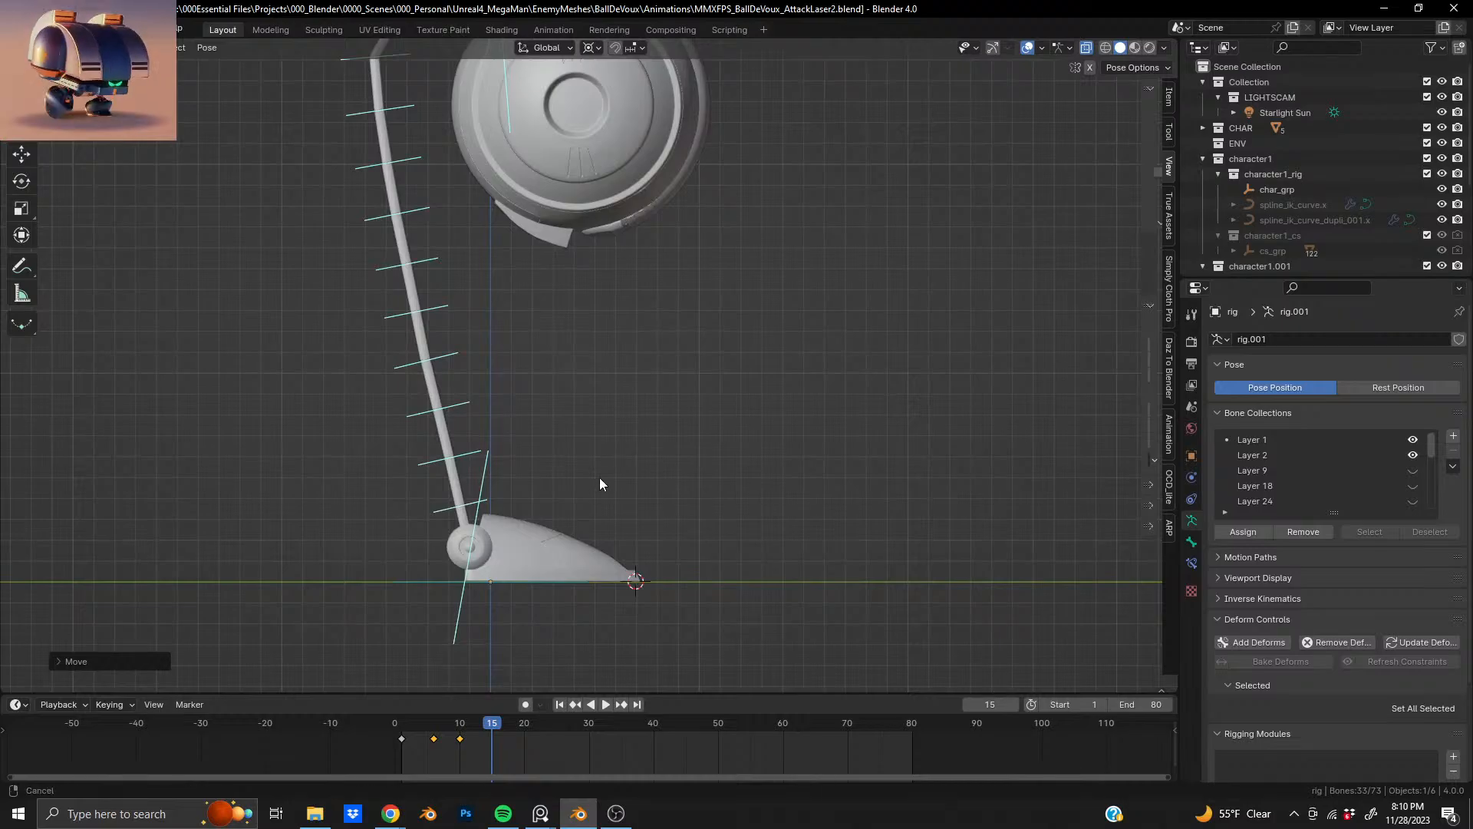
- Nudge the bones back at frame 15 until the toe tips sit exactly on the 3D cursor
scroll(646, 484, "up", 3)
middle_click_drag(640, 477, 638, 383, "shift")
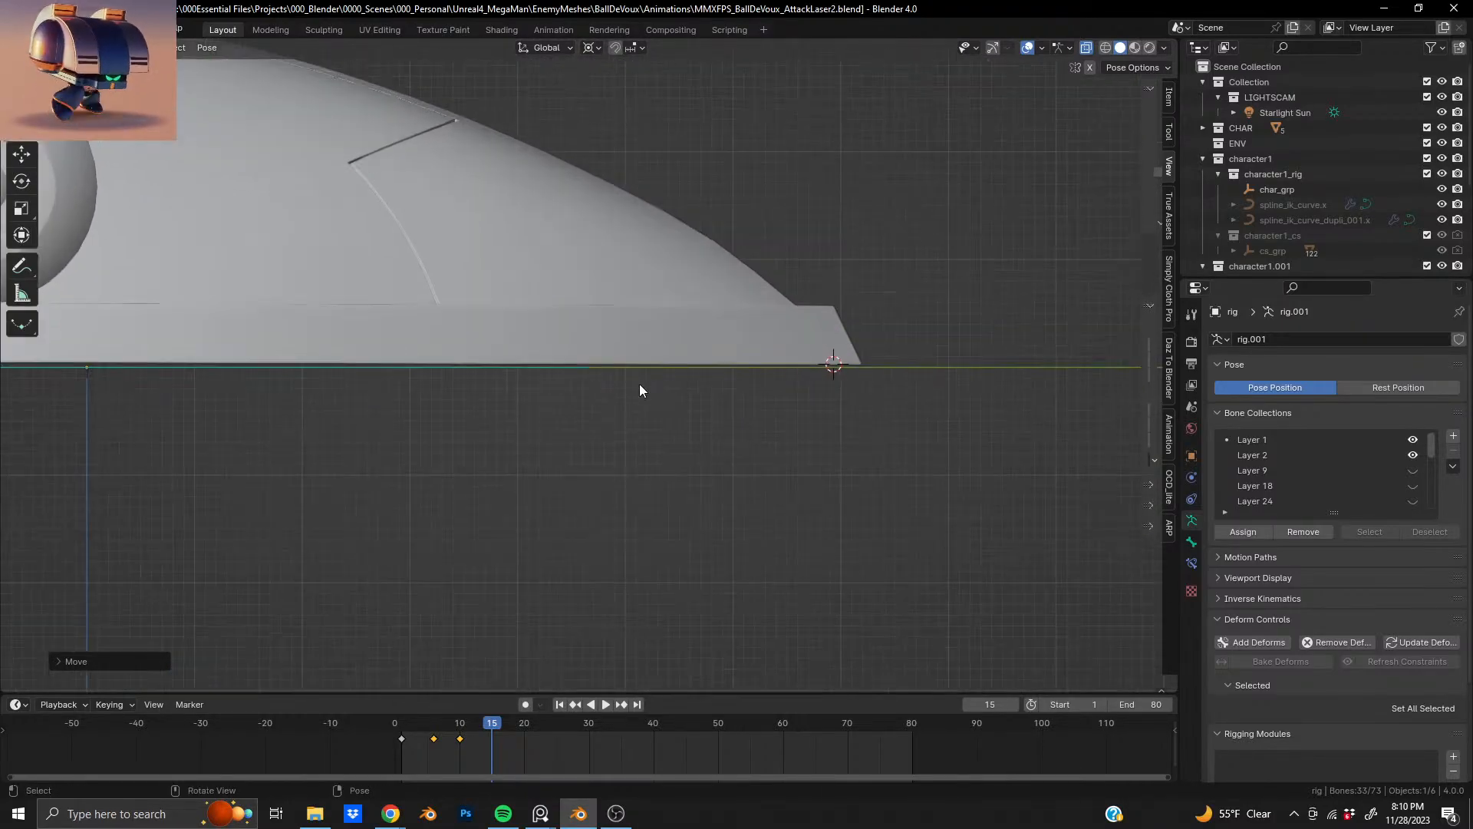
key("g")
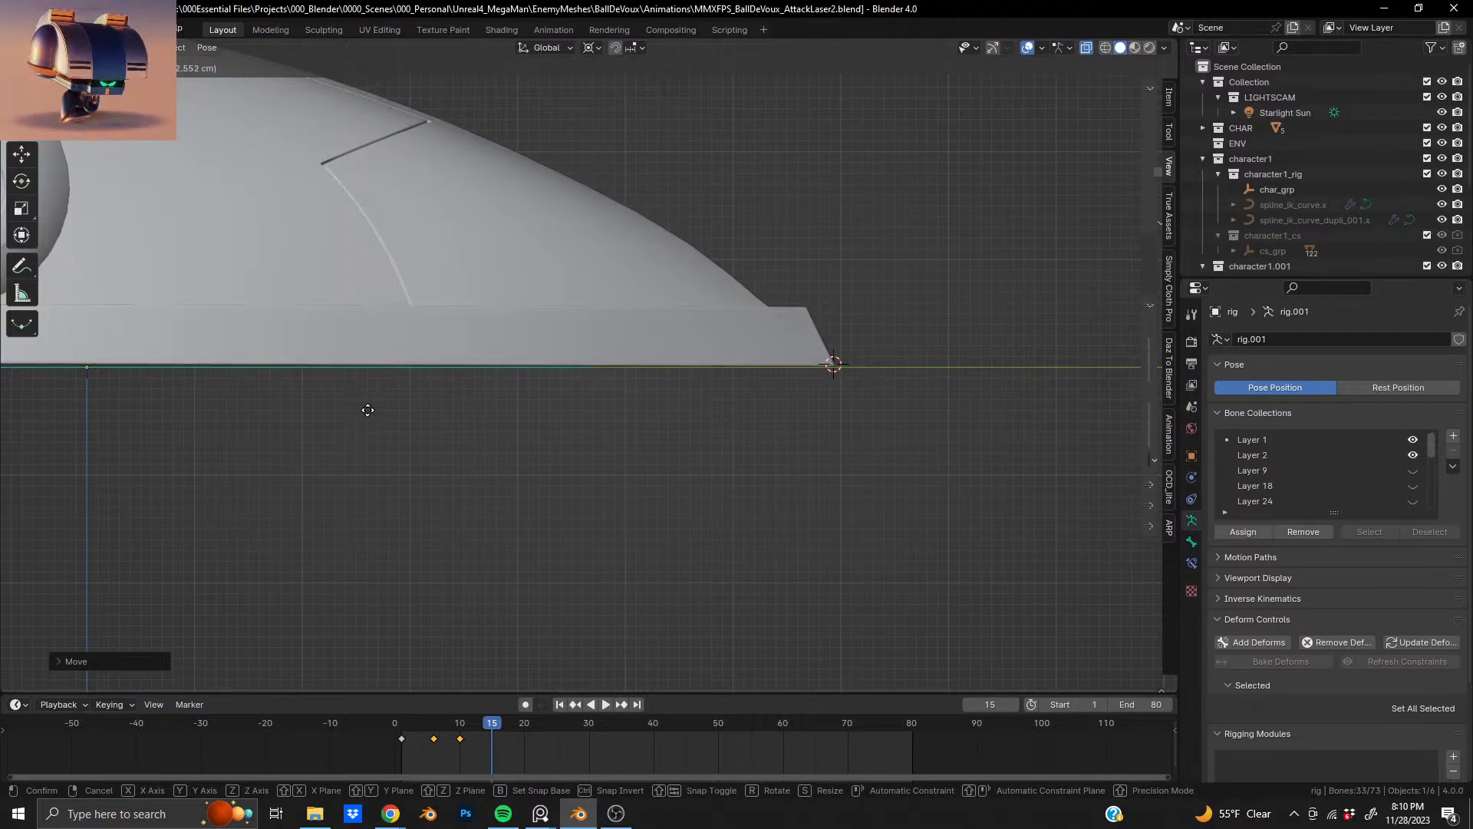
left_click(365, 411)
scroll(383, 397, "down", 8)
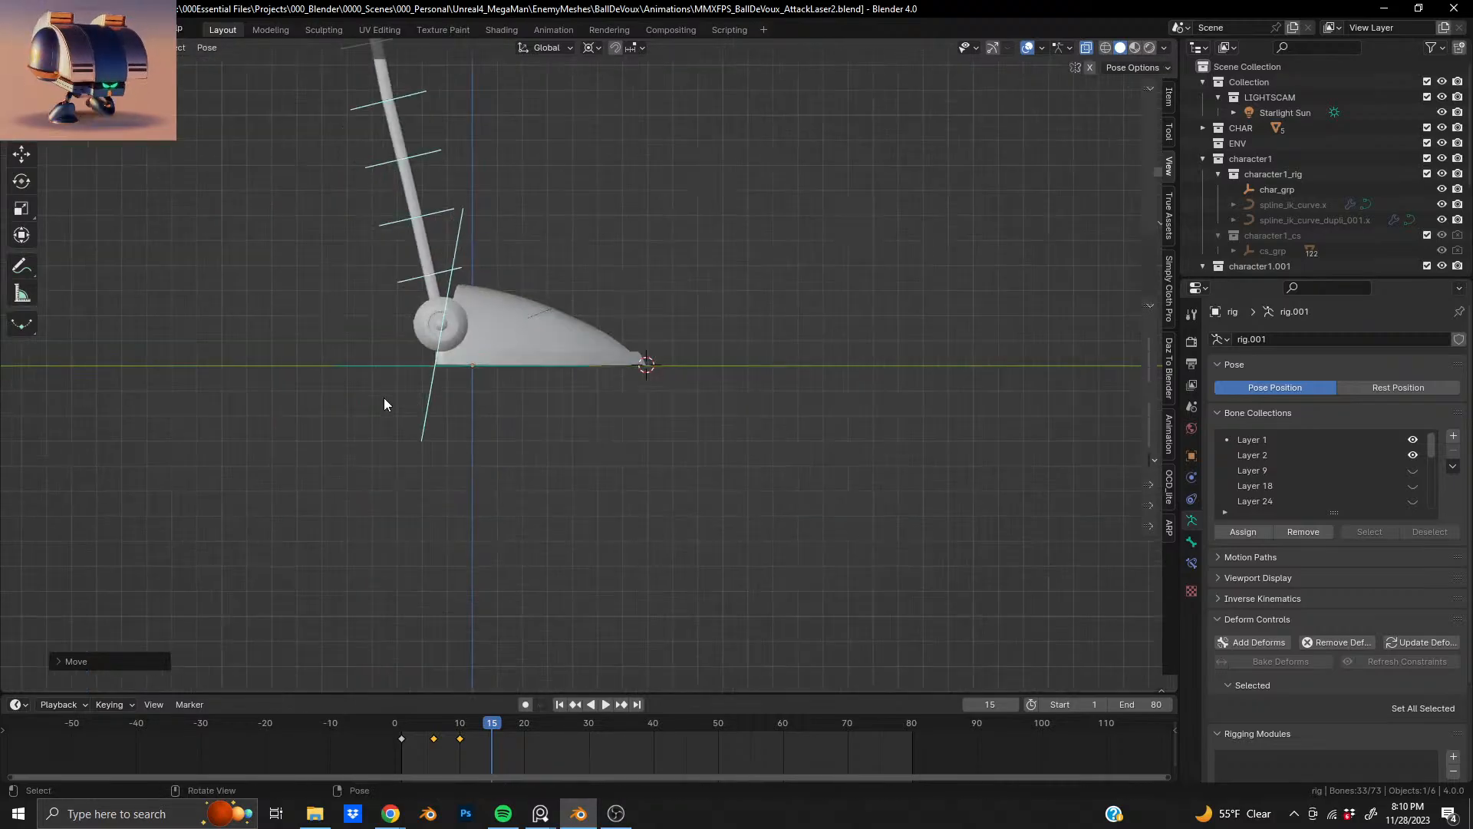
scroll(564, 402, "up", 4)
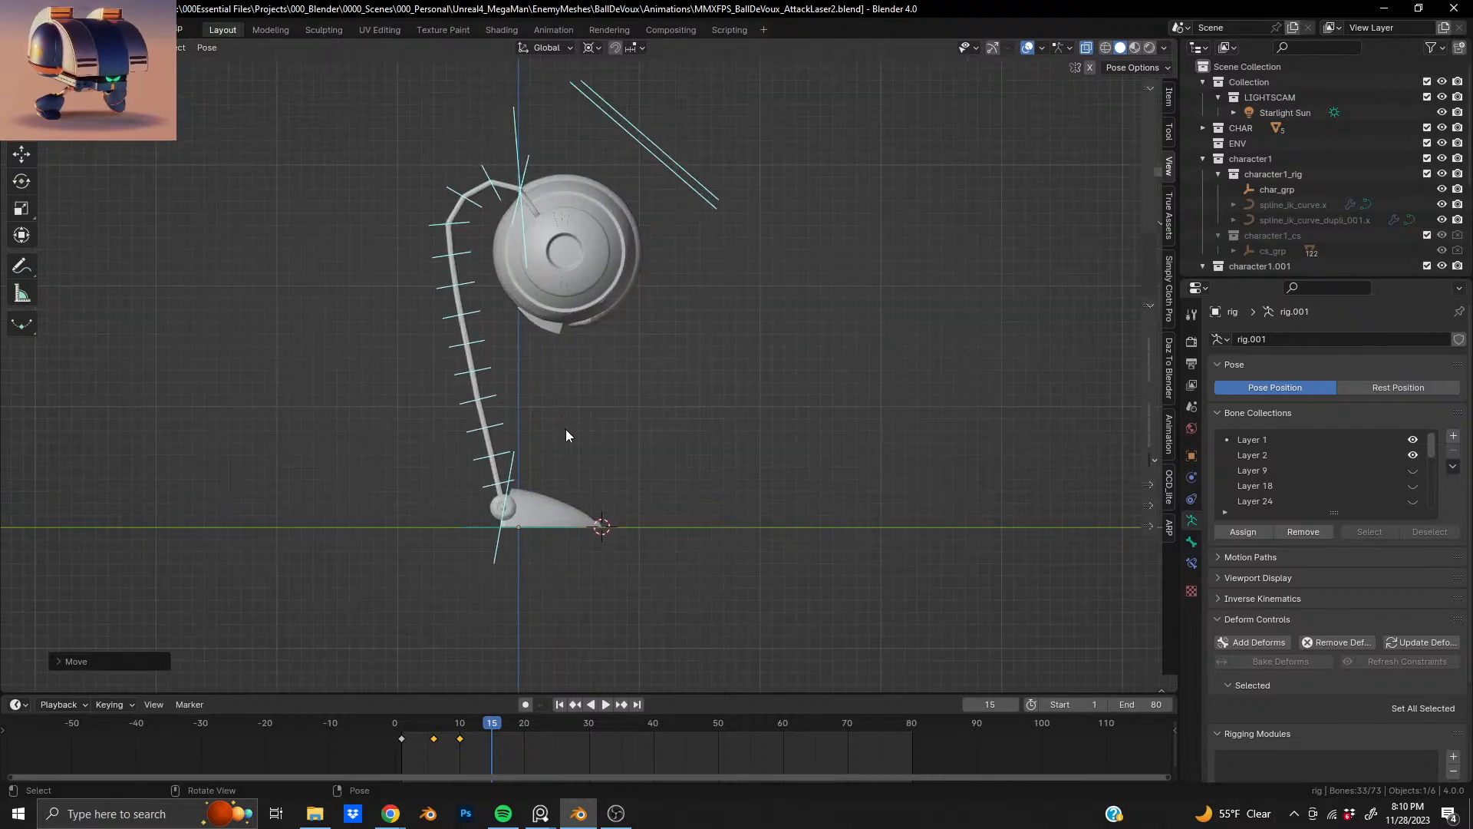
- Select all bones and keyframe the pose at frame 15, then scrub the timeline to check the feet
key("a")
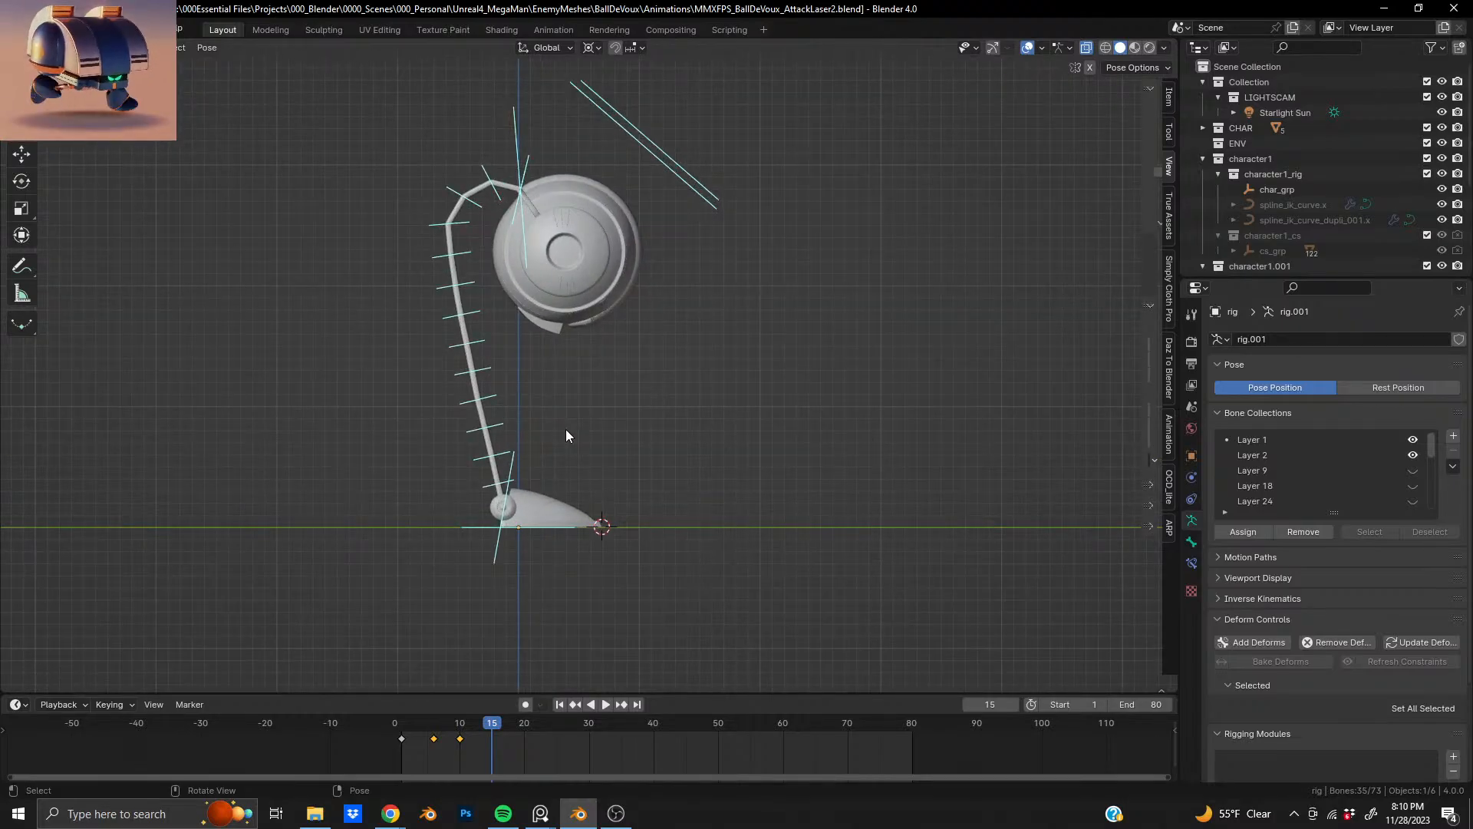
key("i")
left_click(565, 429)
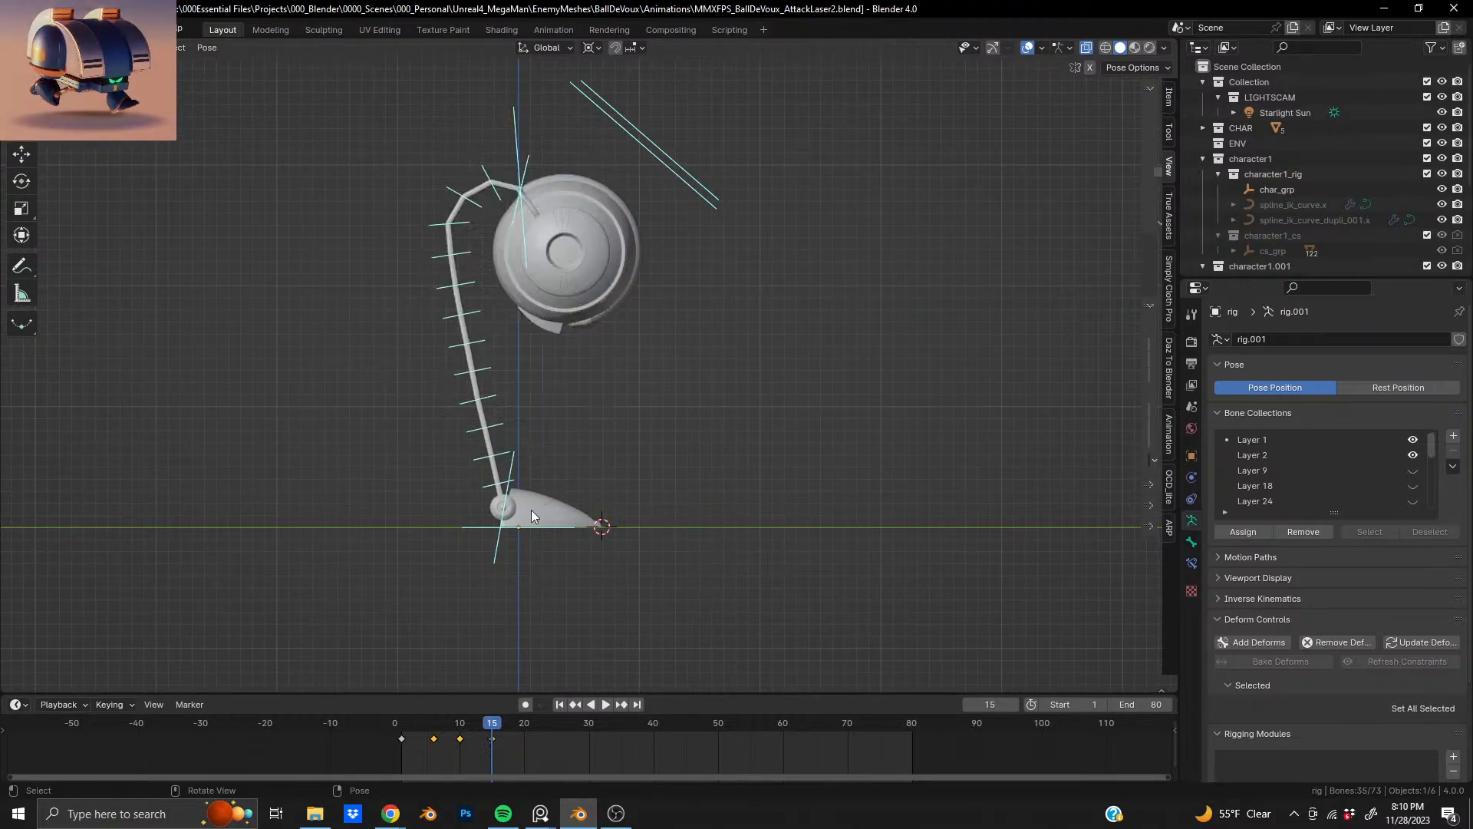
left_click_drag(491, 730, 419, 751)
left_click_drag(430, 745, 493, 759)
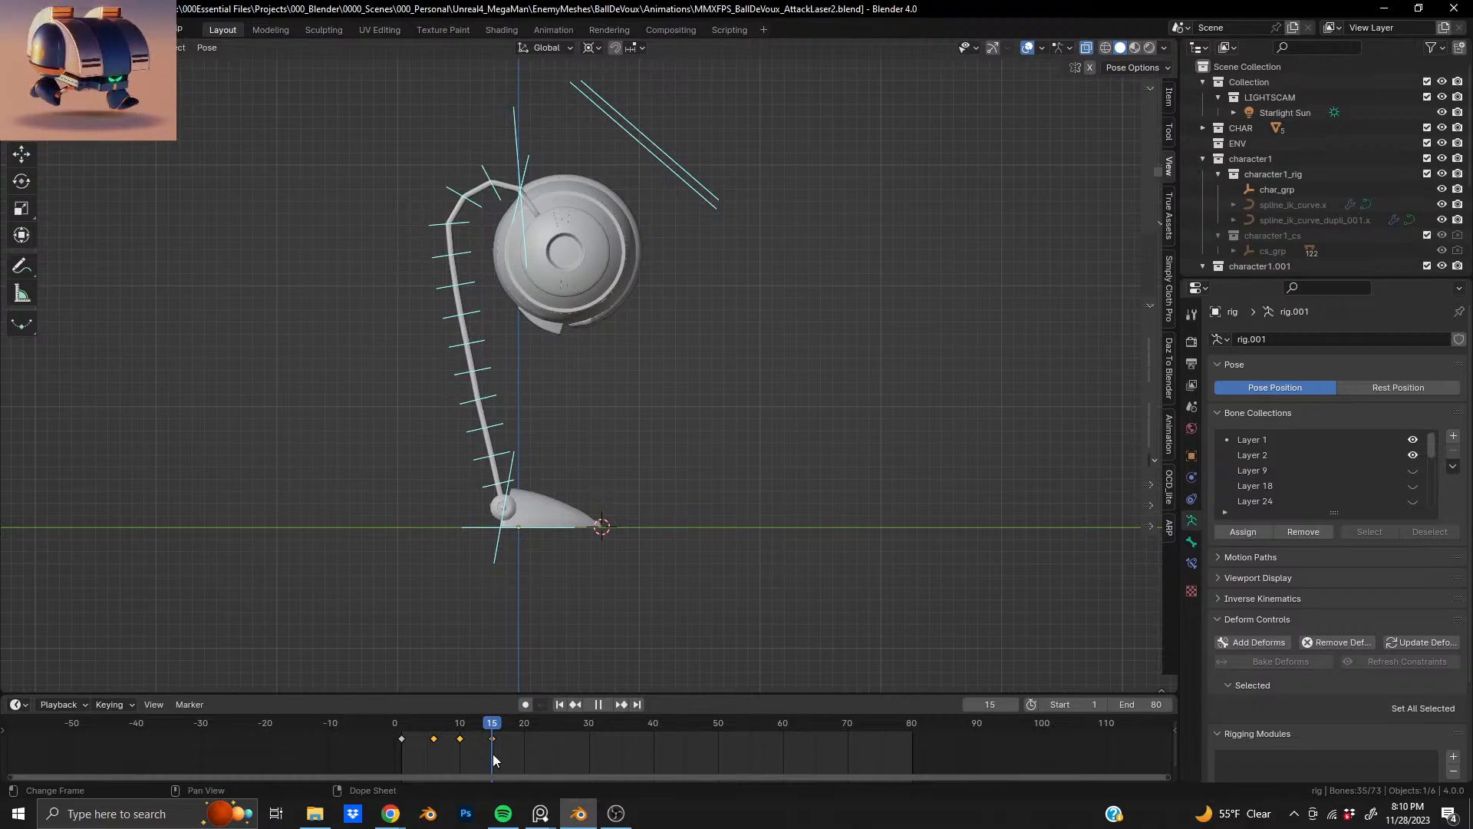
- At frame 13, rotate all bones except the ground root bones to level the soles, and move the toe tips back to the 3D cursor
middle_click_drag(590, 609, 592, 520, "shift")
scroll(592, 520, "up", 3)
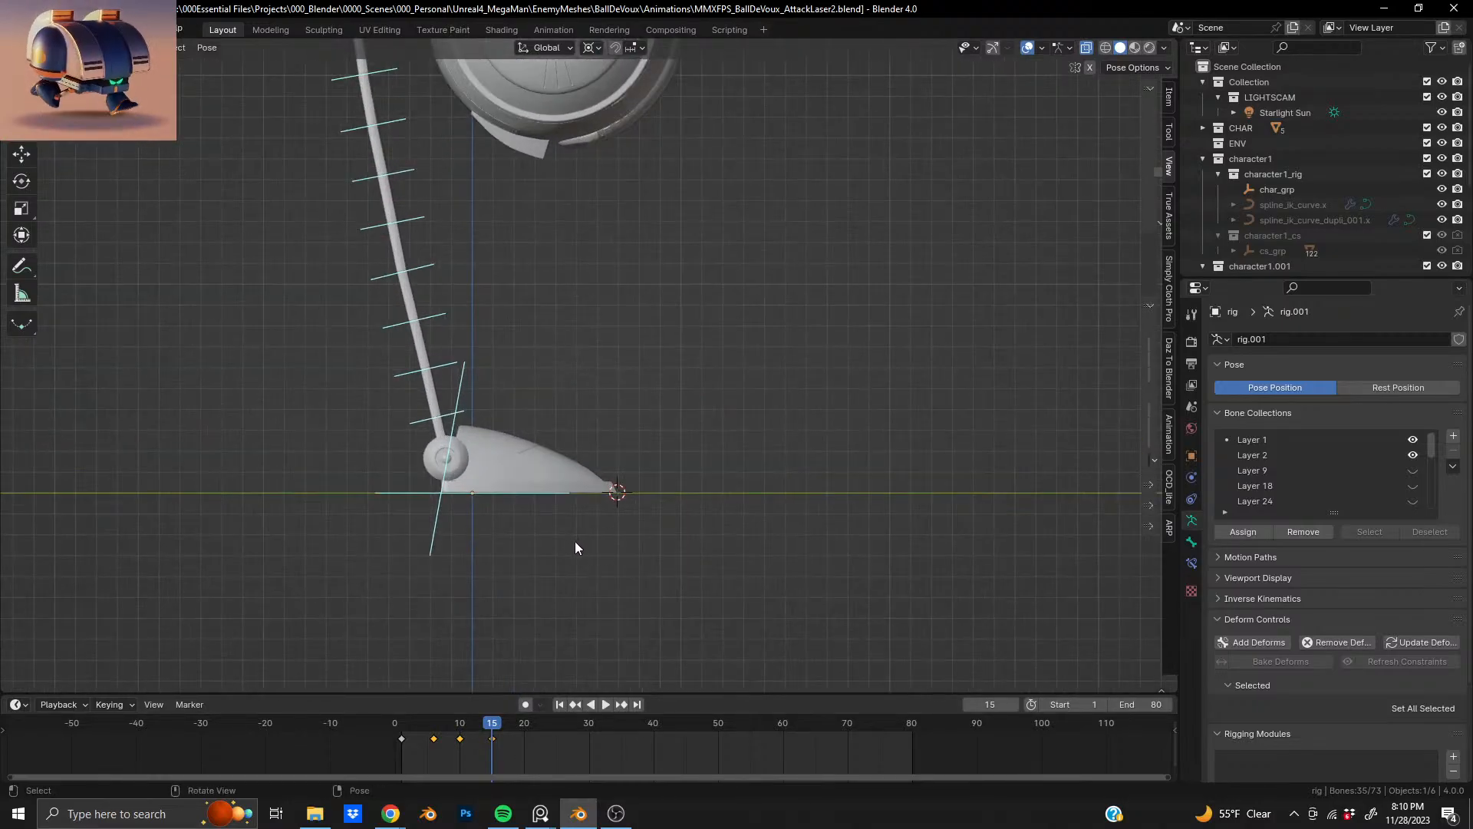
middle_click_drag(558, 637, 564, 561, "shift")
scroll(510, 658, "up", 3)
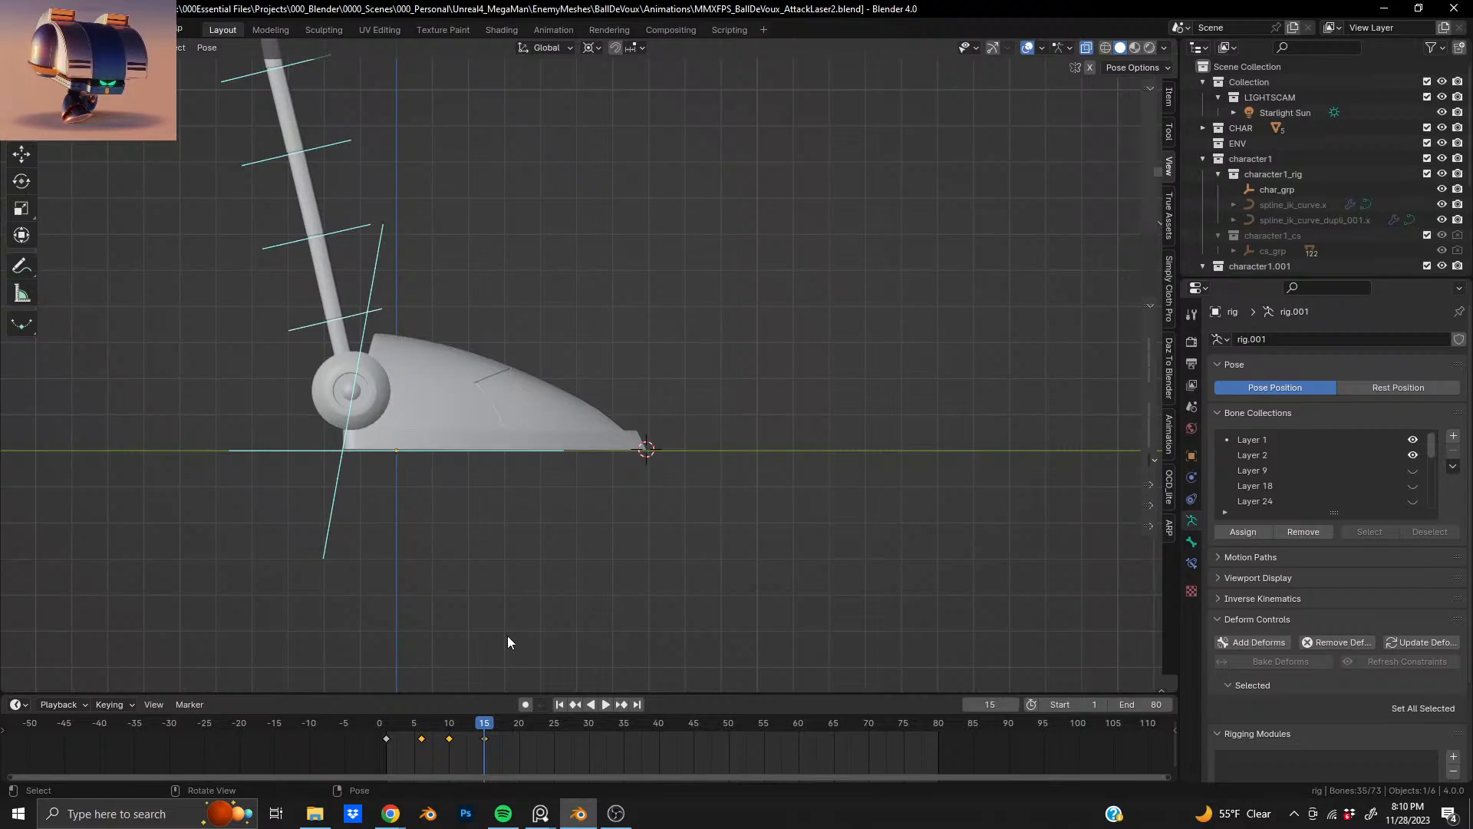
scroll(480, 725, "up", 1)
left_click(470, 729)
key("space")
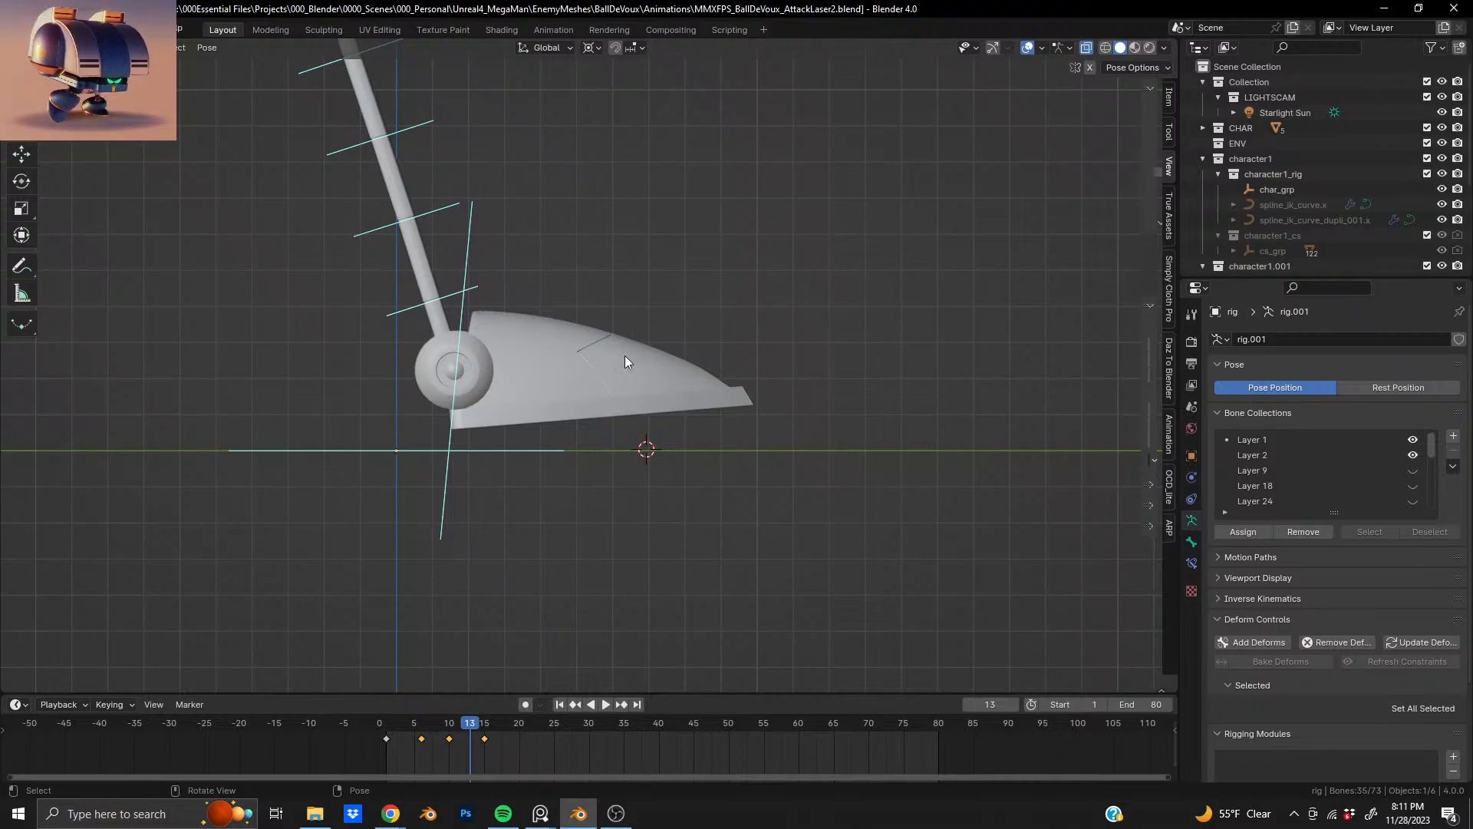
key("b")
left_click_drag(385, 484, 387, 485)
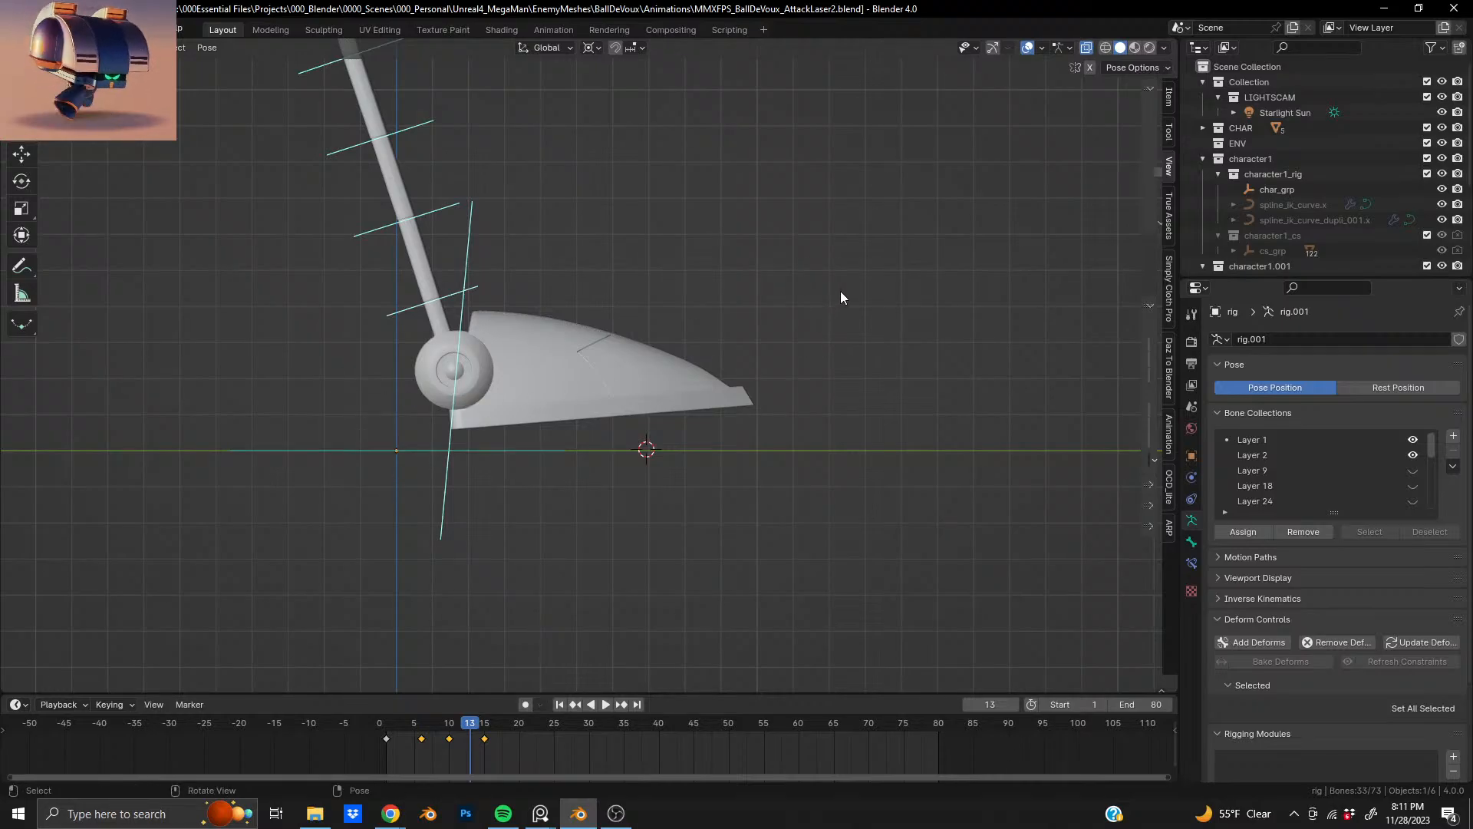
key("r")
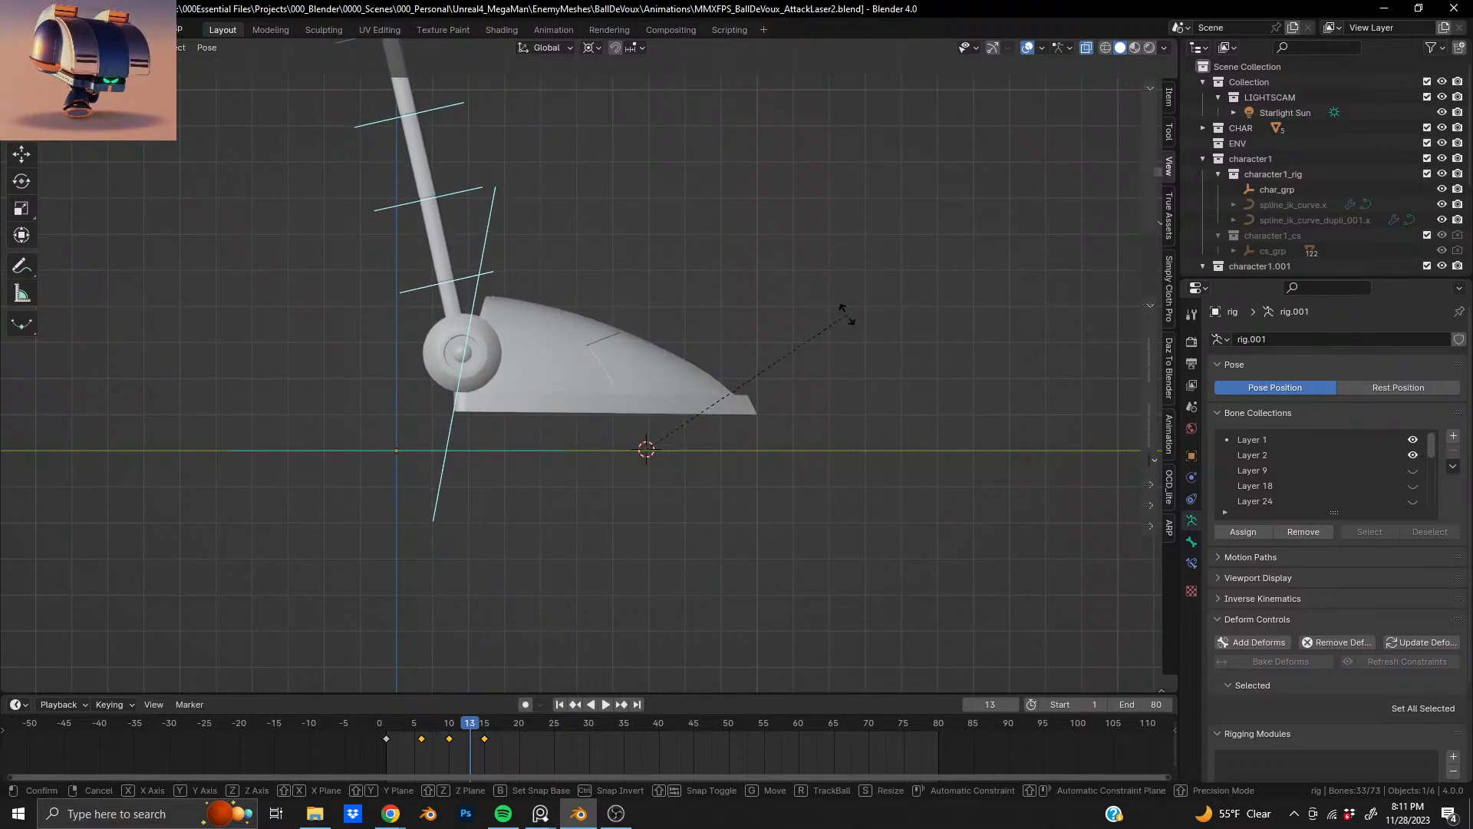
left_click(846, 318)
key("g")
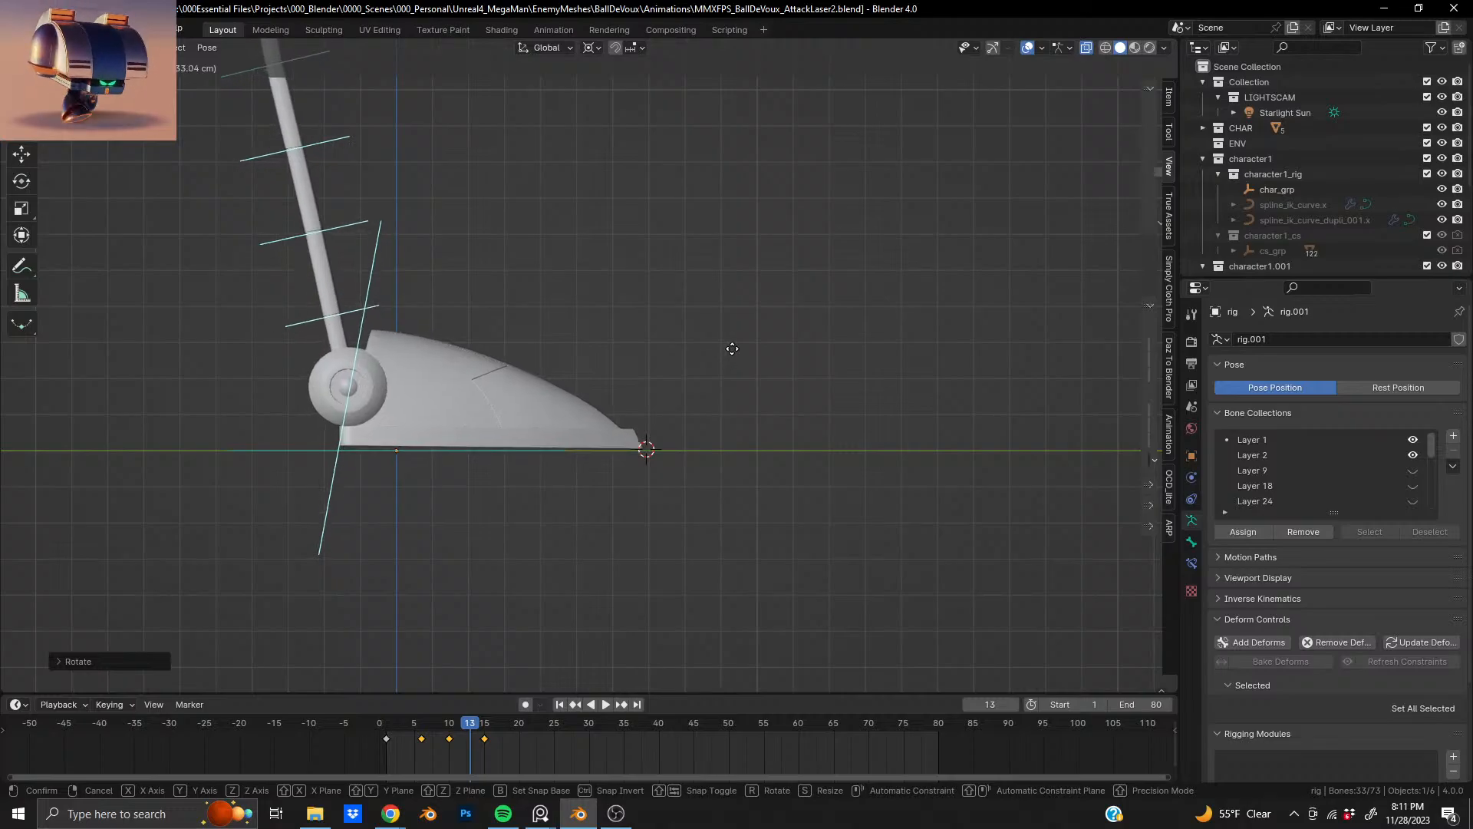
left_click(736, 350)
- Rotate the bones slightly until the soles lie flat on the ground line and keyframe the pose at frame 13
key("r")
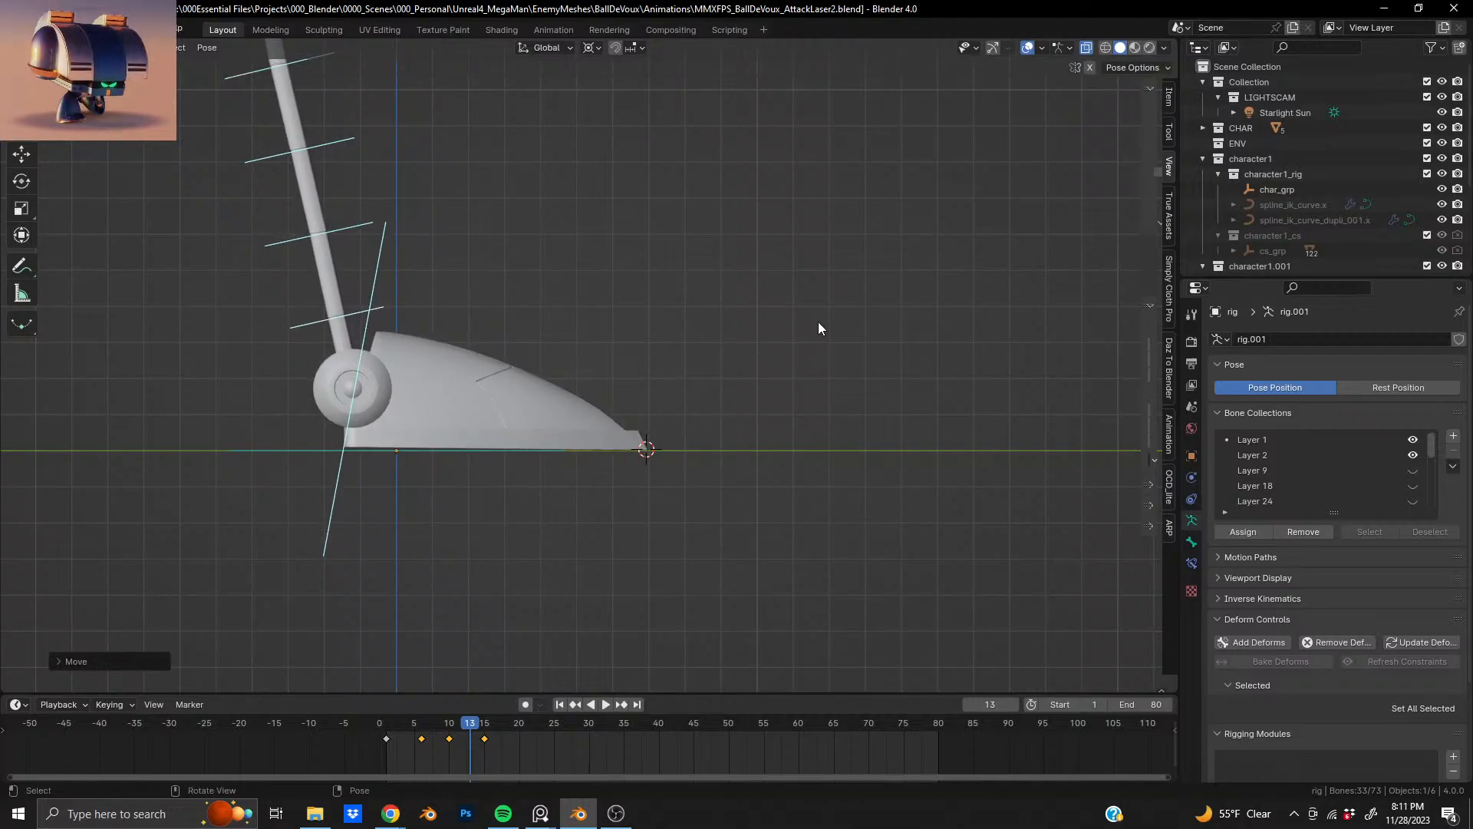
left_click(817, 321)
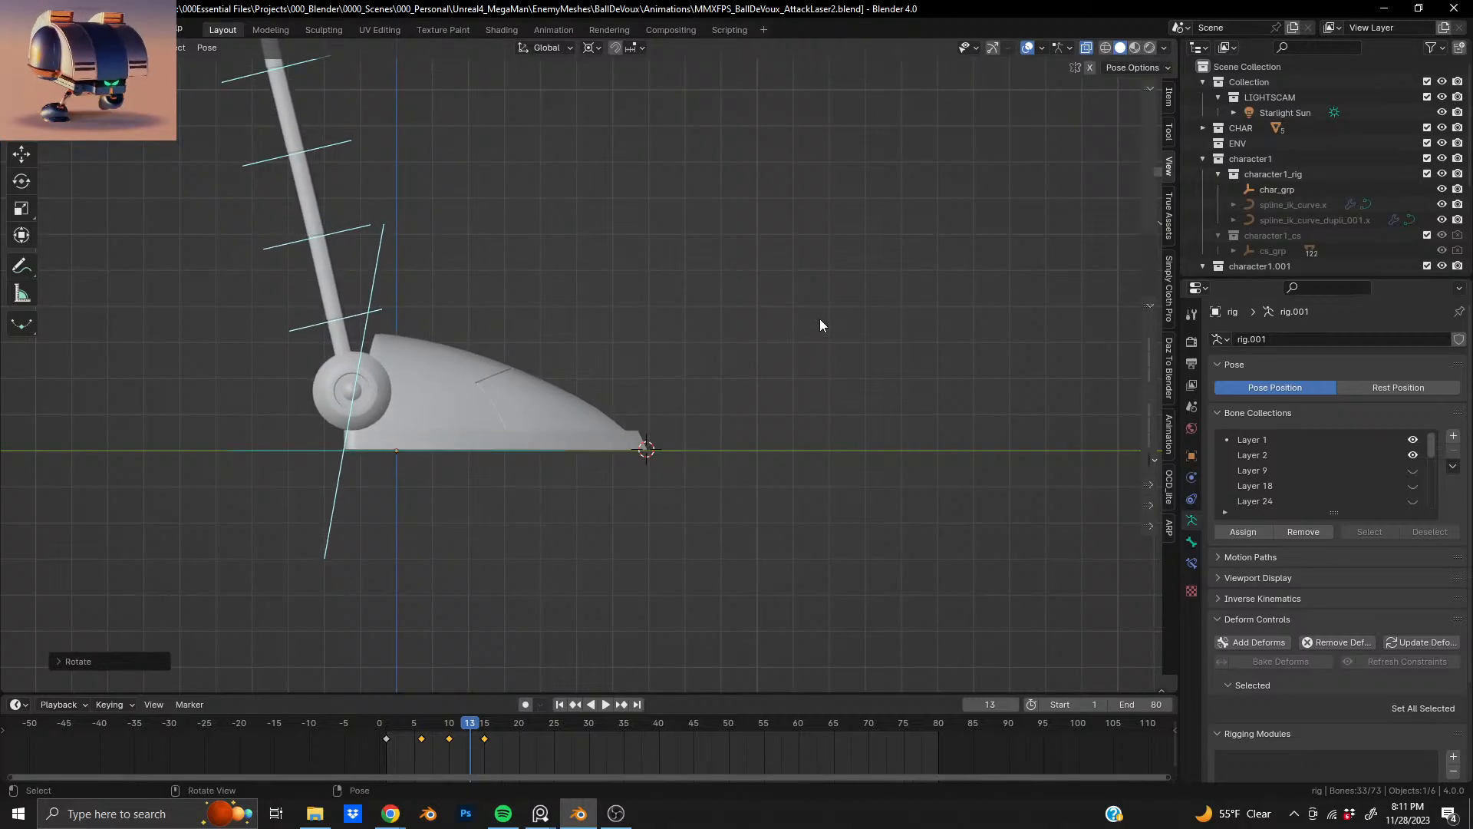
key("i")
left_click(820, 320)
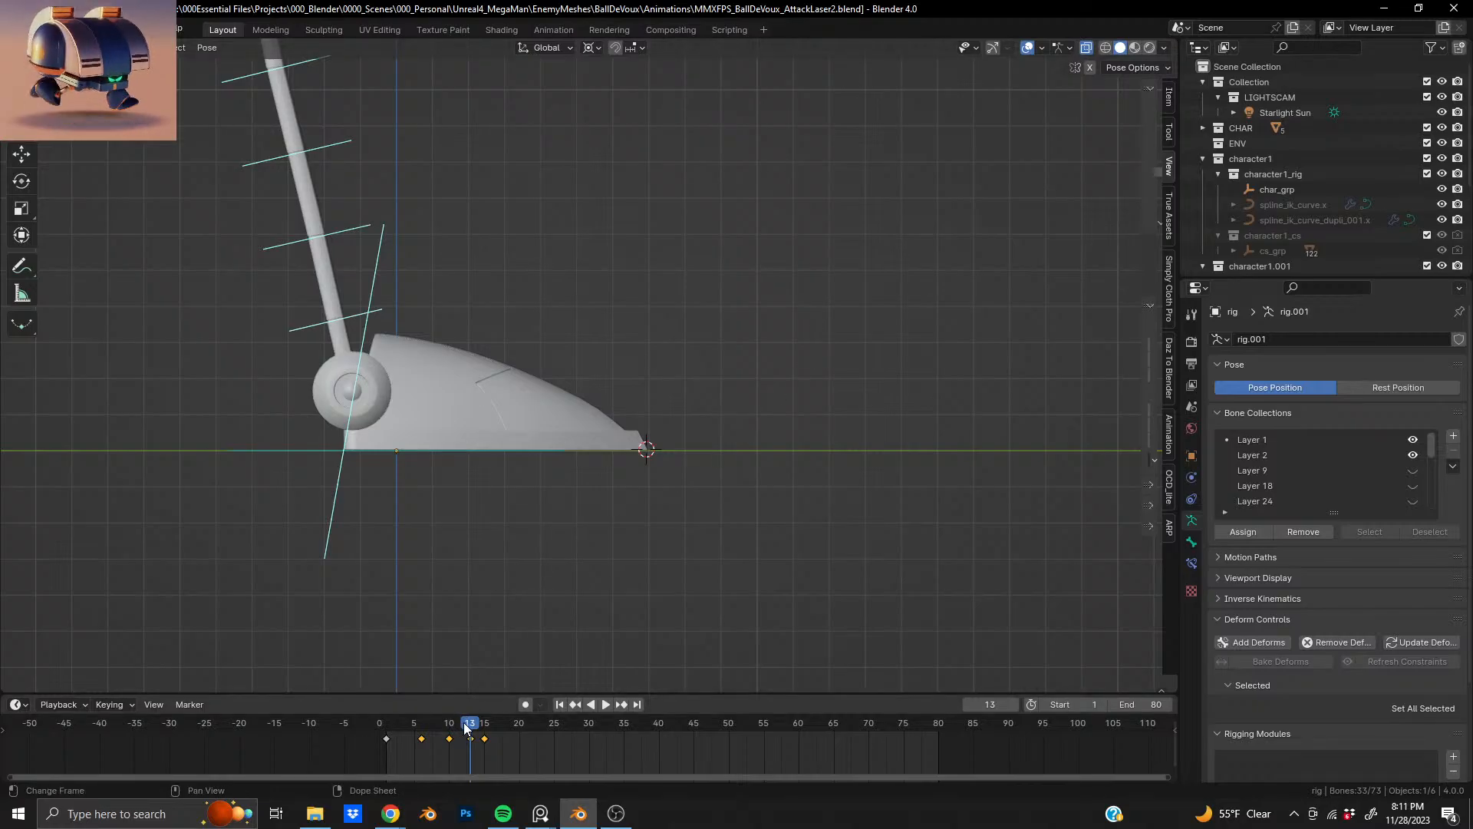
mouse_move(465, 727)
left_mouse_down()
mouse_move(451, 729)
mouse_move(488, 731)
mouse_move(474, 734)
left_mouse_up()
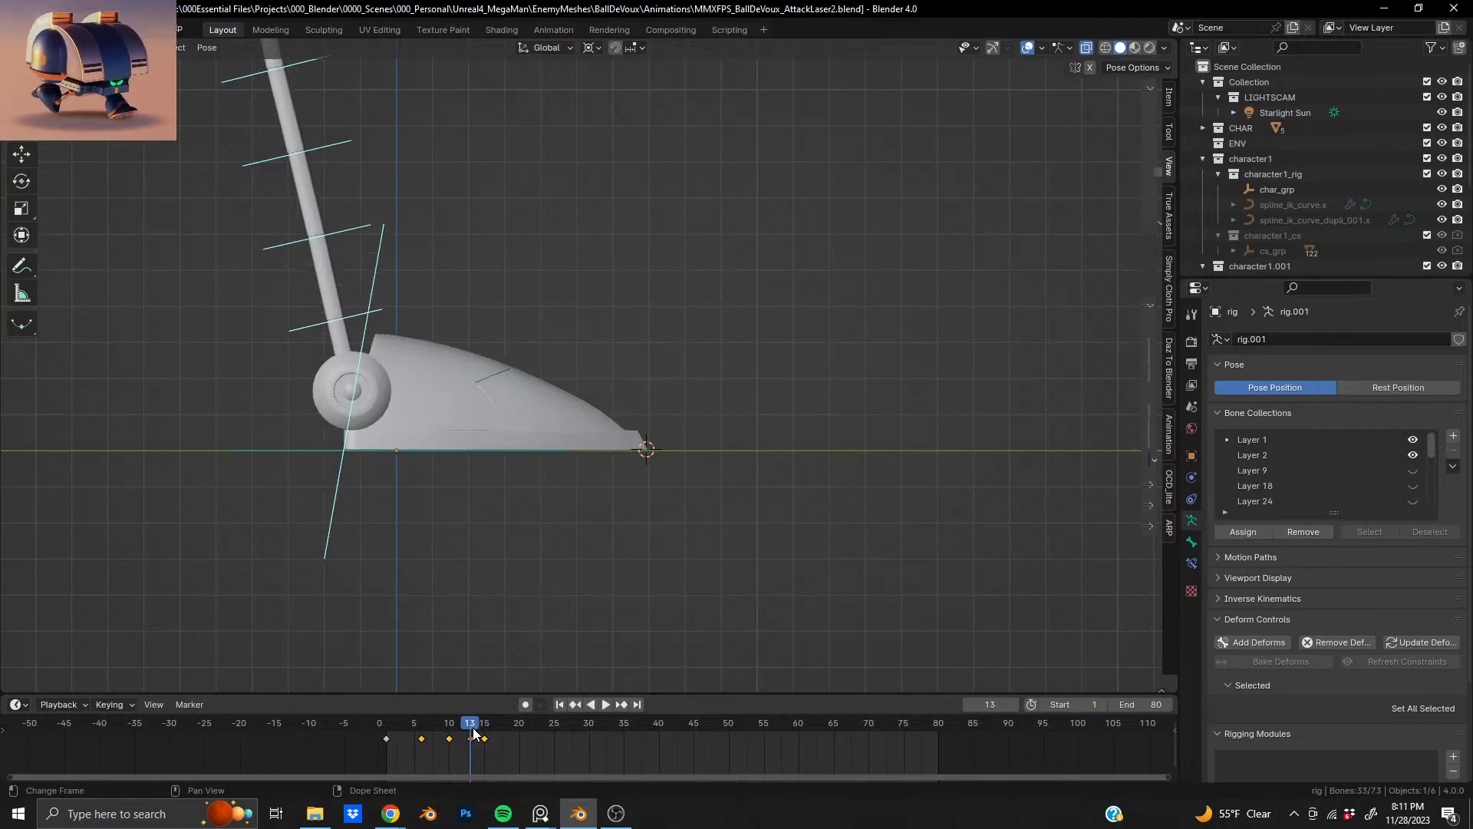
key("g")
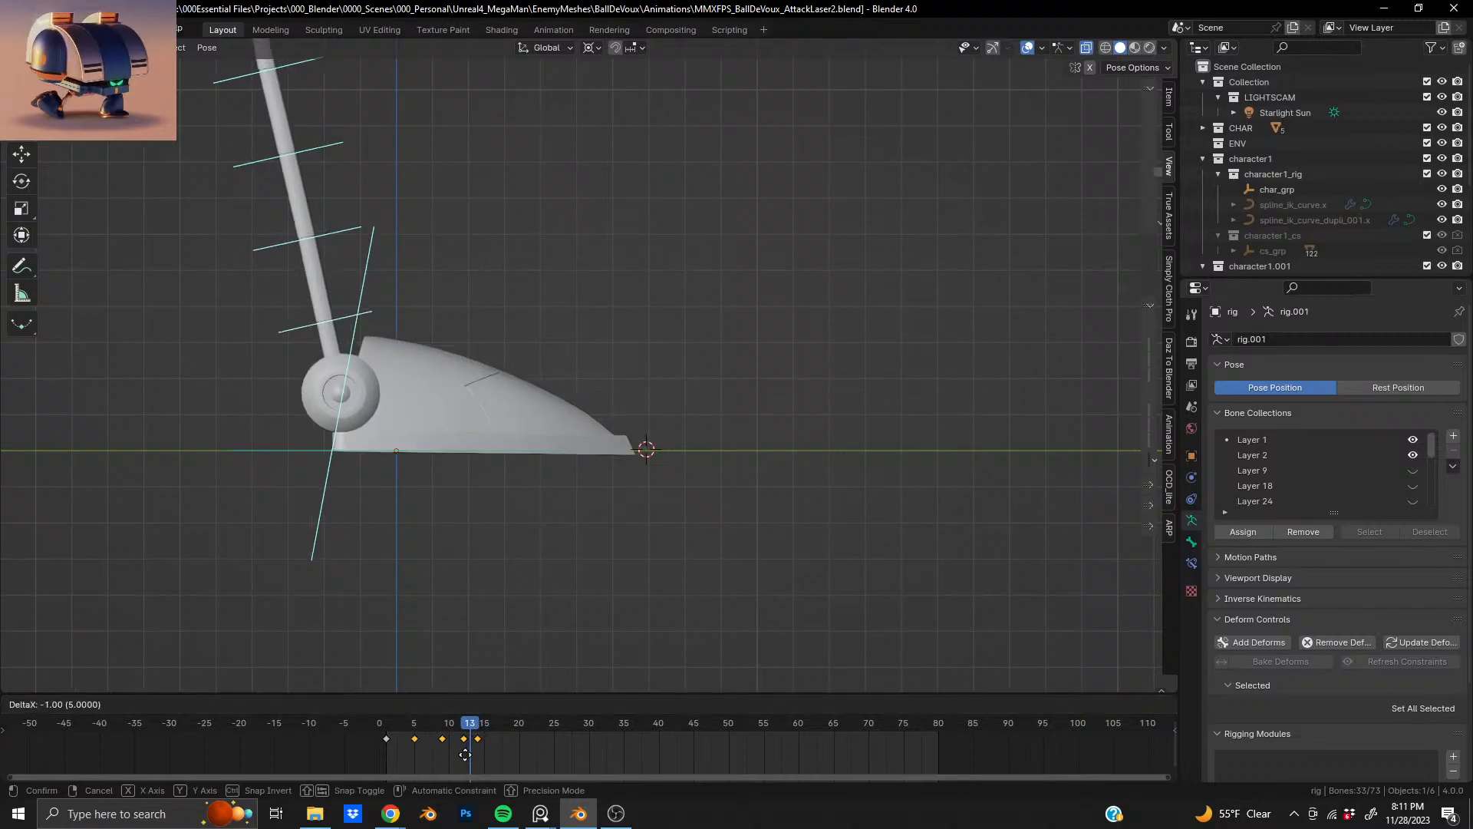
left_click(467, 753)
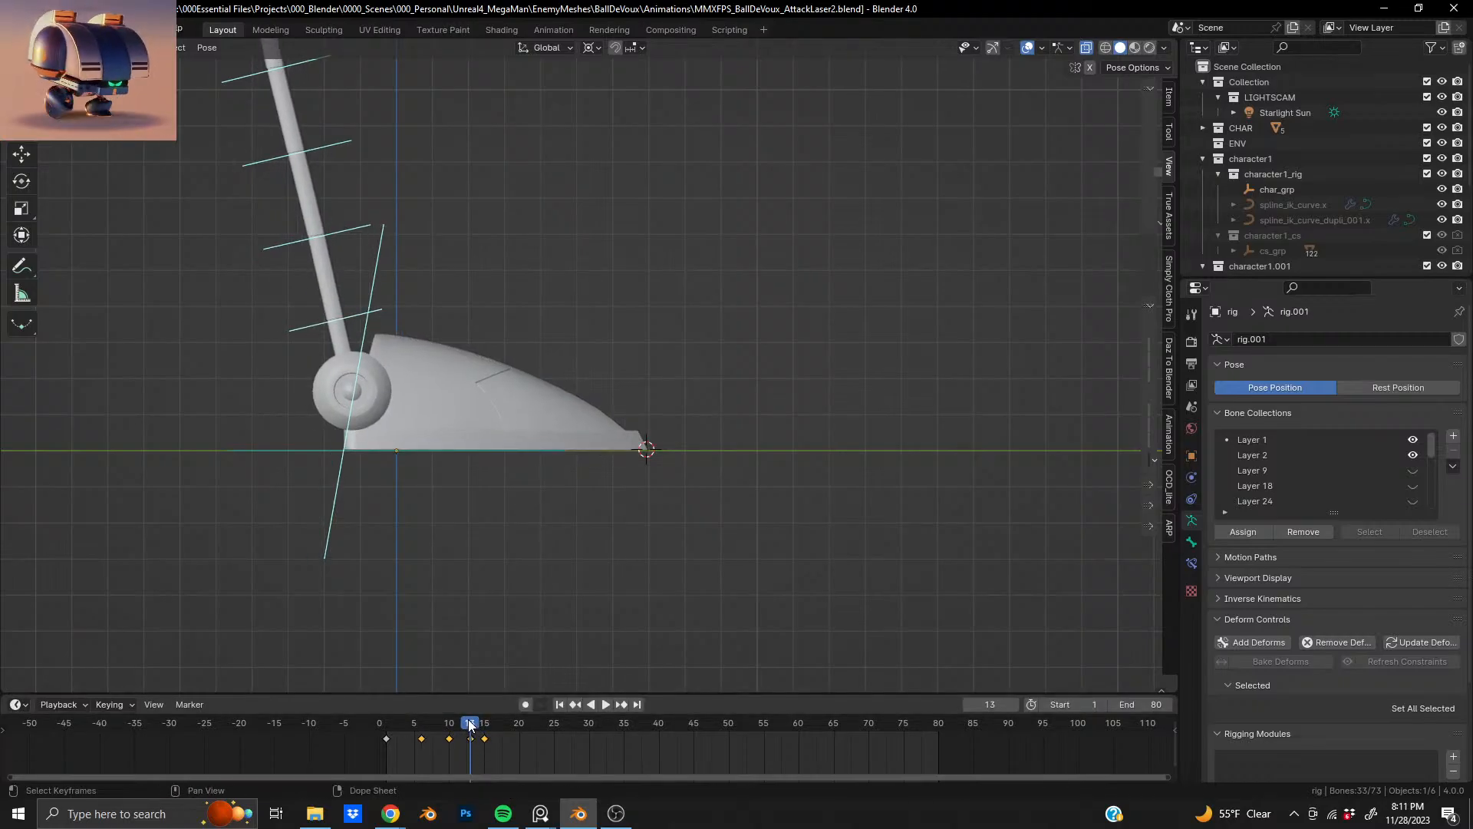
- At frame 11, rotate the selected bones until the soles are nearly level and move them back so the toe tips reach the 3D cursor
left_click_drag(470, 725, 457, 725)
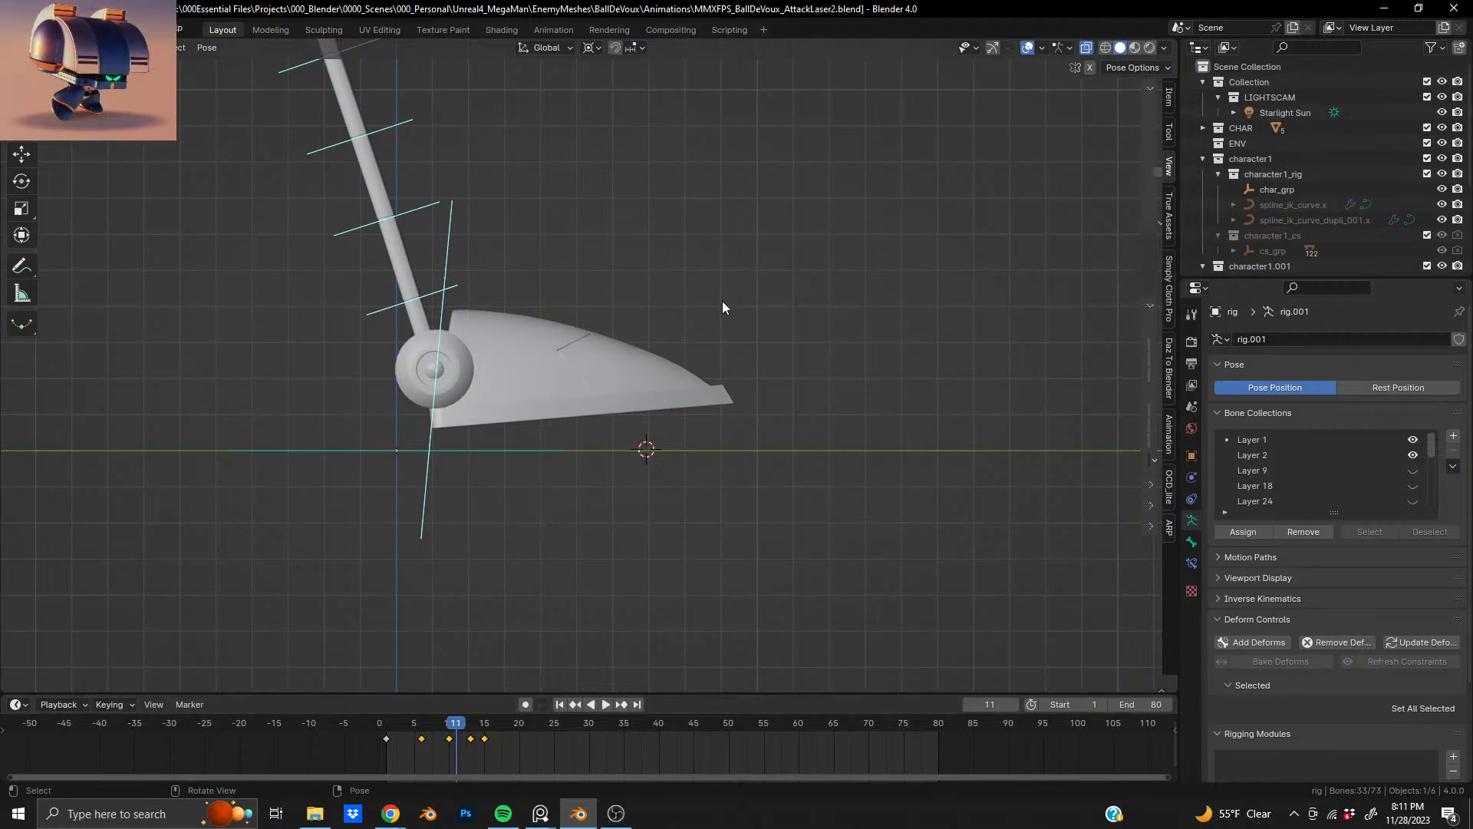
key("r")
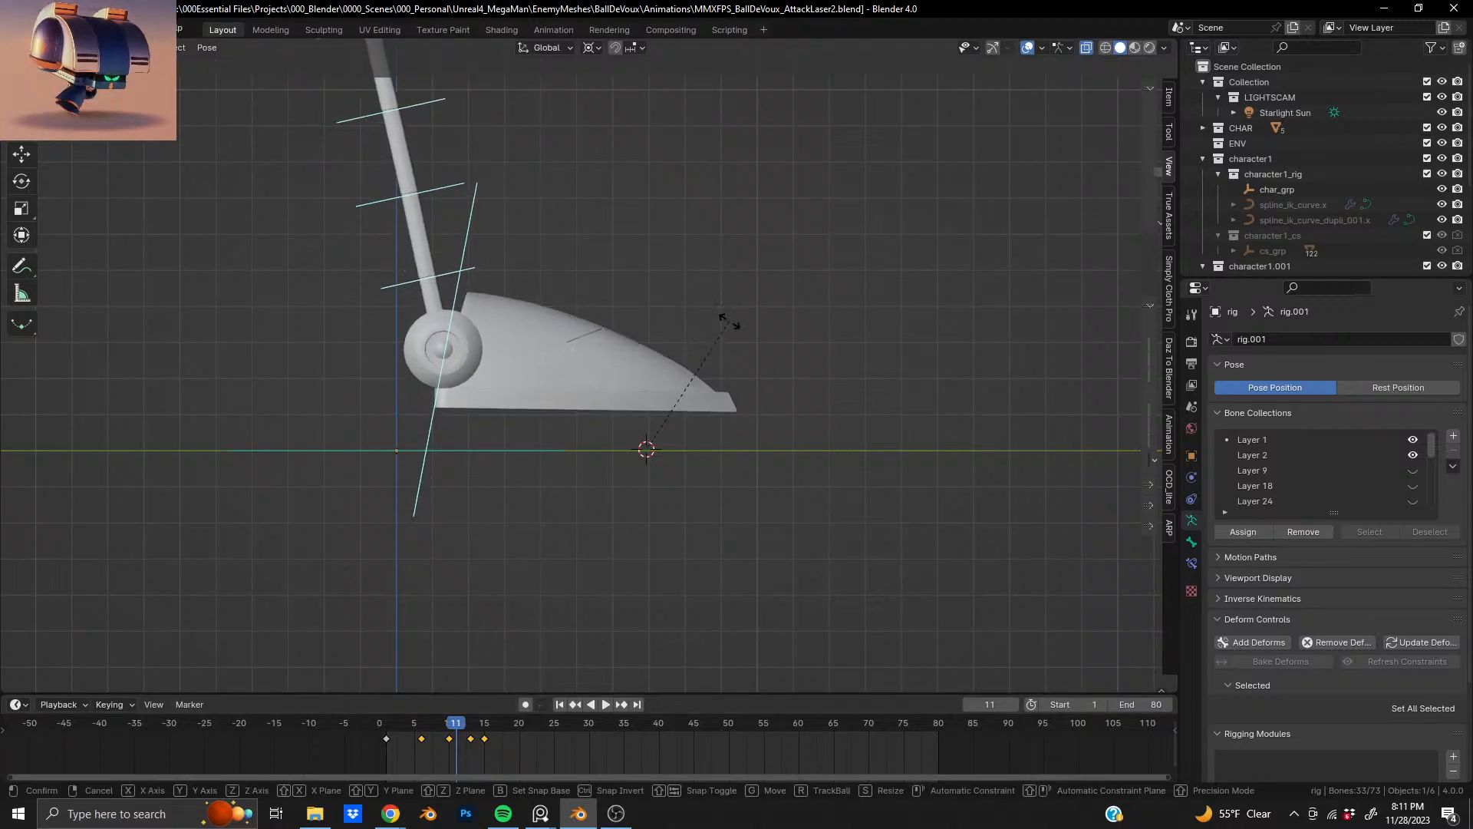
left_click(730, 328)
key("g")
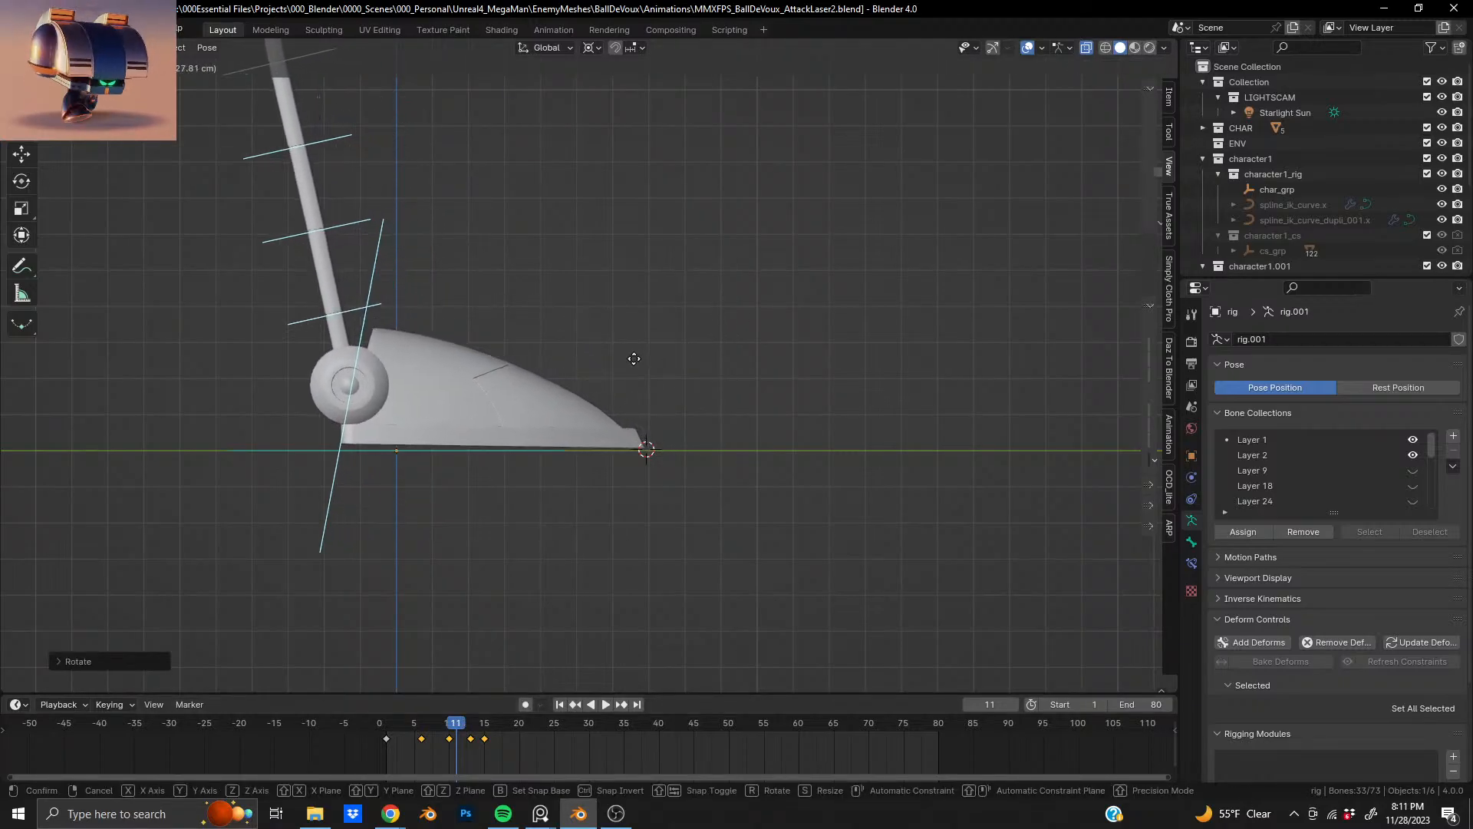
left_click(732, 358)
- Fine-tune the rotation and position until the soles rest flat on the ground line, and keyframe the pose at frame 11
key("r")
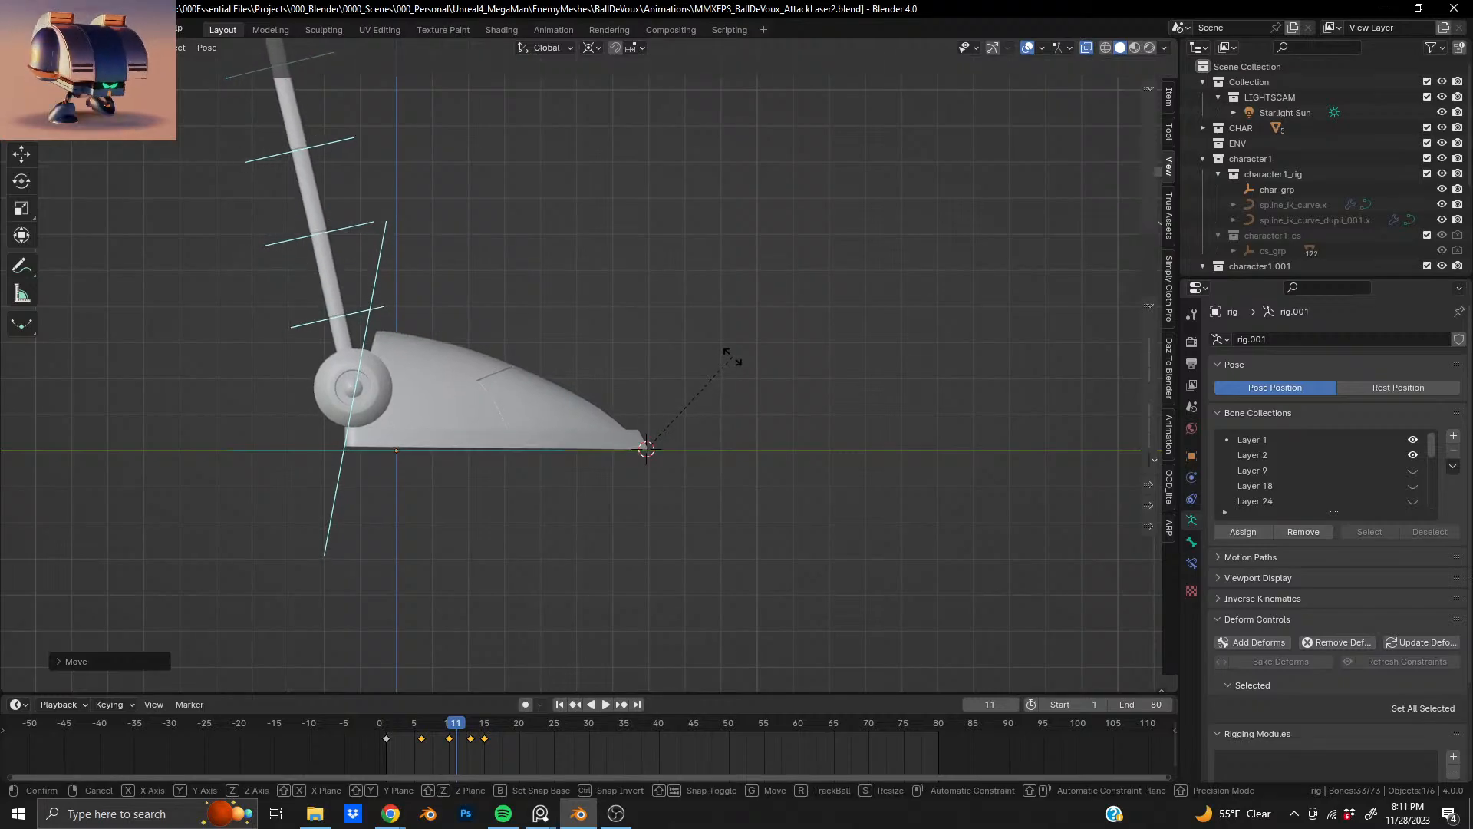
left_click(761, 385)
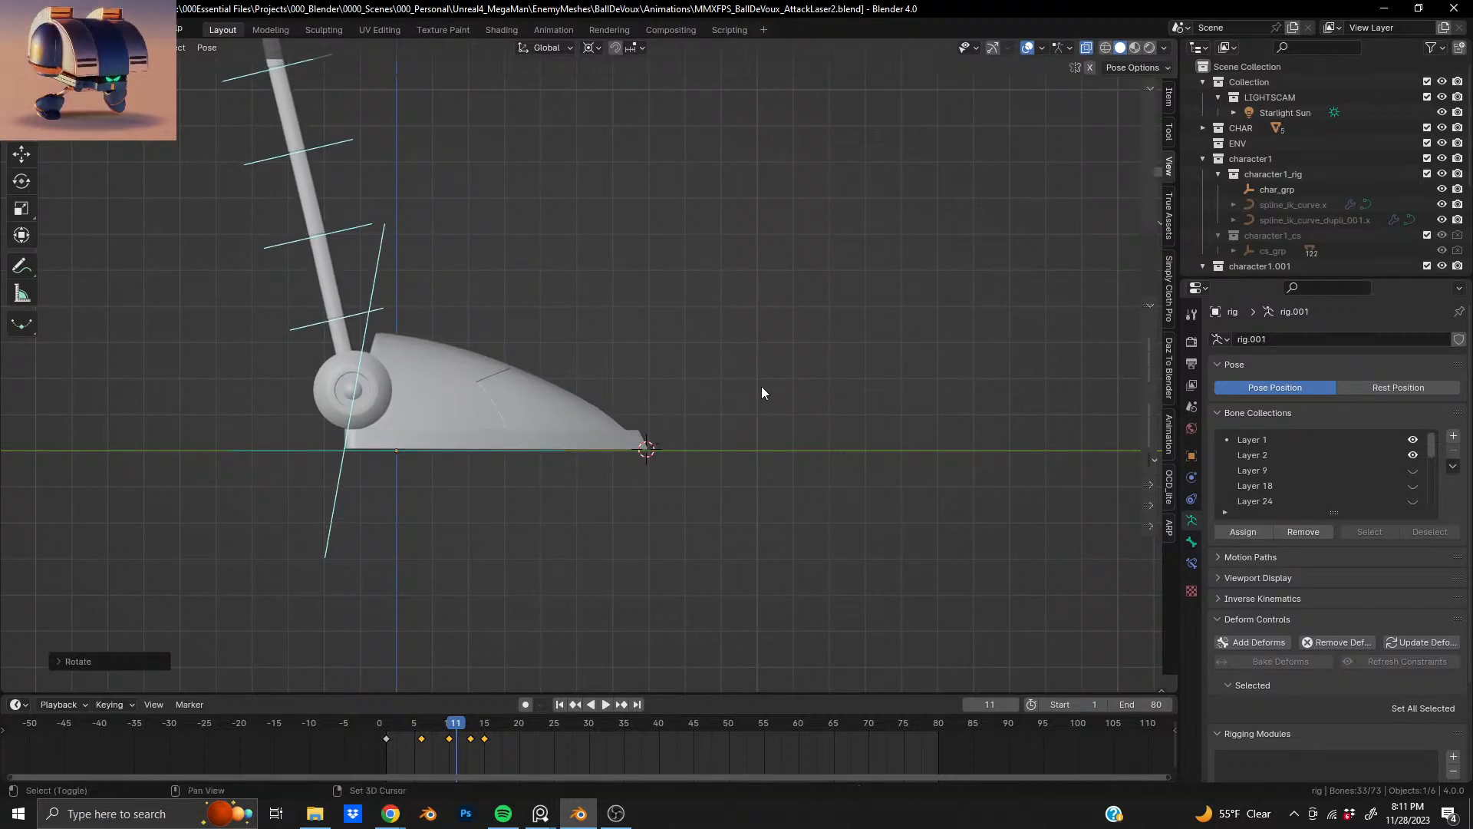
key("g")
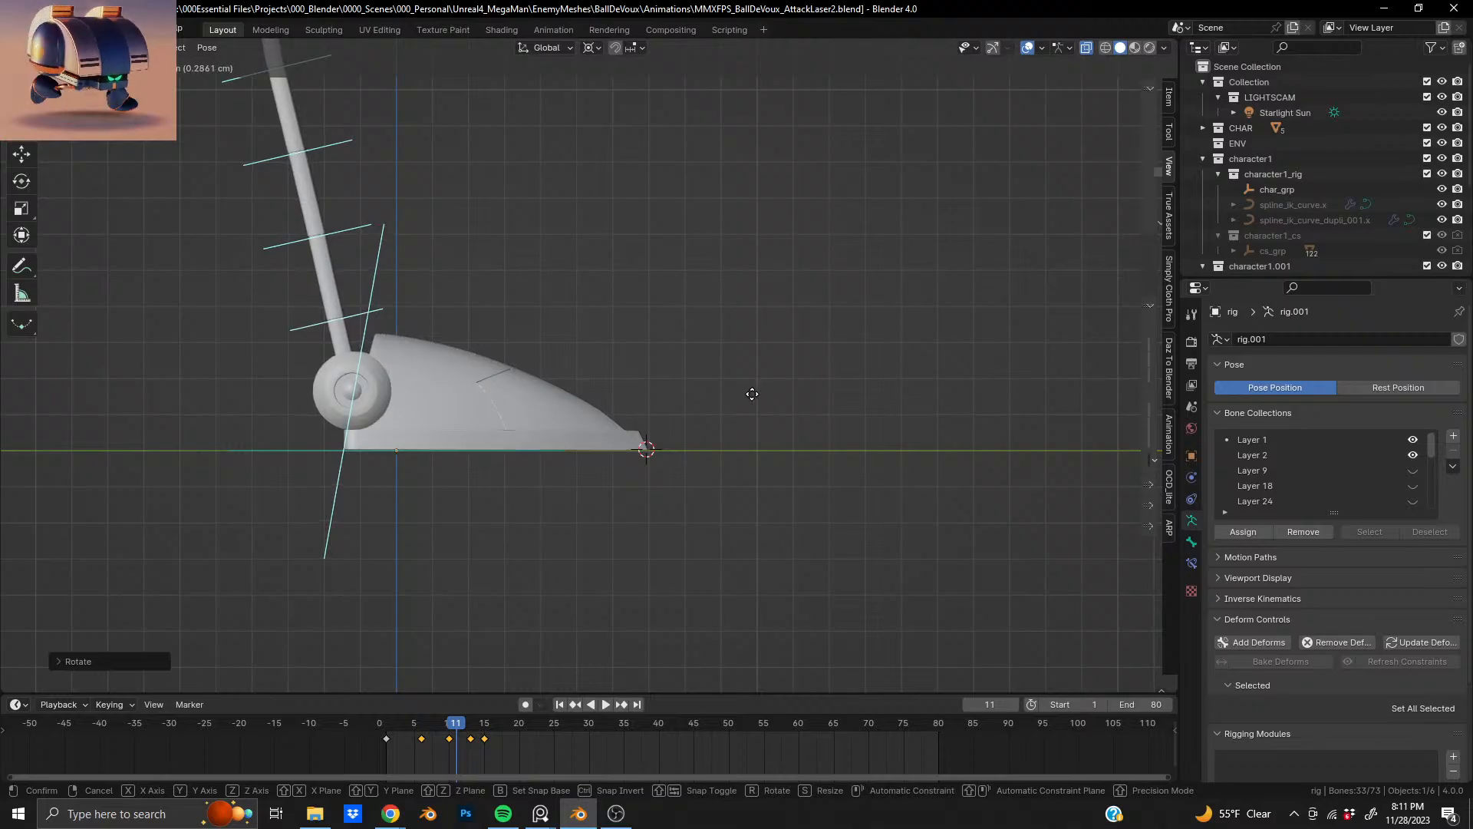
left_click(752, 405)
key("i")
left_click(749, 407)
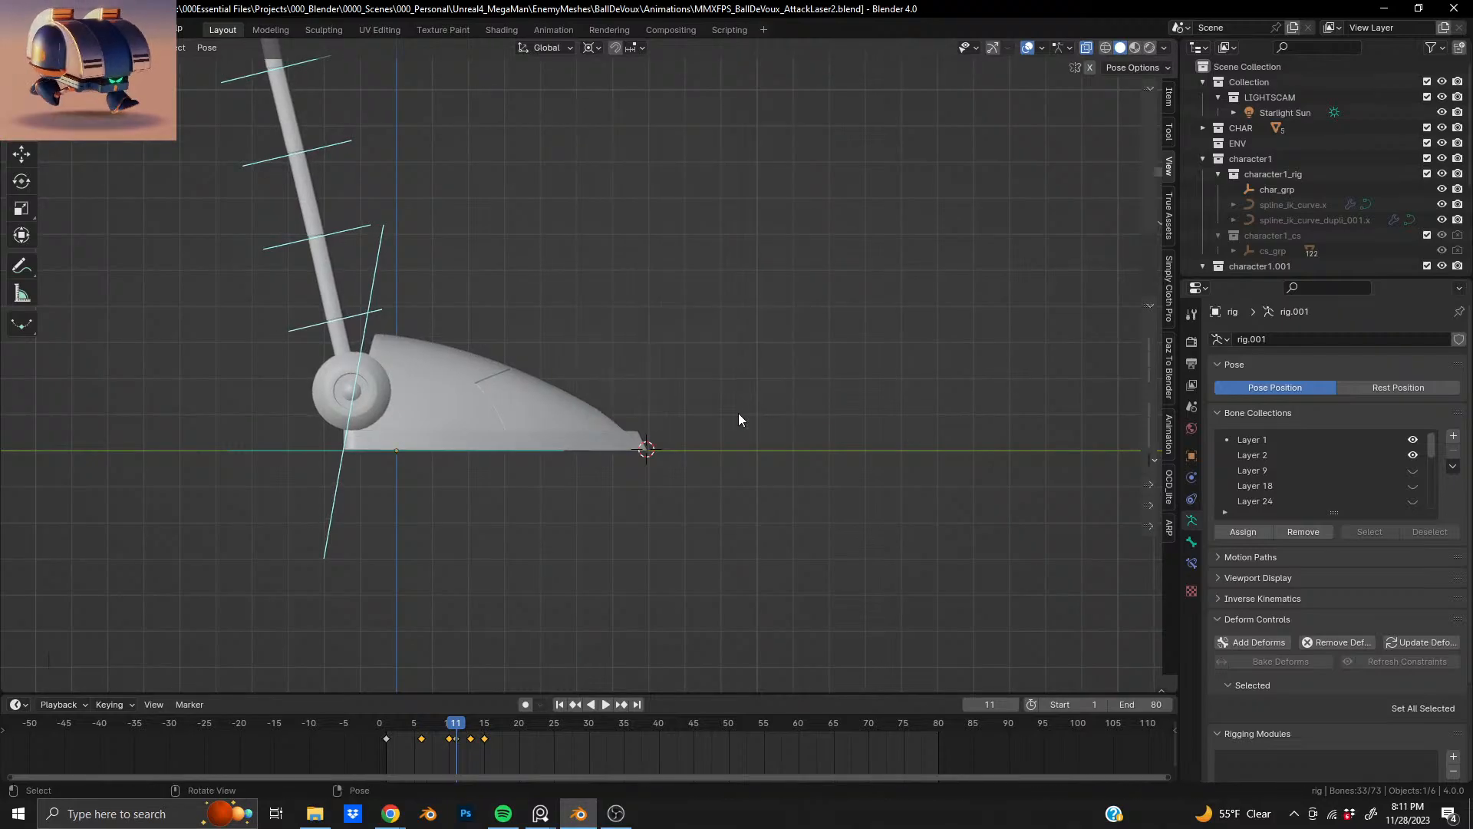
- At frame 12, move the toe tips to the 3D cursor, level the soles, and insert a Whole Character keyframe
mouse_move(457, 727)
left_mouse_down()
mouse_move(487, 734)
mouse_move(465, 751)
left_mouse_up()
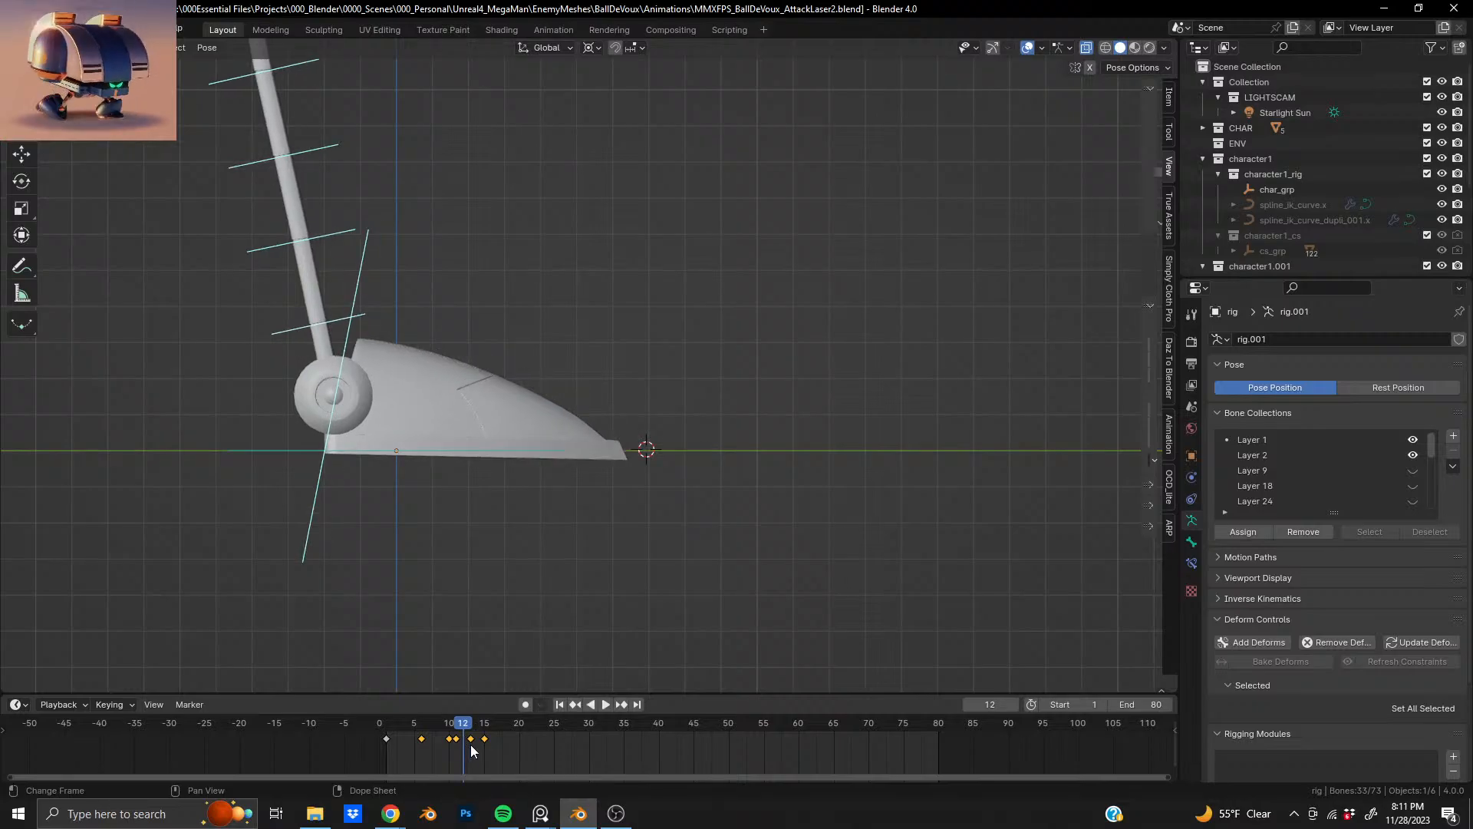
key("g")
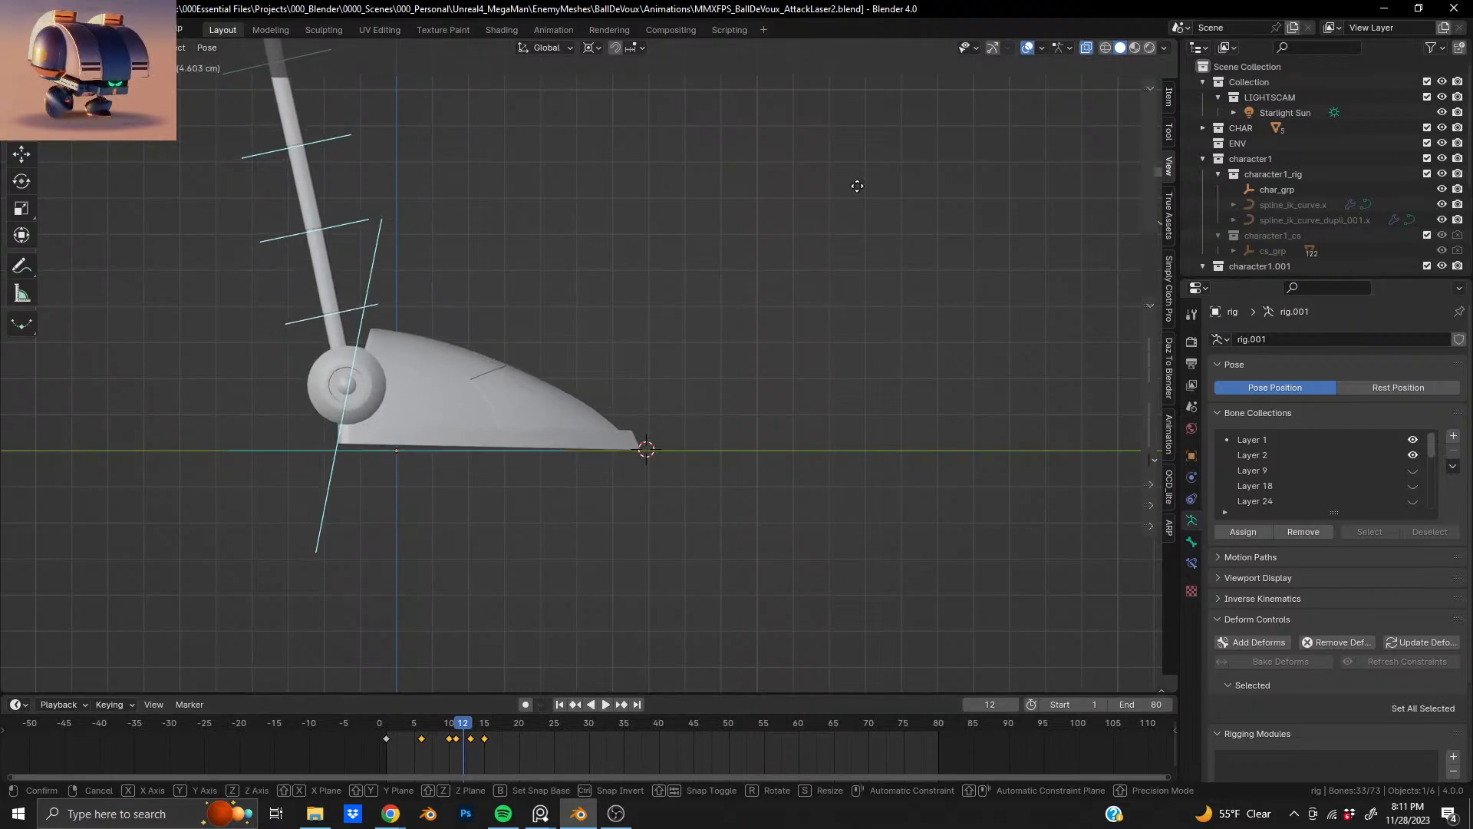
left_click(914, 176)
key("r")
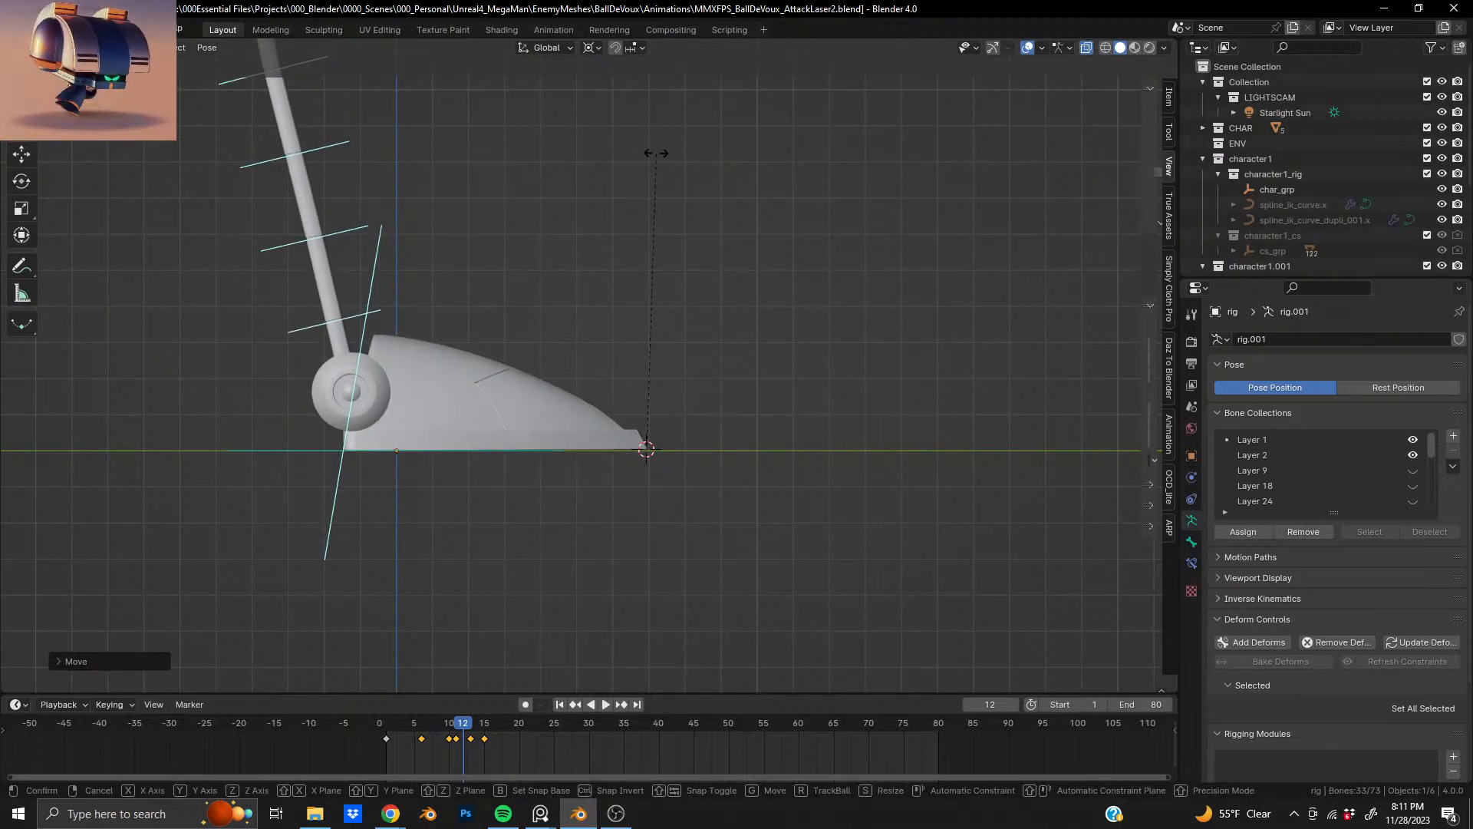
left_click(681, 163)
key("i")
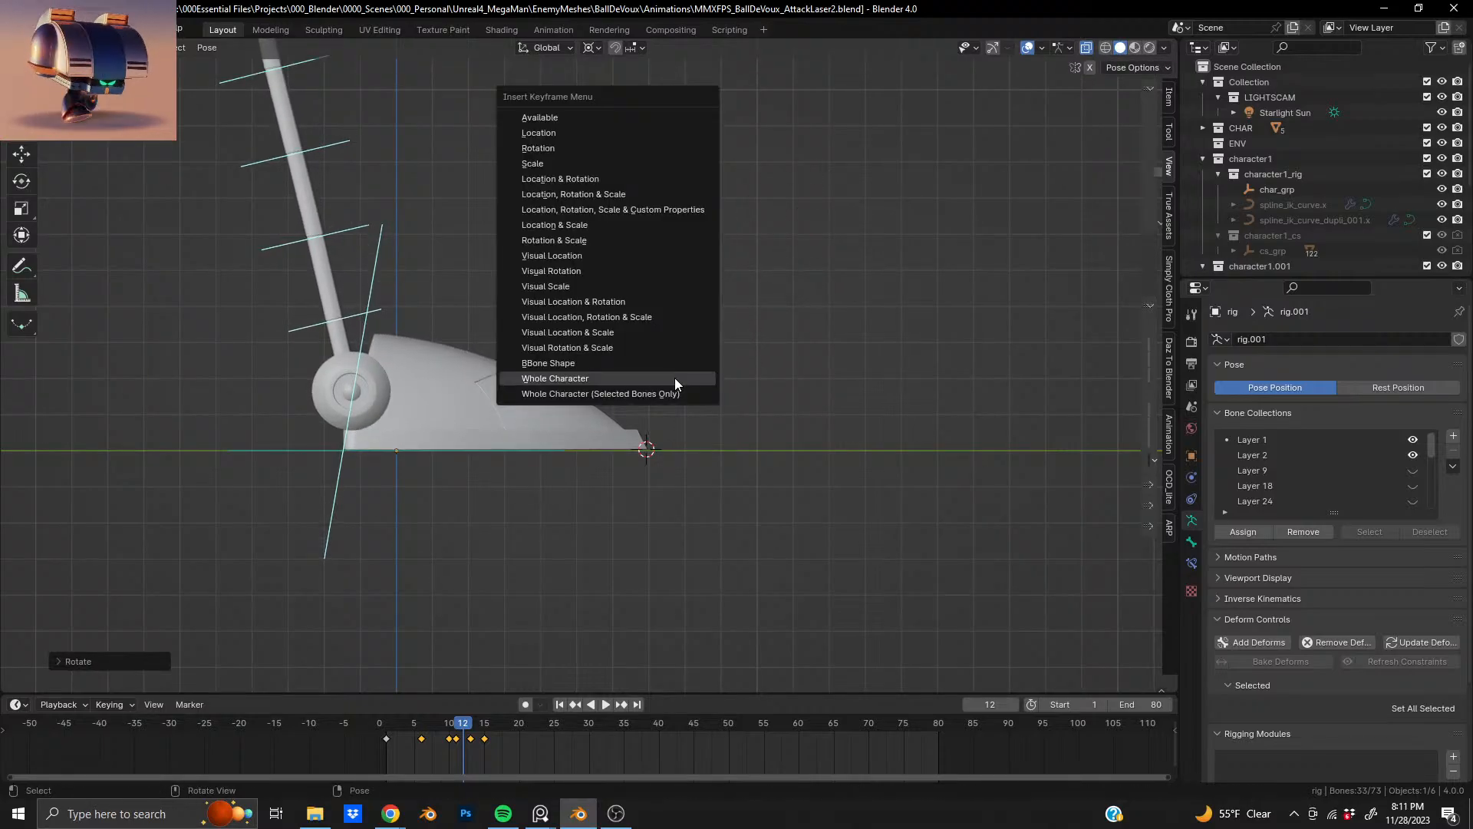
left_click(675, 378)
- At frame 8, move the selected bones until the toe tips meet the 3D cursor, rotate the soles level, and keyframe the pose
left_click_drag(463, 726, 435, 745)
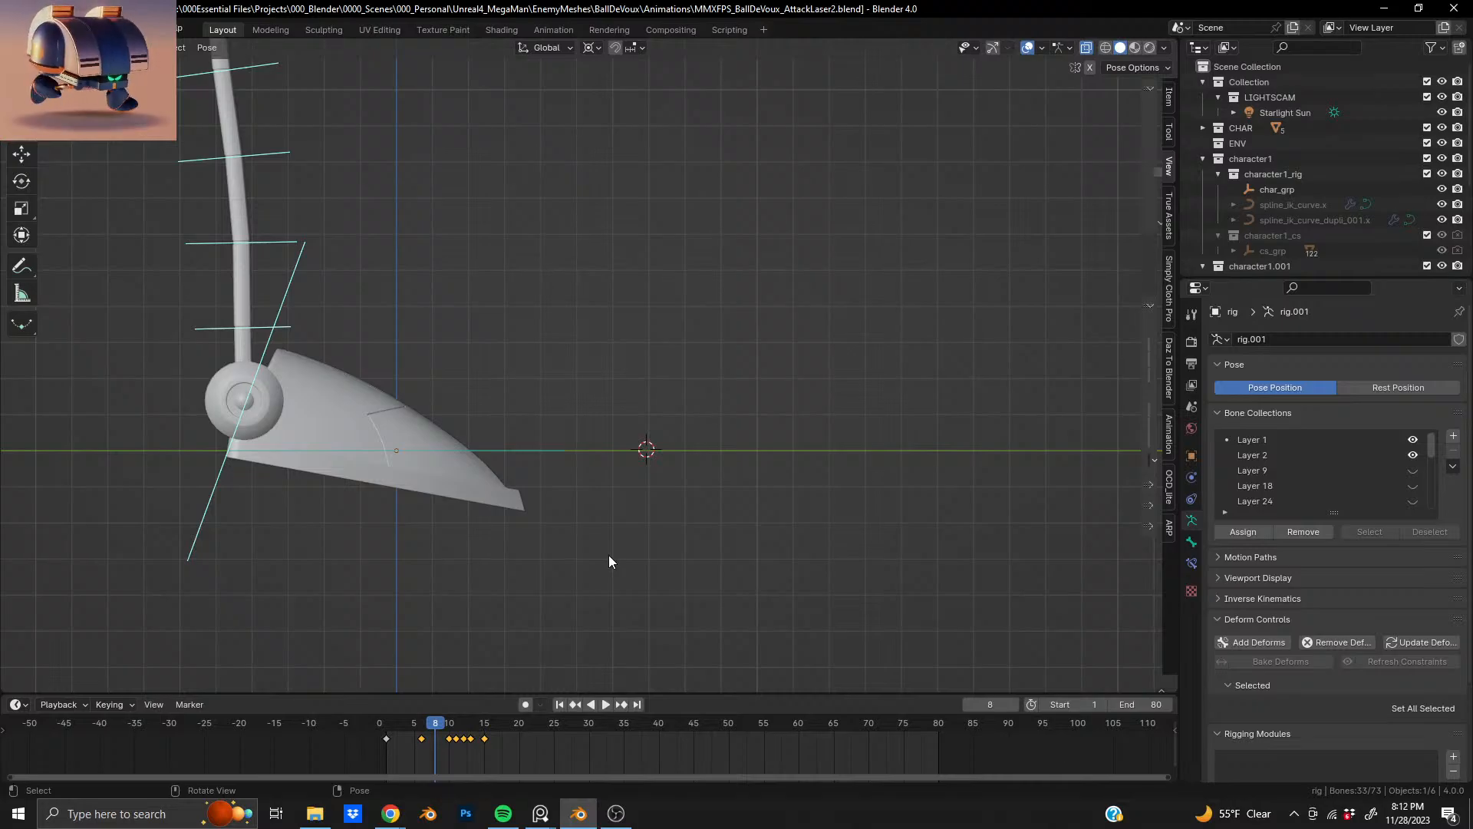
key("g")
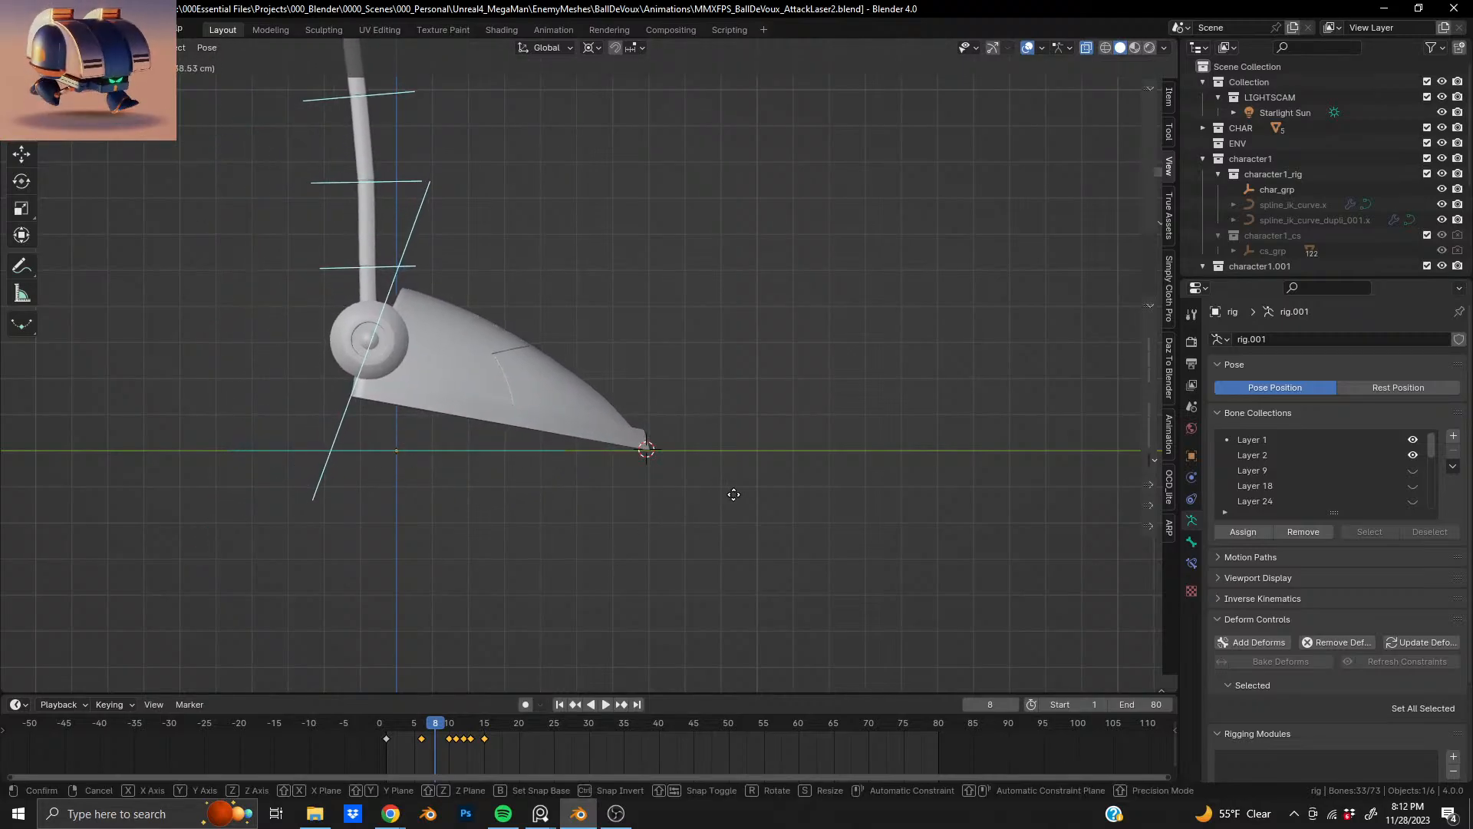
left_click(731, 494)
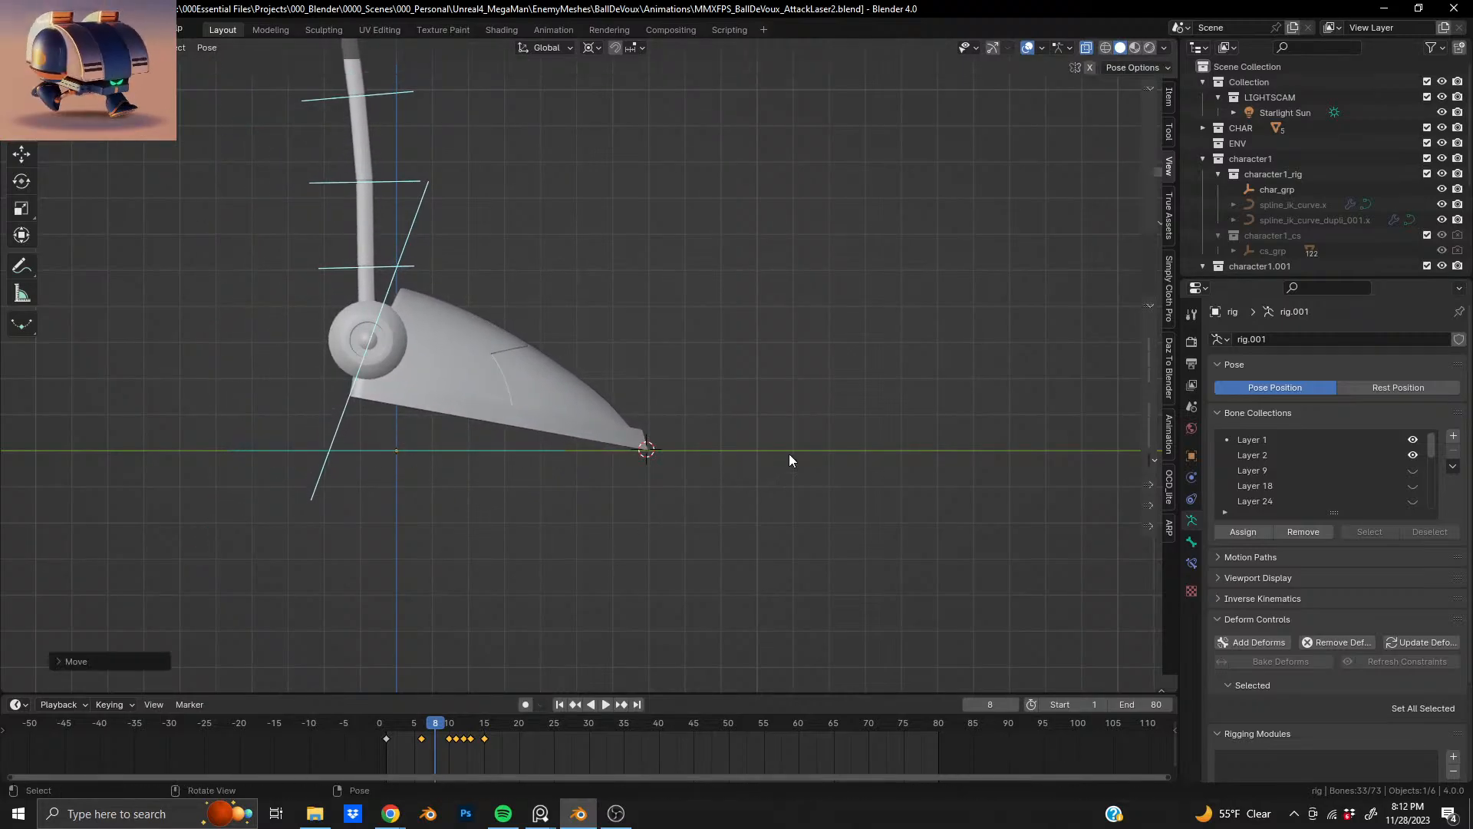
key("r")
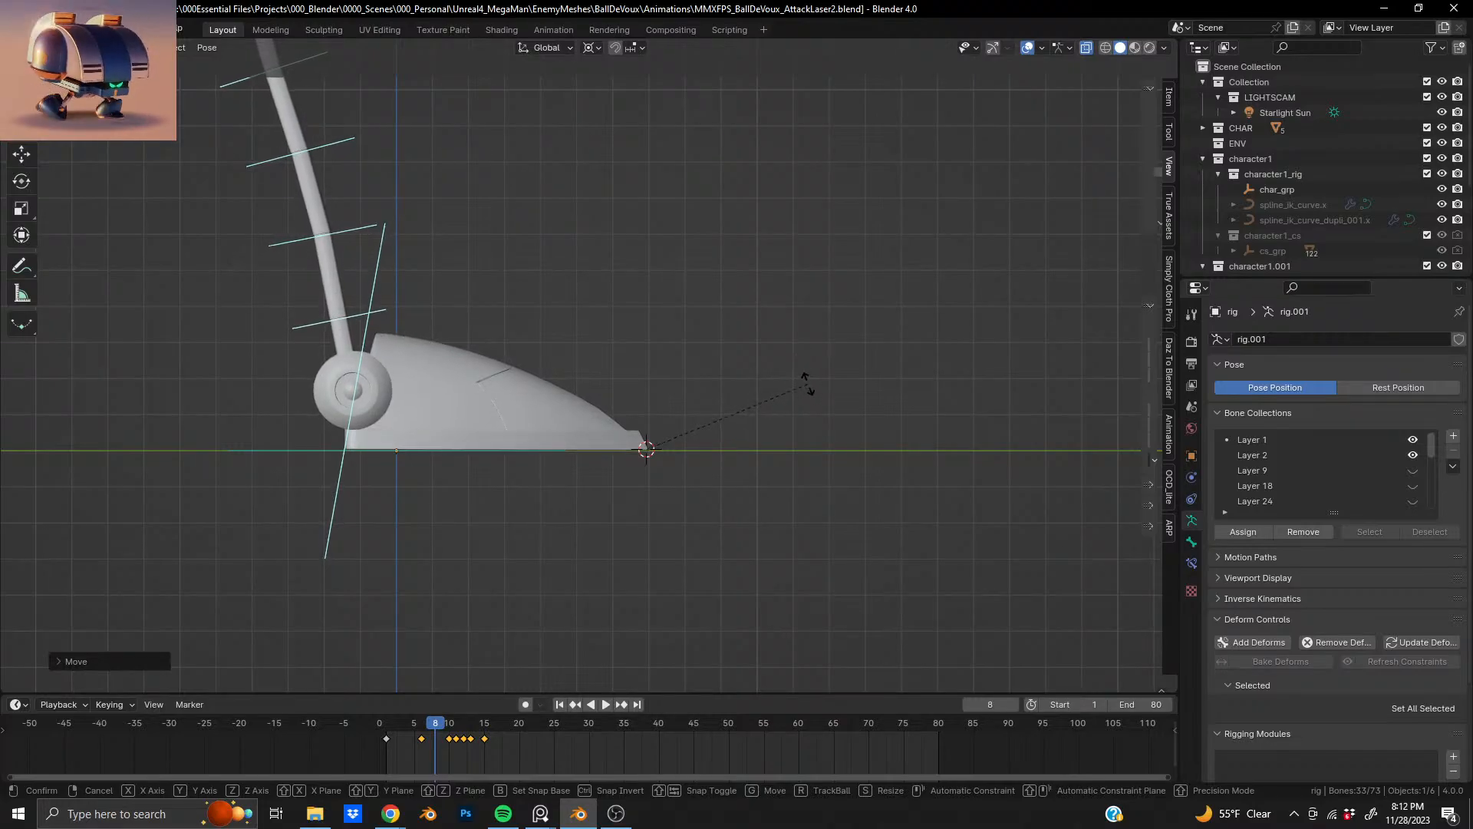
left_click(806, 382)
key("i")
left_click(804, 384)
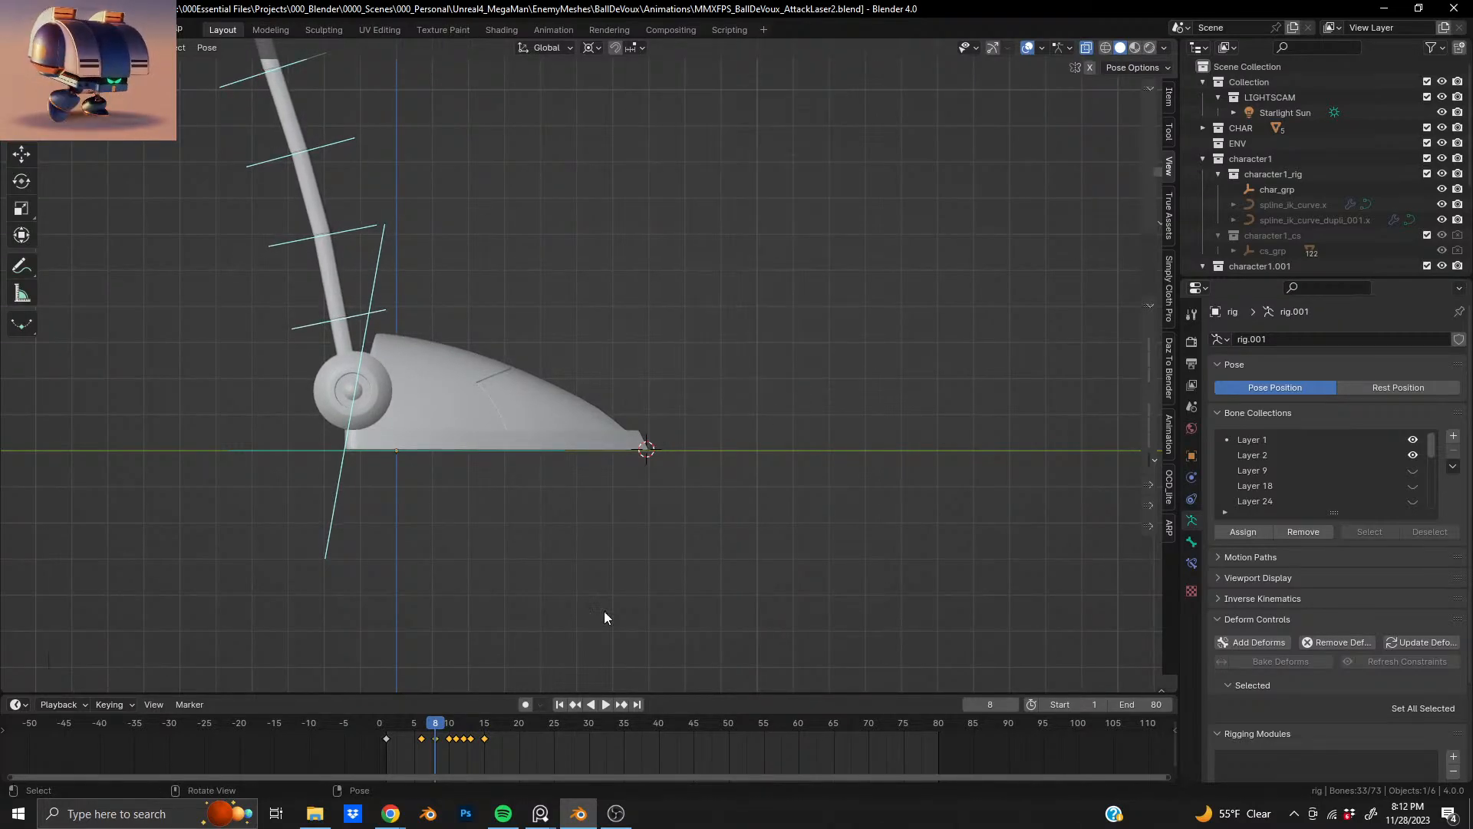
- At frame 3, move the selected bones until the toe tips meet the 3D cursor, rotate the soles level, and keyframe the pose
left_click_drag(437, 726, 404, 743)
key("r")
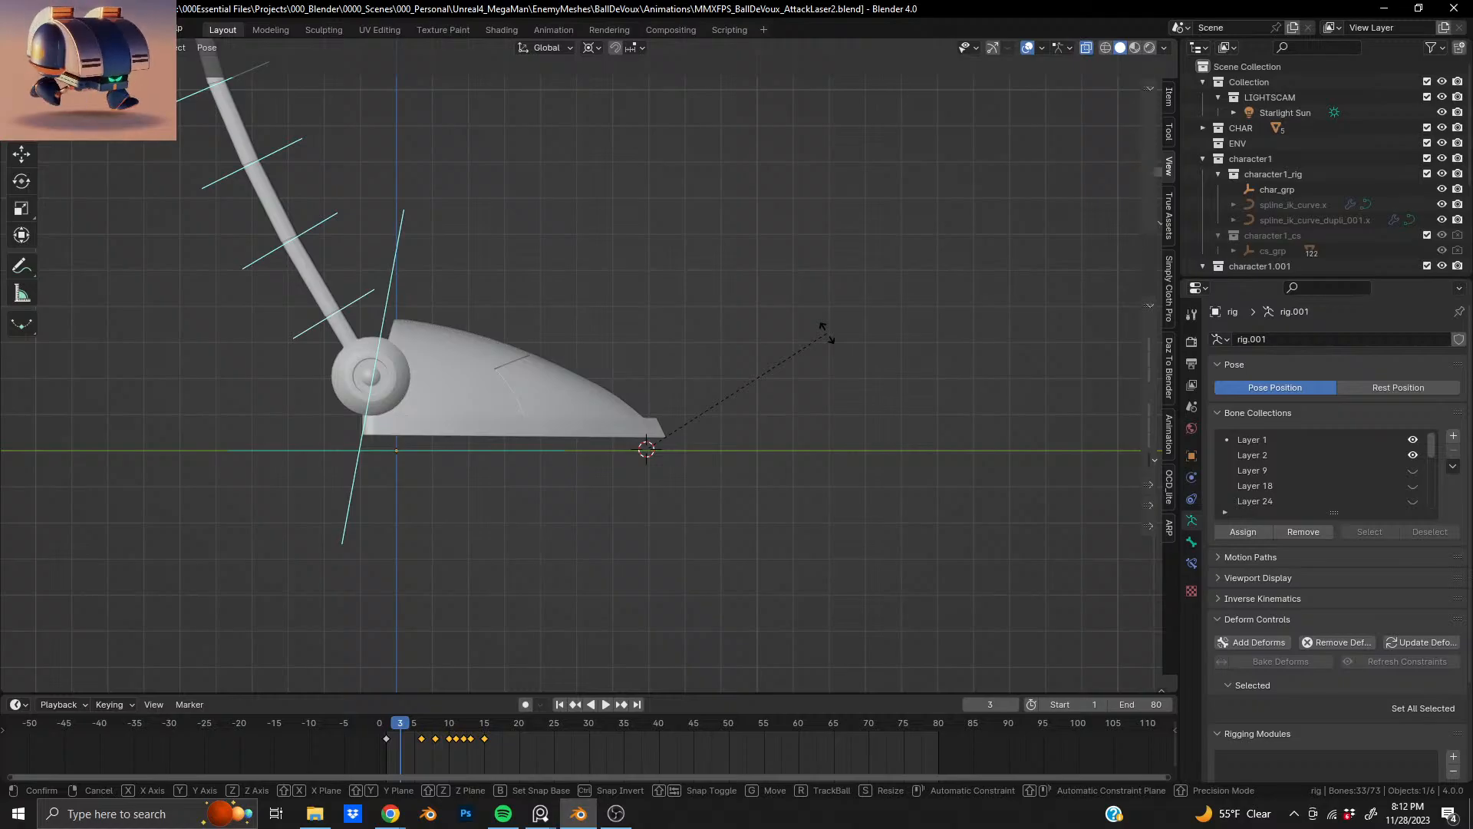
left_click(827, 333)
key("g")
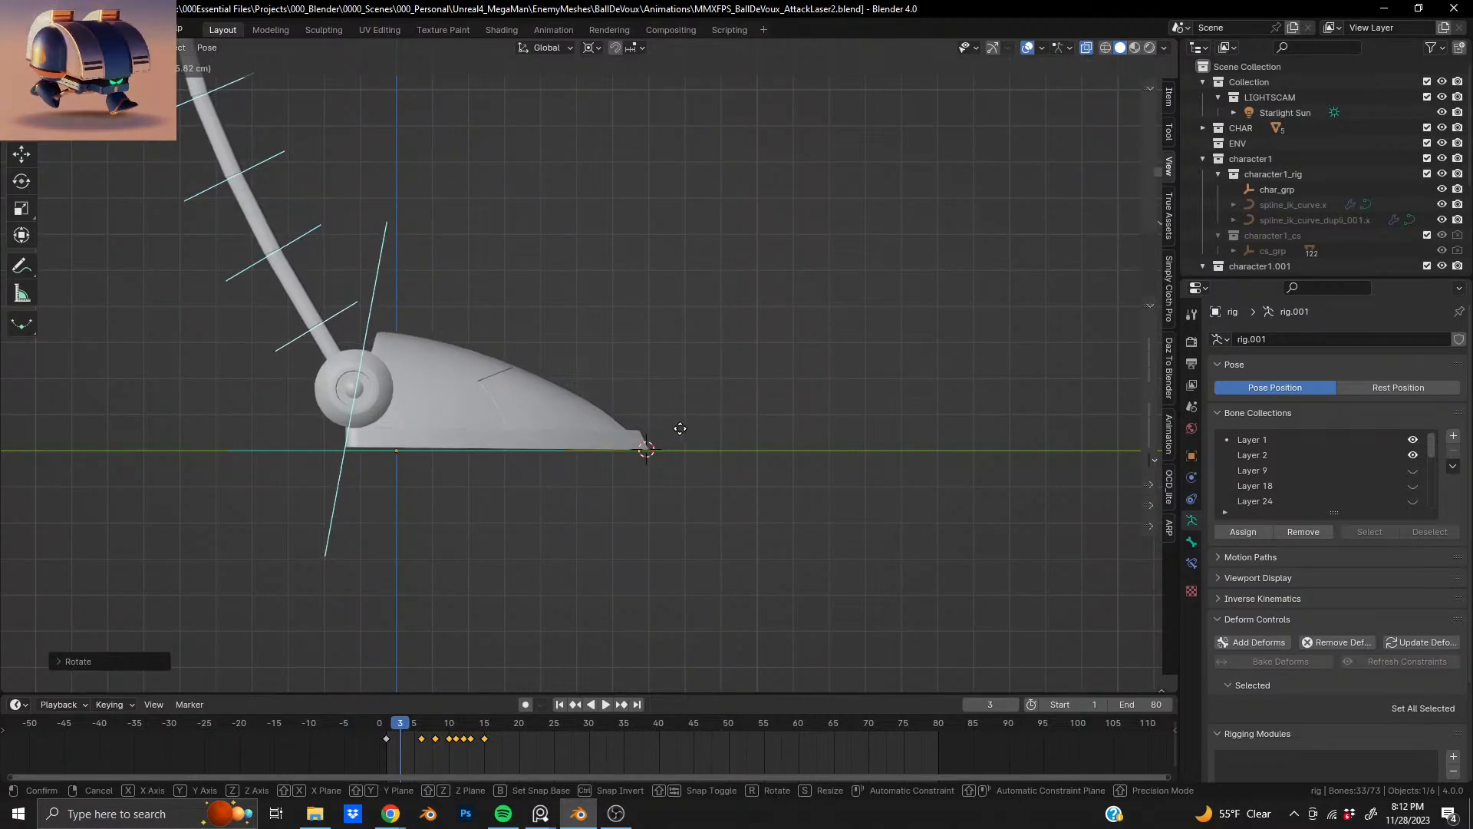
left_click(694, 428)
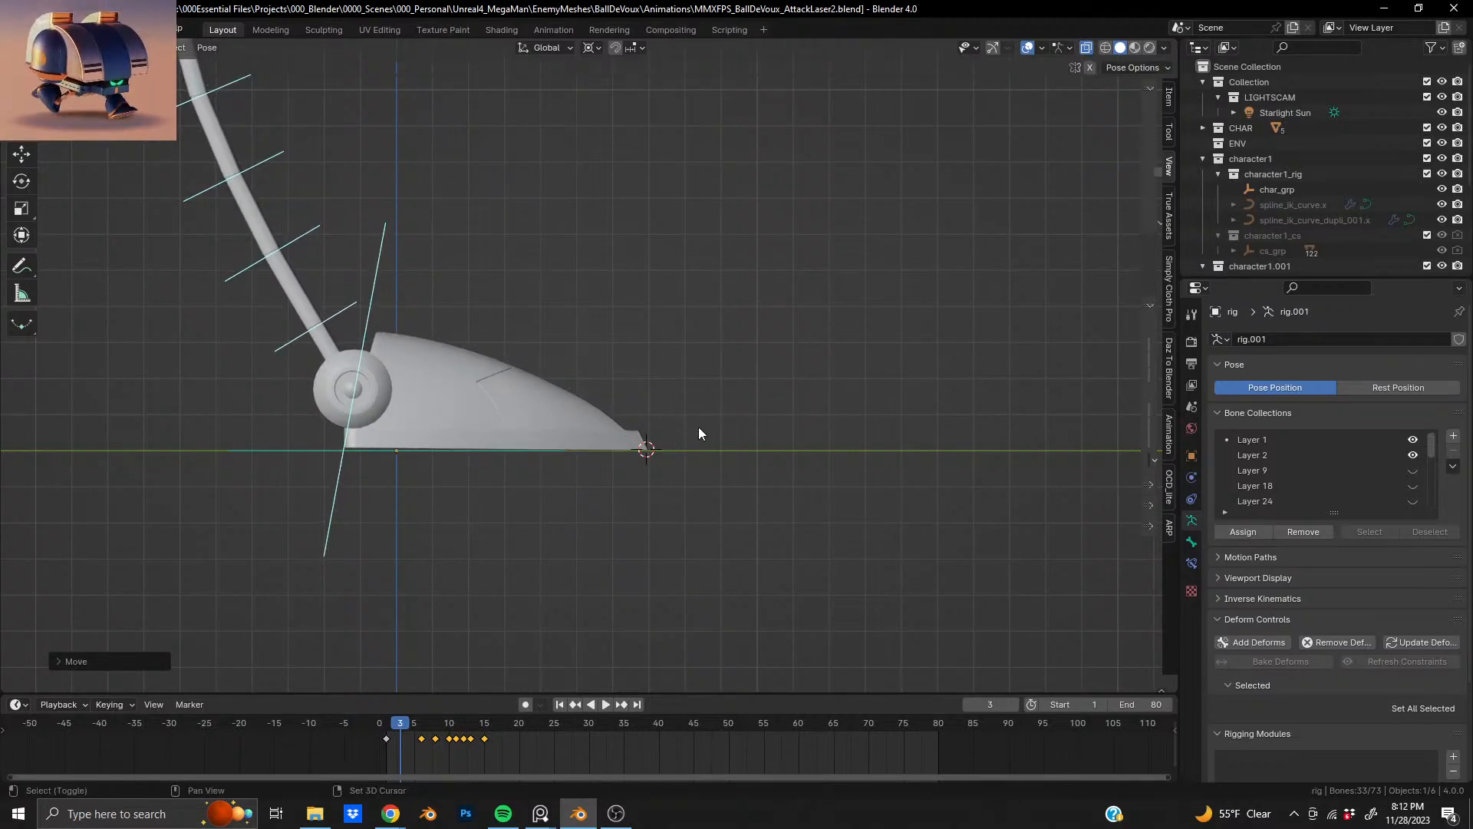
key("r")
right_click(802, 355)
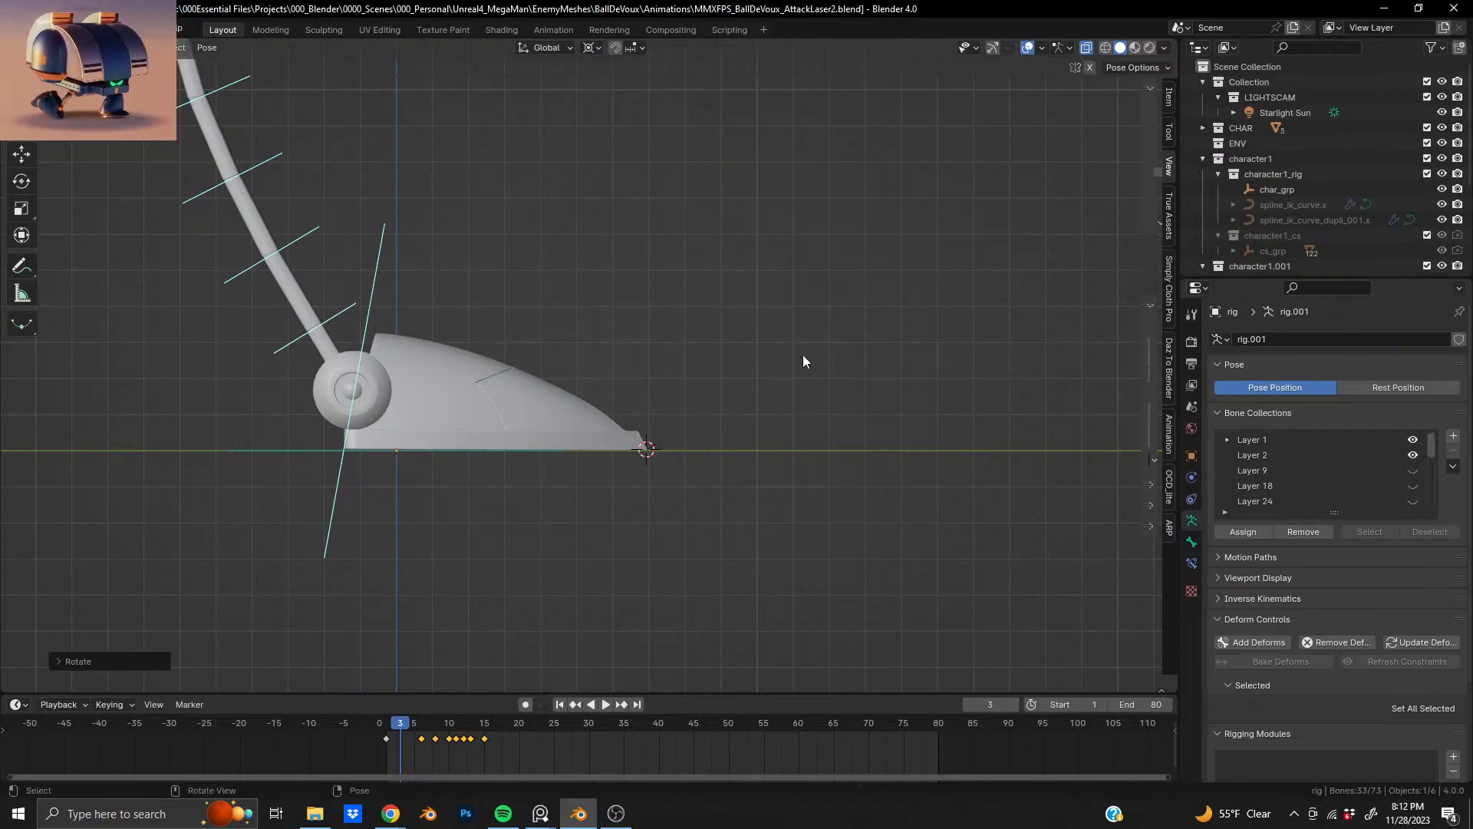
key("i")
left_click(803, 354)
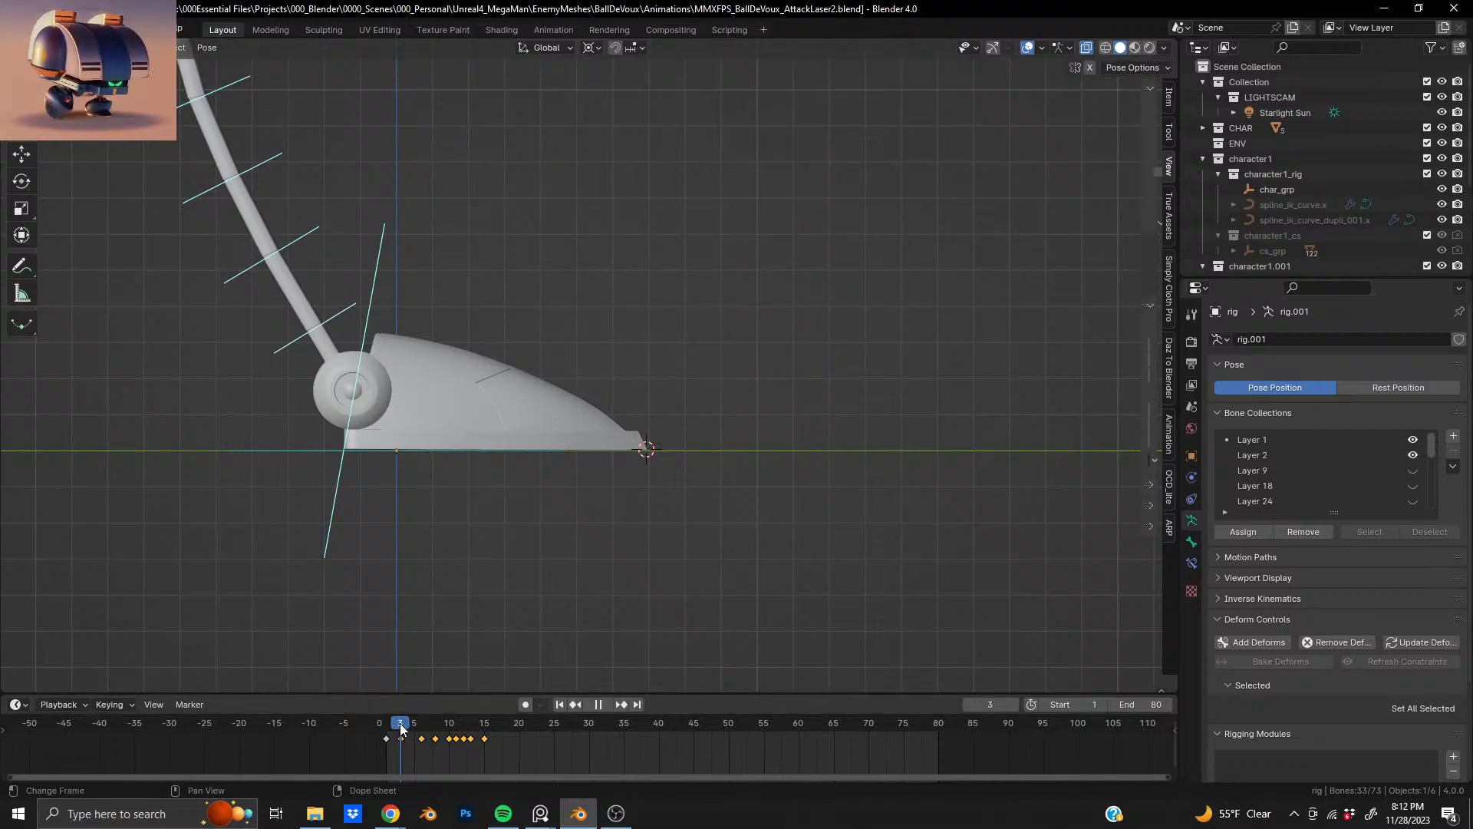
- Delete the in-between keyframes from frame 6 through frame 13
left_click_drag(400, 727, 428, 727)
scroll(559, 286, "down", 5)
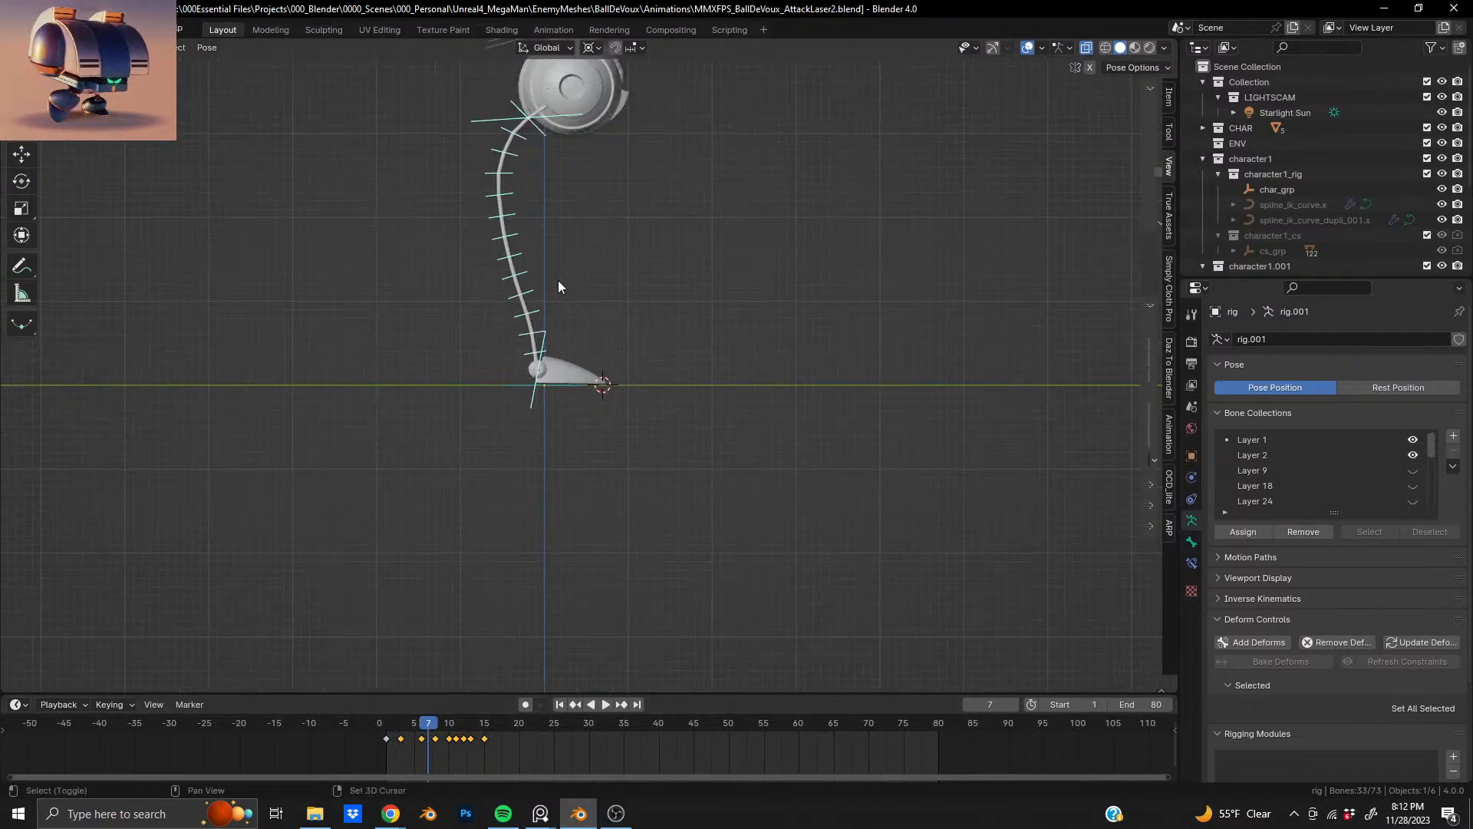
middle_click_drag(559, 281, 515, 415, "shift")
left_click_drag(425, 729, 400, 757)
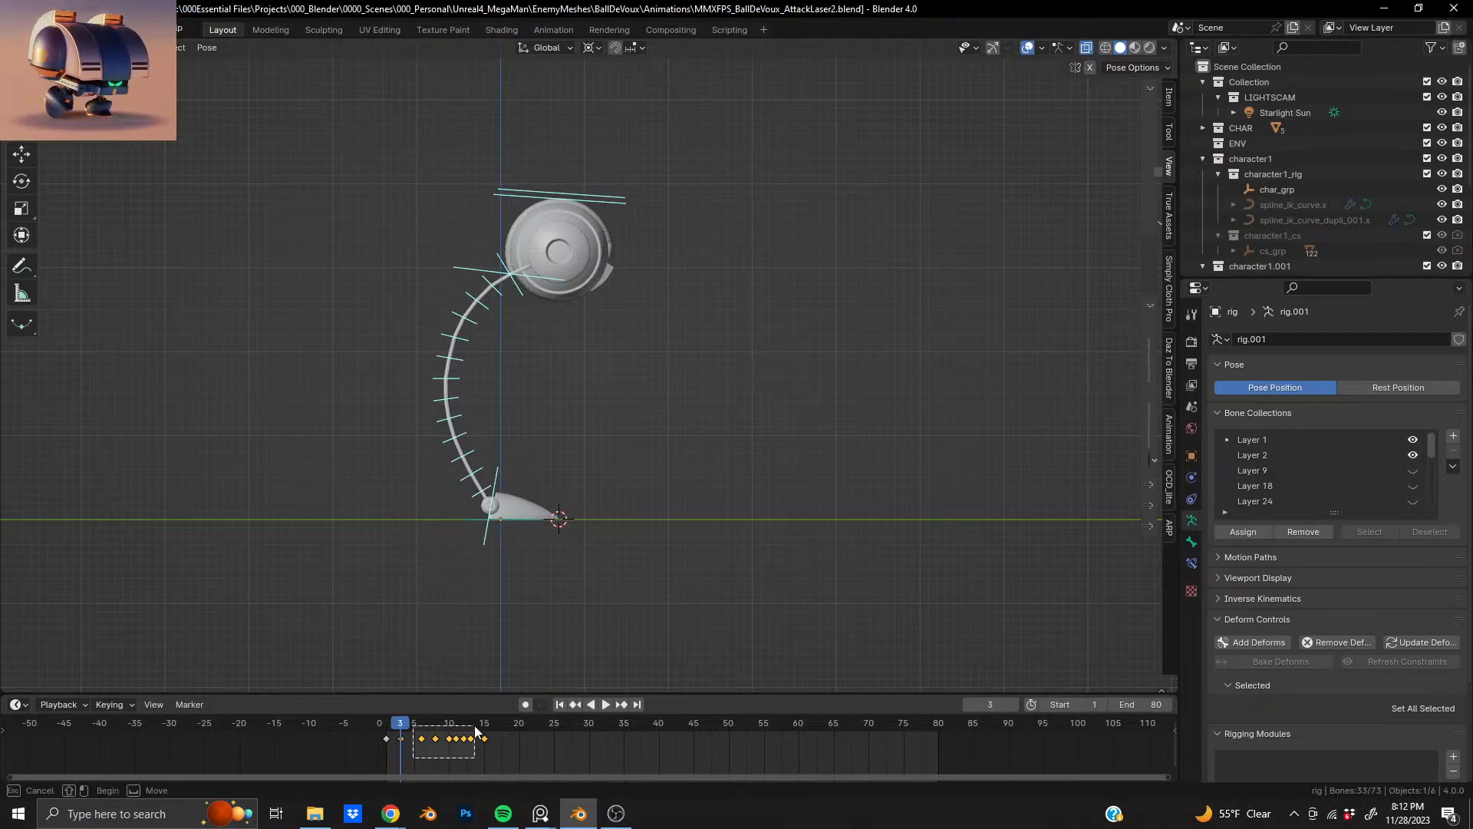
key("x")
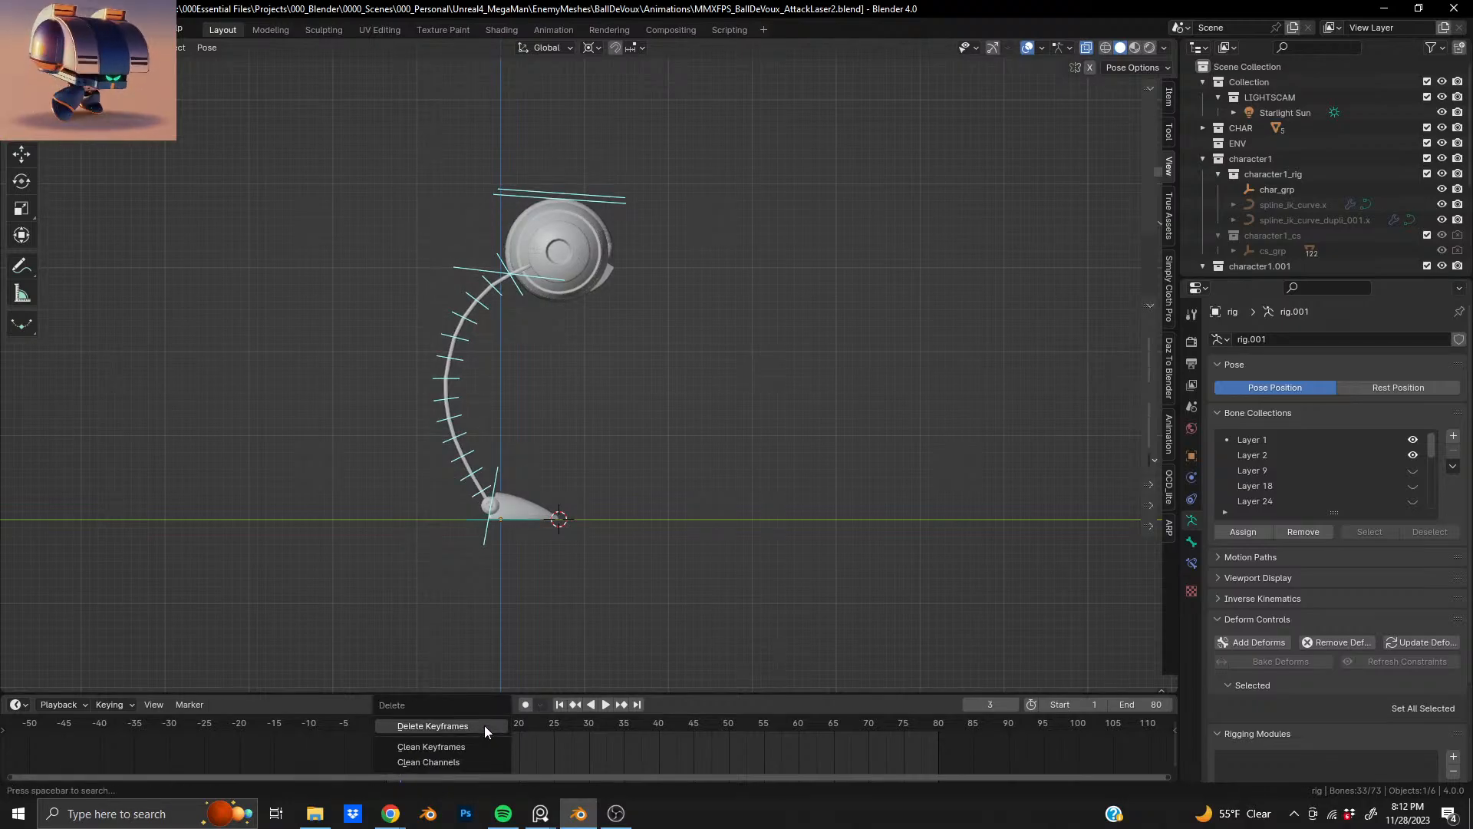
left_click(485, 726)
- Check the motion around frame 3 and delete the keyframe at frame 3
left_click_drag(423, 734, 405, 819)
scroll(457, 509, "down", 4, "shift")
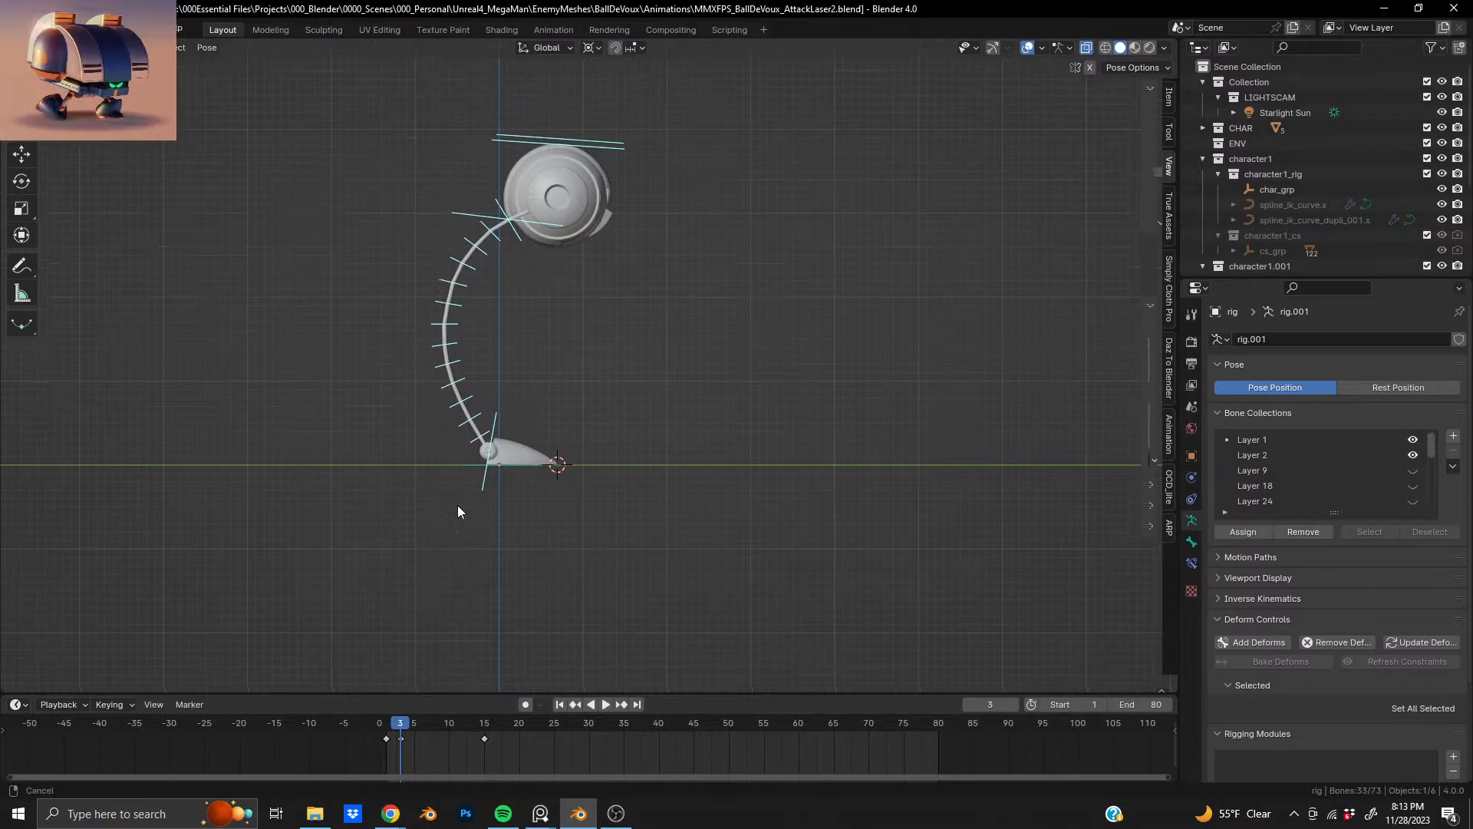
scroll(490, 485, "up", 6)
scroll(490, 457, "down", 6)
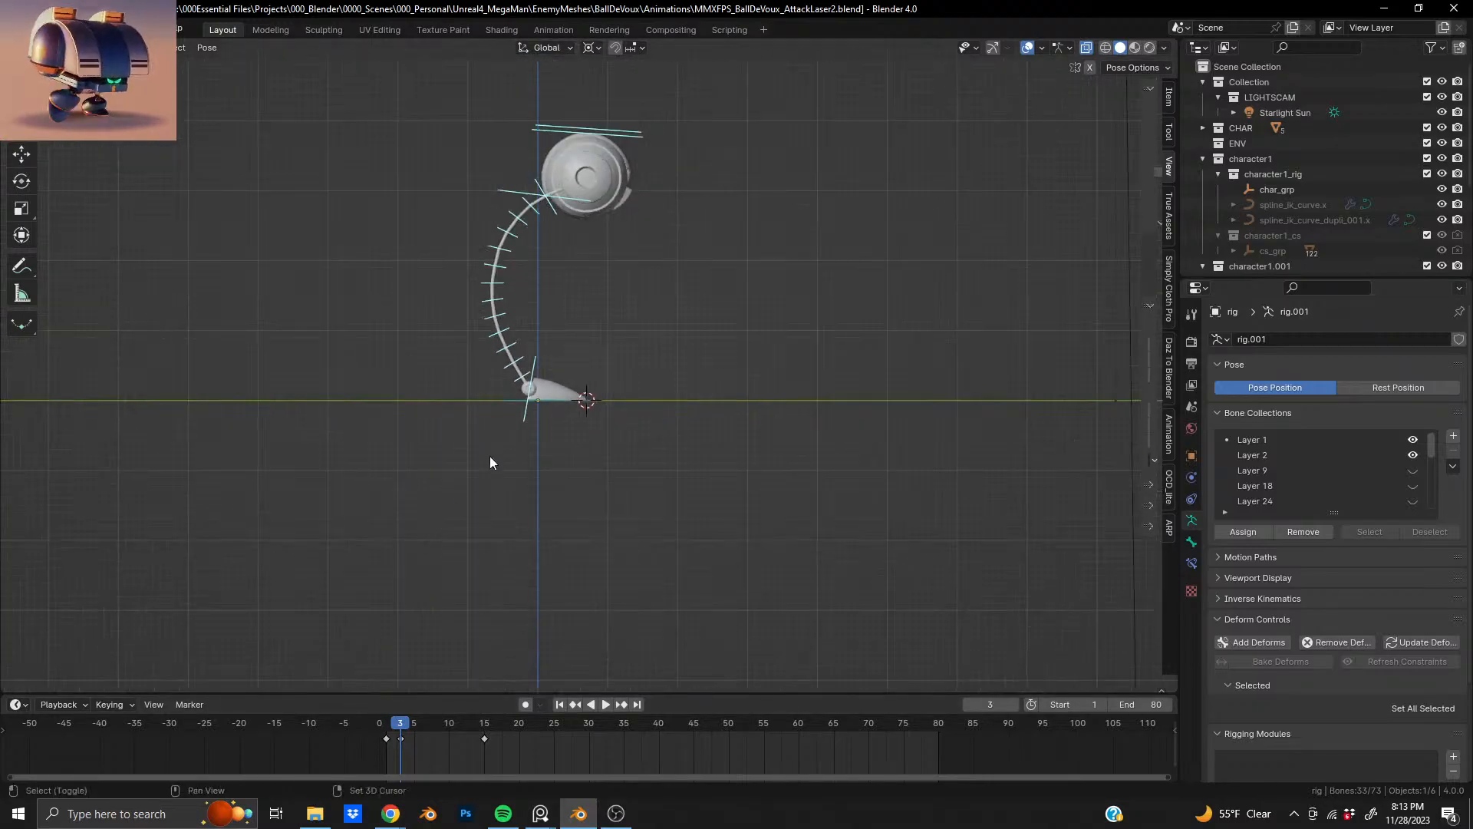
scroll(490, 457, "up", 2, "shift")
mouse_move(399, 727)
left_mouse_down()
mouse_move(379, 729)
mouse_move(426, 732)
mouse_move(408, 737)
left_mouse_up()
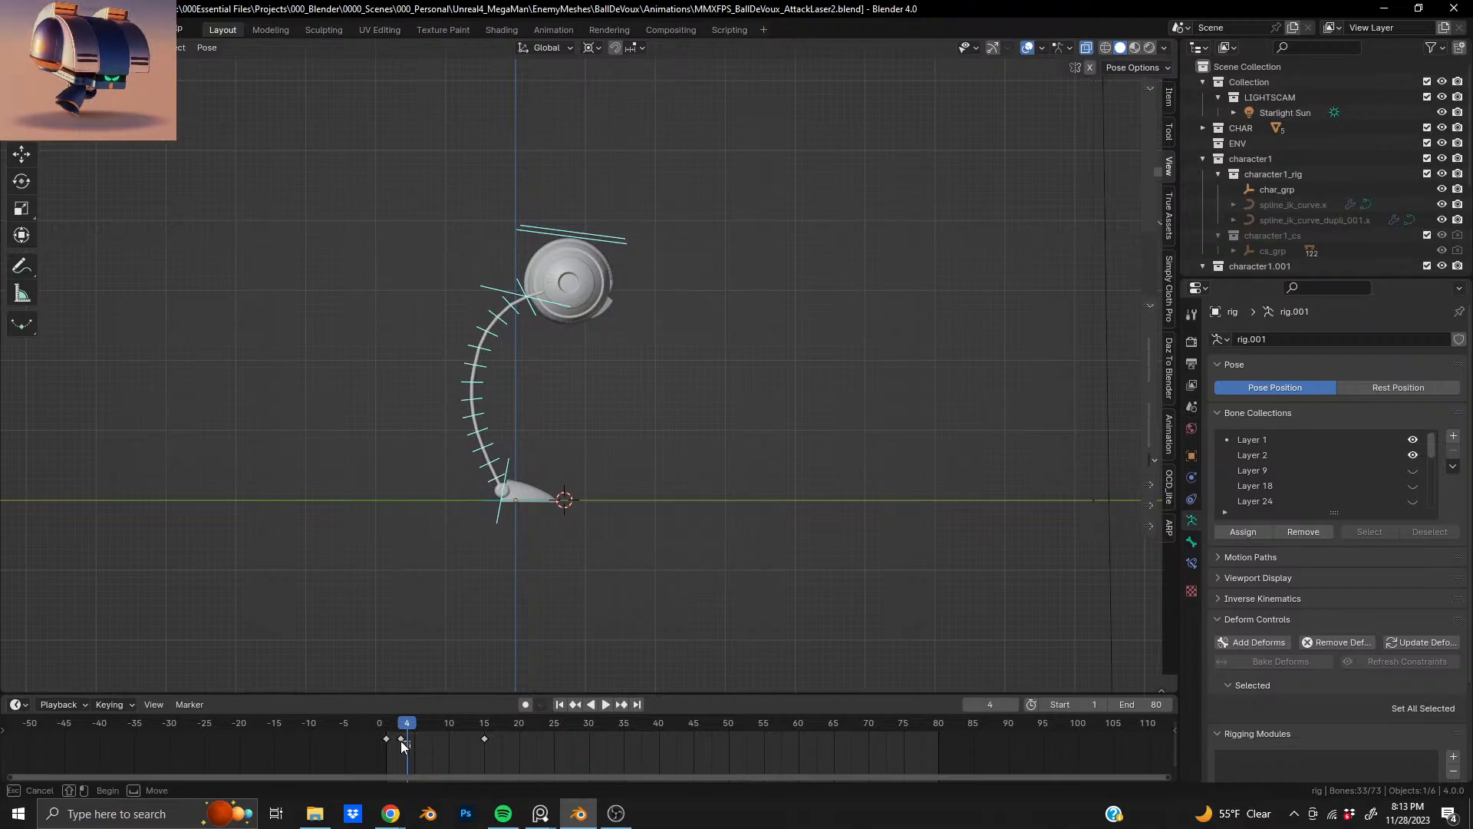
left_click(401, 739)
key("x")
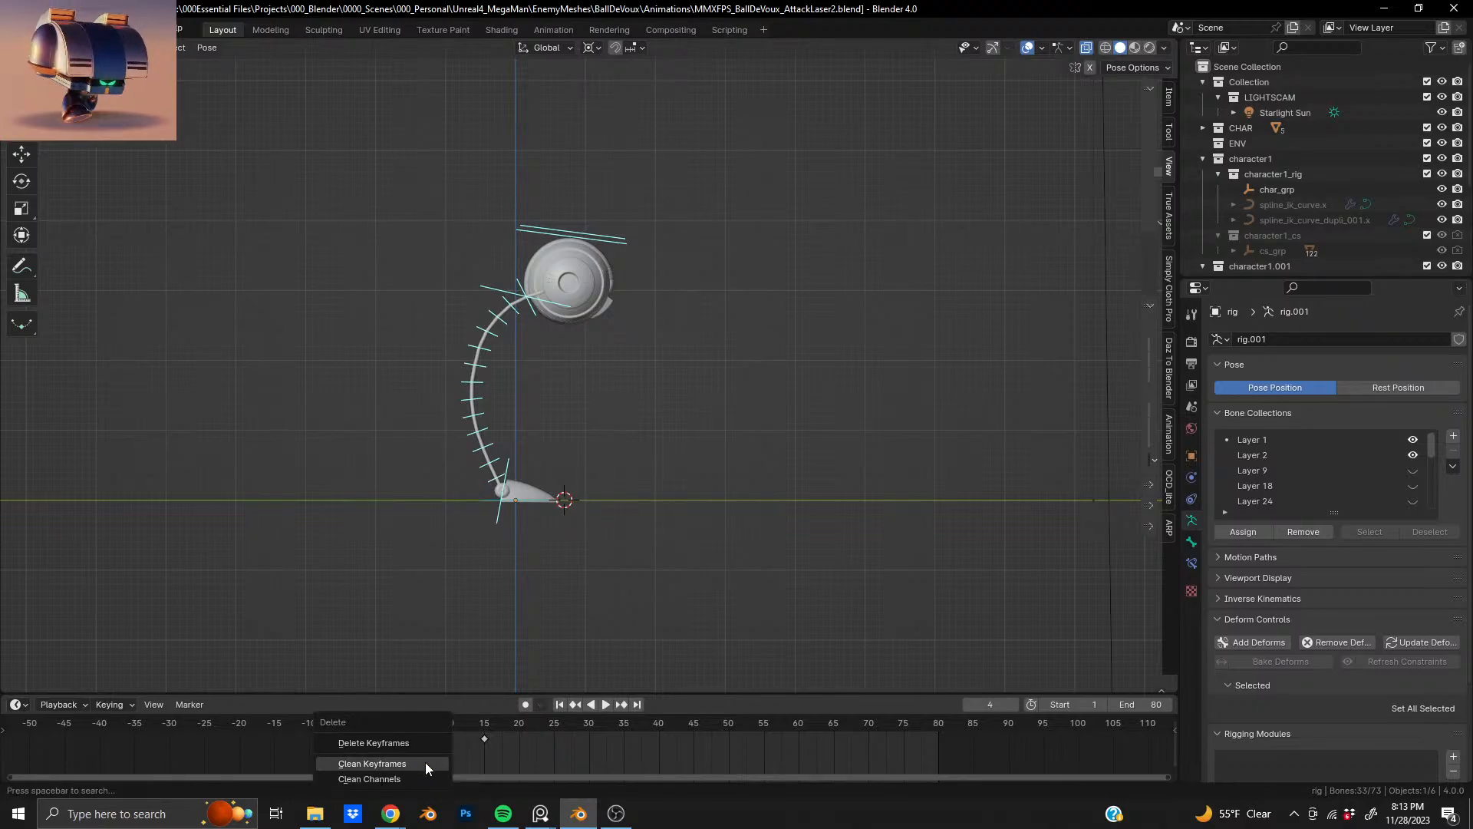
left_click(425, 762)
key("x")
left_click(409, 722)
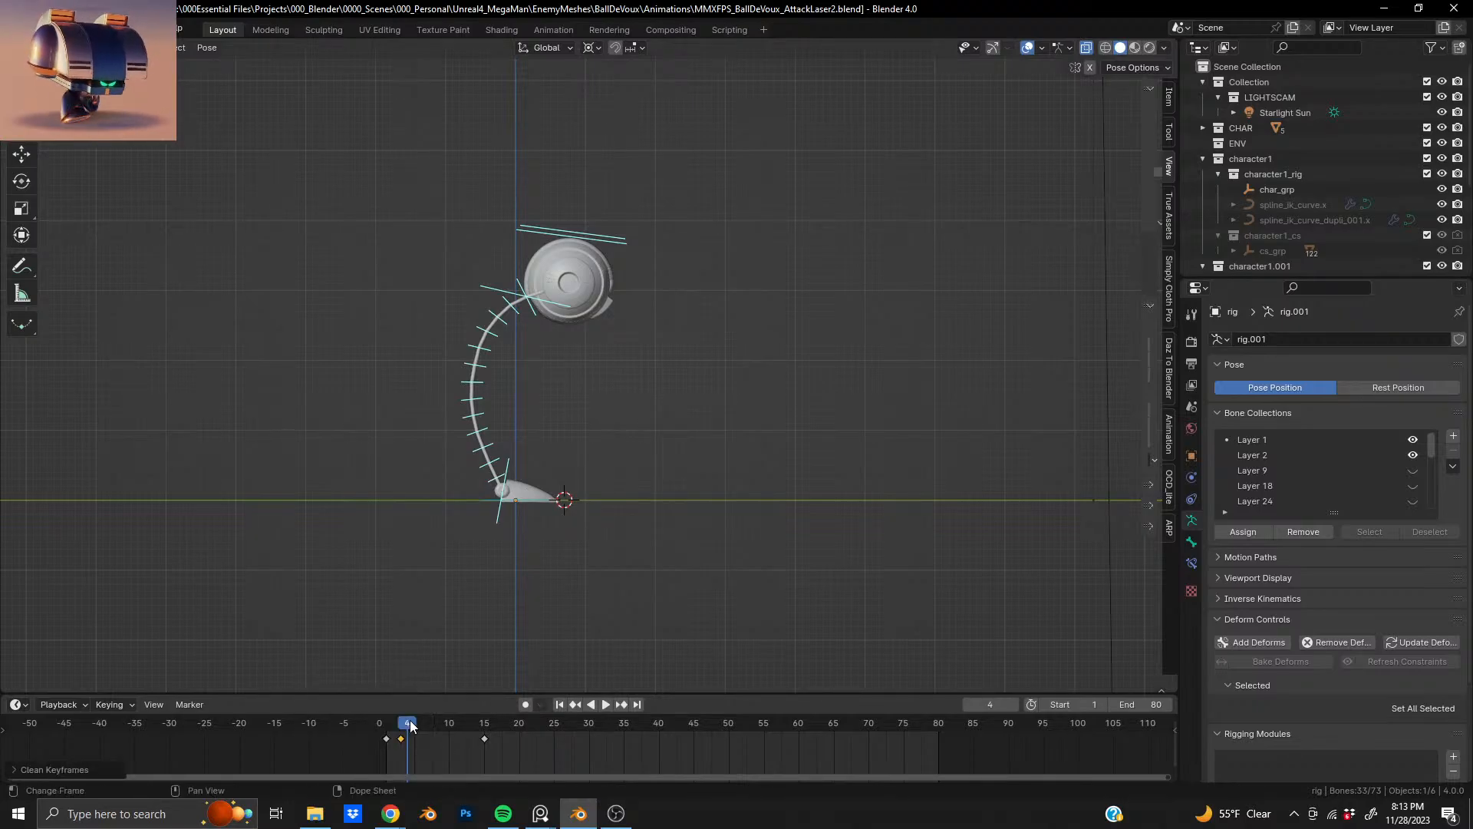
key("x")
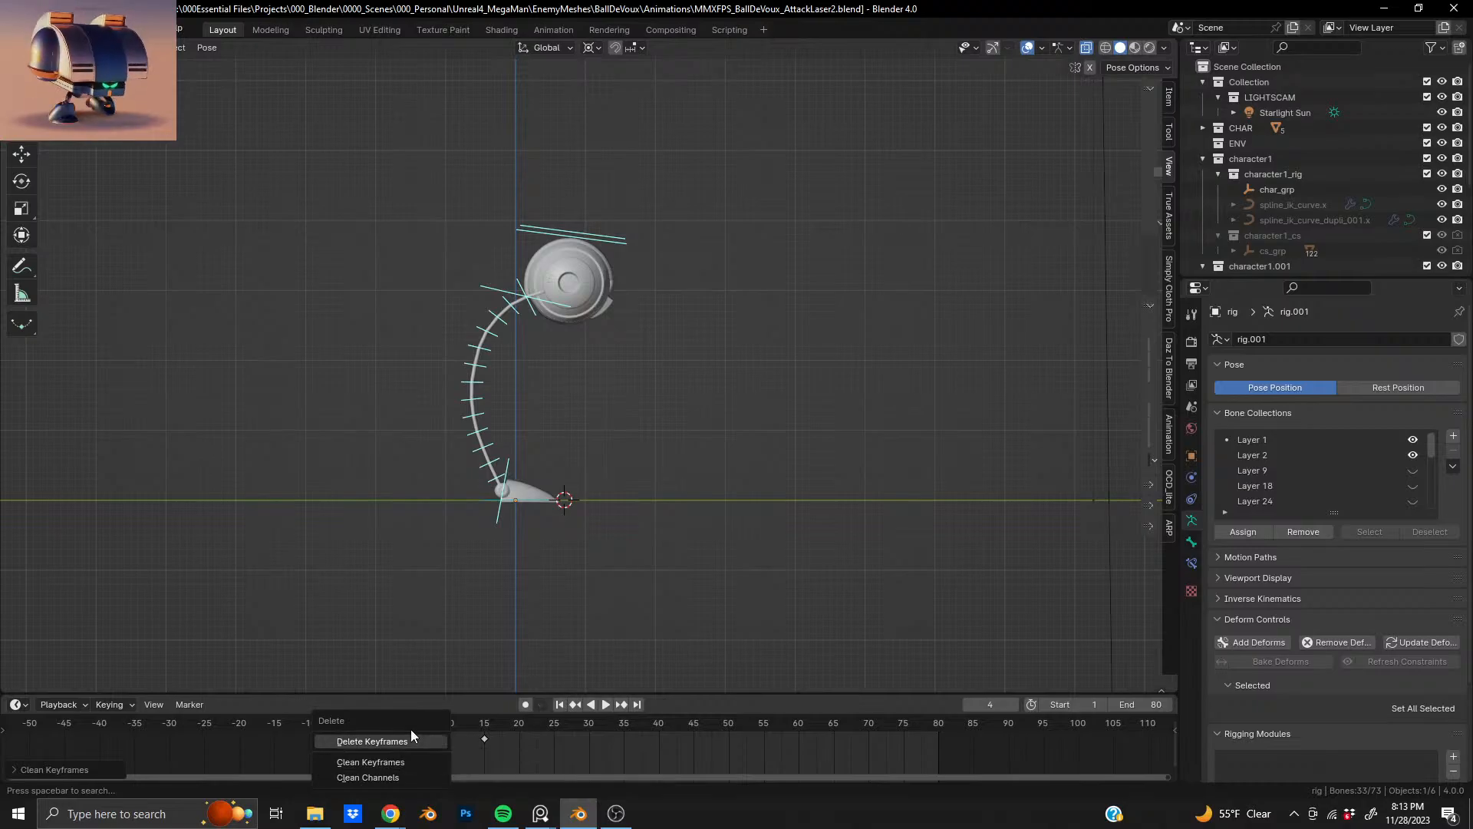
left_click(412, 735)
- Scrub the animation through to frame 23 and inspect how the feet line up with the 3D cursor
key("shift+Left")
key("space")
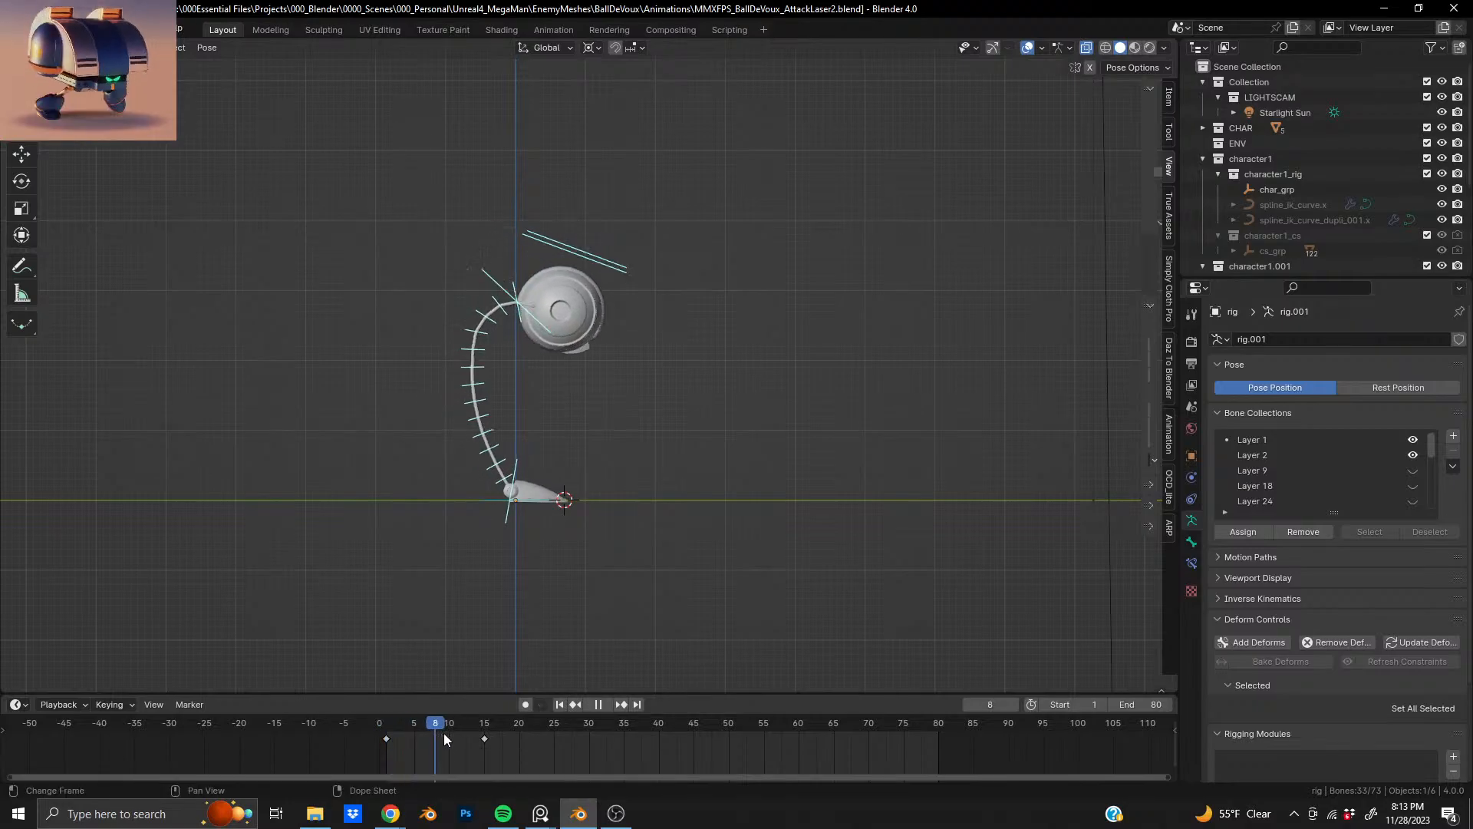
left_click_drag(481, 740, 540, 812)
key("space")
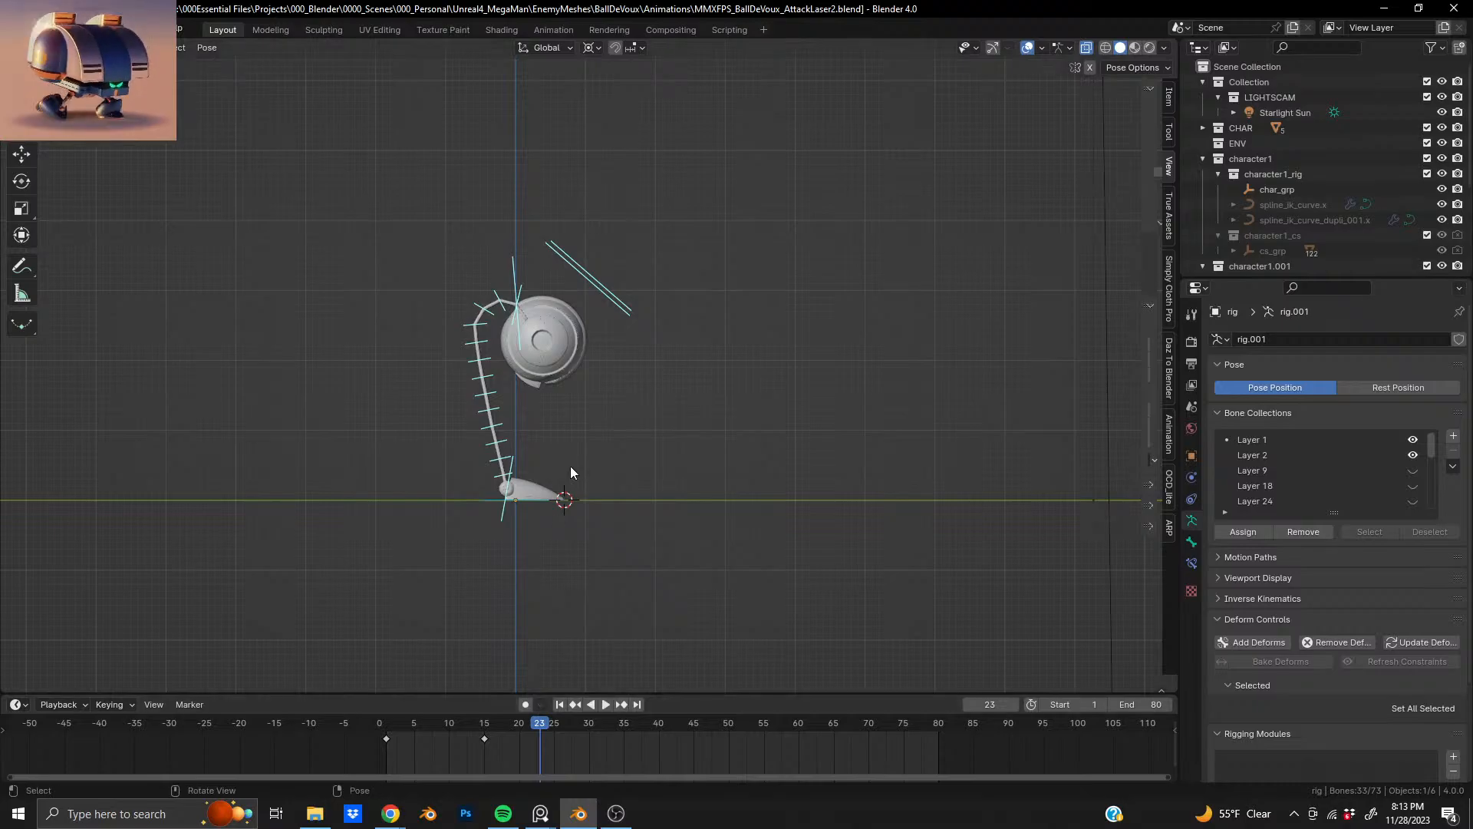
scroll(585, 328, "up", 4)
scroll(585, 334, "up", 2)
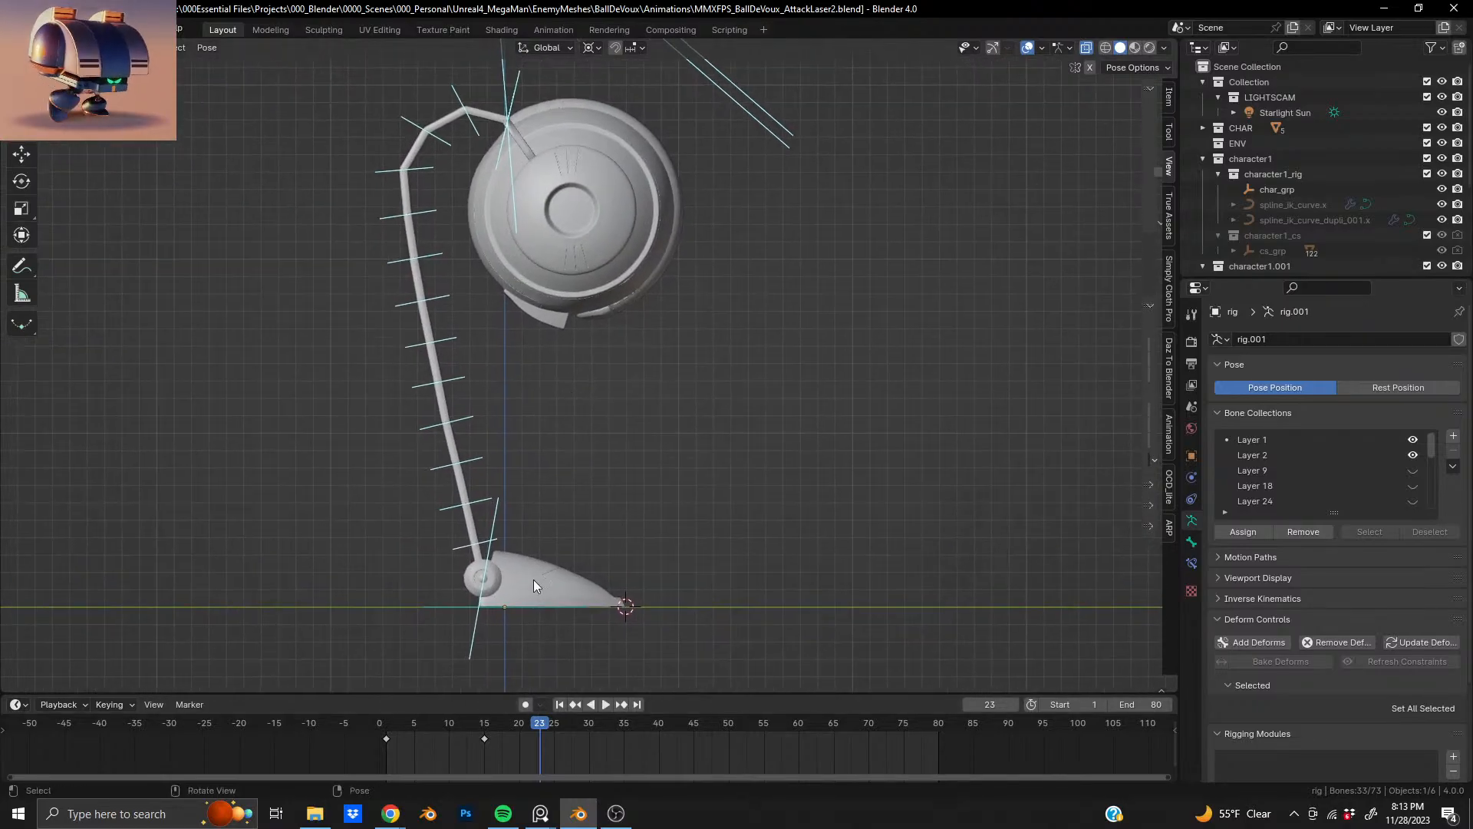
- At frame 9, move the selected bones until the toe tips meet the 3D cursor, and insert a Whole Character keyframe
left_click(465, 736)
key("space")
left_click_drag(465, 736, 440, 753)
key("space")
middle_click_drag(535, 586, 717, 362, "shift")
key("g")
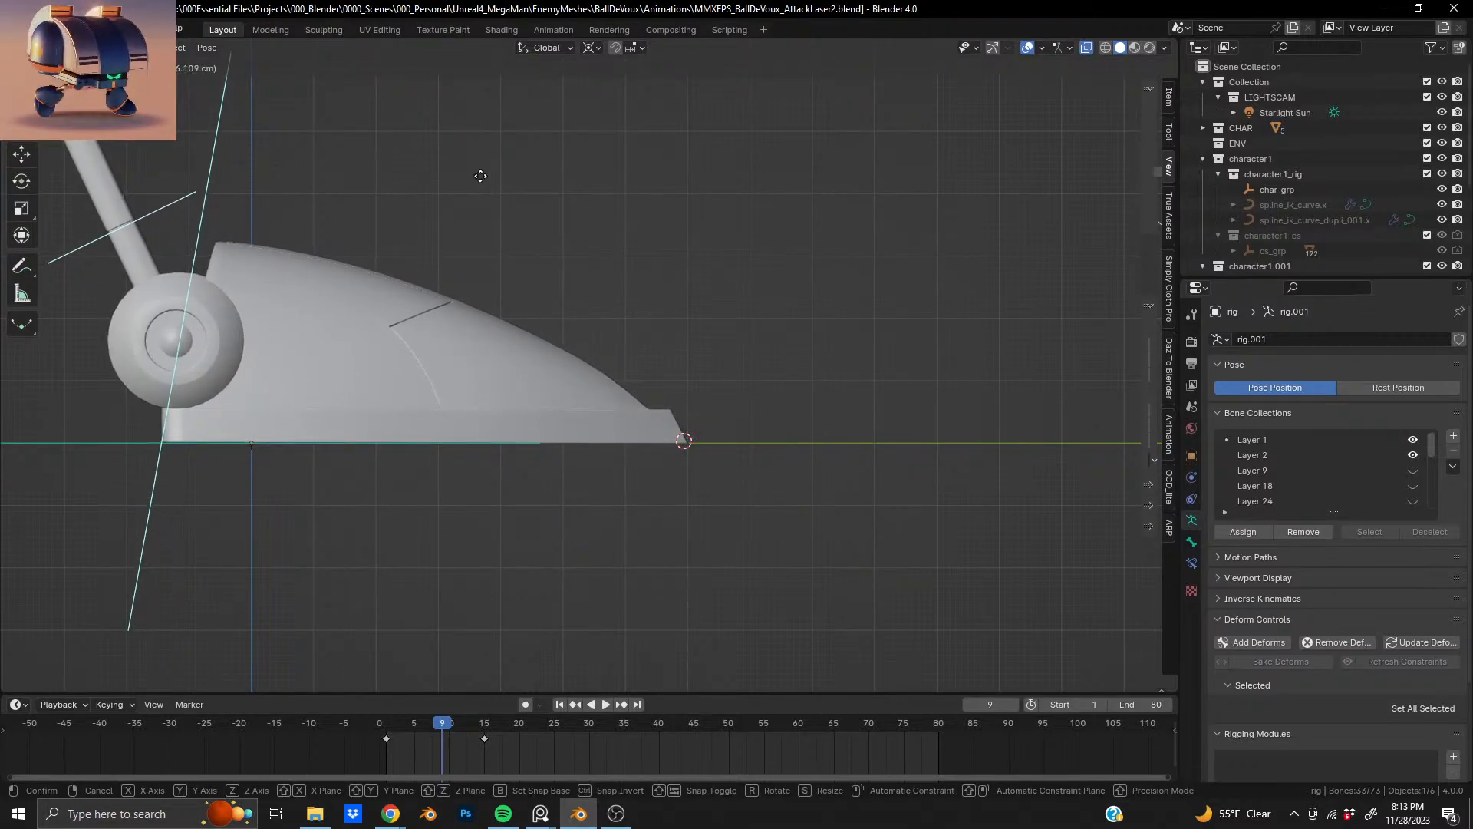
left_click(463, 183)
key("i")
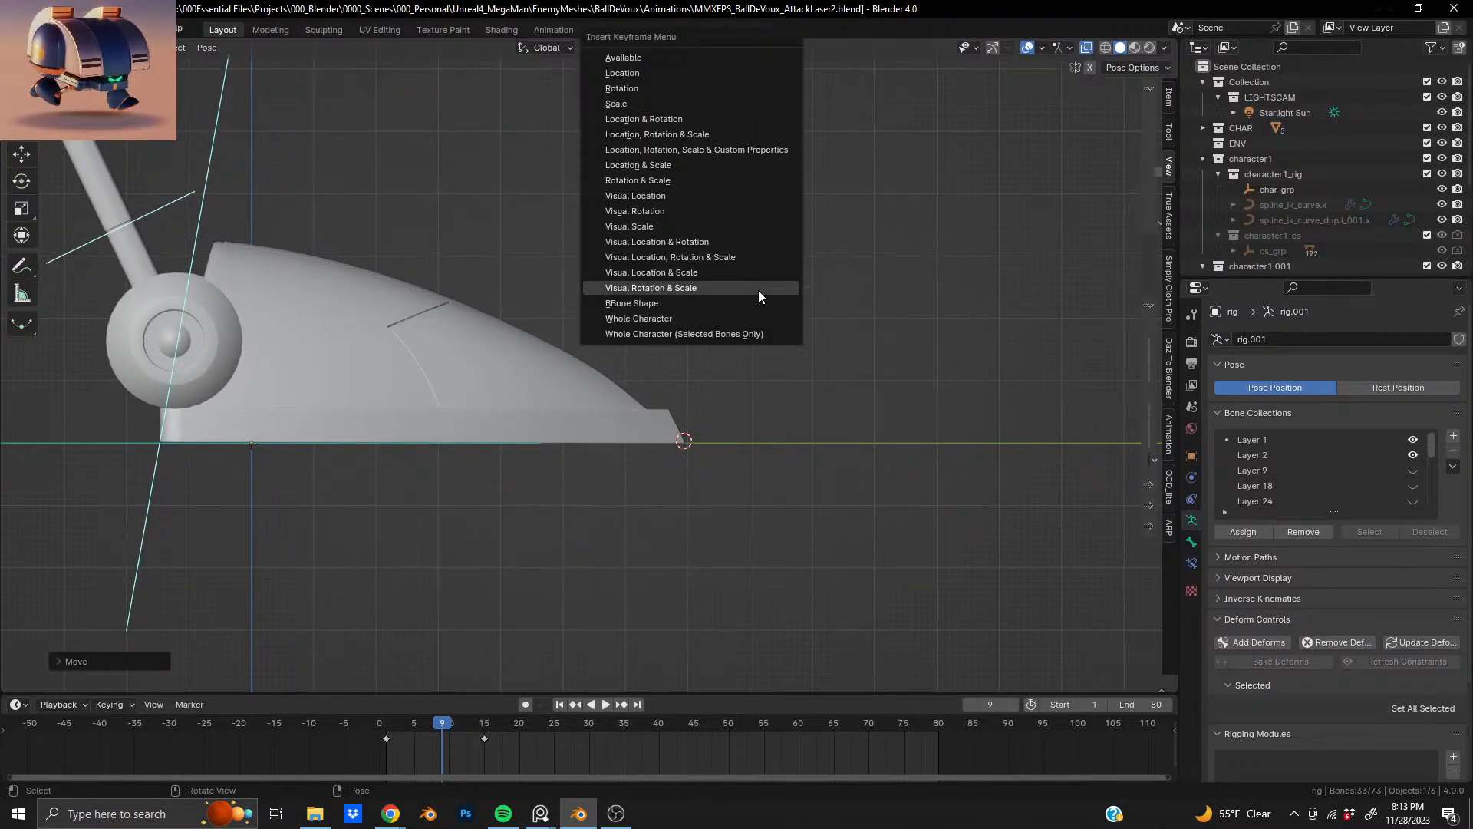
left_click(717, 321)
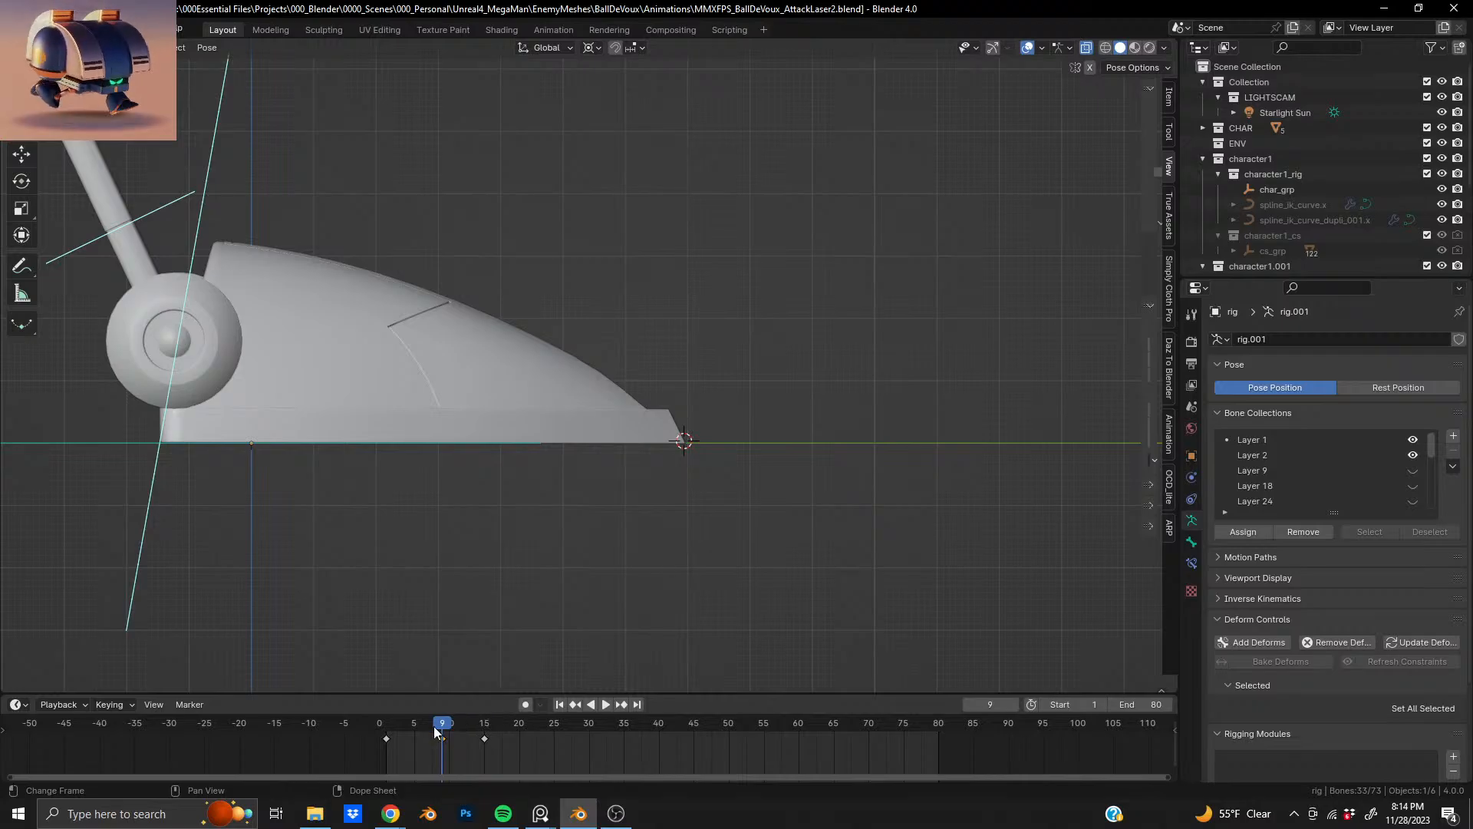
- Scrub through the animation from its start to frame 20, examining the foot placement and the bend in the upper leg
left_click_drag(434, 726, 386, 738)
left_click_drag(443, 743, 504, 613)
scroll(460, 399, "down", 7)
scroll(468, 491, "down", 5)
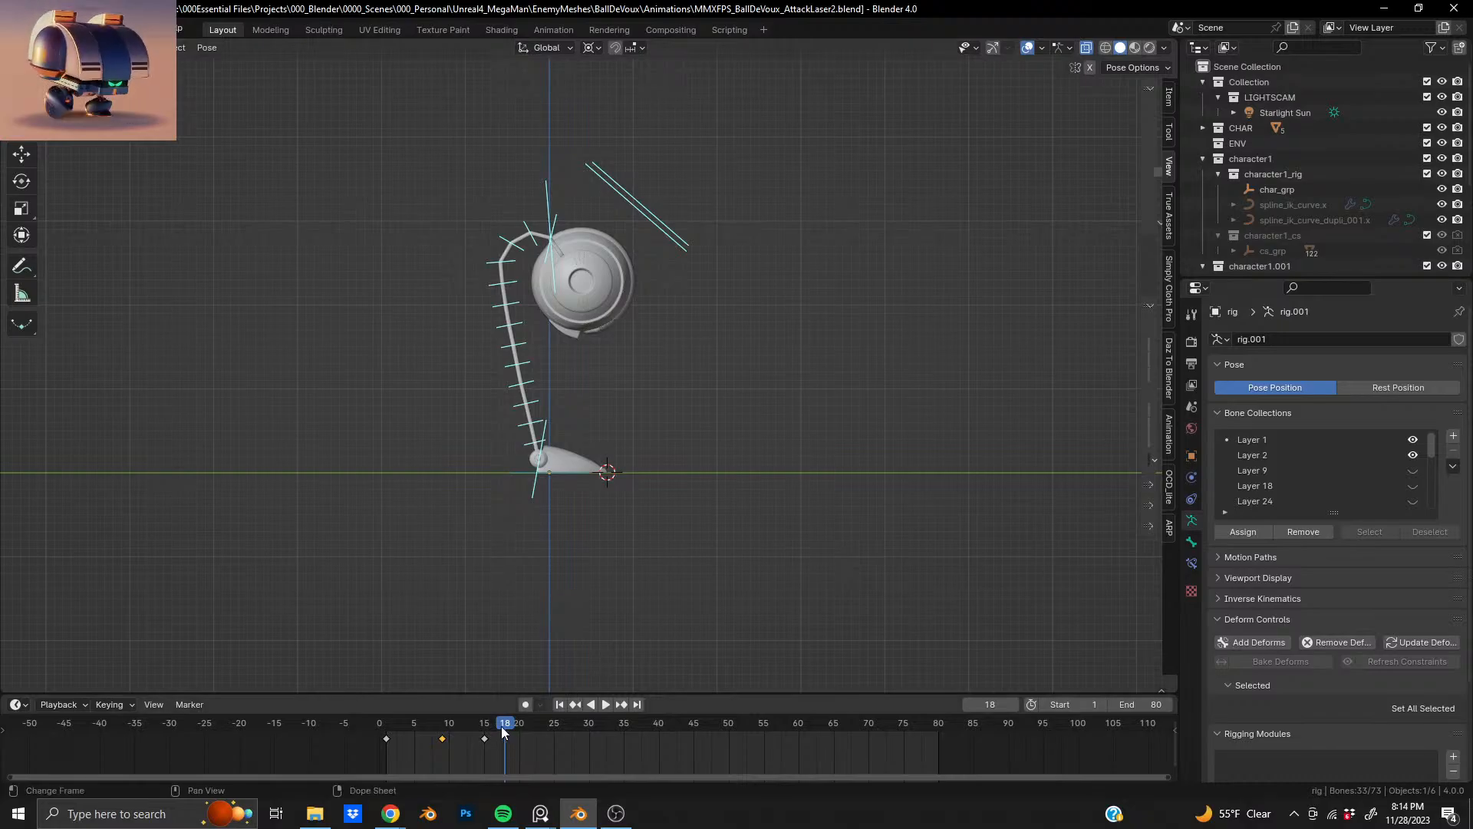
left_click(398, 734)
key("space")
mouse_move(399, 739)
left_mouse_down()
mouse_move(376, 737)
mouse_move(518, 758)
mouse_move(386, 755)
left_mouse_up()
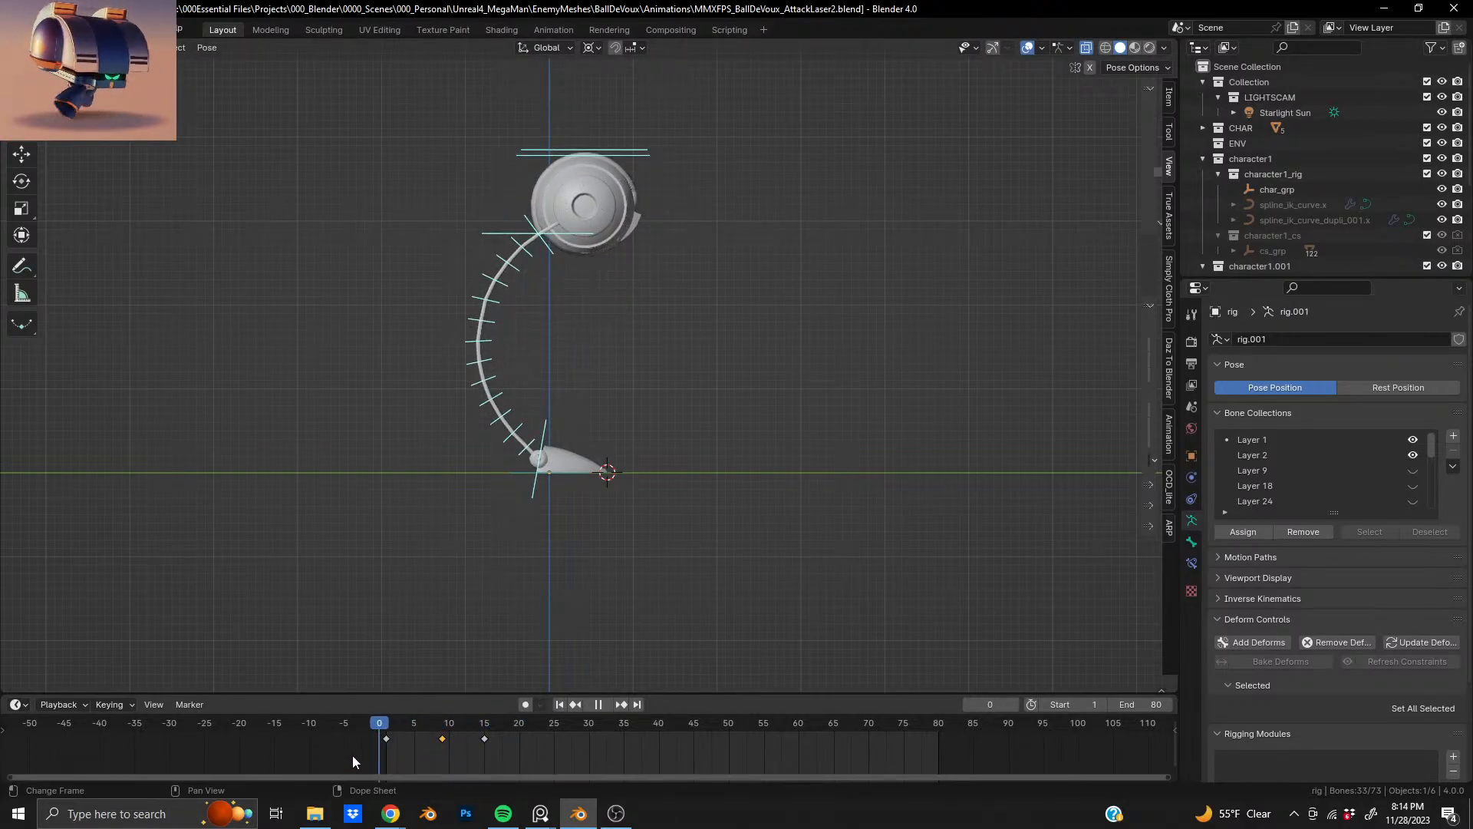
left_click_drag(388, 762, 492, 721)
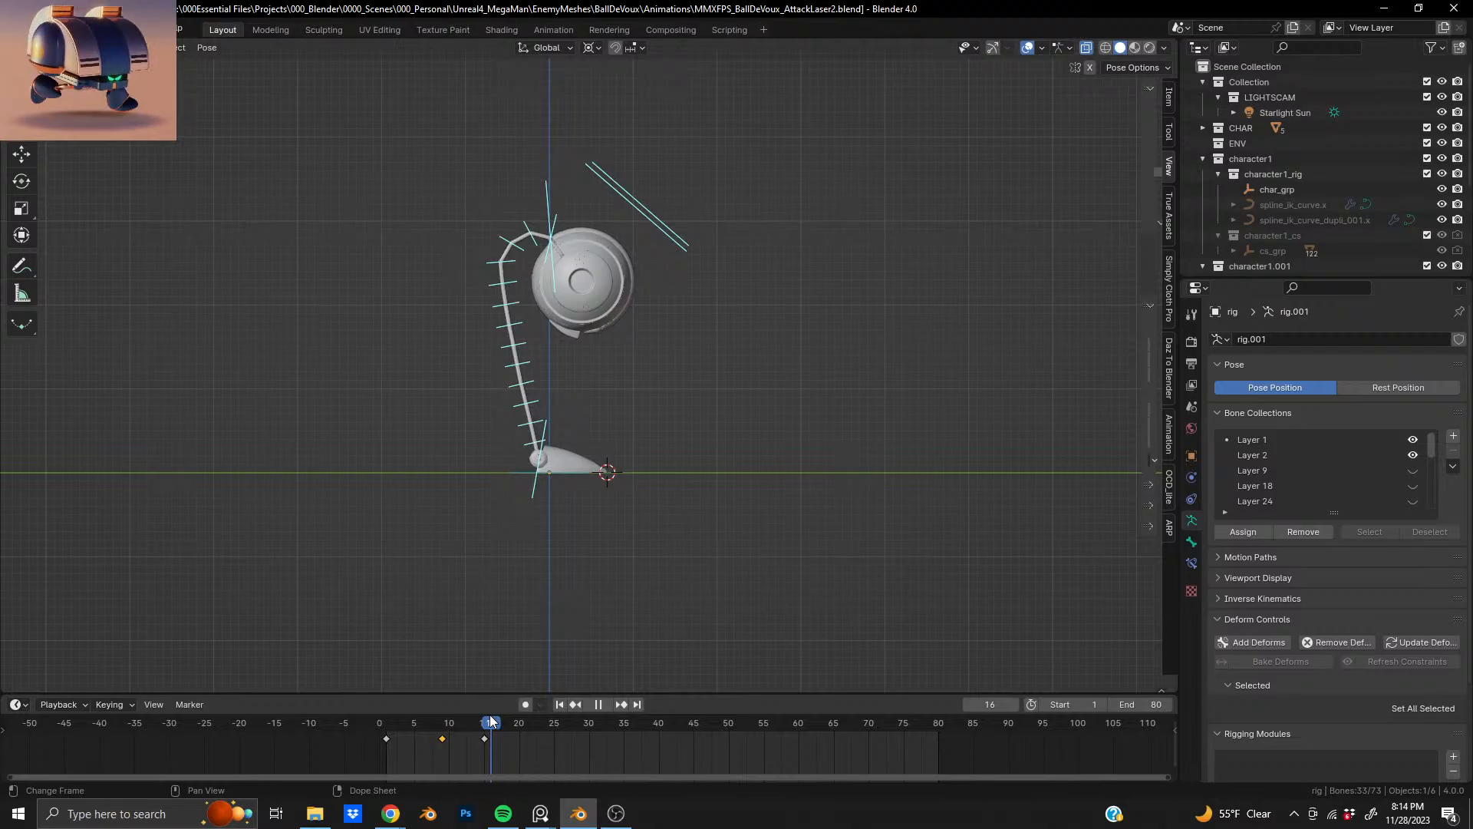
left_click_drag(490, 715, 492, 702)
middle_click_drag(585, 277, 565, 335, "shift")
scroll(649, 286, "up", 3)
scroll(573, 307, "up", 2)
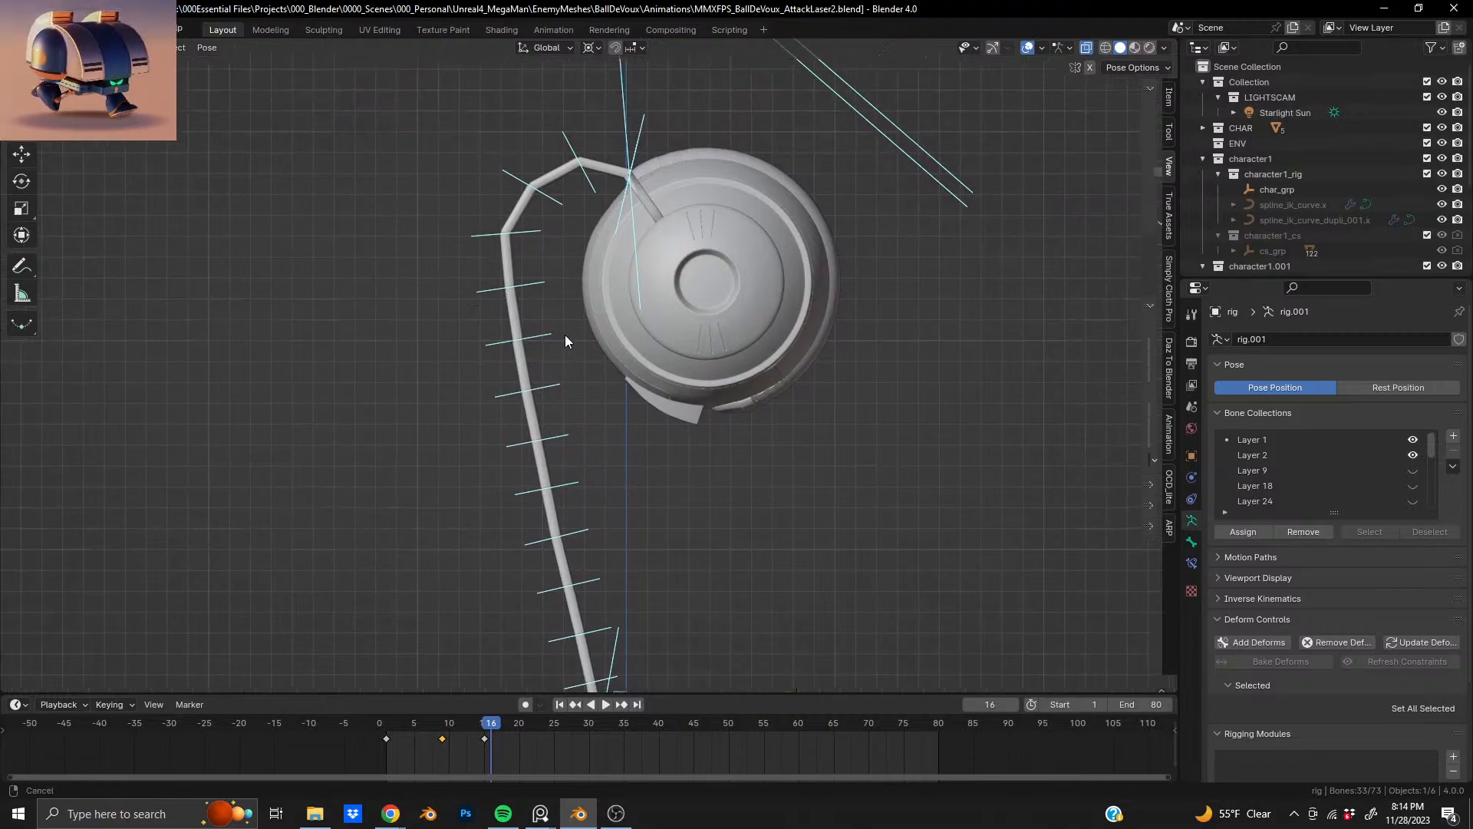
mouse_move(460, 738)
left_mouse_down()
mouse_move(421, 740)
mouse_move(483, 746)
left_mouse_up()
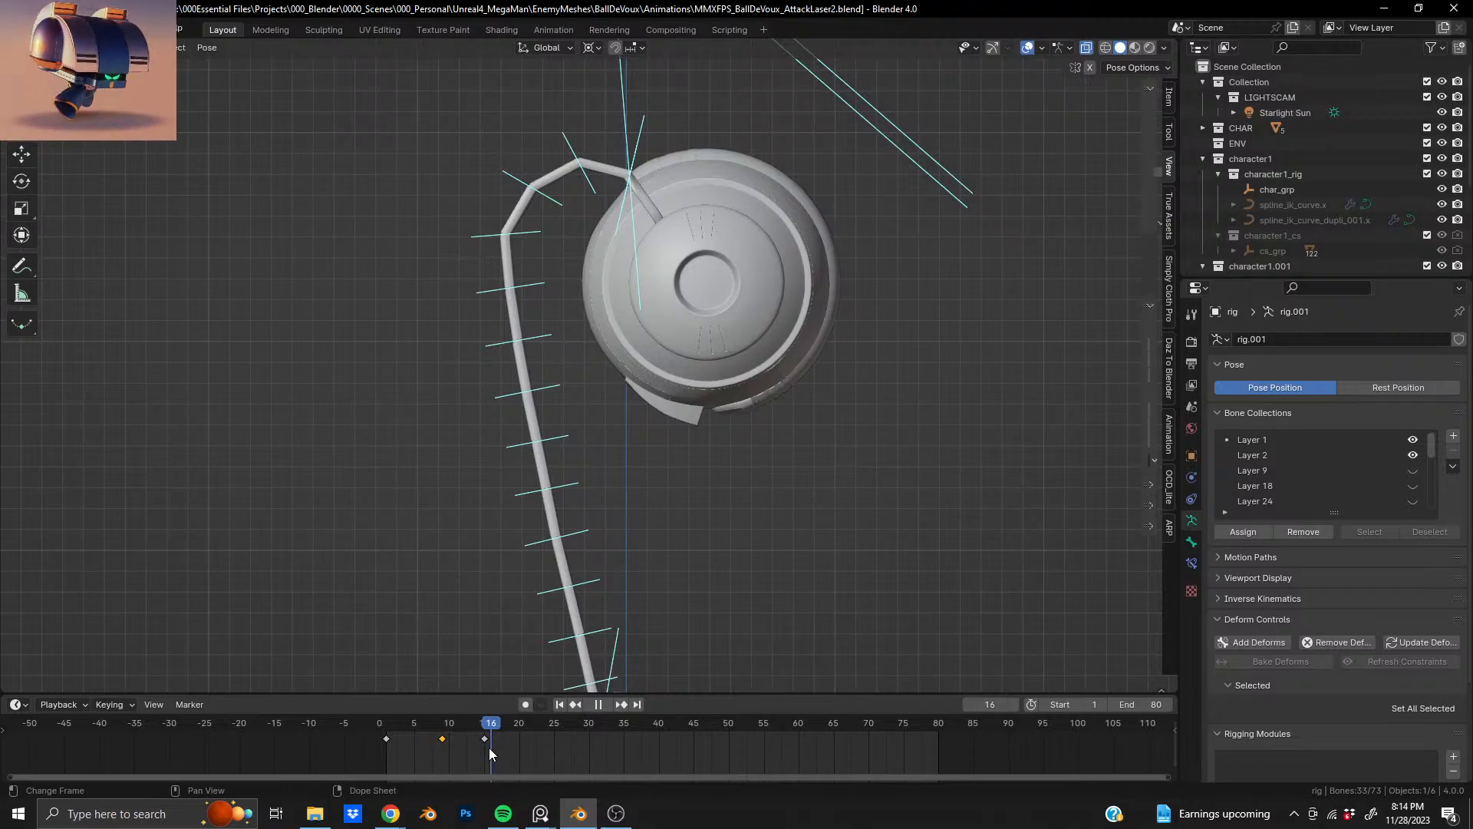
left_click_drag(522, 756, 521, 757)
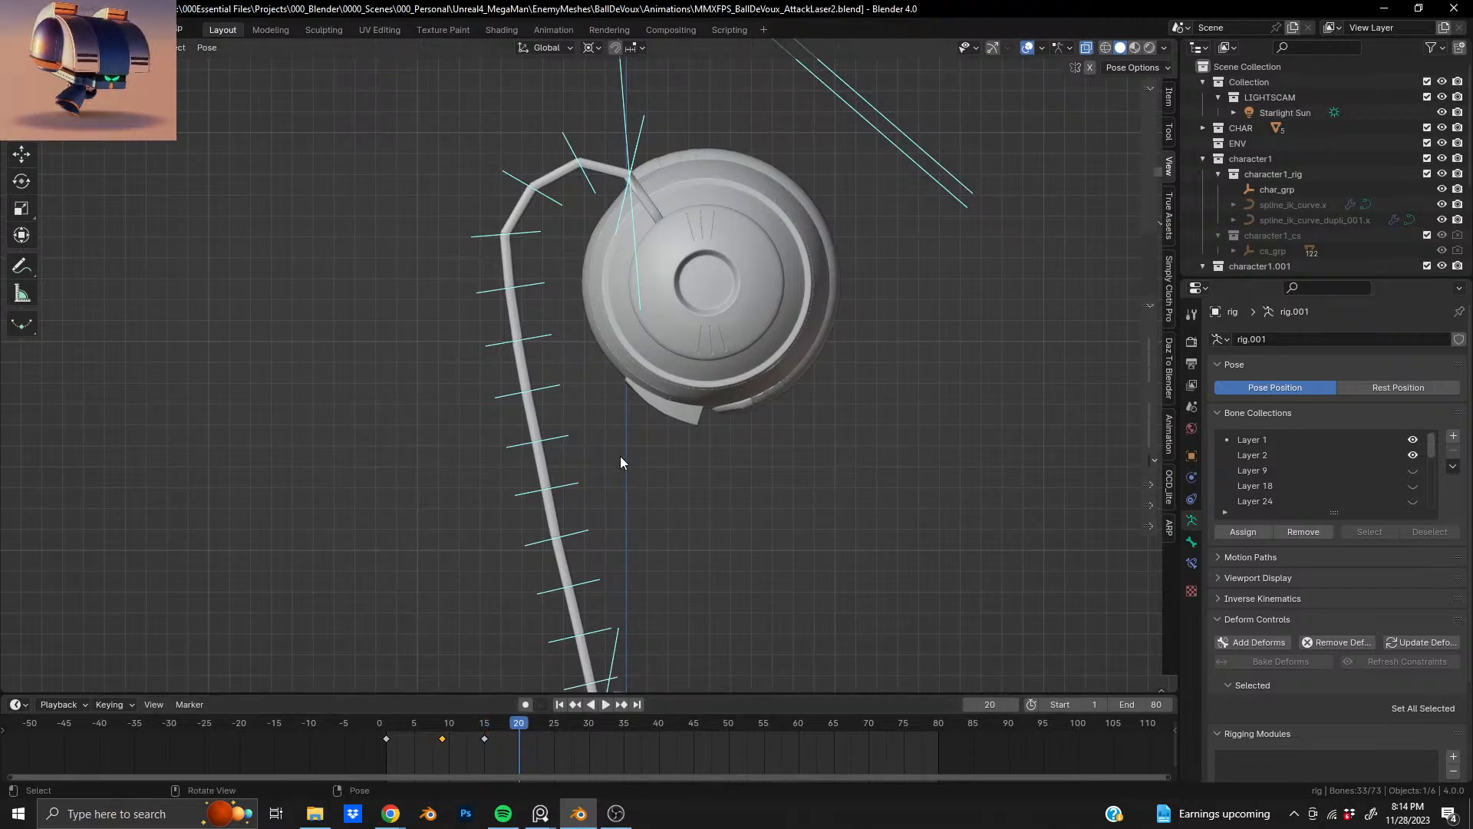
- At frame 20, try moving the leg bones just below the upper bend toward the body, undoing each attempt
left_click(485, 296)
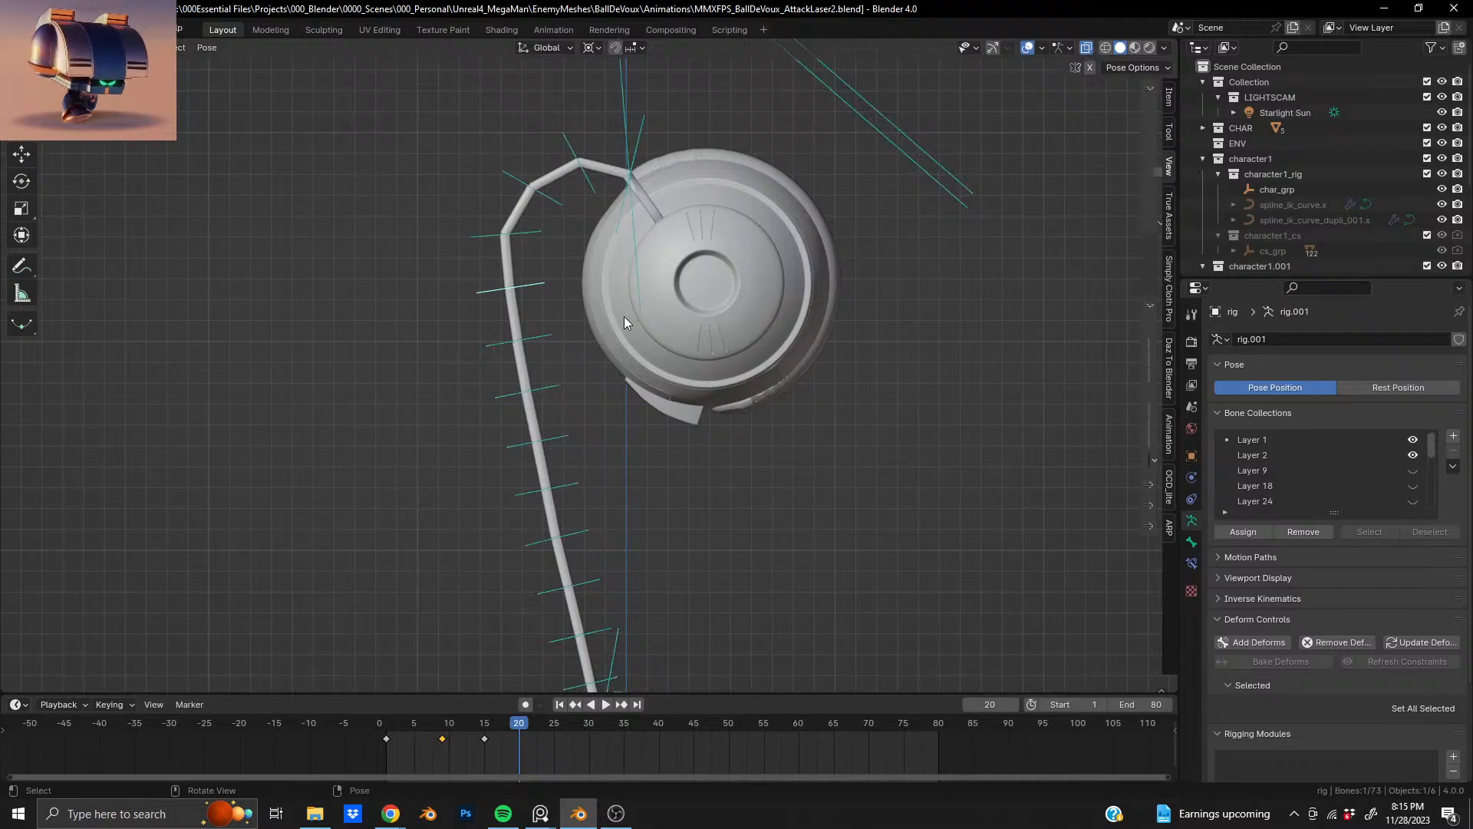
key("g")
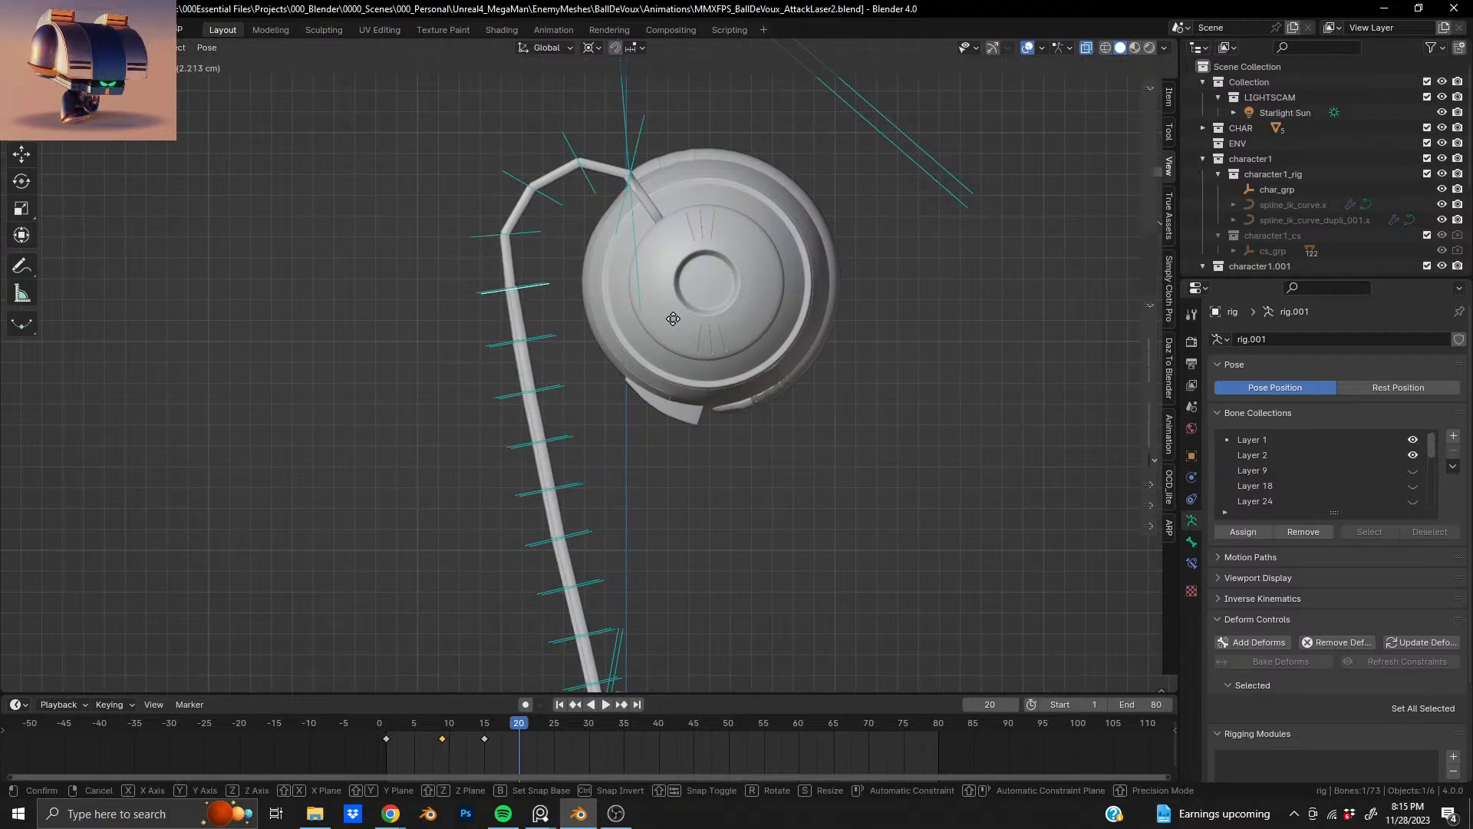
left_click(673, 319)
key("ctrl+z")
left_click_drag(460, 276, 518, 320)
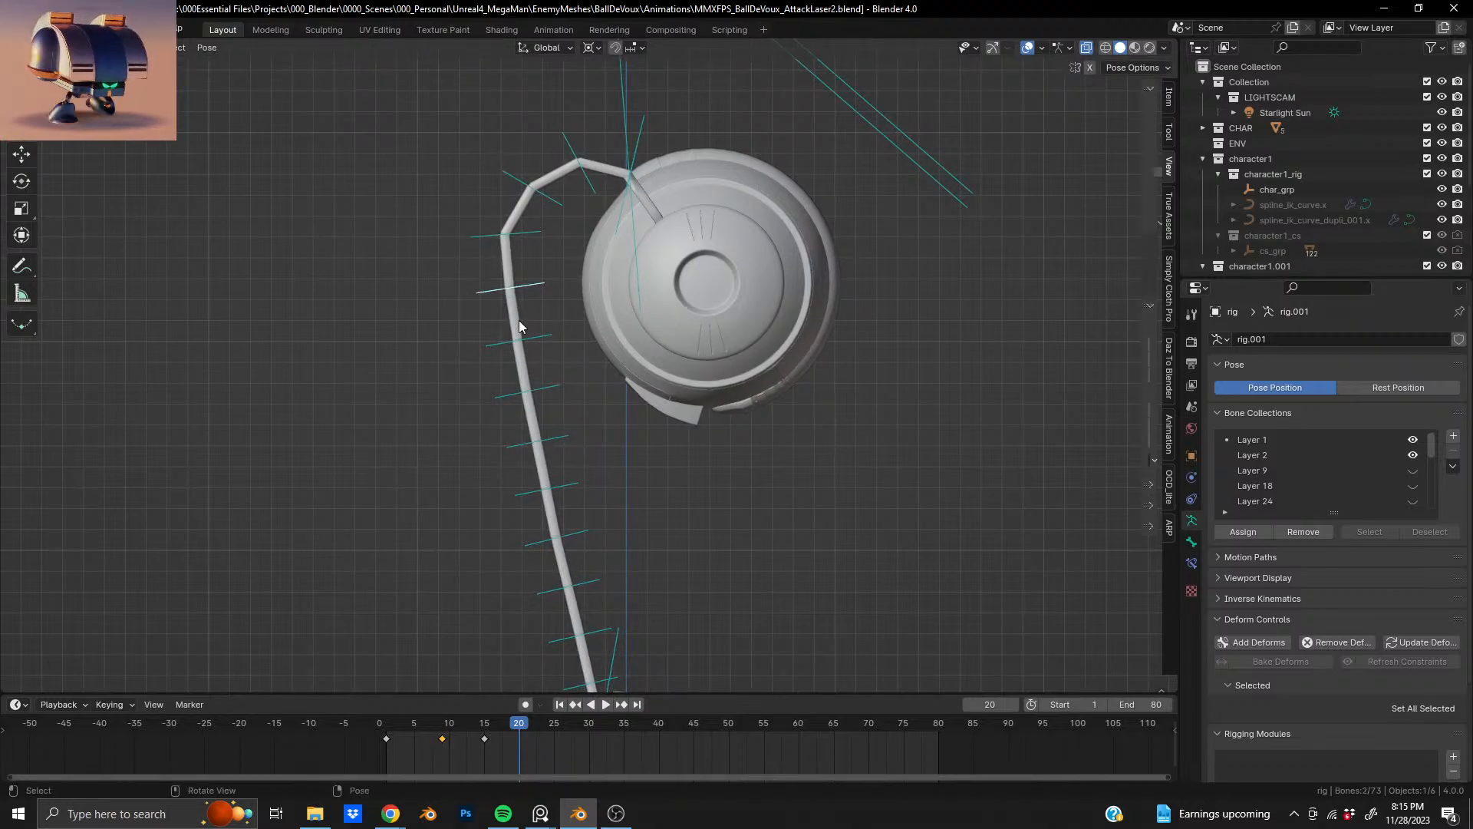
key("g")
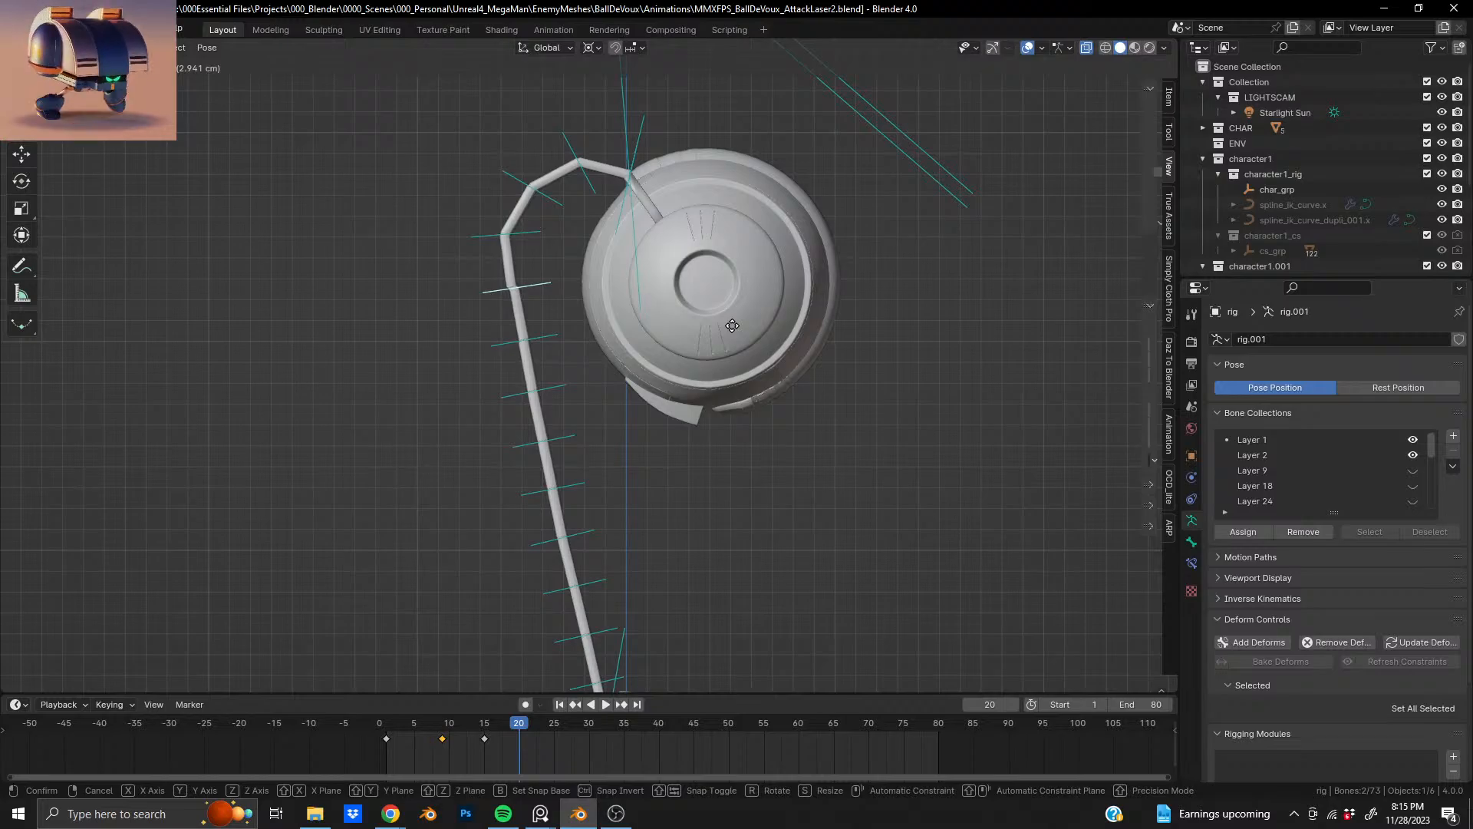
left_click(732, 325)
scroll(600, 418, "down", 3)
middle_click_drag(600, 421, 583, 365, "shift")
key("ctrl+z")
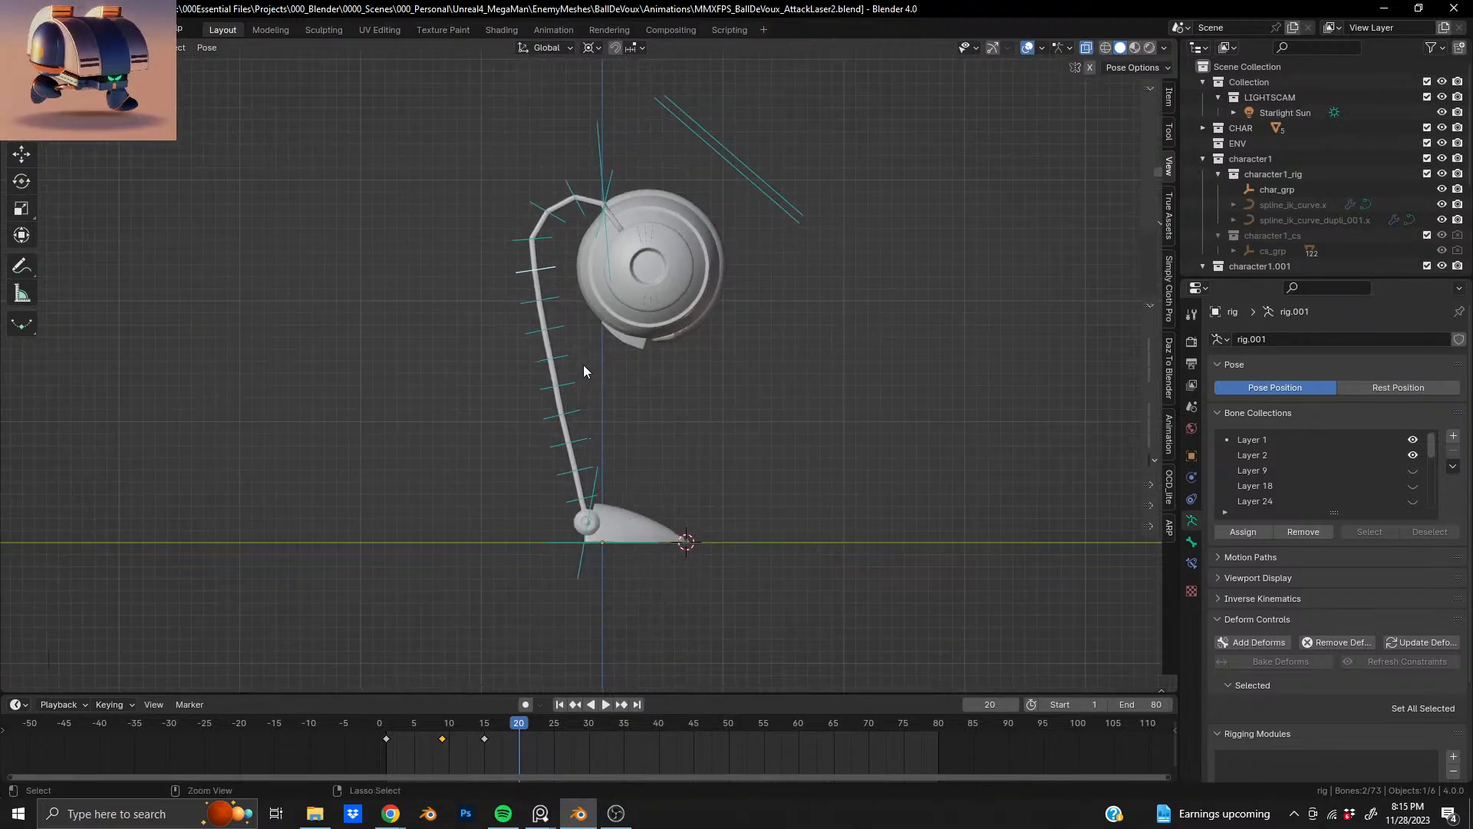
- Select the leg bones at the lower end of the upper bend and switch the transform pivot point away from the 3D cursor
scroll(583, 365, "up", 1)
scroll(583, 366, "up", 2)
middle_click_drag(527, 236, 560, 385, "shift")
scroll(519, 352, "up", 2)
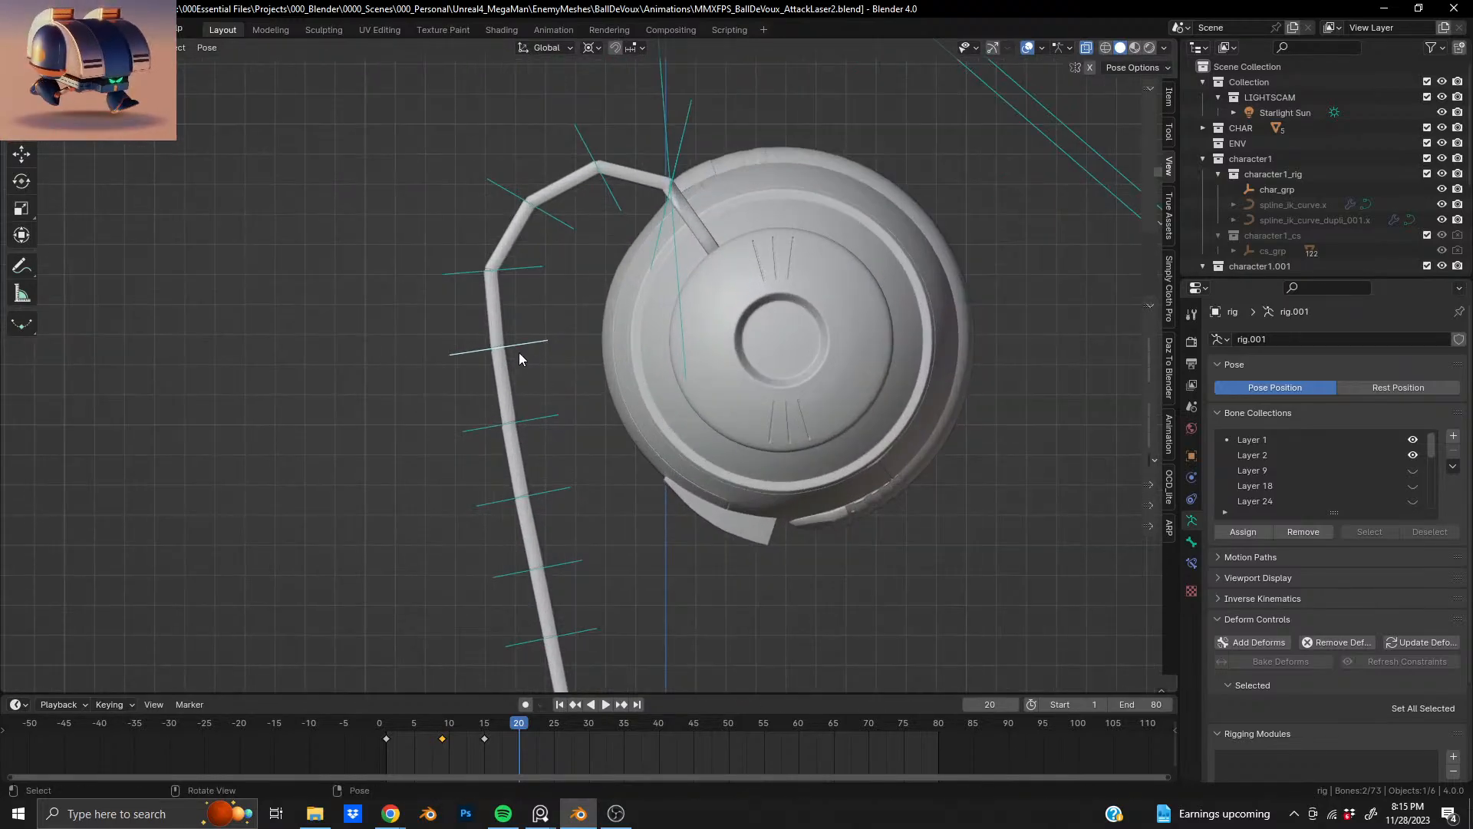
left_click_drag(528, 260, 548, 286)
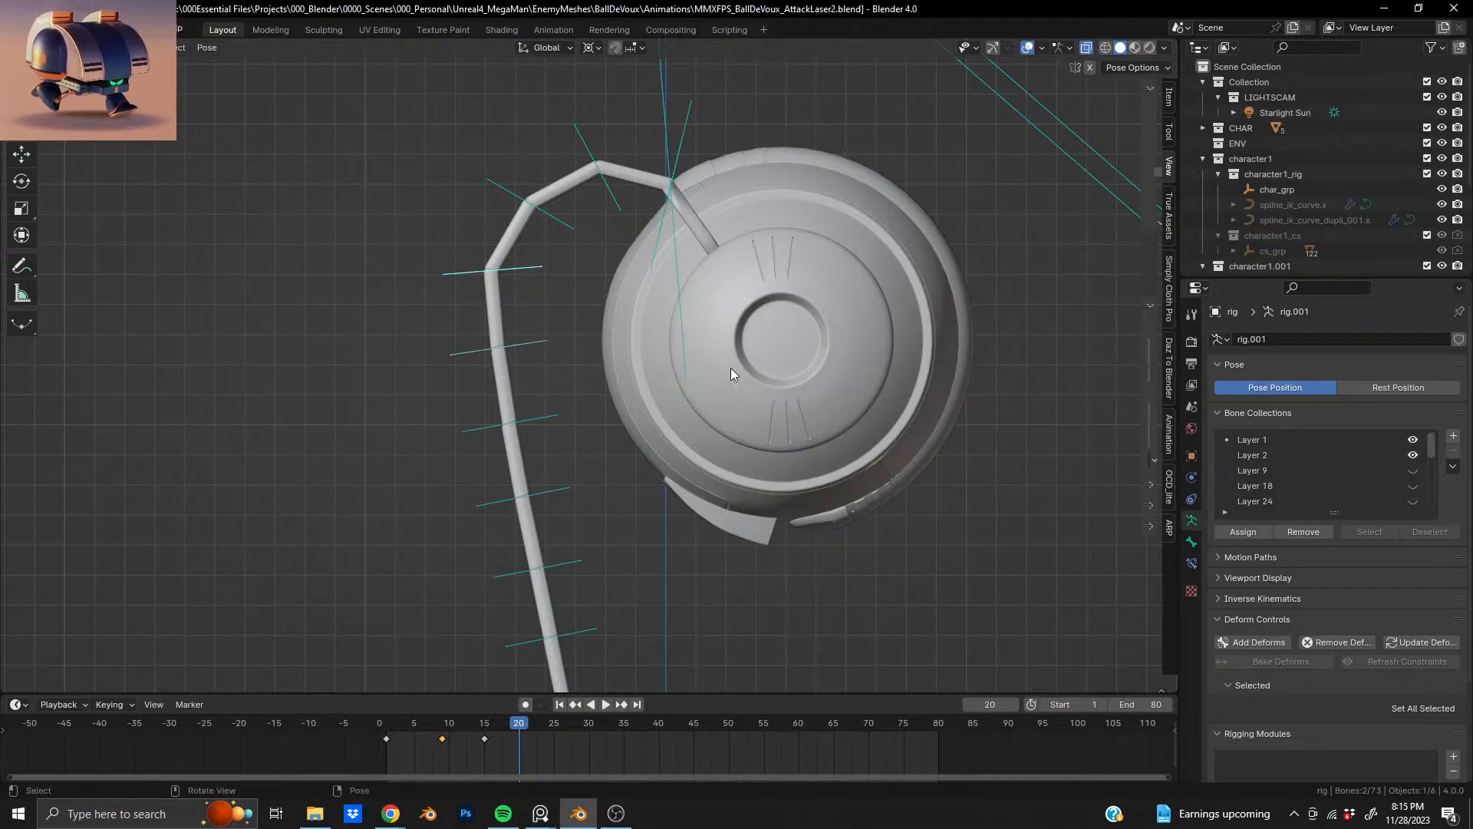
scroll(760, 391, "down", 3)
scroll(748, 491, "down", 5, "shift")
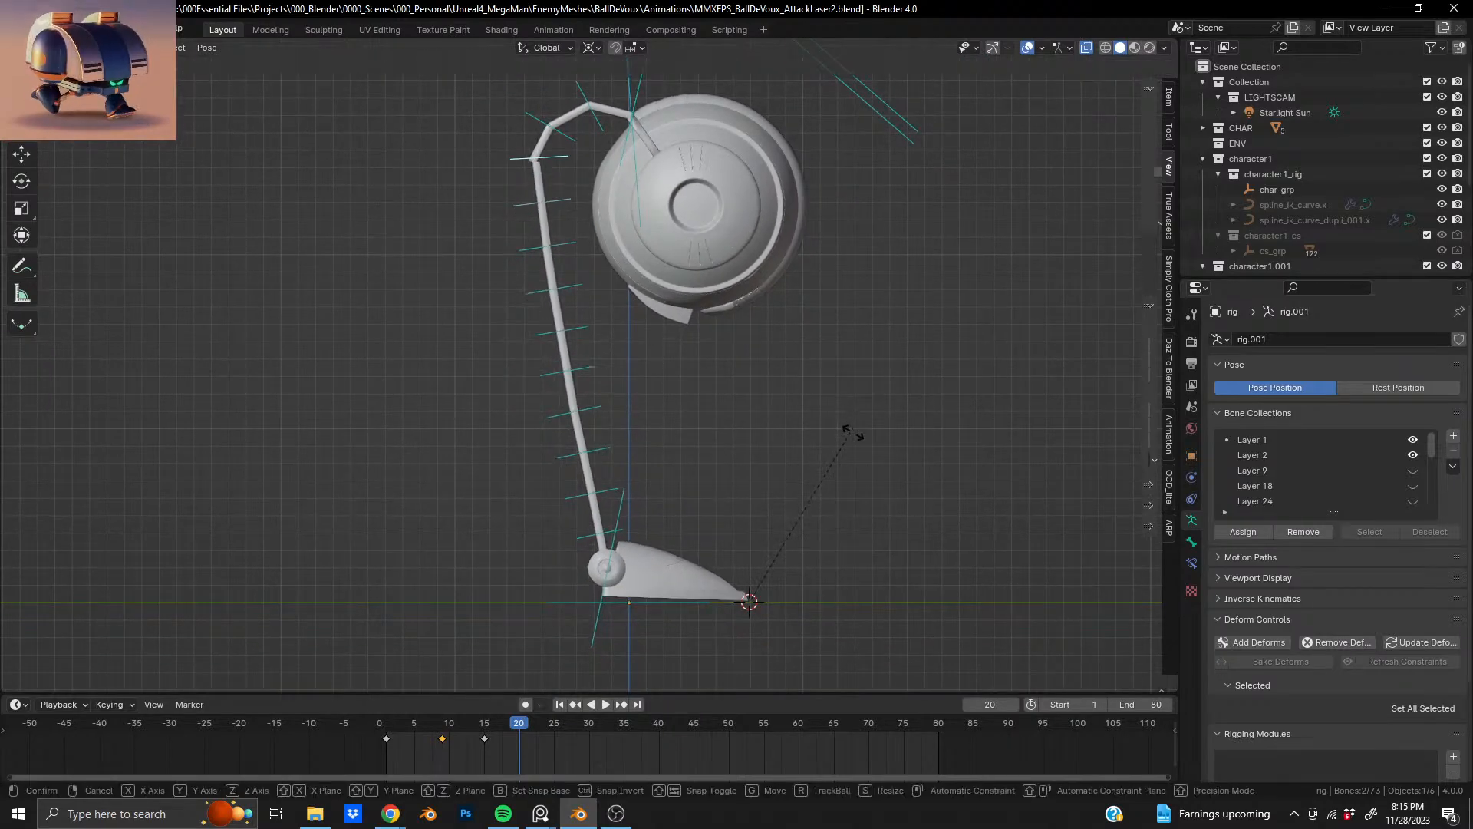
left_click(591, 48)
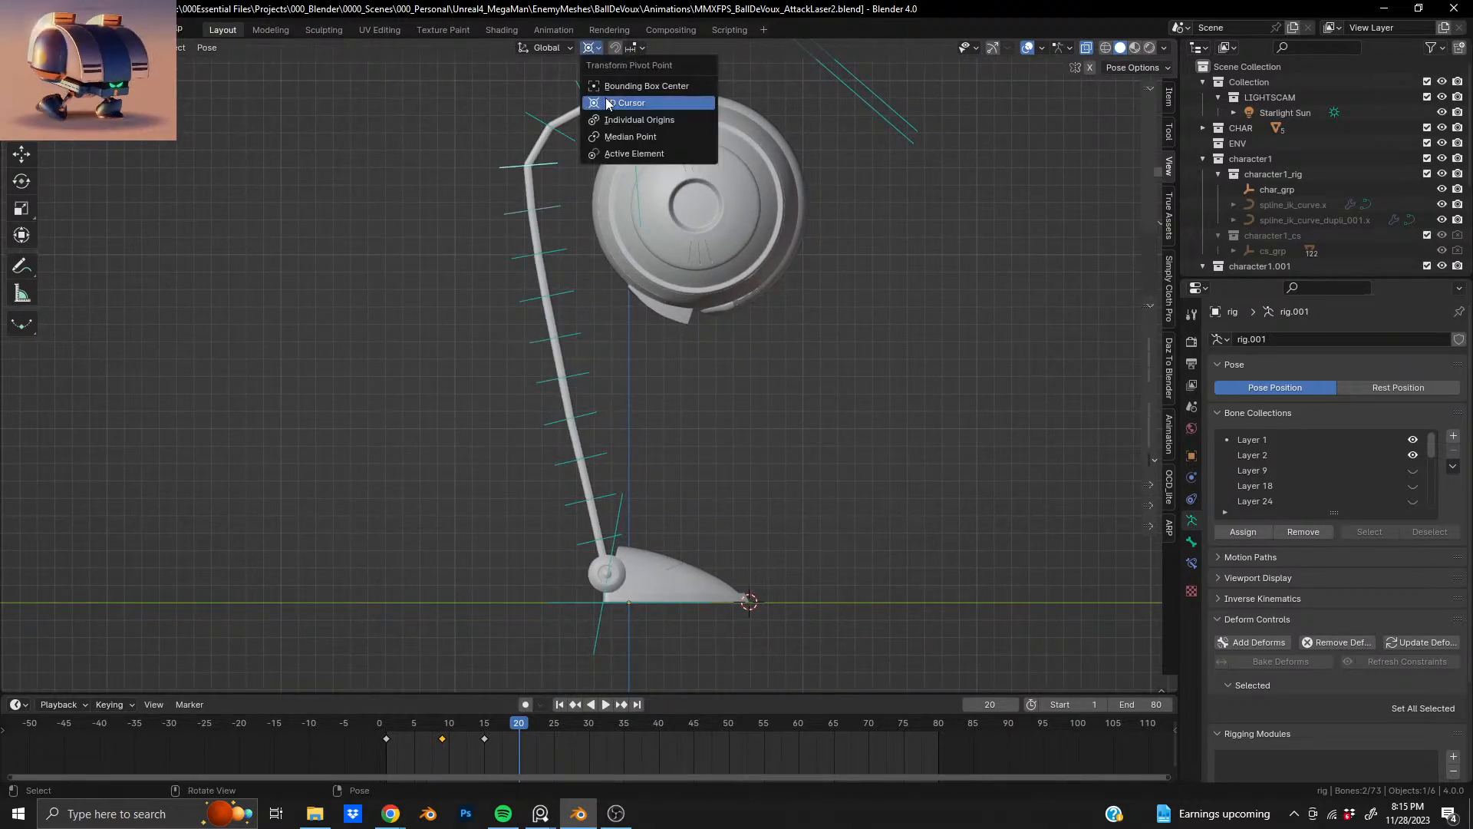
left_click(643, 144)
- Try rotating the selected bones below the upper leg bend about the new pivot at frame 20, undoing the rotation
key("r")
left_click(772, 405)
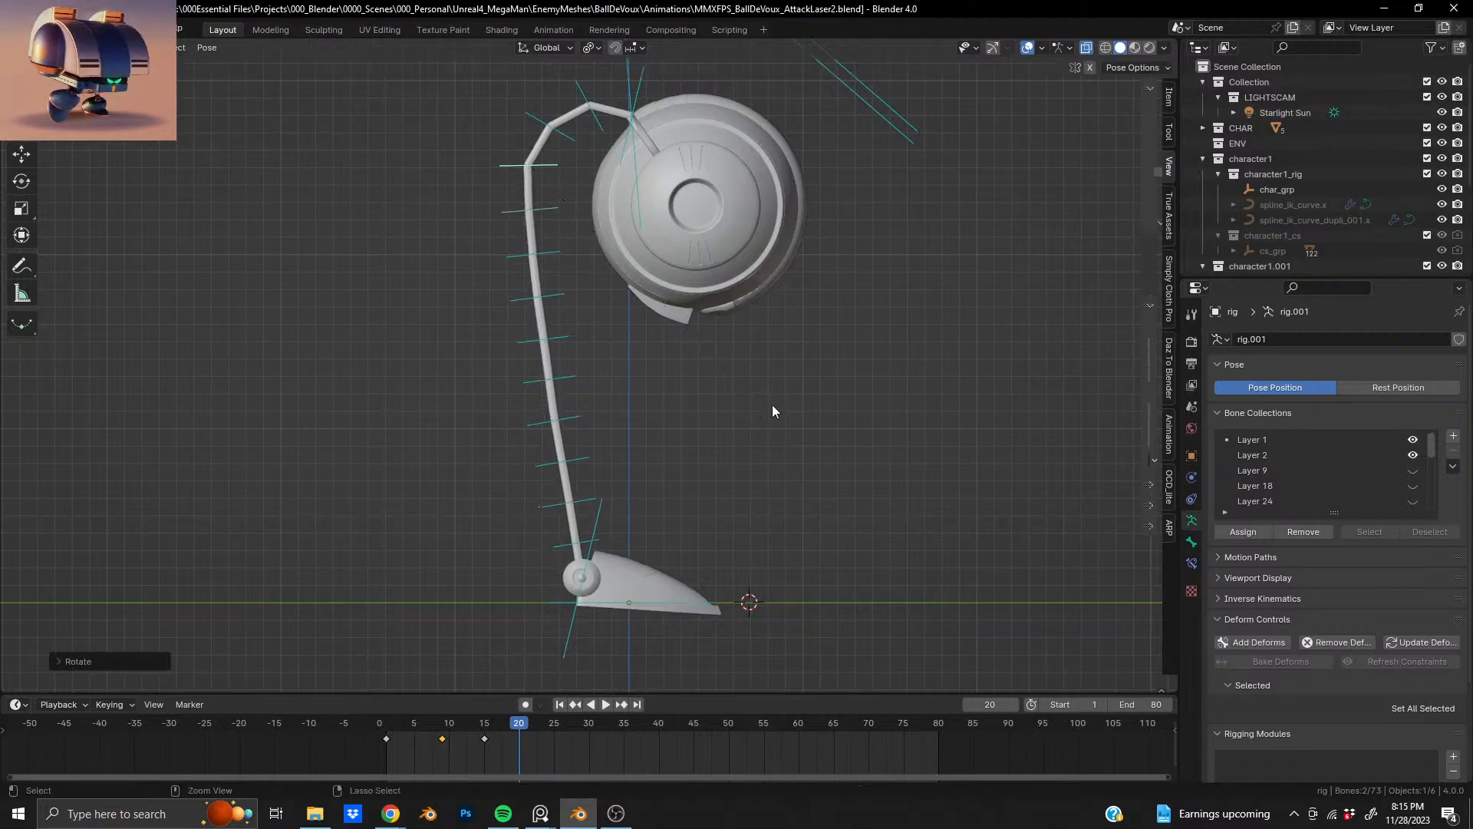
key("ctrl+z")
- Select the circular body control and test a small sideways rotation of it at frame 20
middle_click_drag(563, 195, 566, 292, "shift")
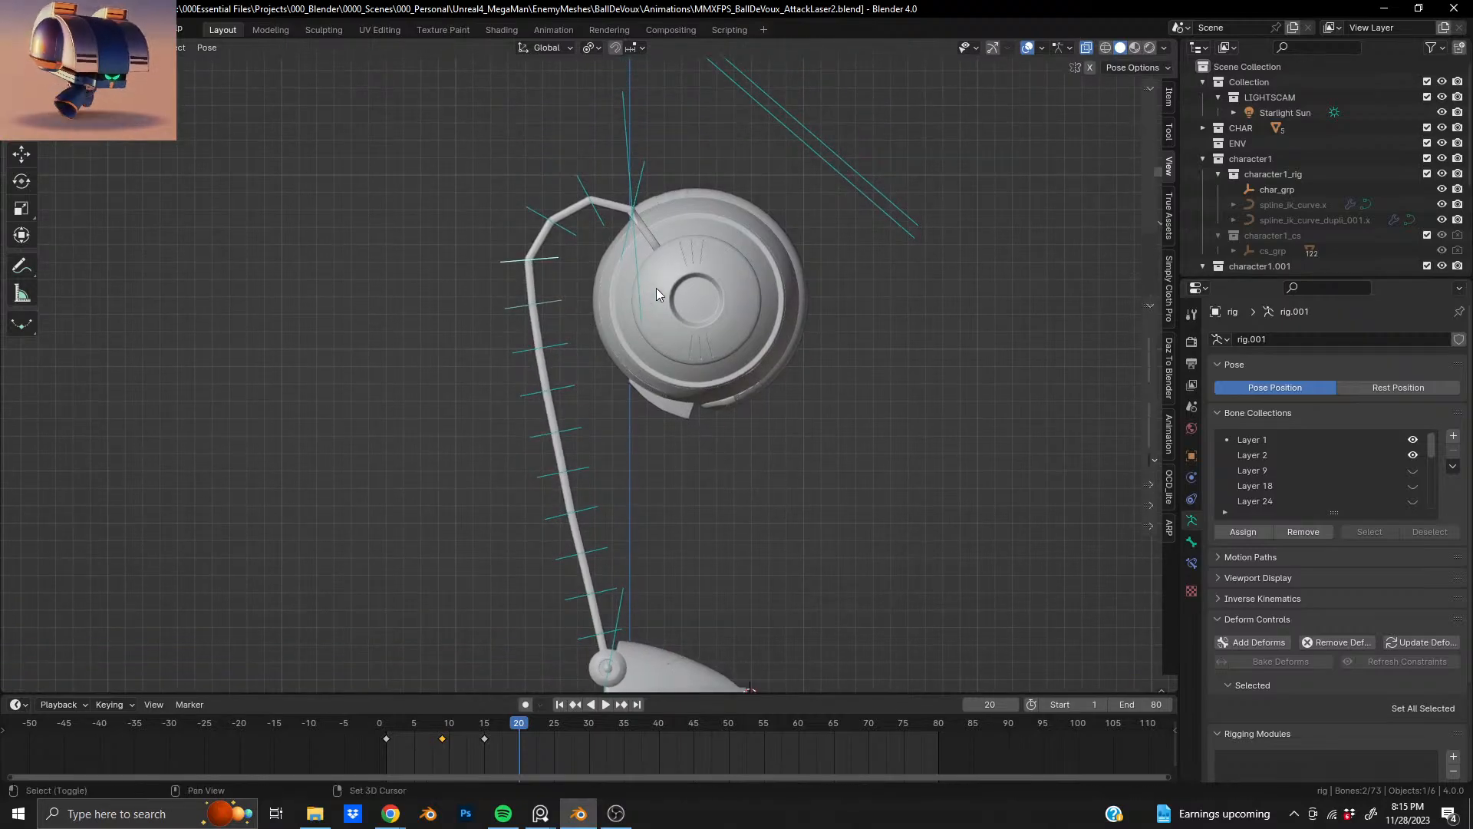
middle_click_drag(656, 288, 496, 250)
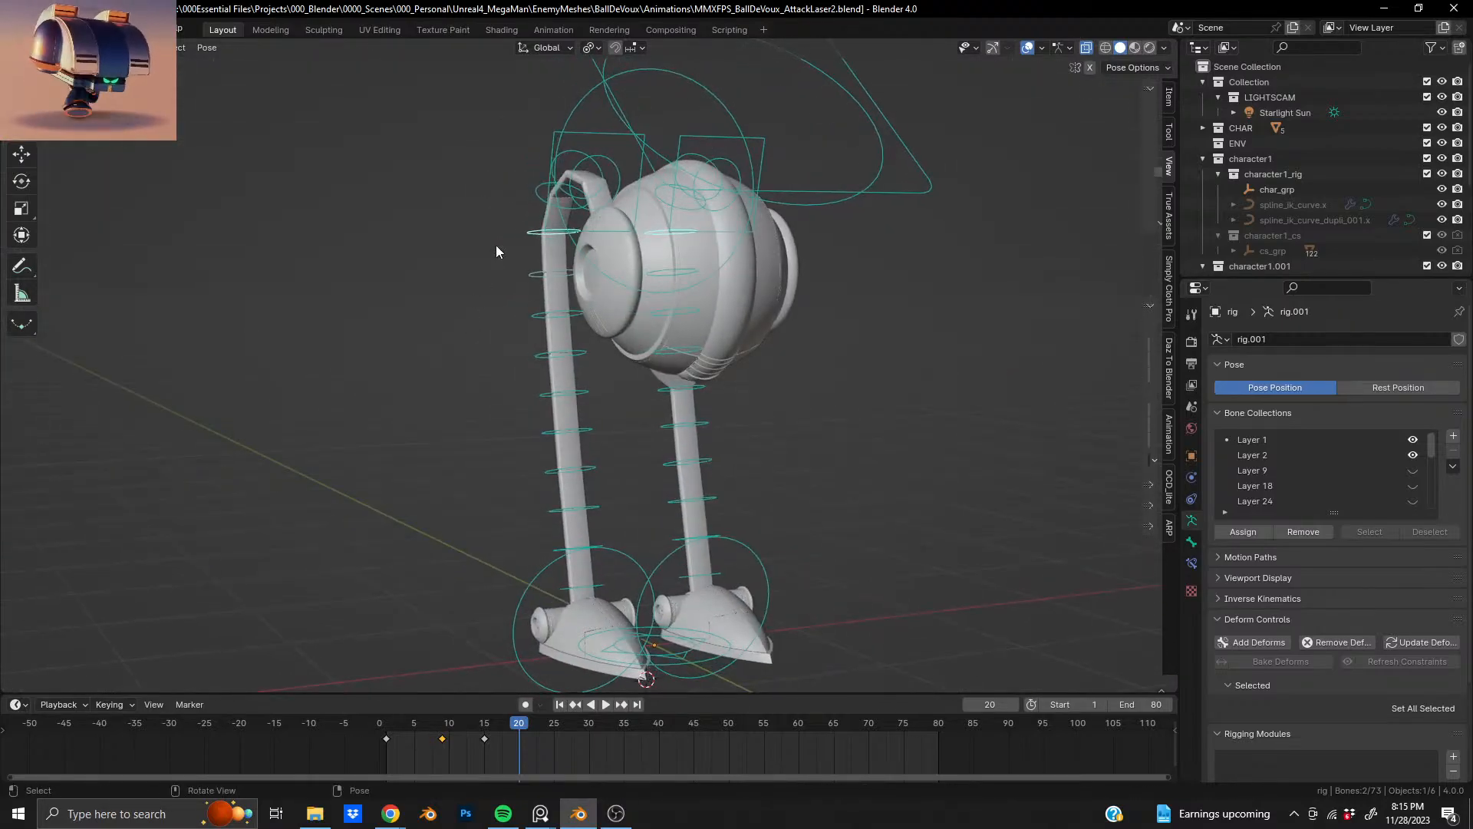
left_click(566, 102)
middle_click_drag(665, 282, 614, 274)
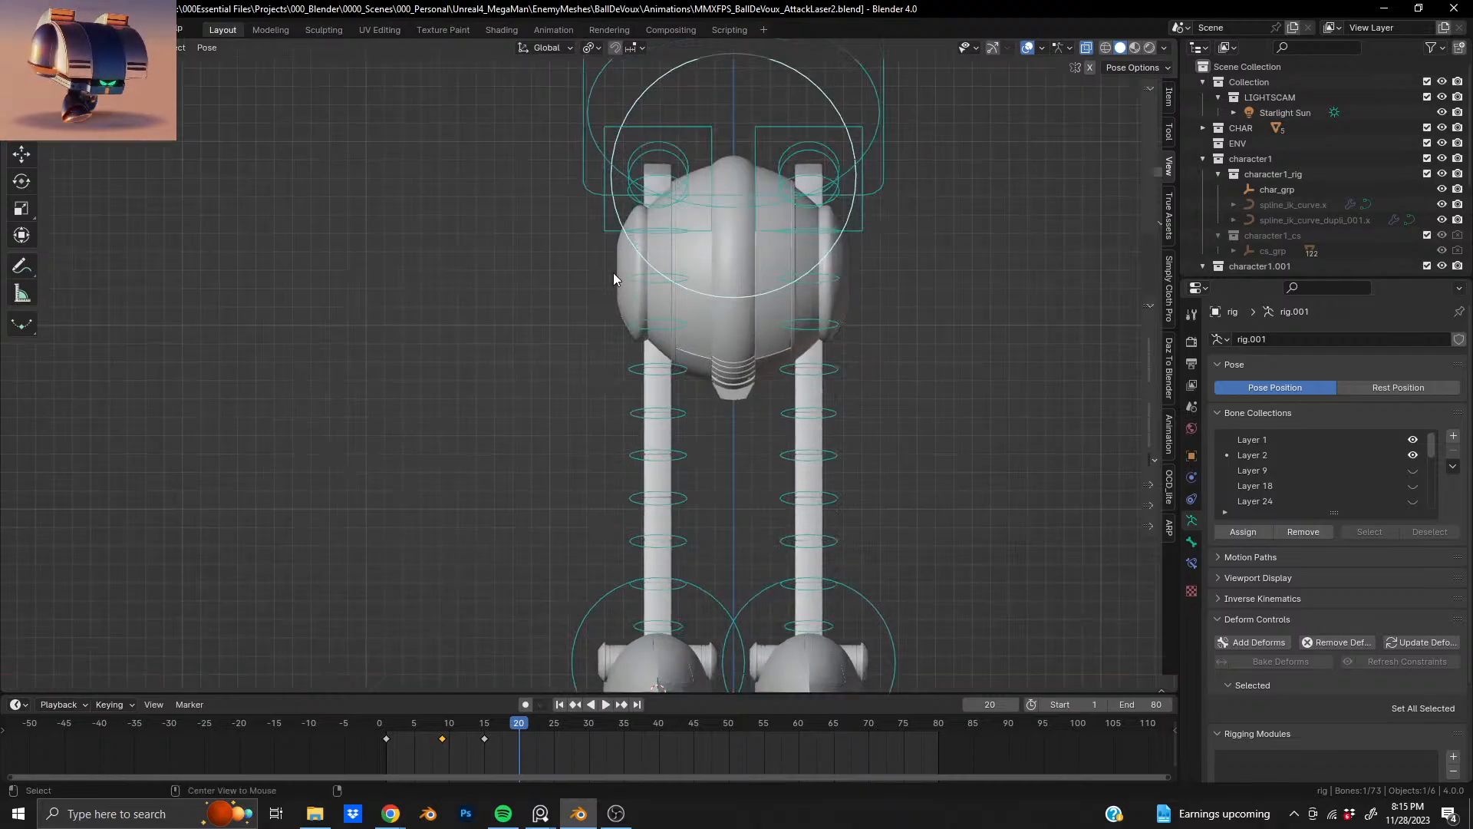
key("r")
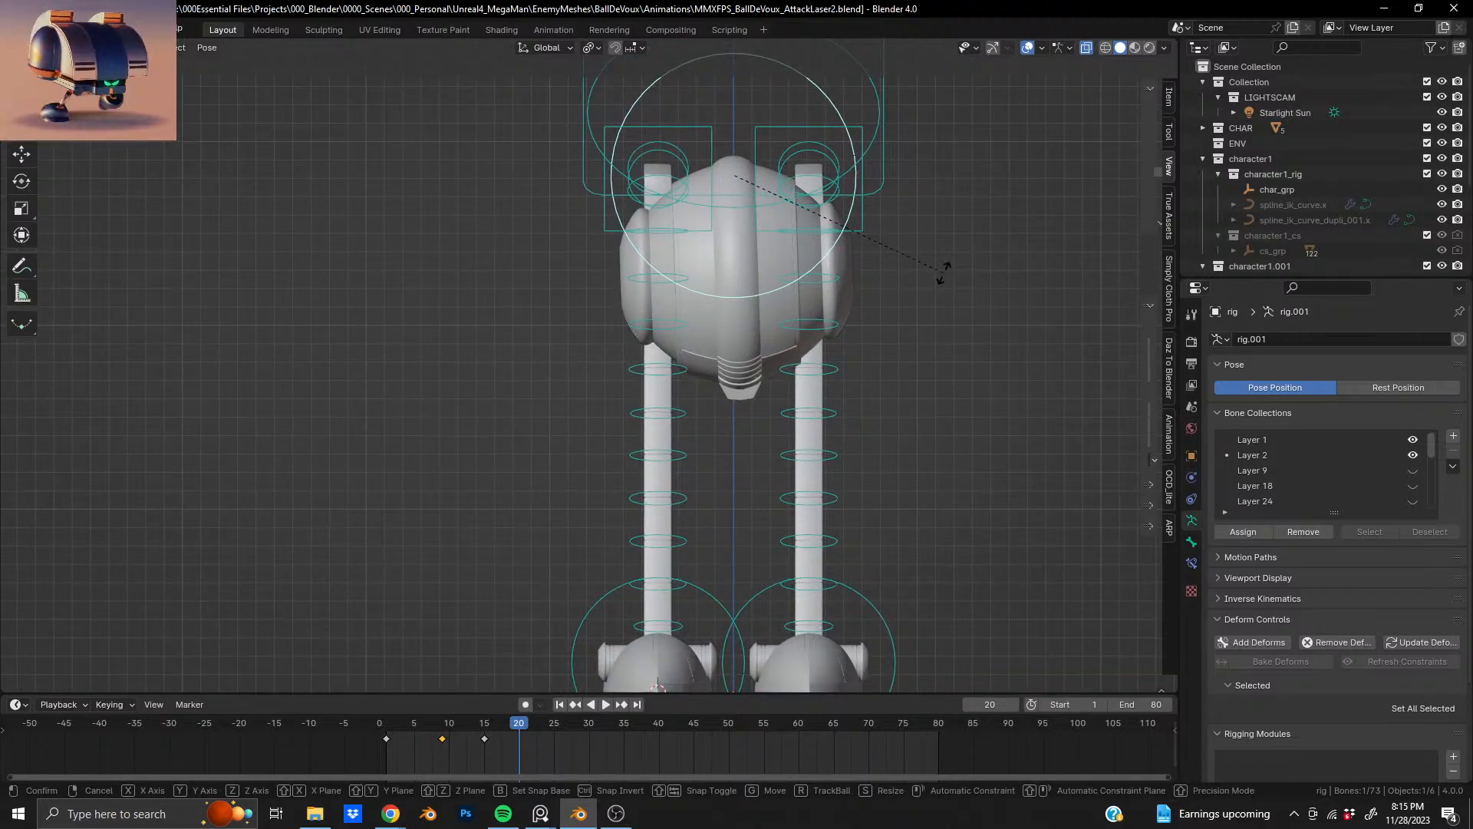
left_click(942, 274)
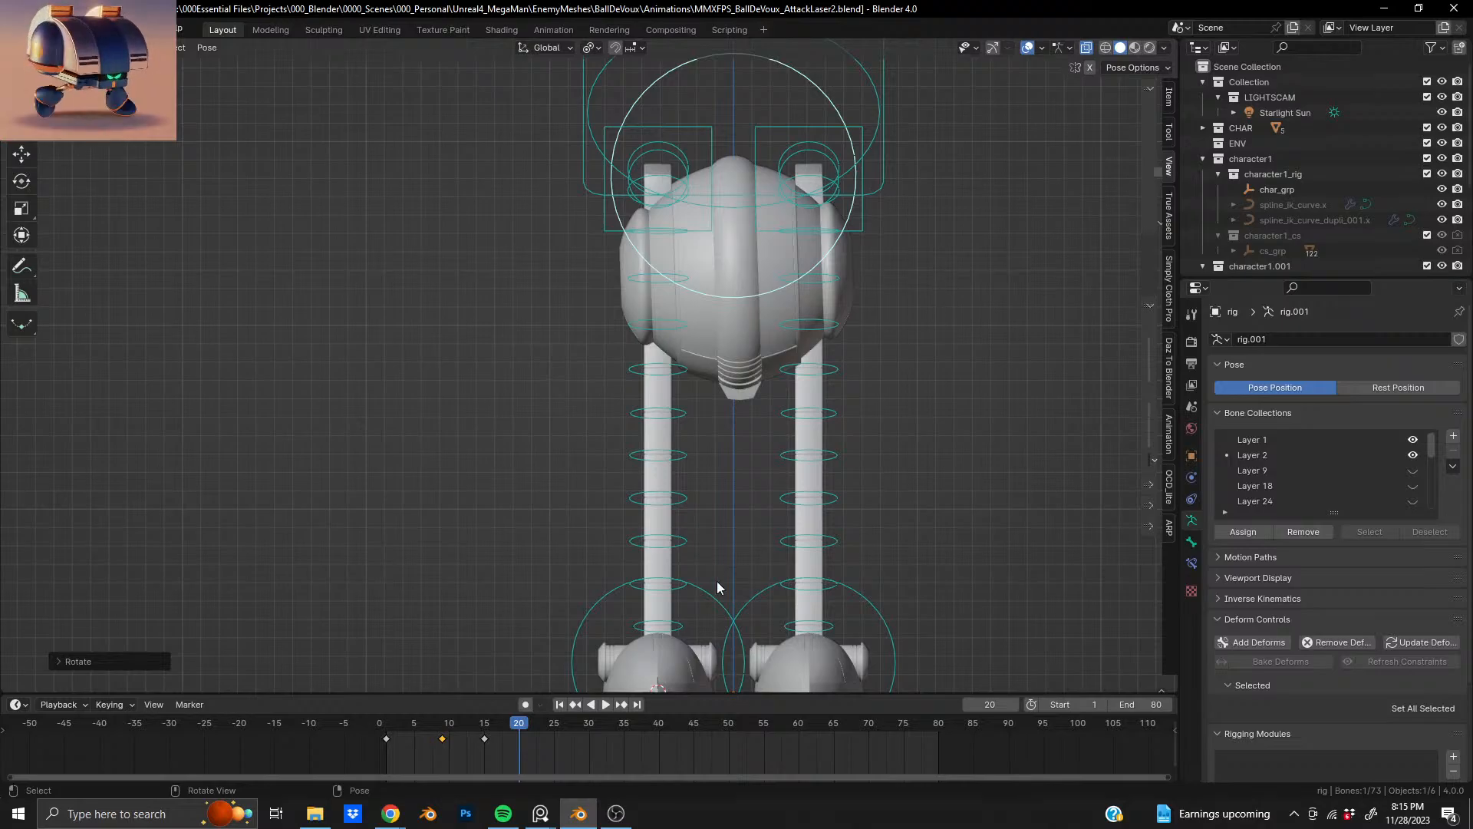
- At frame 17, roll the body control slightly to one side and insert a Whole Character (Selected Bones Only) keyframe
left_click_drag(515, 726, 500, 726)
key("r")
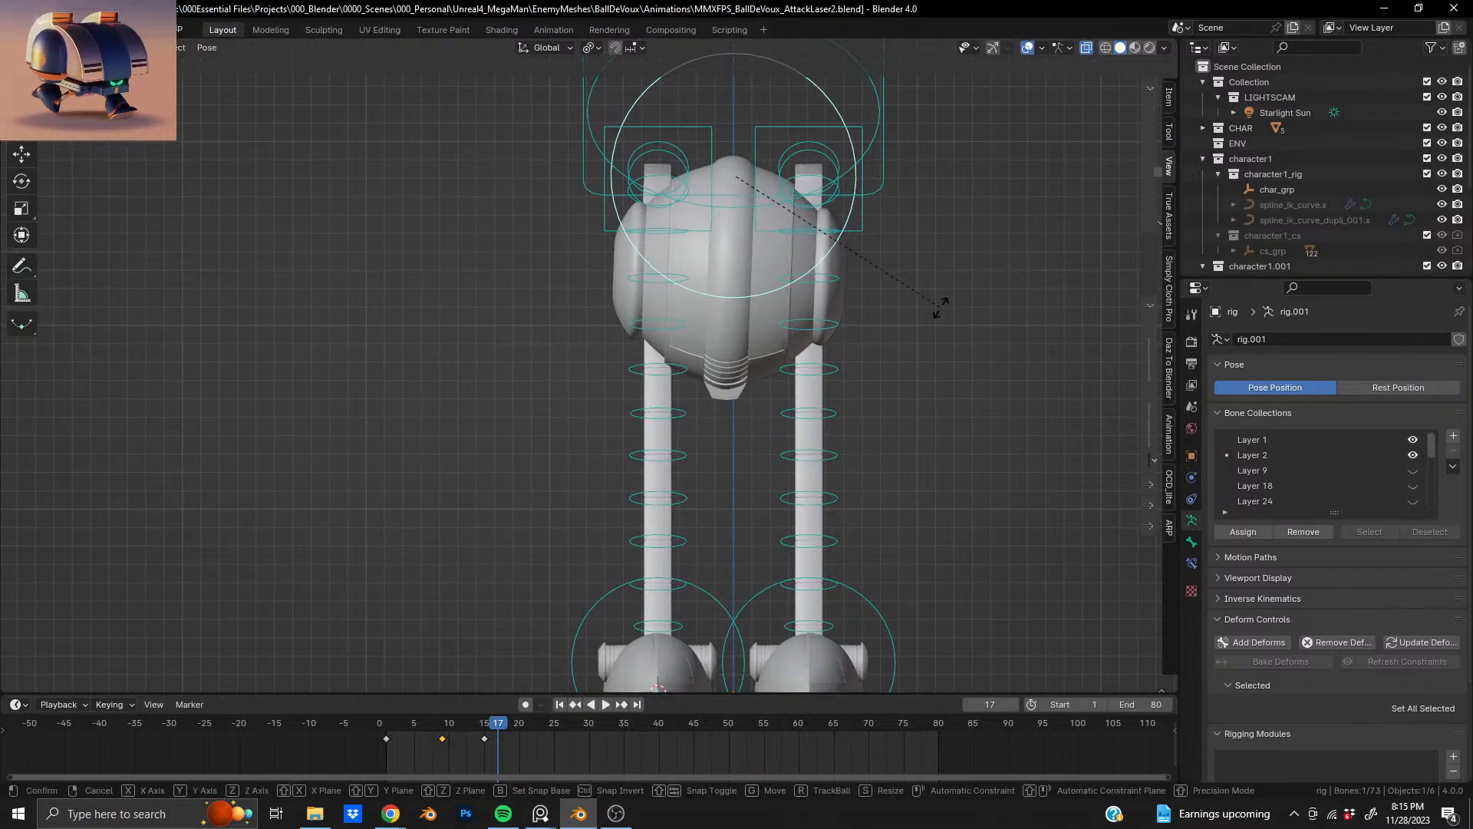
left_click(937, 316)
key("i")
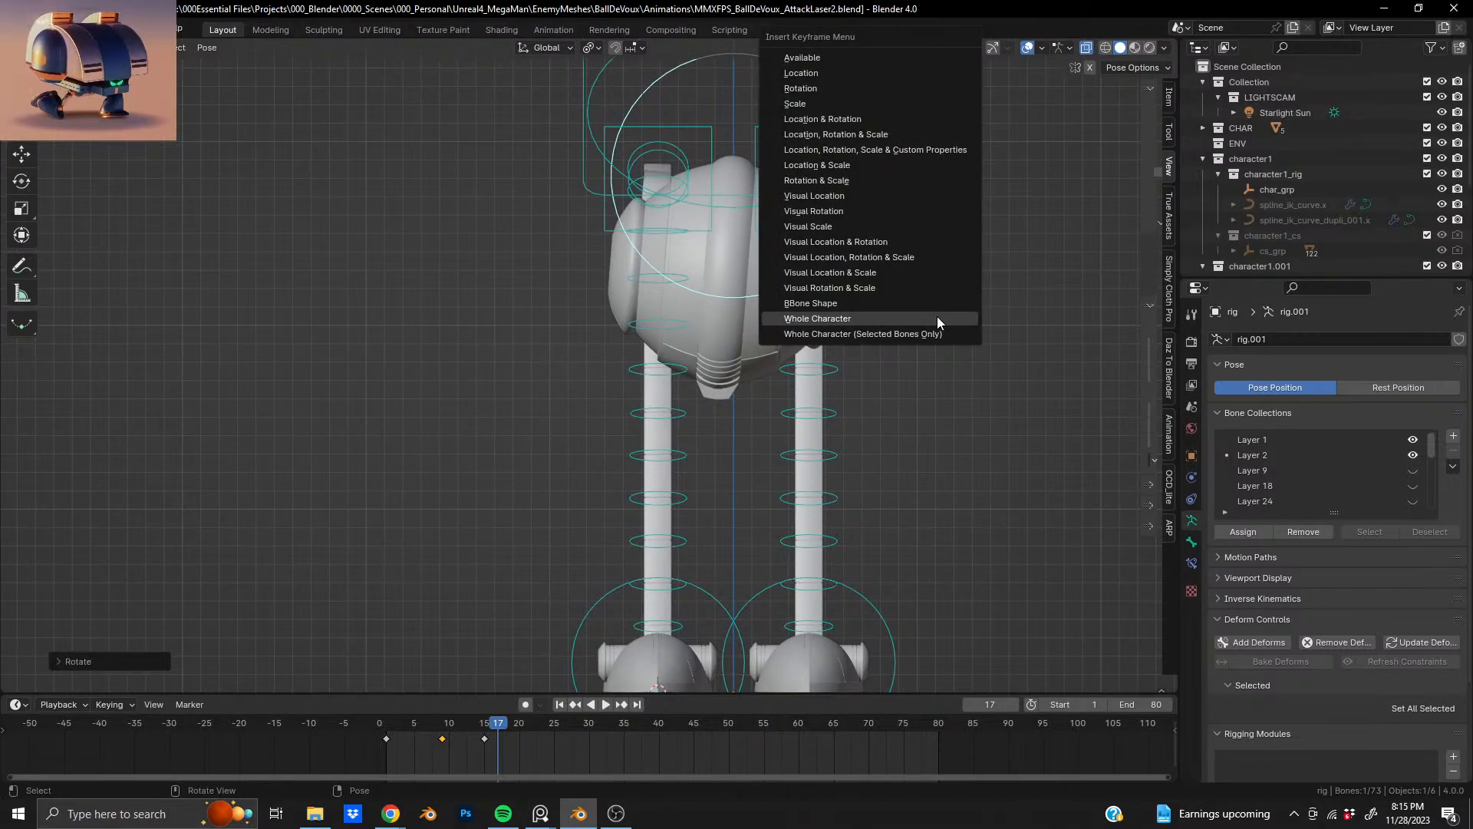
left_click(937, 331)
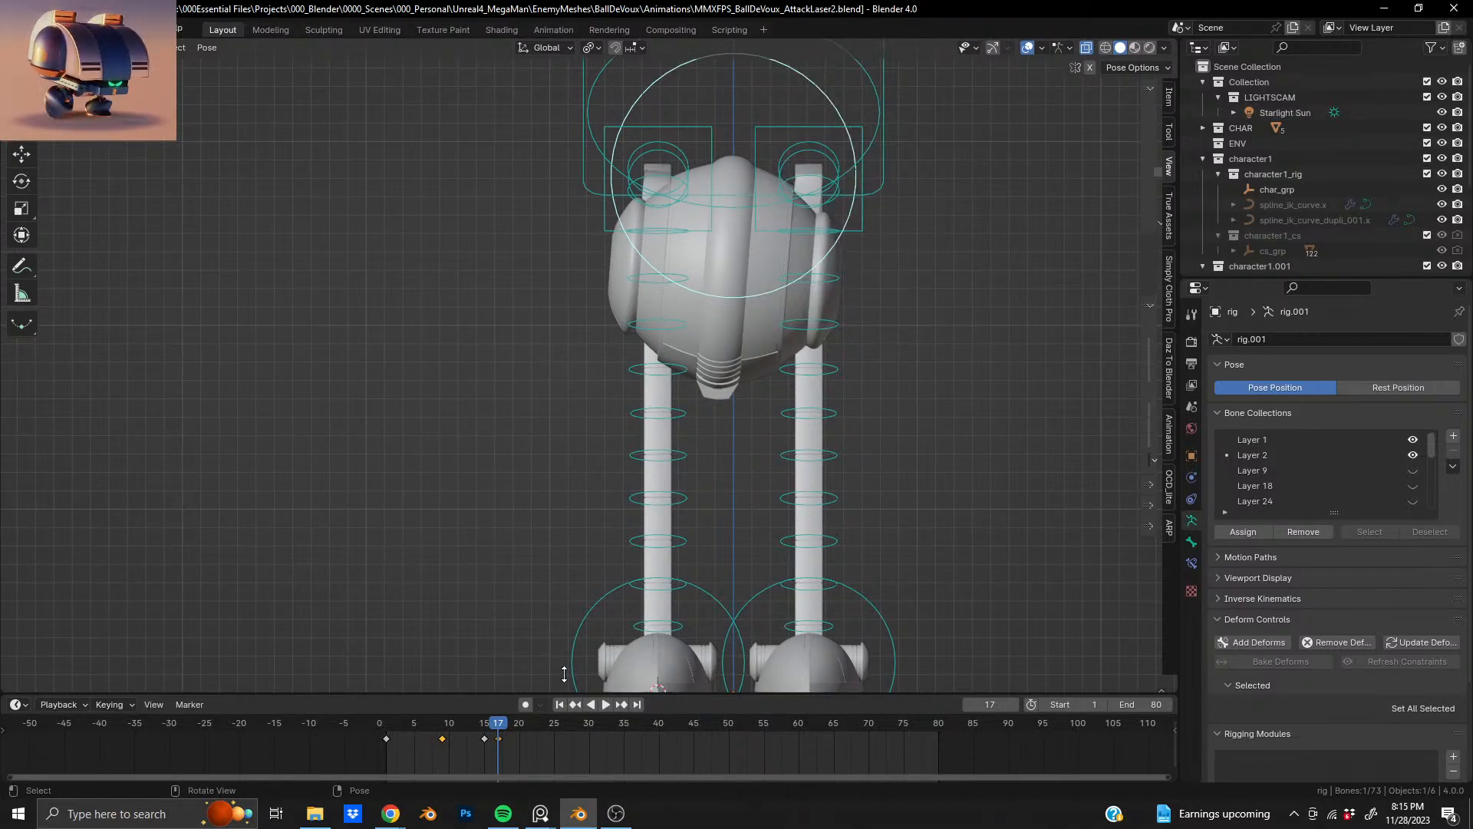
- At frame 19, roll the body control the opposite way, pitch it slightly upward, and insert a Whole Character (Selected Bones Only) keyframe
left_click_drag(502, 727, 514, 728)
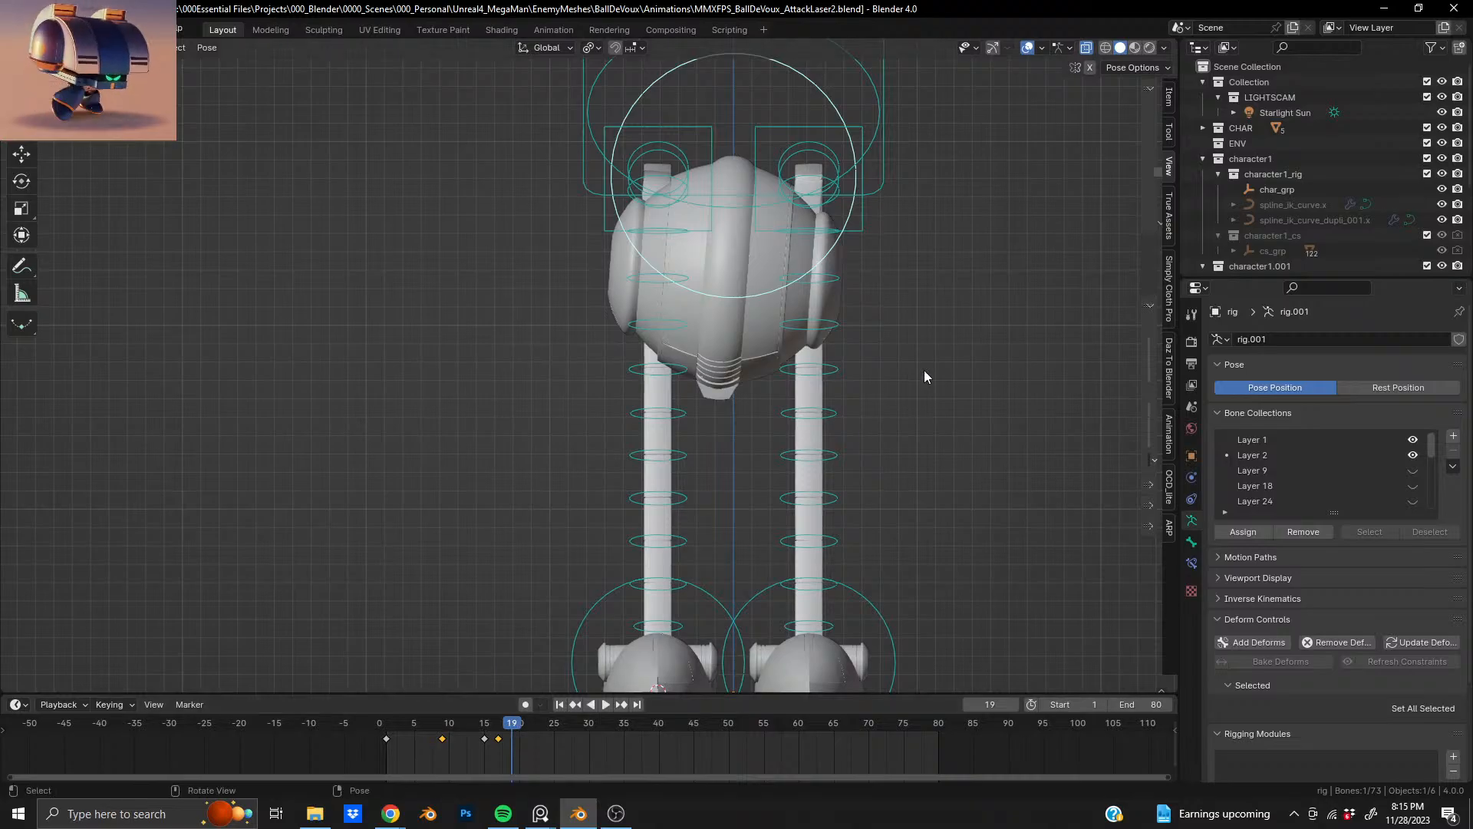
key("t")
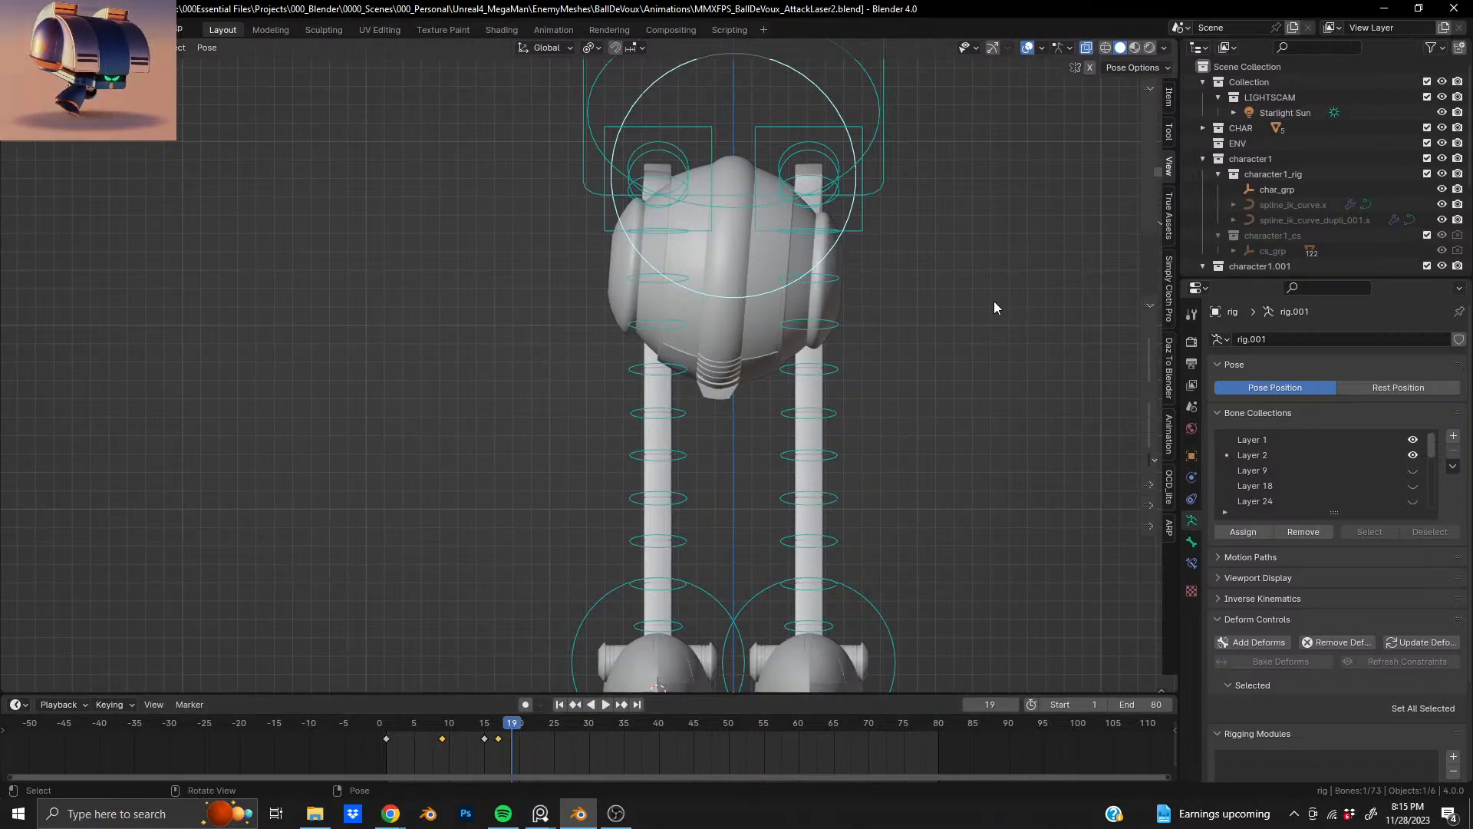
key("Left")
key("Left")
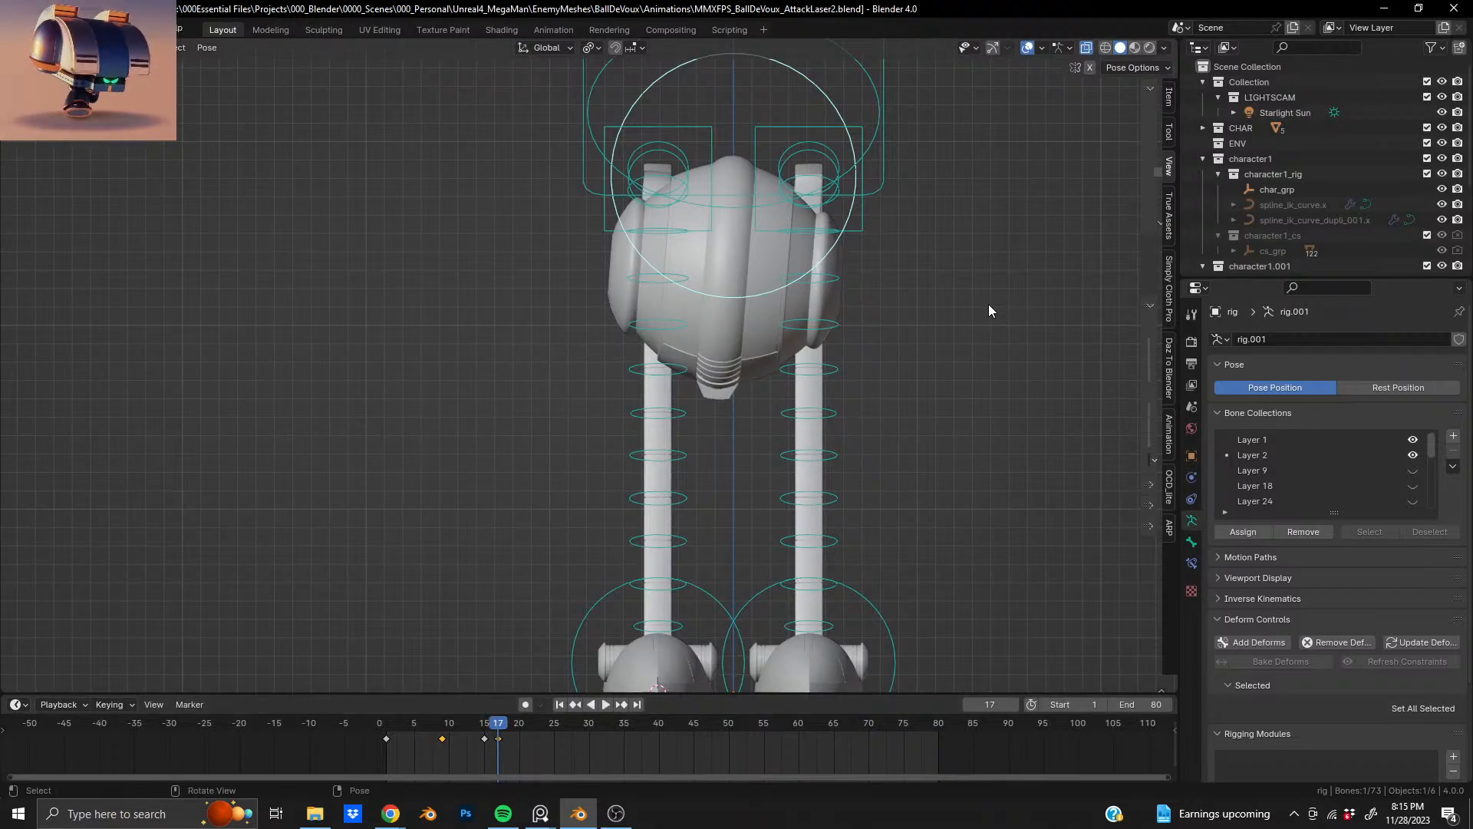
key("Right")
key("Right")
key("r")
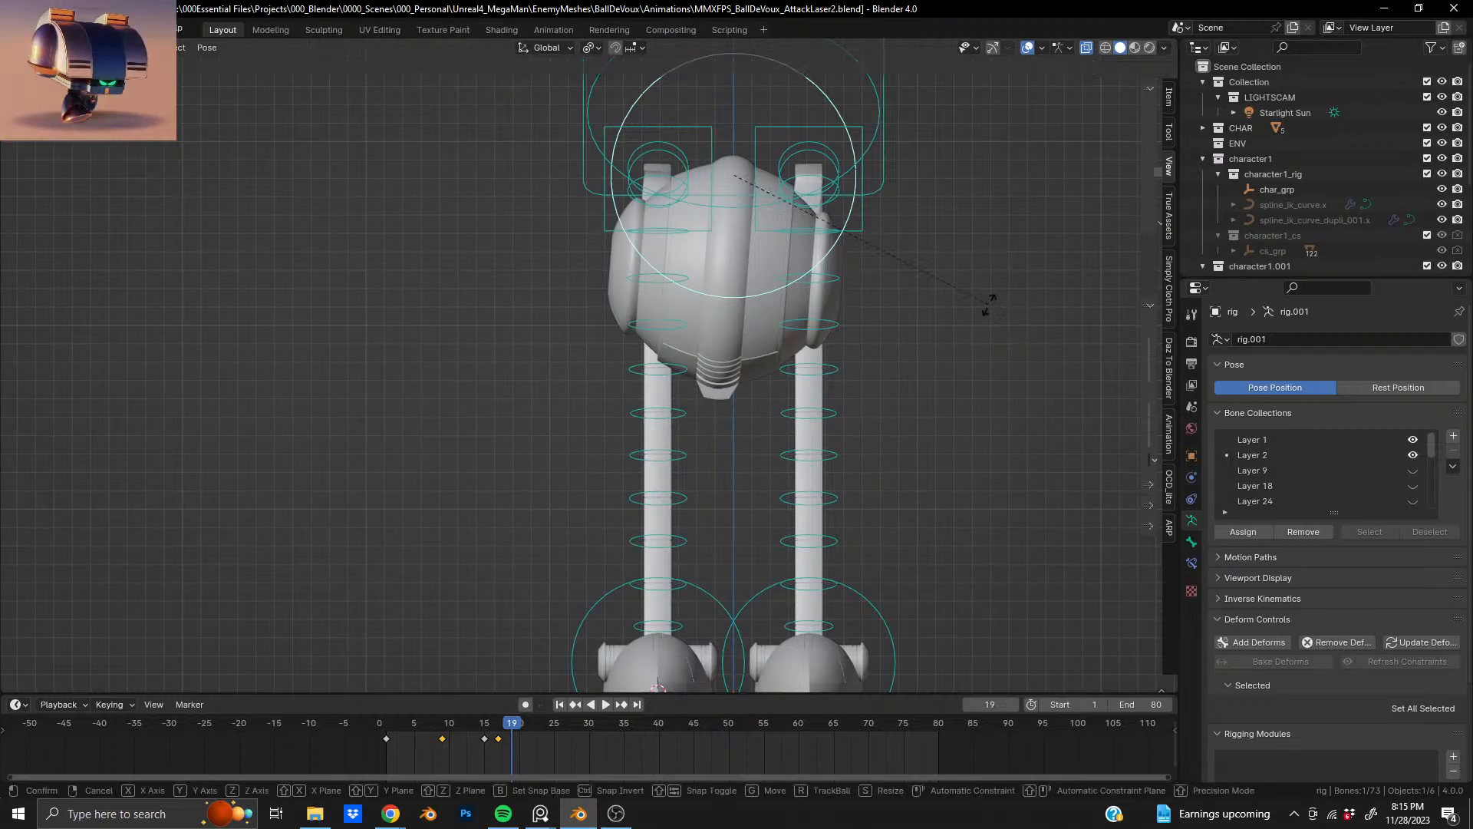
left_click(1002, 268)
middle_click_drag(1002, 307, 851, 337)
key("r")
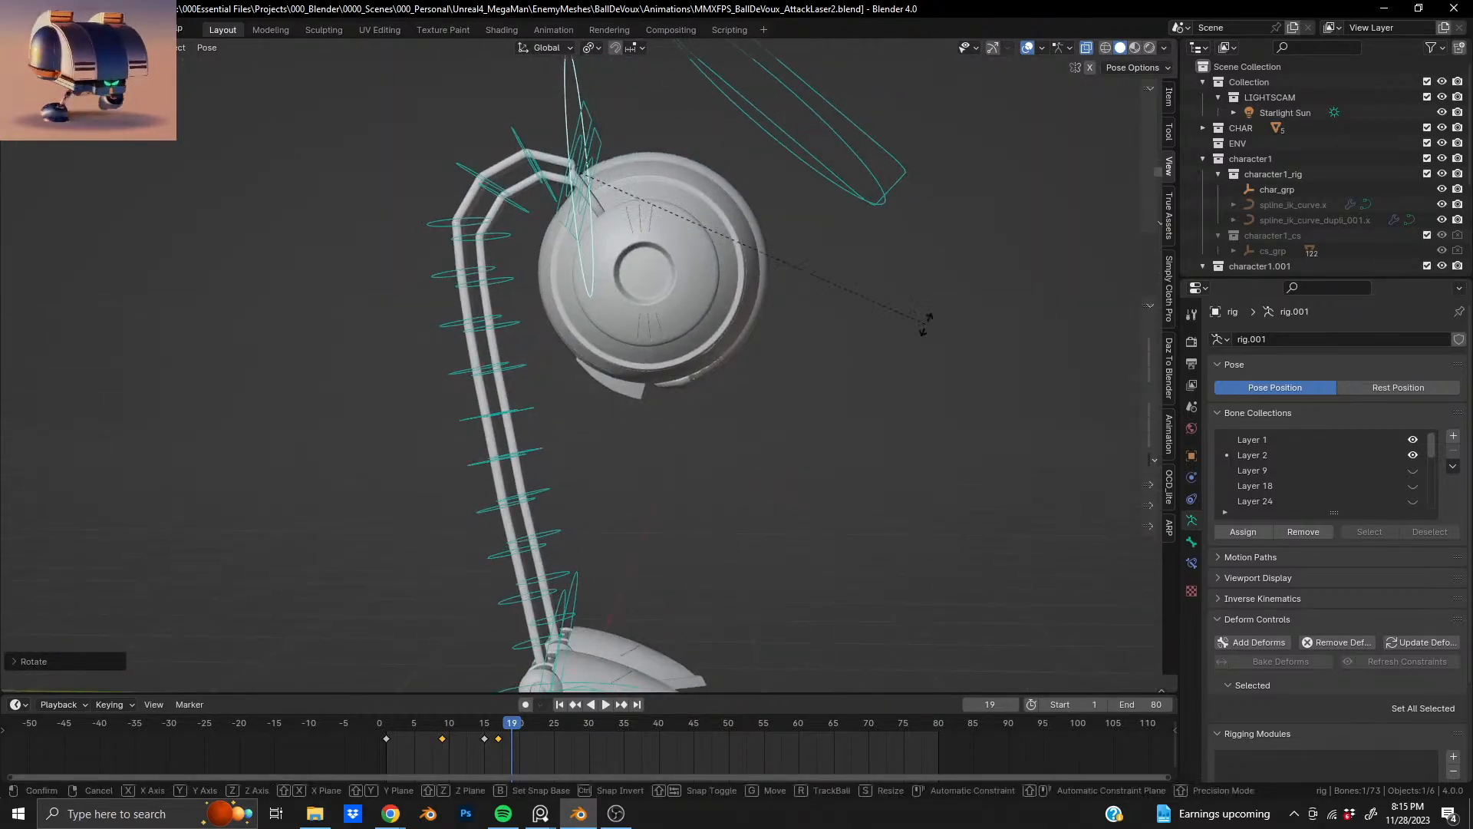
left_click(931, 307)
key("i")
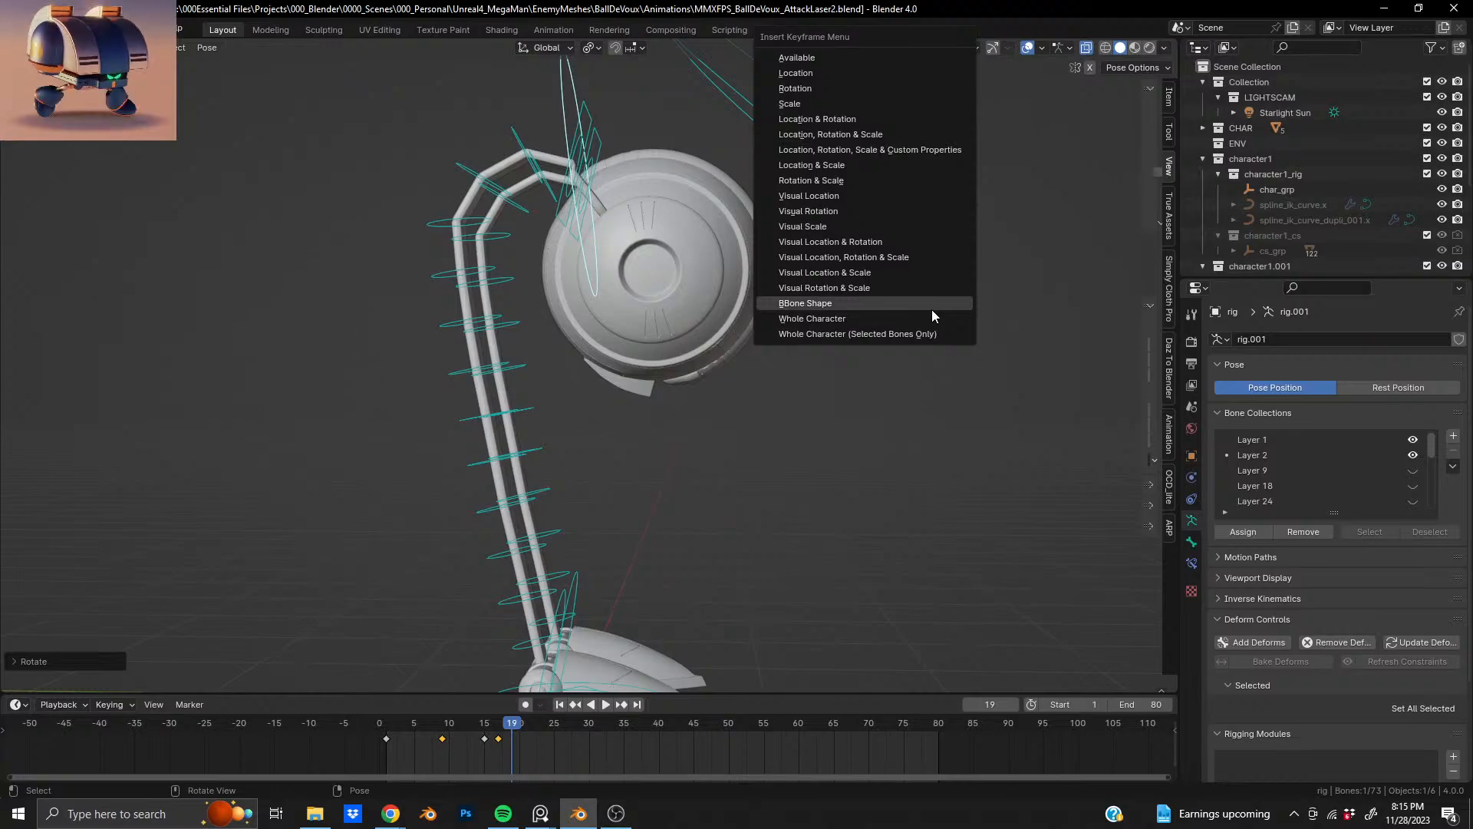
left_click(931, 332)
- Return to frame 17, pitch the body control slightly downward, and keyframe it again
key("Left")
key("Left")
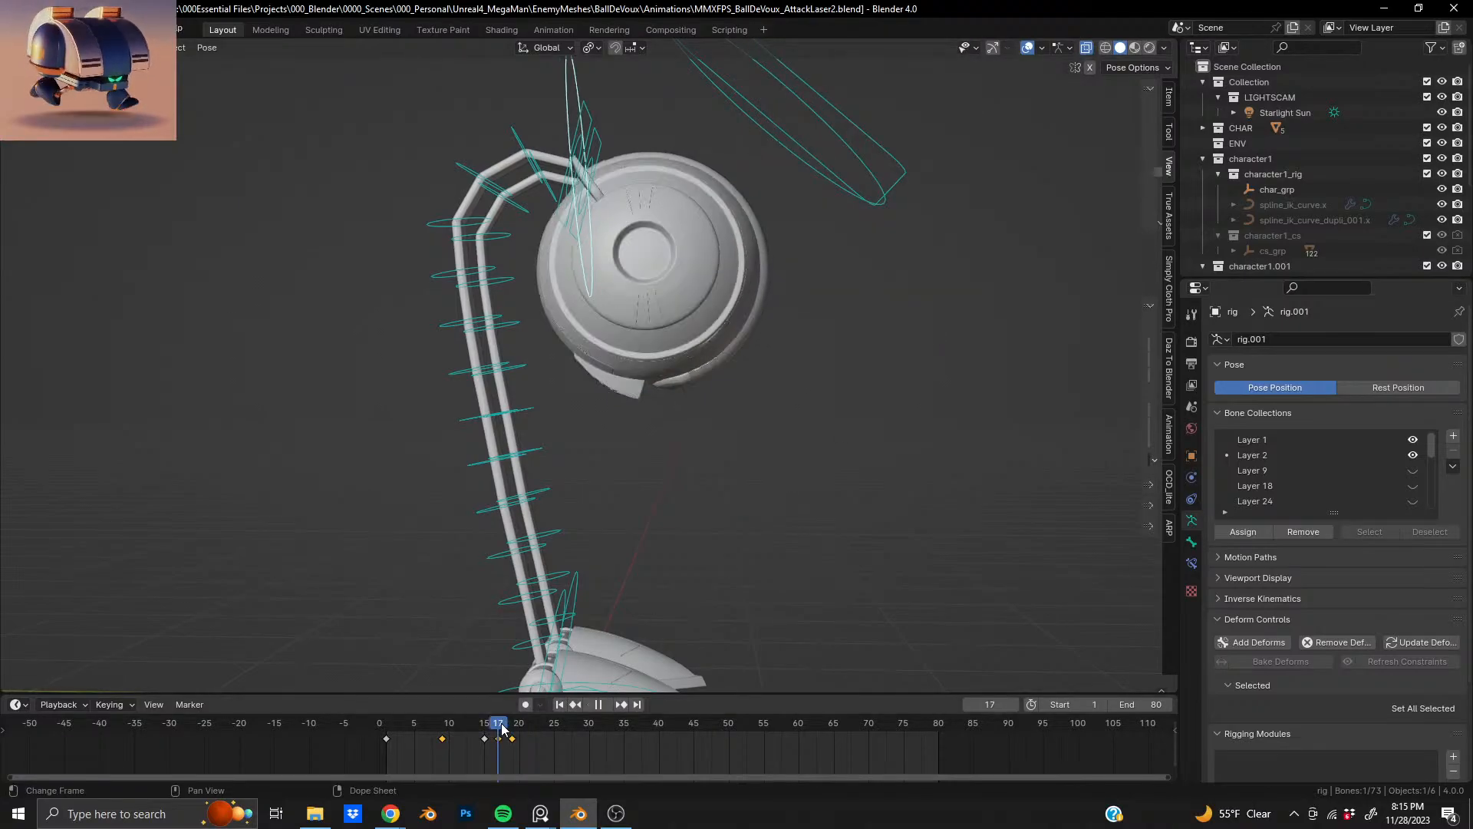
key("r")
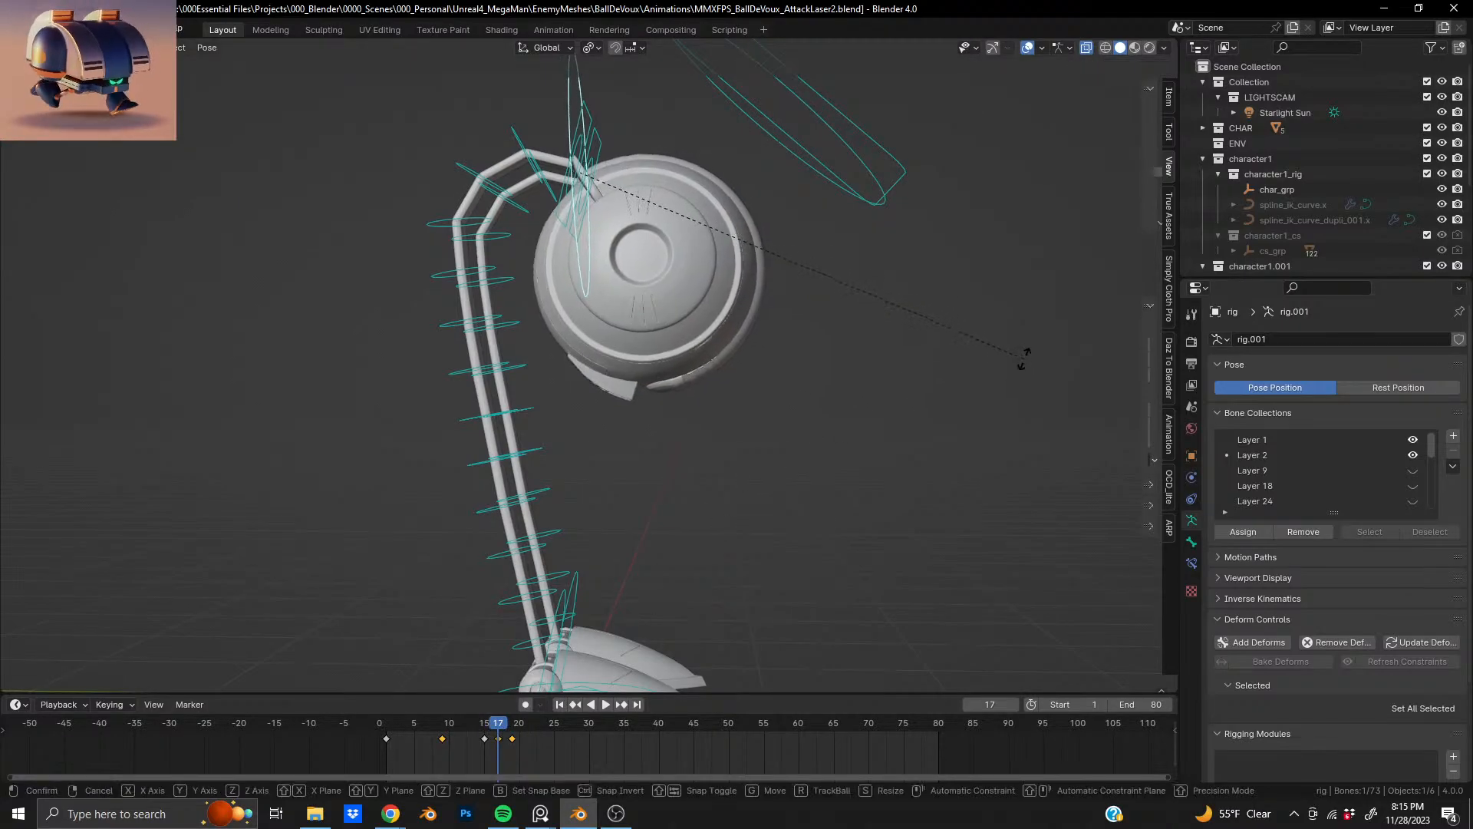
left_click(1020, 366)
key("i")
left_click(1019, 366)
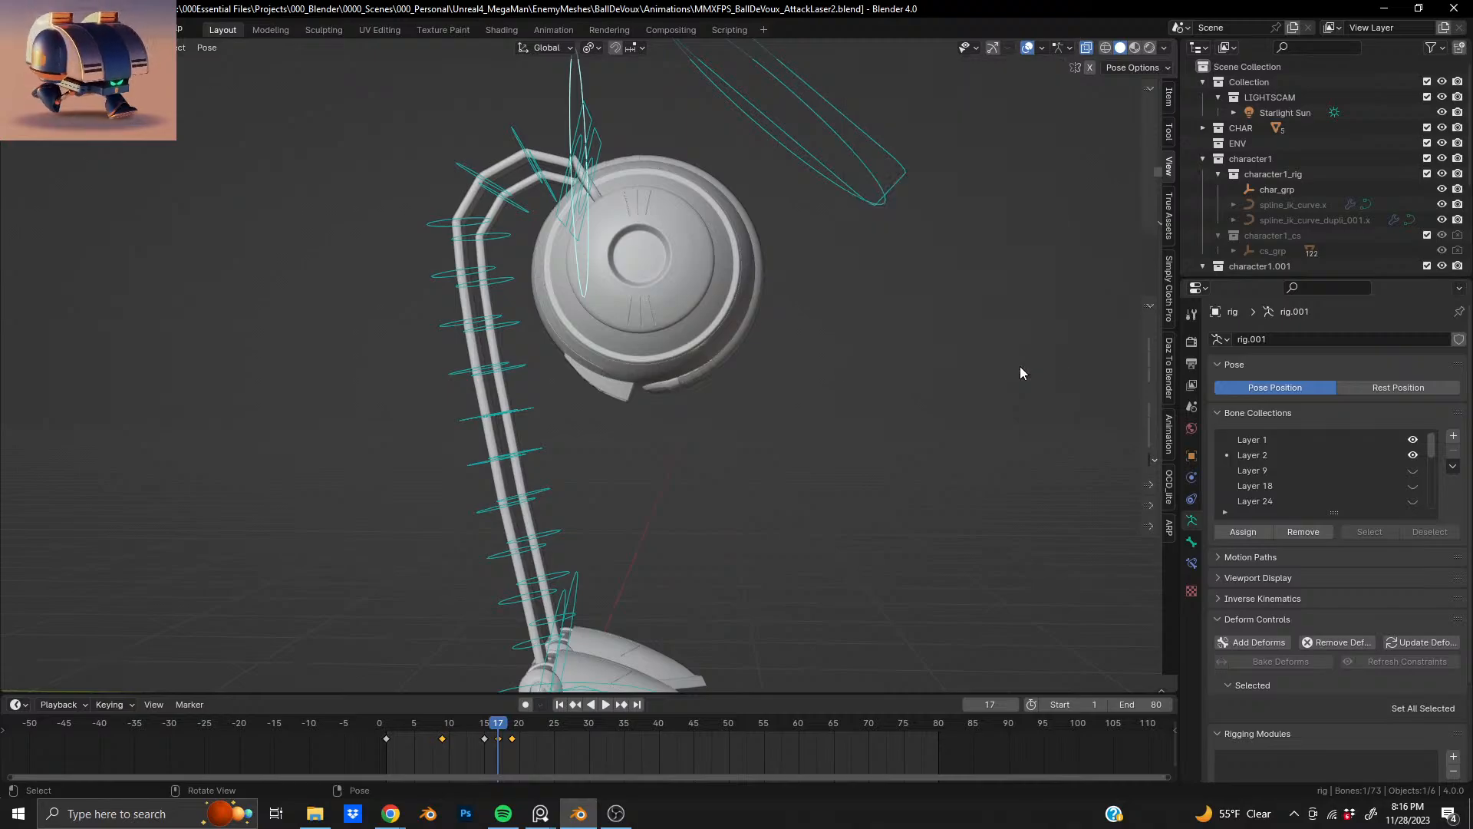
- Review the body motion around frames 17 to 19 and delete the keyframes at both frames
key("space")
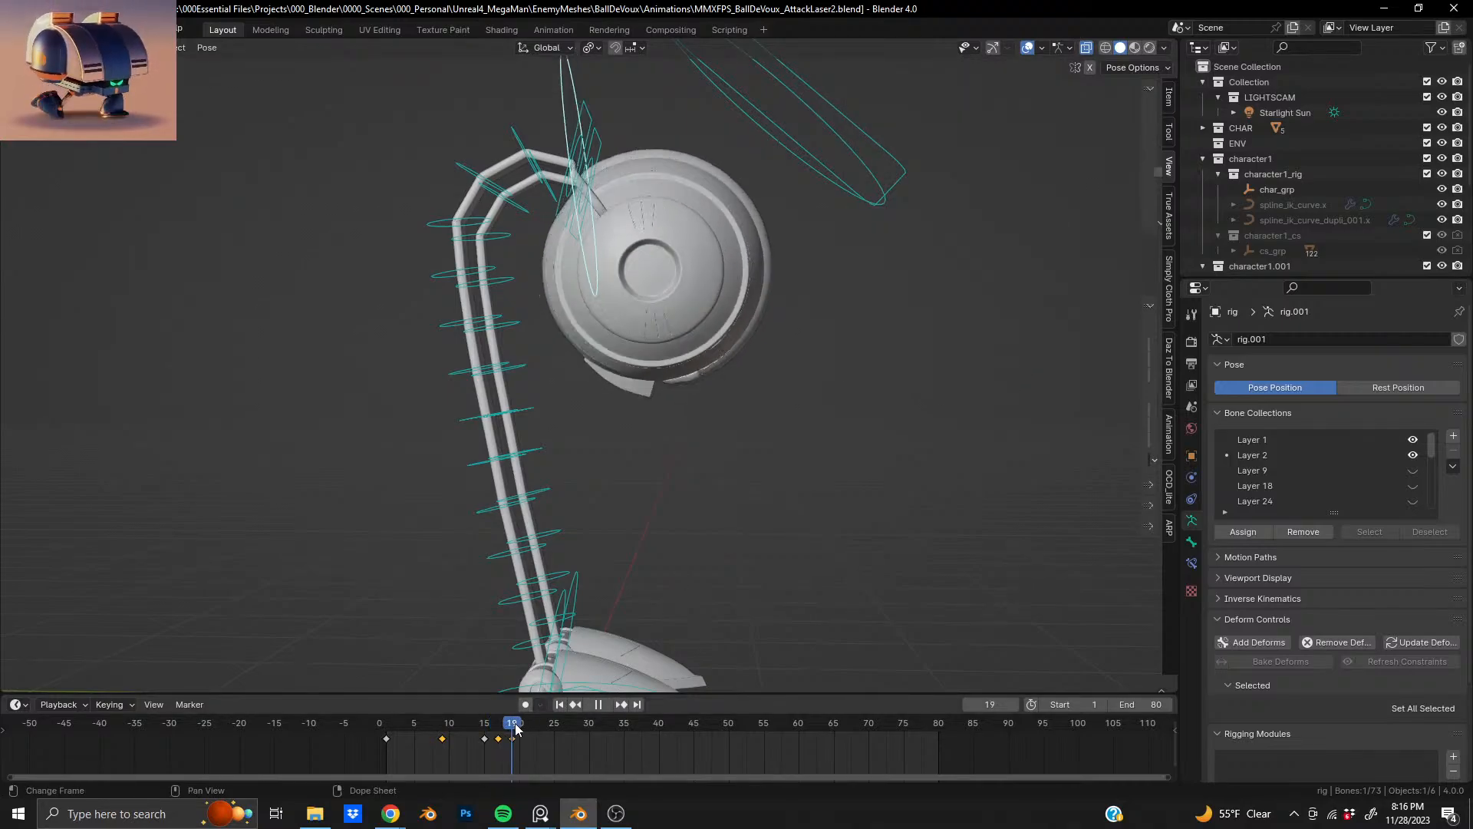
left_click_drag(531, 732, 499, 762)
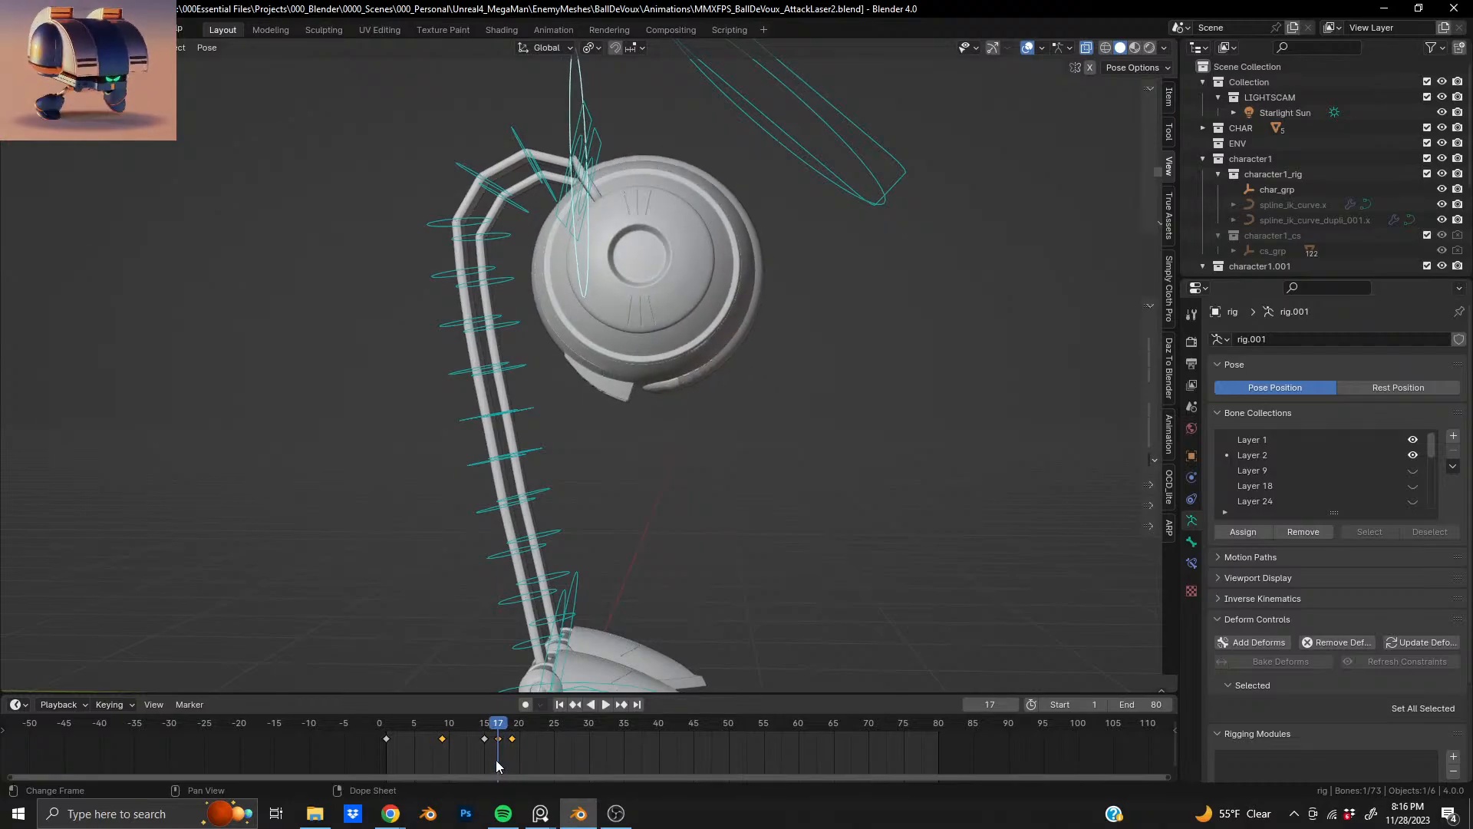
key("x")
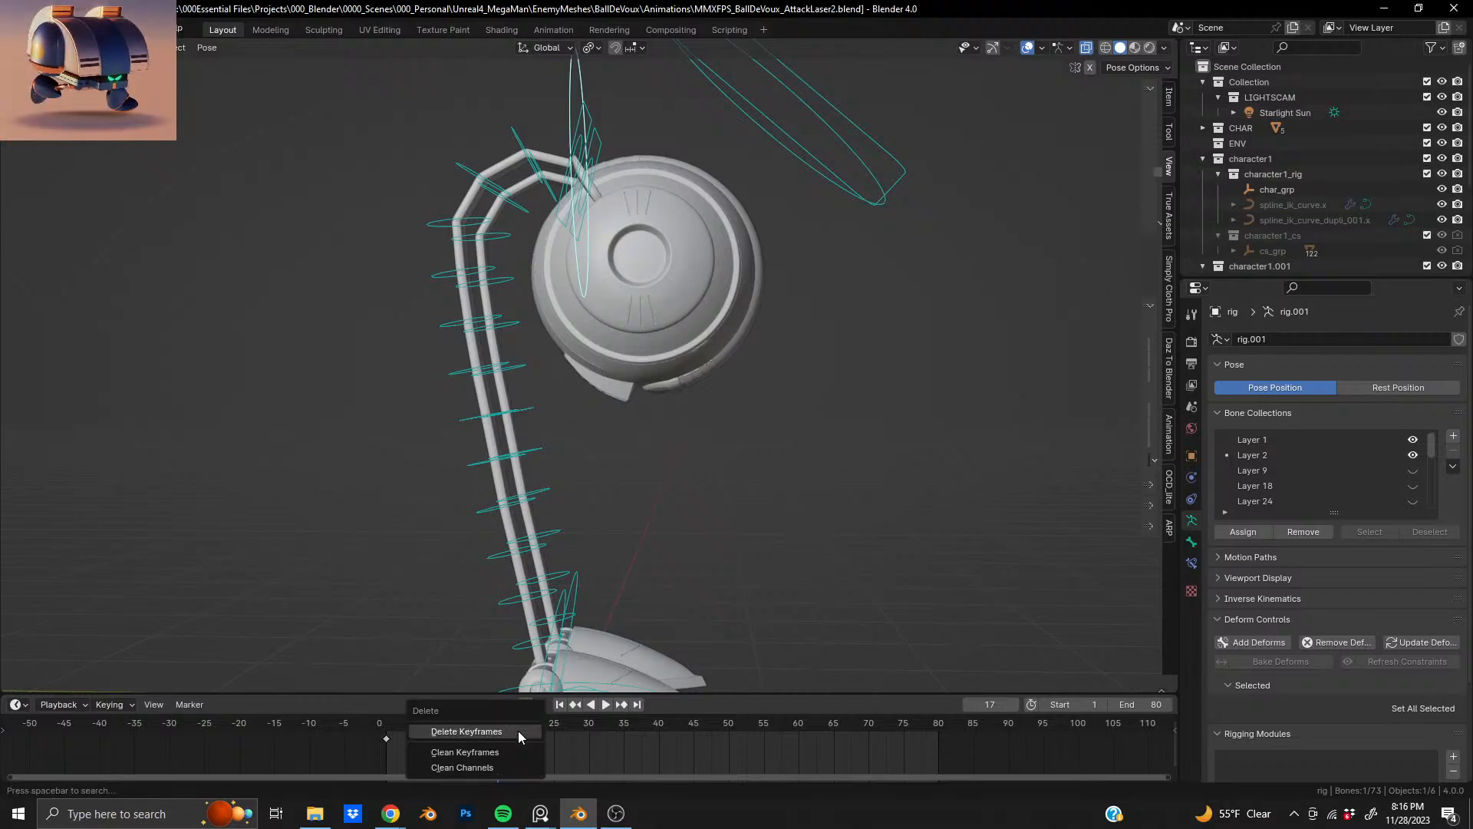
left_click(518, 732)
- At frame 17, pitch the body control slightly downward, adjust its tilt from an angled view, and insert a keyframe
left_click_drag(498, 724, 487, 723)
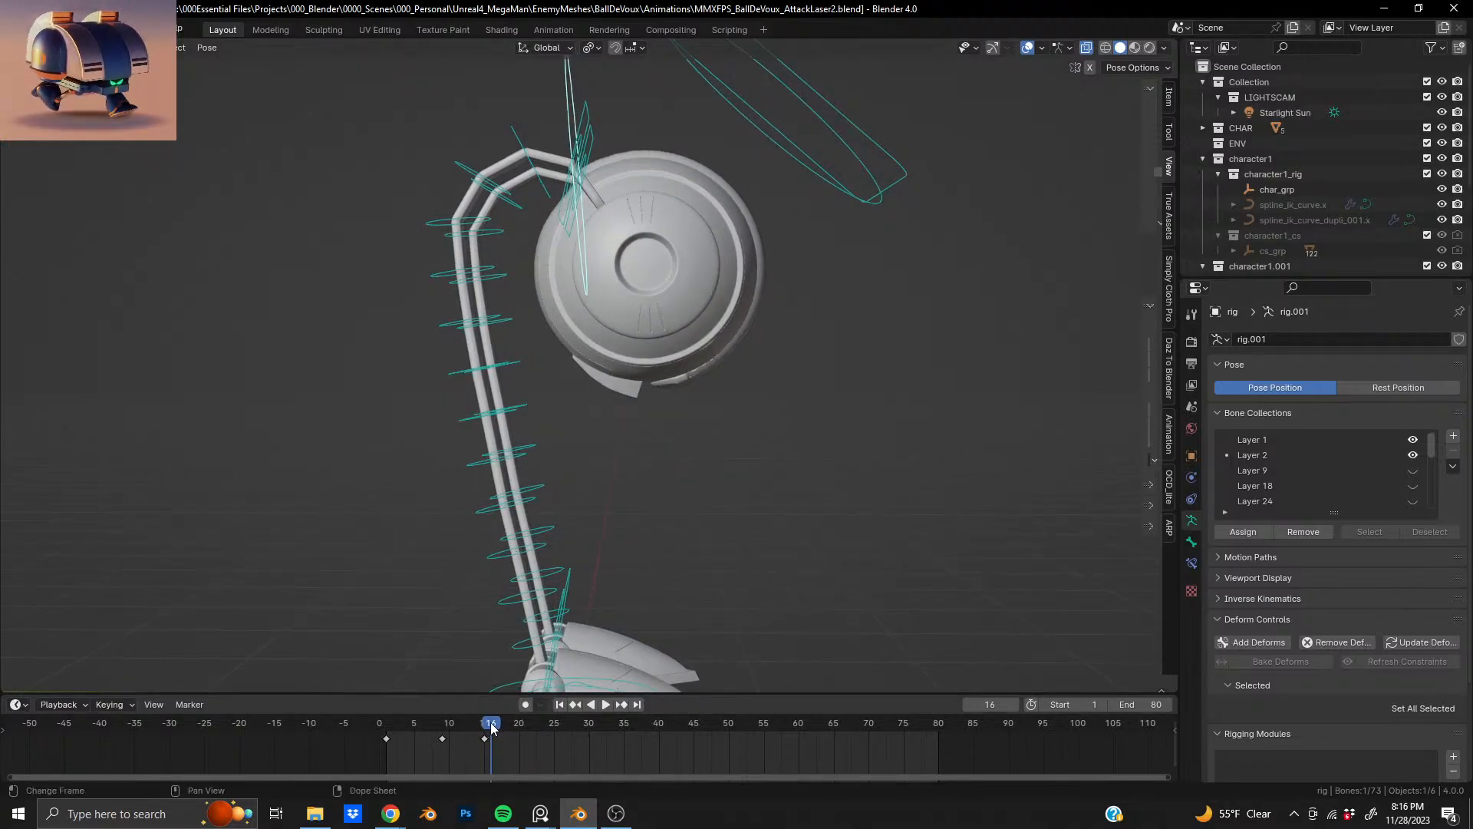
key("space")
key("space")
mouse_move(620, 237)
middle_mouse_down()
mouse_move(554, 242)
mouse_move(657, 243)
mouse_move(628, 247)
middle_mouse_up()
key("r")
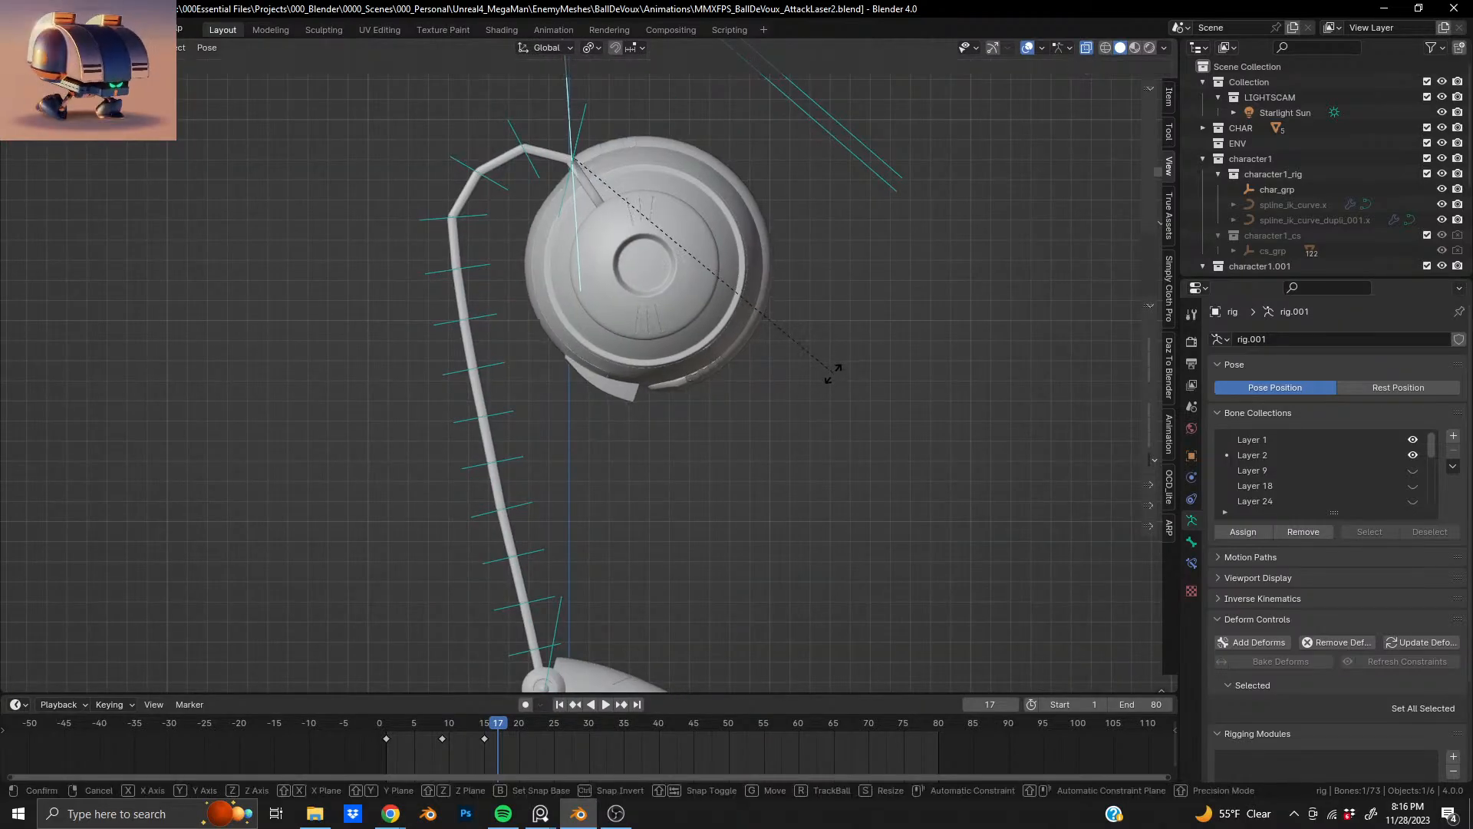
left_click(830, 376)
middle_click_drag(831, 376, 735, 316)
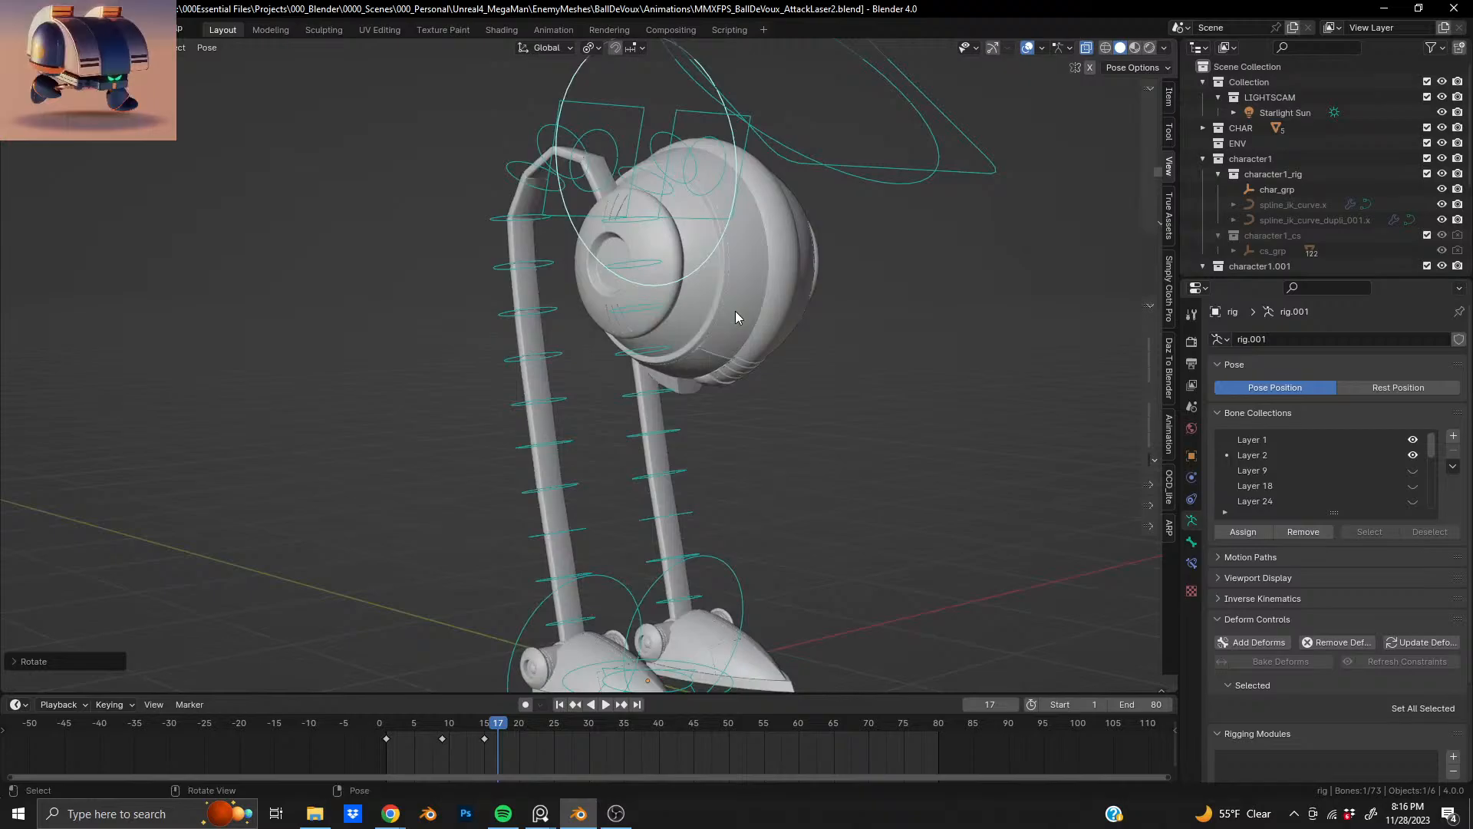
key("r")
left_click(552, 362)
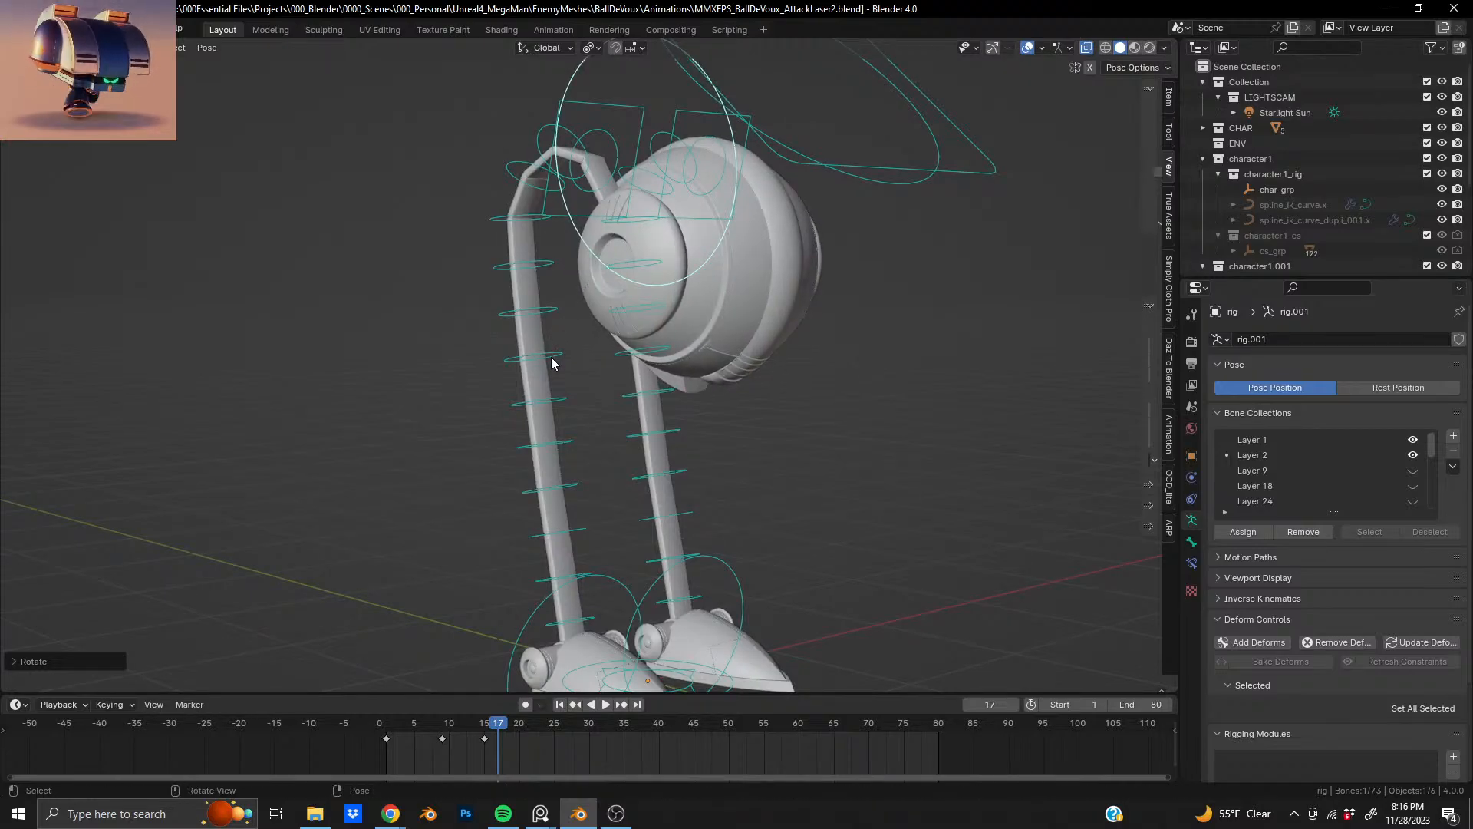
key("i")
left_click(551, 357)
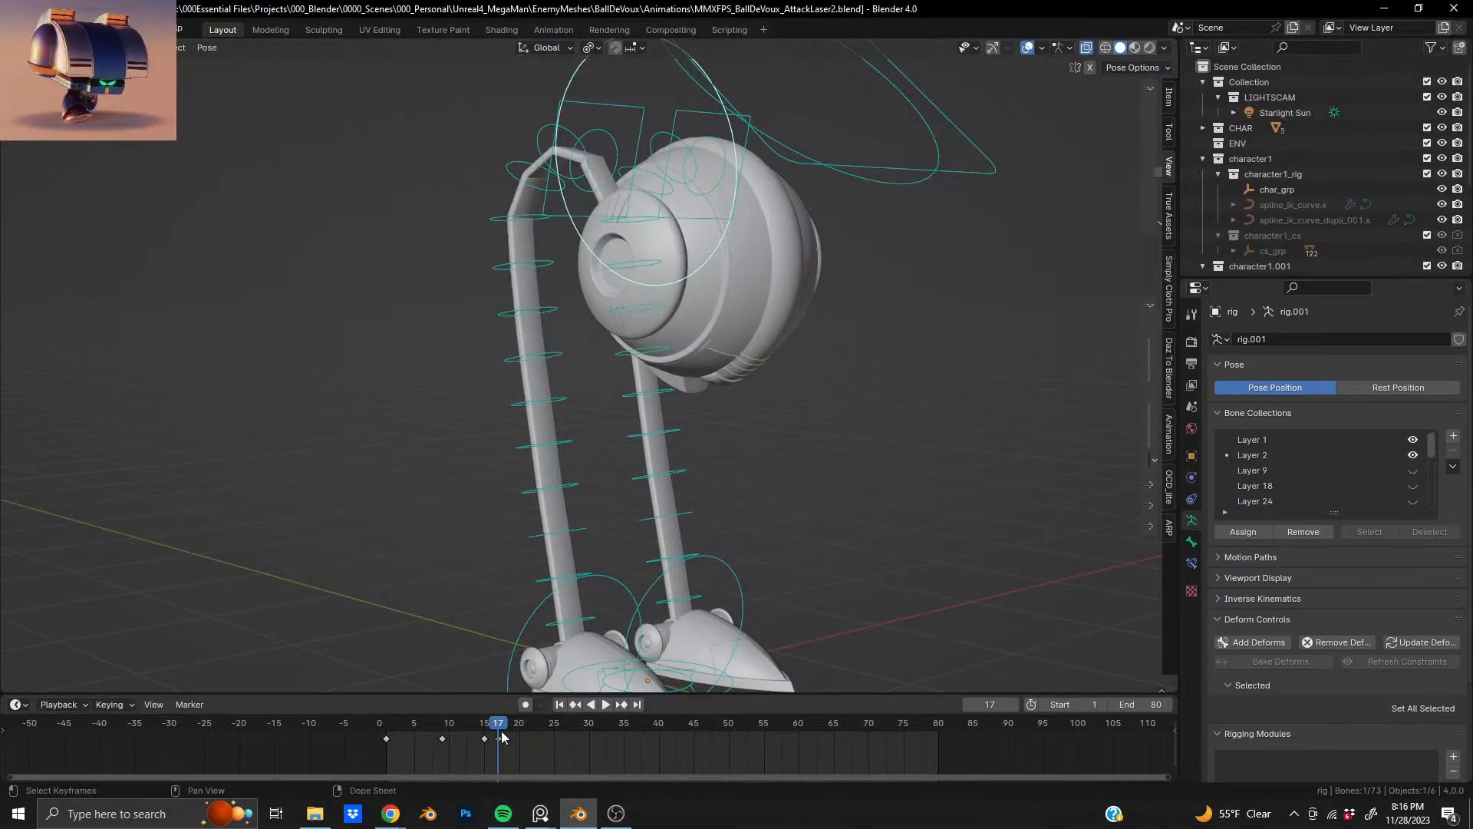
- At frame 19, tilt the body control slightly sideways, fine-tune its rotation from a rear angle, and insert a keyframe
left_click_drag(500, 725, 514, 724)
middle_click_drag(721, 383, 555, 365)
key("r")
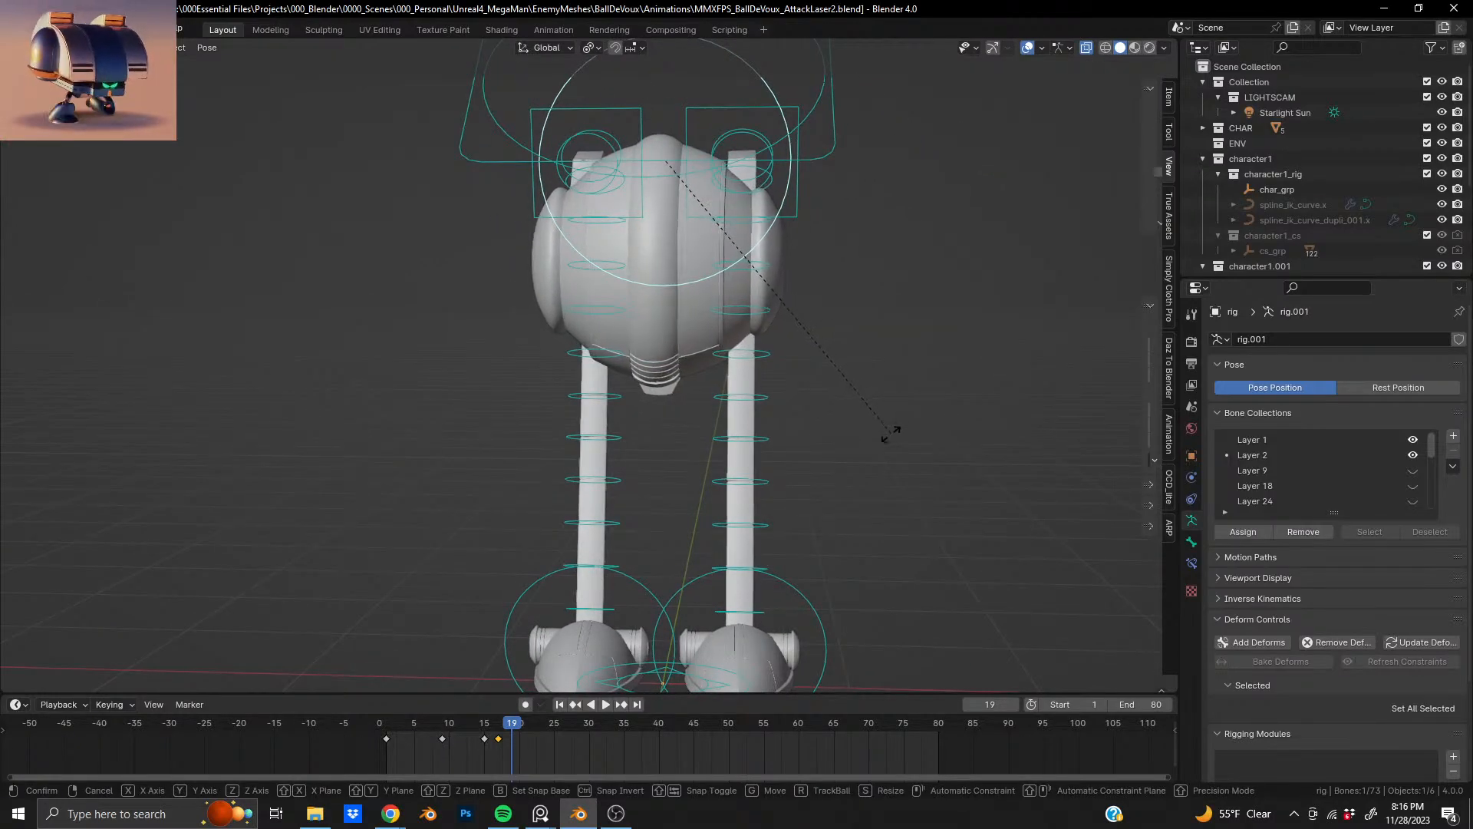
left_click(882, 431)
middle_click_drag(661, 318, 942, 312)
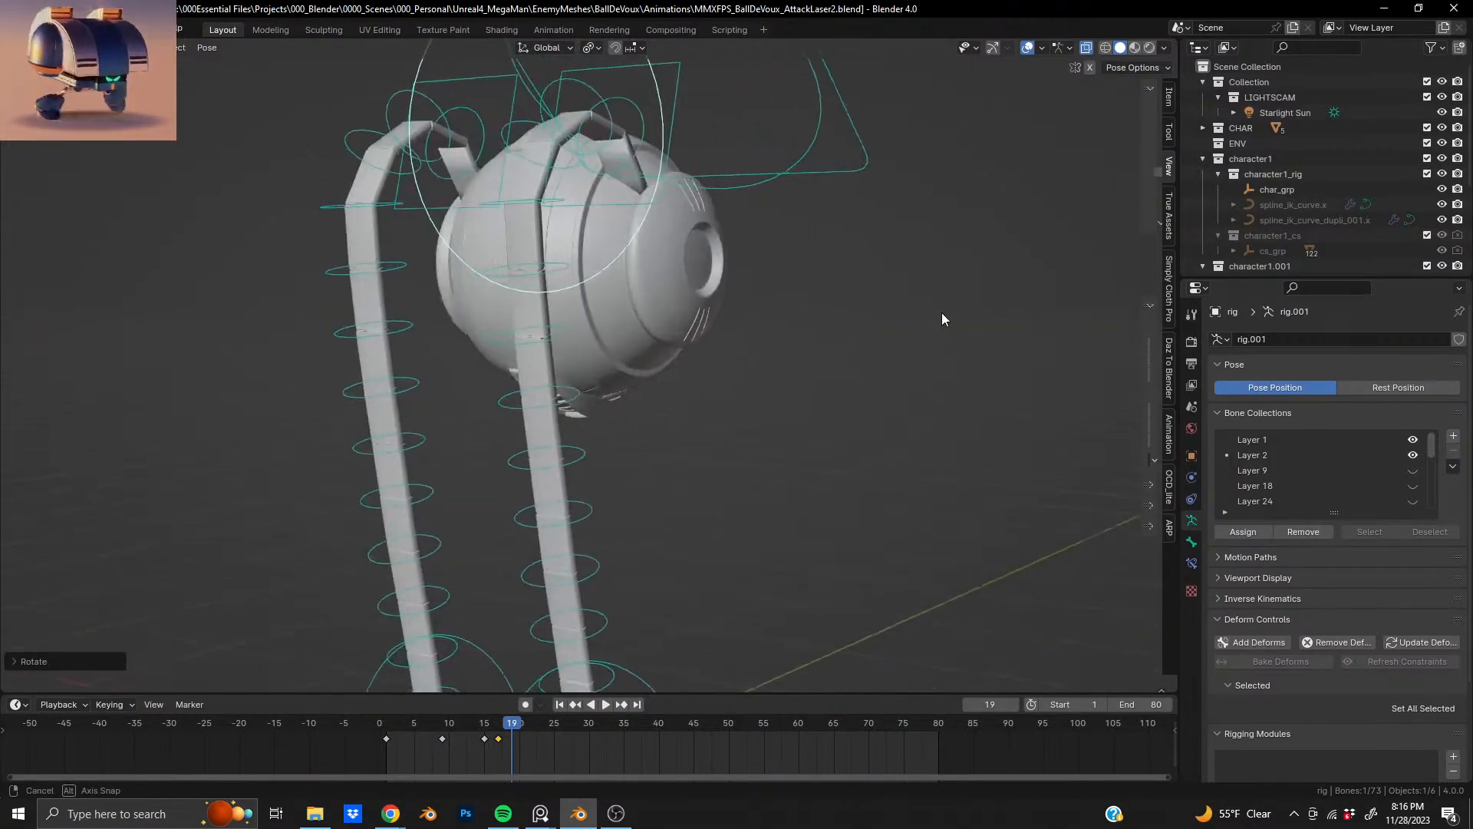
key("r")
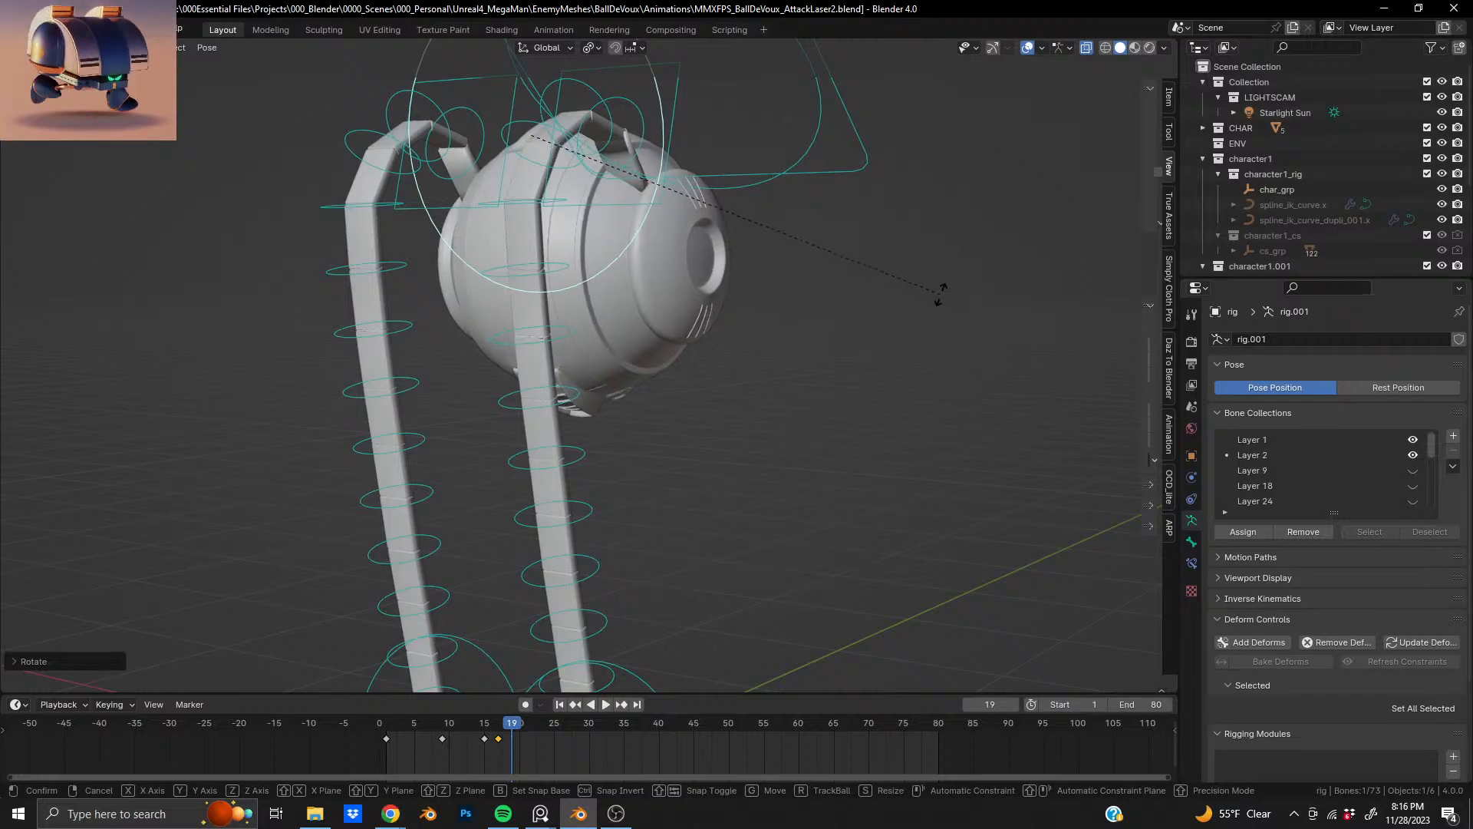
left_click(937, 297)
middle_click_drag(757, 315, 296, 188)
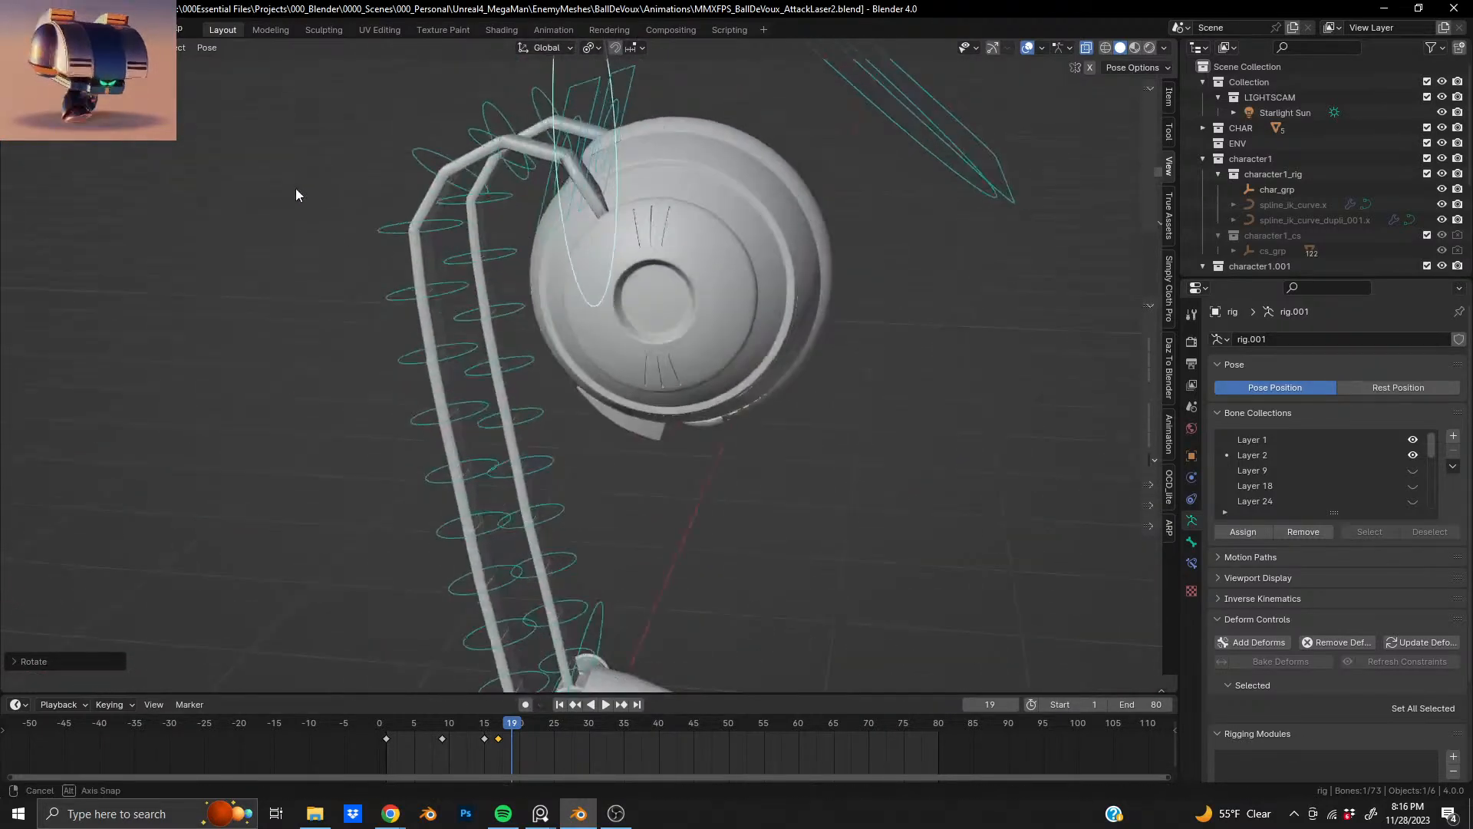
key("i")
left_click(752, 445)
middle_click_drag(750, 443, 593, 315)
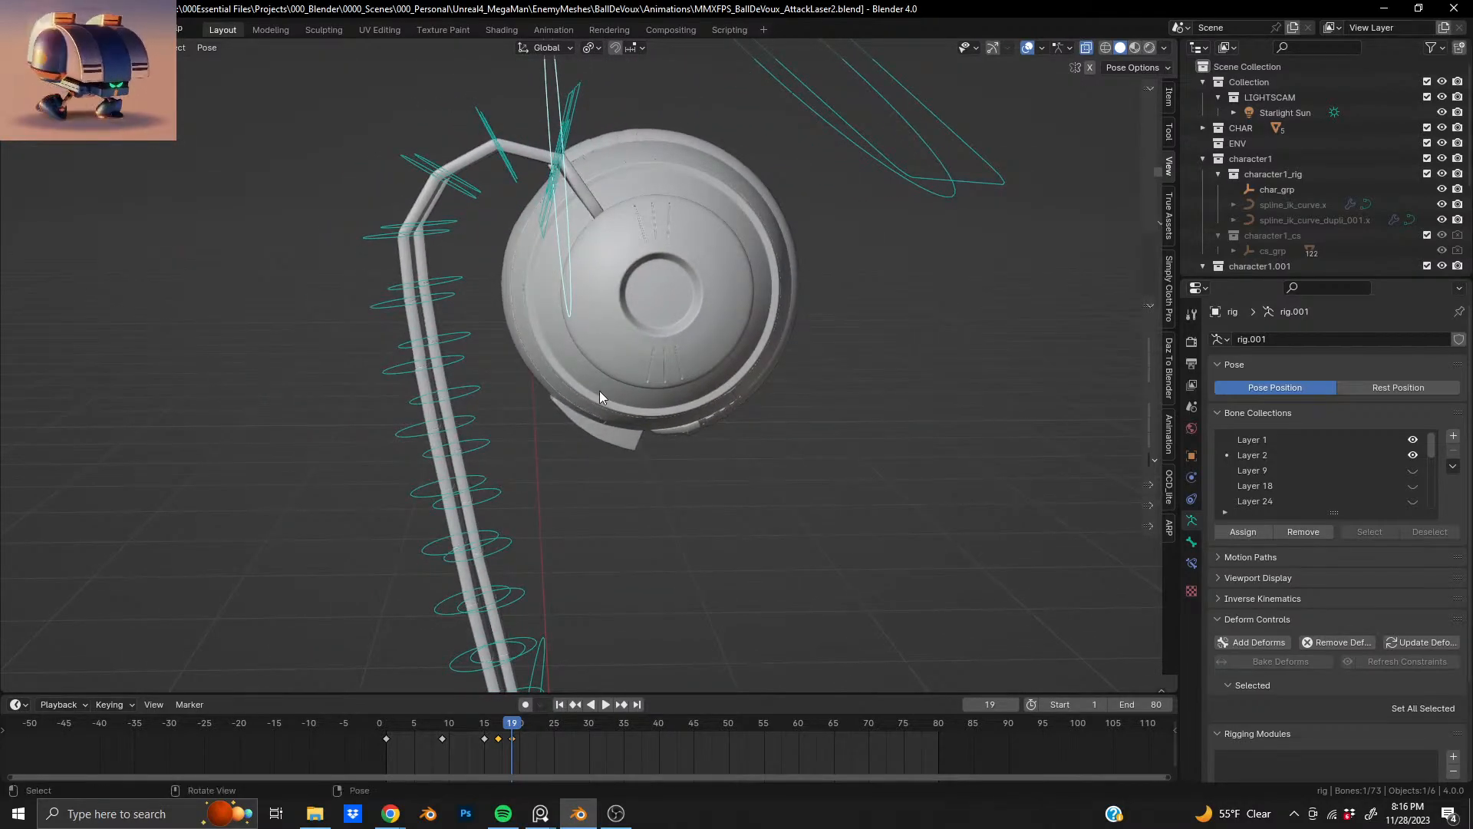
- At frame 21, rotate the body control slightly from rear and angled views, nudge its position, and insert a keyframe
left_click_drag(512, 733, 526, 738)
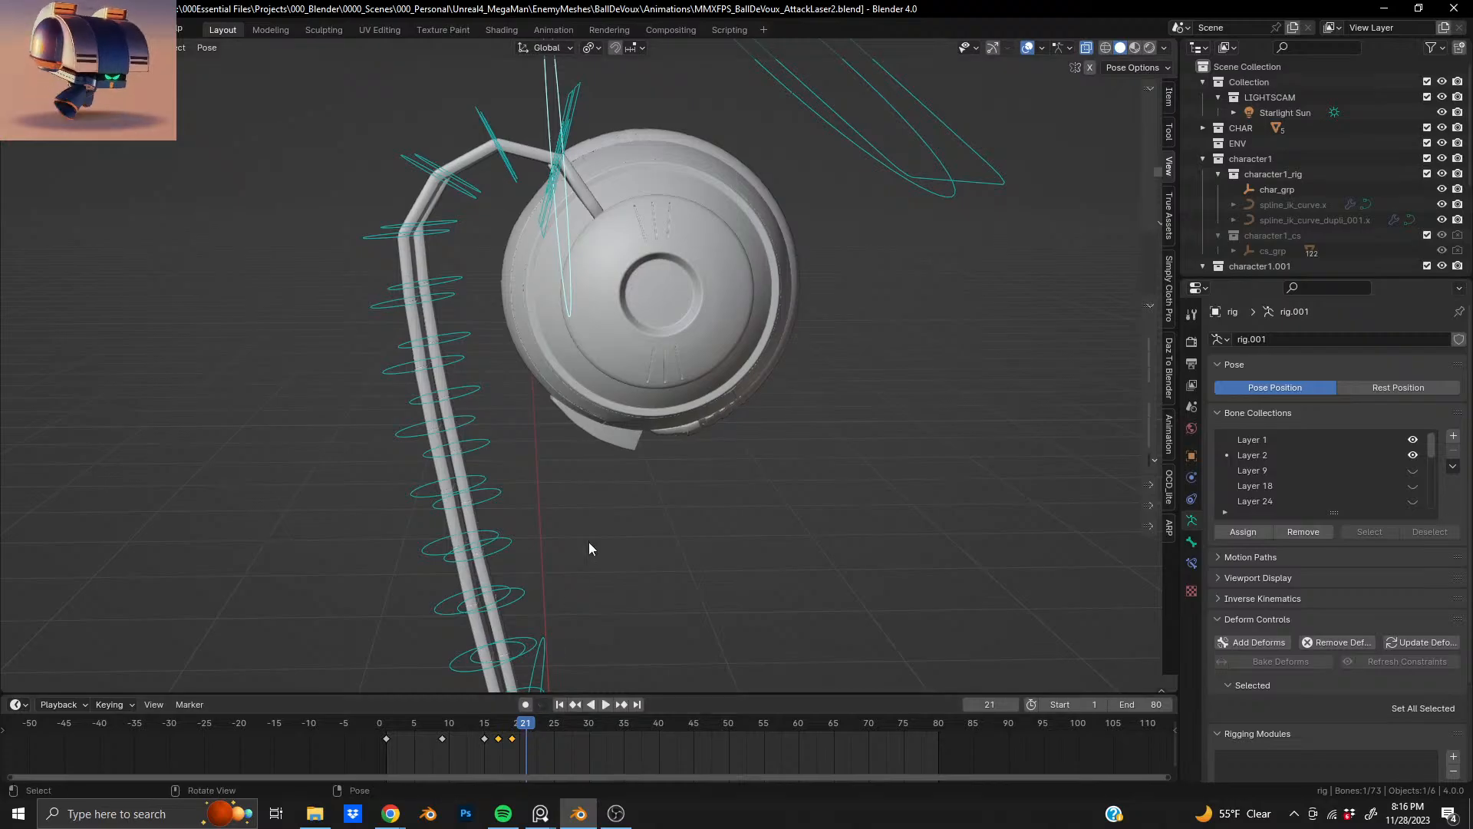
middle_click_drag(587, 541, 855, 238)
key("r")
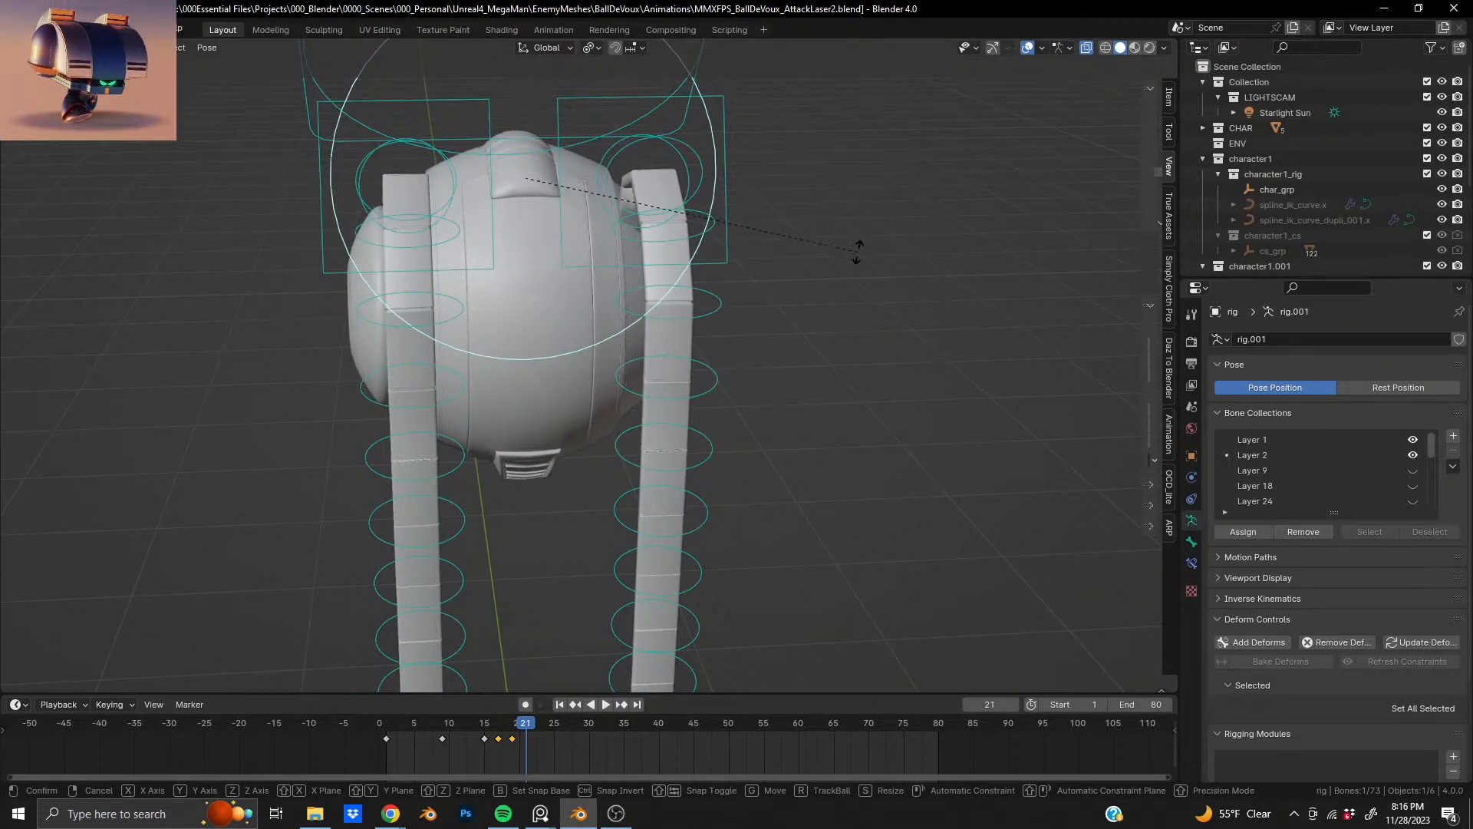
left_click(859, 249)
middle_click_drag(531, 289, 299, 276)
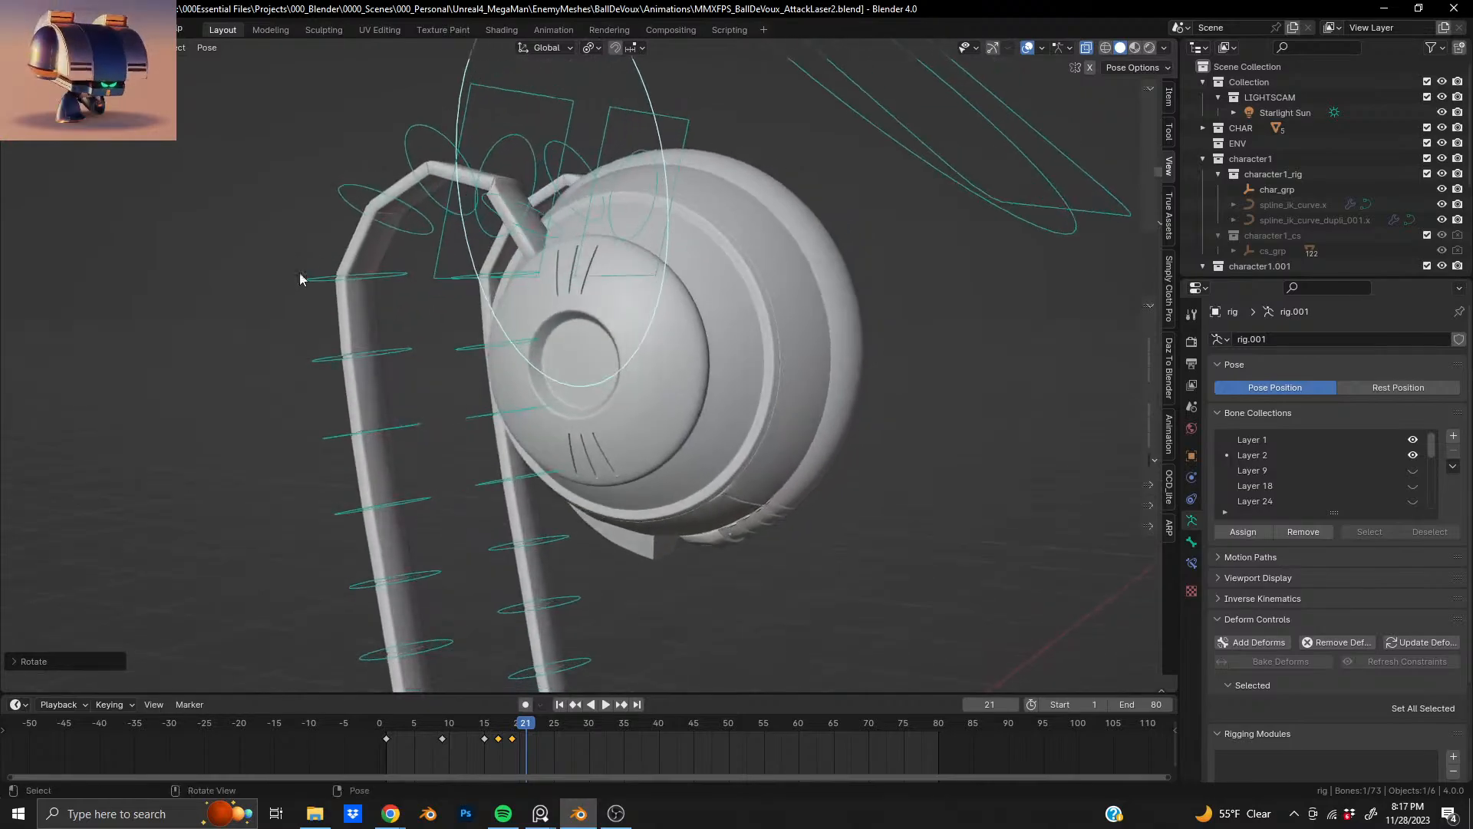
key("r")
left_click(910, 306)
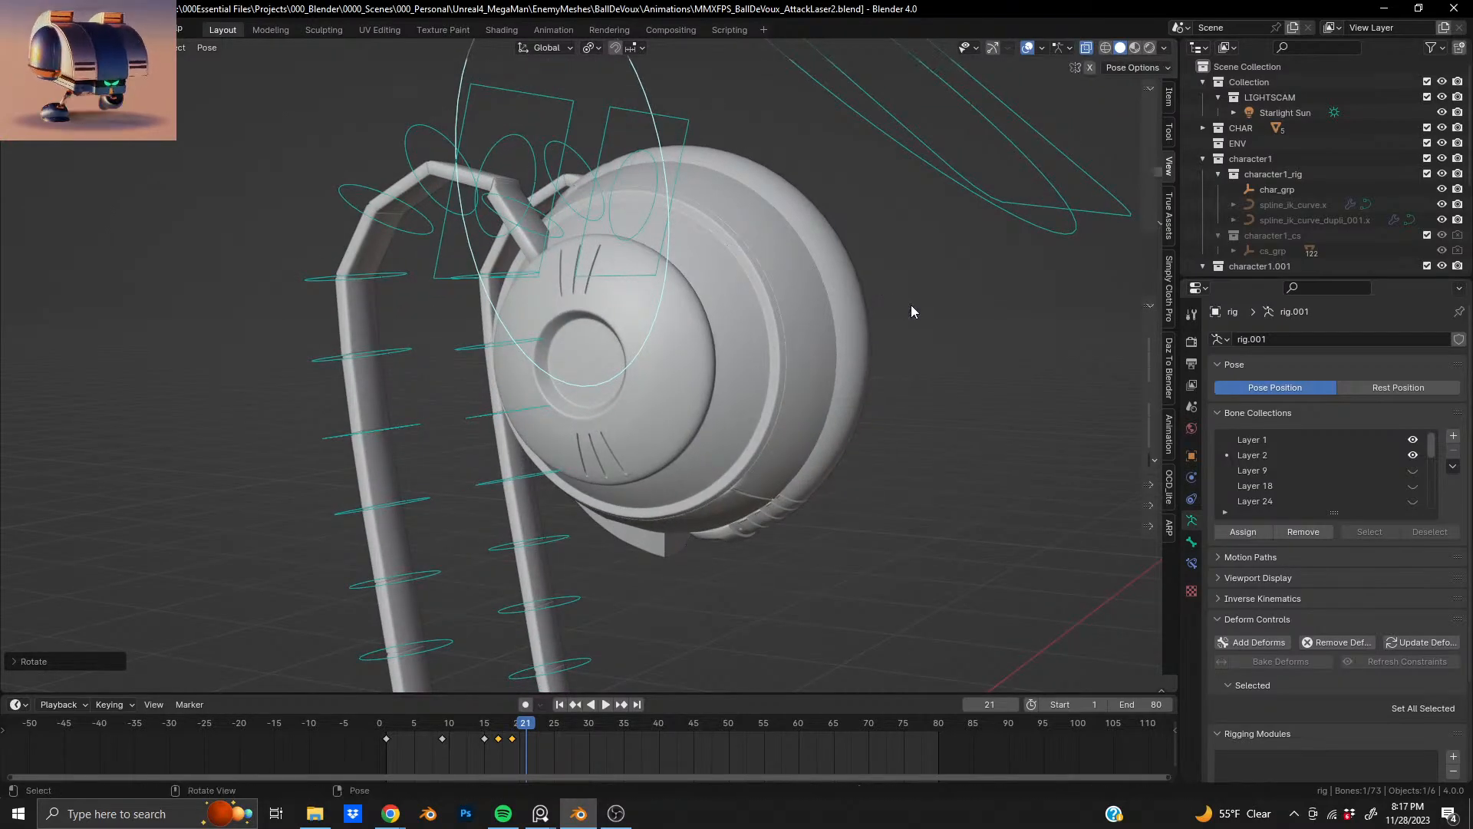
key("g")
left_click(928, 276, "shift")
middle_click_drag(902, 314, 812, 328)
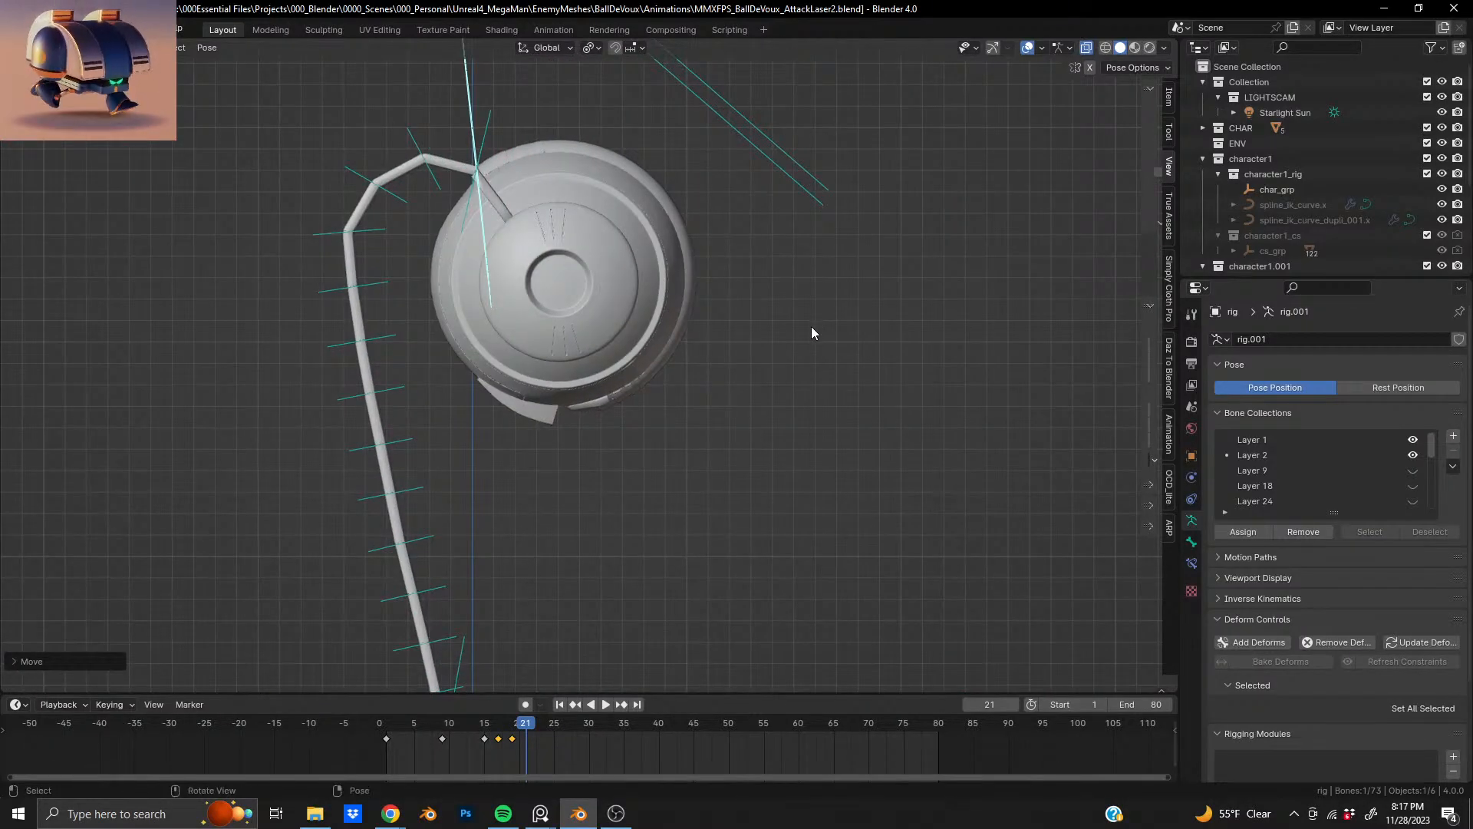
key("i")
left_click(811, 333)
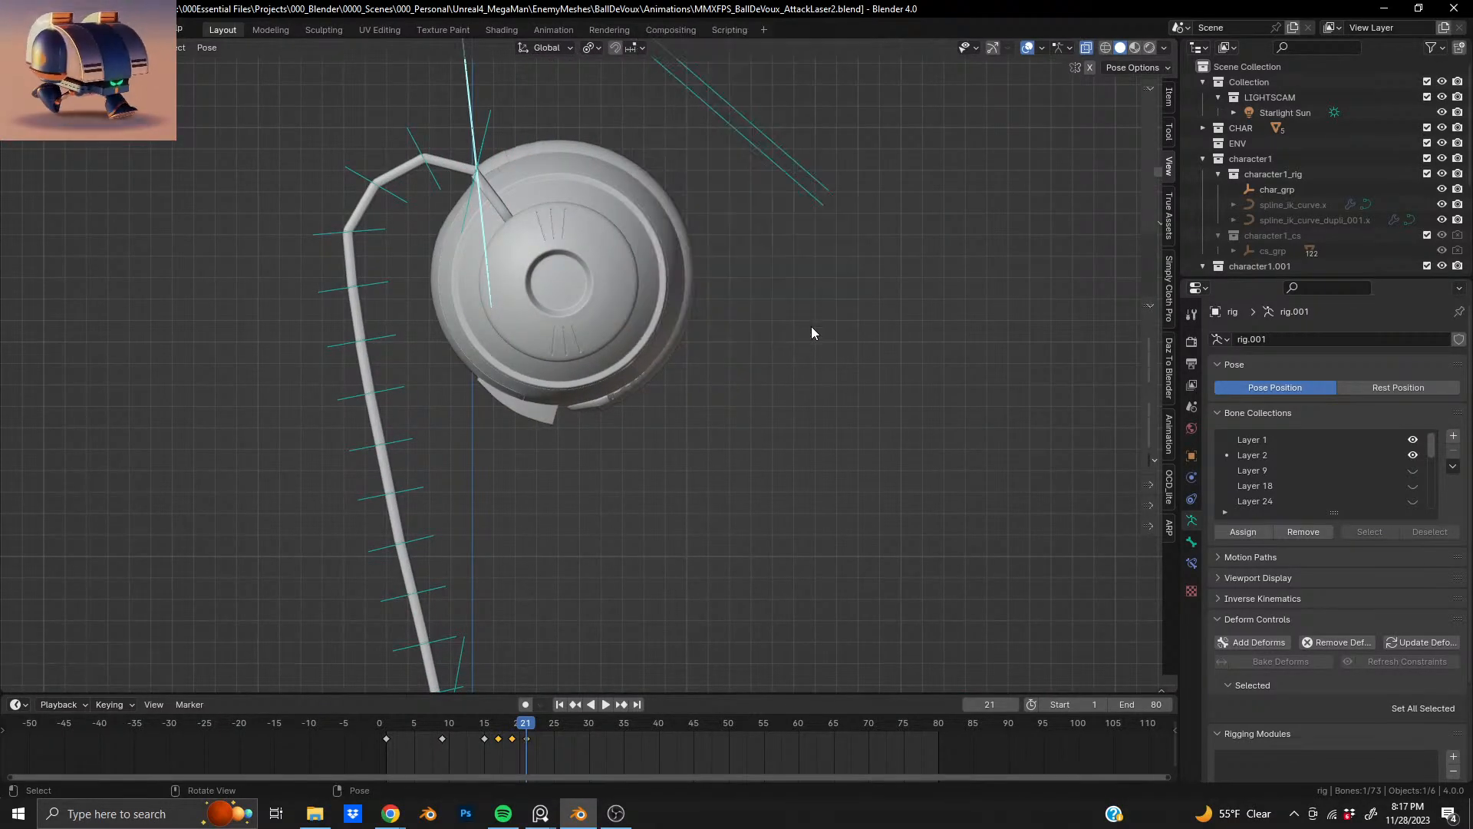
- Duplicate the body keyframe at frame 15 to frame 23
mouse_move(525, 723)
left_mouse_down()
mouse_move(476, 727)
mouse_move(526, 732)
left_mouse_up()
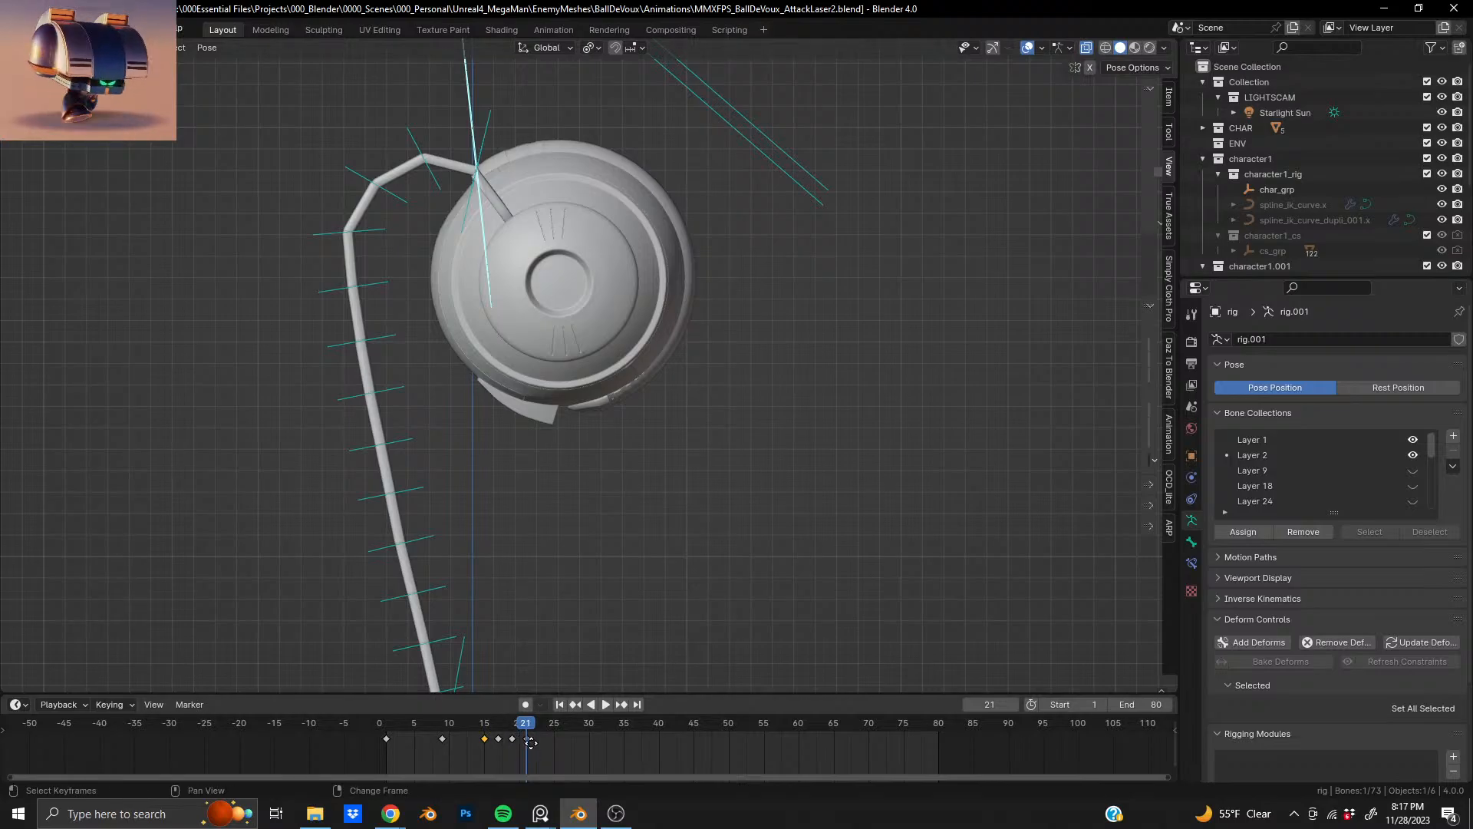
left_click_drag(530, 743, 566, 745)
left_click(588, 746)
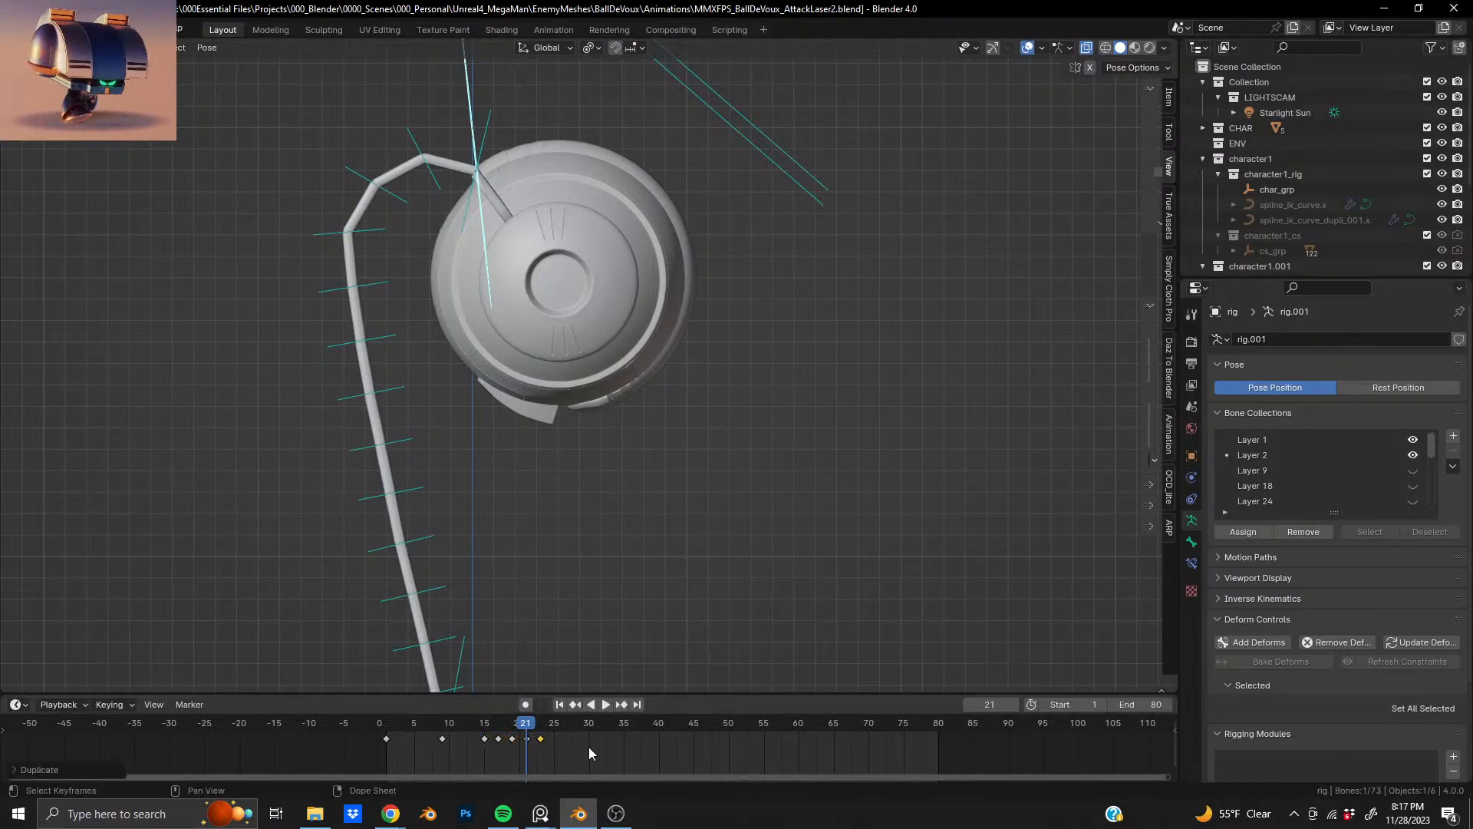
- At frame 17, shift the body control slightly forward in the side view and insert a keyframe
left_click(497, 725)
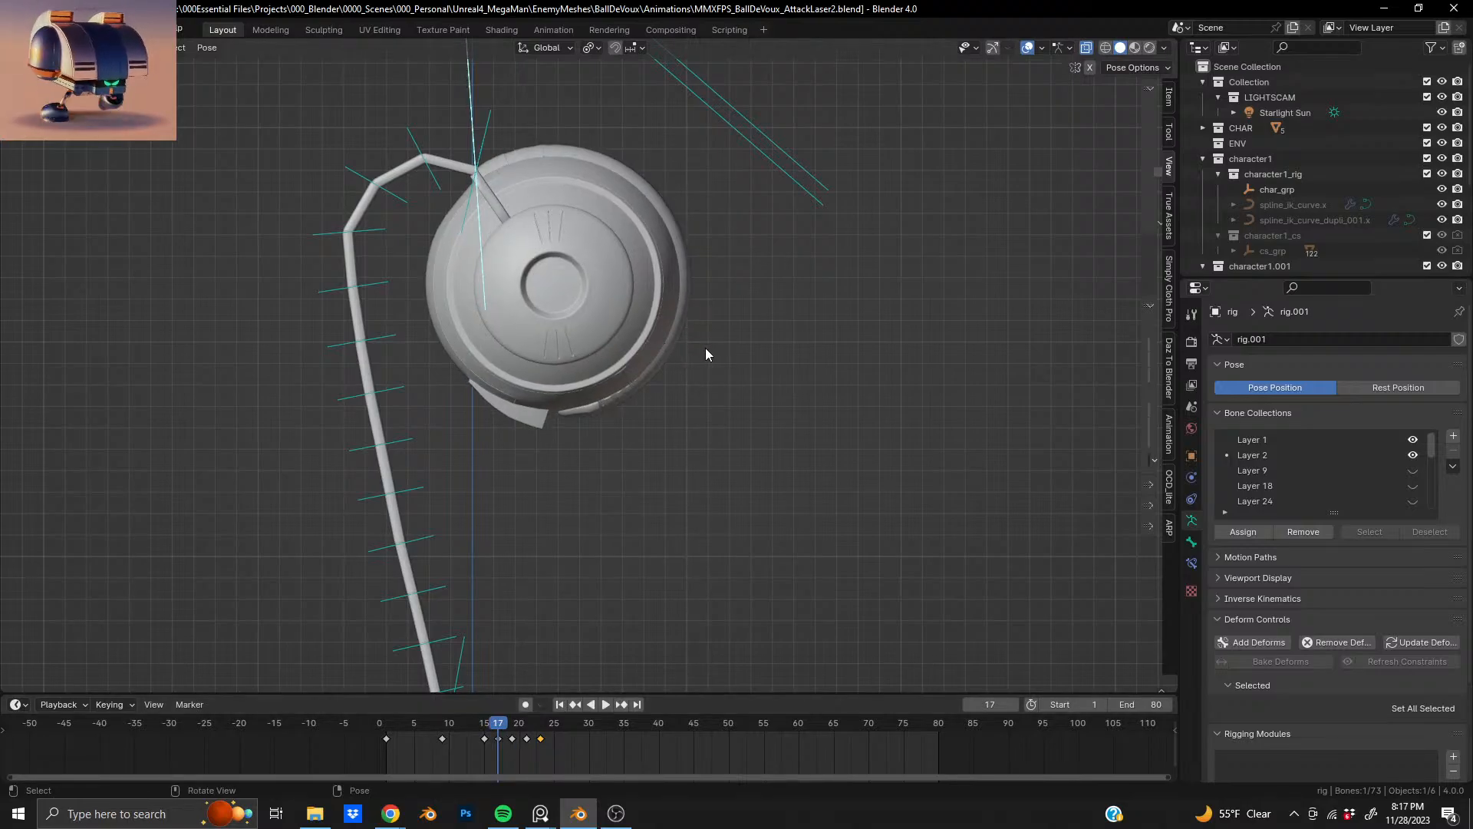
key("g")
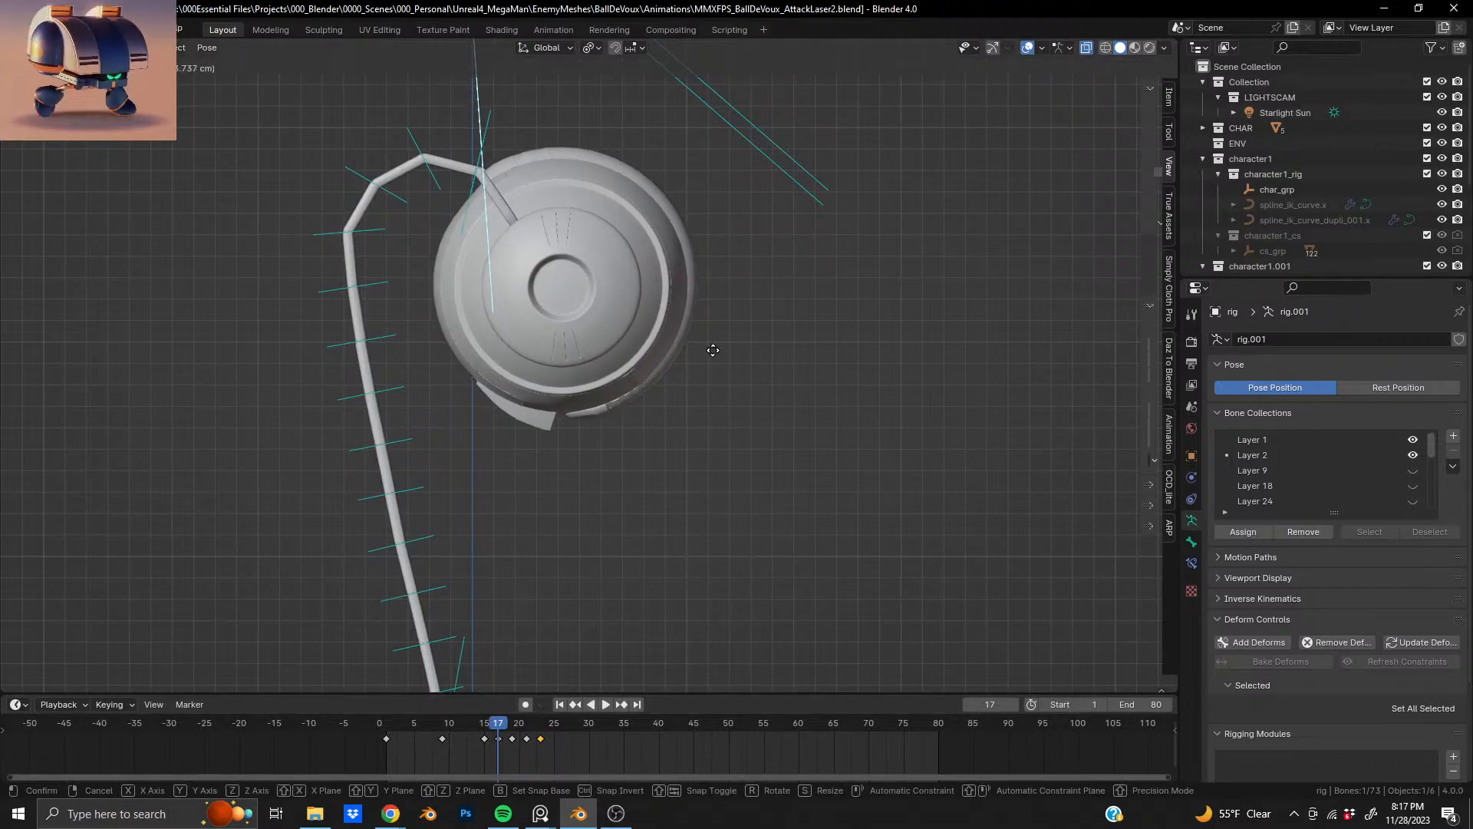
left_click(712, 350)
key("i")
left_click(712, 350)
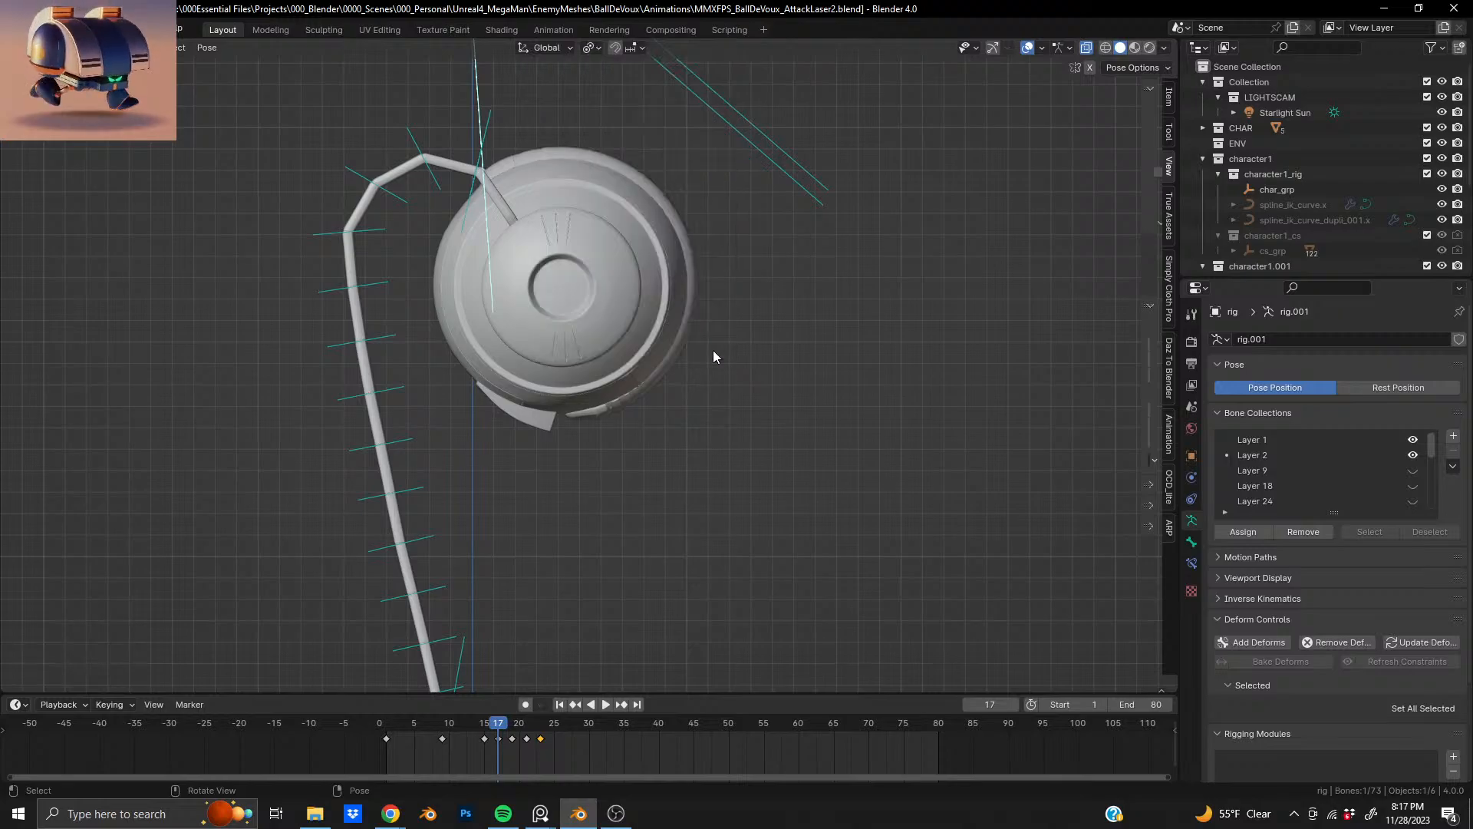
- At frame 19, nudge the body control slightly forward and down, and update its keyframe
key("Up")
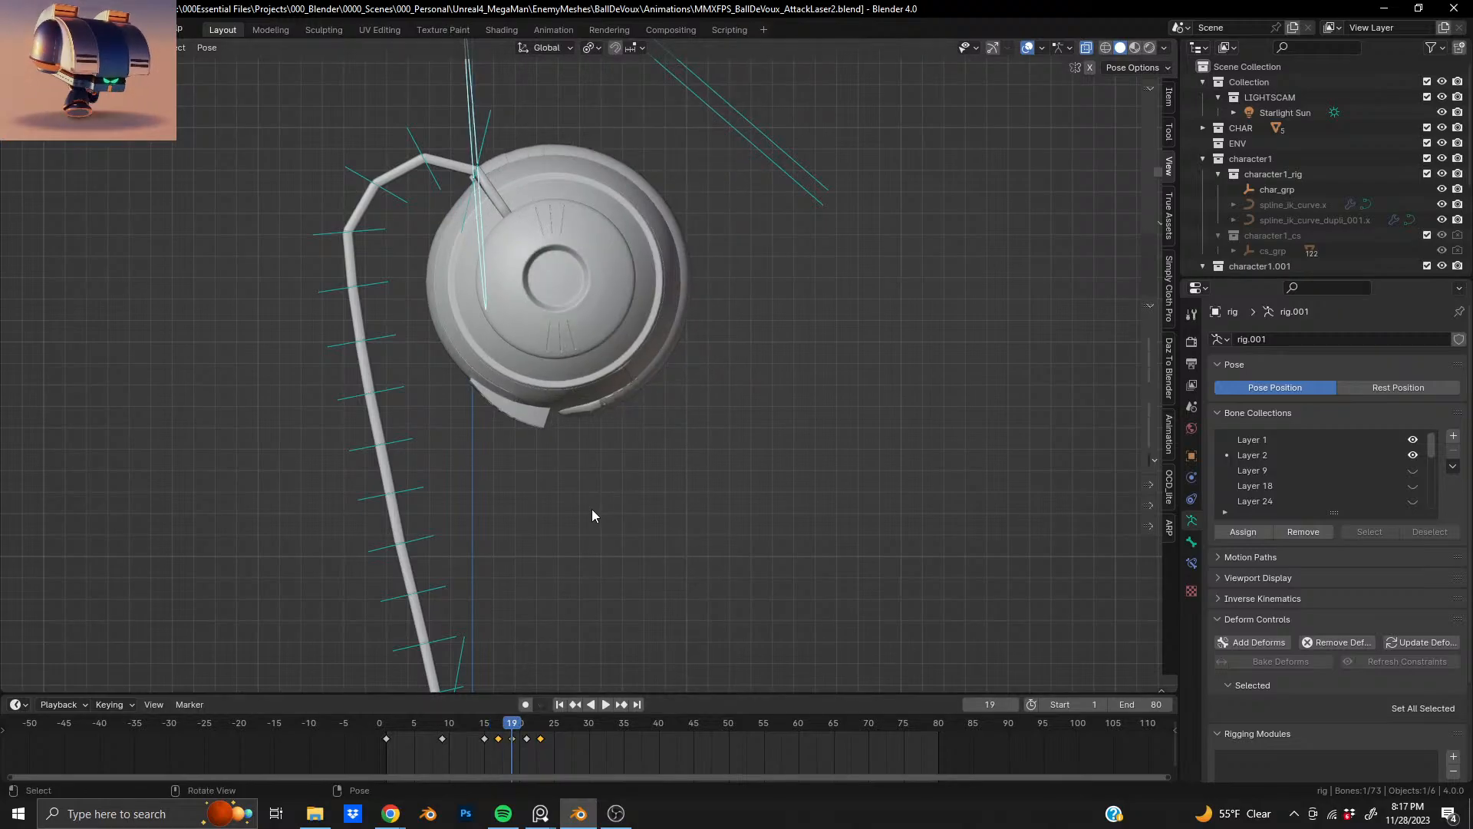
key("i")
left_click(623, 465)
key("g")
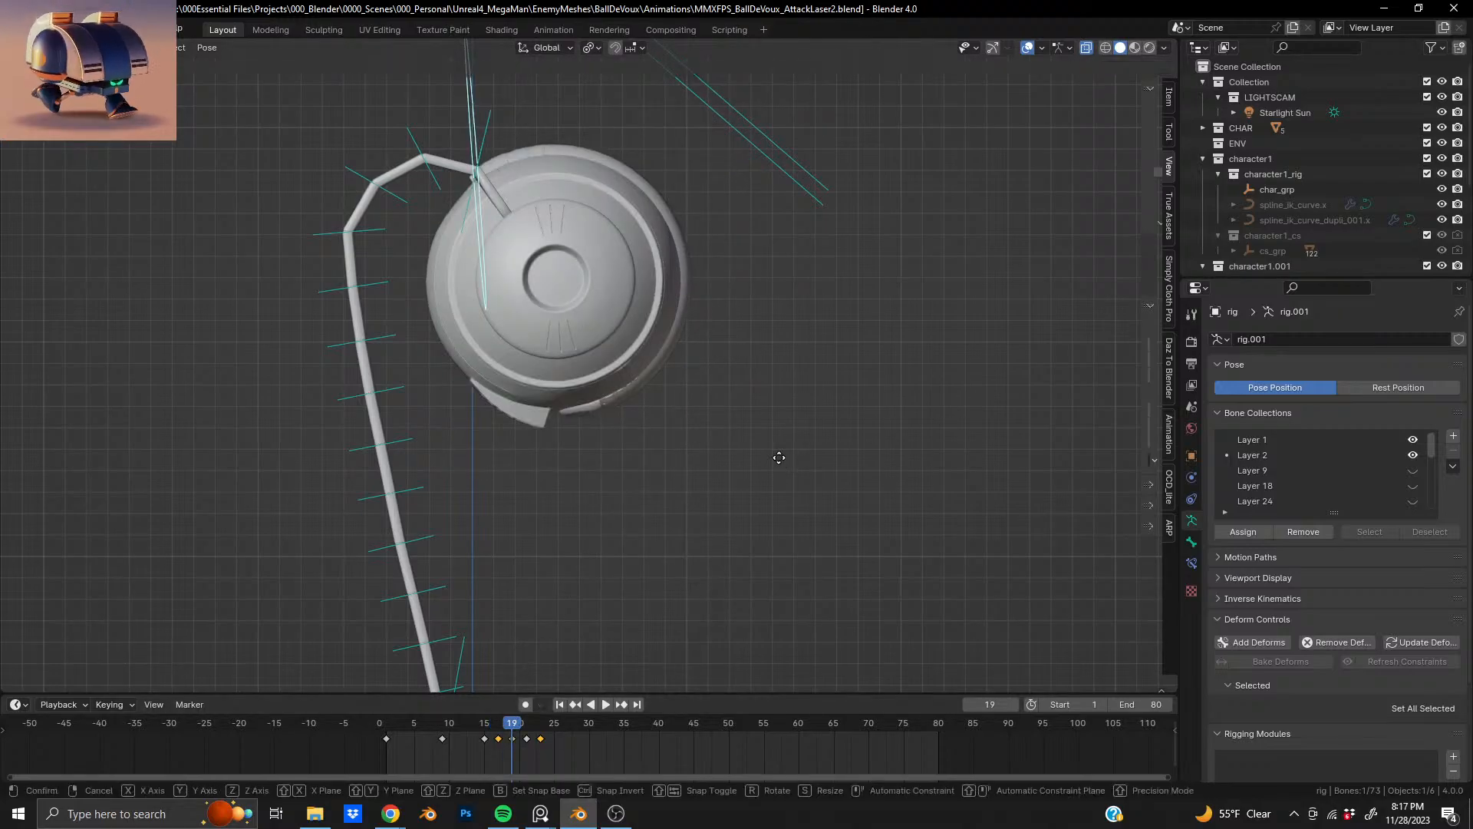
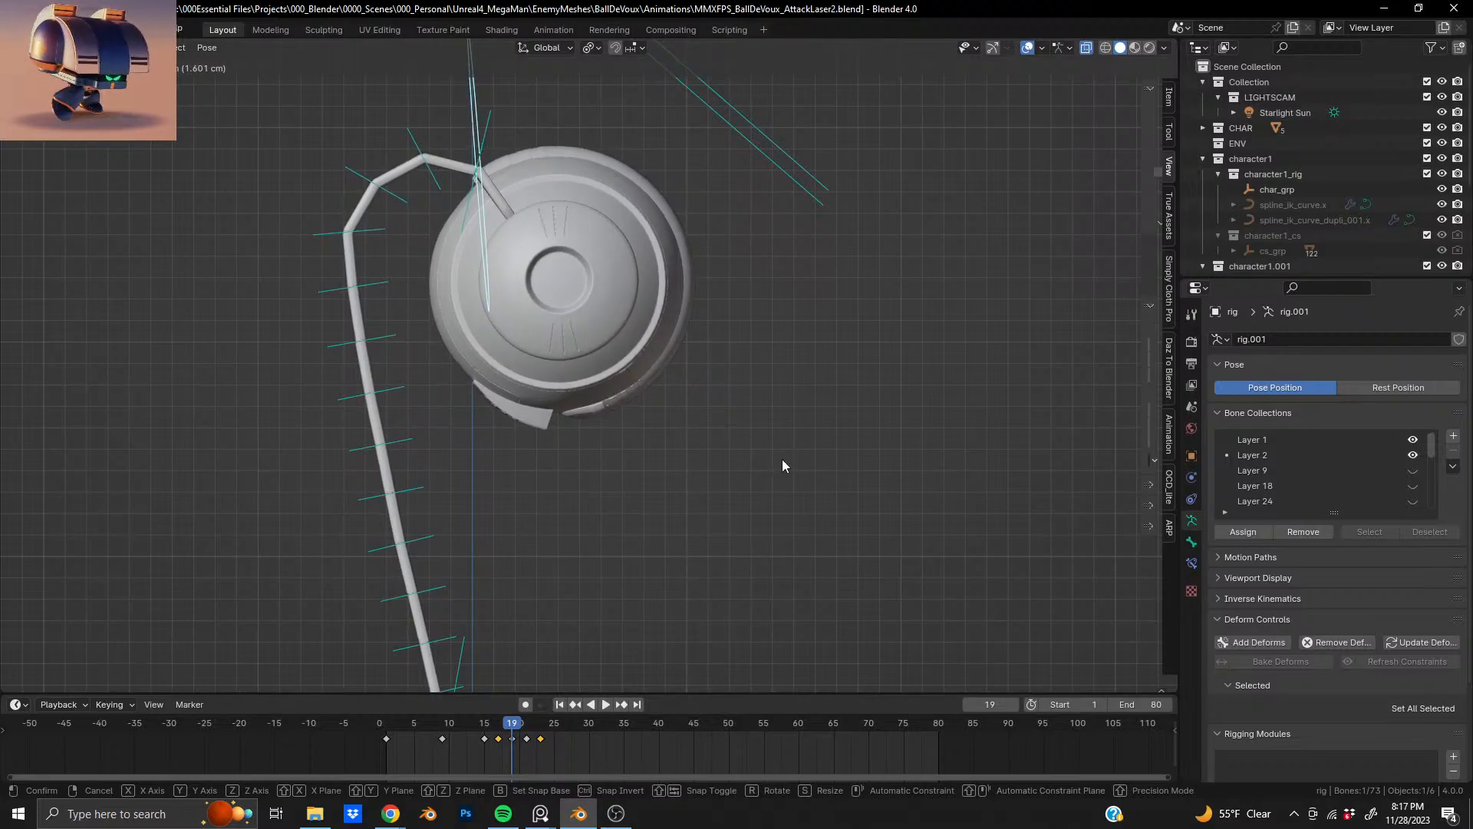
left_click(781, 459)
key("i")
left_click(781, 459)
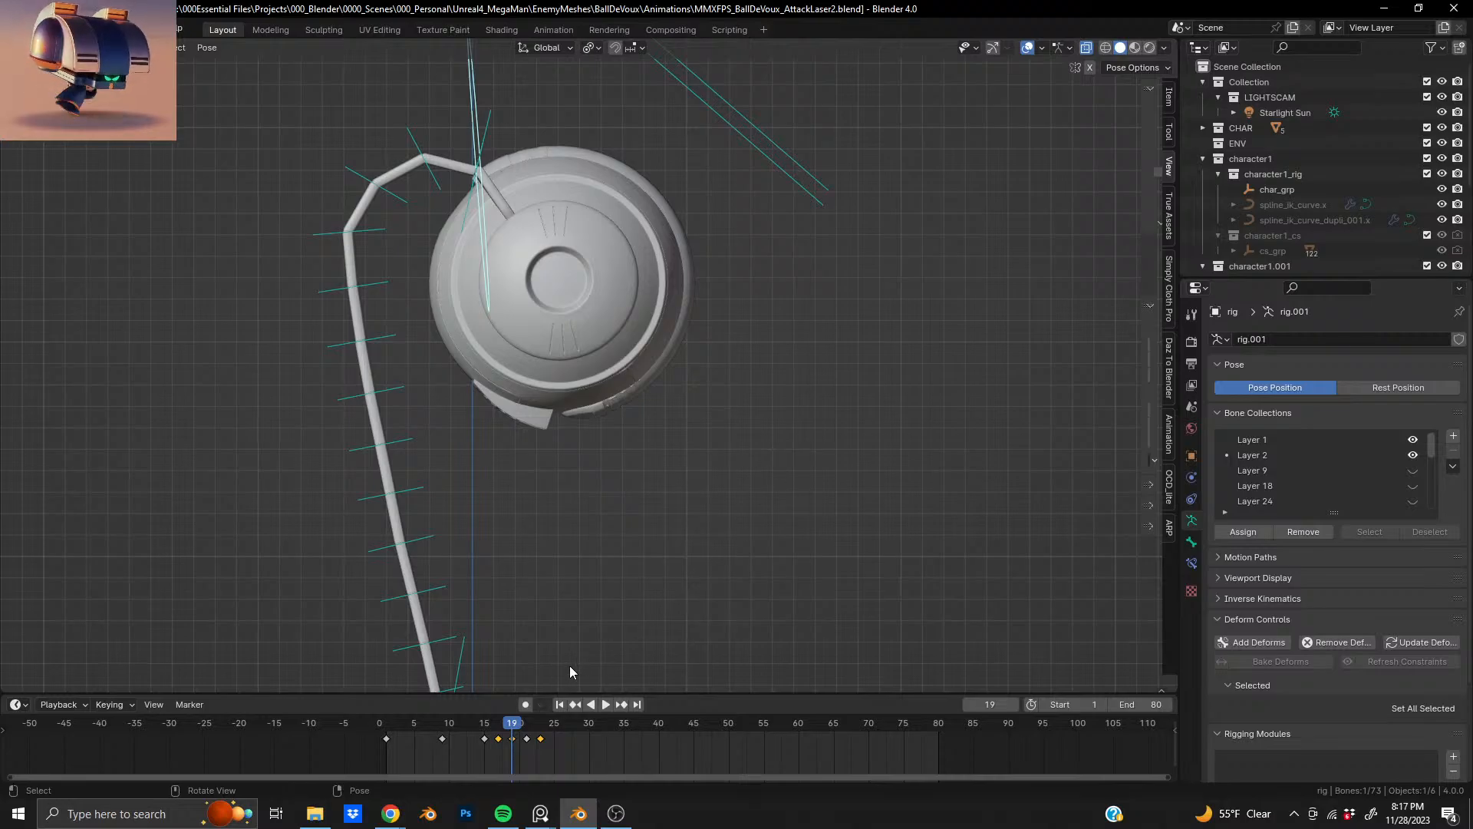
- At frame 21, shift the body control slightly forward and insert a Whole Character (Selected Bones Only) keyframe
key("Up")
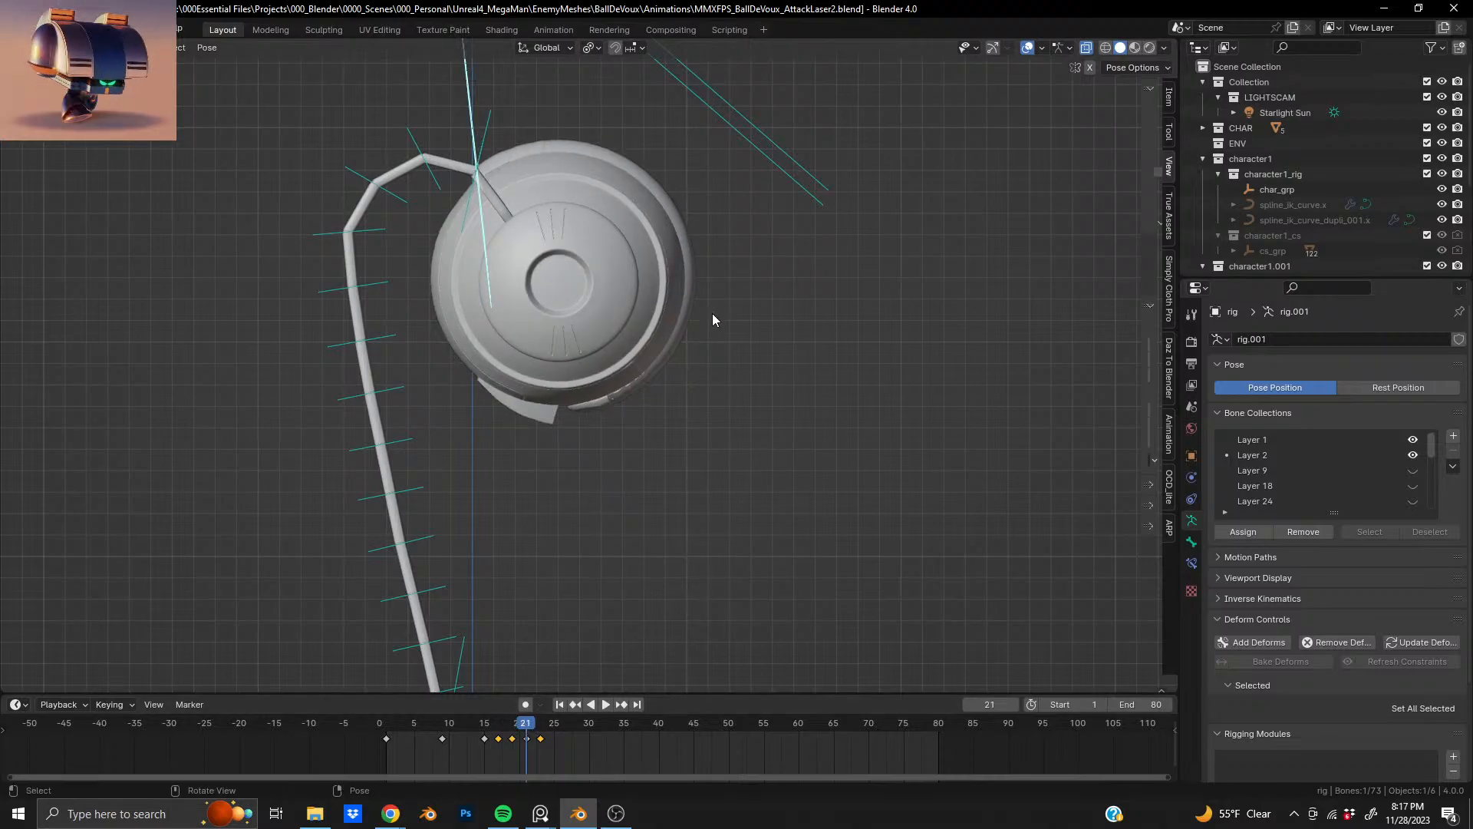
key("g")
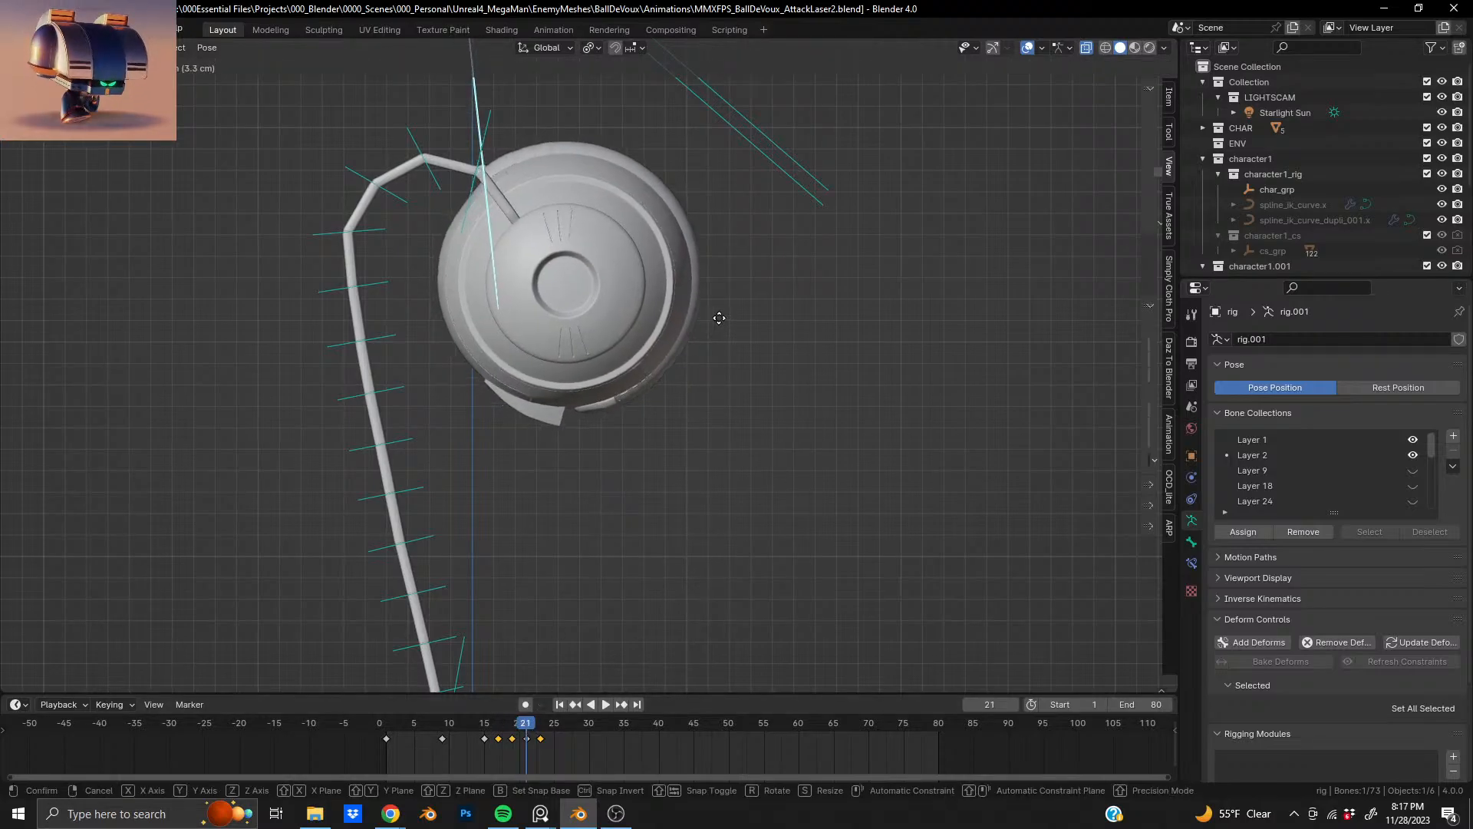
left_click(720, 319)
key("i")
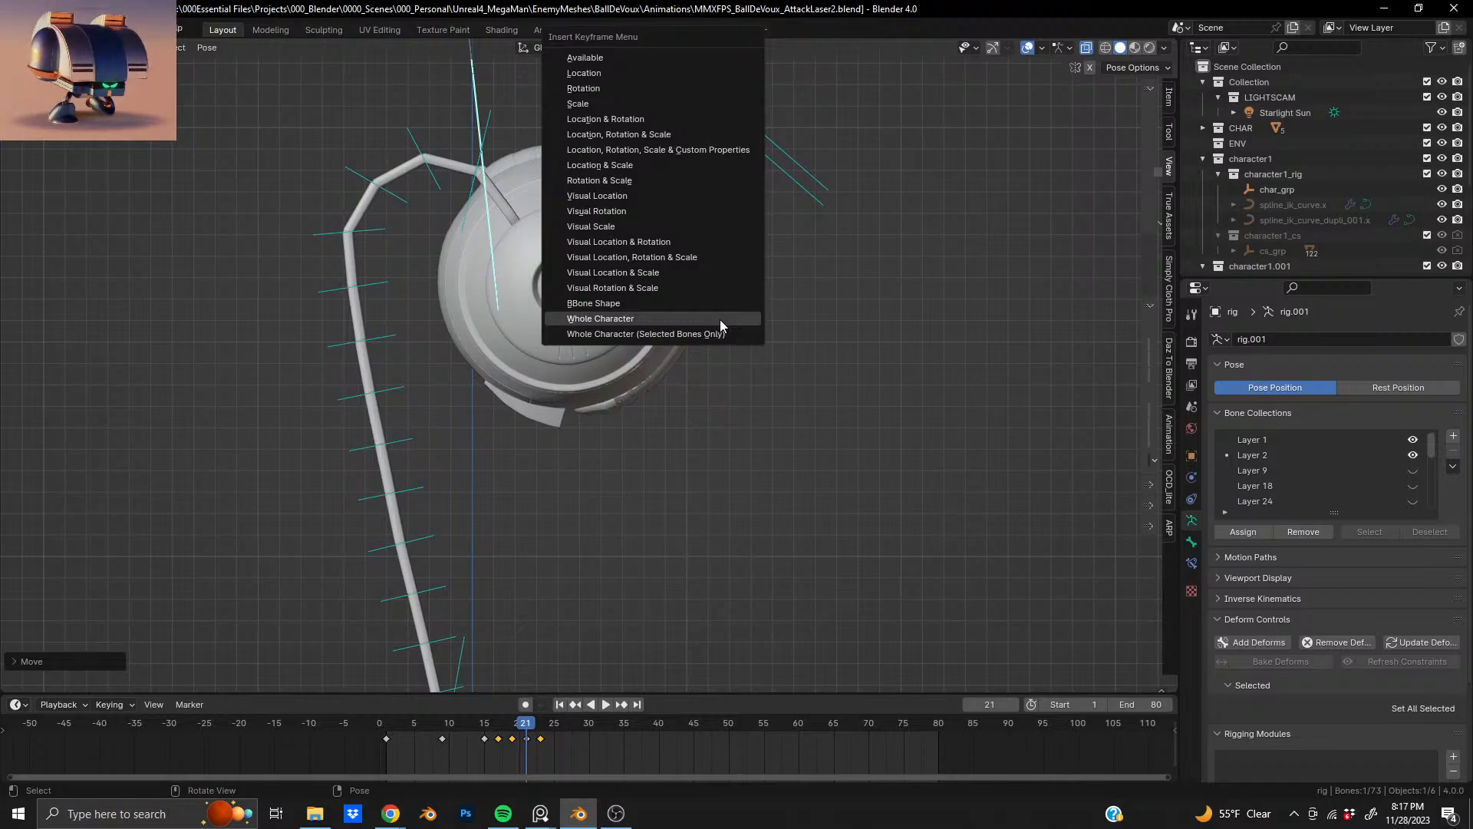
left_click(691, 333)
- Play back the shake, and duplicate the keyframes at frames 17, 19 and 21 to frames 25, 27 and 29
key("space")
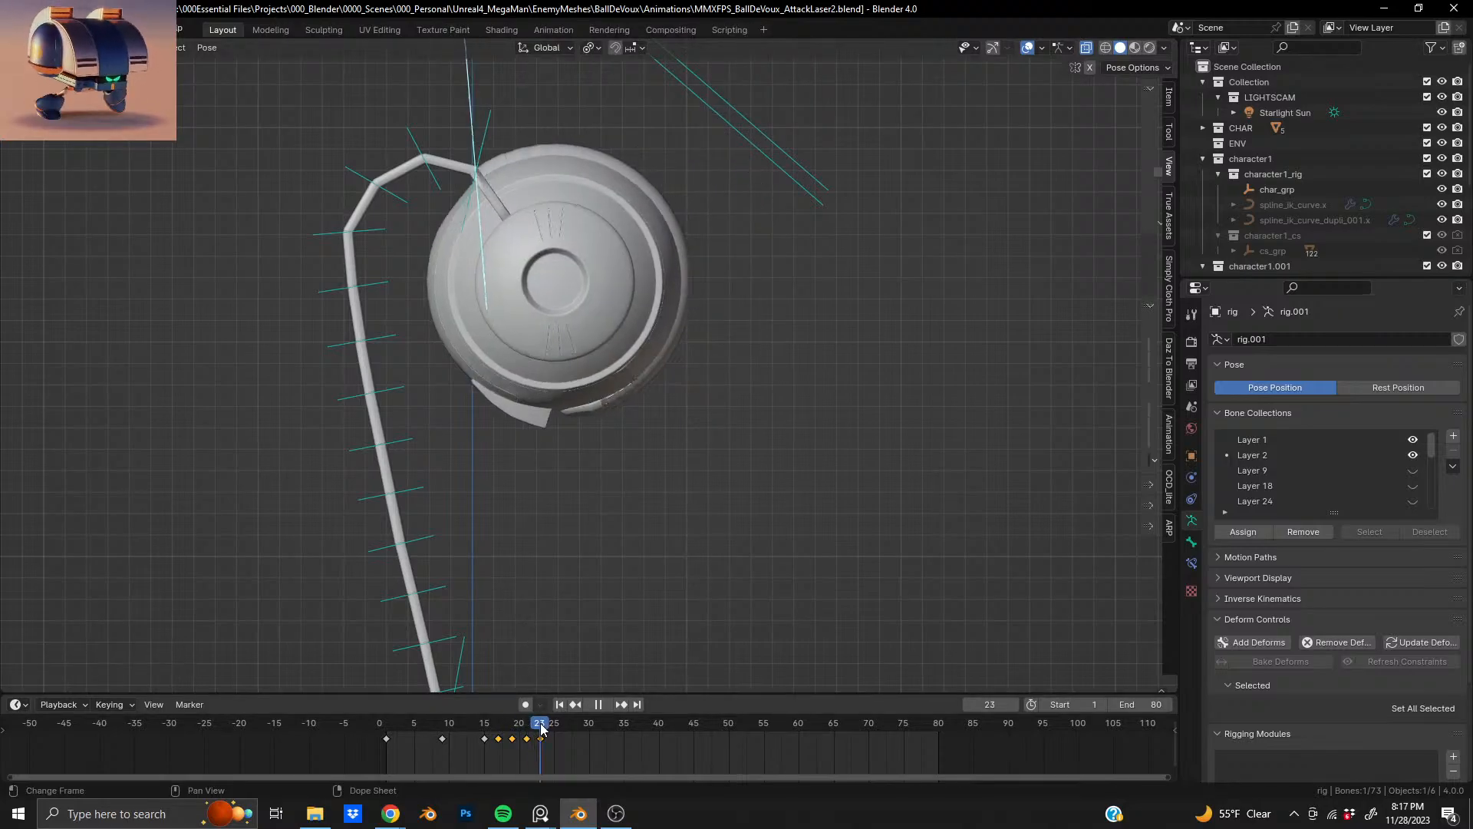
left_click_drag(541, 729, 520, 766)
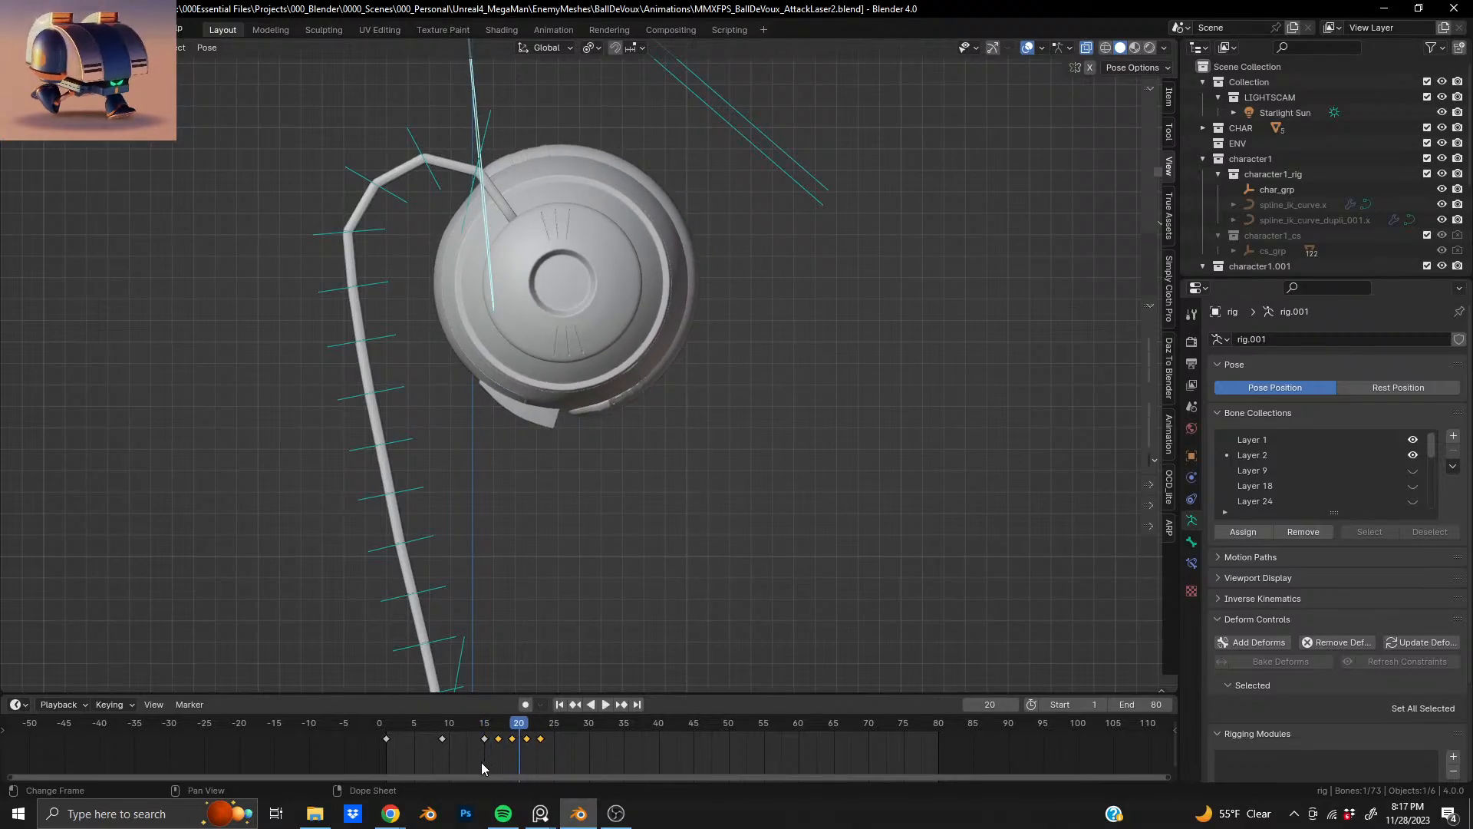
left_click_drag(499, 758, 533, 738)
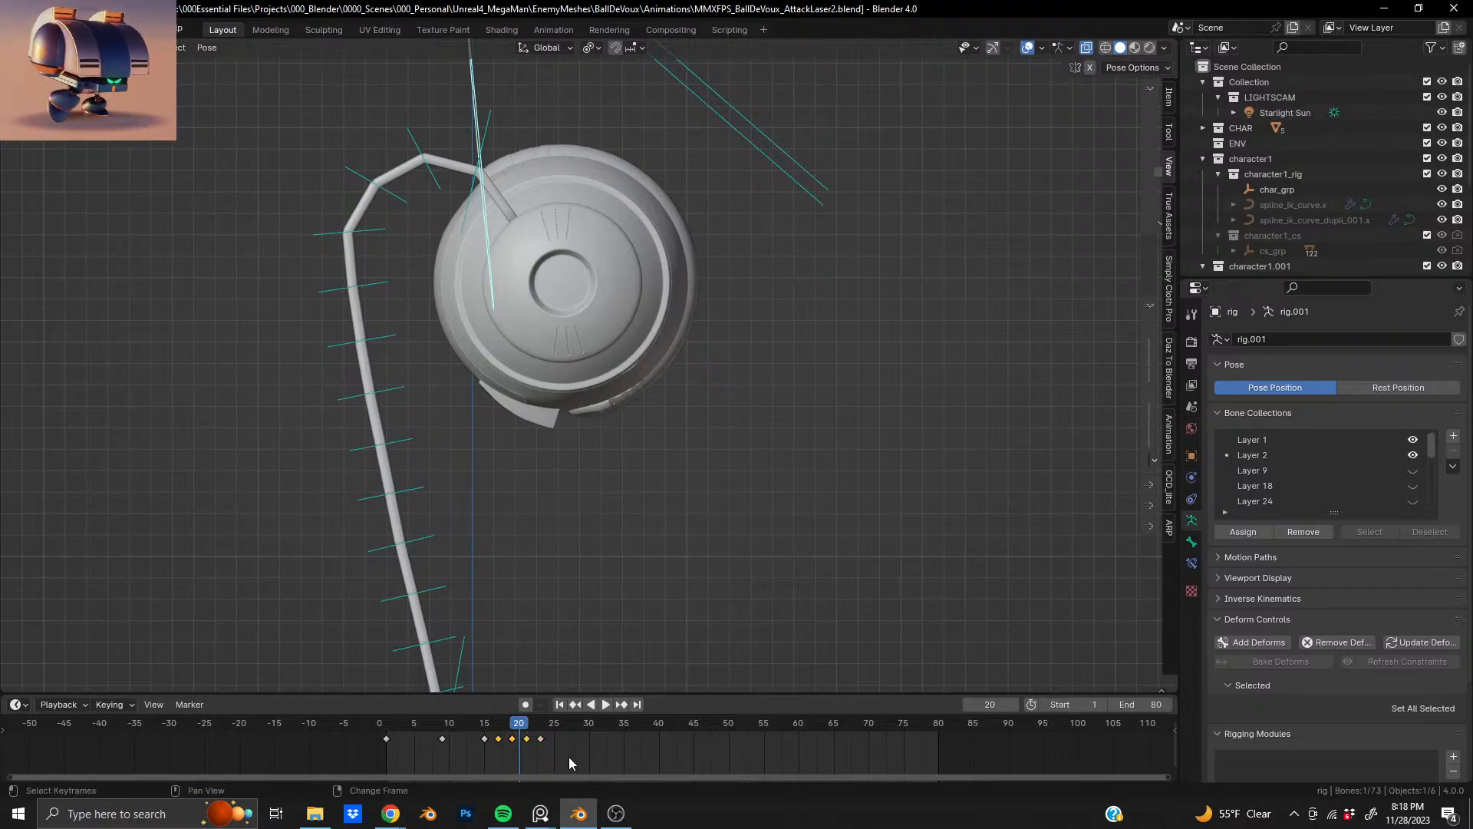
key("g")
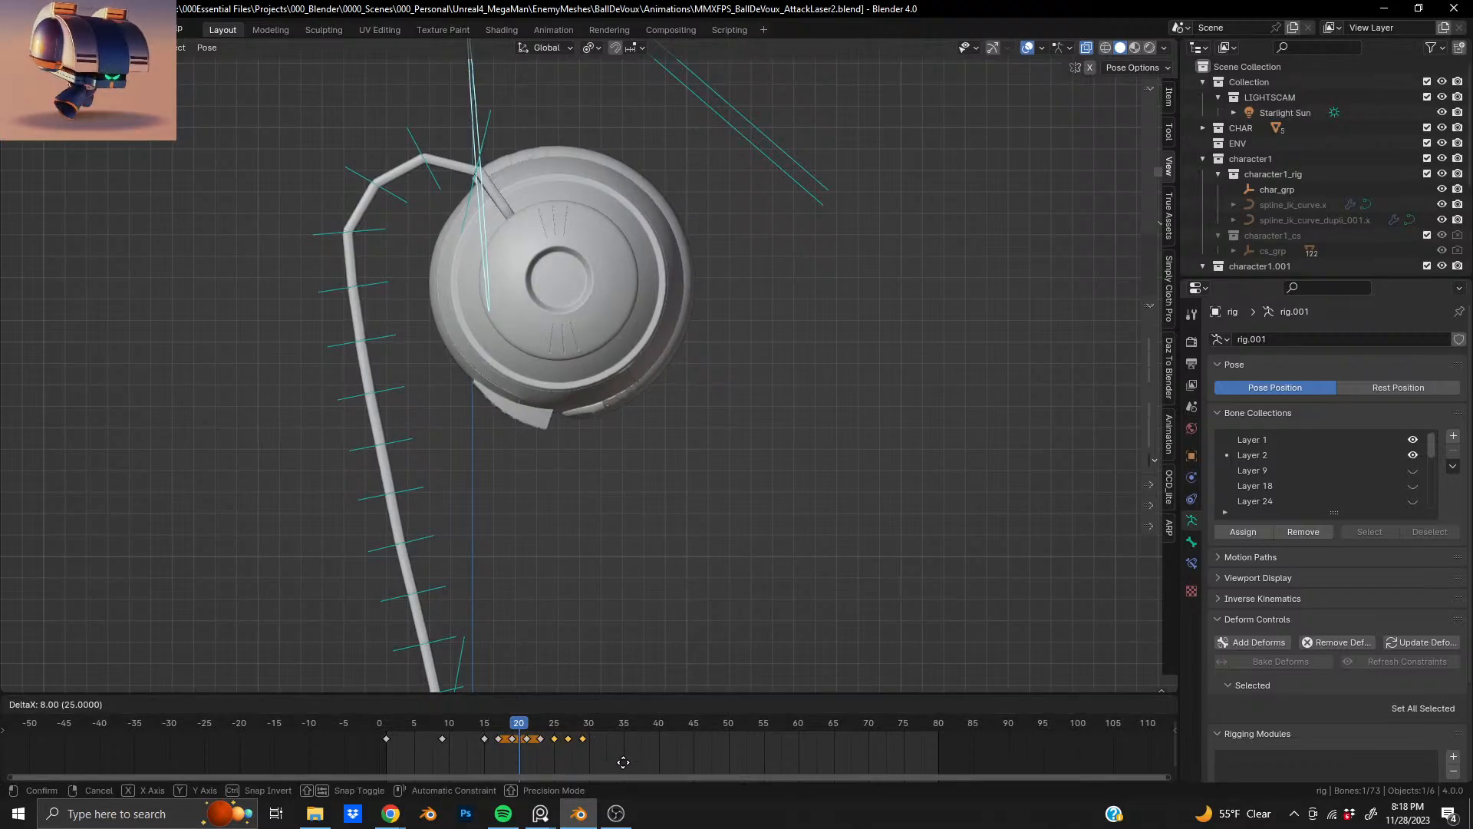
left_click(623, 762)
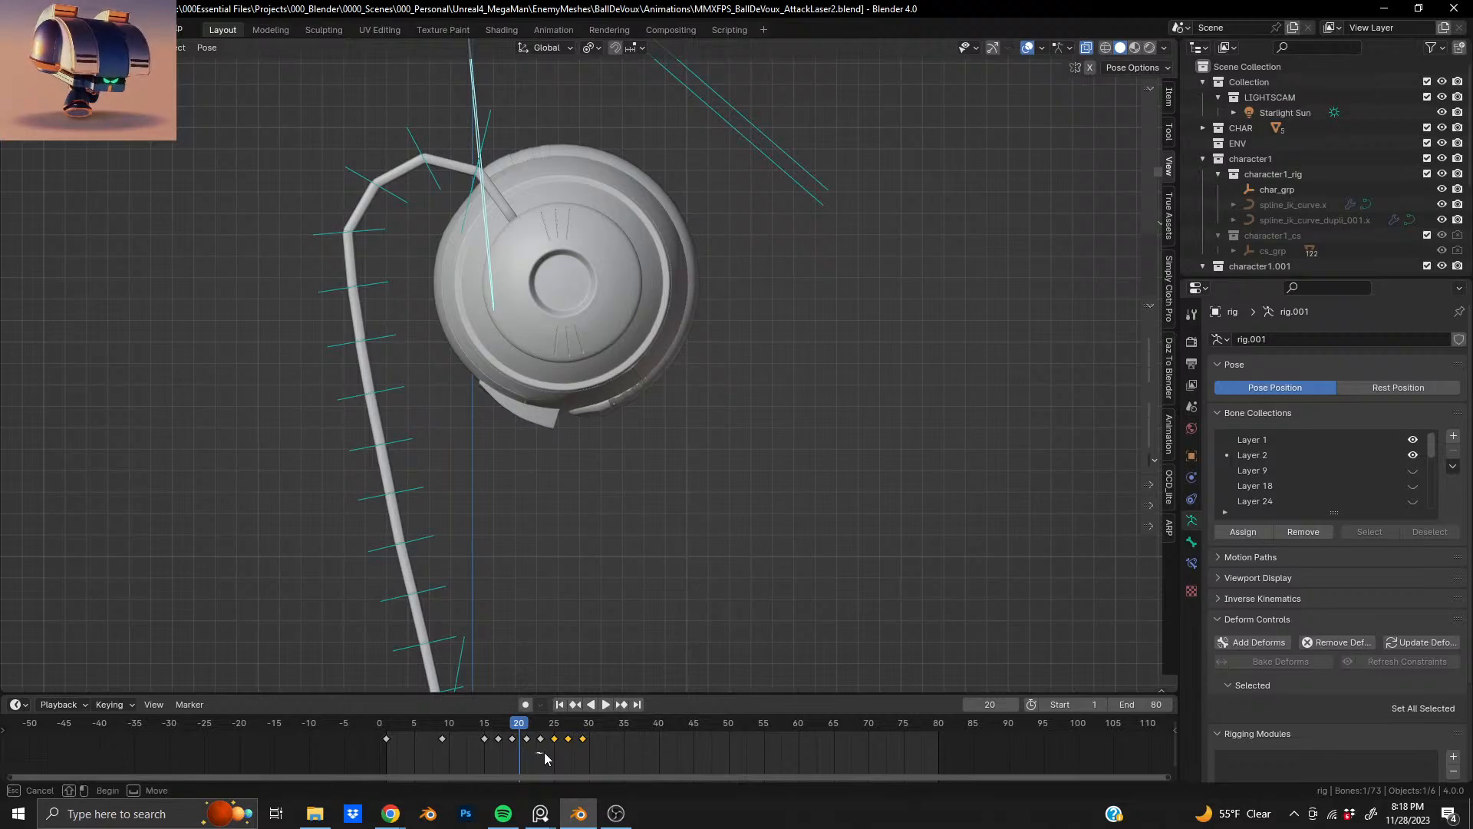
- Duplicate the keyframes at frames 23 to 29 so the copies fall on frames 31, 33, 35 and 37
left_click_drag(536, 752, 600, 738)
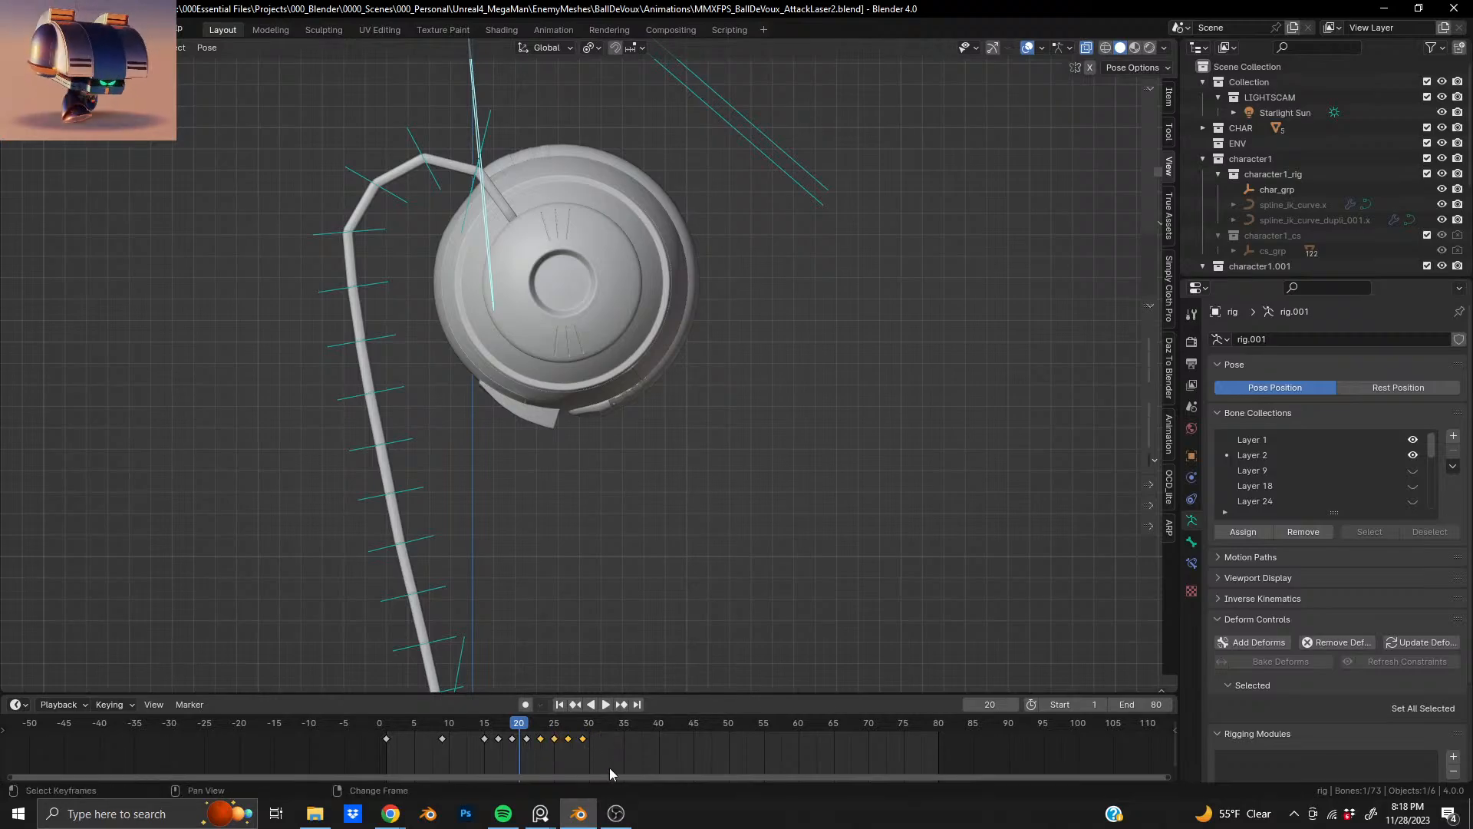
key("shift+d")
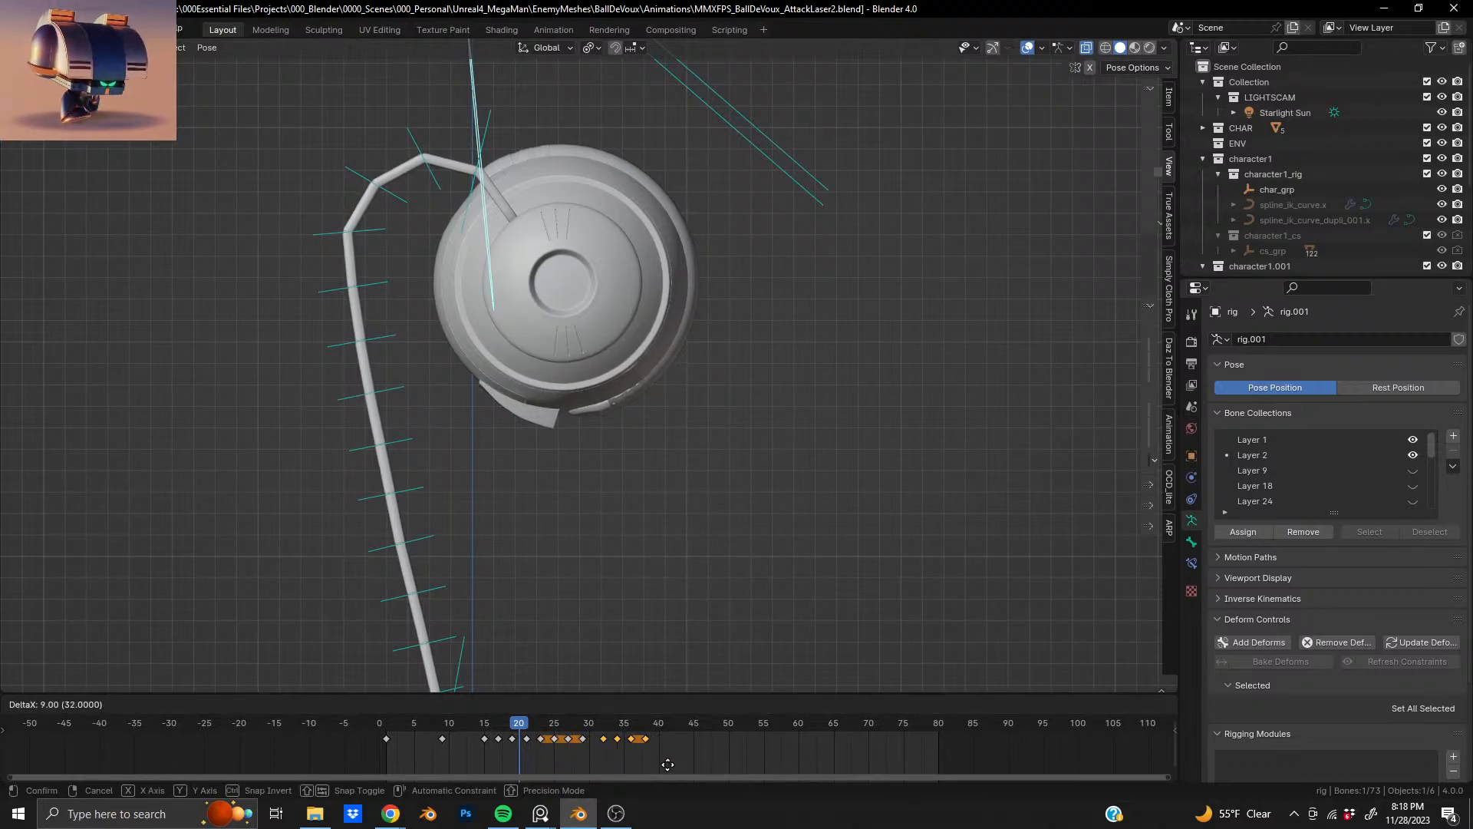
left_click(661, 763)
key("ctrl+z")
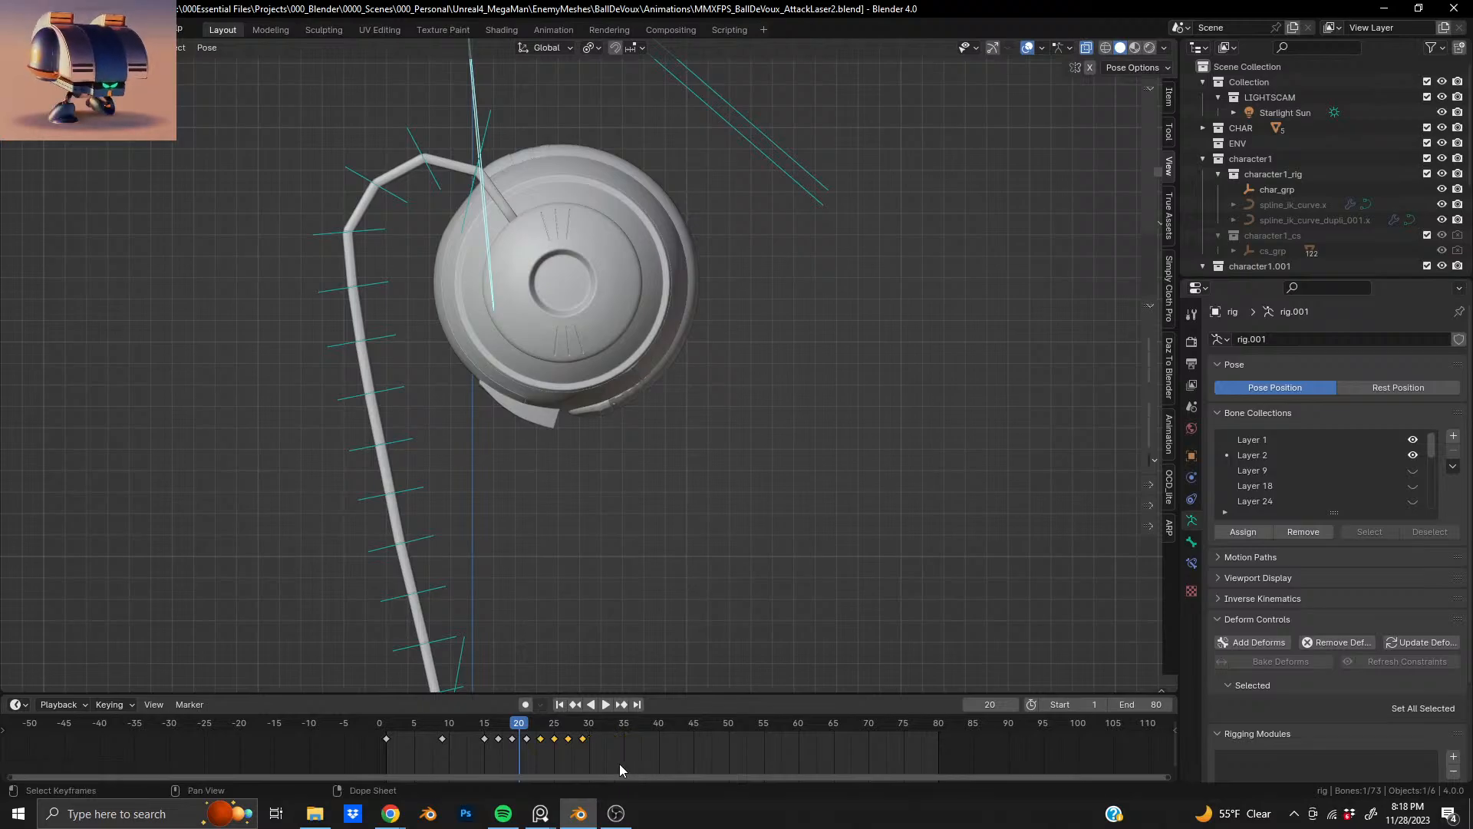
key("shift+d")
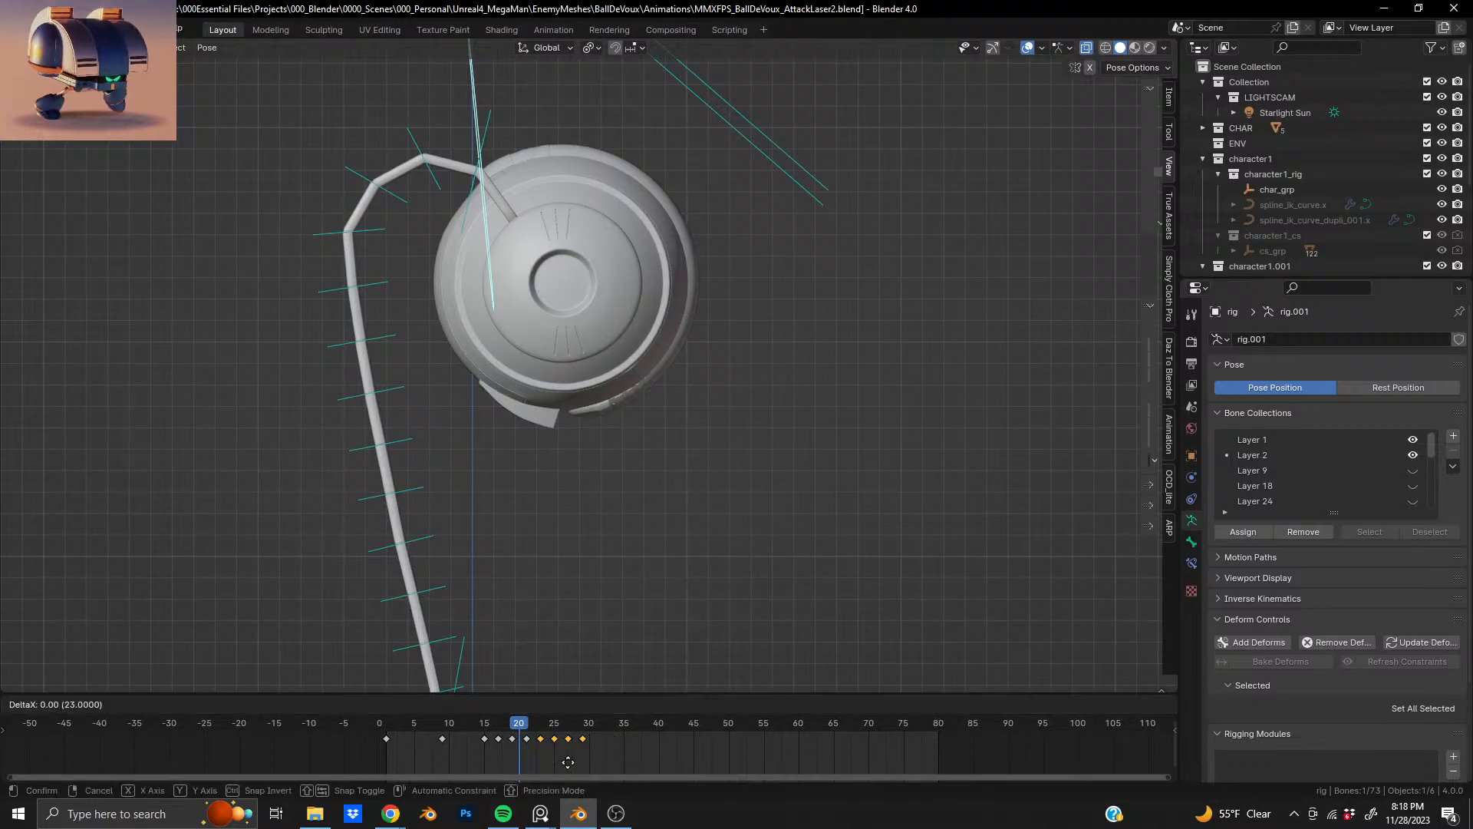
left_click(623, 765)
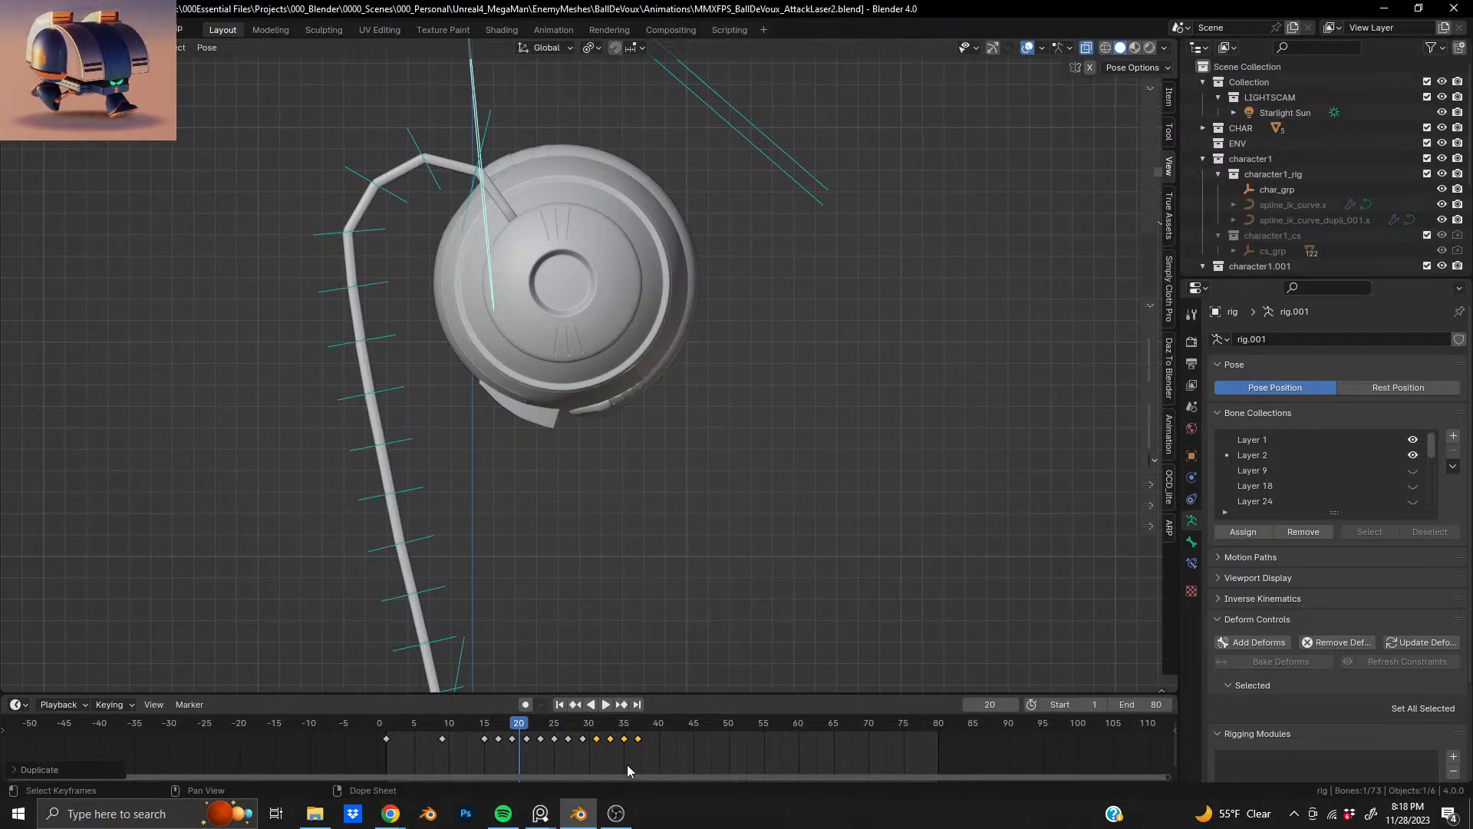
- Review the shake around frames 35 to 37, and duplicate the keyframes at frames 31 to 37 to frames 39 to 45
key("space")
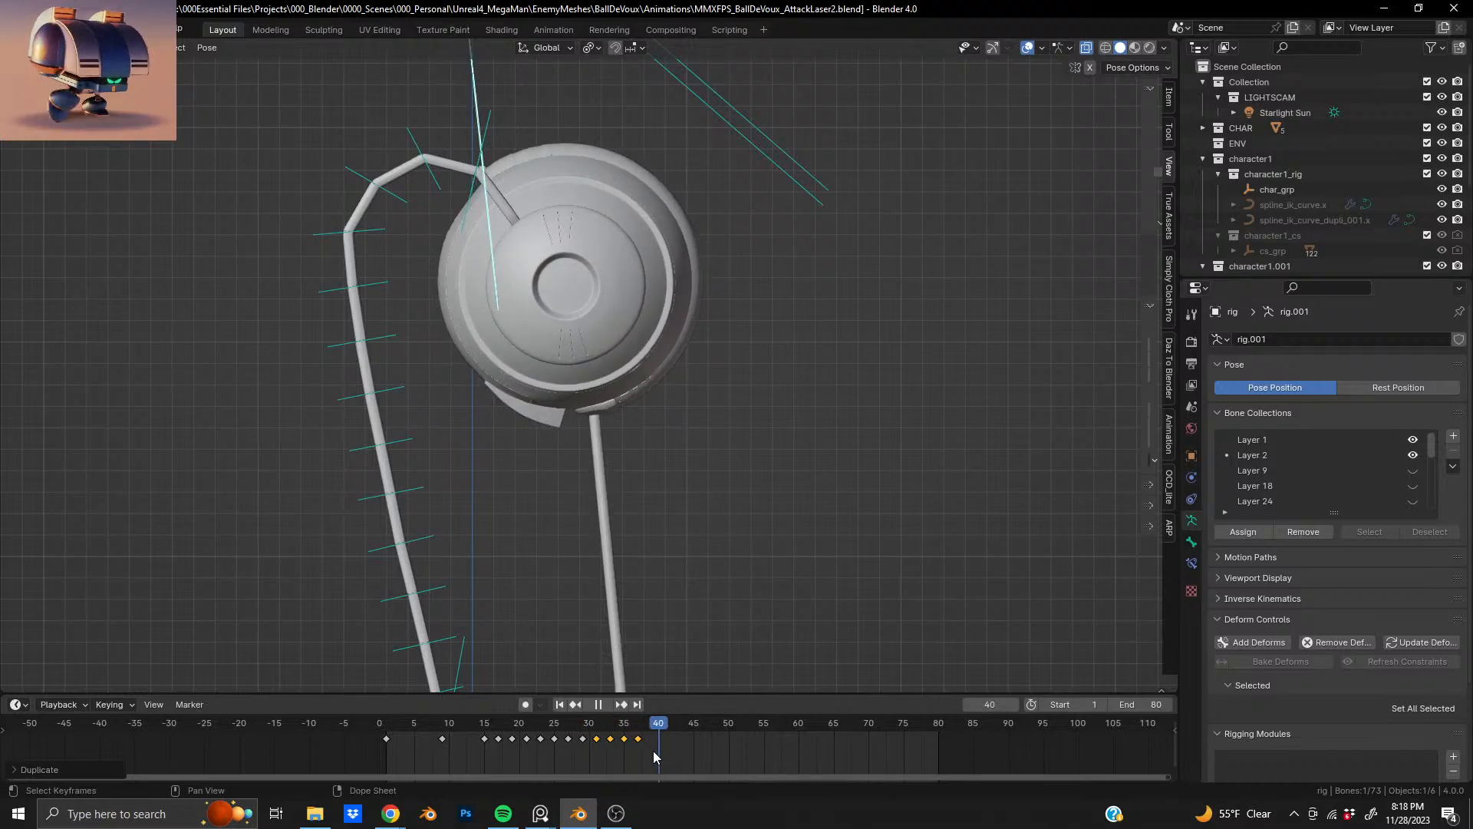
left_click(585, 754)
left_click_drag(585, 758, 637, 764)
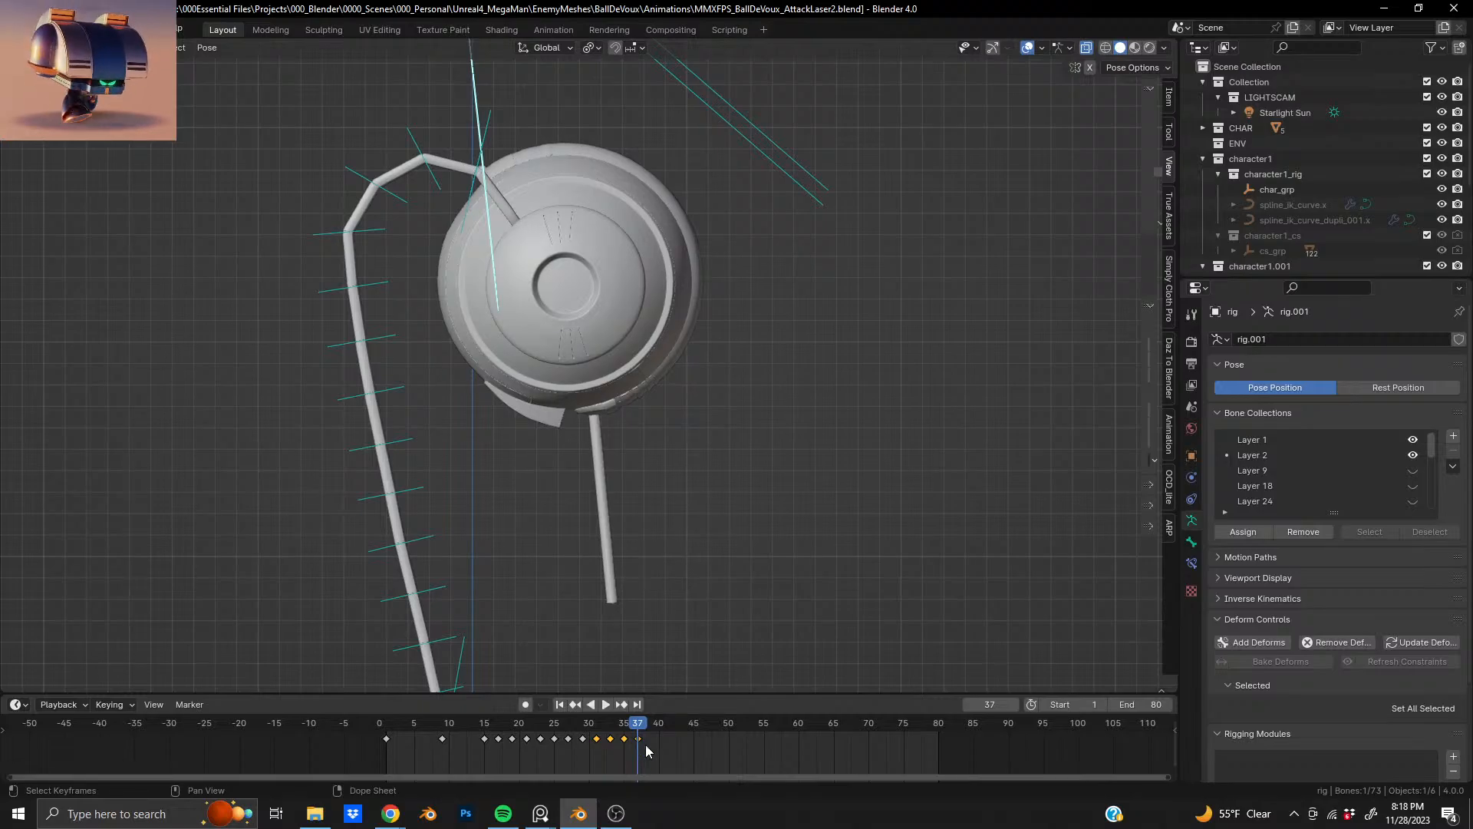
mouse_move(646, 727)
left_mouse_down()
mouse_move(594, 735)
mouse_move(626, 739)
left_mouse_up()
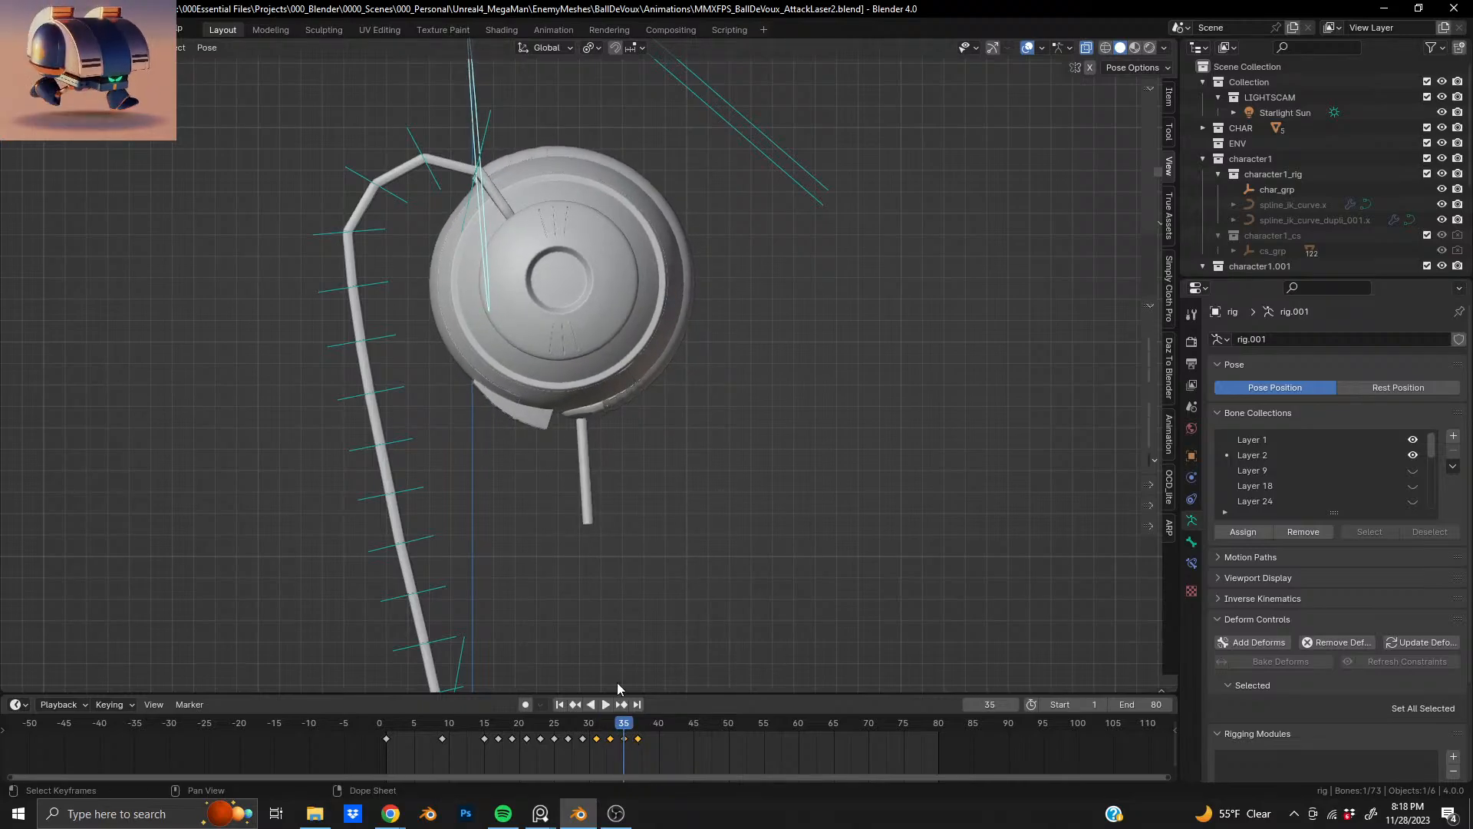
middle_click_drag(647, 575, 620, 413, "shift")
left_click_drag(624, 724, 624, 726)
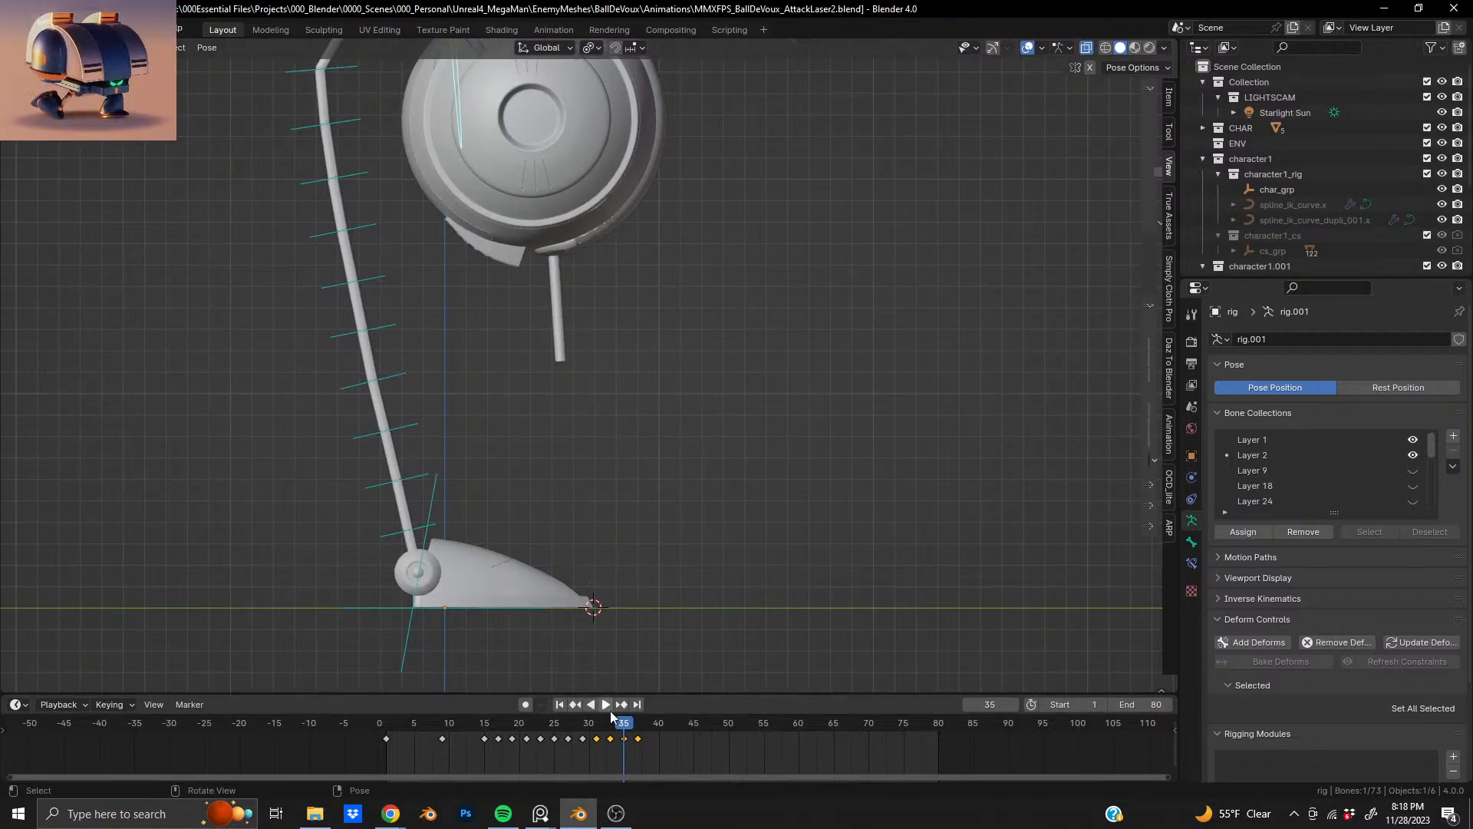
left_click_drag(621, 725, 641, 729)
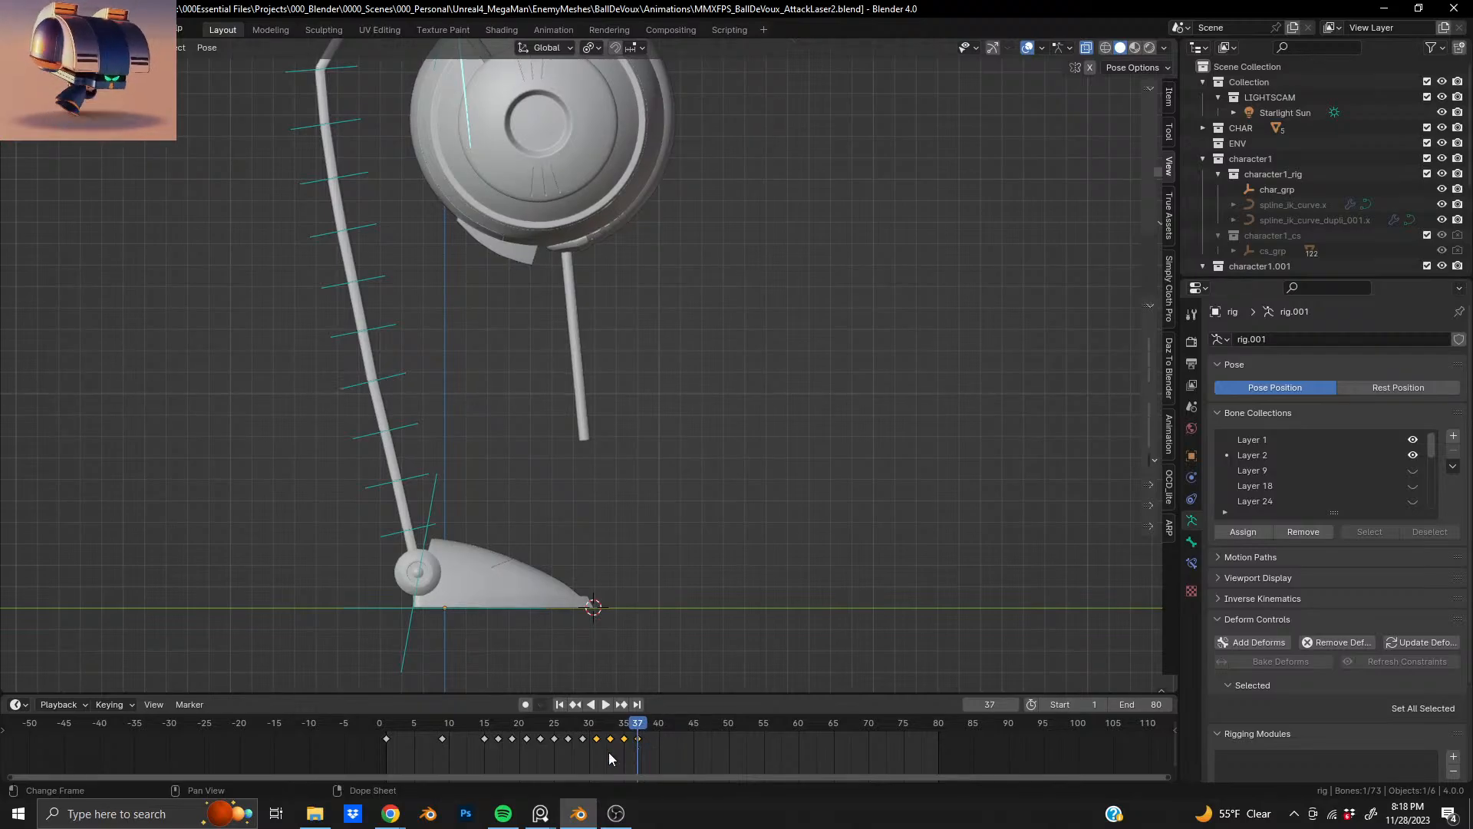
key("shift+d")
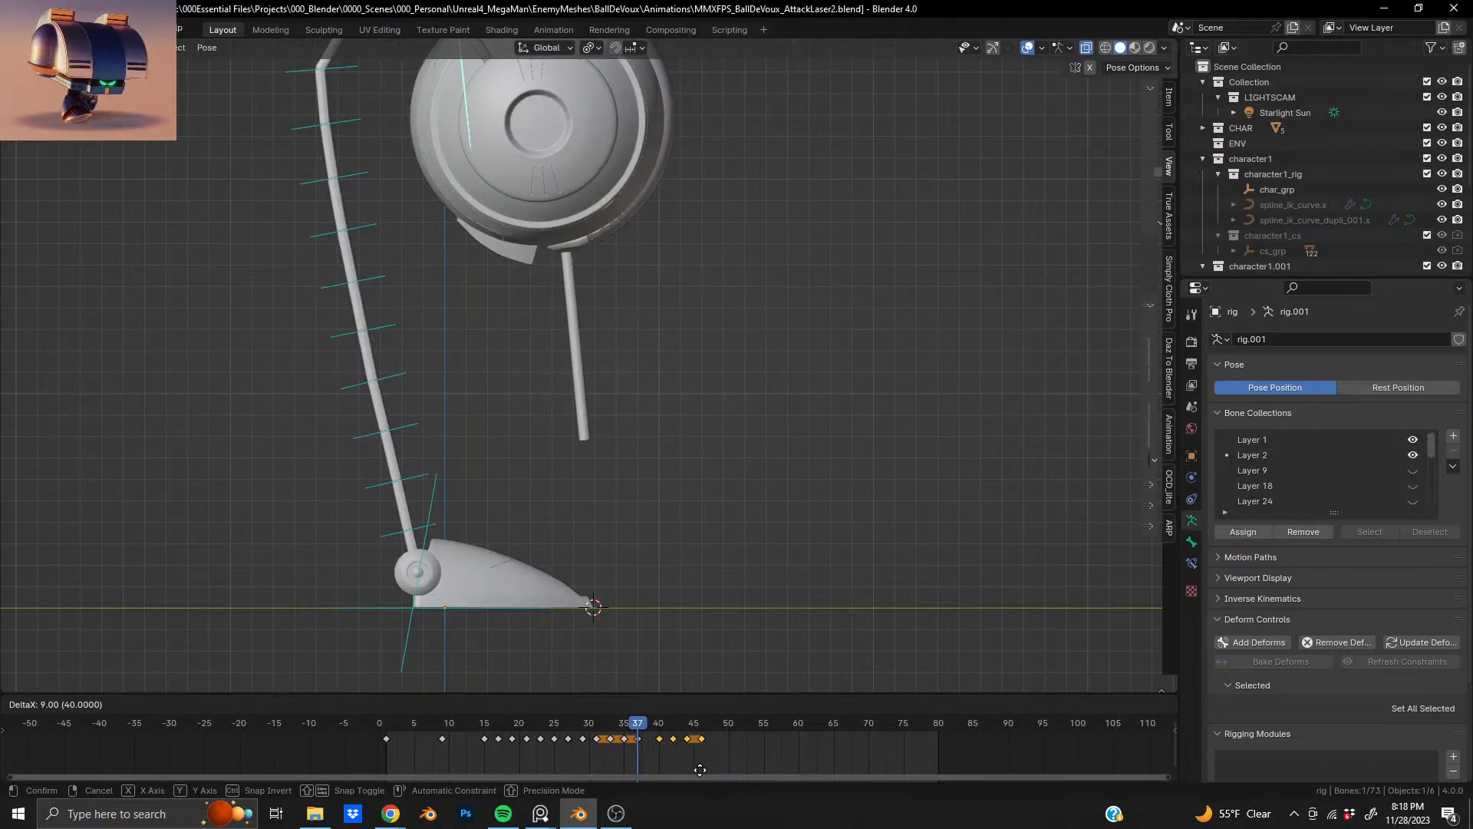
left_click(691, 771)
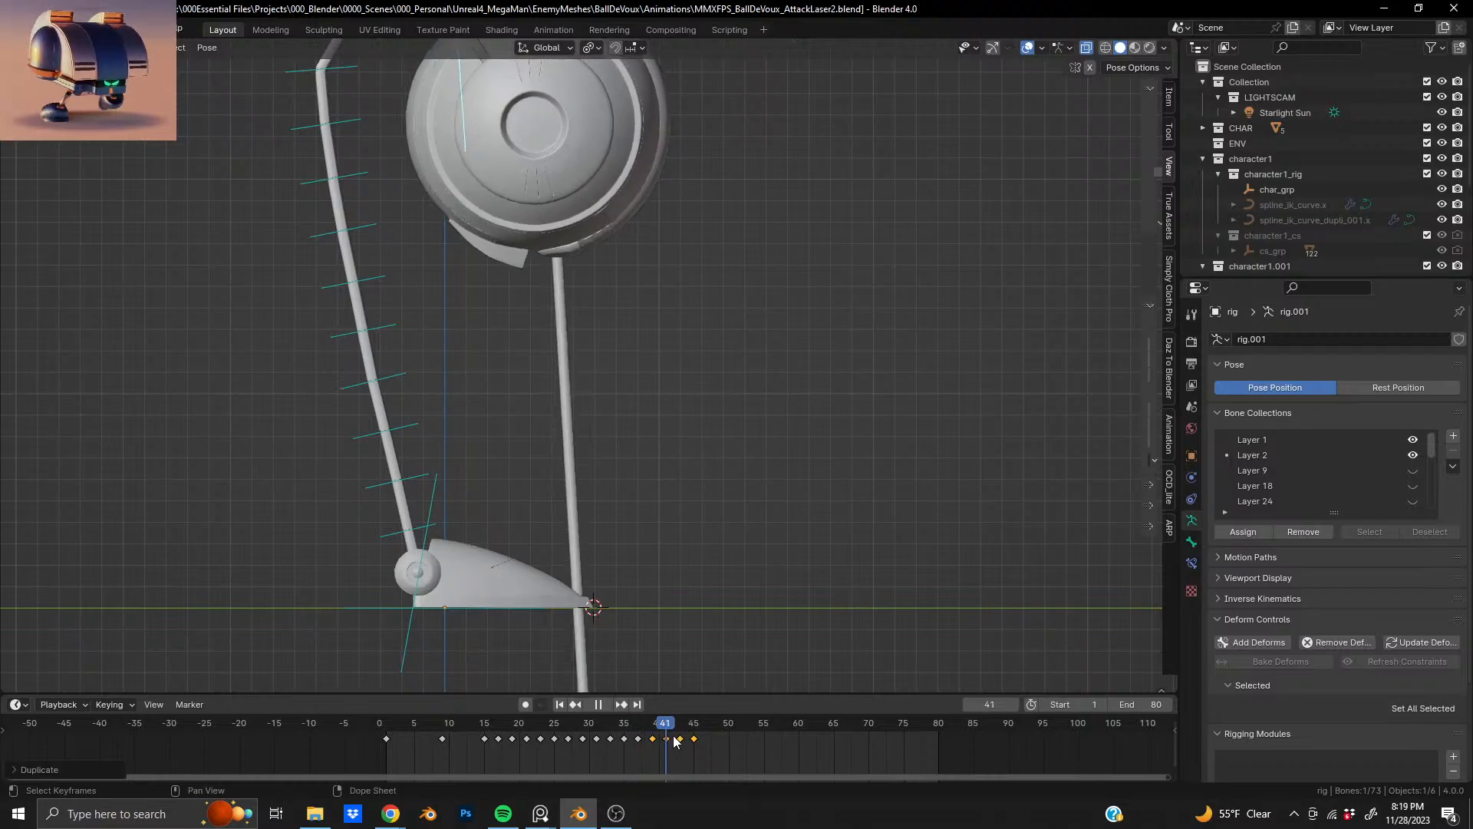
- Duplicate the keyframes at frames 39 to 45 so the copies fall on frames 47, 49, 51 and 53
left_click_drag(696, 748, 650, 747)
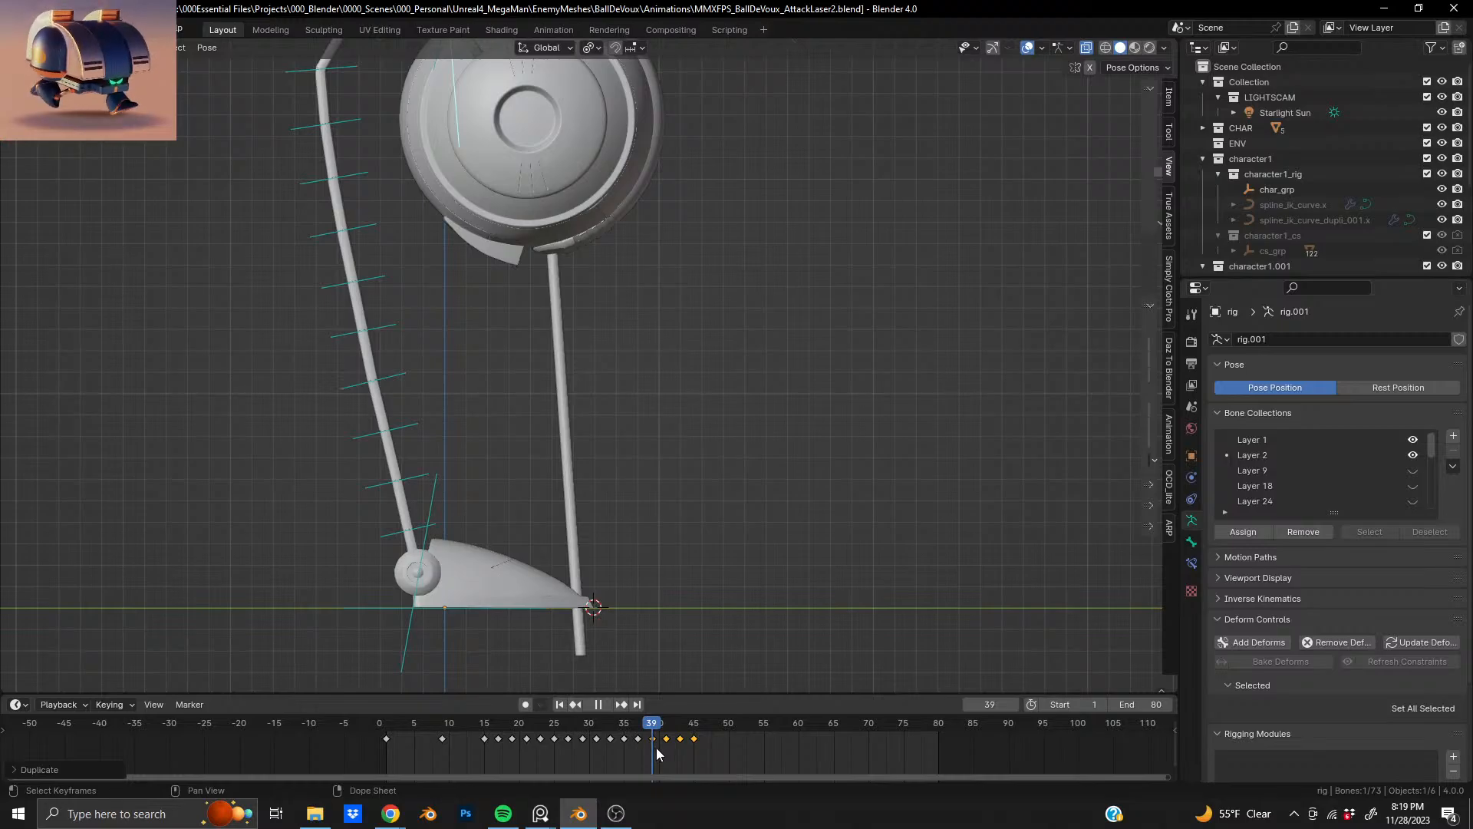
key("space")
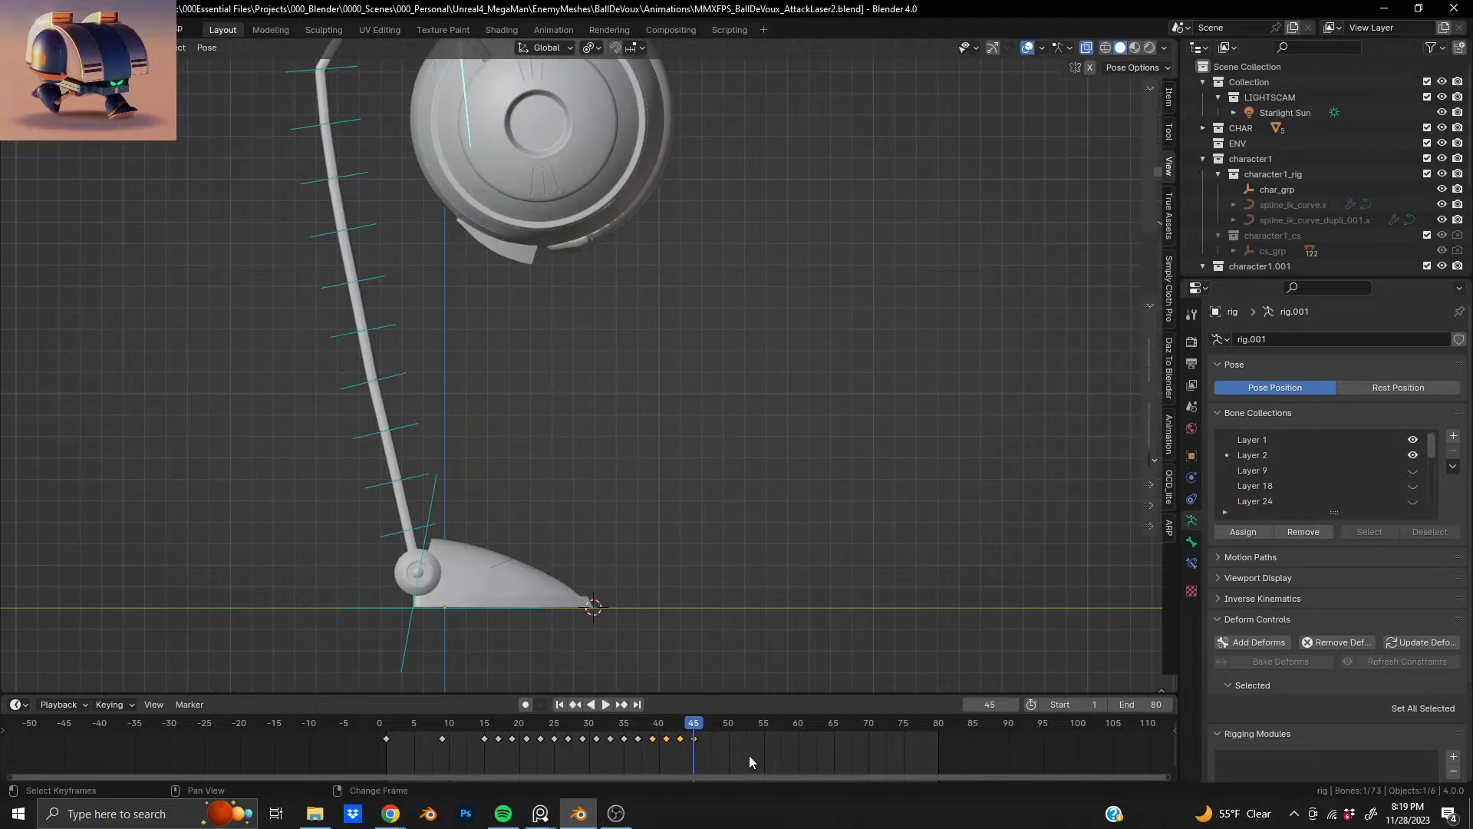
key("shift+d")
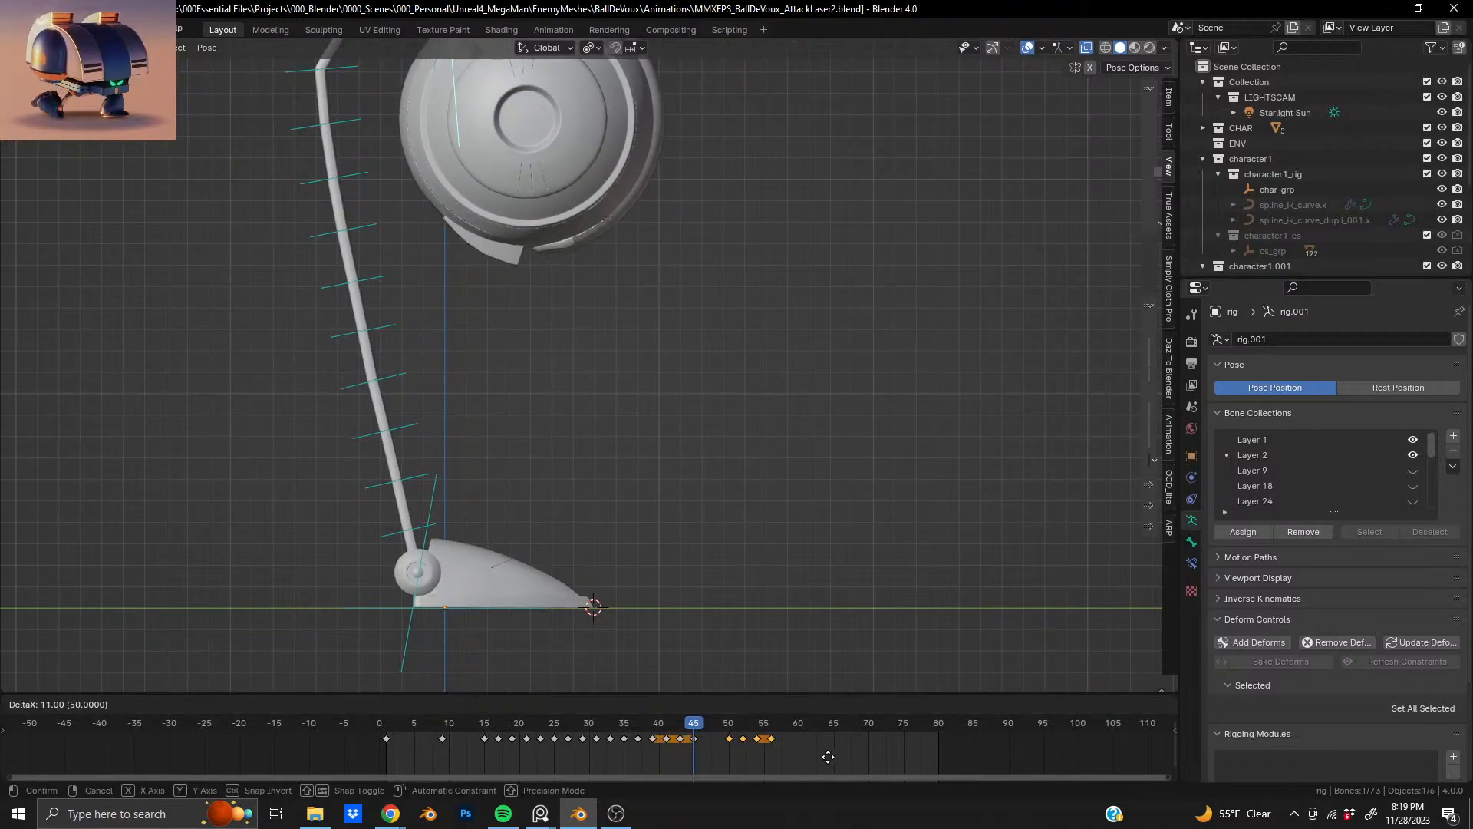
left_click(802, 759)
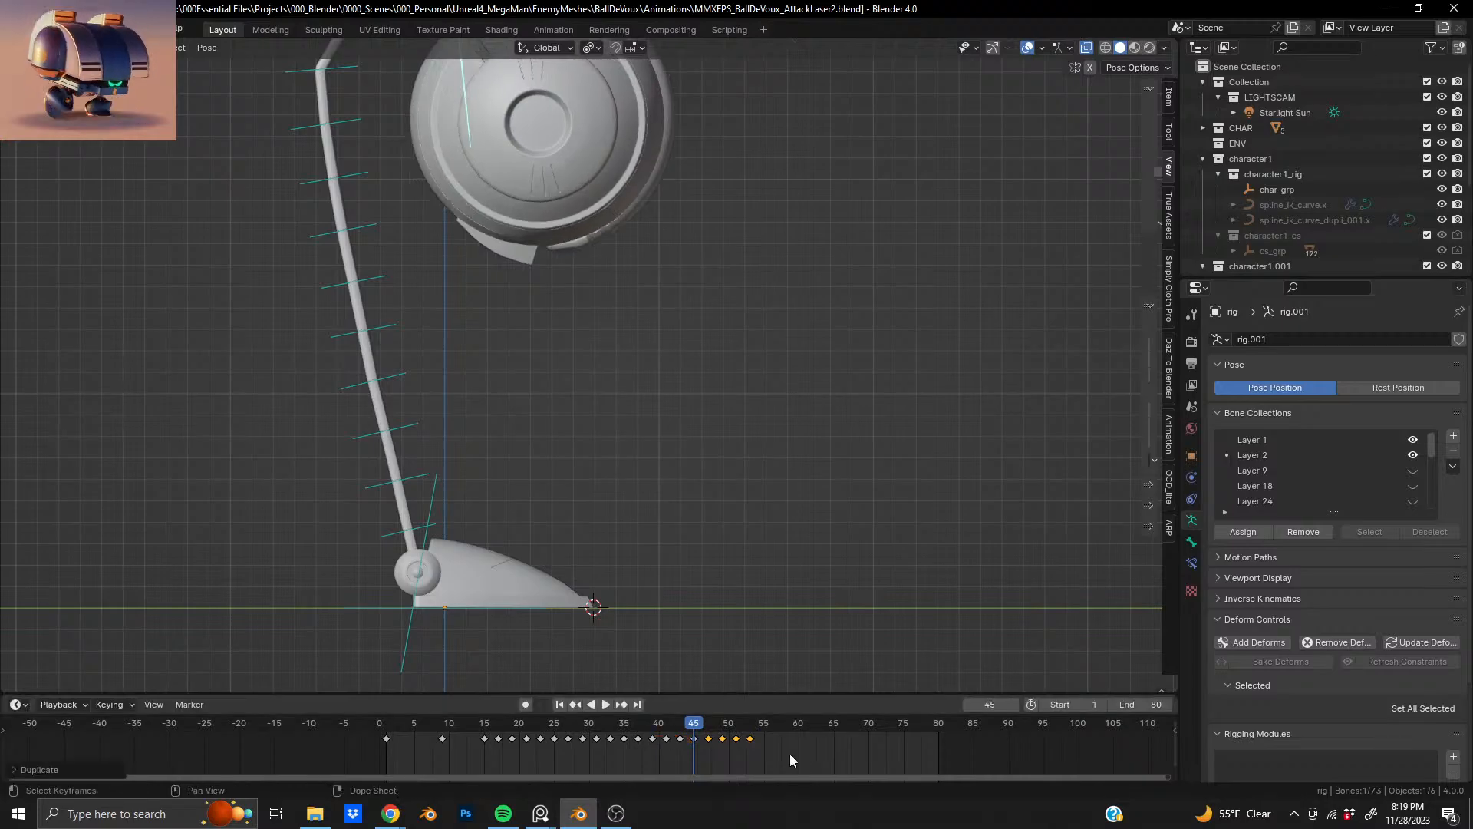
- Review the body shake from about frame 15 to frame 37 with more of the body in view
left_click_drag(483, 724, 614, 748)
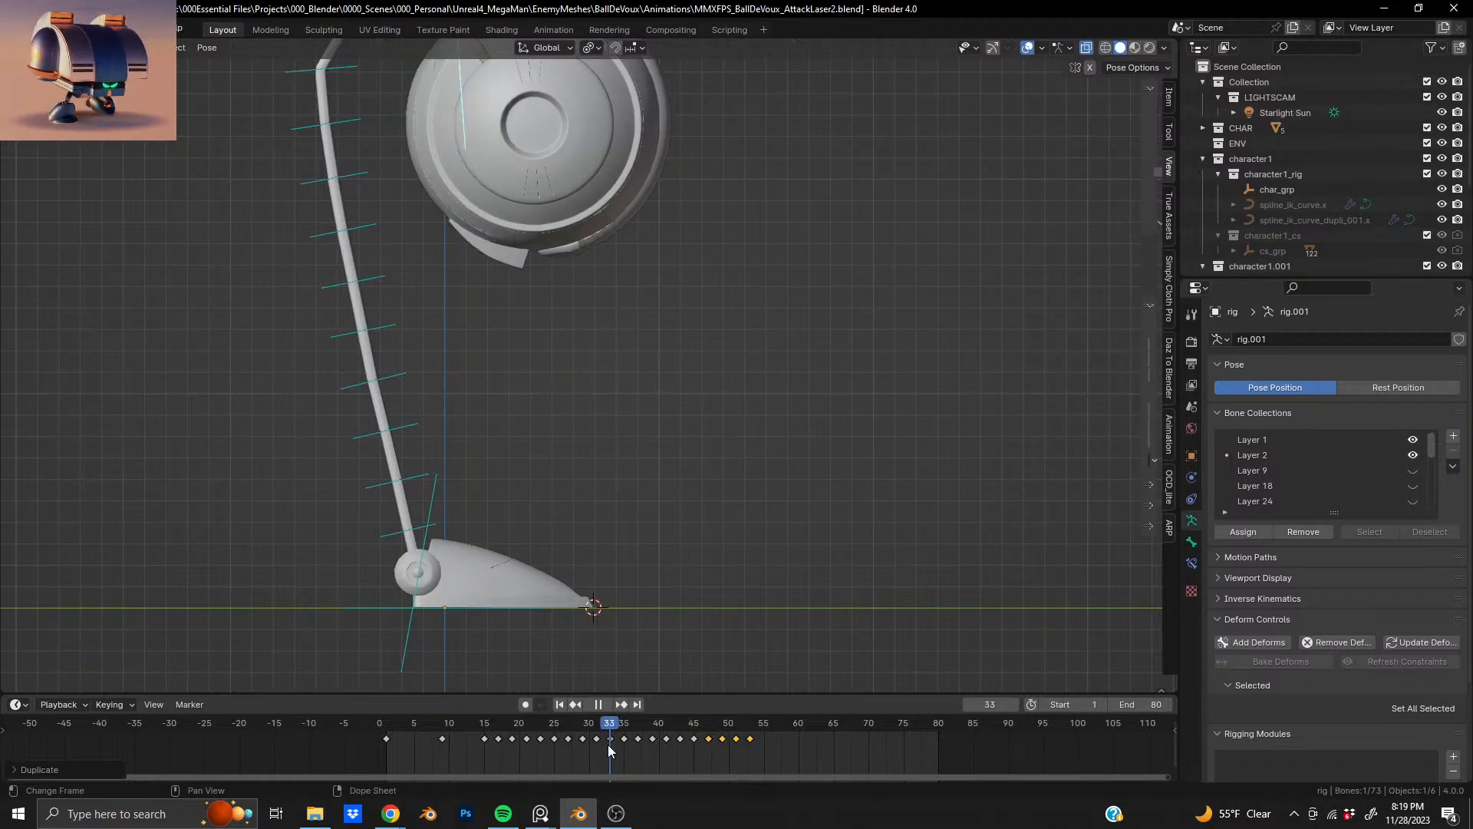
middle_click_drag(361, 229, 382, 420, "shift")
scroll(421, 399, "down", 1)
middle_click_drag(477, 378, 485, 310, "shift")
scroll(485, 311, "up", 1)
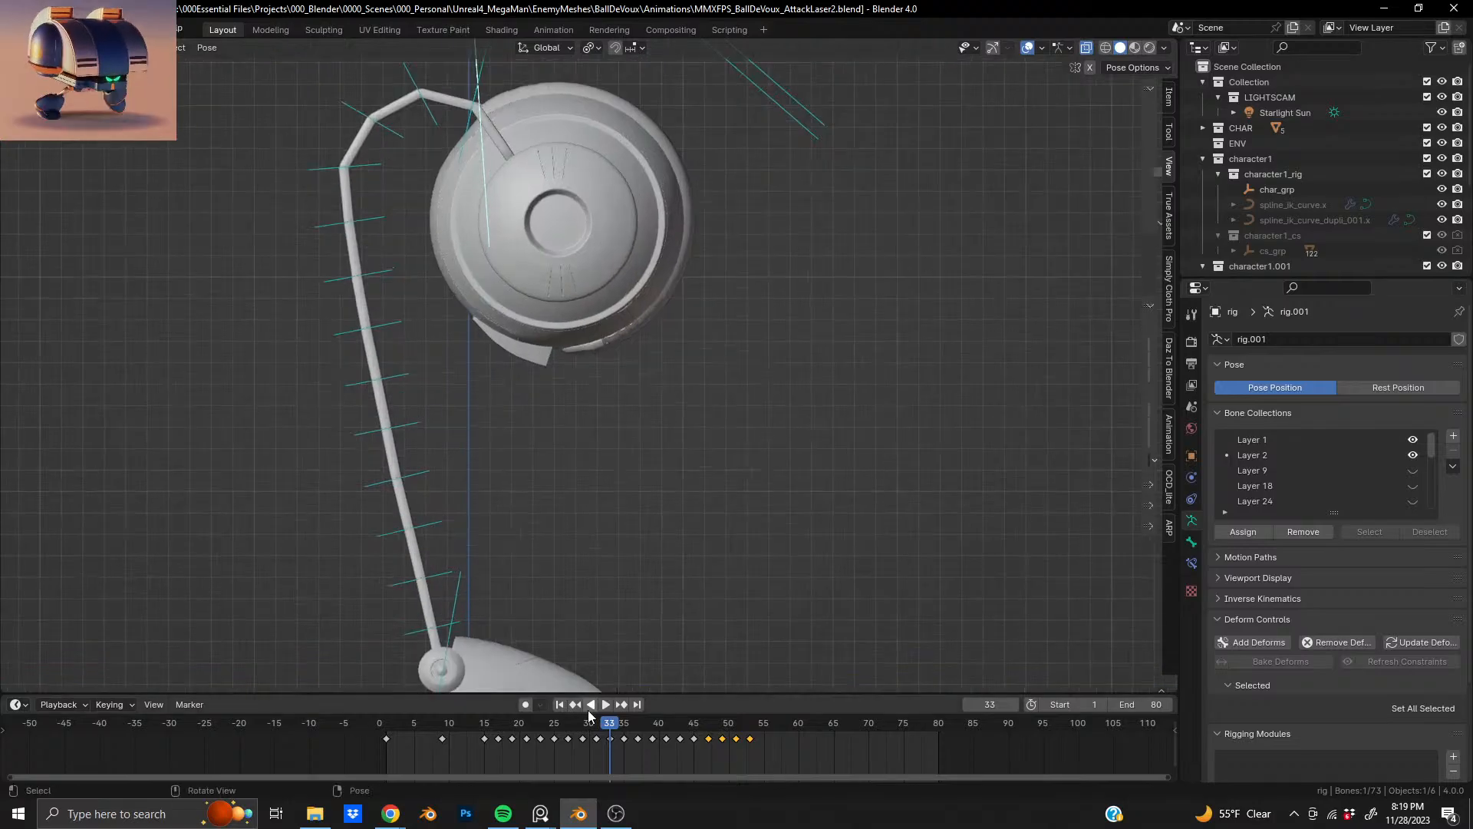
left_click(606, 704)
key("space")
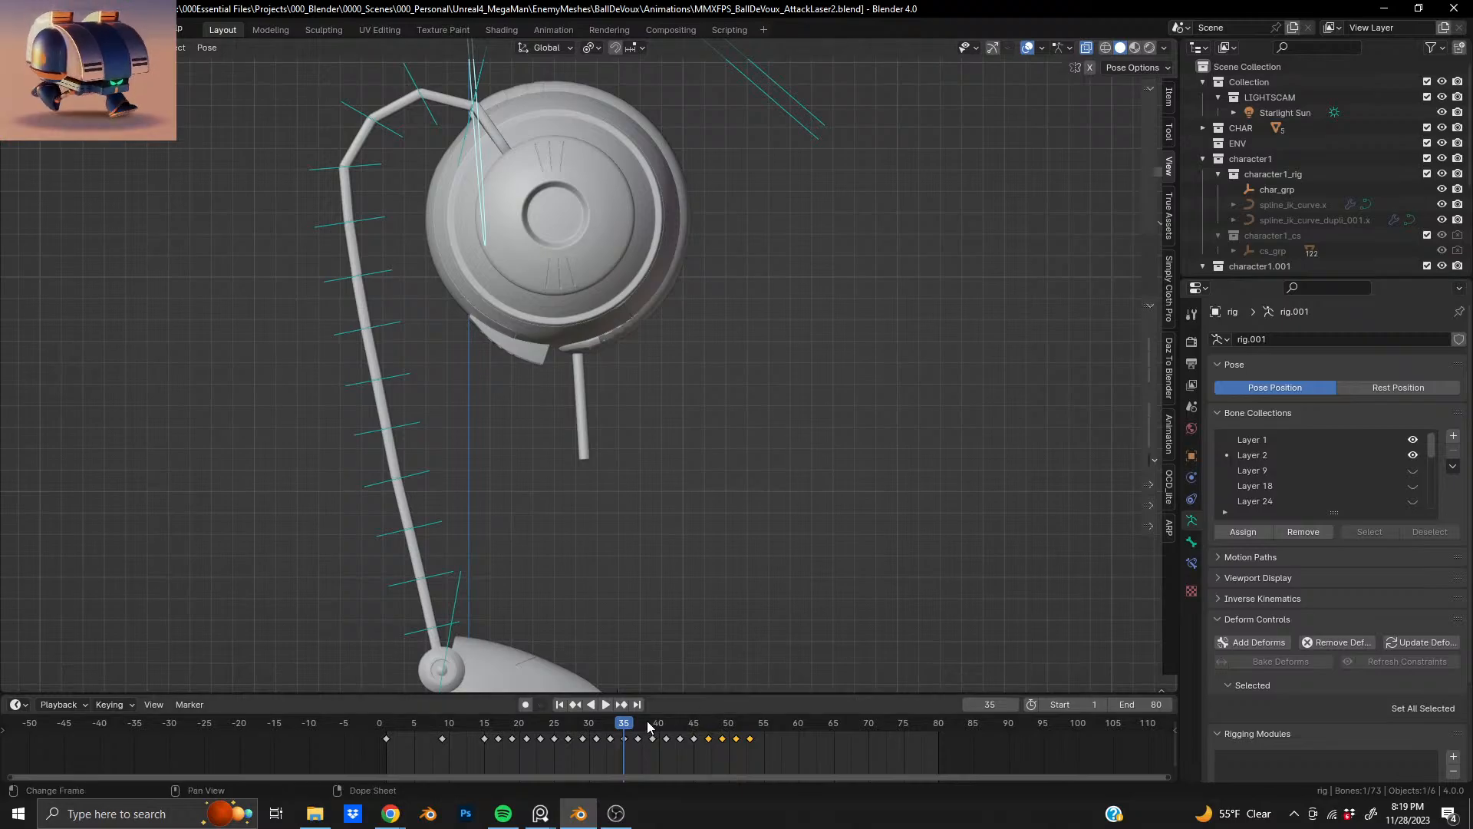
key("space")
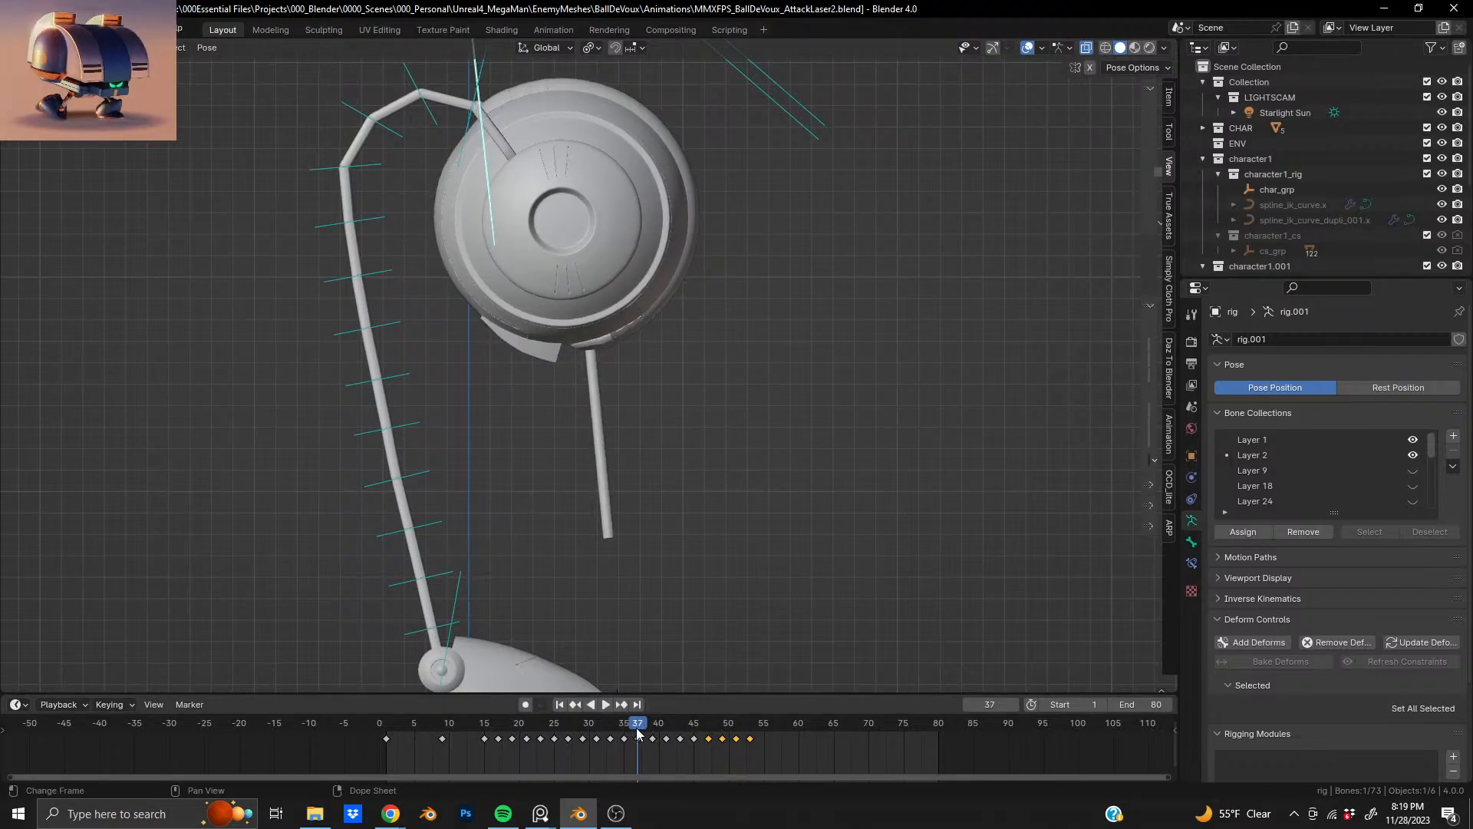
key("space")
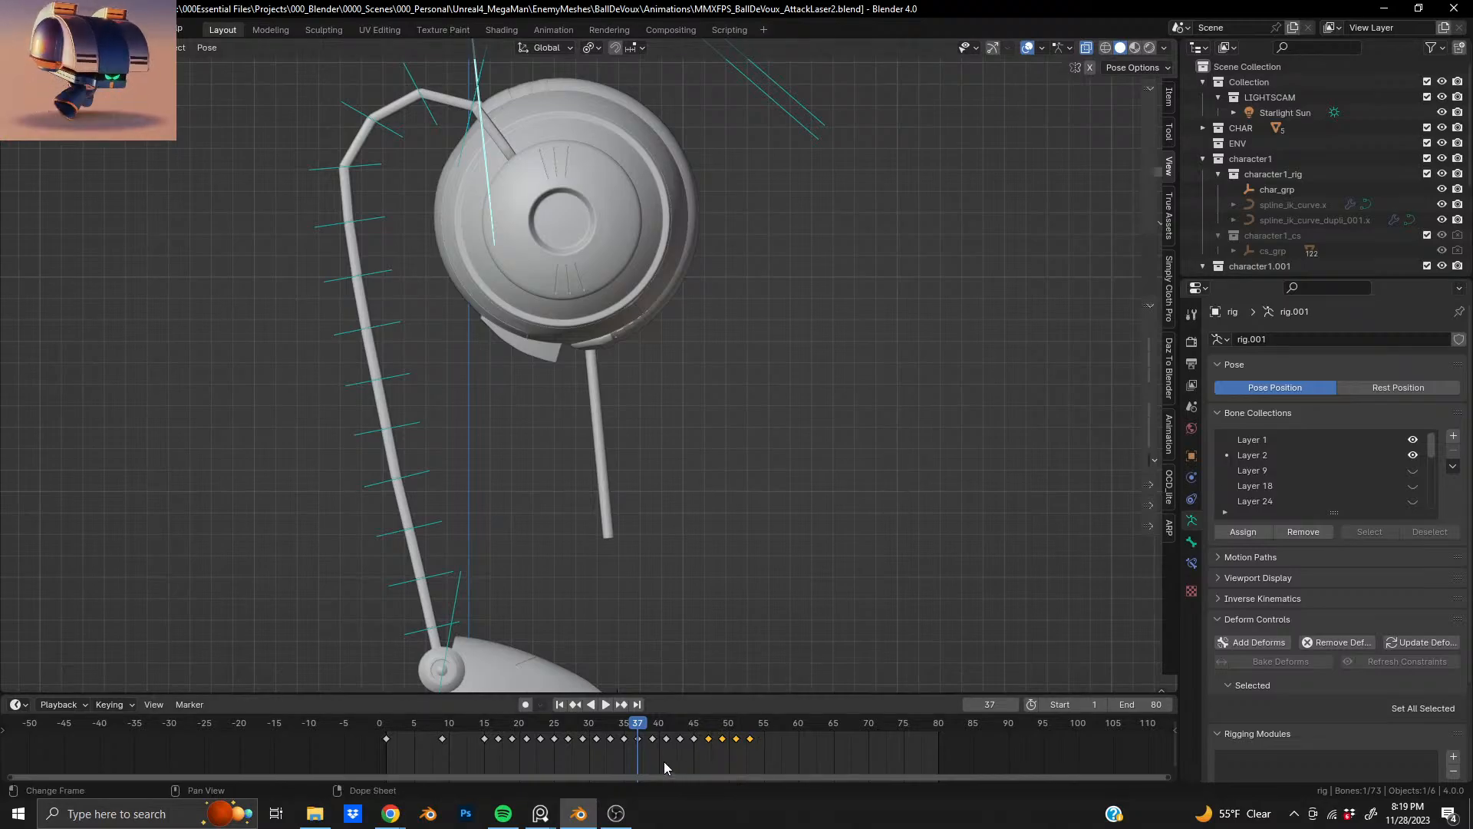
- Delete the keyframes at frames 39 to 53 and play back the remaining animation
left_click_drag(650, 758, 784, 730)
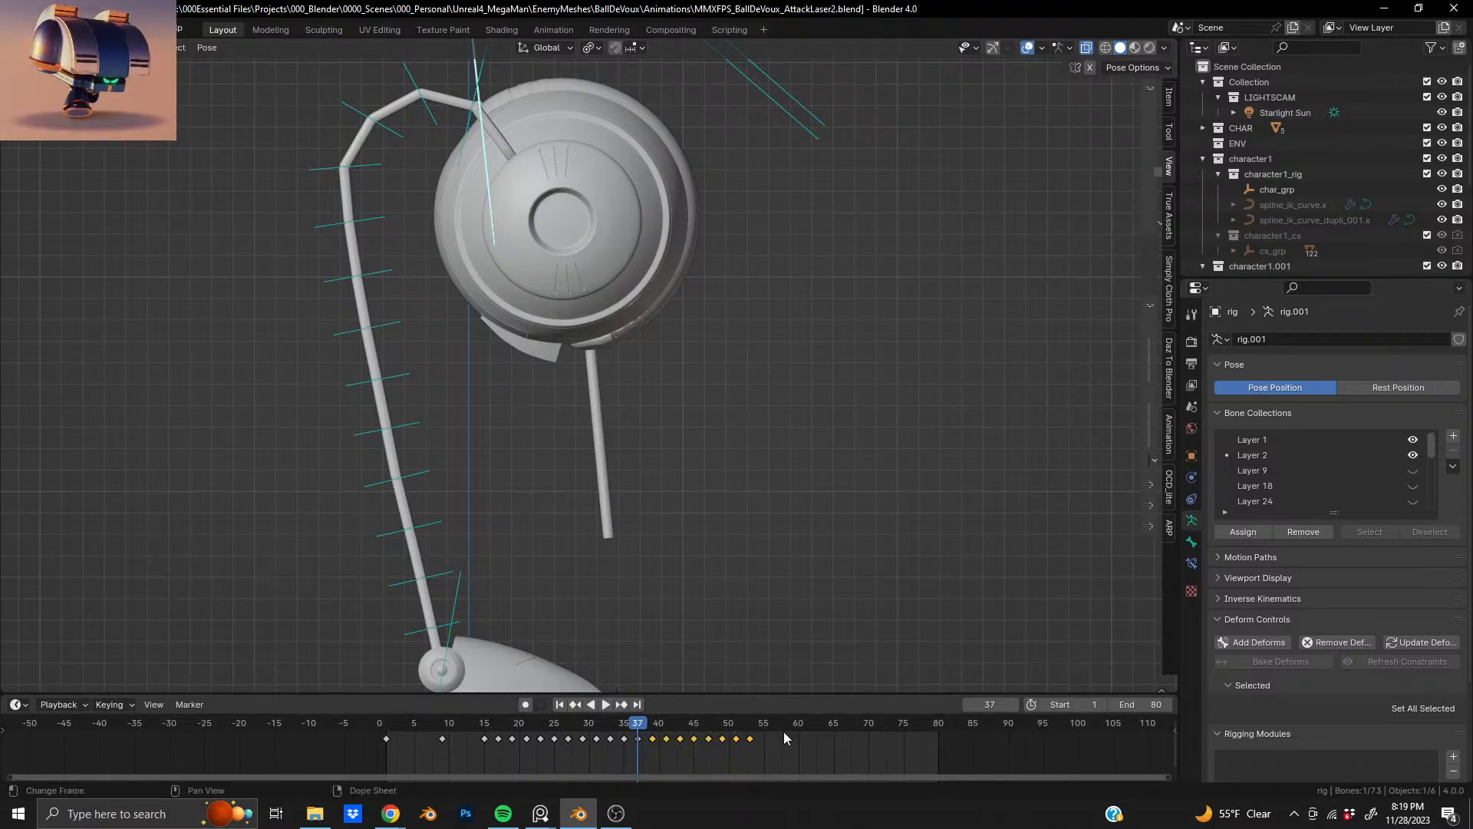
key("g")
left_click(784, 730)
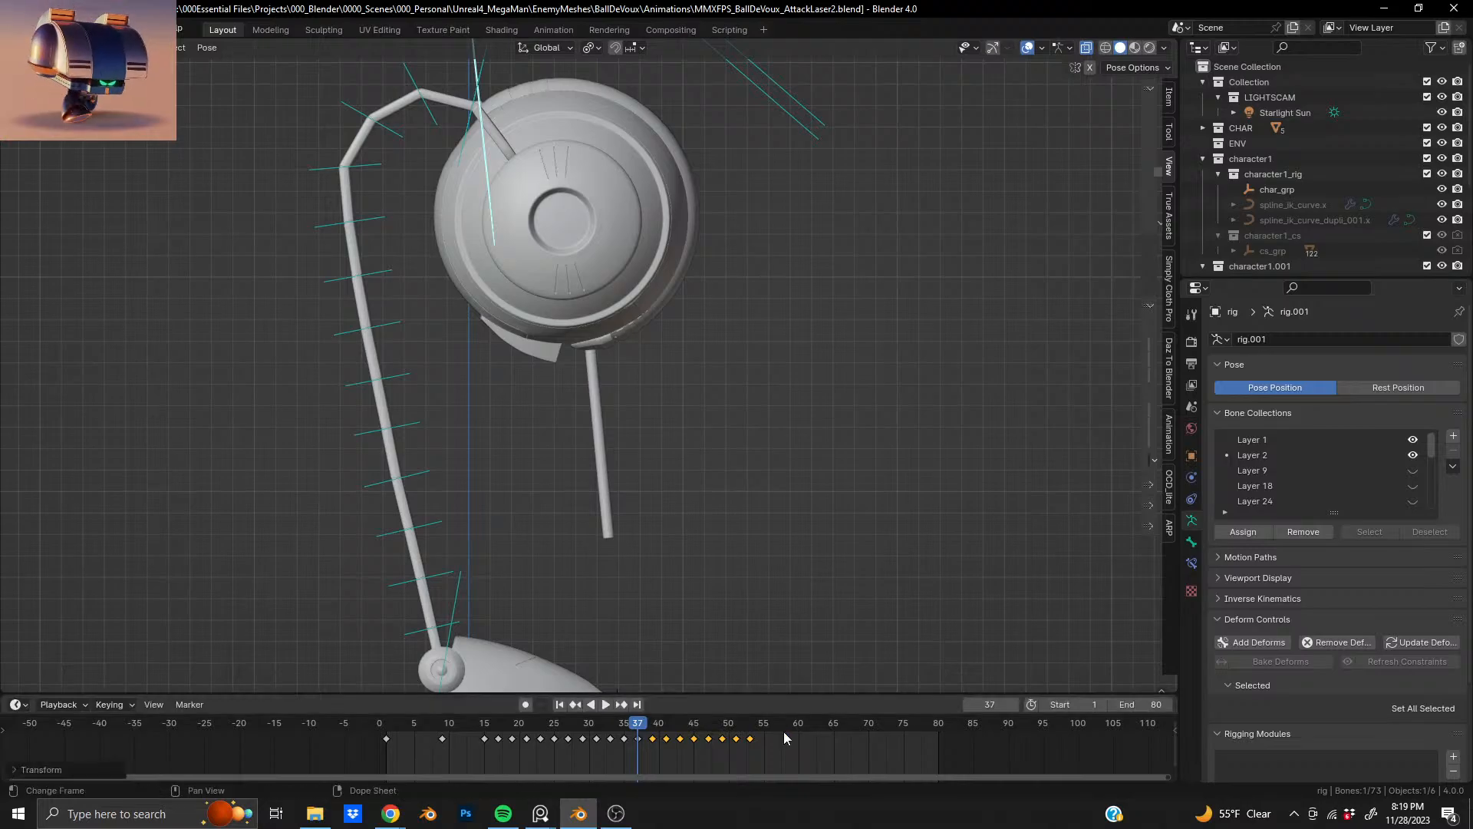
key("x")
left_click(690, 745)
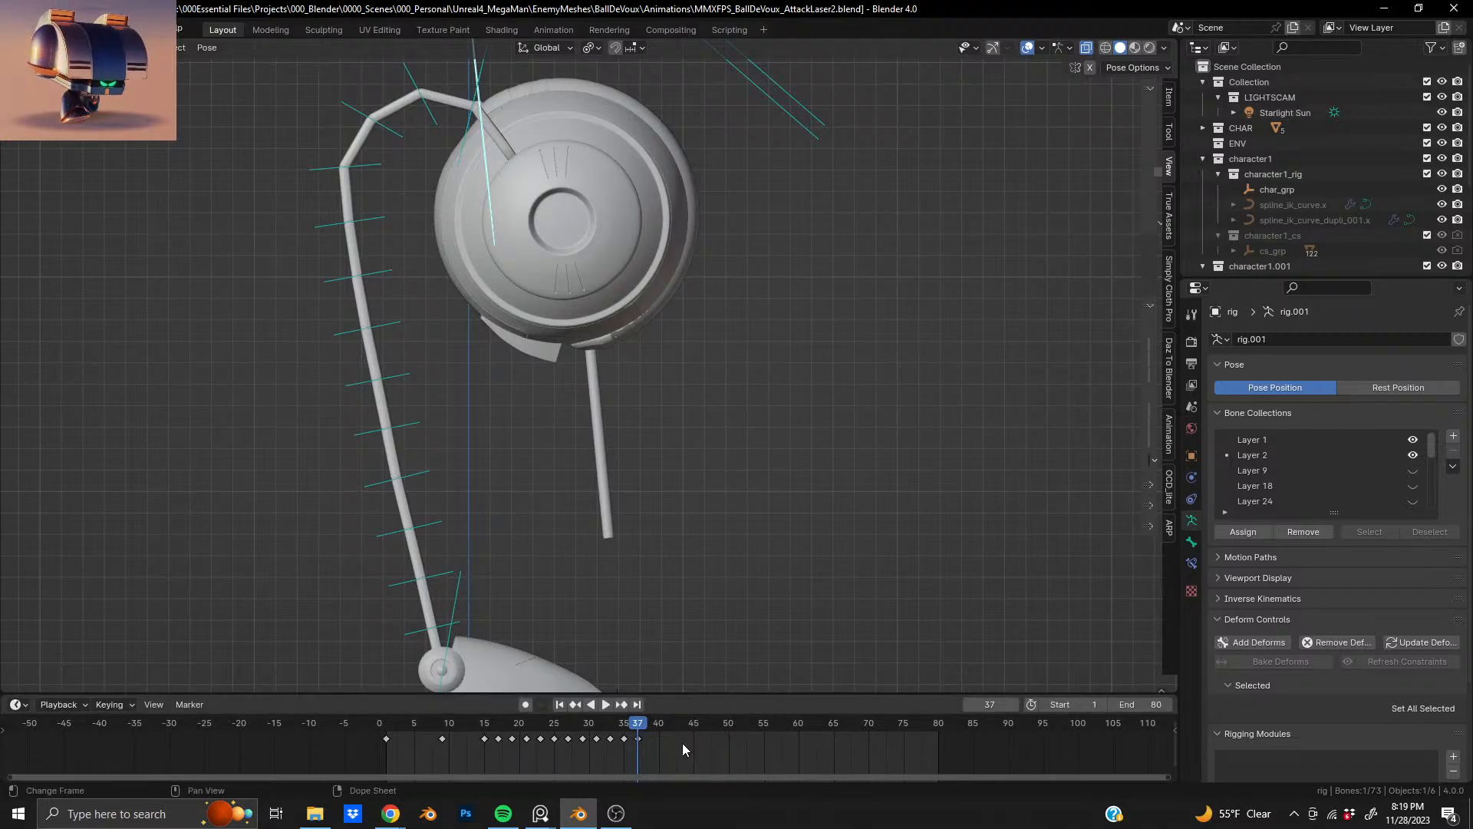
key("space")
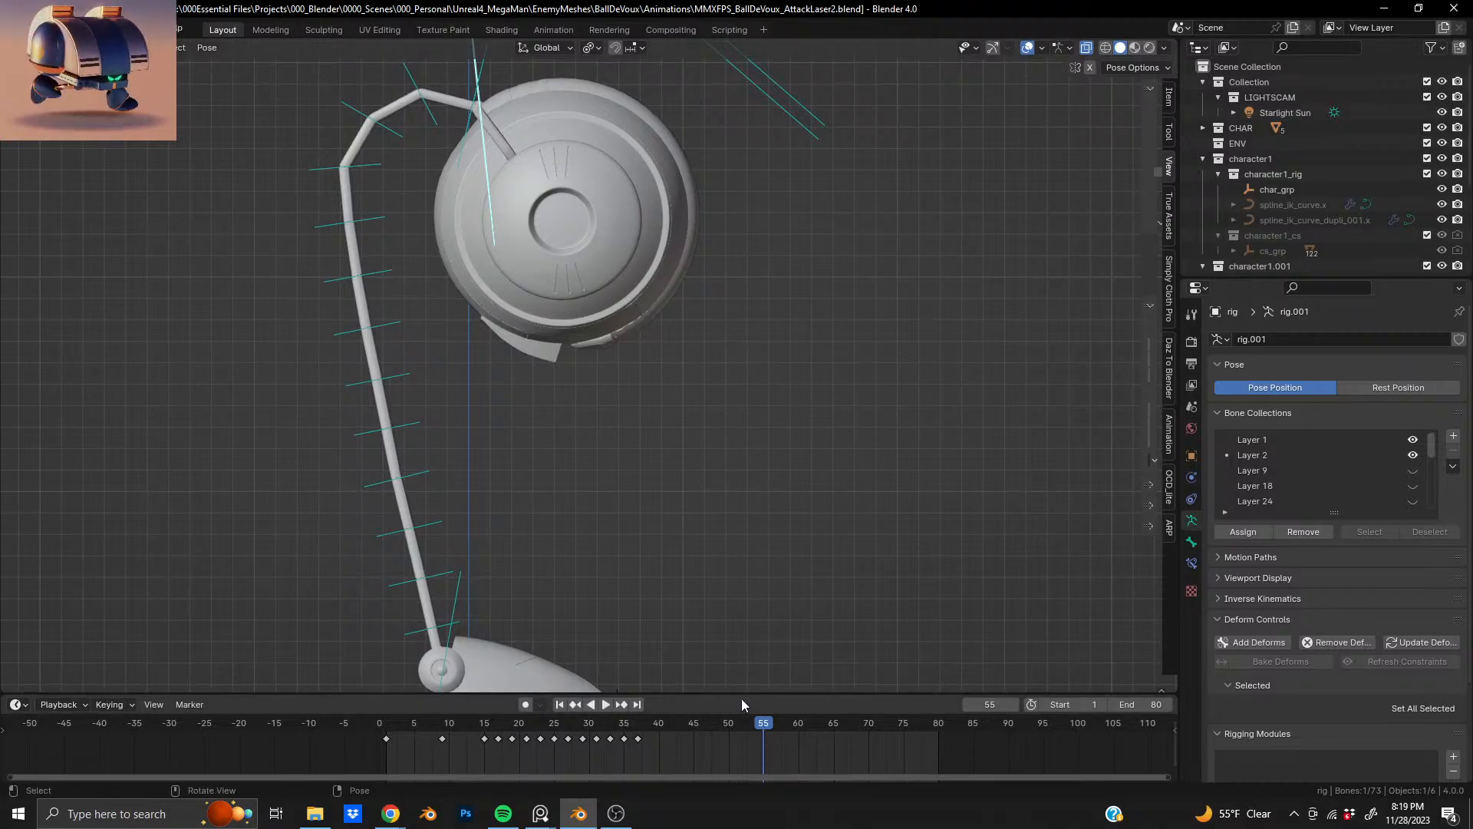
- At frame 52, rotate the body control so the body pitches well upward
left_click(640, 739)
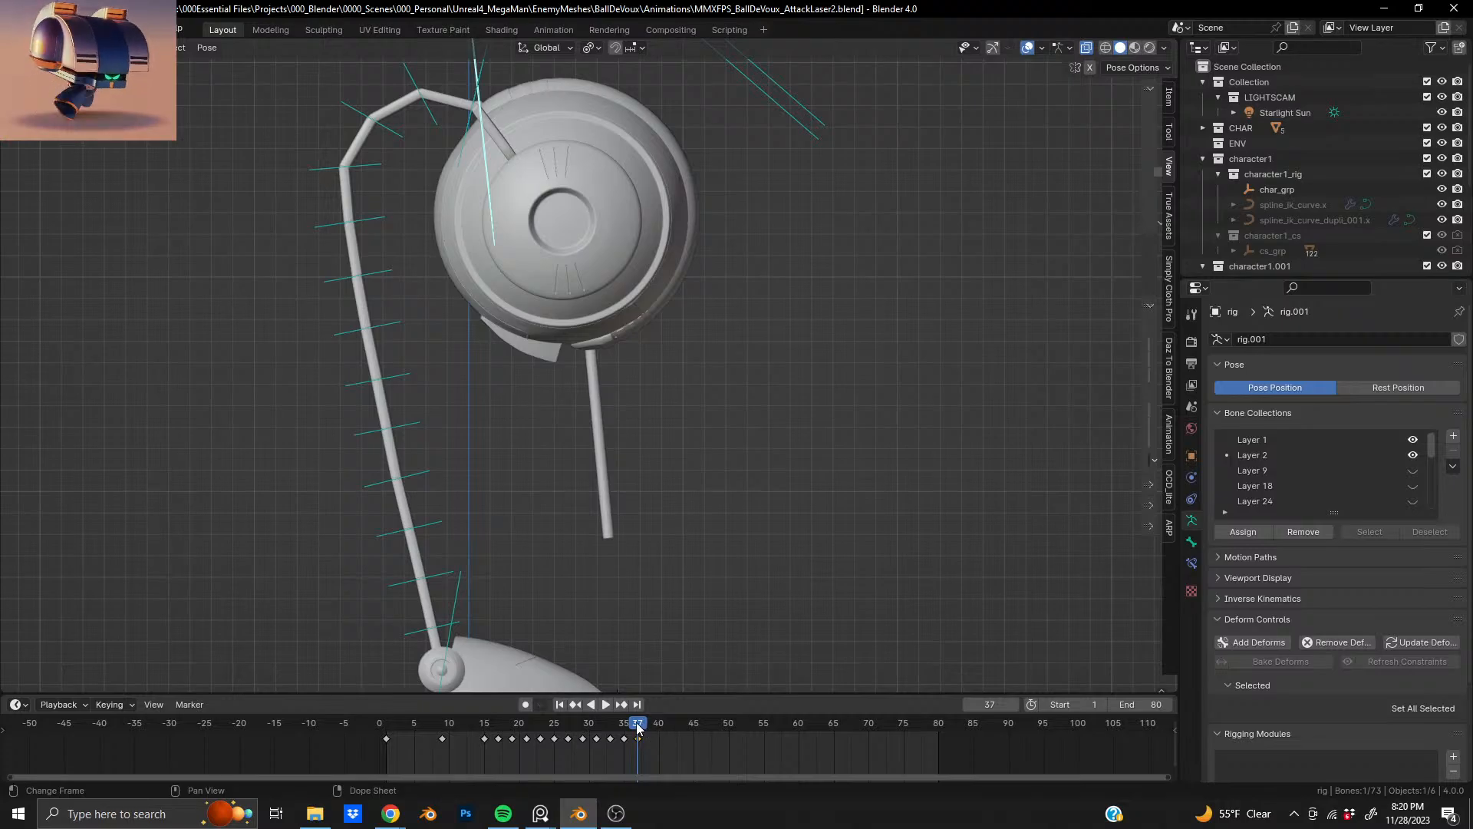
left_click_drag(640, 728, 712, 752)
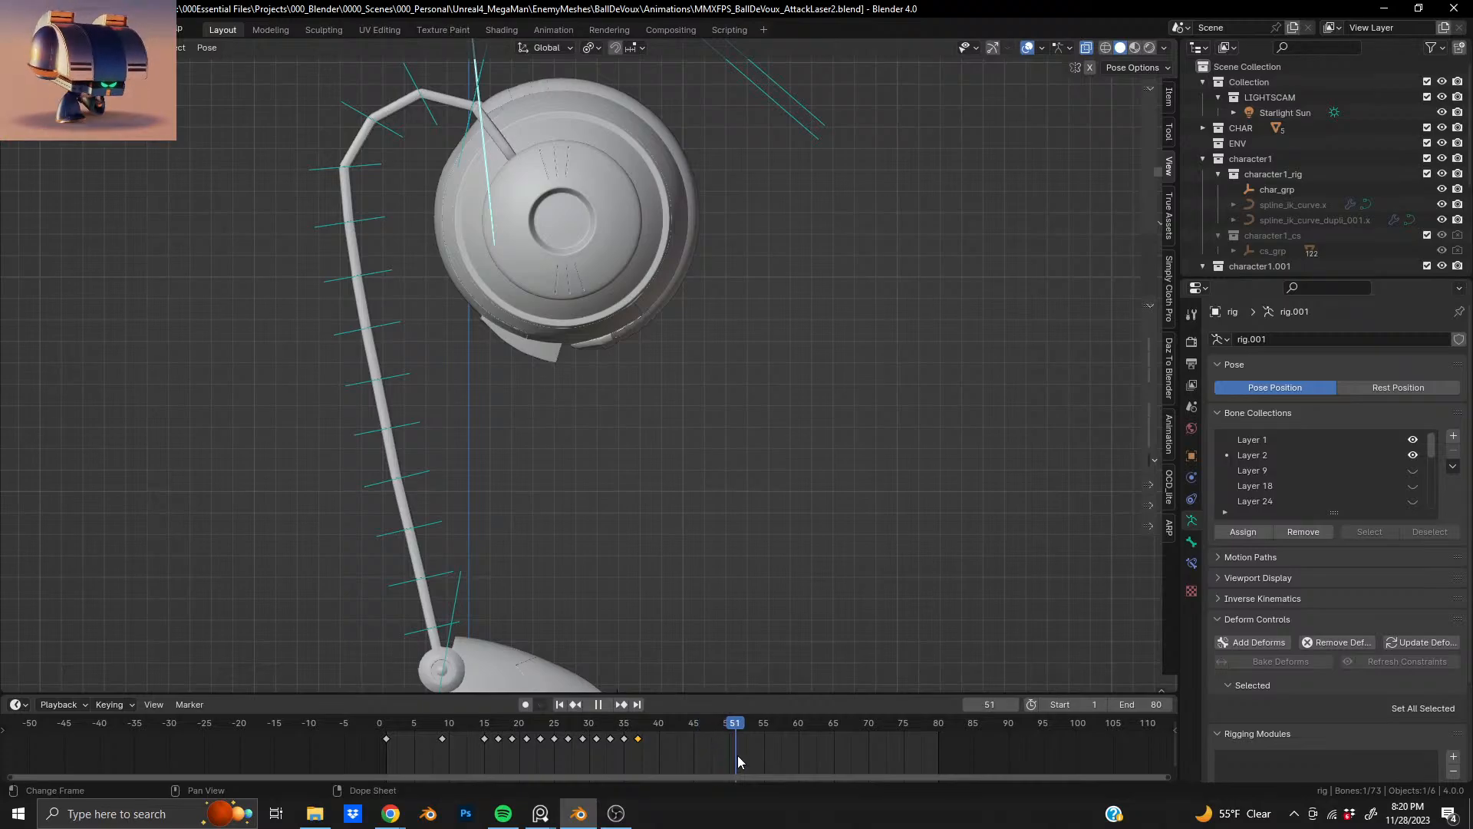
key("r")
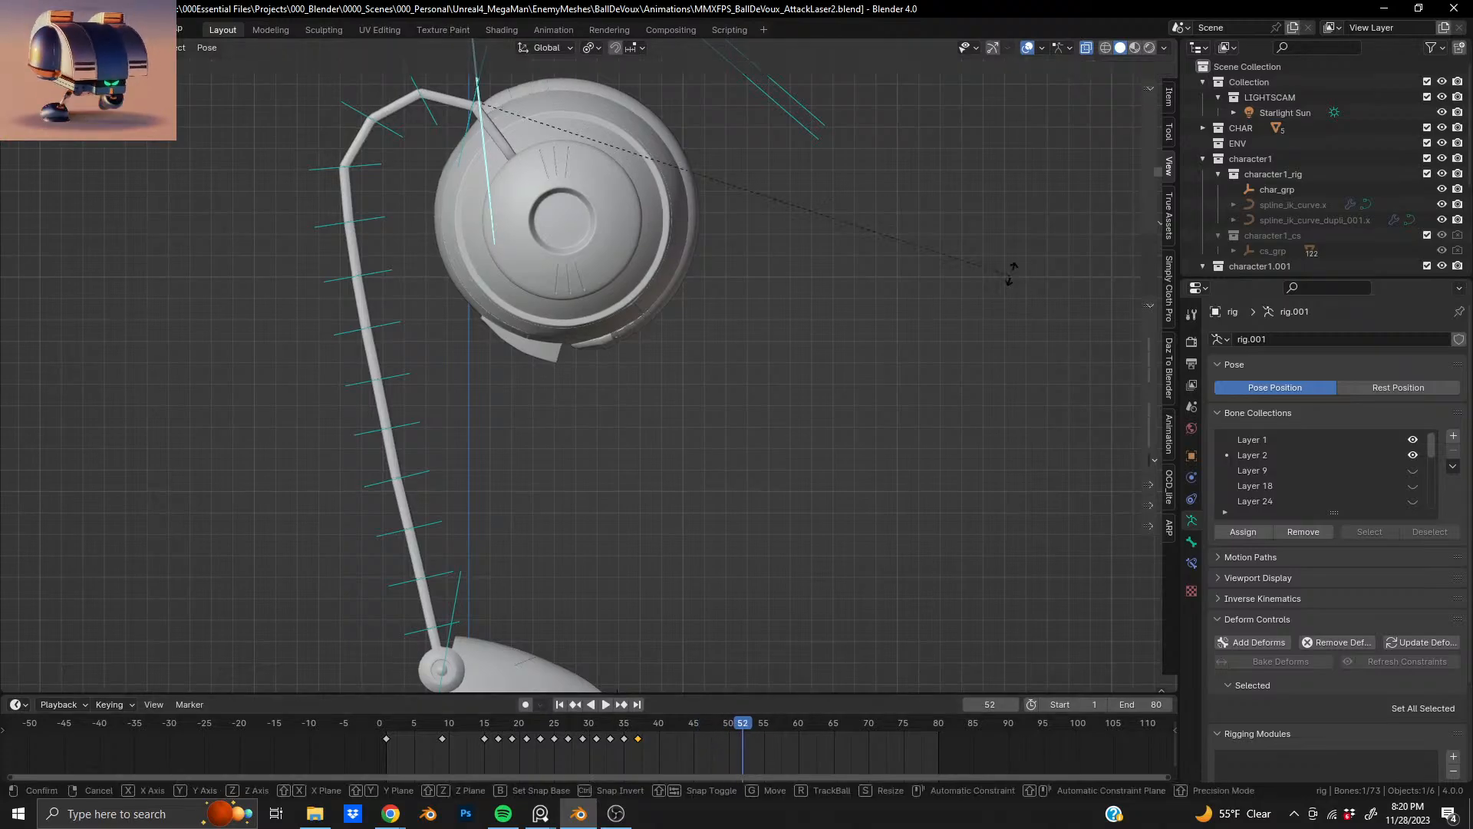
left_click(714, 73)
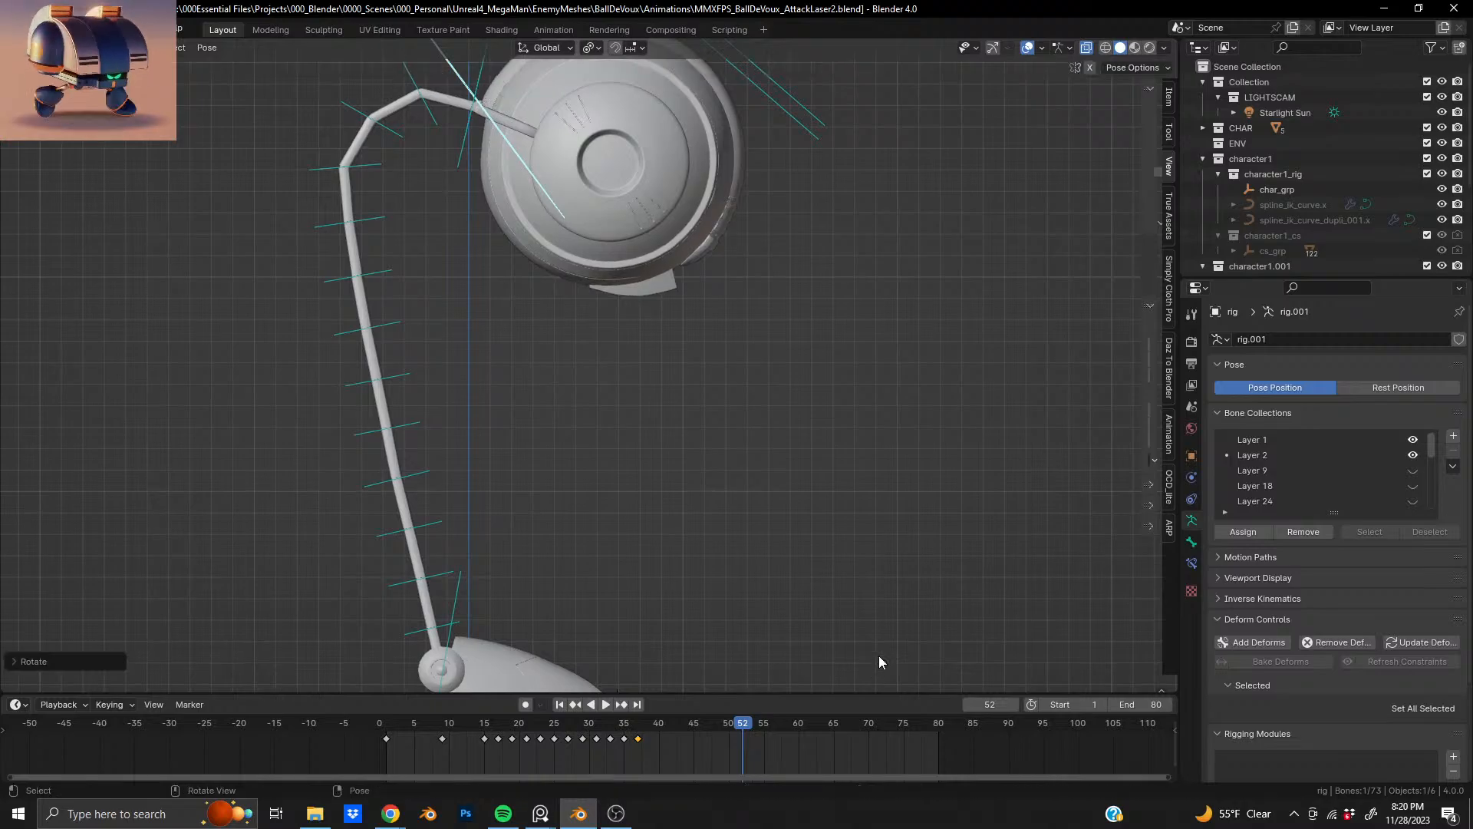
scroll(810, 403, "down", 4)
middle_click_drag(810, 403, 693, 435, "shift")
key("r")
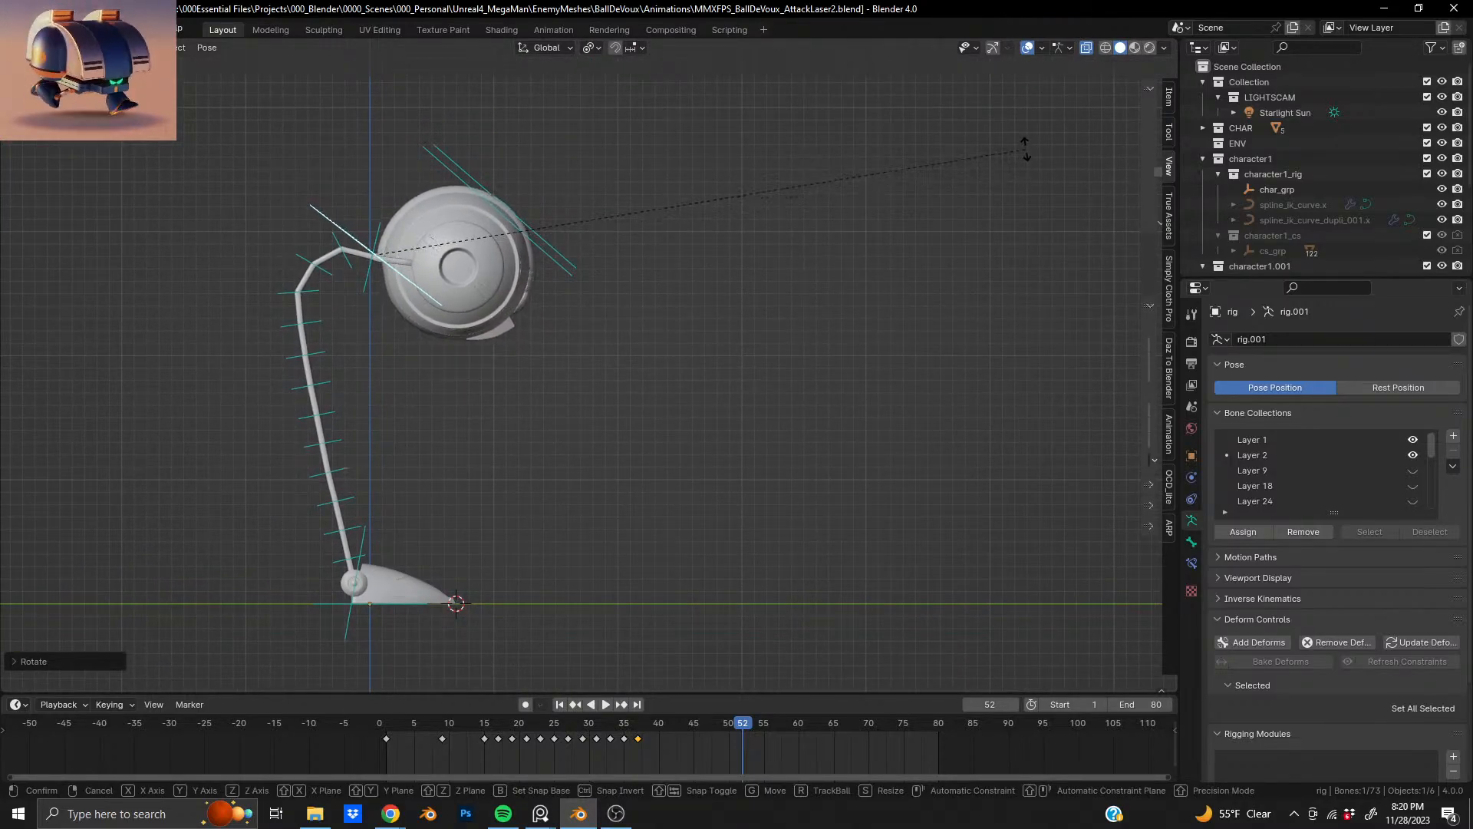
left_click(1024, 79)
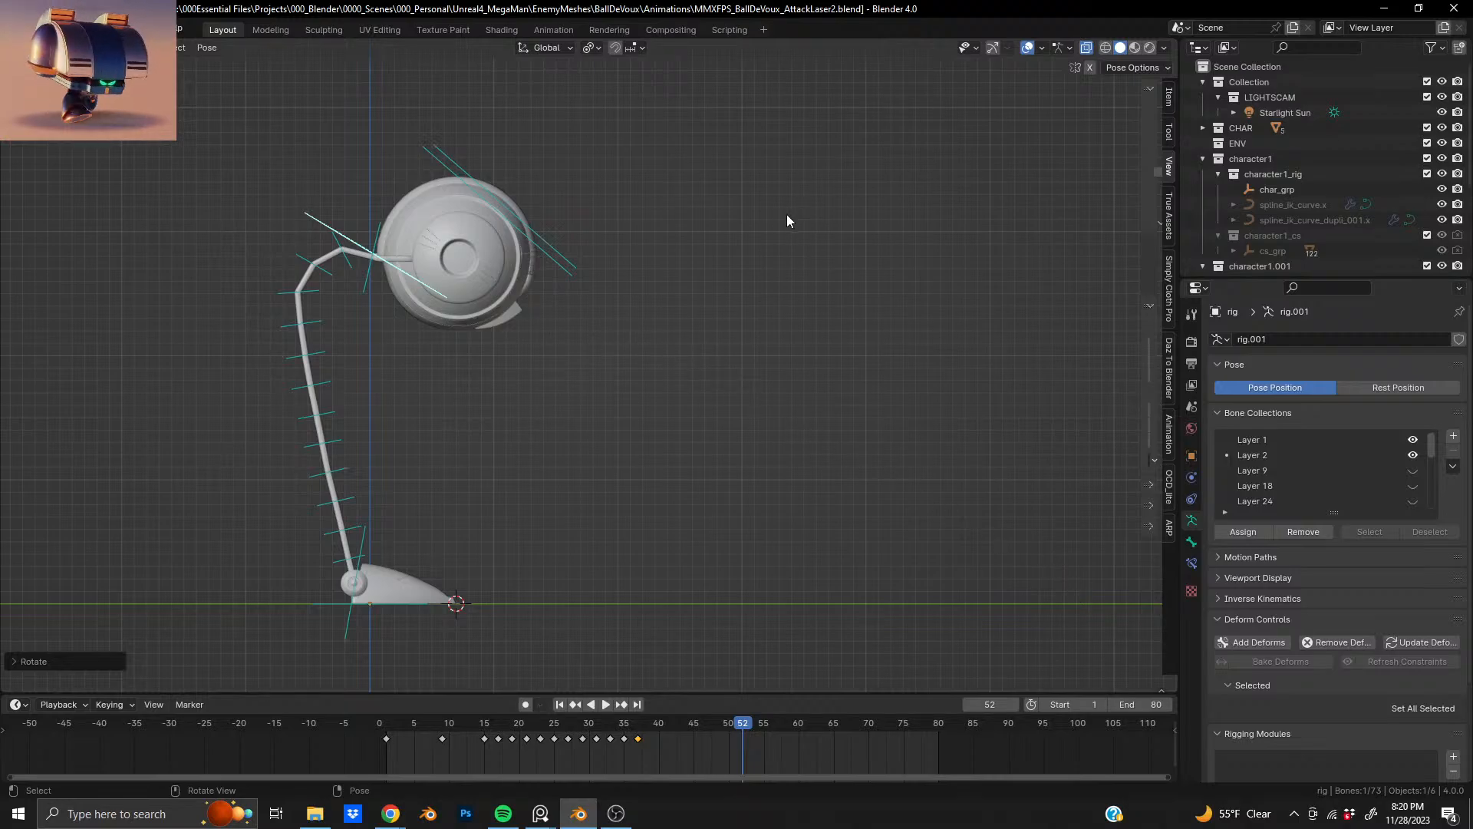
- Fine-tune the body's pitch slightly downward at frame 52 and insert a Whole Character (Selected Bones Only) keyframe
key("r")
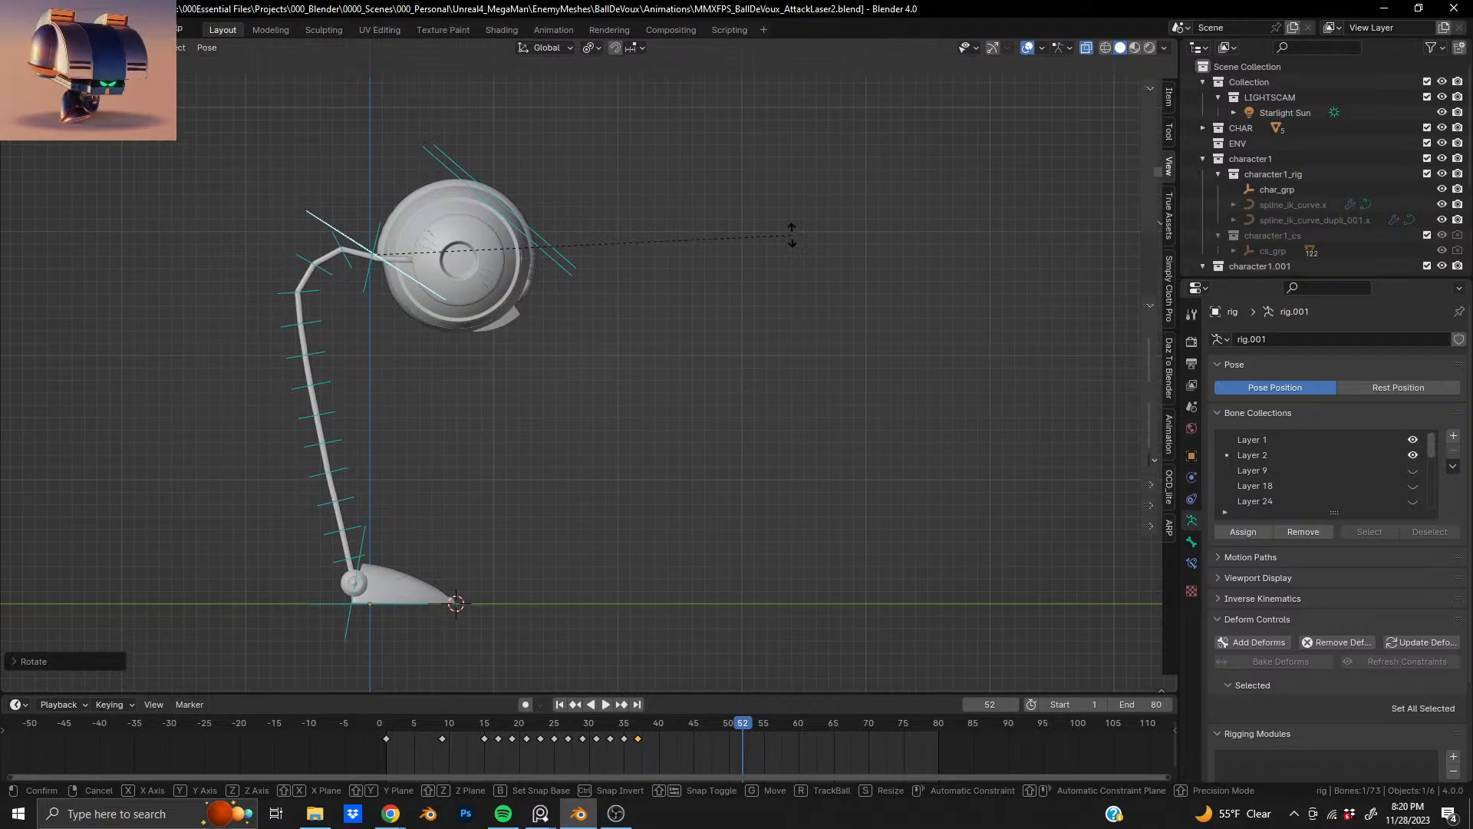
left_click(790, 244)
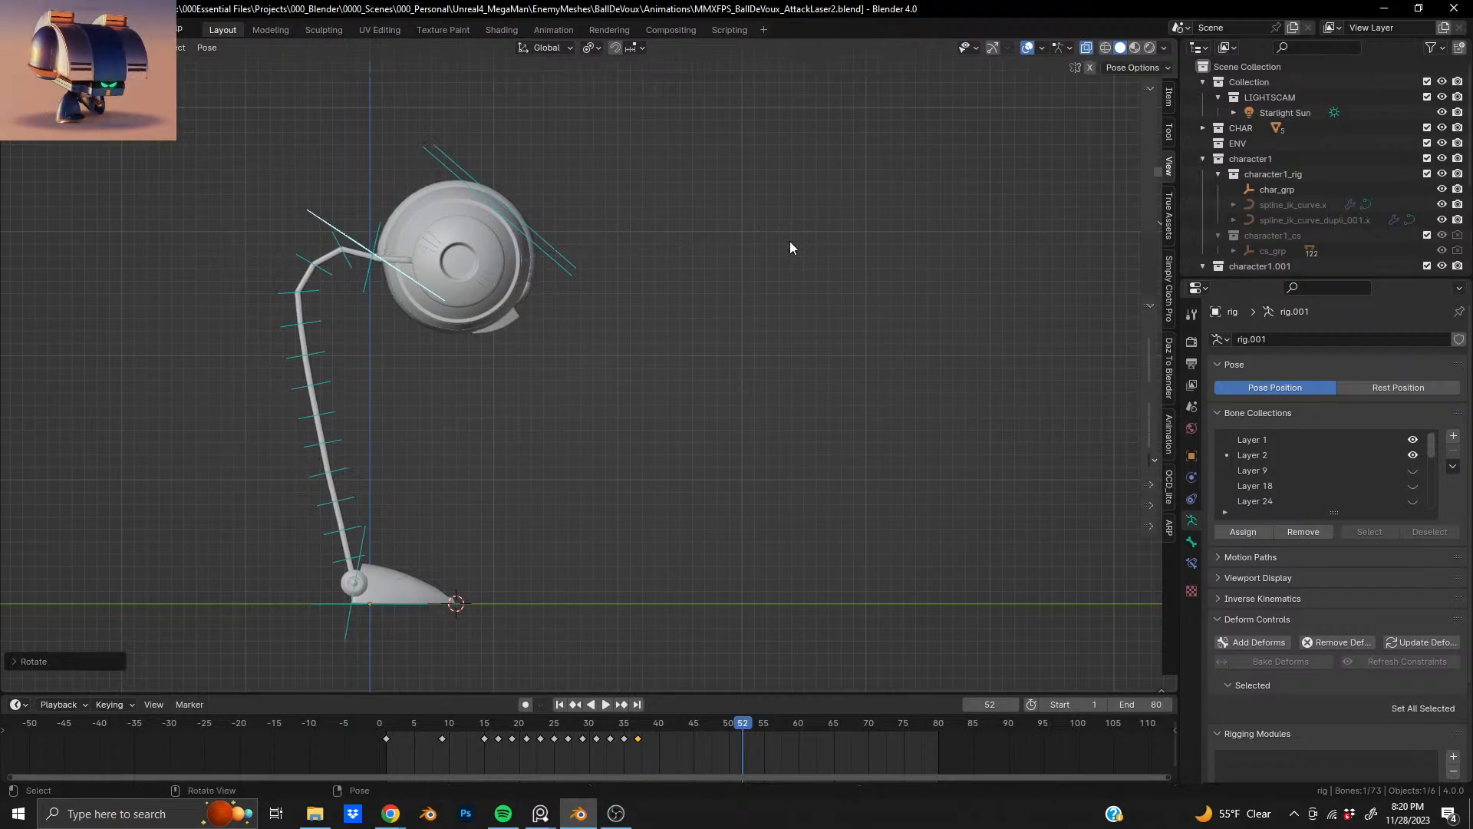
key("i")
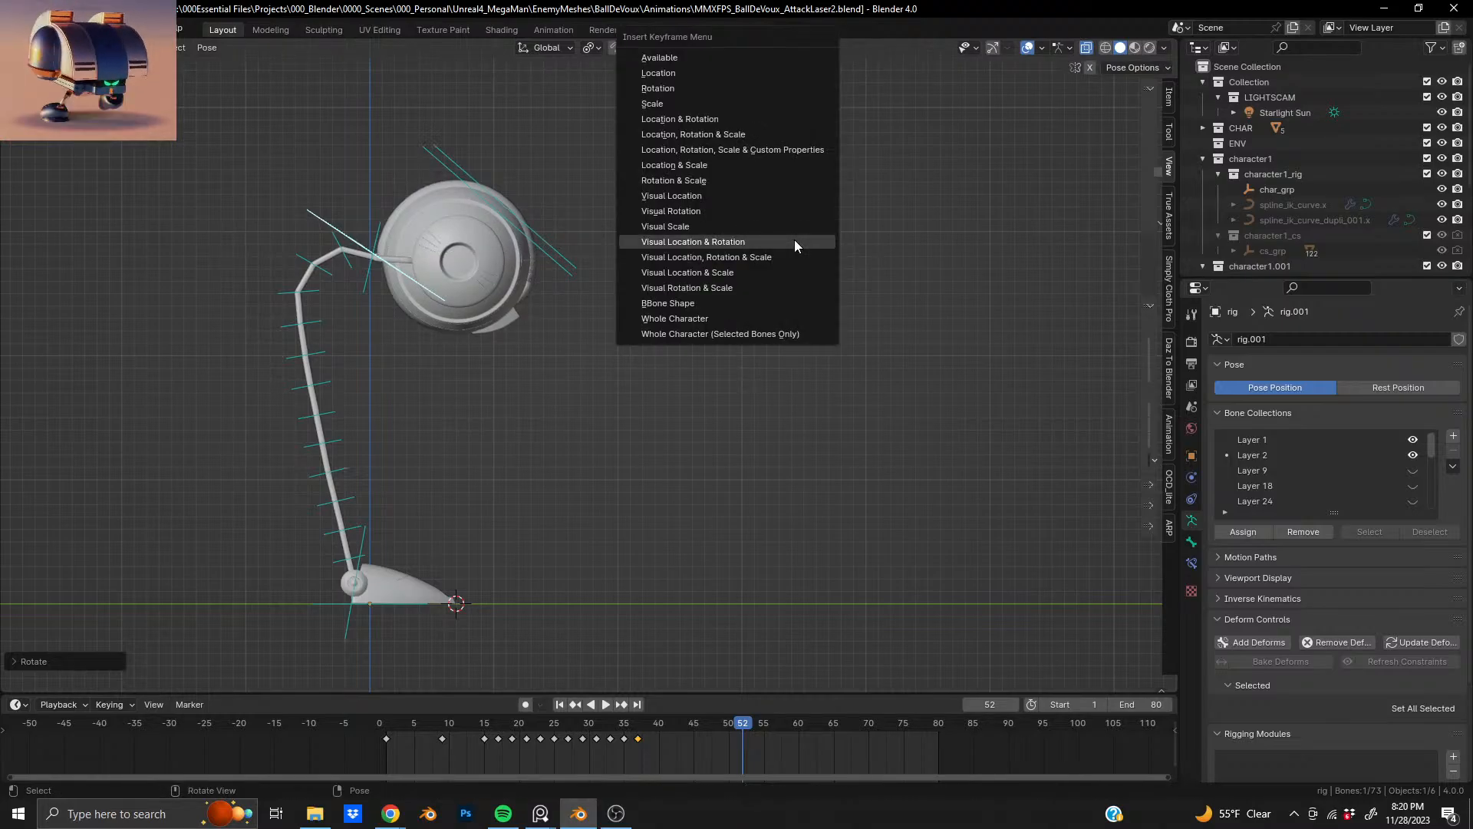
left_click(760, 334)
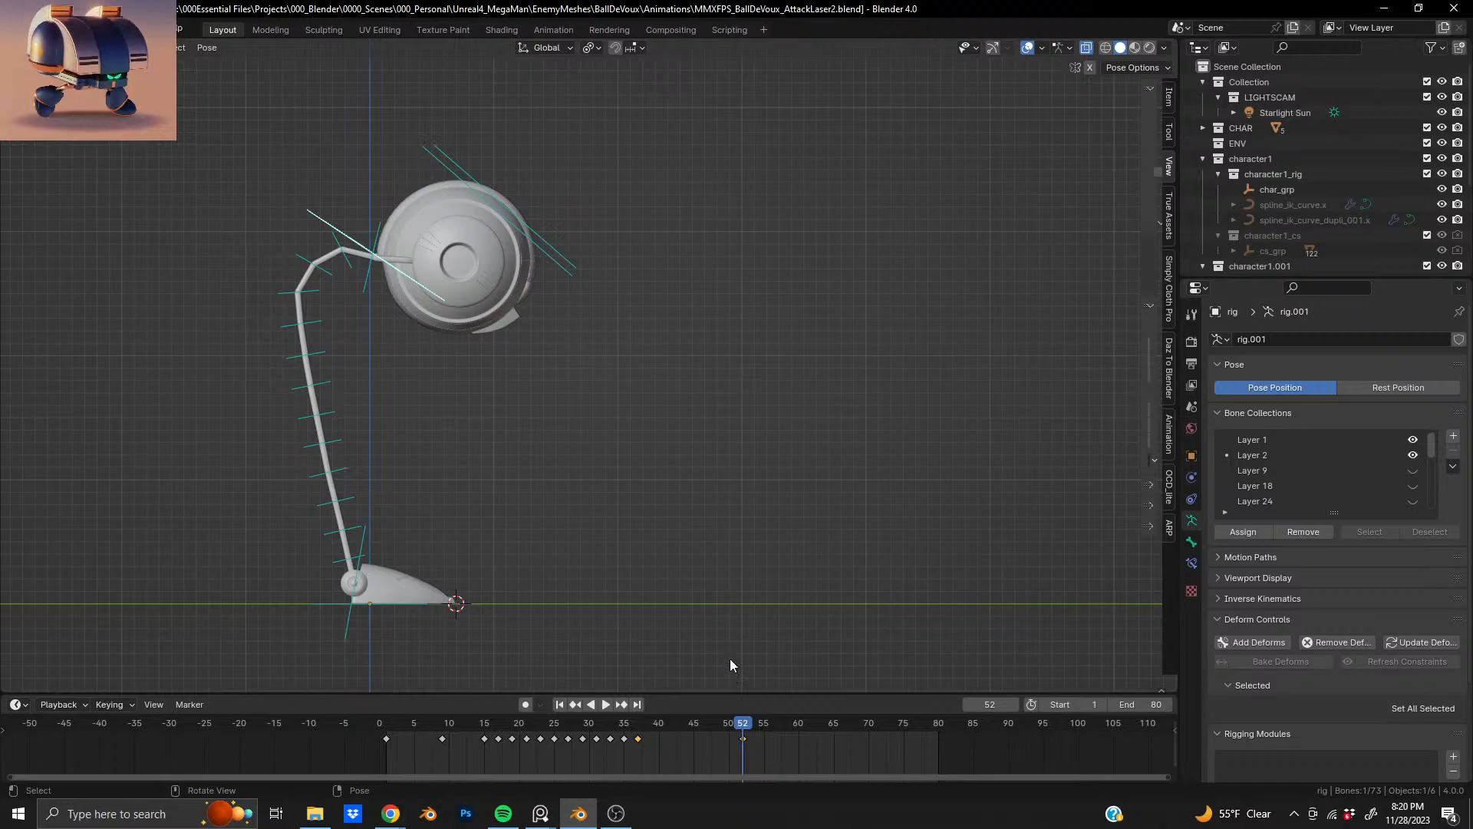
- Review the rise between frames 37 and 52, shift the body control slightly down at frame 39 and insert a Whole Character keyframe
left_click_drag(744, 730, 675, 760)
left_click_drag(704, 758, 645, 760)
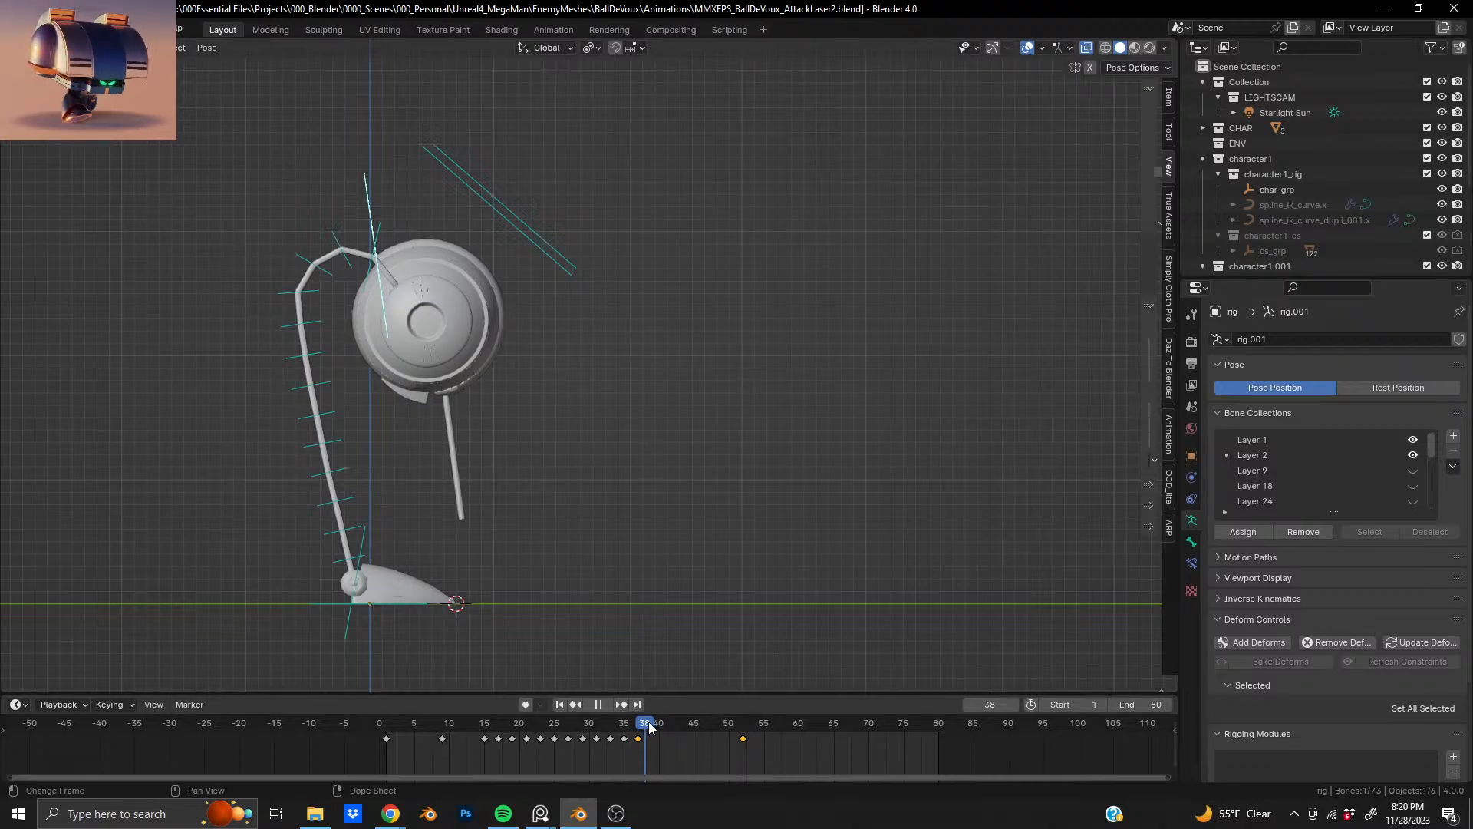
left_click_drag(649, 727, 652, 727)
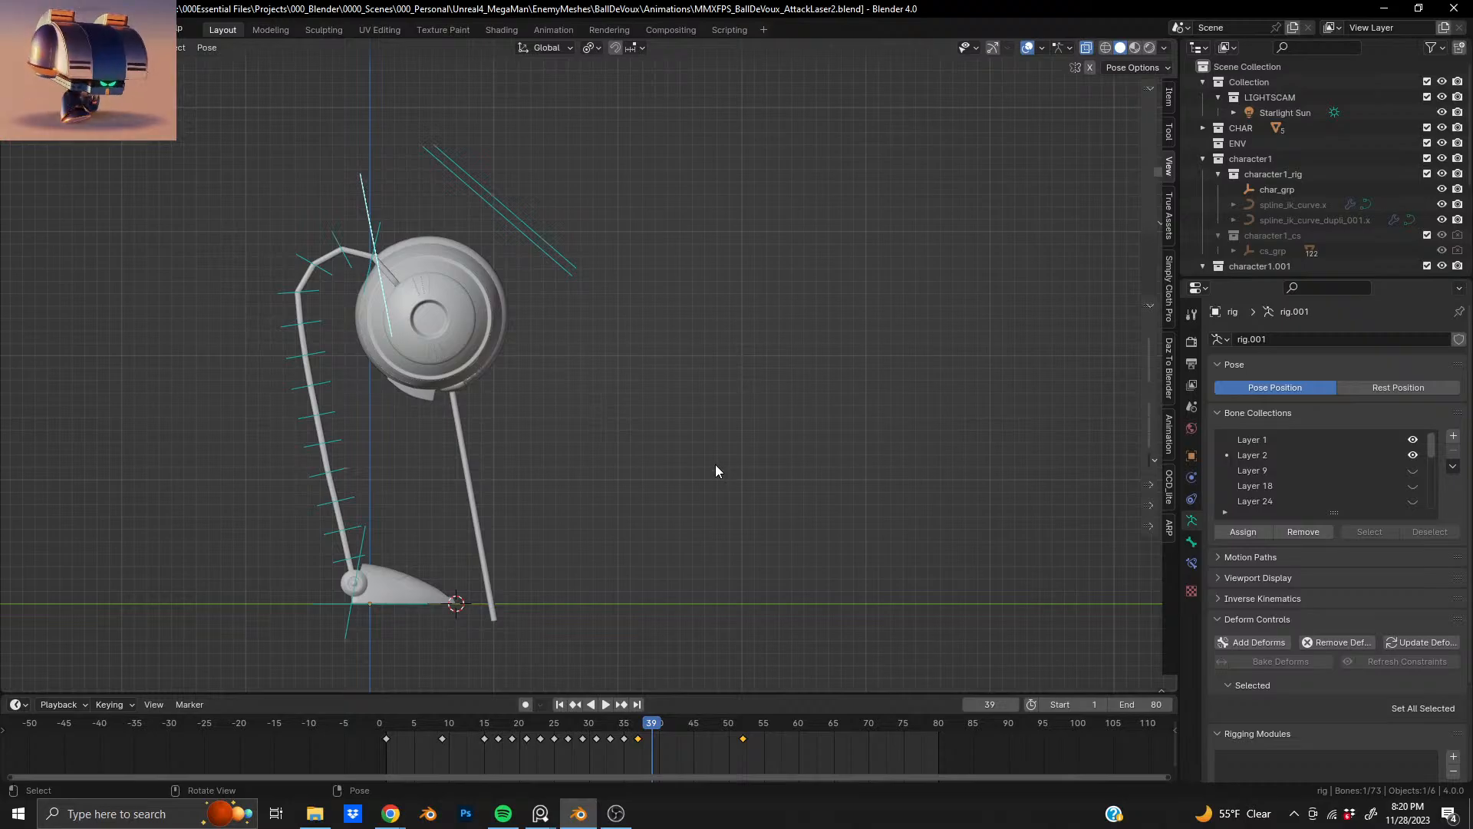
key("g")
left_click(715, 467)
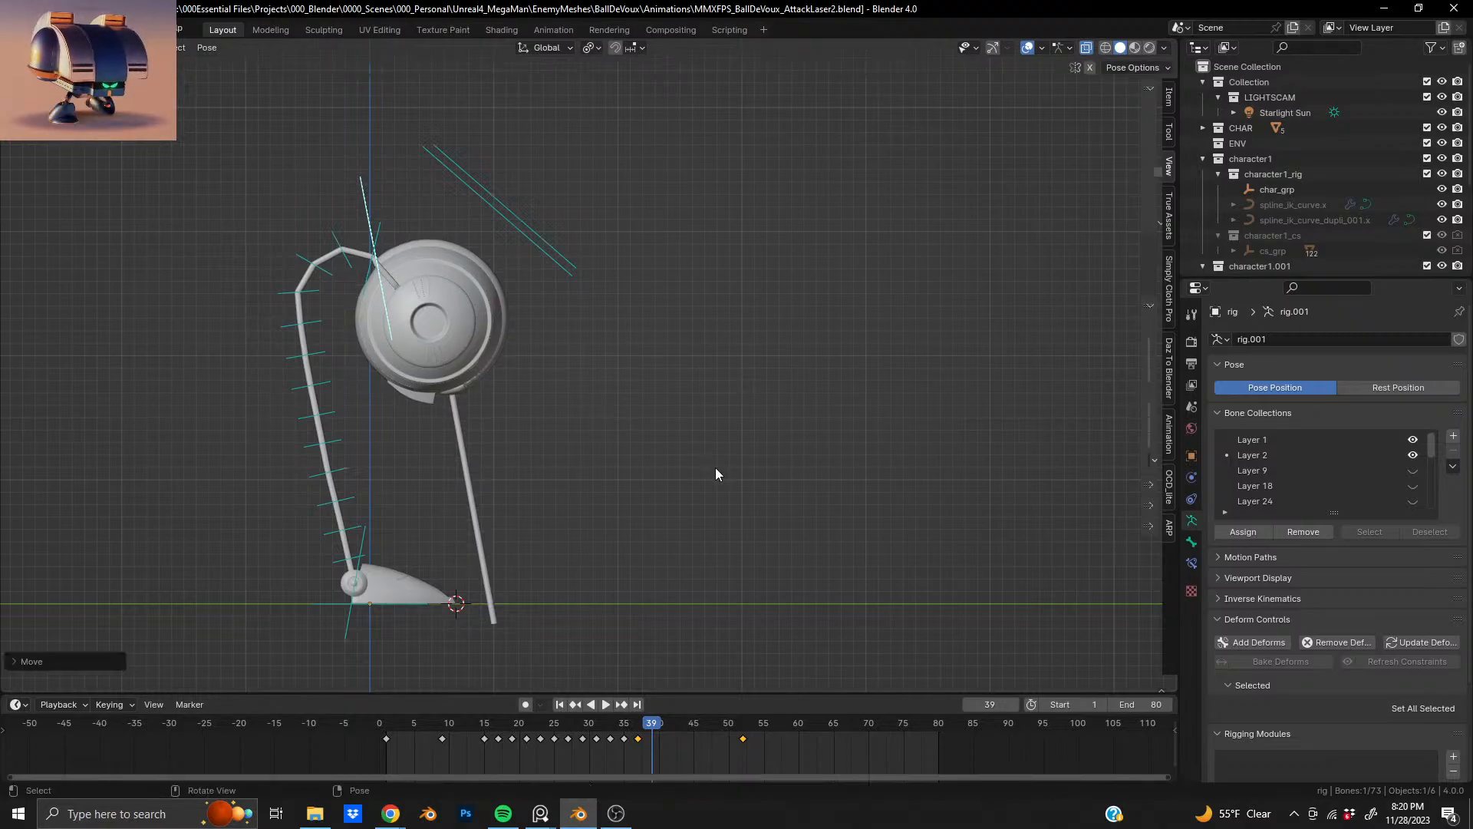
key("i")
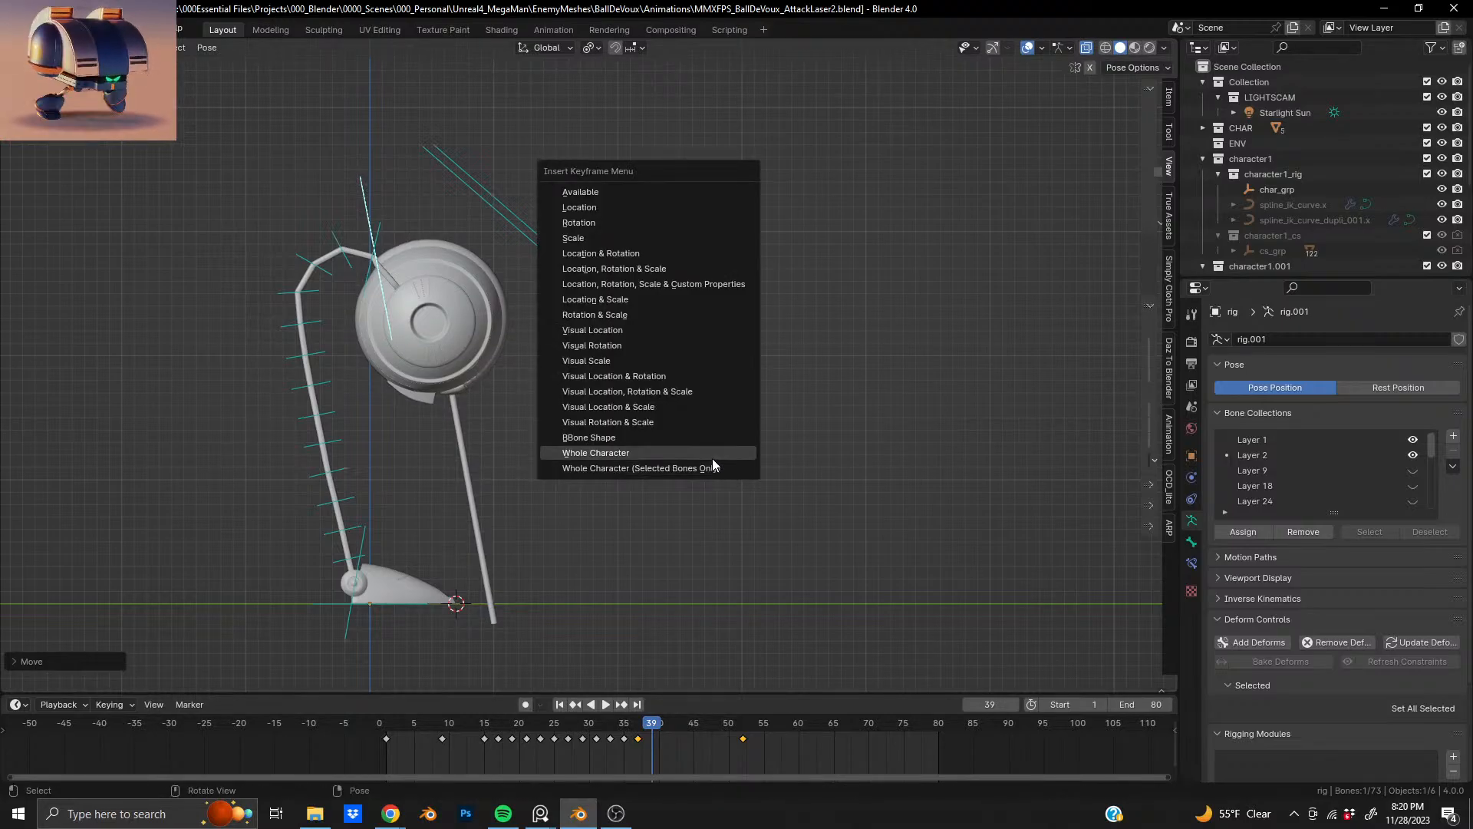
left_click(712, 453)
- At frame 41, shift the body control slightly forward and up, and insert a Whole Character keyframe
left_click_drag(651, 727, 665, 727)
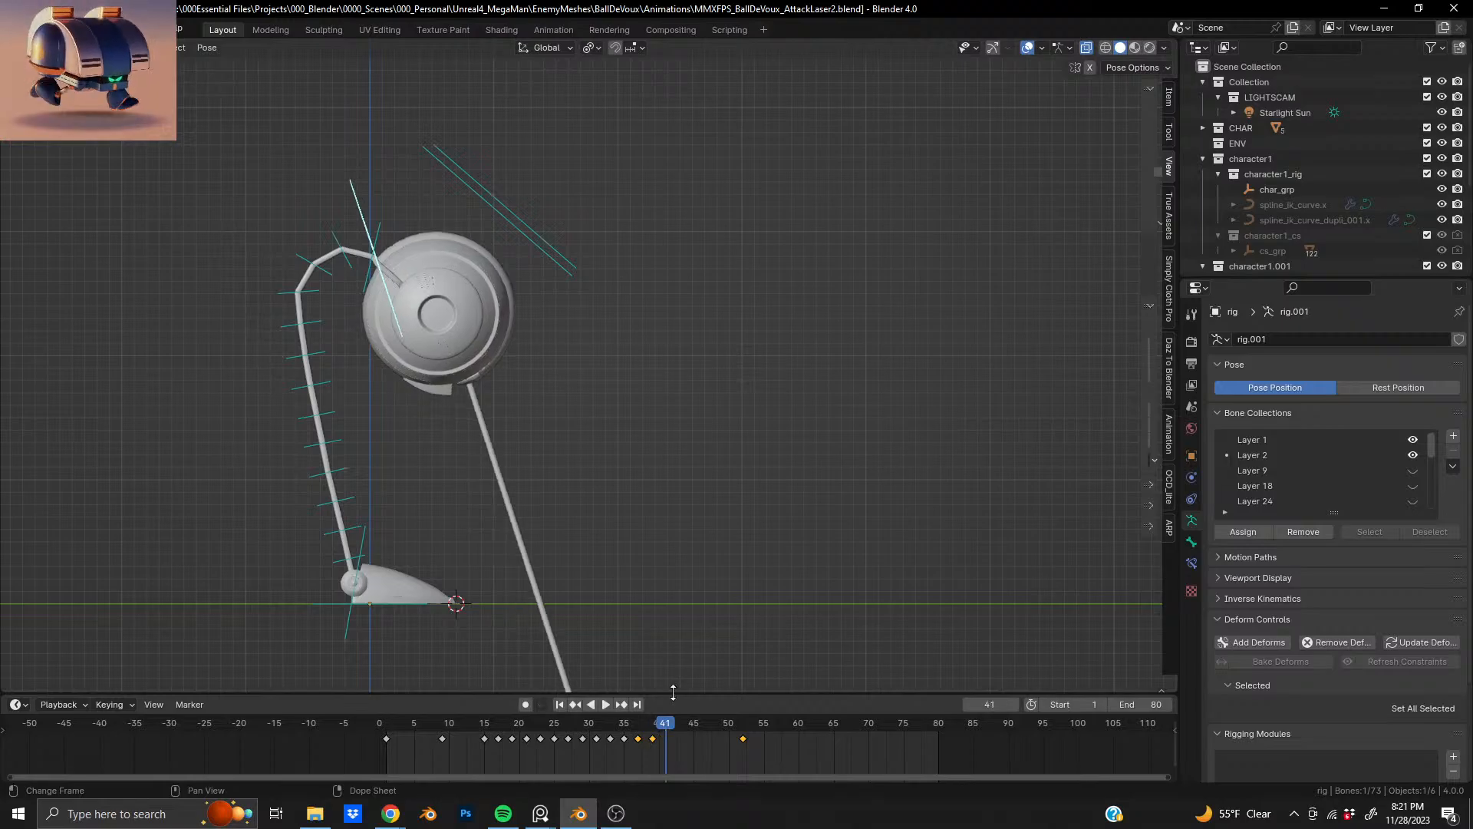
key("g")
left_click(696, 414)
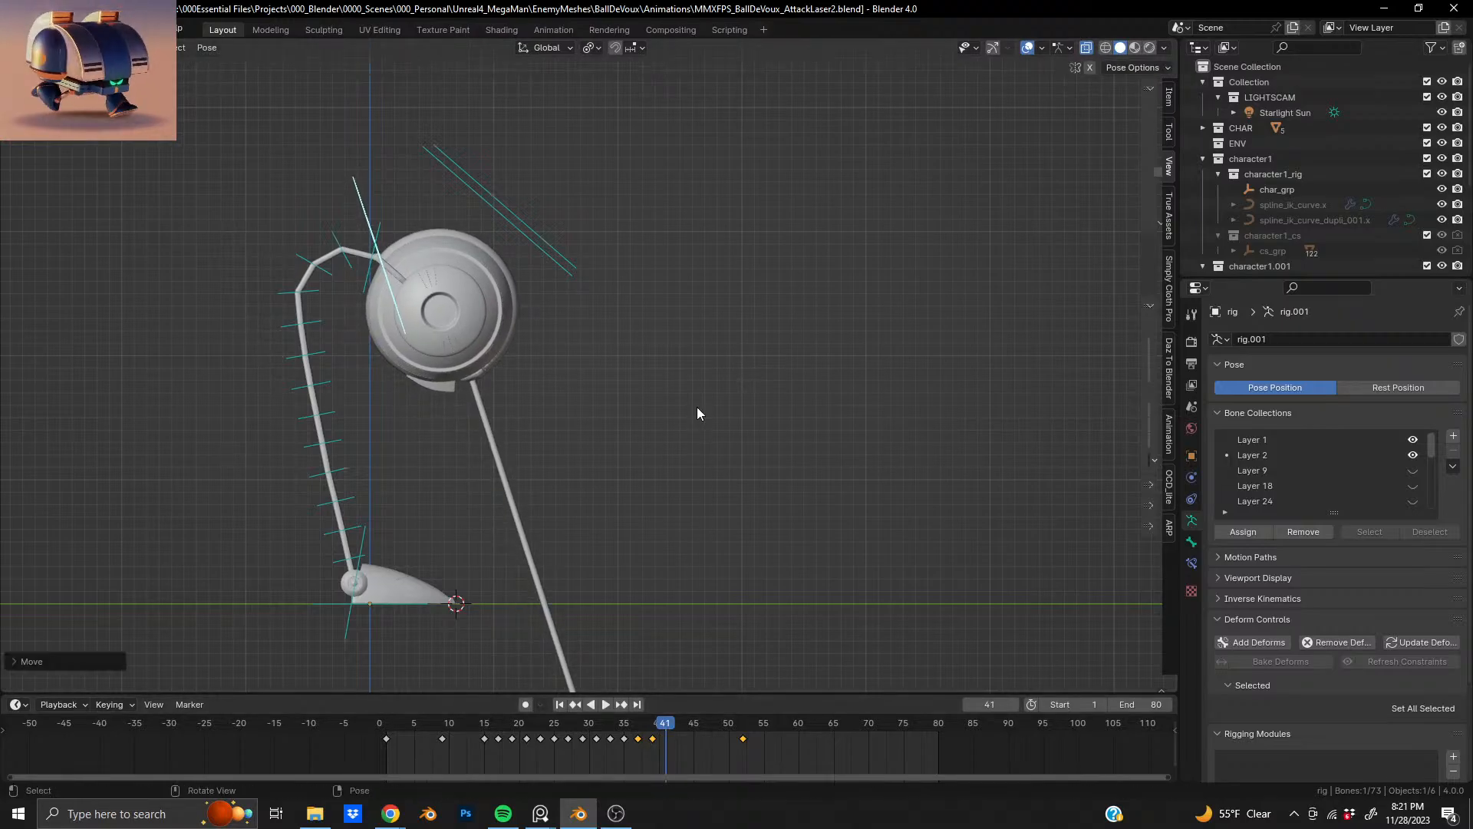
key("i")
left_click(697, 407)
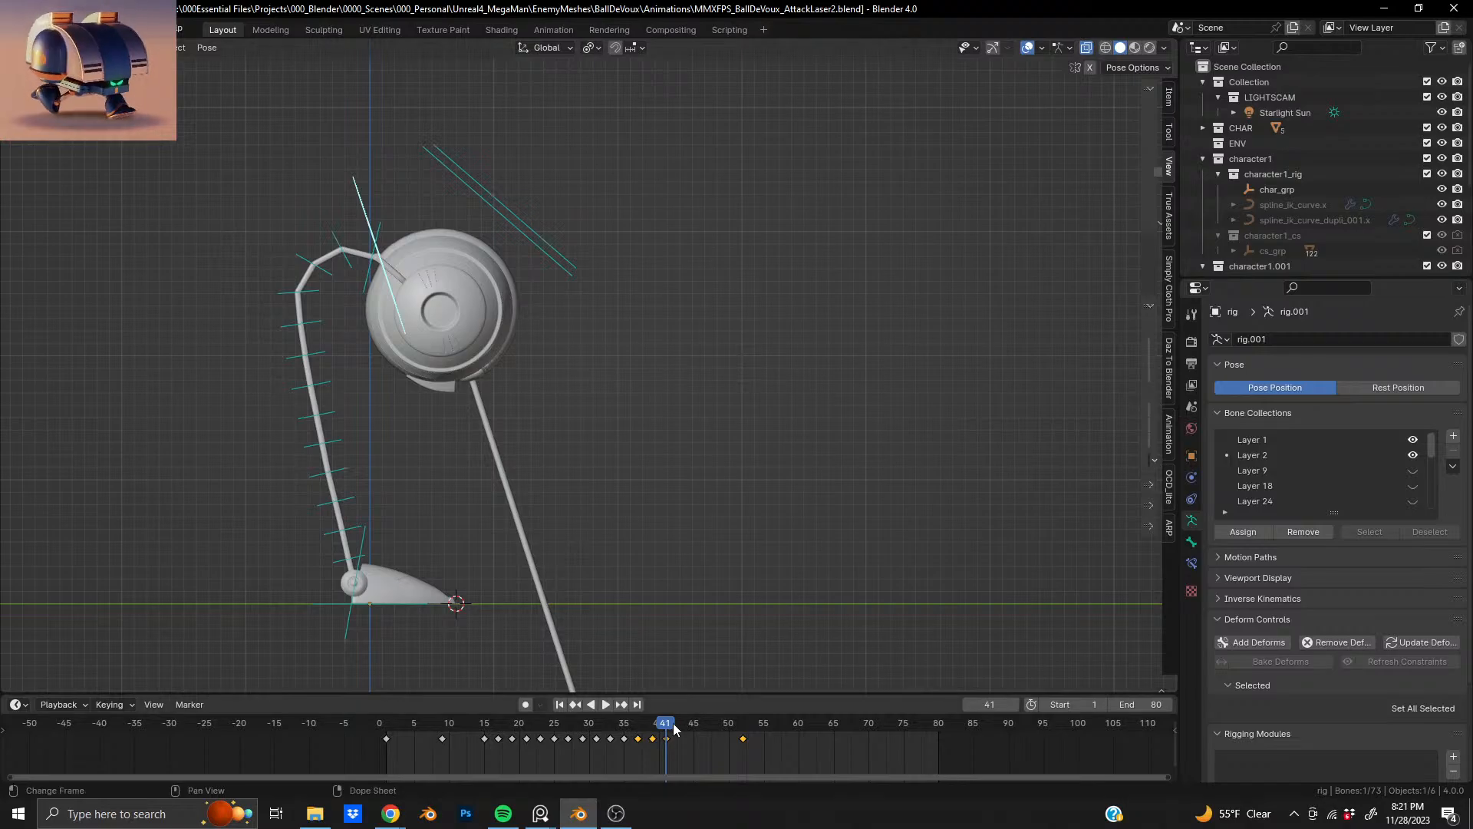
- At frame 43, shift the body control slightly downward and insert a Whole Character keyframe
left_click_drag(672, 724, 680, 724)
key("g")
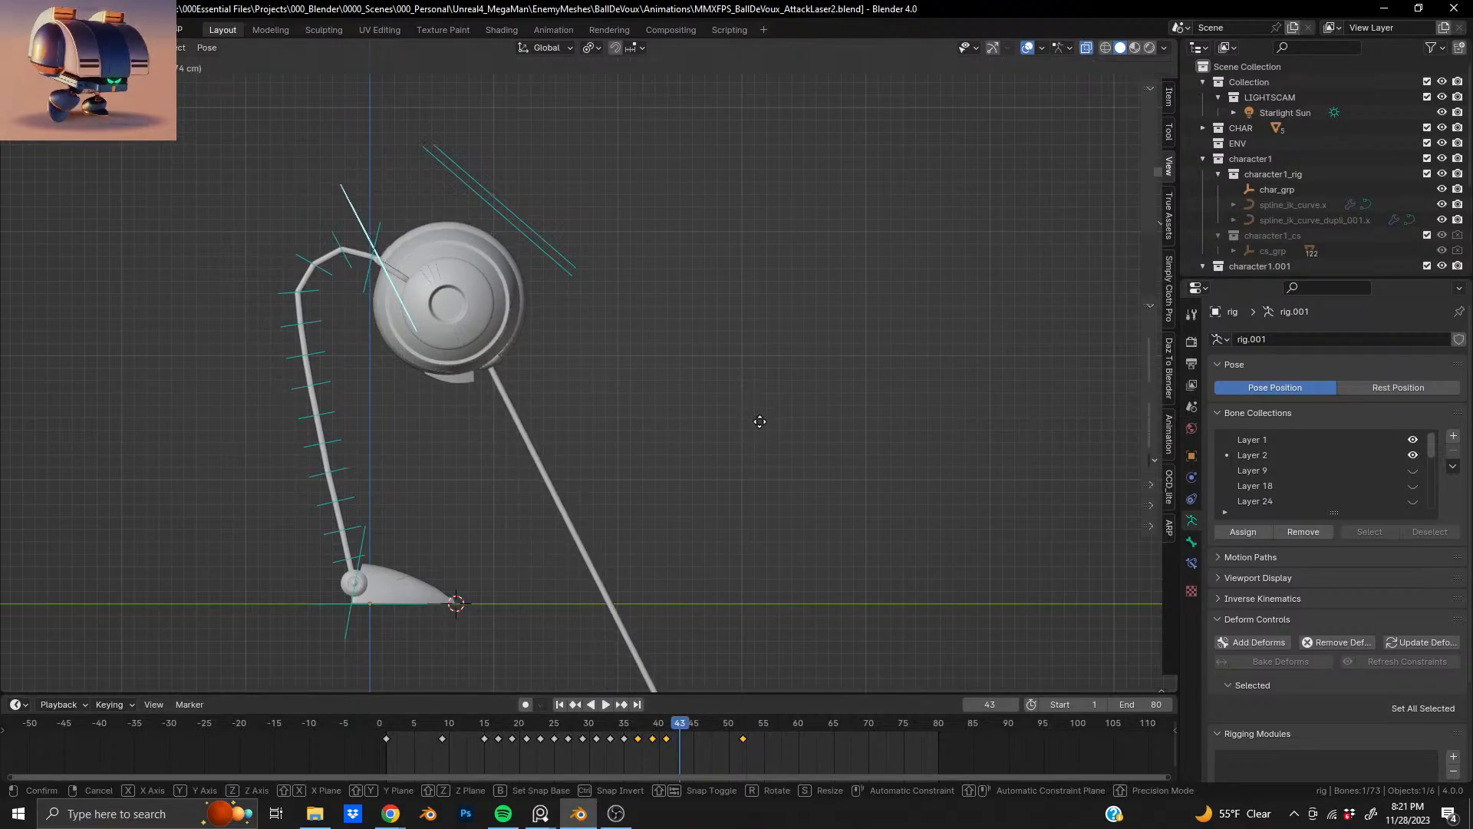
left_click(760, 424)
key("i")
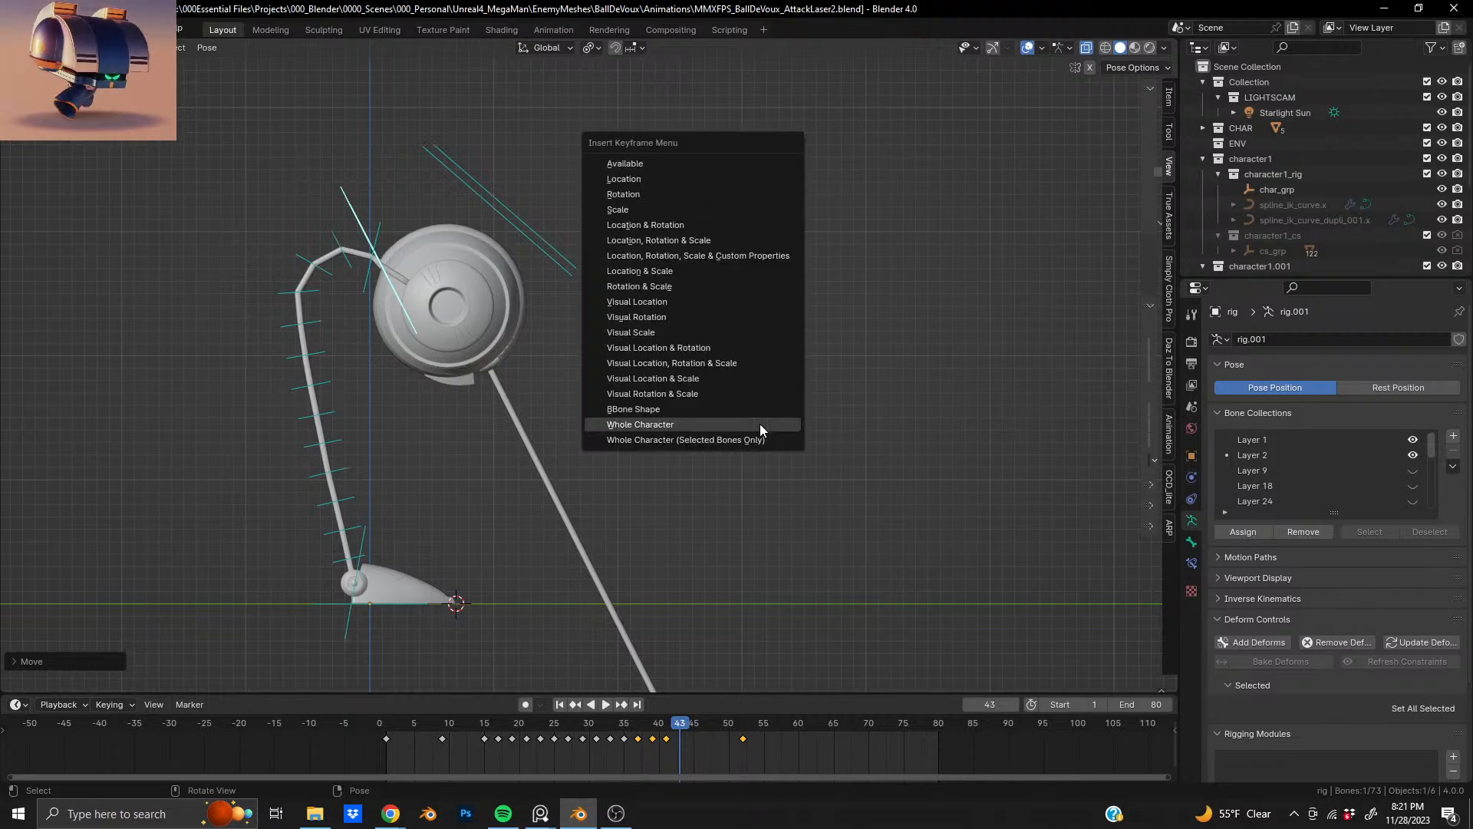
left_click(760, 424)
- At frame 45, shift the body control slightly forward and insert a Whole Character keyframe
left_click_drag(686, 724, 694, 724)
key("g")
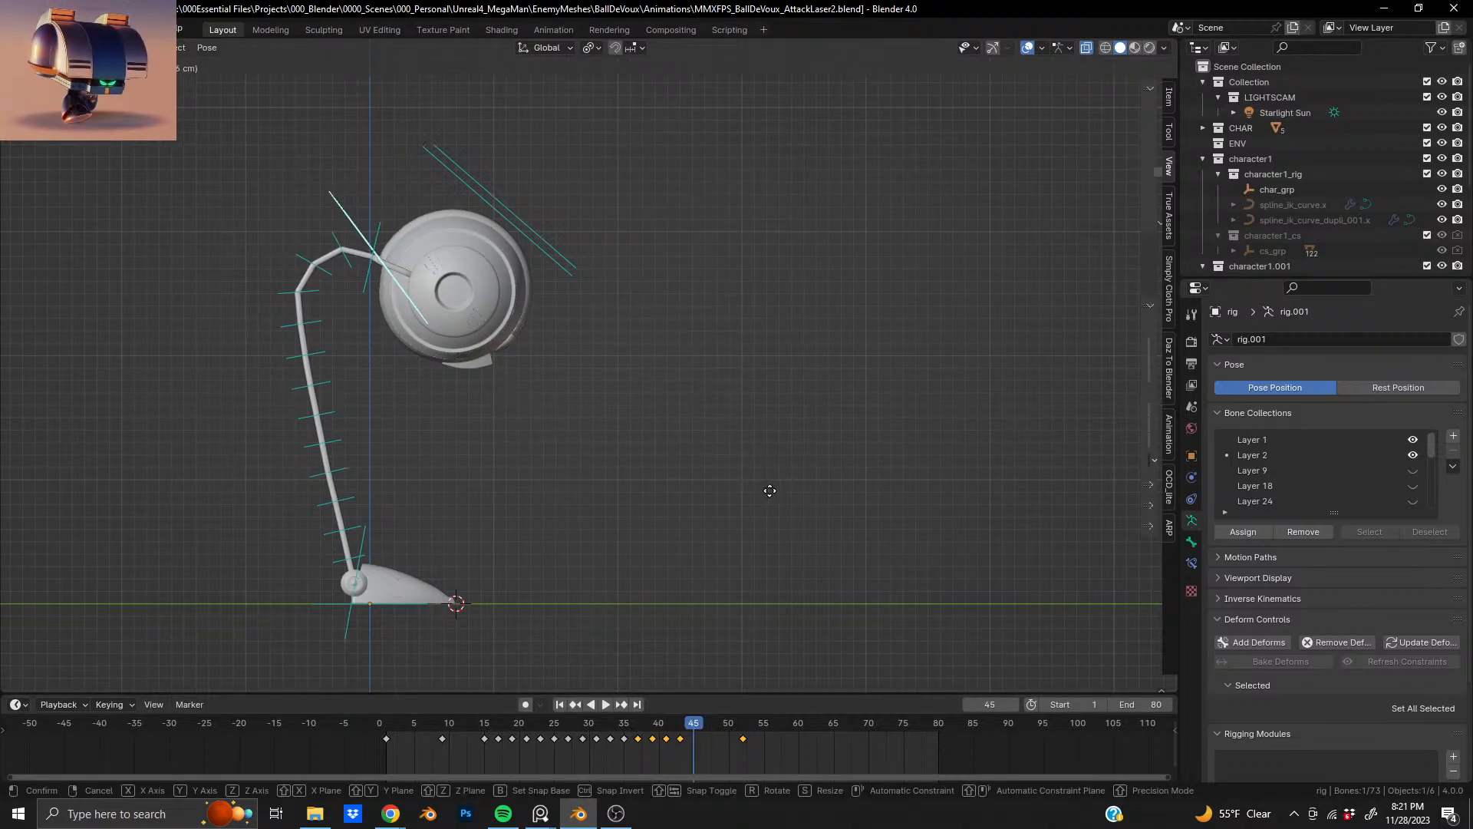
left_click(774, 491)
key("i")
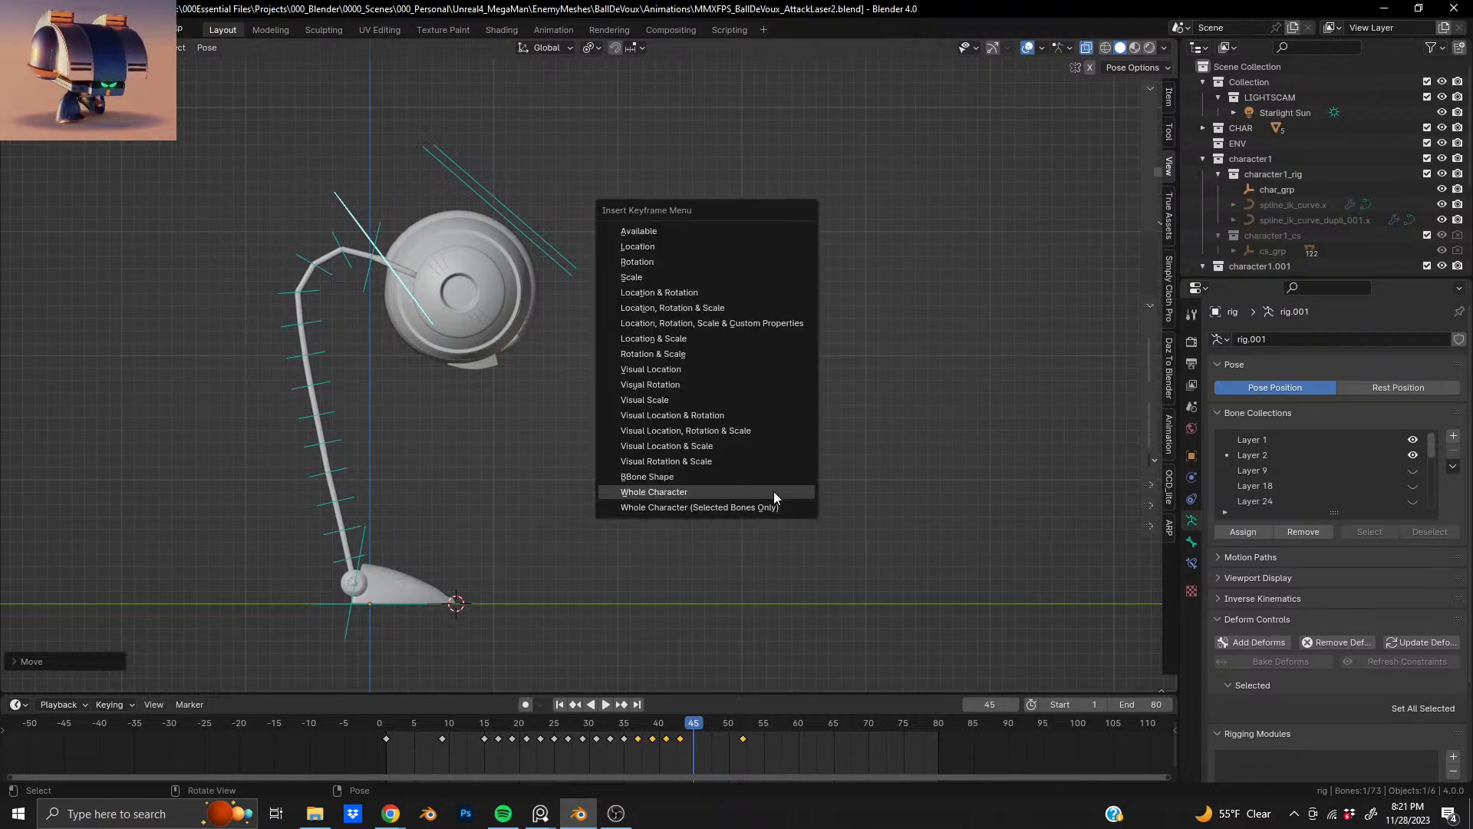
left_click(773, 491)
- At frame 47, shift the body control slightly upward and insert a Whole Character keyframe
left_click_drag(696, 726, 707, 726)
key("g")
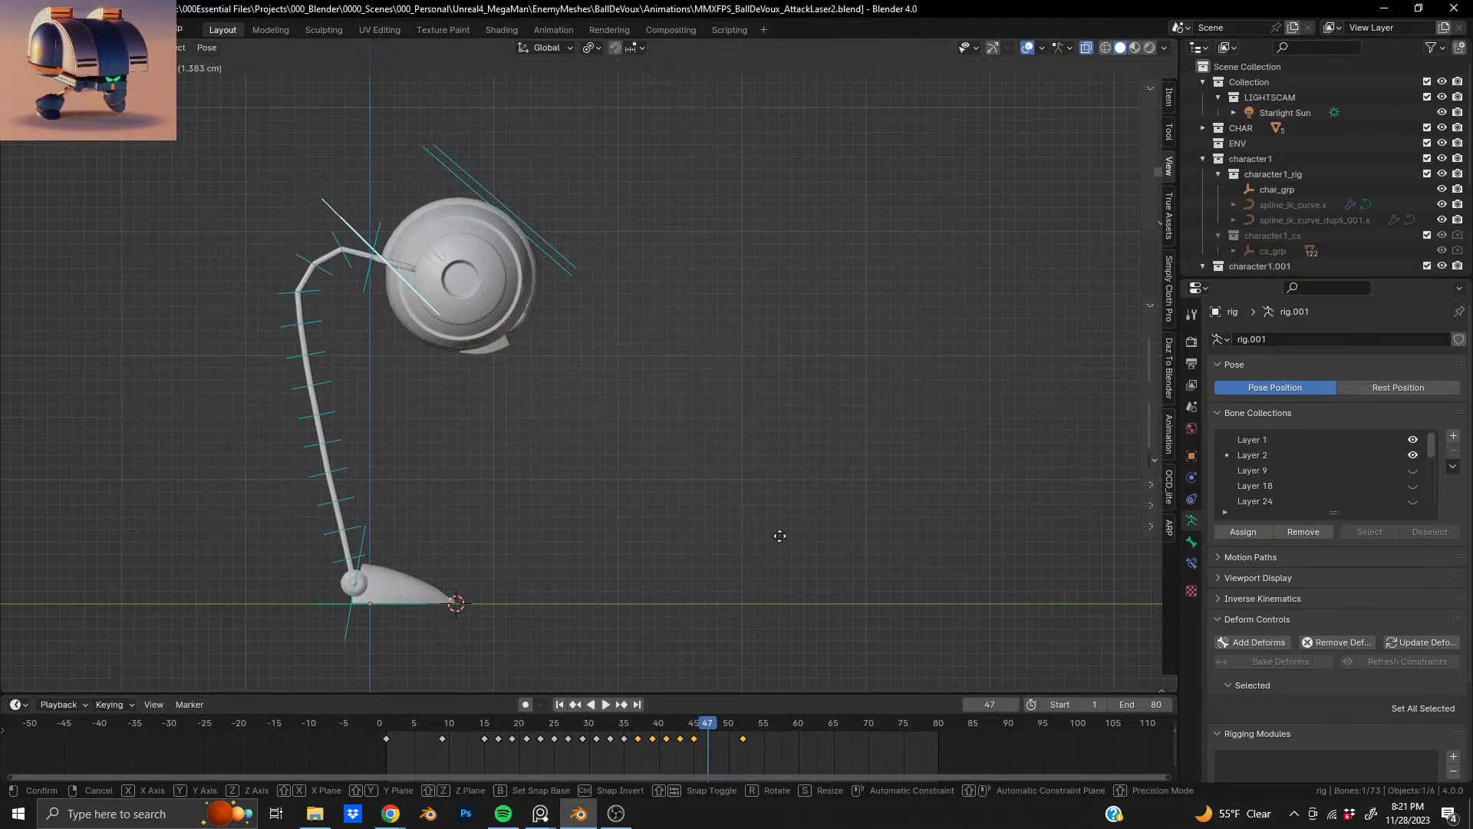
left_click(778, 532)
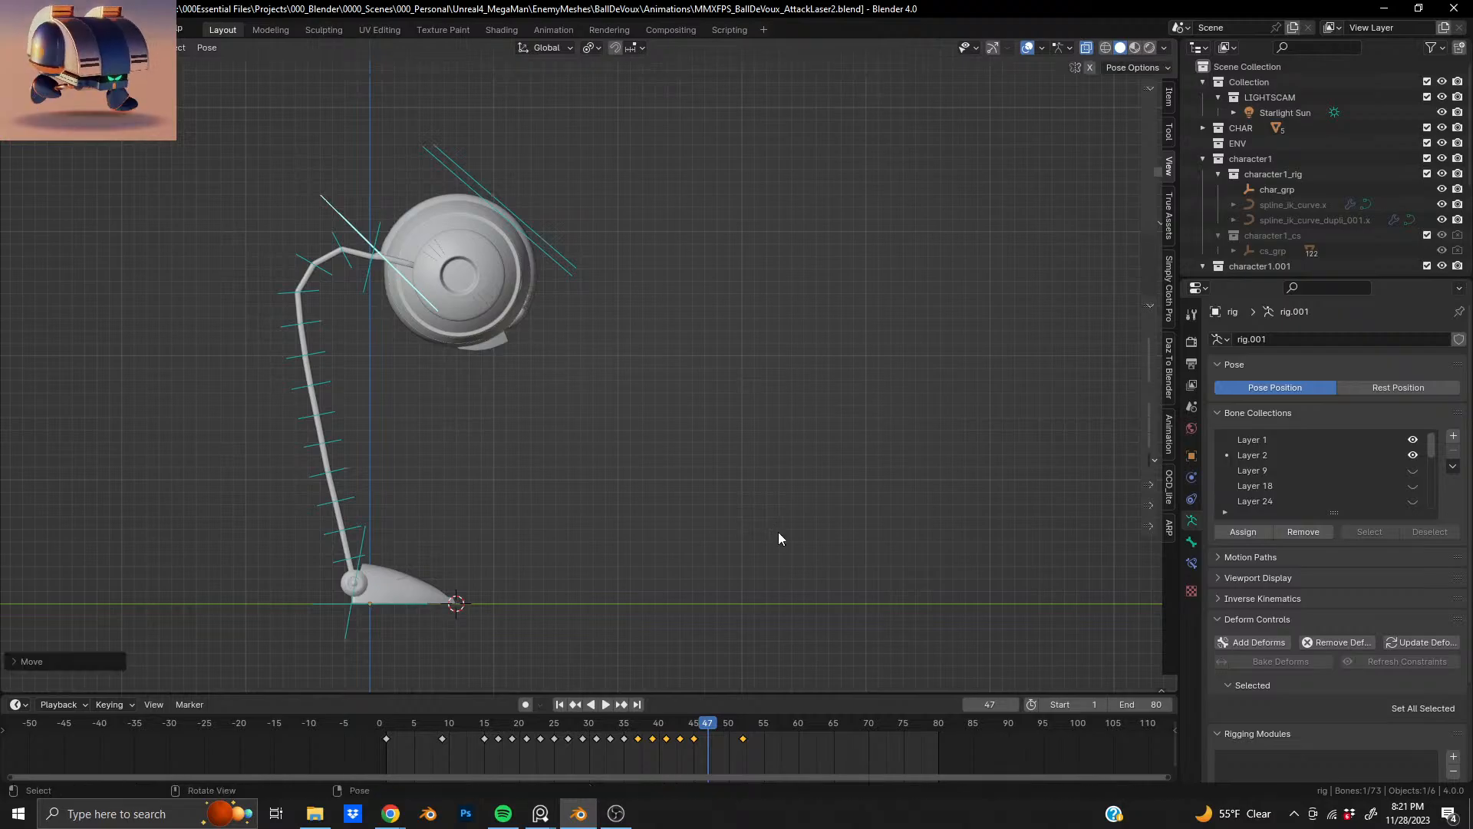
key("i")
left_click(778, 532)
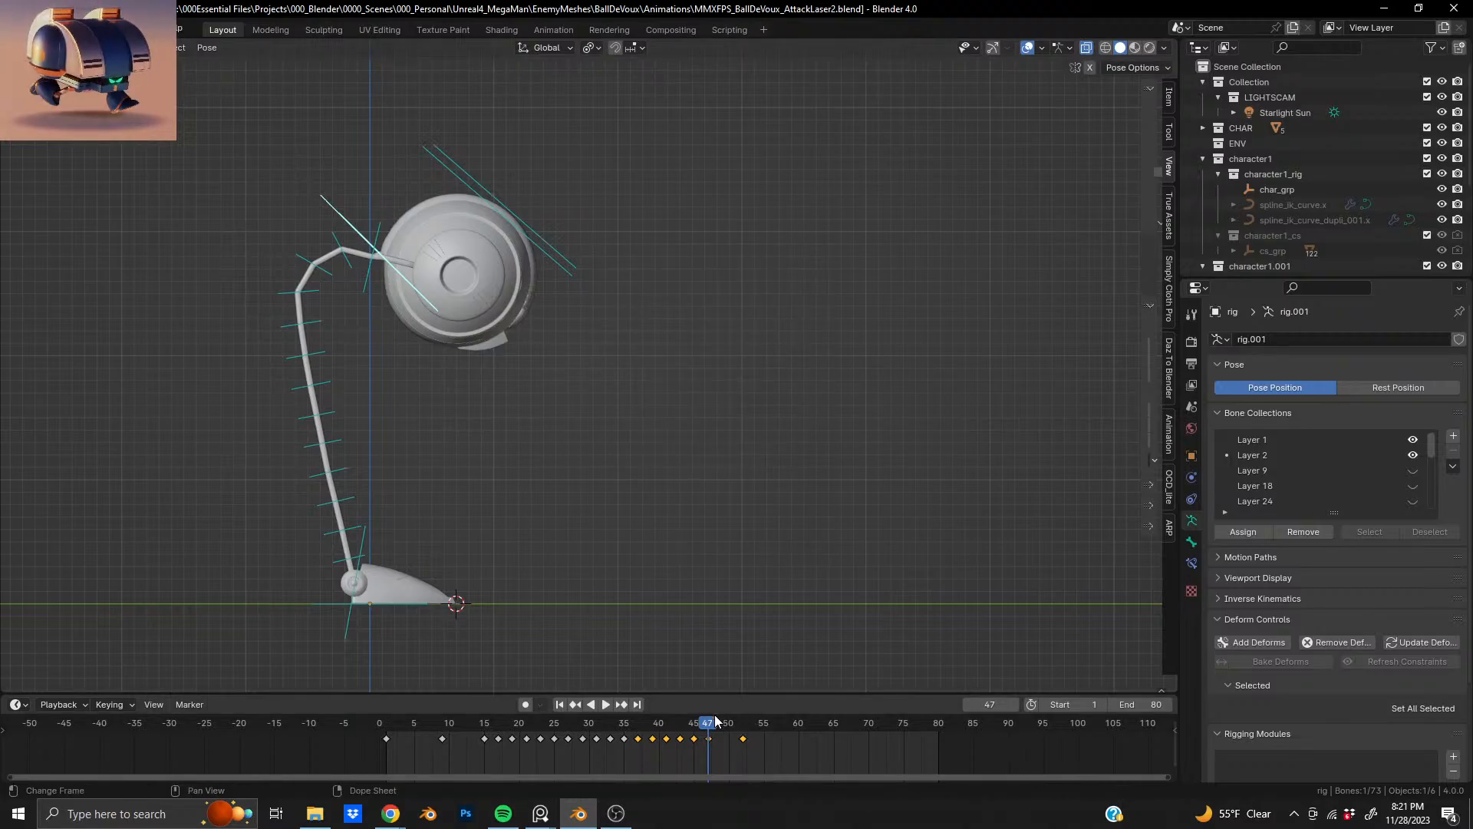
- At frame 49, shift the body control slightly downward and insert a Whole Character keyframe
left_click_drag(712, 718, 720, 720)
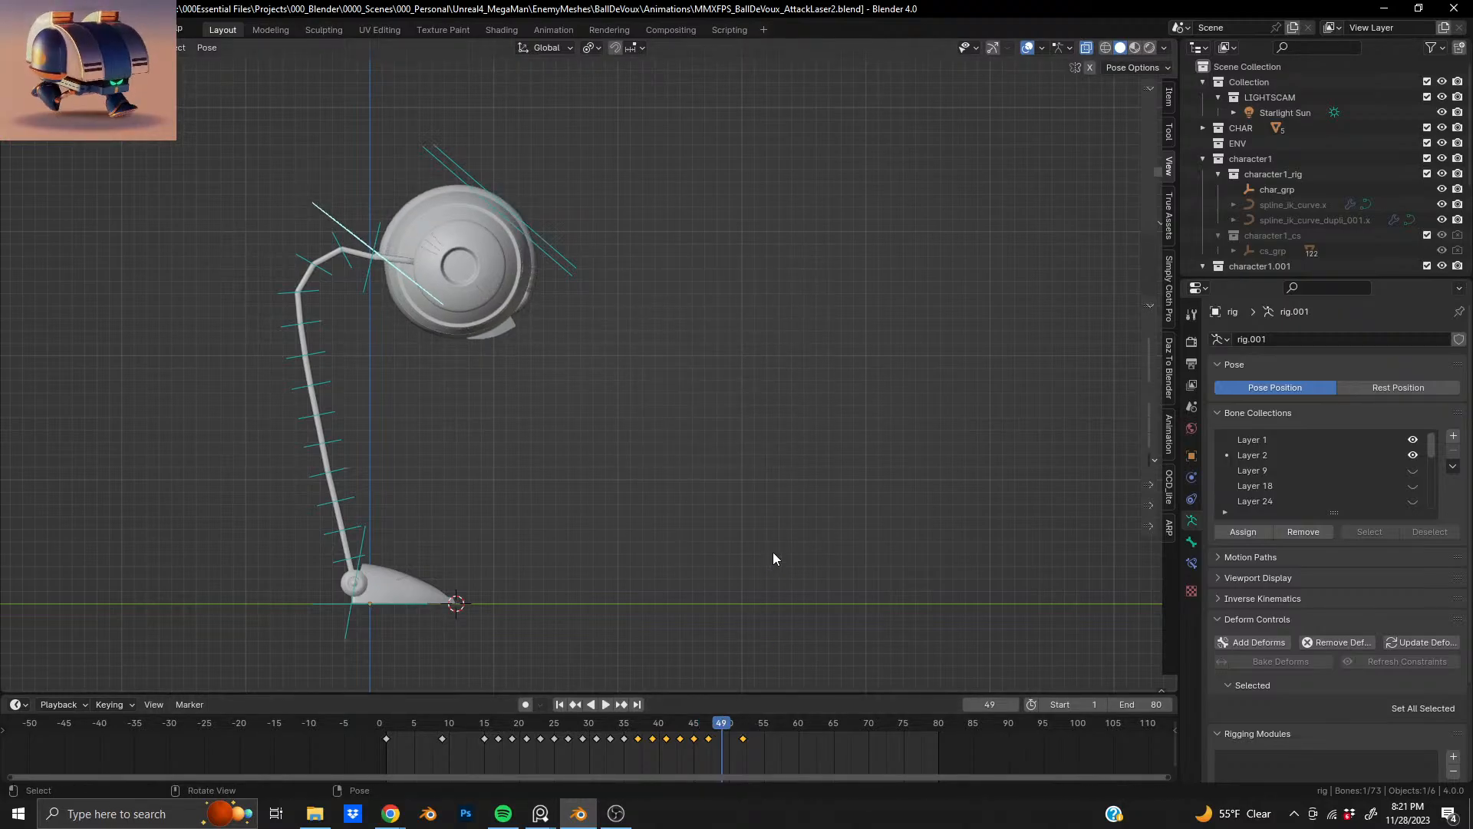
key("g")
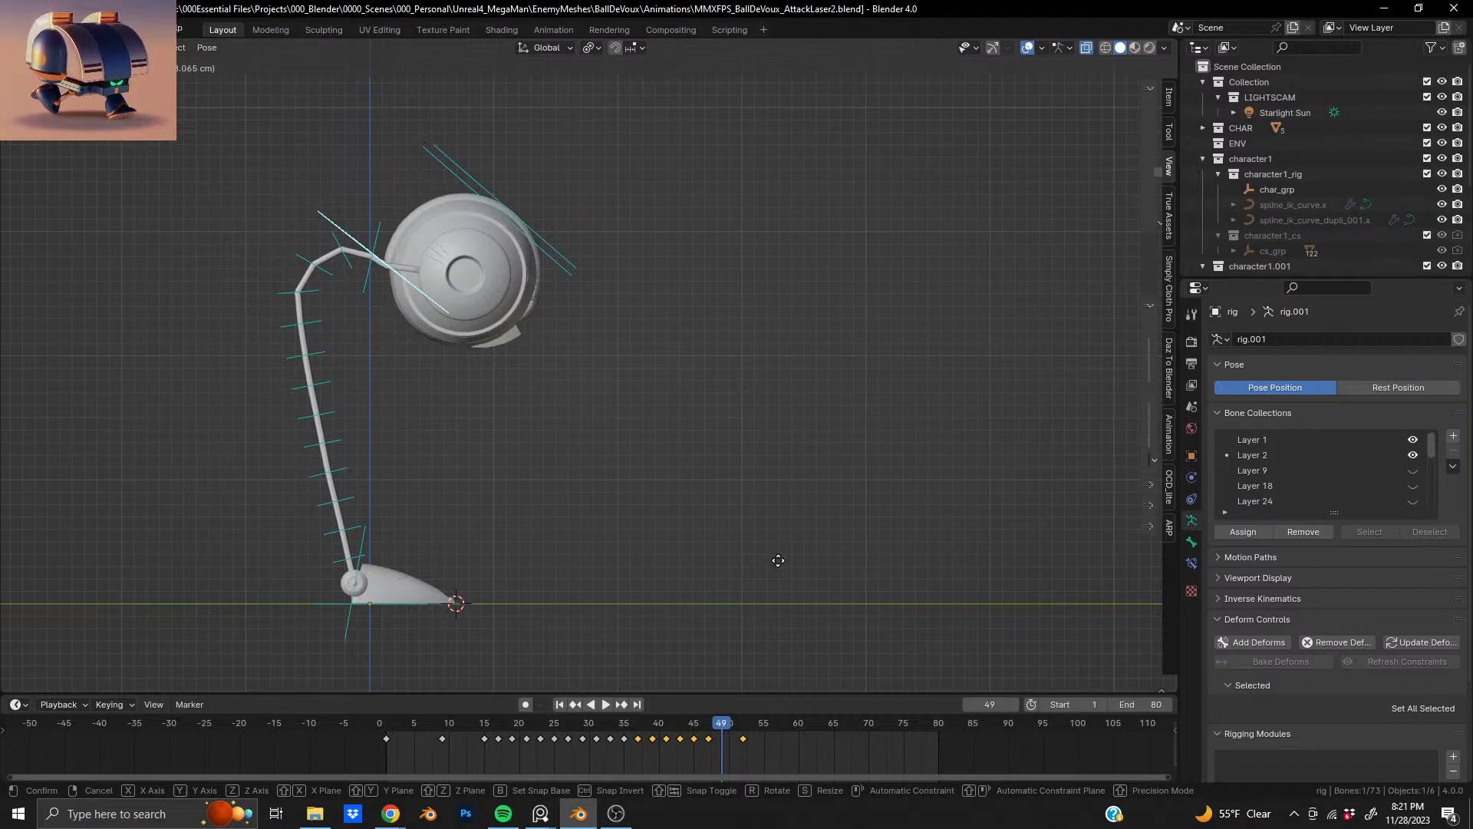
left_click(775, 559)
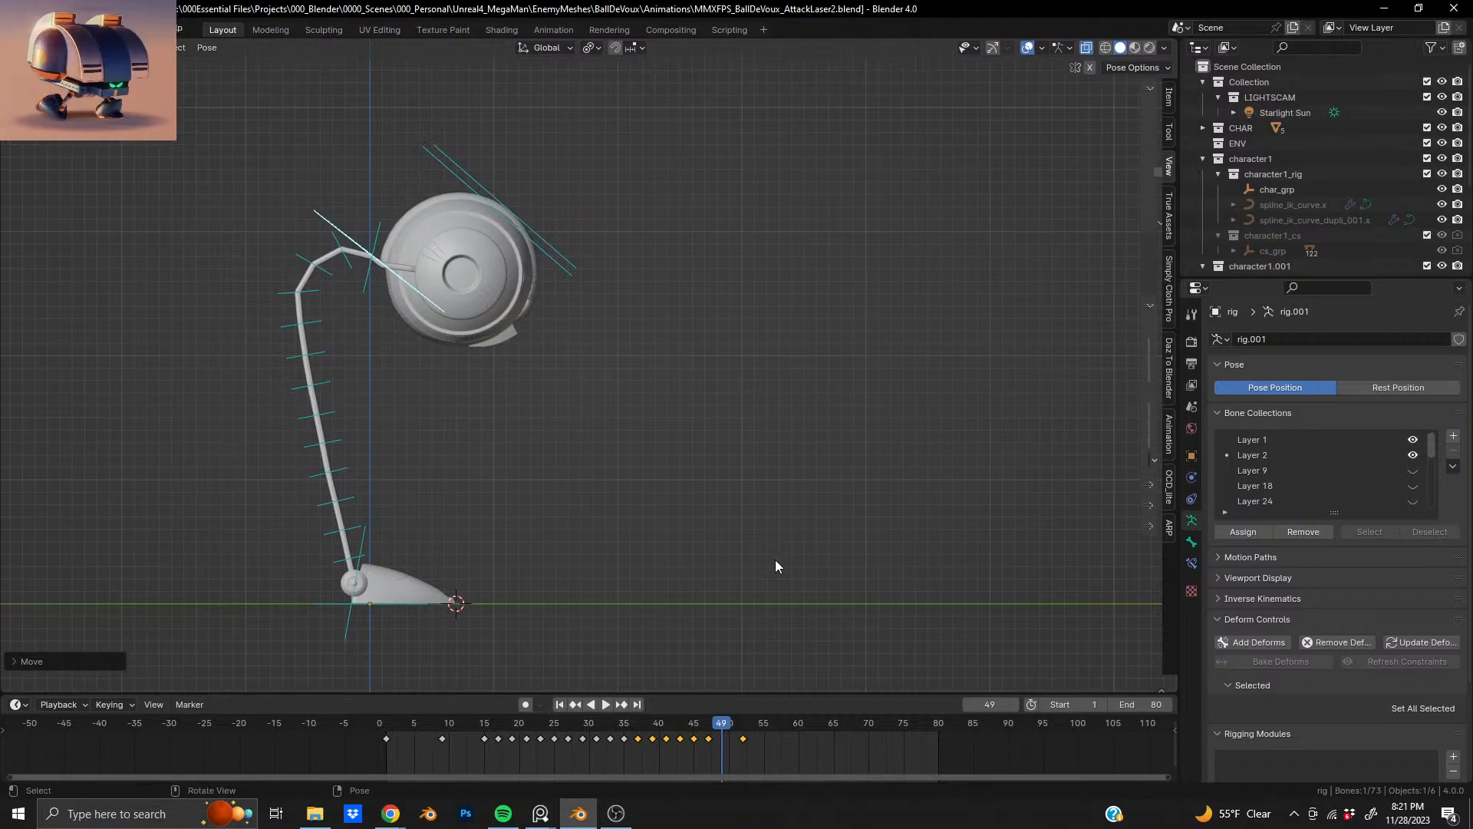
key("i")
left_click(775, 559)
- At frame 51, shift the body control slightly forward and up, insert a Whole Character keyframe, and compare the pose with frame 52
key("space")
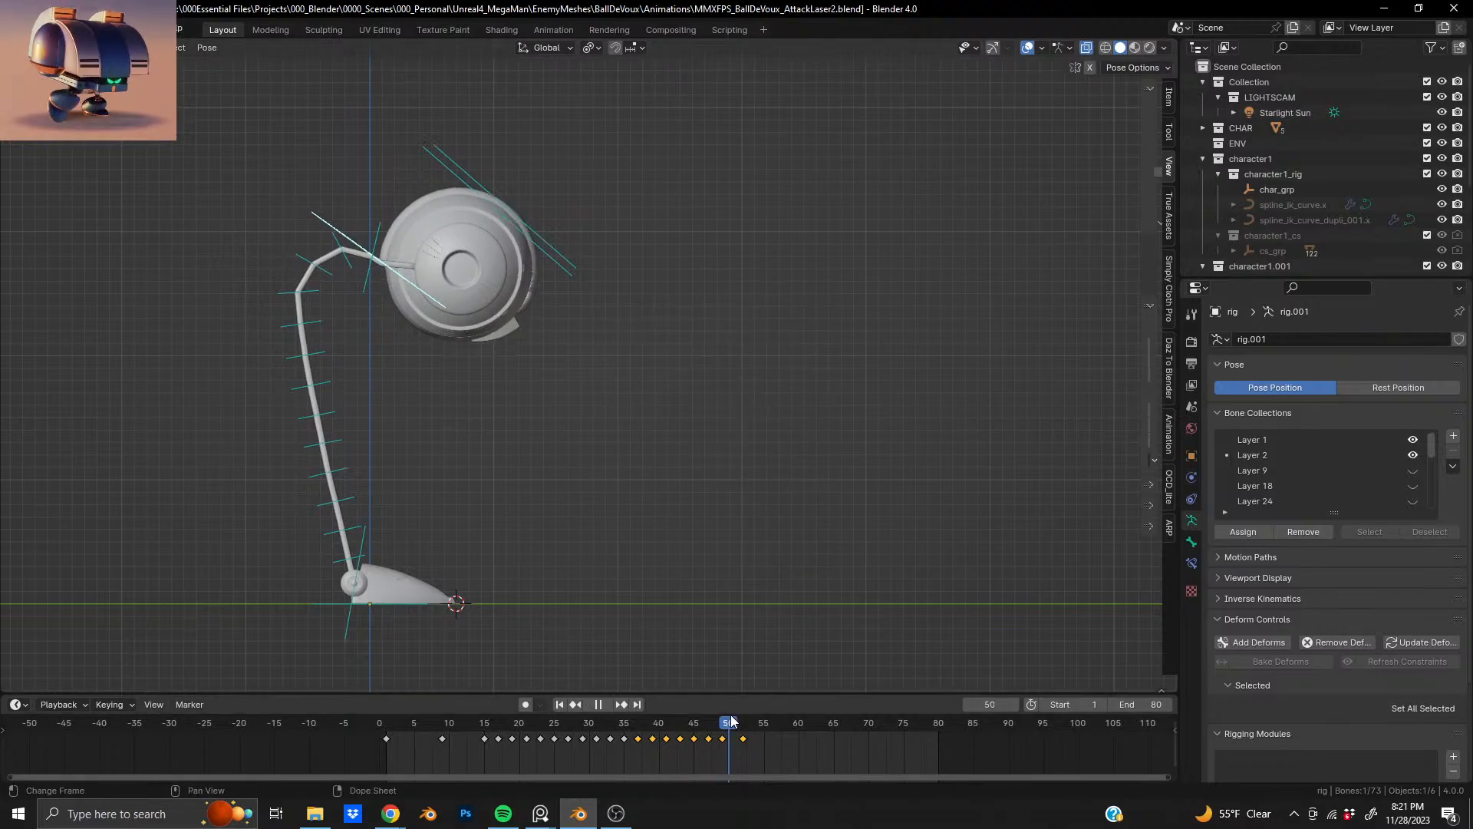
key("space")
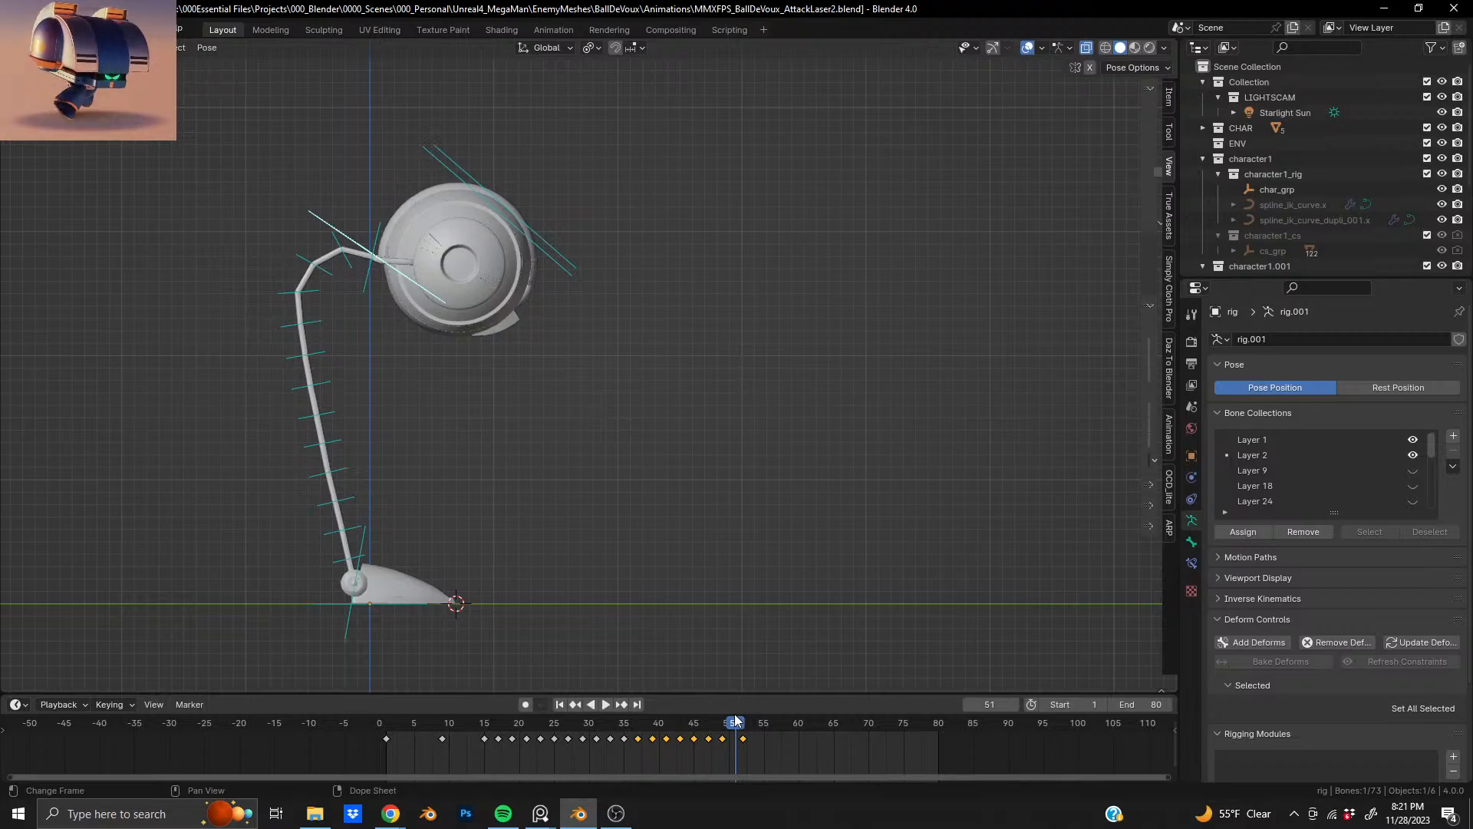
key("g")
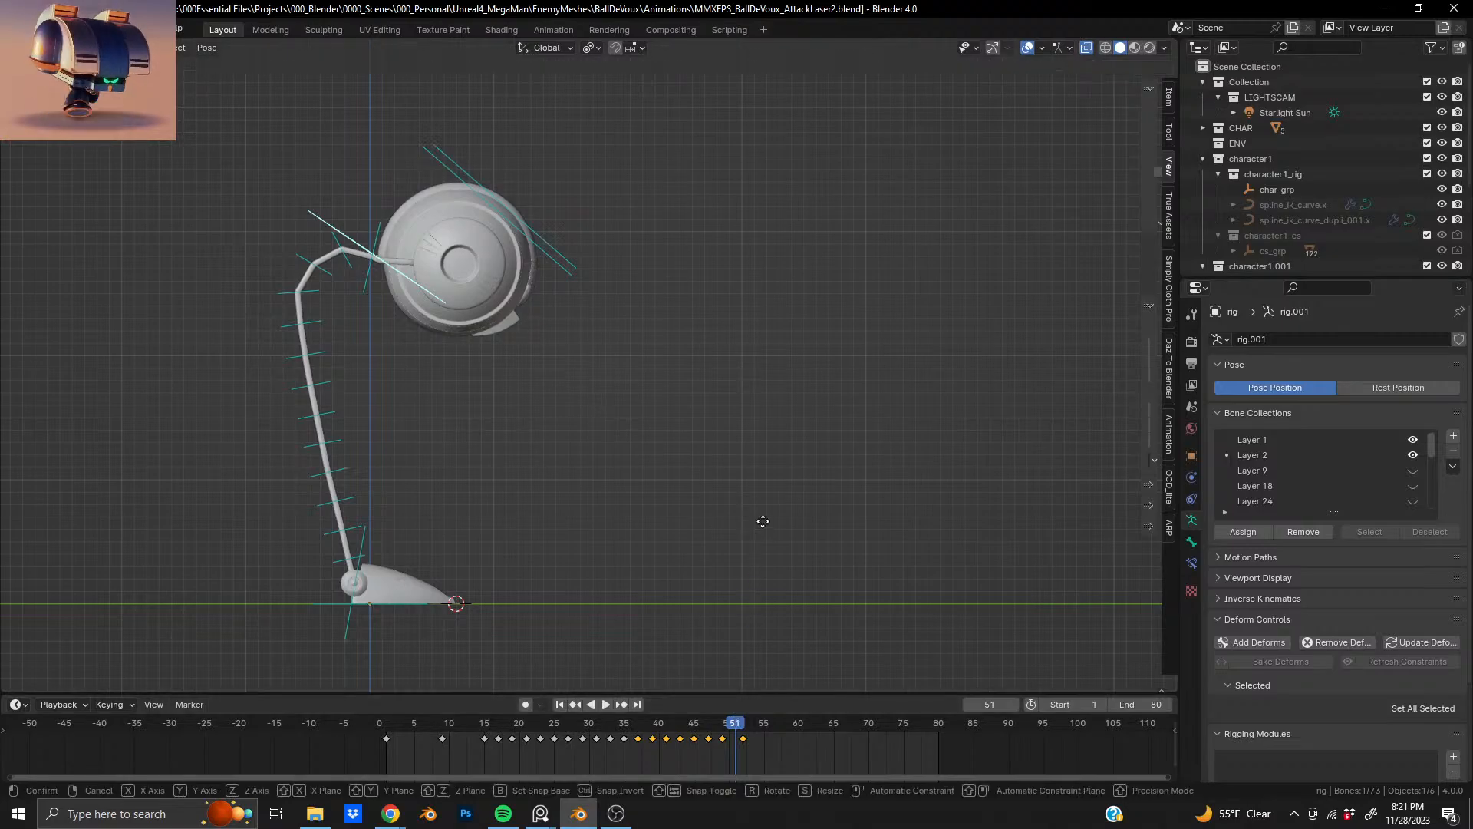
left_click(767, 519)
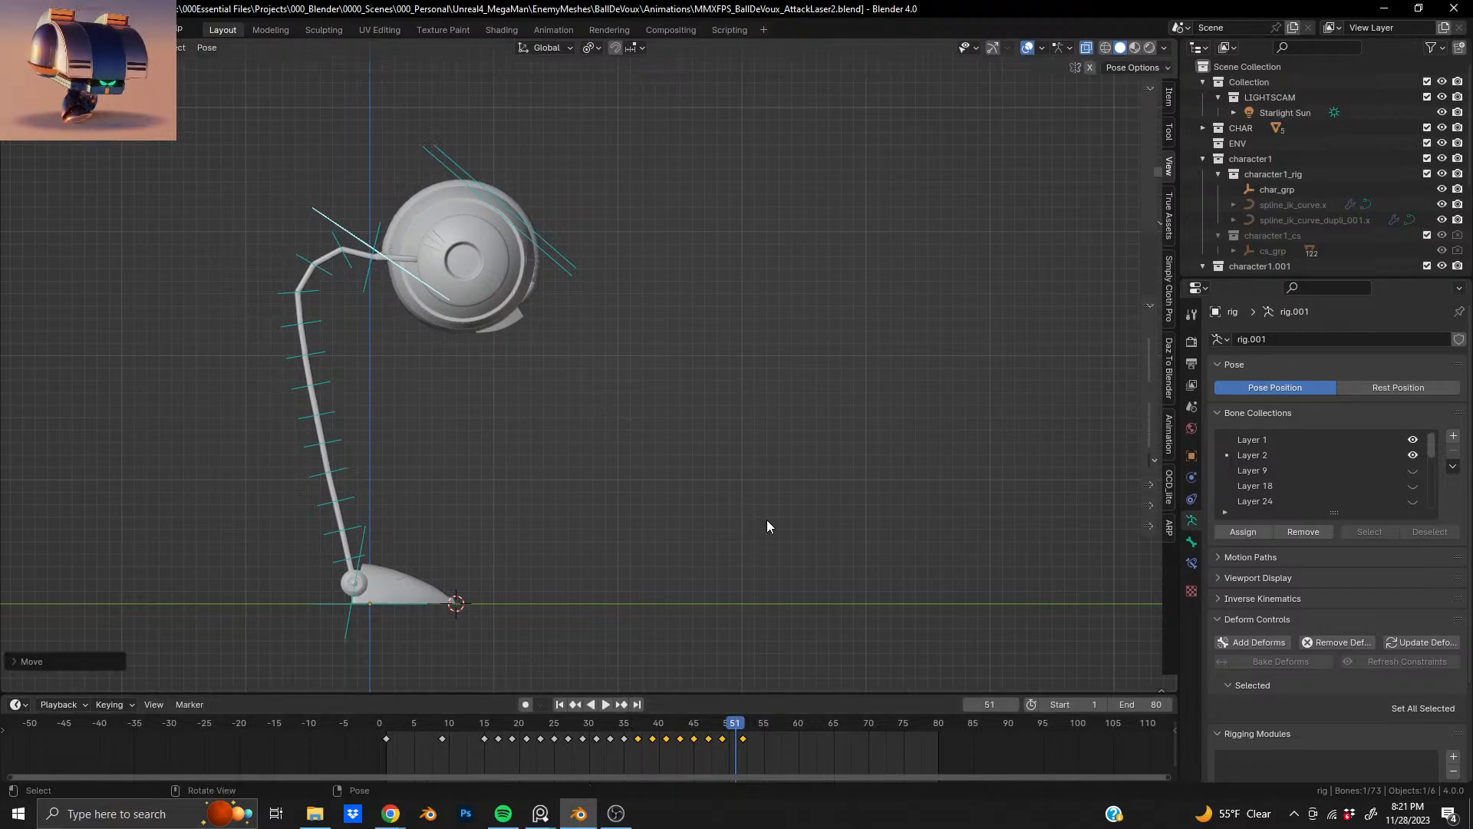
key("i")
left_click(766, 519)
key("space")
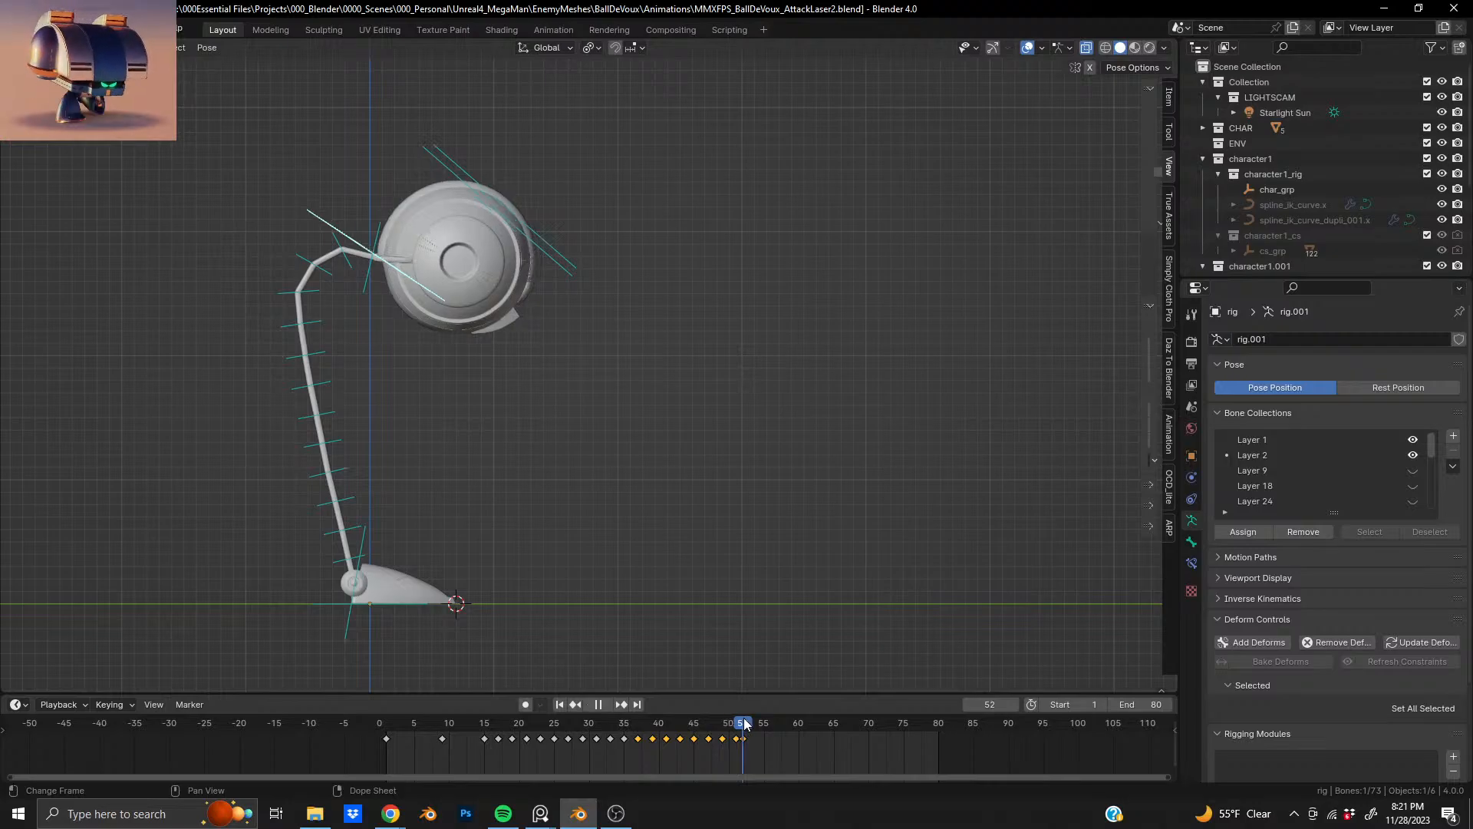
left_click_drag(745, 724, 737, 724)
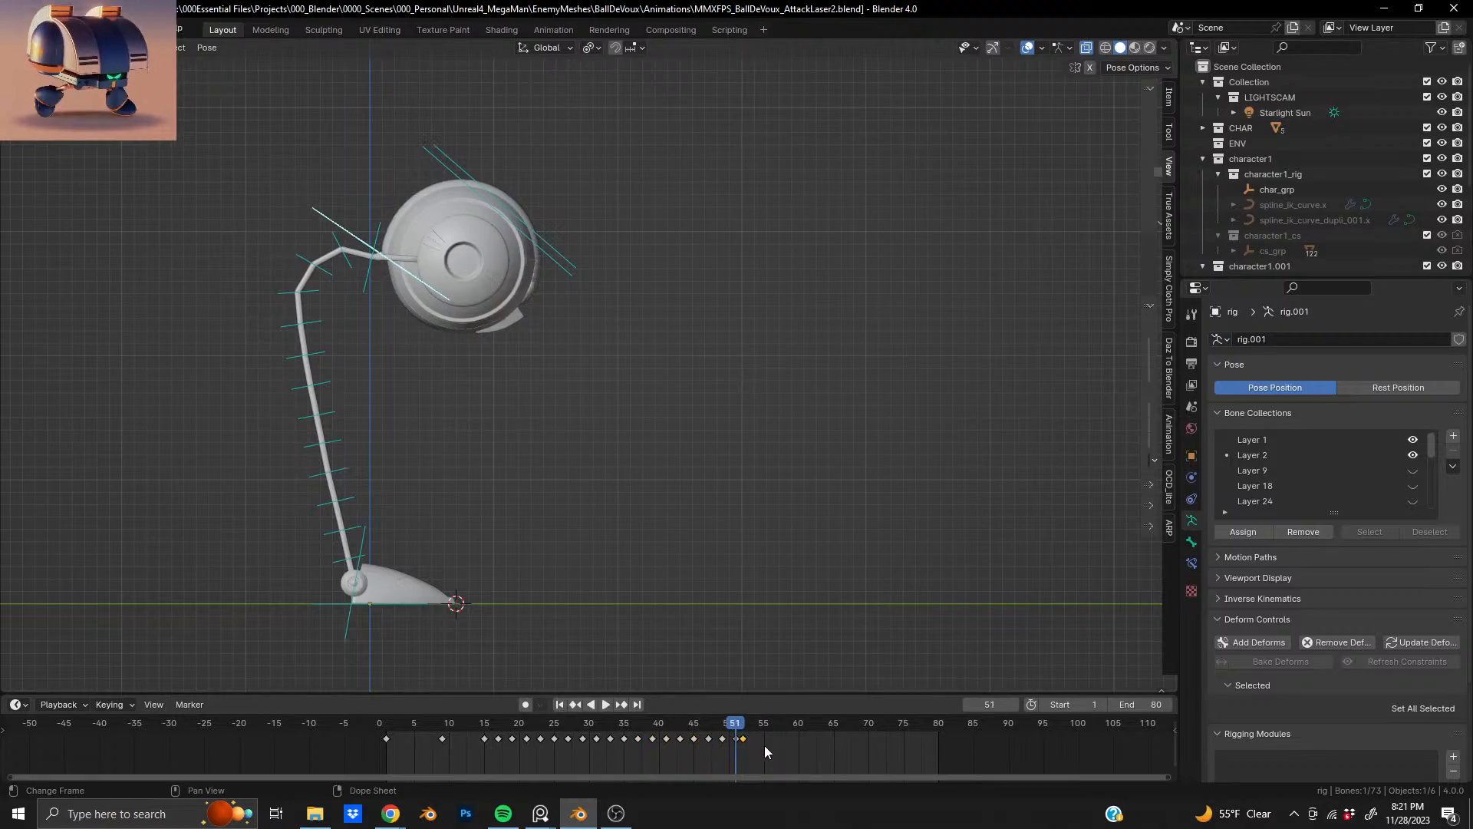
- Move the selected head bone's last keyframe to frame 53 and scrub the animation between frames 15 and 53 to check it
key("g")
left_click(748, 732)
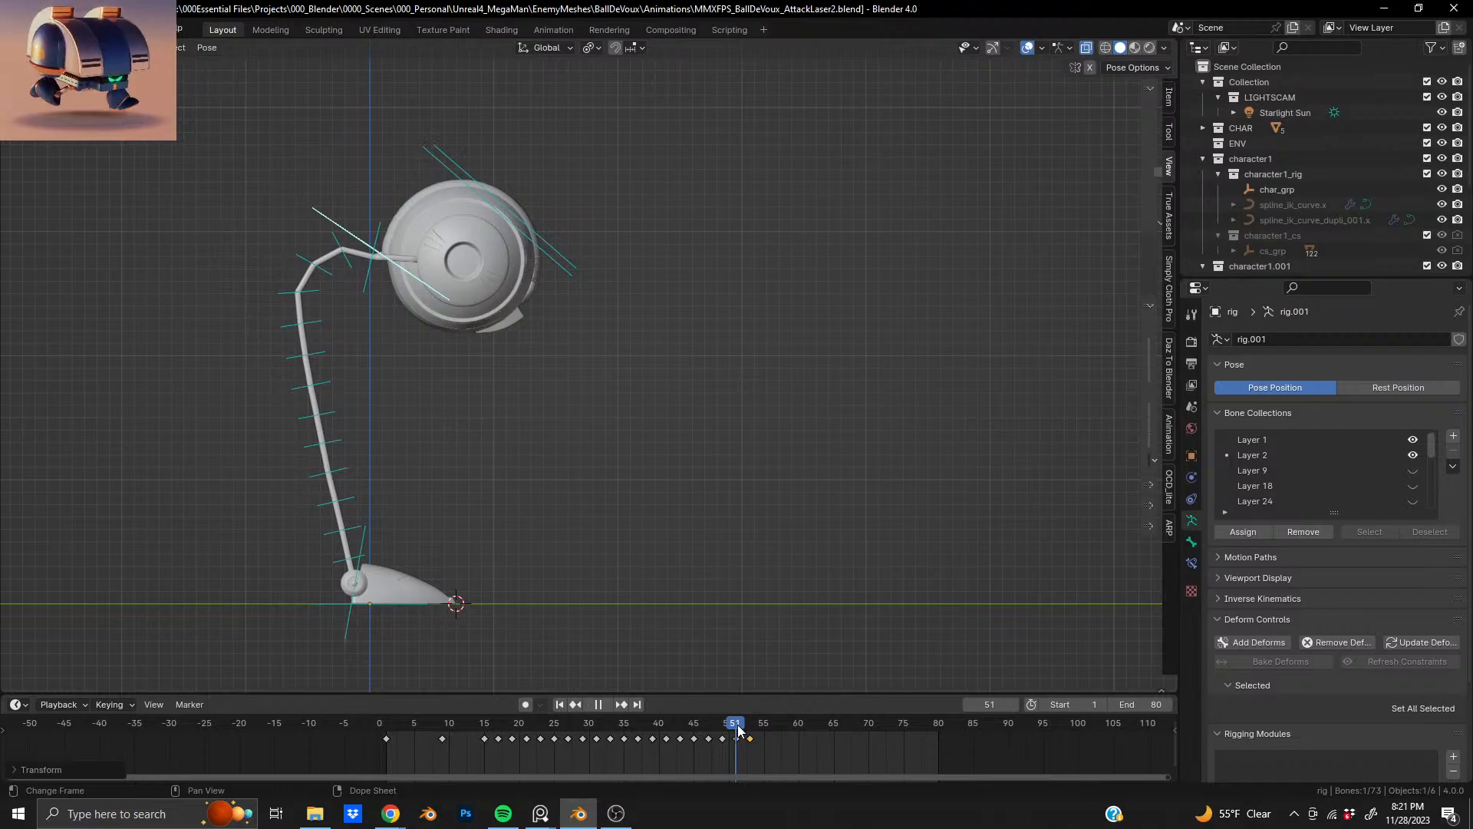
left_click_drag(737, 729, 749, 729)
left_click(488, 731)
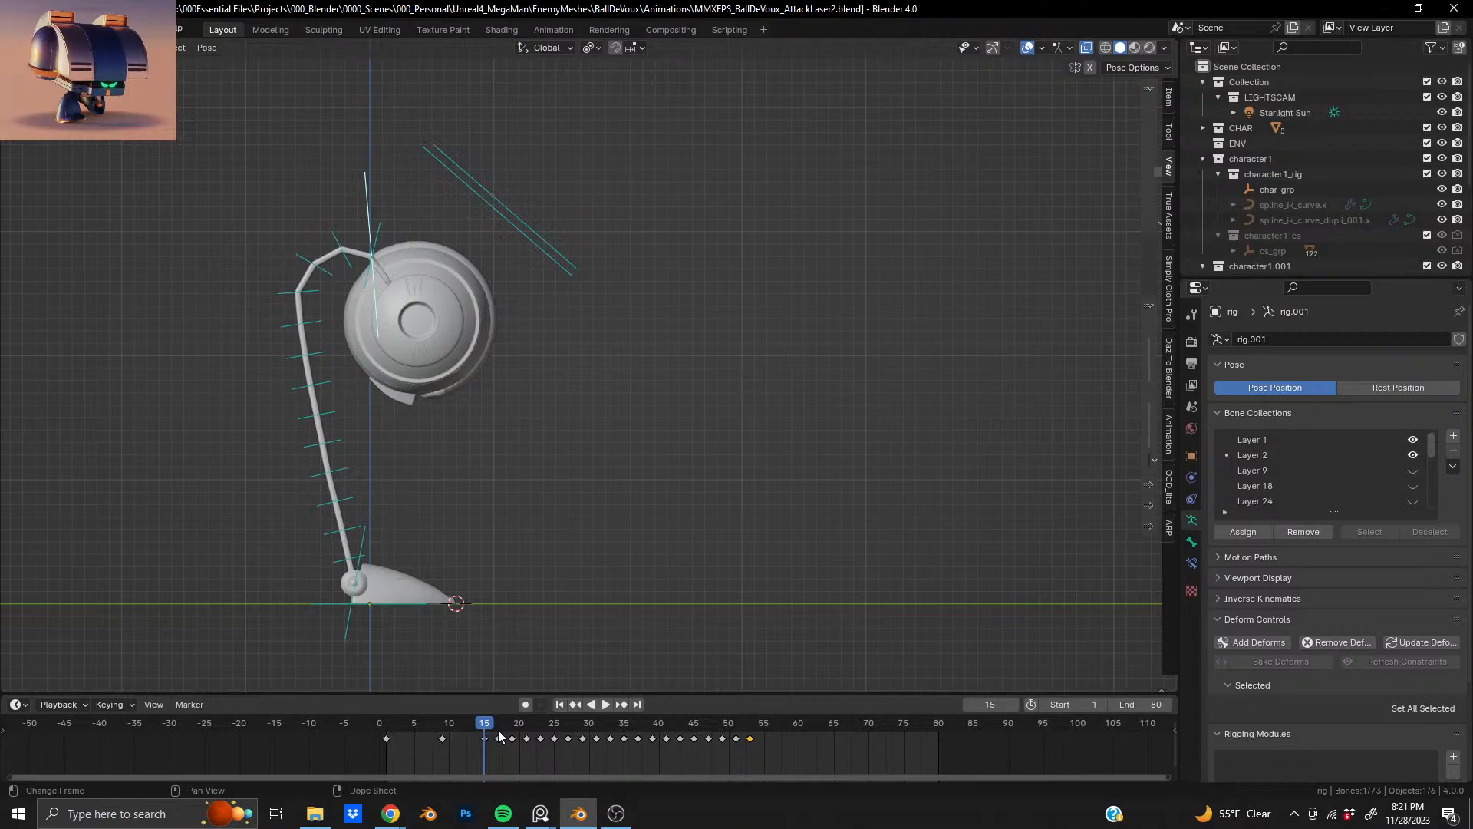
left_click(750, 728)
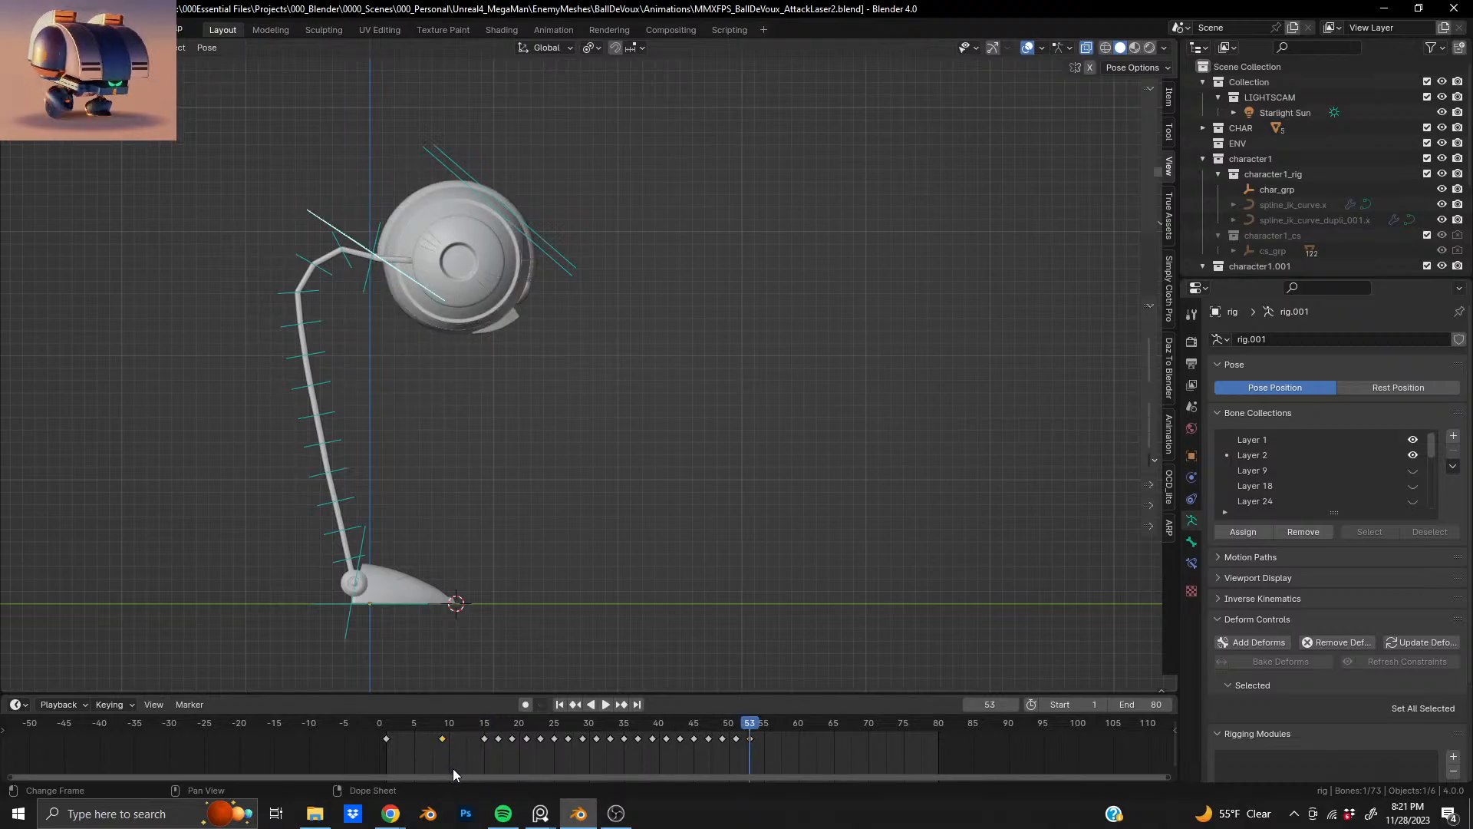
- Try copying the head bone's frame 9 keyframe to frame 58 and its frame 1 keyframe to frame 67, and undo both copies
key("g")
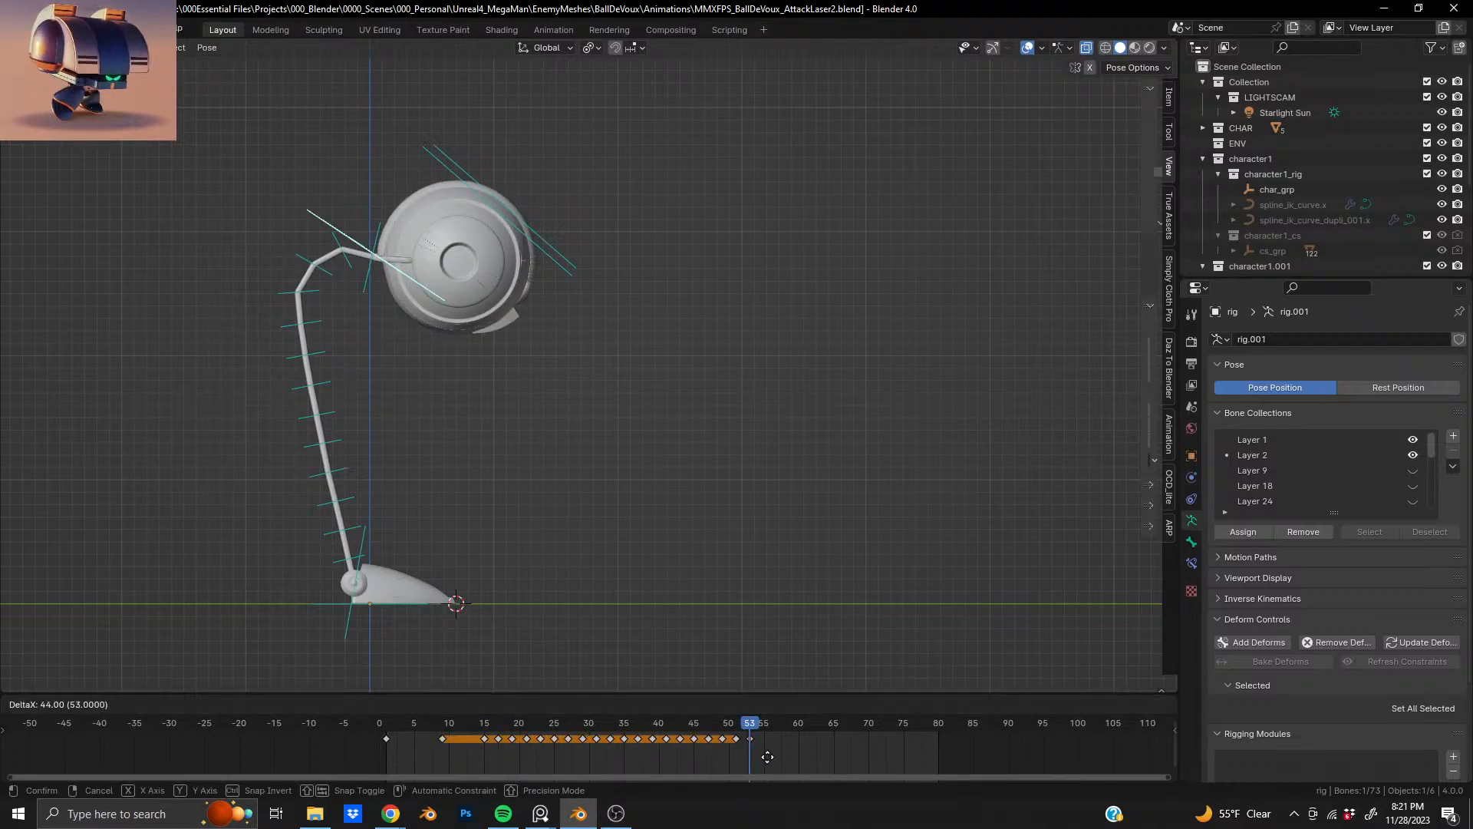
left_click(799, 761)
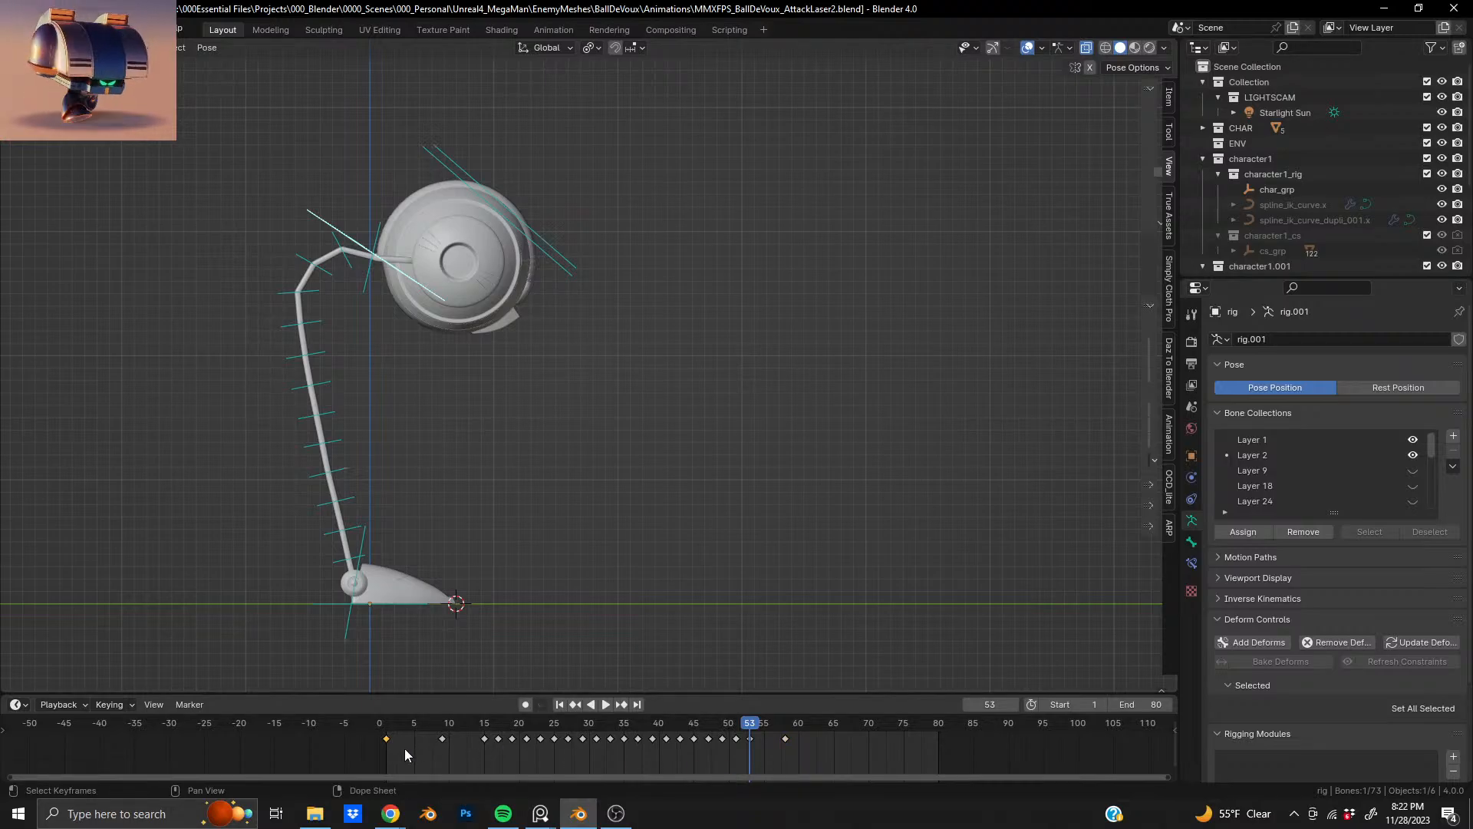
key("shift+d")
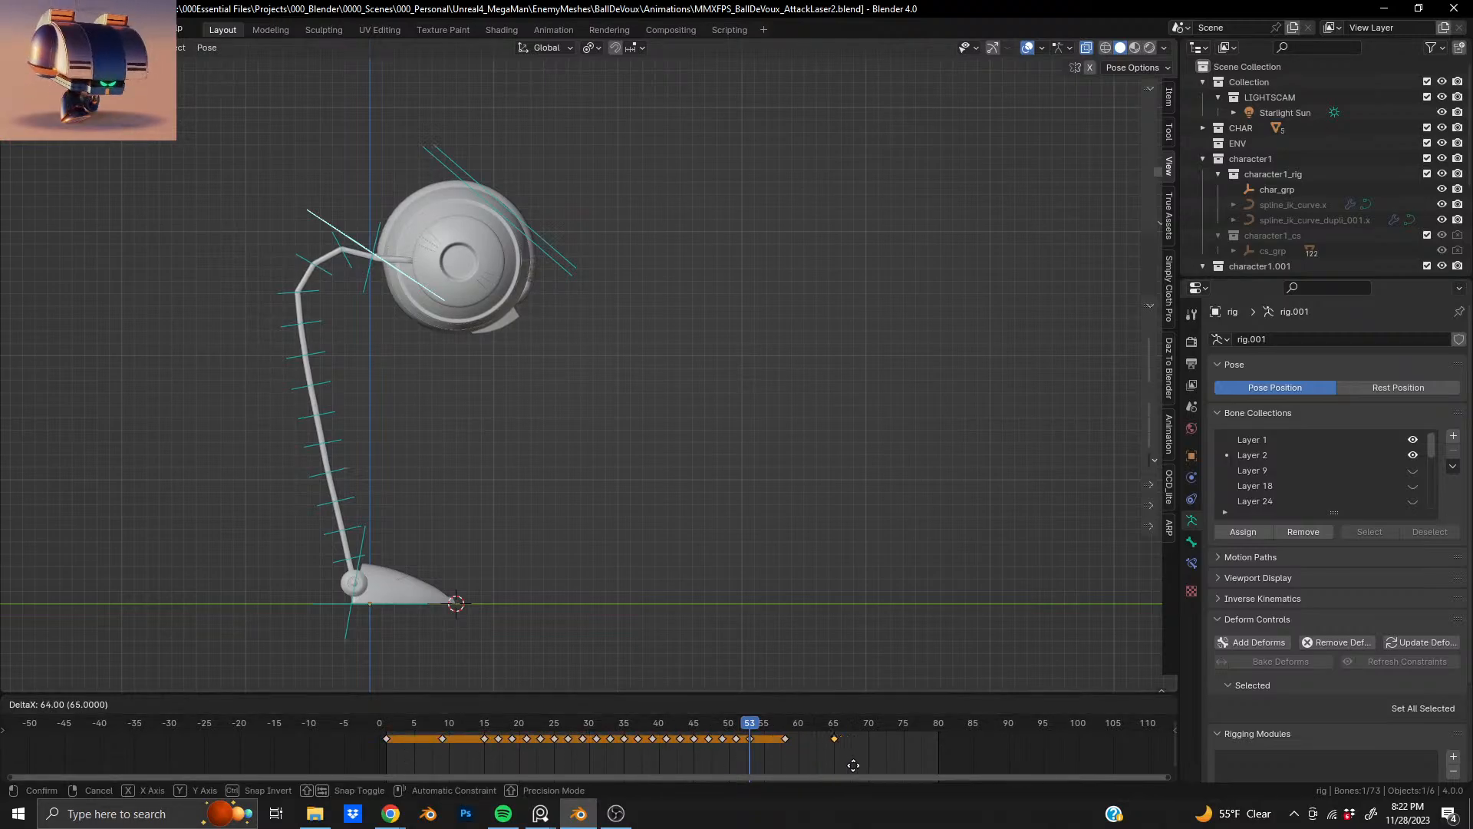
left_click(867, 767)
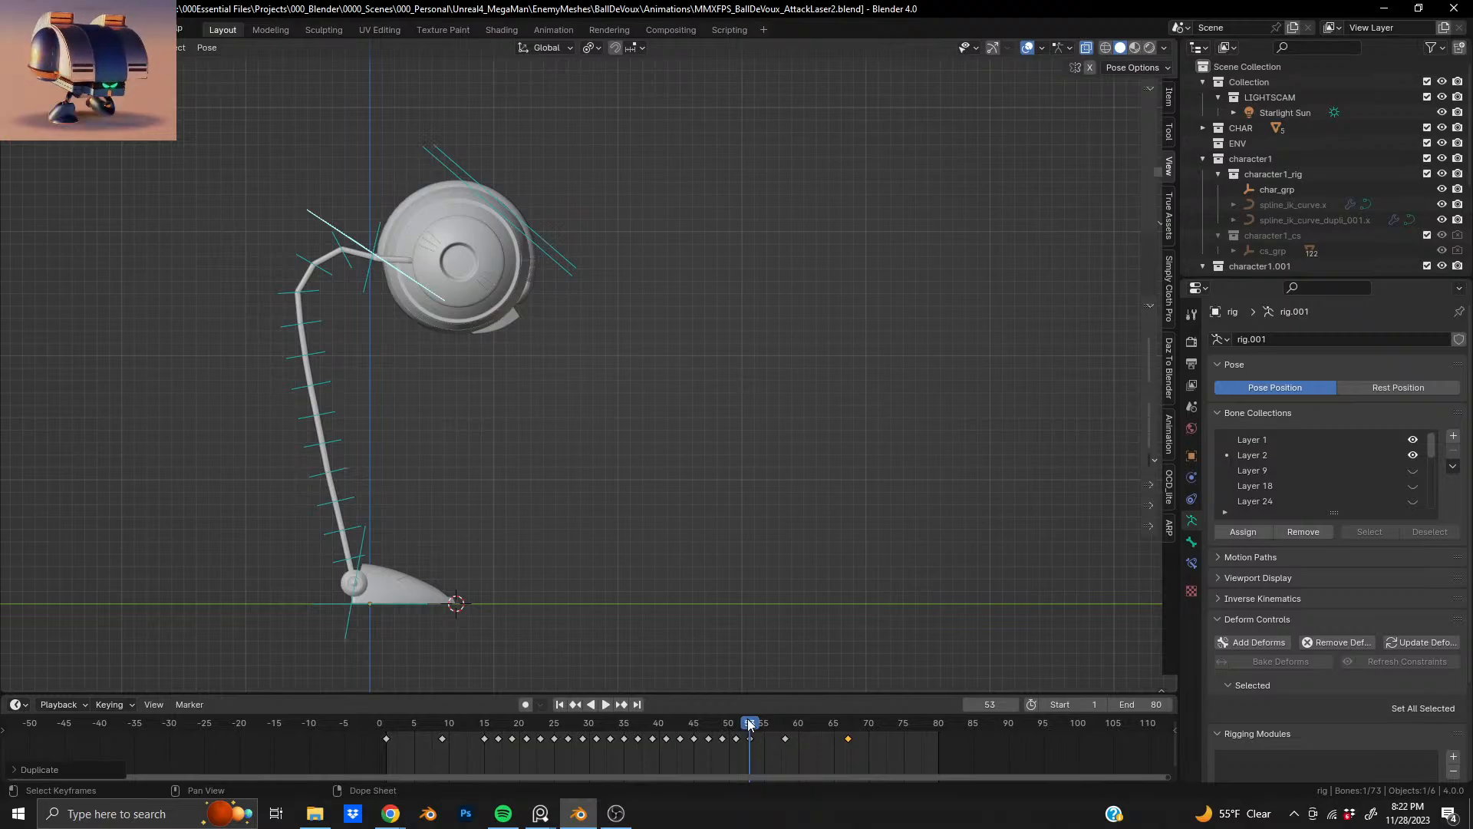
left_click_drag(750, 723, 858, 725)
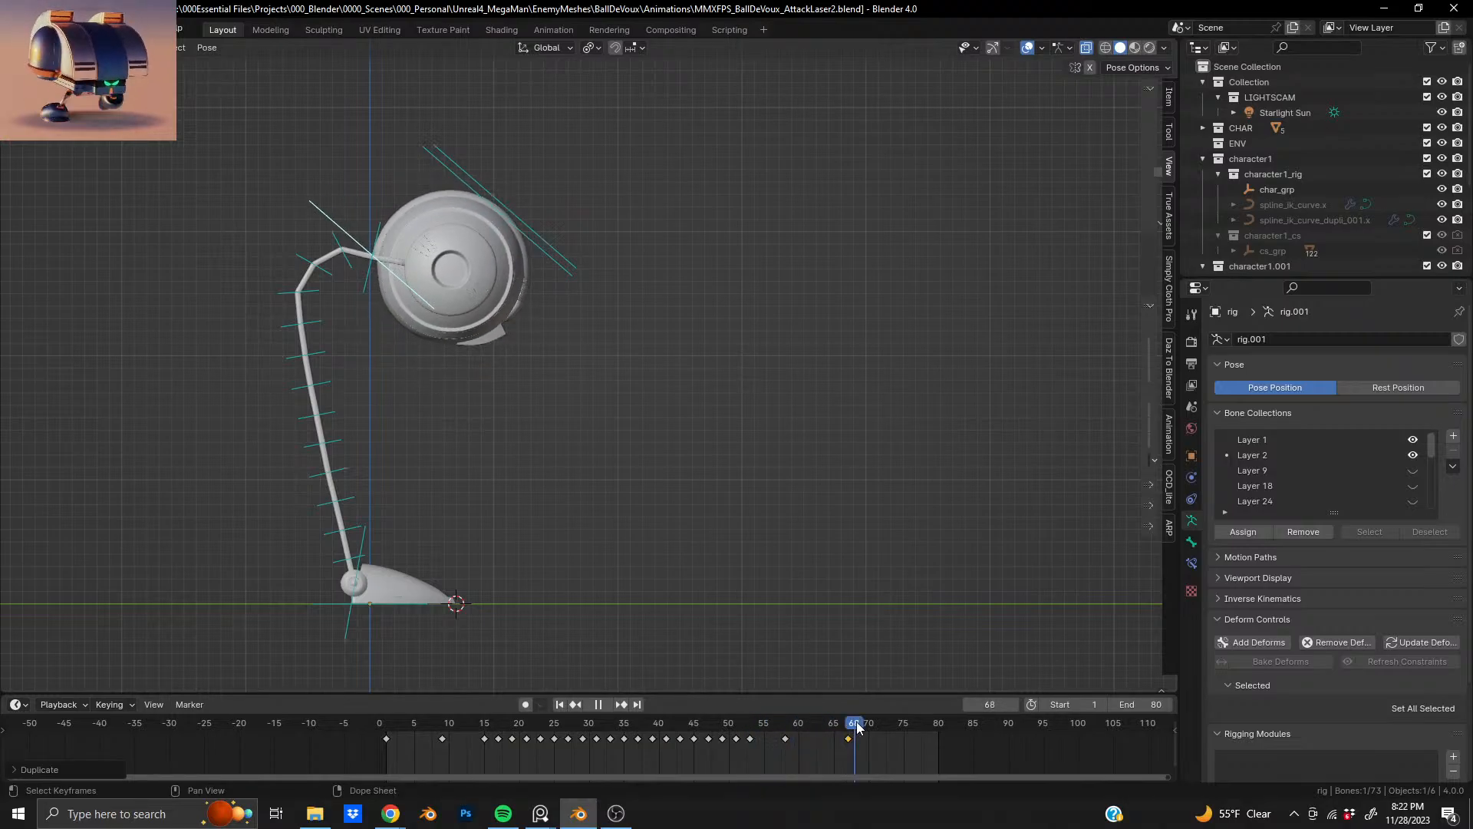
key("ctrl+z")
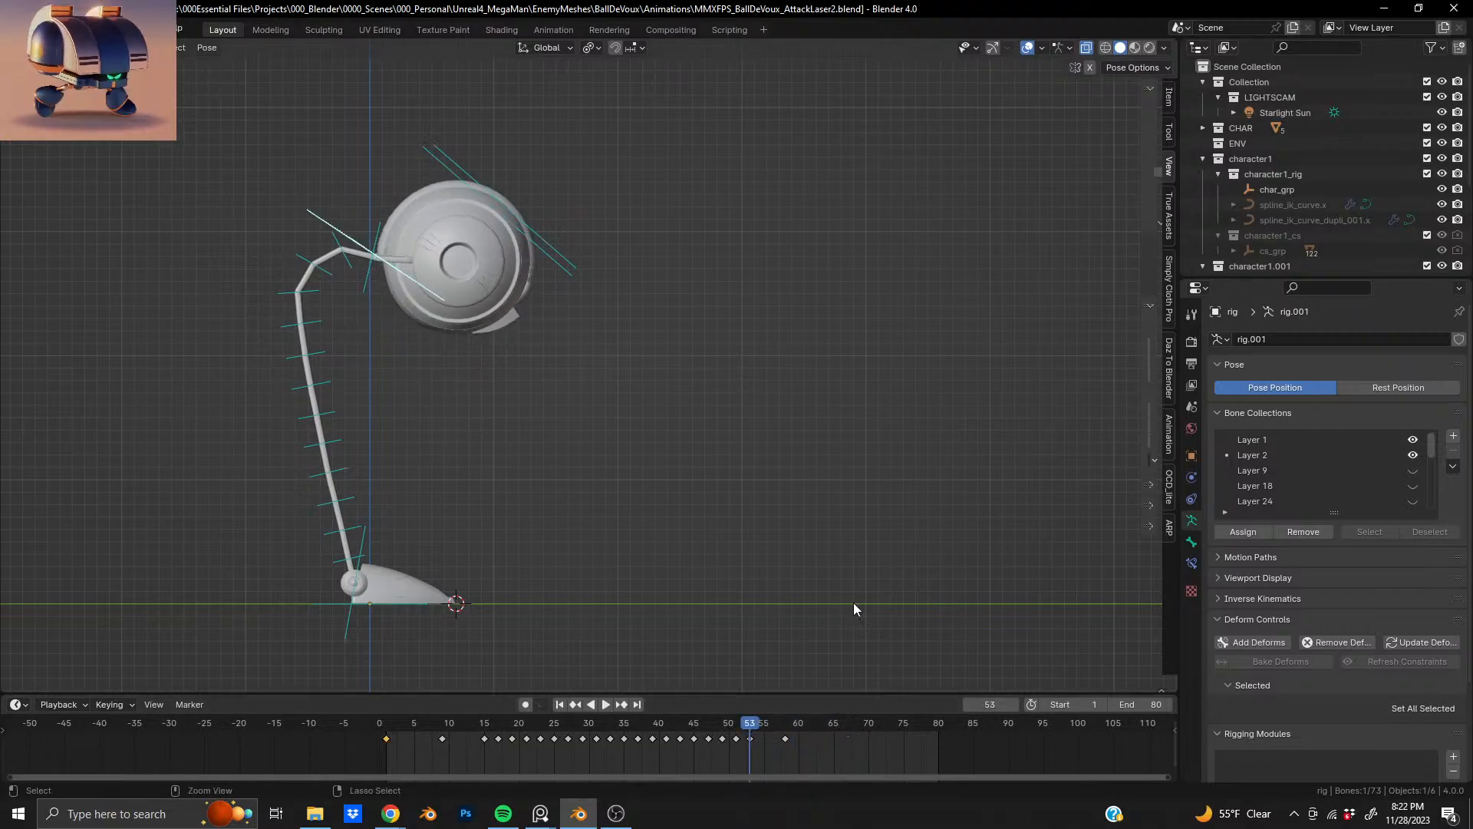
key("ctrl+z")
- Select all the rig's bones, find the partly bent pose at frame 8, and duplicate that keyframe to frame 59
key("a")
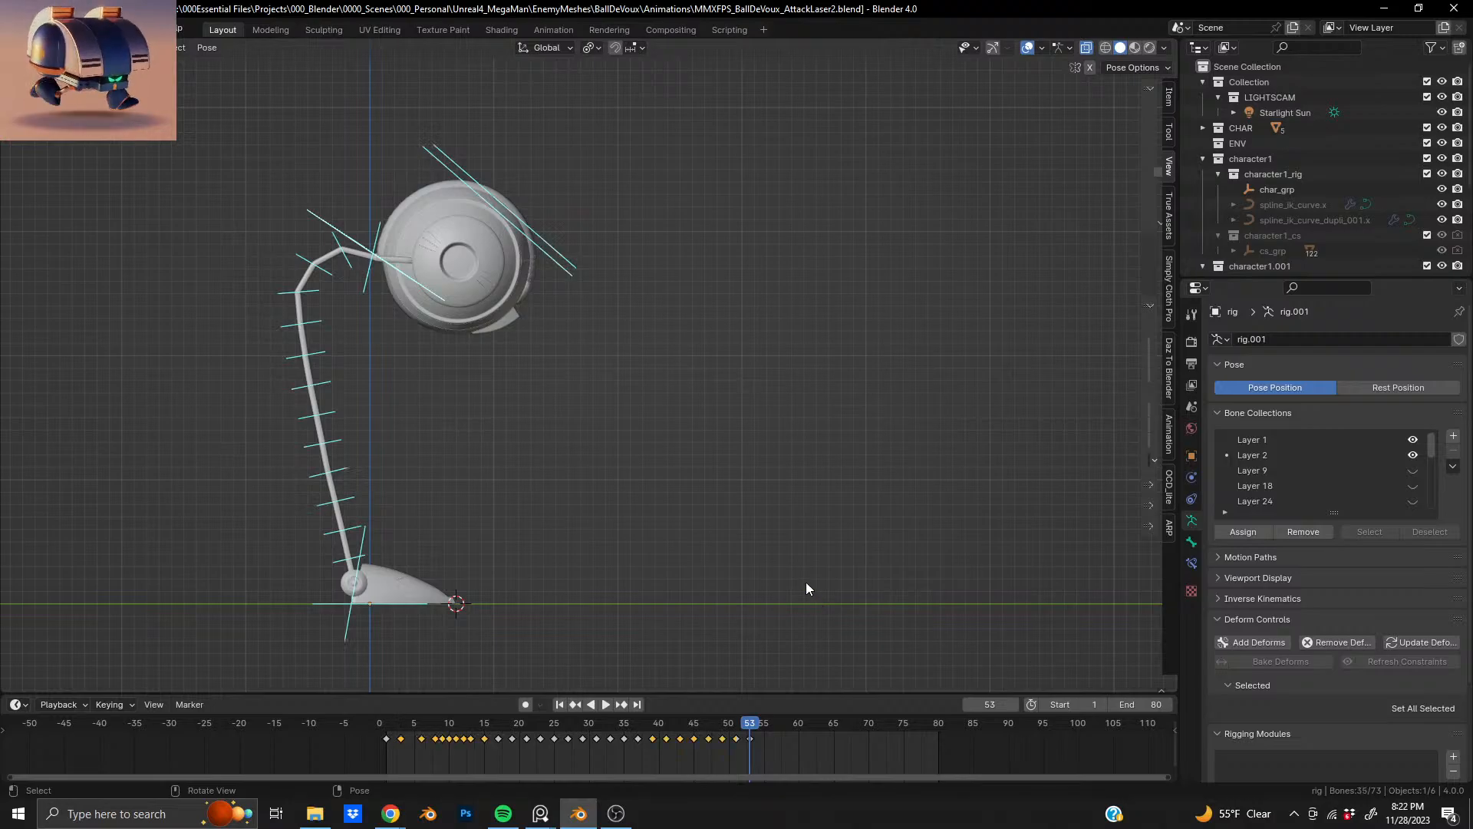
left_click(386, 731)
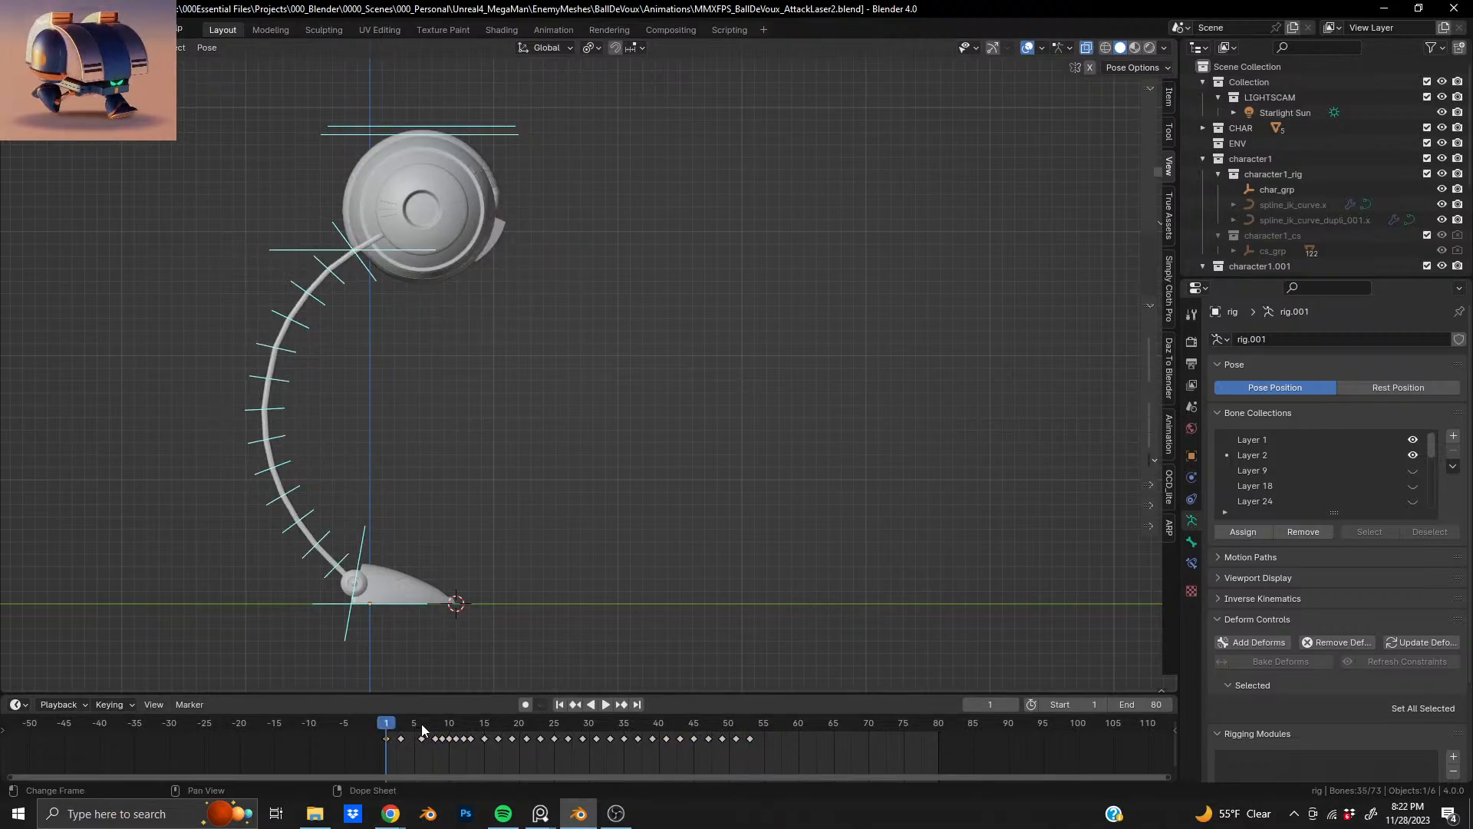
left_click(423, 730)
left_click(442, 729)
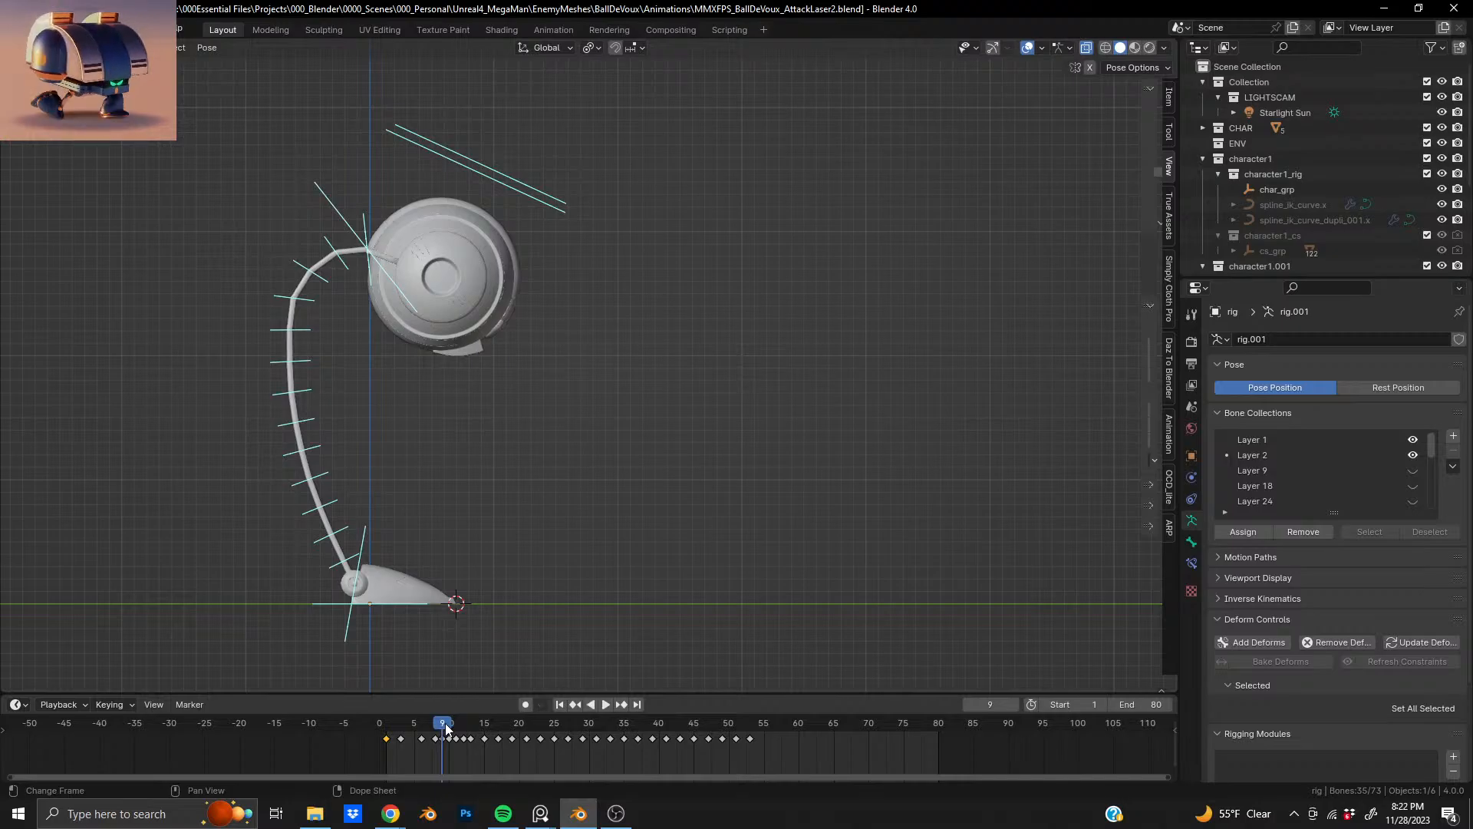
left_click(458, 728)
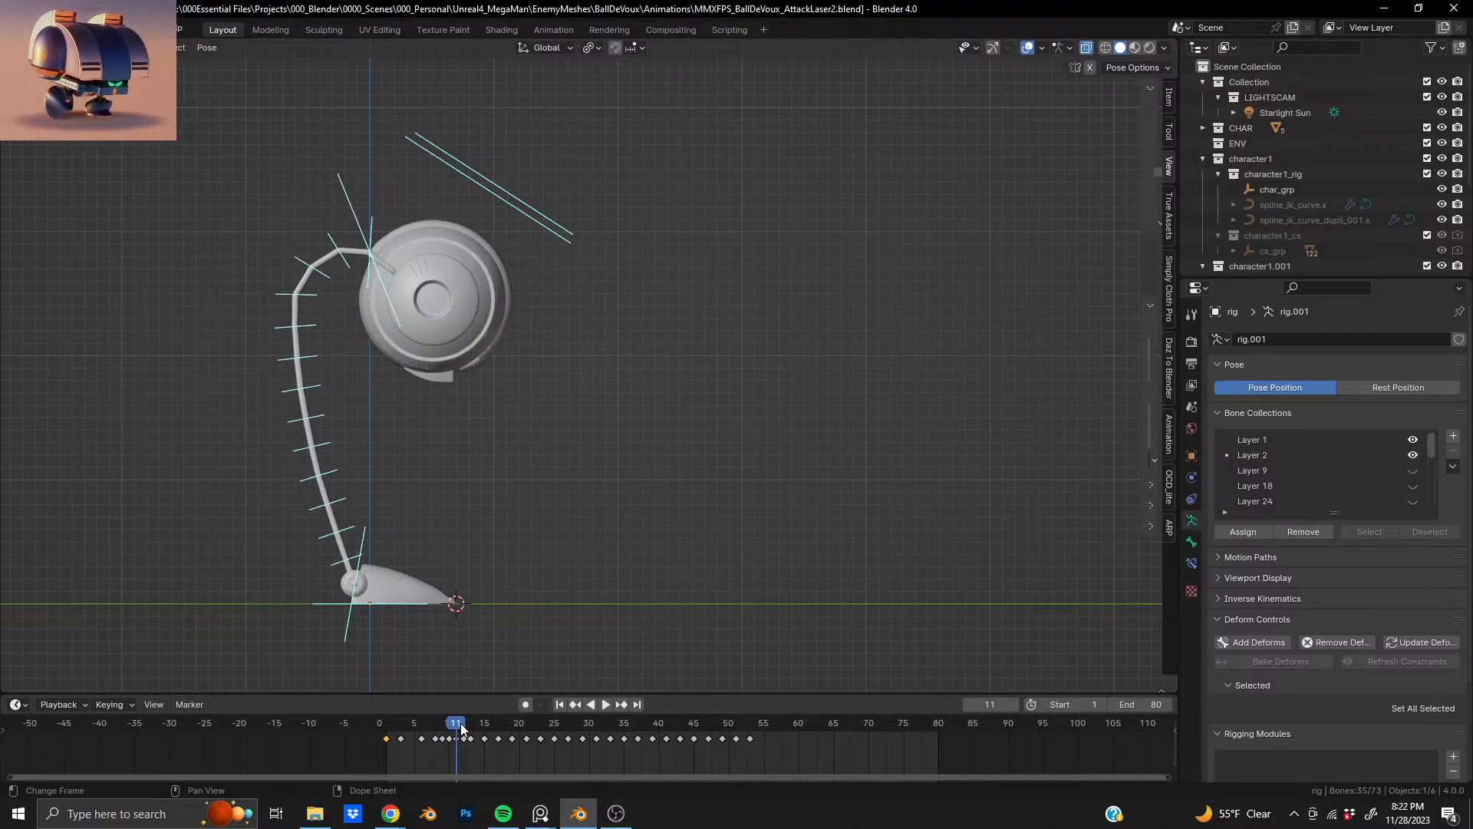
left_click_drag(464, 728, 491, 728)
key("space")
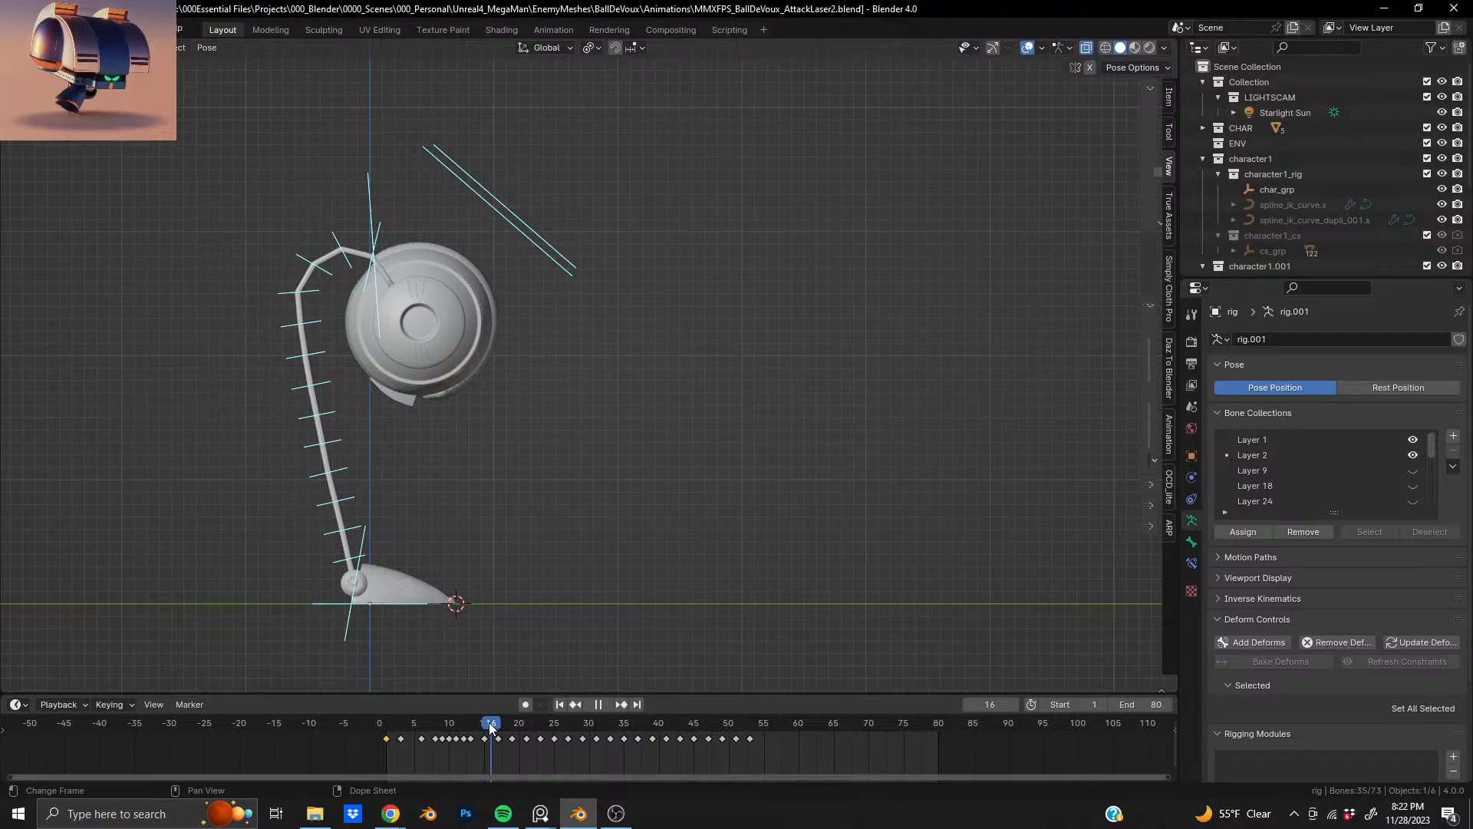
left_click_drag(487, 728, 435, 730)
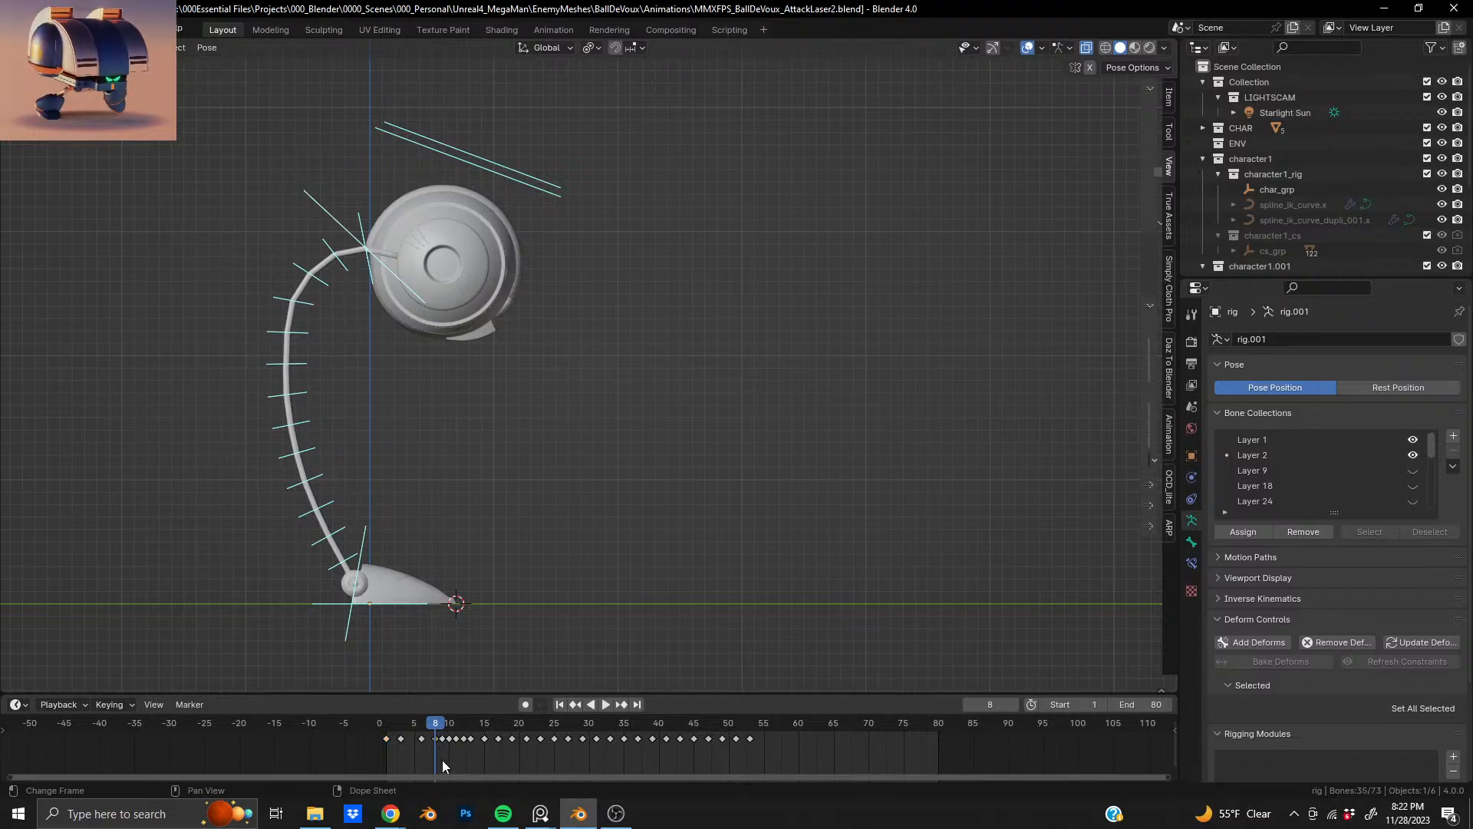
key("g")
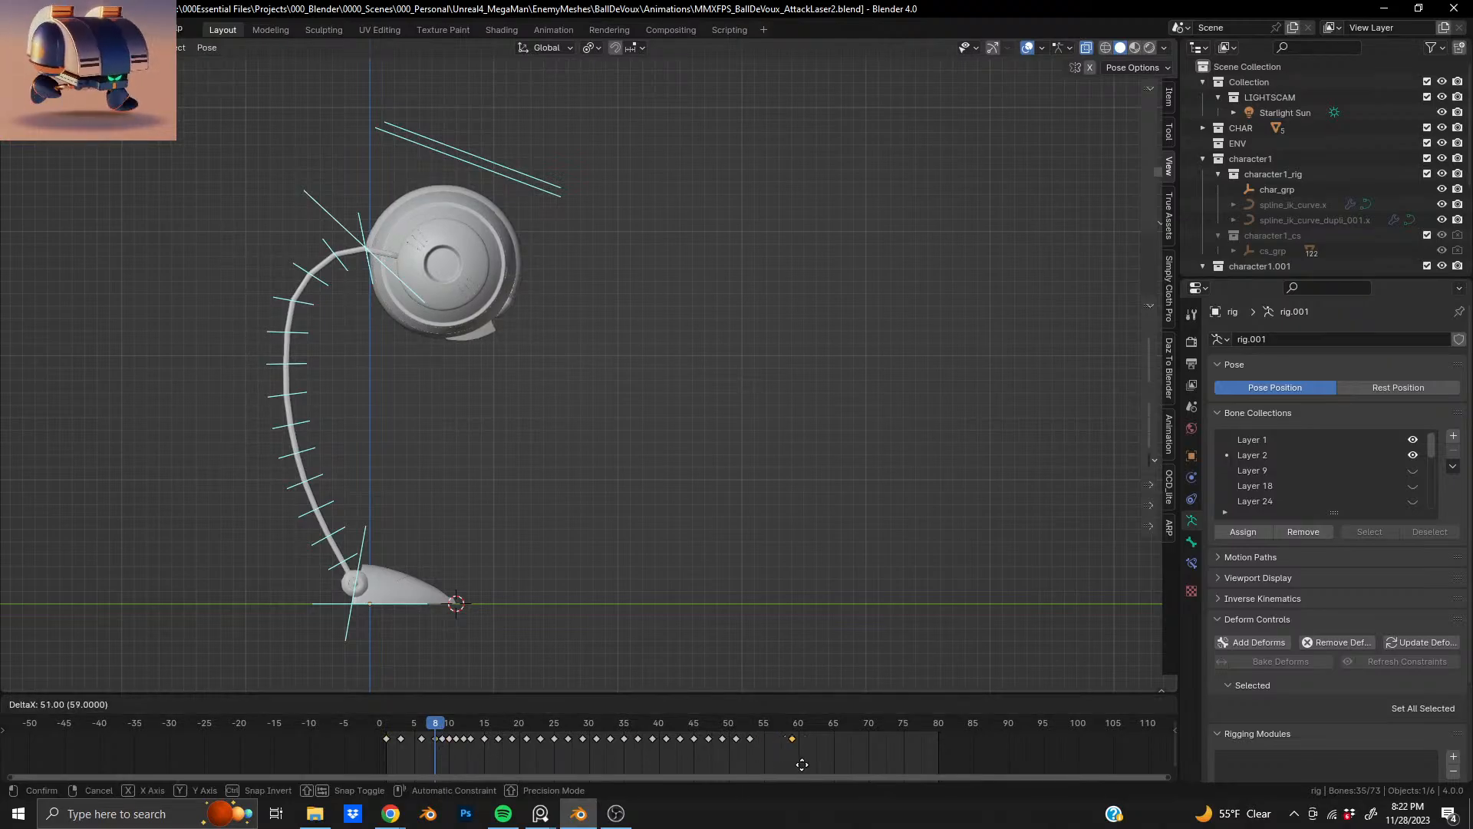
left_click(802, 764)
- Duplicate the starting pose keyframe from frame 1 to frame 69 for all bones and play back the return motion
left_click(388, 741)
key("shift+d")
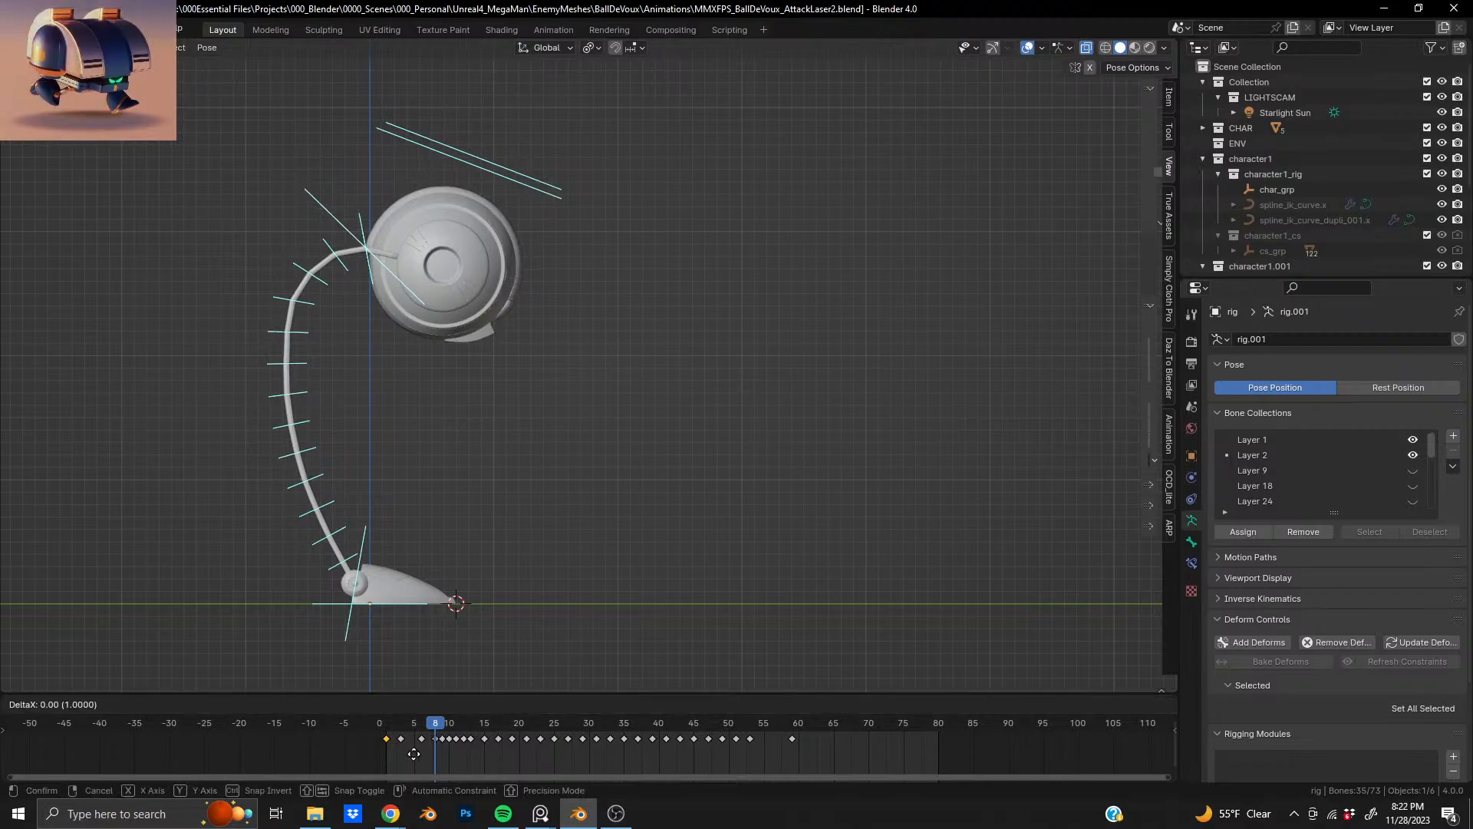
left_click(890, 770)
key("space")
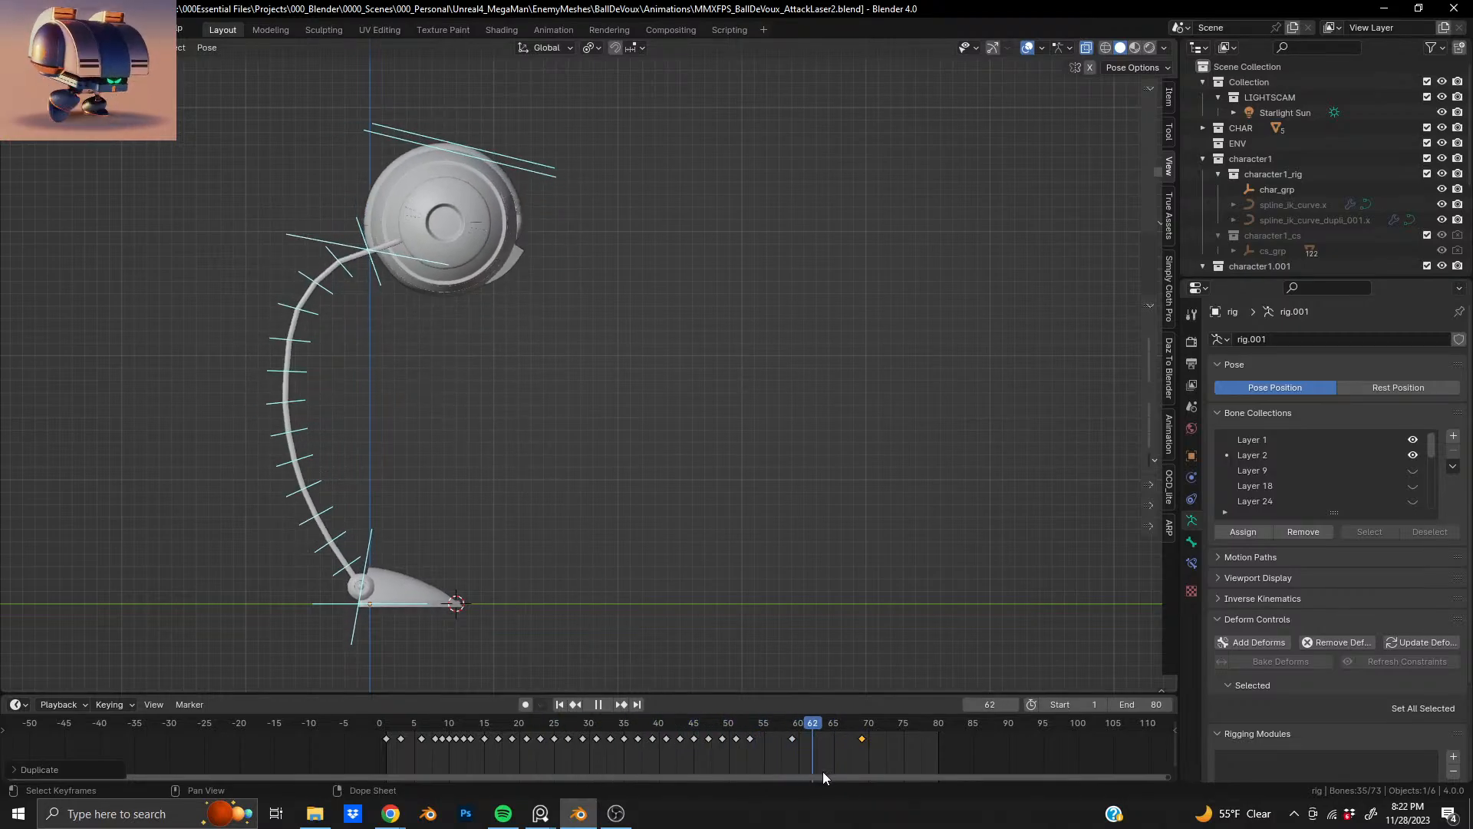
key("space")
left_click_drag(806, 723, 753, 770)
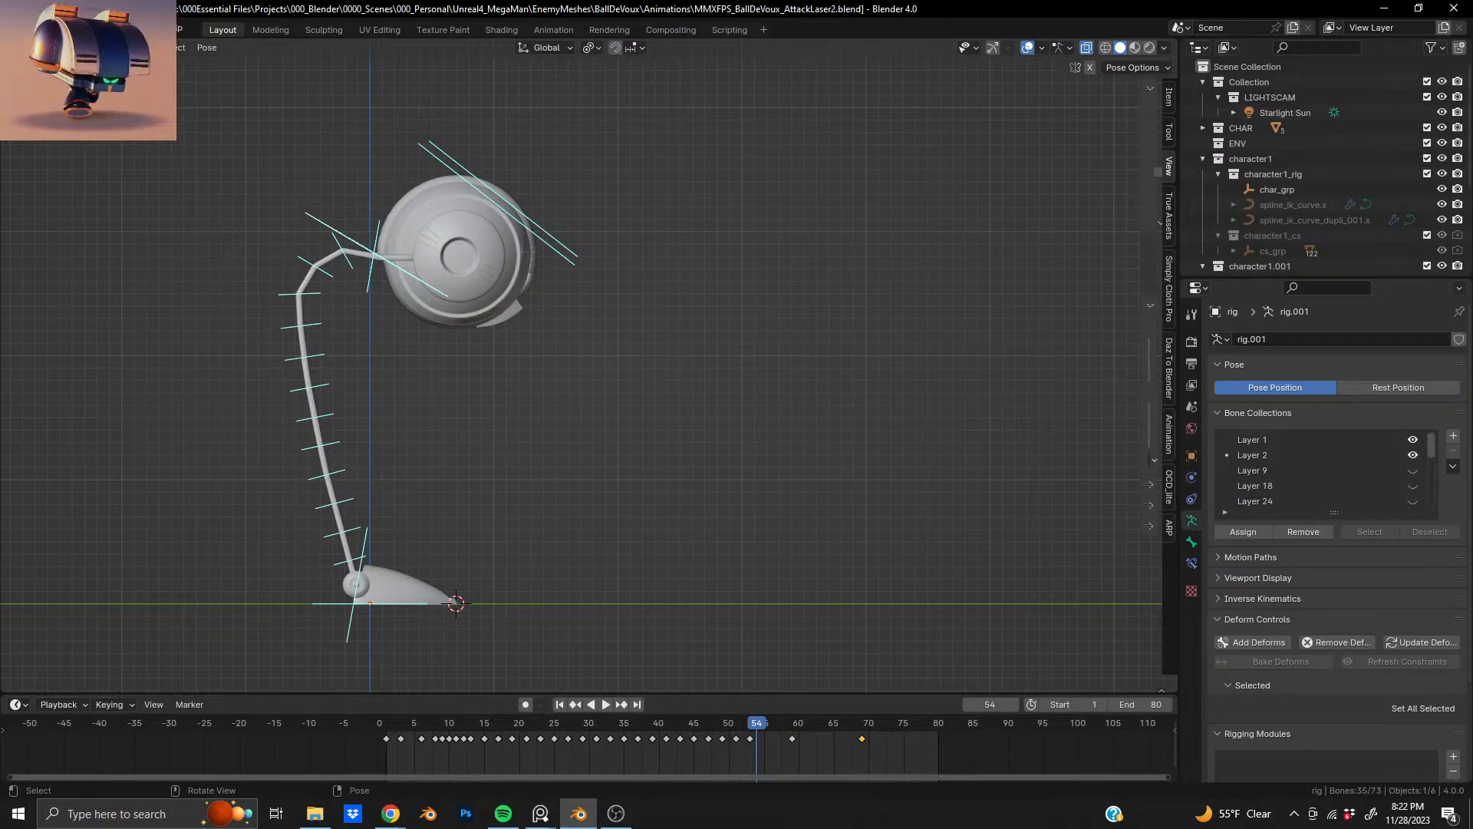
- Switch the rig to Object Mode, select the laser cylinder on the head, and go to frame 34 where its animation starts
key("ctrl+Tab")
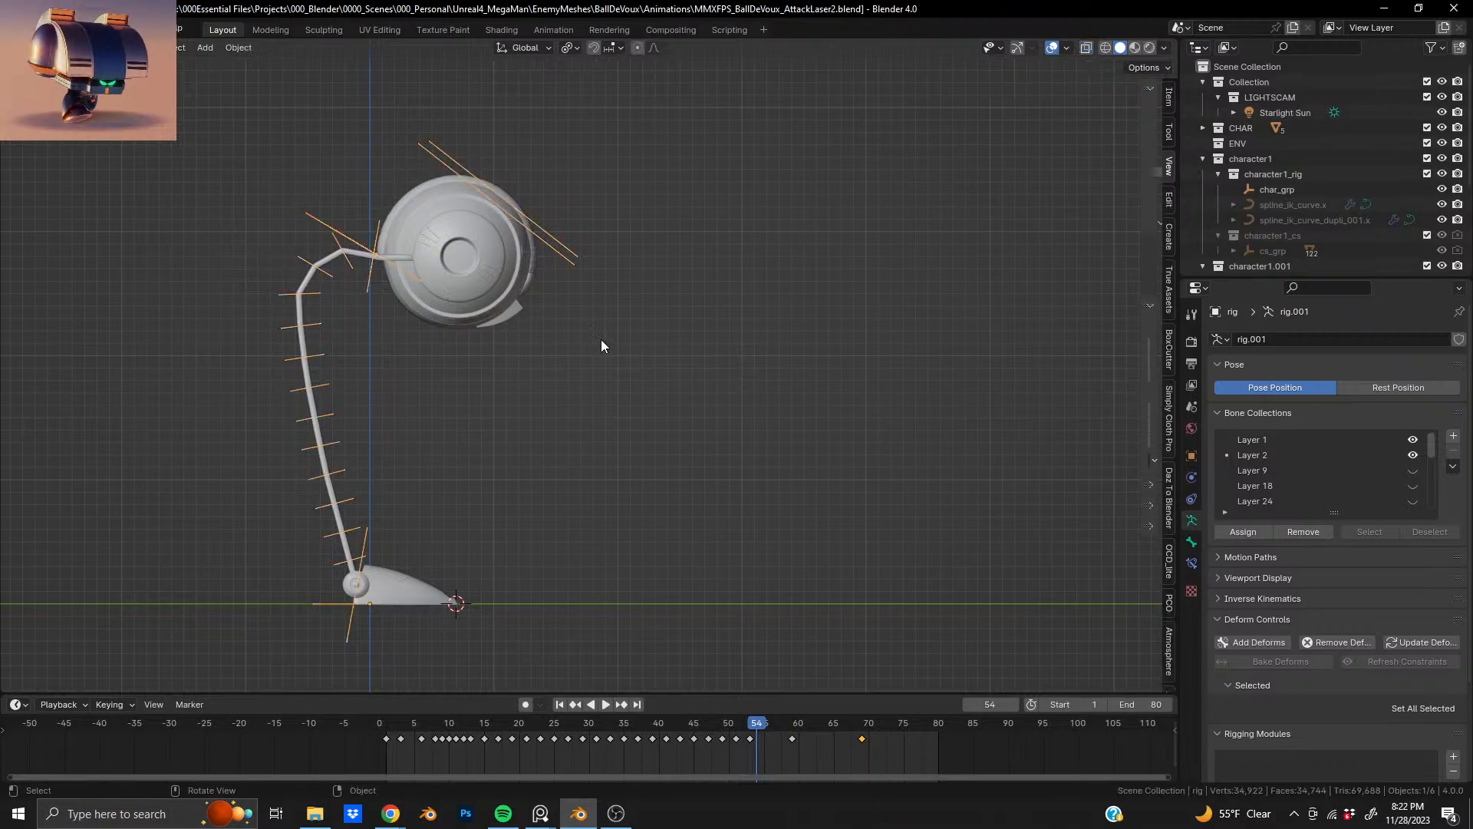
left_click(526, 292)
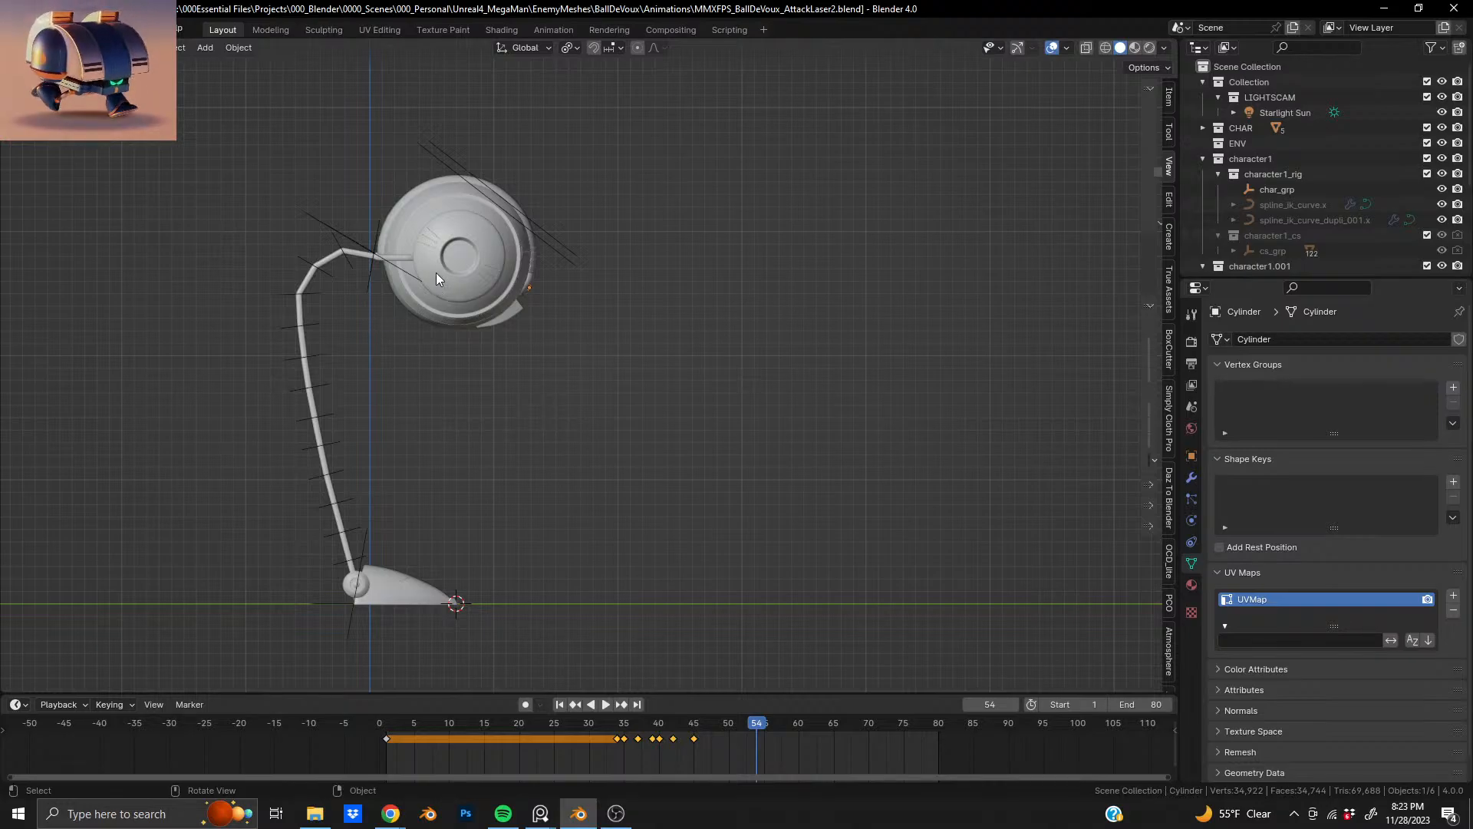
middle_click_drag(436, 273, 490, 280)
key("space")
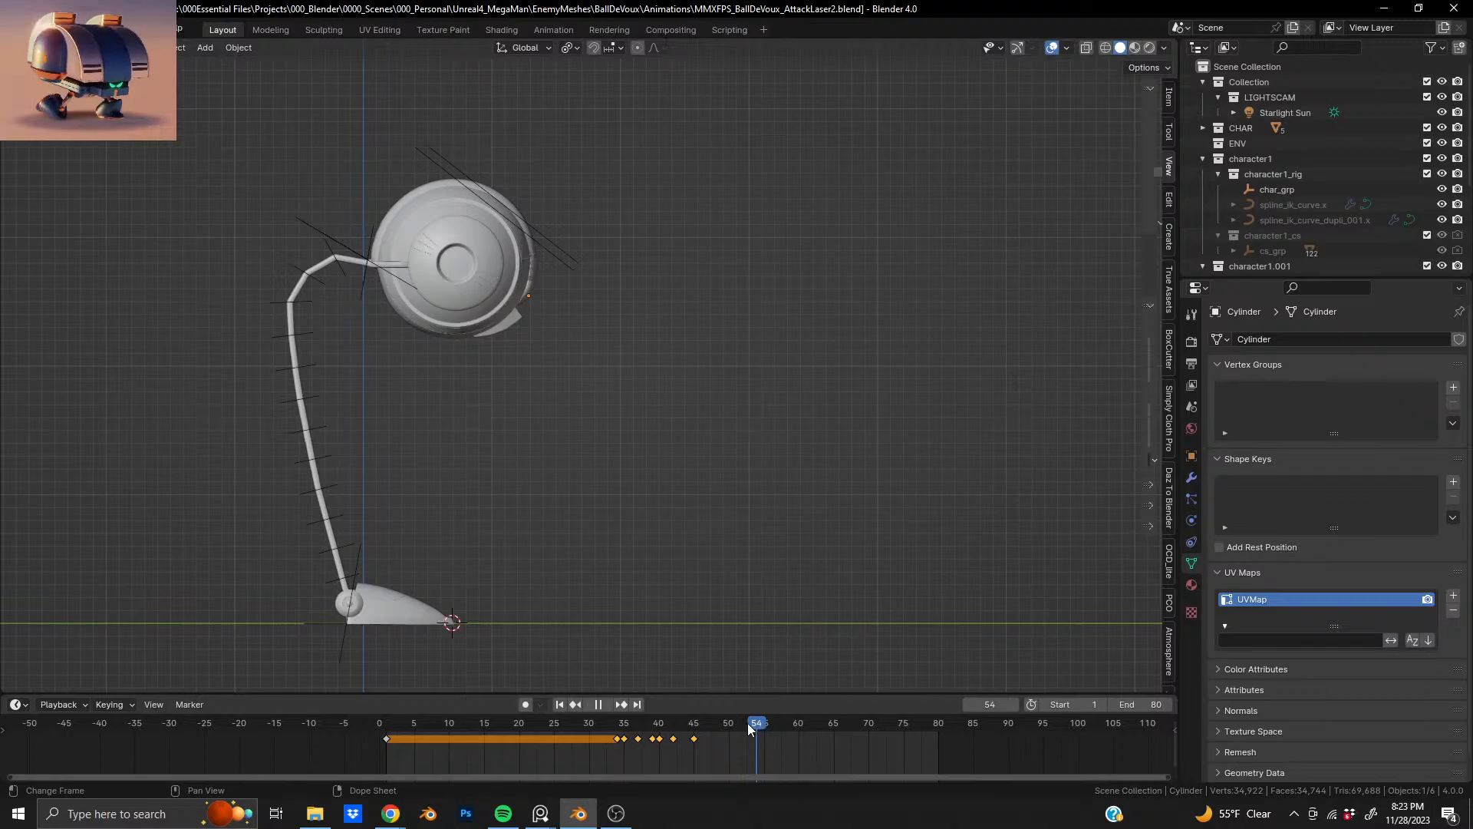
left_click_drag(750, 728, 618, 739)
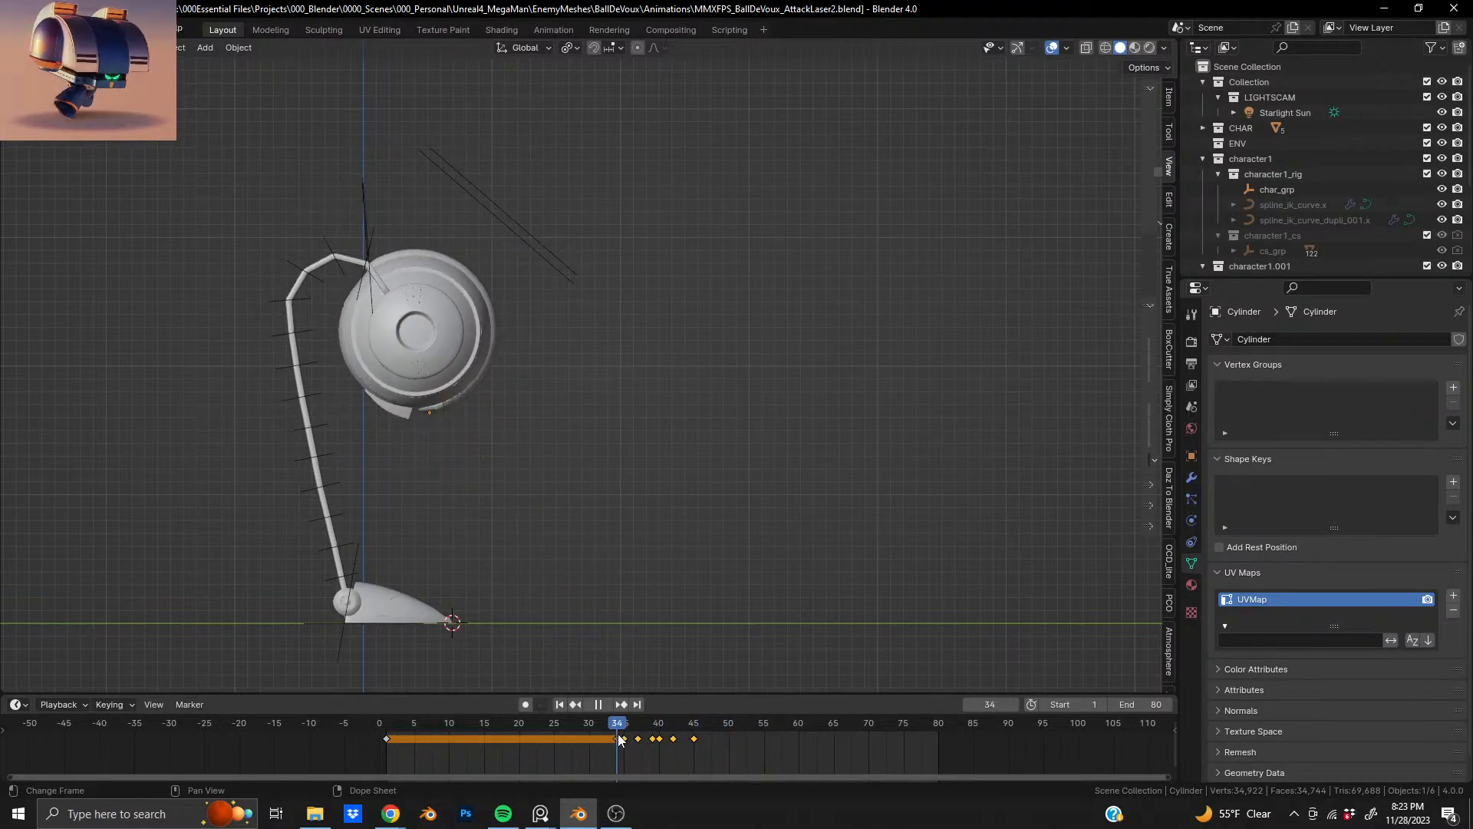
middle_click_drag(457, 435, 462, 307, "shift")
scroll(460, 308, "up", 5)
middle_click_drag(279, 214, 415, 247, "shift")
scroll(416, 246, "down", 2)
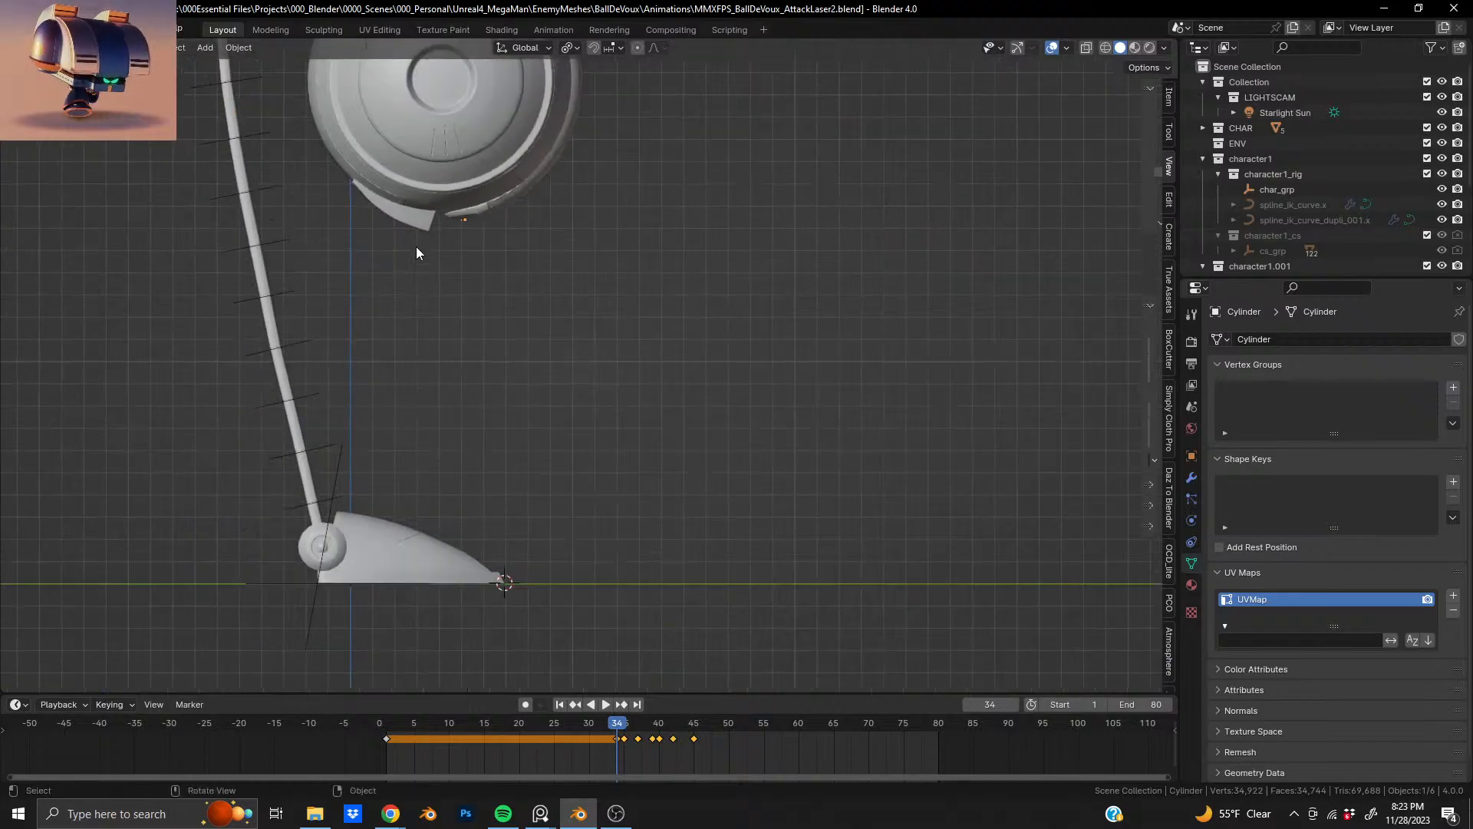
middle_click_drag(528, 247, 541, 371, "shift")
- At frame 37, lengthen the laser cylinder along its local Z axis until it reaches the ground, and keyframe its location, rotation and scale
key("space")
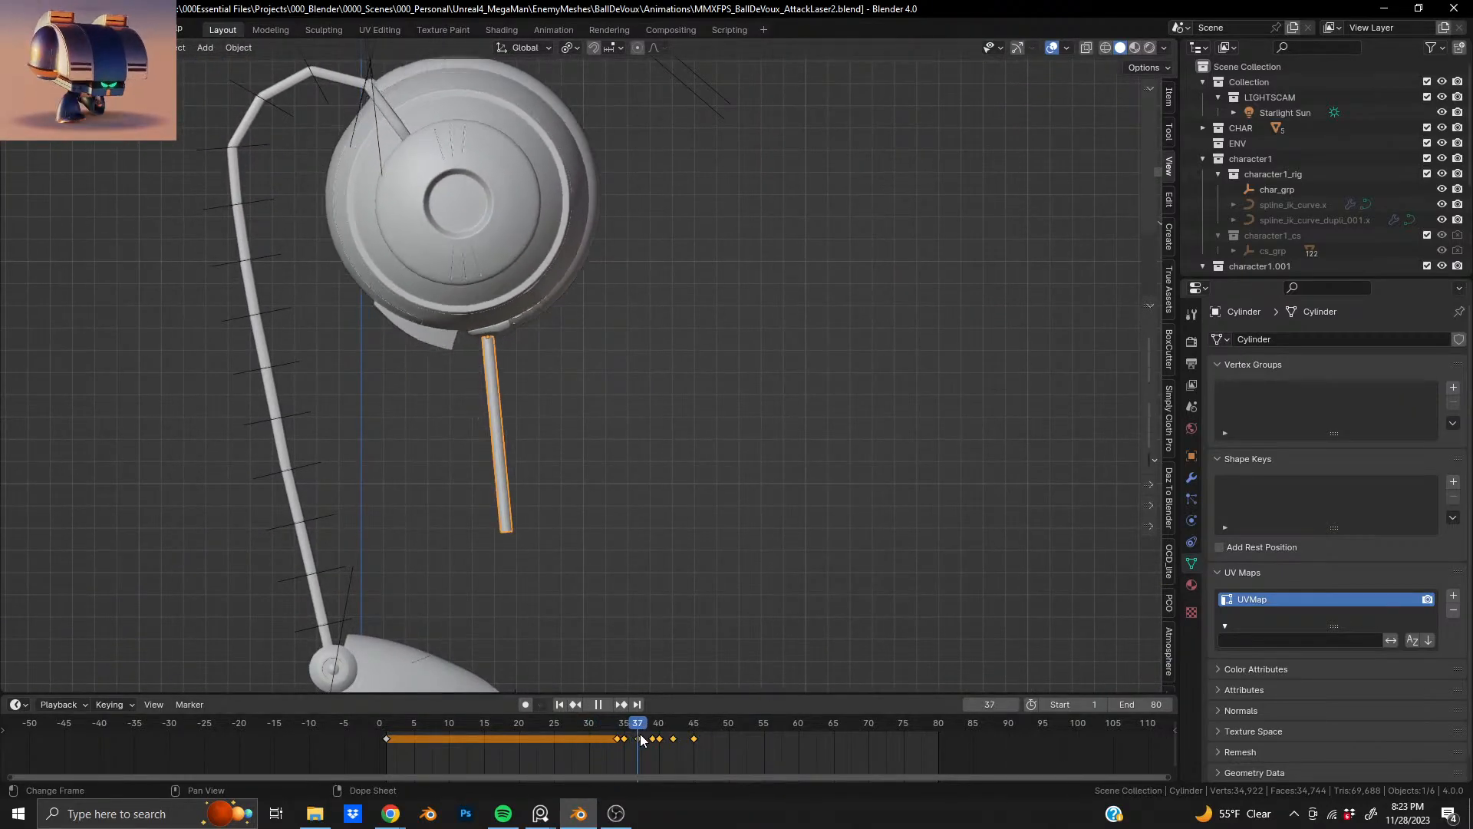
left_click_drag(633, 739, 623, 743)
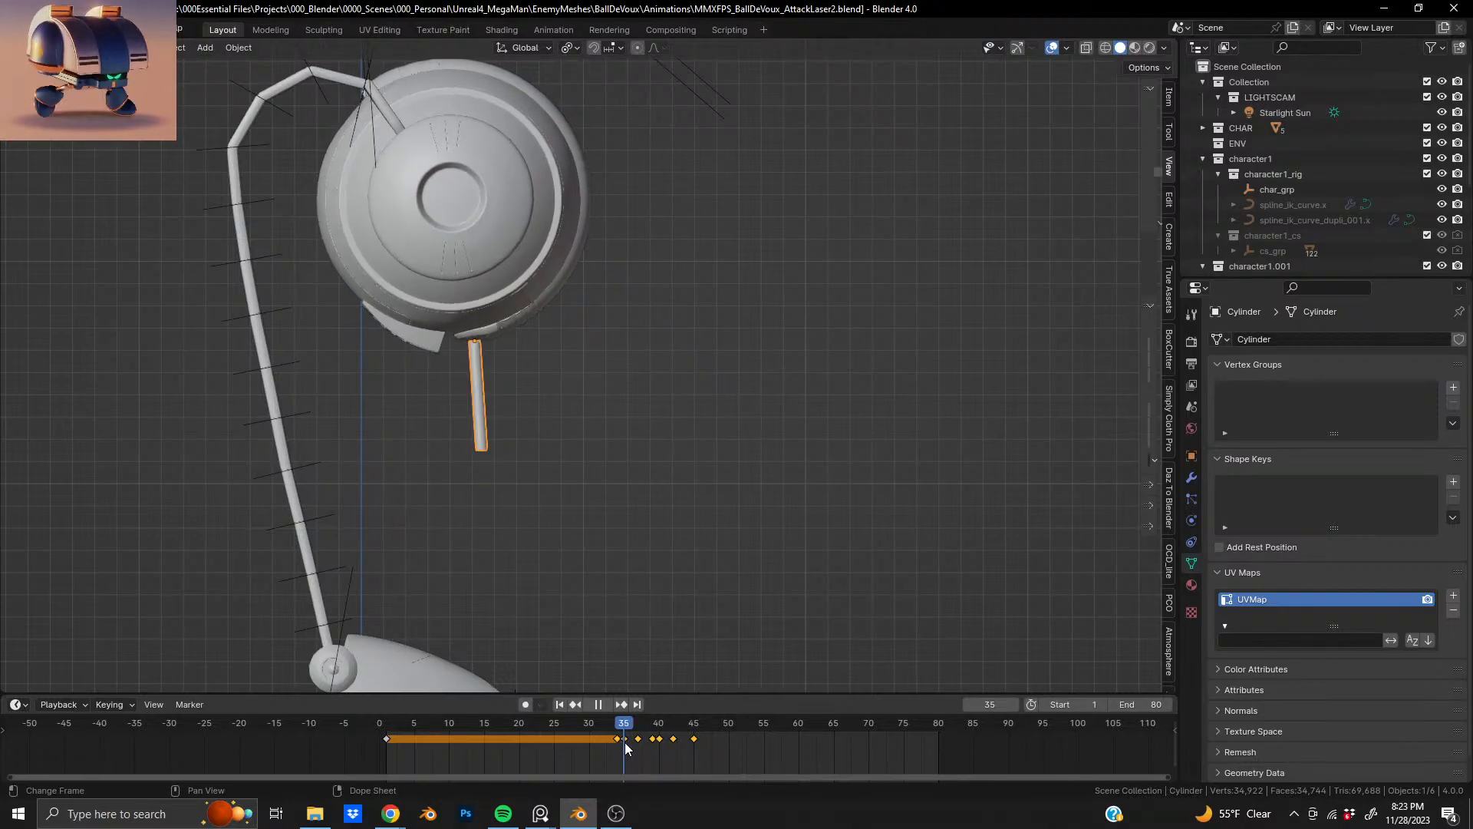
middle_click_drag(506, 506, 496, 432, "shift")
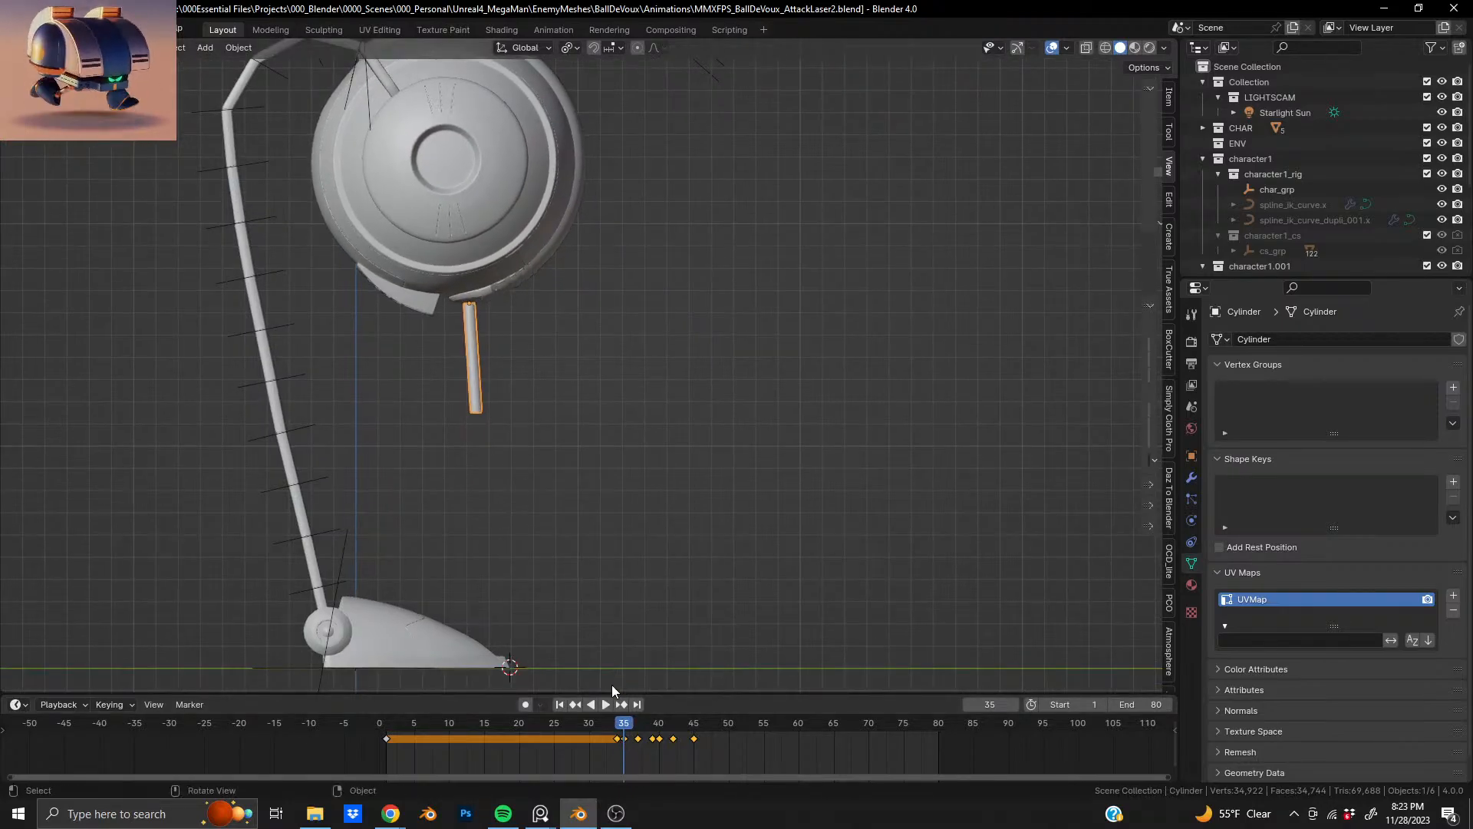
key("space")
key("space")
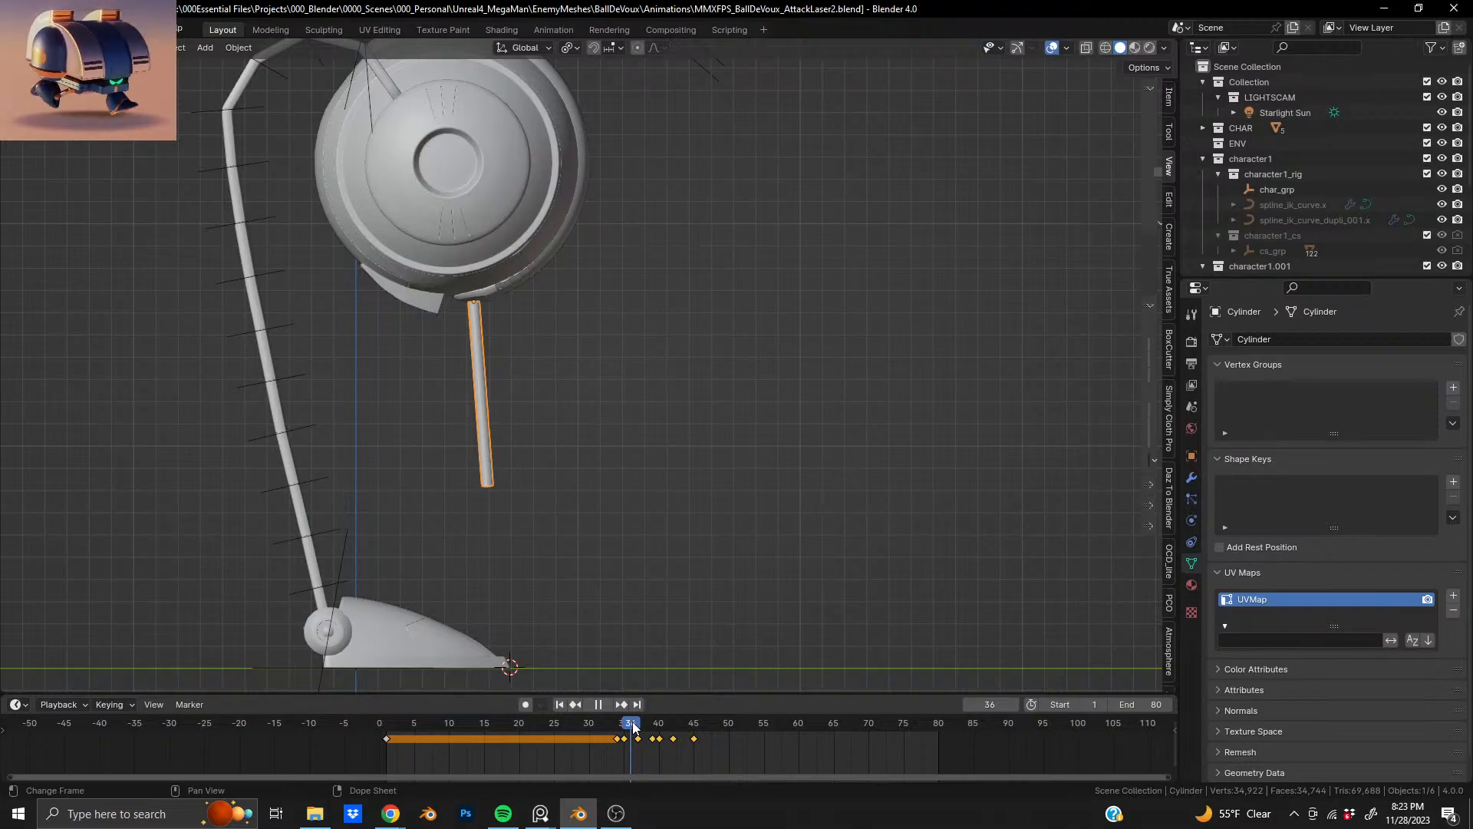
key("space")
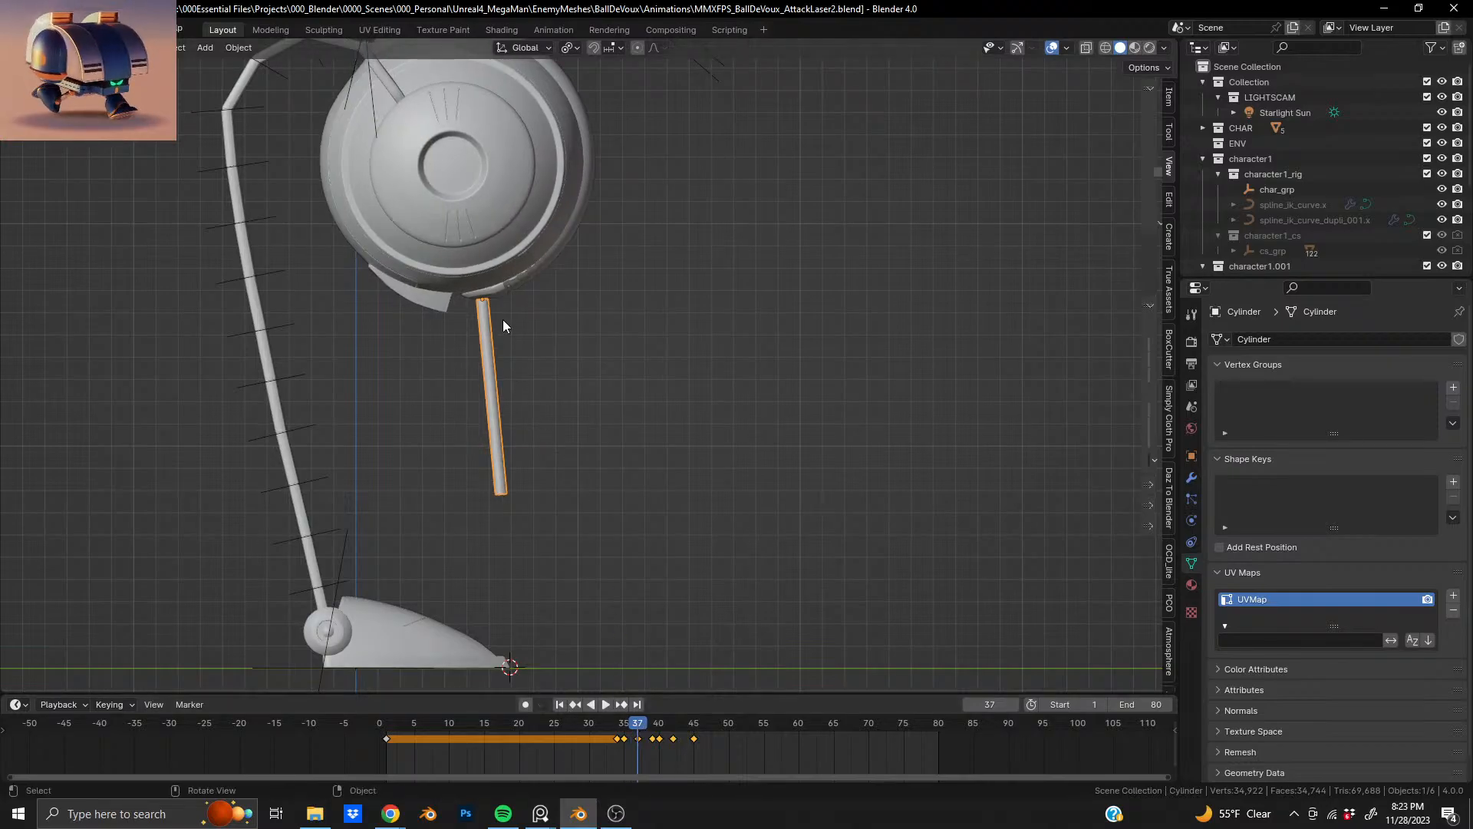
key("s")
key("z")
key("z")
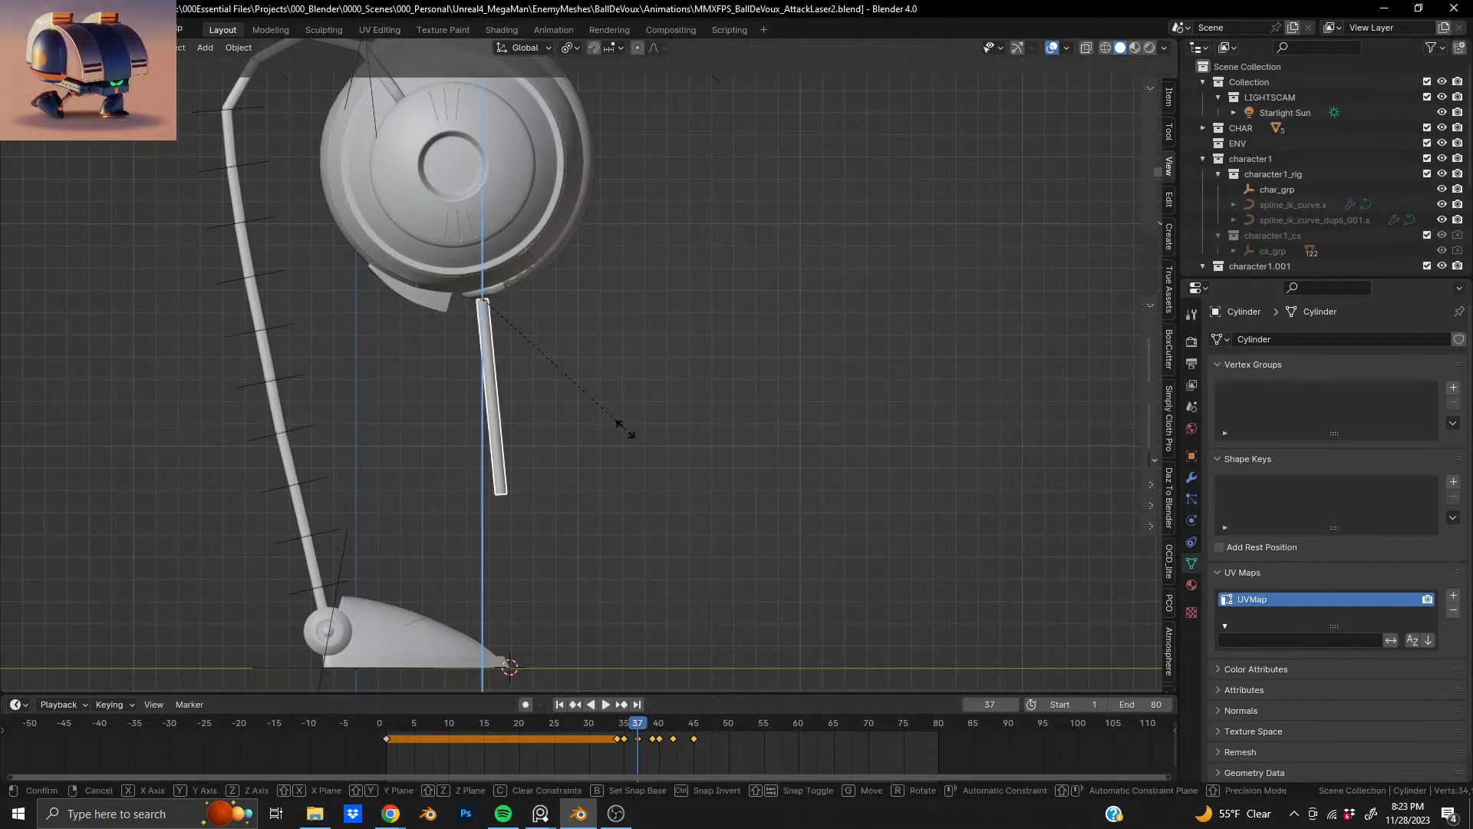
left_click(752, 546)
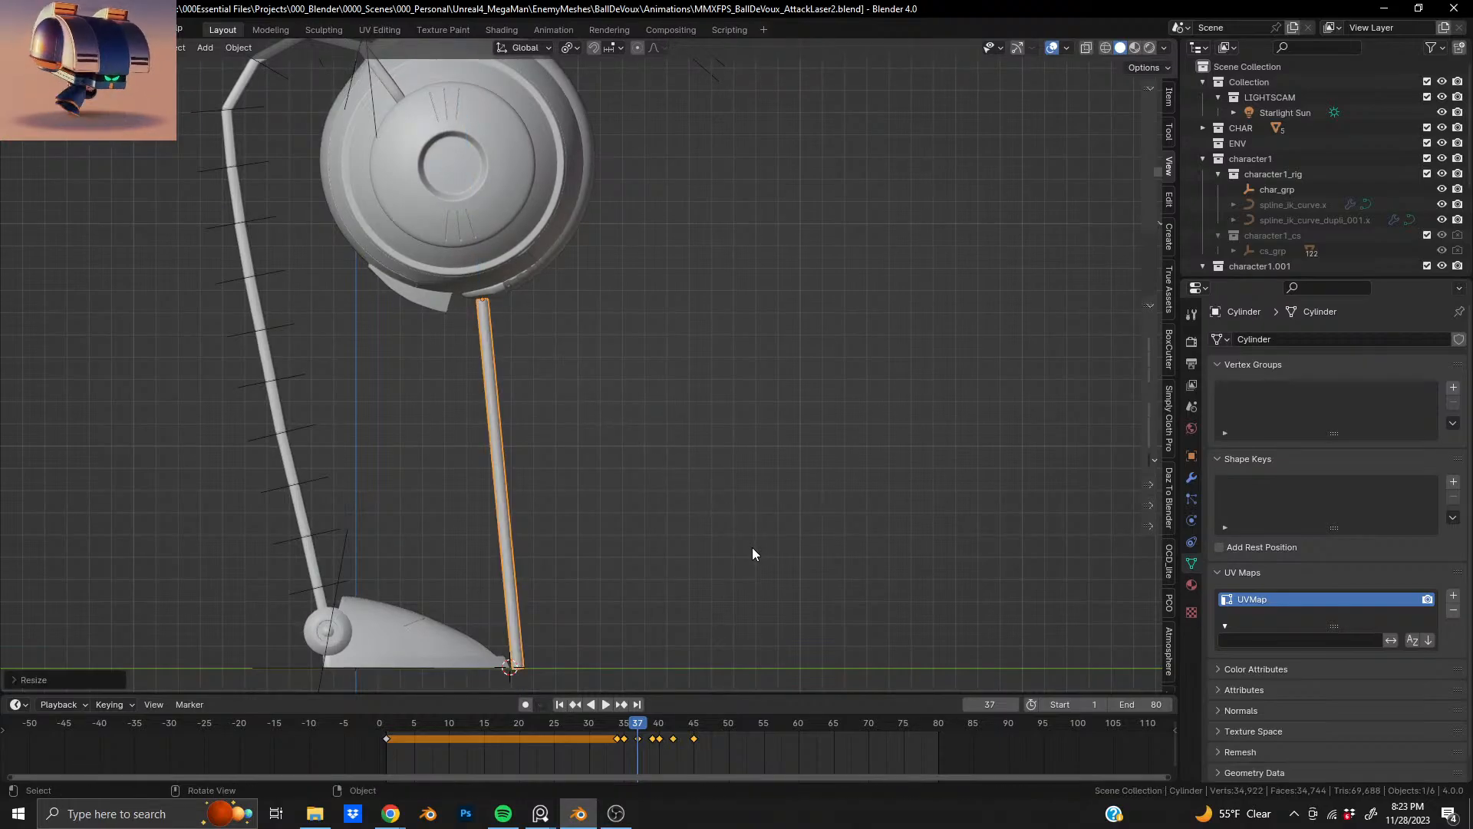
key("i")
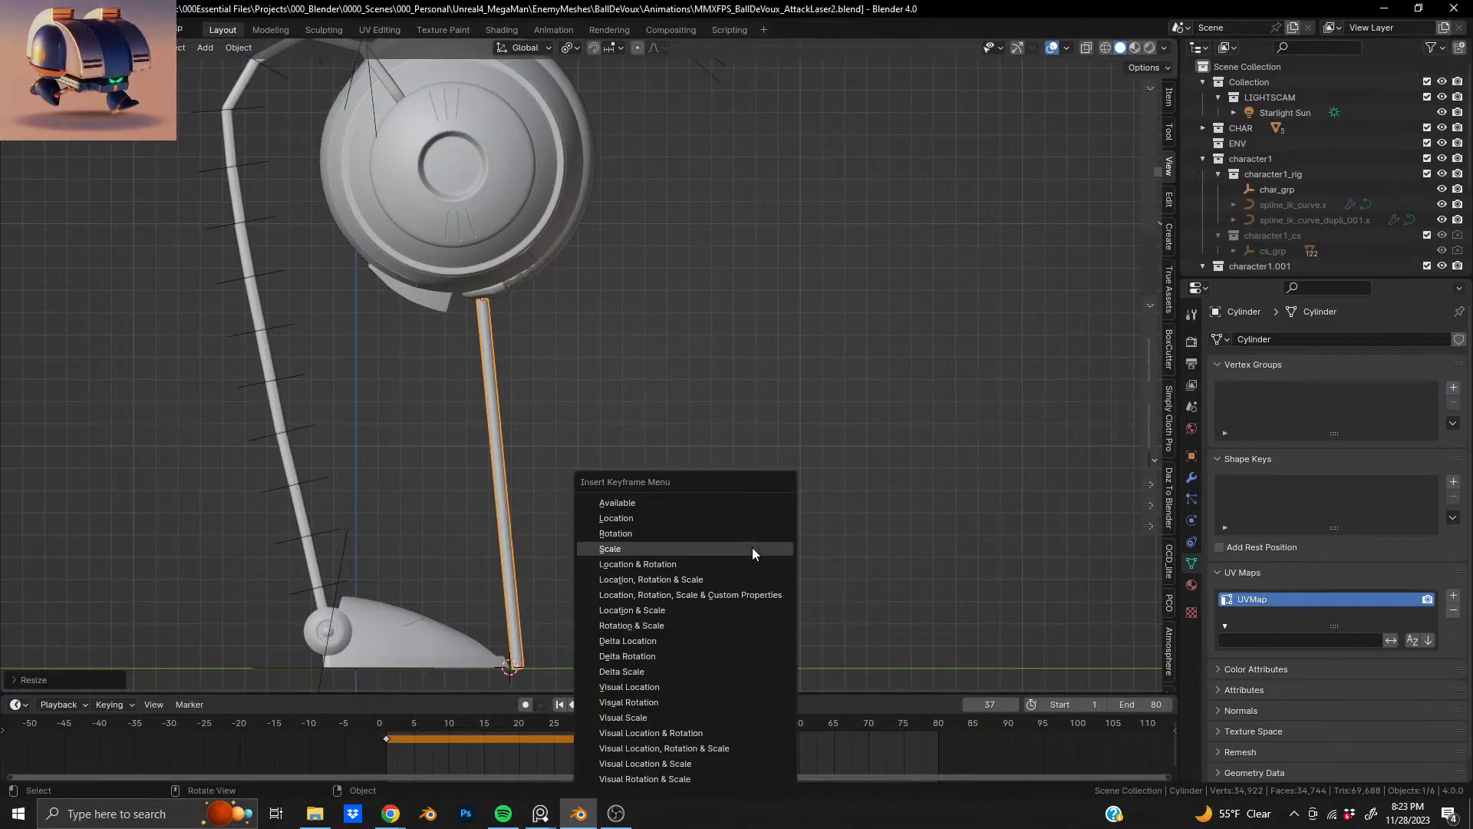
left_click(726, 591)
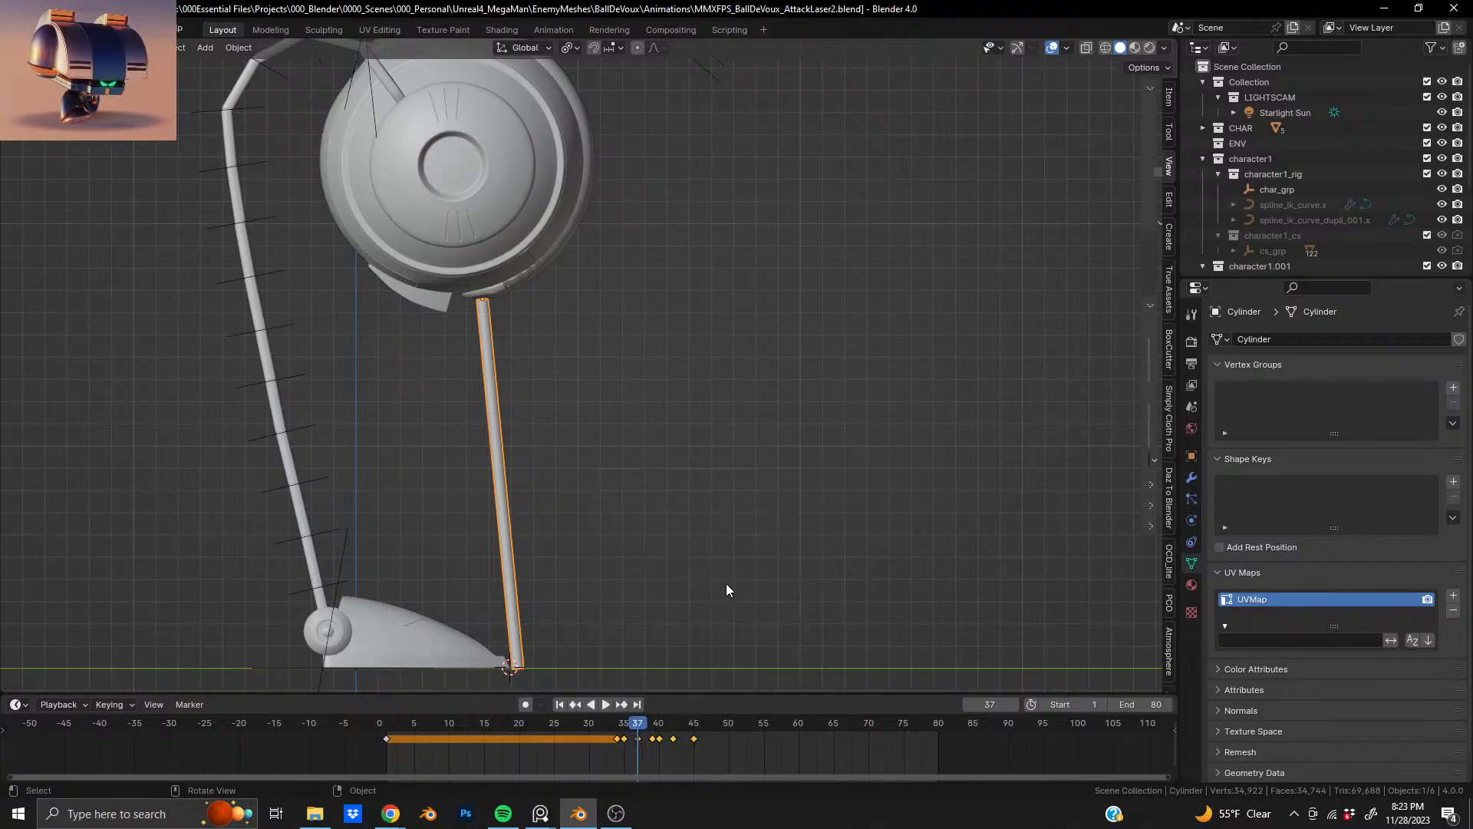
- At frame 39, shorten the laser cylinder along its local Z axis to end at the ground, and keyframe its location, rotation and scale
key("space")
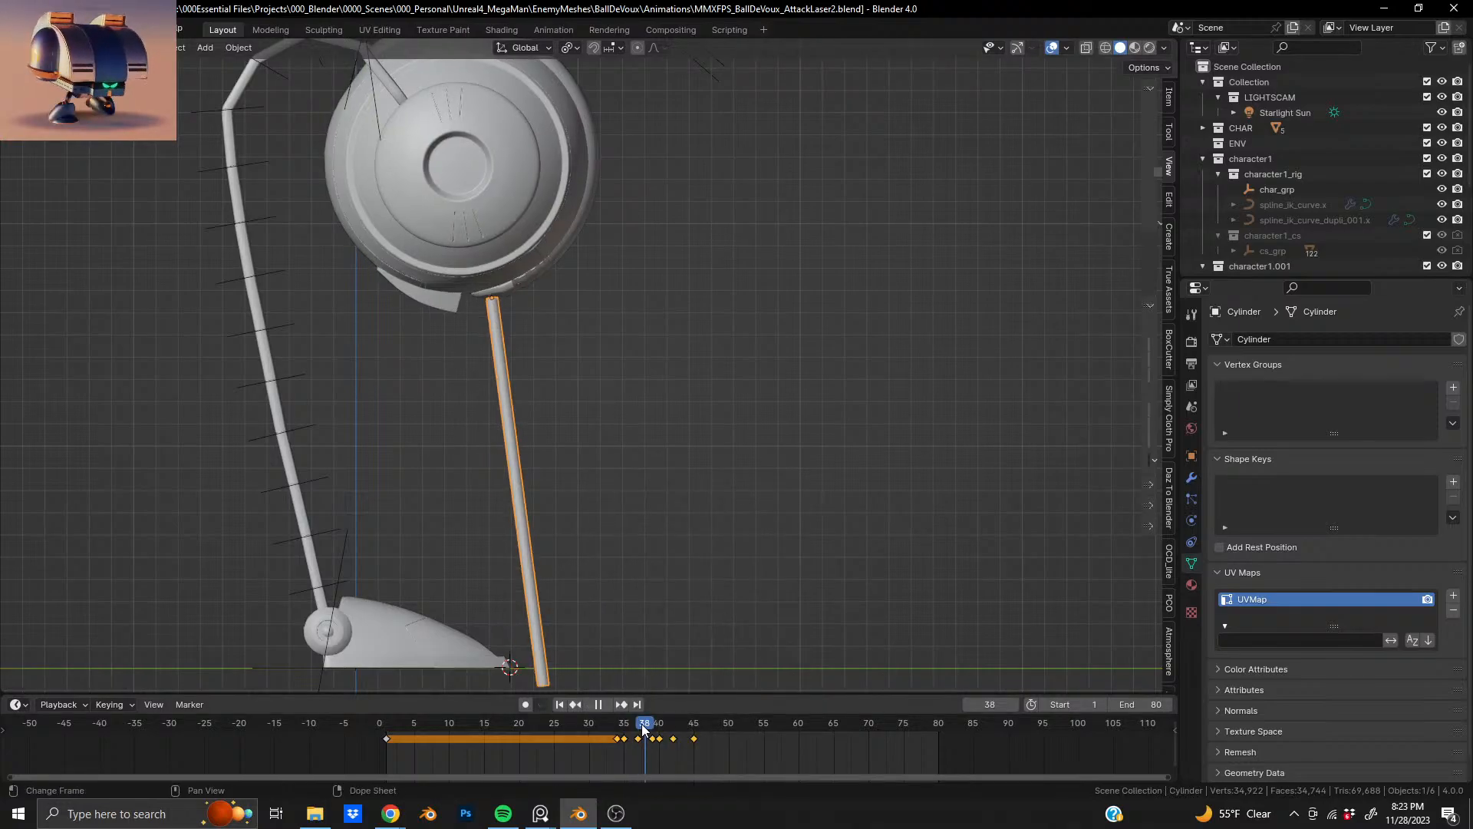
left_click_drag(646, 729, 653, 729)
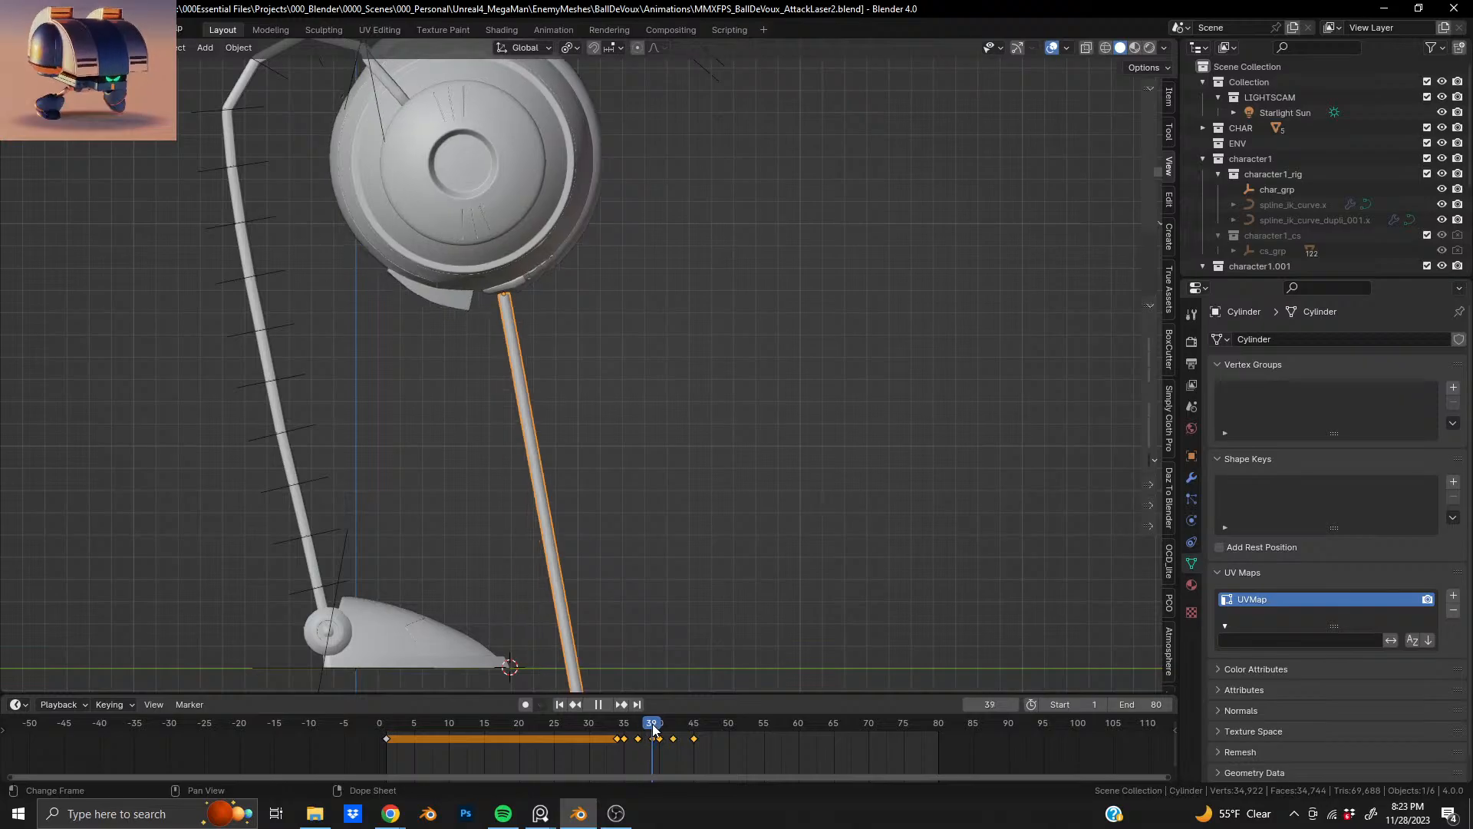
middle_click_drag(638, 595, 637, 562, "shift")
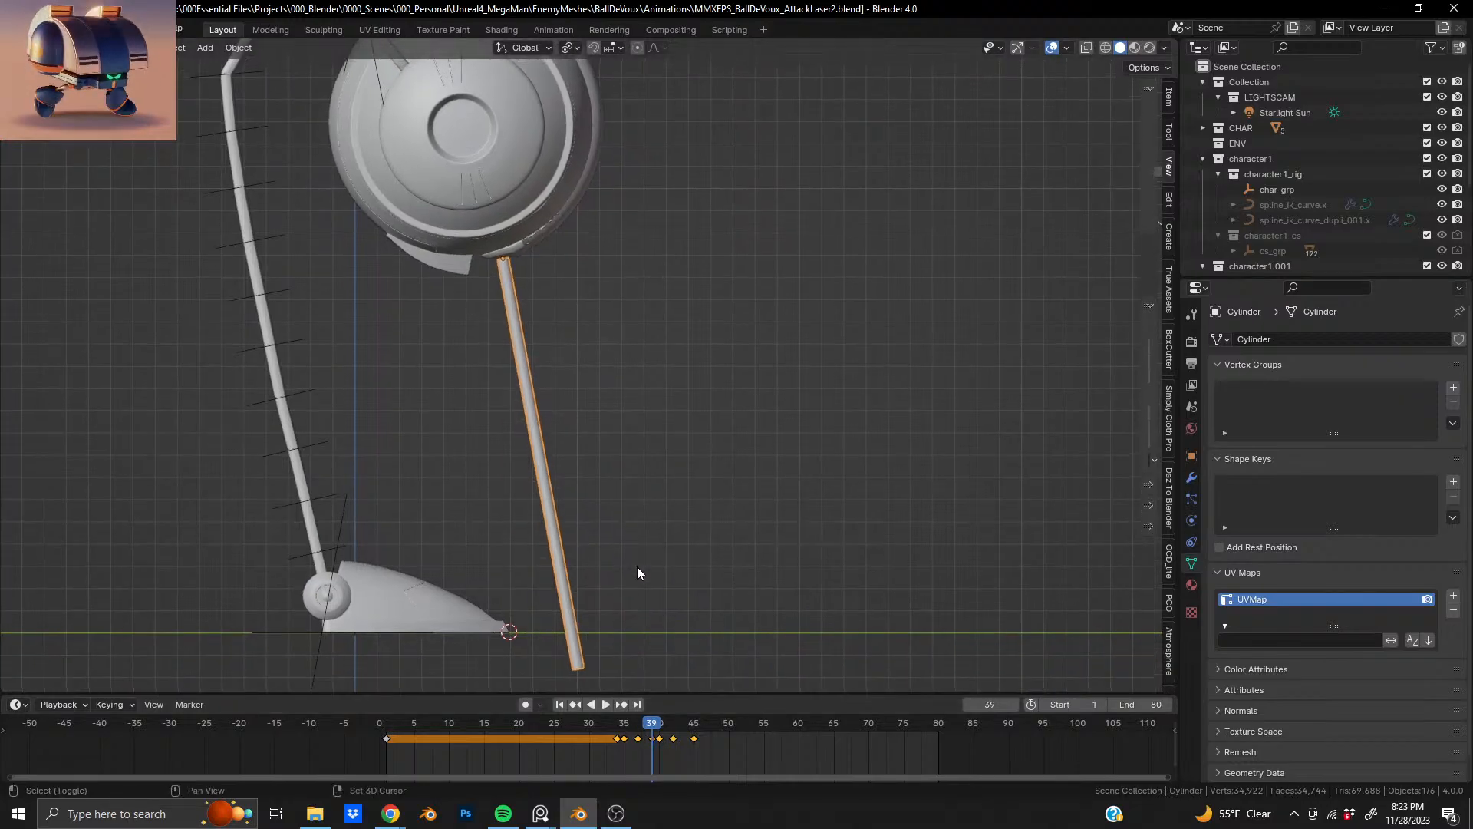
mouse_move(651, 725)
left_mouse_down()
mouse_move(638, 722)
mouse_move(651, 723)
left_mouse_up()
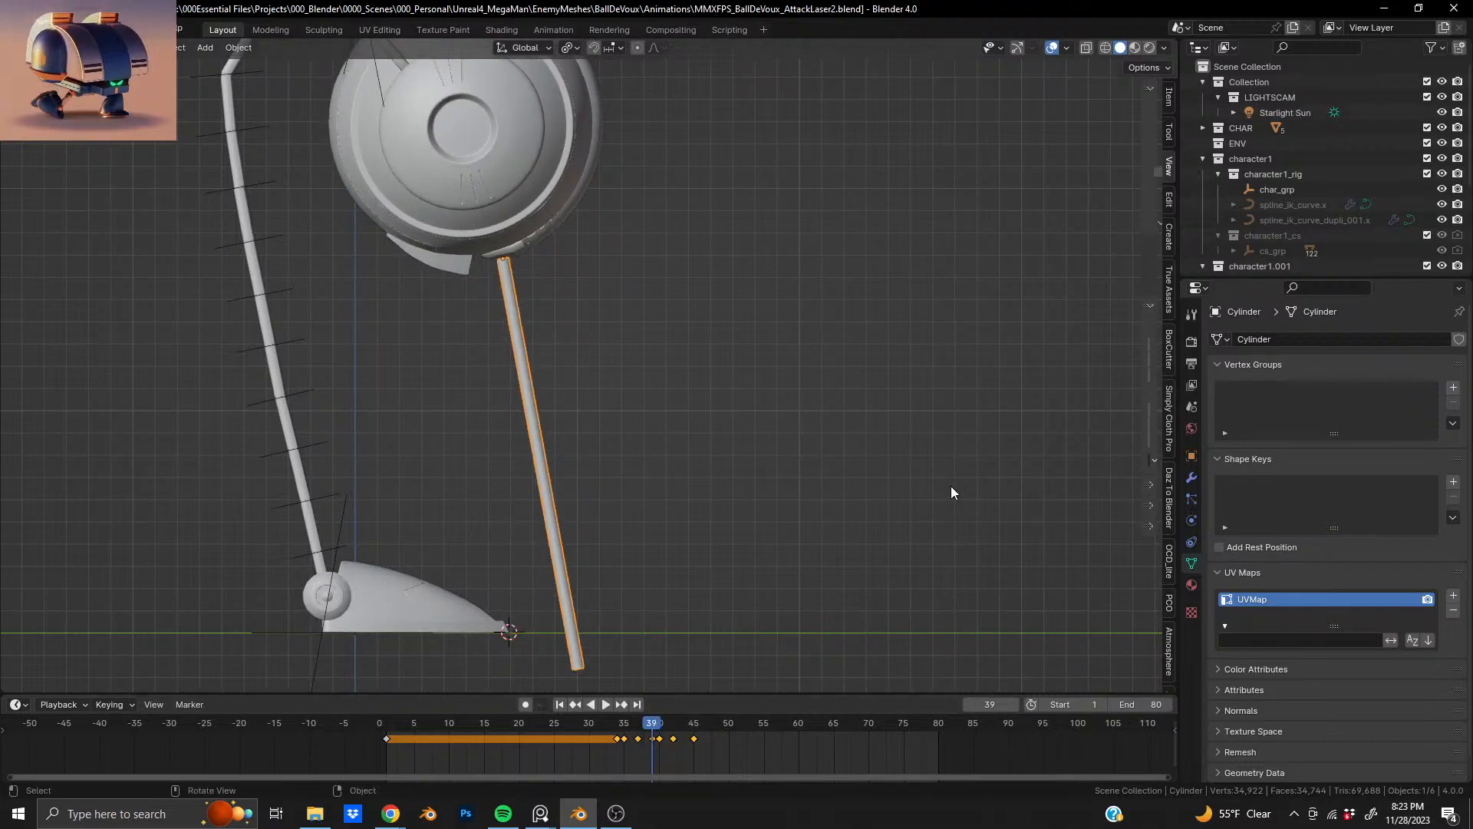
key("r")
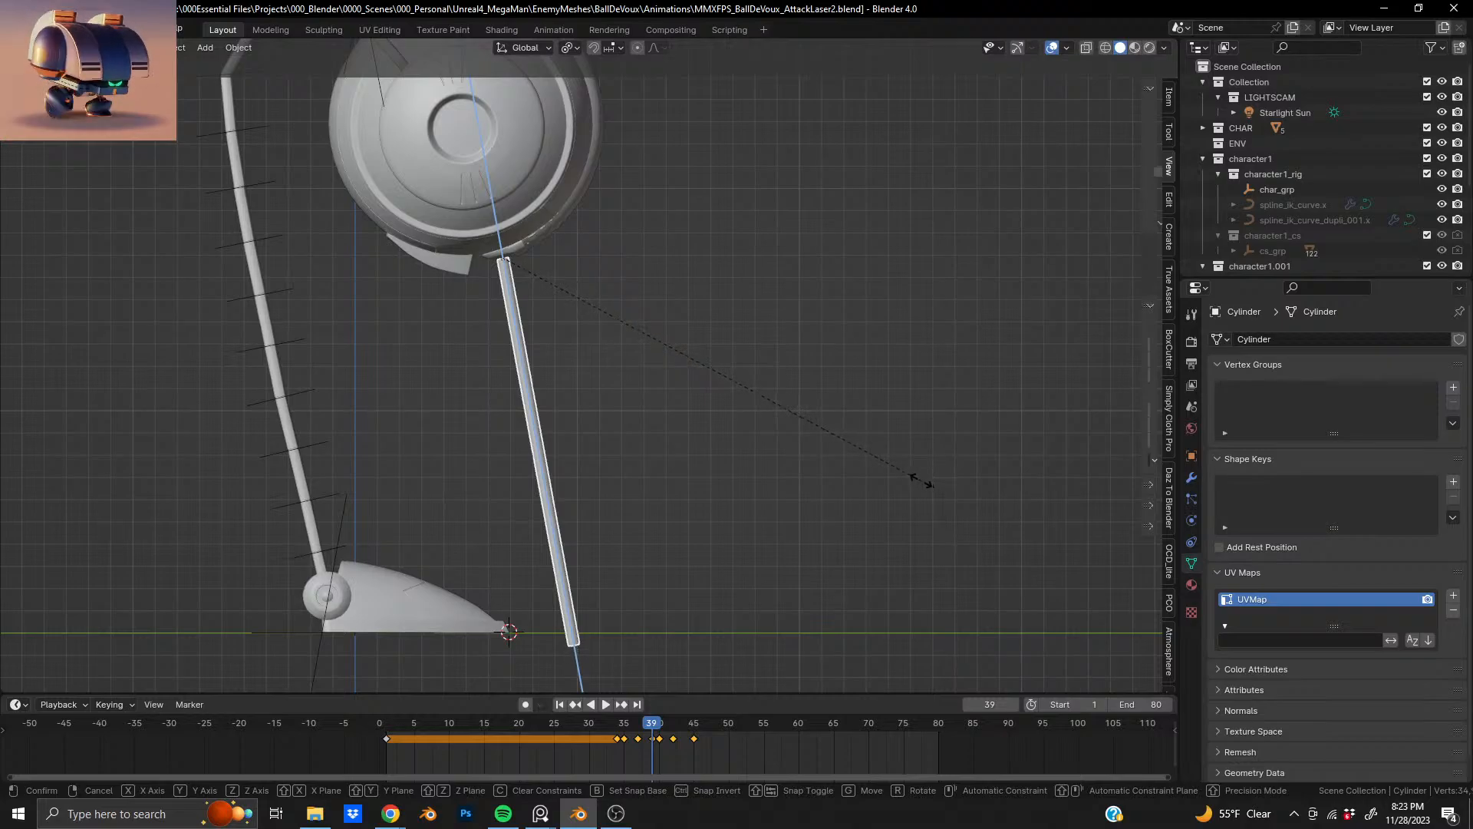
left_click(912, 485)
key("i")
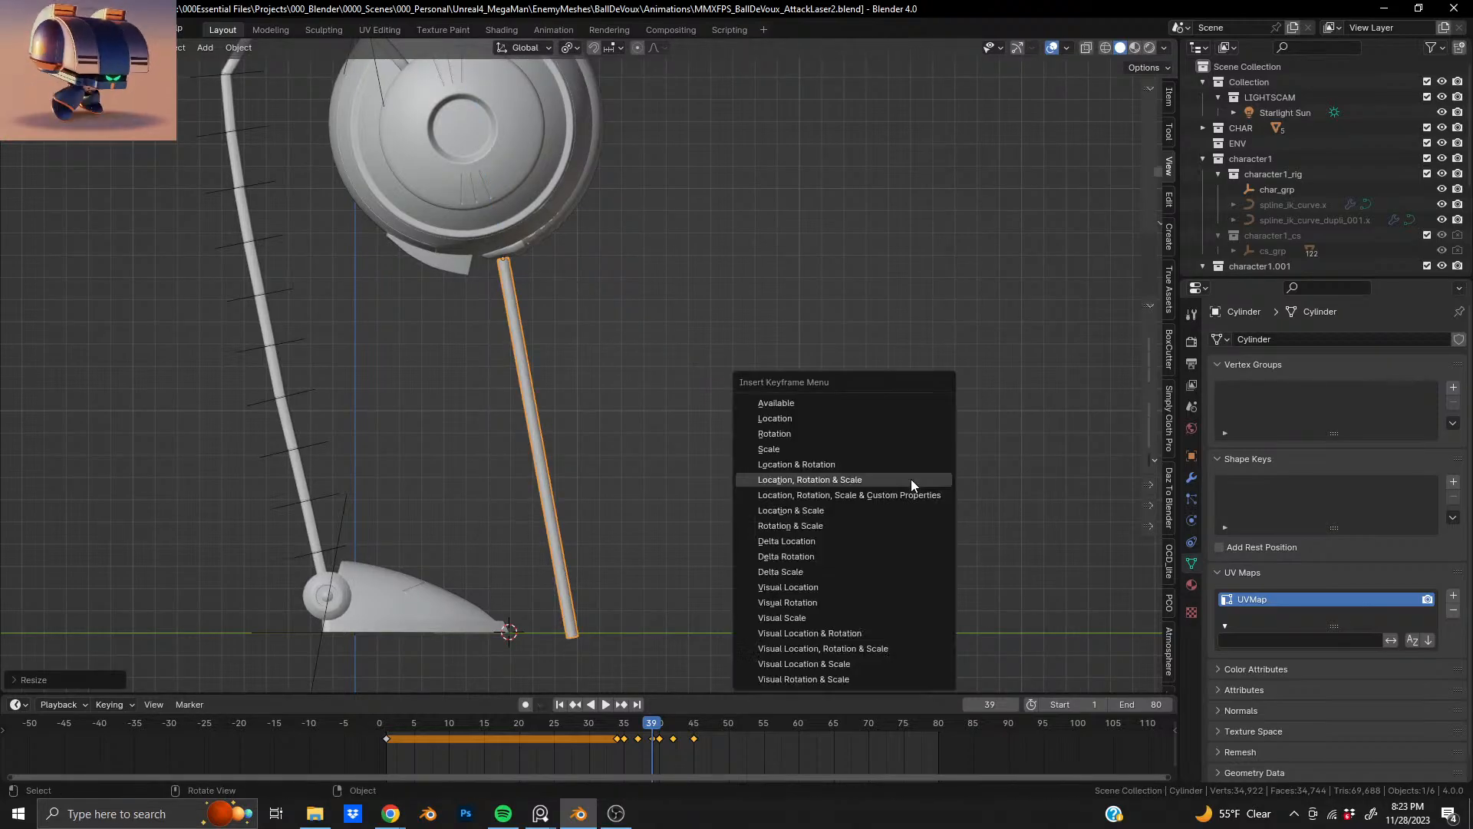
left_click(911, 480)
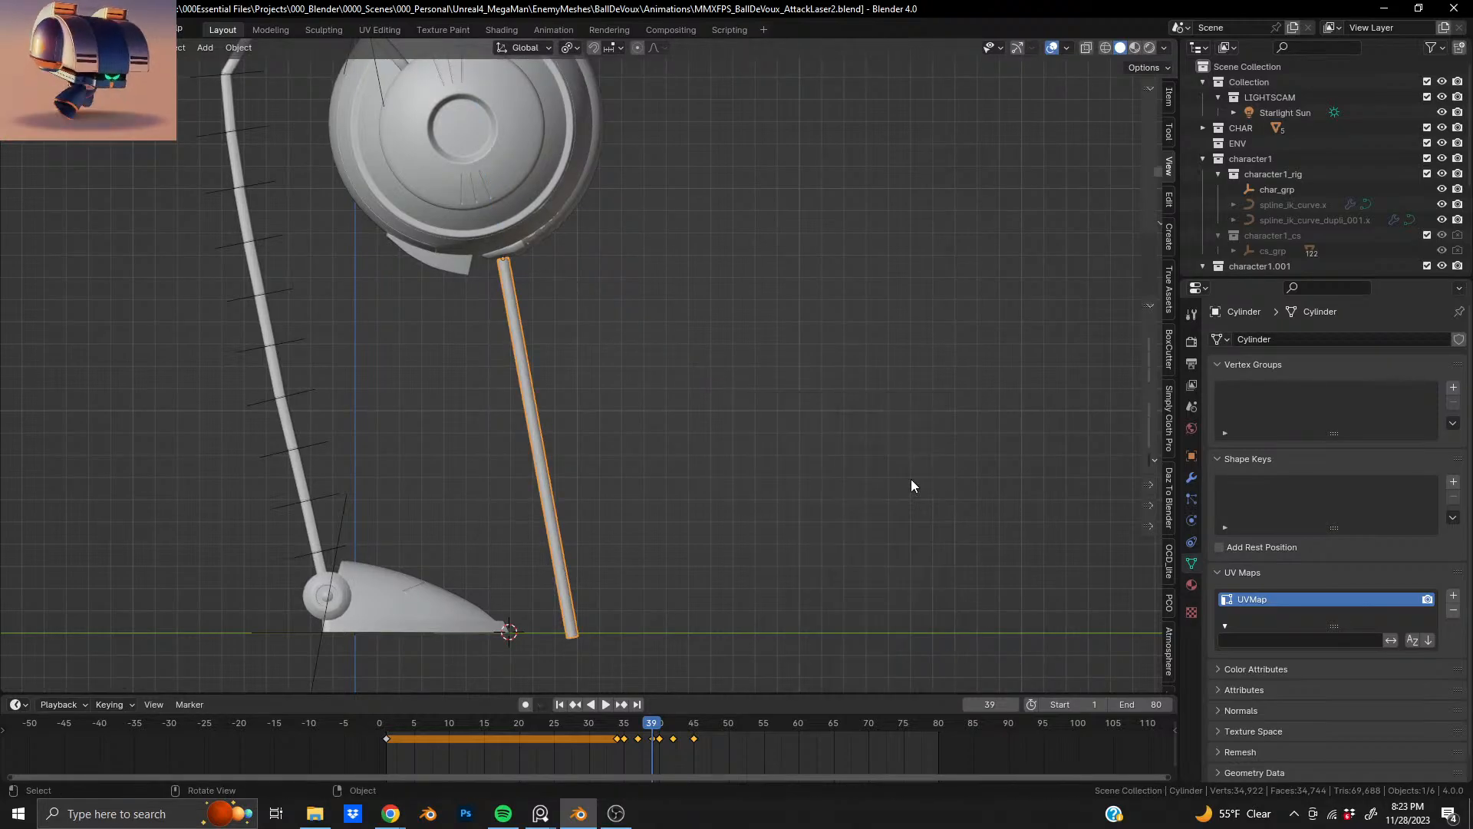
- Return to frame 37 and delete all of the laser cylinder's keyframes after that frame
left_click(639, 724)
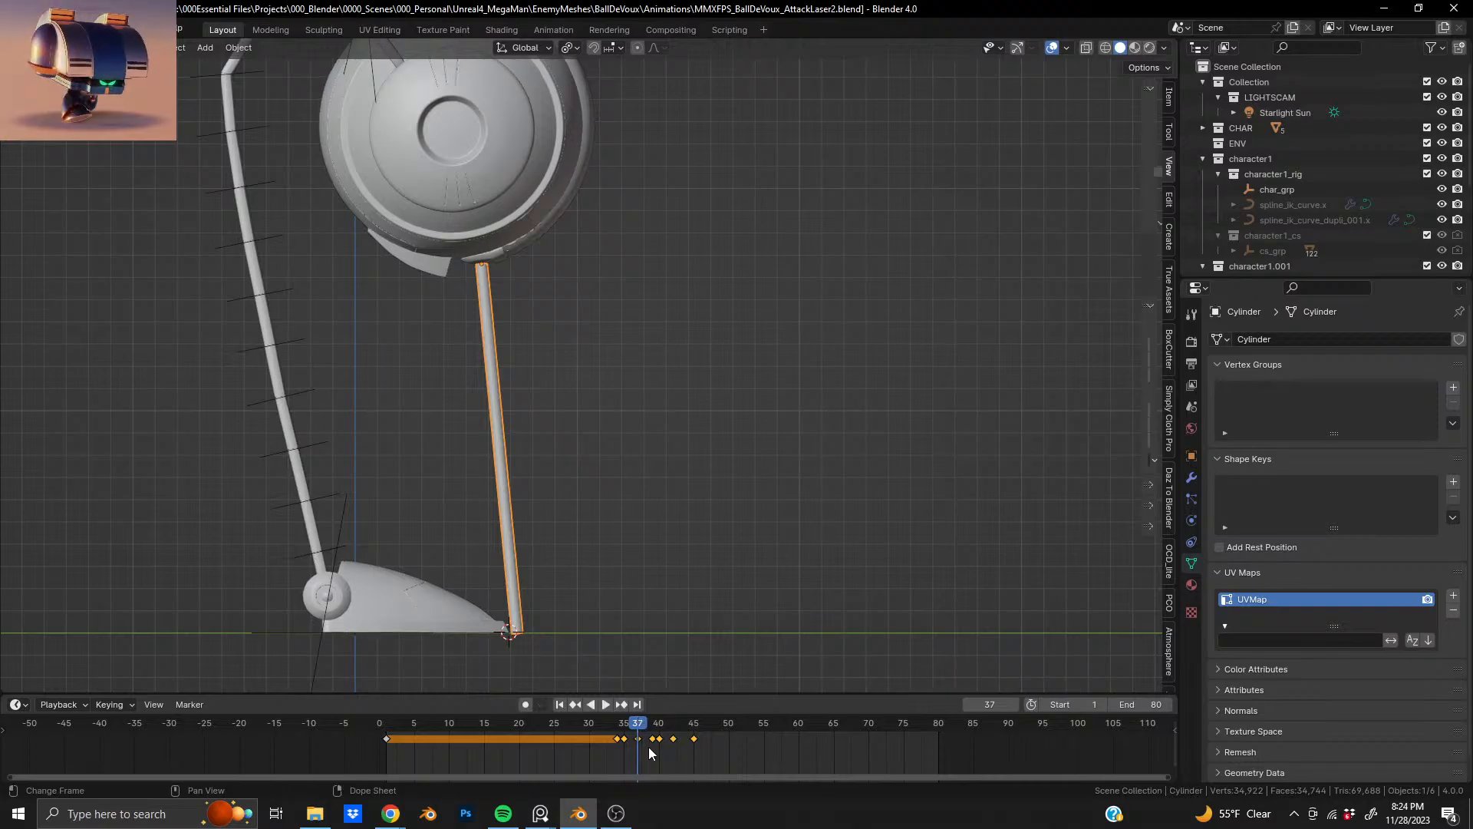
left_click_drag(639, 722, 628, 720)
left_click_drag(635, 726, 637, 726)
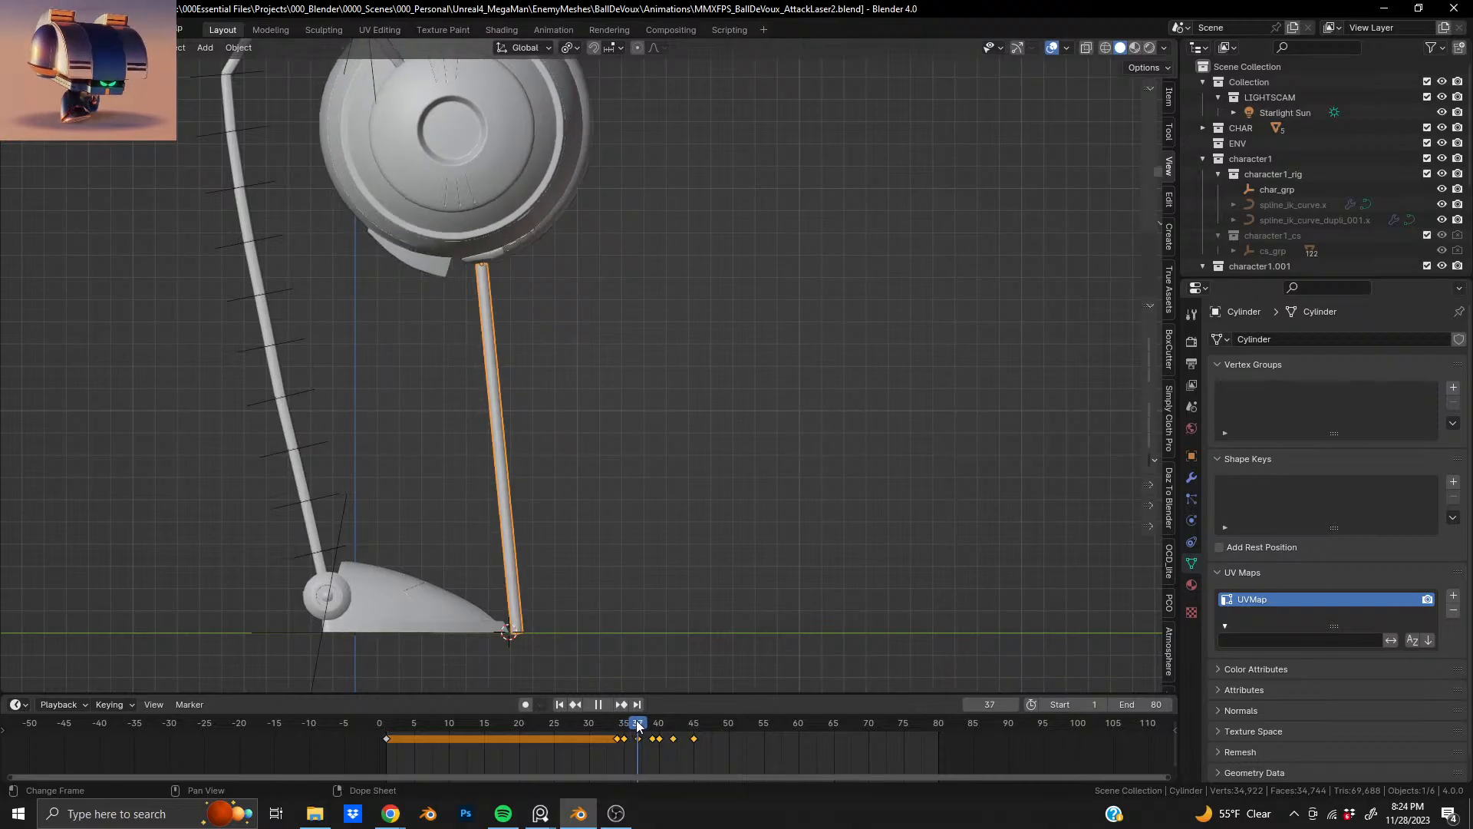
key("bracketright")
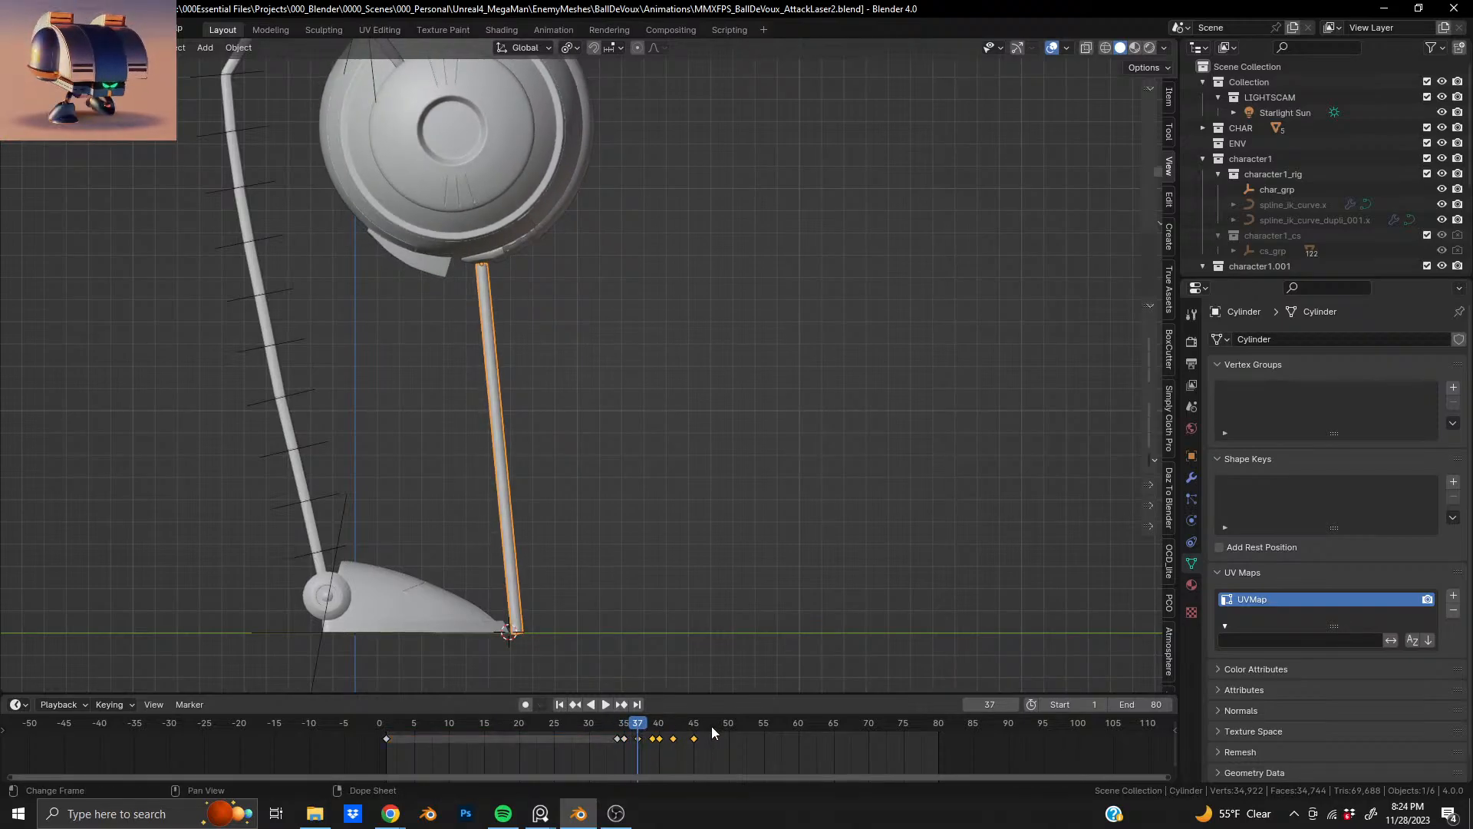
key("x")
left_click(711, 726)
- At frame 39, lengthen the laser cylinder slightly along its local Z axis to touch the ground, and keyframe its location, rotation and scale
key("space")
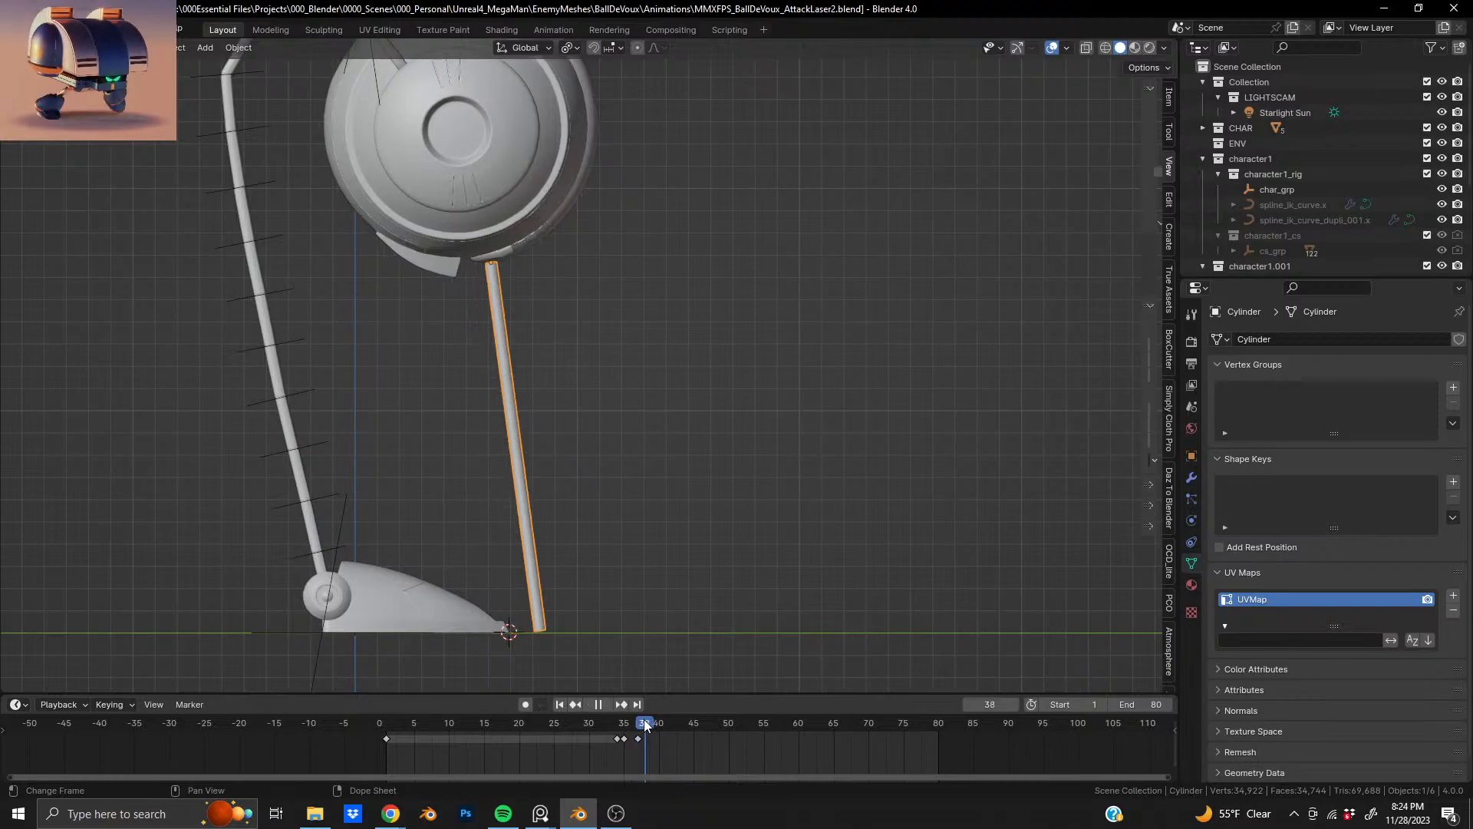
key("space")
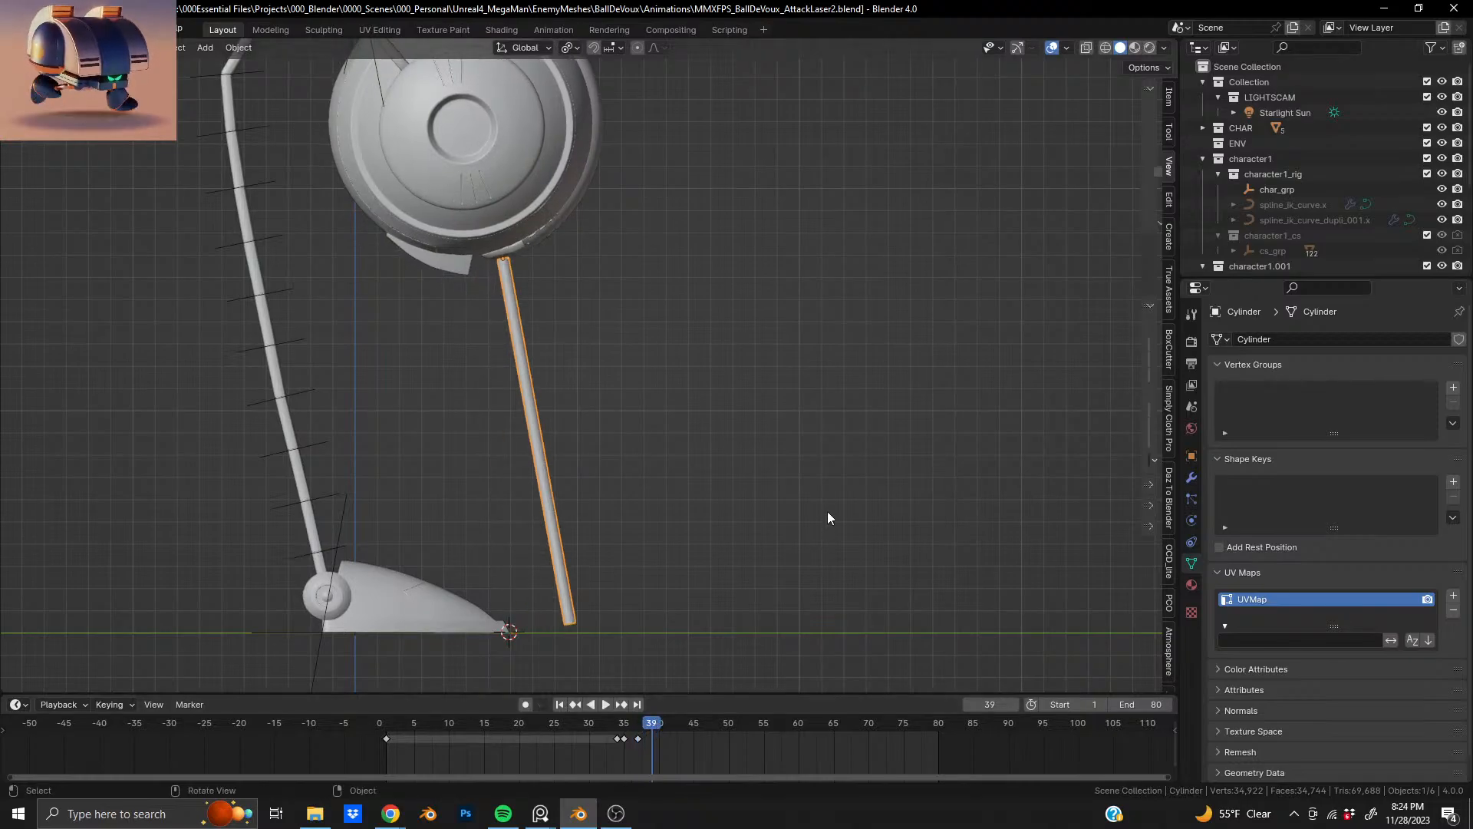
key("s")
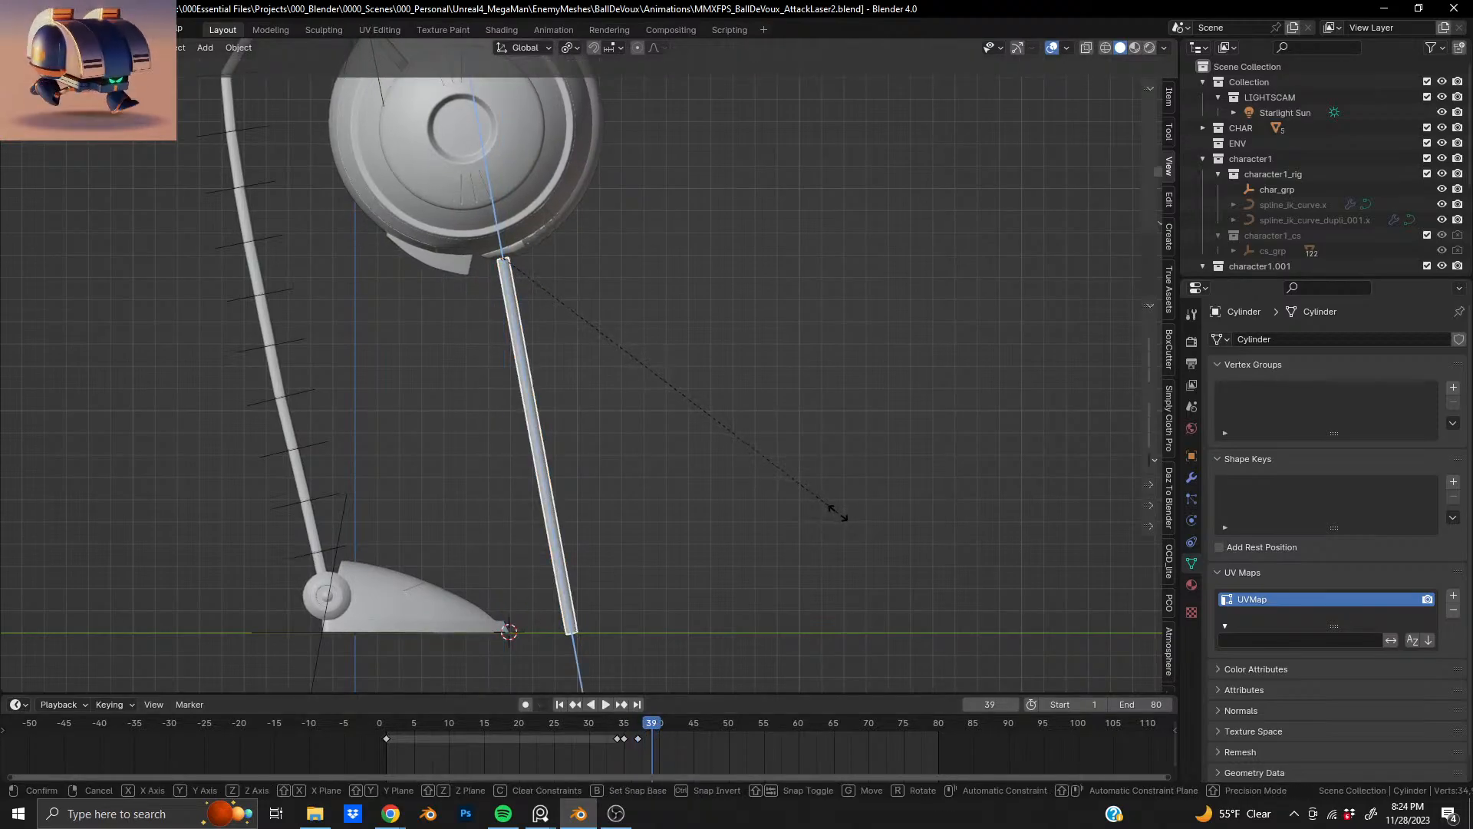
left_click(840, 513)
key("i")
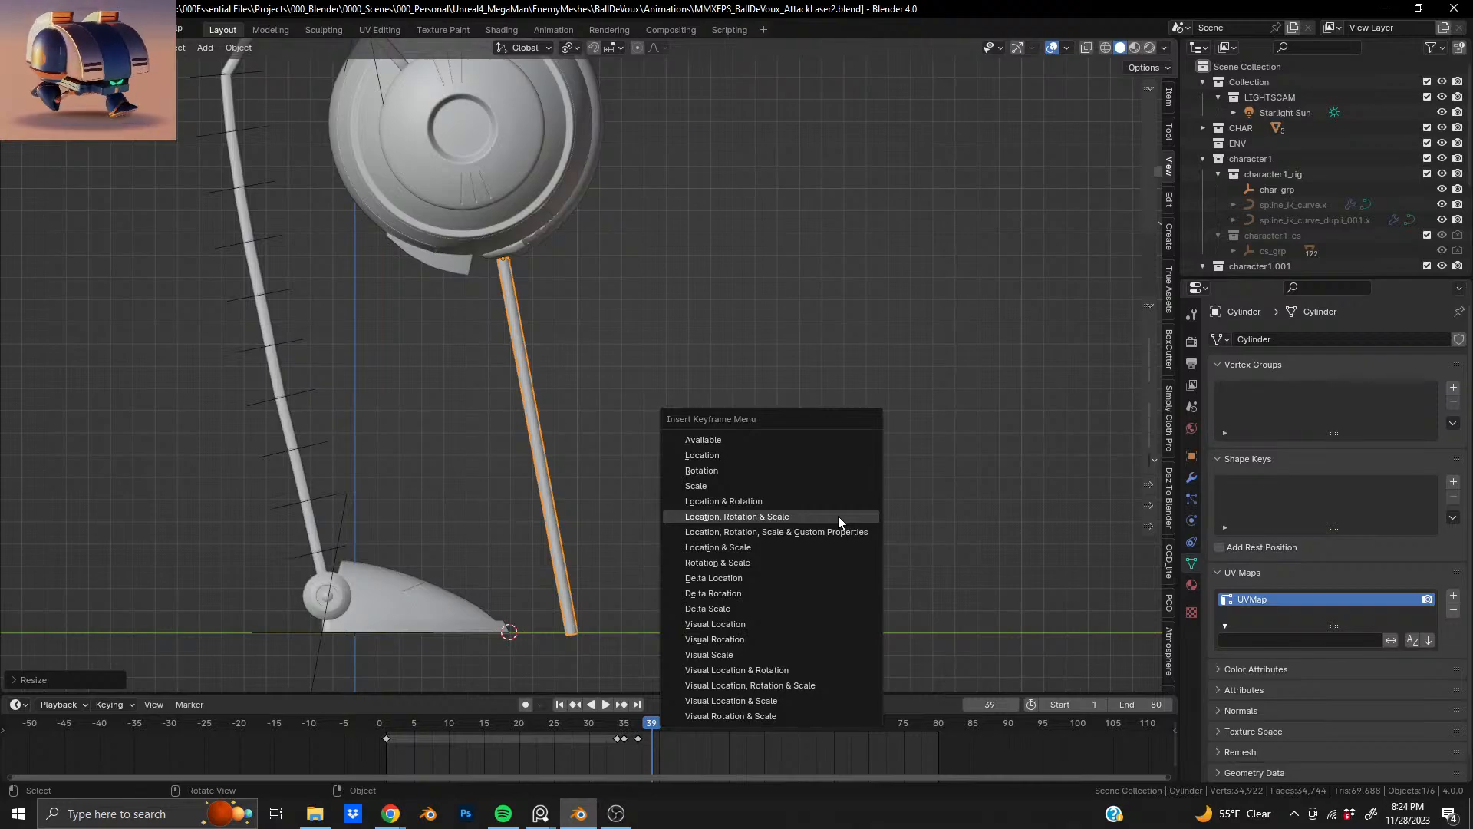
left_click(838, 516)
- At frame 41, stretch the laser cylinder along its local Z axis down to the ground, and keyframe its location, rotation and scale
key("space")
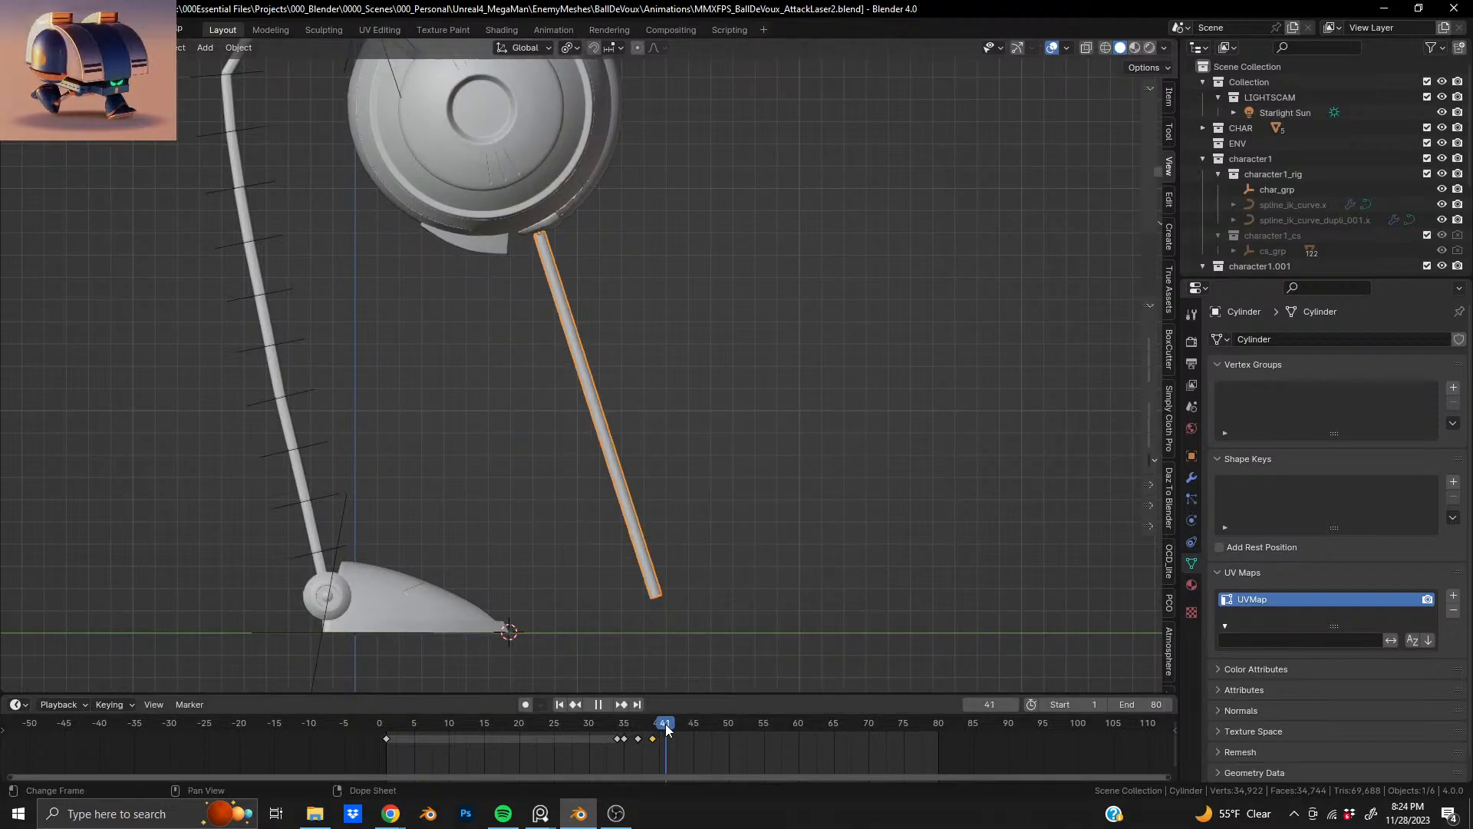
key("space")
key("s")
key("z")
key("z")
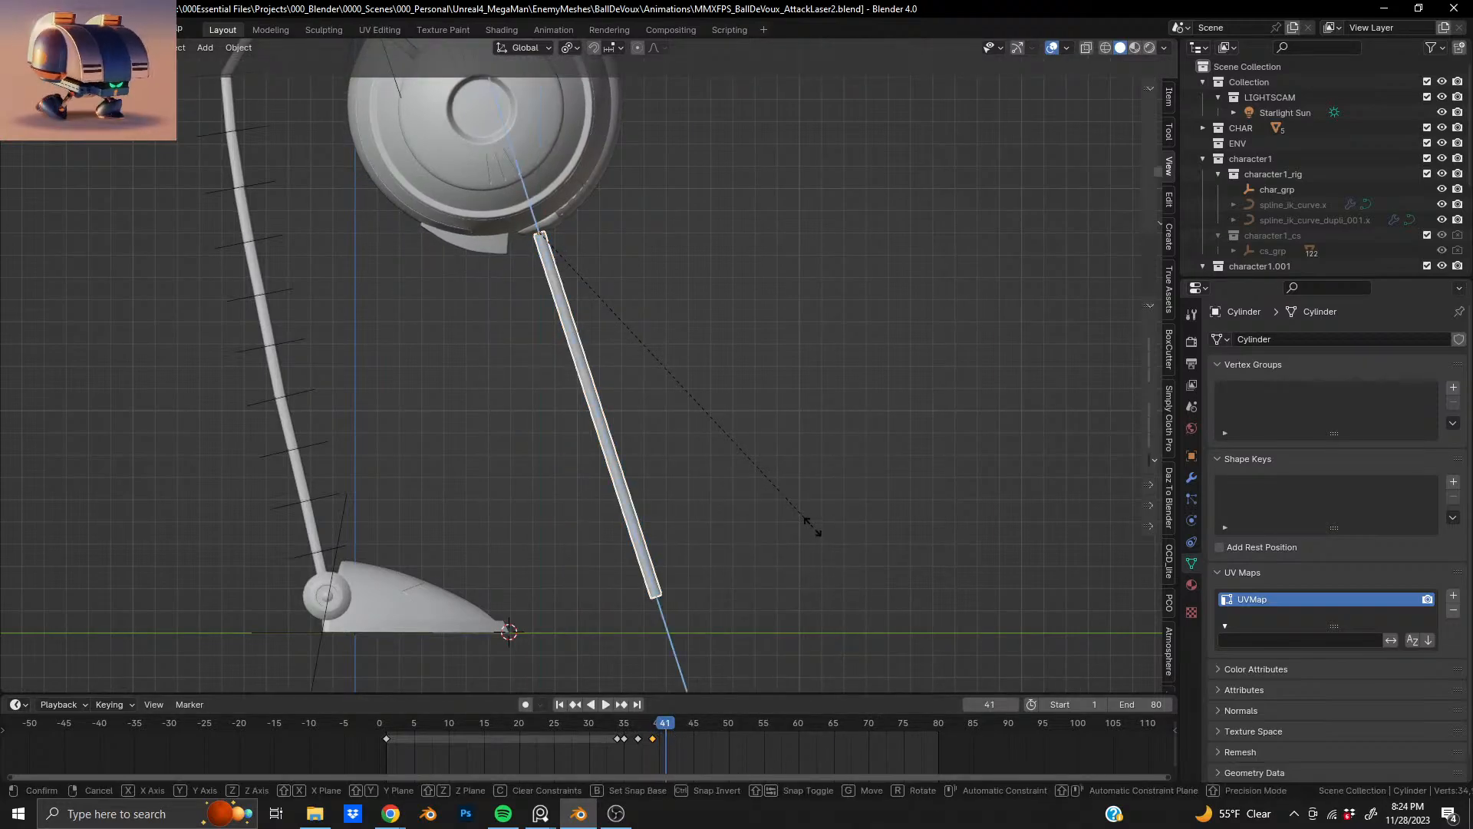
left_click(854, 550)
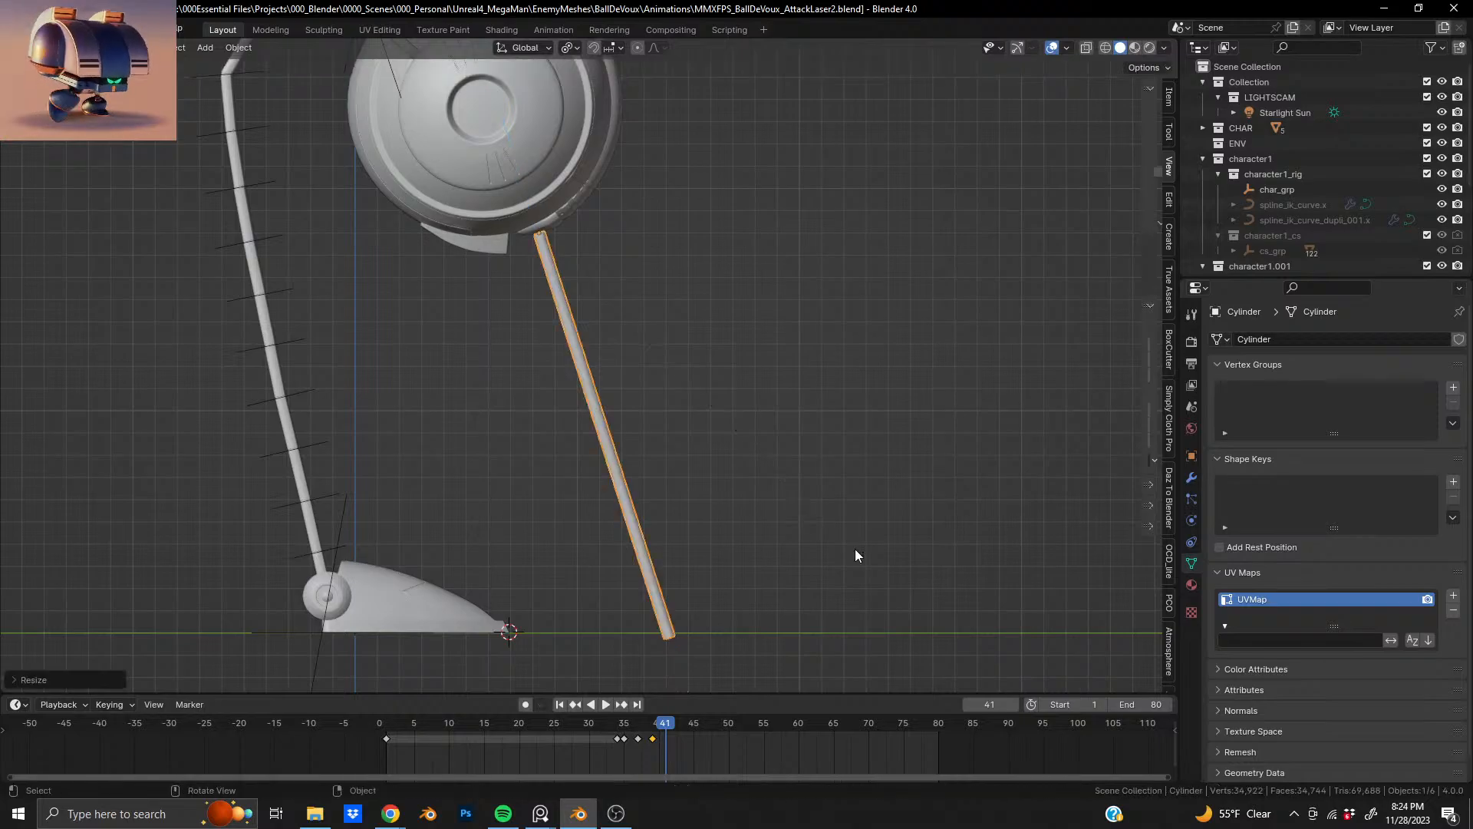
key("i")
left_click(855, 551)
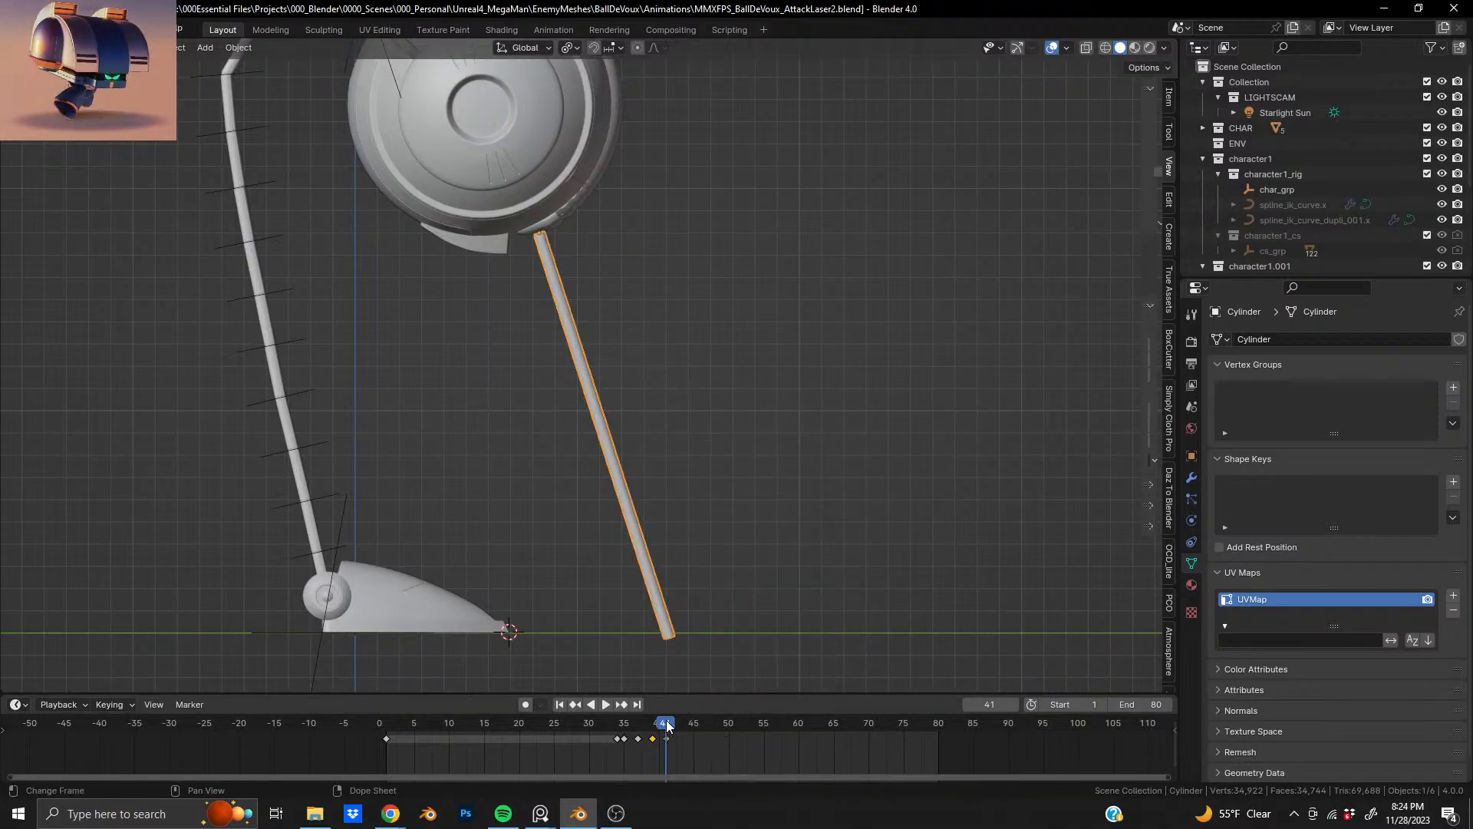
- At frame 43, stretch the laser cylinder along its local Z axis down to the ground, and keyframe its location, rotation and scale
key("space")
key("space")
key("s")
key("z")
key("z")
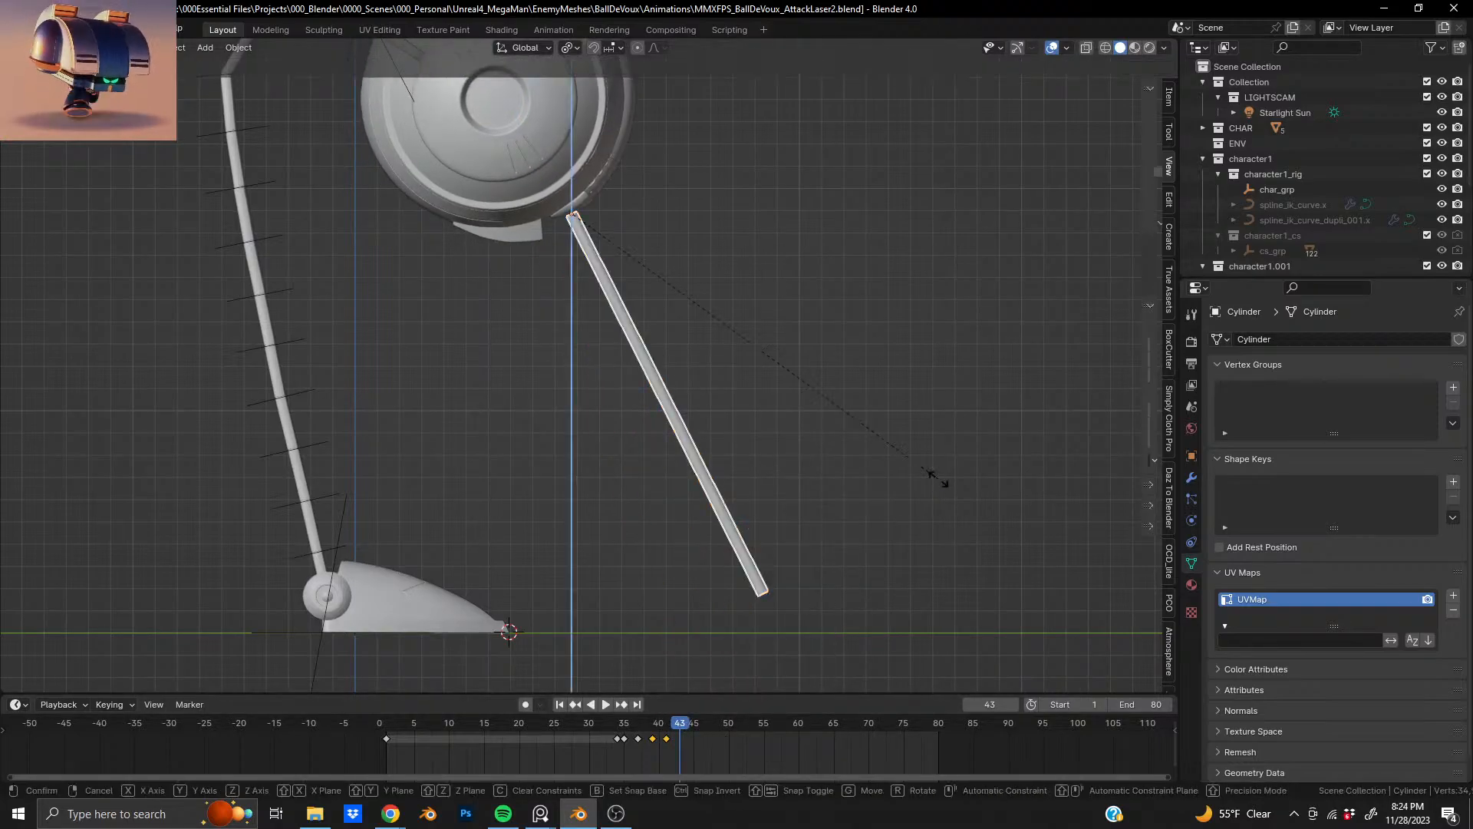
left_click(986, 507)
key("i")
left_click(987, 507)
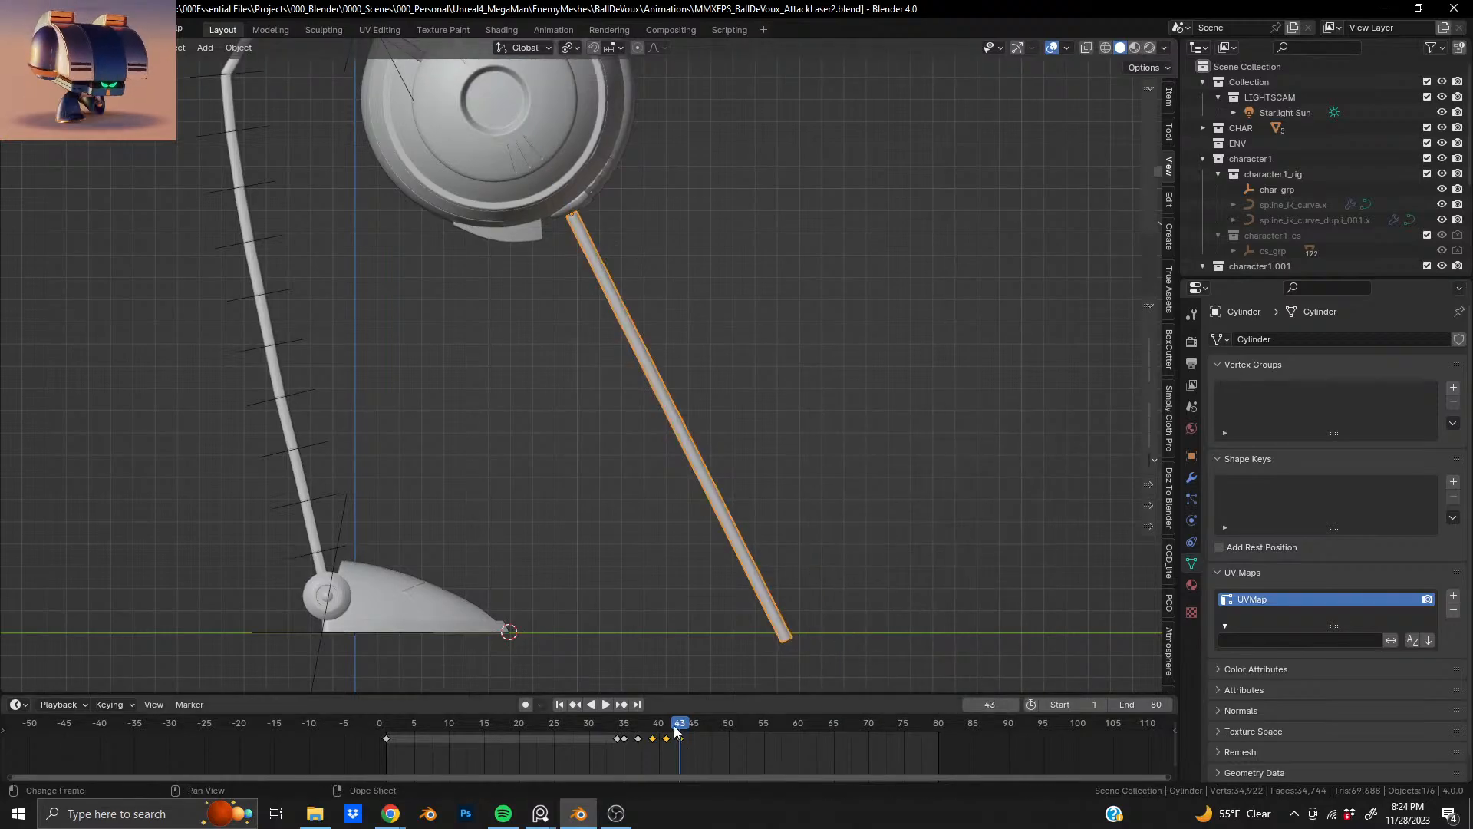
- At frame 45, stretch the laser cylinder along its local Z axis down to the ground, and keyframe its location, rotation and scale
left_click_drag(675, 731, 692, 728)
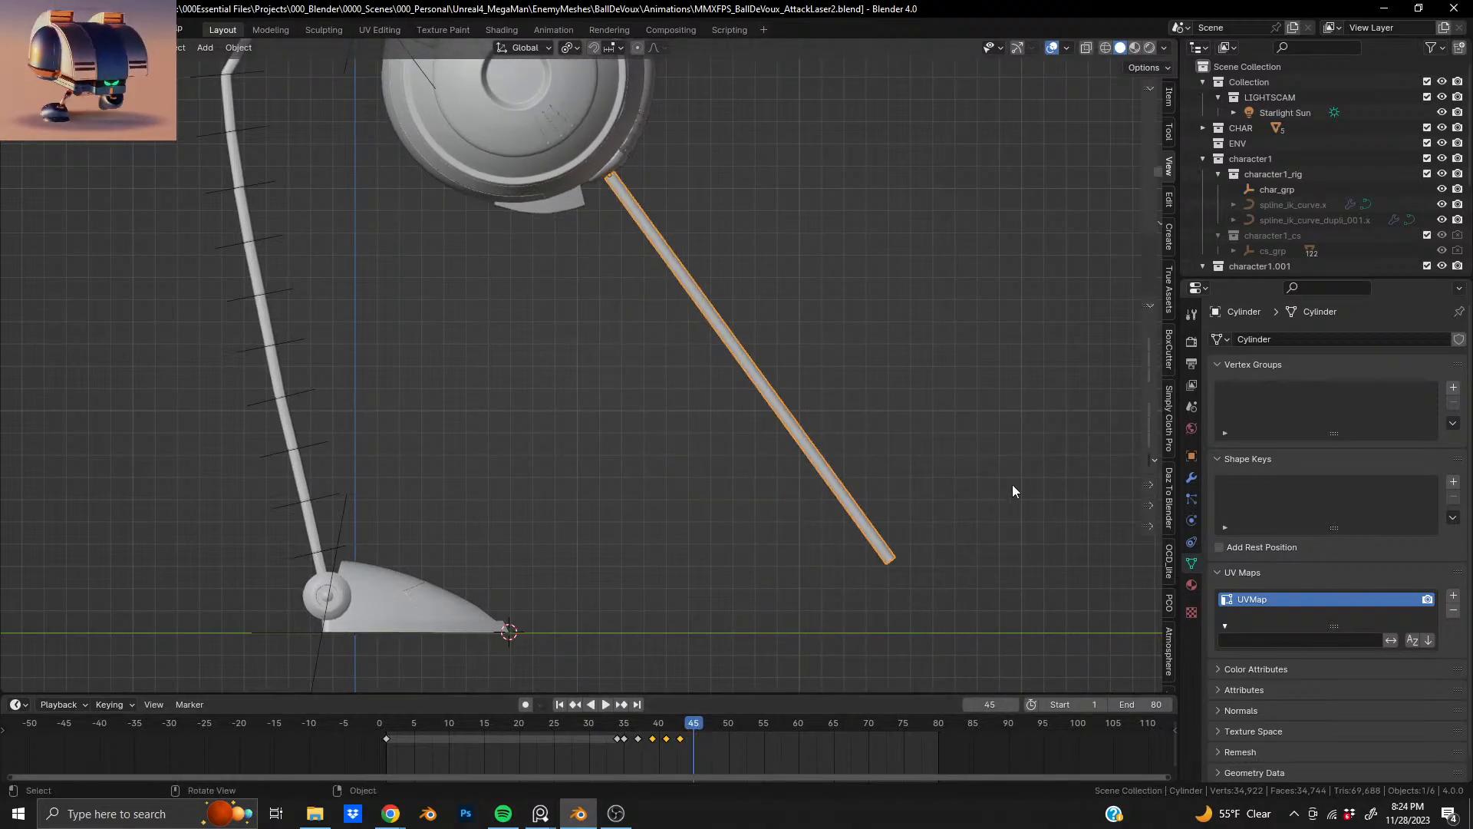
key("s")
key("z")
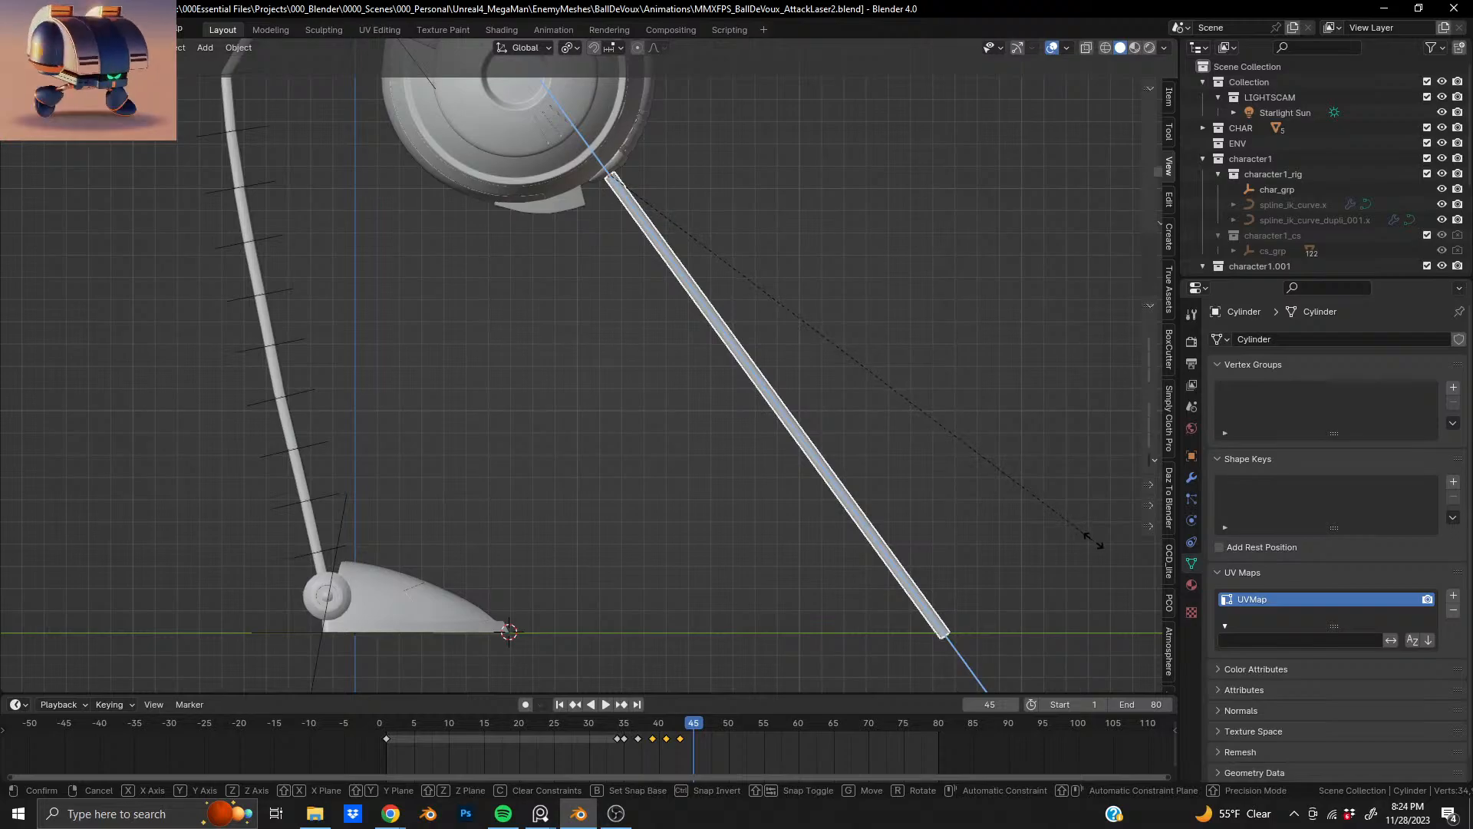
left_click(1097, 545)
key("i")
left_click(1098, 546)
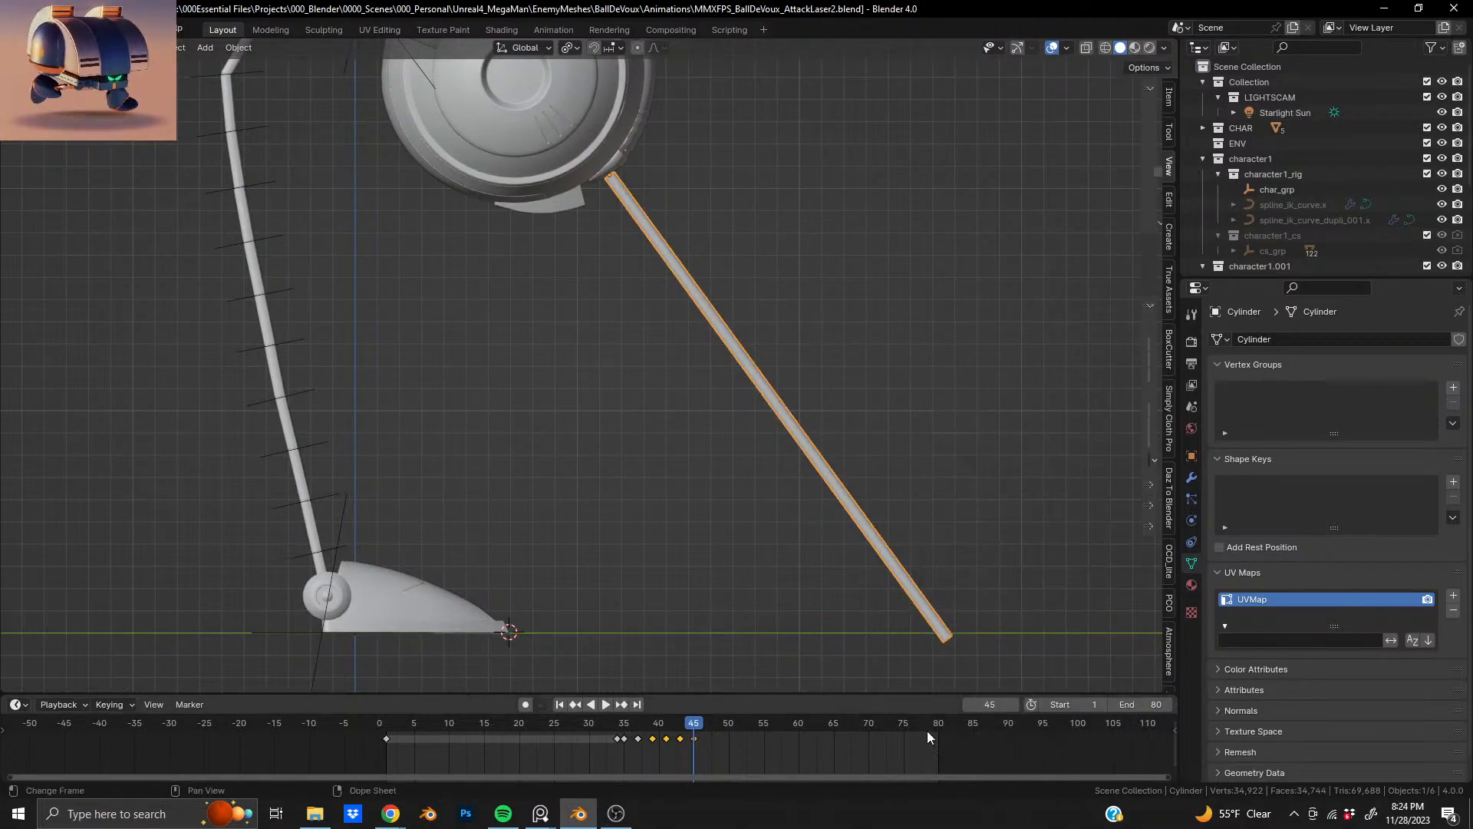
- At frame 47, stretch the laser cylinder along its local Z axis down to the ground, and keyframe its location, rotation and scale
key("space")
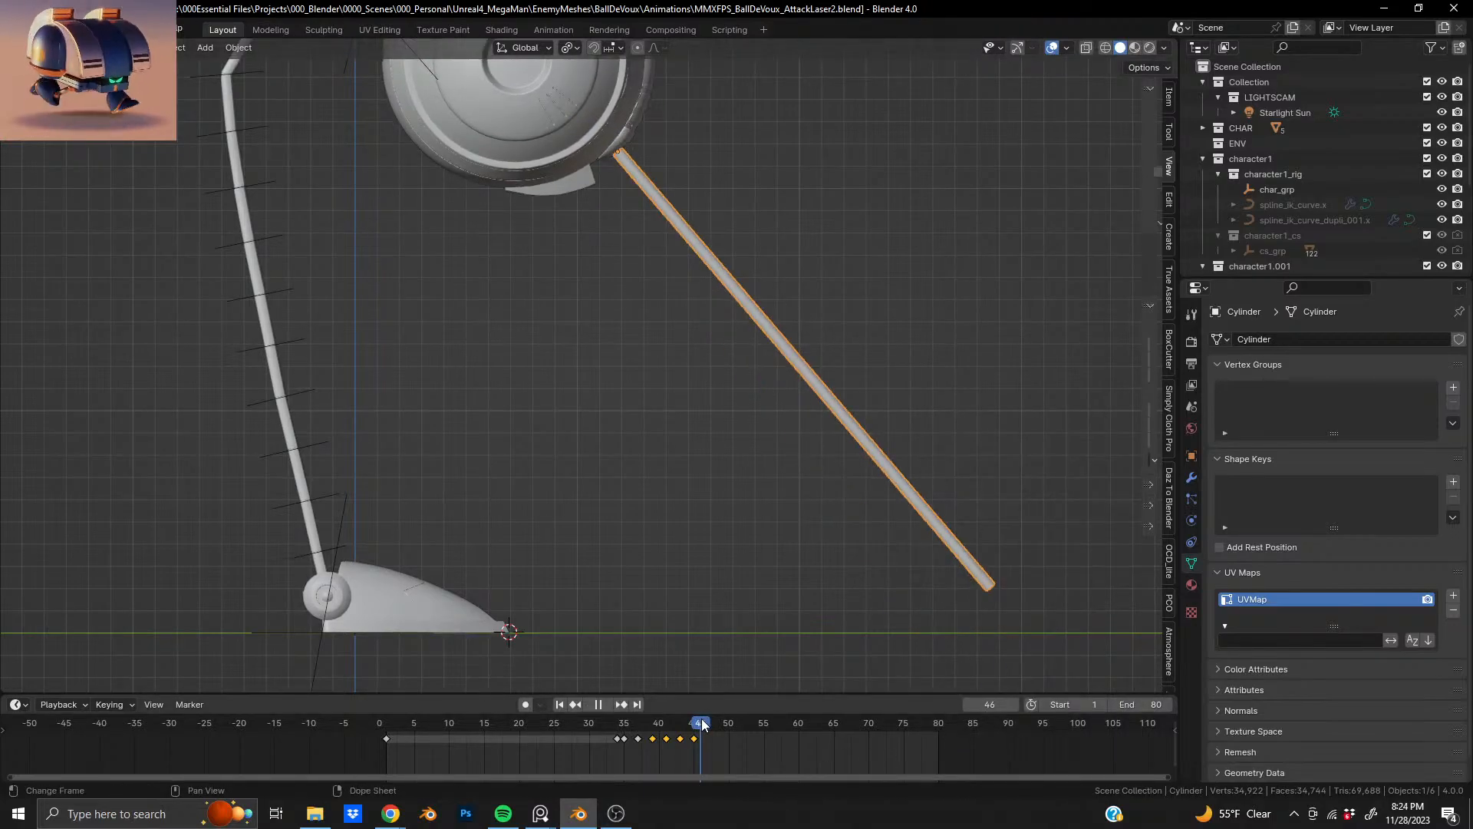
key("space")
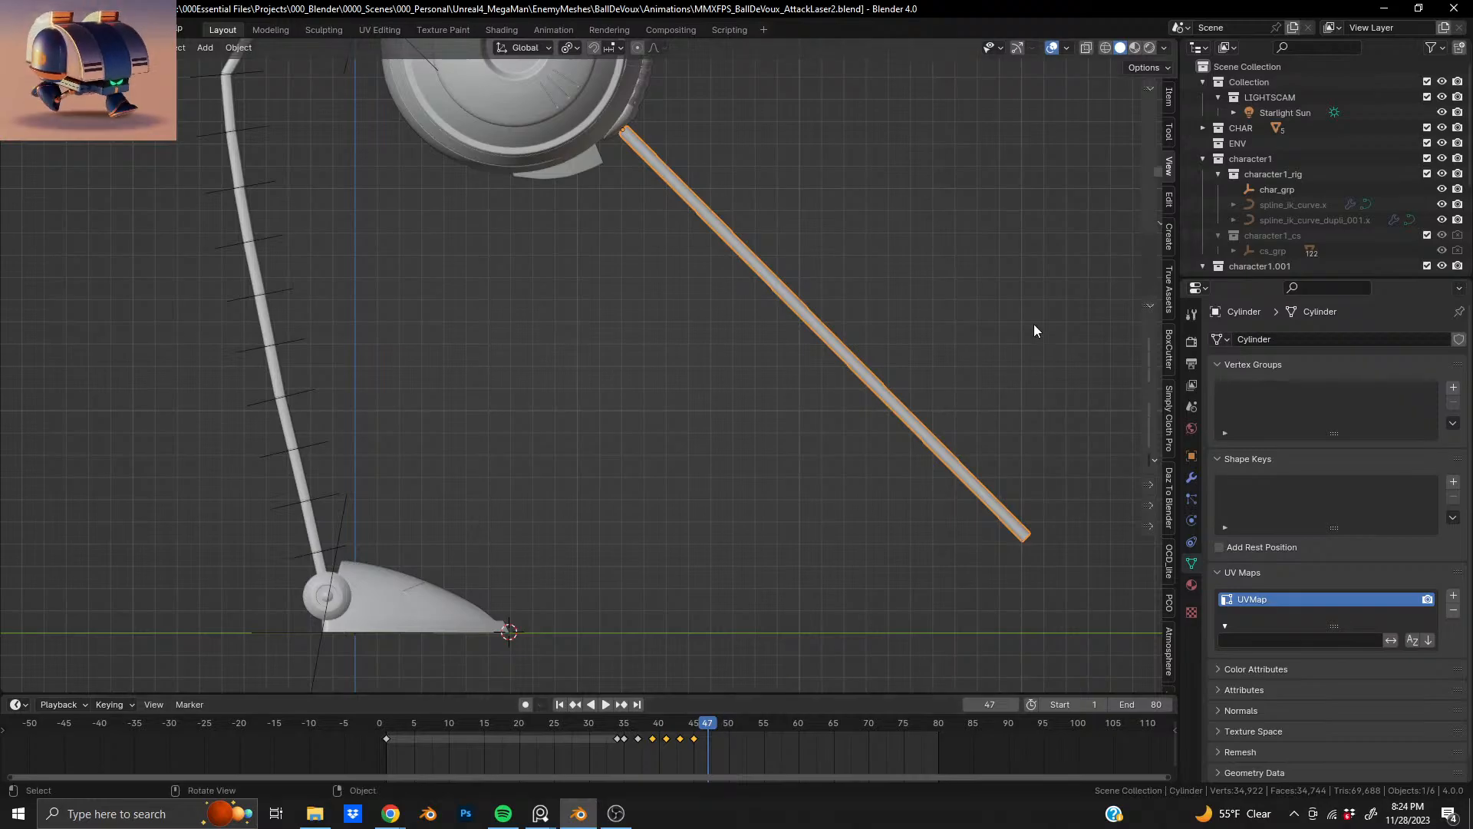
key("s")
key("z")
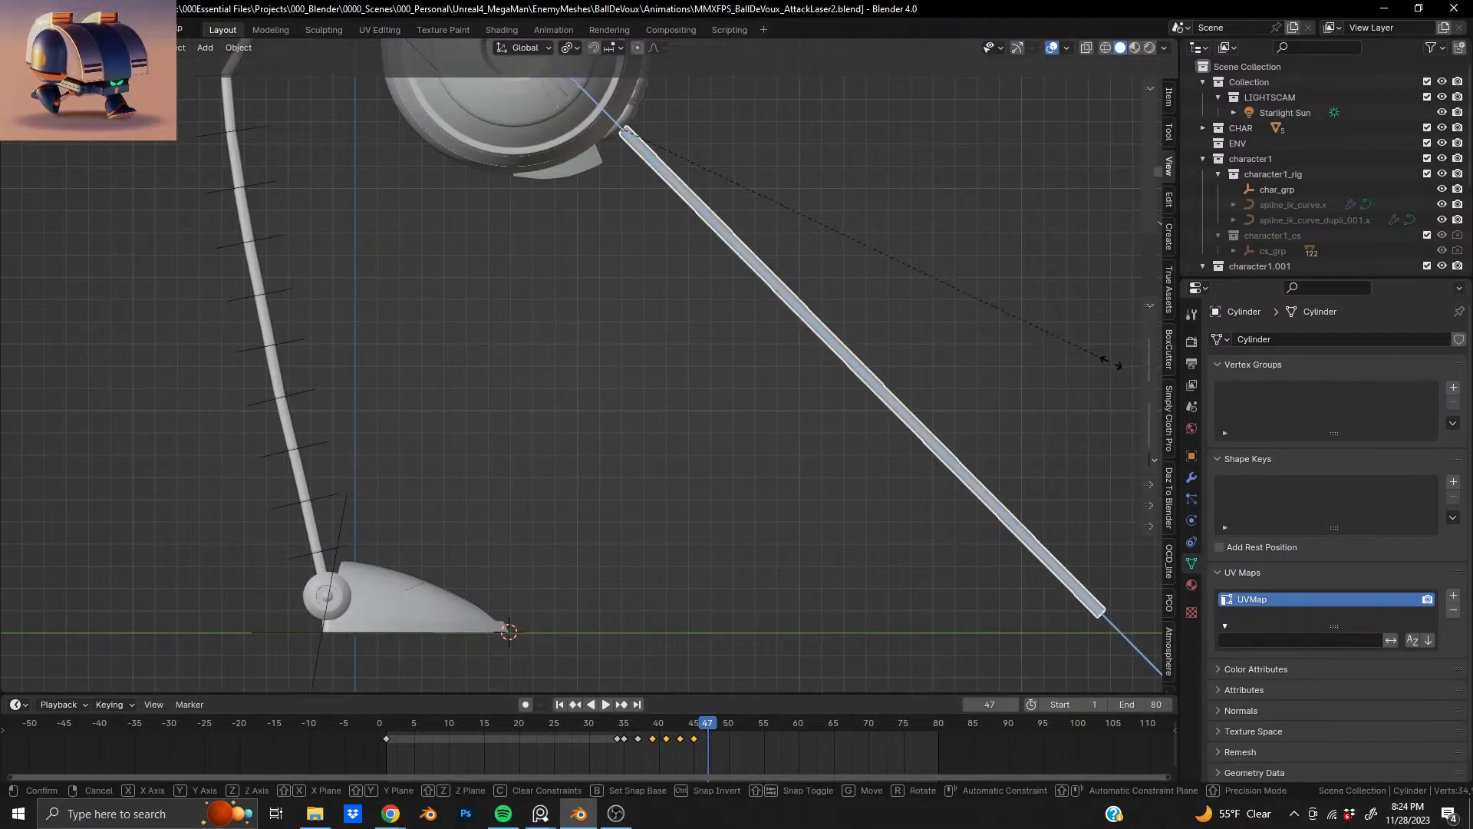
left_click(1121, 374)
key("i")
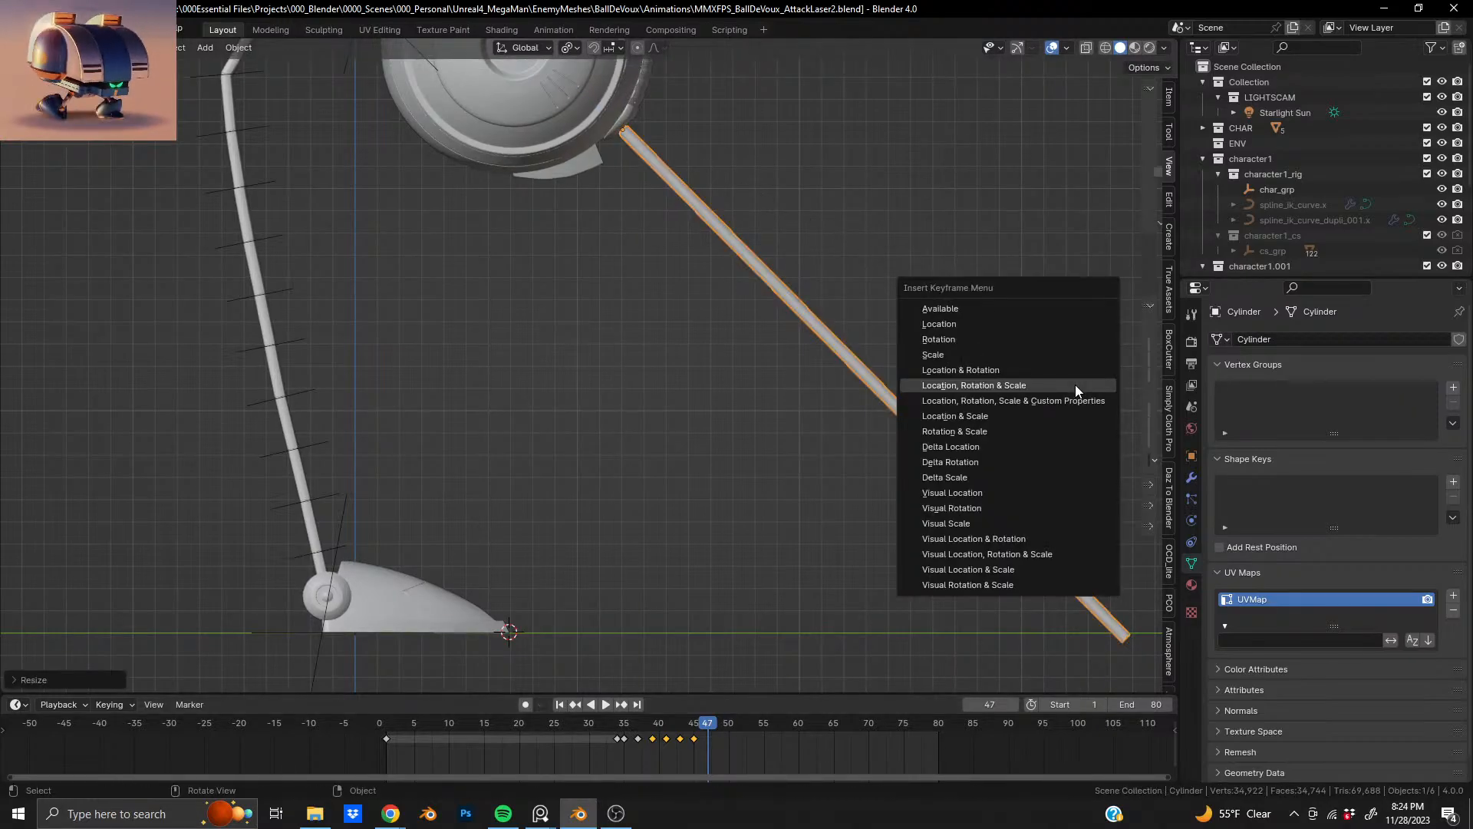
left_click(1075, 385)
- At frame 49, stretch the laser cylinder along its local Z axis down to the ground, and keyframe its location, rotation and scale
middle_click_drag(1075, 384, 795, 478, "shift")
scroll(795, 537, "down", 2)
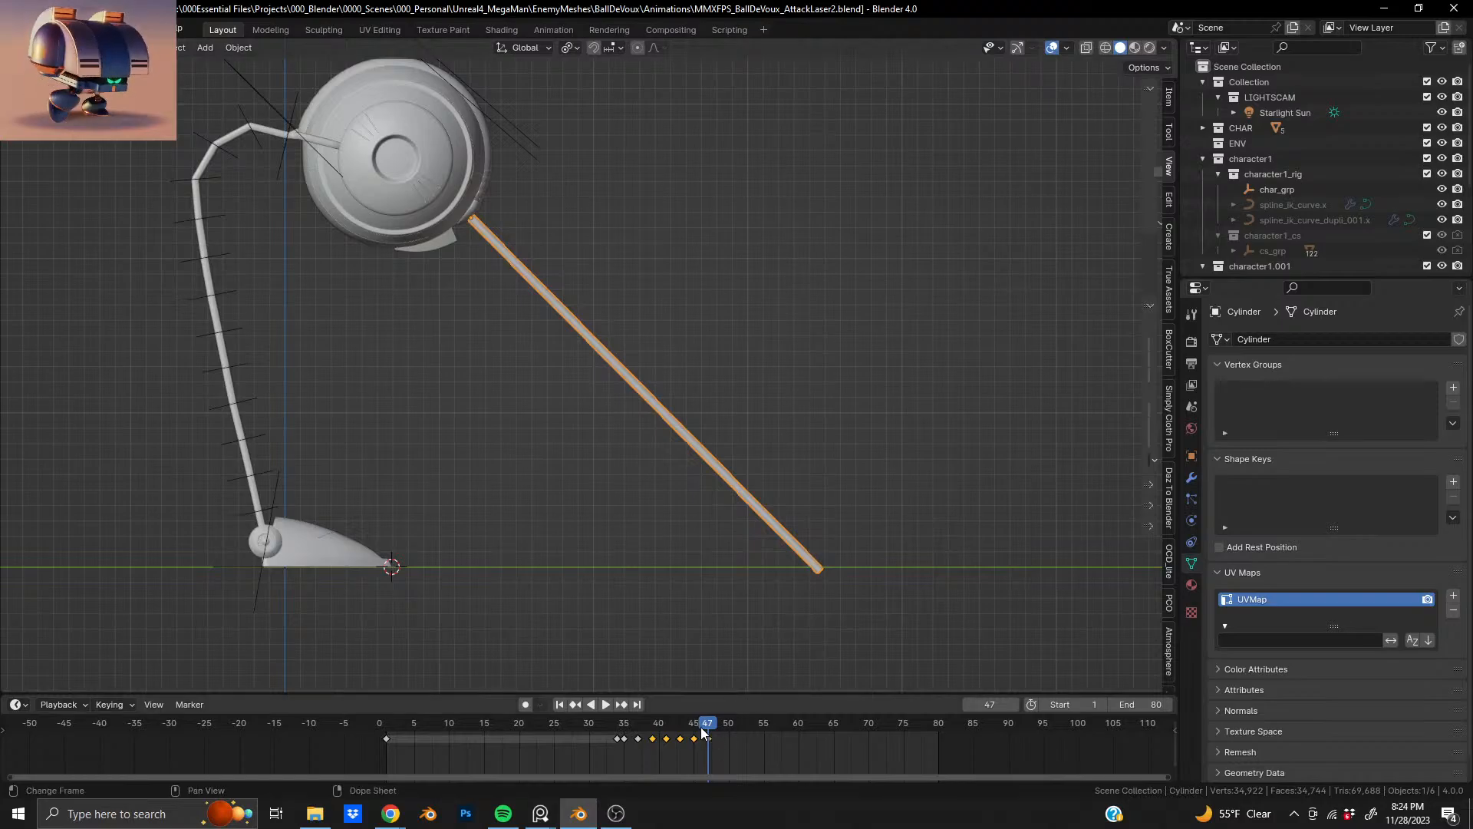
left_click_drag(702, 726, 722, 732)
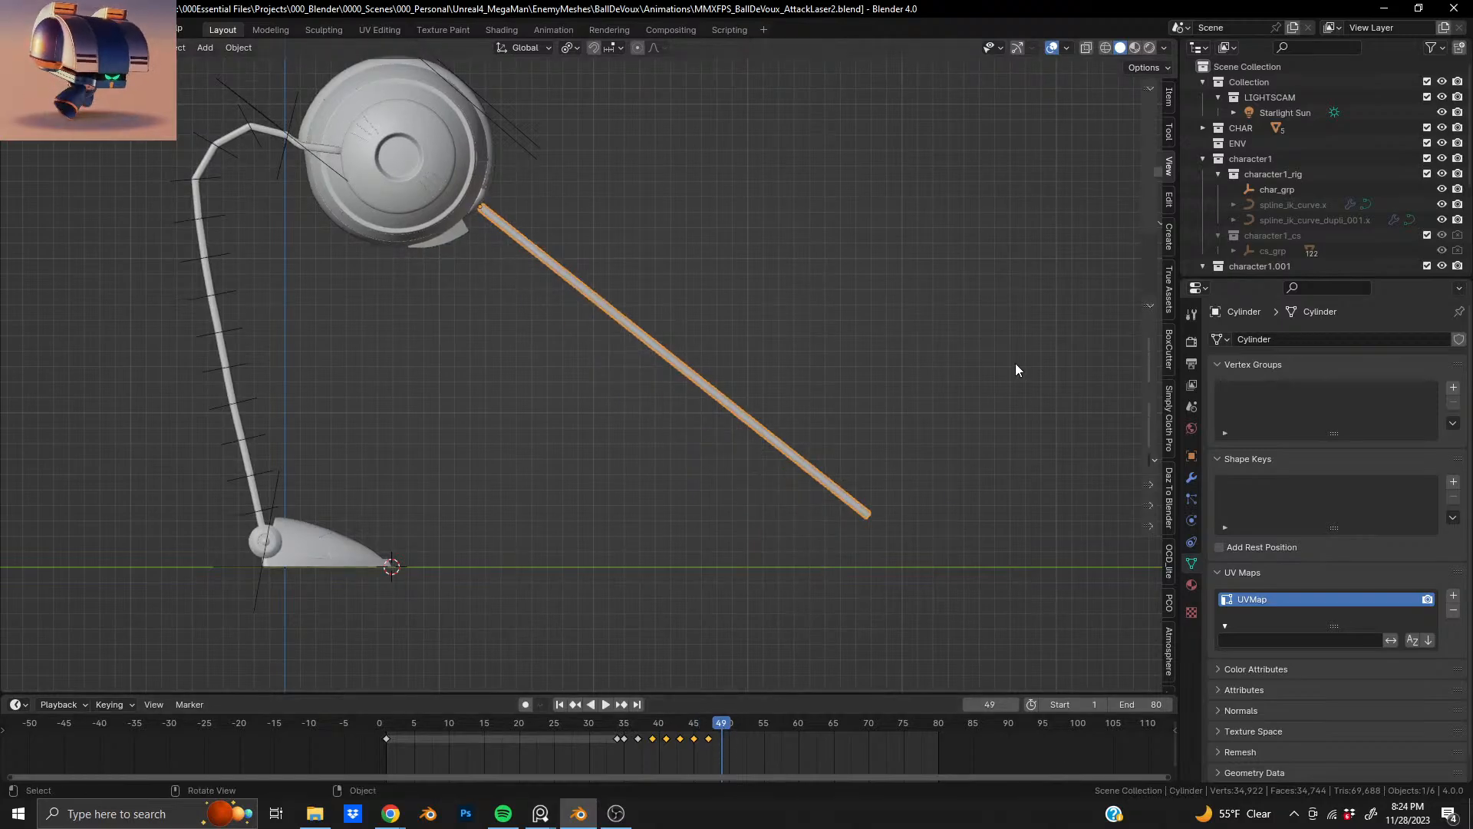
key("s")
key("z")
key("z")
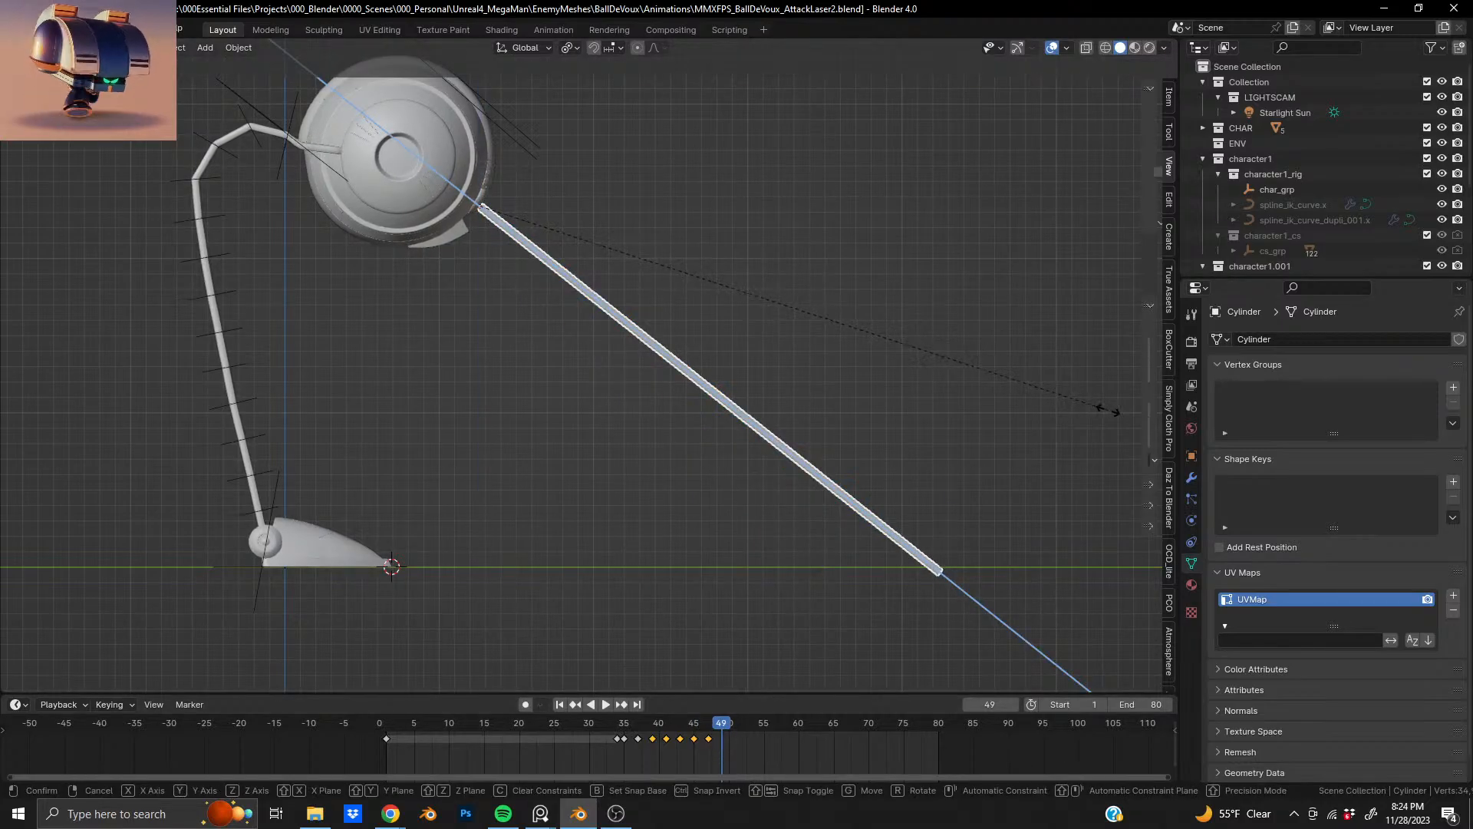
left_click(1107, 411)
key("i")
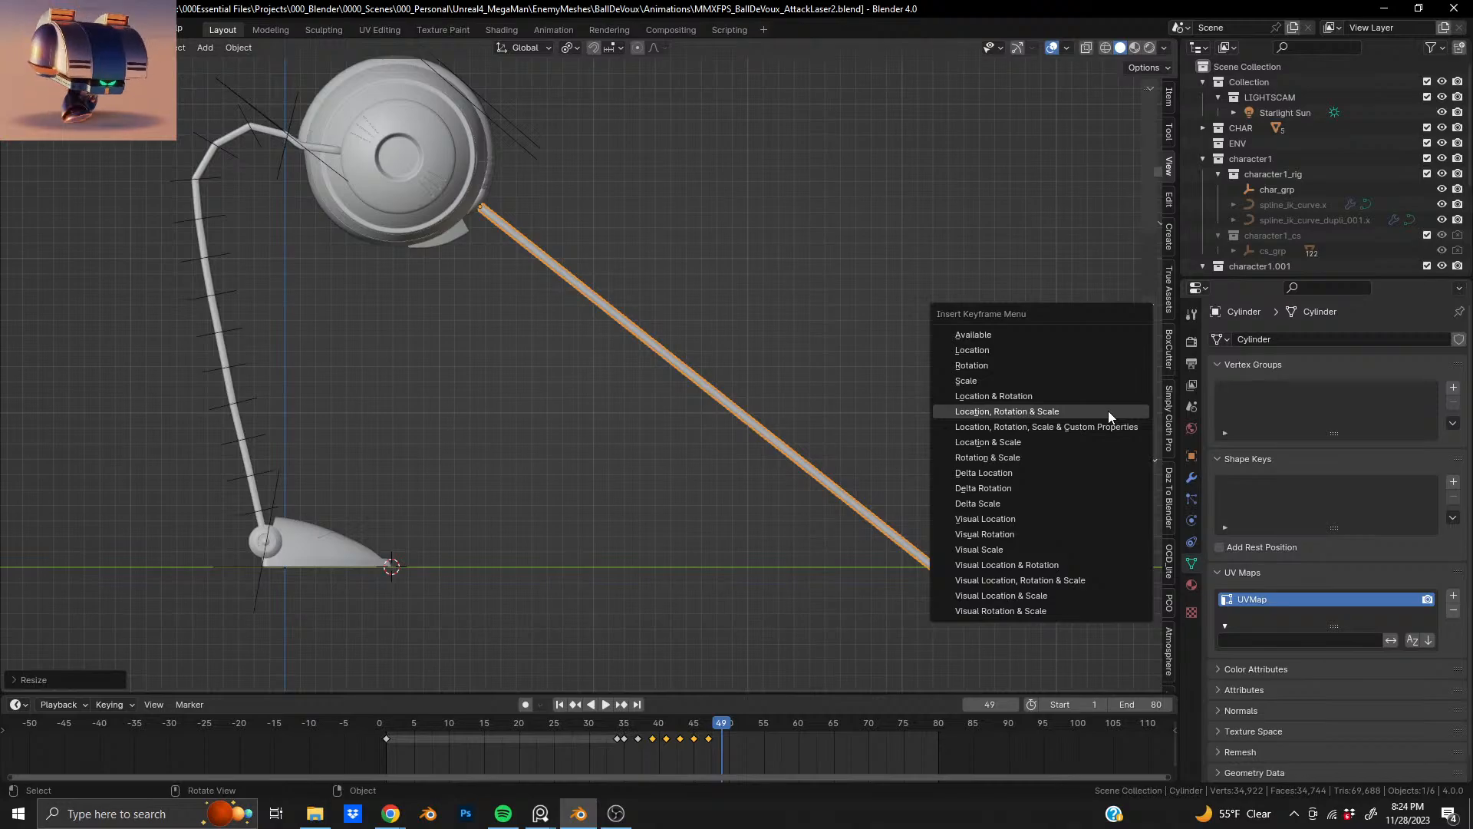
left_click(1108, 411)
- At frame 51, stretch the laser cylinder along its local Z axis down to the ground, and keyframe its location, rotation and scale
key("space")
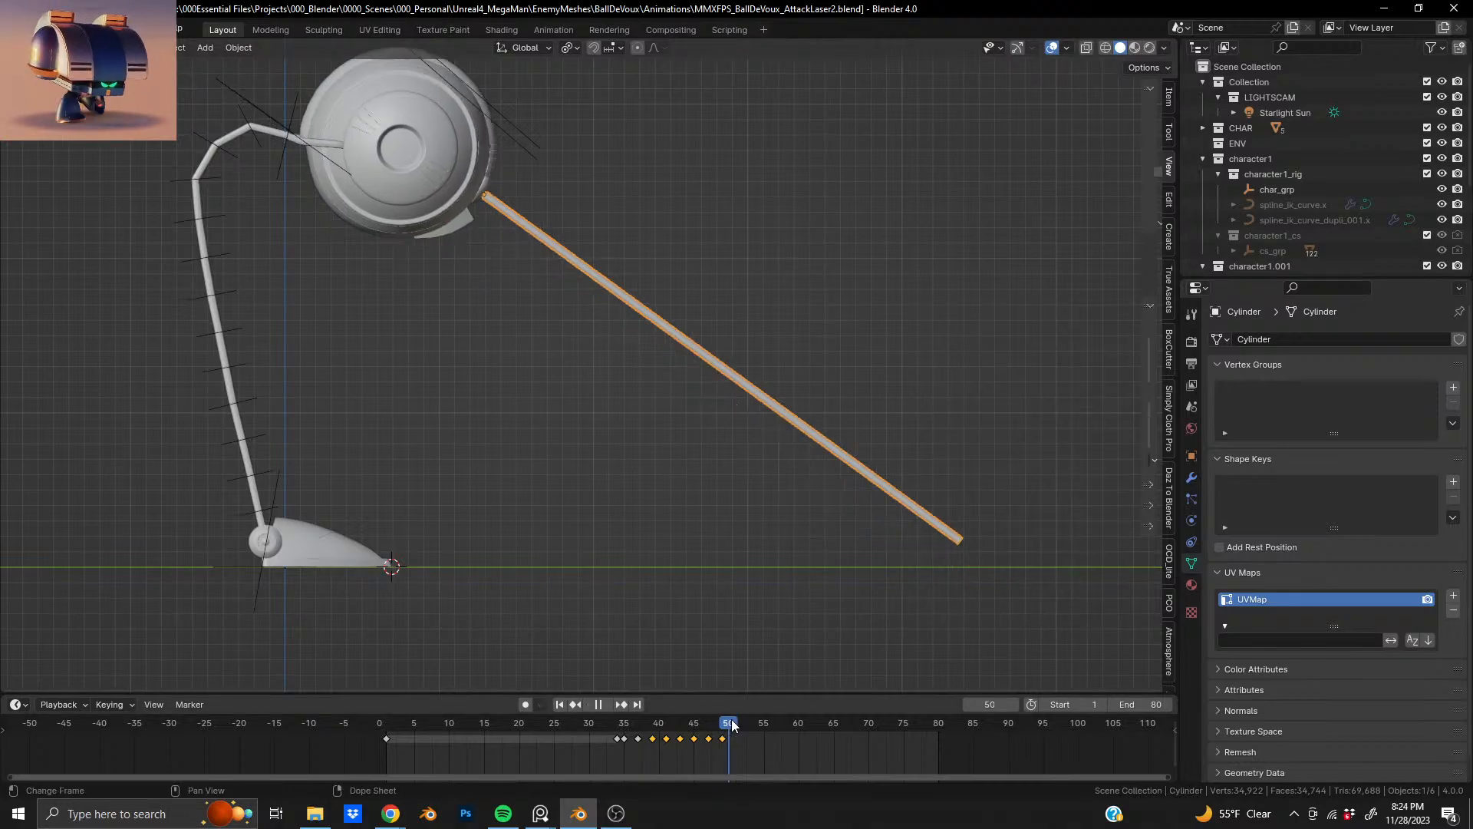
key("space")
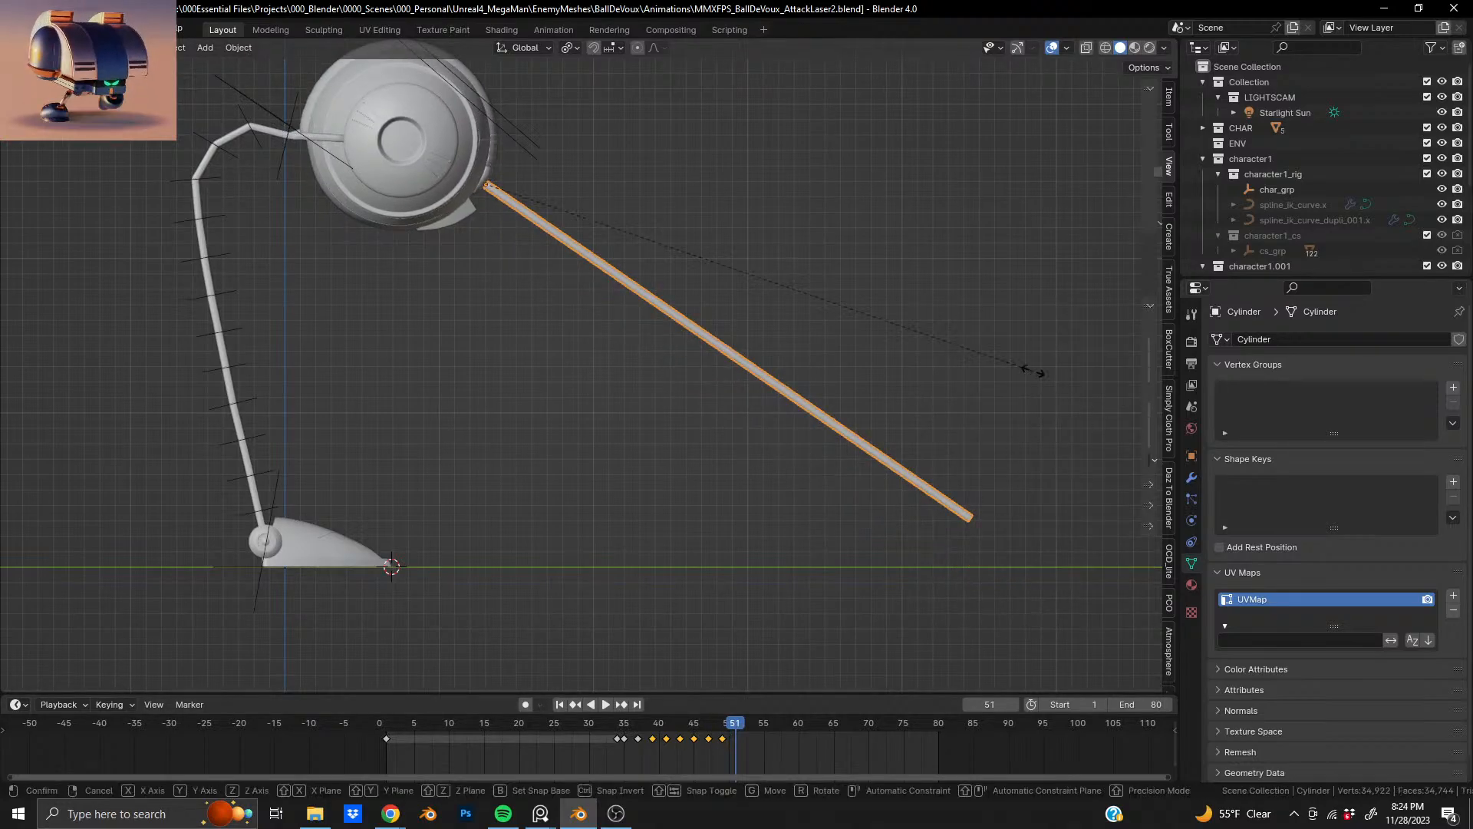
key("s")
key("z")
key("z")
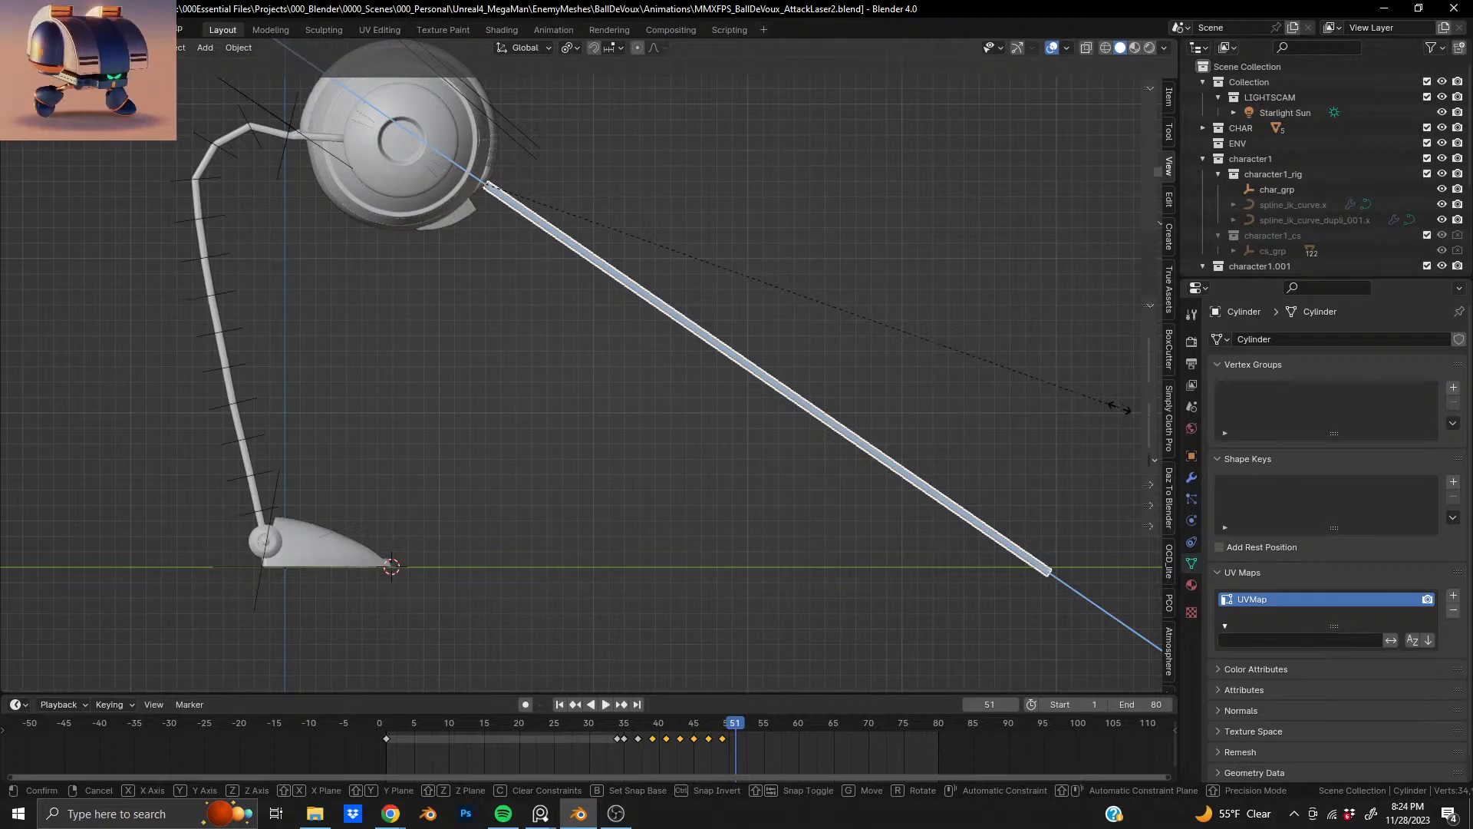
left_click(1121, 408)
key("i")
left_click(1120, 409)
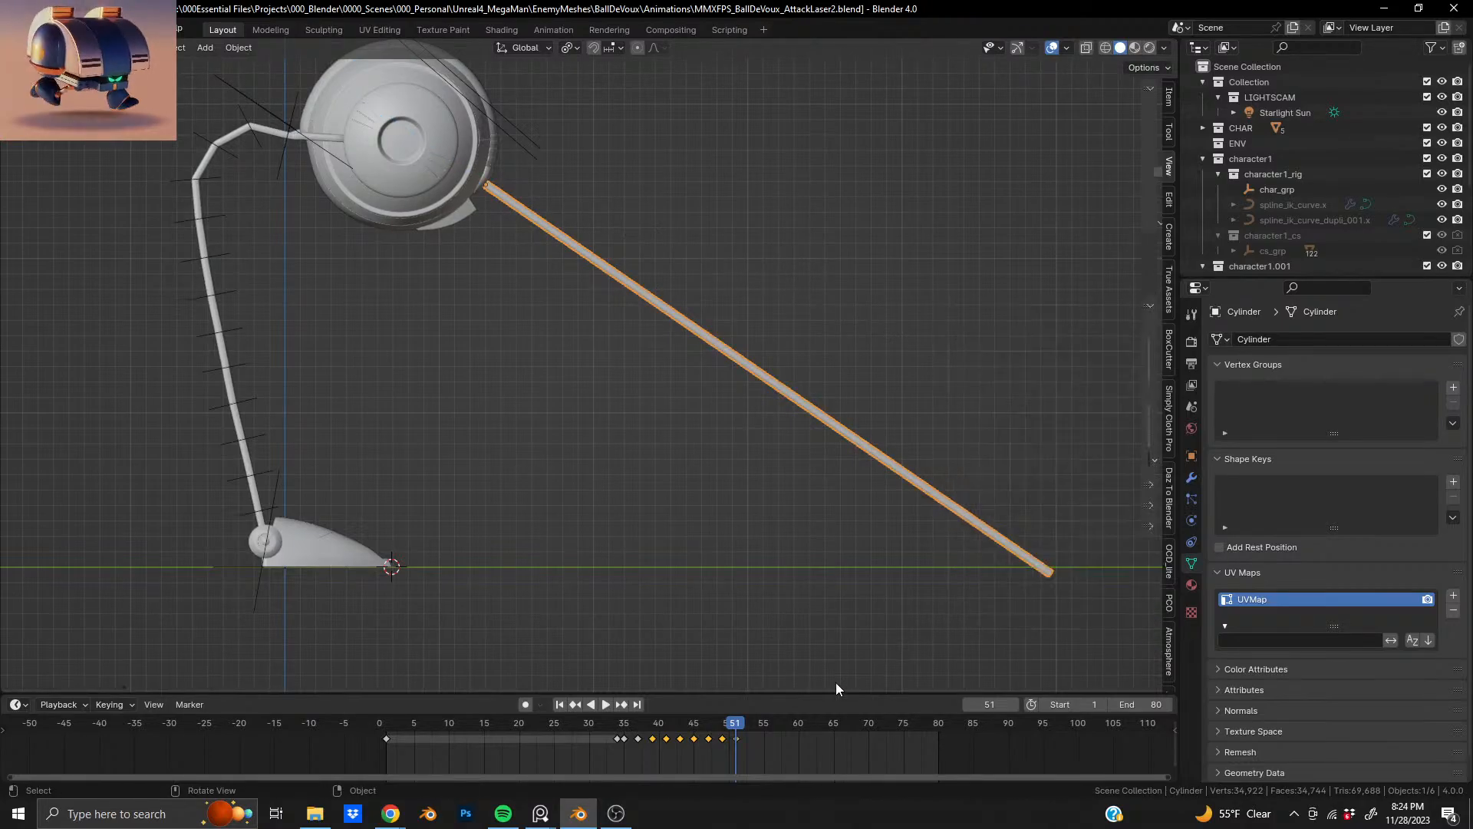
- At frame 53, stretch the laser cylinder along its local Z axis down to the ground, and keyframe its location, rotation and scale
mouse_move(742, 721)
left_mouse_down()
mouse_move(774, 731)
mouse_move(641, 717)
mouse_move(769, 729)
mouse_move(735, 733)
mouse_move(748, 738)
left_mouse_up()
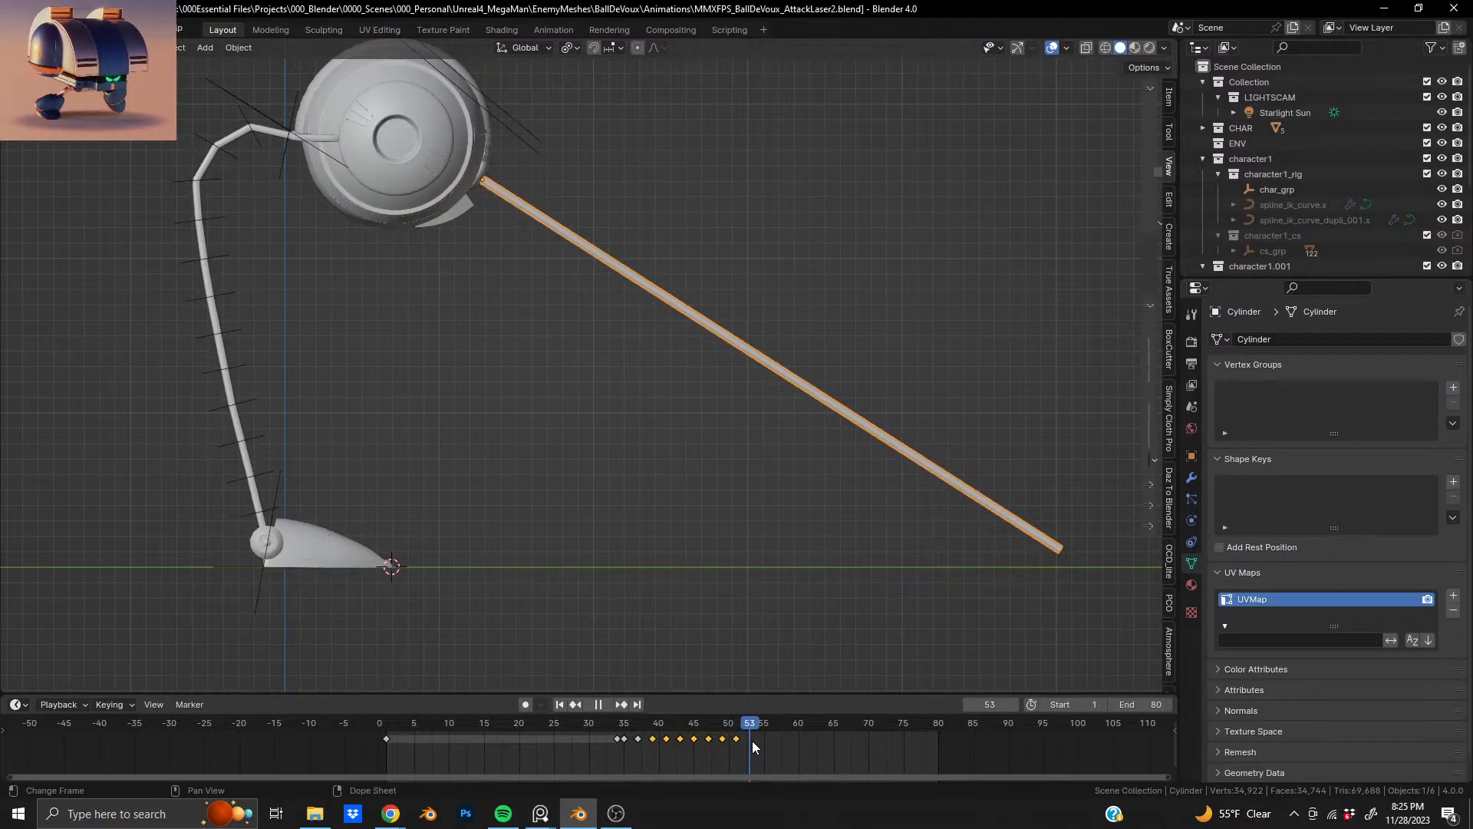
key("s")
key("z")
key("z")
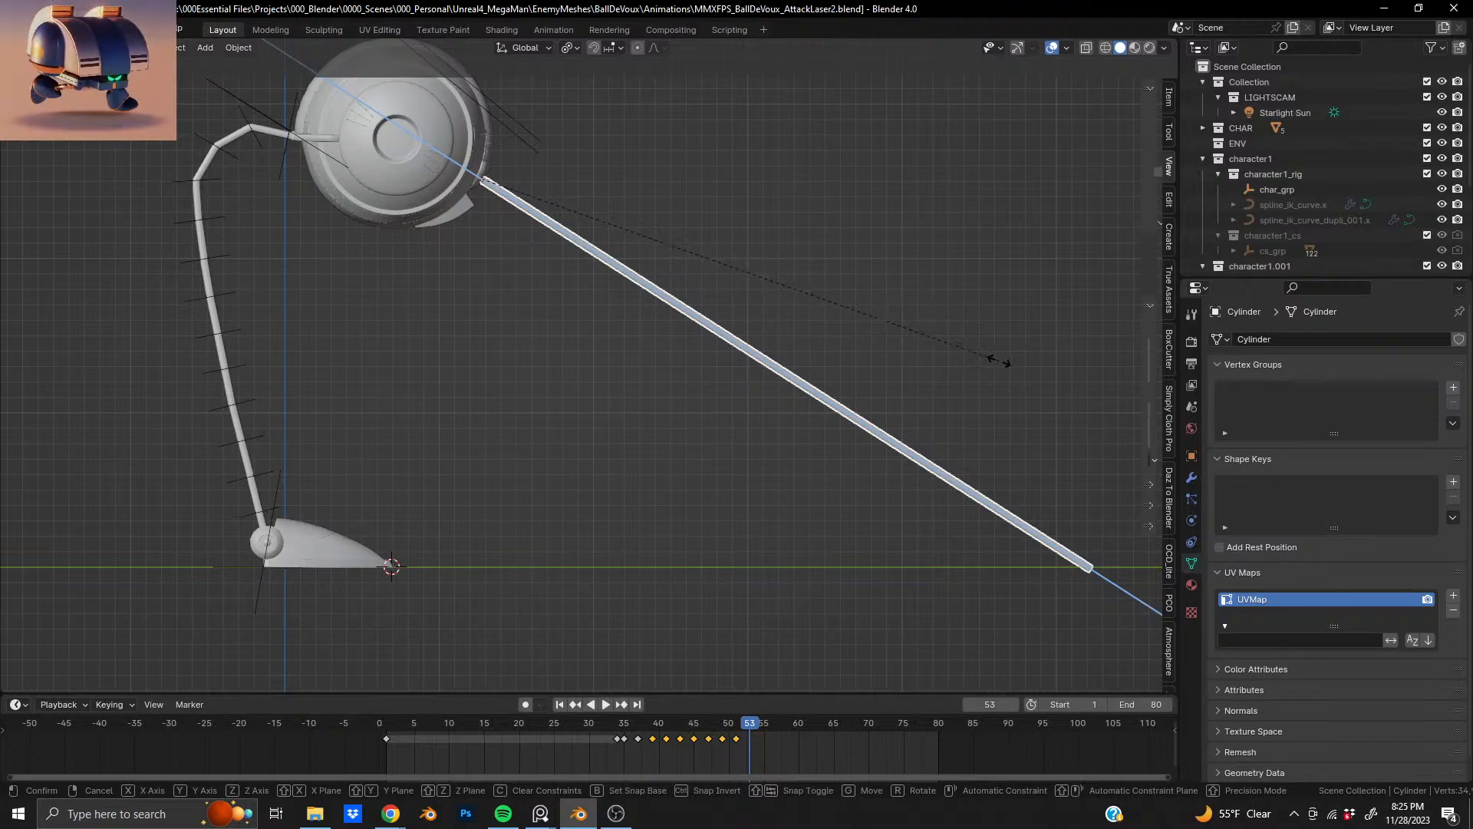
left_click(1005, 362)
key("i")
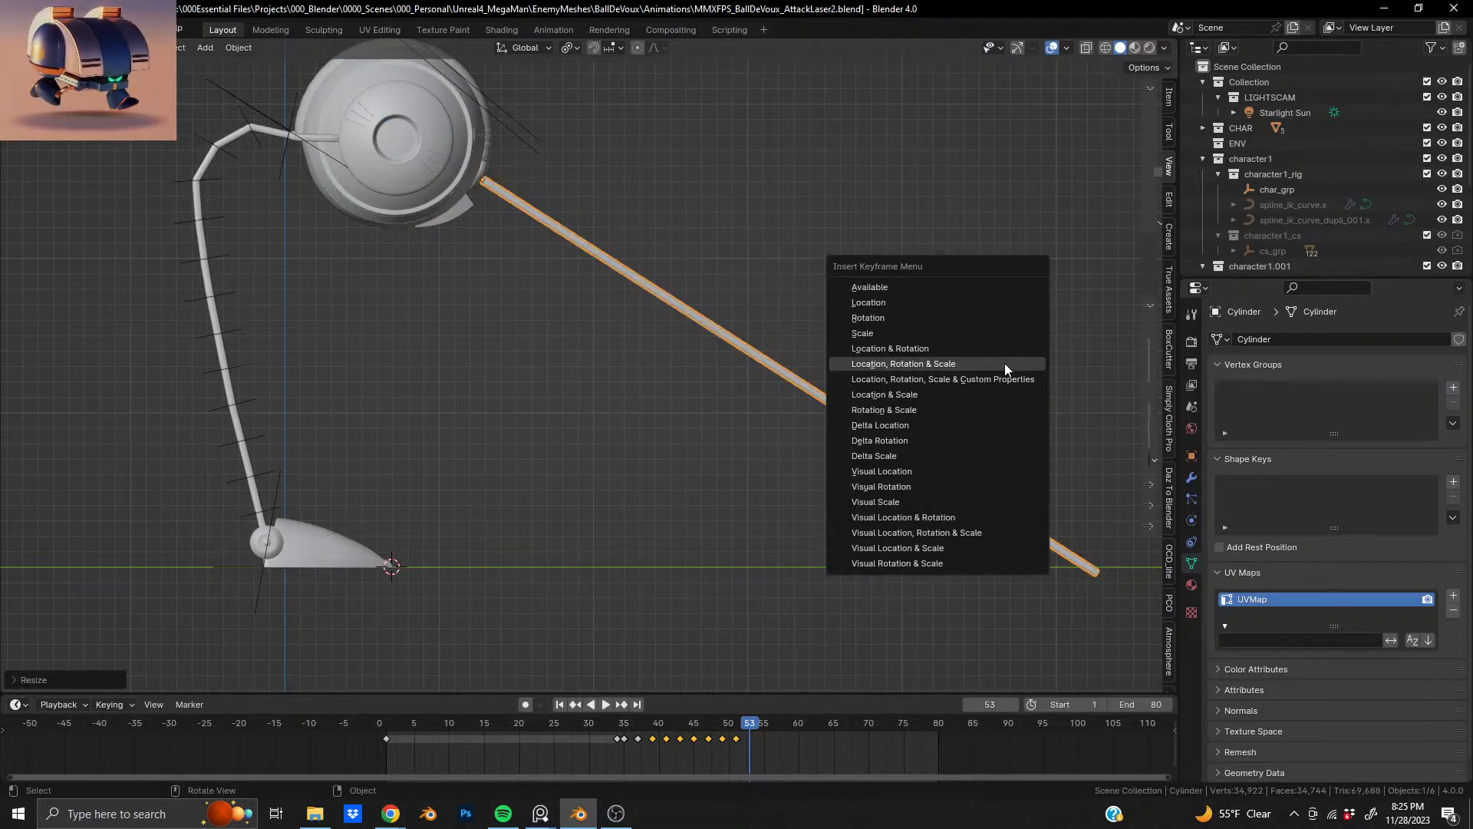
left_click(1005, 362)
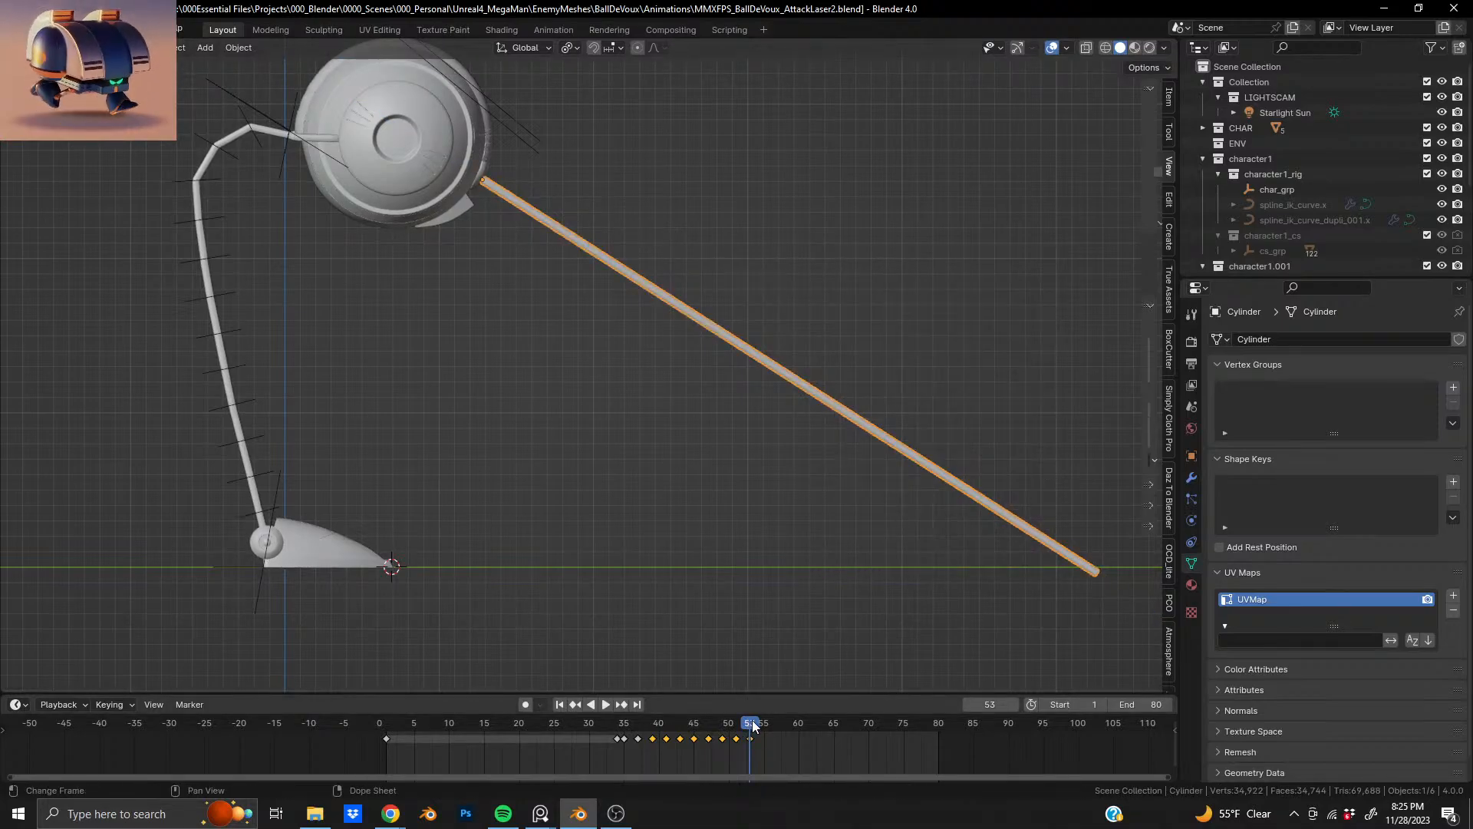
- Move the timeline to frame 56, just past the last laser keyframe
key("space")
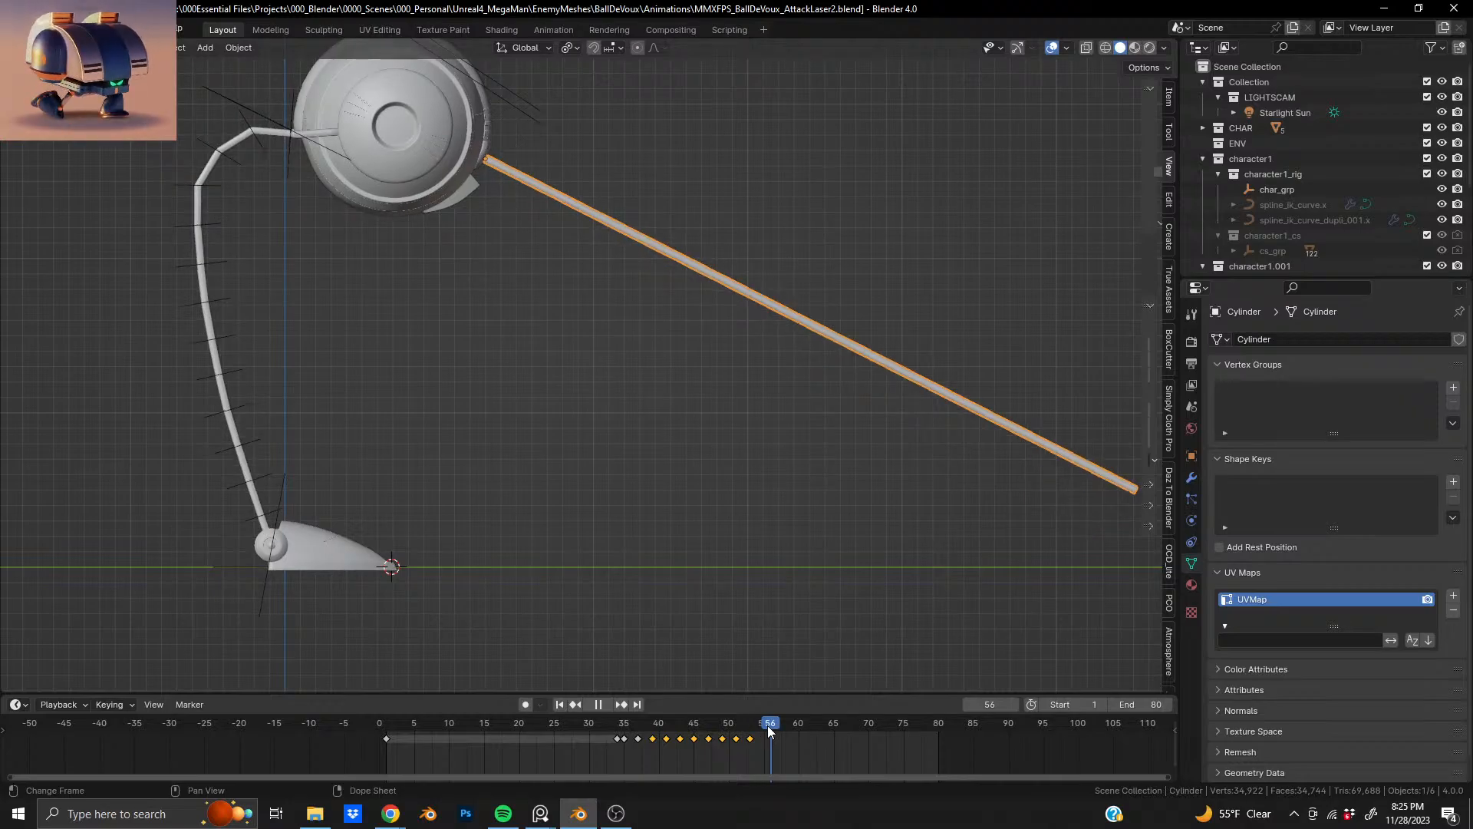
left_click_drag(768, 729, 764, 733)
left_click(770, 730)
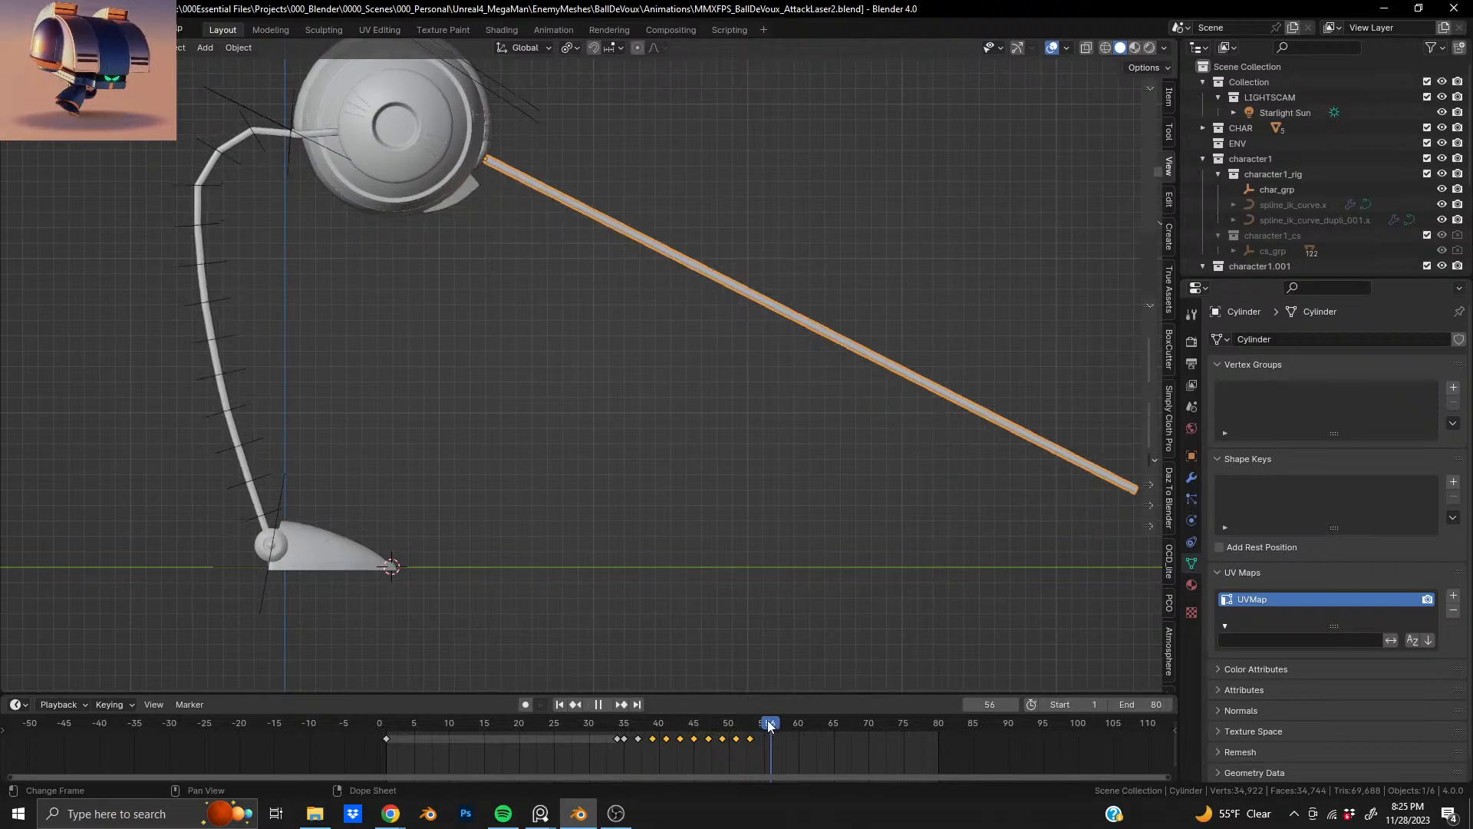
key("s")
key("z")
key("z")
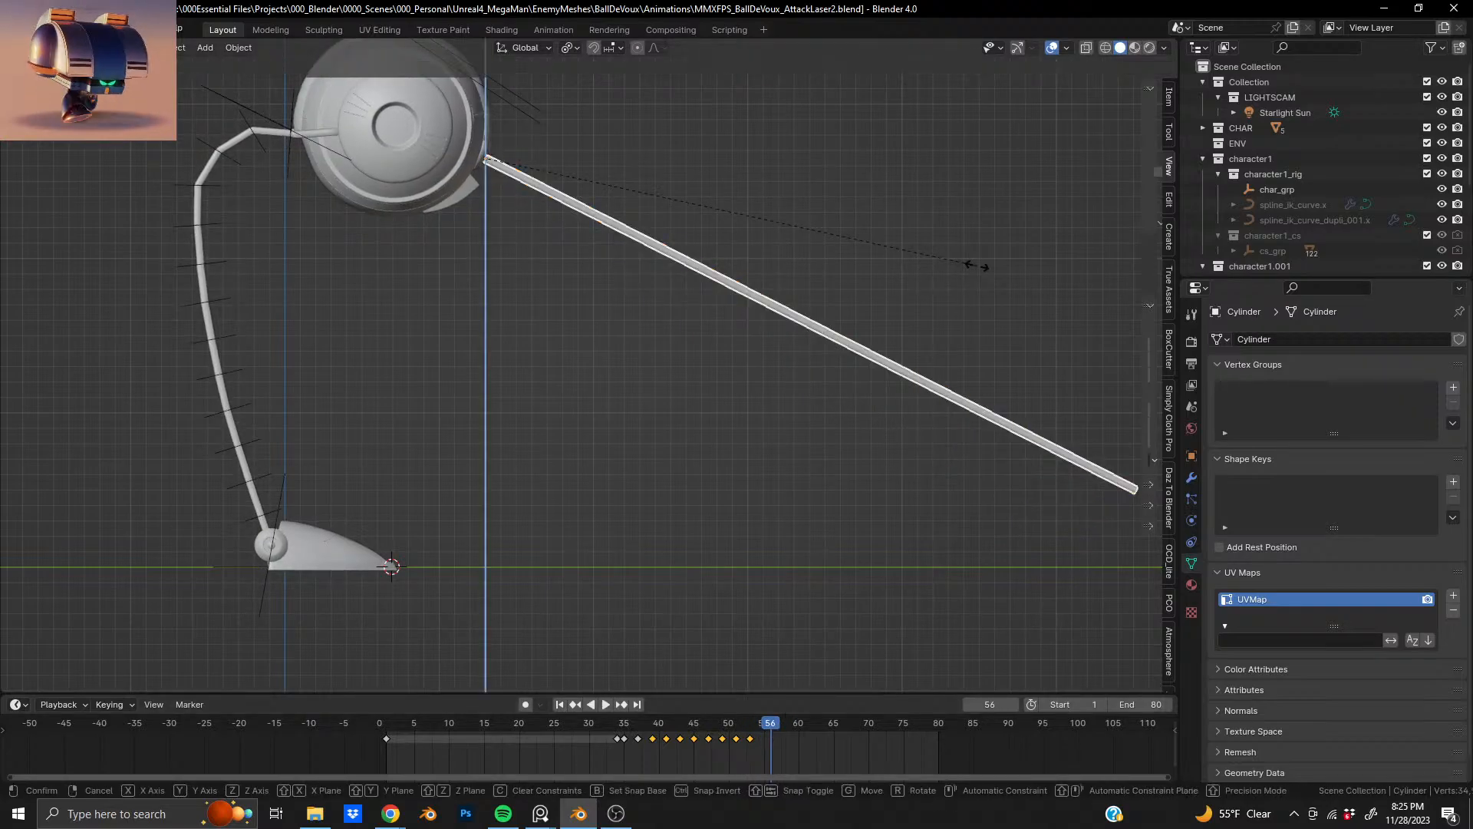
left_click(488, 124)
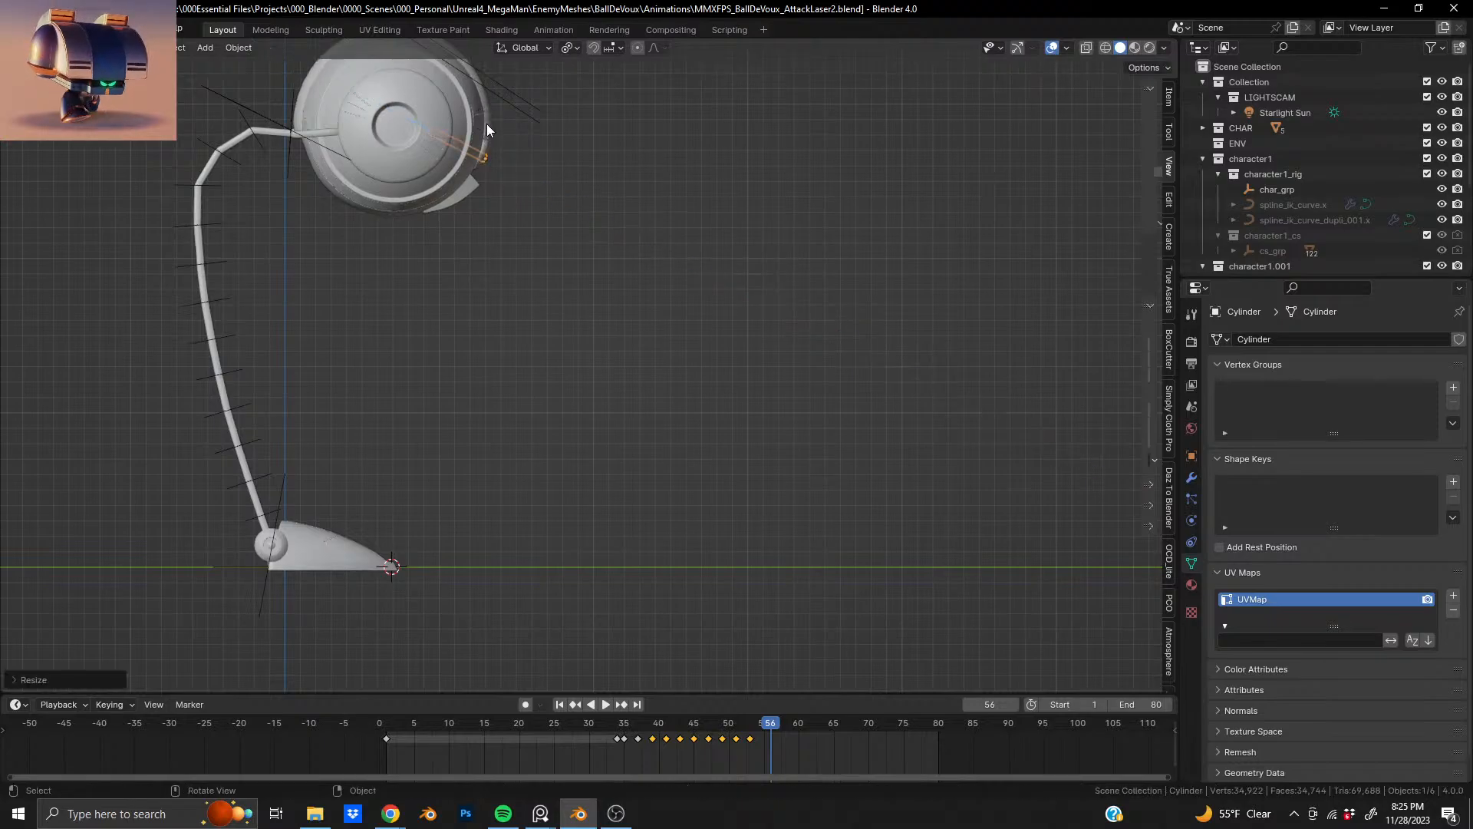
key("ctrl+z")
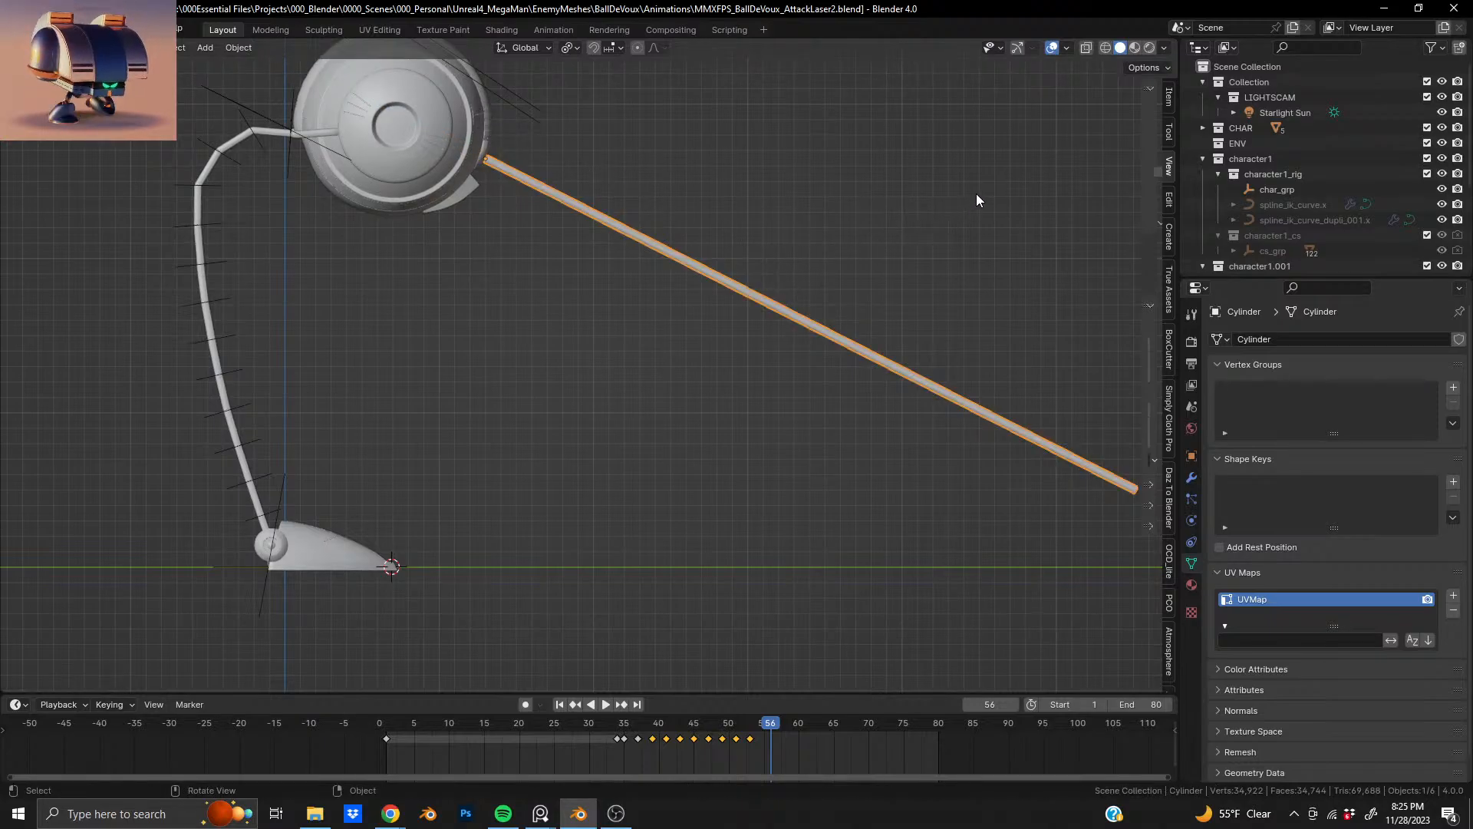
- At frame 56, shrink the laser cylinder along its local Z axis until it retracts into the eye, and keyframe its location, rotation and scale
key("s")
key("z")
key("z")
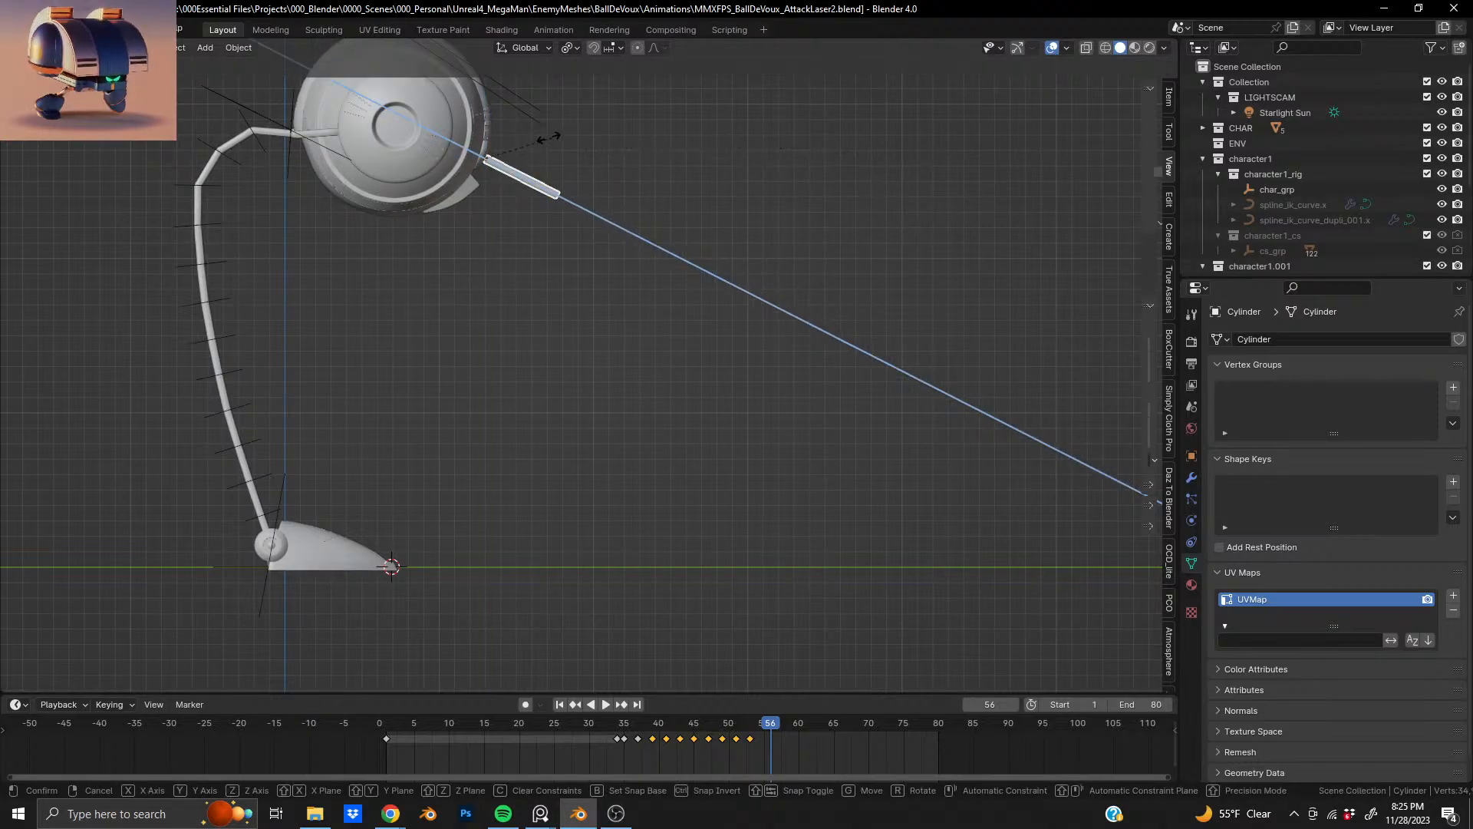
left_click(498, 148)
key("s")
key("z")
key("z")
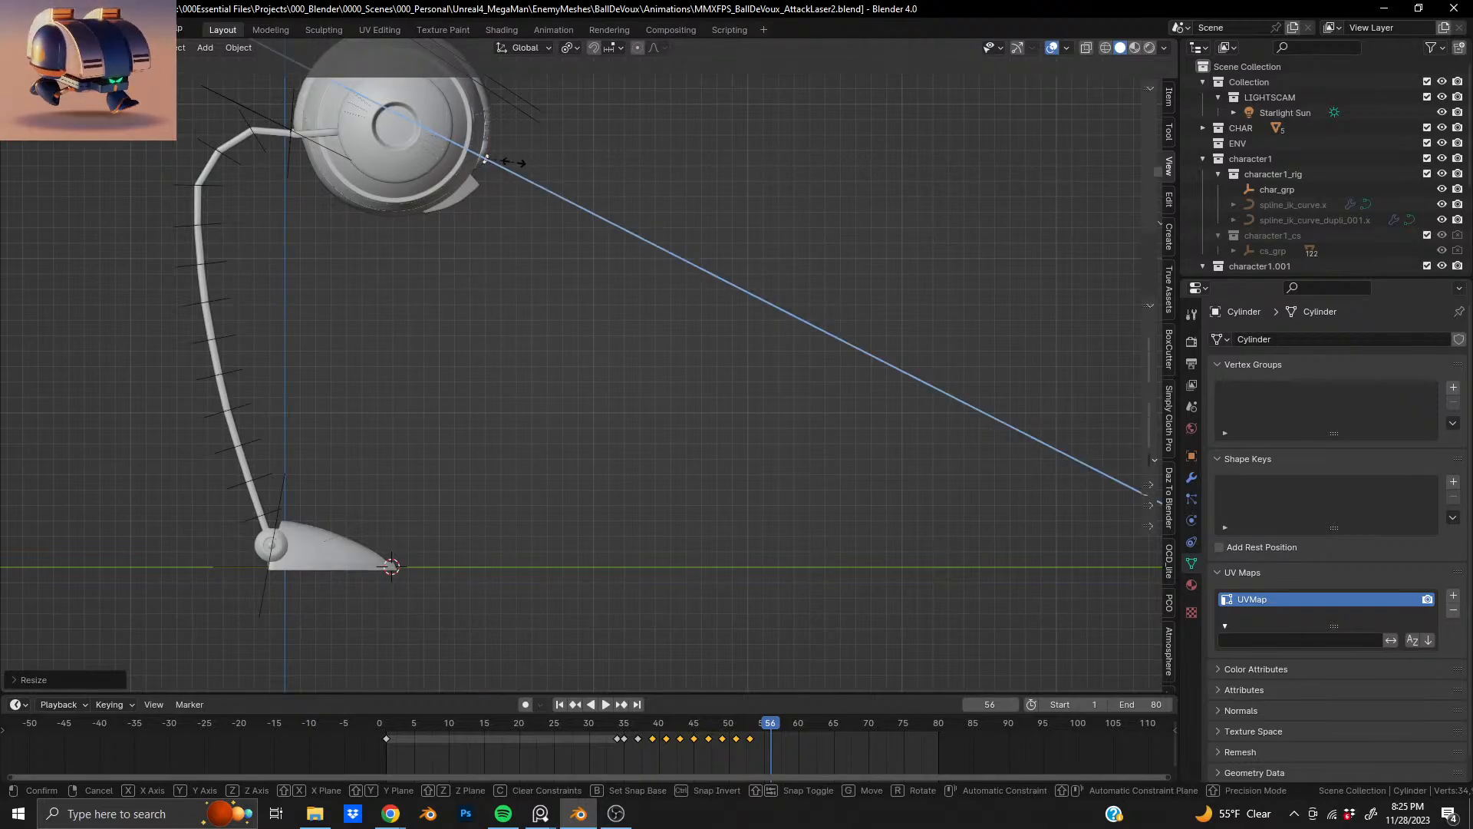
left_click(489, 164)
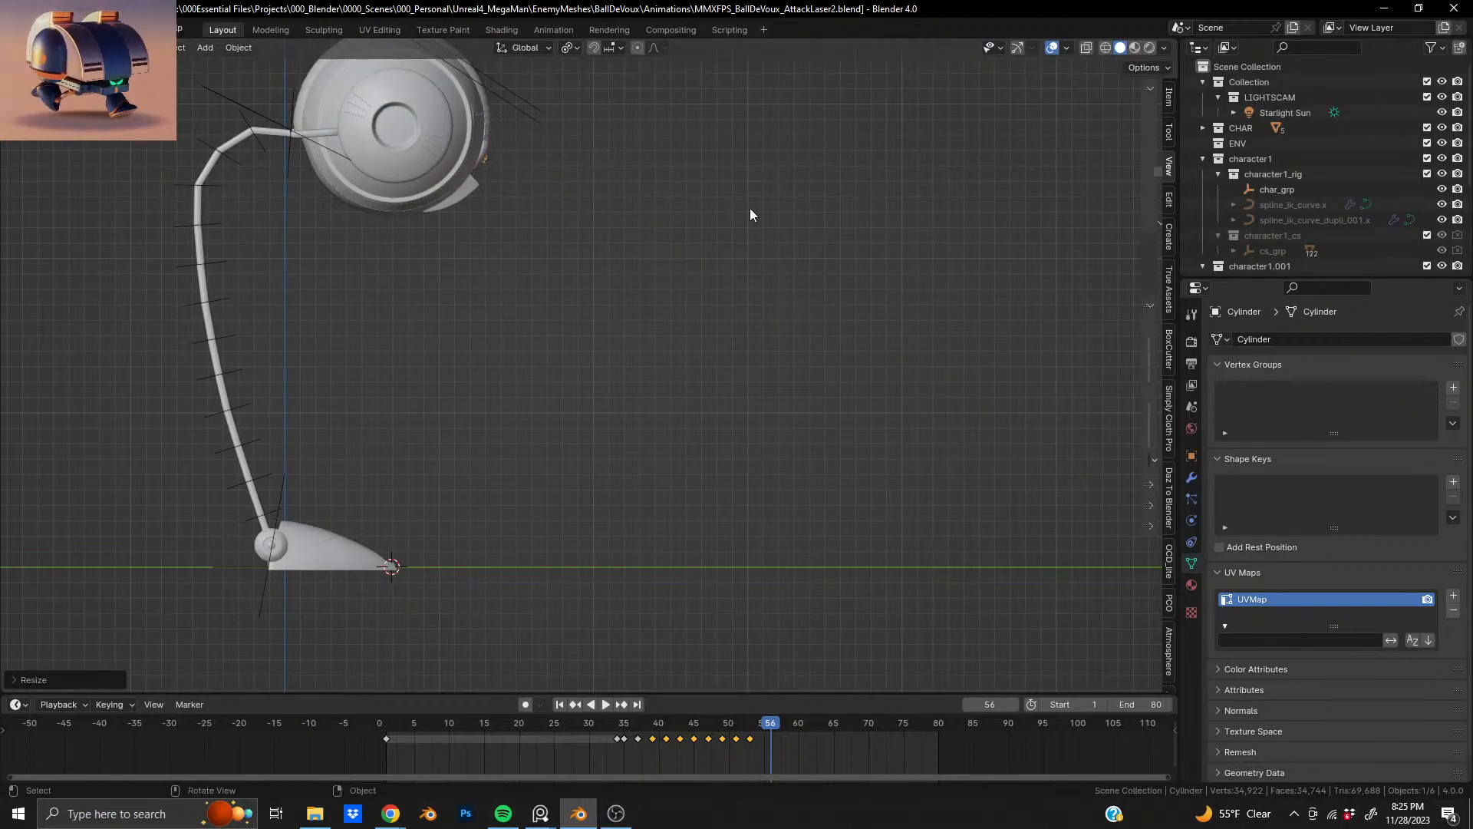
key("i")
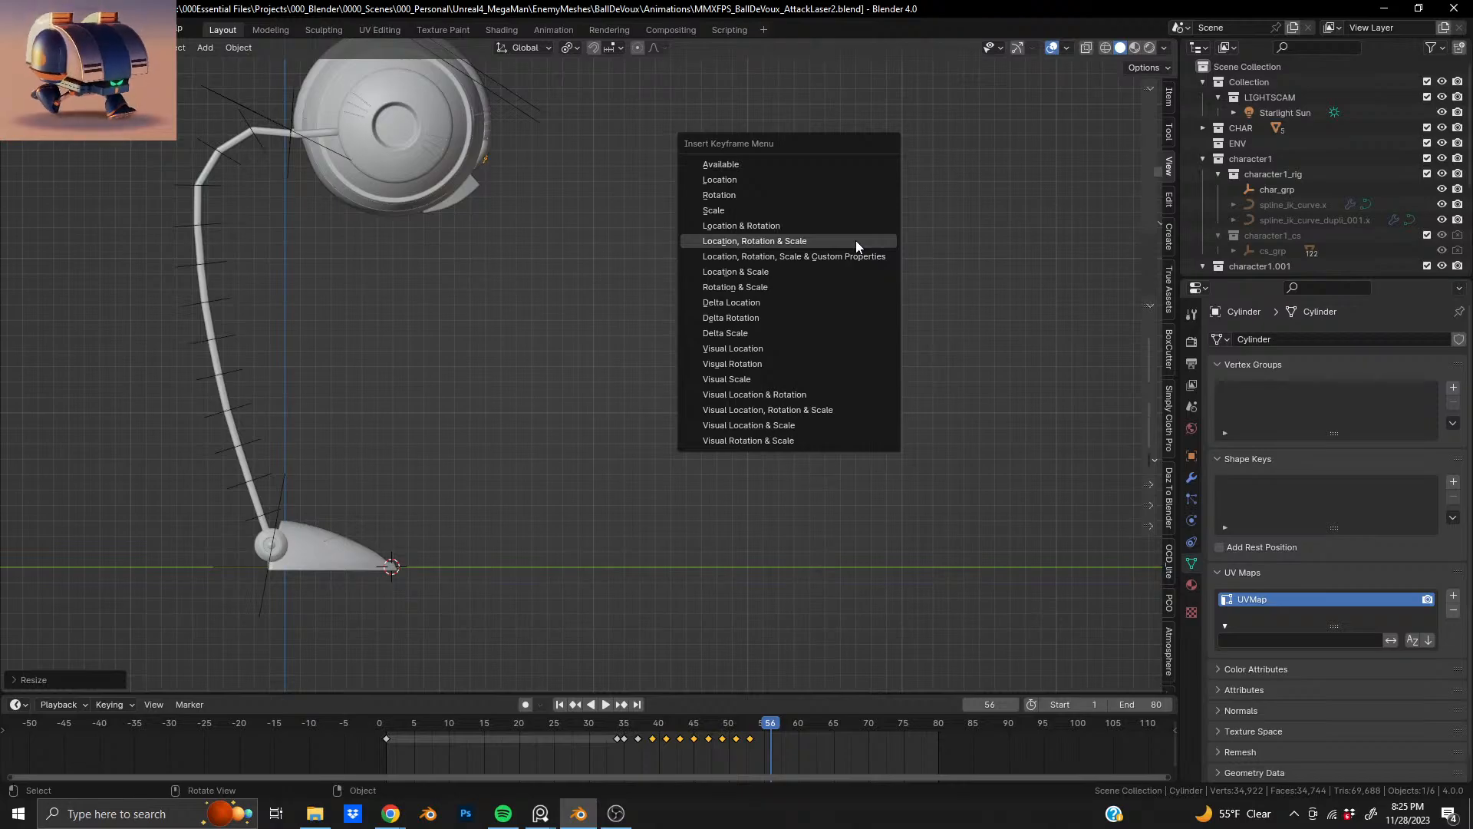
left_click(854, 241)
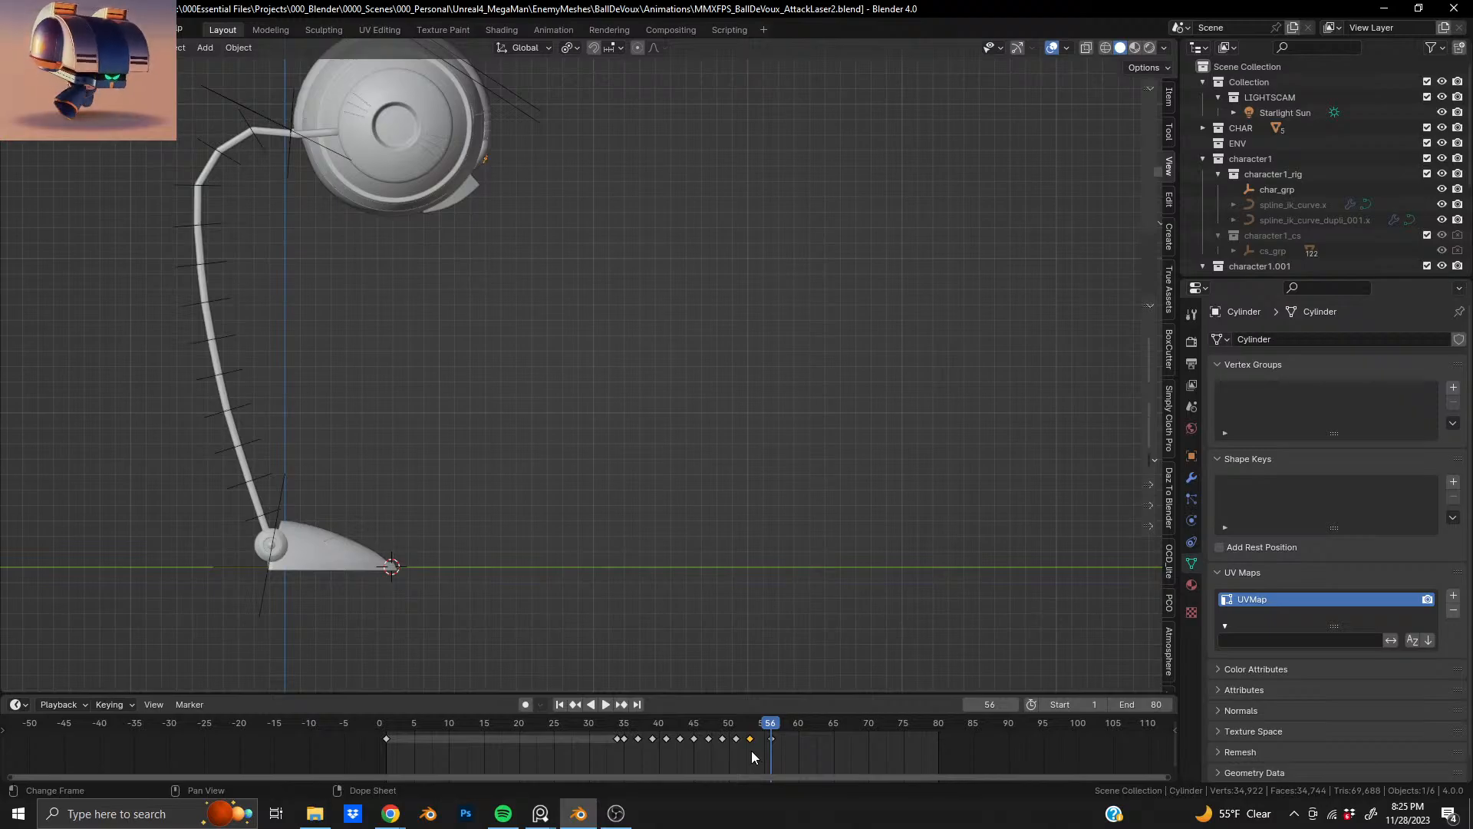
- Set the easing mode of the laser's keyframe at frame 53 to Ease In
left_click_drag(751, 751, 779, 747)
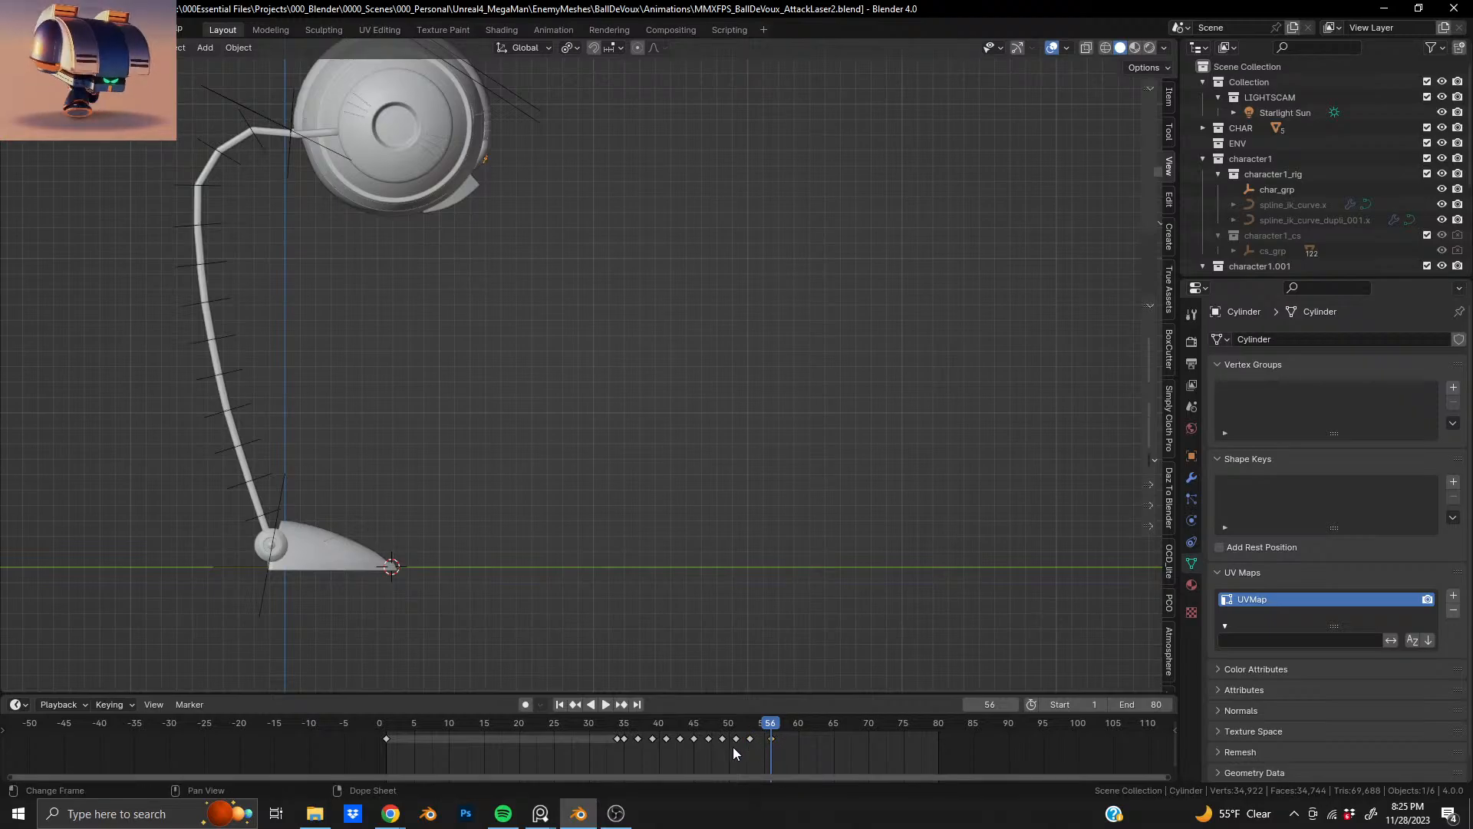
right_click(758, 735)
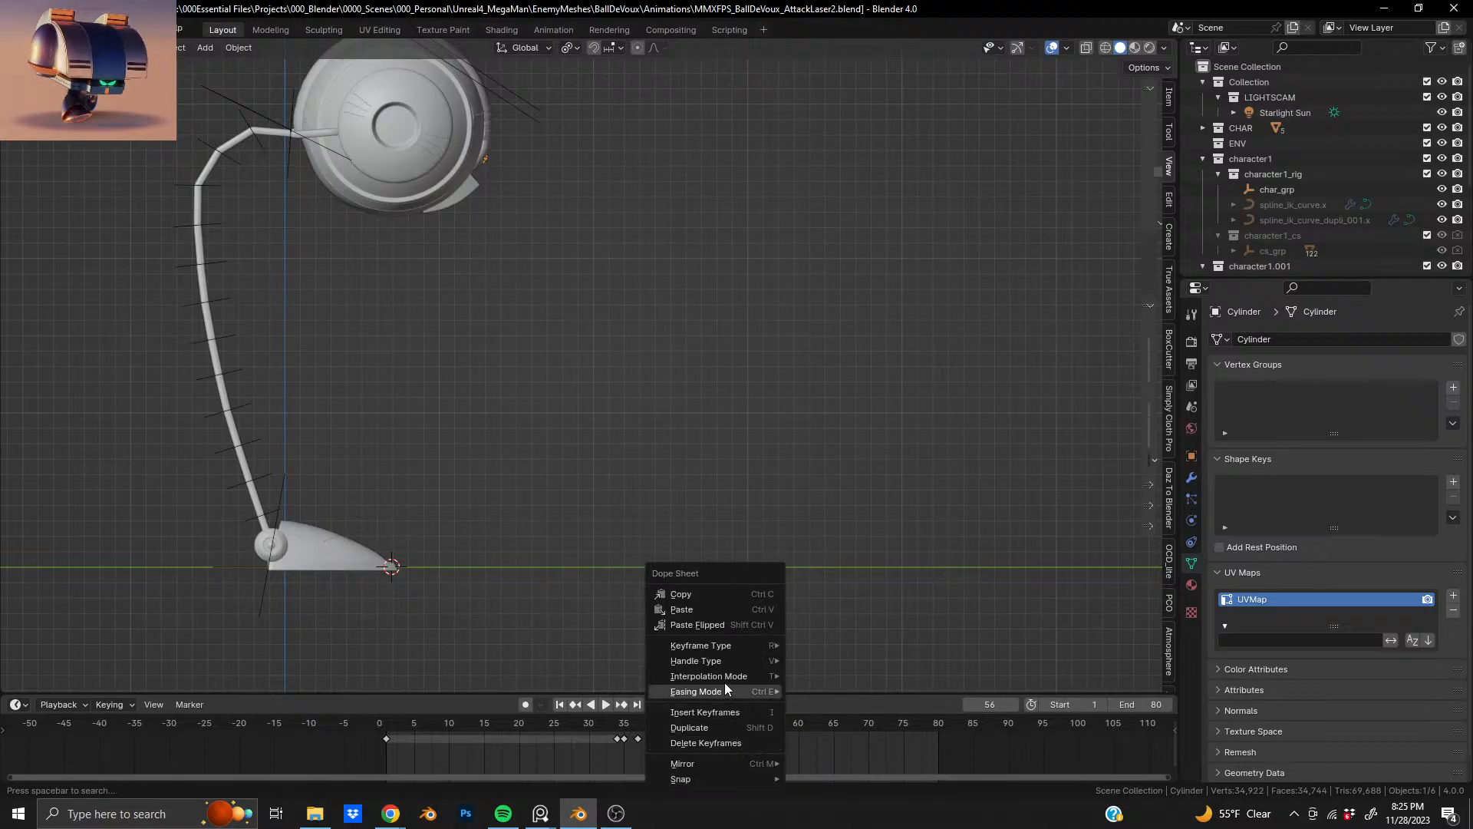
mouse_move(718, 692)
left_click(853, 709)
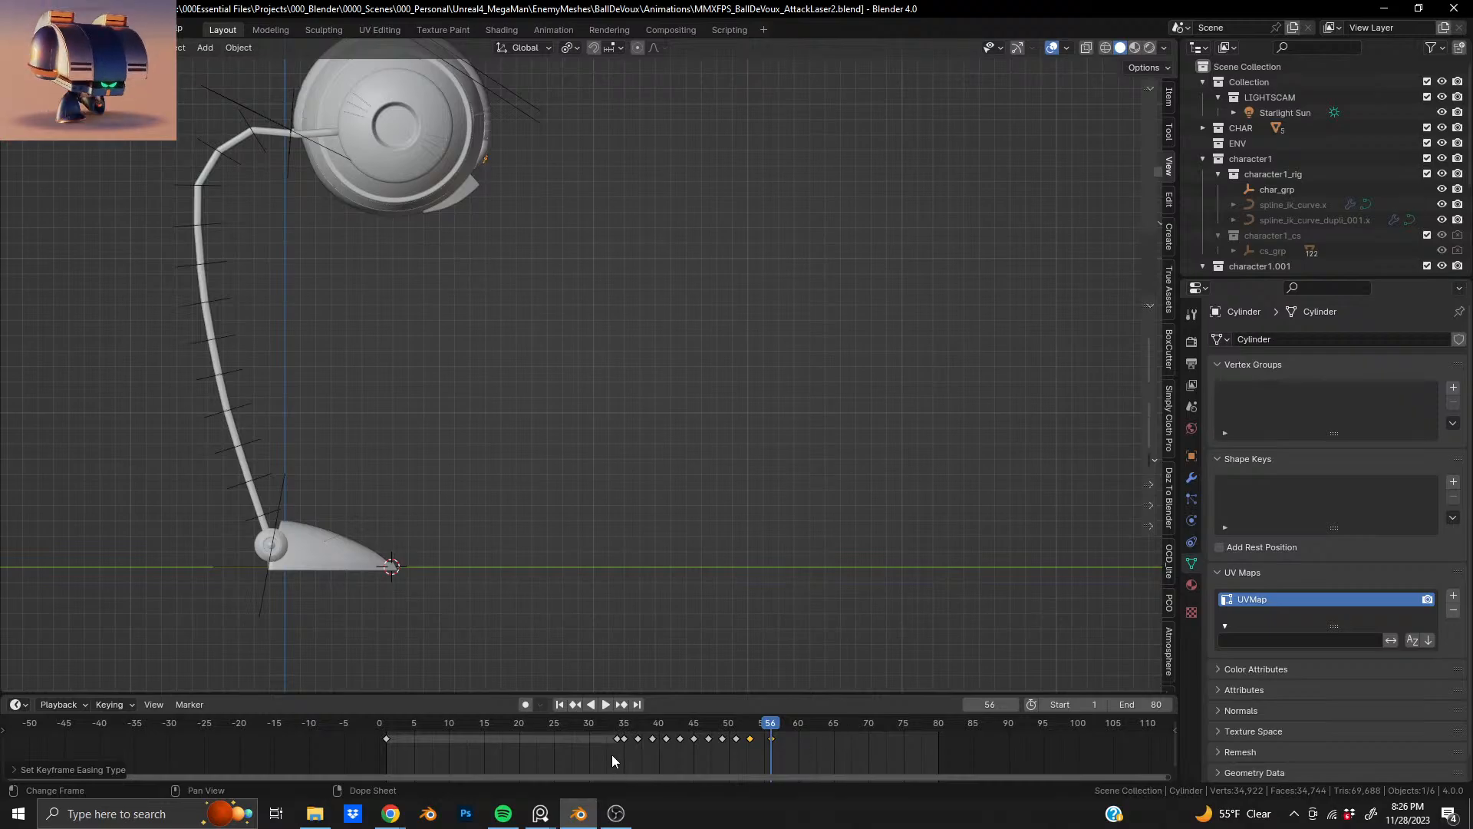
- Set all laser keyframes from the start of the beam through frame 53 to Automatic Easing, and save the file
left_click_drag(614, 752, 750, 730)
right_click(721, 739)
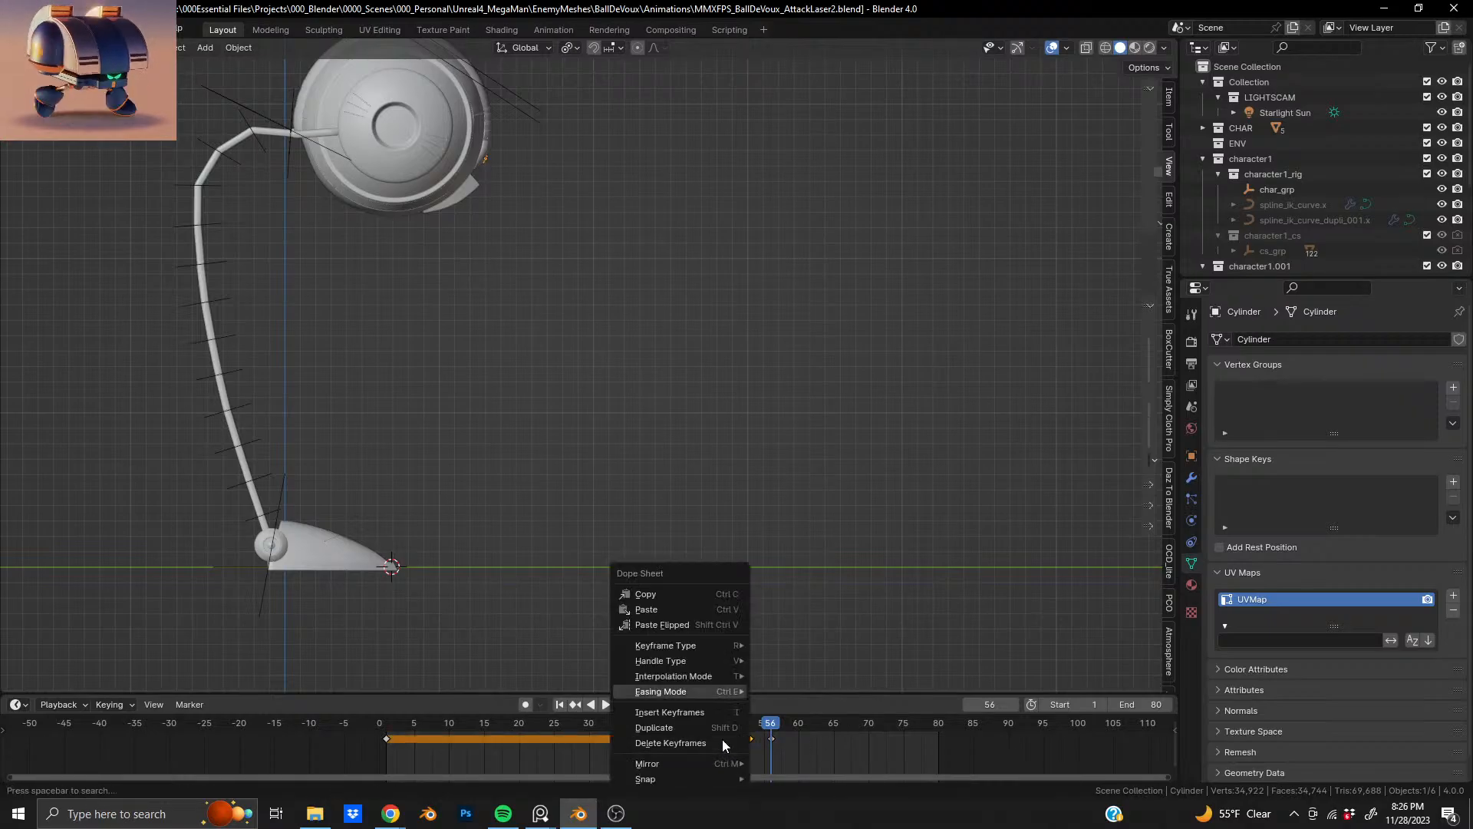
mouse_move(698, 693)
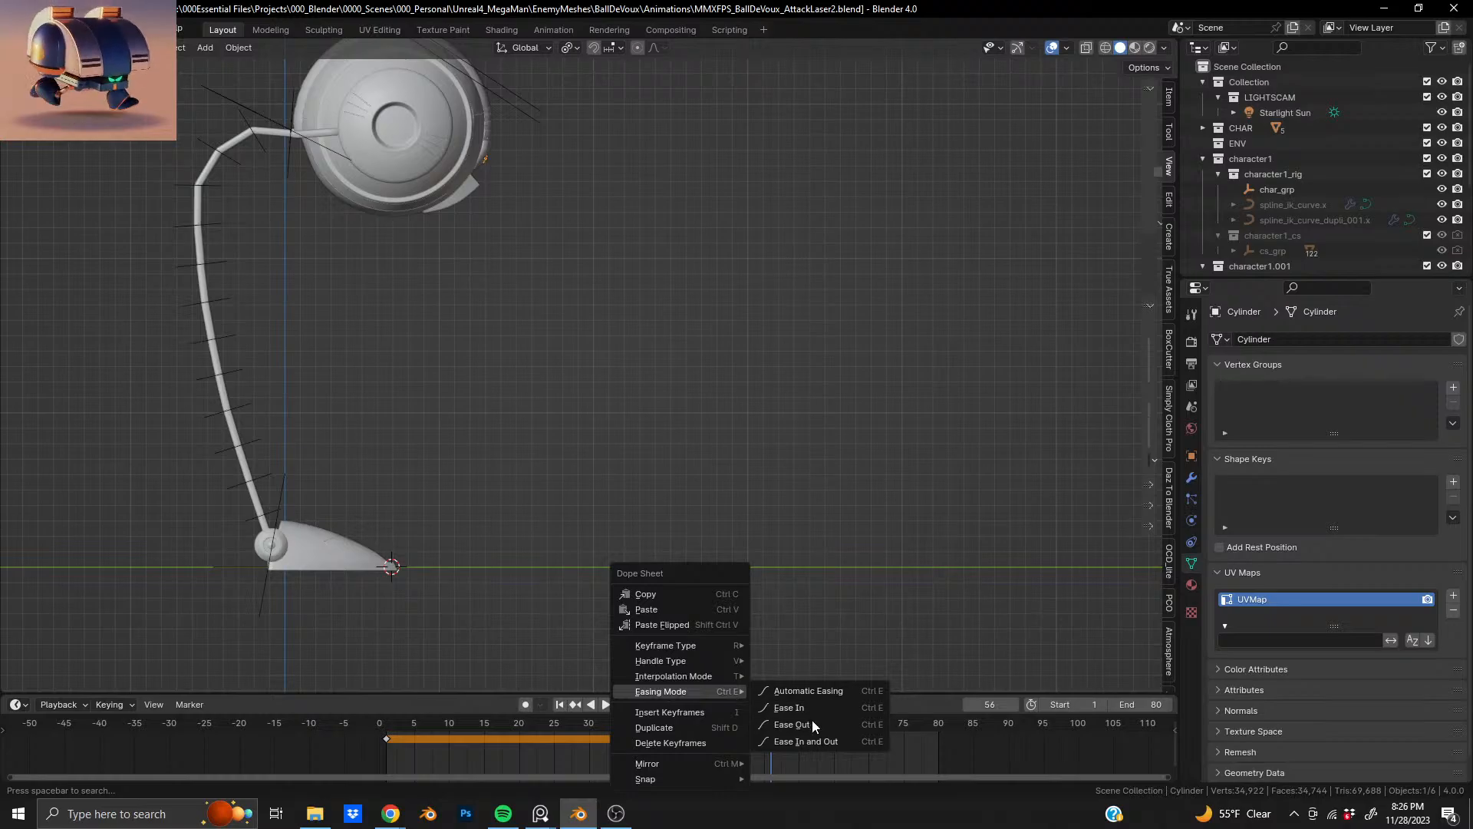
left_click(811, 691)
key("ctrl+s")
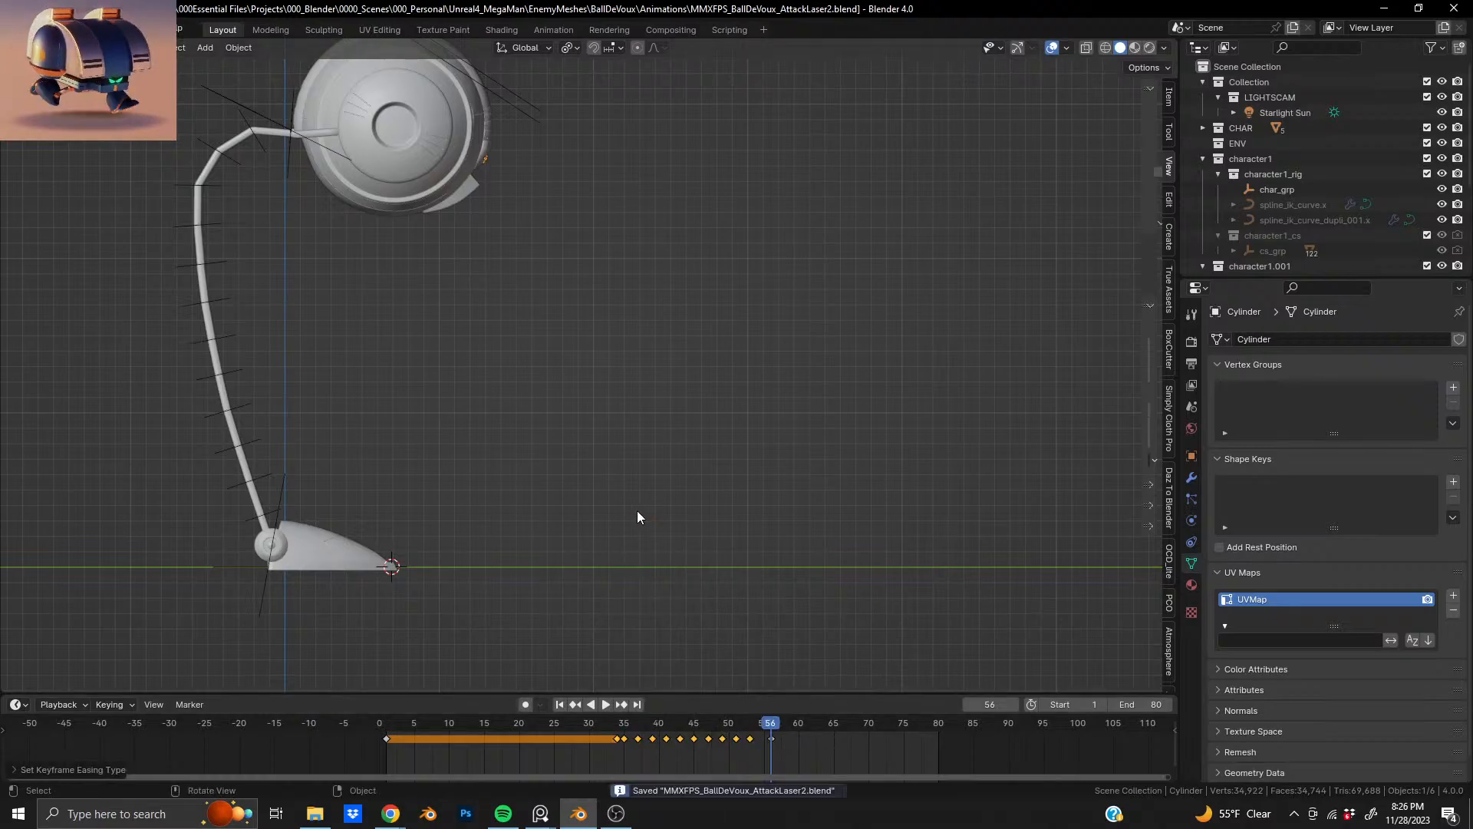
- Play the animation from frame 1 to review the laser's sweep and retraction
left_click(384, 723)
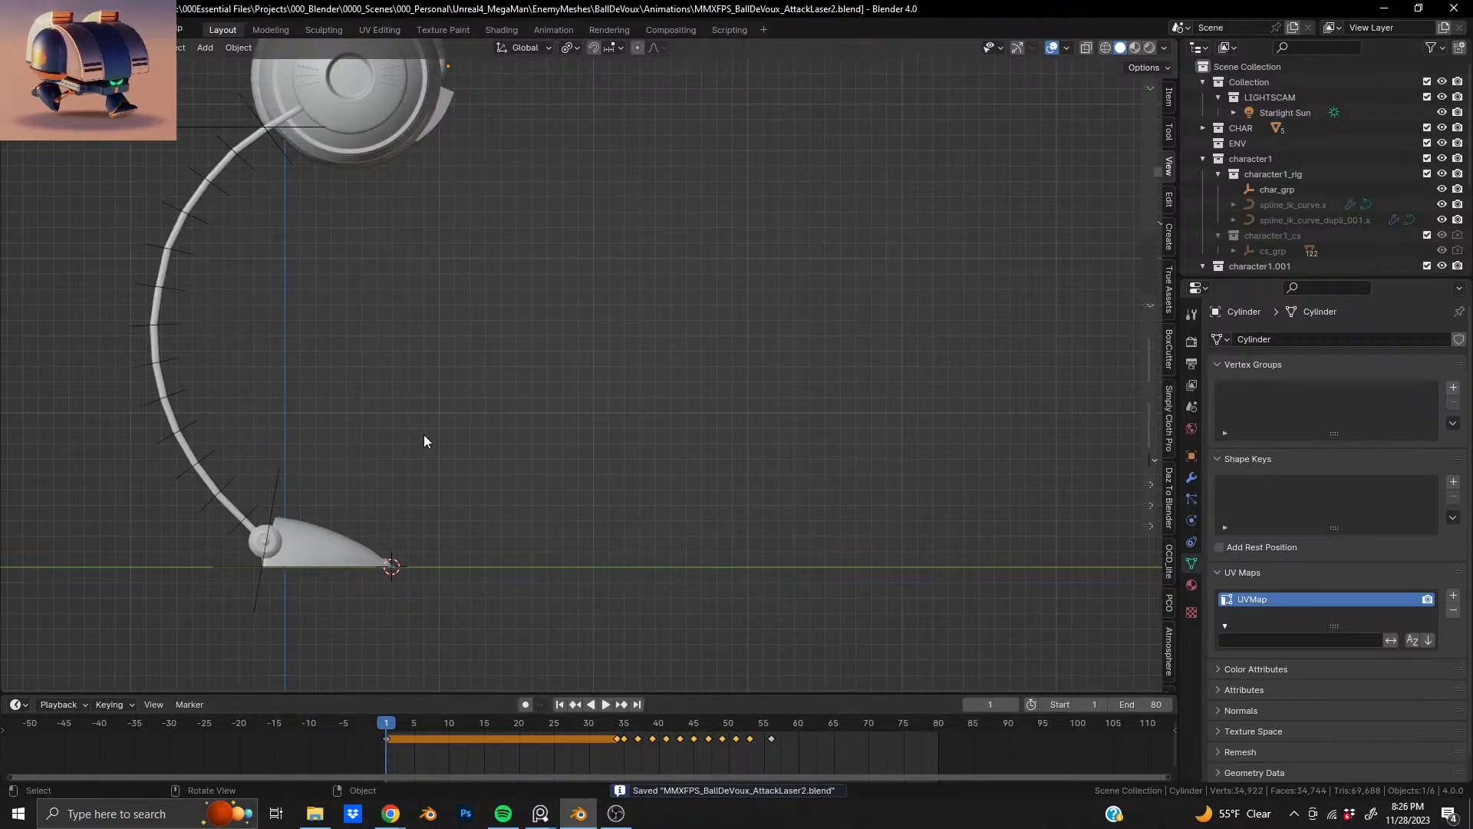
scroll(423, 434, "down", 2)
key("space")
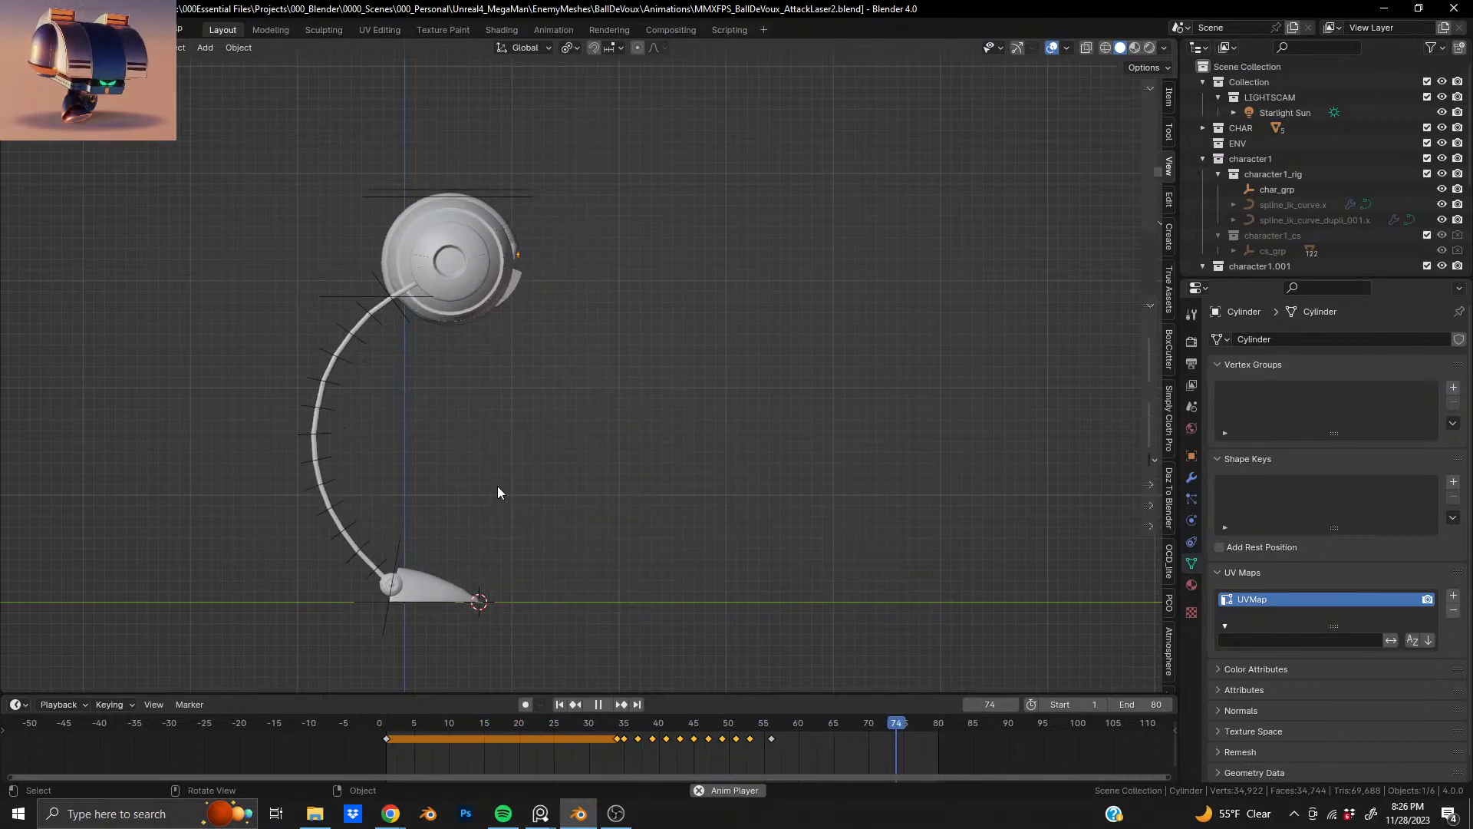
key("space")
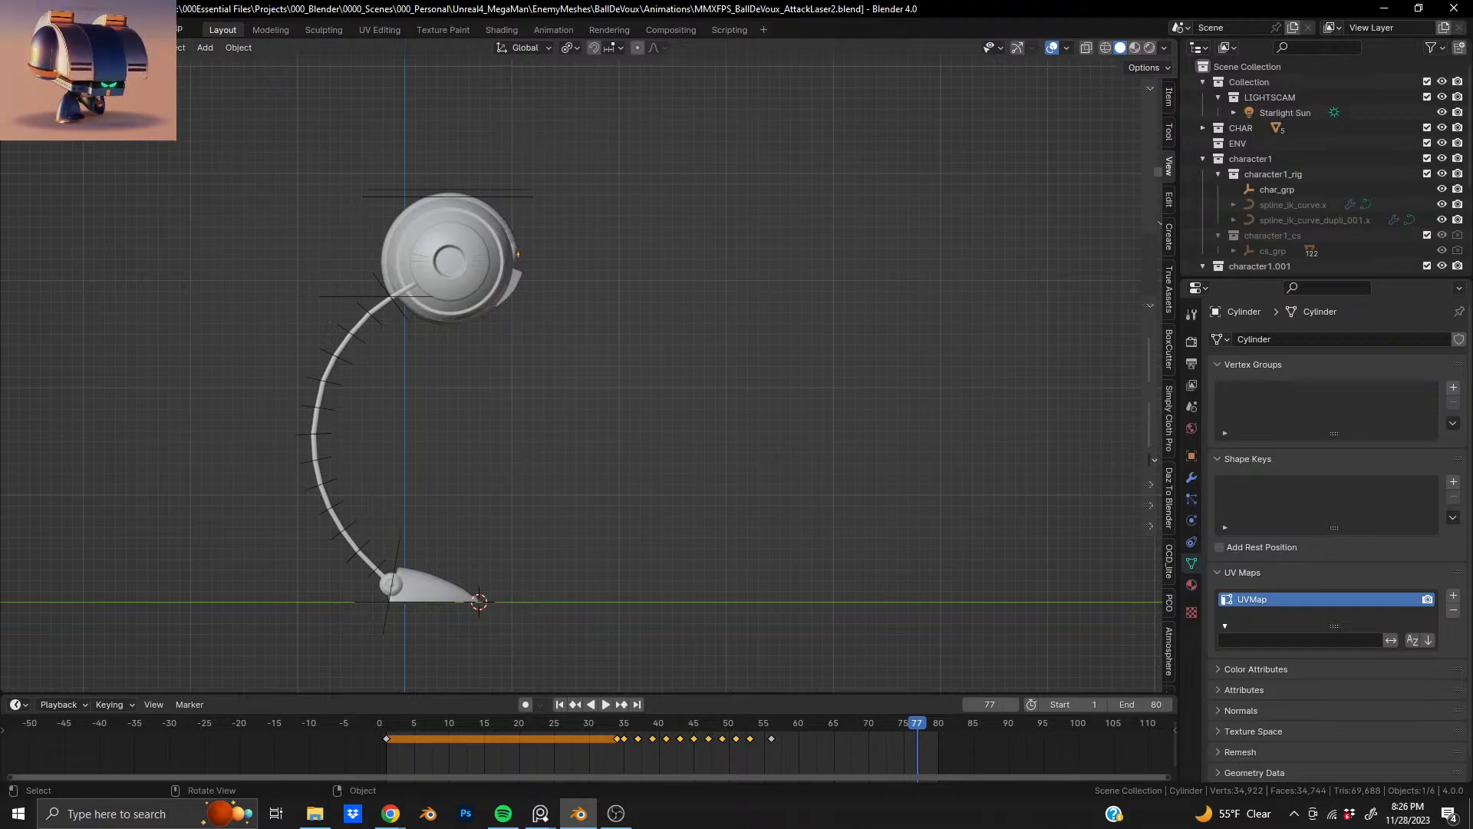
- Select the character rig, switch it to Pose Mode, and move the timeline to frame 53
left_click(61, 48)
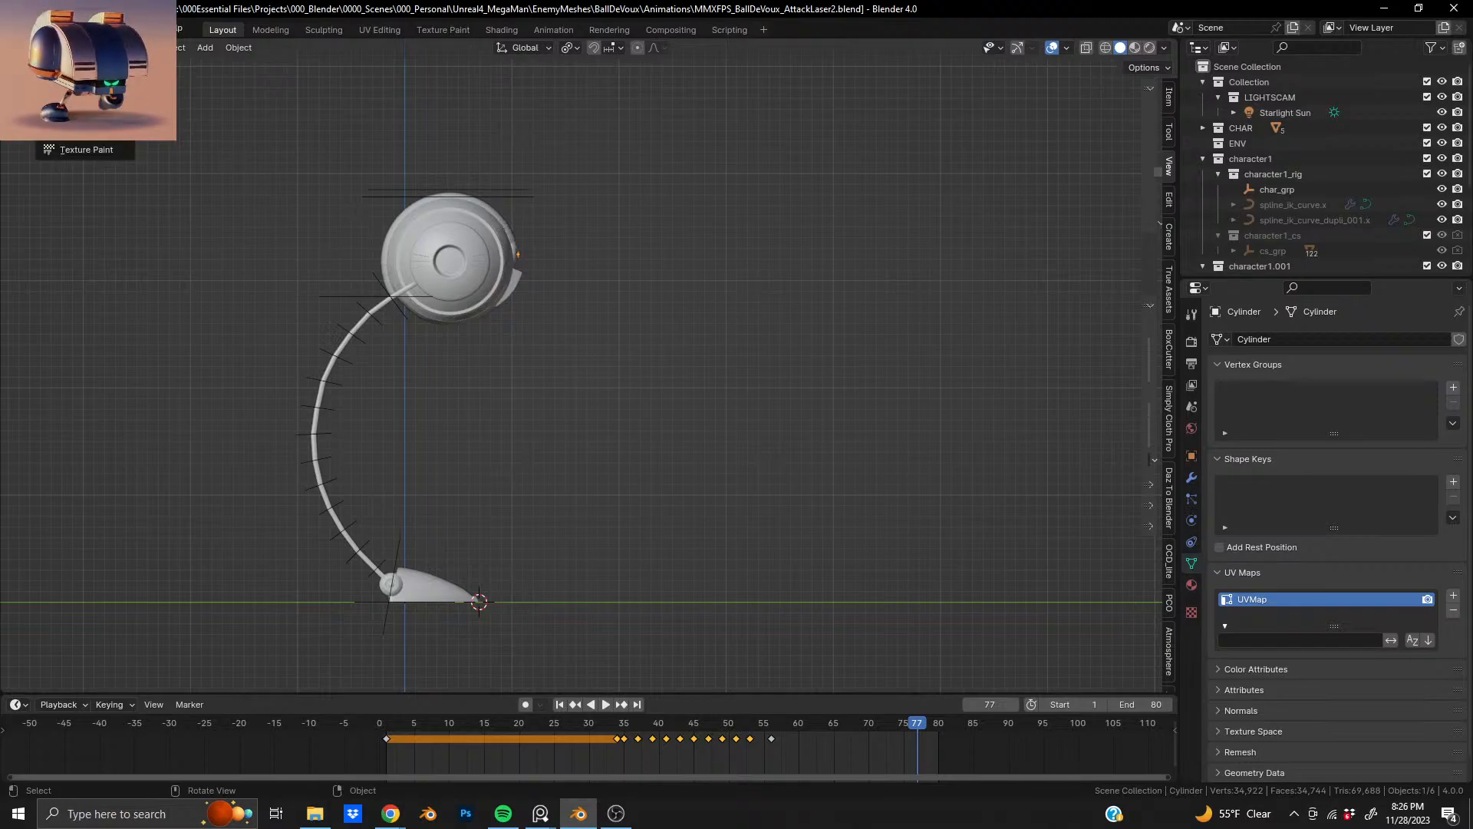
left_click(328, 295)
key("ctrl+Tab")
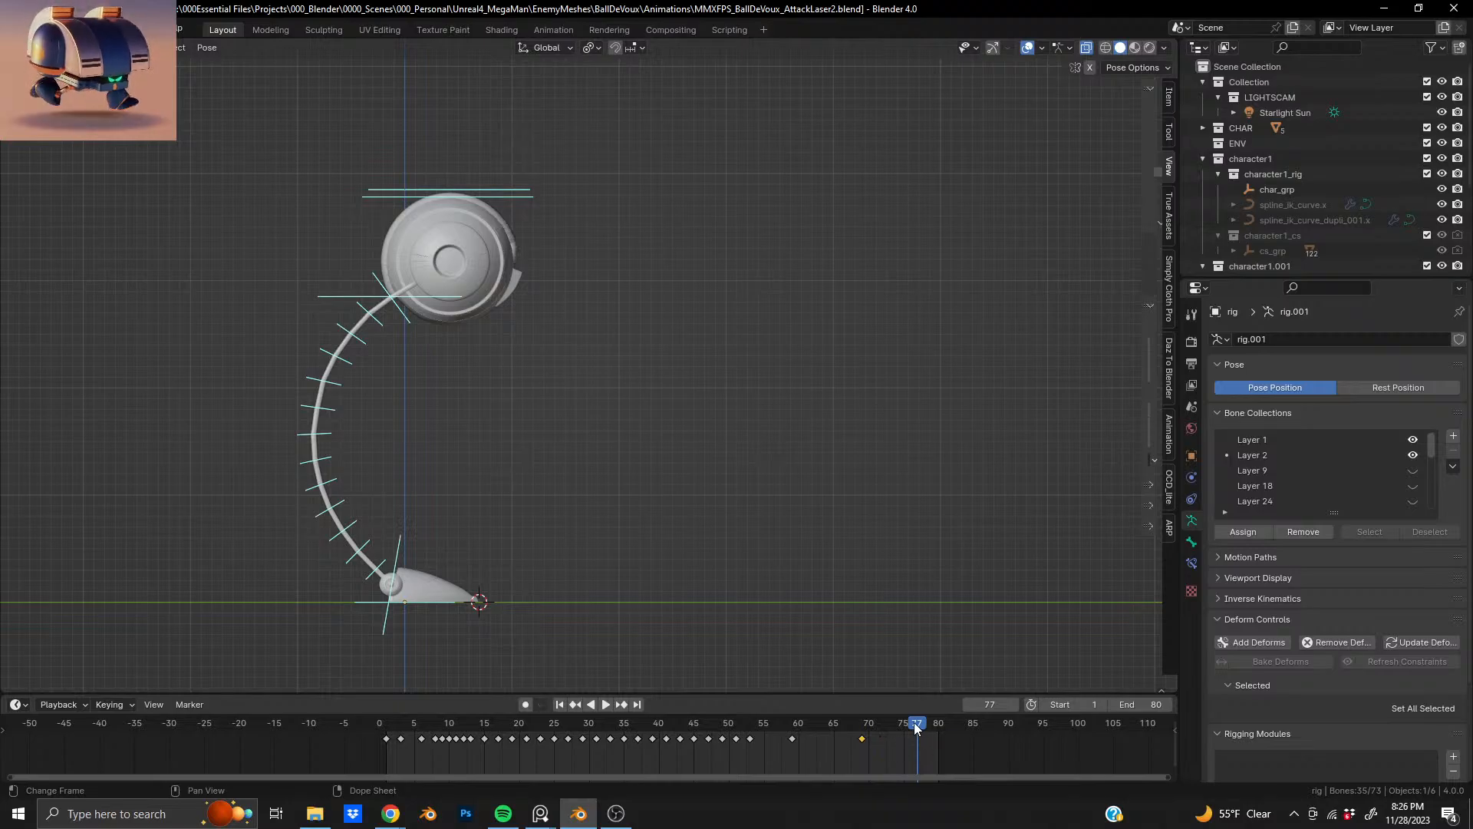
left_click_drag(879, 735, 750, 725)
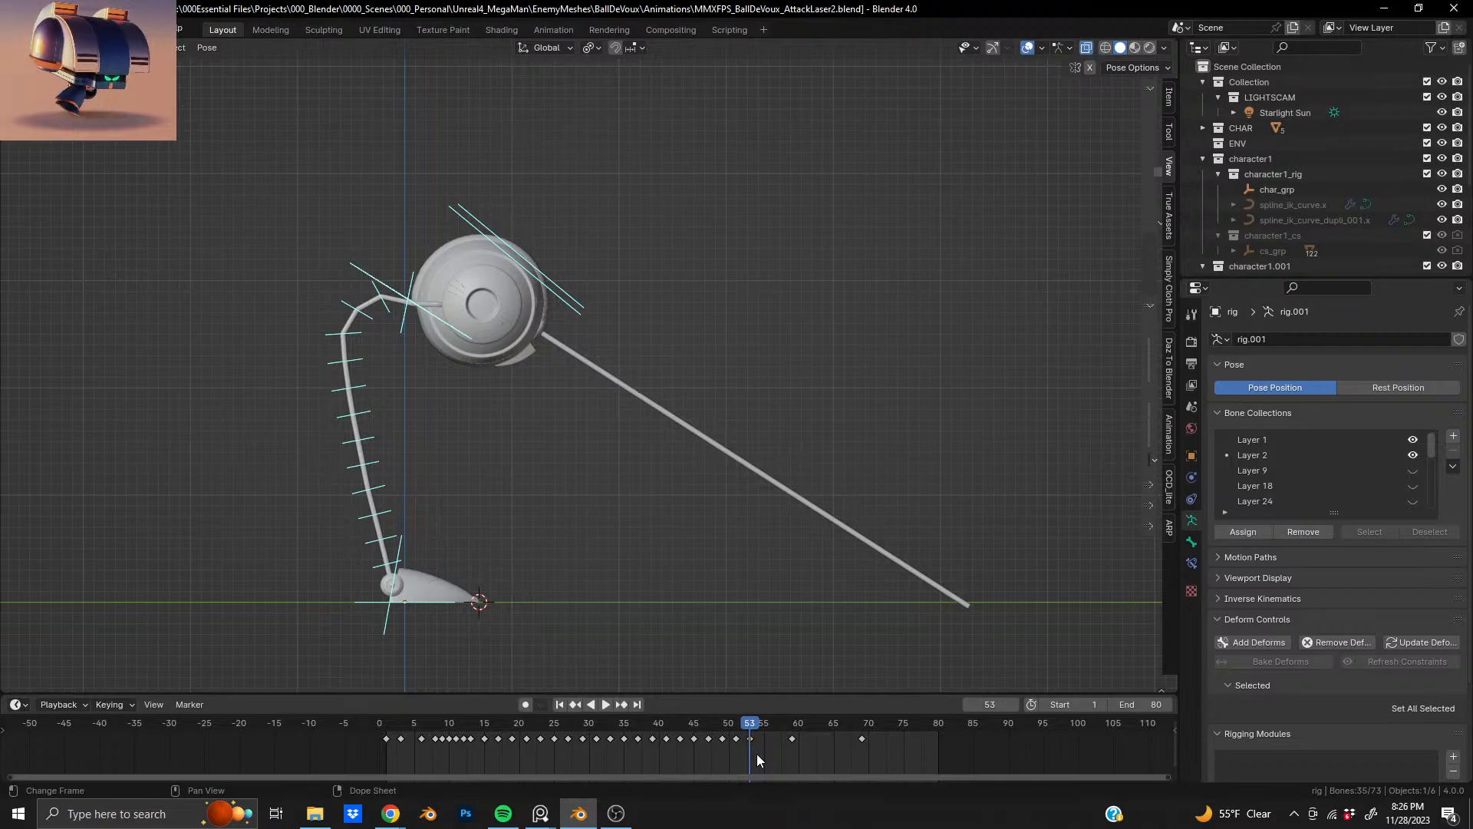
- Duplicate the rig's keyframe at frame 53 and place the copy at frame 54
left_click_drag(748, 762, 894, 732)
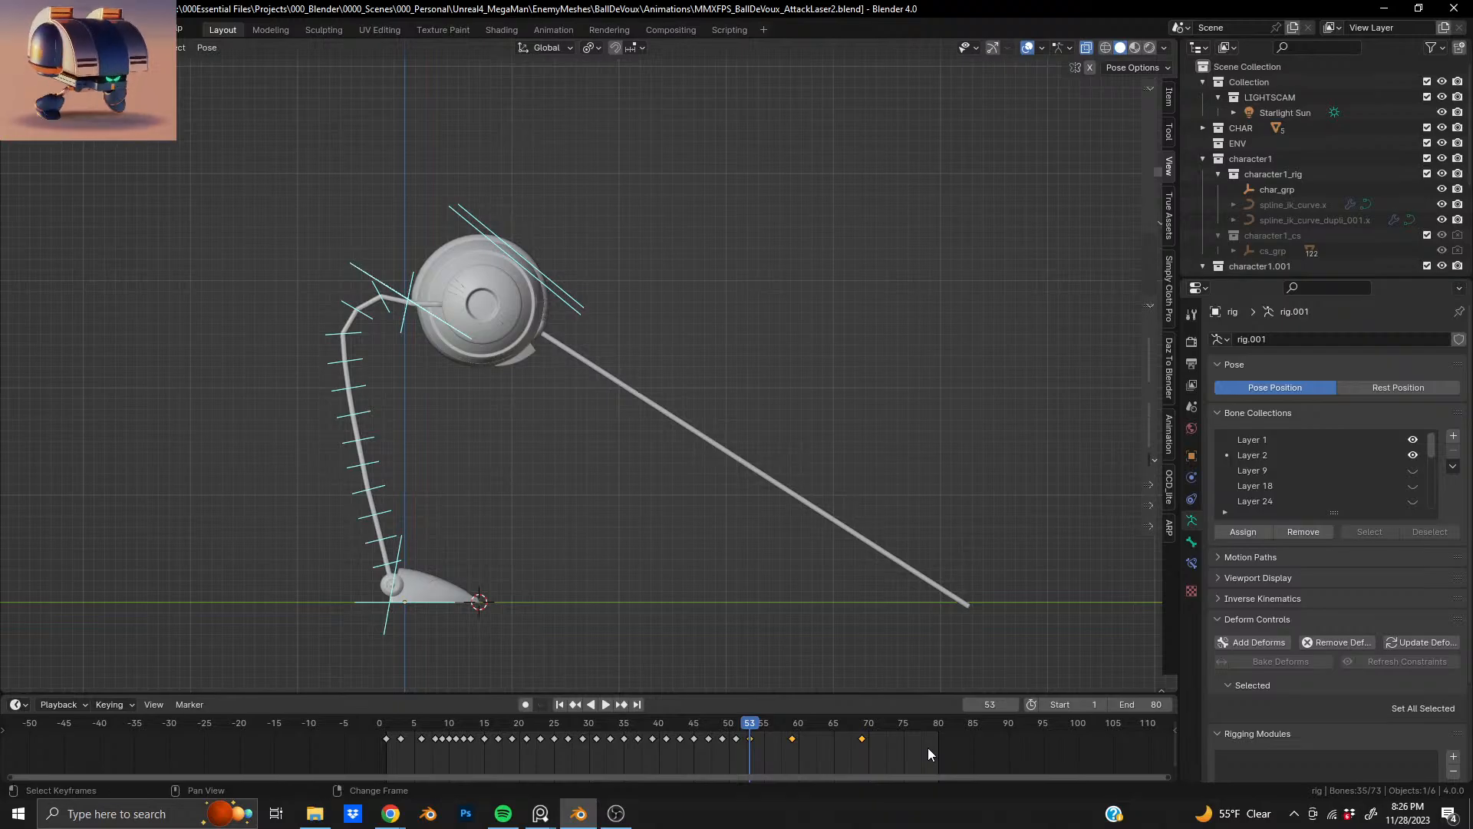
key("shift+d")
left_click(780, 766)
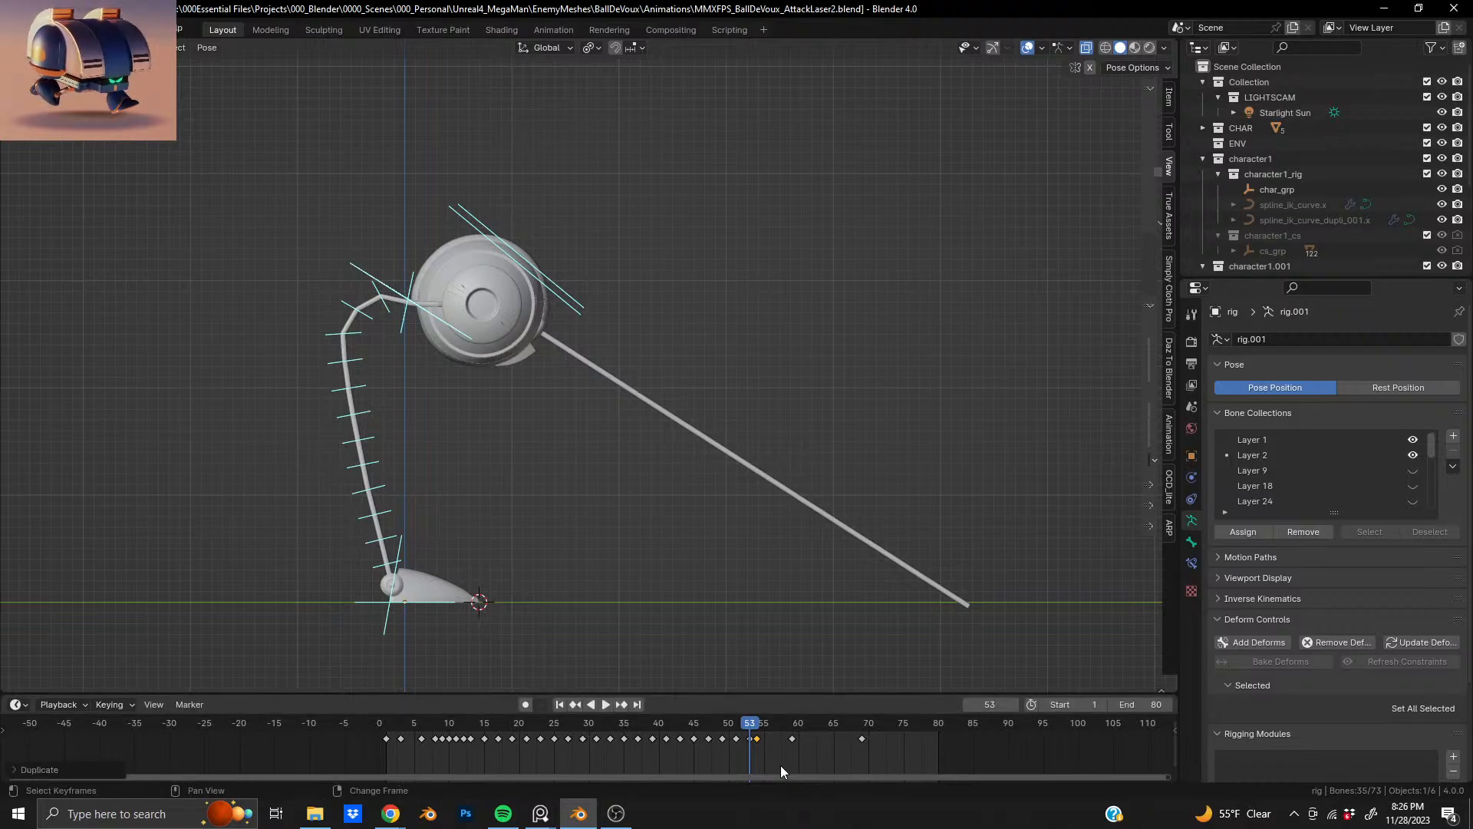
- Shift the rig's last three keyframes forward 14 frames to frames 68, 73 and 83, and set the animation's end frame to 95
left_click_drag(753, 754, 868, 732)
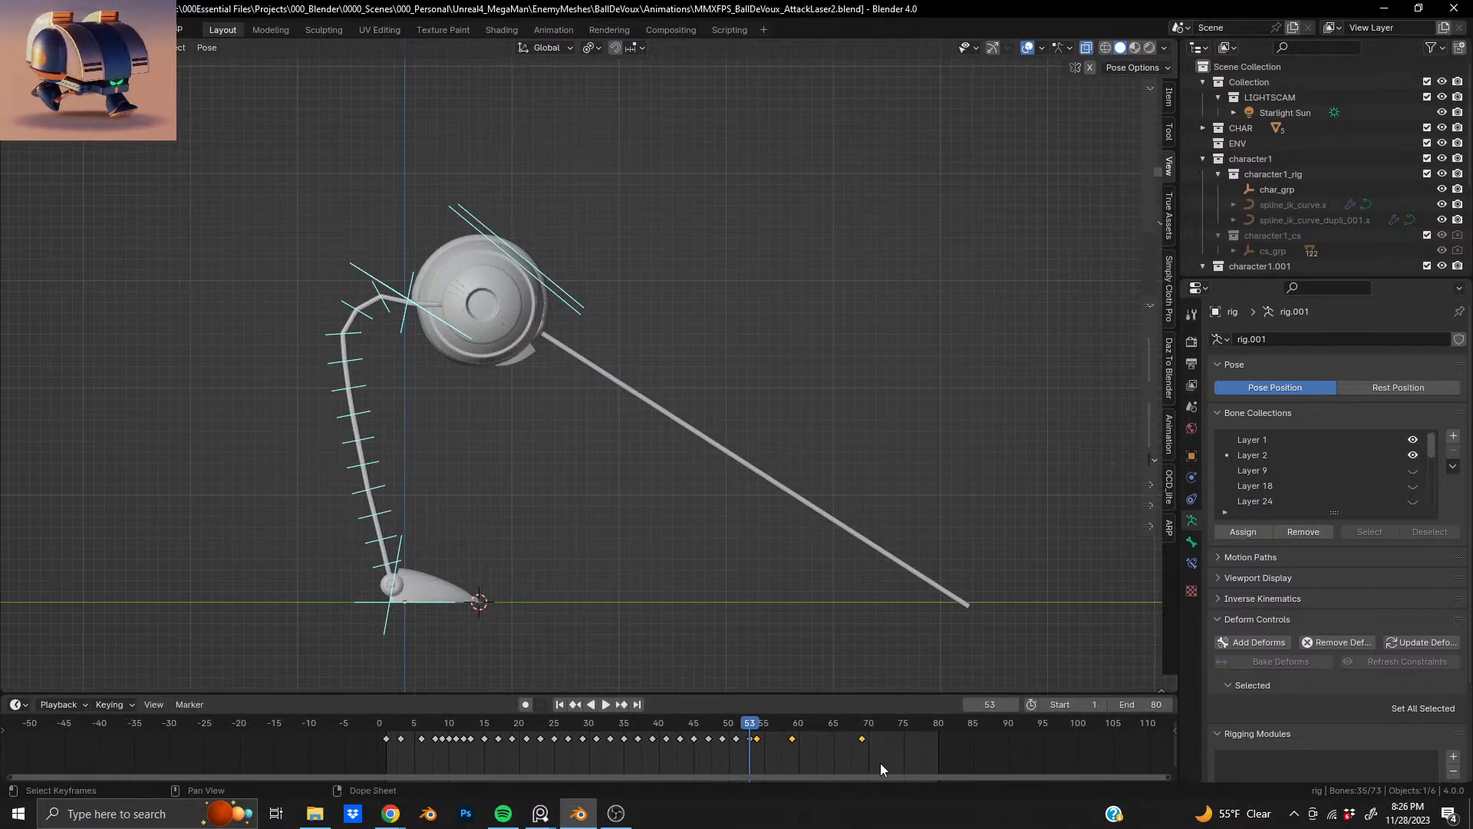
key("g")
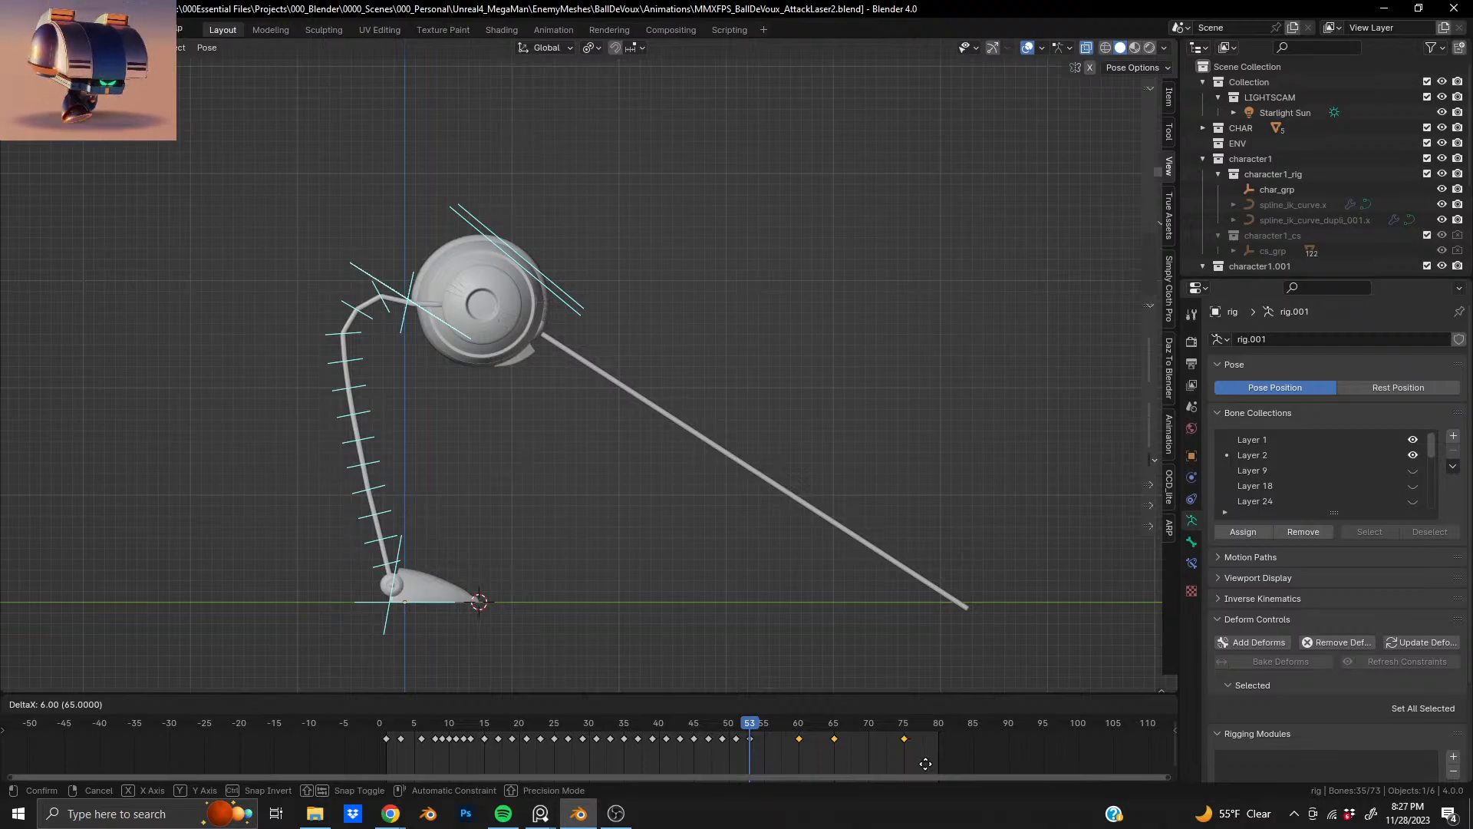
left_click(980, 760)
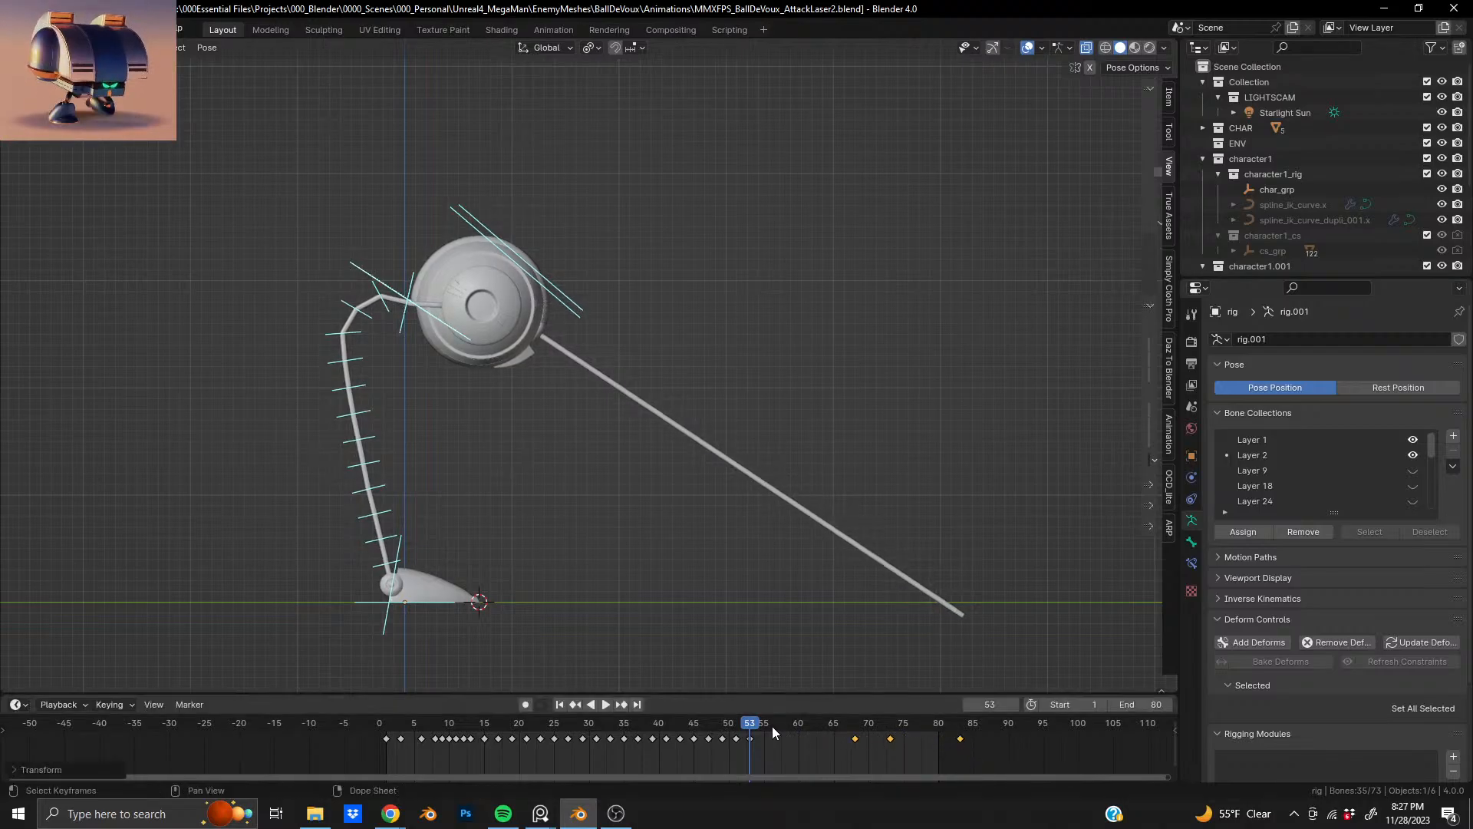
left_click(1122, 704)
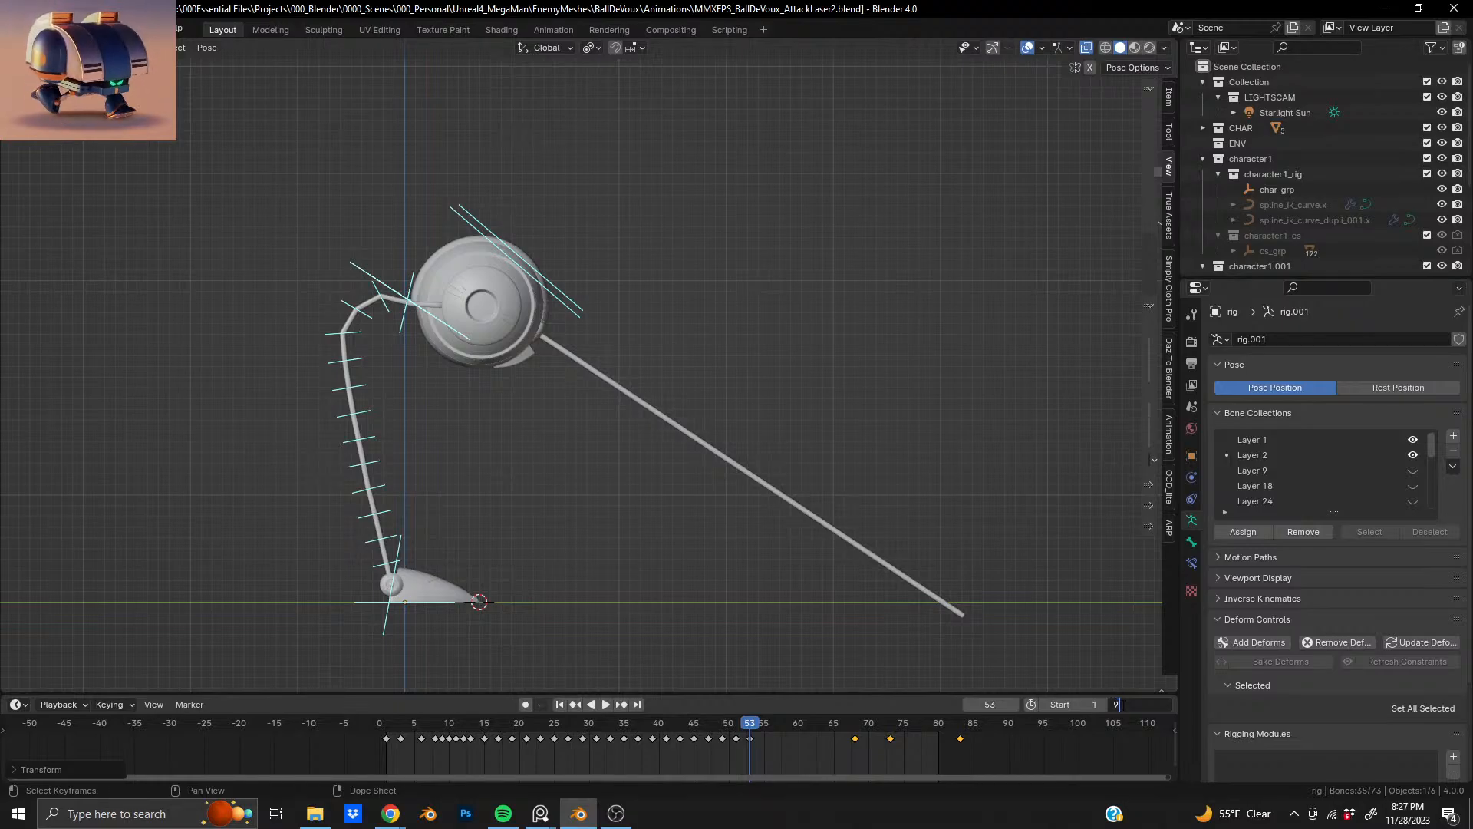
key("Return")
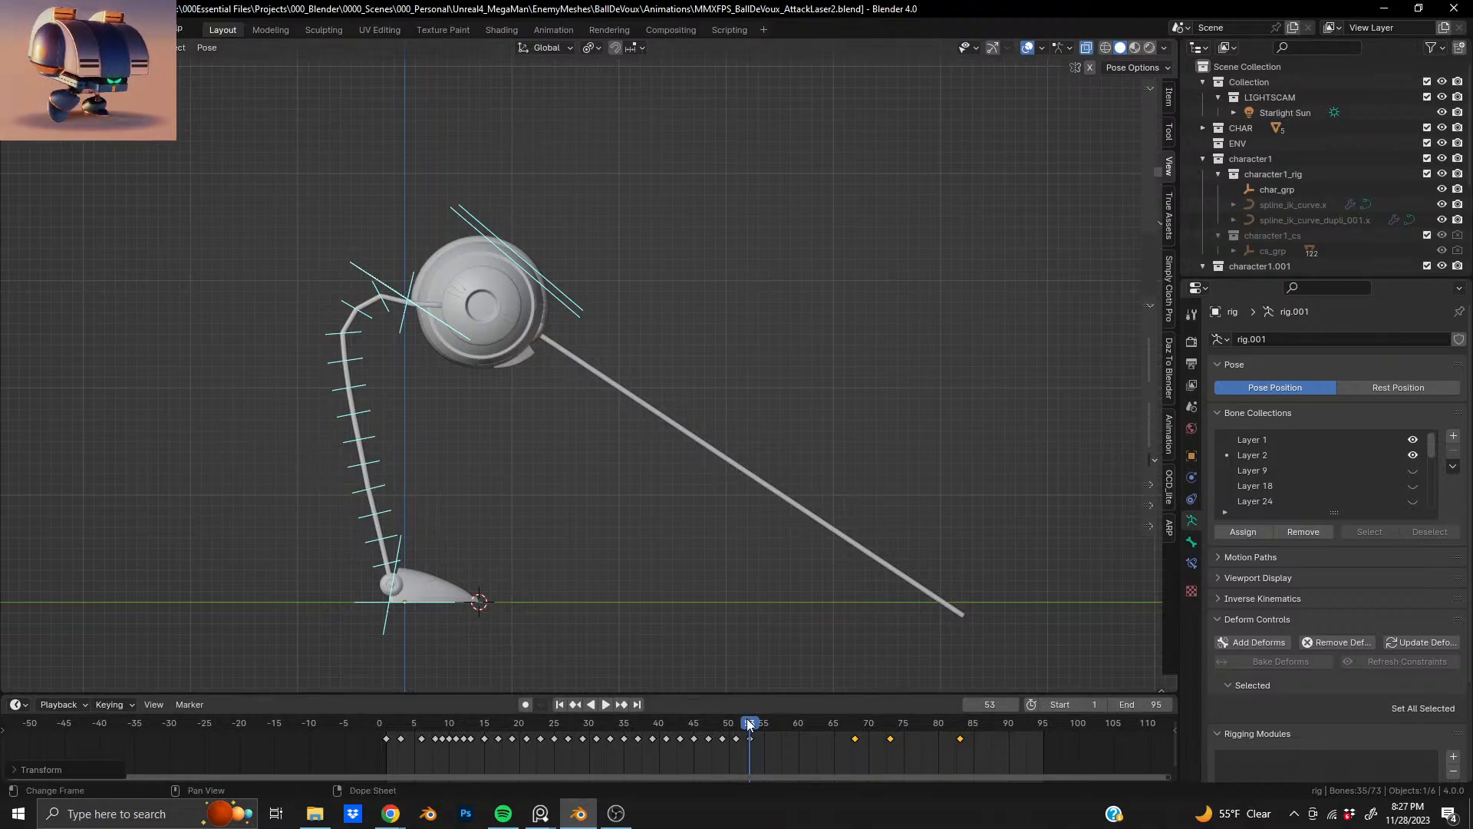
- Scrub through the extended rig hold after frame 53 to check the pose and laser
key("space")
left_click_drag(857, 725, 755, 722)
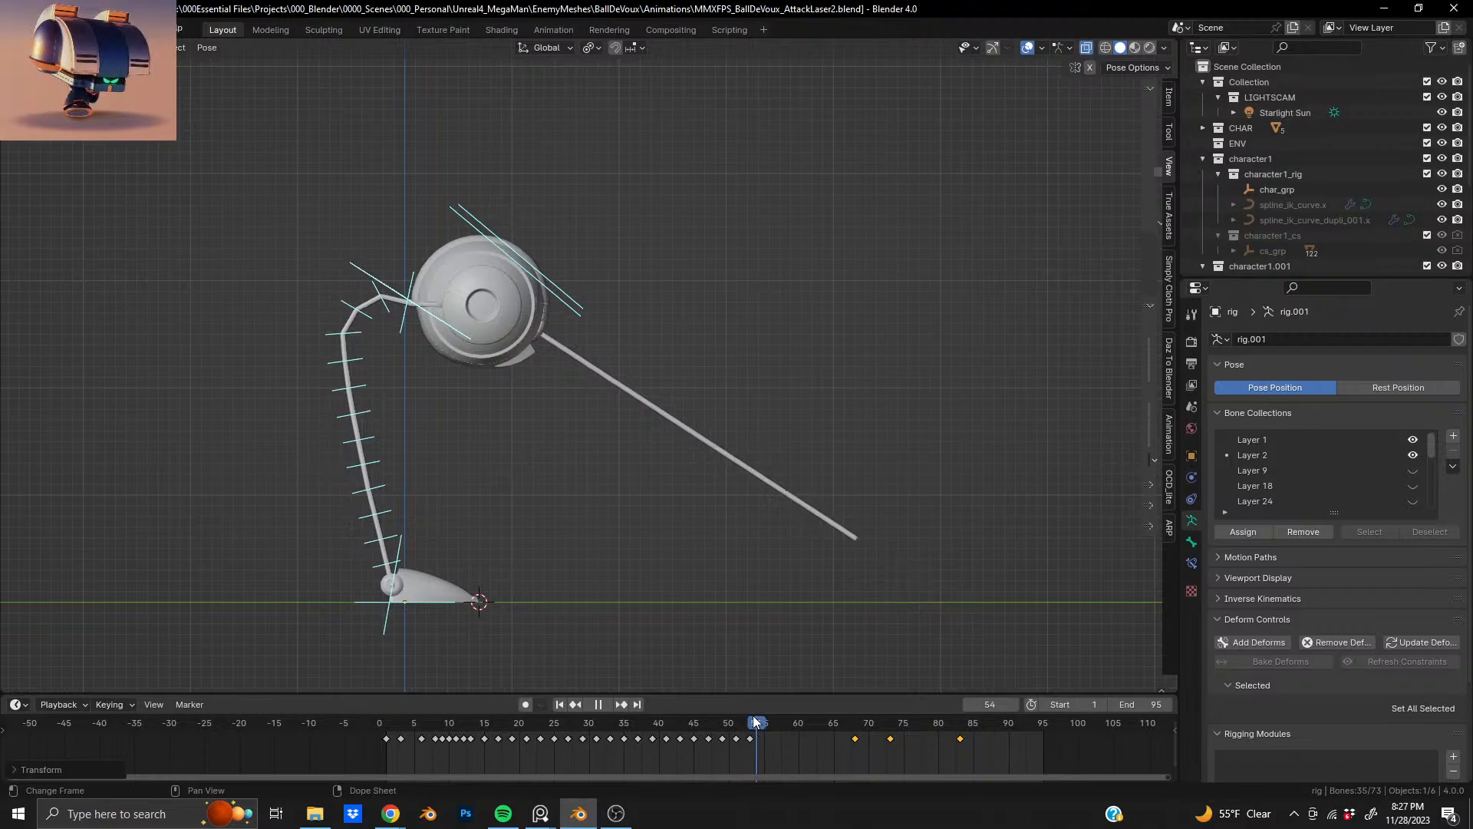
key("Escape")
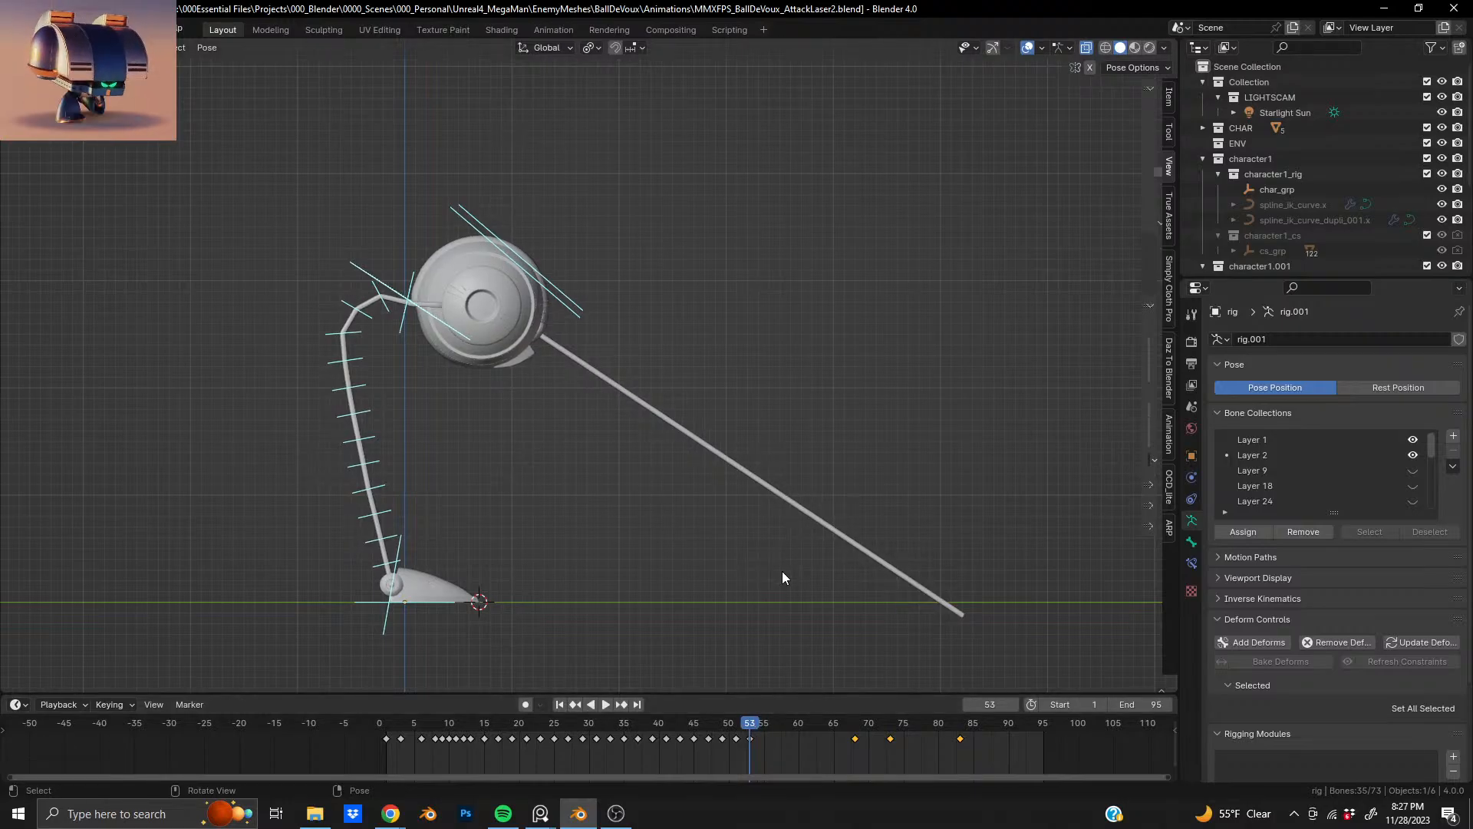
- Key the whole character at frame 53, then duplicate that keyframe to frames 54 and 68 to hold the pose
key("i")
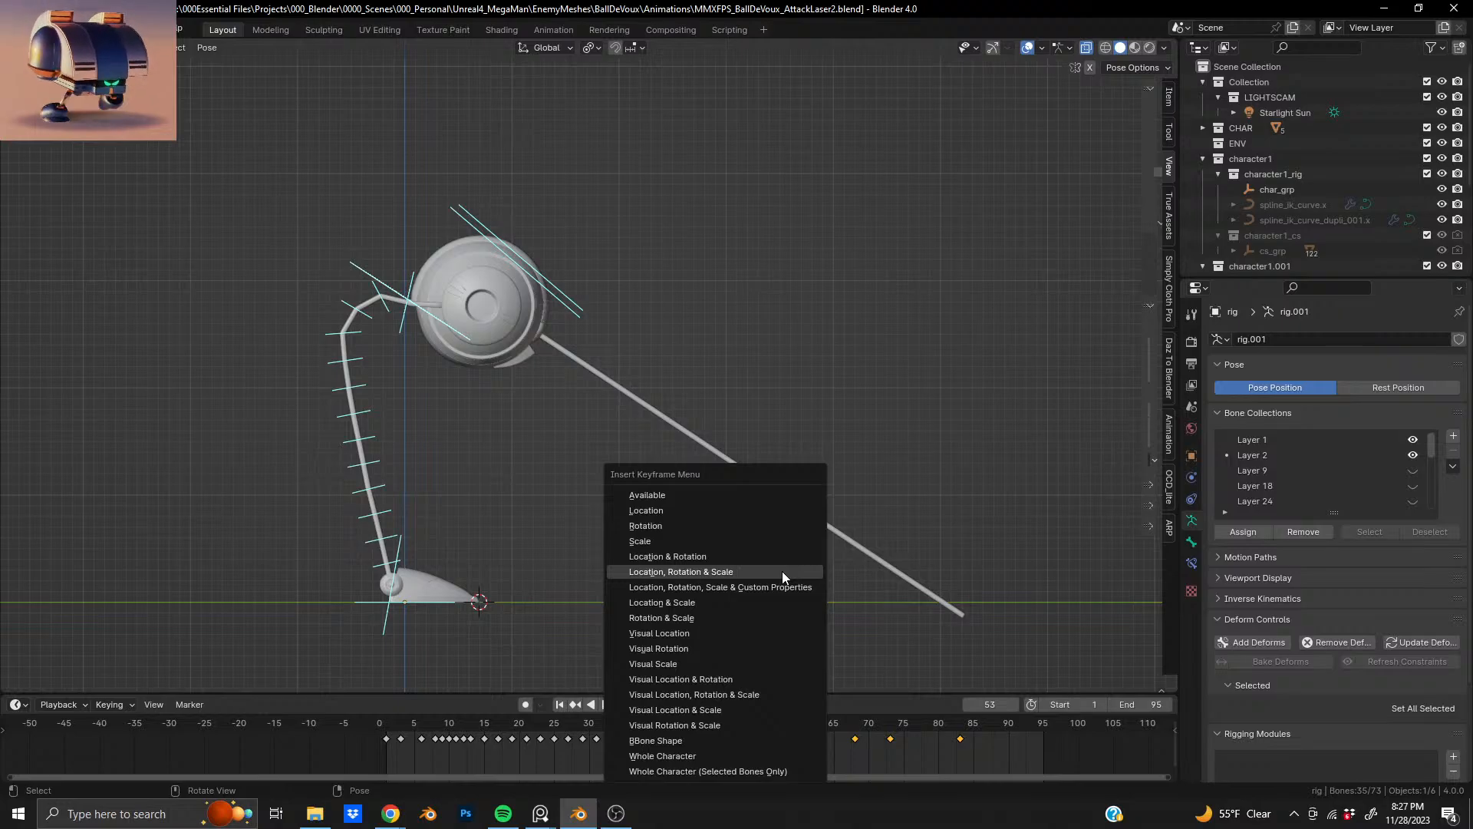
left_click(725, 760)
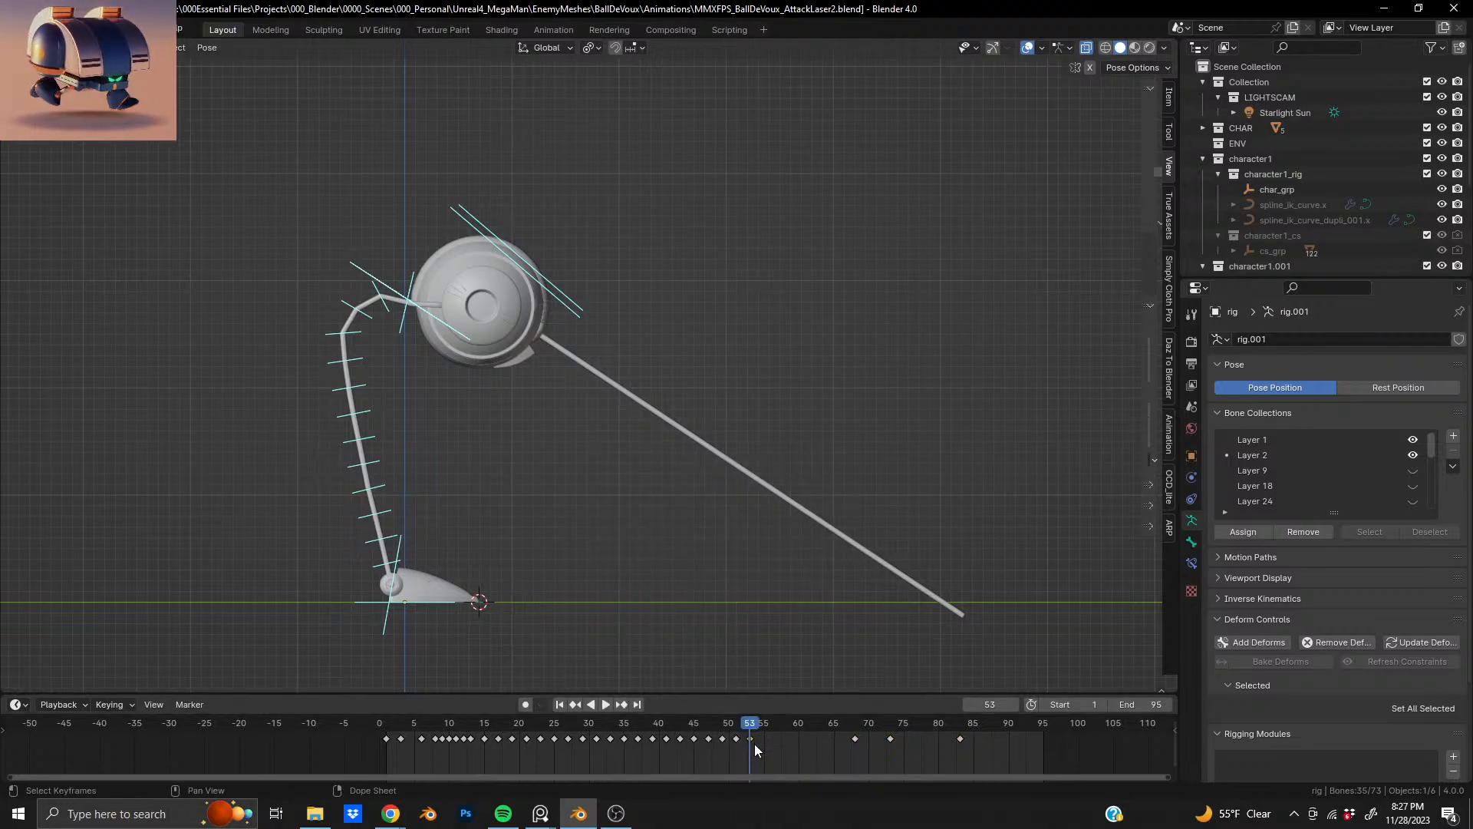
key("g")
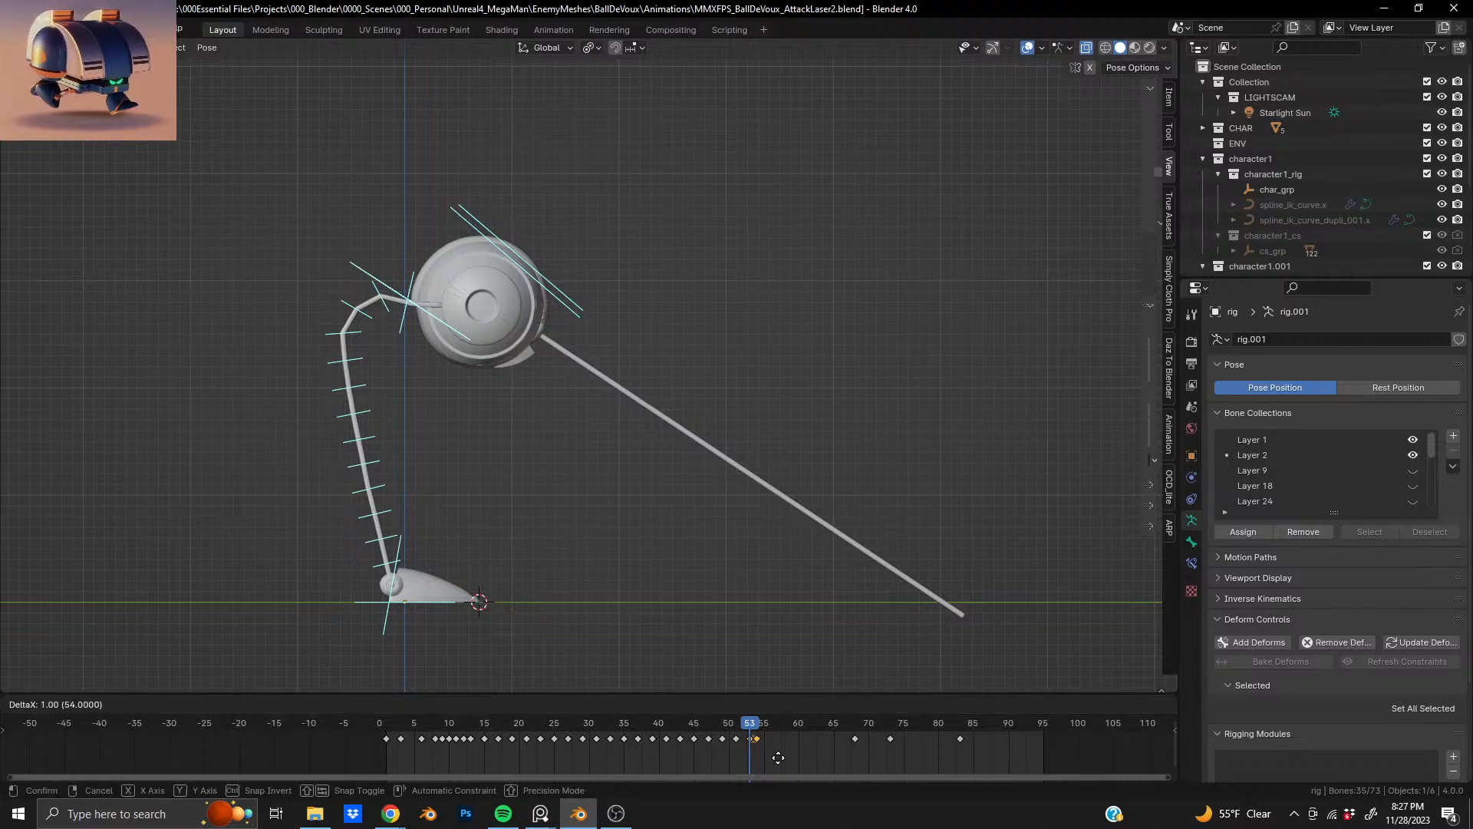
left_click(869, 759)
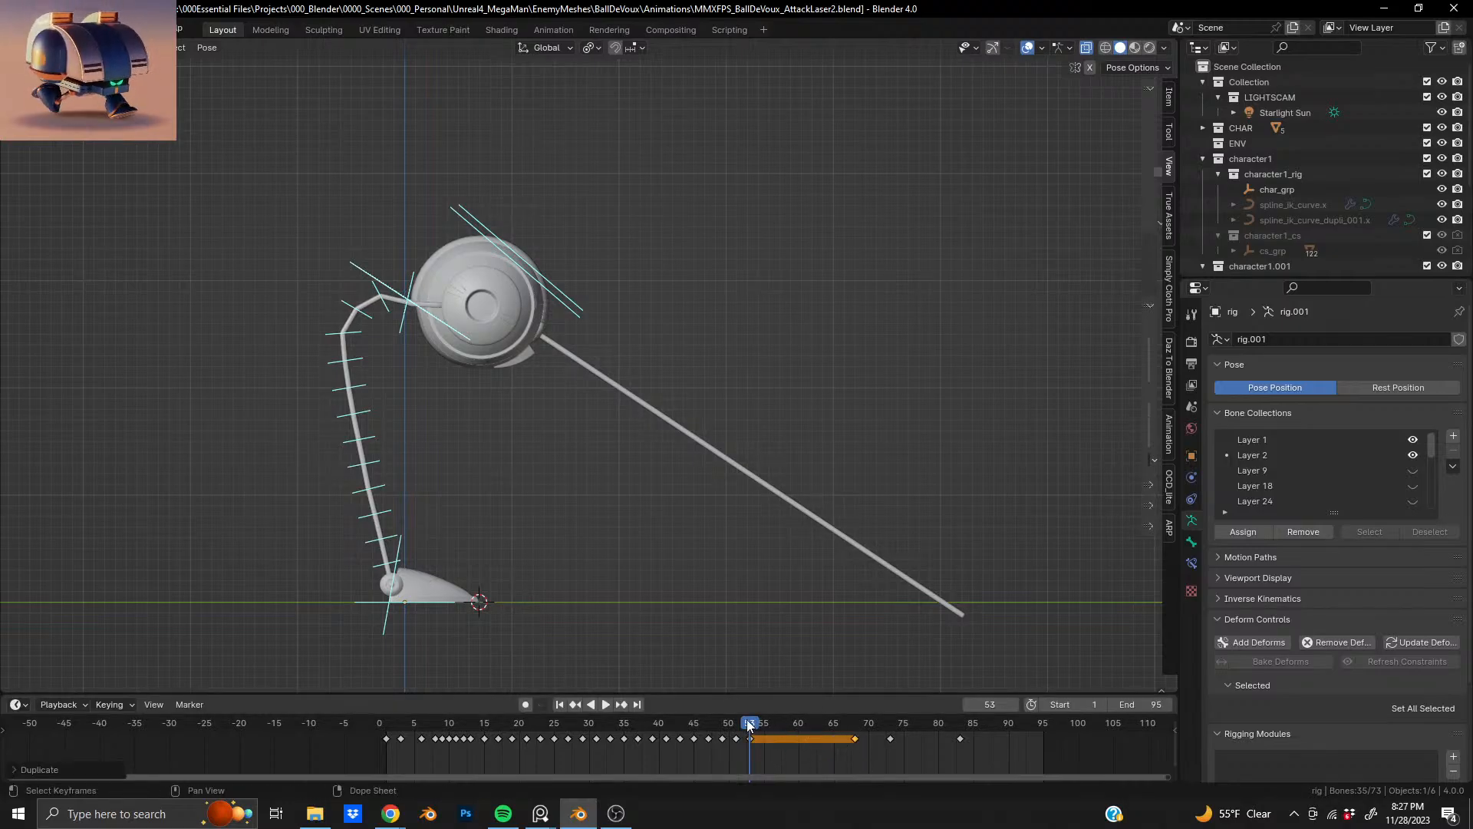
key("space")
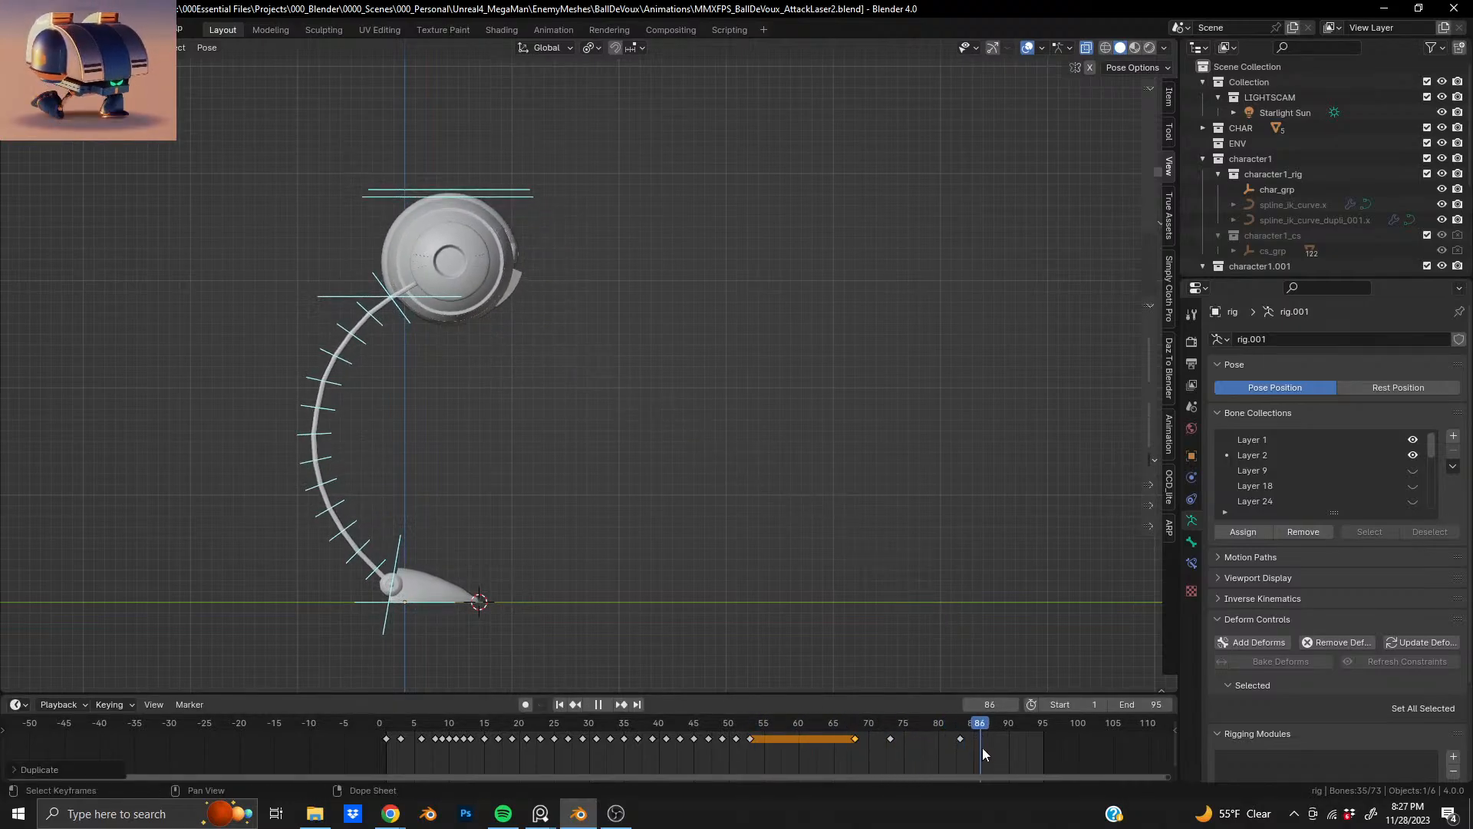
- At frame 54, nudge the body's circular control bone slightly upward and insert a keyframe for it
left_click_drag(982, 748, 753, 737)
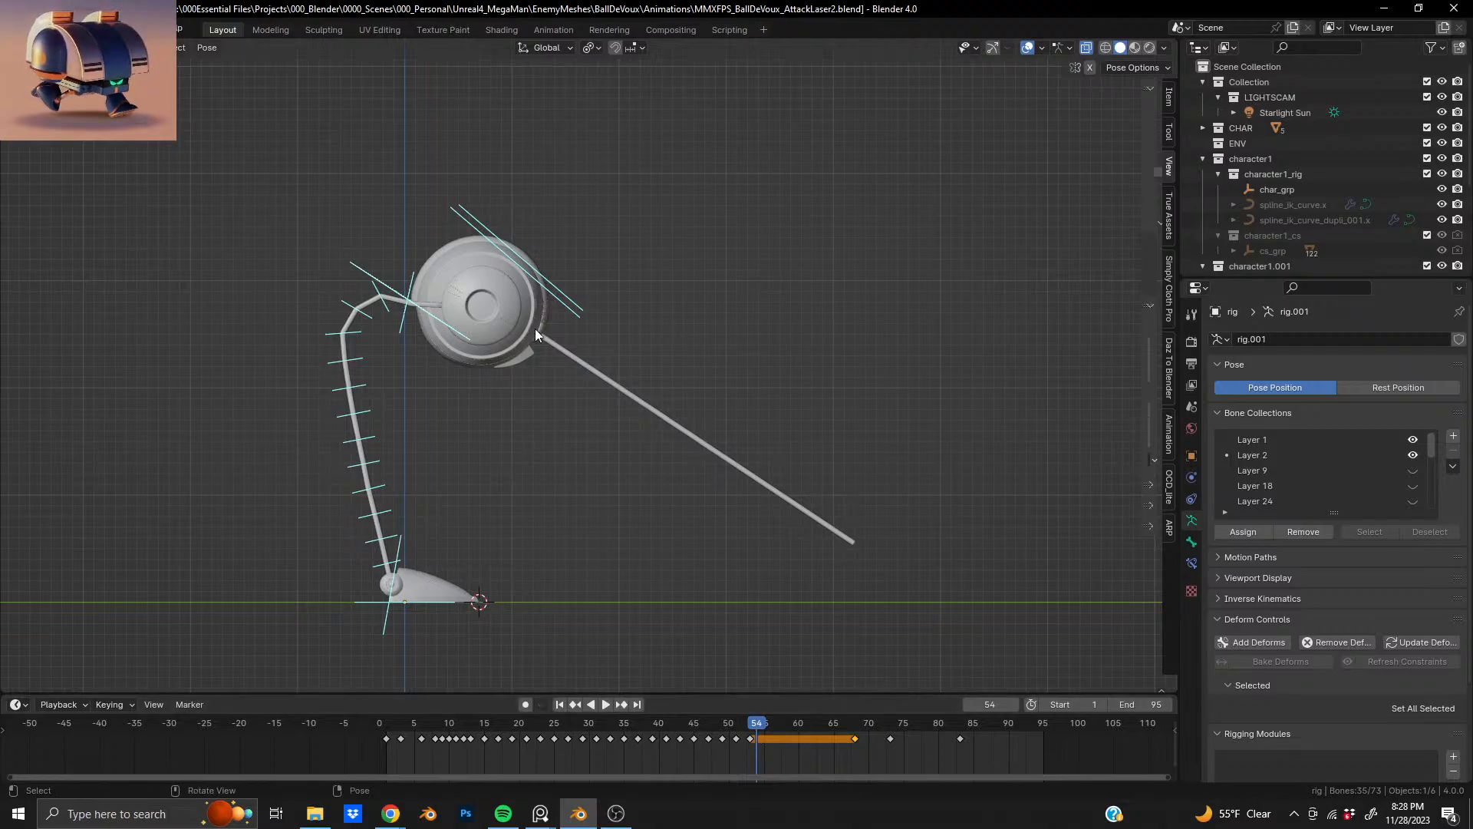
left_click(405, 290)
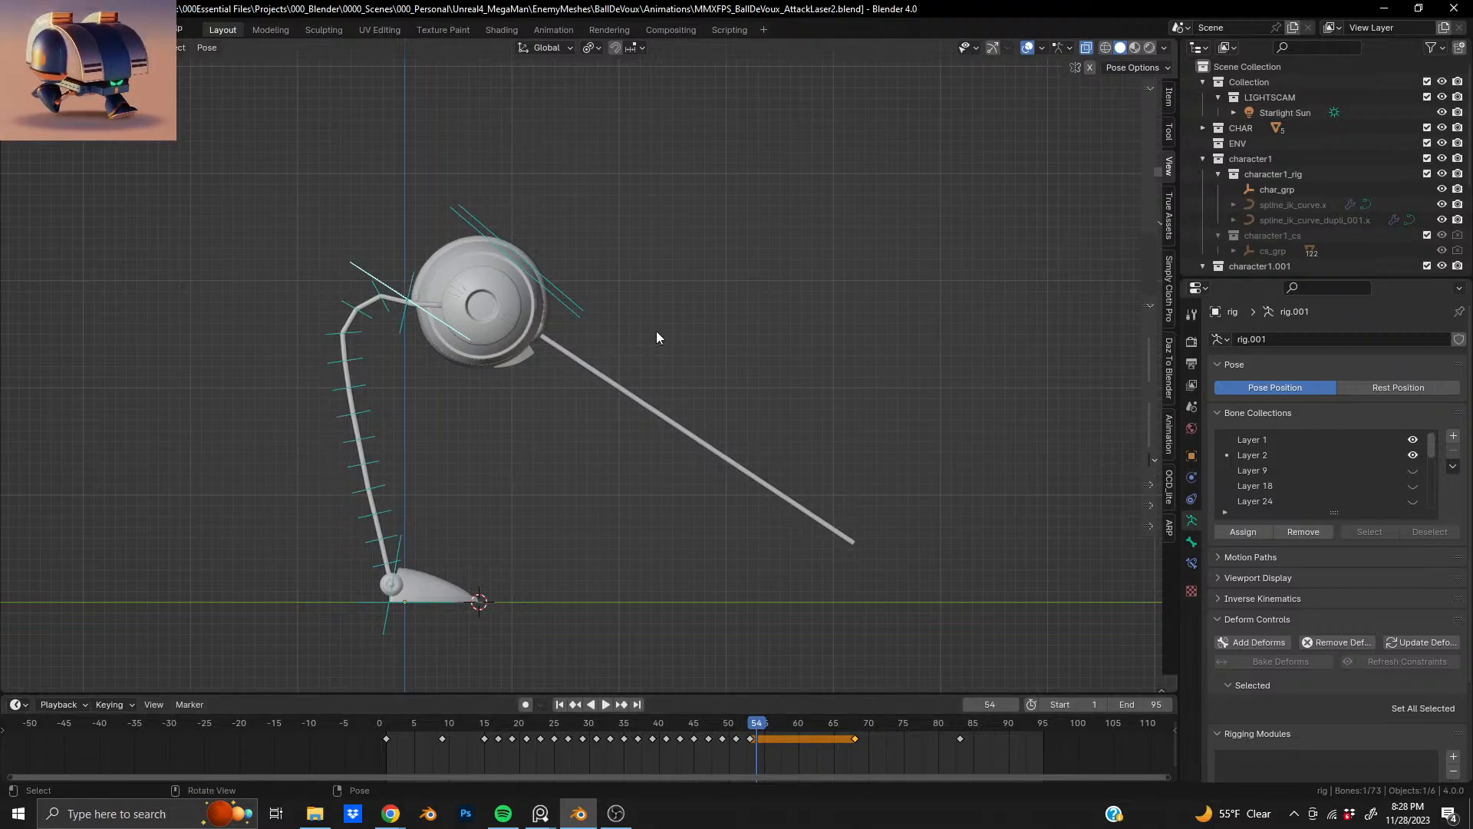
key("g")
left_click(680, 315)
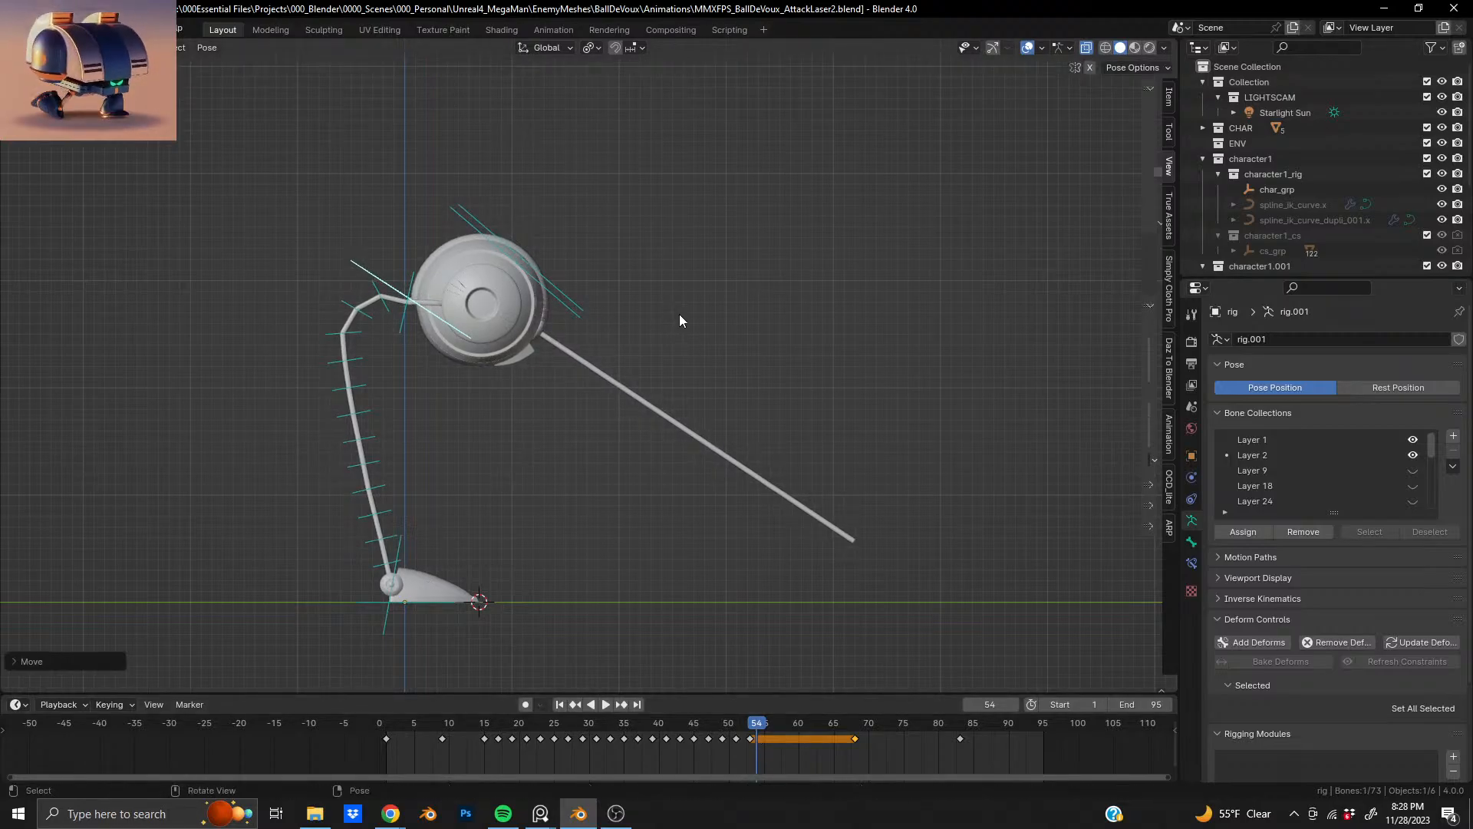
key("i")
left_click(686, 331)
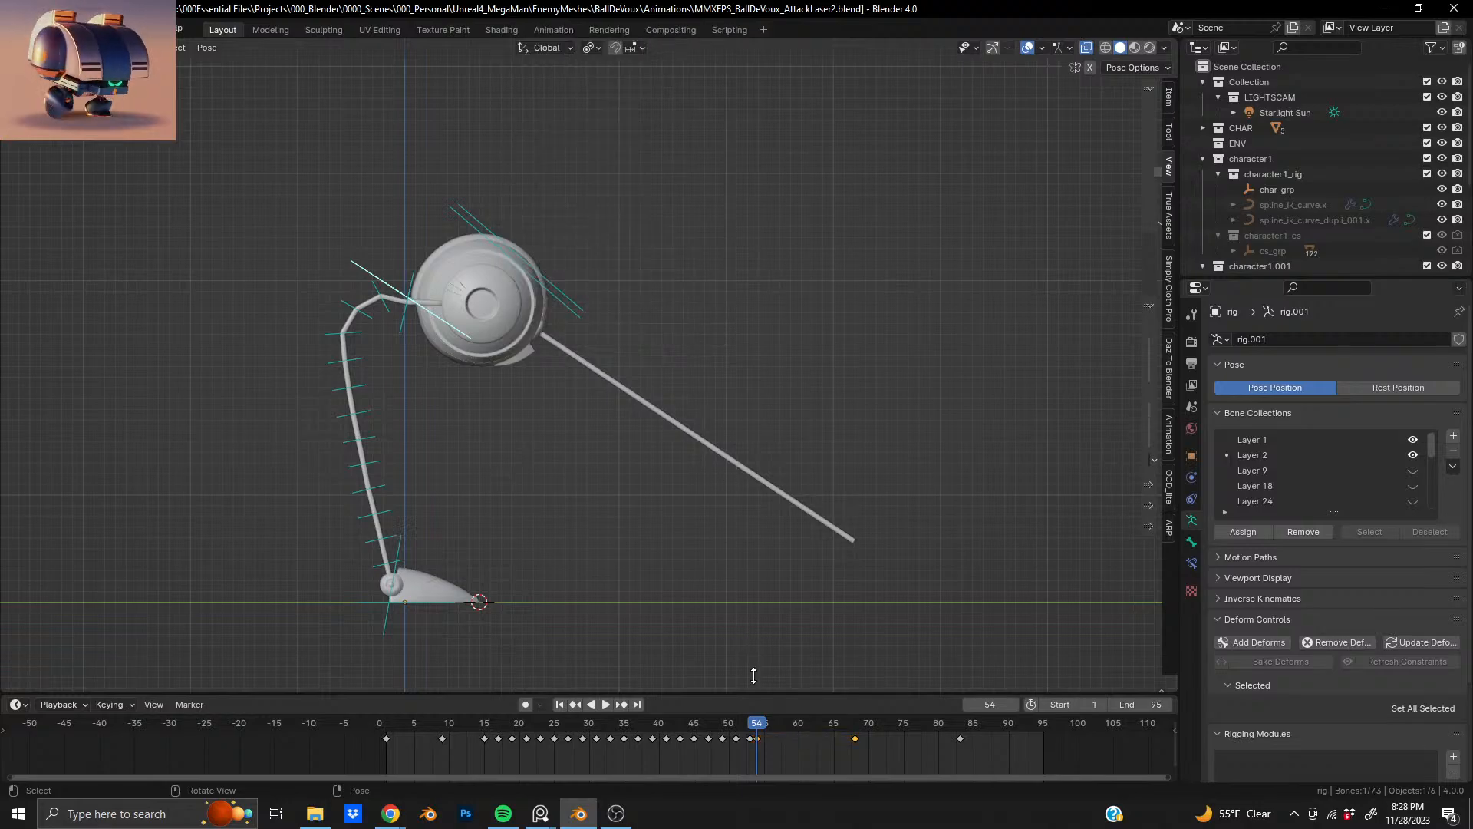
- At frame 56, move the body control down and slightly forward and insert a keyframe for it
left_click_drag(762, 726, 767, 726)
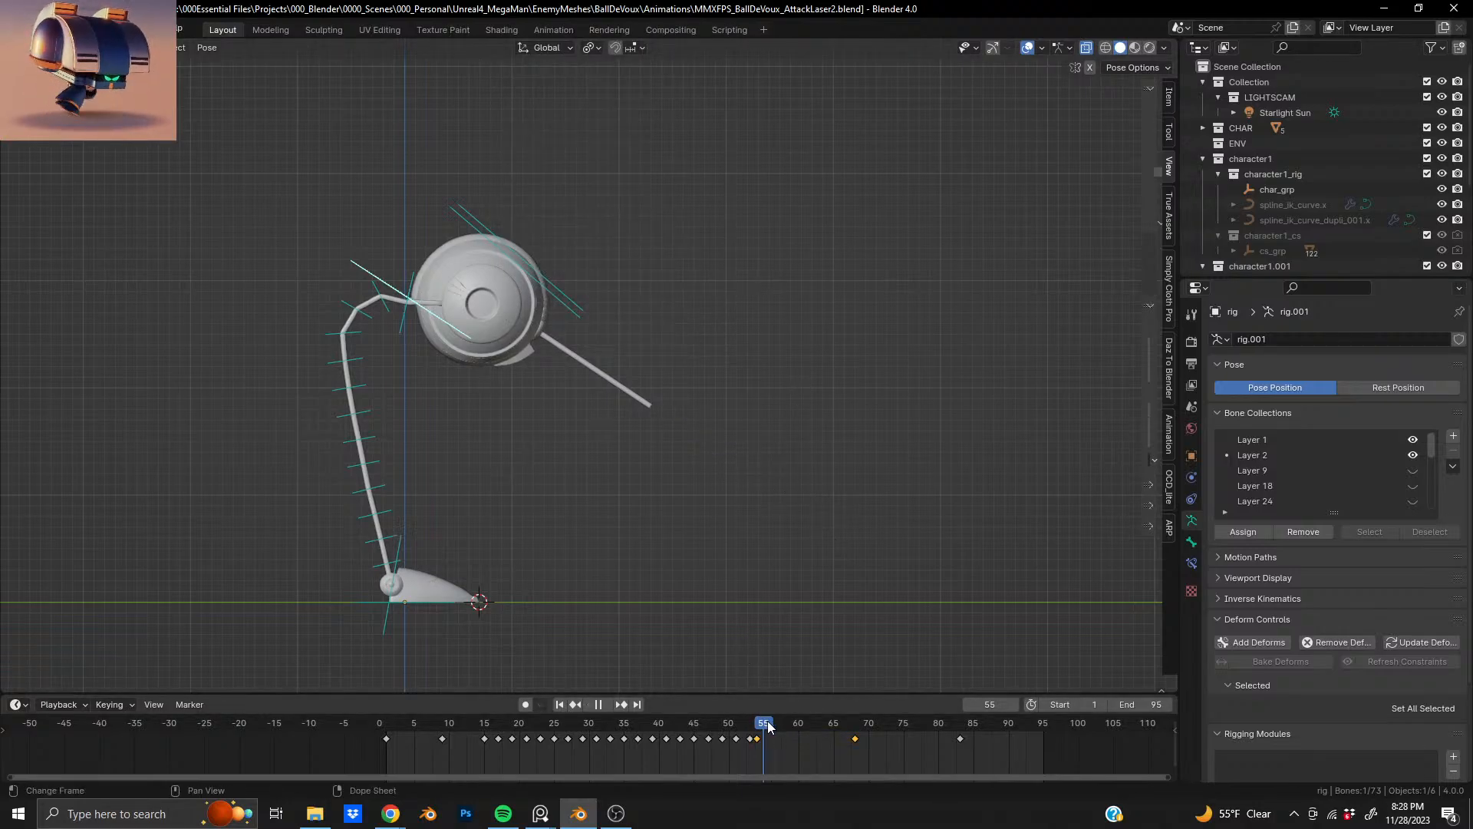
left_click_drag(764, 720, 769, 721)
key("g")
right_click(862, 435)
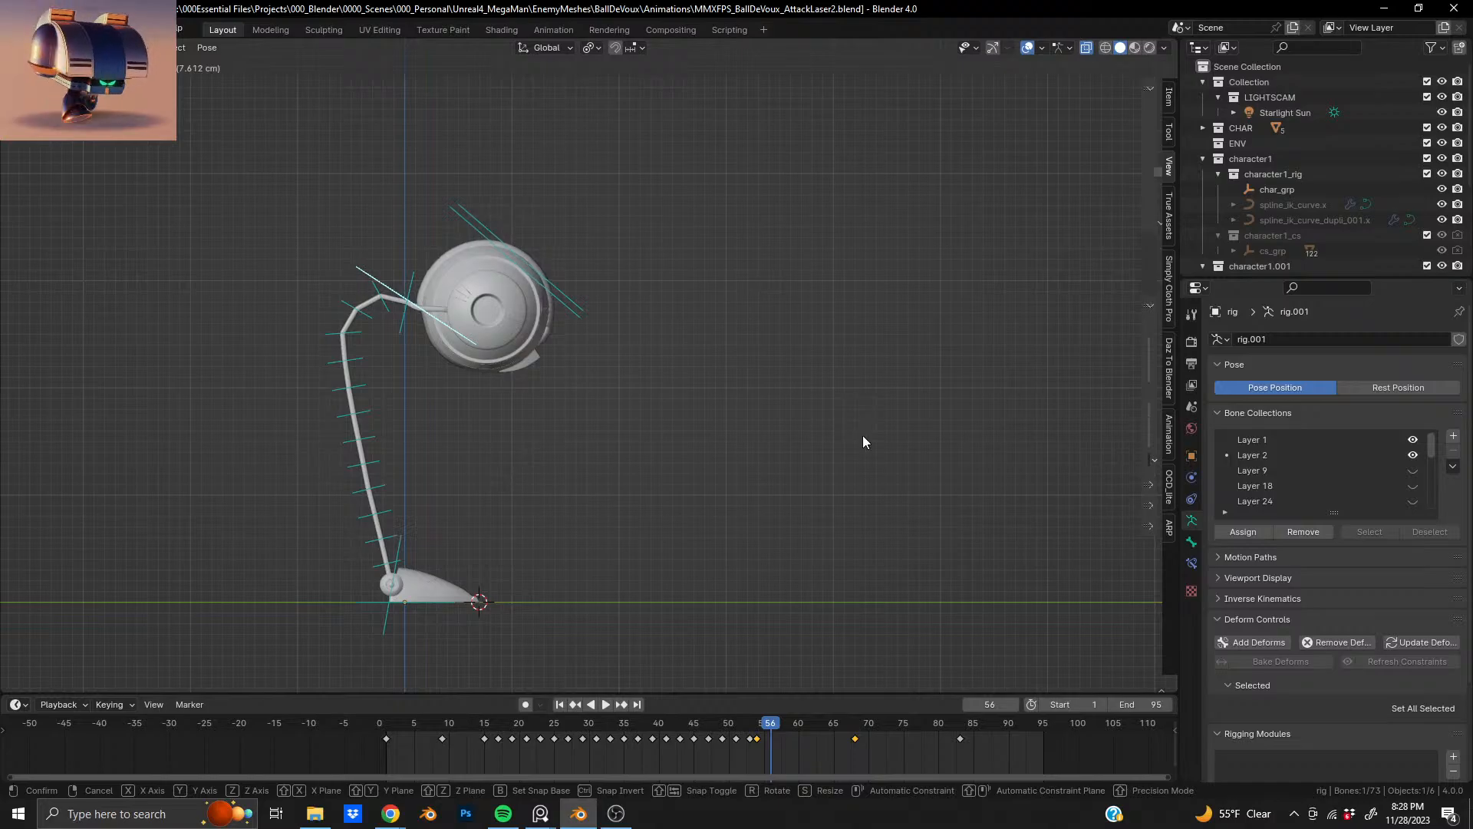
key("i")
left_click(863, 437)
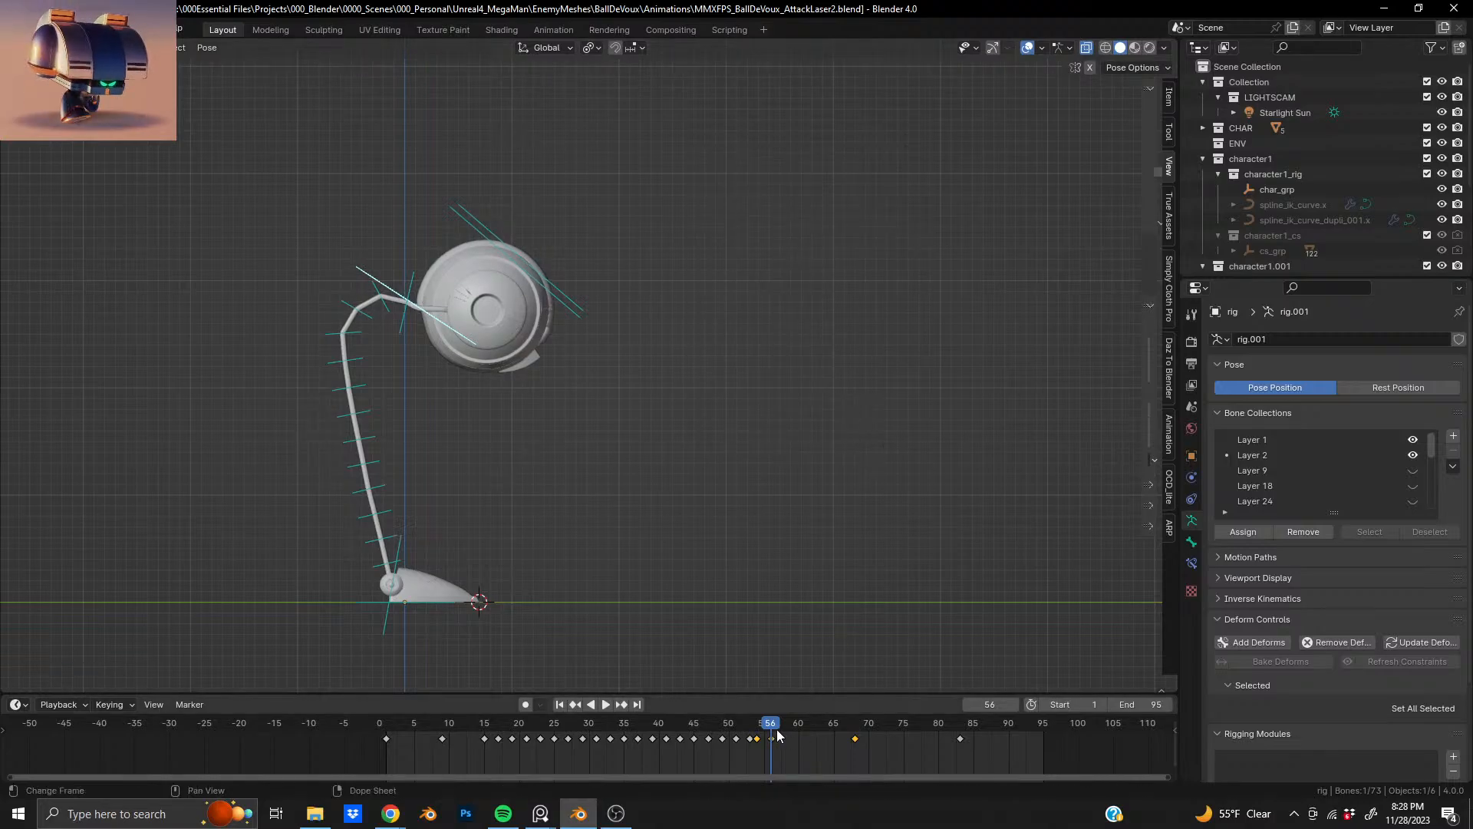
- At frame 58, move the body control back up and key it with Whole Character (Selected Bones Only)
left_click_drag(773, 726, 784, 725)
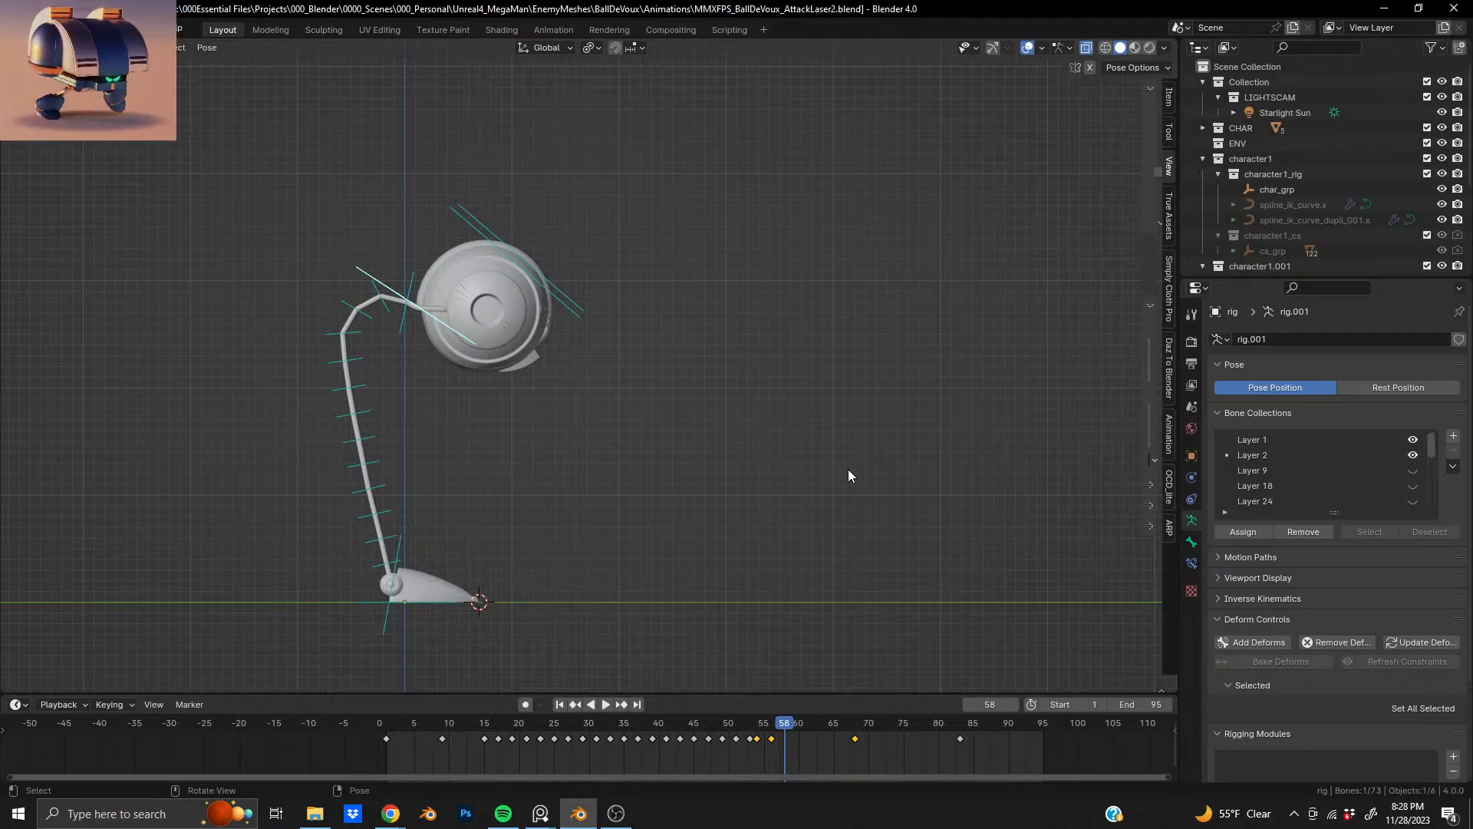
key("g")
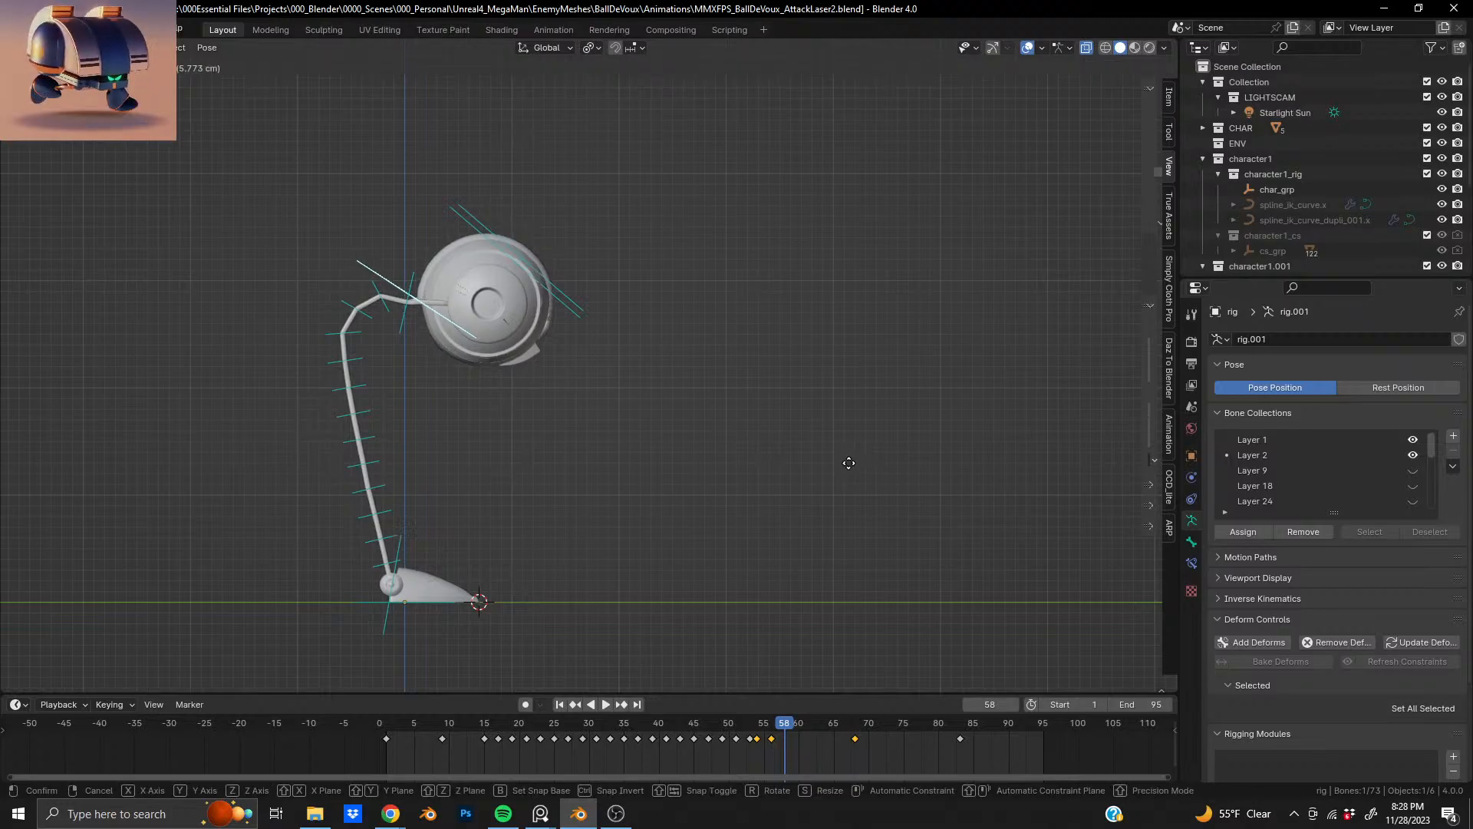
left_click(849, 468)
key("i")
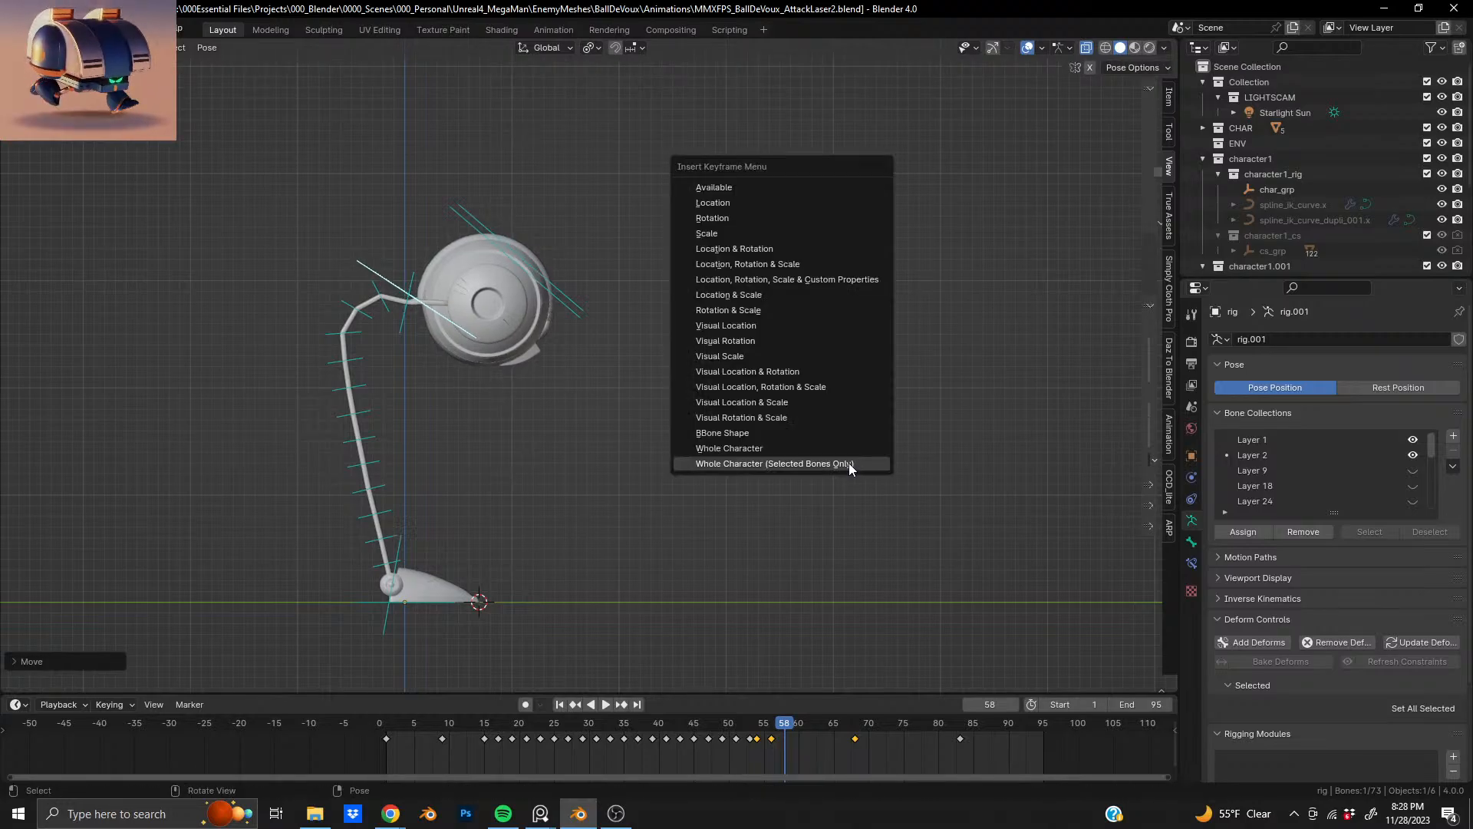
left_click(847, 464)
- At frame 60, lower the body control slightly and key it with Whole Character (Selected Bones Only)
key("space")
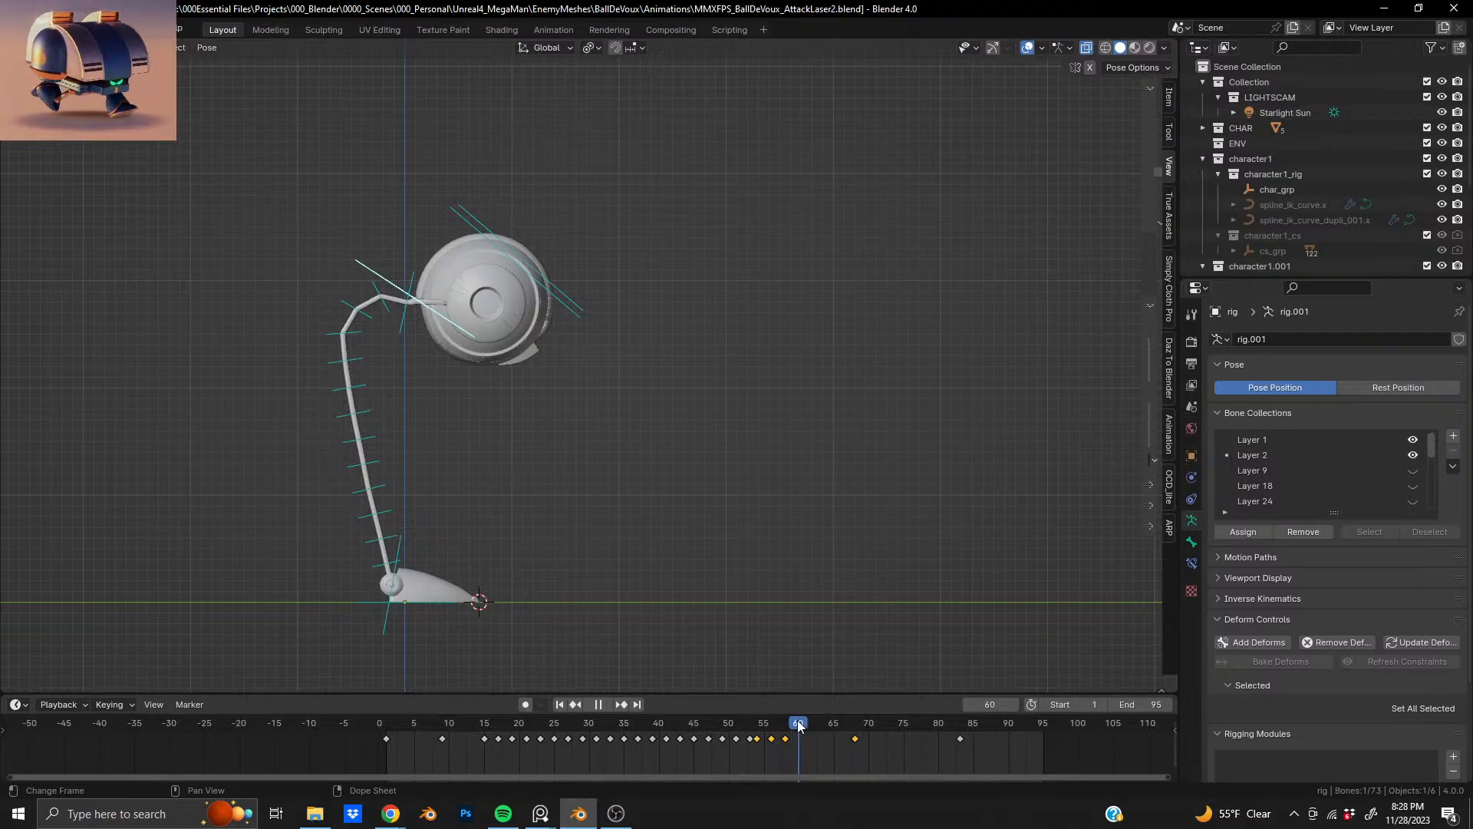
key("g")
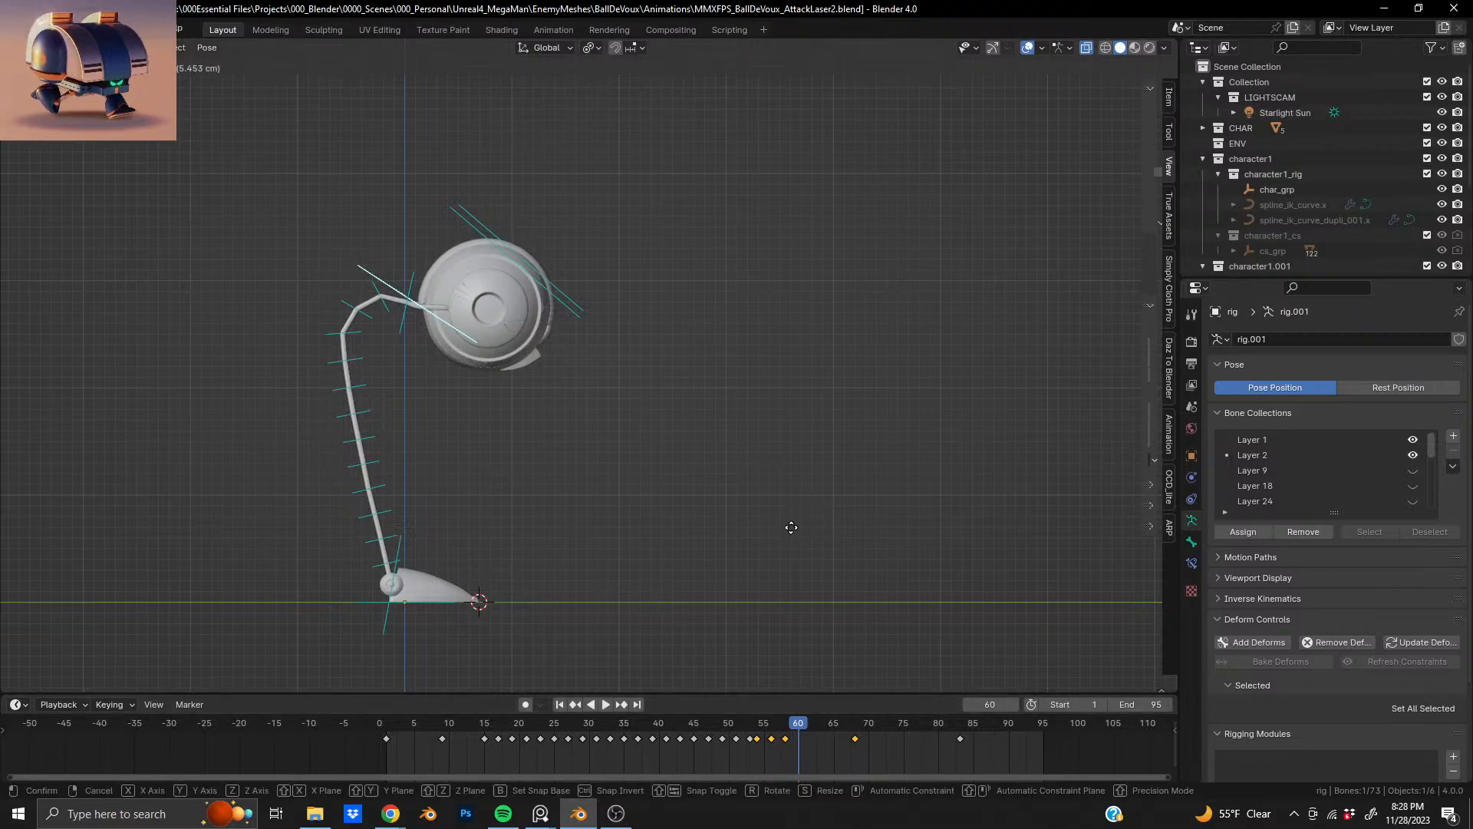
left_click(792, 529)
key("i")
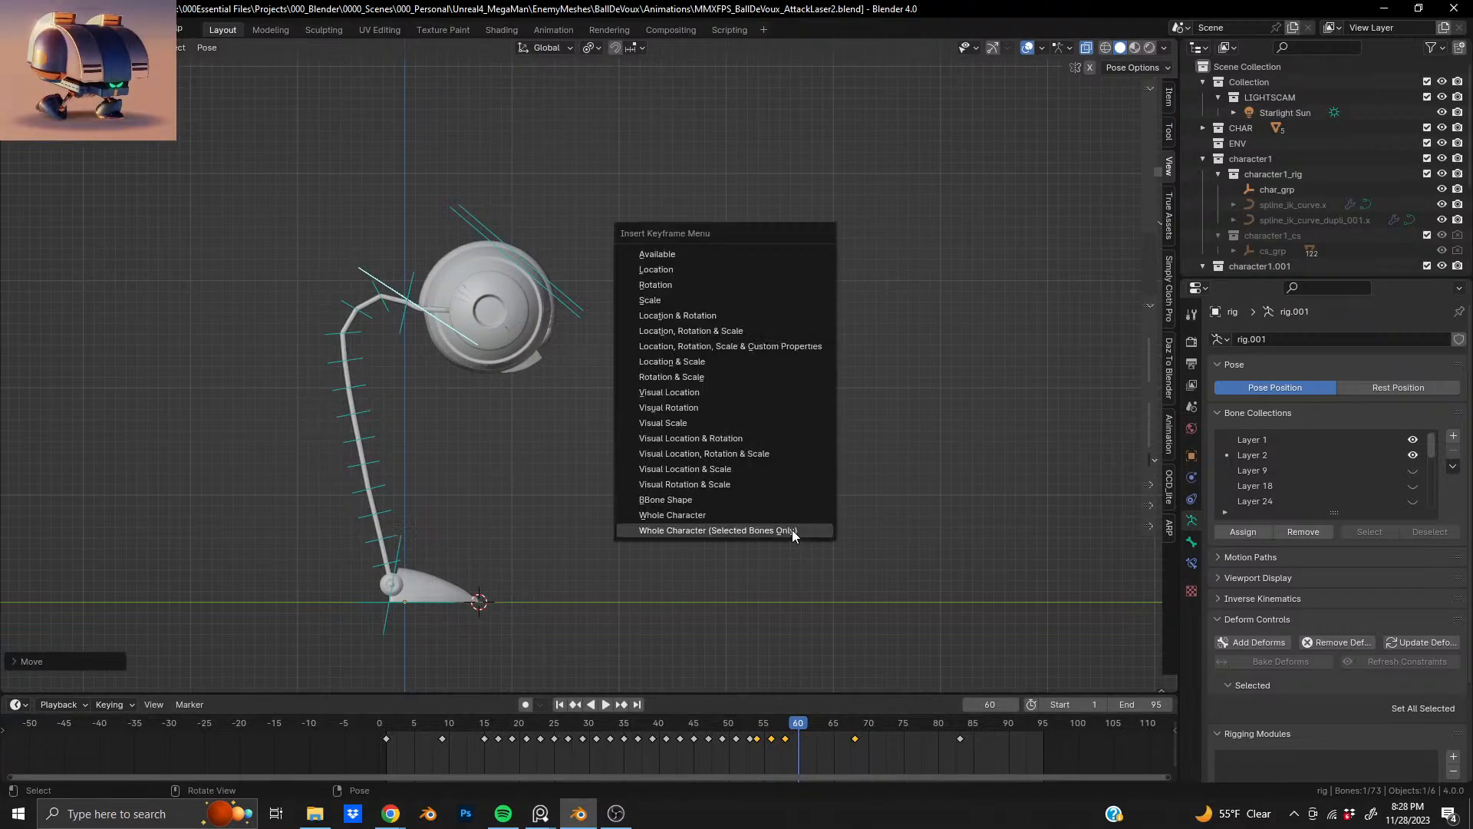
left_click(791, 530)
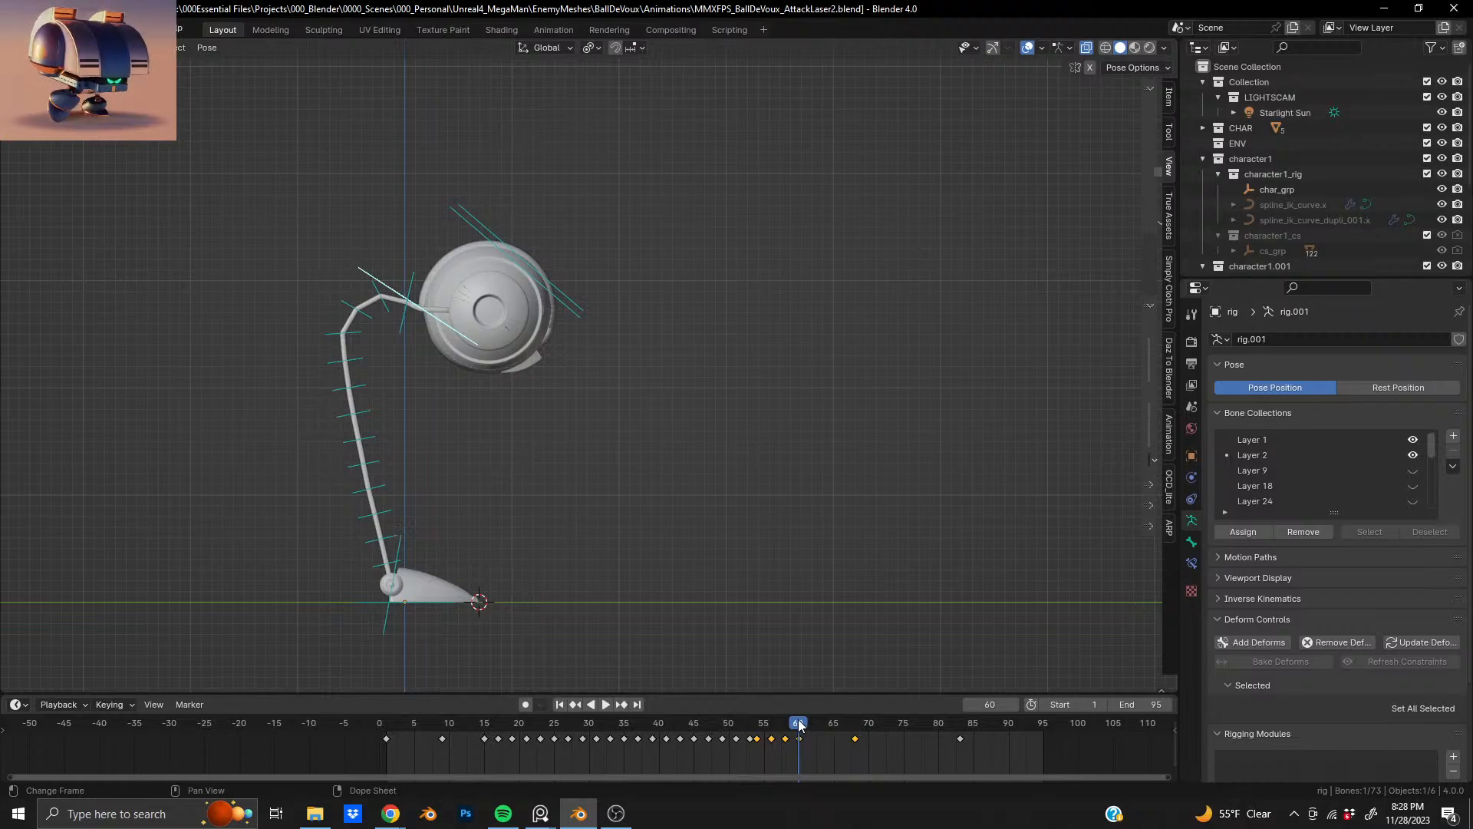
- At frame 62, shift the body control slightly up and back and key it with Whole Character (Selected Bones Only)
key("space")
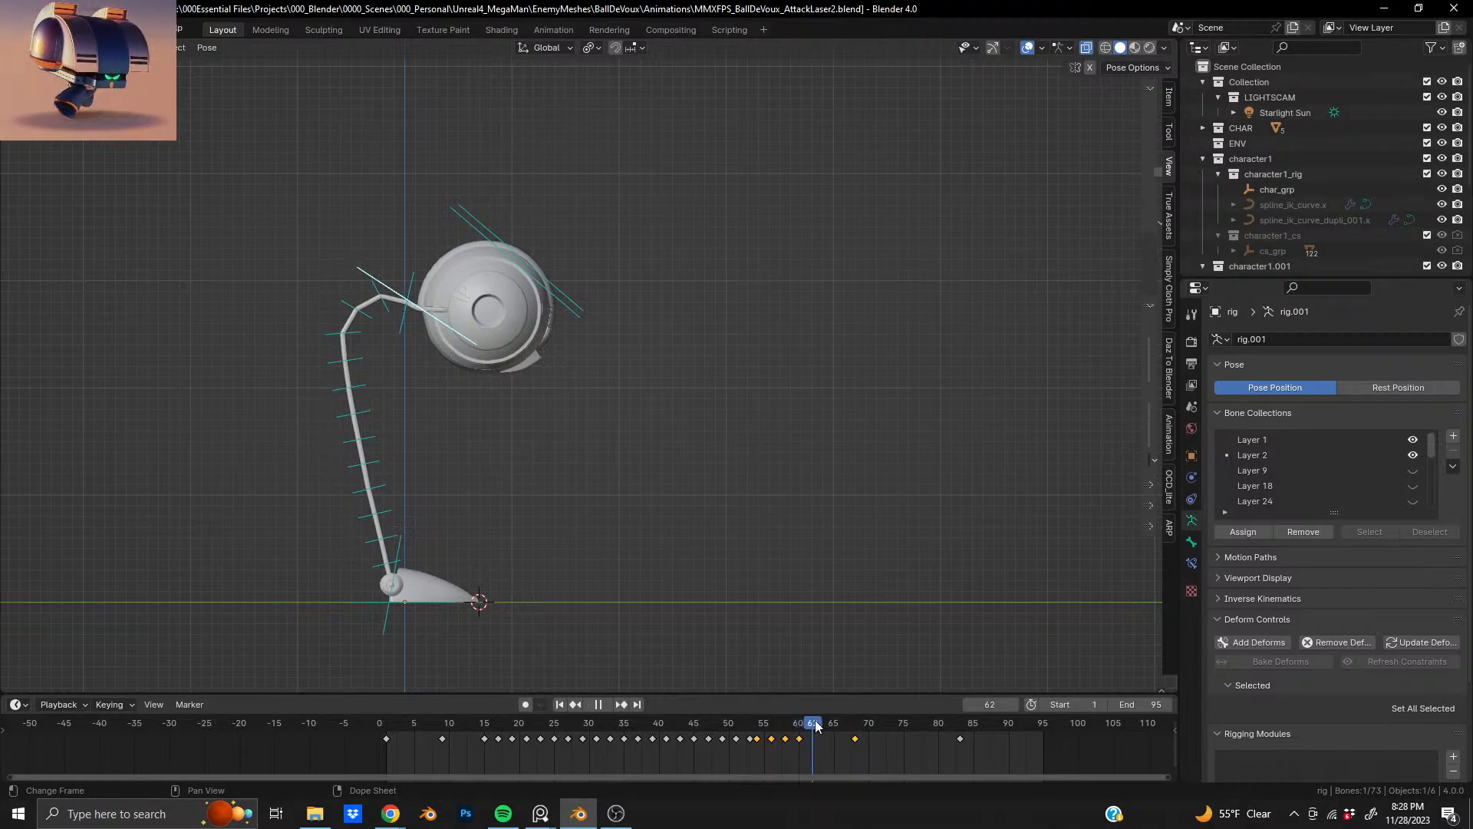
key("g")
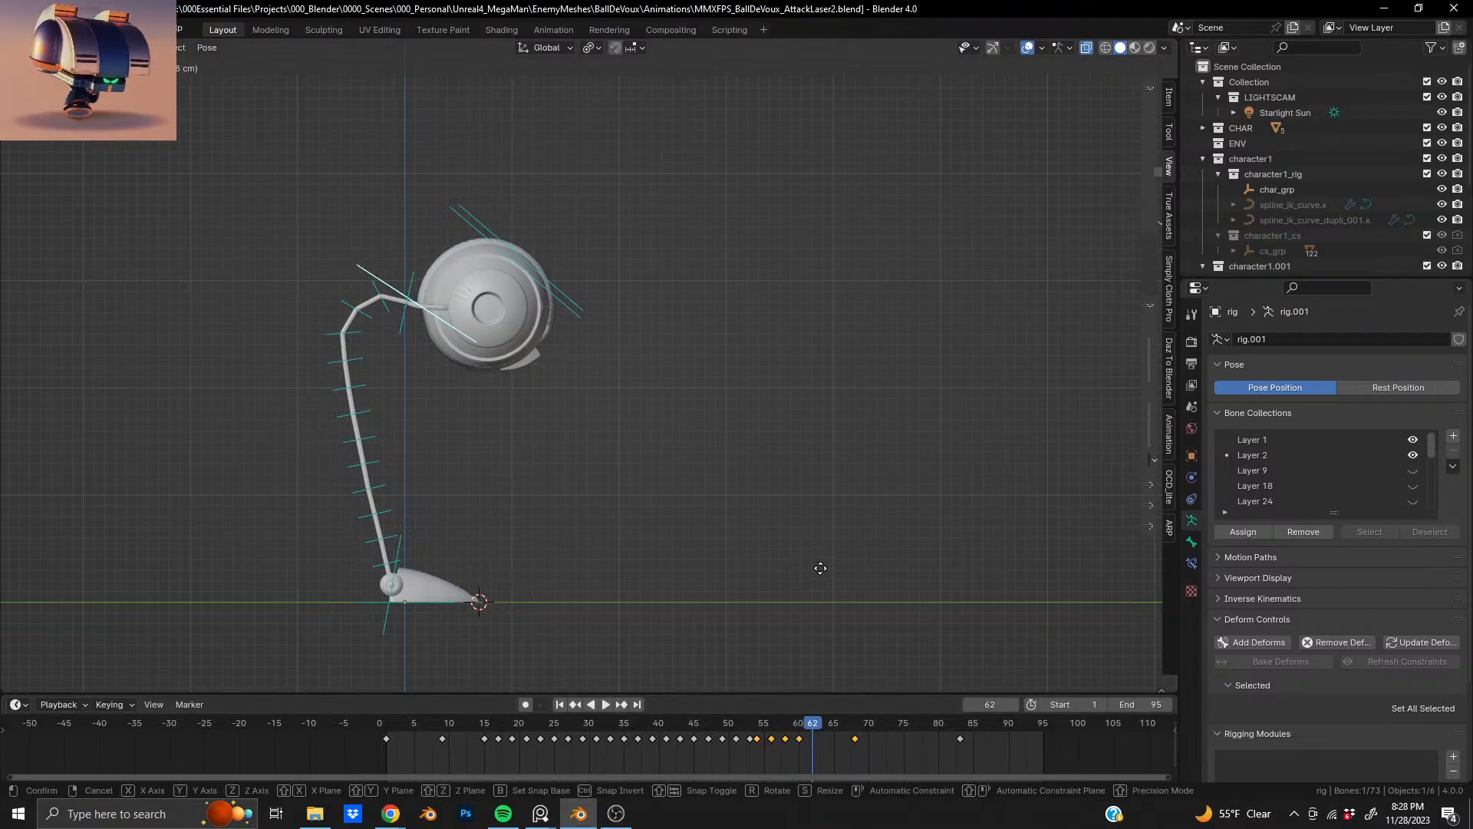
left_click(817, 567)
key("k")
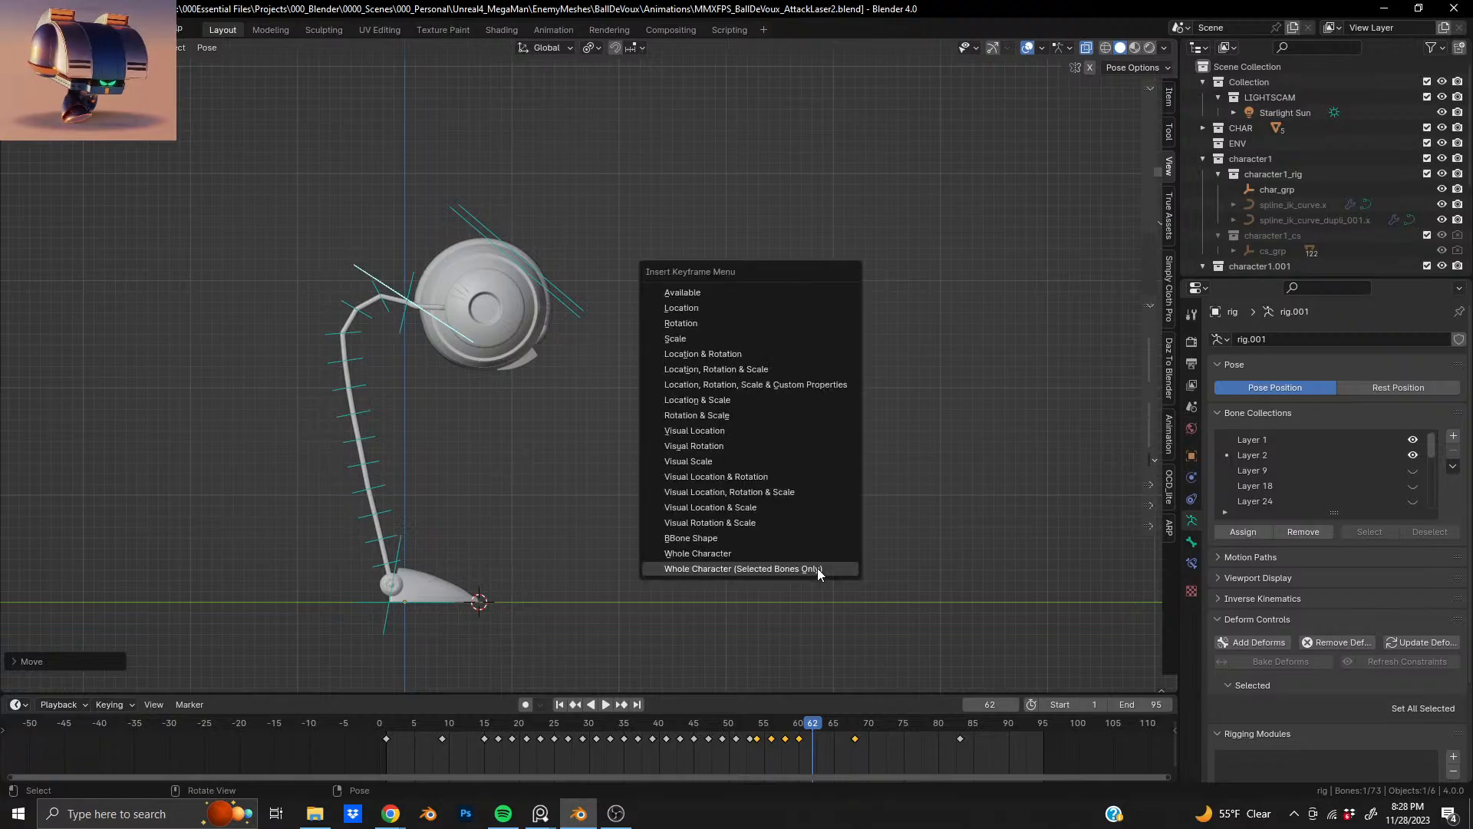
left_click(817, 568)
- Play the animation from frame 1 and examine the body shake and laser sweep from side and angled views
left_click_drag(813, 741, 358, 744)
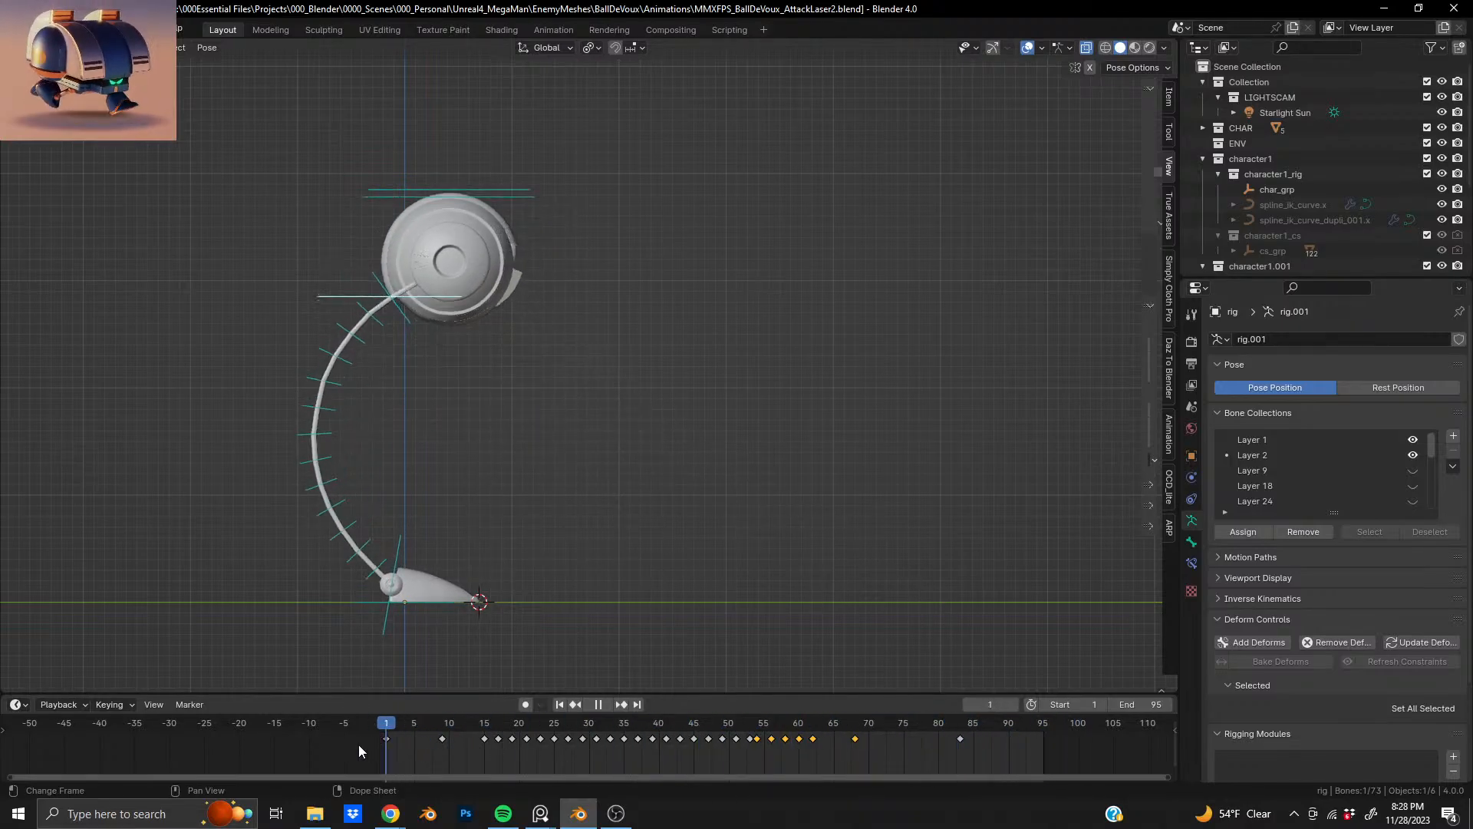
key("space")
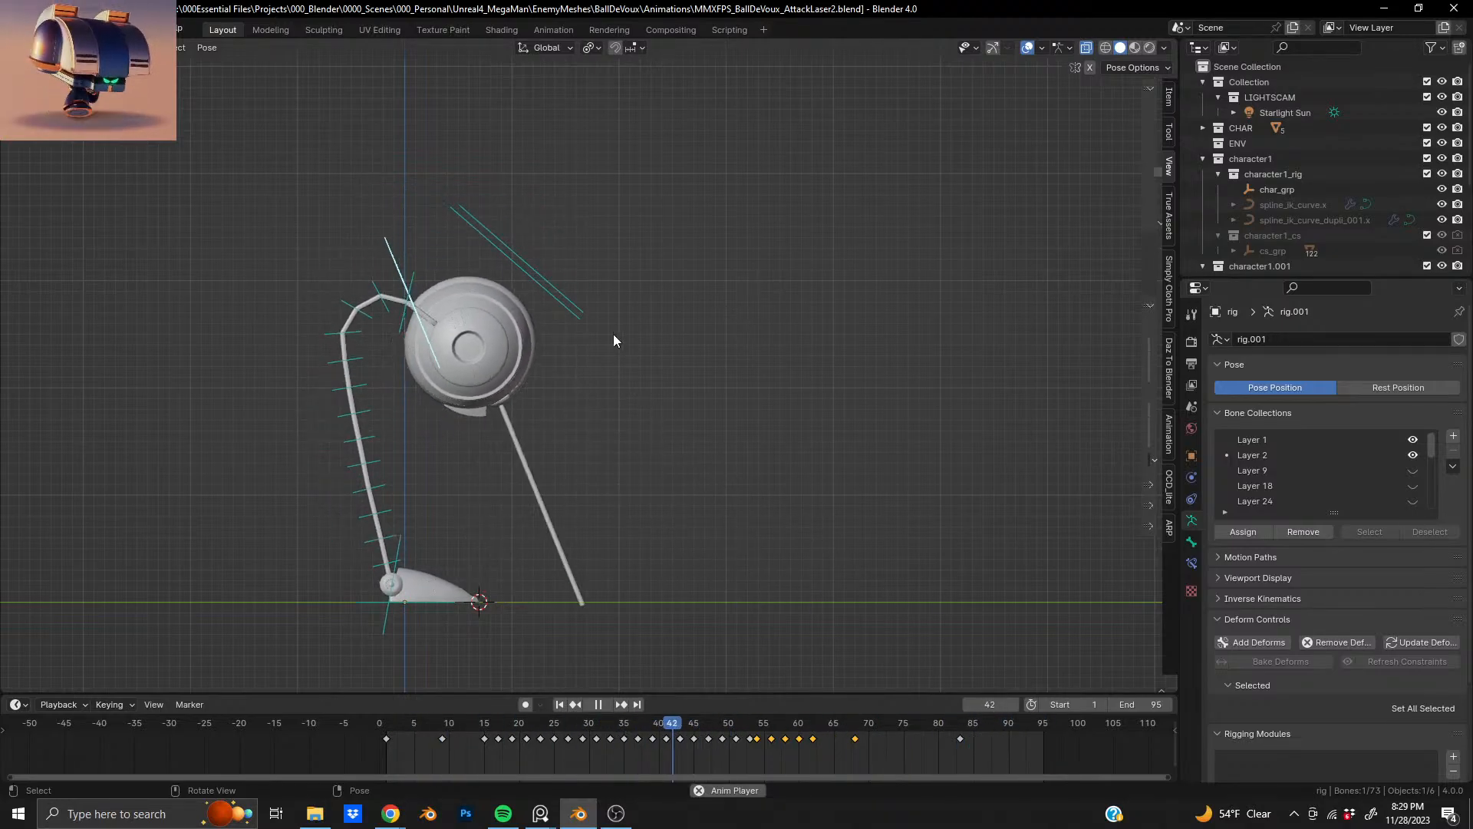
middle_click_drag(615, 326, 504, 296)
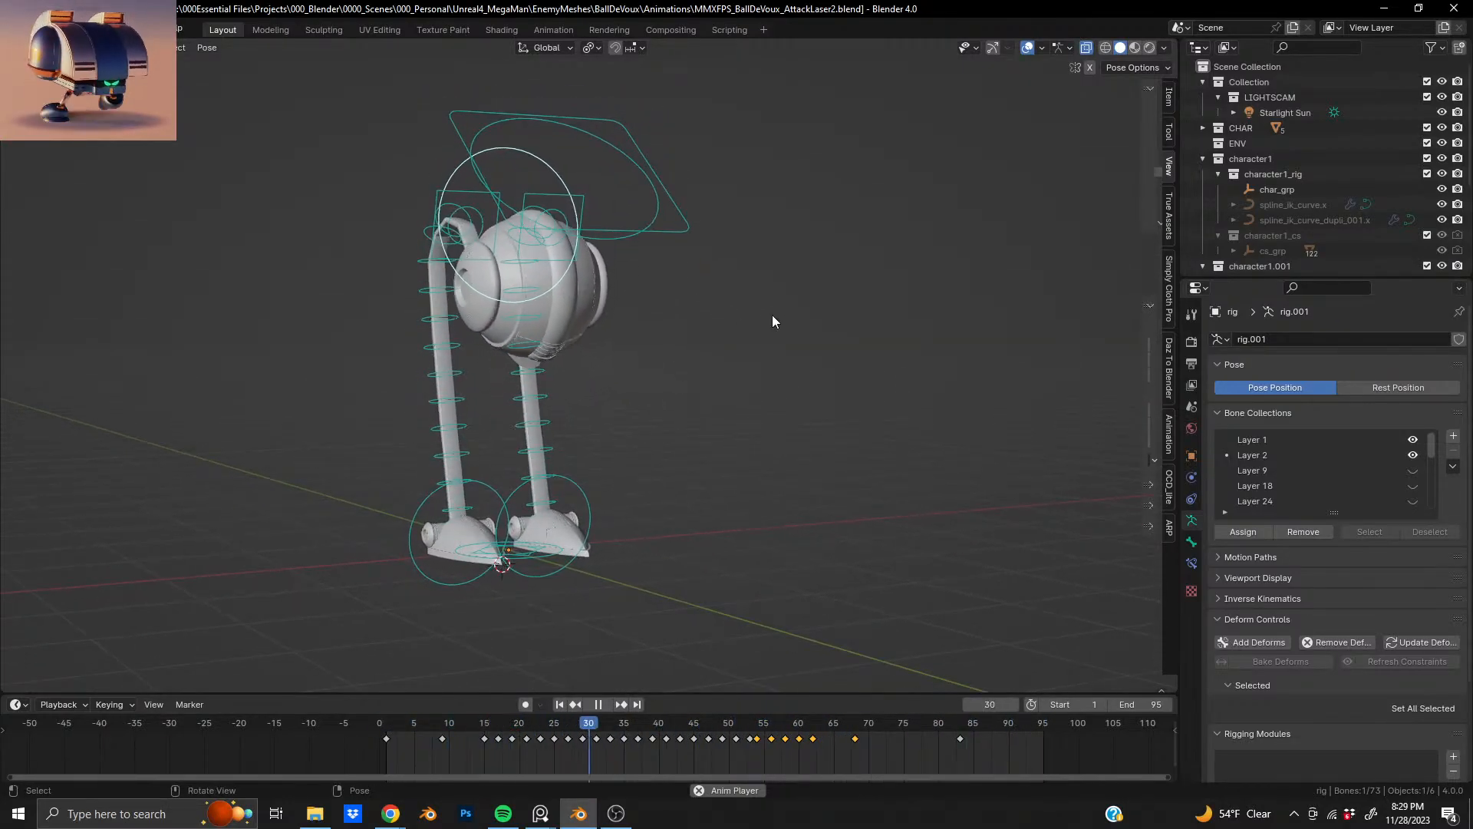
middle_click_drag(489, 272, 614, 267)
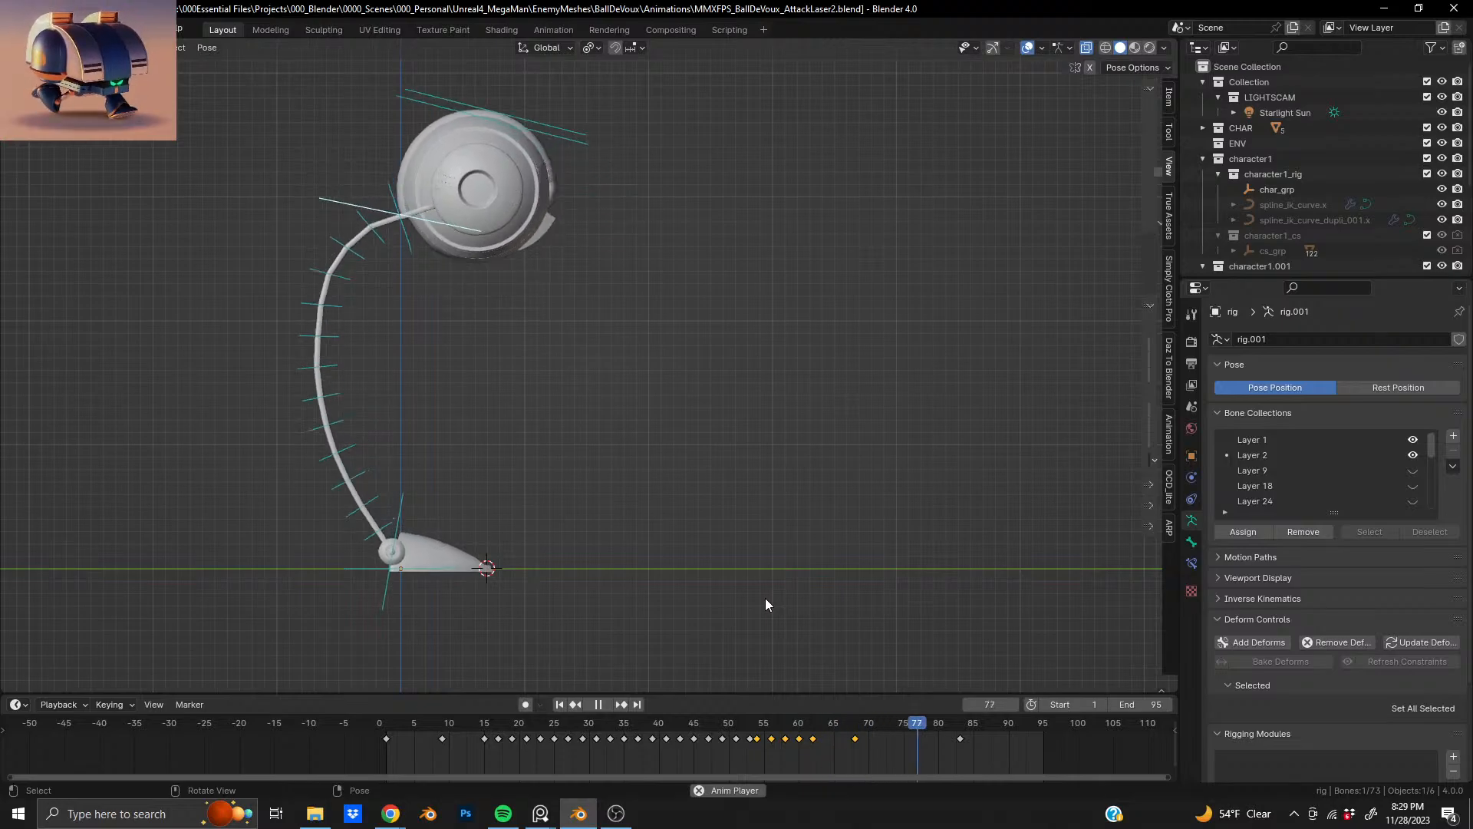
key("space")
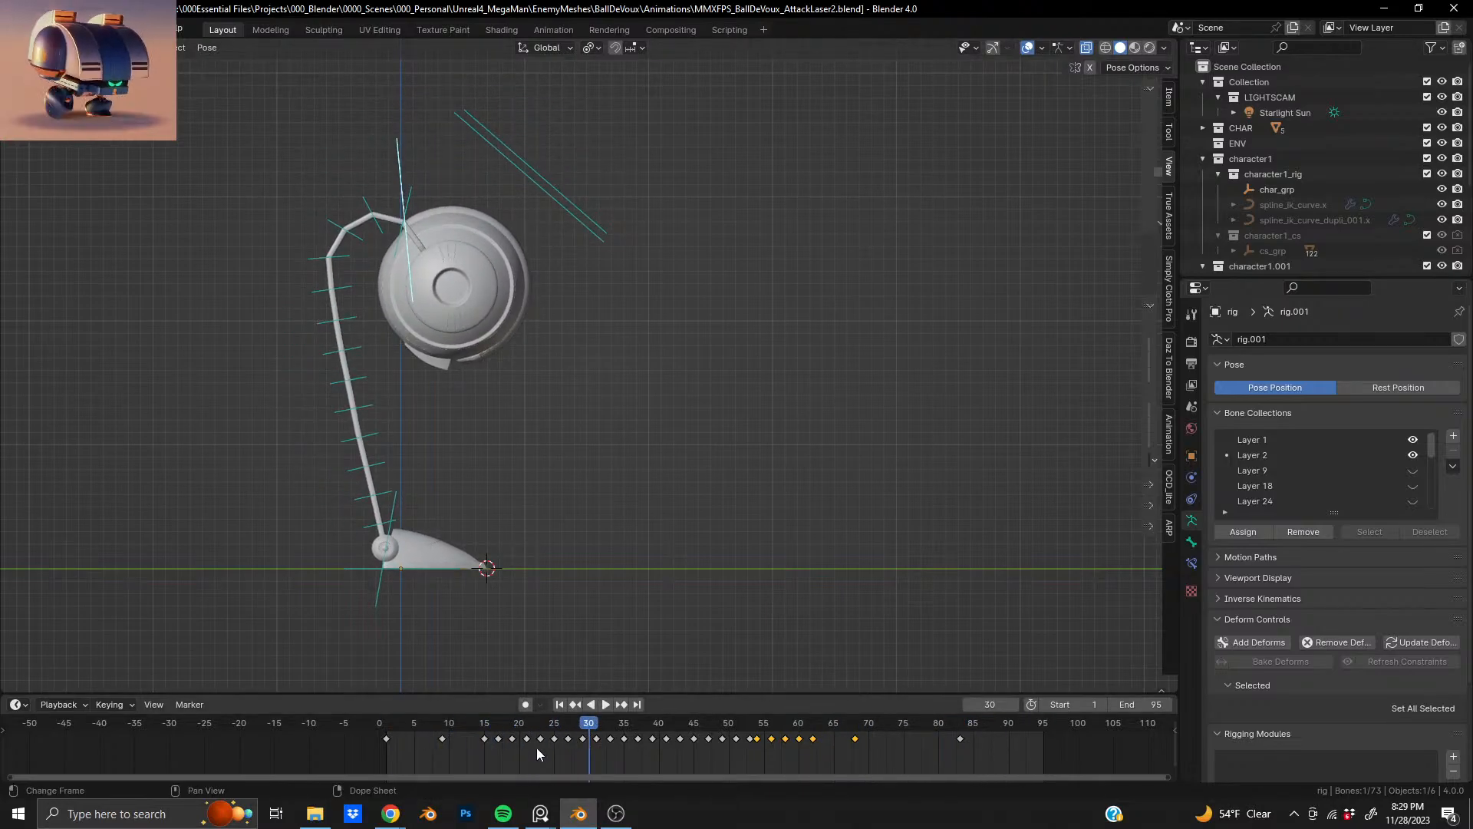
left_click_drag(581, 731, 750, 732)
- Scale the body control's keyframes from frames 37 to 53 about frame 37 so they span frames 37 to 45
left_click(757, 725)
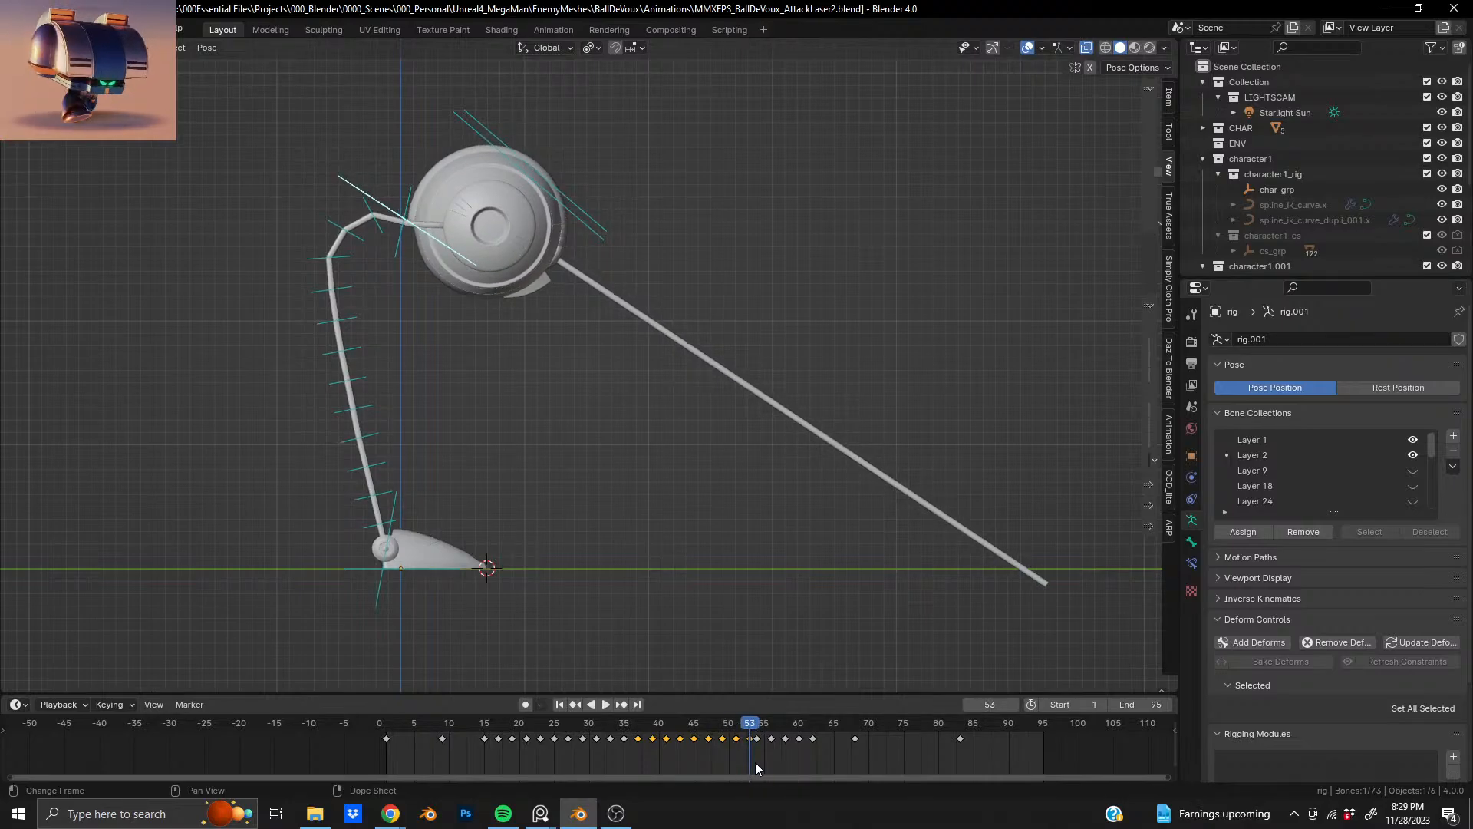
left_click(636, 726)
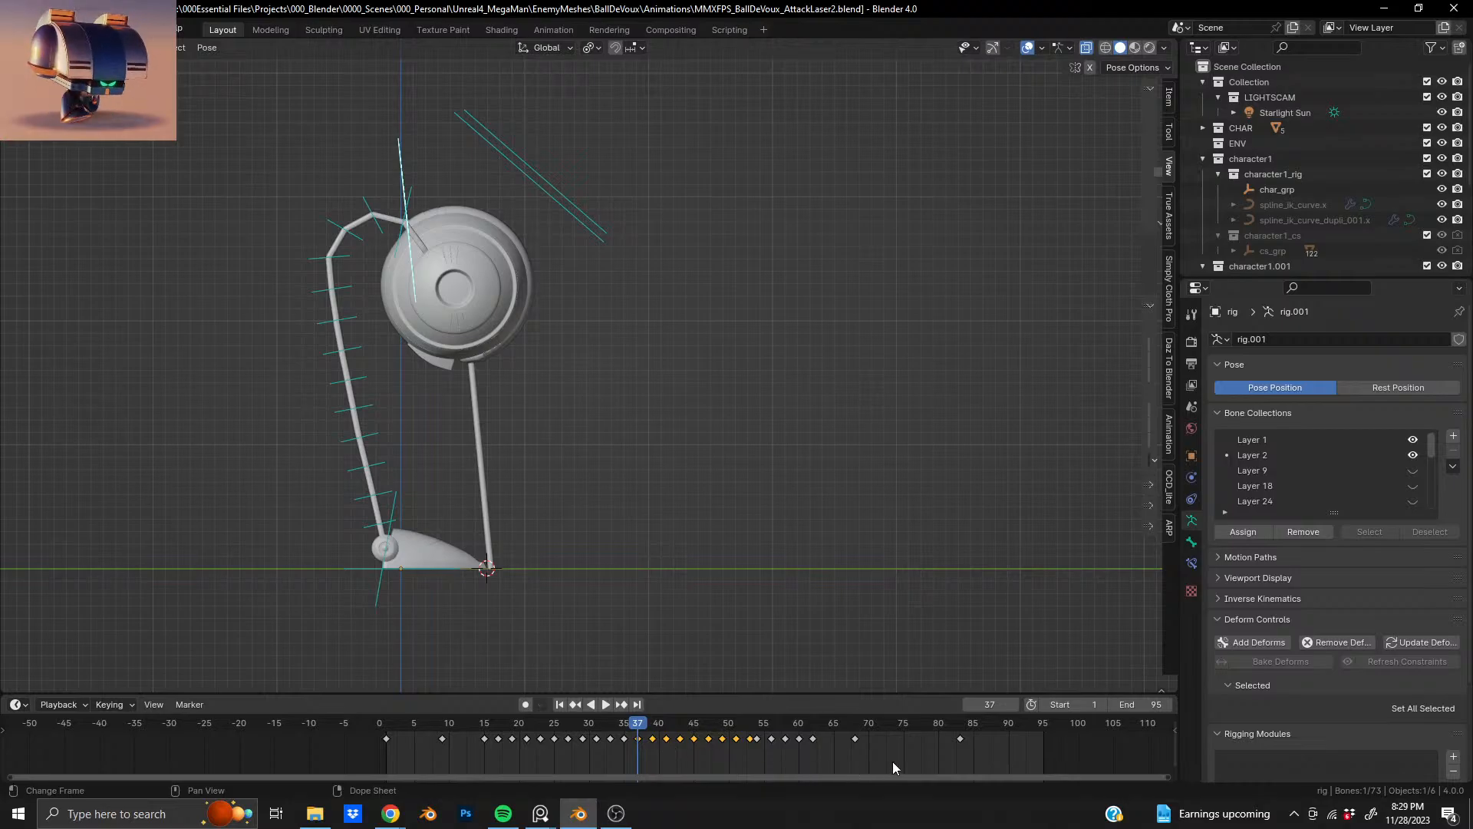
key("s")
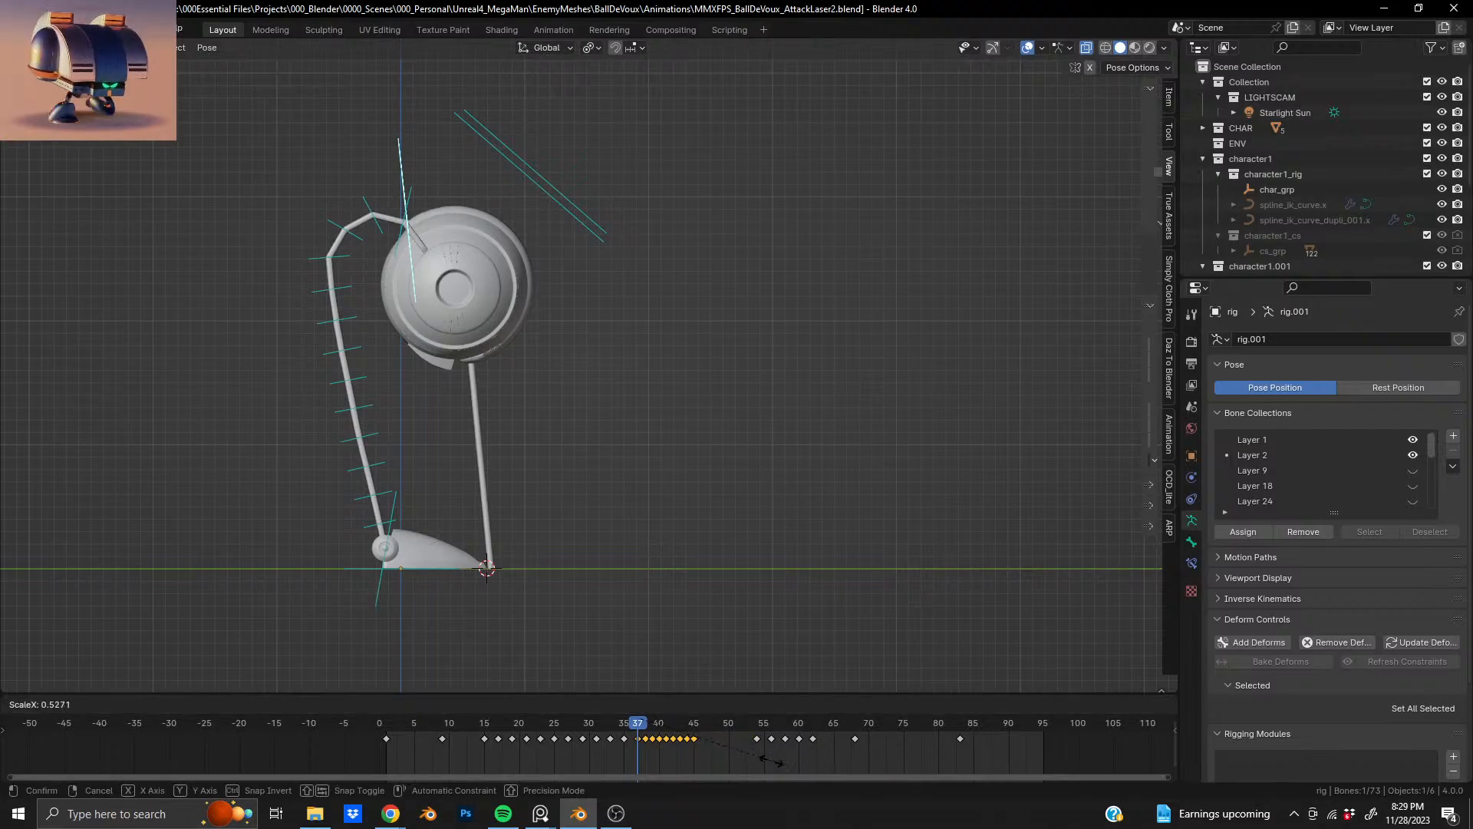
left_click(764, 766)
- Play back and scrub the animation to check the timing of the compressed body sweep
key("space")
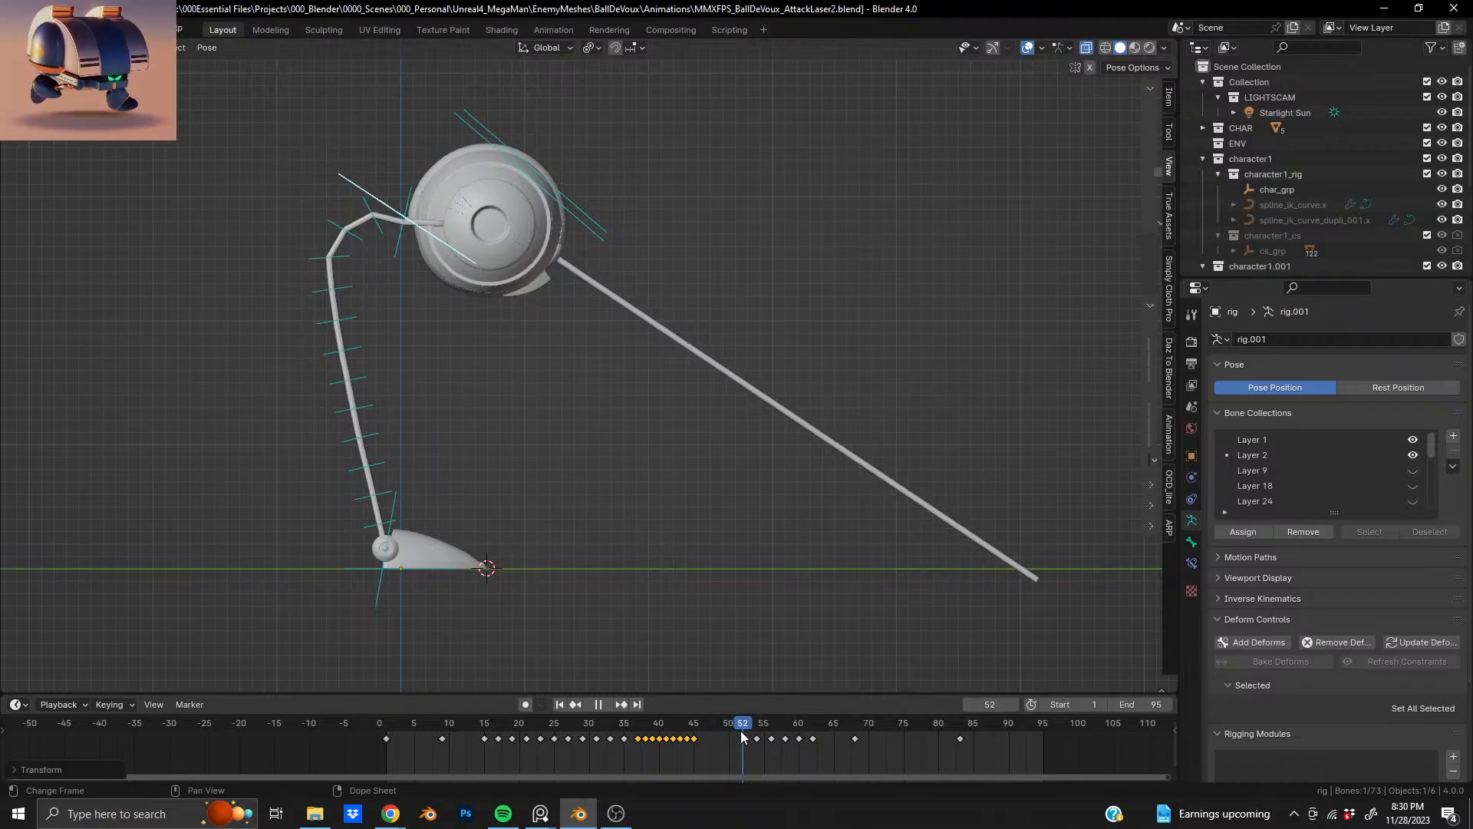
left_click_drag(739, 730, 421, 748)
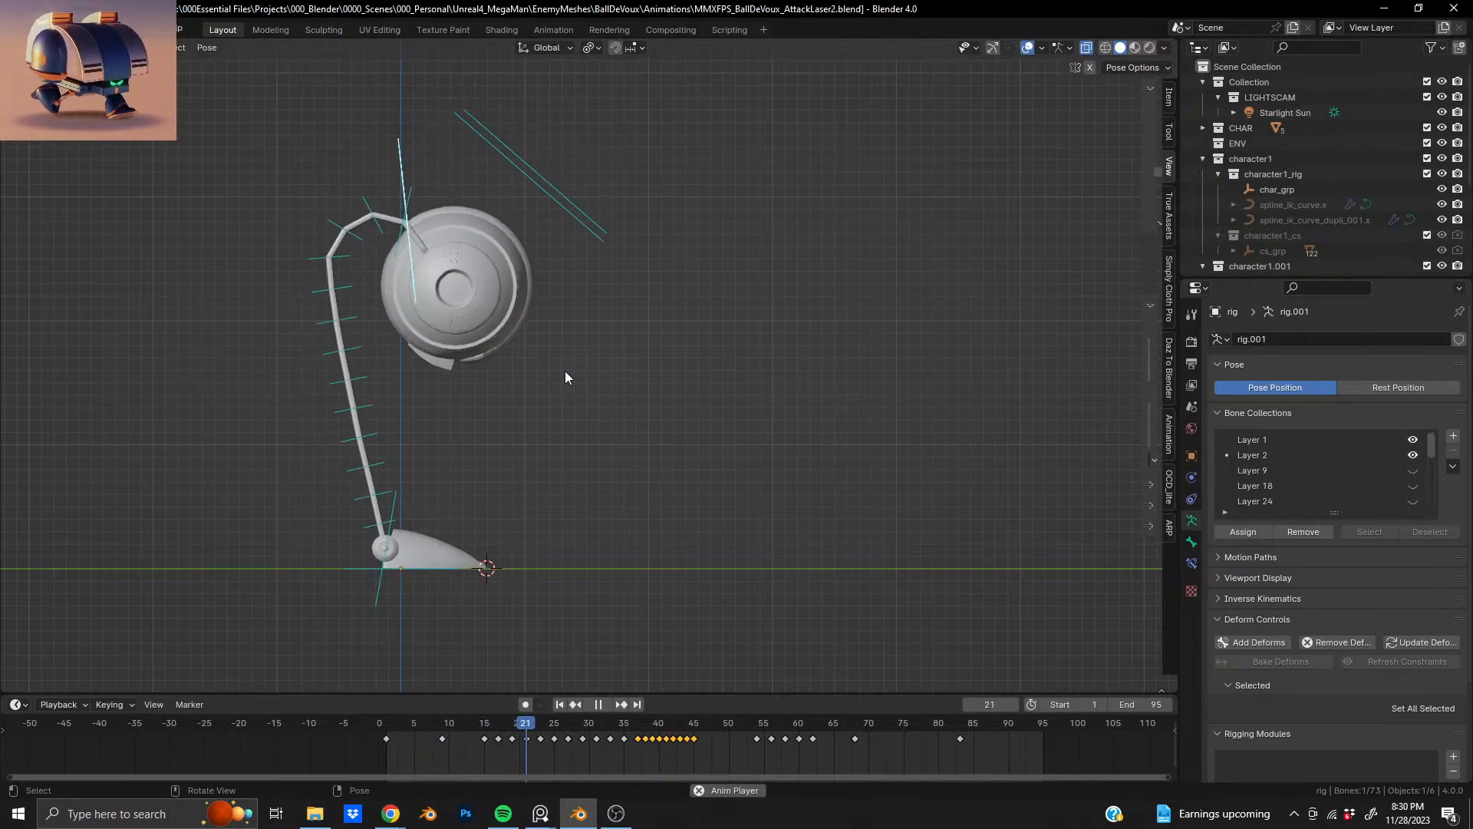
key("space")
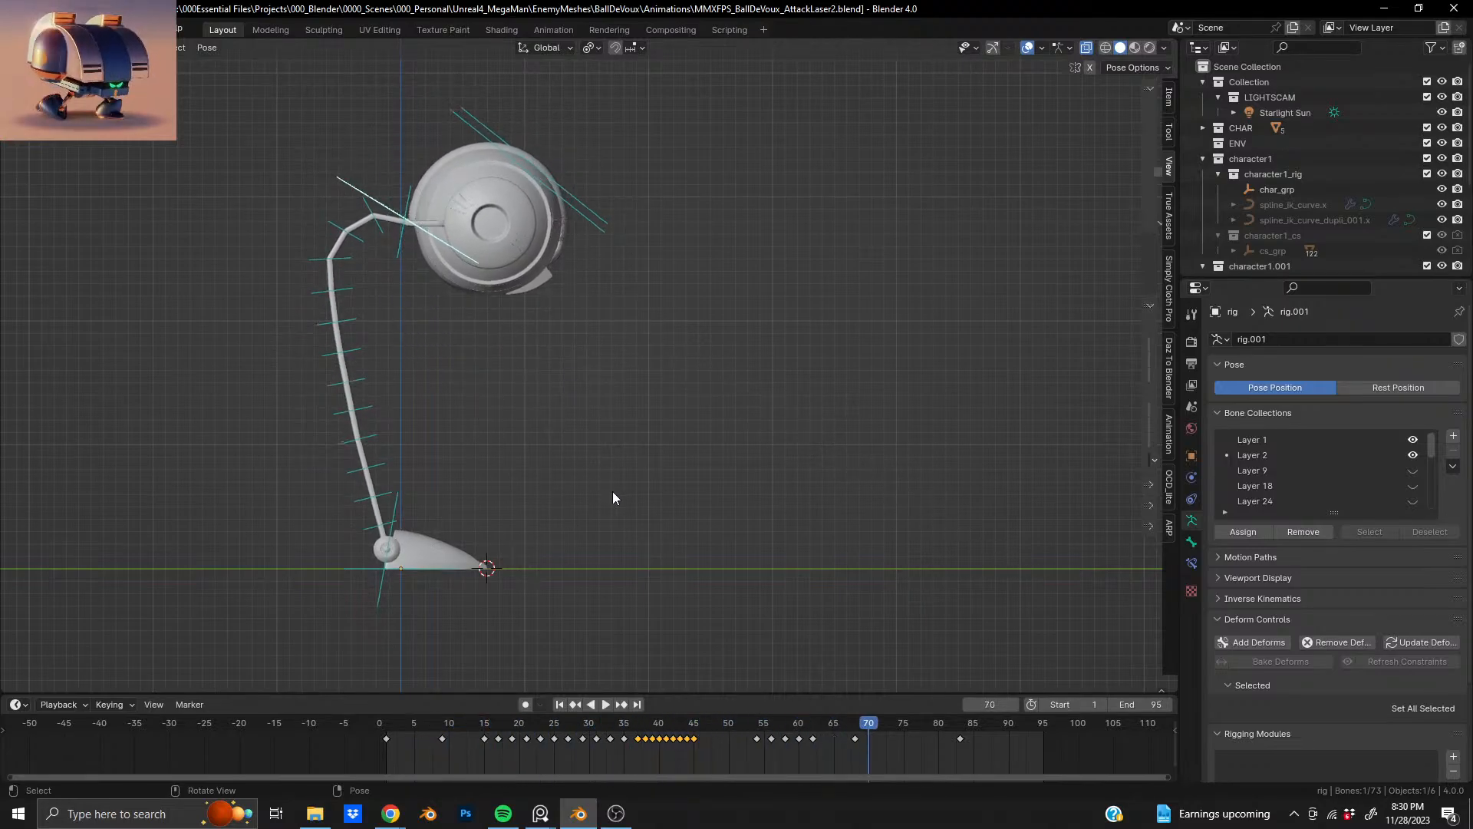
key("space")
- Shift the body control's keyframes after frame 53 eight frames earlier, so they run from frame 46 to 75
left_click_drag(696, 738, 985, 726)
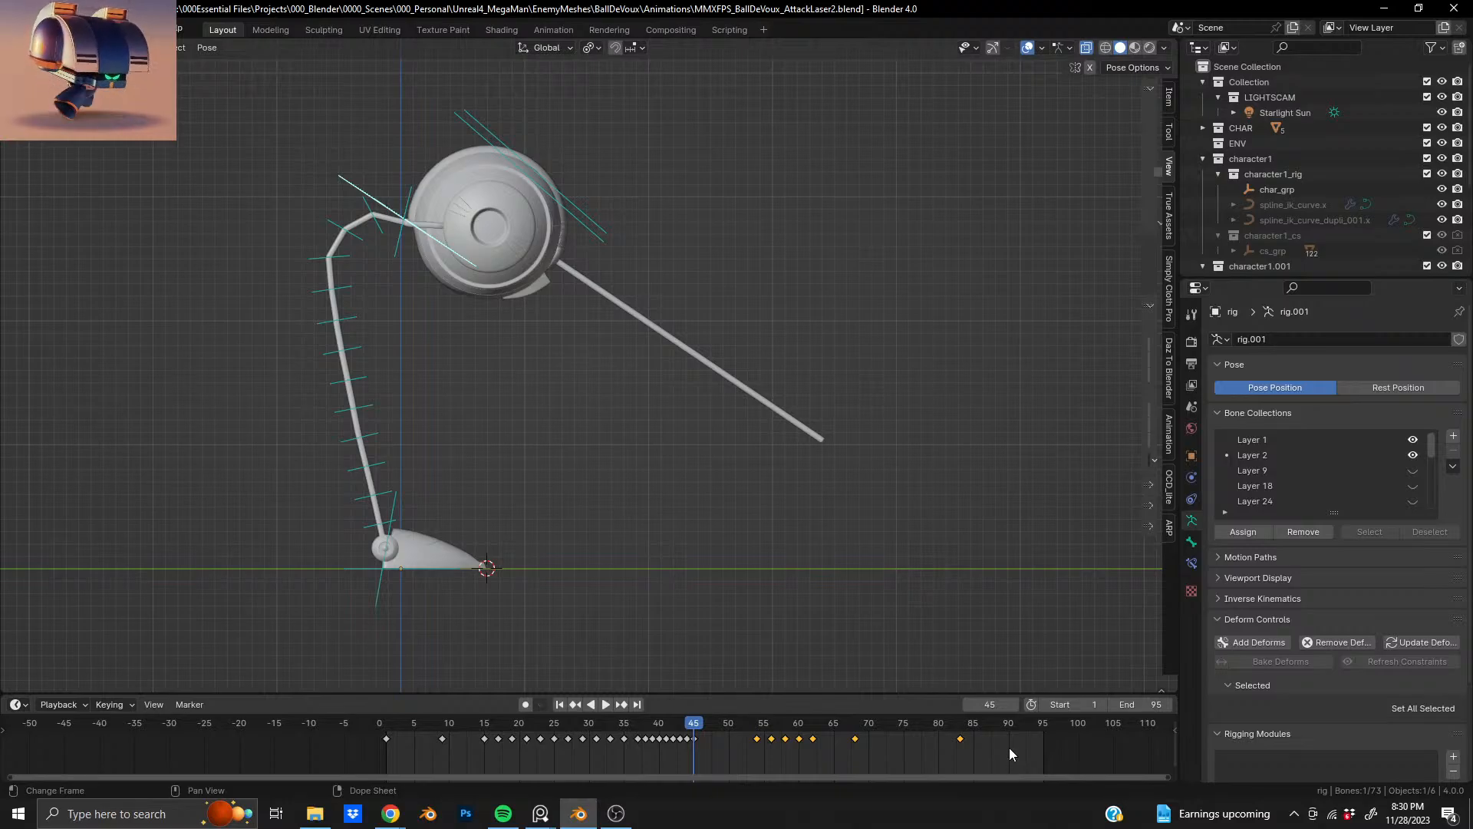
key("g")
left_click(954, 751)
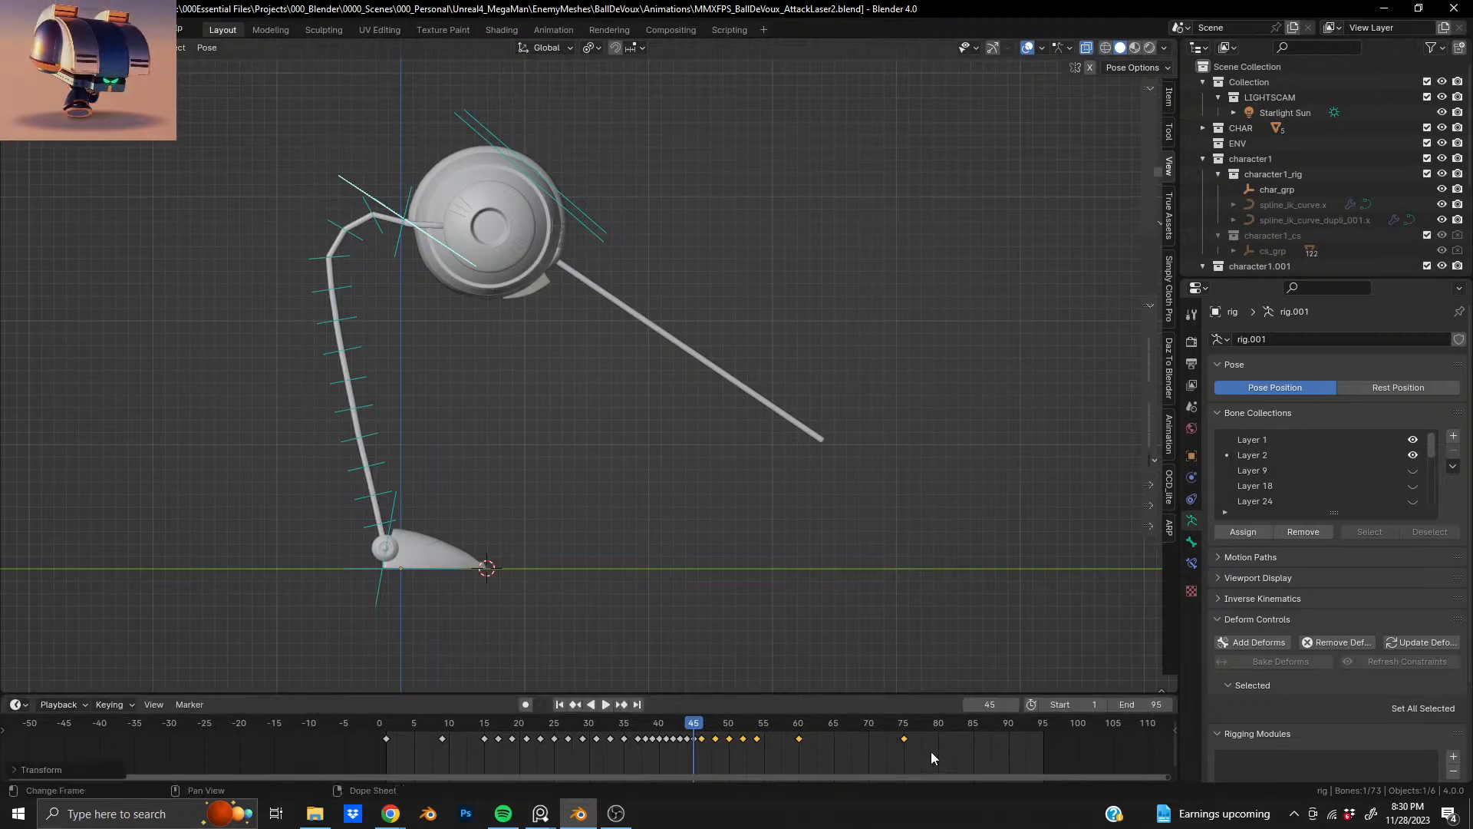
- Play back and scrub the animation from the start to review the timing of the sped-up sweep and return to idle
key("space")
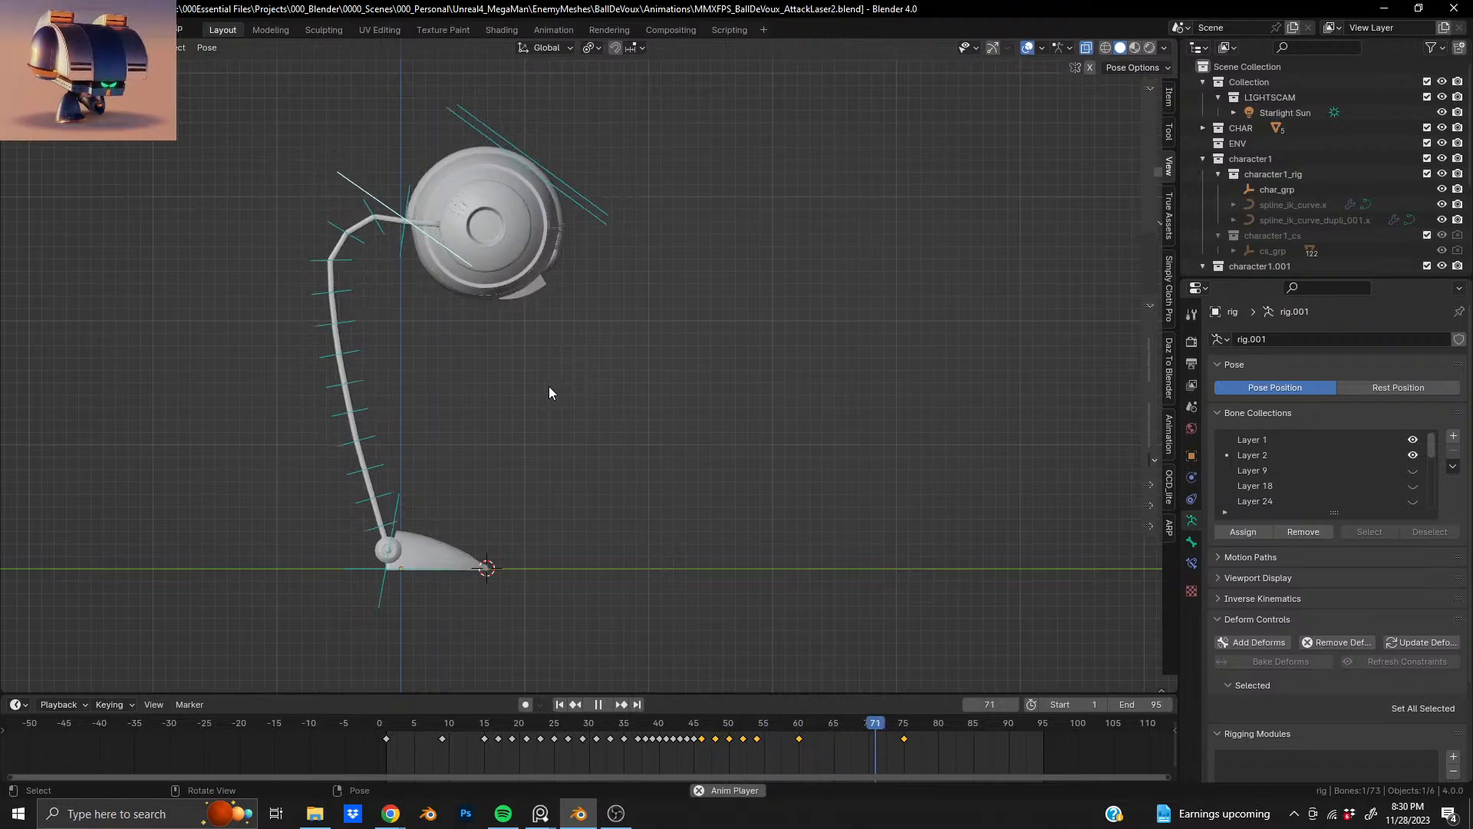
key("space")
left_click_drag(733, 726, 292, 740)
key("space")
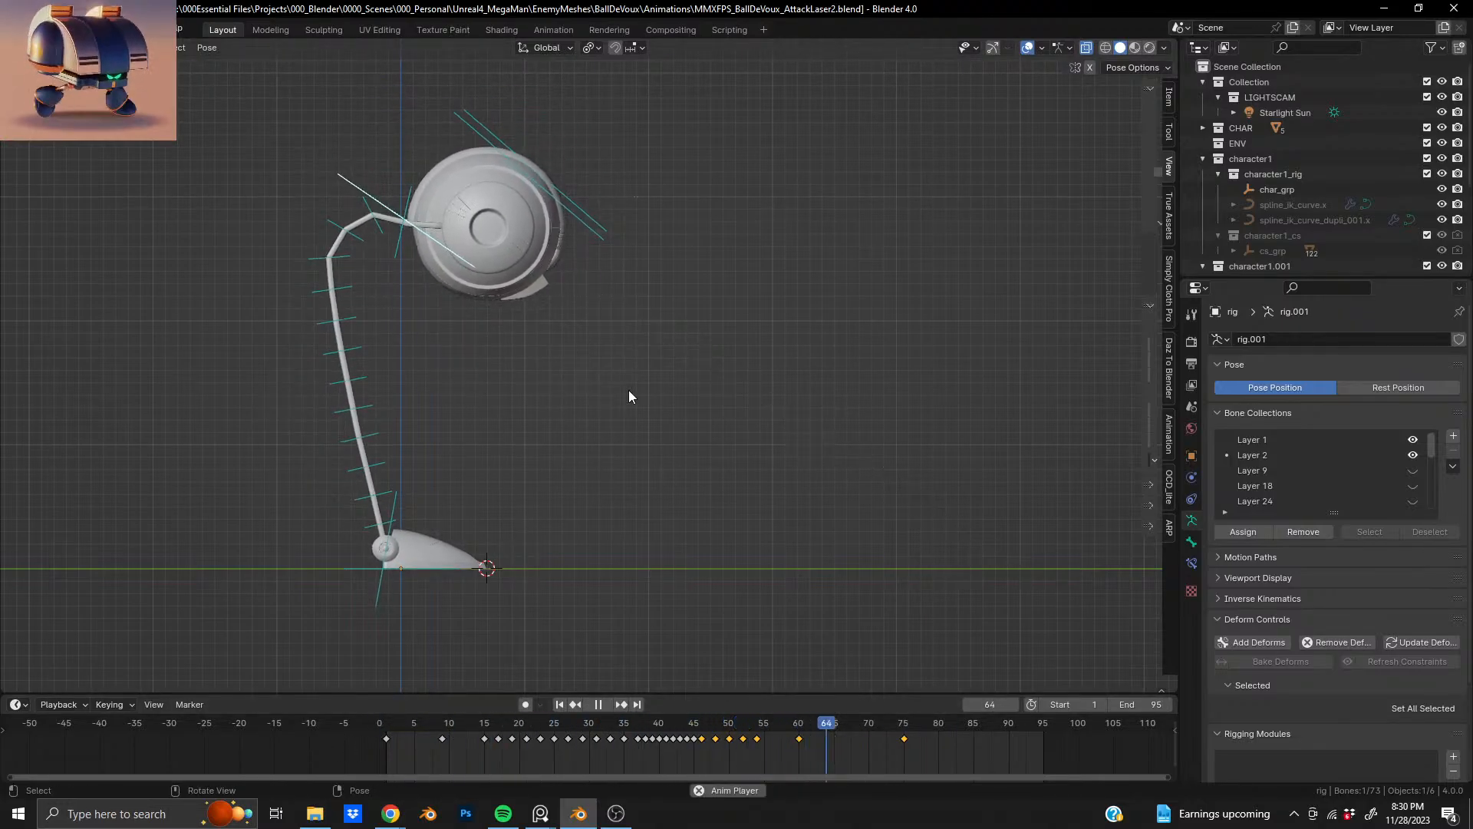
key("space")
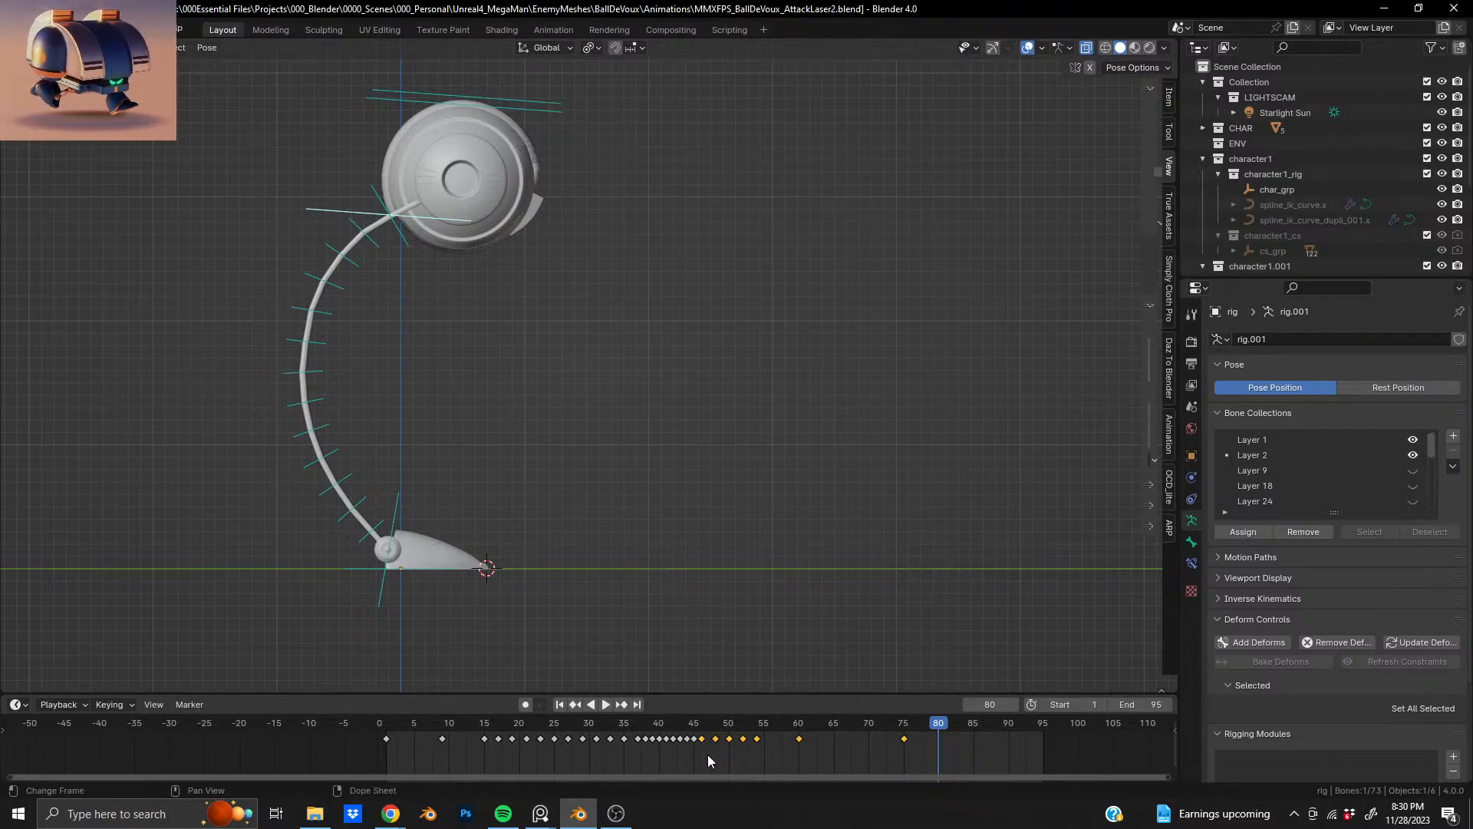
left_click(378, 722)
key("space")
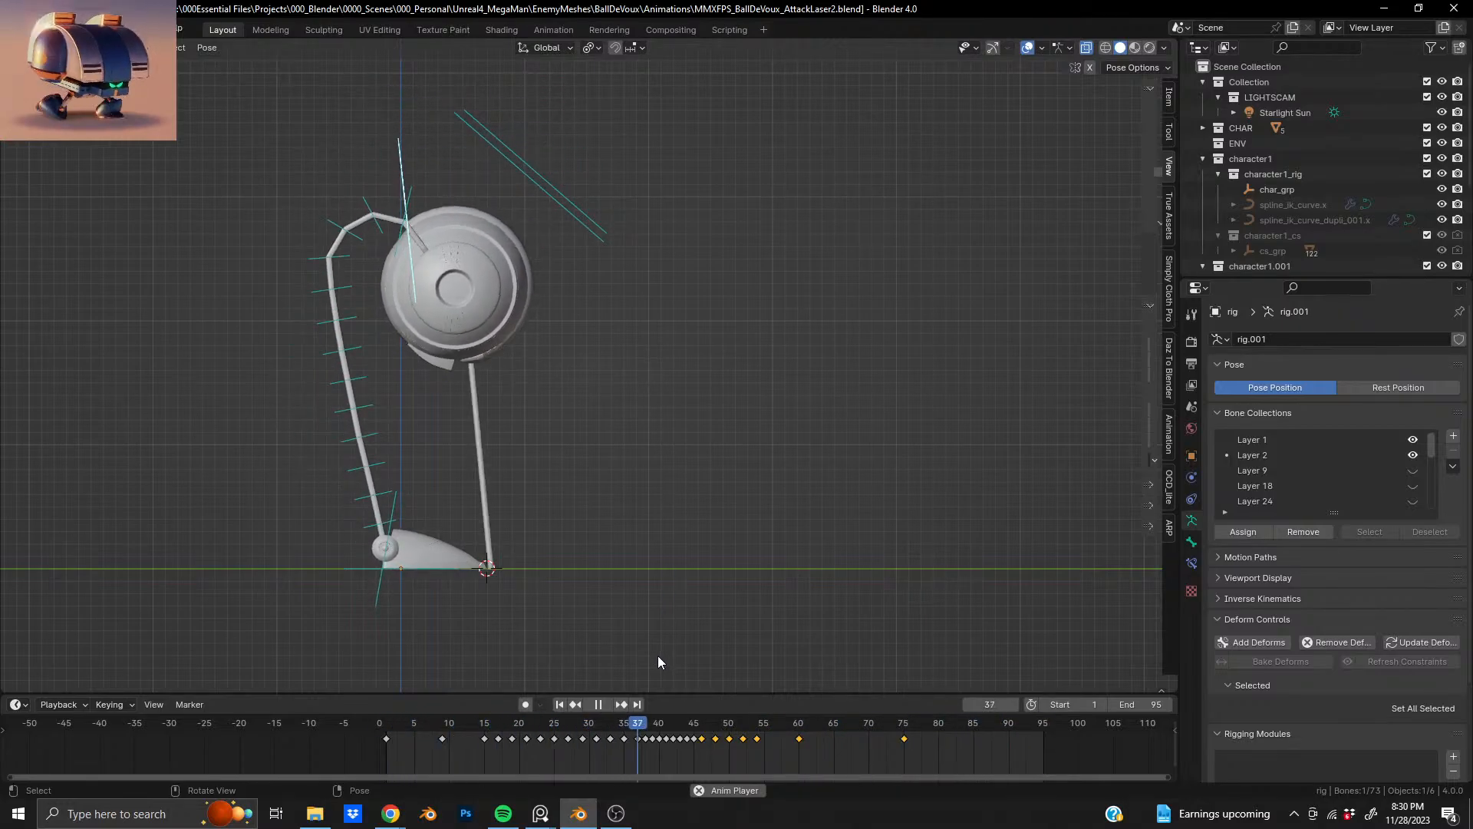
key("space")
- Undo the earlier keyframe shift and compression, then scale the keyframes from frames 37 to 53 about frame 37 to end at frame 48
left_click(693, 722)
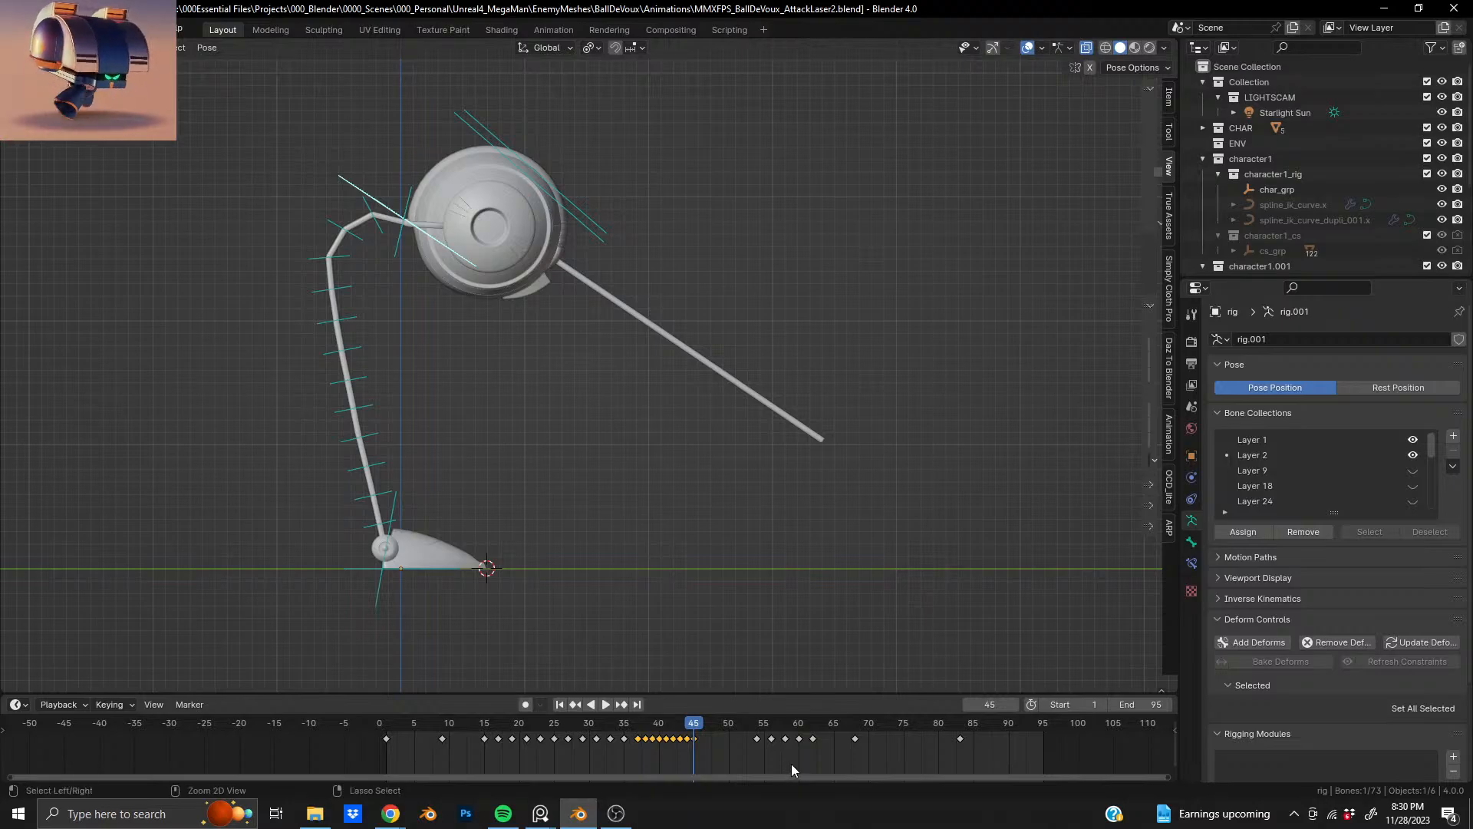
key("Left")
key("Left")
key("Left")
key("Left")
key("Left")
key("Left")
key("Left")
key("Left")
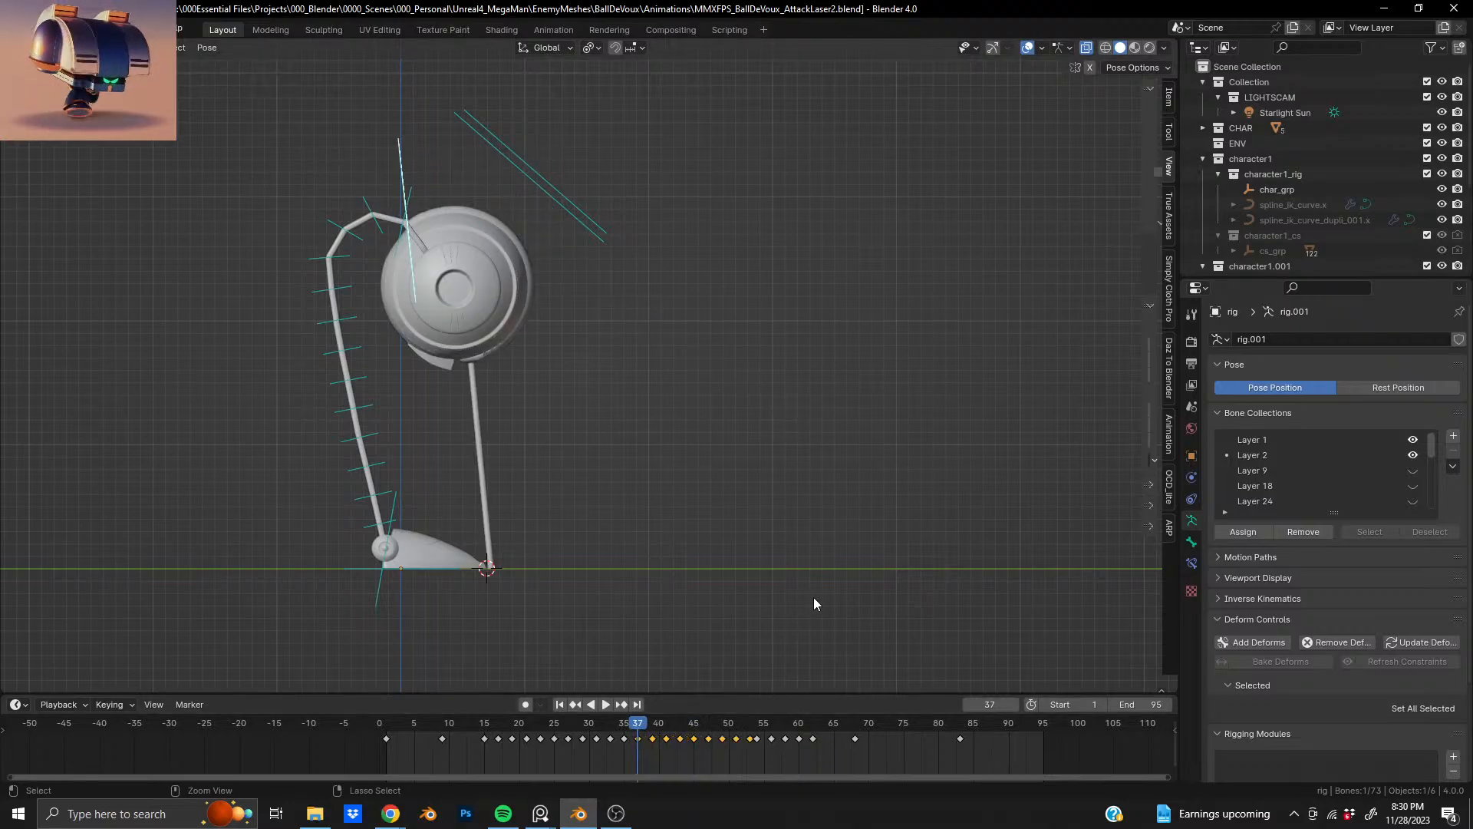
key("s")
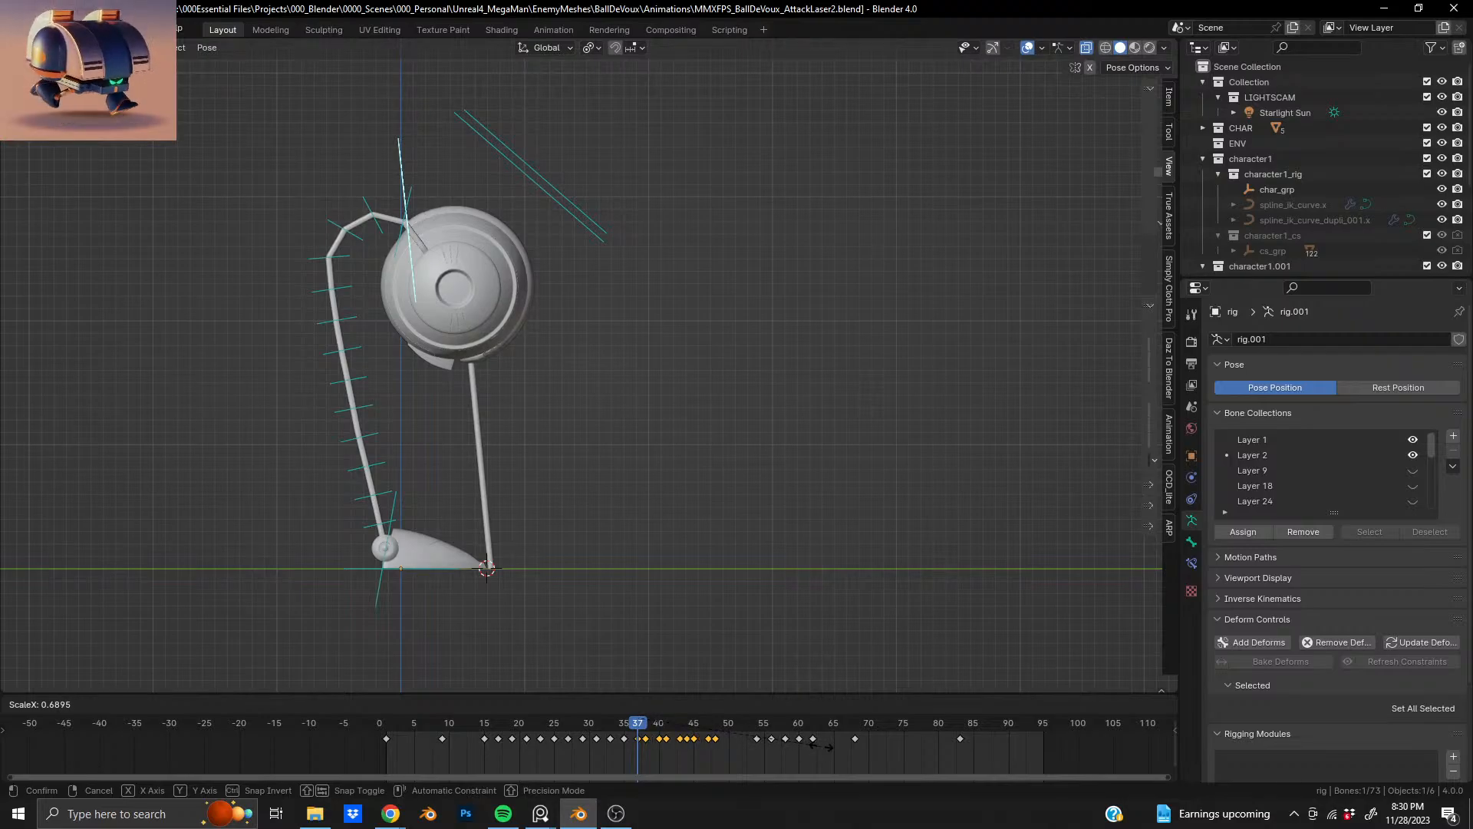
left_click(821, 746)
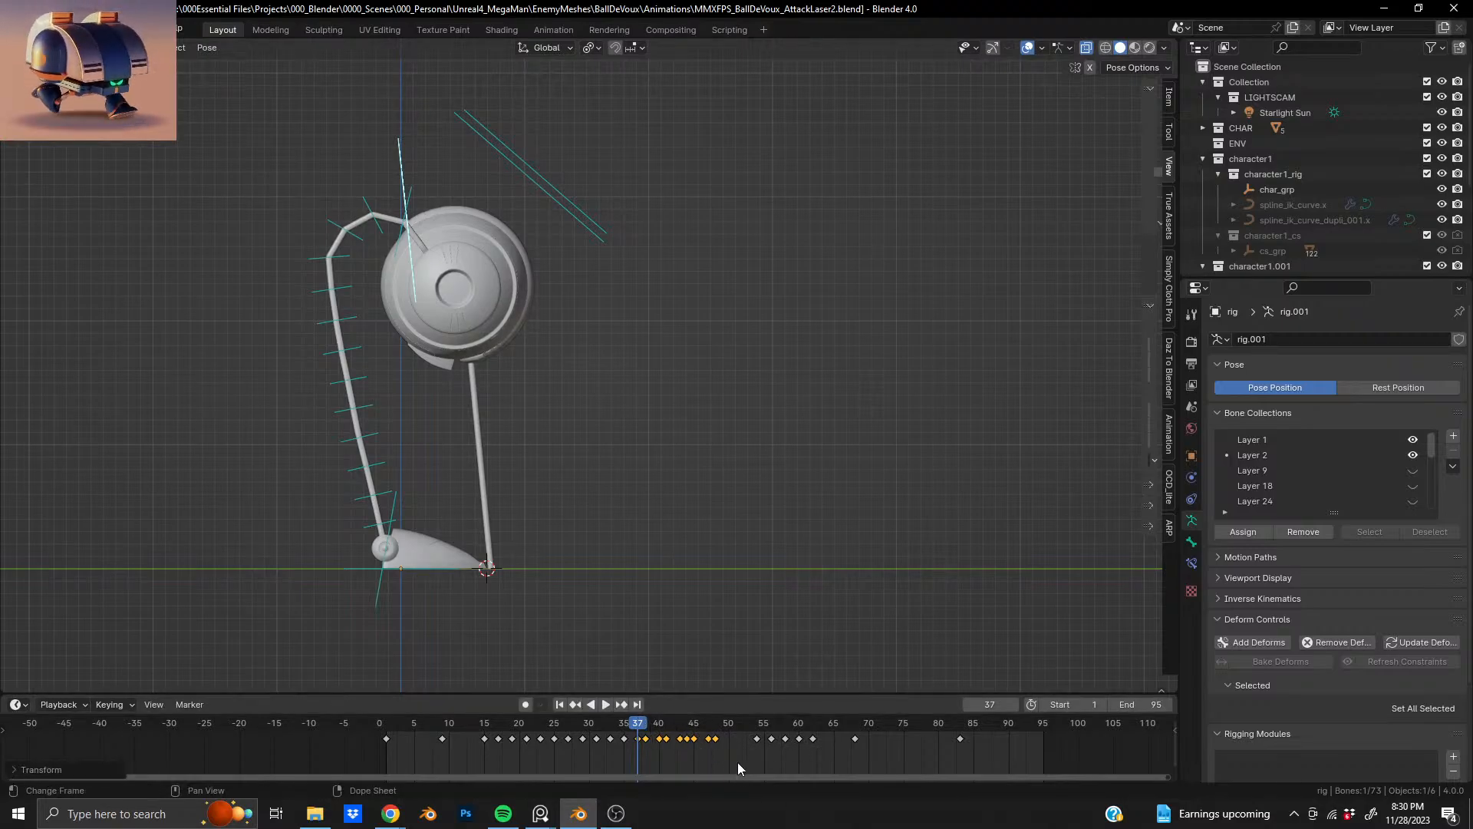
- Shift the body control's keyframes after frame 53 five frames earlier, so they run from frame 49 to 78
left_click_drag(738, 762, 1004, 730)
key("g")
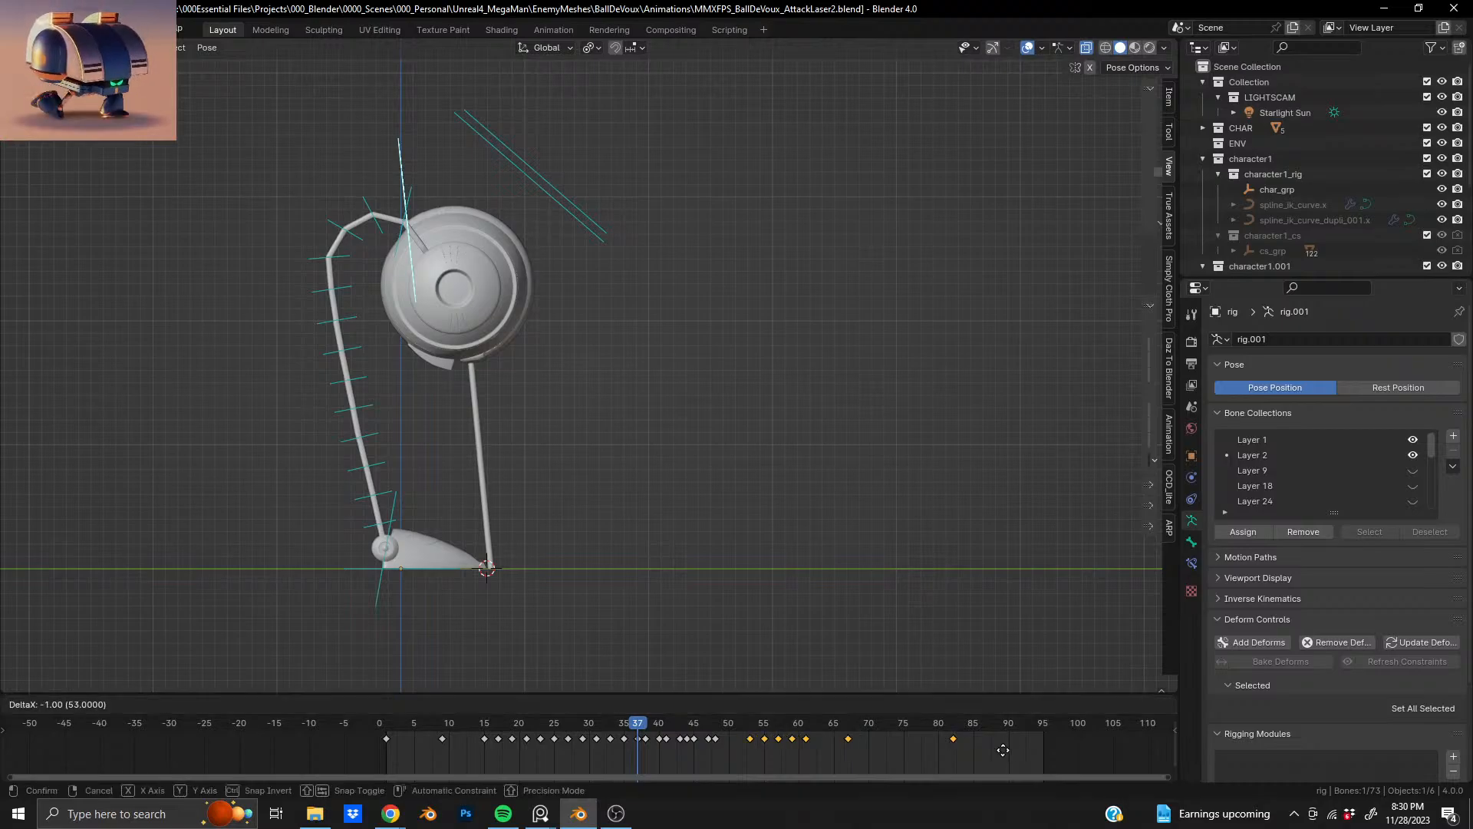
left_click(978, 750)
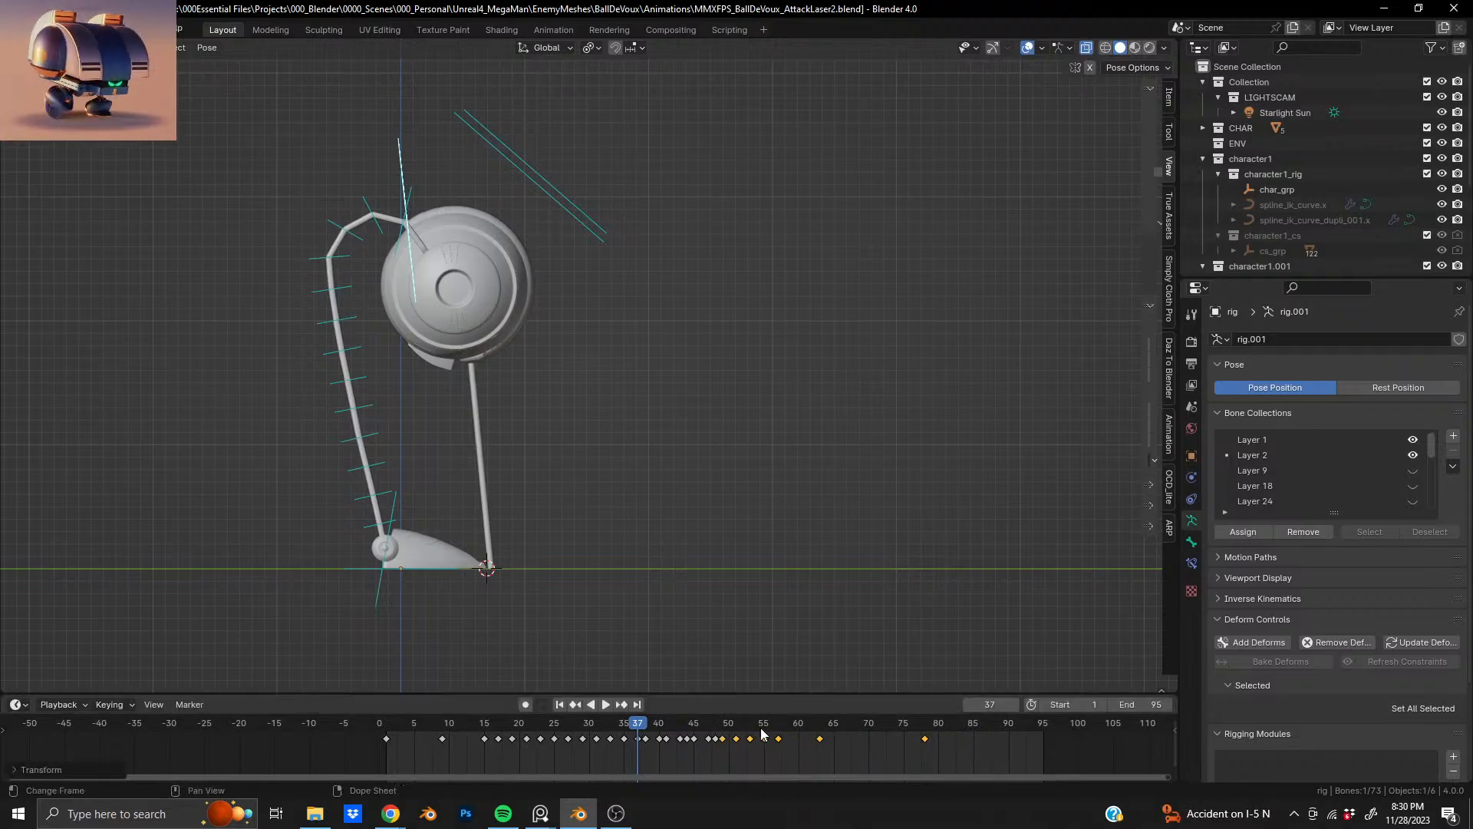
- Play the animation from the start to check the timing of the body sweep around frames 37 to 51
left_click_drag(637, 729, 356, 729)
key("space")
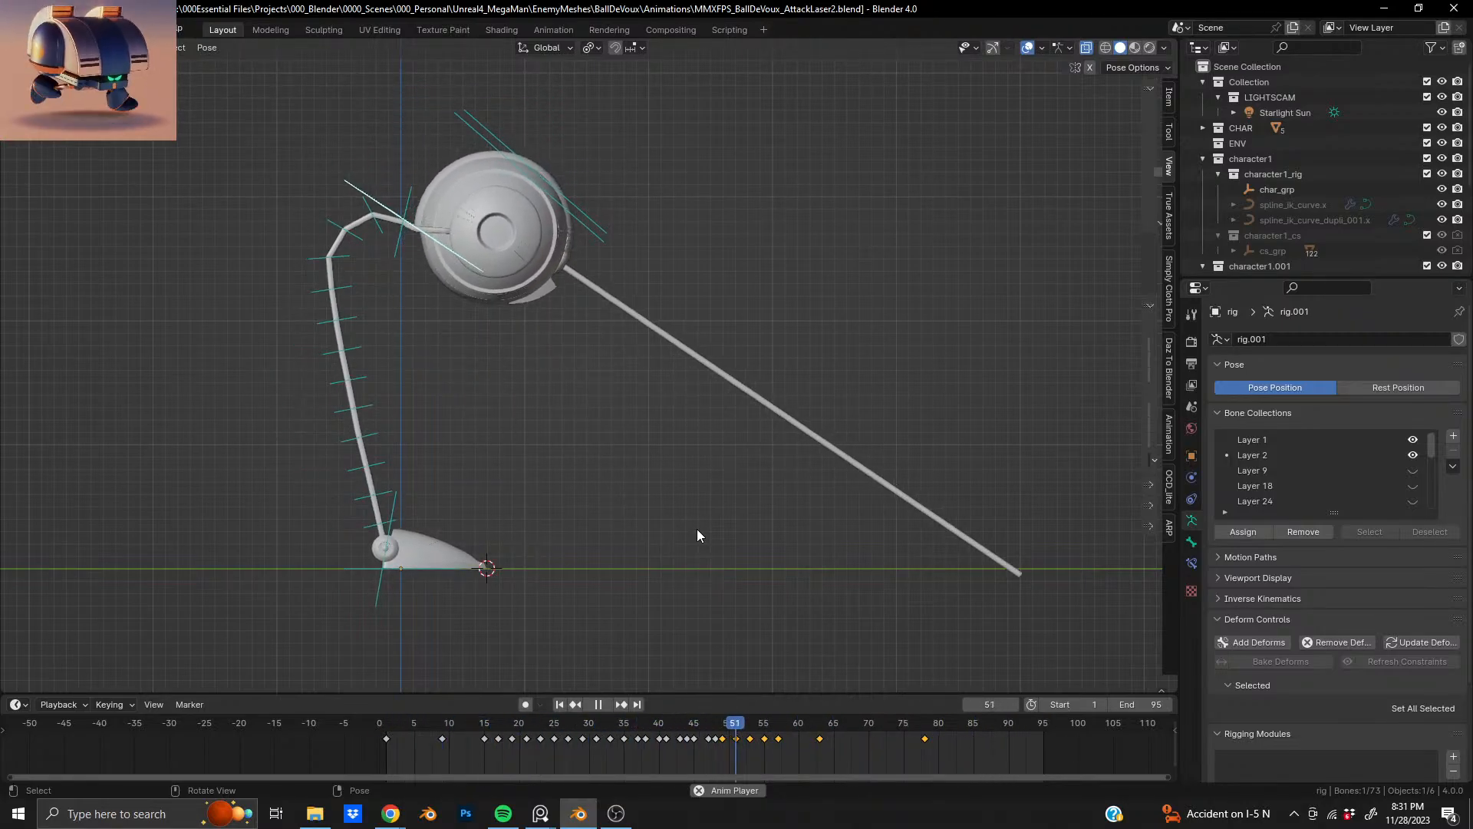
left_click(723, 721)
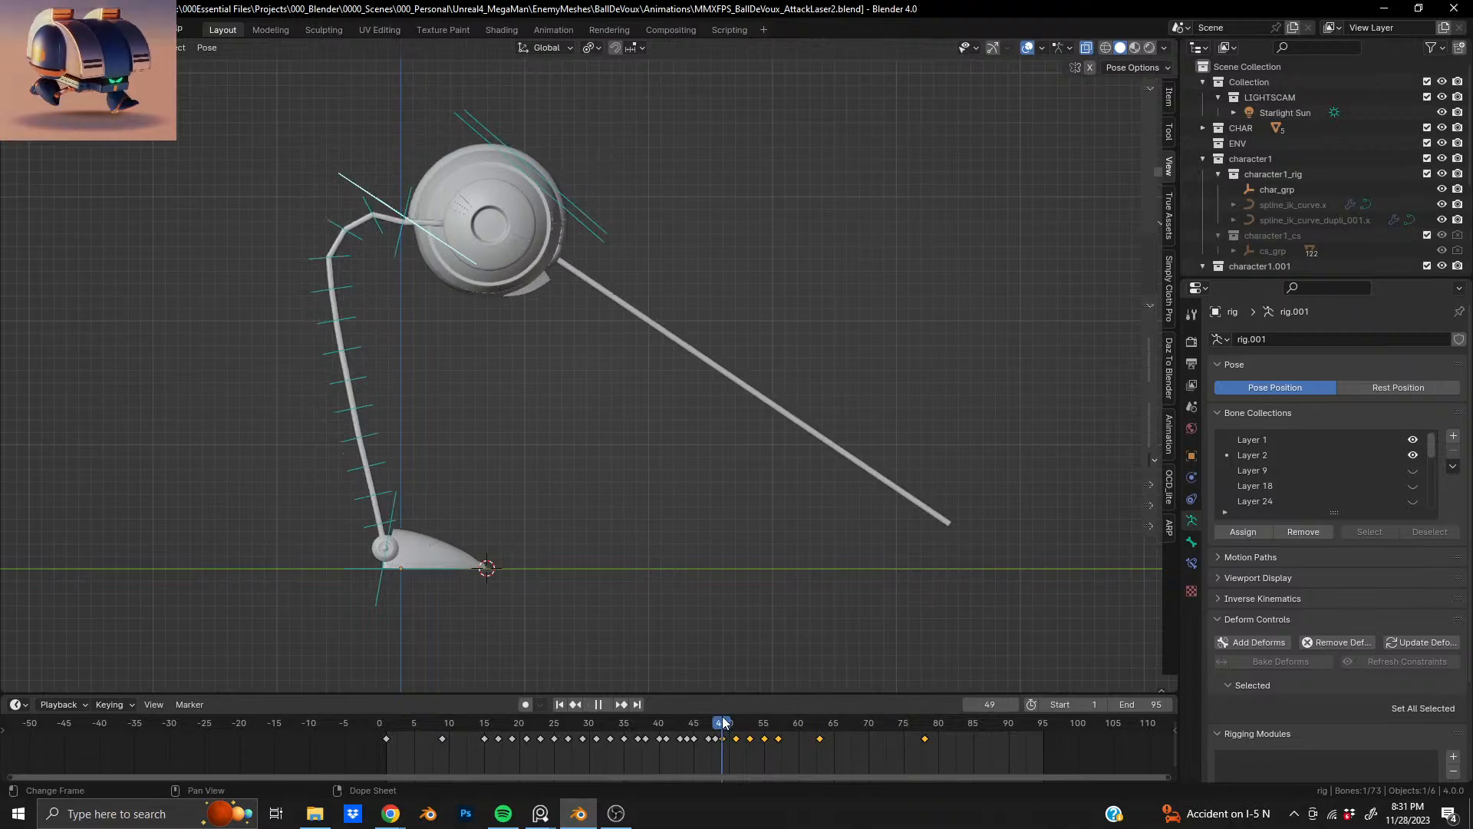
- Move the body control's keyframes from frame 35 onward two frames later, so they run from frame 37 to 80
left_click_drag(723, 721, 954, 738)
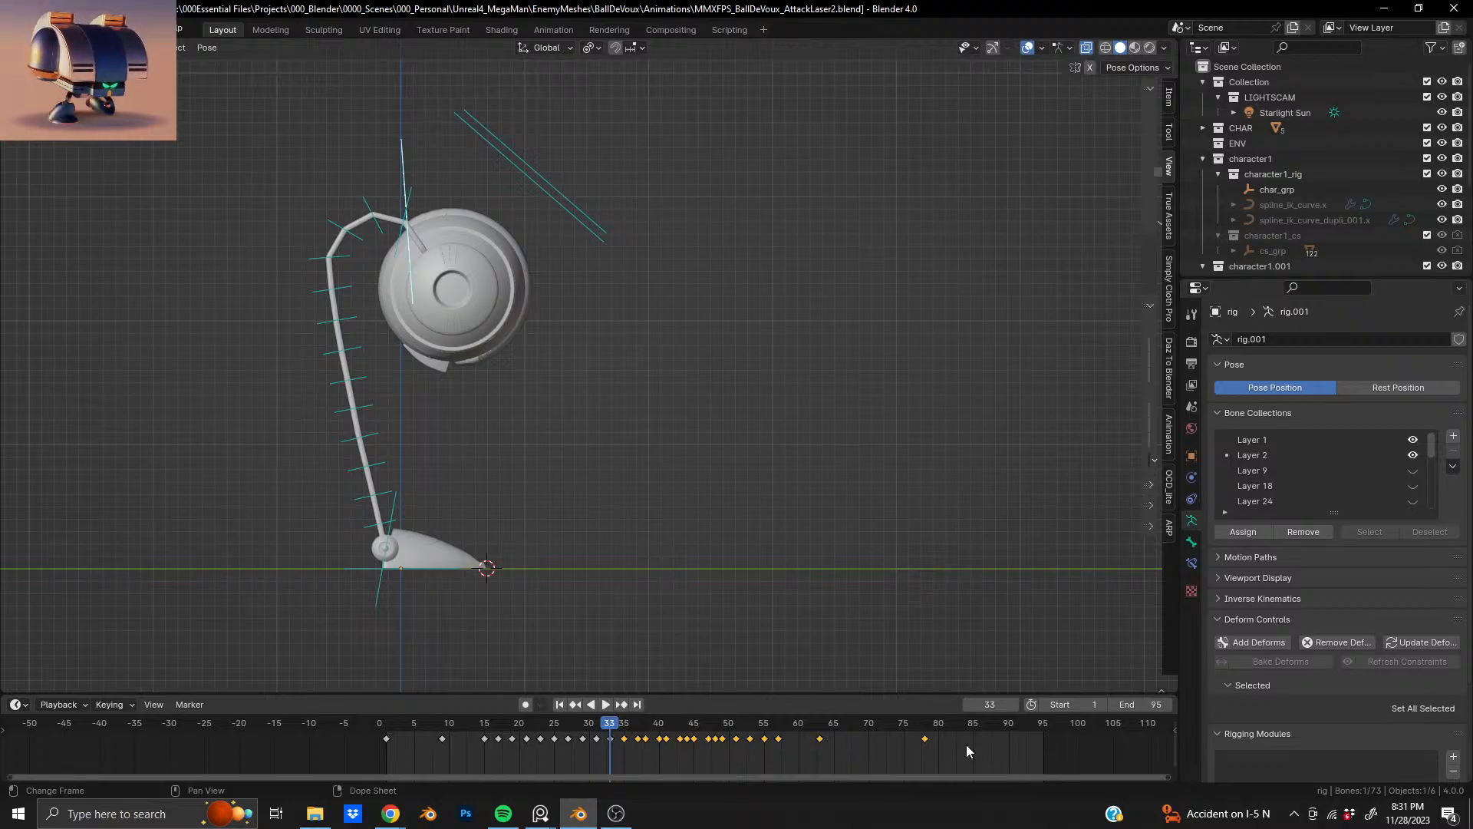
key("g")
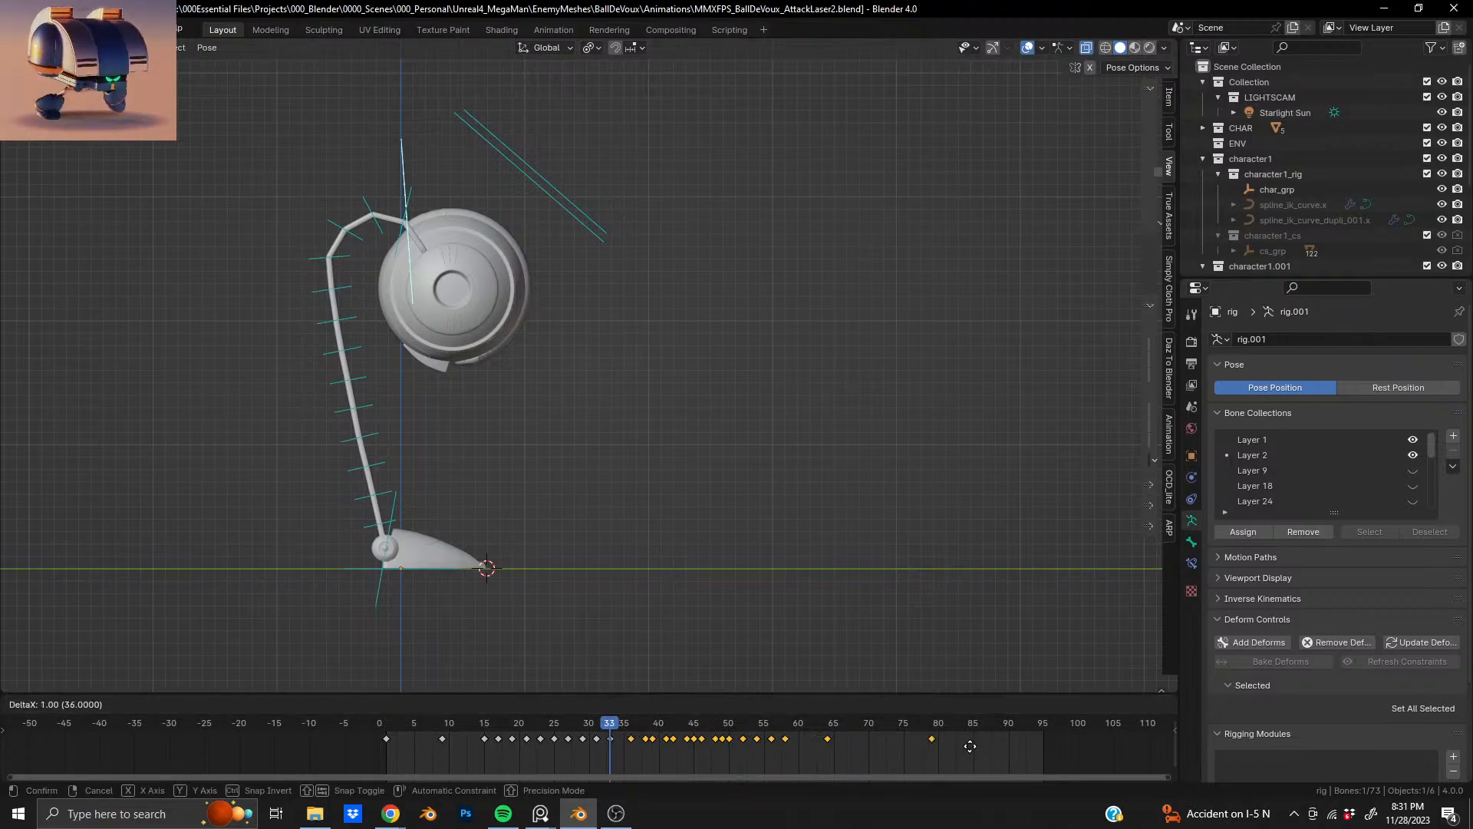
left_click(978, 747)
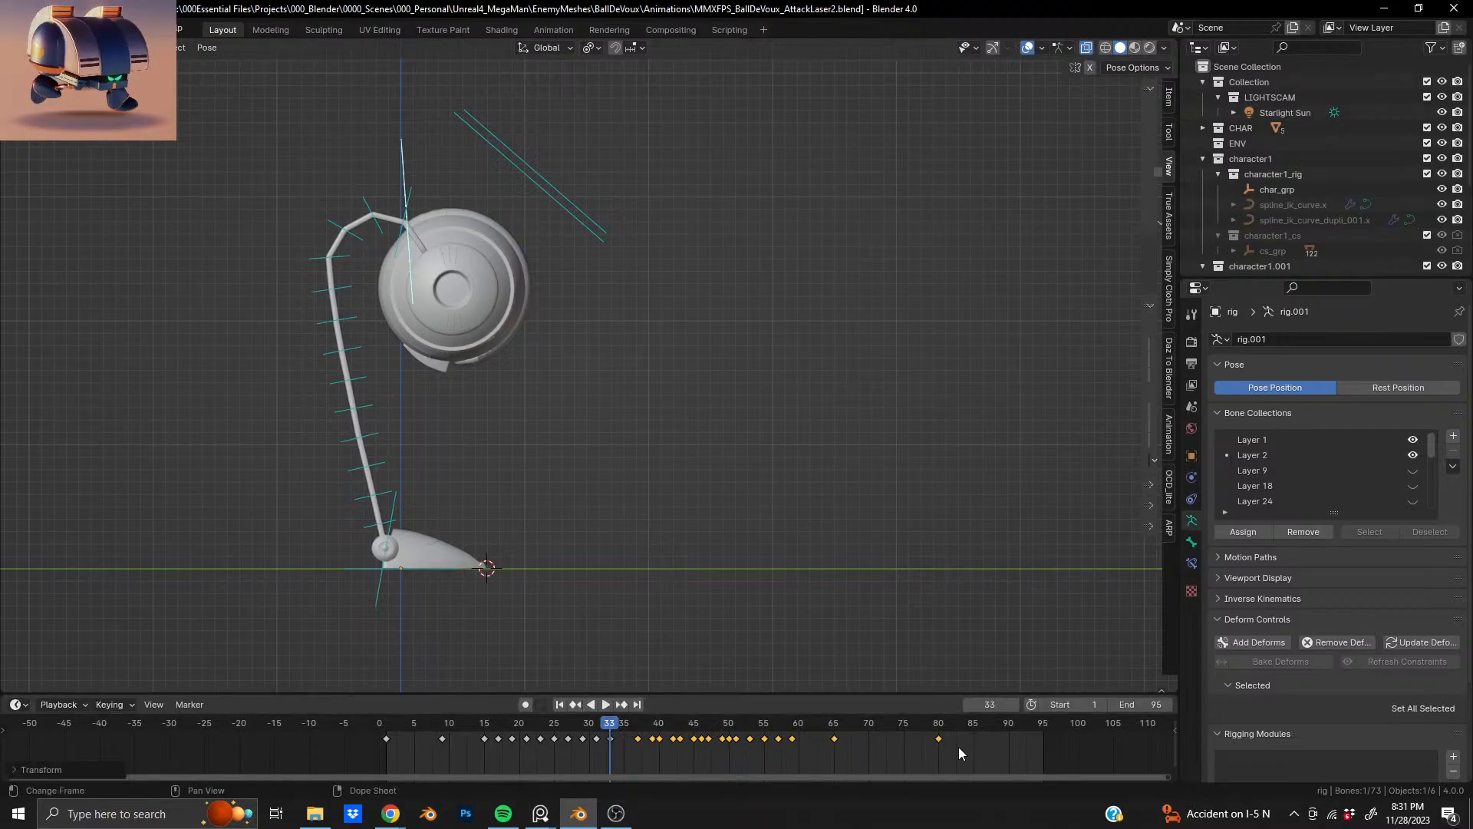
- At frame 35, rotate the body control farther back and key it with Whole Character (Selected Bones Only)
key("space")
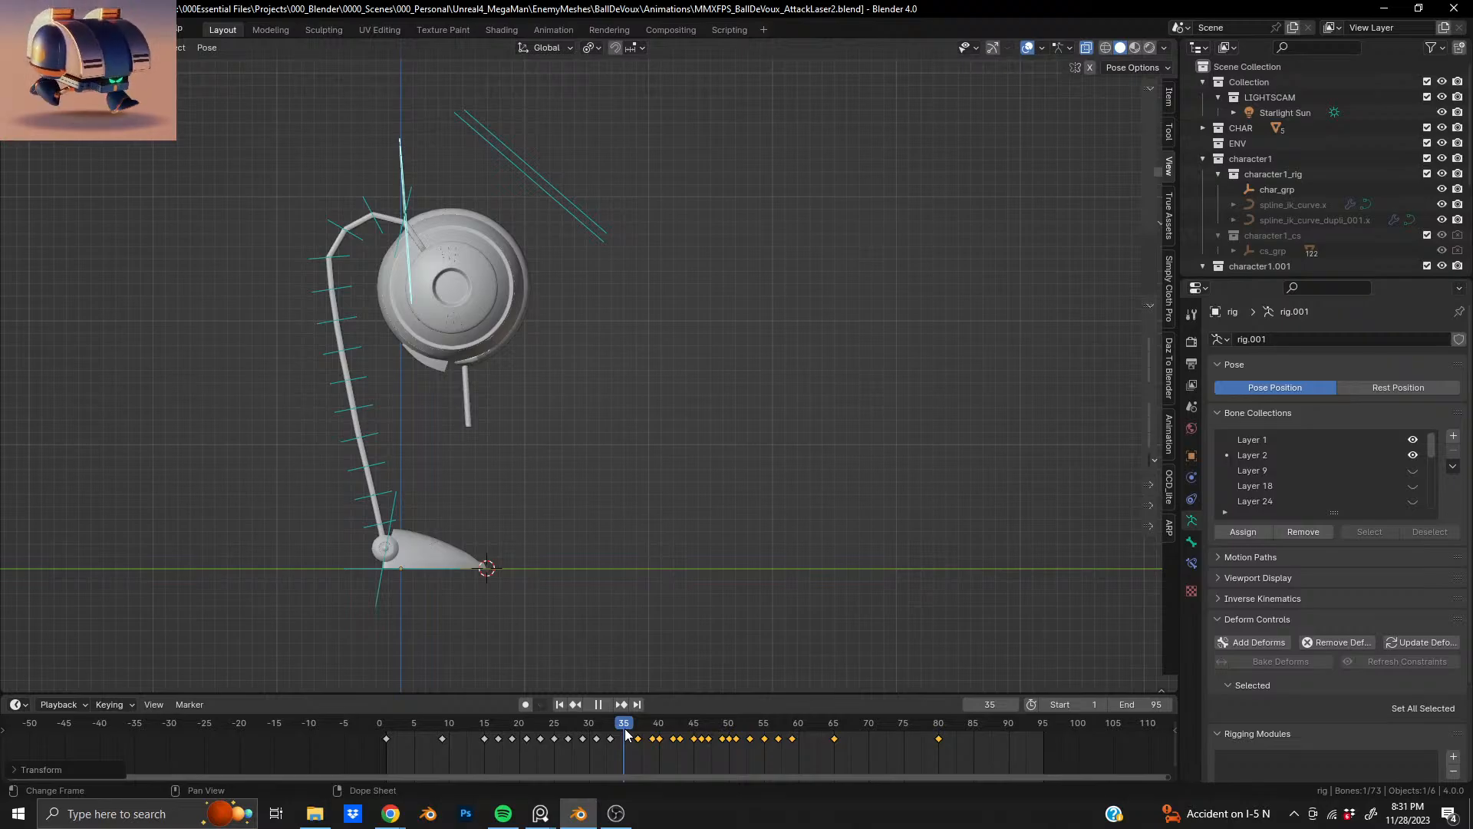
key("space")
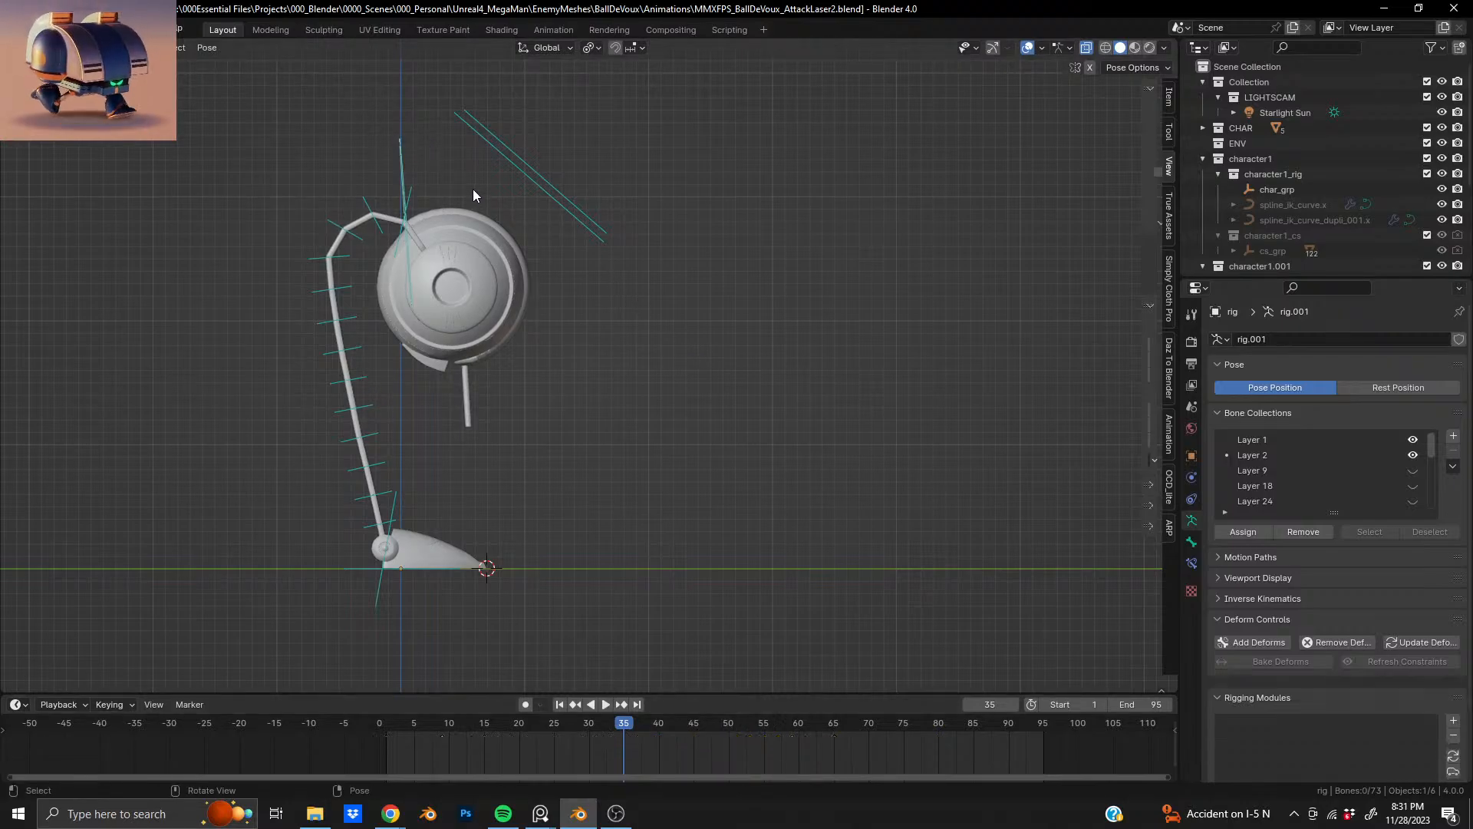
key("r")
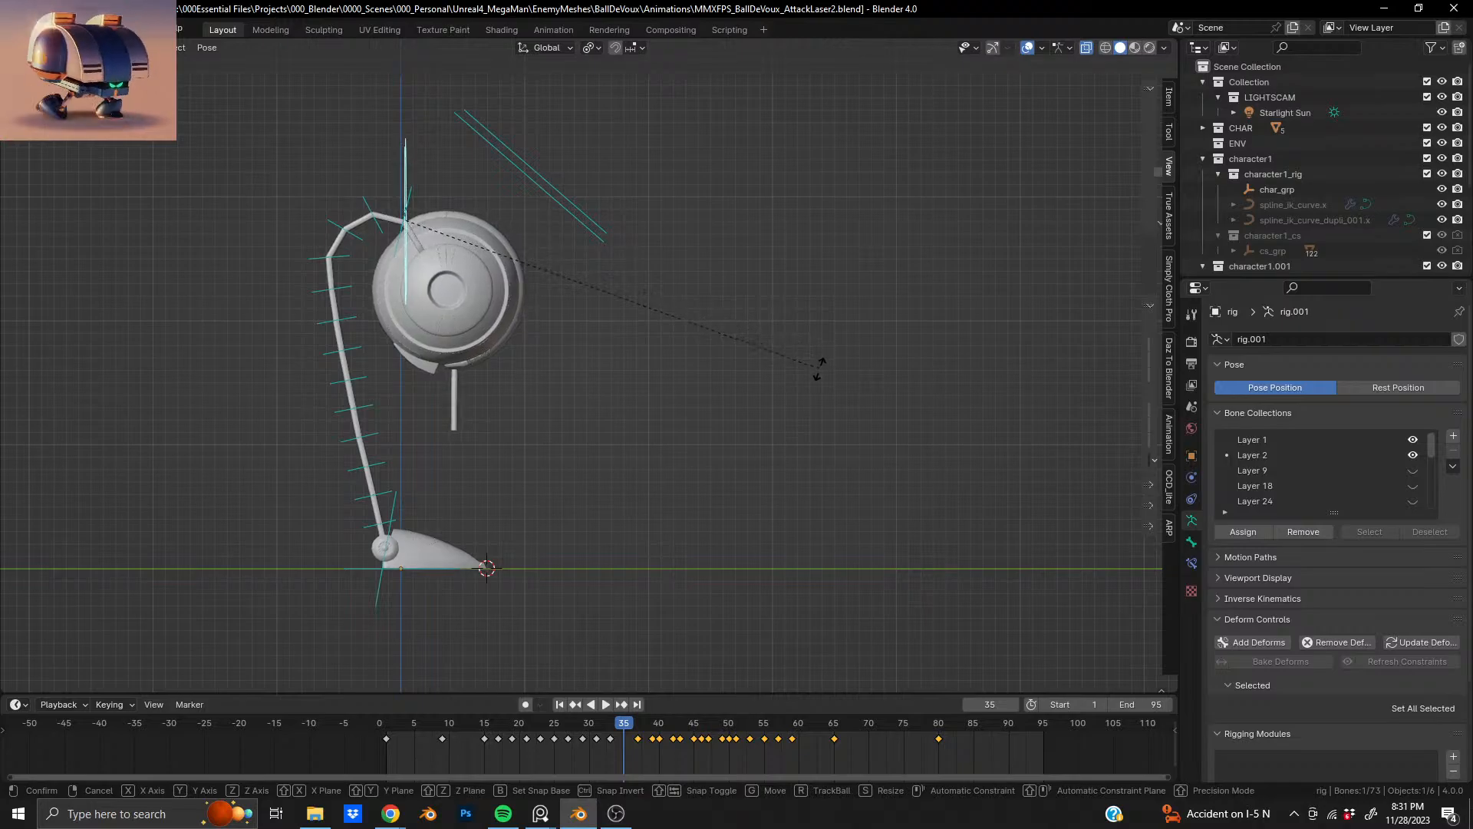
left_click(784, 440)
key("i")
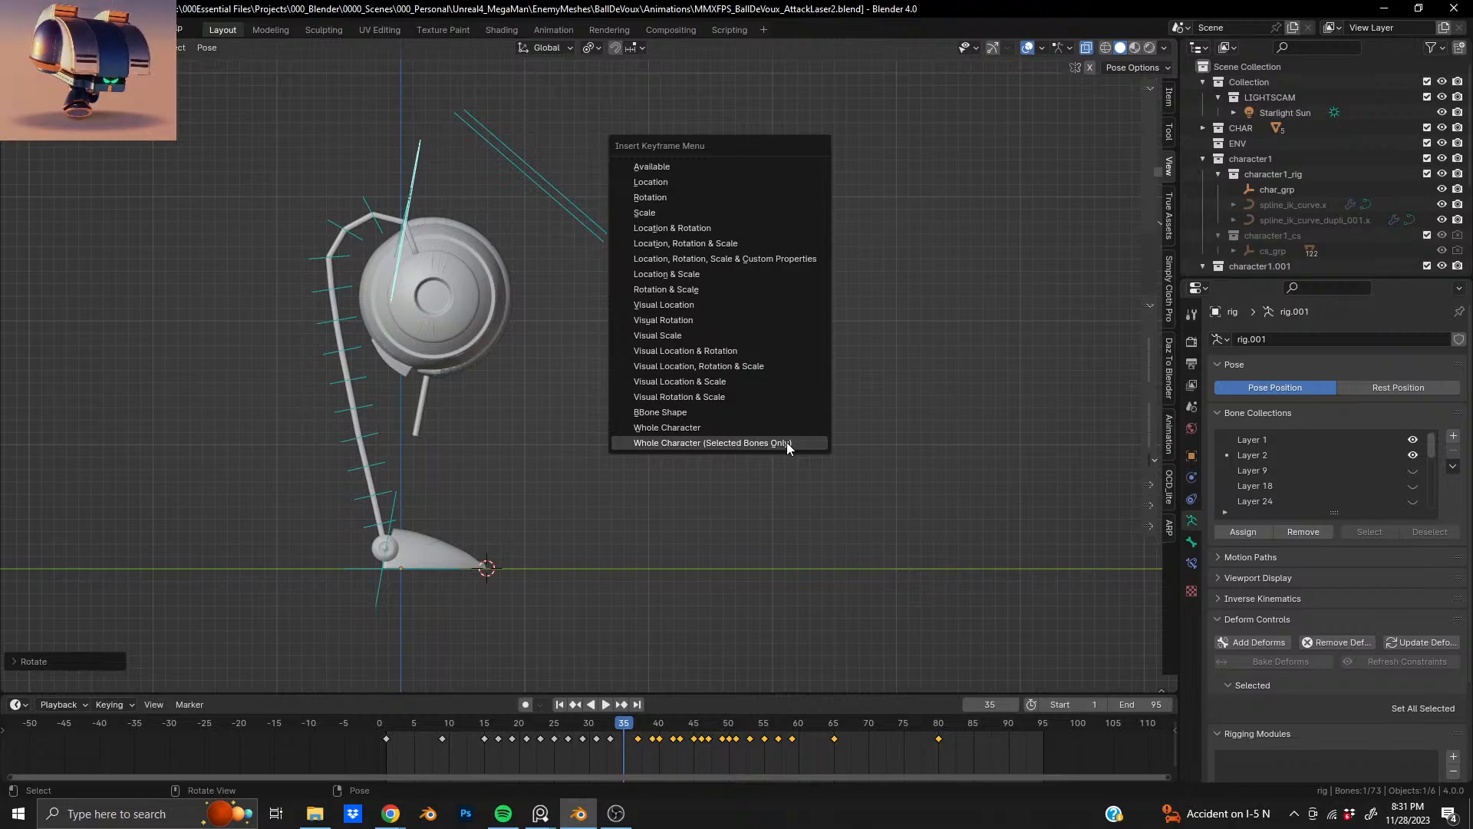
left_click(785, 442)
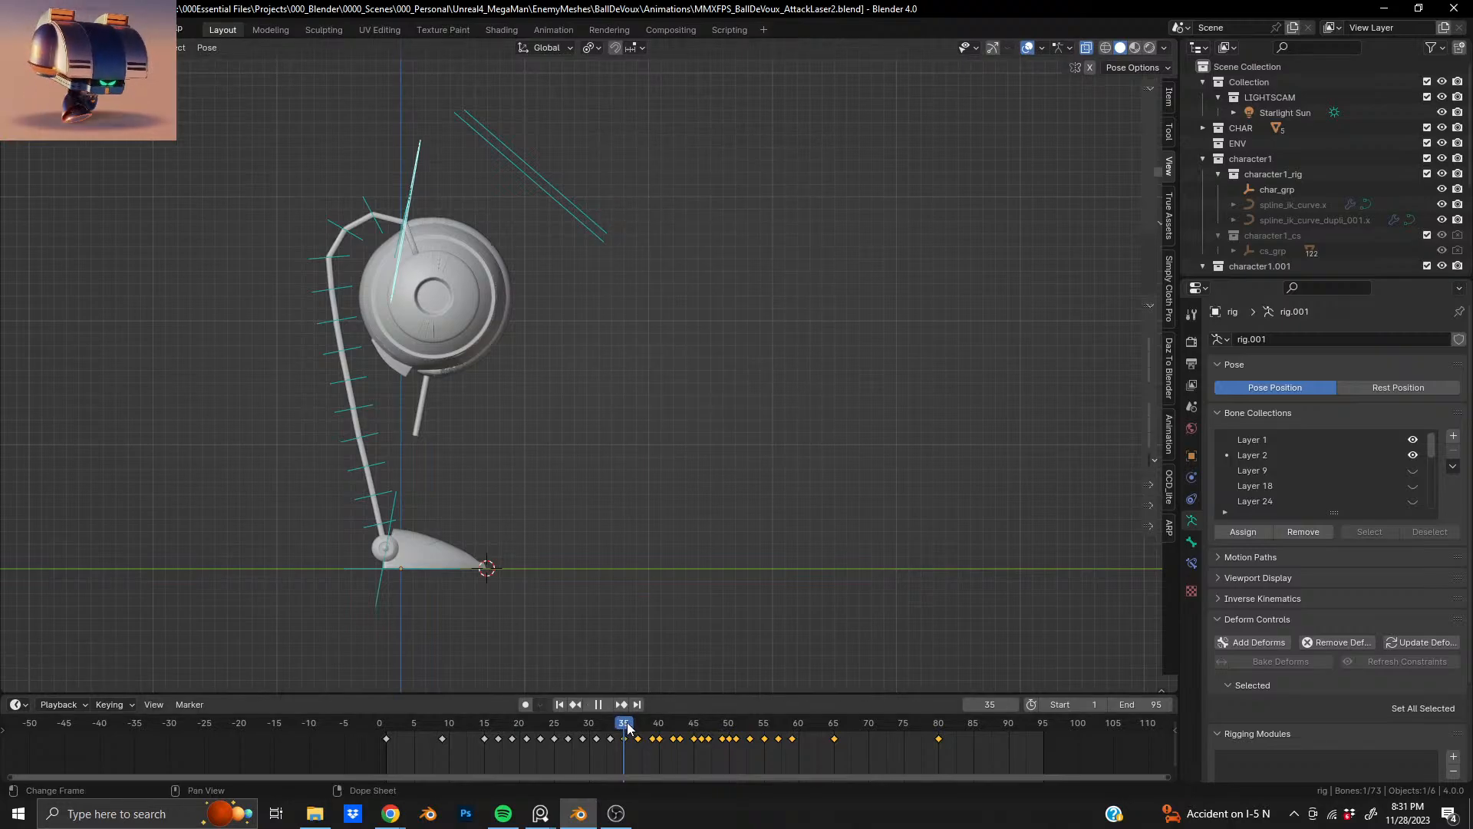
- Scrub to frame 37 and delete the body control's keyframe there
mouse_move(627, 727)
left_mouse_down()
mouse_move(684, 743)
mouse_move(622, 748)
mouse_move(640, 753)
left_mouse_up()
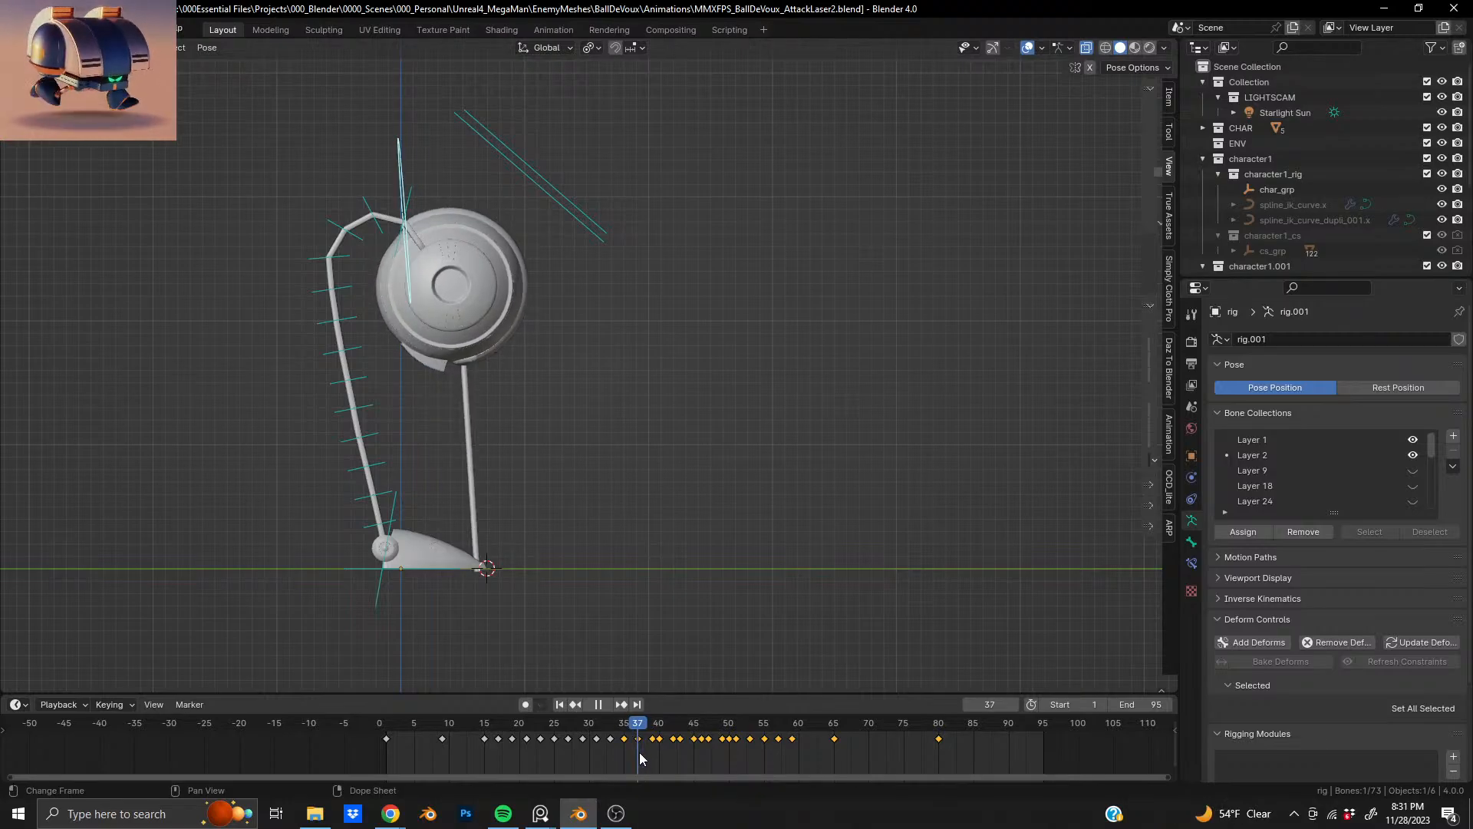
mouse_move(639, 758)
left_mouse_down()
mouse_move(618, 759)
mouse_move(671, 761)
mouse_move(638, 769)
left_mouse_up()
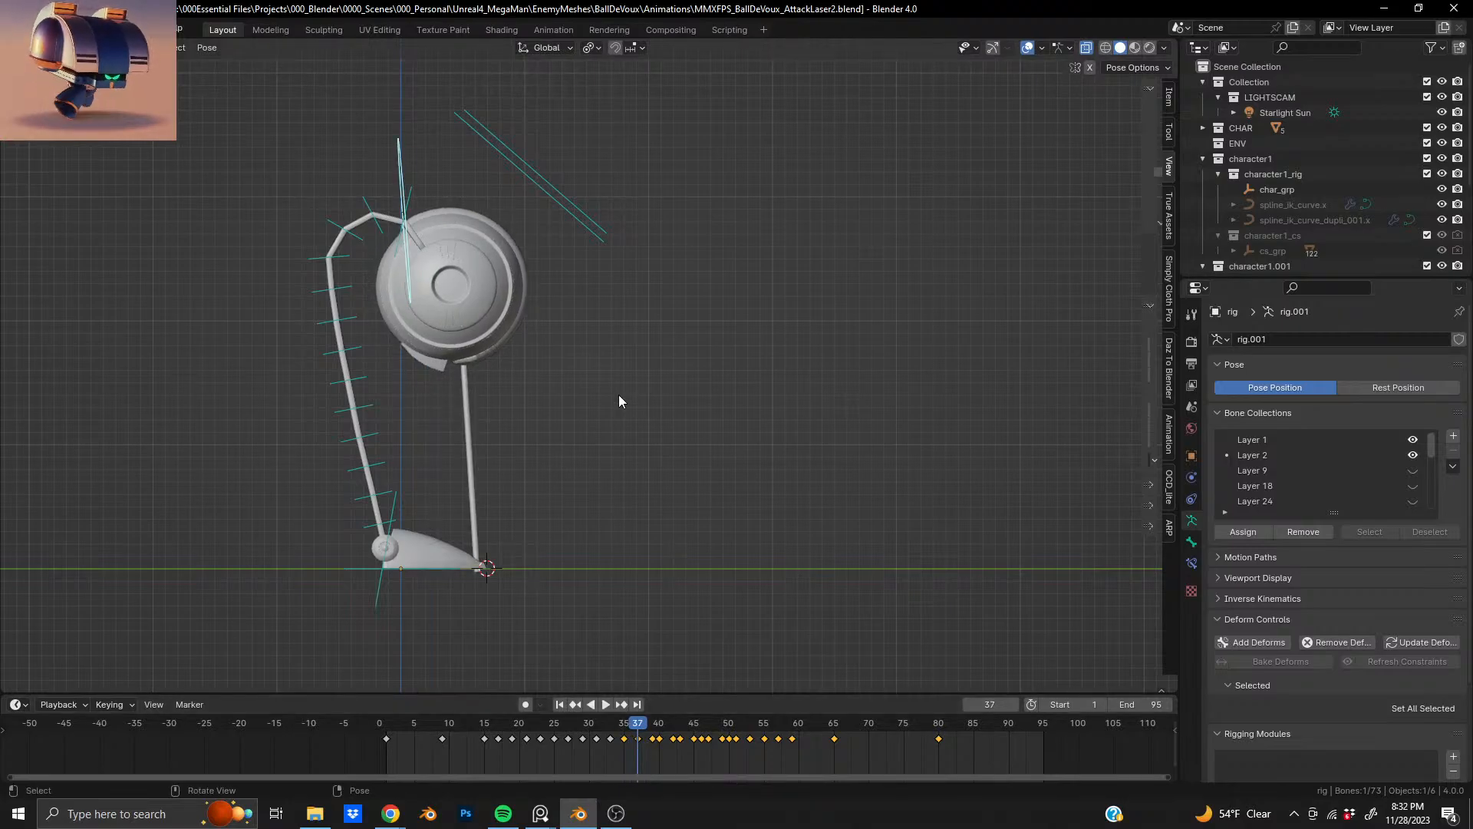
key("x")
left_click(638, 739)
- Insert a keyframe for the body control at frame 68, just after the laser hold
left_click_drag(638, 738, 873, 769)
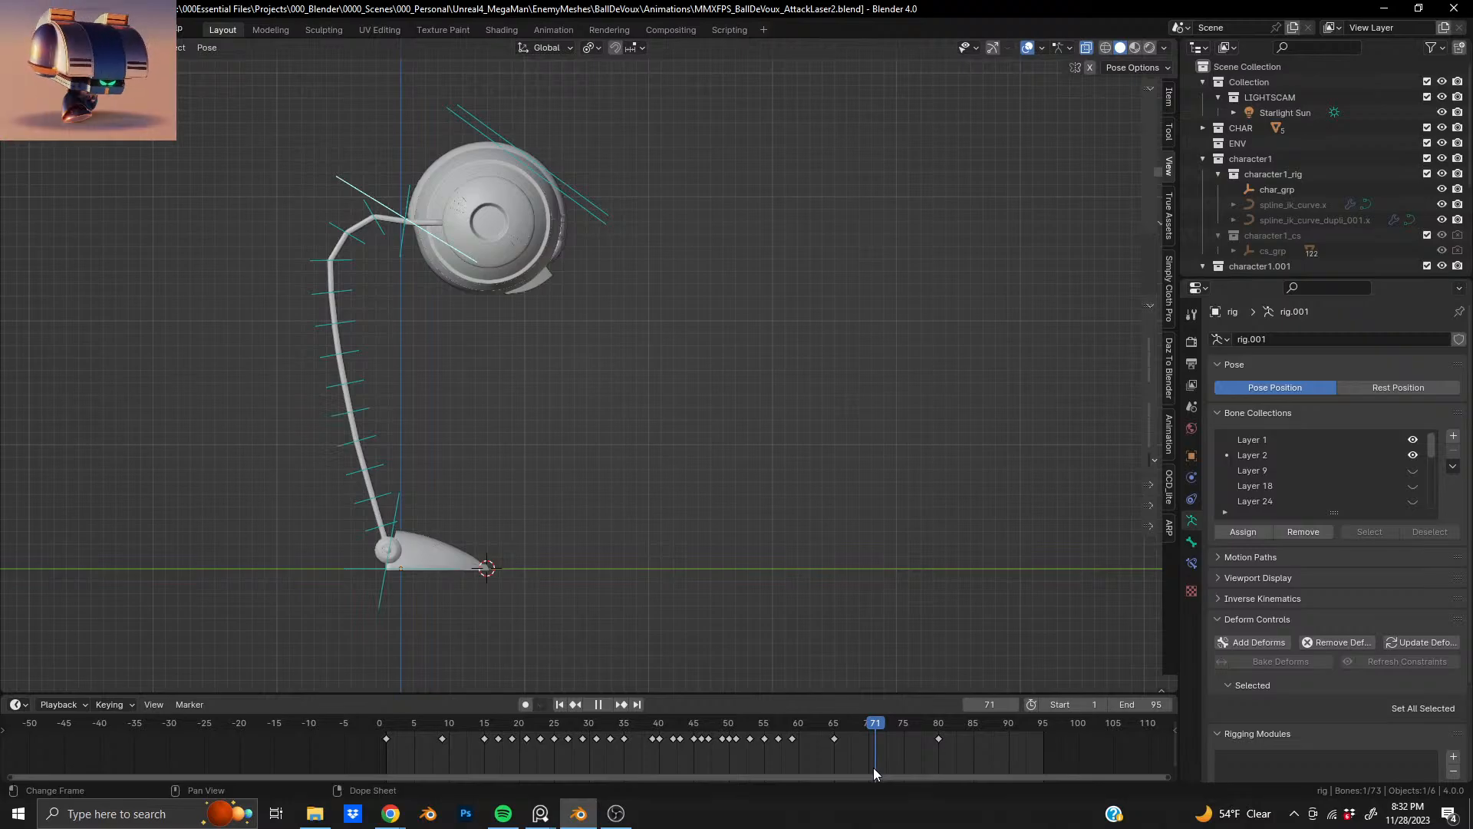
mouse_move(873, 767)
left_mouse_down()
mouse_move(712, 774)
mouse_move(890, 770)
mouse_move(831, 777)
mouse_move(878, 771)
mouse_move(853, 775)
left_mouse_up()
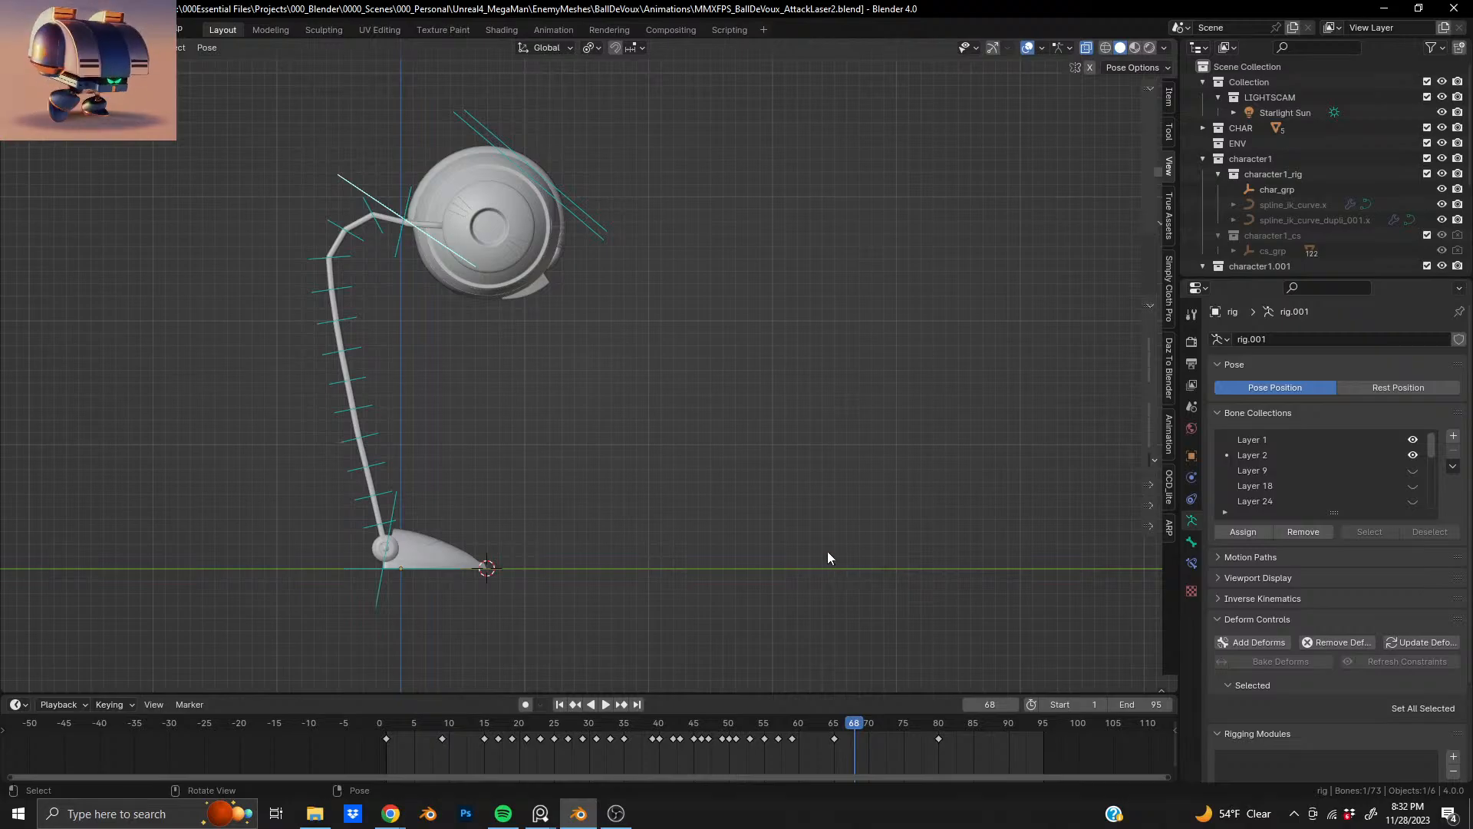
key("i")
left_click(827, 551)
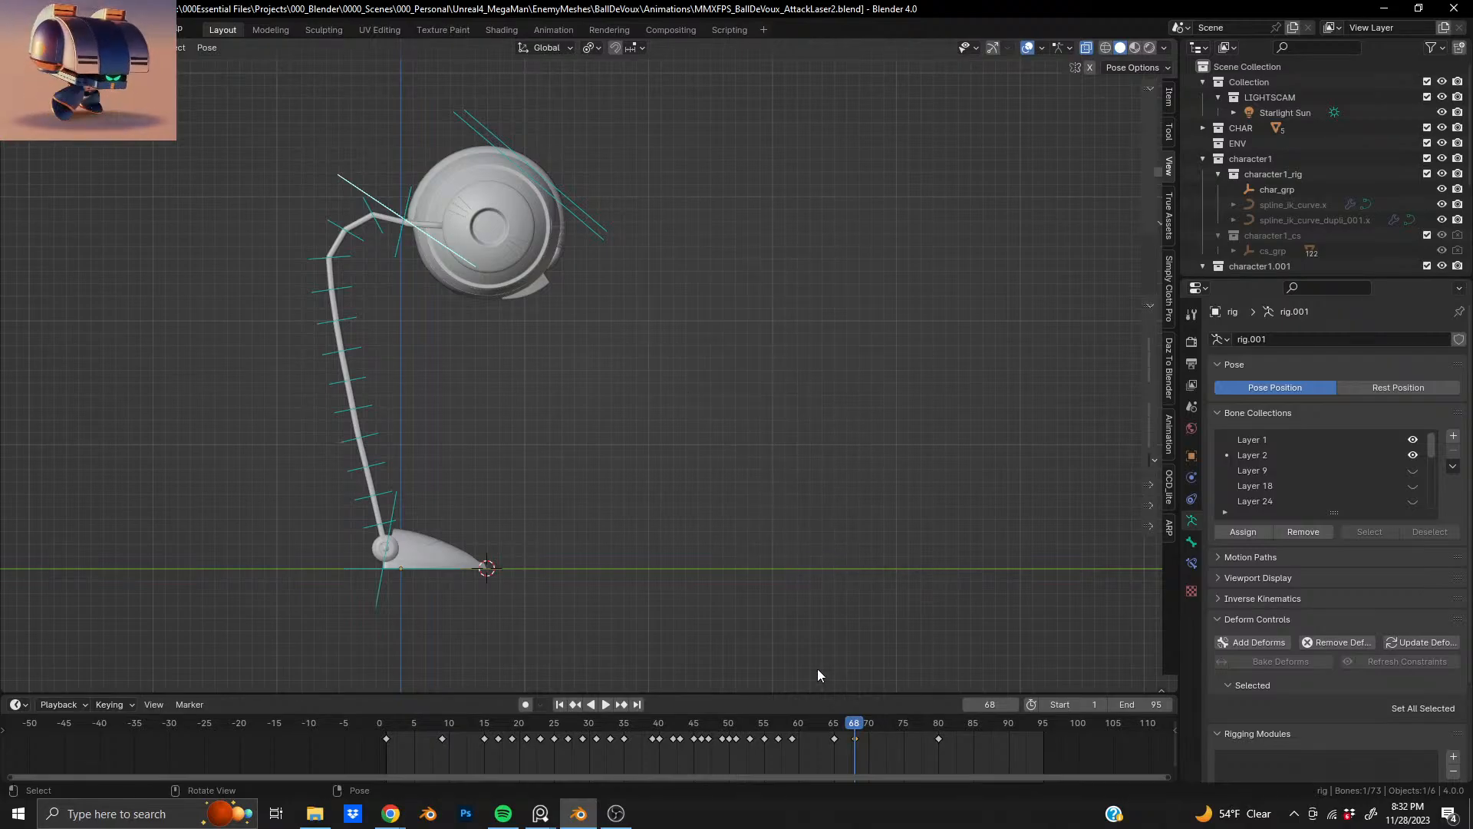
- Insert a Whole Character (Selected Bones Only) keyframe for the body control at frame 62
key("space")
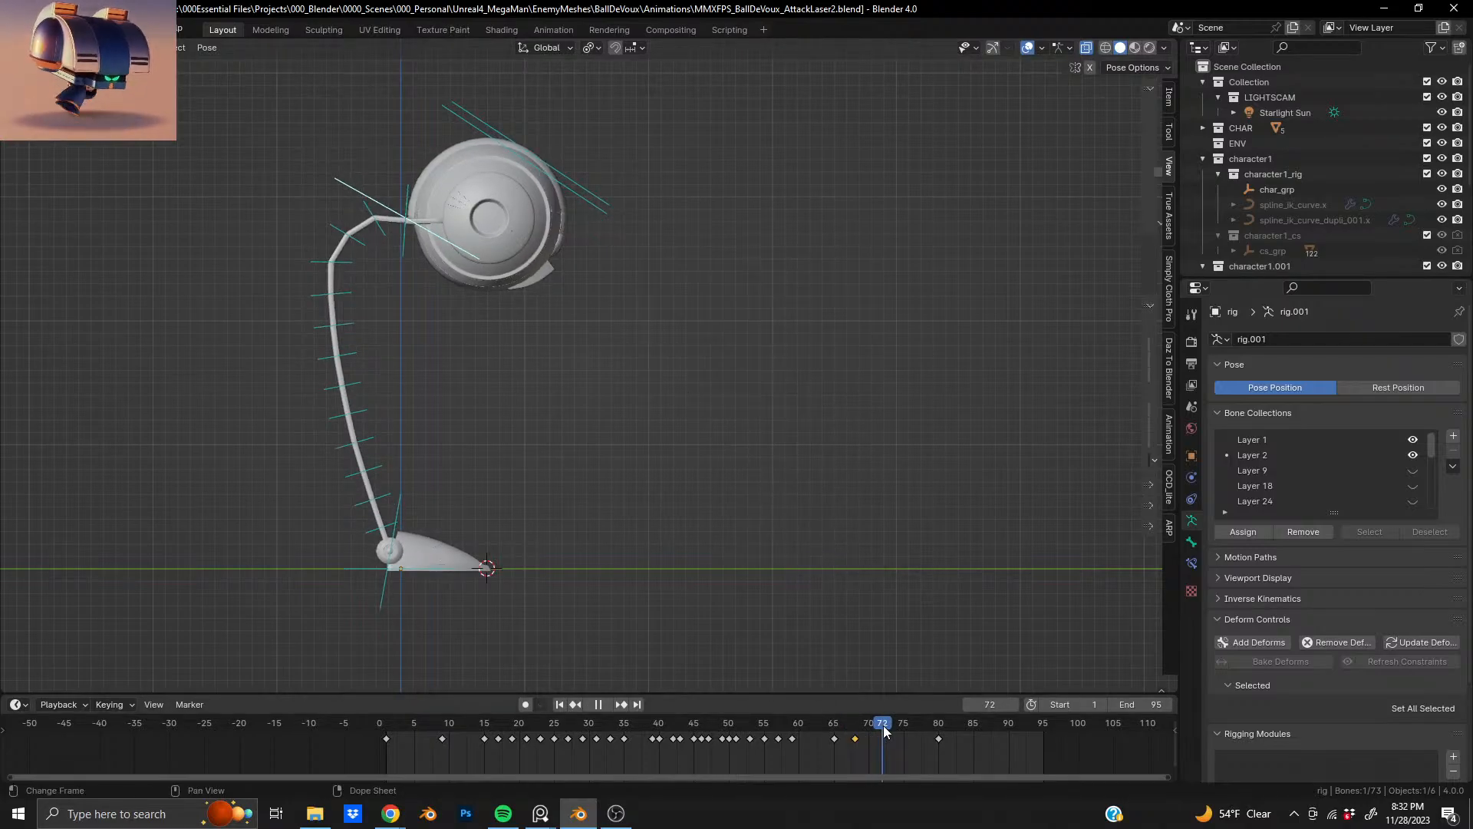
left_click_drag(884, 730, 812, 738)
key("space")
key("i")
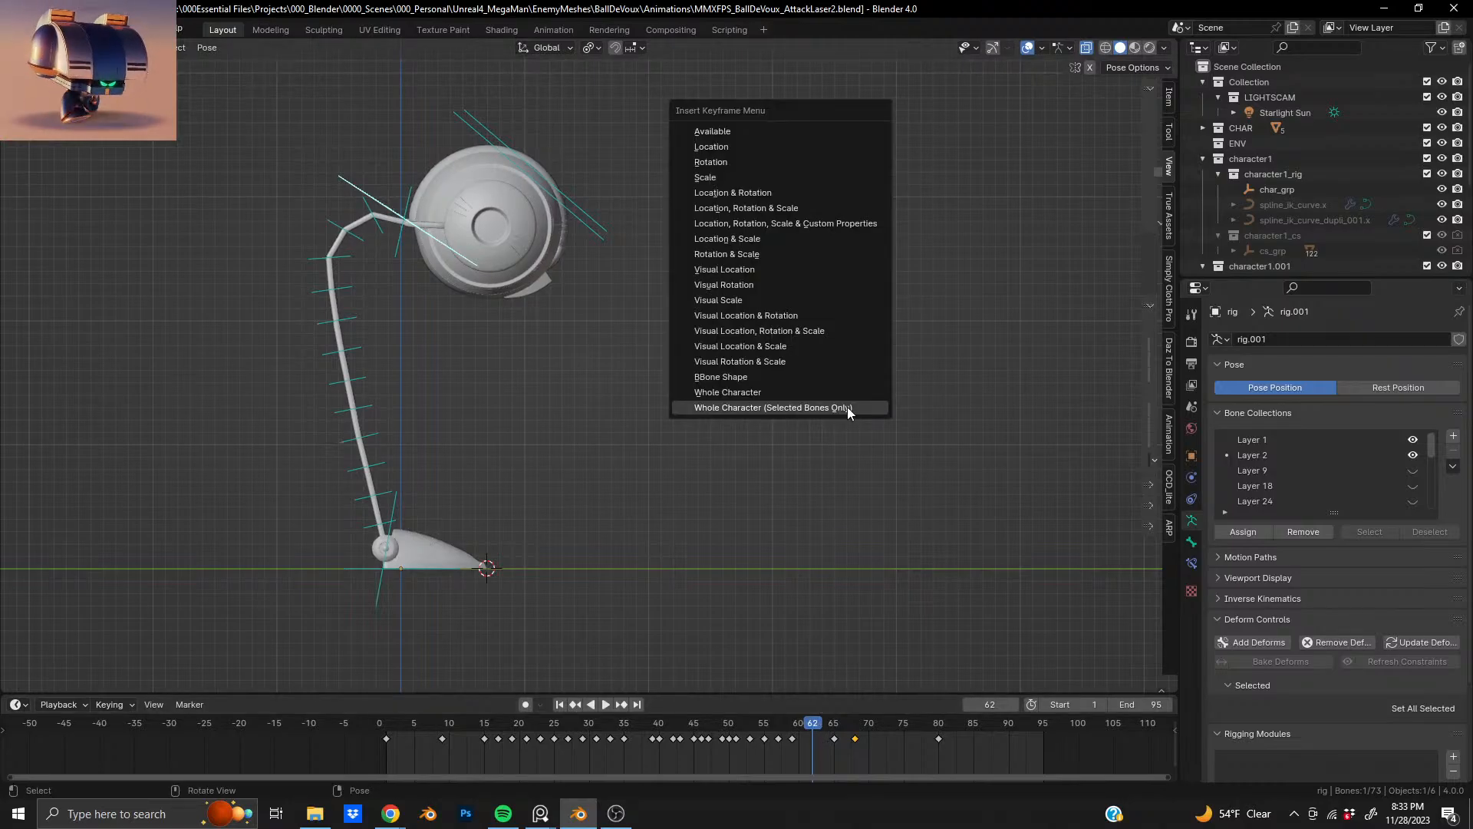
left_click(848, 407)
- At frame 68, rotate the body control upward and key the new pose
left_click(856, 721)
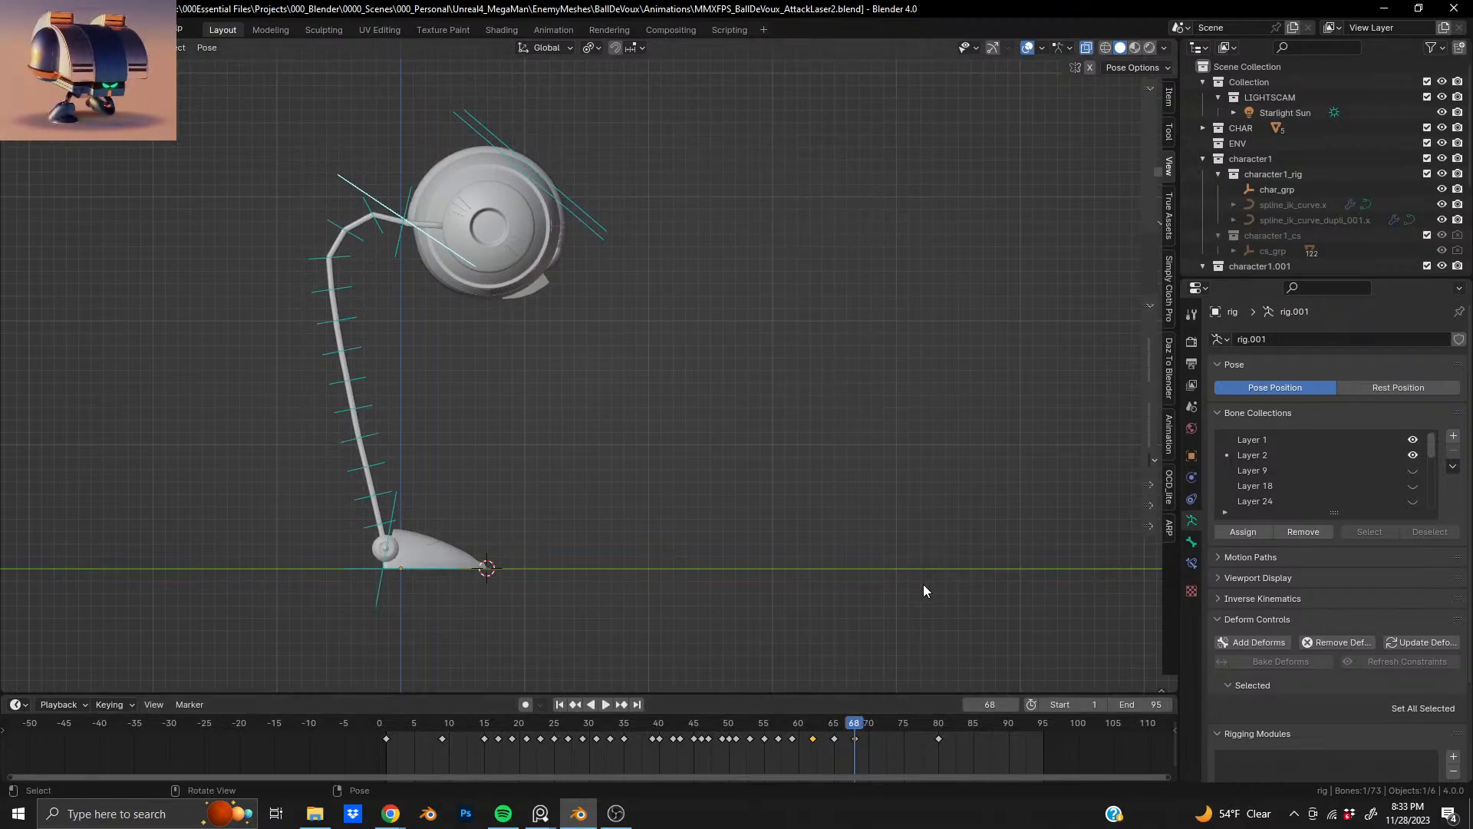
key("r")
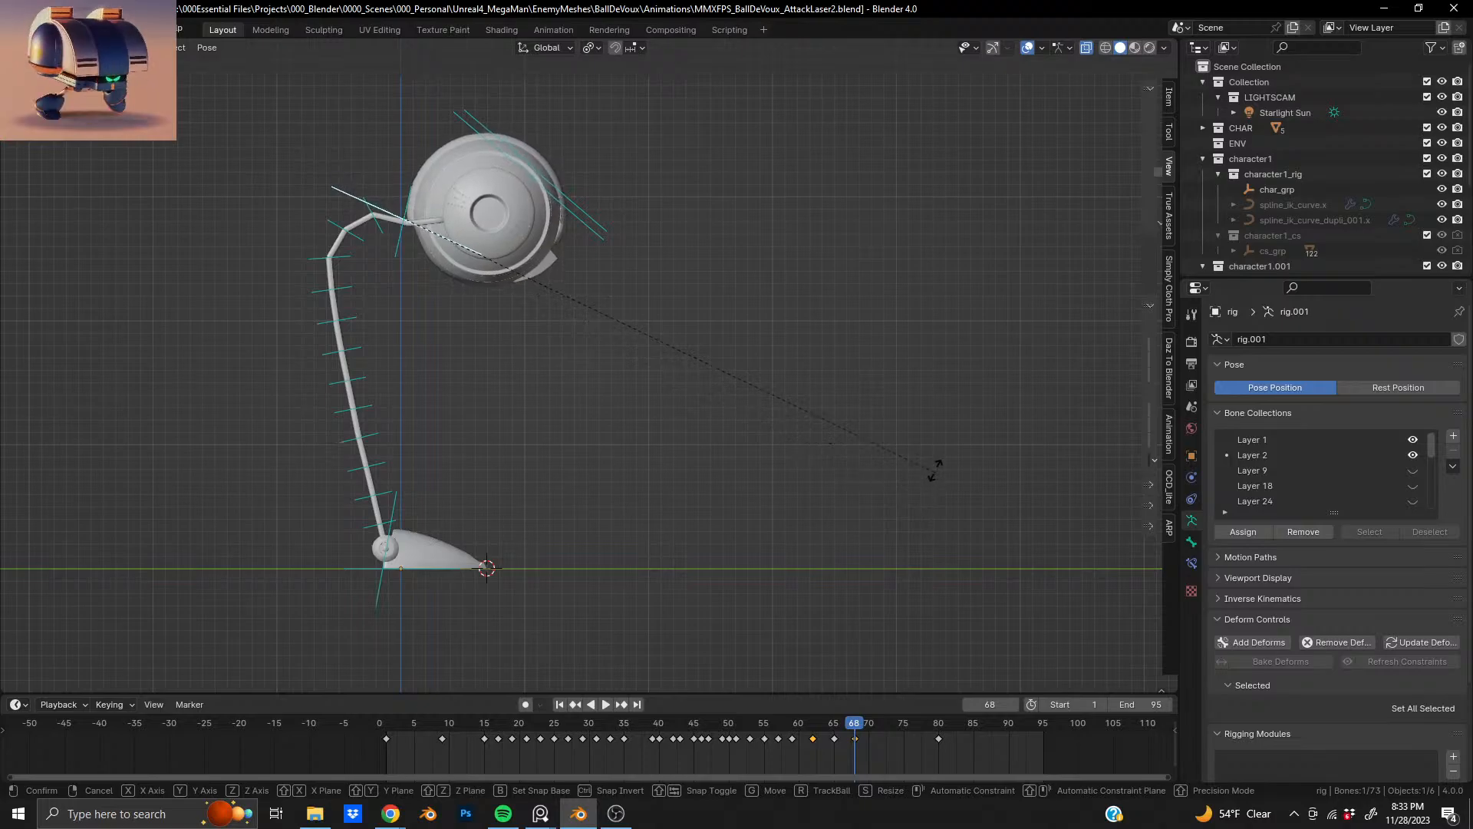
left_click(918, 342)
key("i")
left_click(917, 342)
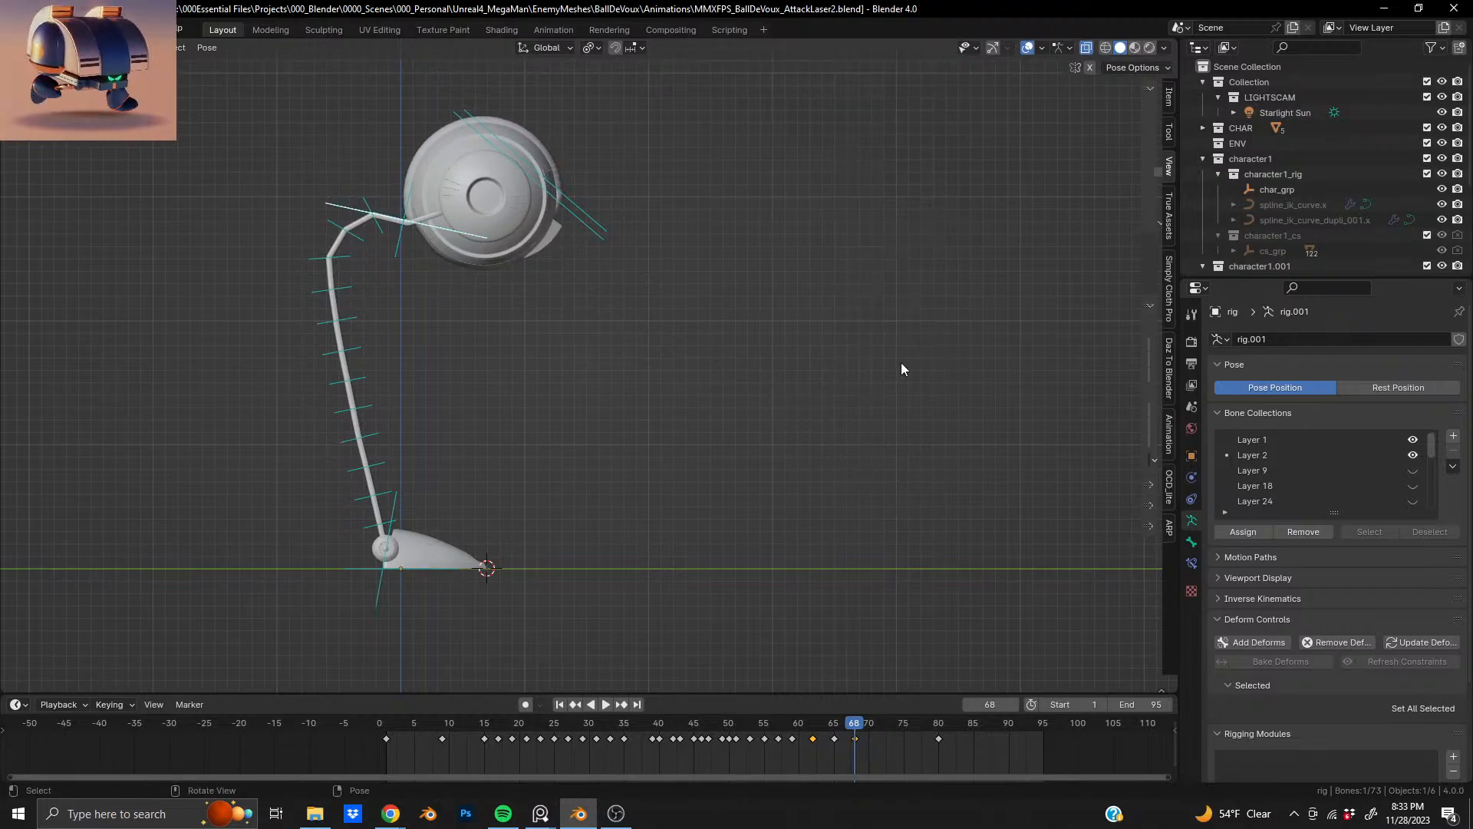
- Delete the body control's keyframe at frame 65, between the keys at frames 62 and 68
mouse_move(854, 730)
left_mouse_down()
mouse_move(820, 734)
mouse_move(844, 735)
left_mouse_up()
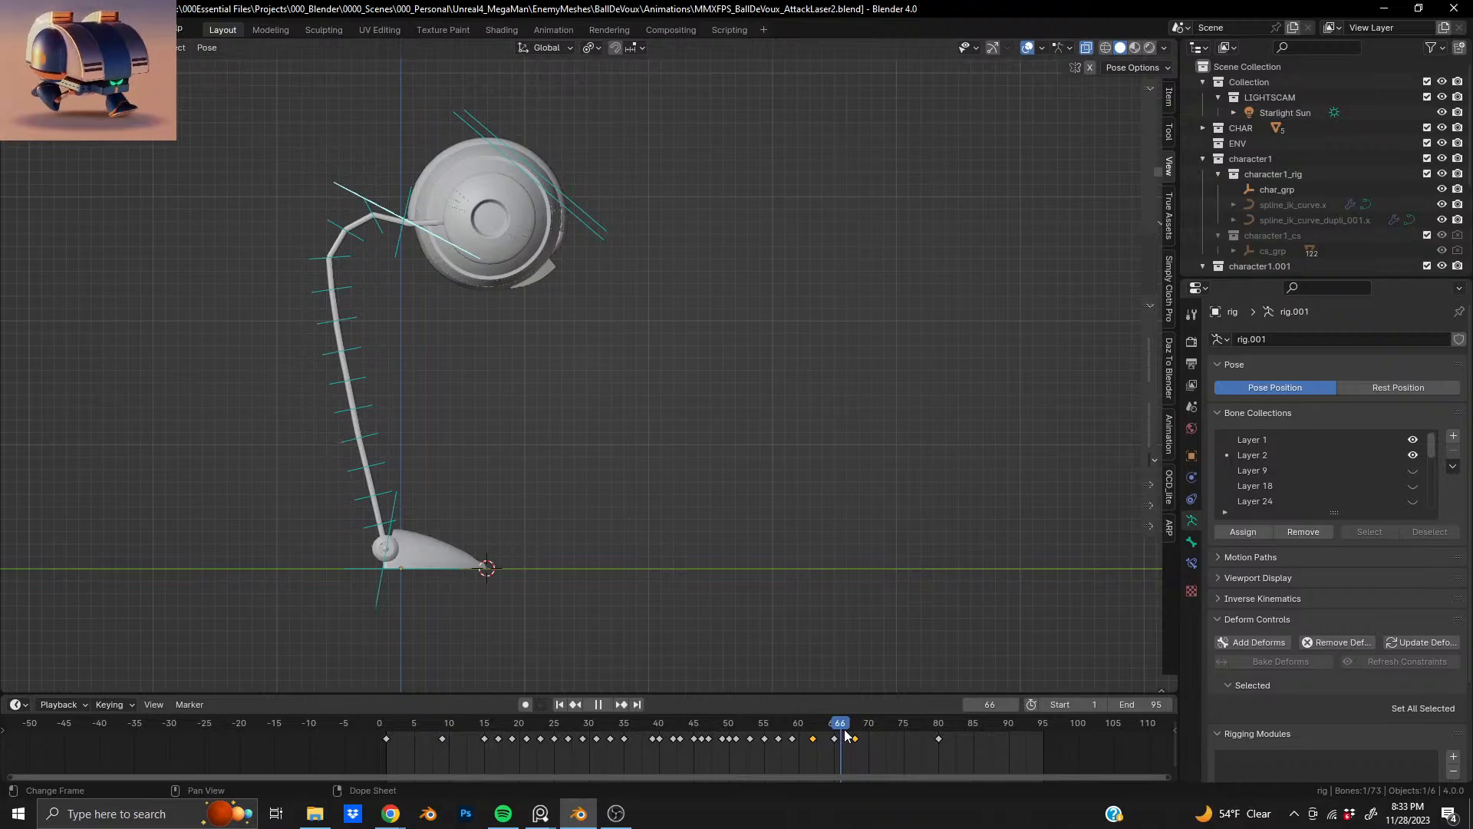
key("x")
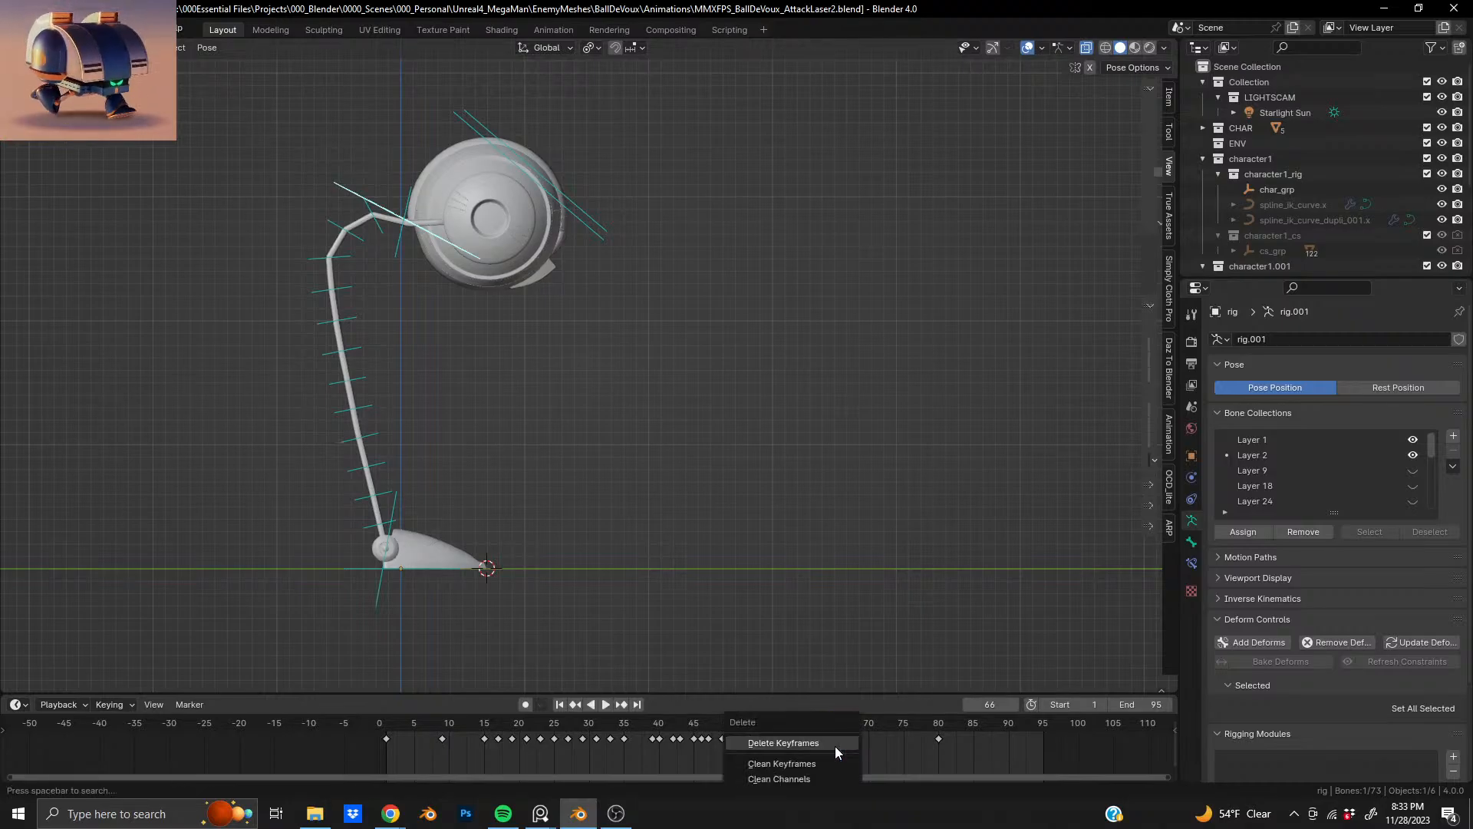
key("Return")
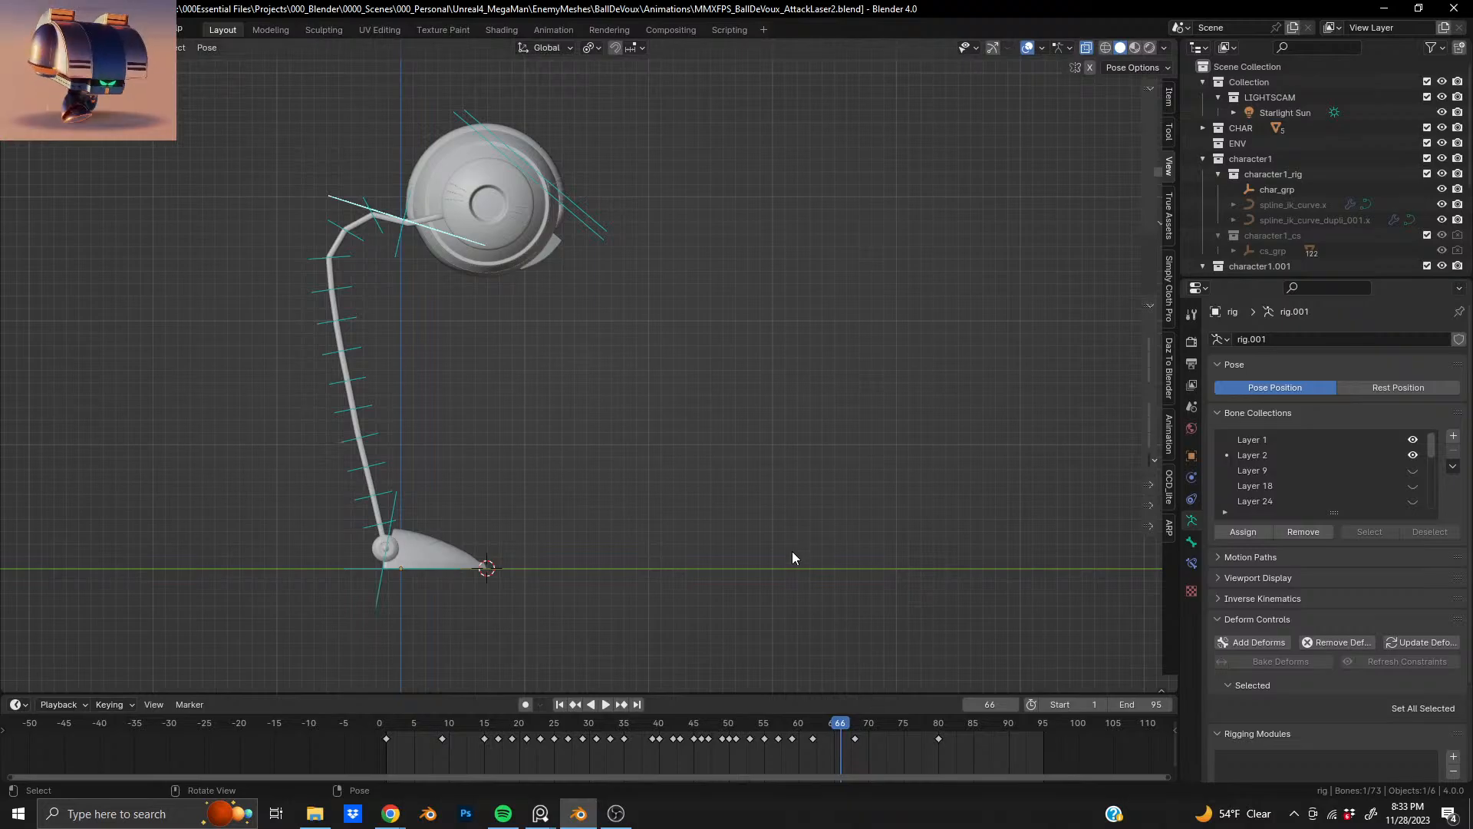
- Scrub around frame 57 and play the animation from frame 1 to review the anticipation and the return to idle
left_click_drag(837, 727, 777, 736)
key("space")
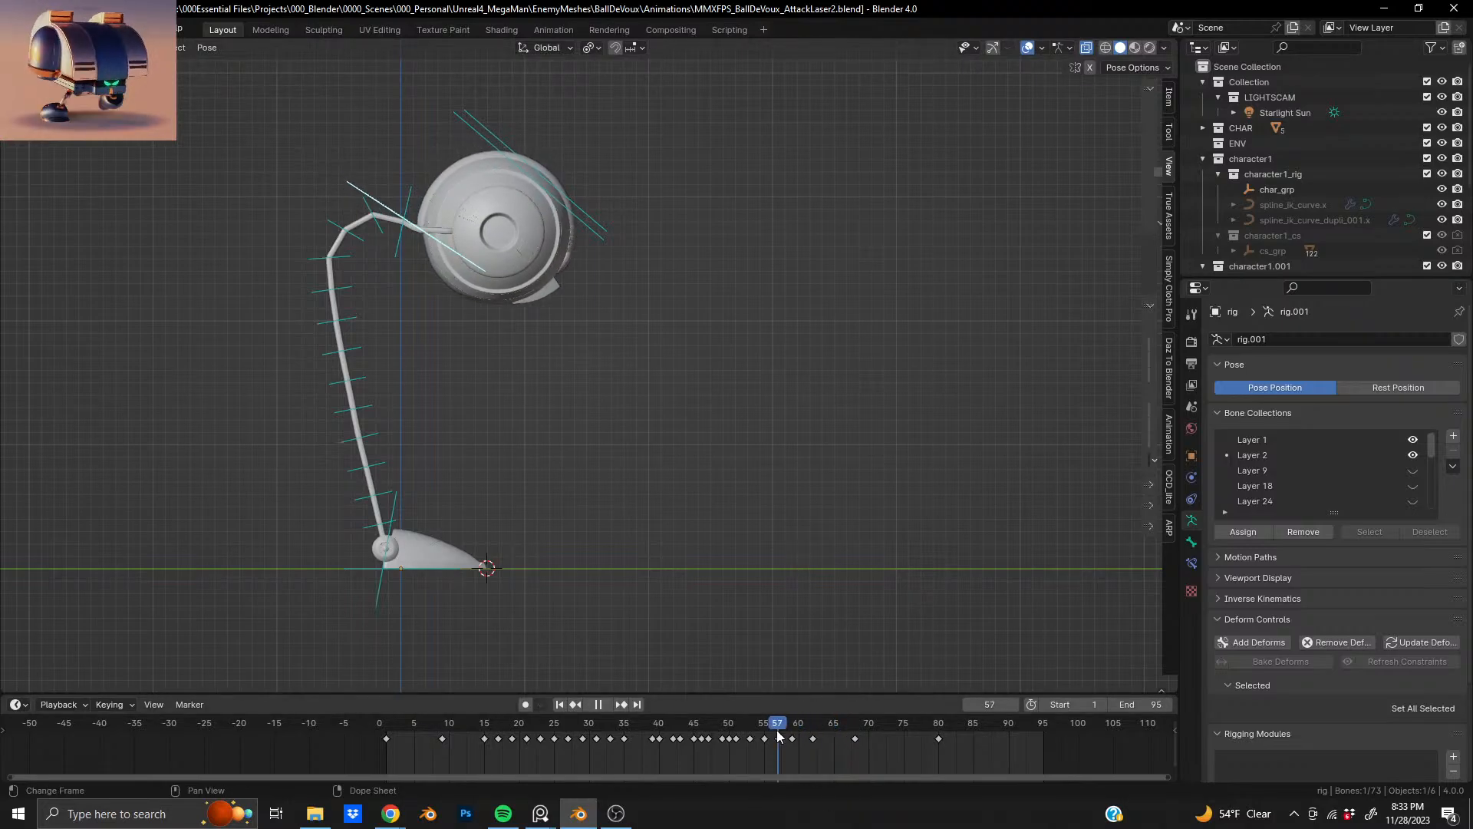
left_click_drag(797, 729, 229, 772)
key("space")
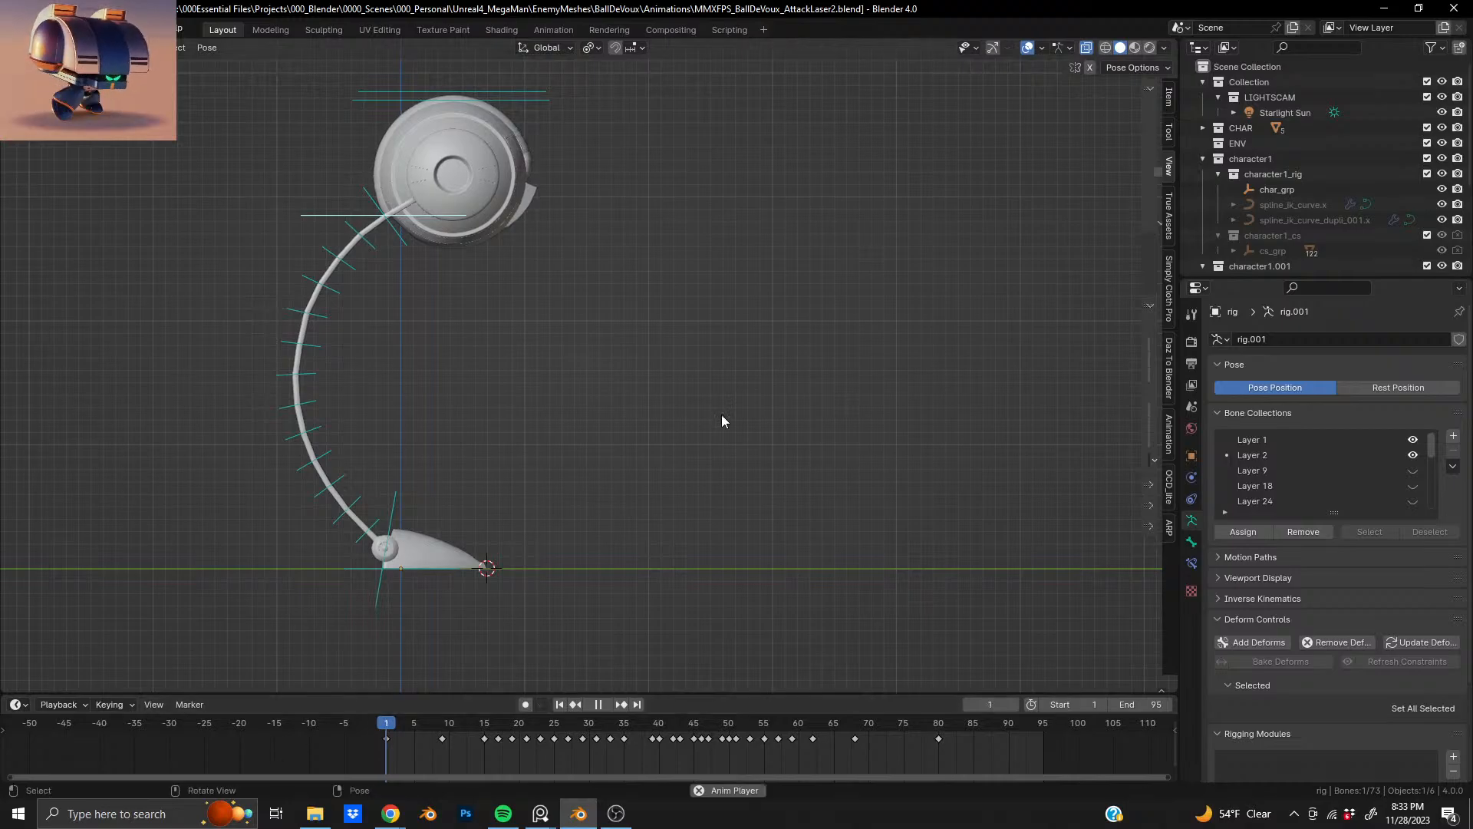
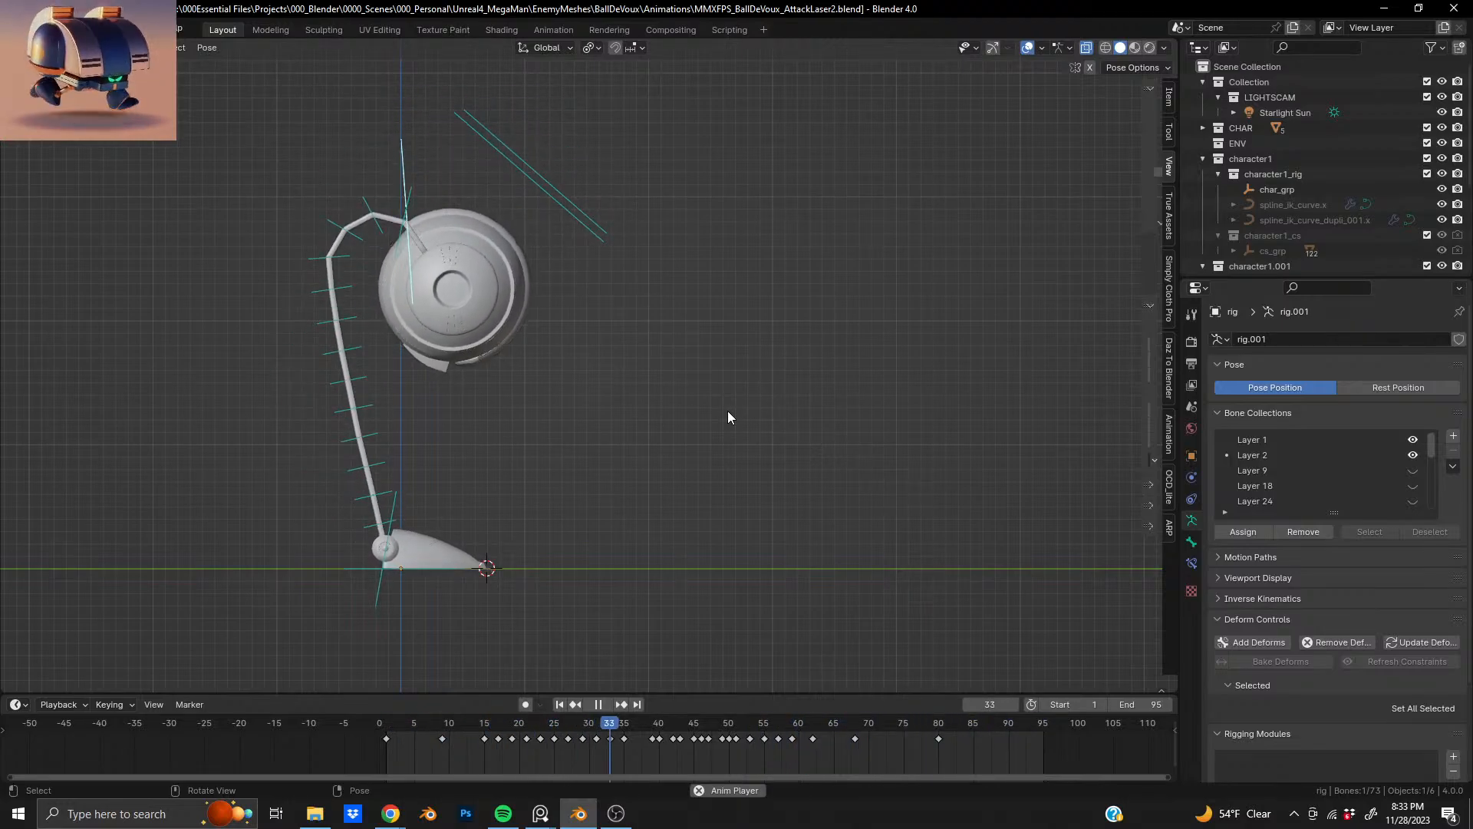
- Move the body control's keyframe from frame 68 to frame 76 and play back the return to idle
left_click(857, 727)
left_click_drag(861, 726, 929, 727)
left_click_drag(950, 729, 842, 739)
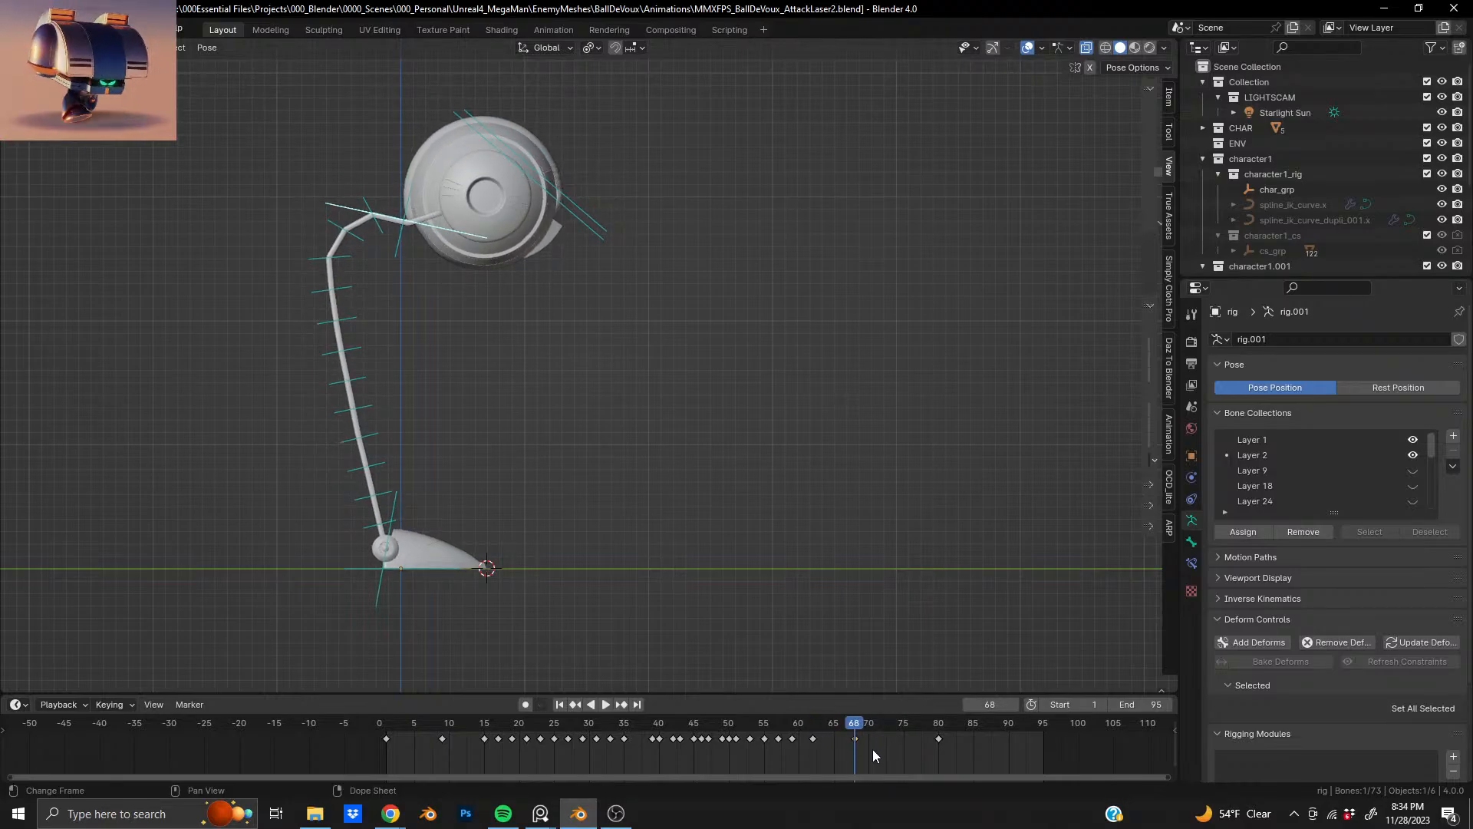
key("g")
left_click(928, 754)
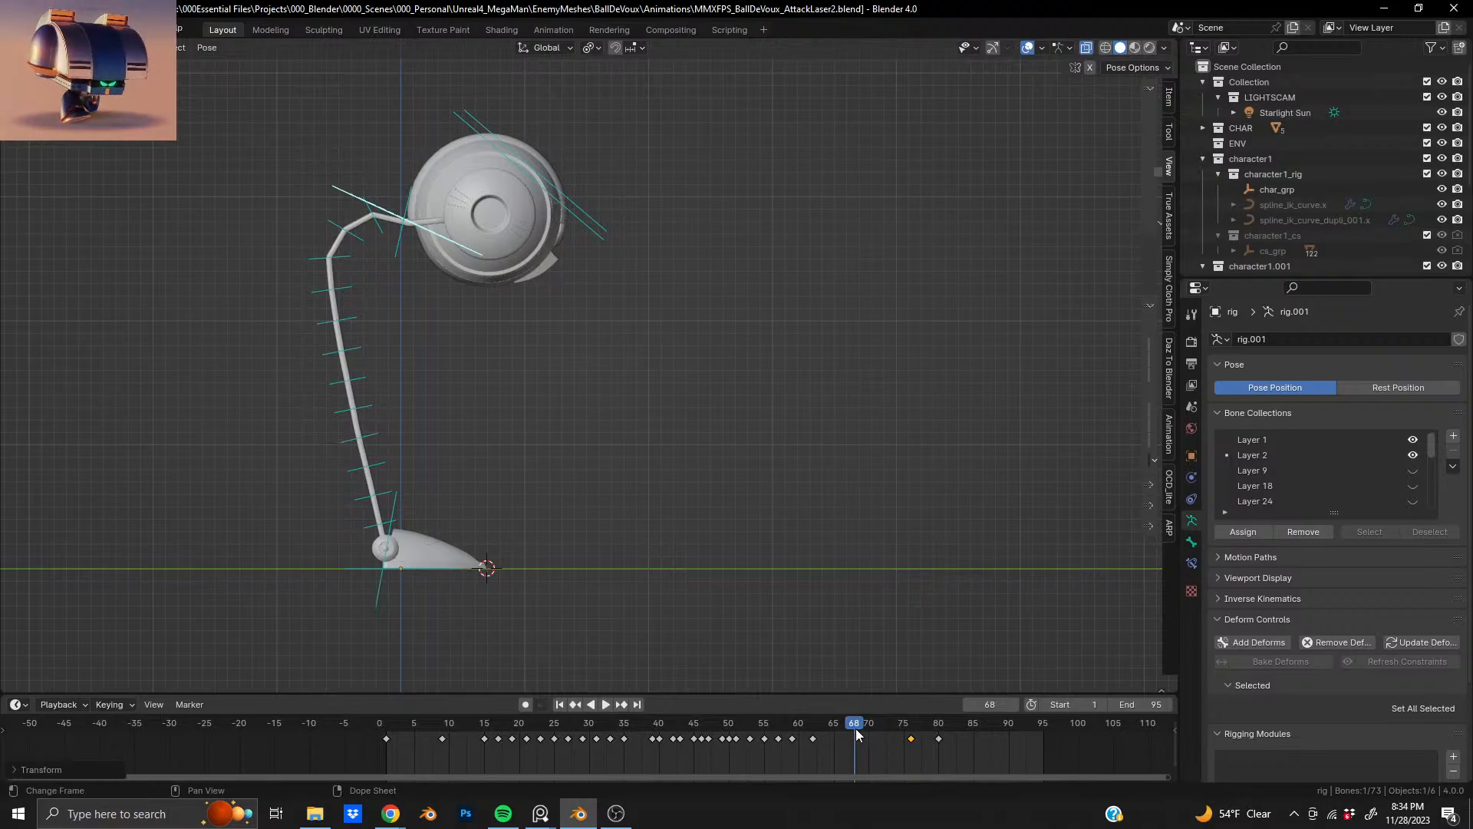
key("space")
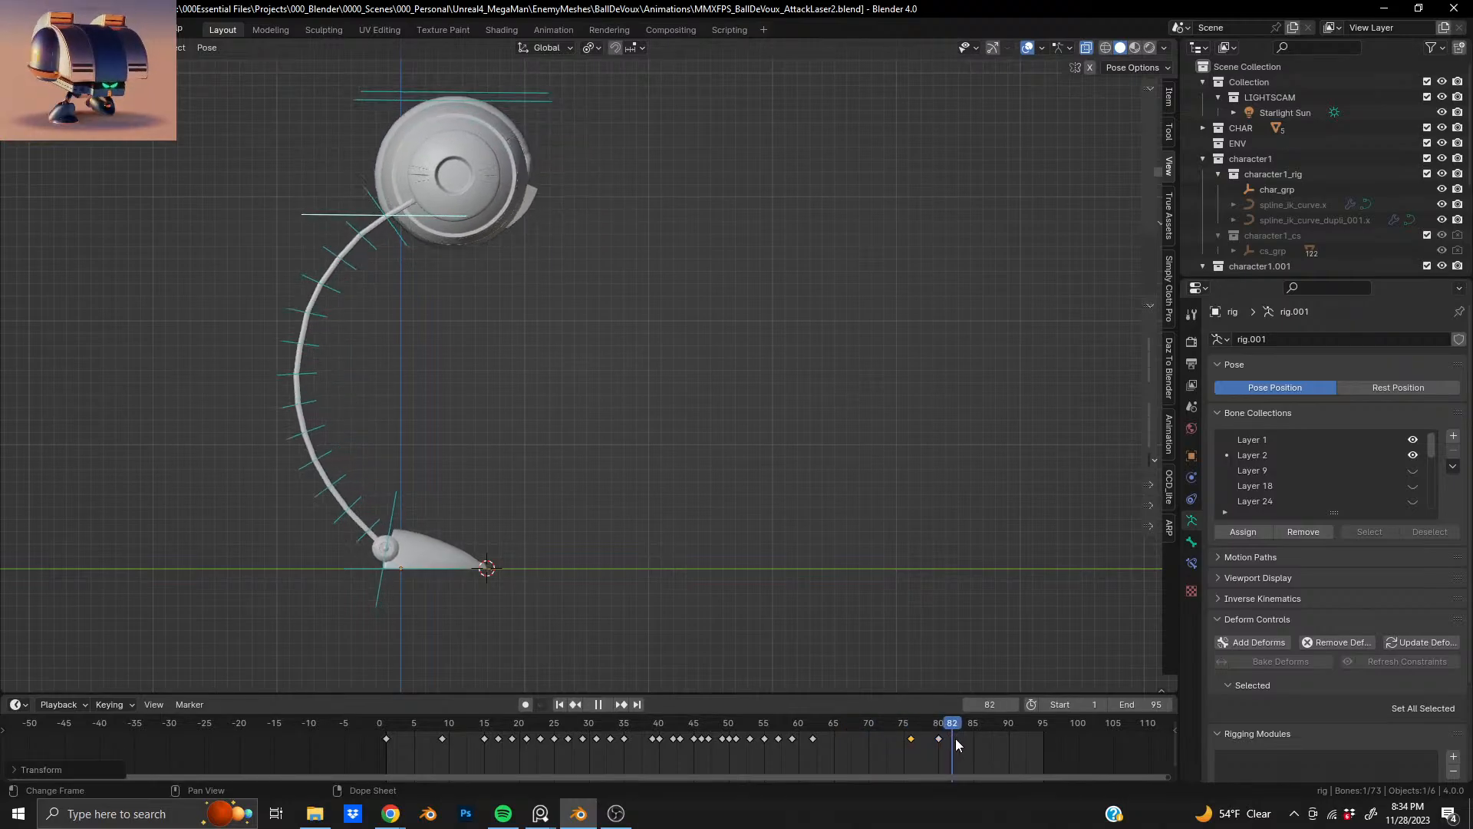
left_click_drag(955, 738, 341, 753)
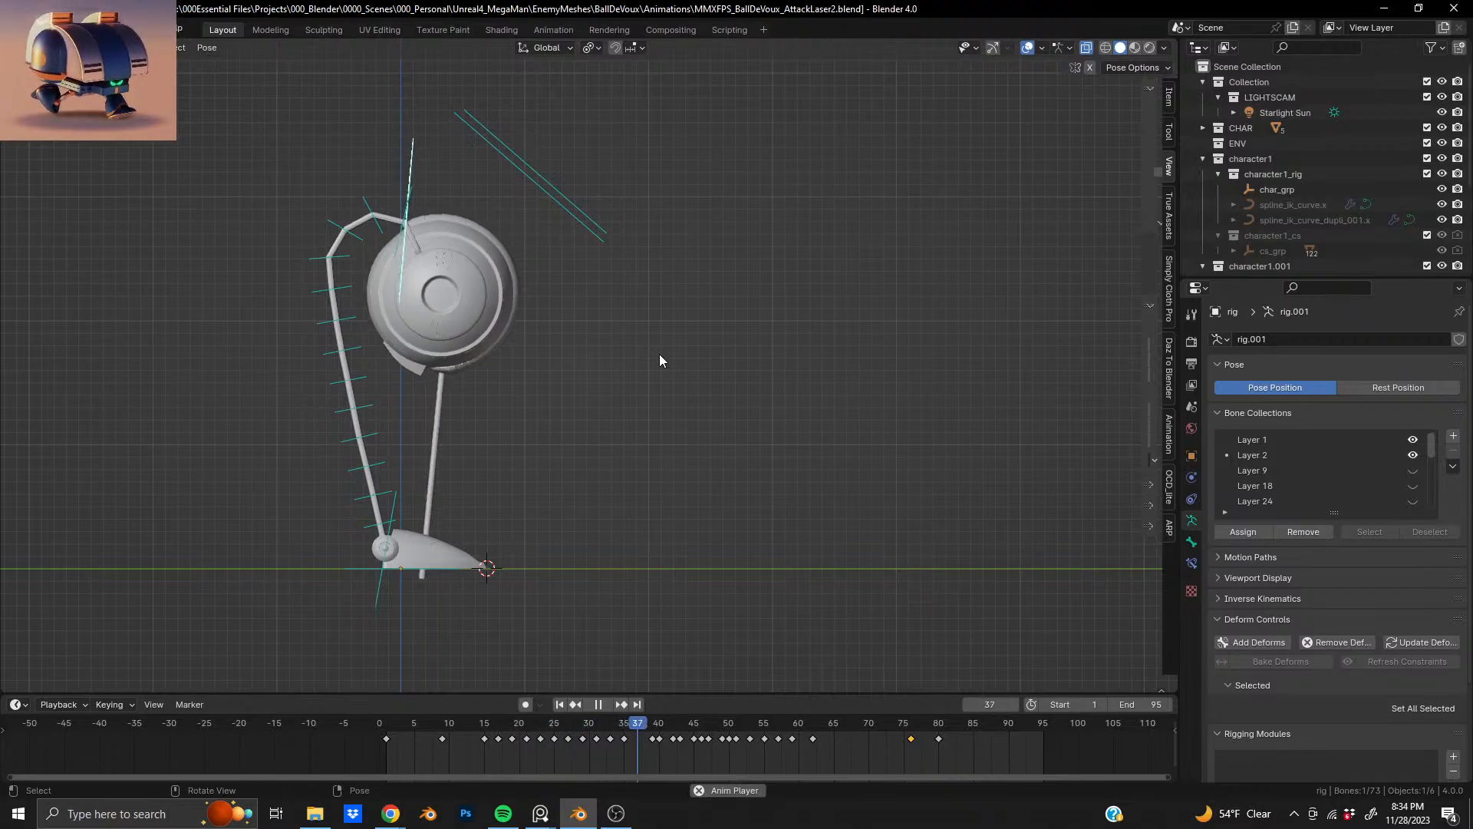
- Retime the body control's selected keyframe to frame 73 during playback, trying frame 78 on the way
key("g")
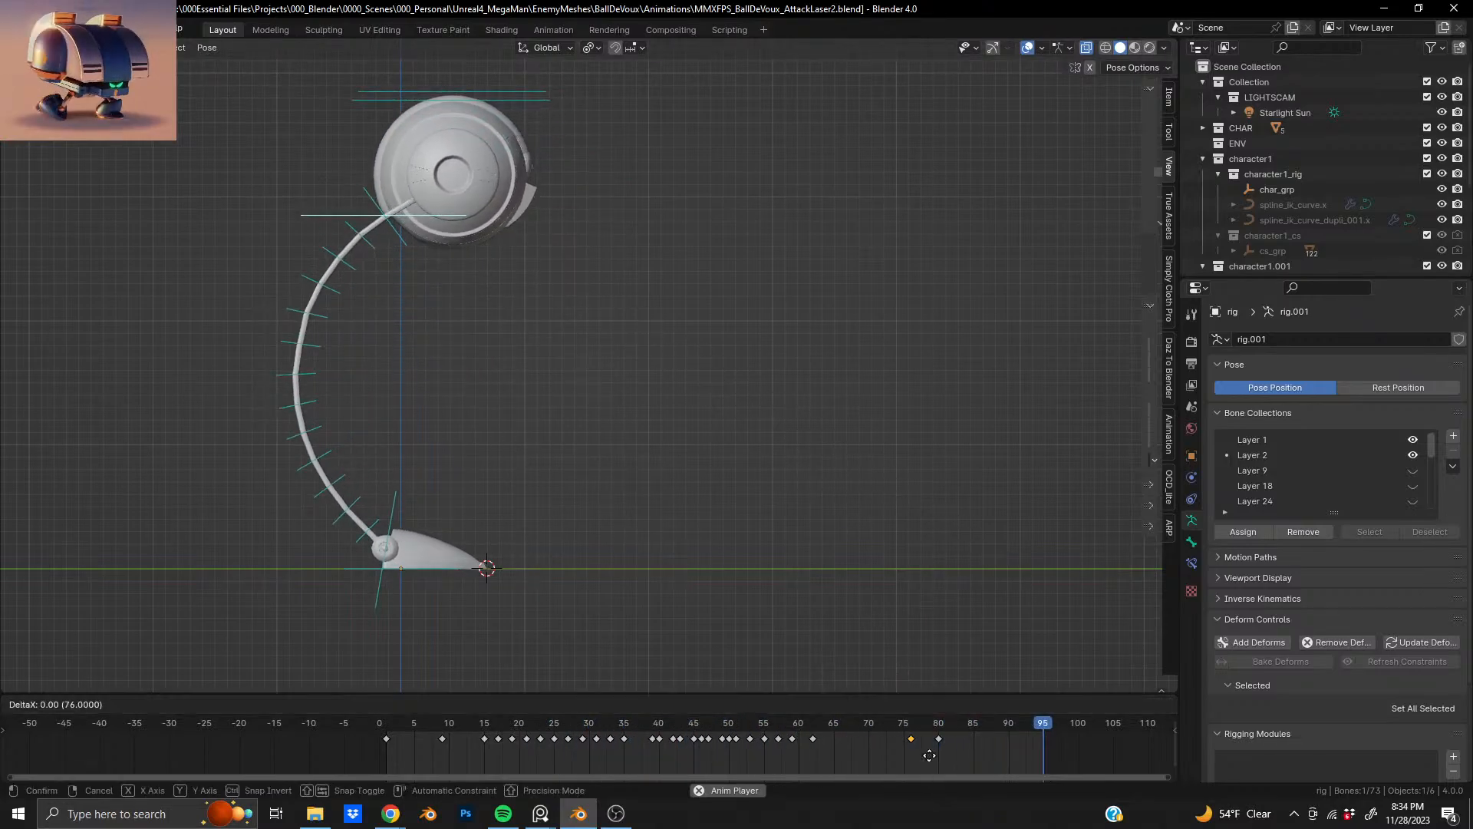
left_click(945, 757)
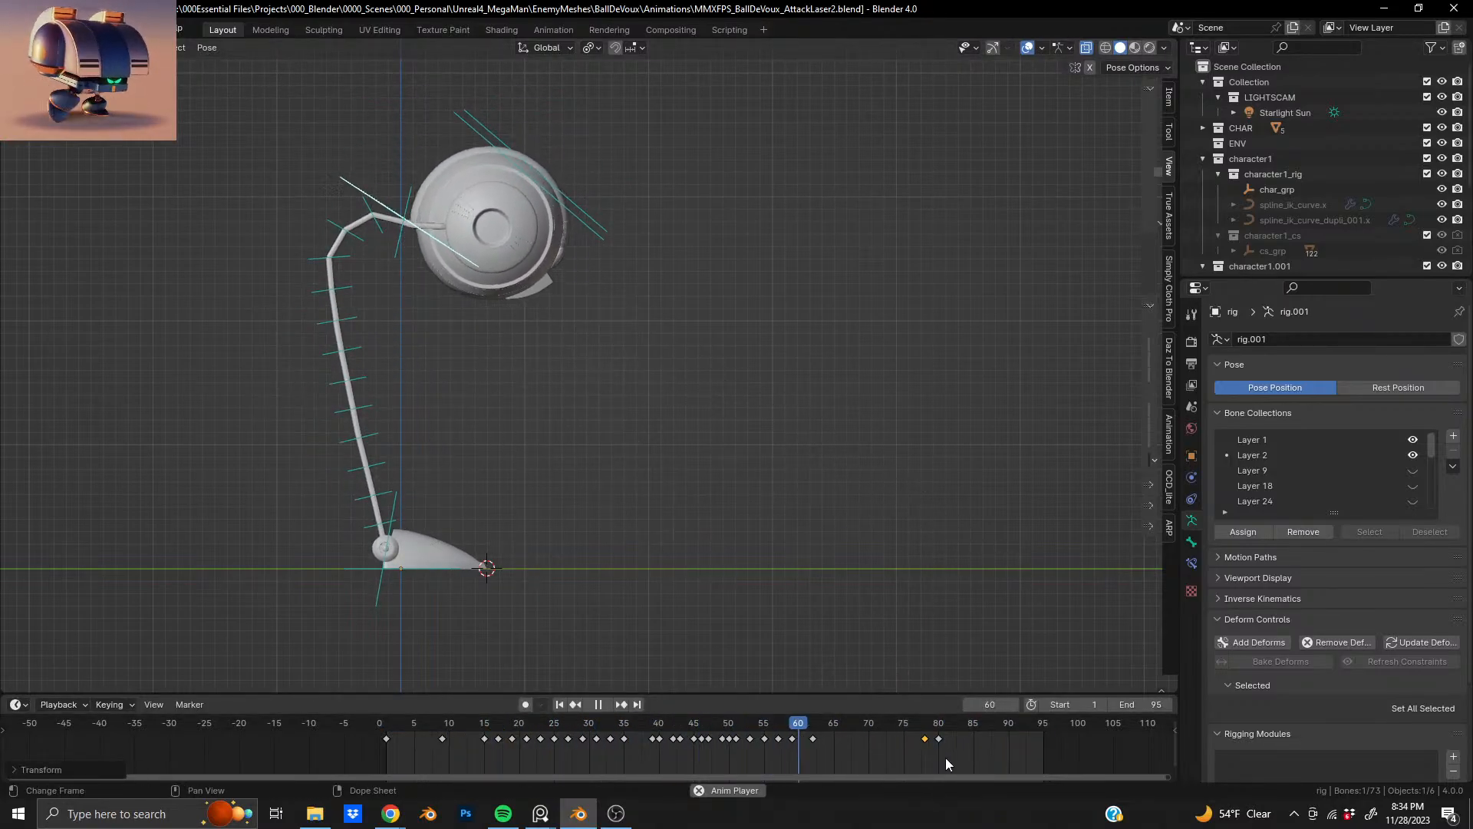
key("g")
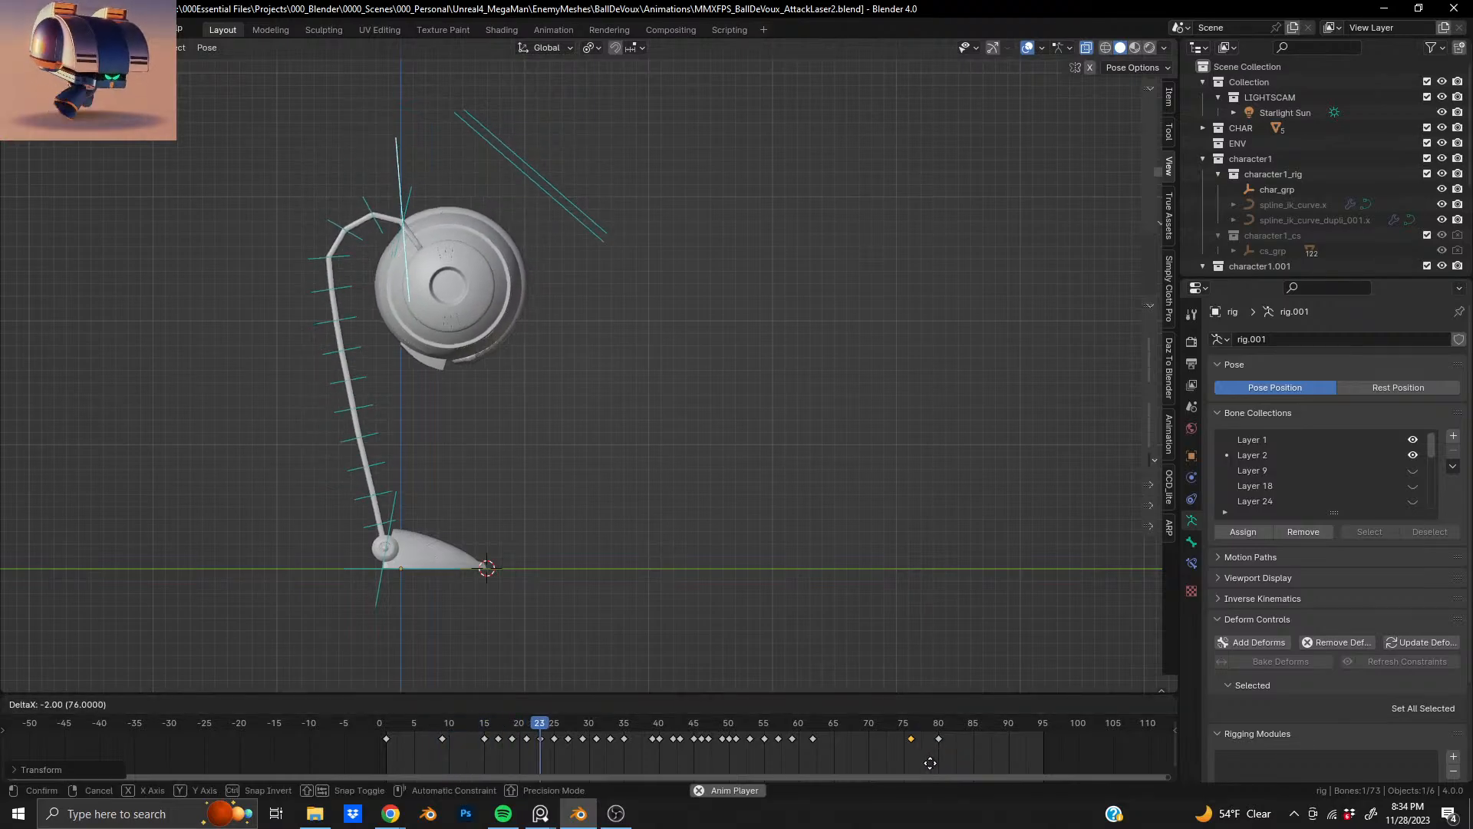
left_click(910, 764)
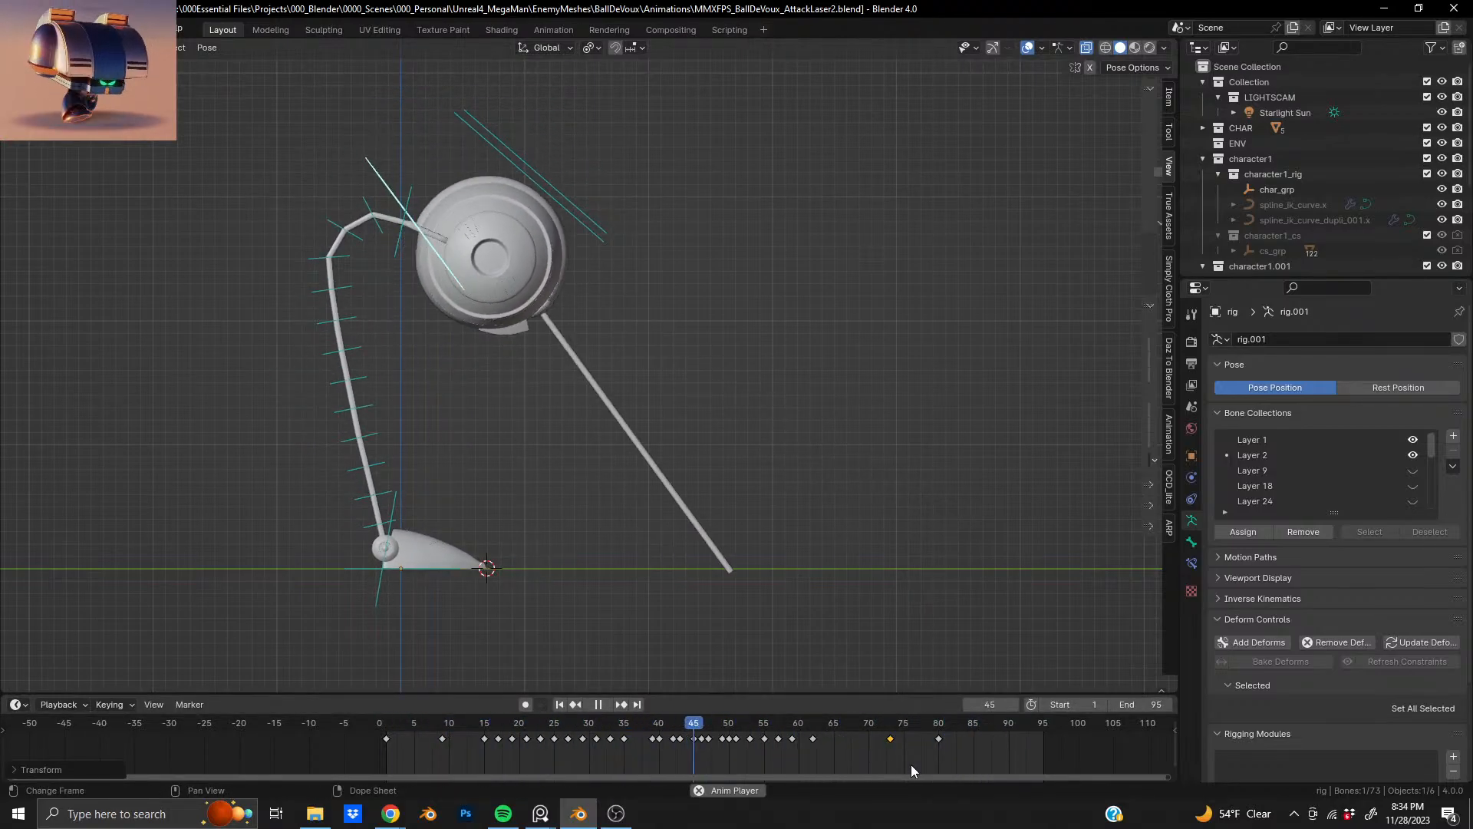
key("space")
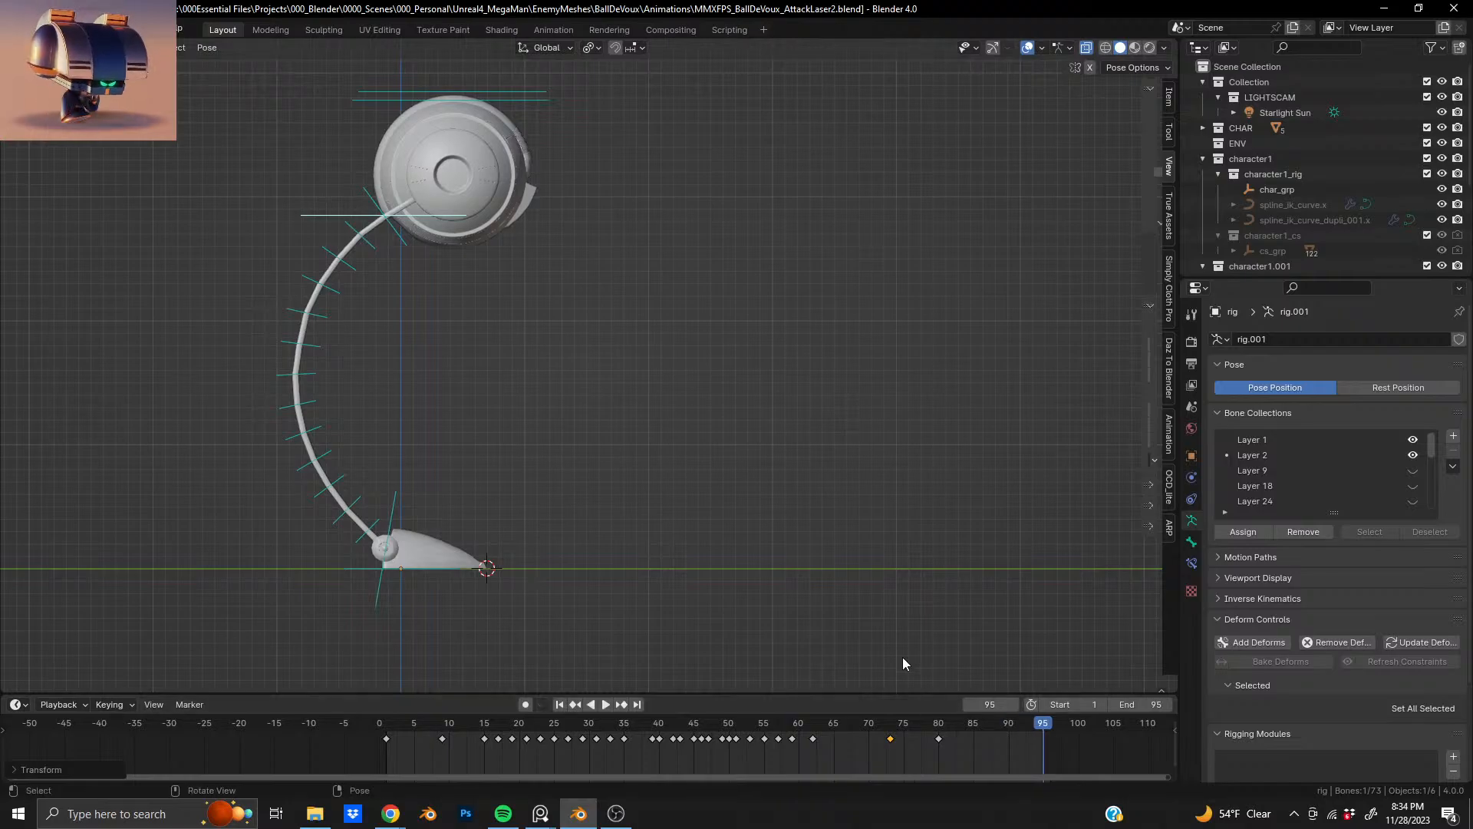
- At frame 73, rotate the body control downward and insert a Whole Character (Selected Bones Only) keyframe
left_click(890, 730)
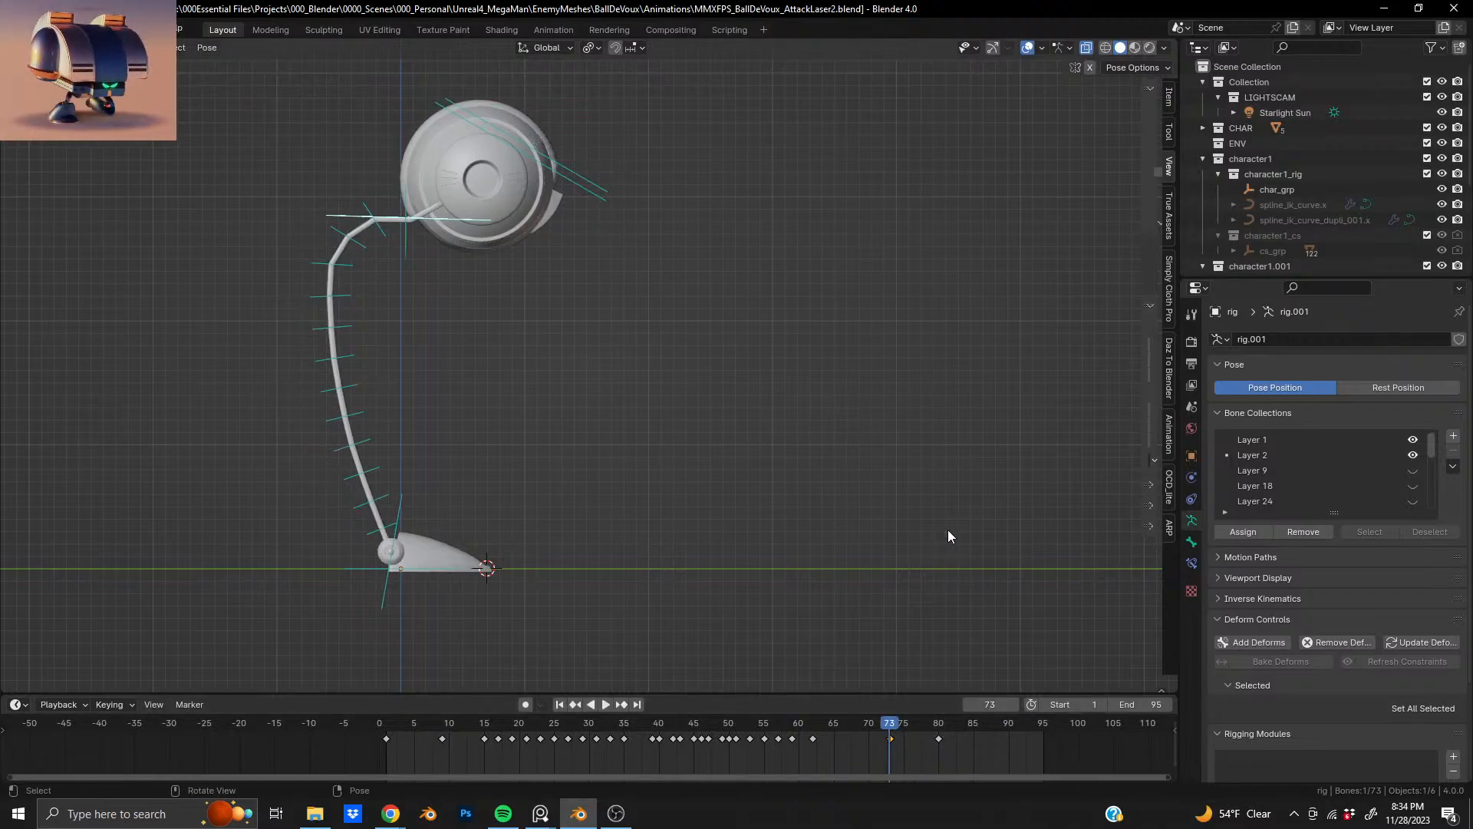
key("r")
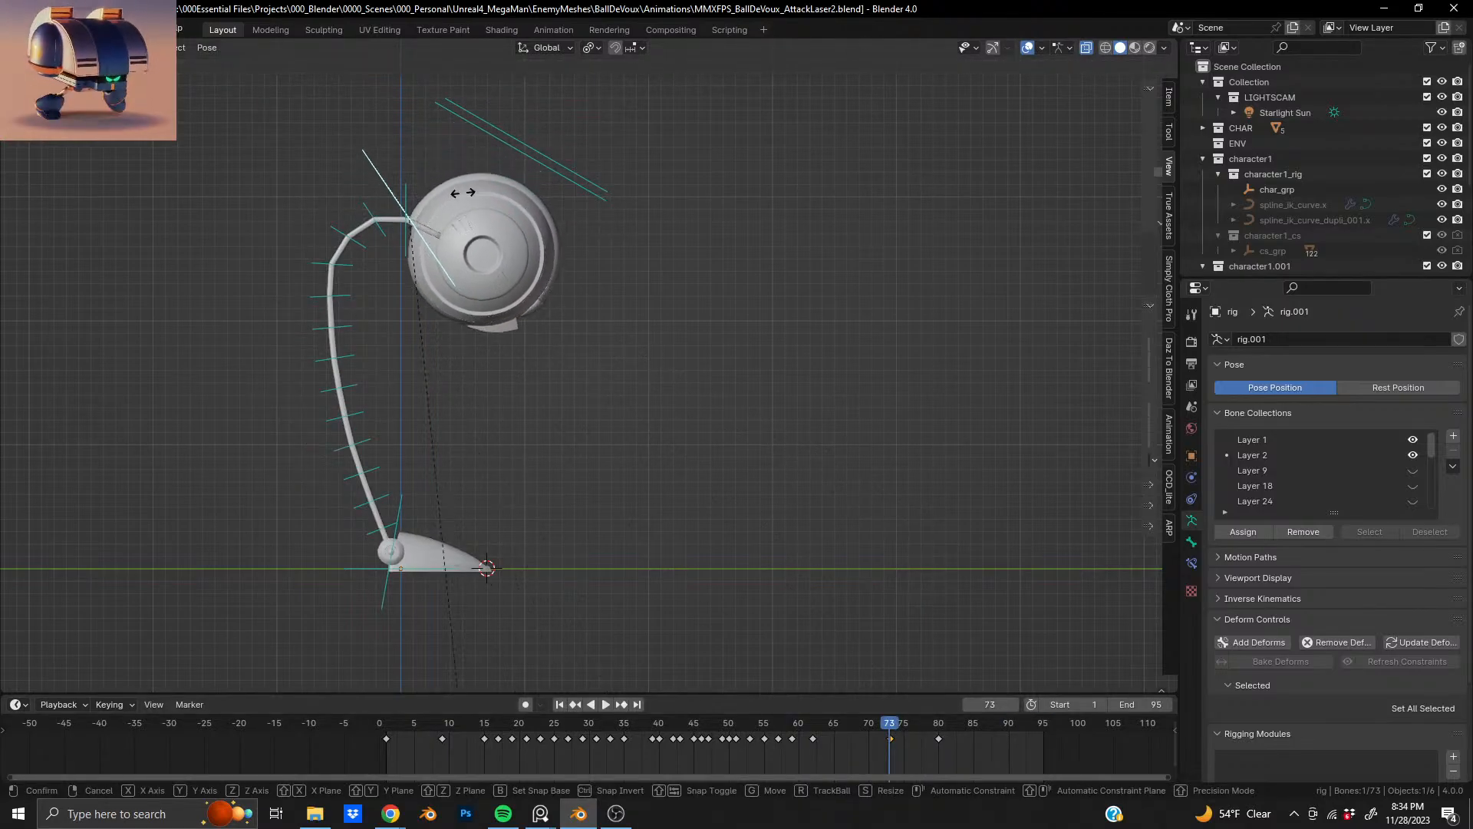
left_click(329, 221)
key("i")
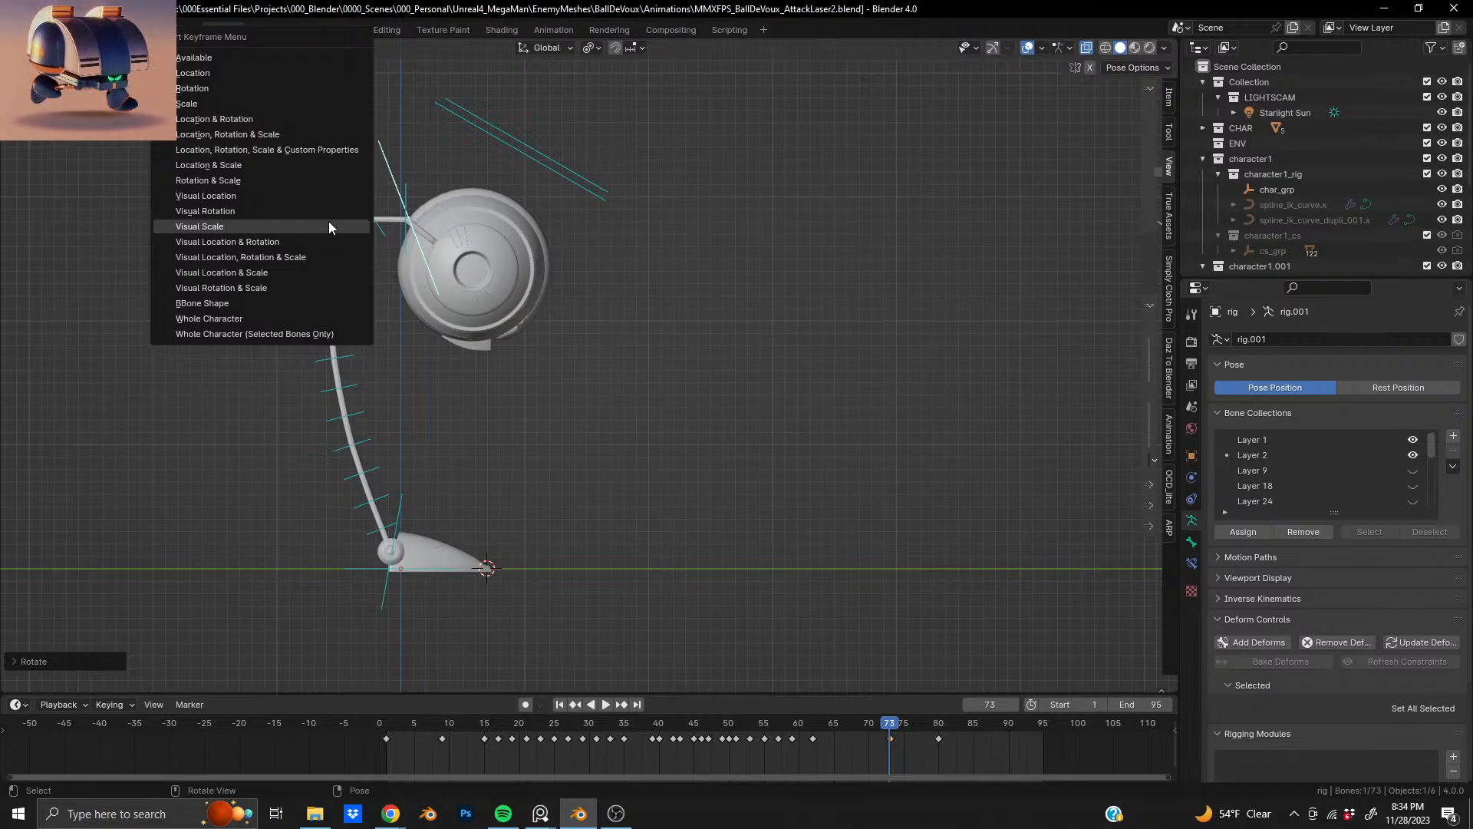
left_click(330, 333)
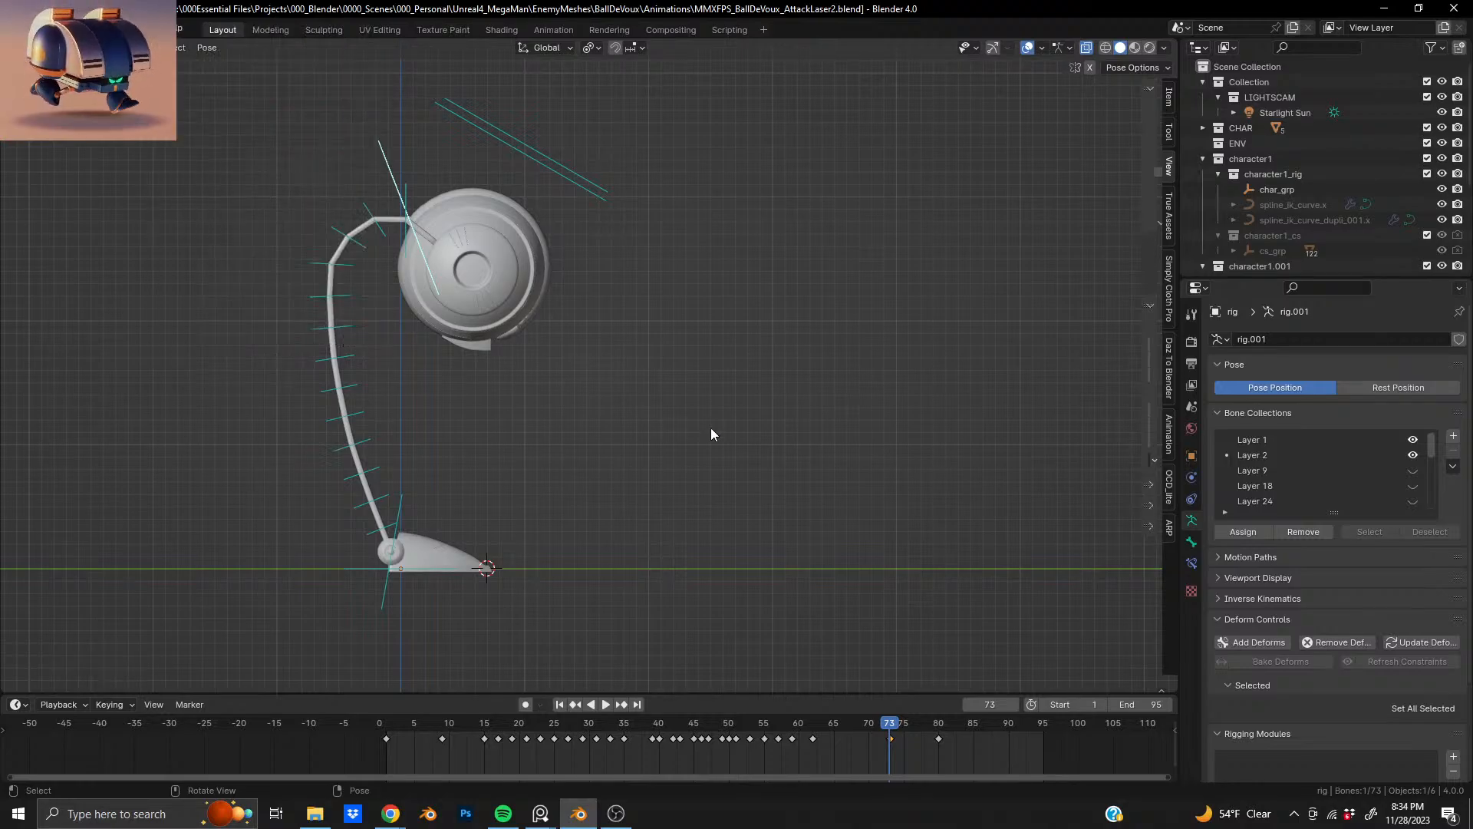
- Scrub the return to idle and play the animation from the start to review the new body timing
left_click_drag(889, 730, 951, 794)
left_click_drag(842, 802, 383, 806)
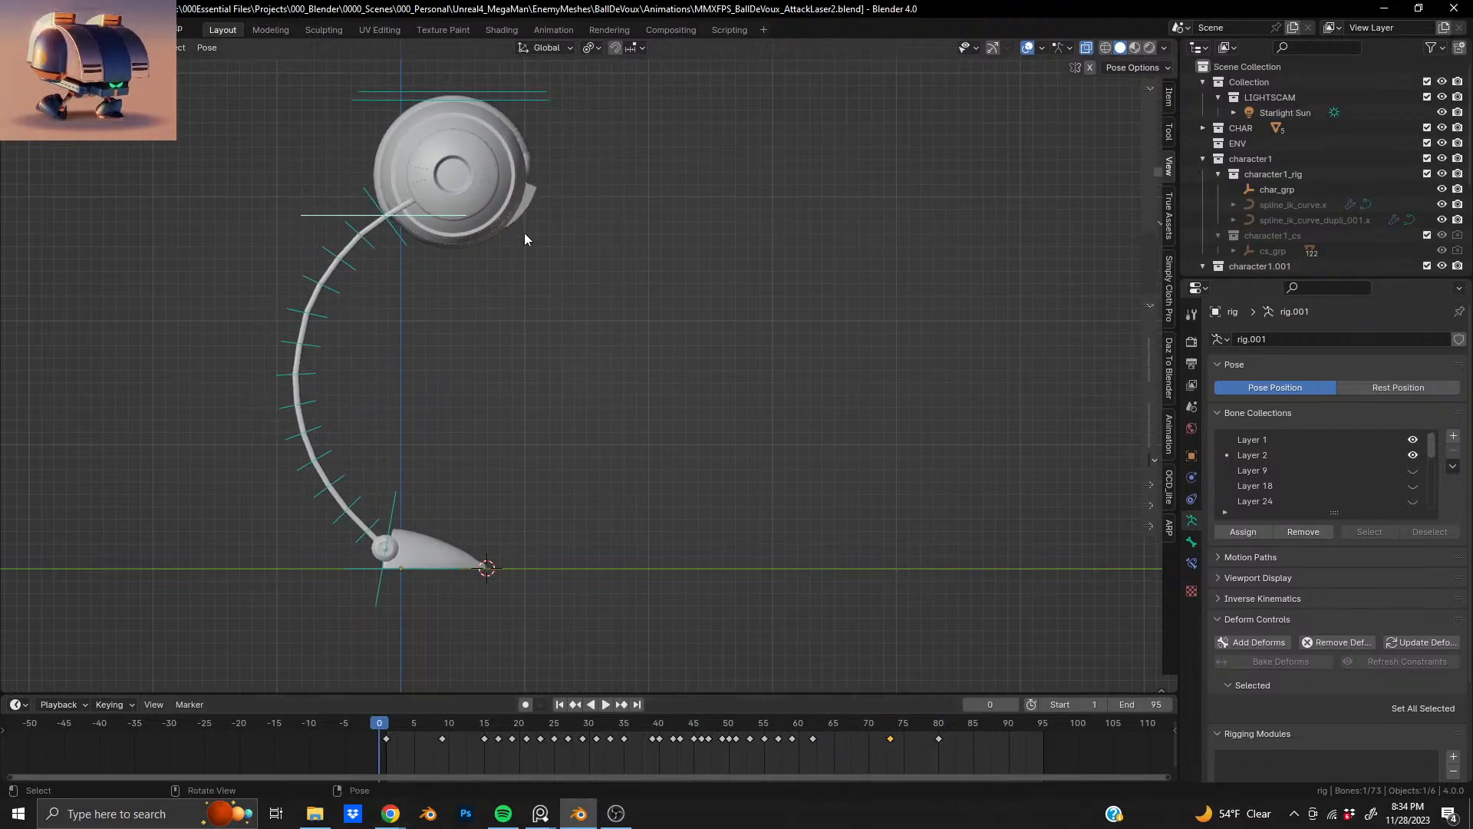
key("space")
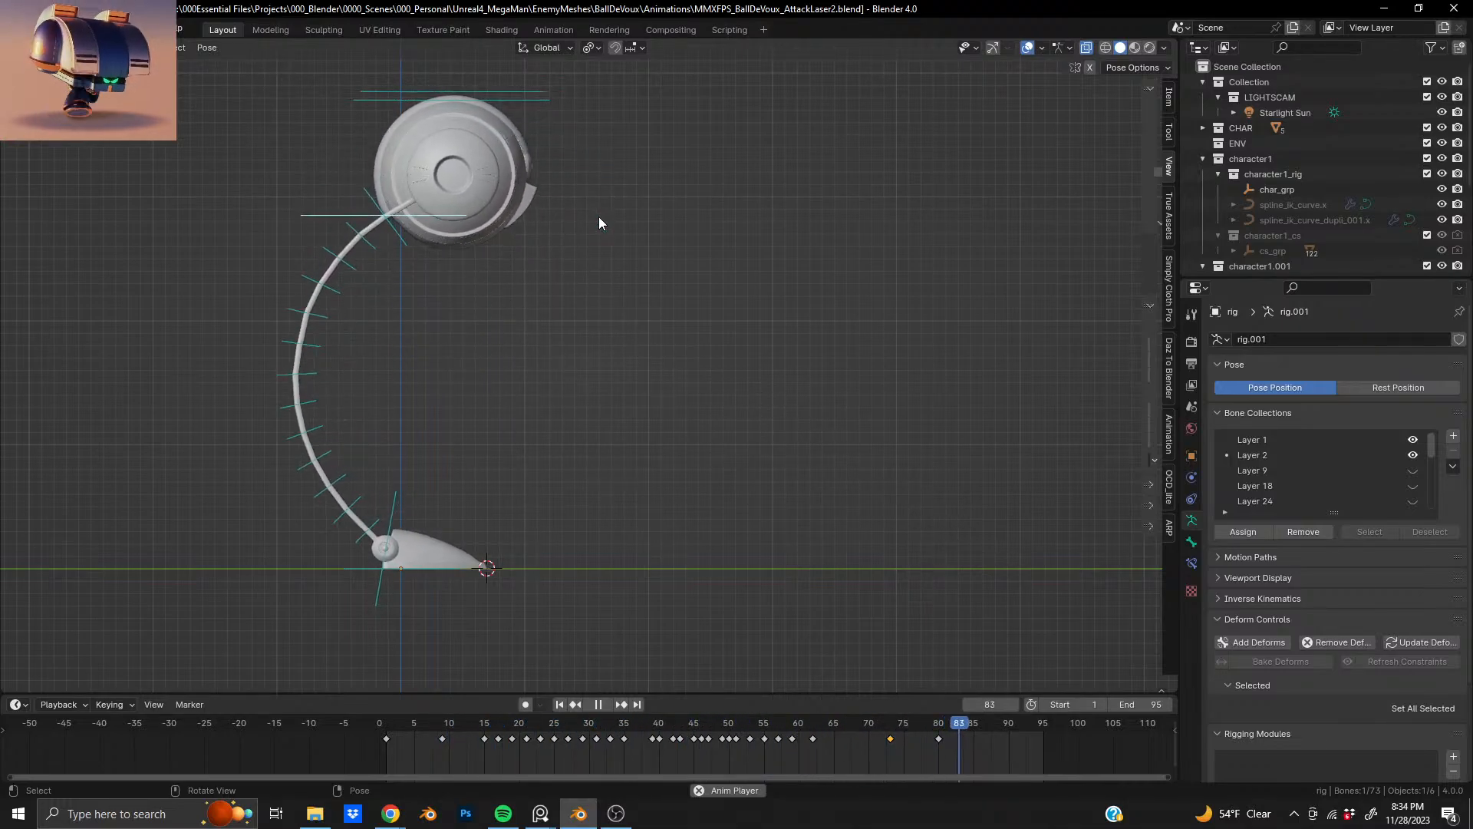
key("space")
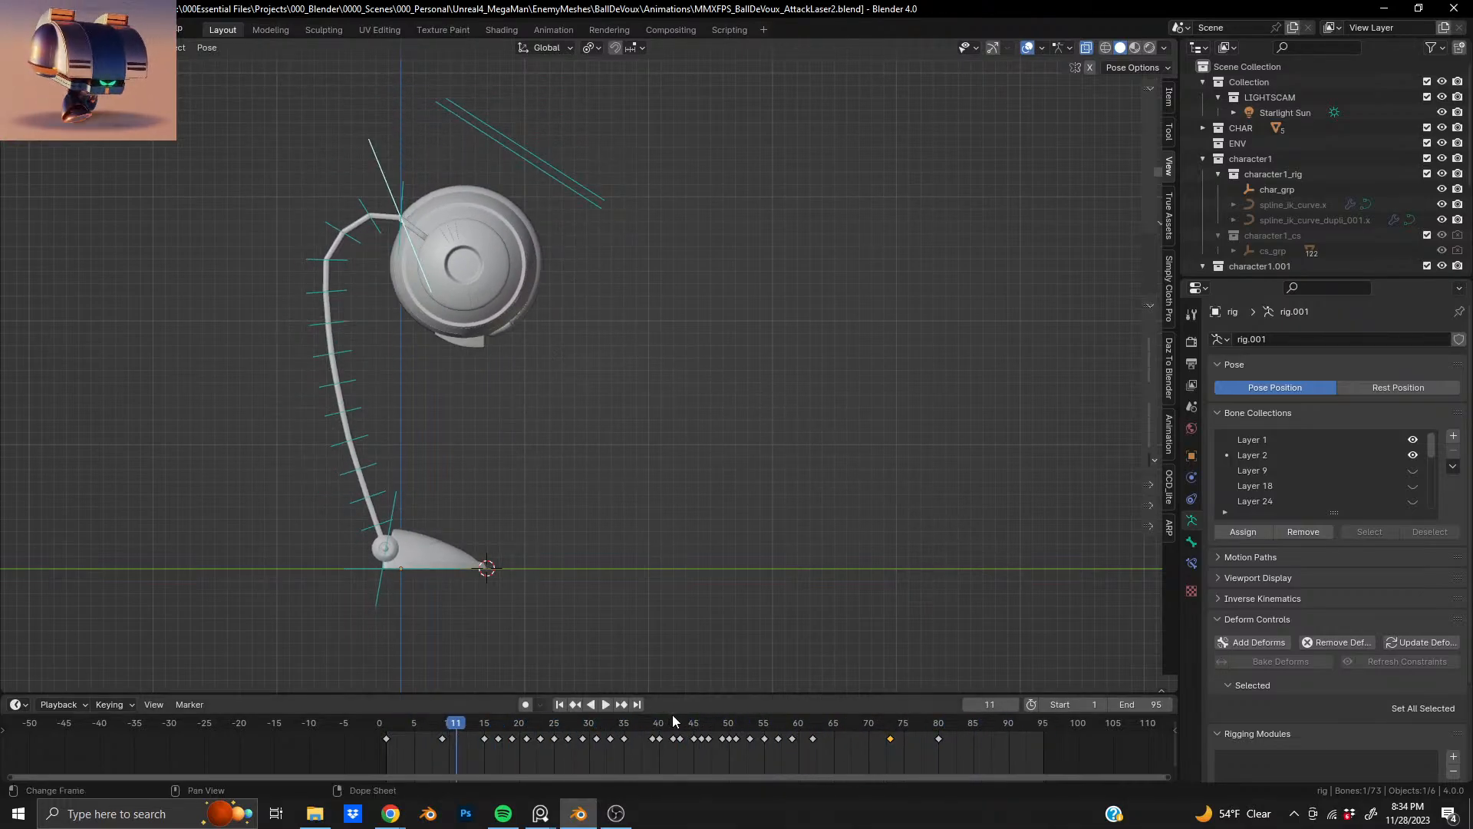
key("space")
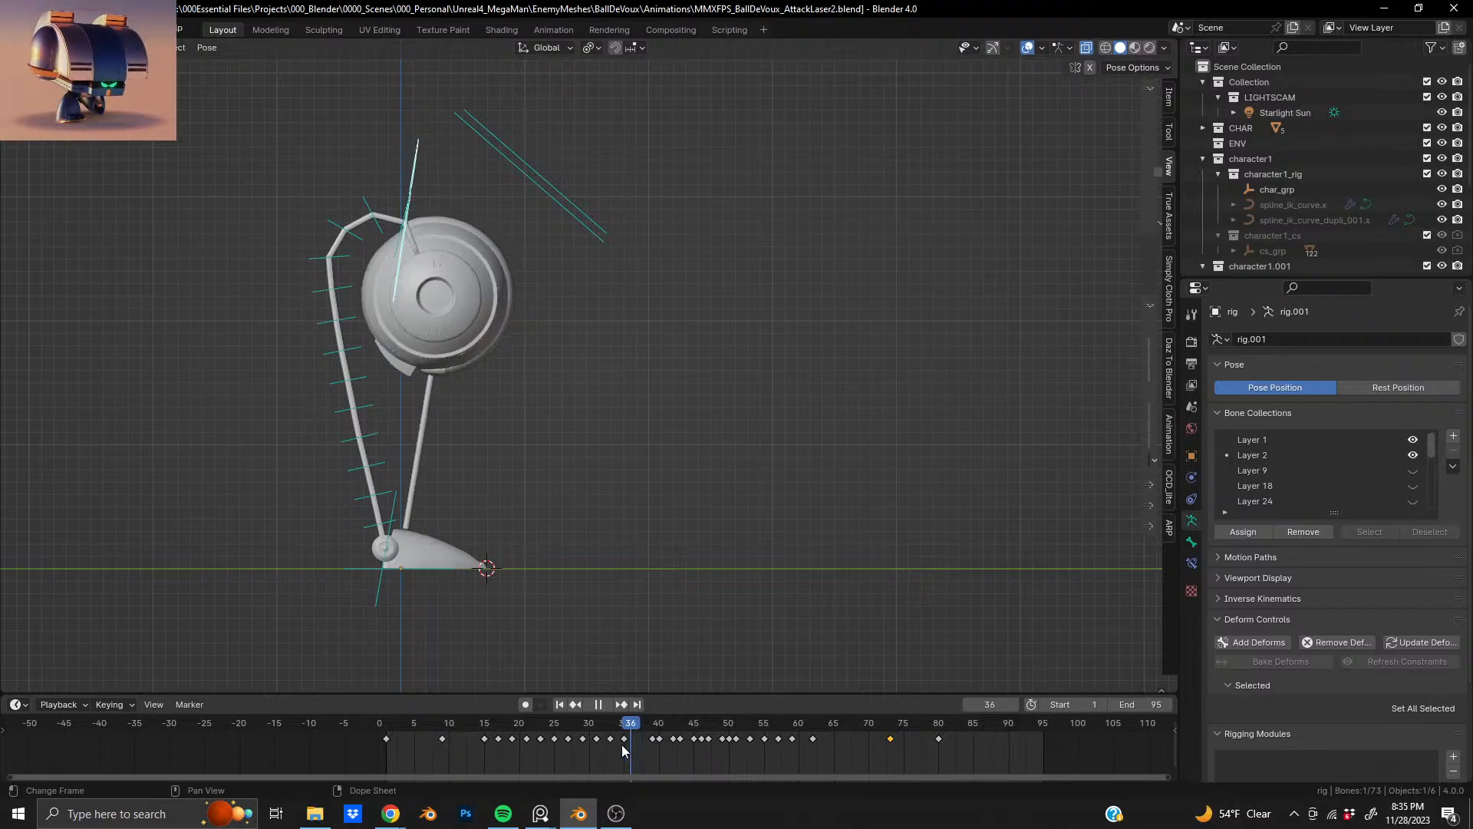
- In Object Mode at frame 37, shorten the laser cylinder along its local Z to the ground line and key Location, Rotation & Scale
mouse_move(621, 744)
left_mouse_down()
mouse_move(601, 747)
mouse_move(637, 752)
left_mouse_up()
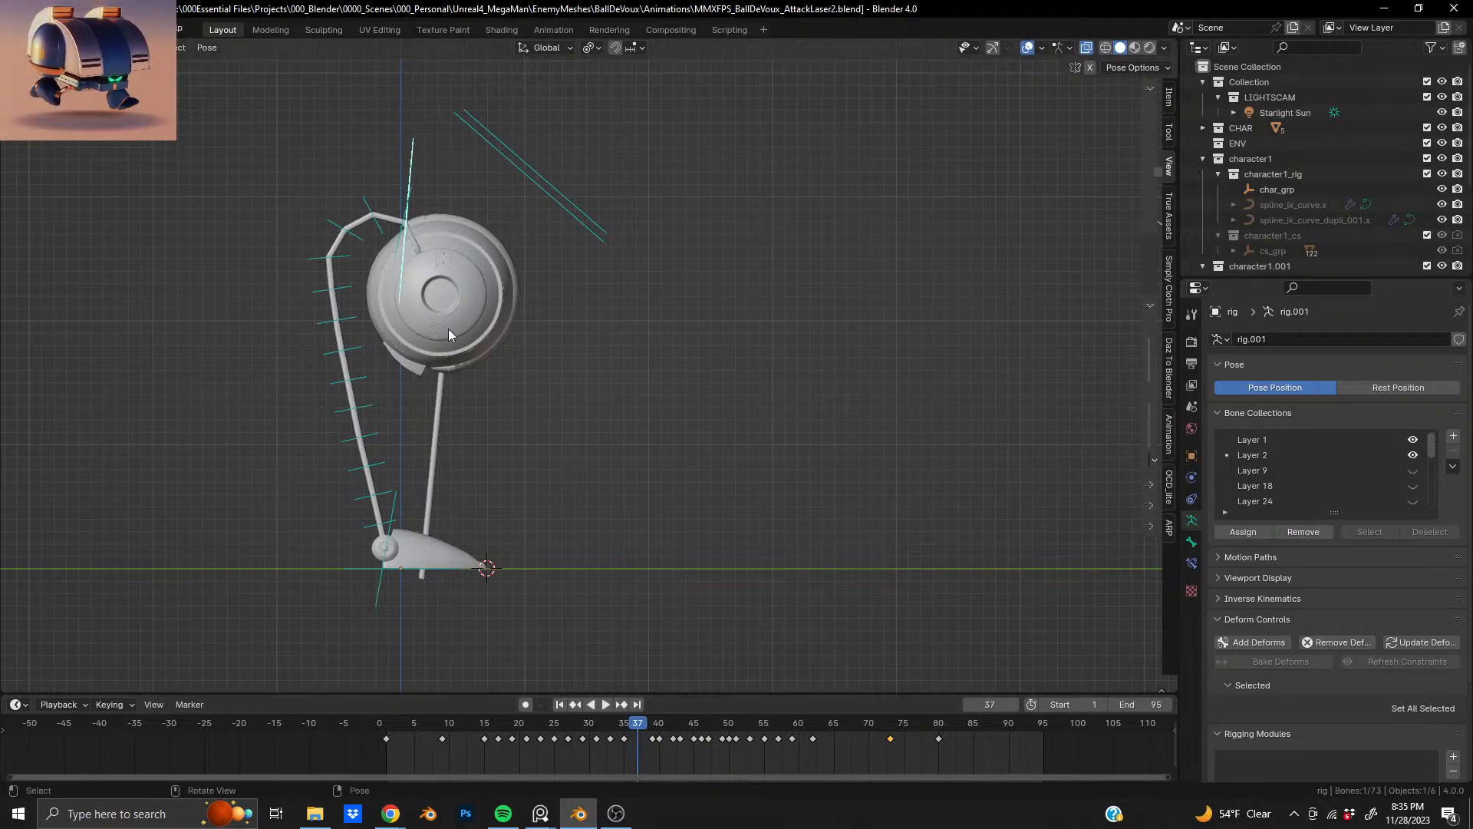
key("ctrl+Tab")
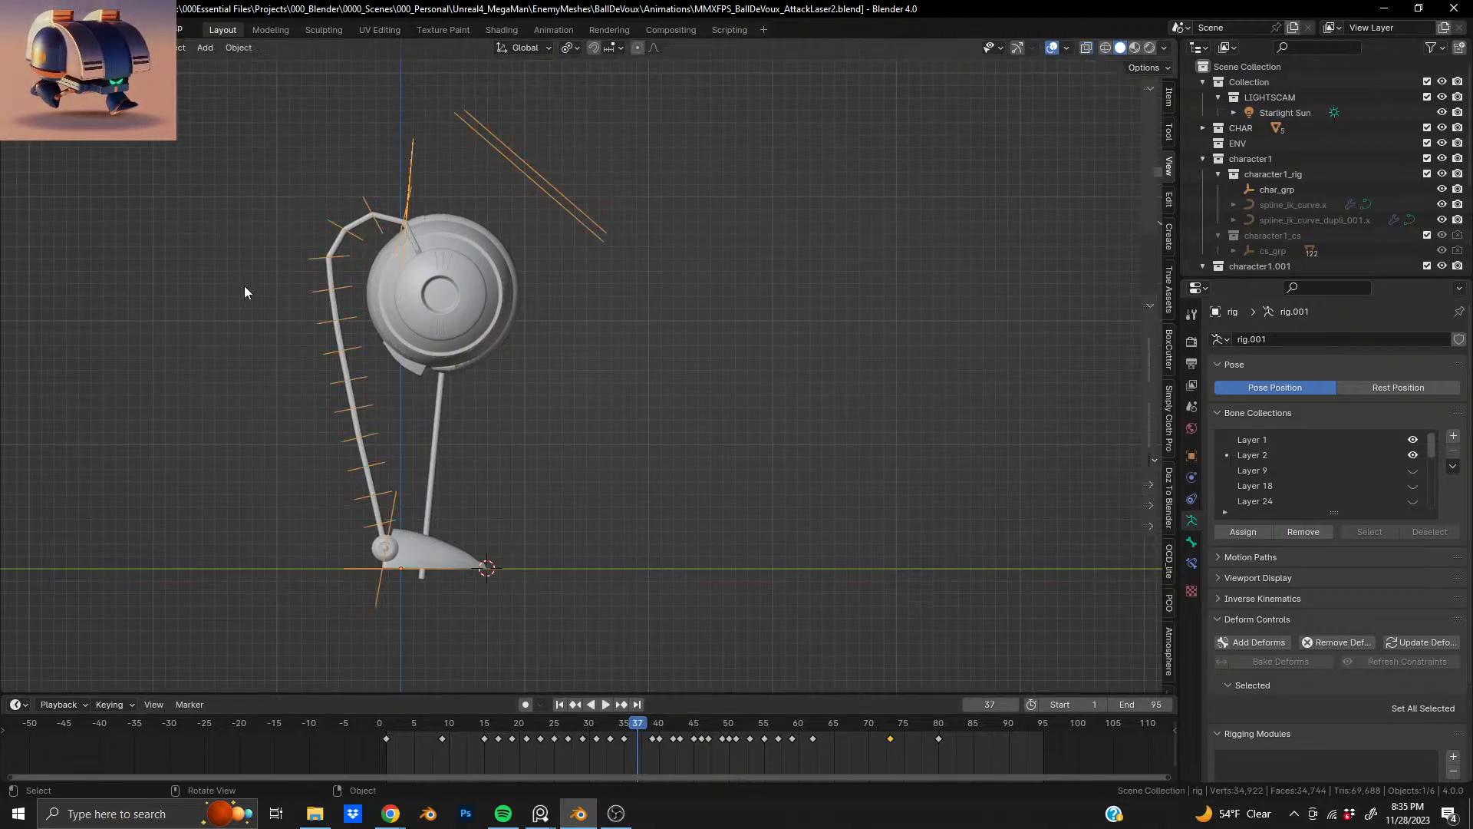
left_click(431, 441)
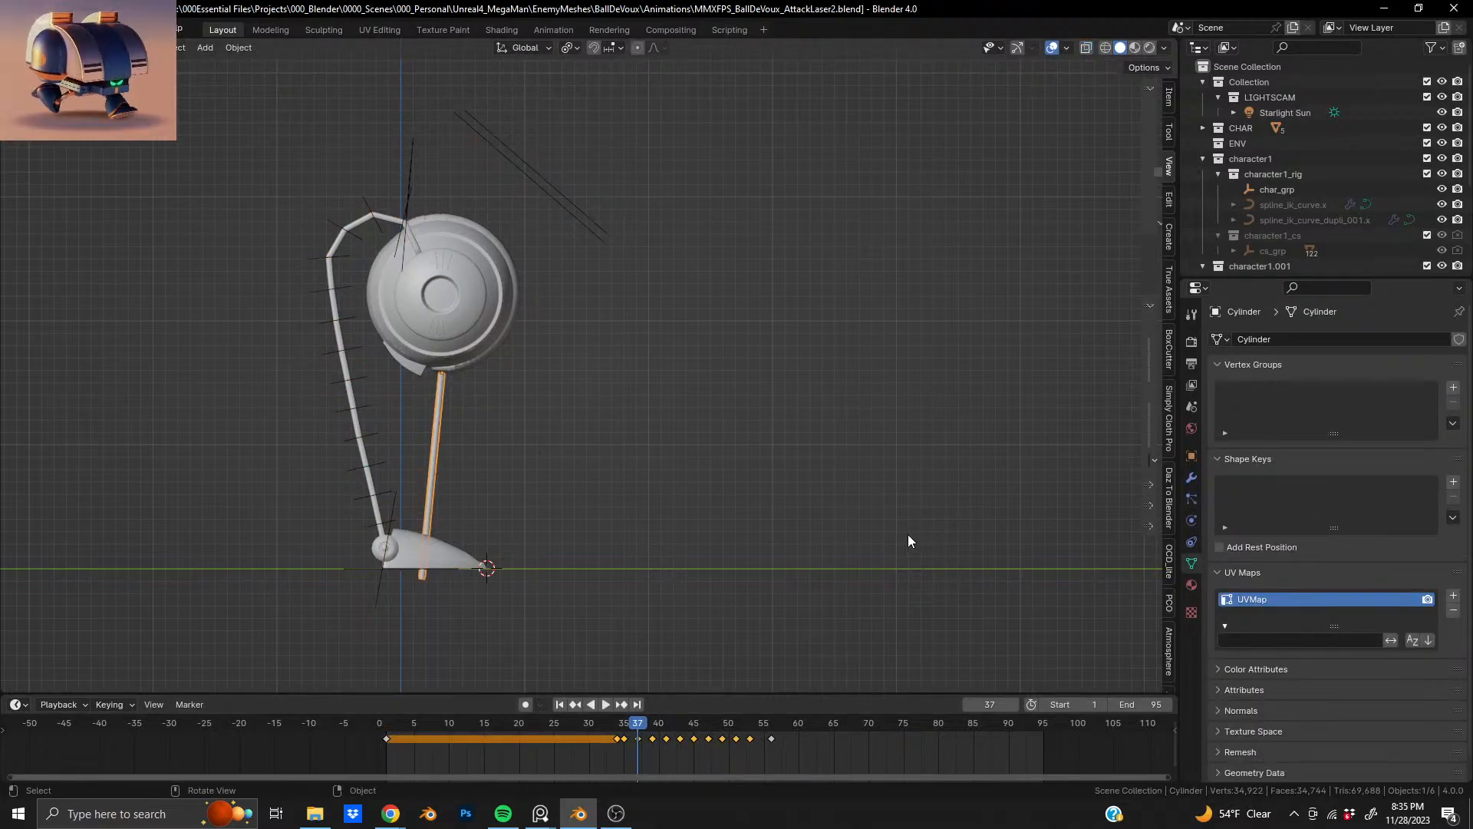
key("r")
key("z")
key("z")
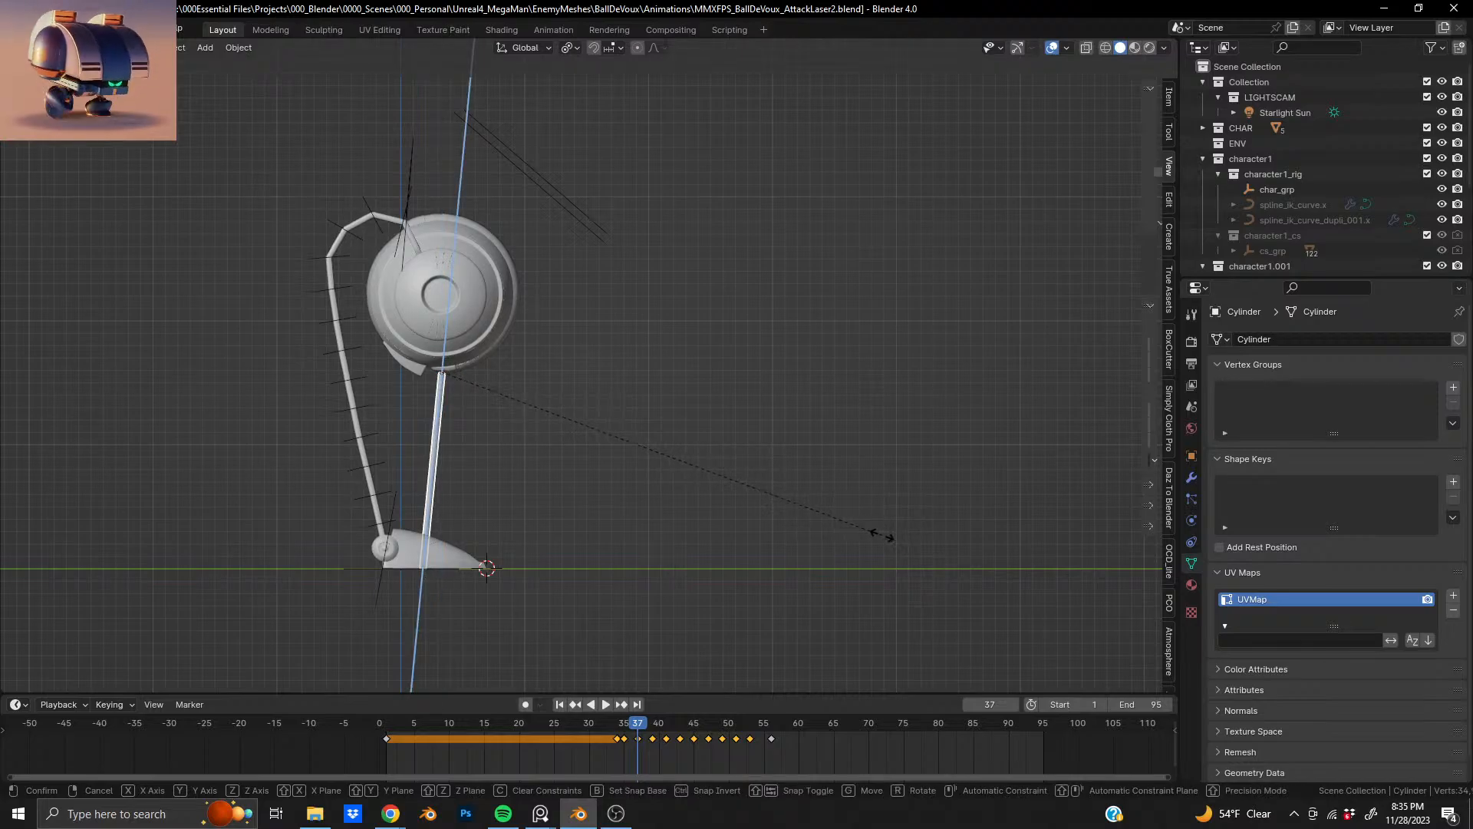
left_click(882, 536)
key("i")
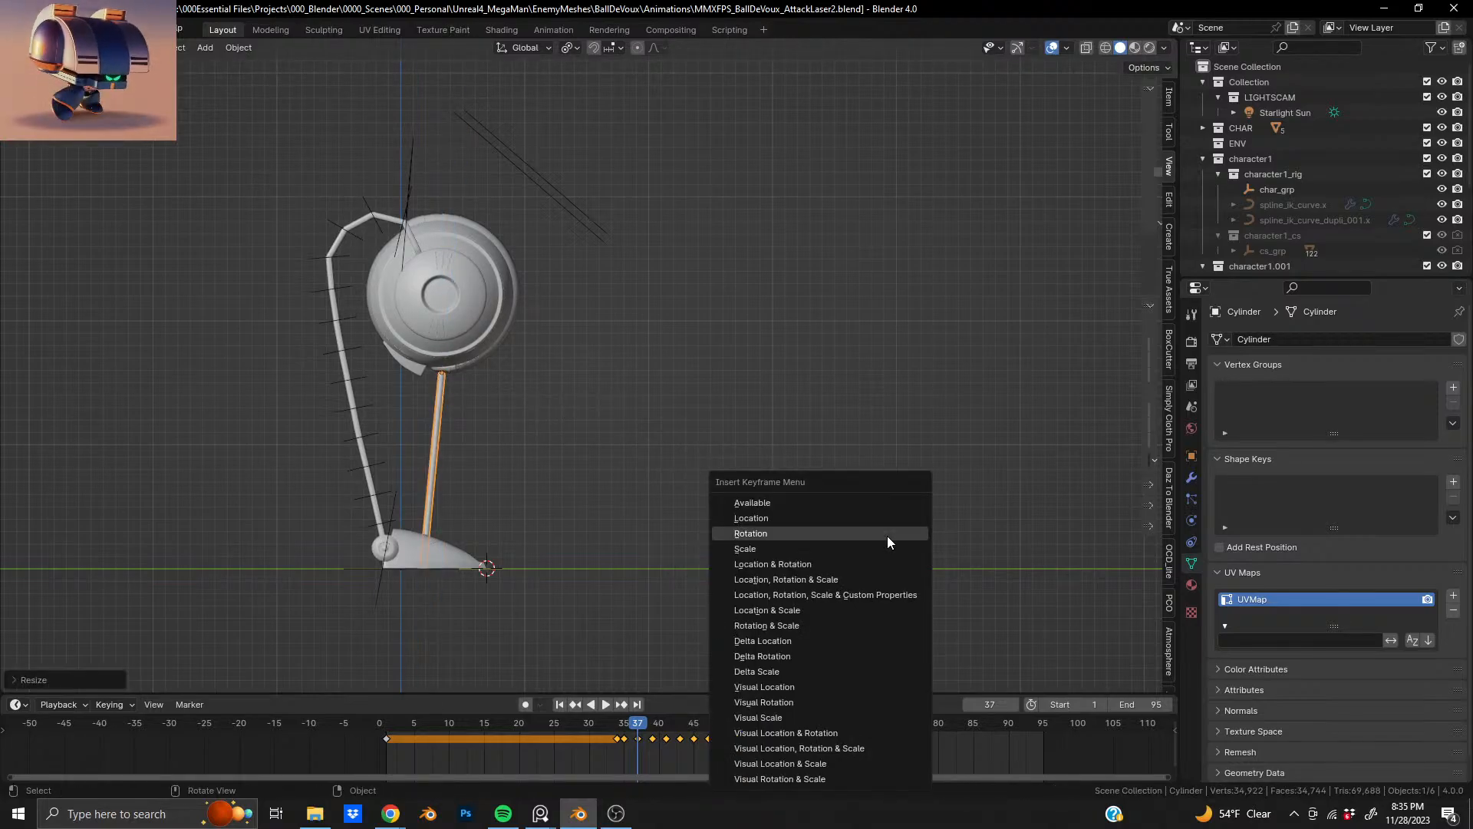
left_click(859, 579)
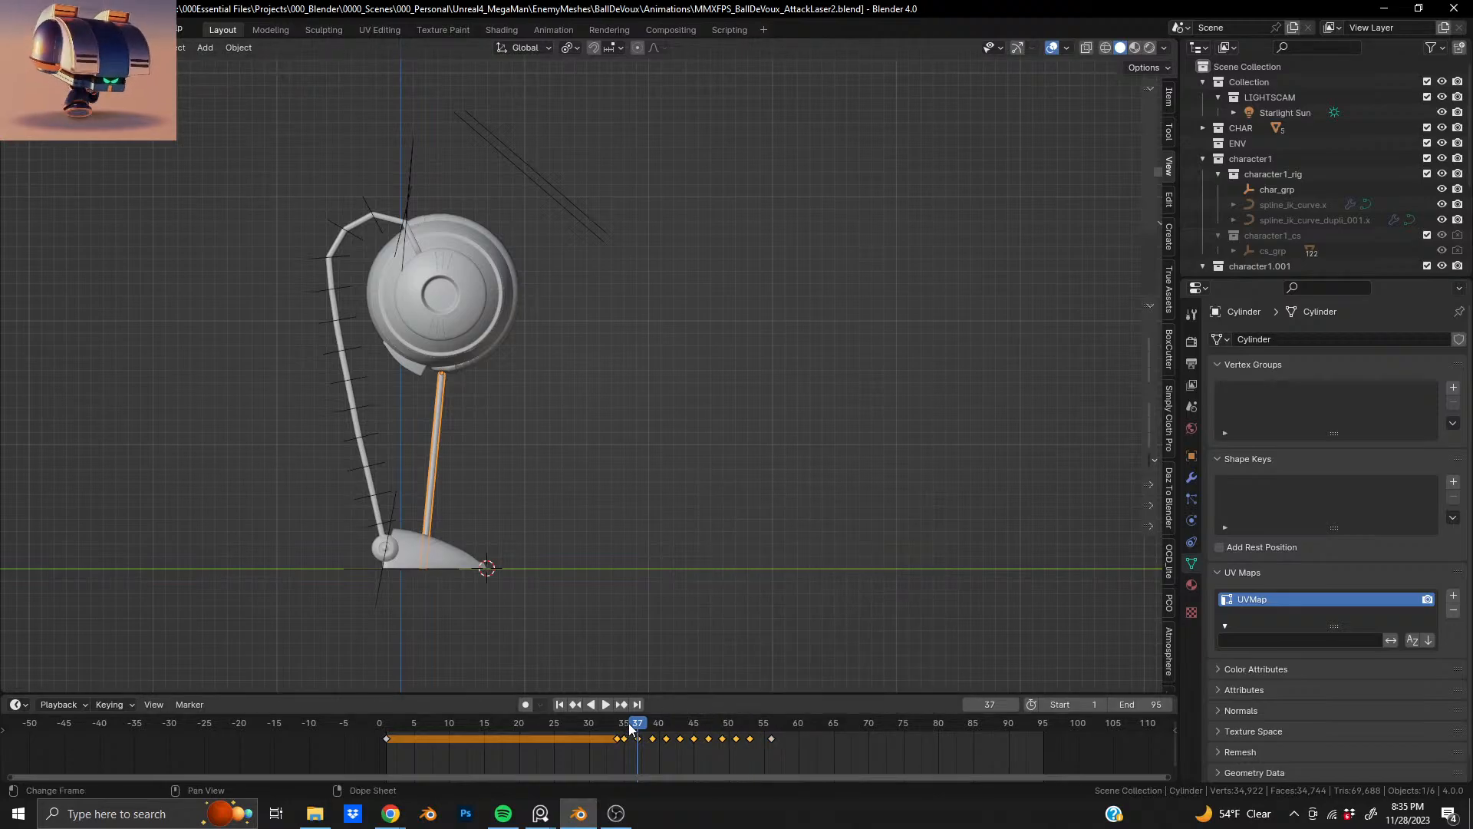
- At frame 39, scale the laser cylinder along its local Z to meet the ground and key Location, Rotation & Scale
left_click_drag(629, 722, 654, 722)
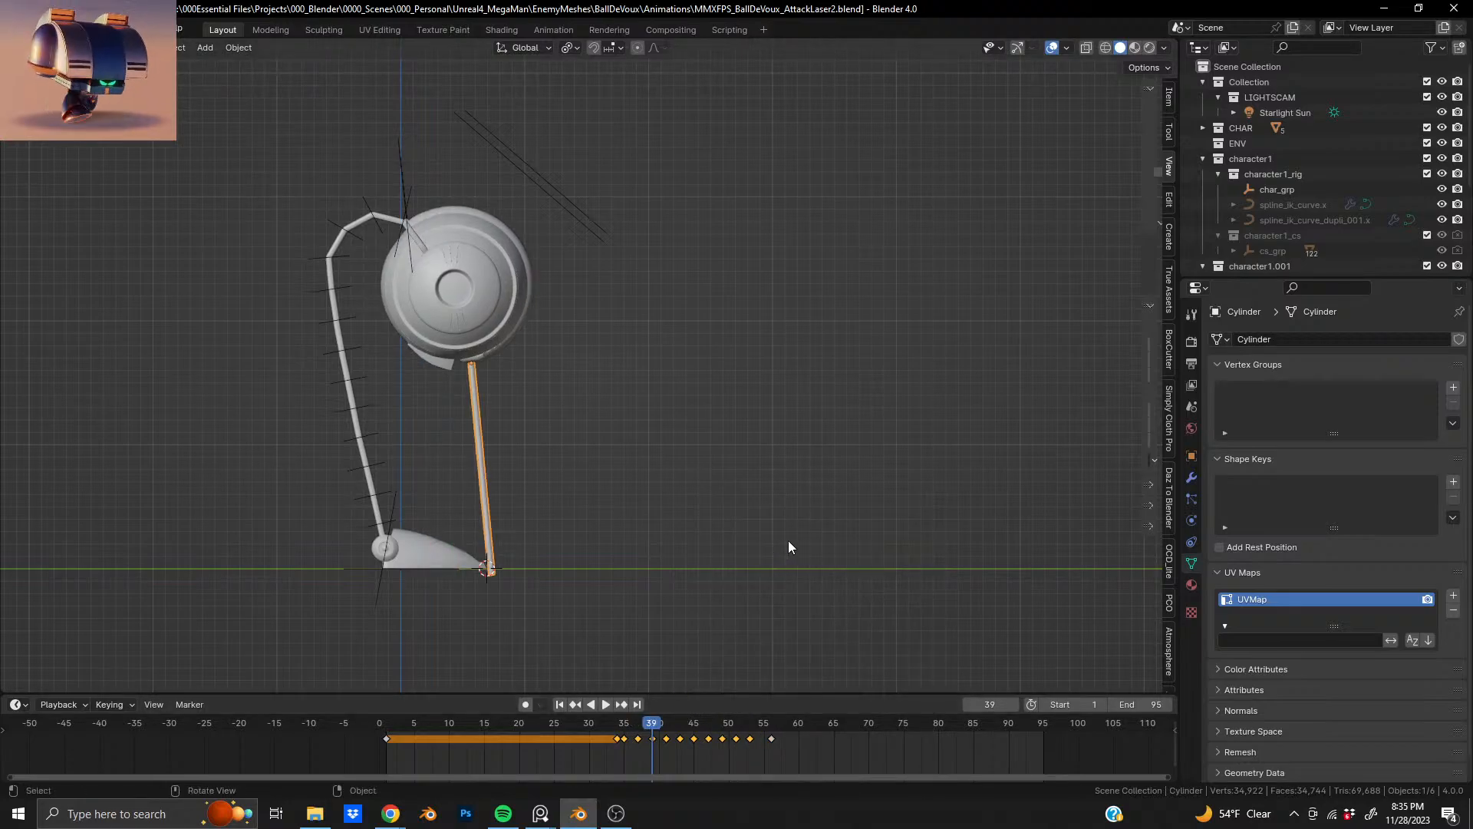
key("s")
key("z")
key("z")
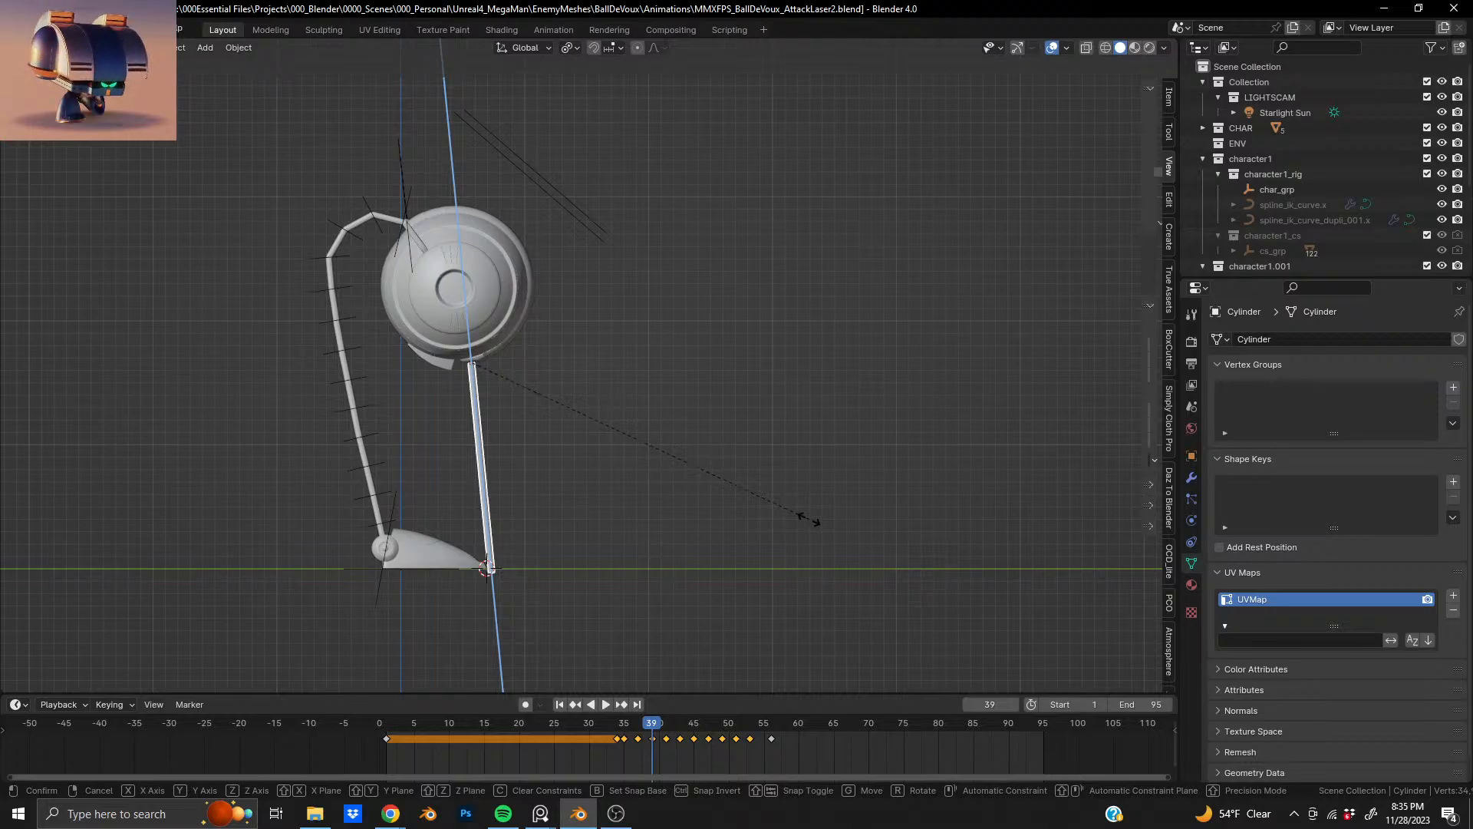
left_click(807, 518)
key("i")
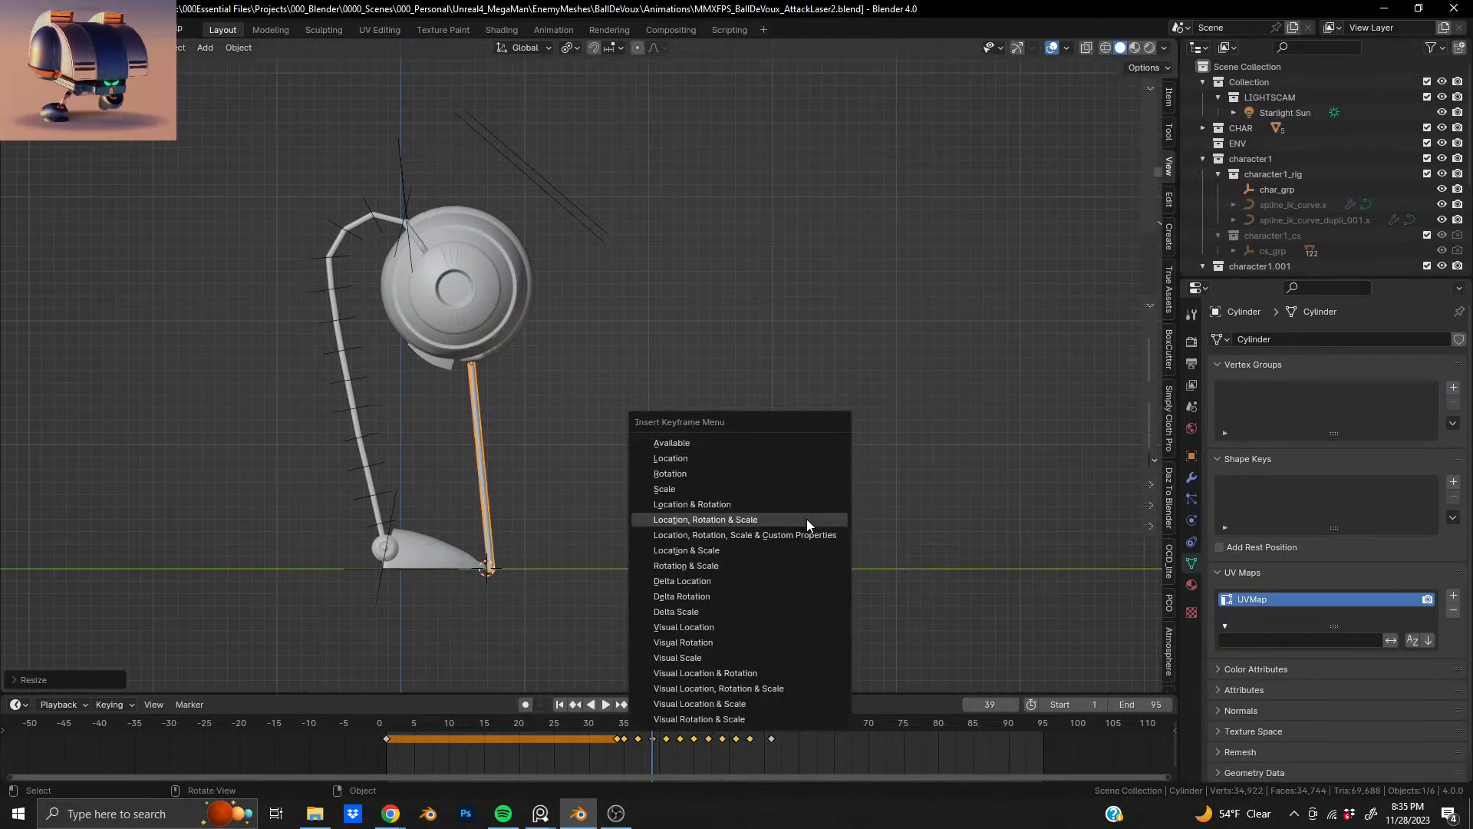
left_click(807, 519)
- At frame 41, shorten the laser cylinder along its local Z to end at the ground line and key it
left_click_drag(655, 727, 665, 725)
key("s")
key("z")
key("z")
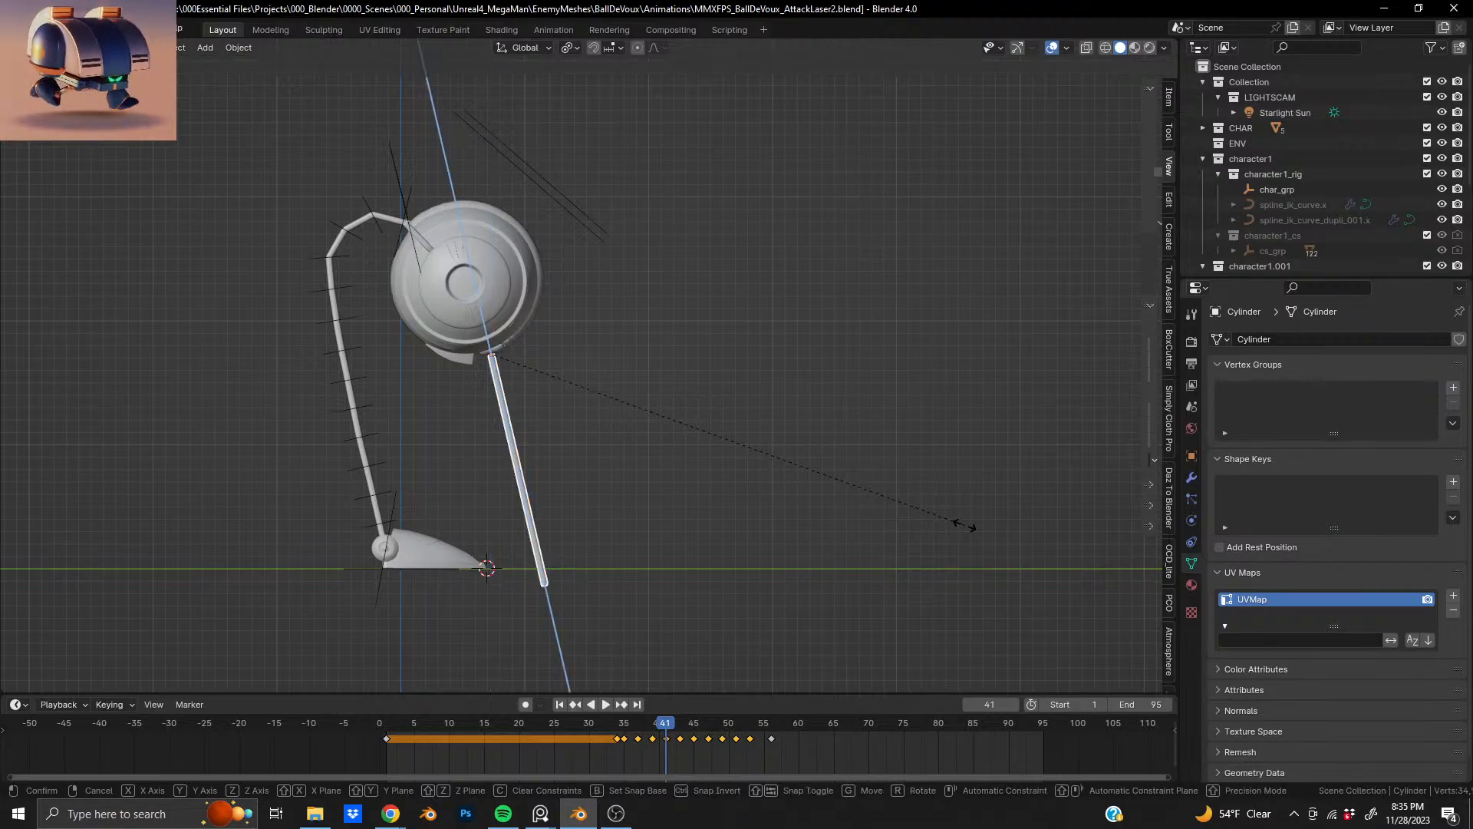
left_click(942, 513)
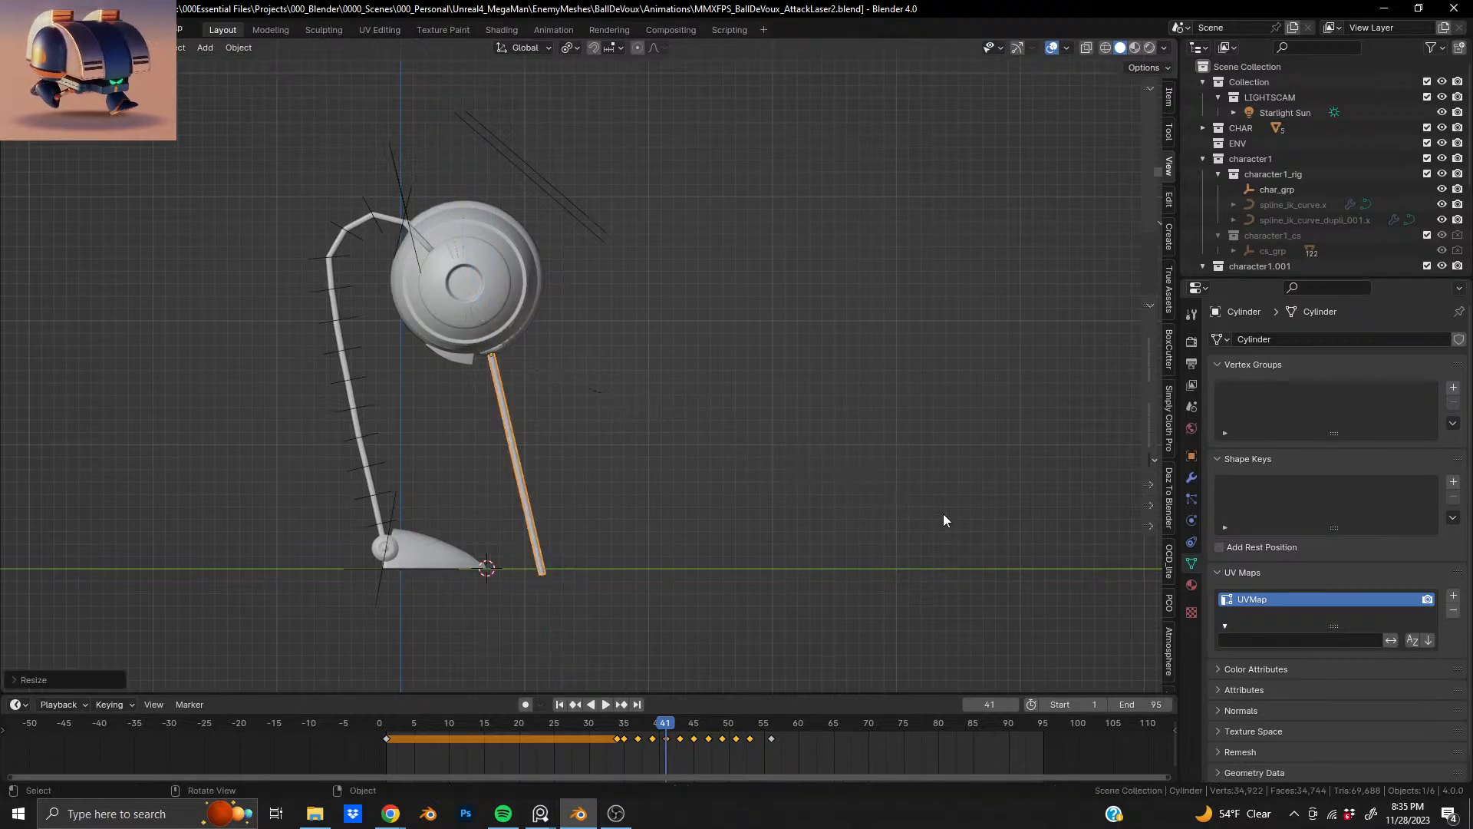
key("i")
left_click(942, 514)
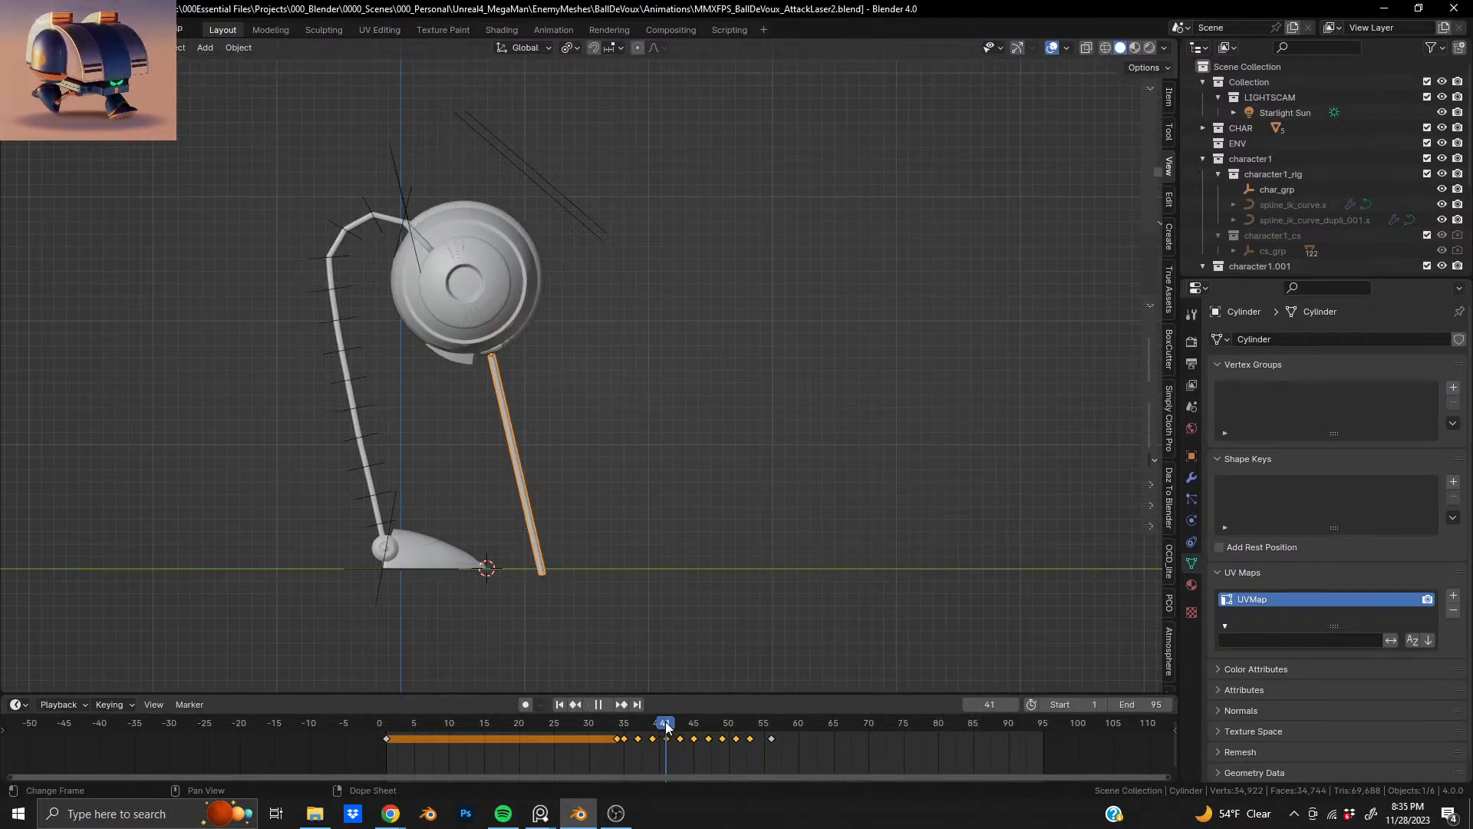
- At frame 47, lengthen the laser cylinder along its local Z until it reaches the ground line and insert a keyframe
left_click_drag(665, 721, 707, 730)
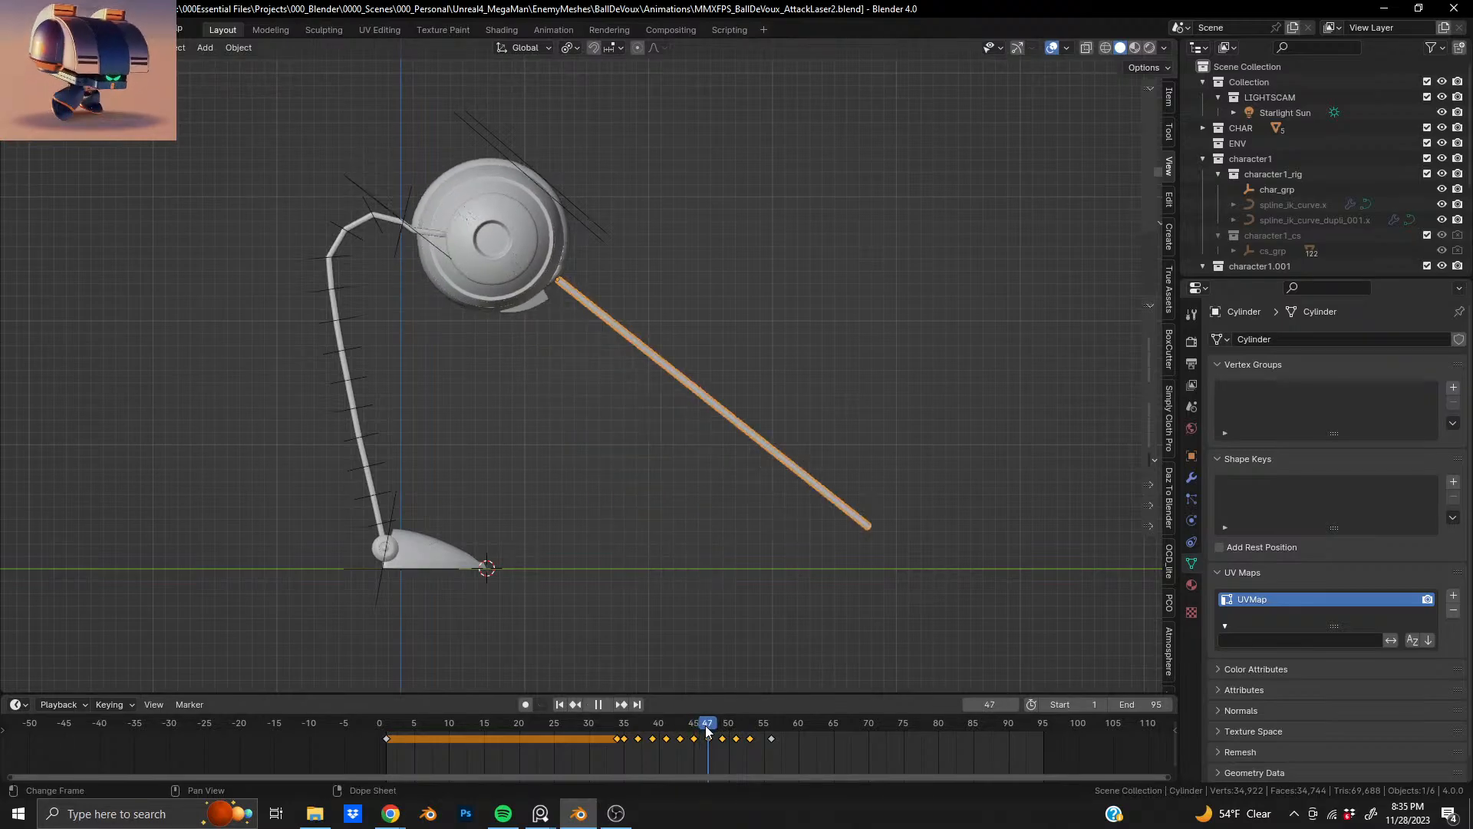
key("s")
key("z")
key("z")
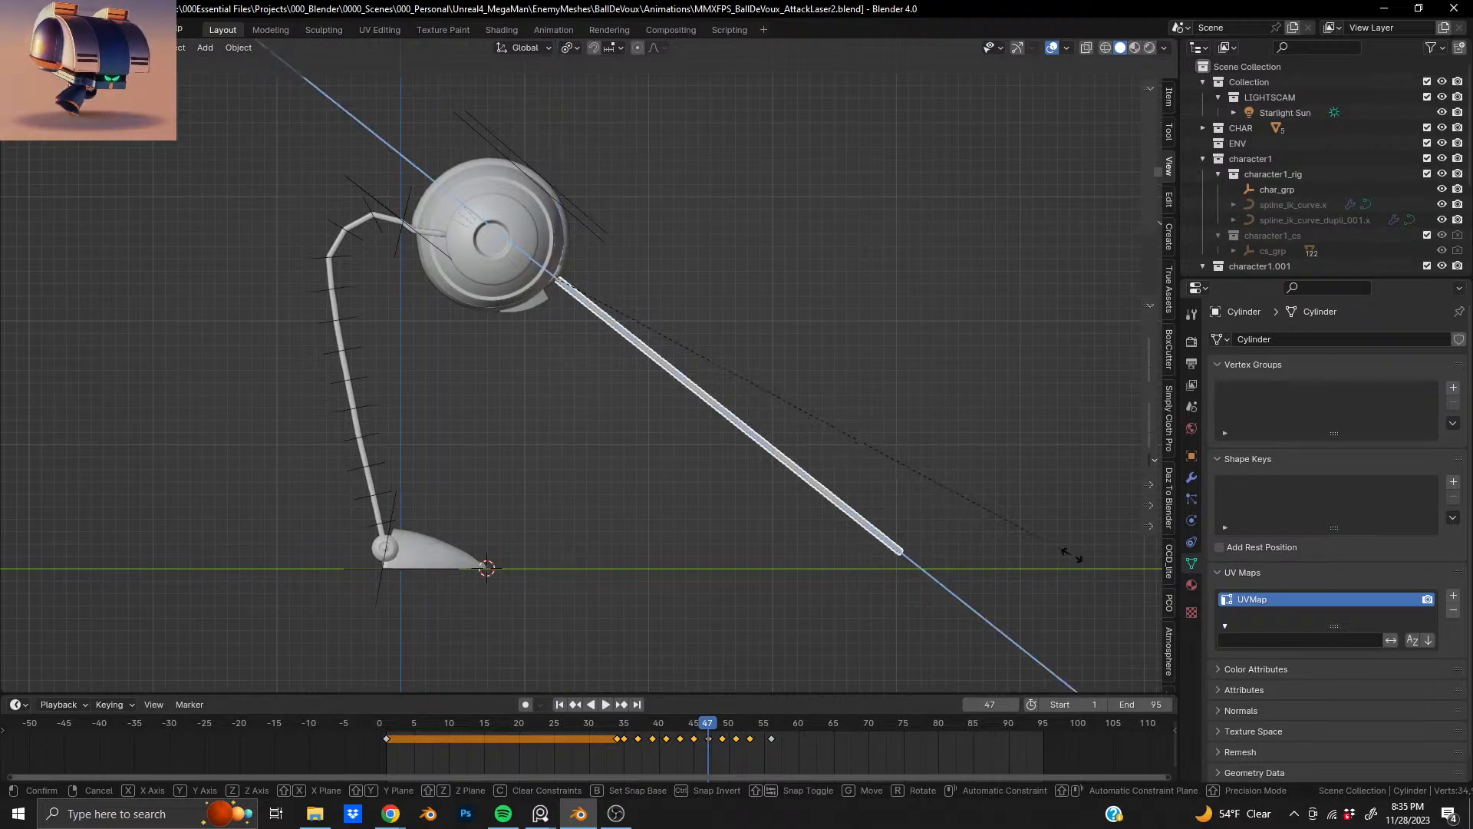
left_click(1113, 569)
key("i")
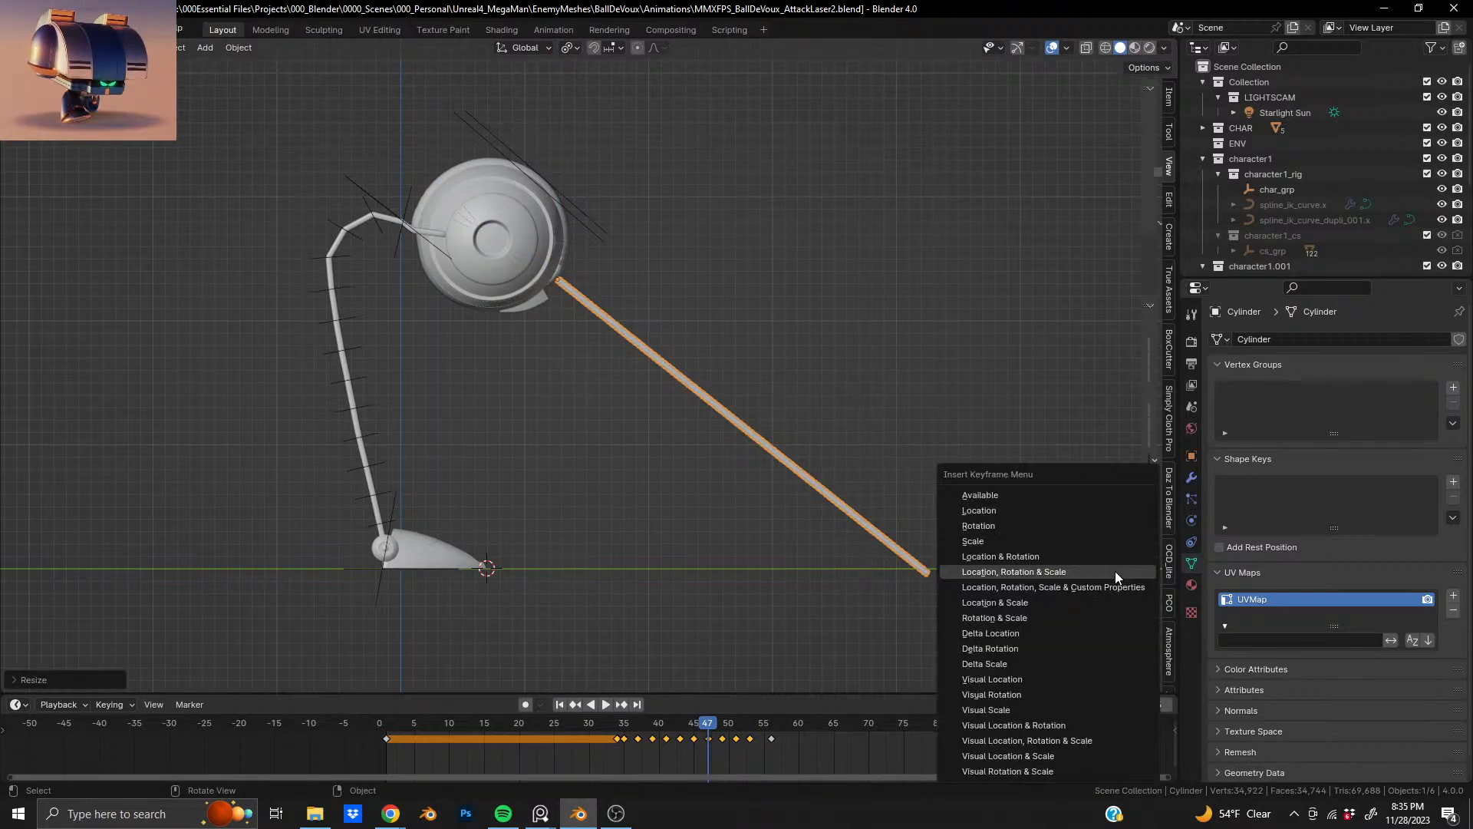
left_click(1055, 603)
- At frame 49, lengthen the laser cylinder along its local Z to the ground line and key Location, Rotation & Scale
mouse_move(705, 728)
left_mouse_down()
mouse_move(736, 734)
mouse_move(722, 738)
left_mouse_up()
key("r")
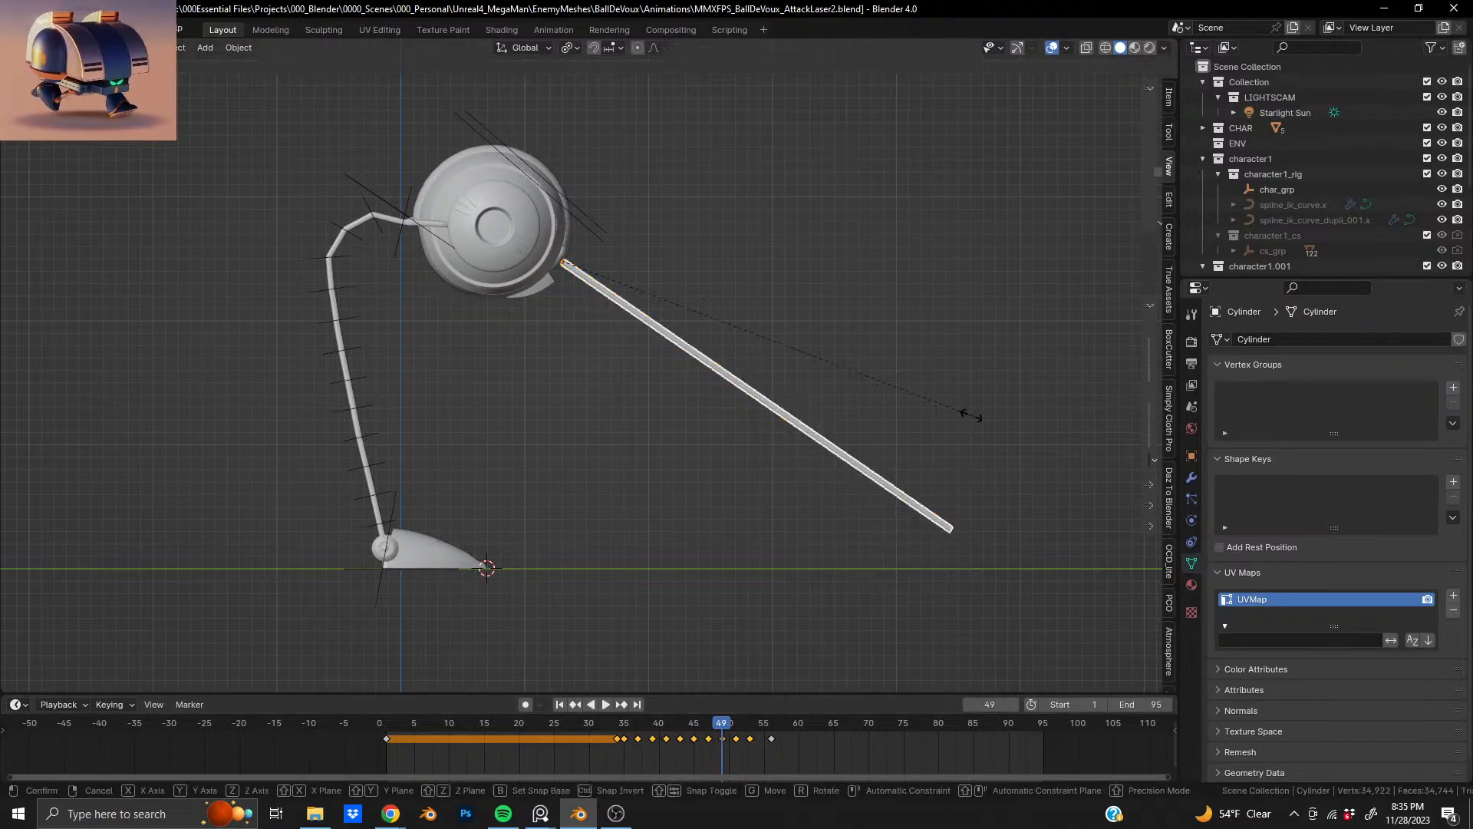
key("z")
key("z")
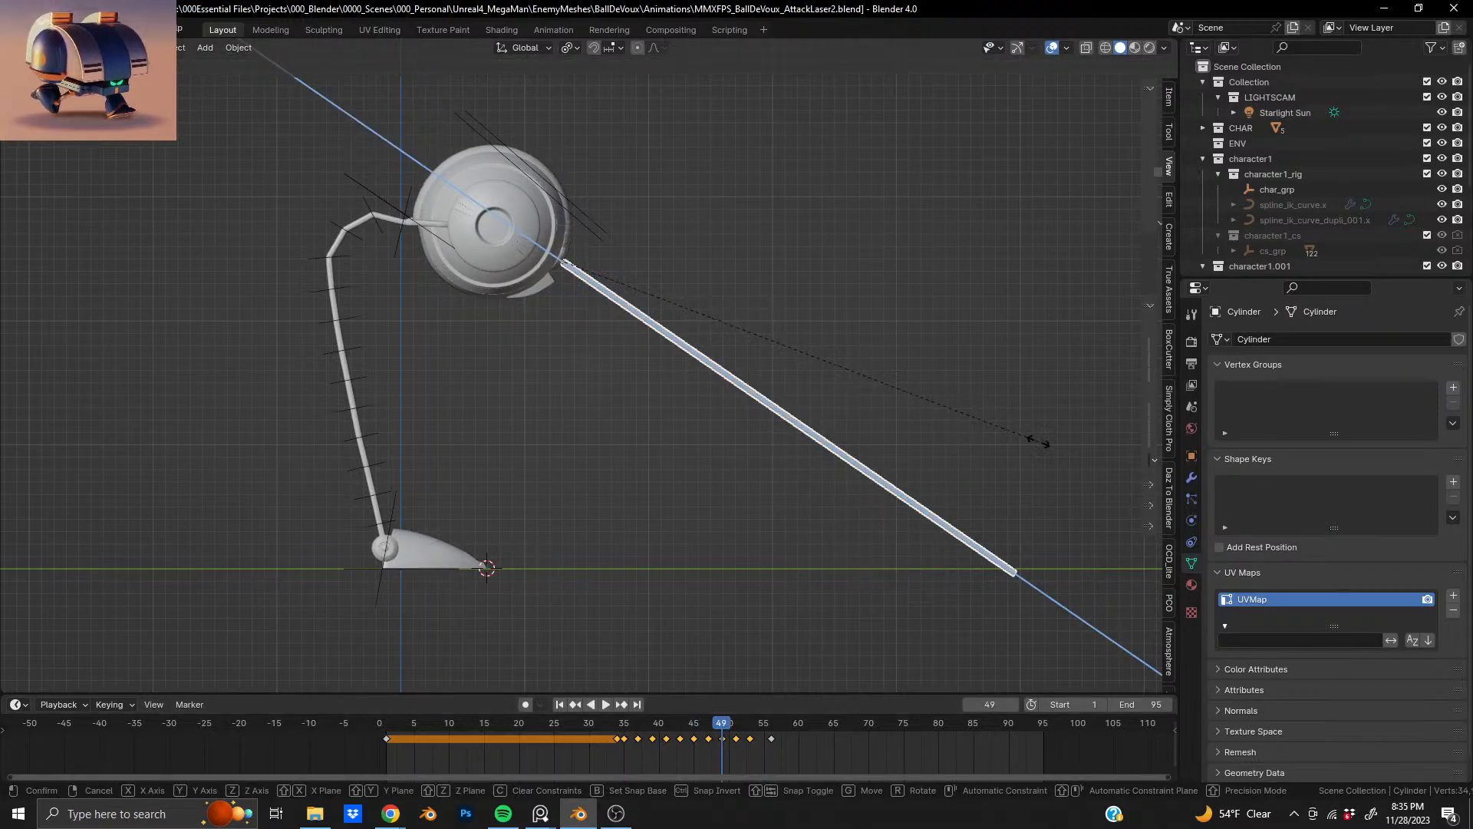
left_click(1039, 441)
key("i")
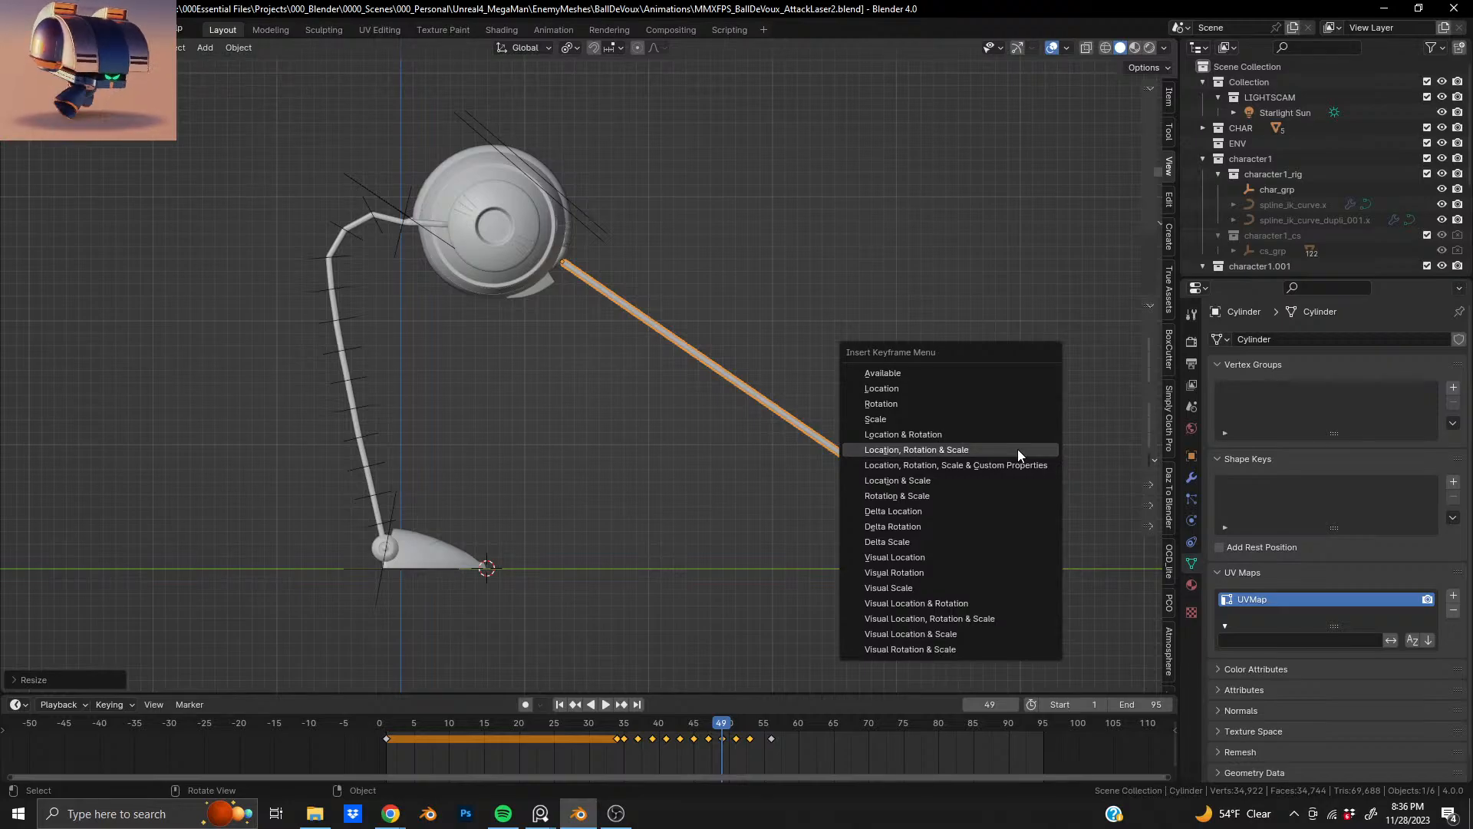
left_click(1017, 451)
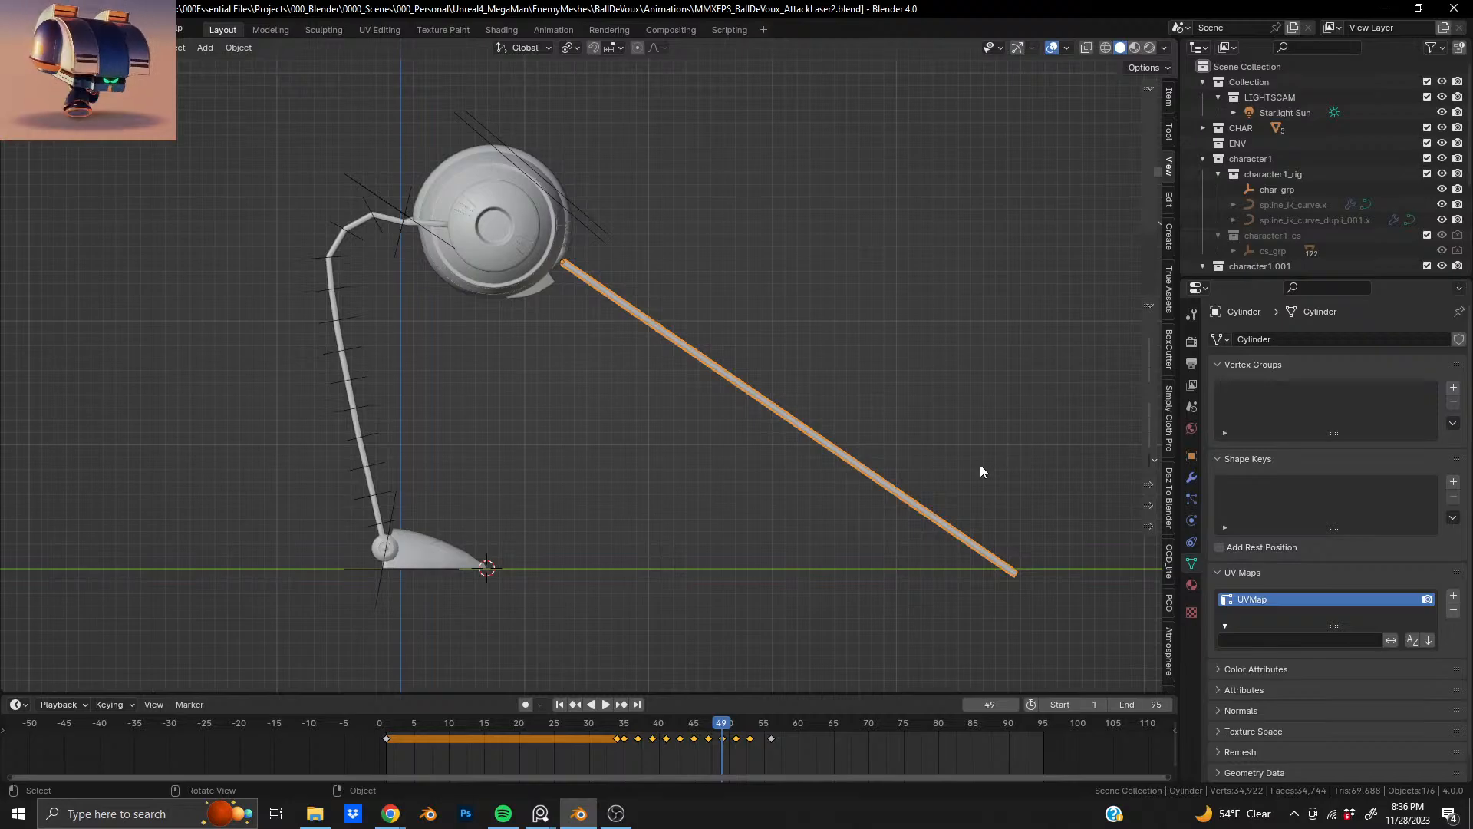
key("space")
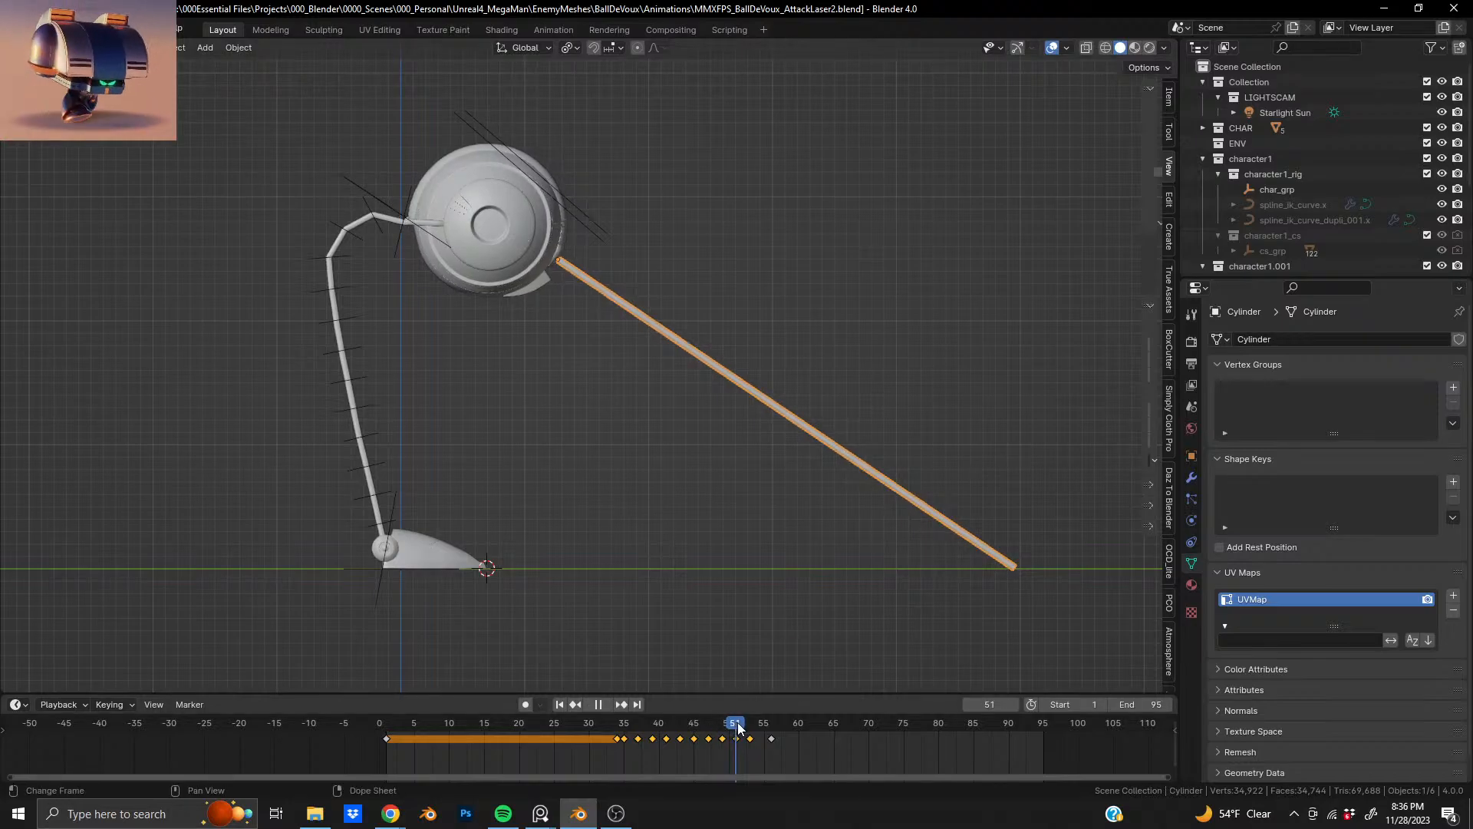
key("space")
key("s")
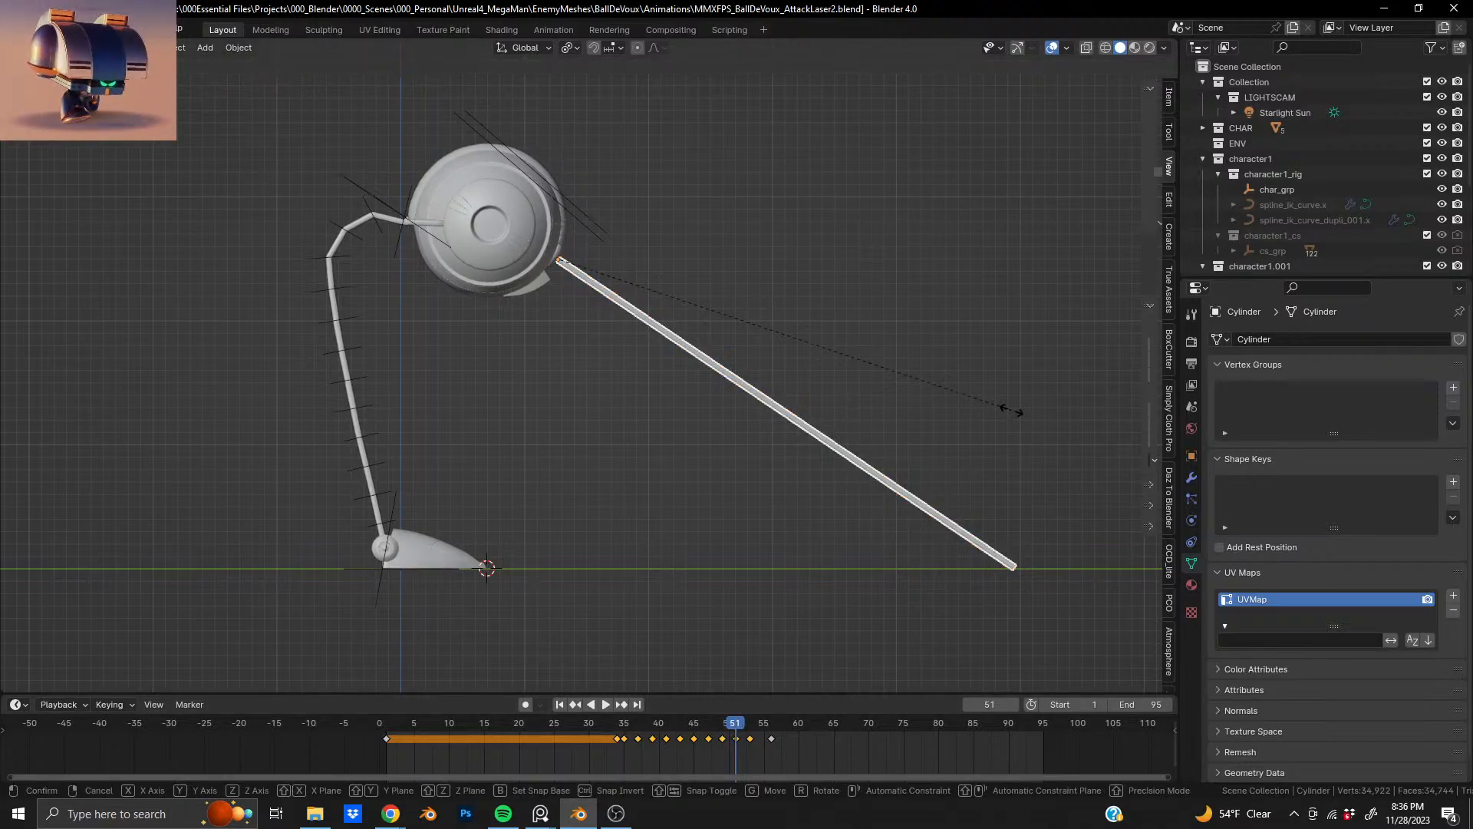
left_click(870, 600)
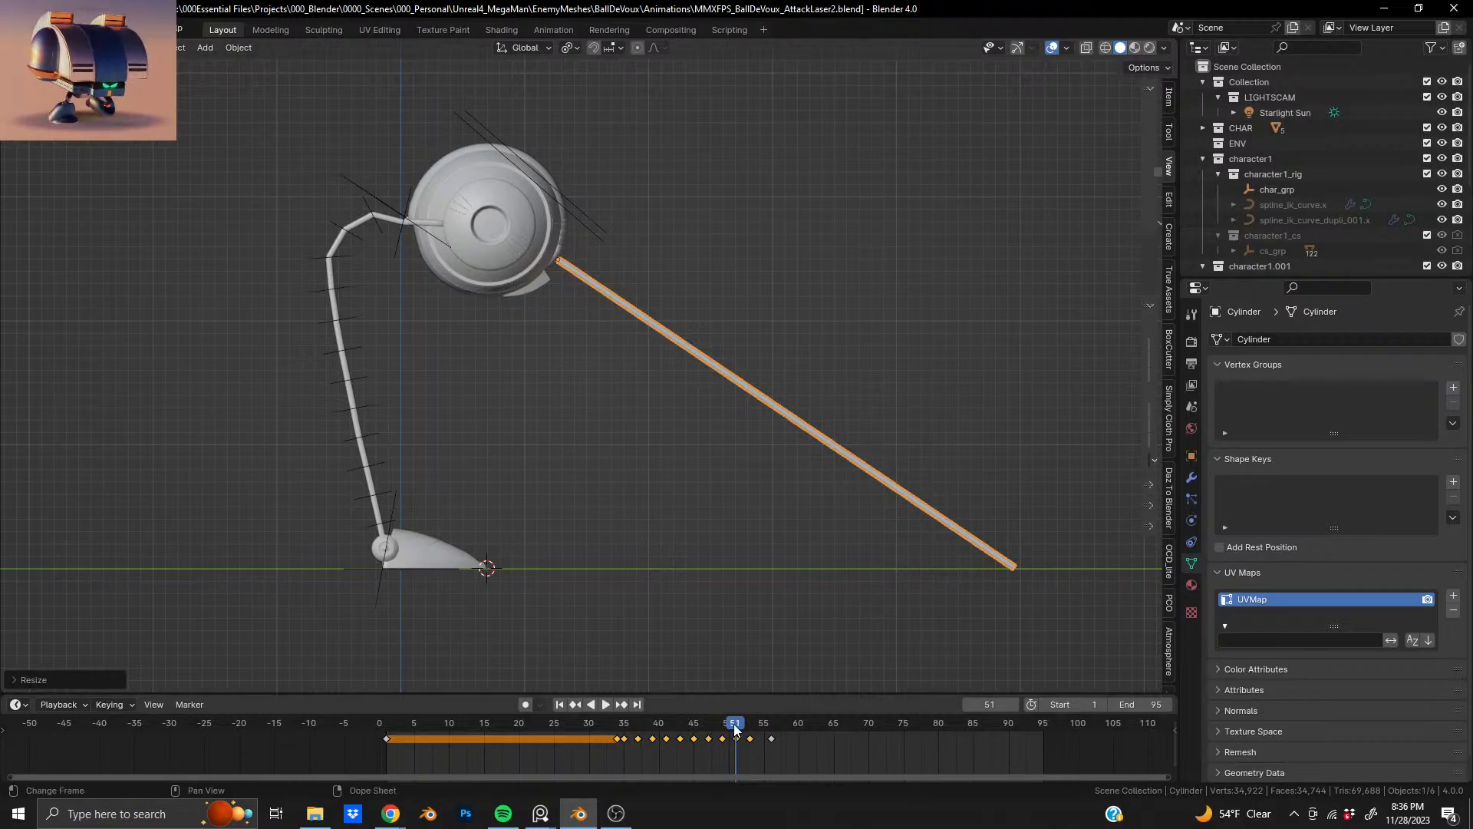
mouse_move(735, 729)
left_mouse_down()
mouse_move(694, 734)
mouse_move(729, 745)
left_mouse_up()
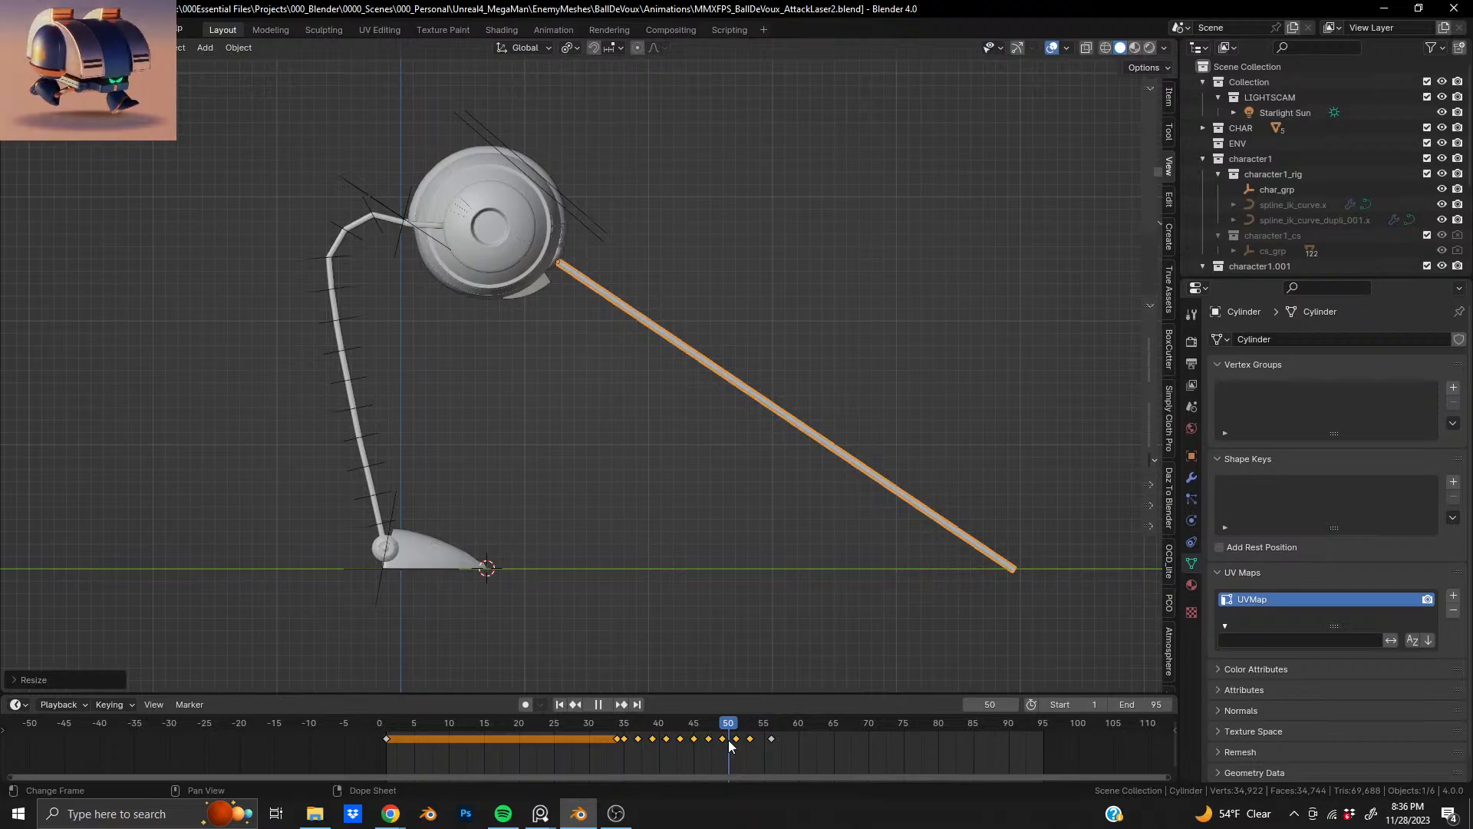
left_click_drag(732, 746, 735, 747)
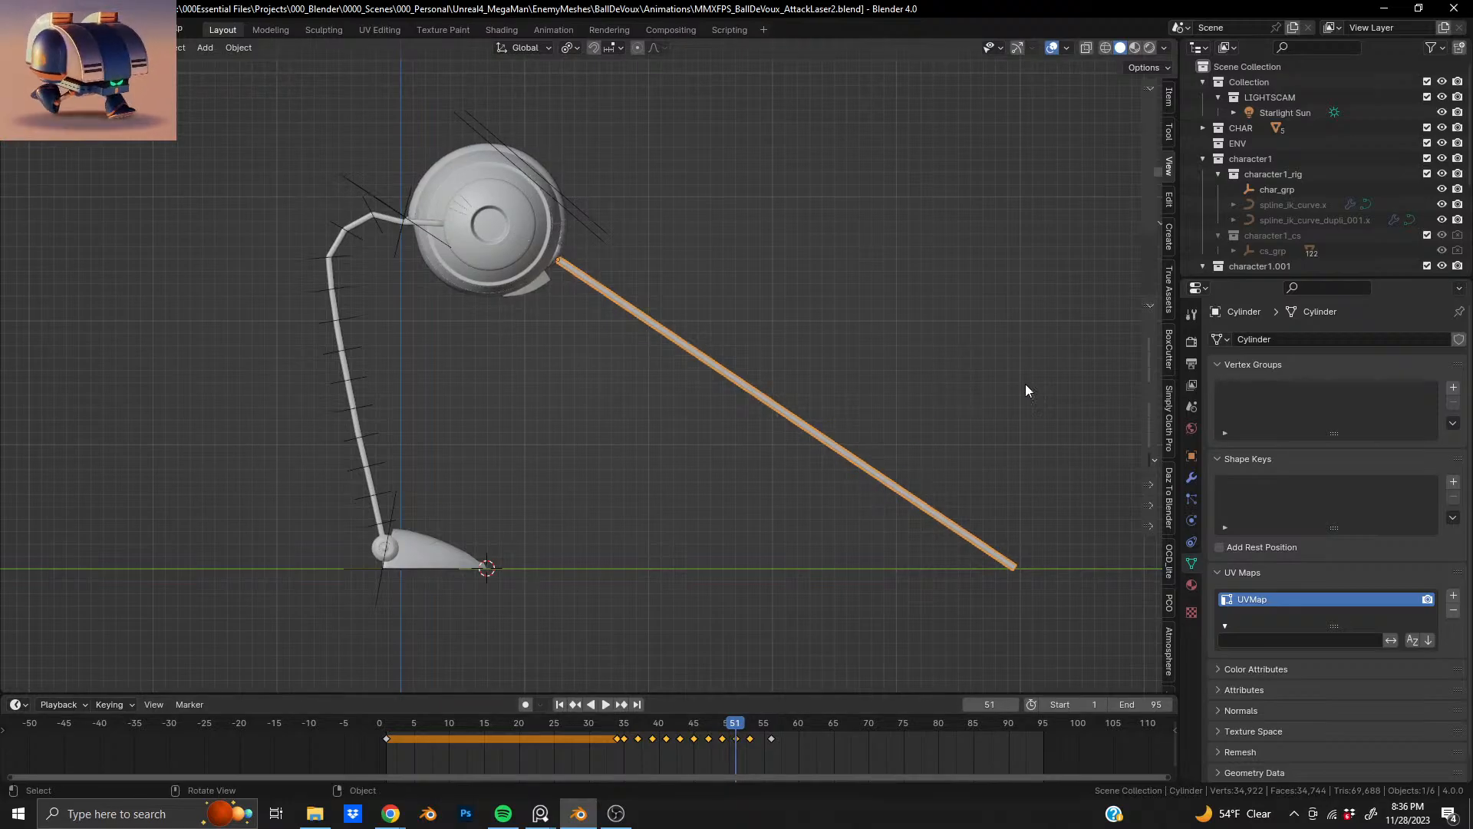
left_click_drag(741, 725, 743, 726)
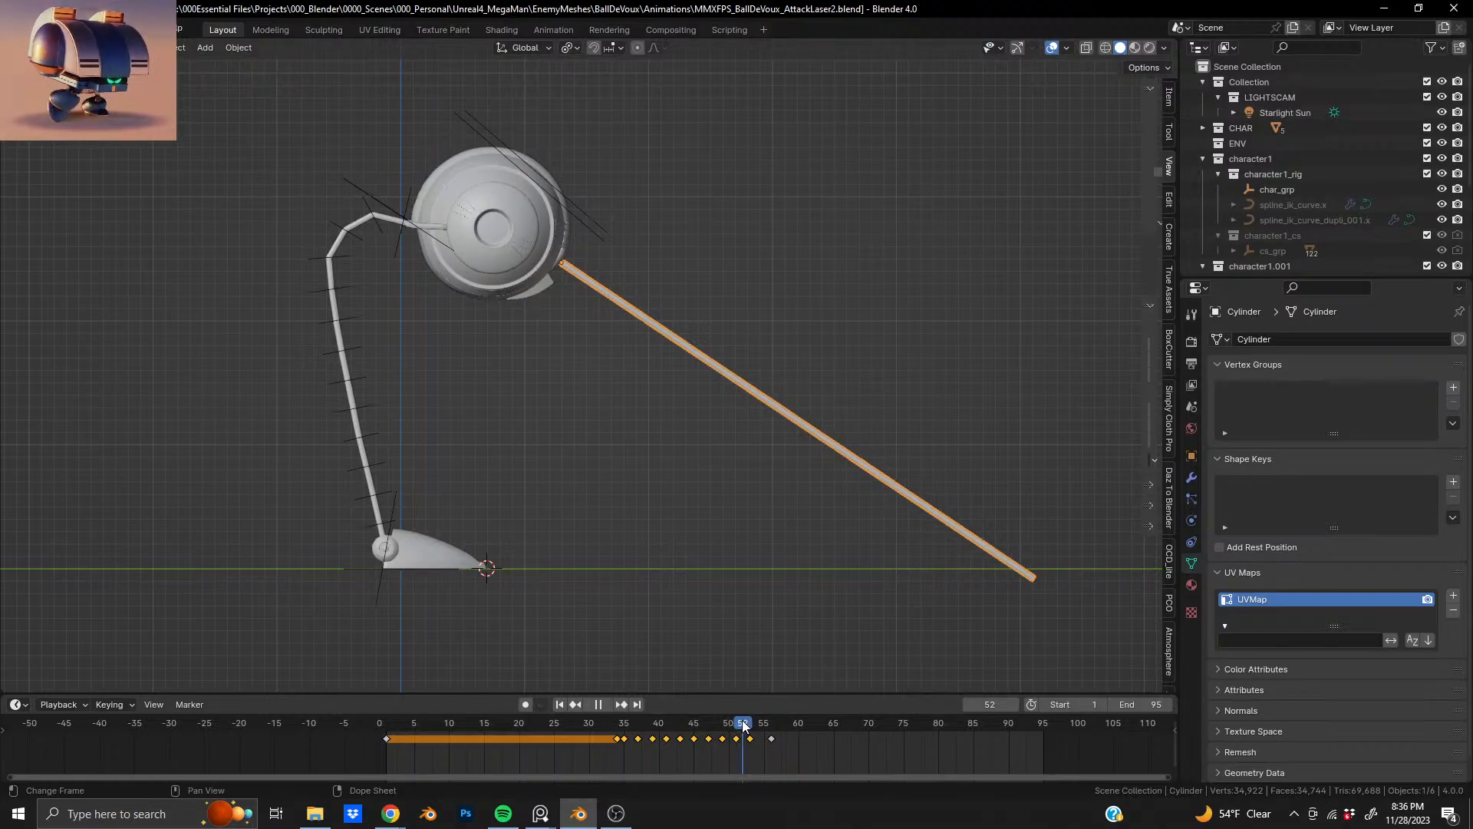
- Remove the laser cylinder's keyframe at frame 53 and move its frame 51 keyframe to frame 53
left_click(751, 741)
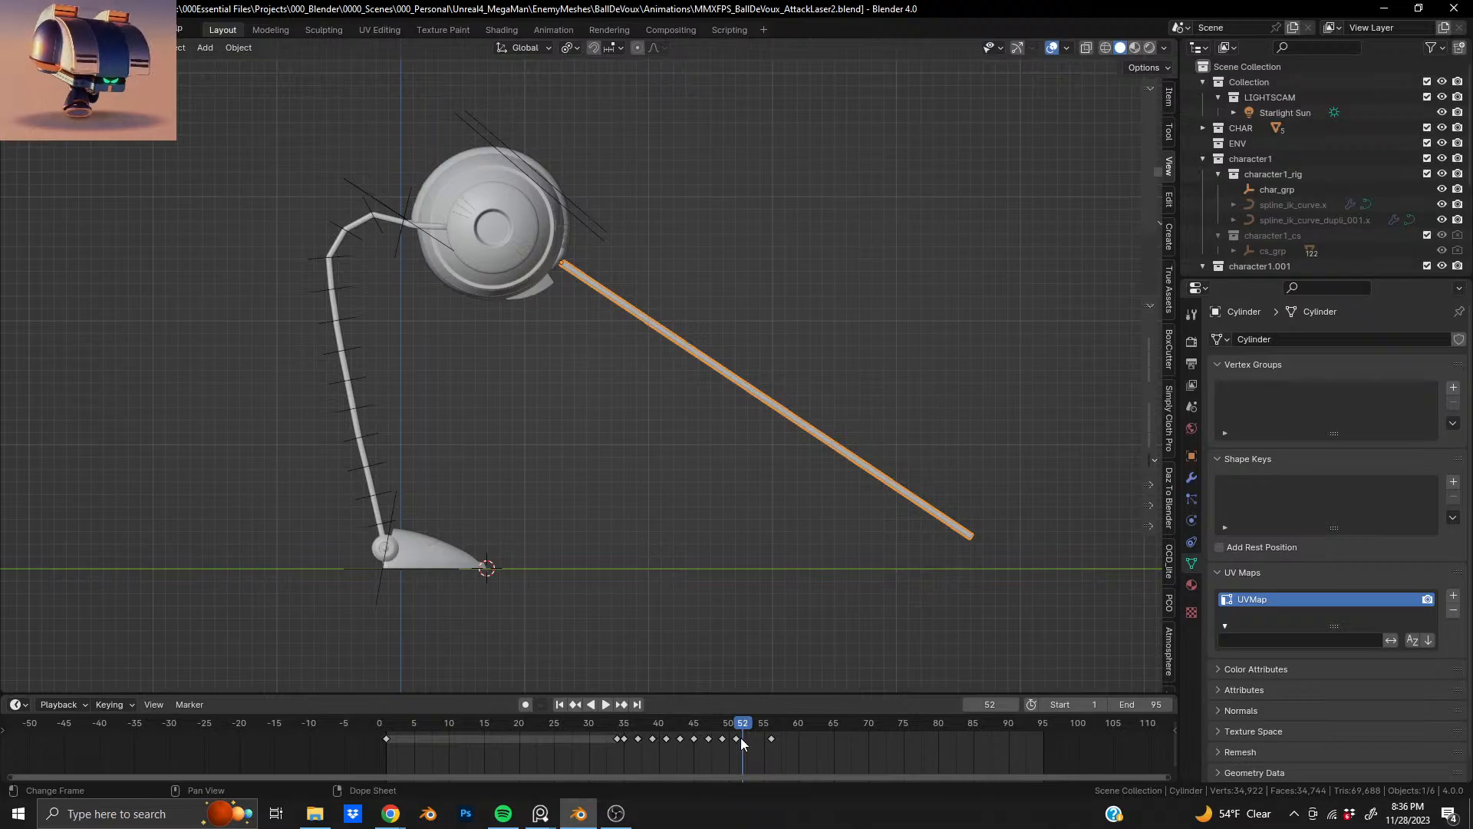
key("g")
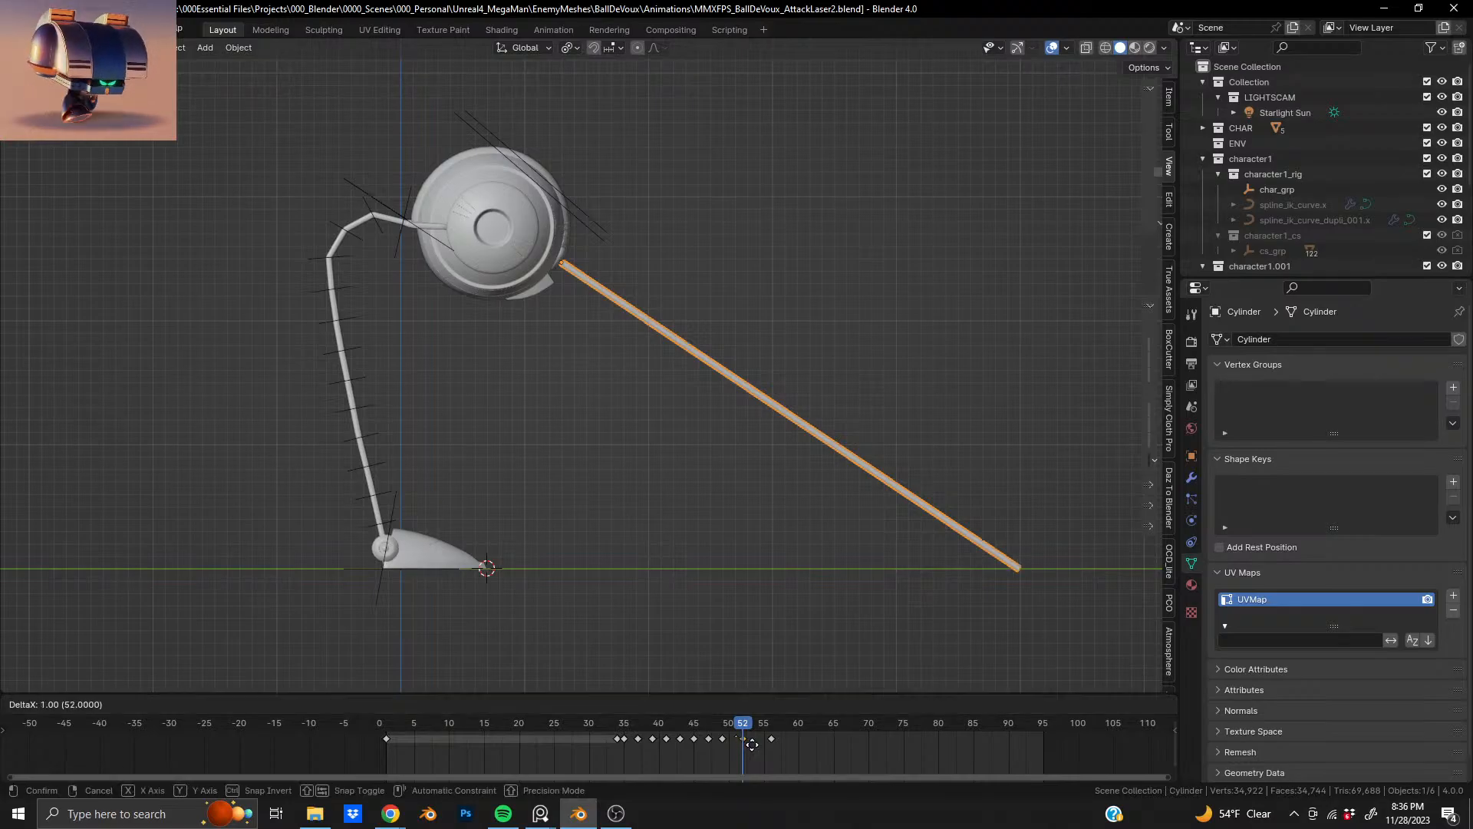
left_click(752, 744)
mouse_move(742, 729)
left_mouse_down()
mouse_move(719, 734)
mouse_move(744, 738)
left_mouse_up()
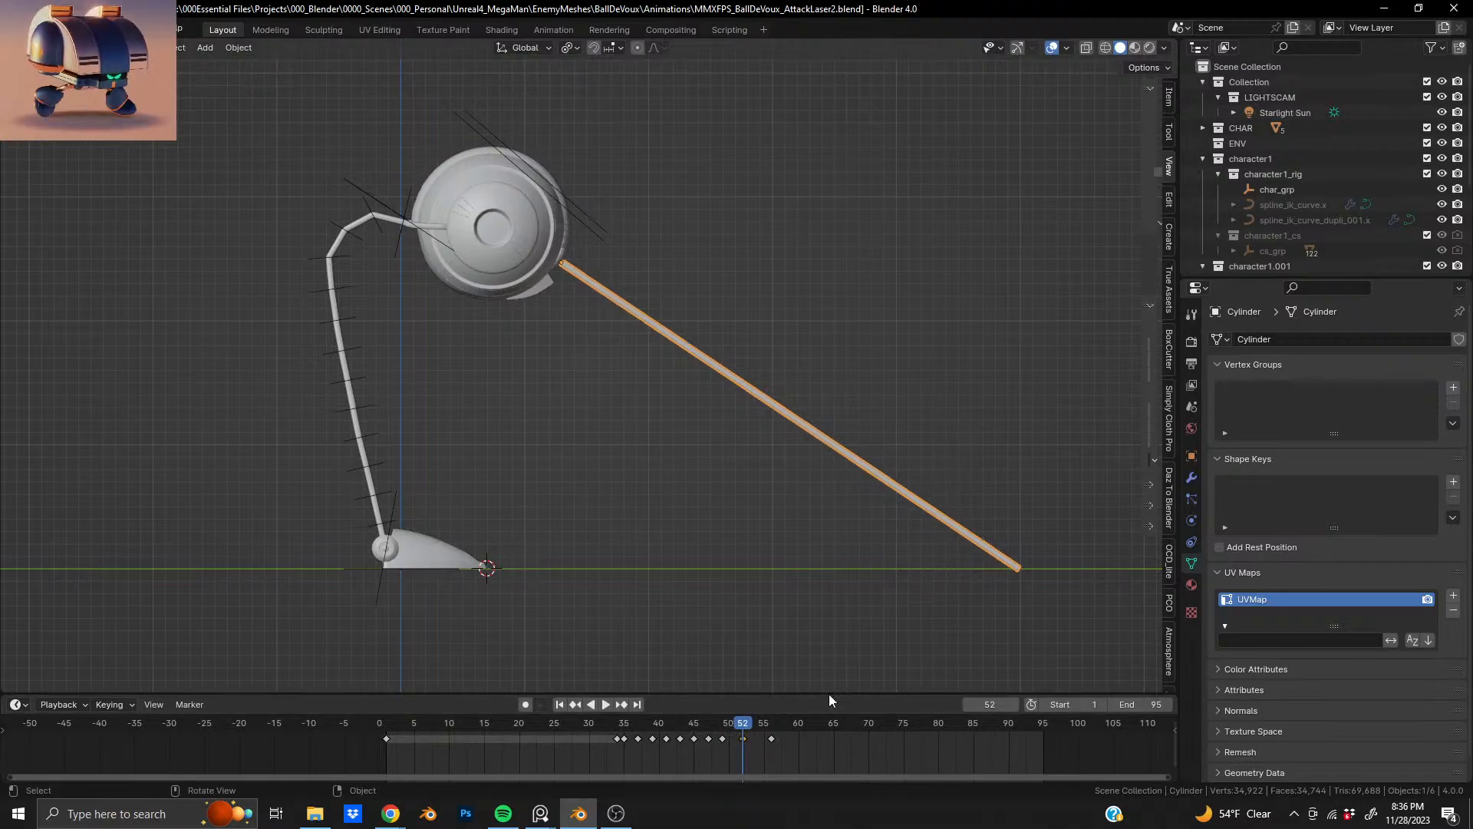
key("g")
left_click(772, 756)
left_click(752, 734)
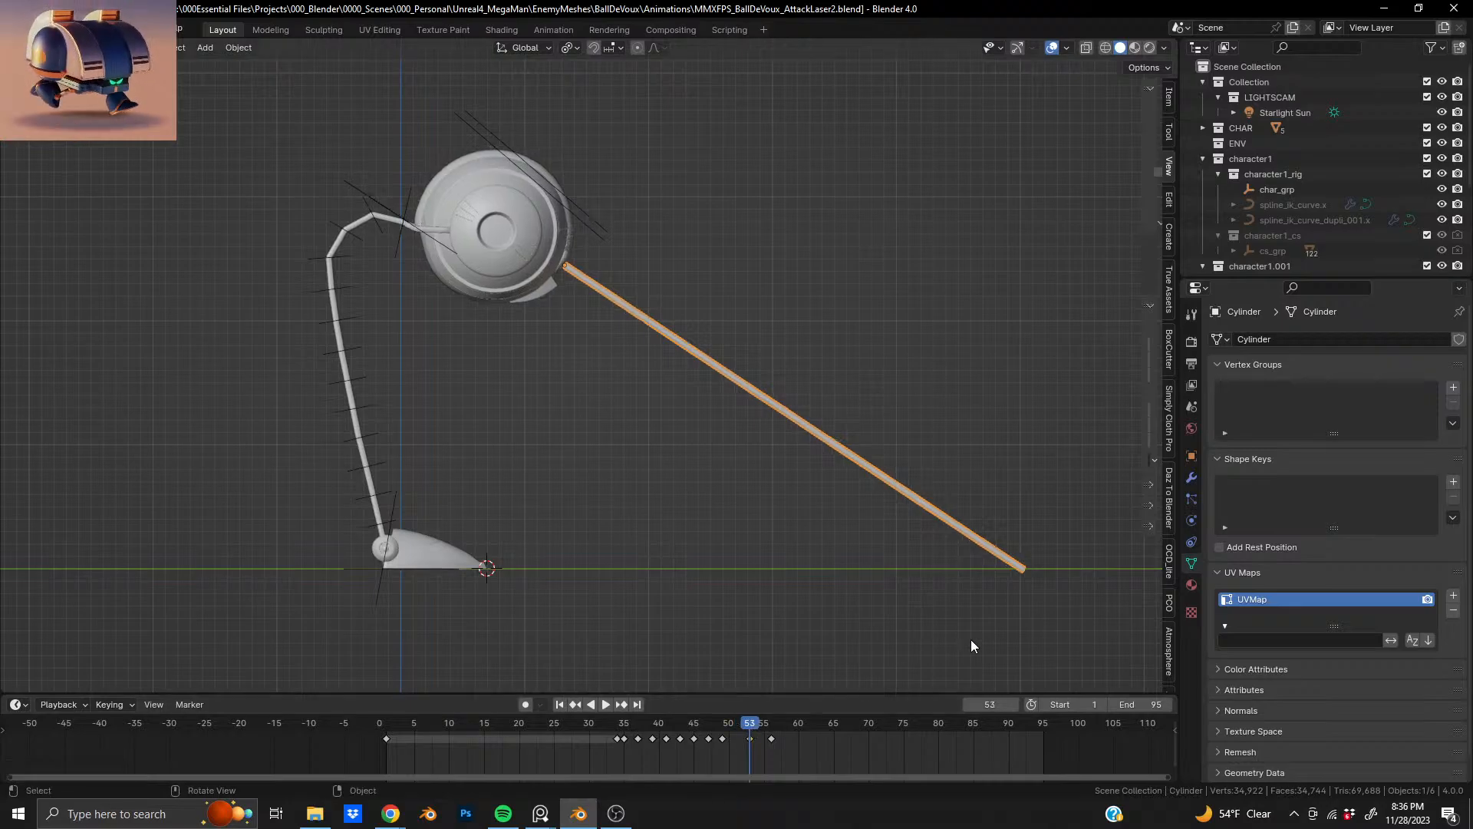
- At frame 53, shrink the laser cylinder along its local Z to almost nothing at the head and key Location, Rotation & Scale
key("g")
left_click(1024, 553)
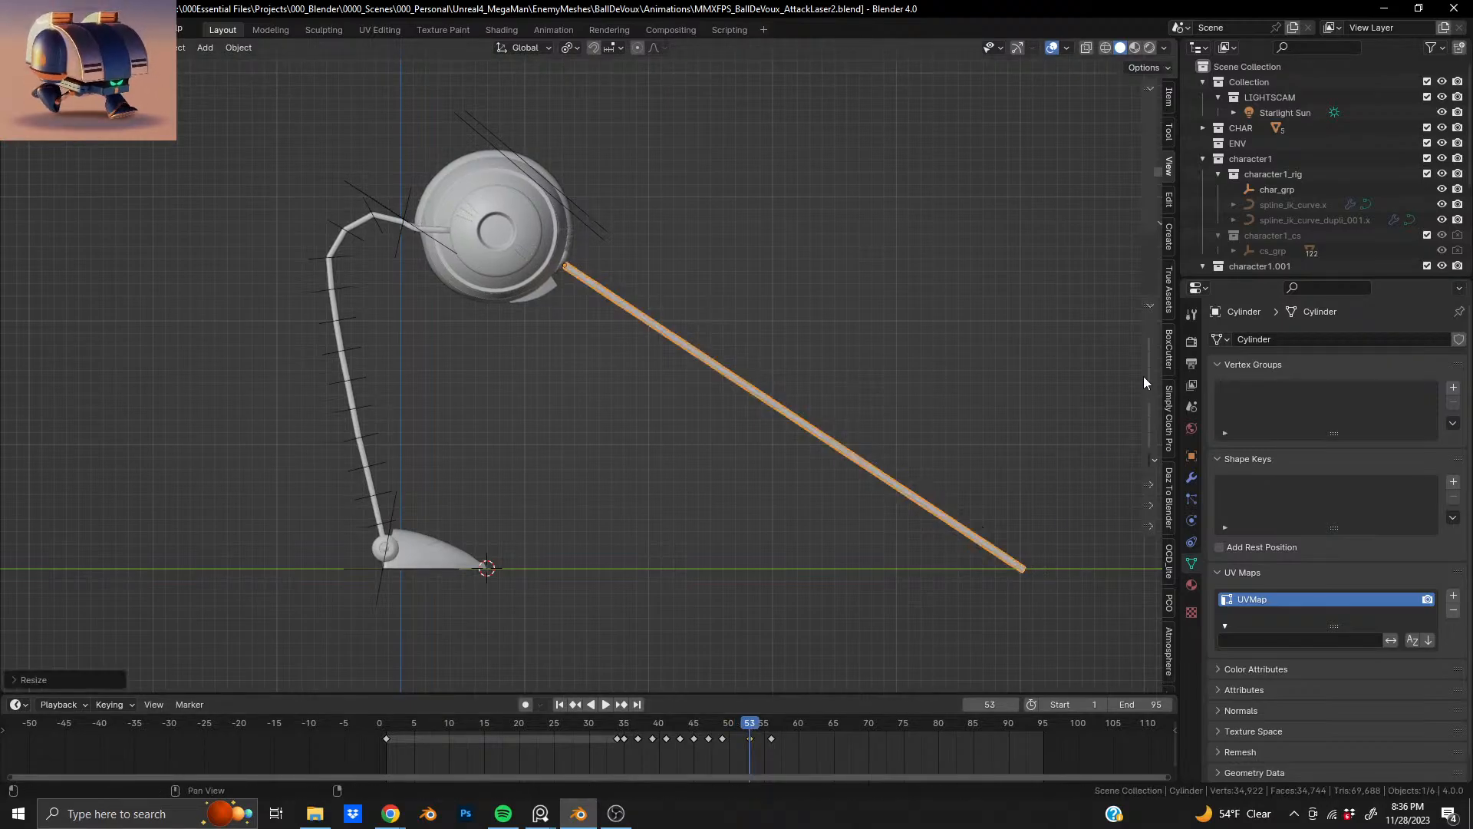
key("s")
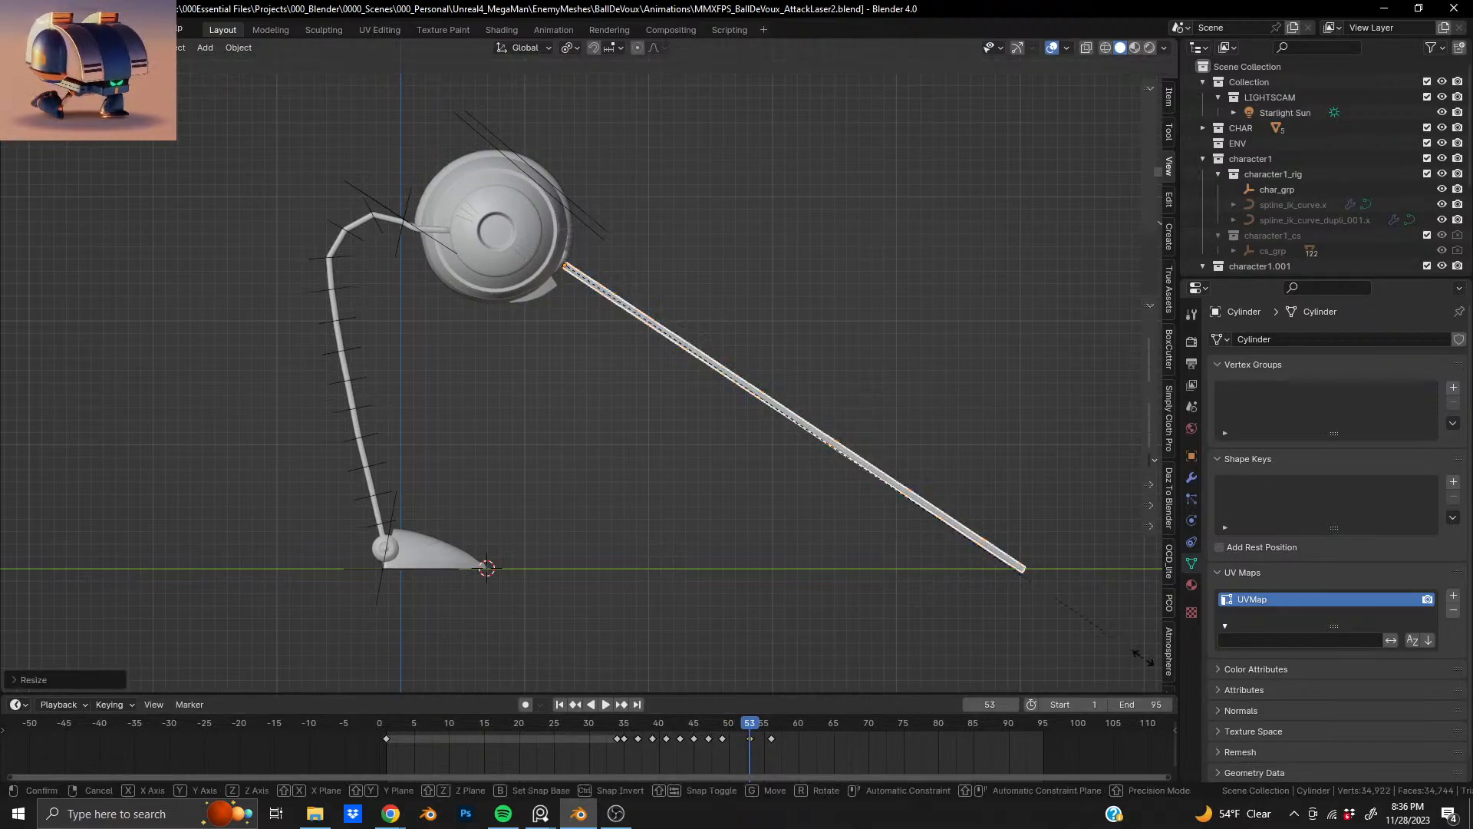
key("z")
key("z")
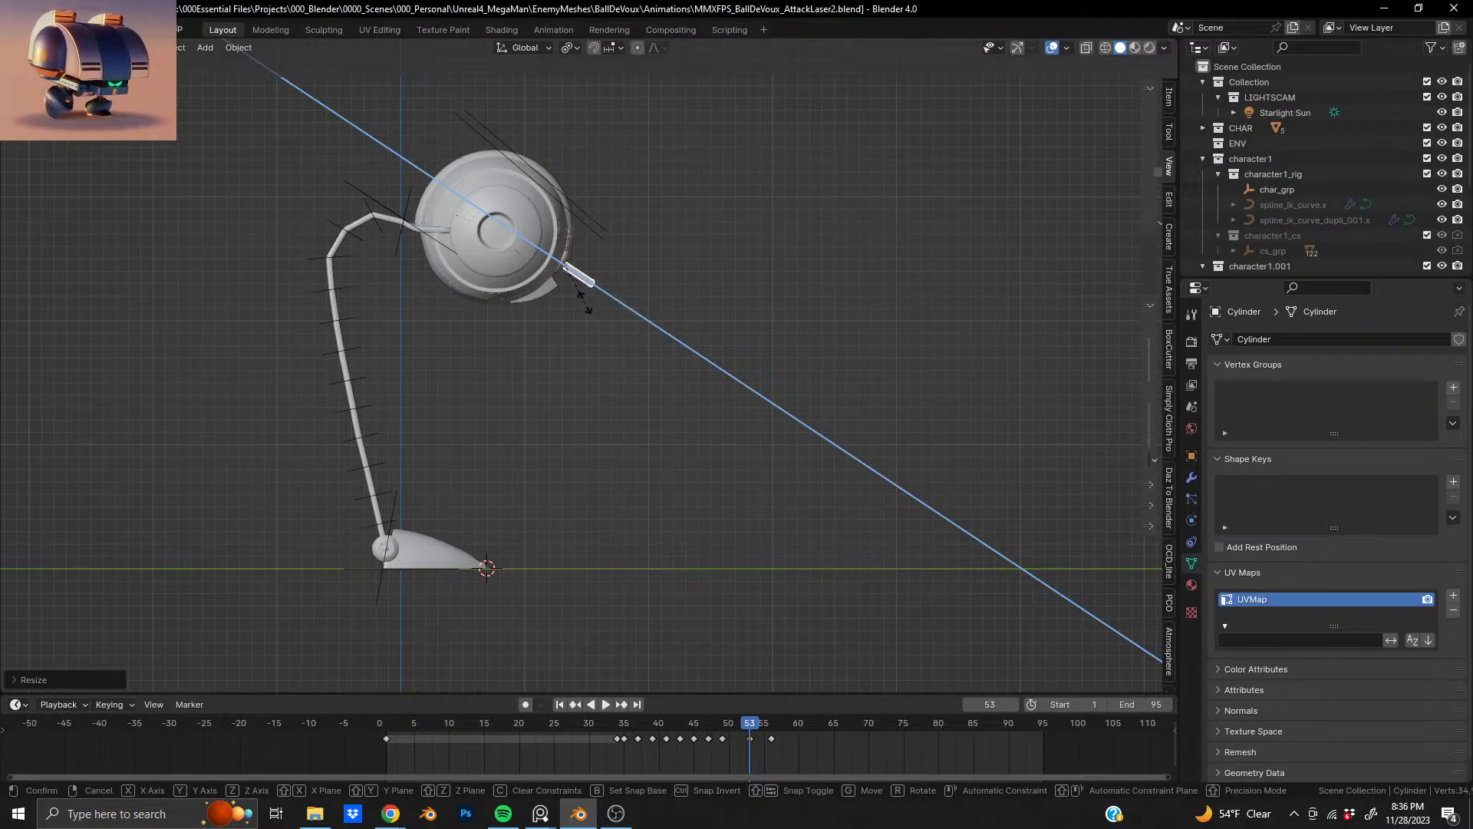
key("z")
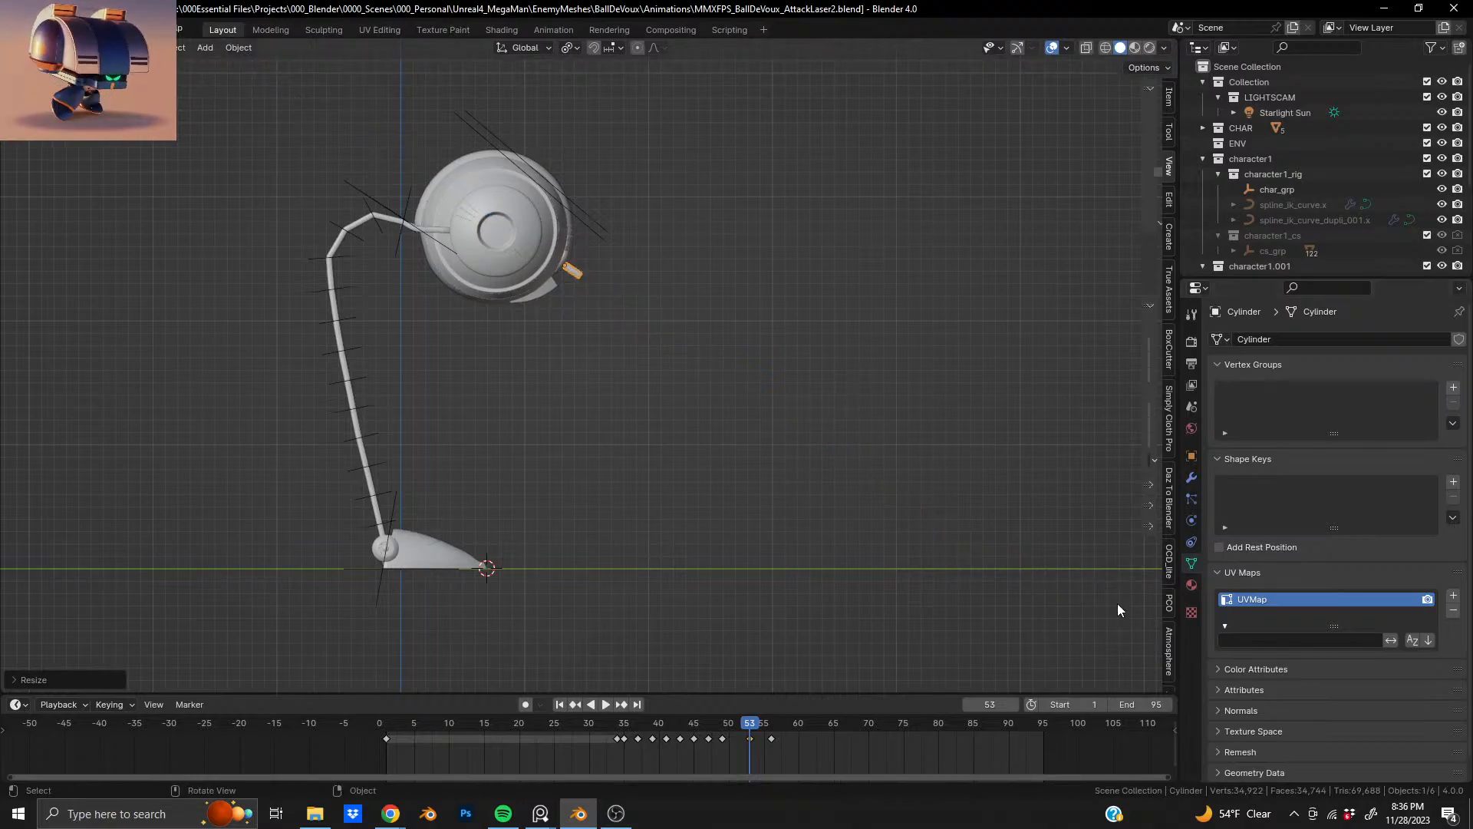
key("z")
key("z")
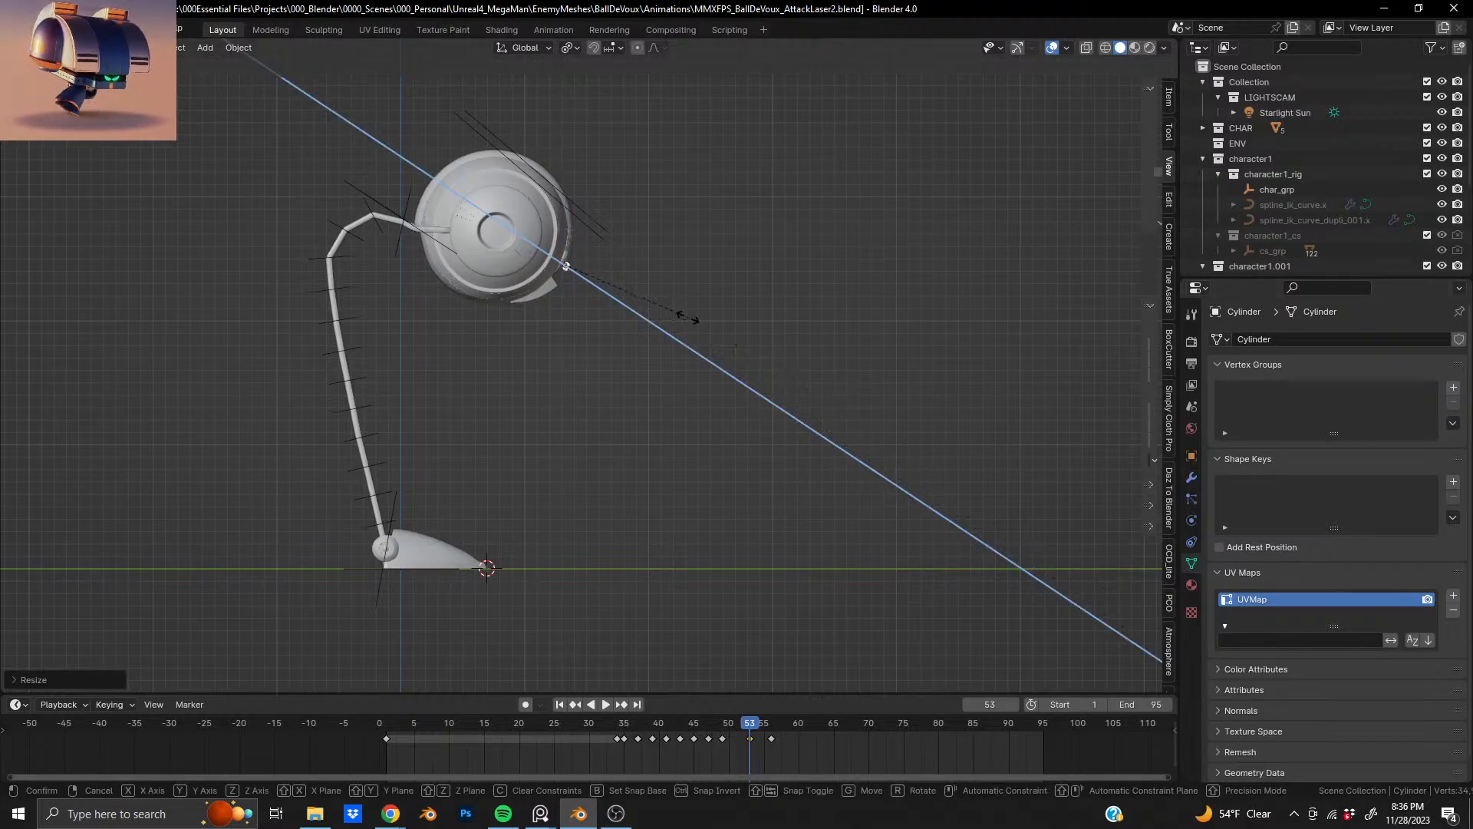
left_click(579, 277)
key("i")
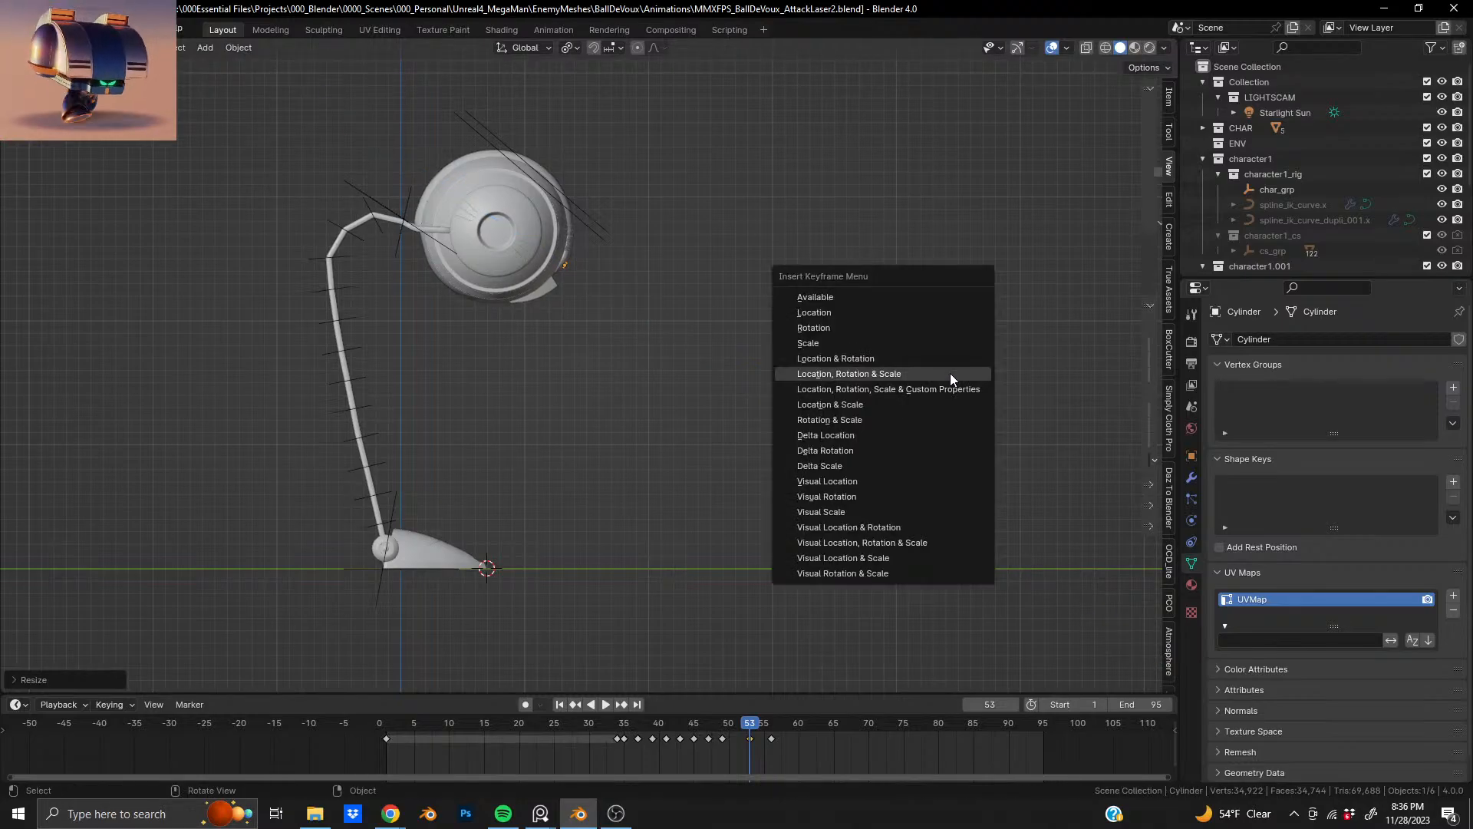
left_click(950, 373)
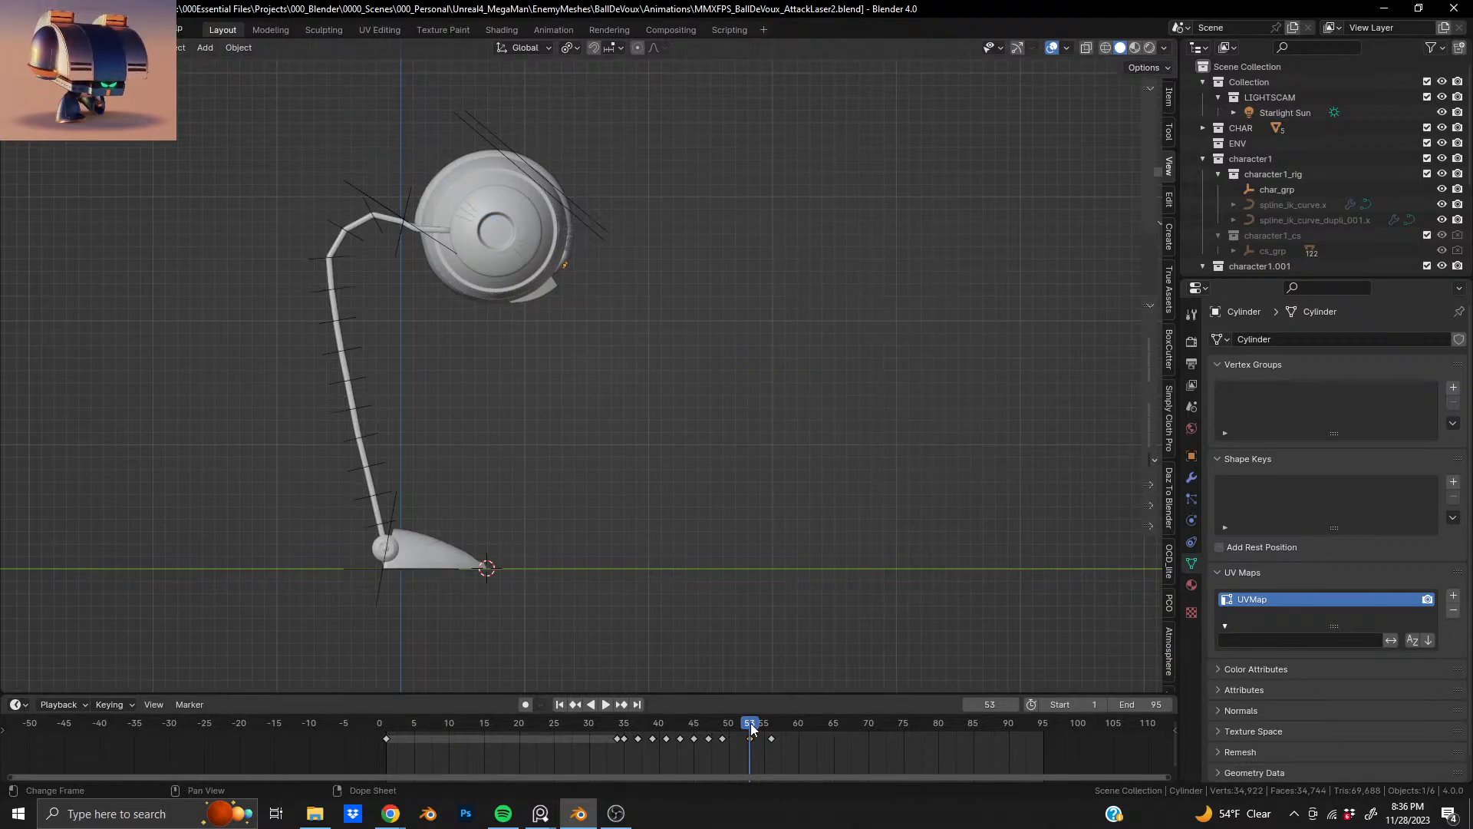
- Review the animation from frame 53 onward to check the laser's retraction and the return to idle
key("space")
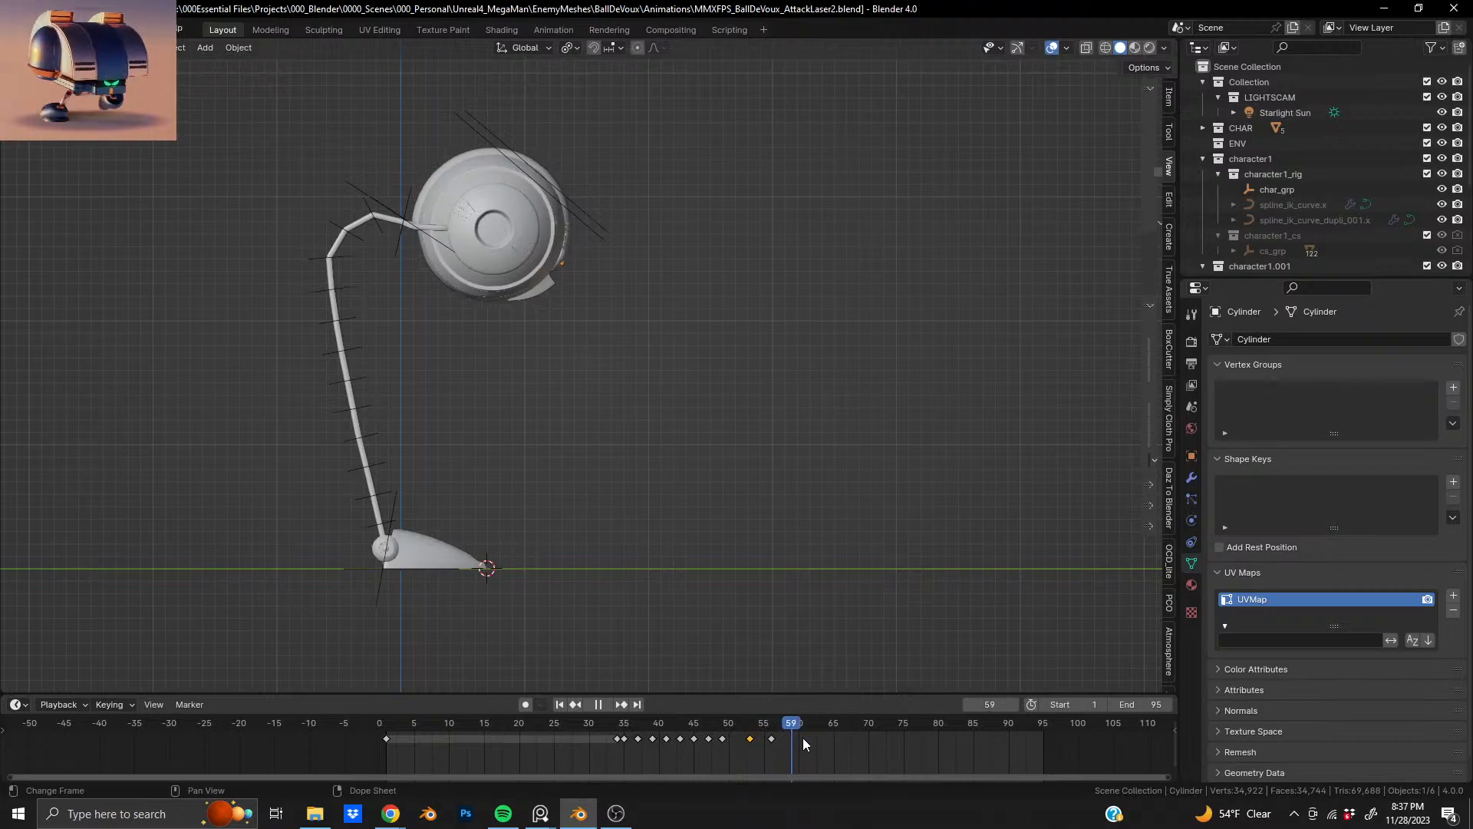
left_click_drag(802, 738, 977, 772)
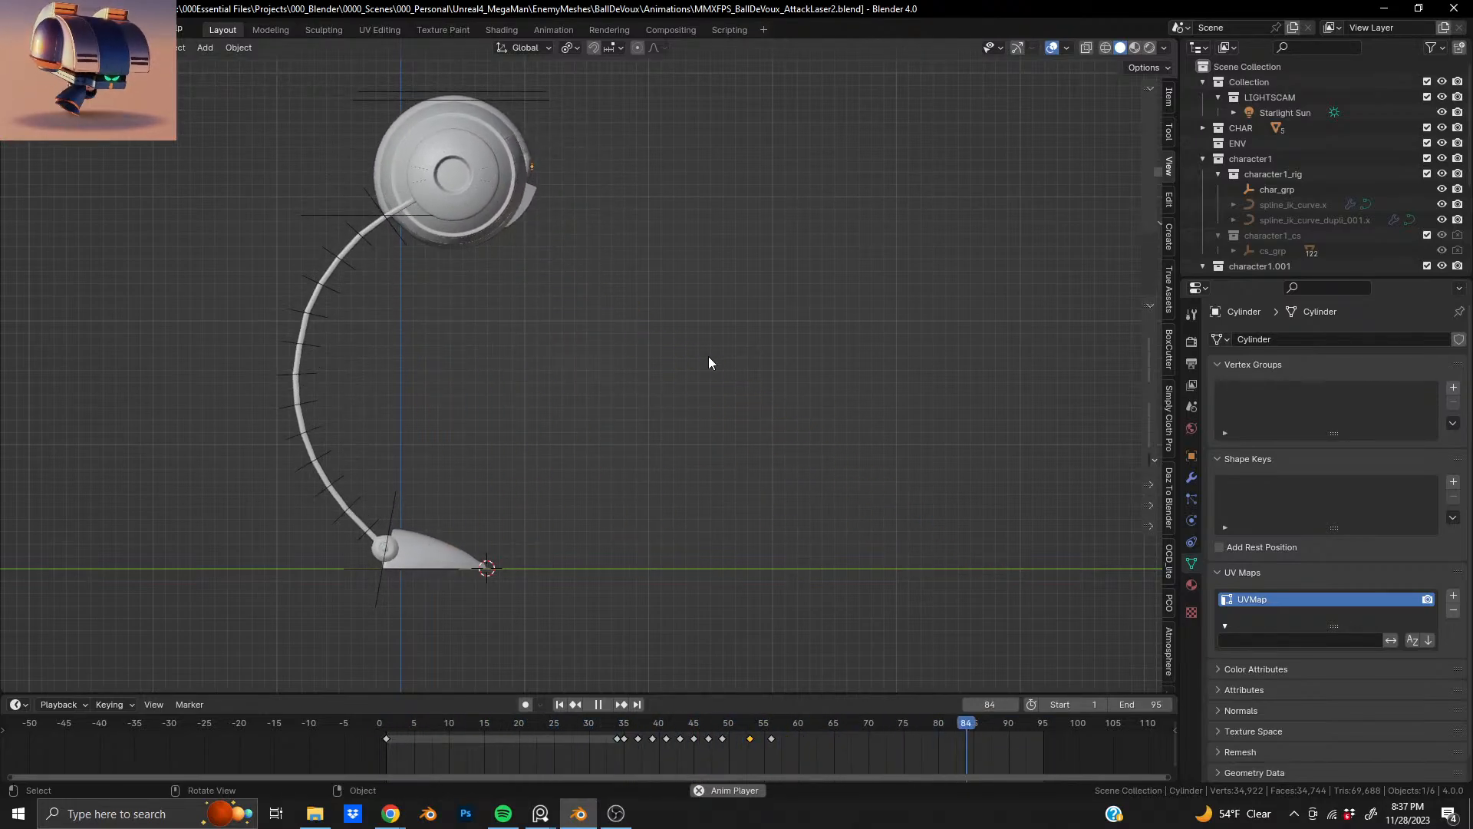
key("space")
- In Pose Mode at frame 33, rotate the rig's head bone to swing the head forward and up, keying Whole Character (Selected Bones Only)
left_click_drag(430, 729, 568, 735)
left_click(385, 158)
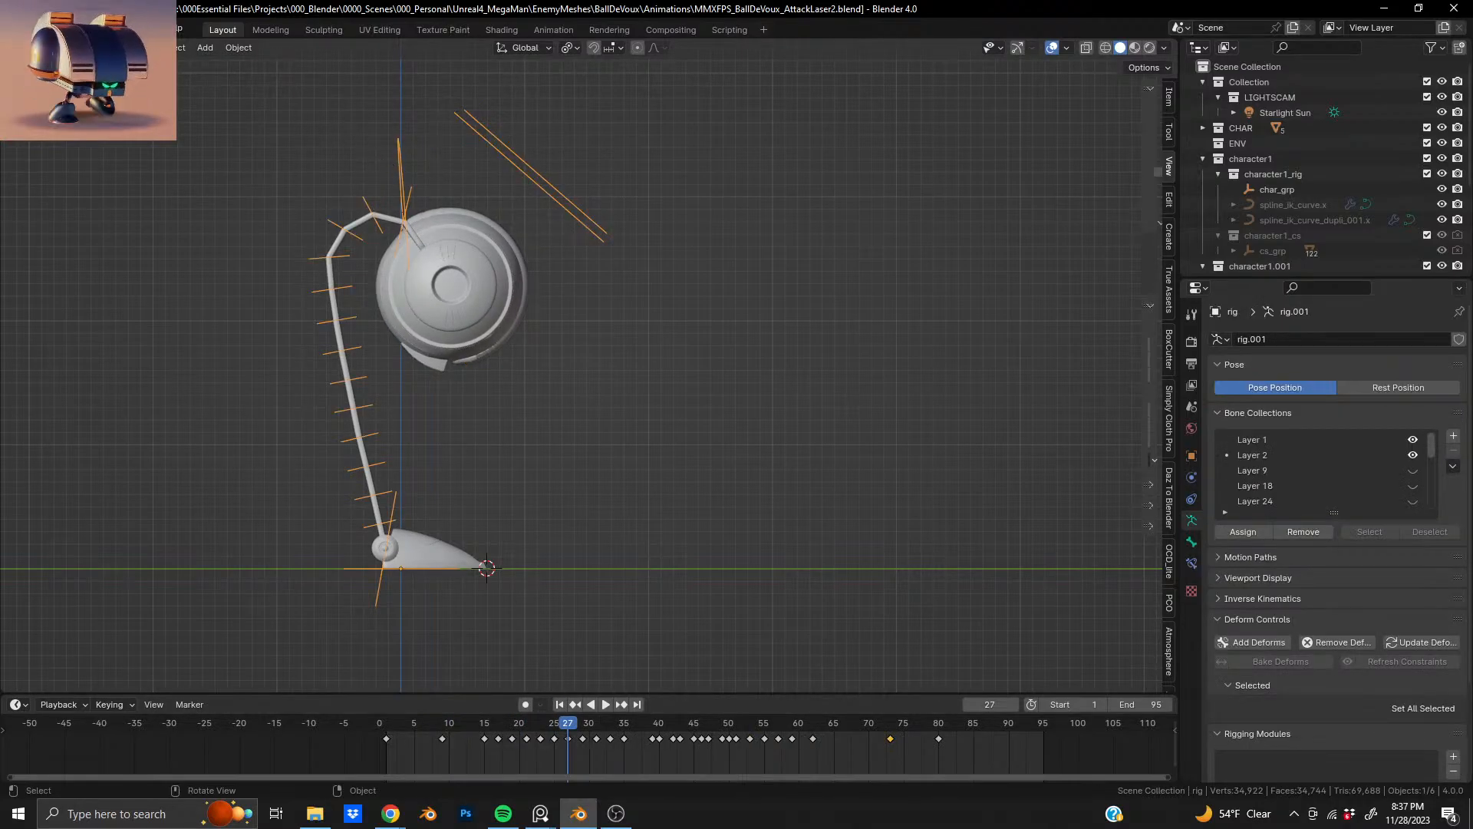
key("ctrl+Tab")
left_click_drag(568, 728, 613, 744)
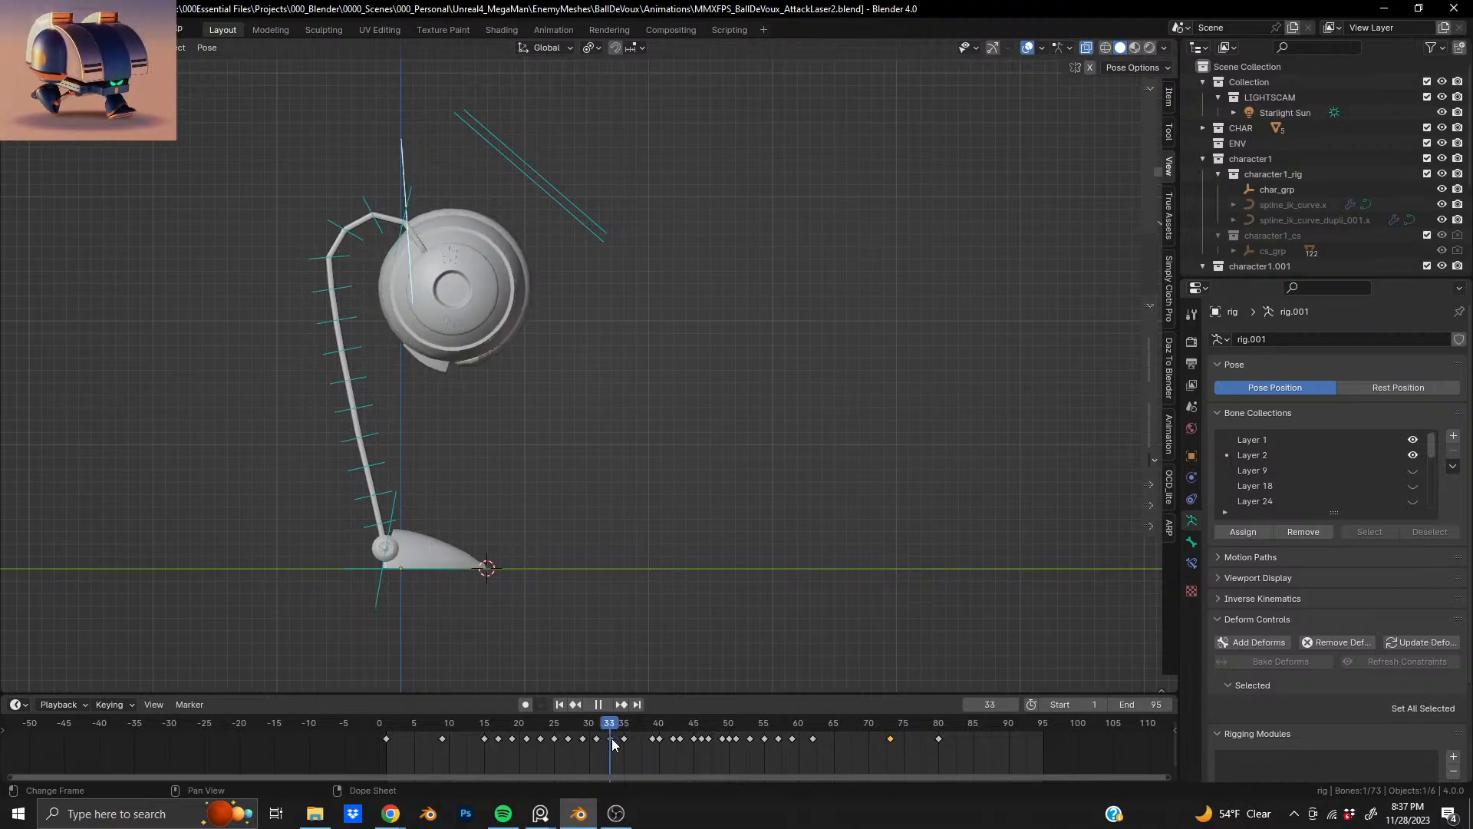
key("r")
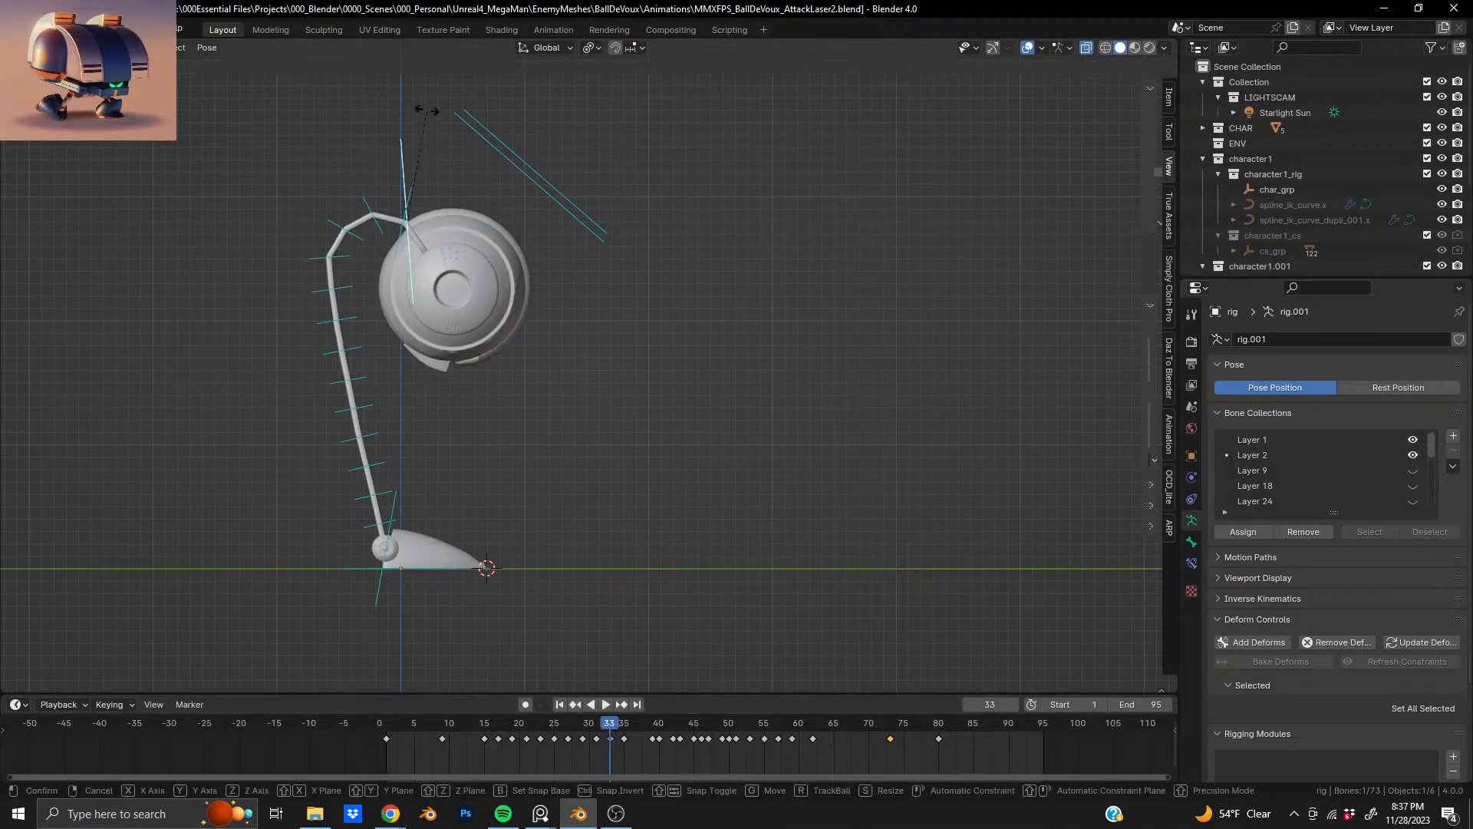
left_click(395, 83)
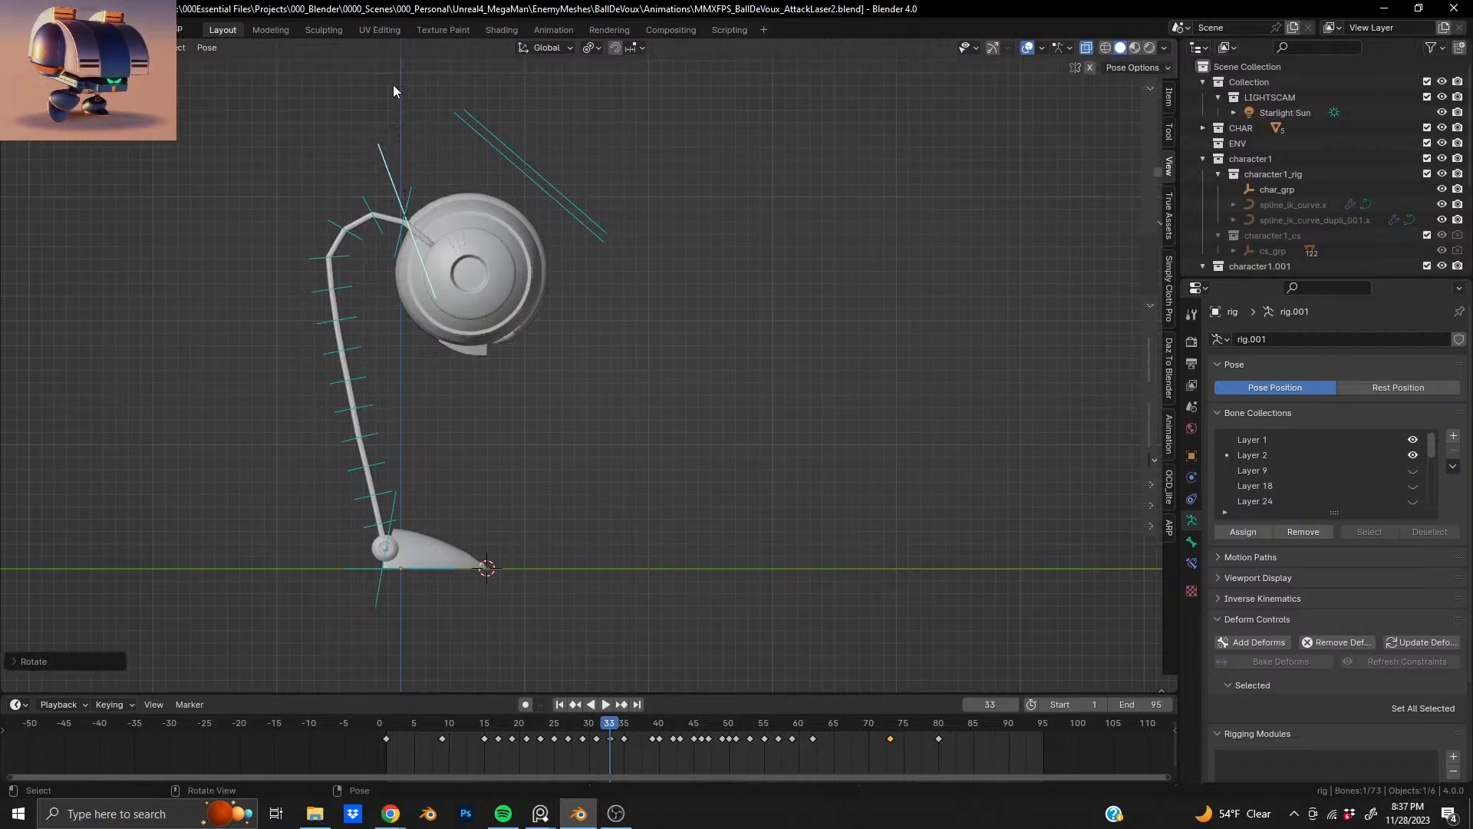
key("i")
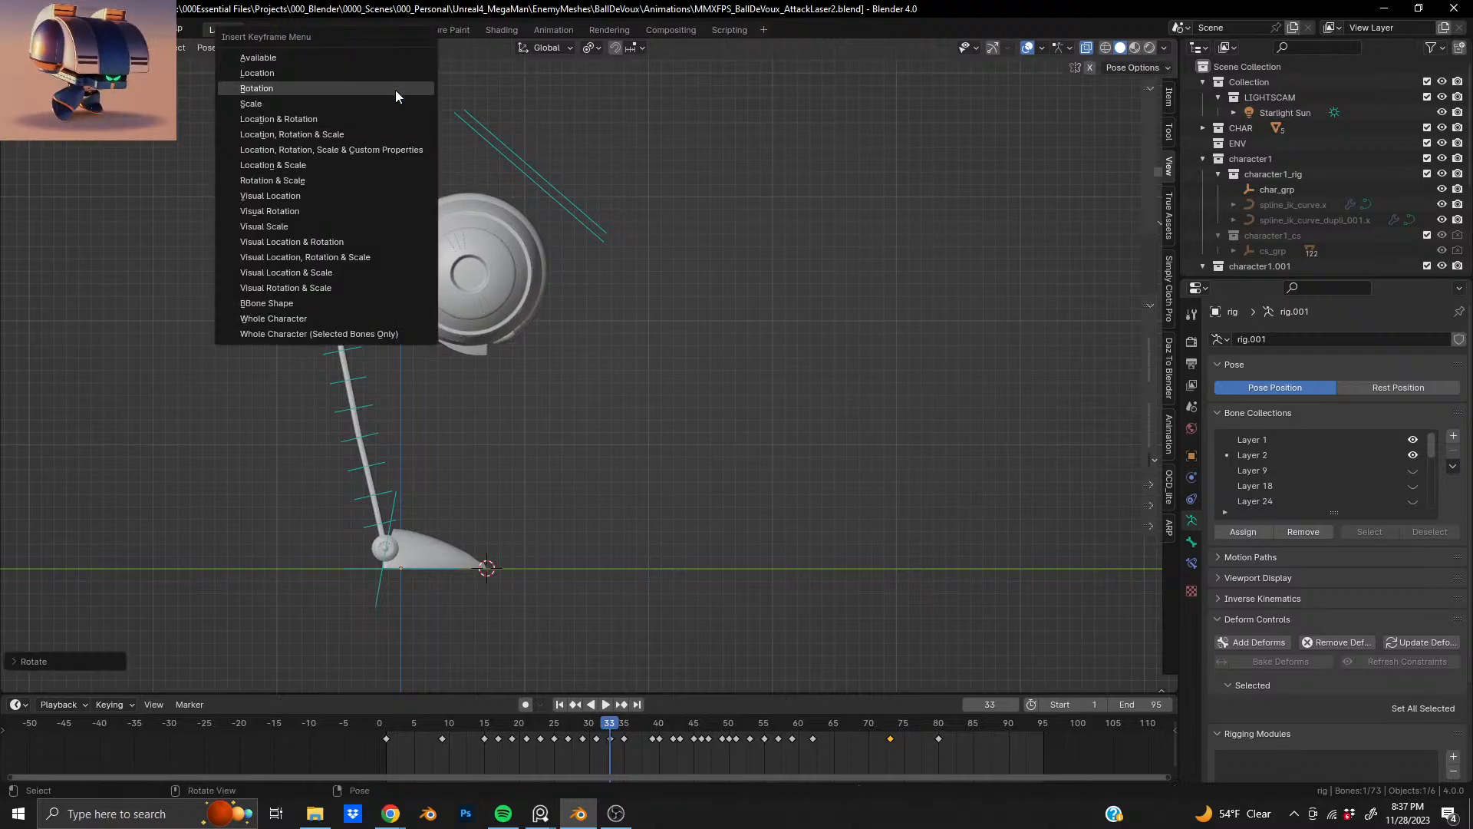
left_click(318, 334)
left_click_drag(610, 728, 959, 751)
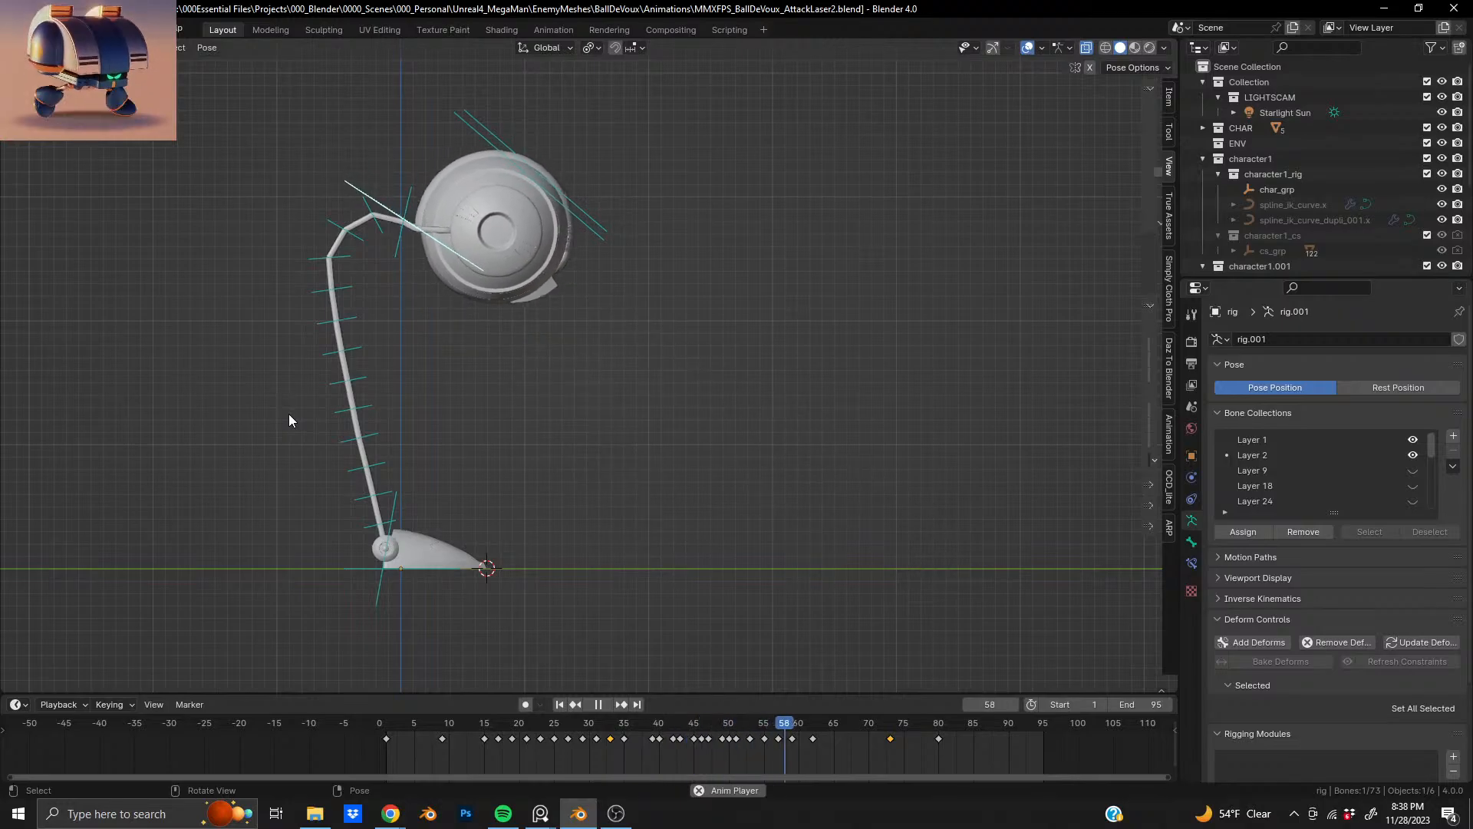
key("space")
- At frame 75, move the rig's bones so the feet rest on the ground line and key Whole Character (Selected Bones Only)
left_click_drag(812, 729, 903, 741)
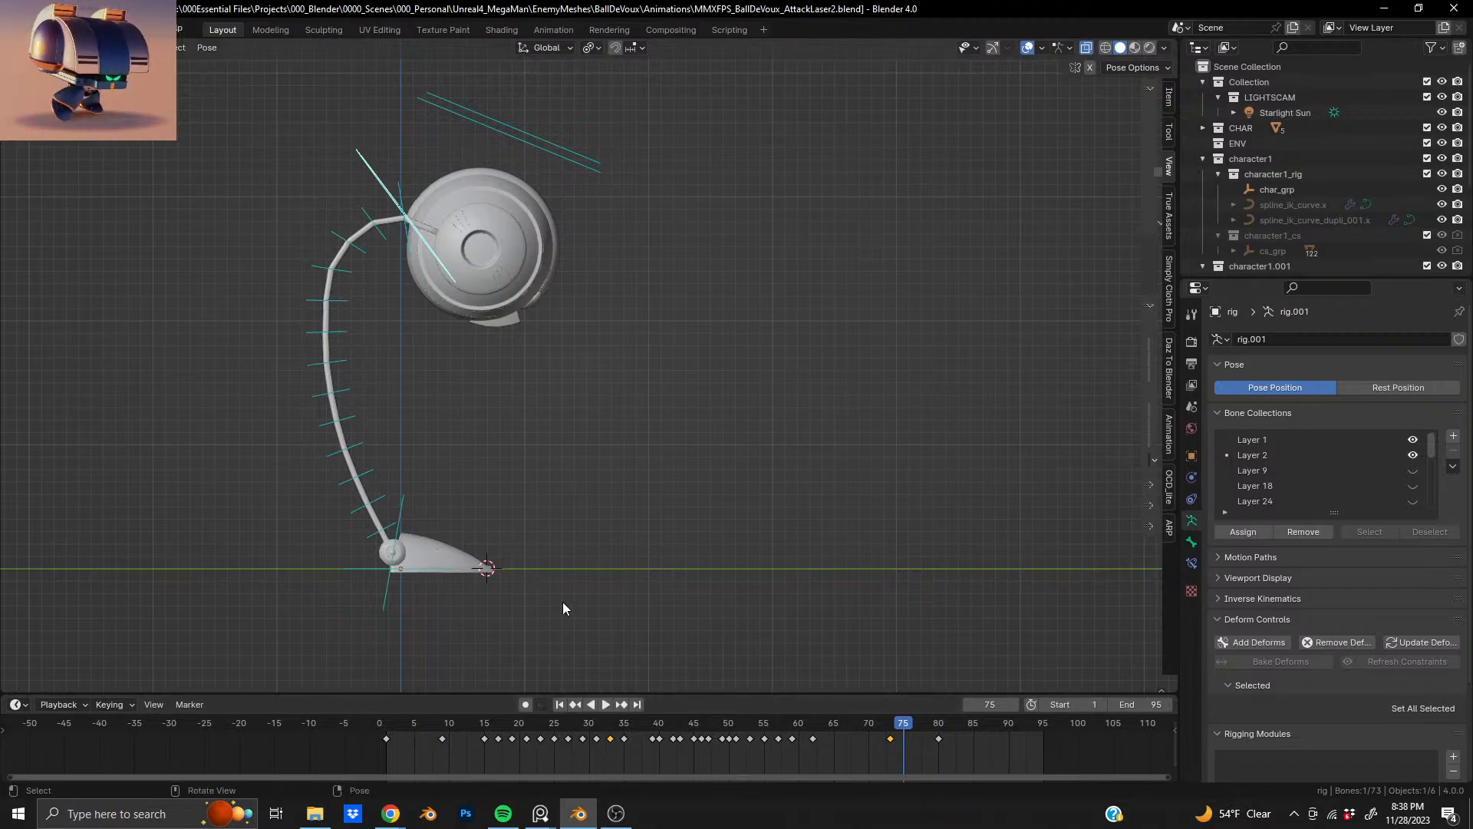
middle_click_drag(498, 582, 541, 425, "shift")
scroll(441, 415, "up", 5)
middle_click_drag(320, 450, 528, 357, "shift")
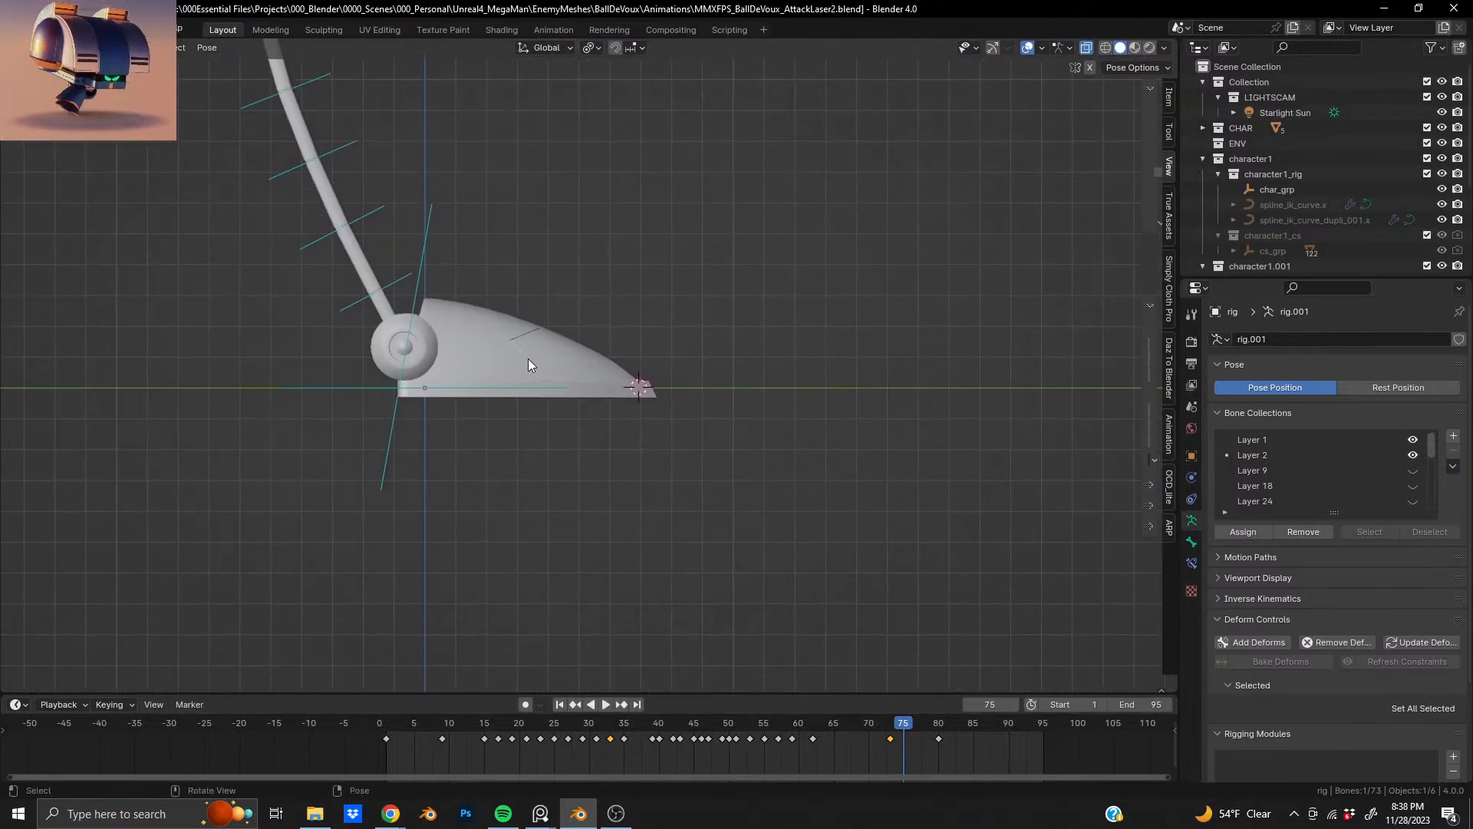
scroll(525, 364, "up", 3)
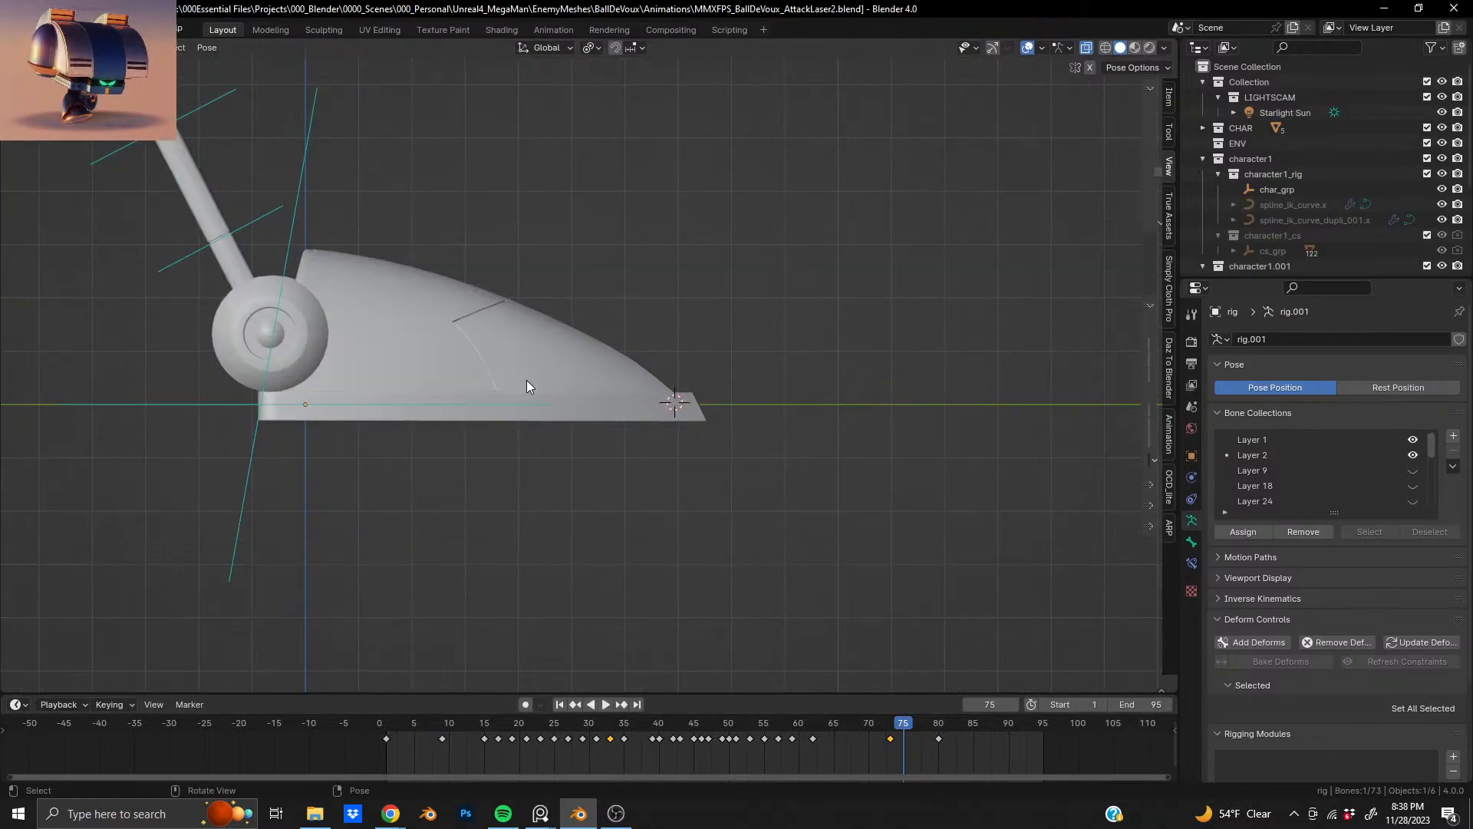
key("a")
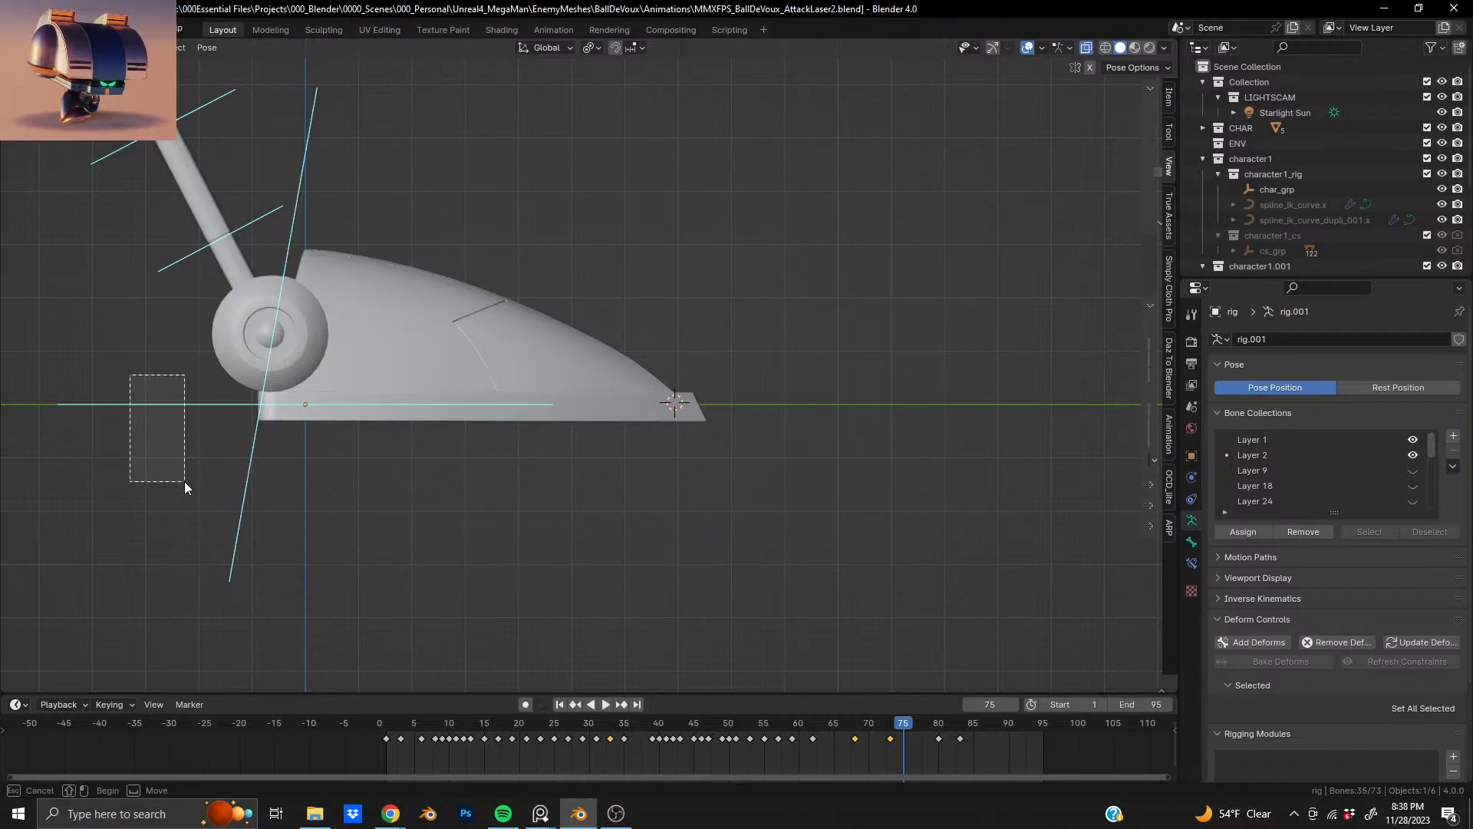
left_click_drag(184, 481, 186, 483, "ctrl")
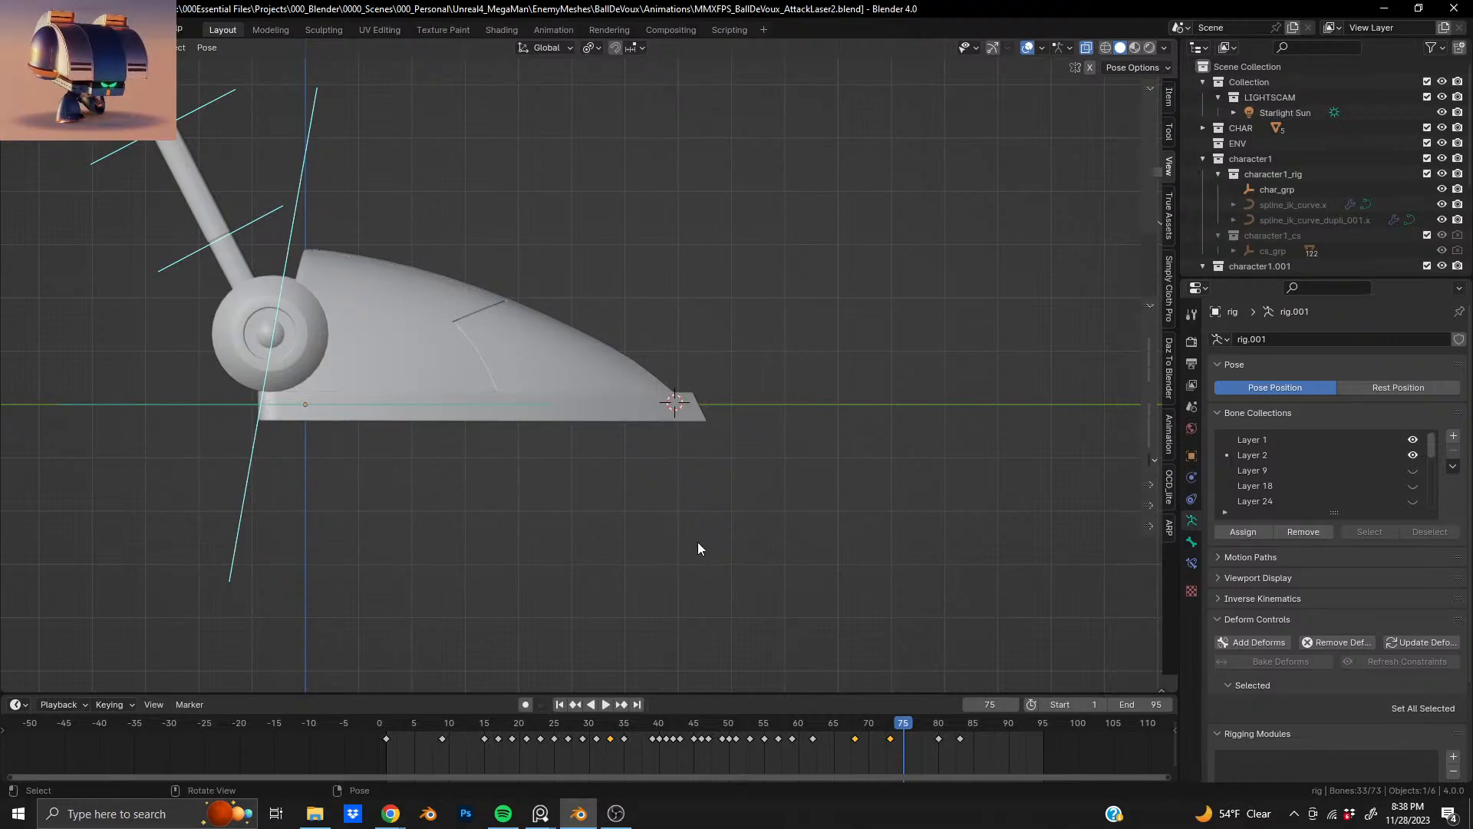
key("g")
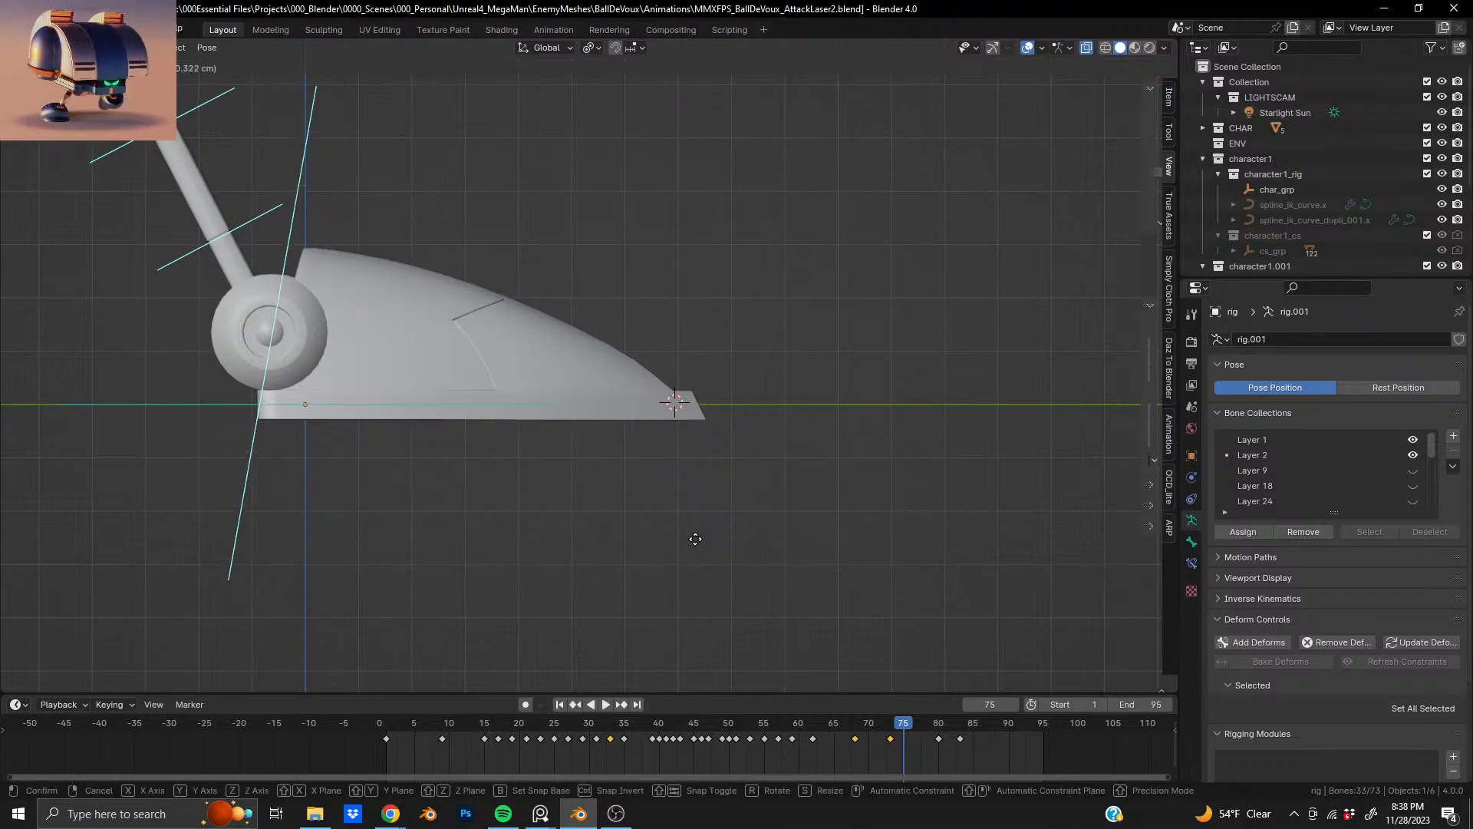
left_click(433, 410)
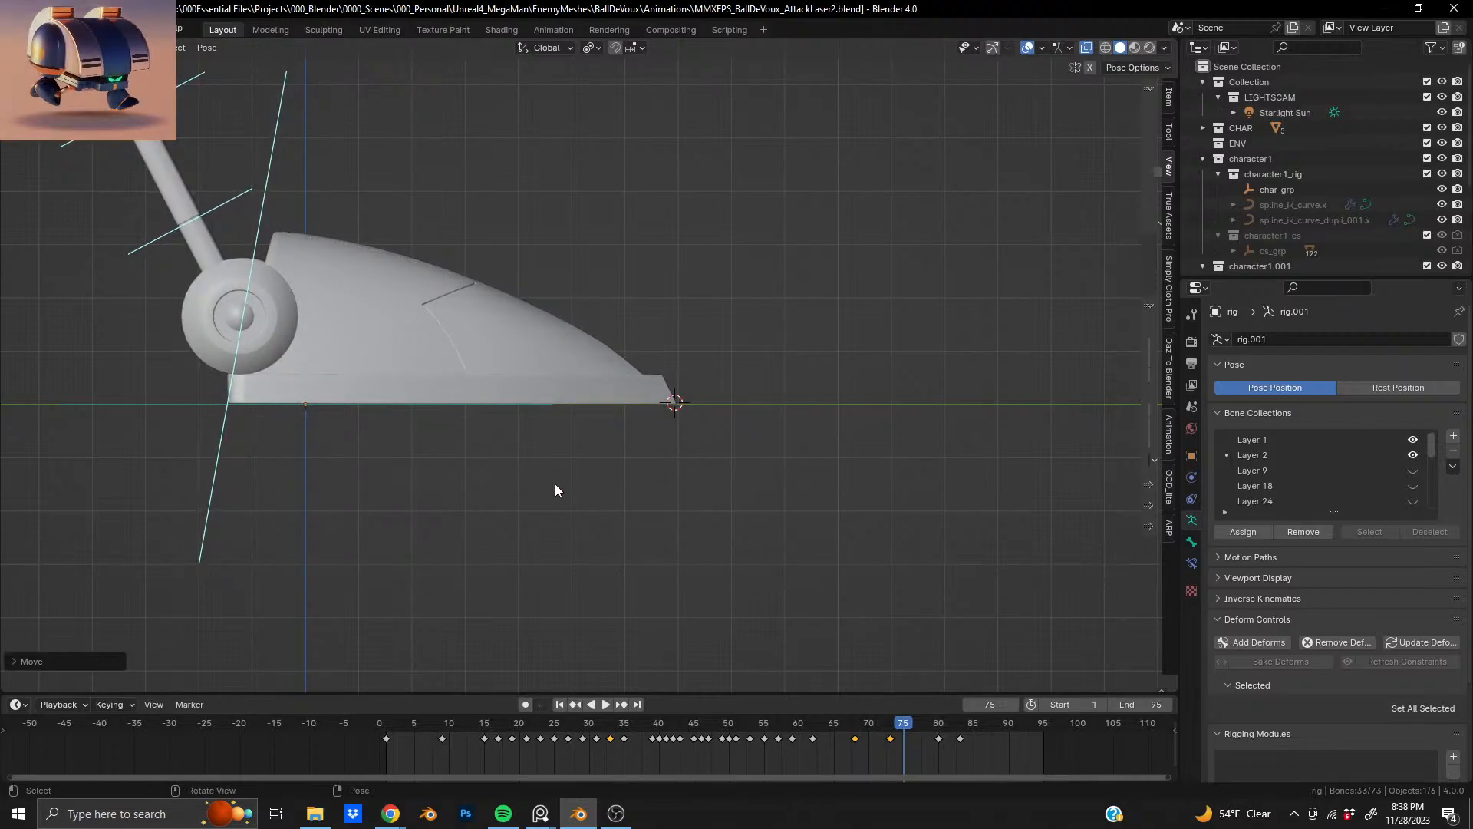
key("k")
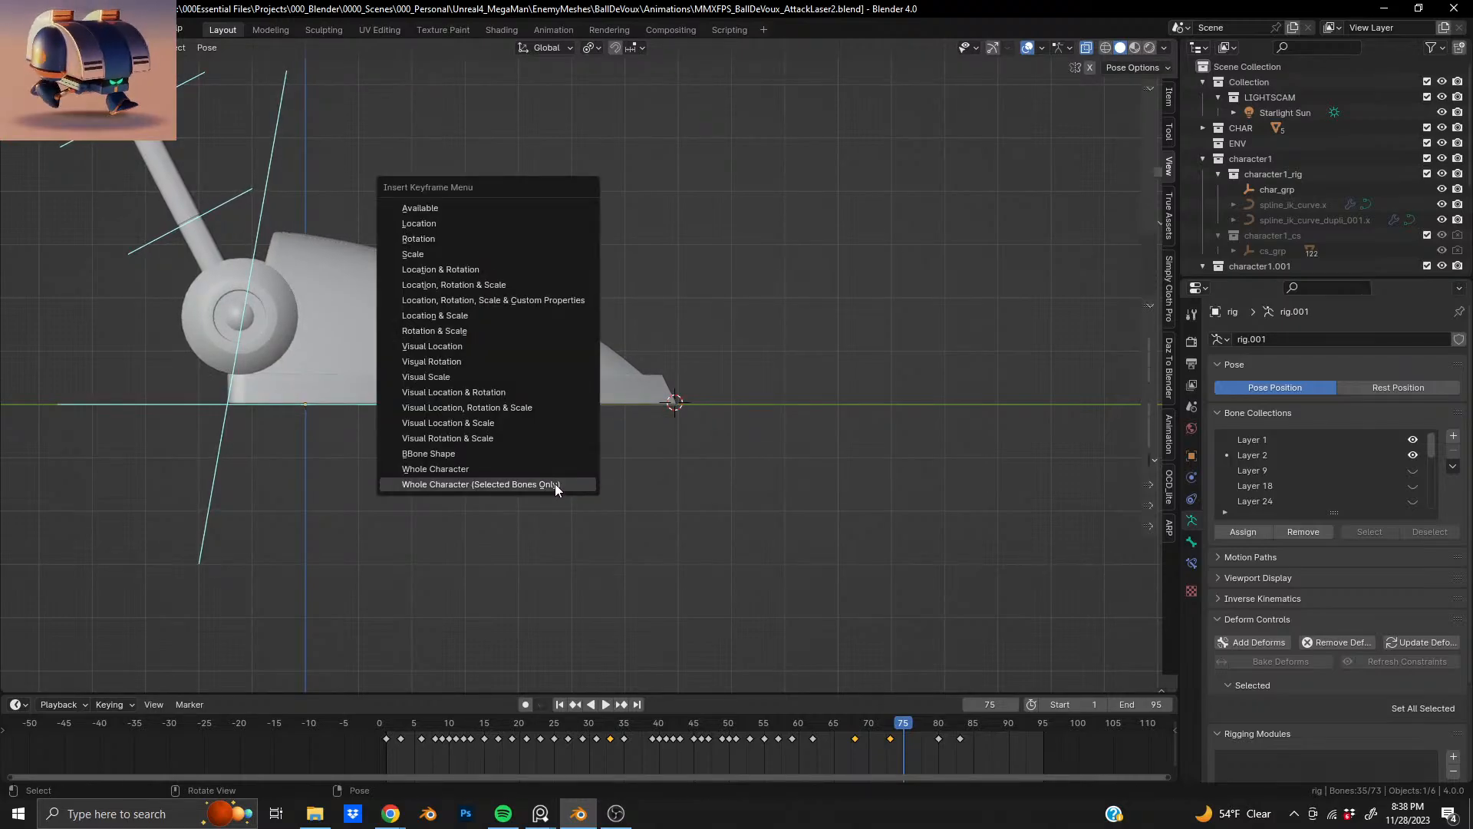
left_click(548, 471)
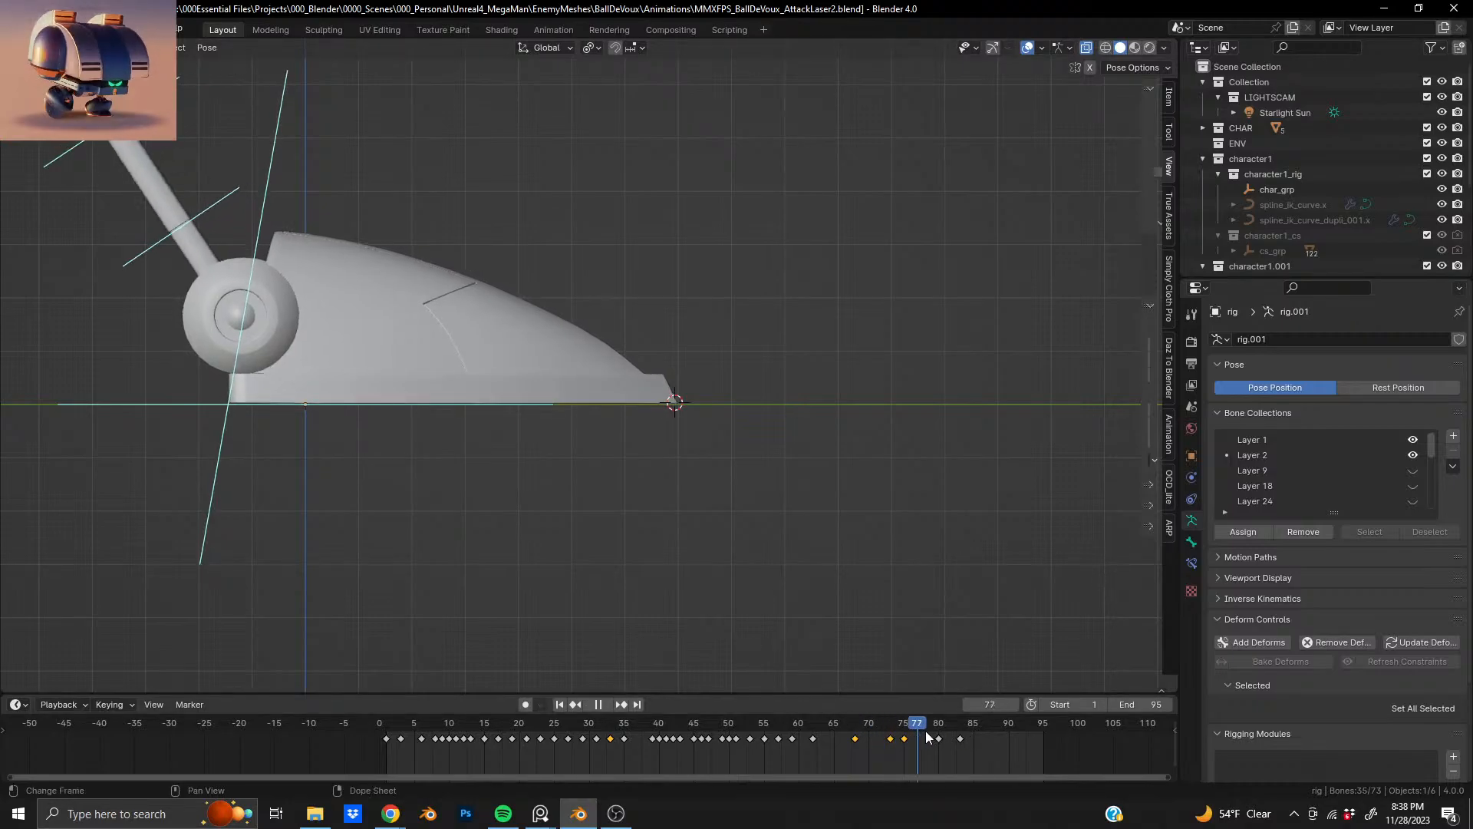
- Check the motion around the corrected foot pose on the timeline and save the file
left_click_drag(1002, 739, 311, 729)
key("space")
middle_click_drag(491, 395, 442, 416)
key("ctrl+s")
- Hide the viewport overlays and review the whole laser attack from several angles, scrubbing through to frame 33
middle_click_drag(425, 317, 623, 310, "shift")
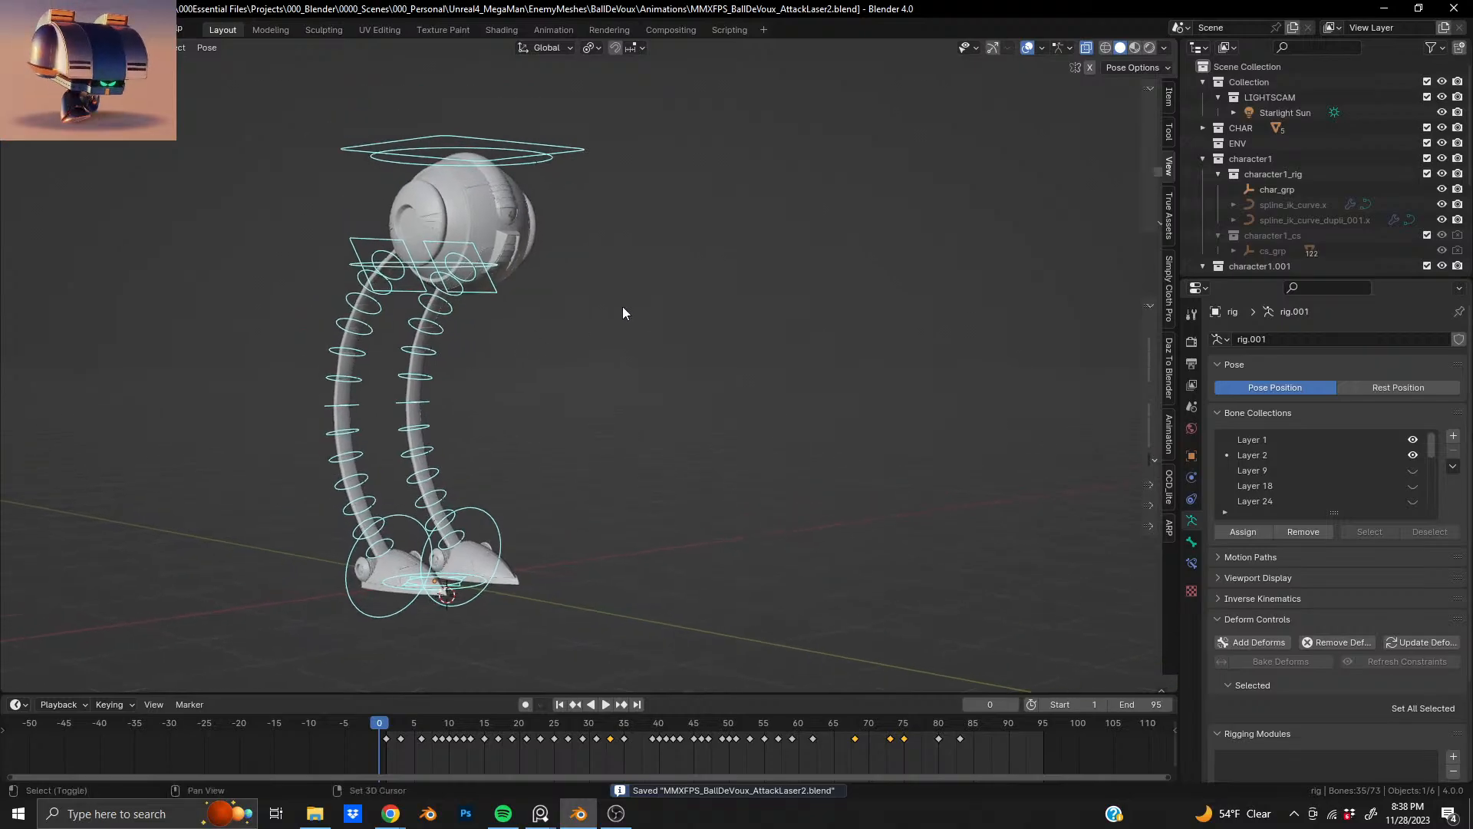
left_click(1028, 47)
key("space")
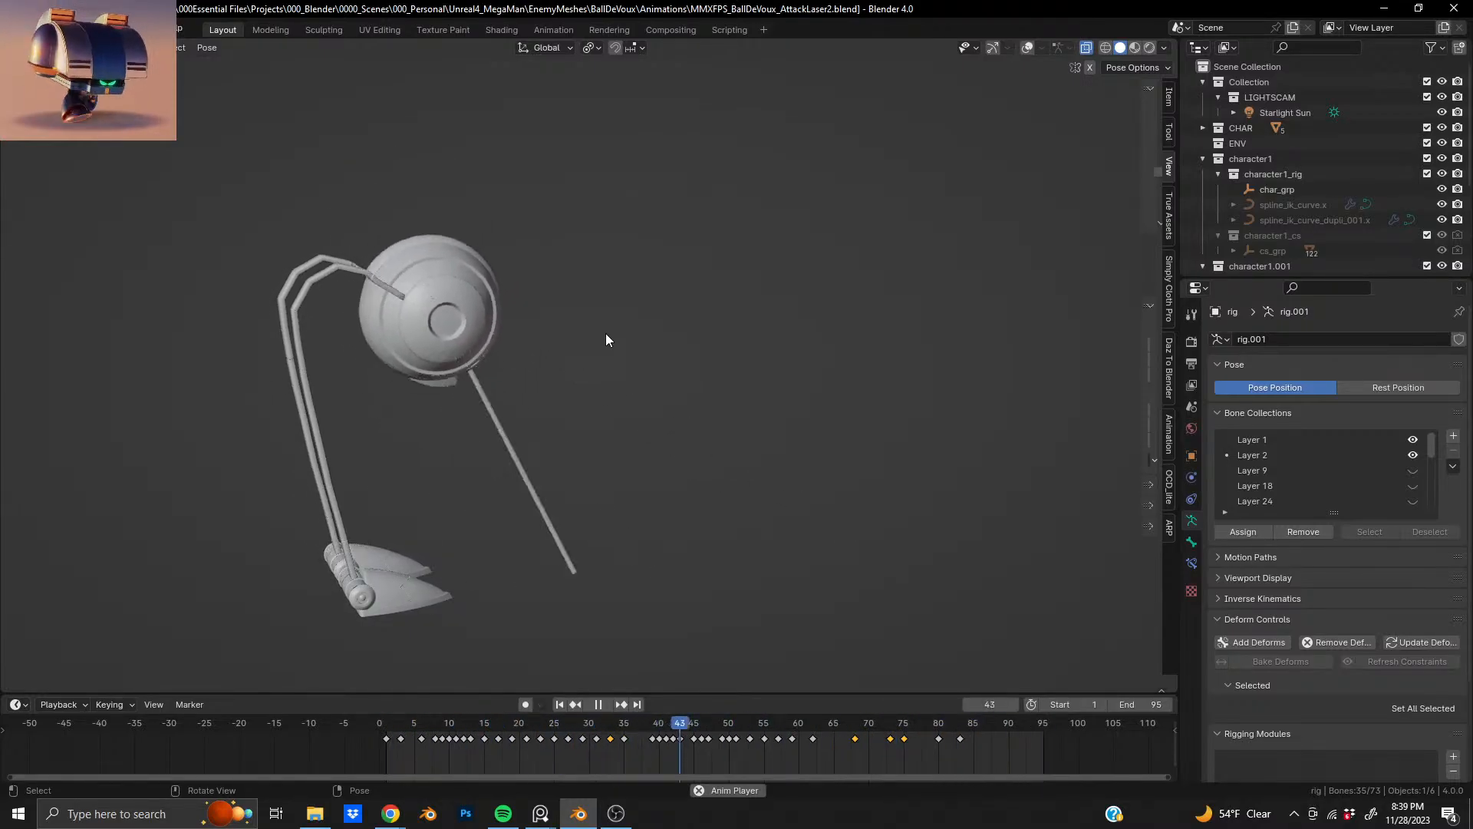
key("space")
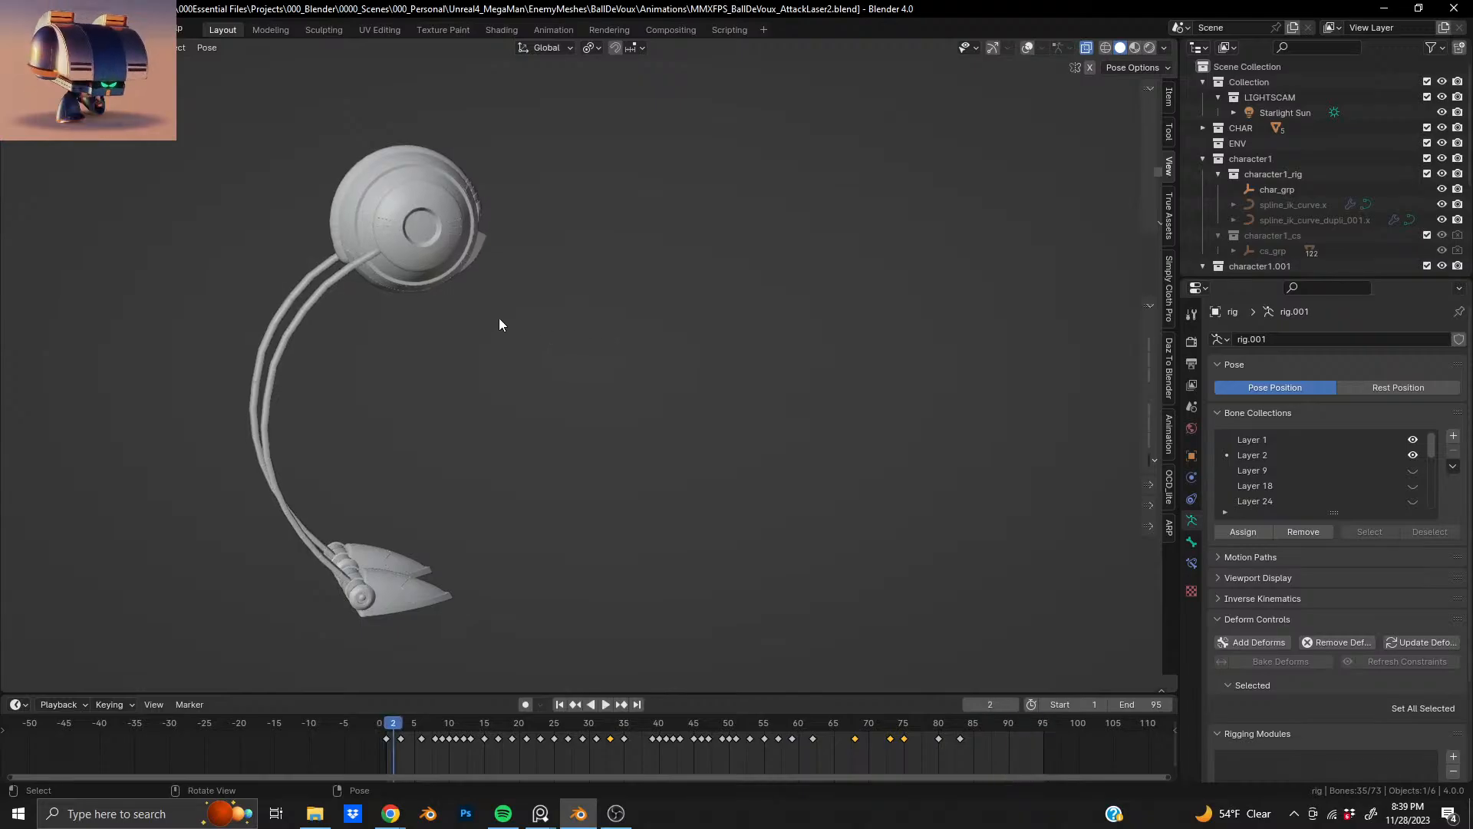
middle_click_drag(431, 273, 487, 676)
key("space")
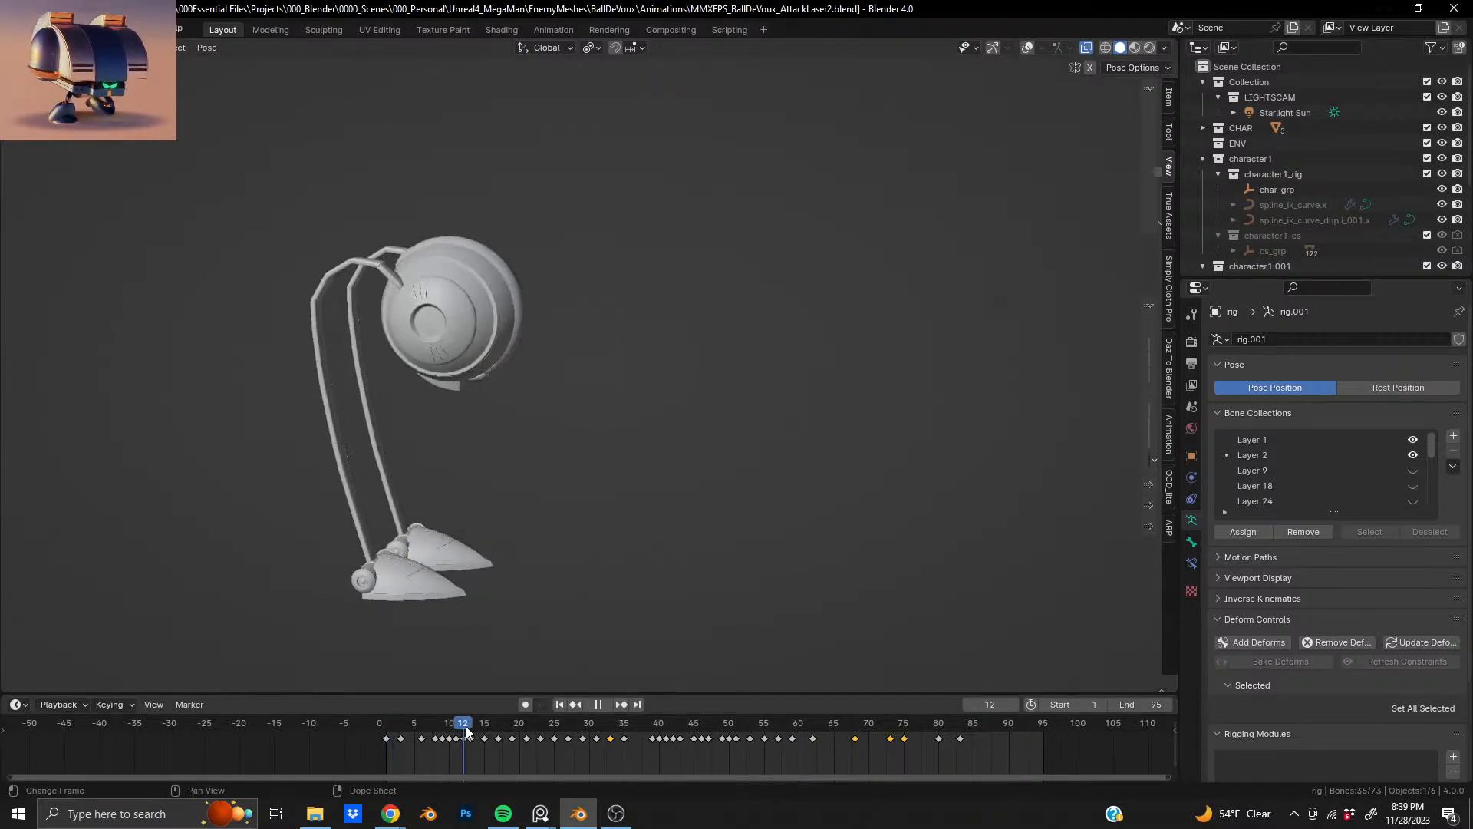
left_click_drag(514, 739, 609, 753)
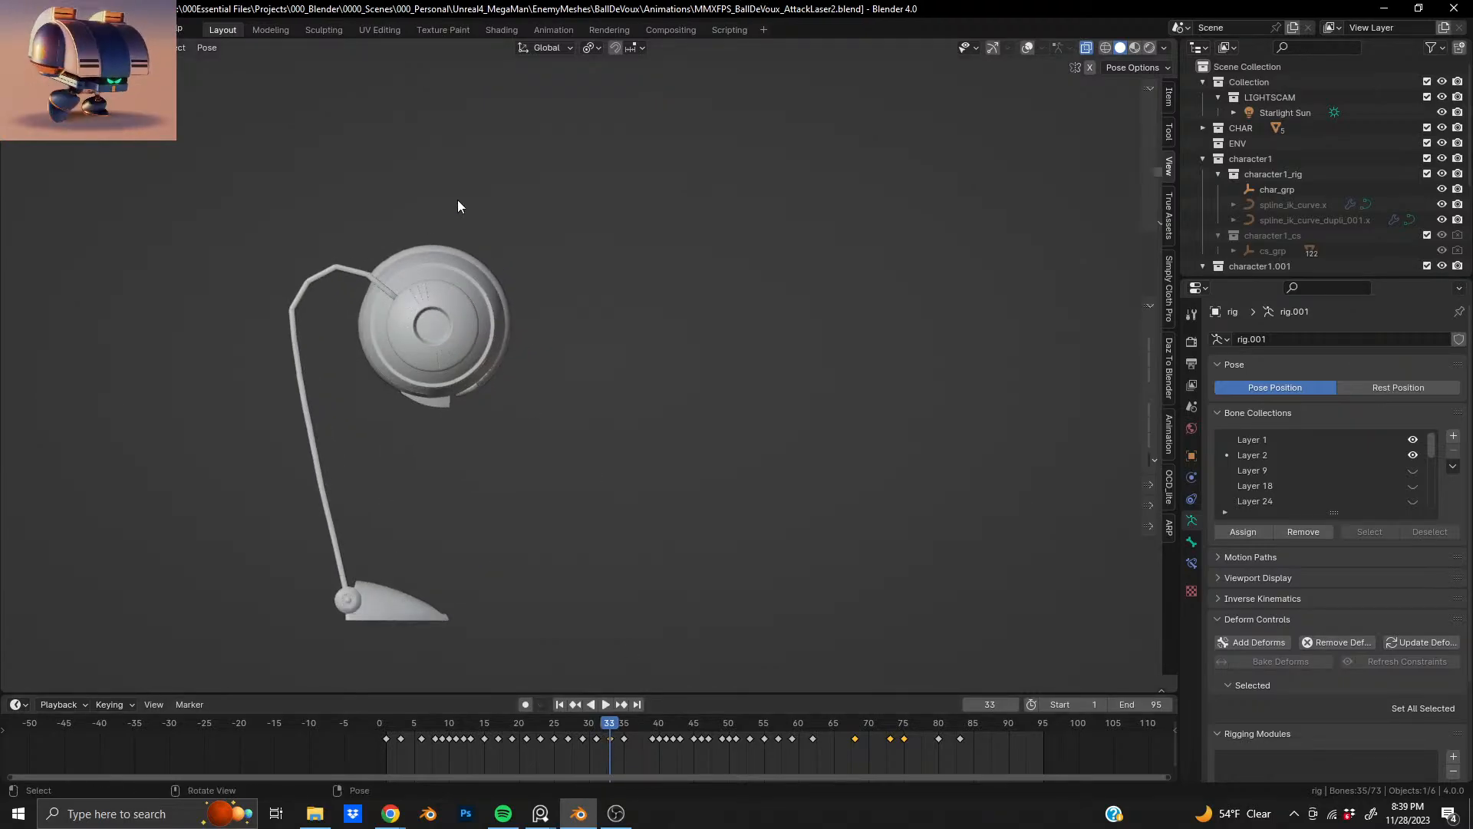
- Show the overlays again, key the rig's pose from frame 32, and shift that keyframe to frame 33
left_click(1028, 49)
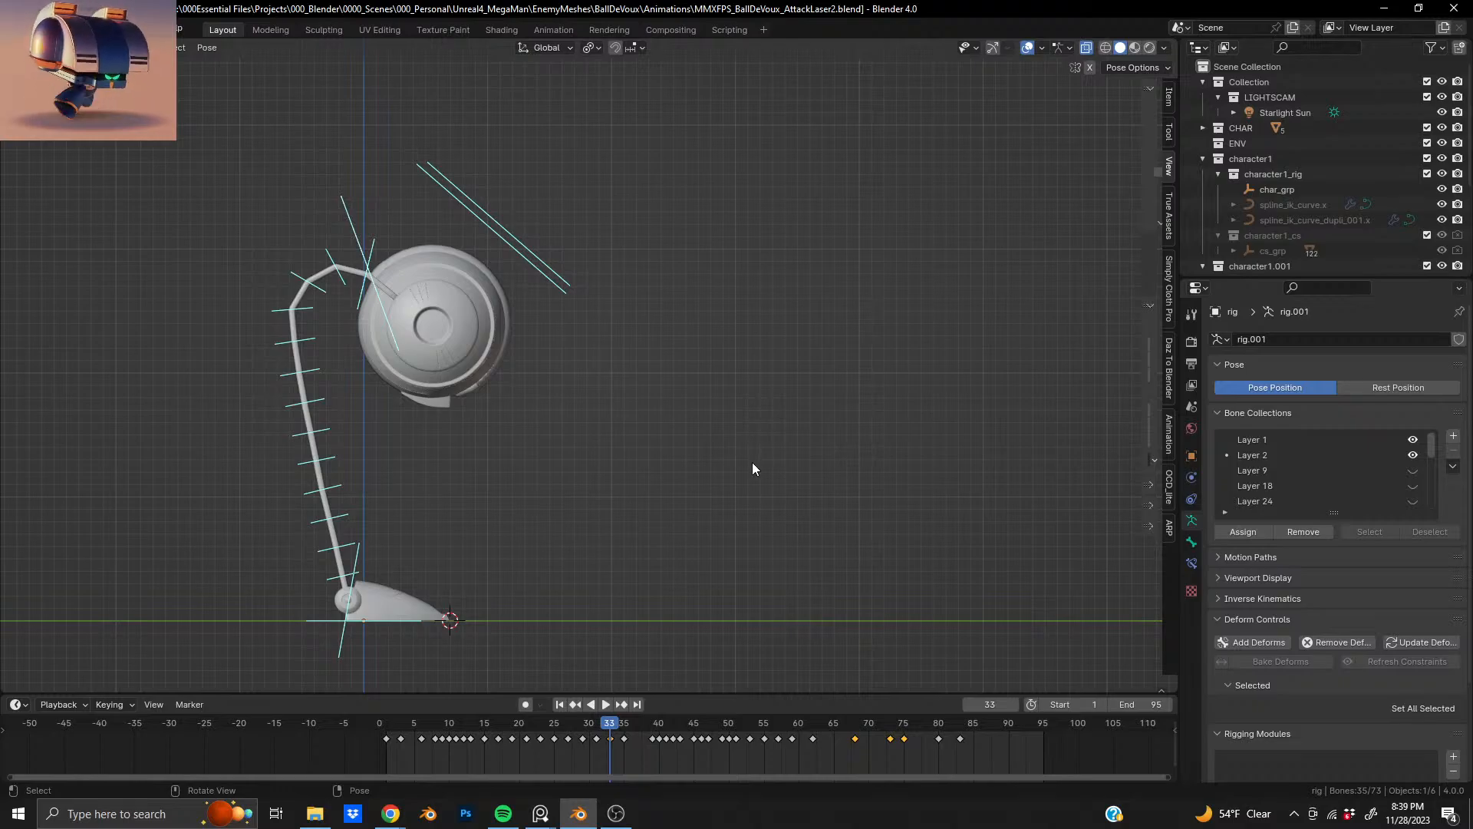
left_click_drag(611, 729, 606, 734)
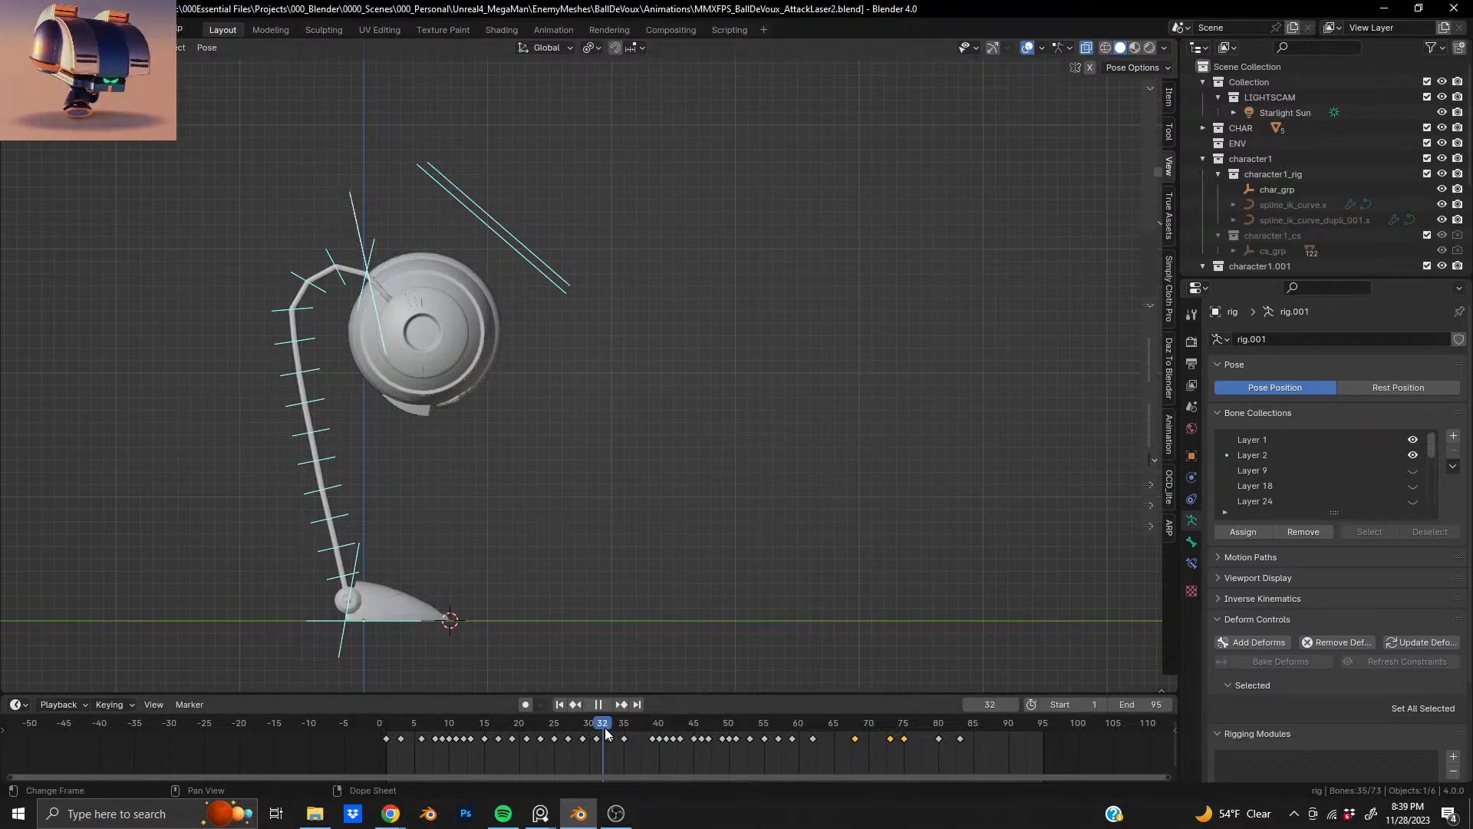
key("i")
left_click(583, 431)
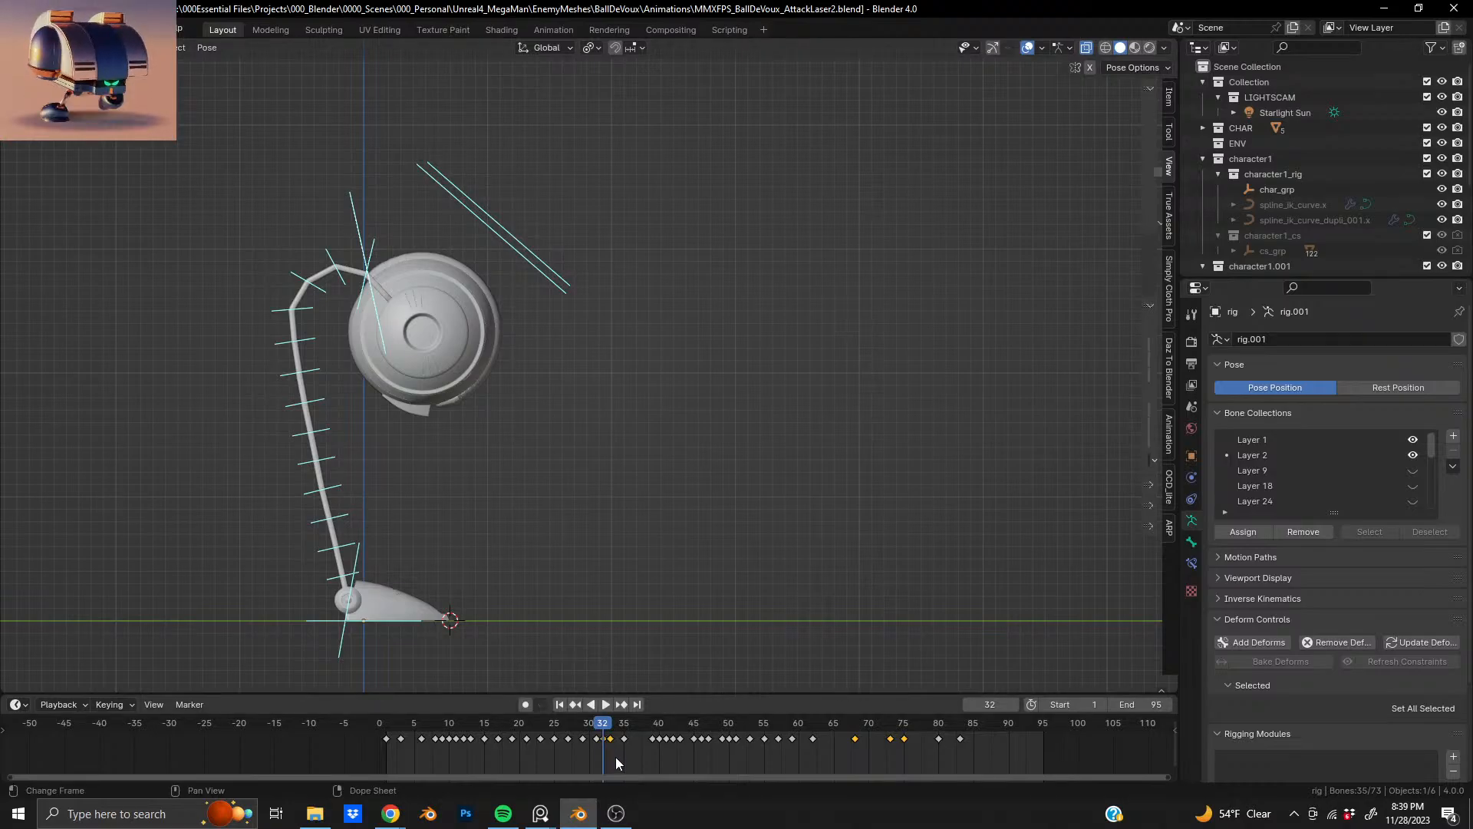
left_click_drag(604, 741, 528, 740)
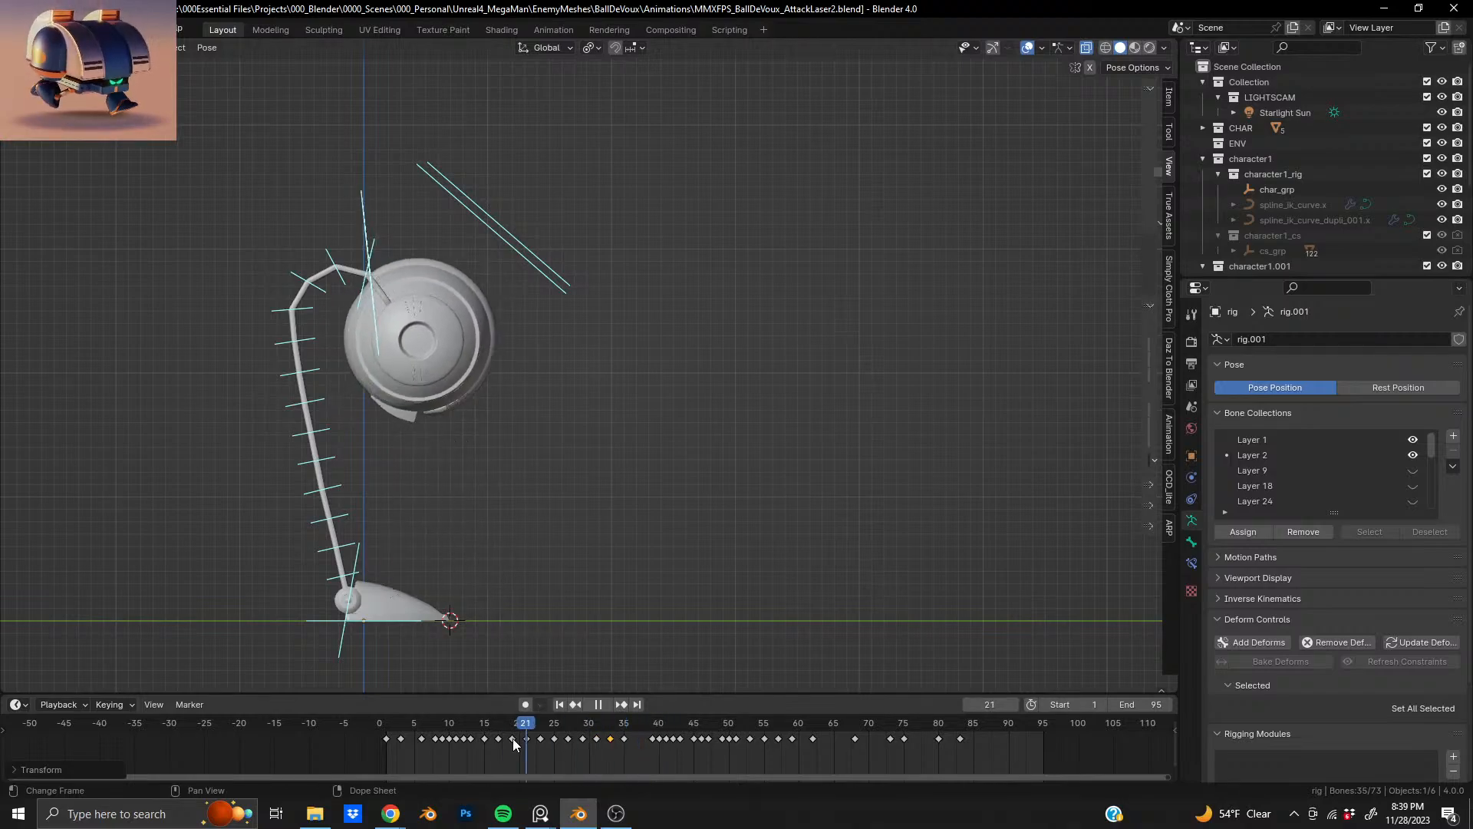
- Play and scrub through the animation in side view to check the head motion and the return to idle
key("space")
key("space")
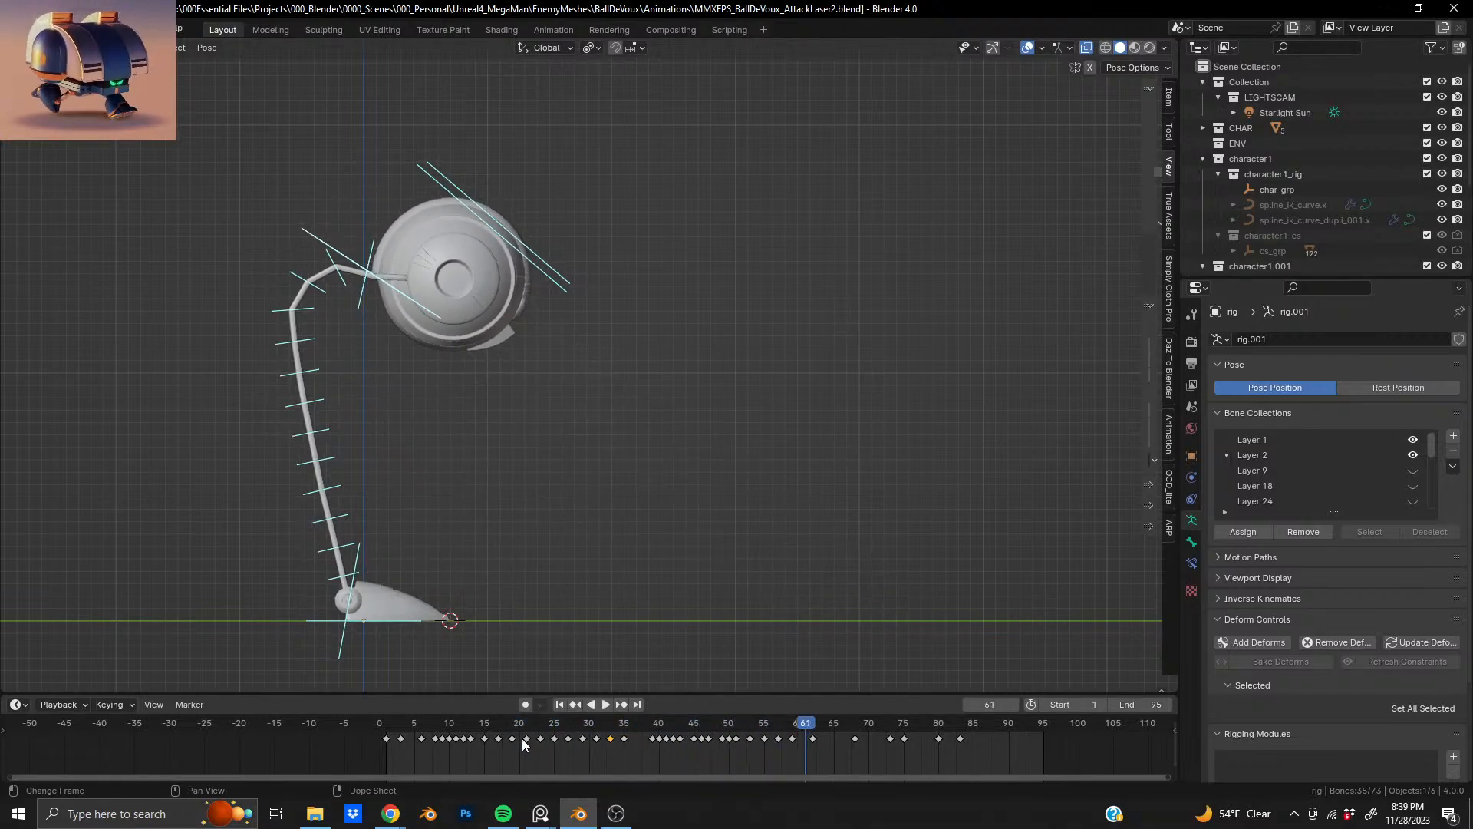
left_click_drag(582, 721, 989, 758)
key("space")
key("space")
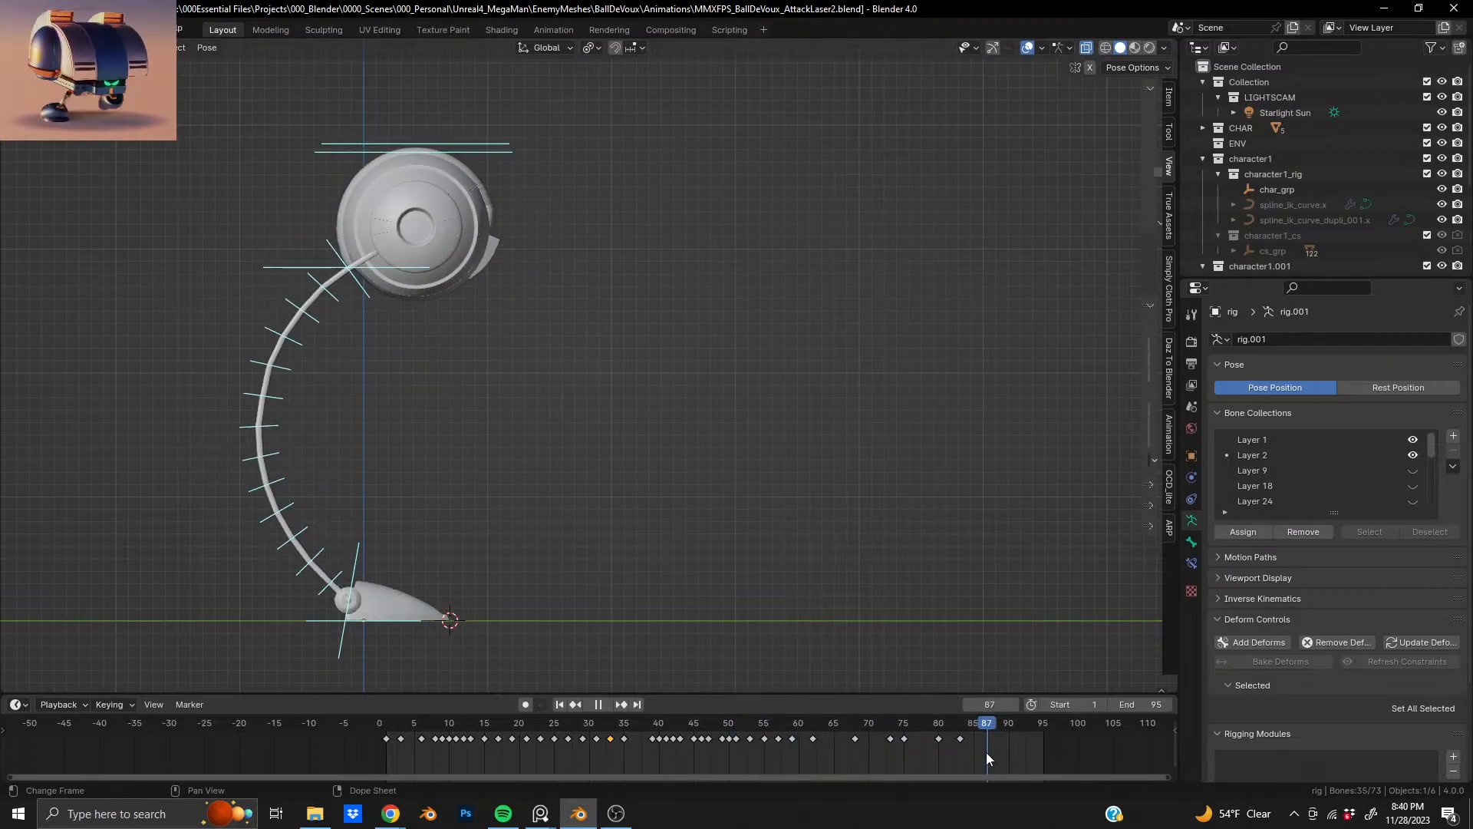
- Save the file and review the animation in Object Mode with the viewport overlays hidden
middle_click_drag(359, 232, 426, 241)
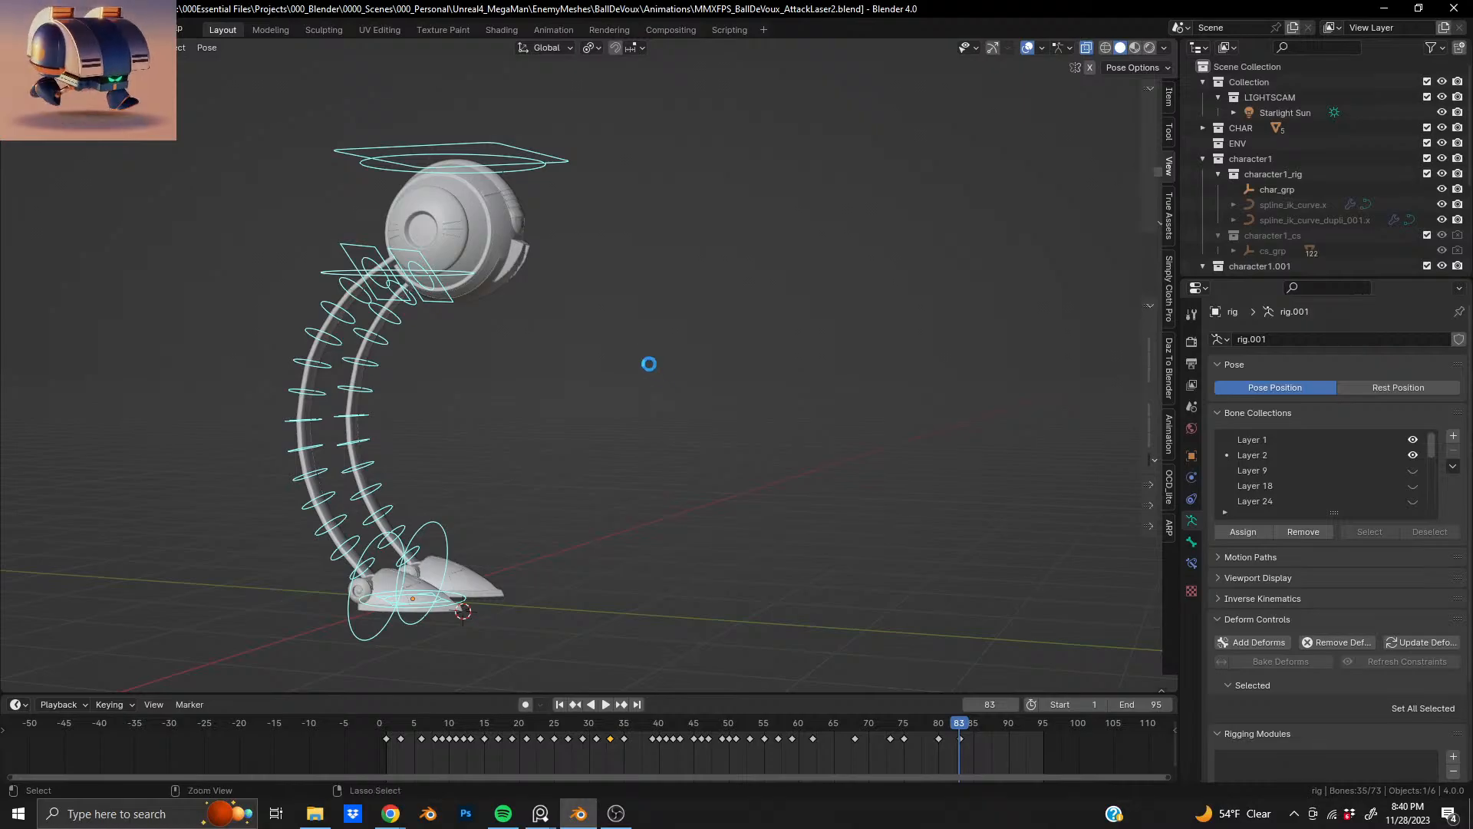
key("ctrl+Tab")
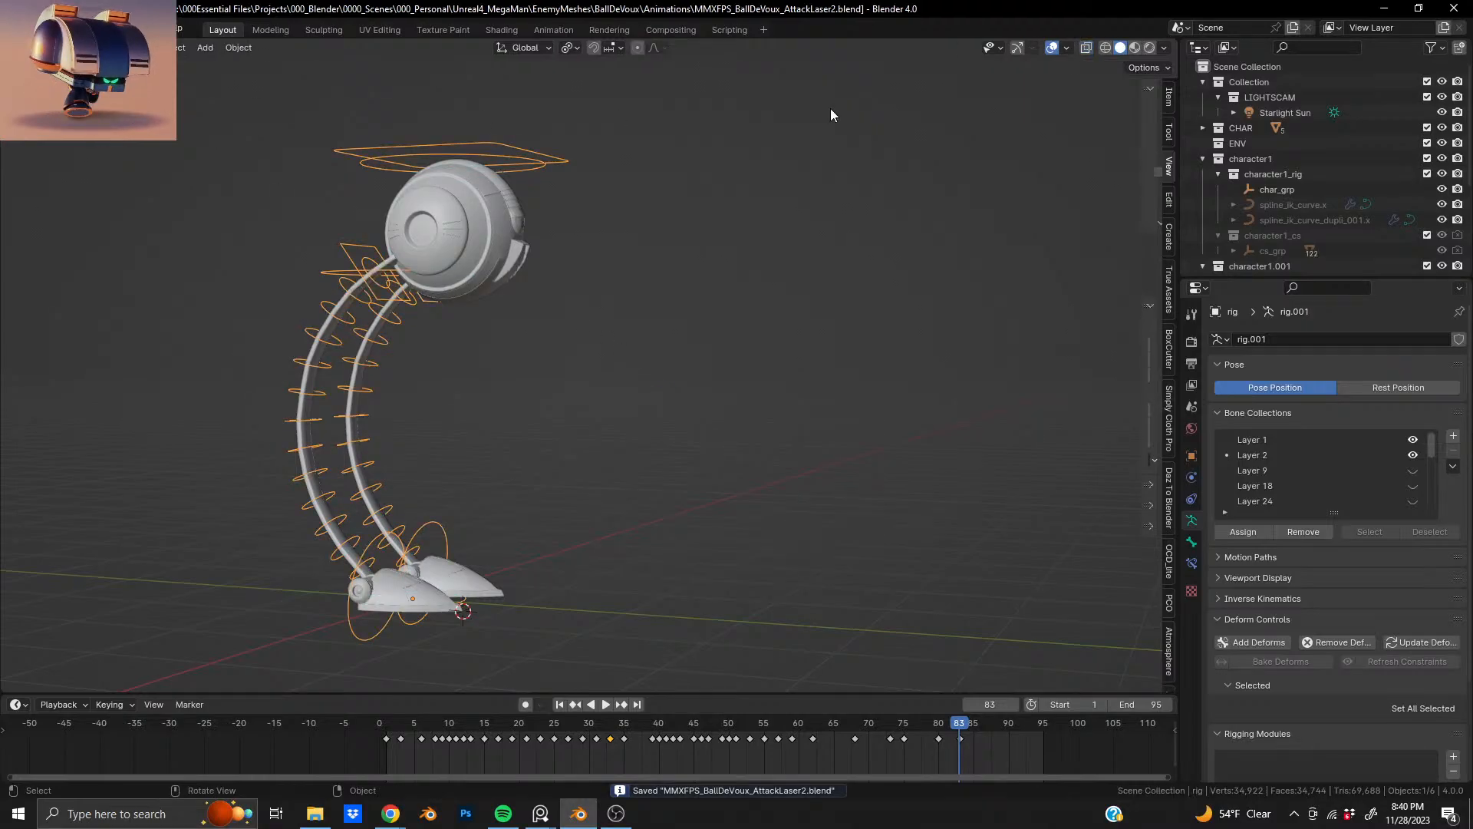
left_click(1052, 48)
middle_click_drag(506, 239, 544, 261)
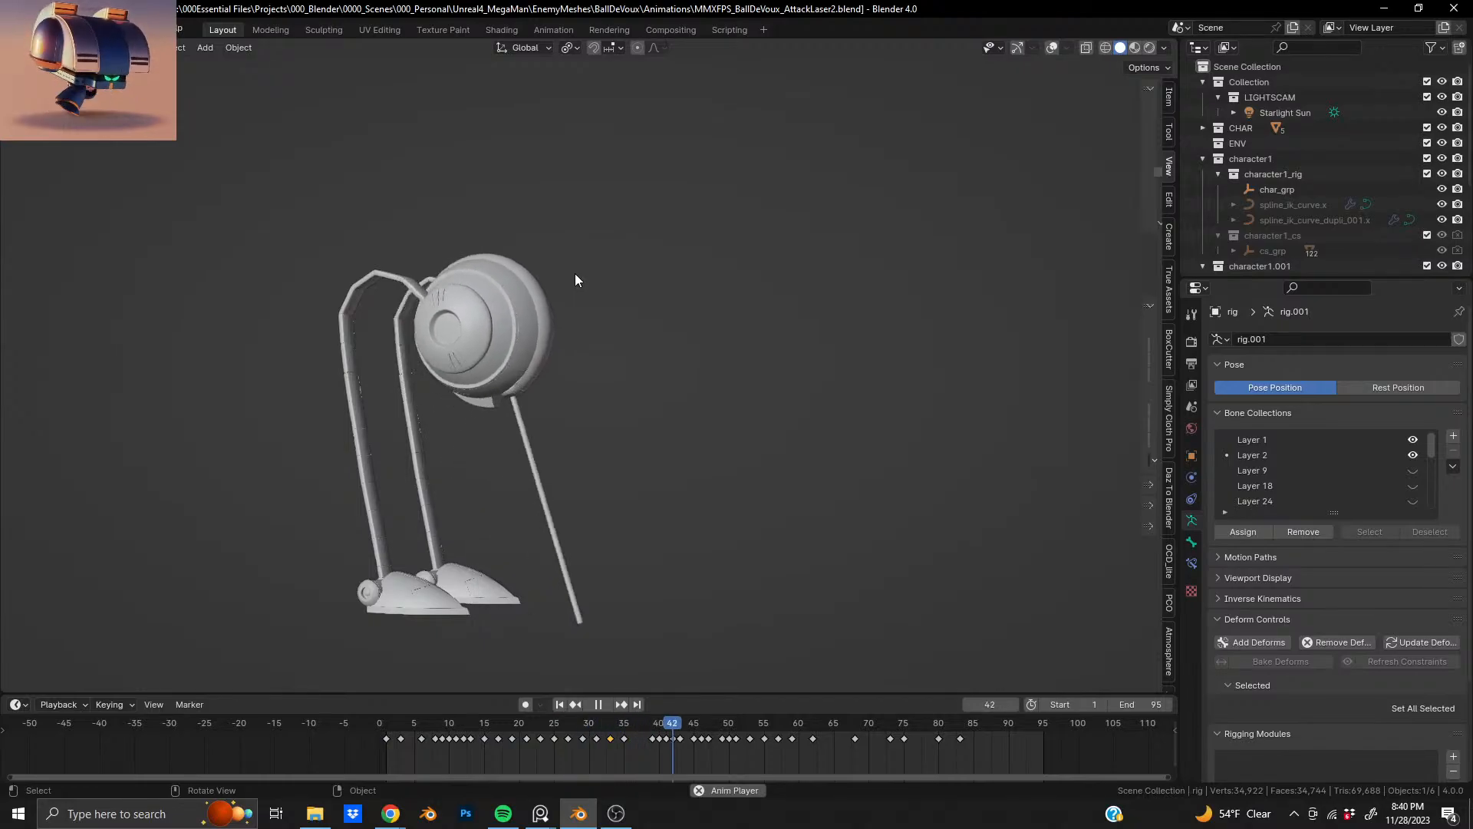
middle_click_drag(574, 273, 494, 269)
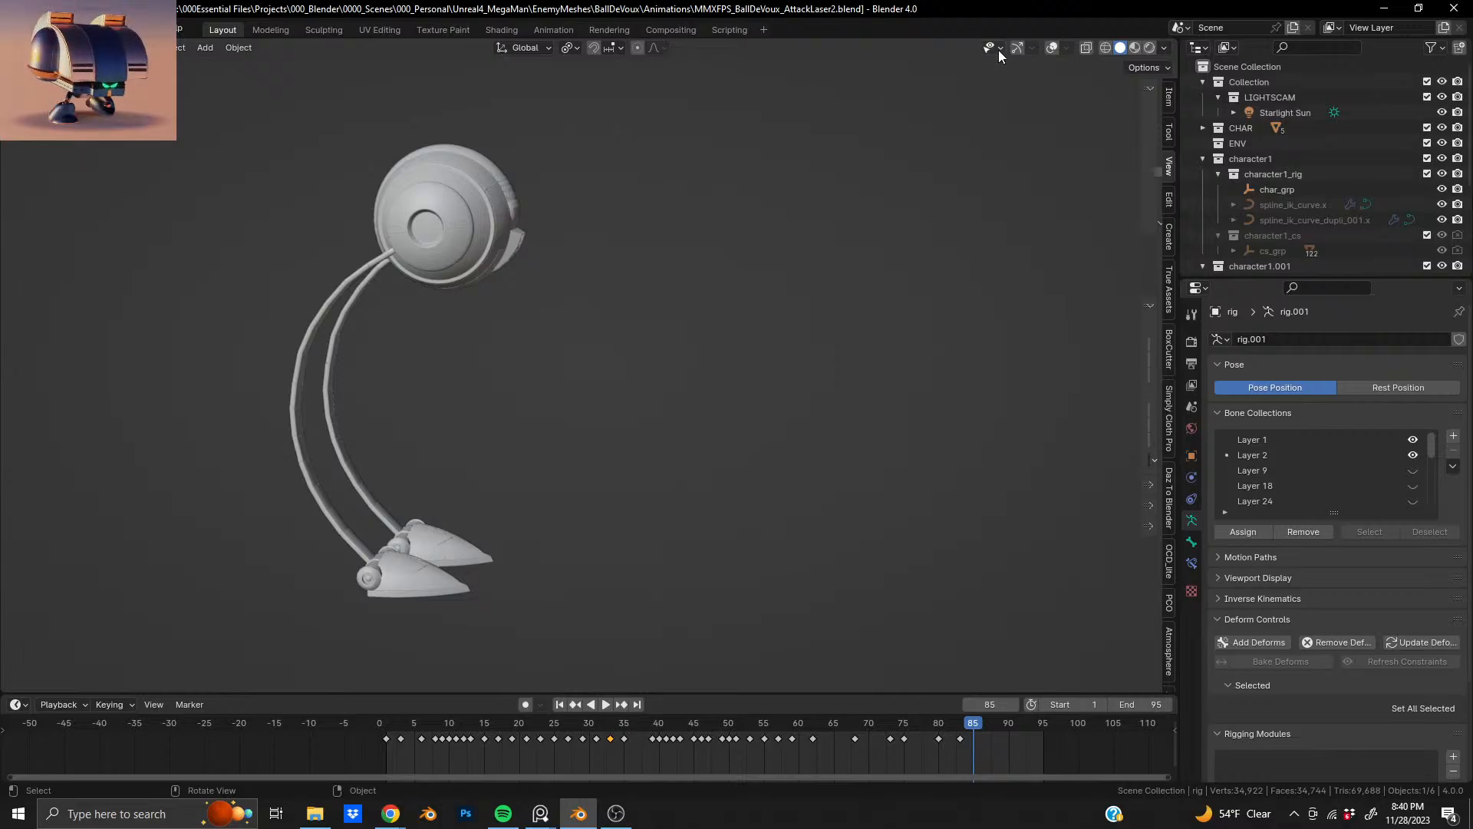
- With overlays shown again, select the laser cylinder on the head and move it along the Y axis until it sits inside the head
left_click(1052, 48)
middle_click_drag(494, 346, 597, 260)
scroll(537, 207, "up", 7)
middle_click_drag(472, 155, 548, 462, "shift")
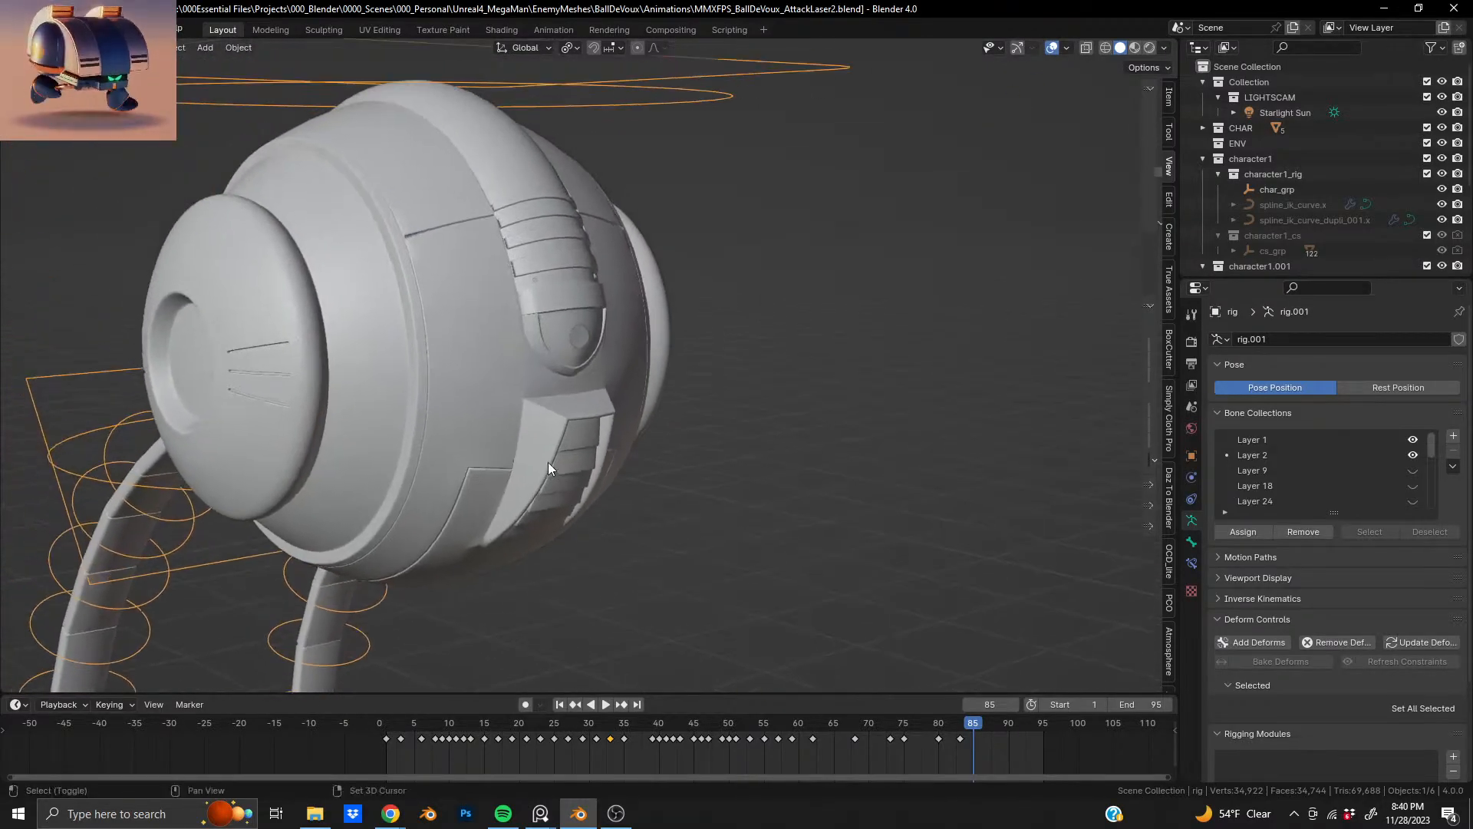
left_click(577, 341)
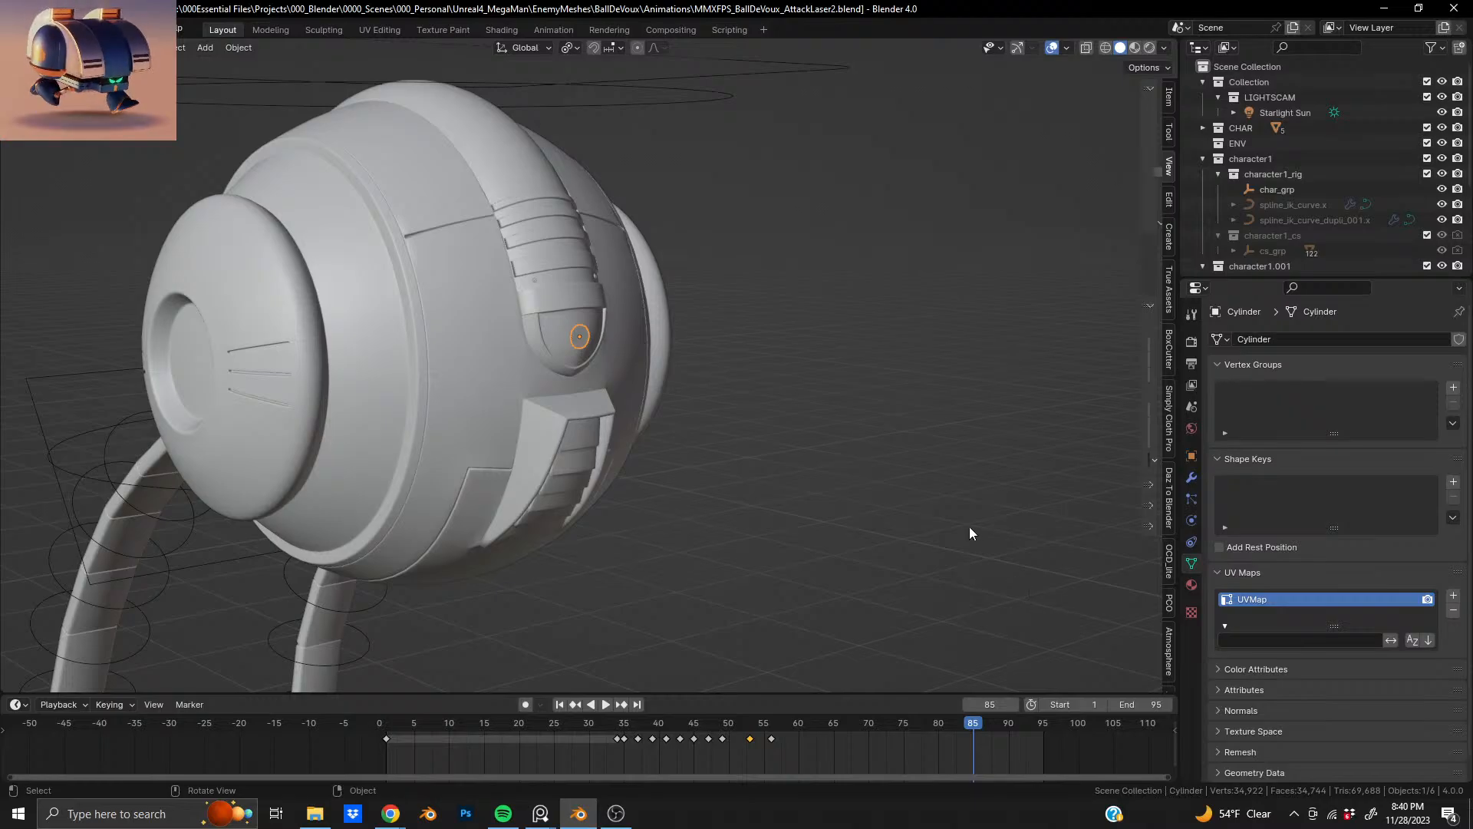
middle_click_drag(606, 373, 561, 418, "shift")
scroll(671, 304, "up", 6)
scroll(450, 403, "up", 6)
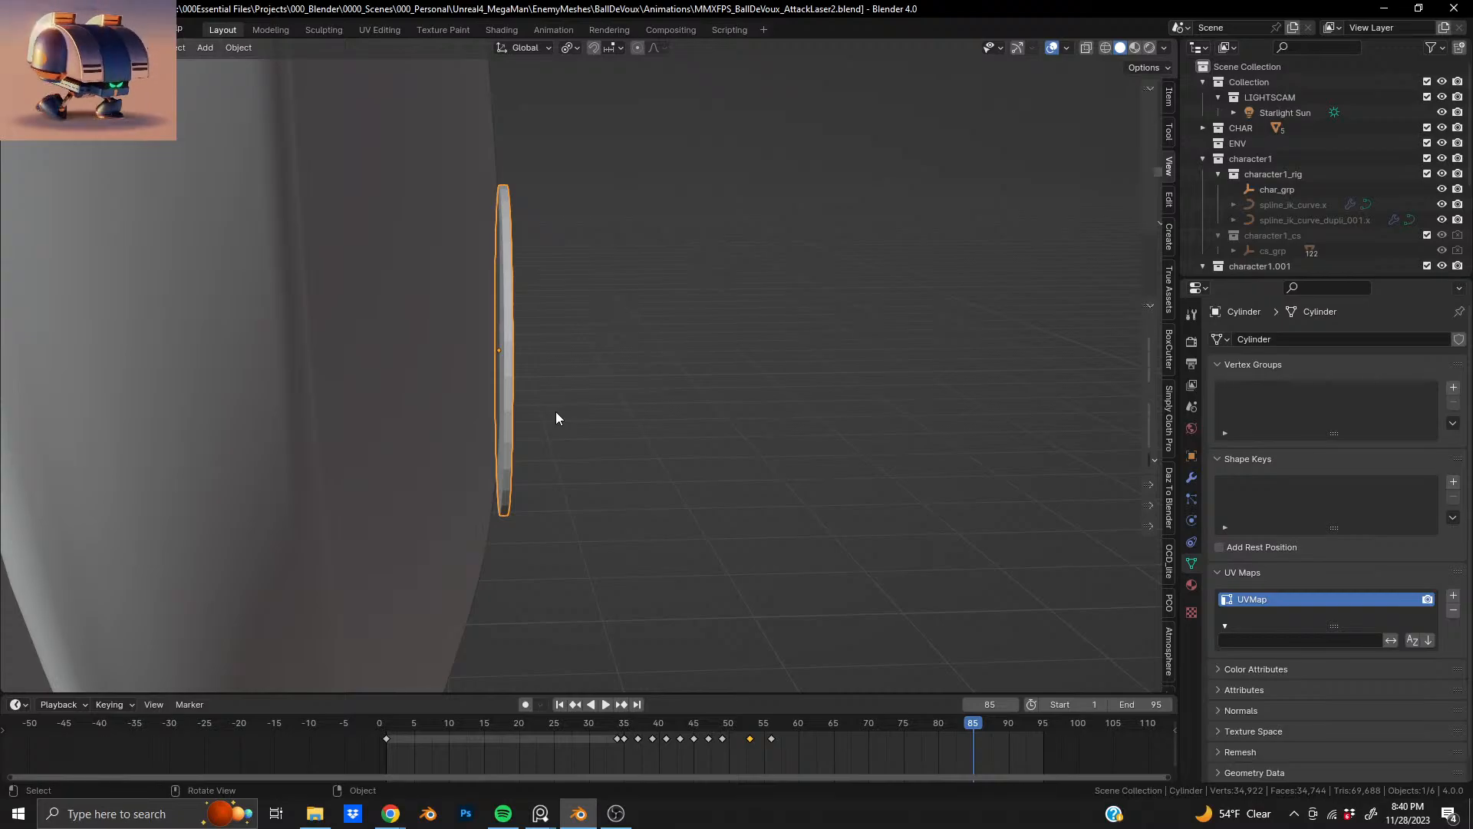
key("g")
key("y")
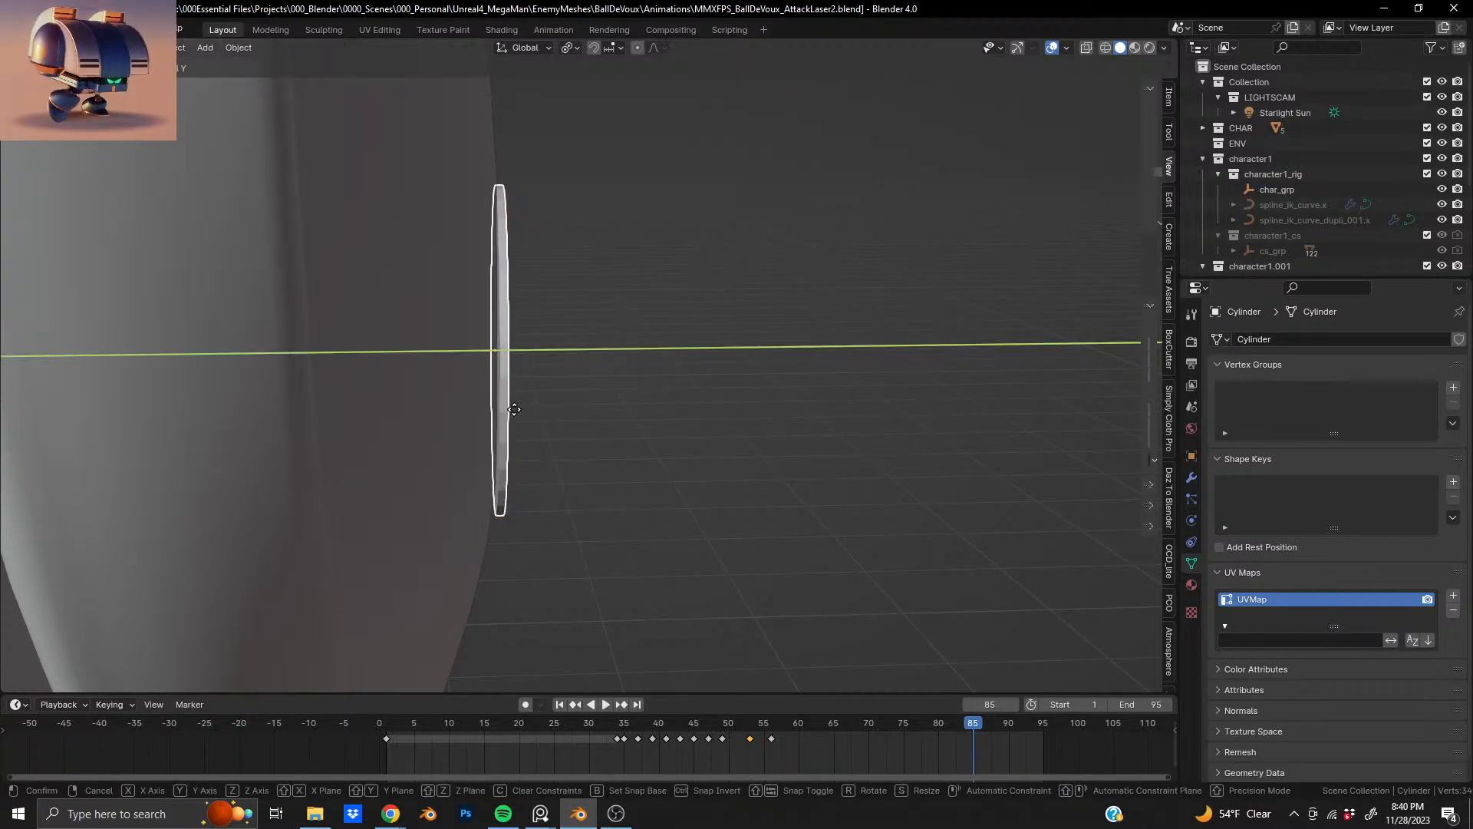
left_click(288, 407)
middle_click_drag(527, 443, 430, 438)
scroll(430, 439, "down", 4)
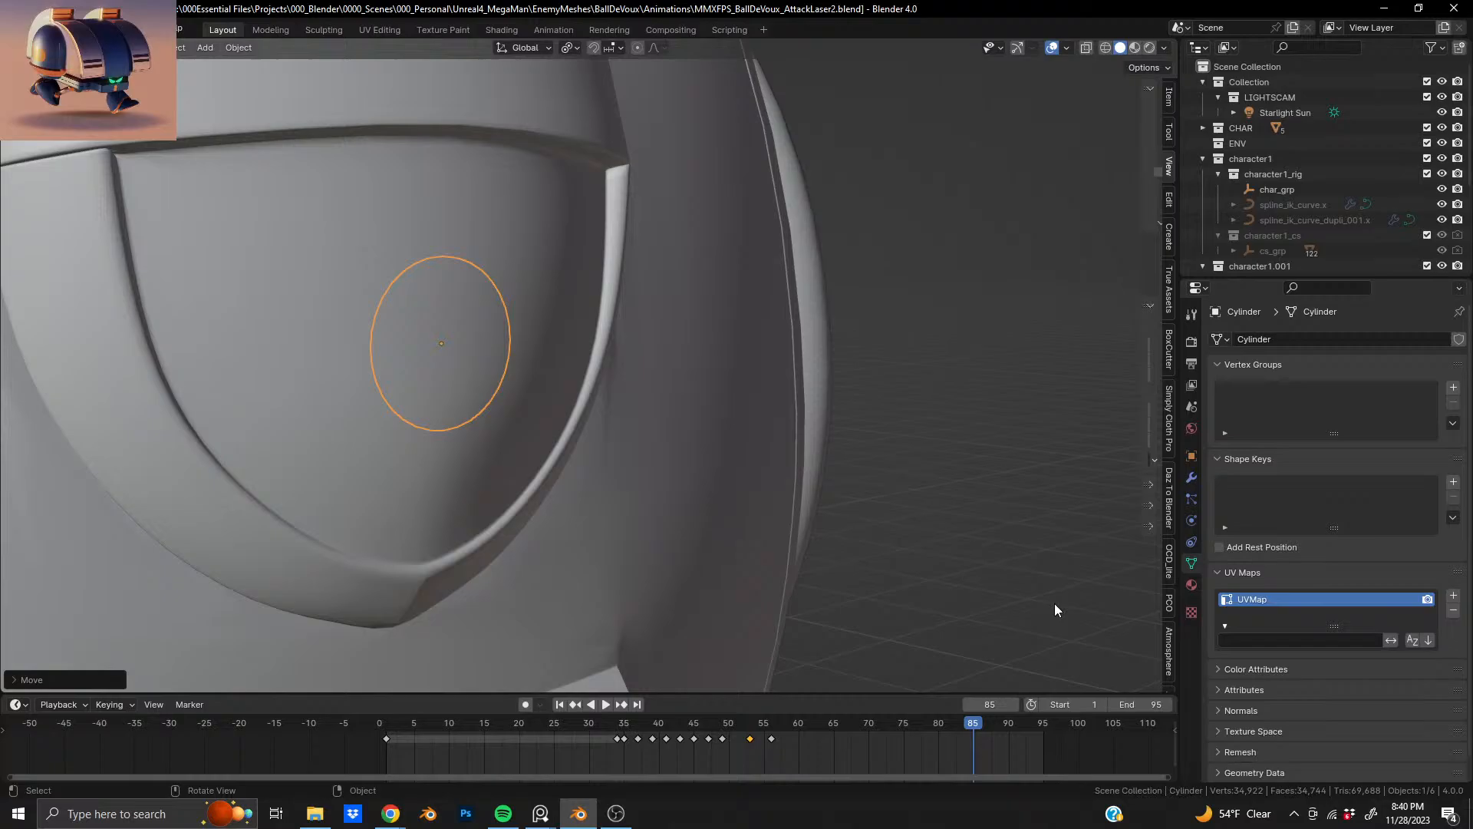
- Create a new material for the laser cylinder and set its emission color to a light salmon red
left_click(1190, 585)
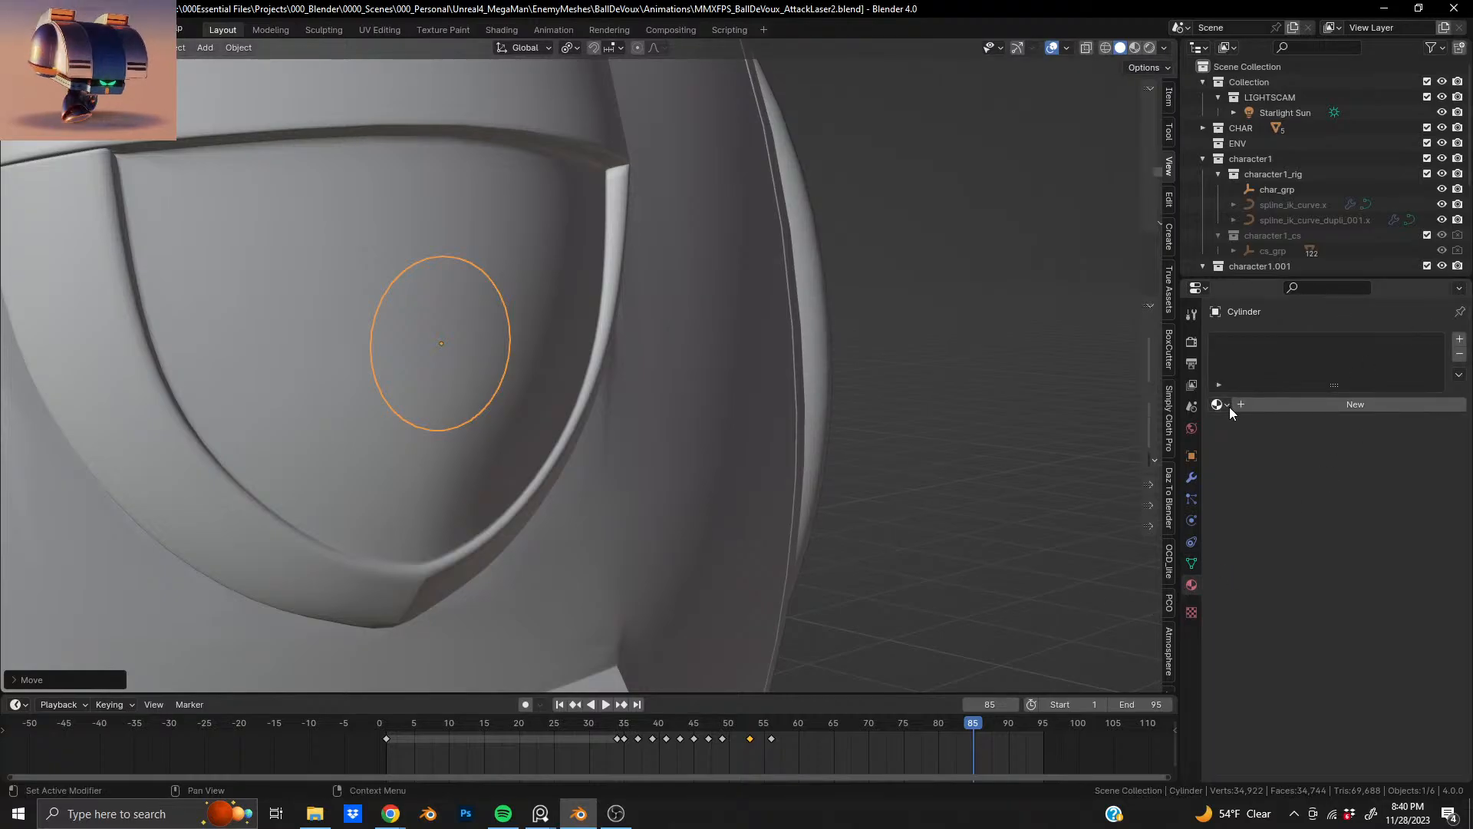
left_click(1252, 404)
scroll(1357, 595, "down", 4)
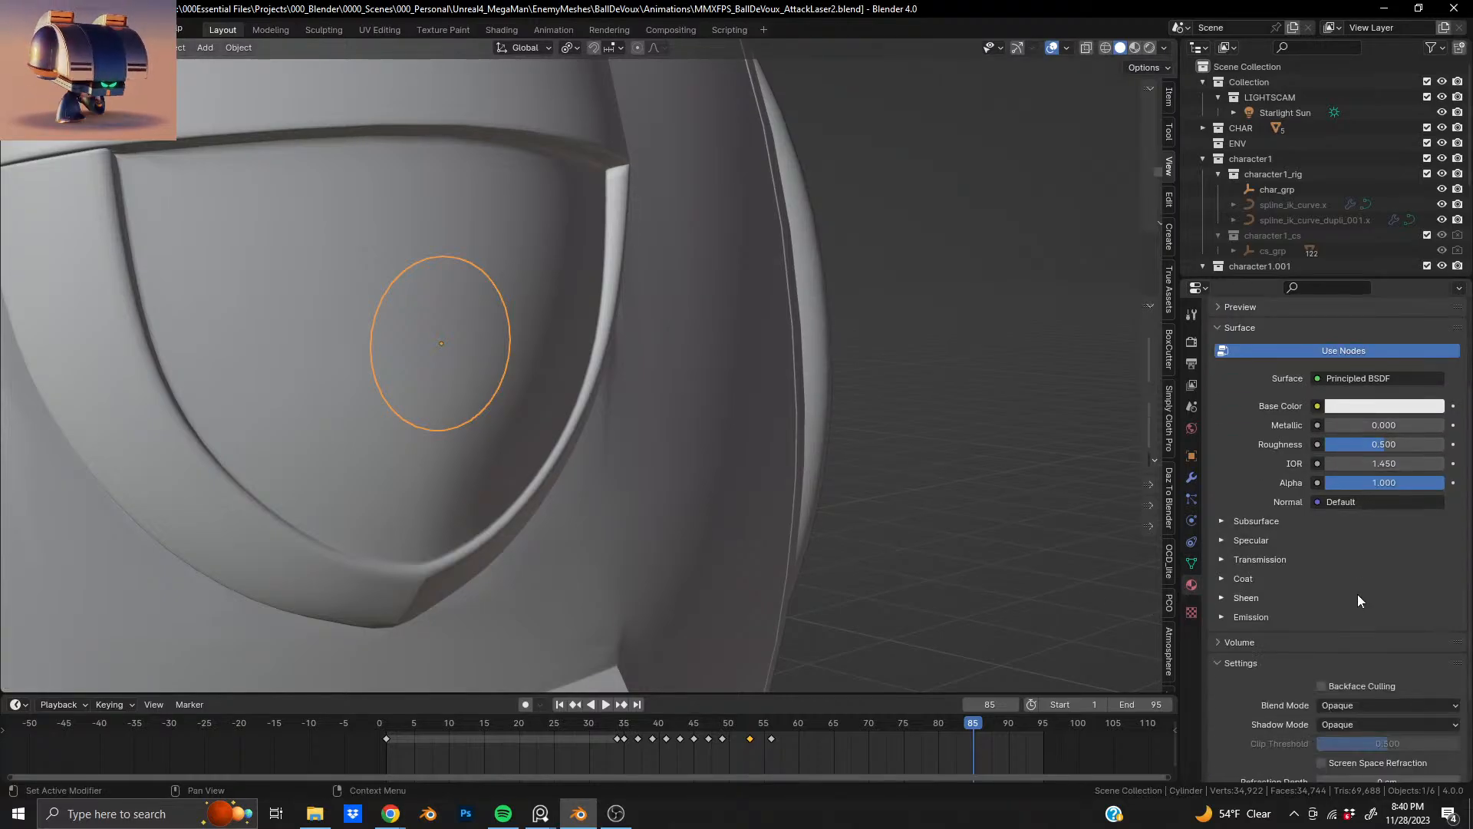
scroll(1319, 533, "down", 4)
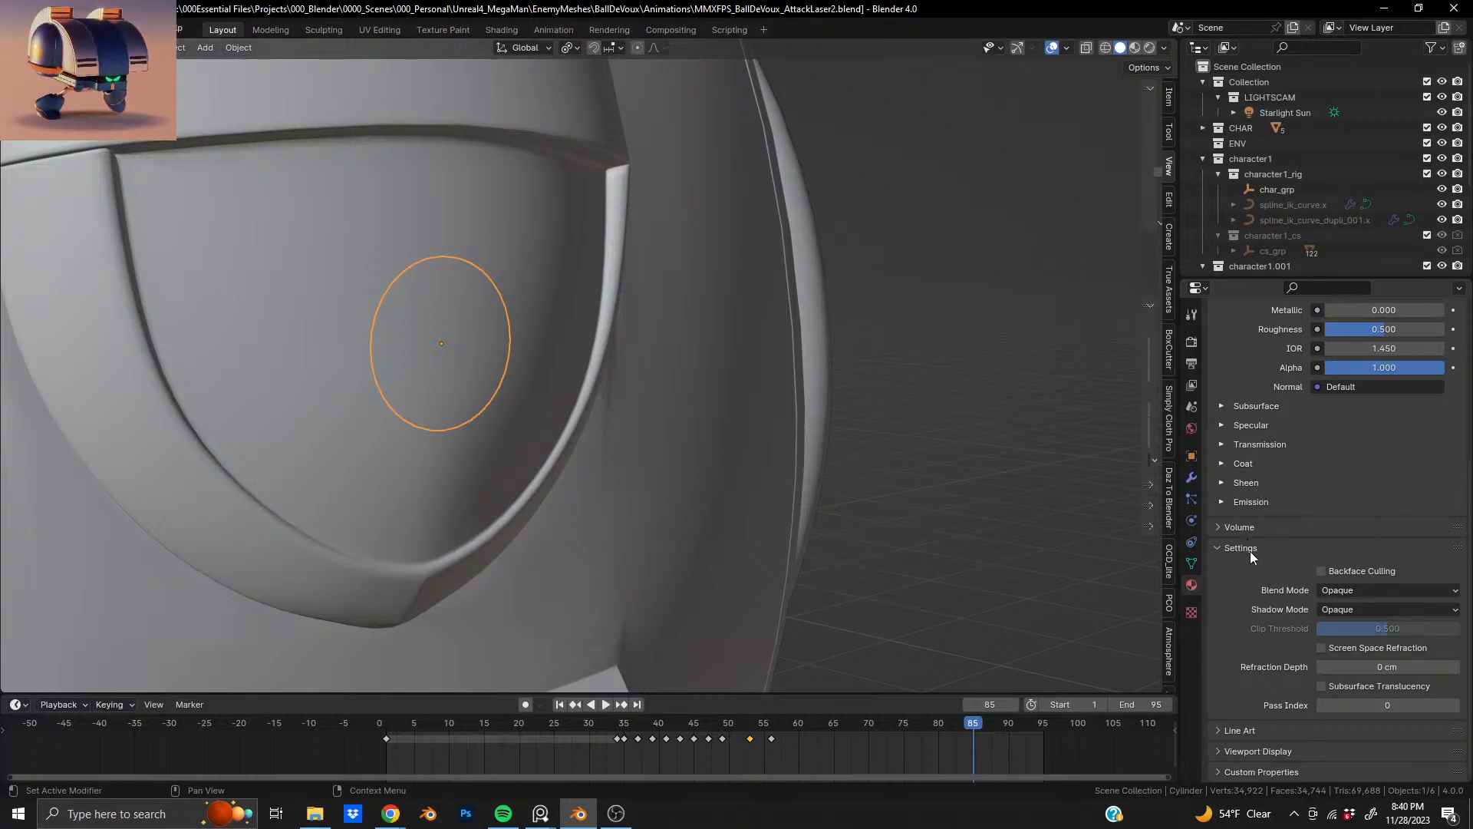
left_click(1273, 503)
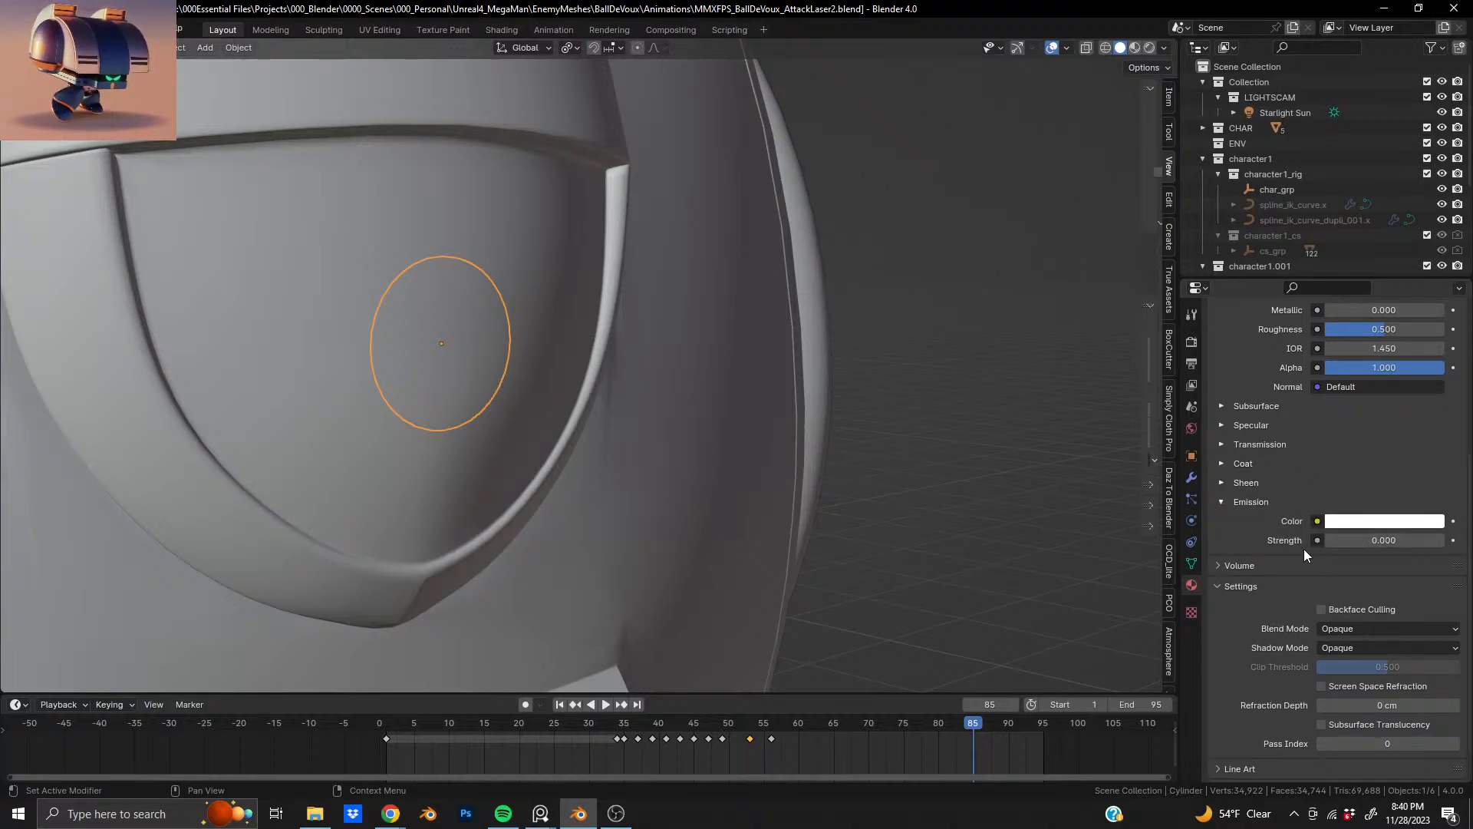
left_click(1348, 522)
left_click(1385, 397)
left_click_drag(1385, 397, 1319, 389)
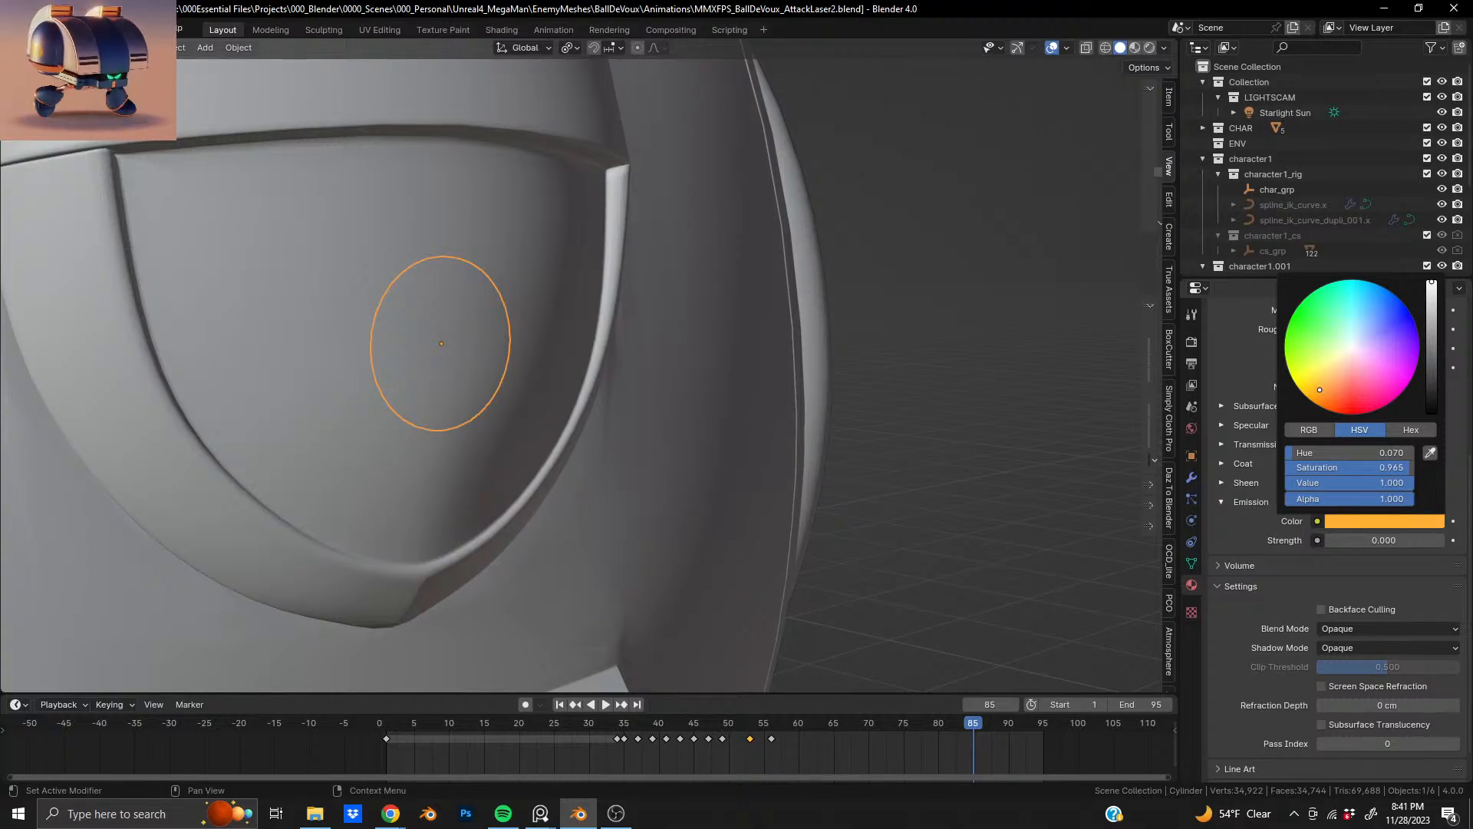
left_click_drag(1317, 389, 1349, 379)
scroll(1262, 537, "up", 8)
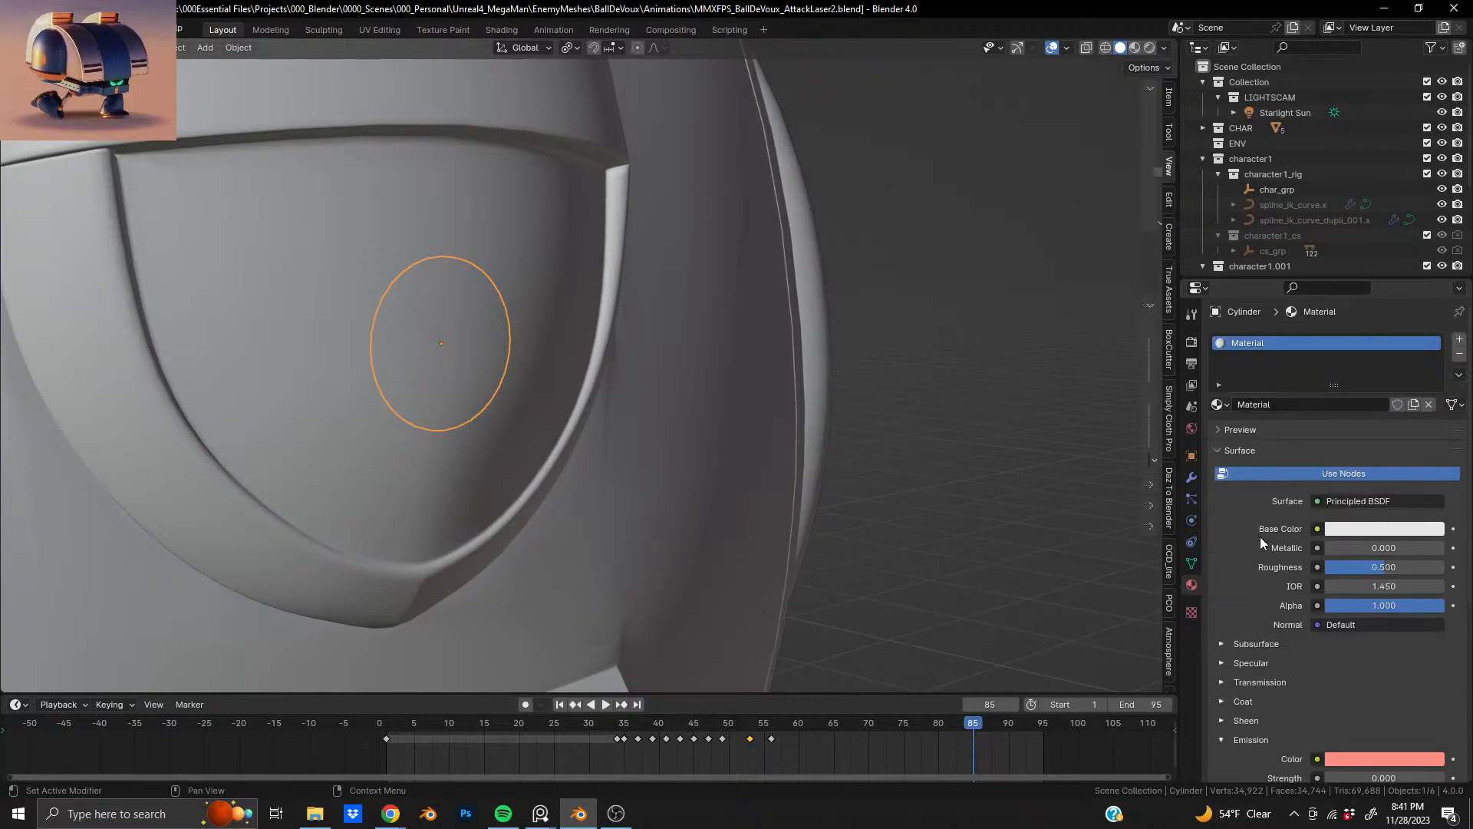
- Show the laser material's preview and raise its emission strength to 1.1
left_click(1251, 441)
scroll(1269, 601, "down", 5)
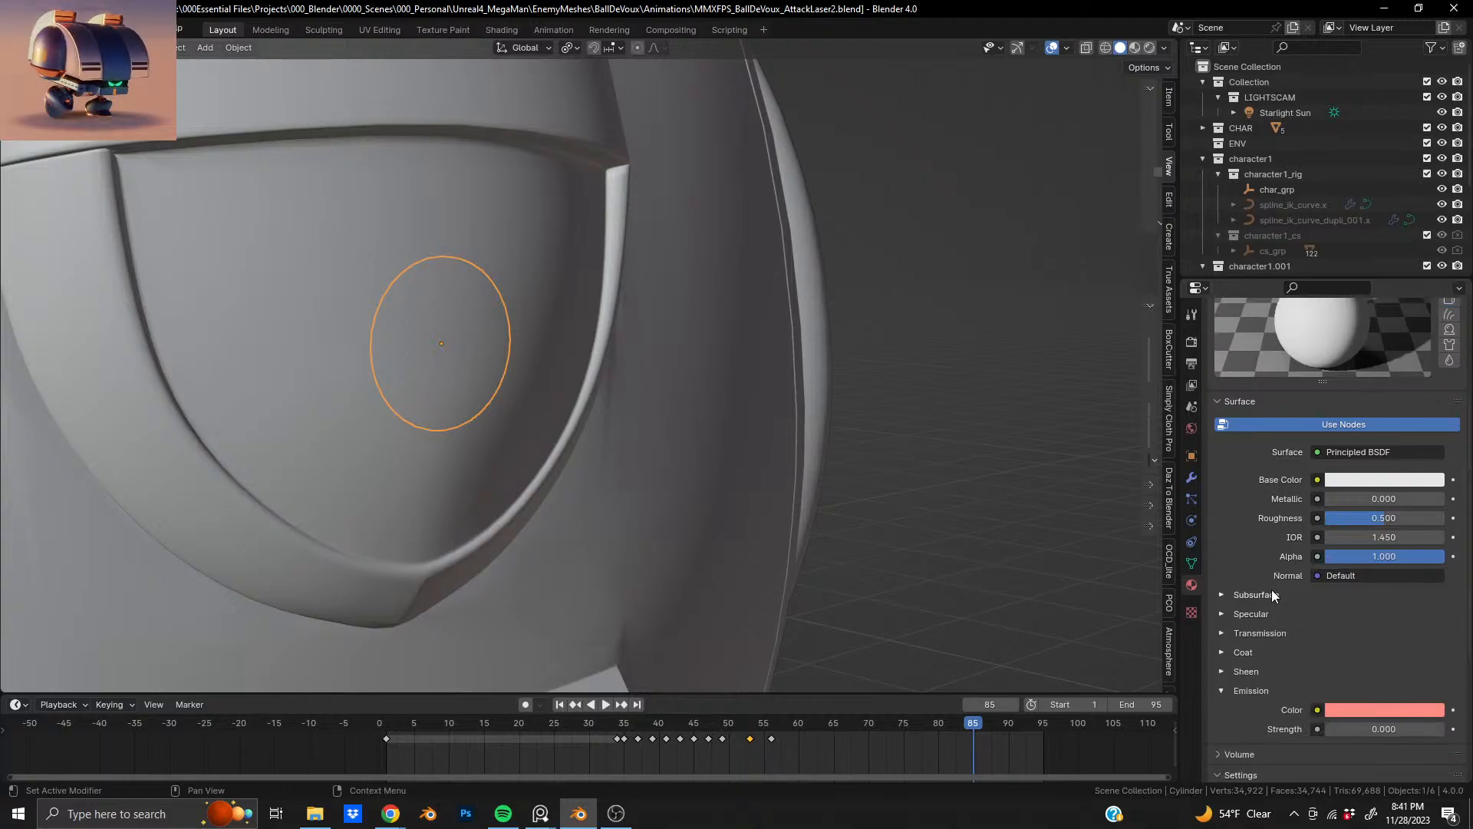
mouse_move(1380, 729)
left_mouse_down()
mouse_move(1434, 729)
mouse_move(1381, 729)
left_mouse_up()
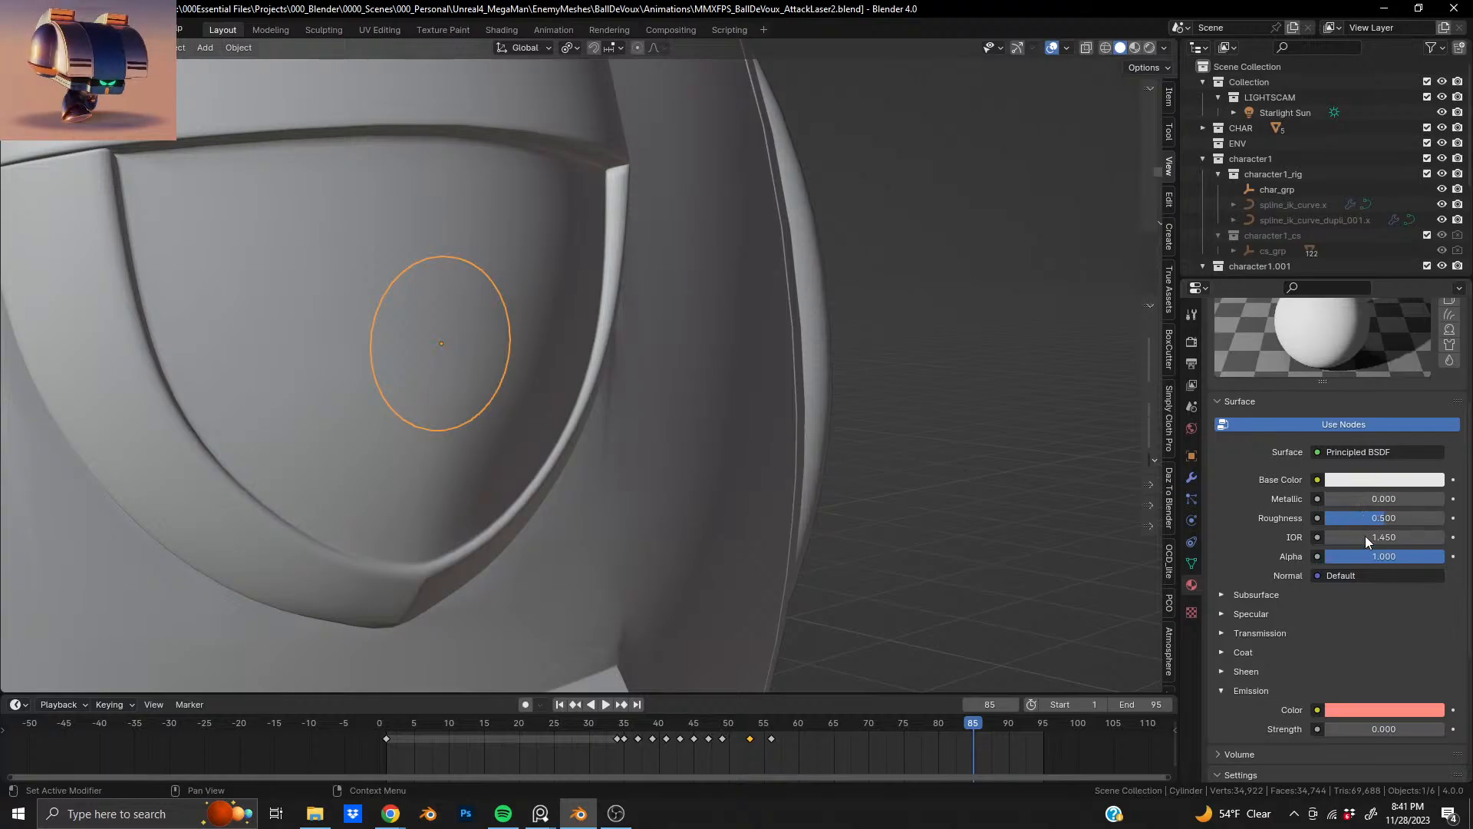
left_click(1440, 733)
left_click(1441, 733)
left_click(1440, 733)
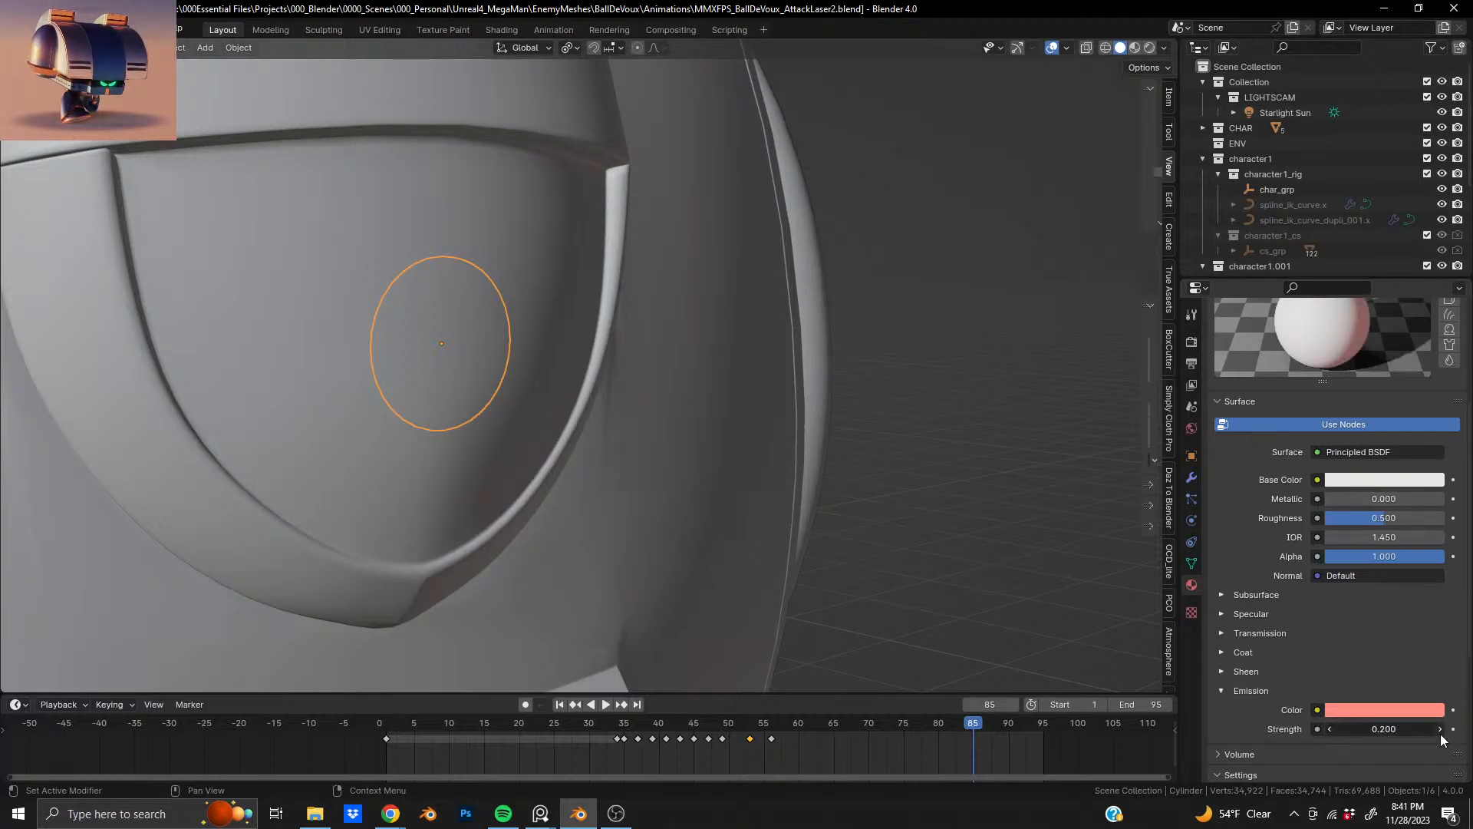
left_click(1440, 732)
left_click(1439, 733)
left_click(1440, 729)
left_click(1440, 729)
left_click(1440, 728)
left_click(1439, 733)
- Set the laser material's emission color to a pure red with full saturation
left_click(1407, 707)
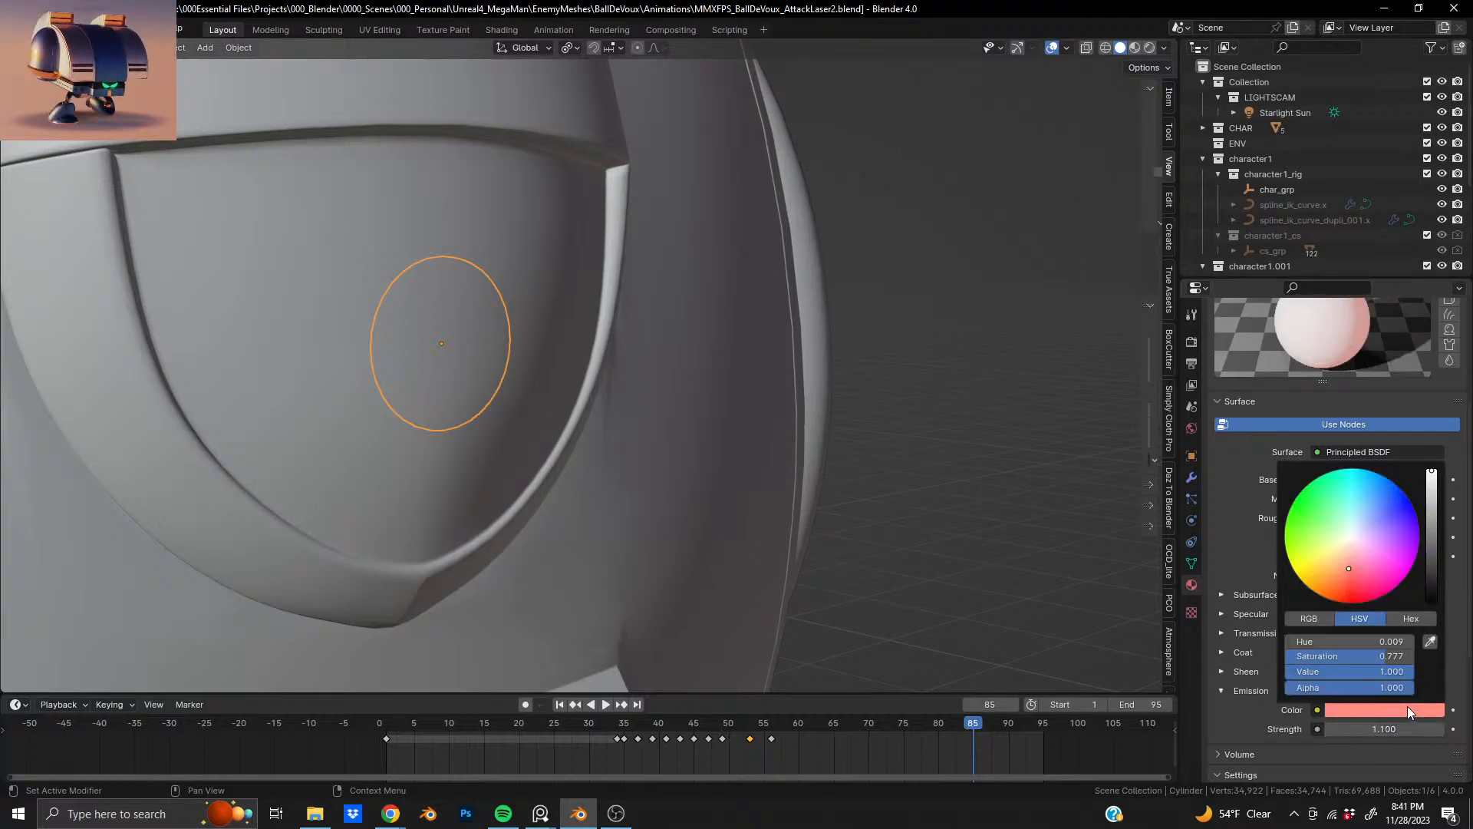
left_click_drag(1341, 655, 1412, 655)
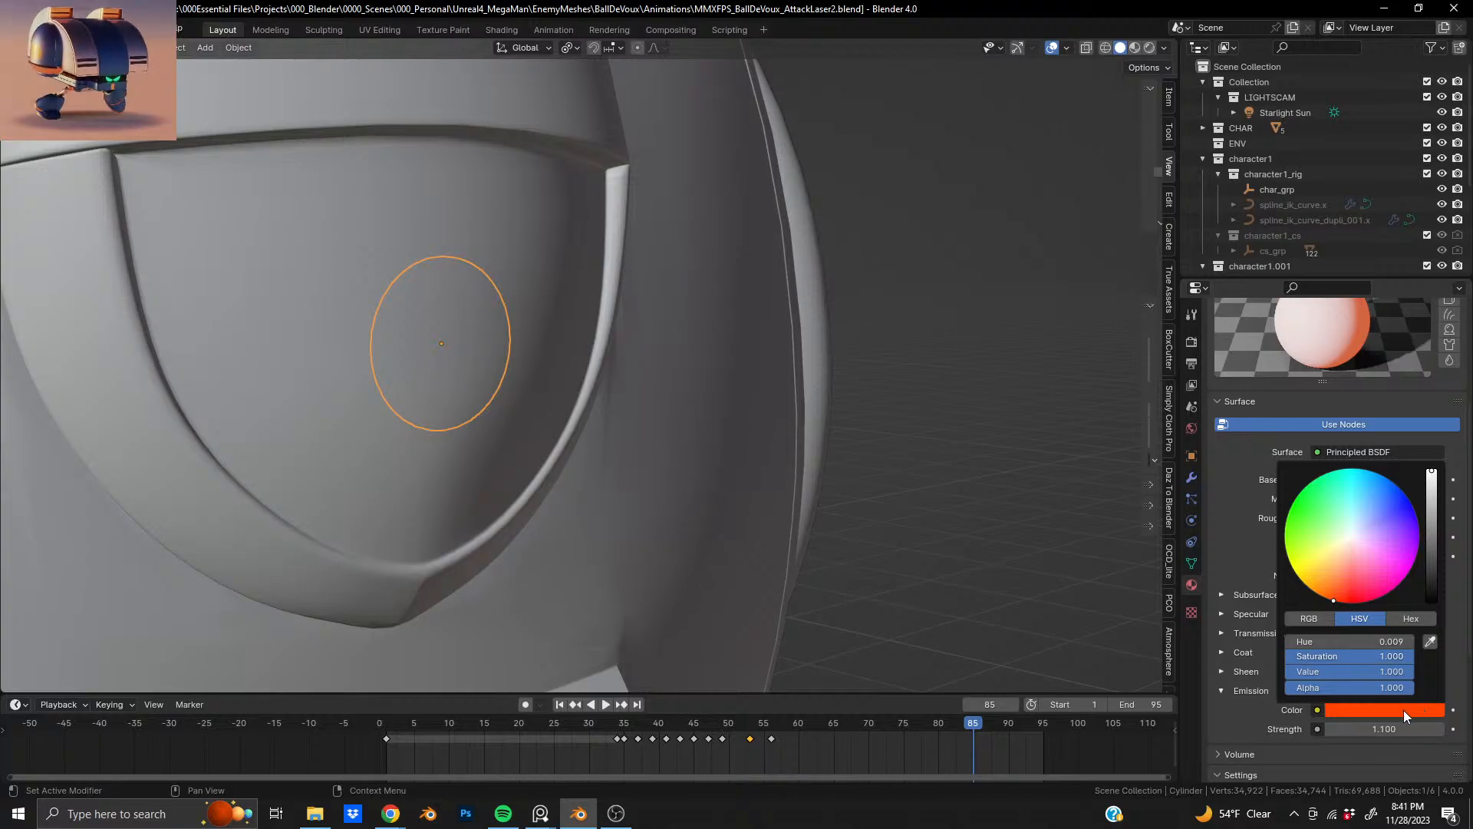
mouse_move(1334, 600)
left_mouse_down()
mouse_move(1374, 599)
mouse_move(1361, 602)
left_mouse_up()
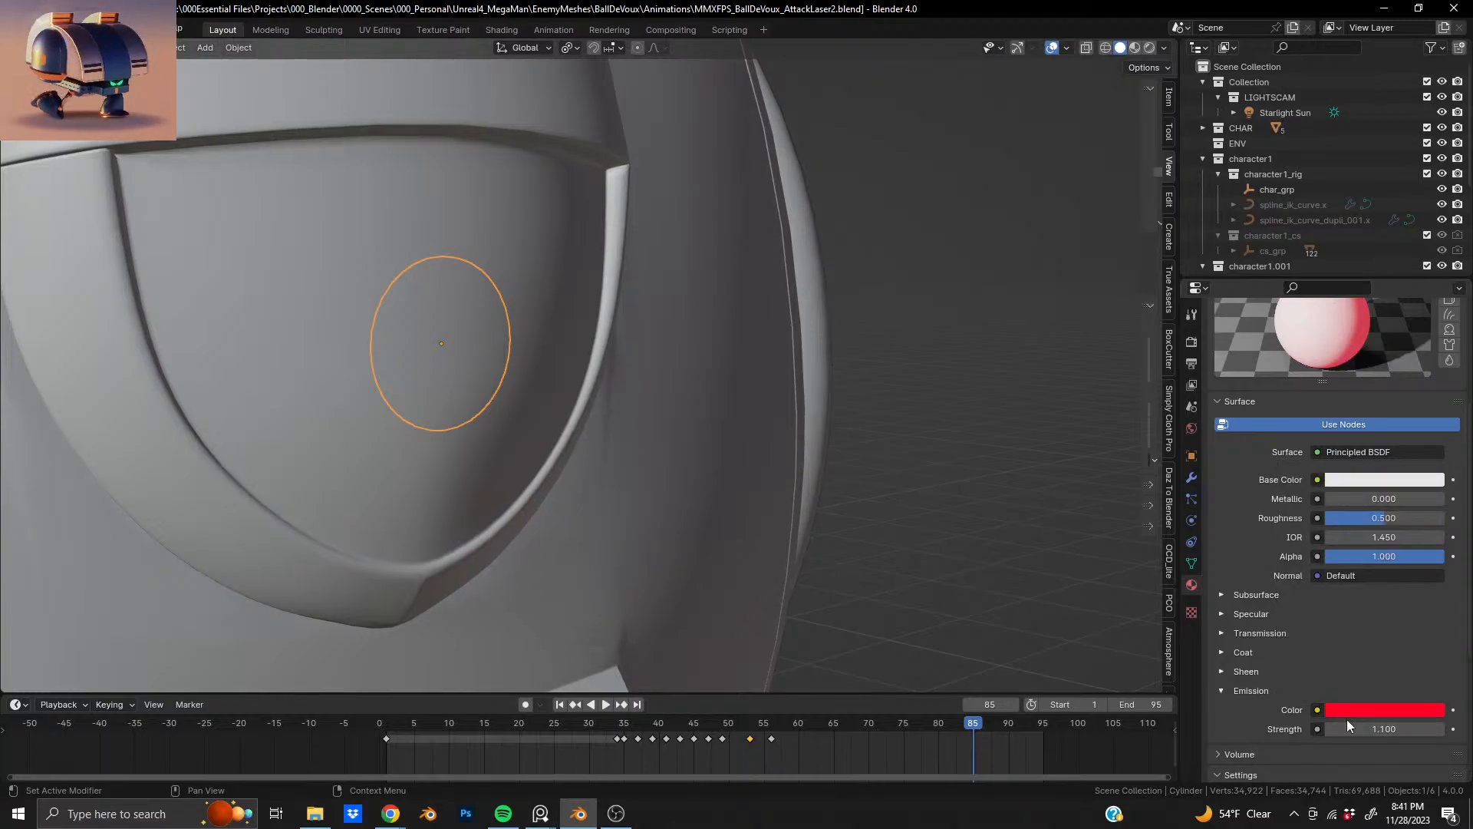
- Raise the emission strength to 56 and set the base color to a saturated magenta pink
left_click_drag(1346, 727, 1403, 726)
scroll(1258, 529, "up", 2)
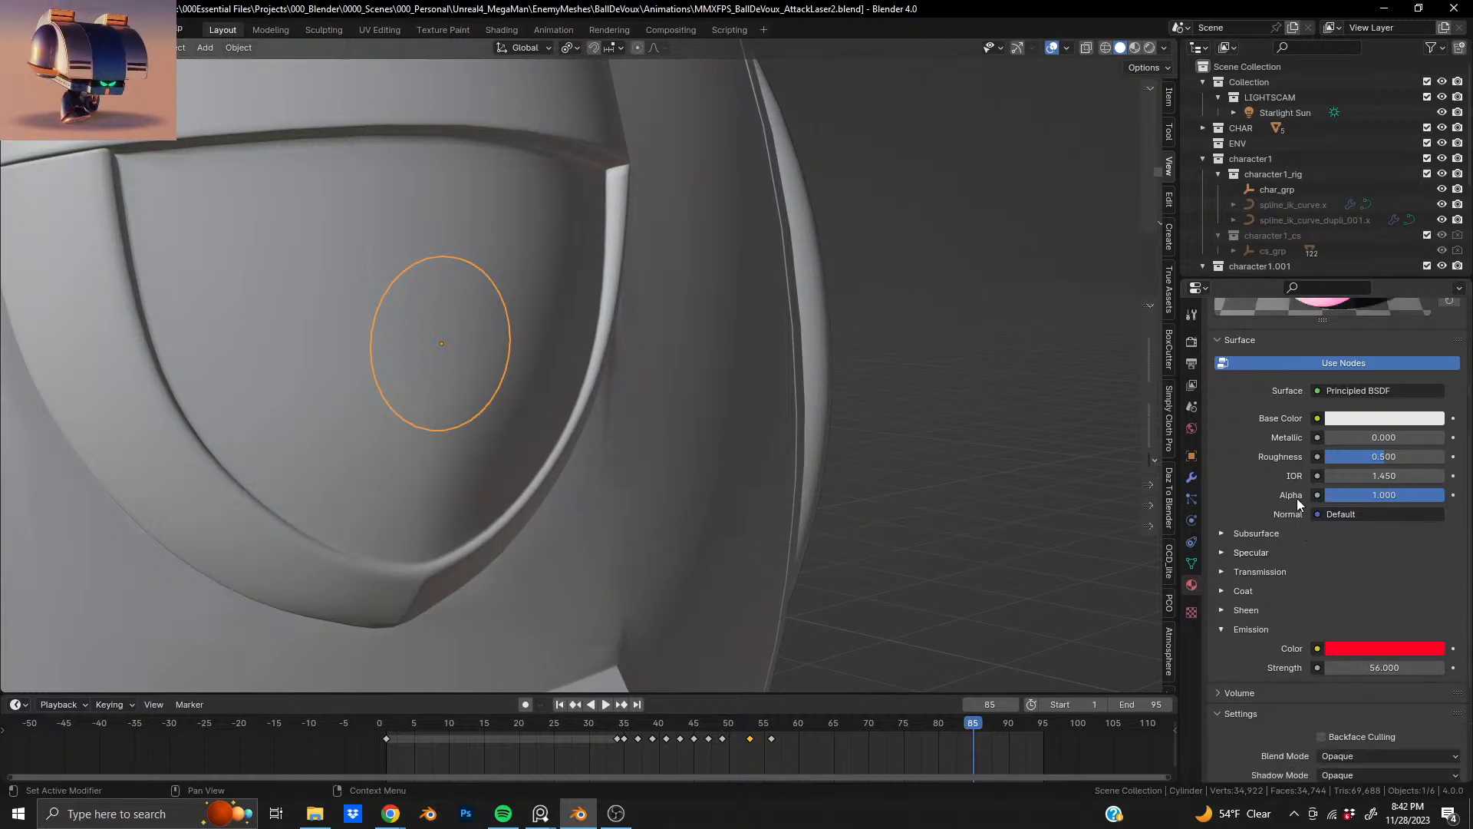
left_click(1361, 541)
left_click_drag(1373, 434, 1377, 429)
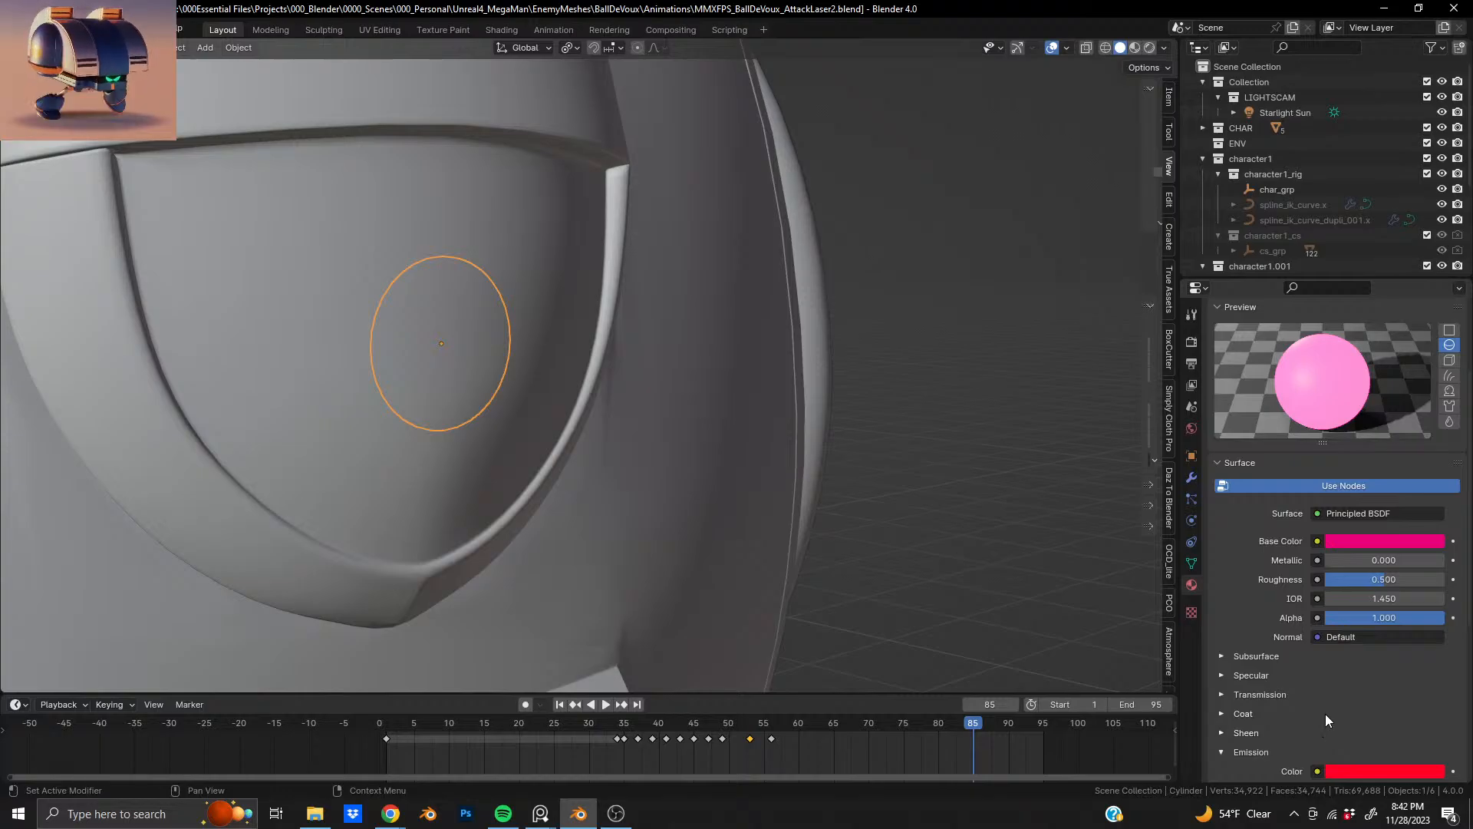
- Examine the laser material's surface settings, the scene and world properties, and the cylinder's object visibility options
scroll(1316, 703, "down", 8)
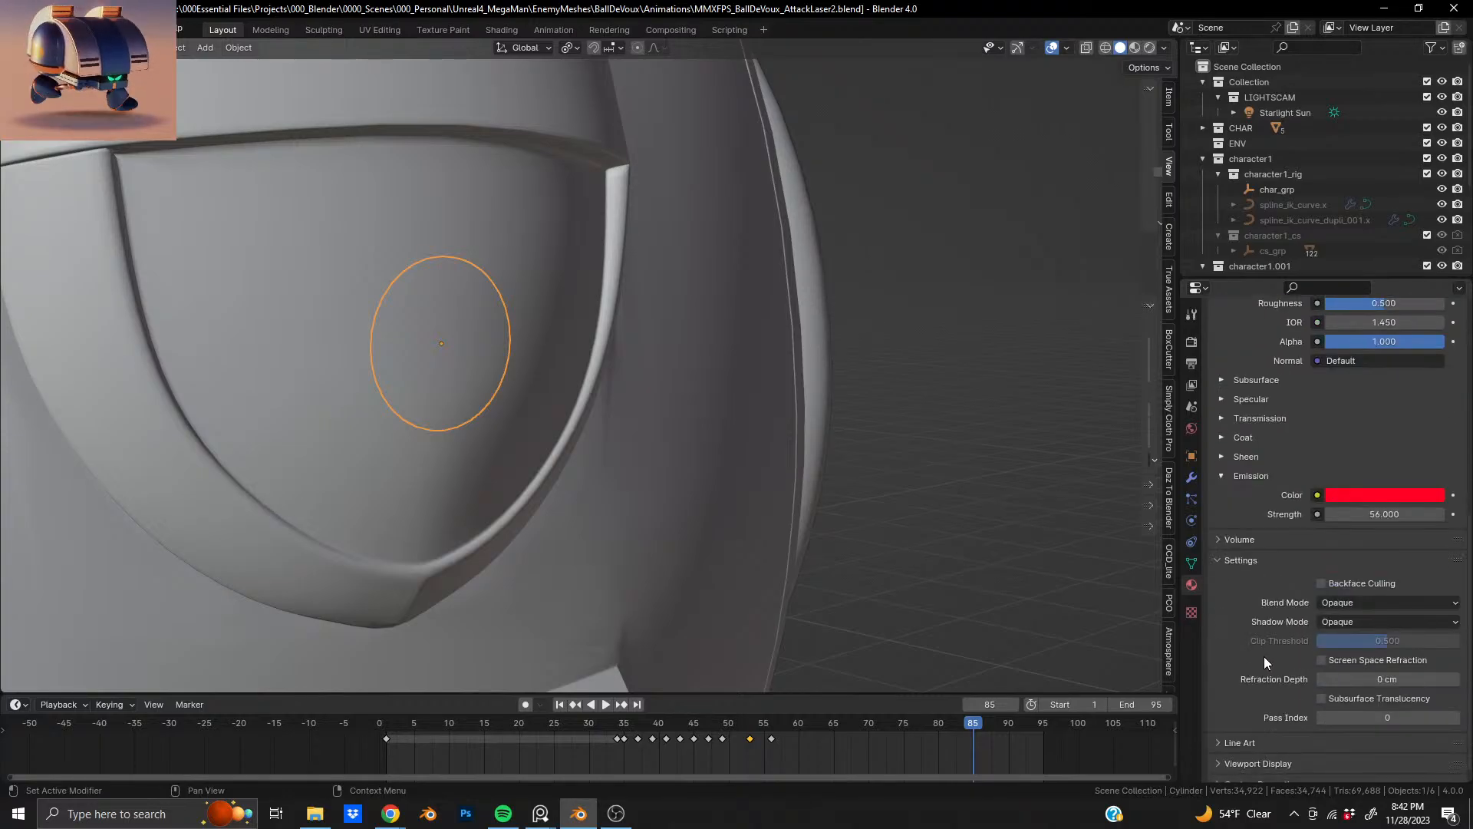
scroll(1241, 486, "down", 1)
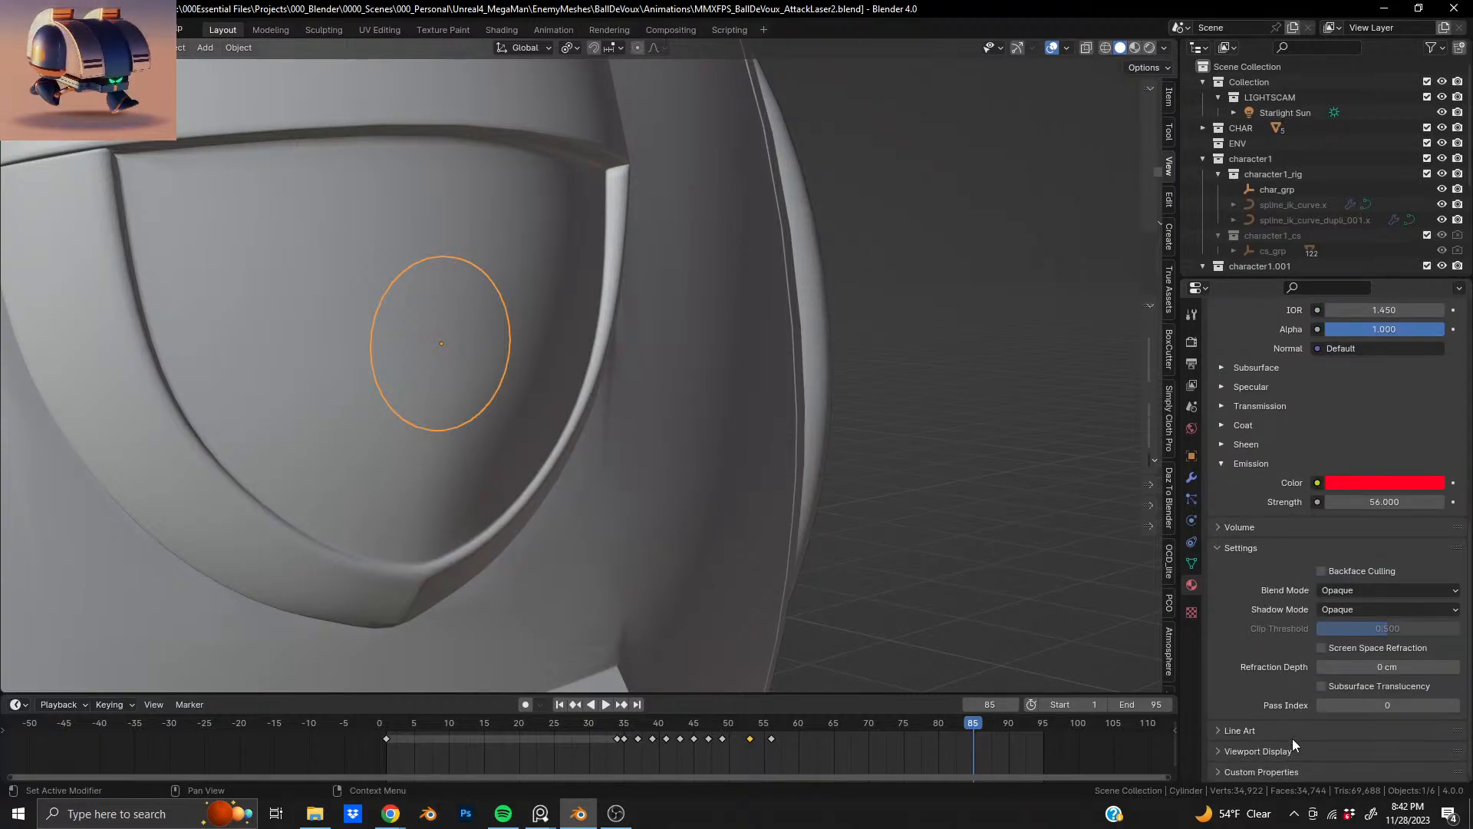
left_click(1191, 456)
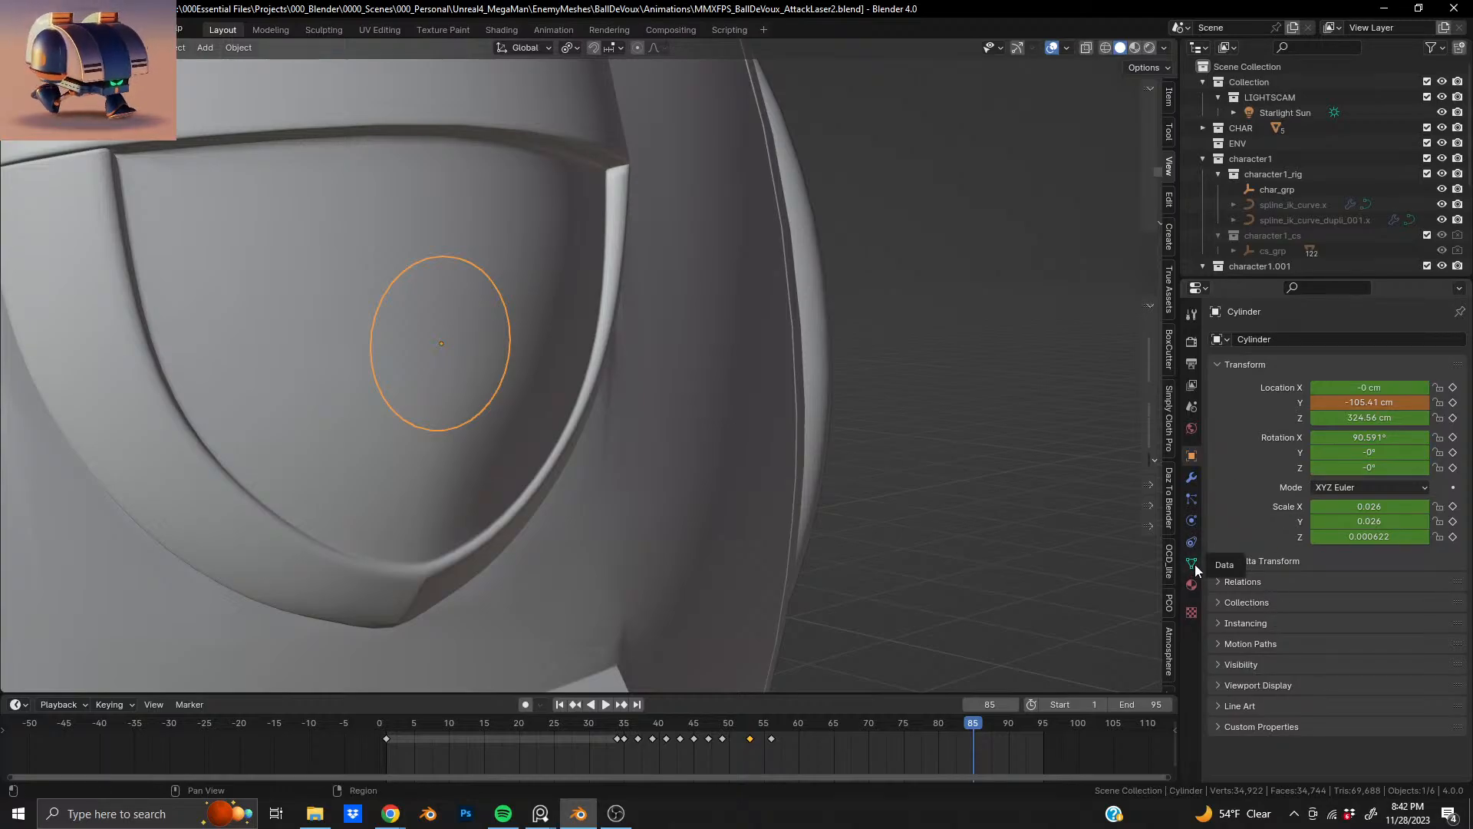
left_click(1191, 408)
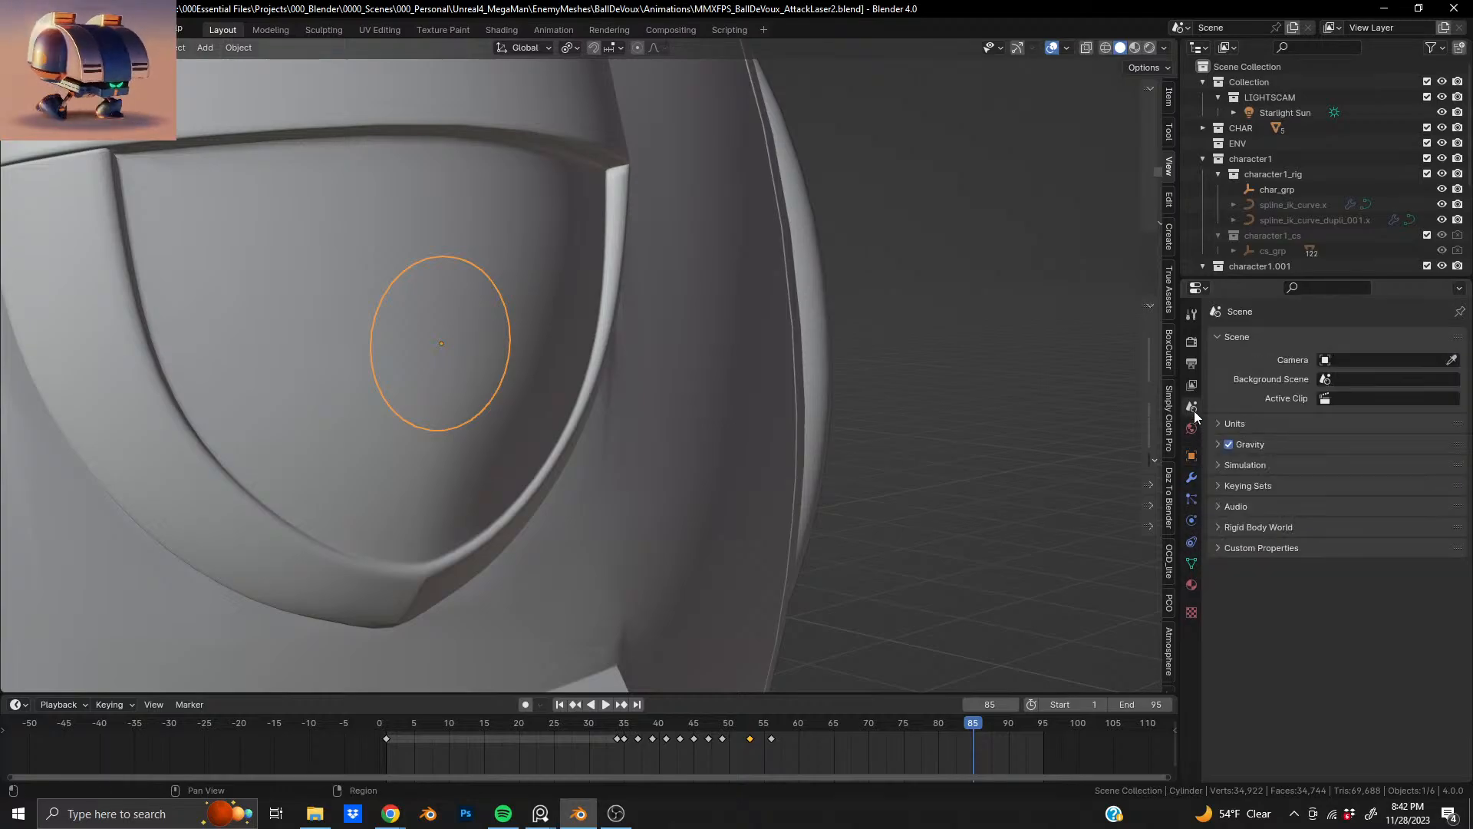
left_click(1191, 430)
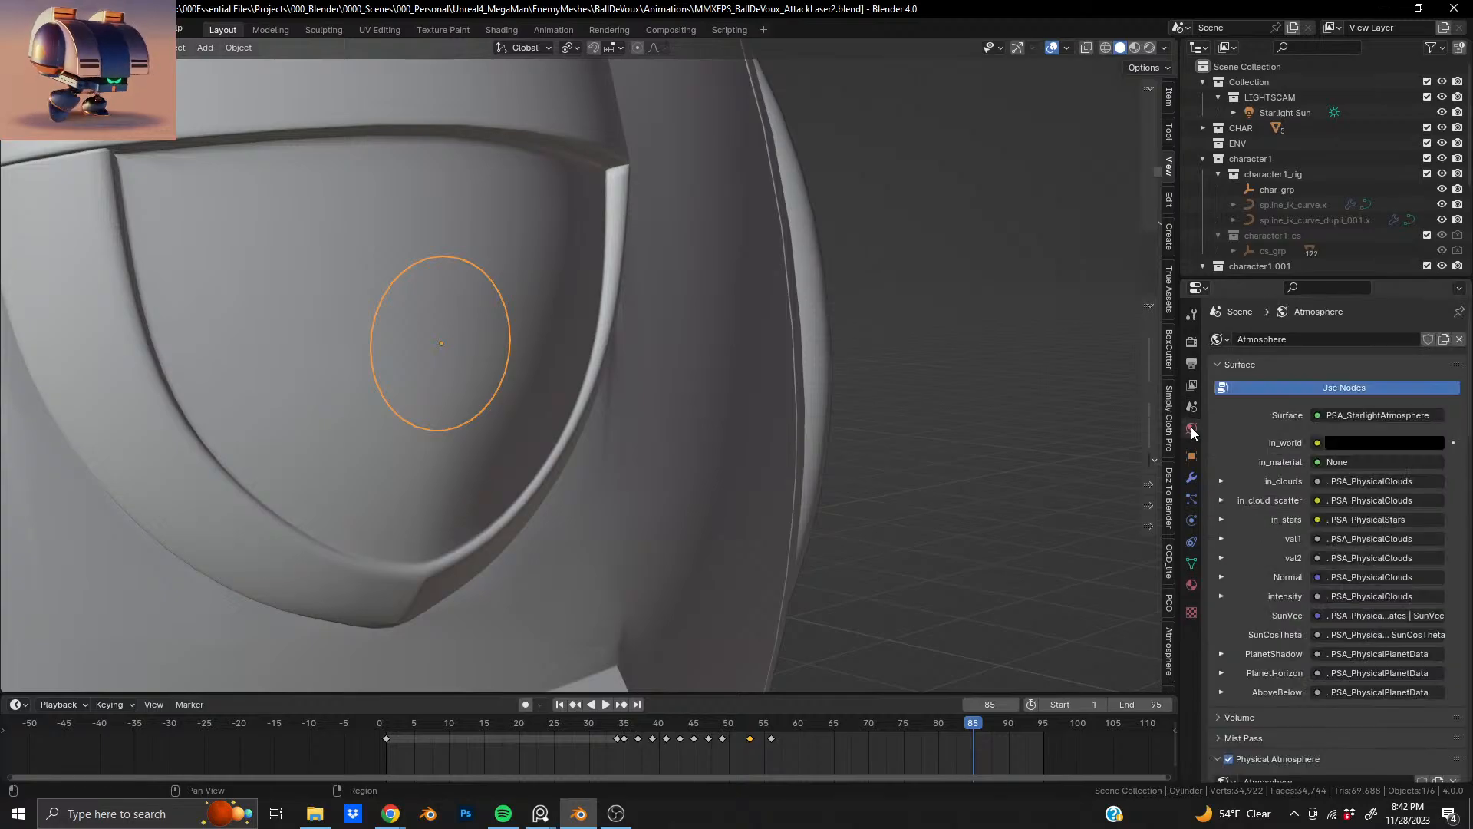
scroll(1277, 525, "down", 5)
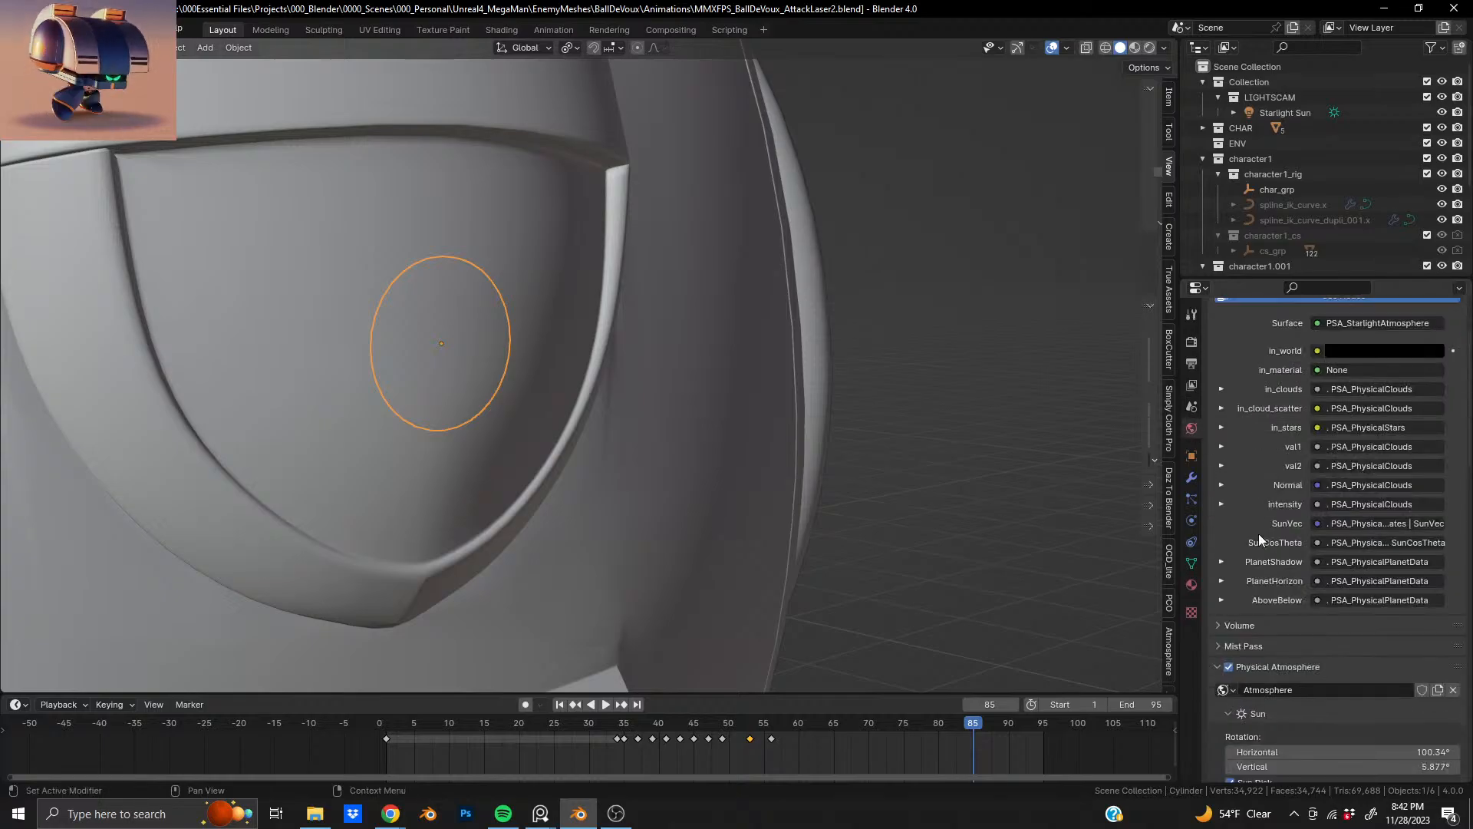
left_click(1191, 456)
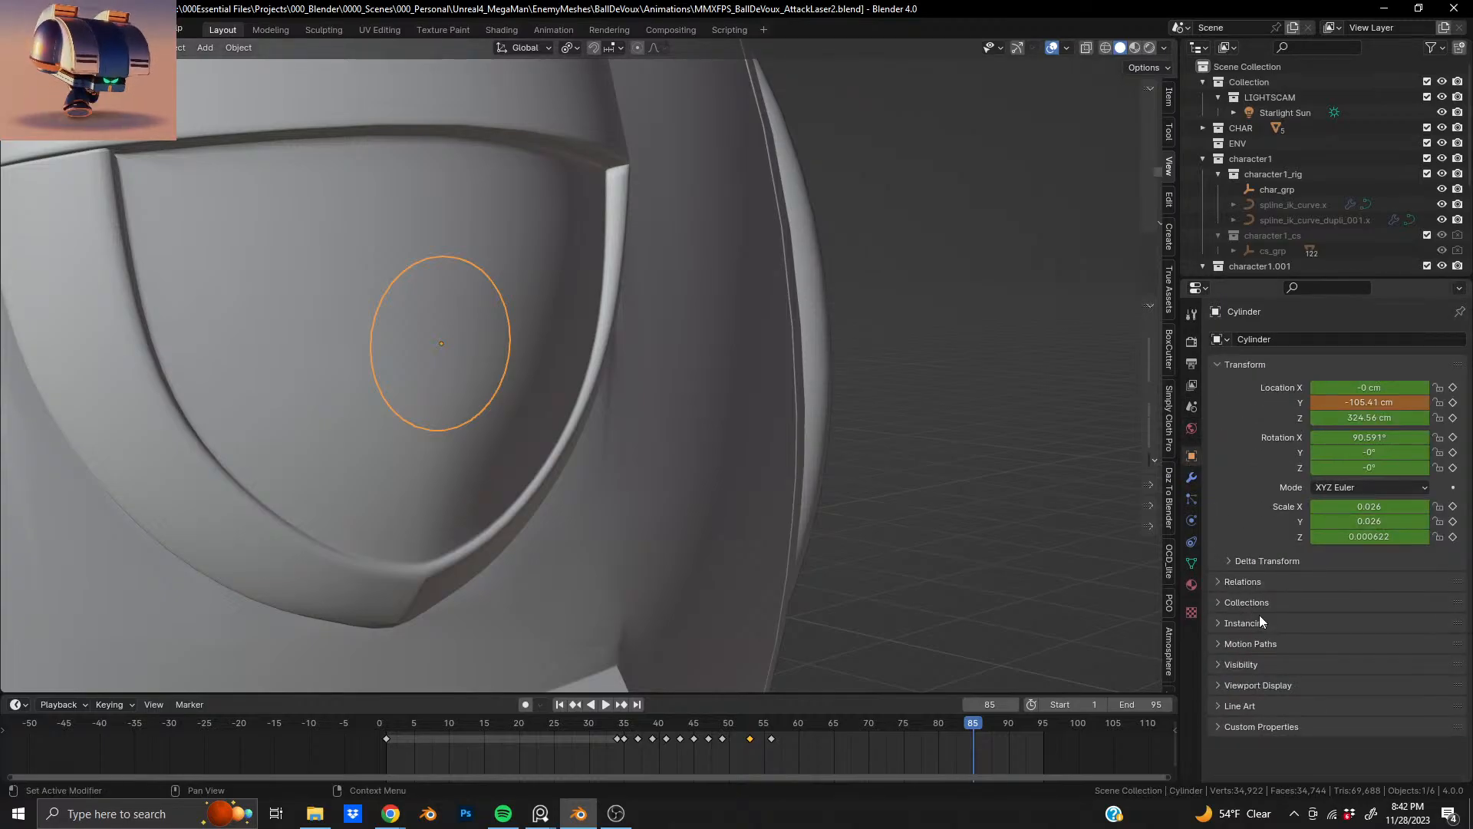
left_click(1258, 664)
scroll(1259, 664, "down", 2)
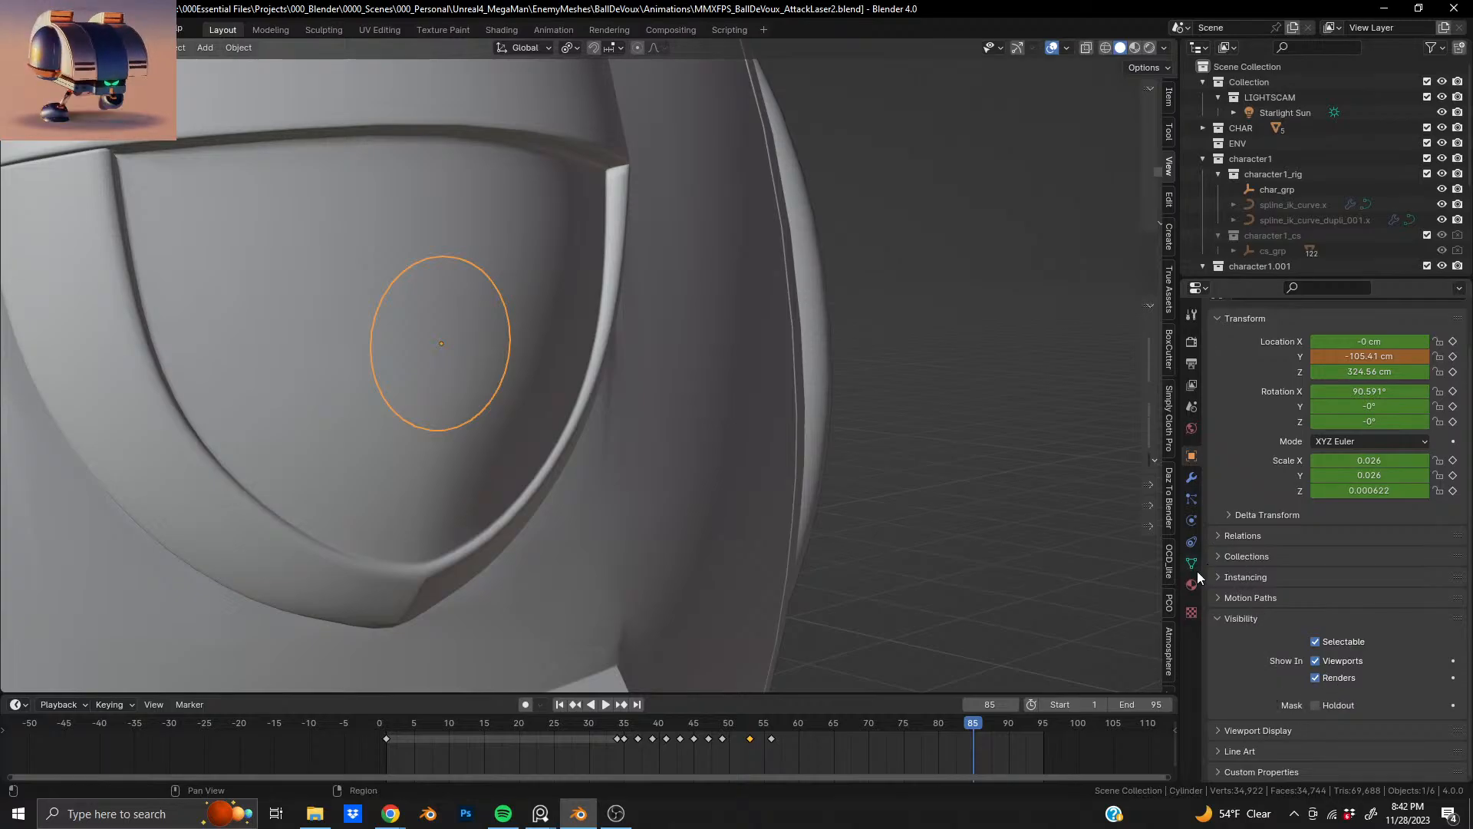
- Inspect the texture properties and the laser material's blend, shadow, viewport display and line art options
left_click(1192, 611)
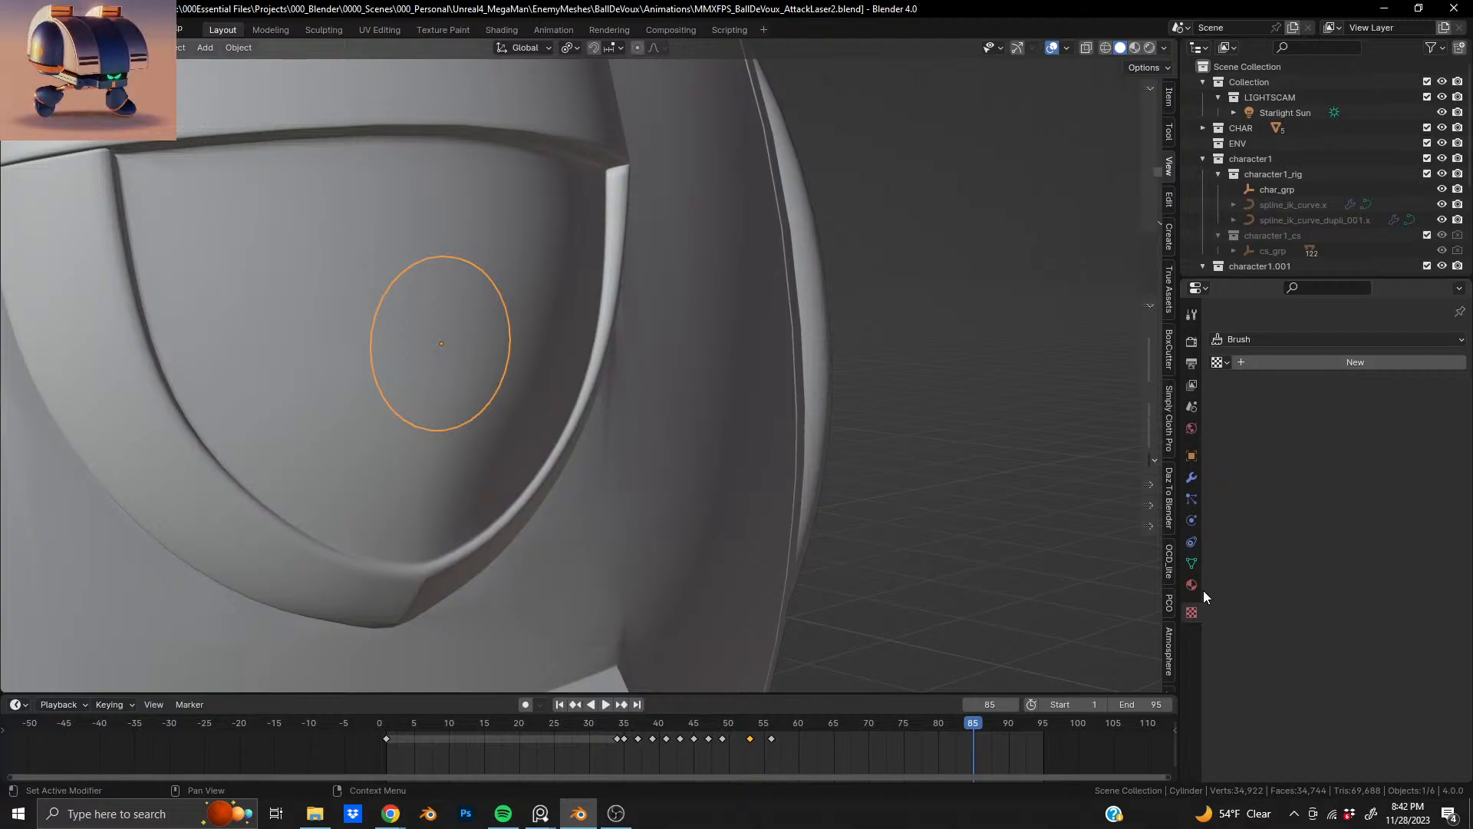
left_click(1192, 584)
scroll(1304, 599, "down", 10)
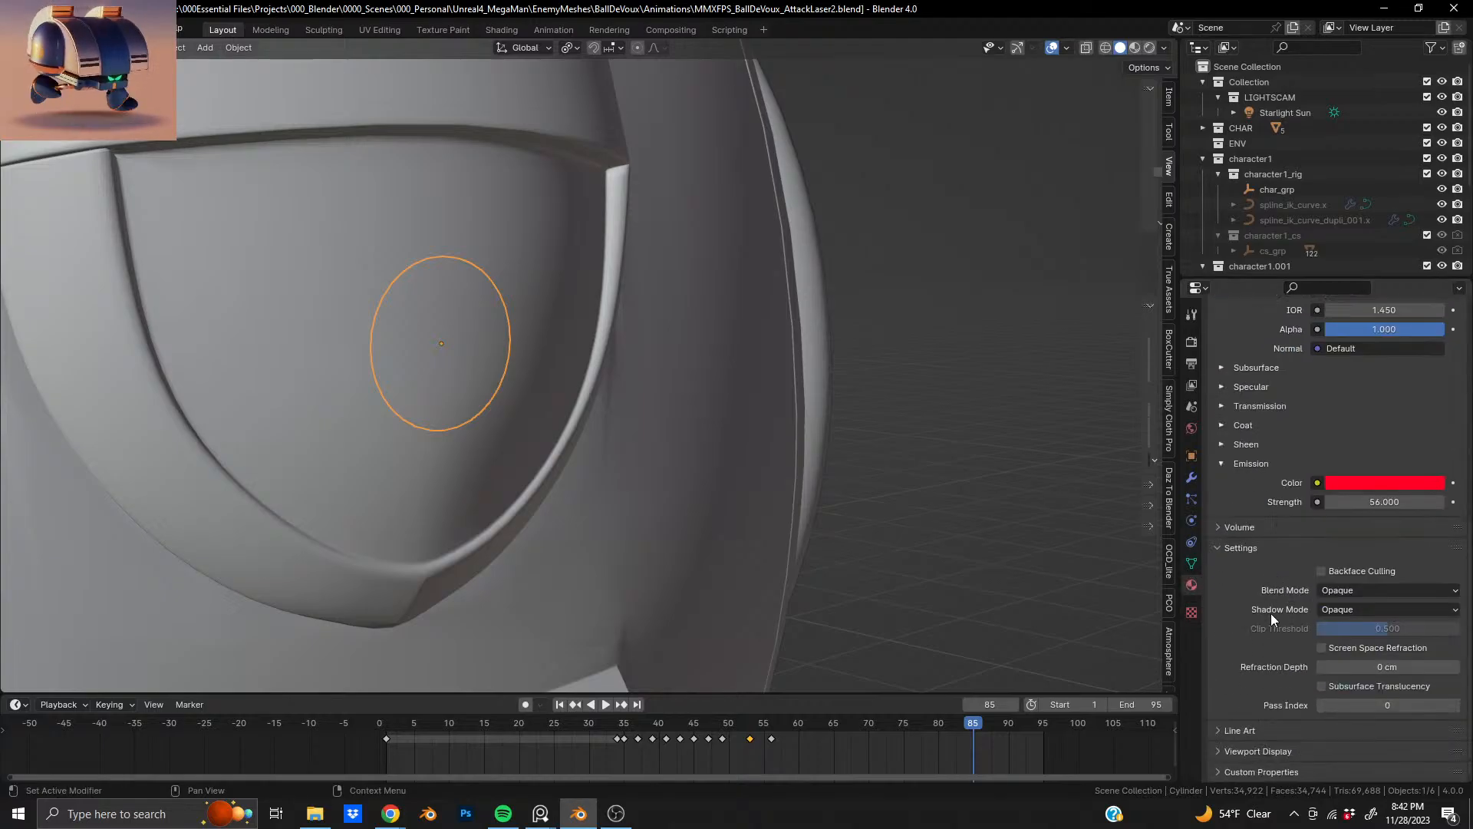
left_click(1277, 752)
scroll(1269, 729, "down", 2)
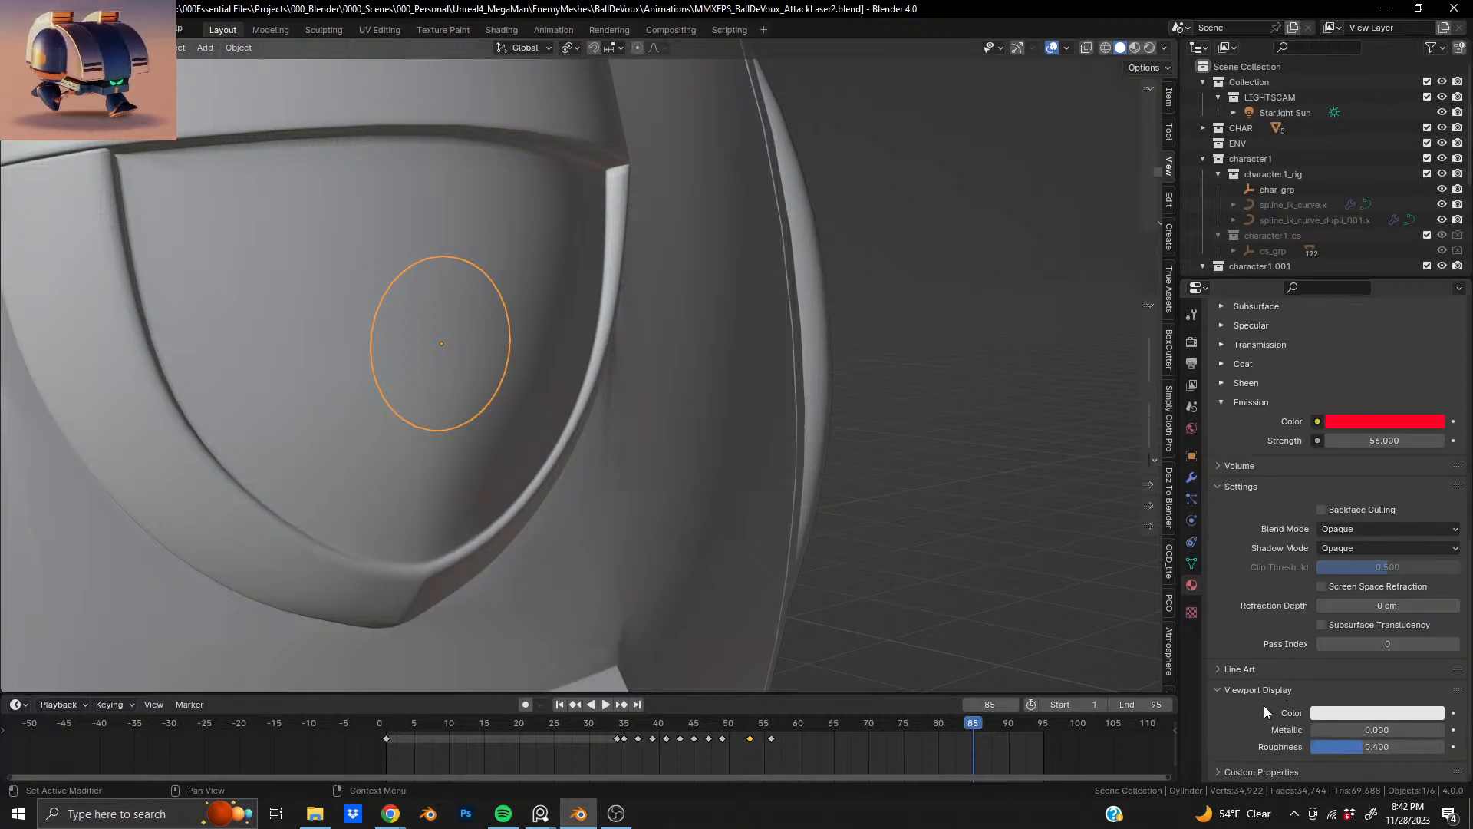
left_click(1254, 668)
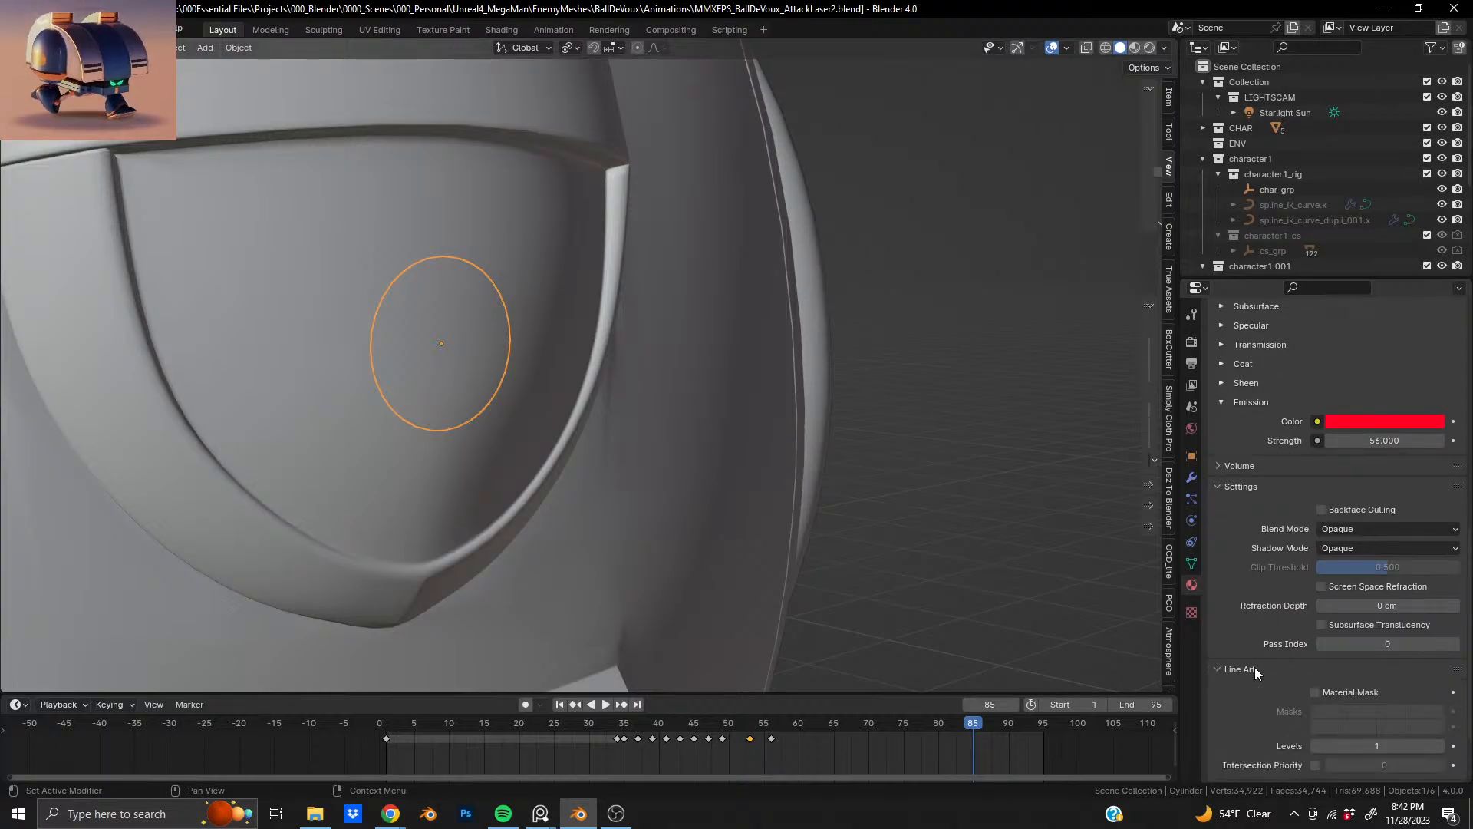
left_click(1254, 667)
scroll(1259, 518, "up", 3)
scroll(1258, 517, "up", 10)
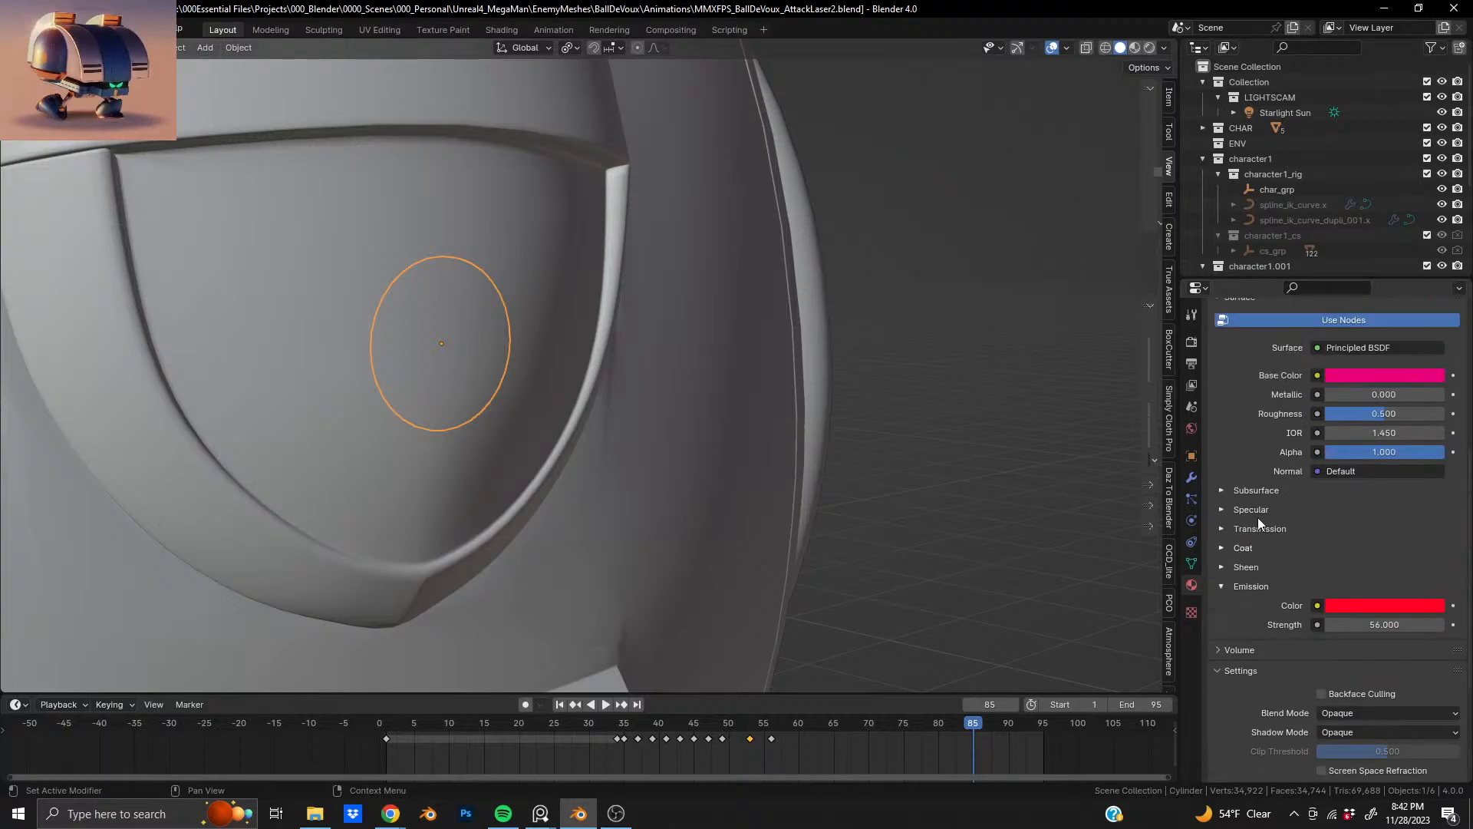
- Check the cylinder's particle, physics, modifier and constraint properties, its object visibility and viewport display options, and the world properties
left_click(1185, 506)
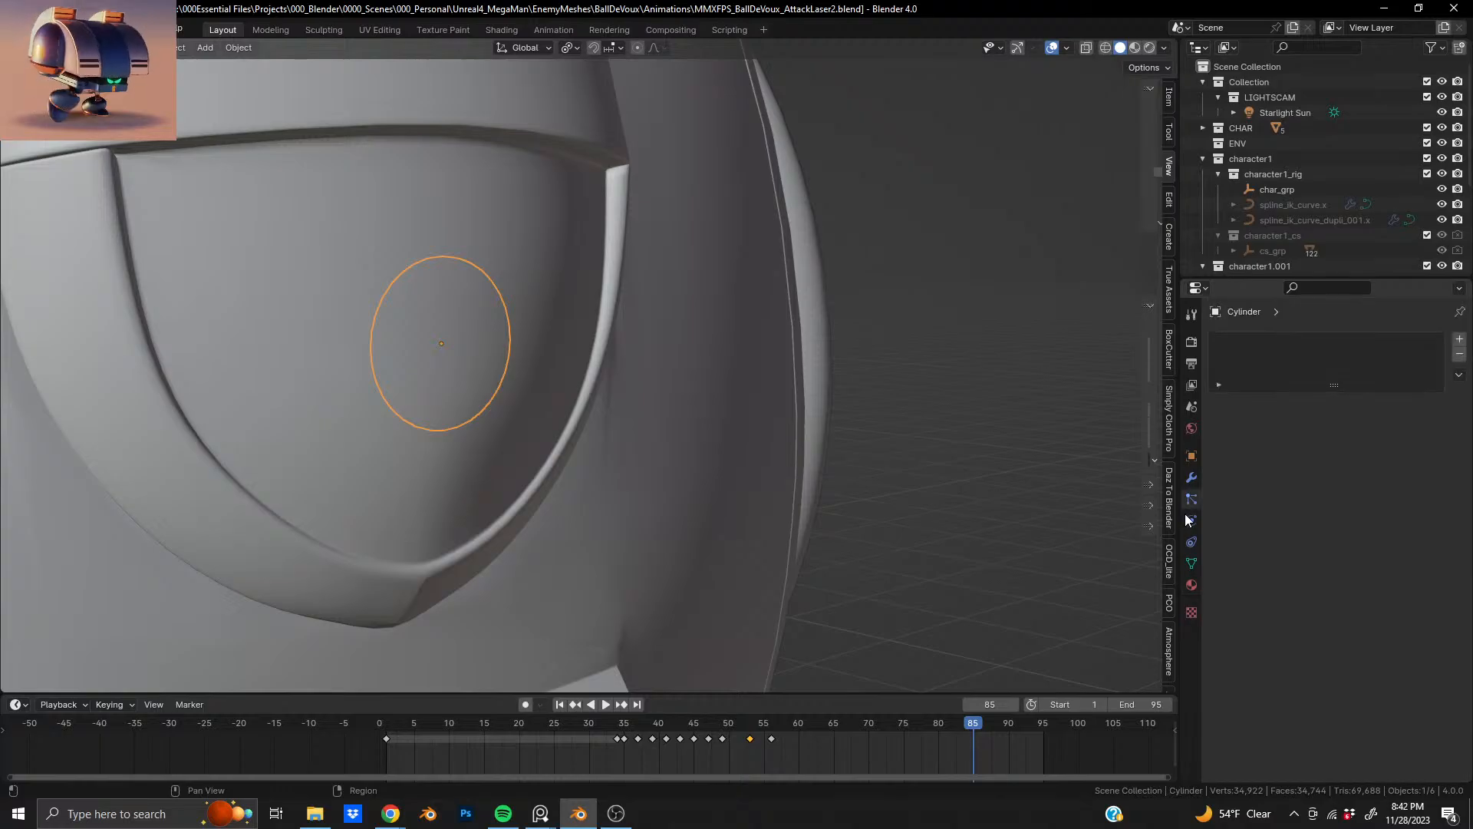
left_click(1188, 522)
left_click(1189, 506)
left_click(1187, 484)
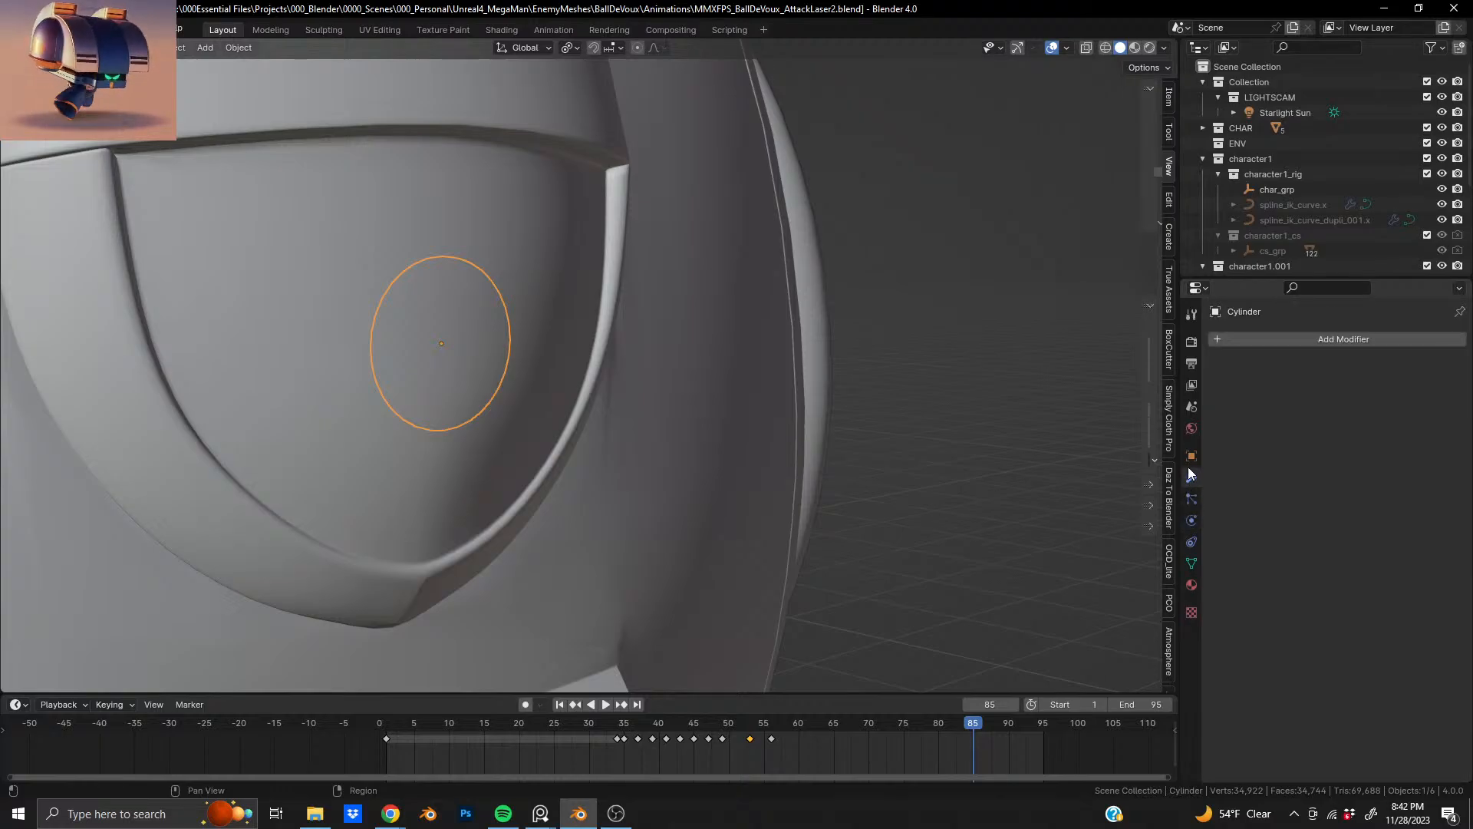
left_click(1190, 458)
scroll(1286, 575, "down", 2)
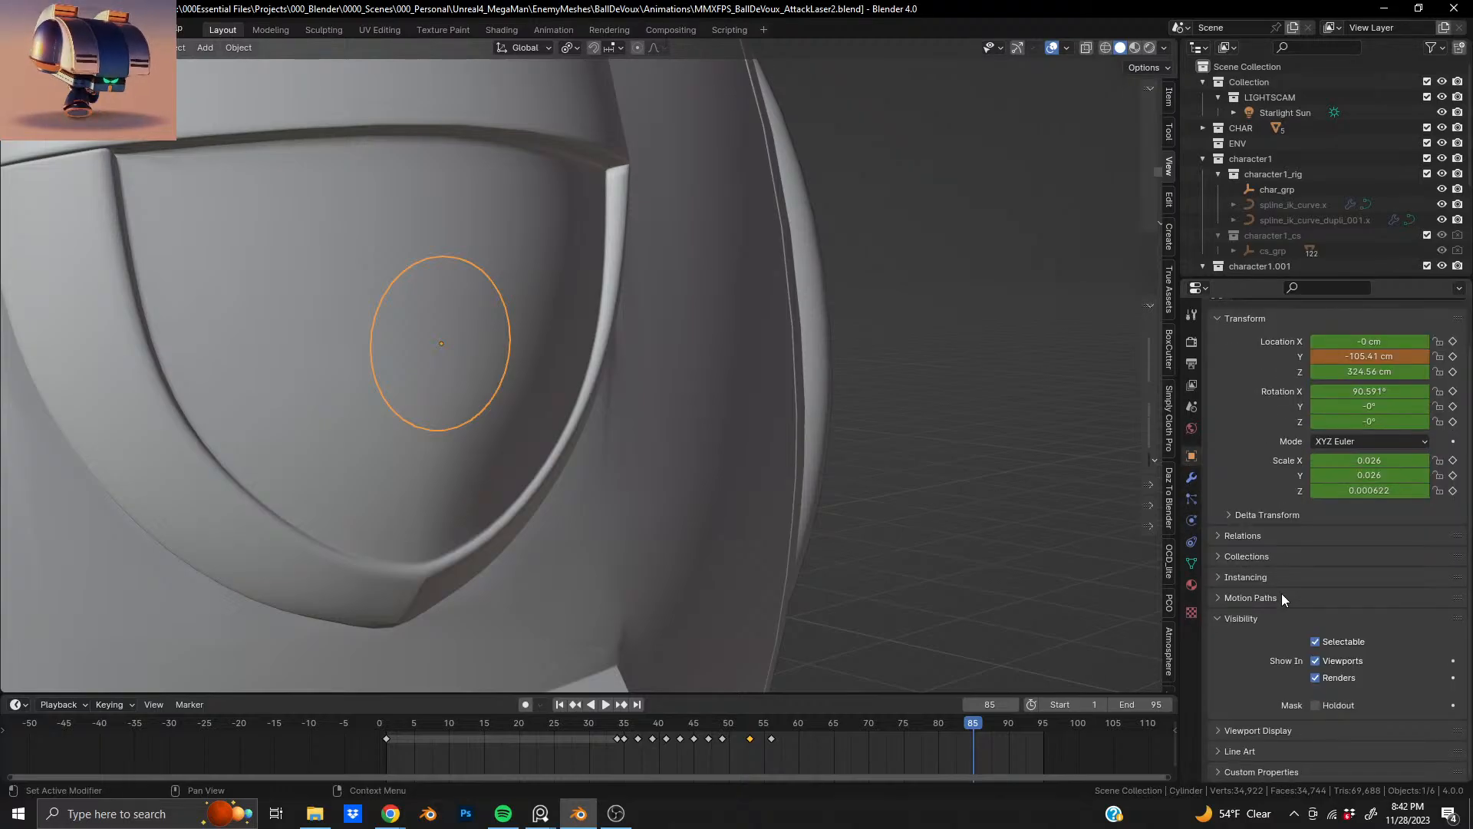
left_click(1256, 731)
scroll(1243, 684, "down", 5)
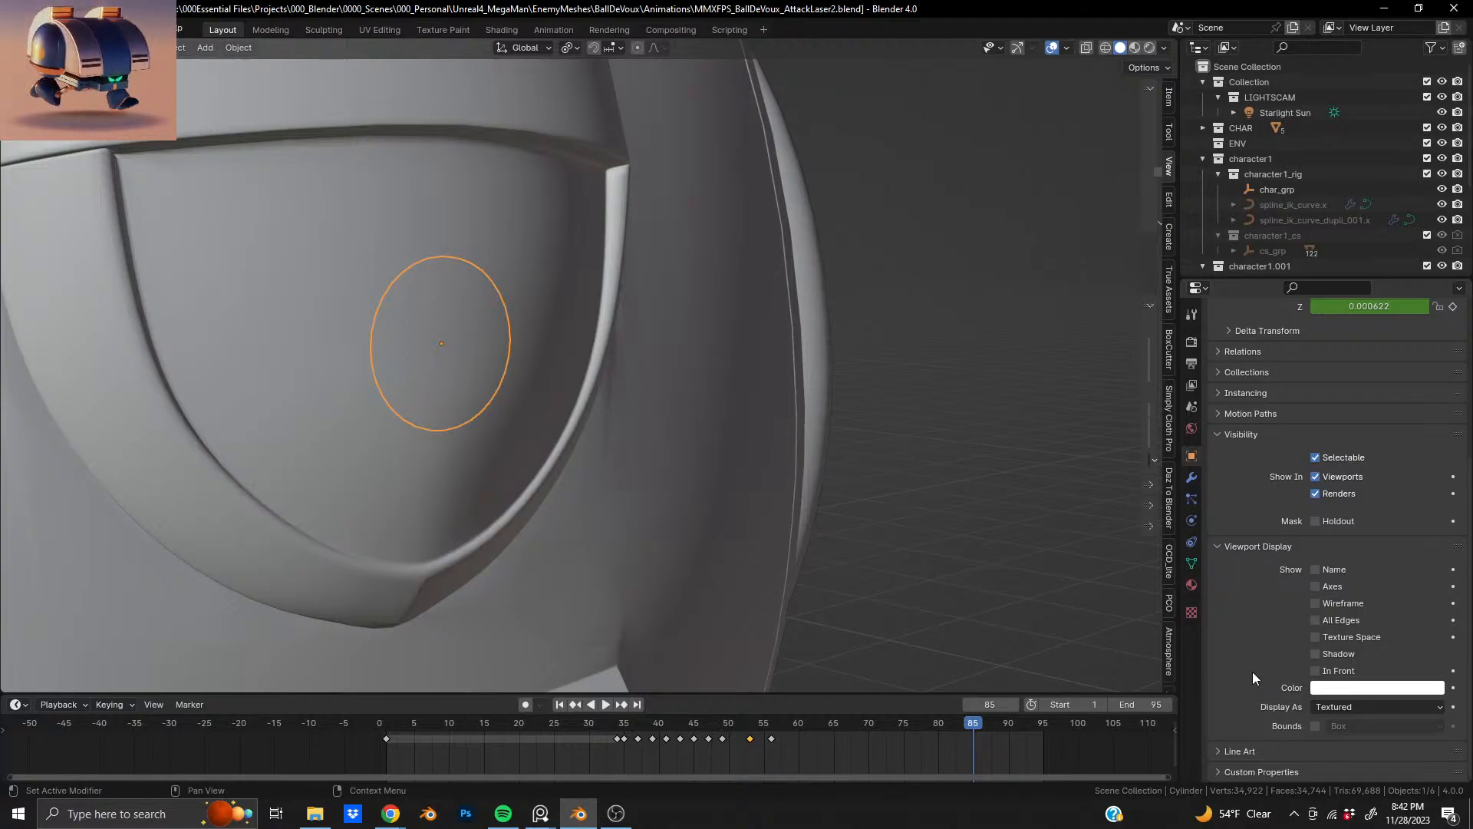
scroll(1252, 671, "up", 6)
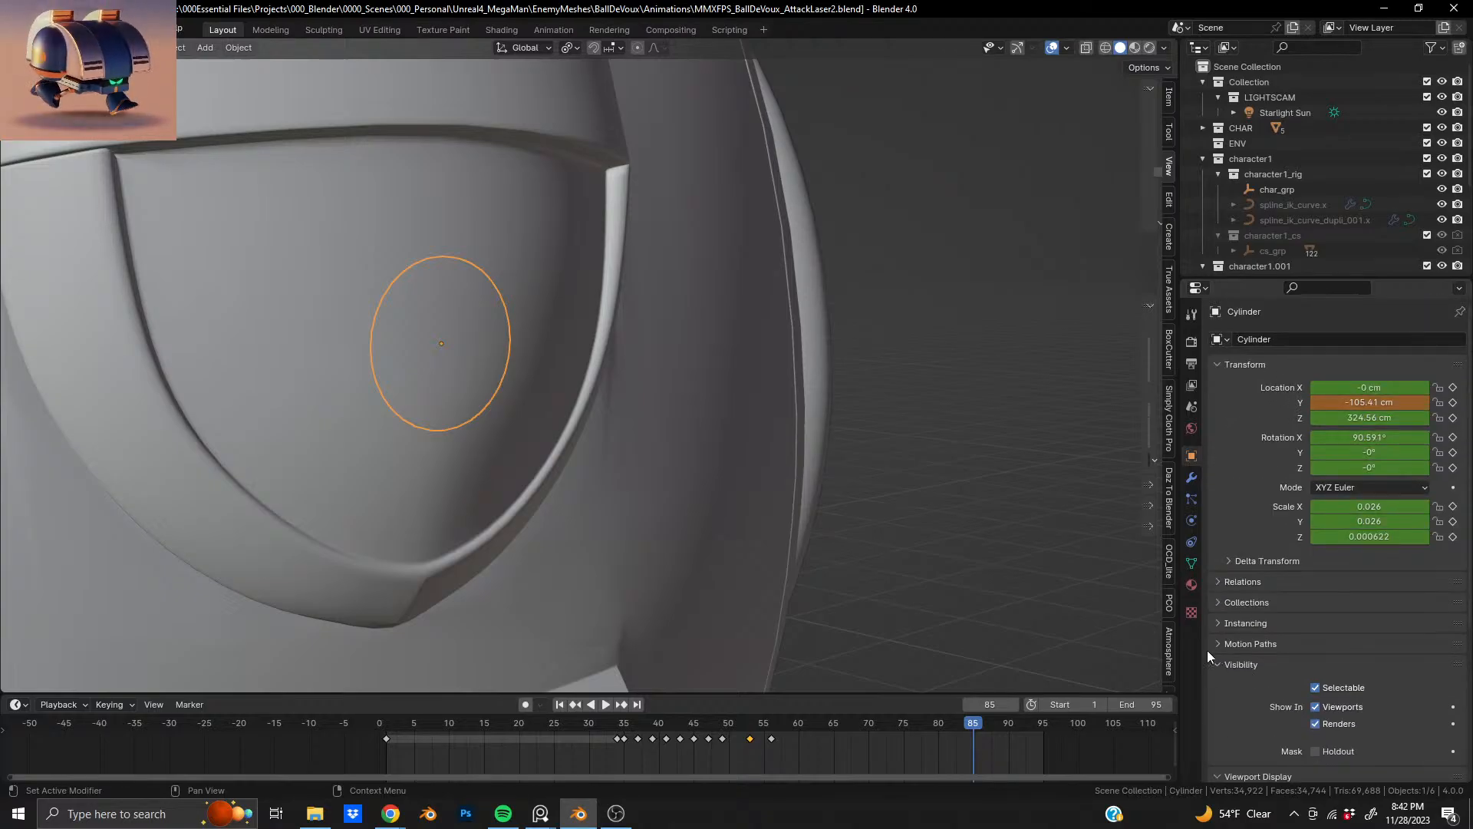
left_click(1191, 428)
left_click(1190, 478)
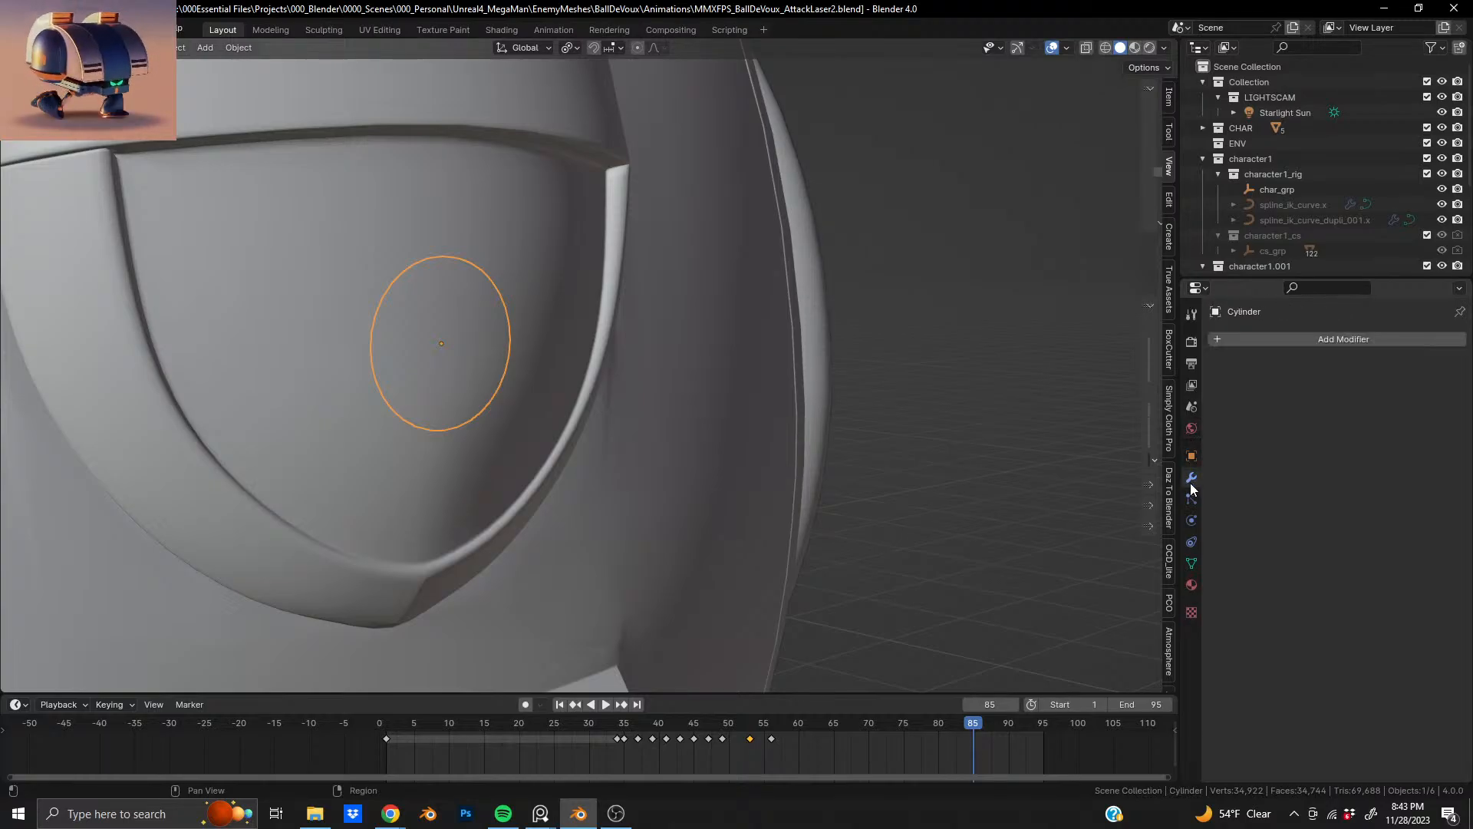
left_click(1190, 498)
left_click(1191, 520)
left_click(1190, 542)
- Return to the laser cylinder's material and raise its emission strength to 93.1
left_click(1191, 584)
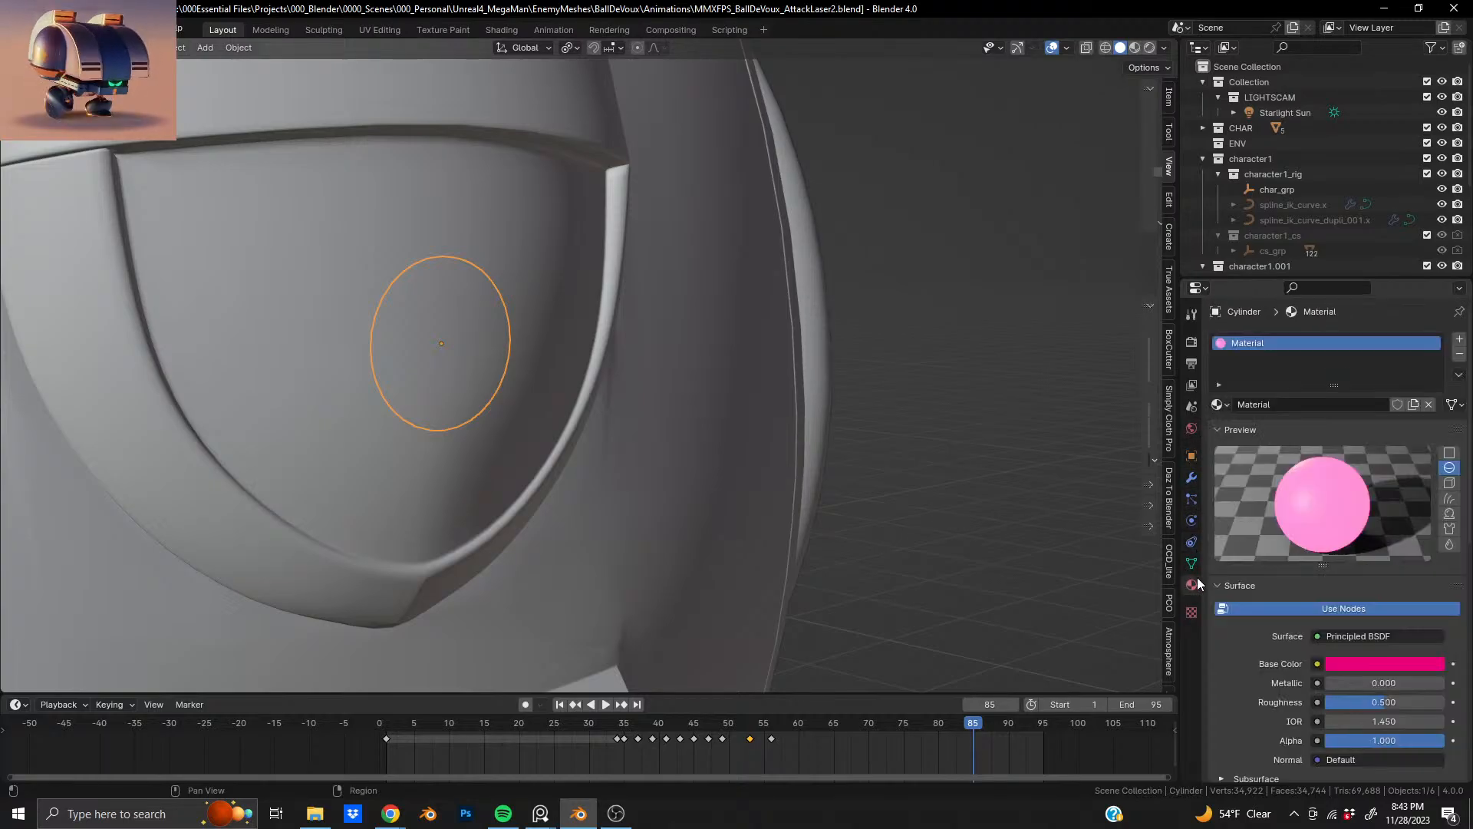
scroll(1296, 663, "down", 6)
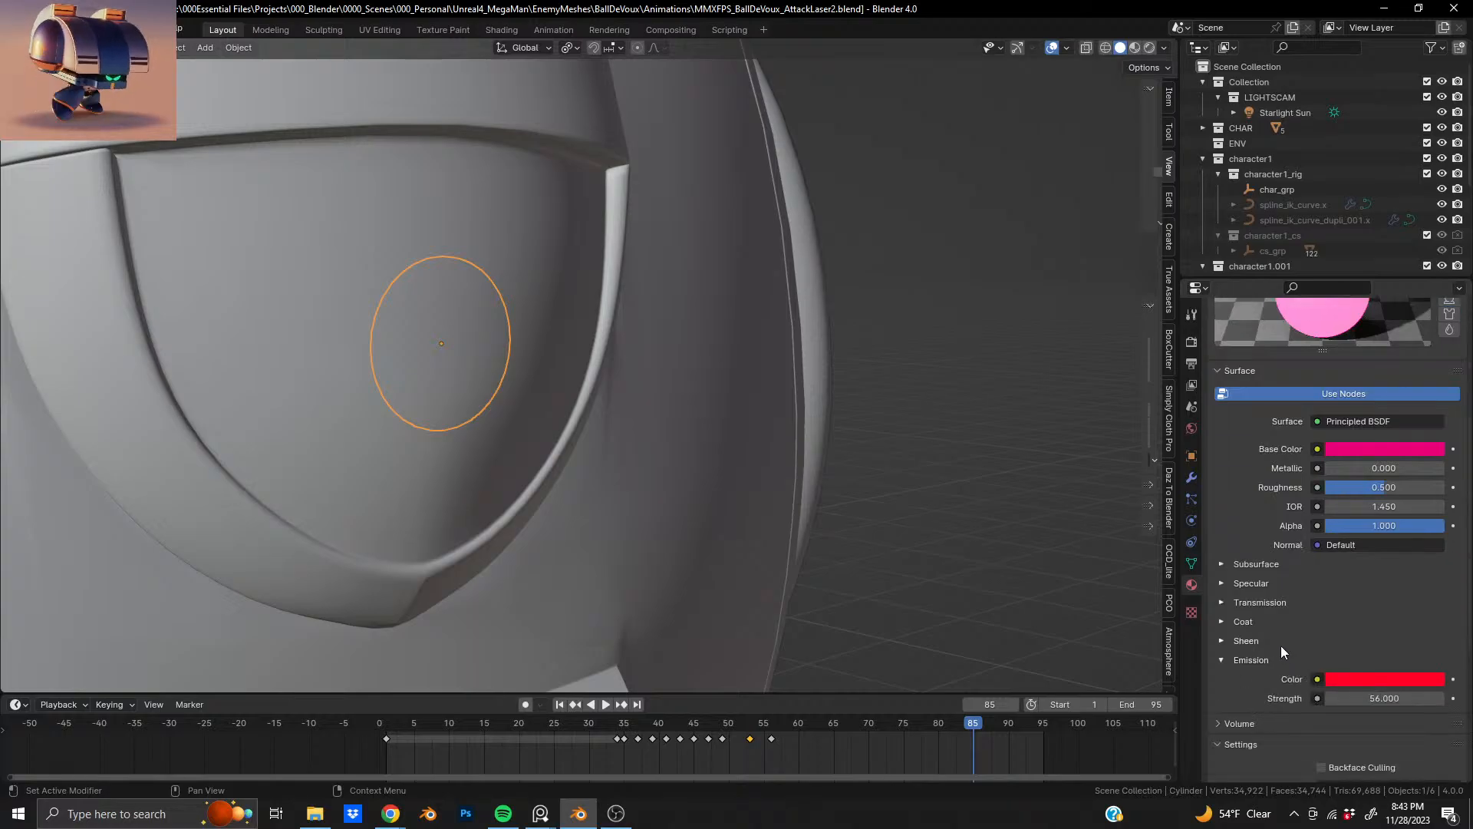
left_click_drag(1368, 706, 1414, 698)
scroll(1236, 503, "up", 5)
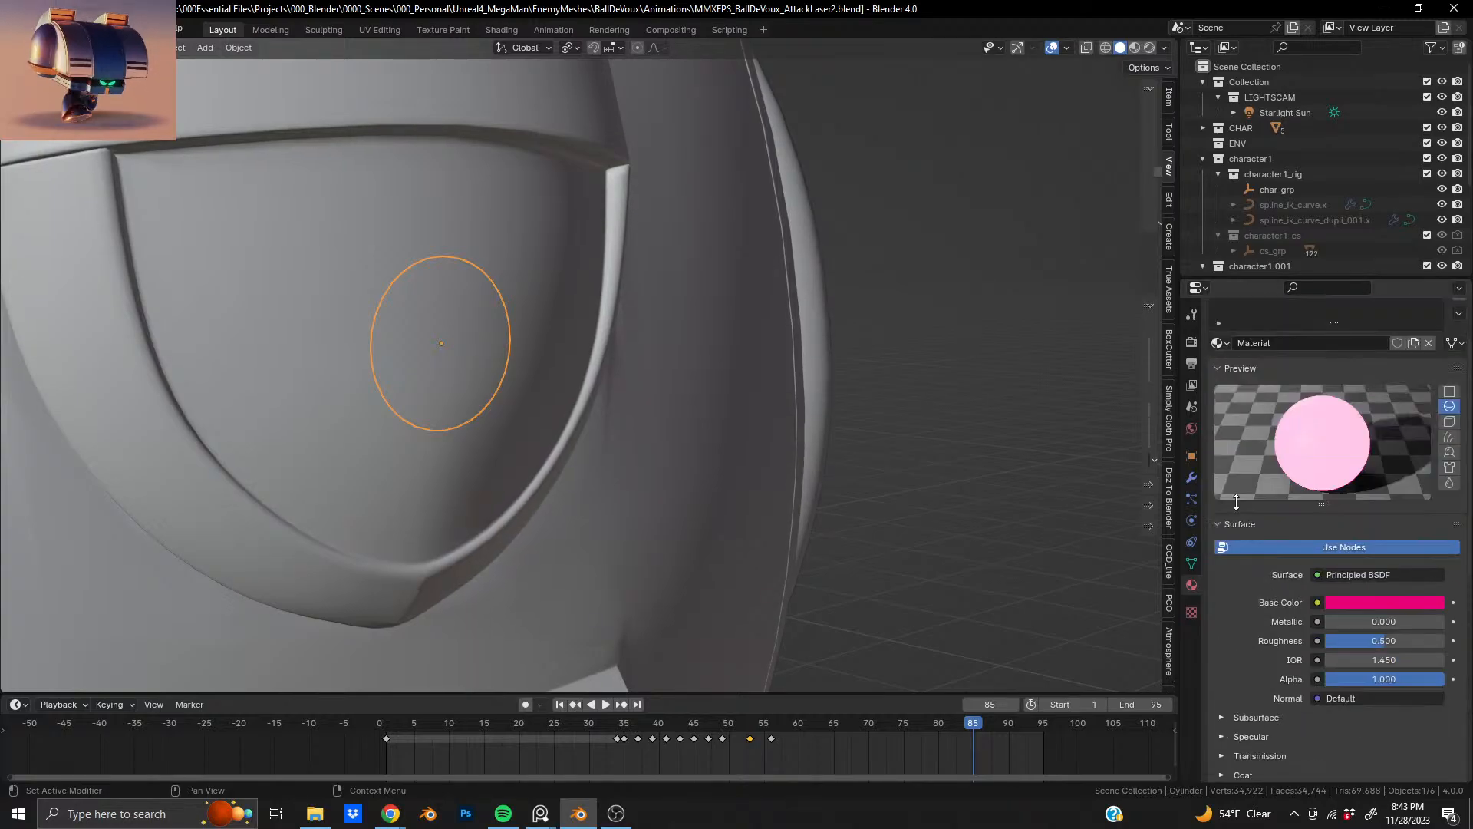
scroll(1252, 585, "down", 13)
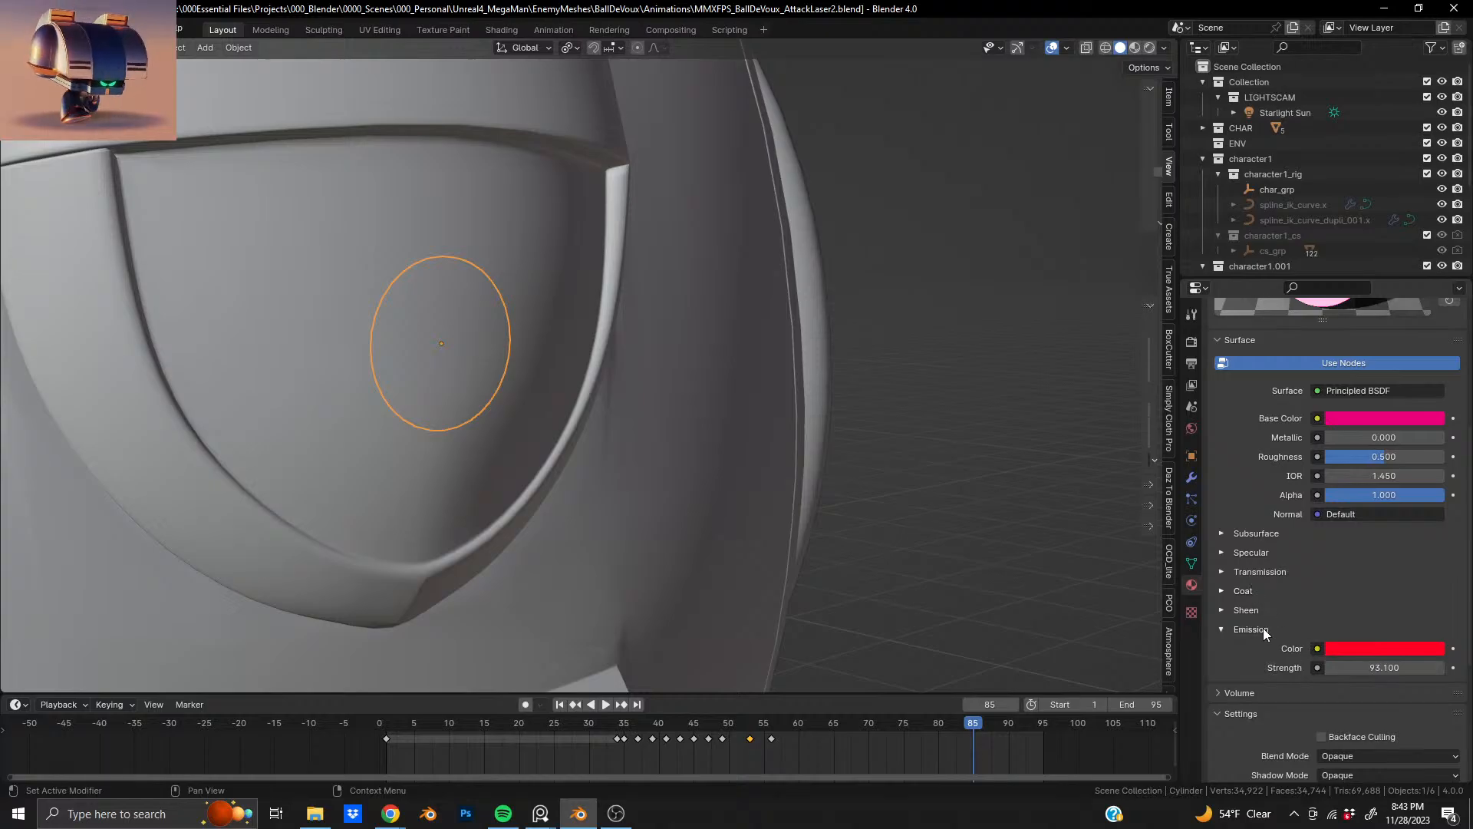
scroll(1261, 626, "up", 14)
scroll(1260, 625, "down", 3)
scroll(1282, 642, "down", 3)
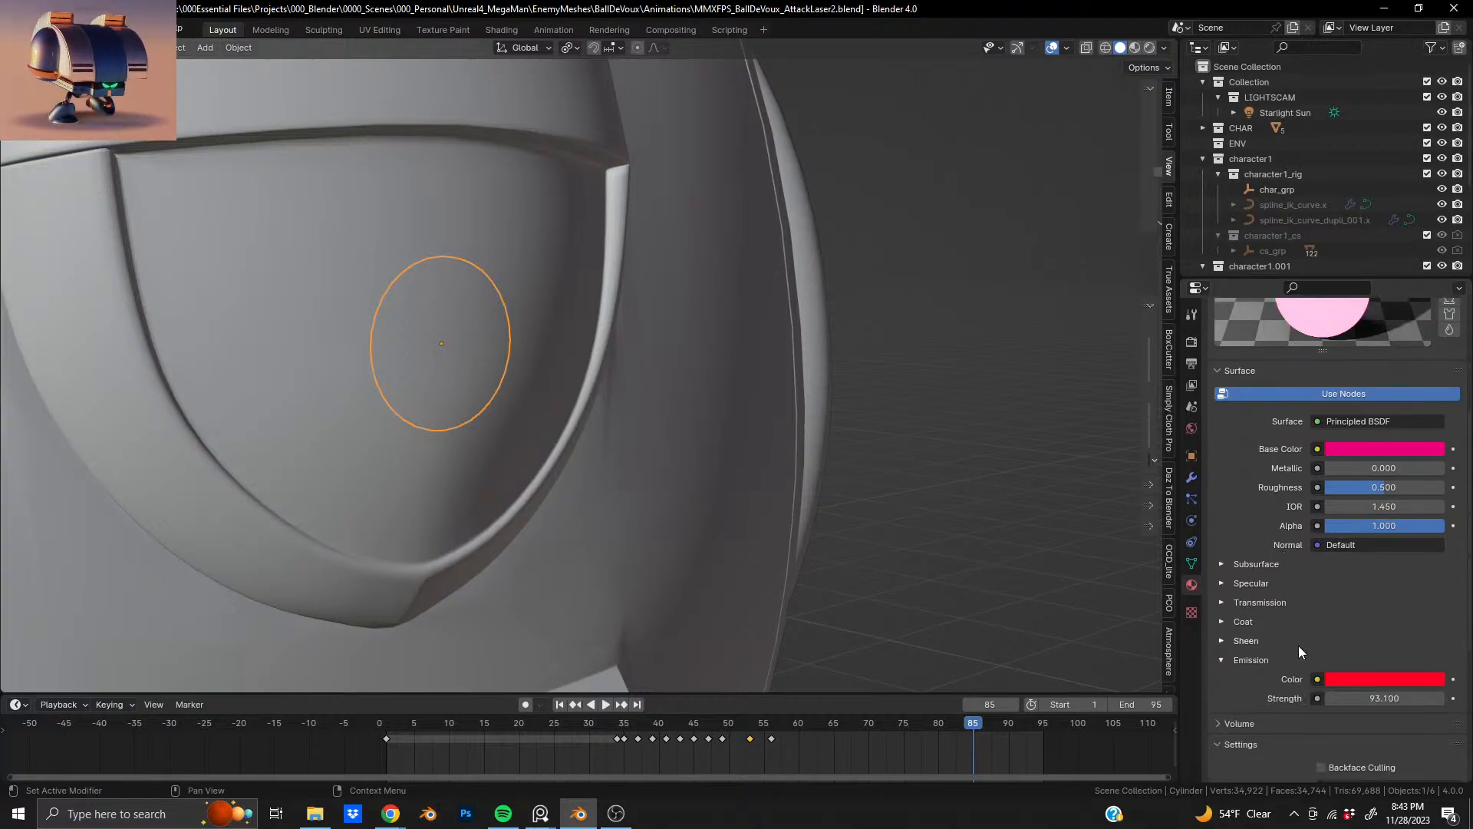
- Change the laser material's base color to a fully saturated red close to the emission color
left_click(1378, 447)
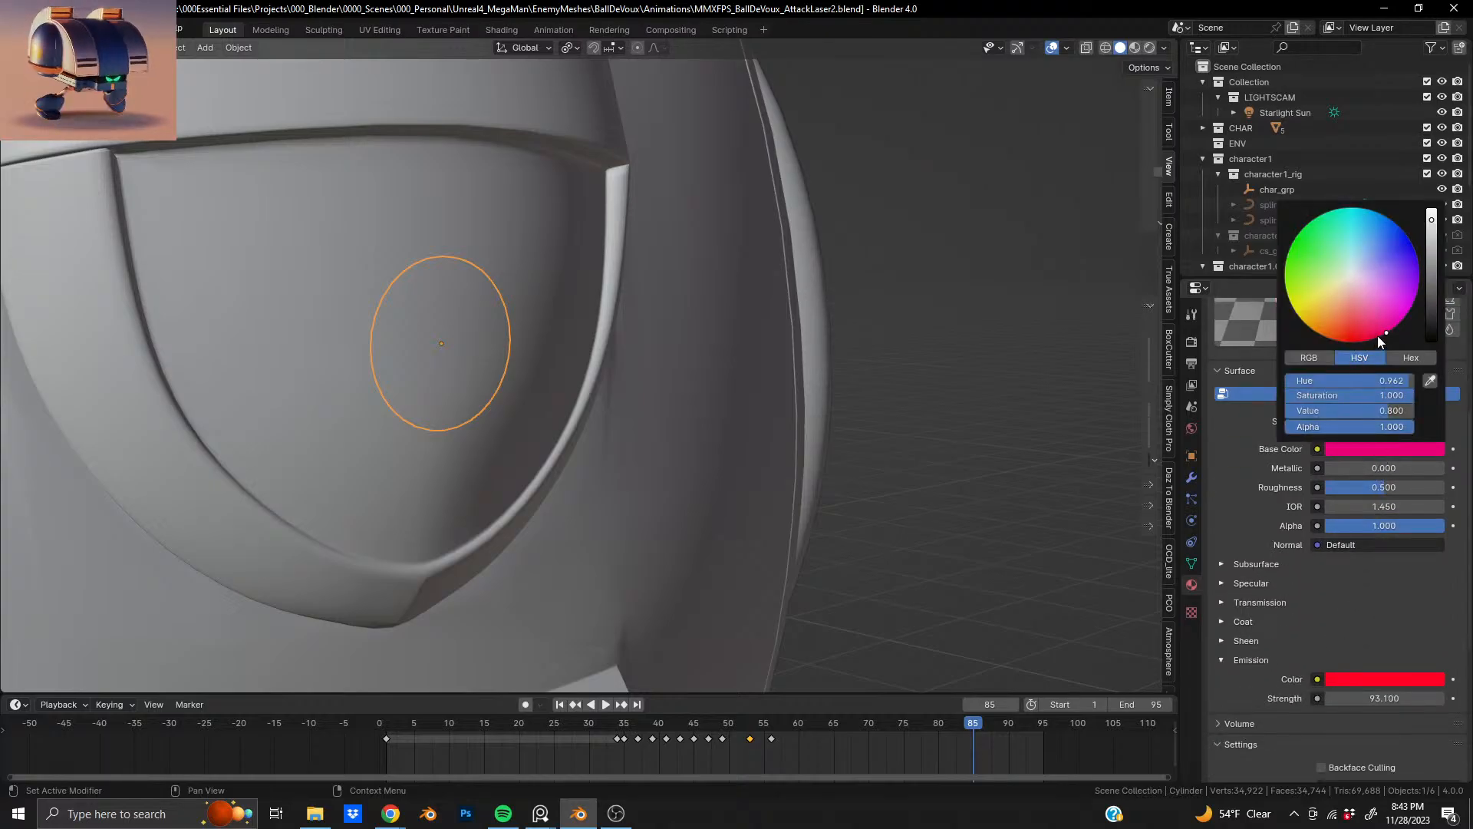
left_click_drag(1378, 334, 1380, 336)
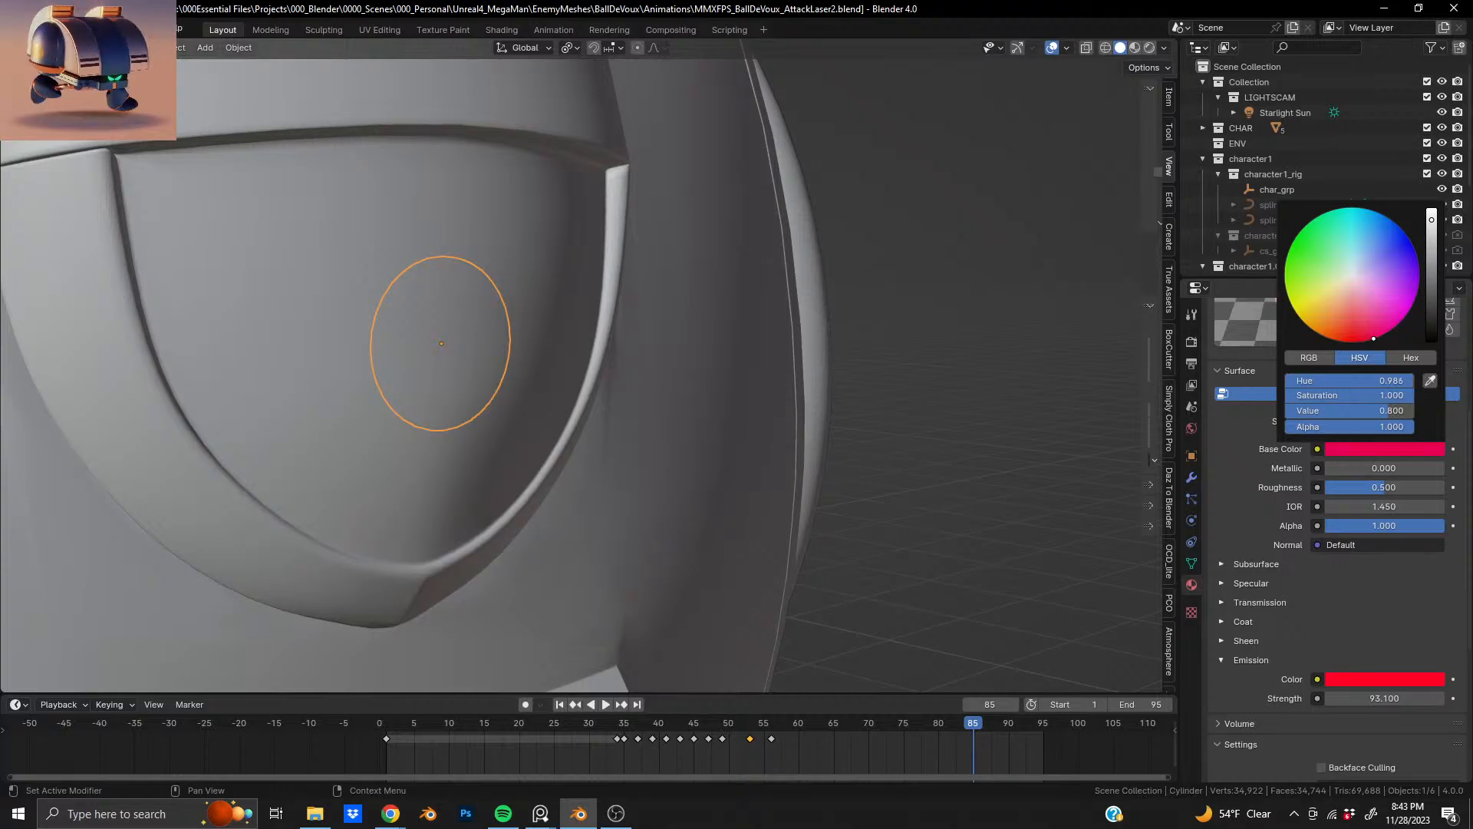
scroll(1258, 550, "up", 4)
scroll(1262, 560, "down", 3)
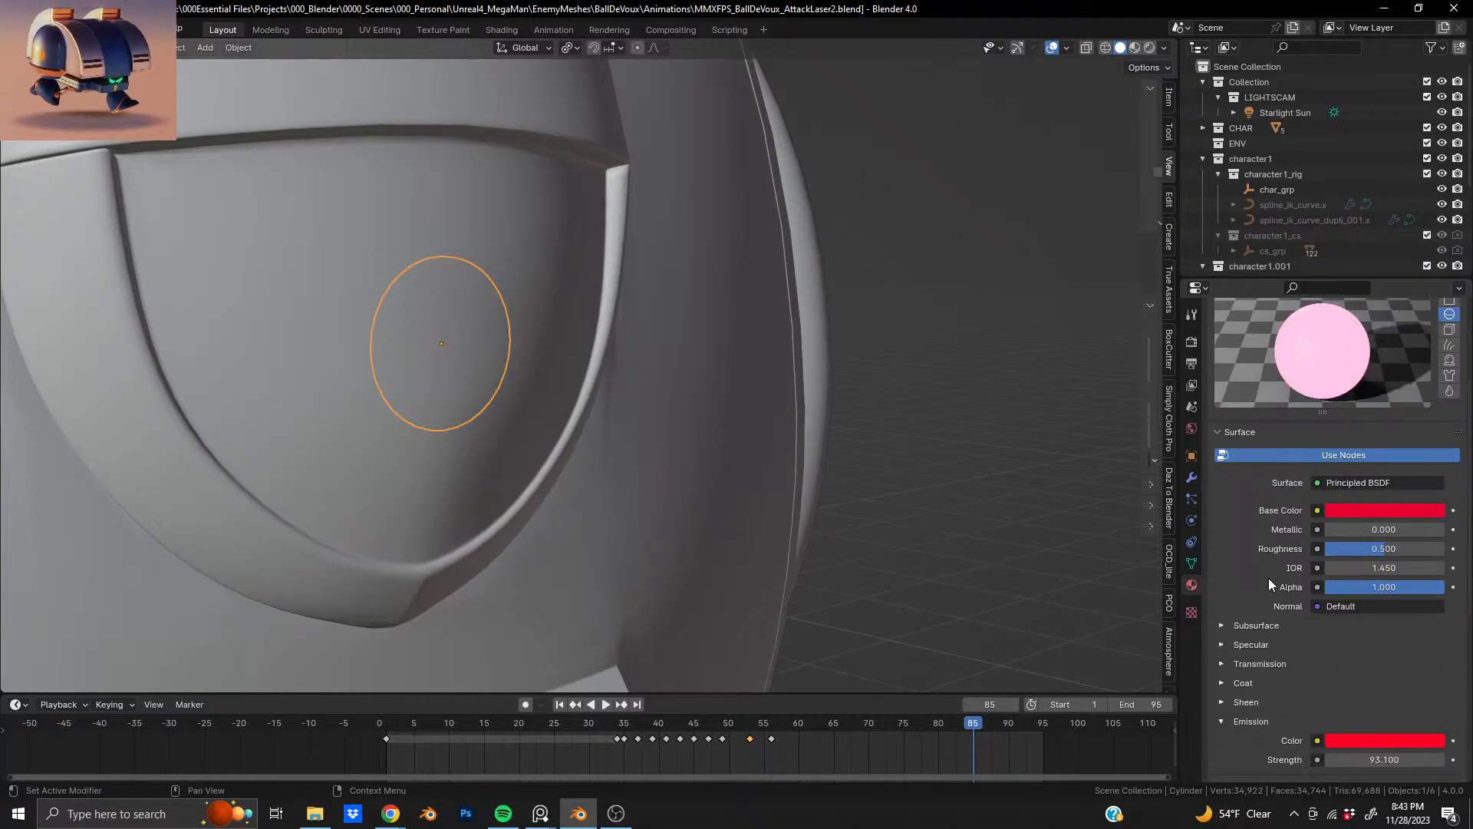
- Shift the laser material's emission color to pure red and set its emission strength to 71.2
left_click(1386, 728)
left_click_drag(1385, 728, 1358, 728)
left_click(1415, 709)
left_click_drag(1361, 602, 1351, 603)
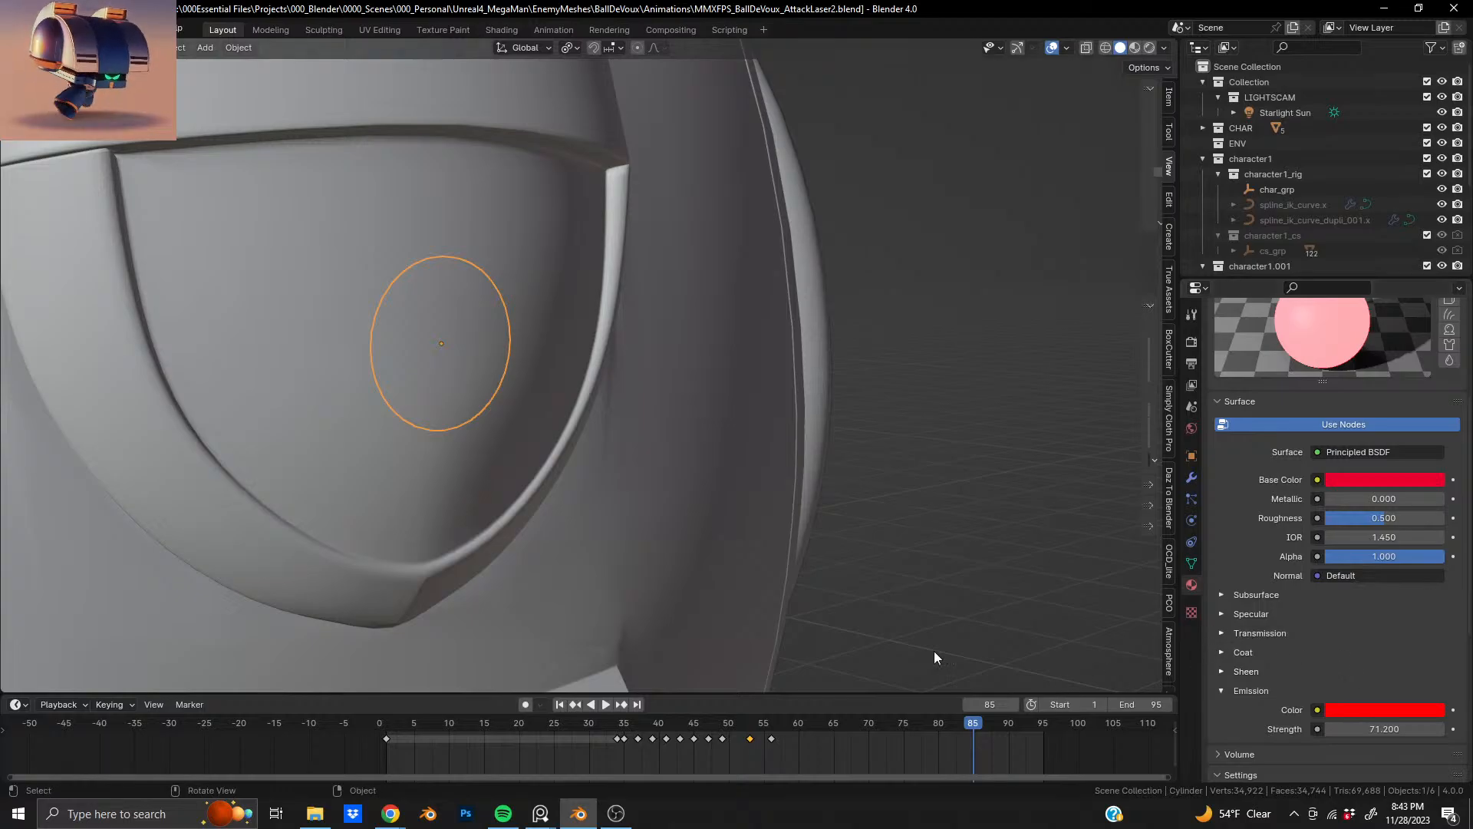
- Save the file and preview the whole character and its eye in rendered shading with the viewport overlays hidden
scroll(638, 456, "down", 9)
scroll(566, 329, "down", 8)
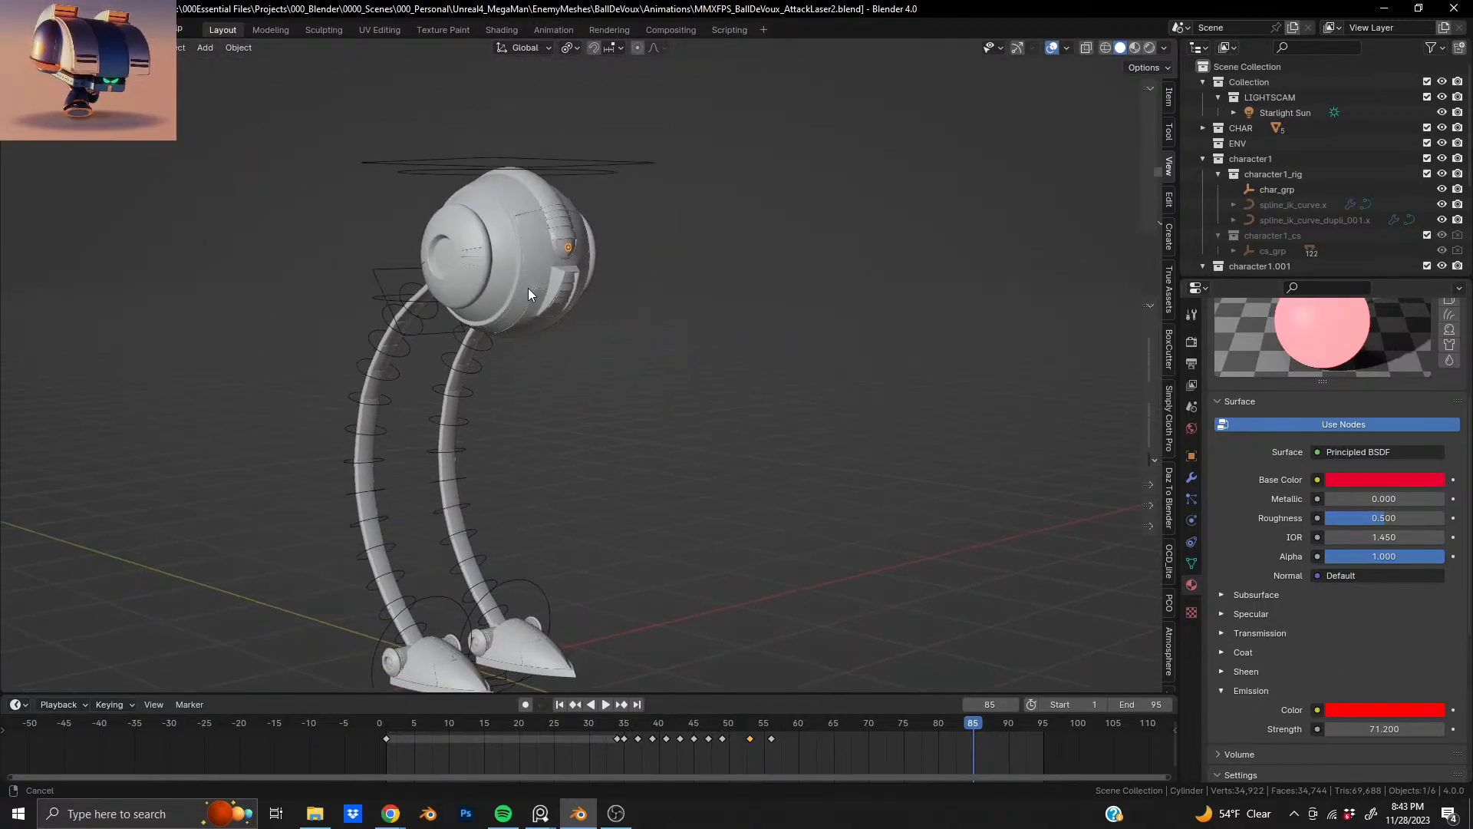
key("ctrl+s")
left_click(1052, 48)
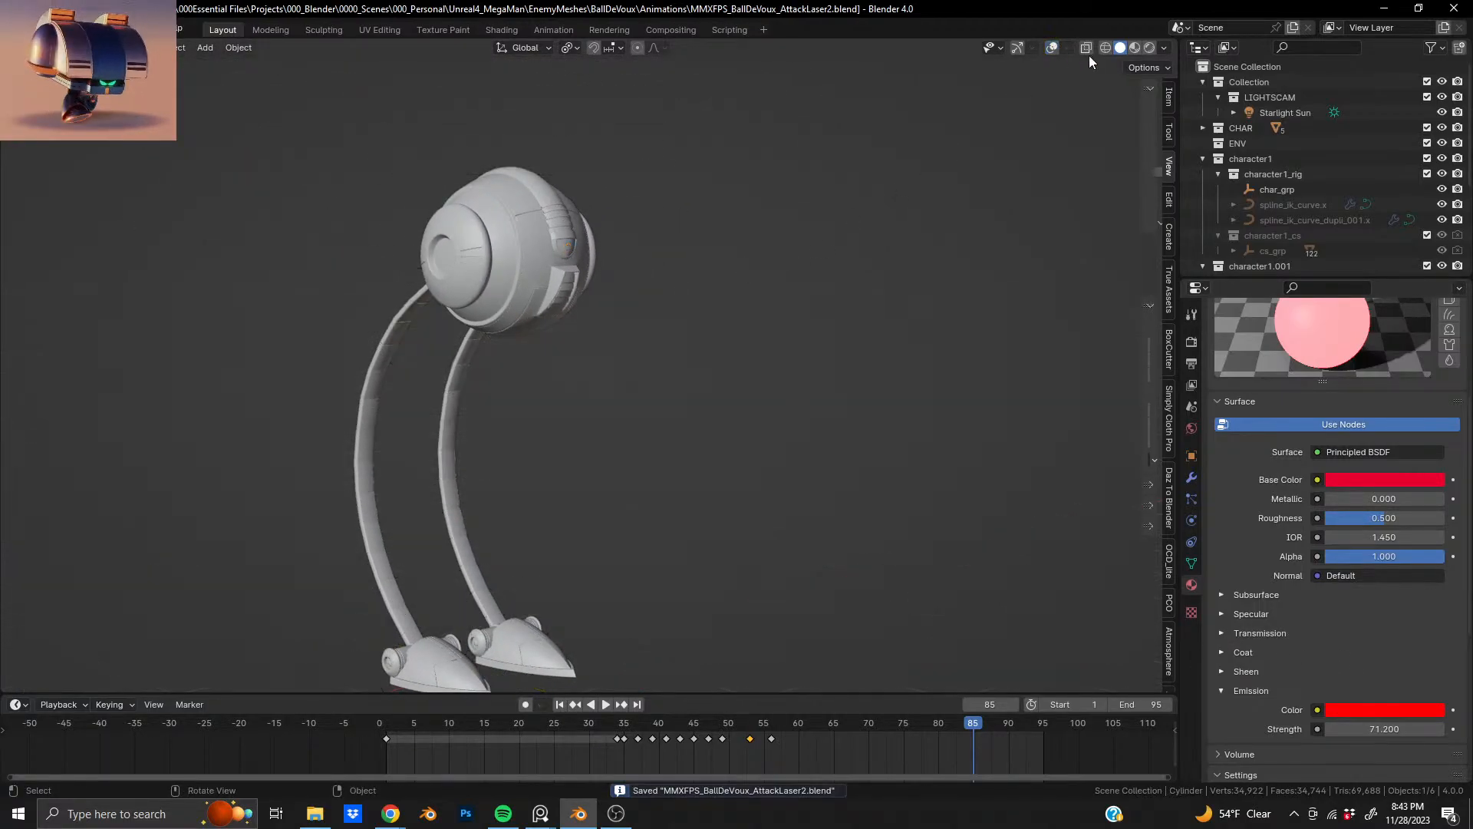
left_click(1149, 48)
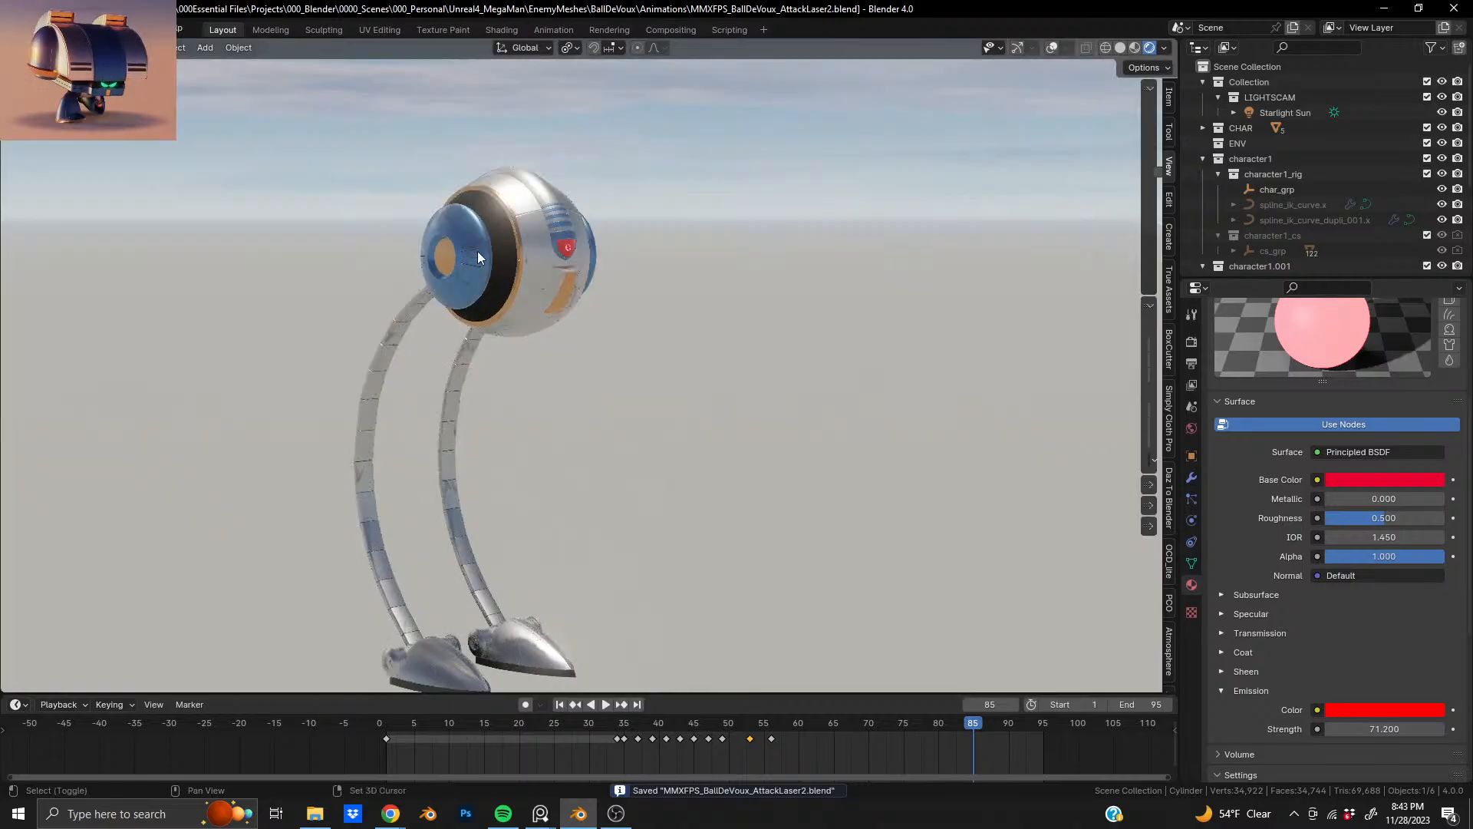
mouse_move(477, 251)
middle_mouse_down()
mouse_move(458, 214)
mouse_move(528, 232)
mouse_move(511, 206)
mouse_move(662, 298)
mouse_move(572, 431)
mouse_move(571, 407)
middle_mouse_up()
scroll(666, 295, "up", 5)
scroll(571, 407, "up", 6)
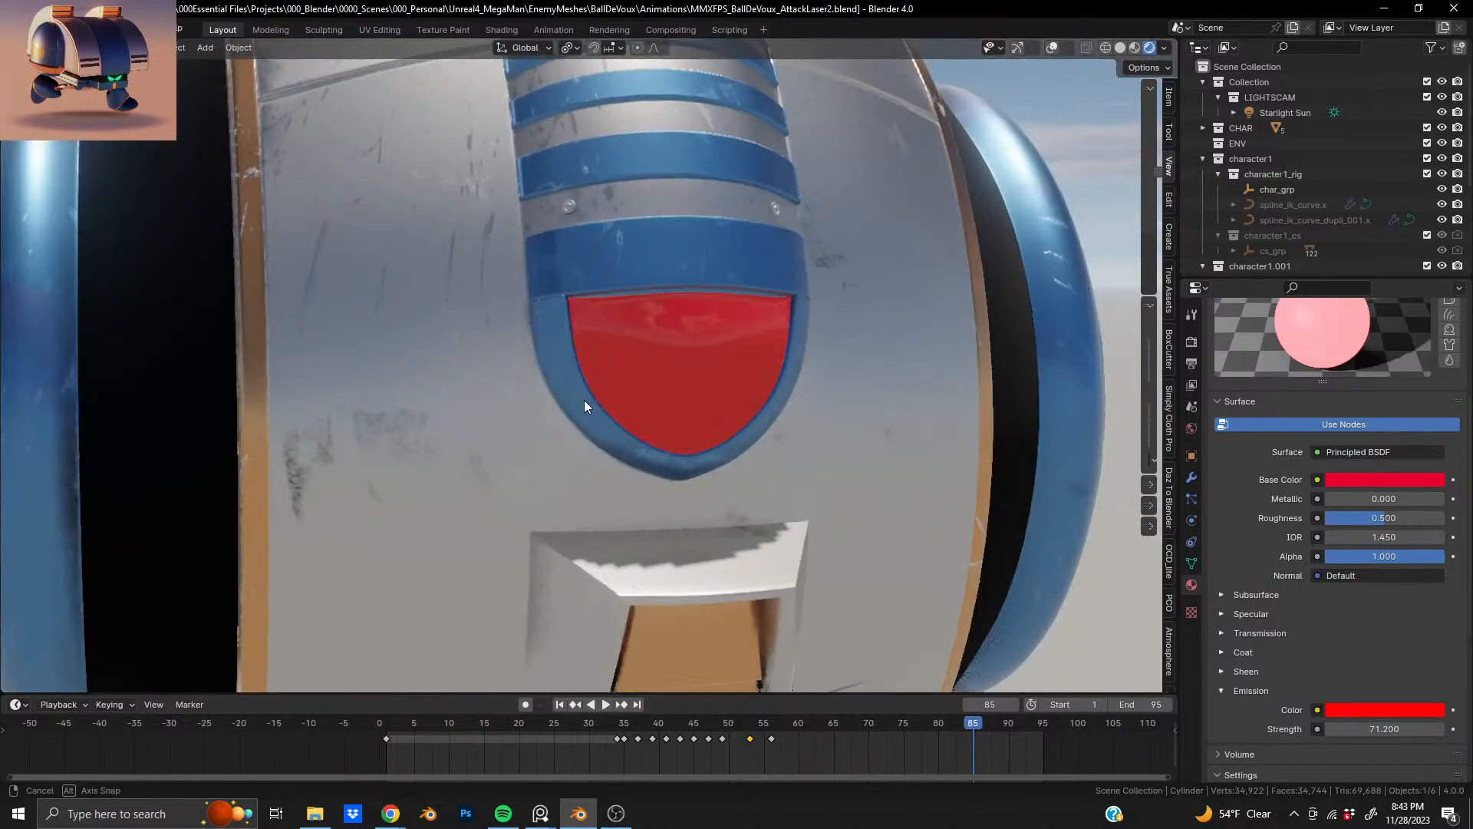
scroll(583, 401, "down", 8)
scroll(565, 435, "down", 3)
middle_click_drag(564, 435, 542, 331)
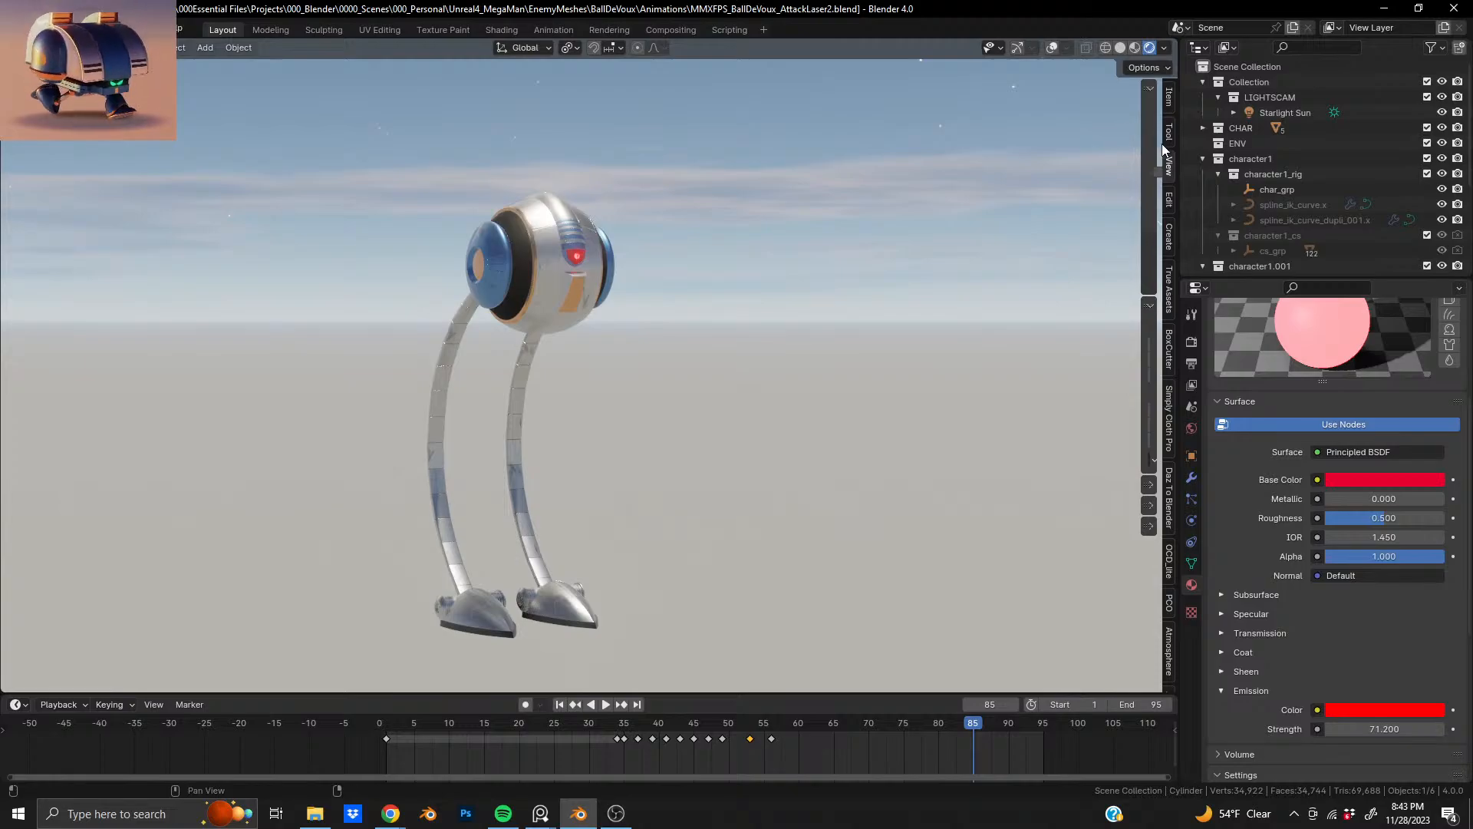
- Set the viewport's clip start to 5.1 cm and save the file
left_click_drag(1141, 146, 885, 179)
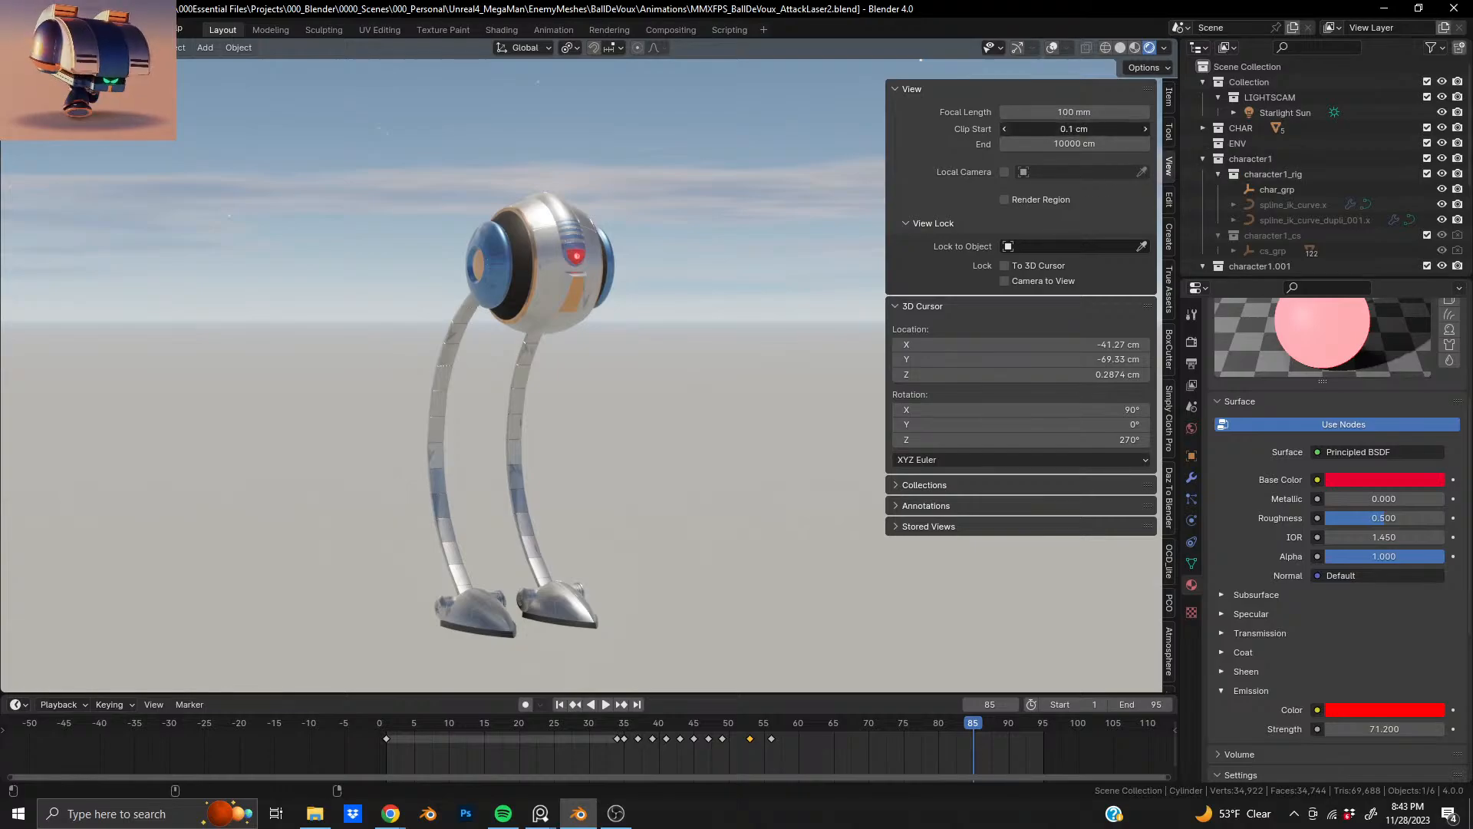
mouse_move(1074, 129)
left_mouse_down()
mouse_move(1120, 129)
mouse_move(1058, 129)
mouse_move(1102, 129)
left_mouse_up()
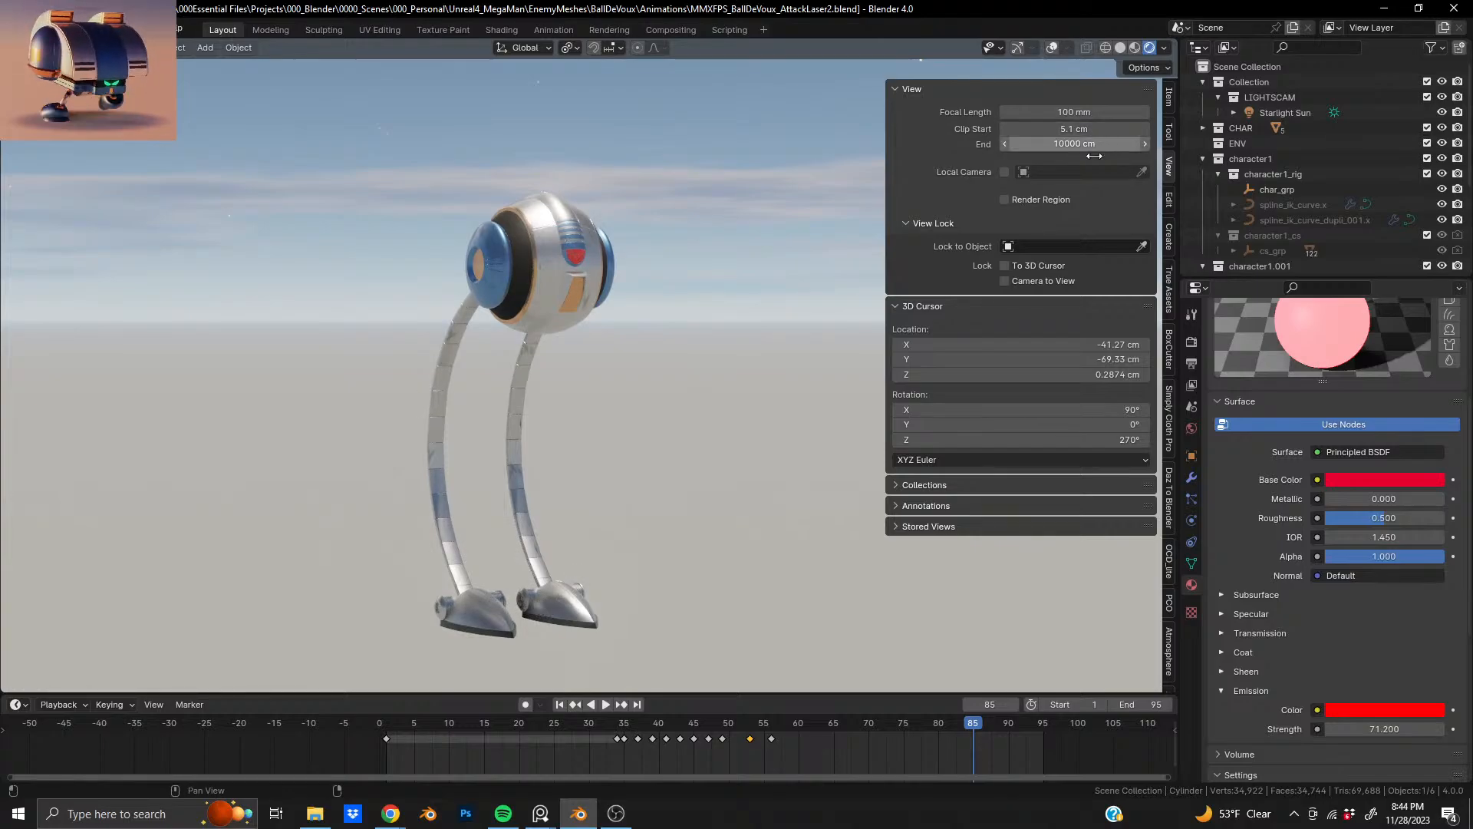
middle_click_drag(625, 425, 515, 232)
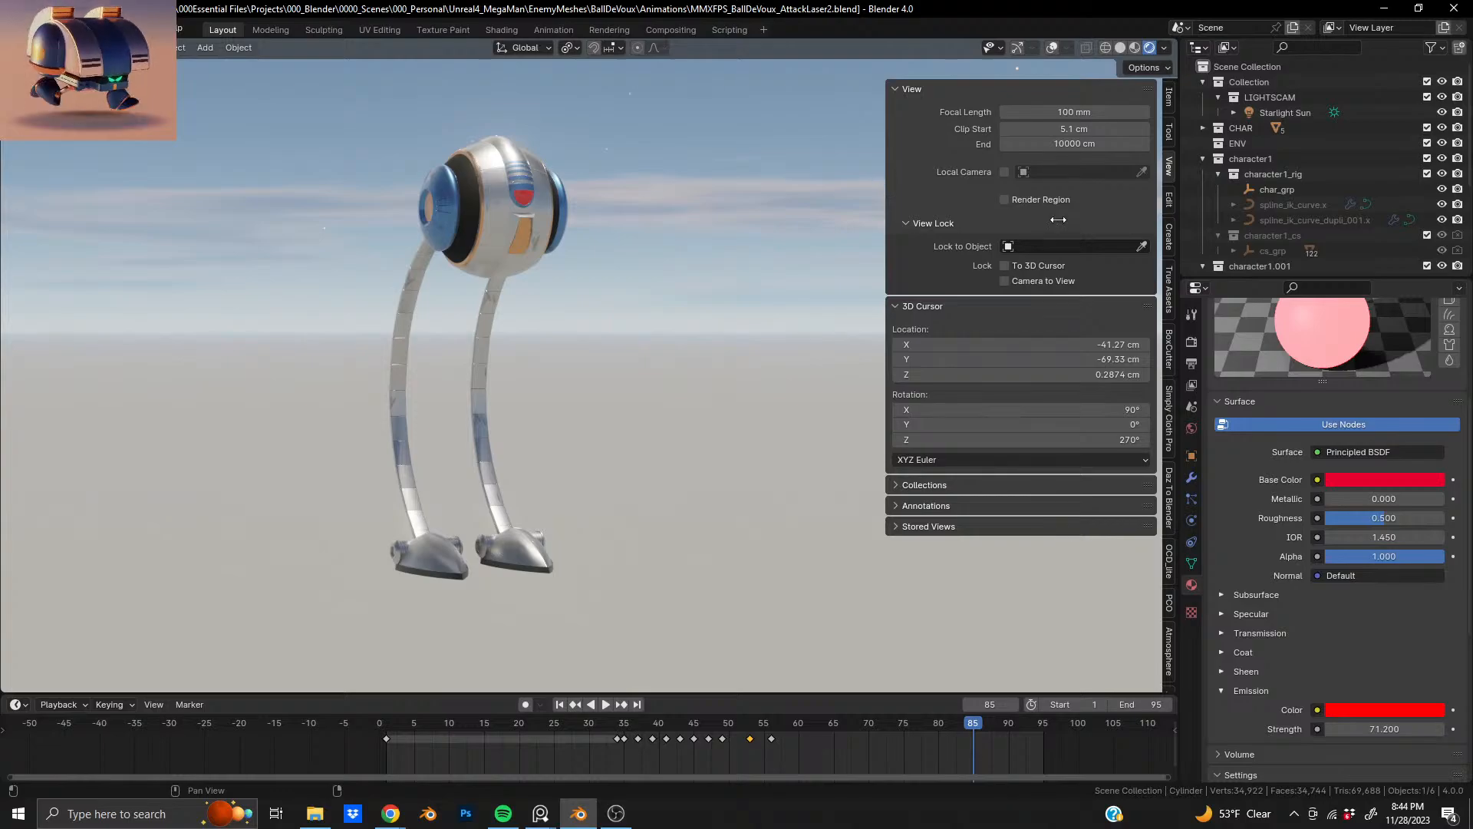
key("n")
key("ctrl+s")
- Play the animation and set the physical atmosphere's sun rotation to 149.34° horizontal and -87.123° vertical for dusk lighting
key("space")
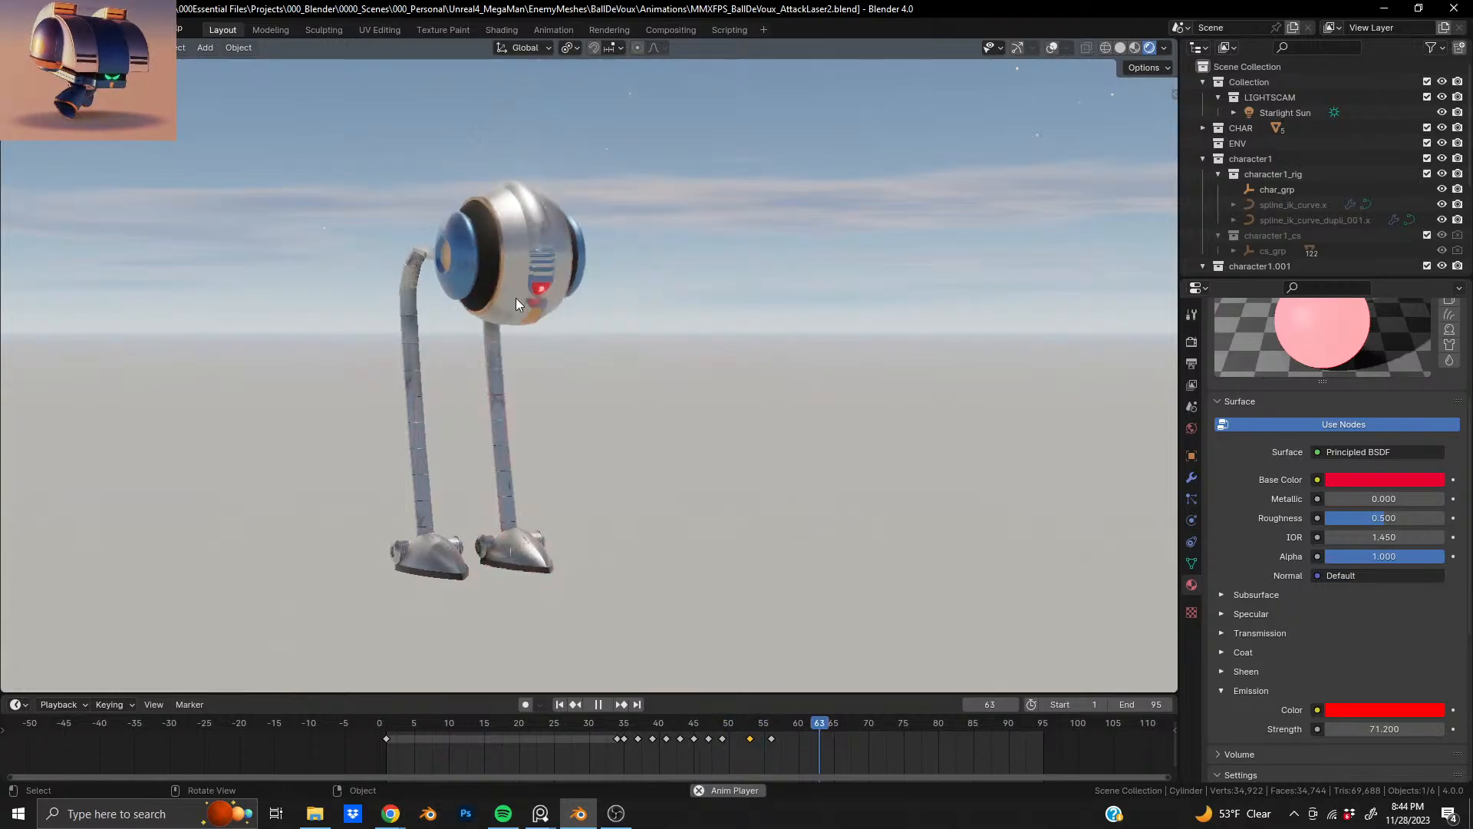
key("n")
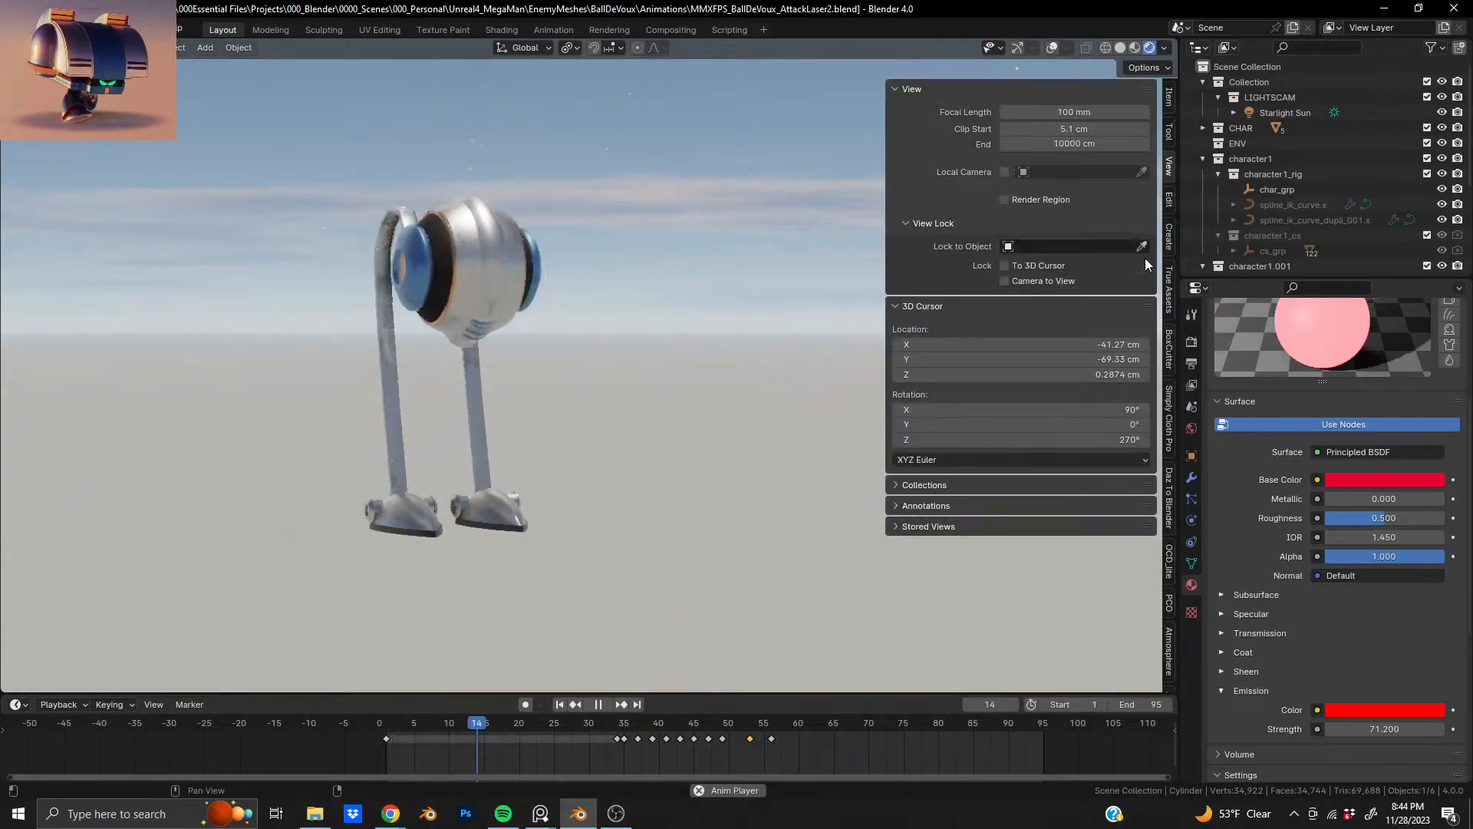
left_click(1167, 648)
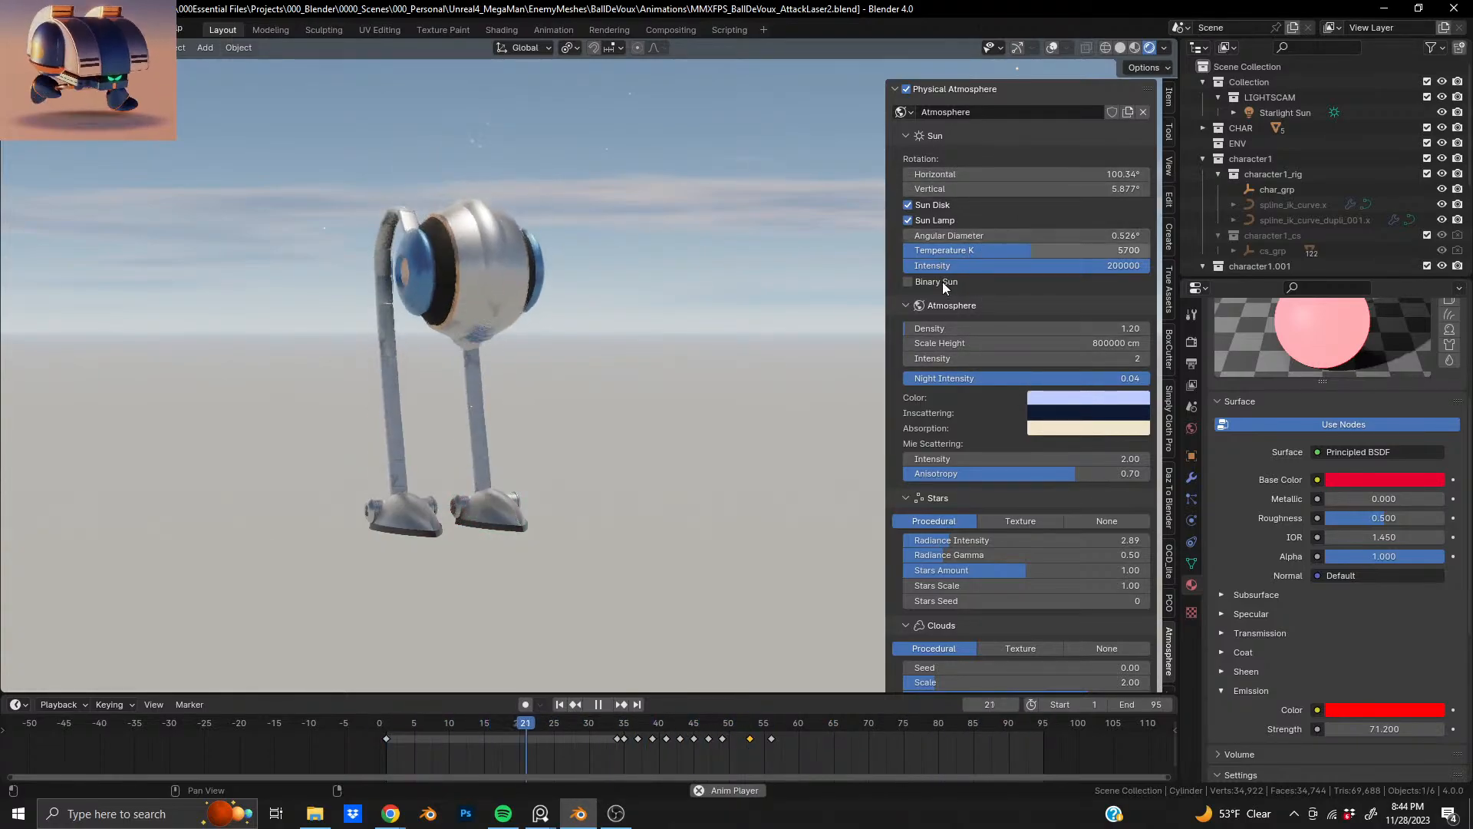
left_click_drag(961, 184, 767, 184)
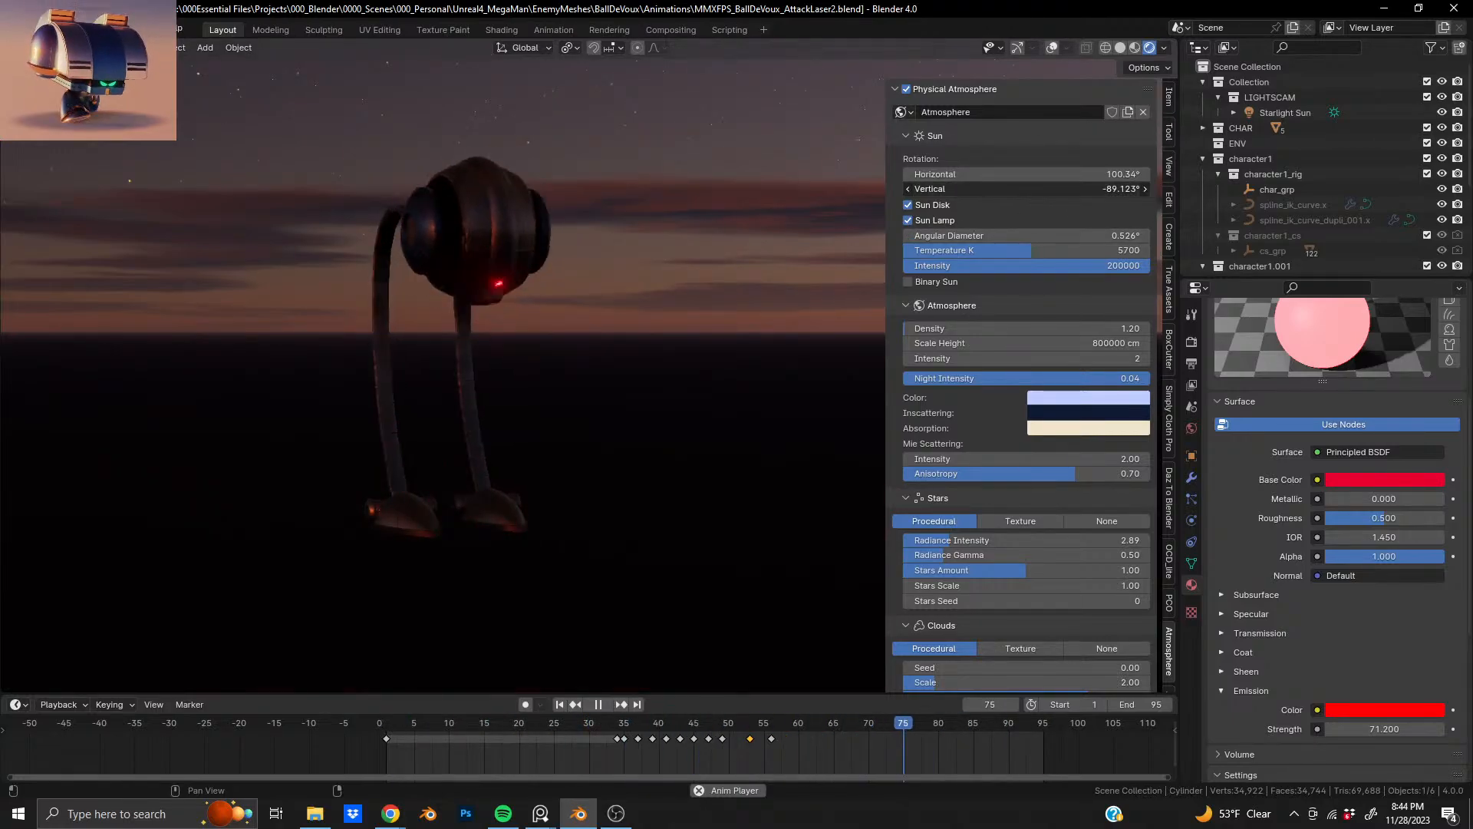
left_click_drag(1026, 189, 1028, 189)
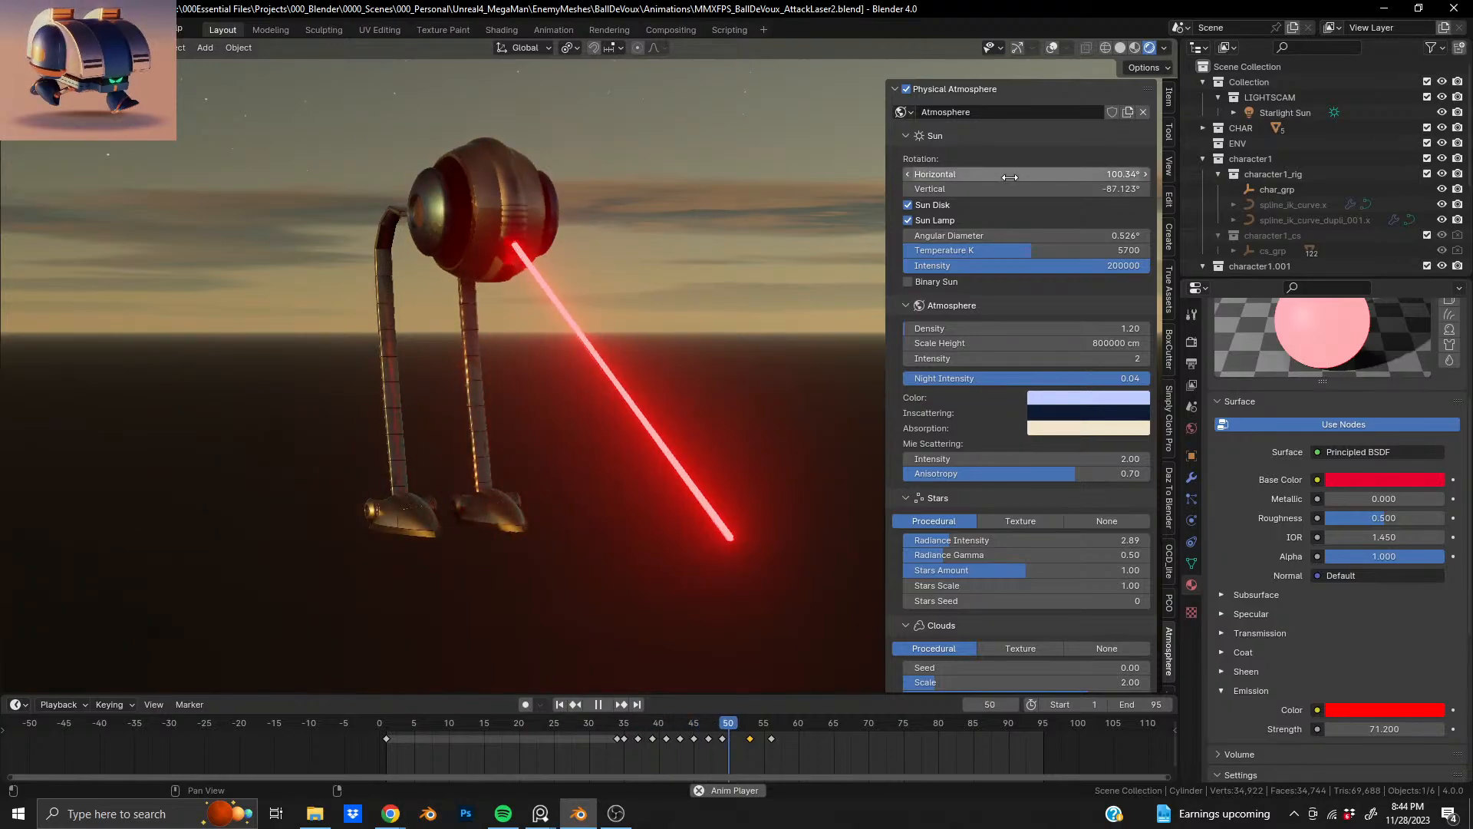
mouse_move(994, 174)
left_mouse_down()
mouse_move(936, 174)
mouse_move(1141, 174)
mouse_move(974, 188)
mouse_move(1024, 189)
mouse_move(994, 189)
mouse_move(1007, 189)
left_mouse_up()
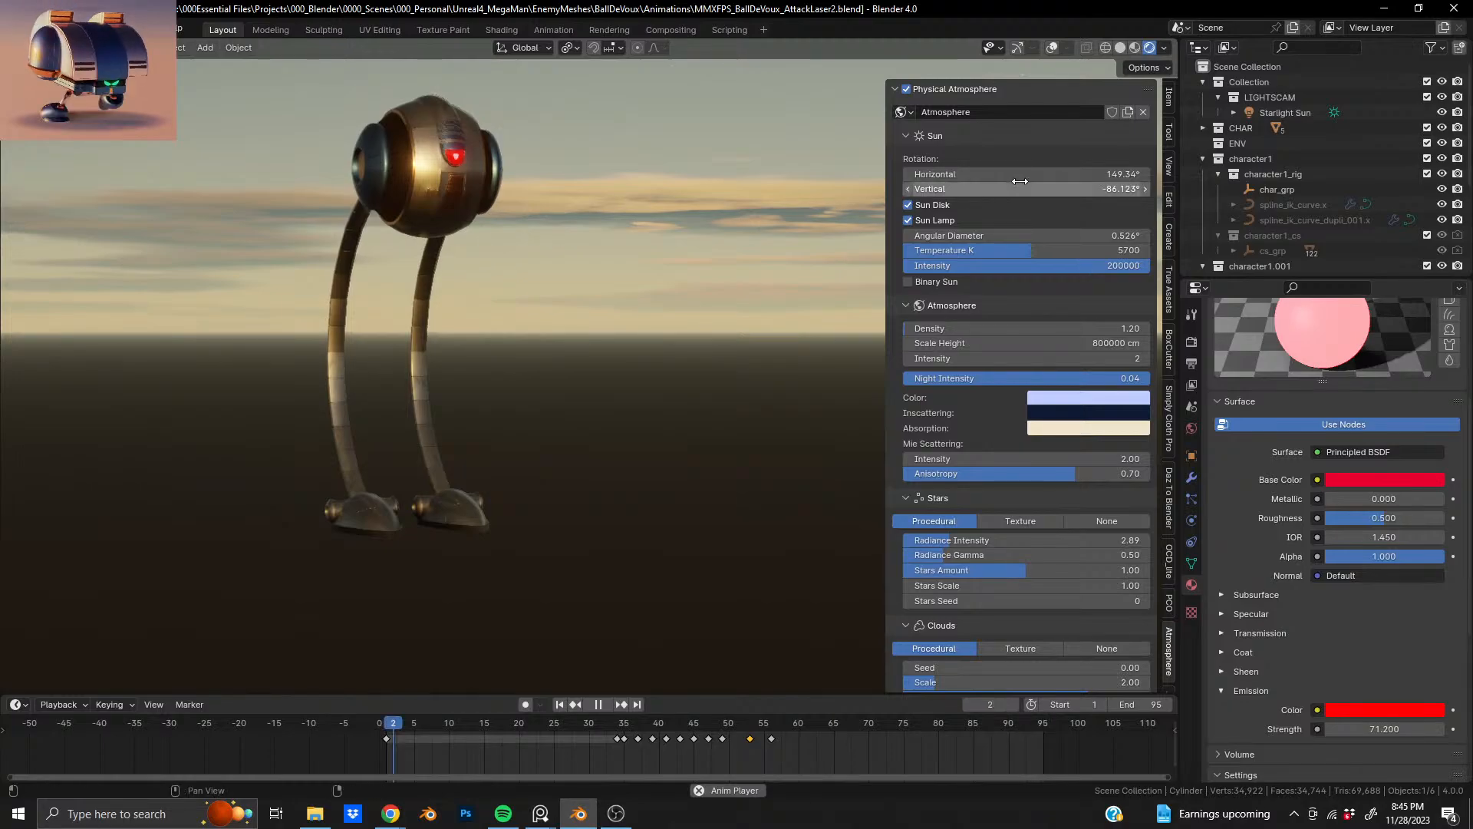
left_click_drag(1019, 189, 961, 189)
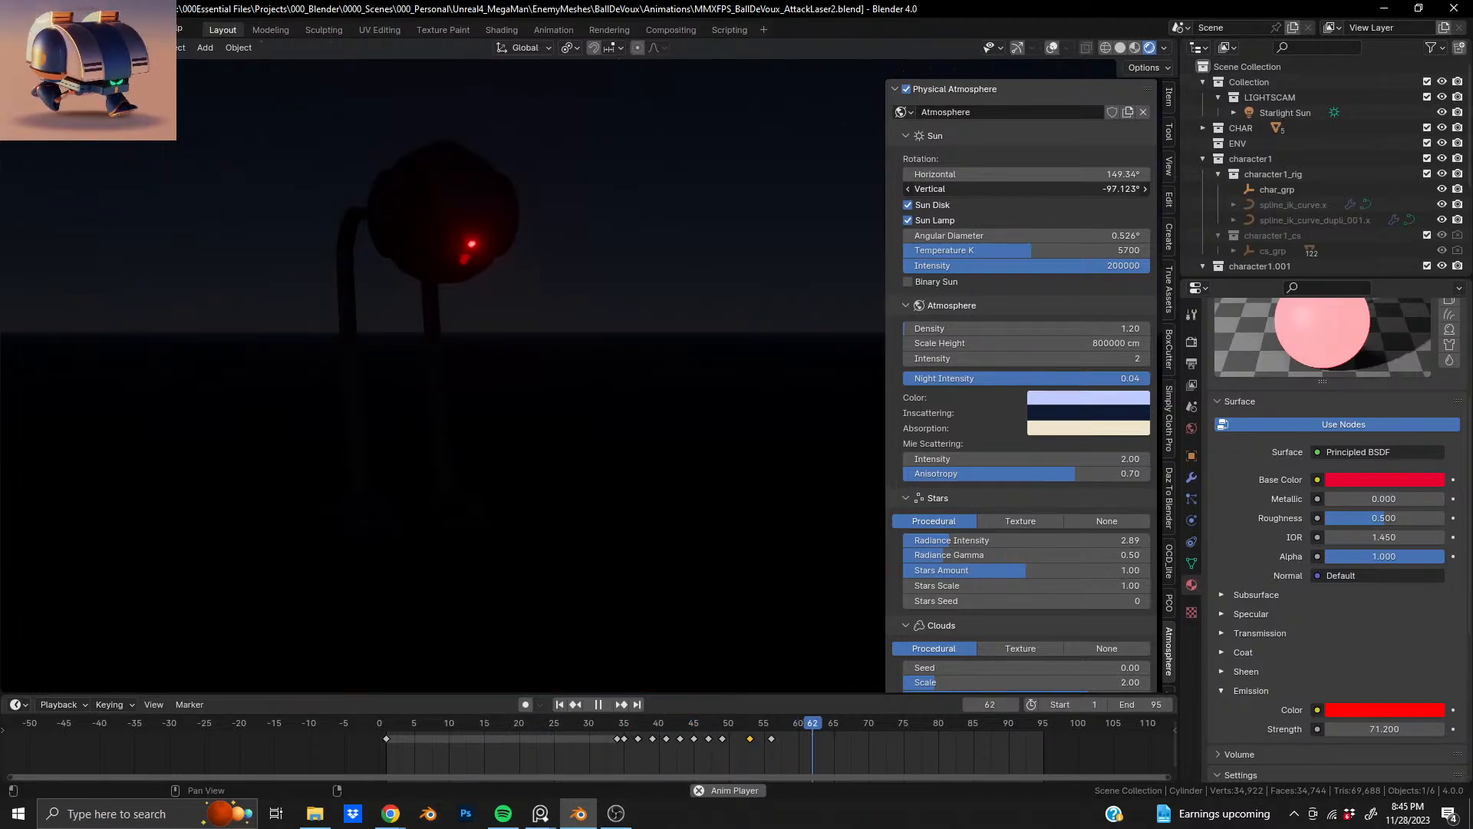
left_click_drag(1021, 186, 1021, 186)
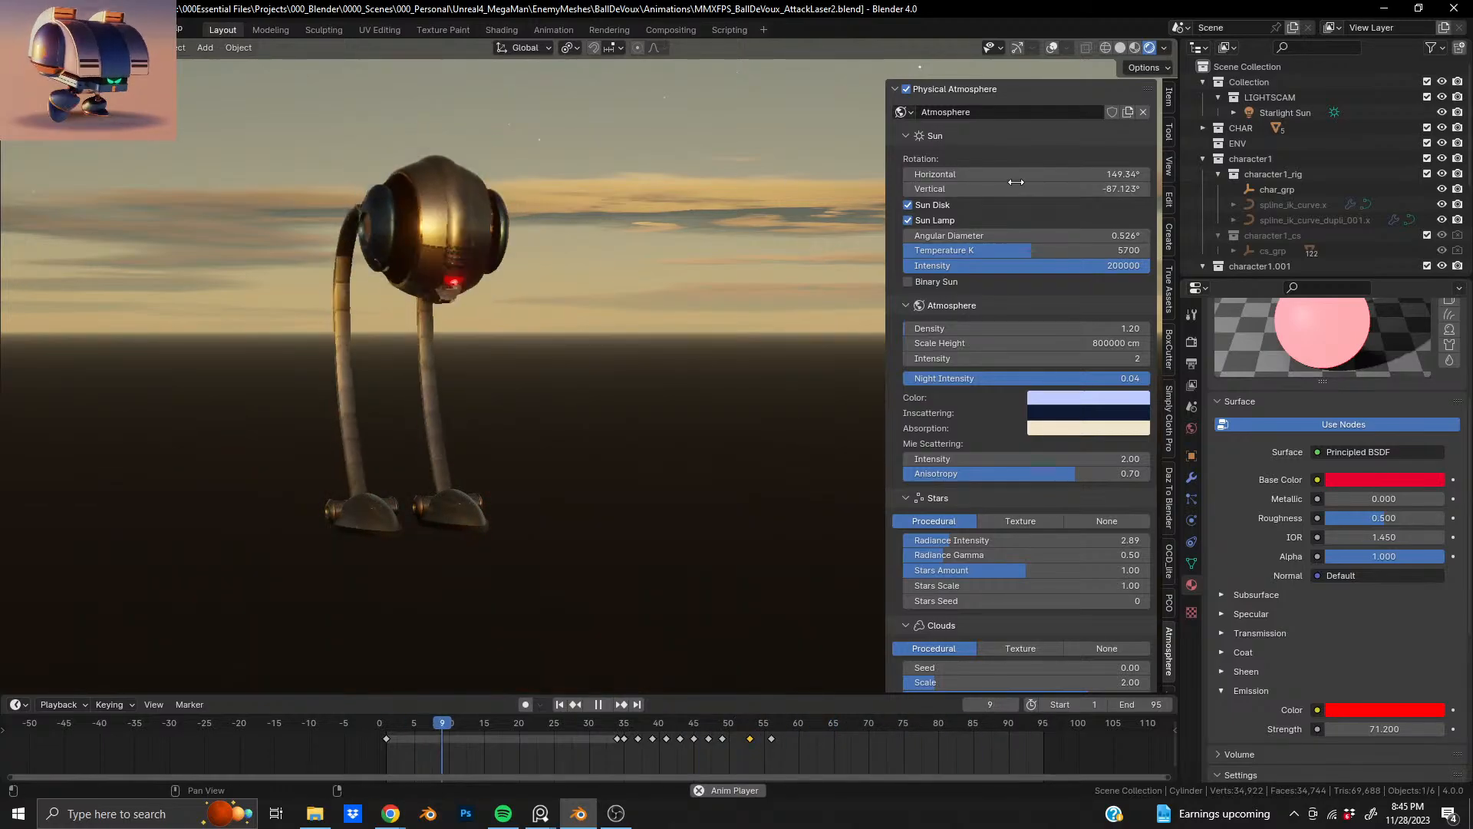
- Set the viewport's clip start to 0.1 cm, save the file and stop the animation playback
left_click(1167, 167)
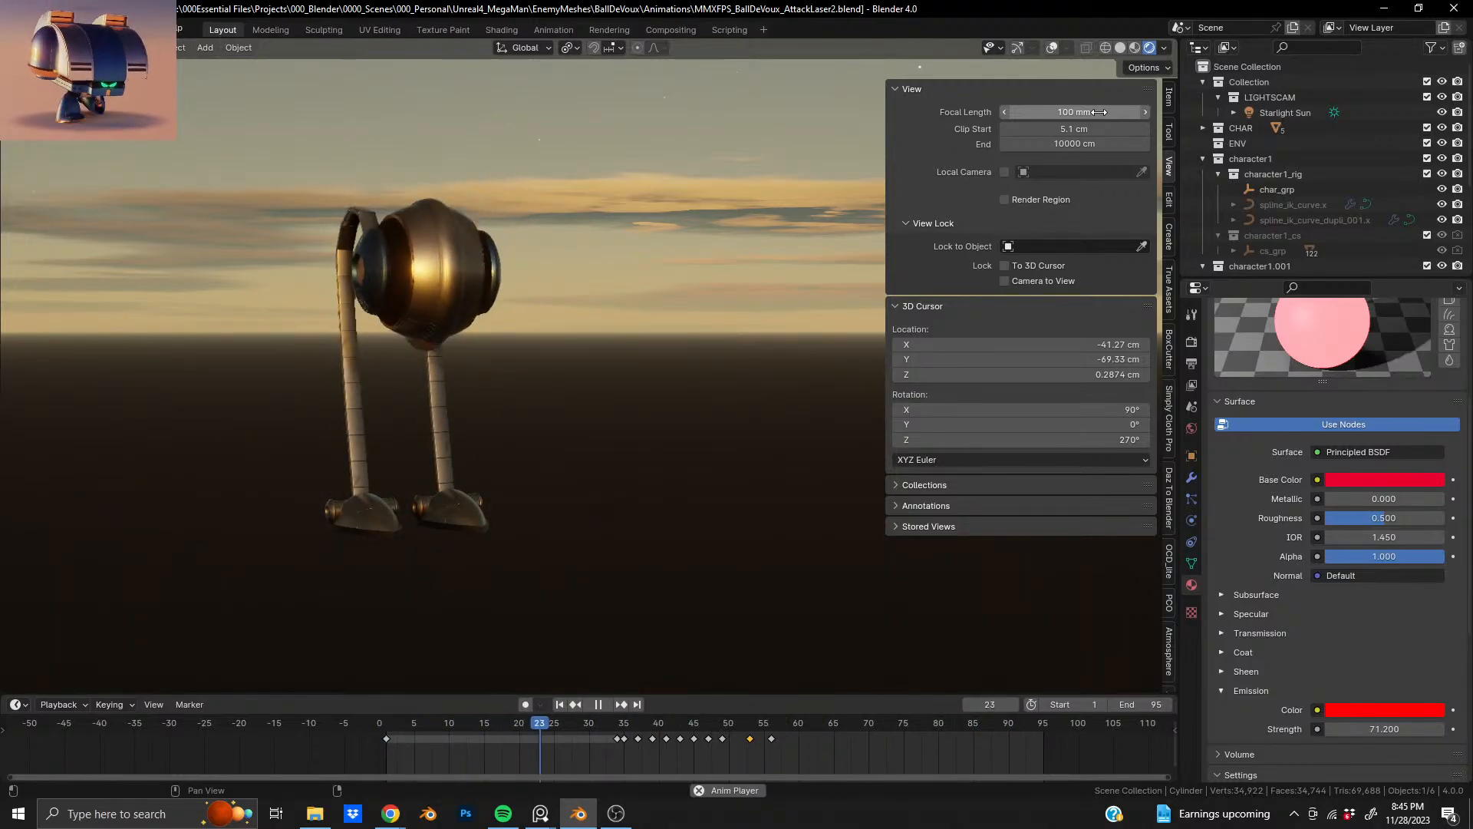
mouse_move(1089, 130)
left_mouse_down()
mouse_move(1255, 131)
mouse_move(1074, 130)
left_mouse_up()
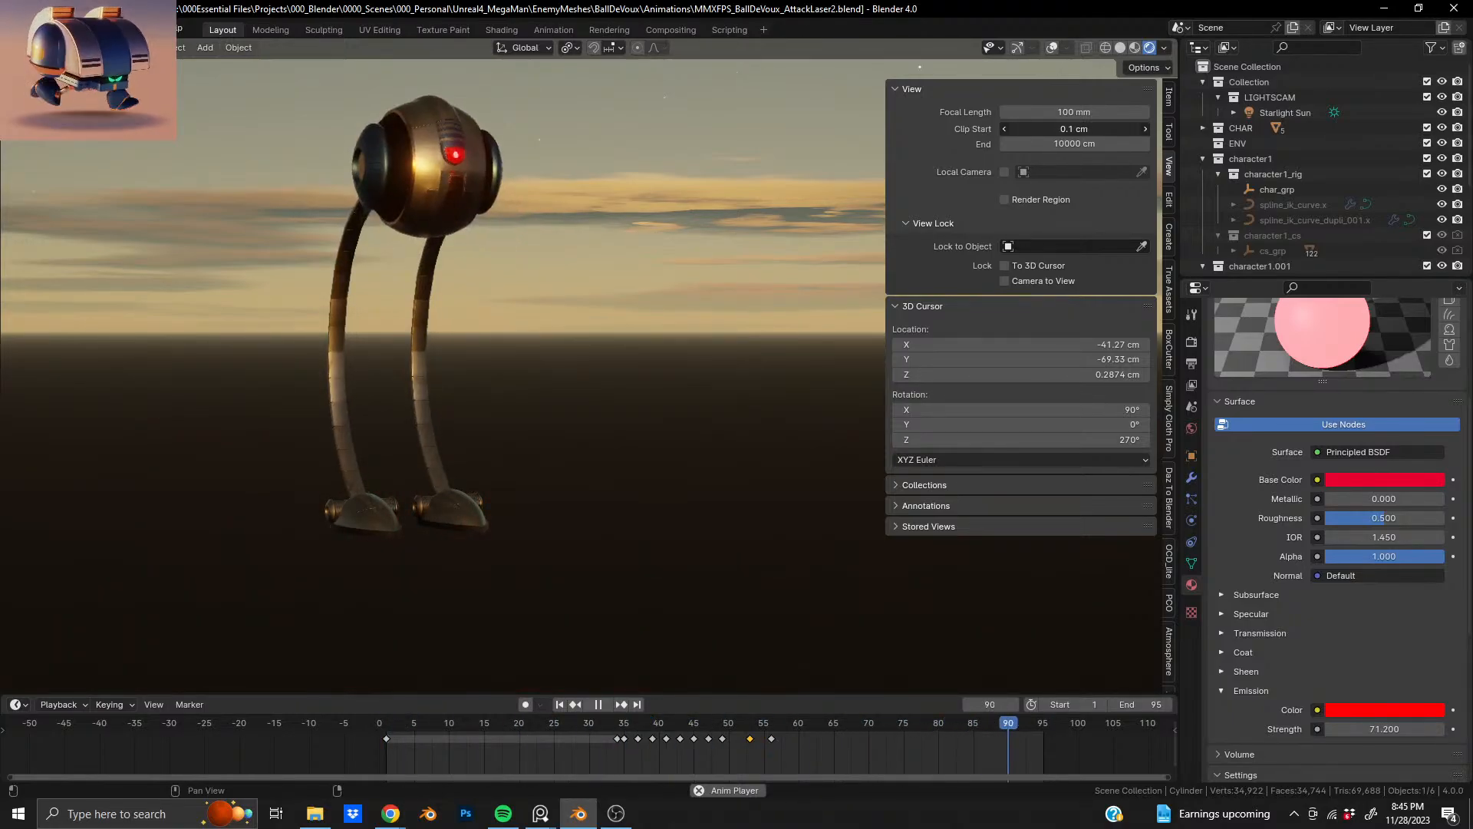
key("ctrl+s")
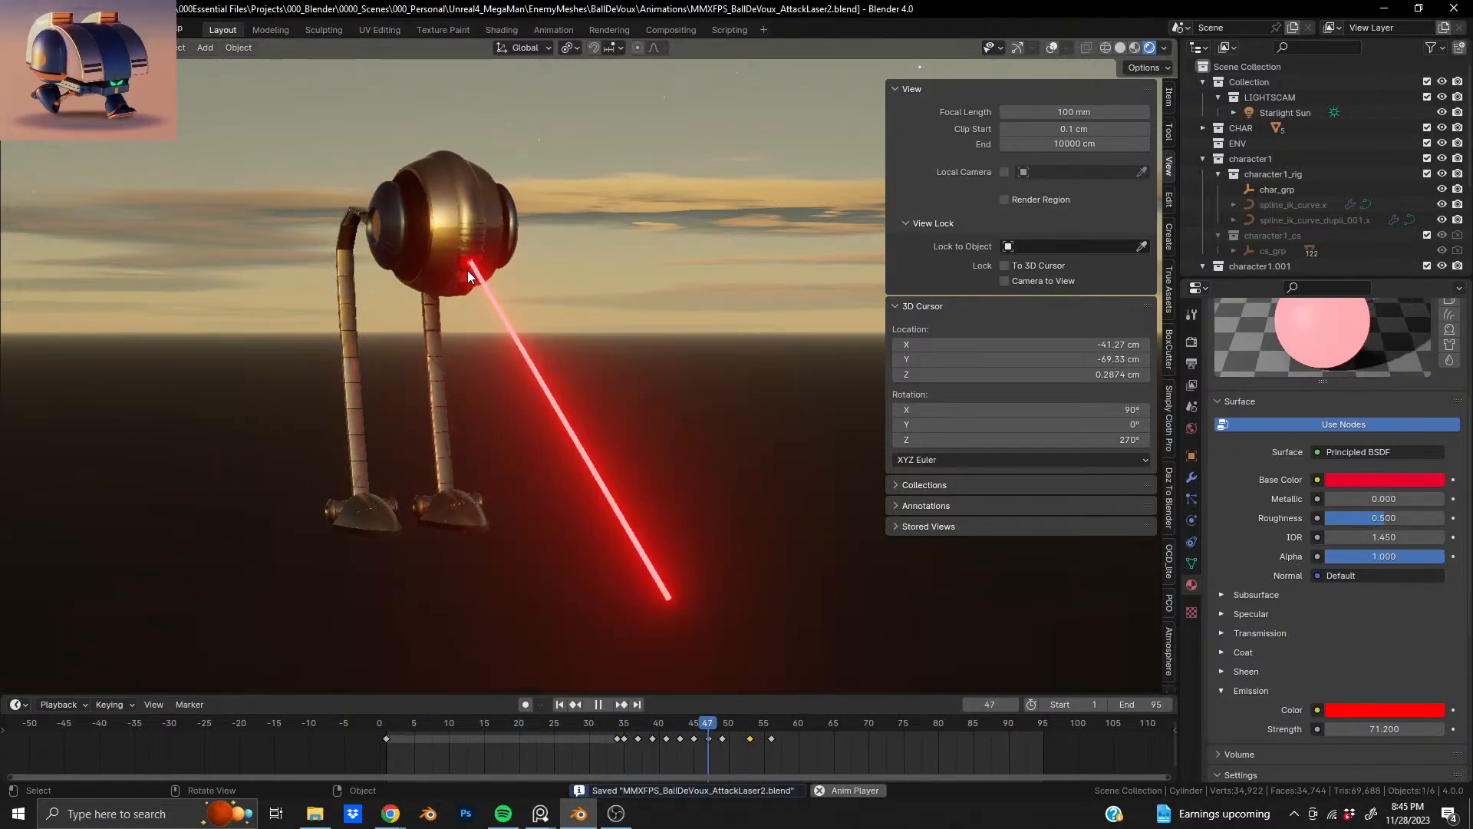
key("space")
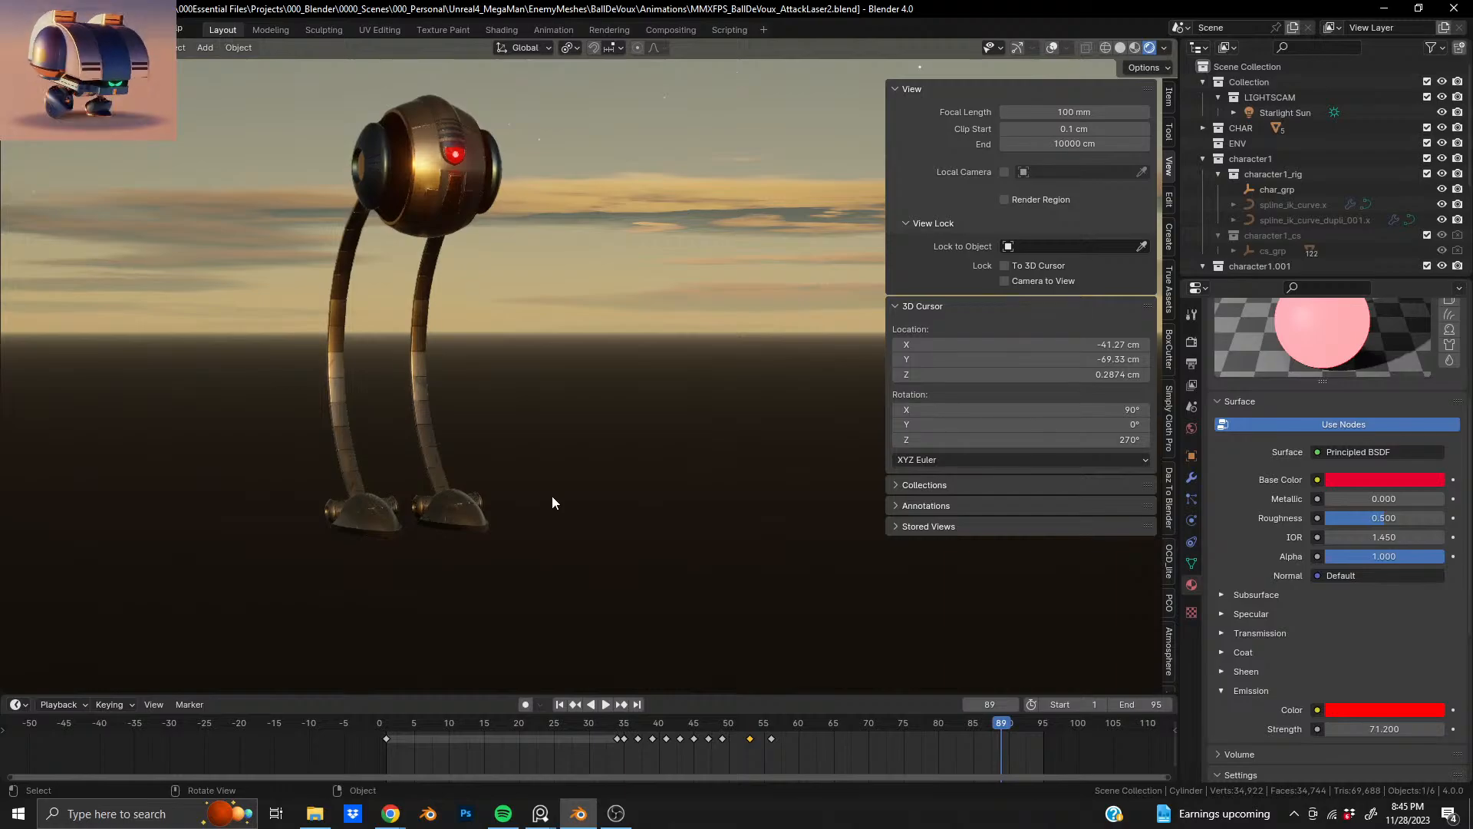
- Keyframe the laser material's alpha at 0 on frame 1
left_click_drag(421, 720, 321, 738)
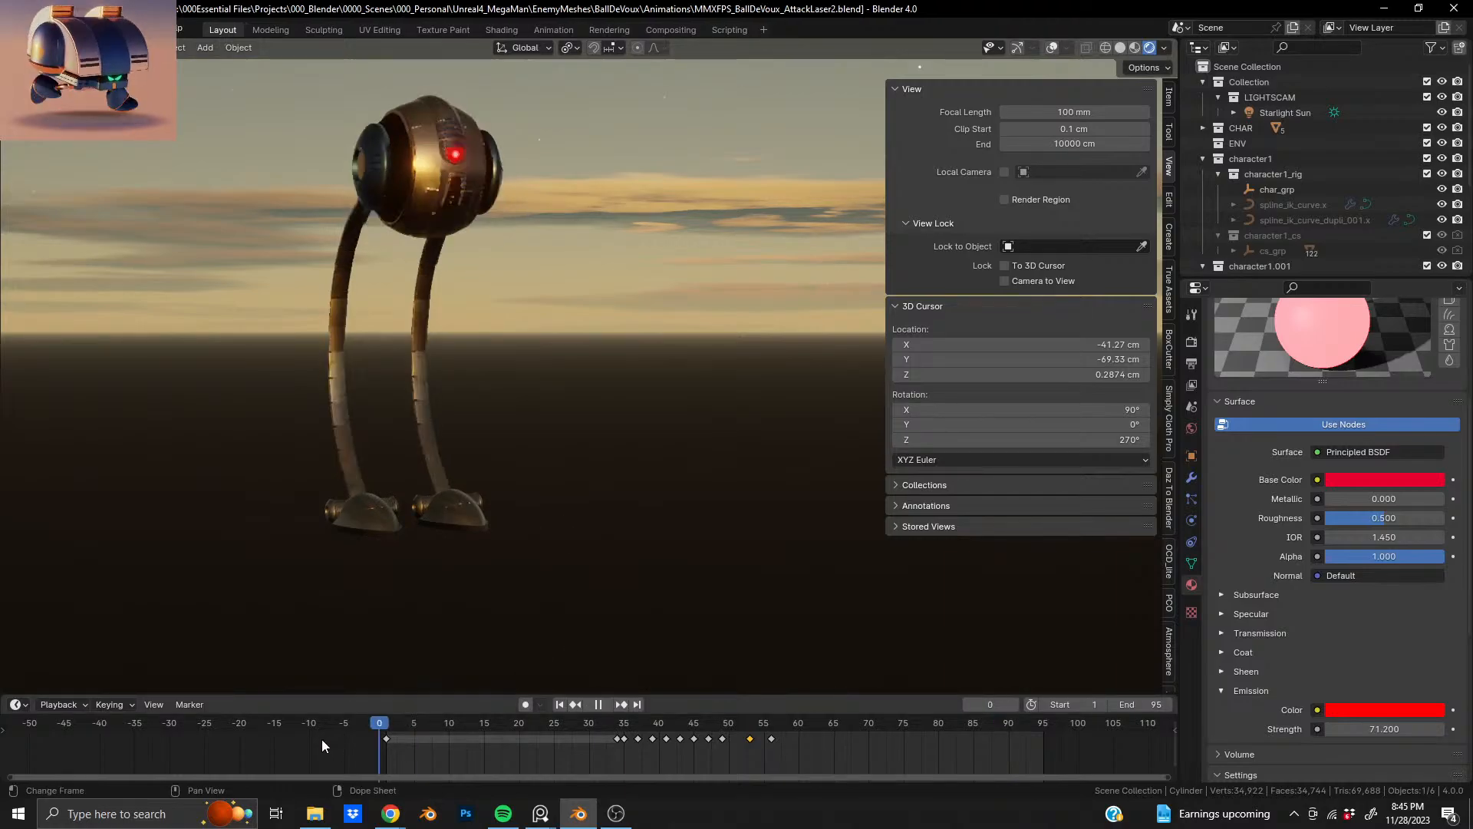
left_click(1049, 47)
left_click(1053, 48)
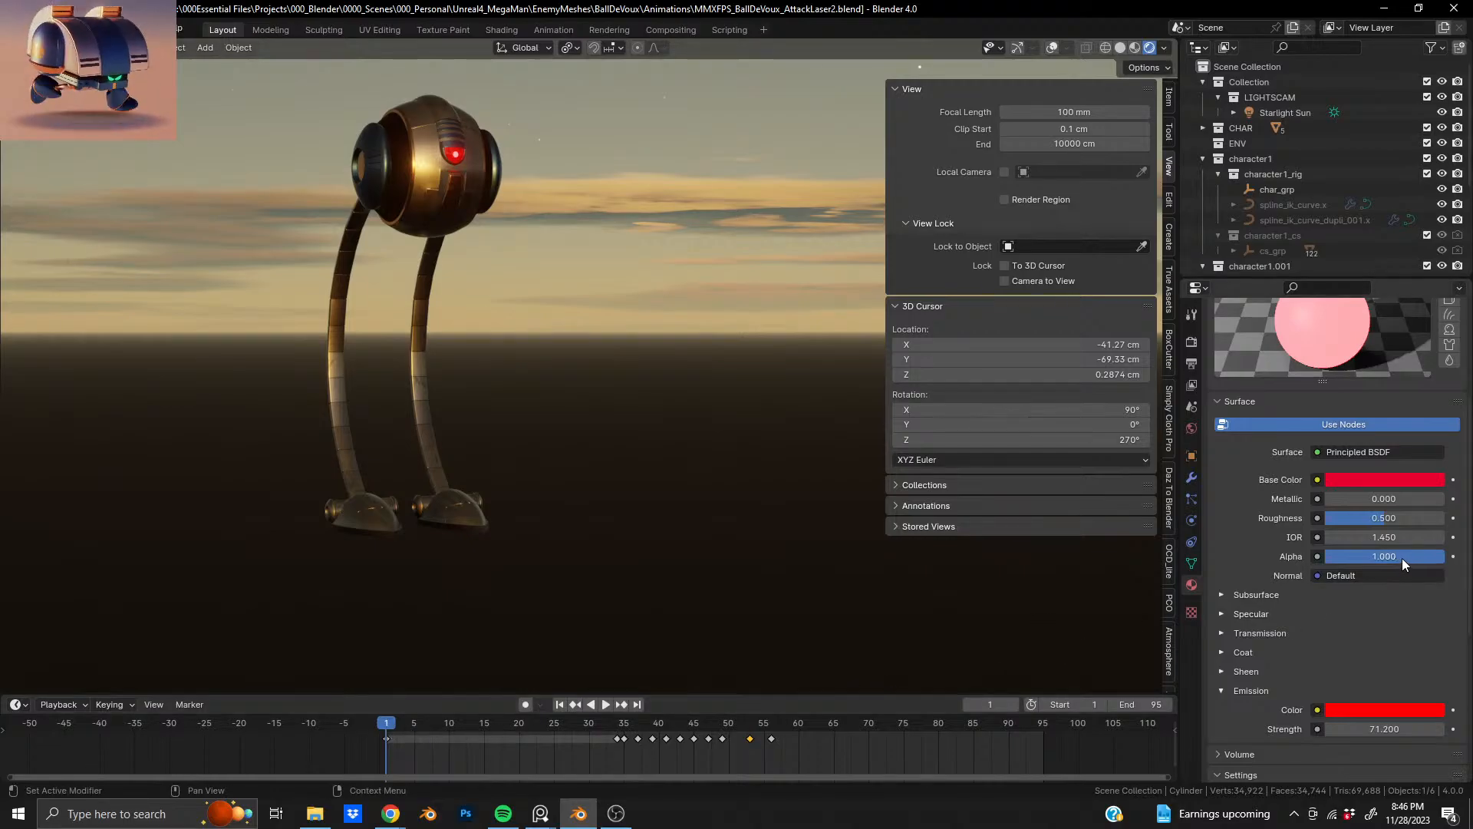
left_click_drag(1433, 558, 1327, 559)
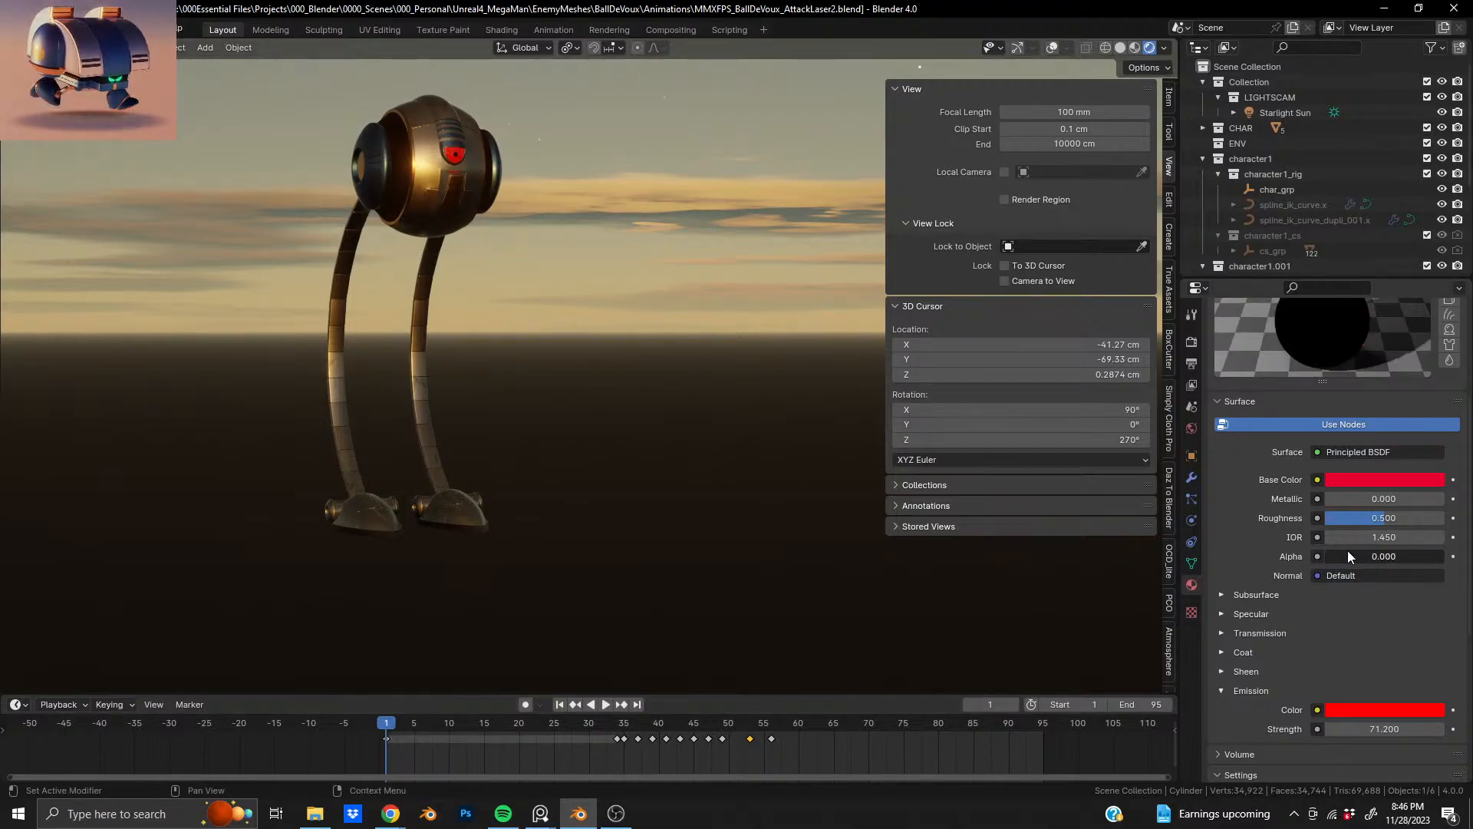
left_click(1453, 557)
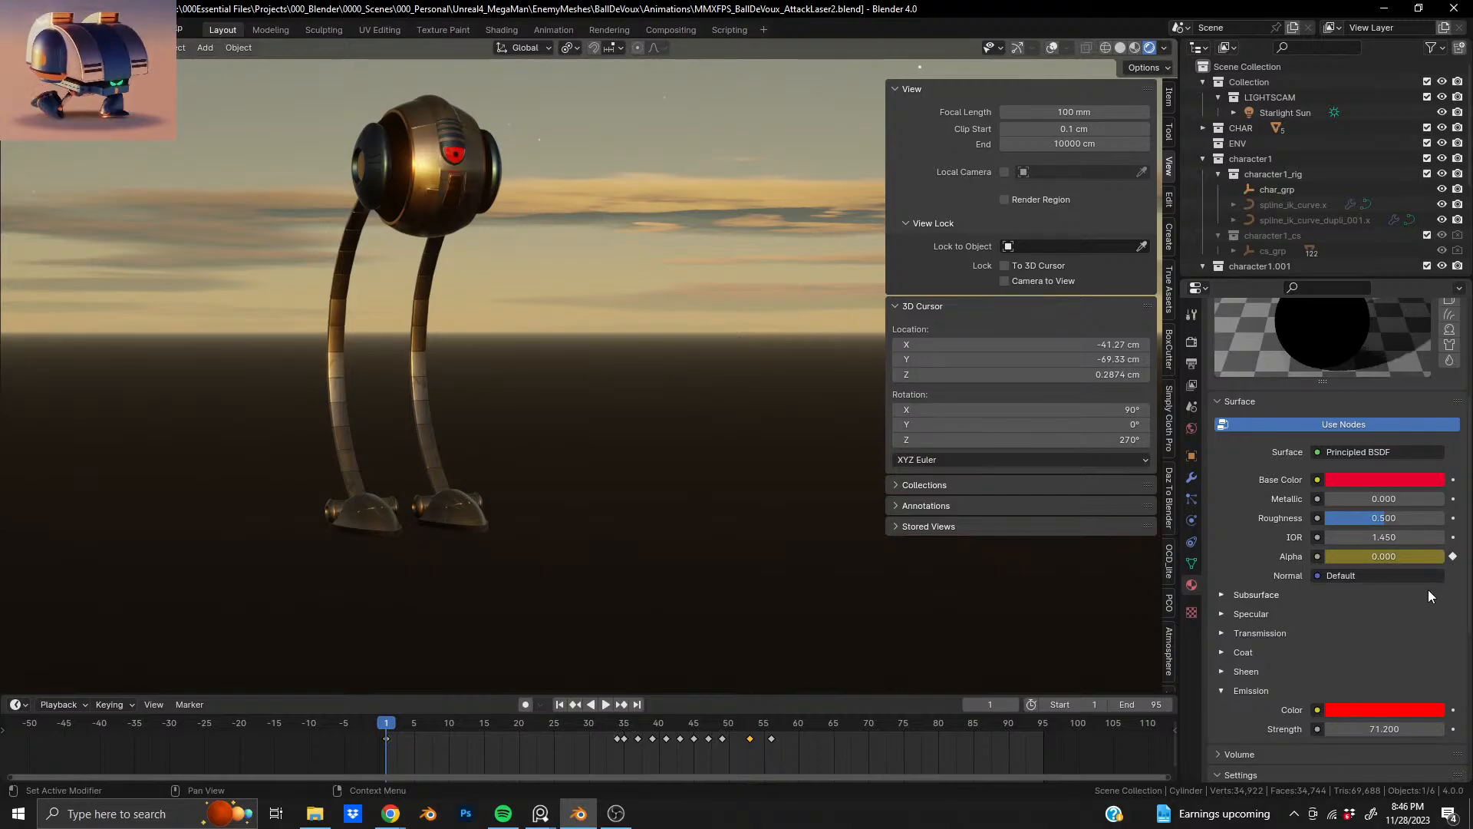
- Check the cylinder's particle properties, the scene properties and the view layer's render passes
left_click(1192, 480)
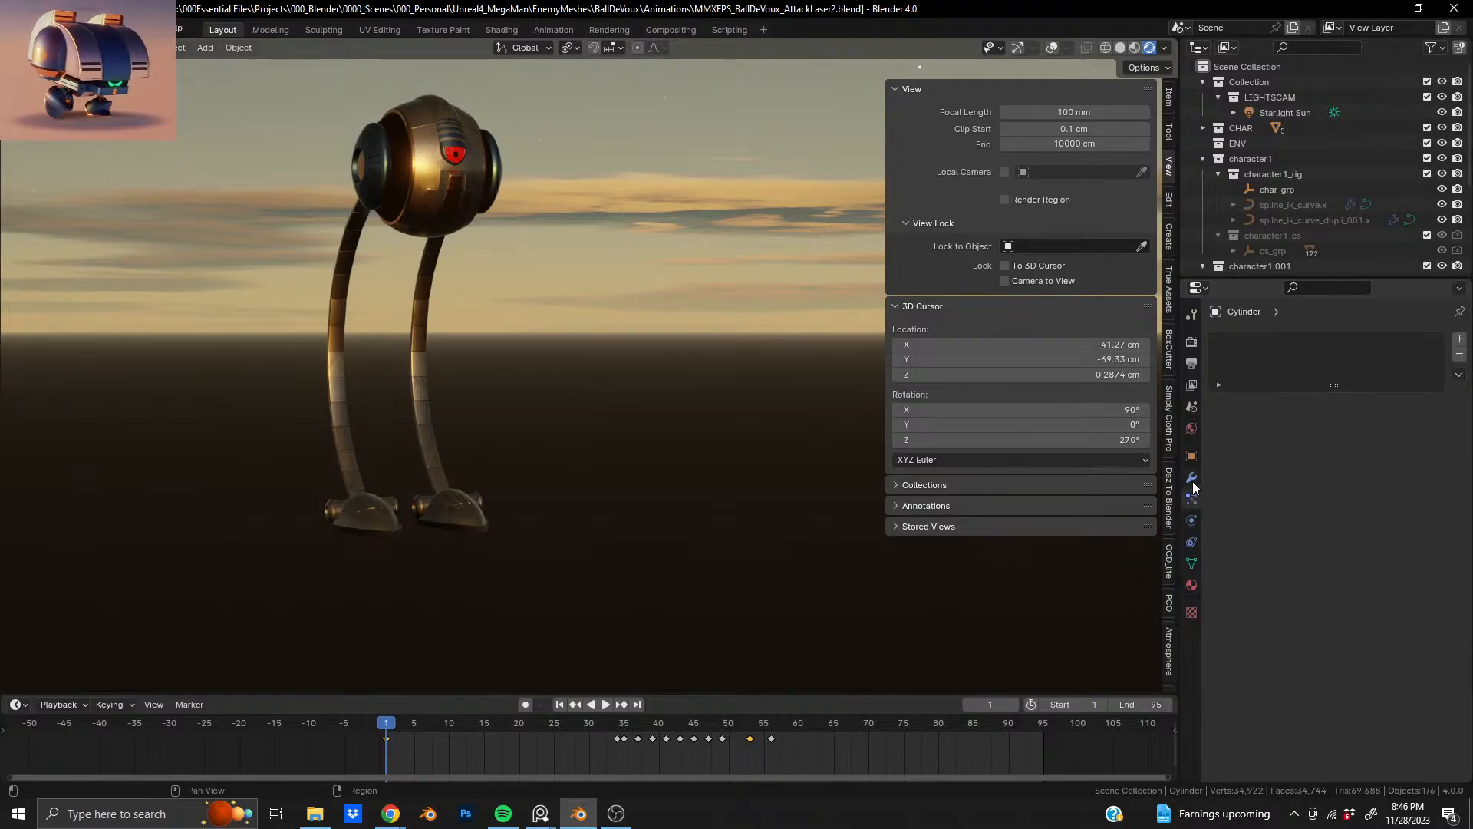
left_click(1193, 408)
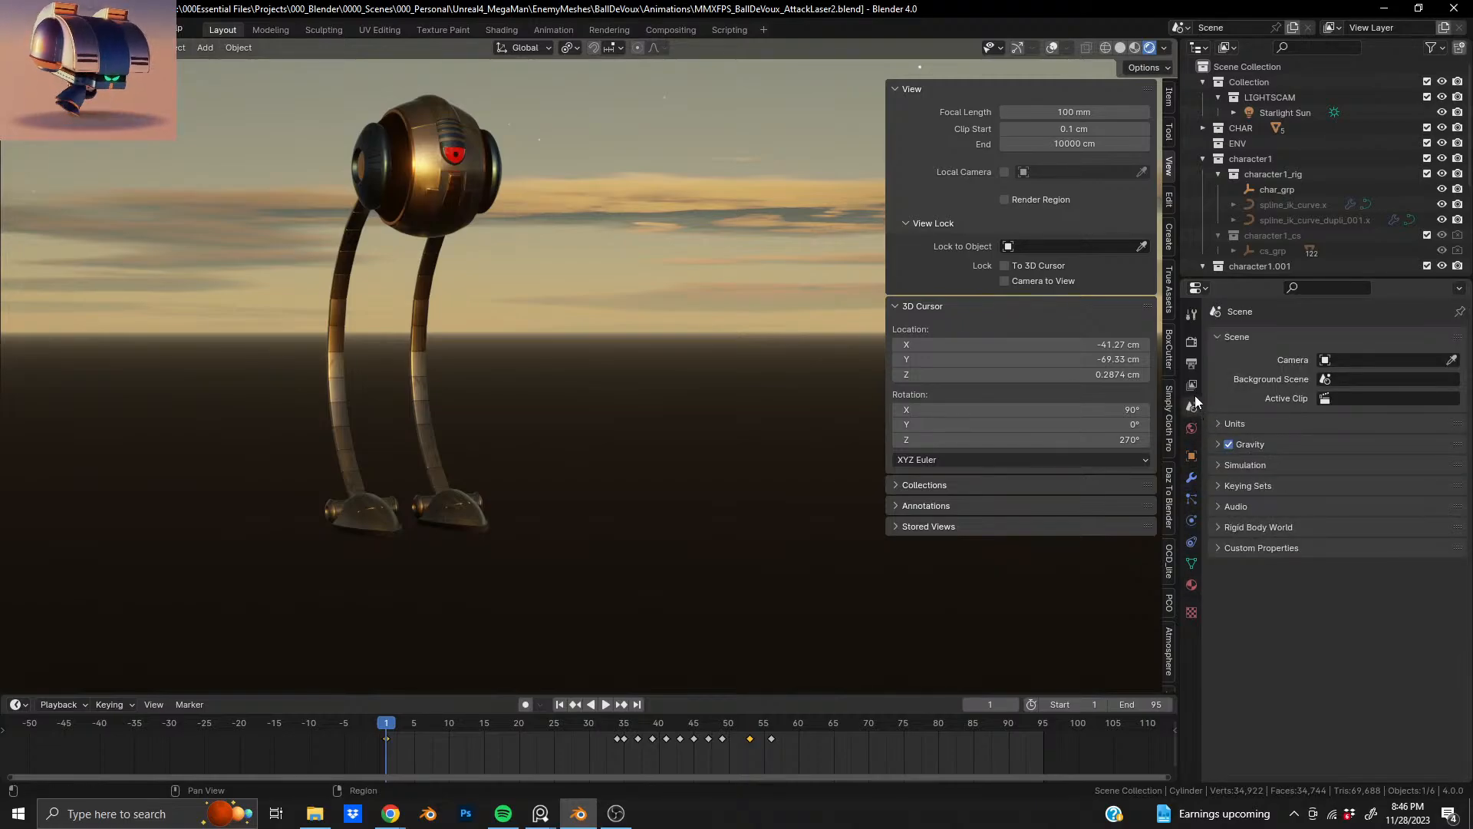
left_click(1192, 386)
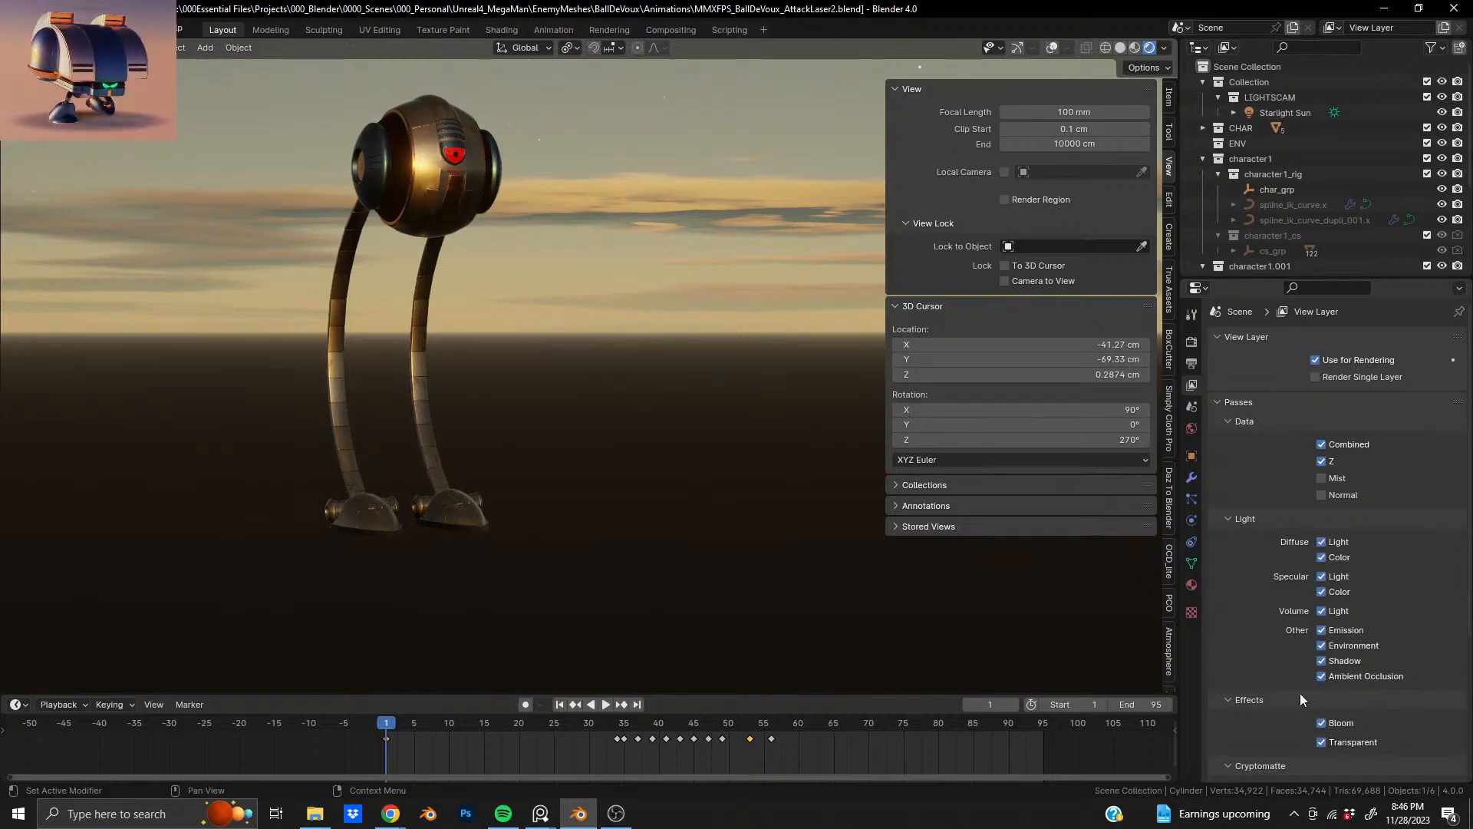
- Examine the black laser cylinder cap in the robot's eye up close and turn on the viewport overlays
middle_click_drag(488, 206, 473, 206)
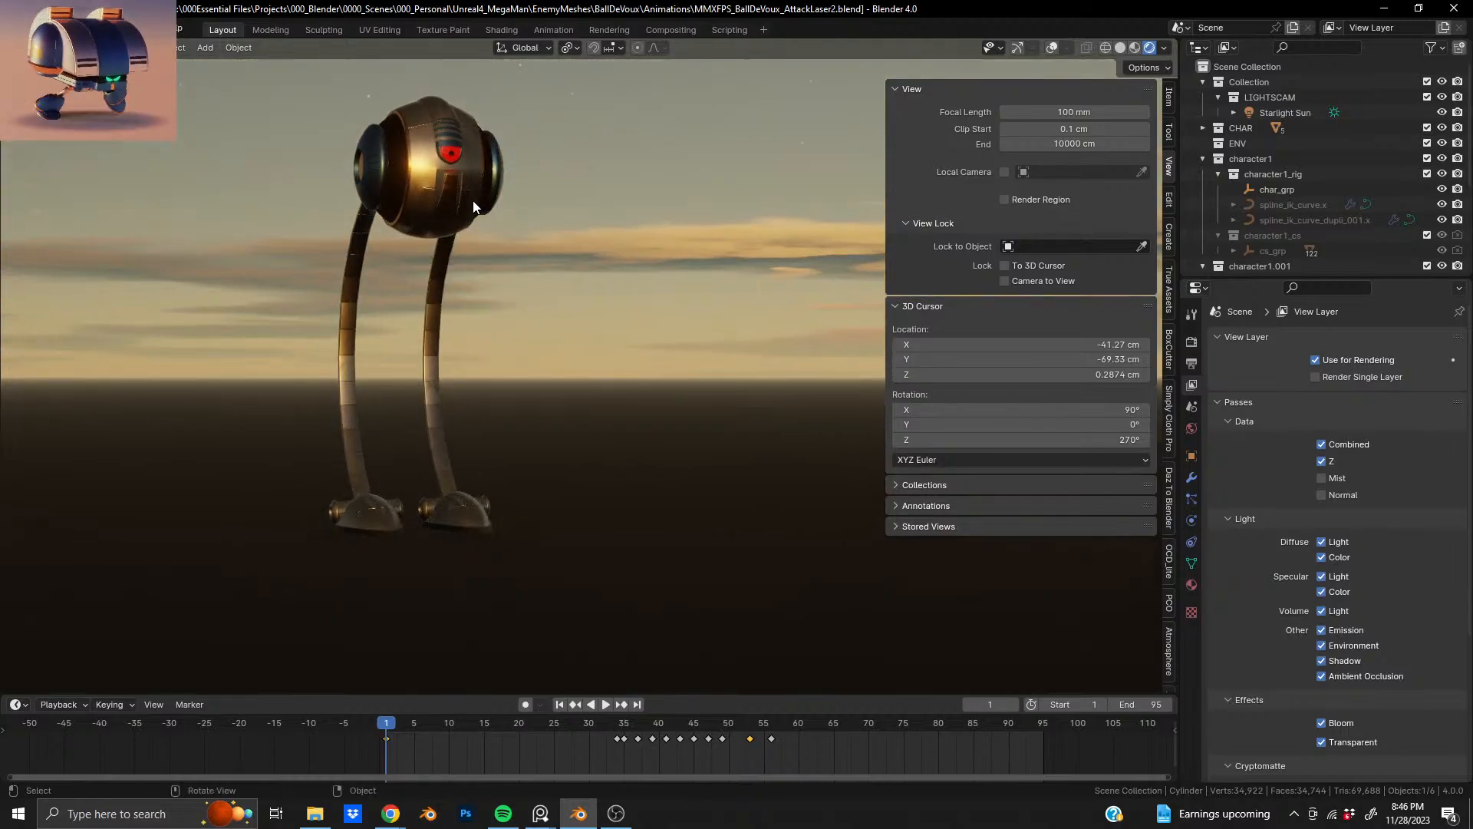
scroll(1168, 408, "up", 1)
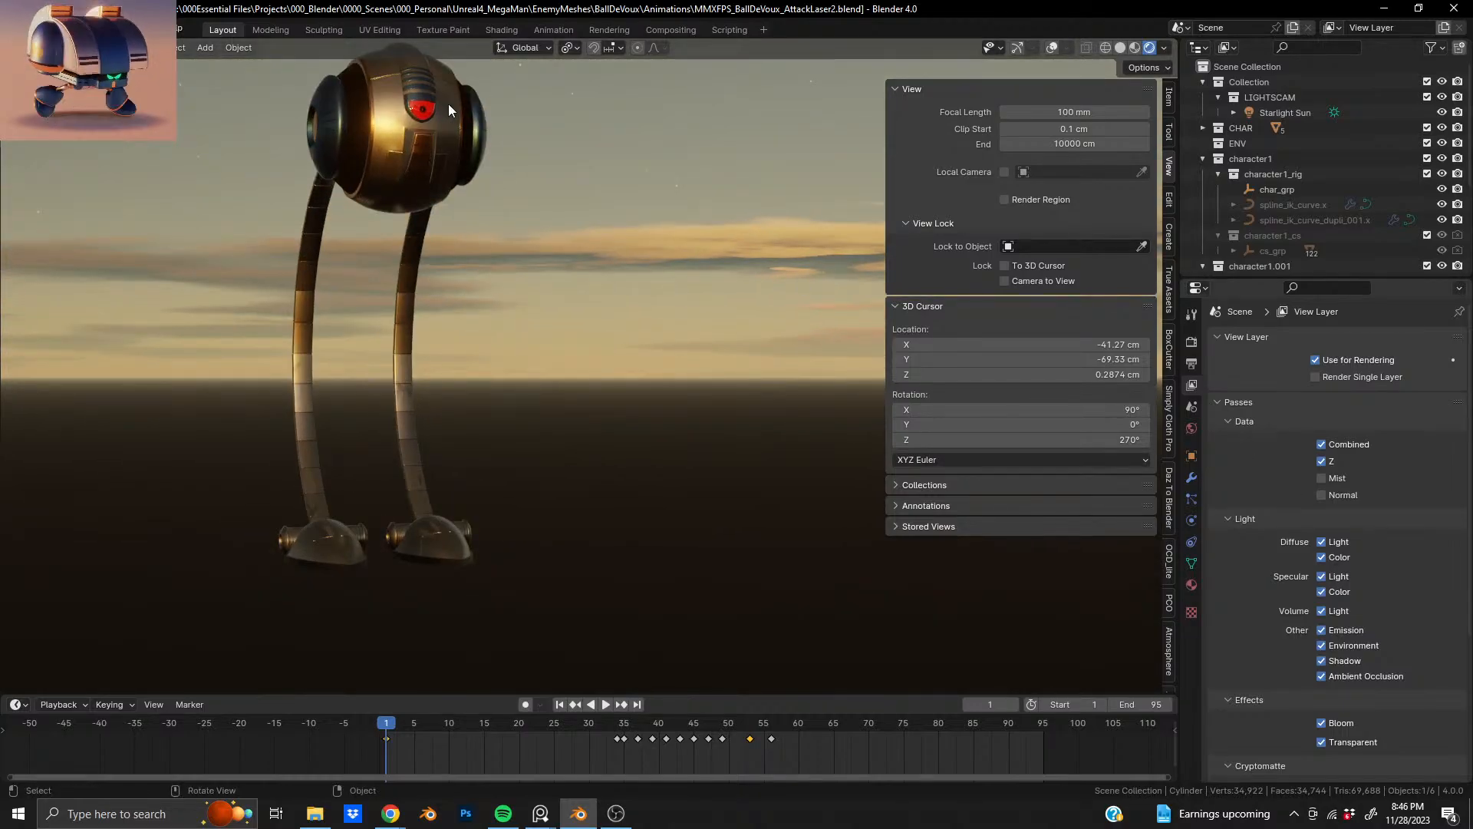
scroll(592, 312, "up", 8)
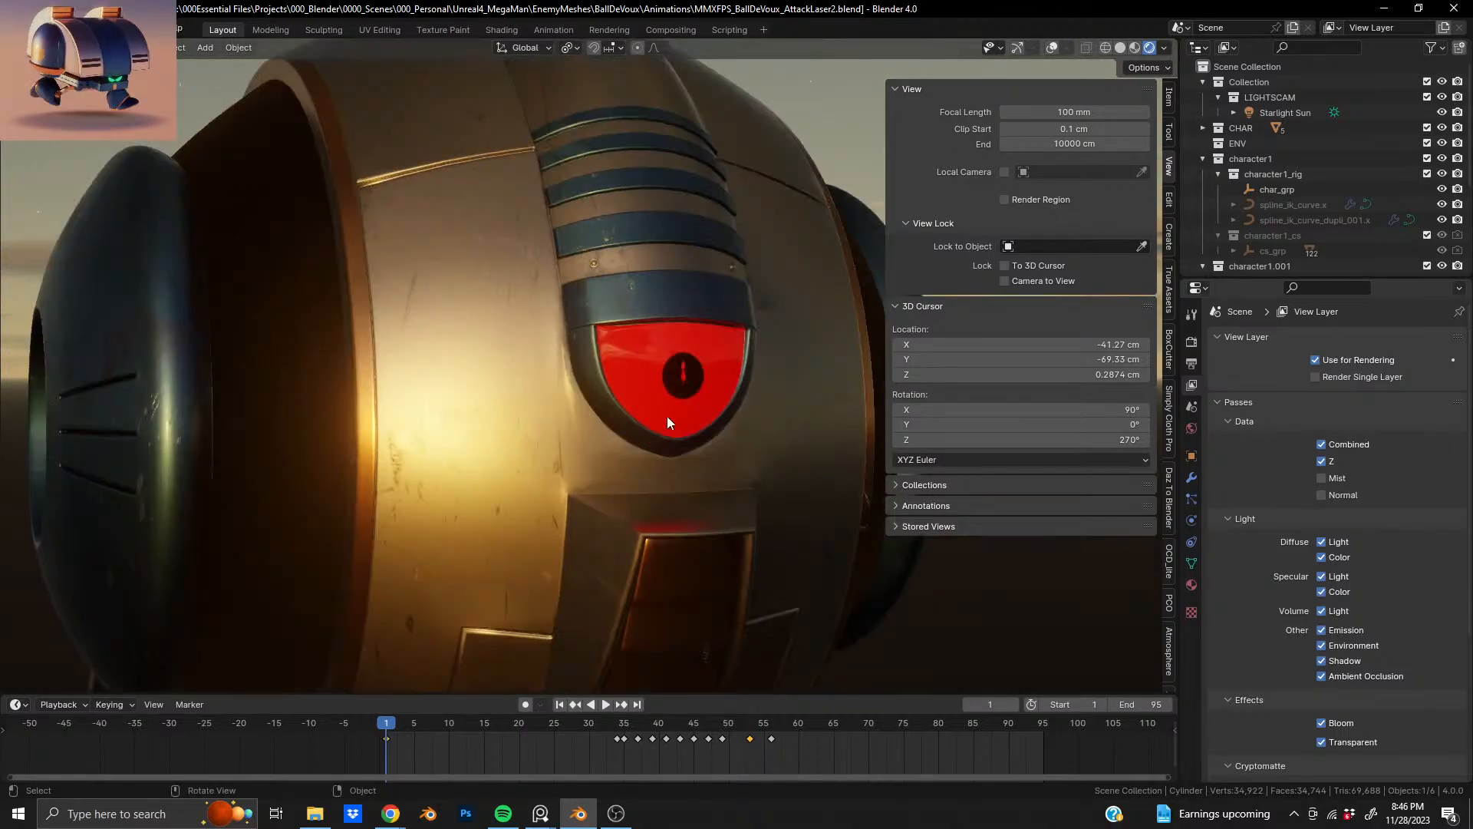
scroll(666, 416, "up", 8)
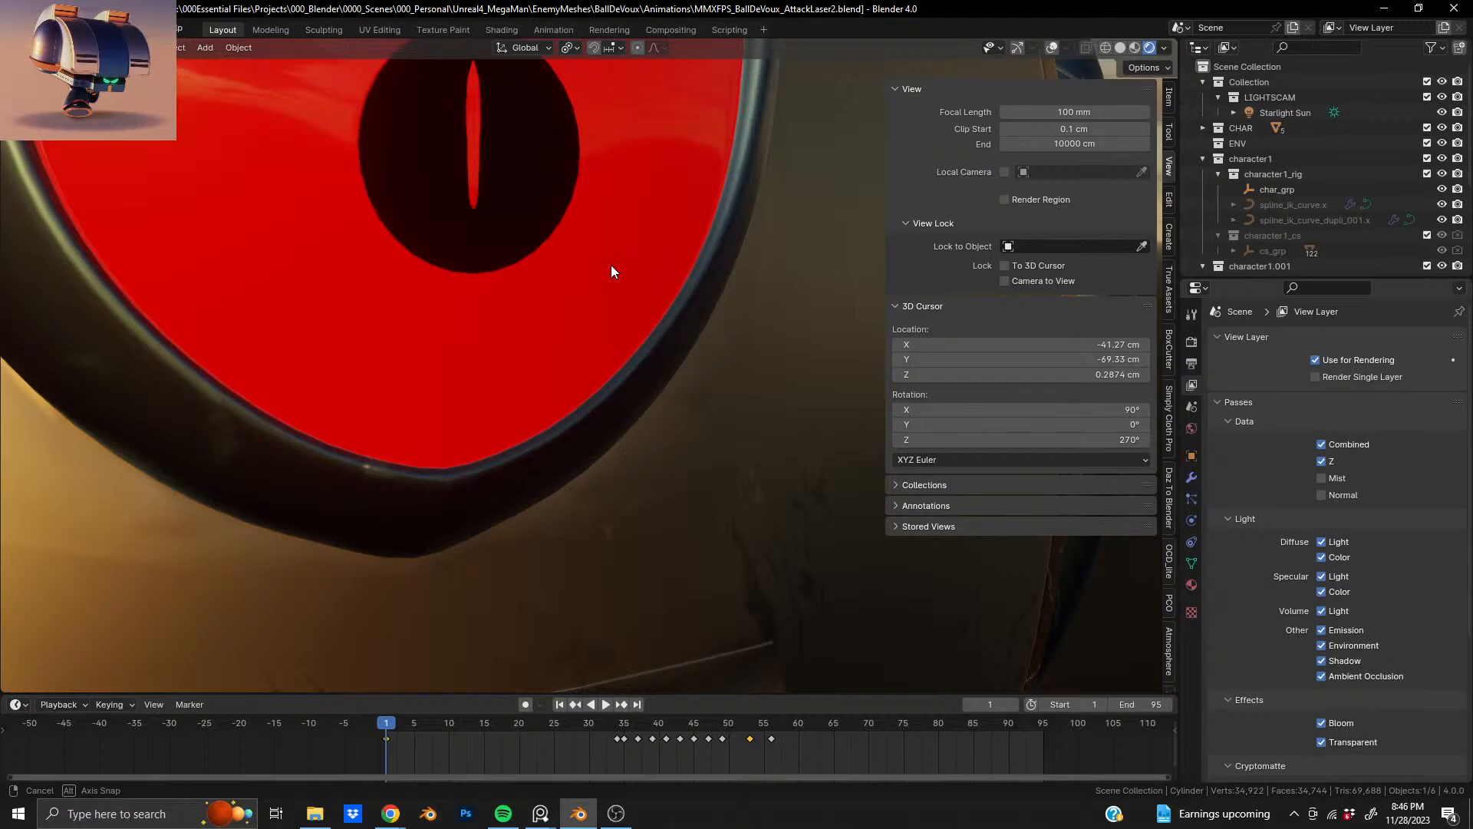
middle_click_drag(610, 265, 547, 241)
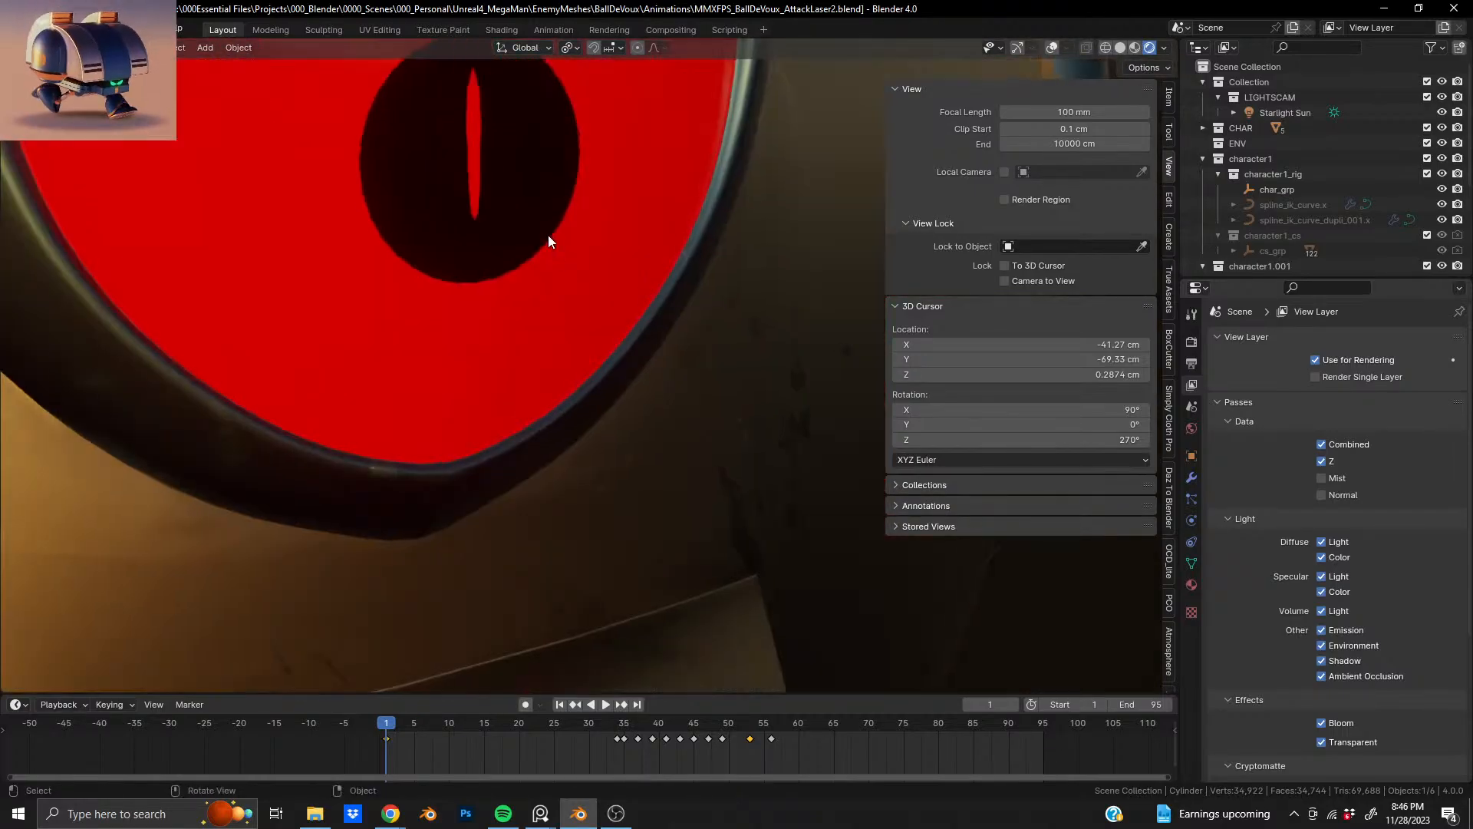
left_click(1052, 47)
- Try to move the laser cylinder back into the robot's eye along the Y axis
middle_click_drag(731, 156, 574, 342)
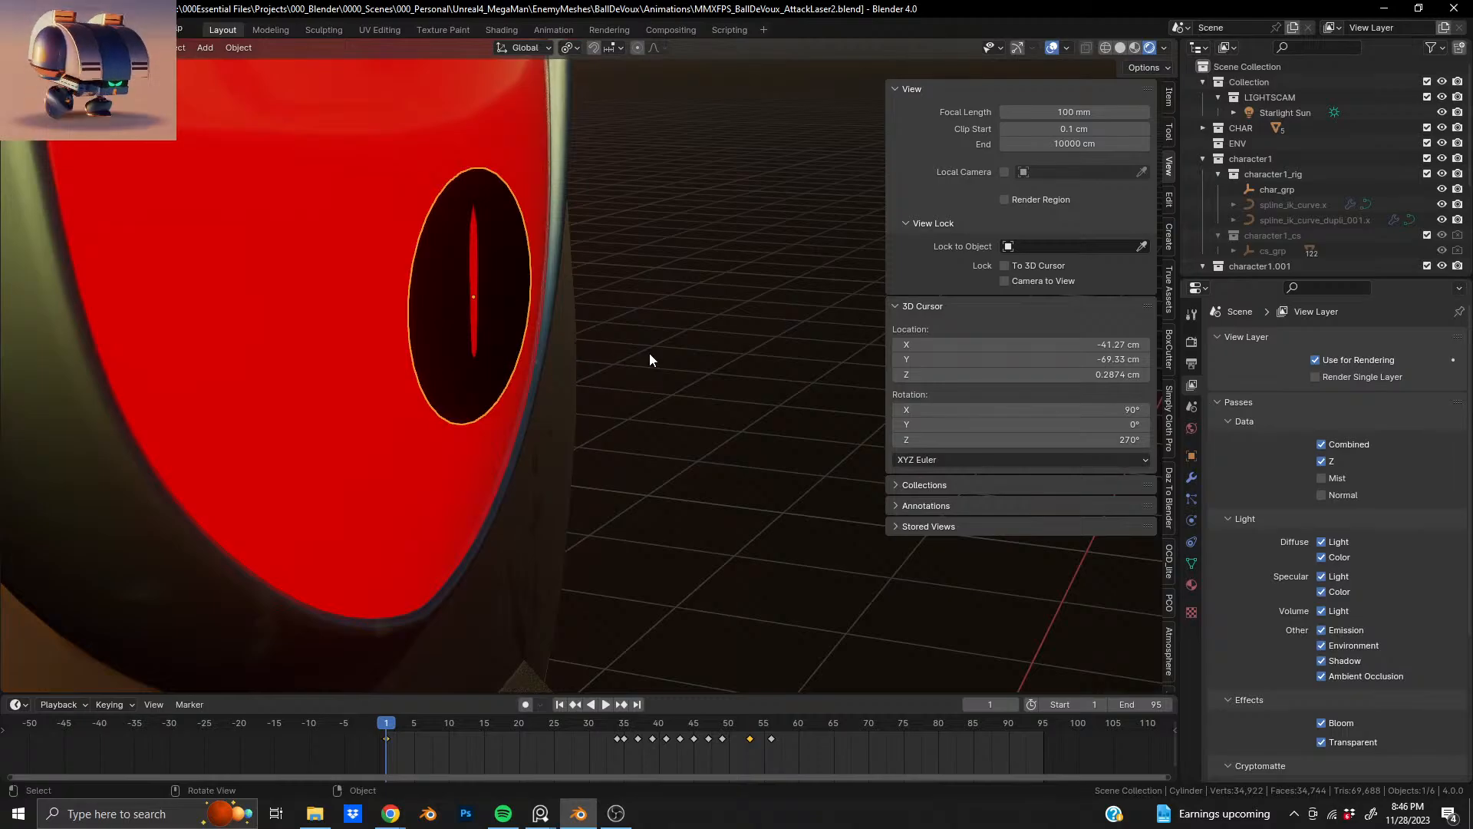
key("g")
key("y")
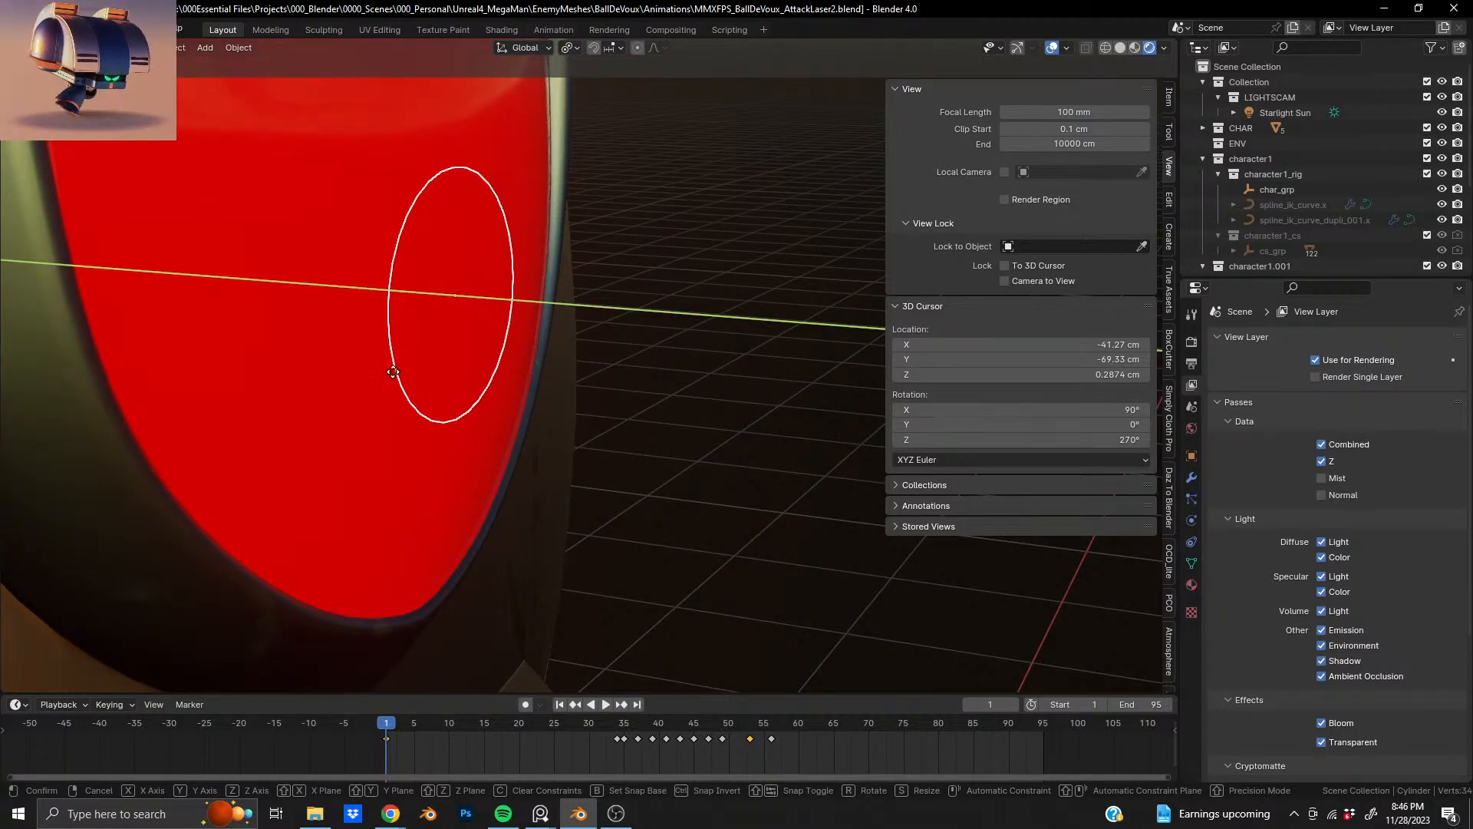
left_click(393, 376)
middle_click_drag(395, 381, 351, 431)
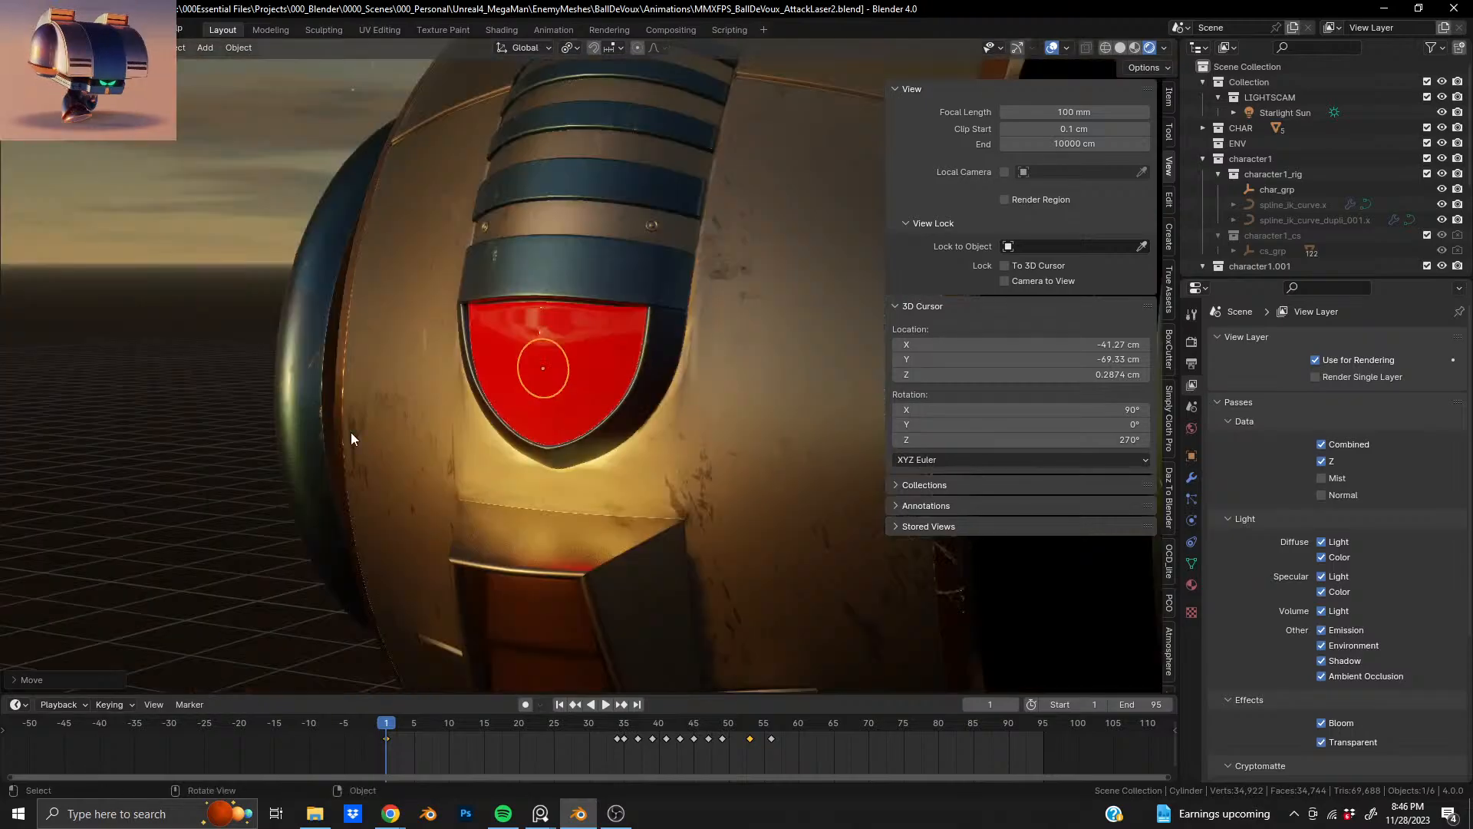
scroll(351, 431, "down", 10)
middle_click_drag(540, 412, 705, 476)
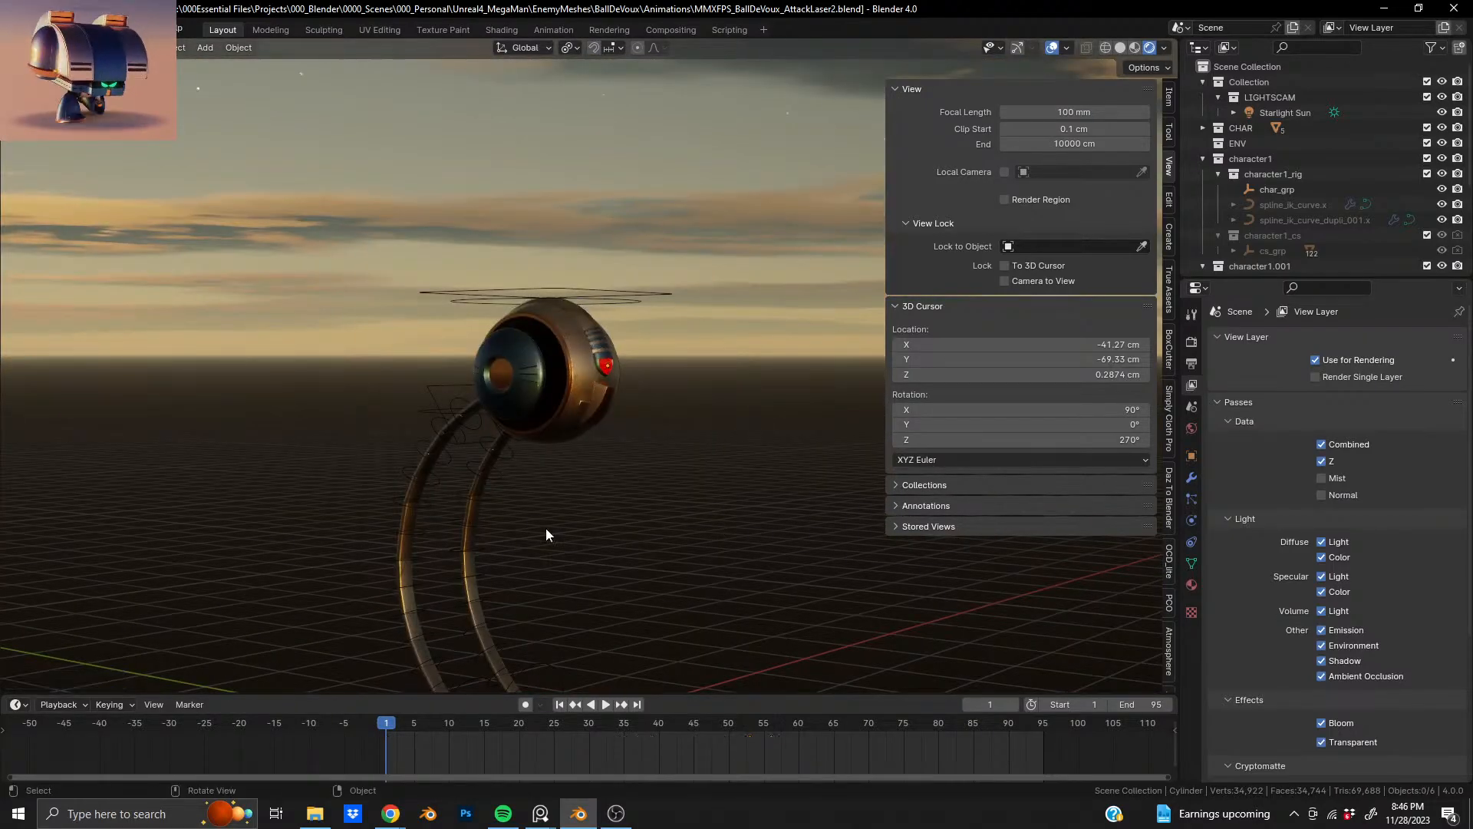
middle_click_drag(545, 534, 463, 282)
- Try the Alpha Hashed, Alpha Clip and None shadow modes on the laser material, and return it to Opaque
scroll(453, 281, "up", 3)
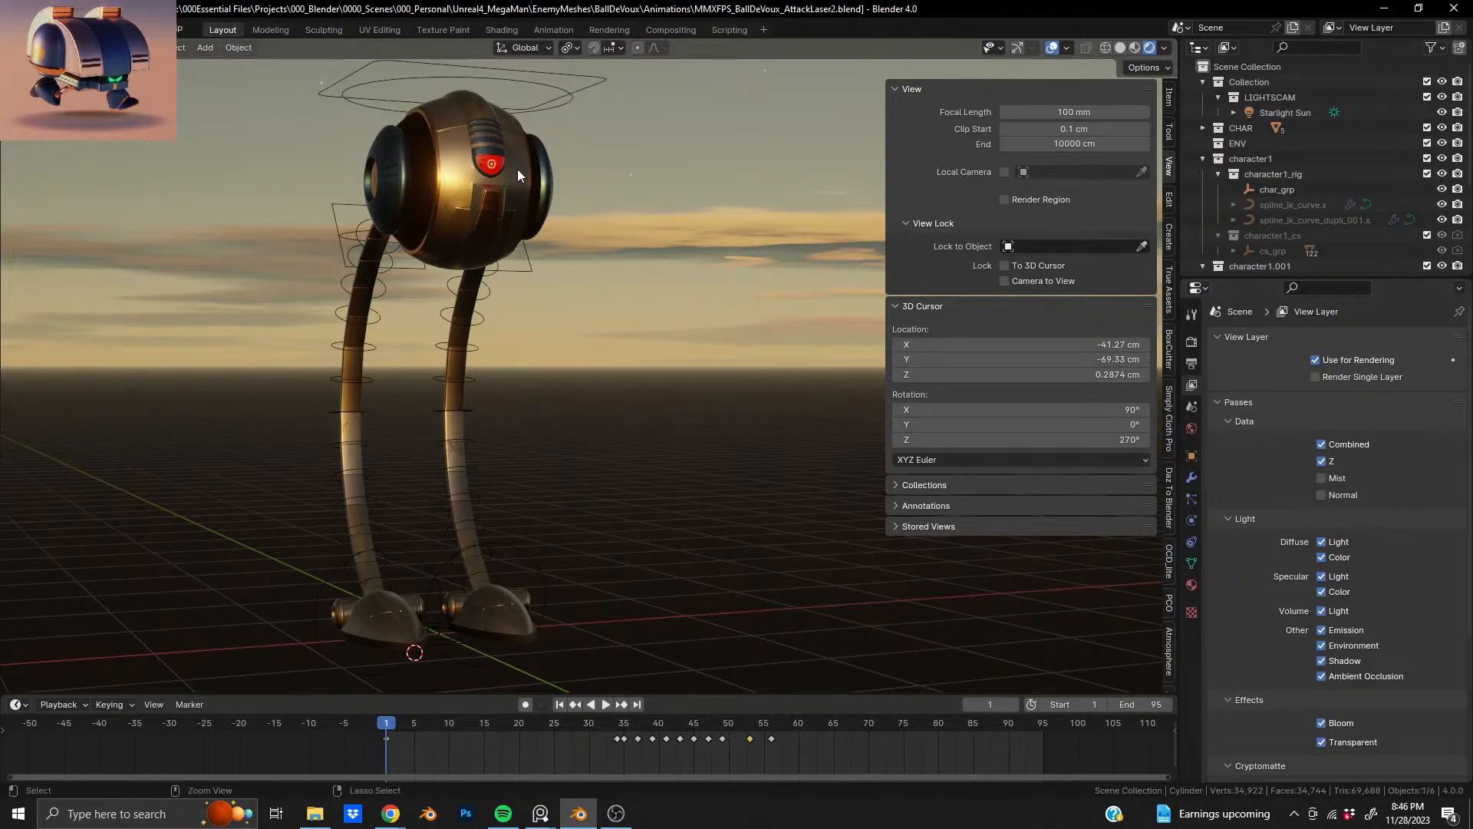
scroll(582, 302, "up", 6)
middle_click_drag(541, 223, 628, 399, "shift")
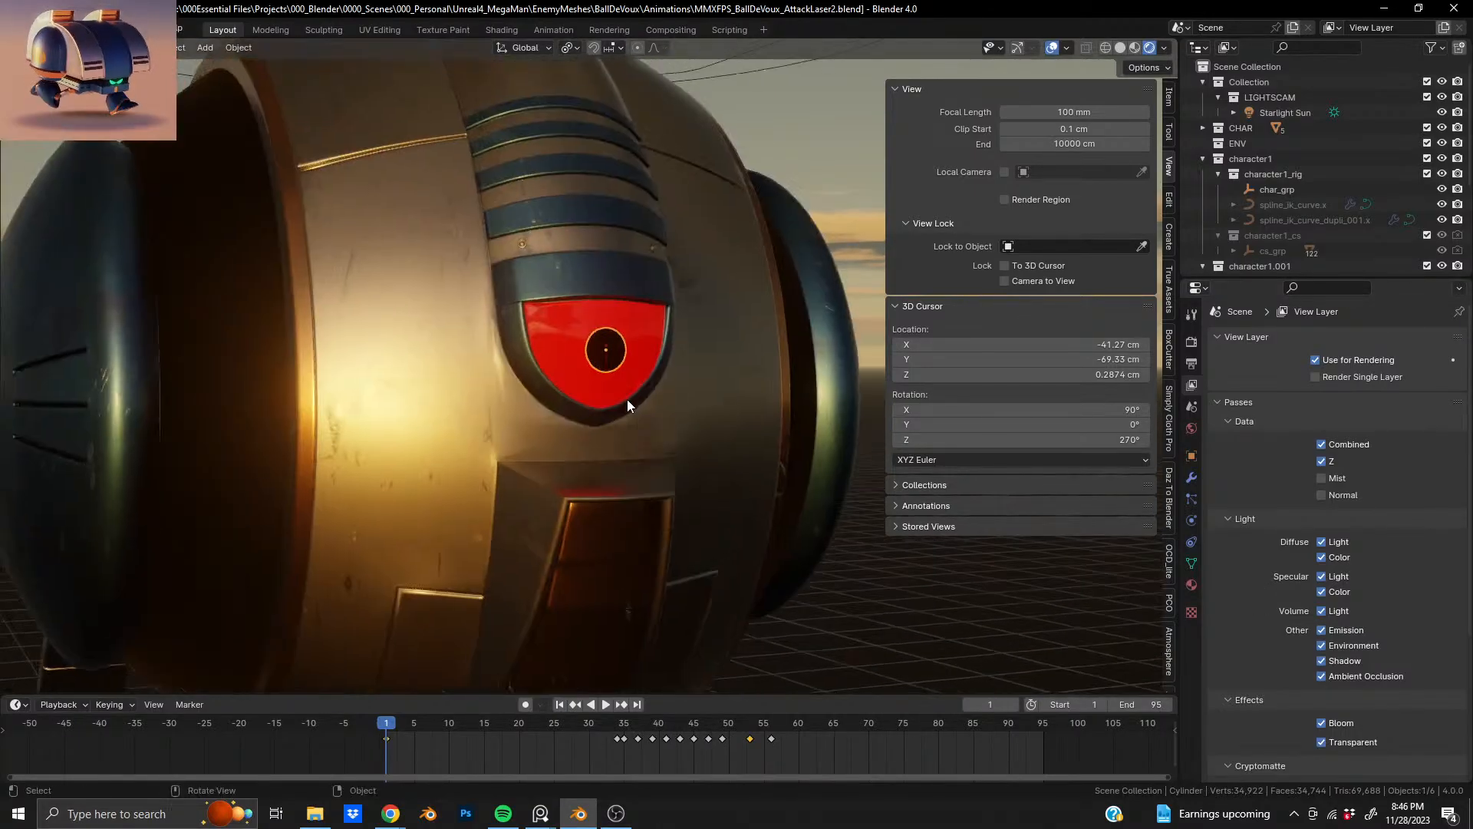
scroll(656, 328, "up", 3)
middle_click_drag(657, 329, 516, 350)
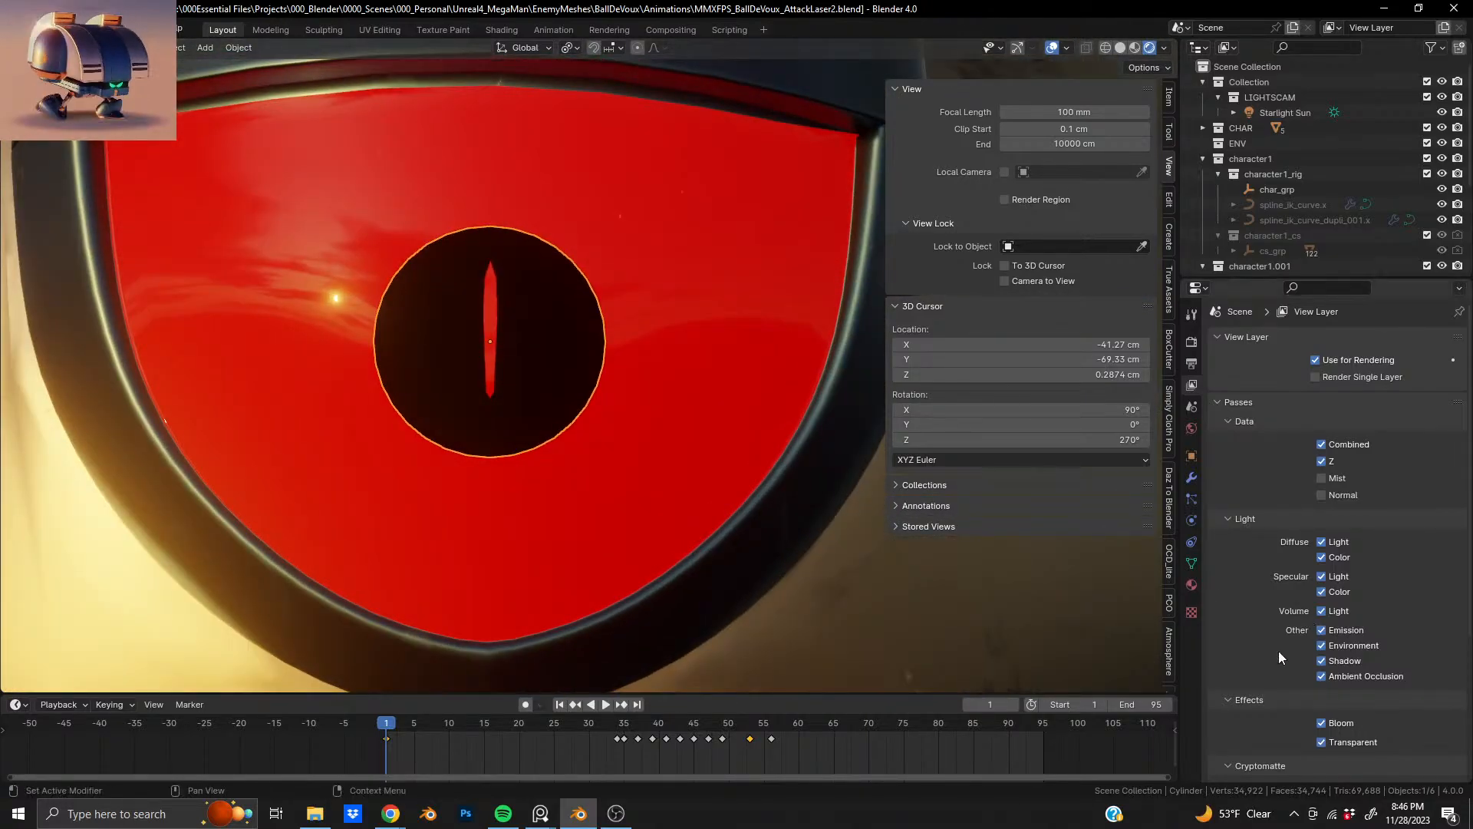
left_click(1191, 584)
scroll(1251, 620, "down", 15)
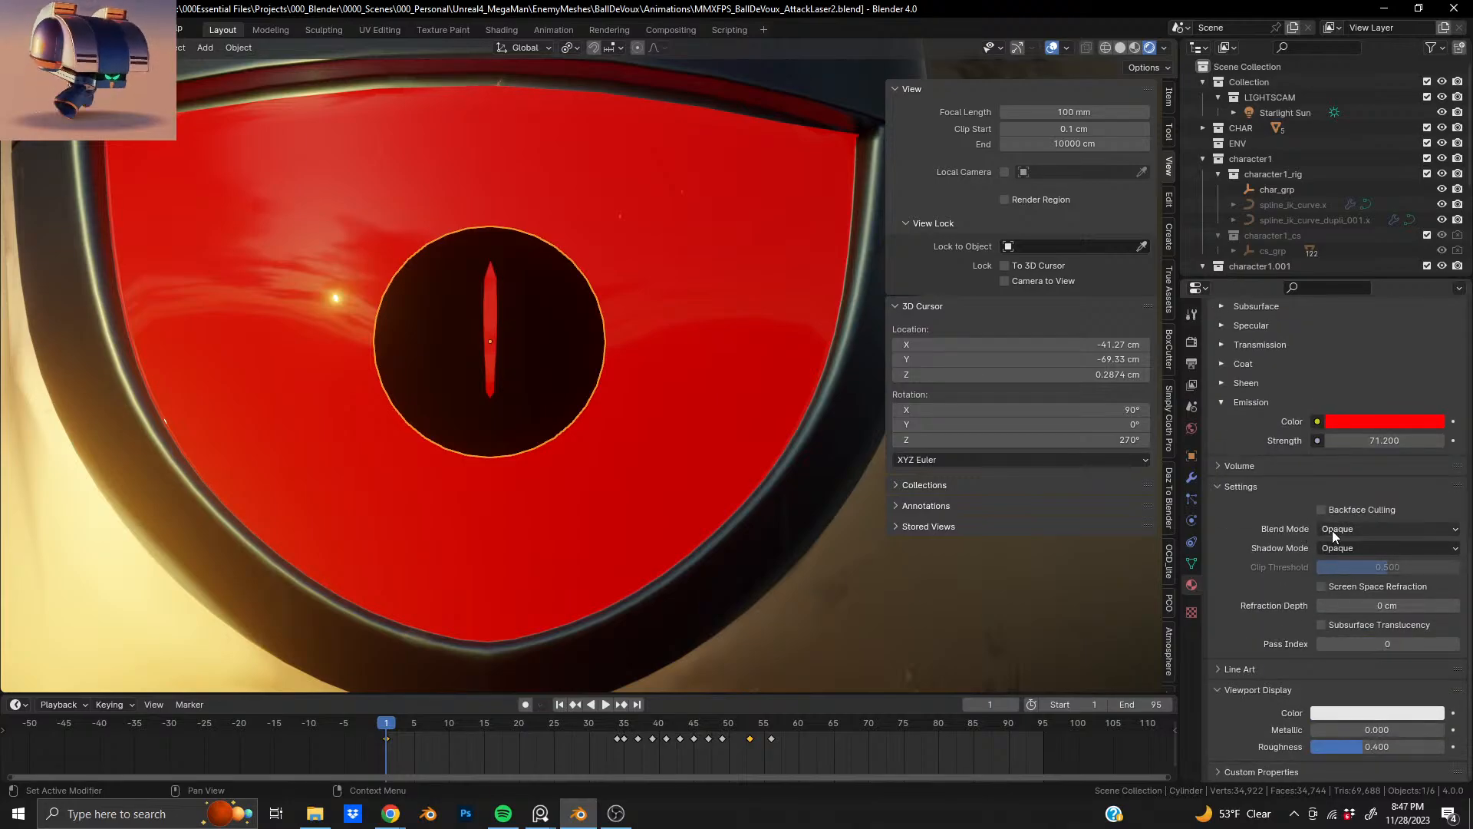
left_click(1338, 550)
left_click(1360, 613)
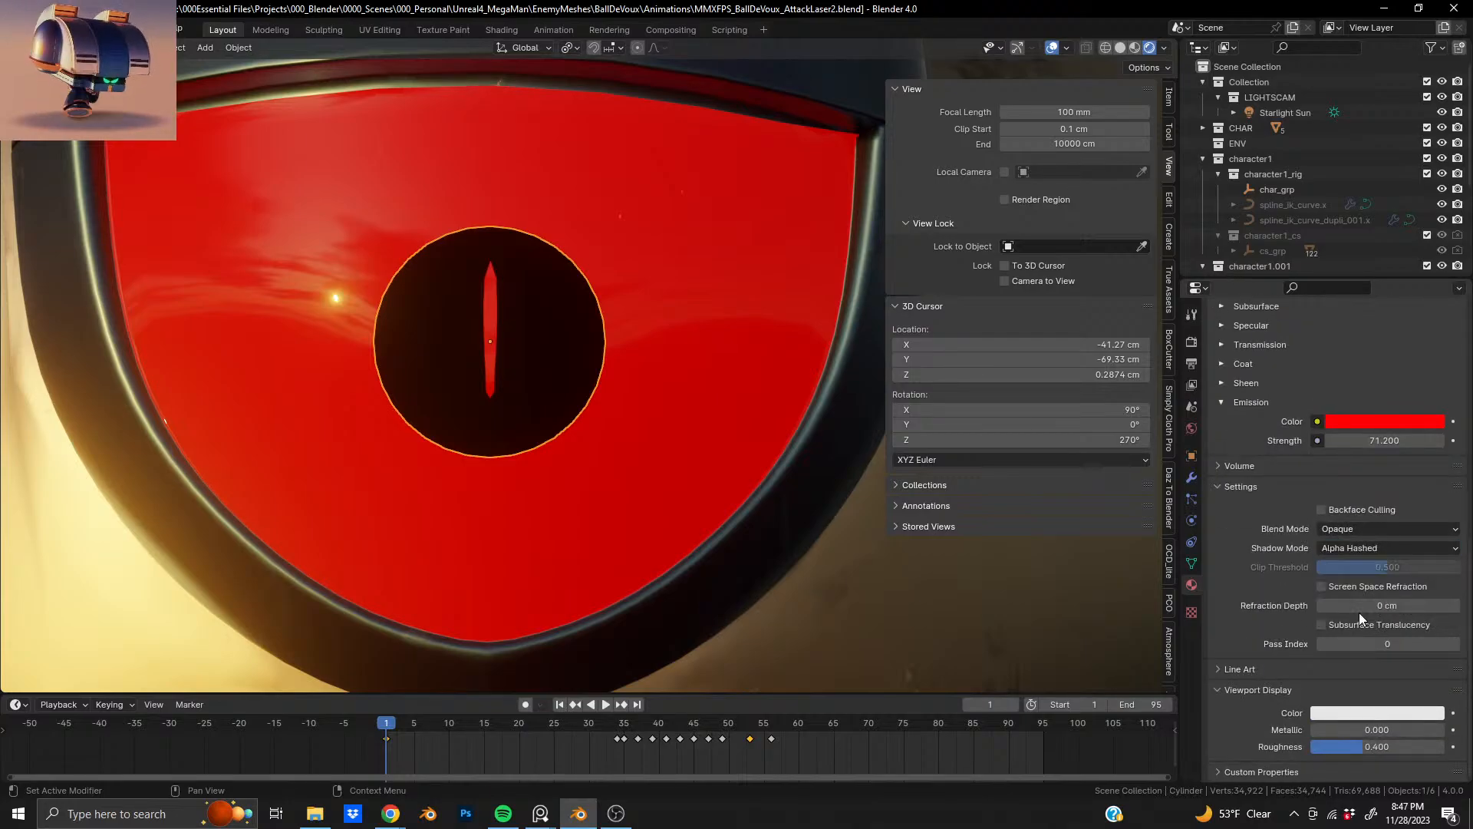
left_click(1355, 549)
left_click(1360, 601)
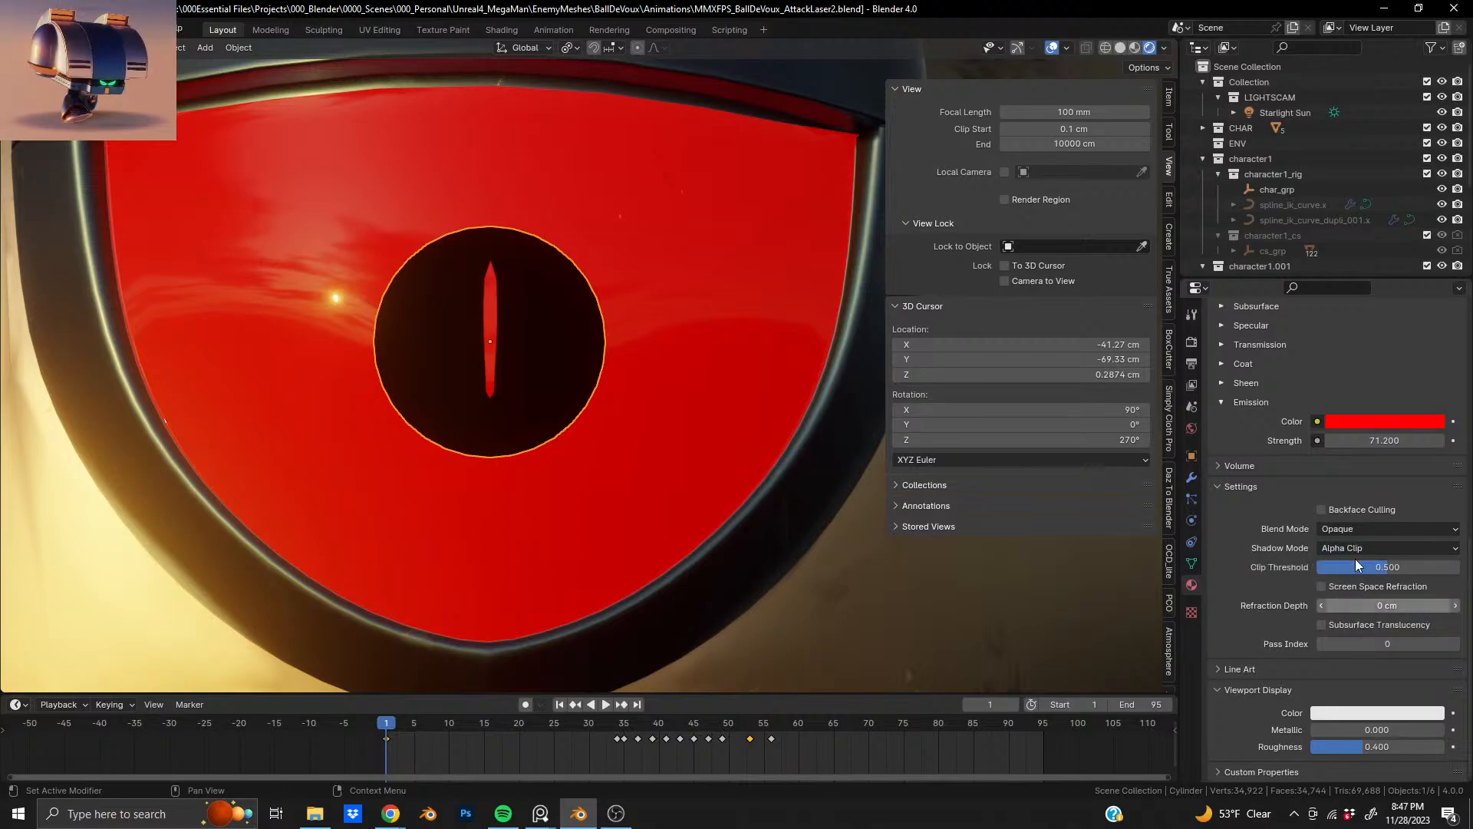
left_click(1355, 551)
left_click(1355, 566)
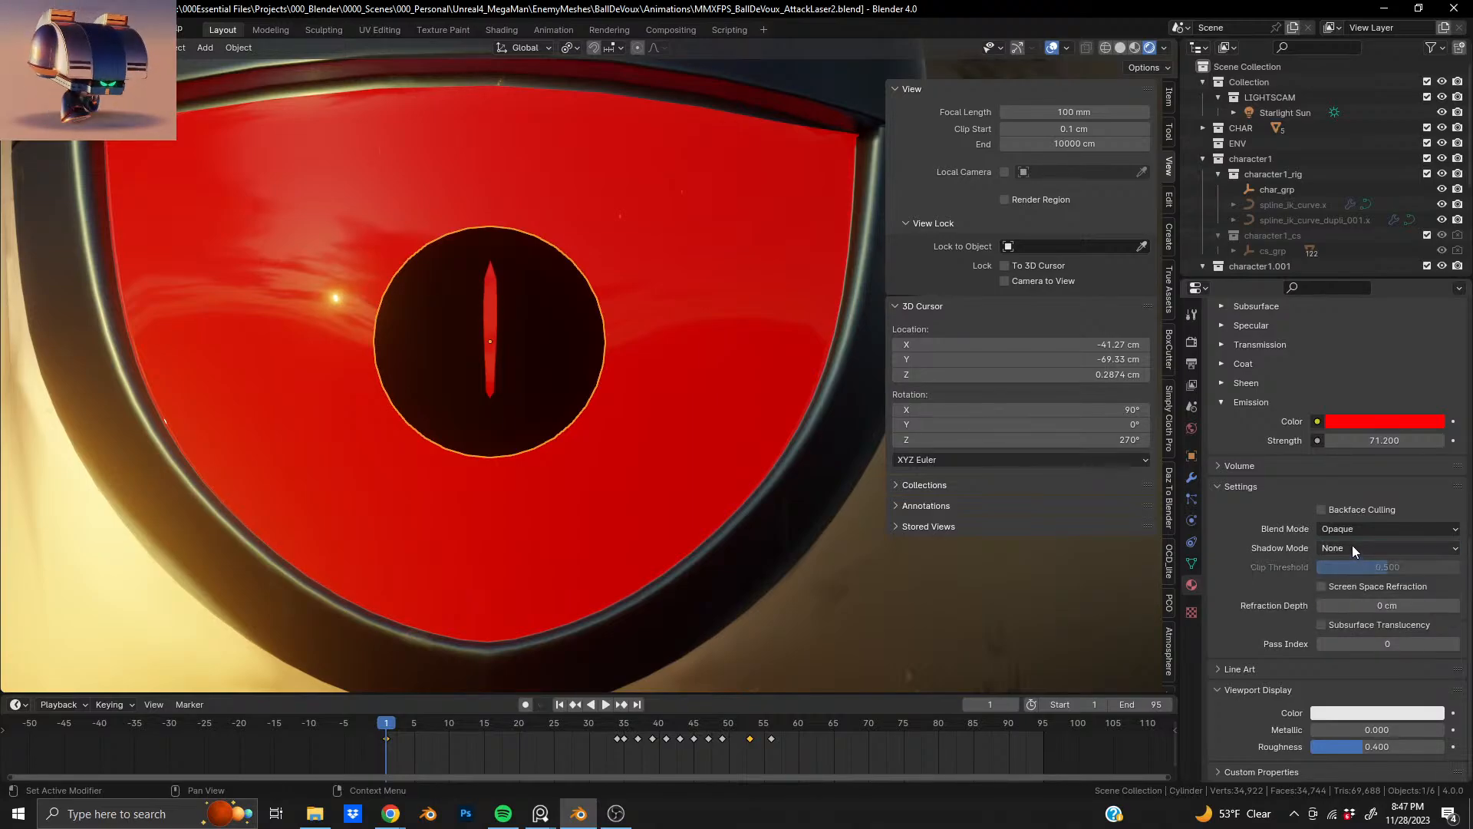
left_click(1352, 546)
left_click(1355, 580)
- Open the blend mode options of the laser material
left_click(1348, 529)
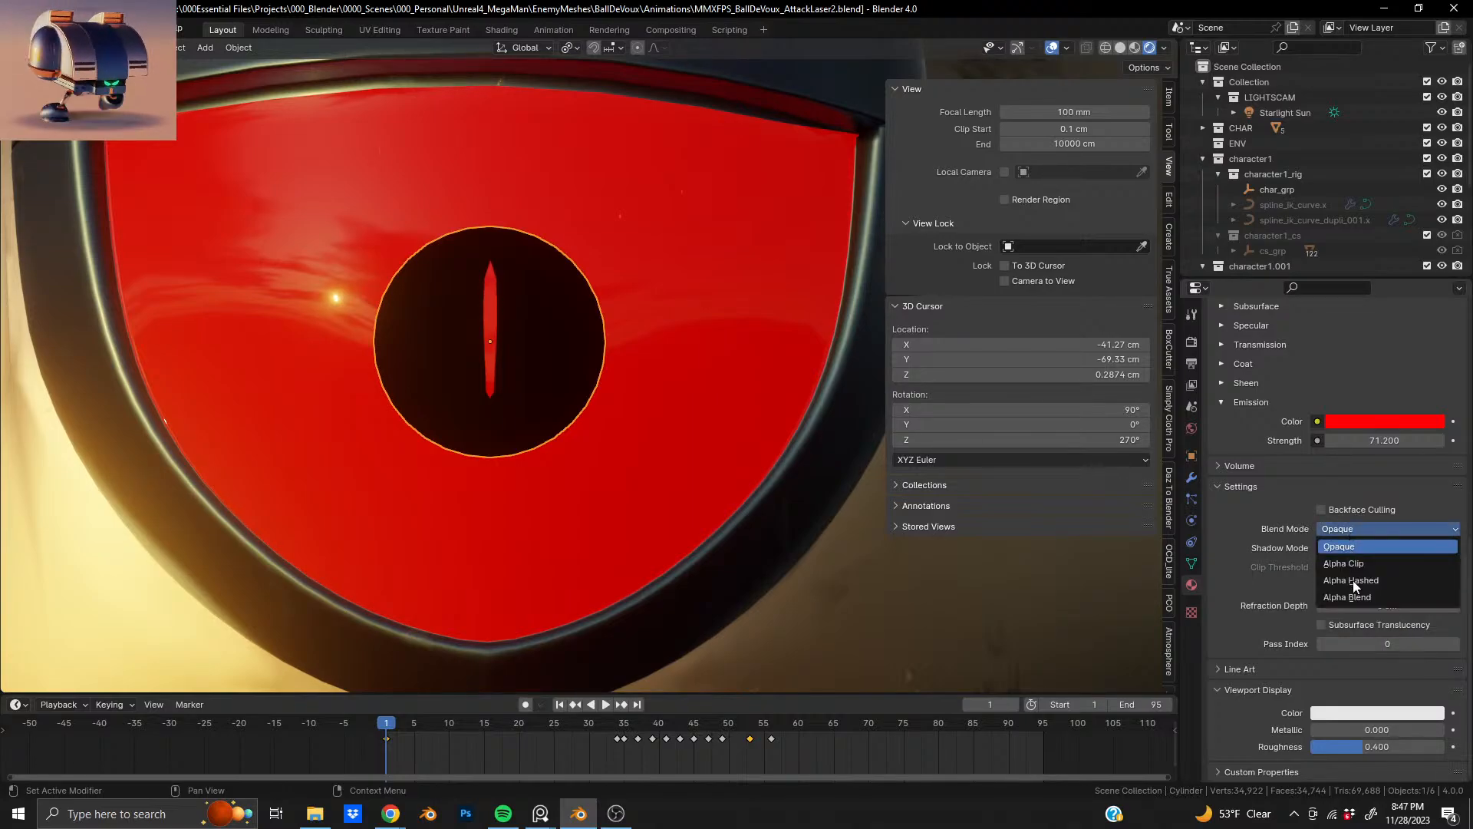
- Set the laser cylinder material's blend mode to Alpha Blend
left_click(1356, 597)
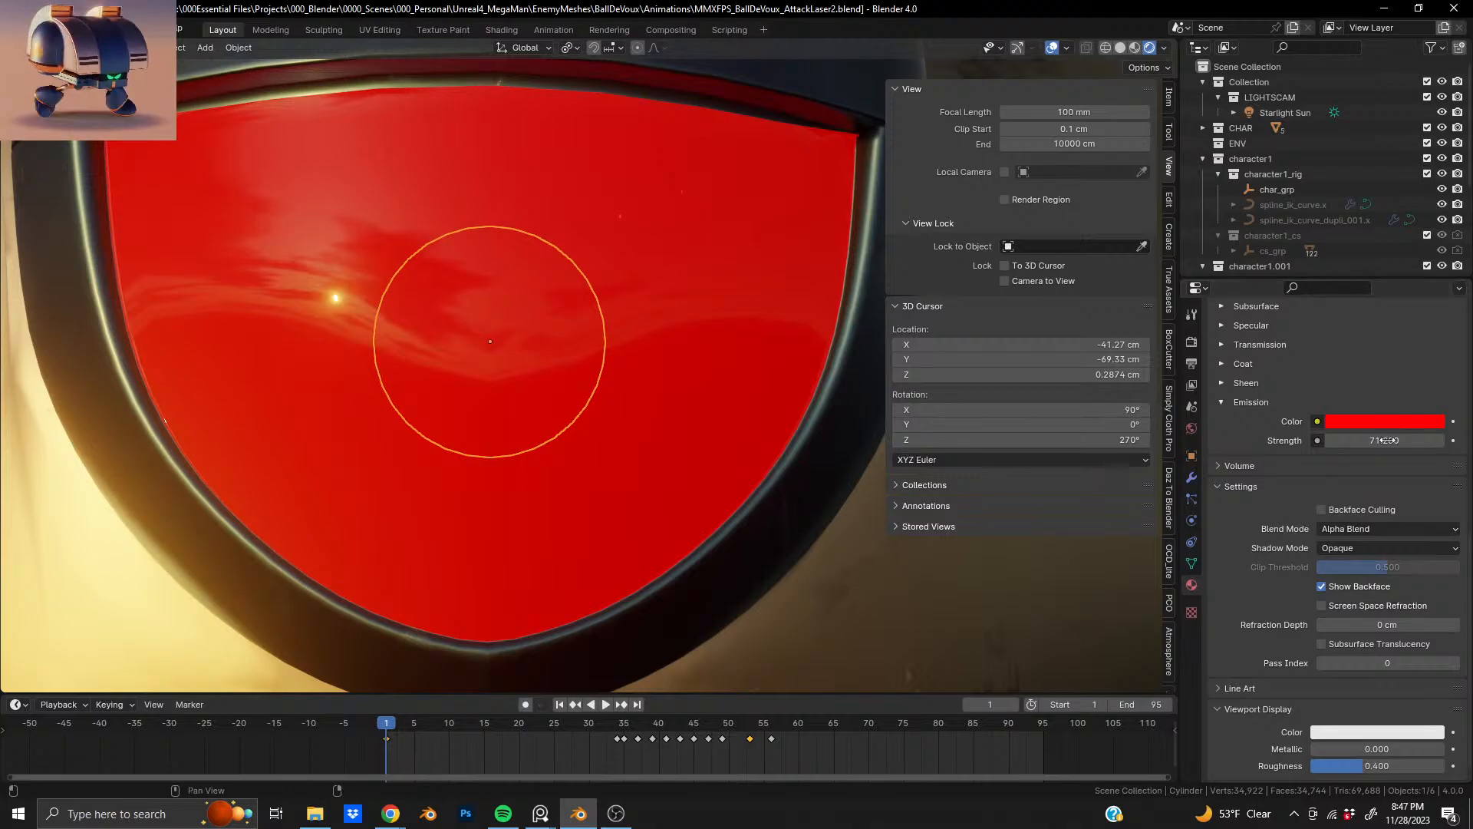
scroll(762, 435, "down", 6)
scroll(547, 313, "down", 3)
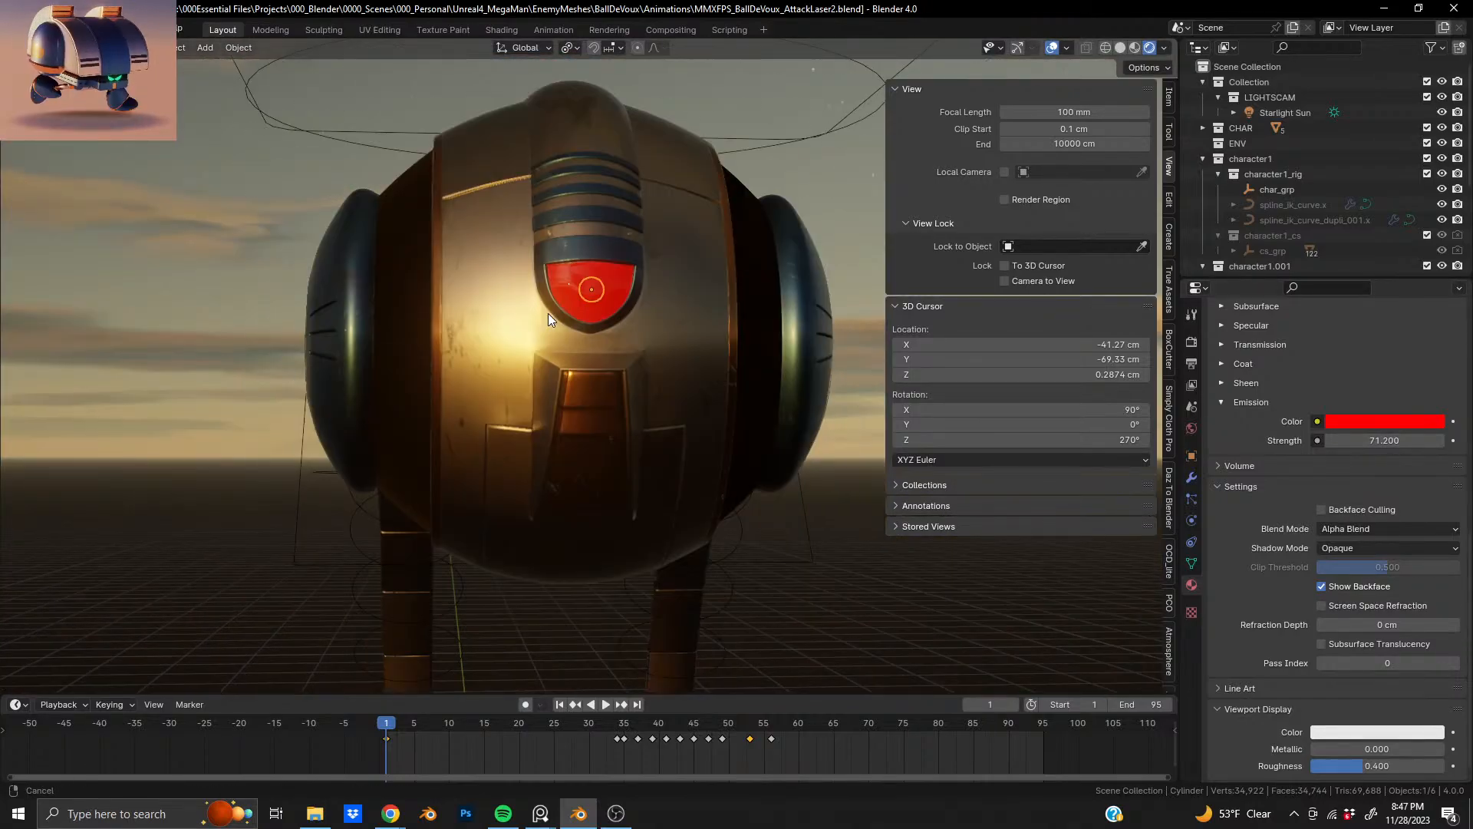
middle_click_drag(548, 313, 527, 245)
scroll(561, 372, "down", 2)
scroll(544, 219, "down", 2)
scroll(548, 236, "up", 1)
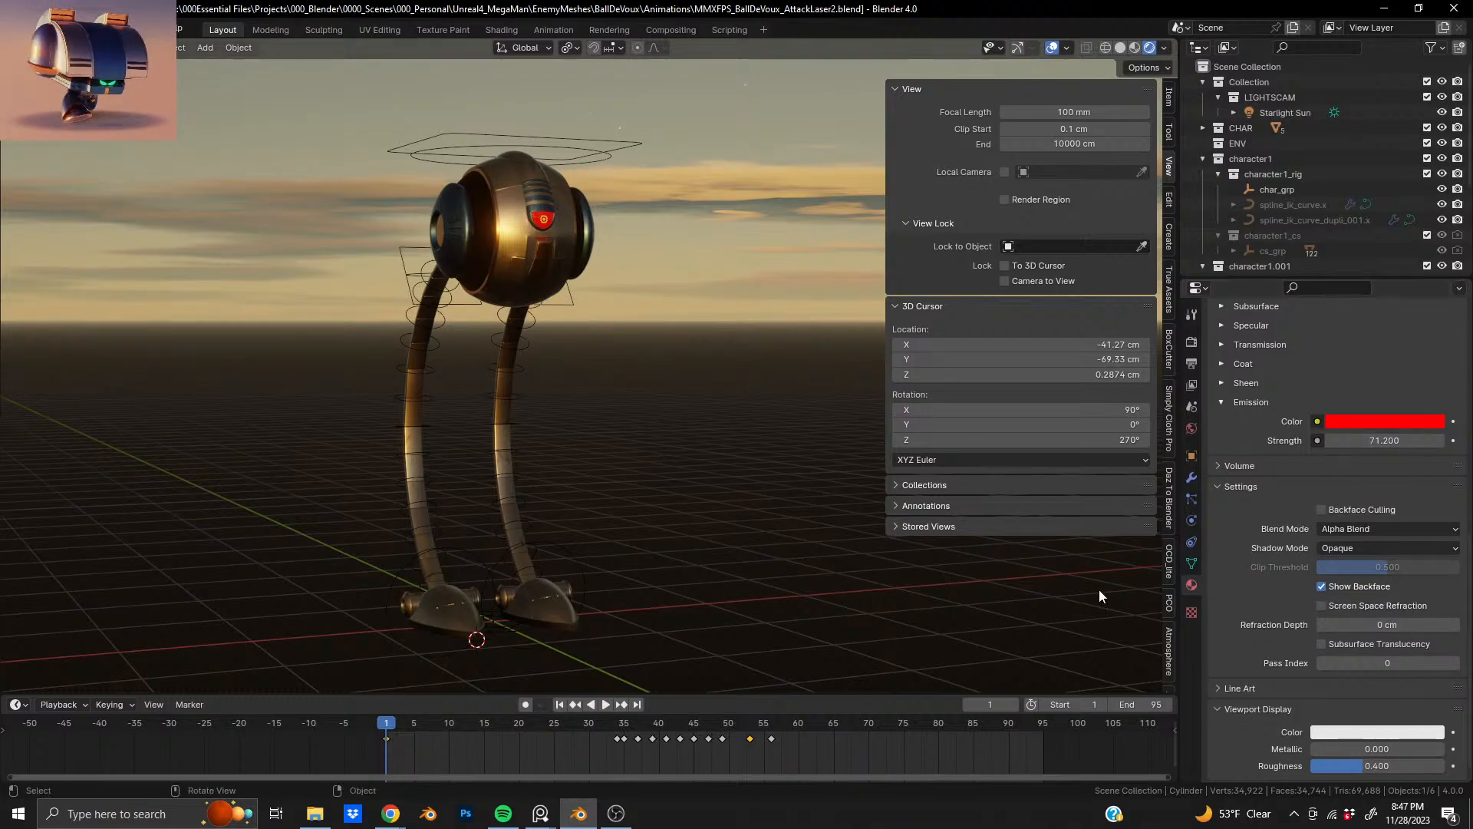
- Duplicate the laser material's frame 1 keyframe to frame 33, just before the beam fires
key("space")
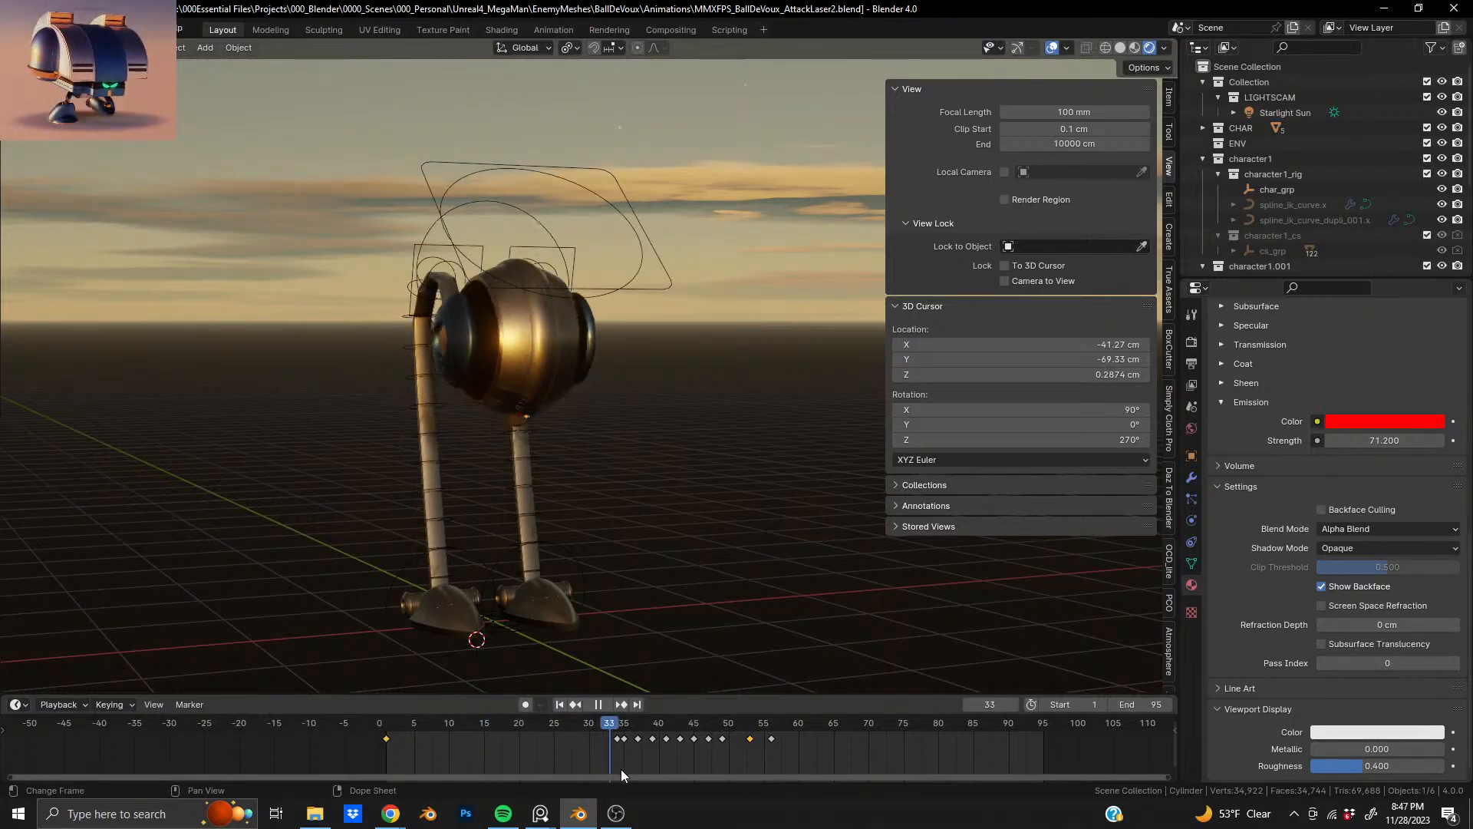
left_click_drag(623, 769, 614, 769)
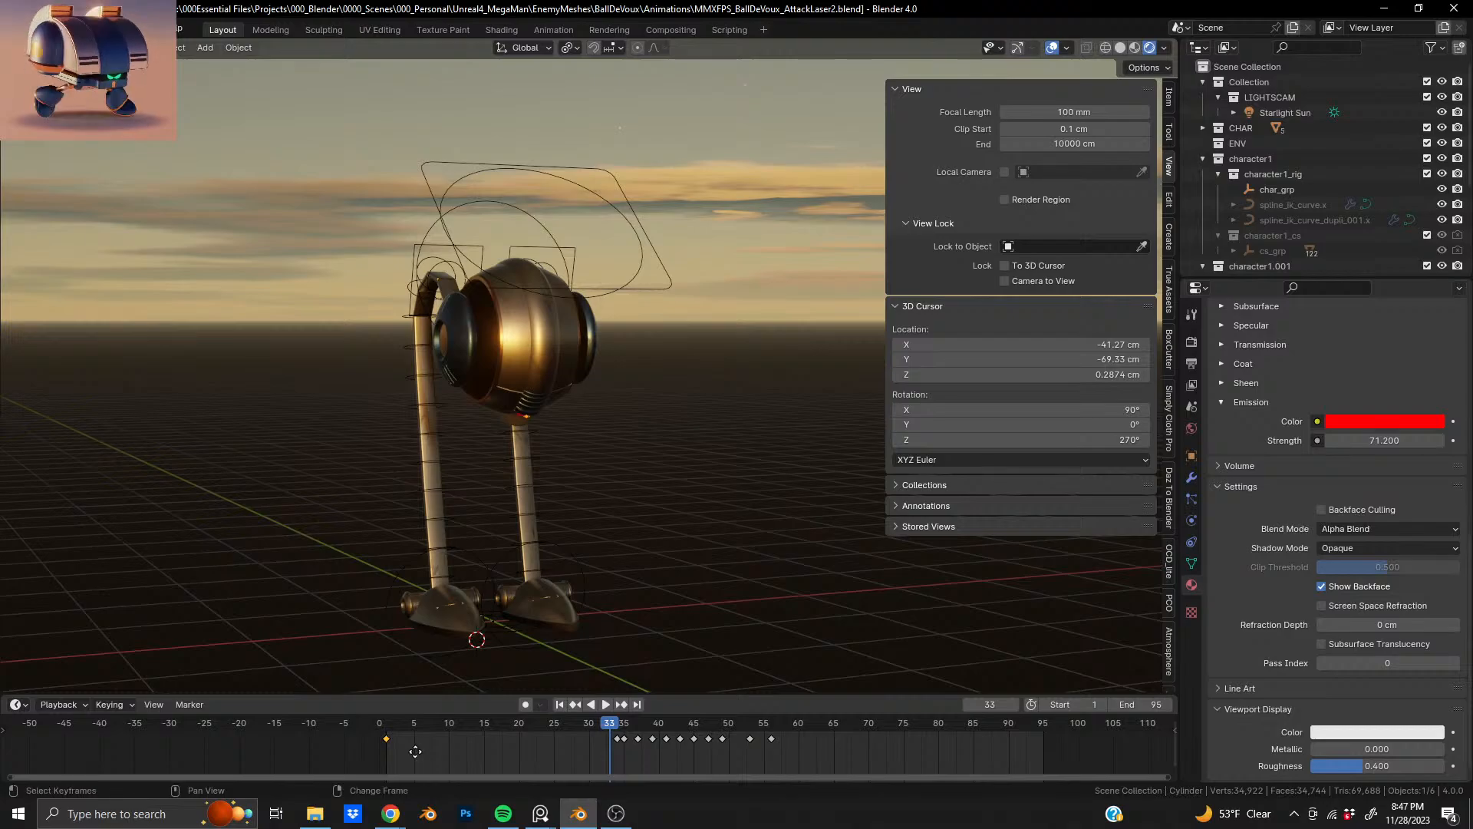
key("shift+d")
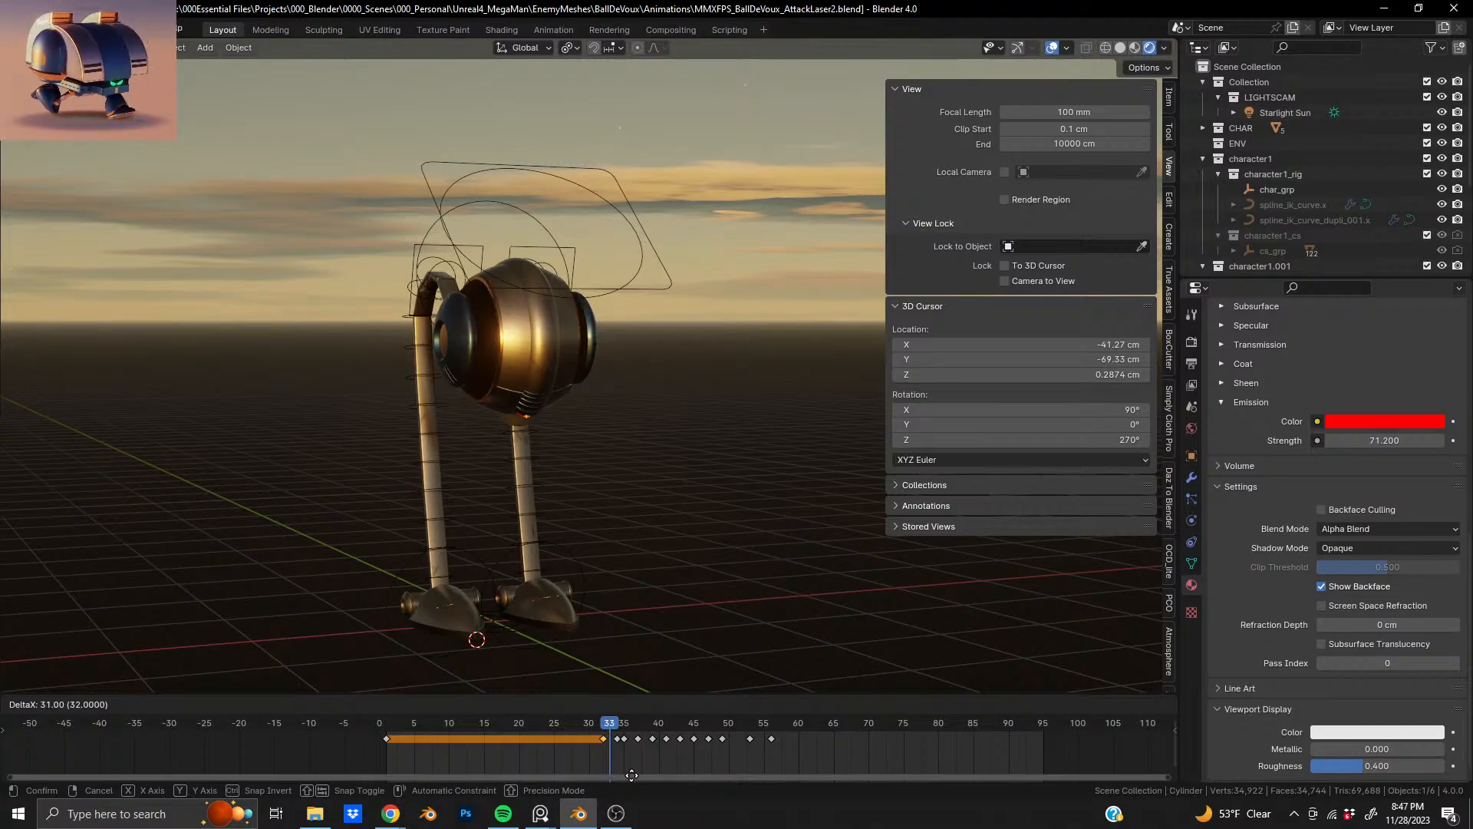
left_click(632, 775)
scroll(605, 755, "up", 8)
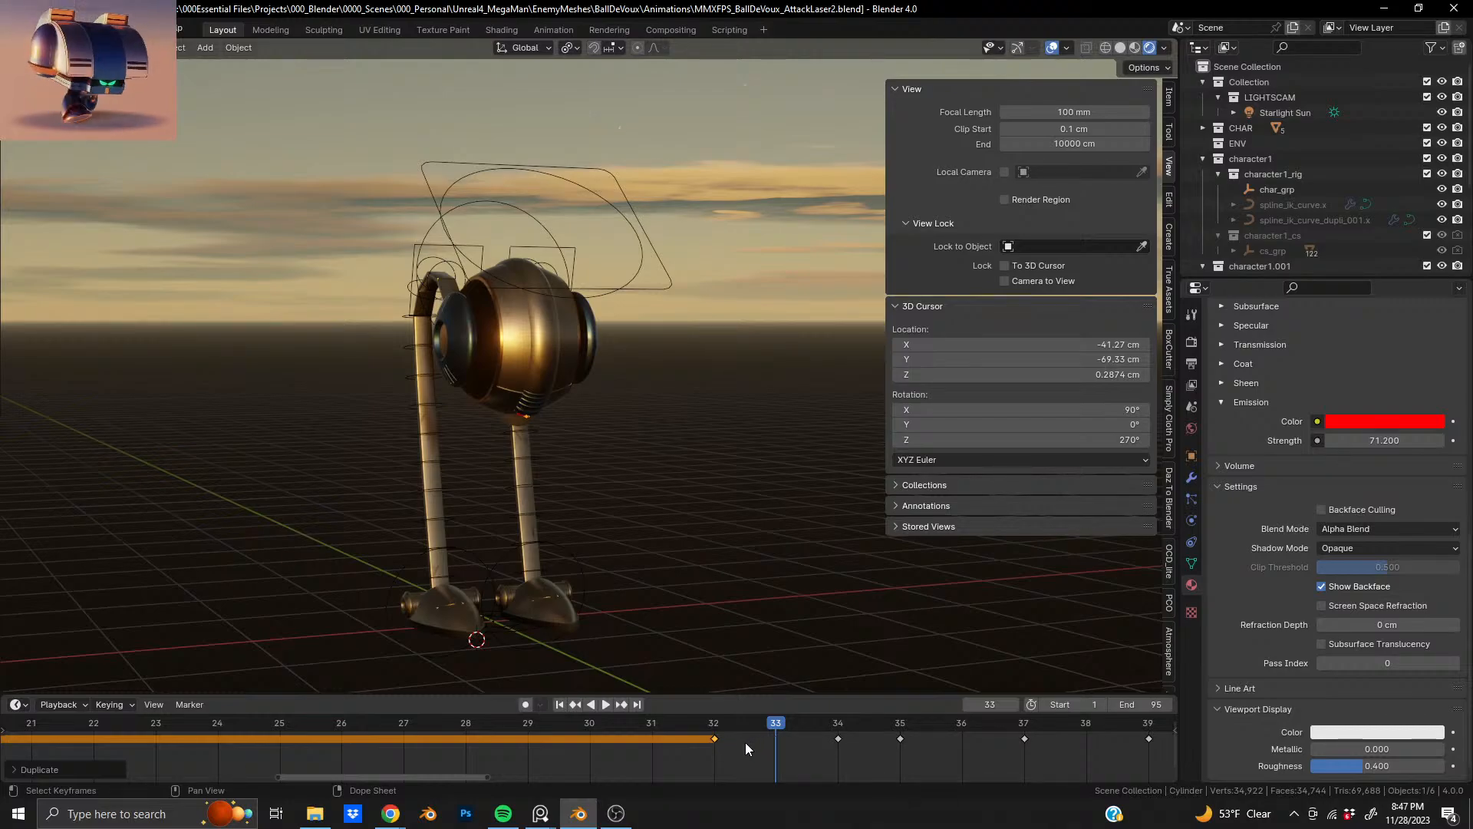
key("g")
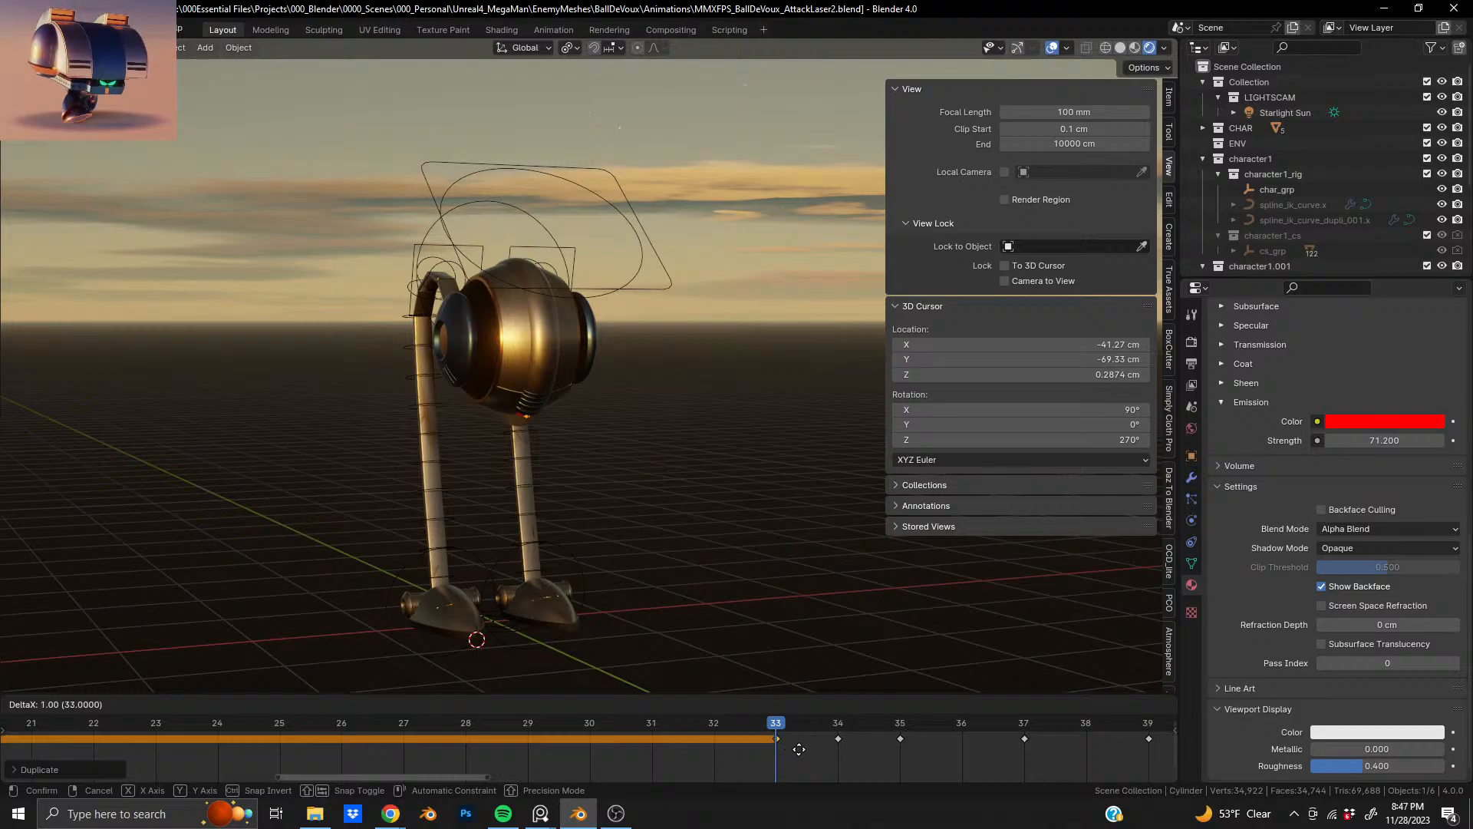
left_click(799, 749)
- On frame 34, set the laser material's Alpha to 1 and insert a keyframe for it
left_click(846, 724)
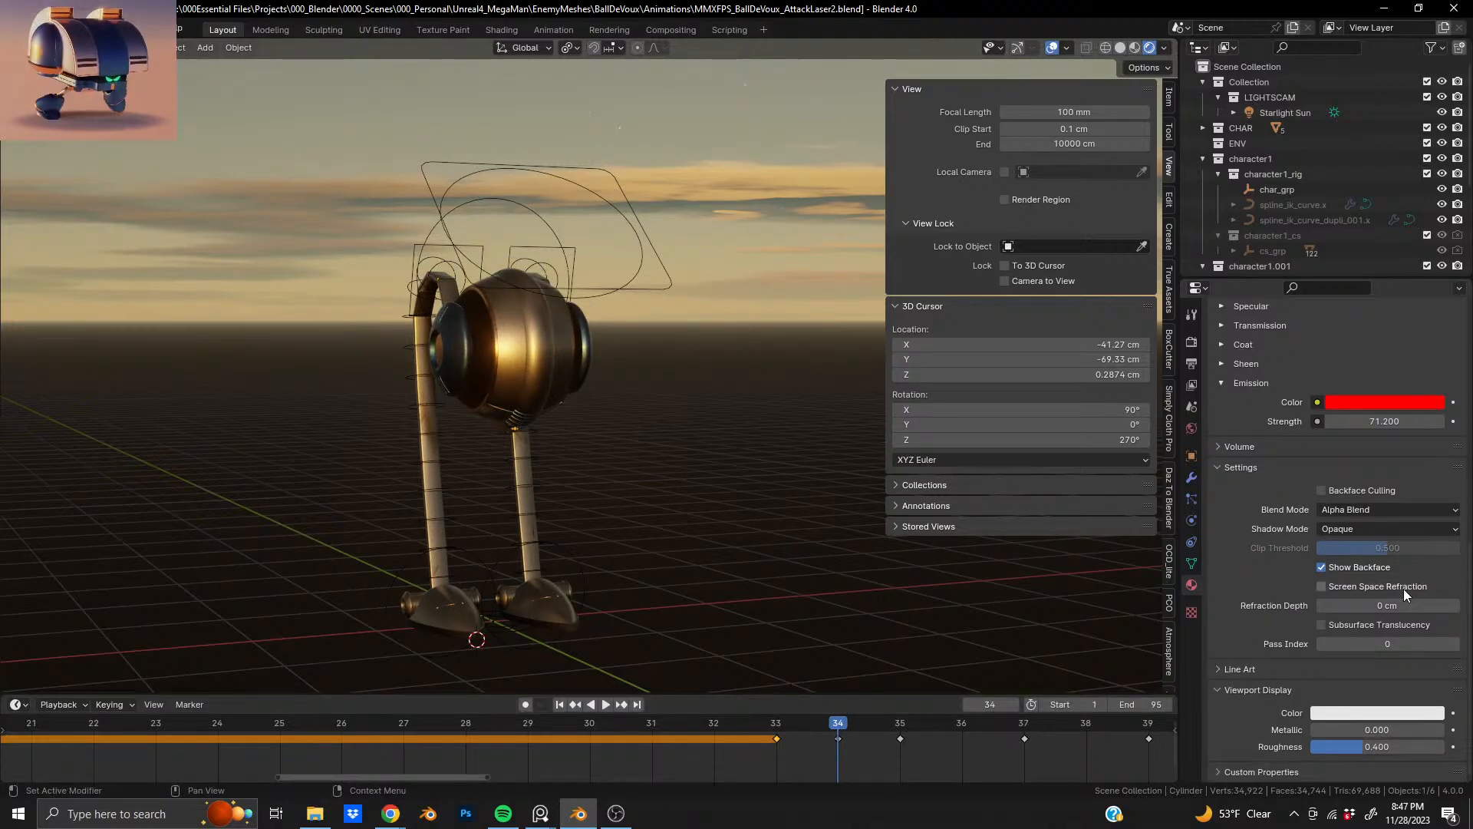
scroll(1402, 588, "up", 5)
scroll(1403, 587, "up", 4)
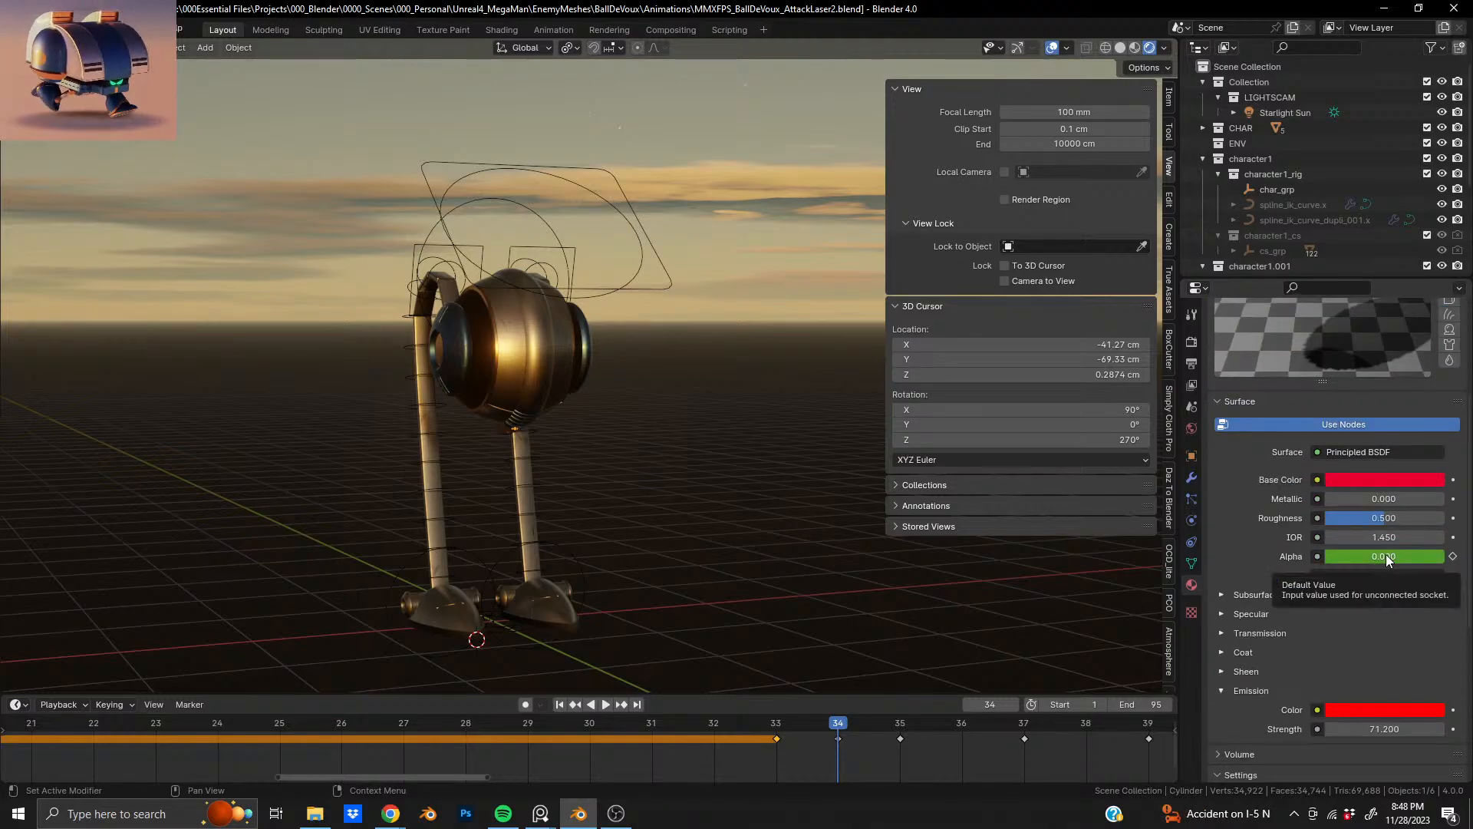
left_click(1385, 556)
type("1")
key("Return")
left_click(1453, 556)
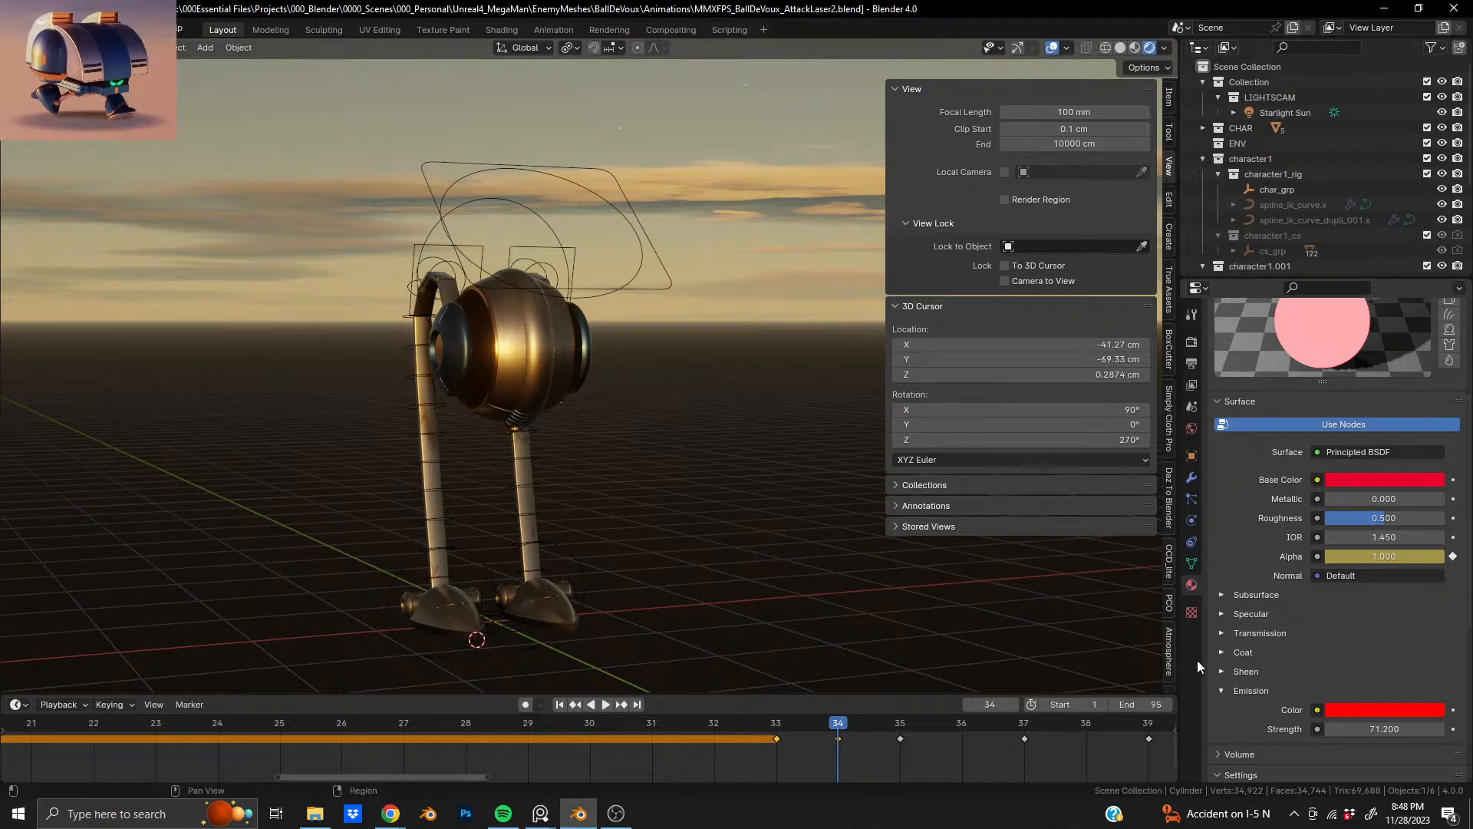
- View the eye up close and scrub the frames around 32 to 40 to check when the laser switches on
middle_click_drag(516, 453, 605, 292, "ctrl")
middle_click_drag(483, 426, 563, 273, "shift")
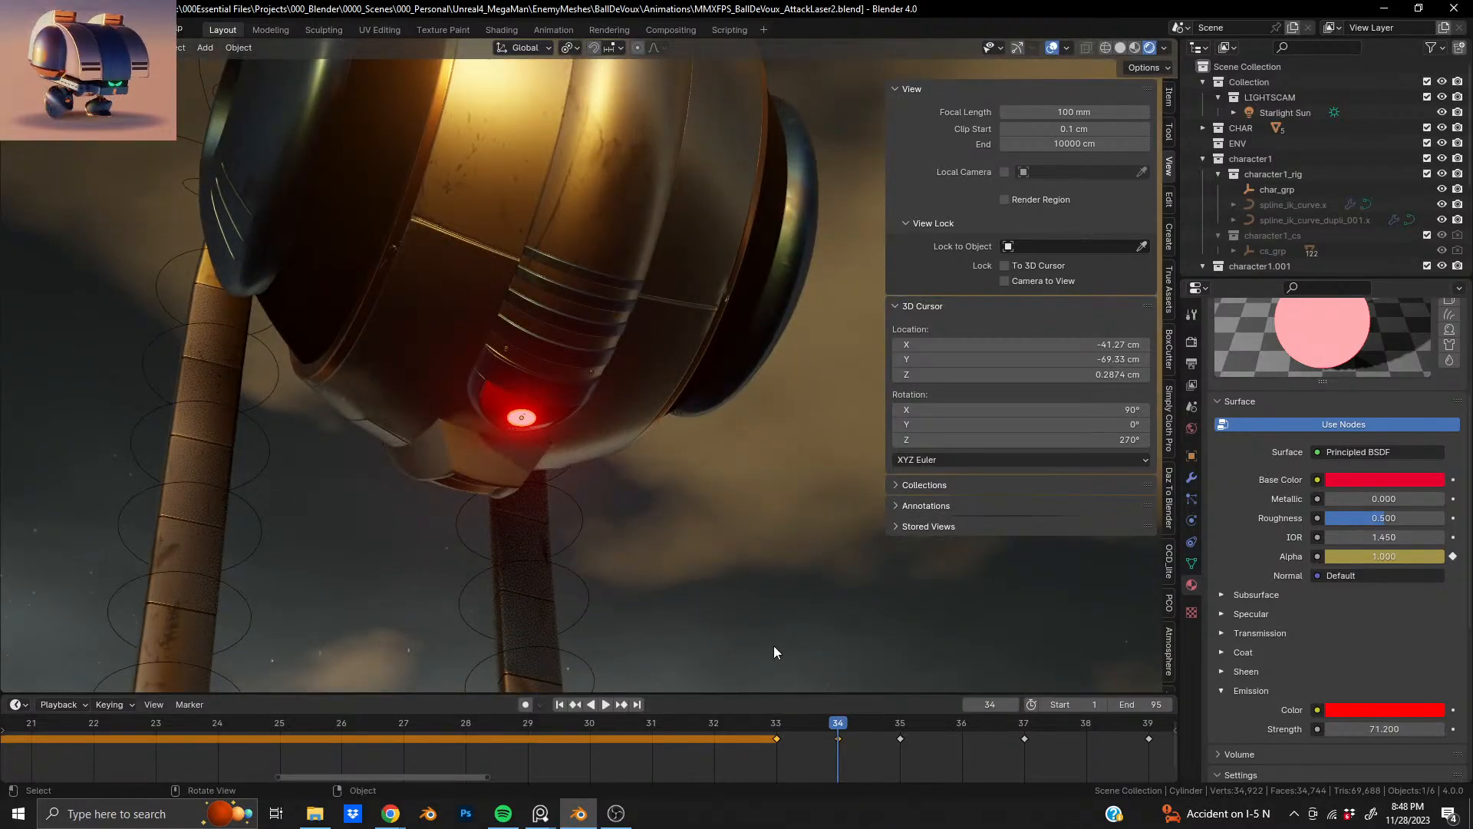
left_click(795, 725)
key("space")
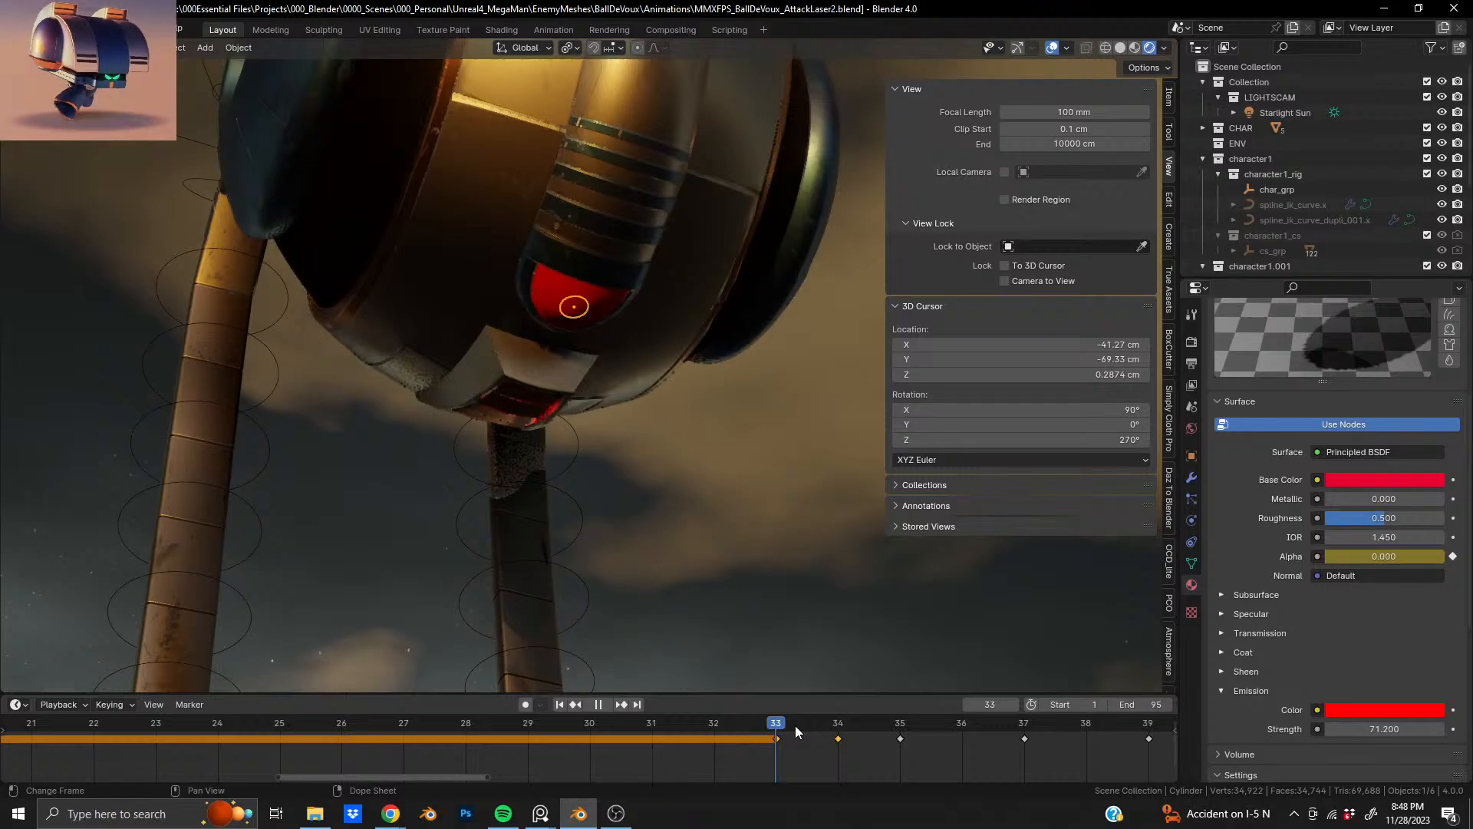
left_click(959, 755)
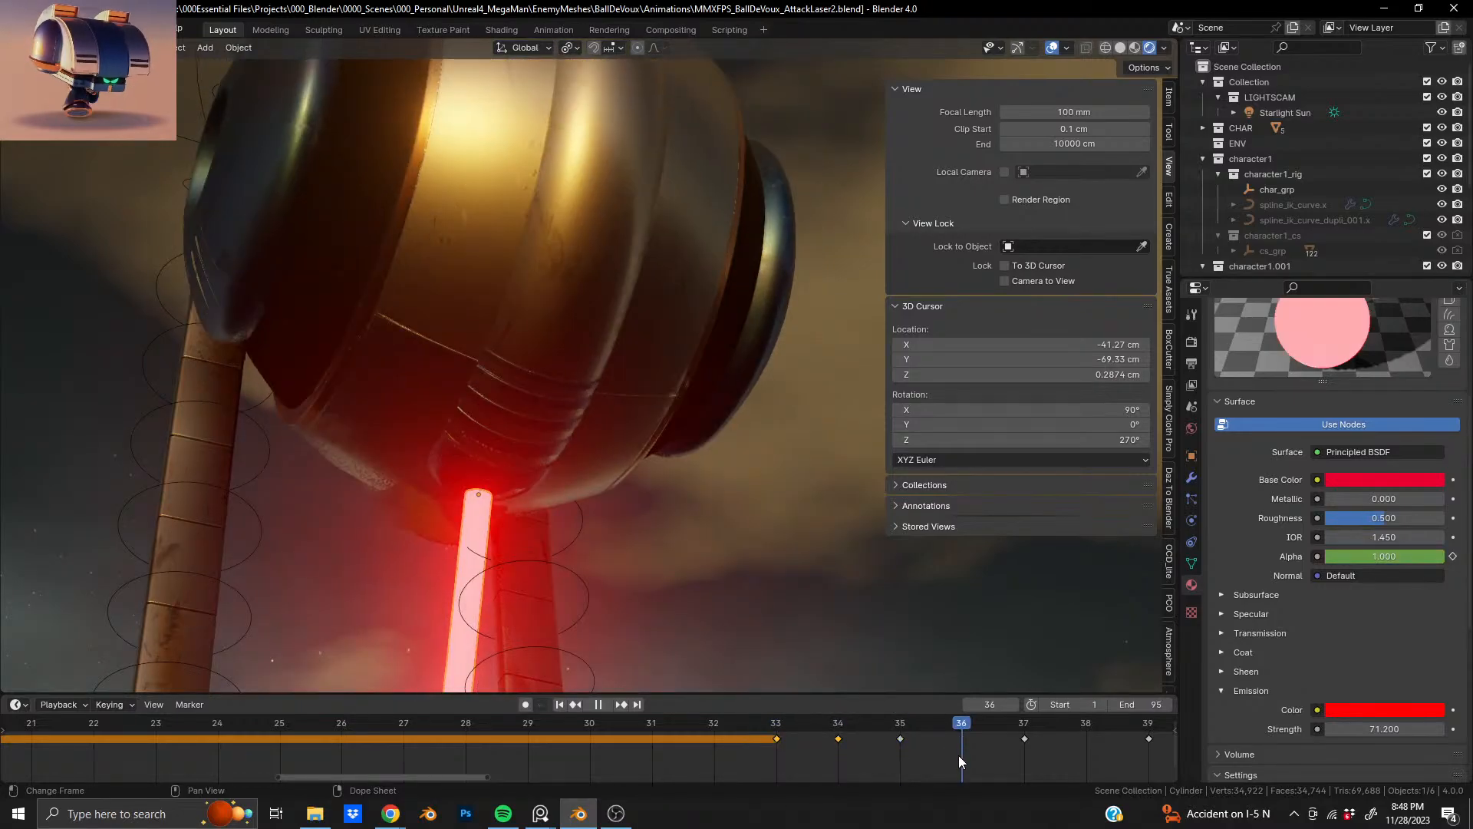
left_click(711, 720)
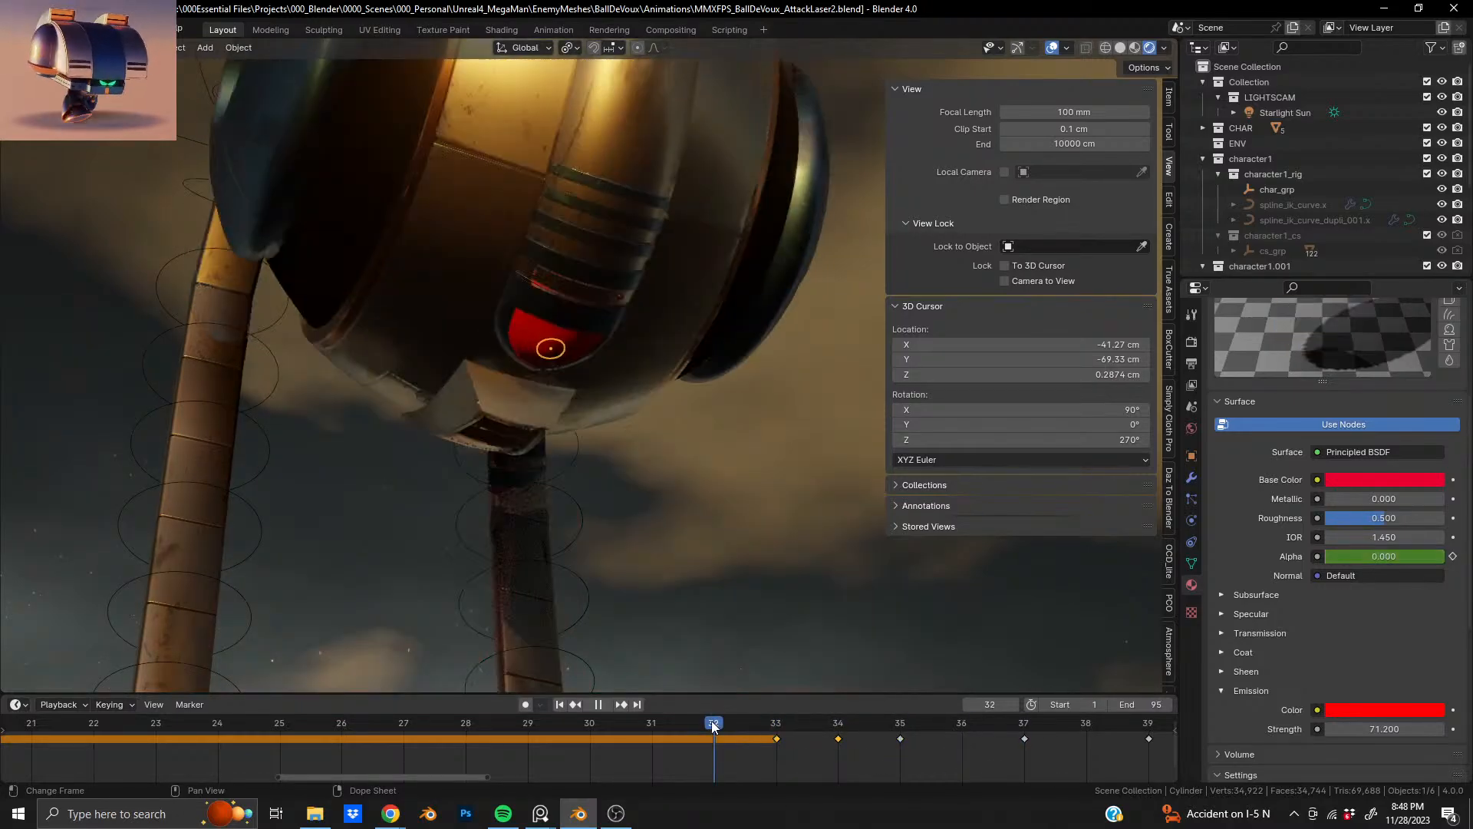
left_click_drag(711, 720, 1176, 765)
left_click_drag(44, 766, 49, 759)
scroll(762, 760, "down", 6)
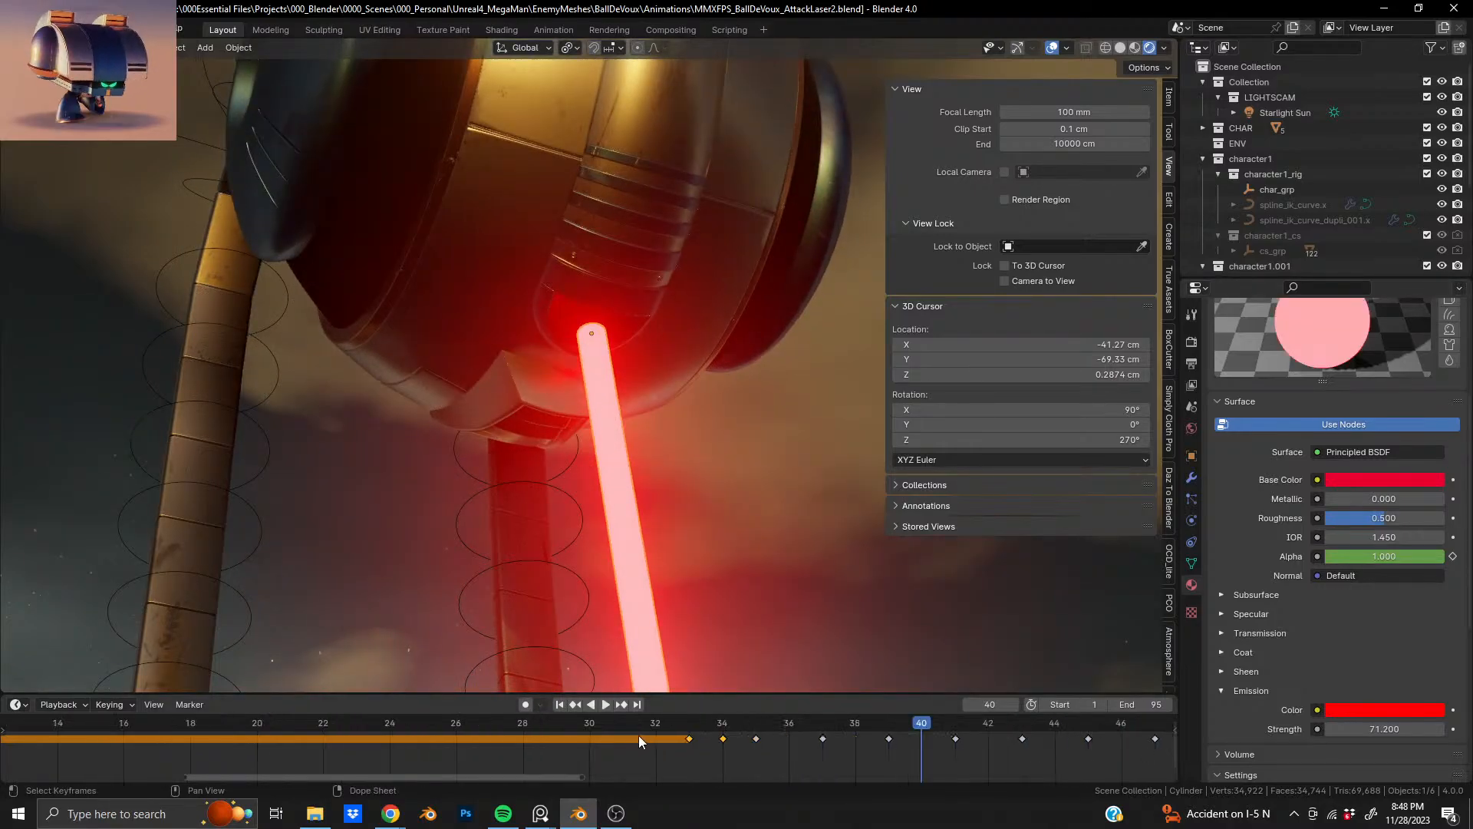
- Find the end of the laser blast and keyframe the material's current Alpha on frame 52
left_click_drag(672, 728, 751, 727)
middle_click_drag(642, 301, 738, 688)
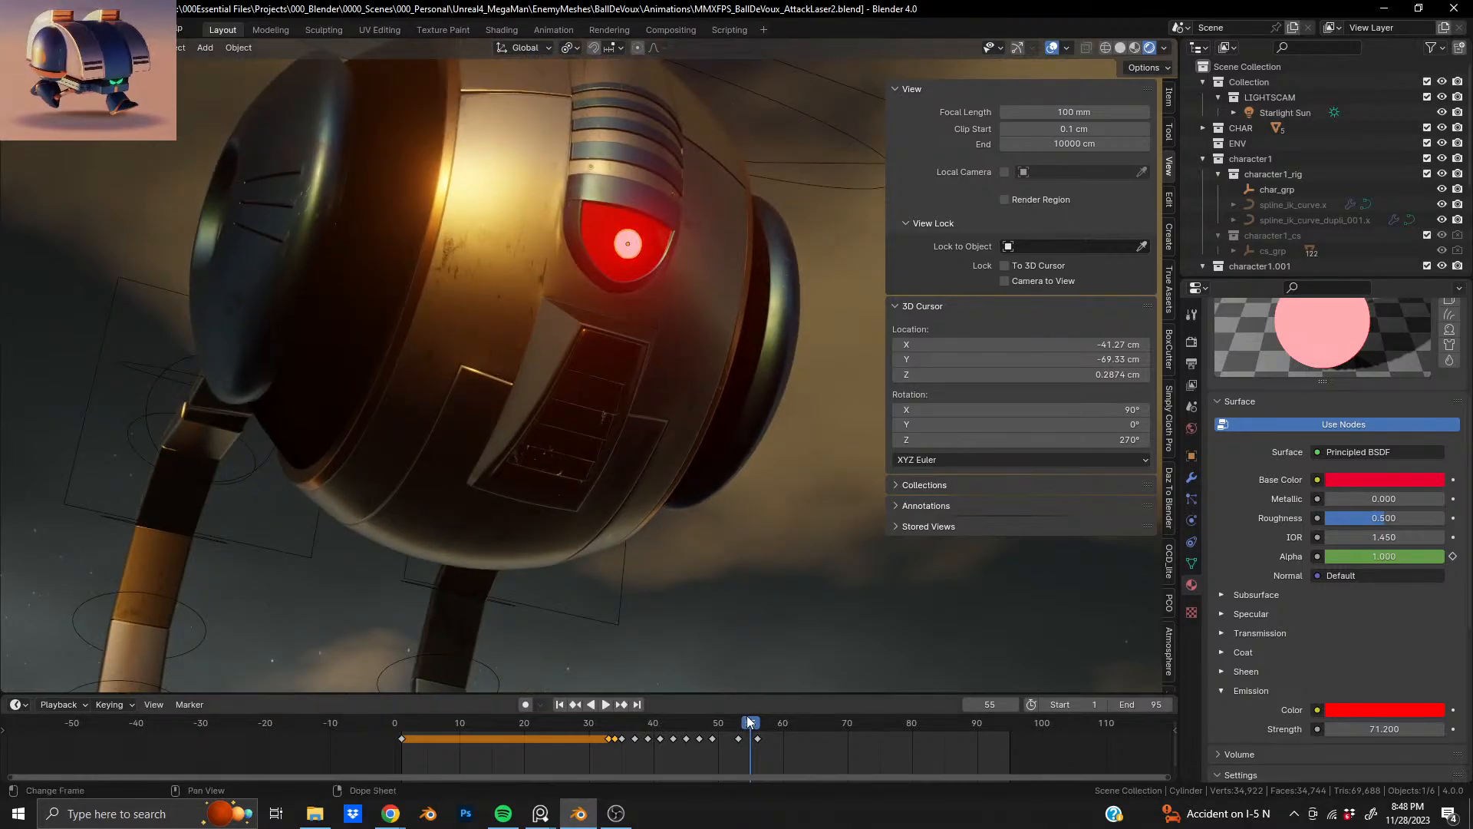
left_click_drag(748, 715, 739, 726)
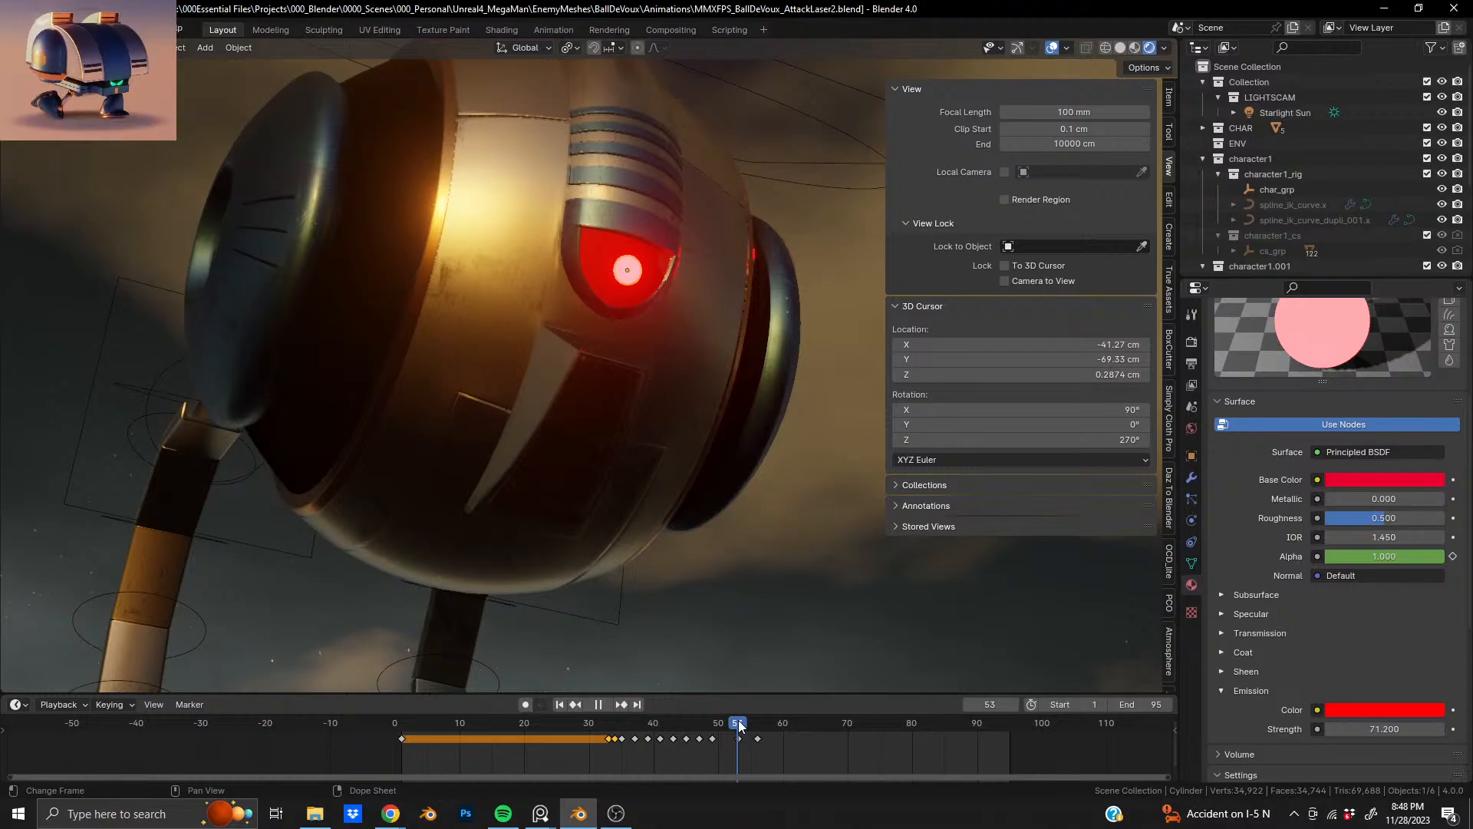
left_click_drag(736, 725, 731, 724)
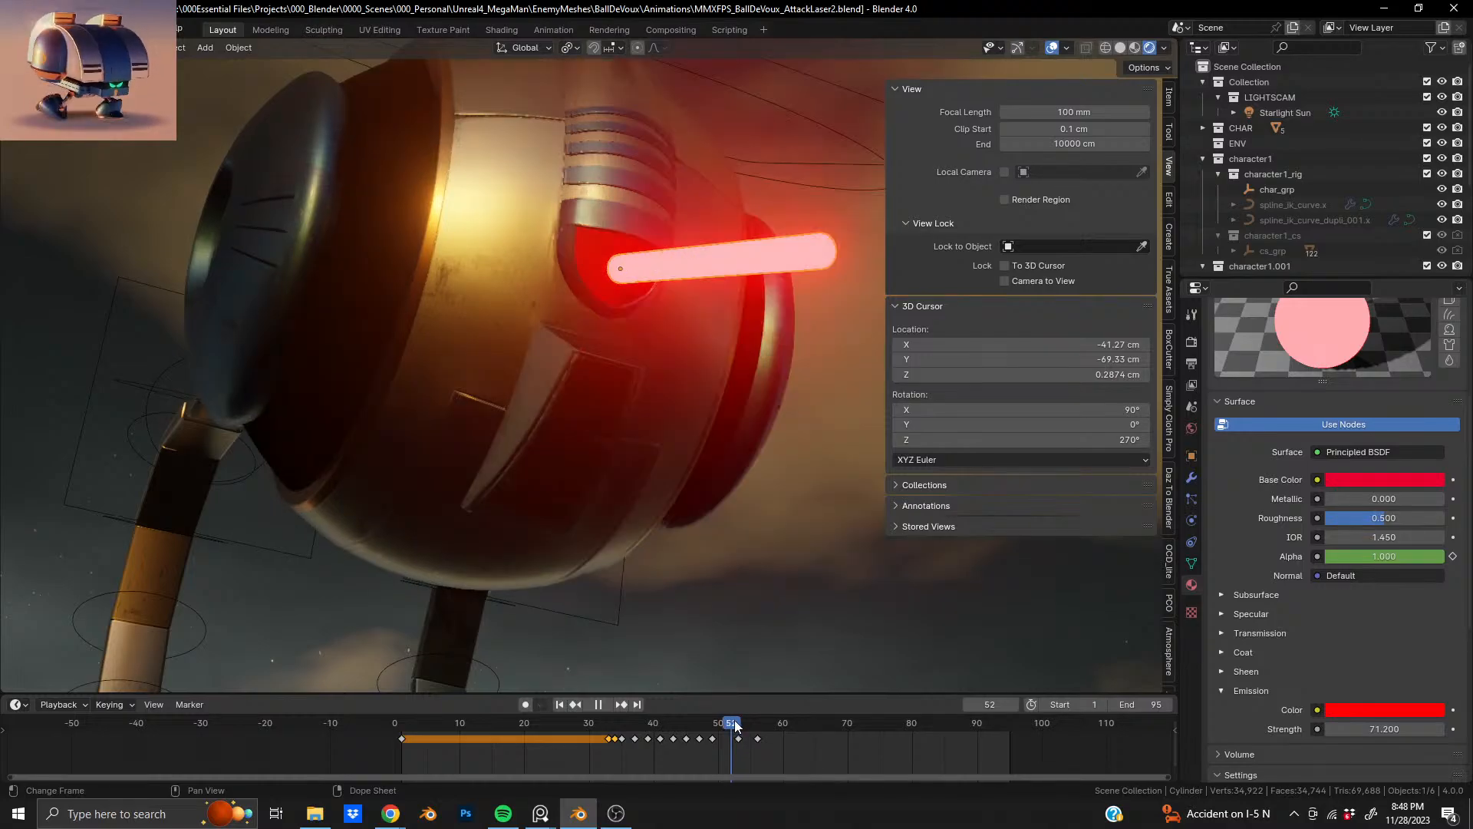
left_click(1450, 556)
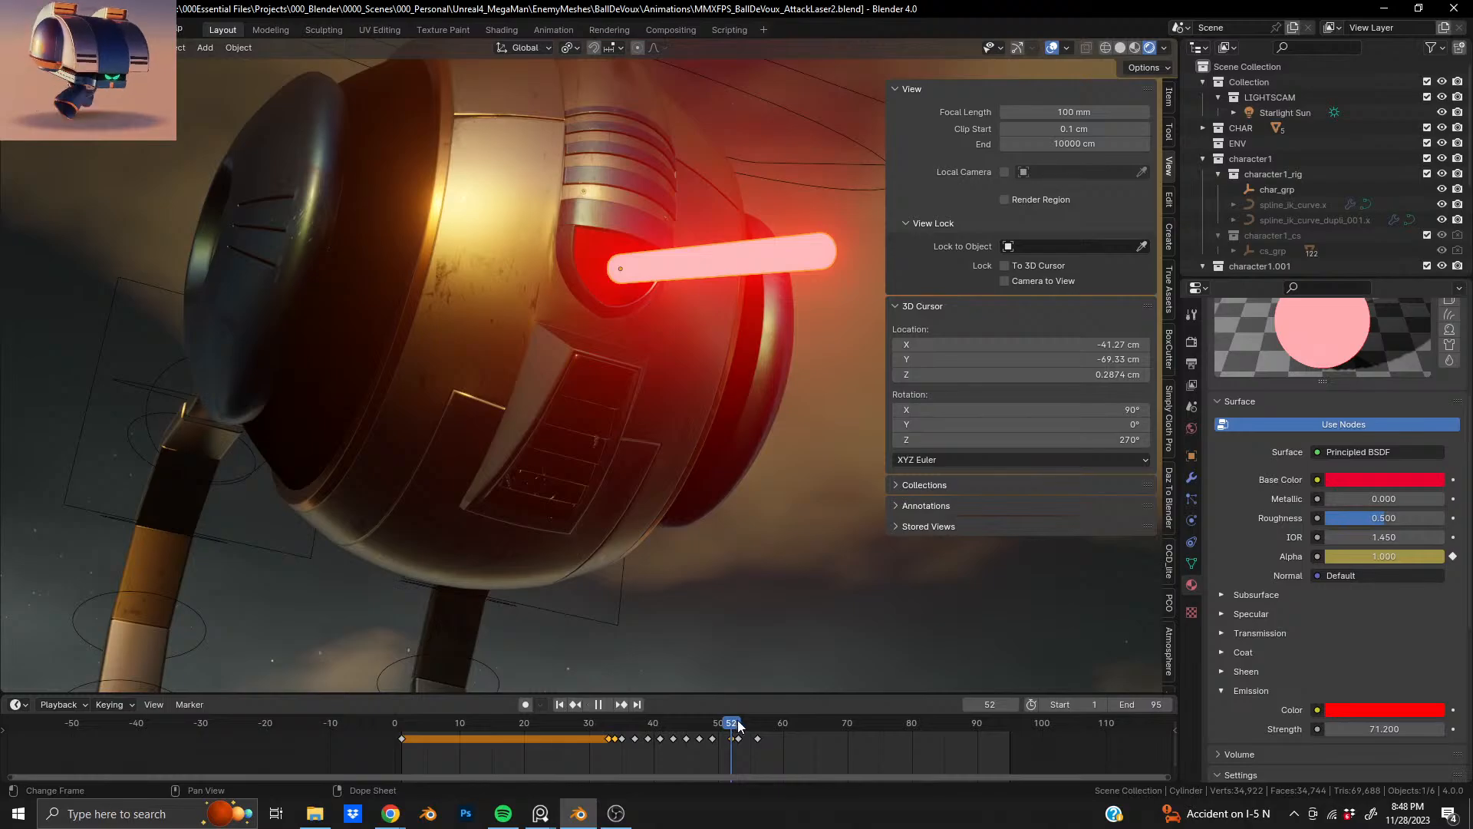
- On frame 53, set the laser material's Alpha to 0, keyframe it, and save the file
left_click(738, 726)
left_click_drag(1410, 559, 1329, 564)
left_click(1453, 557)
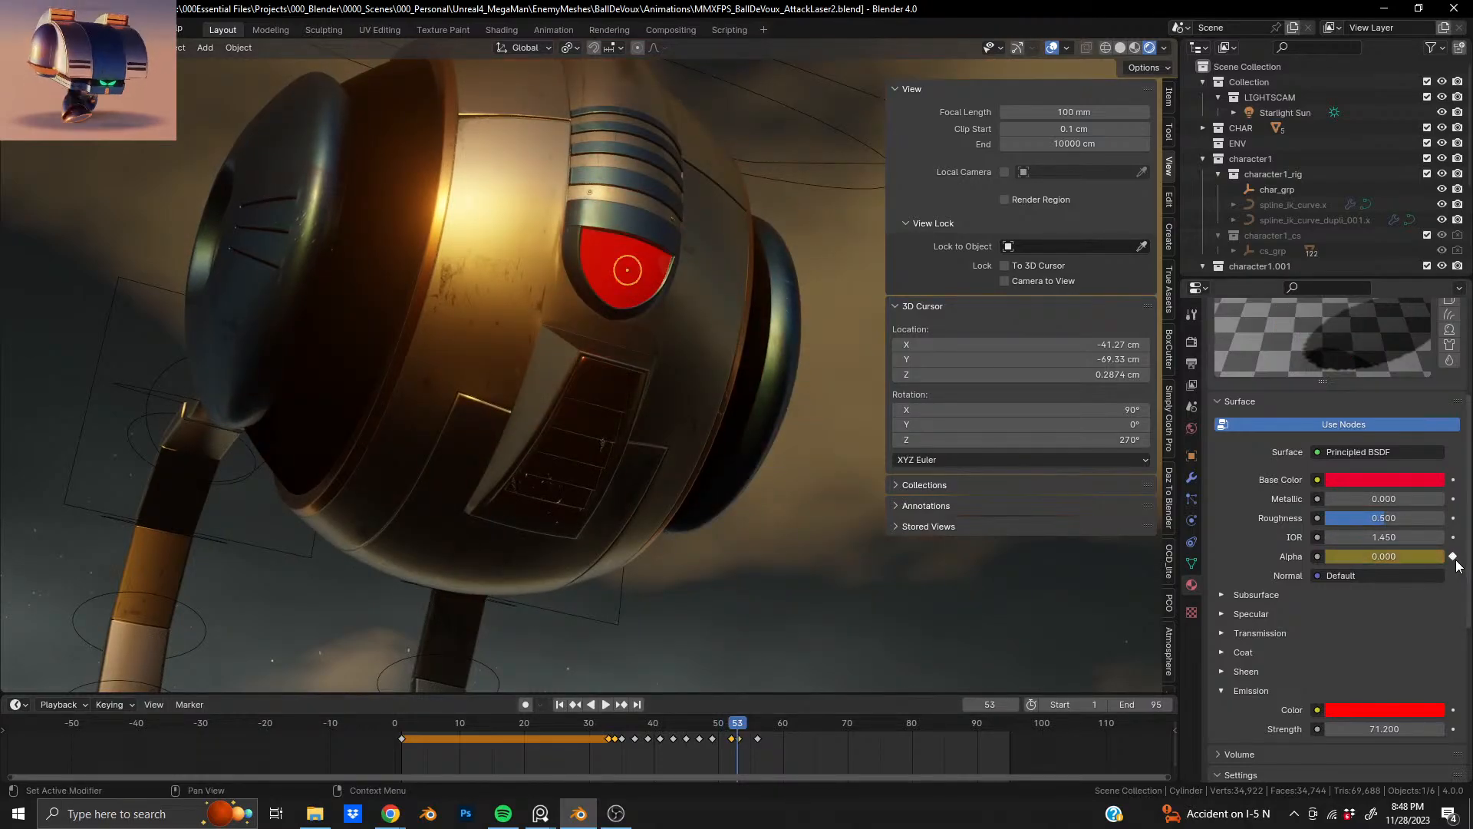
middle_click_drag(687, 333, 499, 240)
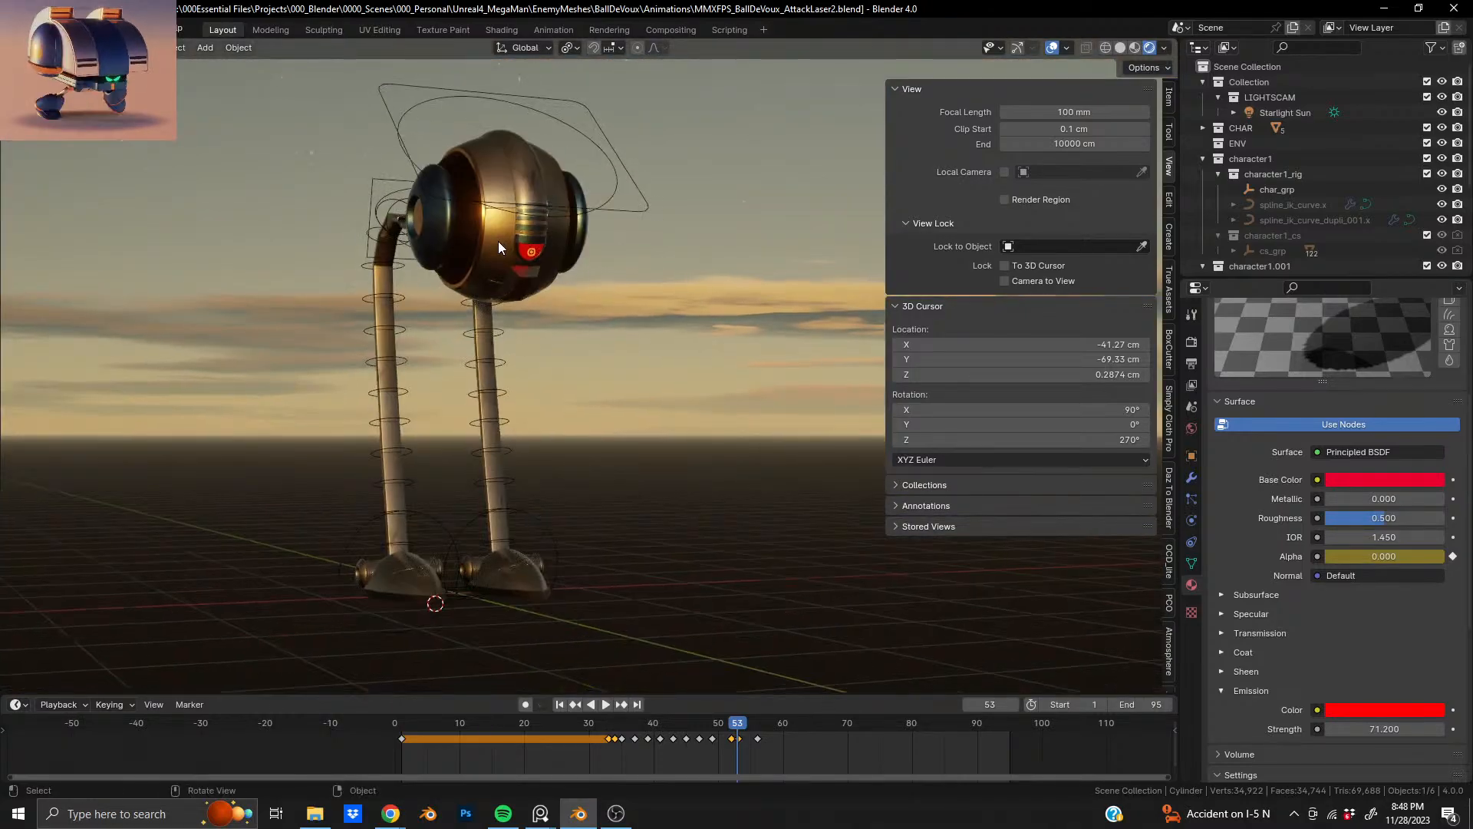
key("ctrl+s")
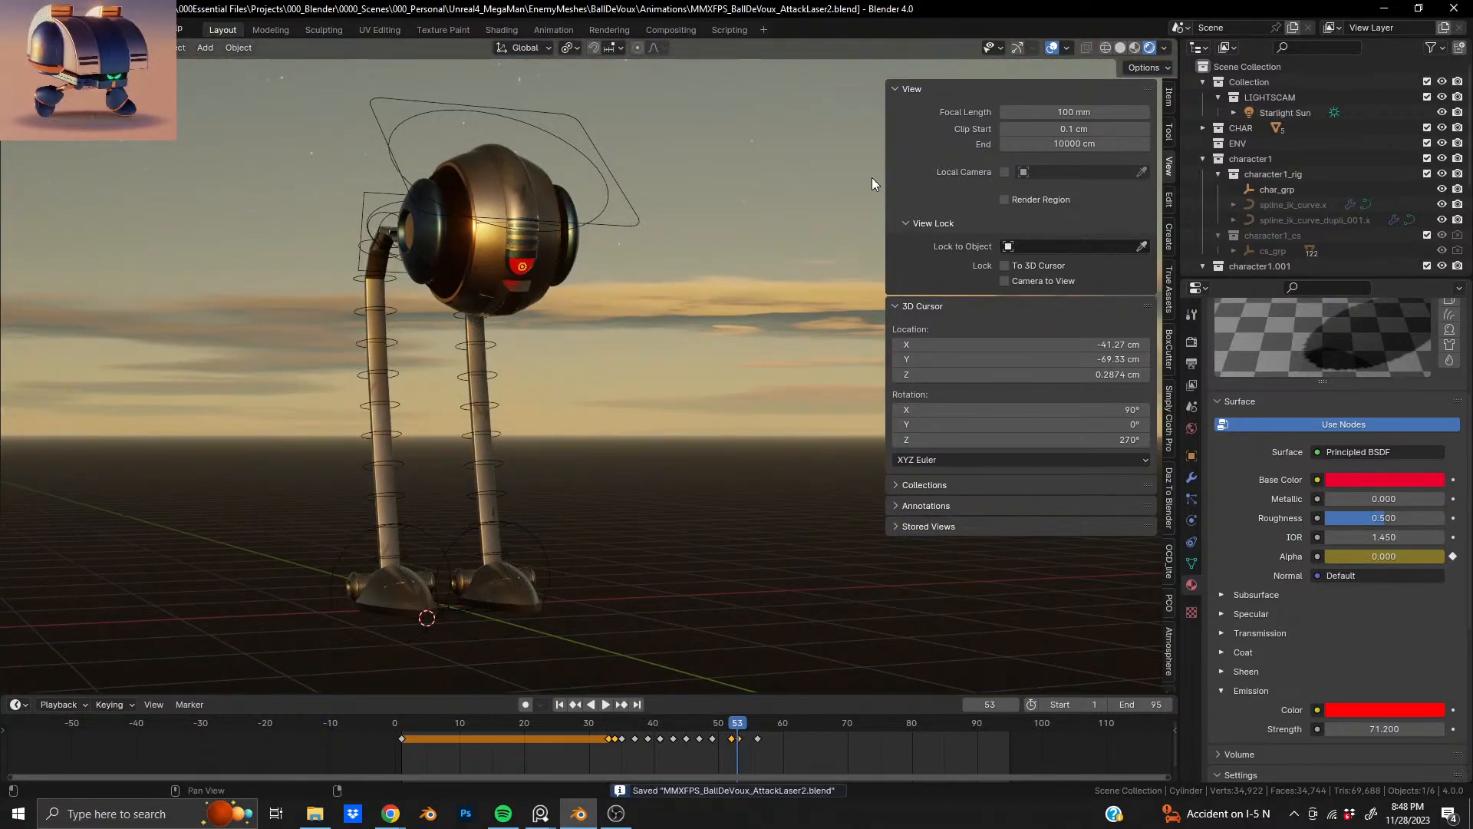
- Hide the sidebar and viewport overlays, and play back the laser attack from the front and side
left_click_drag(885, 177, 1404, 198)
middle_click_drag(543, 279, 540, 256, "shift")
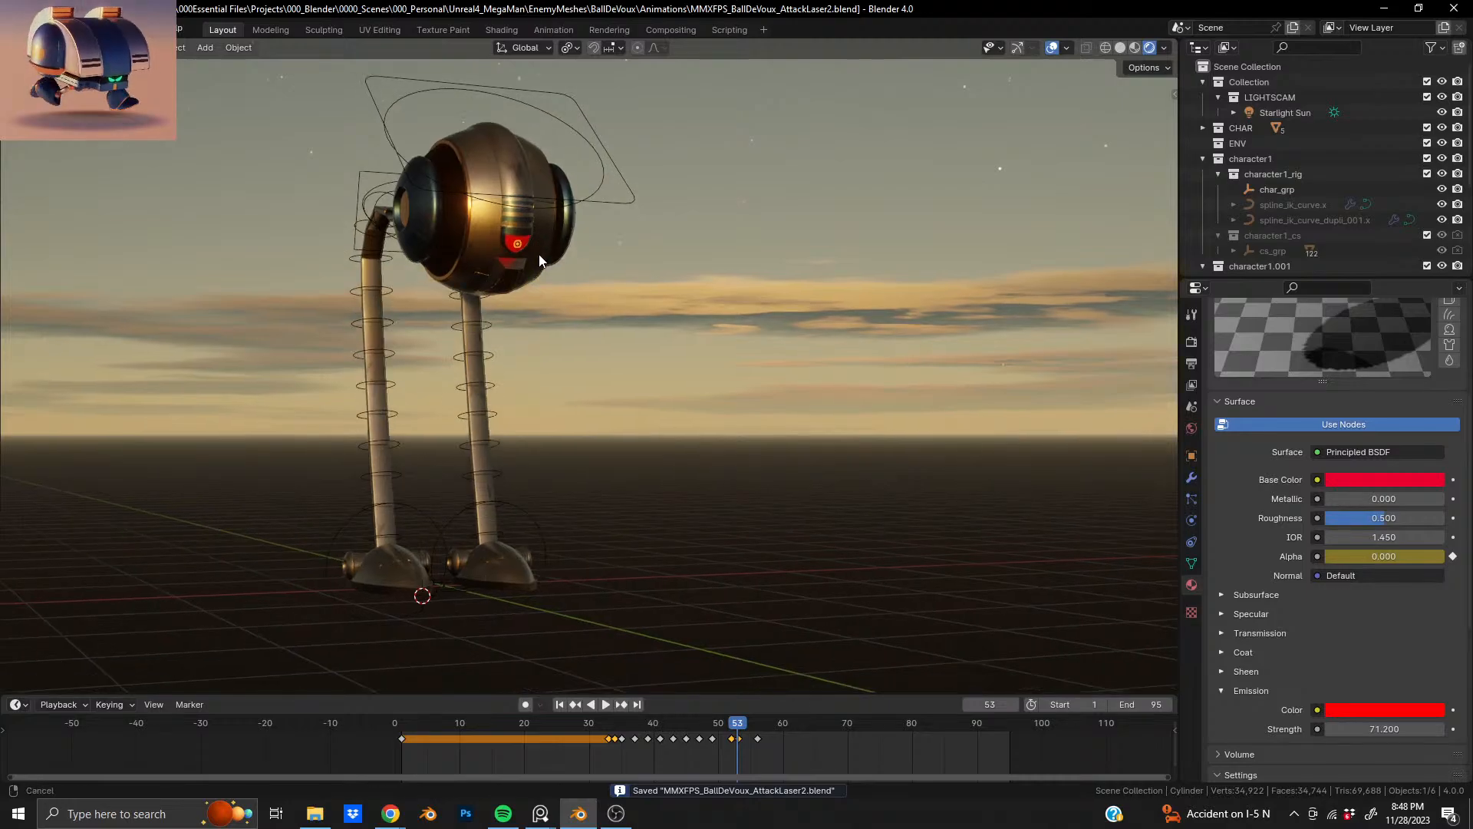
key("space")
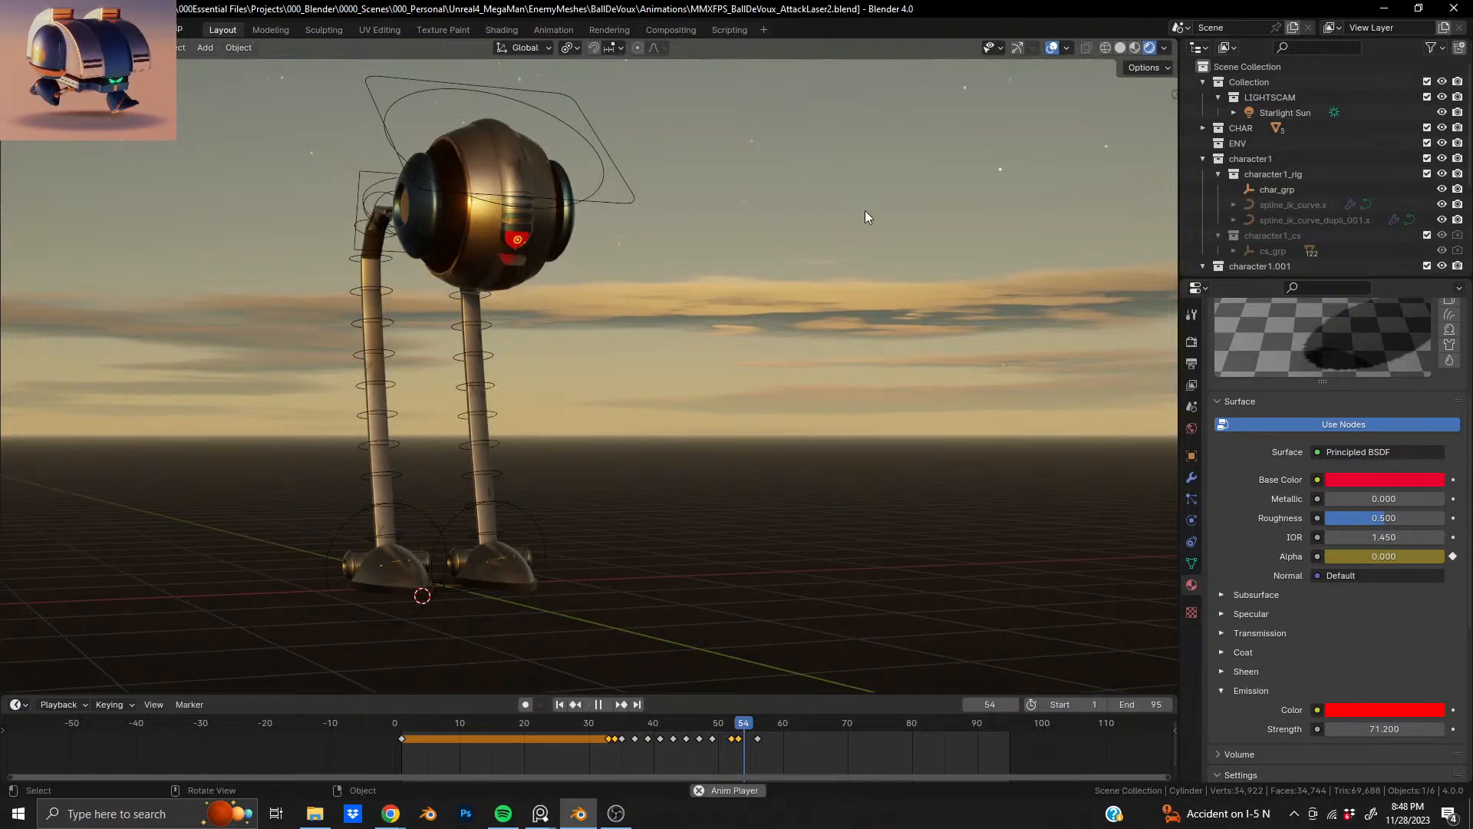
left_click(1052, 48)
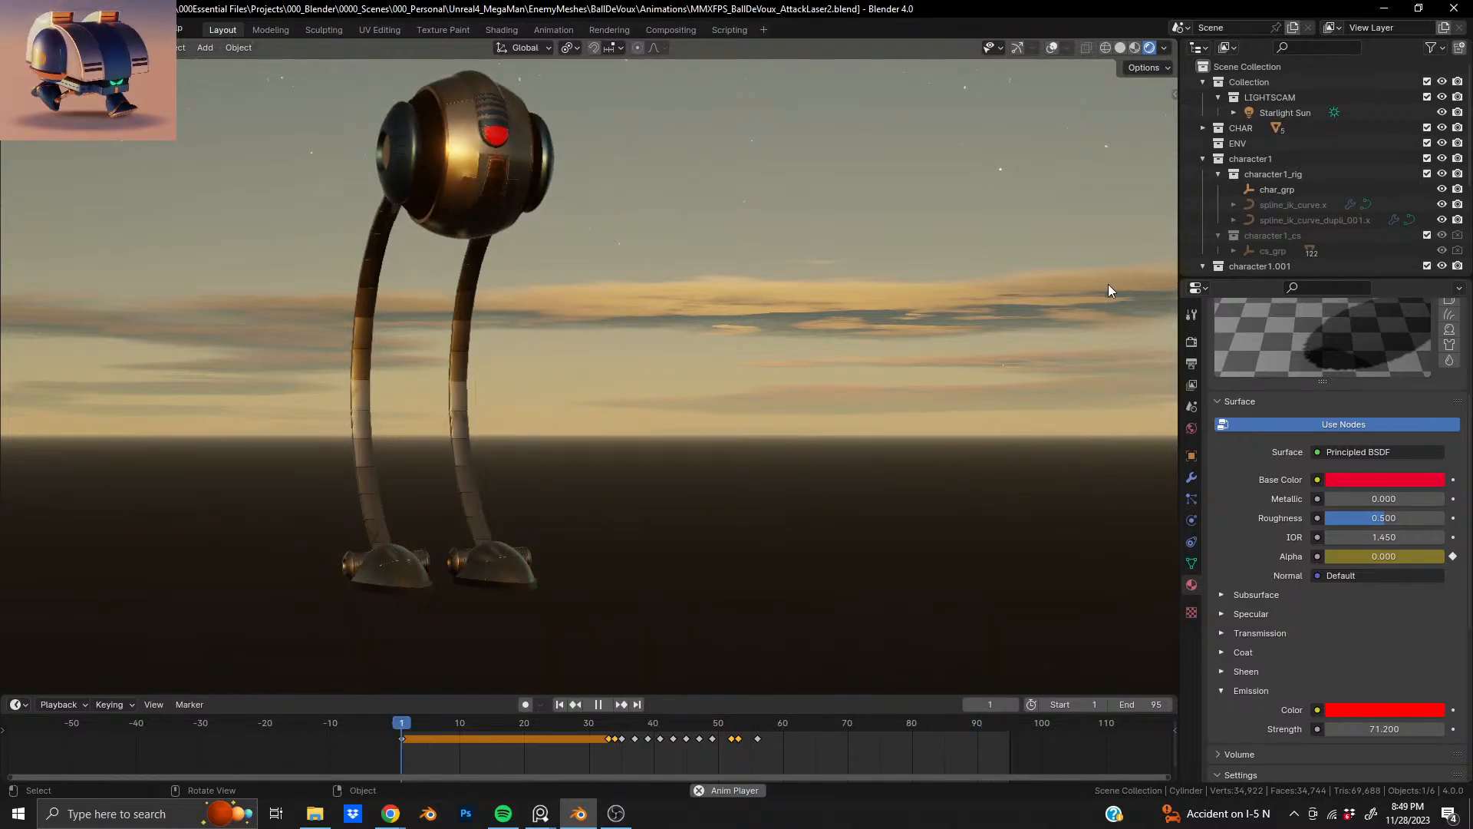
middle_click_drag(449, 370, 544, 362)
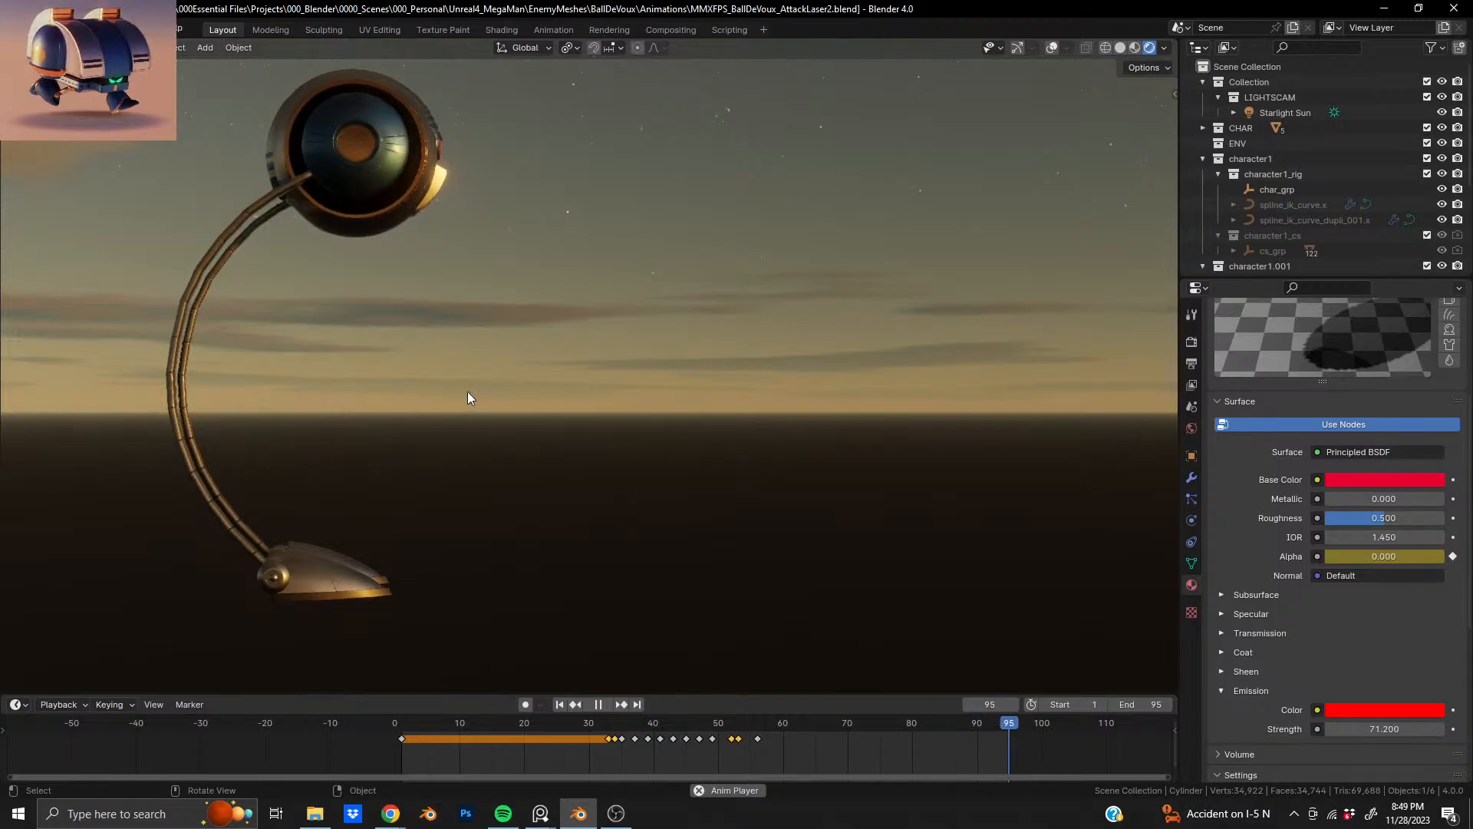
key("Escape")
- Switch the viewport to Solid shading and turn the overlays back on
left_click(361, 193)
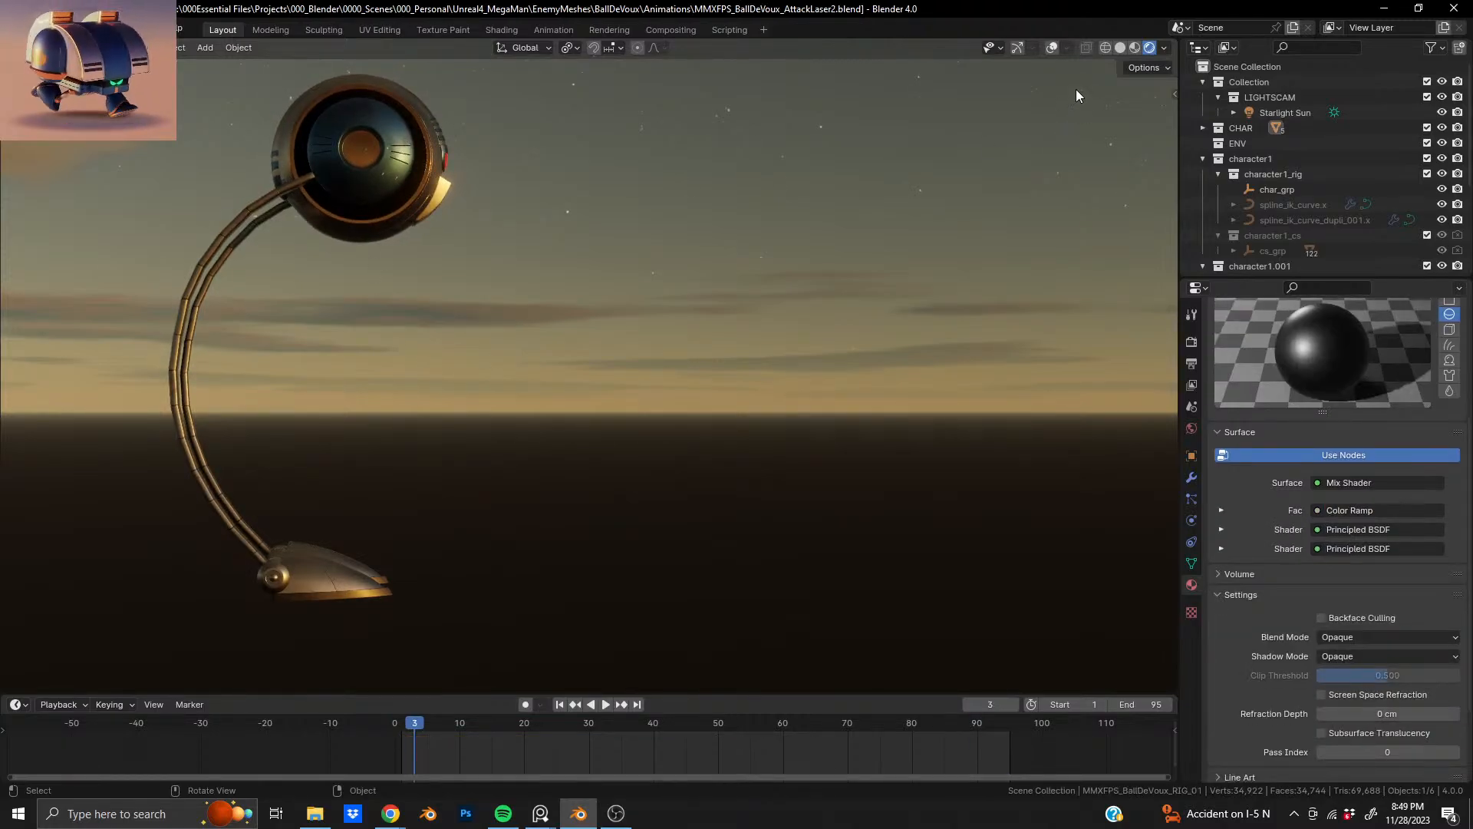
left_click(1118, 48)
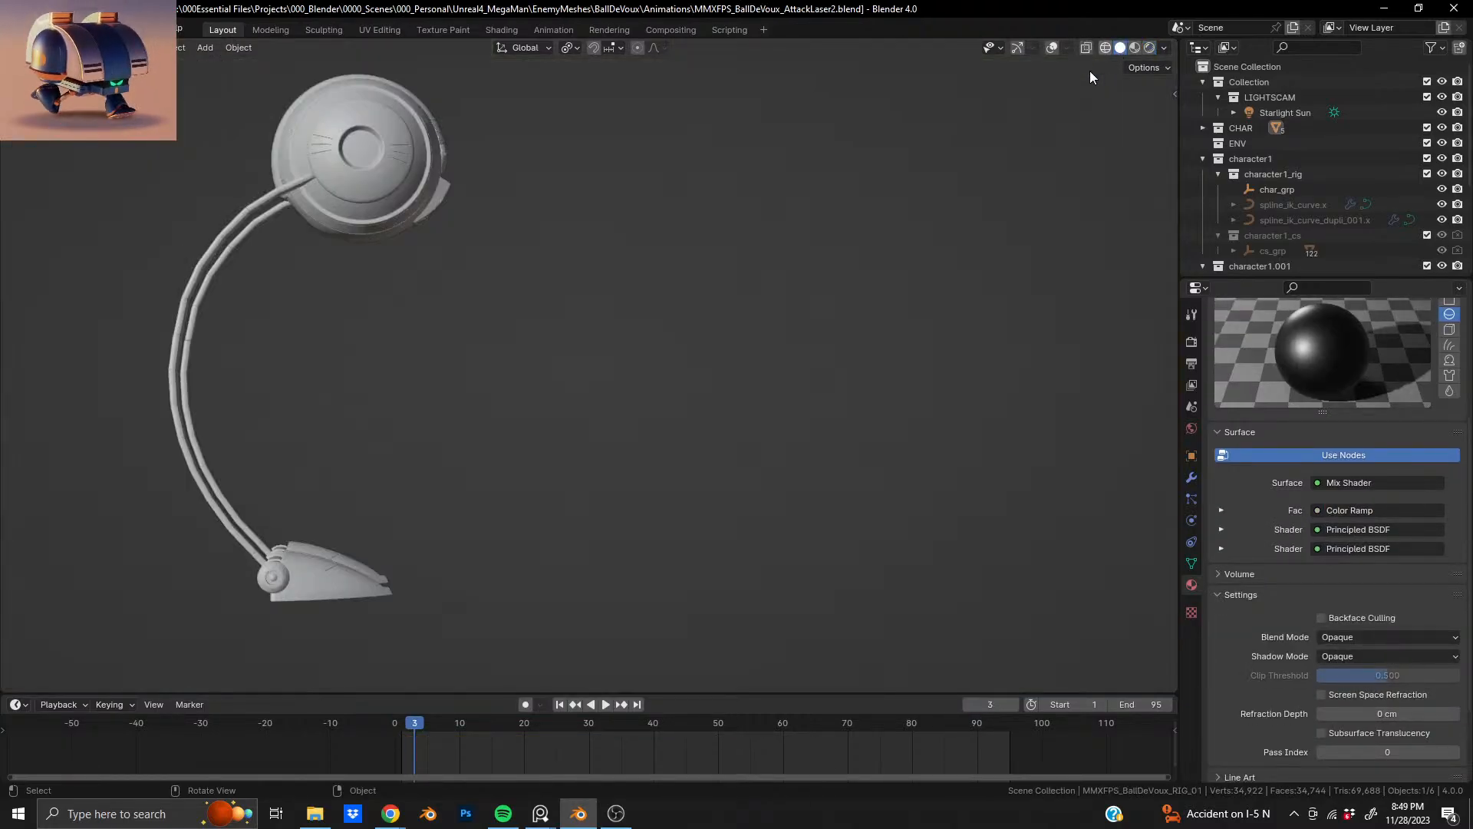
key("space")
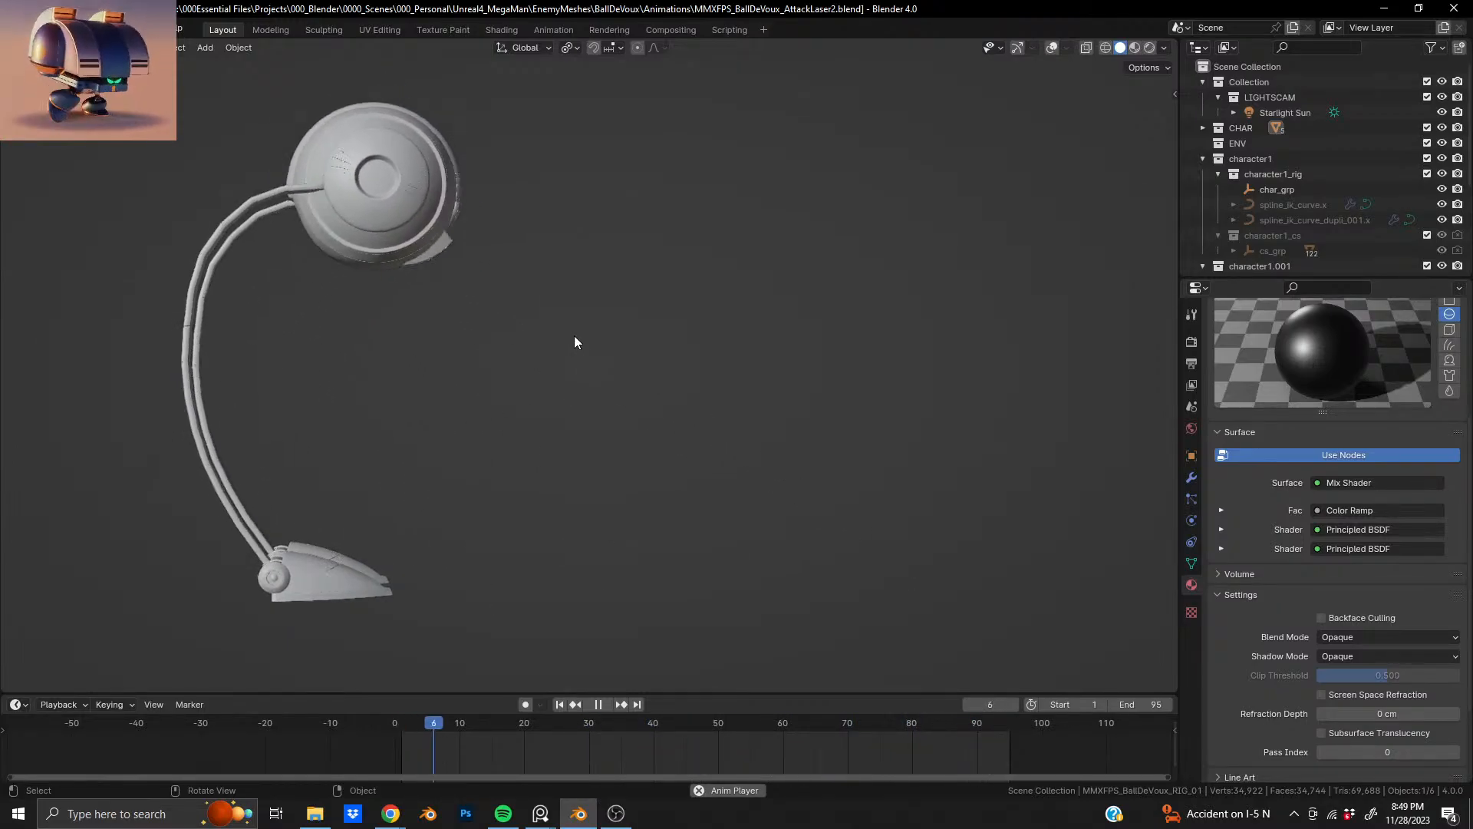
key("space")
left_click(1052, 51)
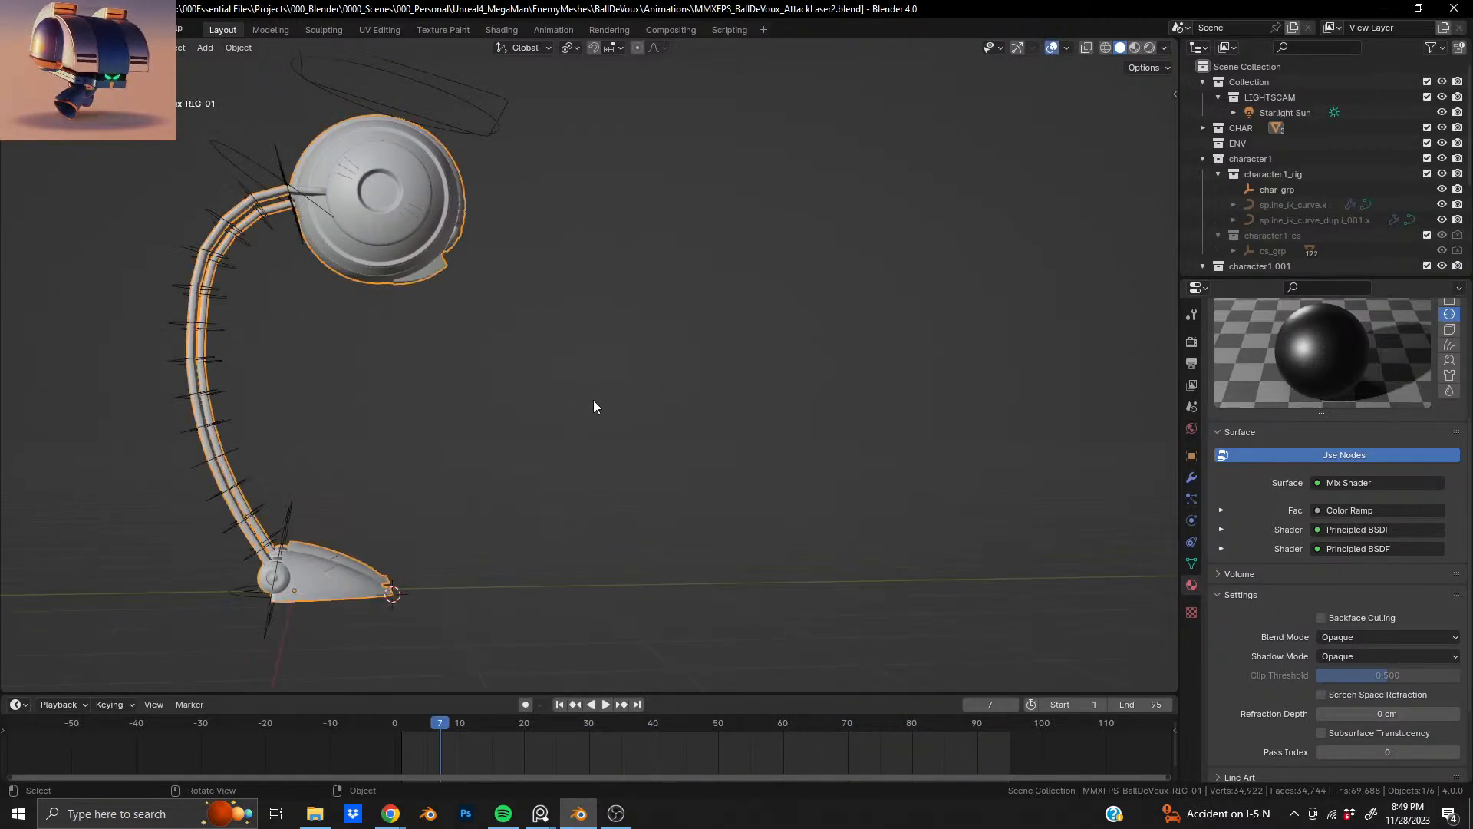
- Select the character rig and put it in Pose Mode, seen from an orthographic side view
left_click(375, 72)
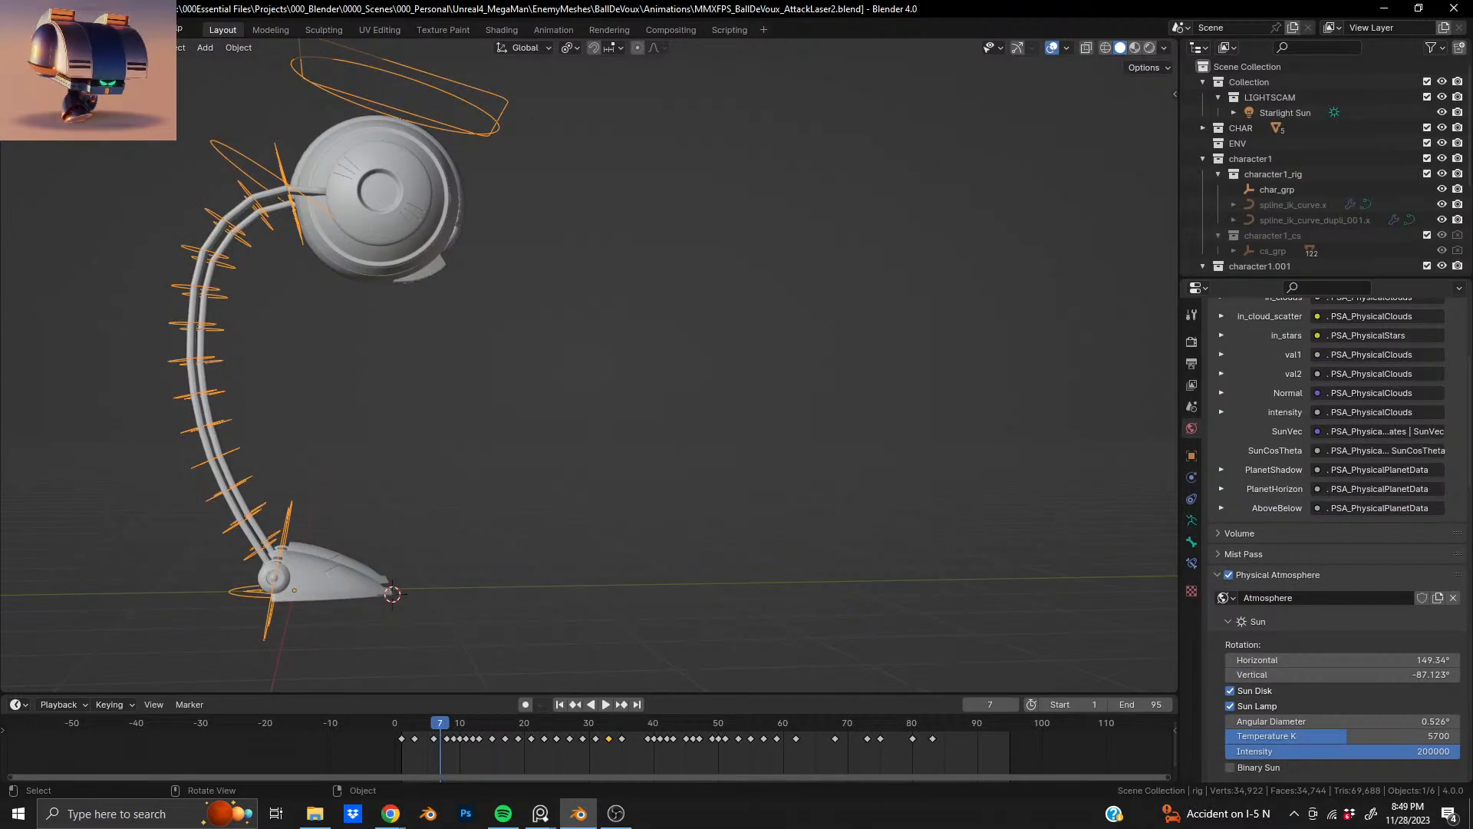
key("ctrl+Tab")
middle_click_drag(469, 243, 395, 245, "alt")
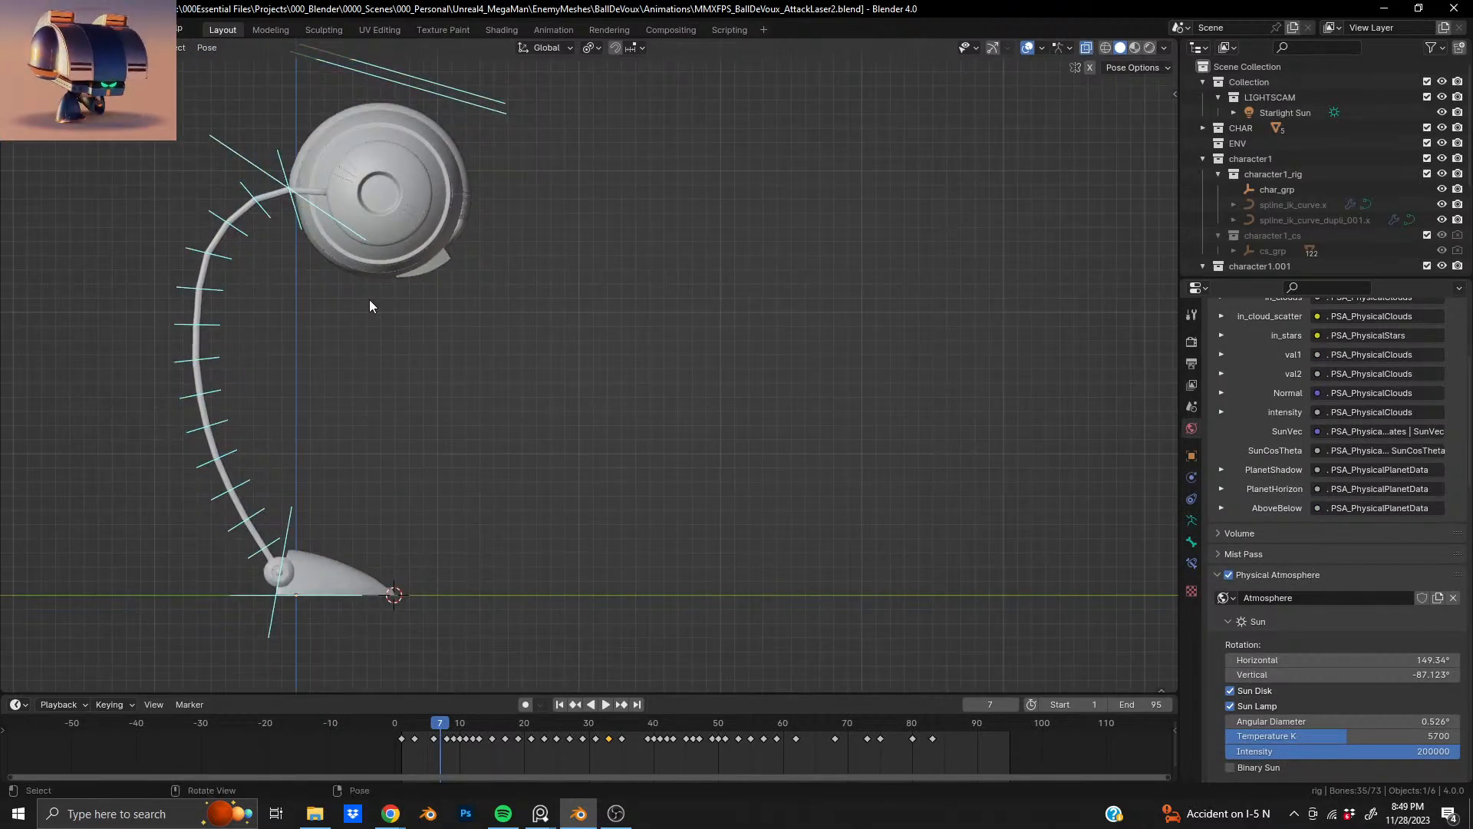
- Play and scrub the rig's animation from about frame 34 onward to review the body's motion during the laser attack
key("space")
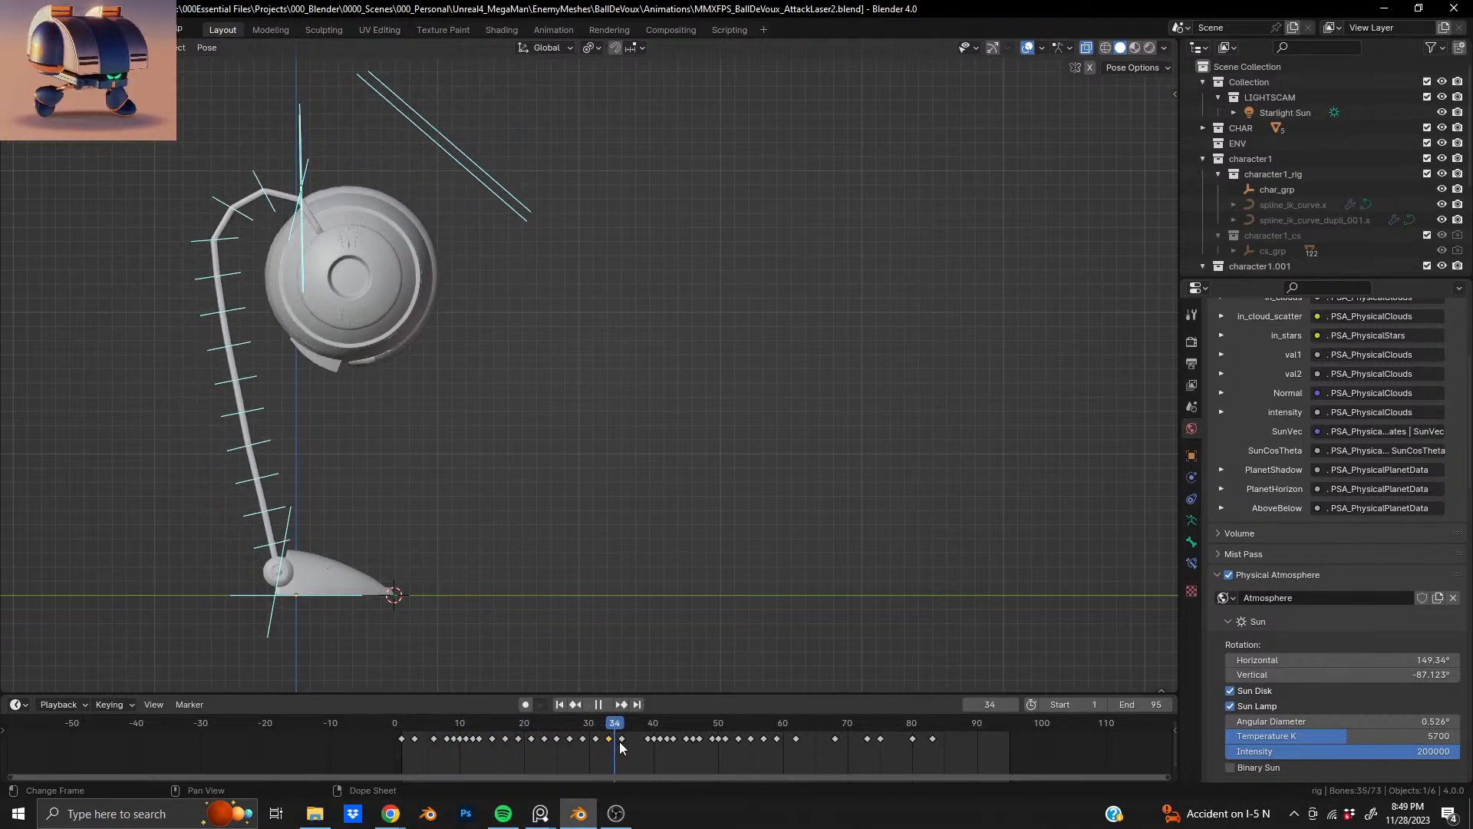
left_click_drag(630, 743, 741, 738)
left_click(808, 727)
key("space")
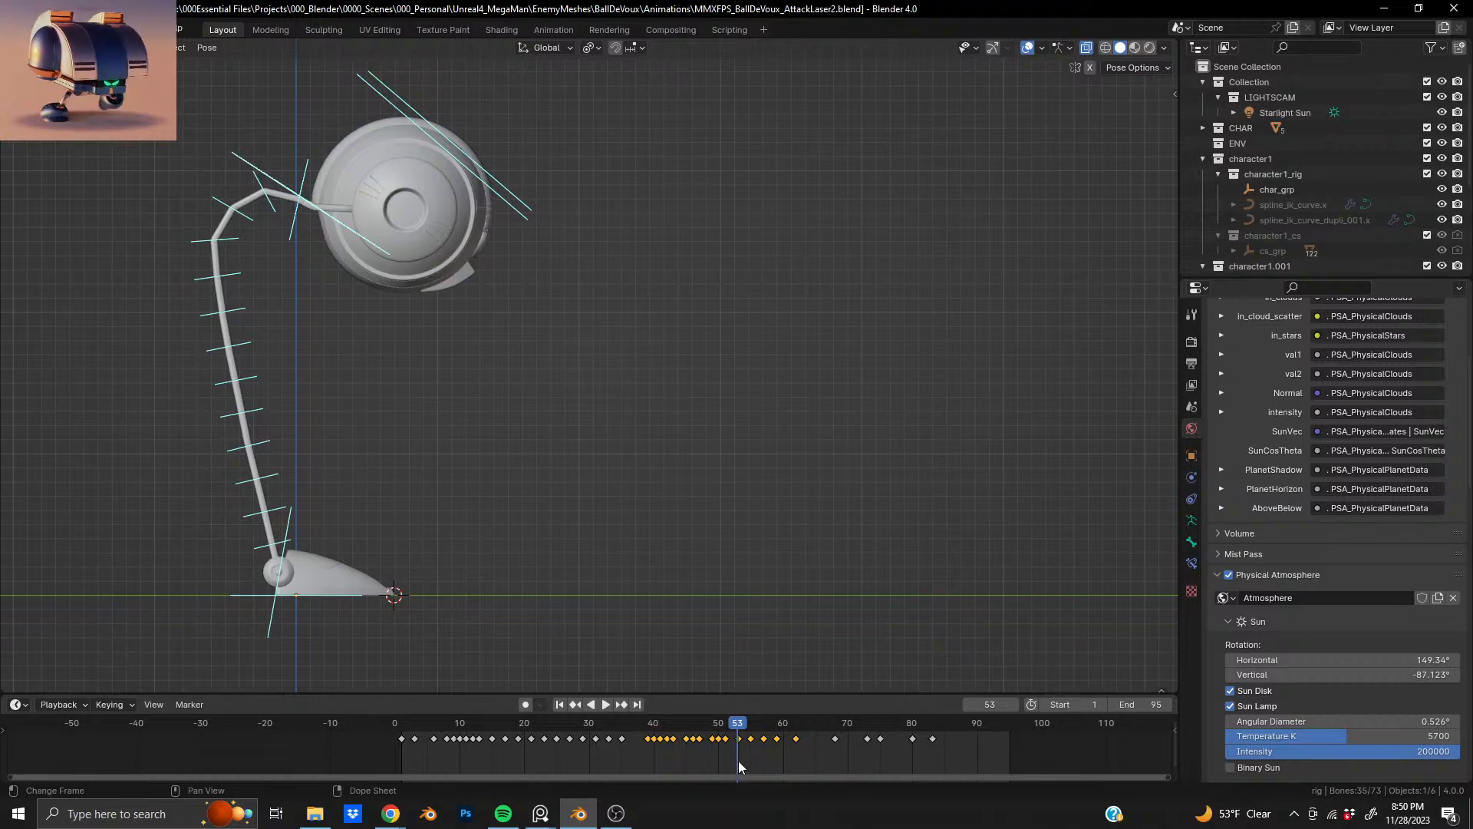
- Replay and scrub the rig's laser sweep around frames 34 to 53, and leave the current frame at 35
left_click_drag(741, 756, 617, 734)
left_click(647, 725)
key("space")
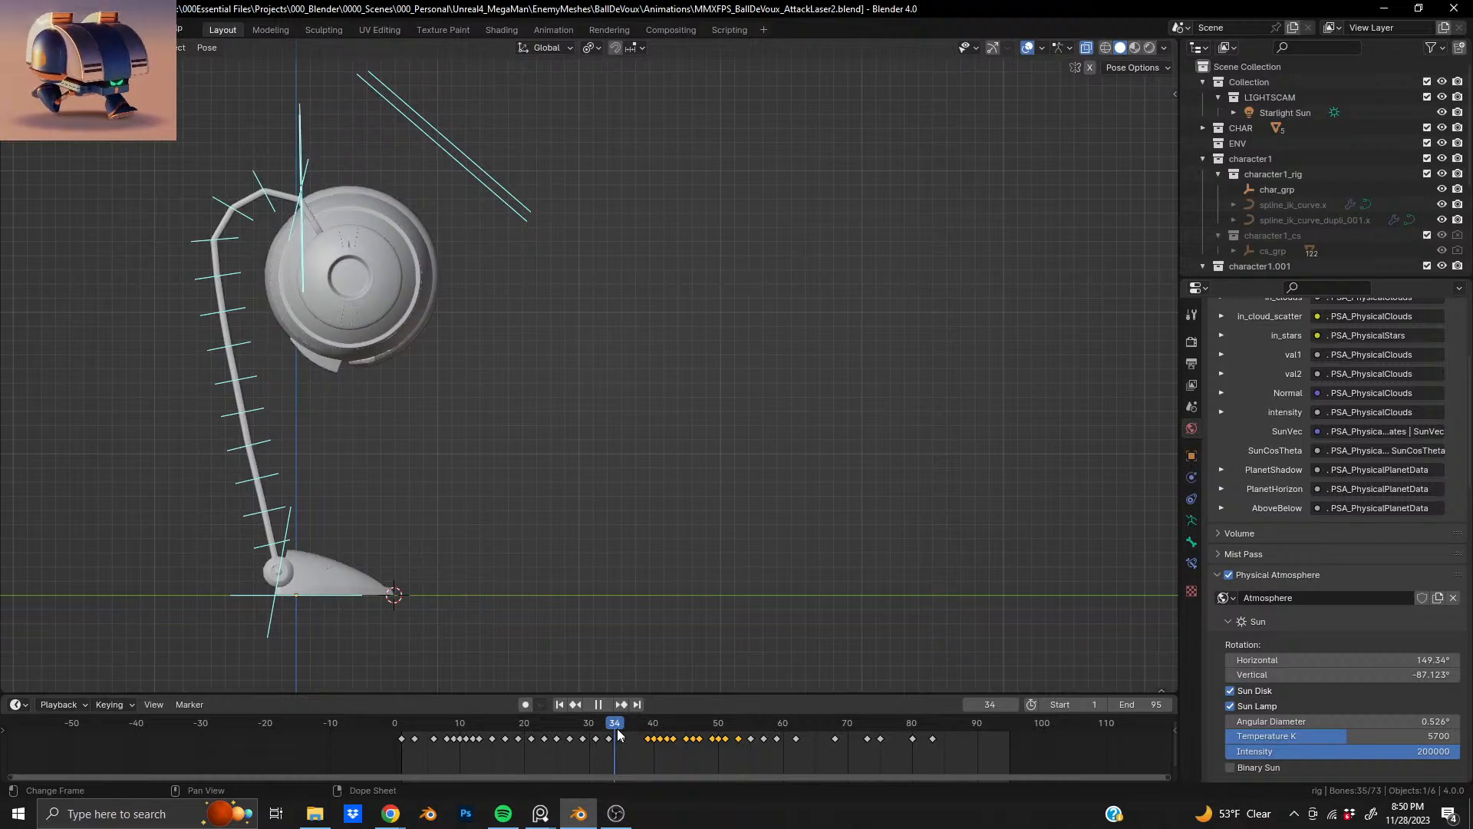
left_click(622, 729)
key("space")
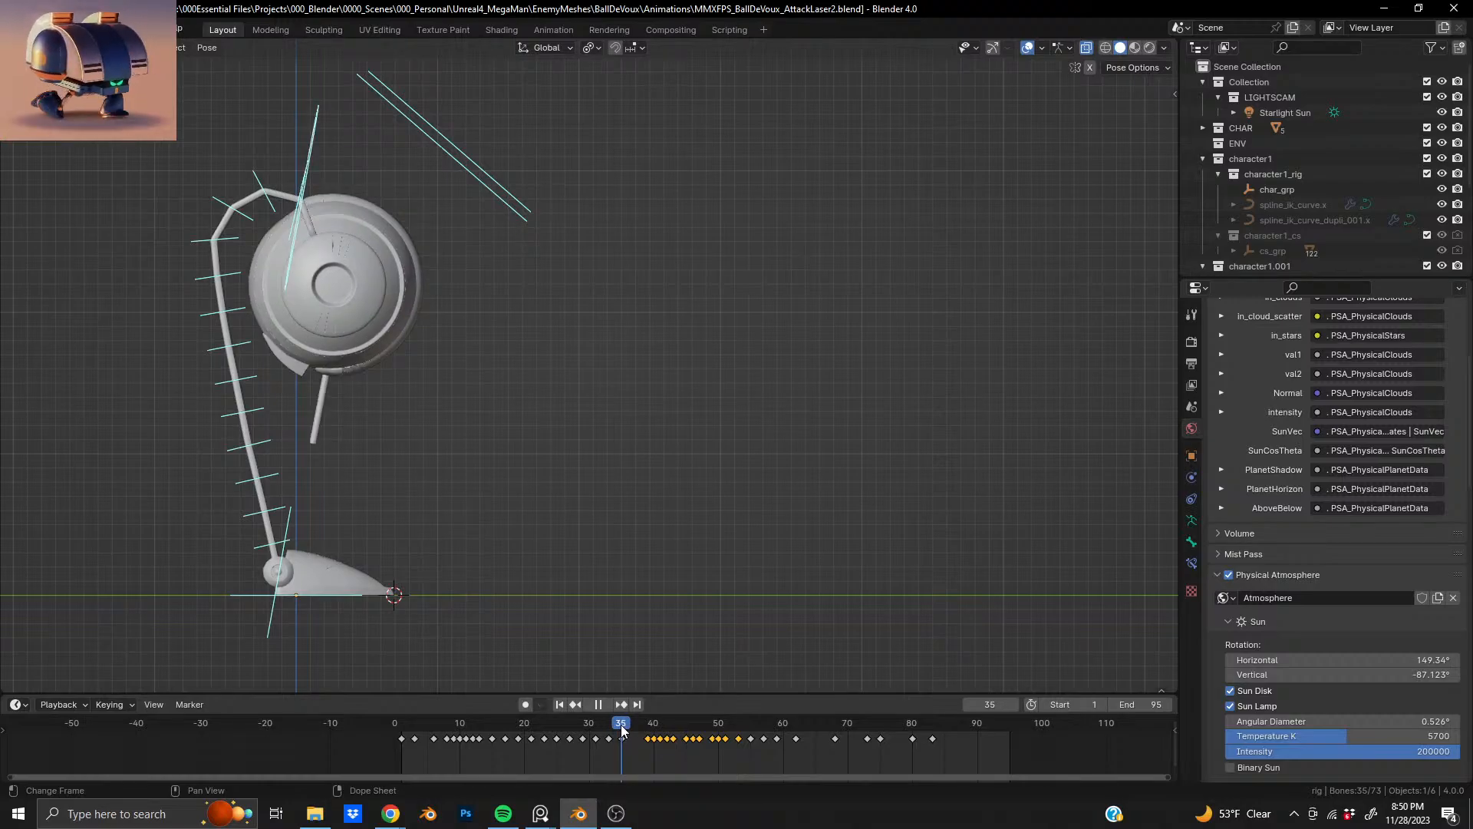
left_click(620, 753)
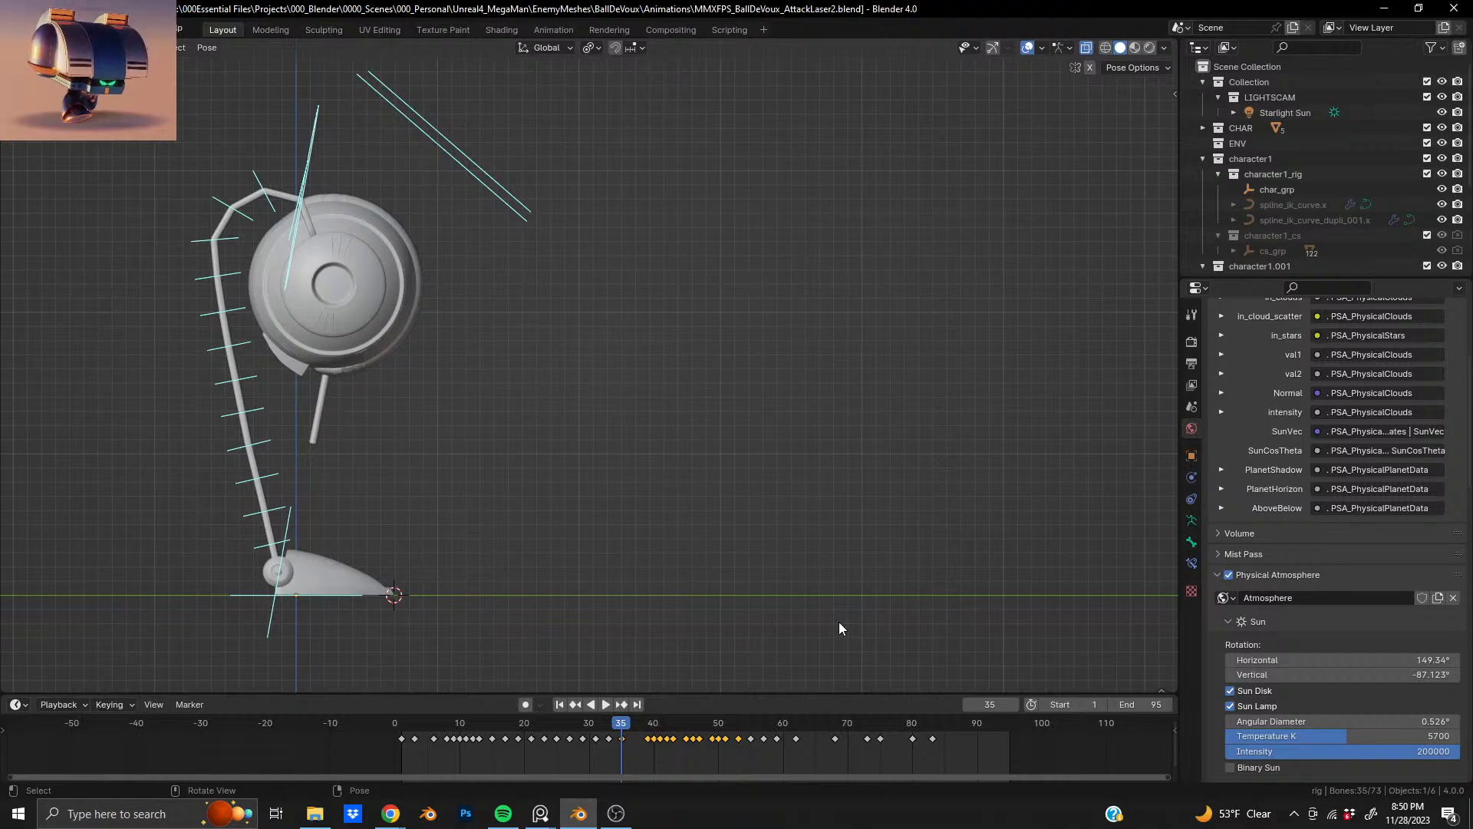
- Try compressing the sweep keyframes toward frame 35 and sliding all following keyframes earlier, with the last one at about frame 77
key("s")
left_click(770, 624)
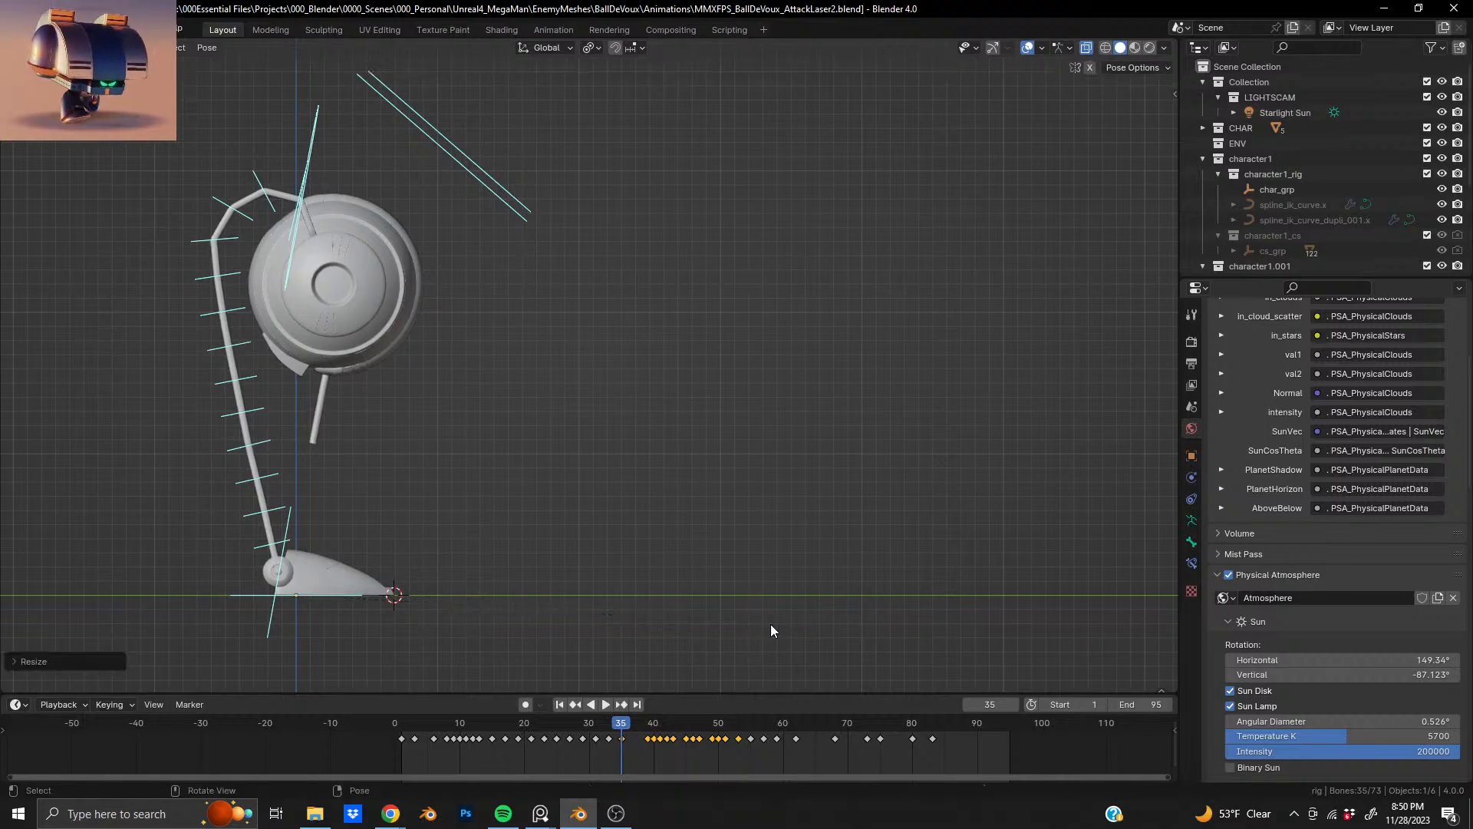
key("s")
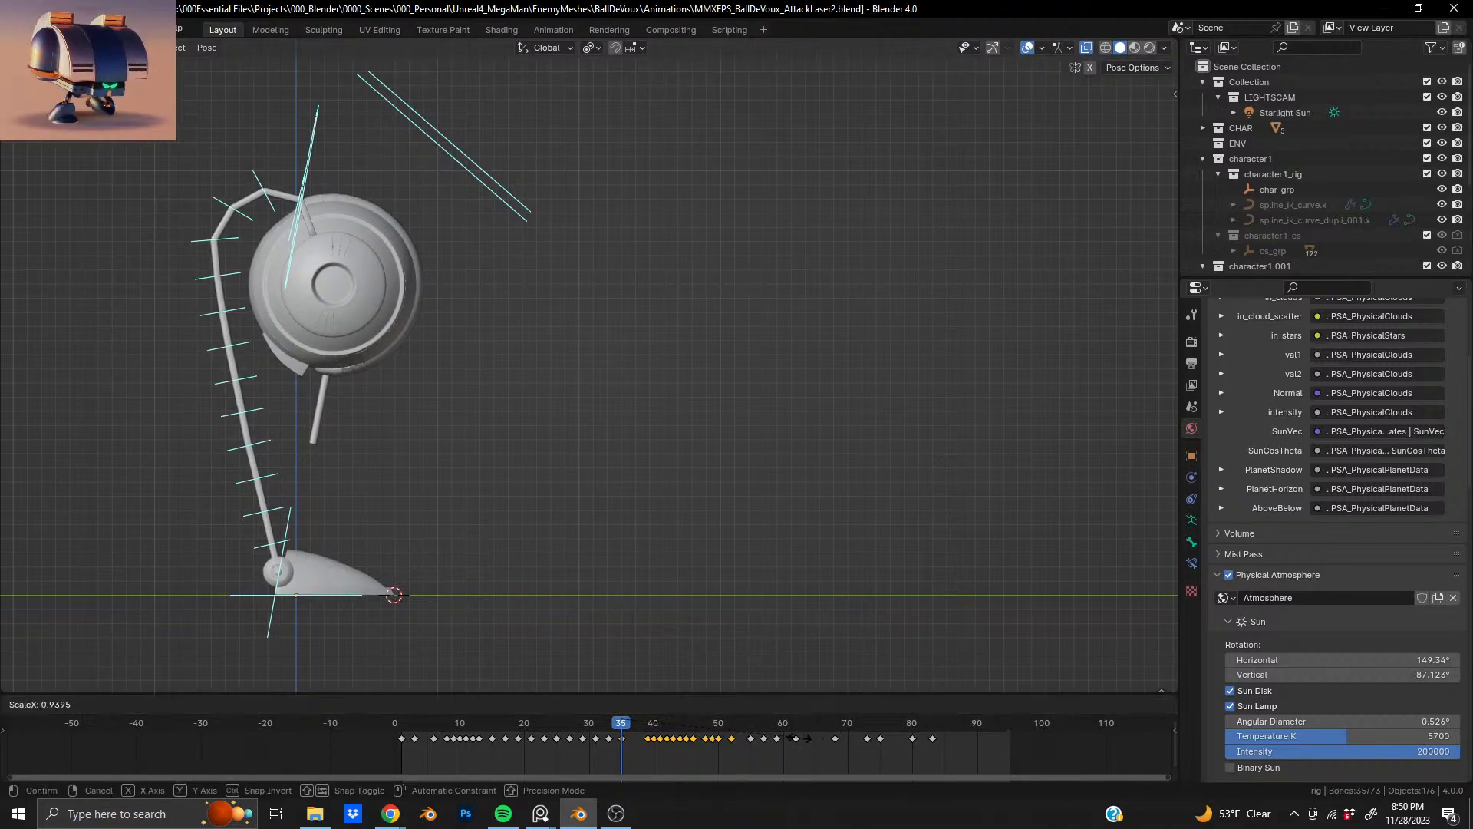
left_click(748, 738)
left_click_drag(740, 752, 953, 734)
key("g")
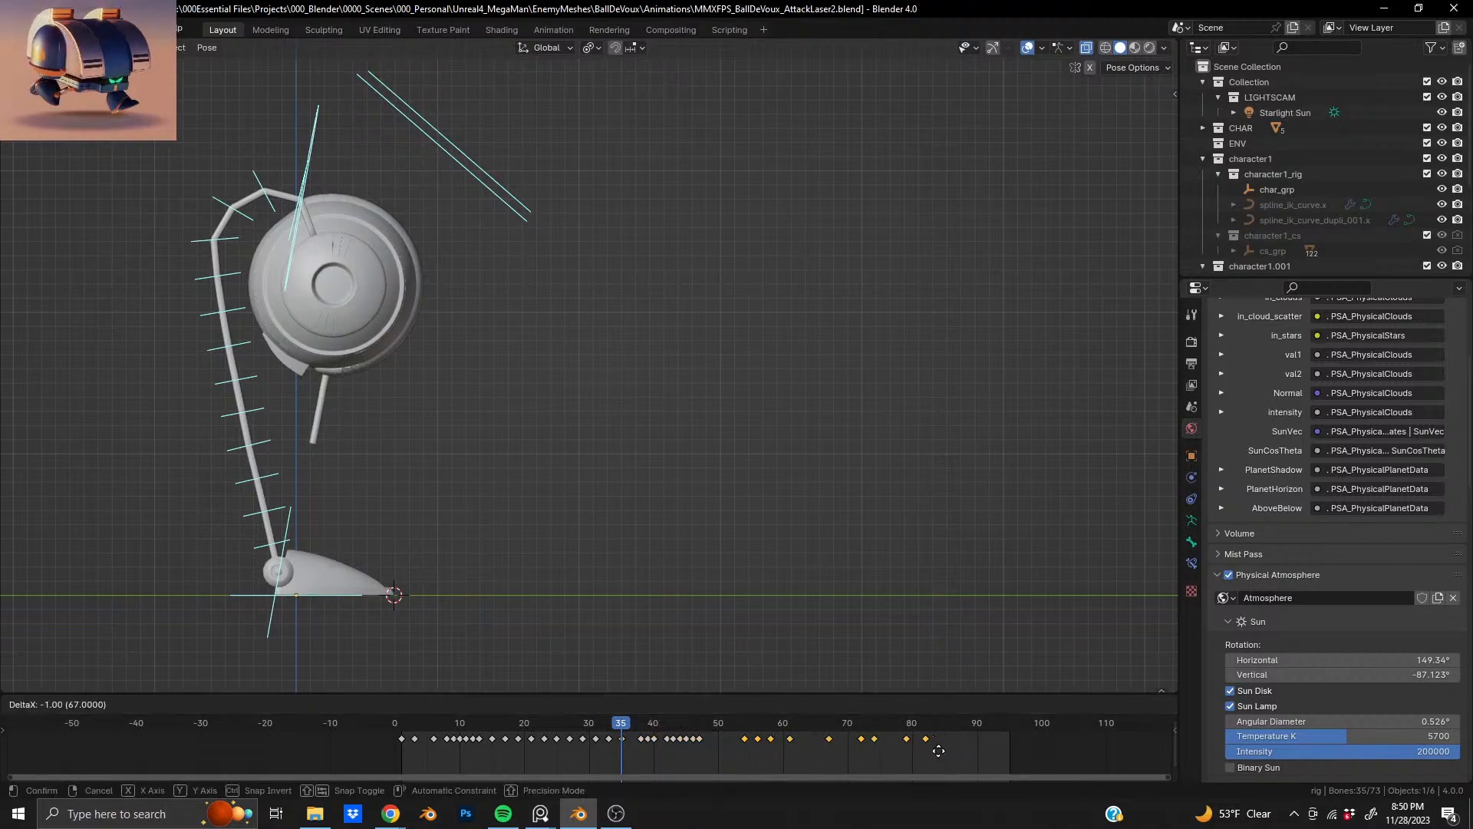
left_click(914, 758)
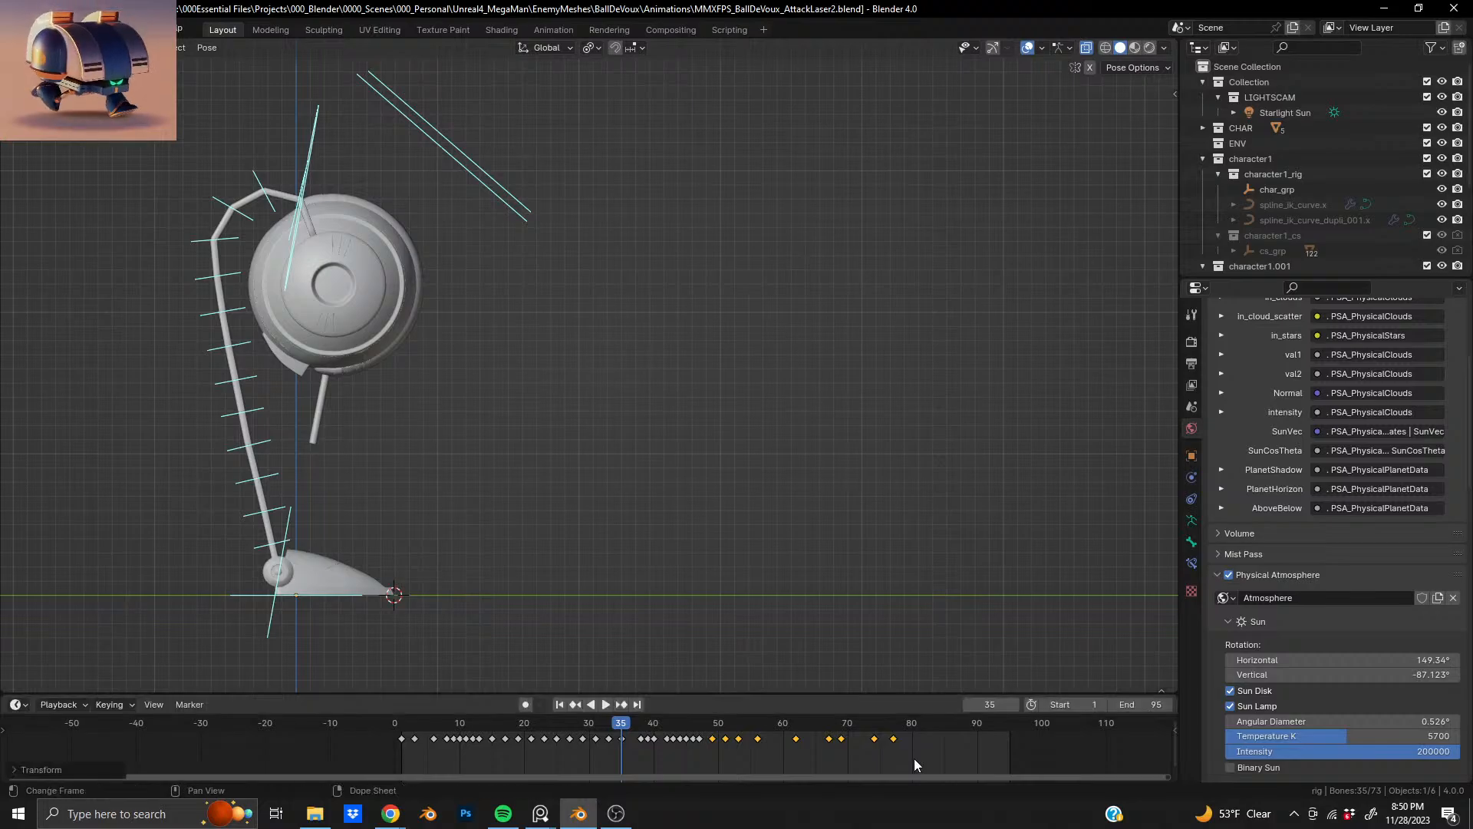
- Play back and scrub the retimed attack from the side, and return to frame 35
key("space")
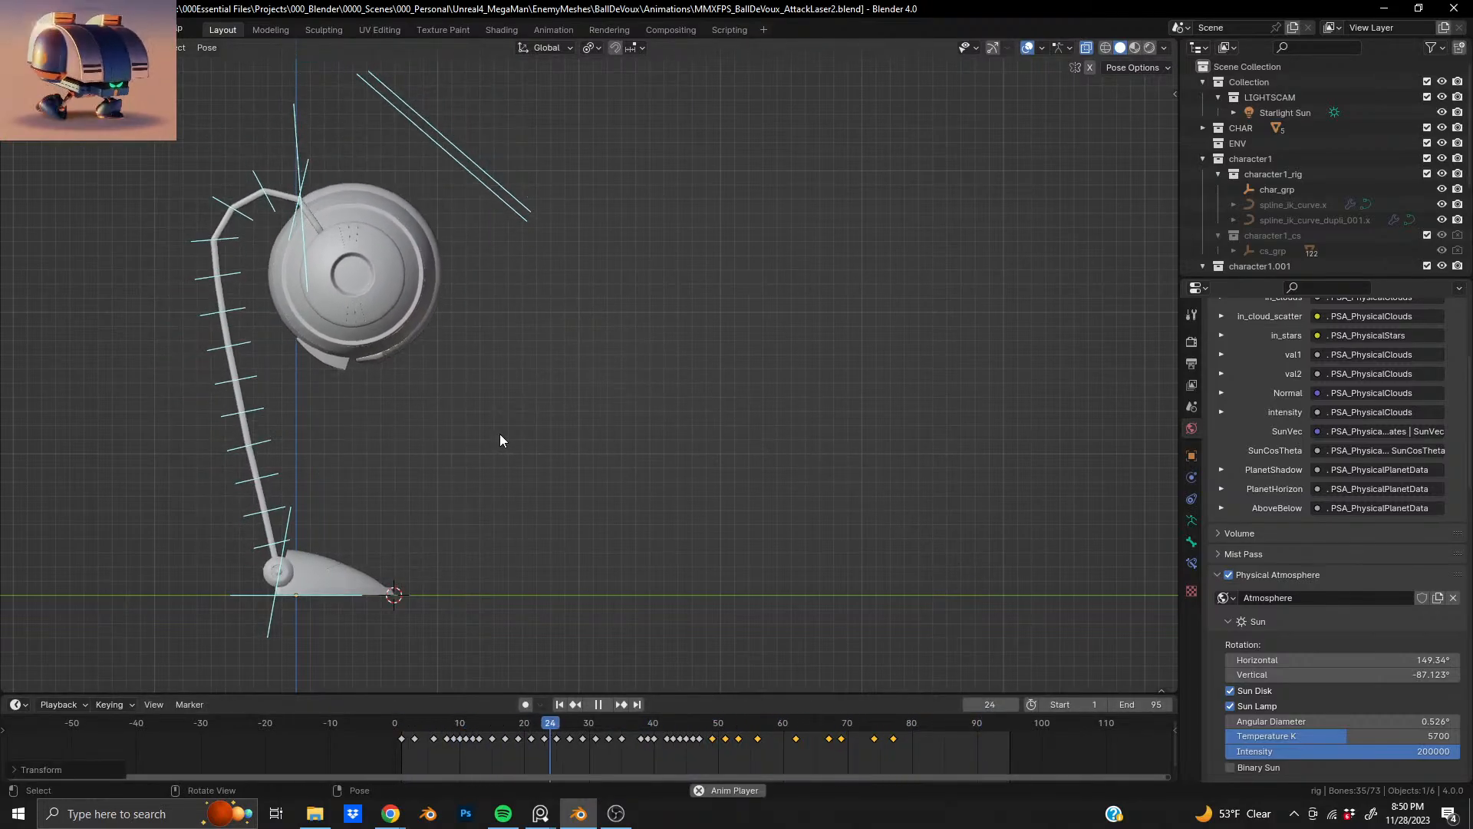
key("space")
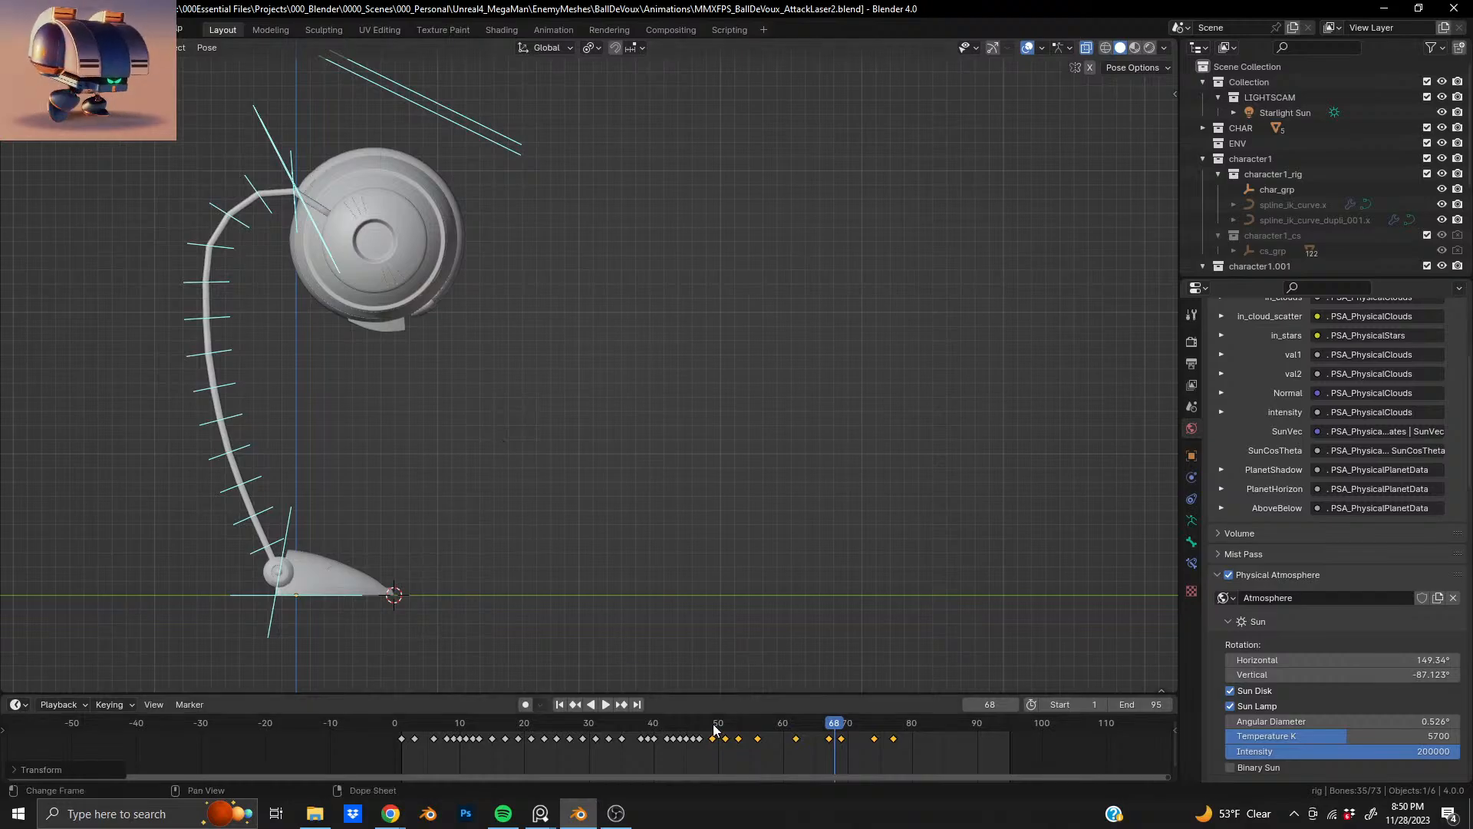
left_click(653, 725)
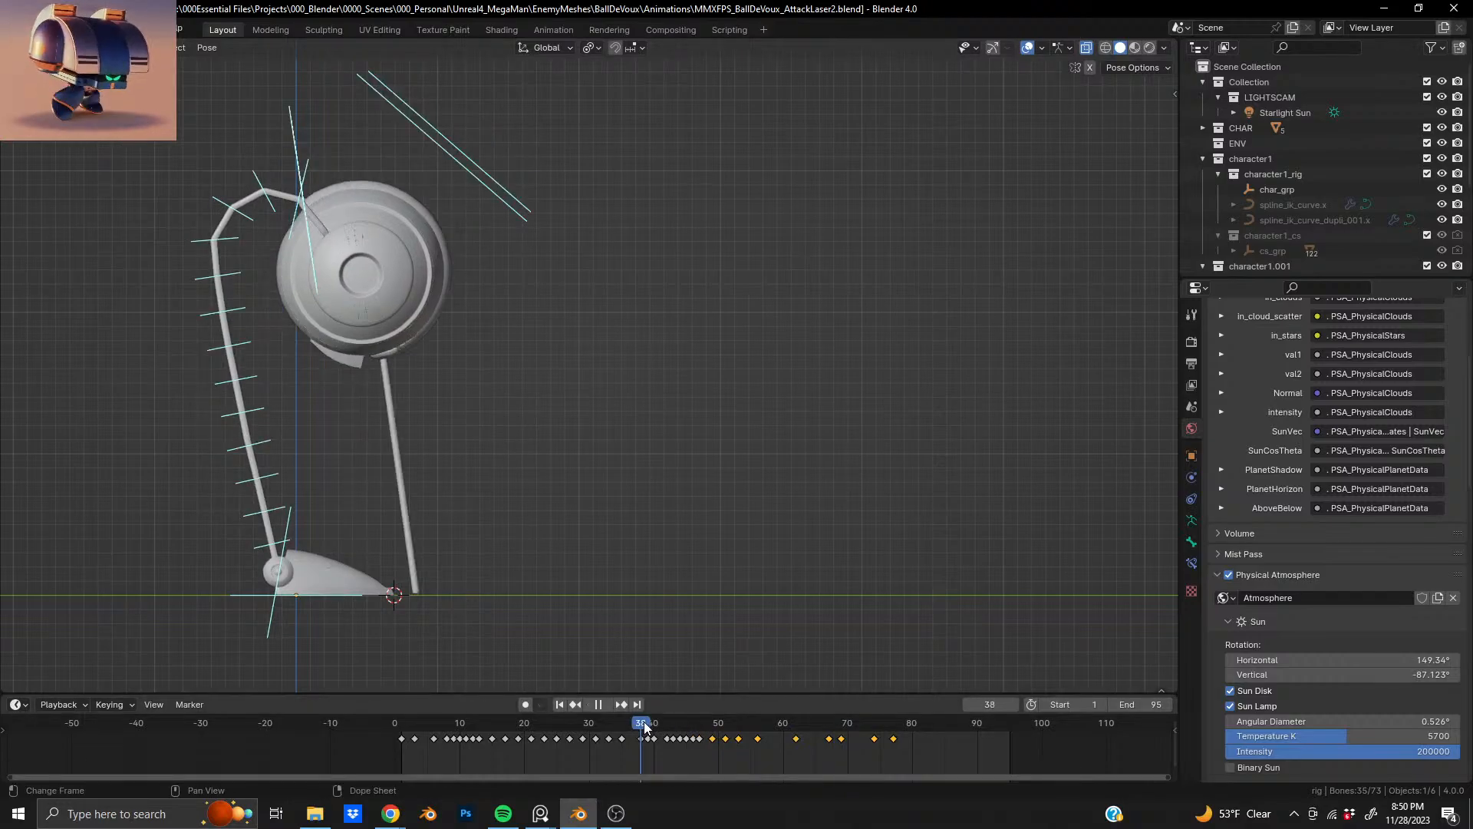
key("space")
left_click_drag(735, 722, 396, 742)
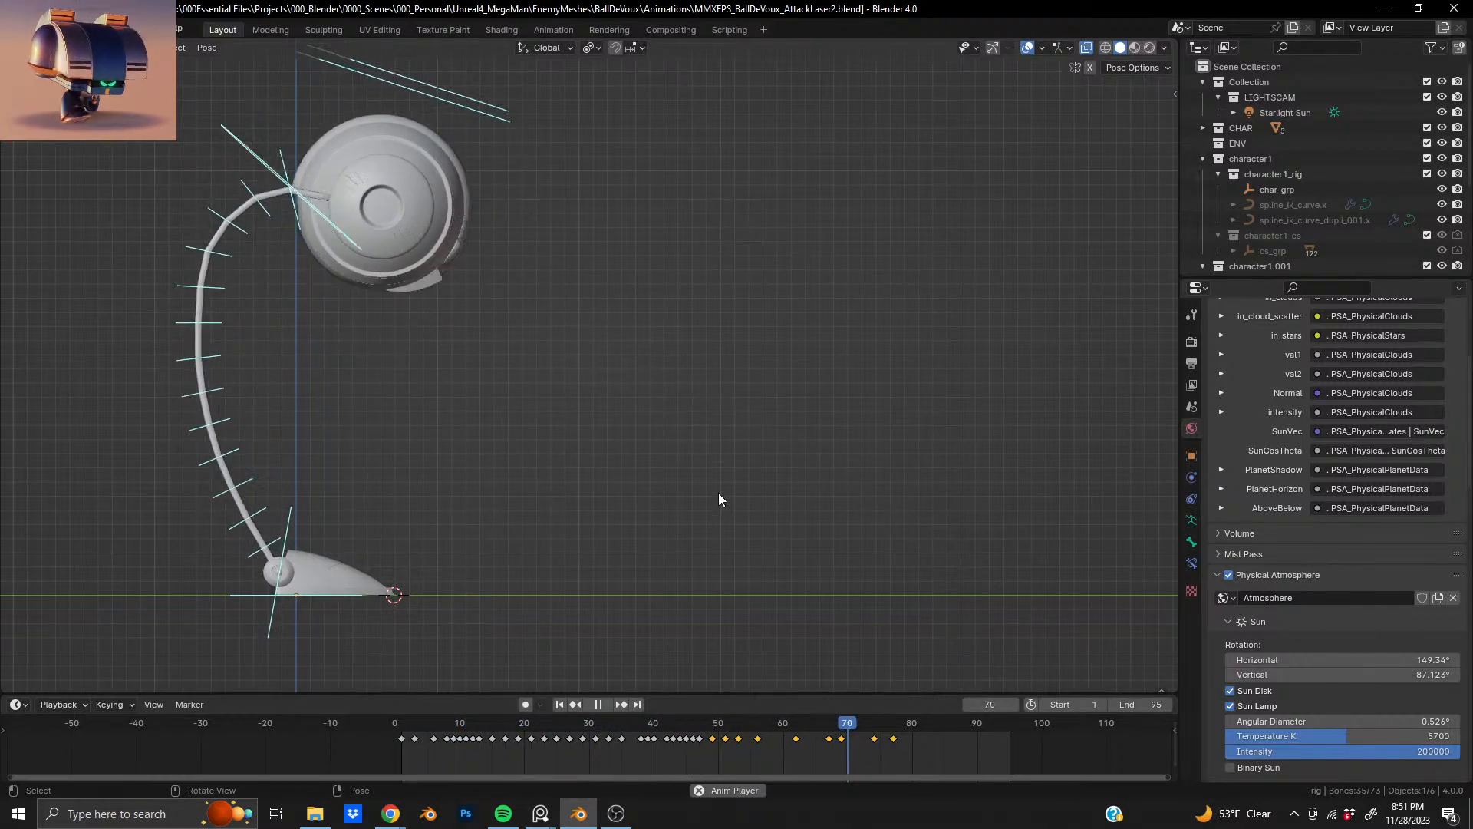
key("space")
mouse_move(634, 729)
left_mouse_down()
mouse_move(706, 744)
mouse_move(623, 754)
left_mouse_up()
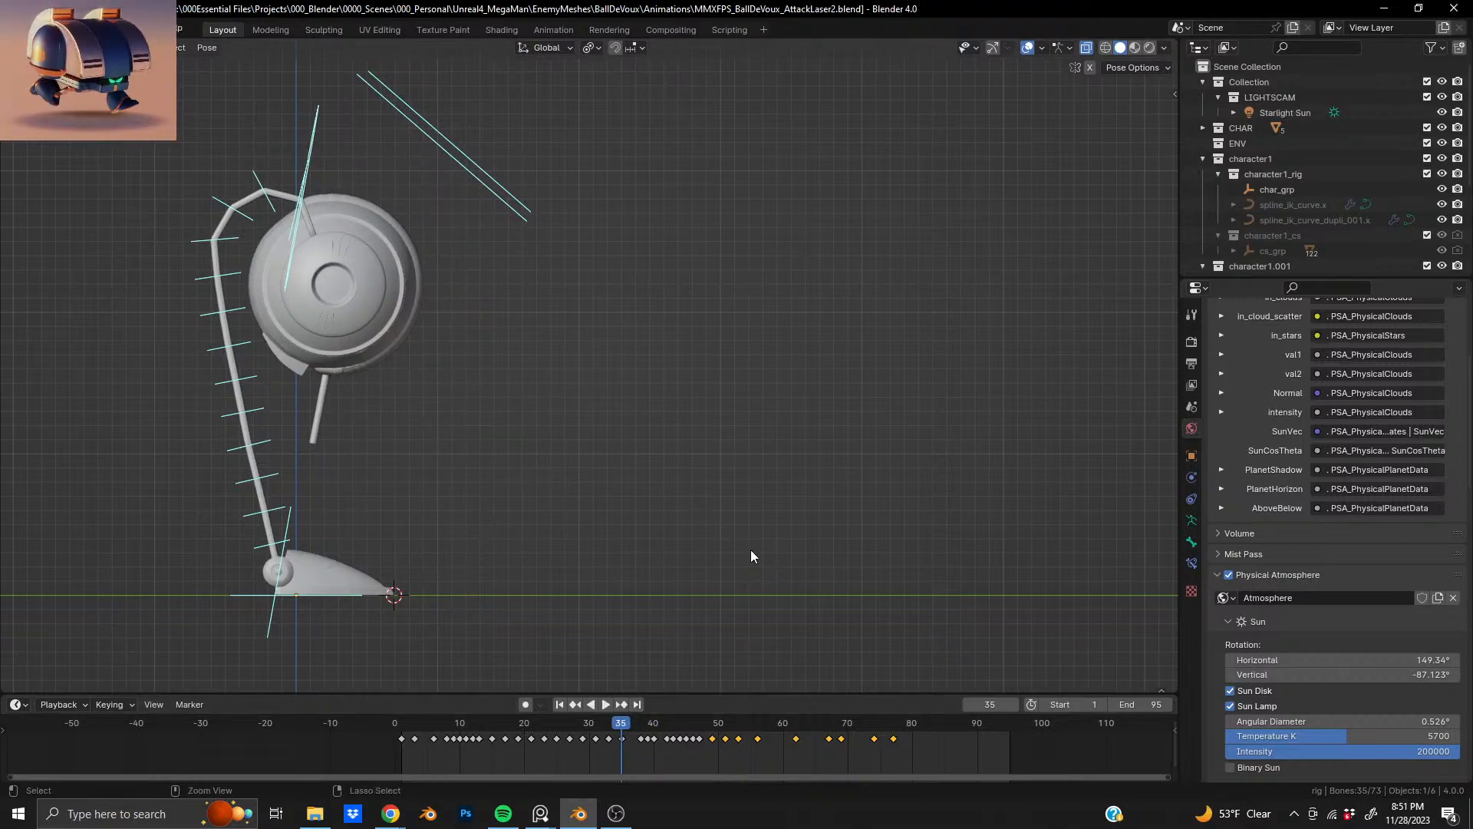
- Undo the keyframe retiming and compress the same sweep keyframes more strongly toward frame 35, to a time scale of about 0.38
key("ctrl+z")
key("ctrl+z")
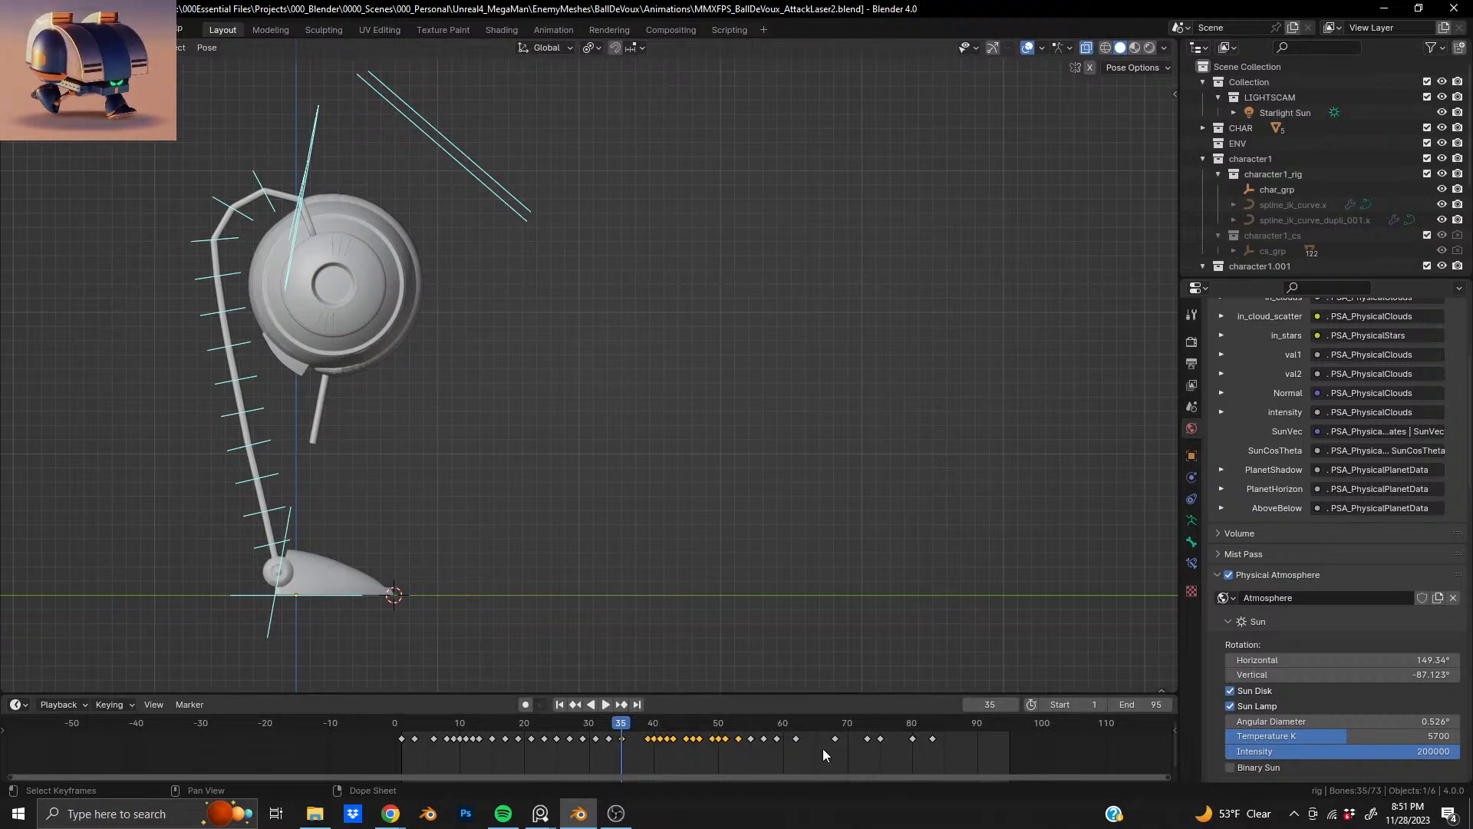
key("s")
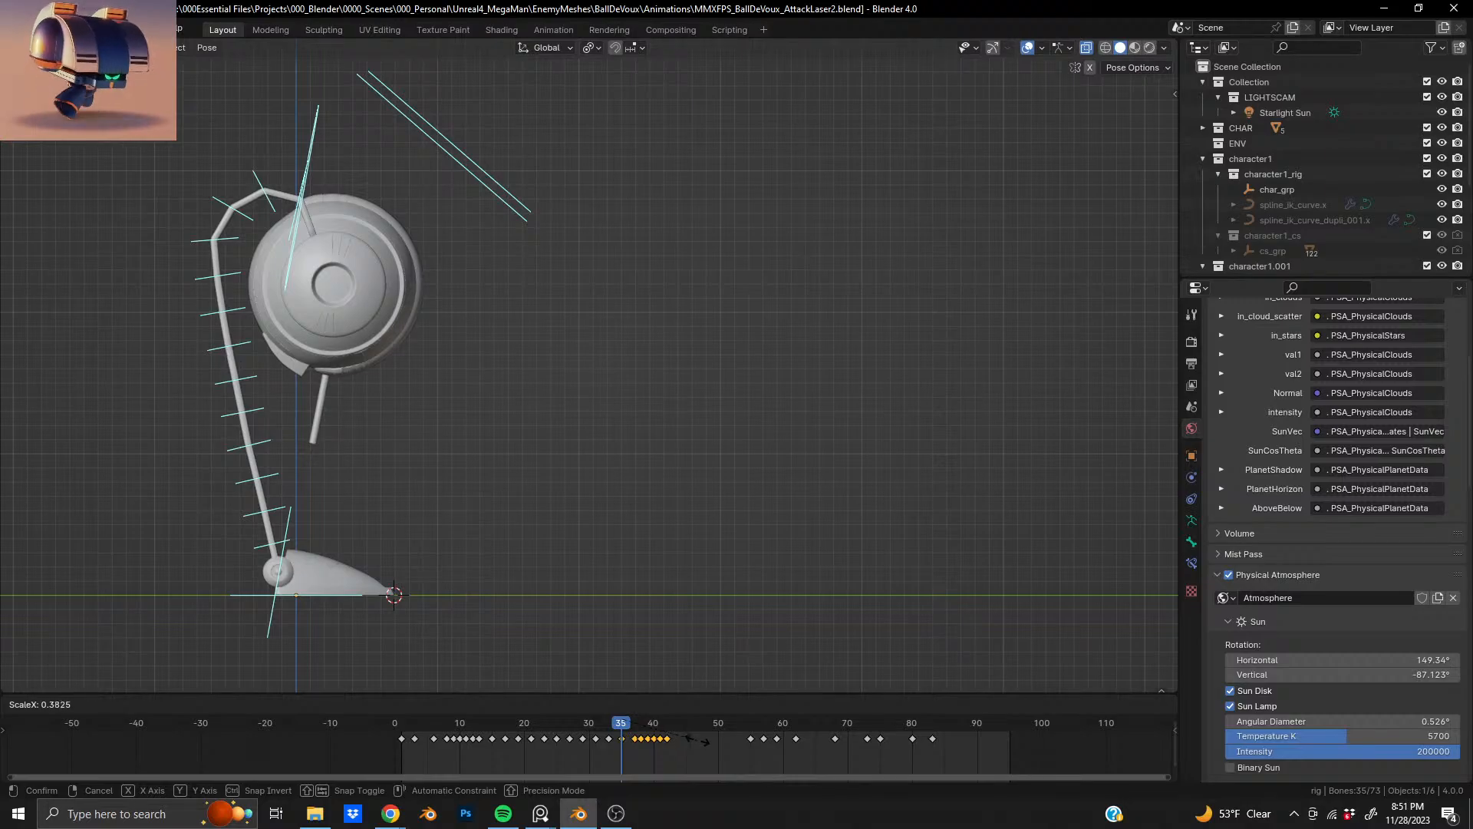
left_click(697, 740)
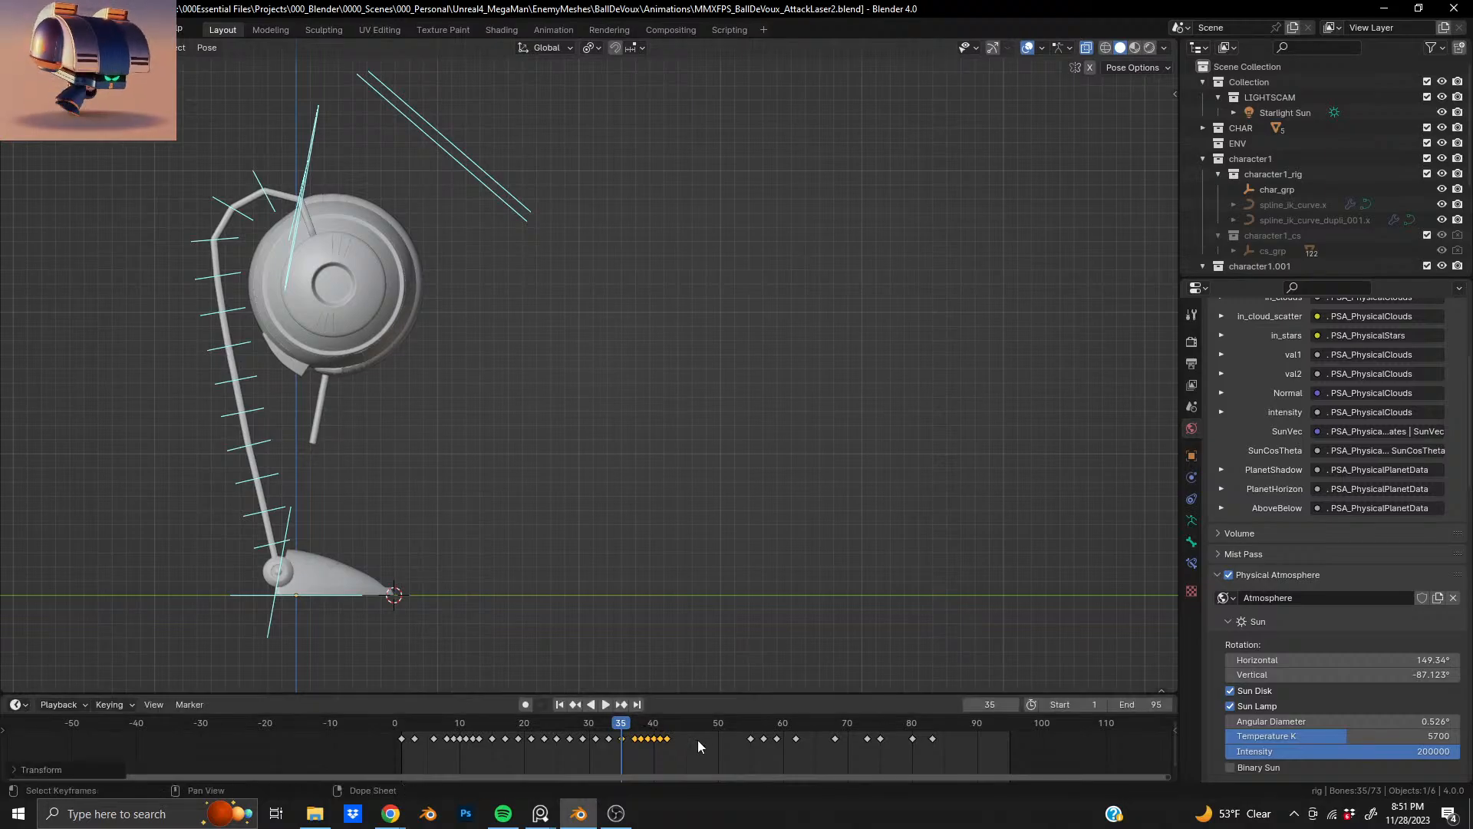
- Scrub back to about frame 30 and play the animation to check the faster sweep
left_click(638, 728)
left_click_drag(638, 732, 591, 742)
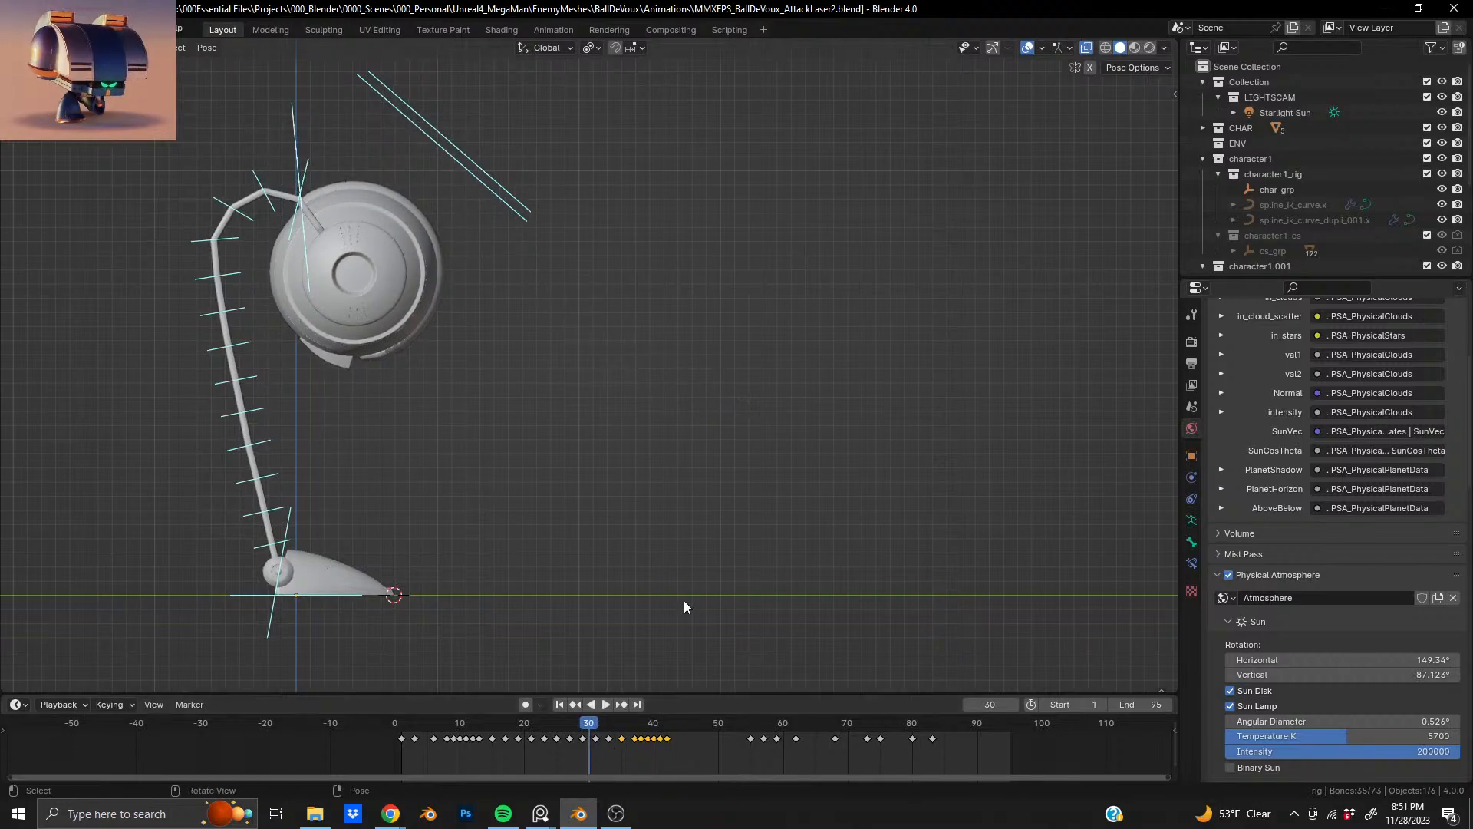
key("space")
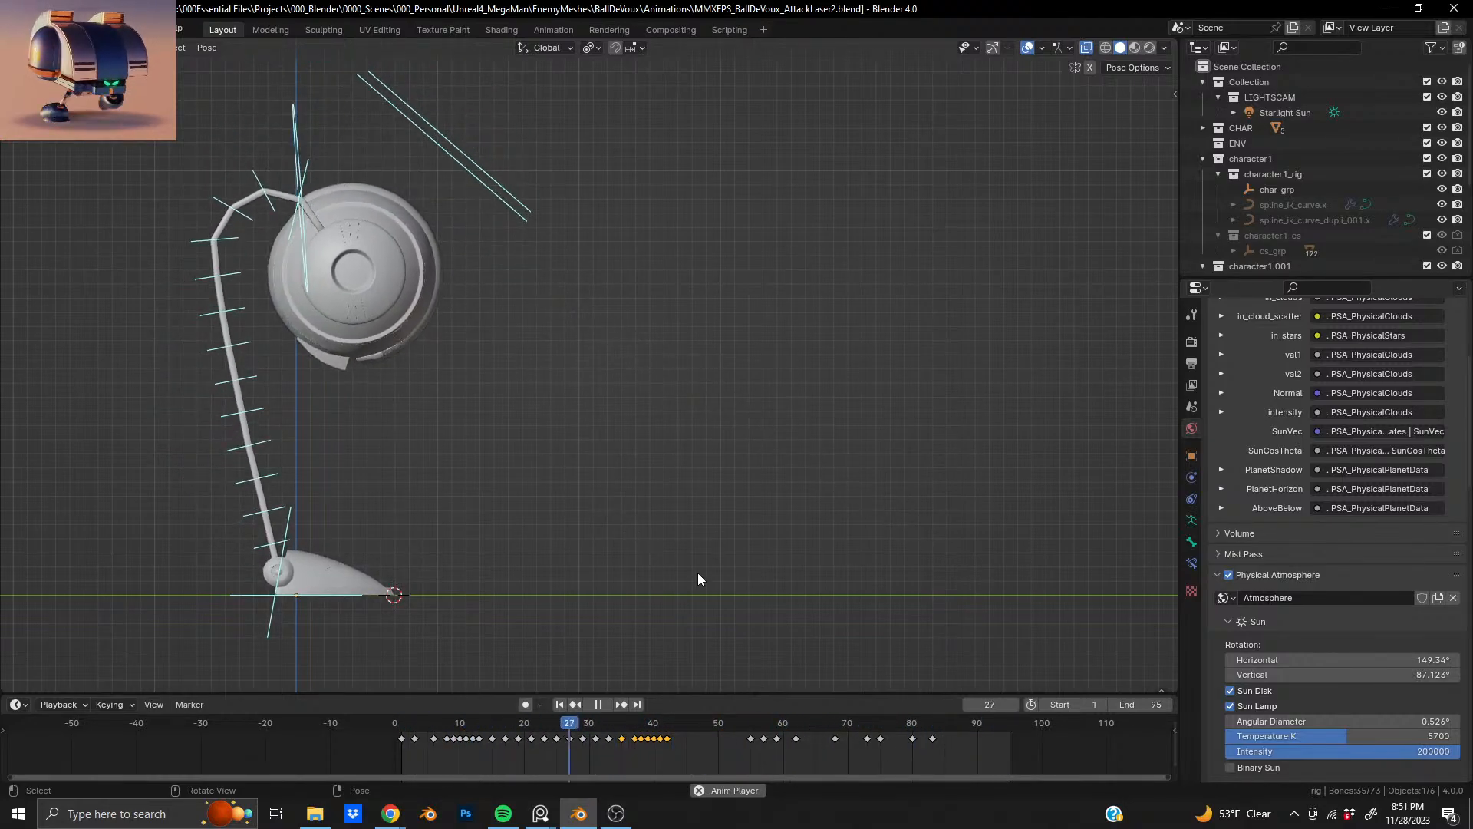
key("space")
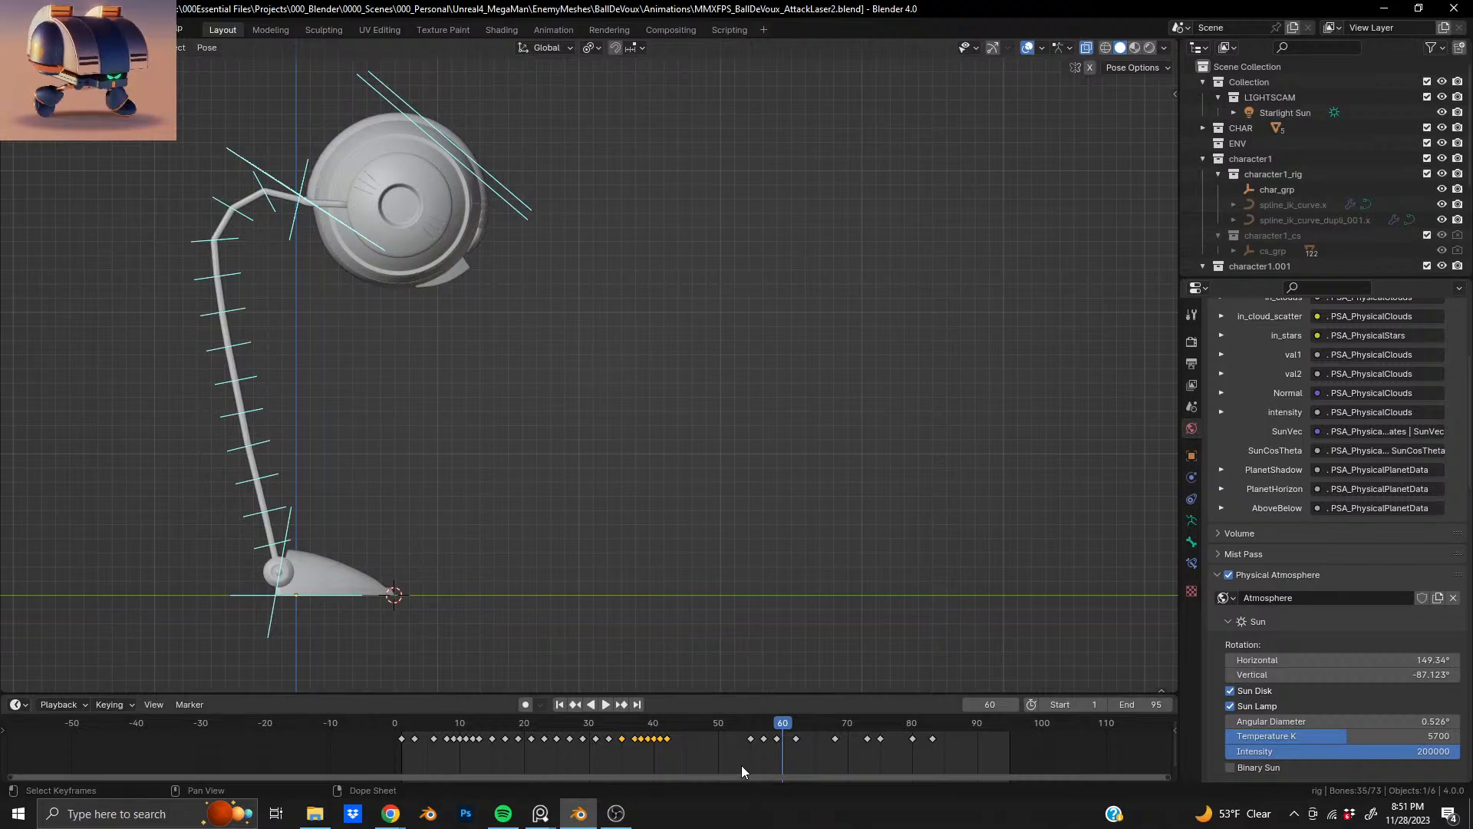
- Move the rig's keyframes from about frame 55 onward 12 frames earlier to close the gap, and play back the result
left_click_drag(741, 766, 963, 736)
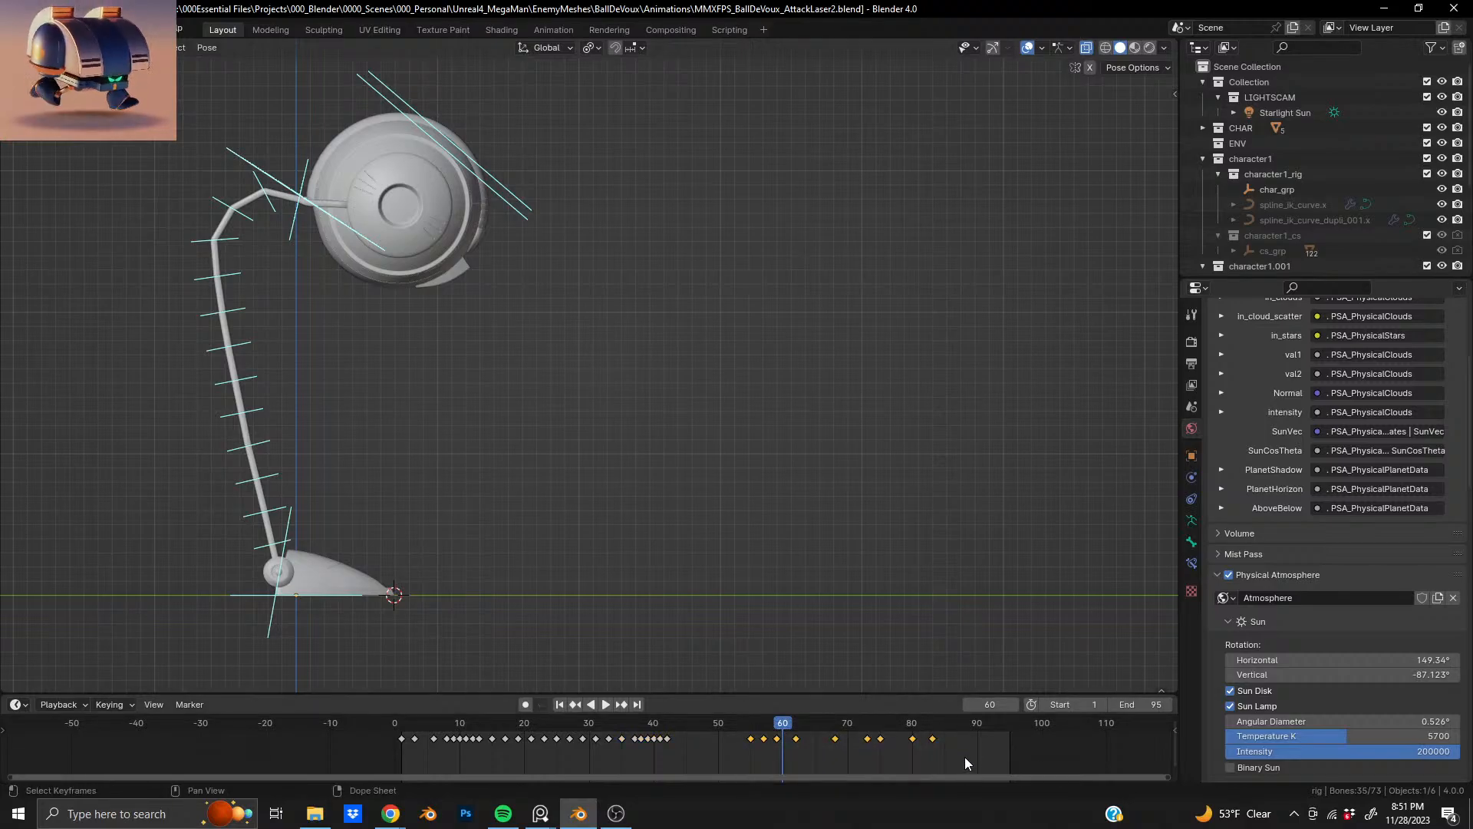
key("g")
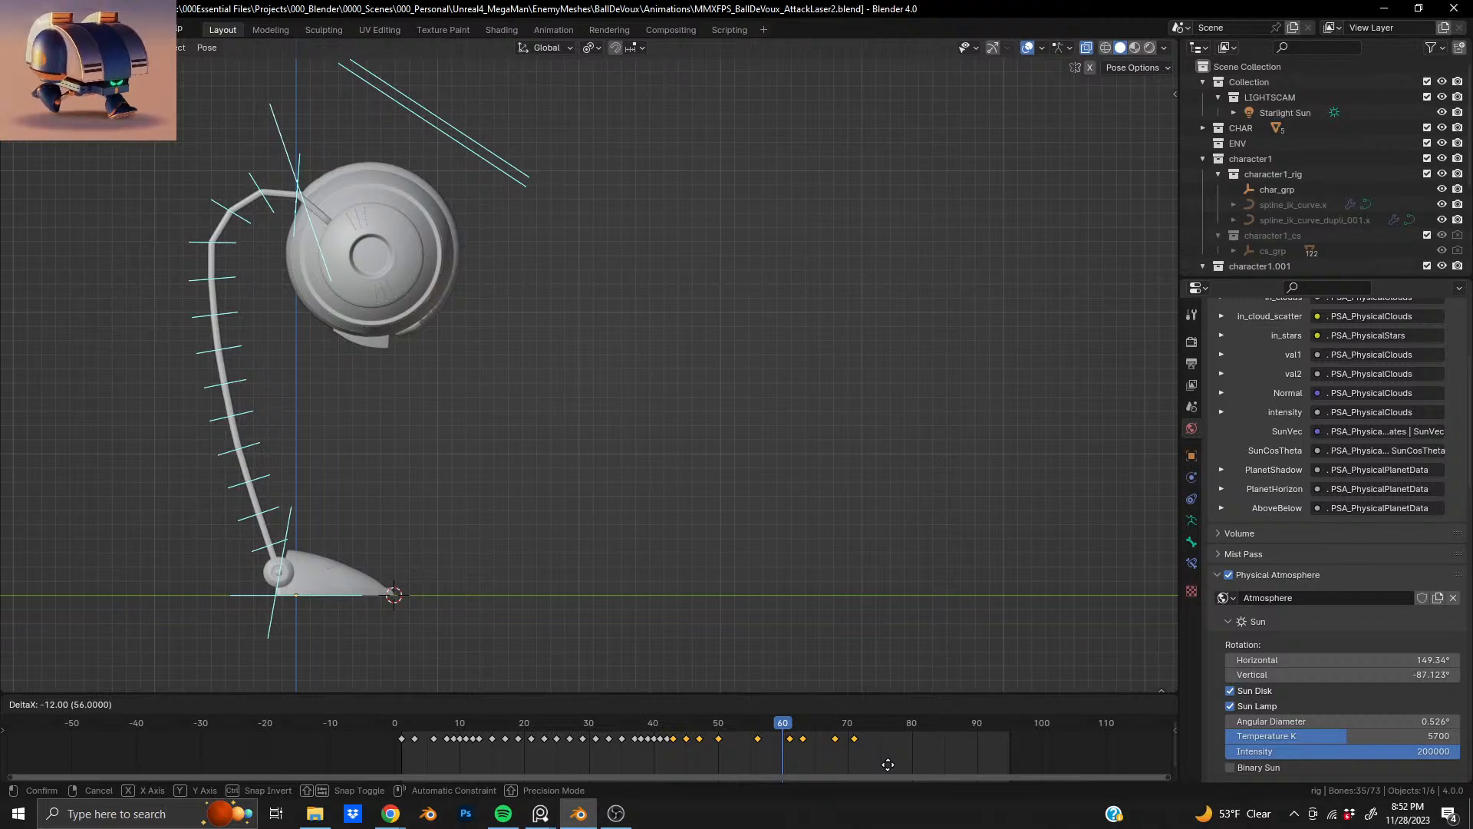
left_click(888, 764)
left_click_drag(784, 728, 577, 728)
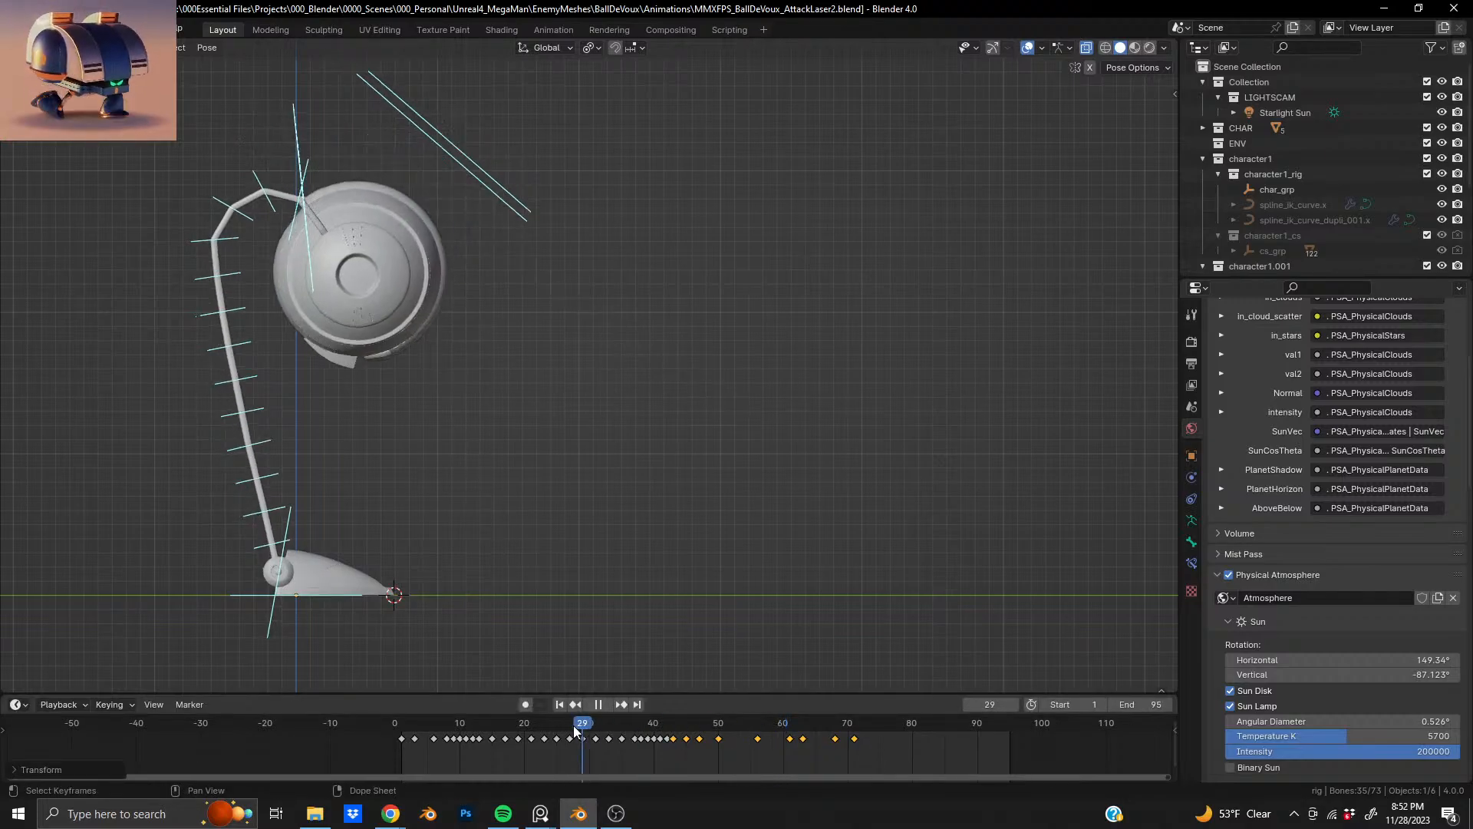
key("space")
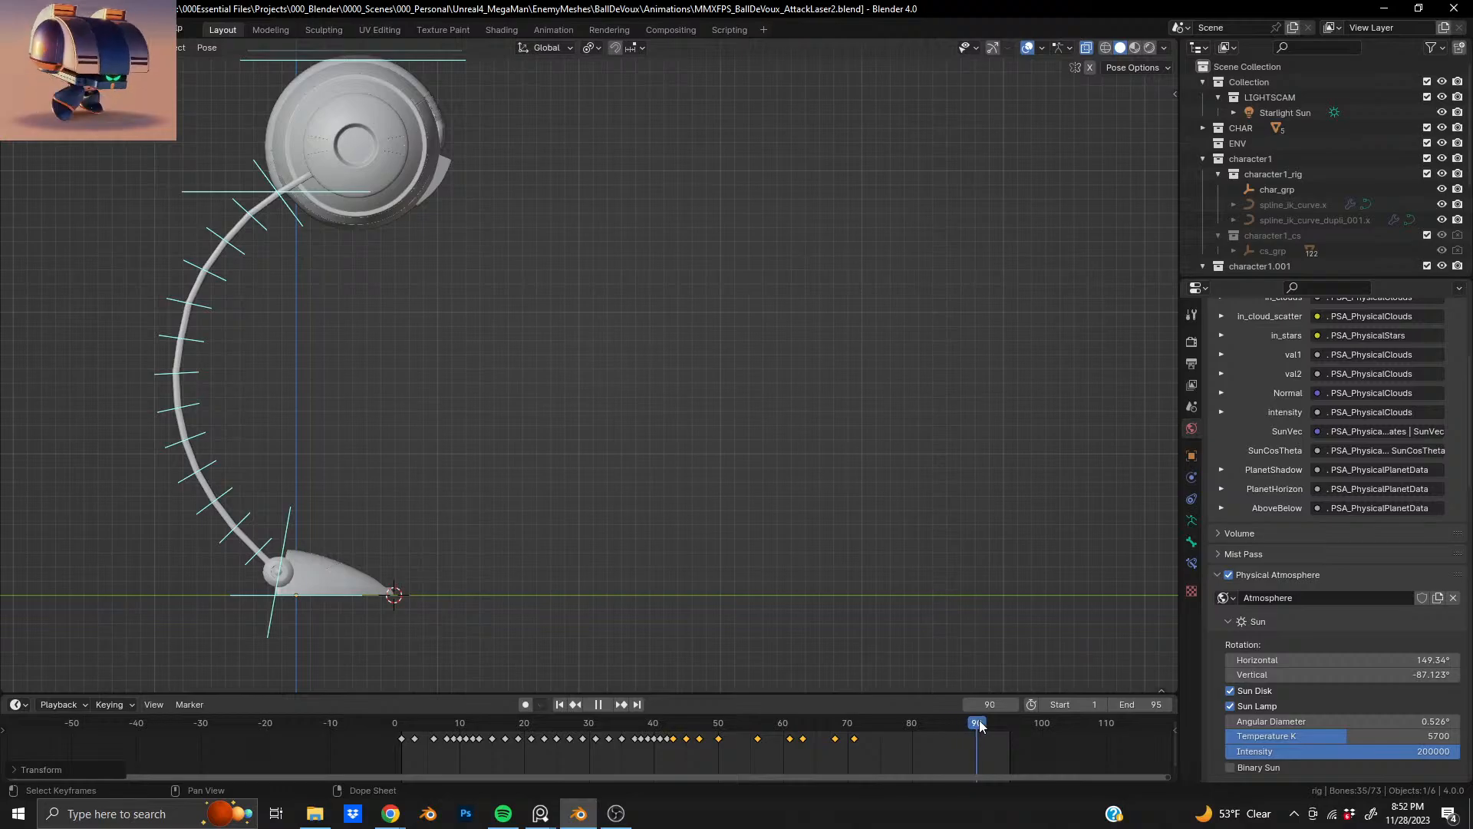
key("space")
- Set the animation's end frame to 90 and return to frame 1
left_click(1141, 705)
type("9")
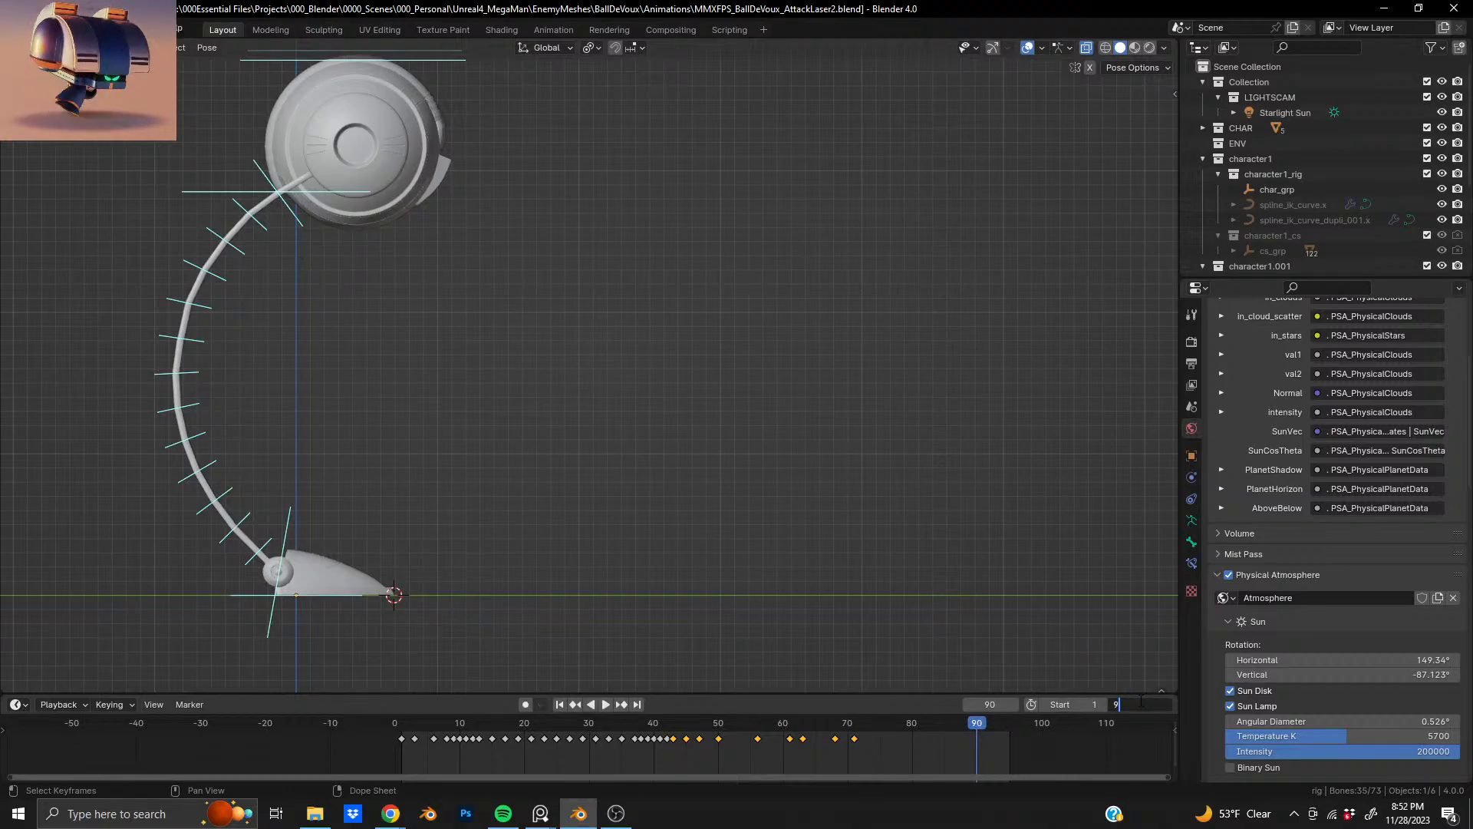
type("0")
key("Return")
key("shift+Left")
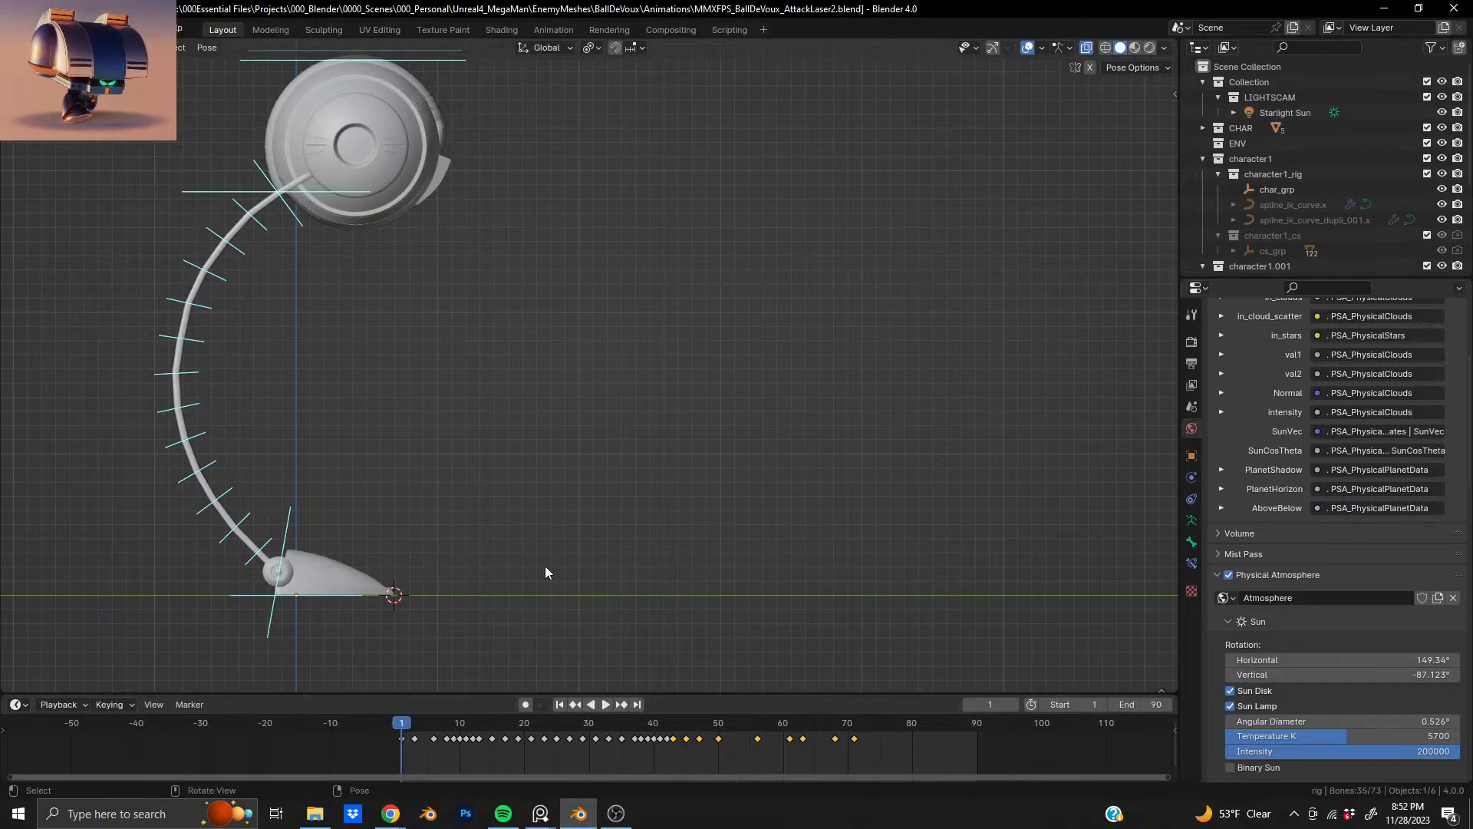
- Switch the rig back to Object Mode and select the laser beam cylinder at the robot's eye in a perspective view
middle_click_drag(371, 222, 495, 262)
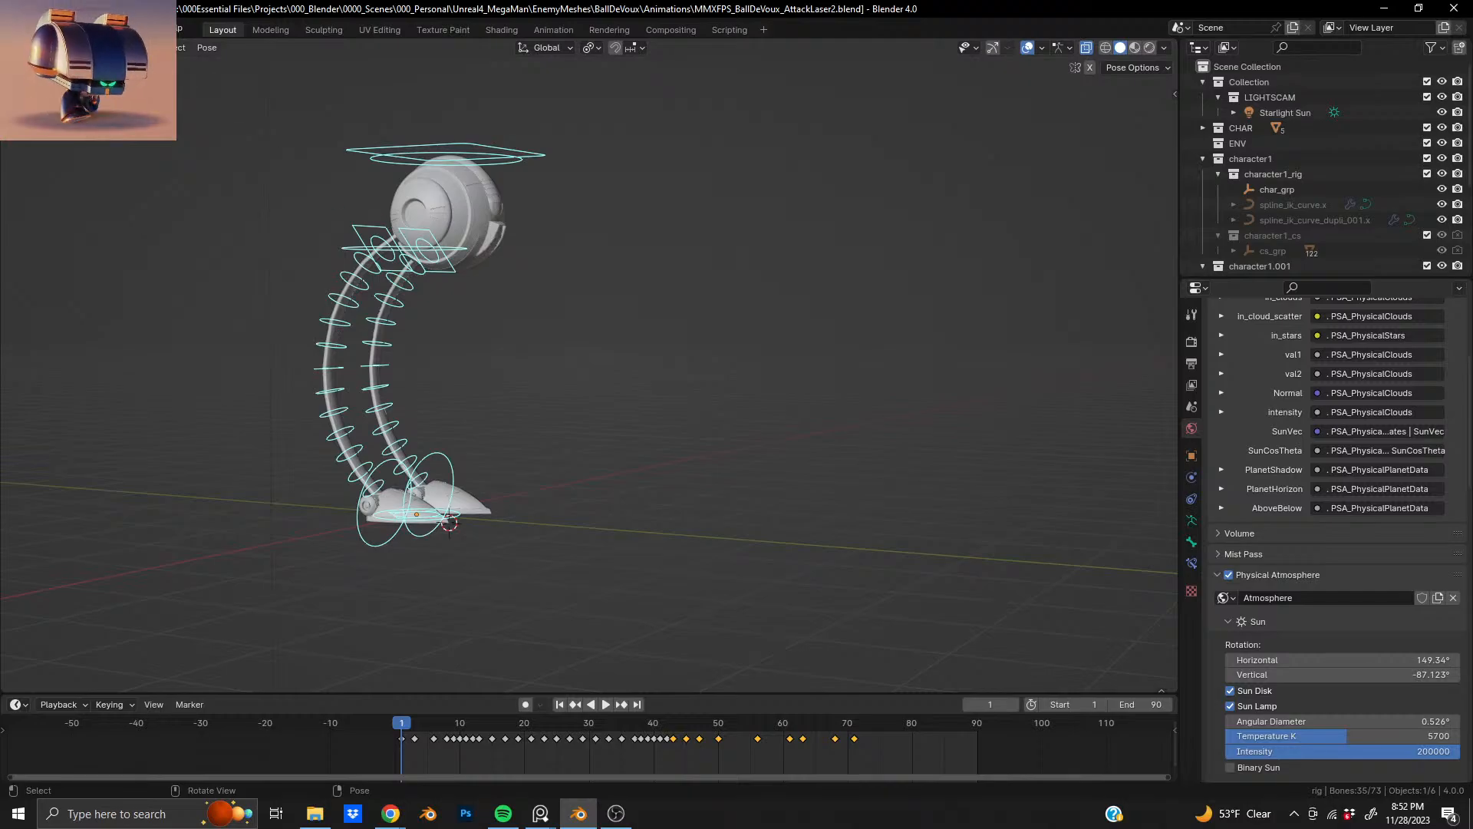
key("ctrl+Tab")
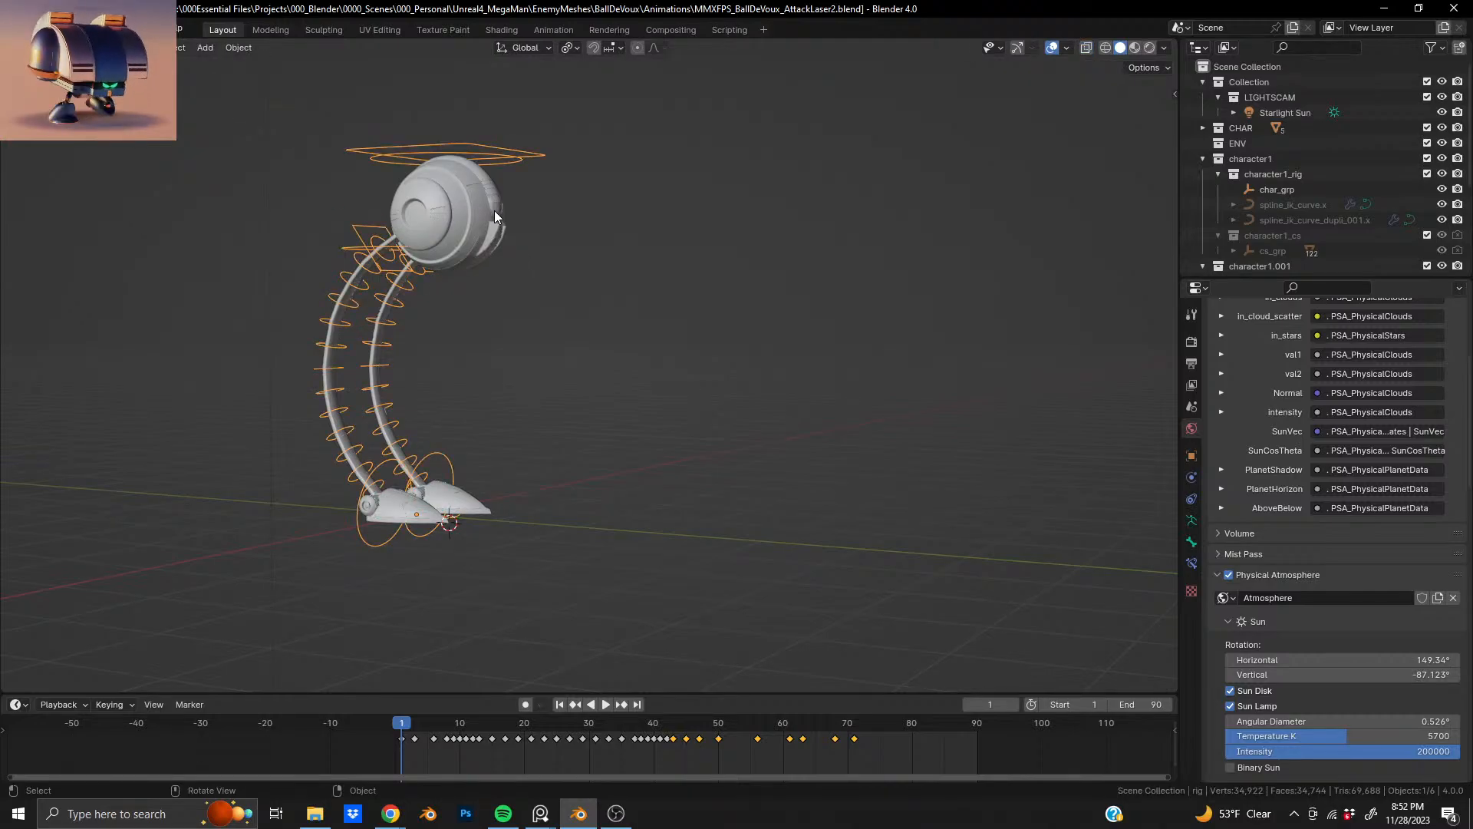
left_click(497, 216)
left_click(499, 208)
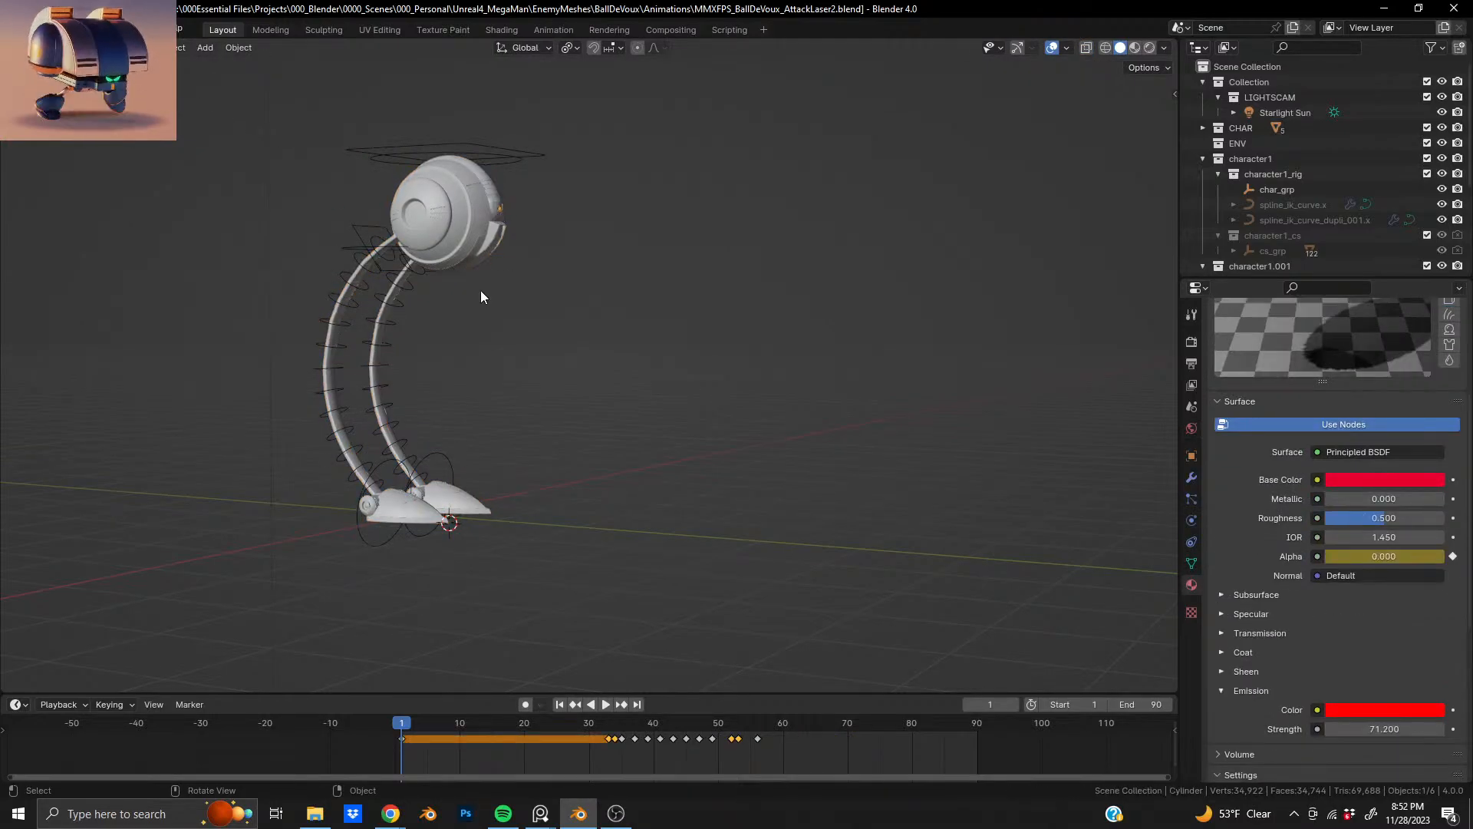
middle_click_drag(480, 290, 687, 643)
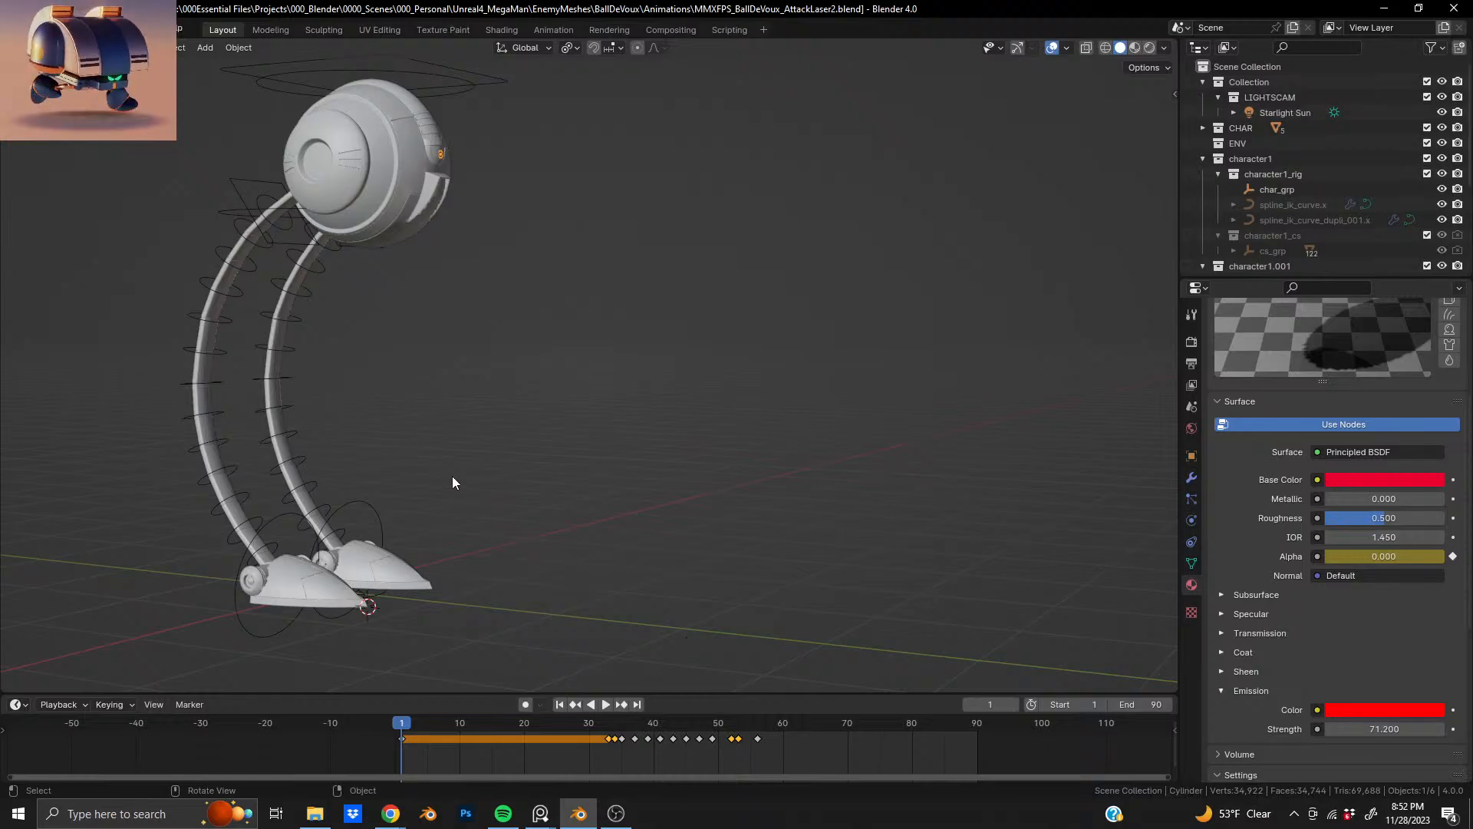
- Compress the laser beam's keyframes after frame 34 toward that frame, to a time scale of about 0.46
key("space")
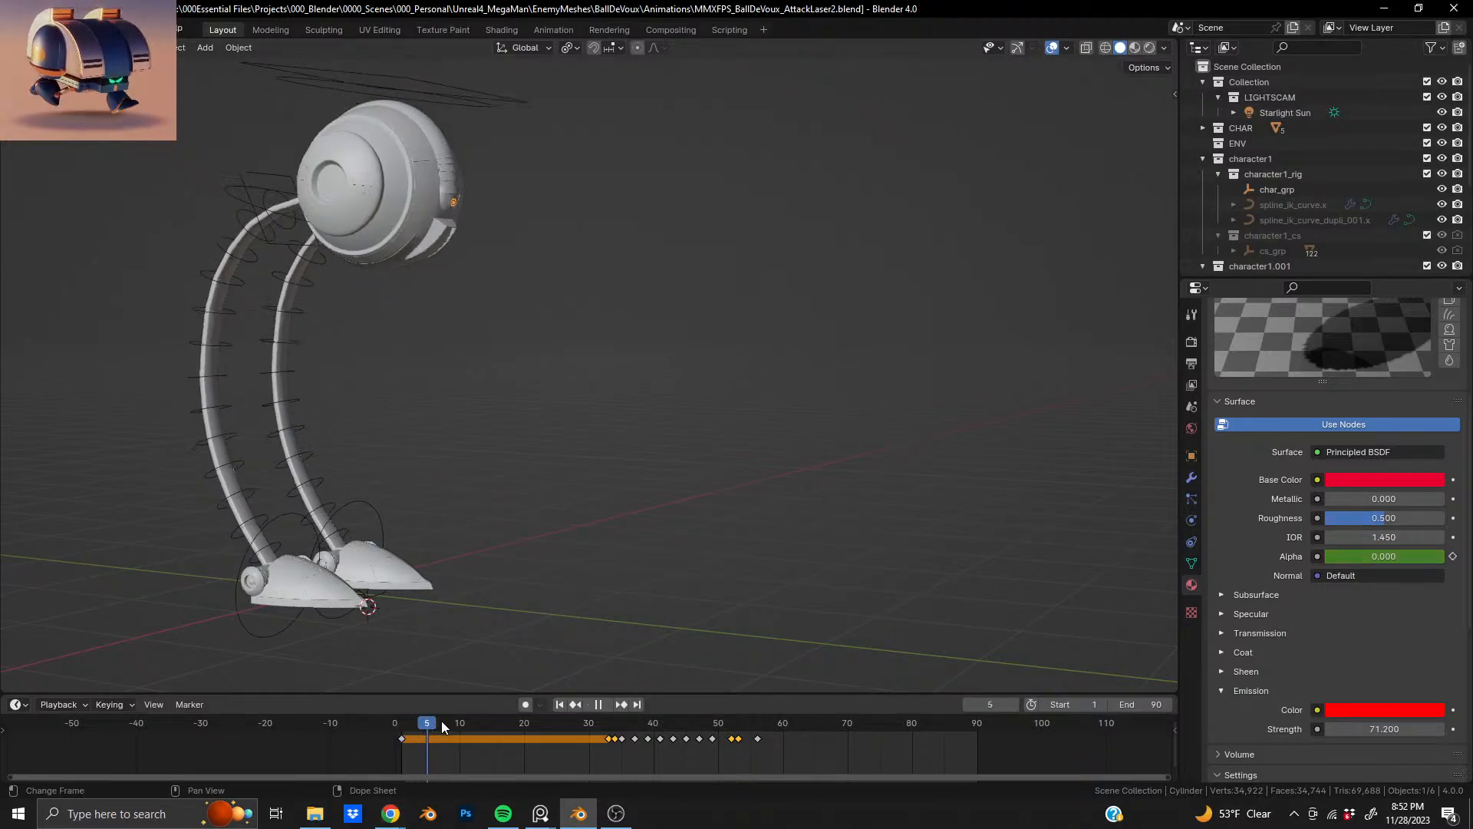
left_click_drag(602, 725, 813, 726)
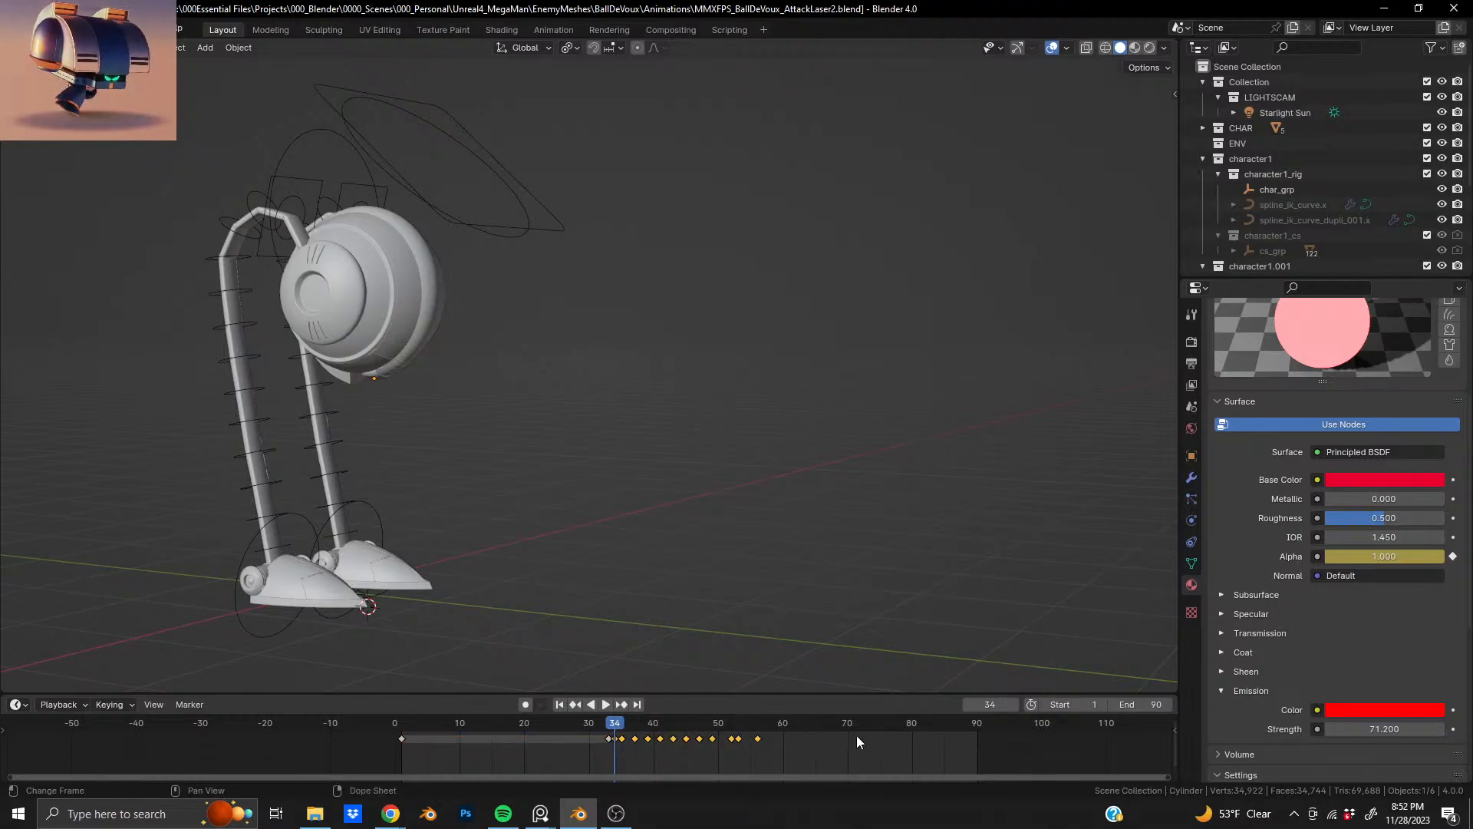
key("s")
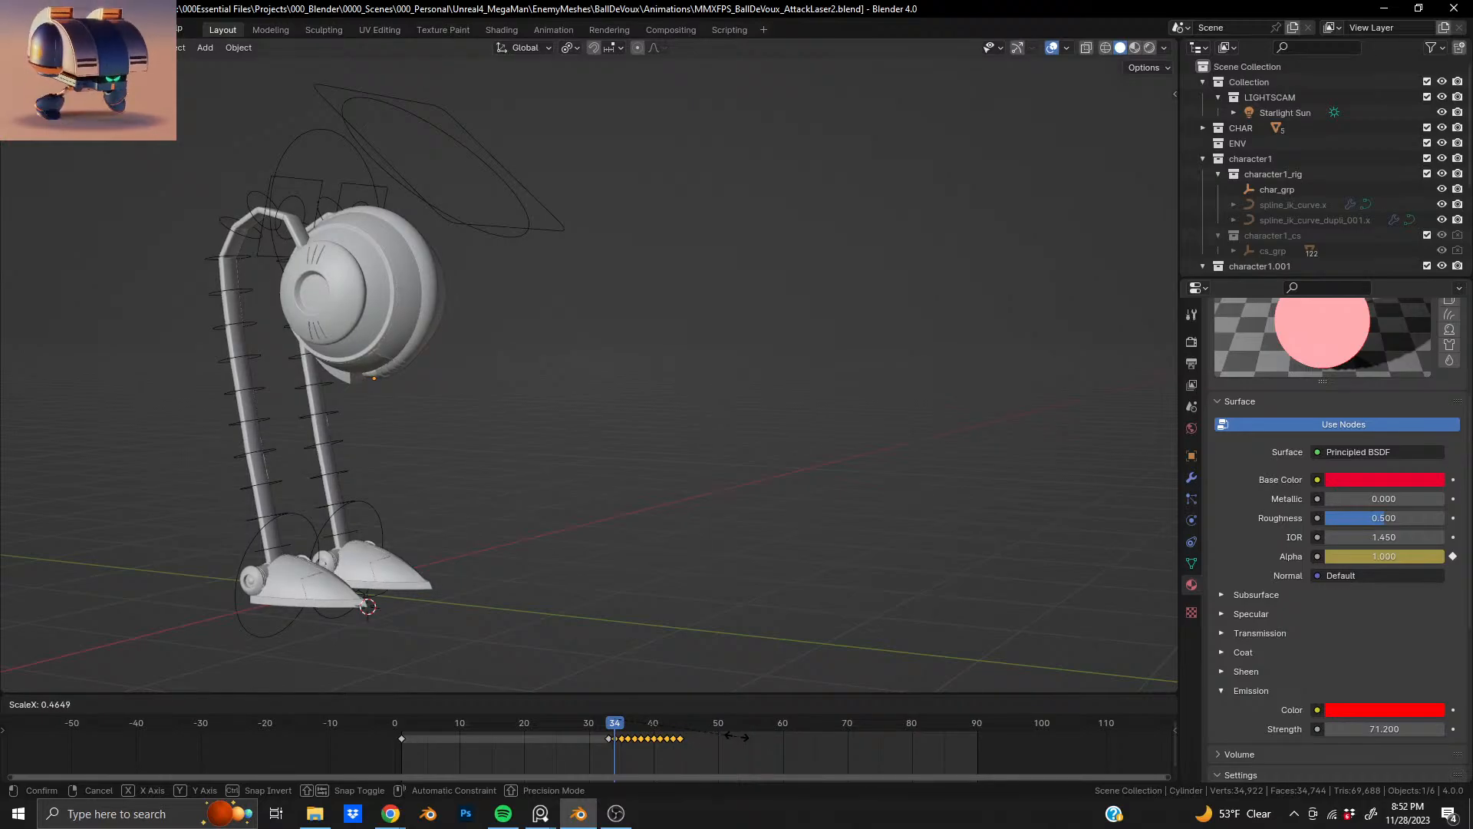
left_click(737, 741)
- Play and scrub the retimed beam back to frame 33, and view the robot closely from the orthographic side
key("space")
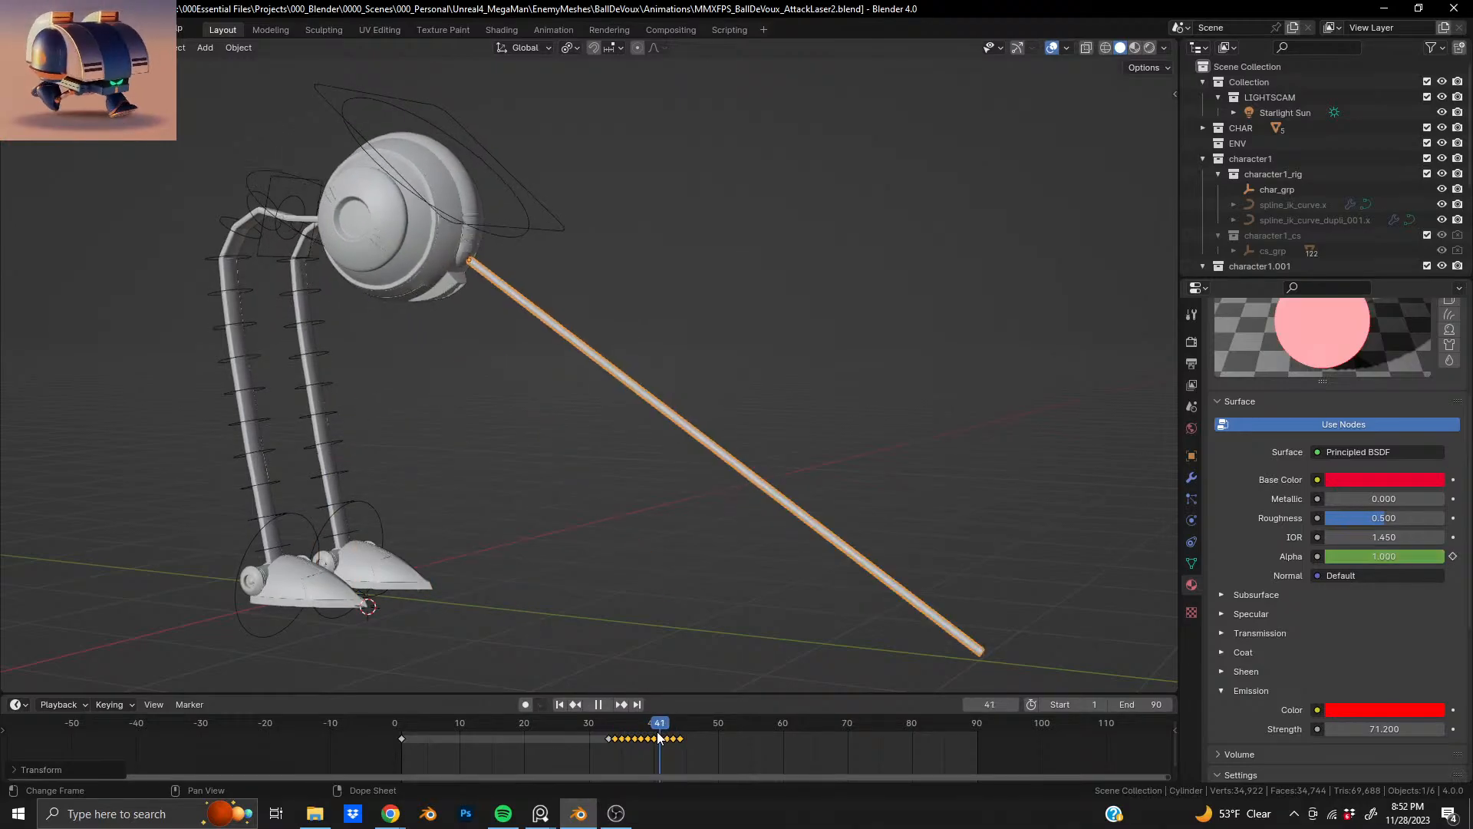
left_click_drag(658, 737, 611, 738)
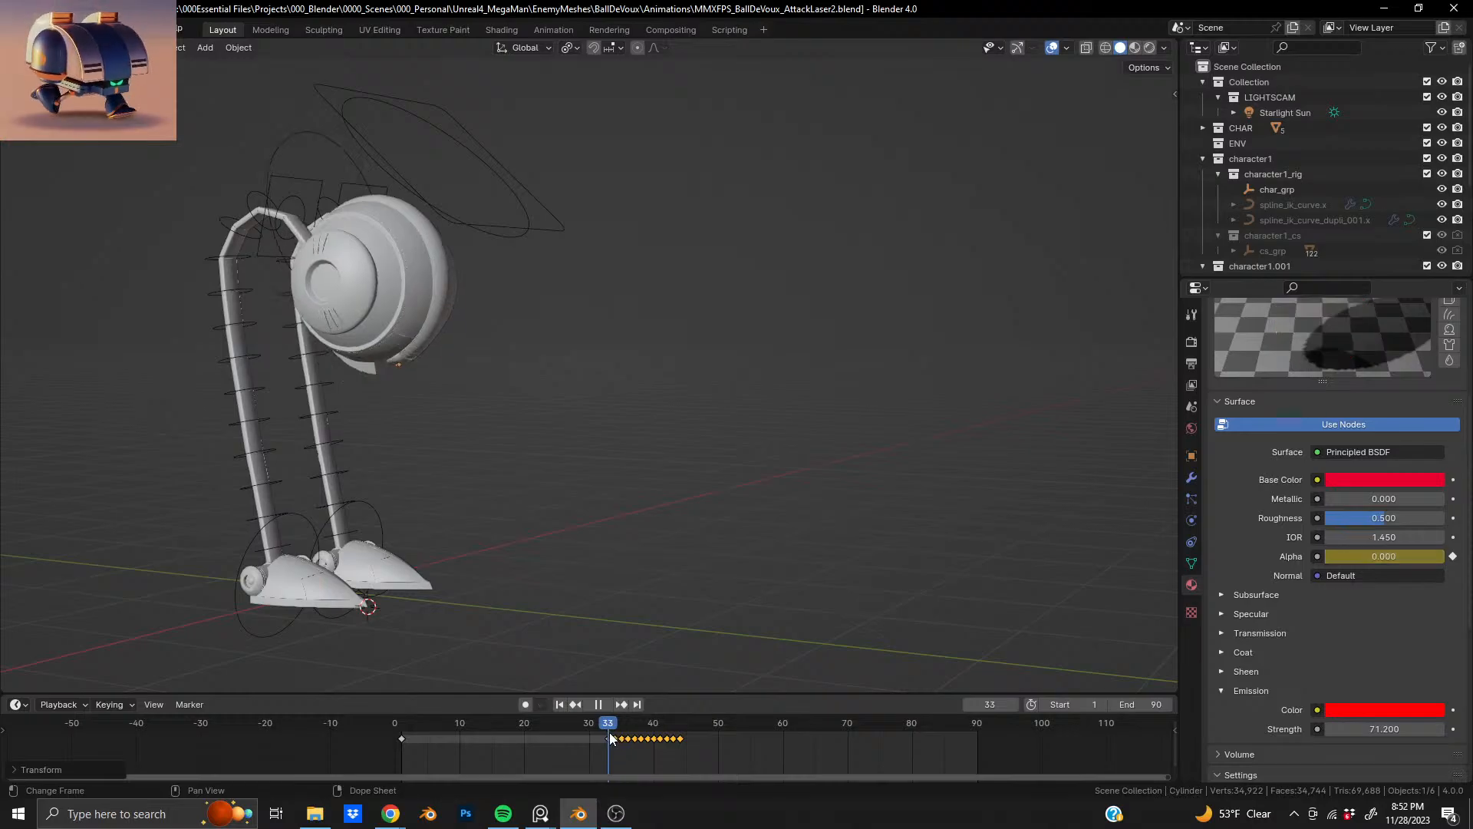
key("space")
key("KP_3")
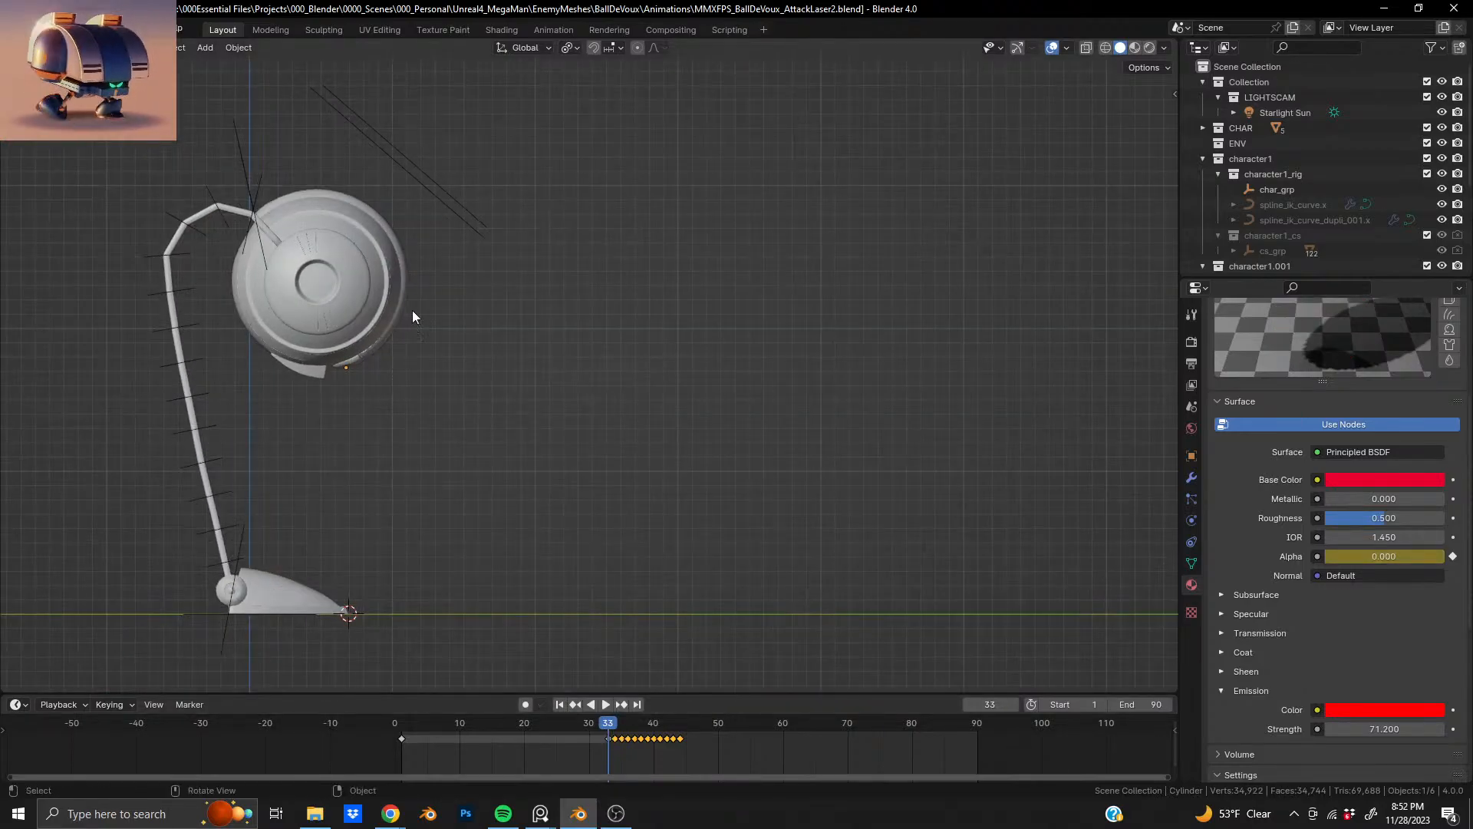
middle_click_drag(385, 305, 419, 235, "shift")
scroll(635, 305, "up", 1)
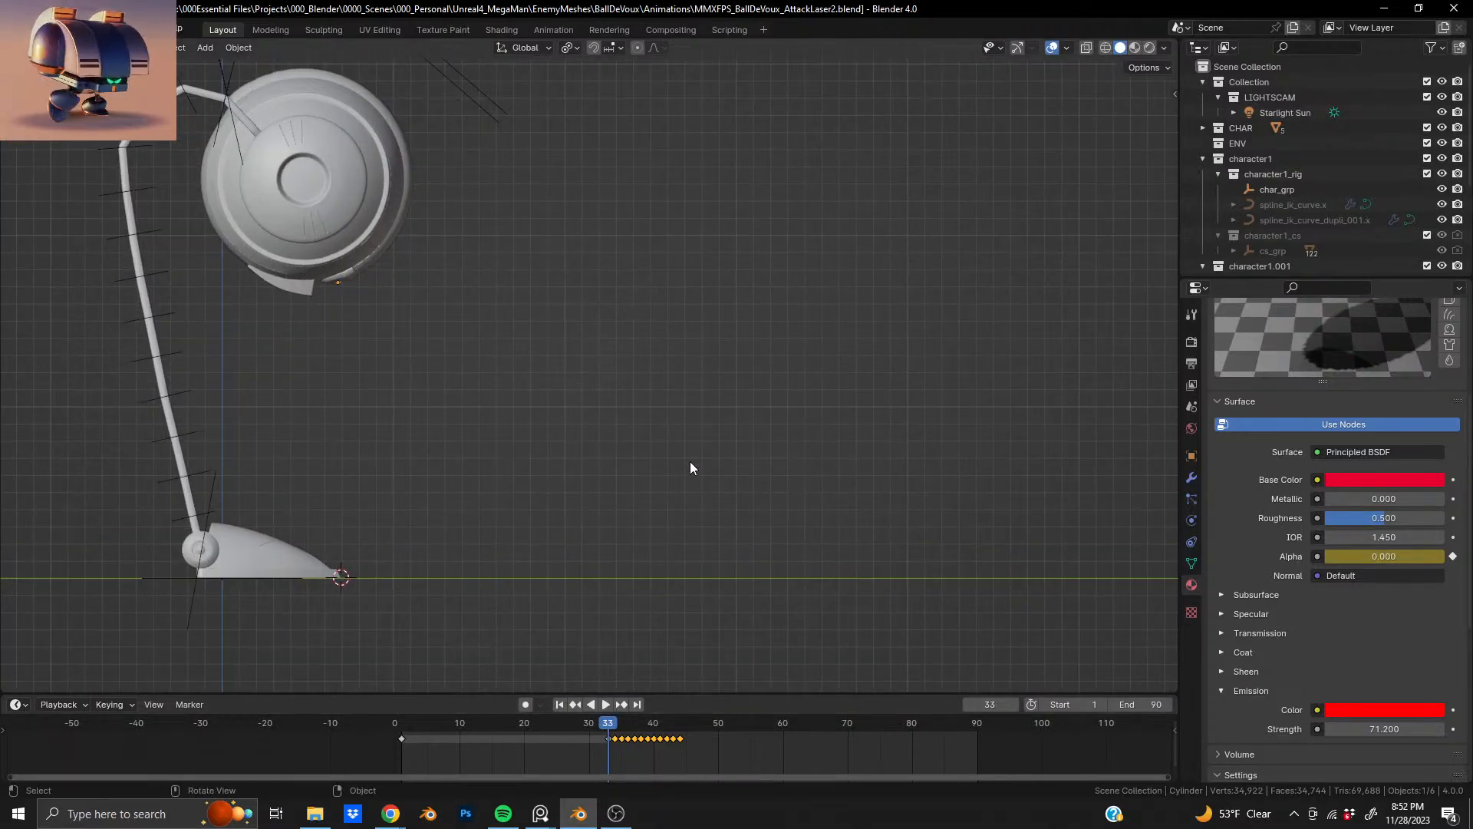
- Select the laser beam's keyframes from frame 34 onward and shift them one frame later
left_click_drag(614, 730, 729, 731)
key("Left")
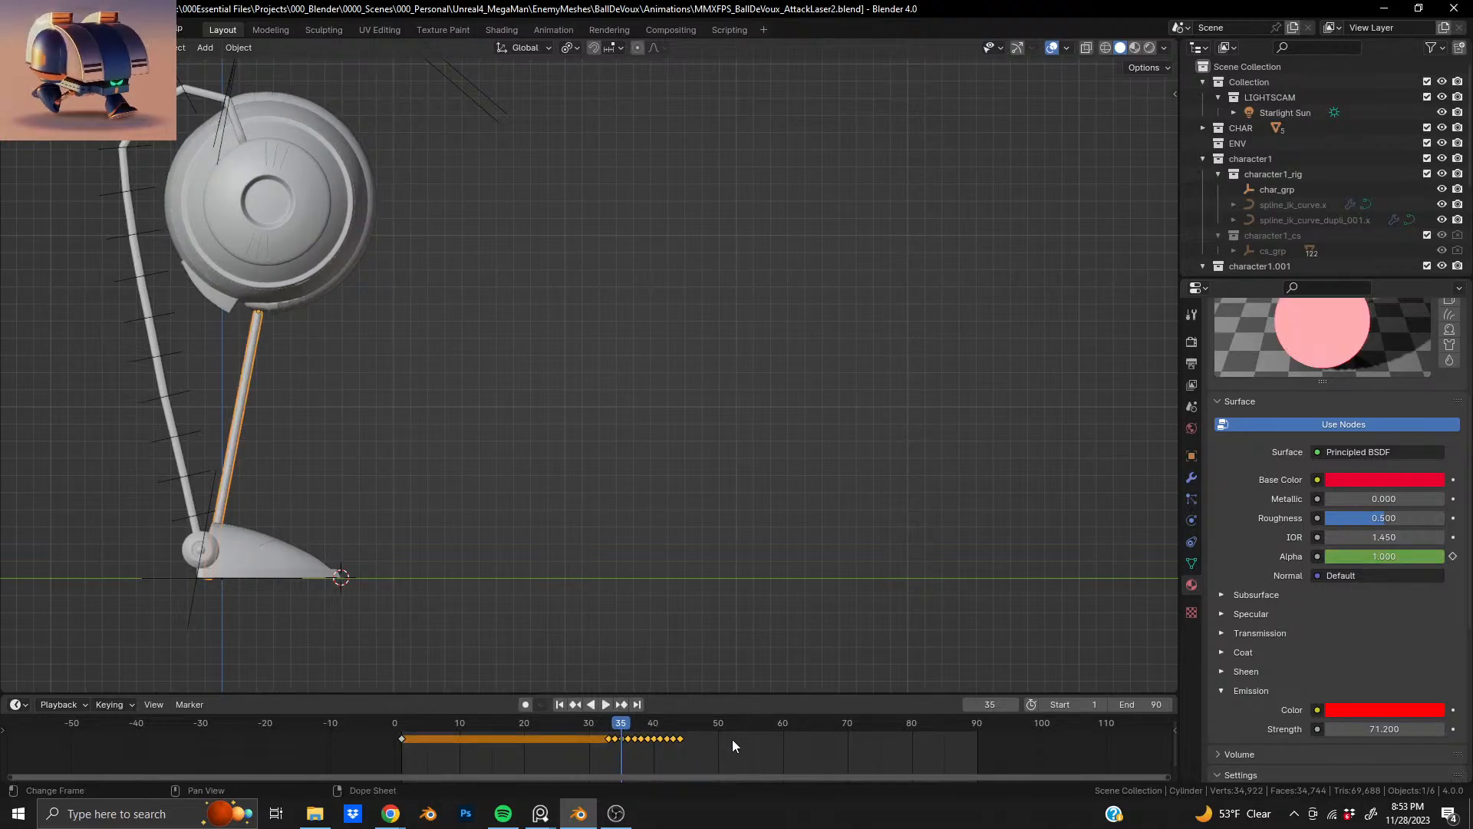
key("g")
left_click(740, 741)
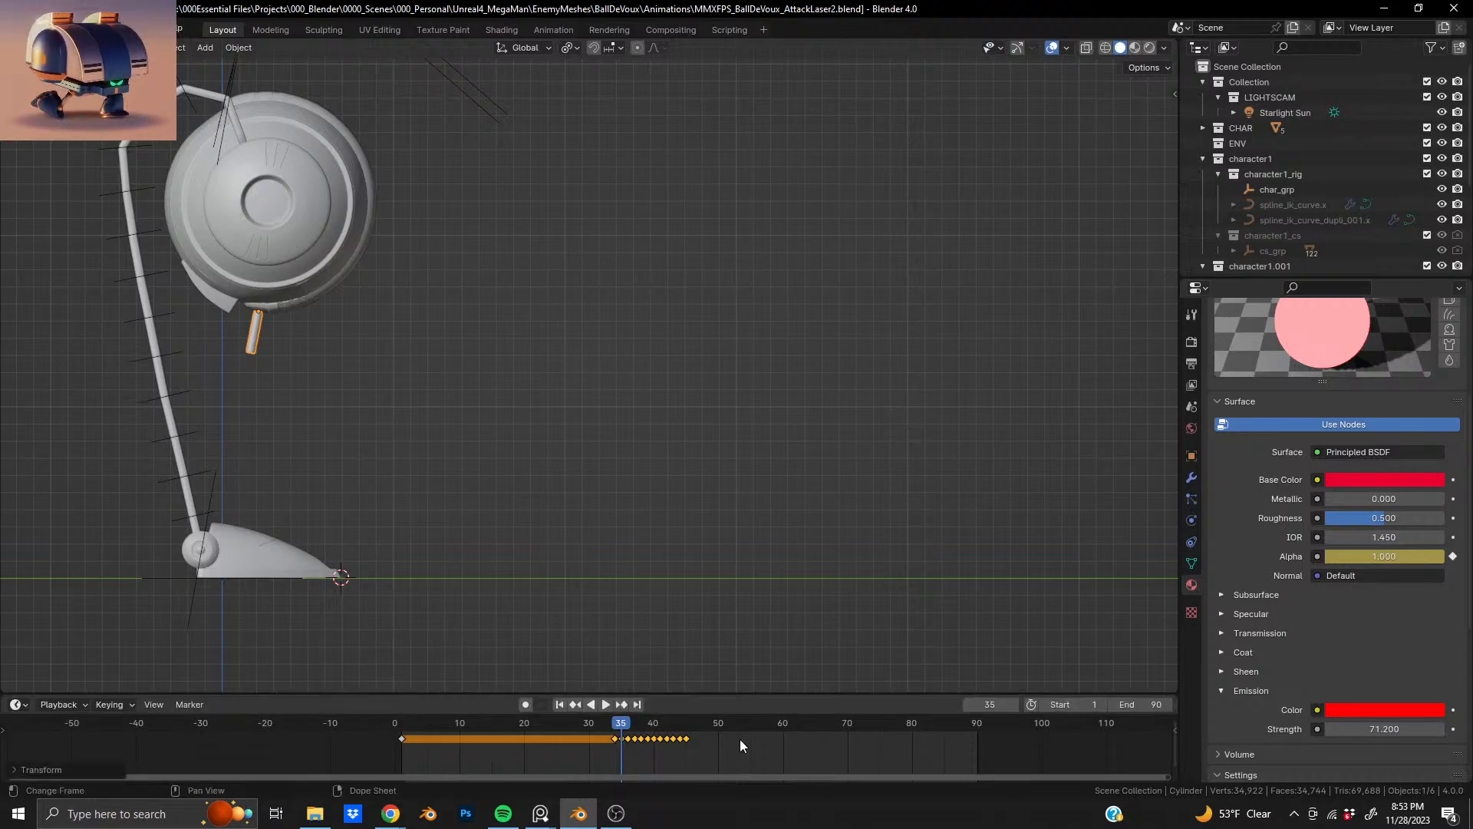
- Try to lengthen the laser beam along its local Z axis to the ground line at frame 38 without keying it
left_click_drag(629, 725, 642, 733)
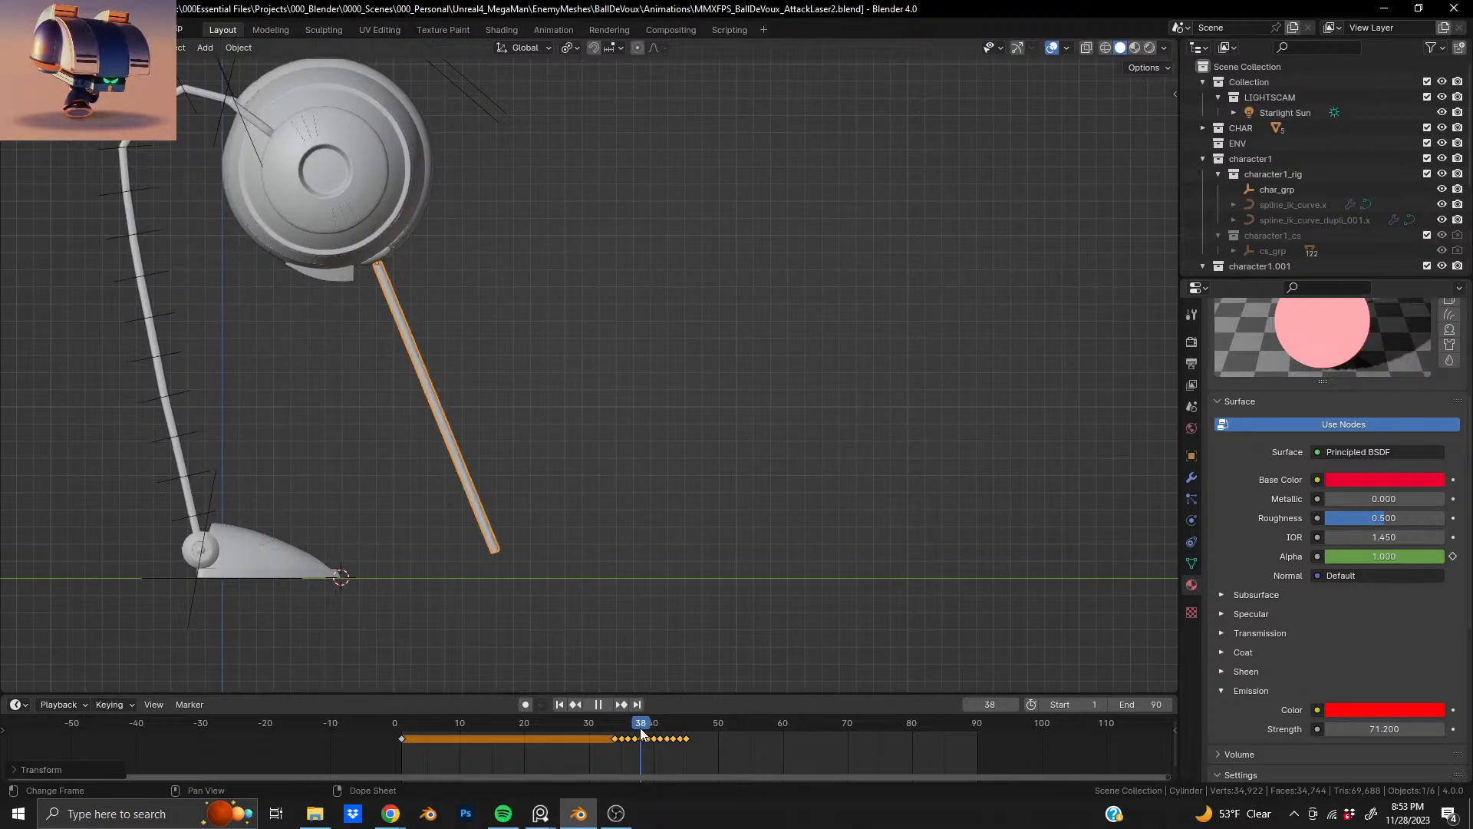
key("s")
key("z")
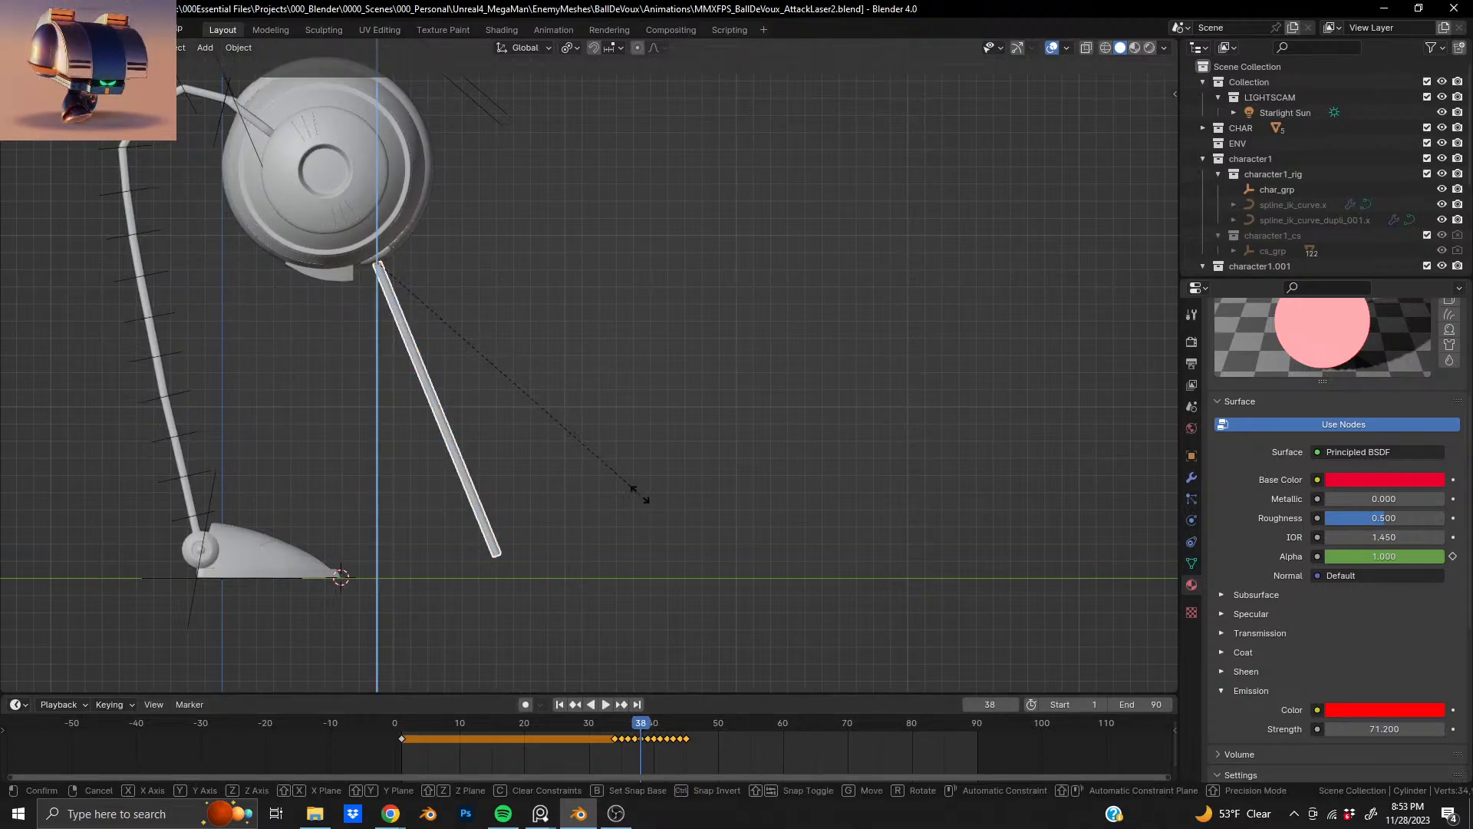
key("z")
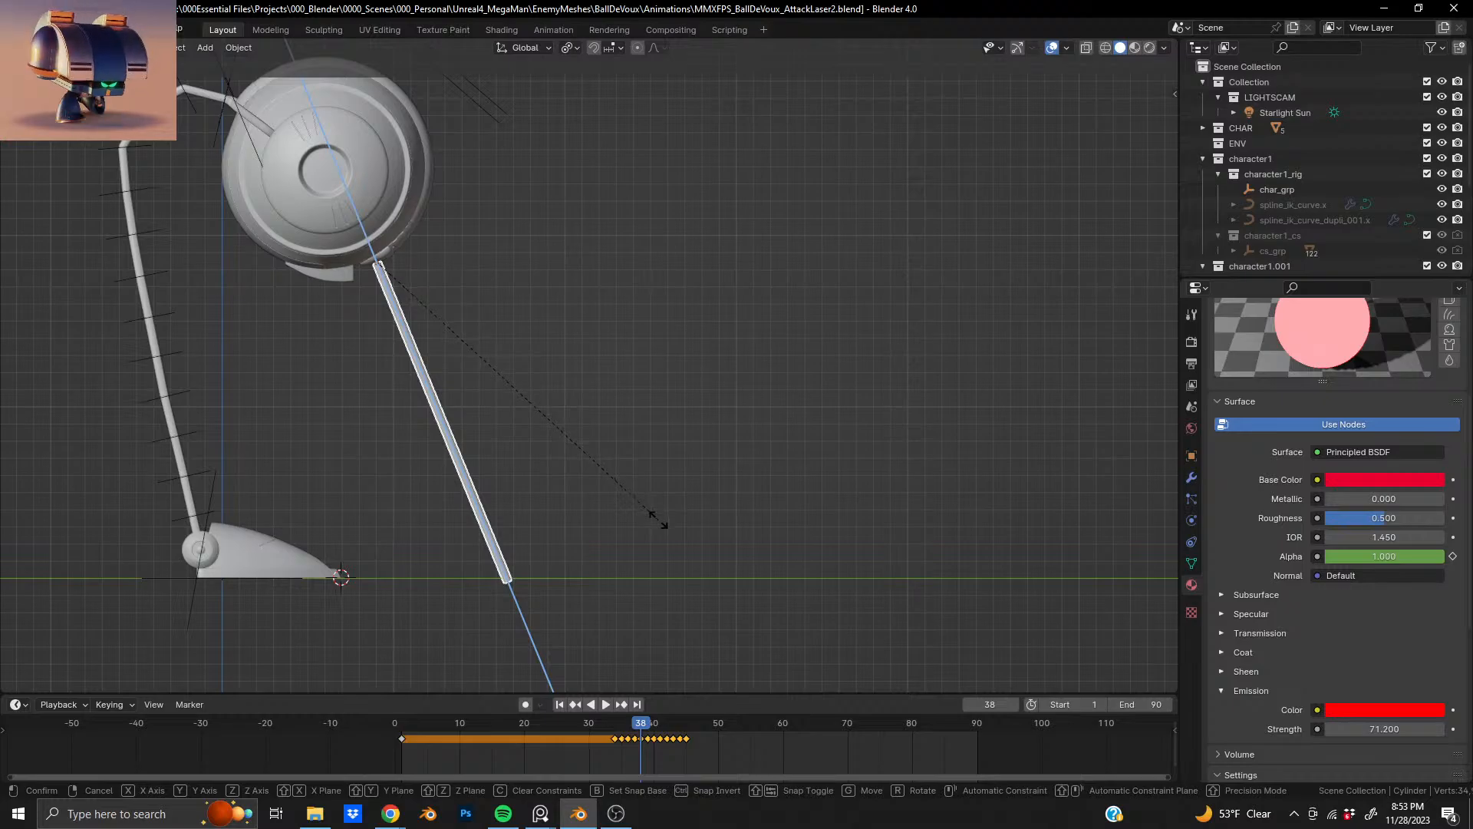
left_click(657, 519)
key("space")
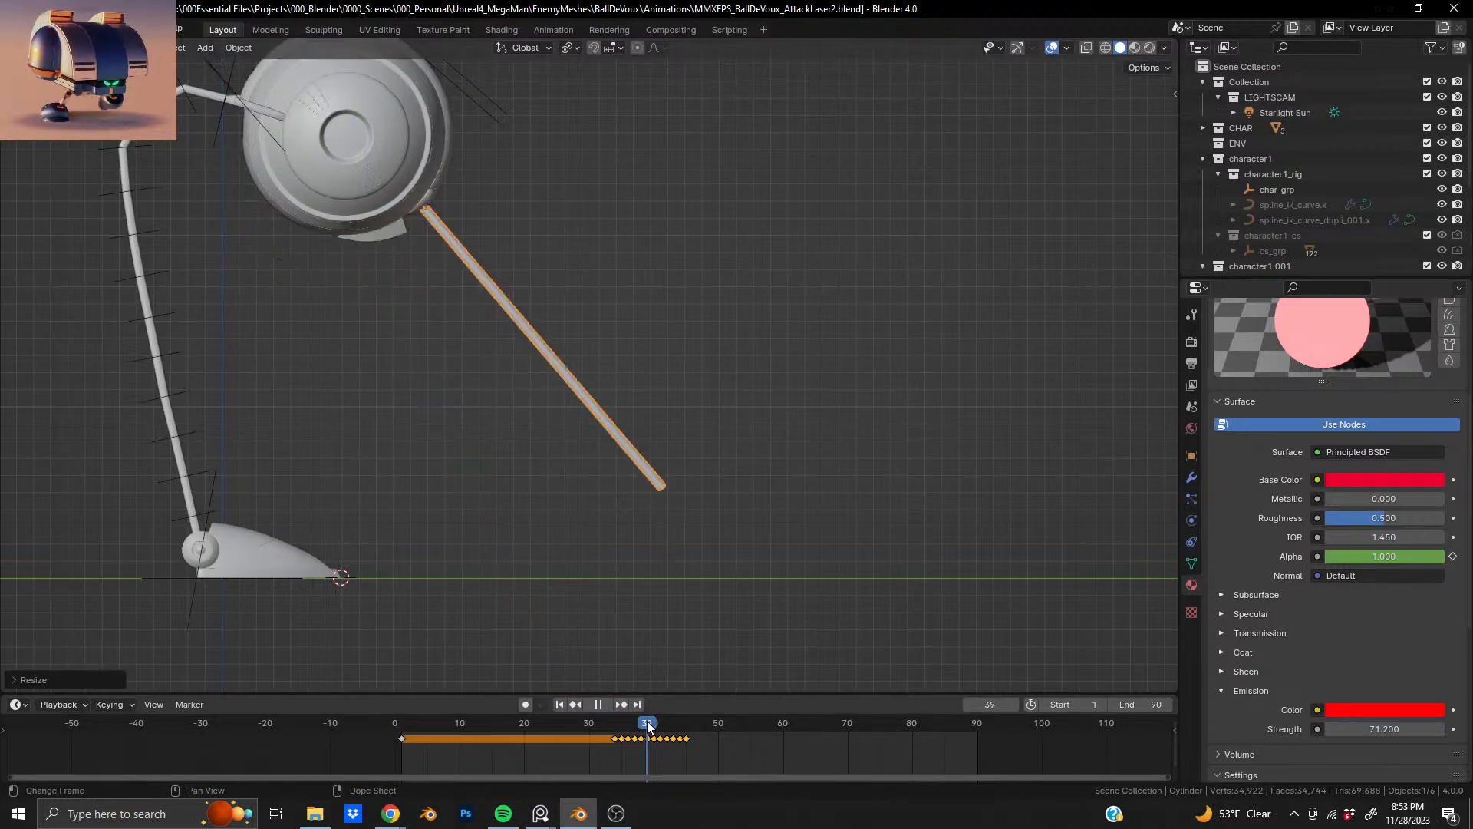
- Stretch the laser beam along its local Z axis to the ground at frame 38 and key its Location, Rotation & Scale
left_click_drag(646, 727, 643, 727)
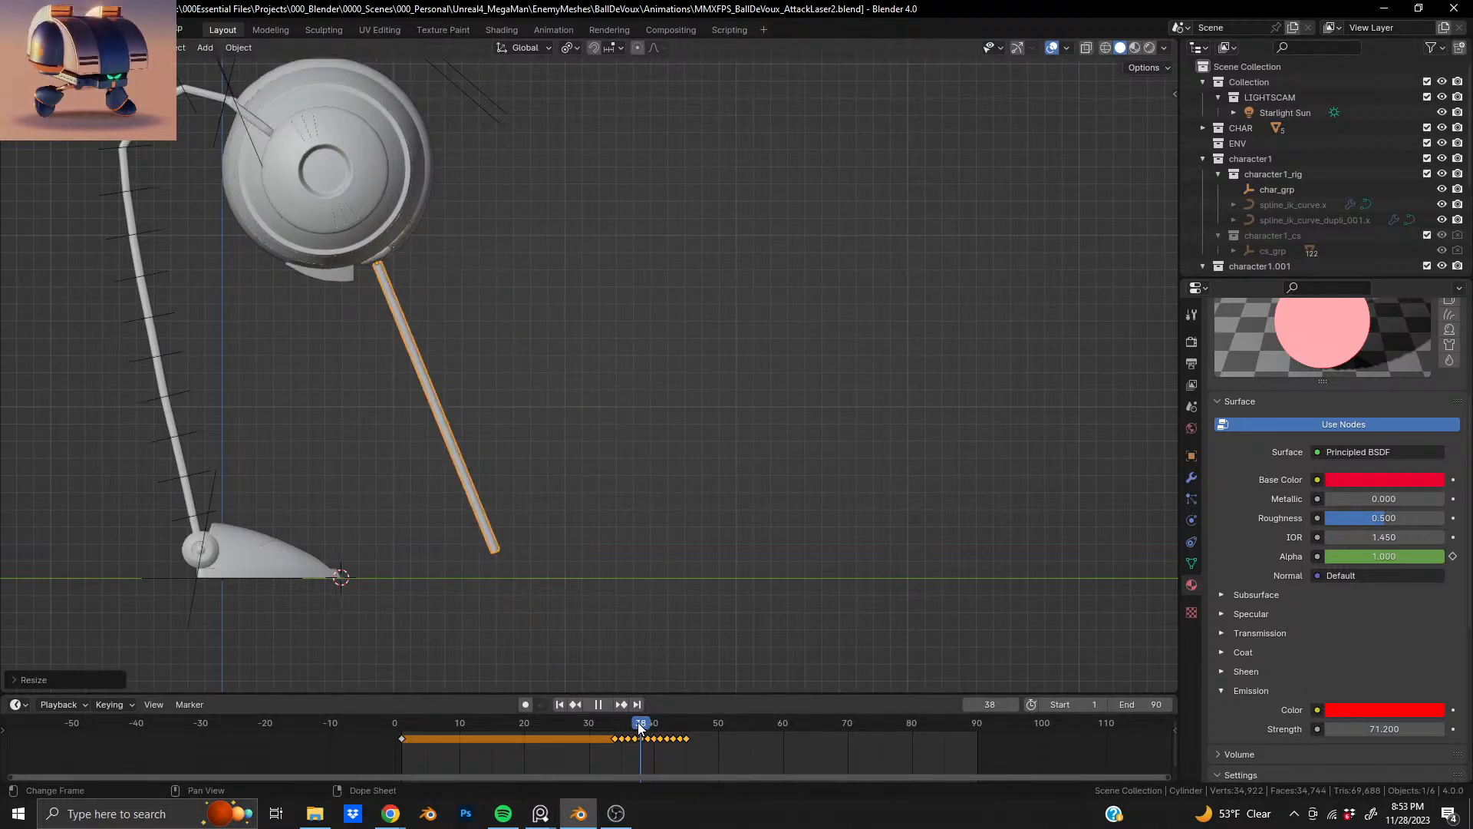
key("space")
key("s")
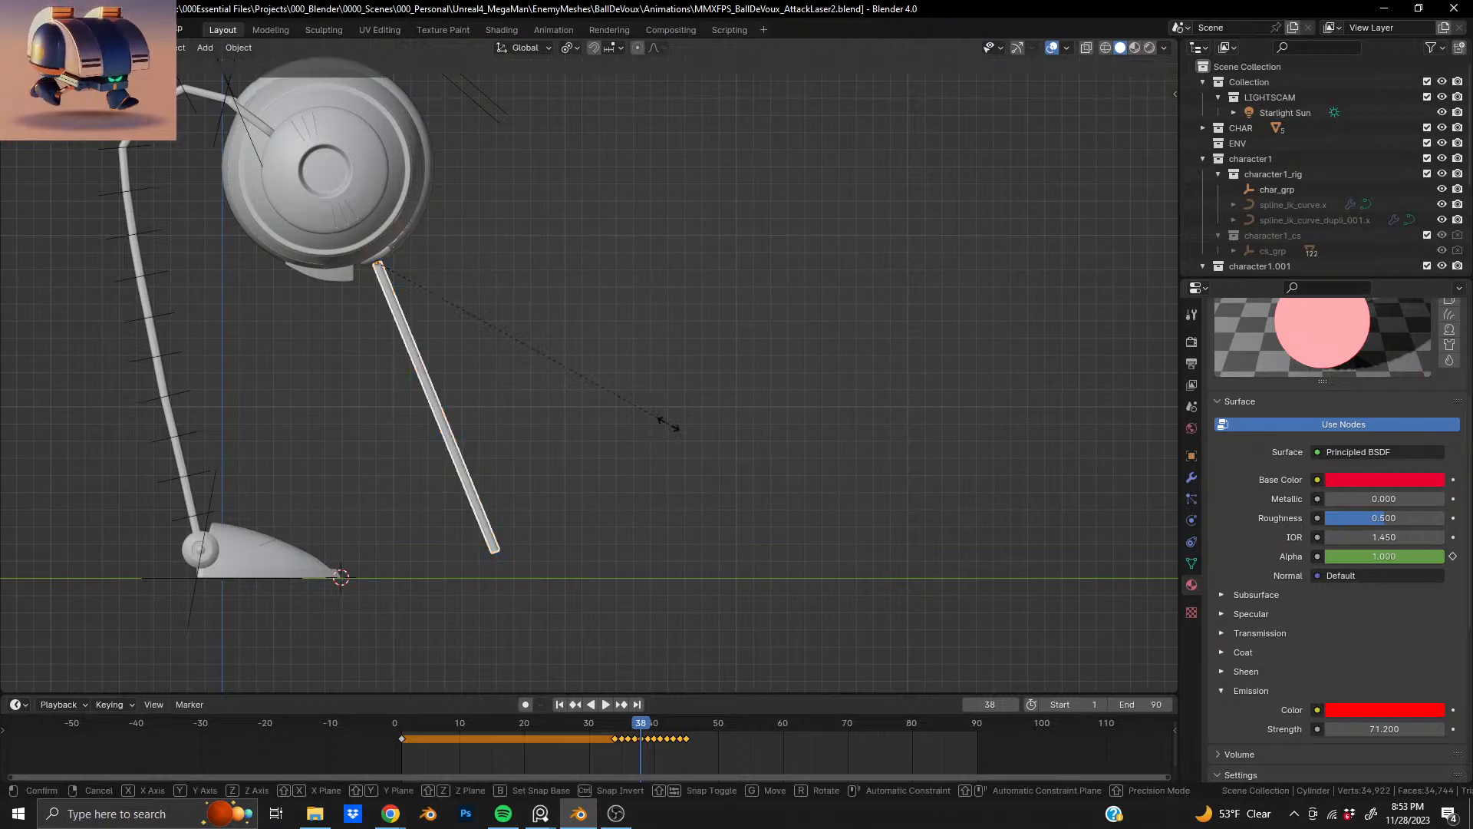
key("z")
key("z")
left_click(693, 458)
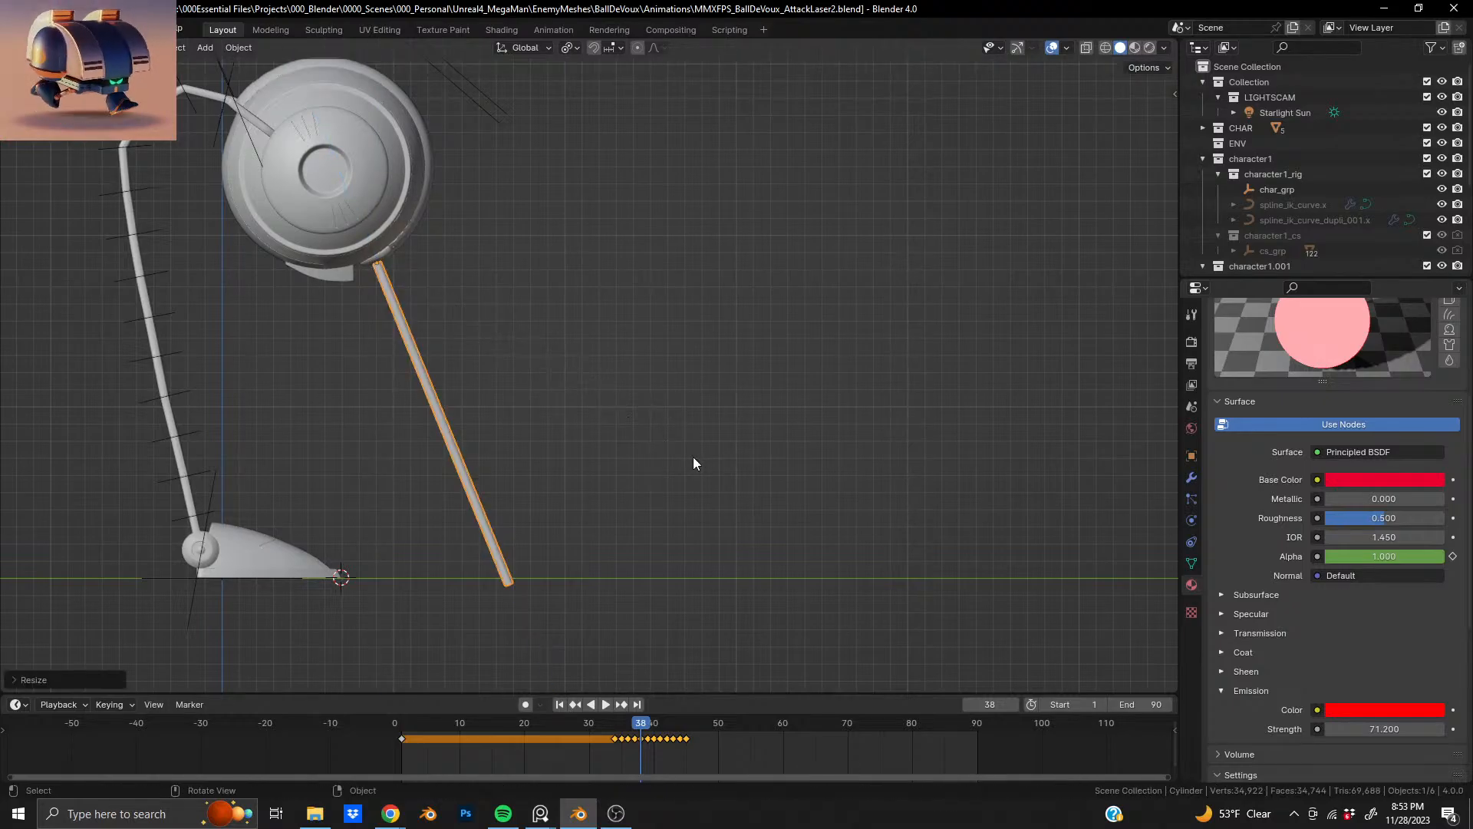
key("i")
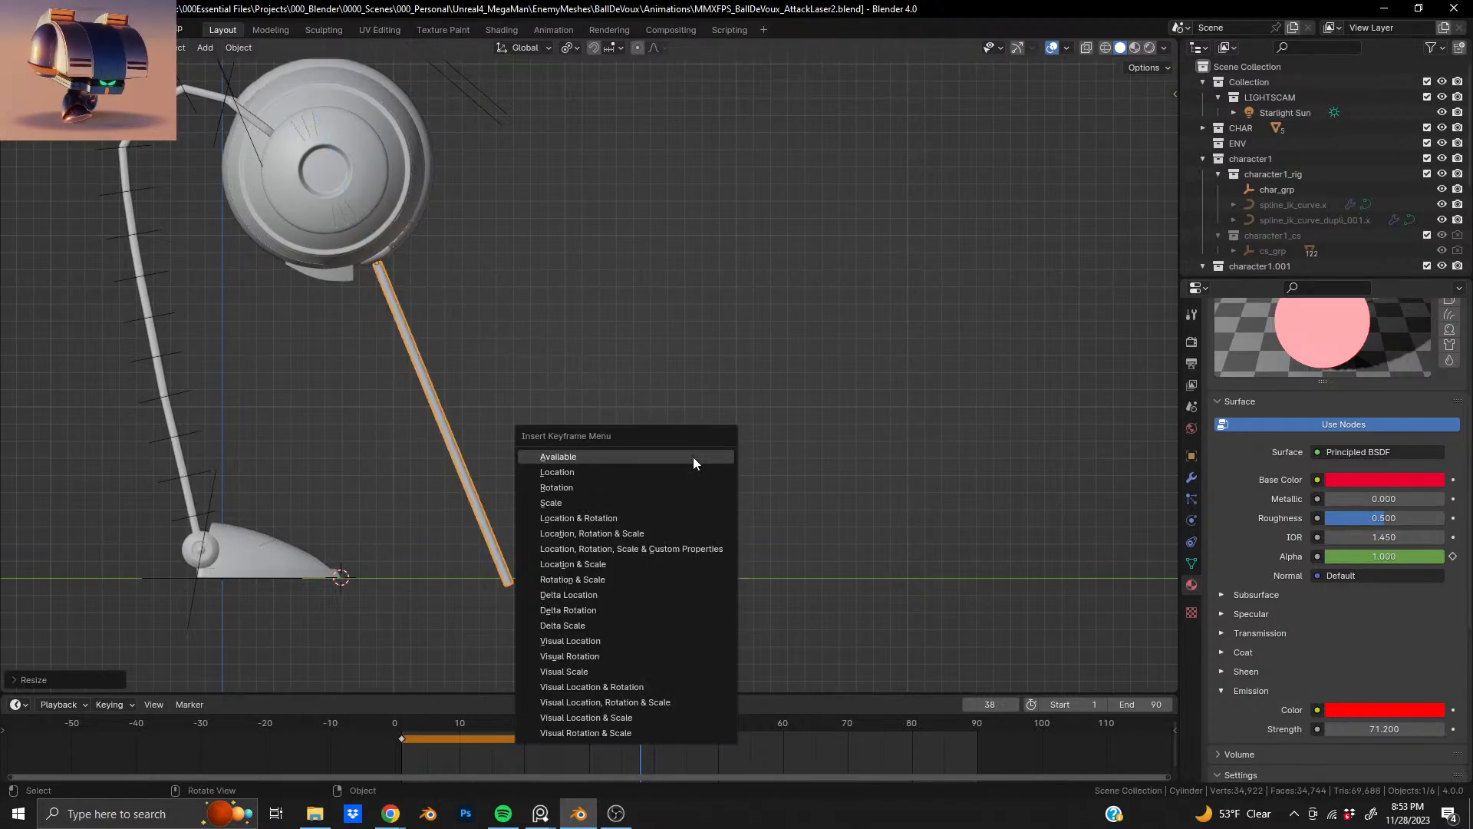
left_click(644, 539)
- At frame 39, stretch the beam along its local Z axis to the ground and insert a Location, Rotation & Scale keyframe
left_click(647, 723)
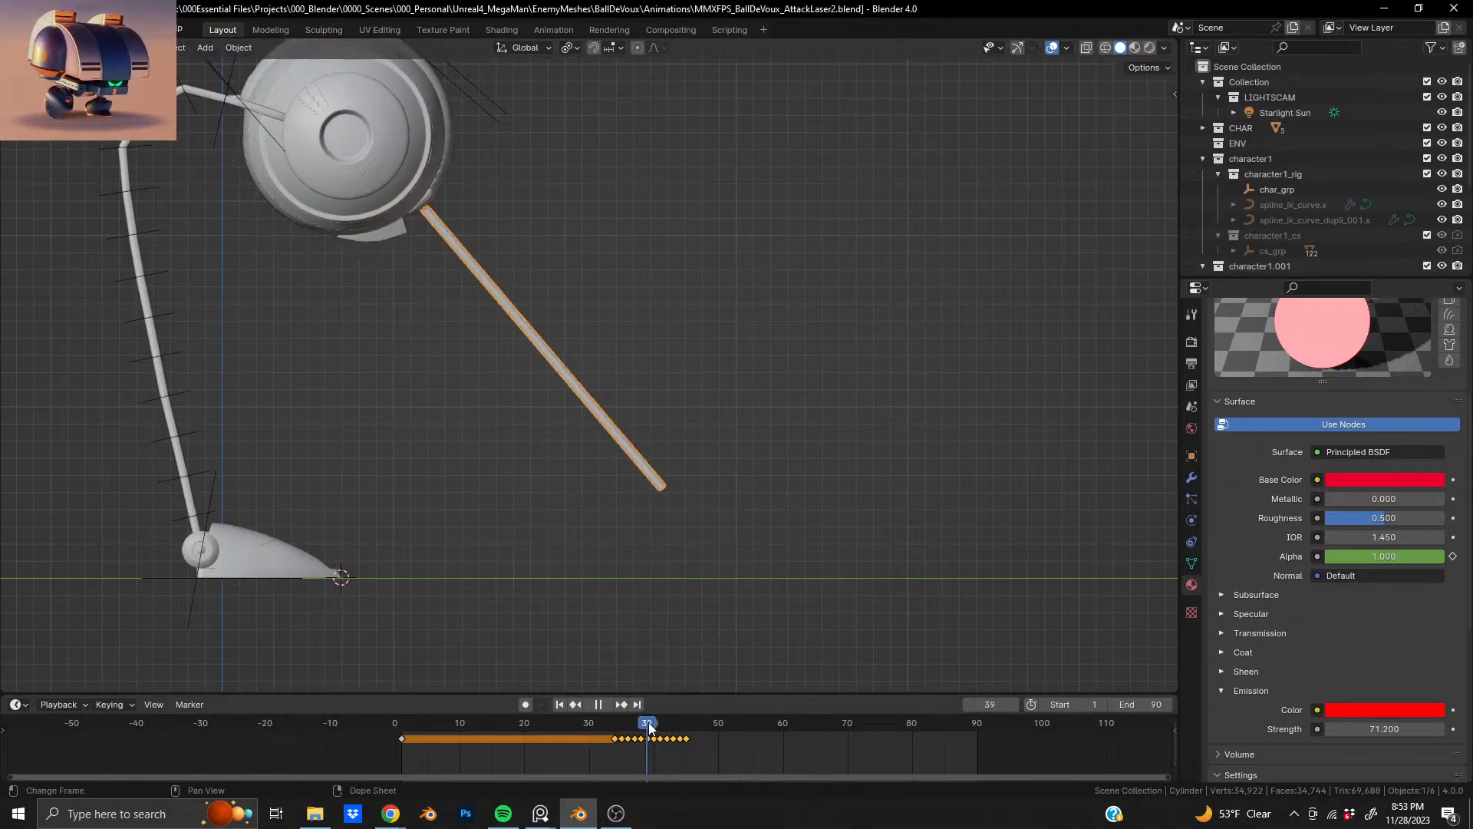
key("s")
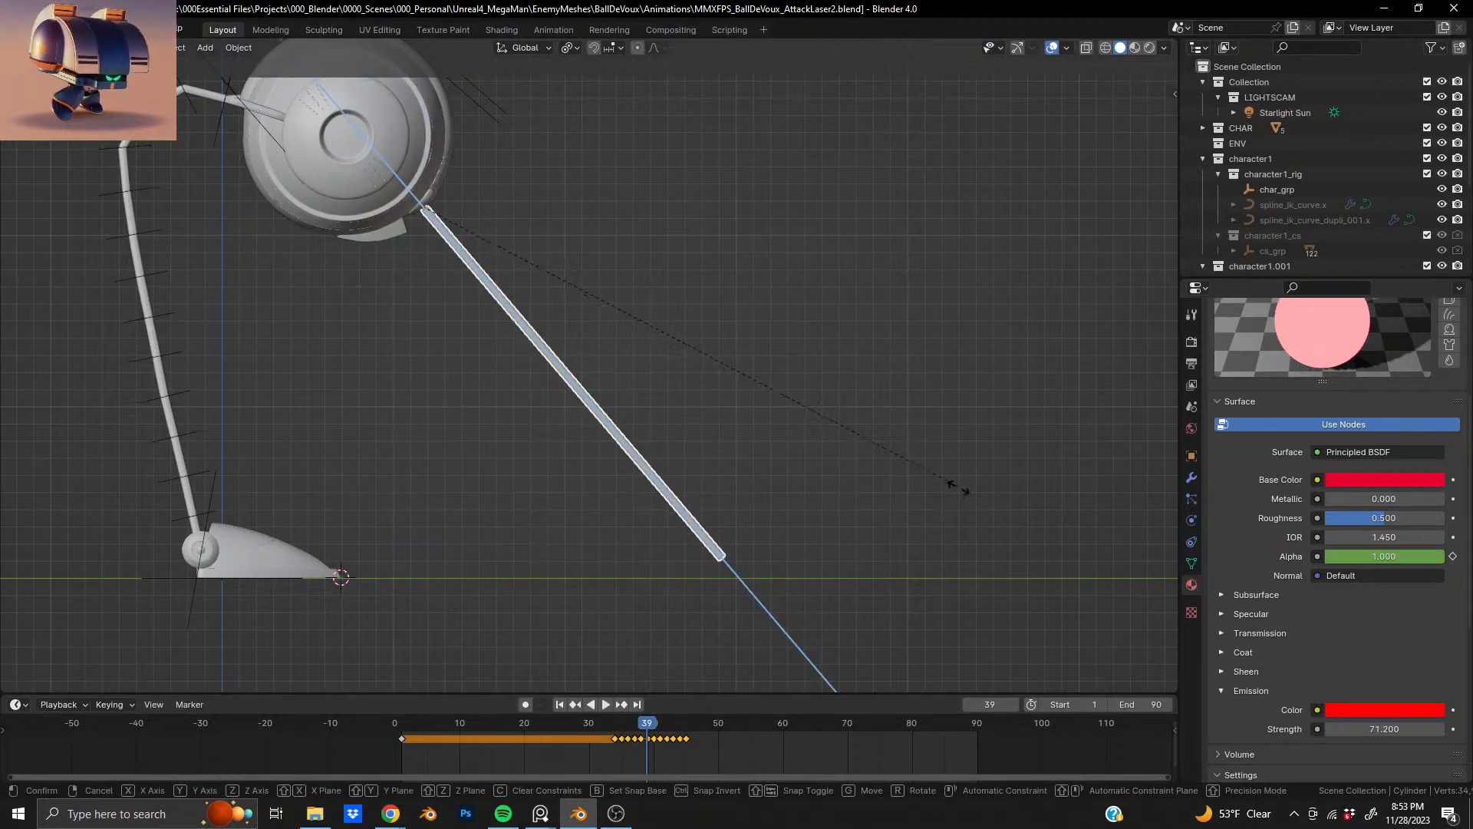
left_click(992, 511)
key("i")
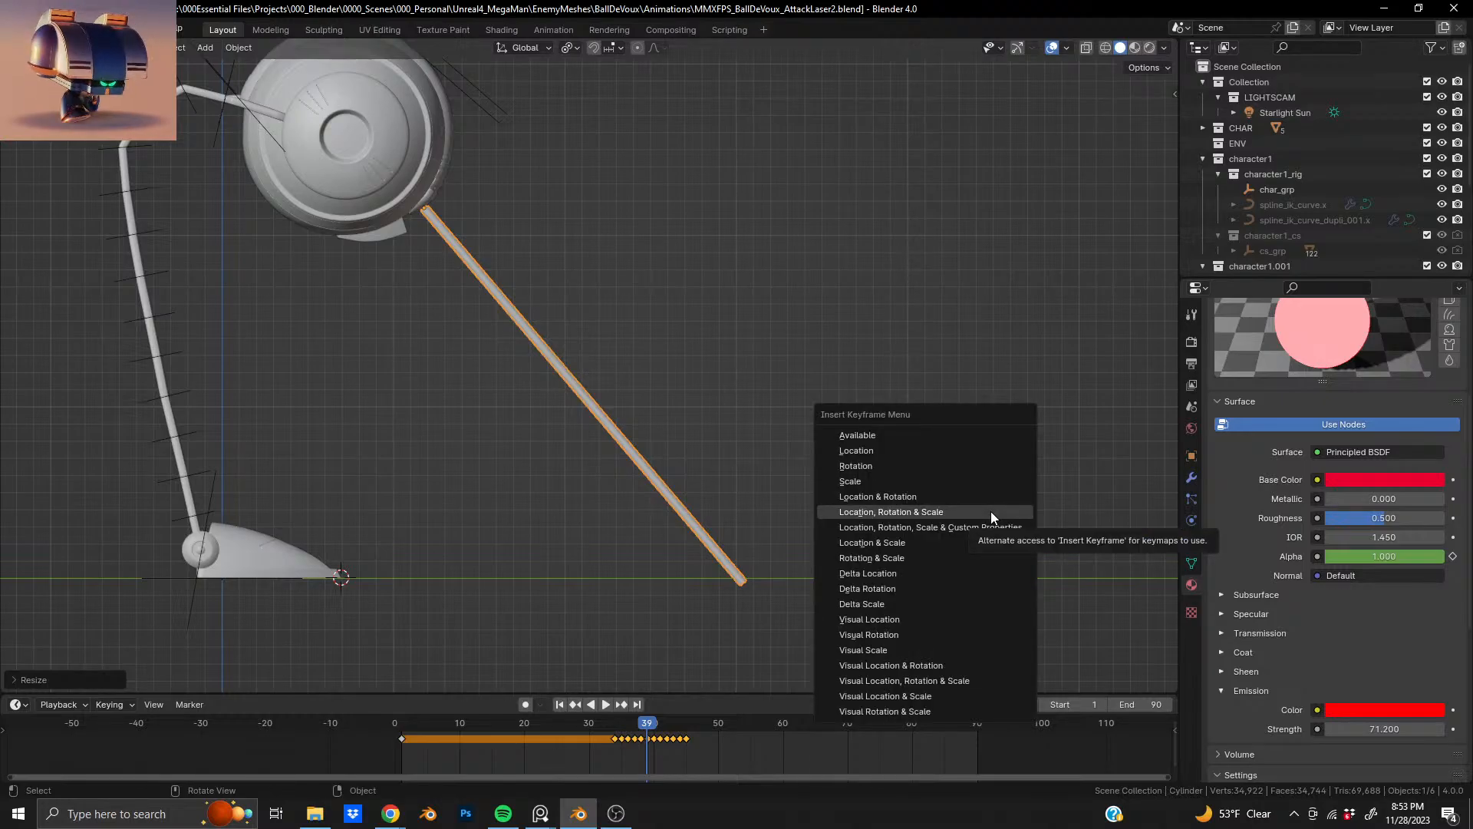
left_click(991, 511)
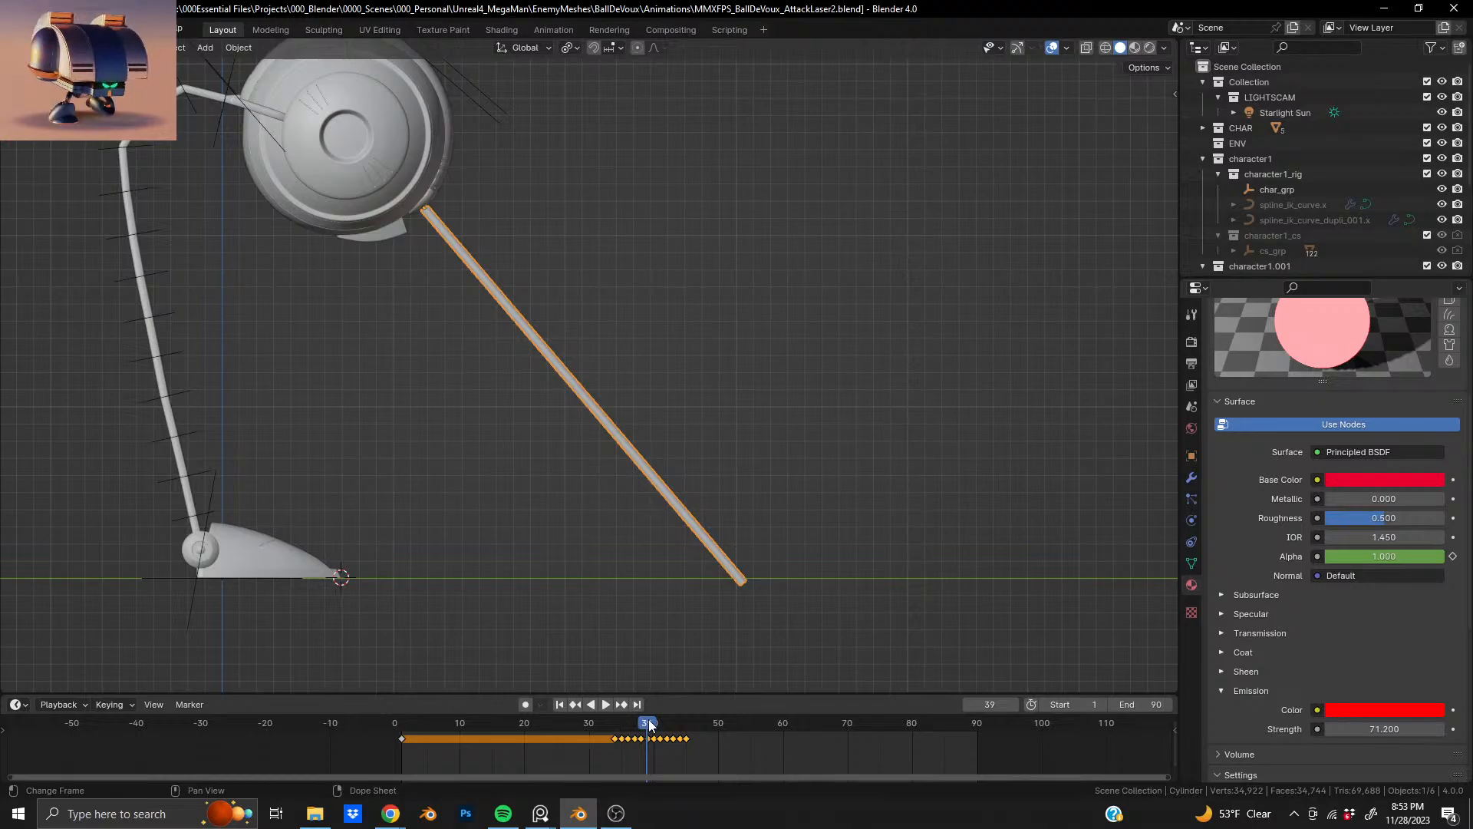
- At frame 40, lengthen the beam along its local Z axis to the ground line and keyframe it
key("space")
key("s")
key("z")
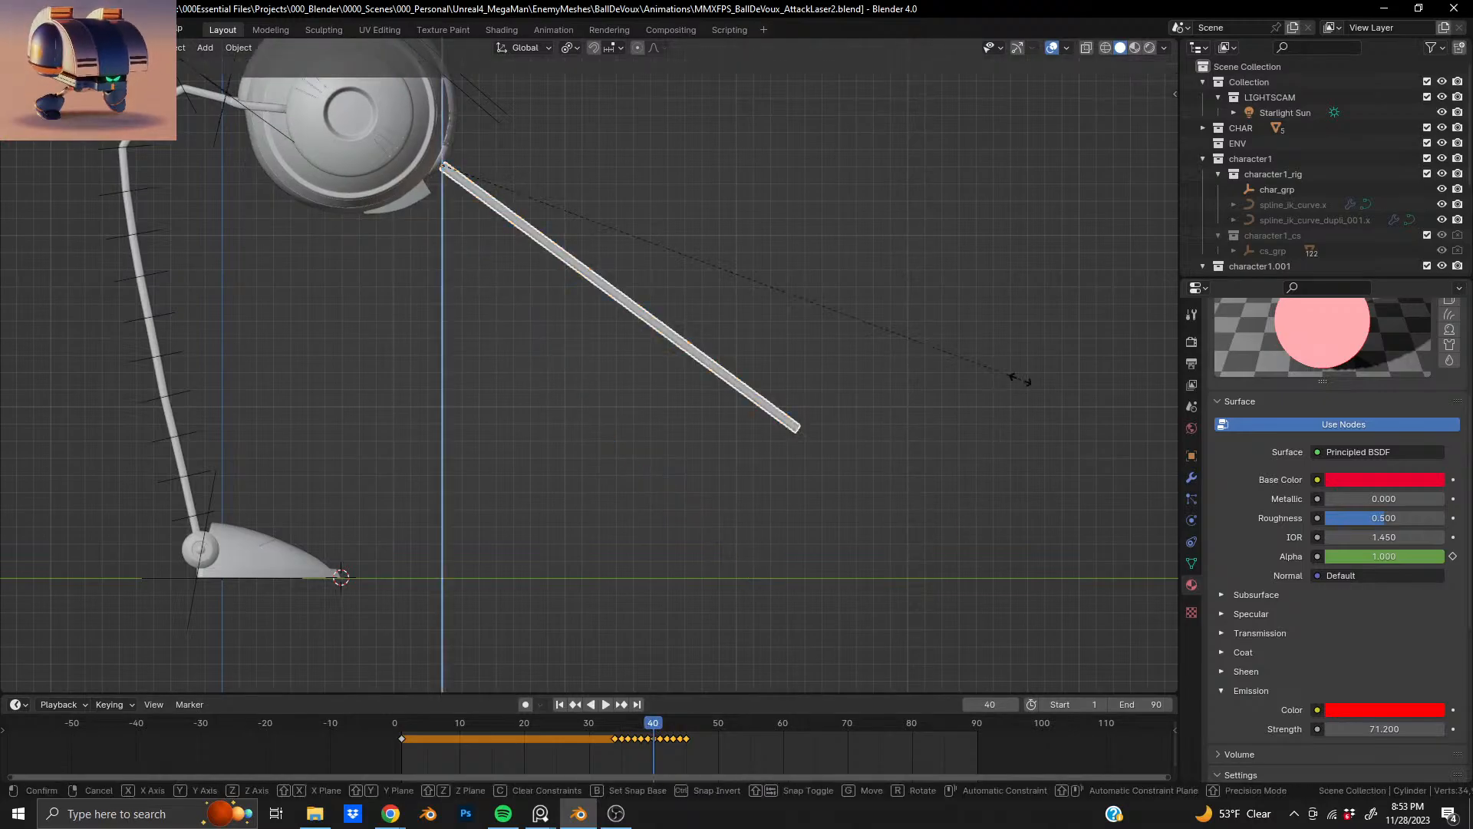
key("z")
left_click(183, 525)
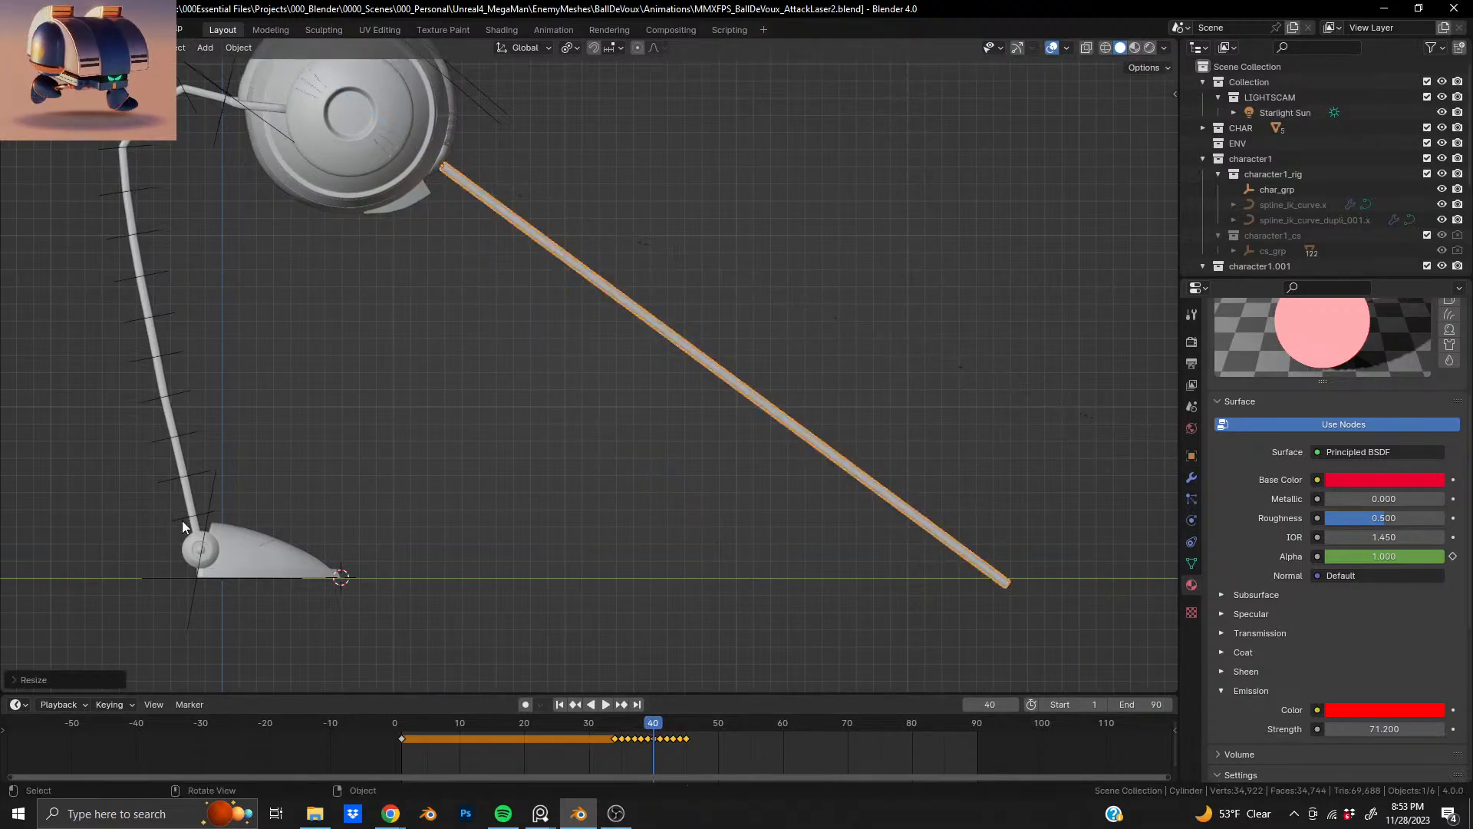
key("i")
left_click(623, 495)
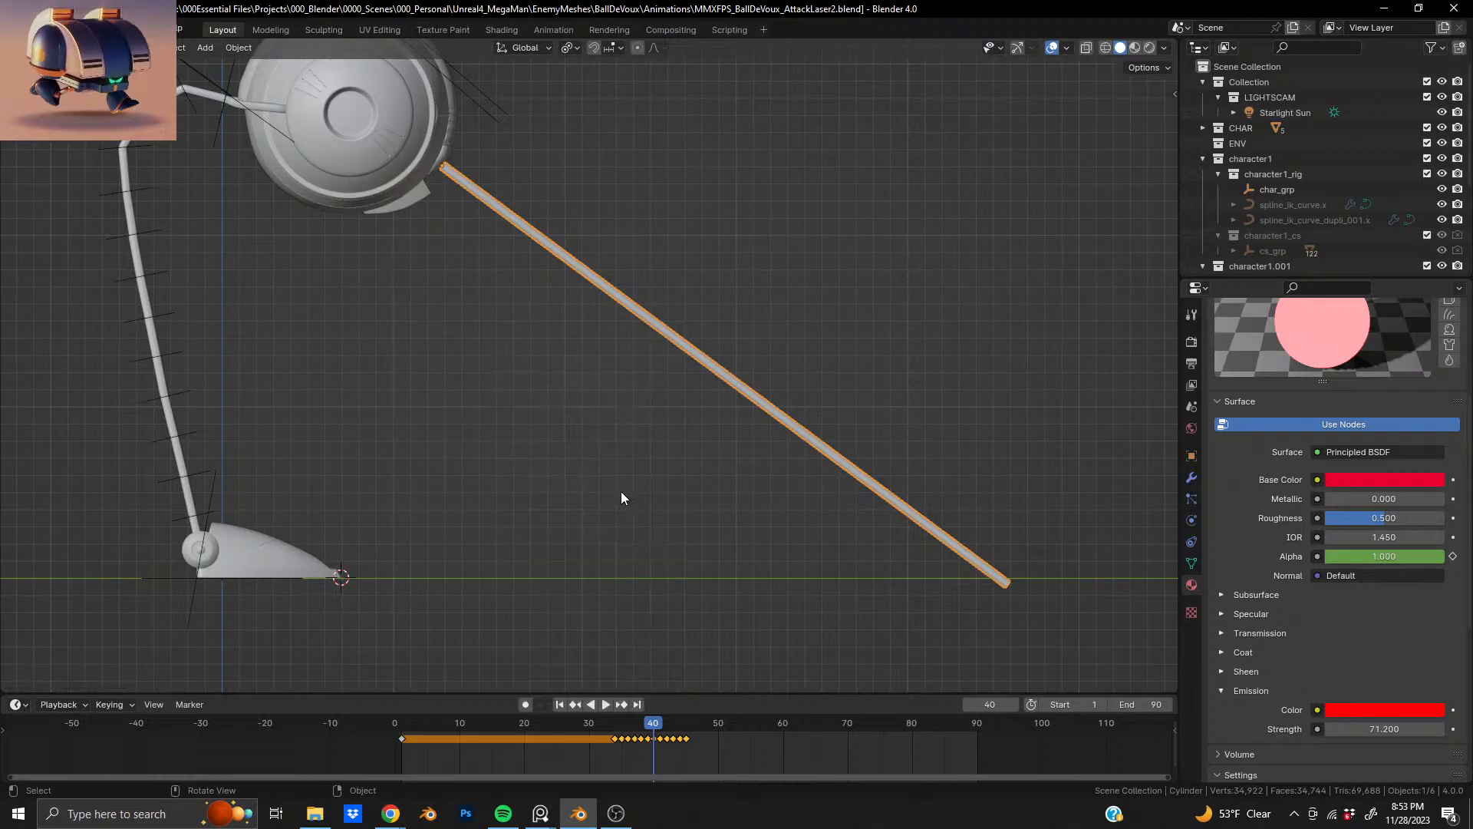
- At frame 41, extend the beam along its local Z axis to the ground line and key Location, Rotation & Scale
left_click(657, 725)
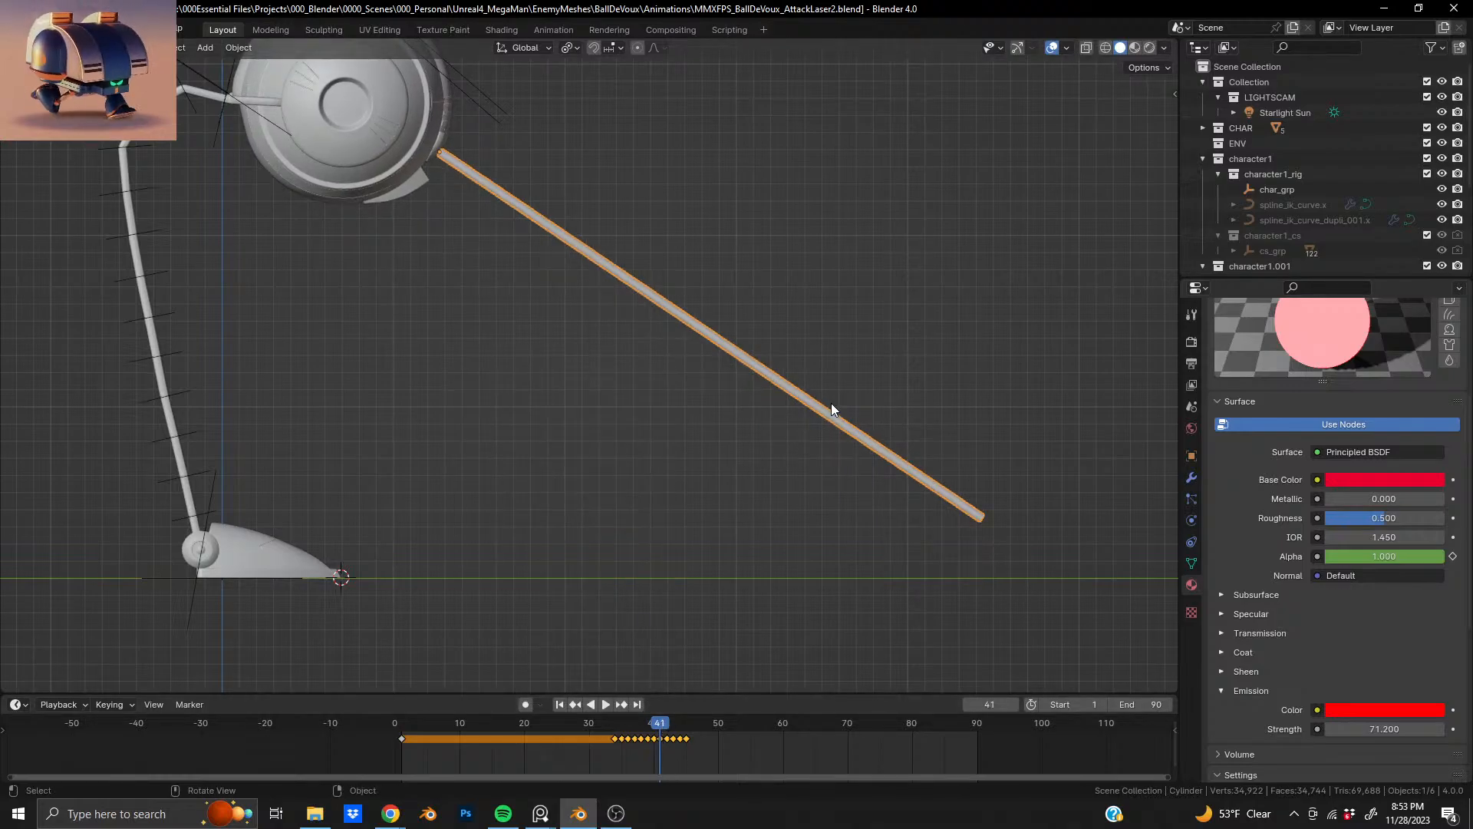
key("s")
key("z")
key("z")
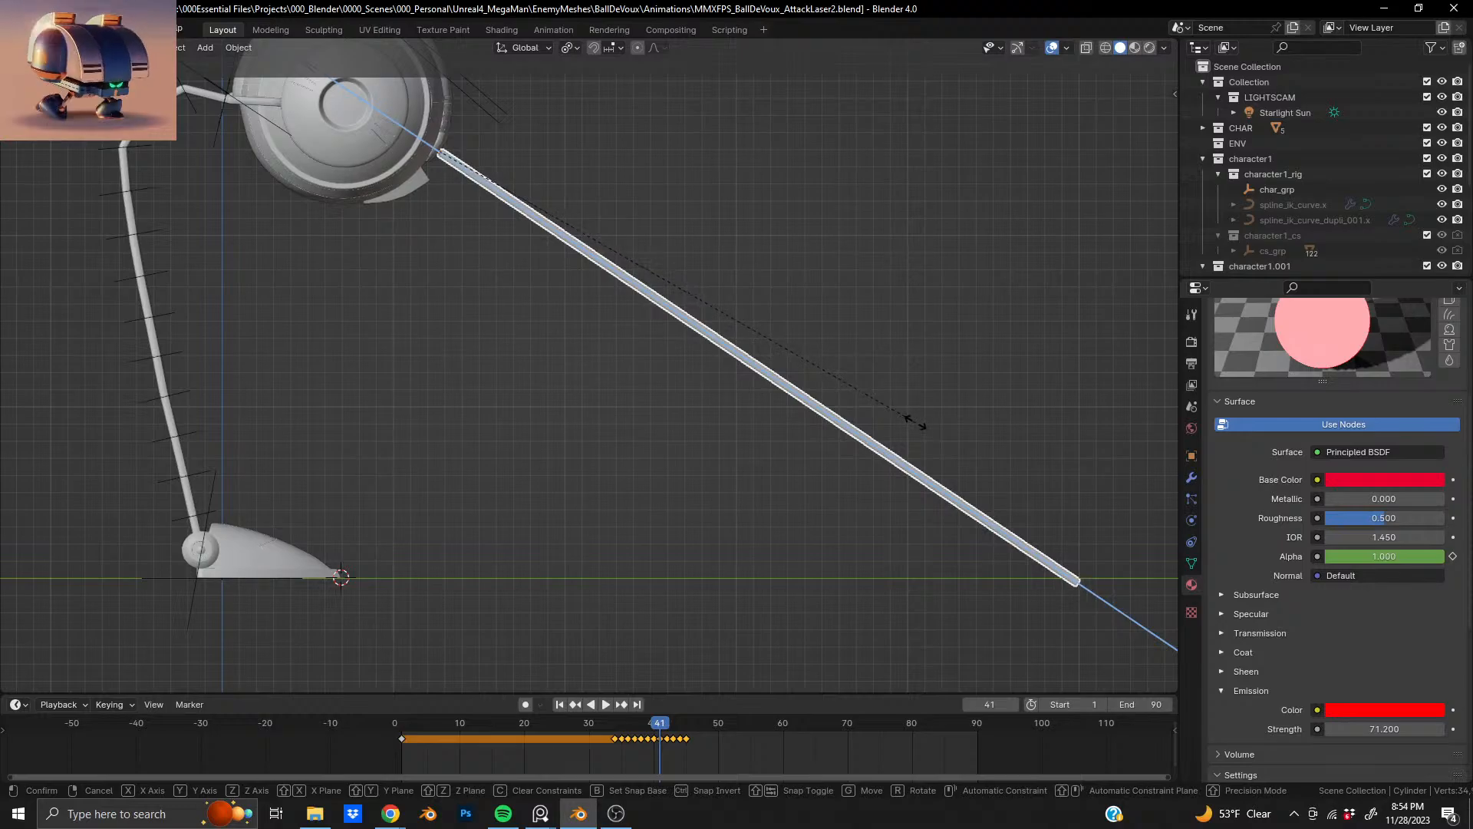
left_click(918, 424)
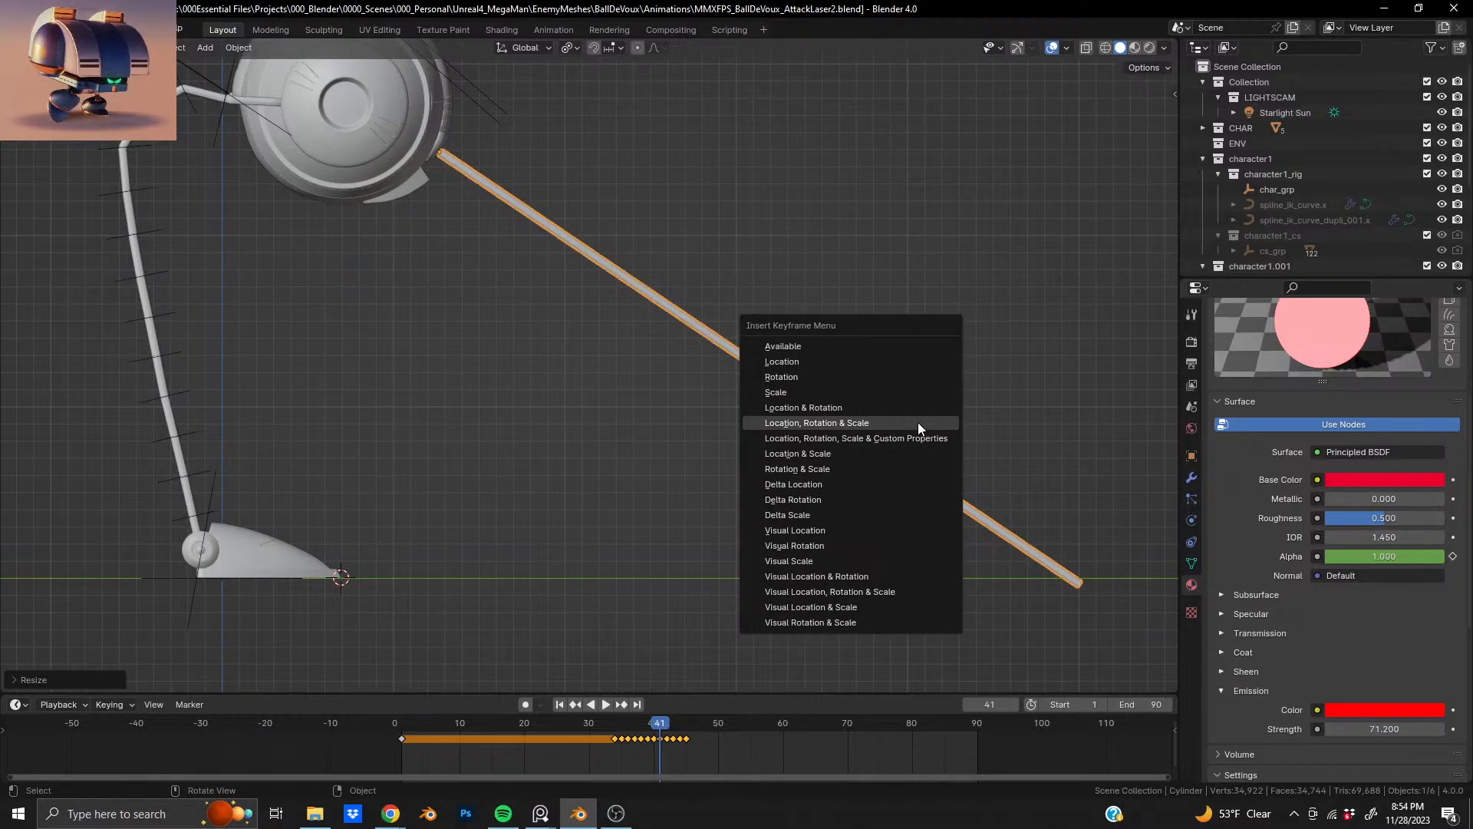
left_click(918, 422)
- Clear the laser beam's keyframes at frames 42 and 43, leaving its final fade-out keyframe at frame 44
key("space")
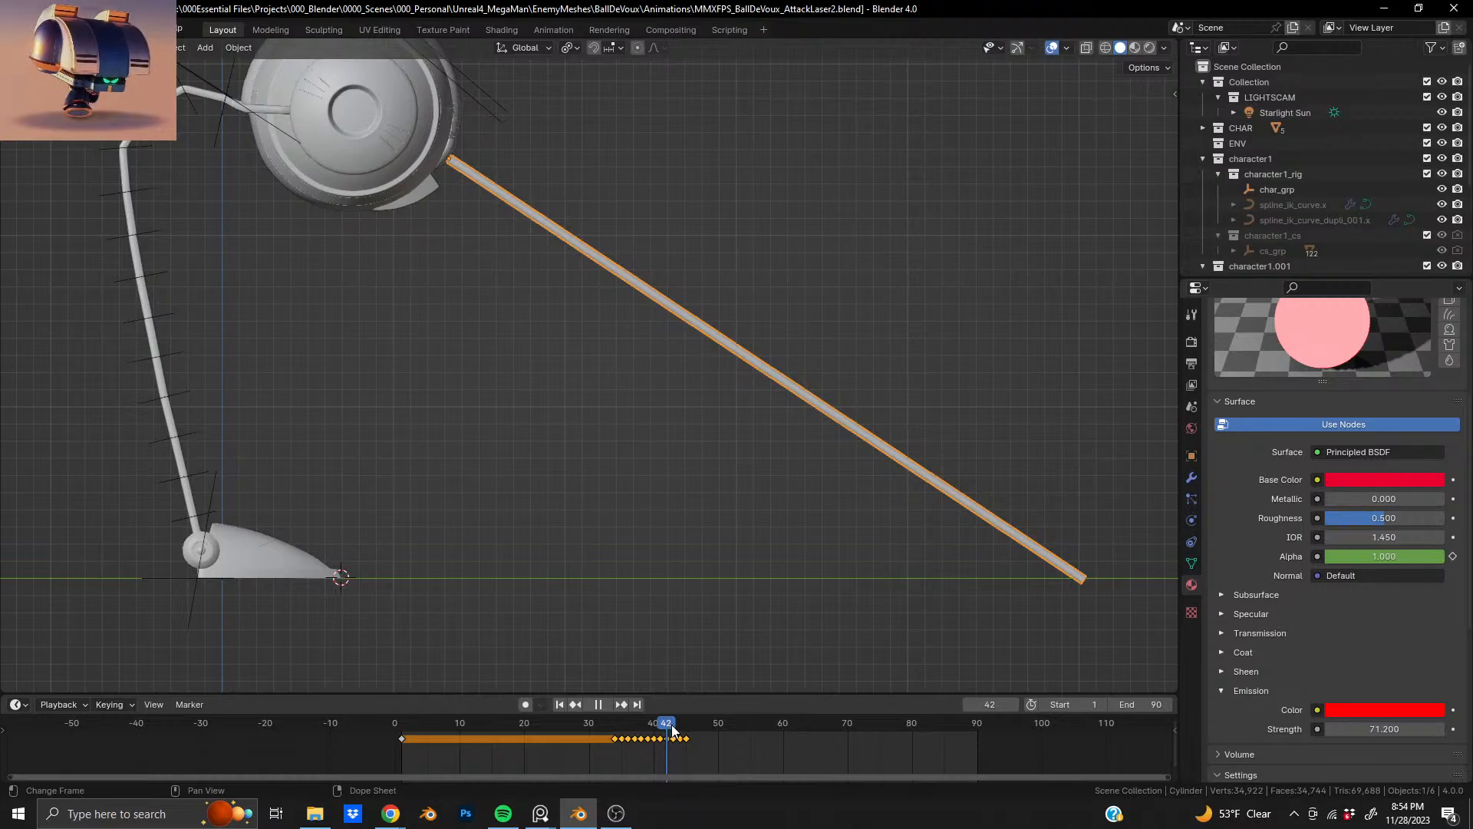
left_click_drag(666, 731, 667, 731)
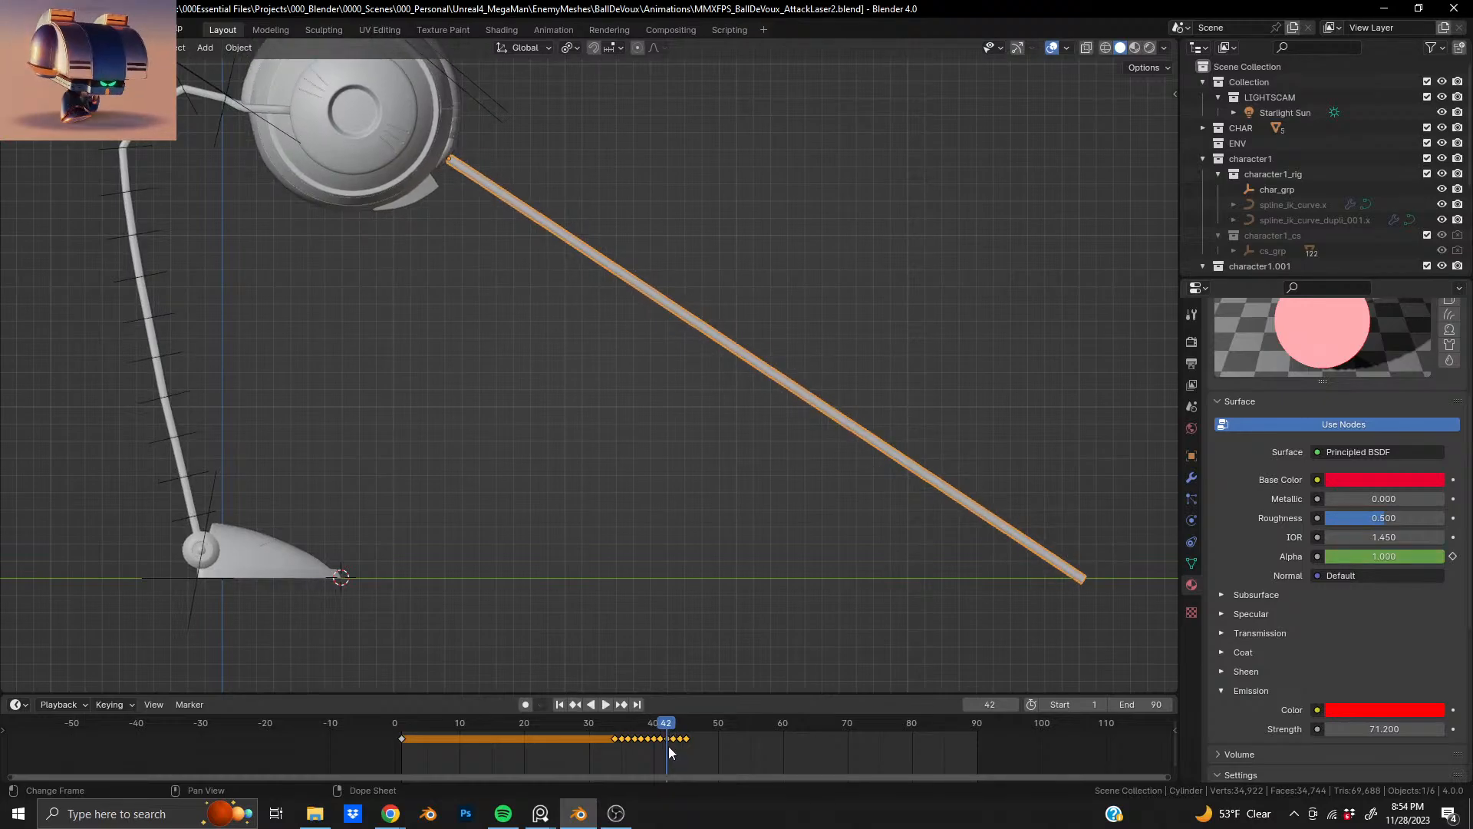
left_click(666, 738)
mouse_move(666, 739)
left_mouse_down()
mouse_move(694, 721)
mouse_move(672, 761)
mouse_move(691, 738)
mouse_move(665, 727)
mouse_move(678, 734)
left_mouse_up()
left_click(661, 735)
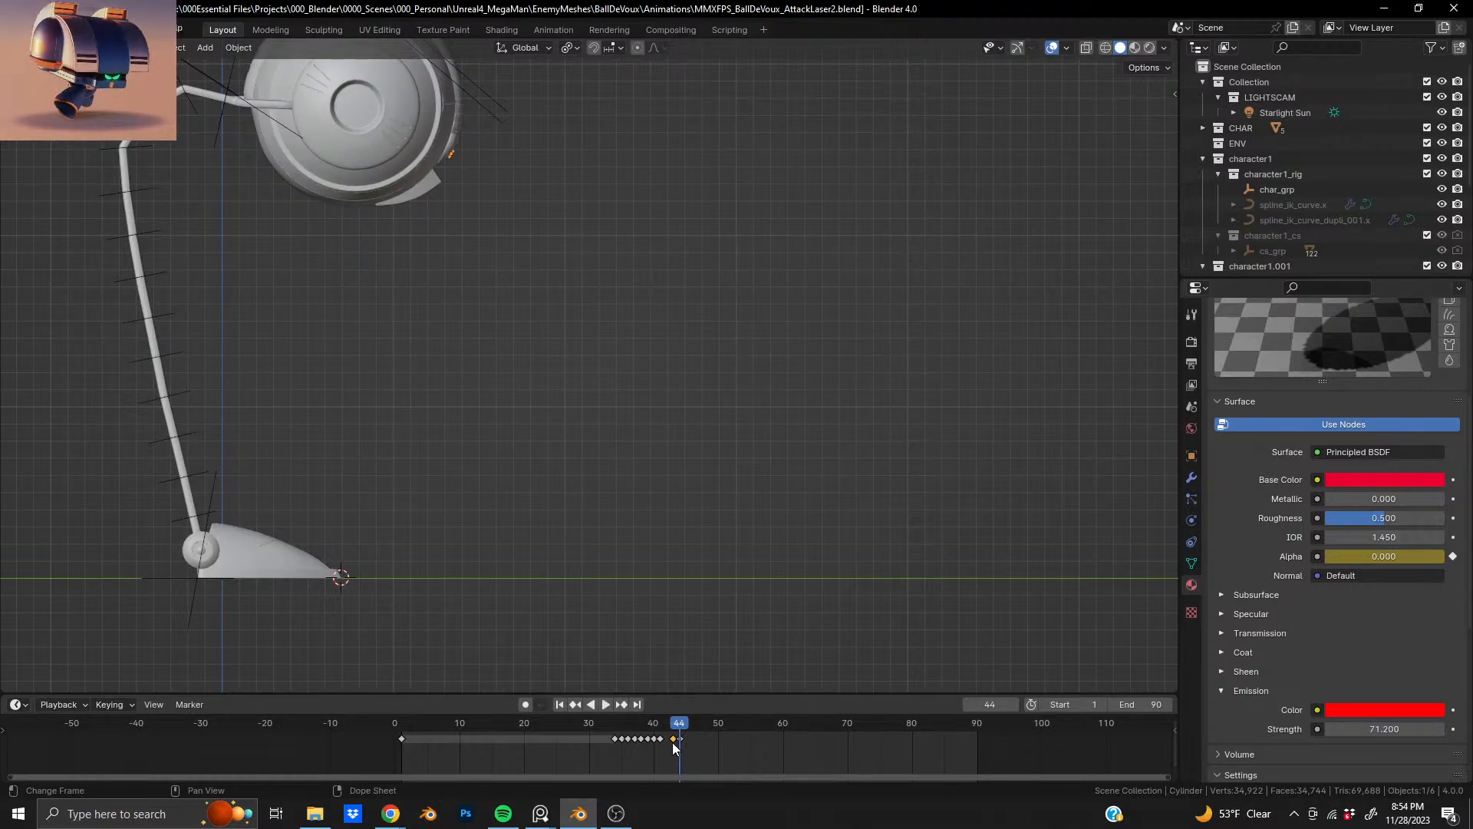
- Scrub and play the laser attack, examining the robot and beam from several angles
key("space")
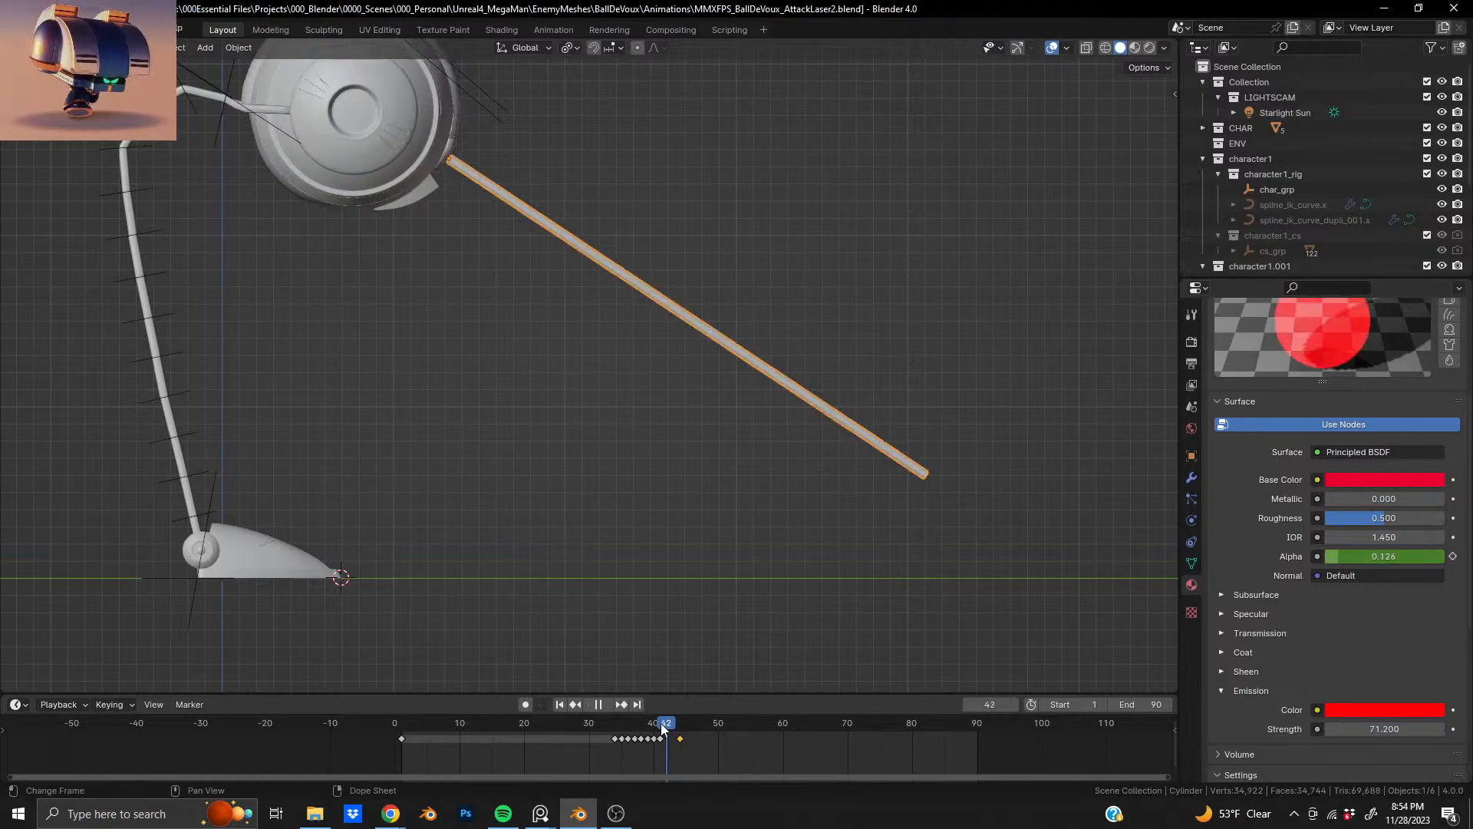
left_click_drag(678, 728, 683, 730)
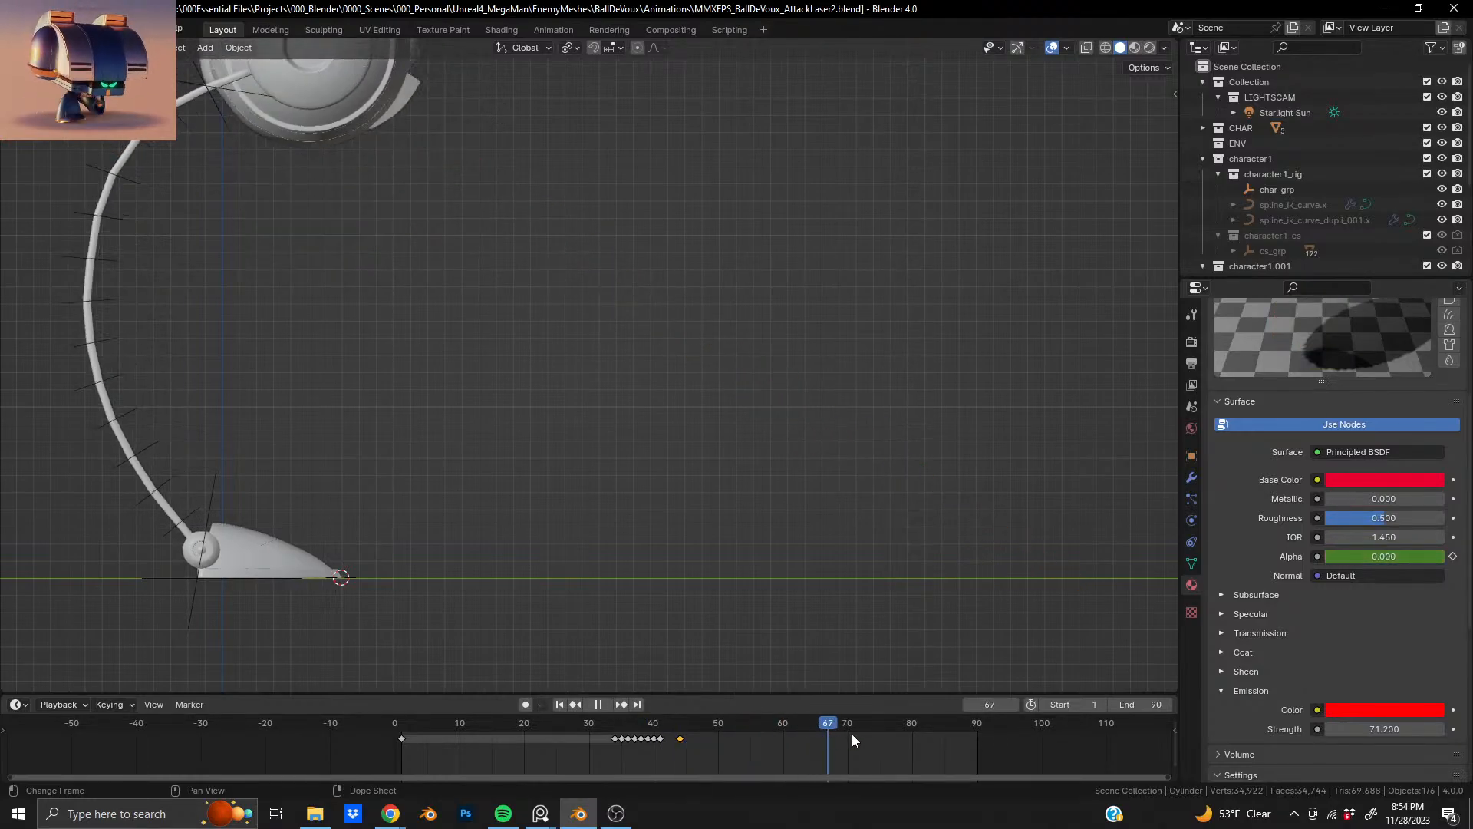
scroll(450, 382, "down", 2)
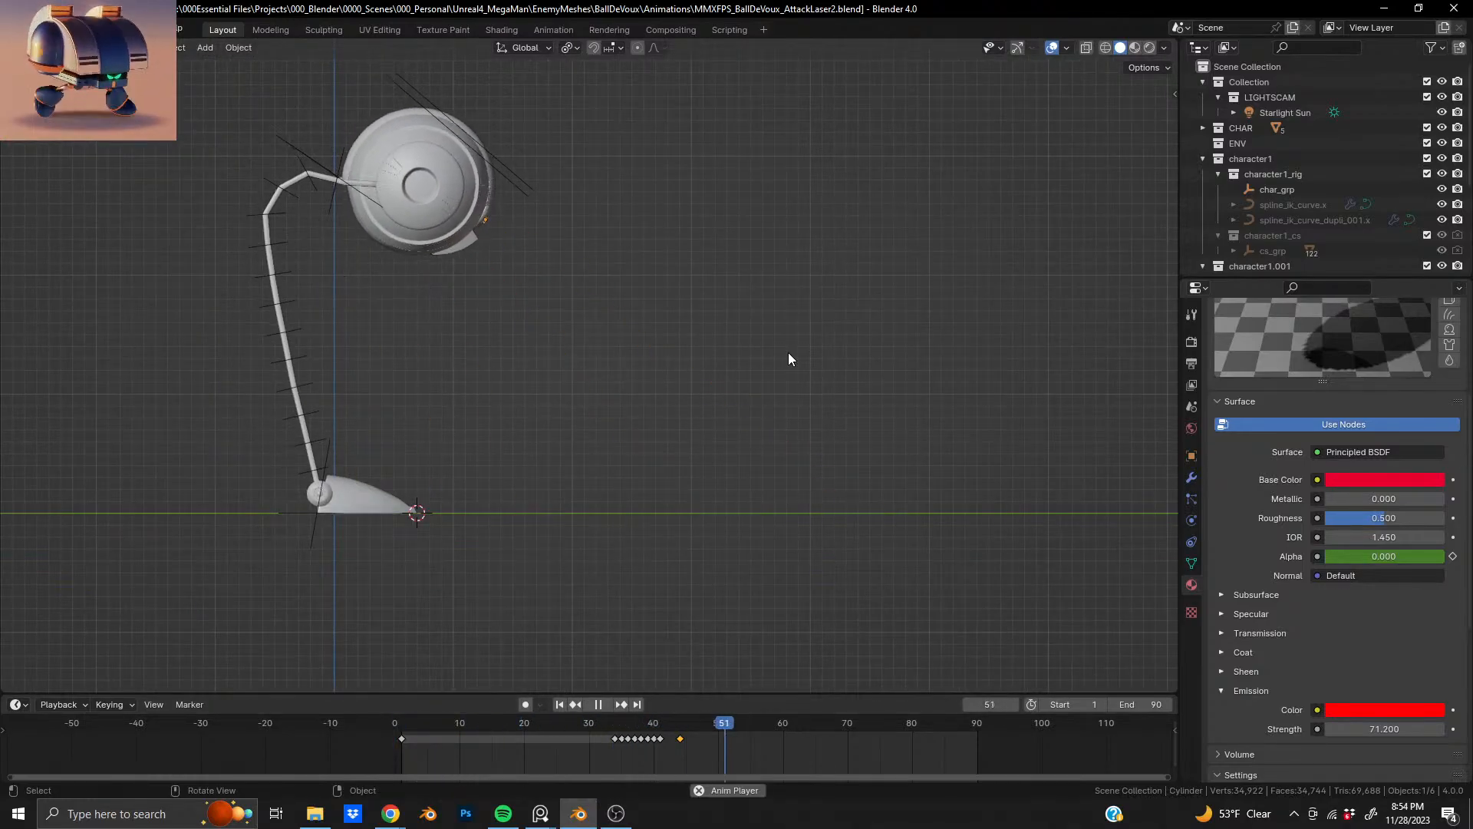
middle_click_drag(363, 146, 234, 167)
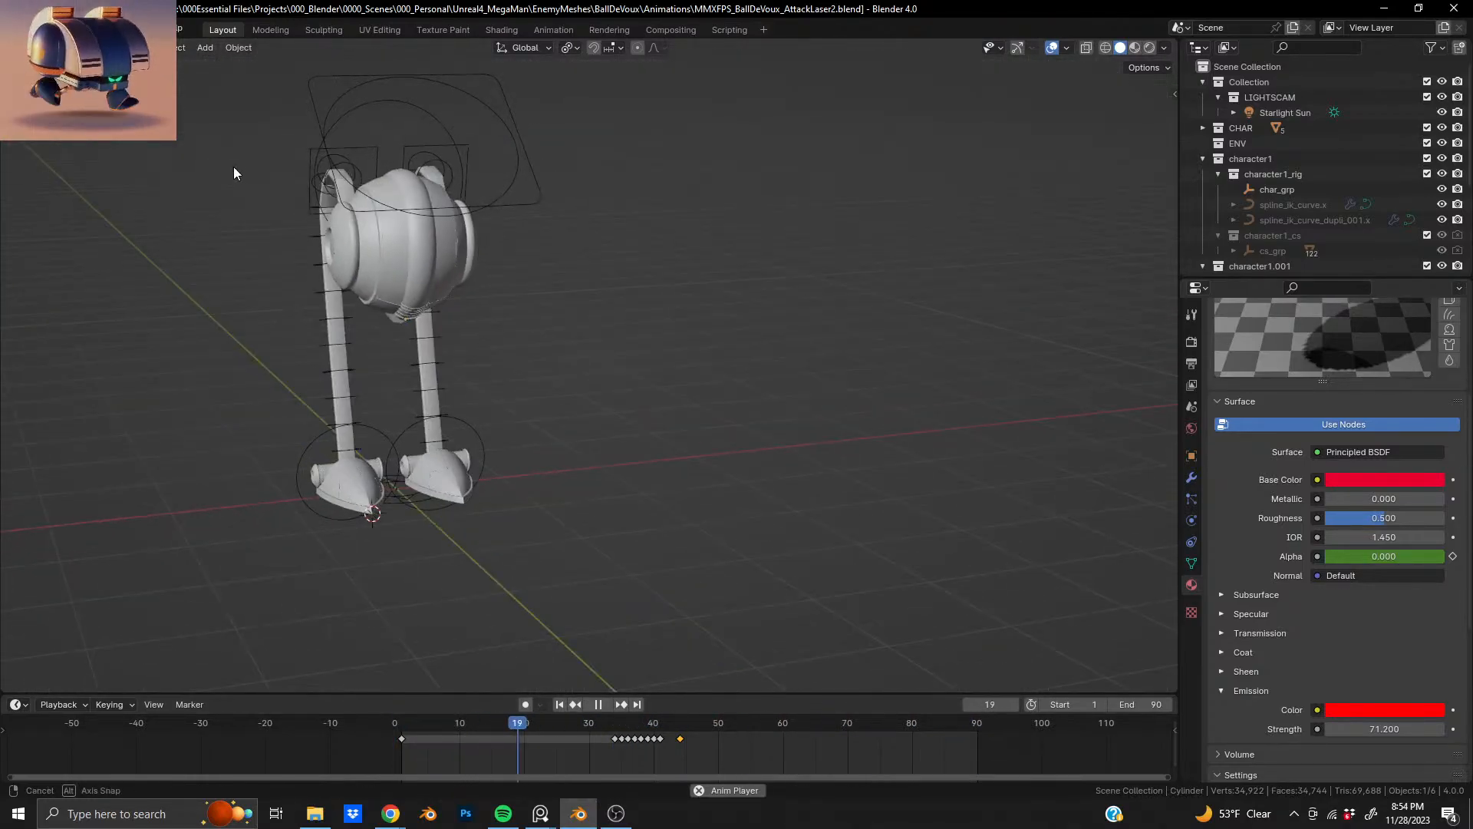
middle_click_drag(427, 214, 454, 206)
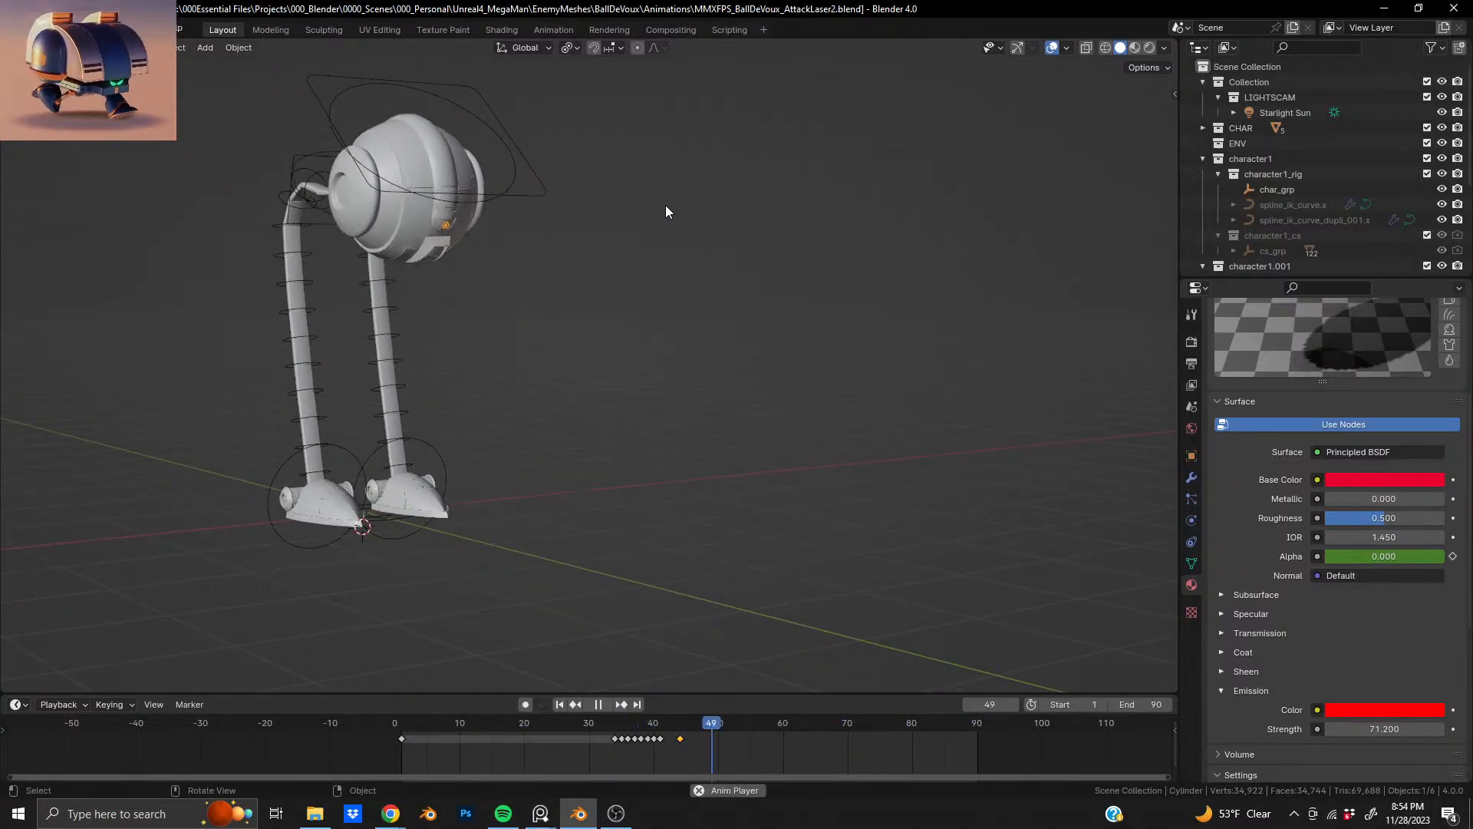
middle_click_drag(402, 205, 704, 226)
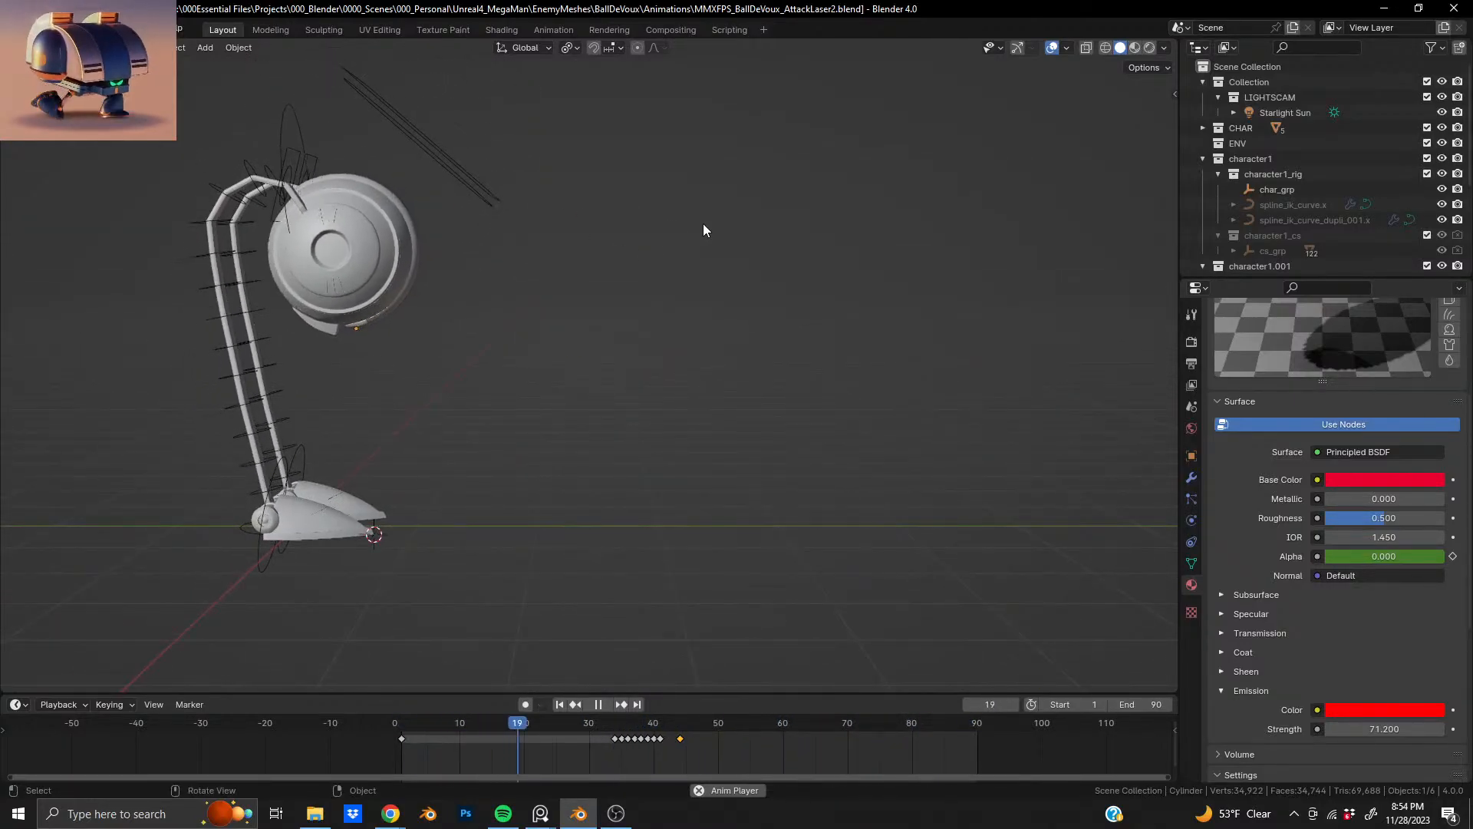
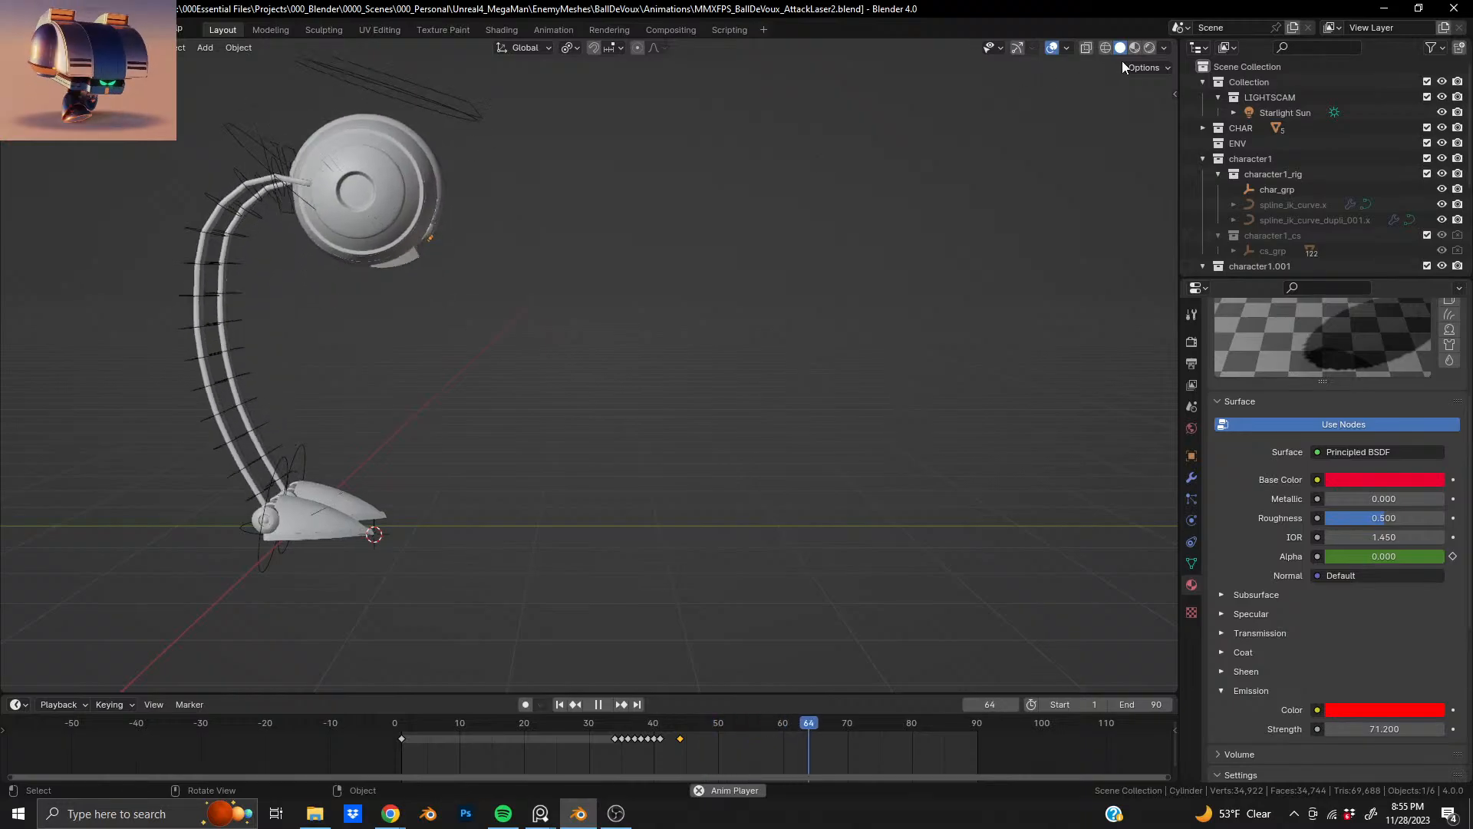
- Switch the viewport to Rendered shading, stop the playback and return to frame 1
left_click(1147, 50)
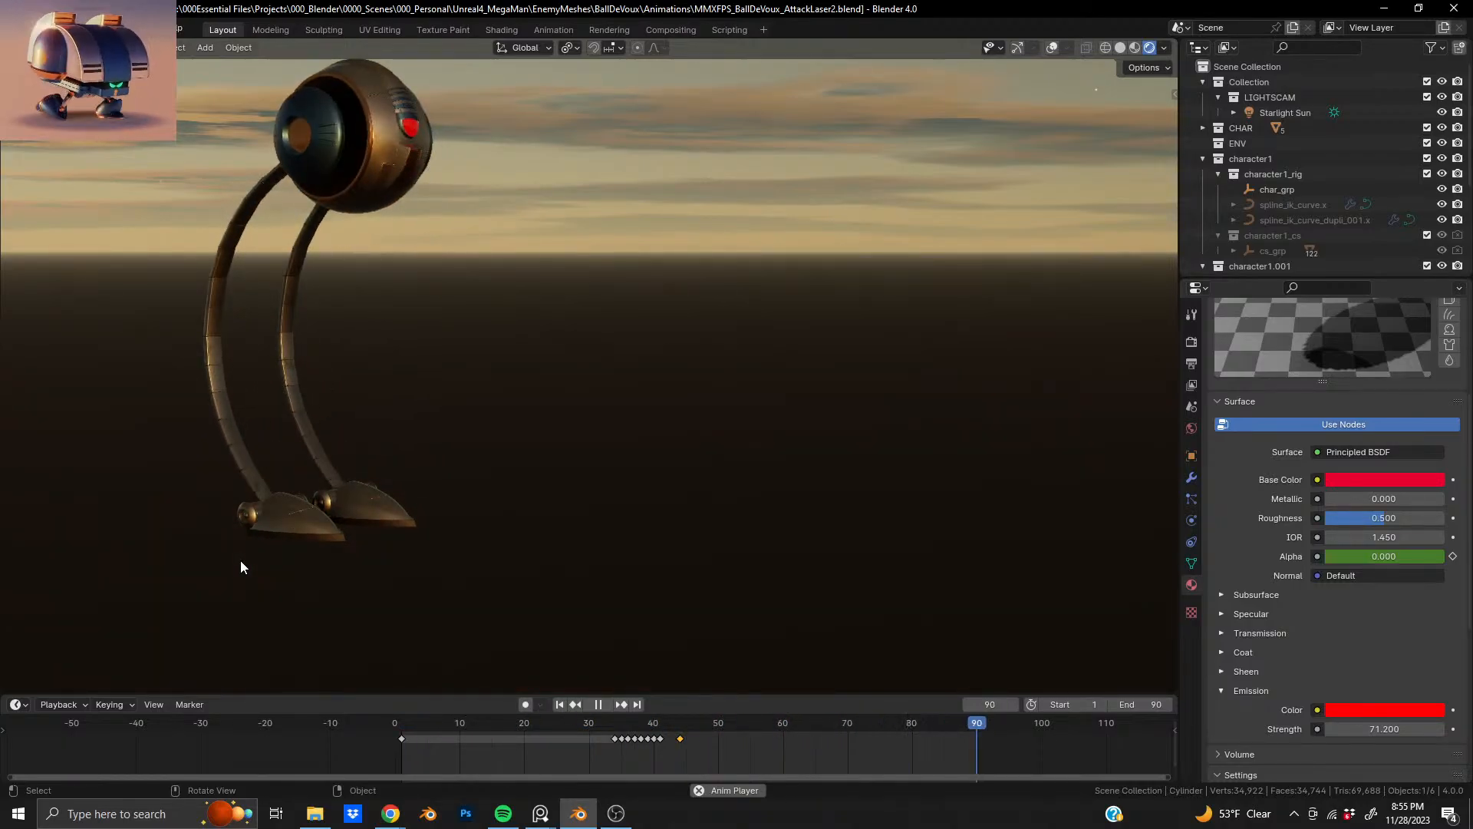
key("space")
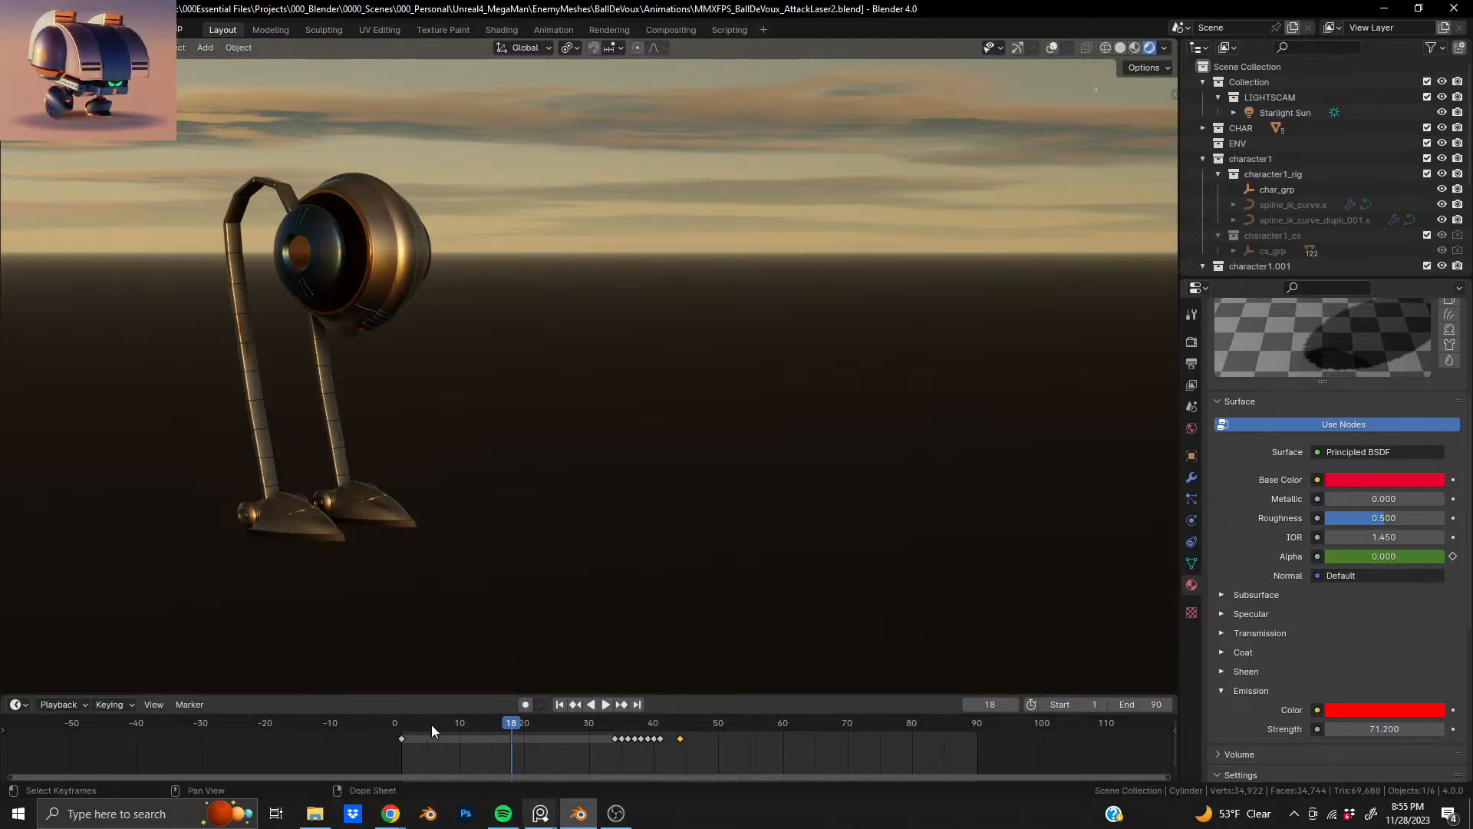
left_click(394, 726)
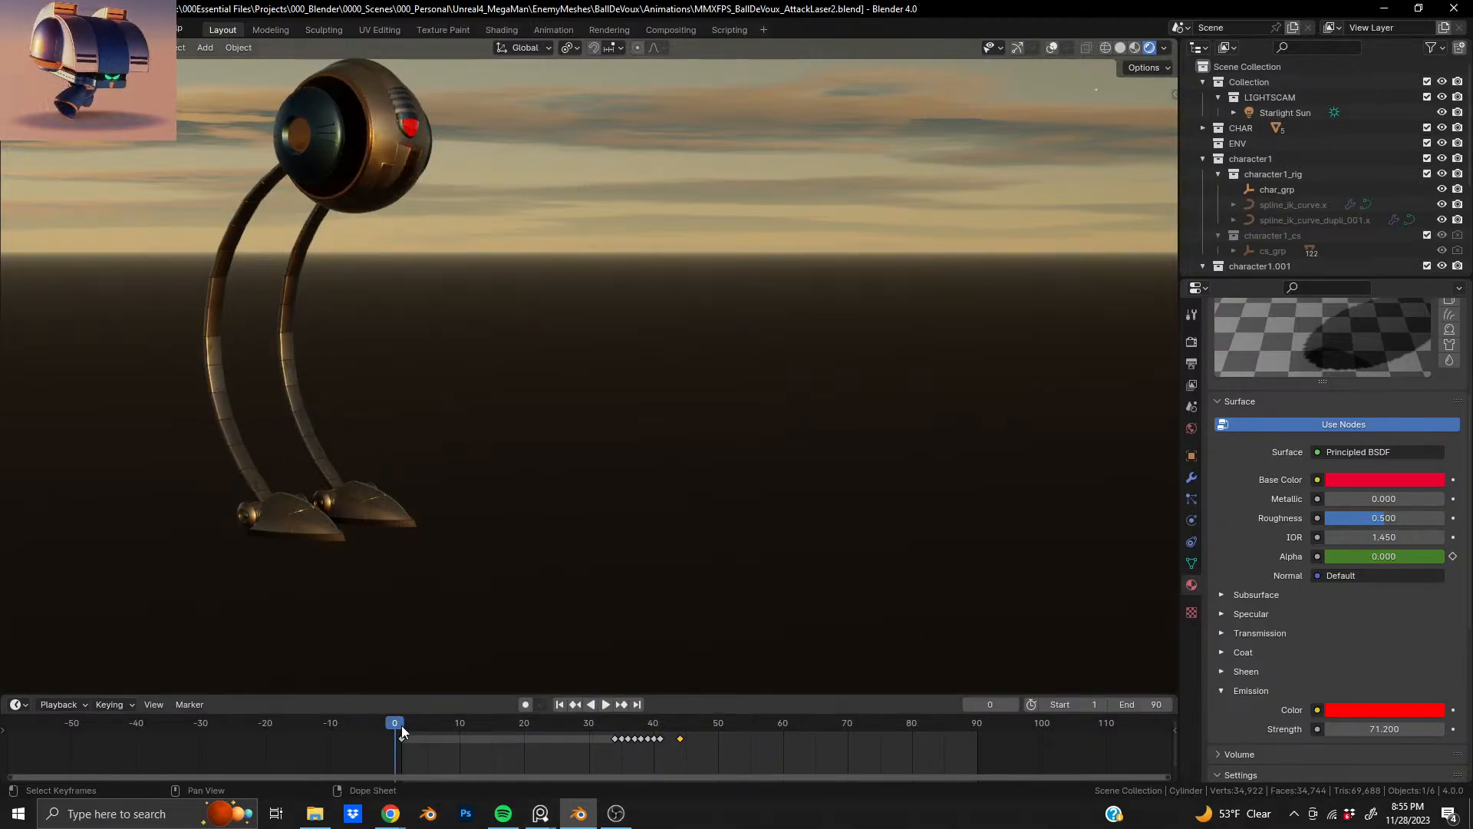
left_click(401, 726)
- Select the robot's body mesh and bring up its material slots
left_click(346, 178)
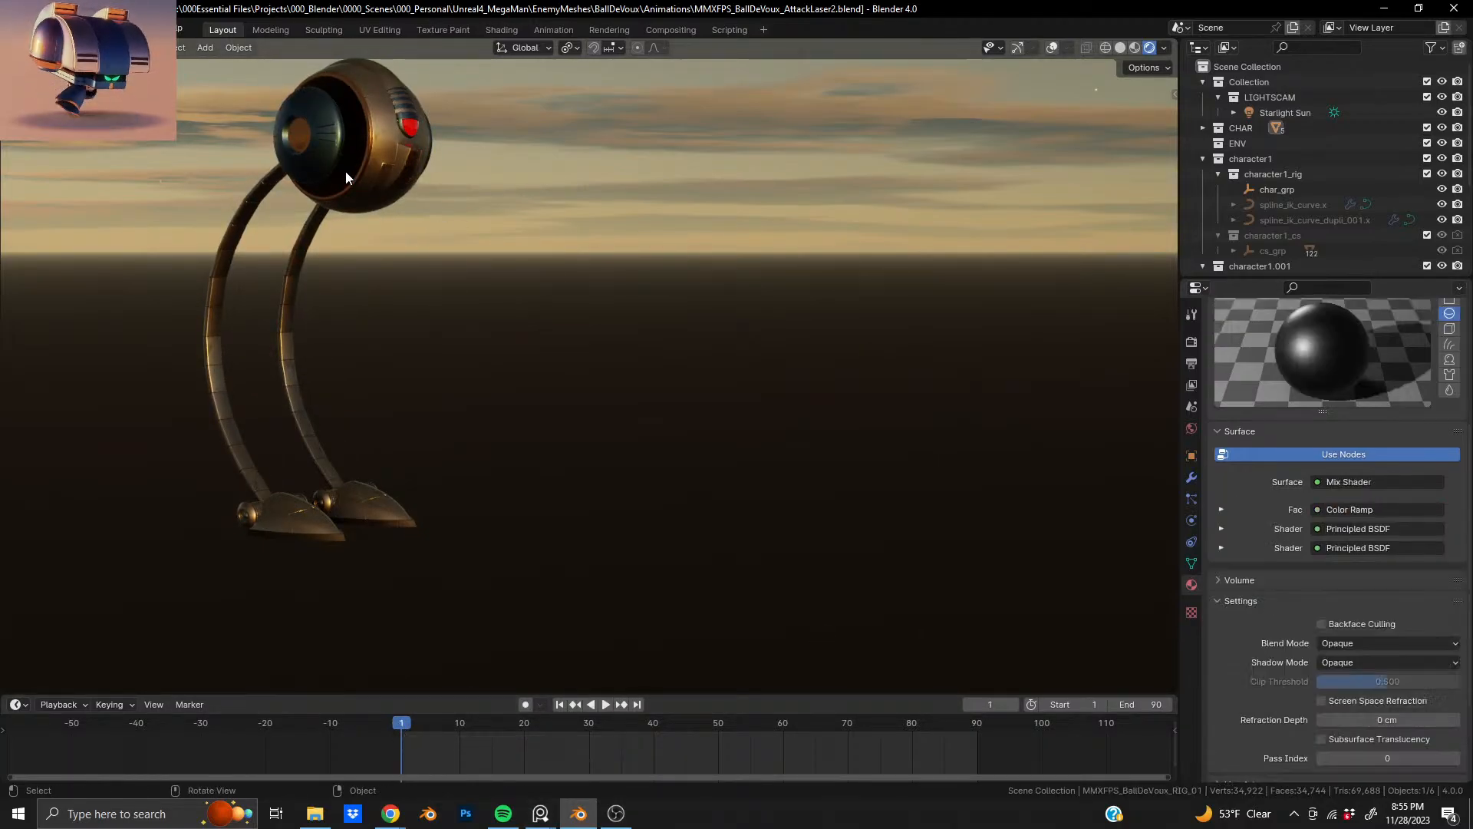
scroll(1259, 542, "up", 5)
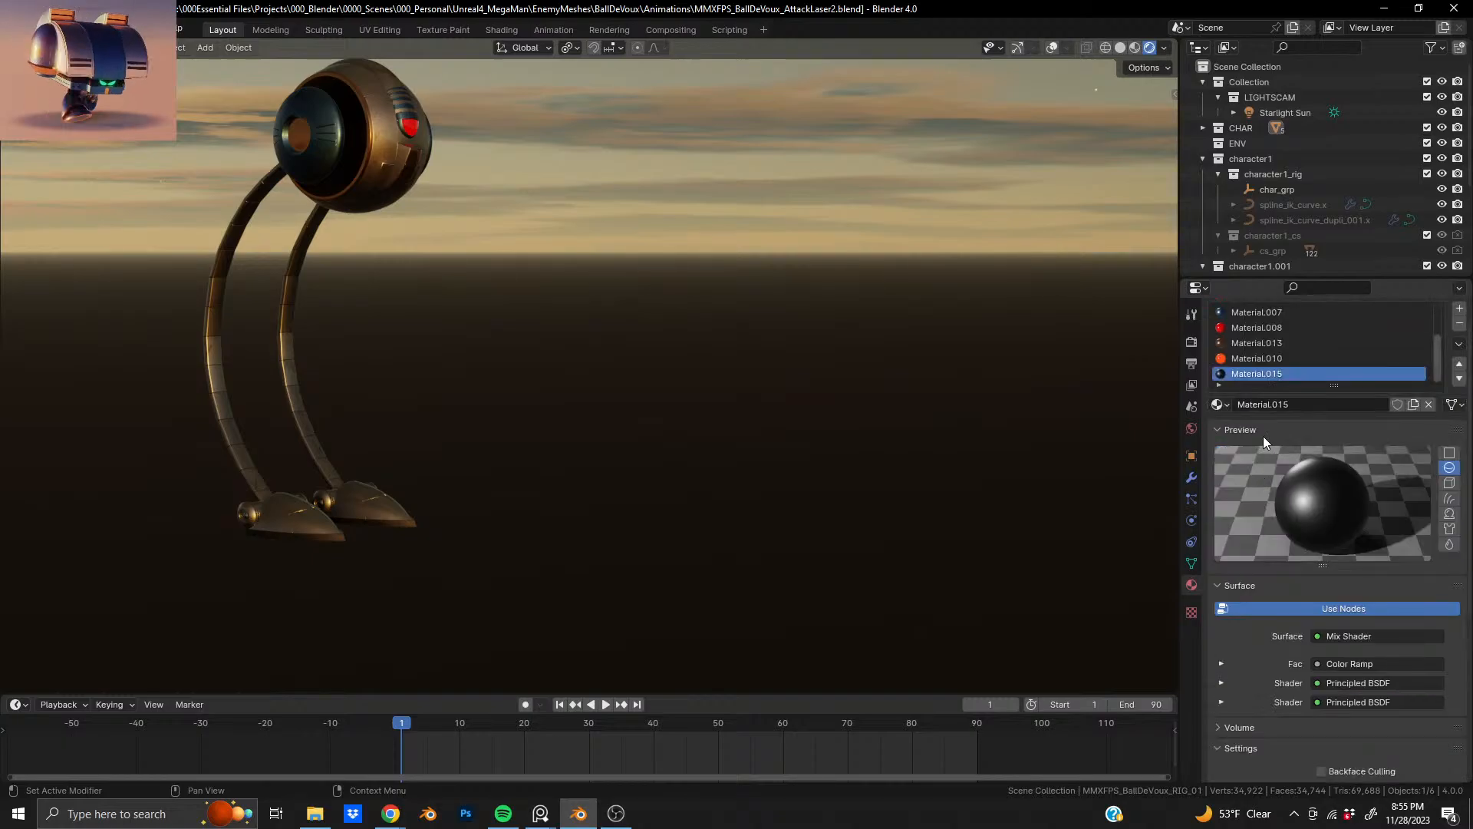
- Try keying the emission Strength of Material.010 at frame 1
left_click(1272, 388)
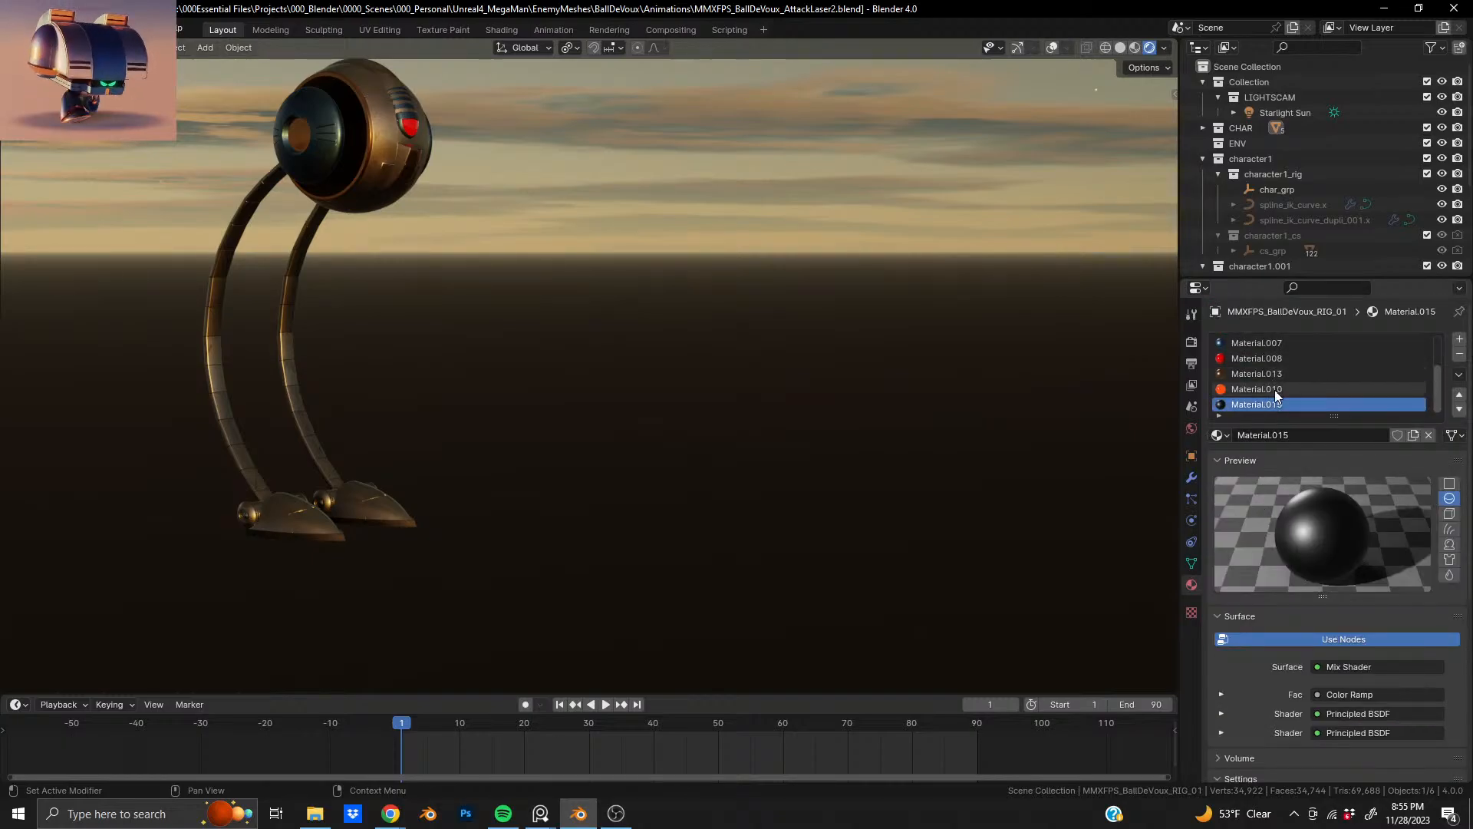
scroll(1277, 599, "down", 6)
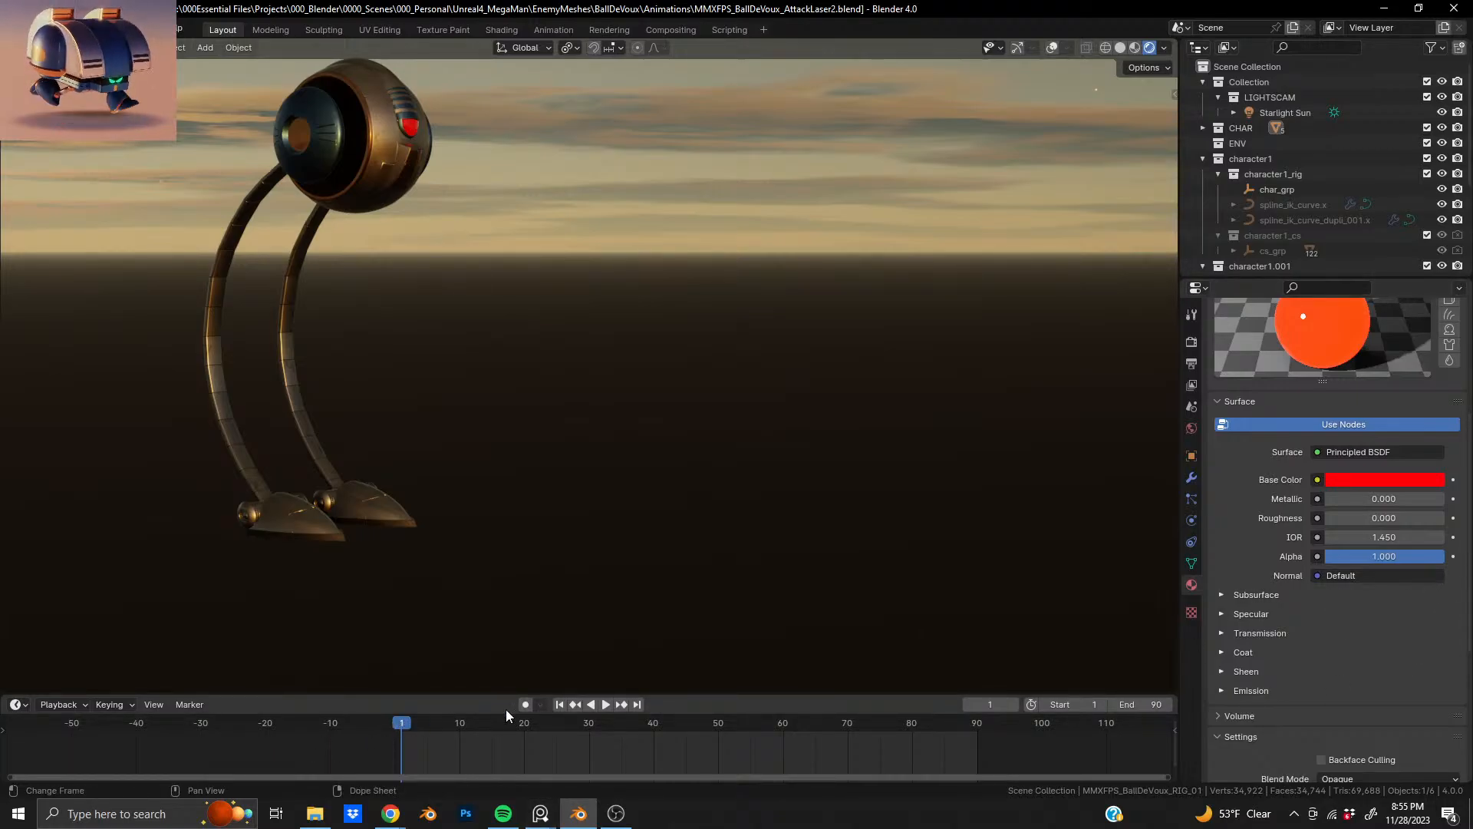
scroll(1416, 633, "down", 5)
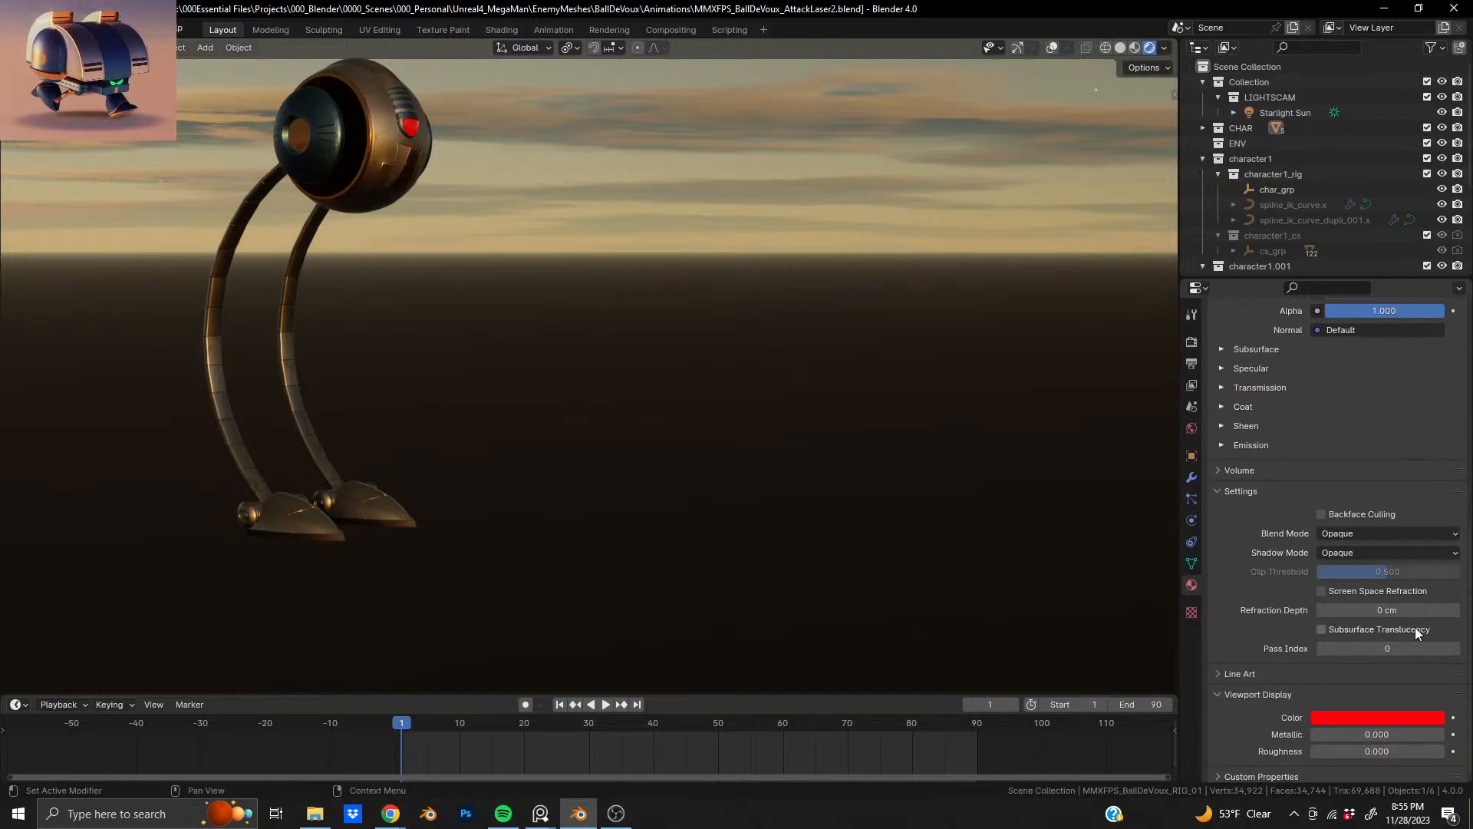
scroll(1416, 633, "up", 5)
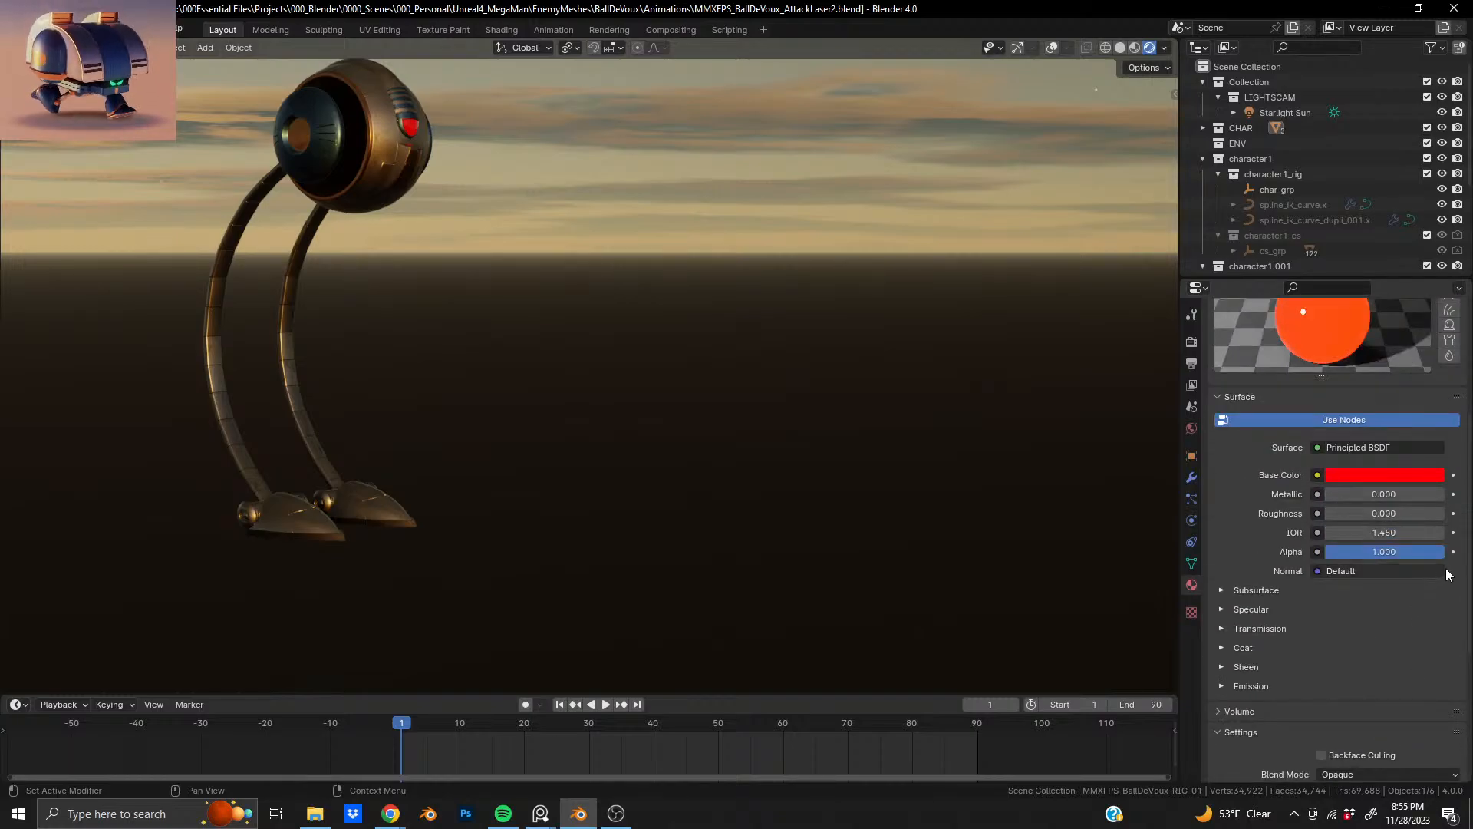
scroll(1409, 618, "down", 5)
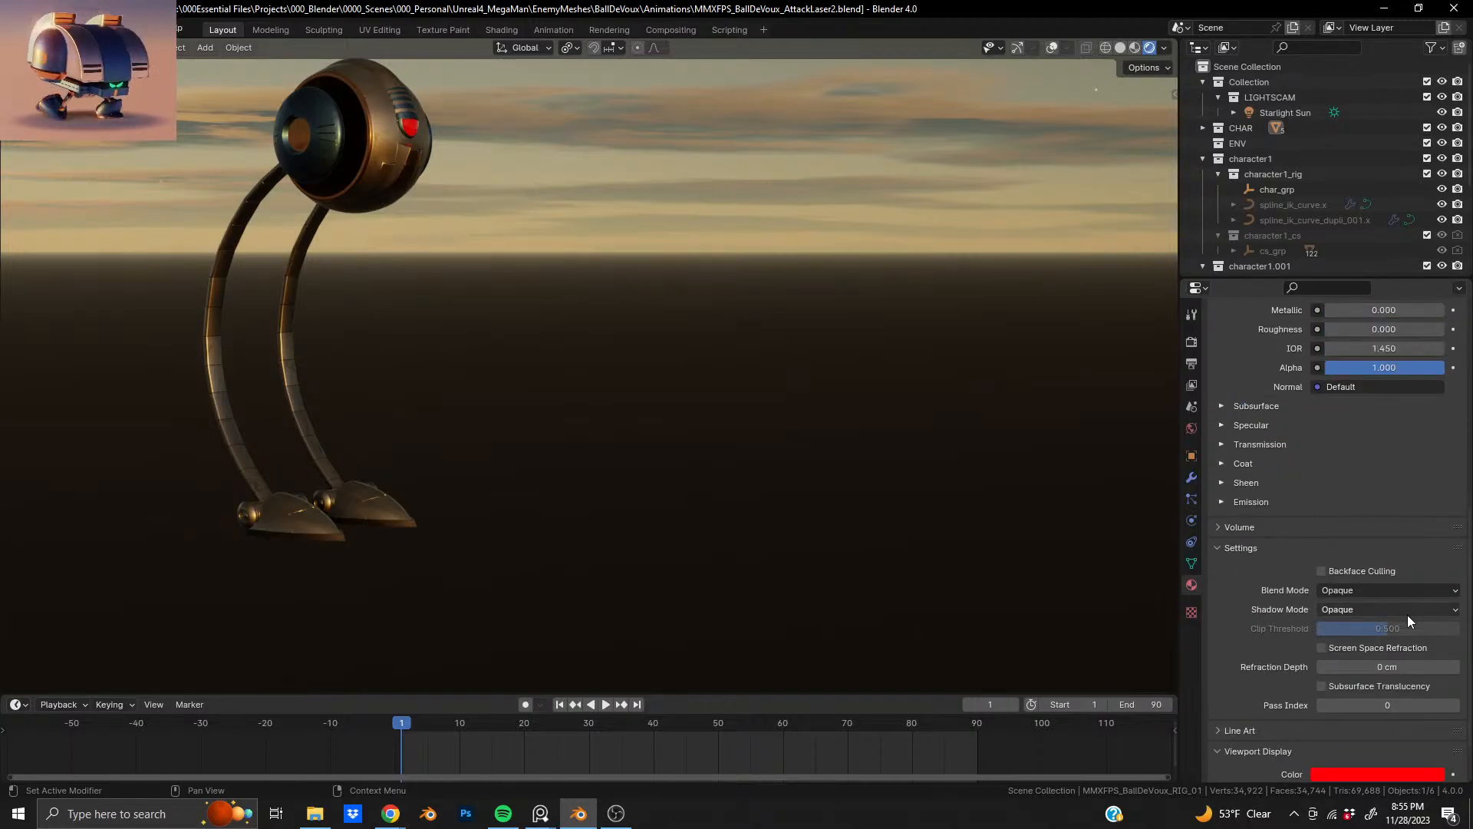
scroll(1407, 615, "up", 3)
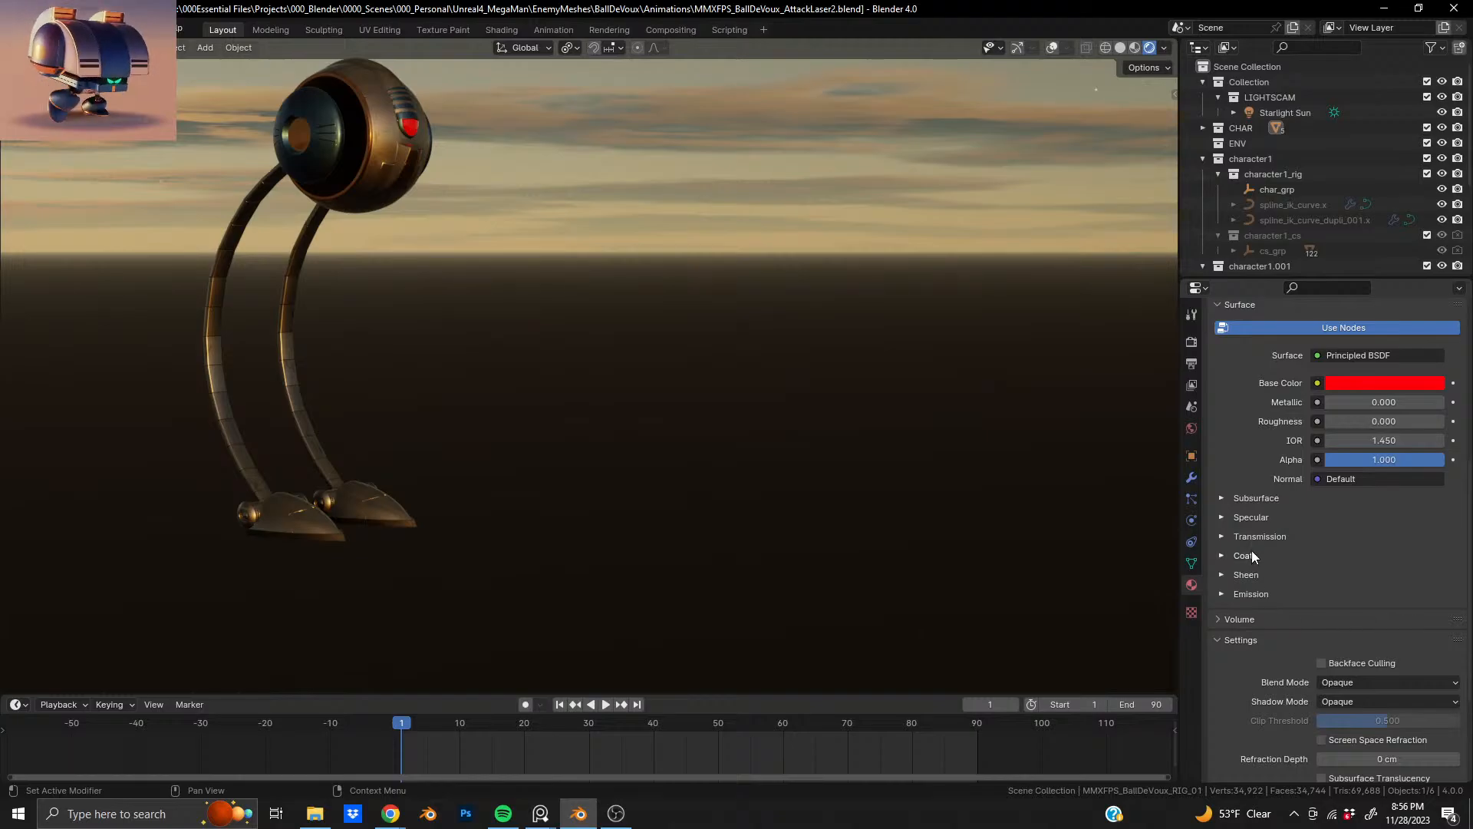
left_click(1255, 595)
scroll(1436, 550, "down", 4)
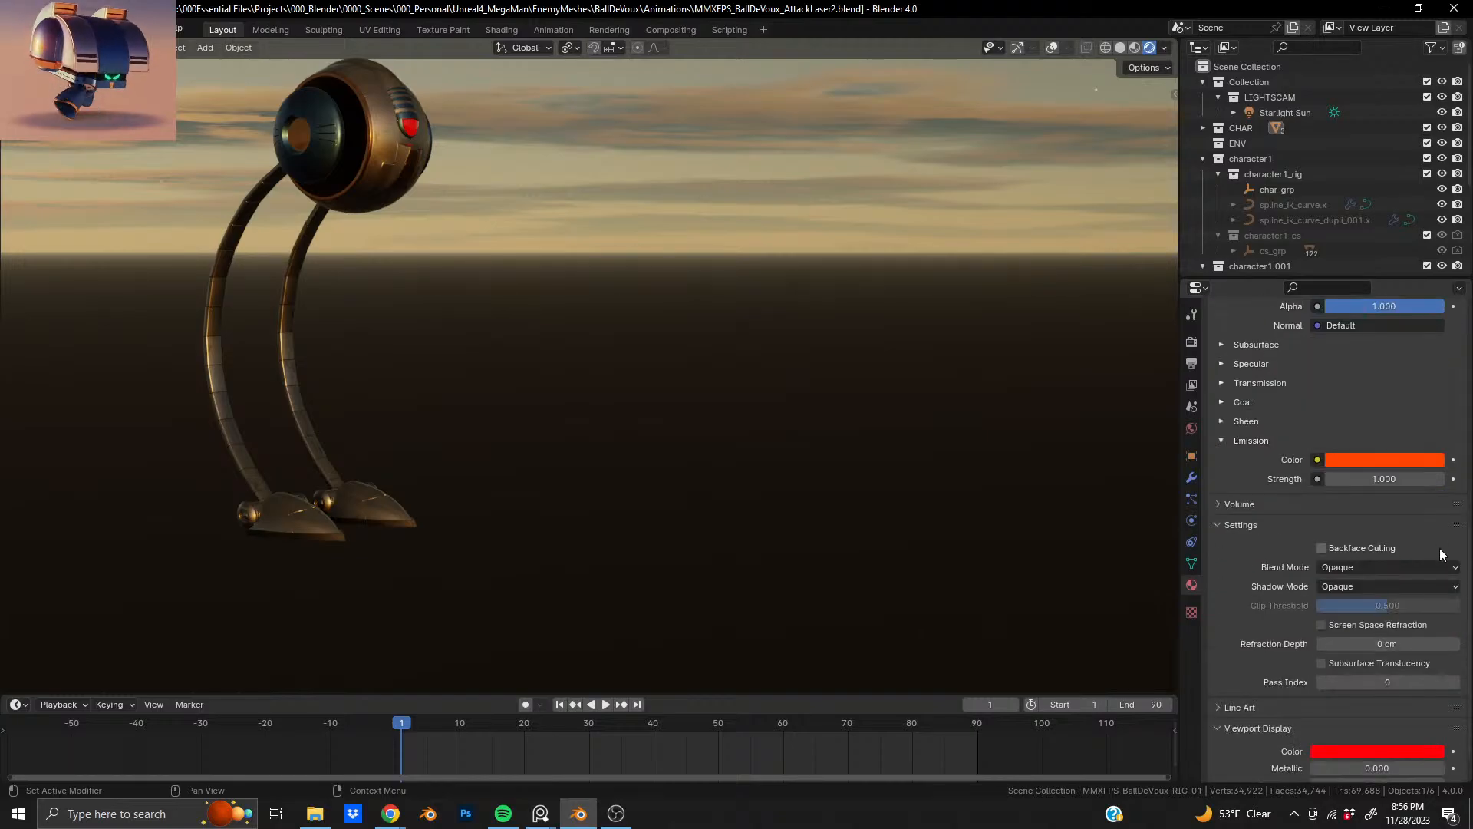
left_click(1452, 480)
scroll(1452, 485, "up", 10)
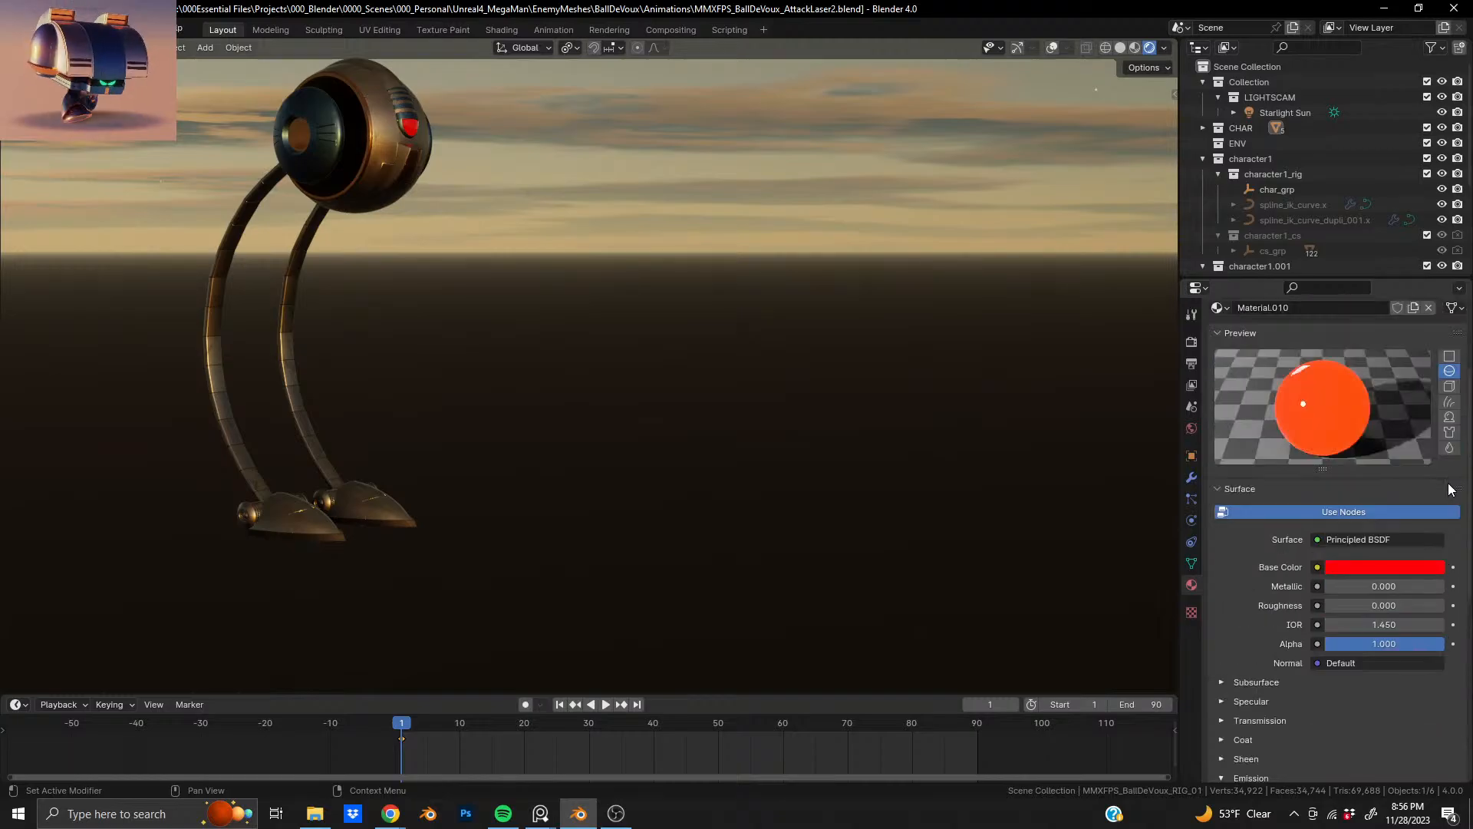
left_click(1387, 568)
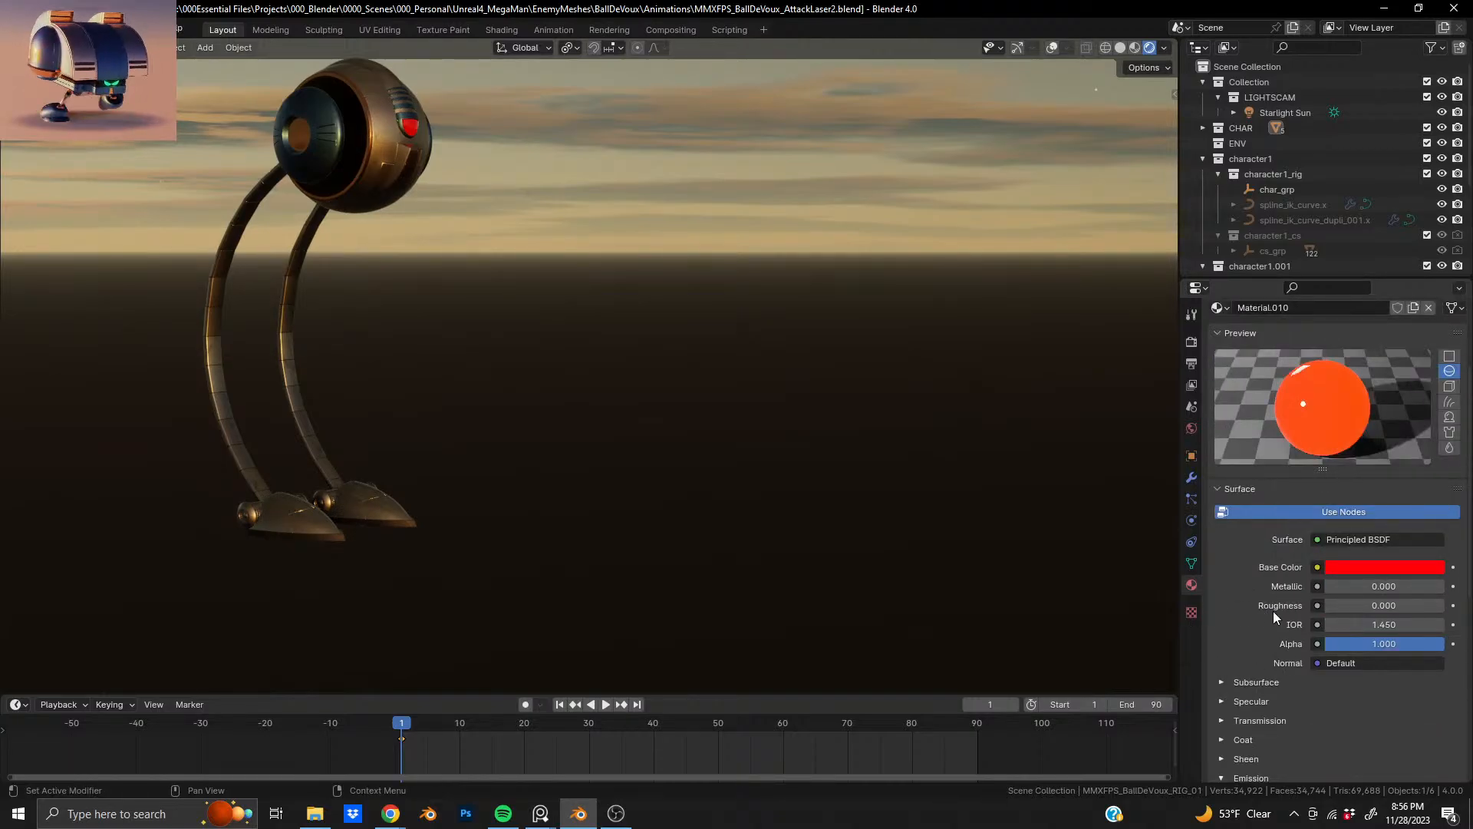
left_click(1374, 570)
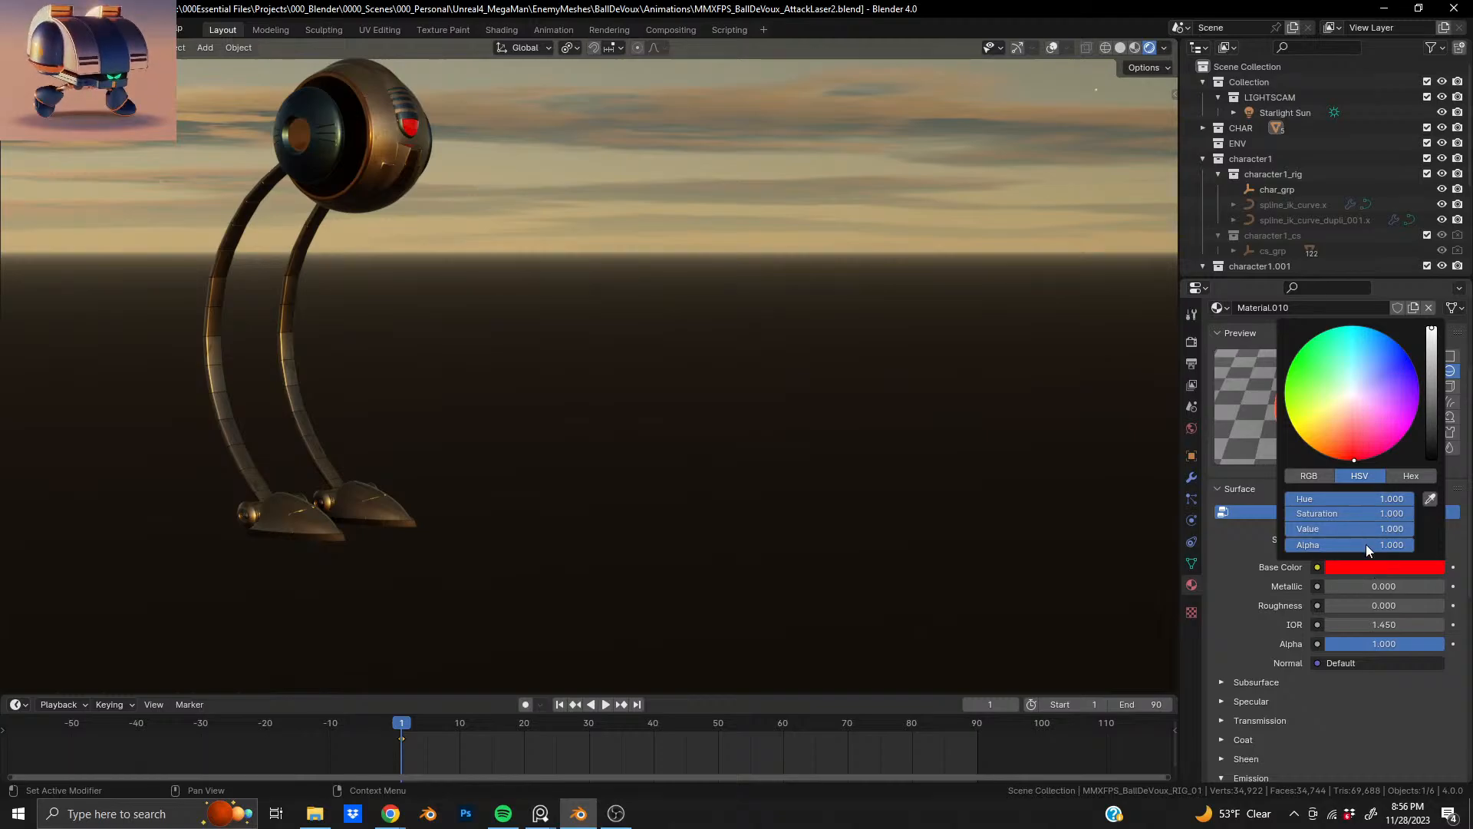
scroll(1270, 635, "down", 5)
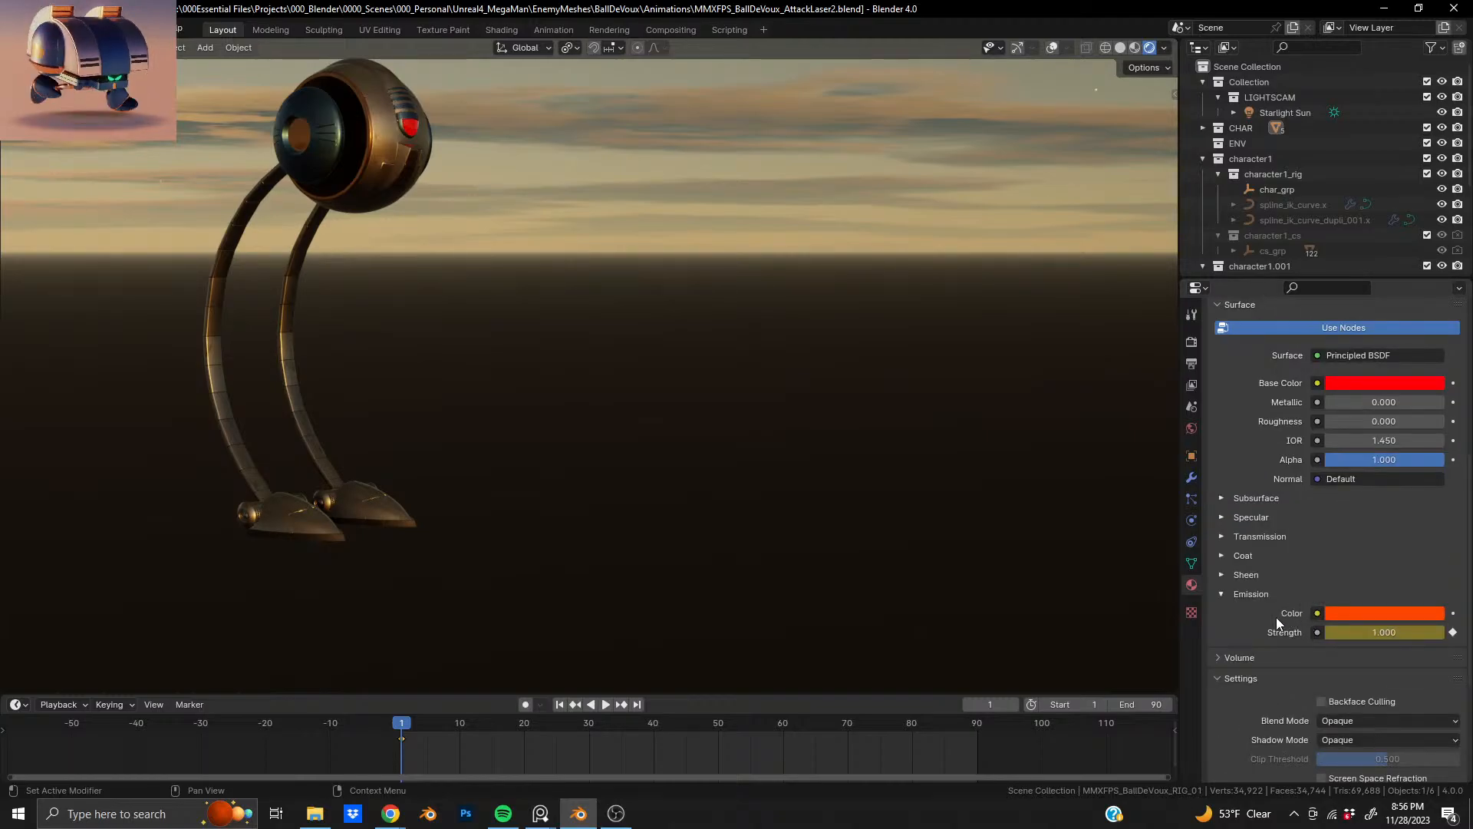
scroll(1278, 630, "down", 2)
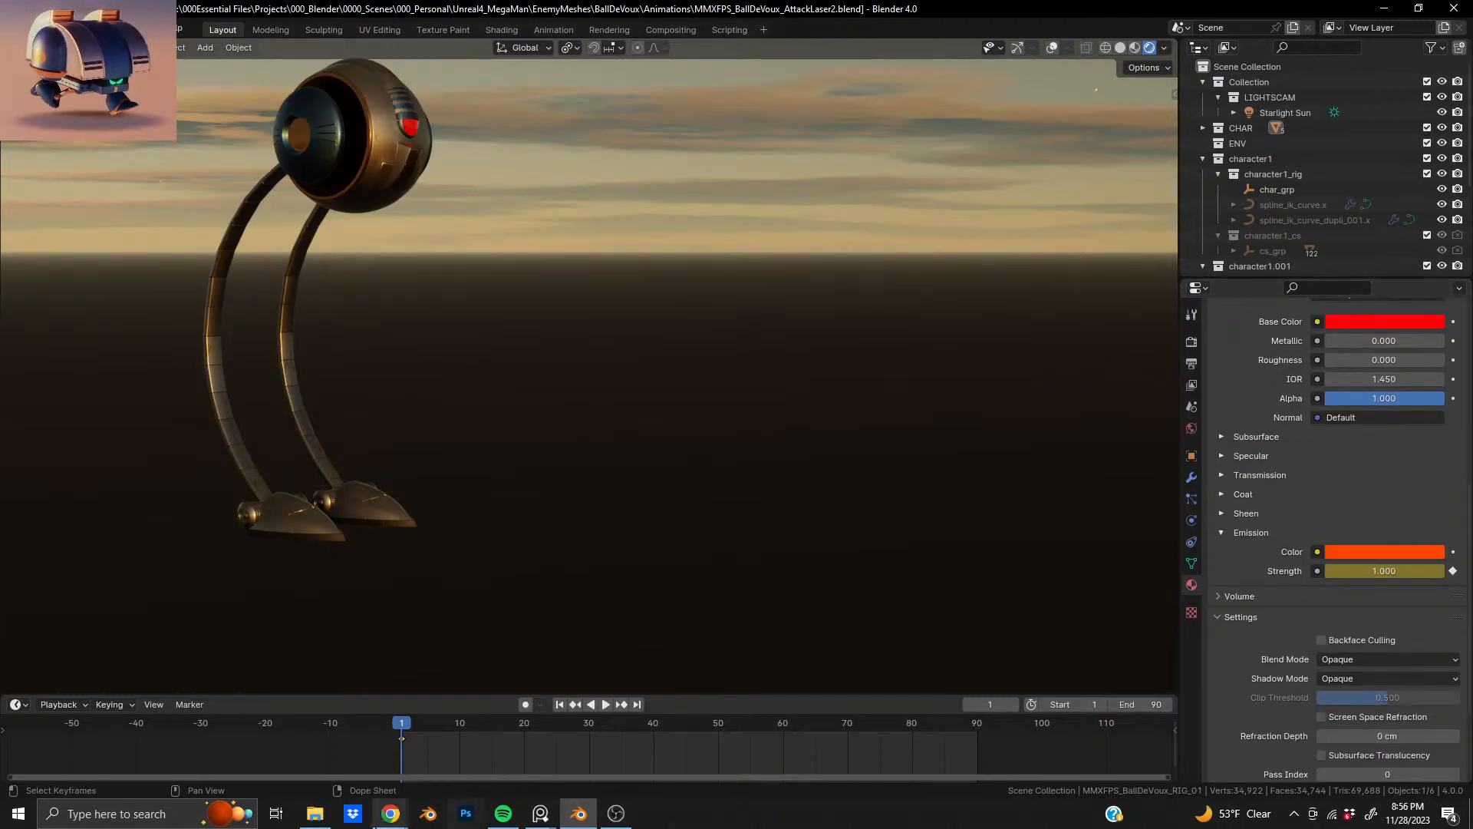
- At frame 6, try raising Material.010's emission Strength to 218.4 and far beyond
mouse_move(414, 730)
left_mouse_down()
mouse_move(458, 730)
mouse_move(440, 729)
left_mouse_up()
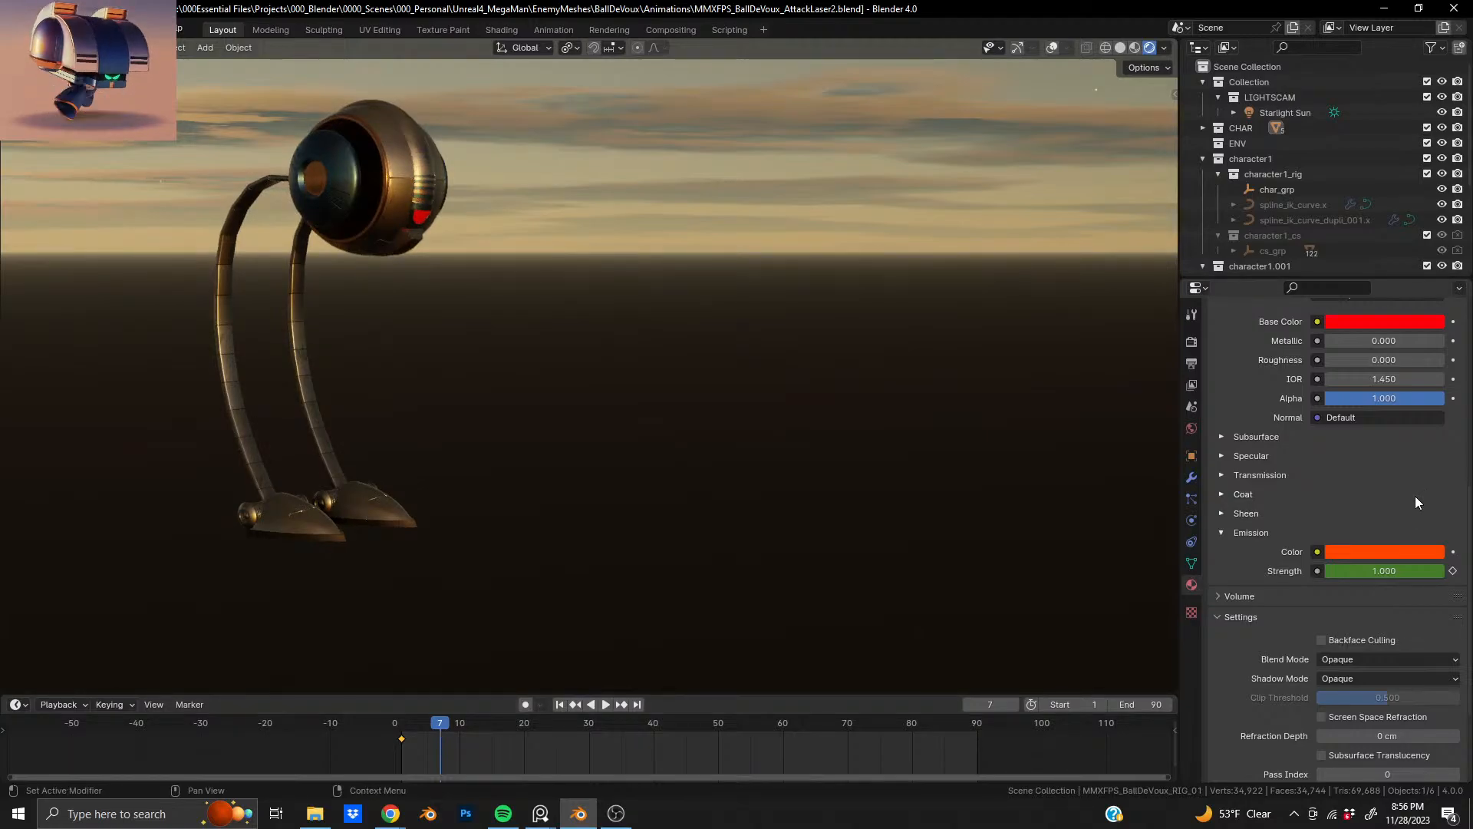
left_click(435, 720)
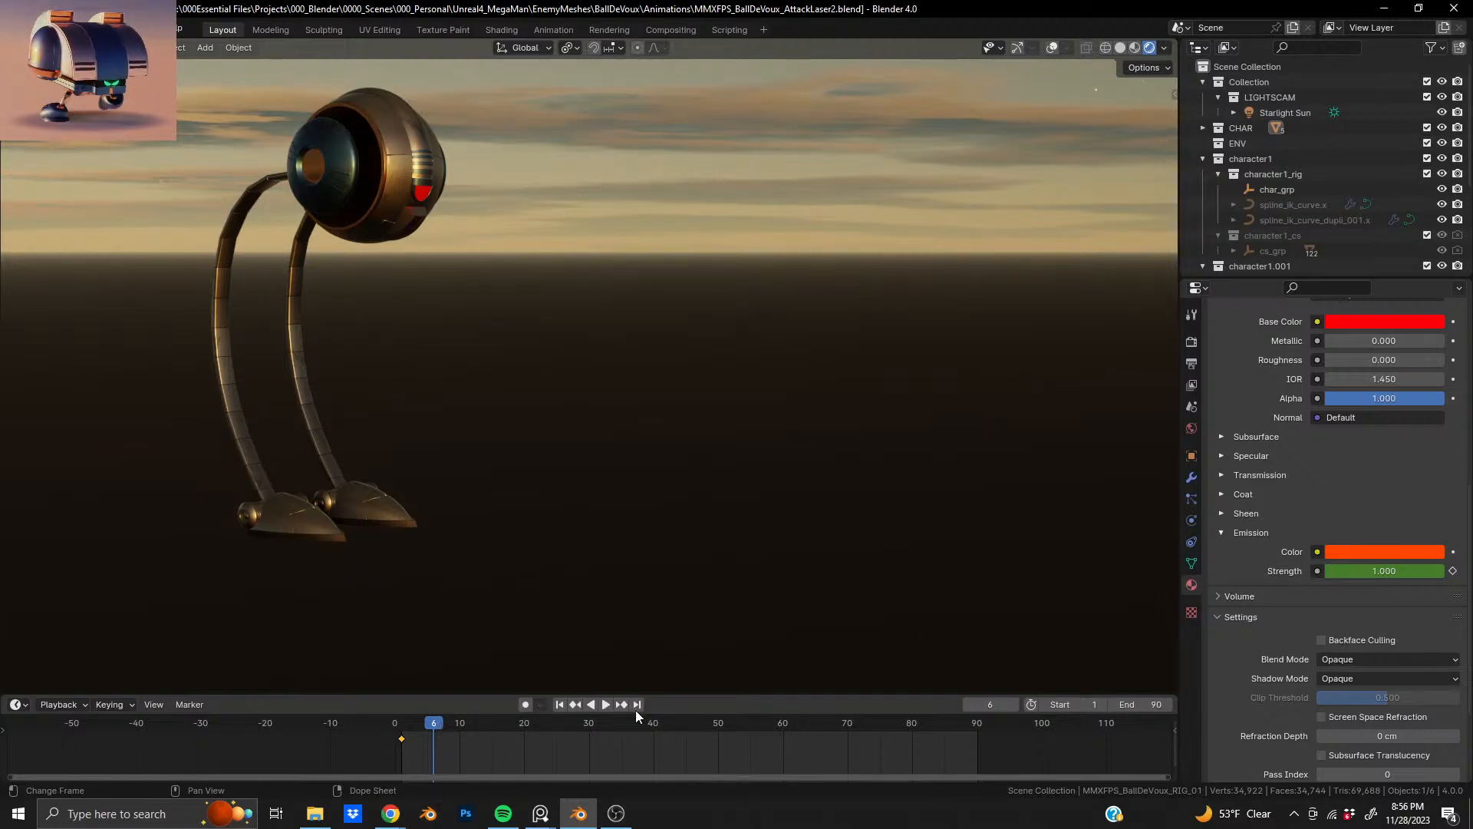
scroll(1409, 444, "up", 4)
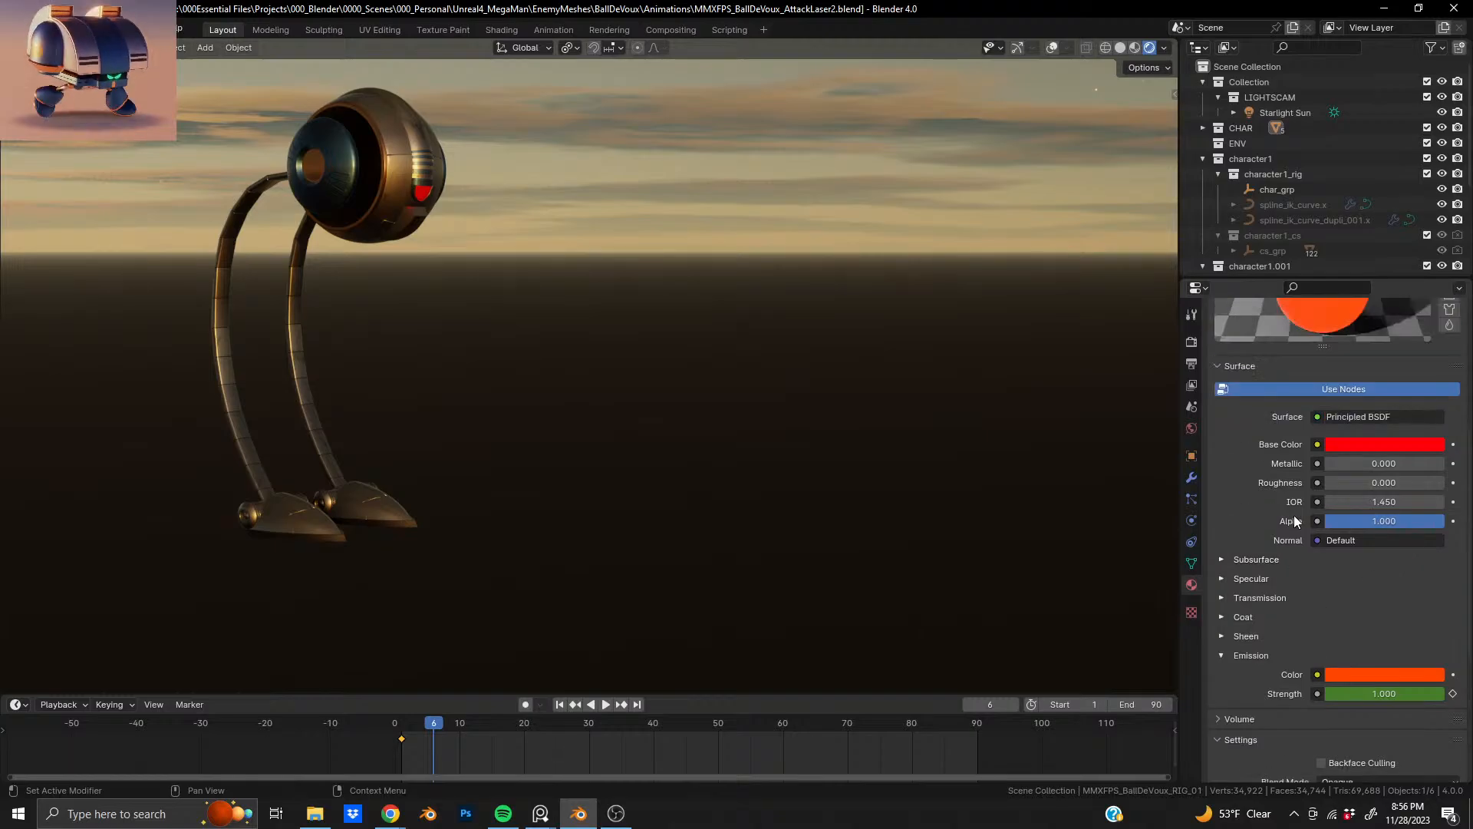
scroll(1408, 444, "down", 4)
mouse_move(1384, 571)
left_mouse_down()
mouse_move(1411, 571)
mouse_move(1355, 571)
left_mouse_up()
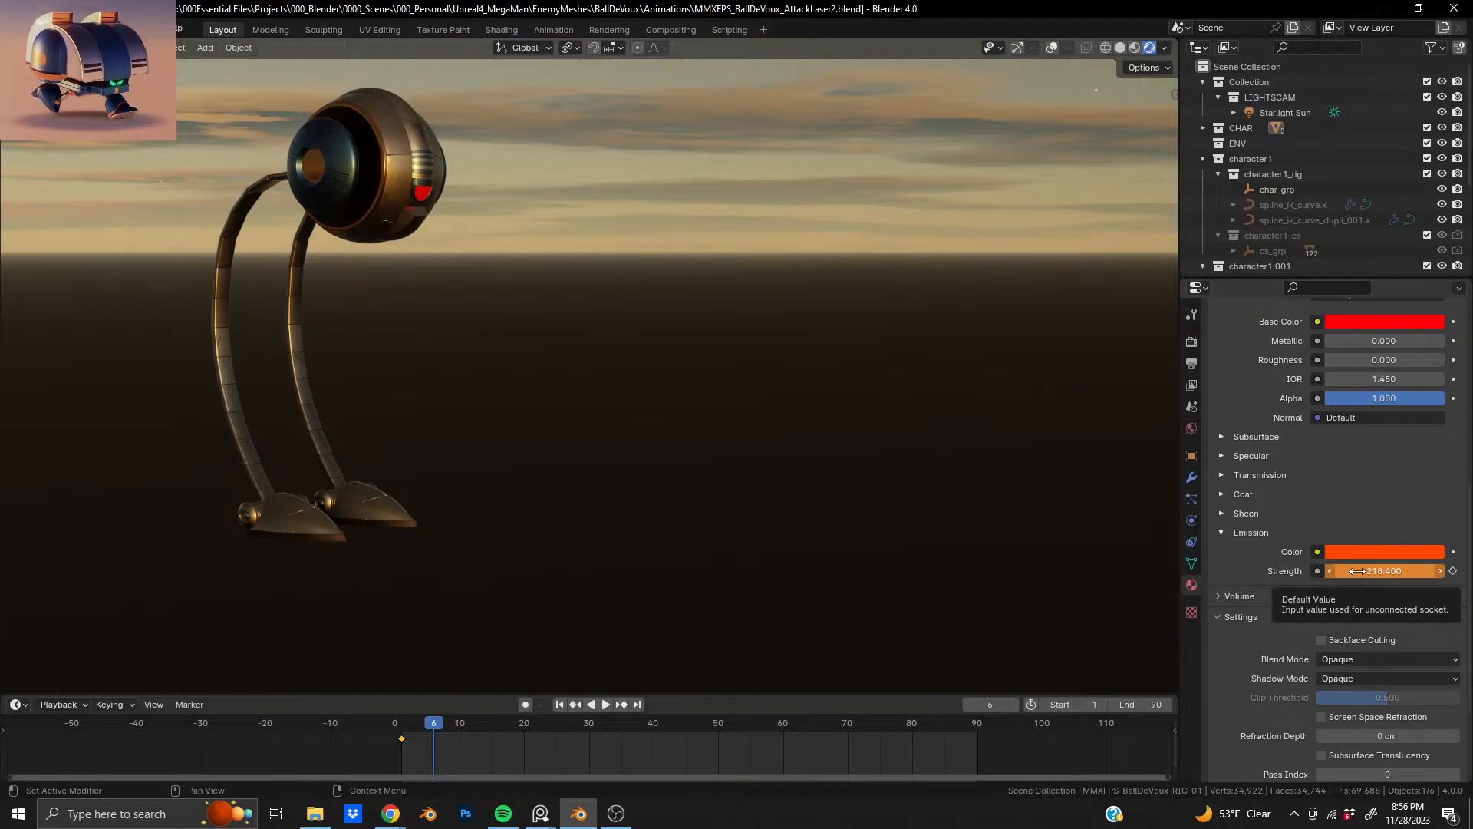
scroll(1335, 570, "up", 8)
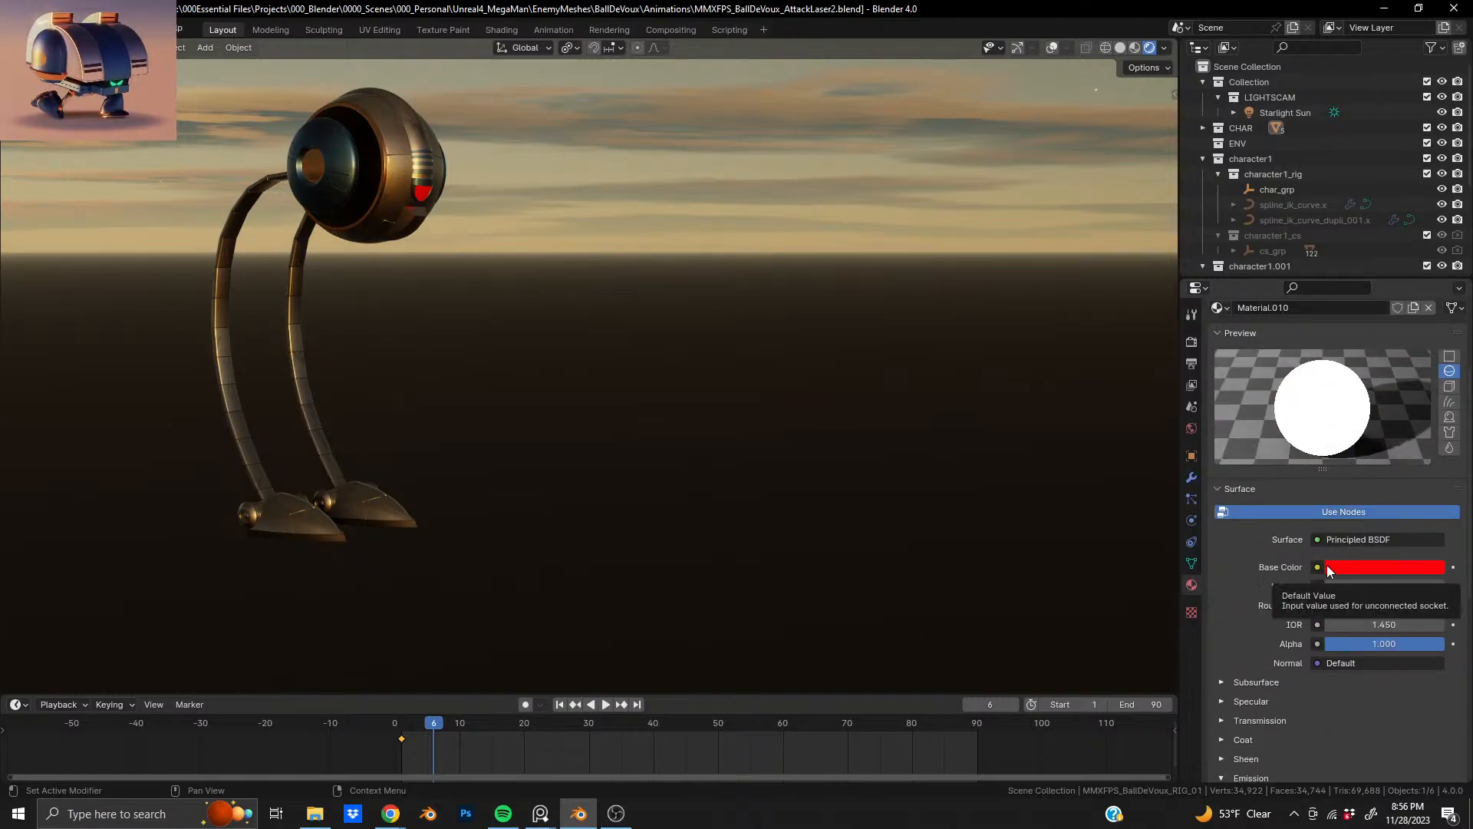
scroll(1327, 564, "down", 8)
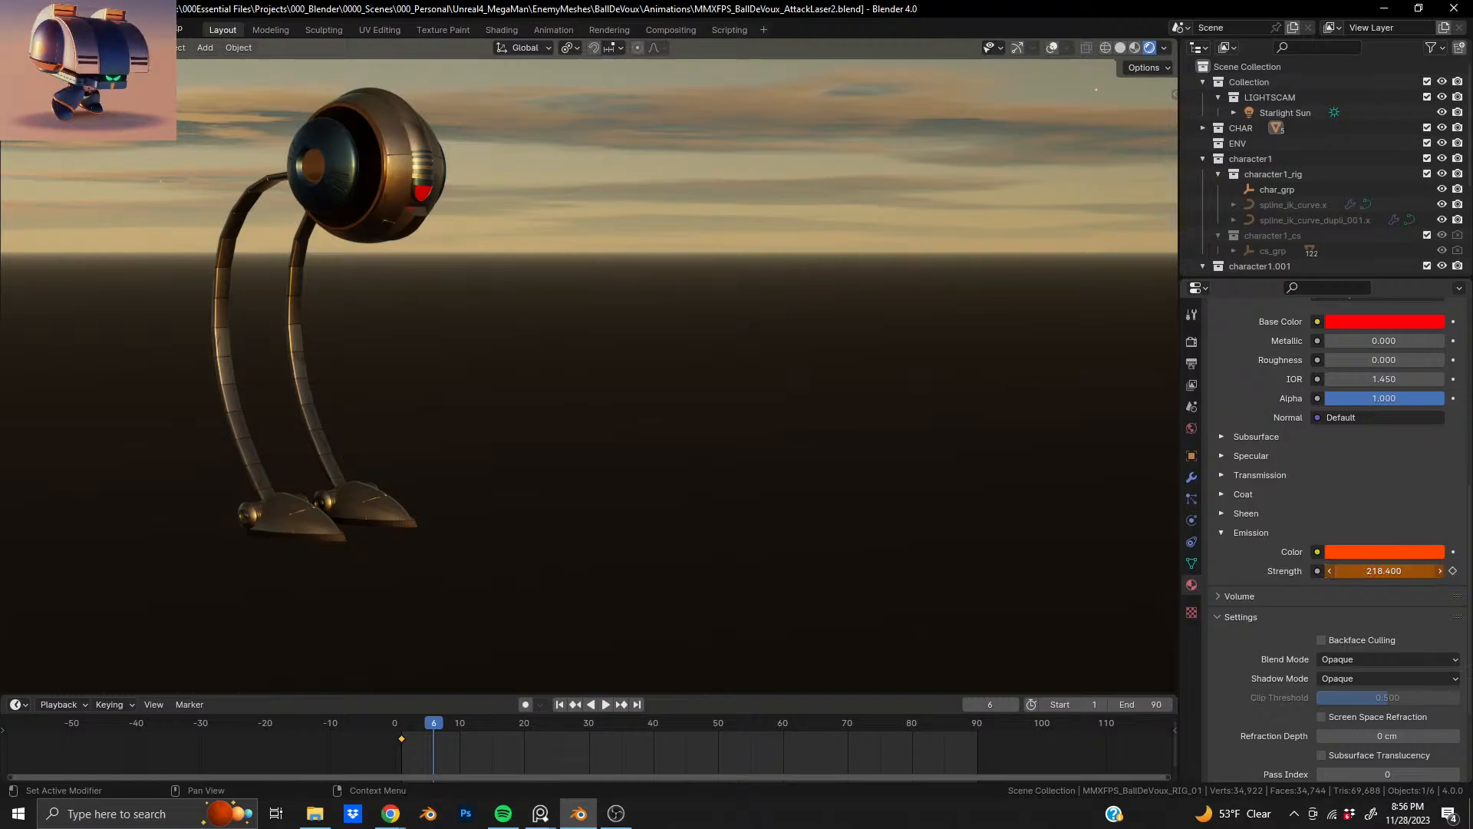
left_click_drag(1384, 571, 1404, 571)
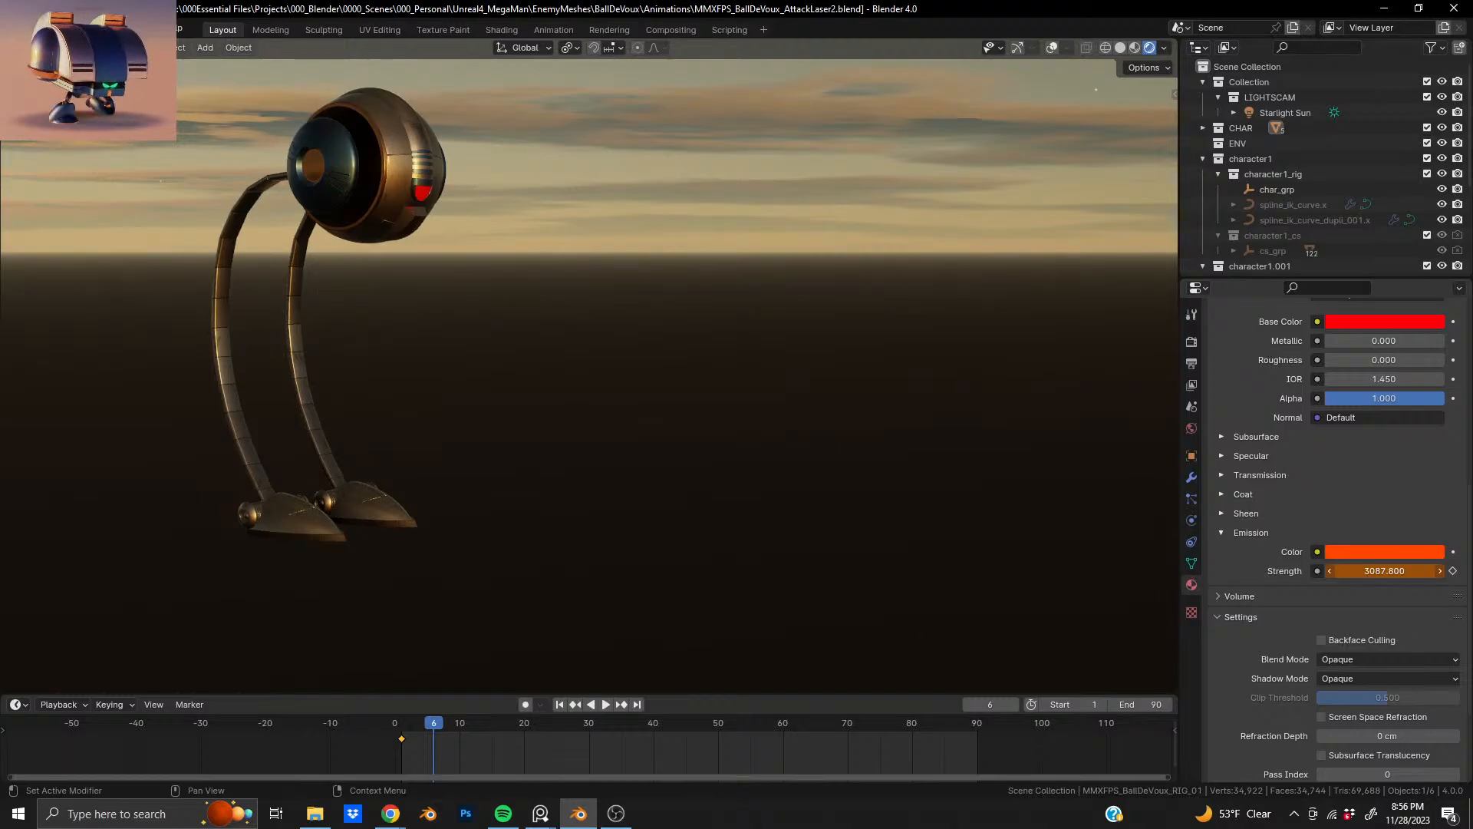
- Undo Material.010's raised emission Strength and its keyframe, returning to frame 1
key("ctrl+z")
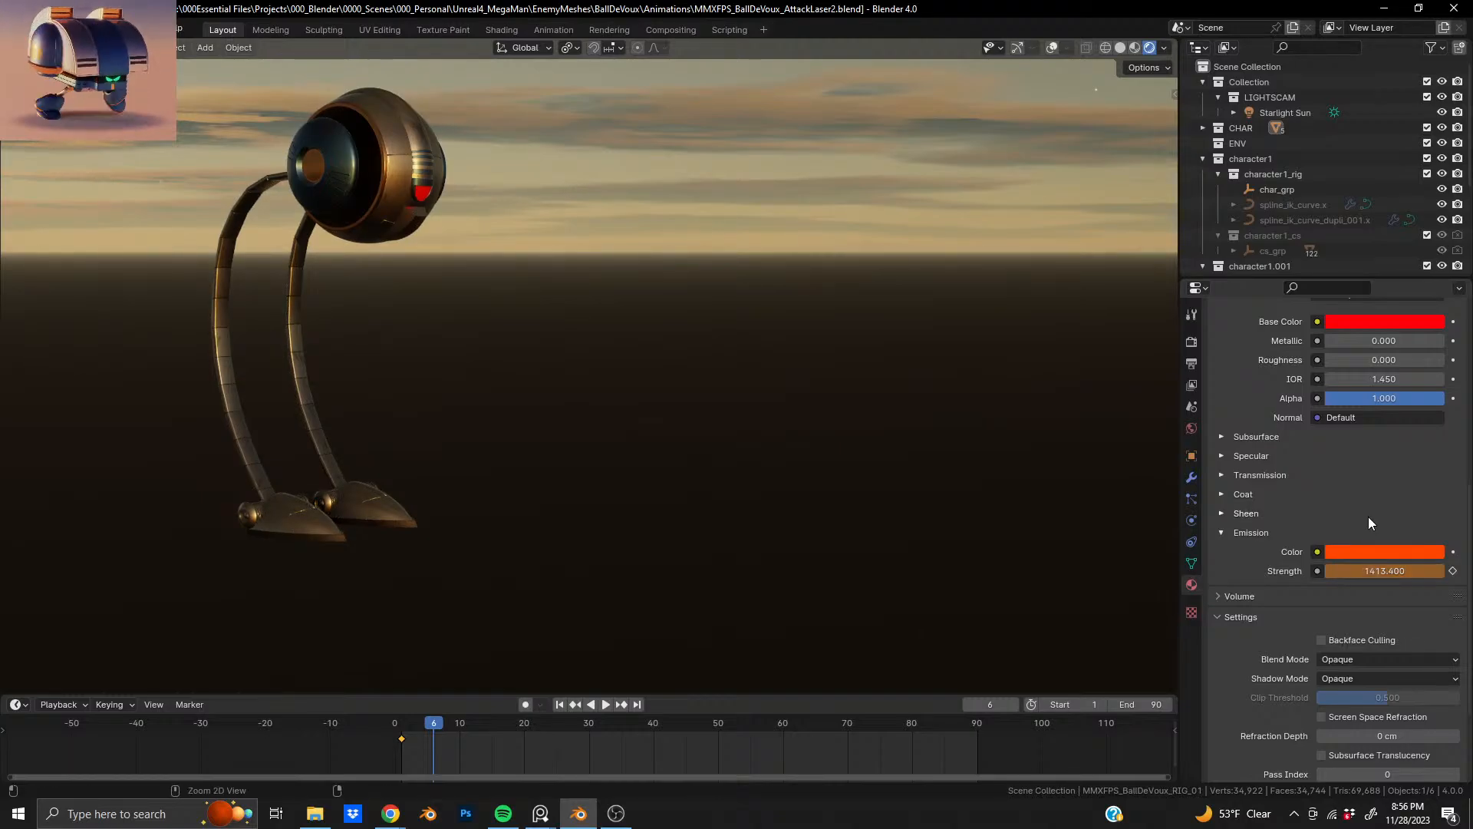
key("shift+Left")
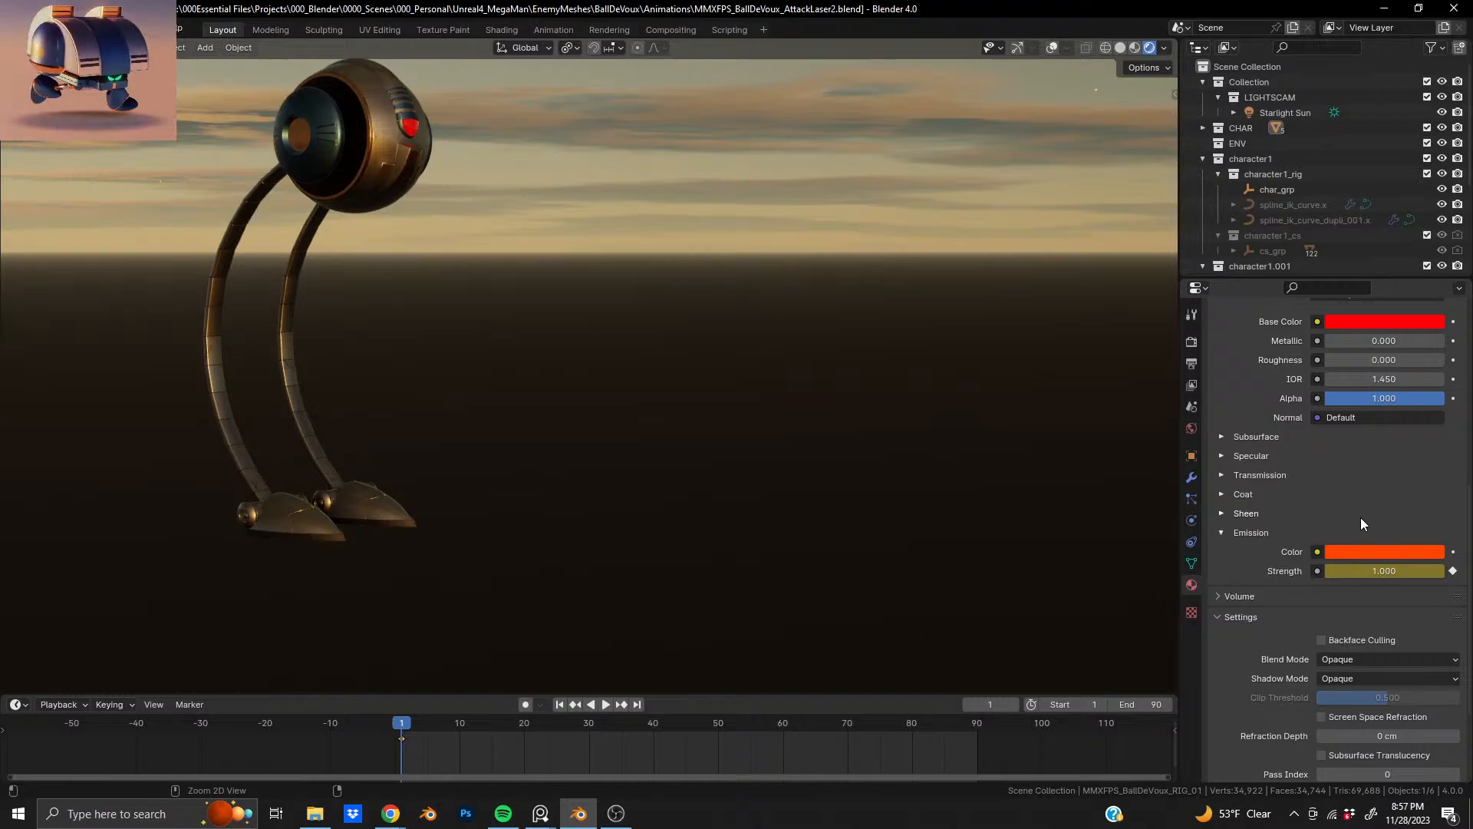
left_click(1361, 519)
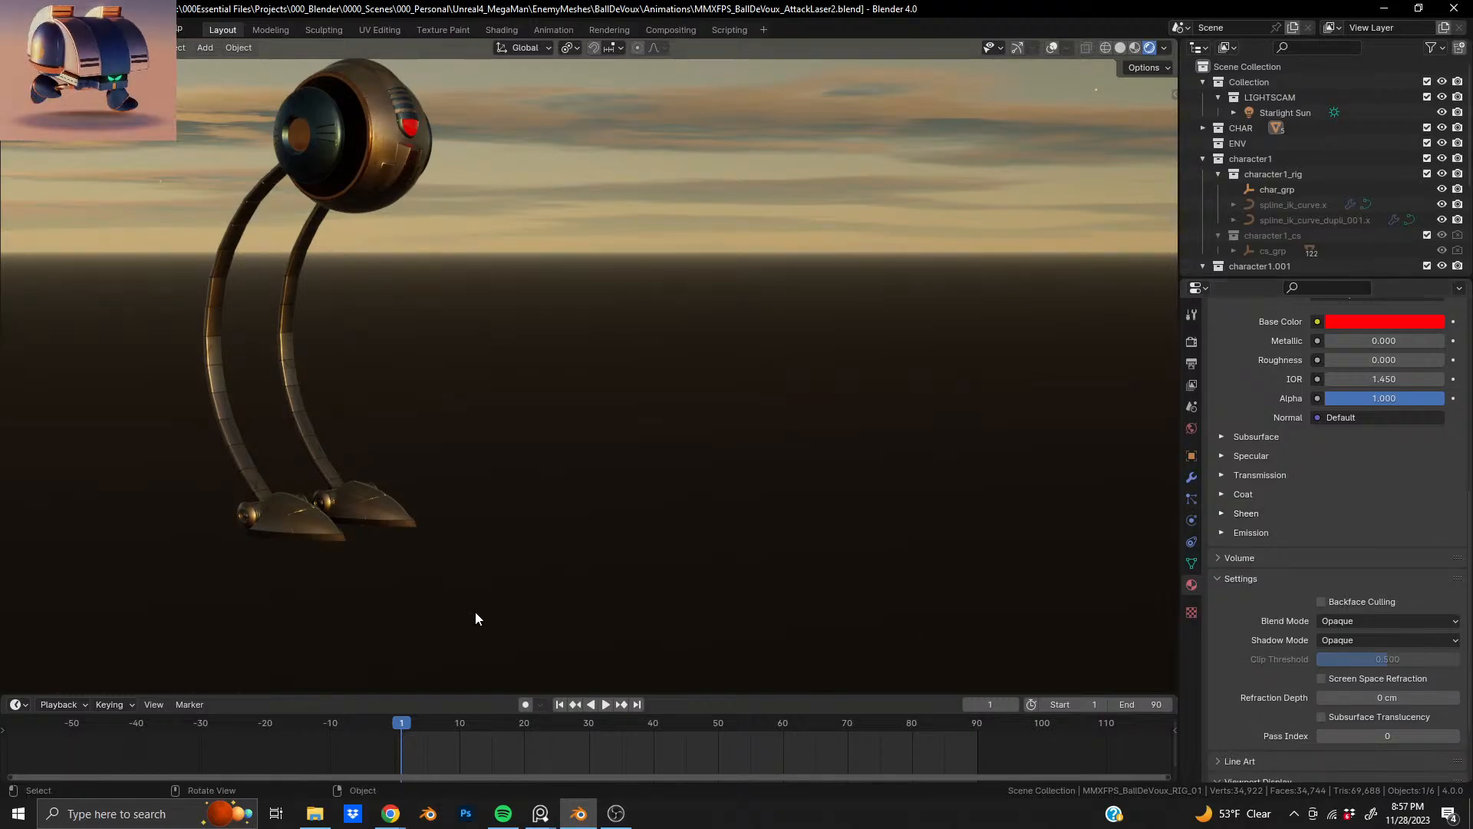
- Choose Material.008 and key its black emission Color and emission Strength of 1 at frame 1
scroll(1302, 495, "up", 10)
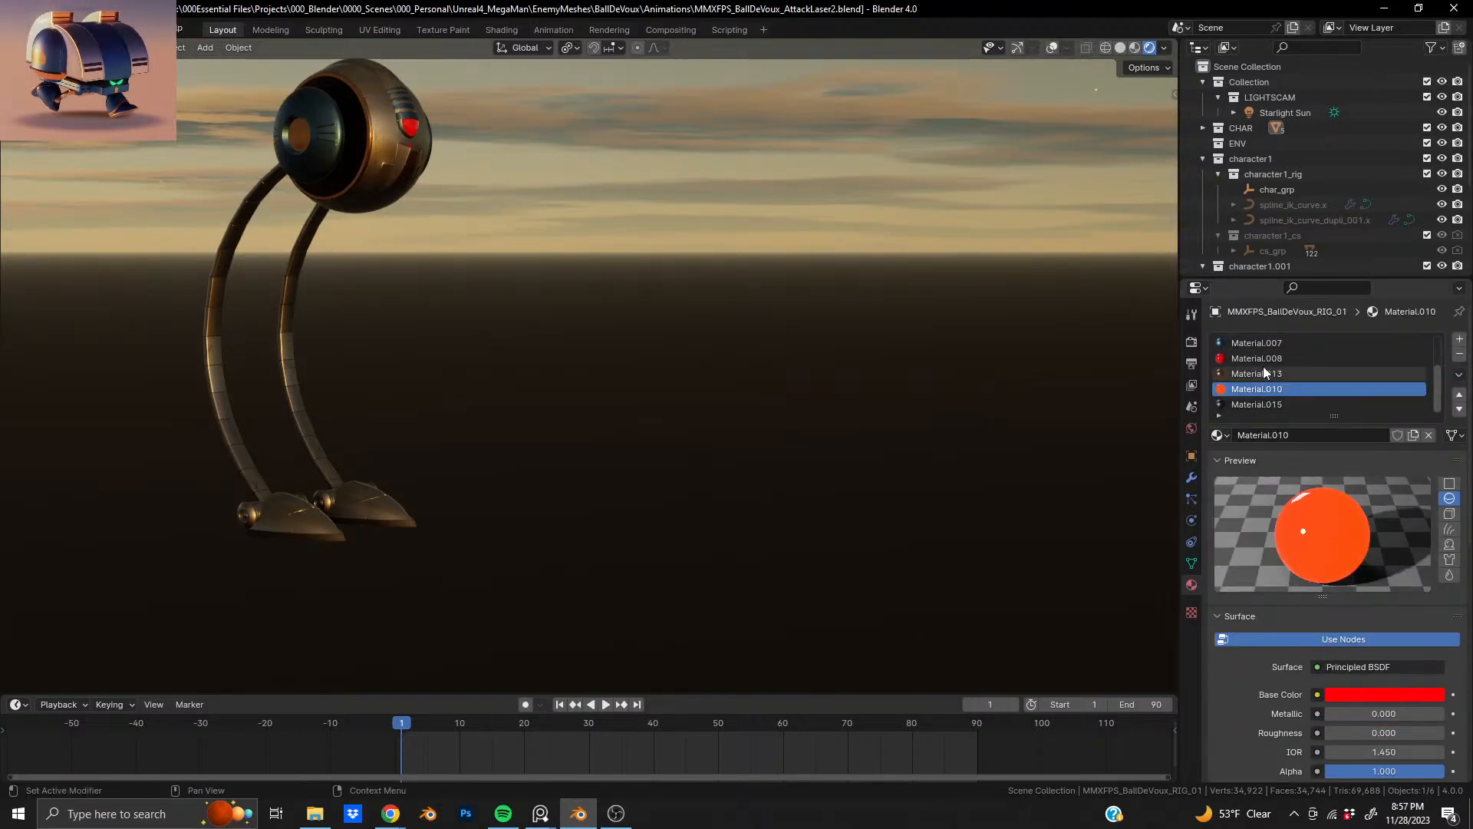
left_click(1265, 359)
scroll(1305, 714, "down", 7)
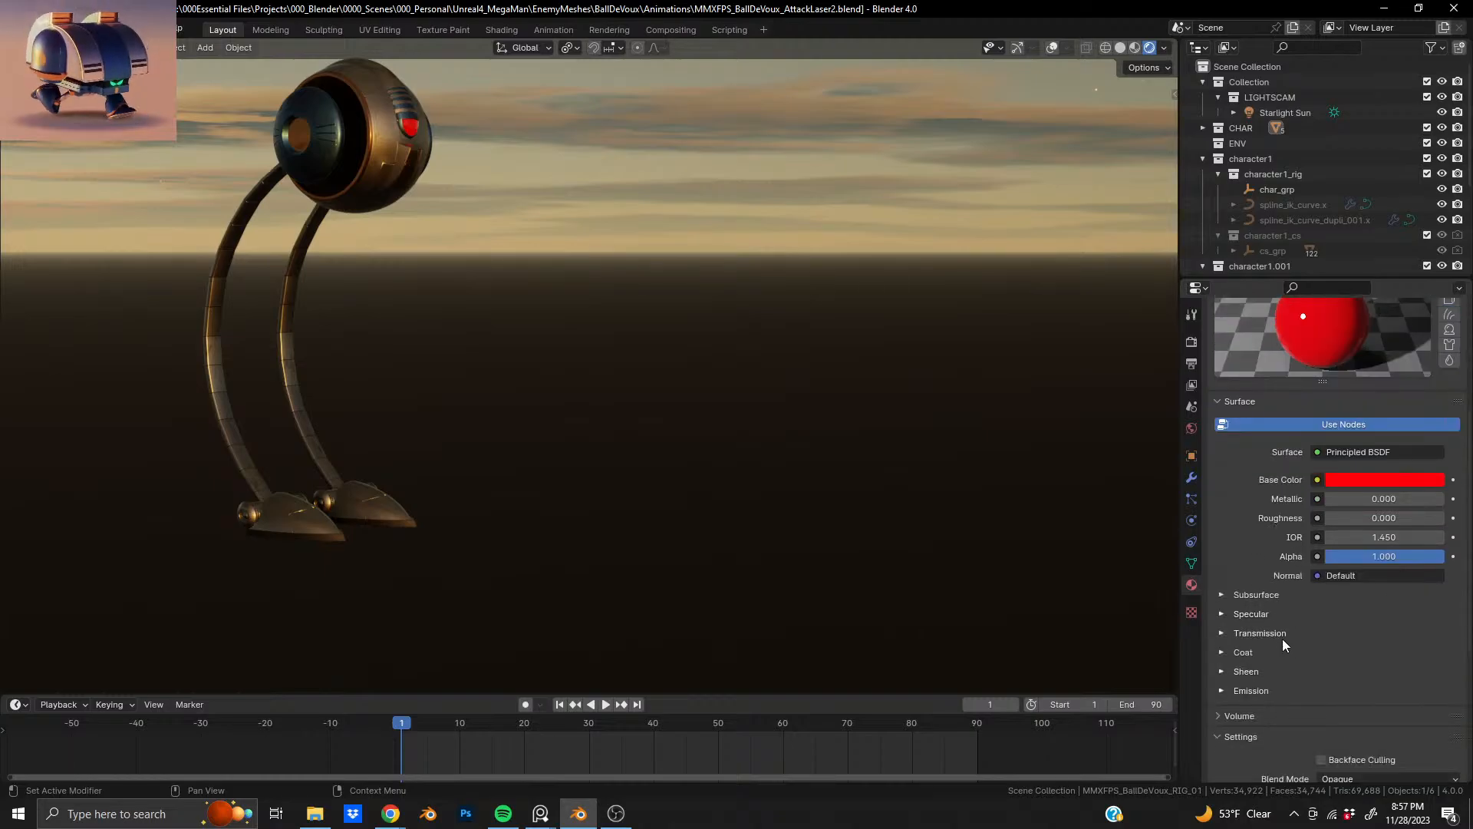
scroll(1285, 621, "down", 8)
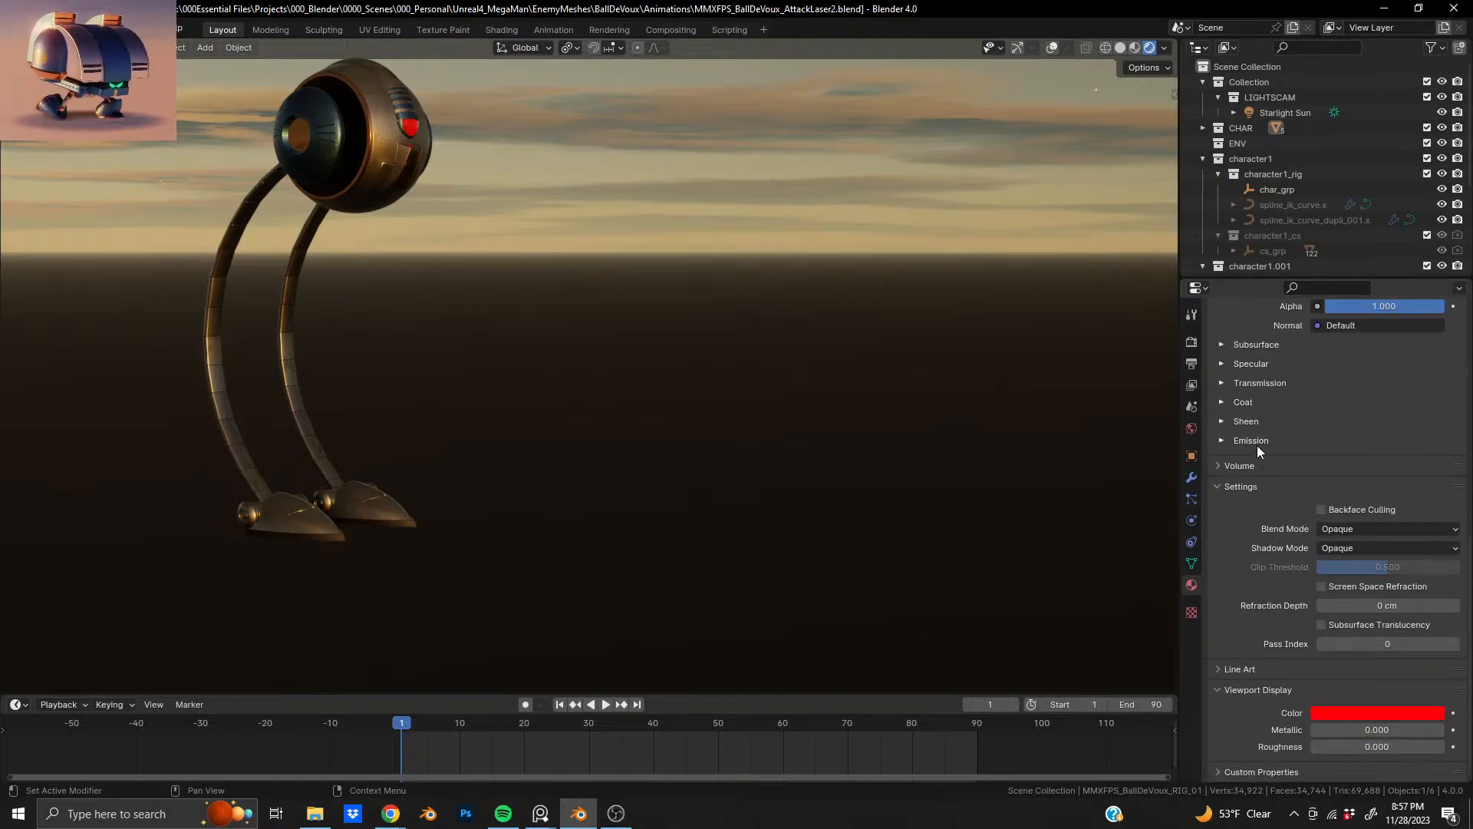
left_click(1257, 443)
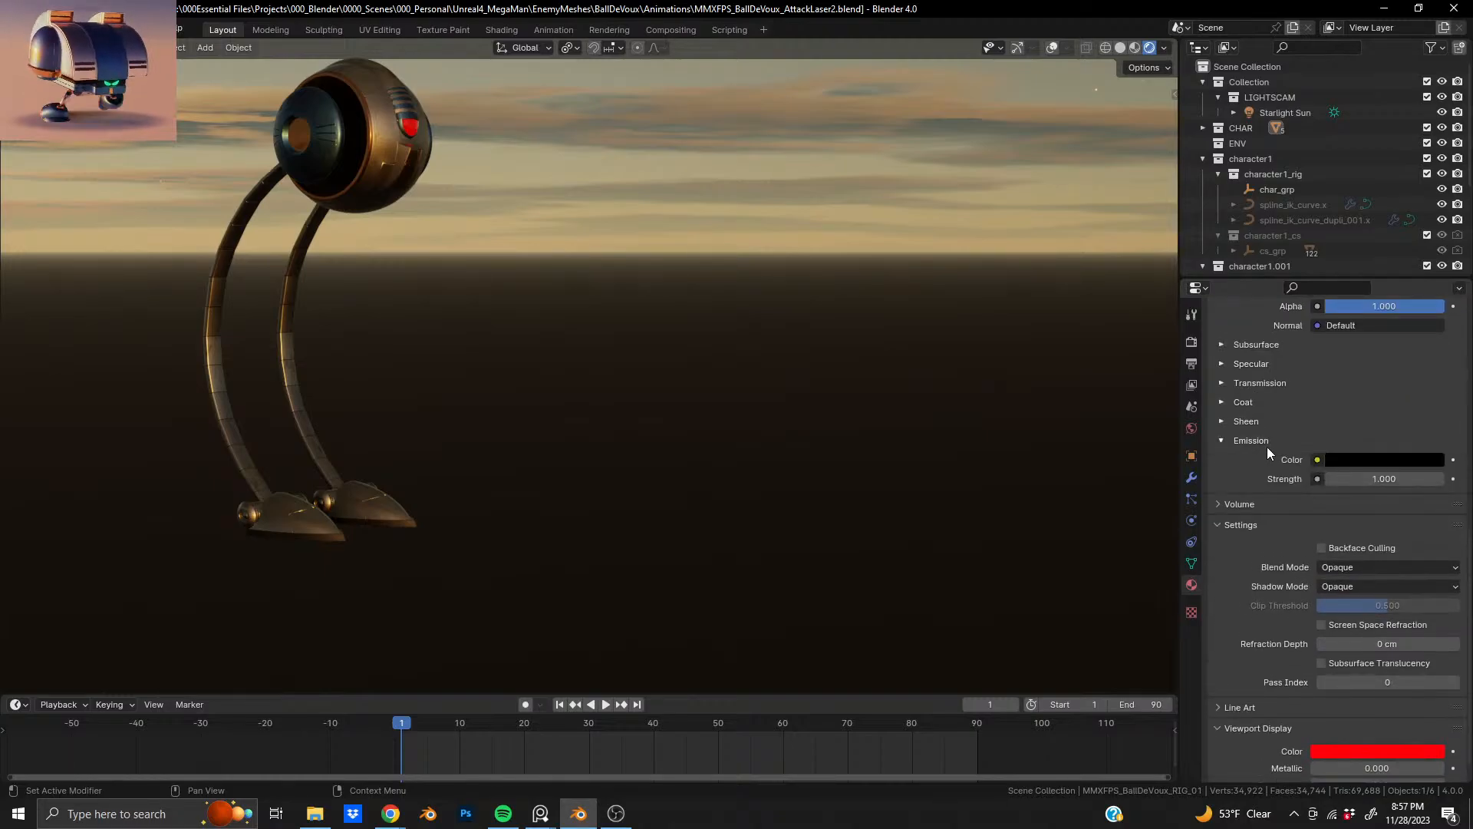
left_click(1453, 460)
left_click(1453, 478)
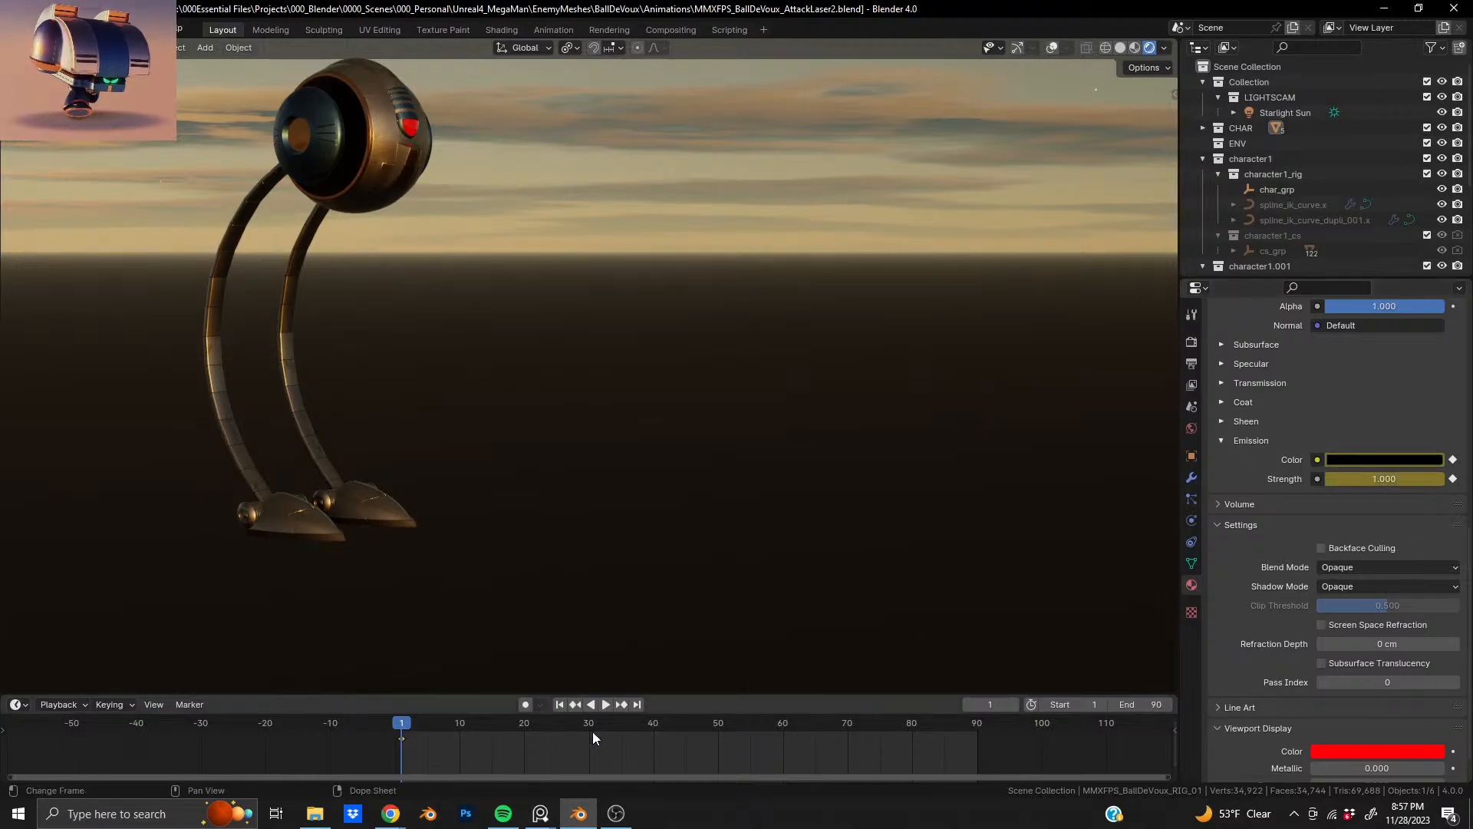
- Move to frame 8 and set Material.008's emission Color to full-brightness pure red
key("space")
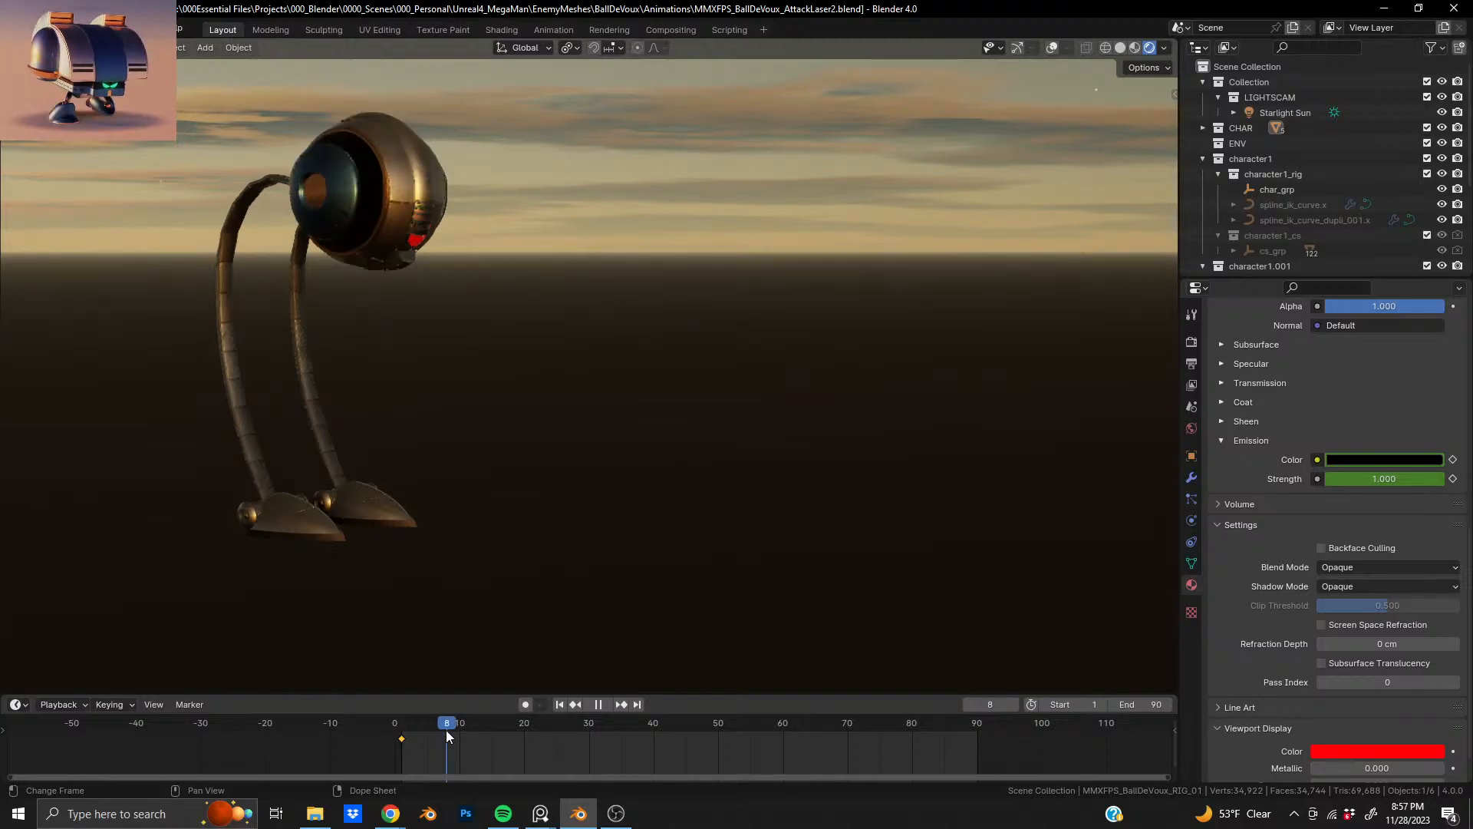
key("space")
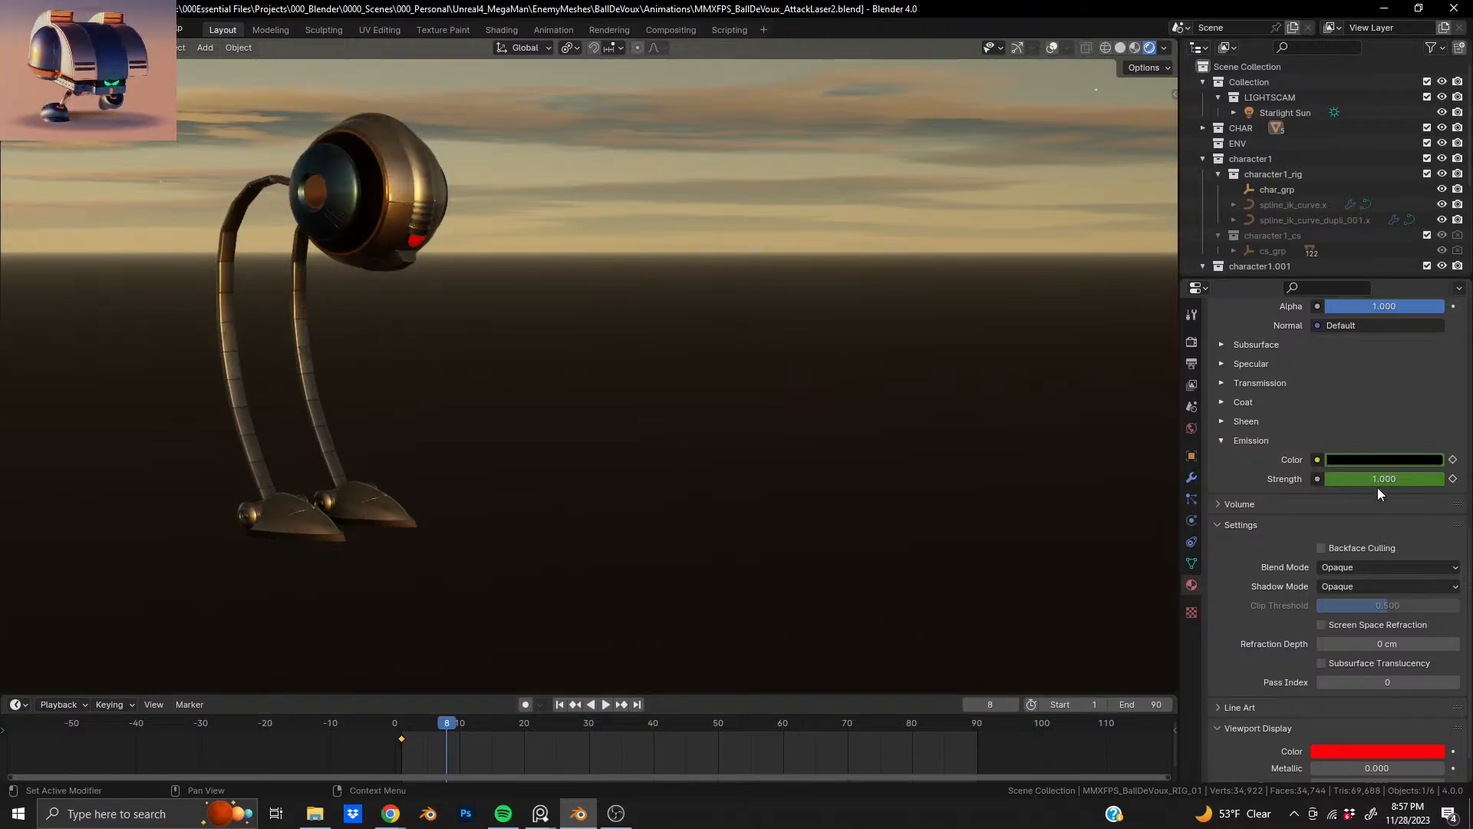
left_click(1379, 462)
left_click_drag(1430, 264, 1439, 222)
left_click_drag(1363, 317, 1350, 353)
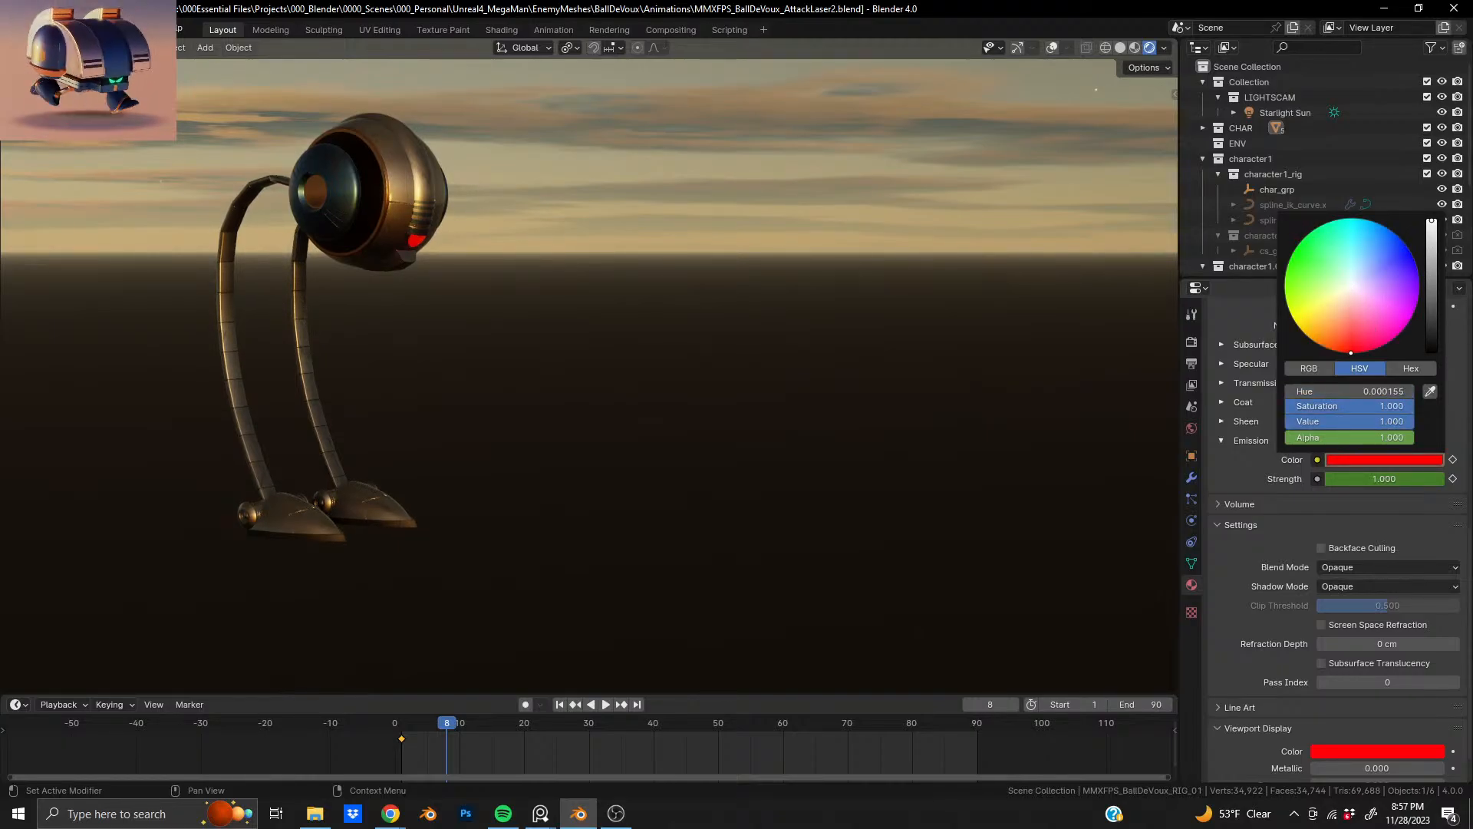
- Raise Material.008's emission Strength to 484.2 and key it at frame 8
left_click_drag(1374, 479, 1427, 479)
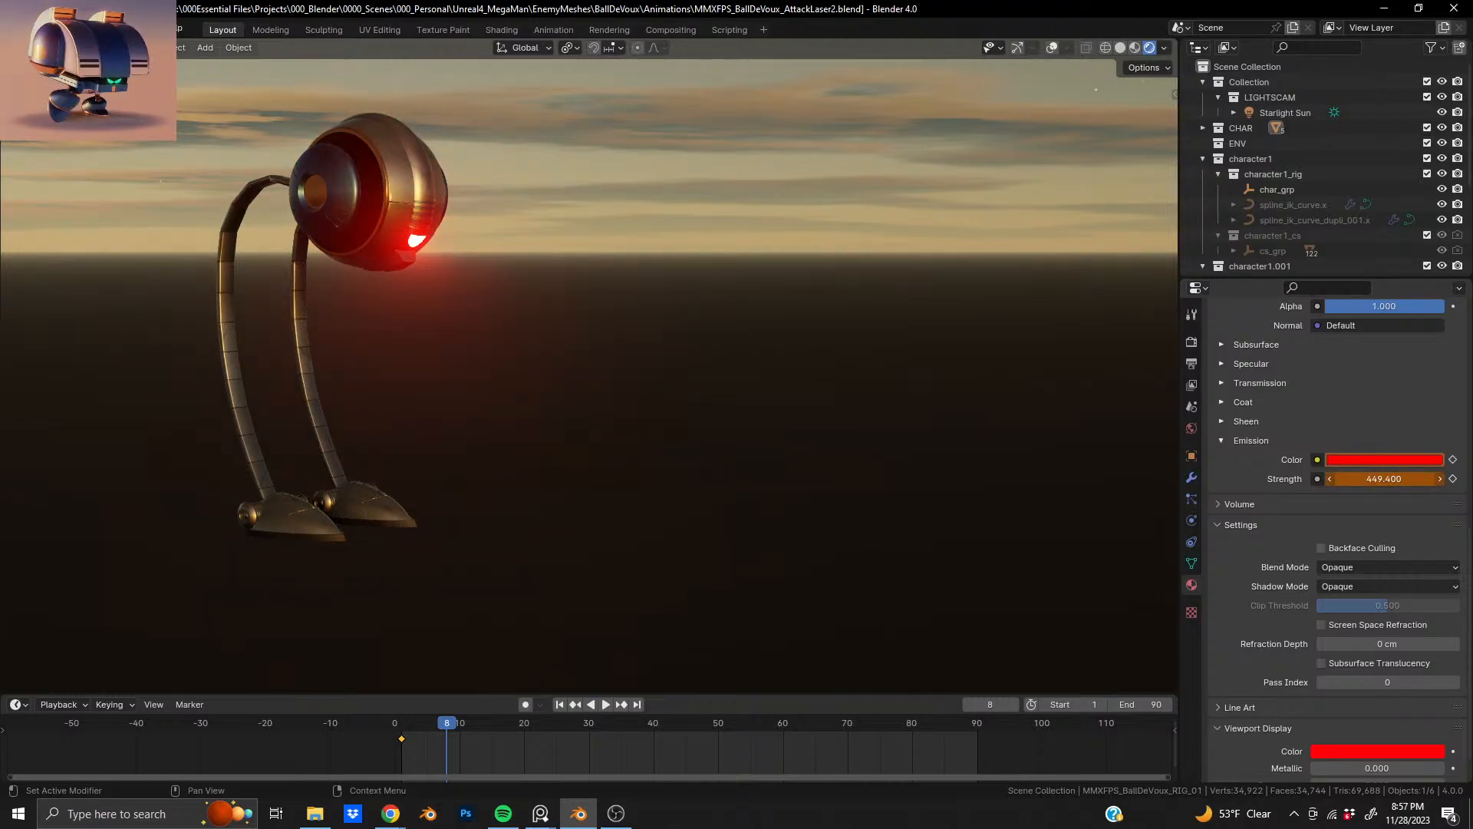
left_click_drag(1427, 478, 1380, 480)
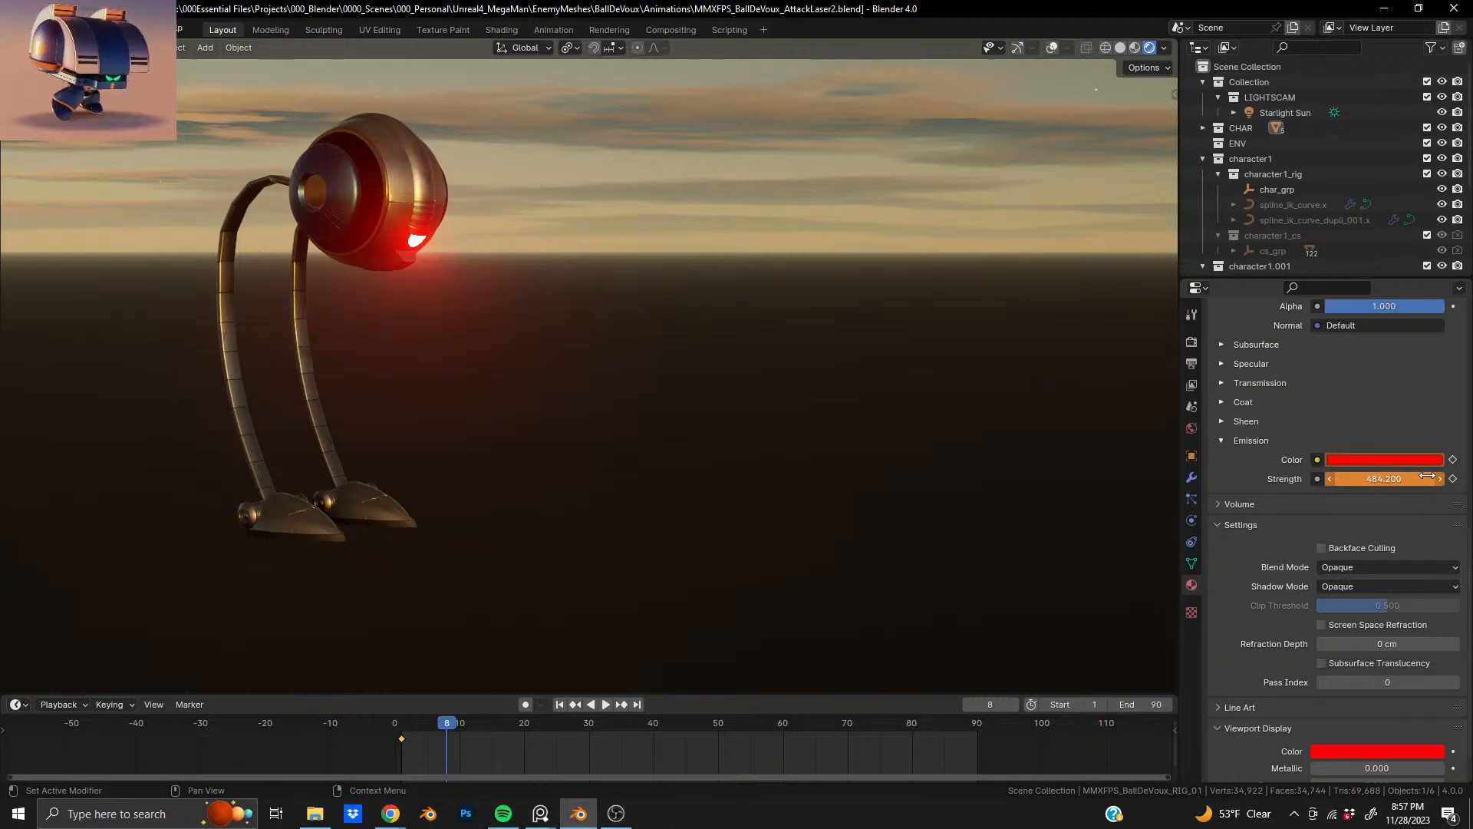
left_click(1452, 478)
middle_click_drag(466, 278, 316, 204)
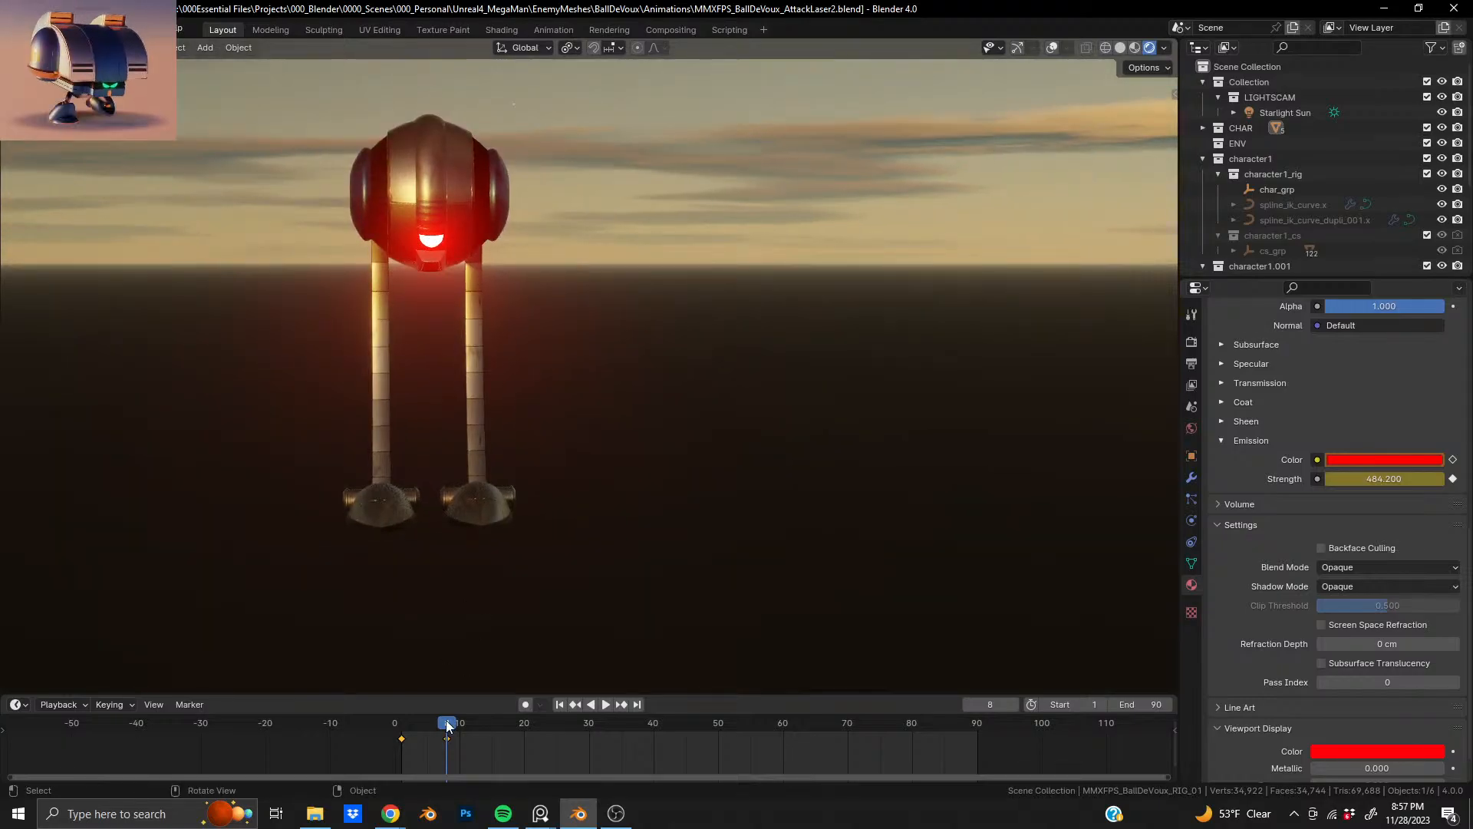
- At frame 8, set Material.008's emission Color to full-brightness pure red again and key it
key("space")
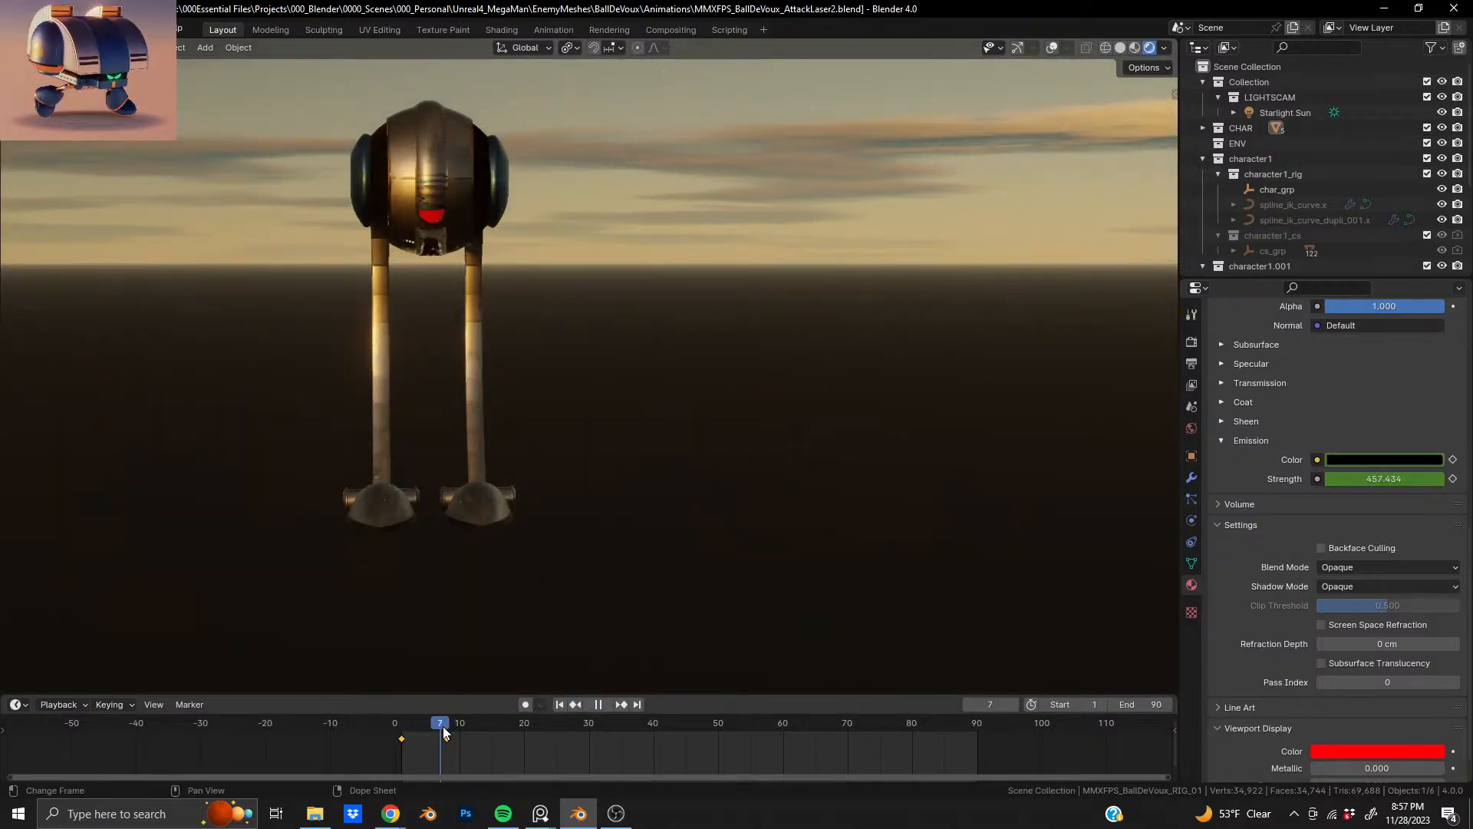
mouse_move(444, 725)
left_mouse_down()
mouse_move(467, 731)
mouse_move(403, 745)
mouse_move(451, 751)
left_mouse_up()
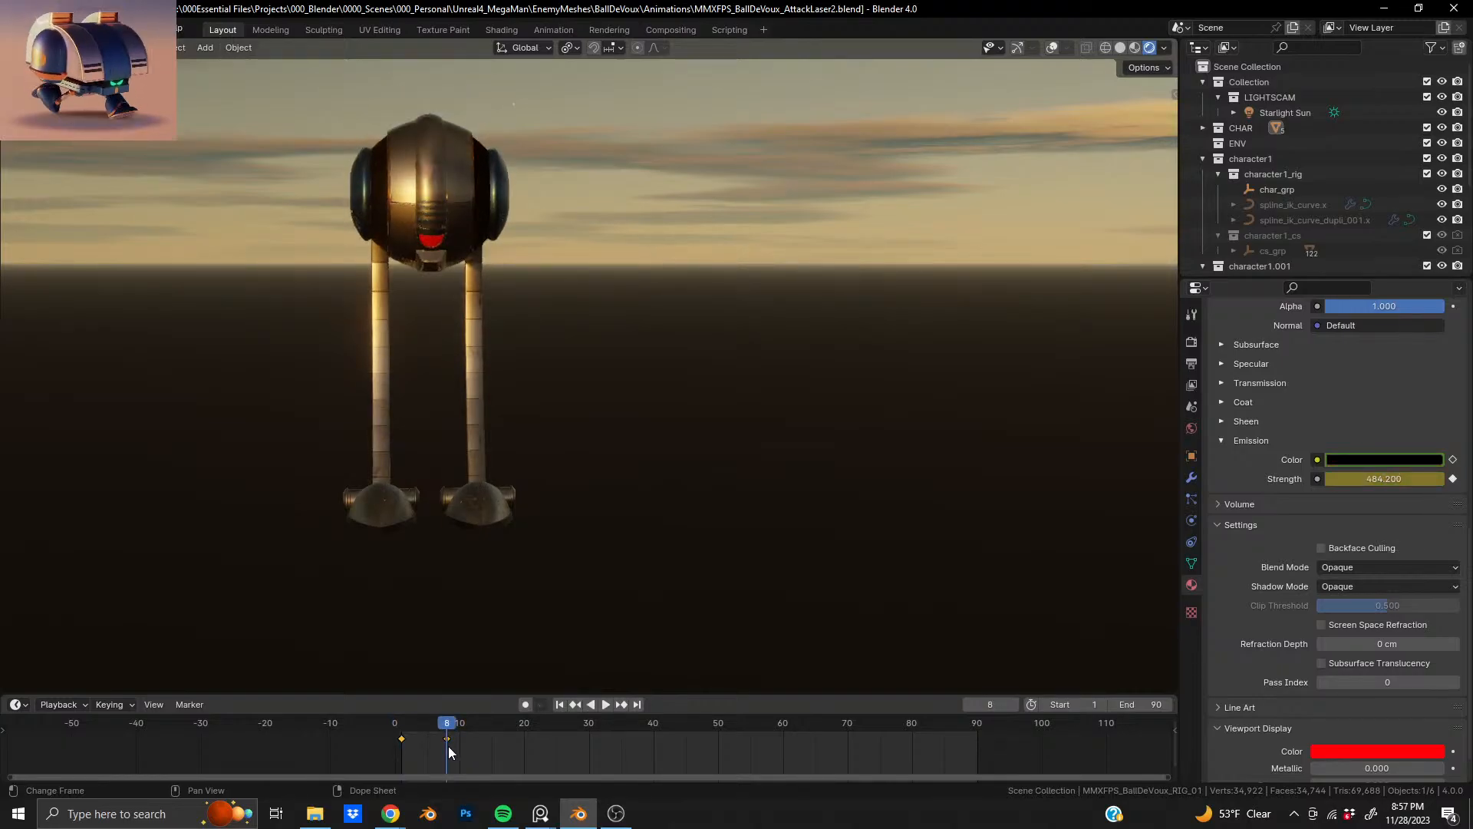
key("space")
mouse_move(445, 727)
left_mouse_down()
mouse_move(403, 735)
mouse_move(444, 742)
left_mouse_up()
key("space")
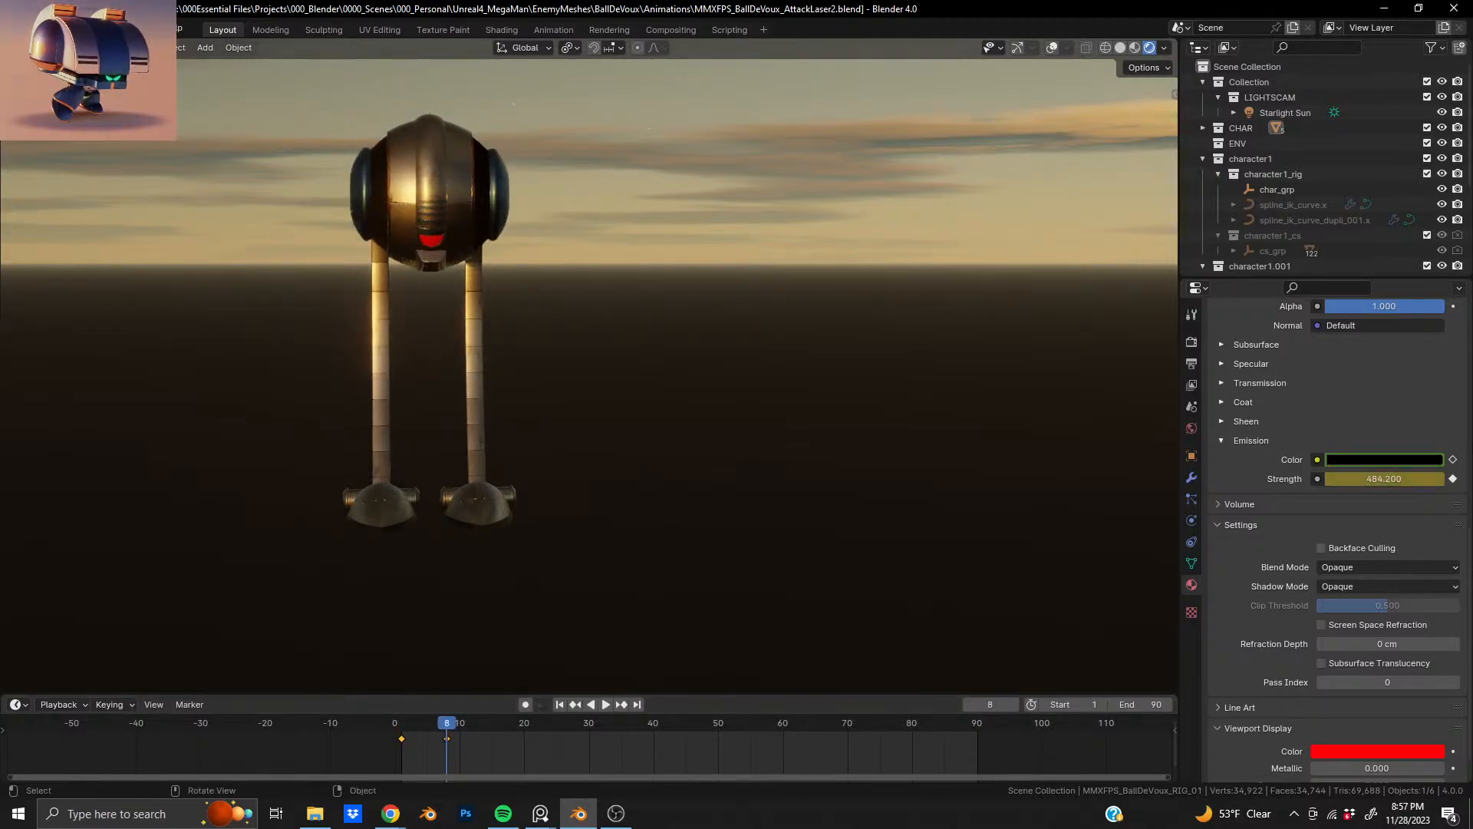
left_click(1409, 461)
left_click_drag(1431, 256, 1432, 220)
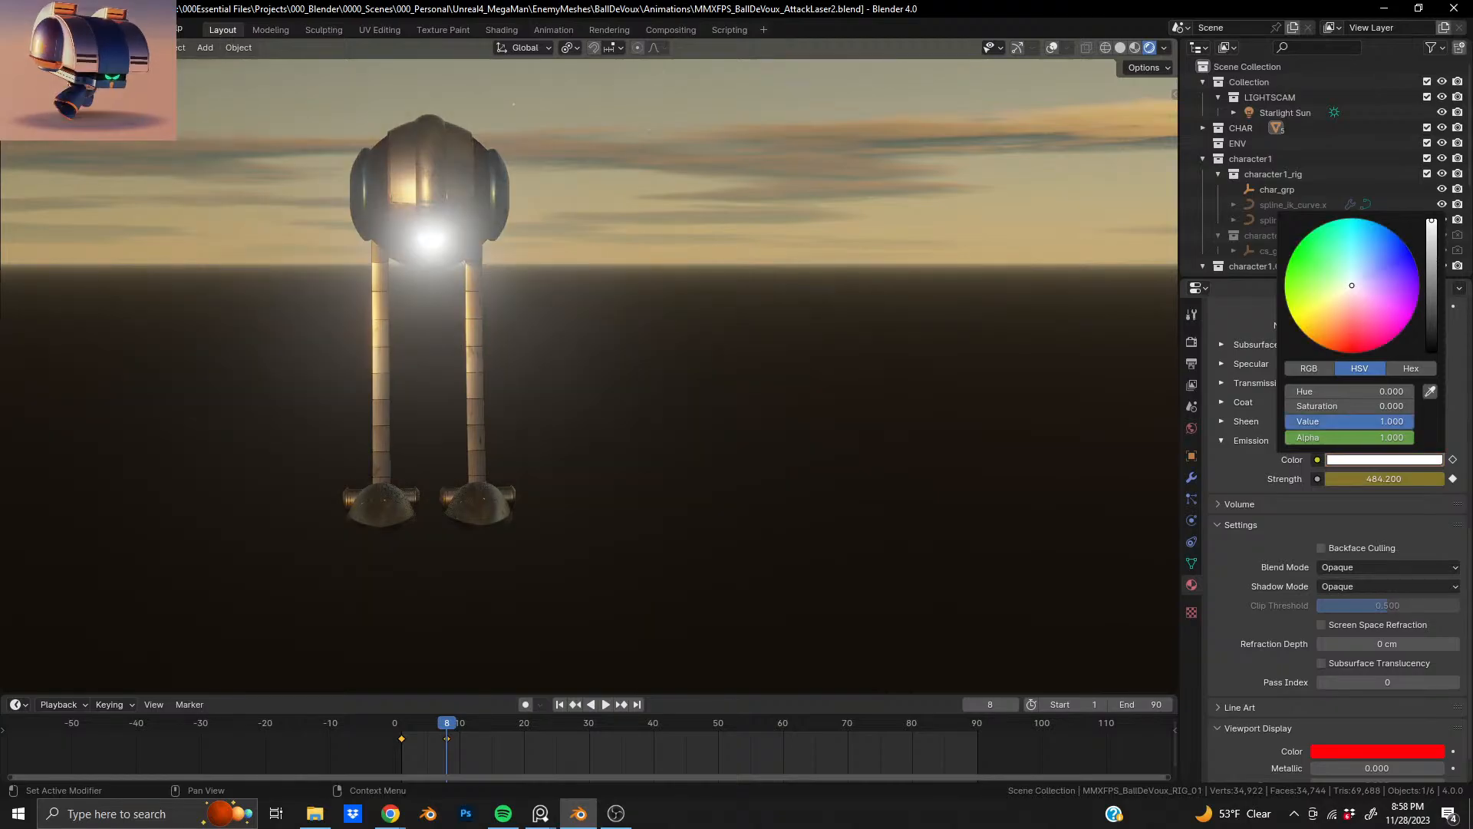
left_click_drag(1357, 345, 1354, 352)
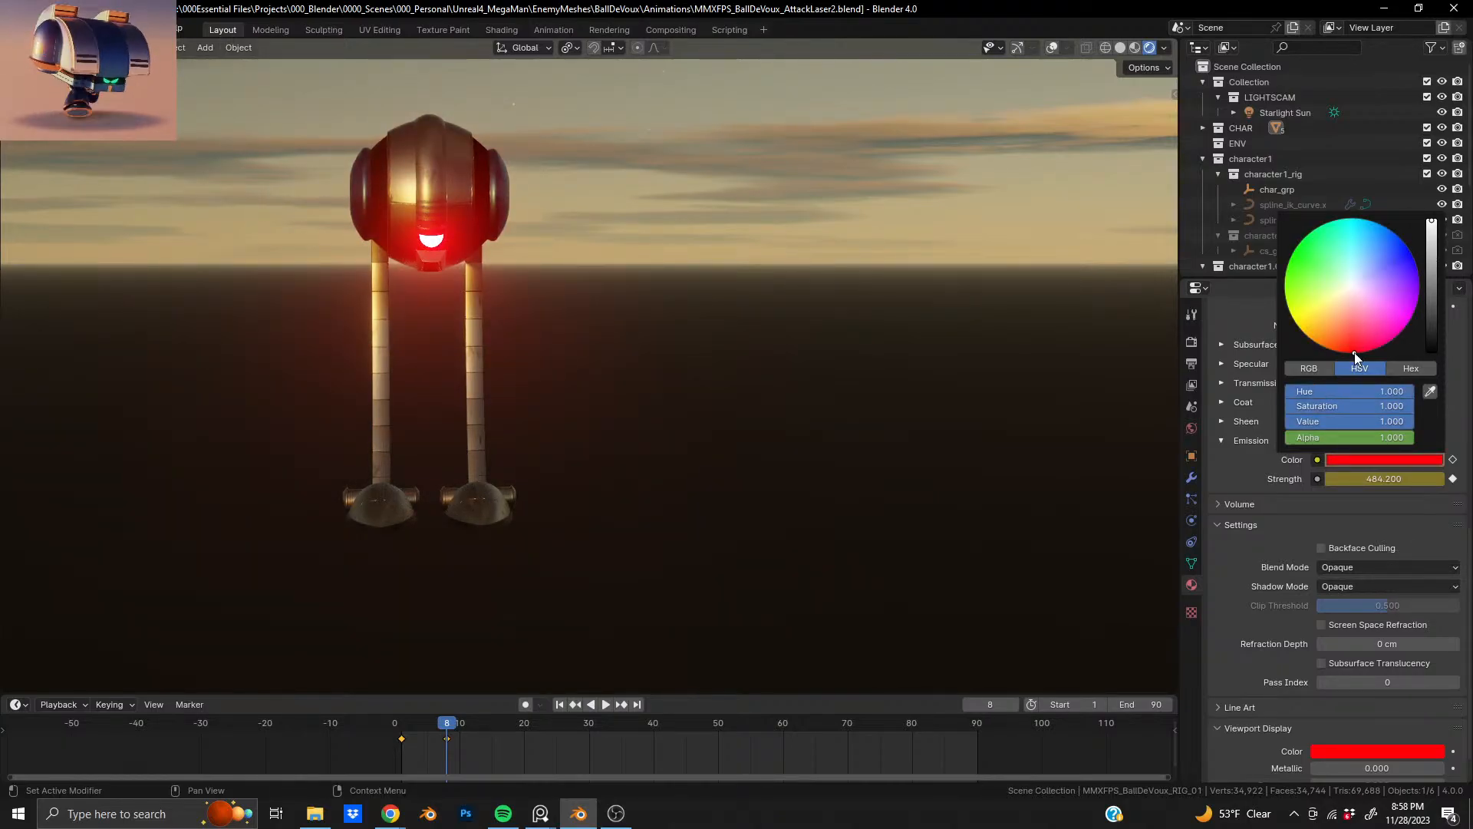
left_click(1449, 459)
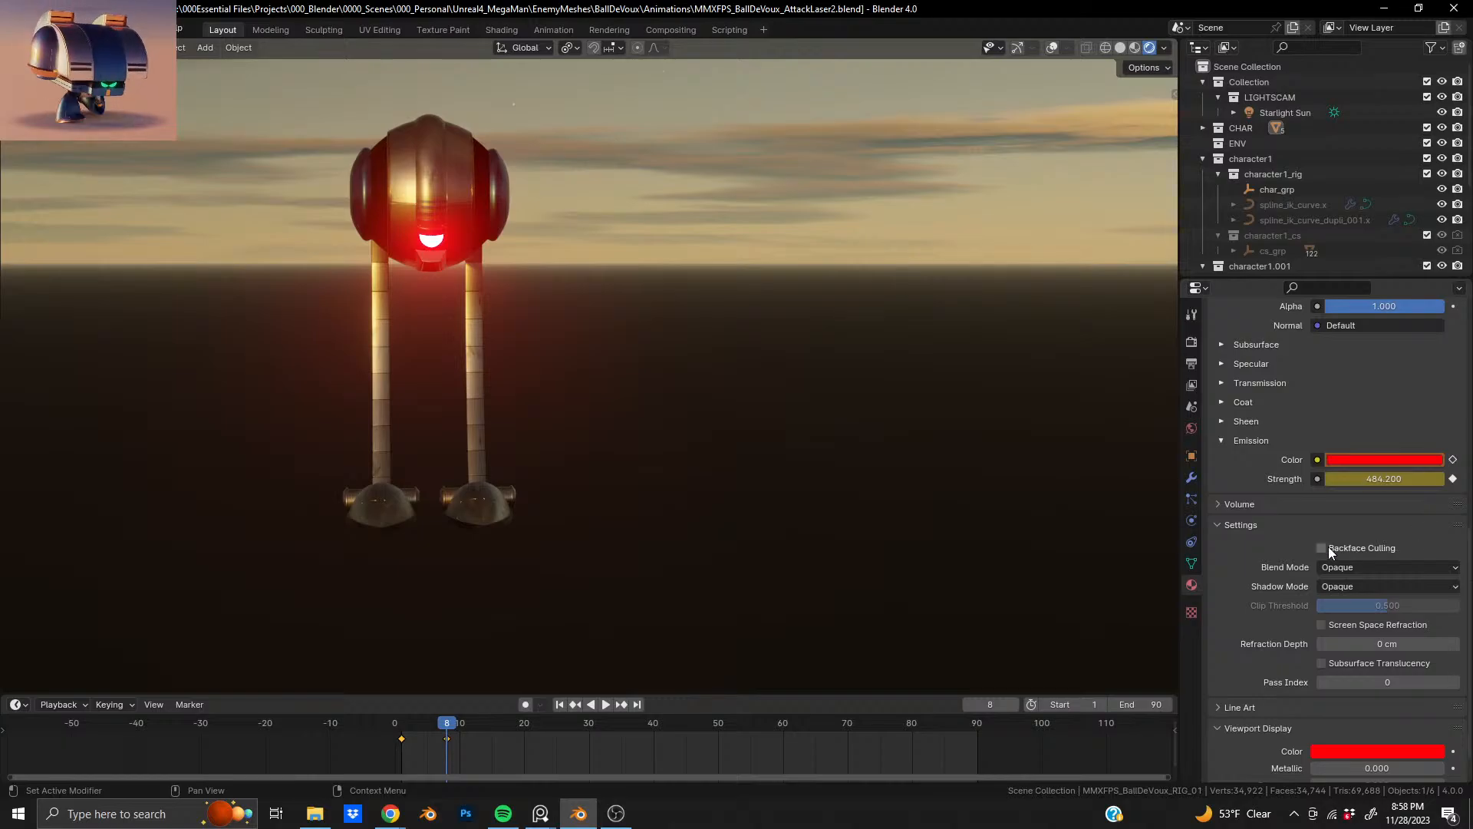
left_click(1452, 459)
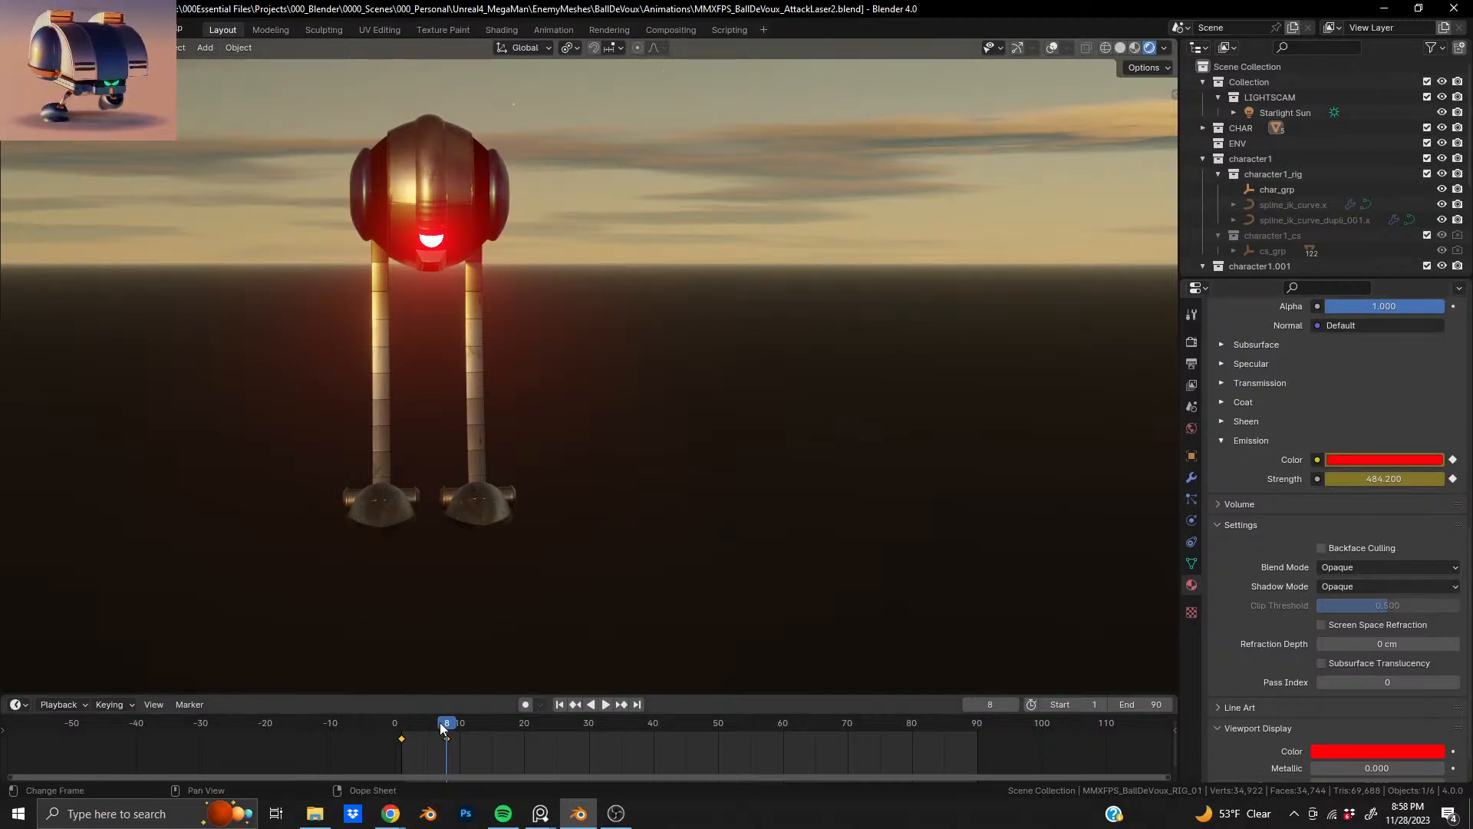
- Move the full-strength red emission keyframe from frame 8 to frame 15
key("space")
left_click_drag(439, 720, 465, 739)
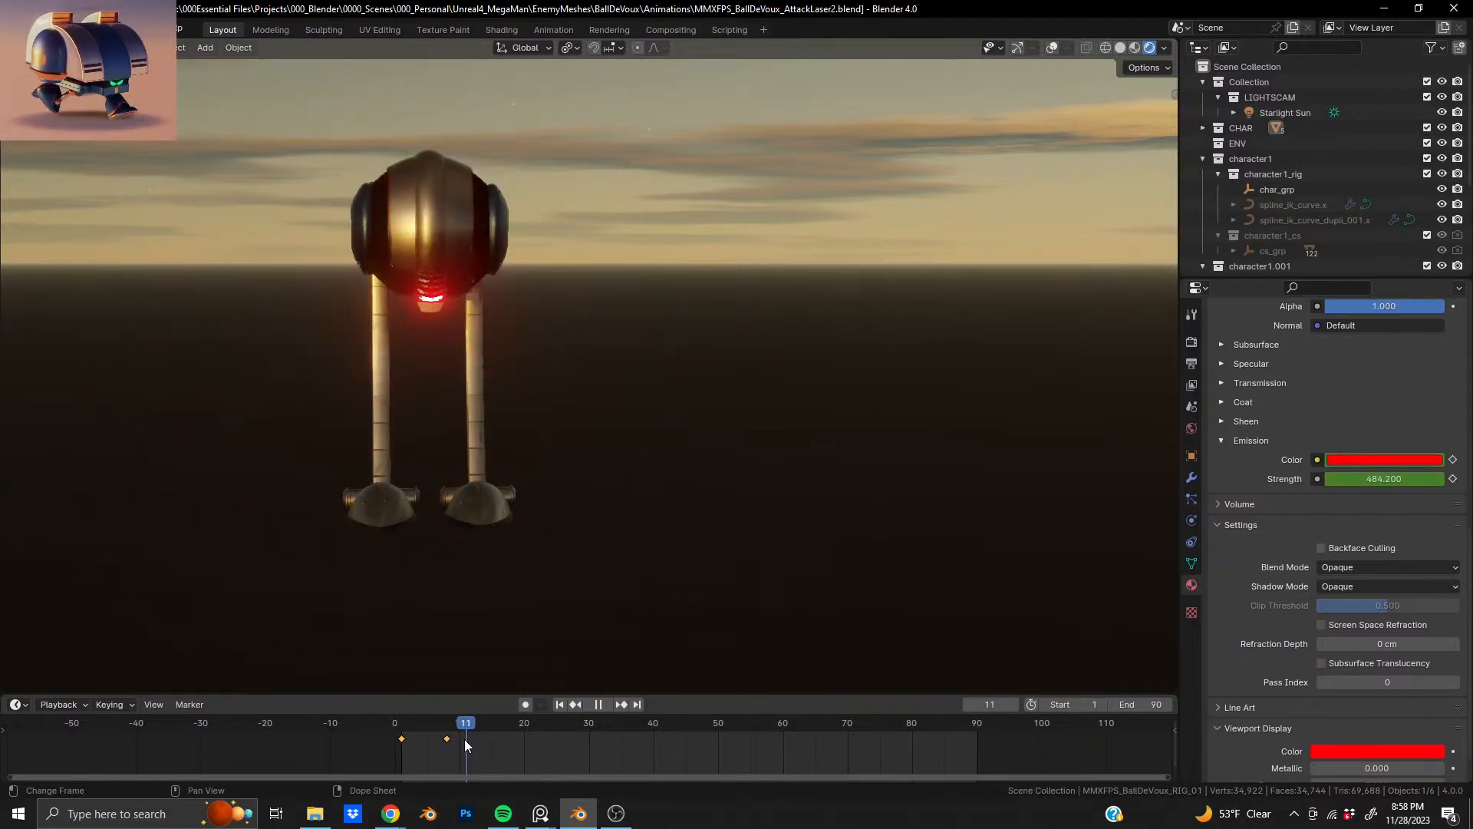
left_click_drag(464, 743, 465, 742)
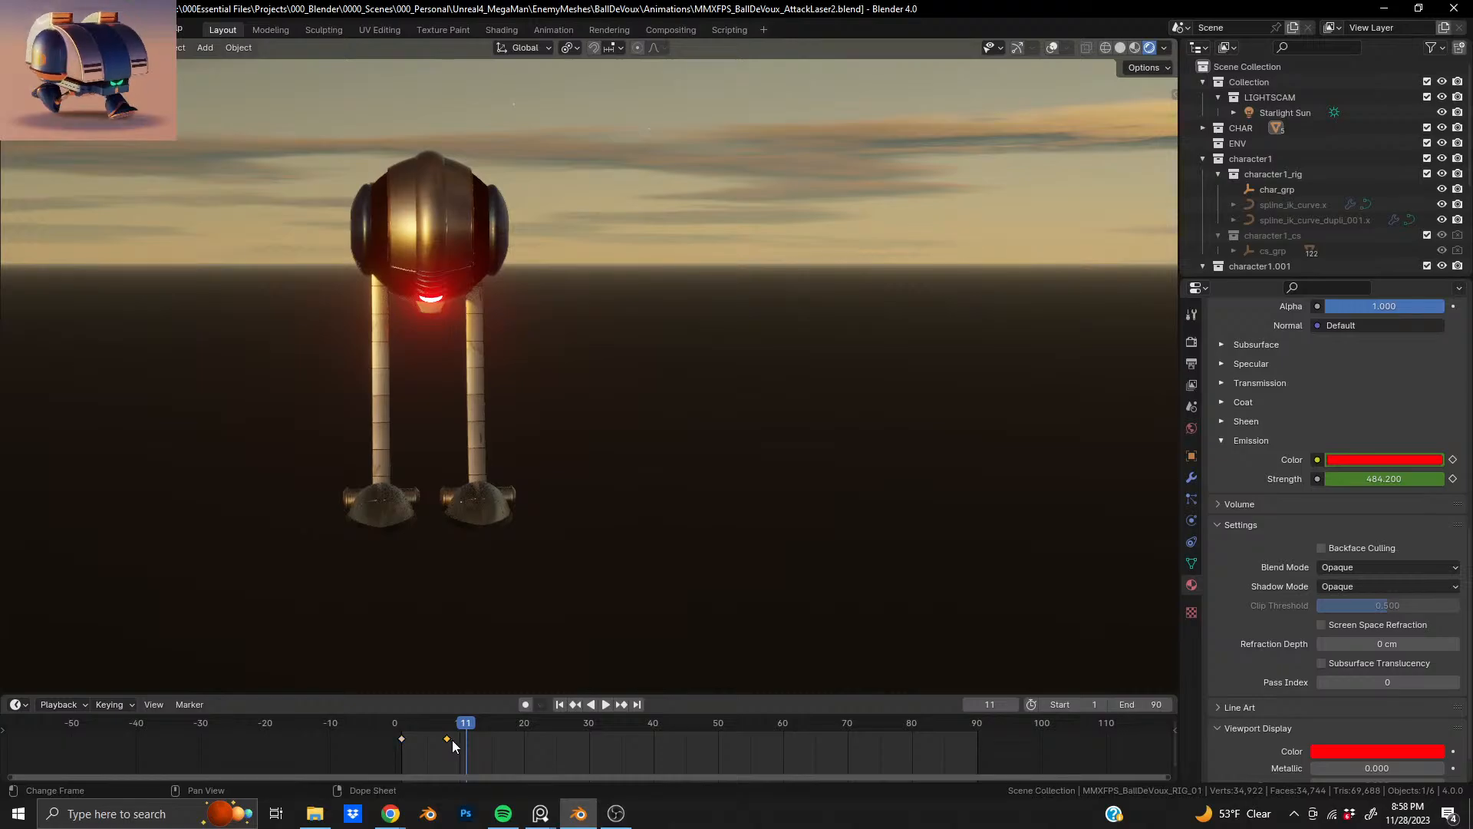
key("g")
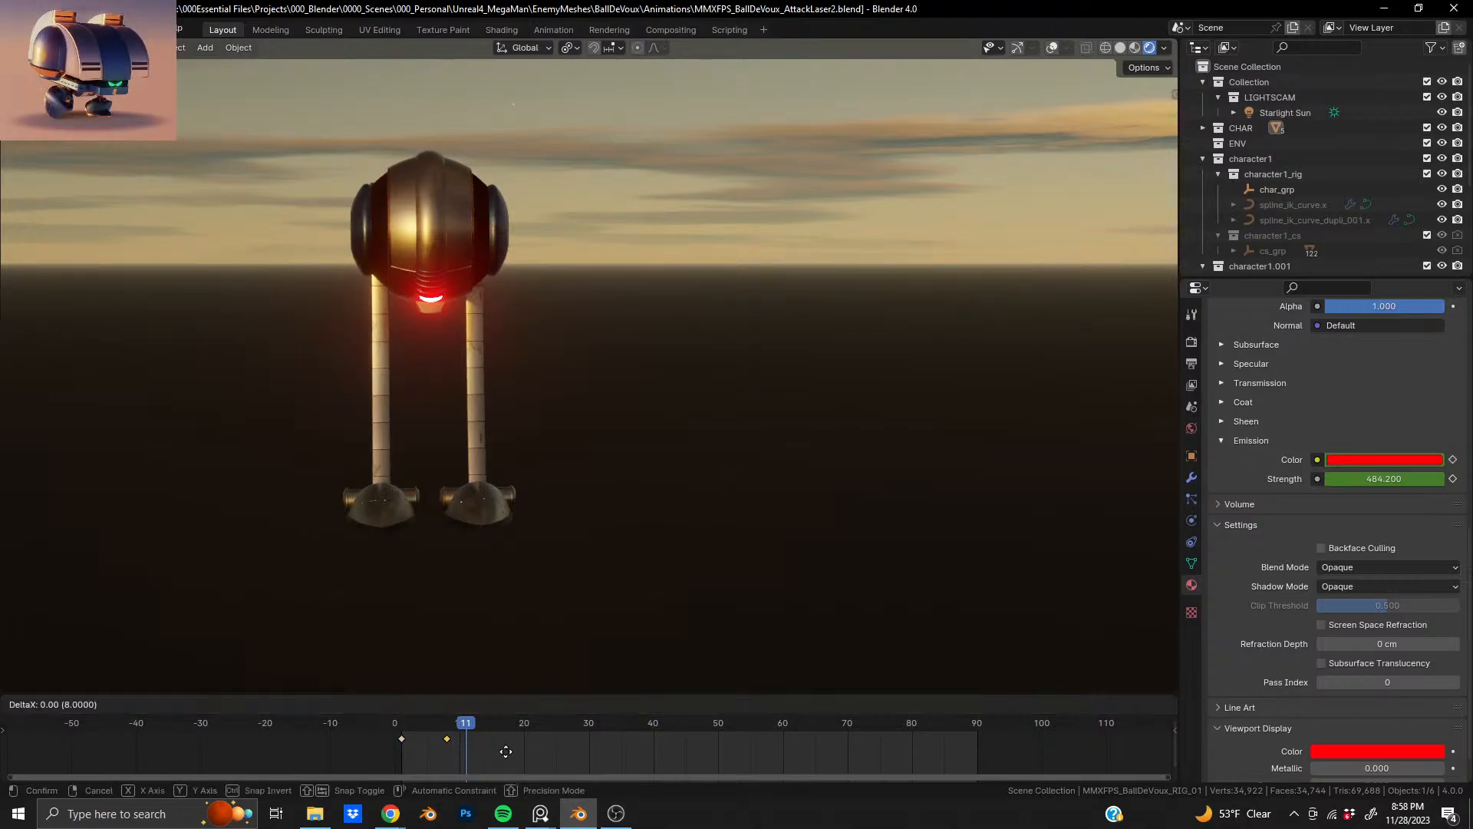
left_click(521, 755)
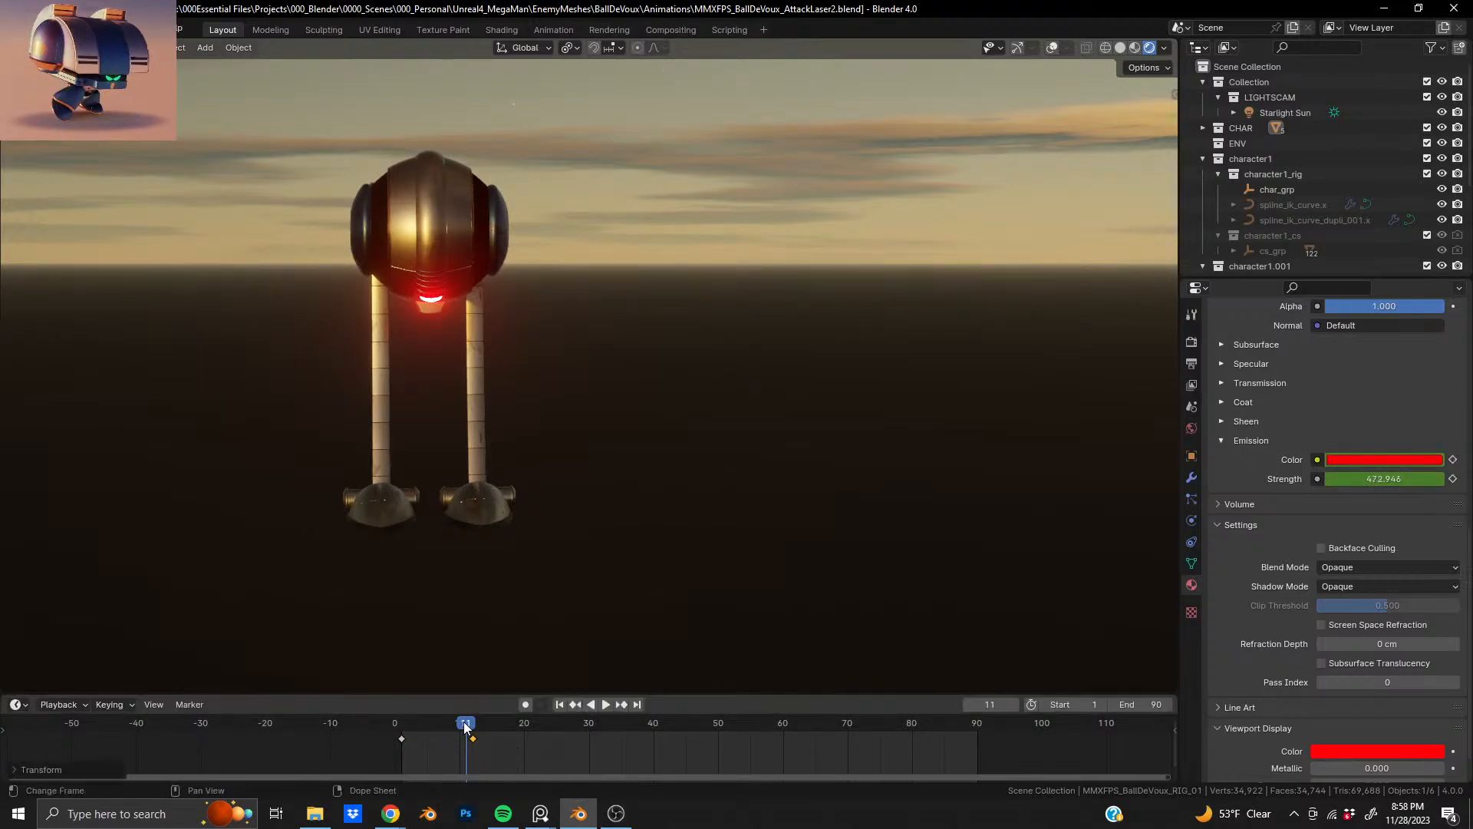
key("g")
left_click(485, 745)
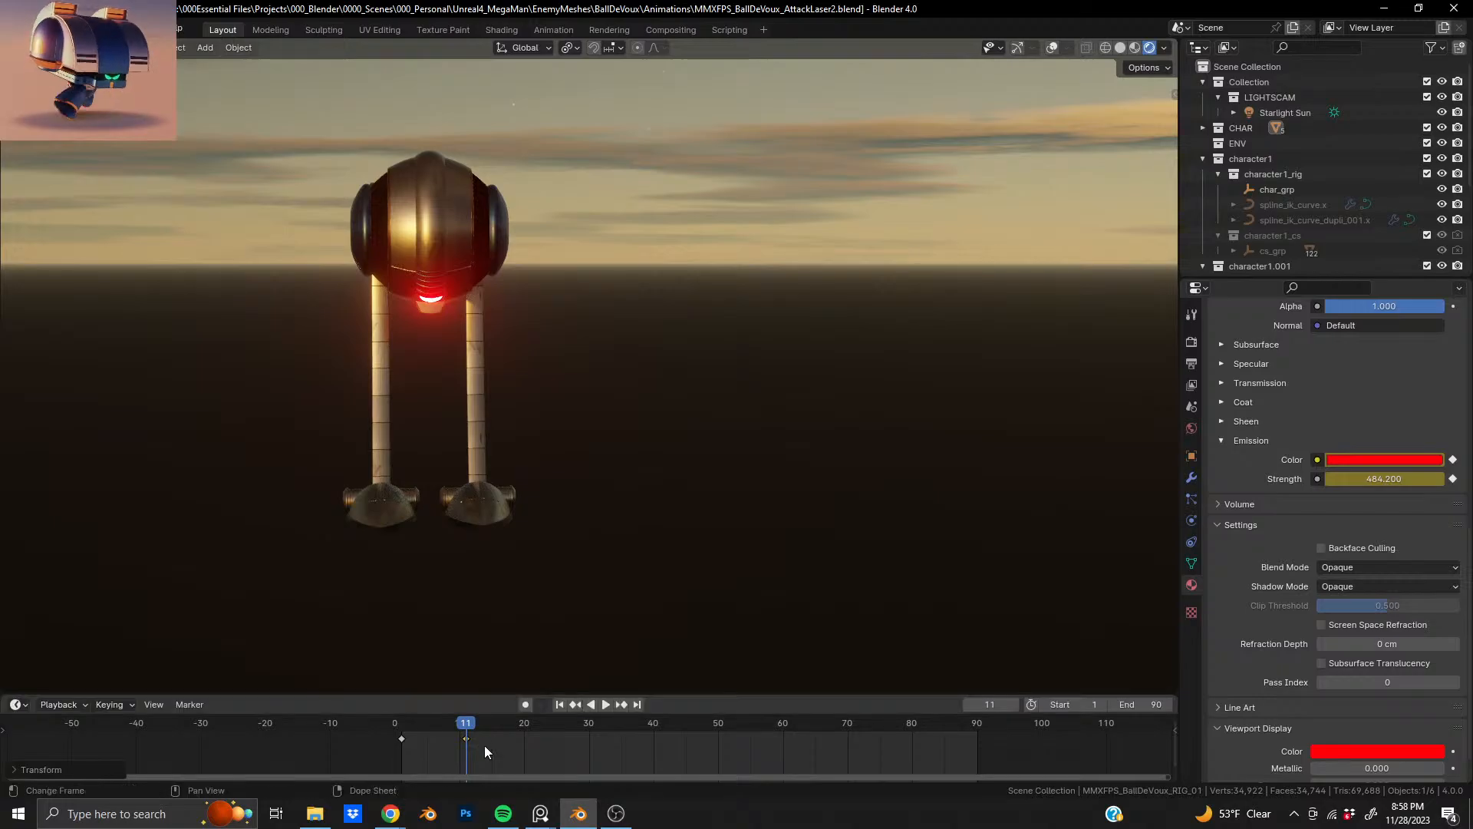
mouse_move(462, 722)
left_mouse_down()
mouse_move(403, 731)
mouse_move(477, 735)
mouse_move(387, 740)
mouse_move(463, 749)
left_mouse_up()
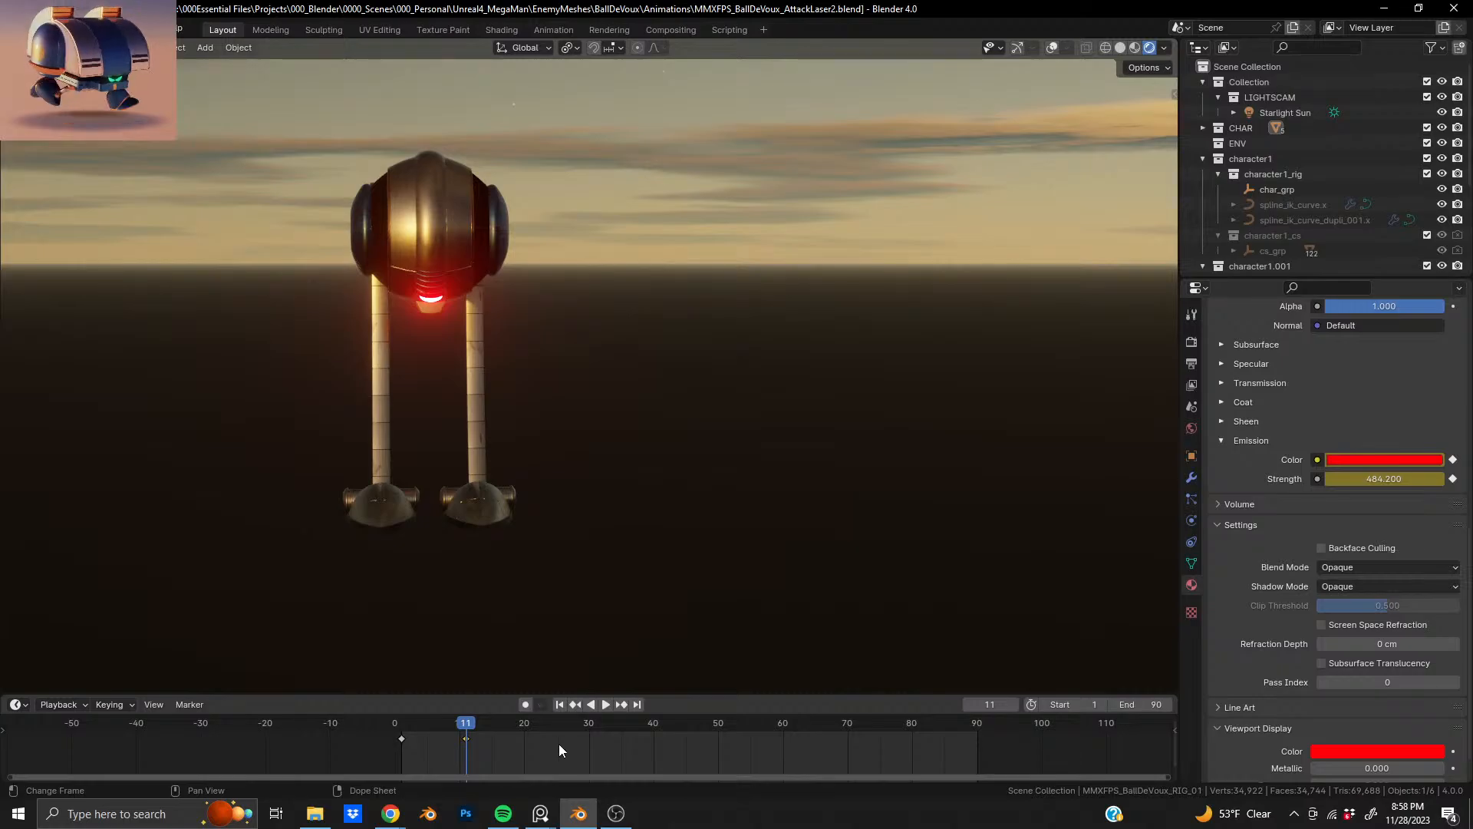
key("g")
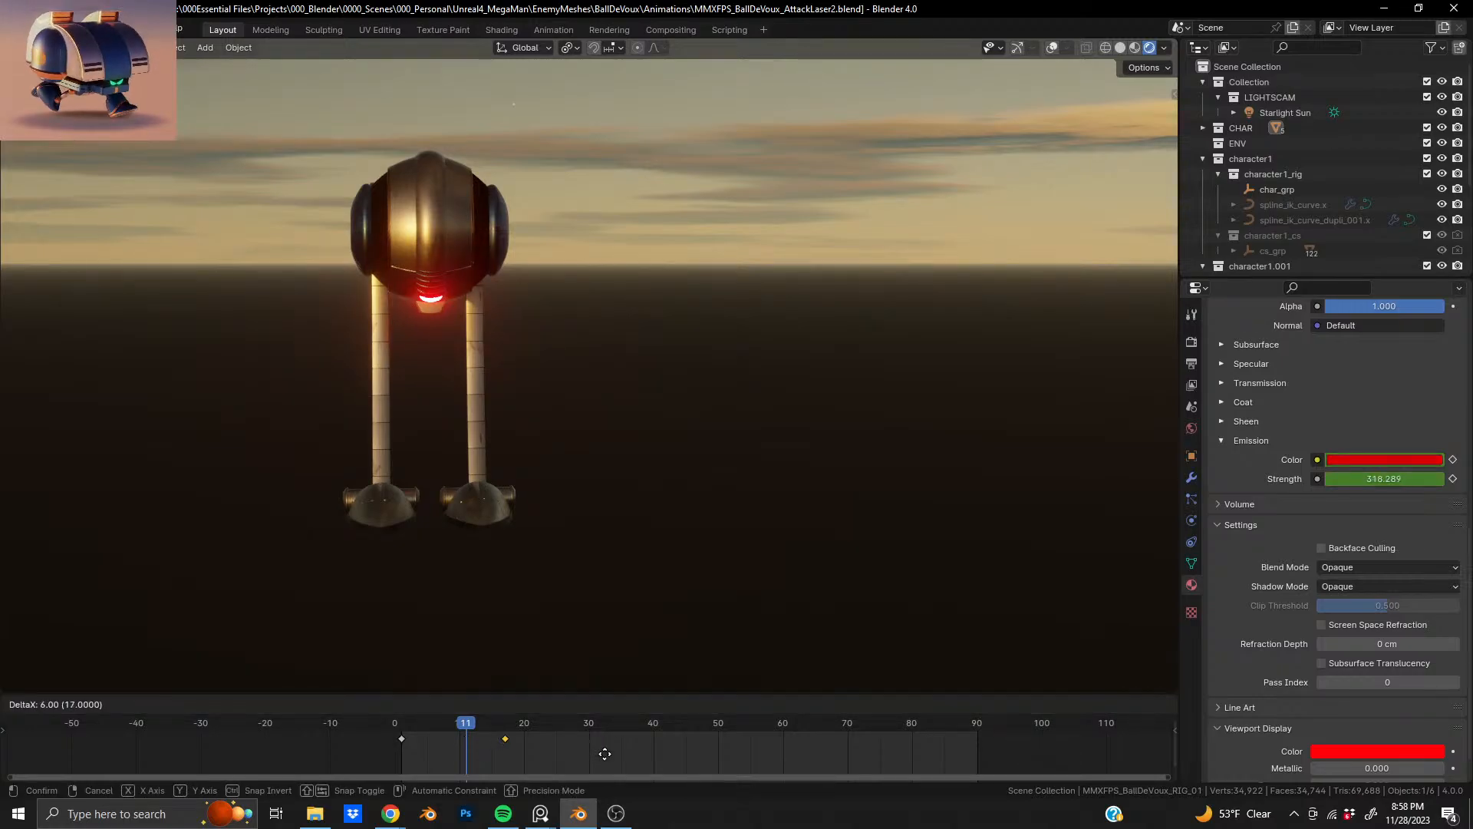
left_click(606, 753)
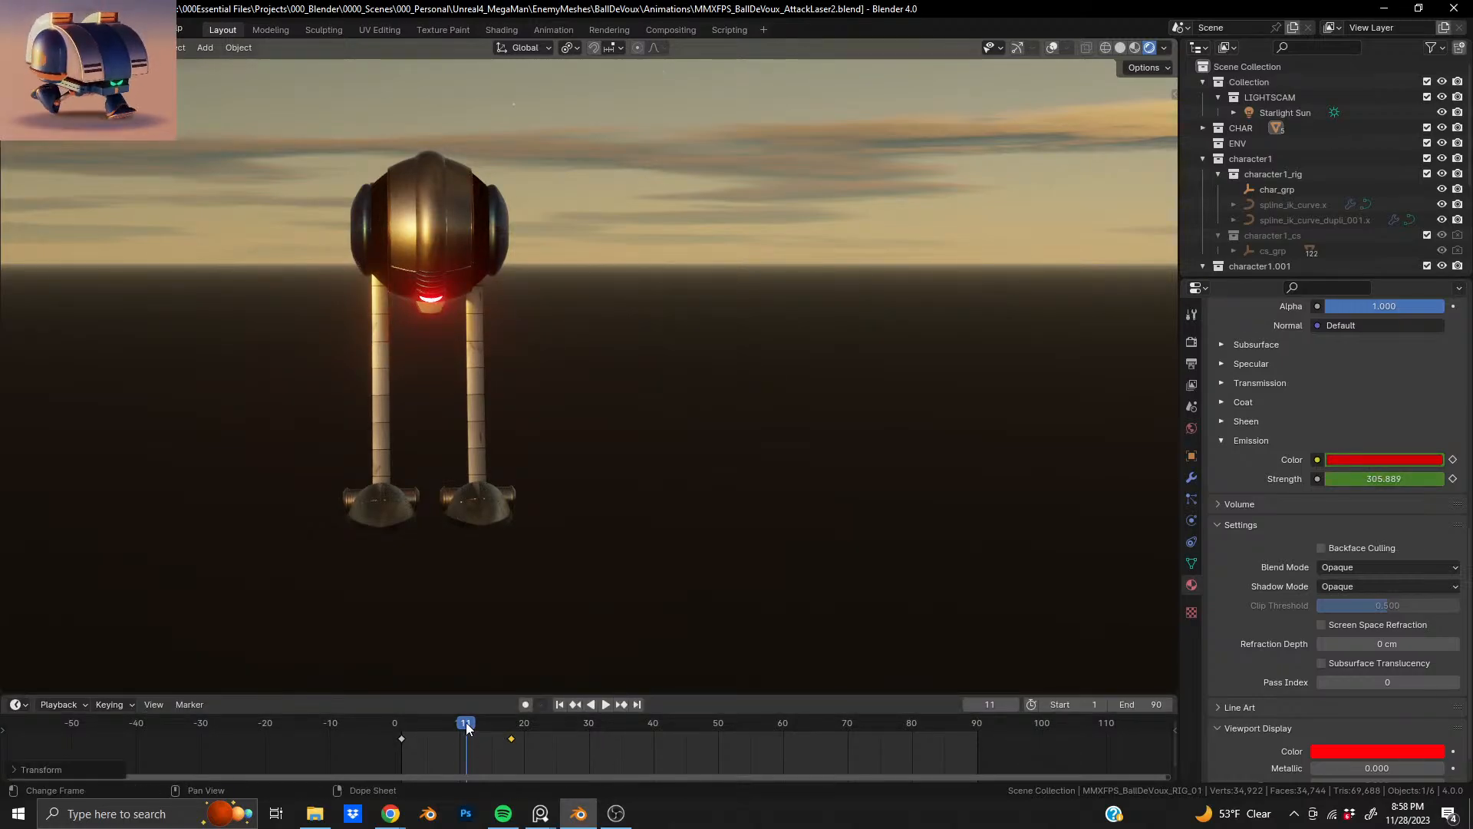
left_click_drag(466, 728, 367, 739)
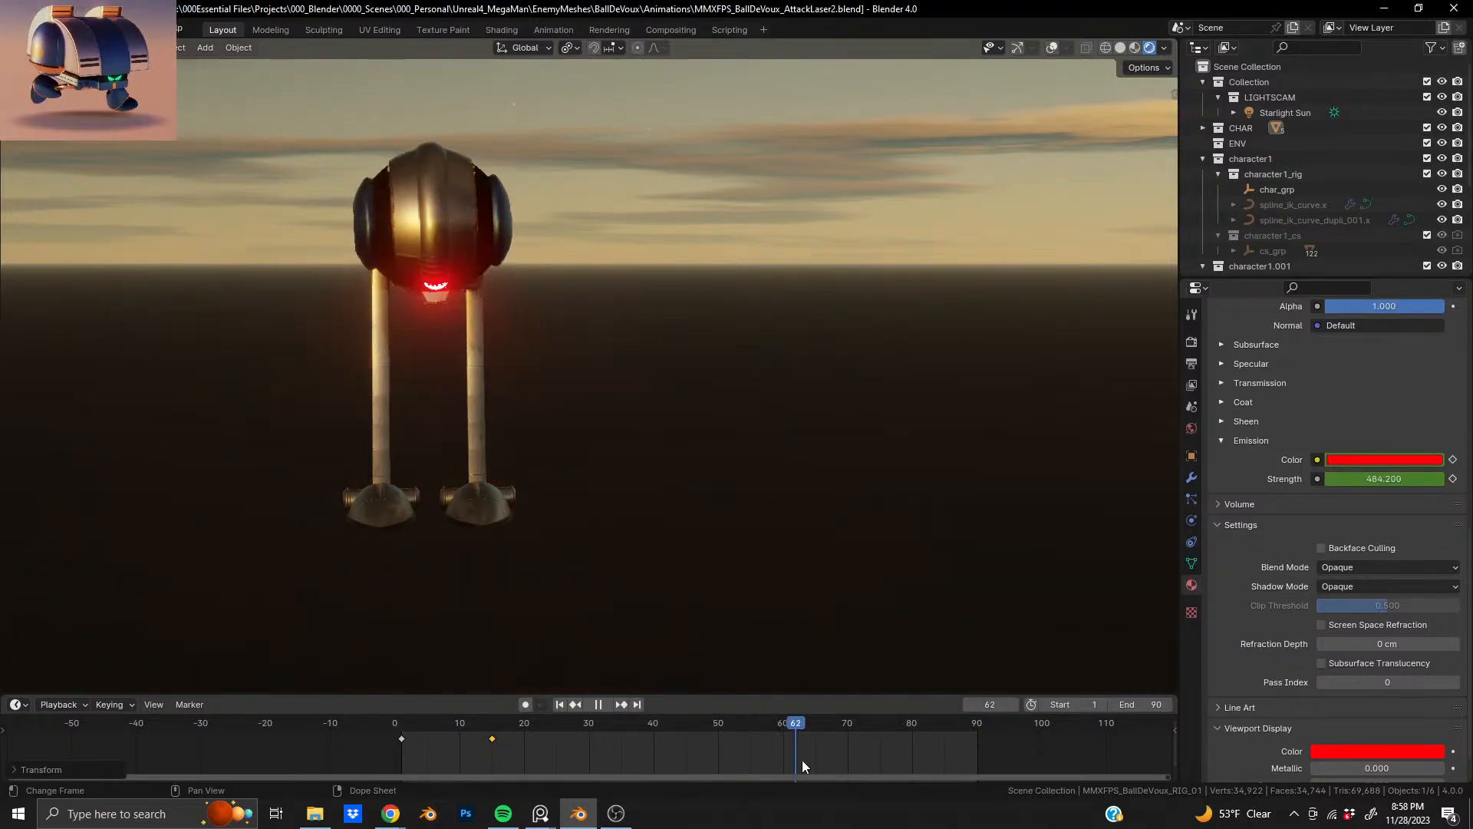
- Duplicate the full-strength emission keyframe to frame 49 to hold the red glow
mouse_move(731, 775)
left_mouse_down()
mouse_move(609, 772)
mouse_move(716, 775)
left_mouse_up()
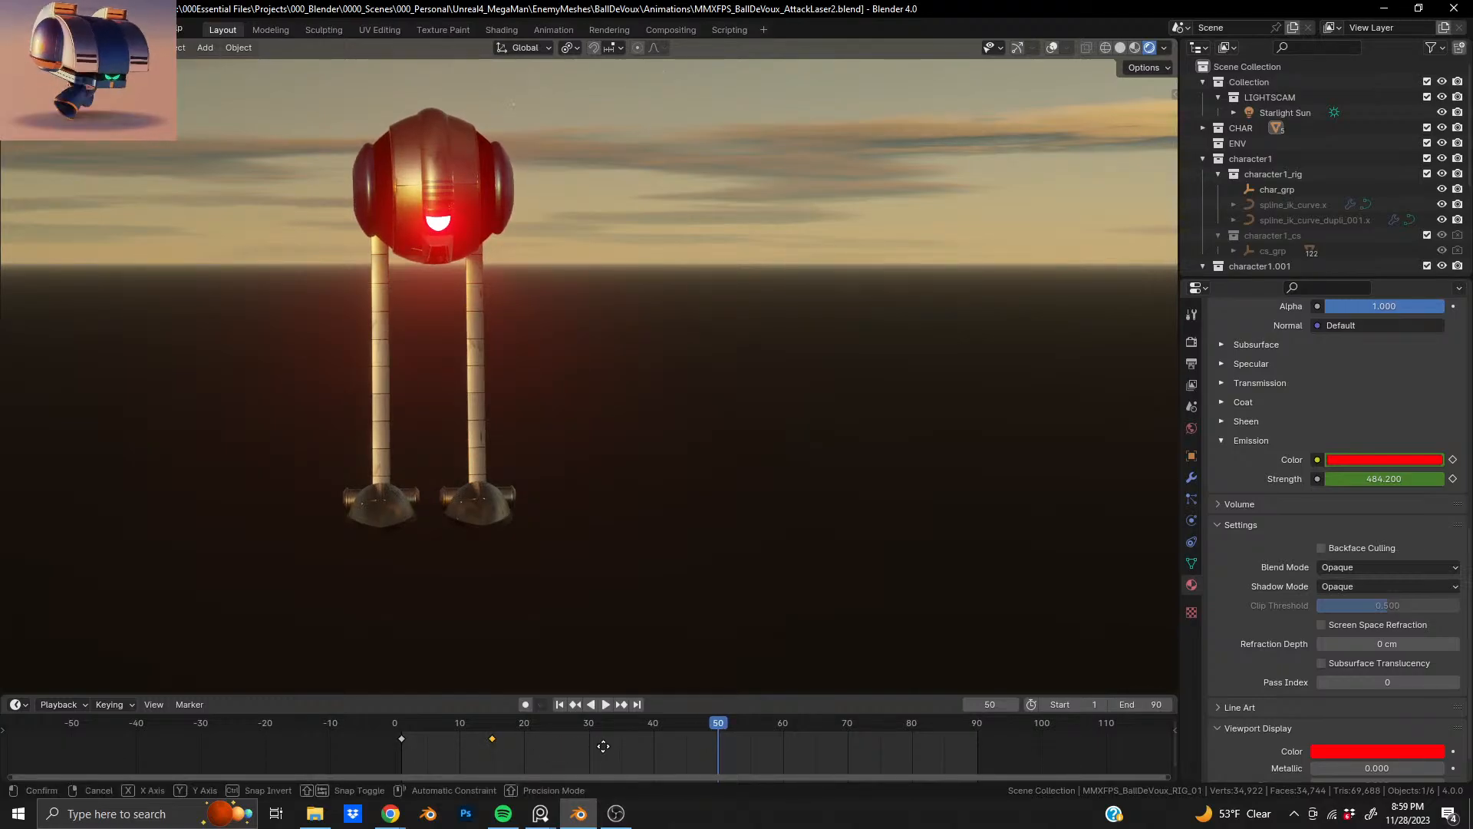
key("shift+d")
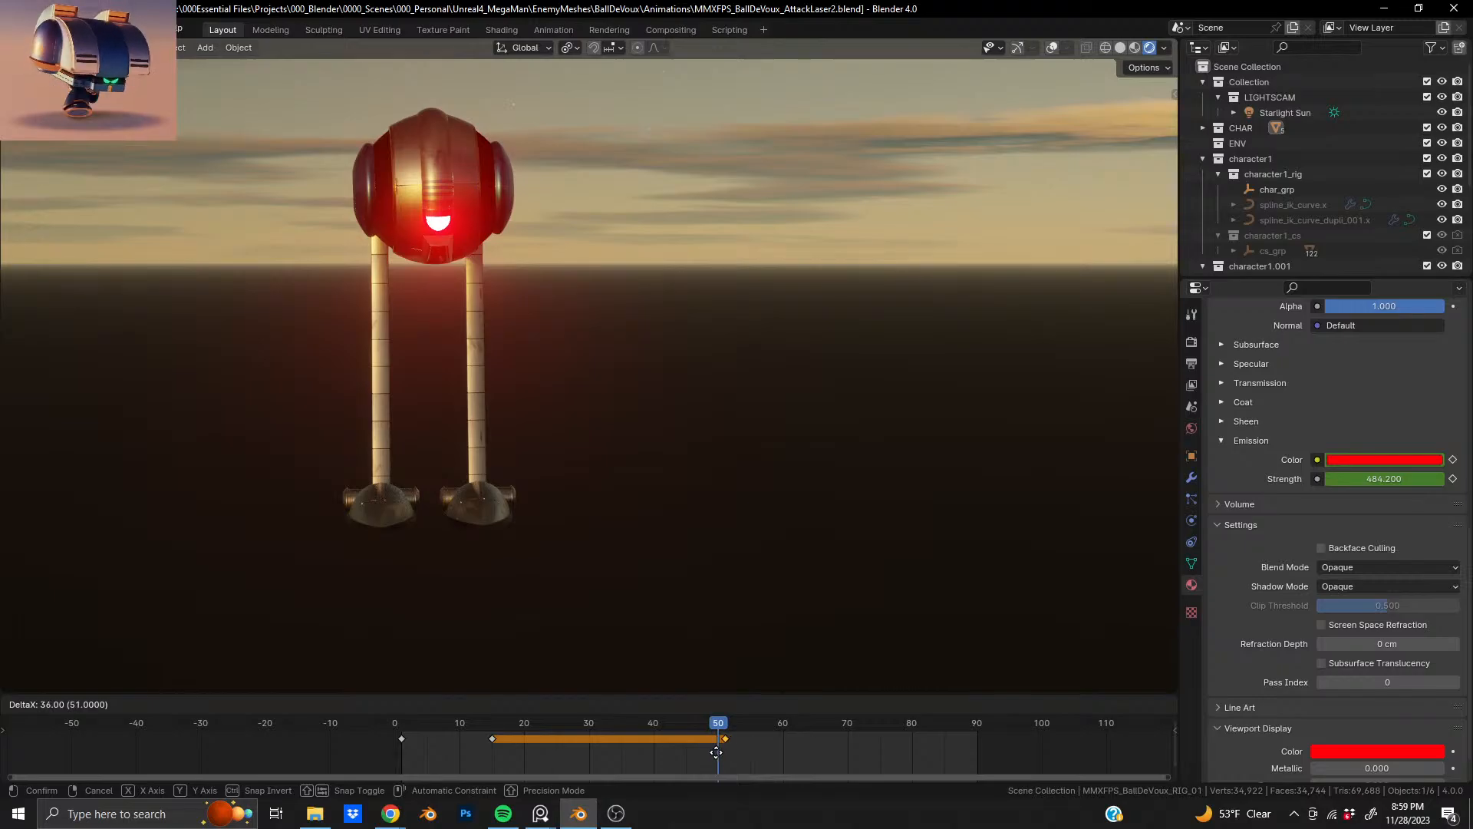
left_click(715, 752)
- Duplicate the black emission keyframe from frame 1 to frame 70 so the glow fades out
left_click(402, 741)
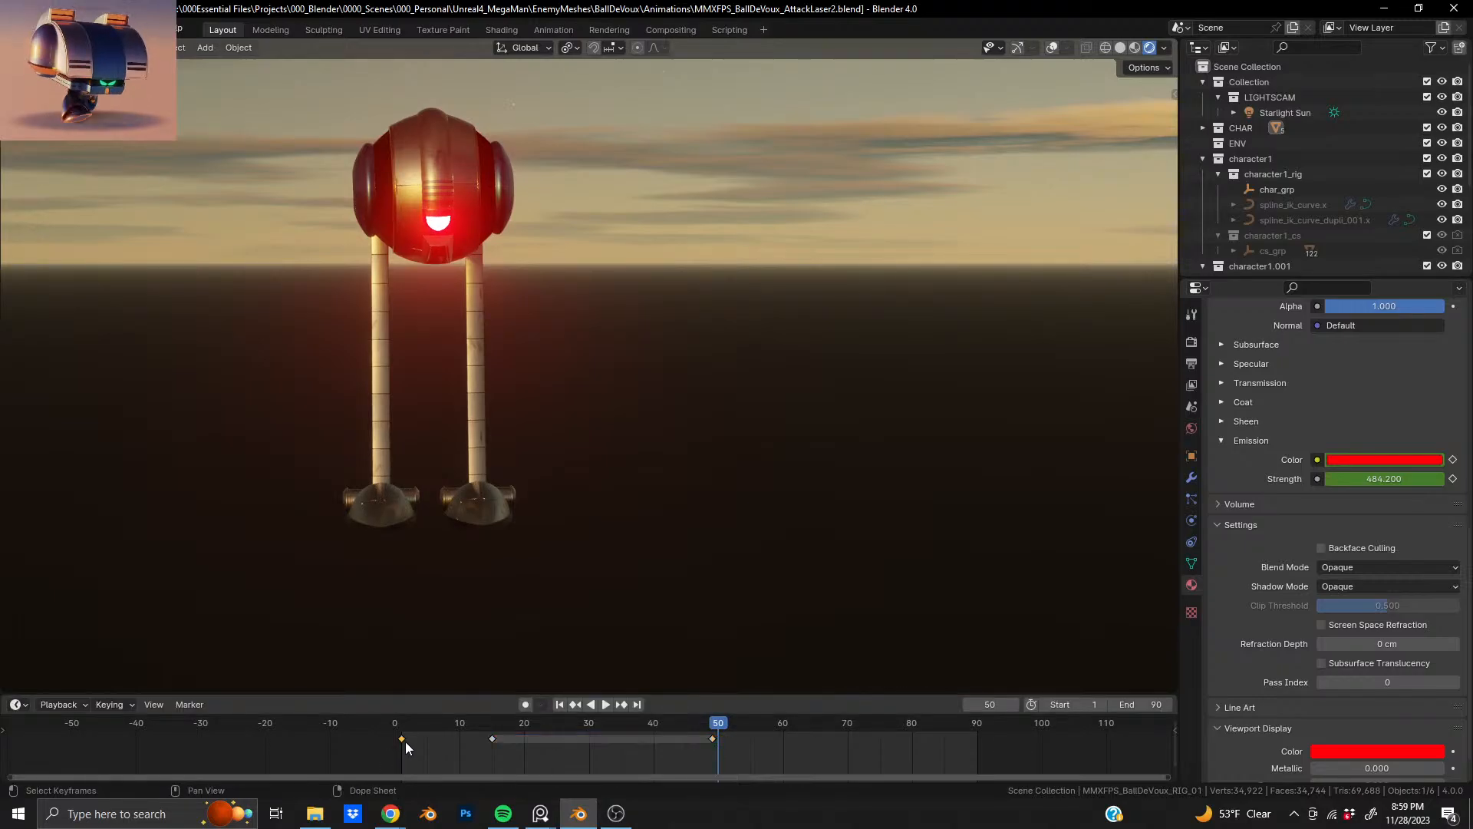
key("g")
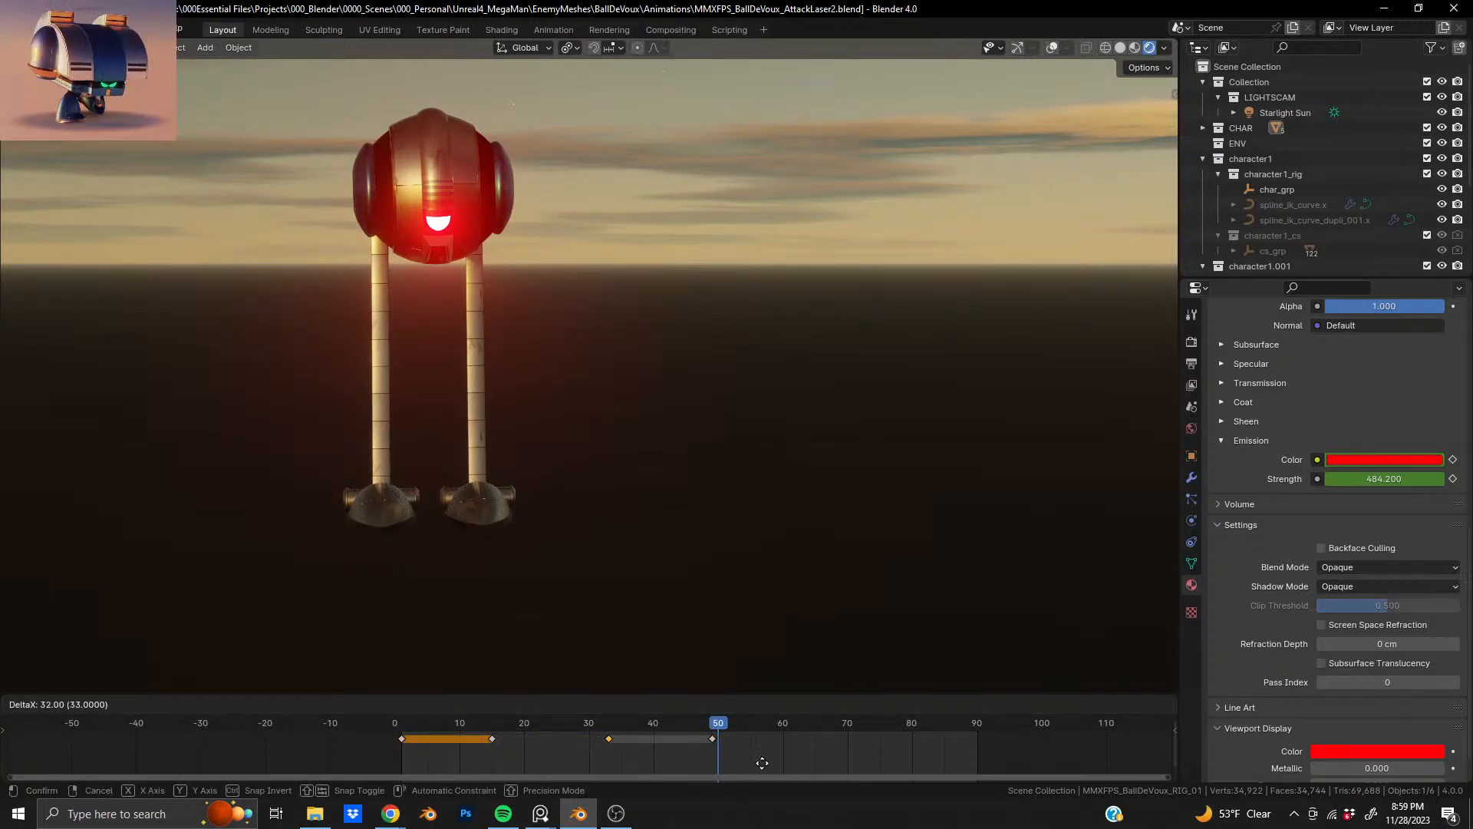
left_click(864, 764)
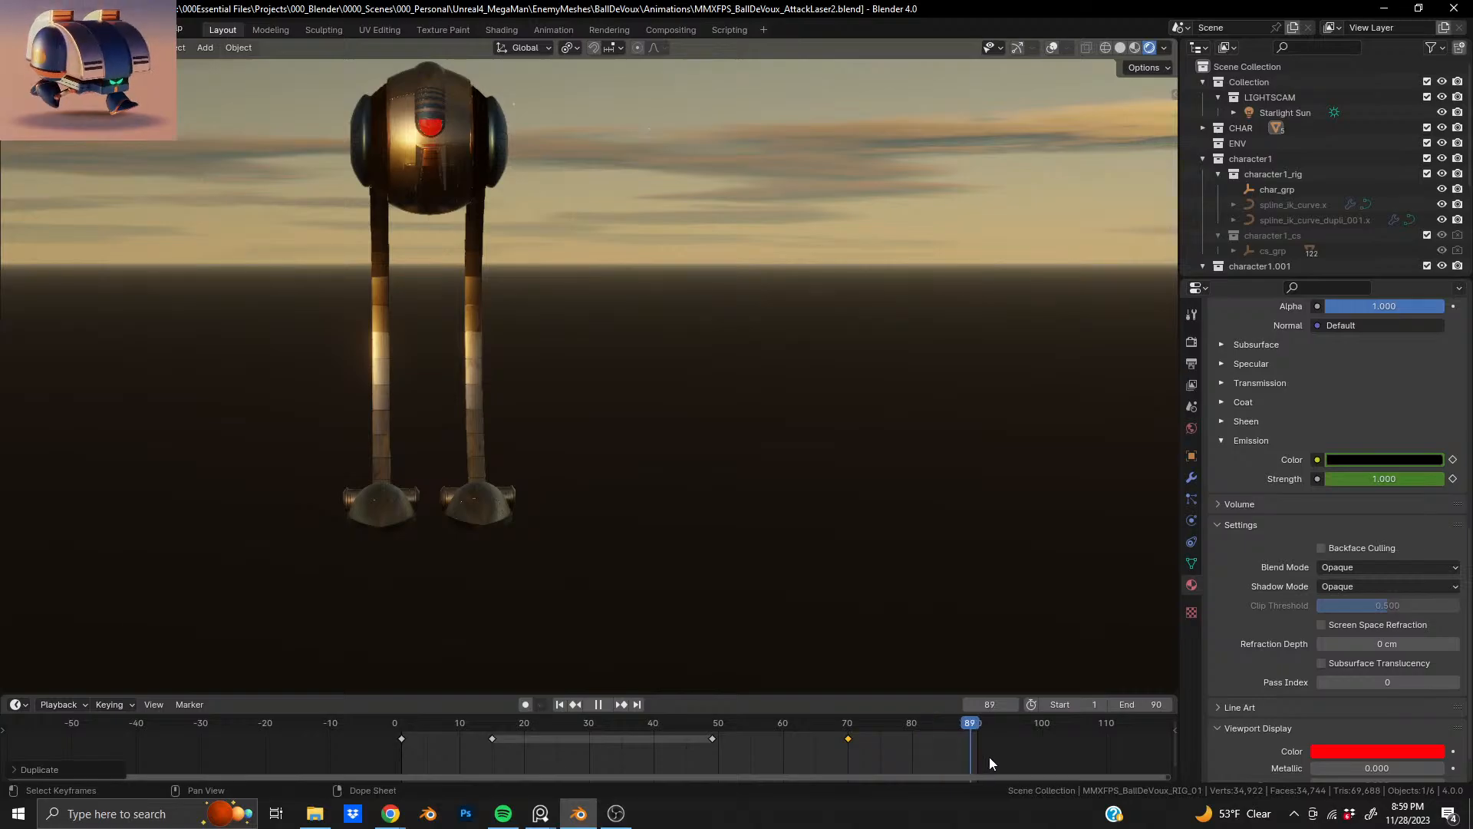
- Move the last two emission keyframes together so the fade-out runs from frame 59 to frame 80
left_click_drag(990, 762, 807, 775)
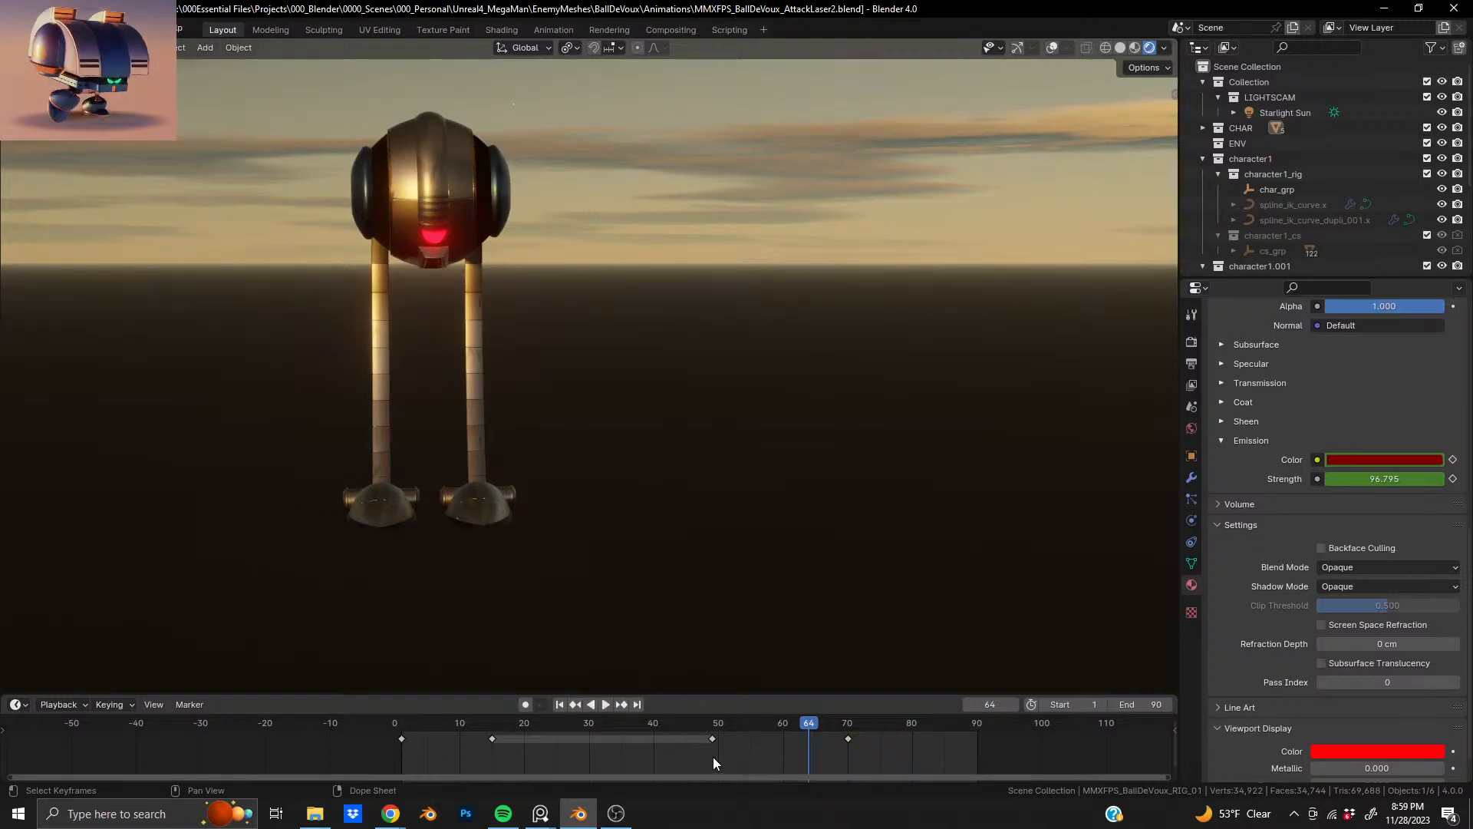
left_click_drag(702, 758, 884, 734)
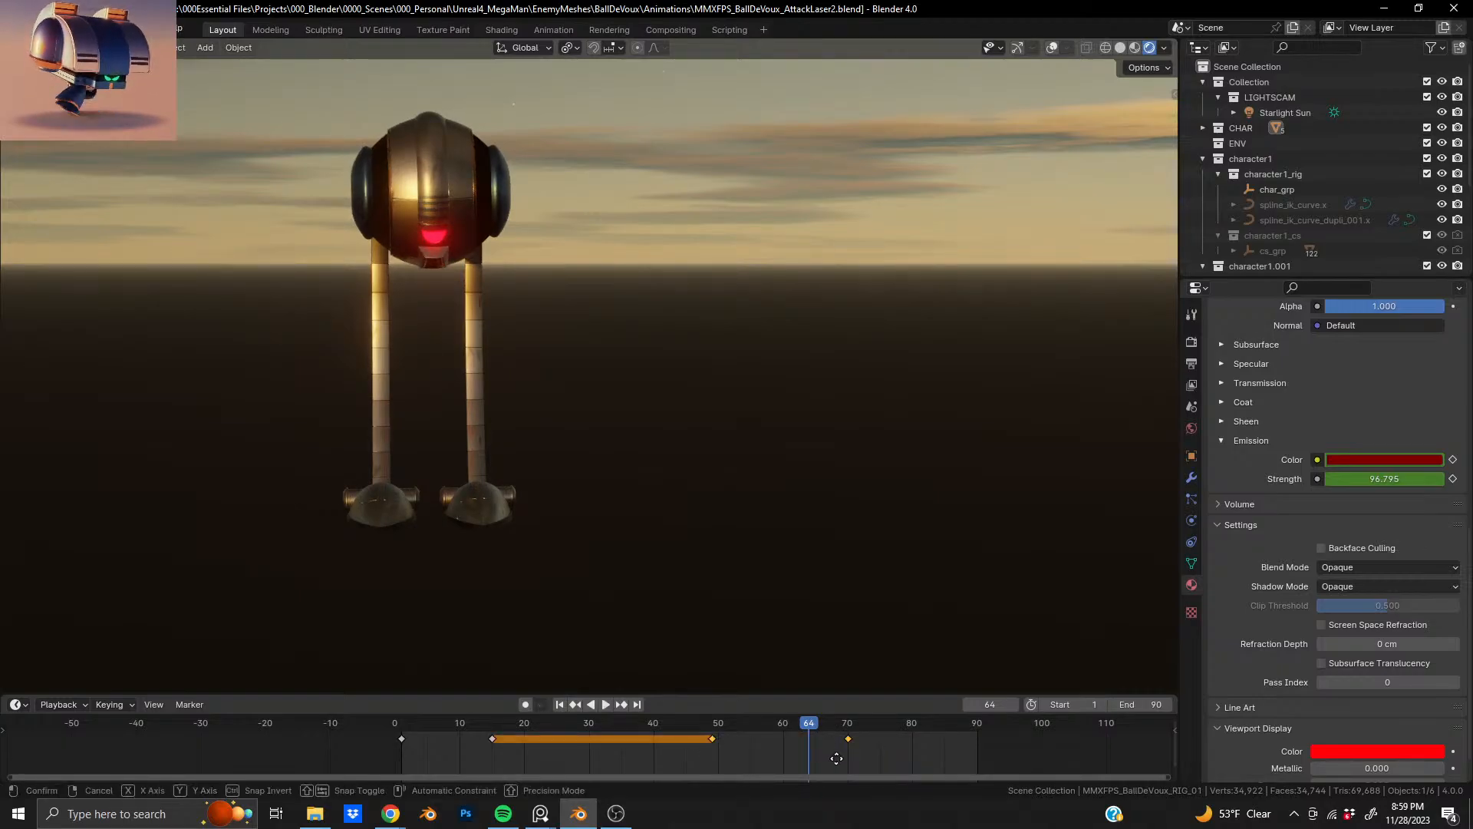
key("g")
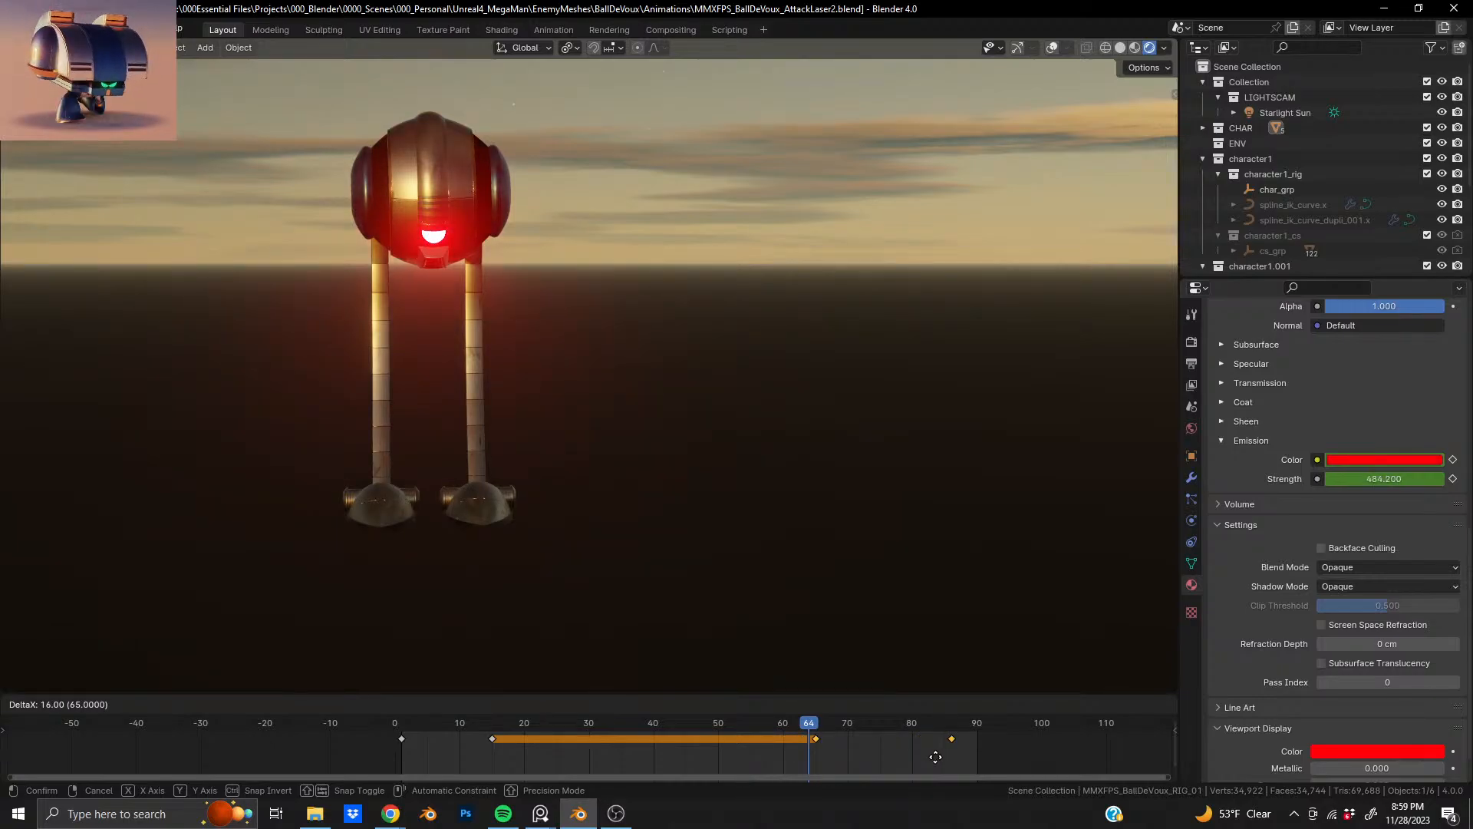
left_click(932, 756)
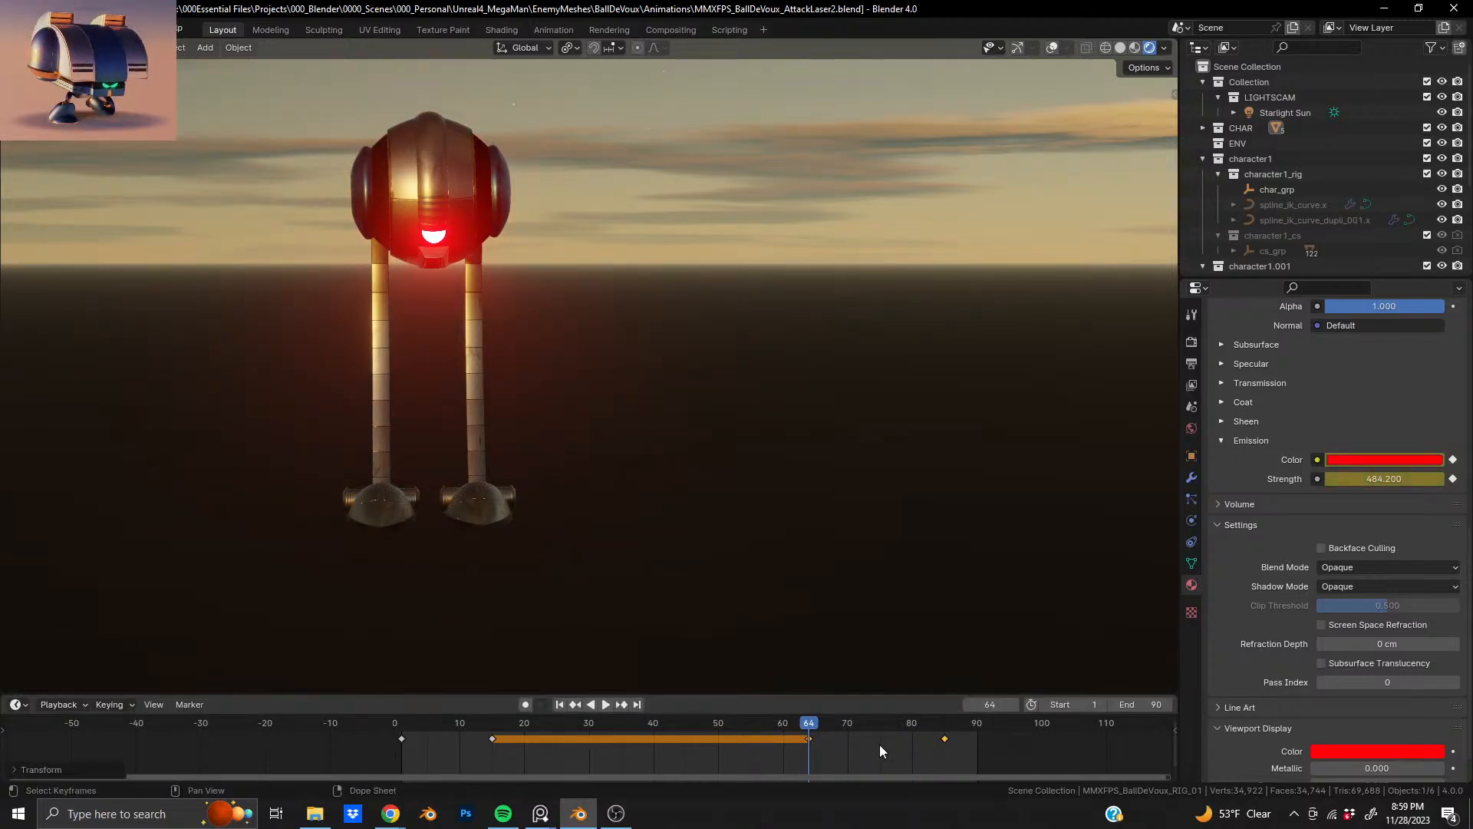
mouse_move(812, 717)
left_mouse_down()
mouse_move(884, 726)
mouse_move(792, 735)
left_mouse_up()
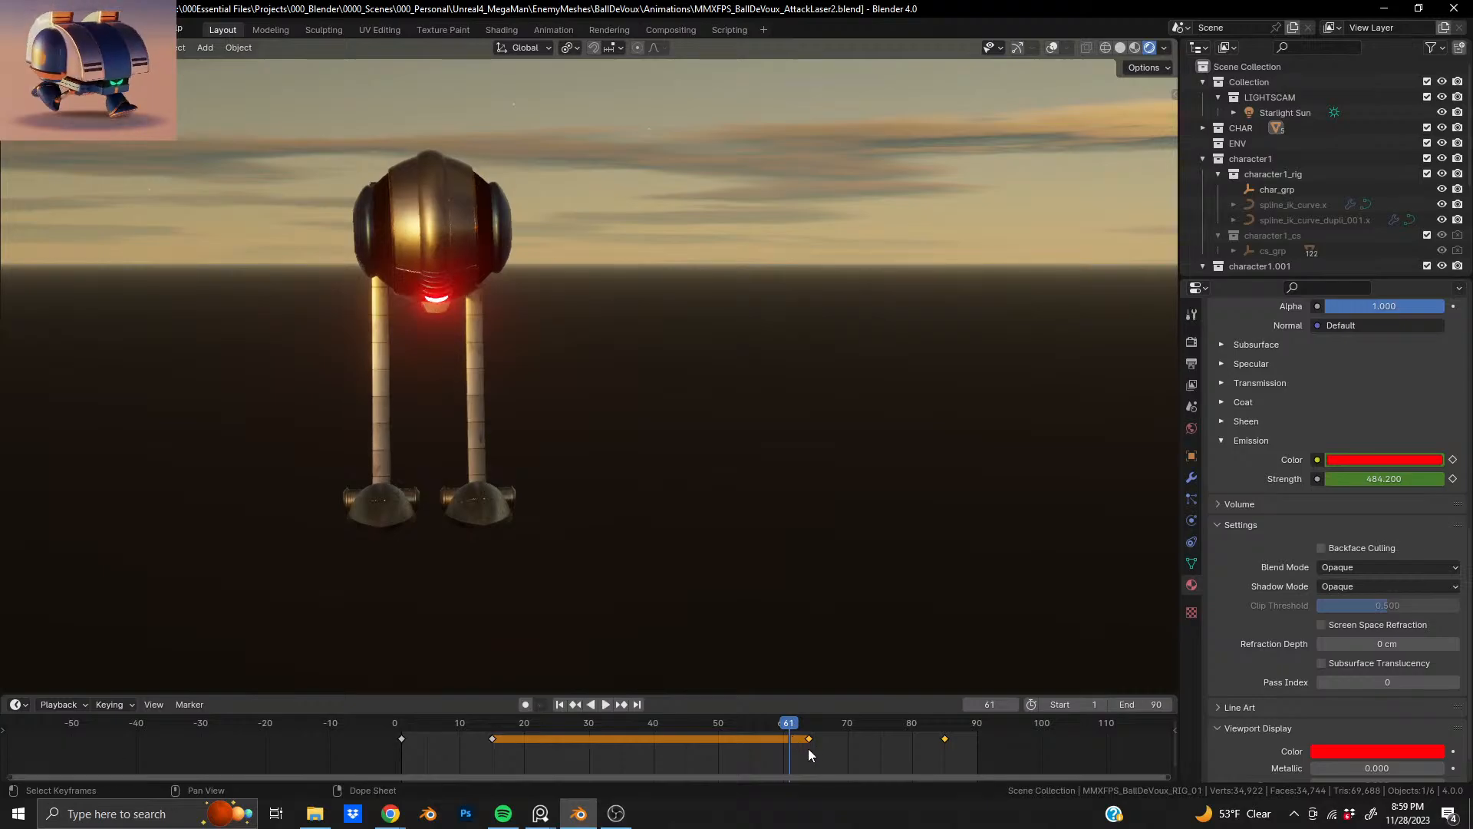
key("g")
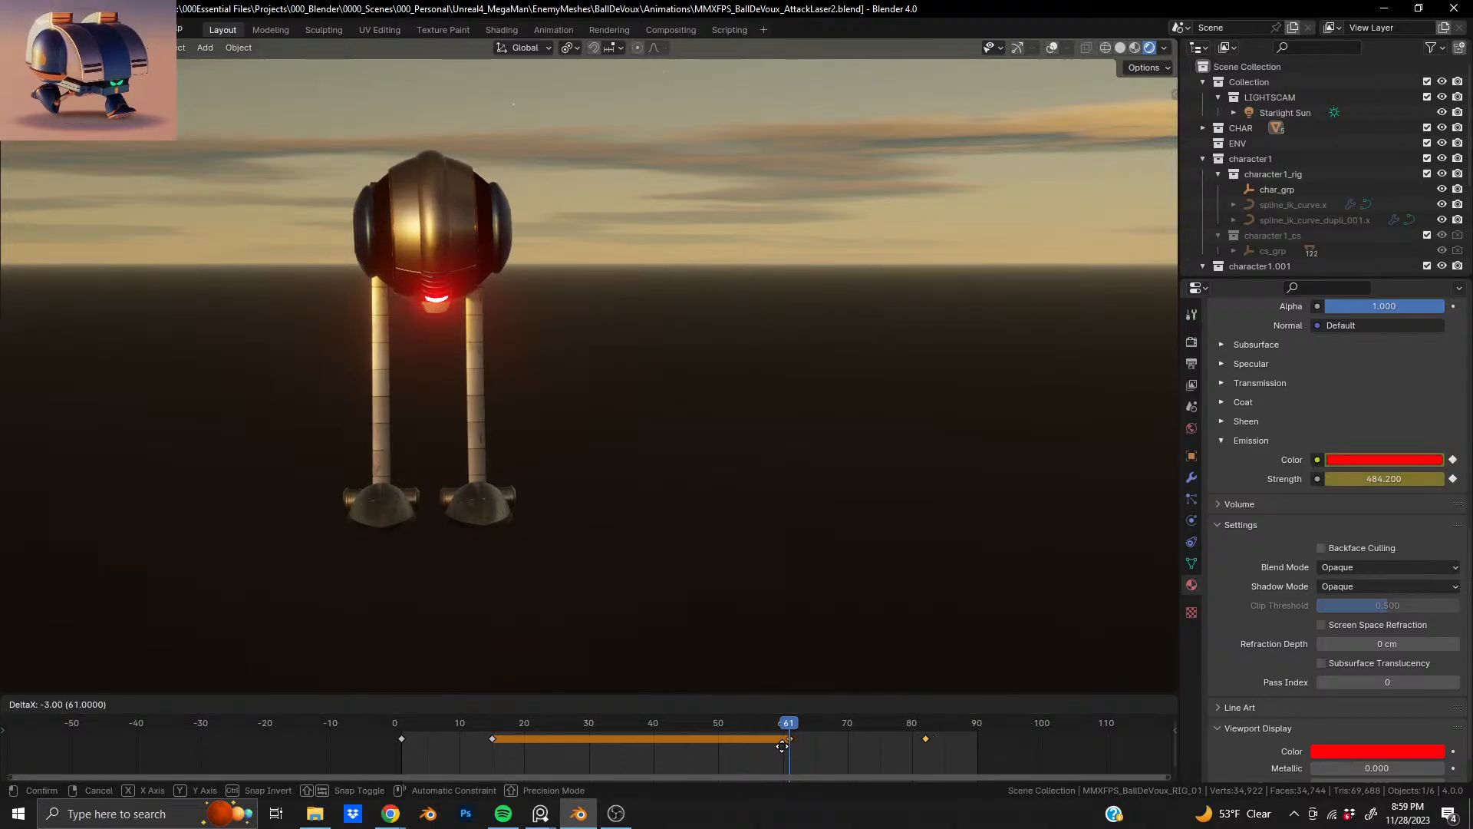
left_click(775, 746)
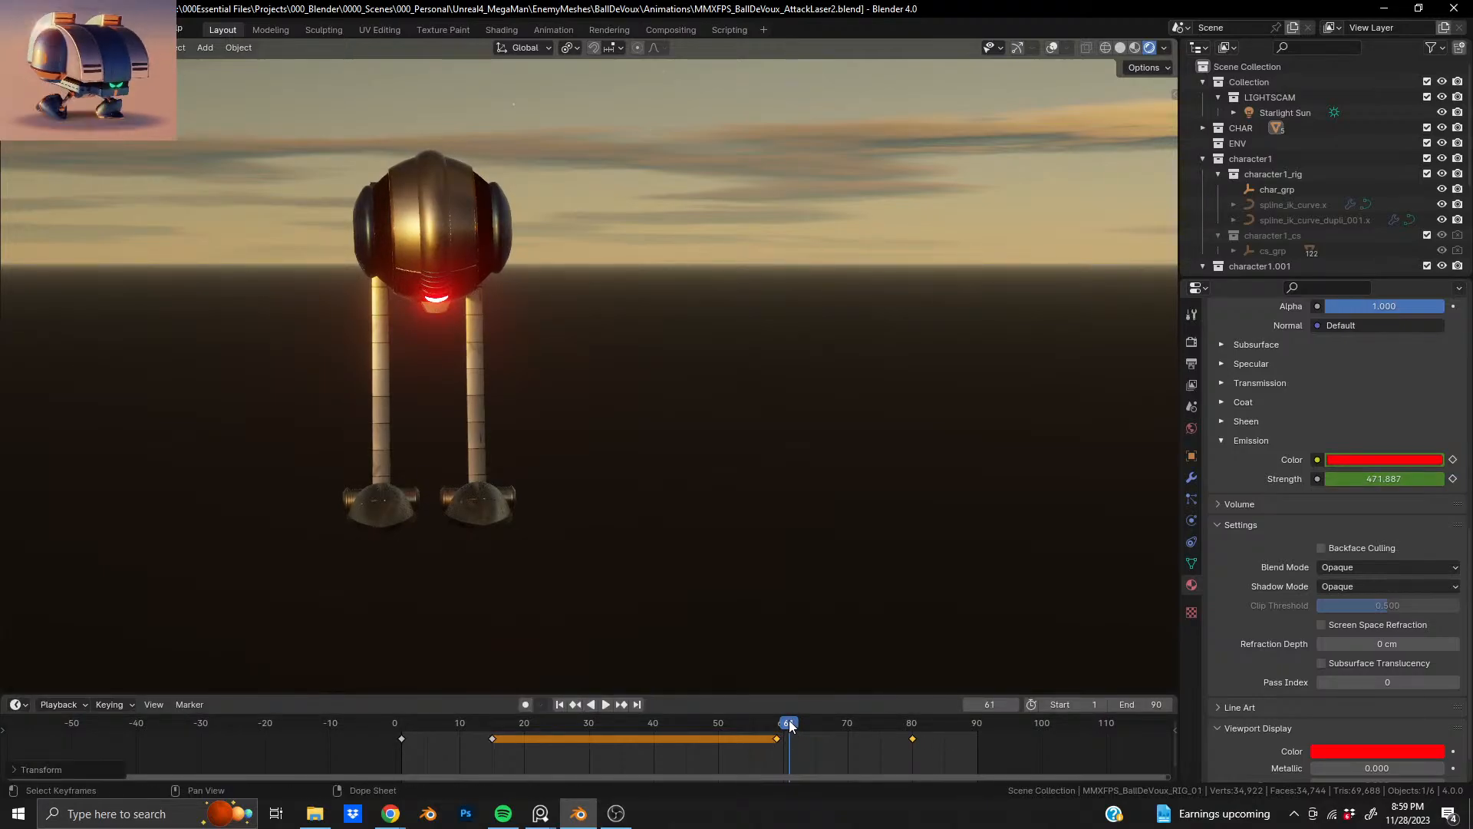
- Check the glow's fade-out through the end of the animation and save the file
left_click_drag(790, 726, 885, 727)
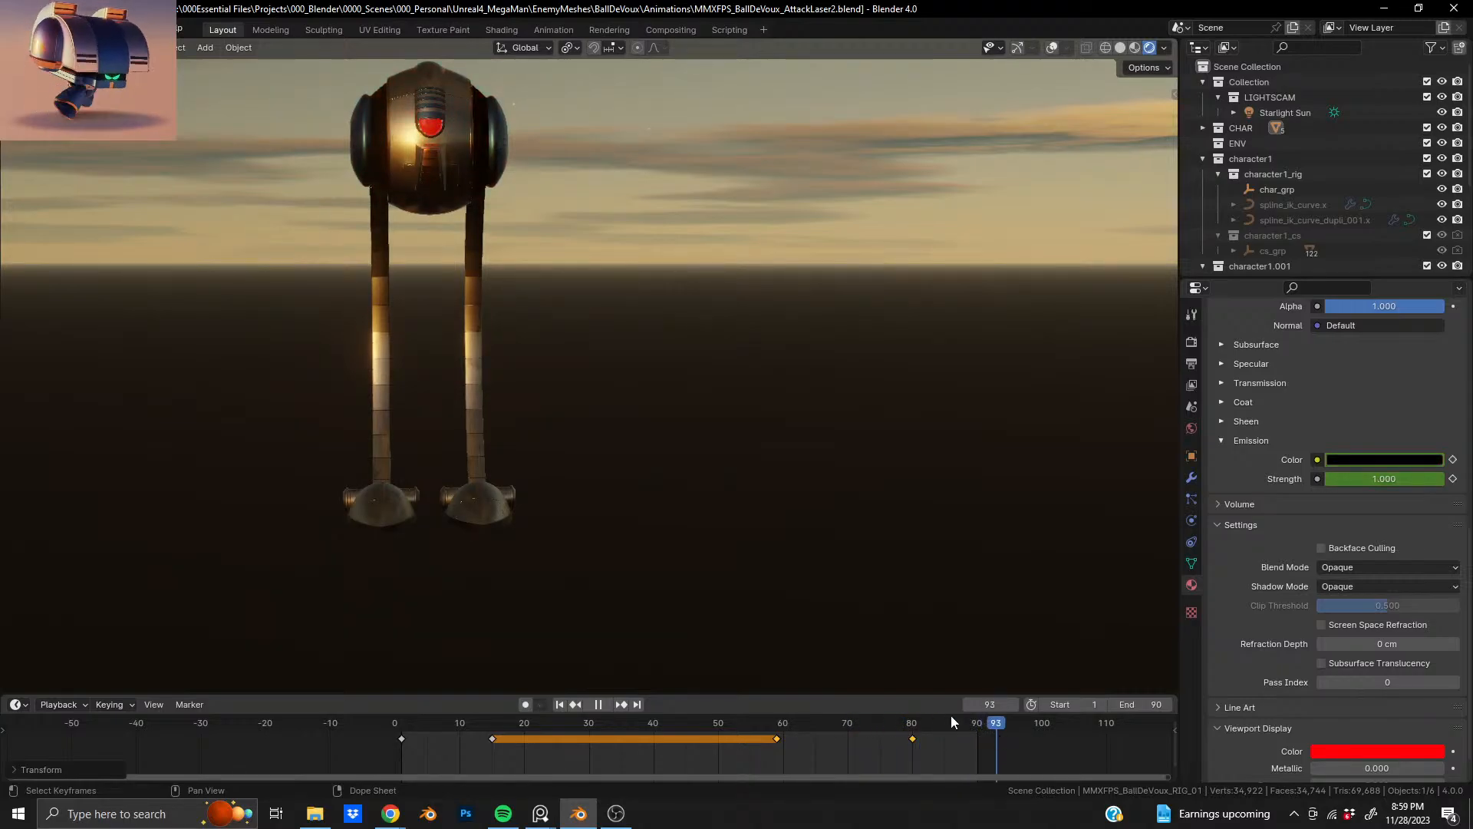
key("space")
key("ctrl+s")
- Play the laser attack from a three-quarter view to review the eye glow's timing, and return to frame 1
middle_click_drag(508, 141, 727, 200)
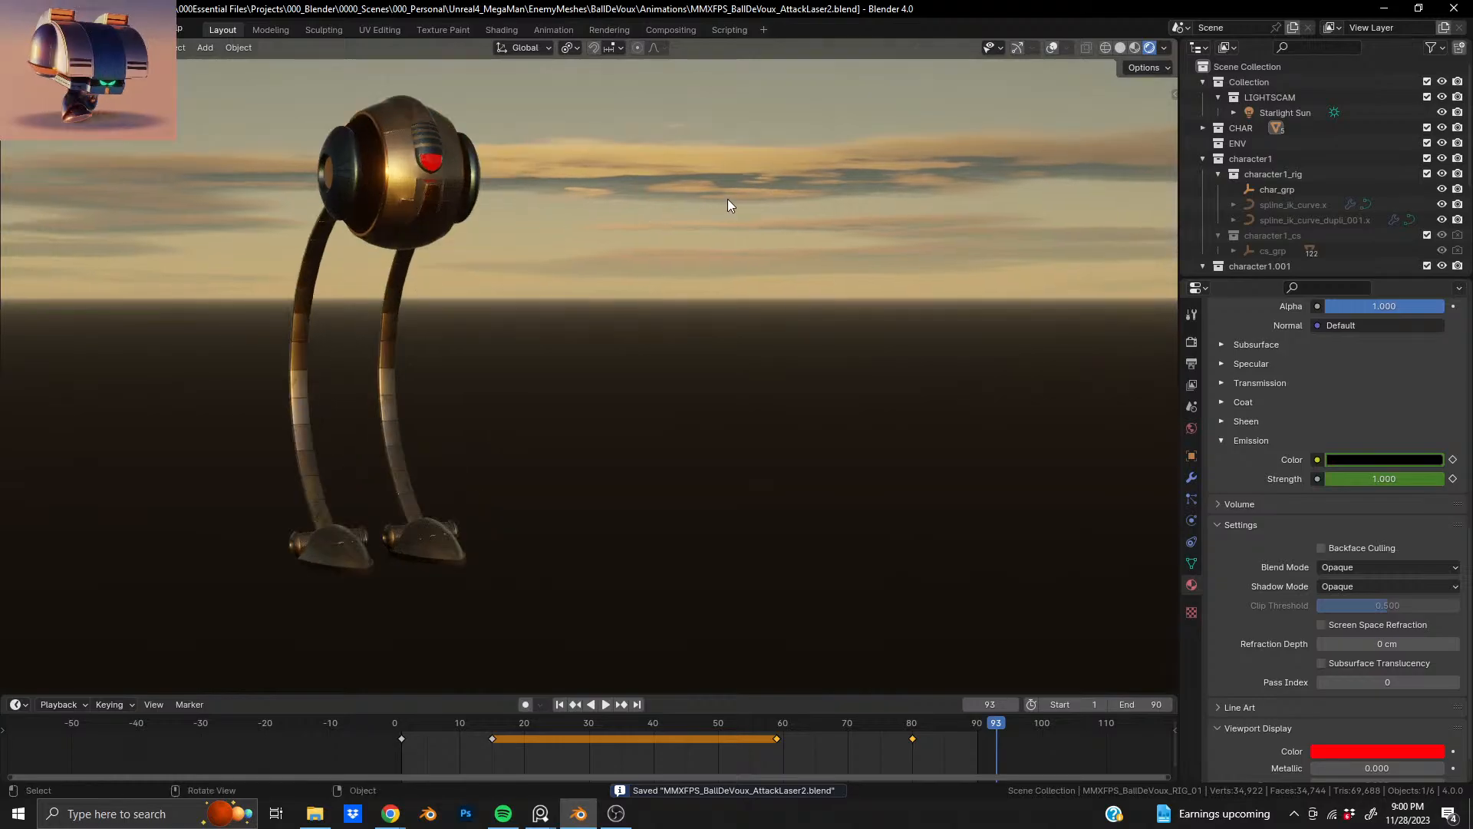
key("space")
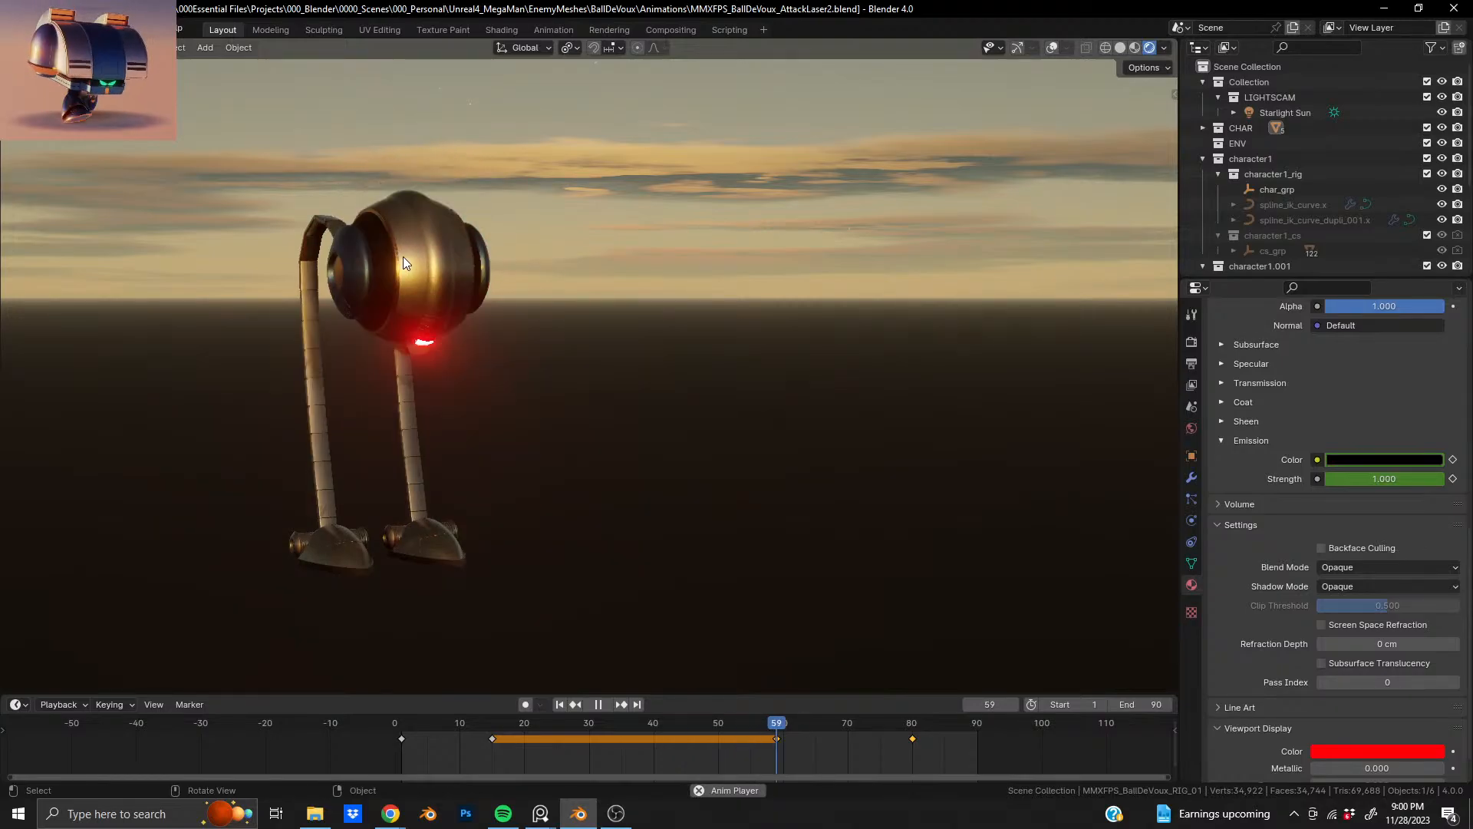
key("space")
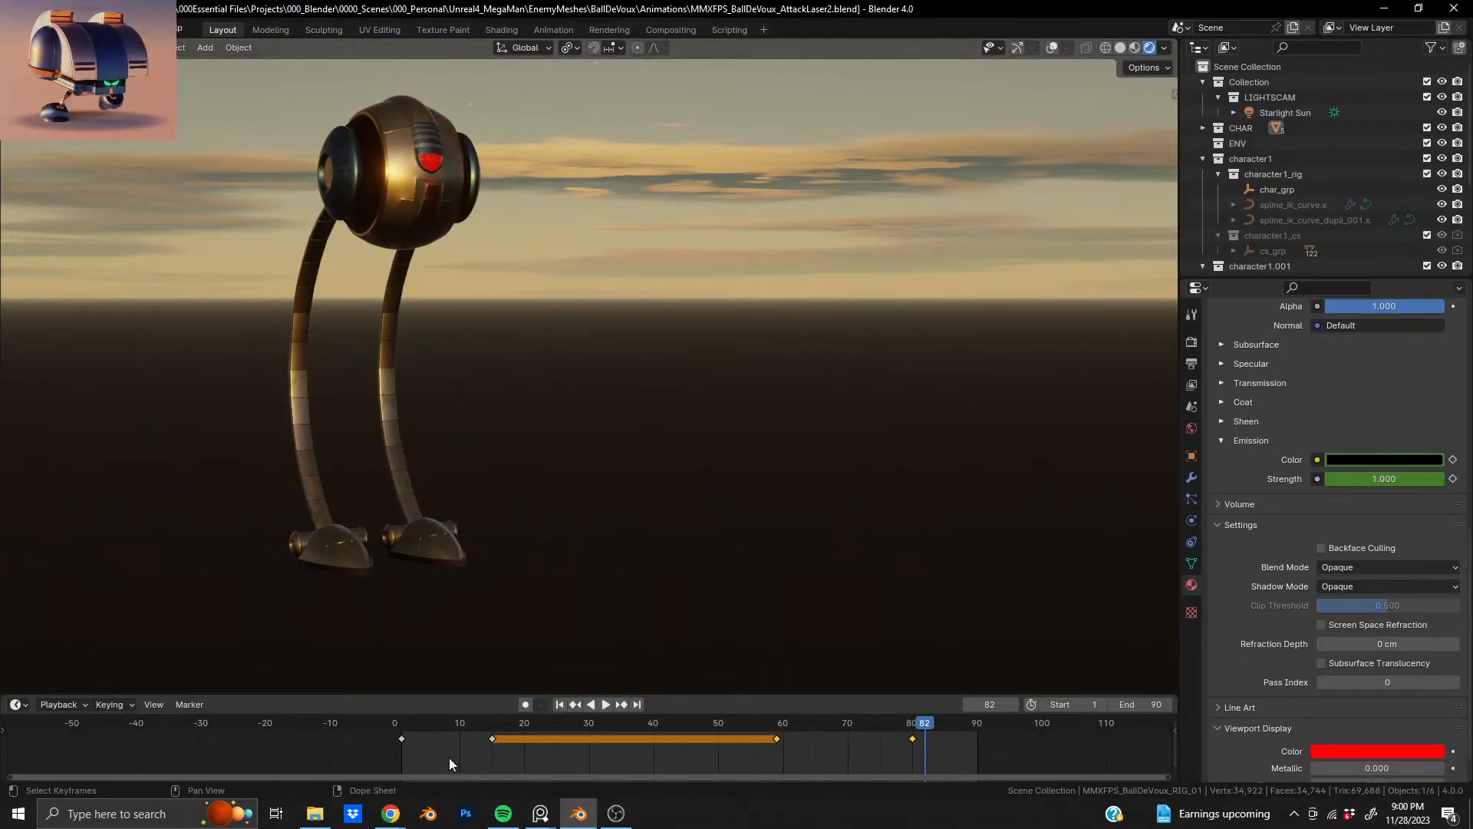
left_click(407, 728)
key("space")
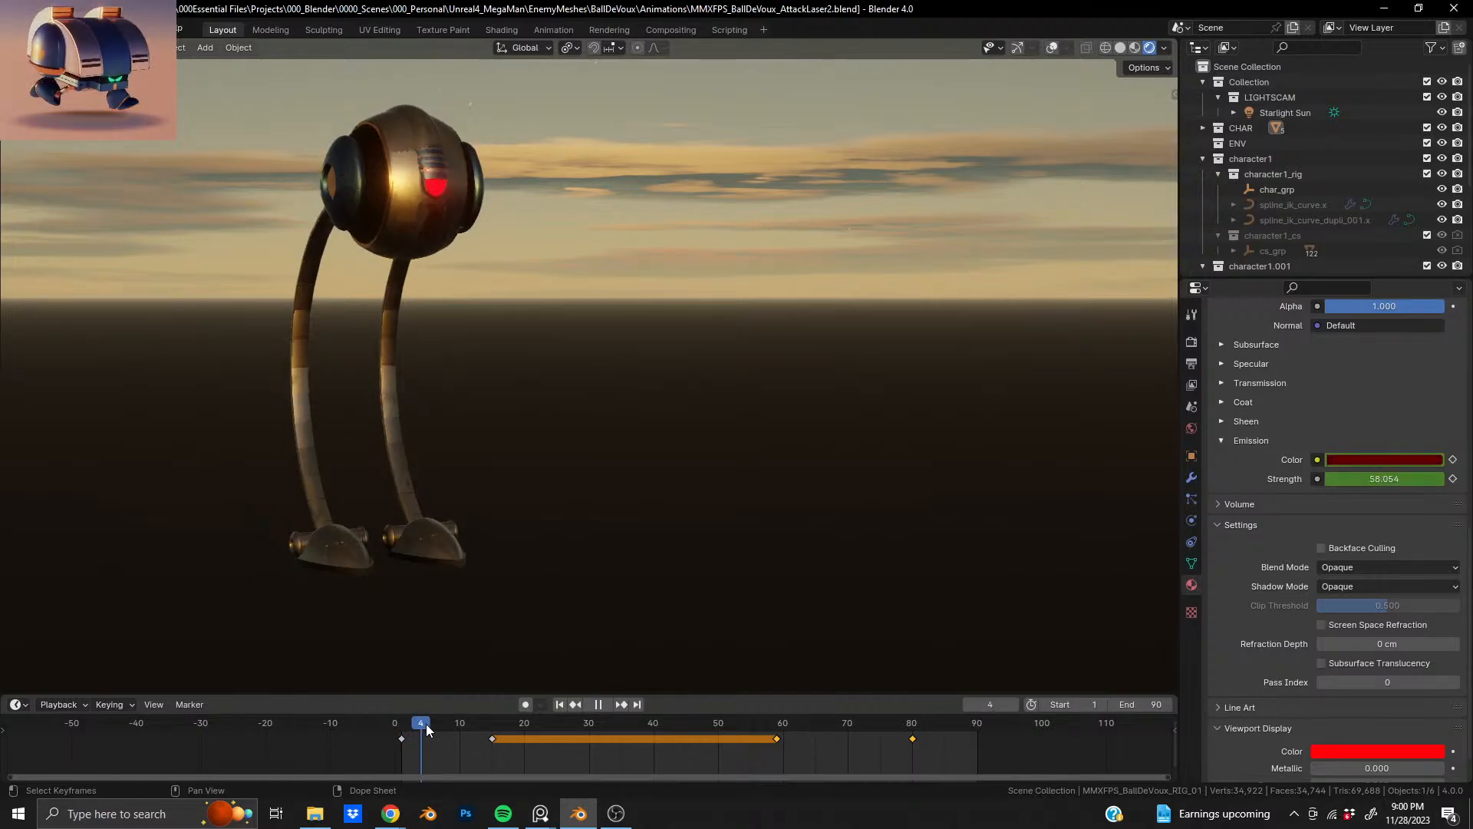
left_click_drag(470, 729, 402, 711)
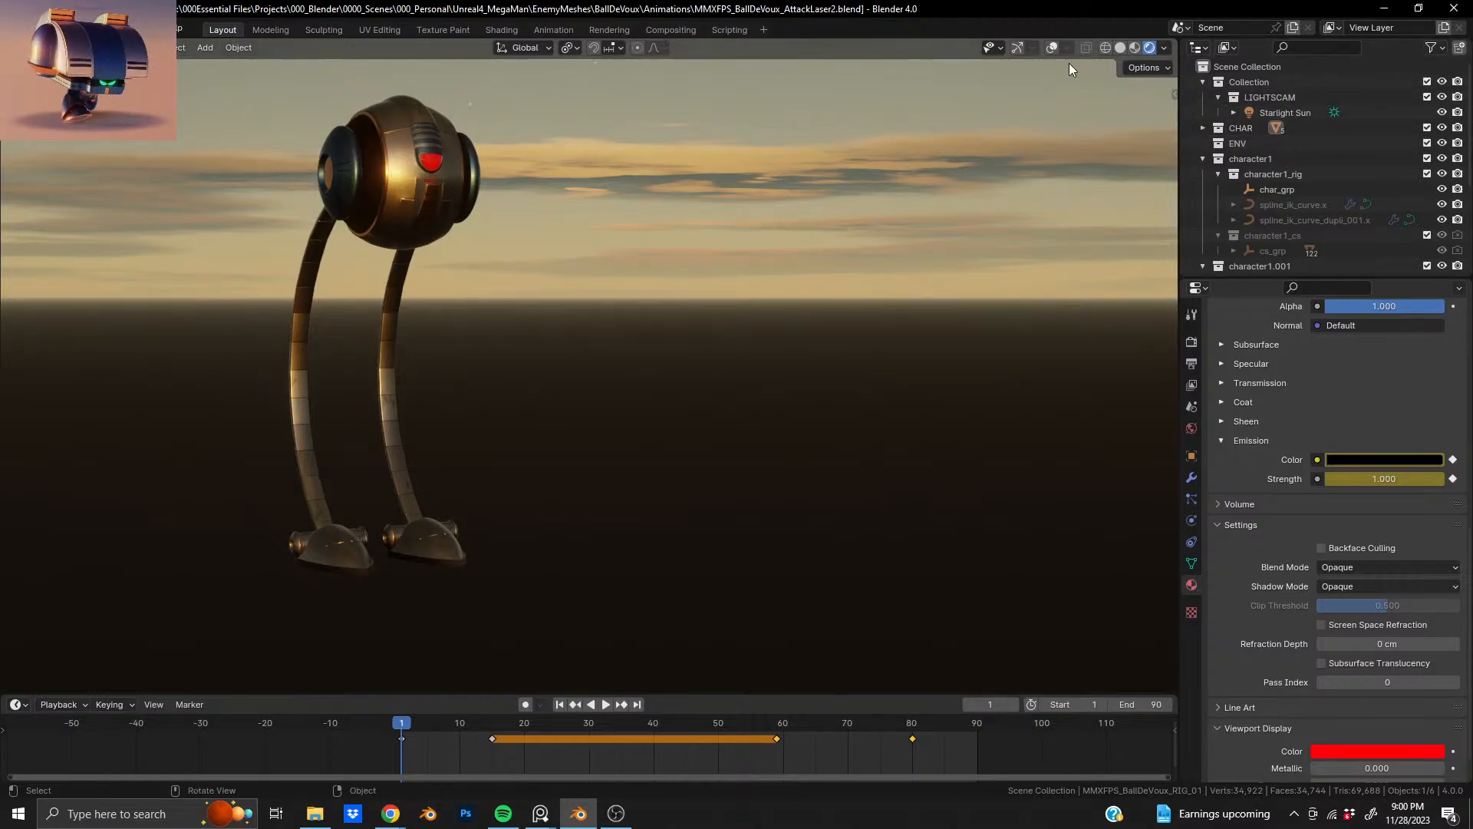
- Show the viewport overlays and select the robot's rig by its top control ring
left_click(1052, 48)
left_click(315, 88)
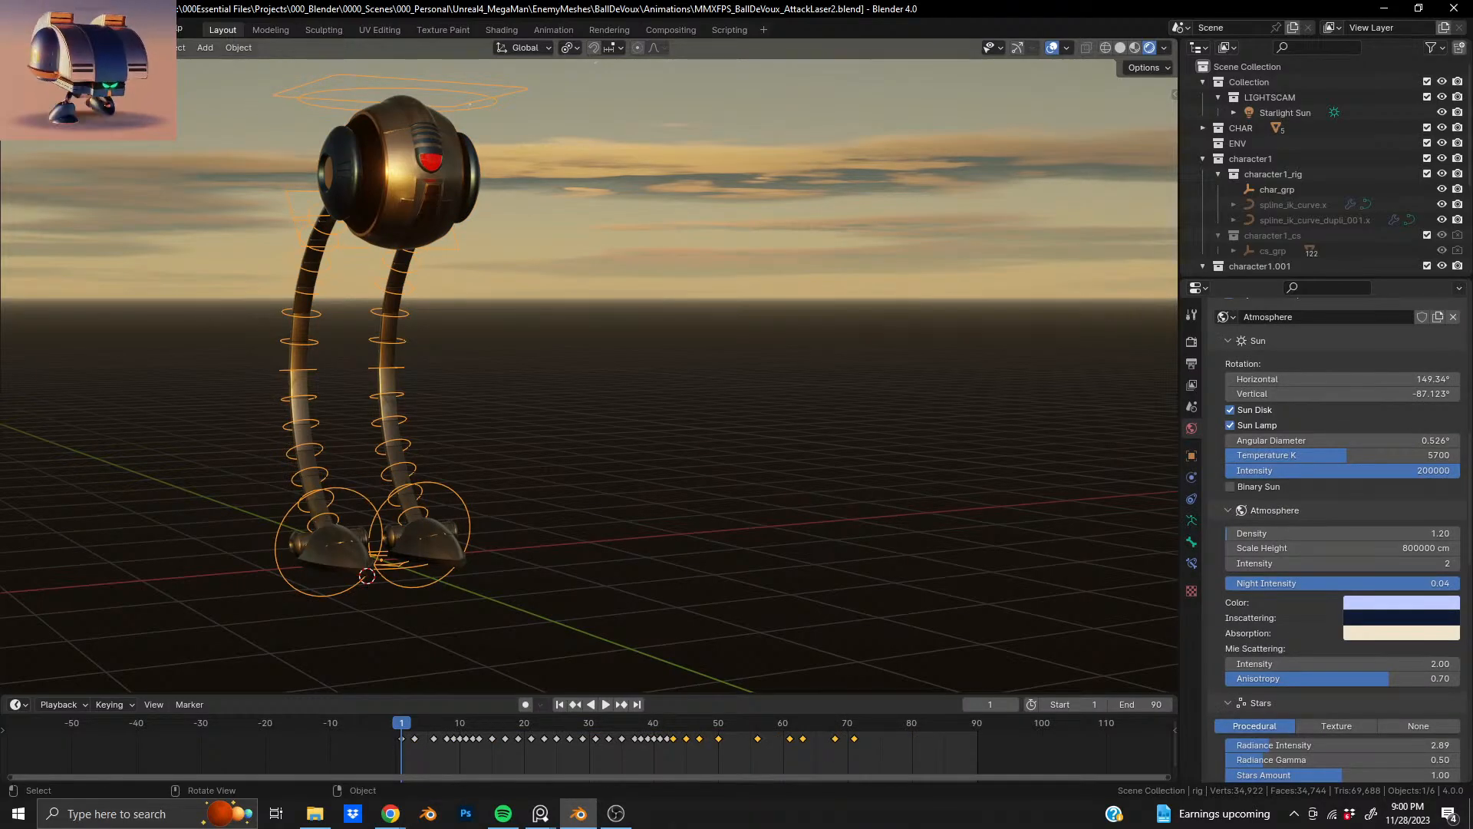
- Put the rig in Pose Mode and review the opening frames of the laser attack, returning to frame 1
key("ctrl+Tab")
middle_click_drag(414, 168, 440, 178)
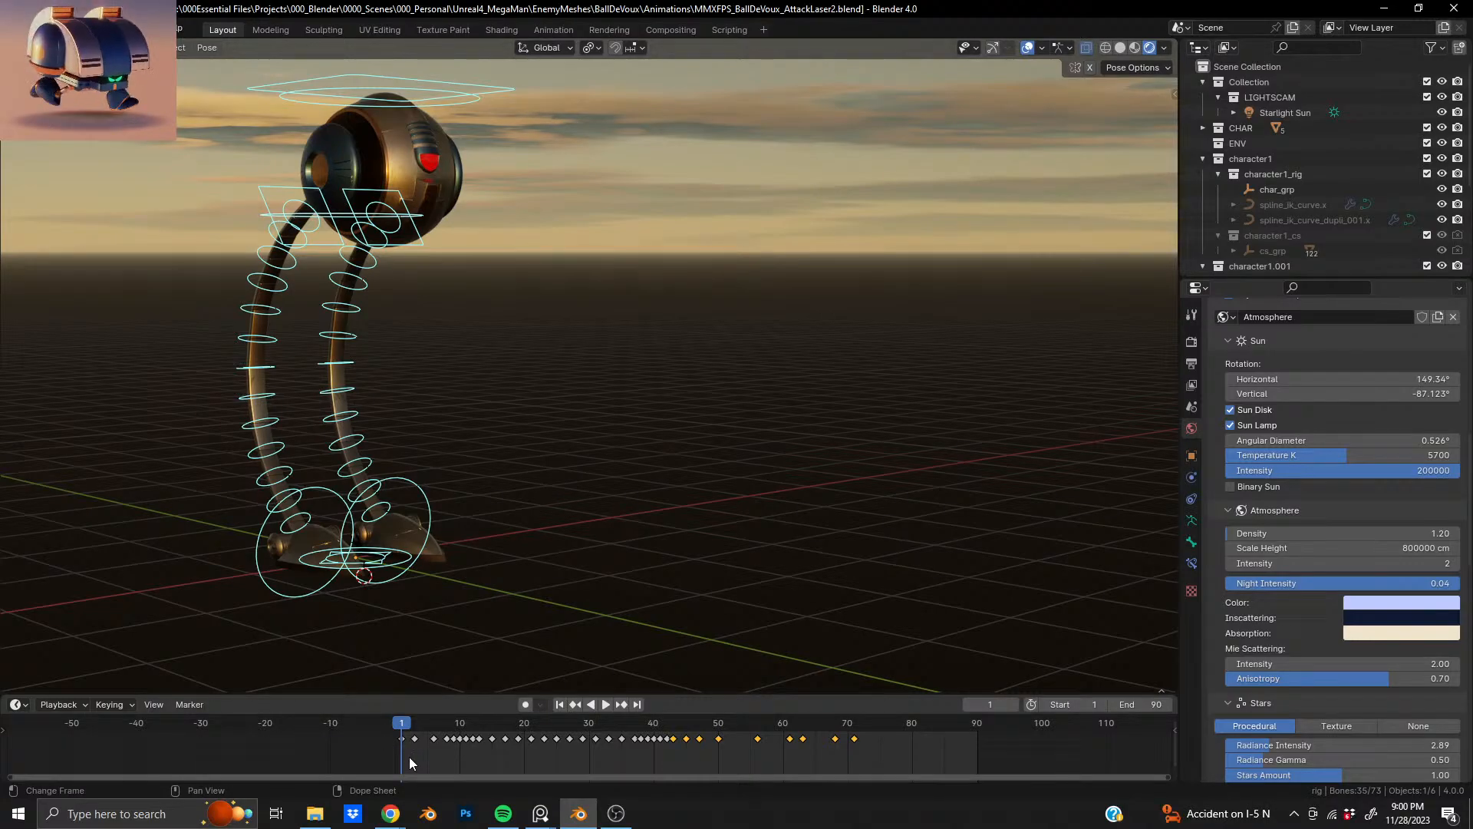
key("space")
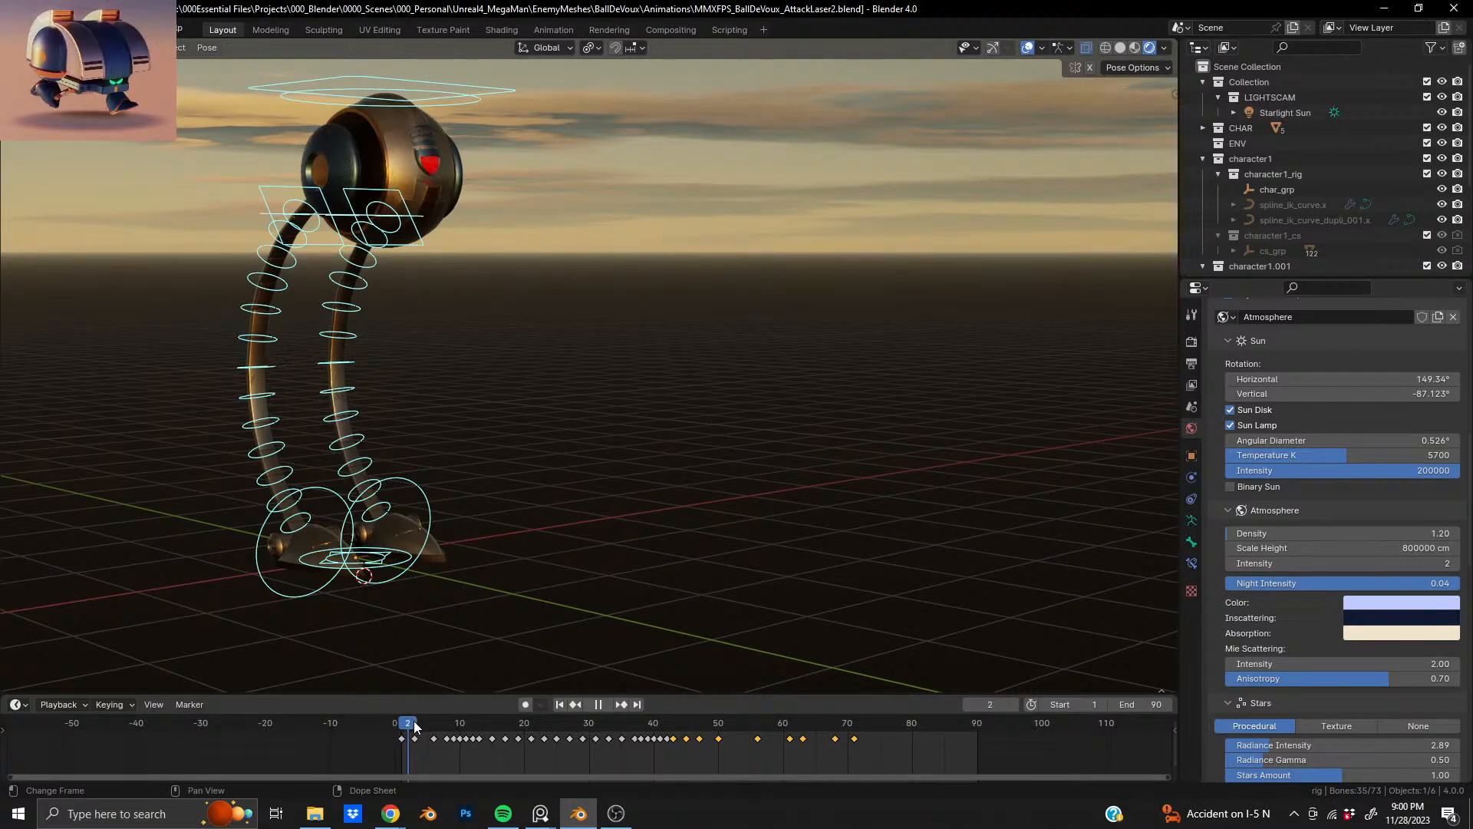
left_click_drag(421, 727, 404, 732)
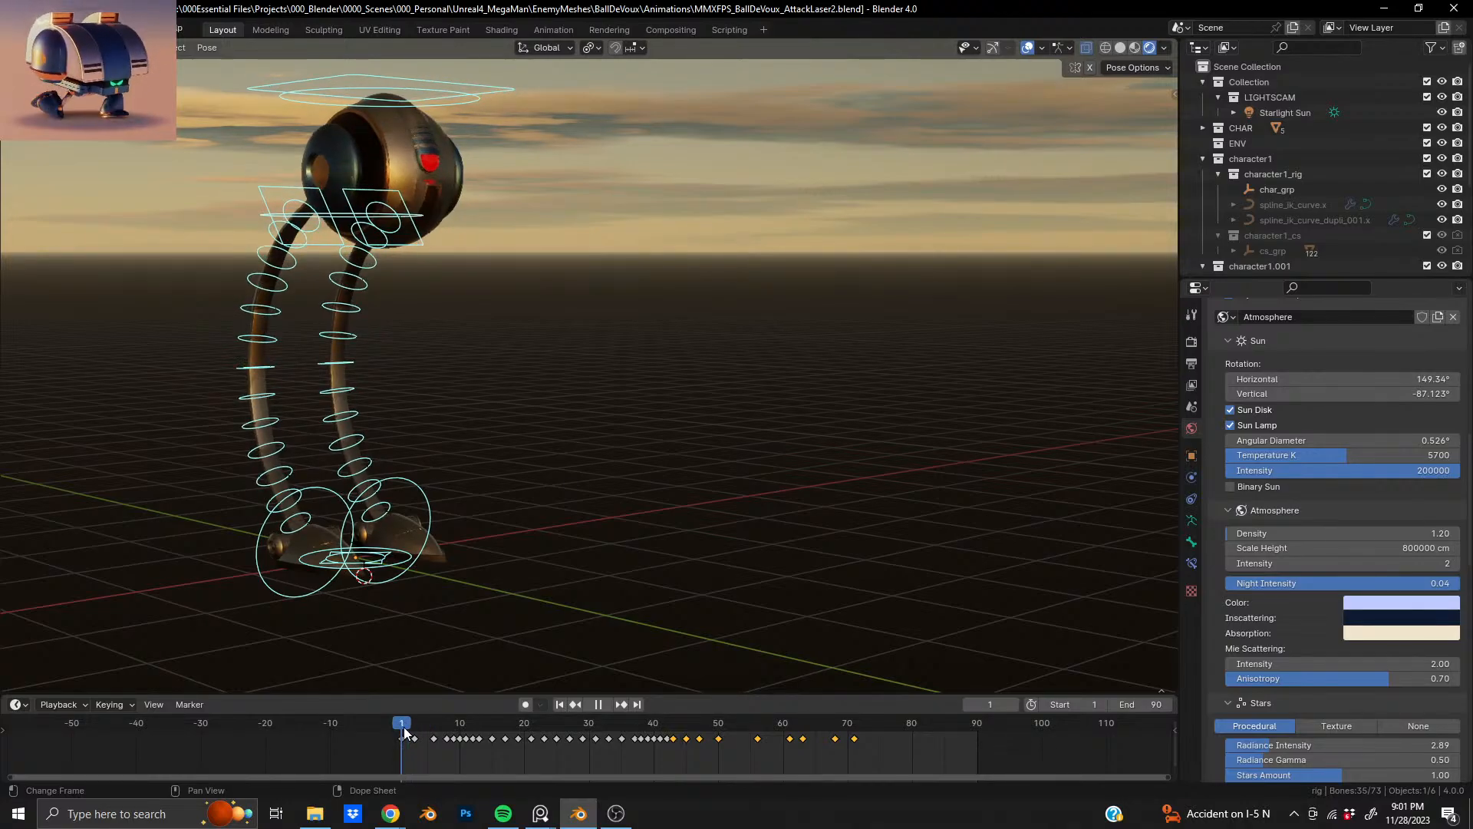
key("space")
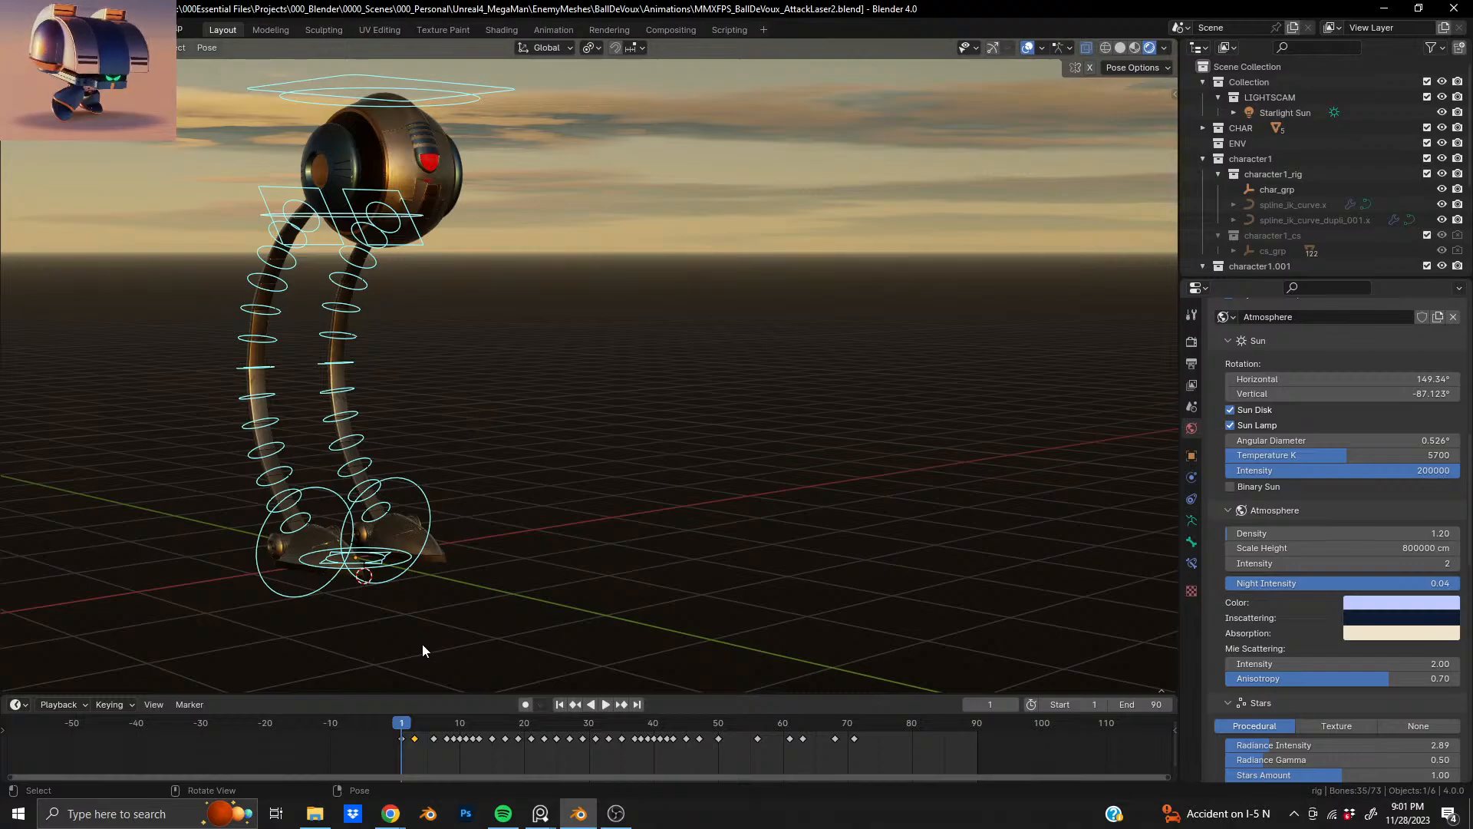
key("space")
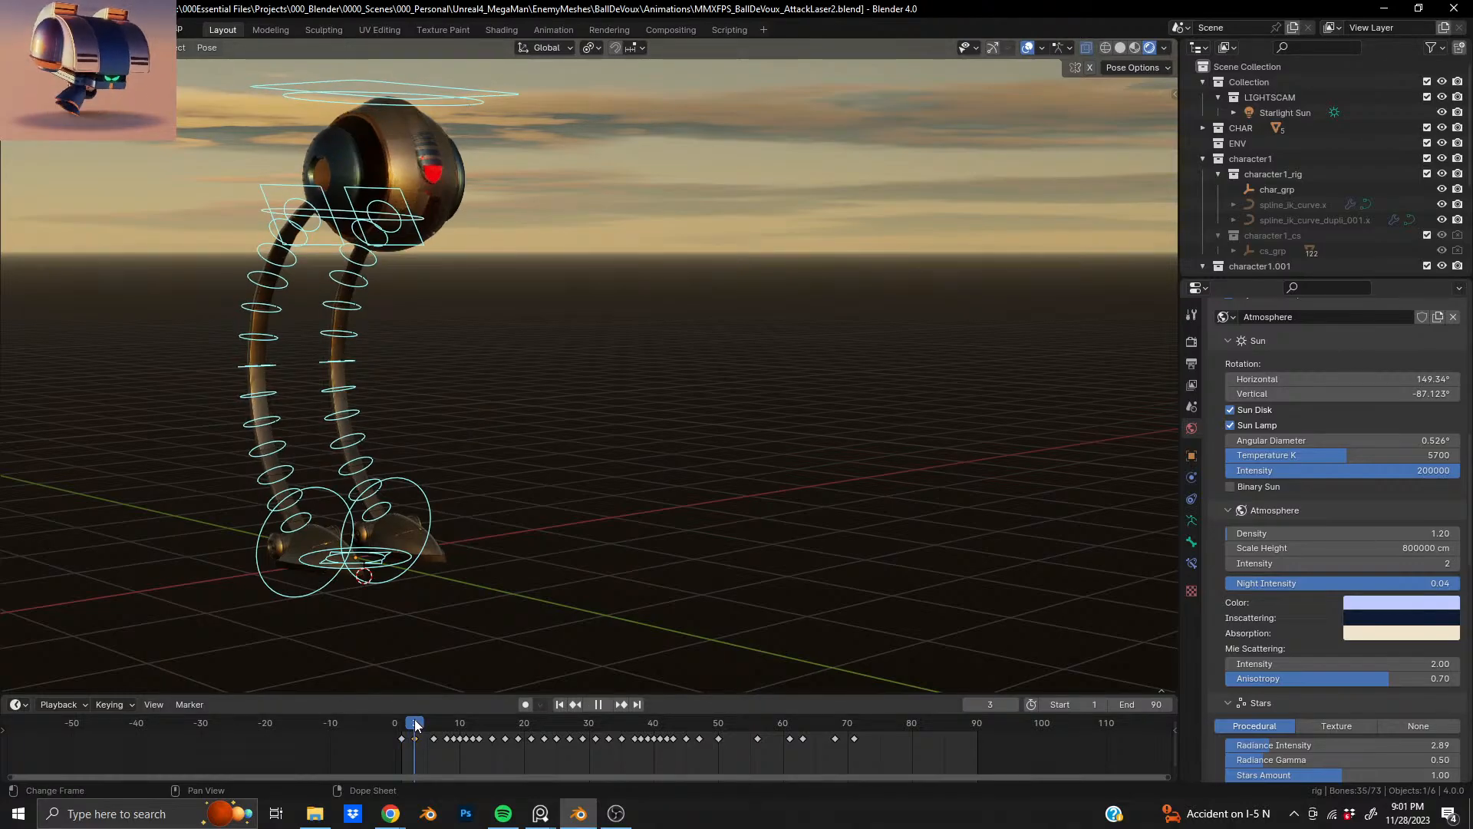
left_click_drag(415, 721, 400, 765)
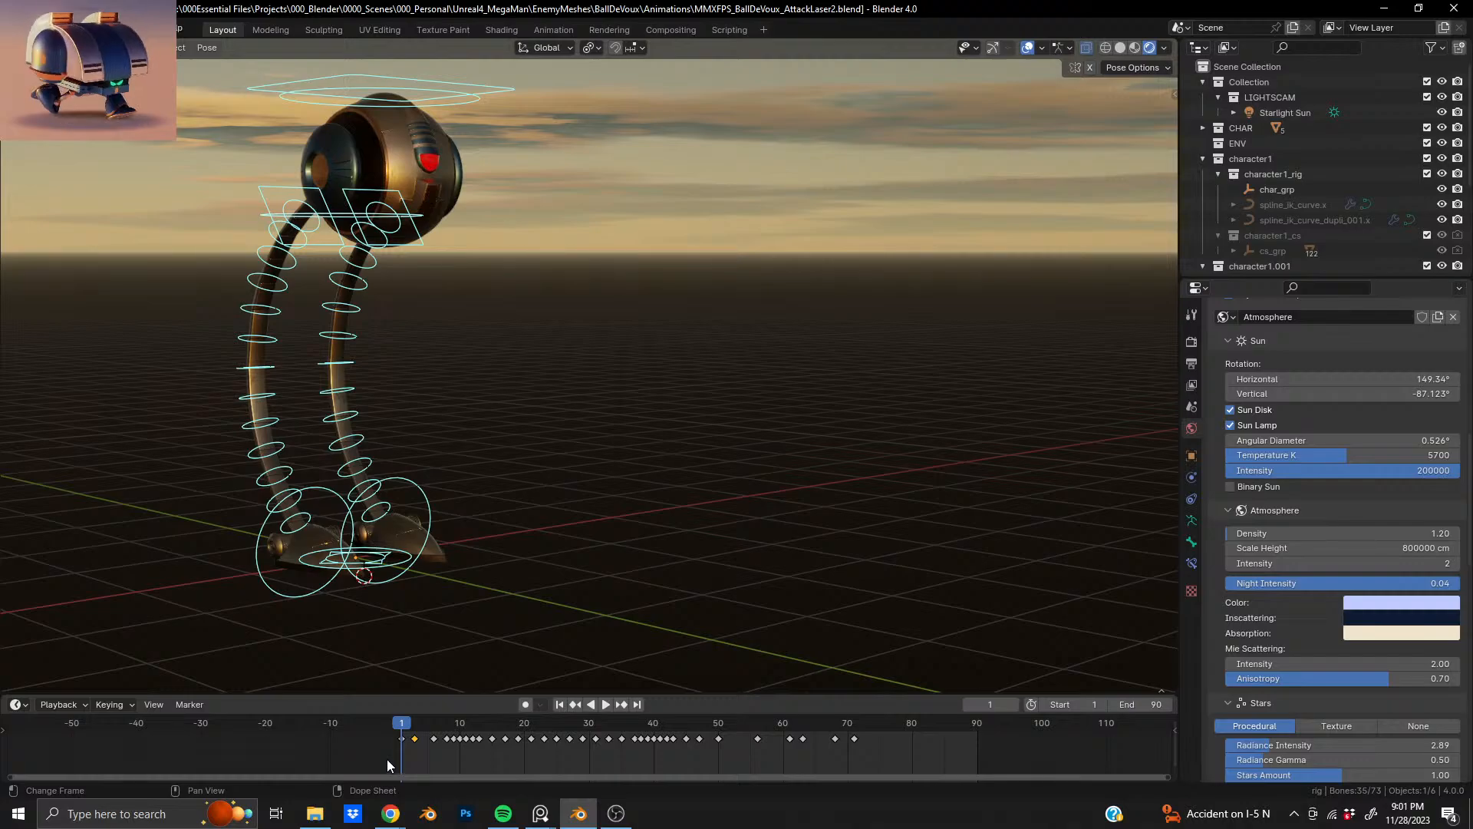
- Set the animation's end frame to 110
left_click(1143, 704)
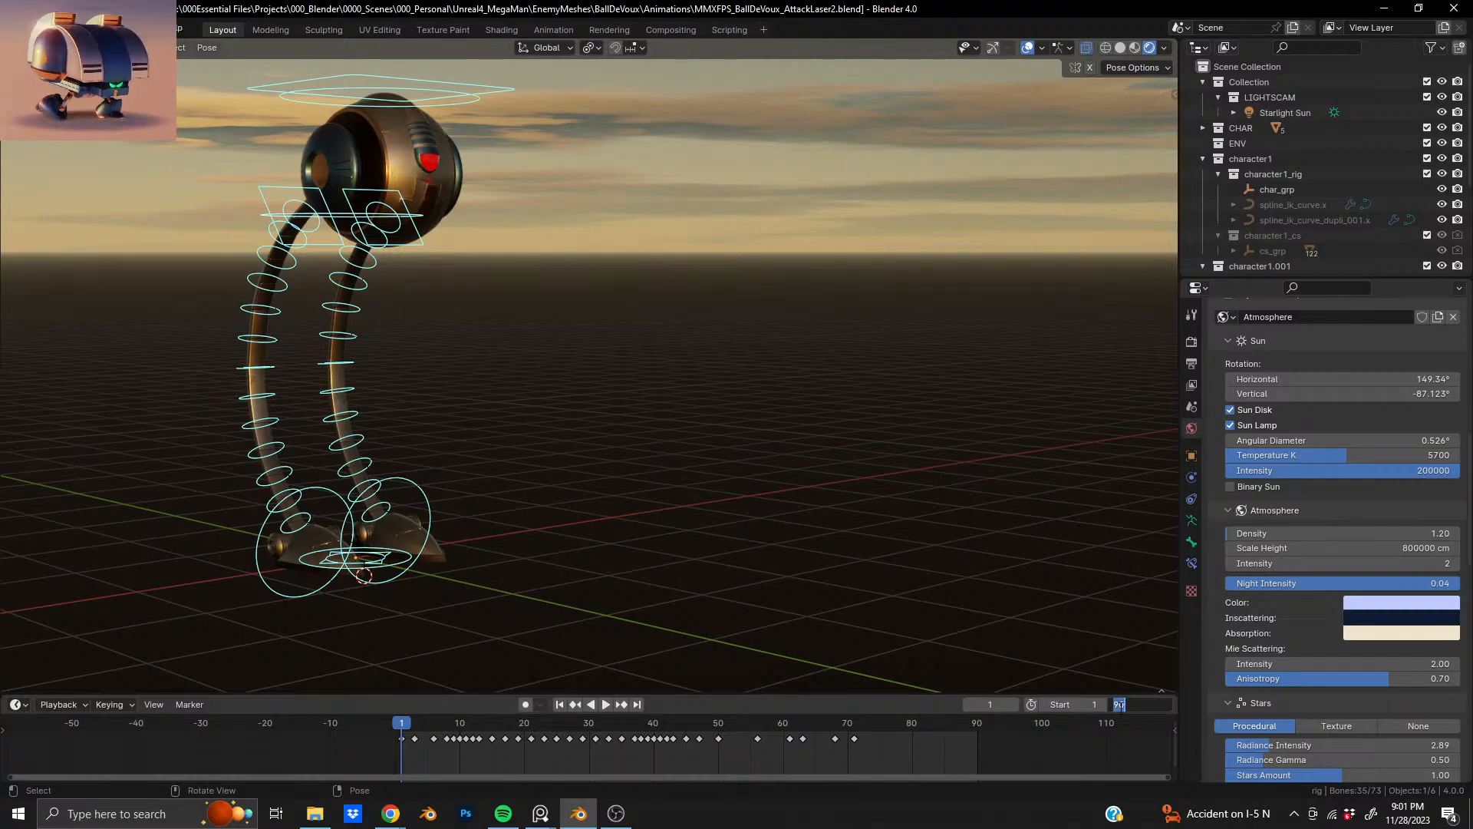
type("100")
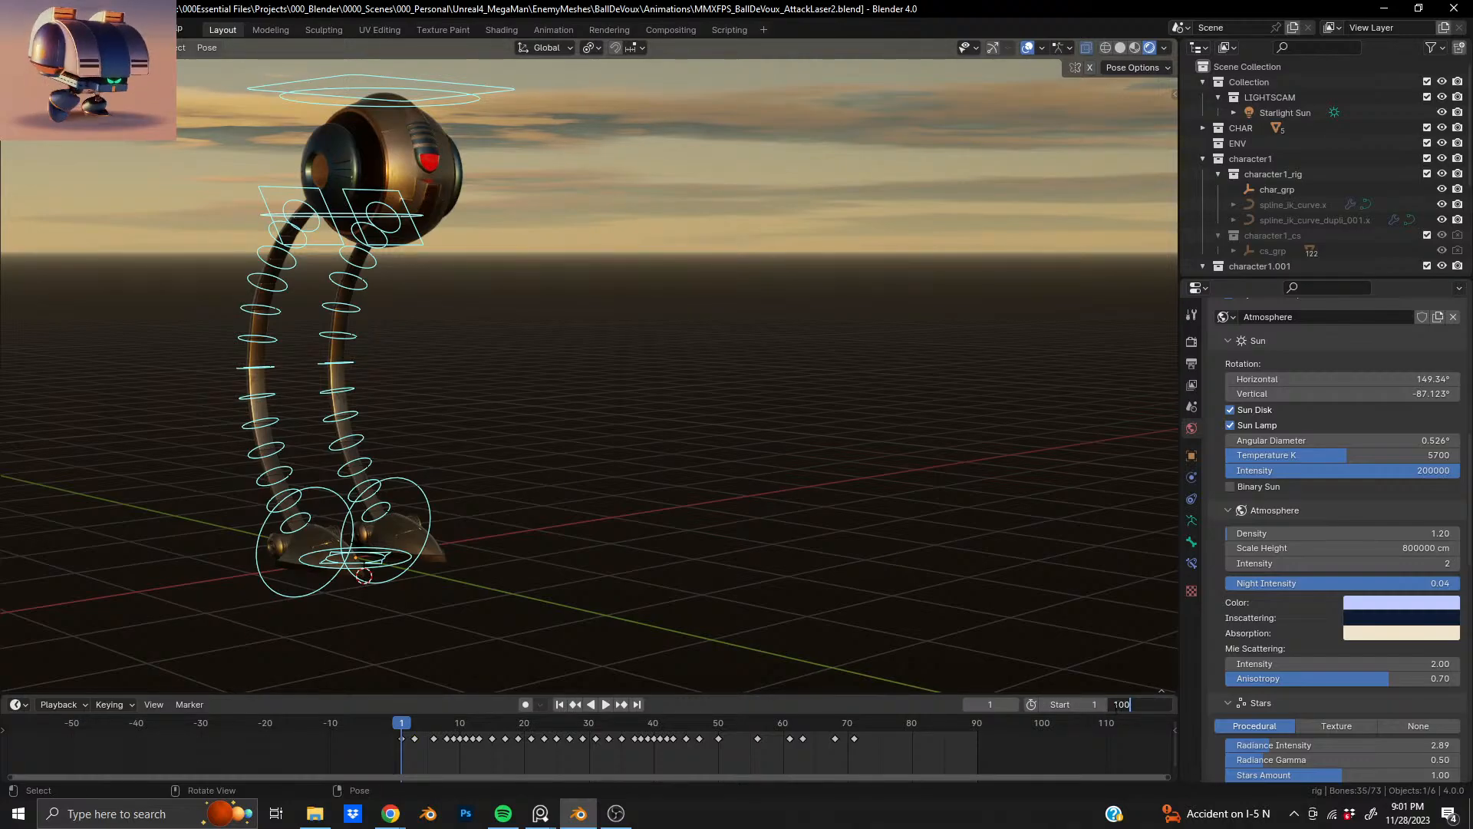
key("BackSpace")
key("BackSpace")
key("BackSpace")
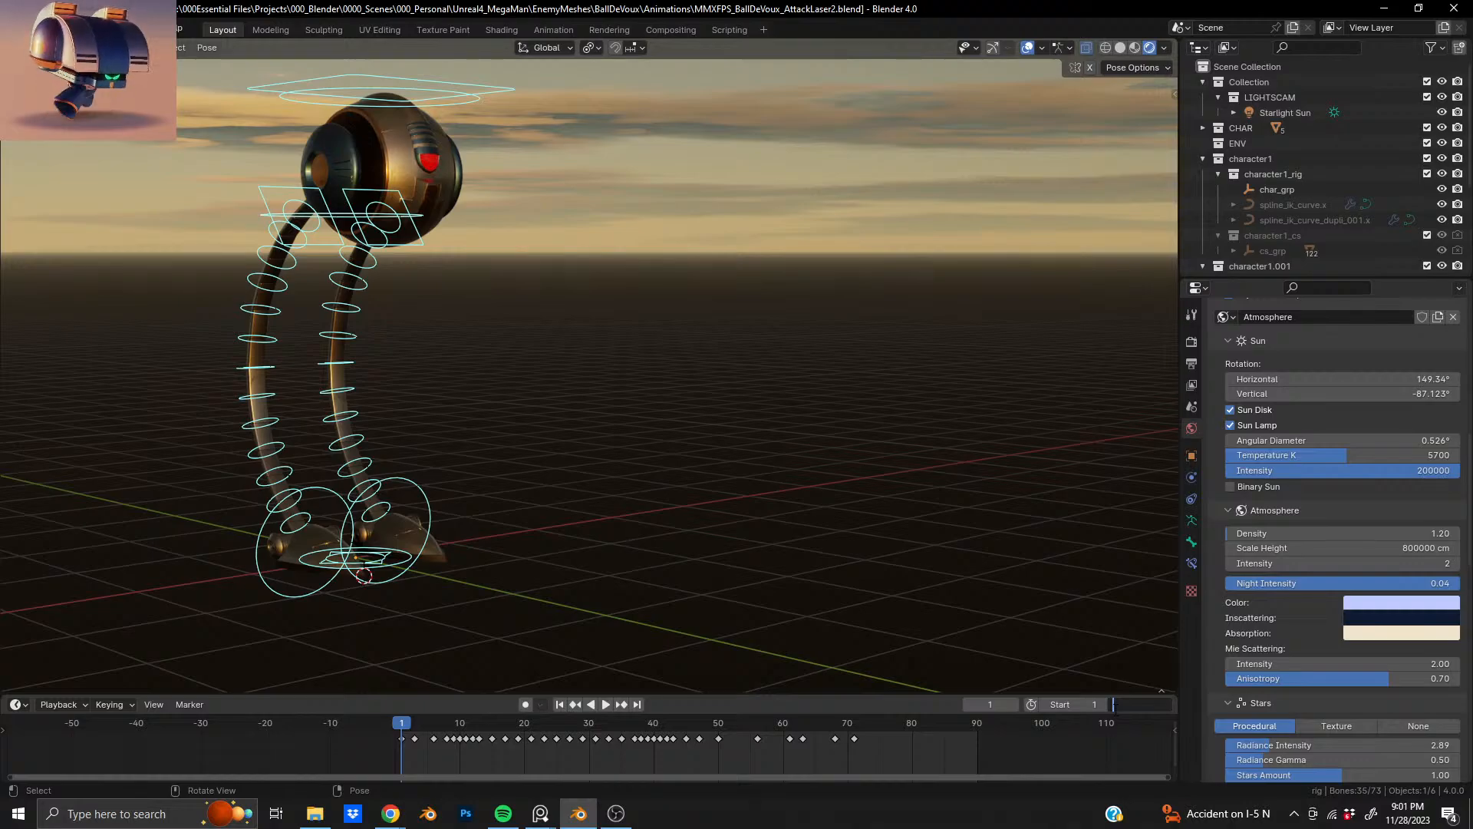
type("110")
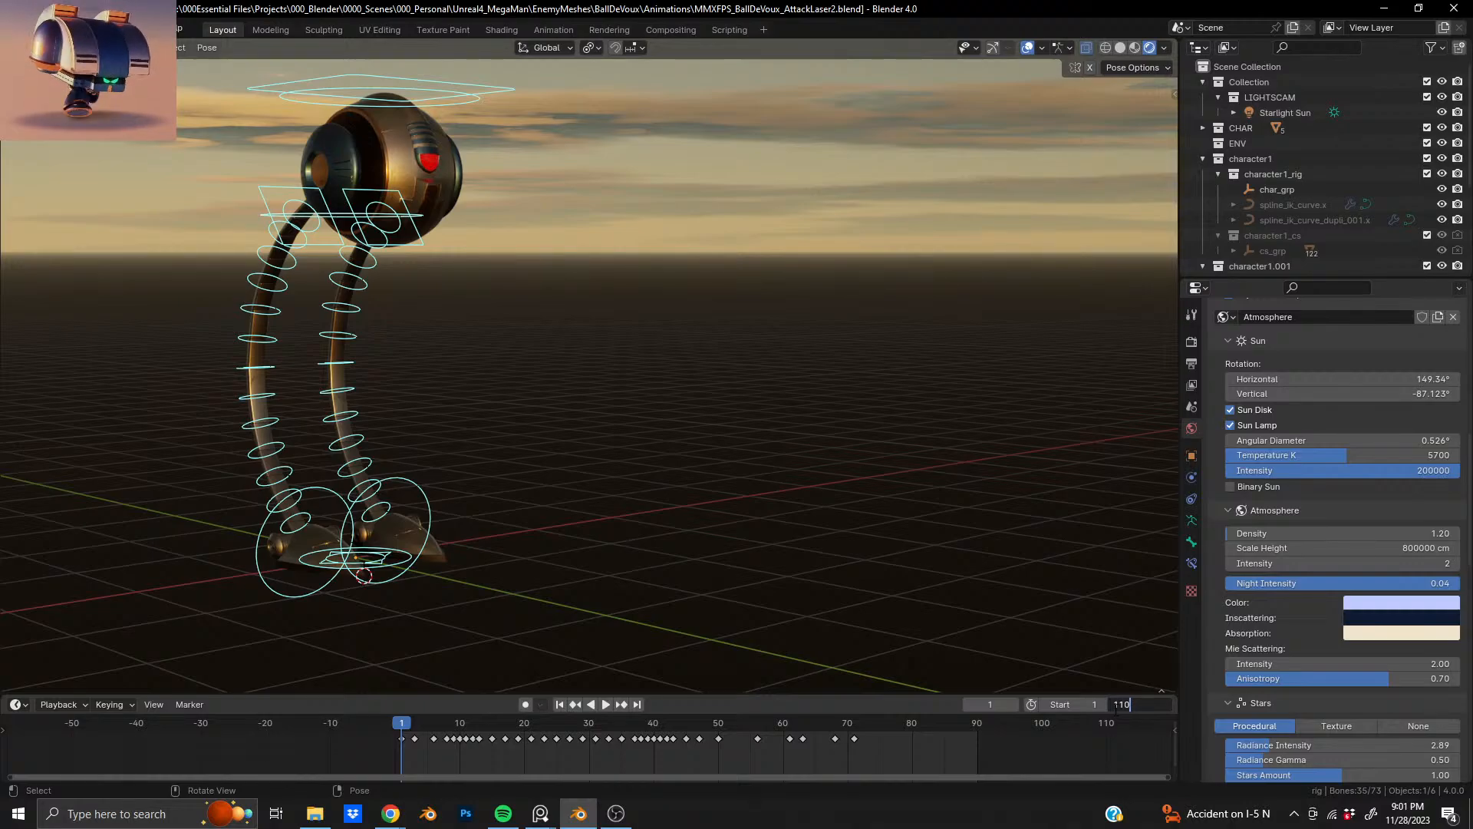
key("Return")
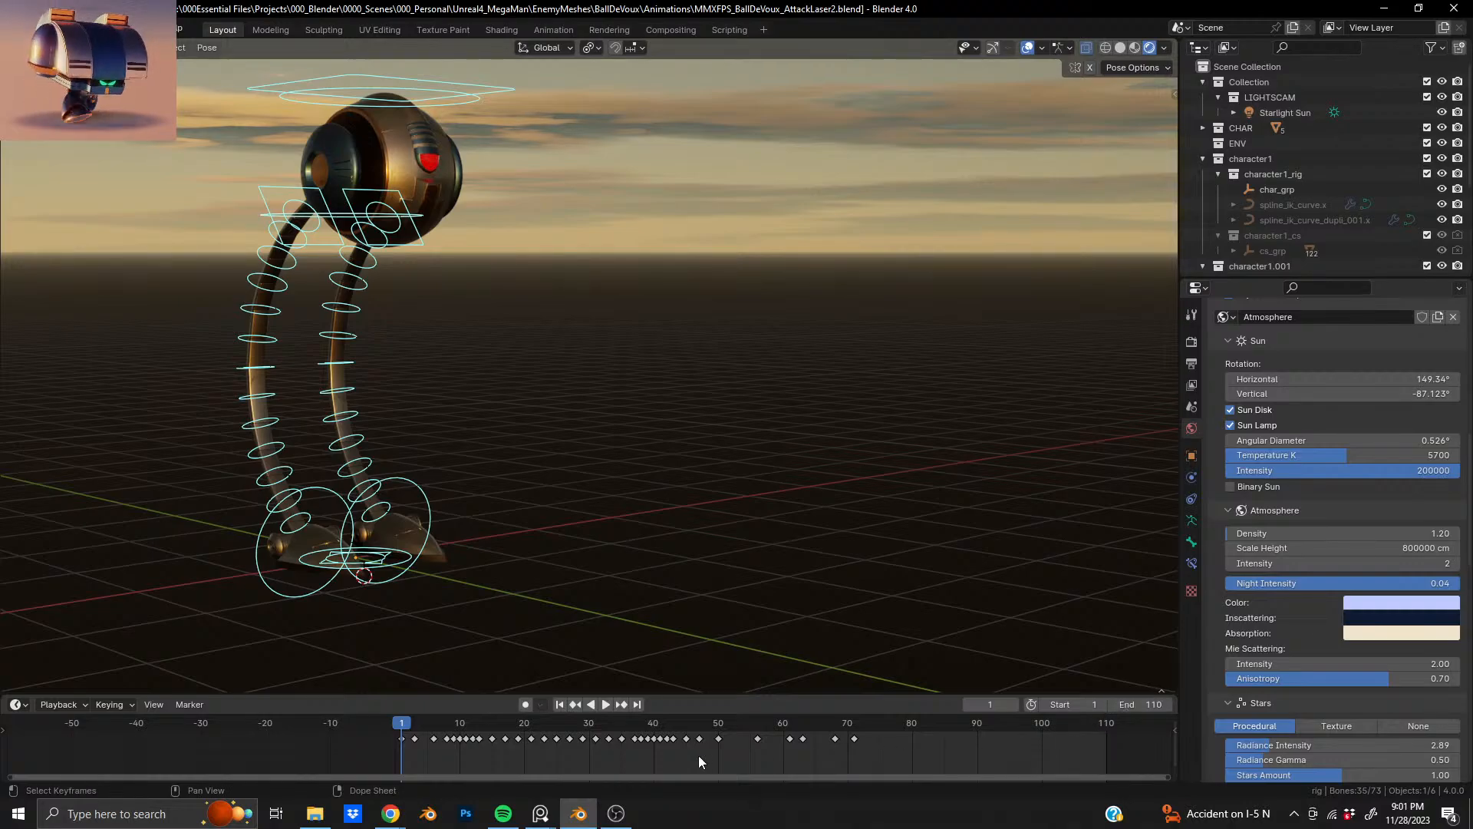
- Copy the rig's starting keyframe to frame 0 and shift all its other keyframes 24 frames later, so the motion begins at frame 25
left_click_drag(389, 763, 405, 738)
key("g")
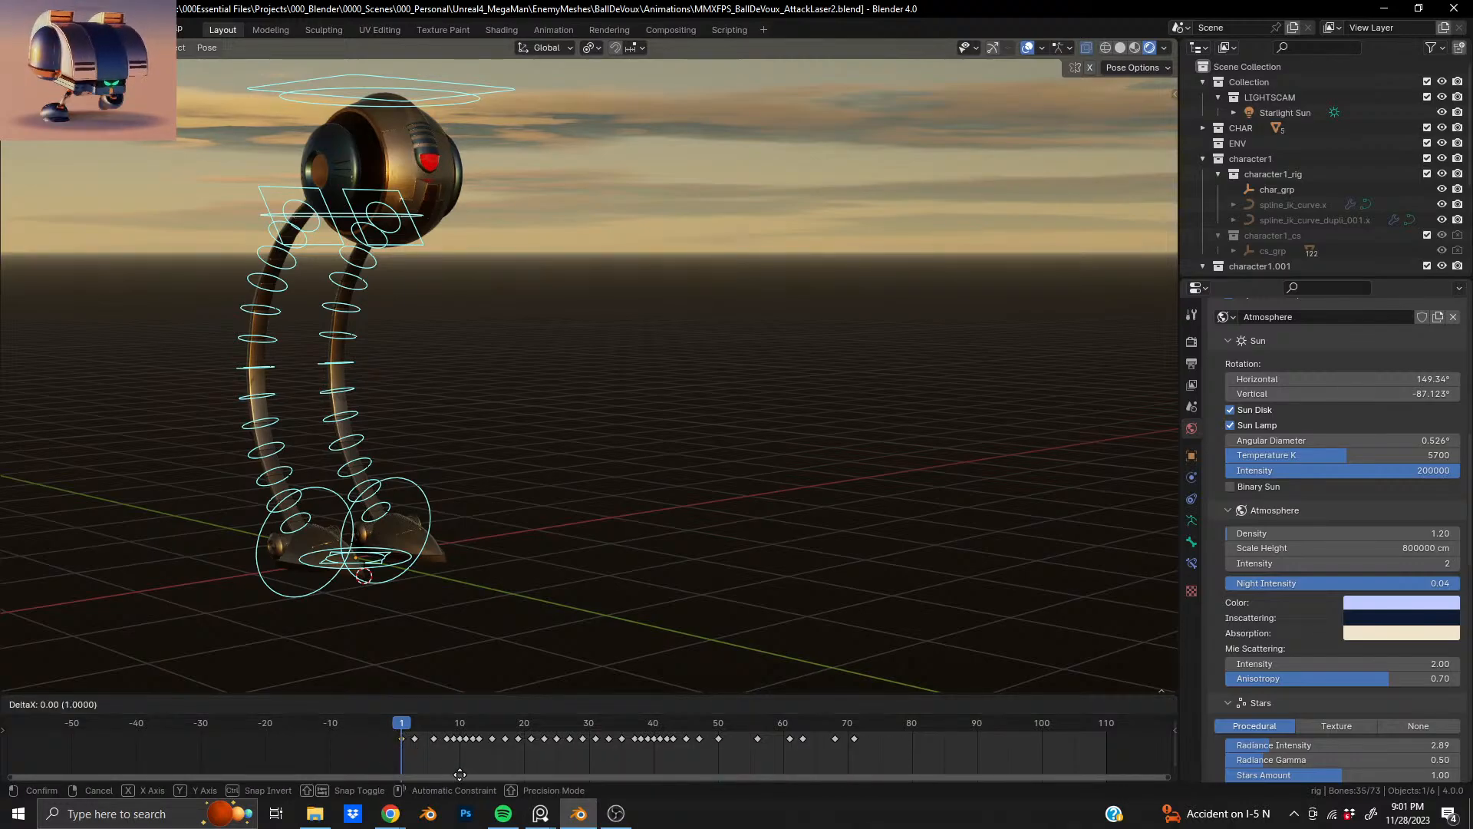
left_click(402, 758)
left_click_drag(408, 747, 926, 741)
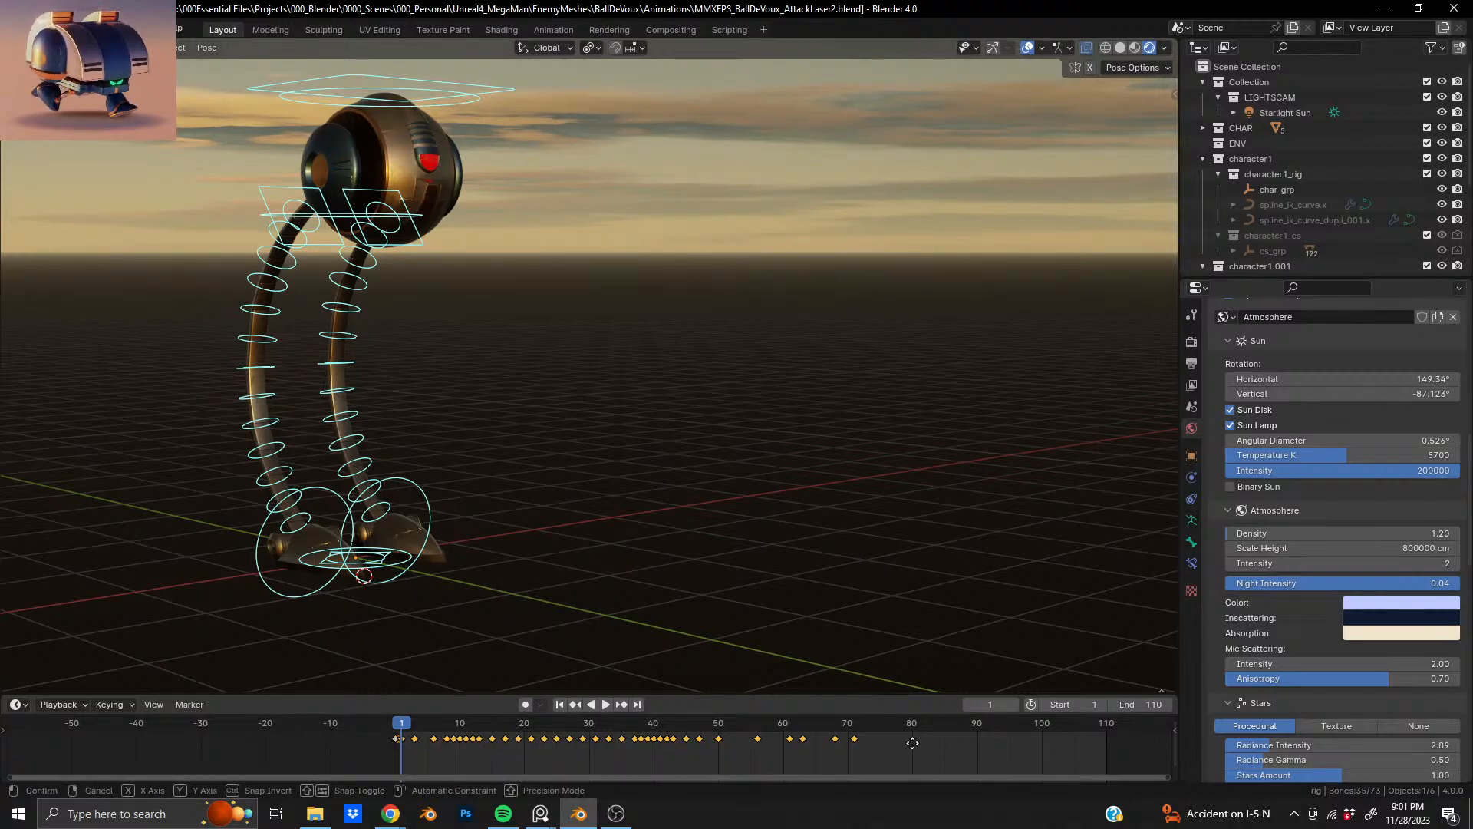
key("g")
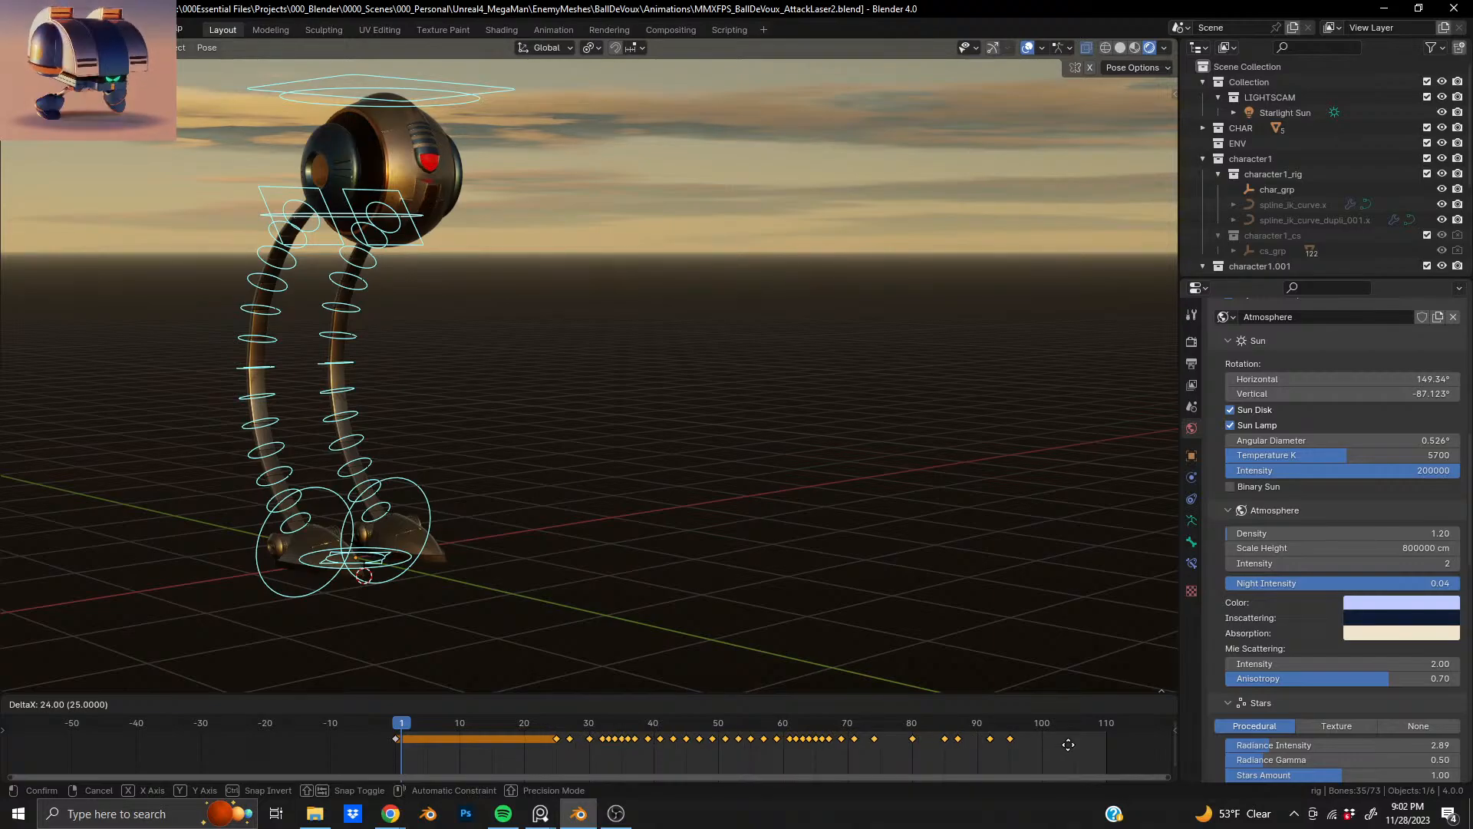
left_click(1068, 744)
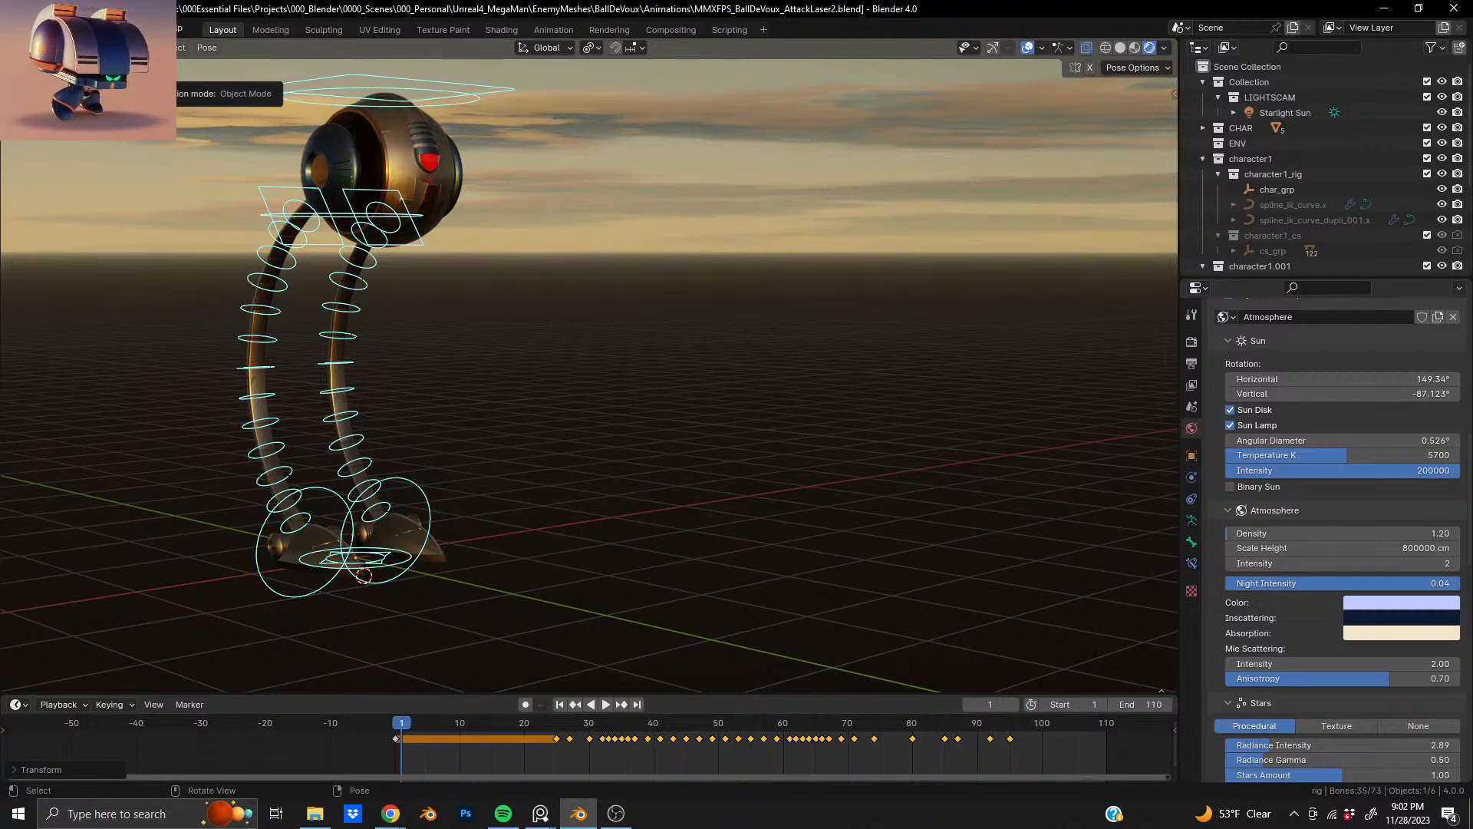
- Select the robot's red eye in Object Mode and shift all its emission keyframes 24 frames later to match the rig
left_click(61, 67)
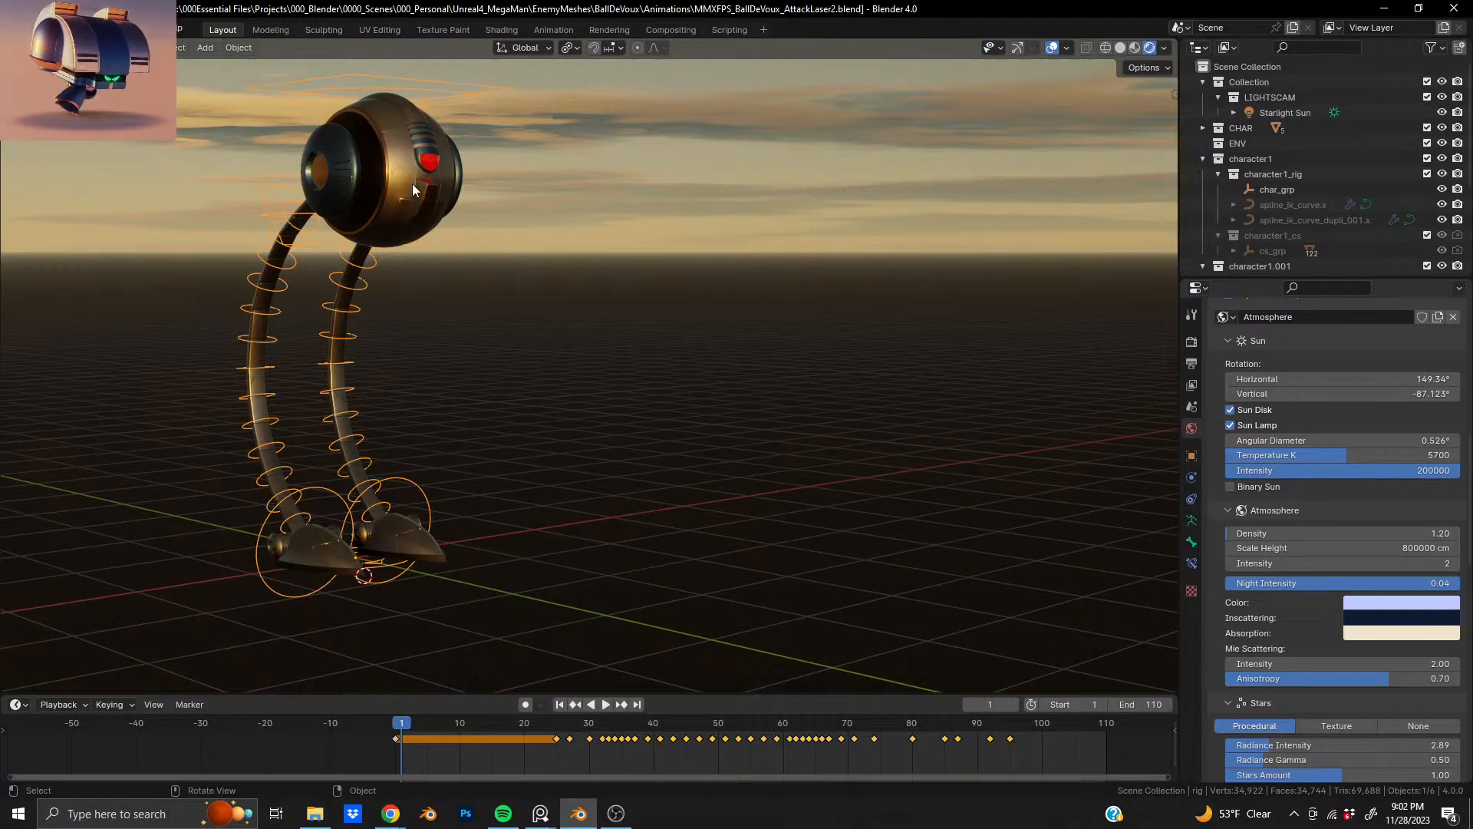
left_click(429, 167)
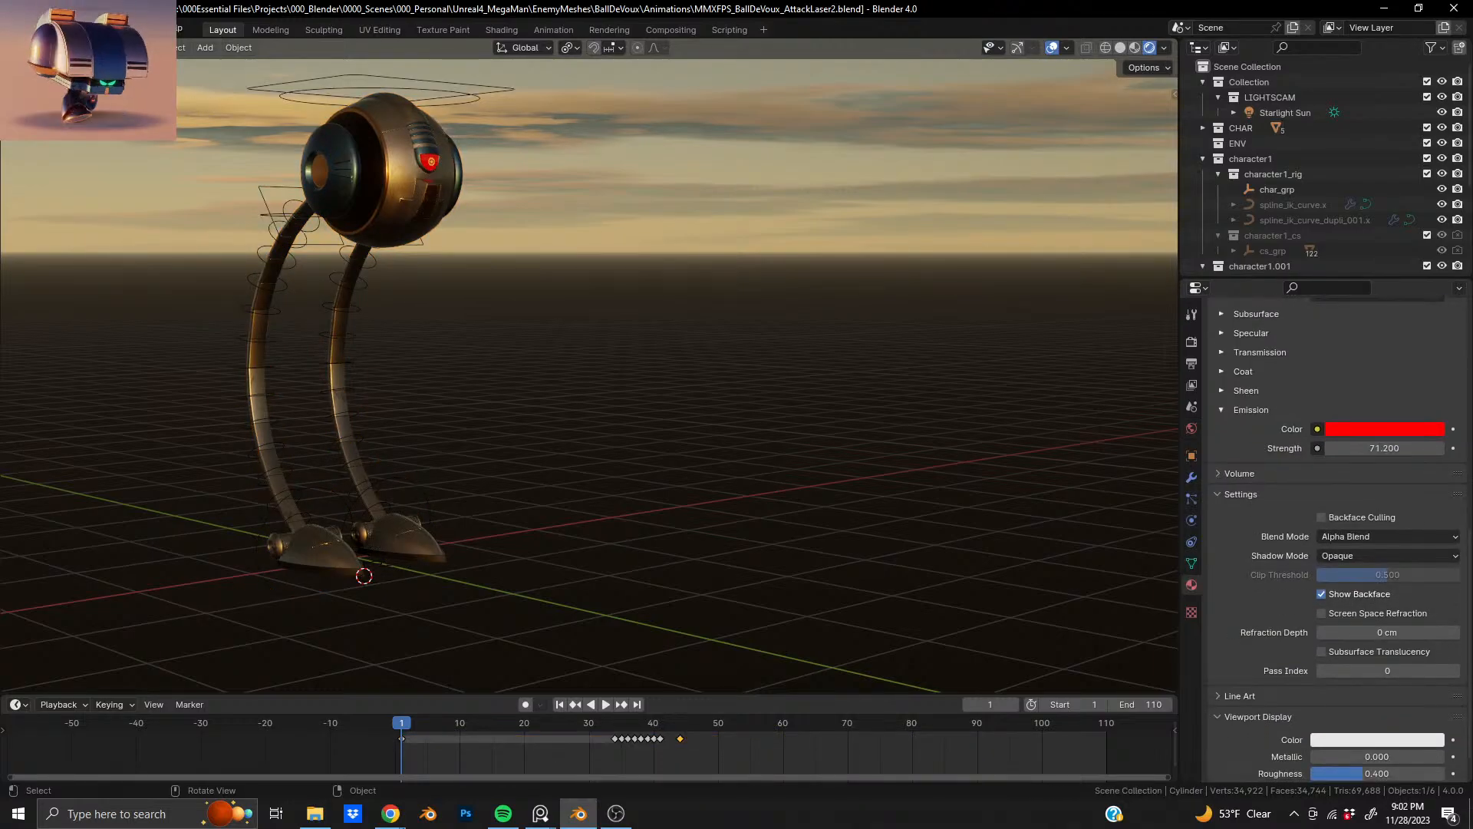
left_click_drag(380, 755, 449, 738)
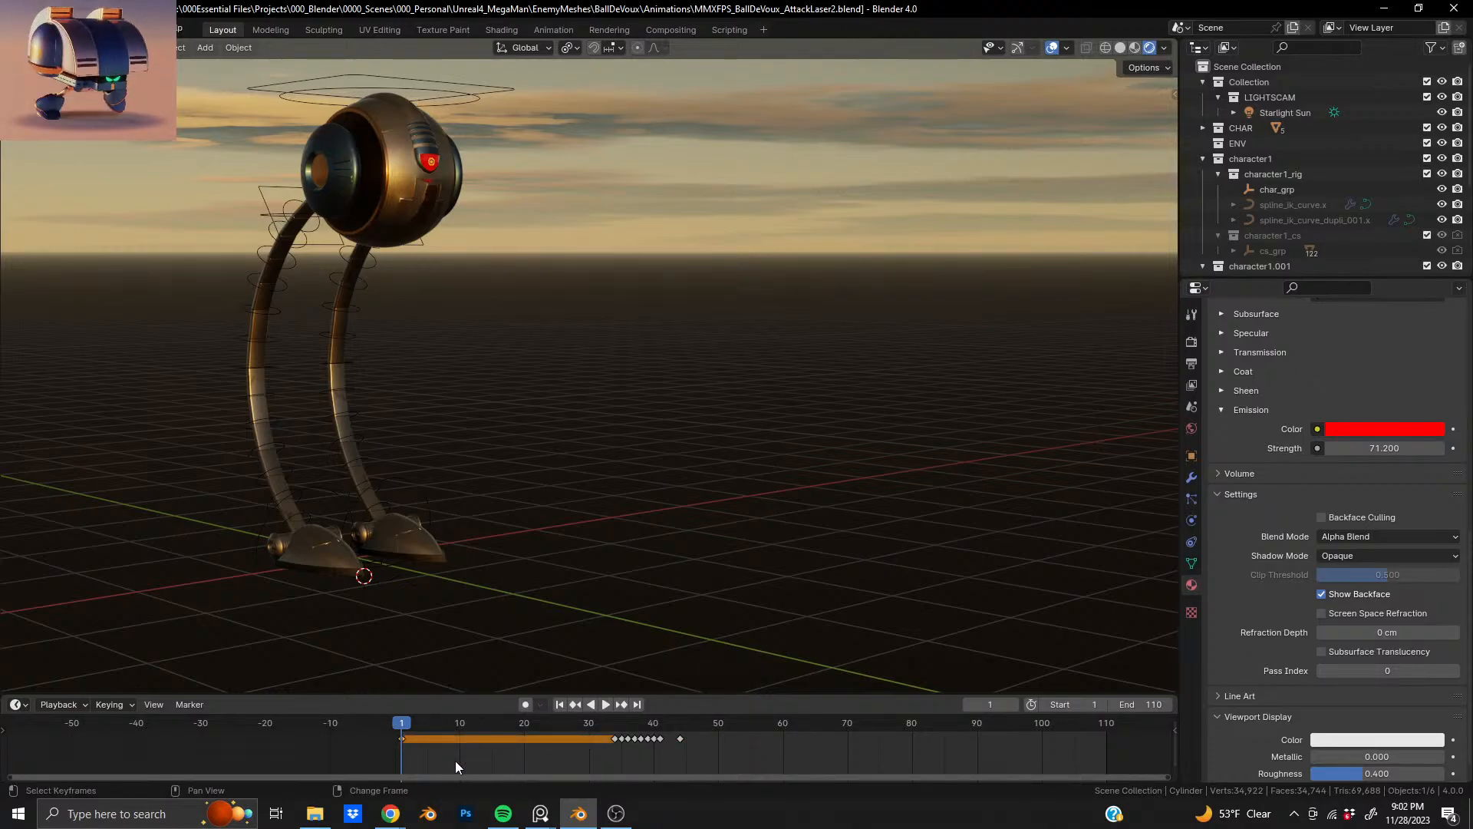
key("g")
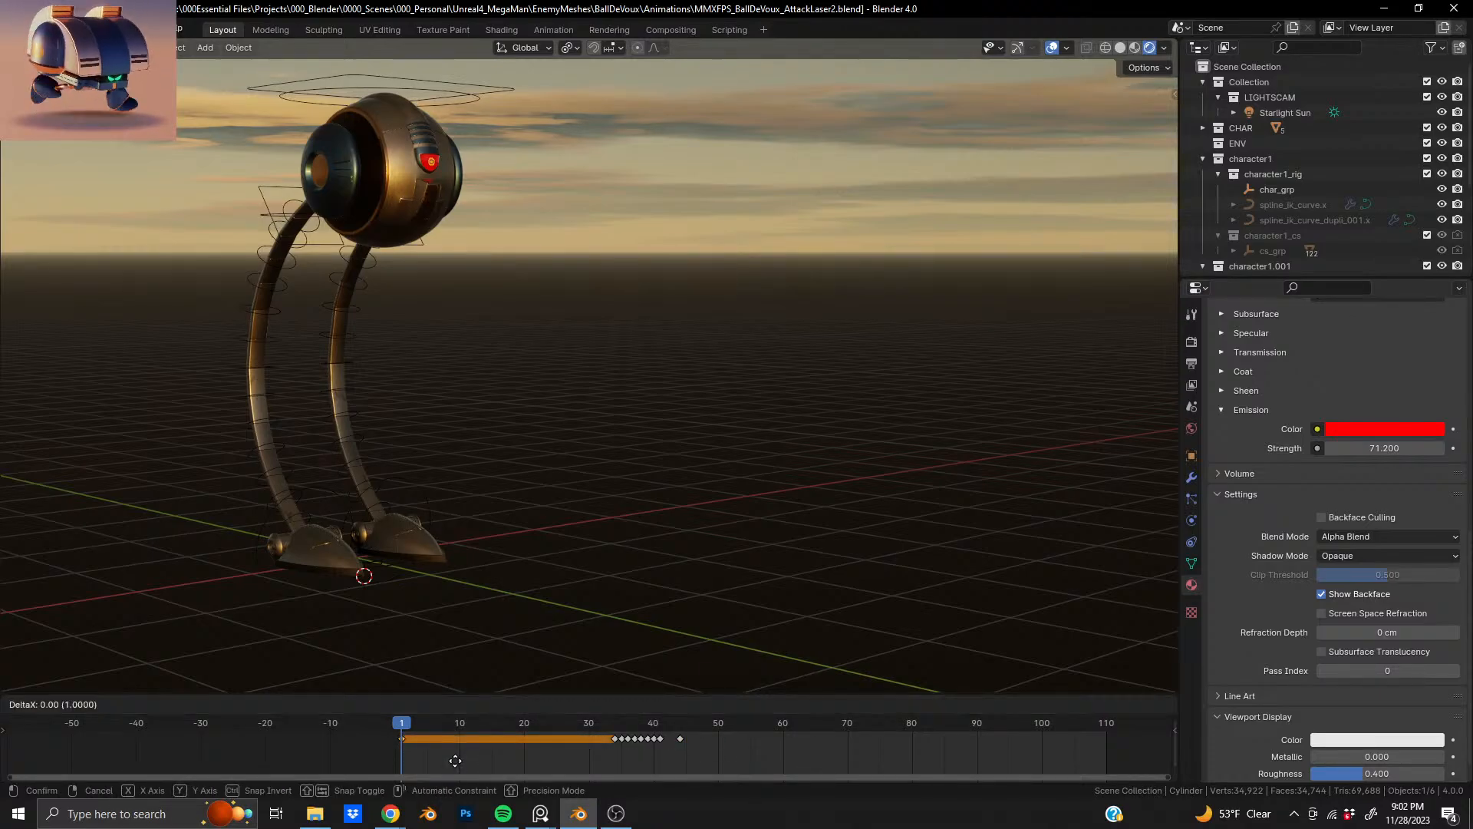
left_click(454, 763)
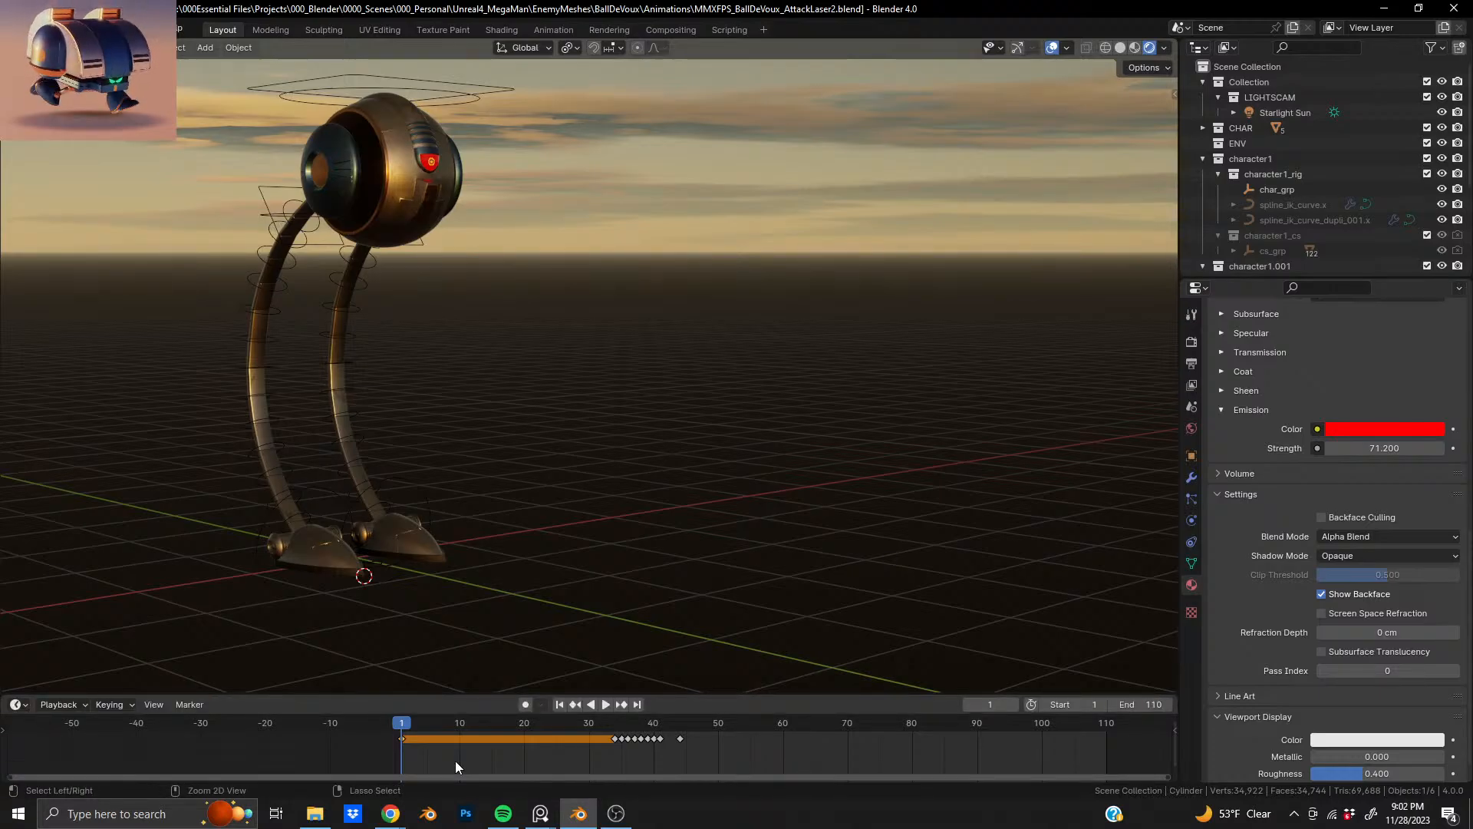
left_click_drag(383, 756, 704, 729)
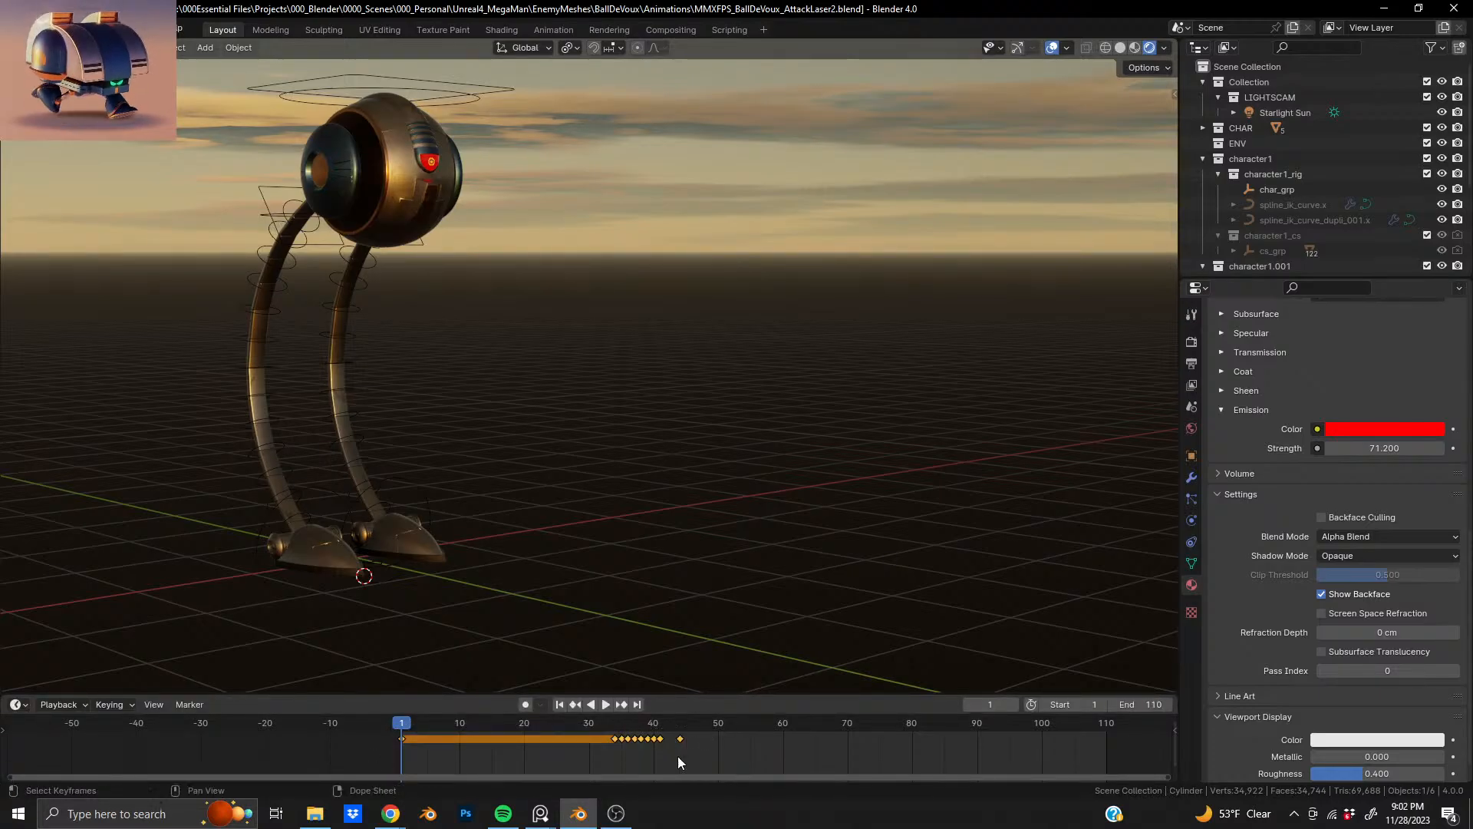
key("g")
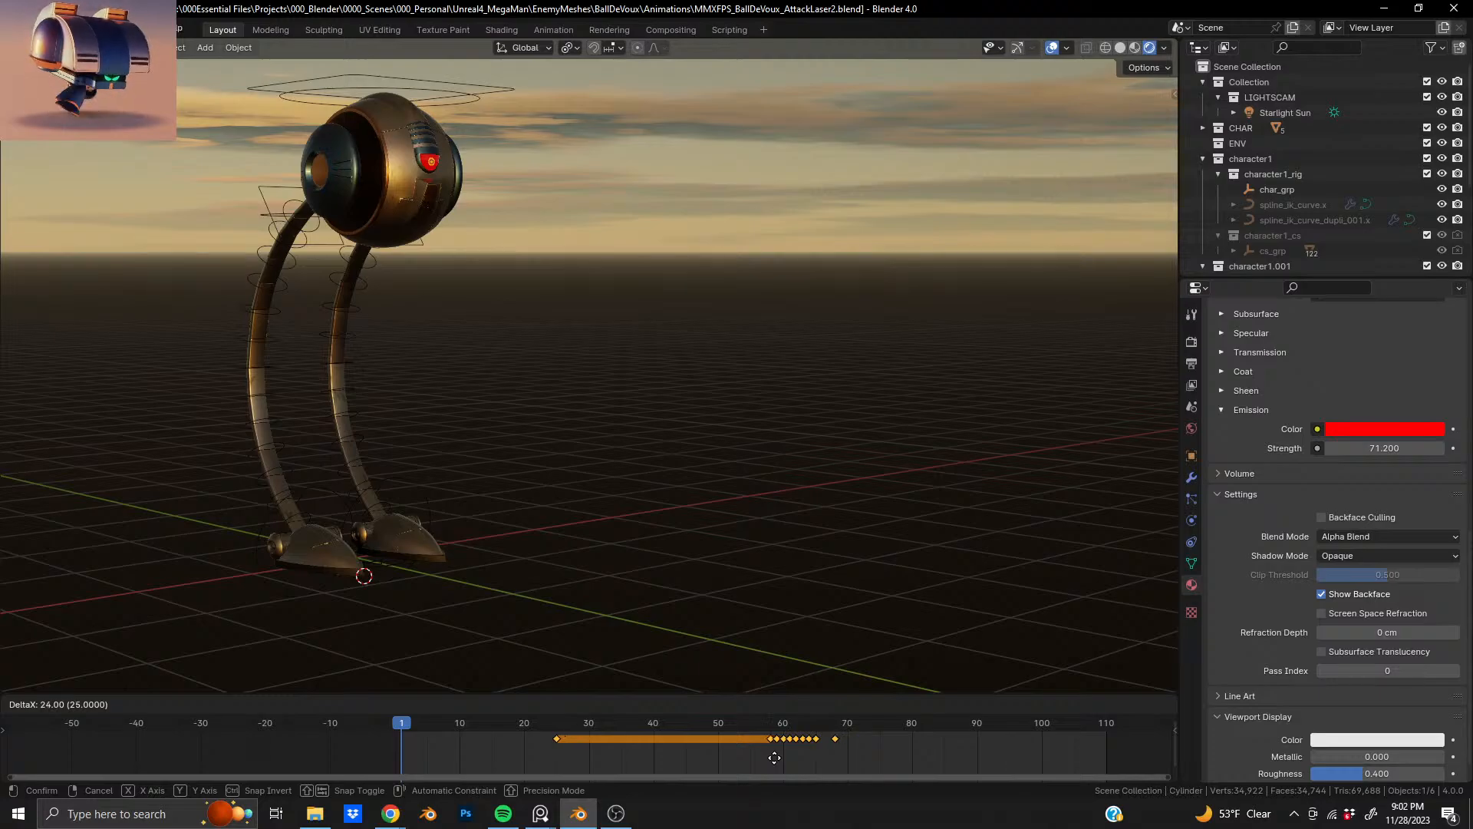
left_click(775, 763)
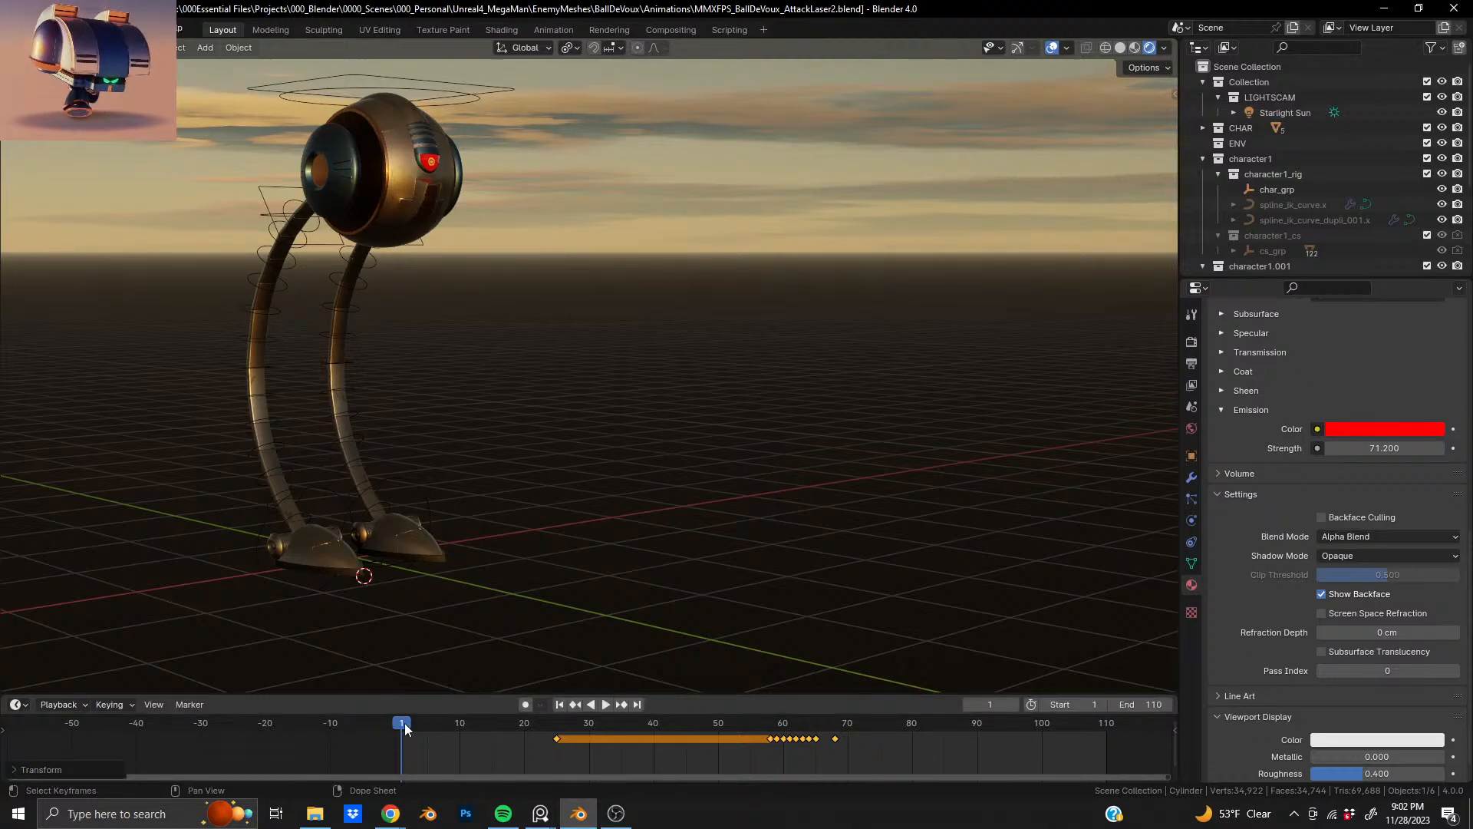
- Put the rig back in Pose Mode and preview the delayed attack with its eye glow, ending on frame 4
key("space")
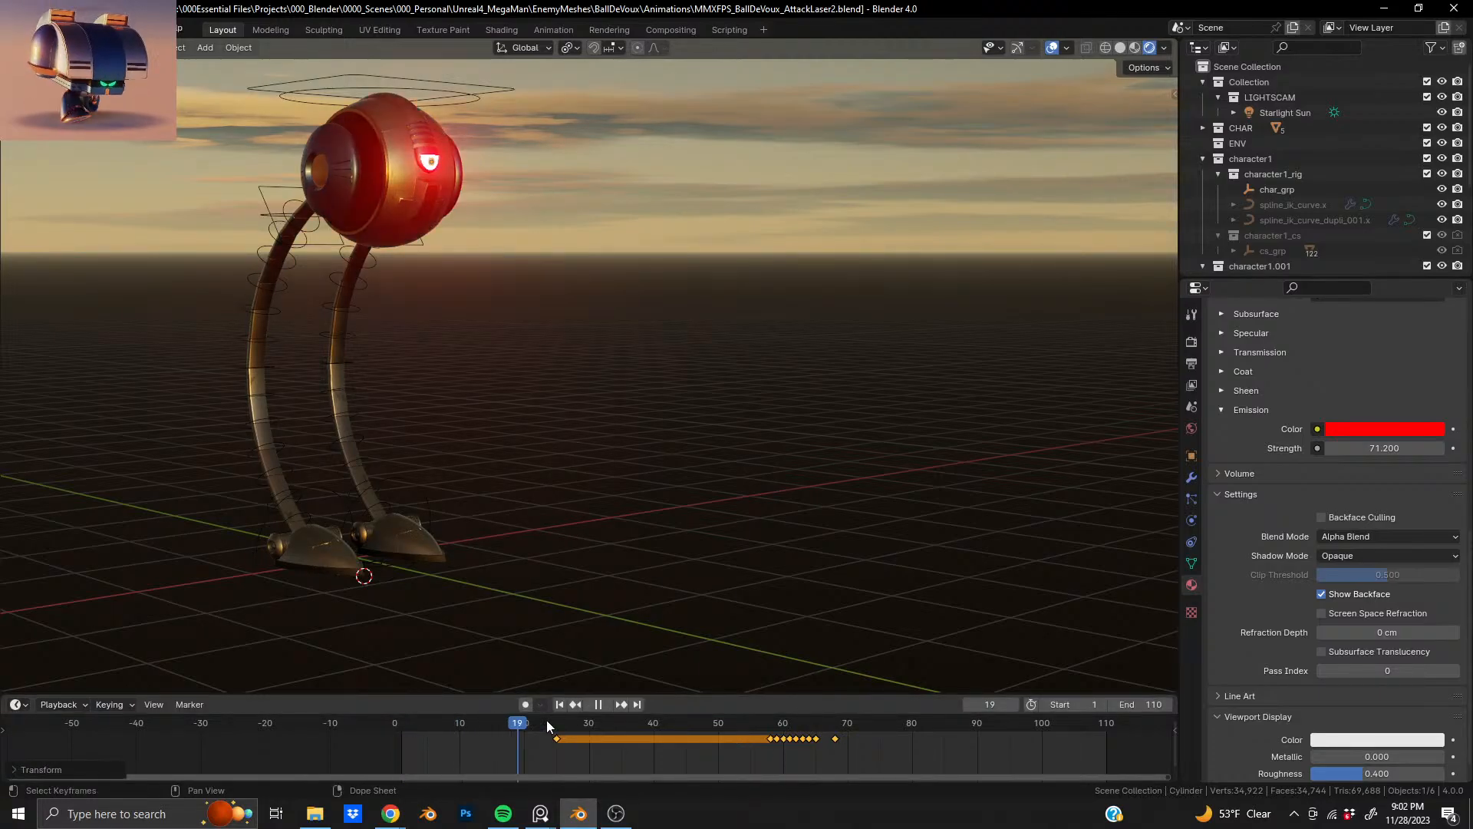
left_click_drag(619, 722, 404, 728)
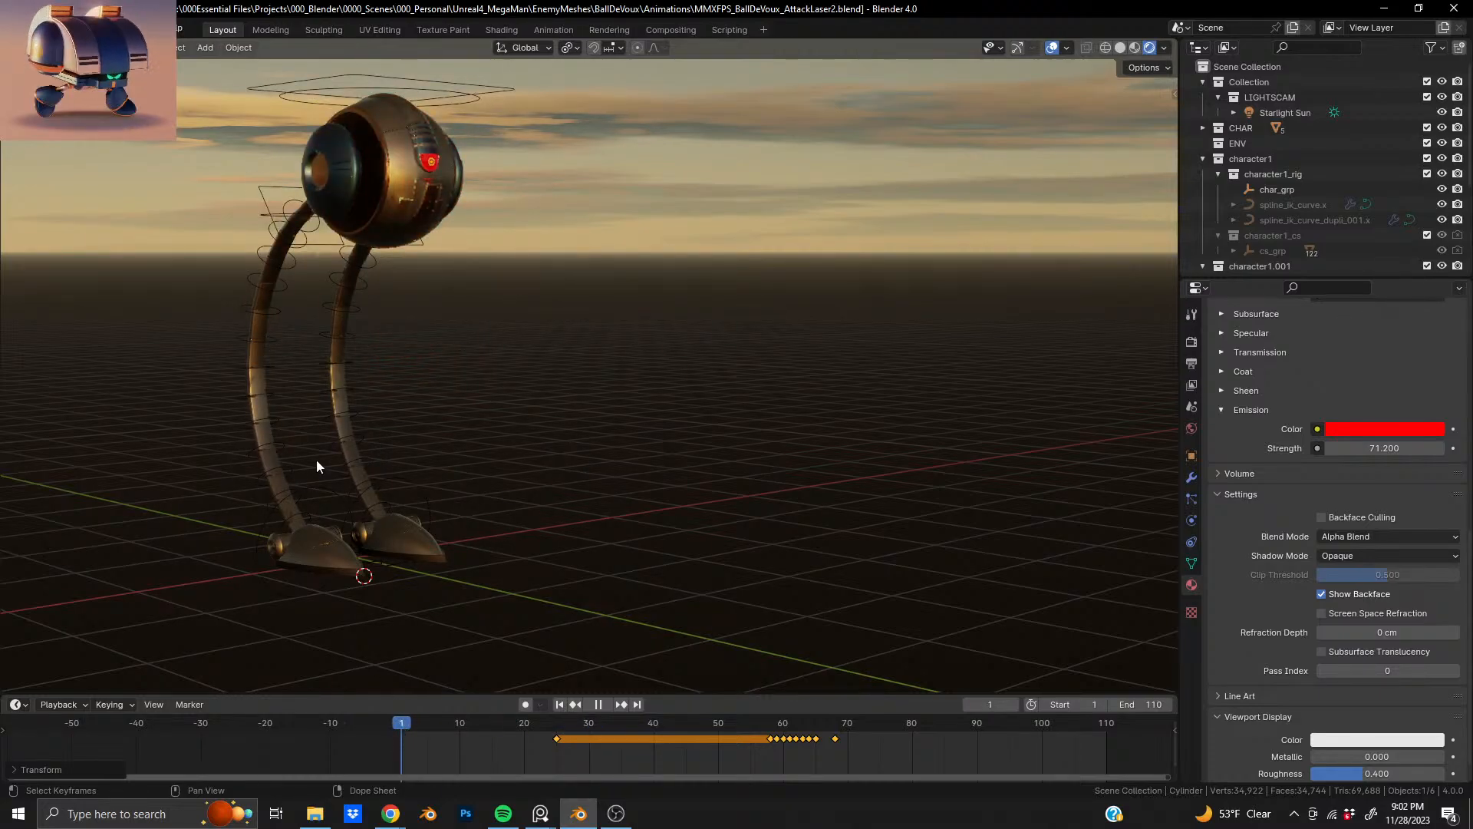
left_click(259, 90)
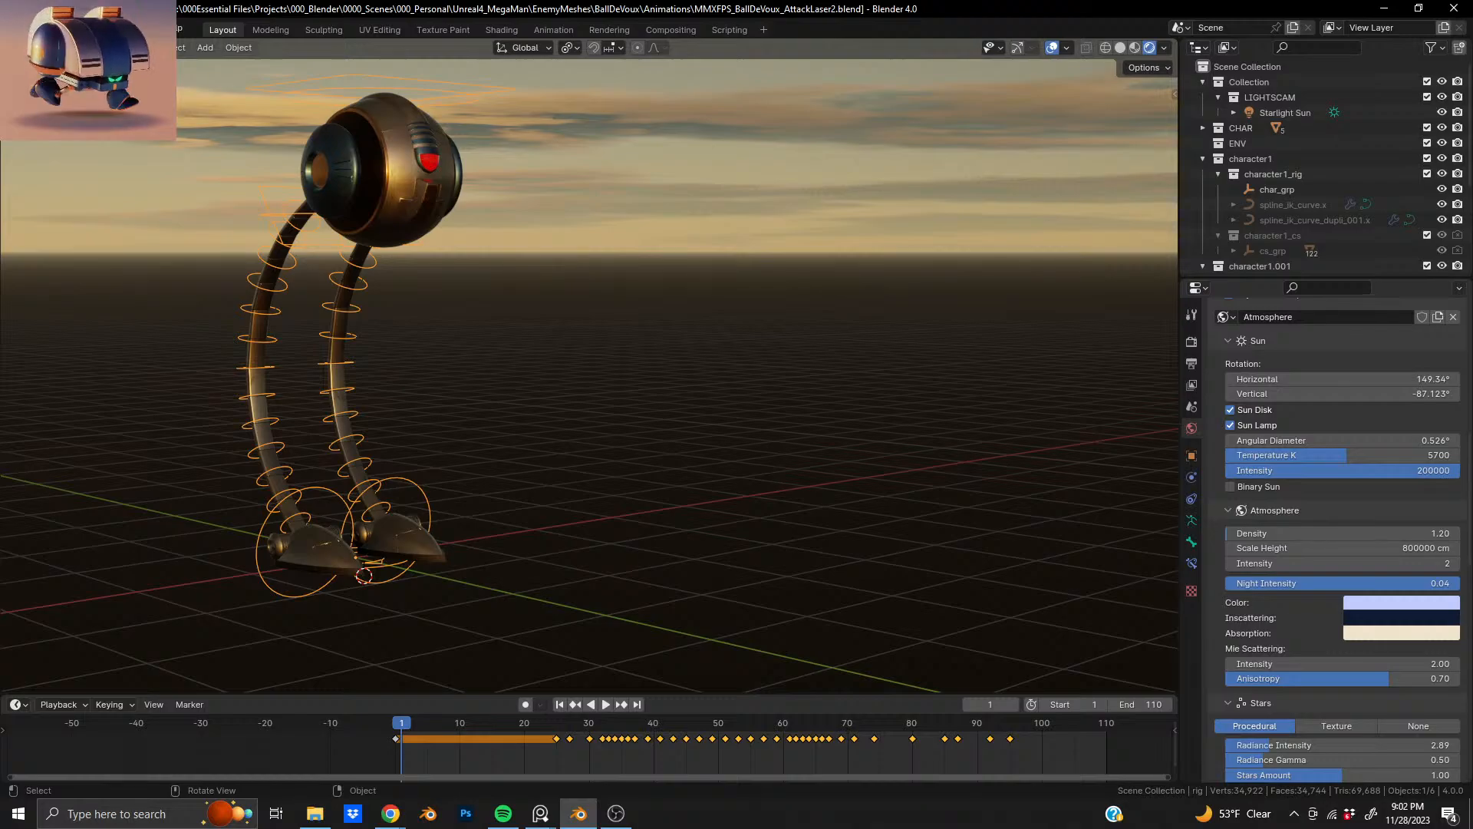
key("ctrl+Tab")
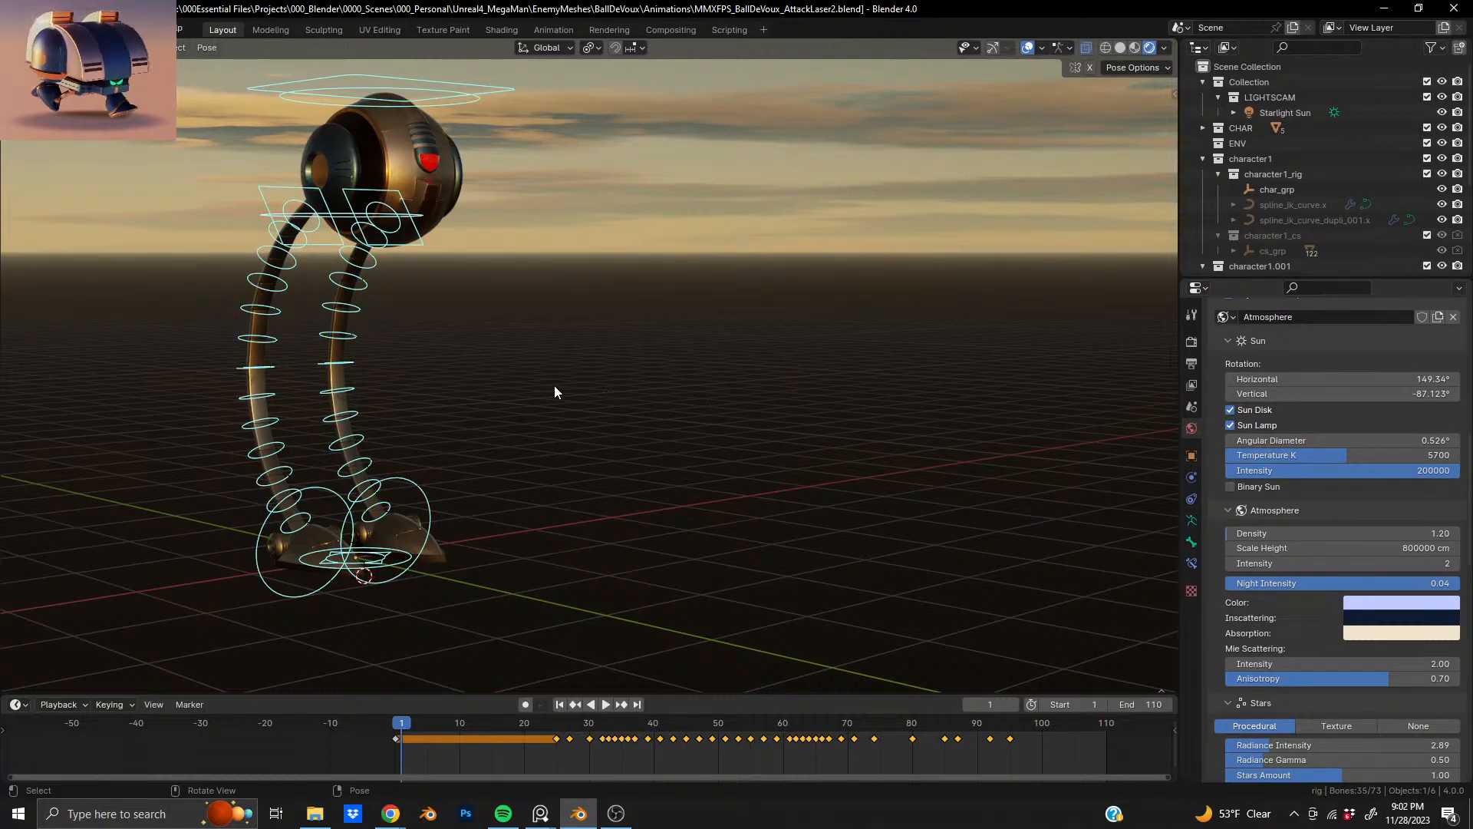
key("space")
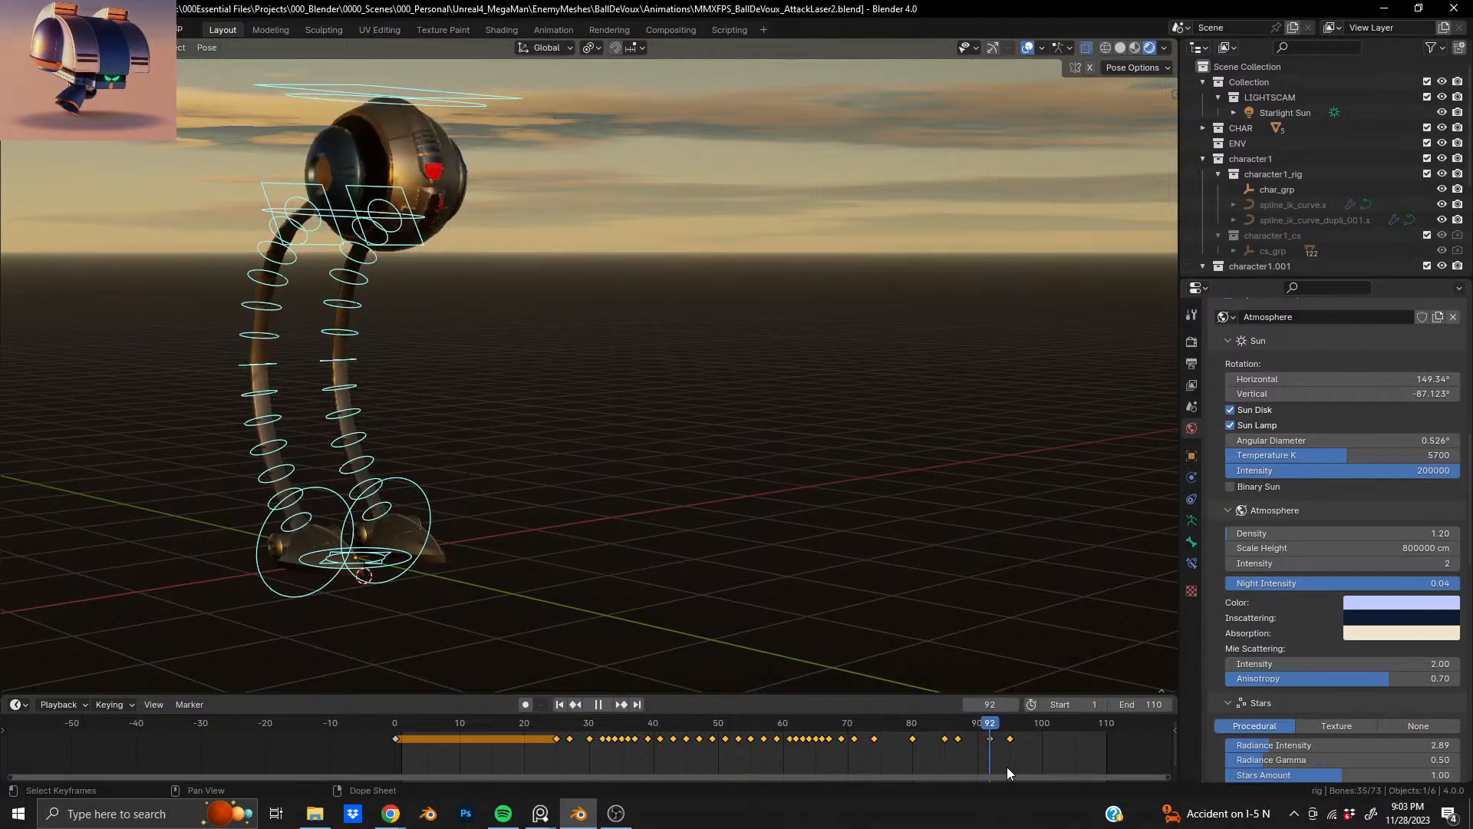
left_click_drag(1080, 767, 393, 741)
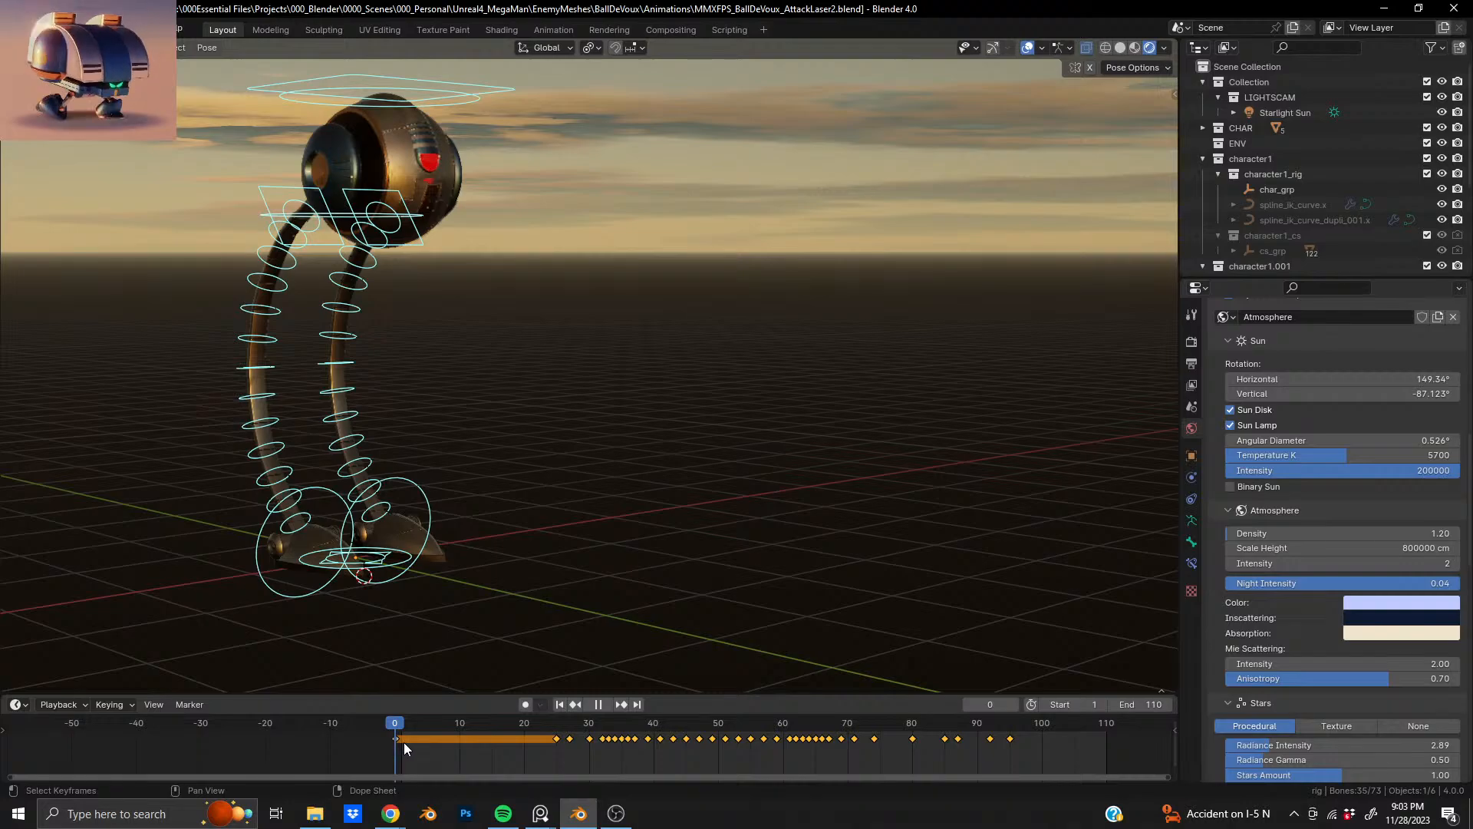
left_click_drag(417, 744, 421, 744)
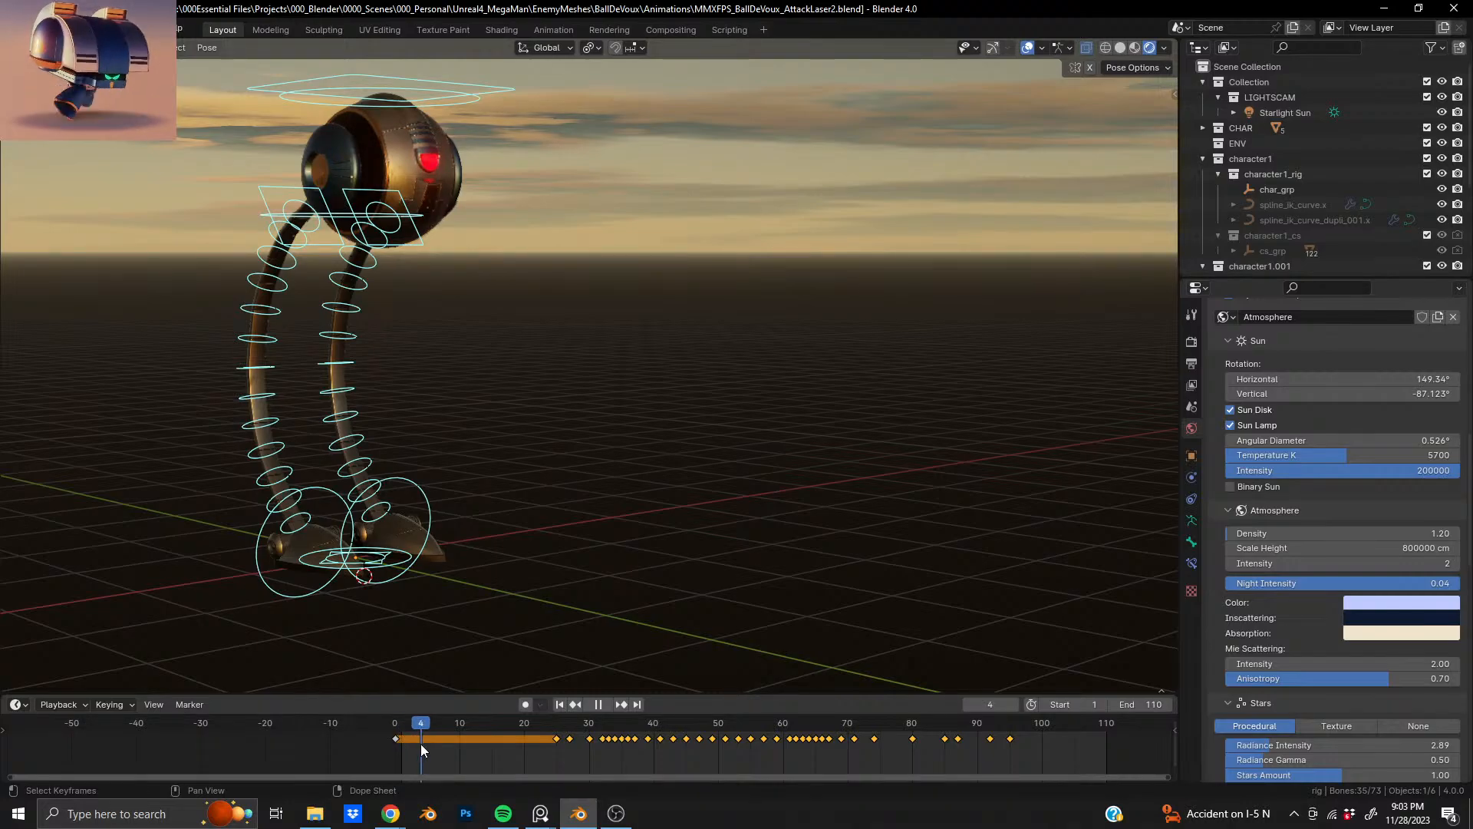
- Key the body control ring at frame 4 with Whole Character (Selected Bones Only)
middle_click_drag(403, 263, 224, 210)
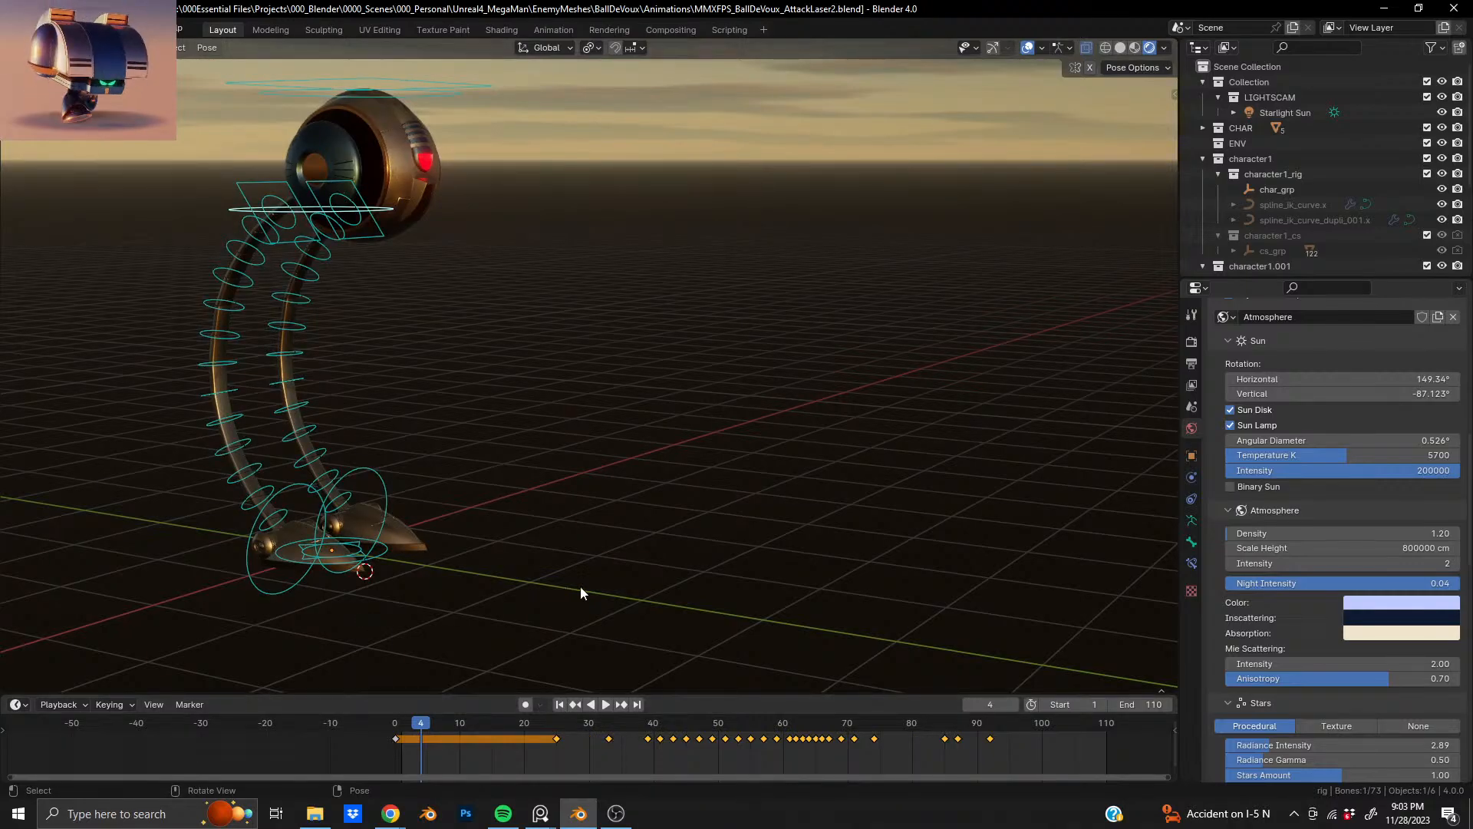
key("k")
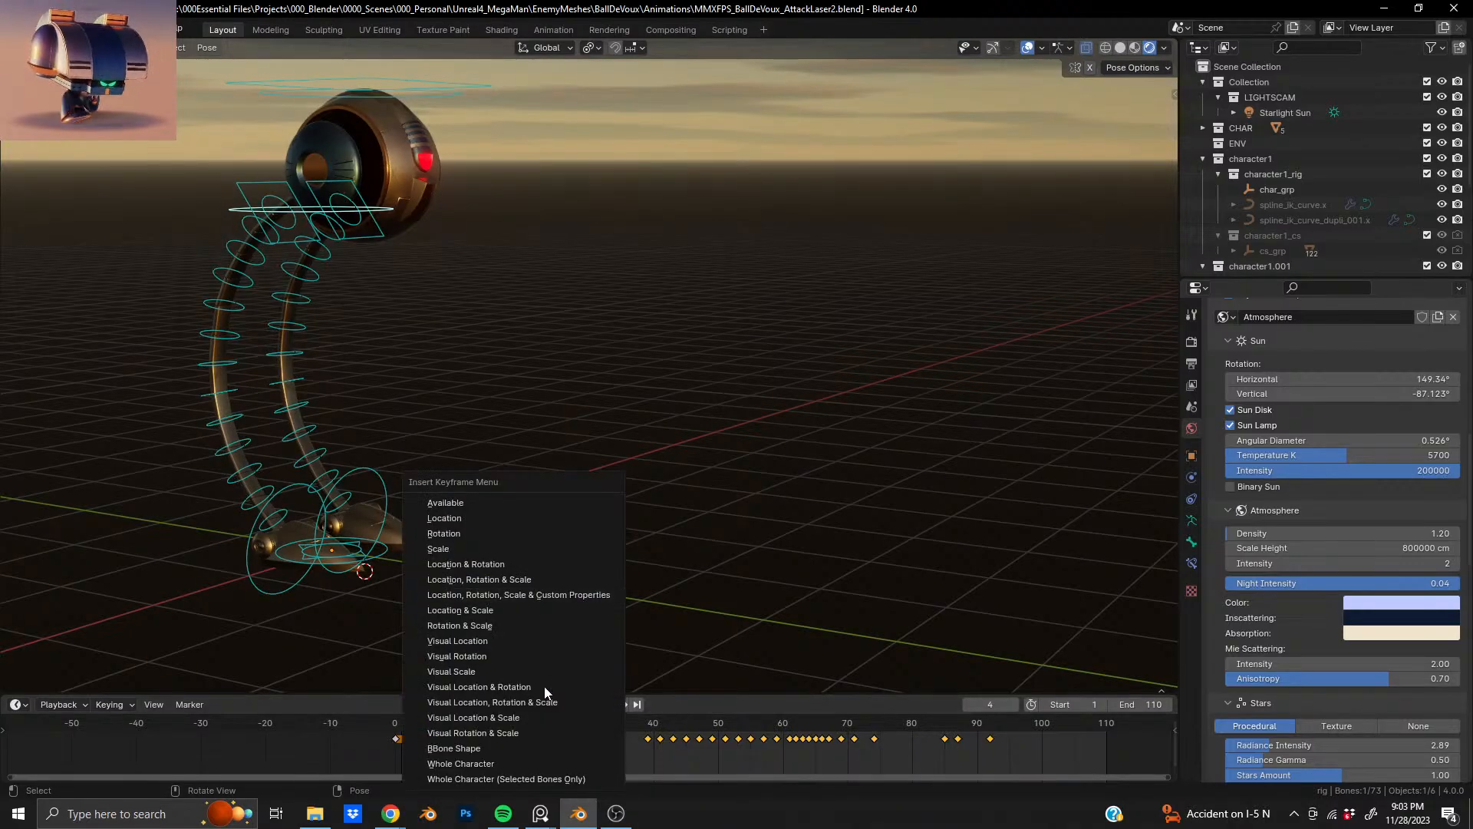
left_click(509, 780)
- At frame 6, nudge the body control ring about 2.8 cm forward and up, and insert a keyframe for it
left_click_drag(421, 725, 434, 727)
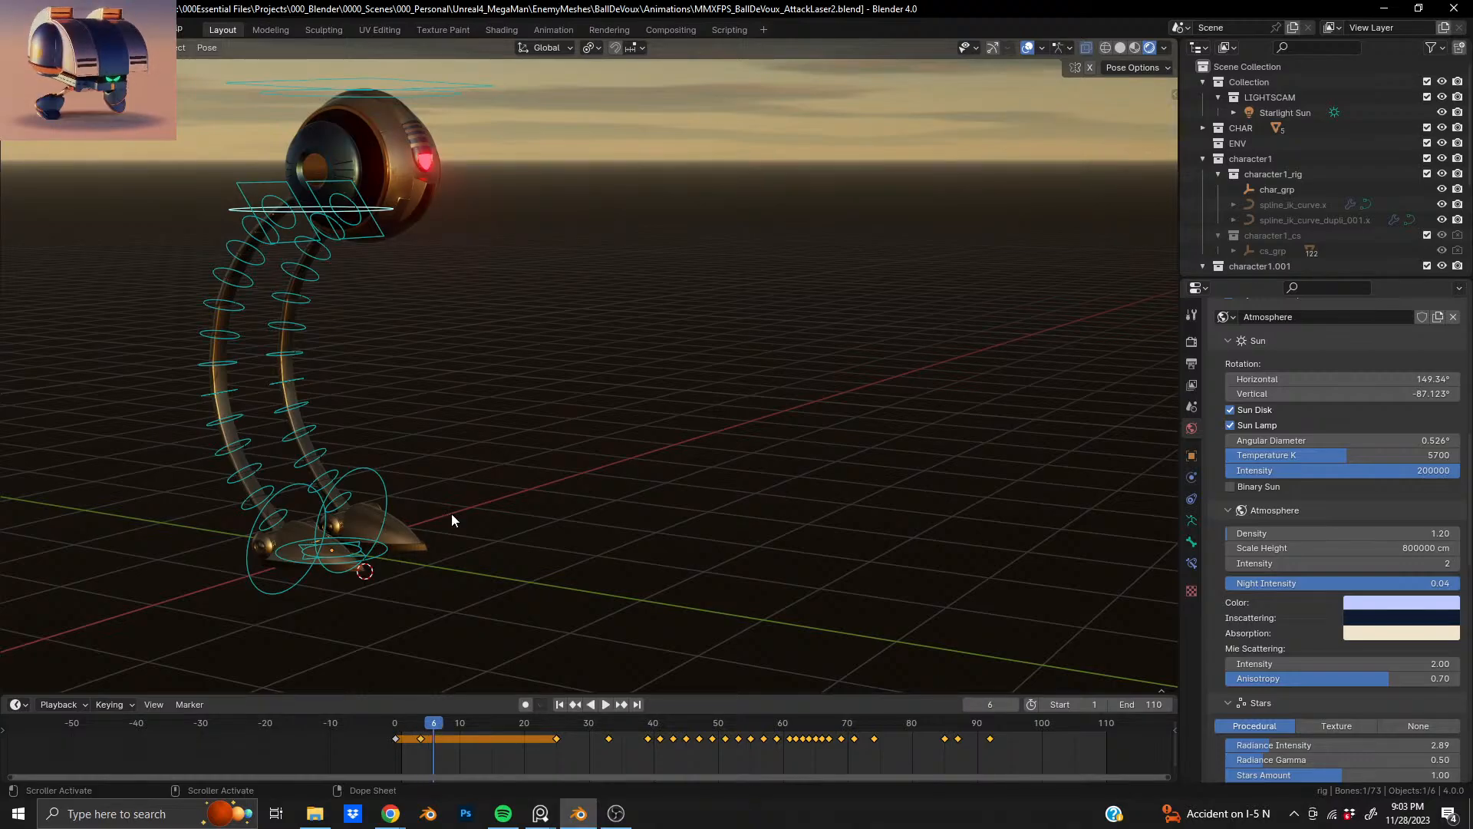
key("g")
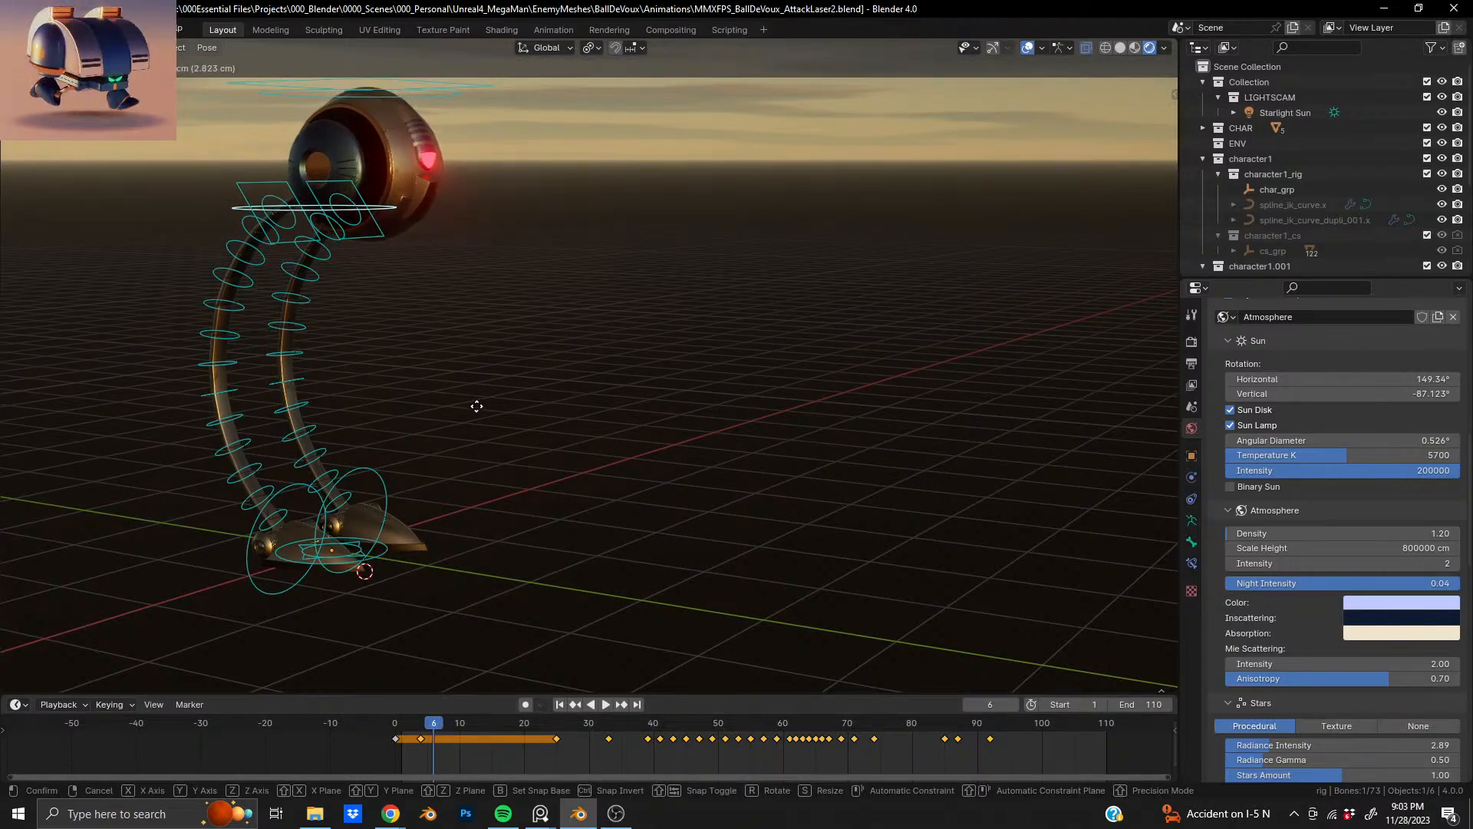
left_click(477, 413)
key("i")
left_click(477, 412)
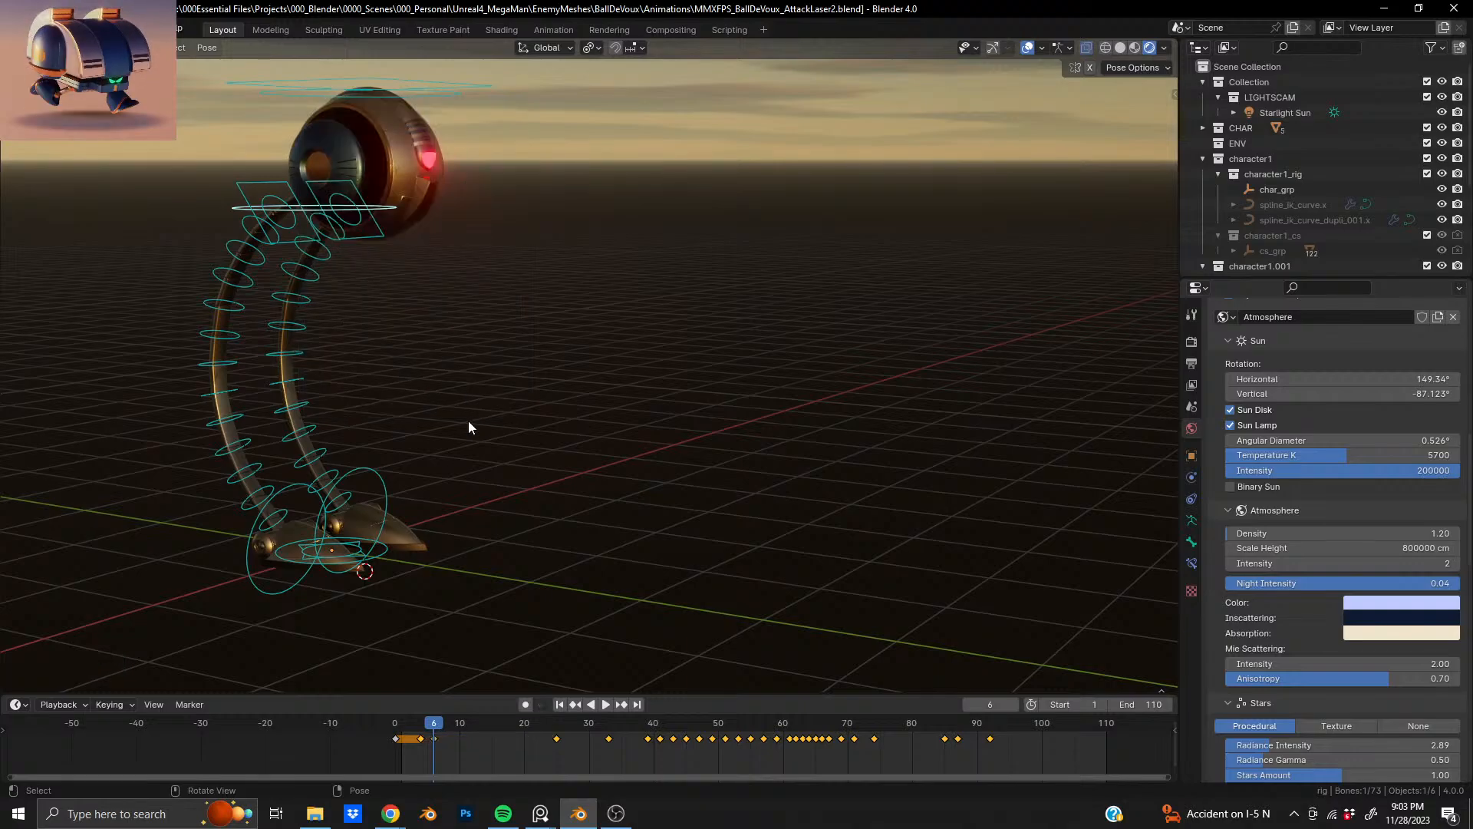
- At frame 8, nudge the body control ring about 3.4 cm forward and down, and insert a keyframe for it
middle_click_drag(250, 421, 423, 611)
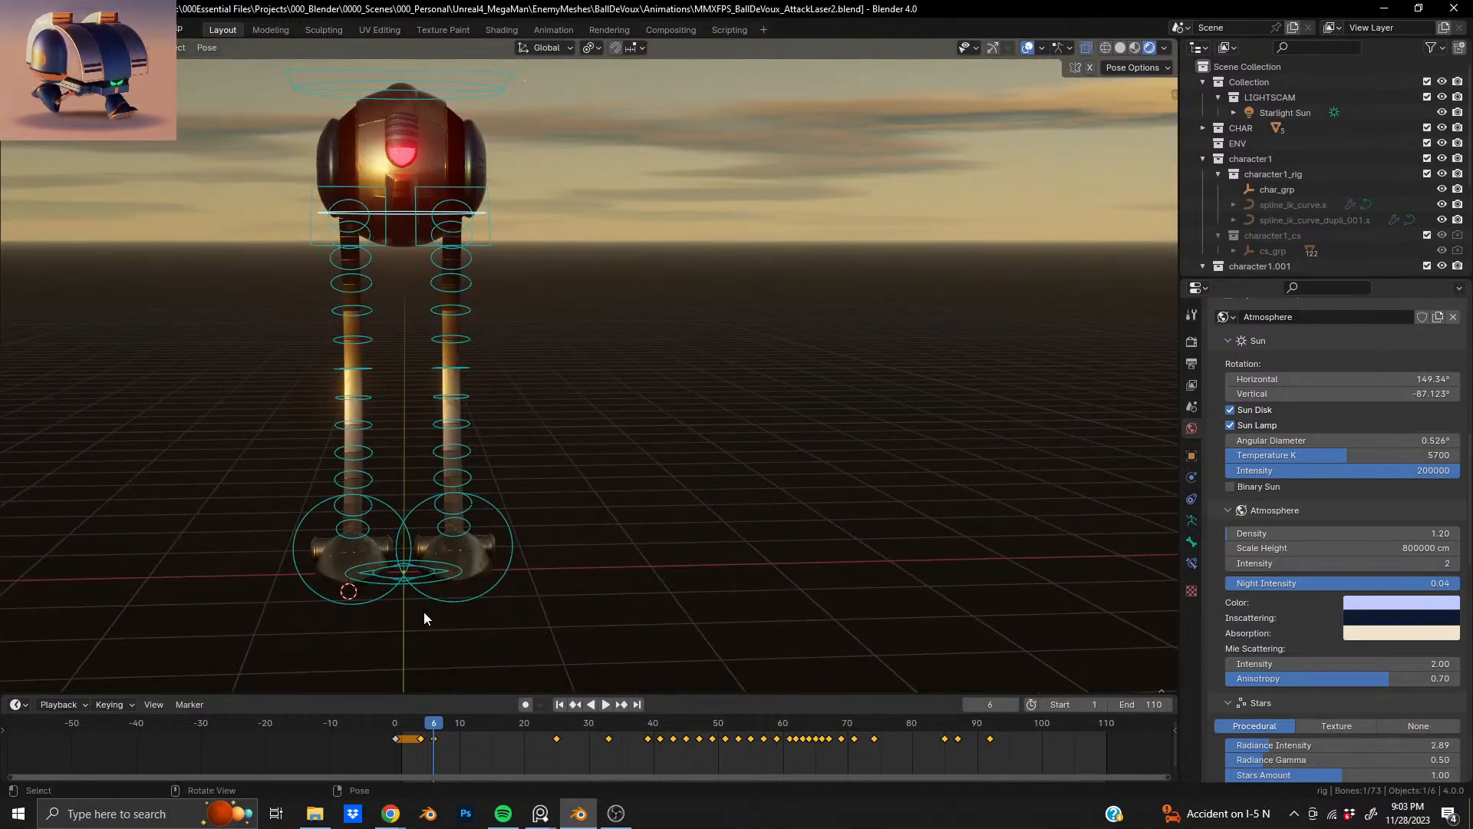
middle_click_drag(428, 528, 383, 524)
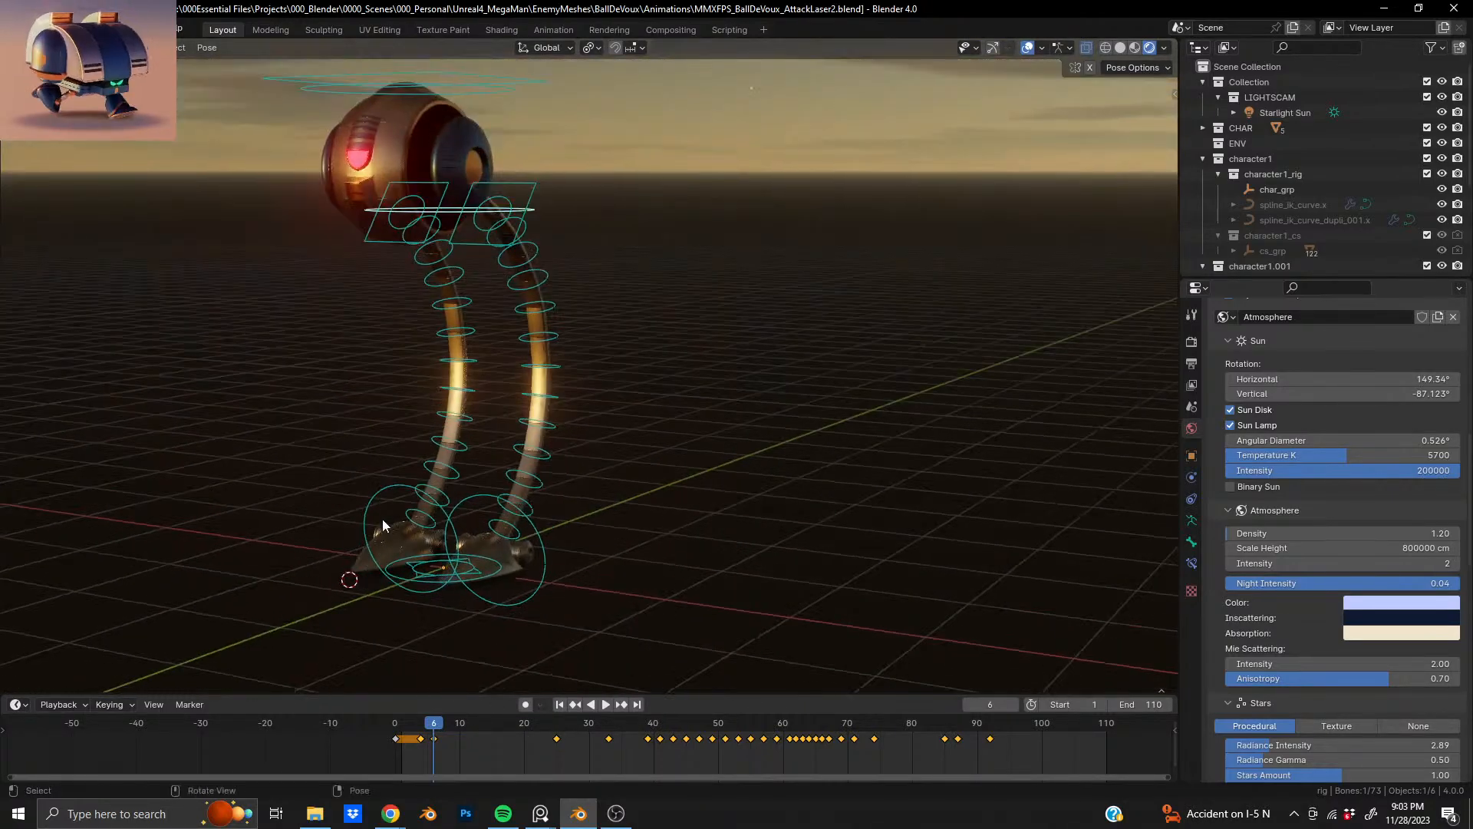
key("space")
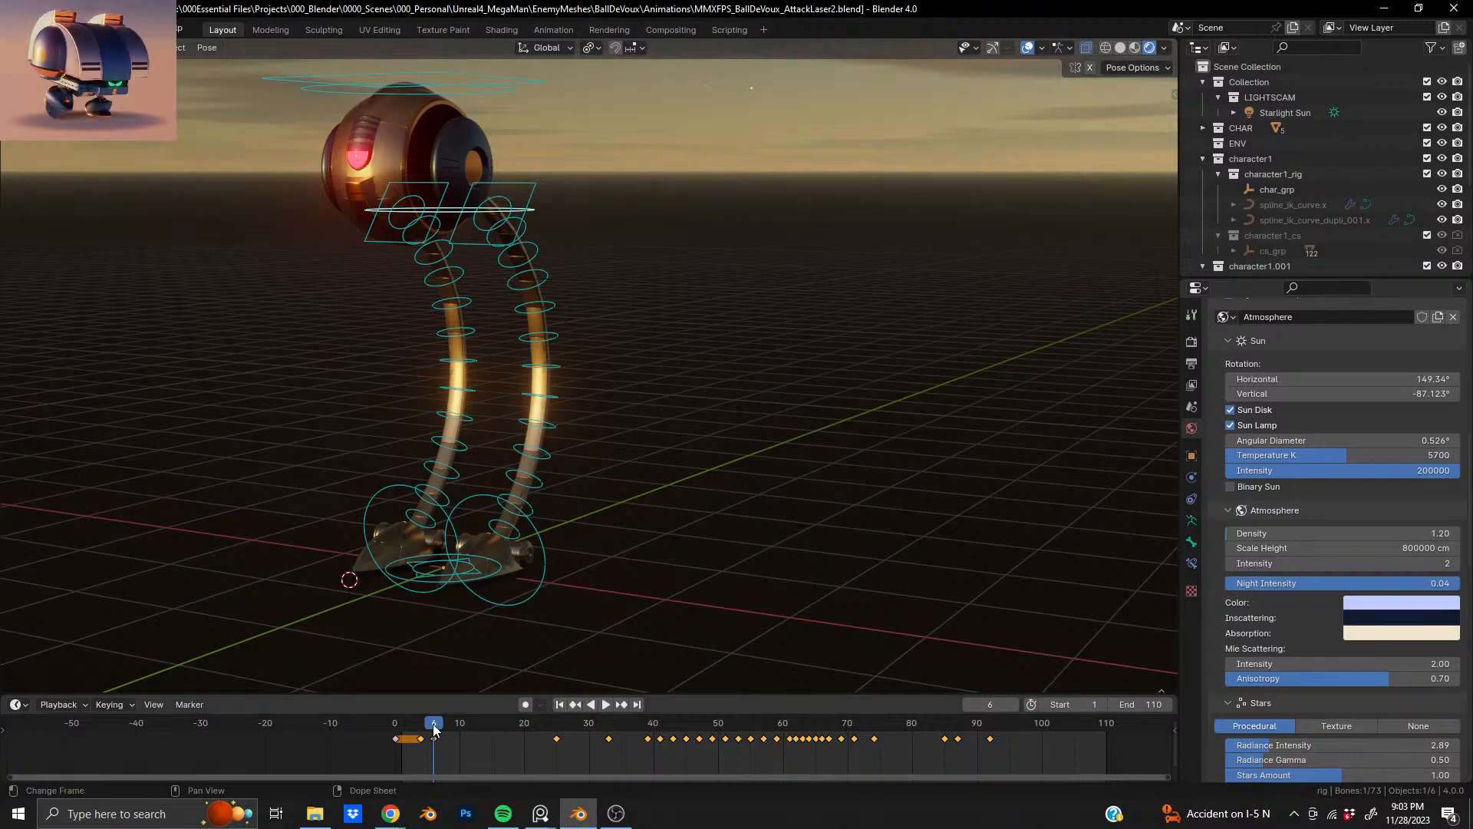
key("space")
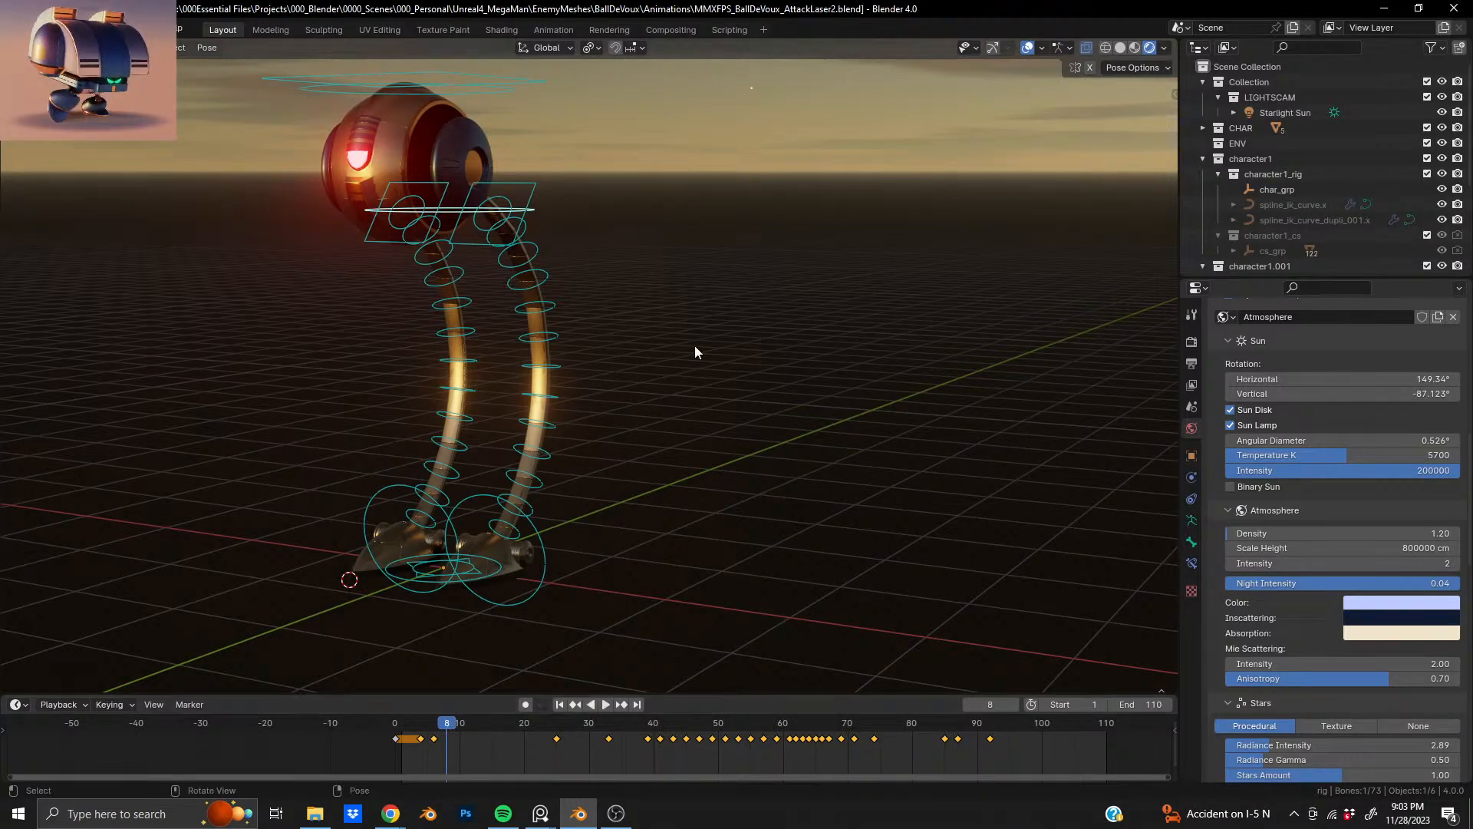
key("i")
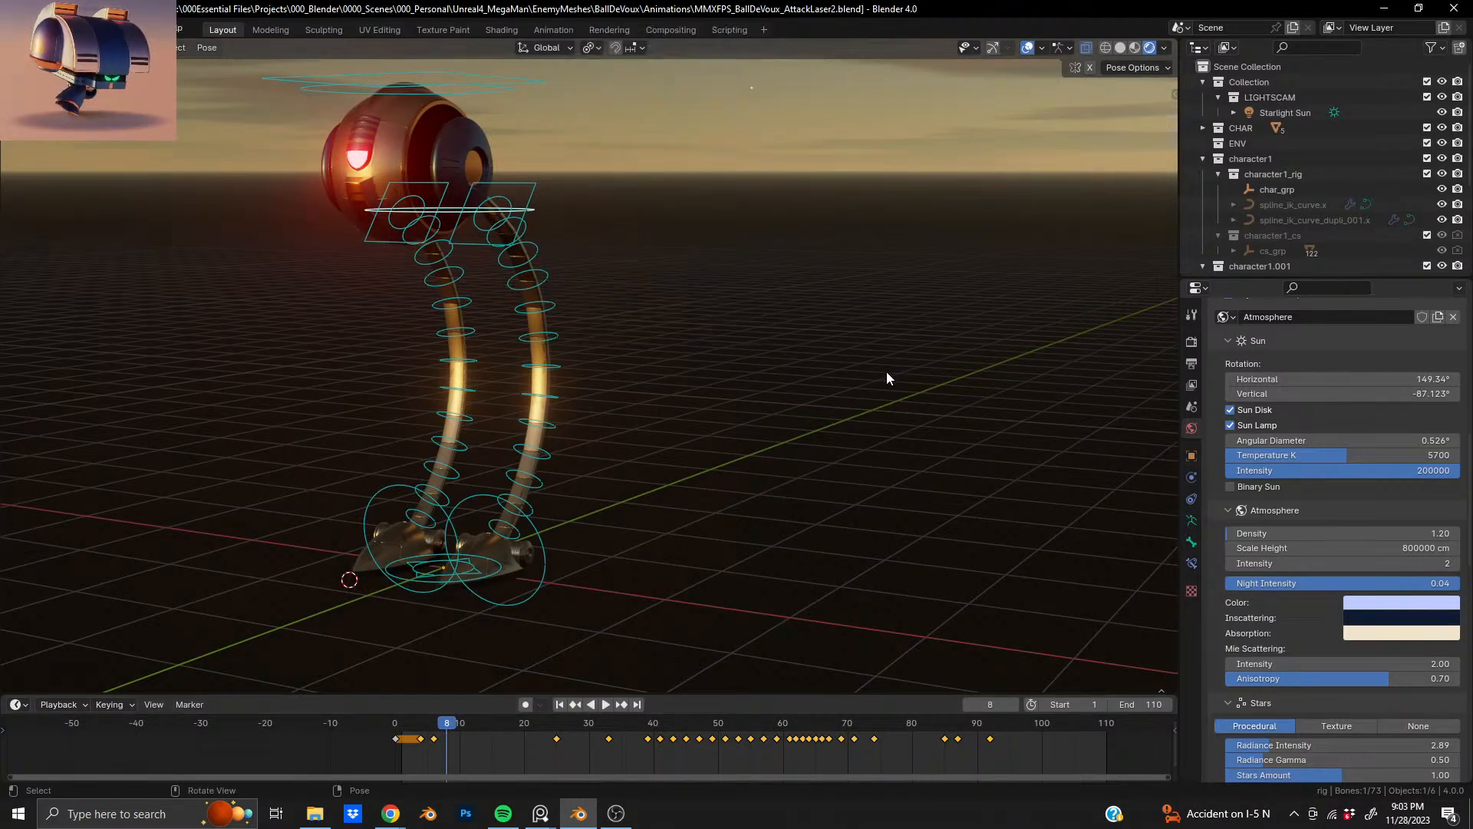
key("g")
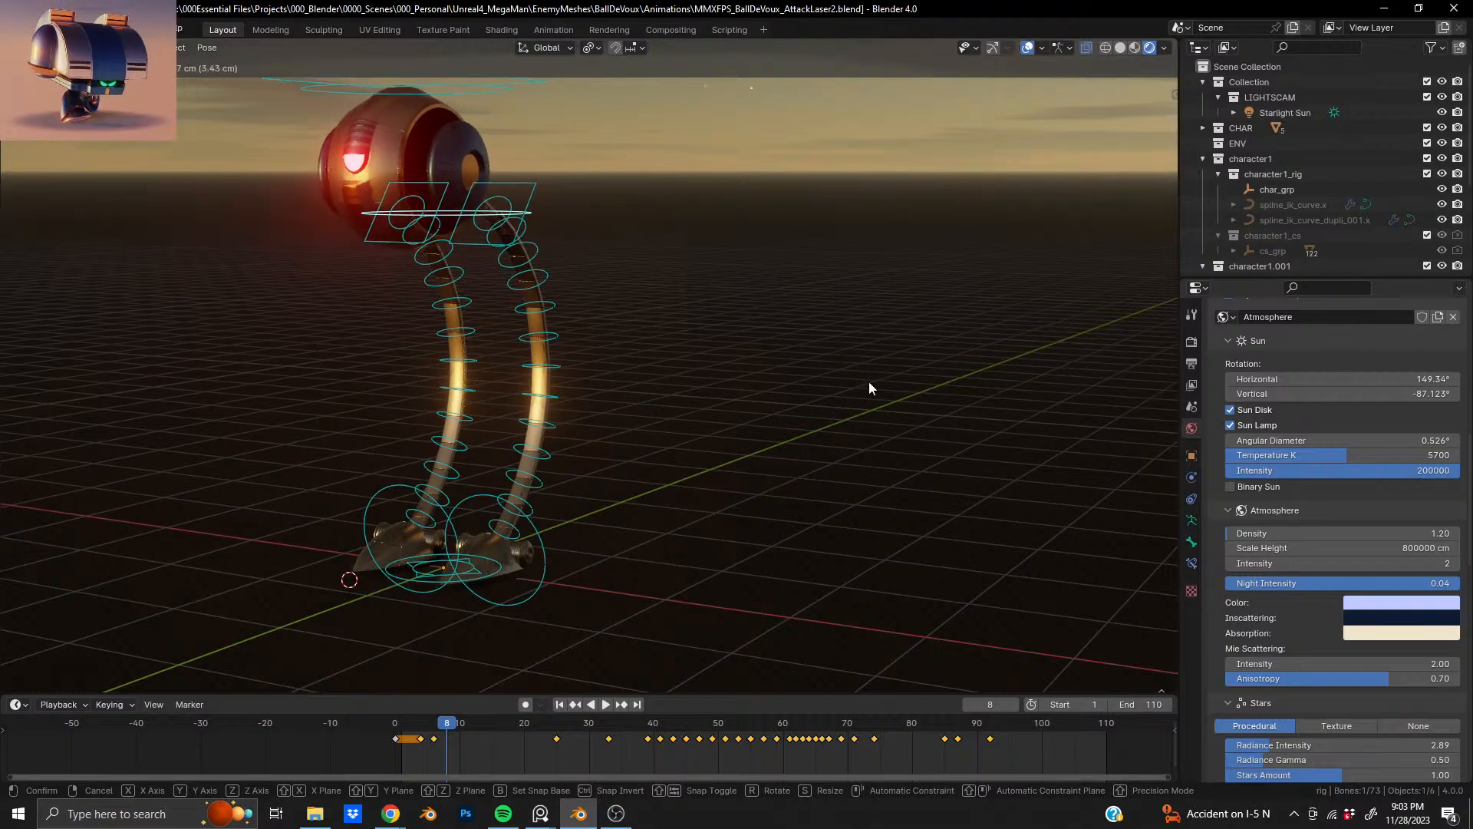
left_click(869, 381)
key("i")
left_click(868, 380)
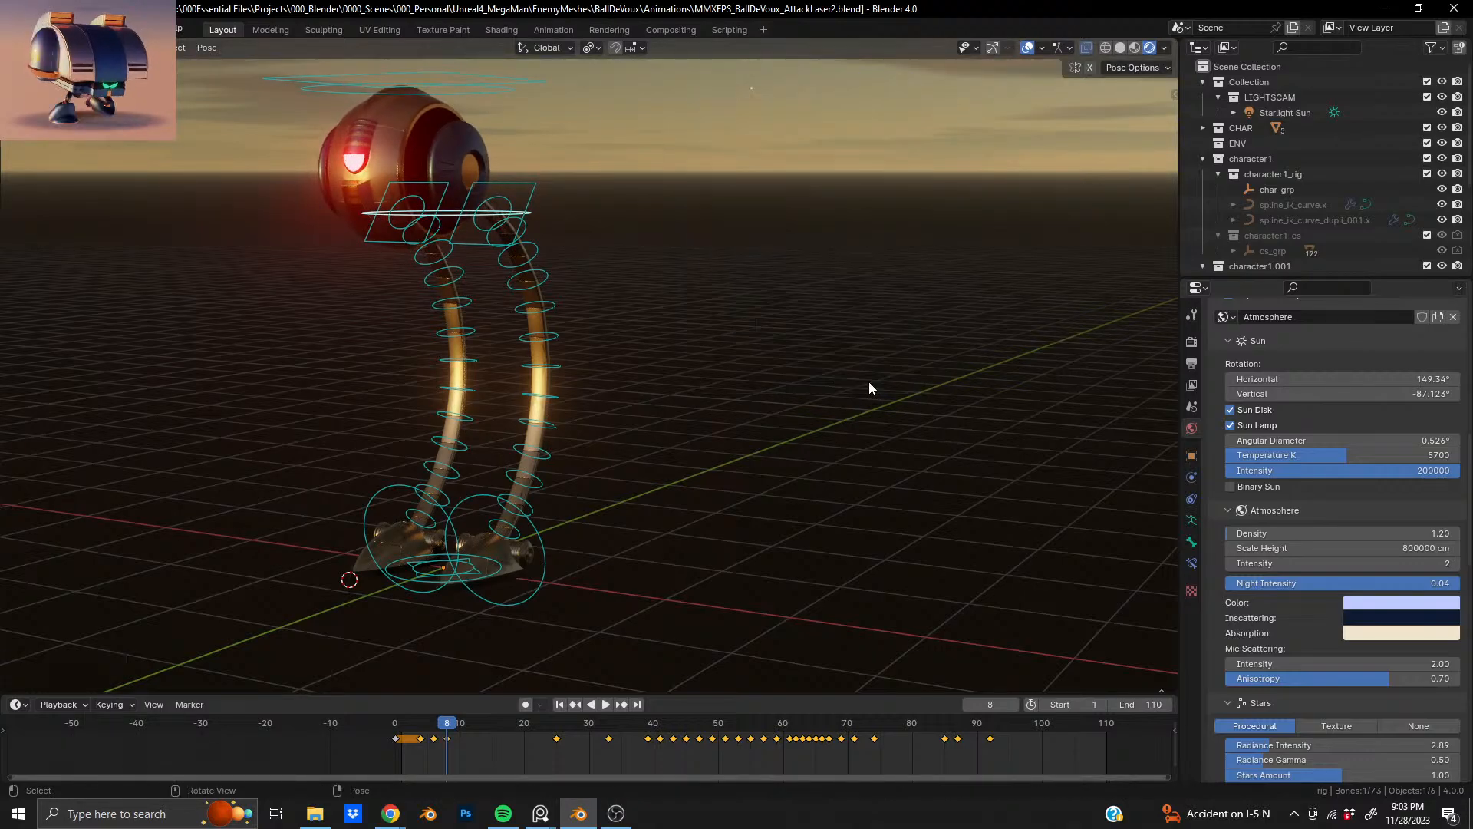
- At frame 10, shift the body control ring about 5.8 cm back and up plus about 3 cm sideways, and key it
left_click(456, 727)
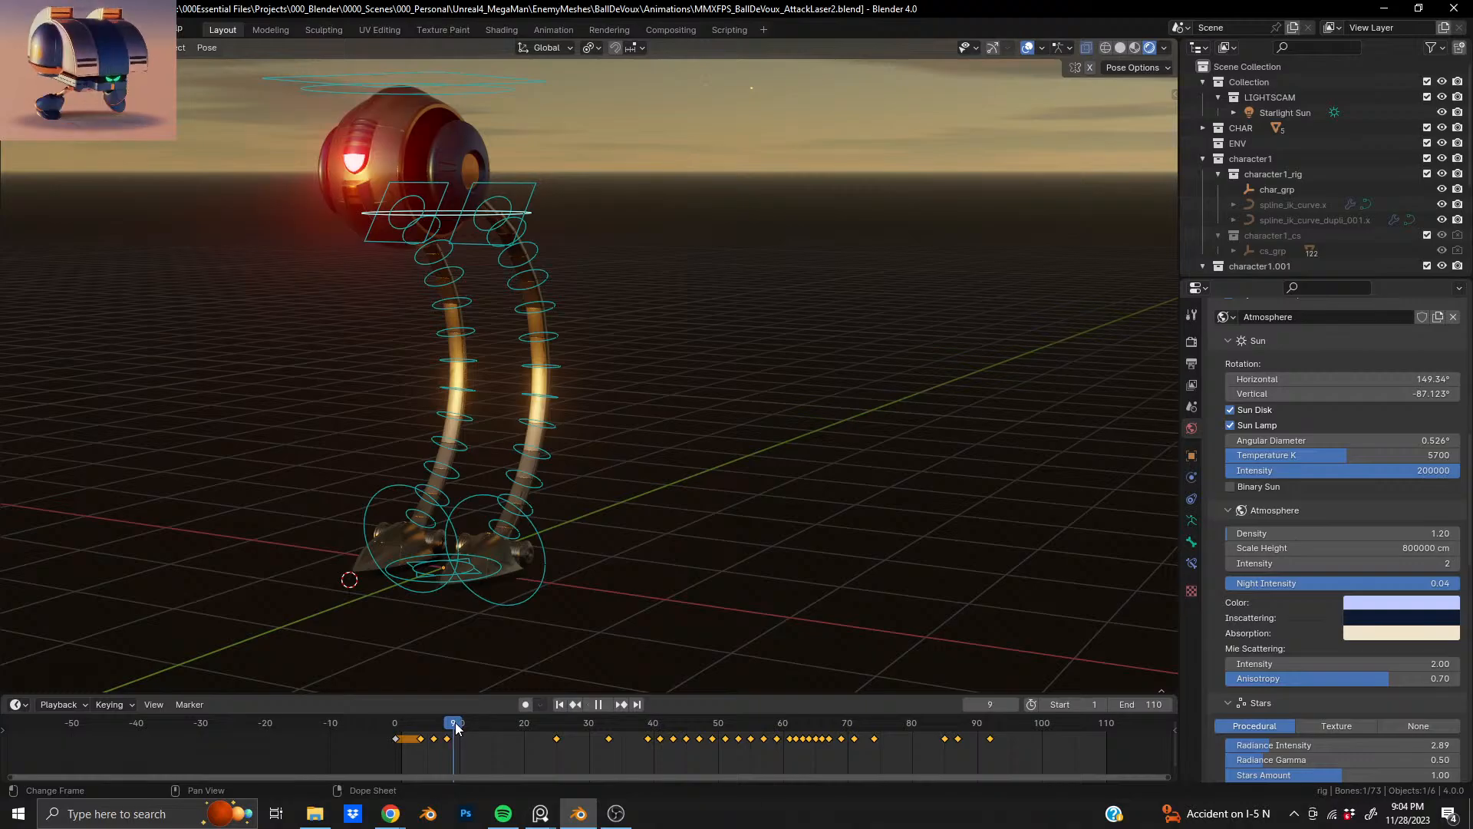
left_click_drag(456, 727, 462, 728)
key("i")
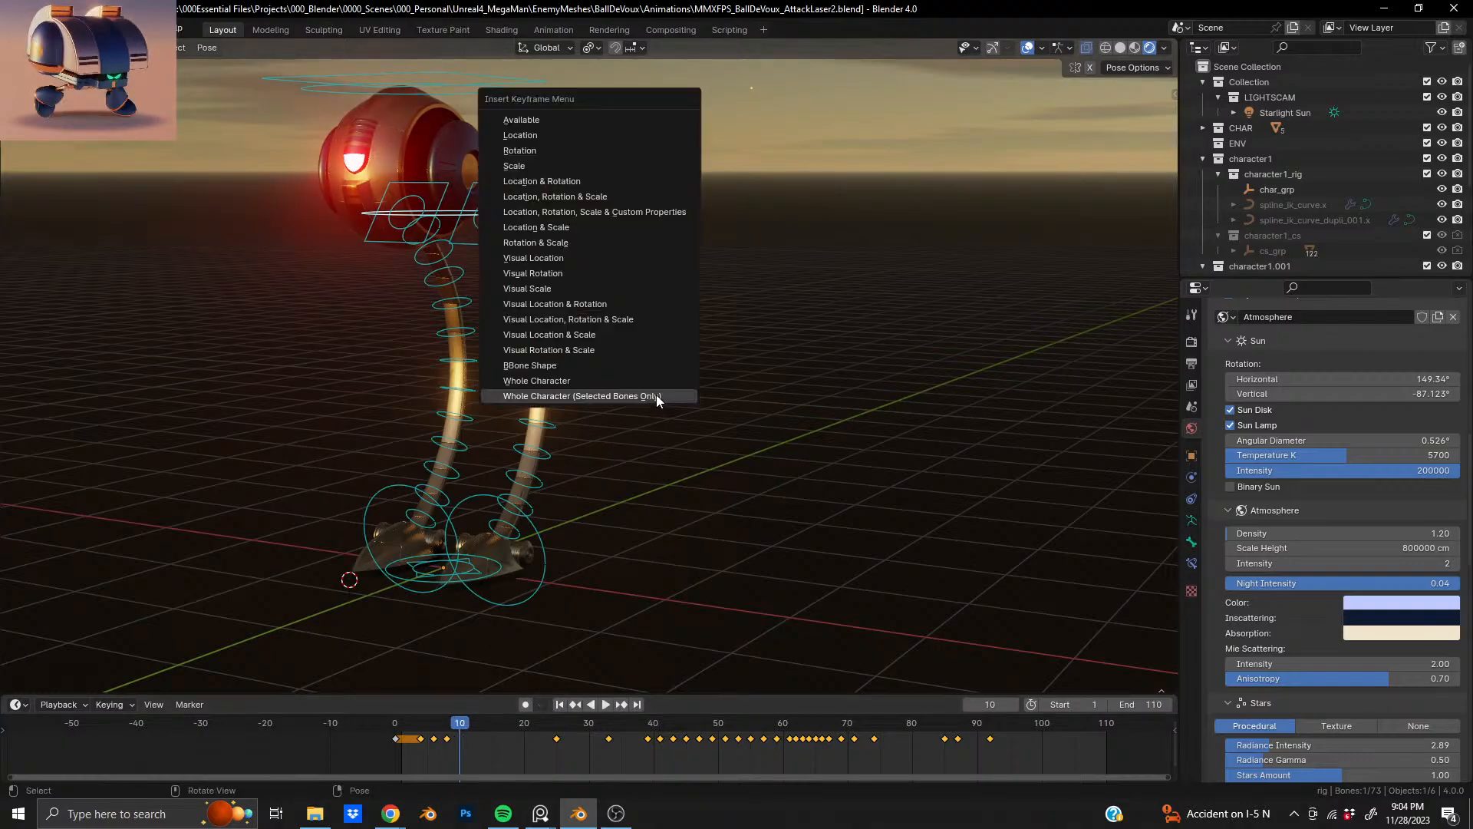
key("g")
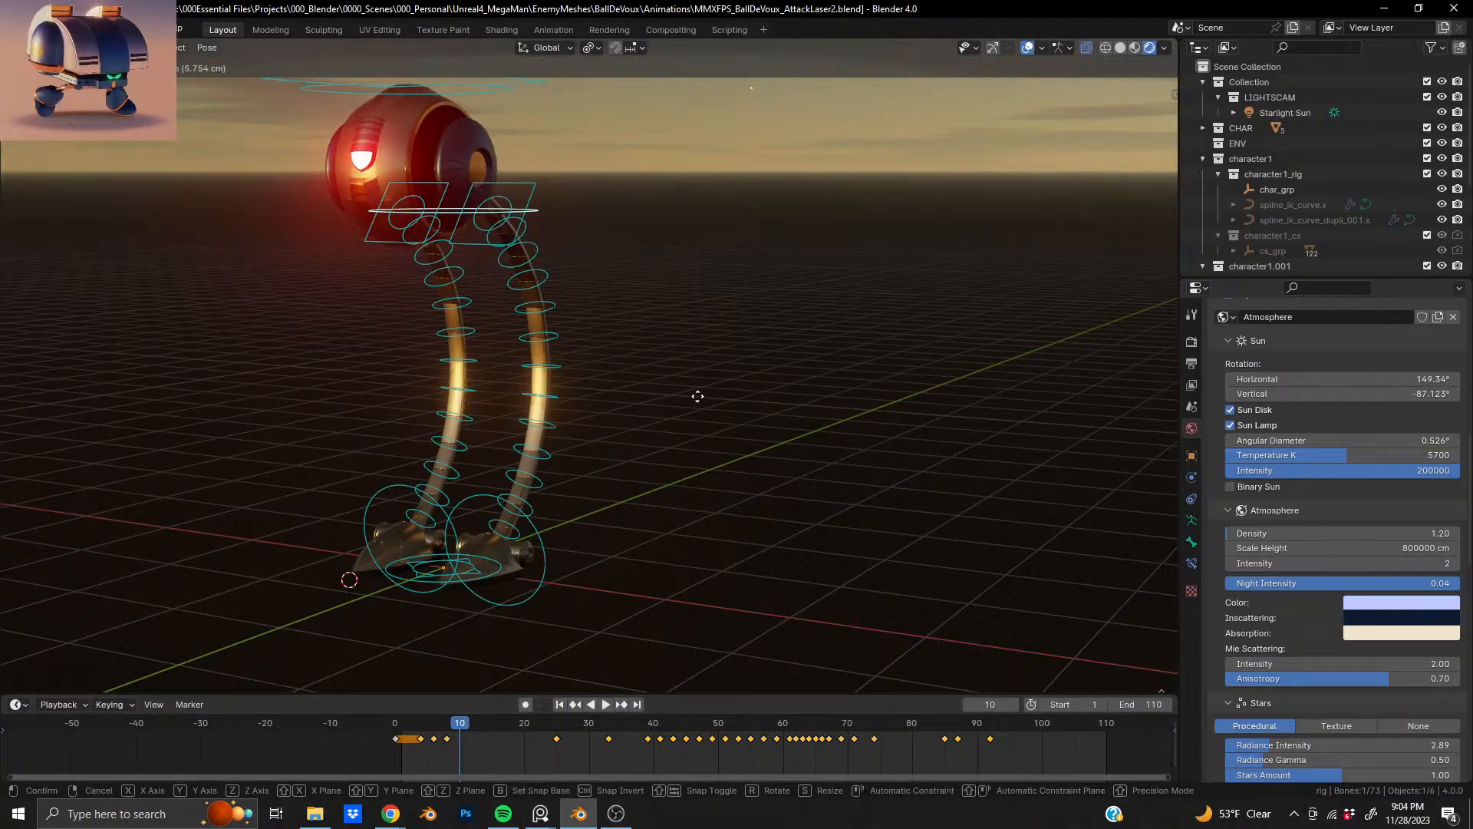
left_click(697, 396)
key("KP_1")
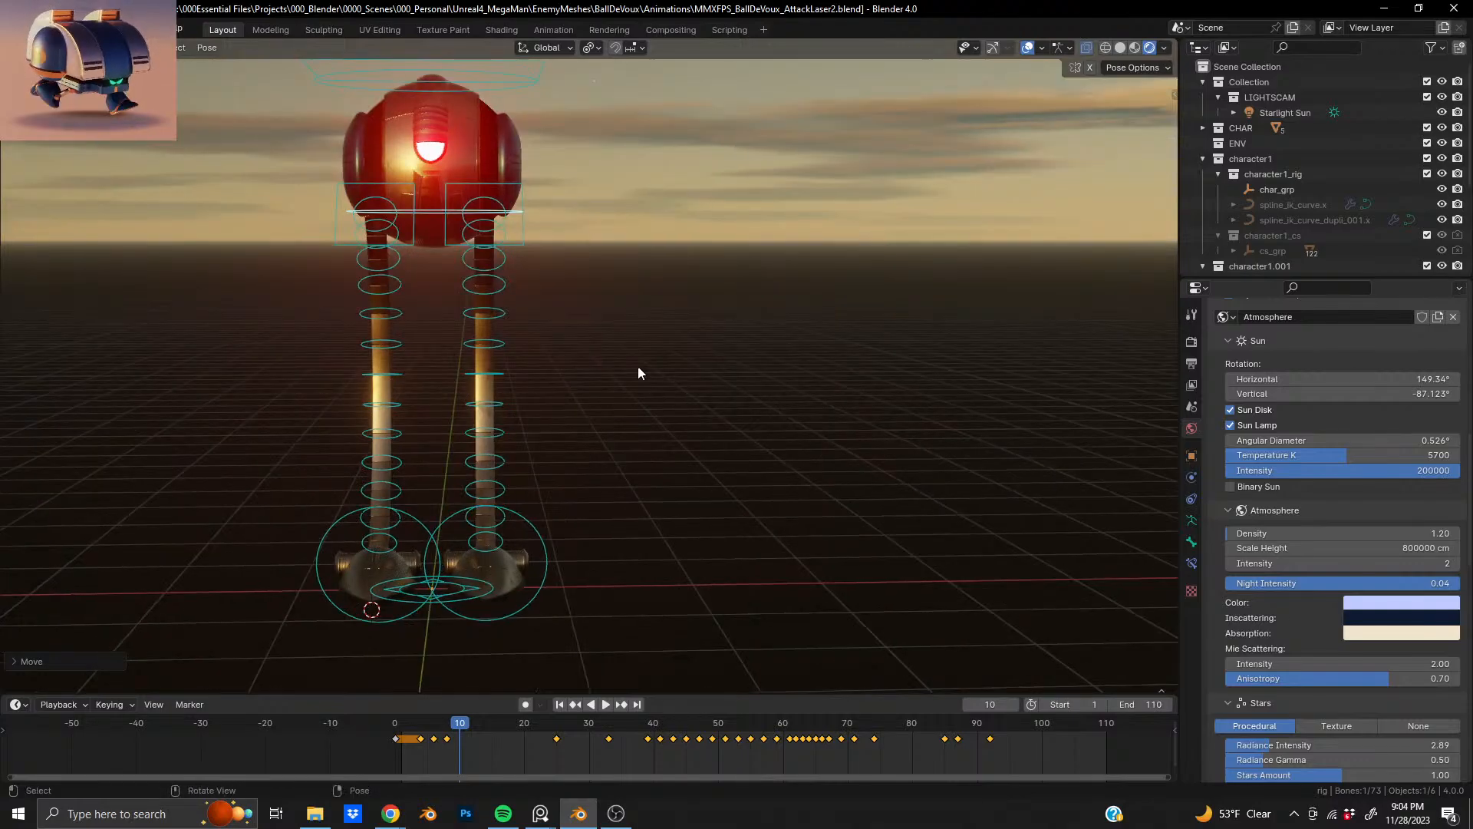
key("i")
key("g")
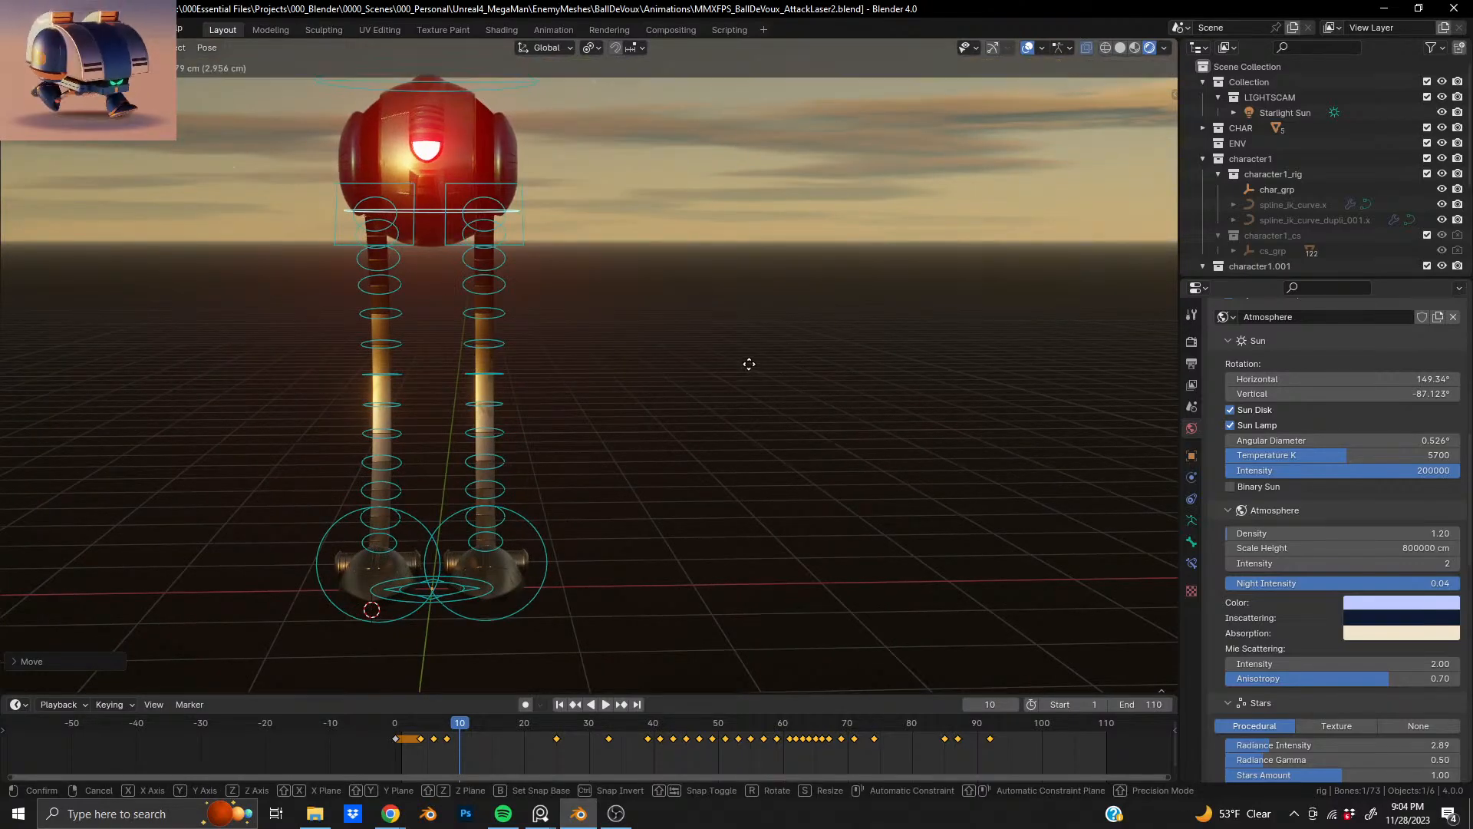
left_click(749, 371)
key("i")
left_click(749, 363)
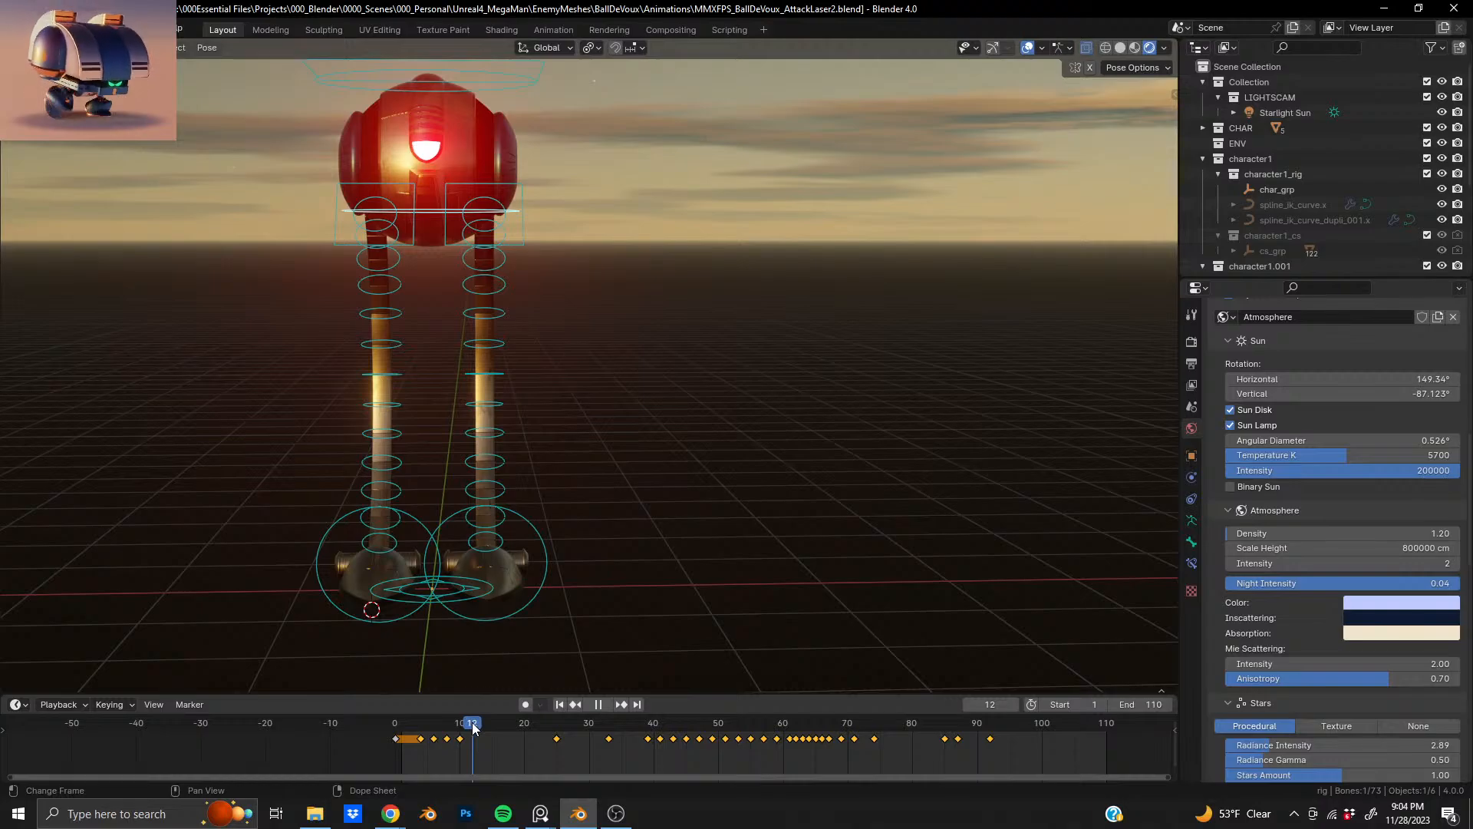
- At frame 12, nudge the body control ring slightly down and sideways, and key it with Whole Character (Selected Bones Only)
key("g")
left_click(784, 453)
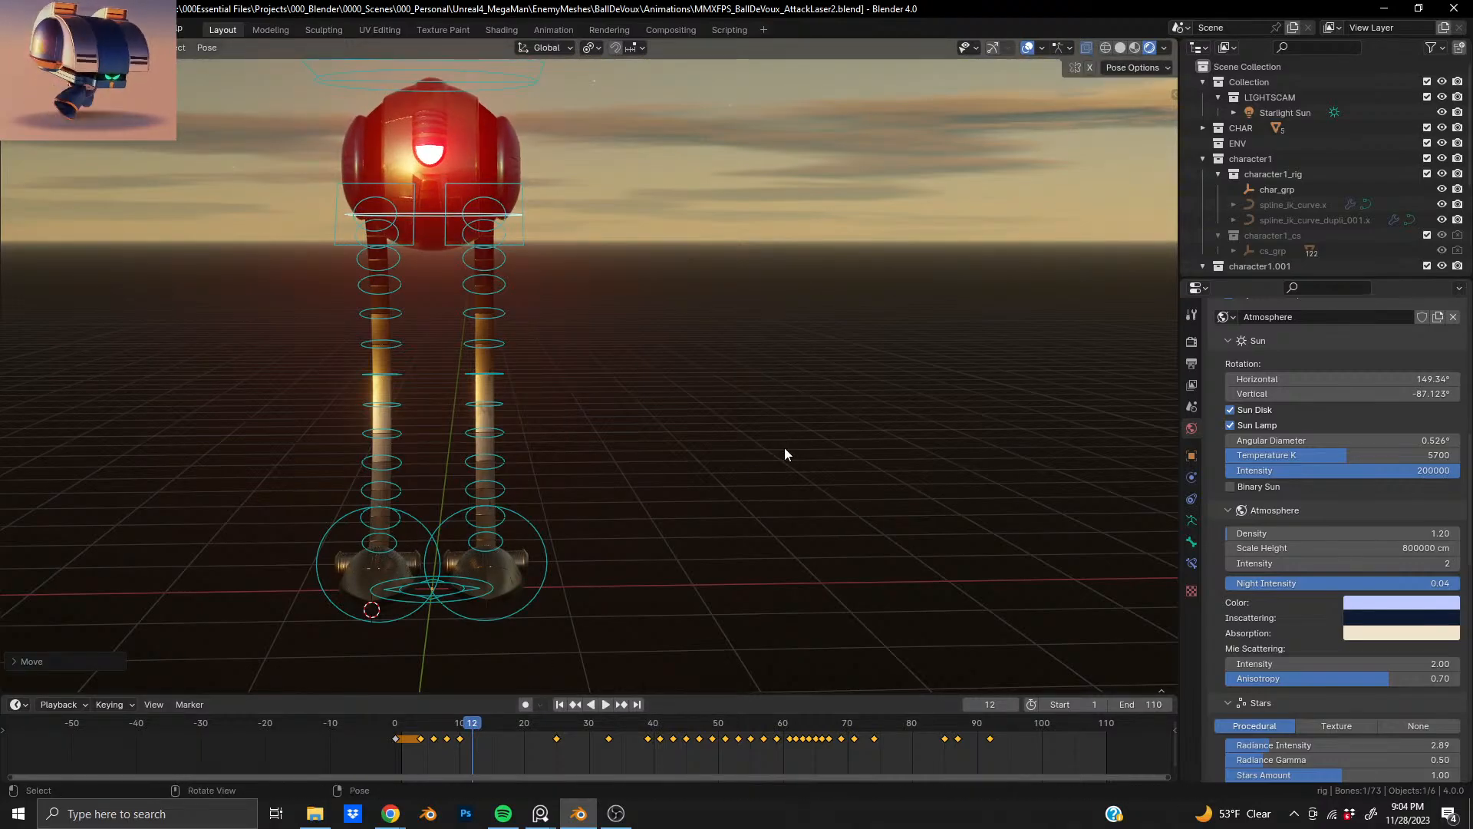
key("g")
left_click(785, 452)
key("i")
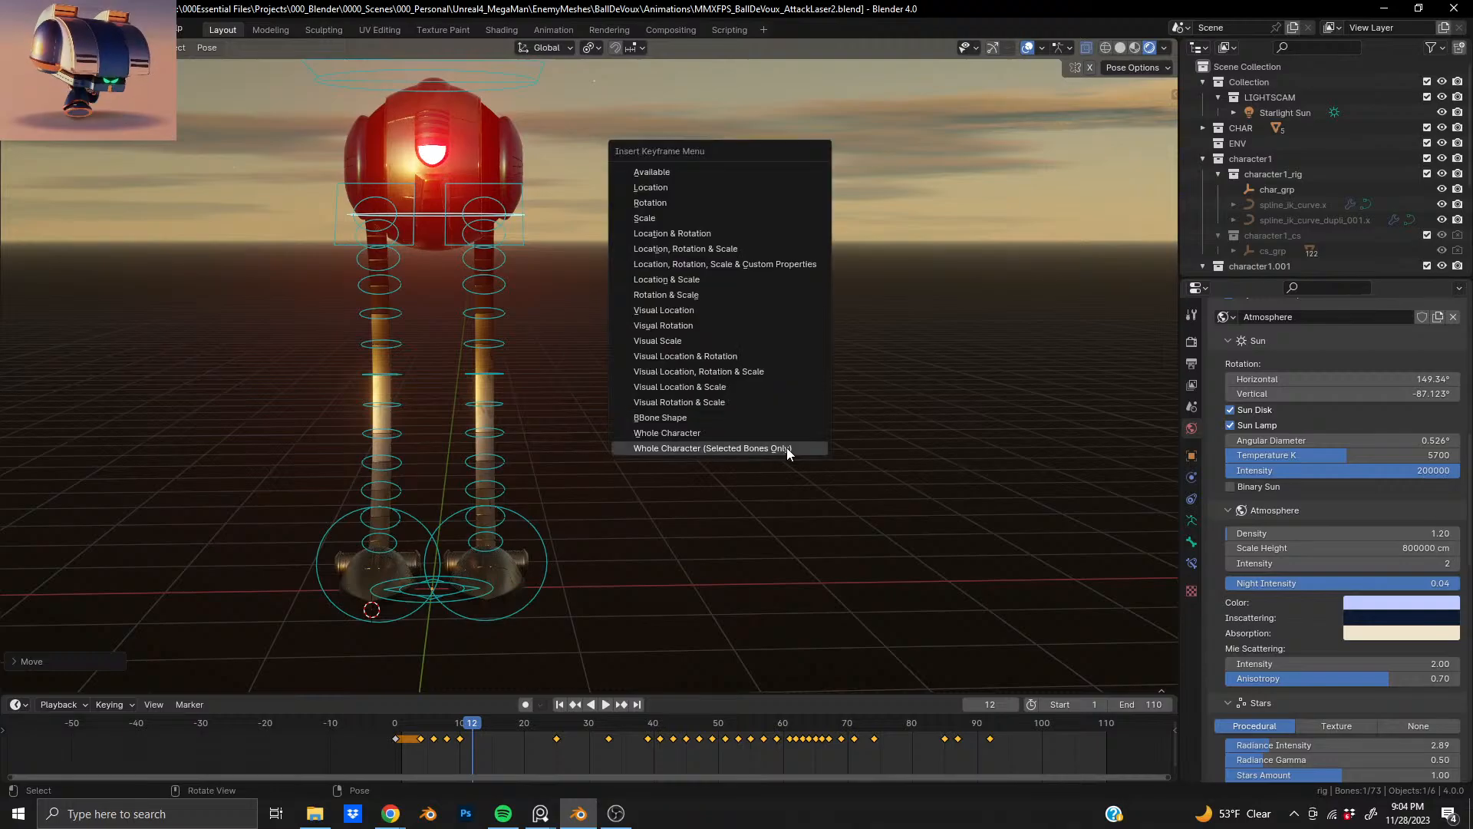
left_click(787, 449)
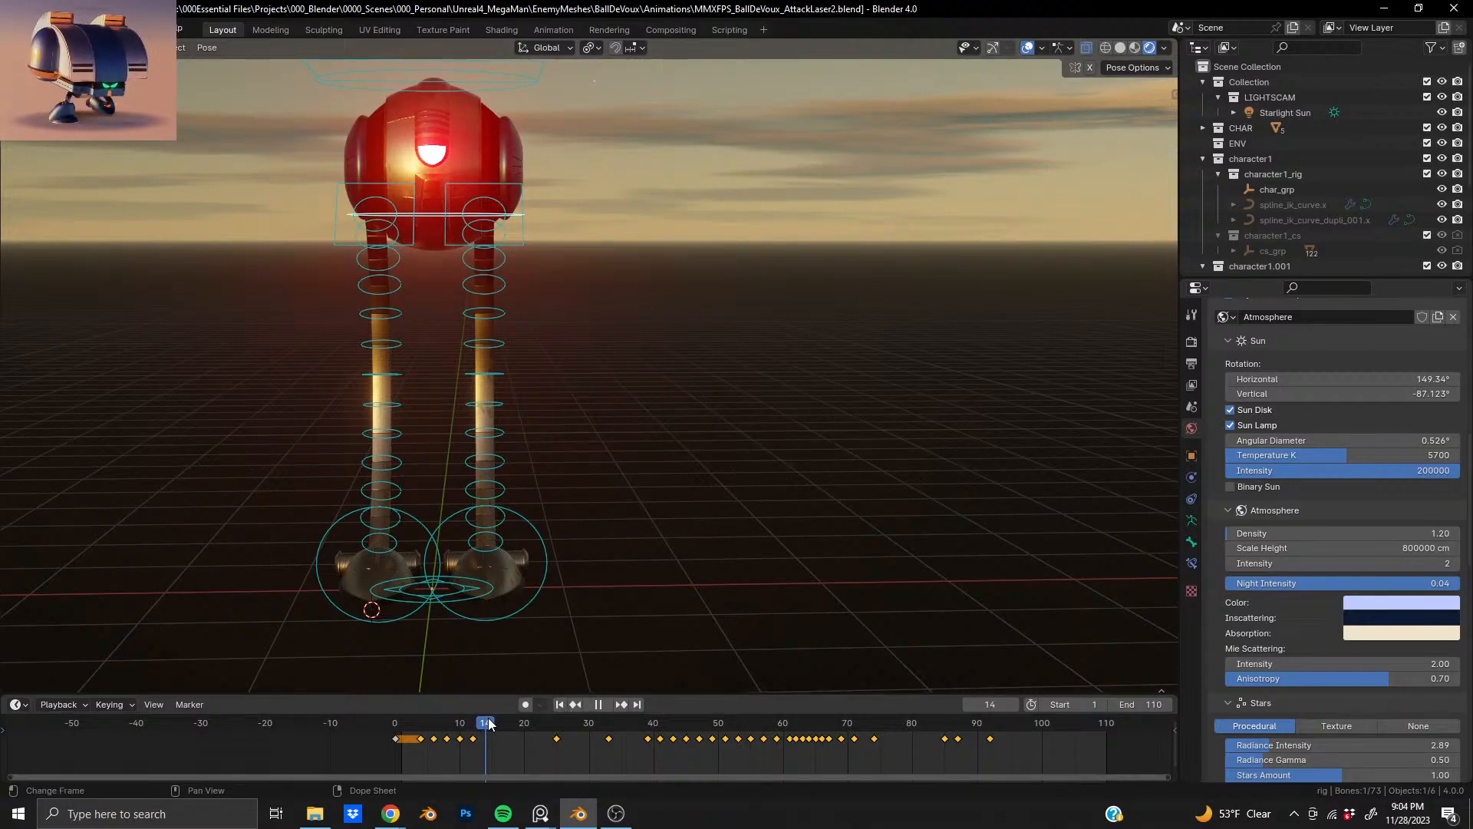
- At frame 14, lower the body control ring about 2.6 cm and key it with Whole Character (Selected Bones Only)
key("i")
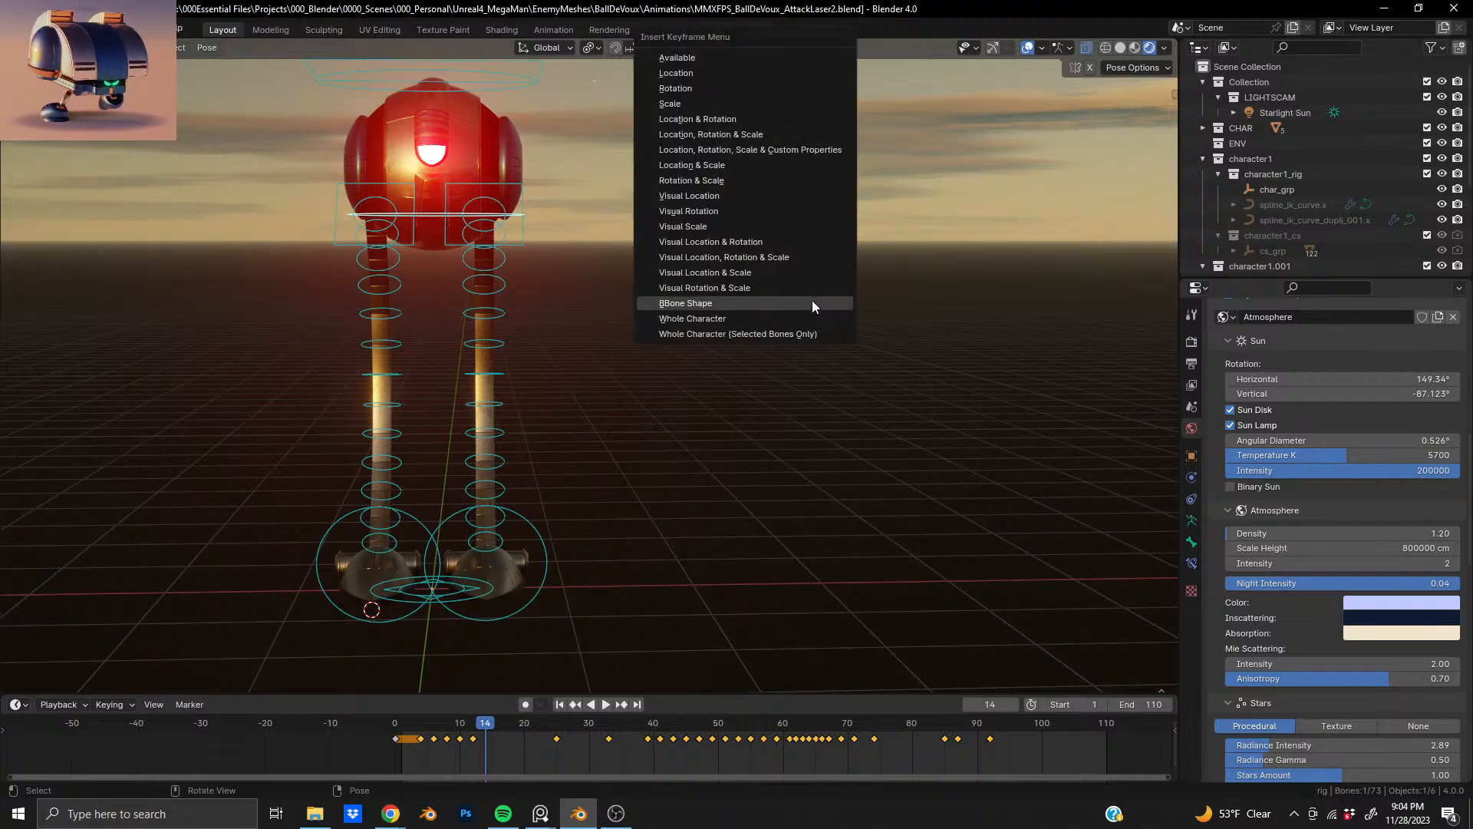
key("g")
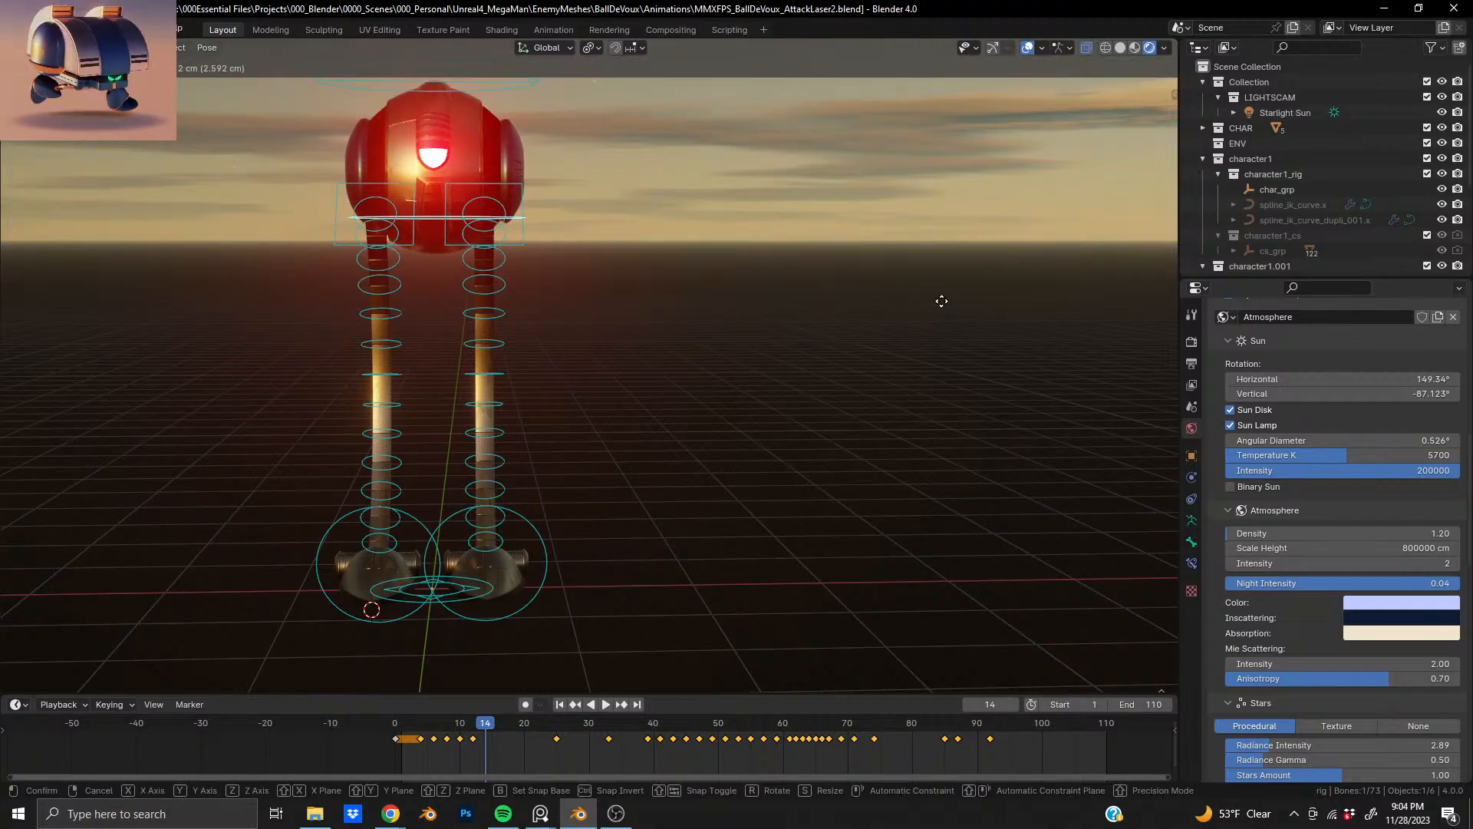
left_click(942, 301)
key("i")
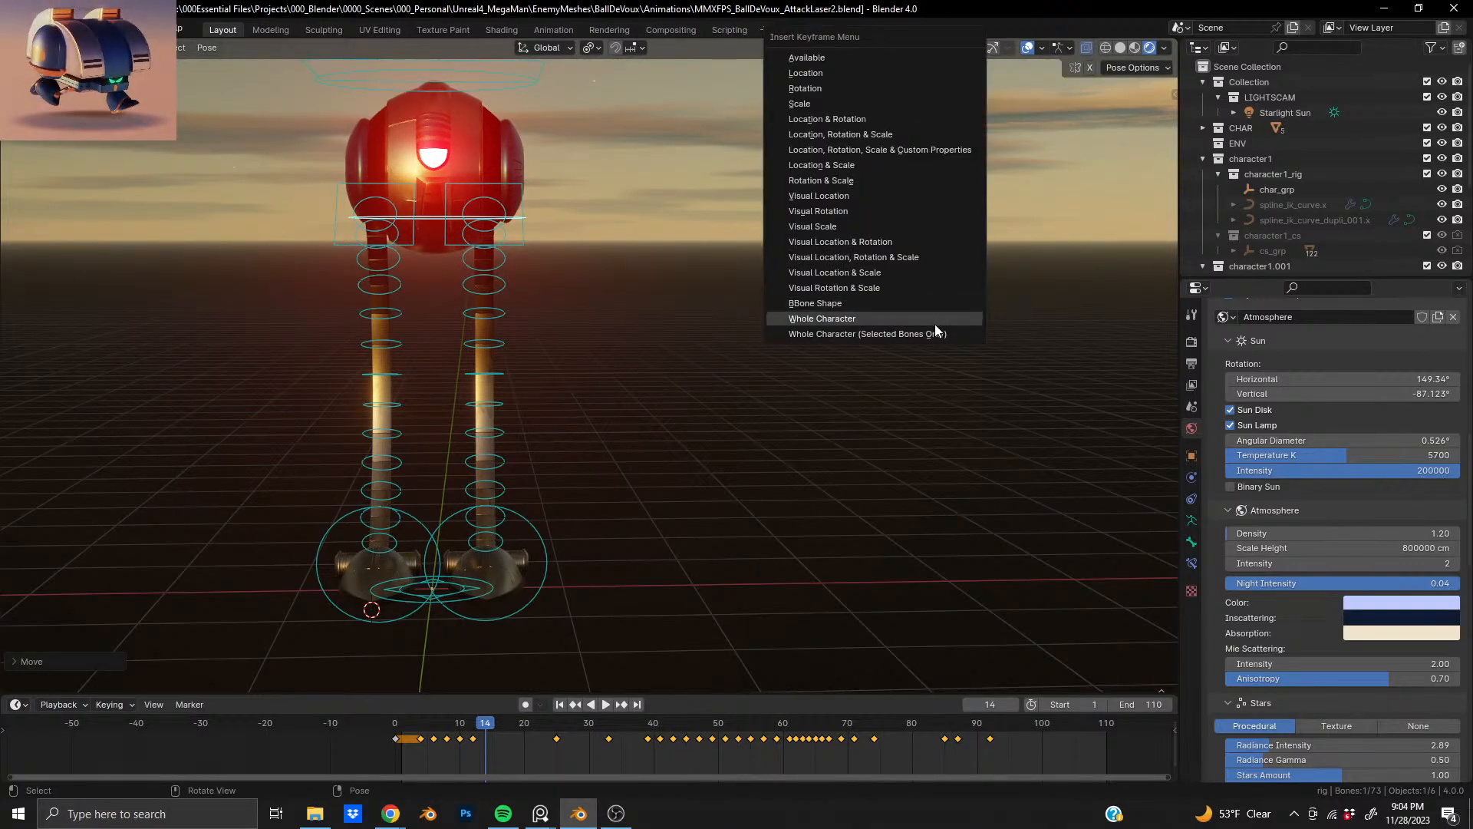
left_click(933, 332)
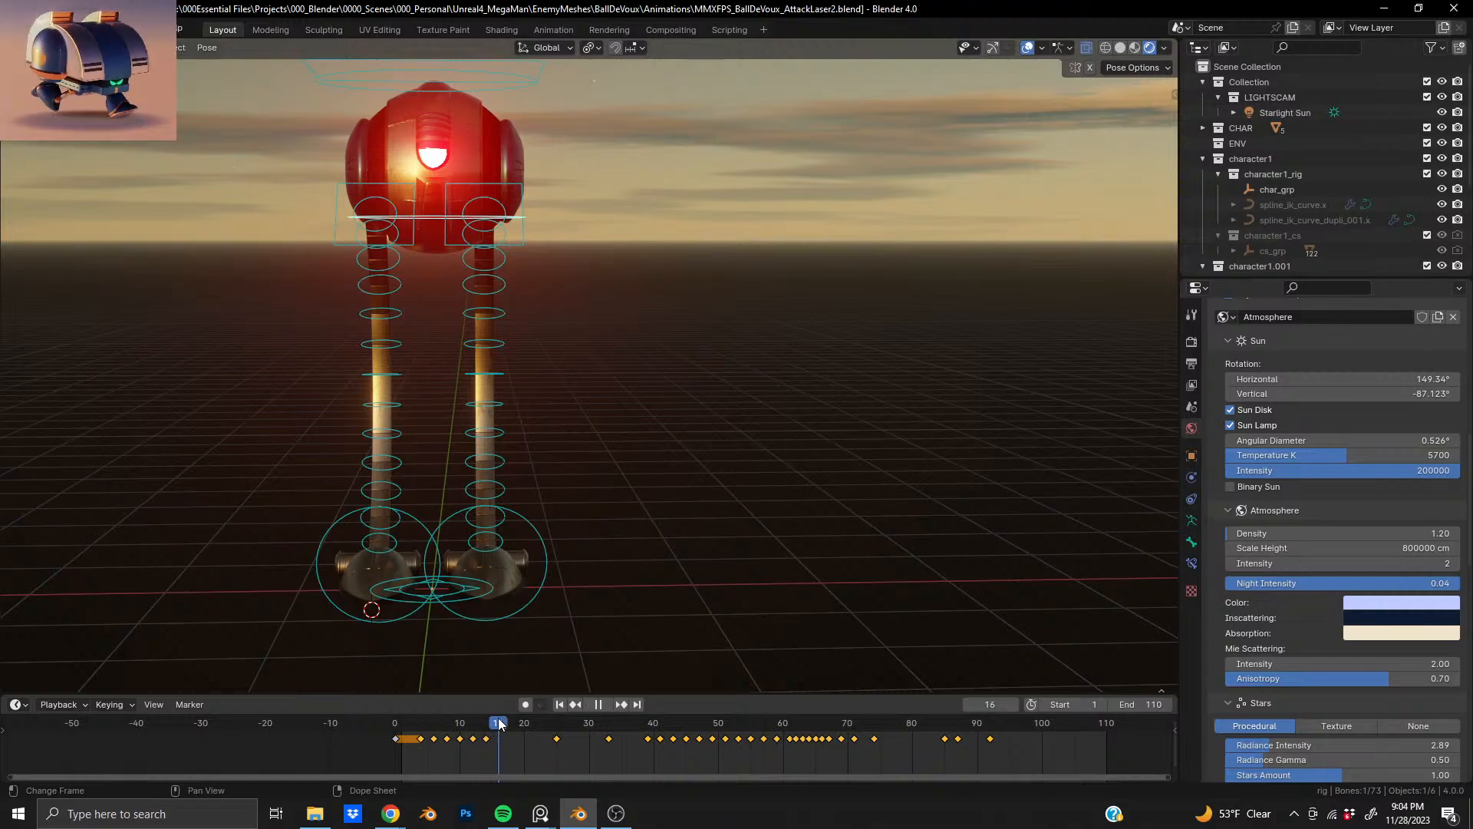
- At frame 16, raise the body control ring slightly with a small sideways offset, and key it with Whole Character (Selected Bones Only)
key("i")
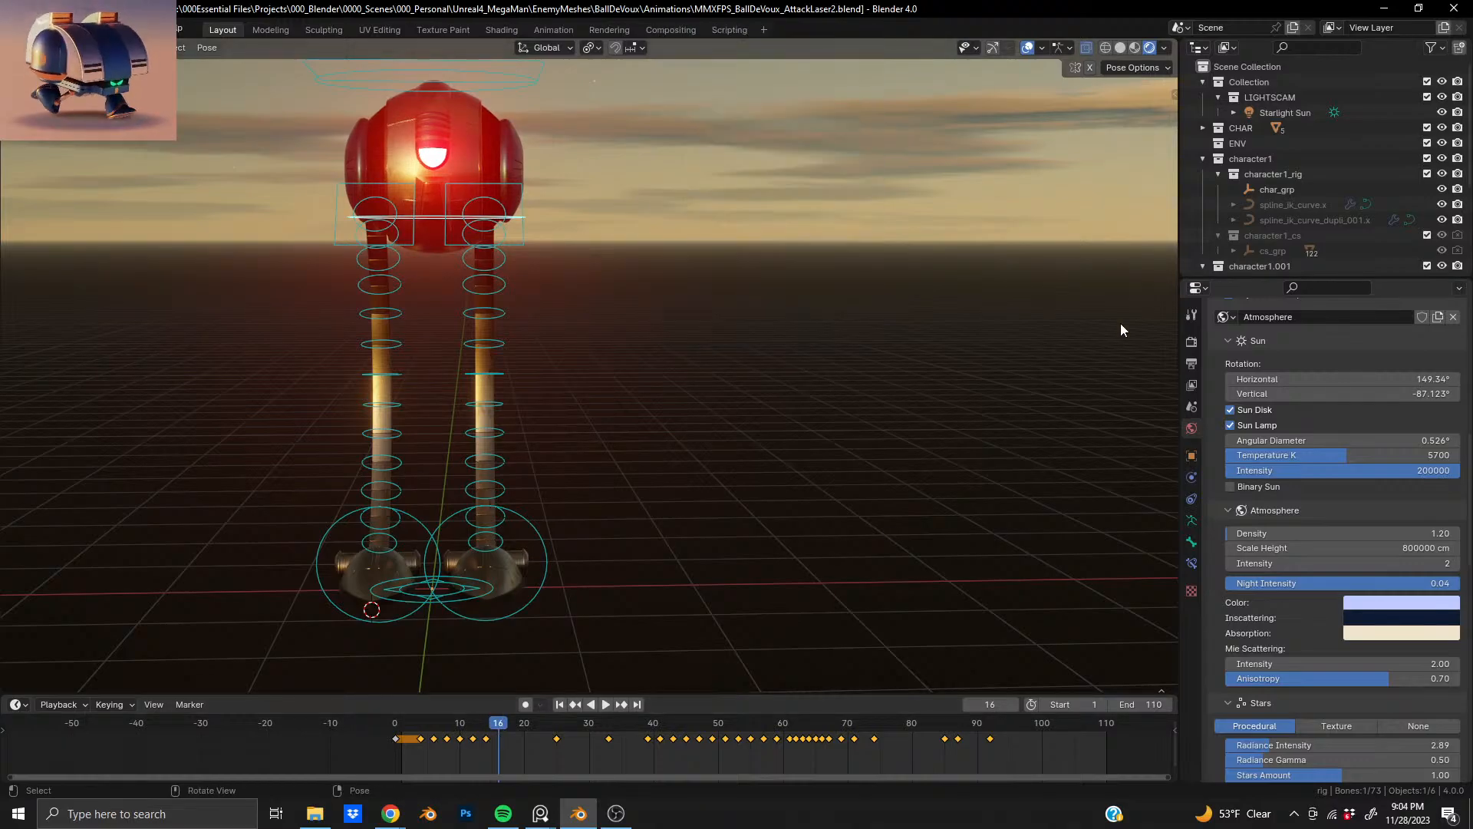
left_click(927, 353)
key("i")
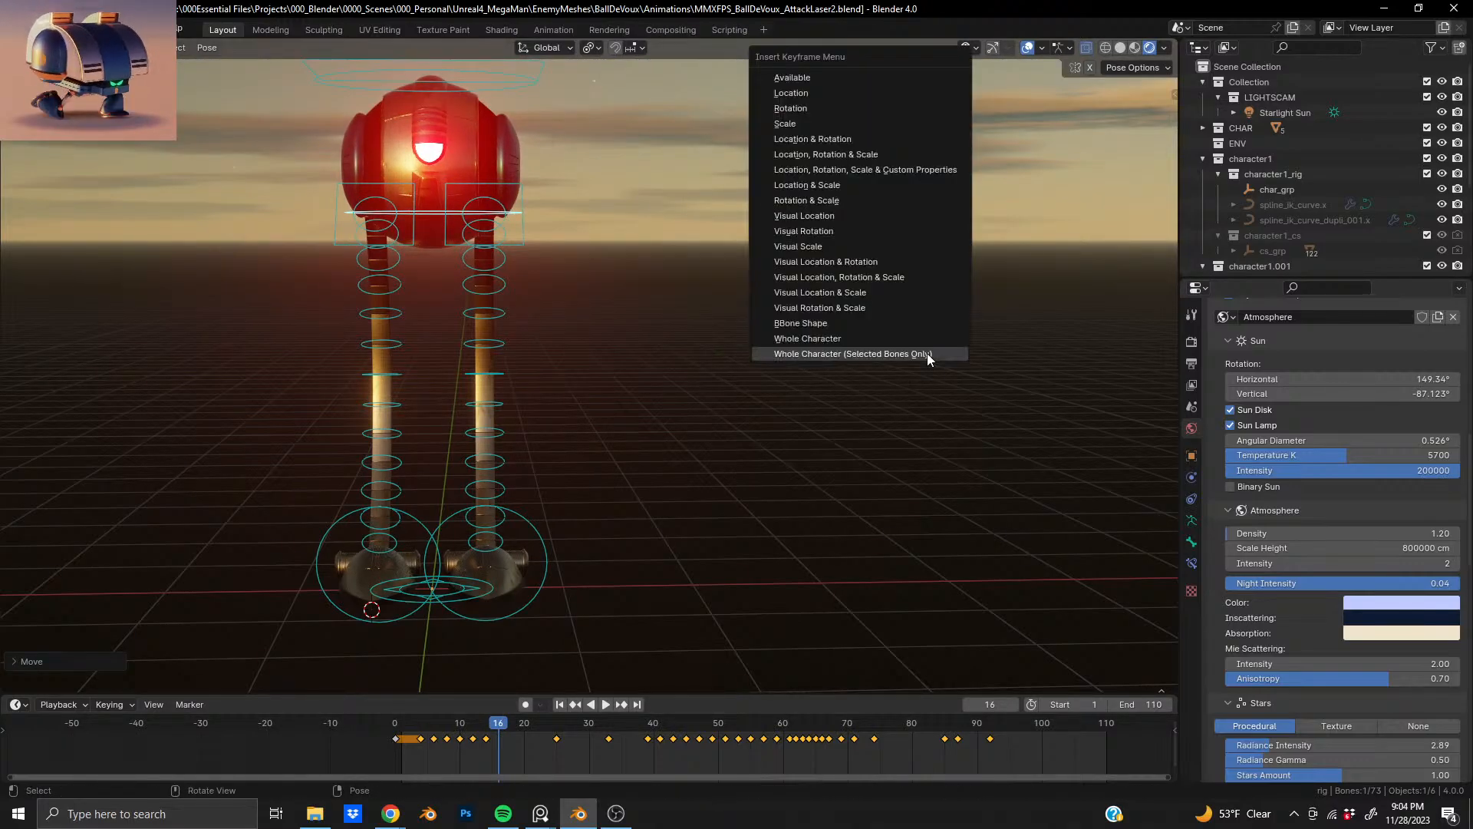
left_click(927, 355)
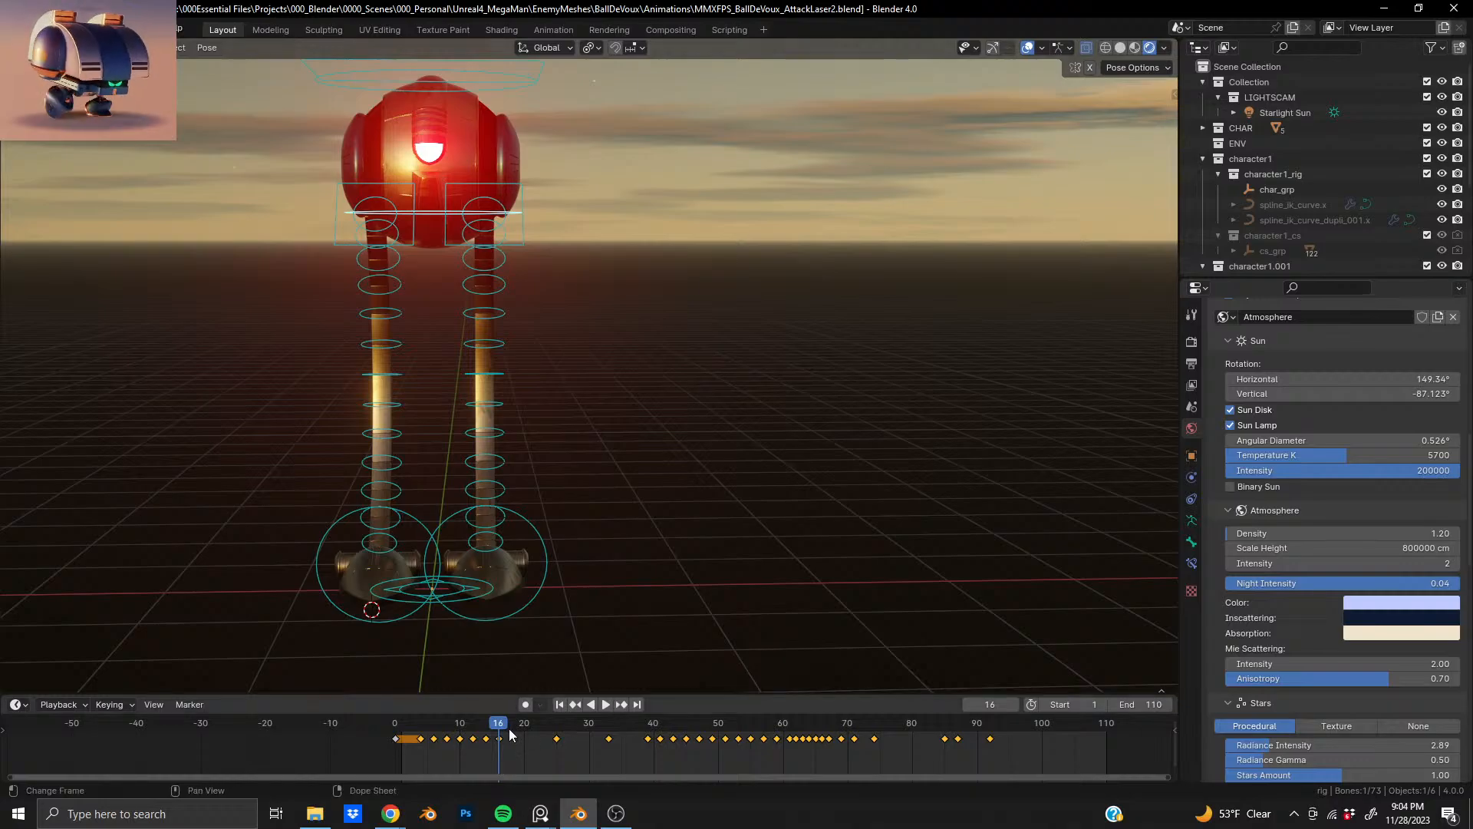
- Try to duplicate the body shake keyframes into the gap between frames 16 and 25
key("space")
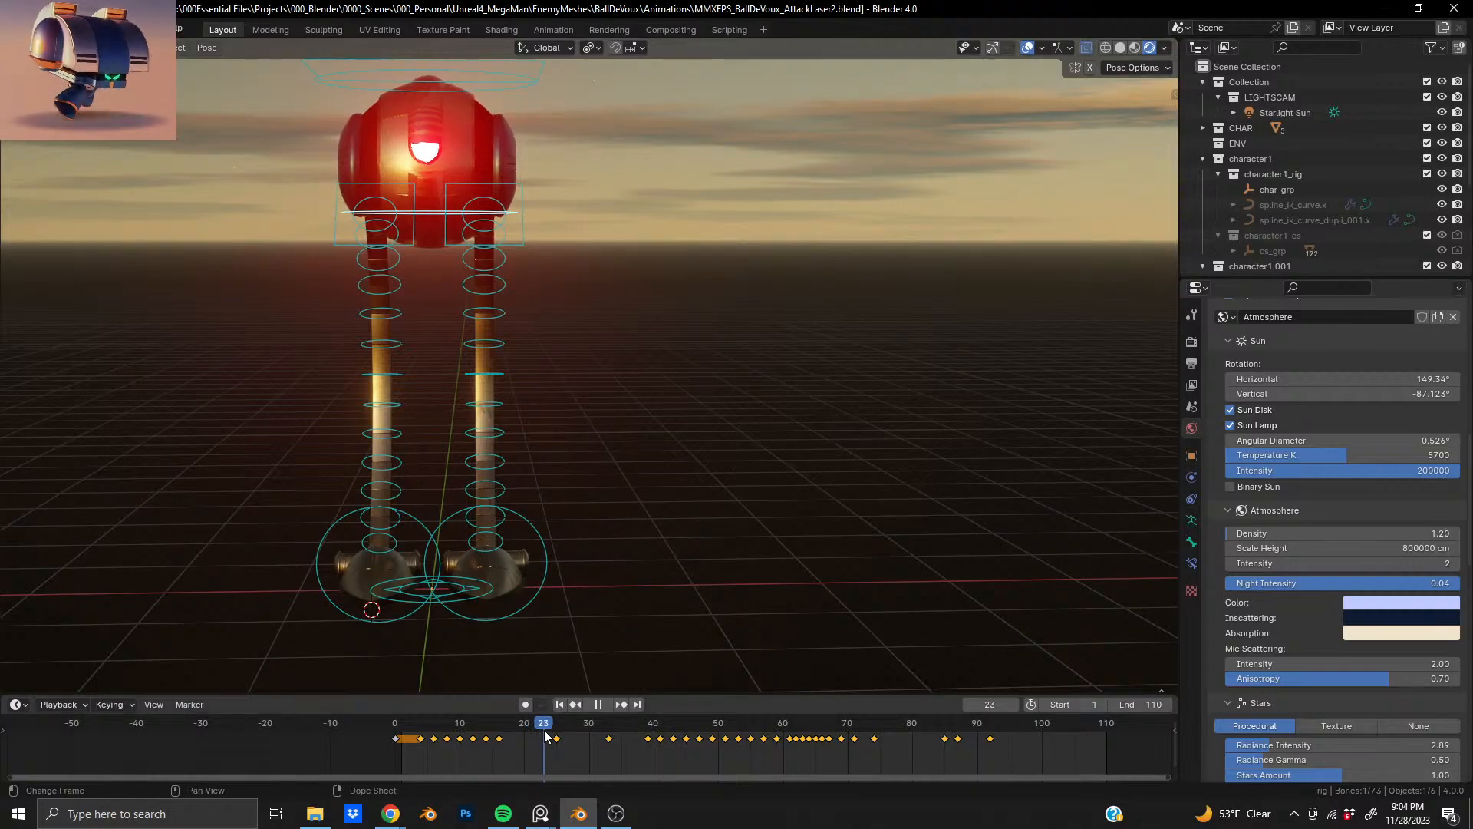
mouse_move(528, 738)
left_mouse_down()
mouse_move(501, 747)
mouse_move(568, 753)
mouse_move(495, 766)
mouse_move(504, 732)
mouse_move(450, 753)
mouse_move(509, 734)
left_mouse_up()
key("g")
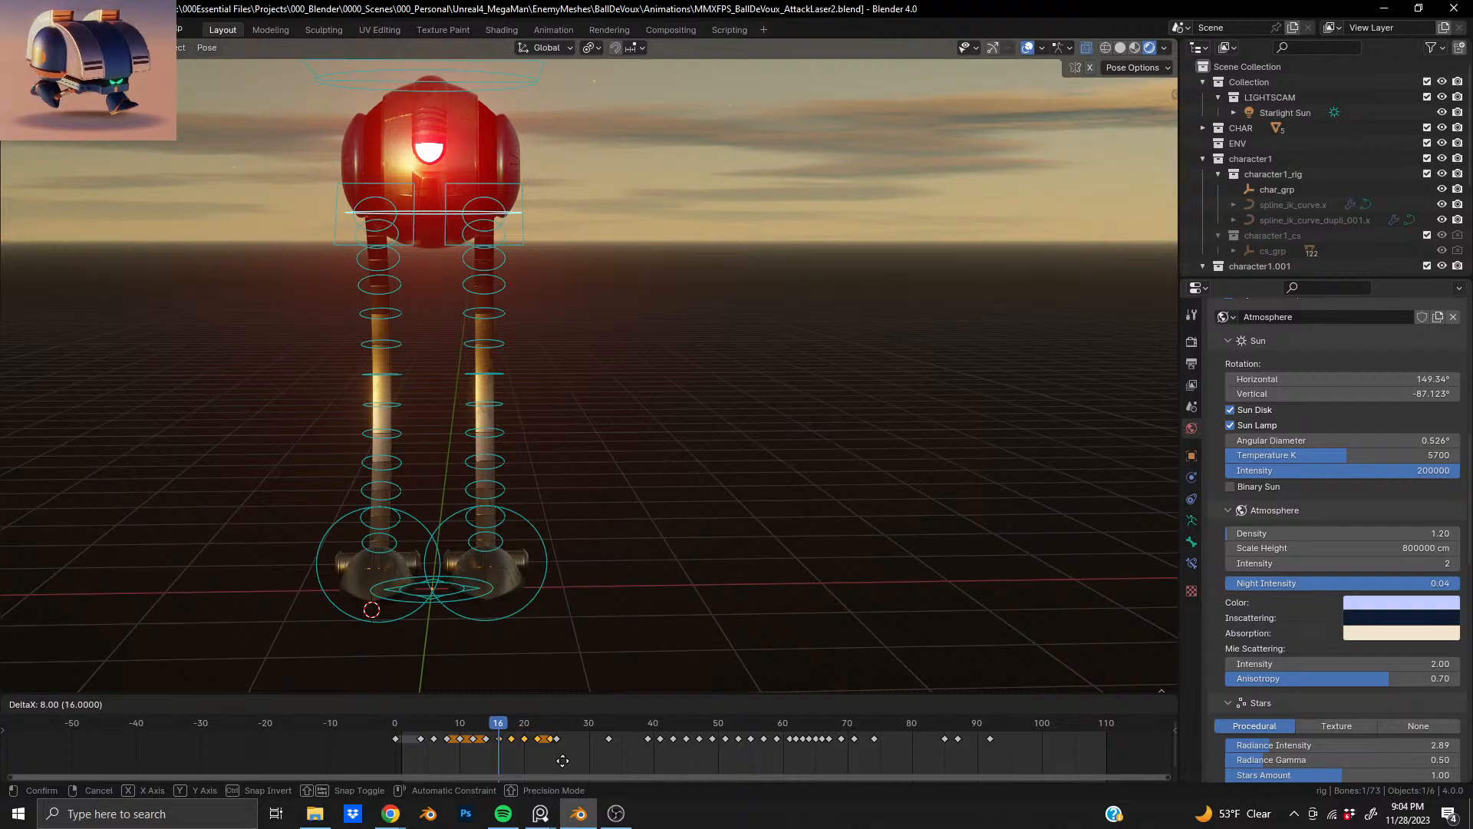
left_click(568, 761)
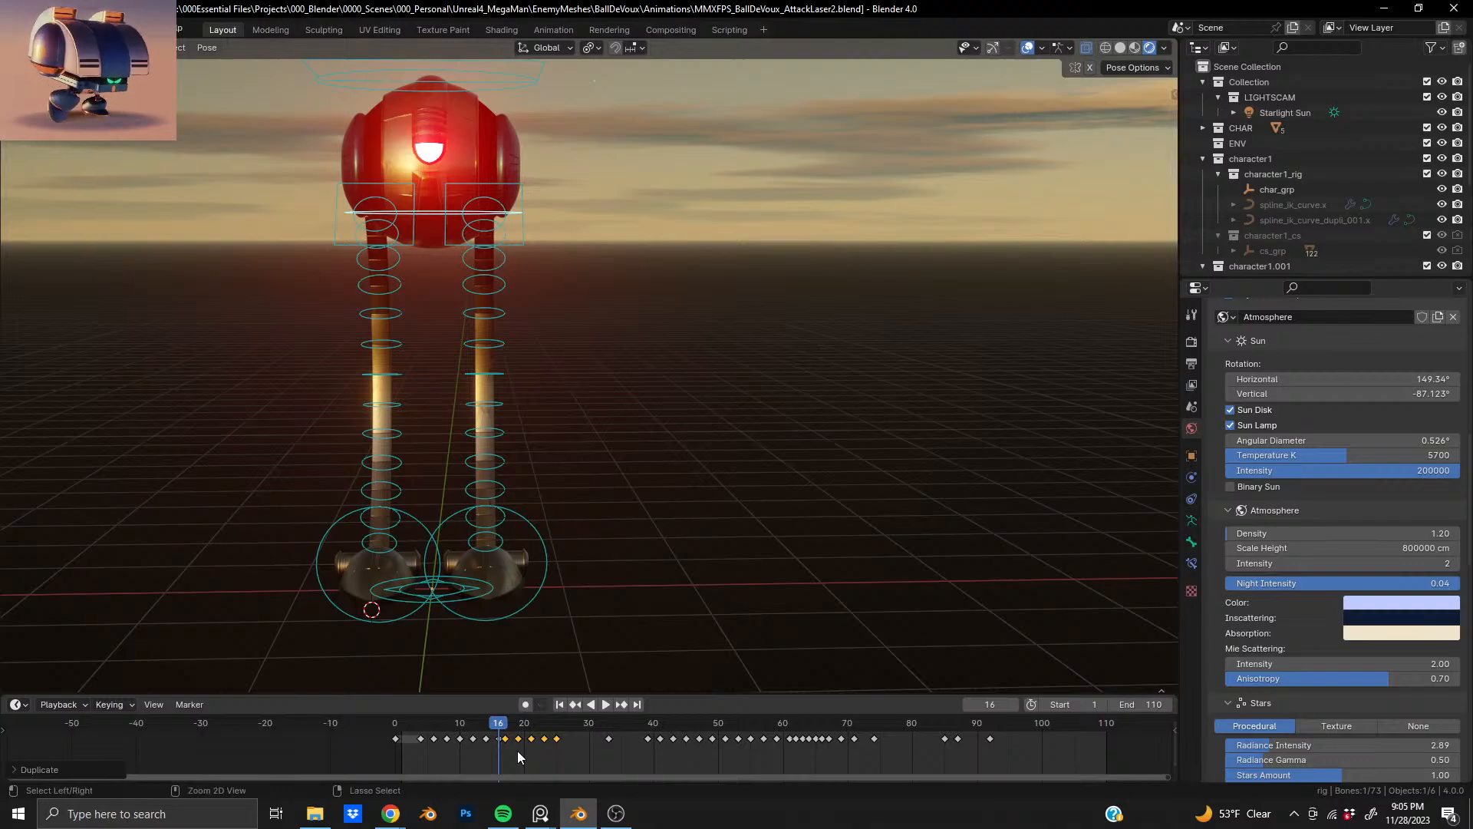
key("ctrl+z")
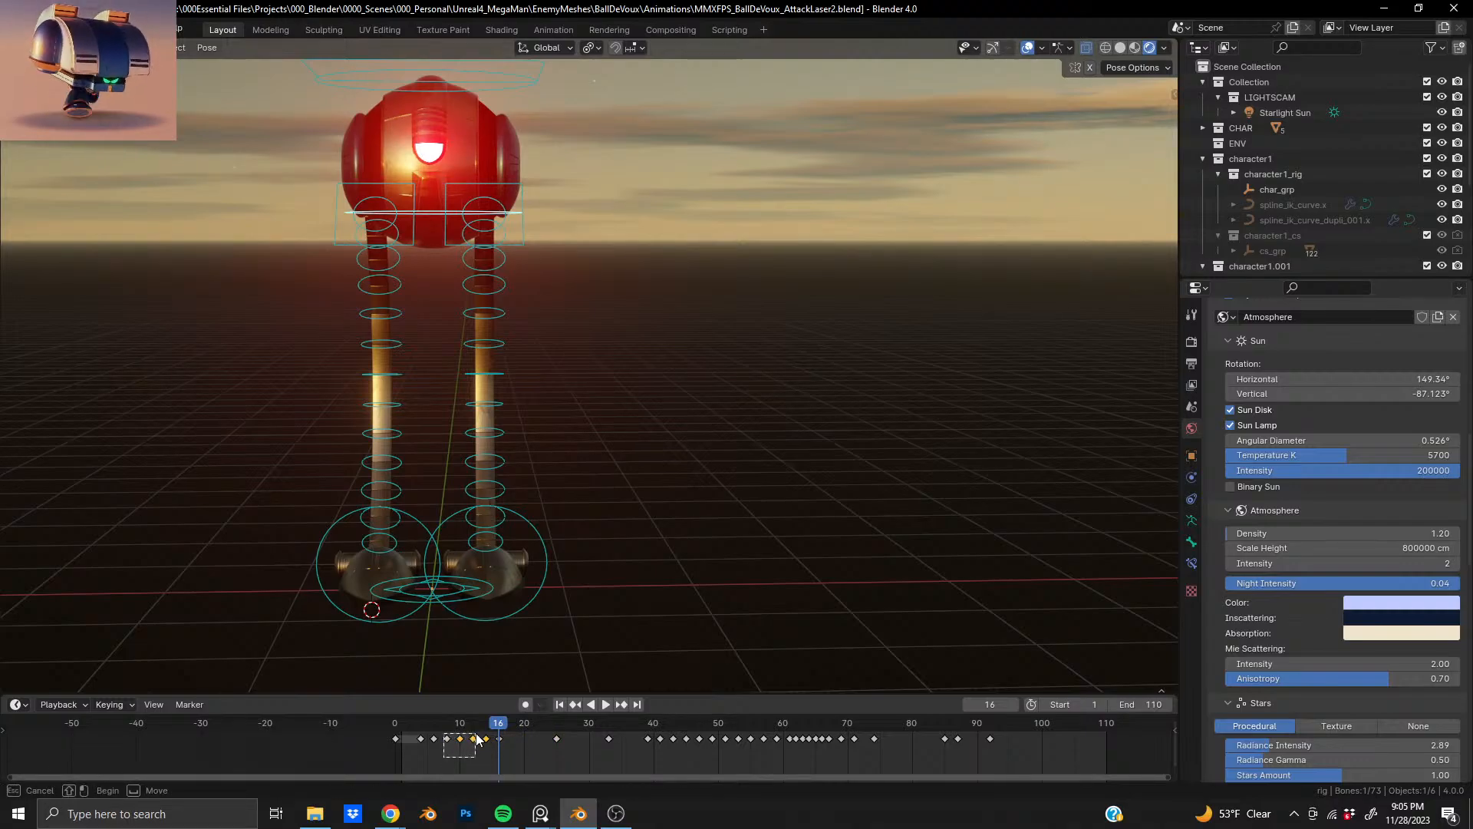
- Duplicate the body keyframes at frames 8 to 12 by 10 frames later, and copy the frame 6 keyframe to frame 23
key("shift+d")
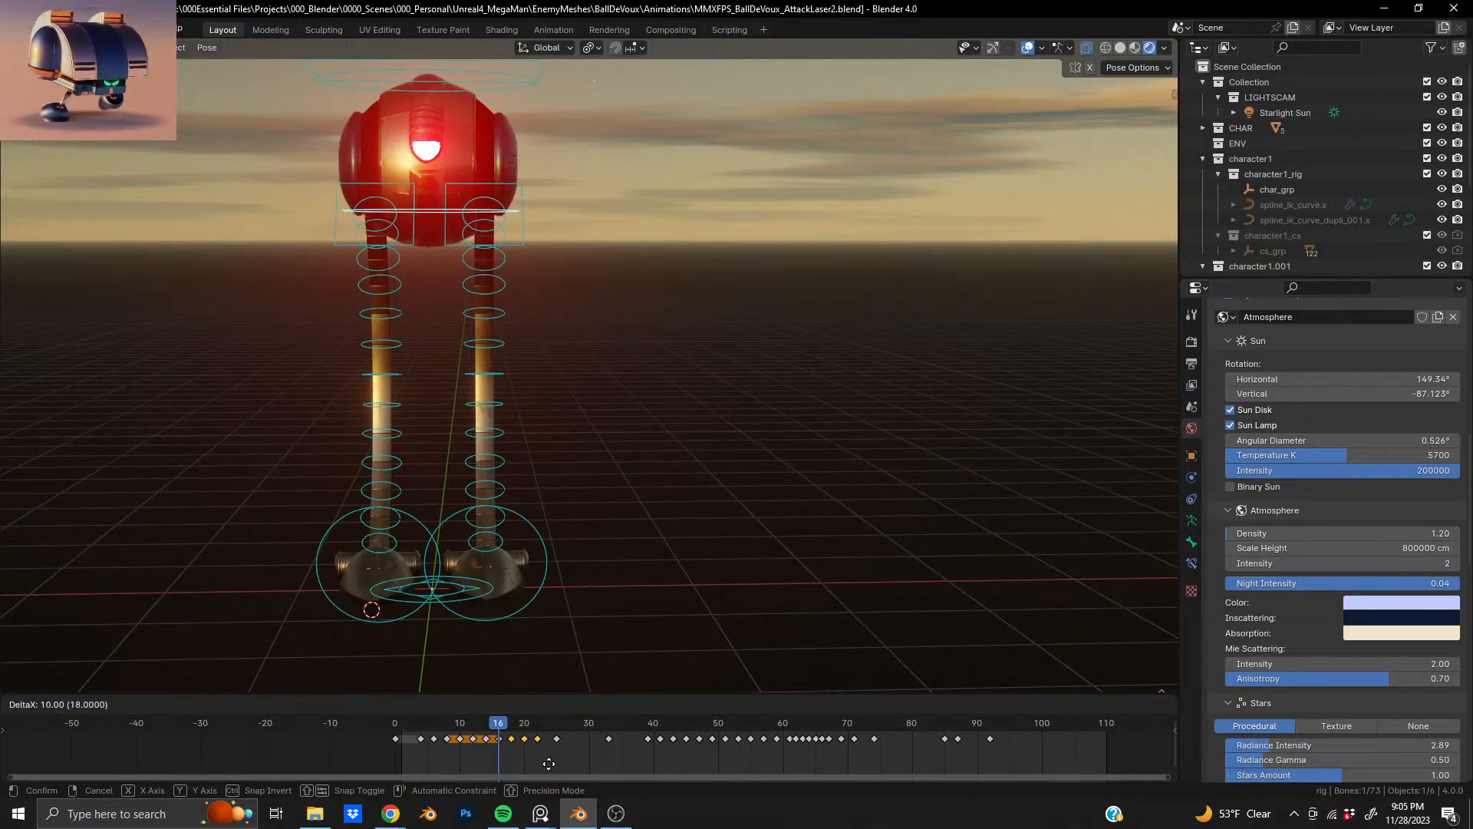
left_click(550, 763)
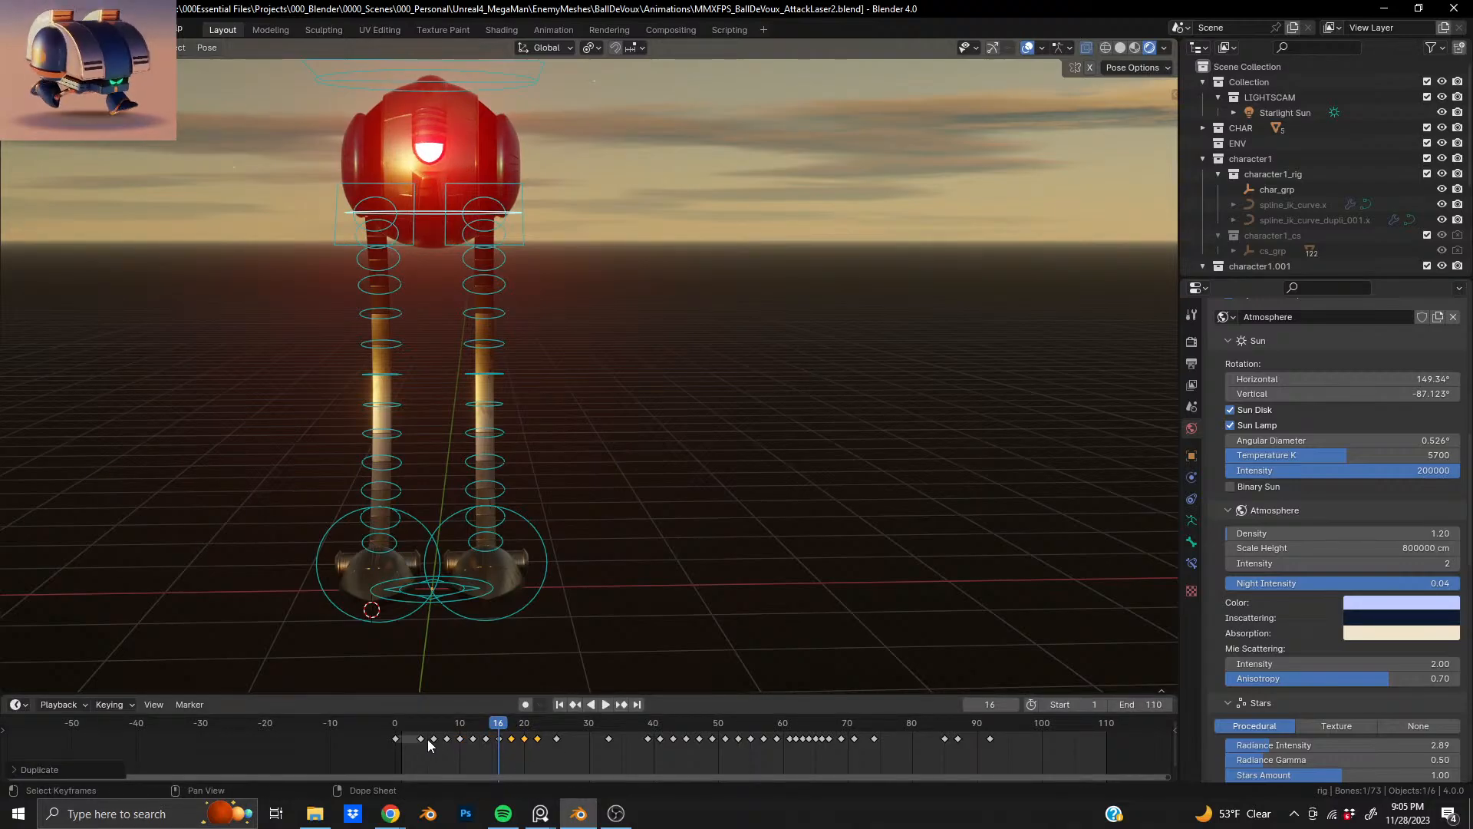
key("g")
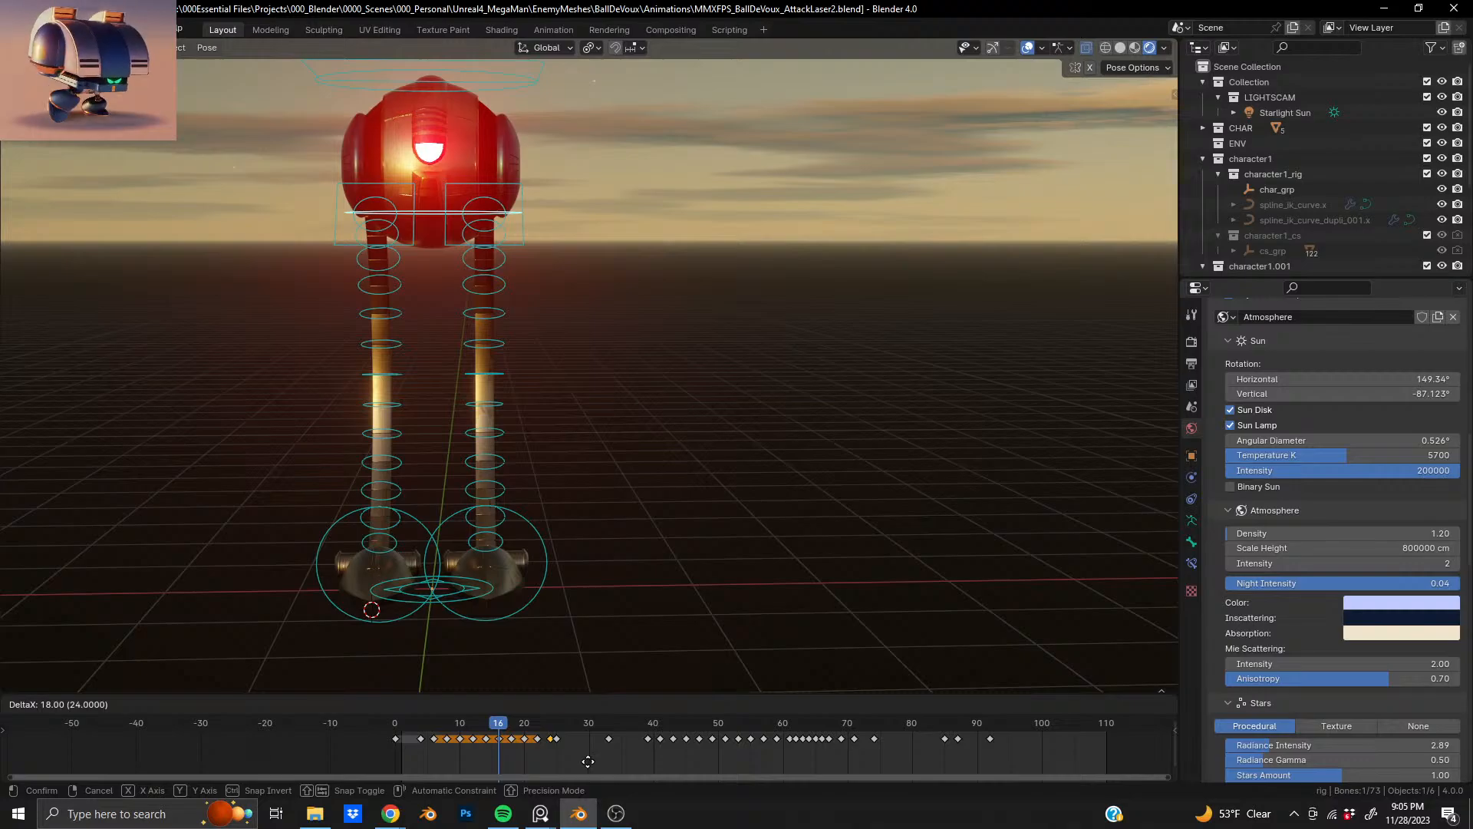
left_click(587, 761)
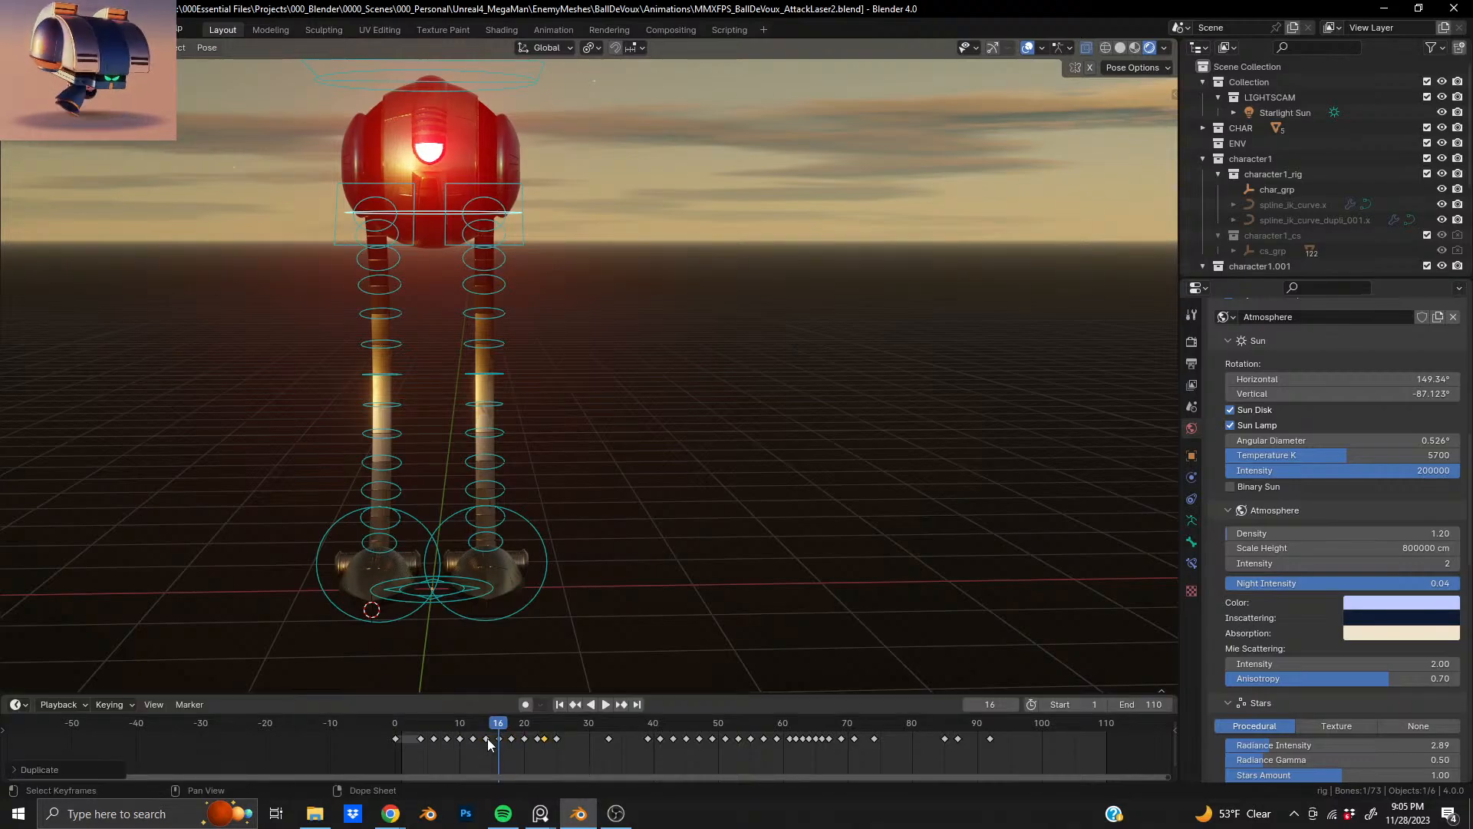
- Return to Object Mode and move the robot mesh's last two eye emission keyframes 27 frames later, so the first lands on frame 86
key("space")
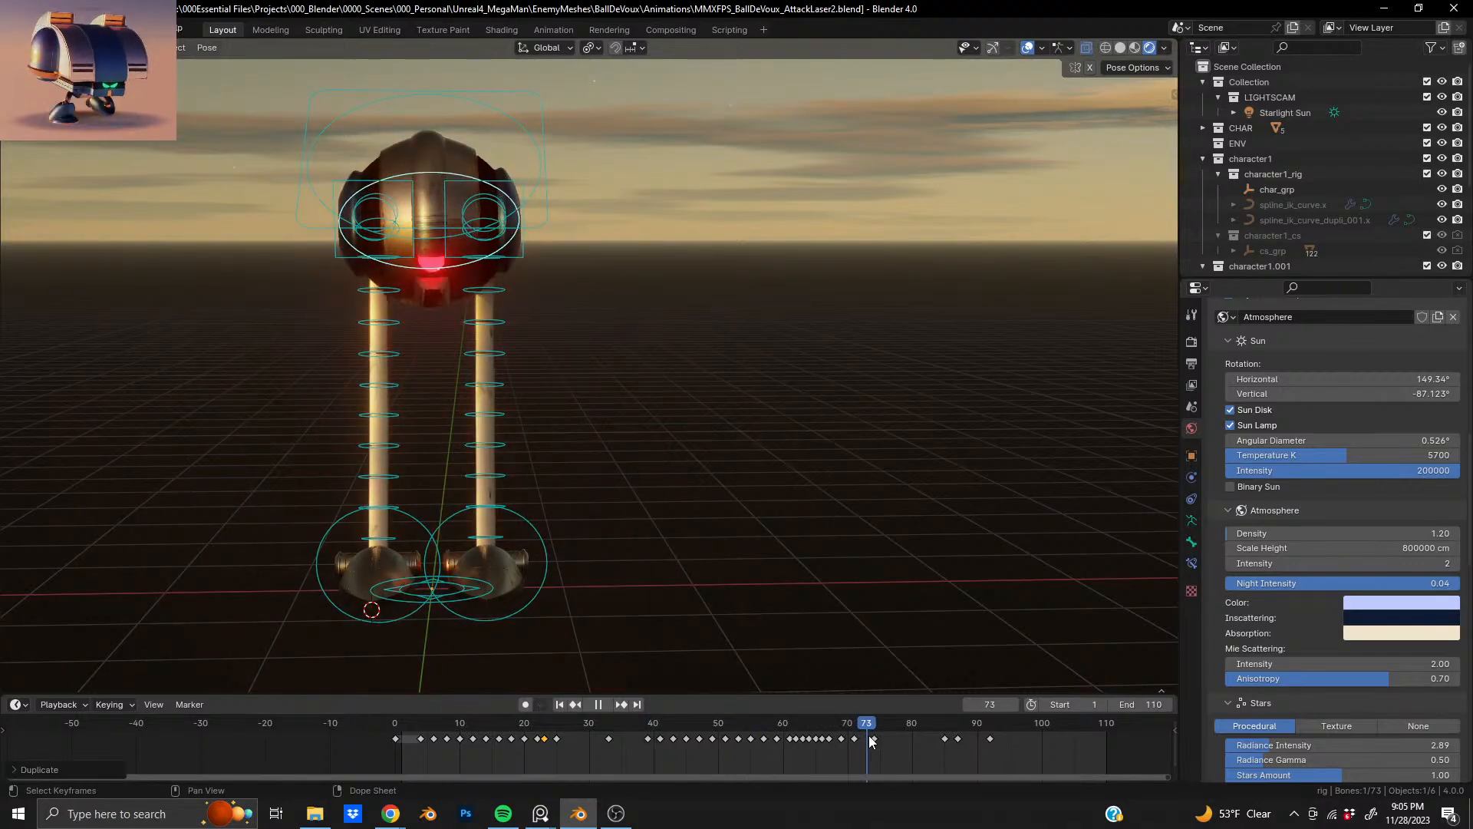
mouse_move(862, 735)
left_mouse_down()
mouse_move(827, 738)
mouse_move(861, 729)
left_mouse_up()
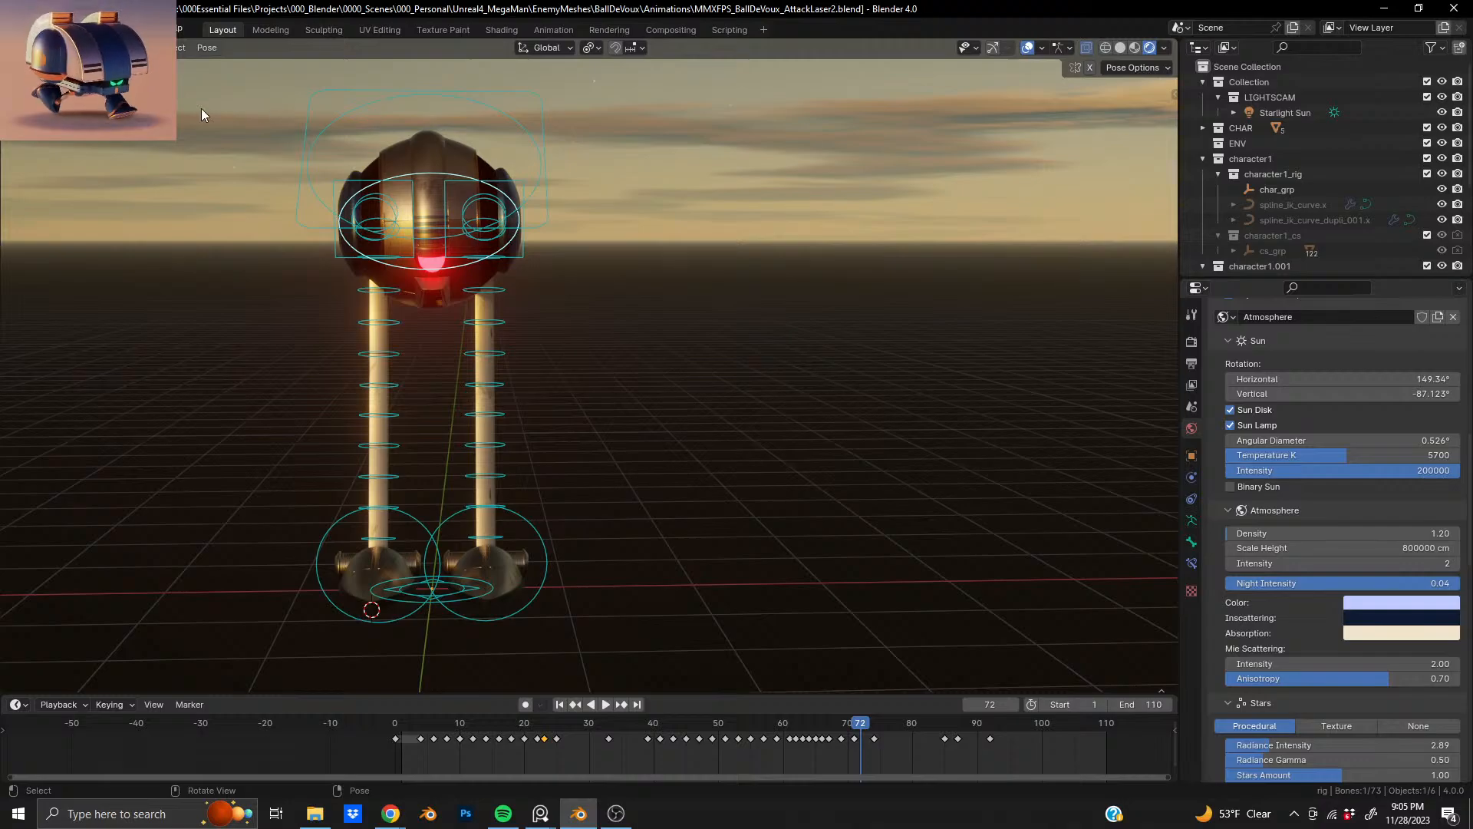
key("ctrl+Tab")
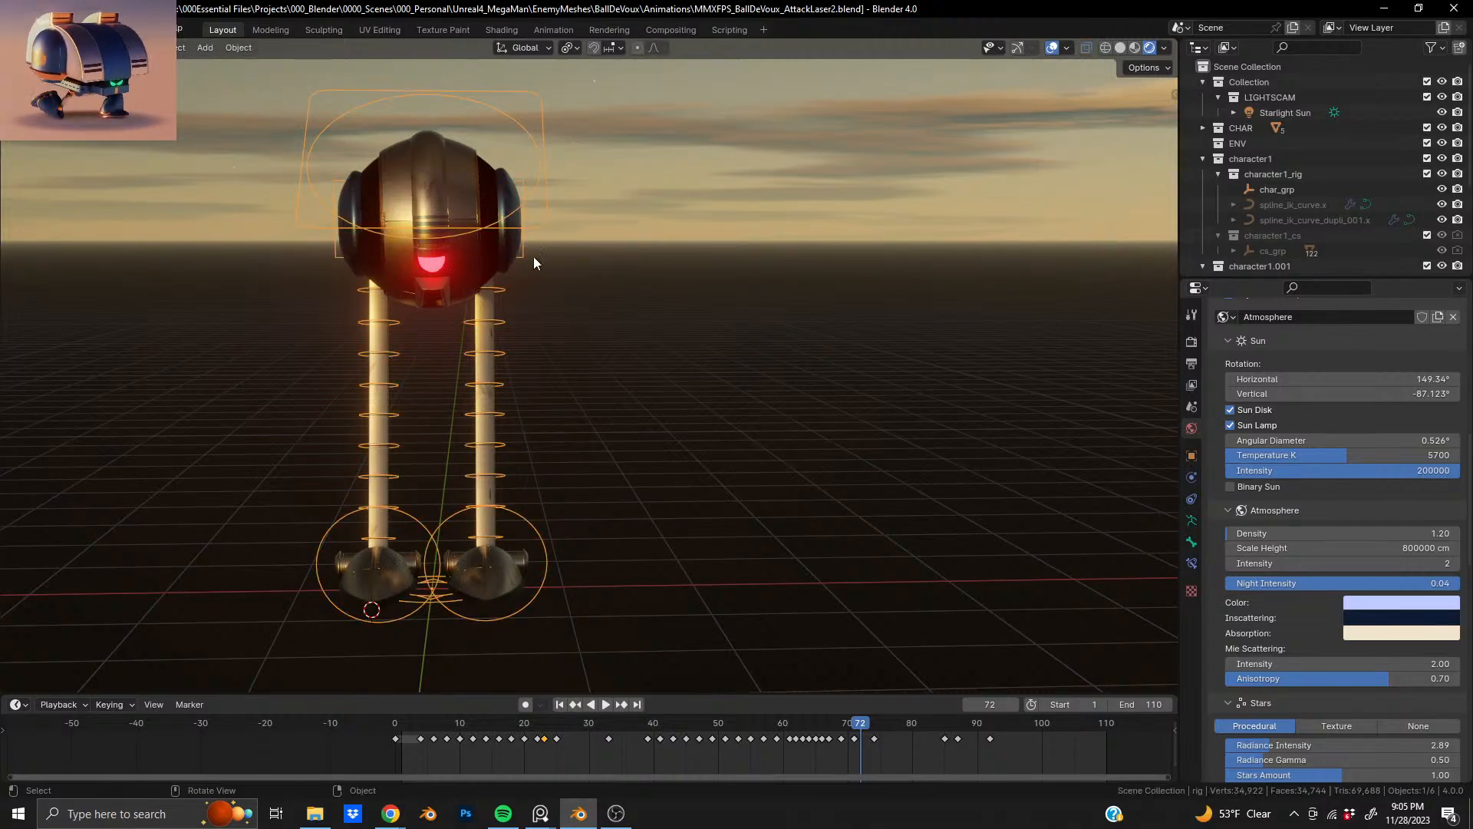
middle_click_drag(533, 256, 399, 255)
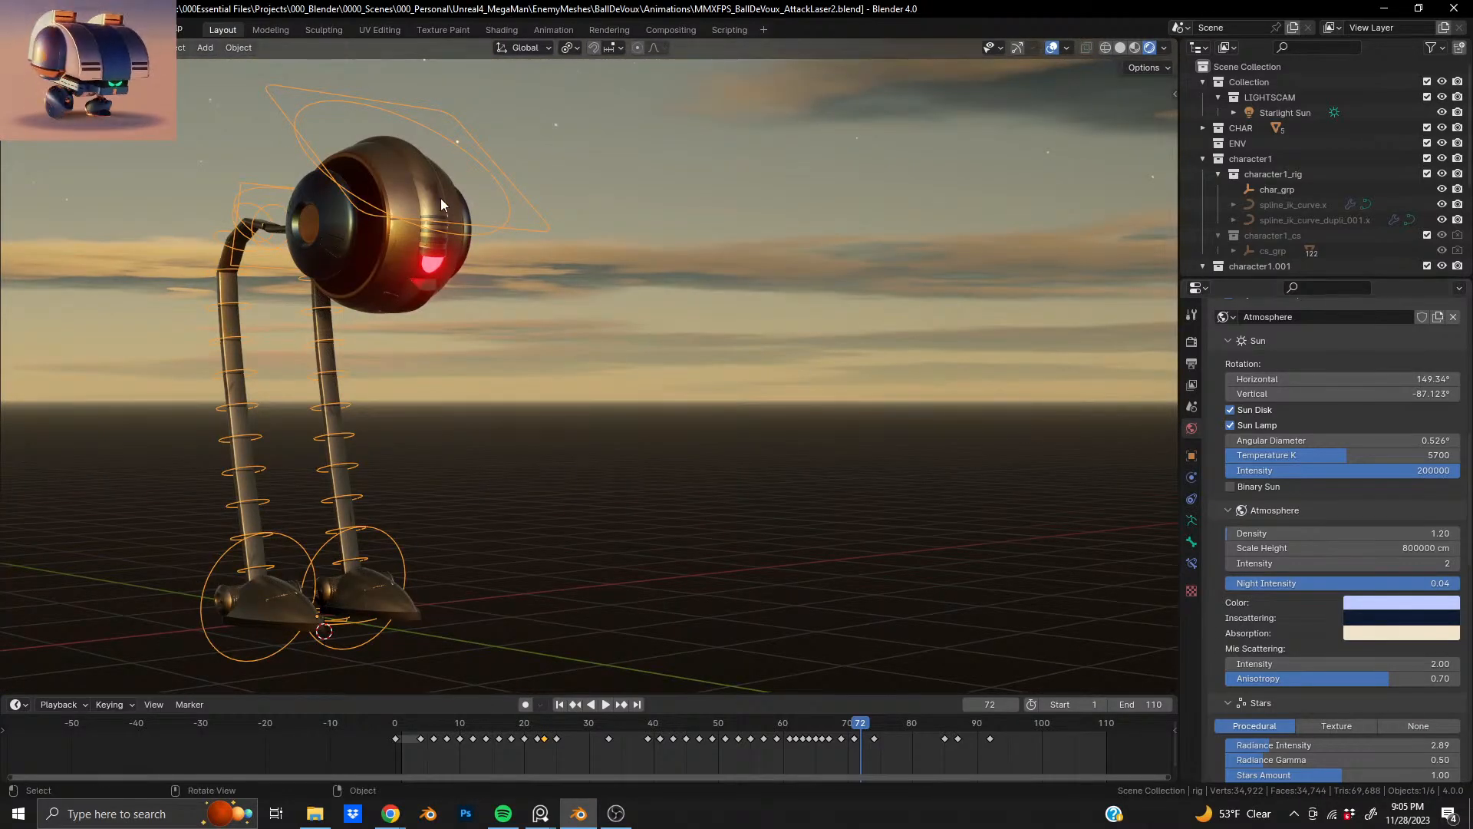
left_click(399, 256)
scroll(1259, 578, "up", 5)
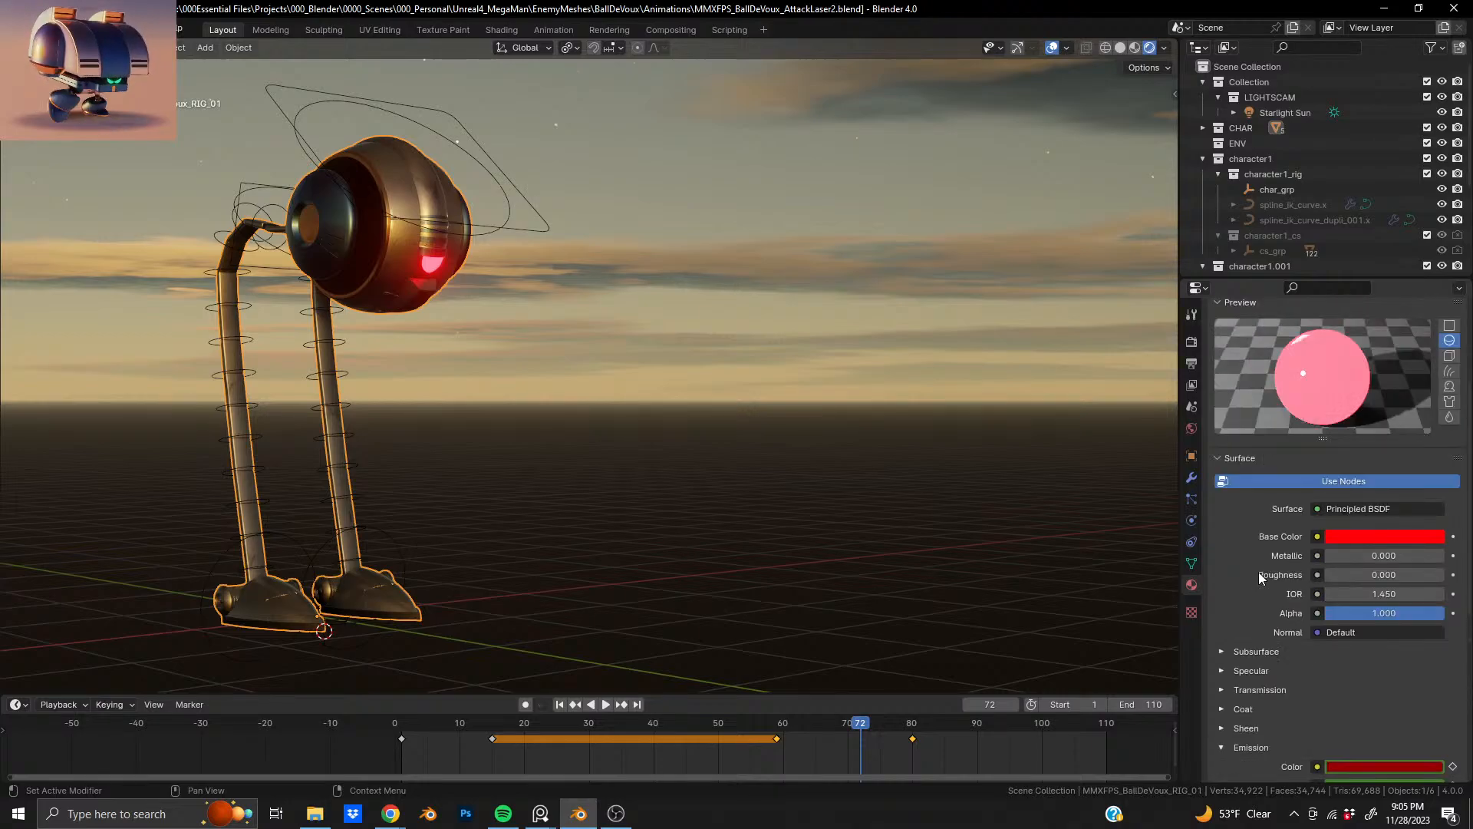
scroll(1259, 576, "down", 3)
mouse_move(858, 722)
left_mouse_down()
mouse_move(775, 724)
mouse_move(952, 735)
left_mouse_up()
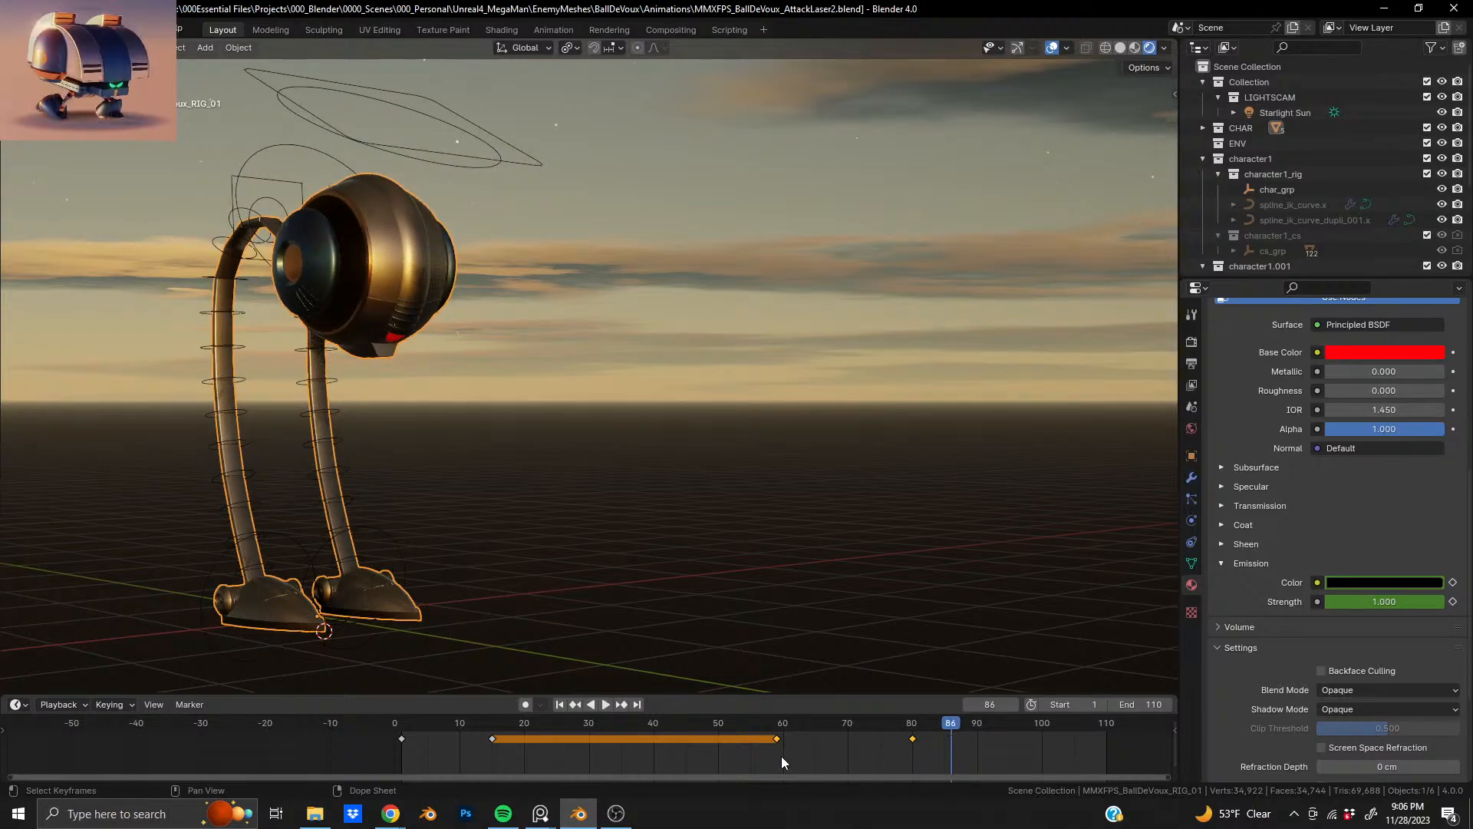
key("g")
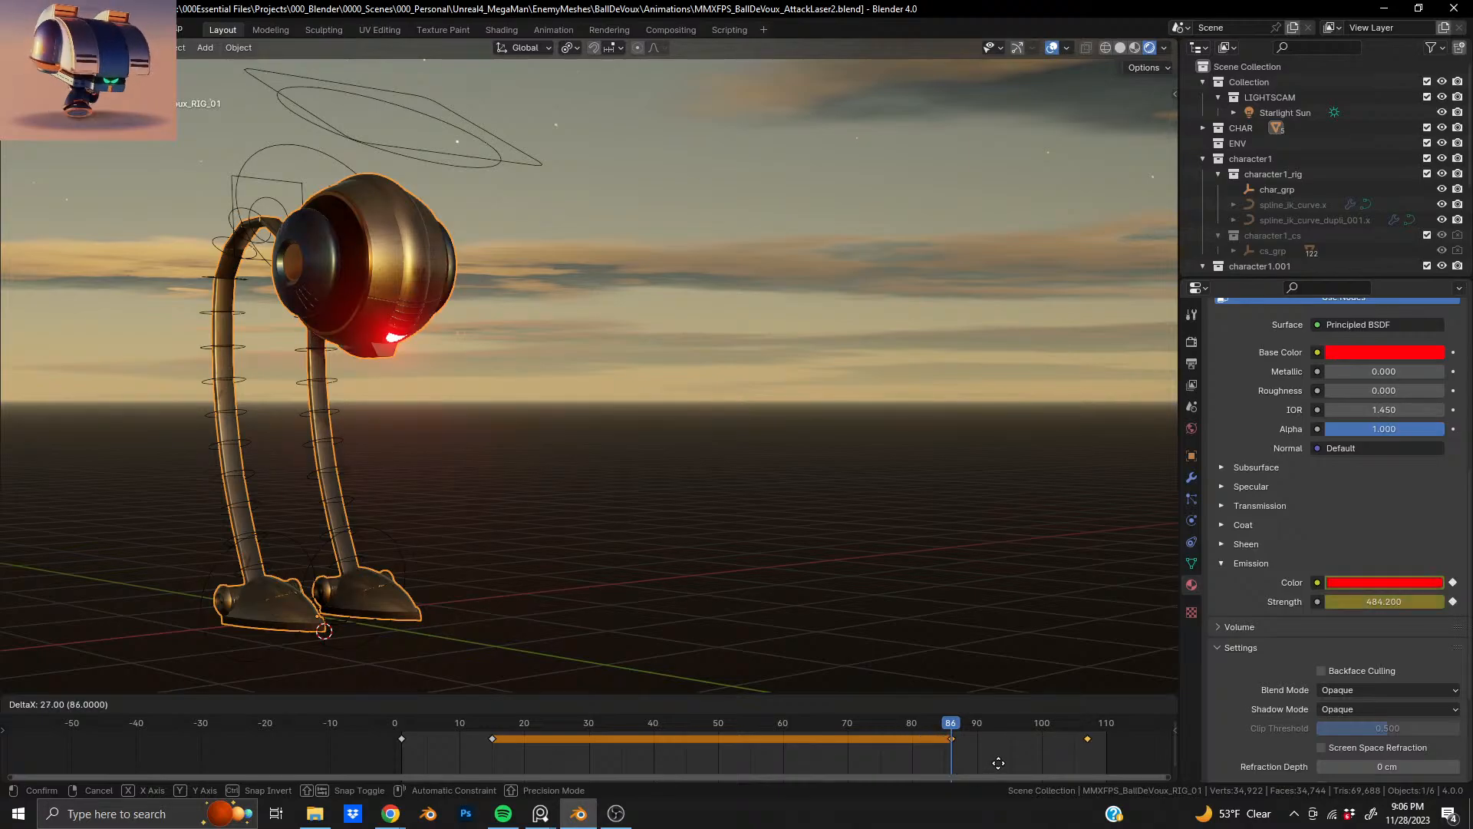
left_click(999, 763)
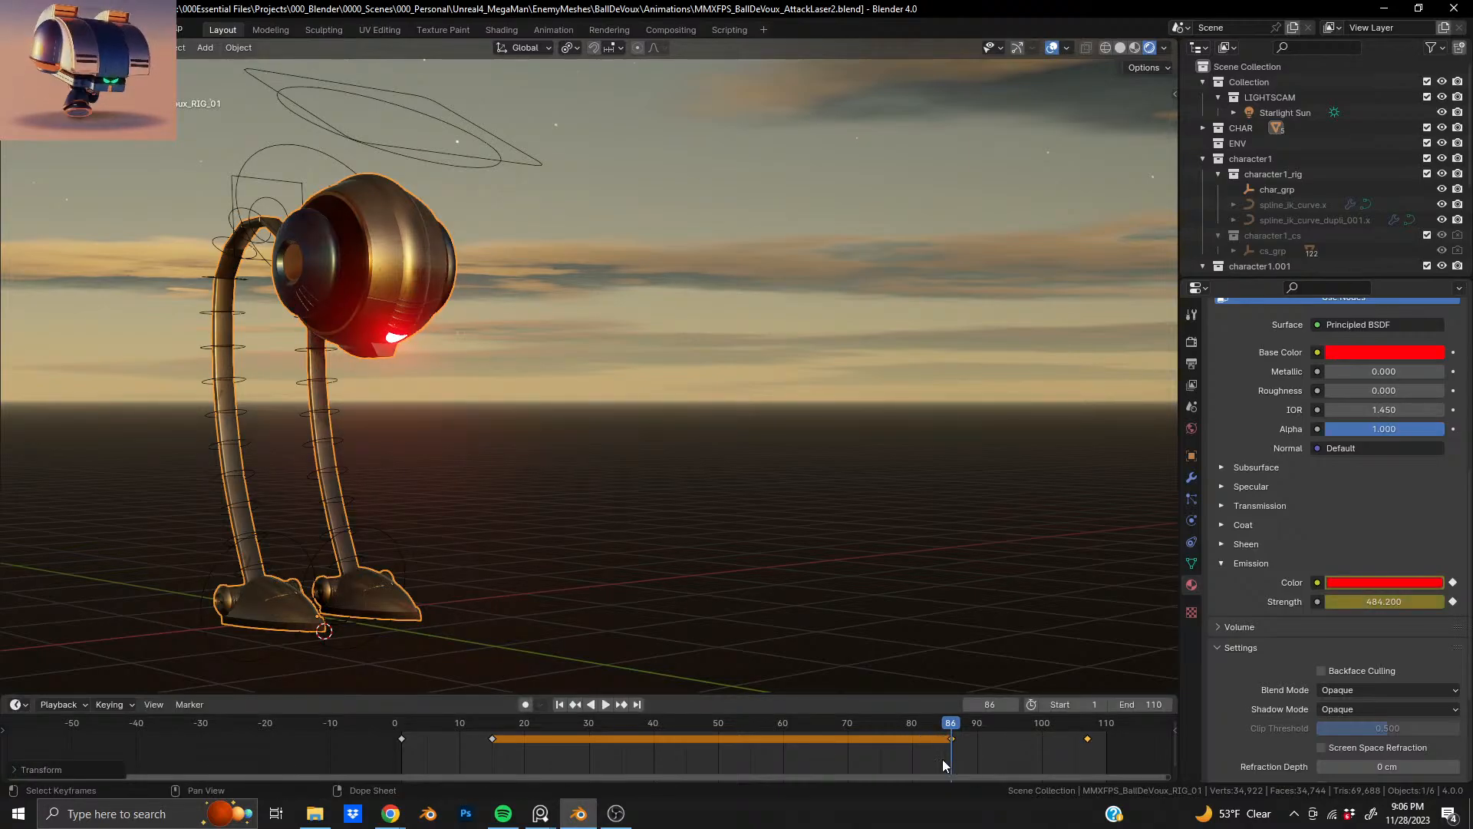
- Review the laser attack playback from several angles with the viewport overlays hidden, and save the file
key("space")
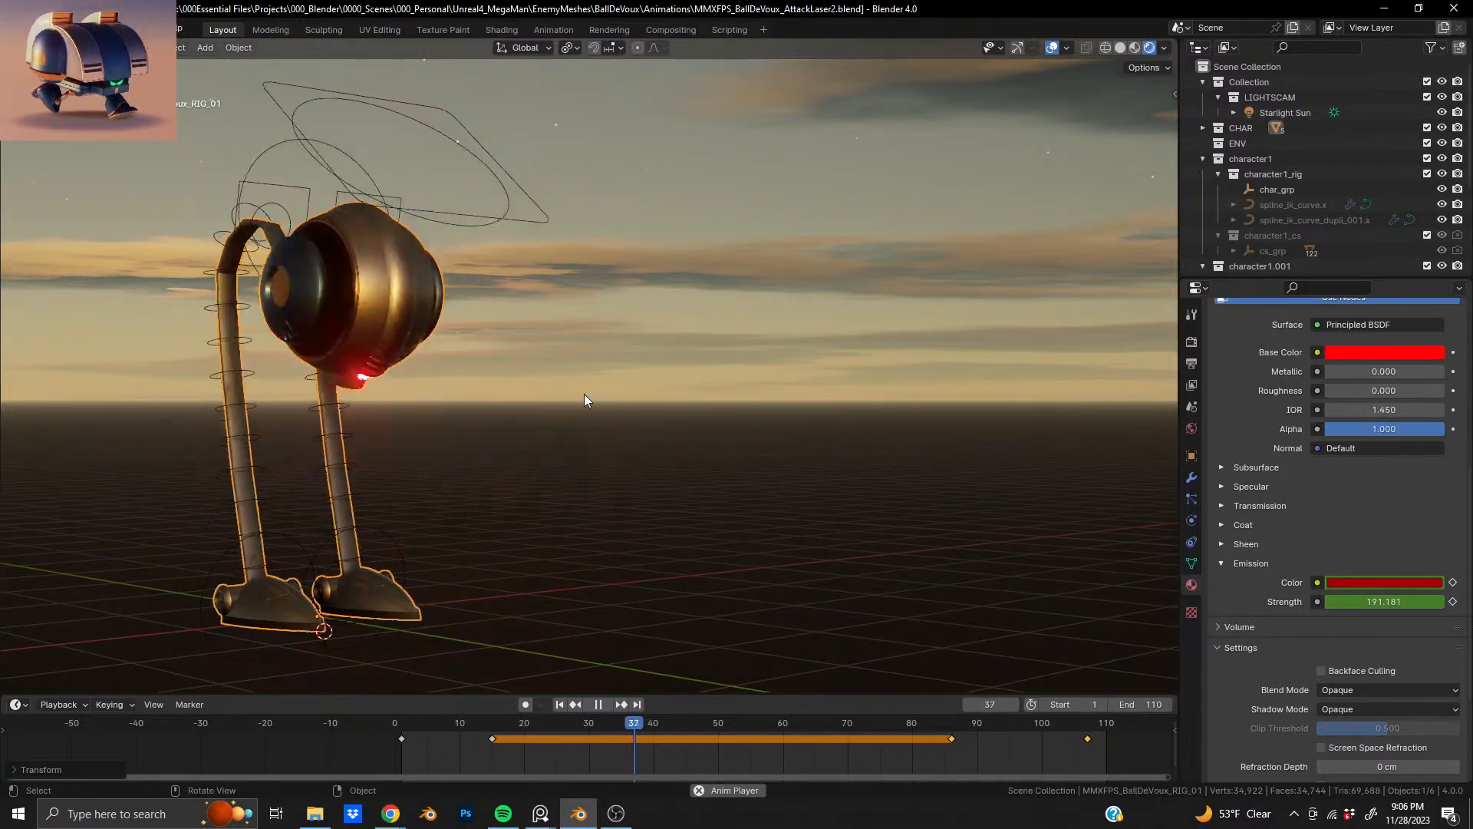
left_click(1052, 47)
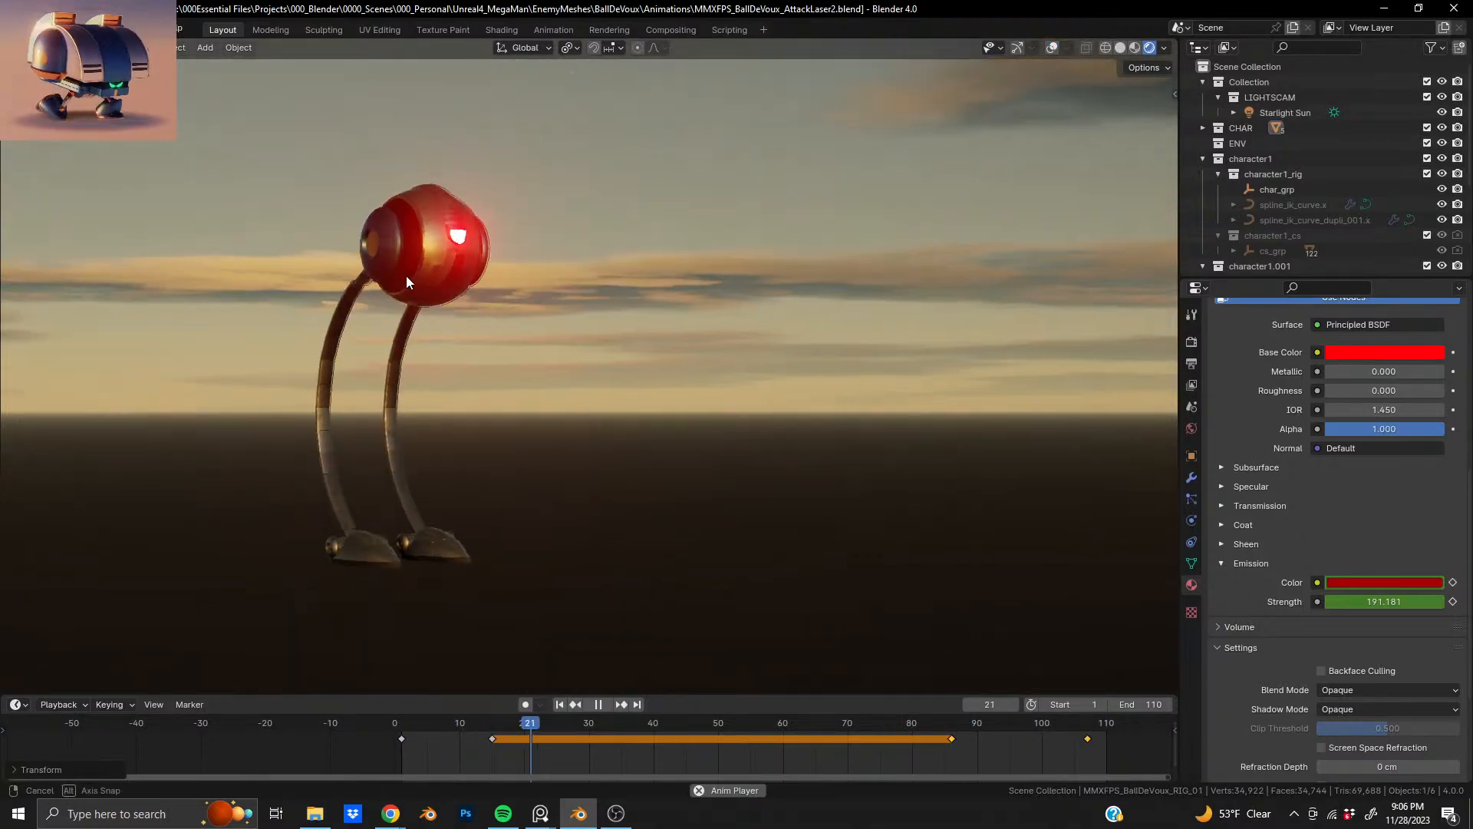
key("ctrl+s")
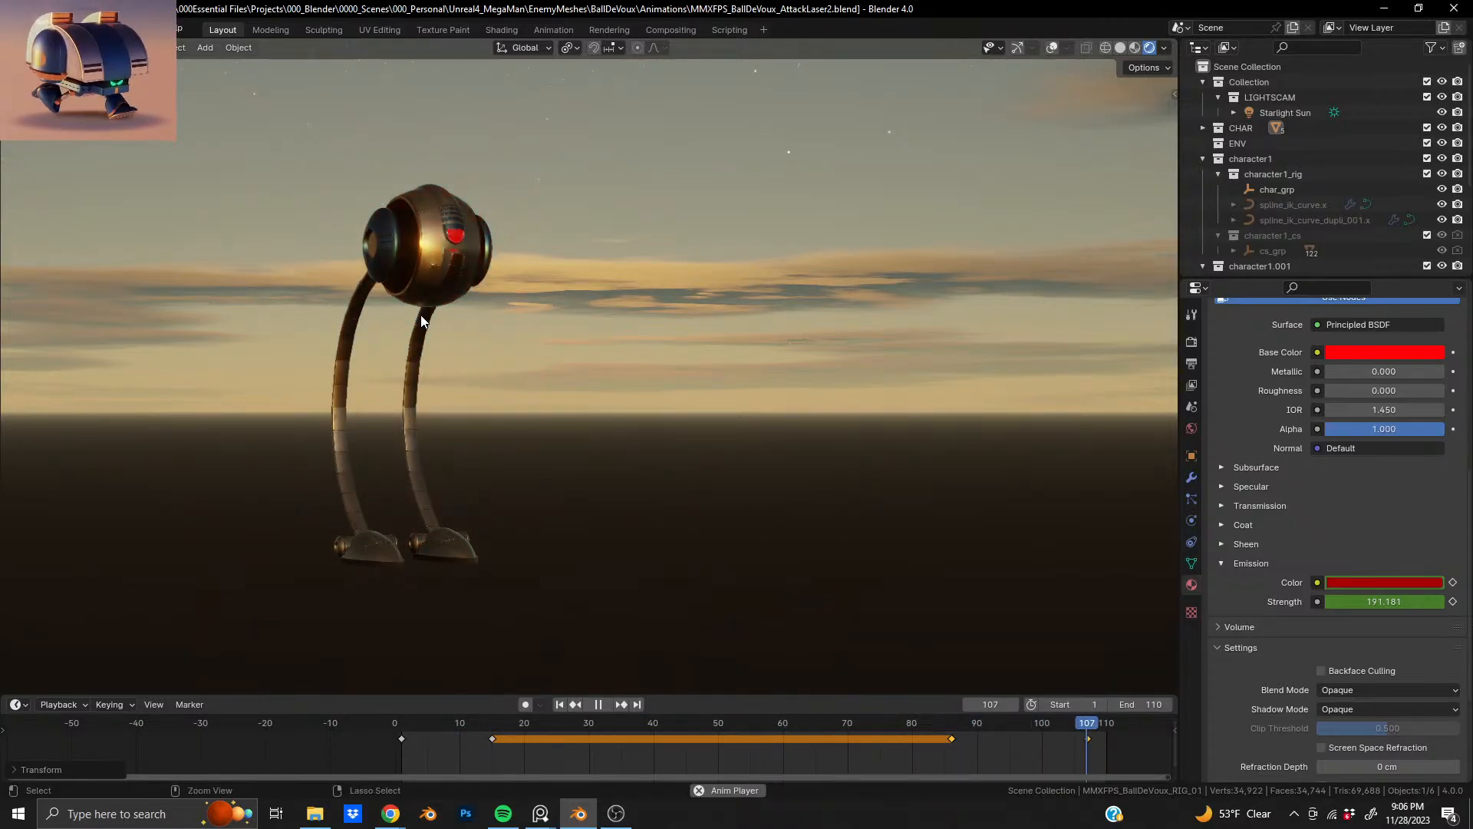
key("ctrl+s")
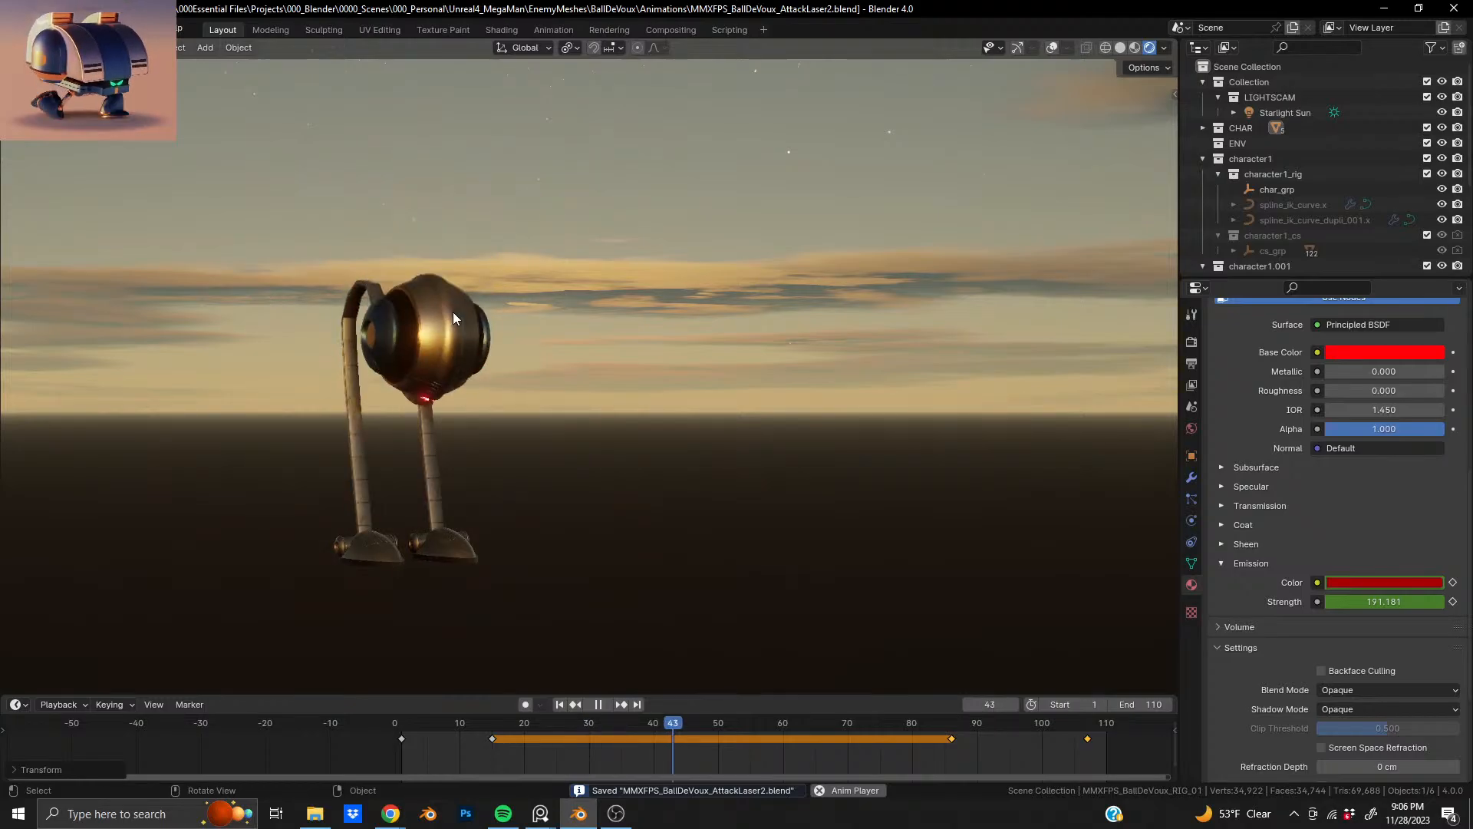
middle_click_drag(453, 318, 40, 324)
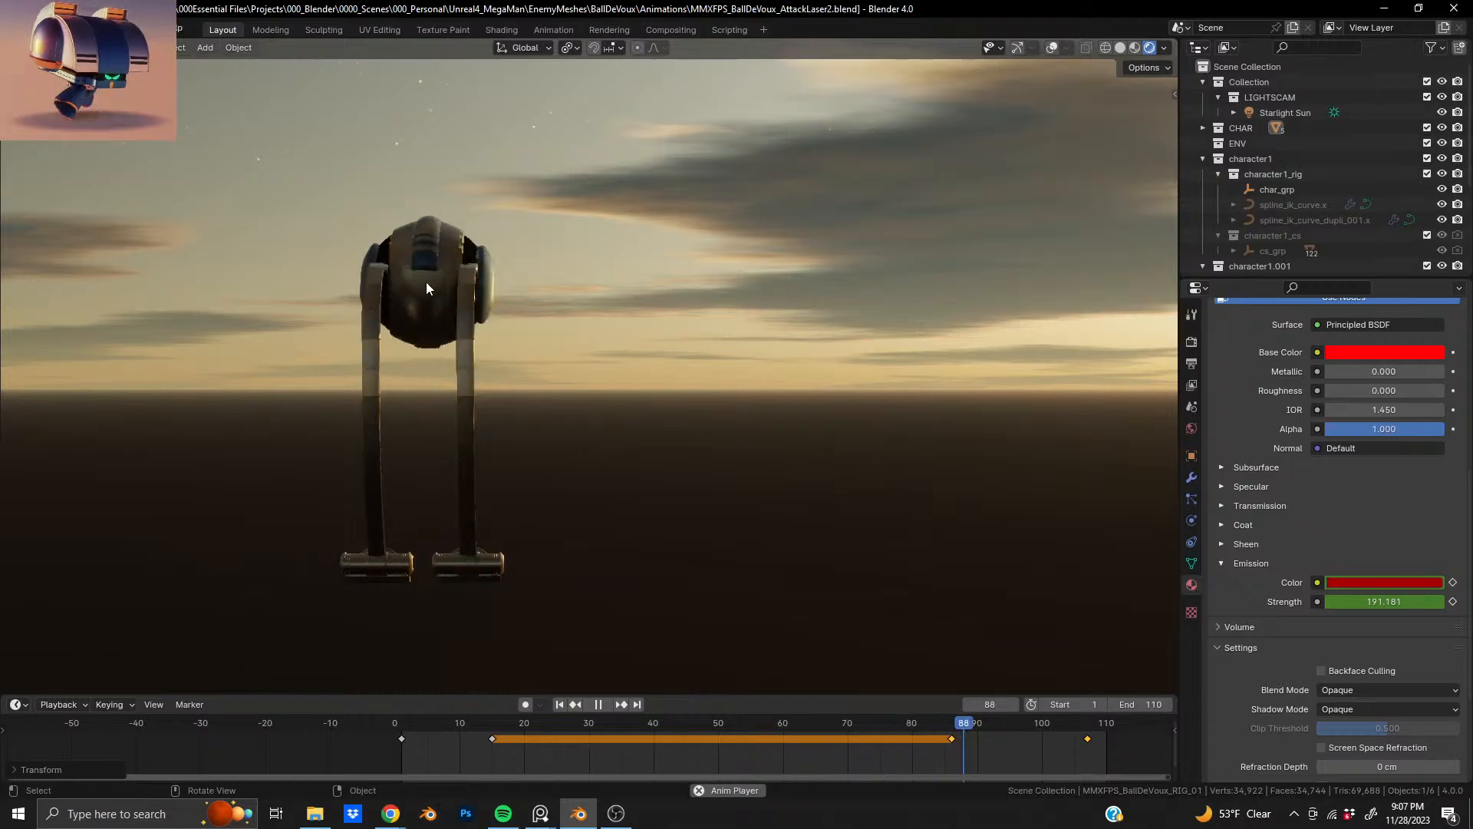
middle_click_drag(426, 282, 641, 274)
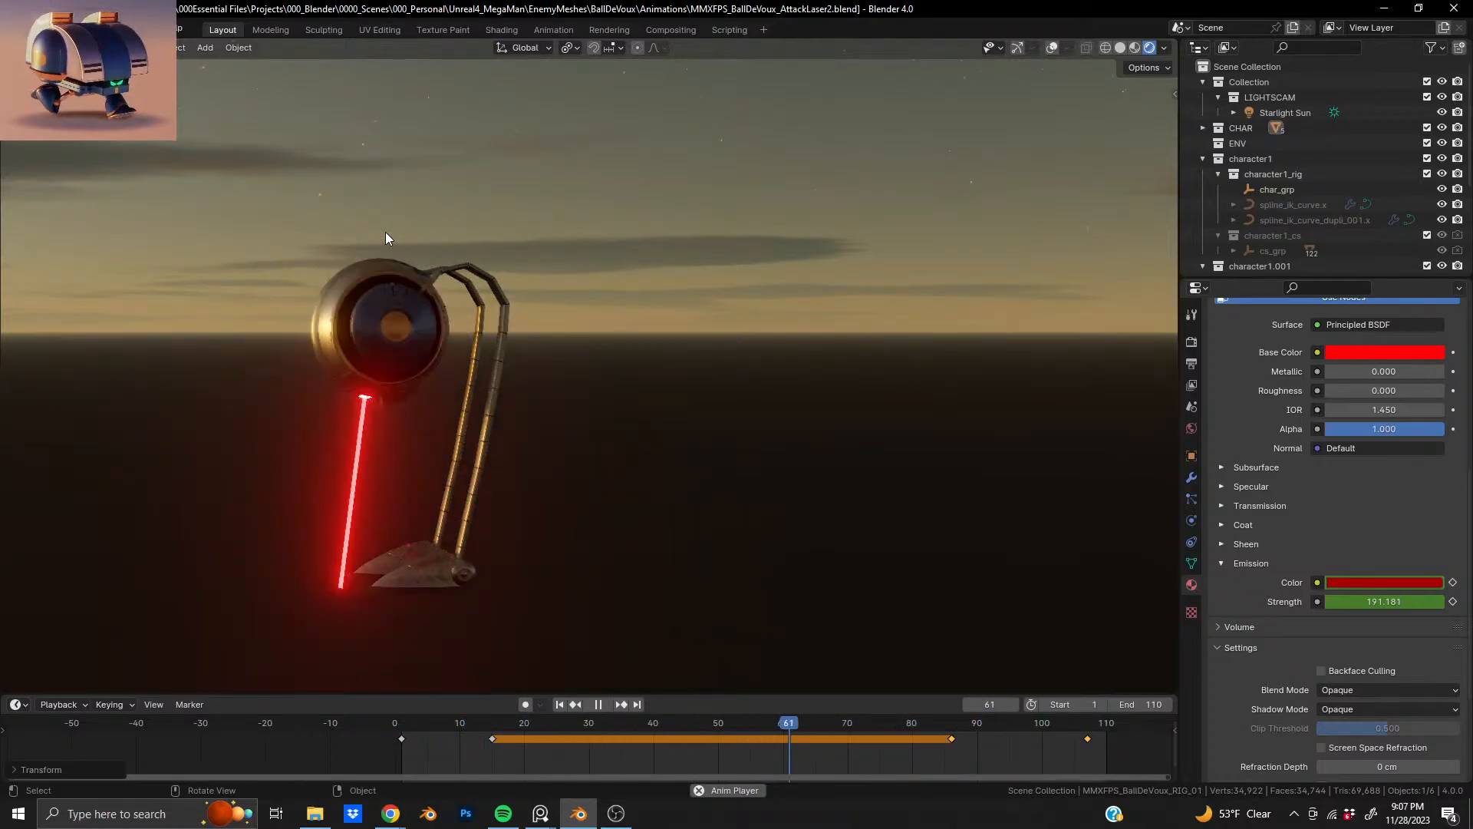
middle_click_drag(477, 262, 443, 251)
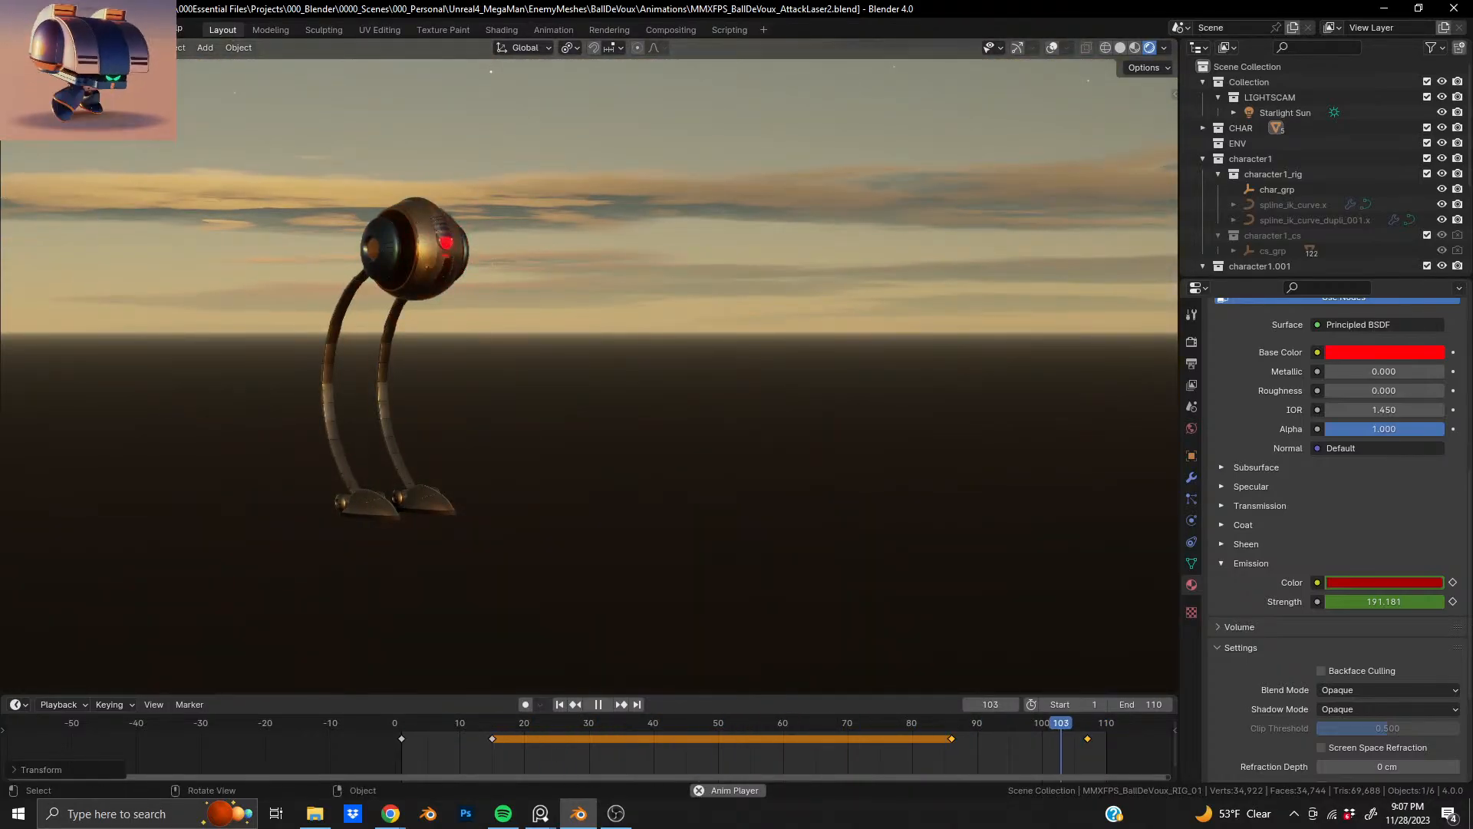
key("ctrl+s")
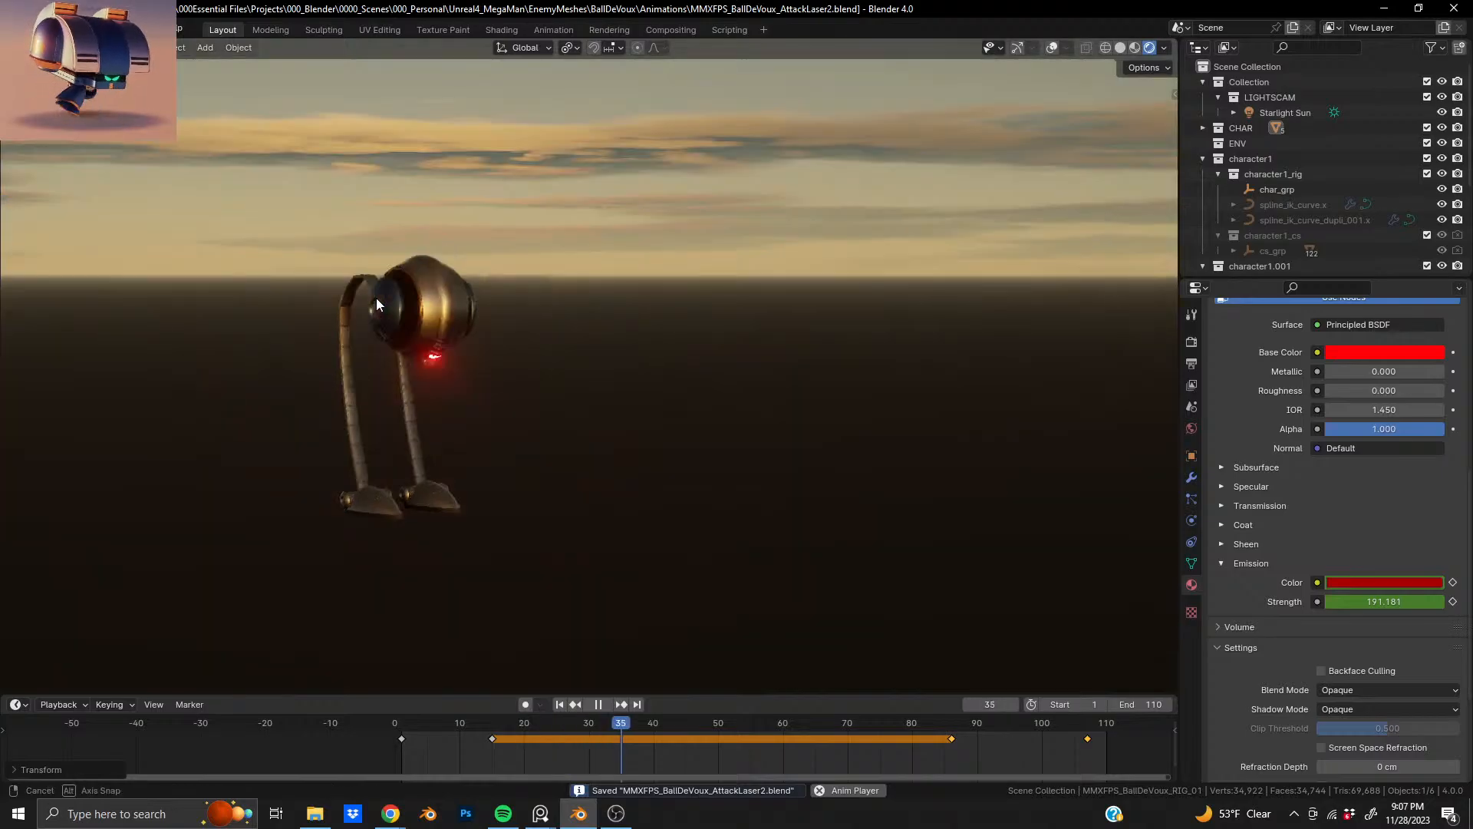
key("space")
middle_click_drag(444, 341, 413, 325)
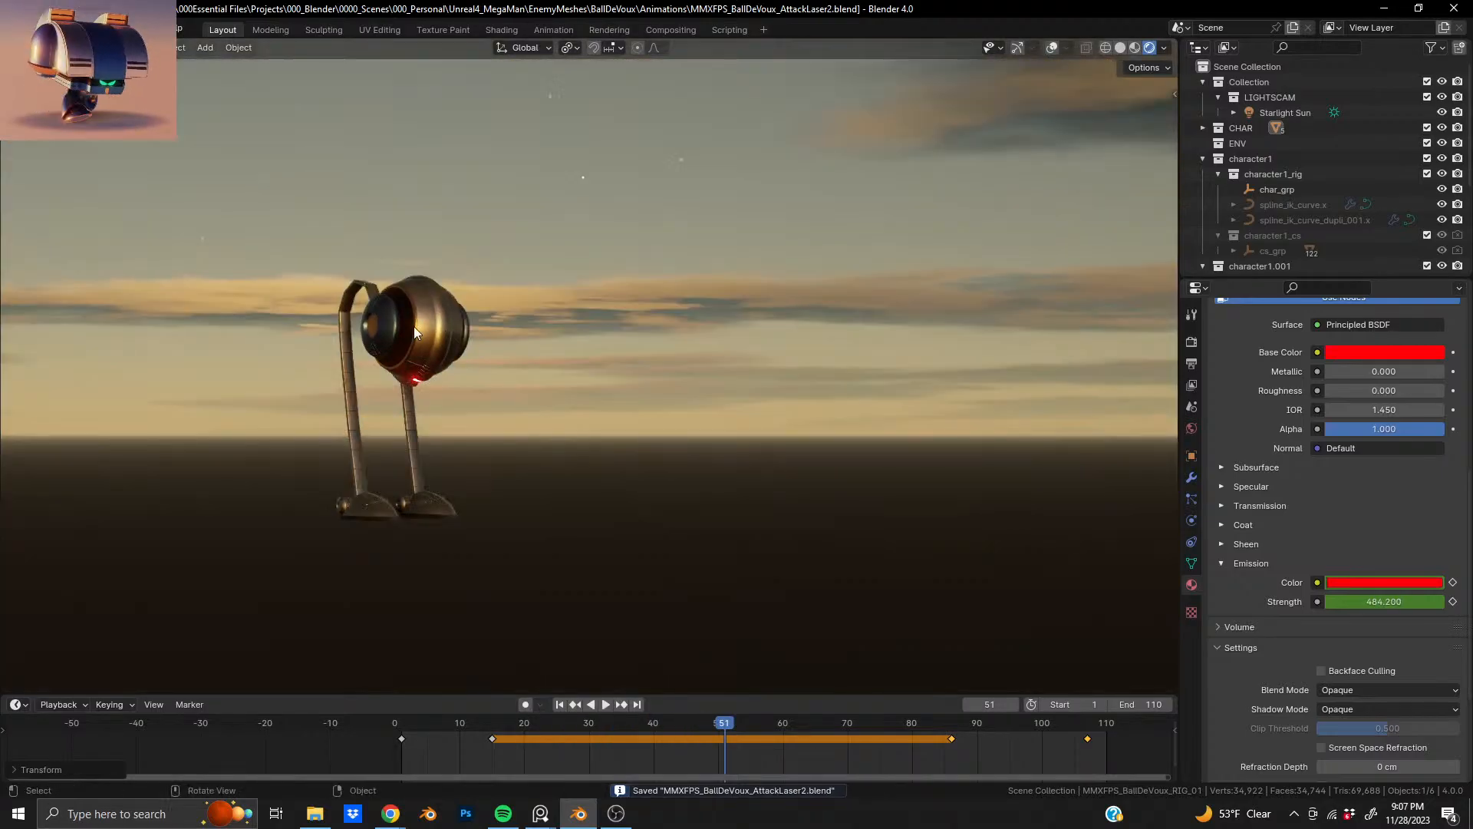
- Show the overlays, select the robot mesh, laser and rig together with the rig active, save the file, and copy the three objects
left_click_drag(141, 165, 651, 569)
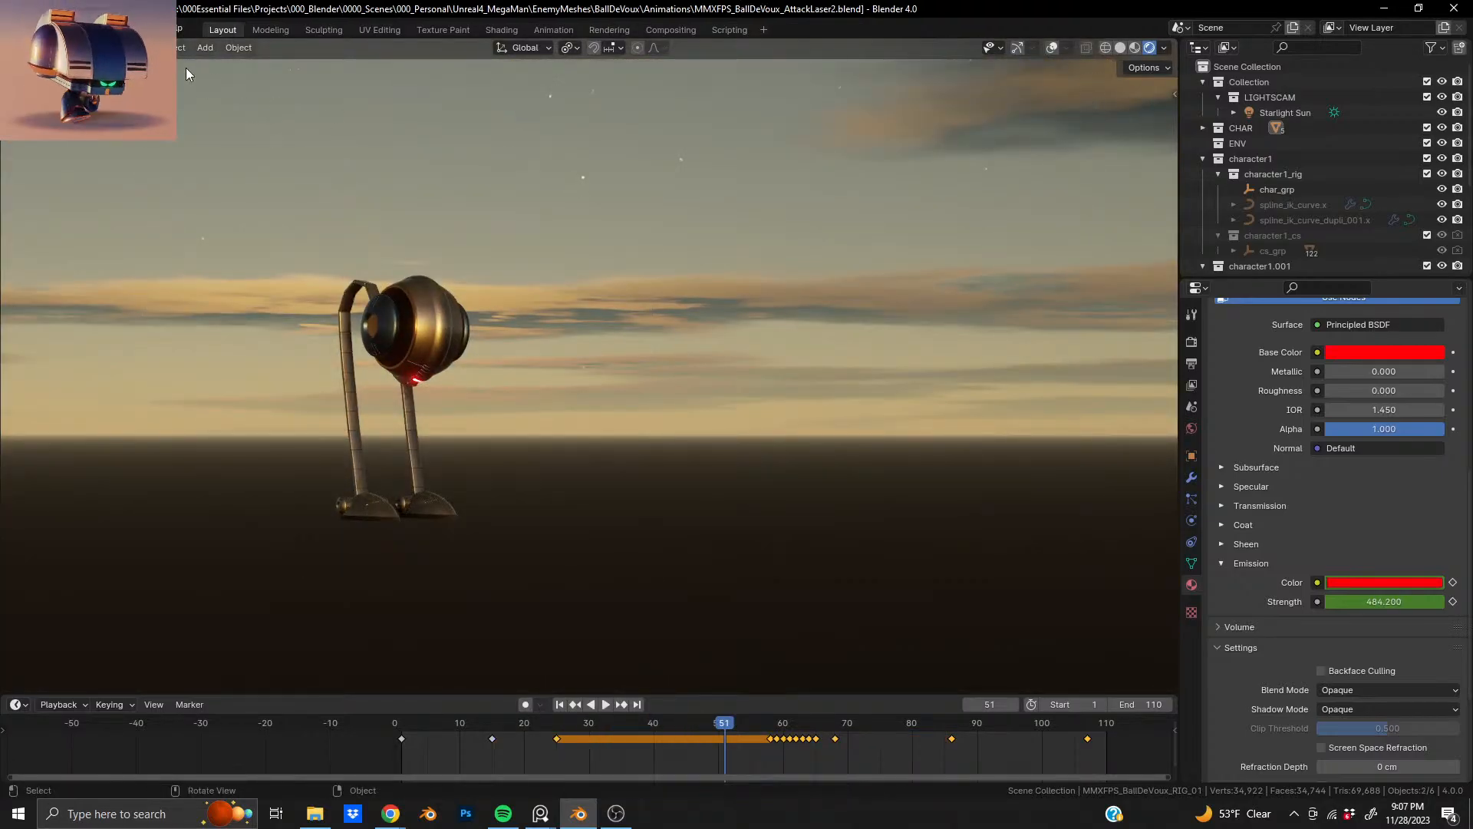
left_click(1052, 49)
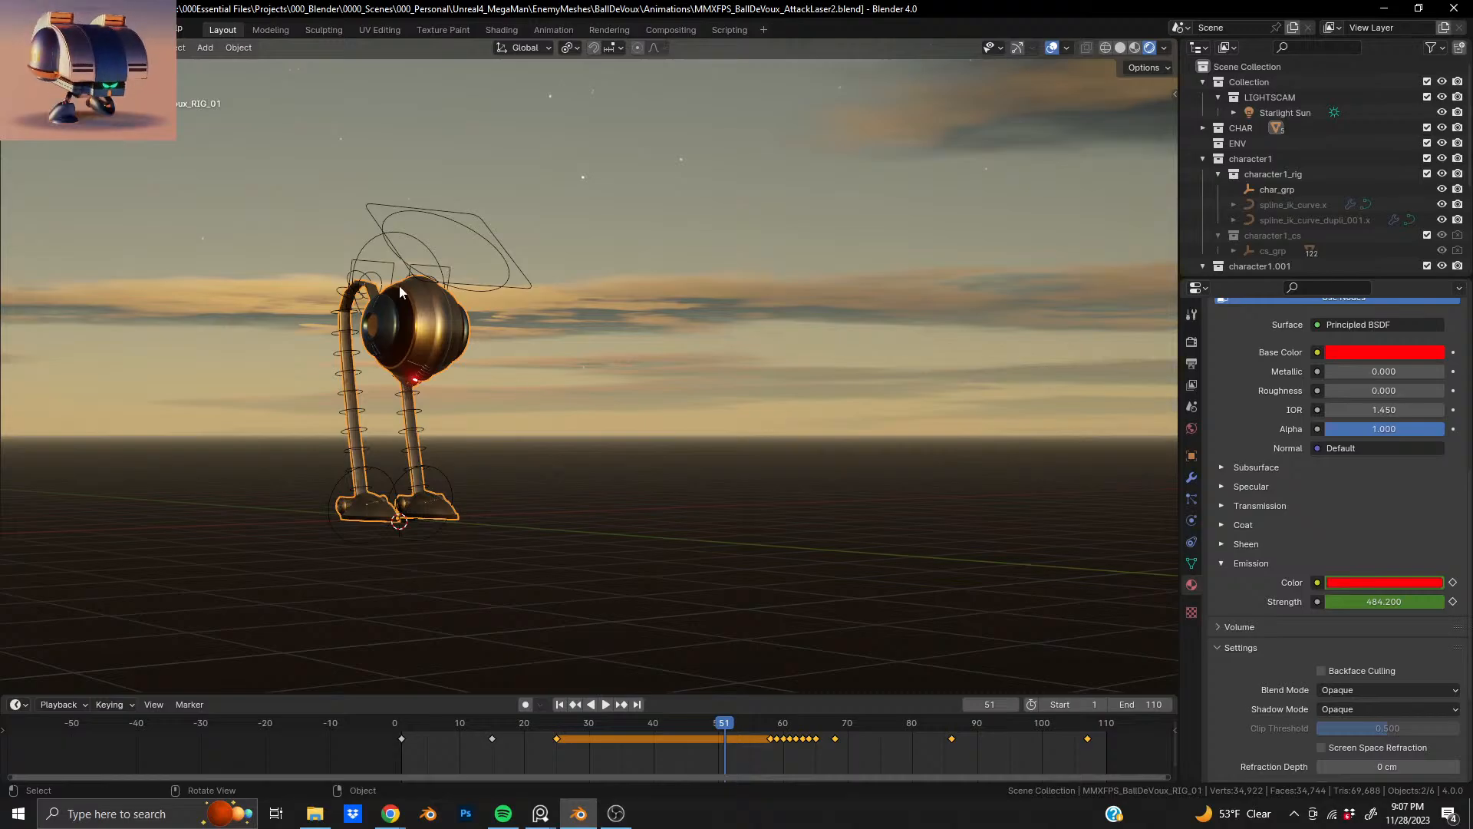
left_click(477, 246)
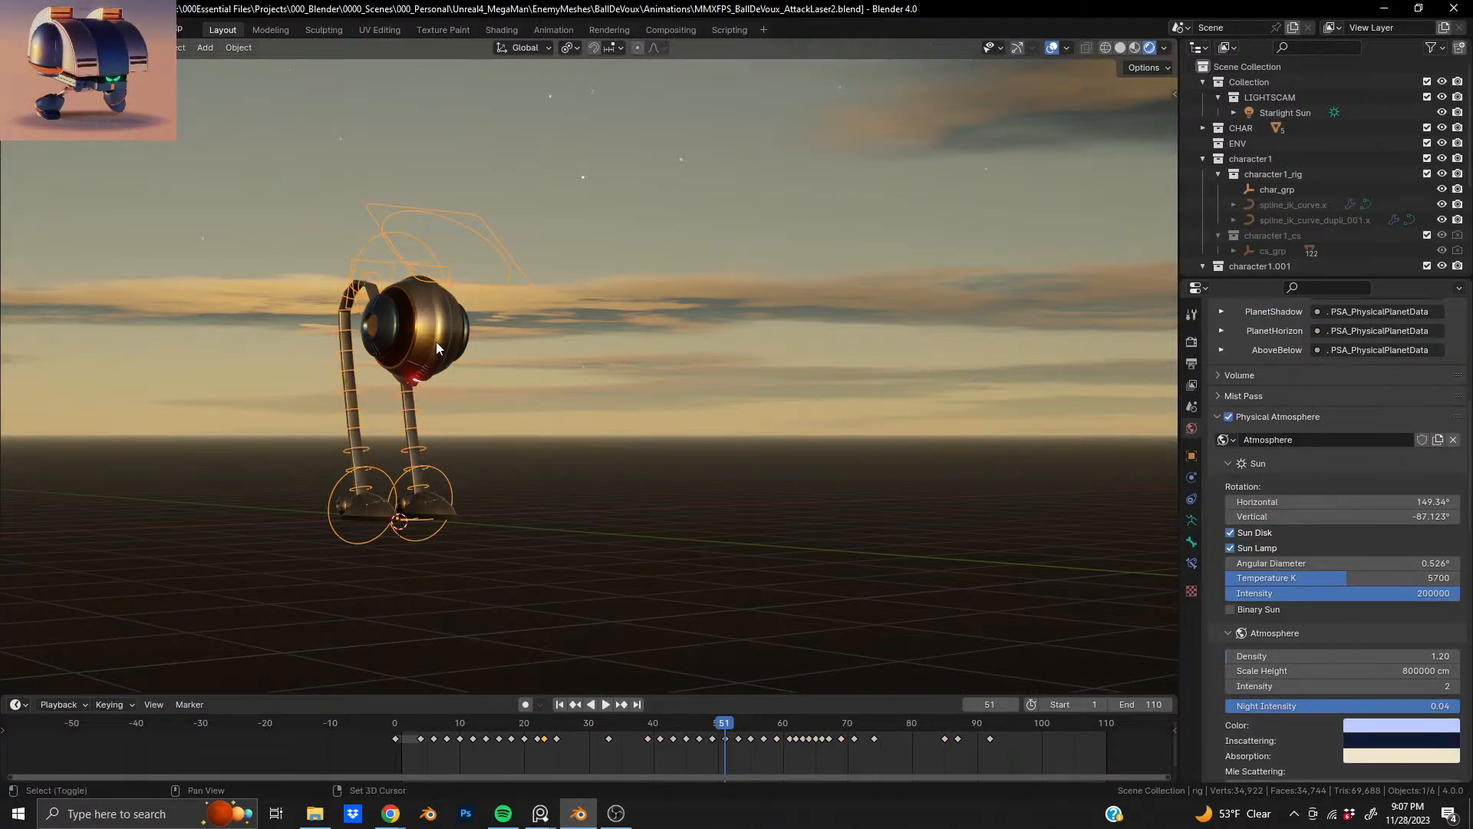
left_click(436, 342, "shift")
key("KP_Decimal")
middle_click_drag(704, 366, 627, 314)
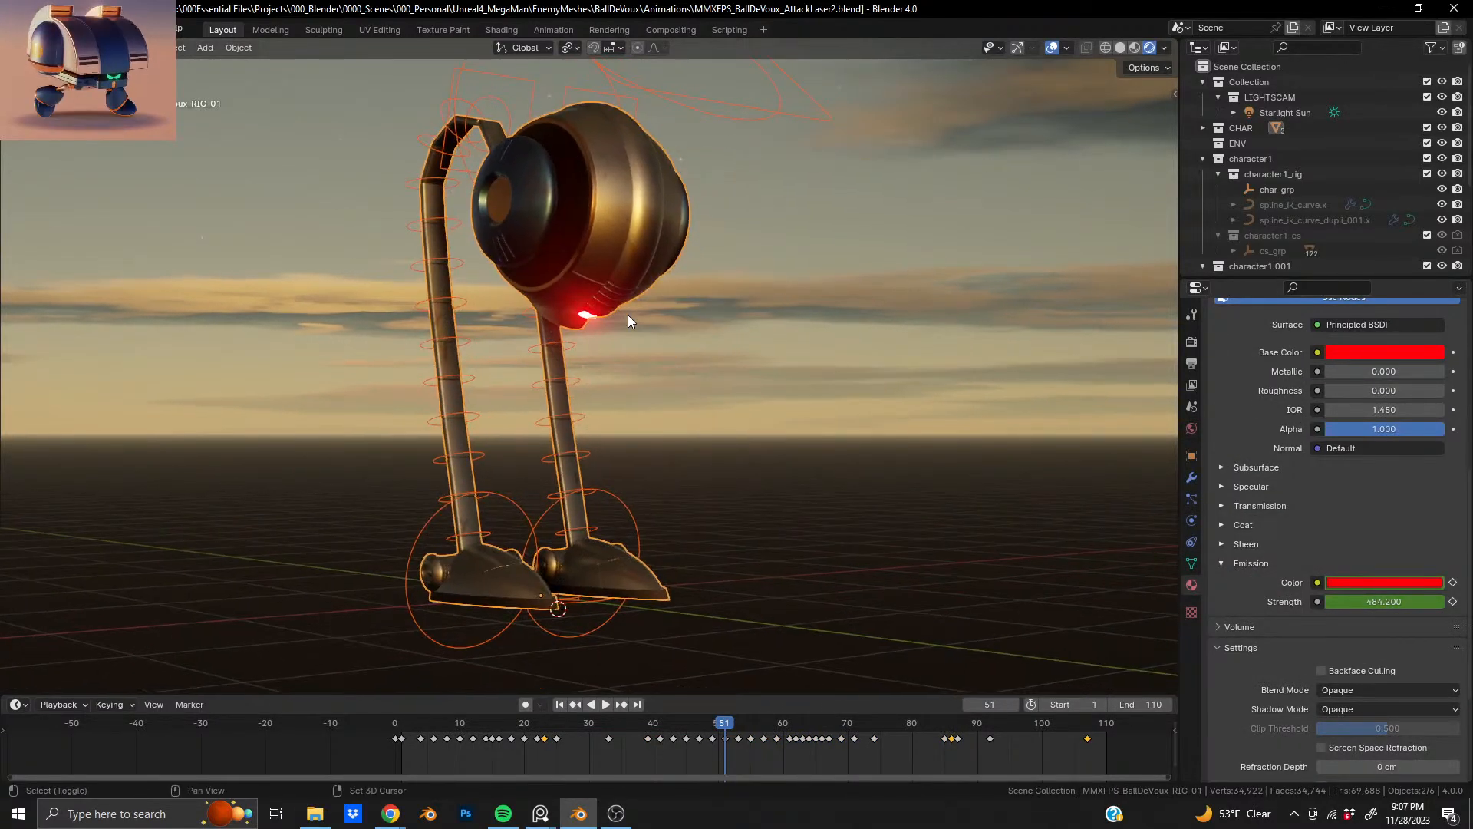
scroll(621, 291, "up", 3)
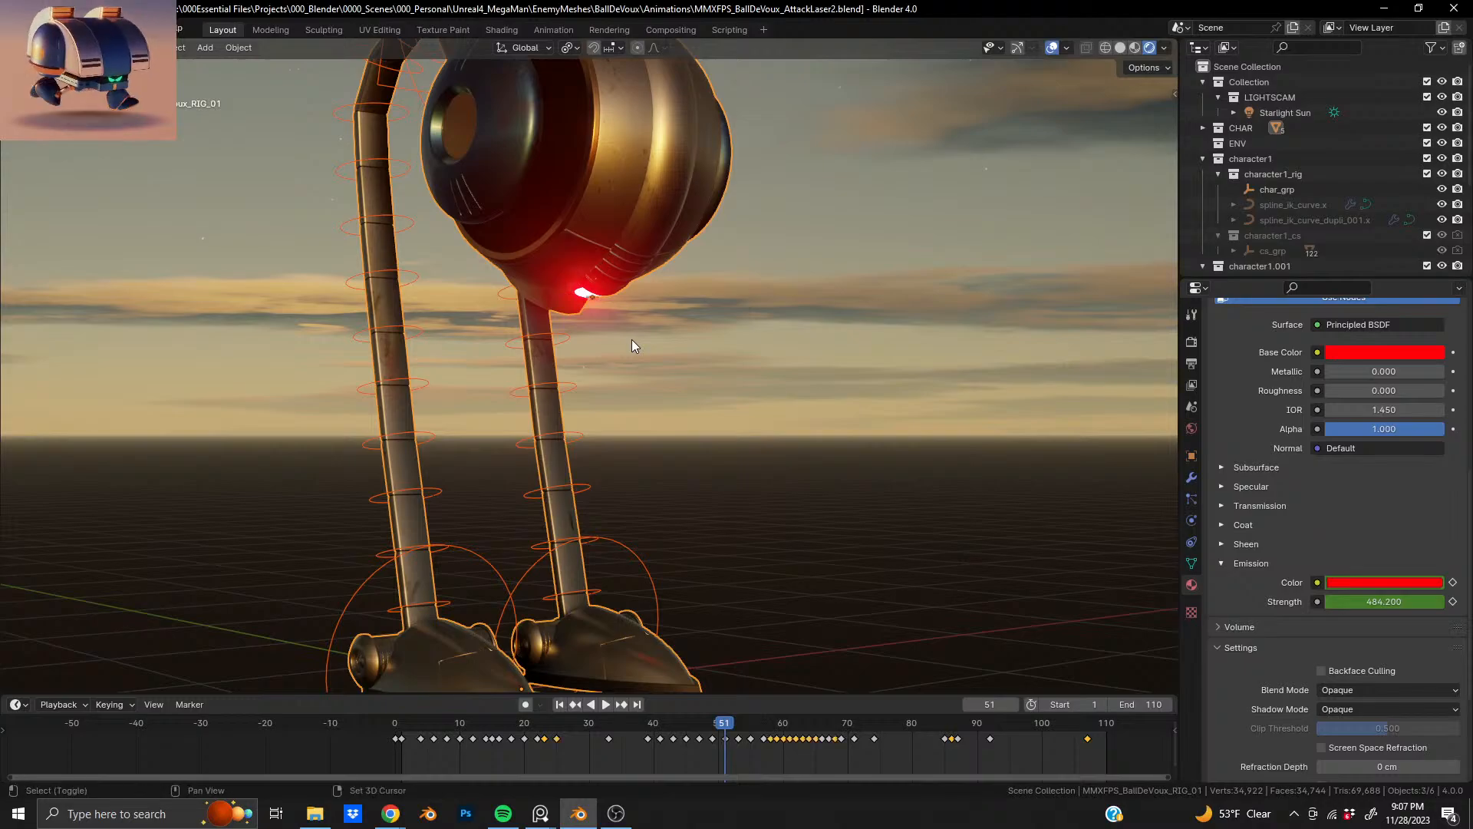
middle_click_drag(571, 118, 408, 195)
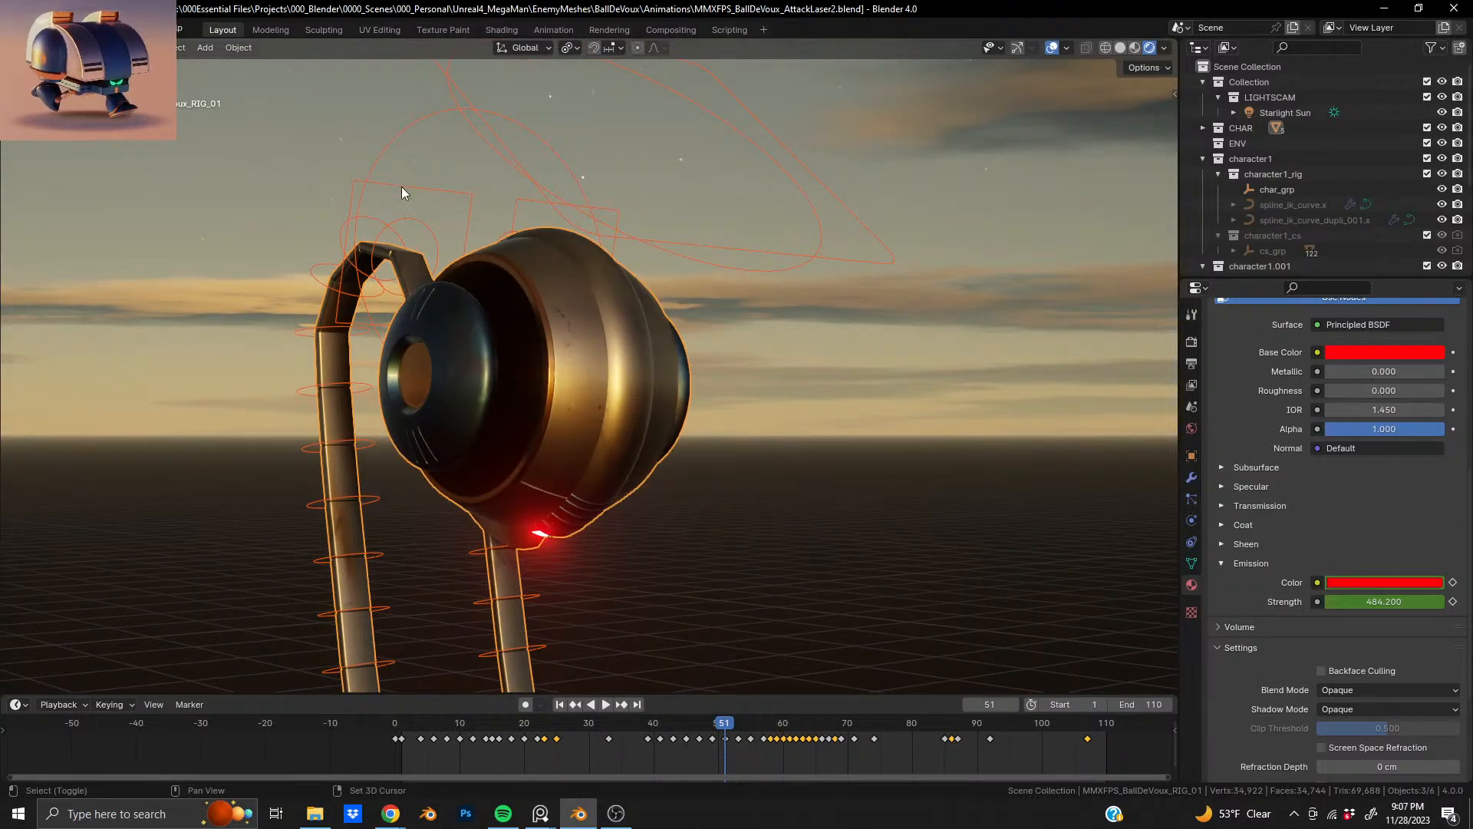
left_click(402, 186, "shift")
scroll(561, 337, "down", 4)
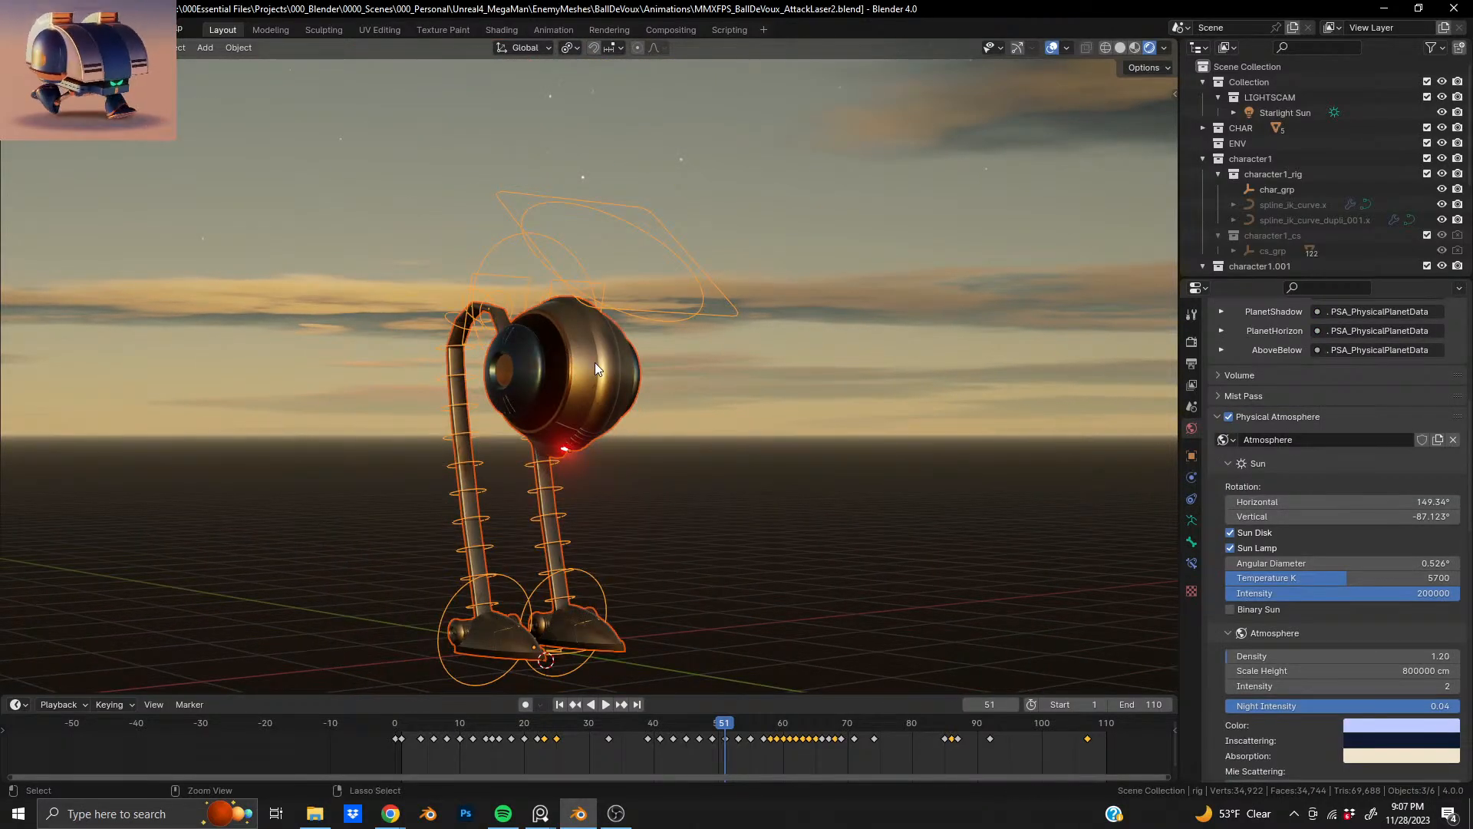
key("ctrl+s")
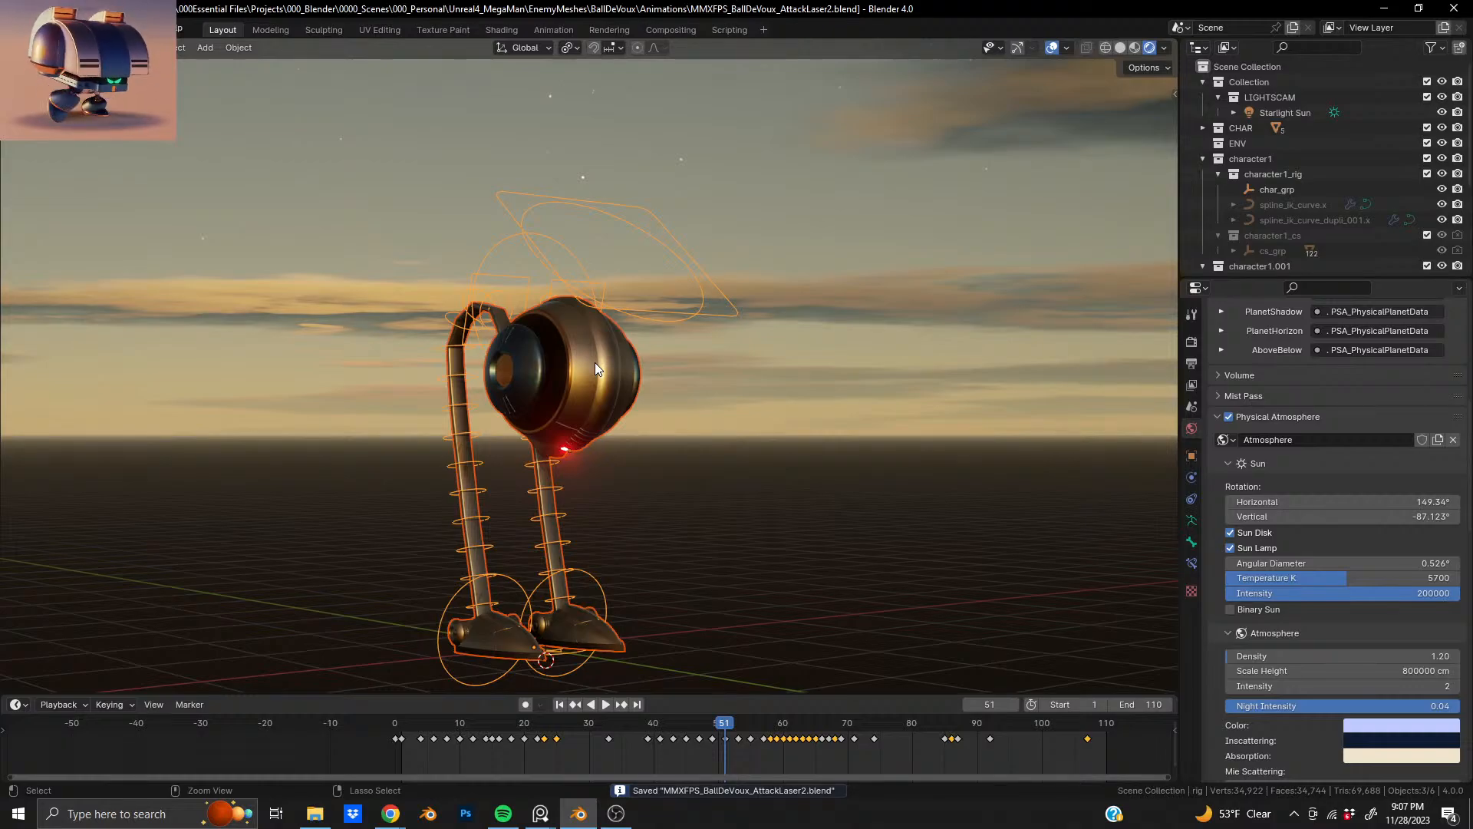
key("ctrl+c")
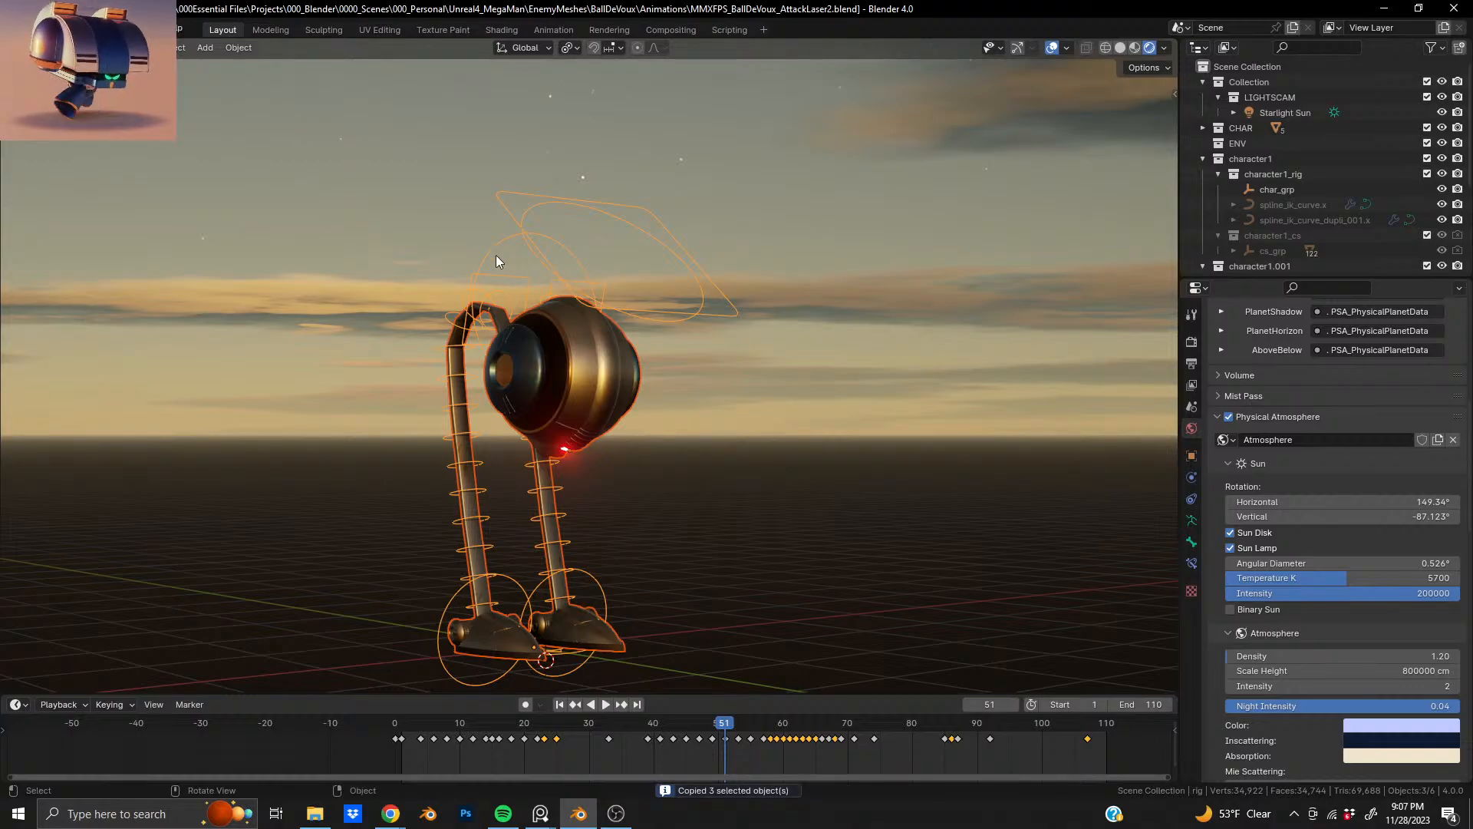
- Open the file MMXFPS_BallDeVoux_Present.blend from the Animations folder
left_click(38, 29)
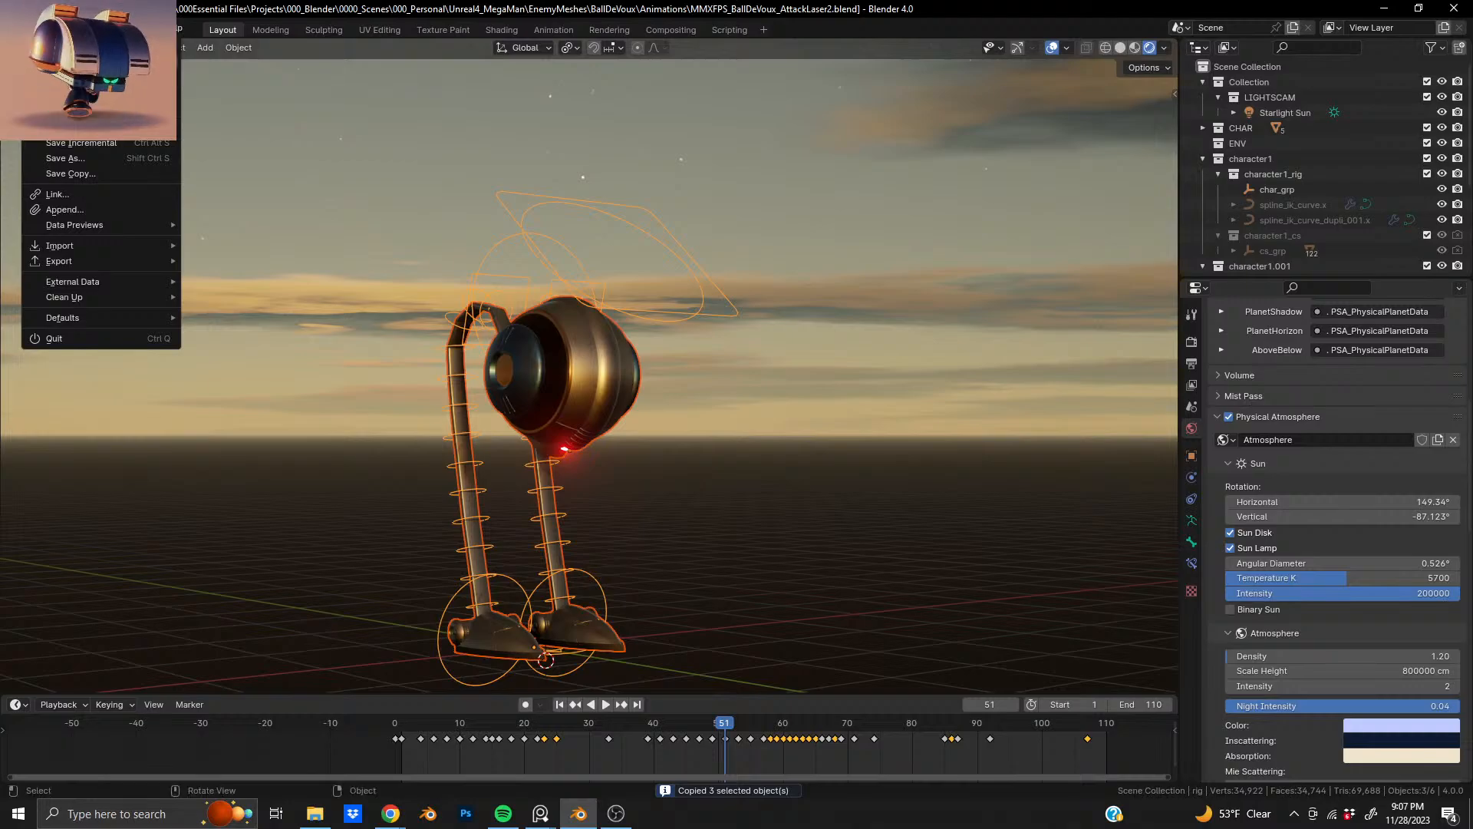
left_click(48, 64)
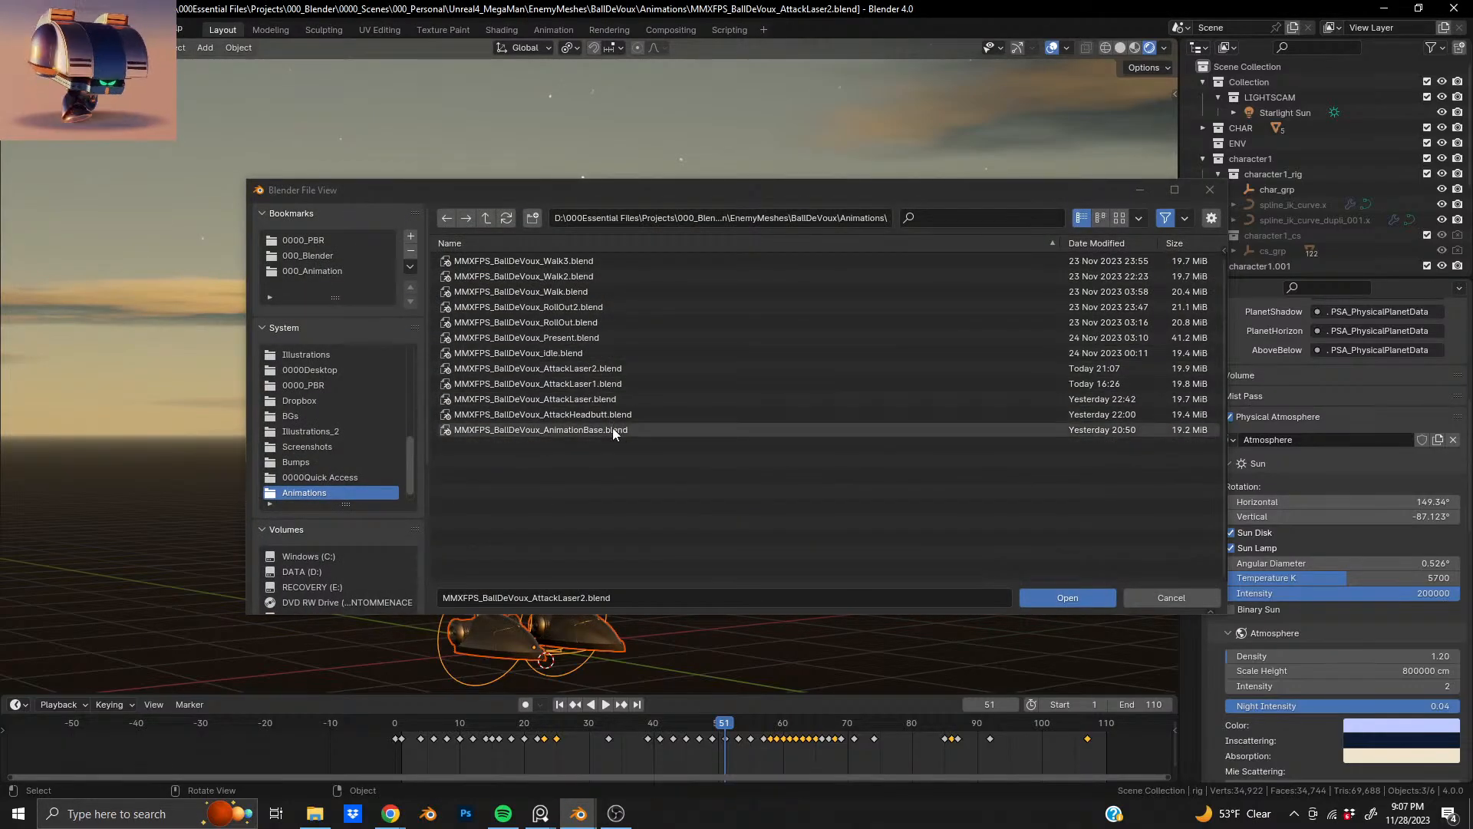
left_click(594, 339)
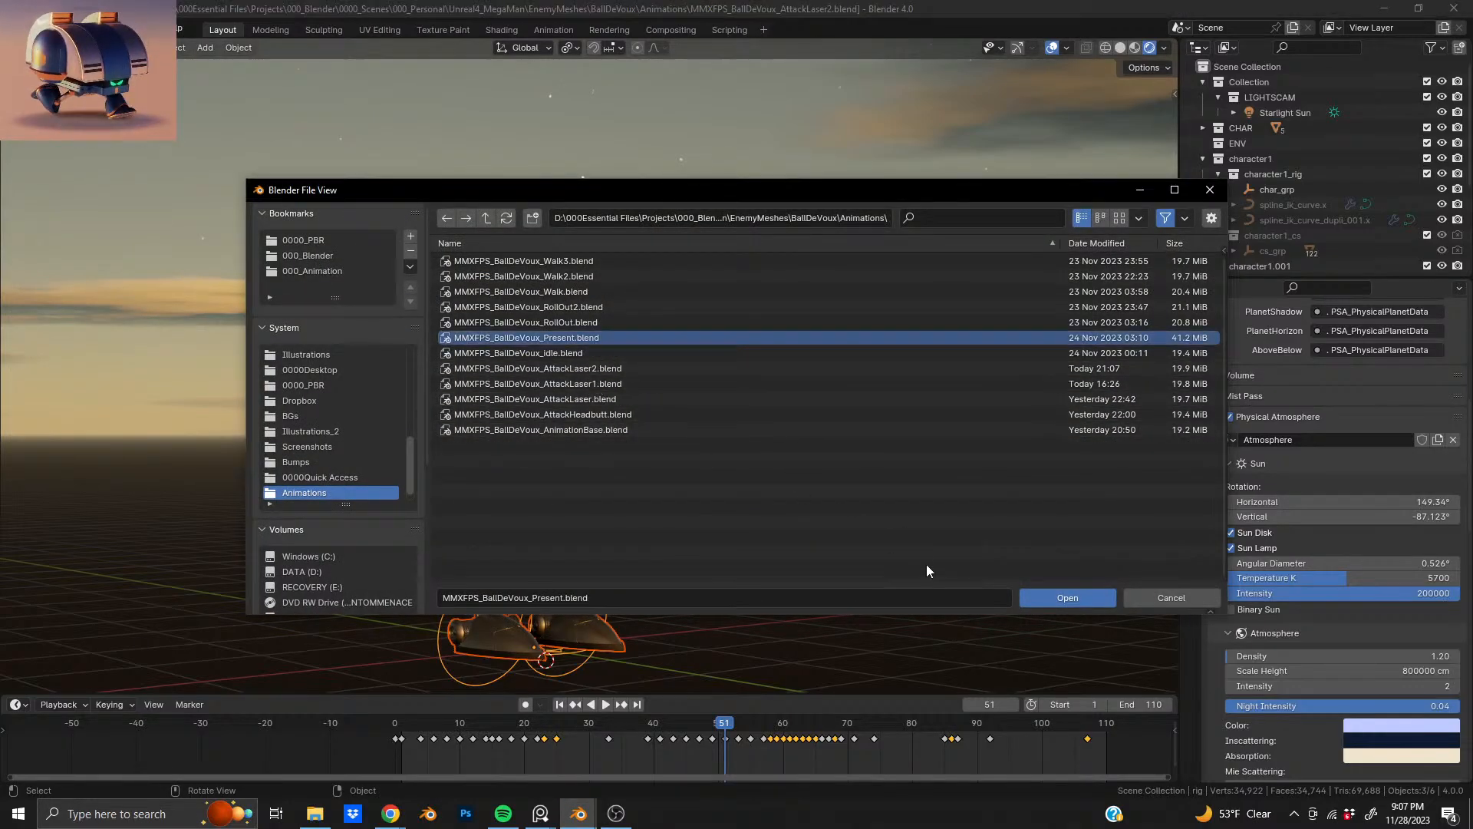
left_click(1054, 595)
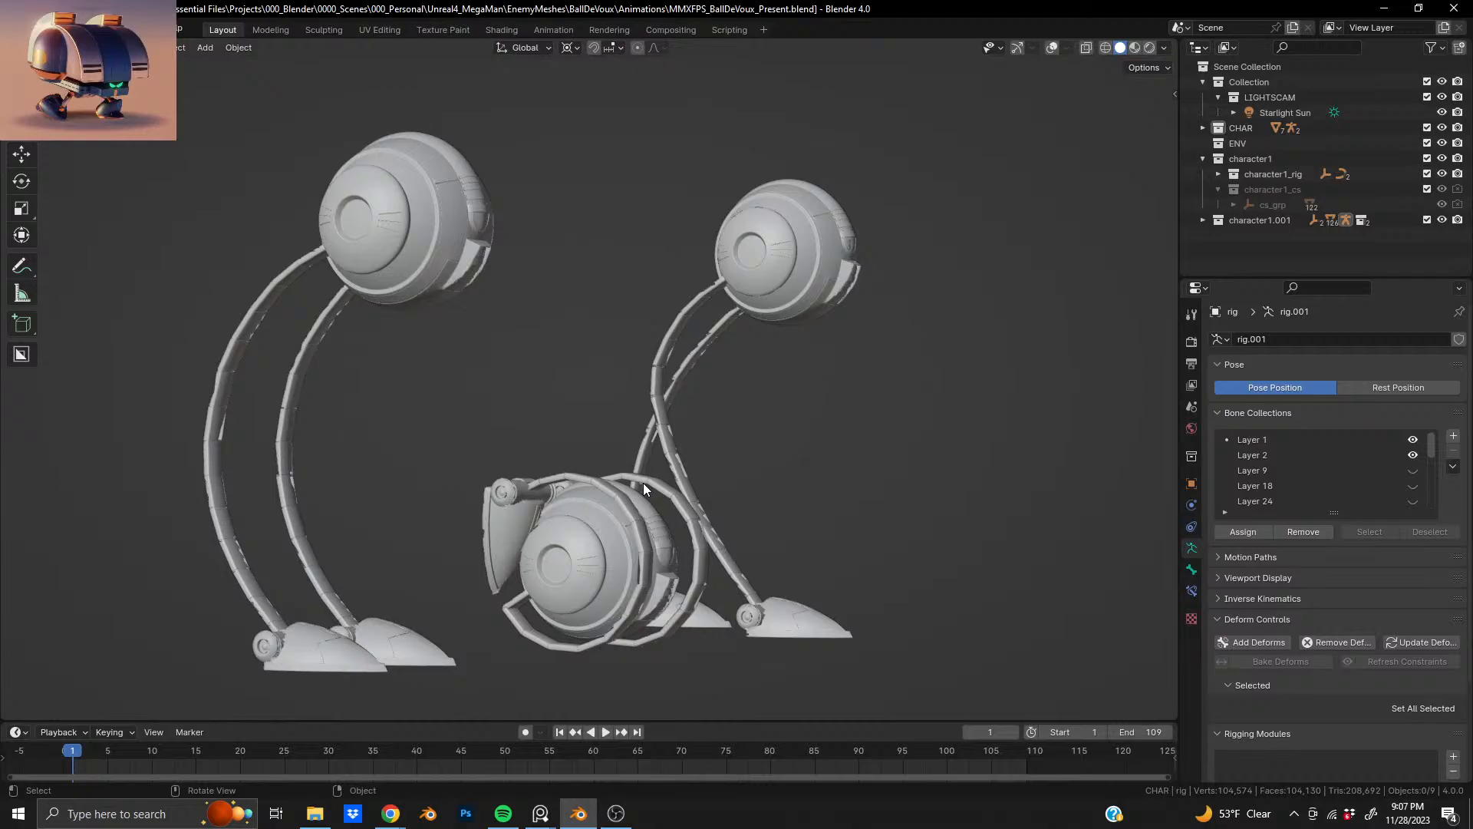
- Paste the copied laser-attack robot into the presentation scene and show the viewport overlays
mouse_move(642, 482)
middle_mouse_down()
mouse_move(611, 477)
mouse_move(584, 500)
mouse_move(560, 391)
mouse_move(528, 371)
middle_mouse_up()
scroll(585, 500, "down", 2)
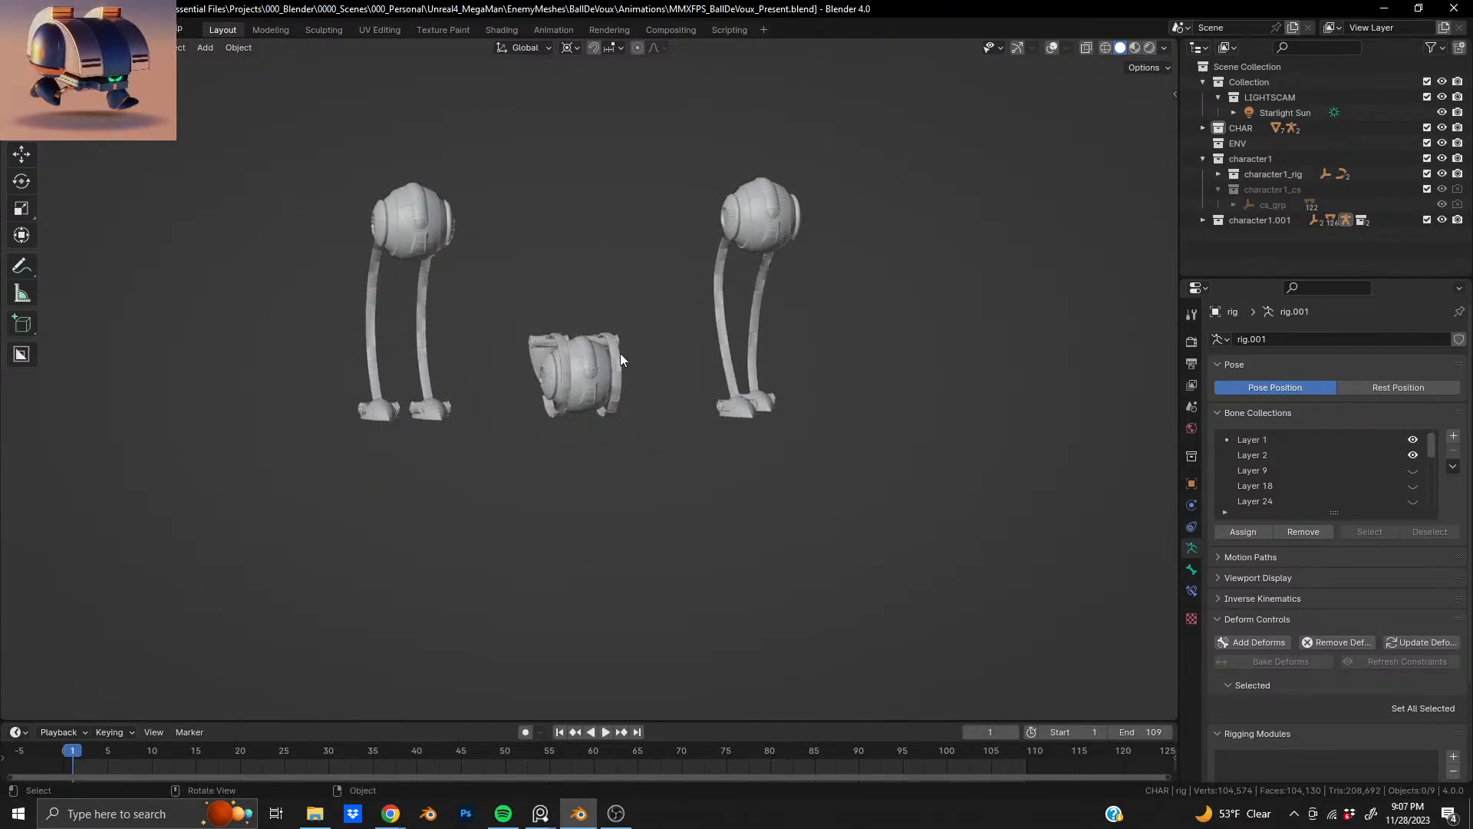
key("ctrl+v")
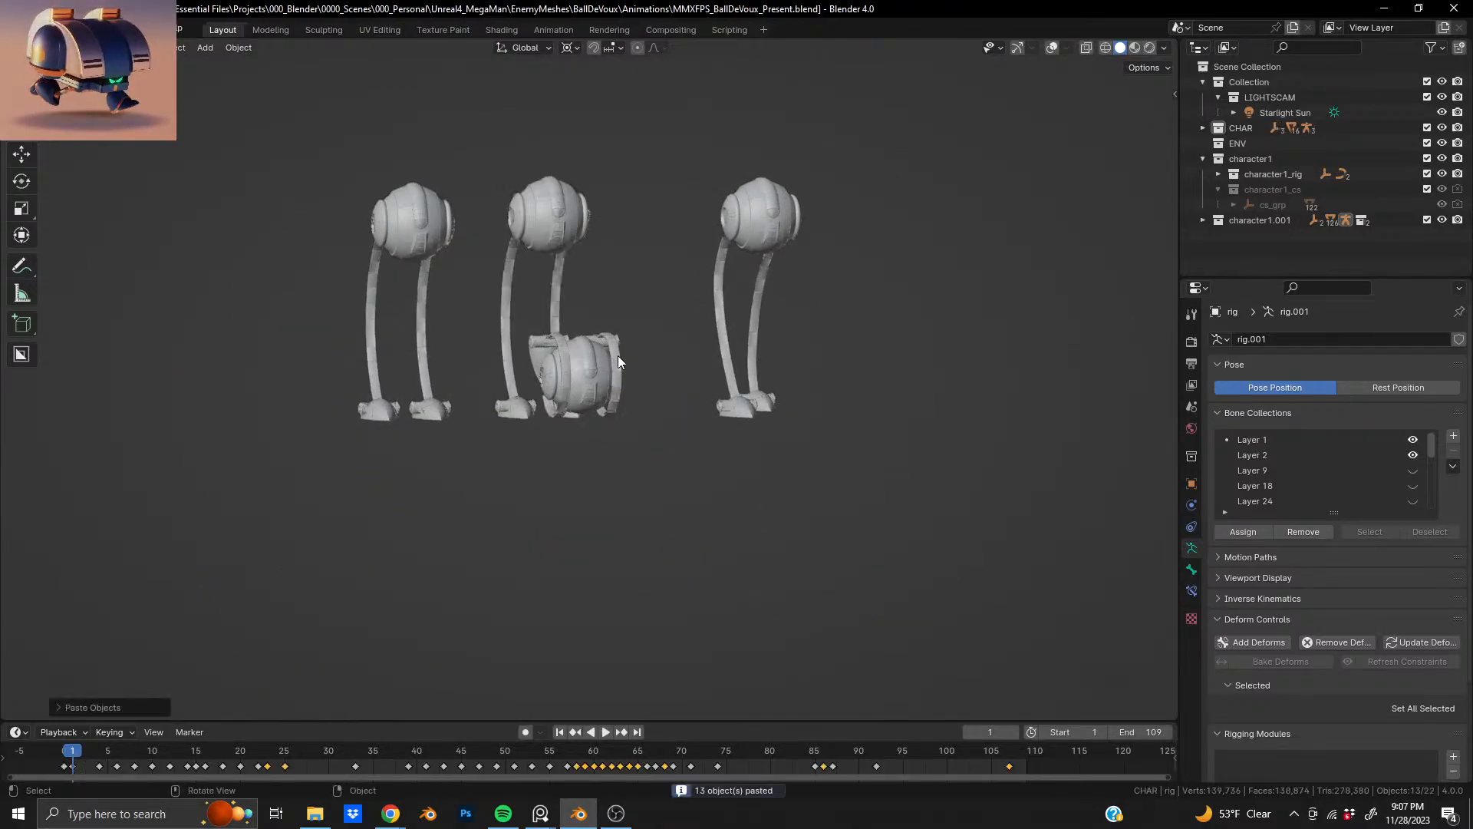
left_click(1052, 47)
- Move the pasted laser-attack robot's rig along the X axis to the right end of the robot row
middle_click_drag(567, 400, 578, 428)
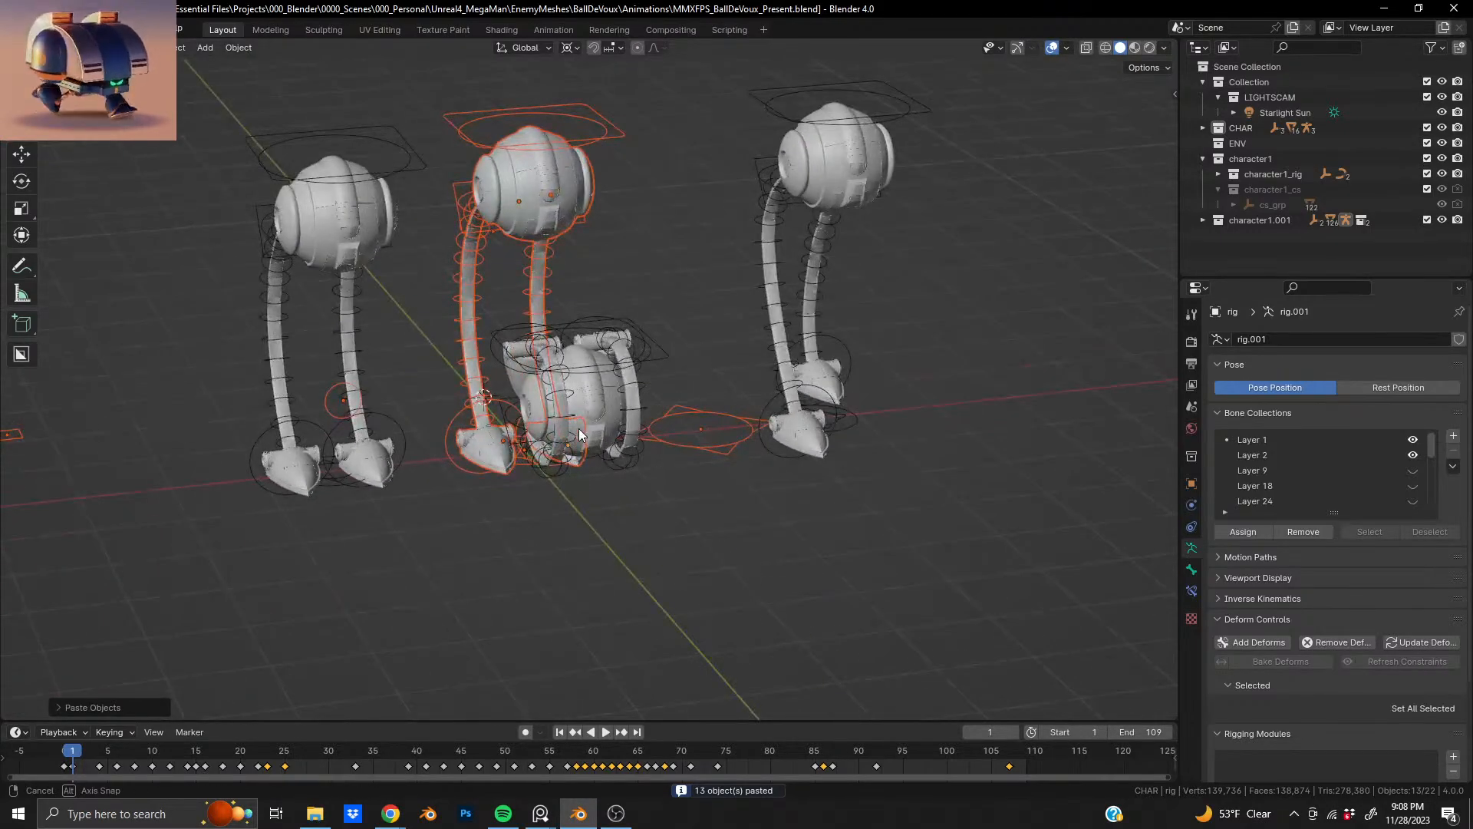
left_click(449, 425)
middle_click_drag(449, 425, 551, 393)
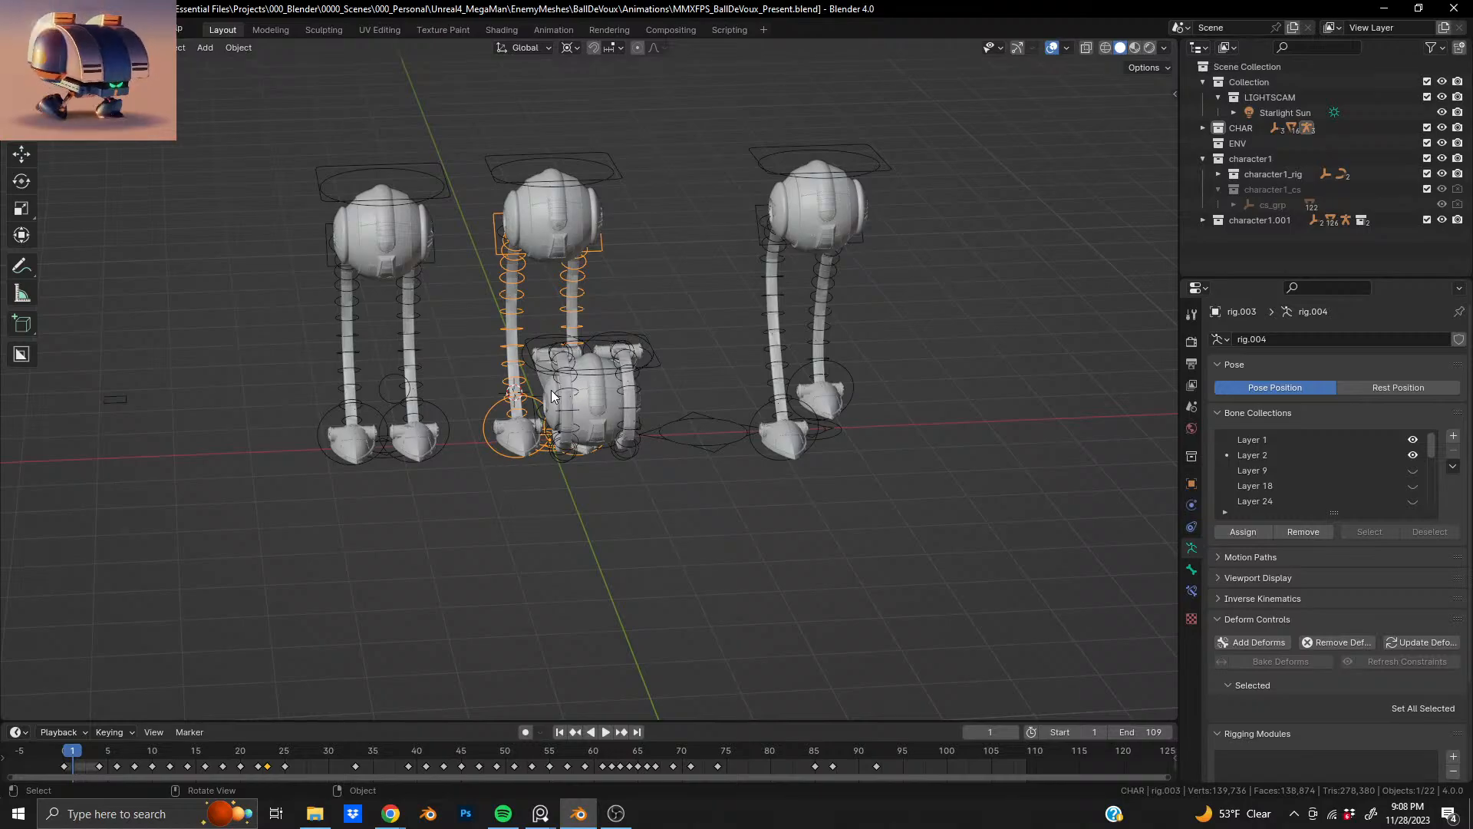
key("g")
key("x")
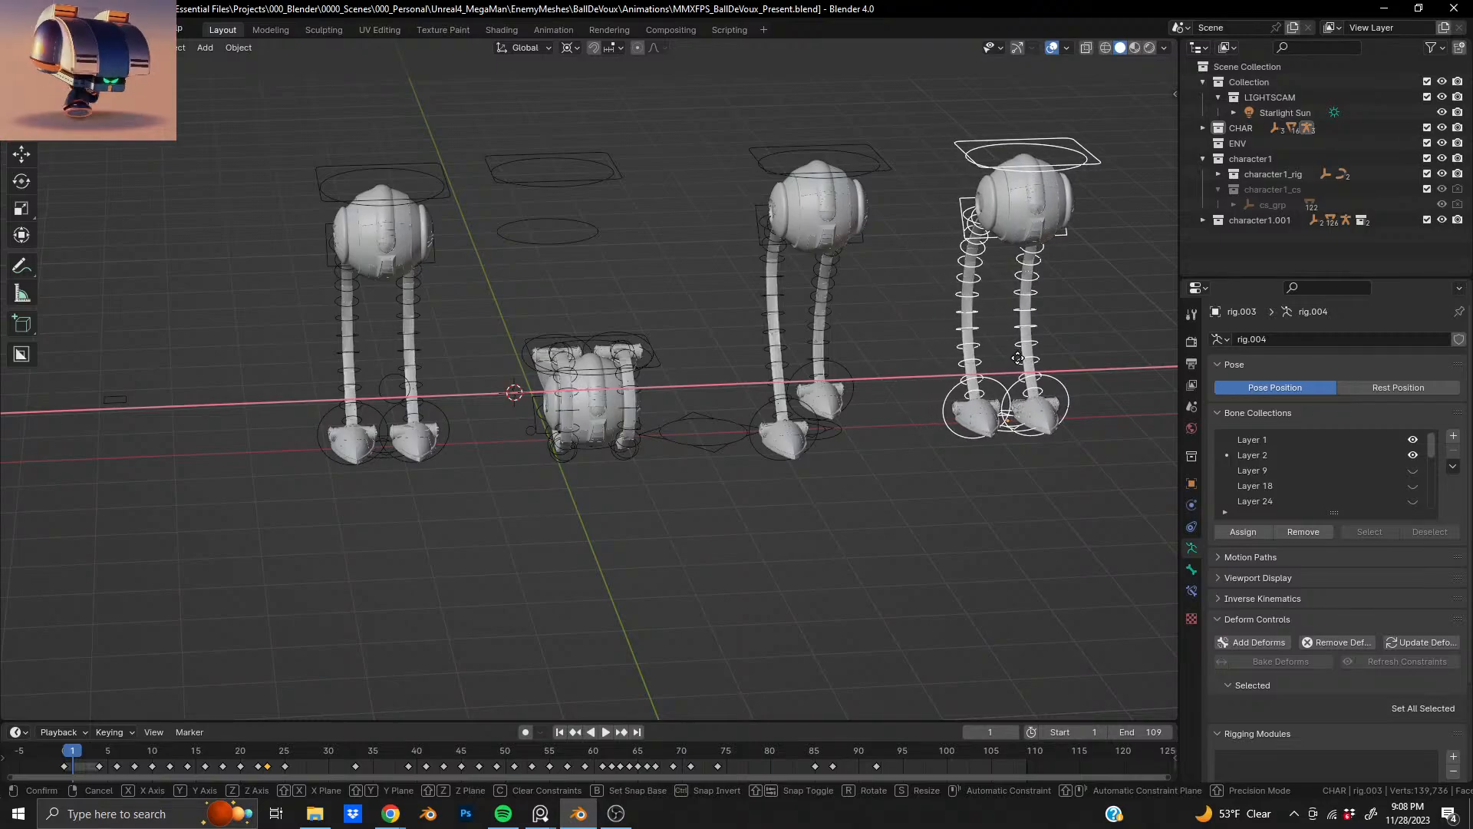
left_click(1025, 358)
- Delete the leftover pasted helper objects around the robots, keeping the four robot meshes and their rigs
middle_click_drag(710, 349, 646, 395, "shift")
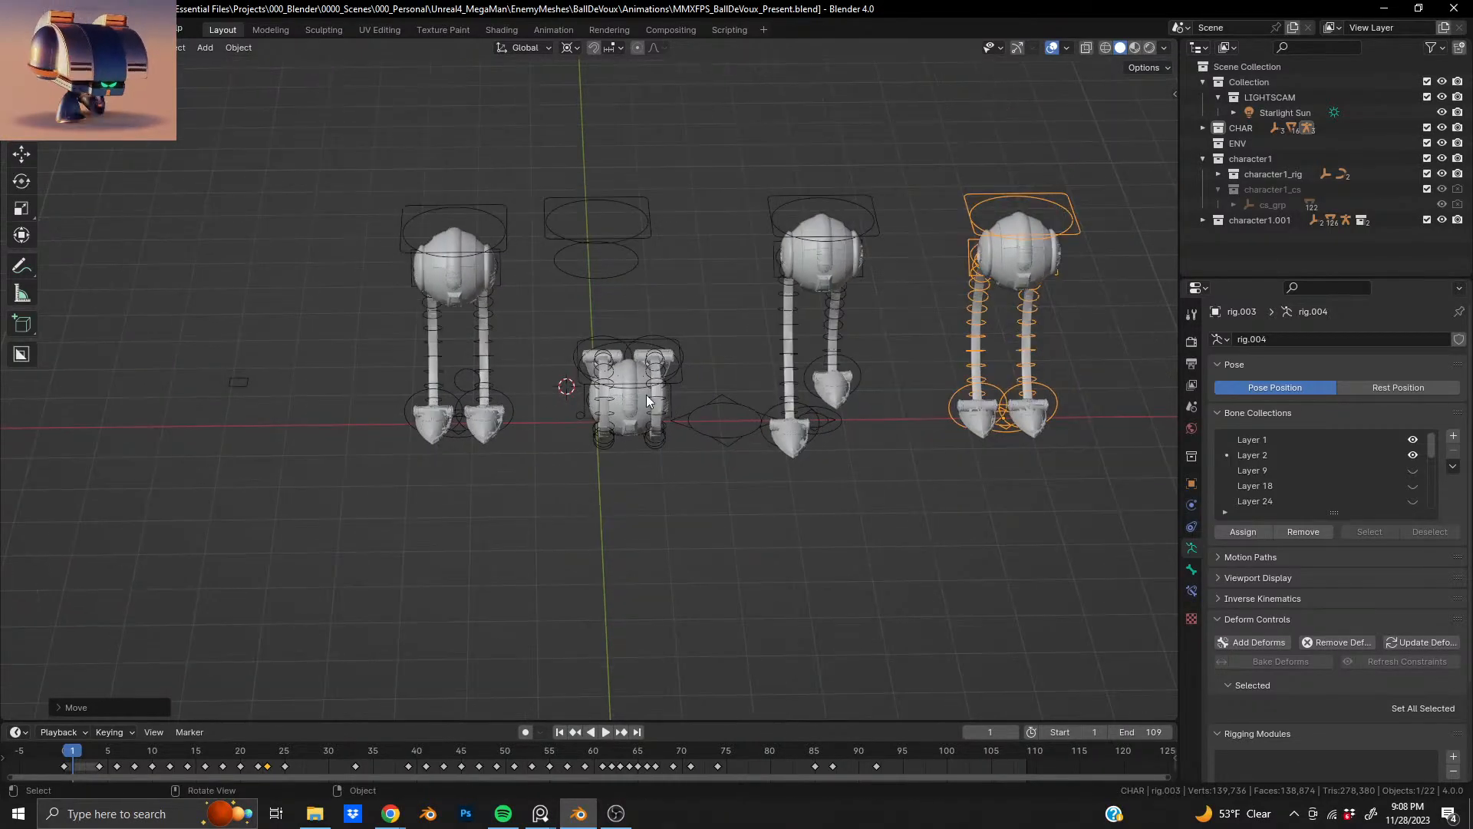
left_click_drag(205, 165, 996, 542)
scroll(666, 404, "up", 4)
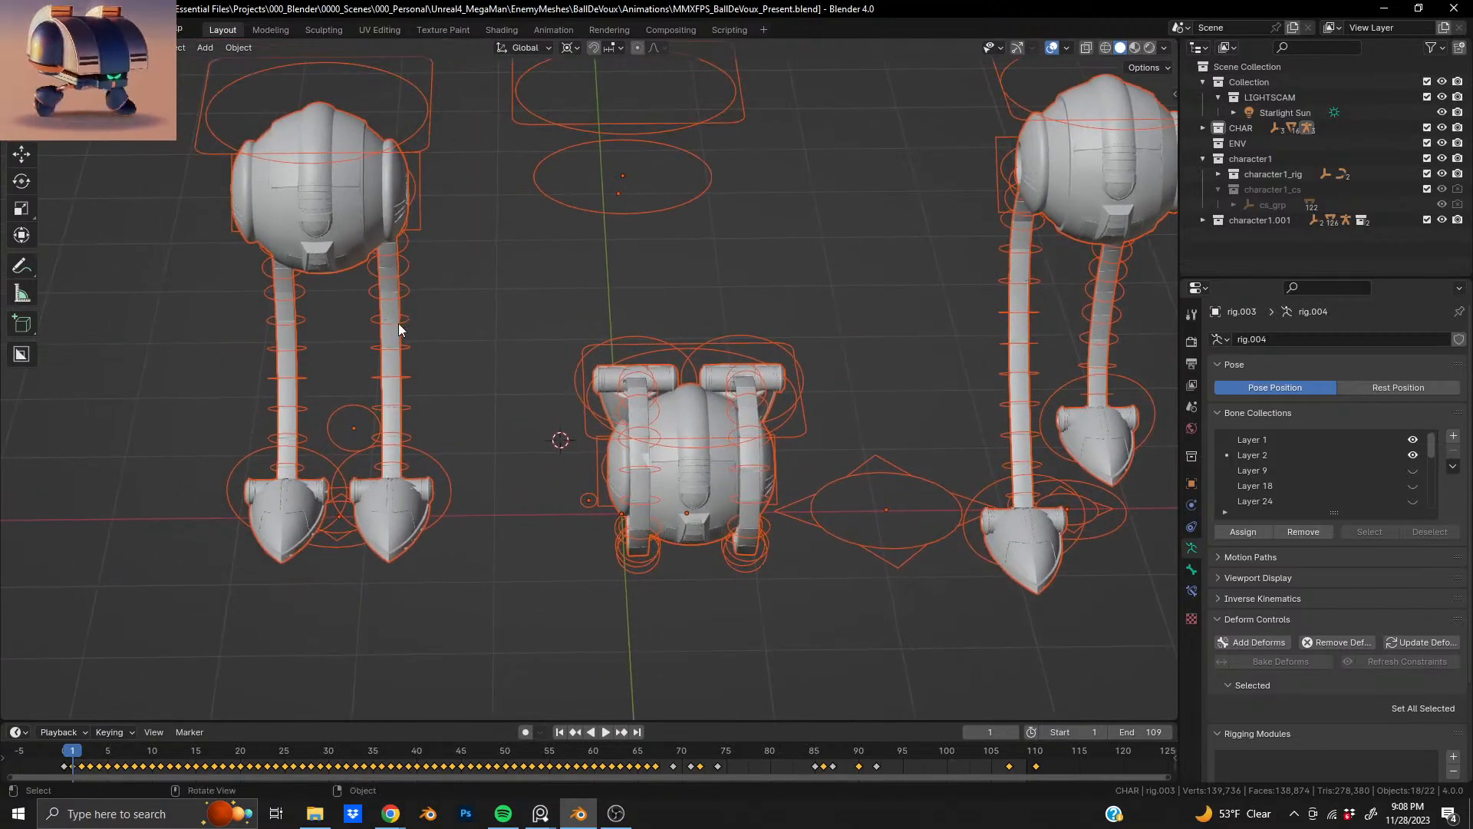
left_click_drag(392, 294, 444, 338)
middle_click_drag(496, 394, 660, 340)
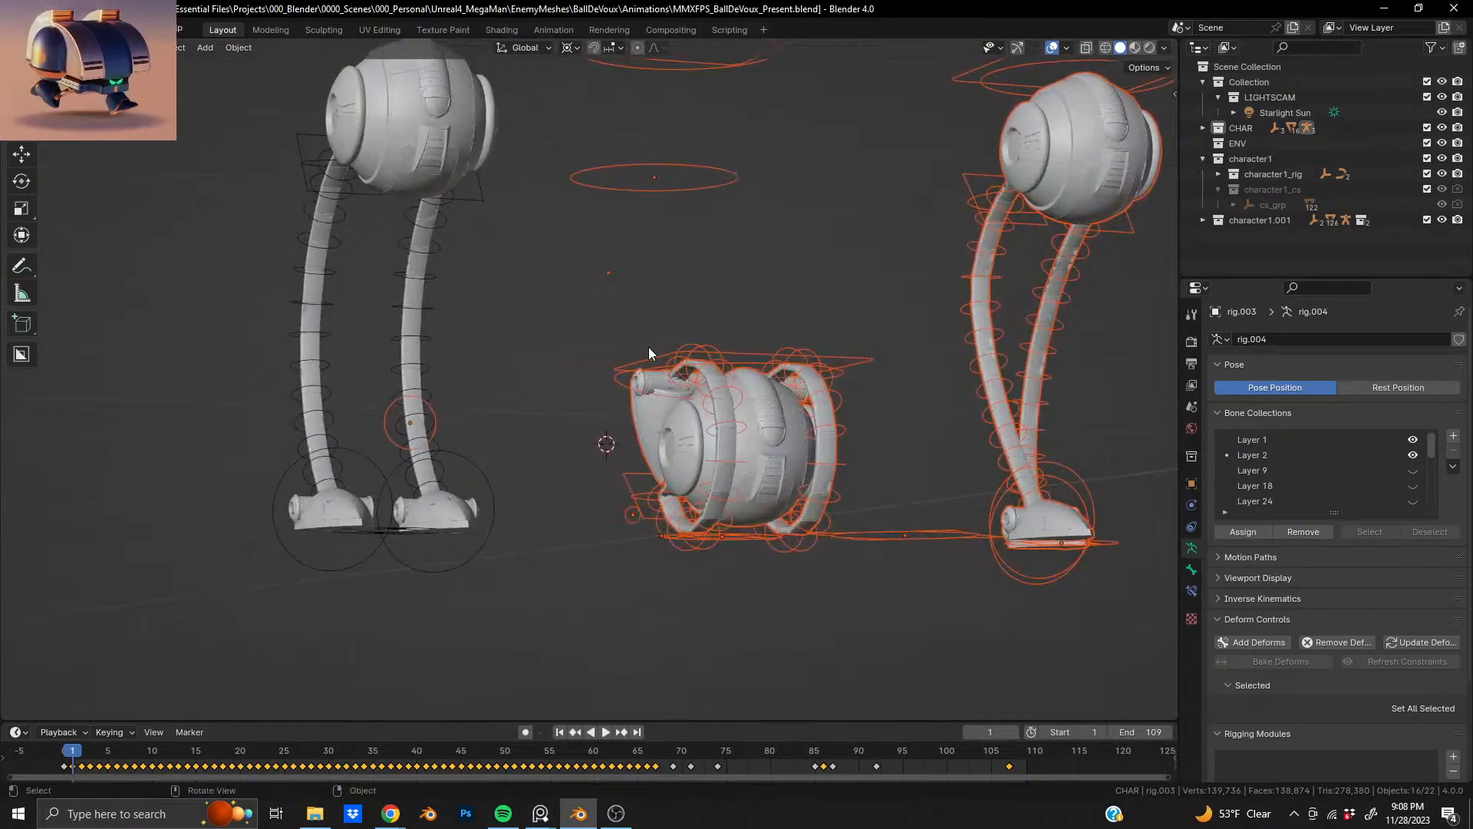
left_click_drag(688, 355, 700, 371, "ctrl")
middle_click_drag(700, 371, 544, 391)
scroll(675, 407, "down", 2)
scroll(697, 316, "up", 3)
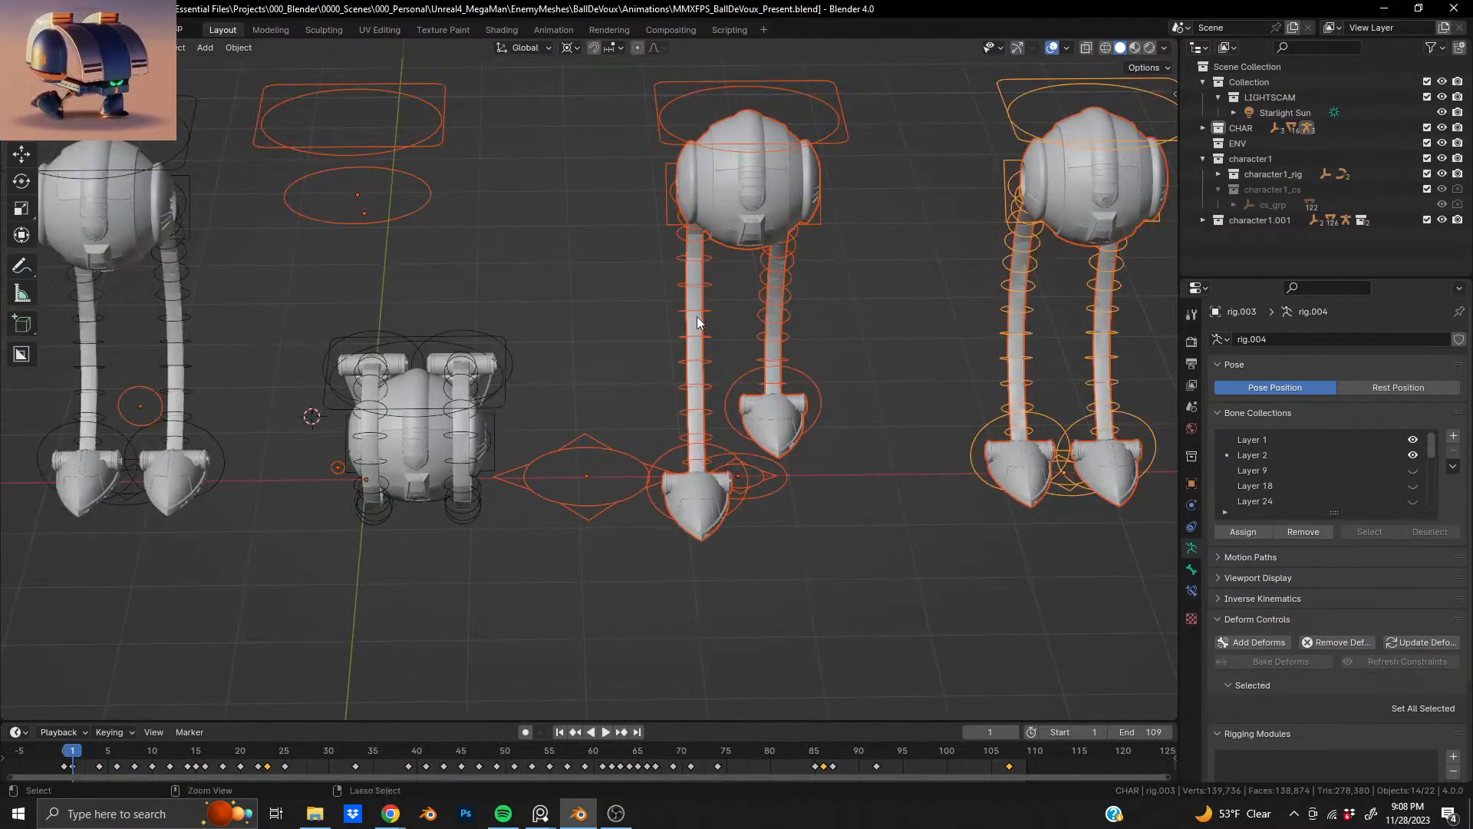
left_click_drag(666, 288, 699, 308, "ctrl")
left_click_drag(790, 290, 802, 307, "ctrl")
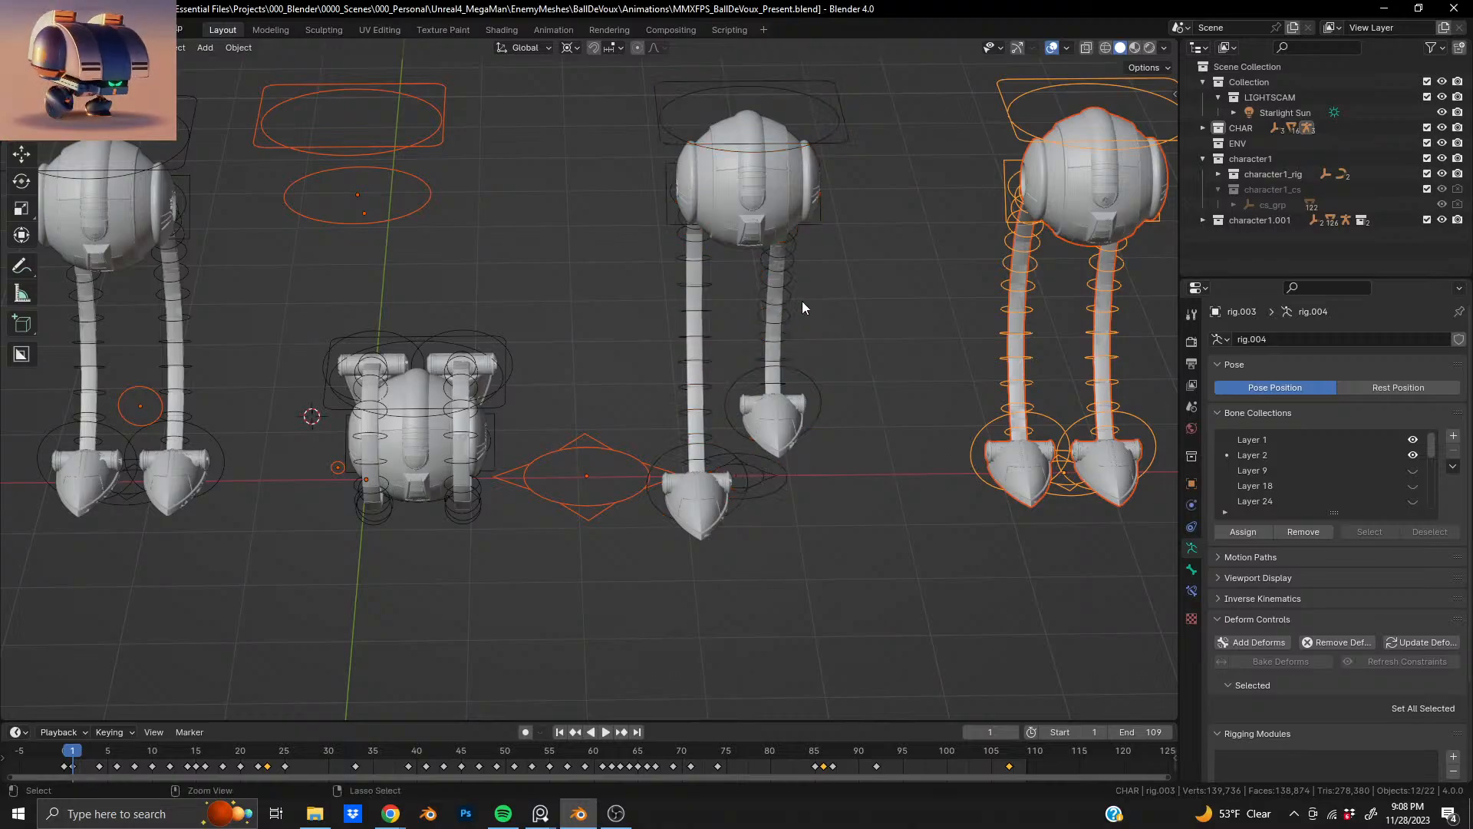
left_click_drag(972, 297, 1036, 327, "ctrl")
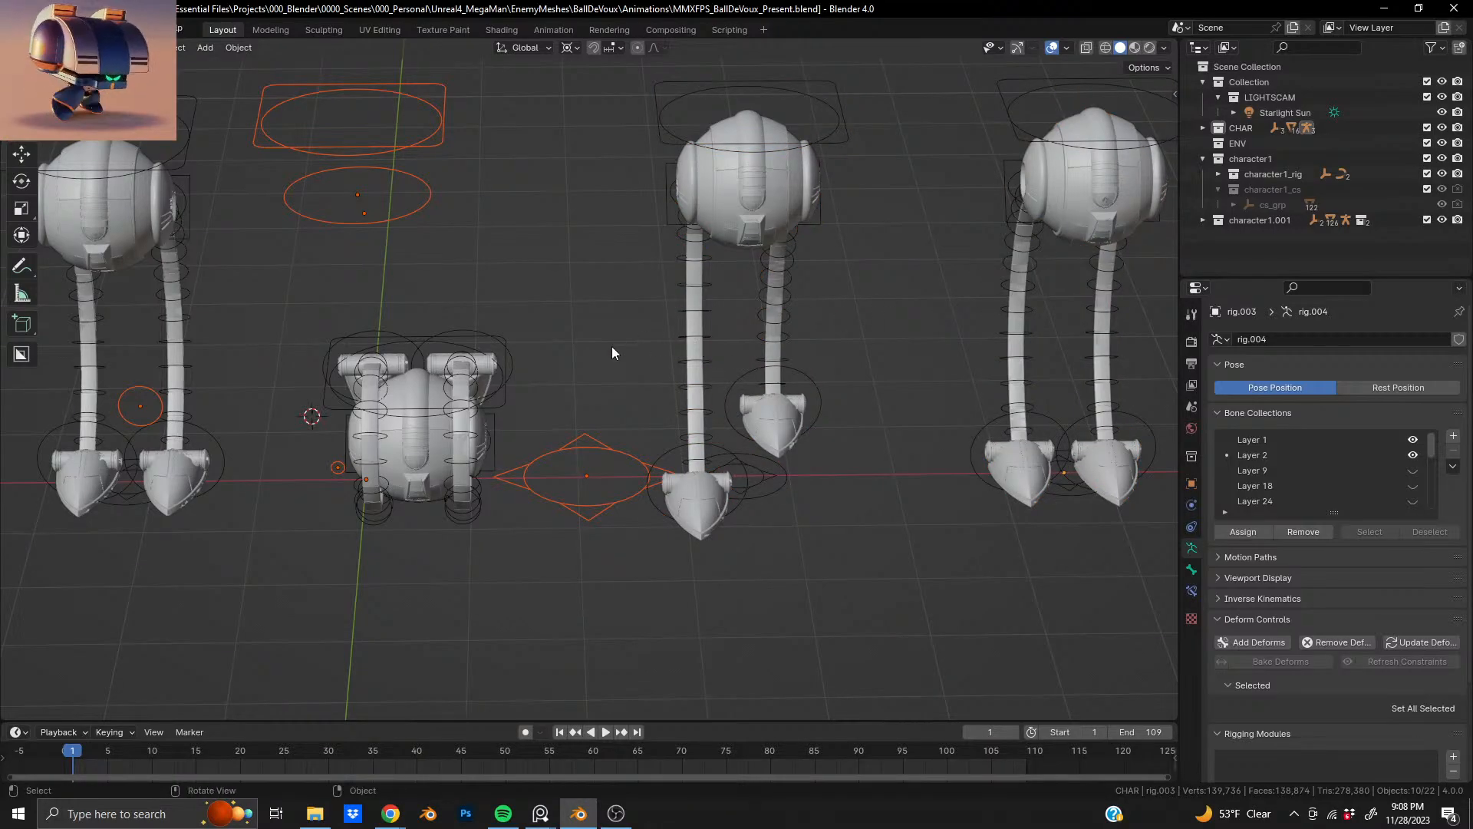
middle_click_drag(610, 347, 781, 224, "shift")
mouse_move(897, 292)
middle_mouse_down()
mouse_move(605, 428)
mouse_move(728, 408)
mouse_move(822, 454)
mouse_move(592, 440)
mouse_move(607, 431)
middle_mouse_up()
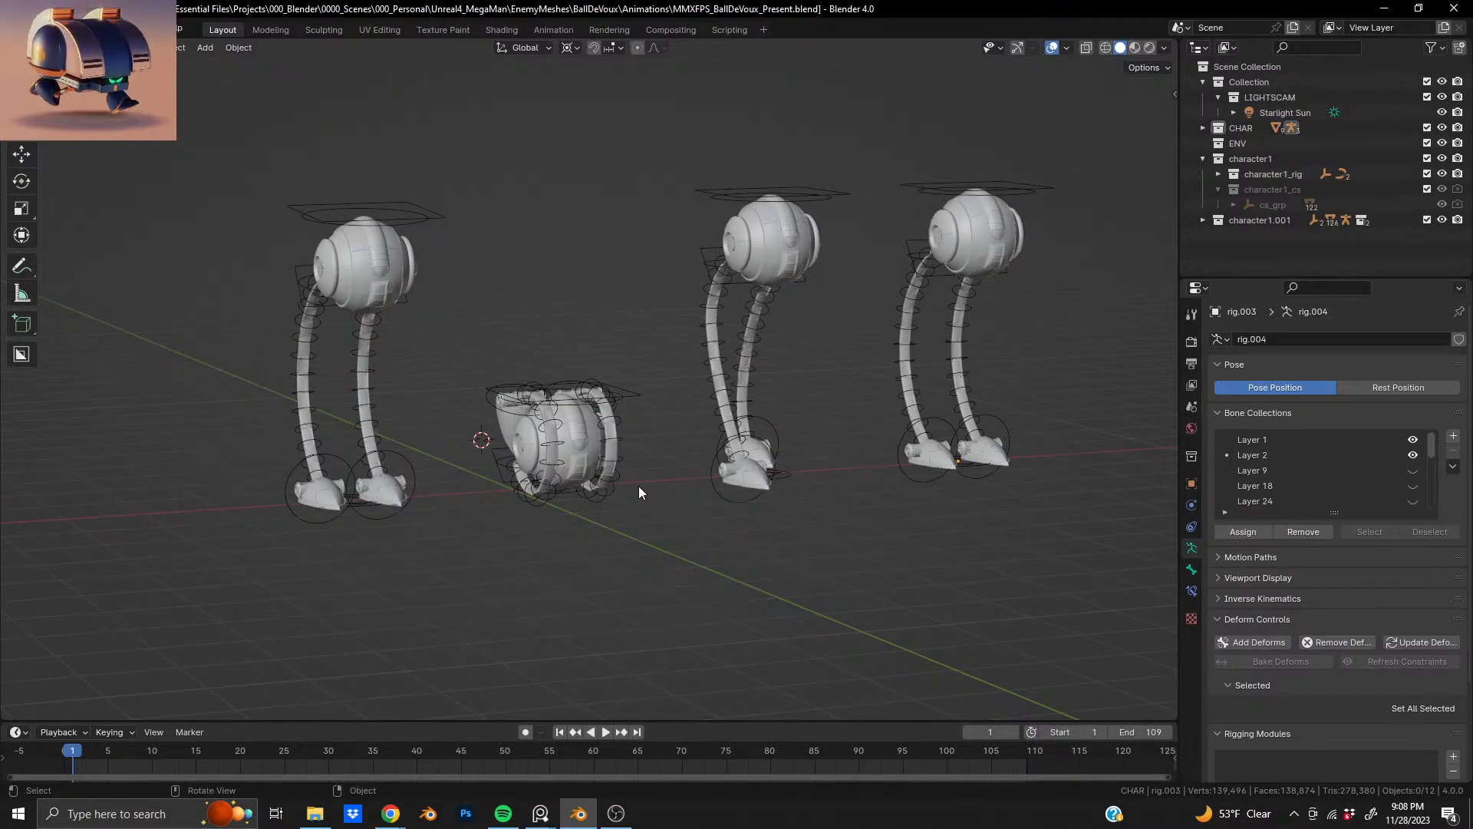
- Play and scrub the four robots' animations together to check them, and save the presentation file
left_click(554, 435)
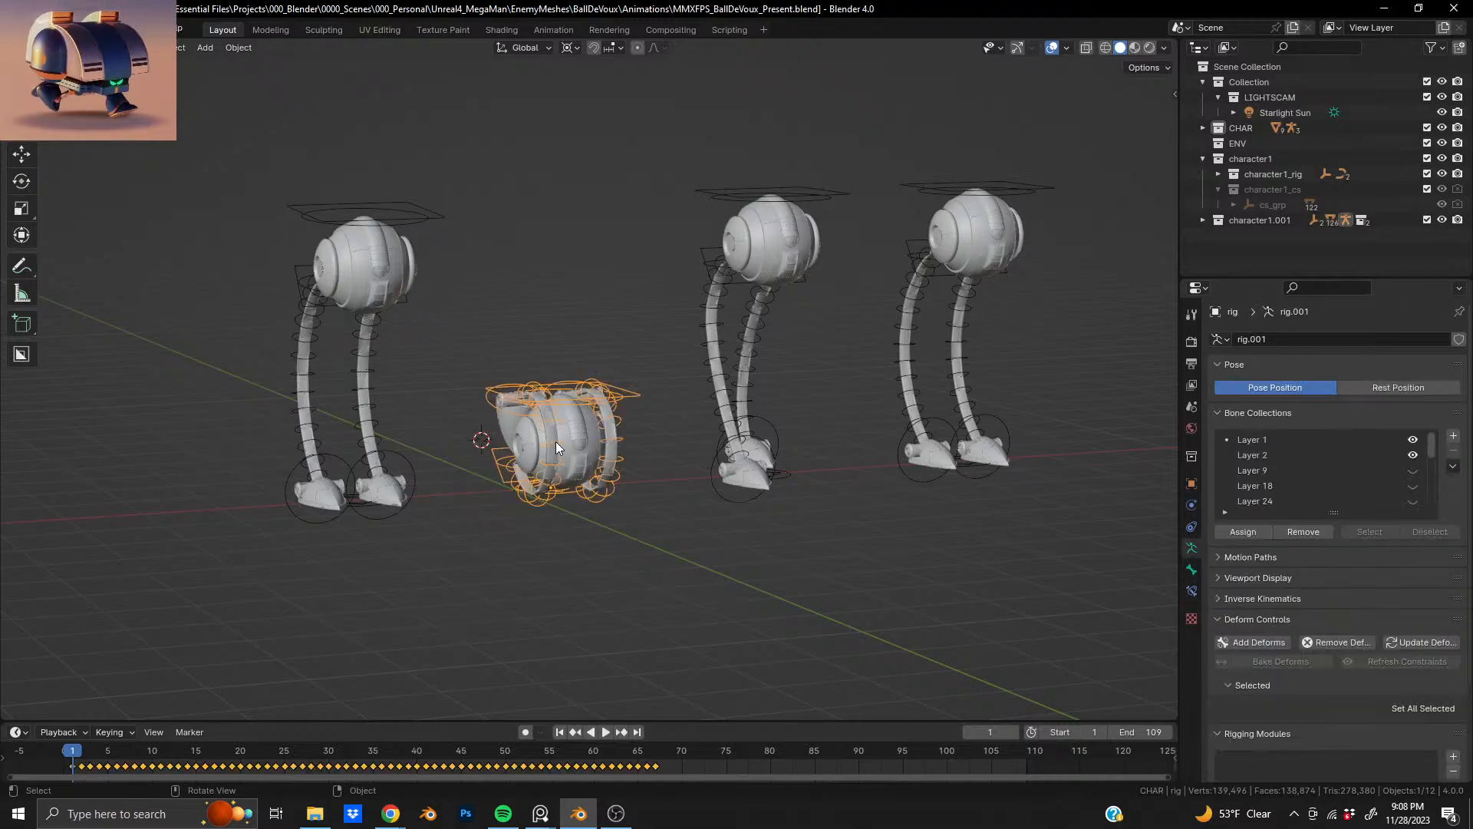
left_click(938, 186)
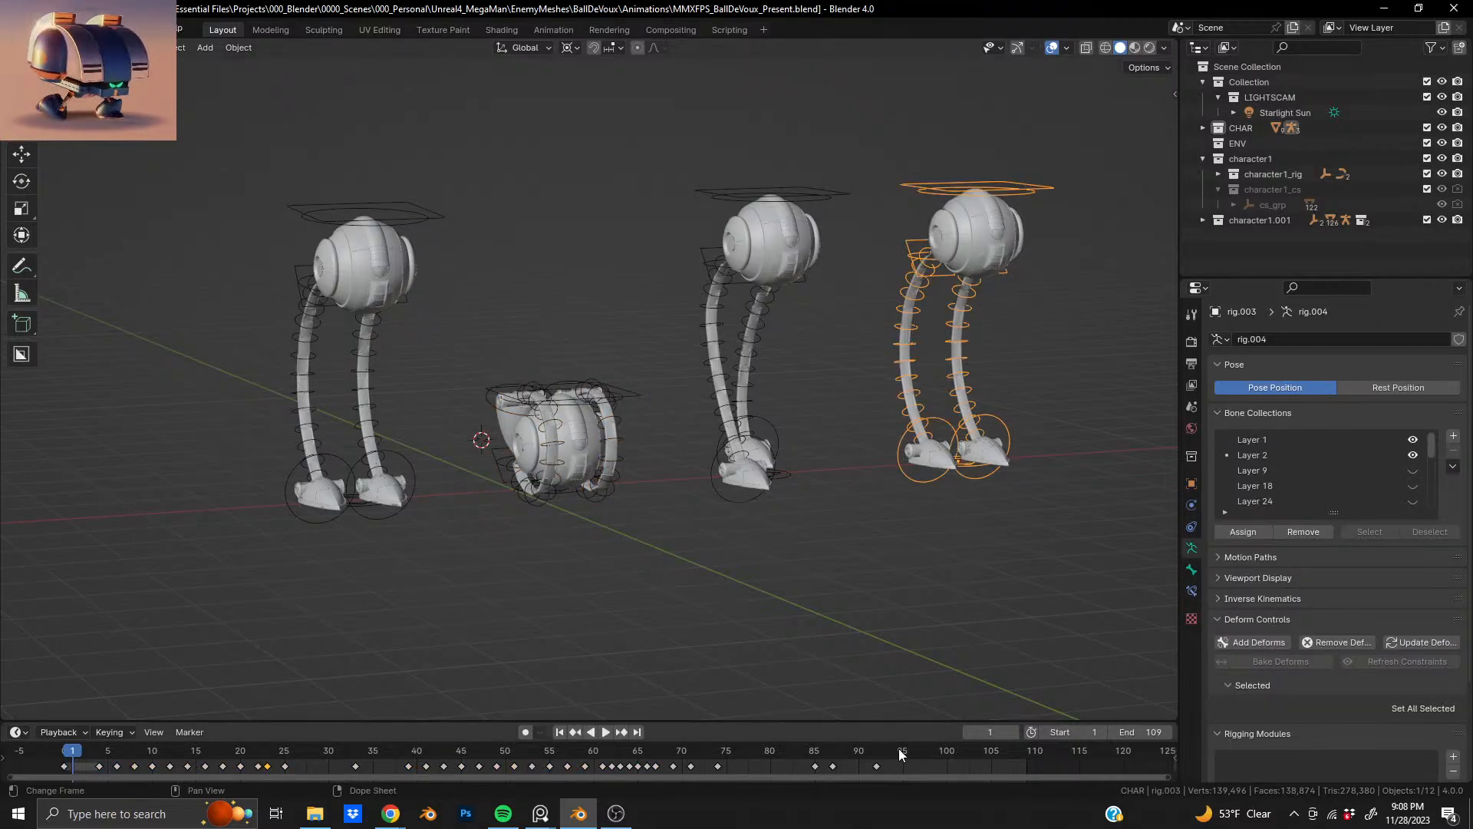
key("space")
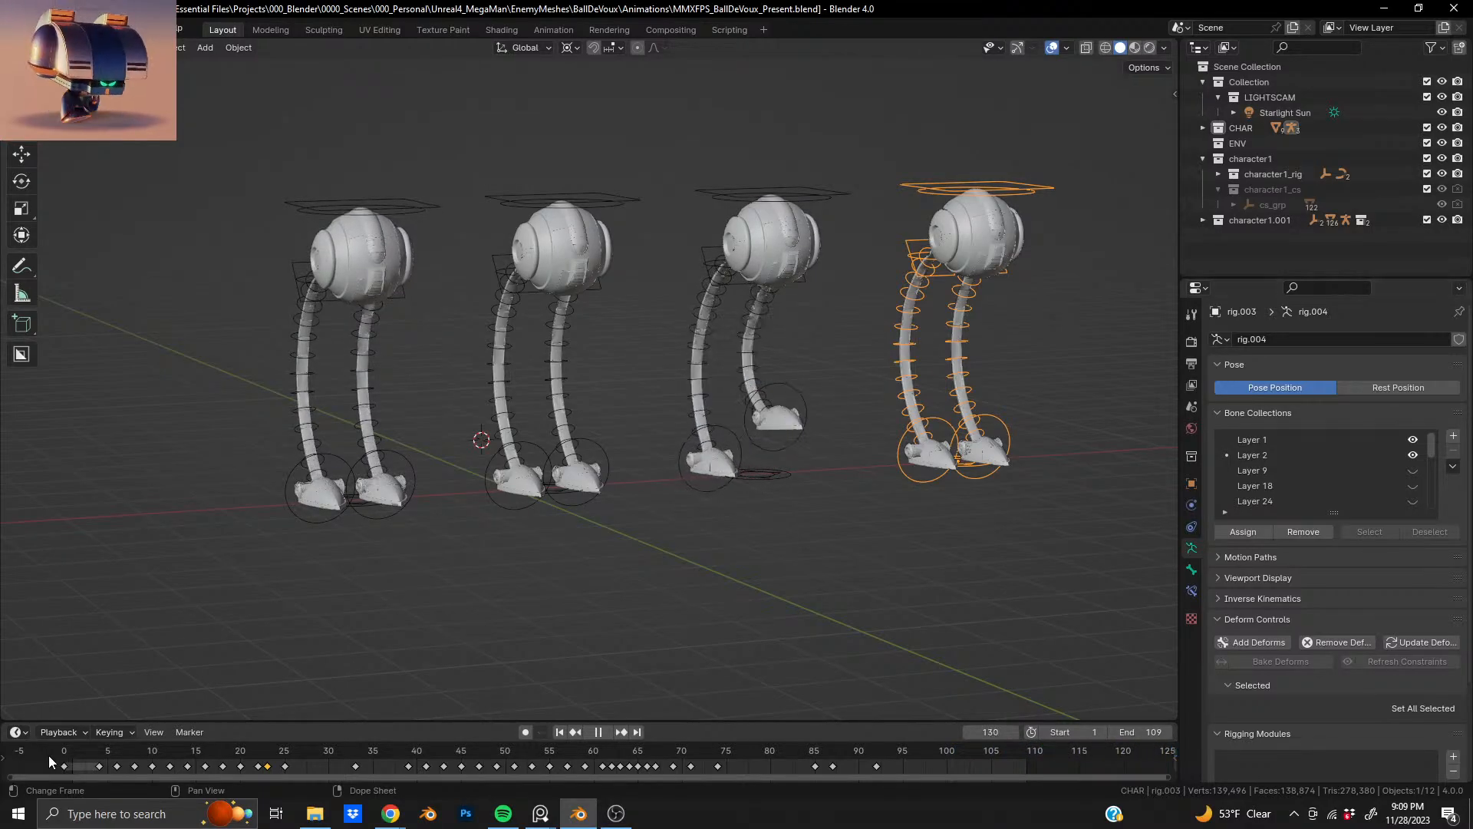
left_click_drag(969, 748, 1020, 750)
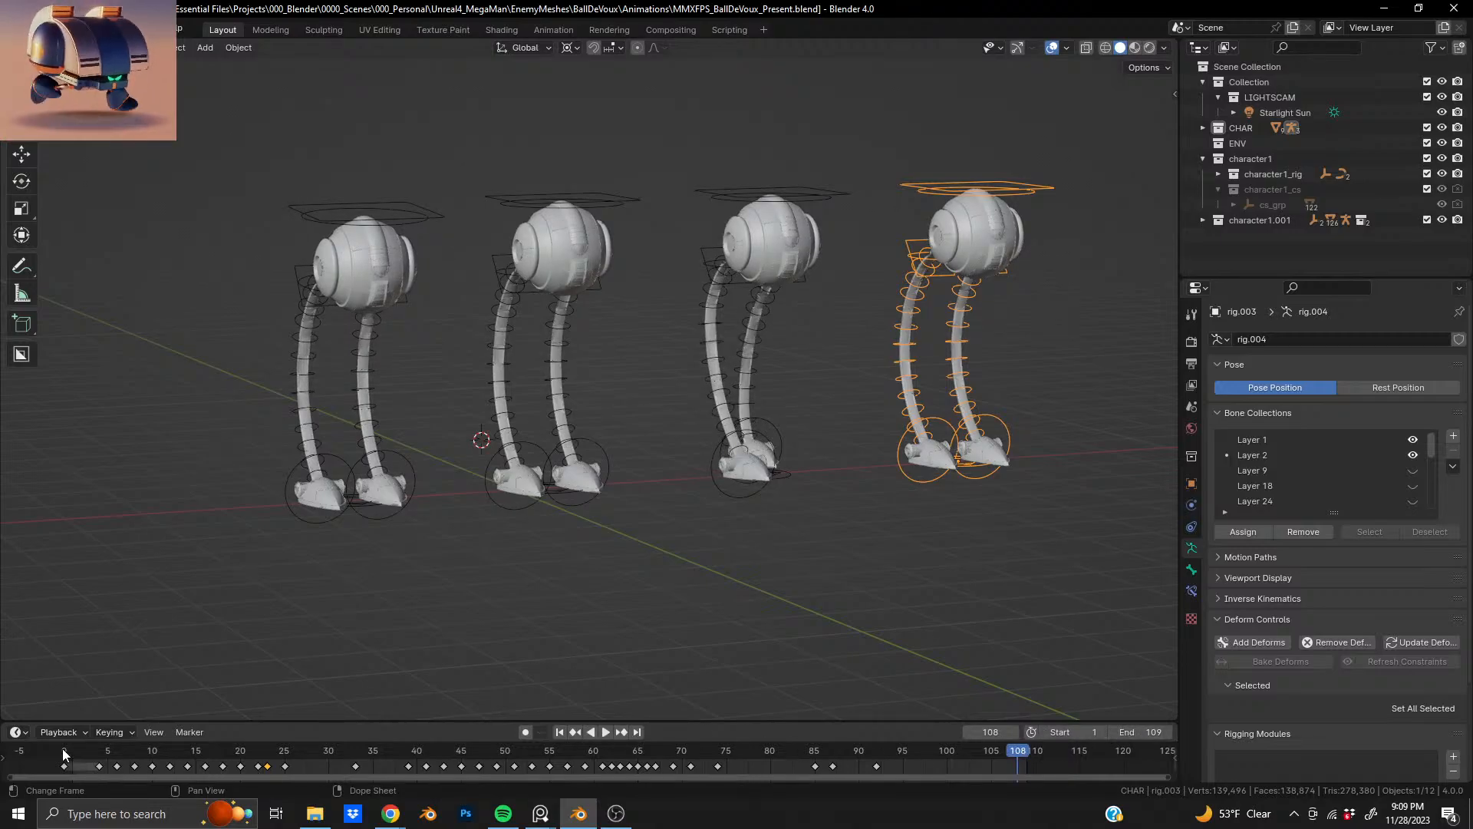
left_click_drag(63, 751, 168, 790)
key("ctrl+s")
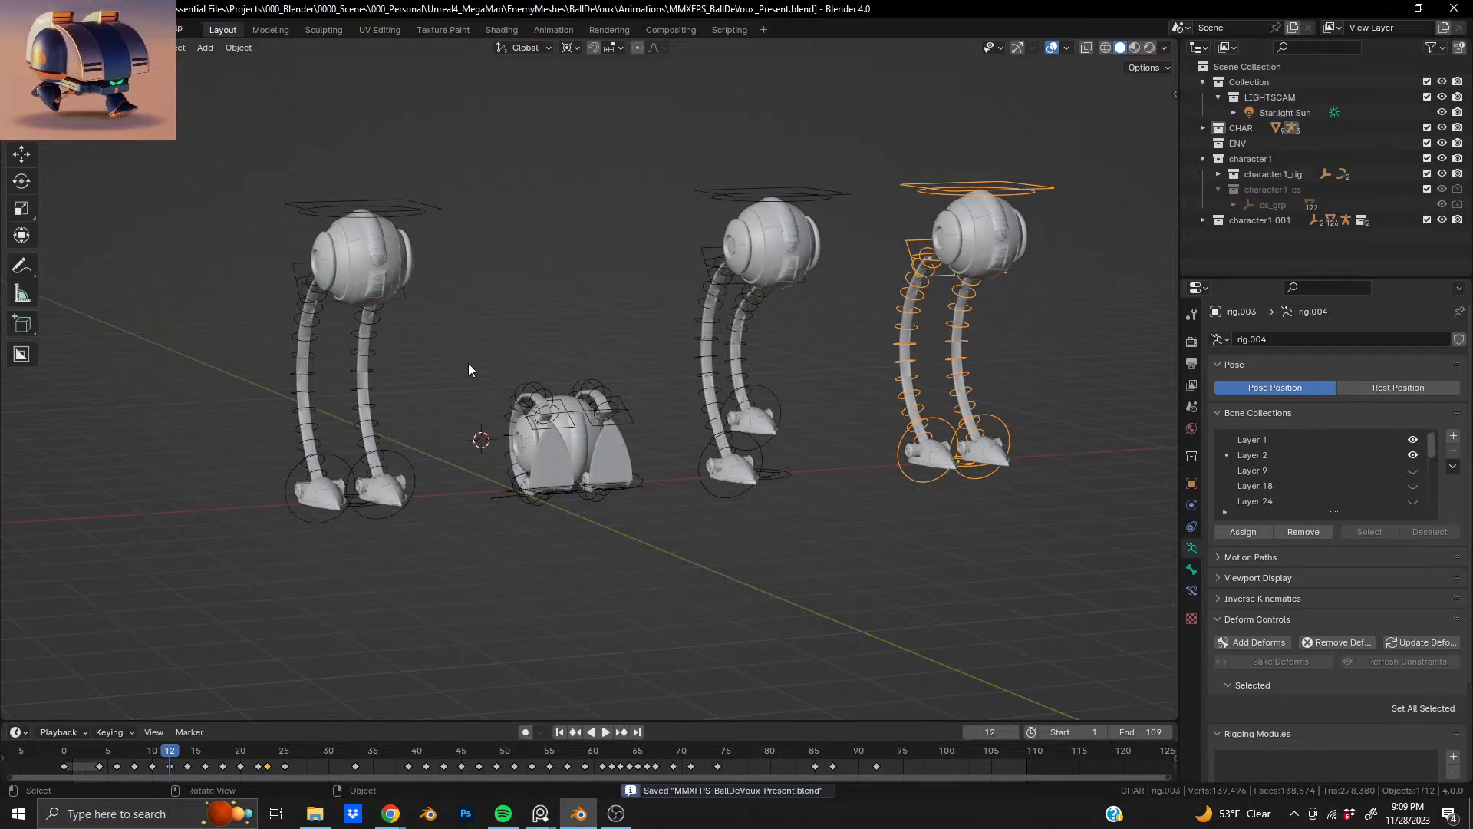
- Open the file MMXFPS_BallDeVoux_AttackHeadbutt.blend from the Animations folder
middle_click_drag(770, 445, 770, 477)
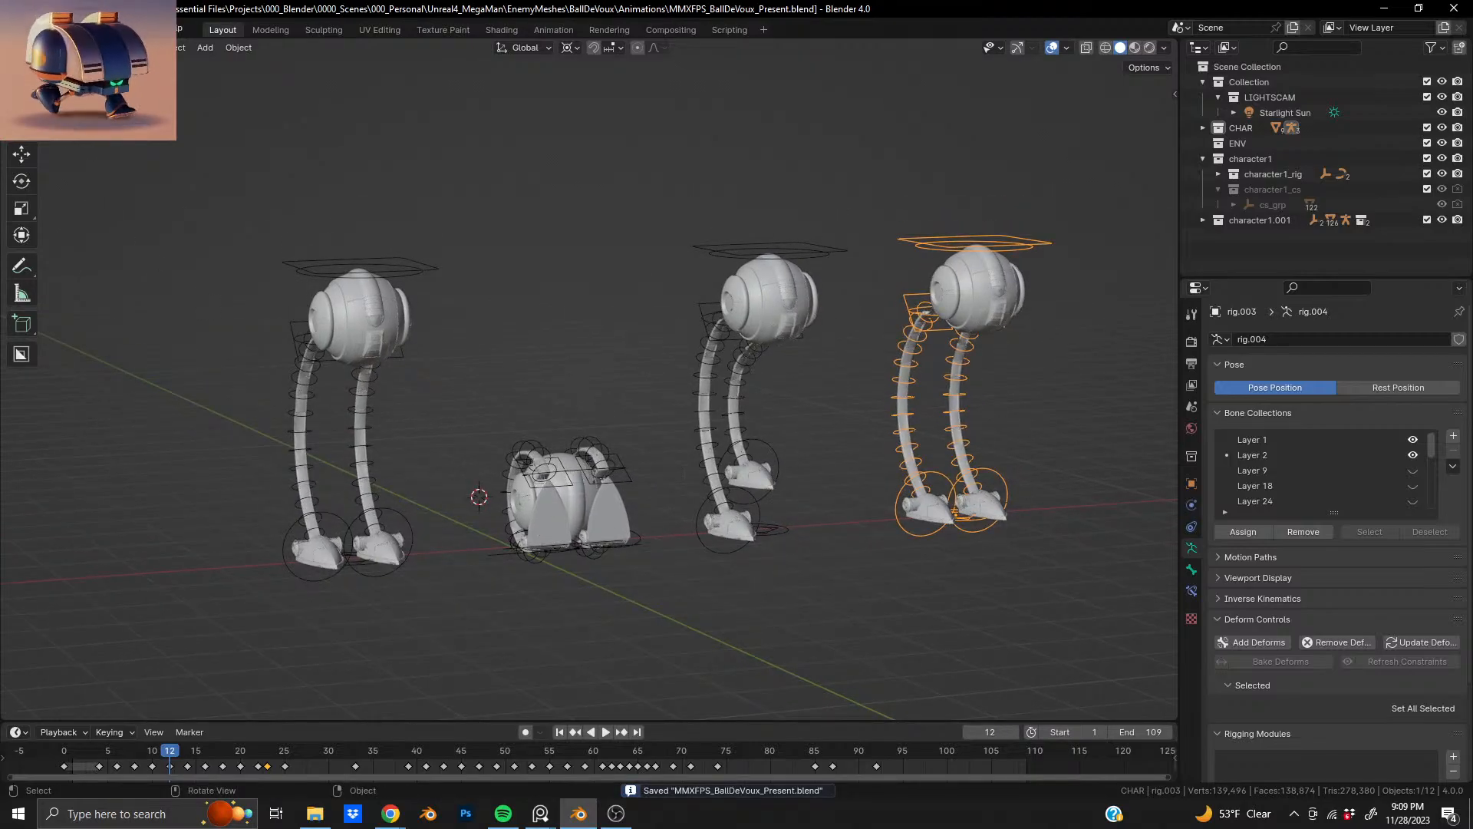
left_click(35, 29)
left_click(61, 60)
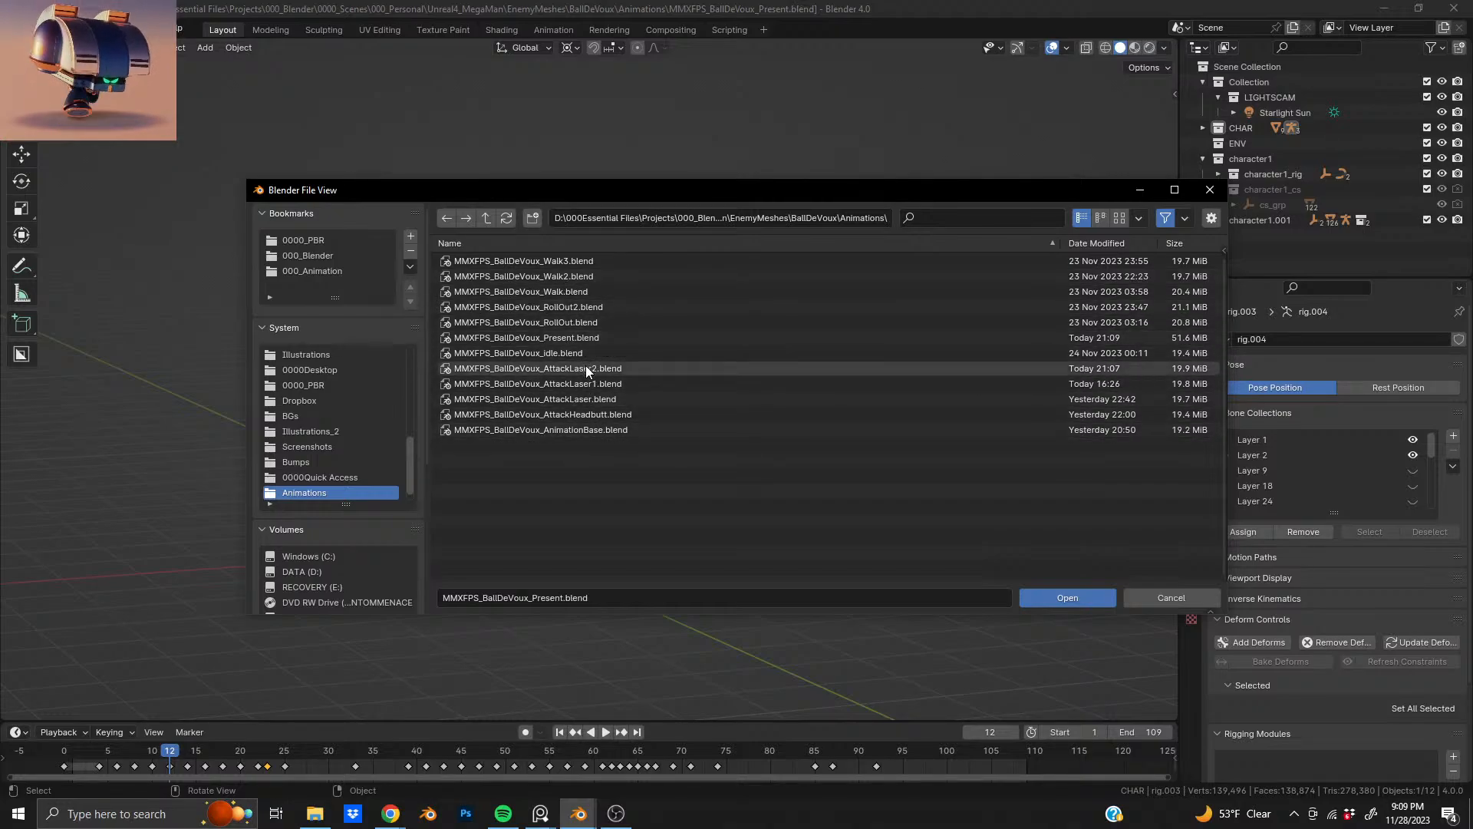
left_click(592, 415)
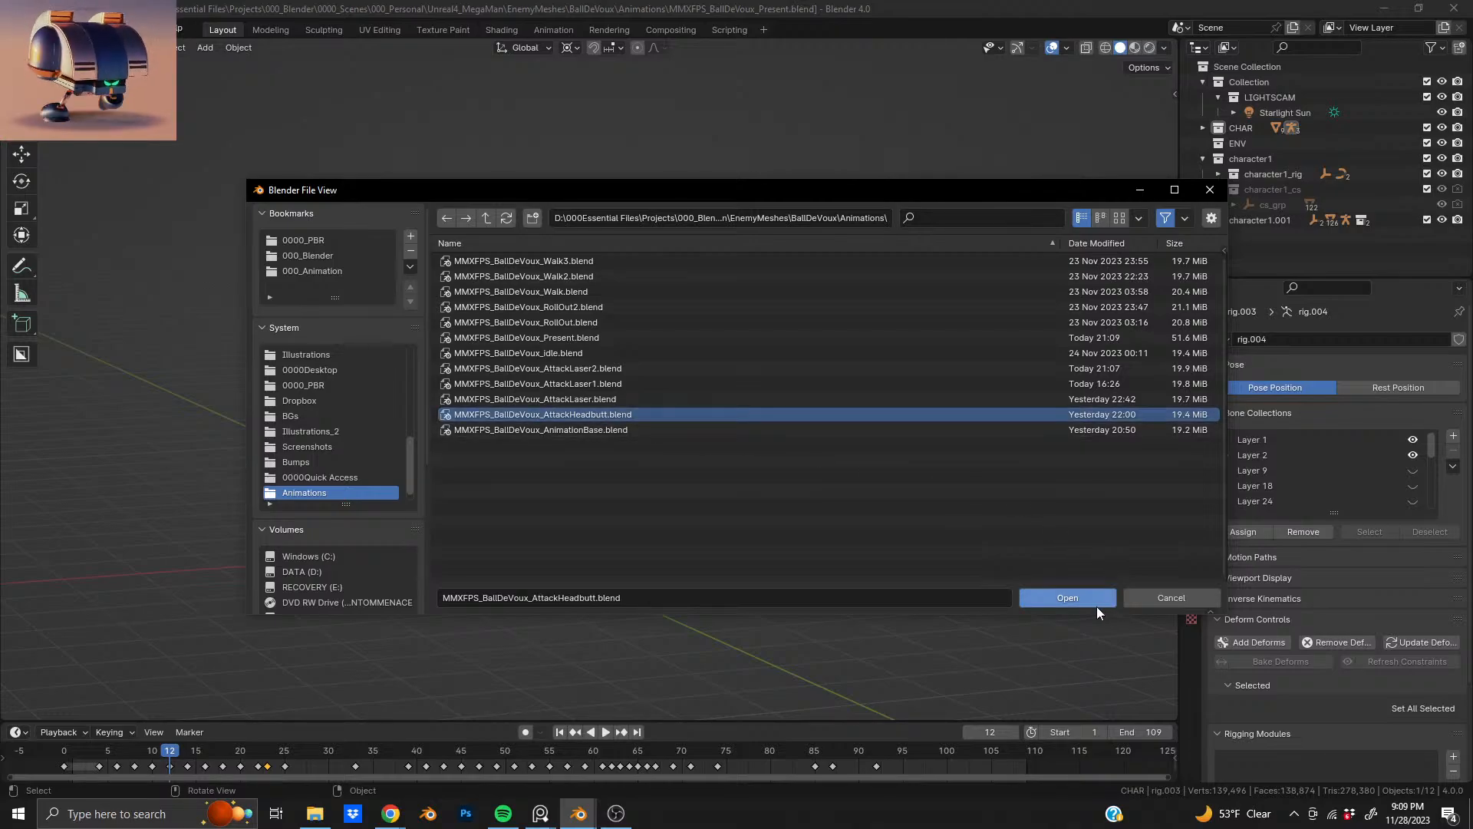
left_click(1077, 604)
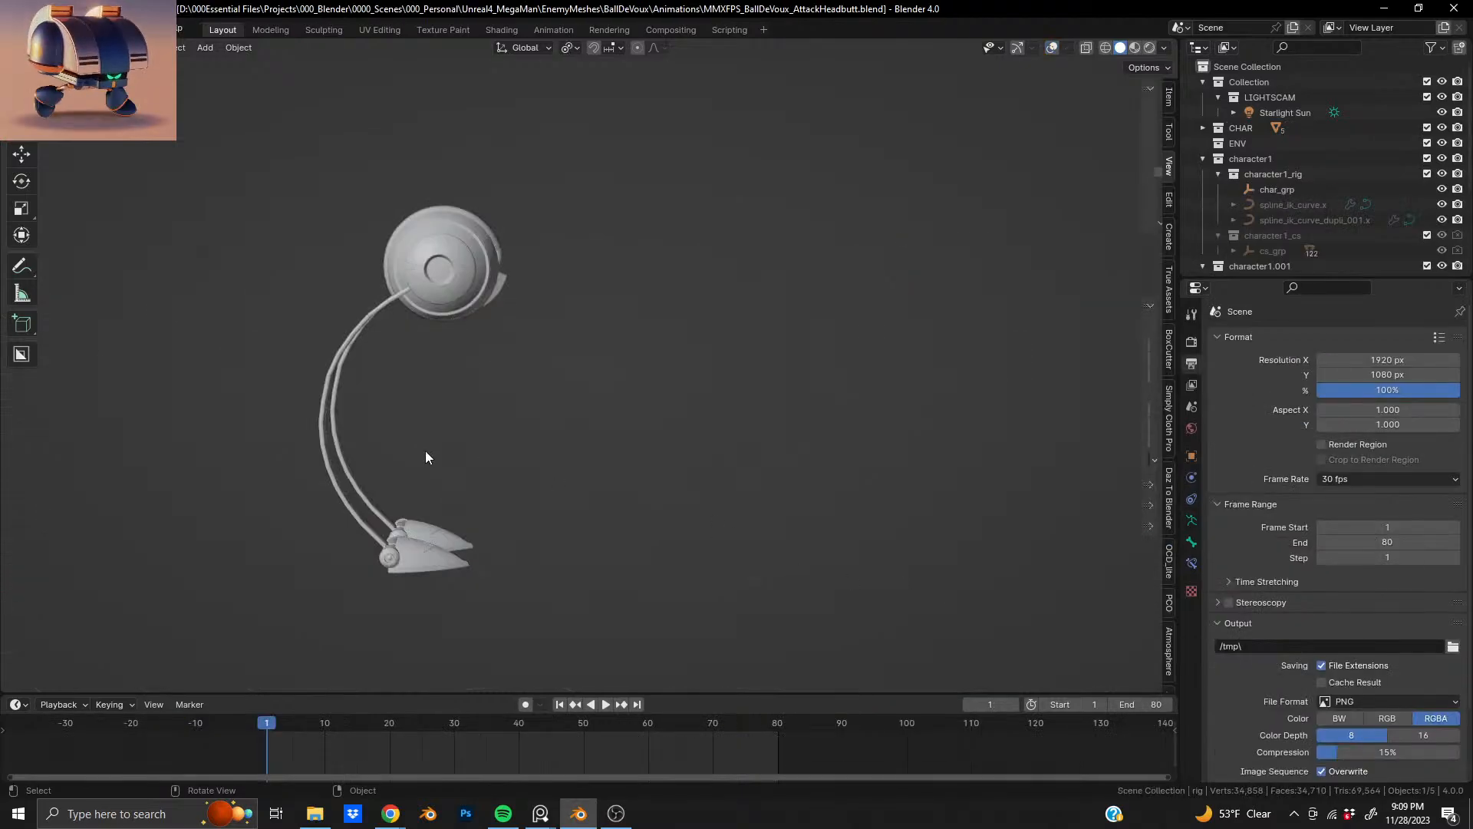
- Play the headbutt animation through, stop it, and show the viewport overlays
key("space")
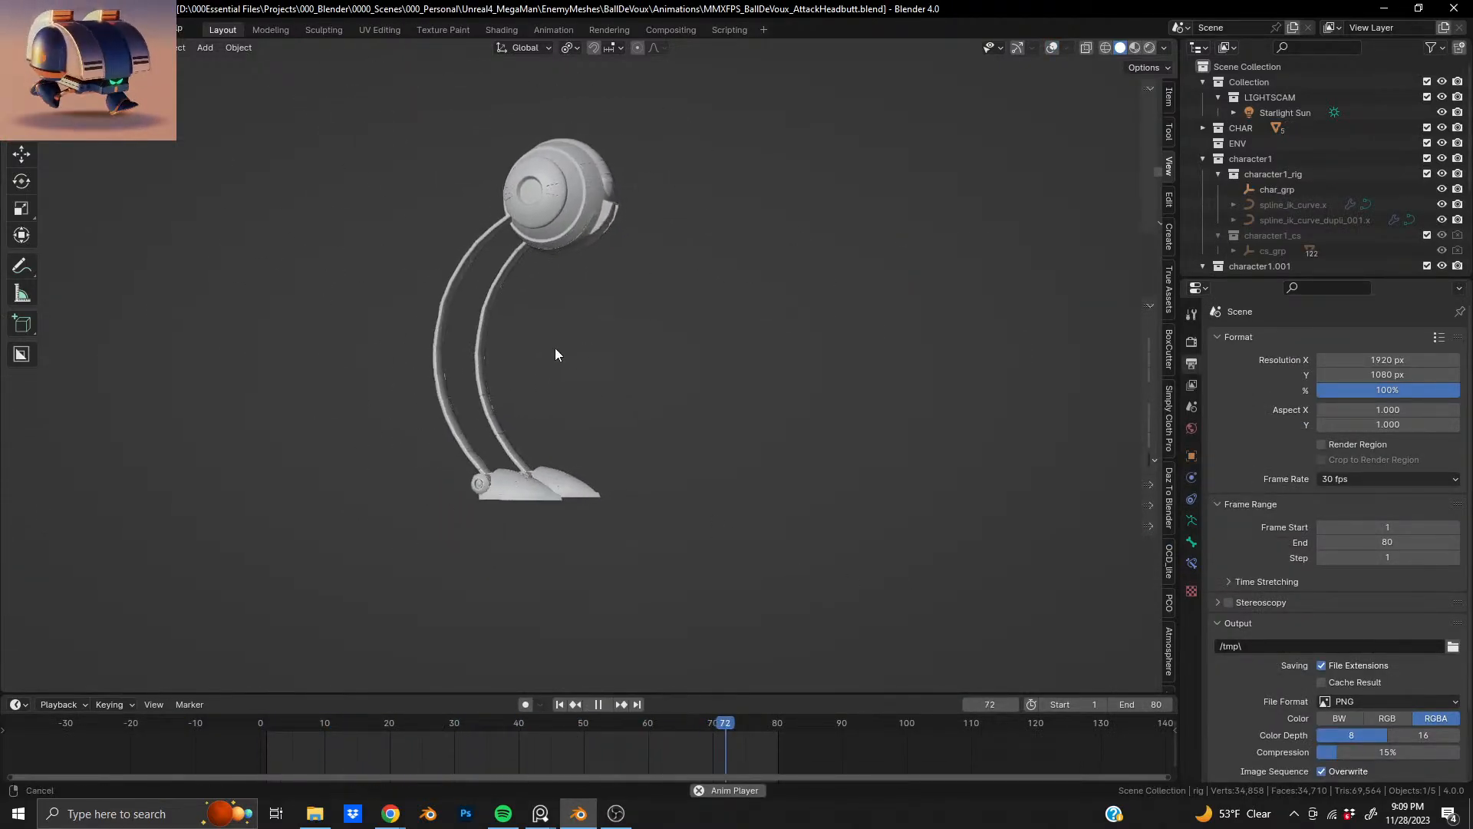
key("space")
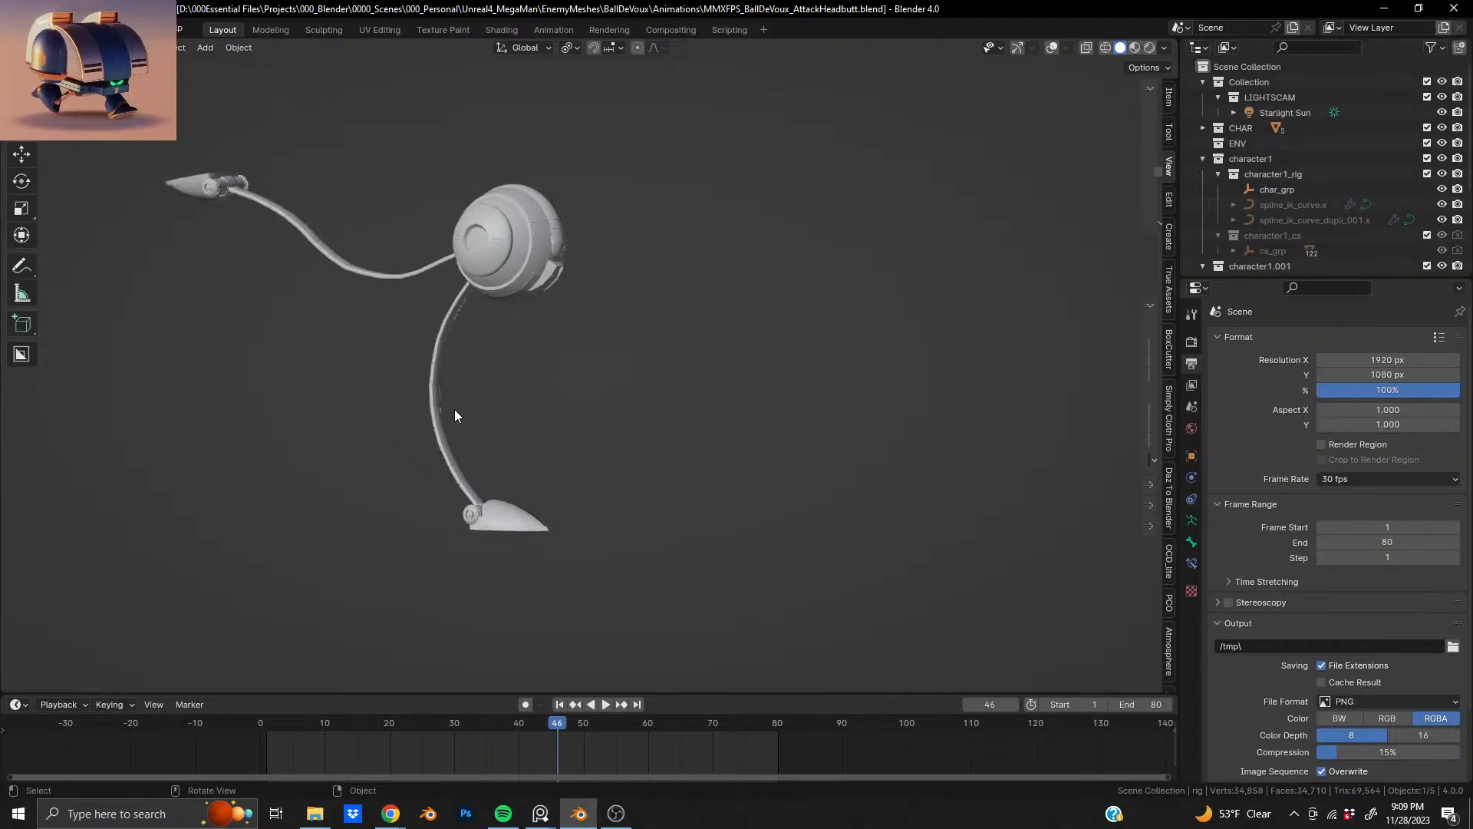
left_click(1052, 47)
middle_click_drag(690, 269, 368, 399)
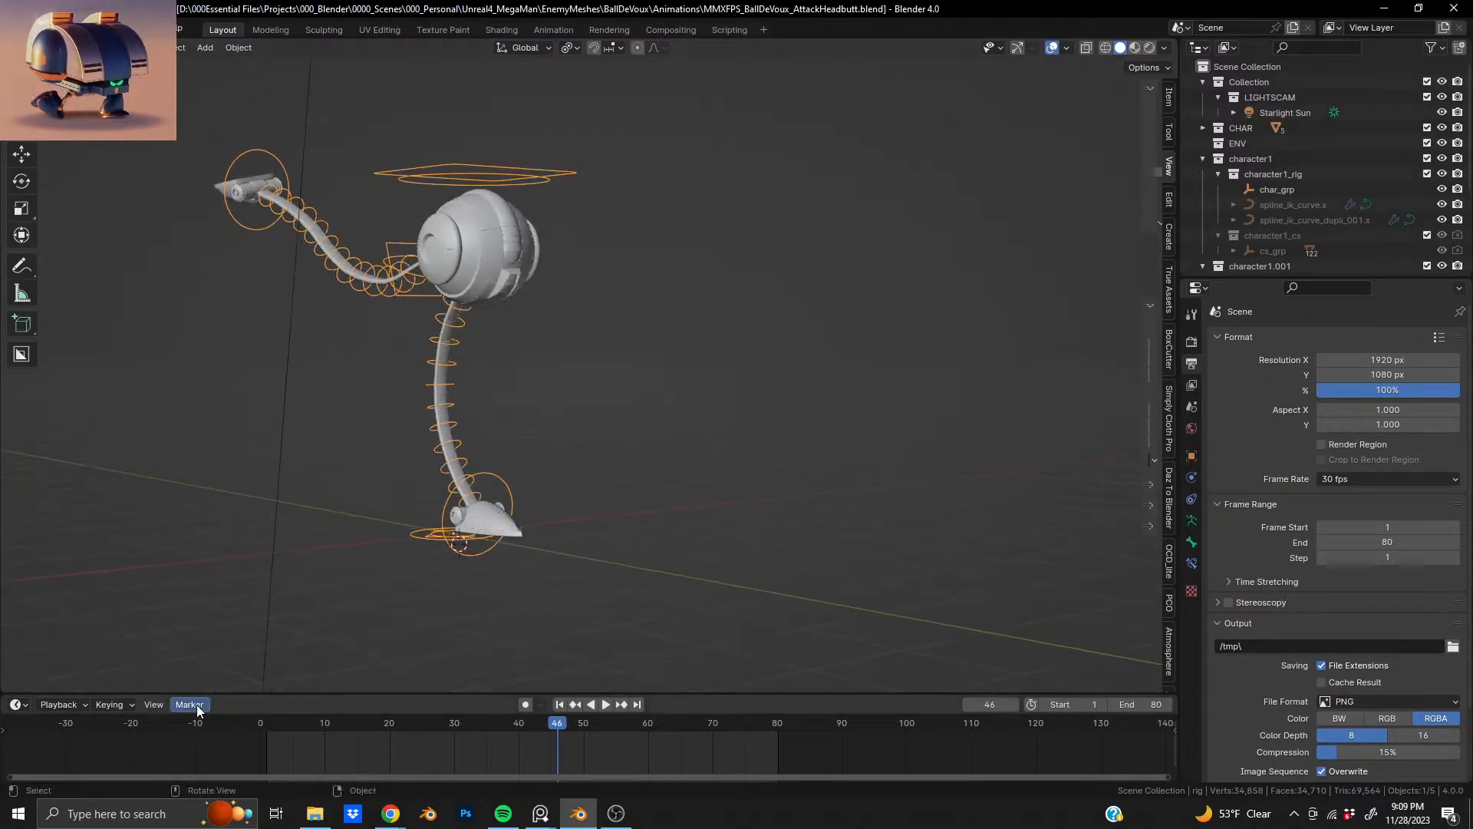
- Return to frame 1, select the headbutt robot's mesh and rig together, and copy both objects
left_click(264, 721)
middle_click_drag(408, 461, 361, 487)
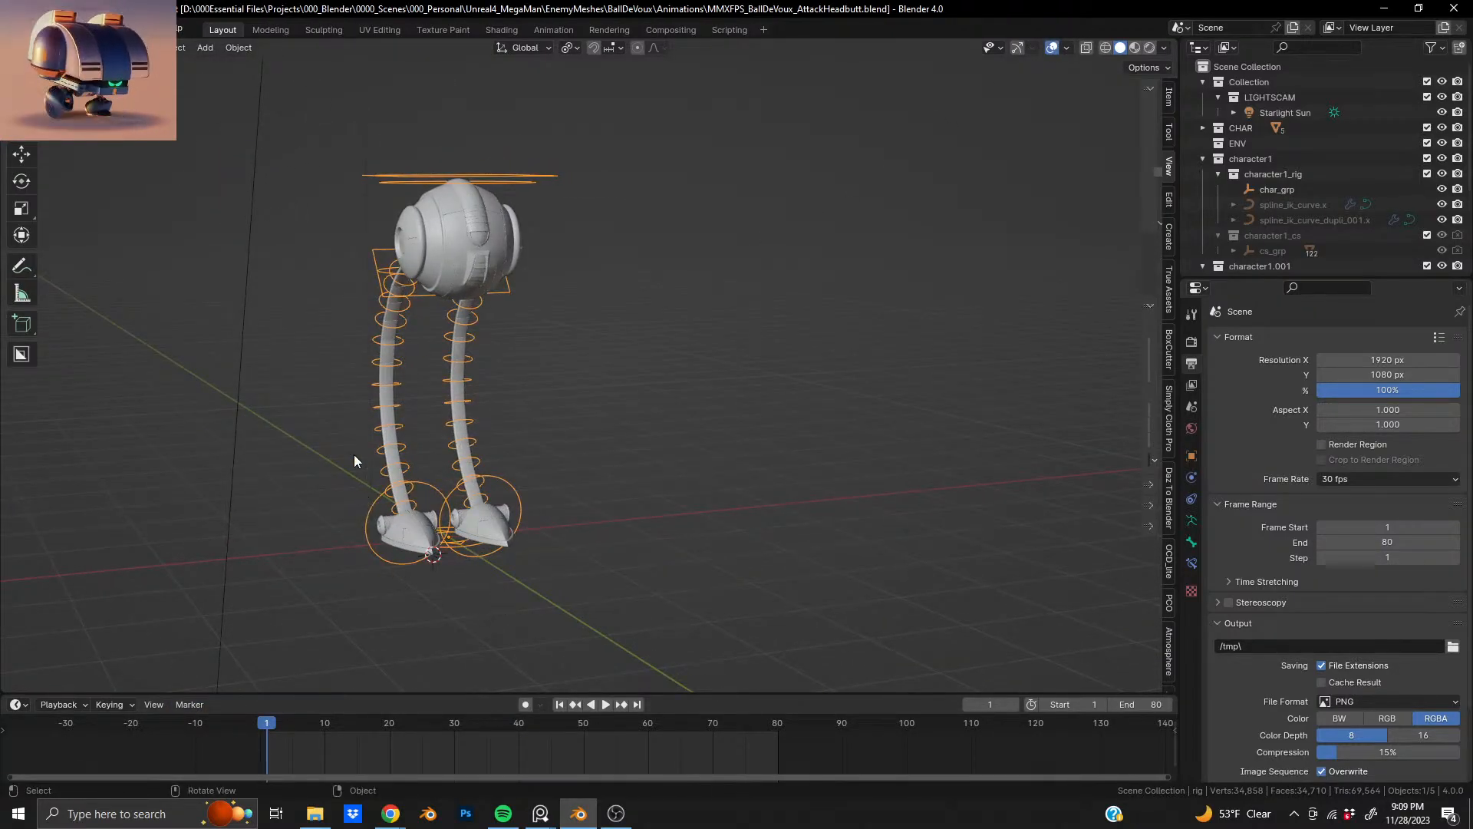
left_click_drag(353, 454, 620, 595)
left_click_drag(221, 394, 273, 431, "ctrl")
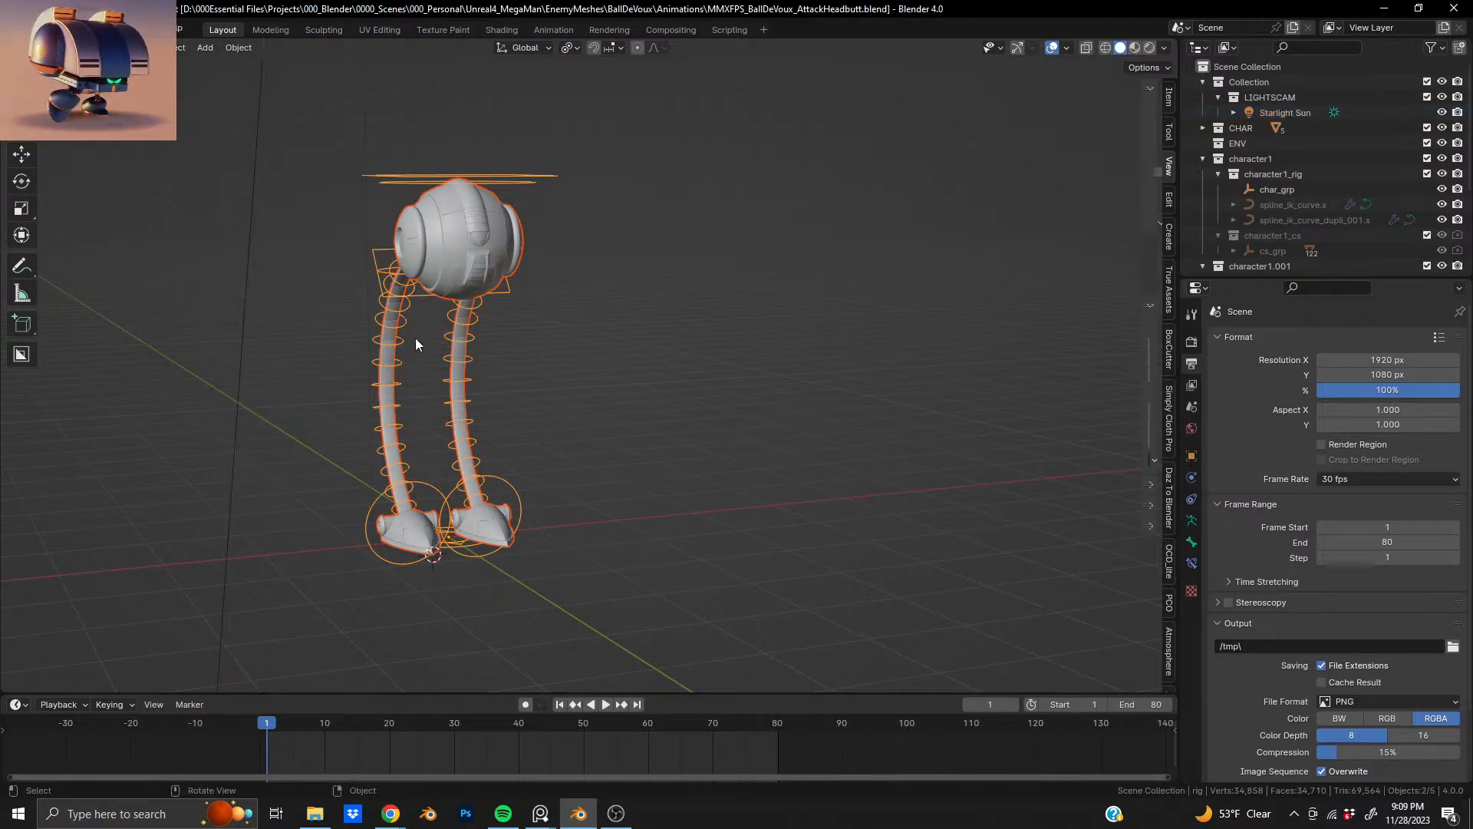
middle_click_drag(415, 338, 472, 337)
key("ctrl+c")
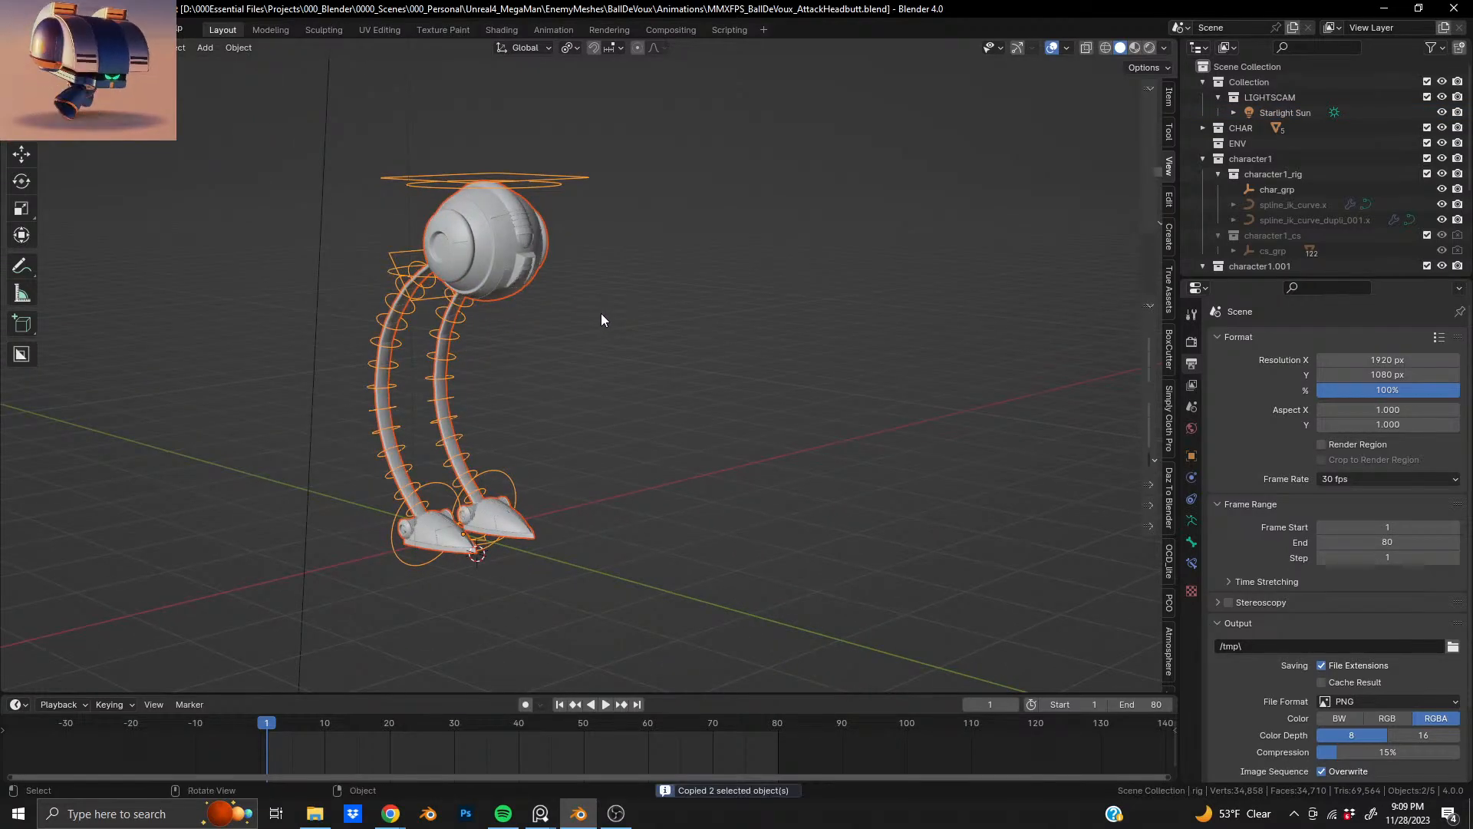
- Reopen the presentation scene file MMXFPS_BallDeVoux_Present.blend from the Animations folder
left_click(38, 29)
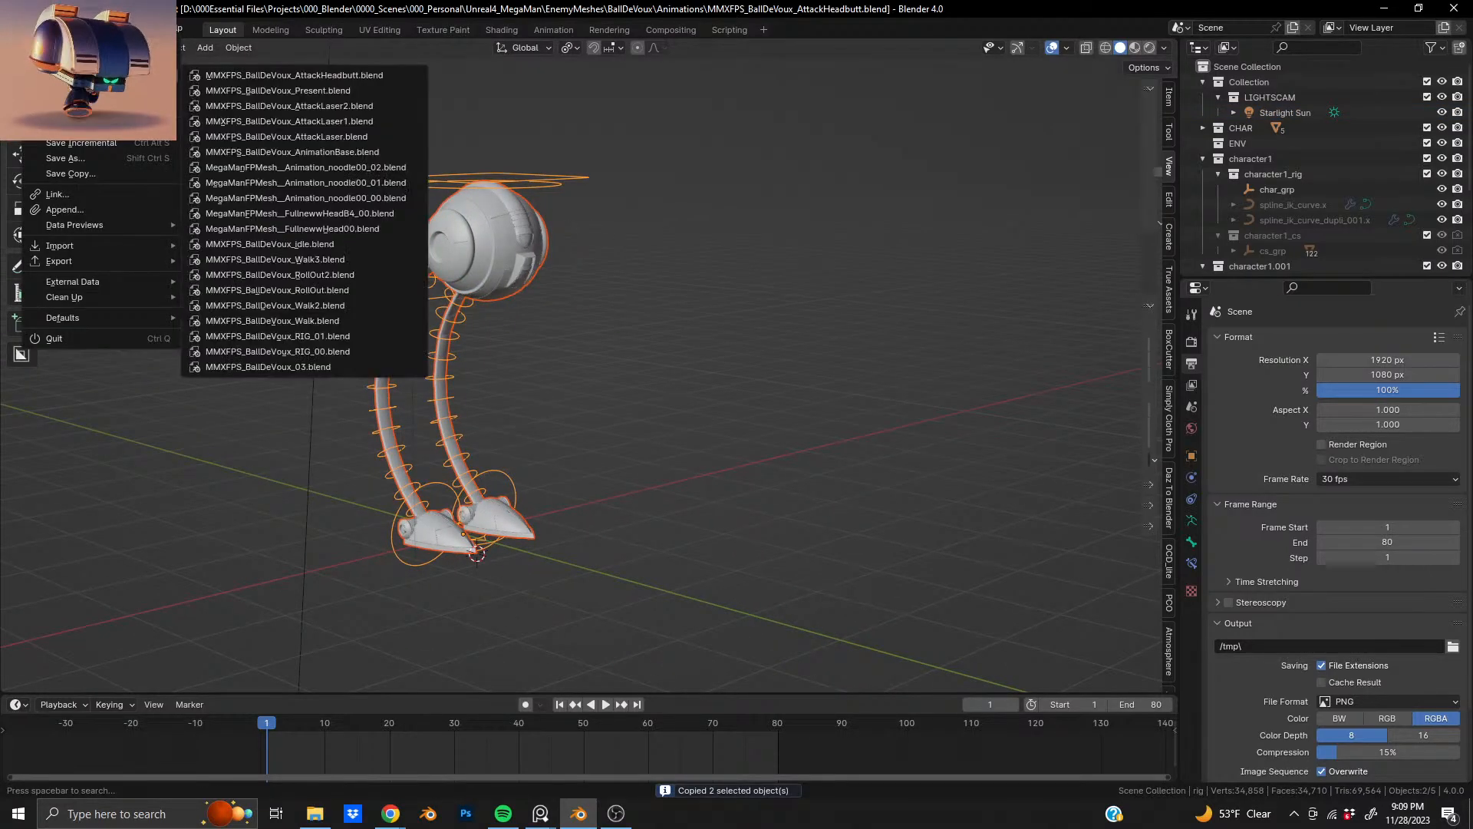
left_click(54, 61)
left_click(741, 441)
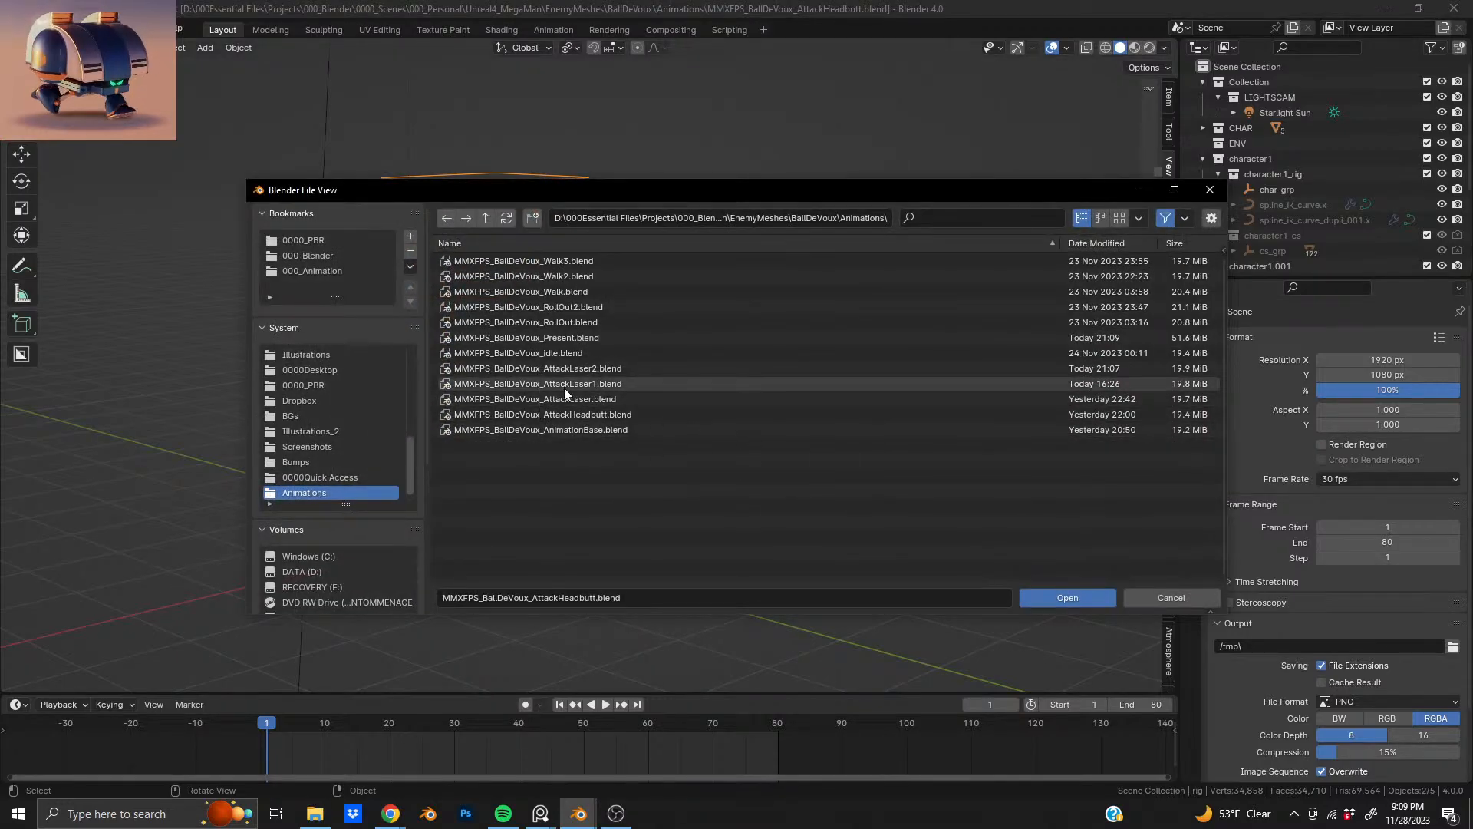
left_click(576, 337)
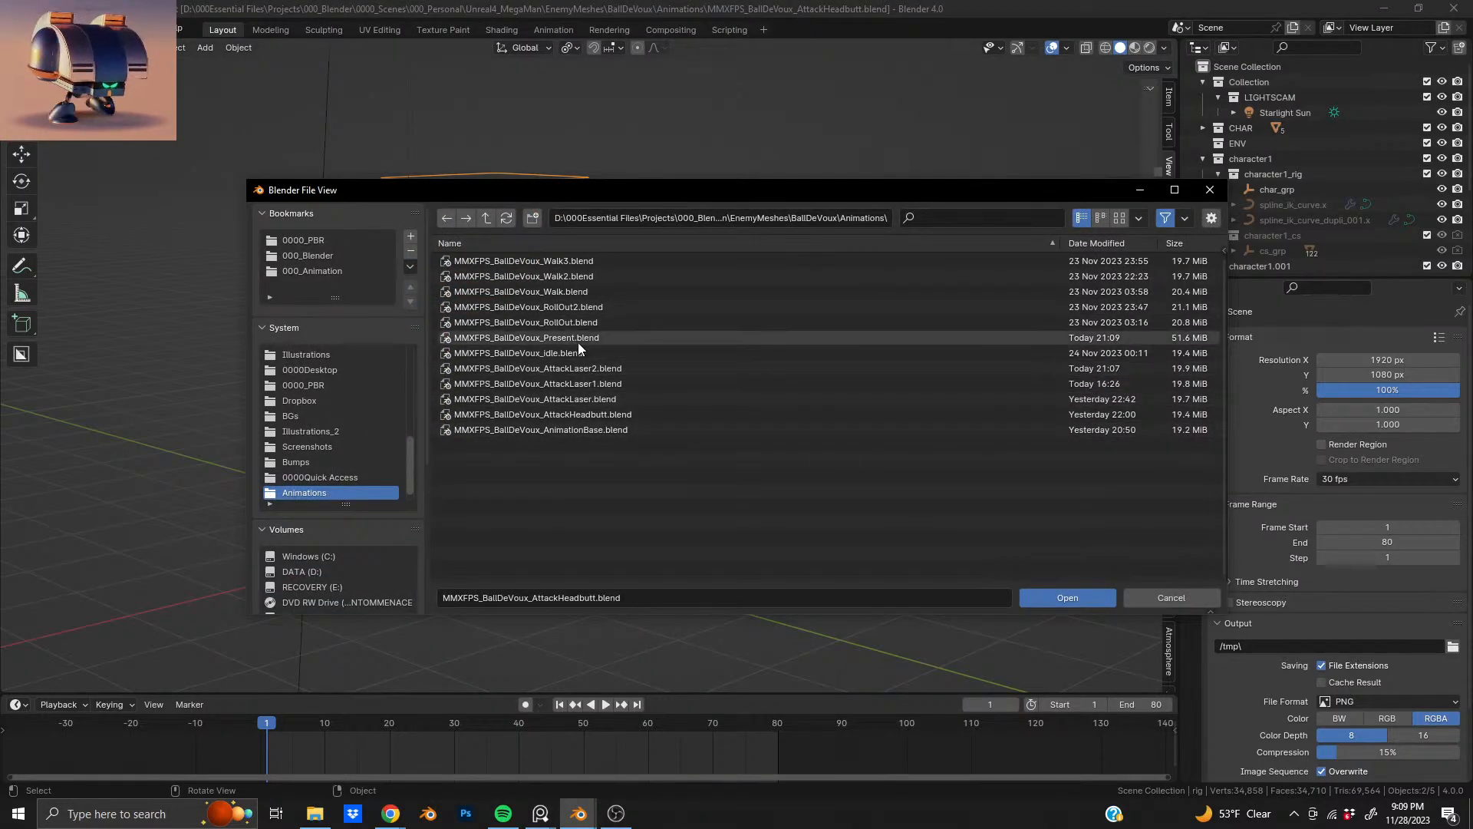
left_click(1069, 596)
- Paste the headbutt robot into the presentation scene and delete the extra helper objects pasted with it
middle_click_drag(661, 379, 596, 448)
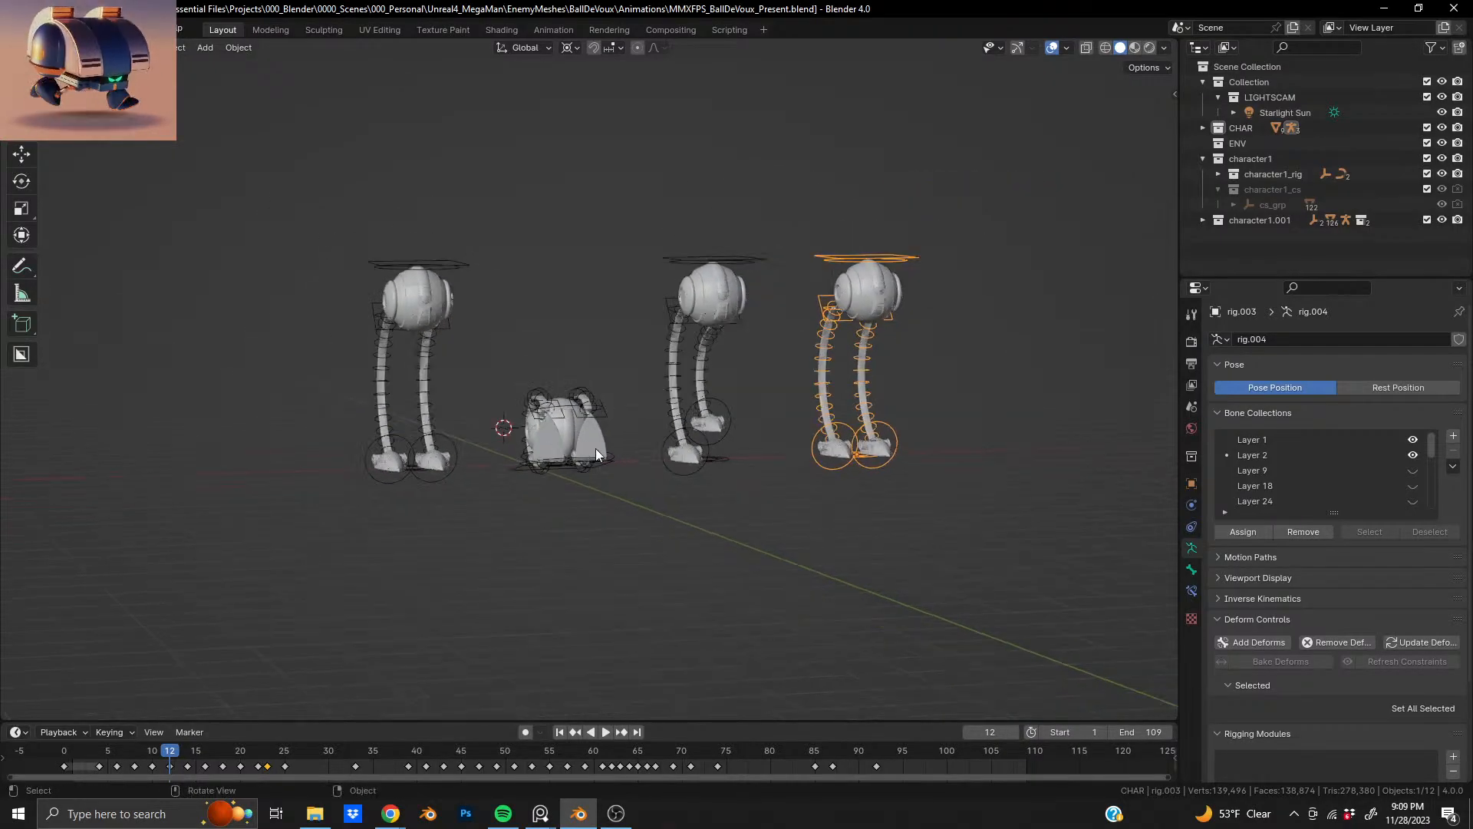
key("ctrl+v")
scroll(534, 359, "up", 6)
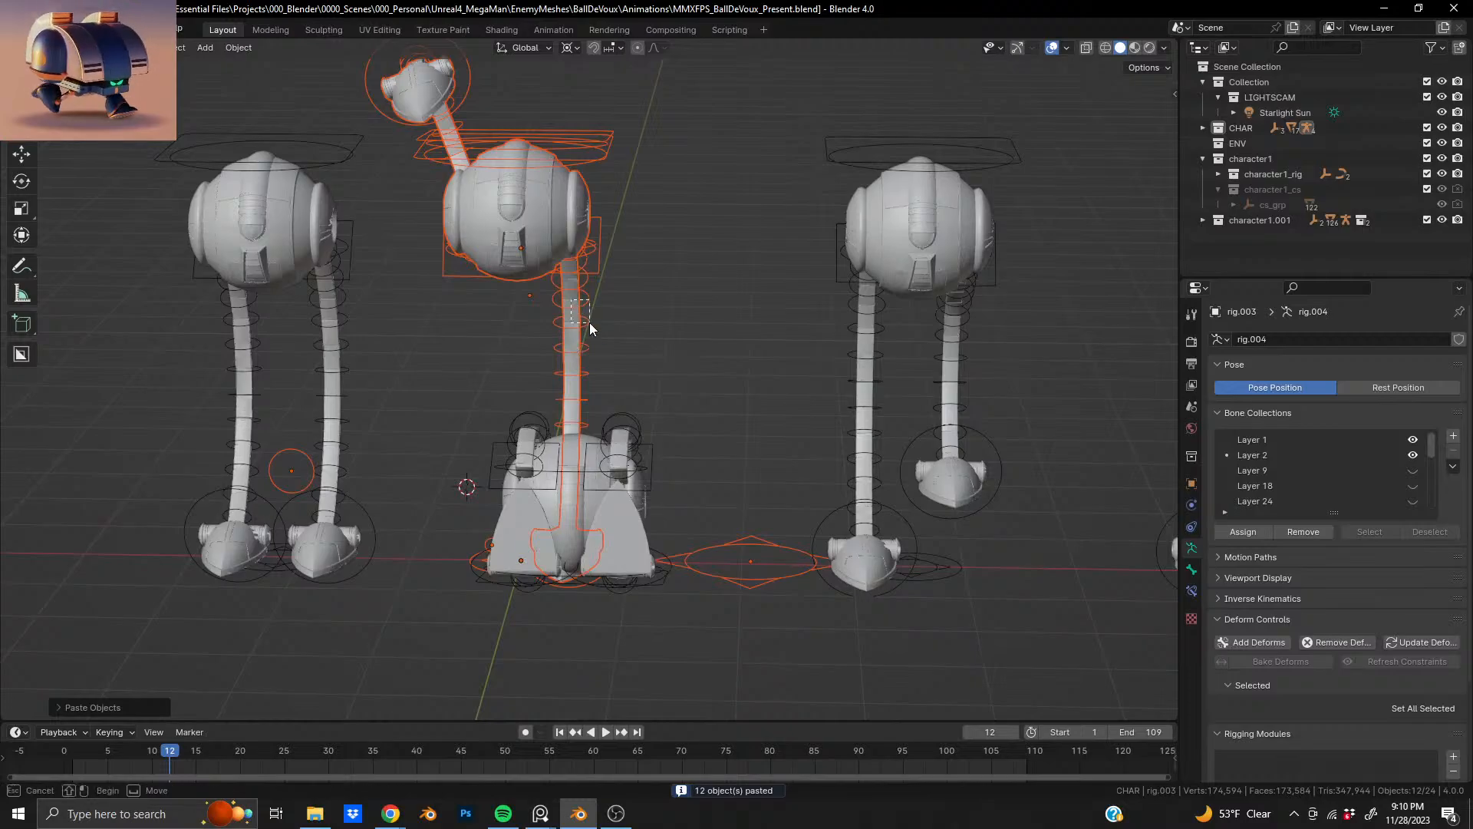
left_click(590, 323, "shift")
middle_click_drag(563, 317, 537, 370, "shift")
scroll(537, 376, "up", 3)
key("x")
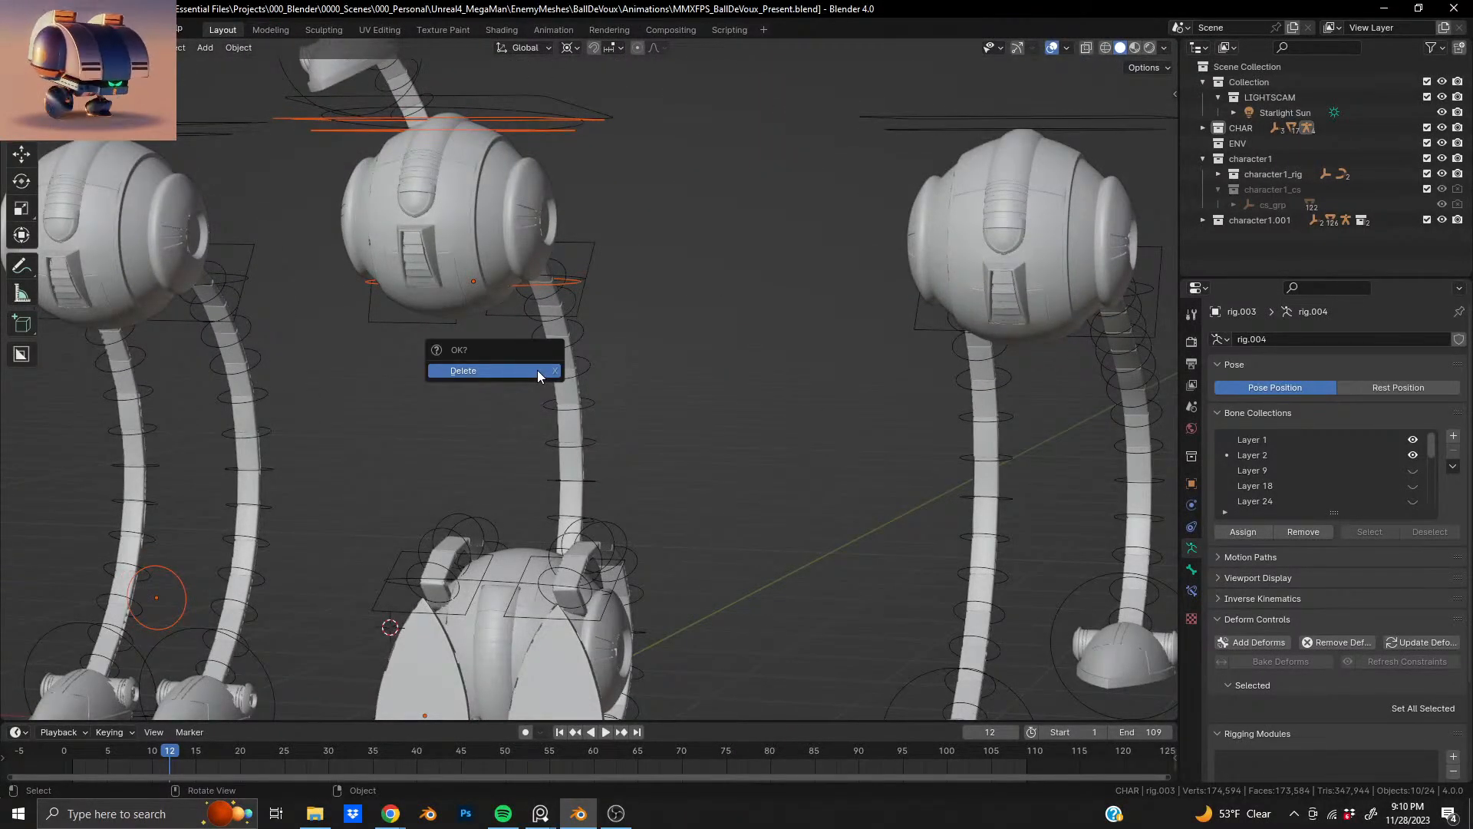
left_click(537, 370)
scroll(539, 372, "down", 8)
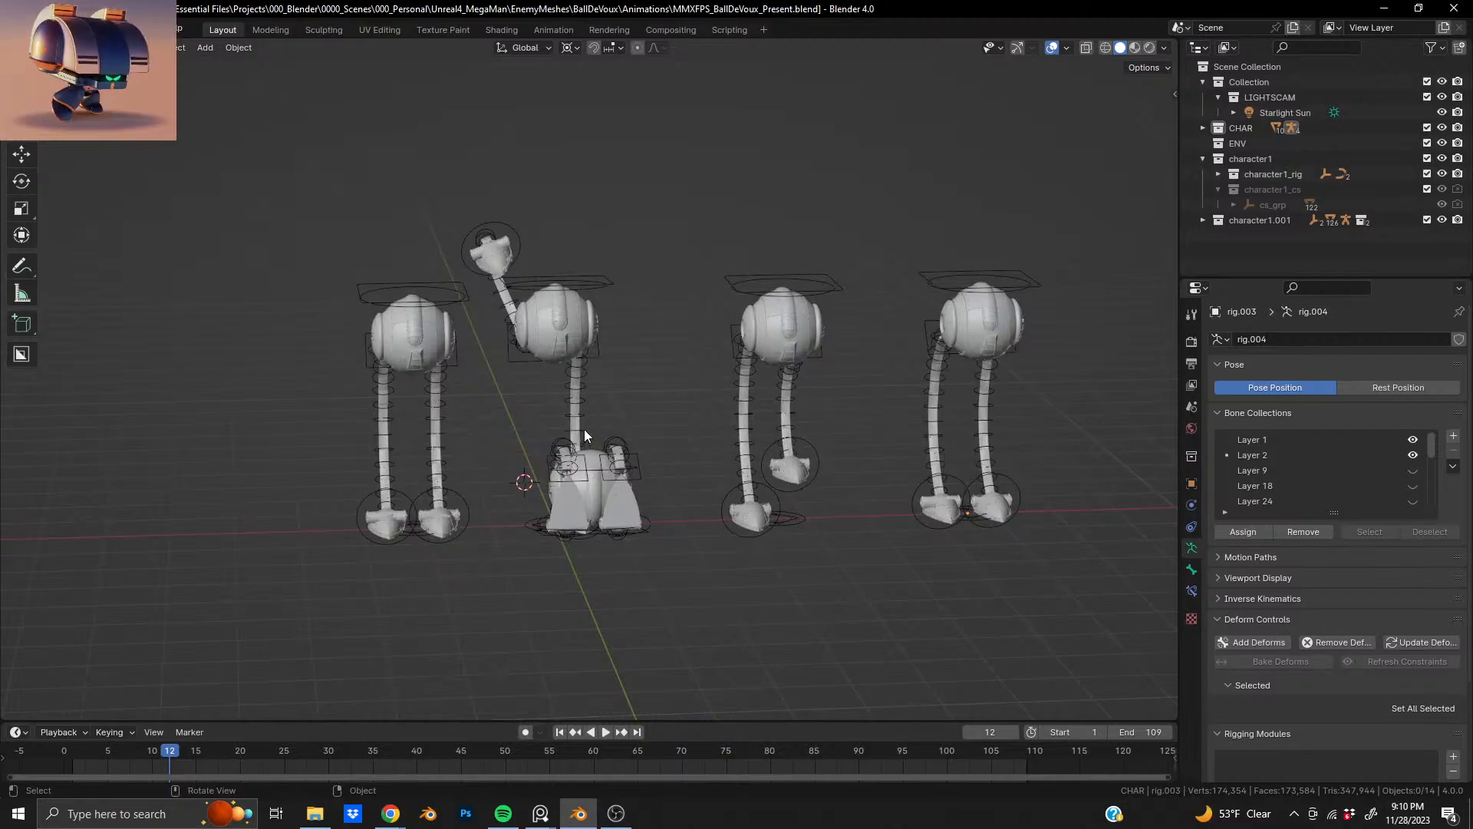
- Select the rig of the raised-leg robot overlapping the folded one and move it along X to the outer end of the row
left_click(585, 435)
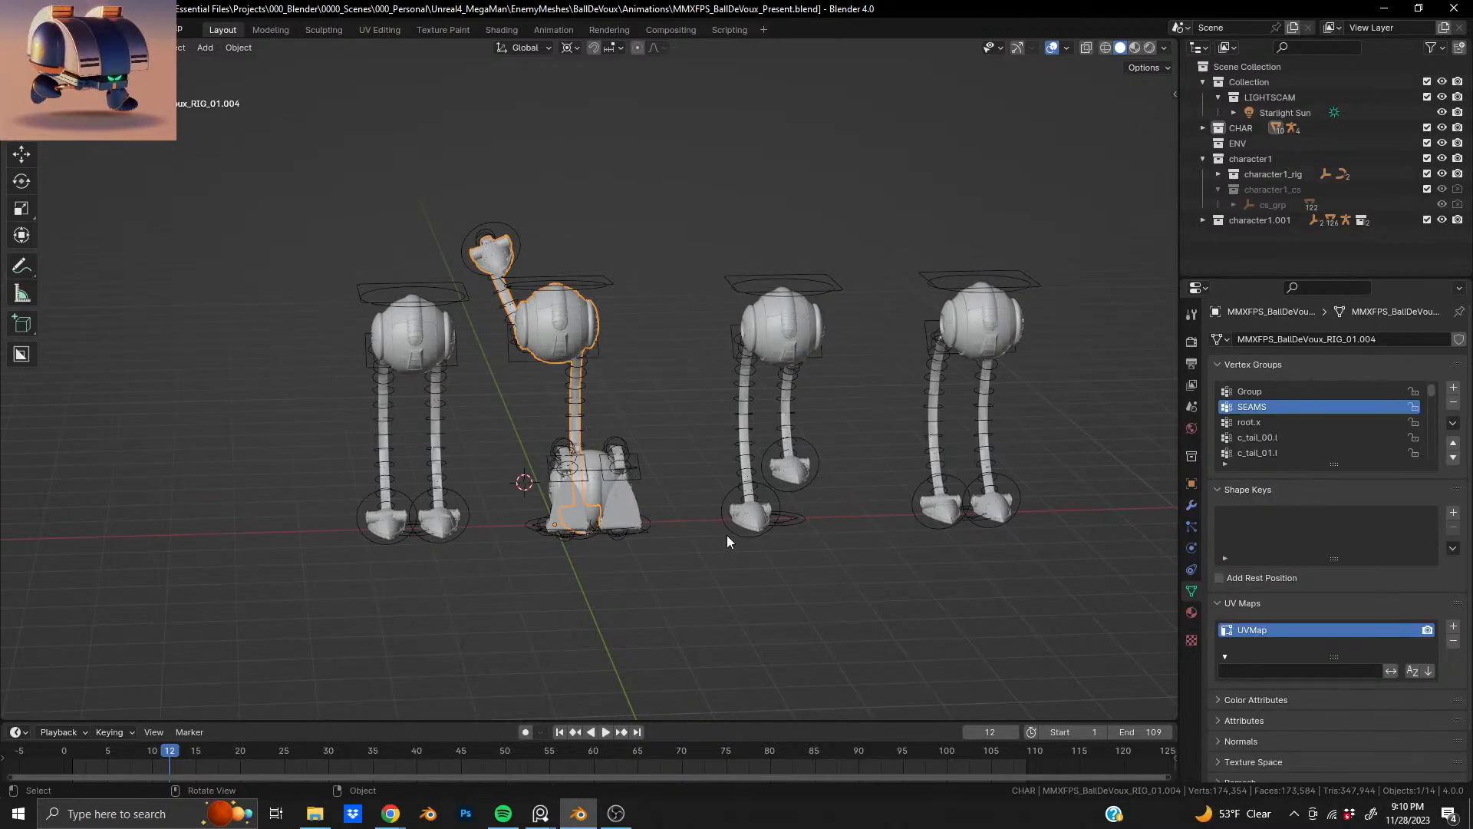
left_click(577, 423)
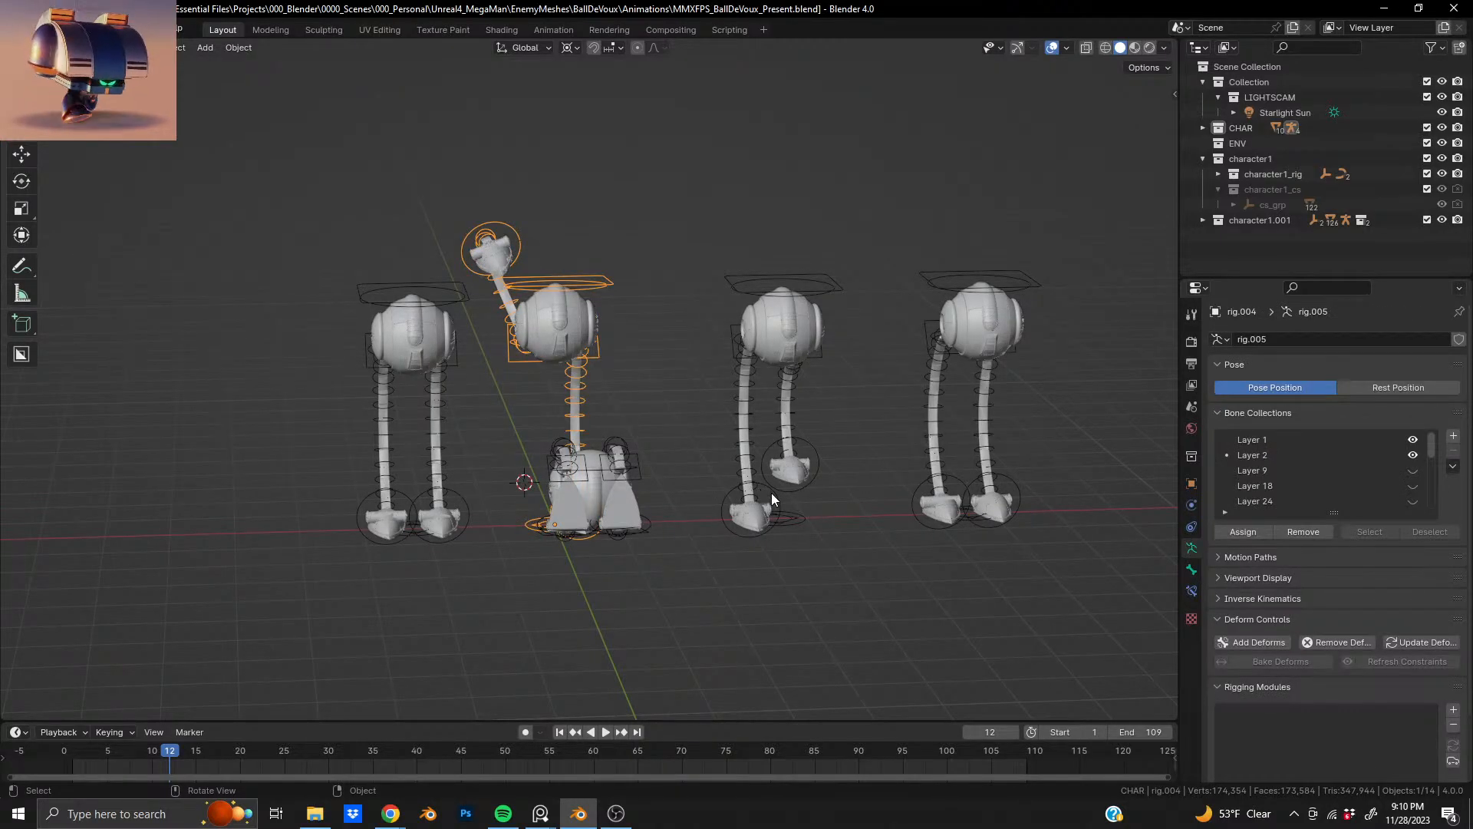
key("g")
key("x")
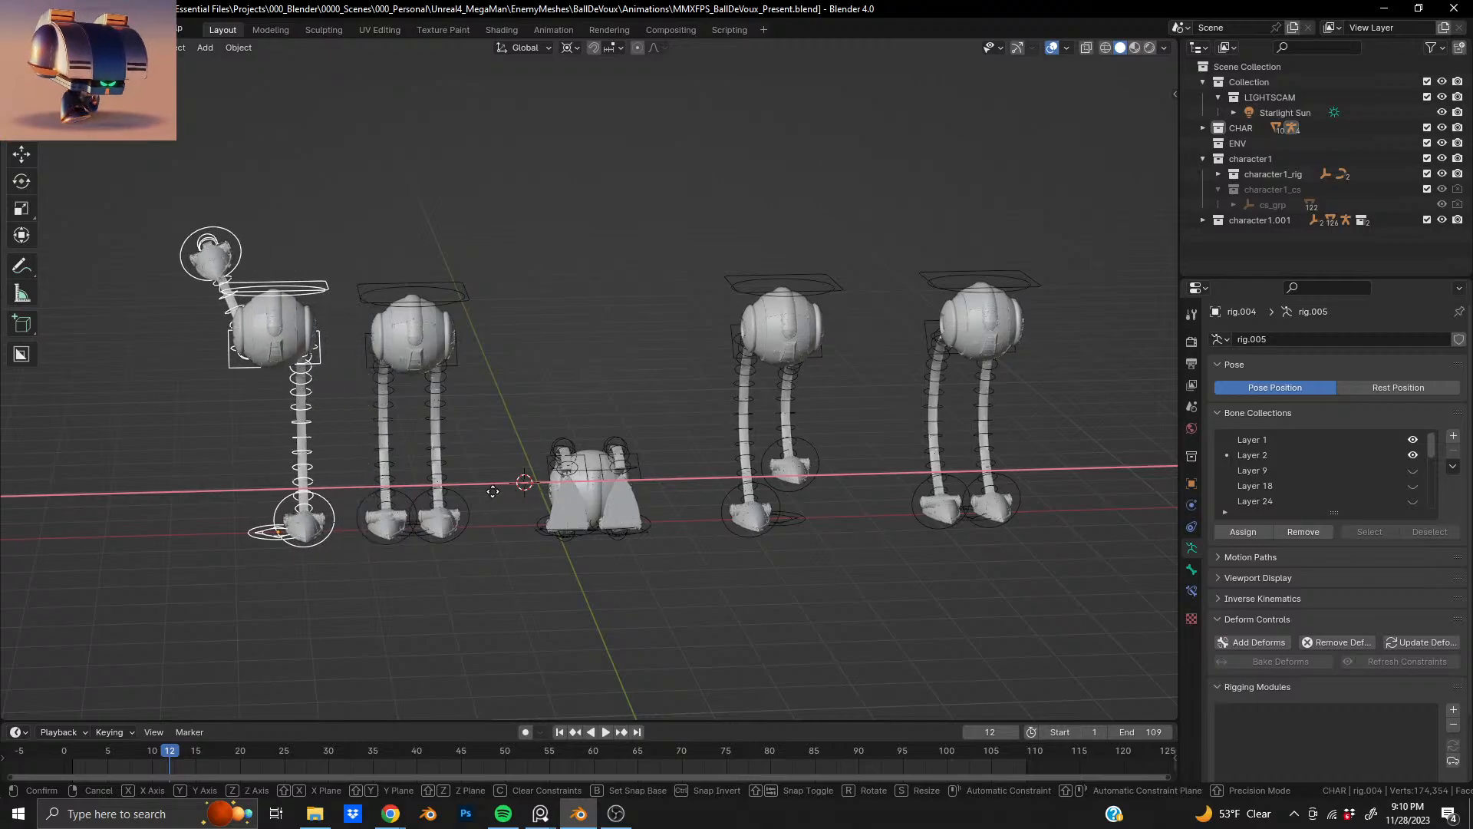
left_click(453, 491)
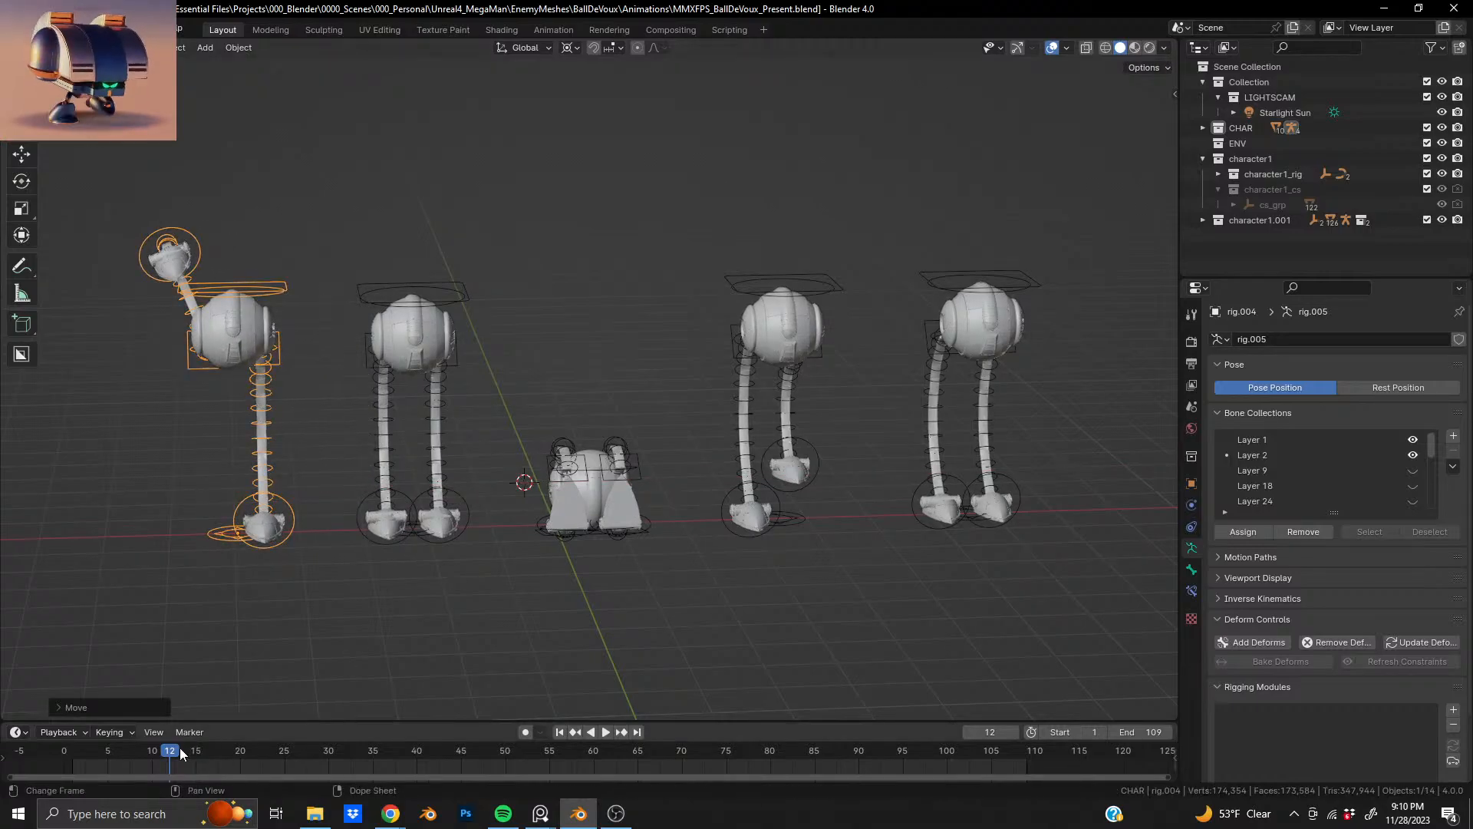
- Play the scene briefly to check the robots' spacing and return to frame 0
key("space")
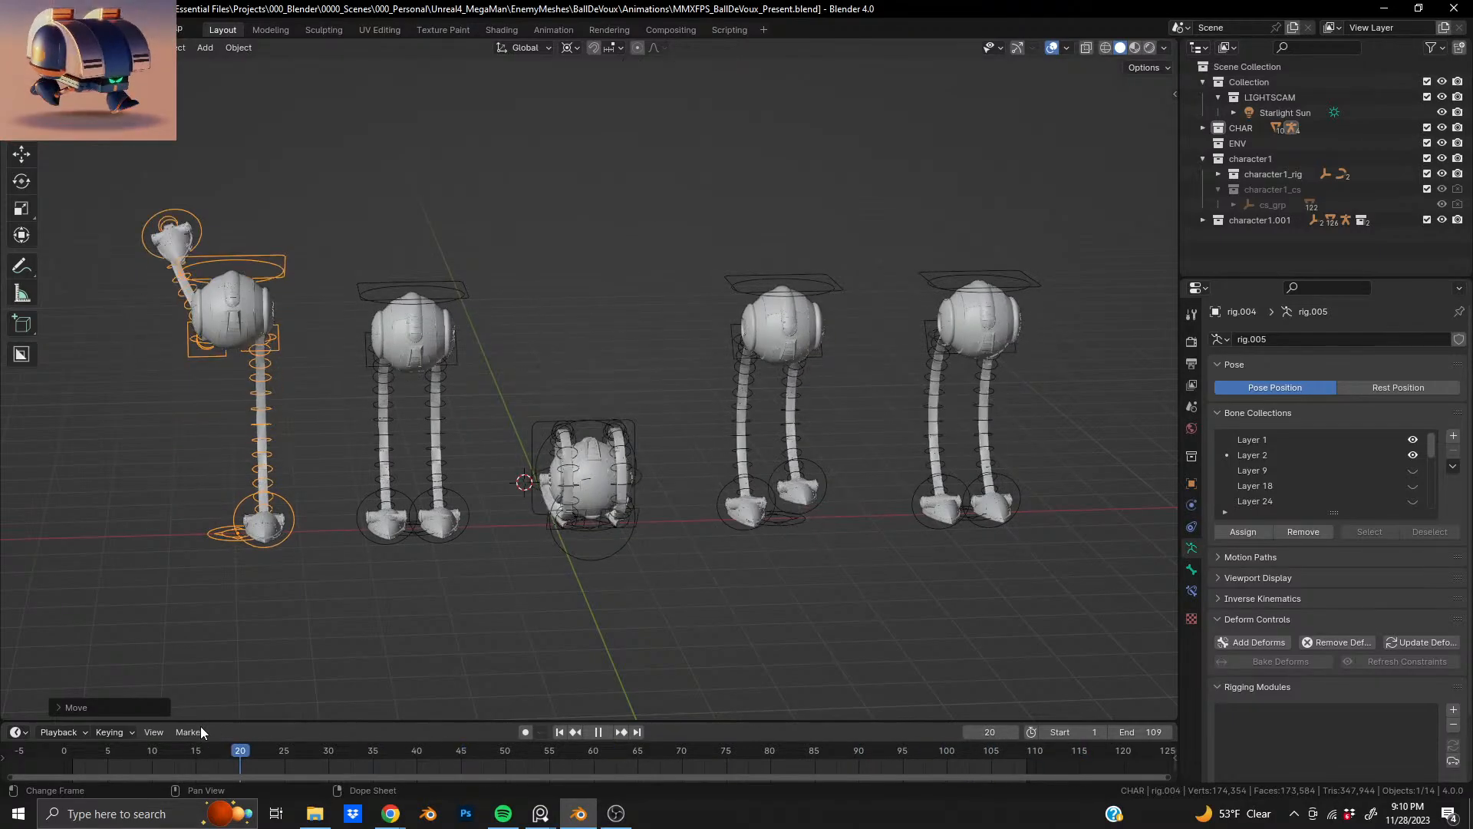
key("space")
left_click_drag(200, 726, 67, 725)
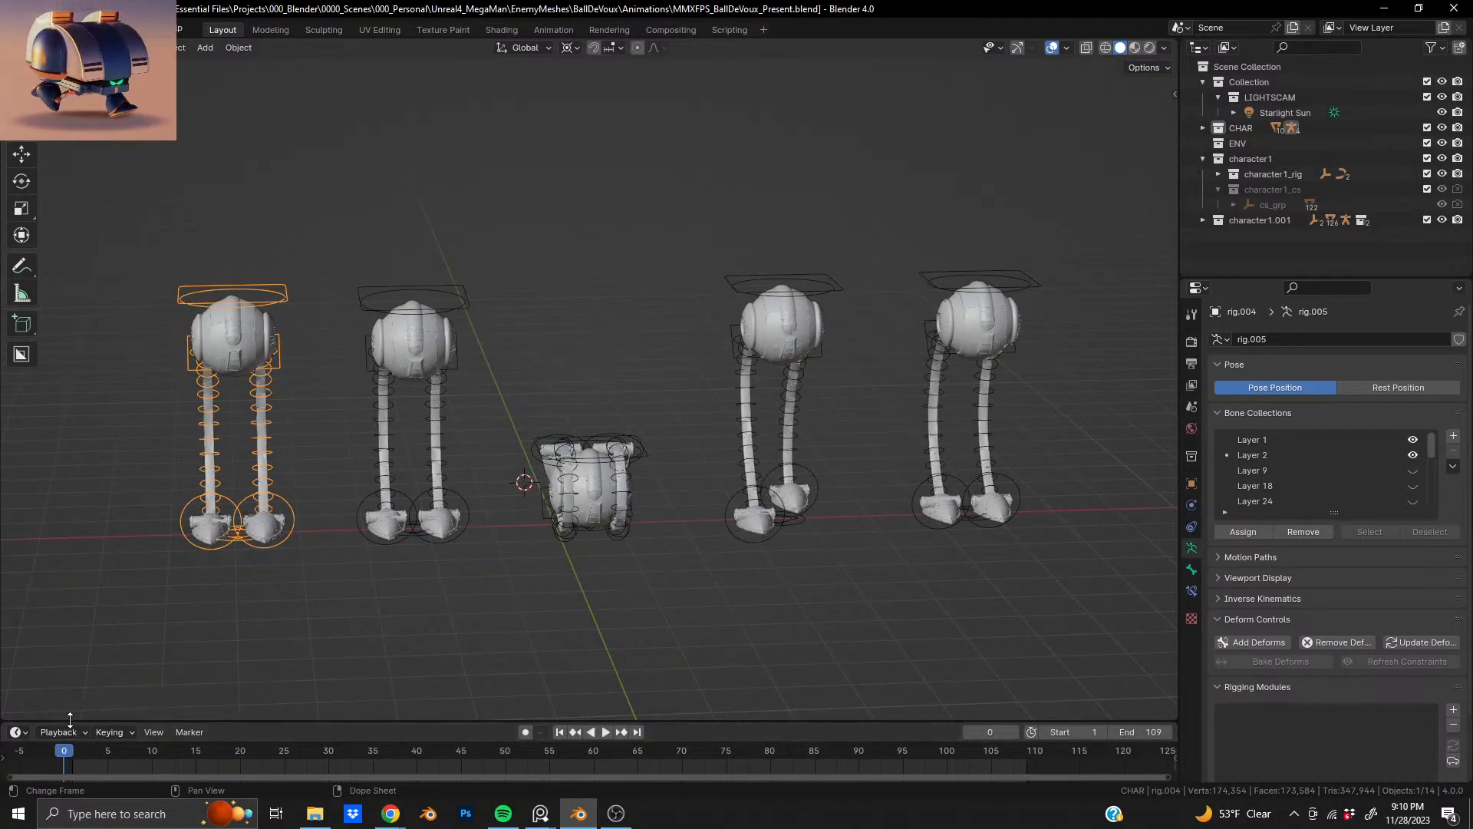
- Nudge the outermost robot's rig slightly along X and save the presentation scene
middle_click_drag(386, 411, 485, 369)
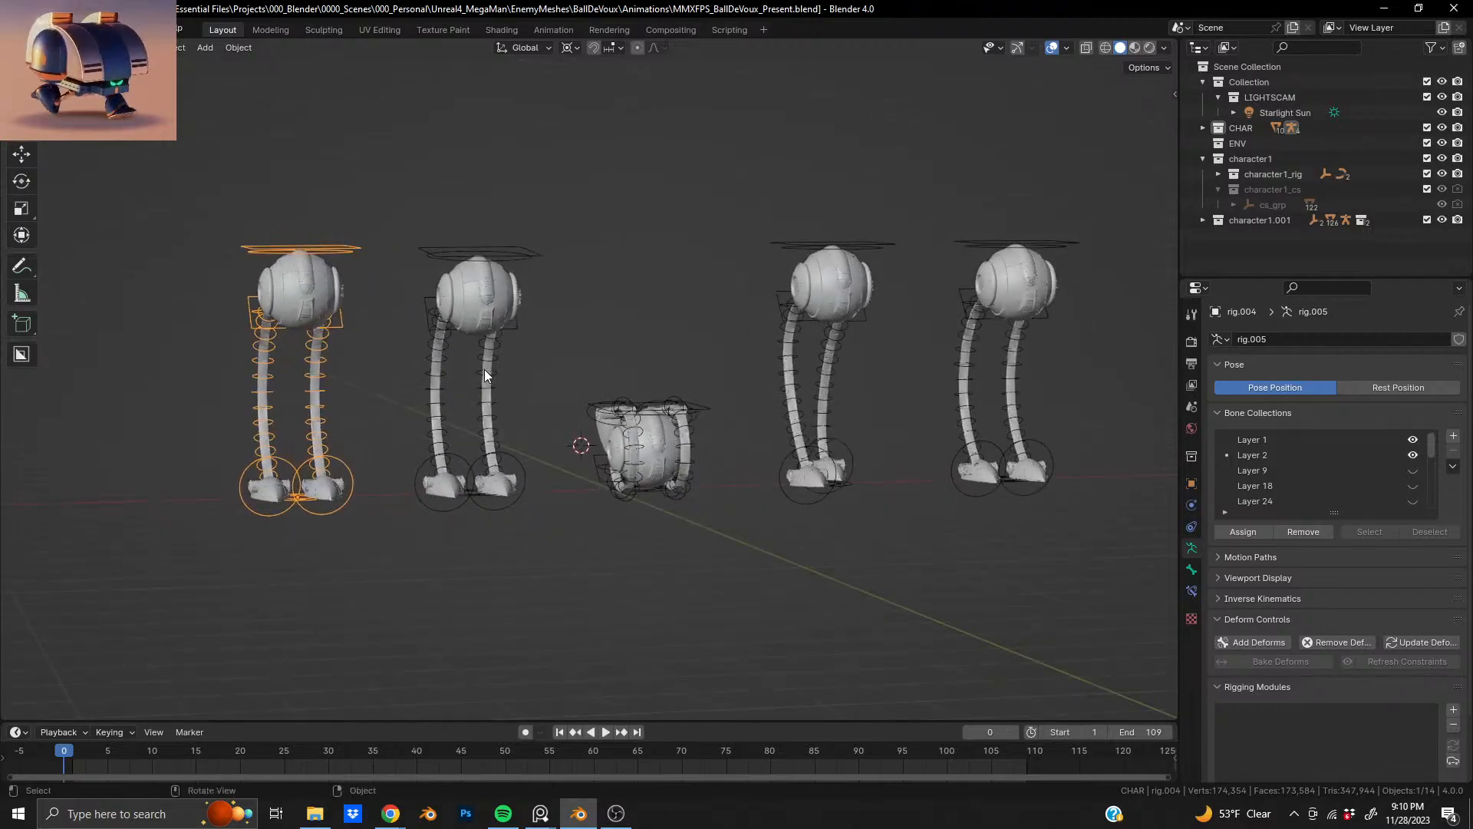
key("g")
key("x")
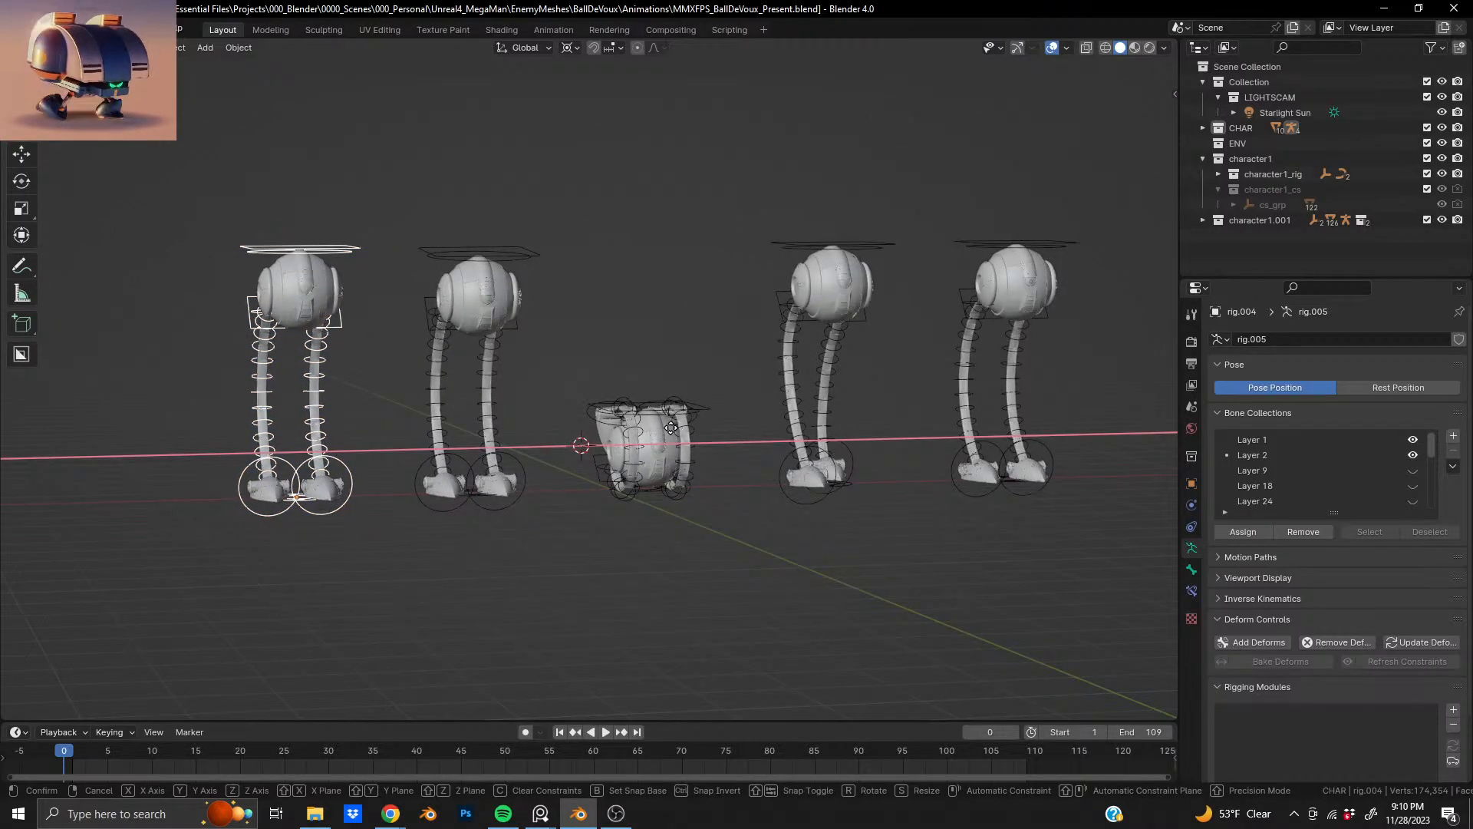
left_click(670, 435)
middle_click_drag(675, 435, 664, 451, "shift")
scroll(662, 430, "up", 2)
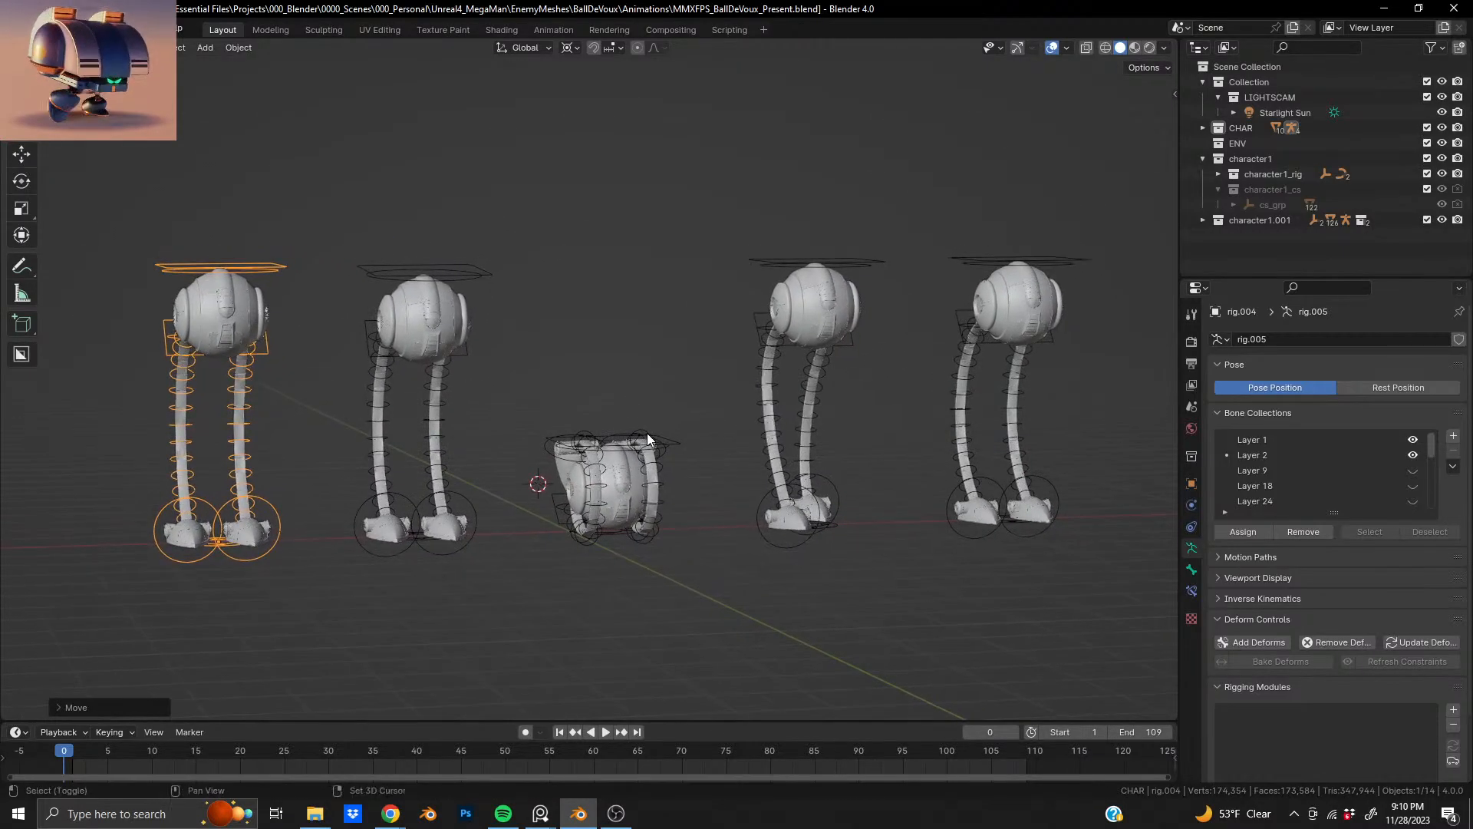
key("ctrl+s")
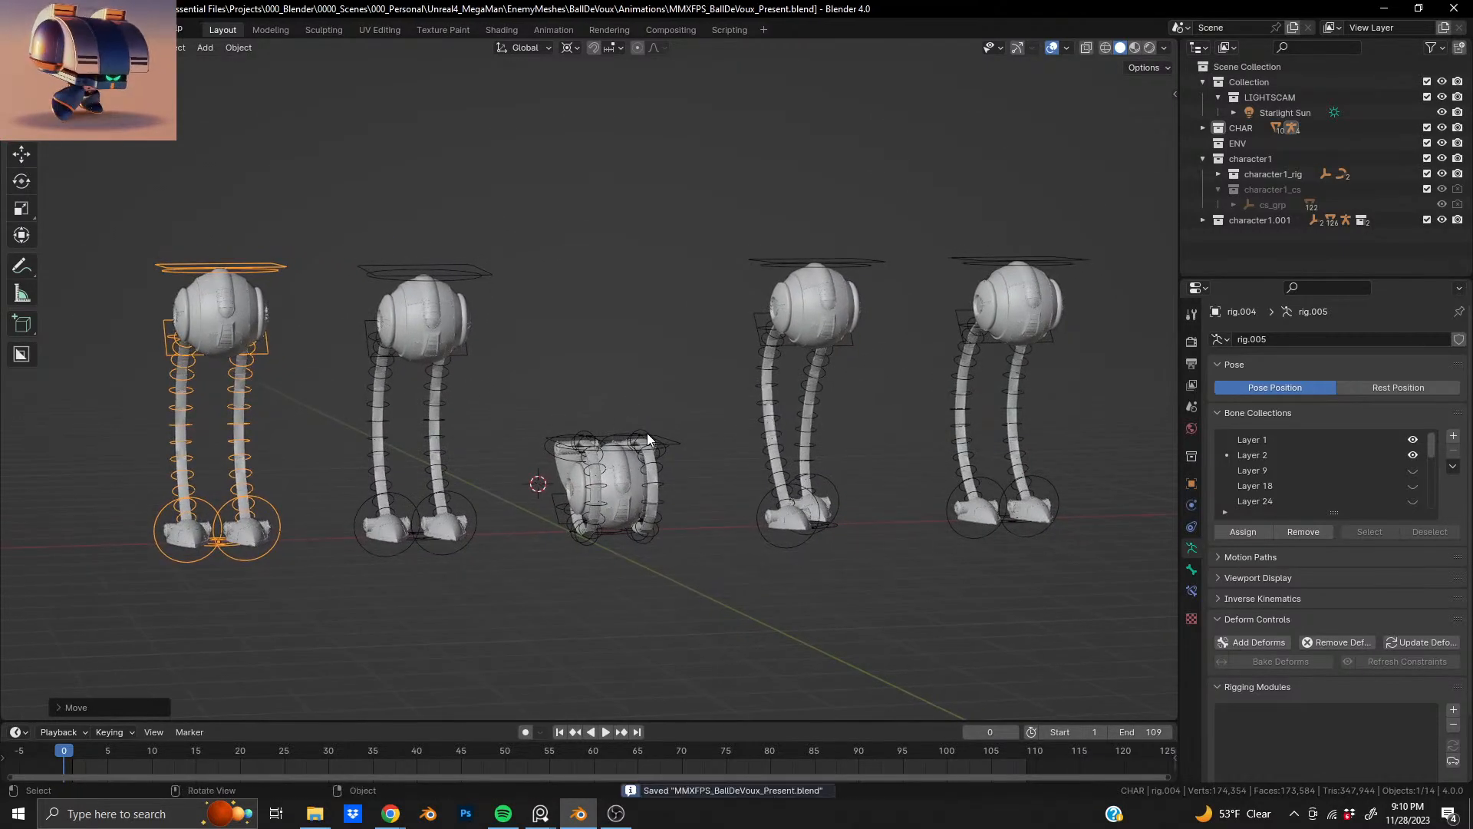
- Hide the viewport overlays, switch to rendered shading, and play the five robots' animations before stopping playback
left_click(1053, 50)
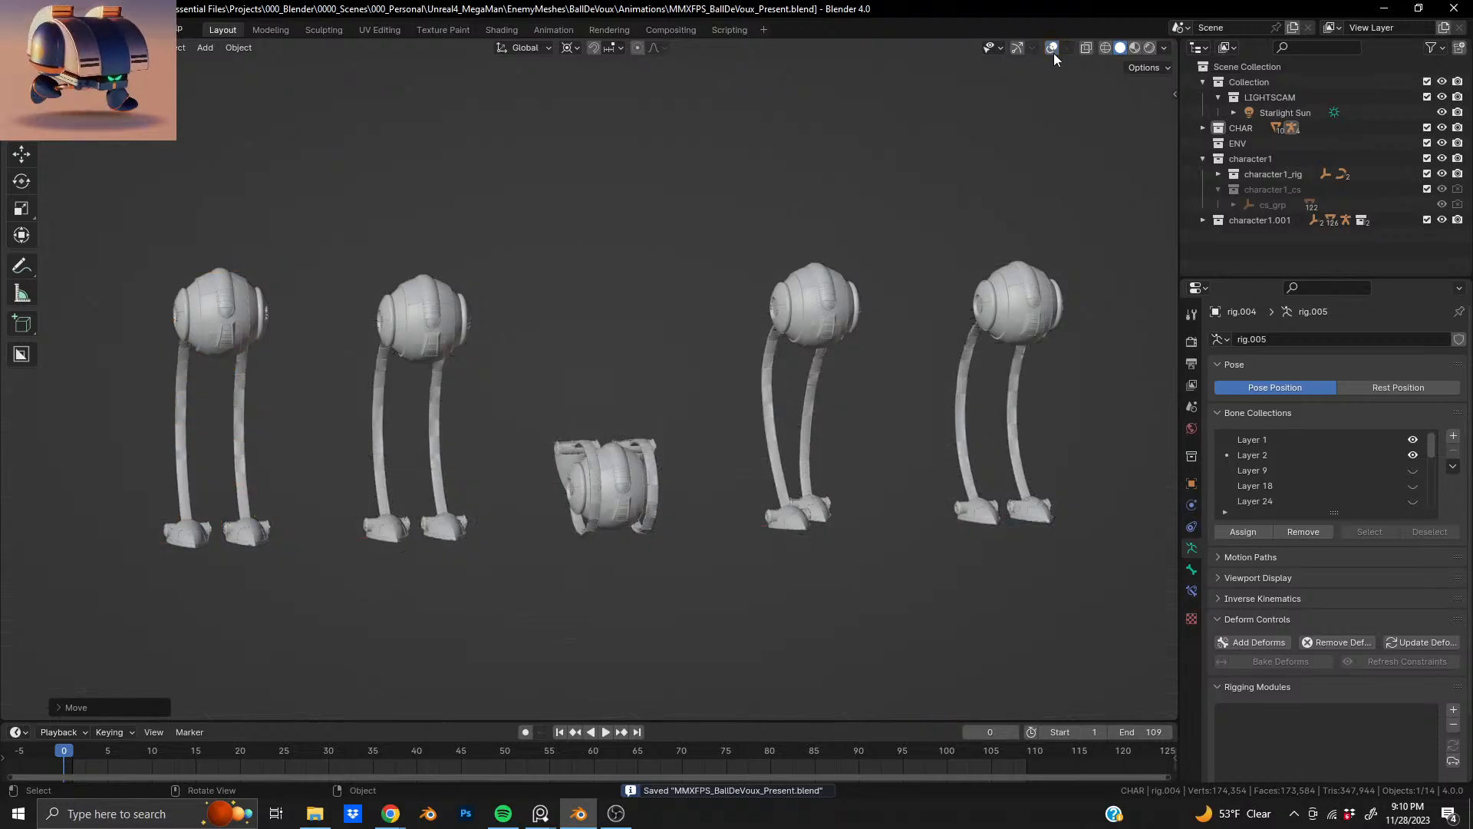
left_click(1150, 48)
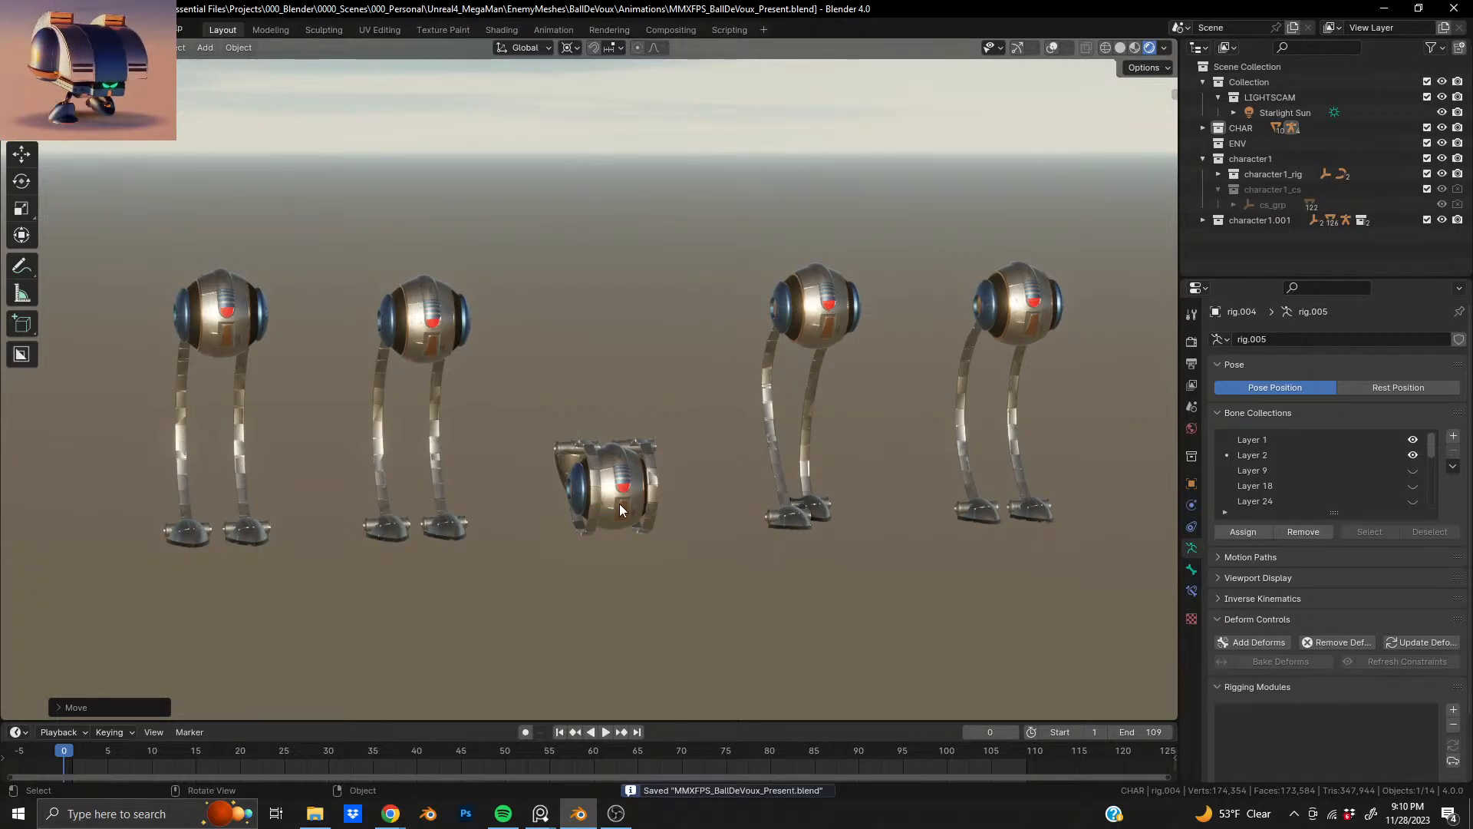
middle_click_drag(619, 504, 629, 494)
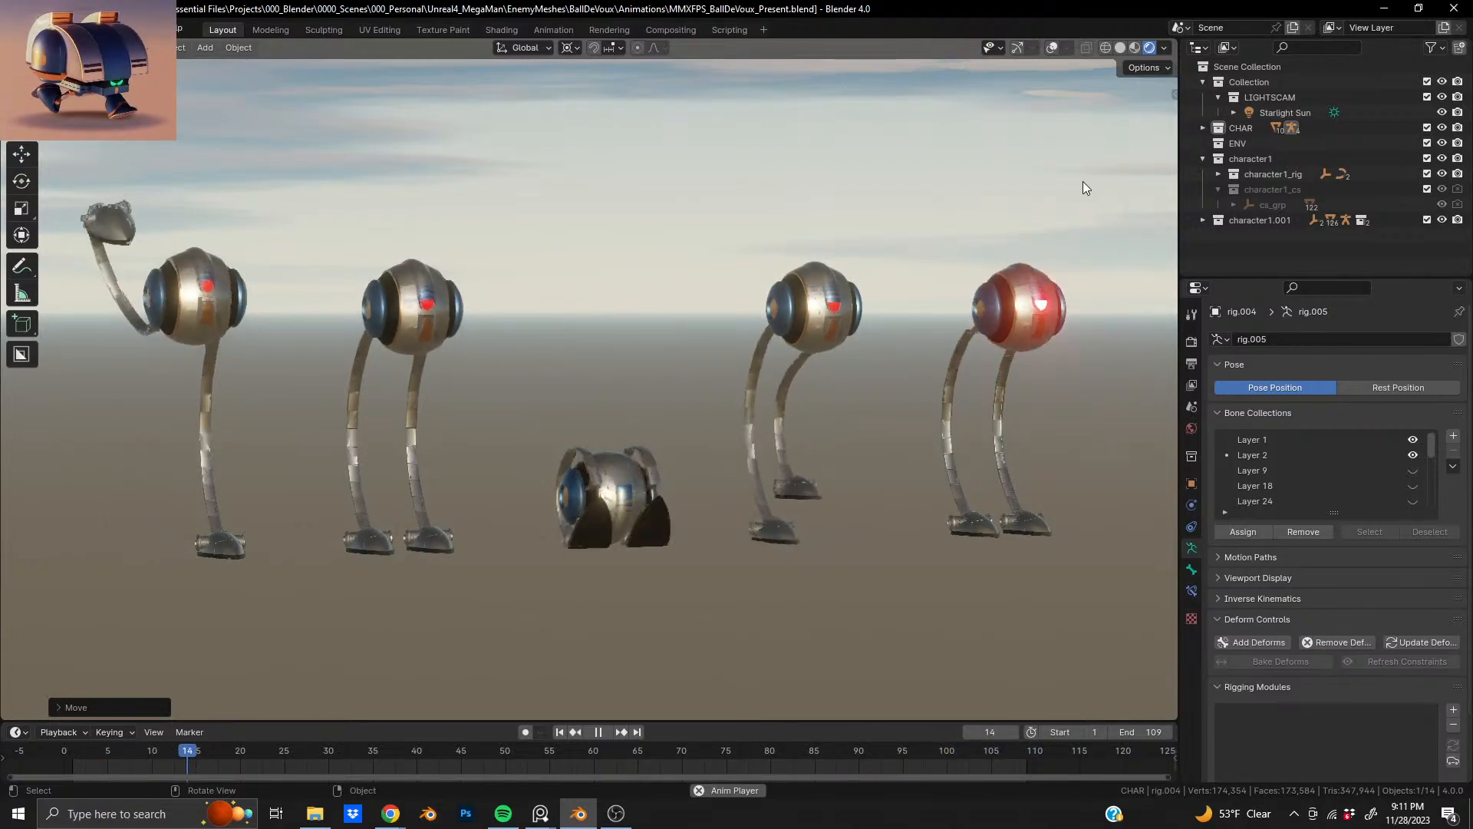
key("space")
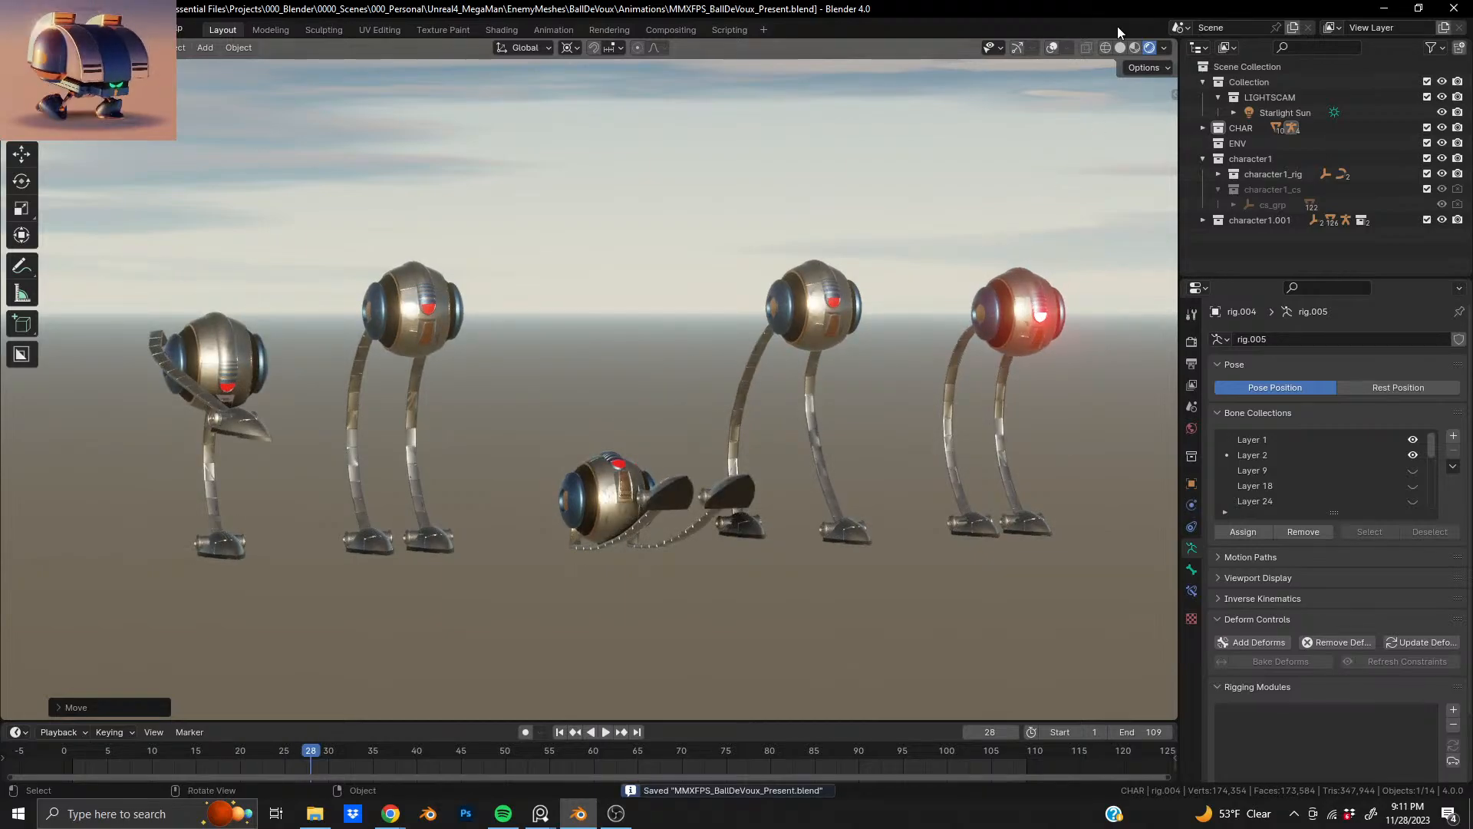
- View the robots in solid and material preview shading, play the animations, and return to frame 0
left_click(1120, 47)
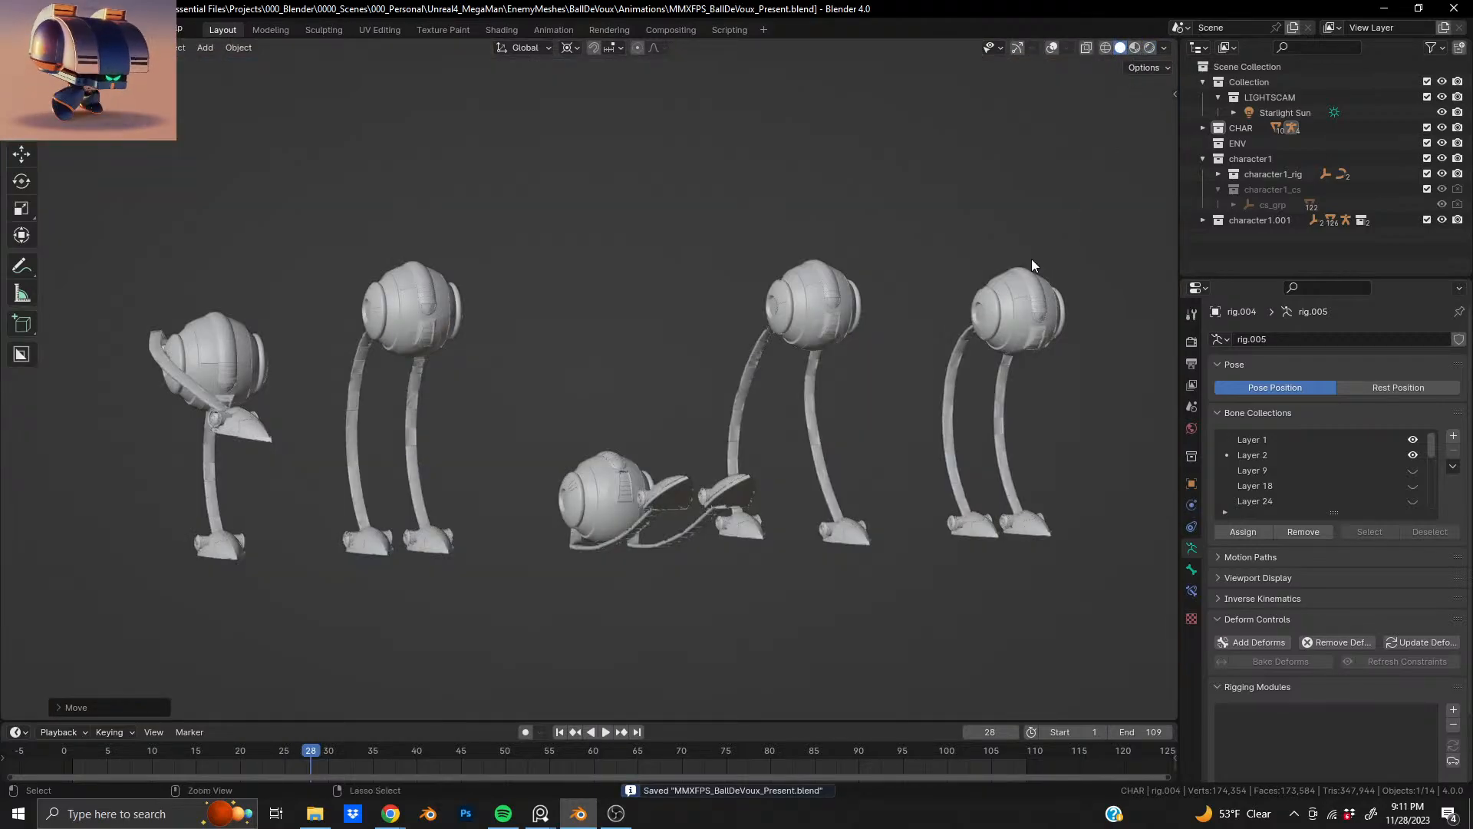
left_click(1136, 48)
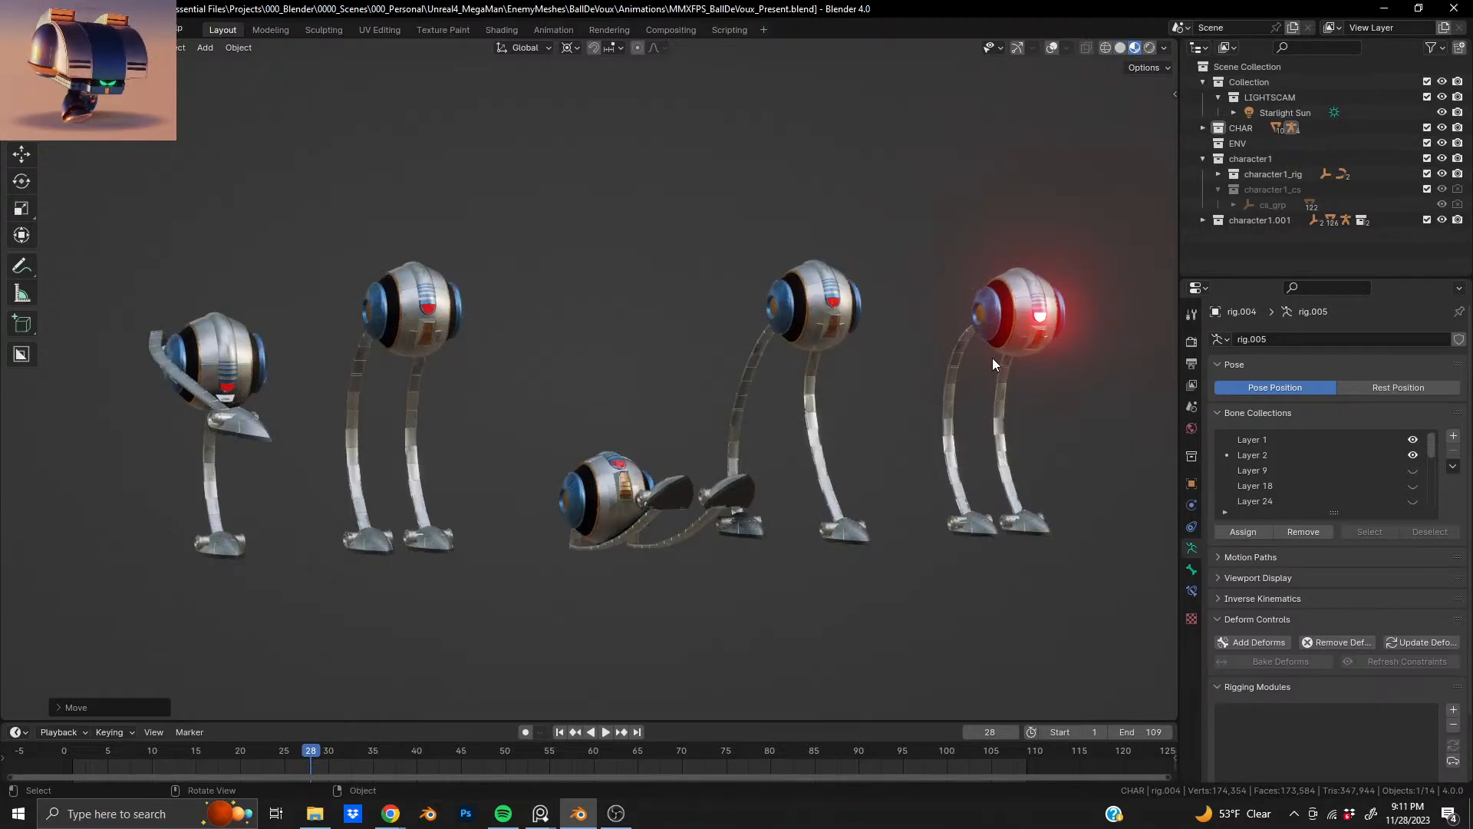
middle_click_drag(855, 316, 772, 325)
key("space")
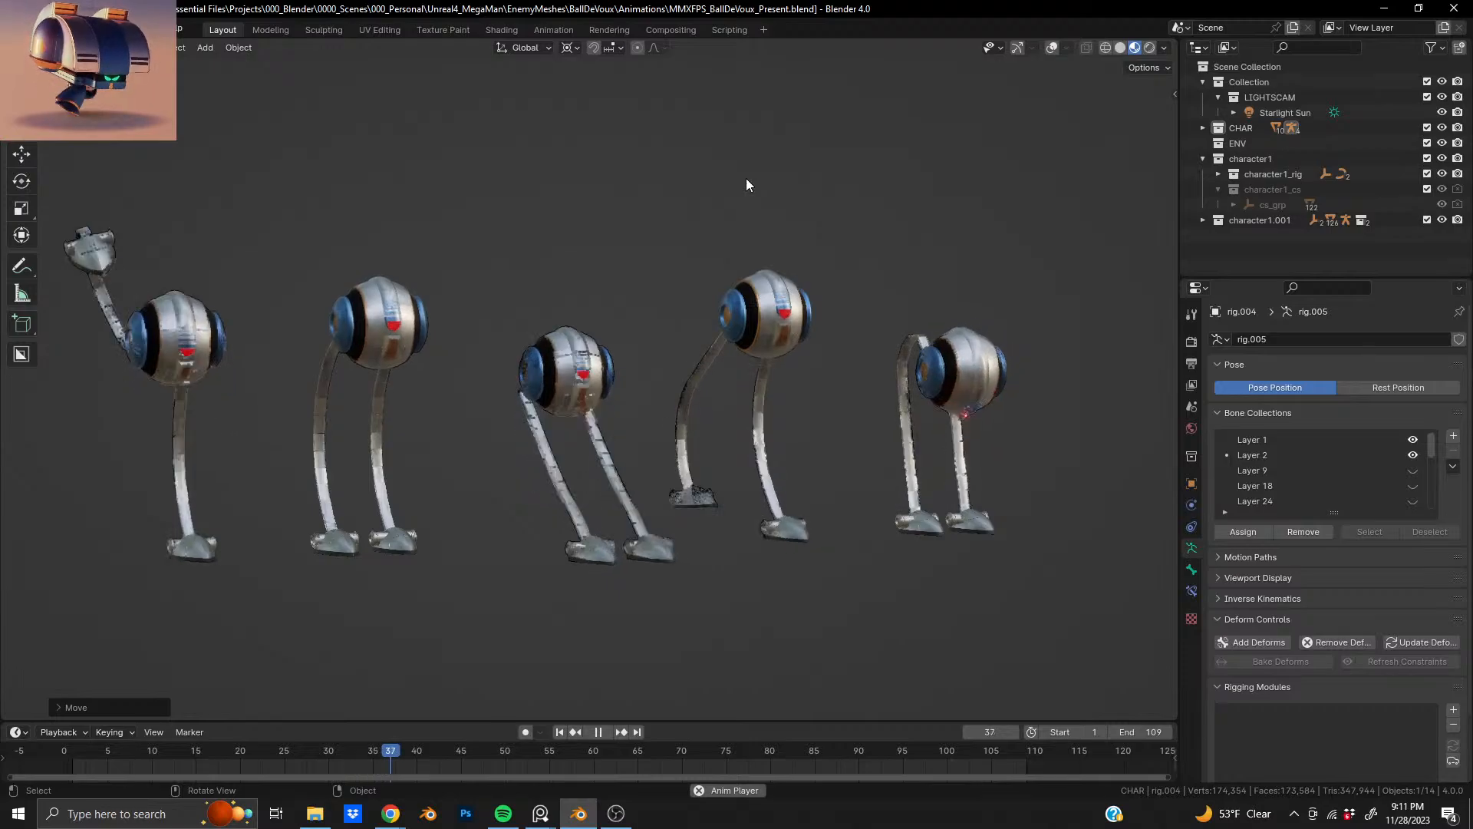
key("space")
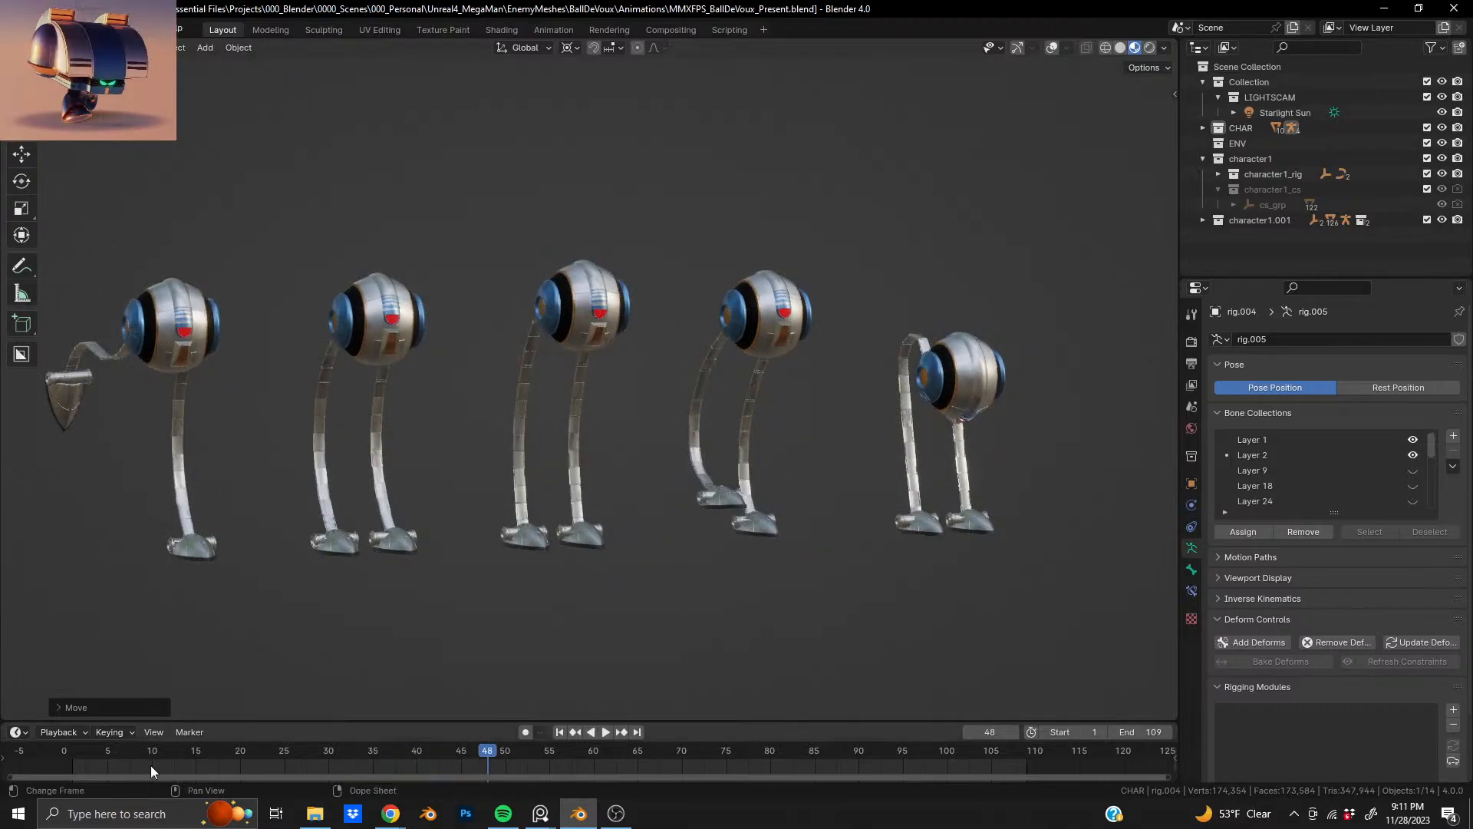
left_click(66, 752)
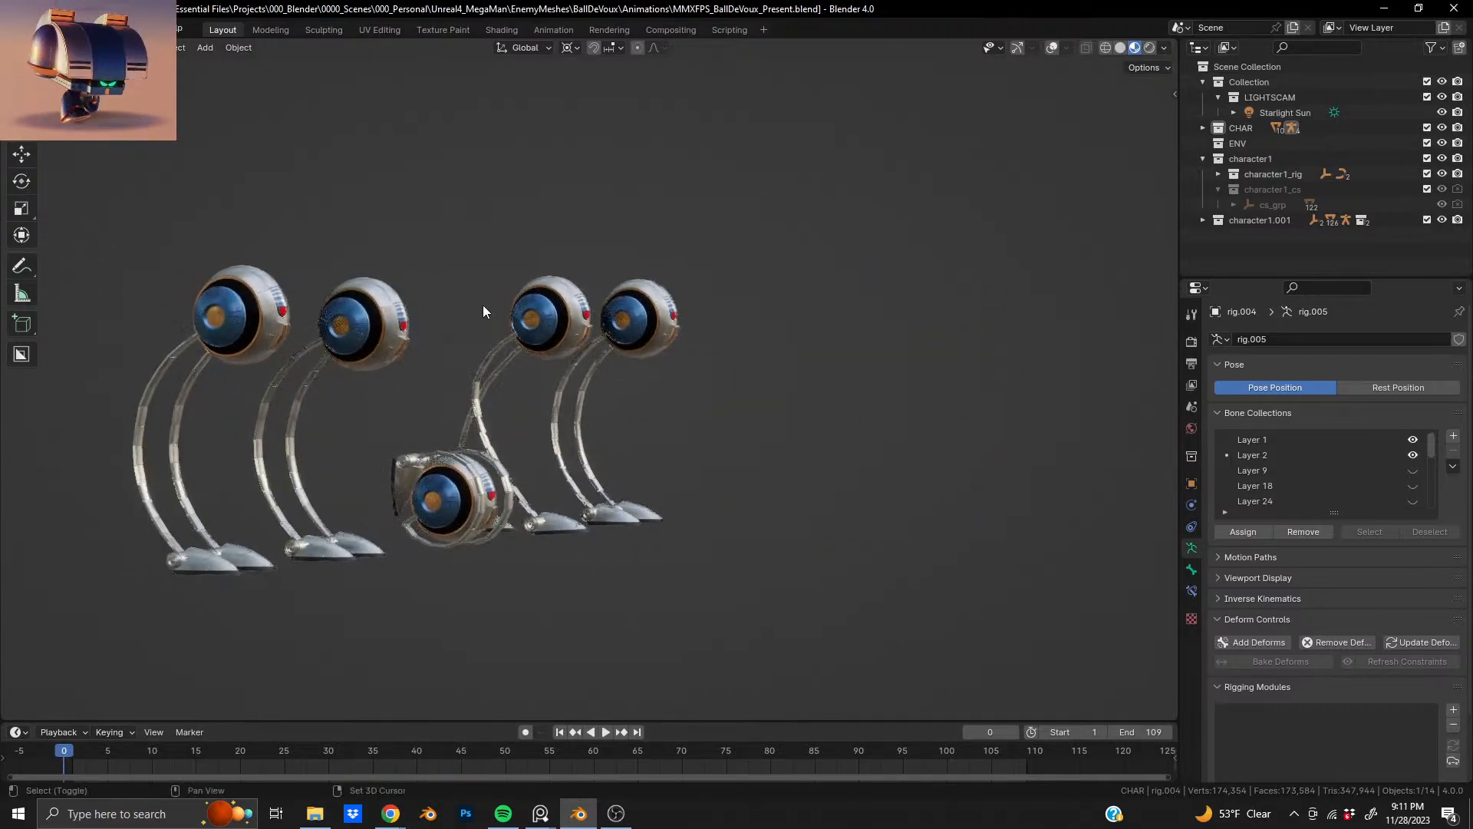
- Play the lineup in rendered shading, compare it with solid shading during playback, and save the scene in rendered view
middle_click_drag(584, 327, 514, 323)
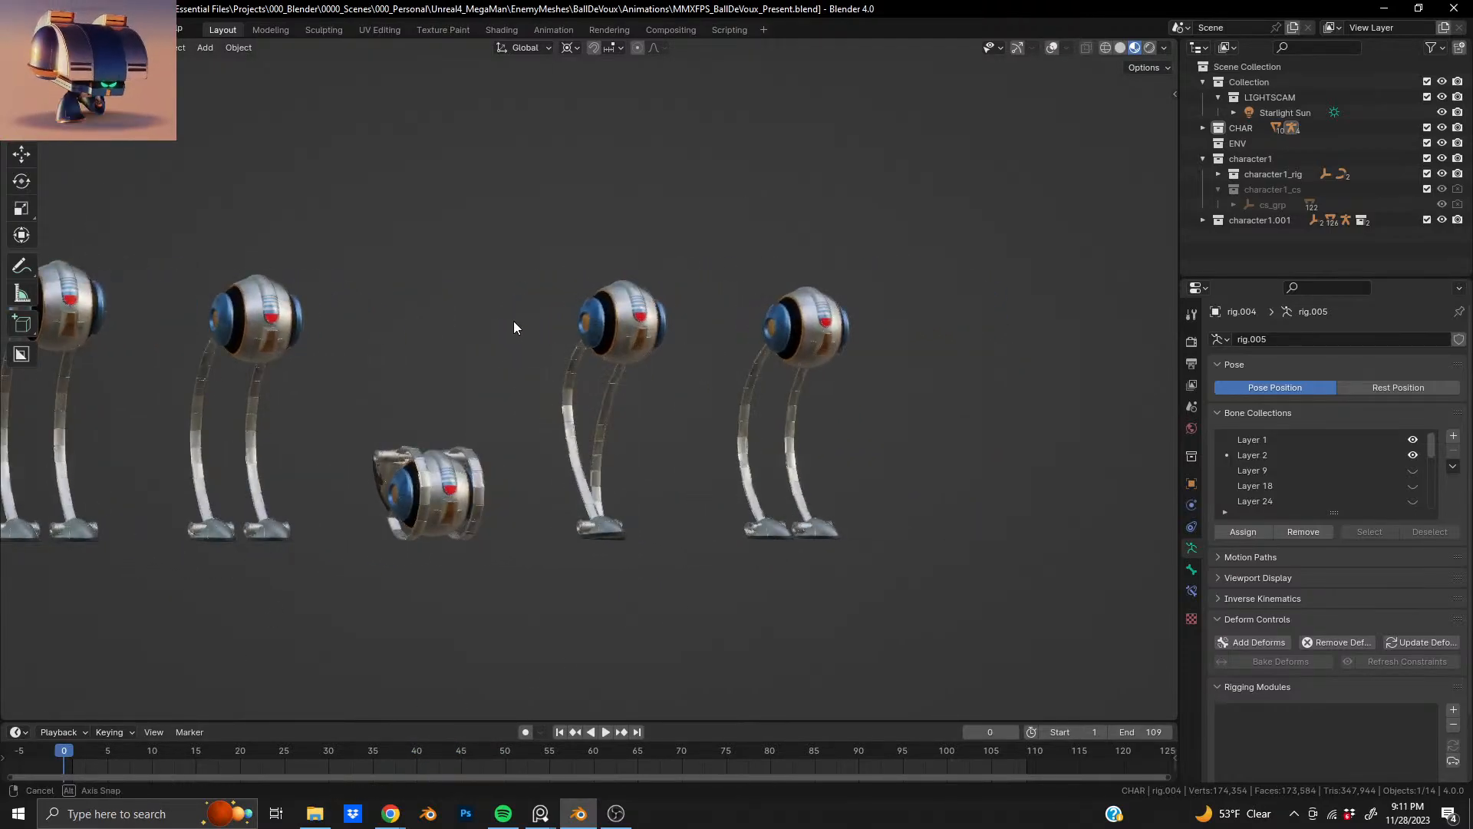
left_click(1150, 49)
middle_click_drag(665, 375, 704, 353)
key("space")
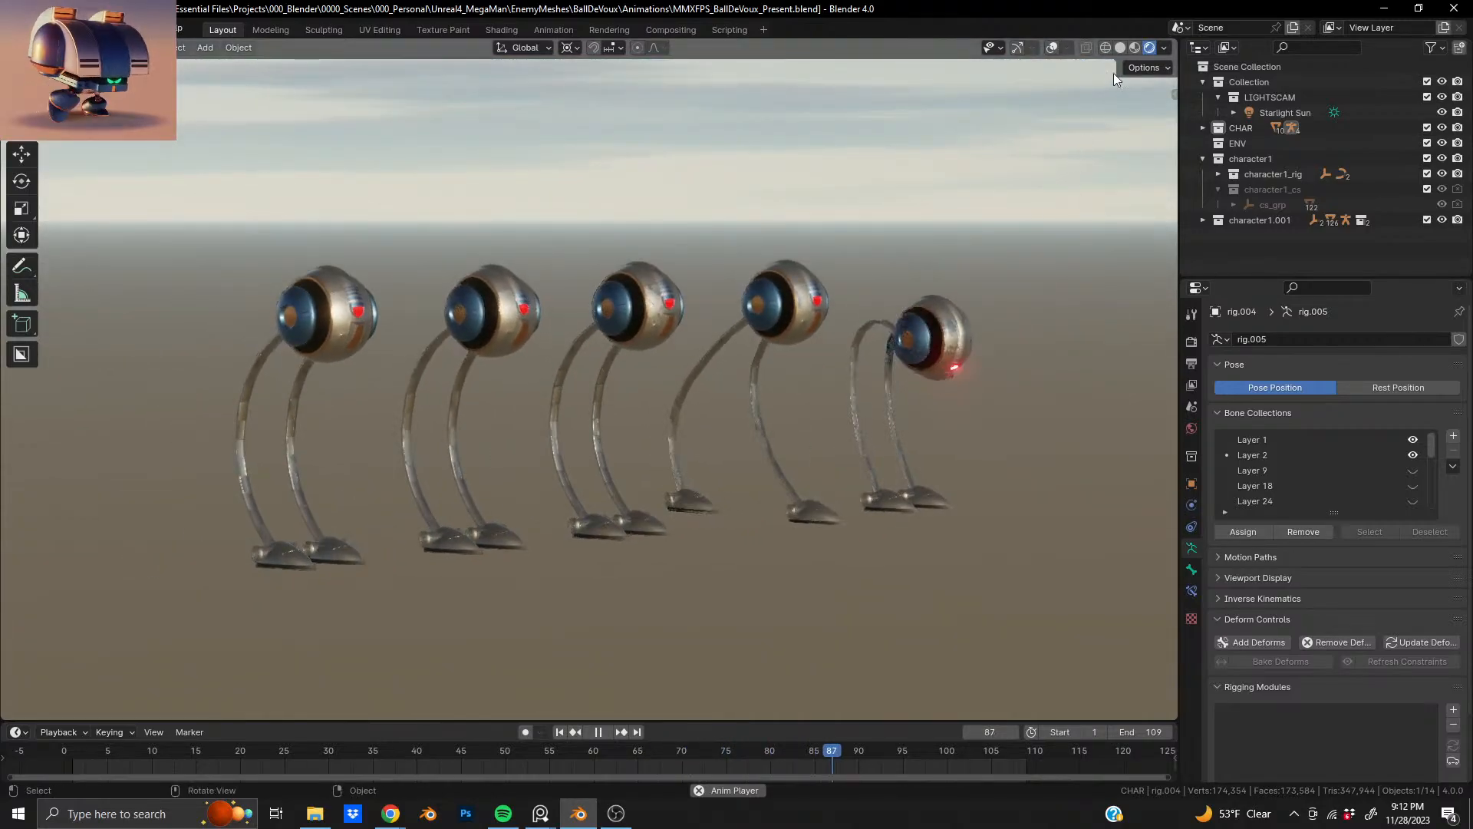
left_click(1118, 48)
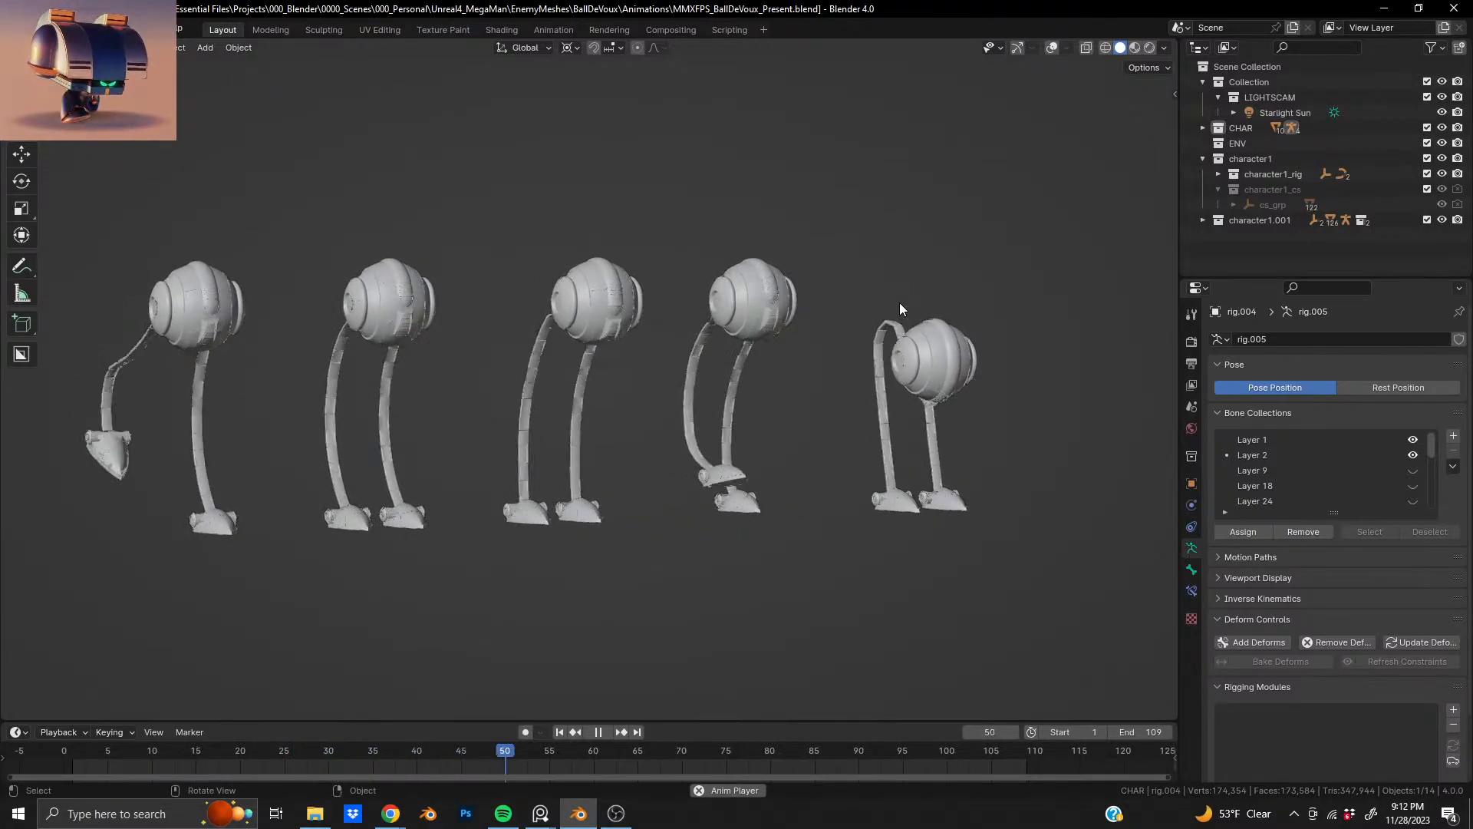
left_click(1148, 49)
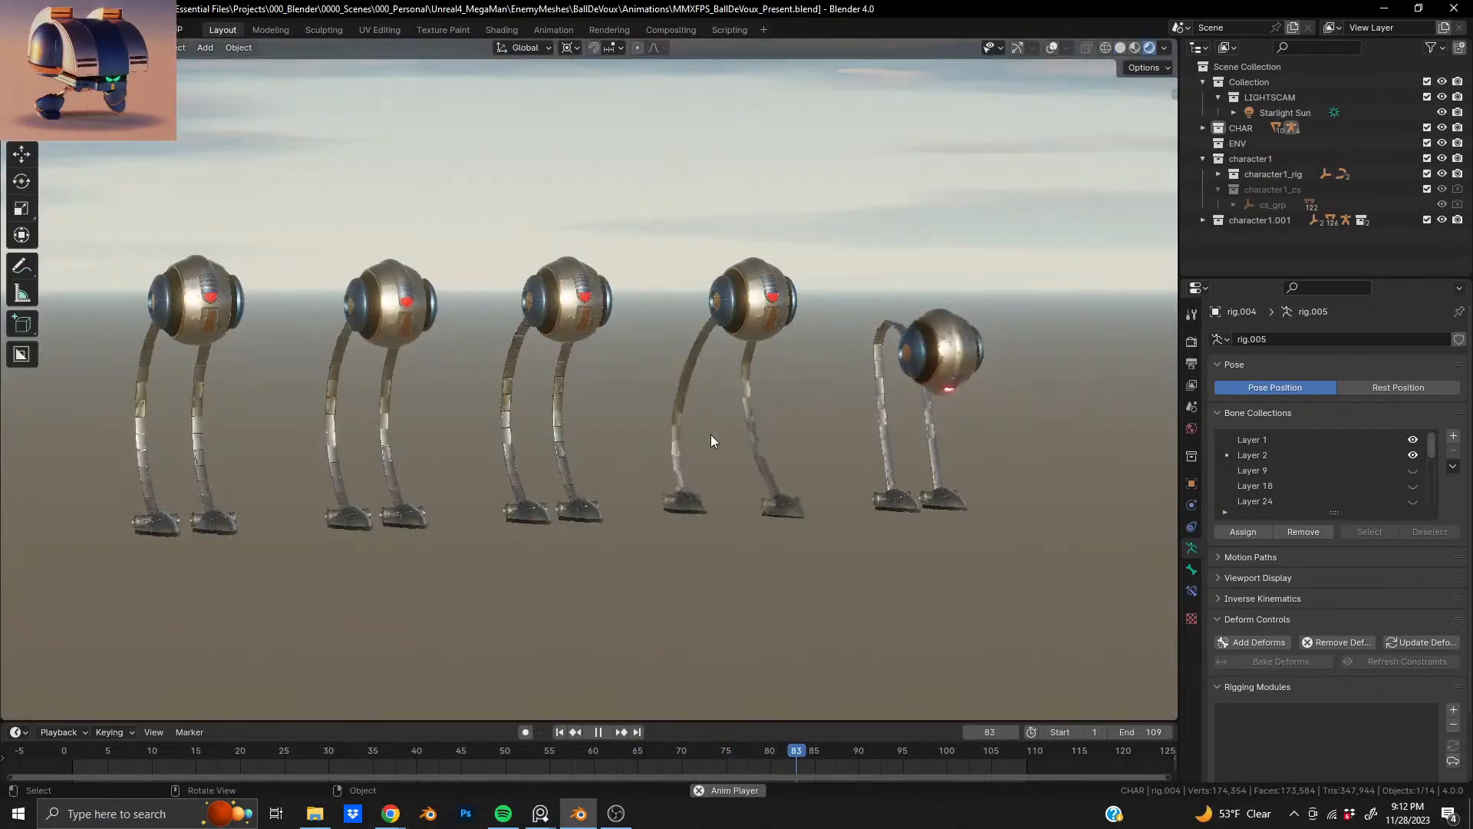
key("ctrl+s")
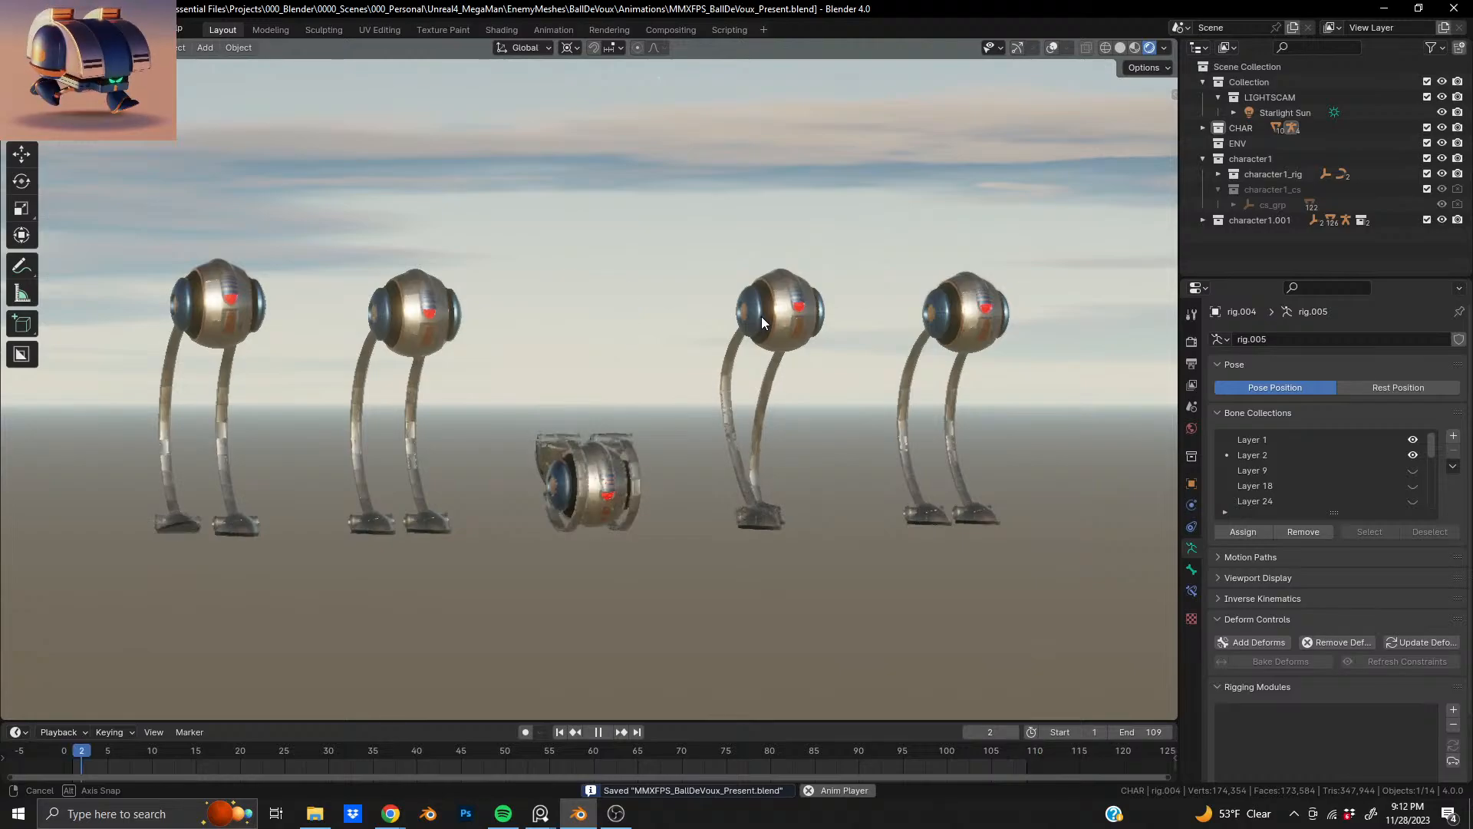
- Examine the looping animations from the front, sides, and above in rendered view, saving the scene
middle_click_drag(766, 316, 769, 319)
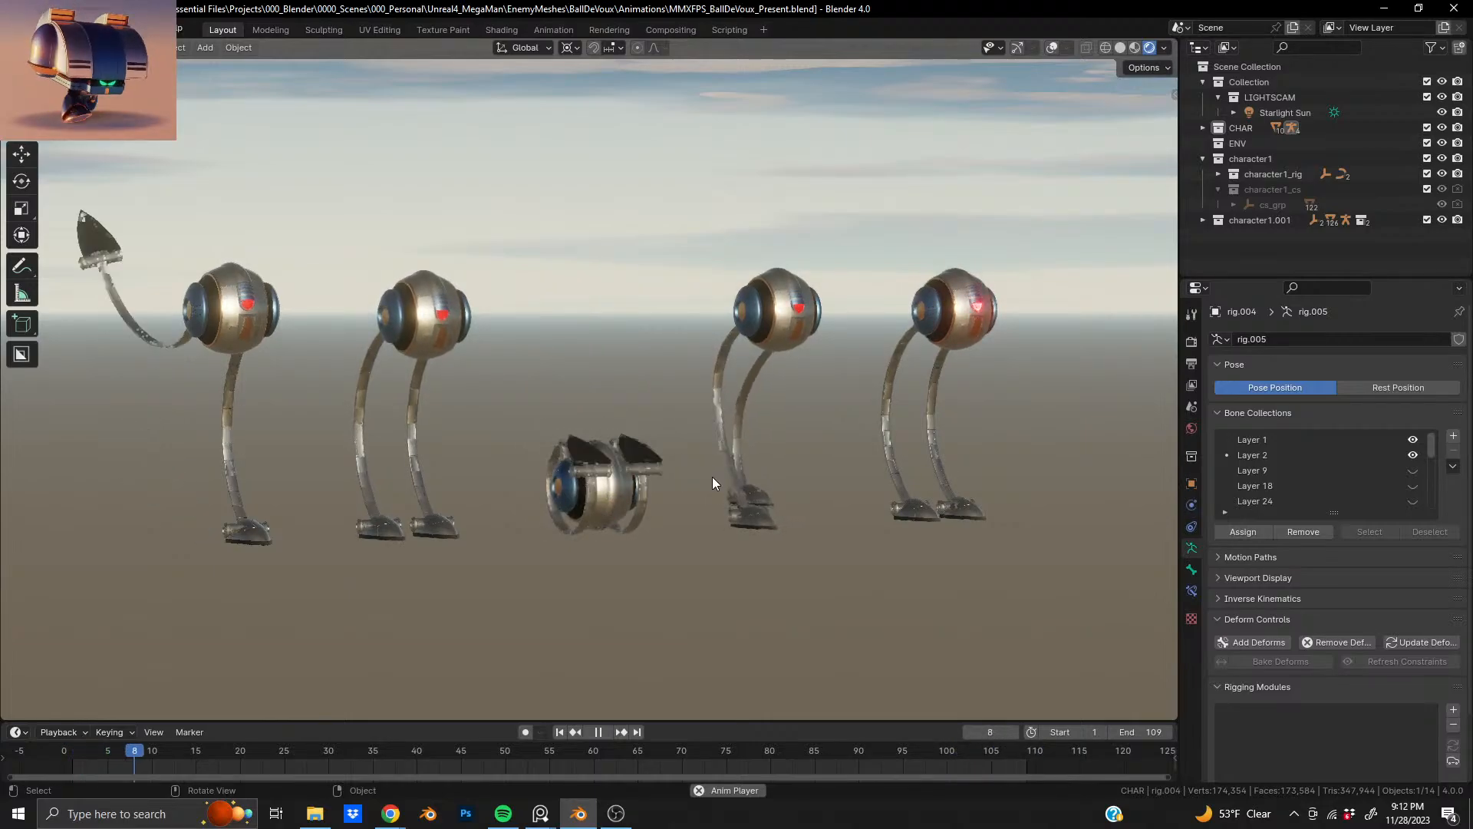
key("ctrl+s")
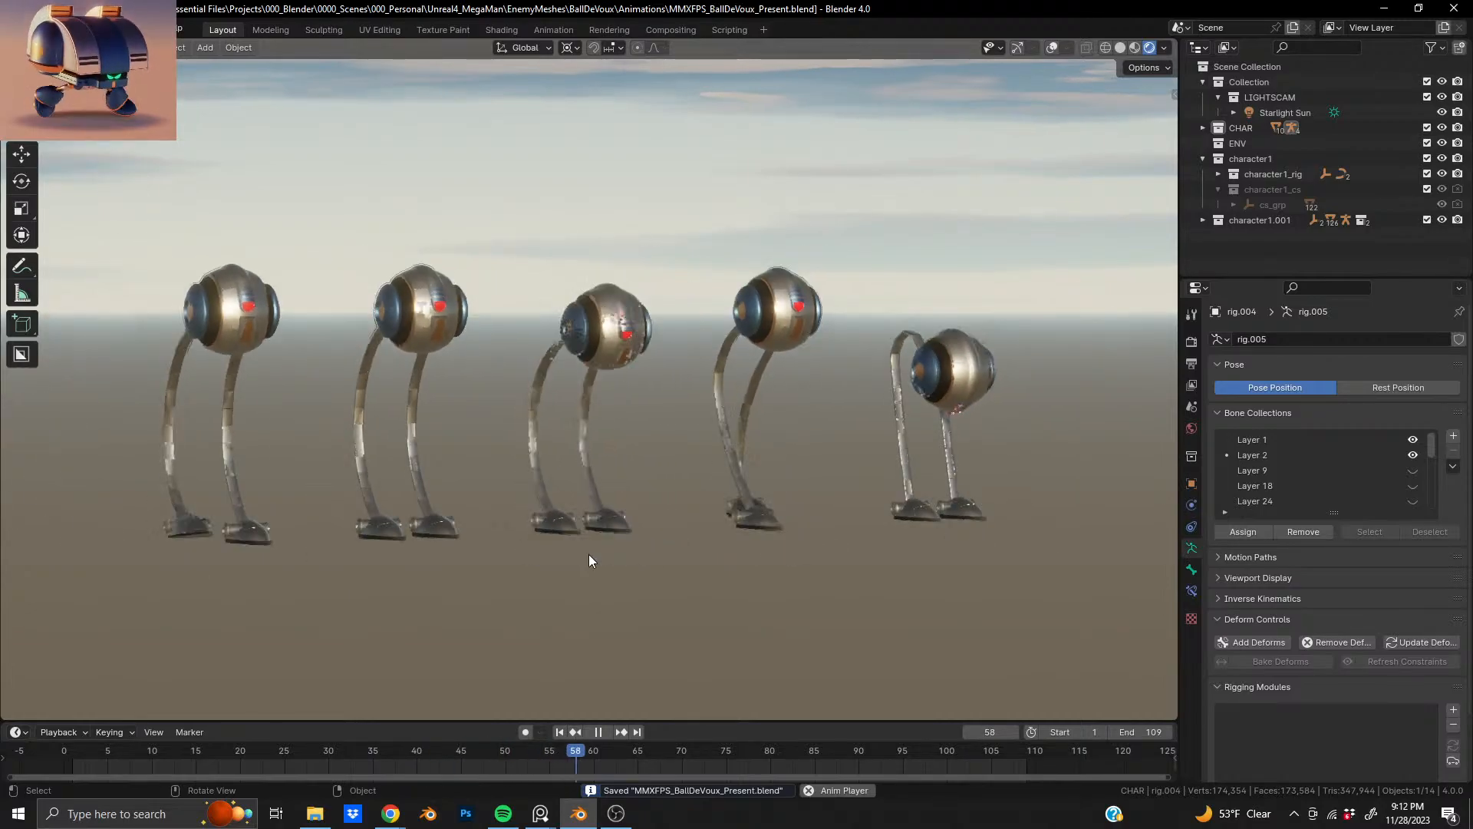
mouse_move(623, 522)
middle_mouse_down()
mouse_move(642, 519)
mouse_move(603, 522)
mouse_move(618, 517)
middle_mouse_up()
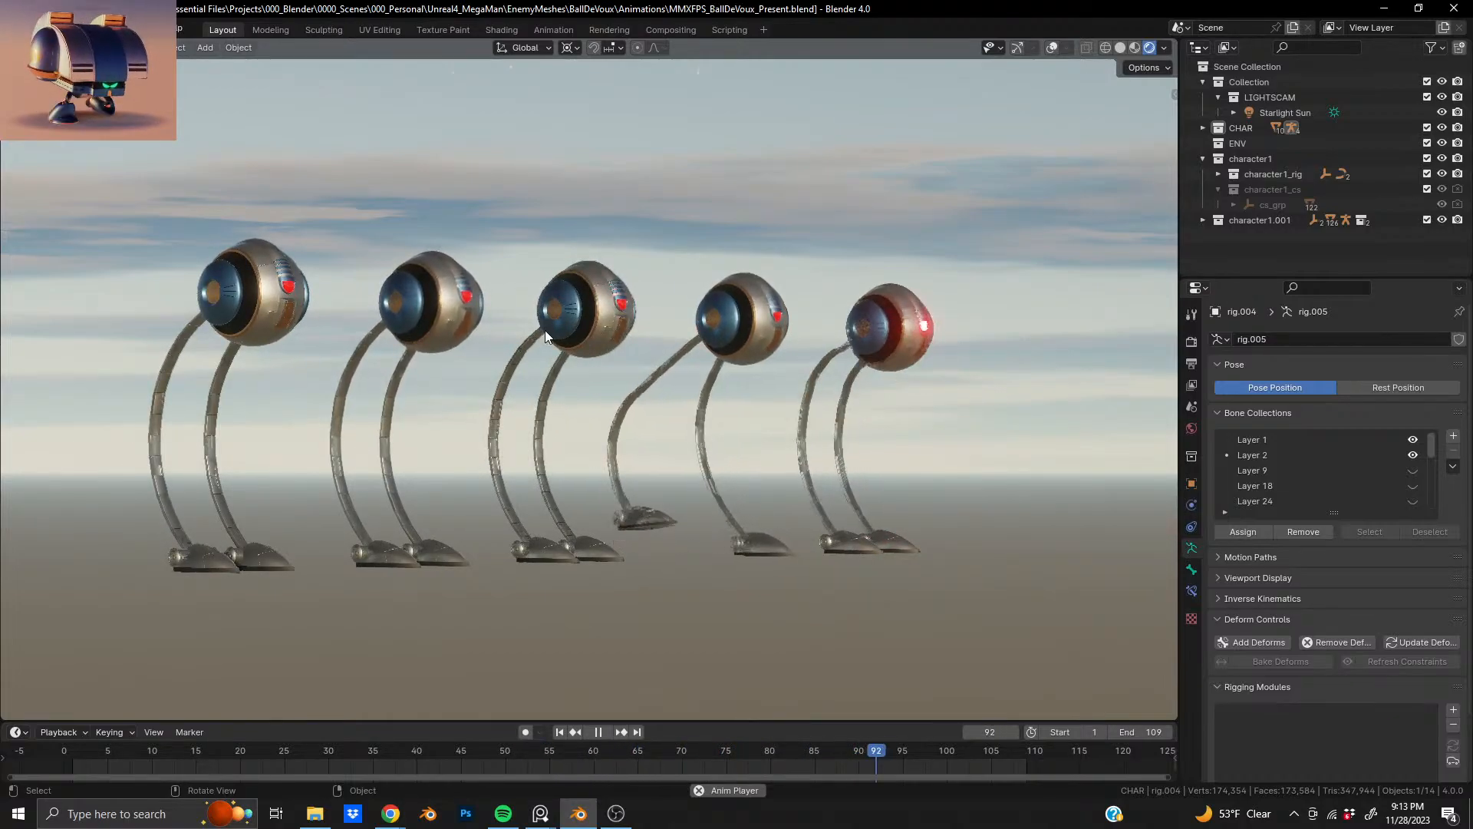
middle_click_drag(545, 330, 476, 324)
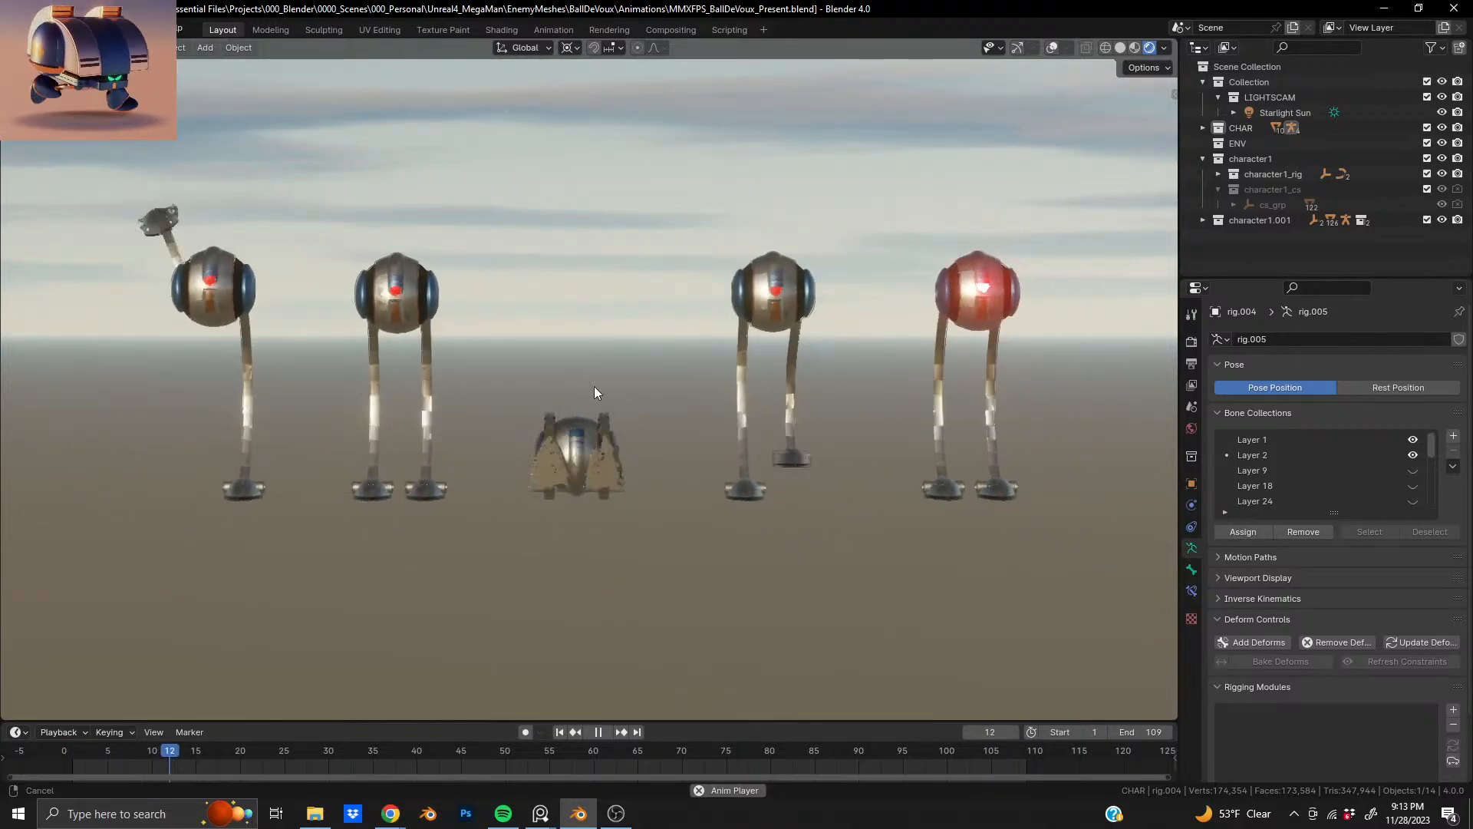
middle_click_drag(535, 429, 523, 431)
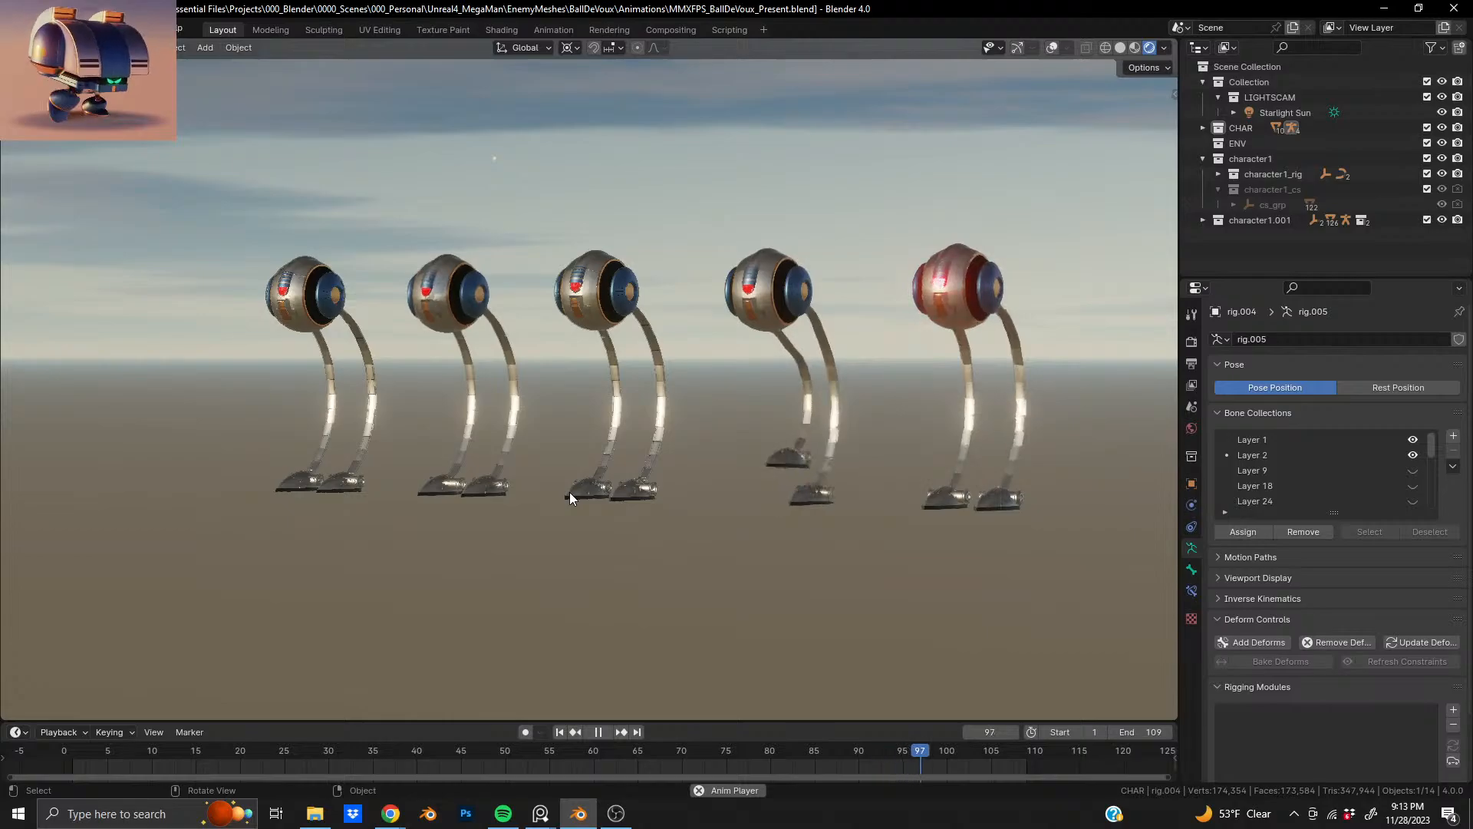
middle_click_drag(569, 491, 632, 633)
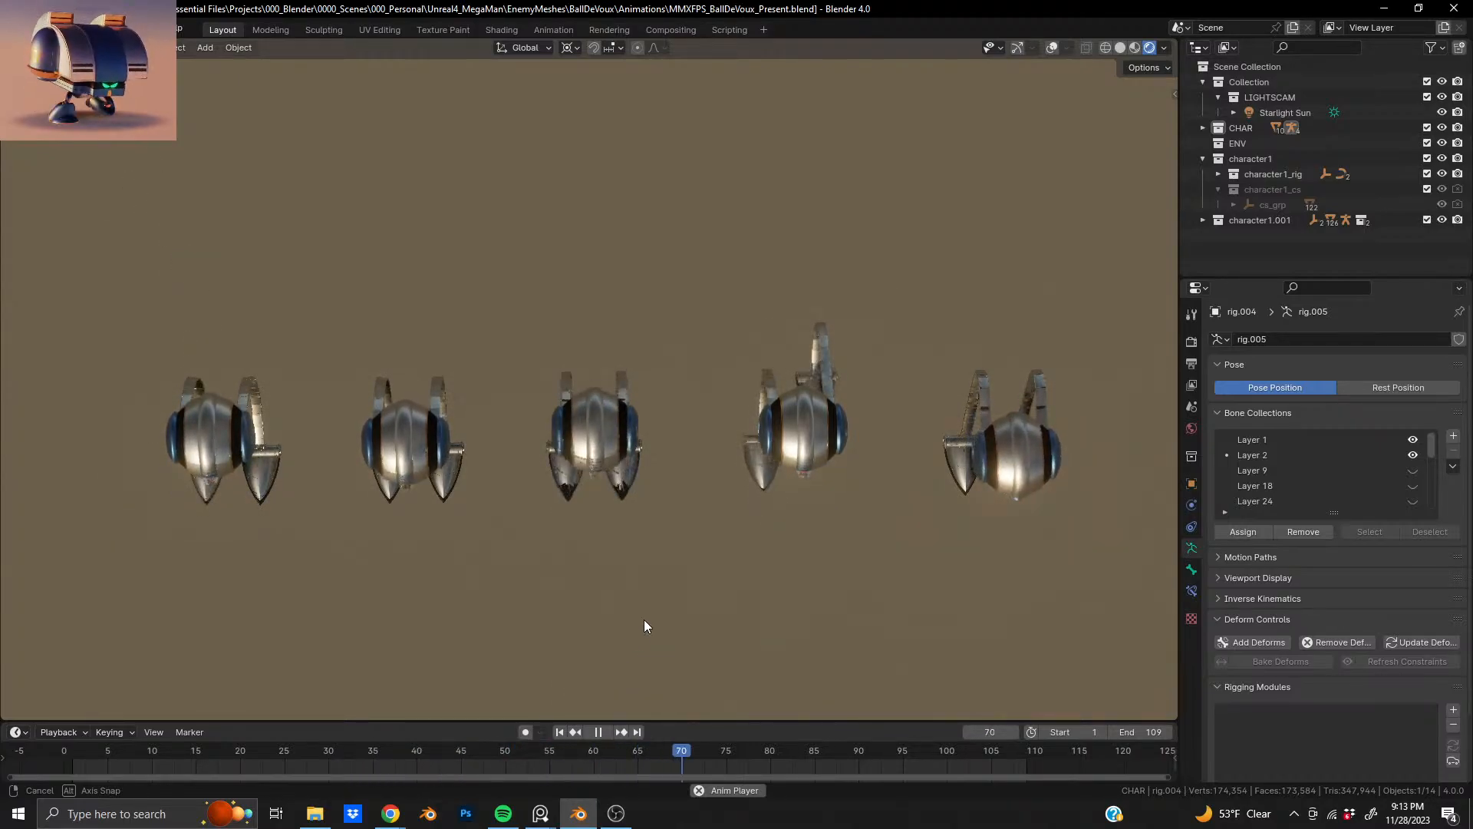
middle_click_drag(643, 619, 689, 485)
key("ctrl+s")
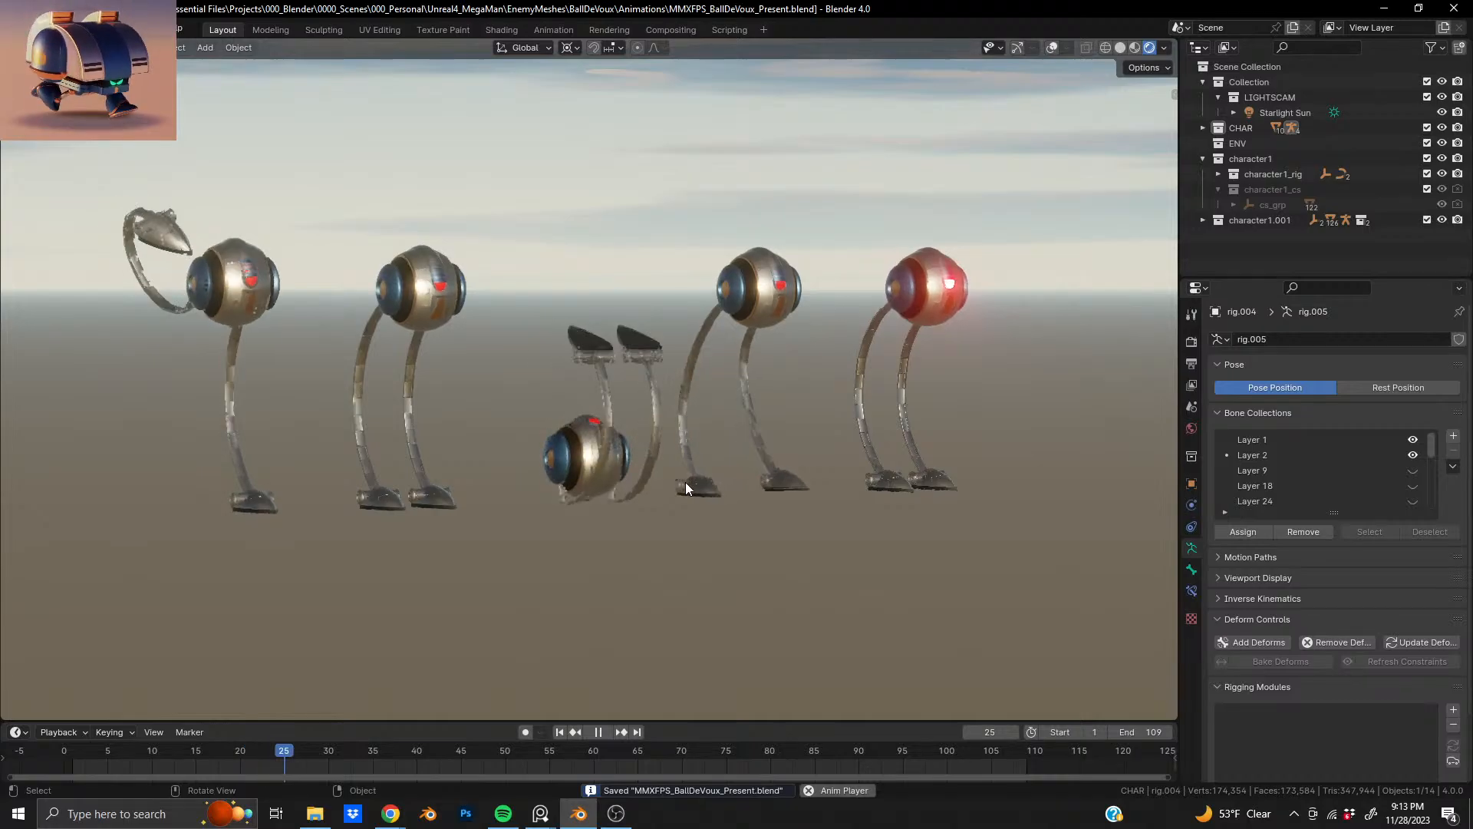
- Stop playback, jump back to the start of the timeline, and replay the rendered animations
key("space")
left_click(71, 750)
key("space")
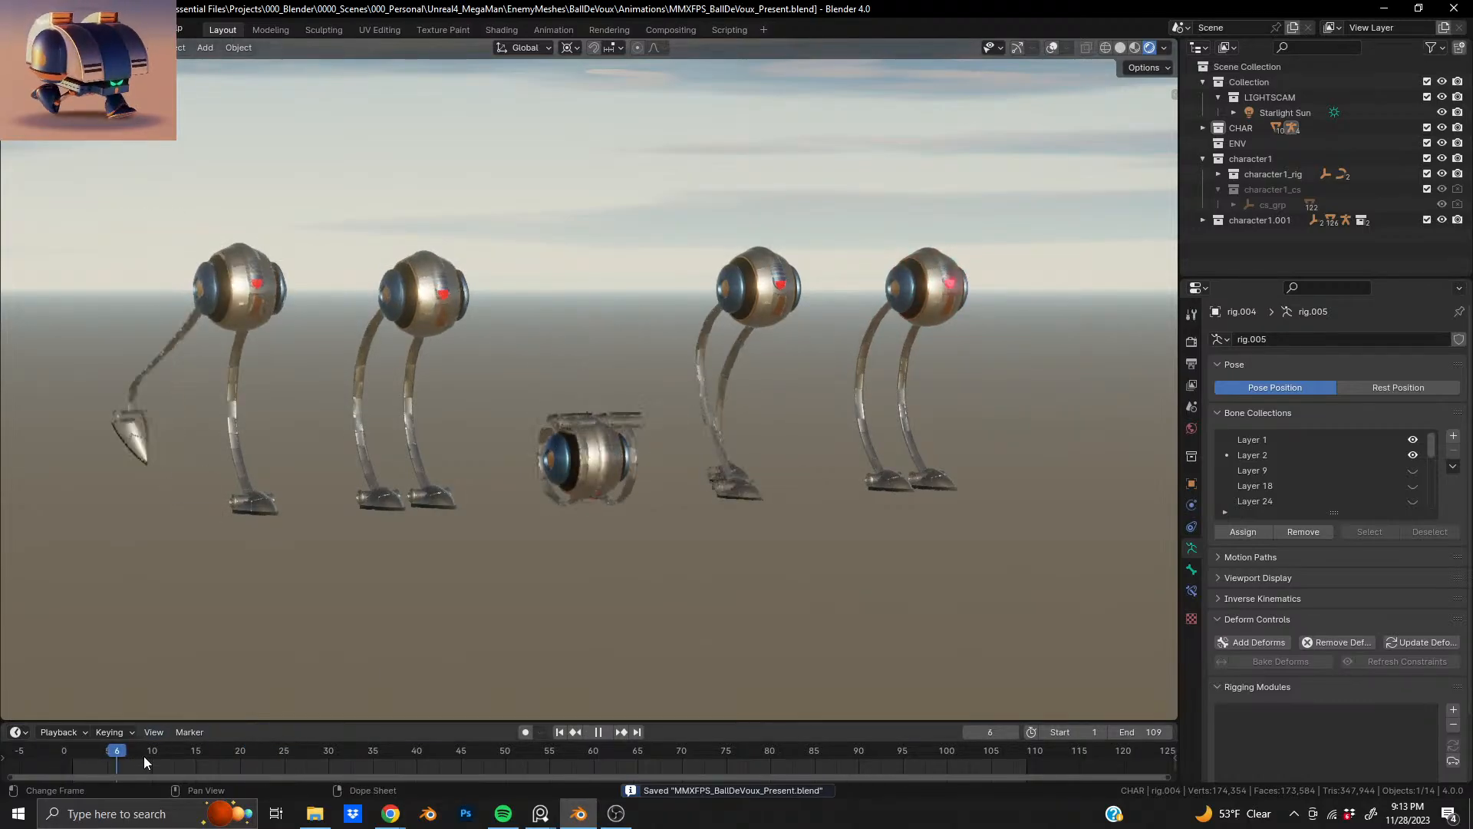
- Switch to solid shading, replay the animations from the start, return to frame 0, and save the scene
left_click(1118, 47)
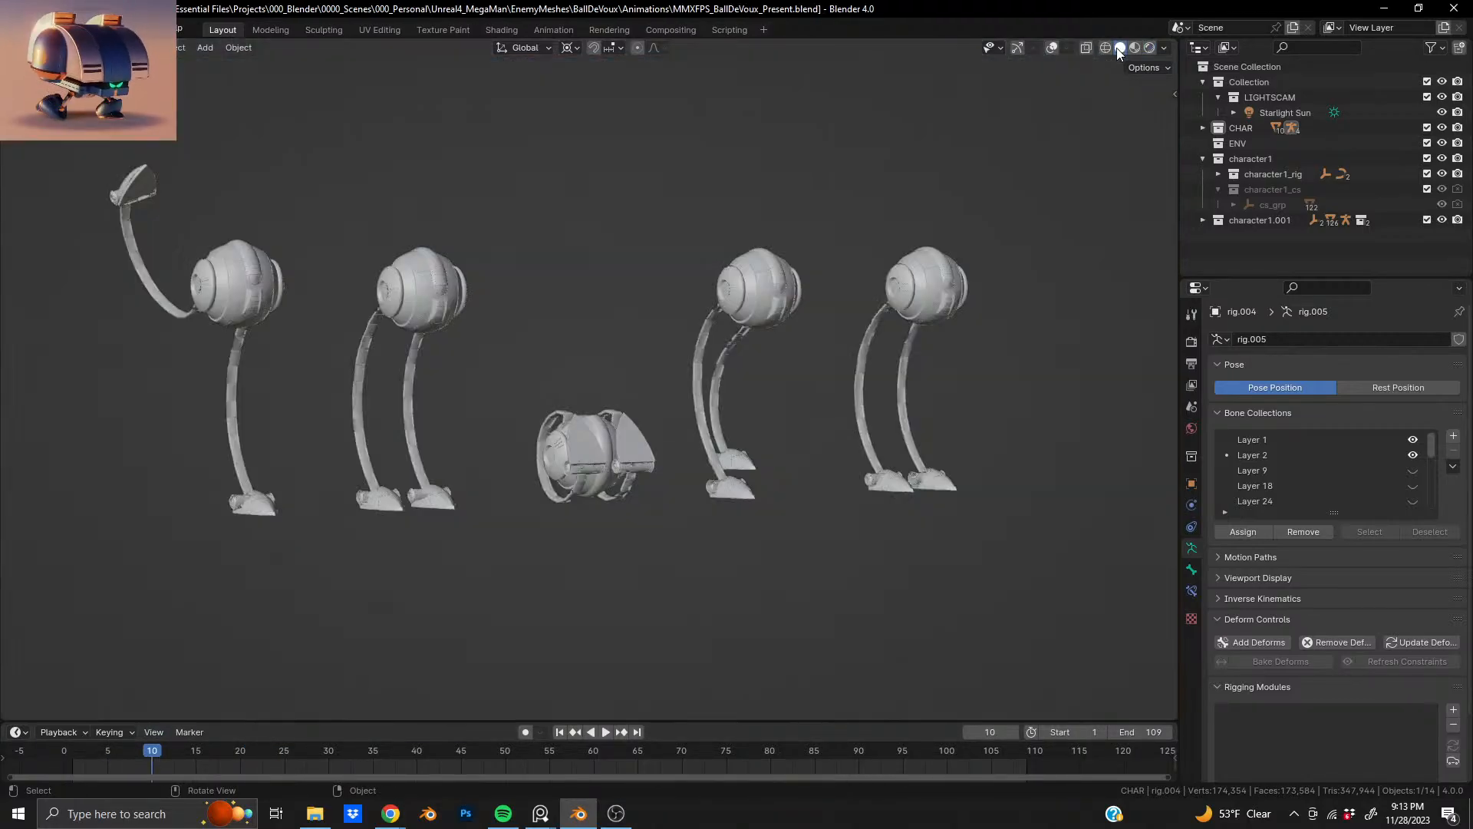
left_click(72, 751)
key("space")
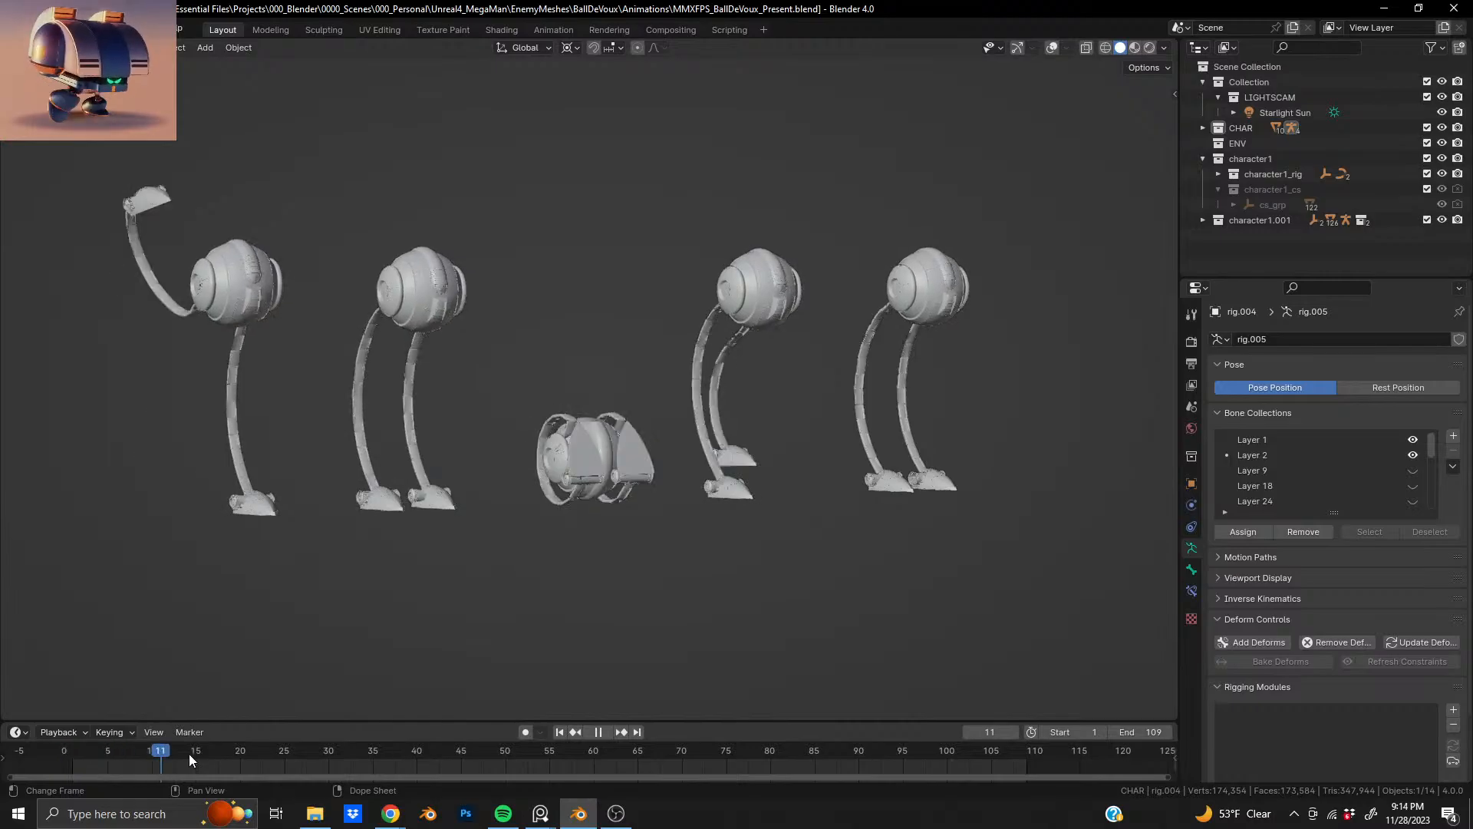
left_click_drag(440, 758, 25, 768)
key("ctrl+s")
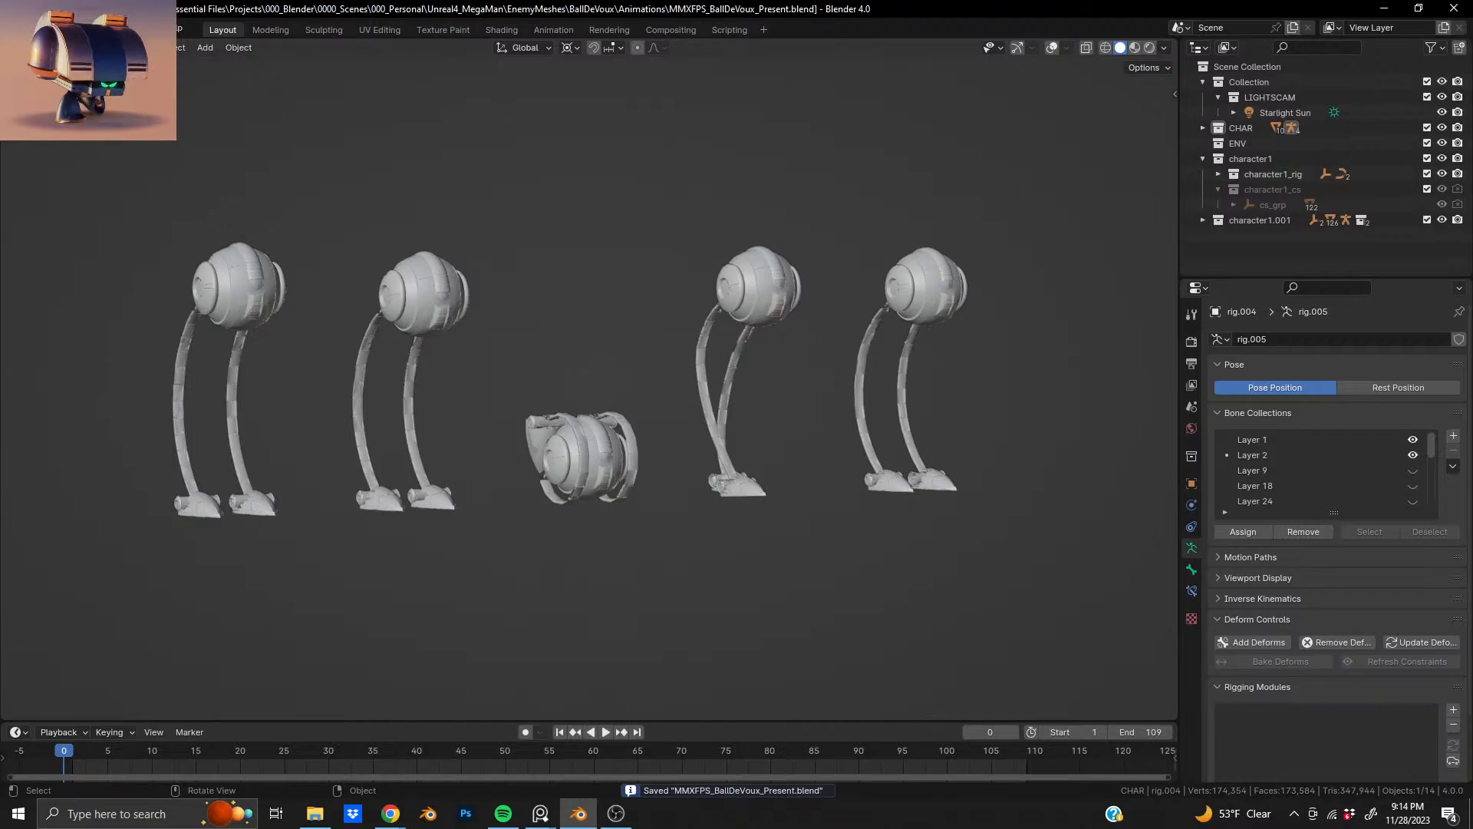
- Open the animation file MMXFPS_BallDeVoux_AttackLaser2.blend from the Animations folder
left_click(31, 48)
left_click(65, 61)
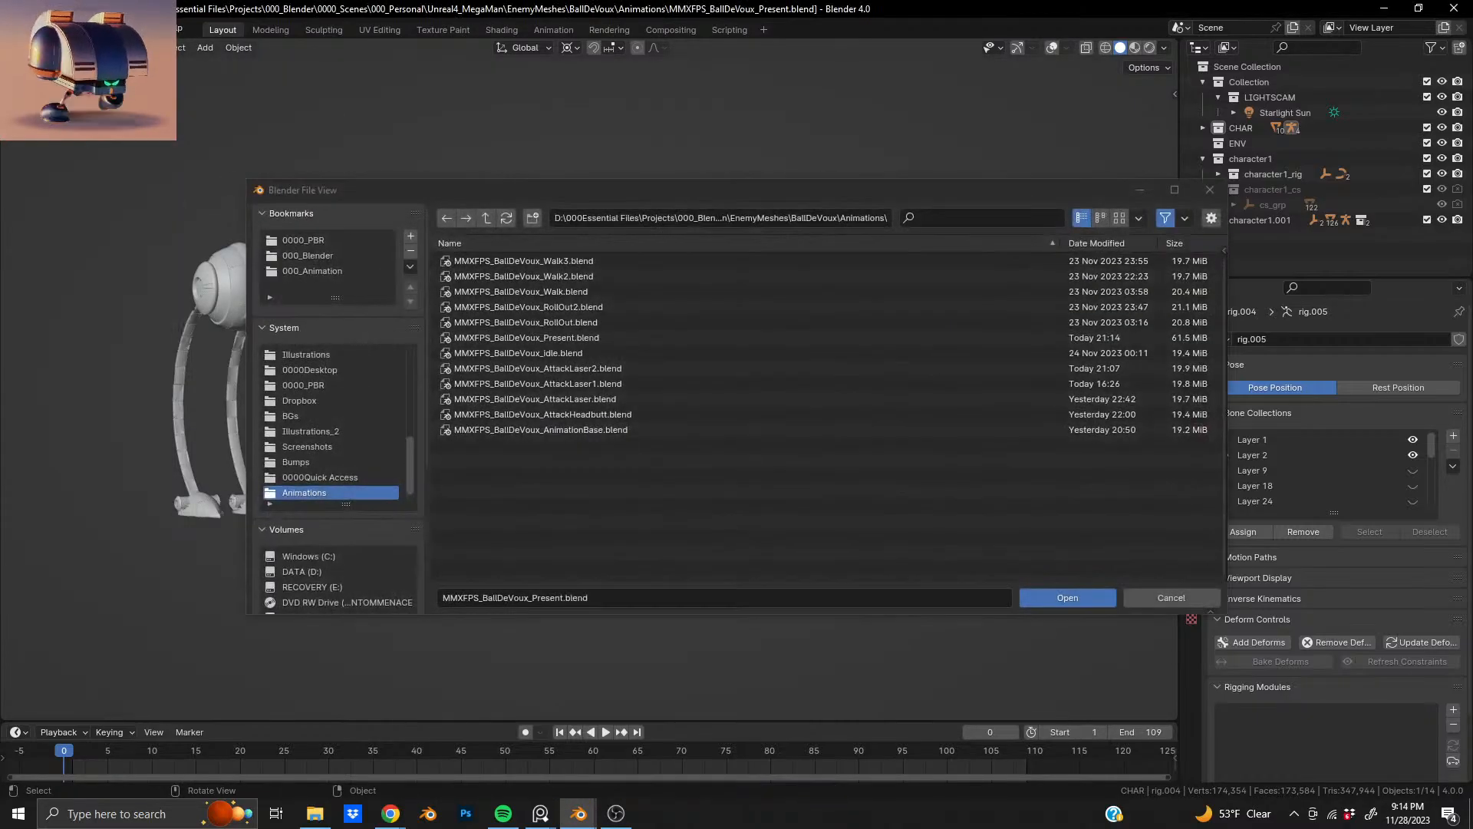
left_click(573, 513)
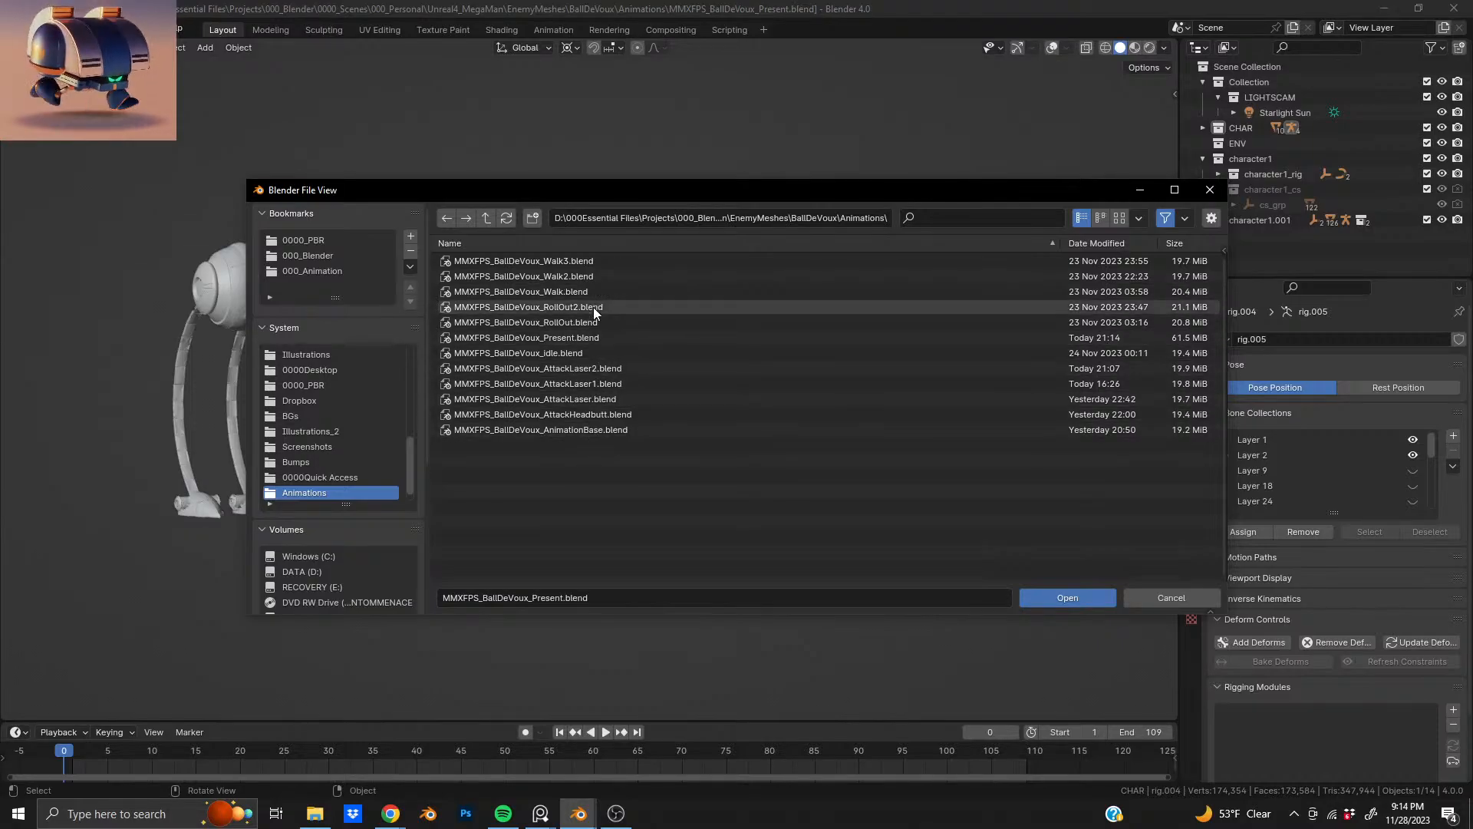
left_click(609, 368)
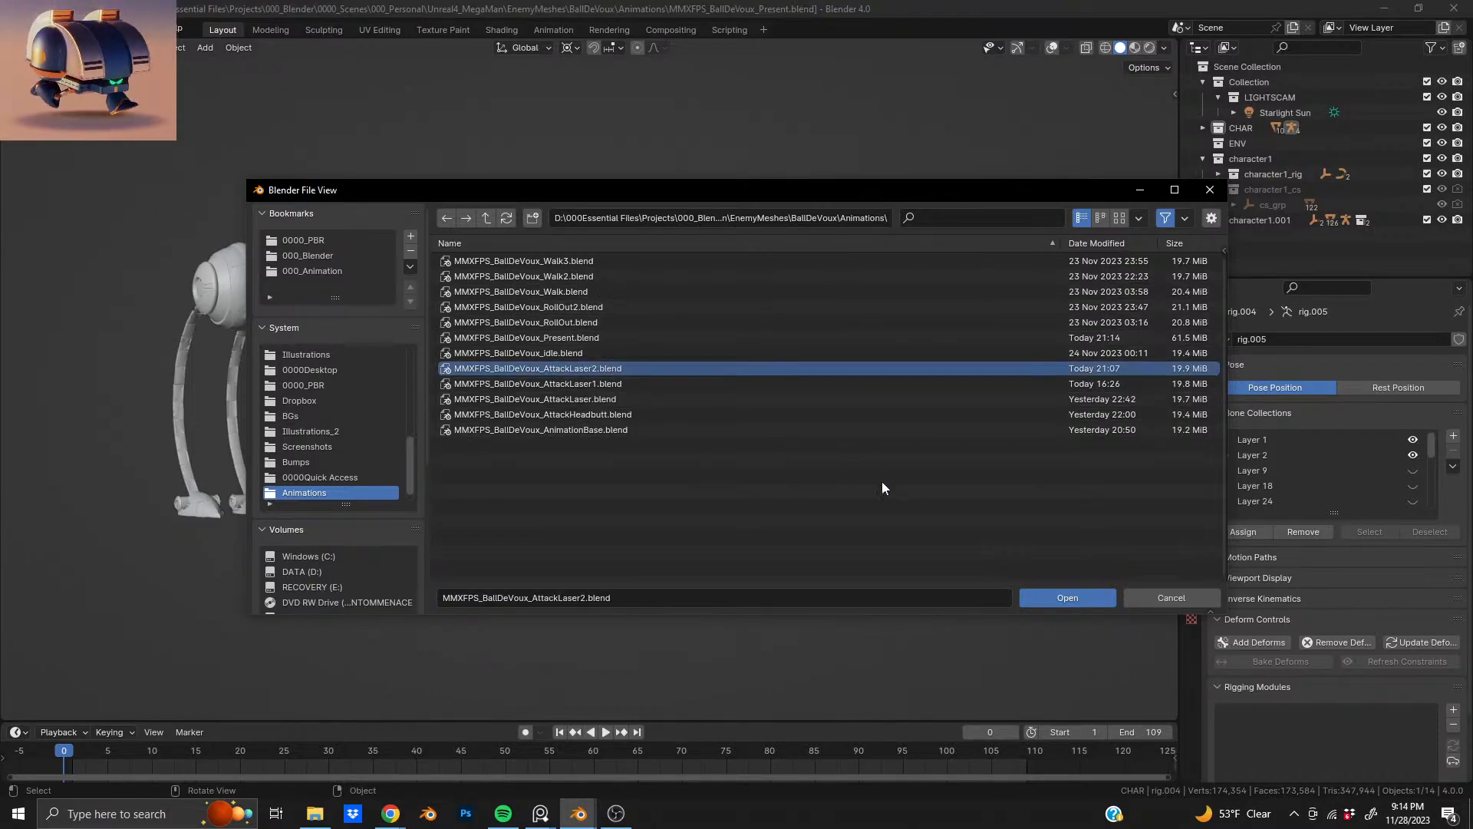
left_click(1055, 598)
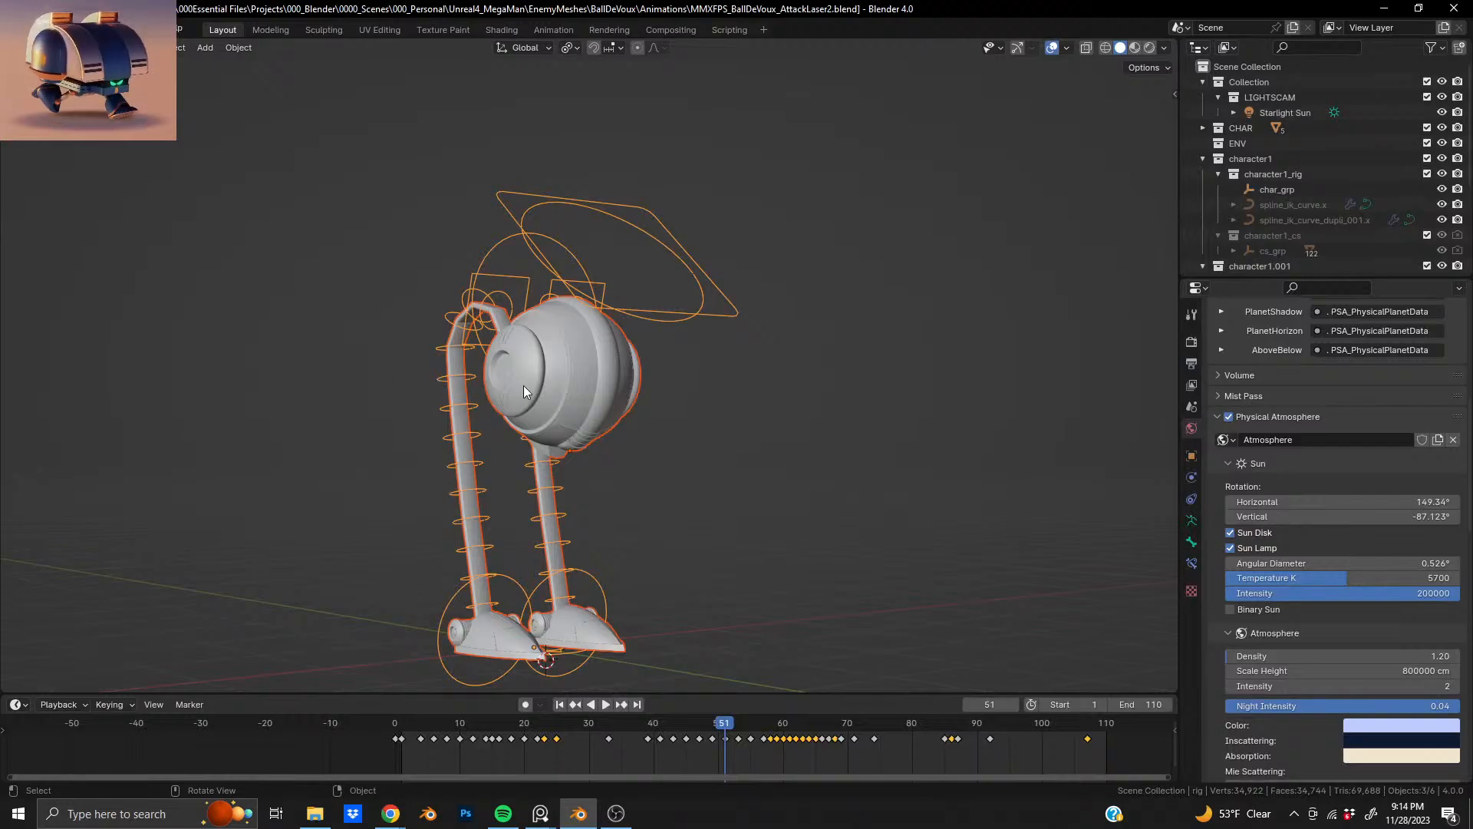
- Hide the viewport overlays and show the robot in rendered shading
left_click(1053, 49)
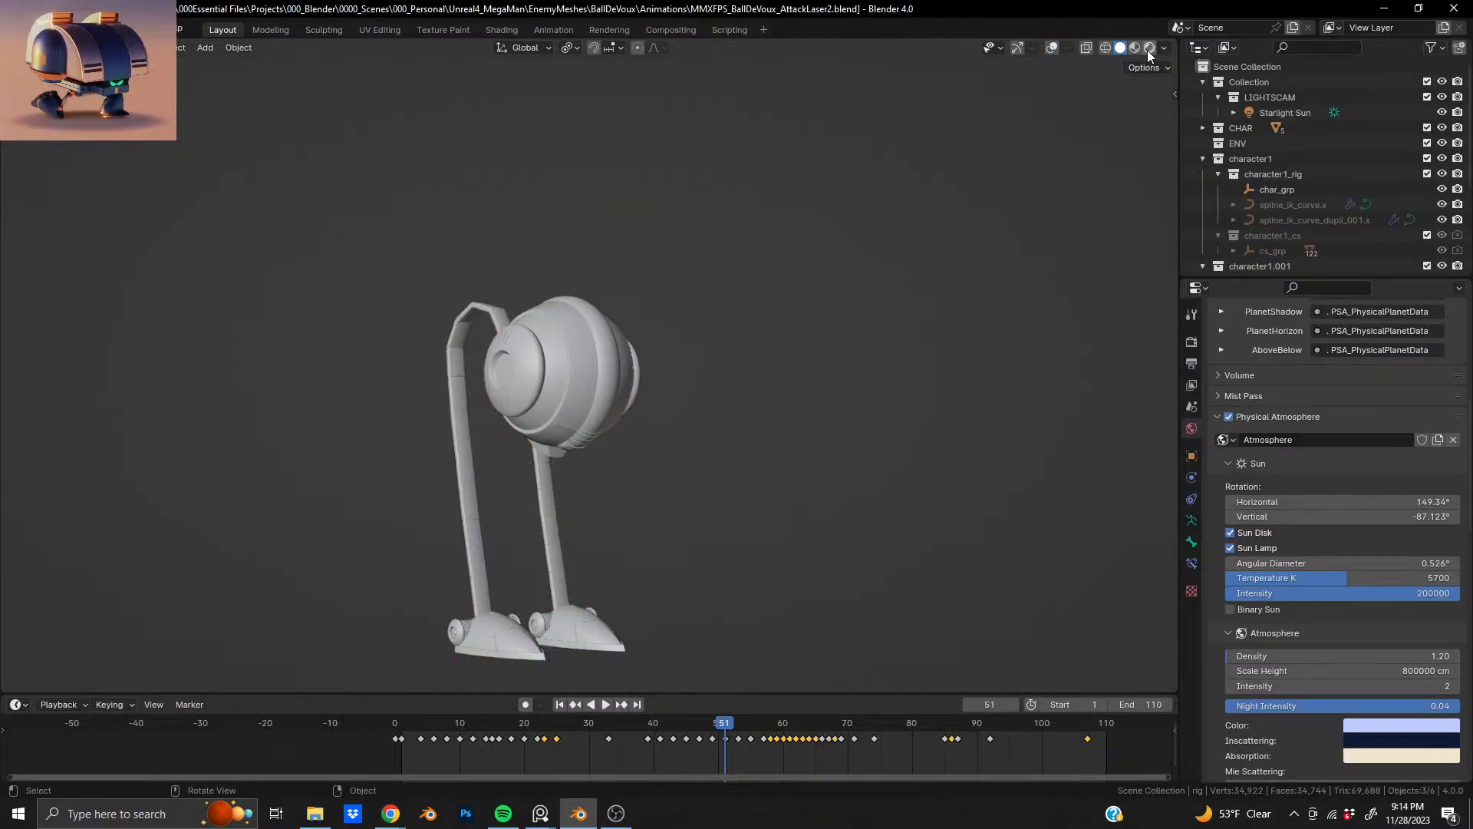
left_click(1149, 47)
mouse_move(527, 402)
middle_mouse_down("shift")
mouse_move(514, 357)
mouse_move(534, 340)
mouse_move(545, 353)
middle_mouse_up("shift")
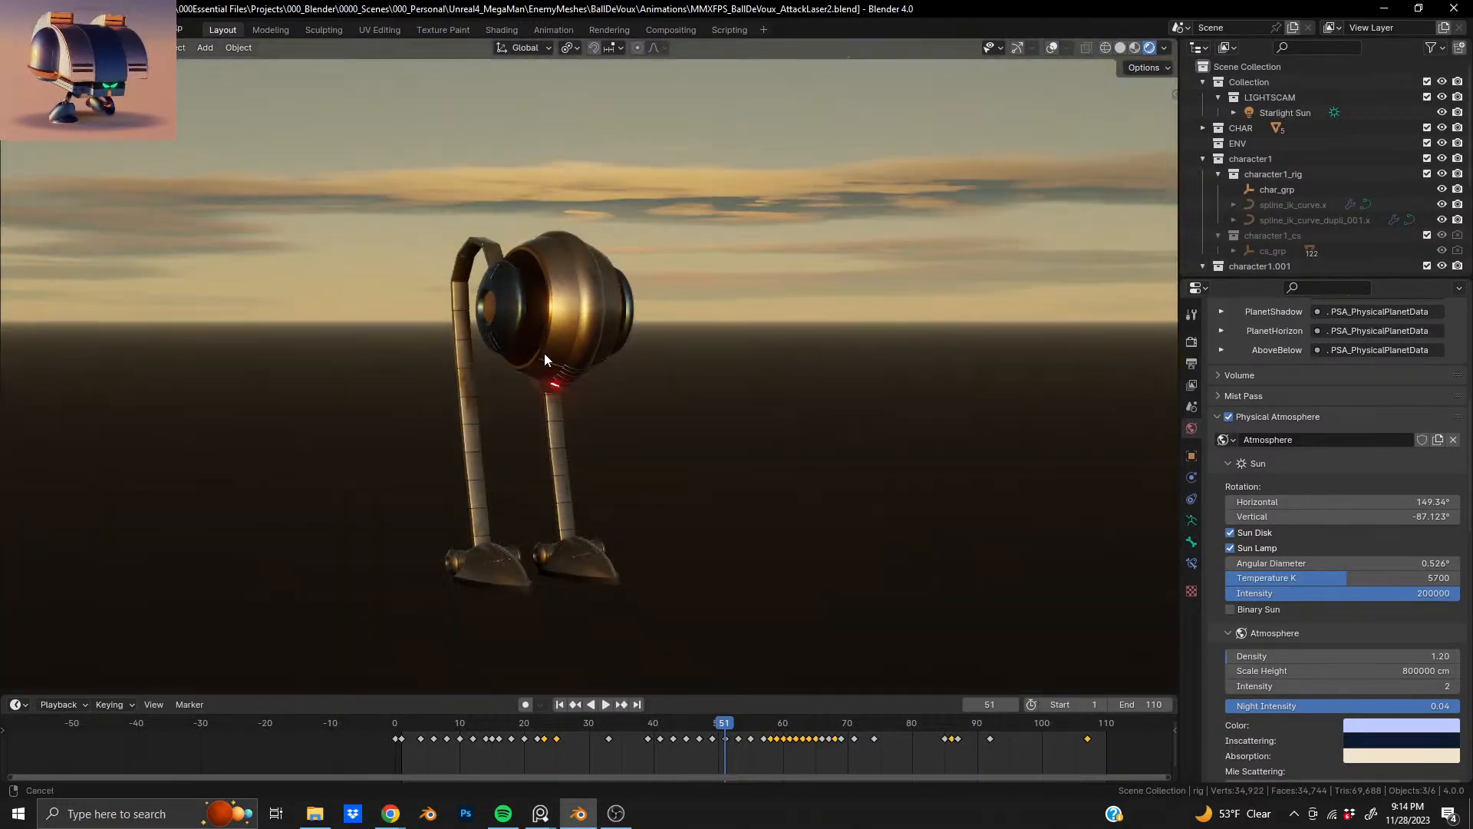
- Set the Physical Atmosphere sun's vertical rotation to -80.123° and put the atmosphere settings away
left_click(1172, 95)
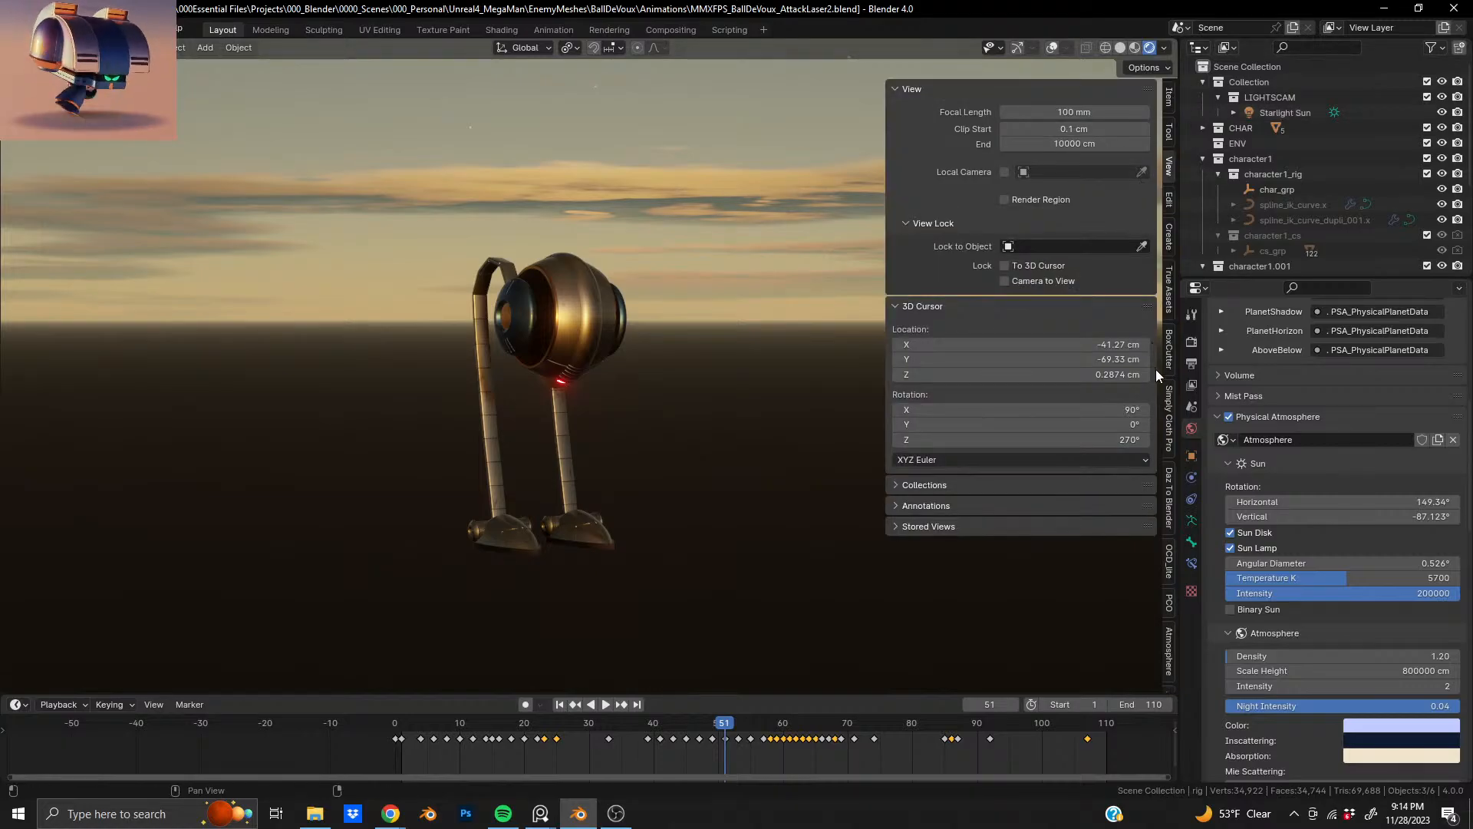
left_click(1170, 637)
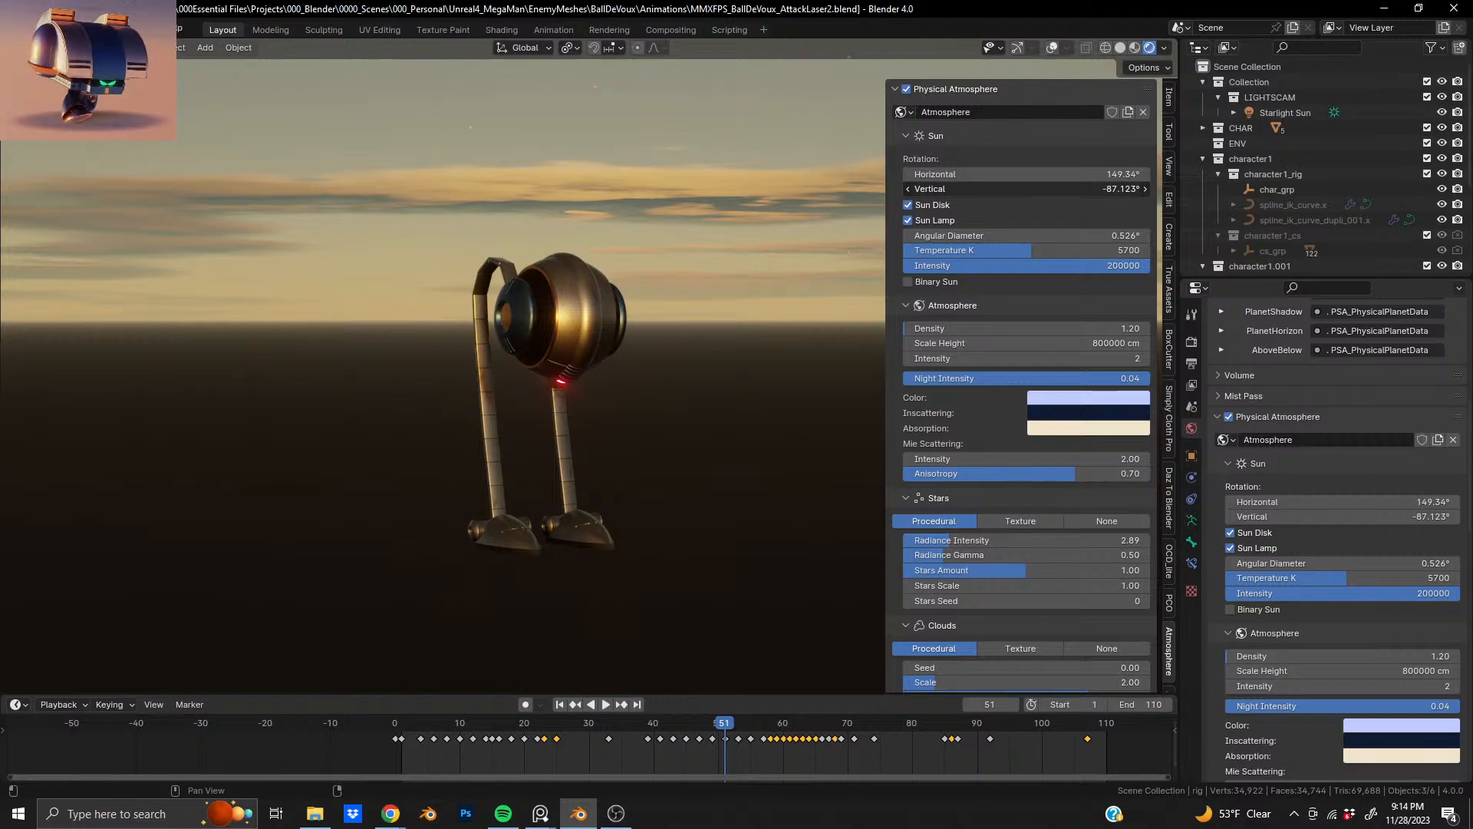
left_click_drag(1026, 188, 1028, 188)
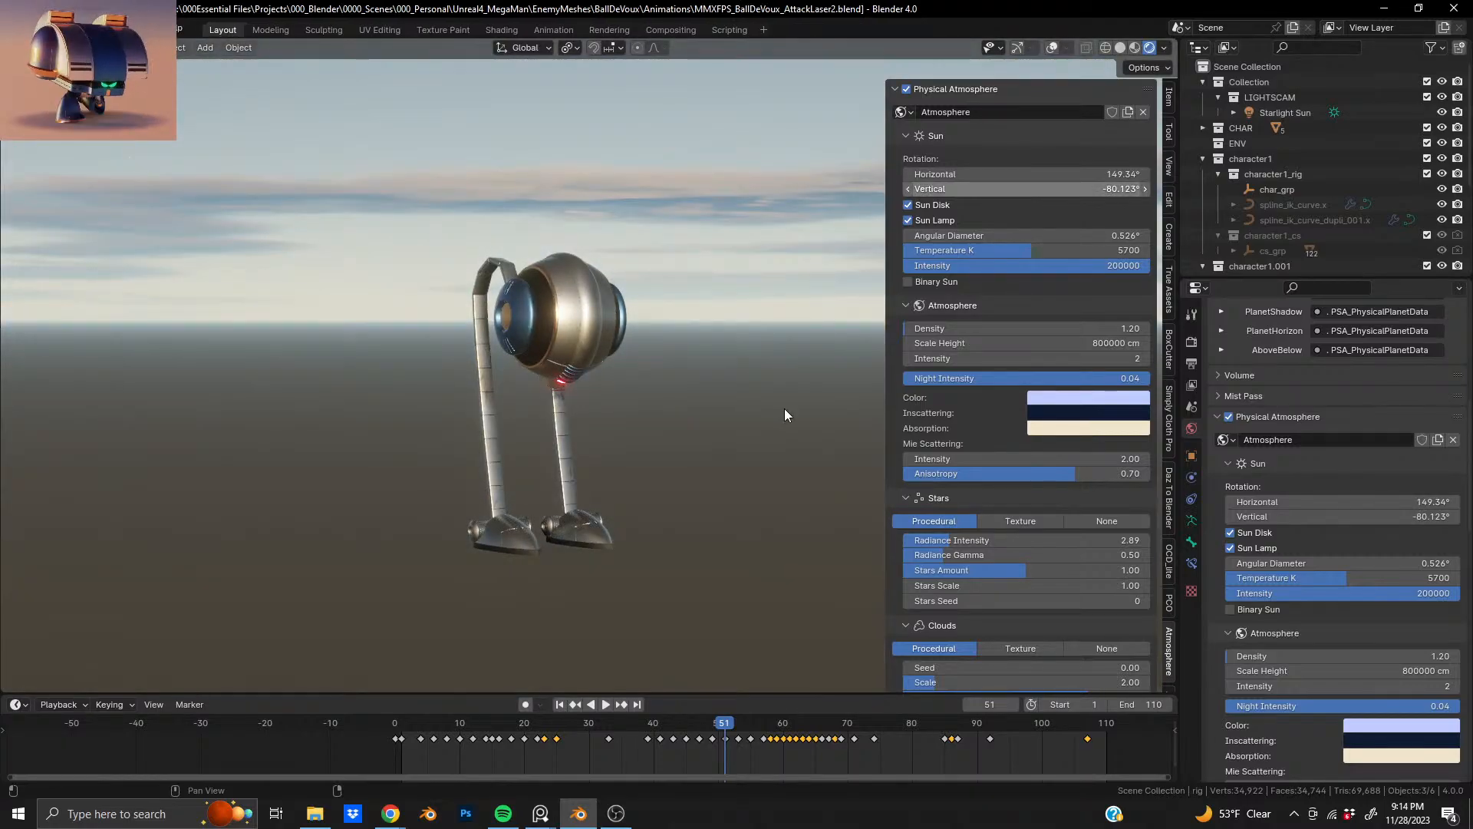
left_click_drag(887, 204, 1109, 194)
- Save the laser attack file and play its animation in rendered view
key("ctrl+s")
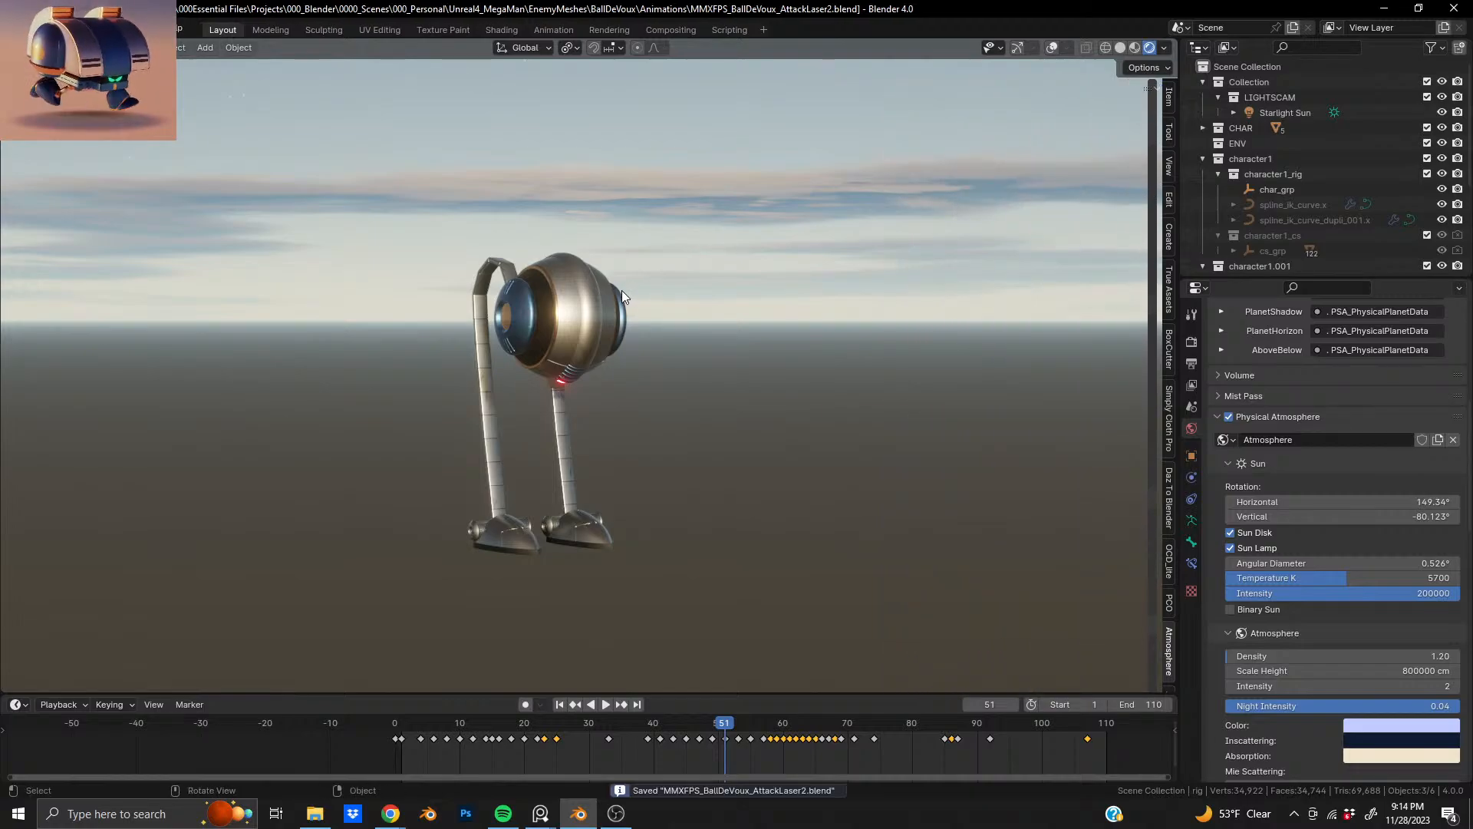
key("space")
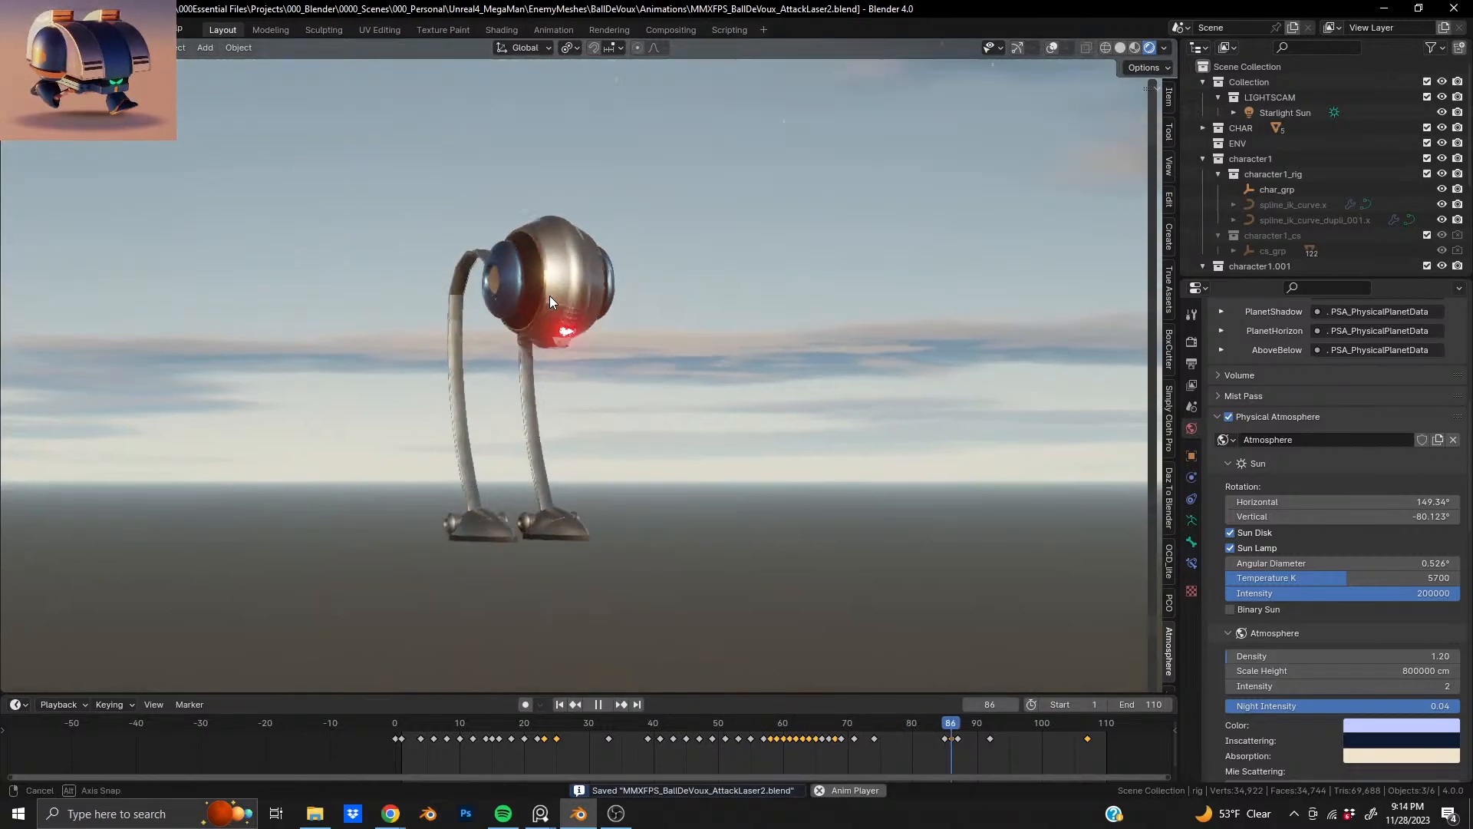